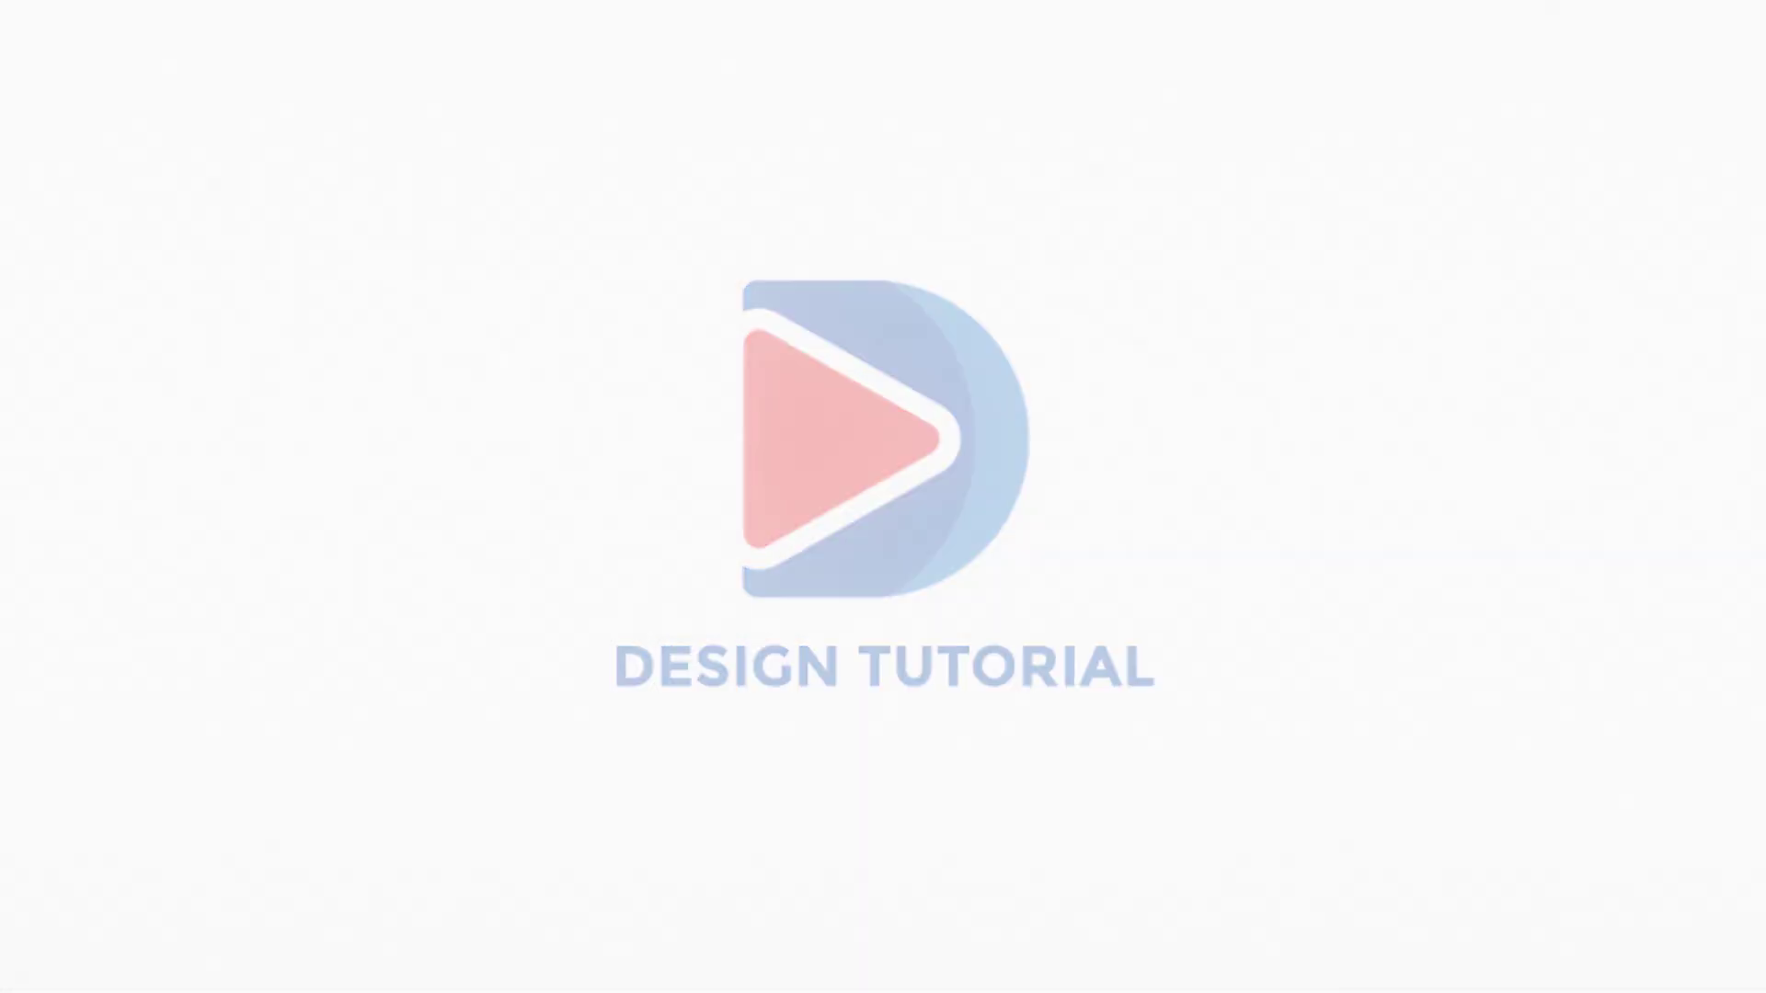
Step: Pan and zoom around the AutoCAD sheet to survey all four gate drawings
scroll(699, 401, "up", 2)
scroll(700, 401, "up", 2)
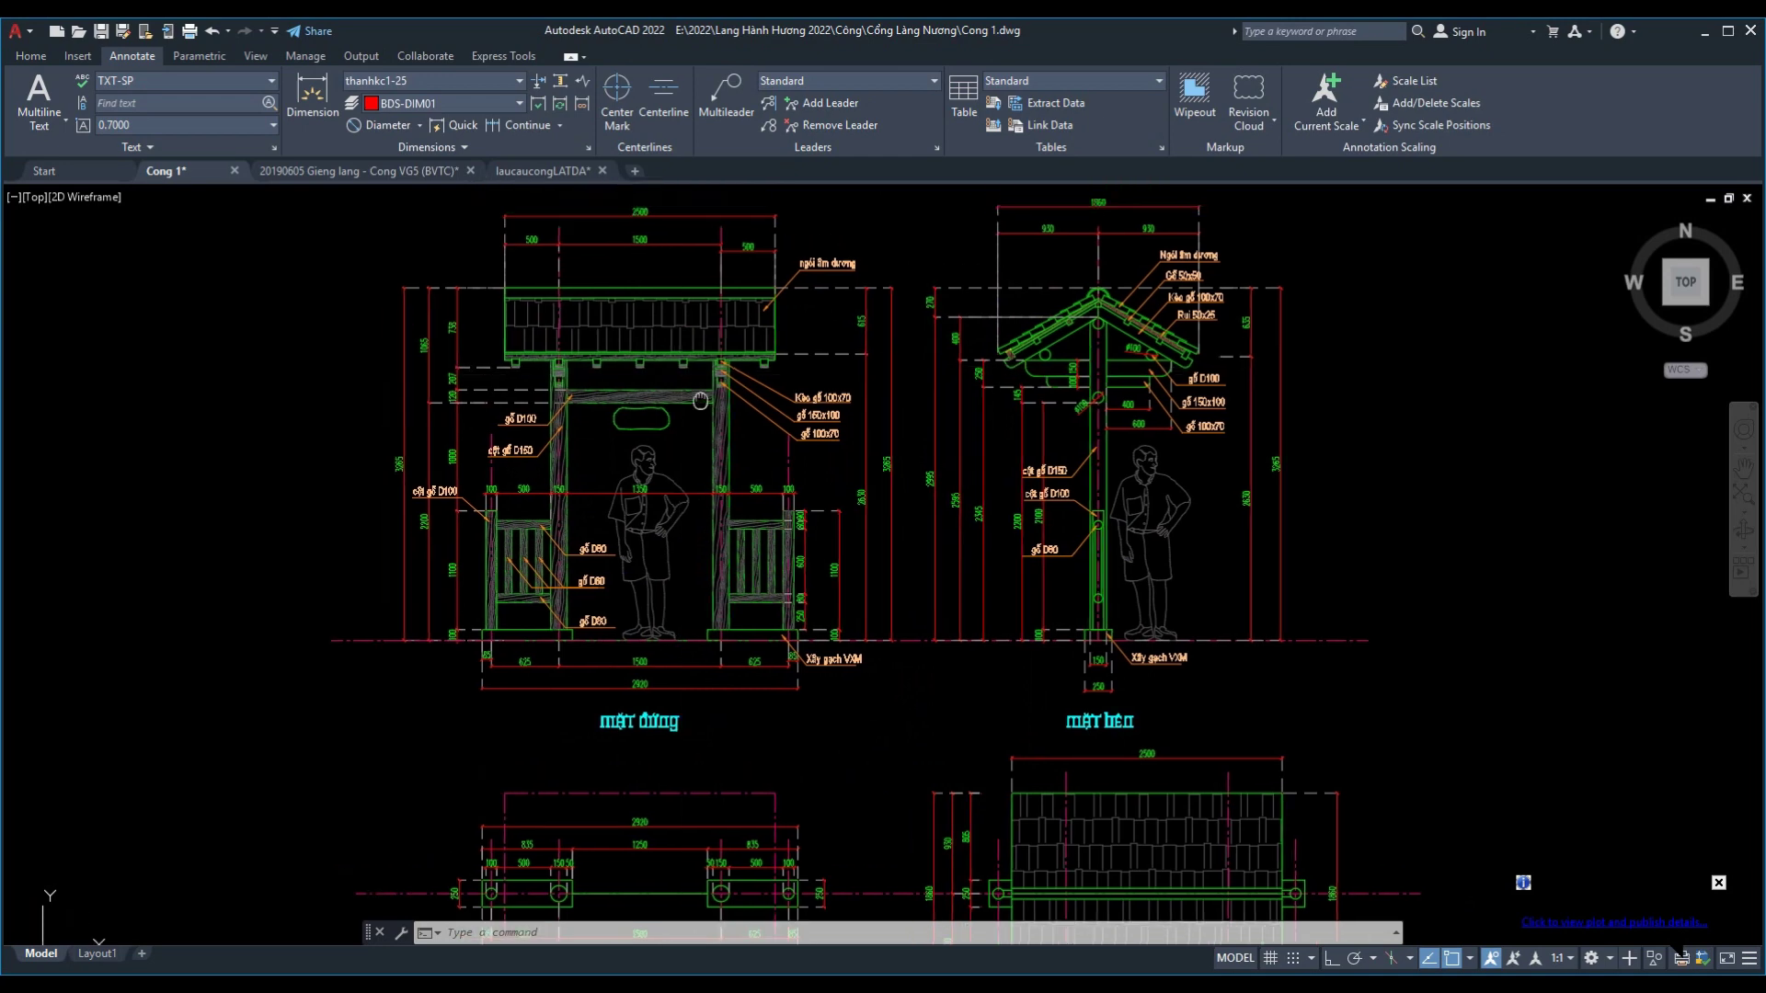
middle_click_drag(699, 401, 733, 421)
middle_click_drag(788, 706, 717, 515)
scroll(674, 567, "up", 2)
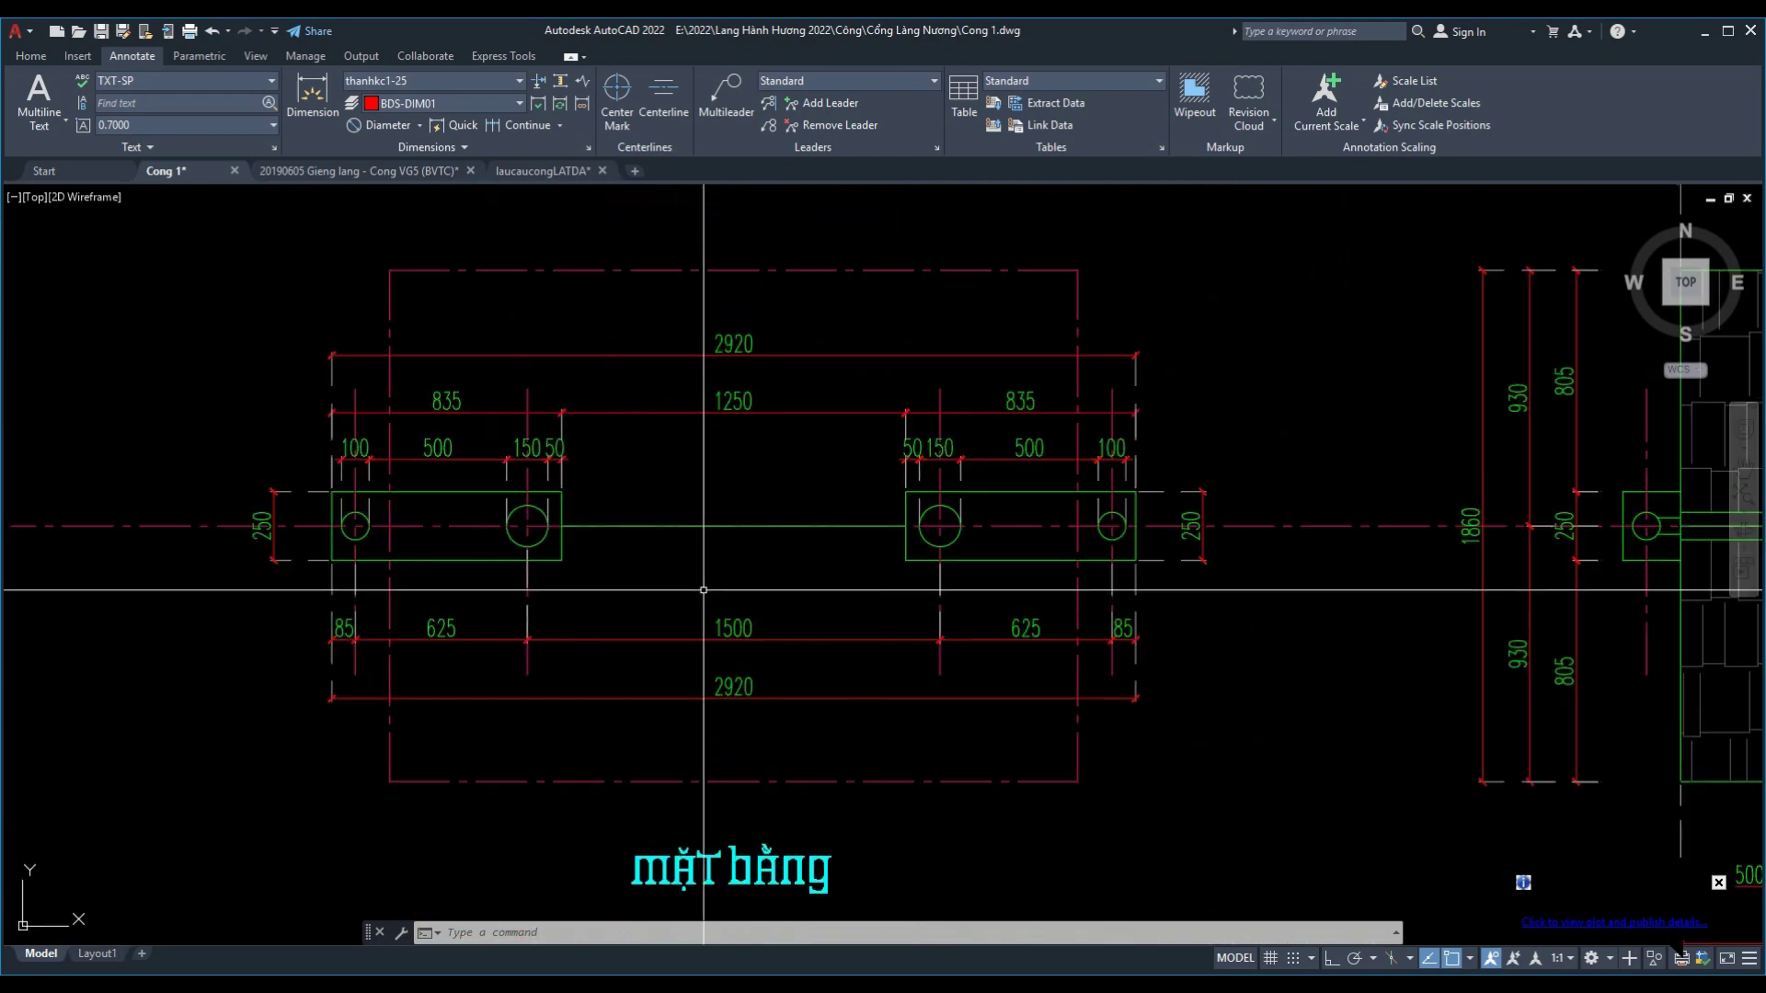
scroll(673, 567, "up", 1)
scroll(673, 566, "down", 3)
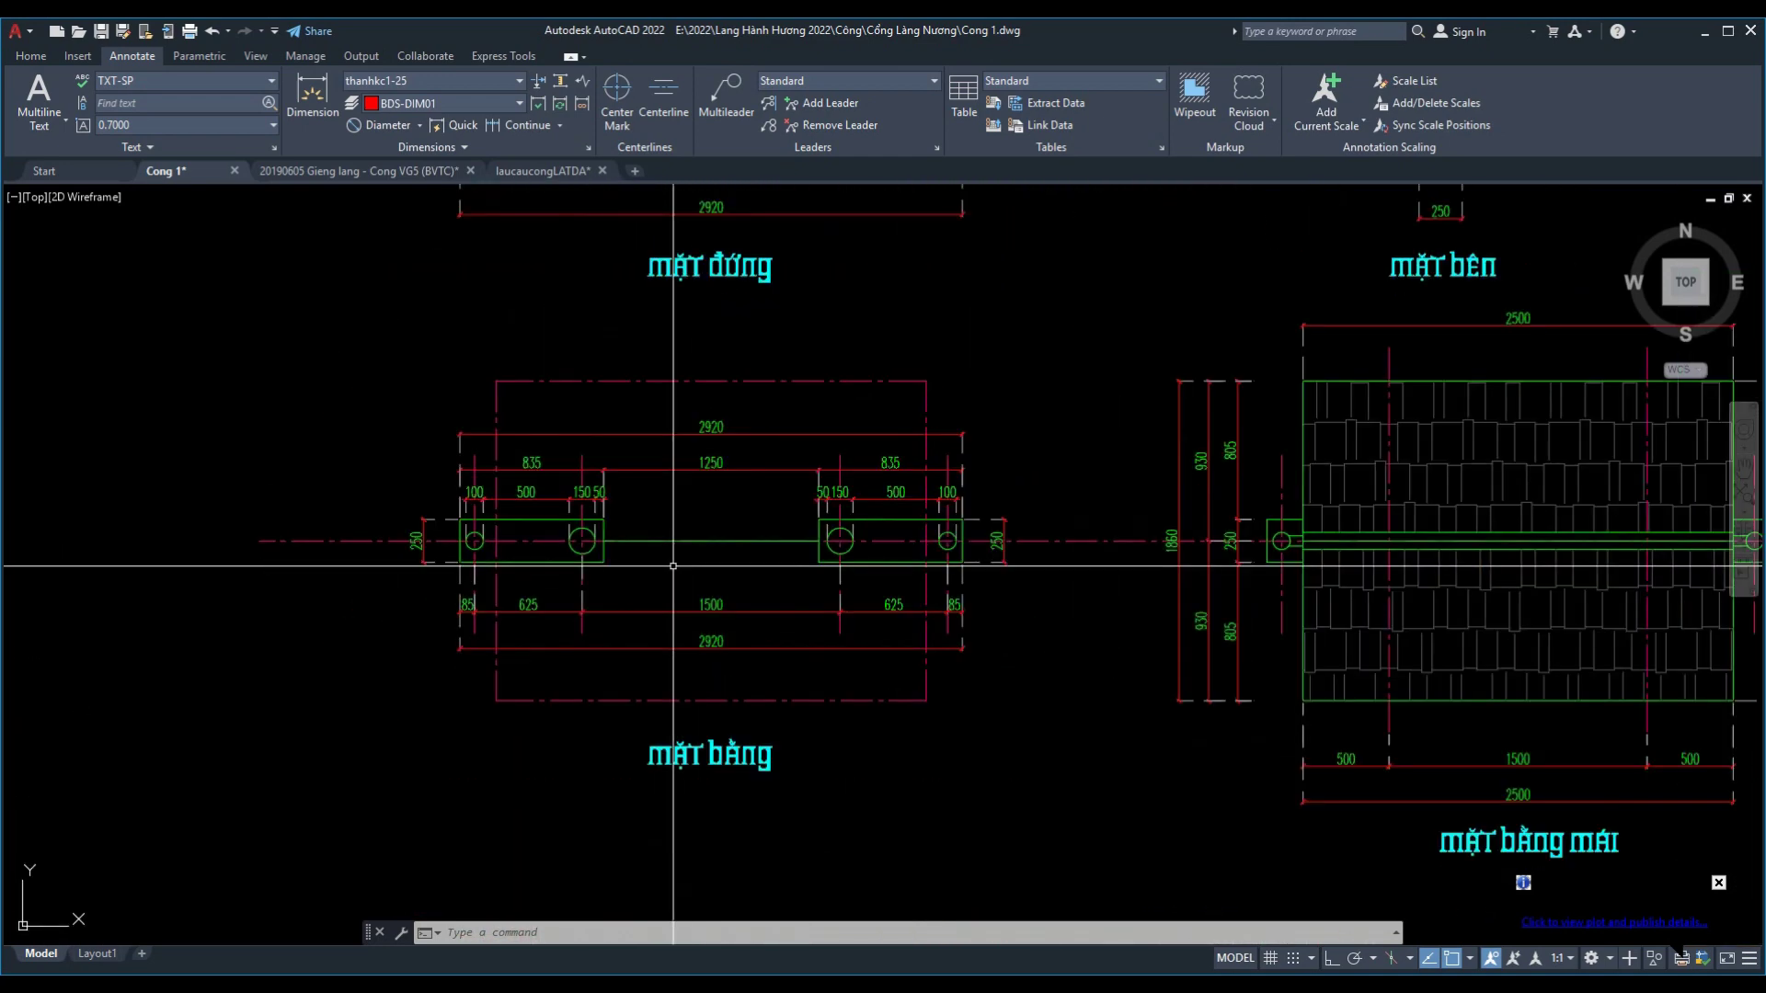
middle_click_drag(874, 340, 780, 375)
scroll(781, 376, "up", 1)
scroll(644, 598, "up", 1)
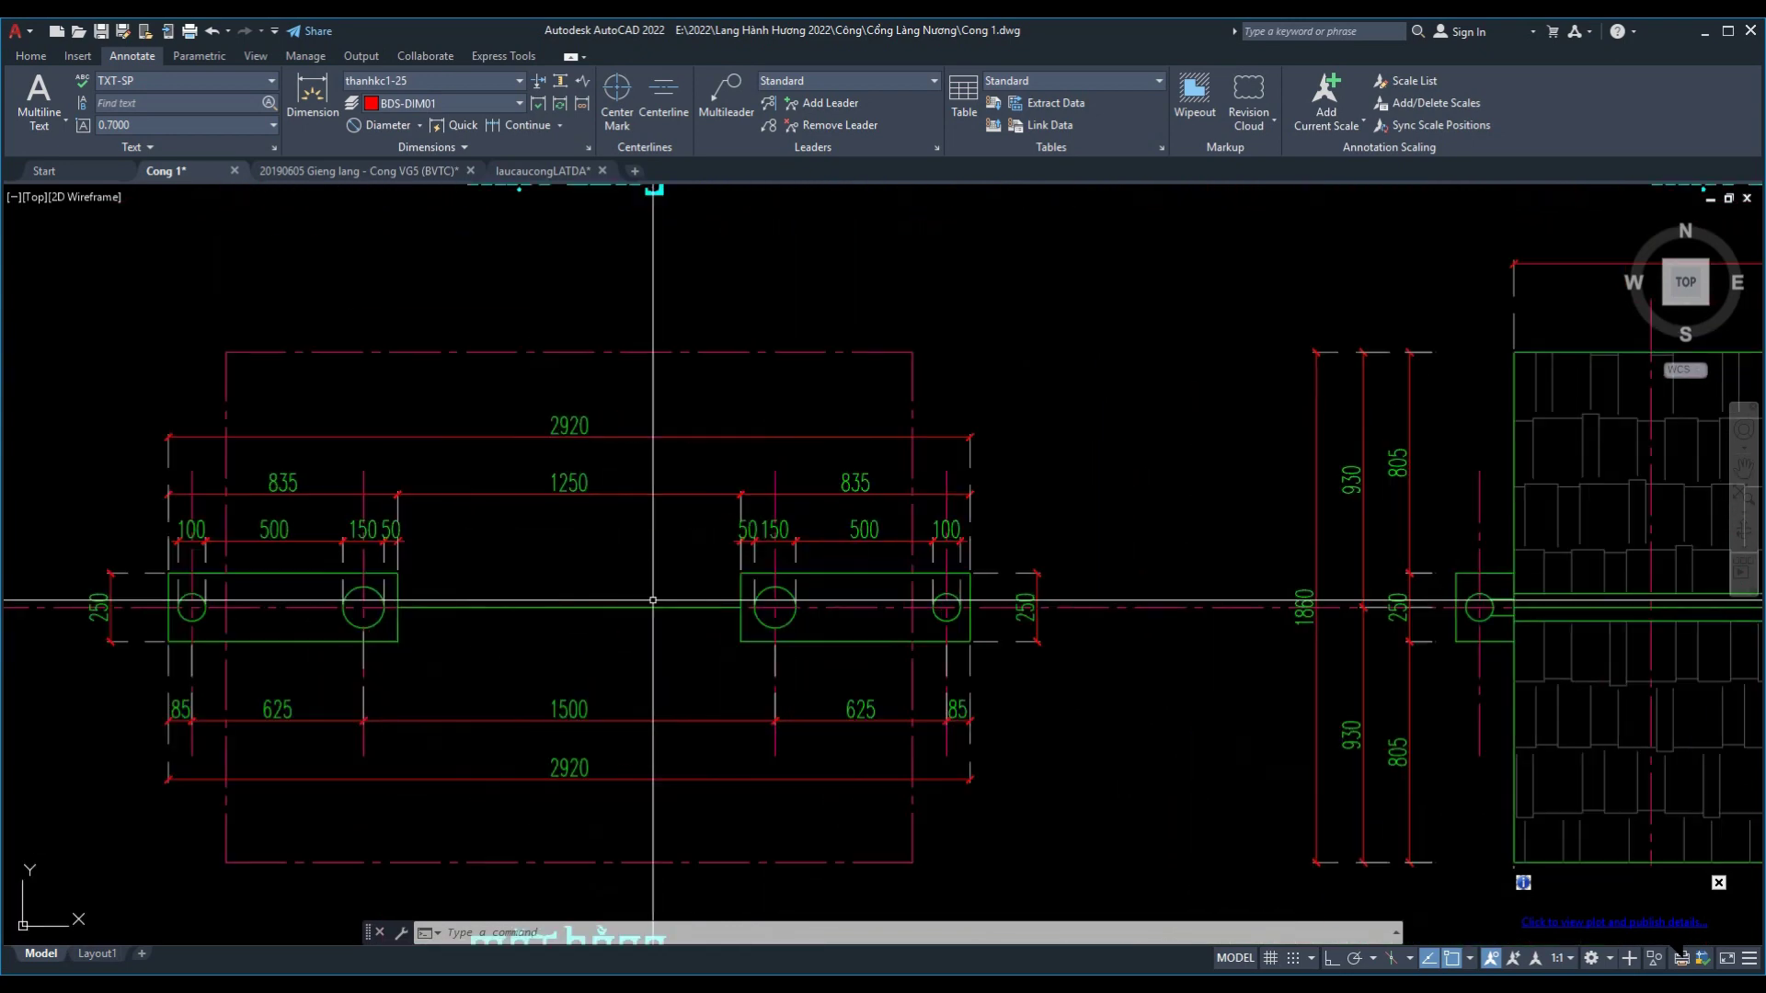
middle_click_drag(699, 598, 699, 414)
scroll(807, 450, "down", 1)
scroll(396, 329, "down", 3)
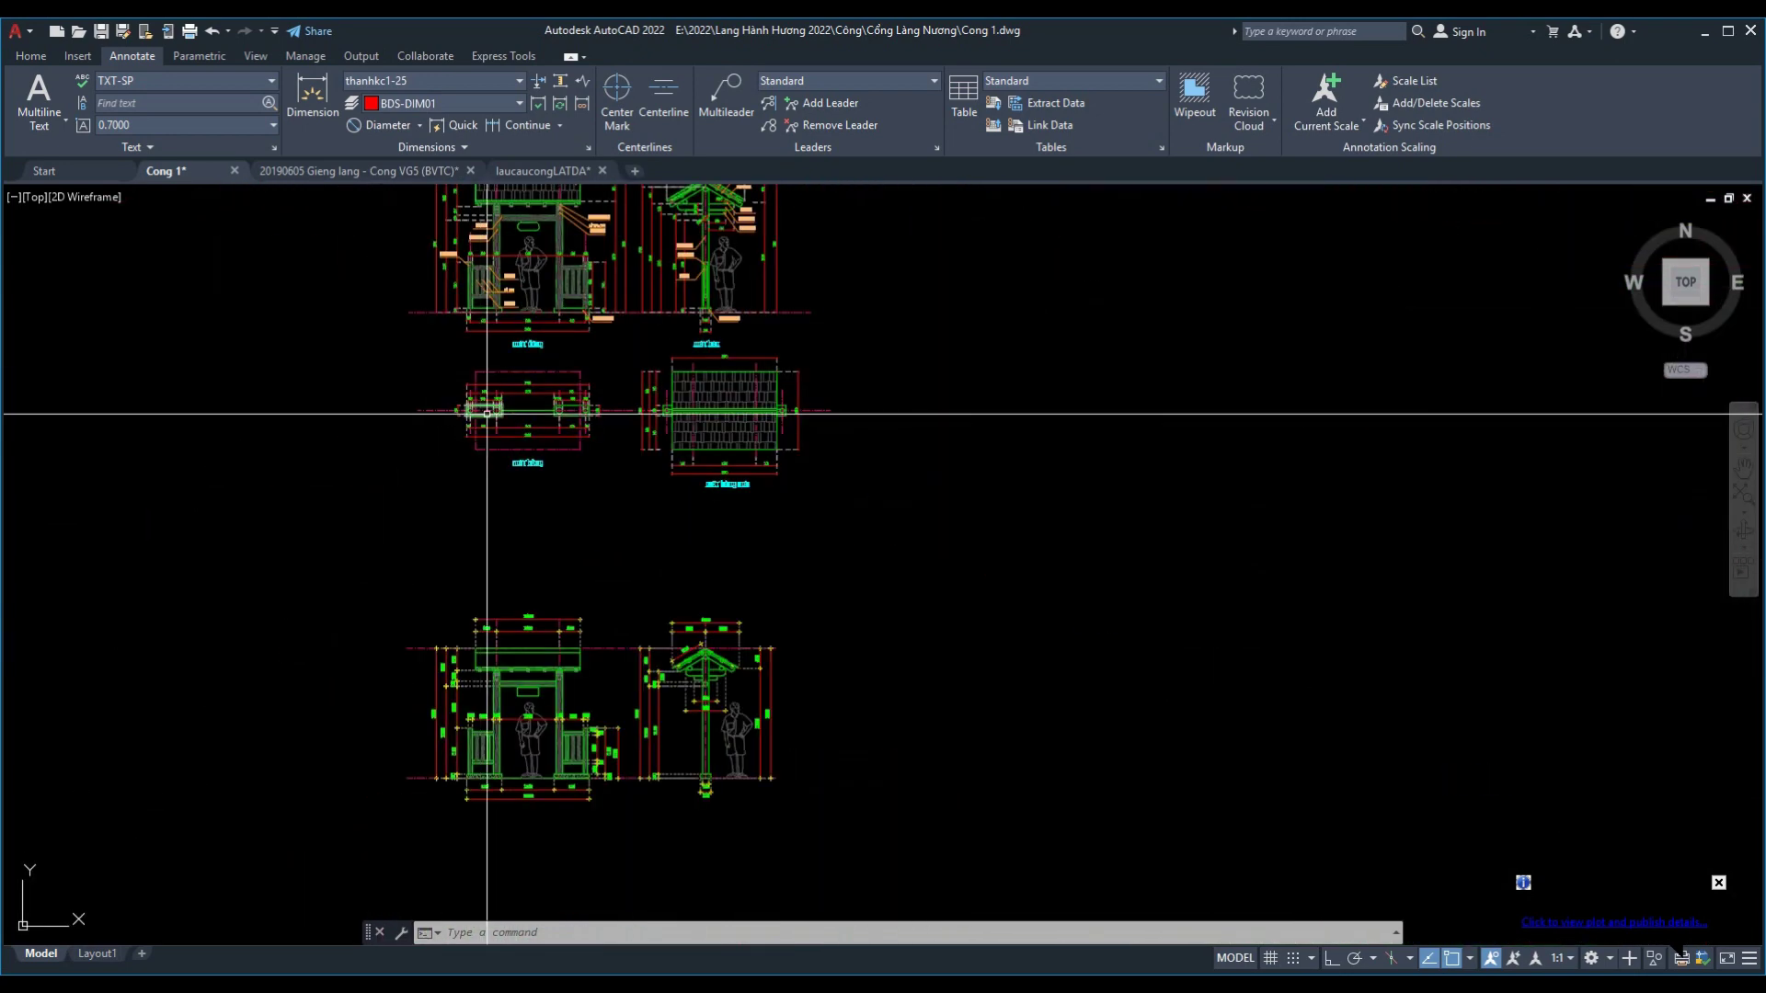
middle_click_drag(464, 398, 473, 516)
scroll(410, 335, "up", 2)
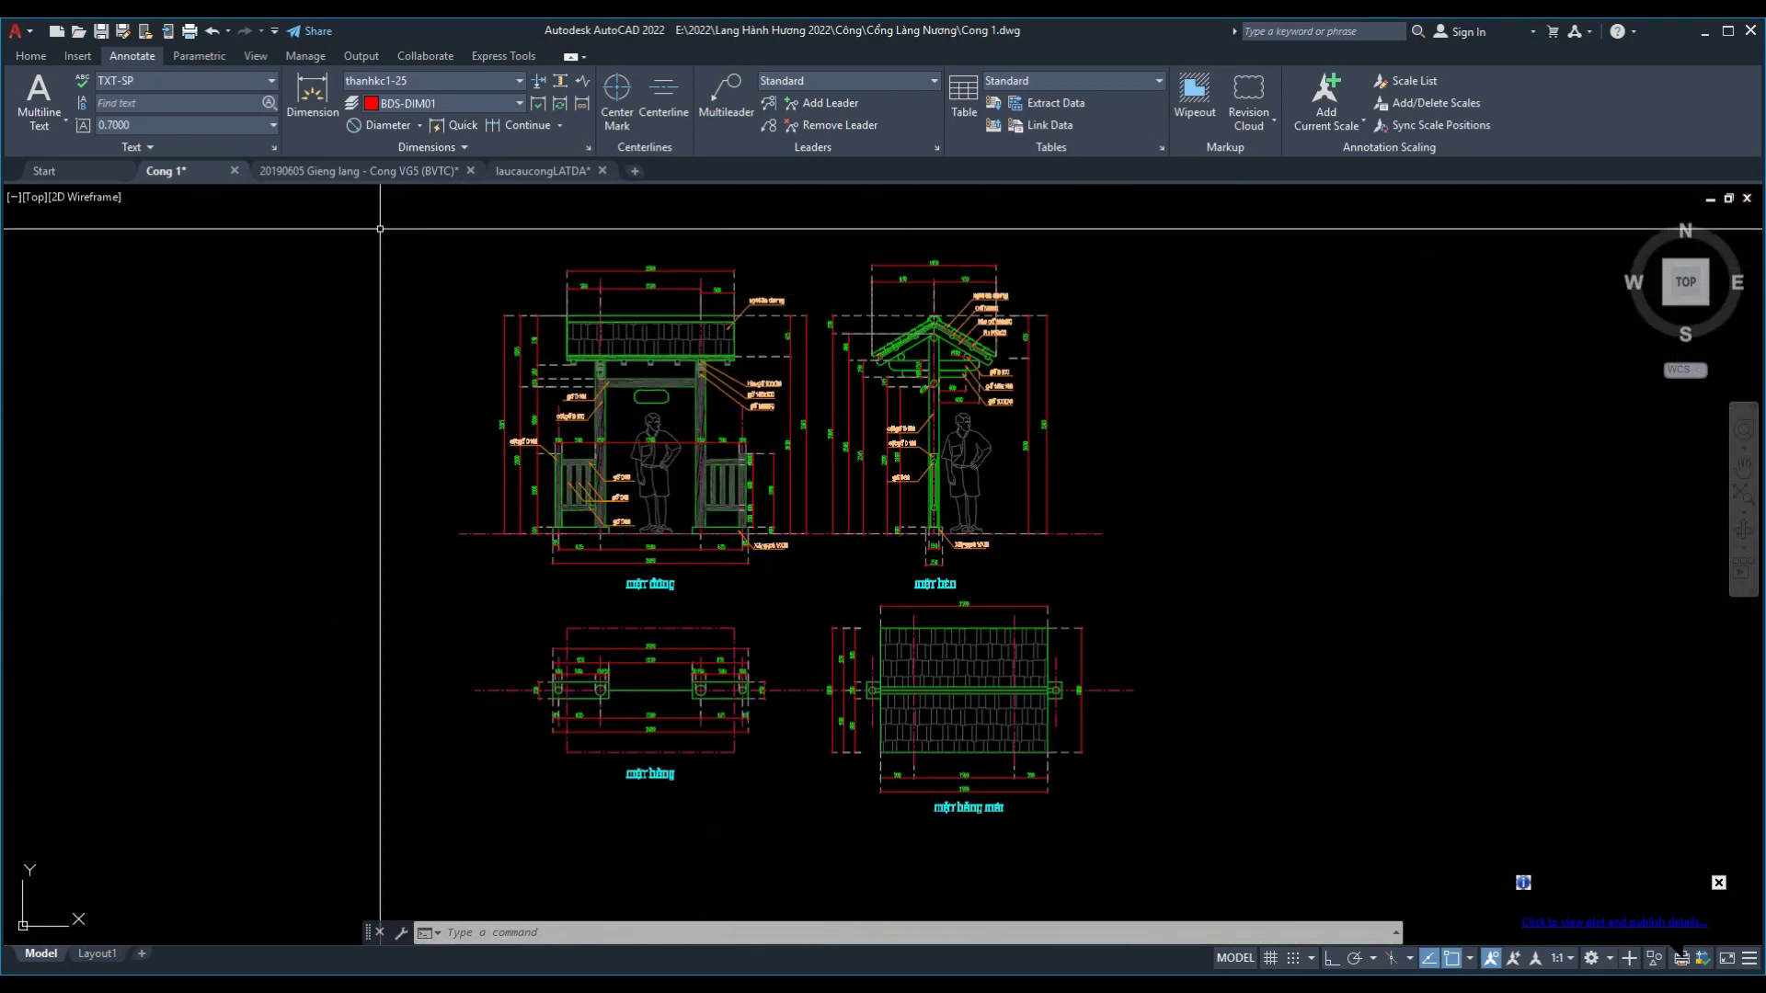
Step: Window-select all the drawings, cancel the selection, and zoom into the MẶT BẰNG plan
left_click(346, 209)
left_click(1285, 870)
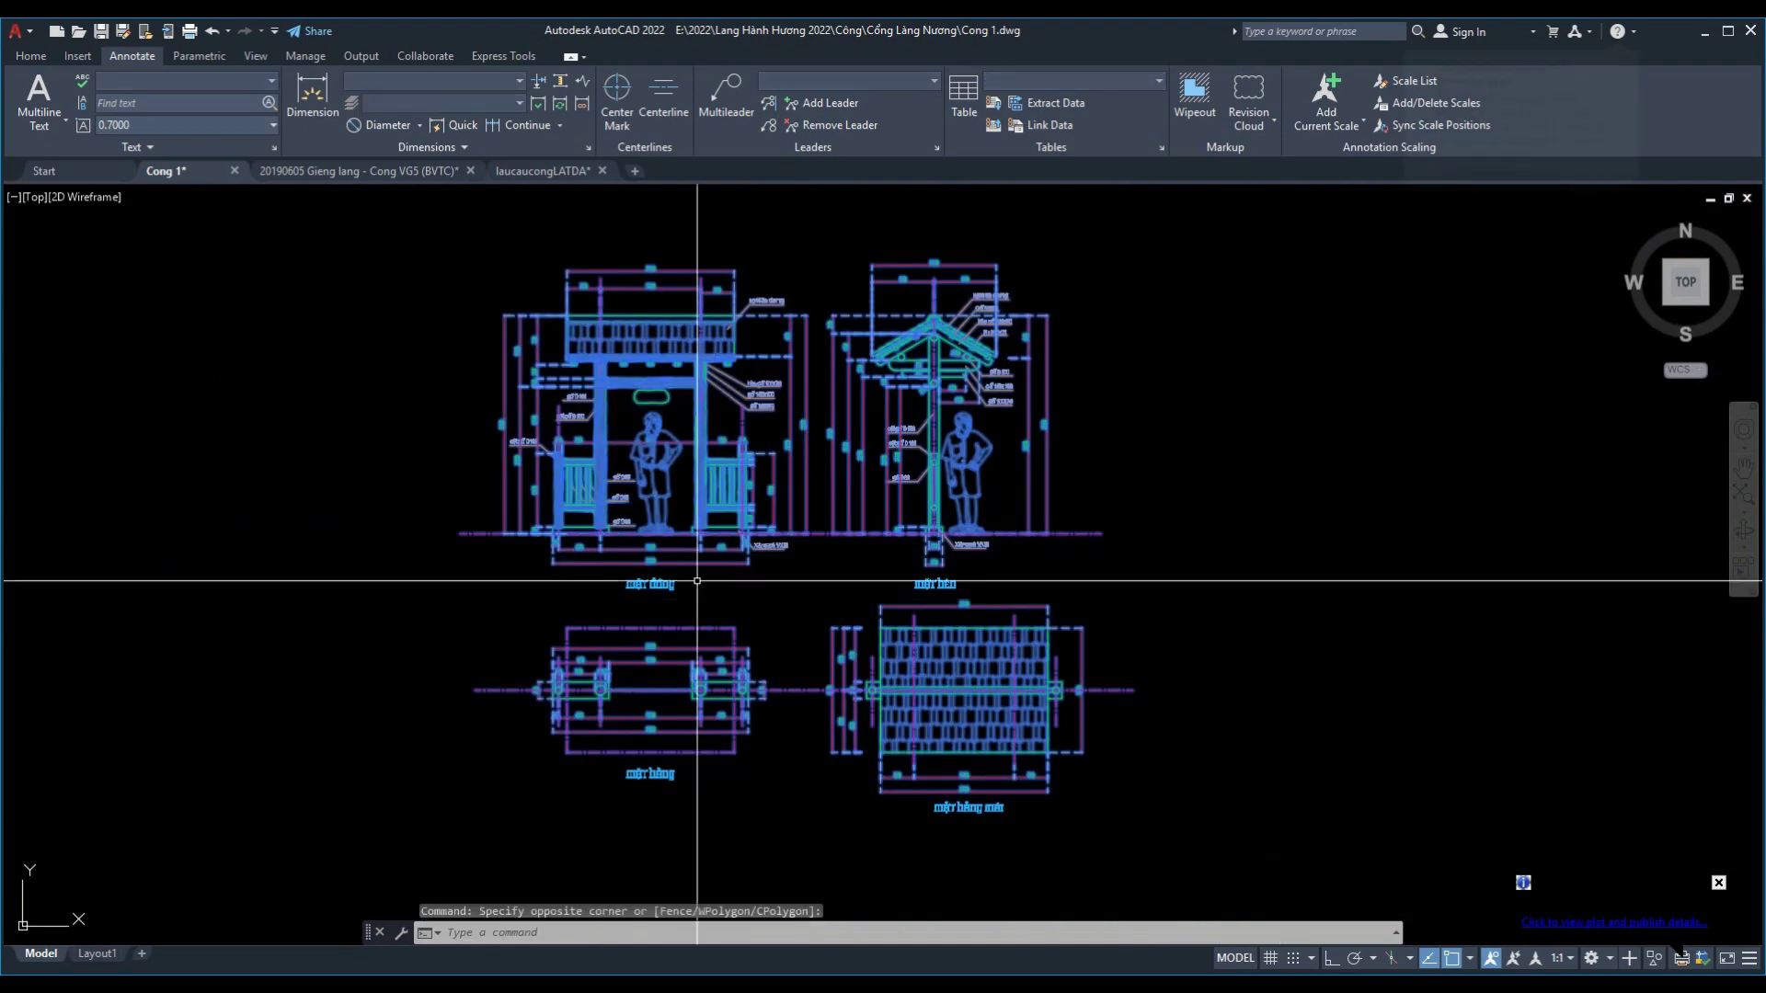
scroll(703, 524, "up", 2)
scroll(704, 501, "down", 2)
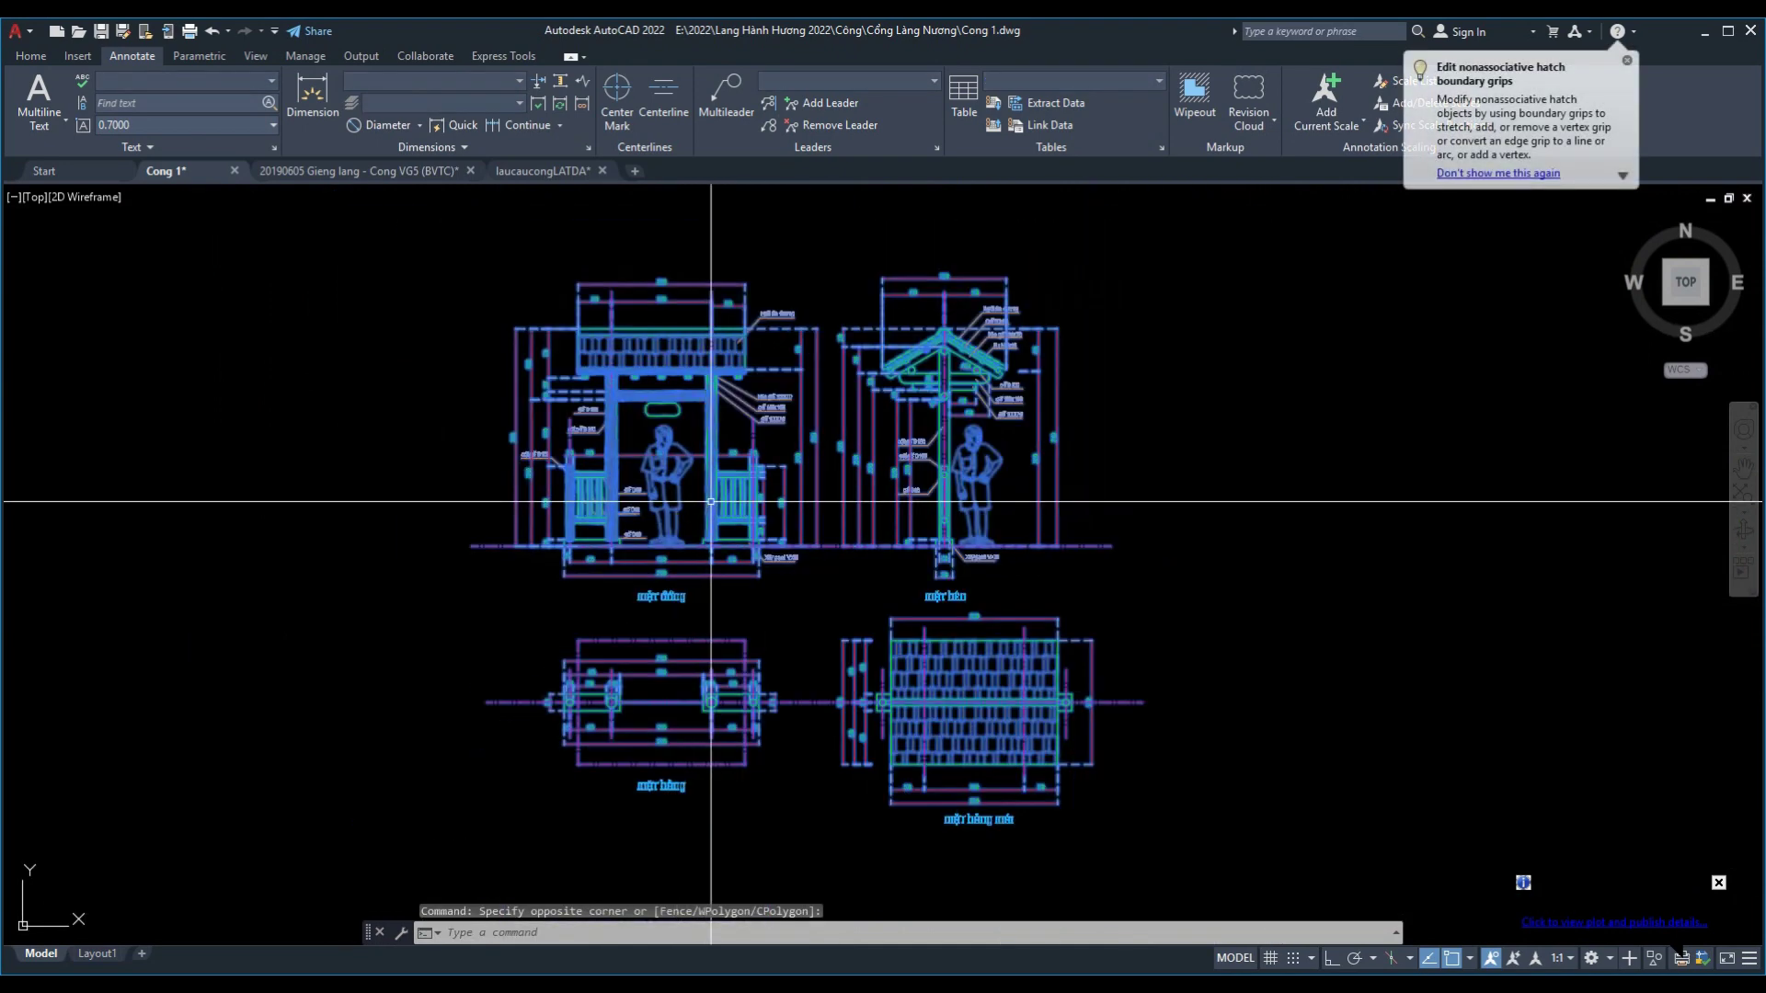
scroll(711, 501, "up", 2)
key("Escape")
scroll(366, 414, "up", 3)
scroll(366, 414, "up", 3)
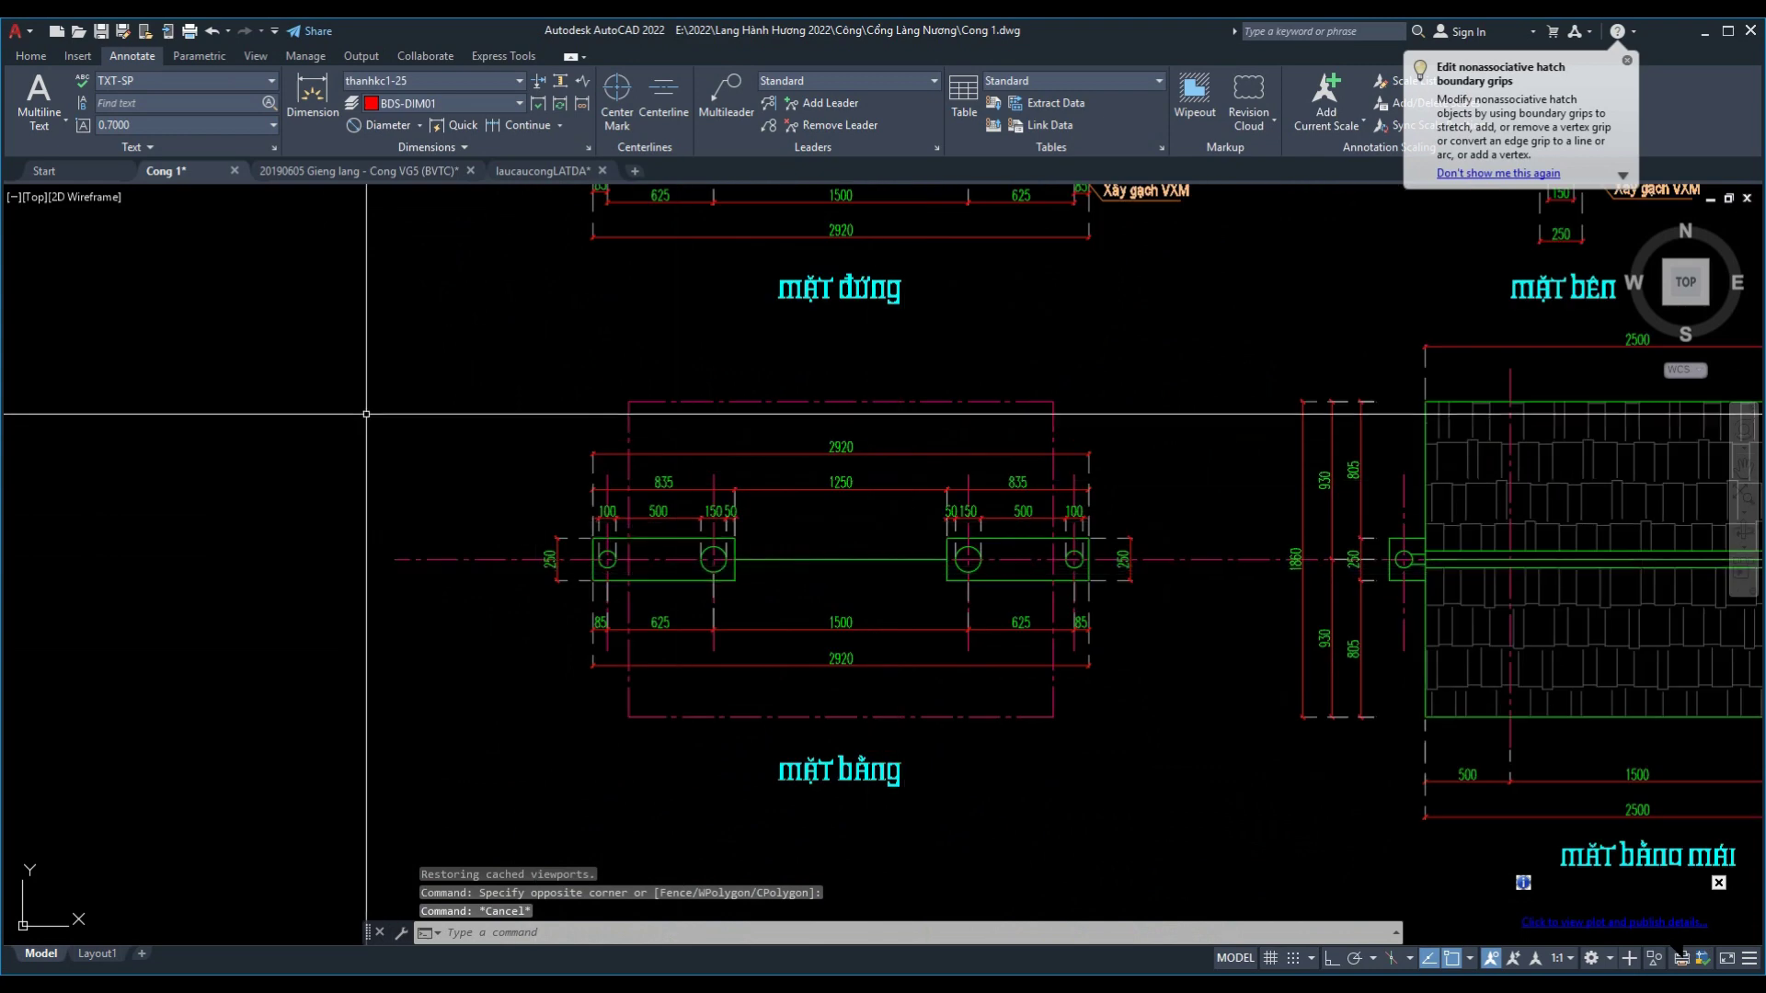
Step: Write the footing-plan objects to new block.dwg with Millimeters insert units, replacing the existing file
left_click(466, 348)
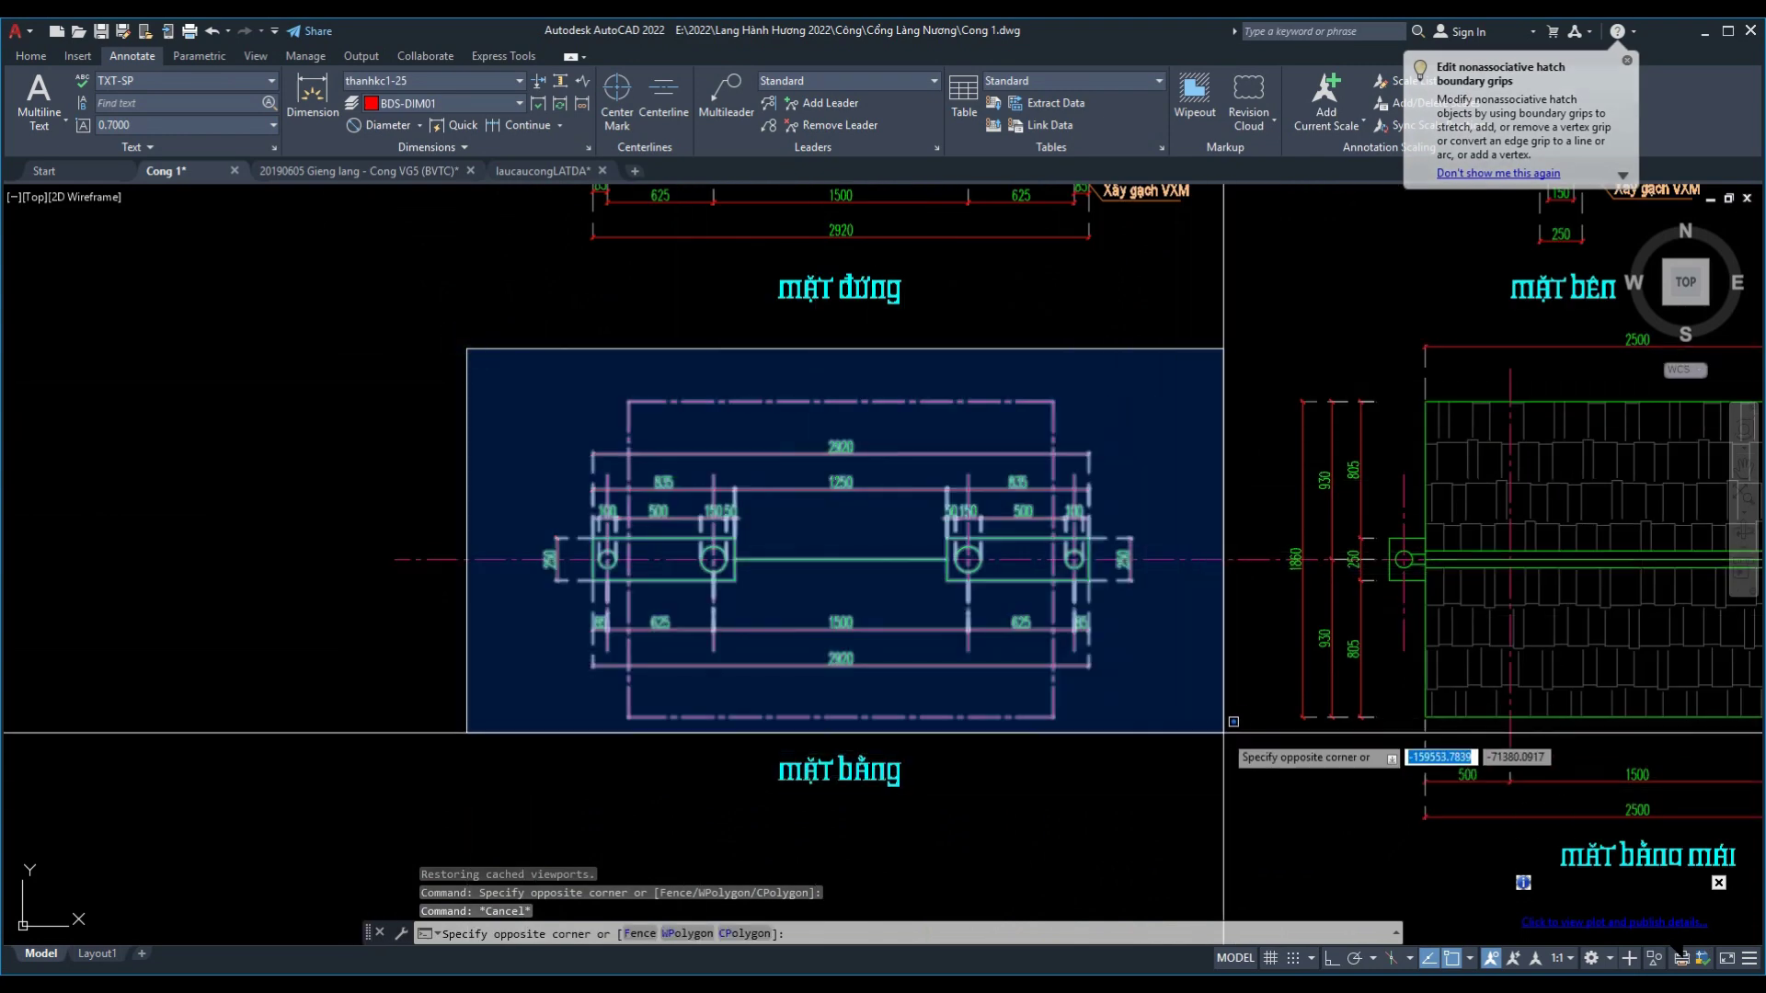
left_click(1222, 745)
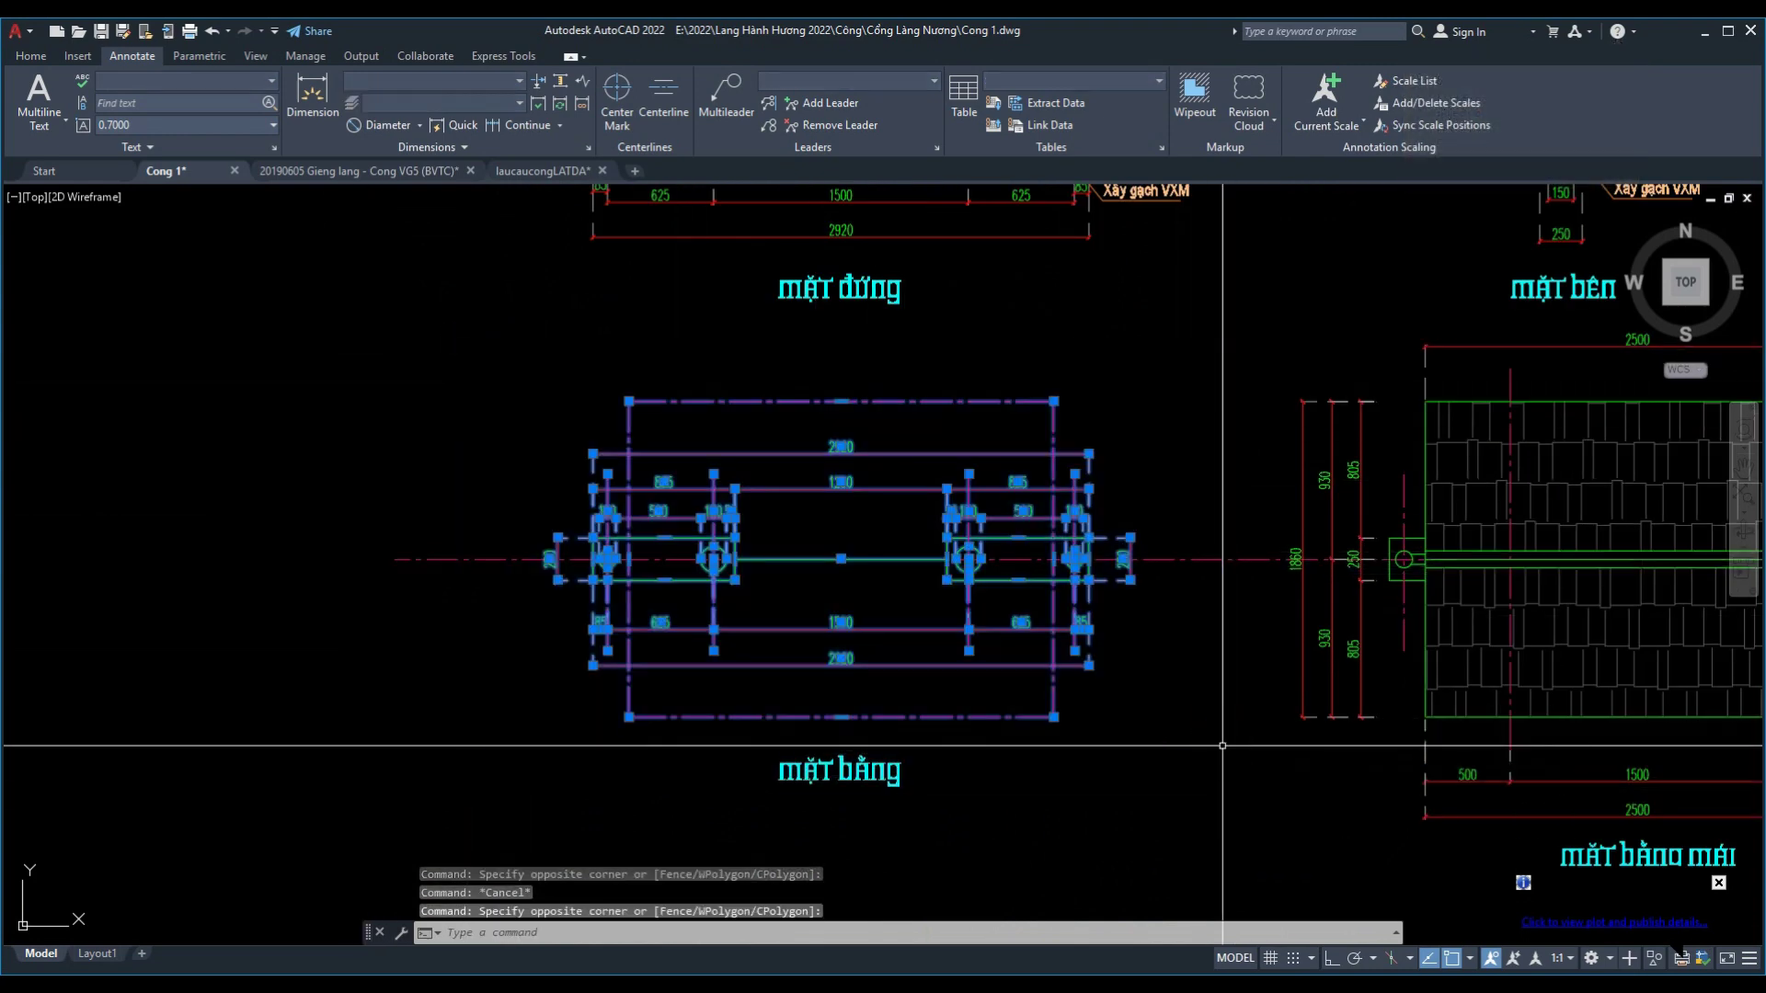
type("wblock")
key("Return")
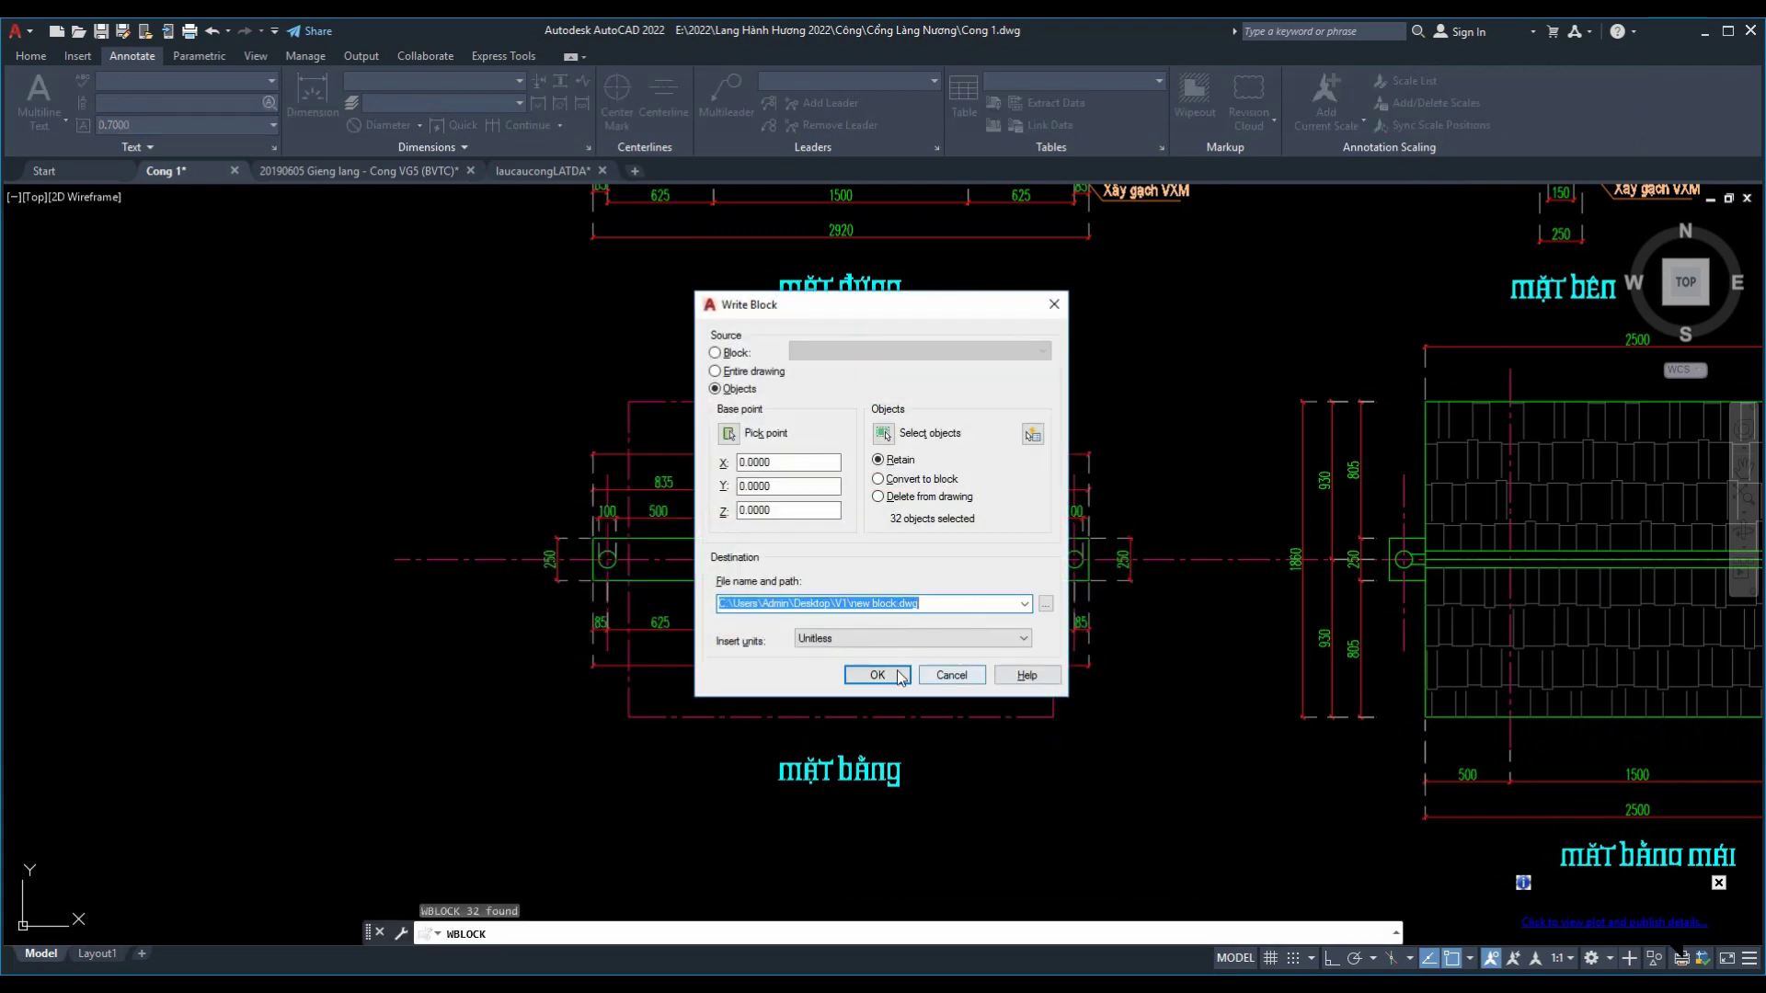
left_click(857, 637)
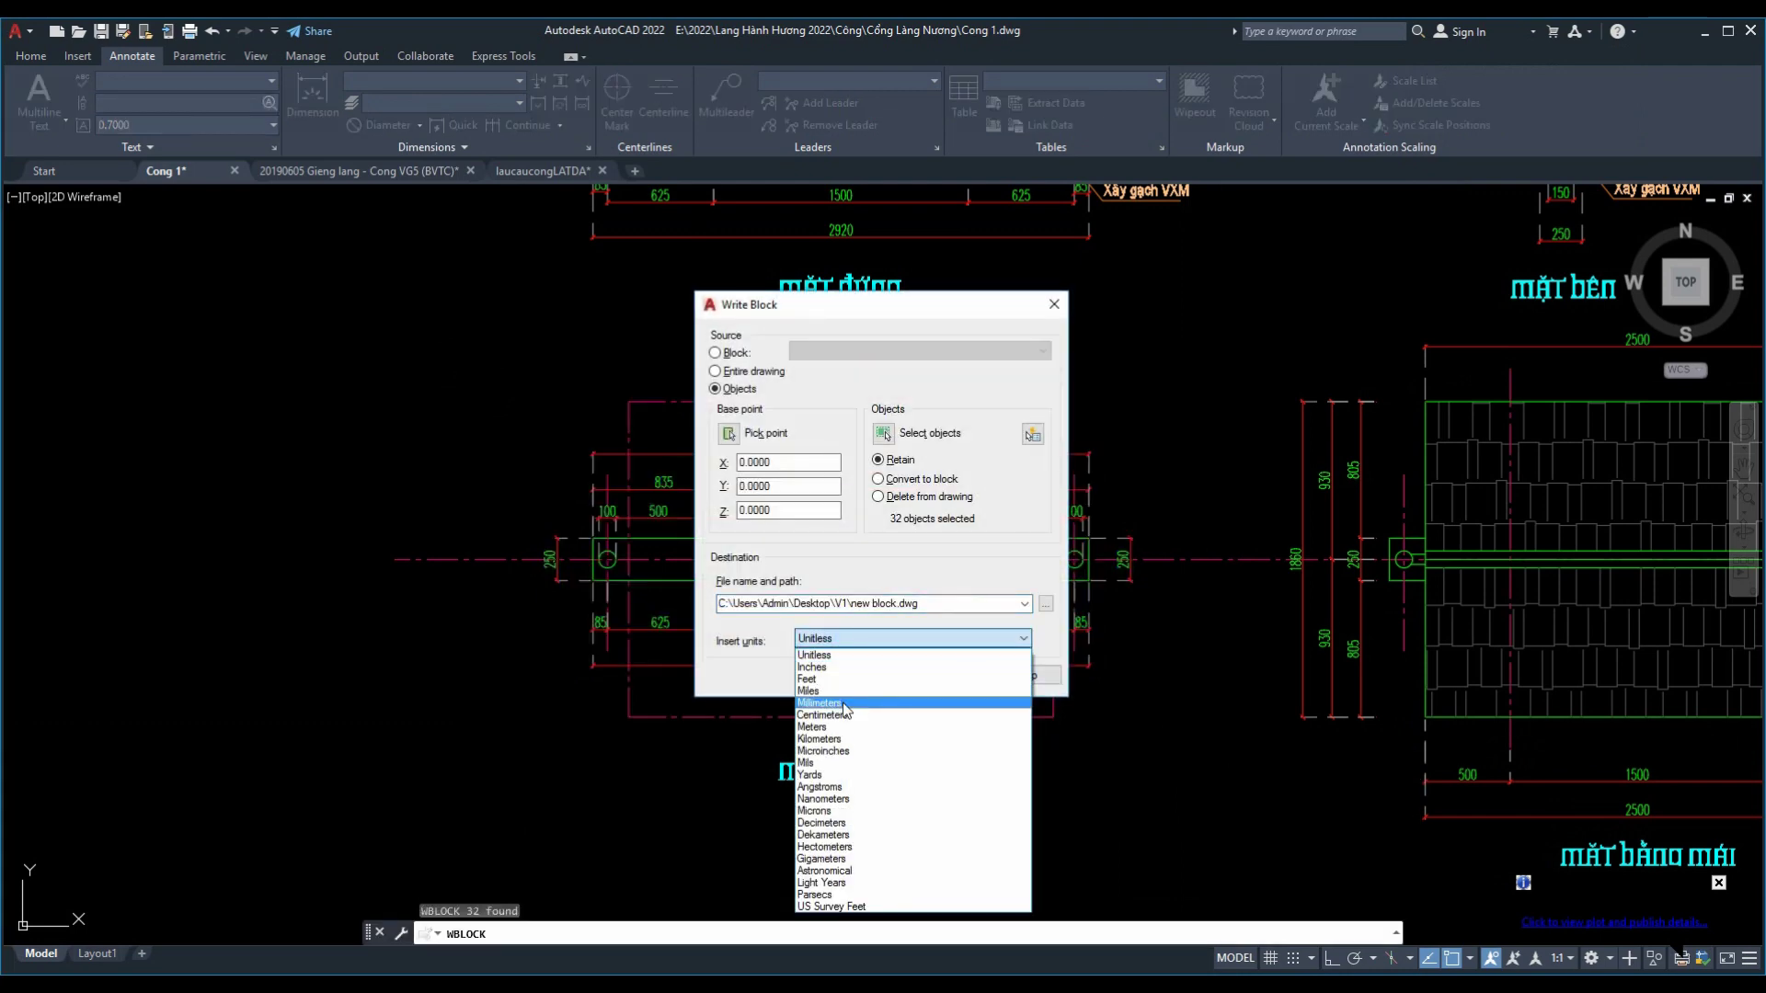
left_click(843, 702)
left_click(874, 669)
left_click(878, 455)
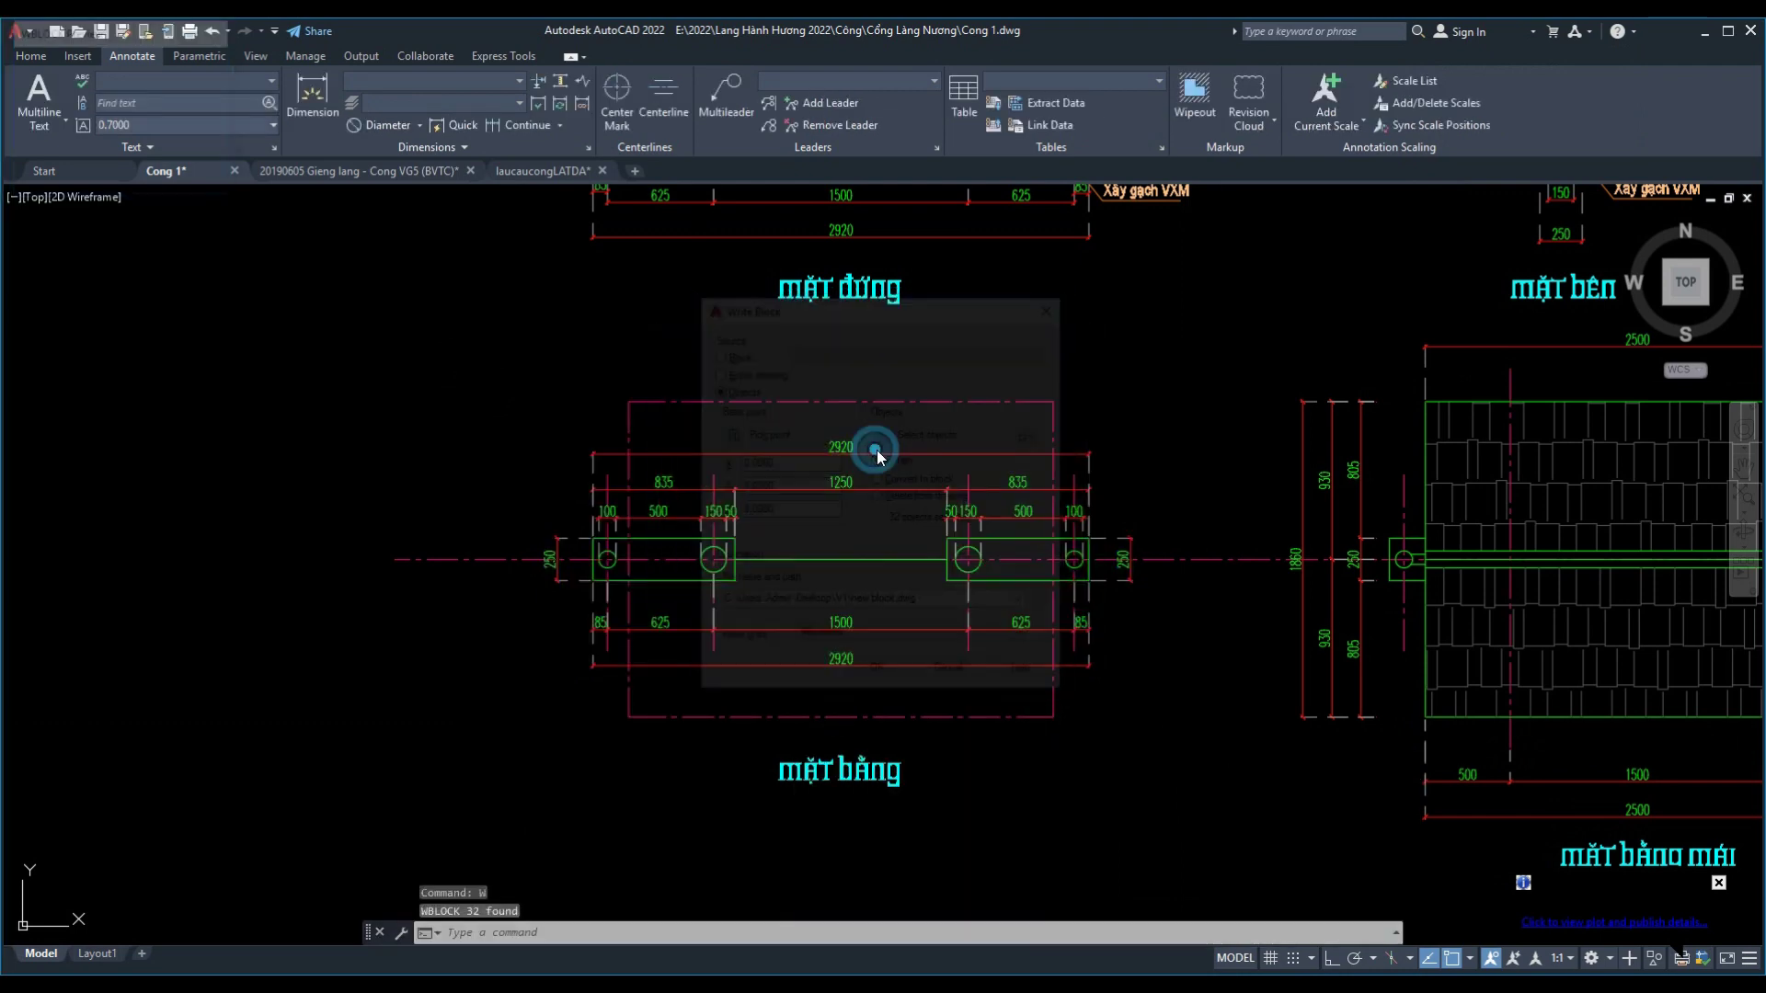
Step: Pan and zoom in to review the mặt đứng front elevation
scroll(850, 483, "up", 3)
scroll(851, 483, "down", 1)
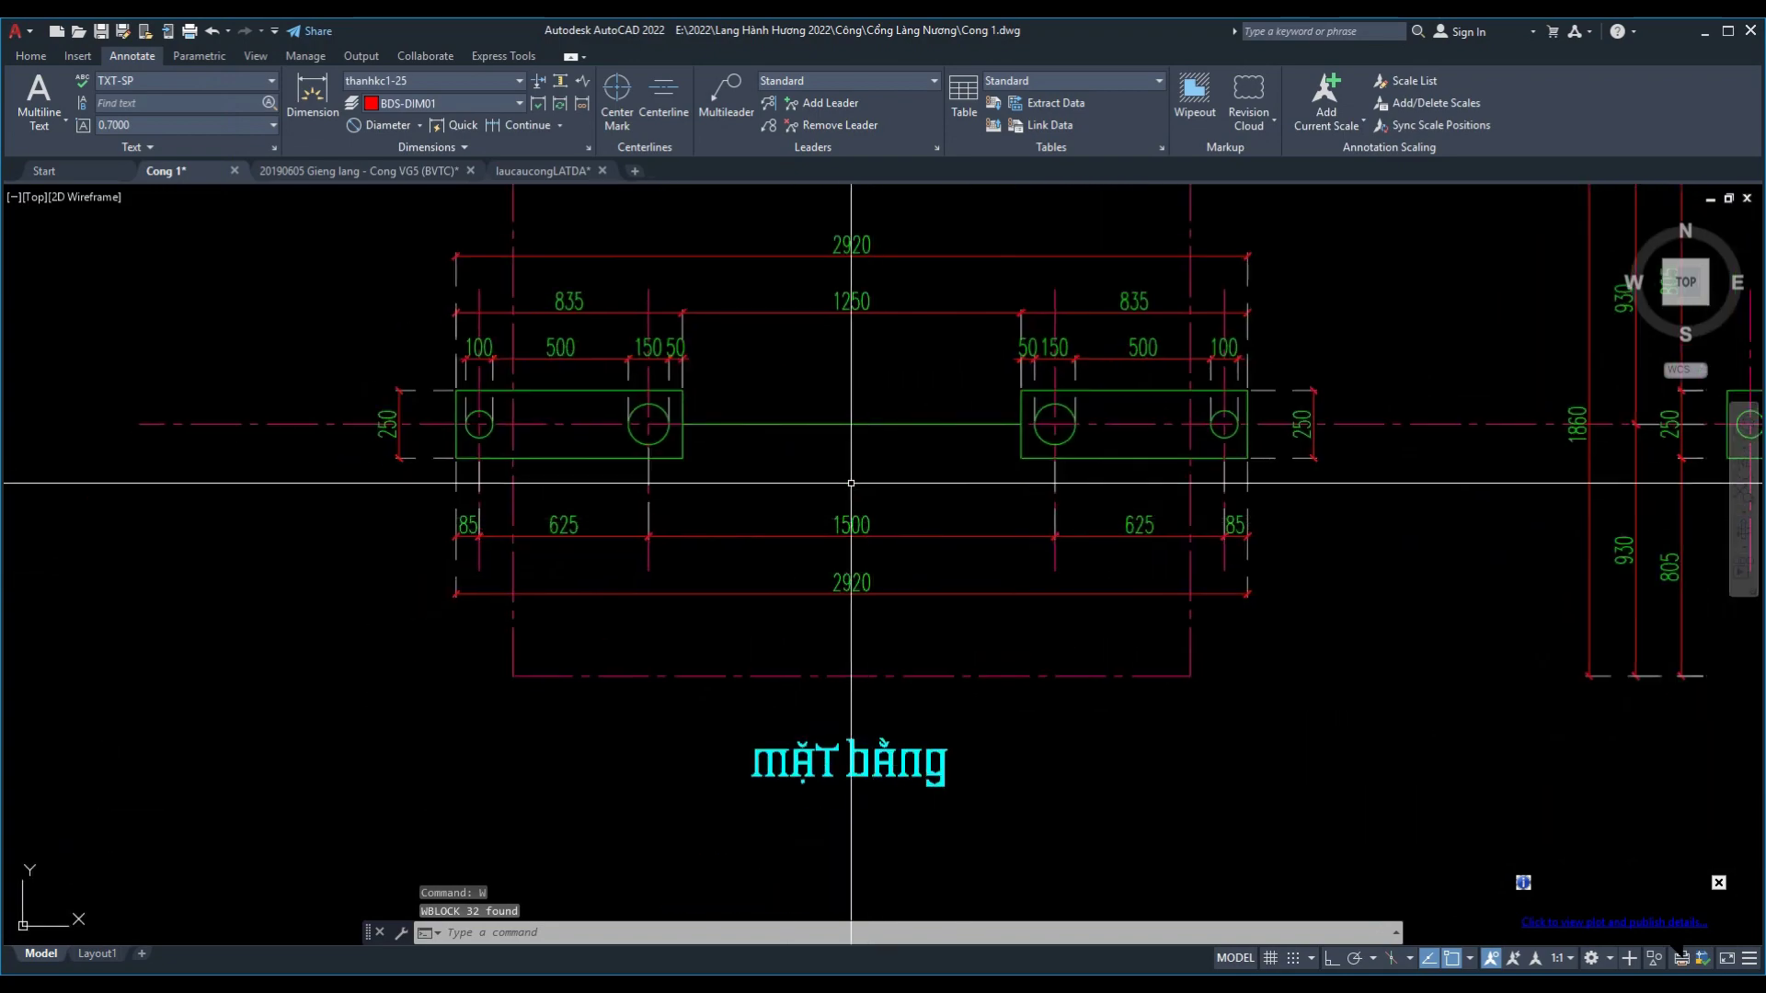
scroll(791, 520, "down", 3)
middle_click_drag(788, 524, 788, 643)
scroll(791, 552, "up", 3)
scroll(796, 540, "up", 2)
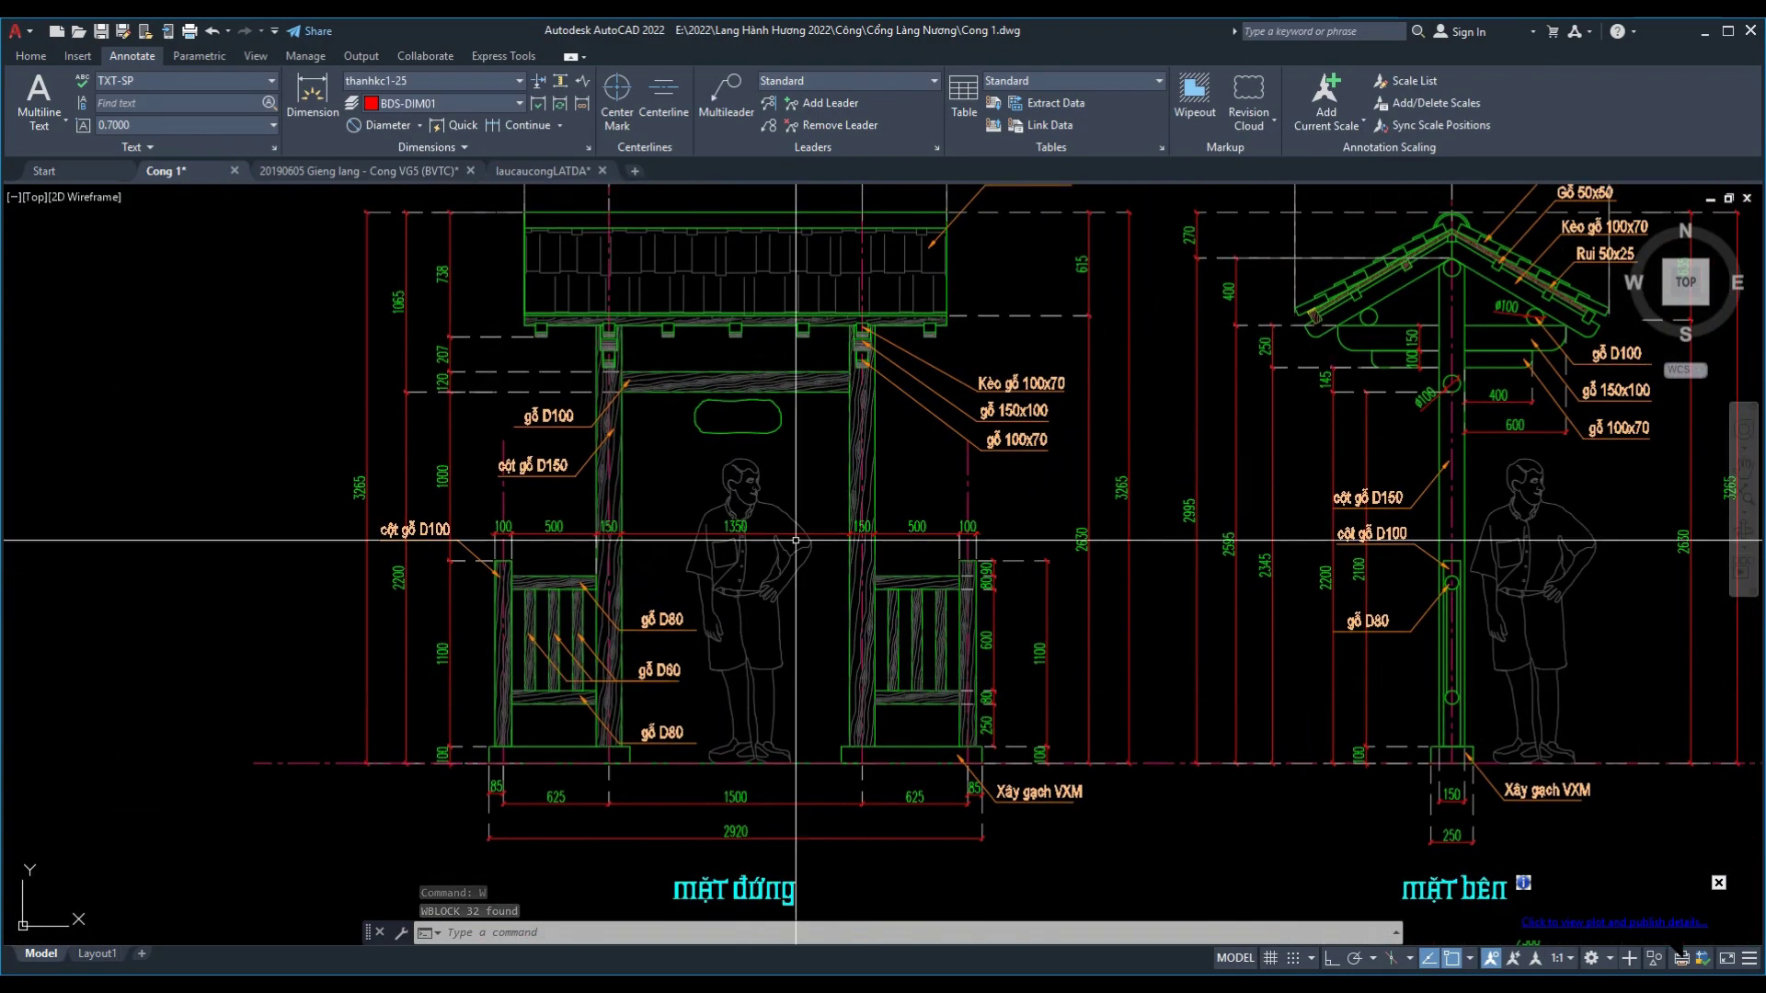
scroll(699, 479, "up", 1)
scroll(827, 570, "up", 1)
scroll(855, 602, "up", 1)
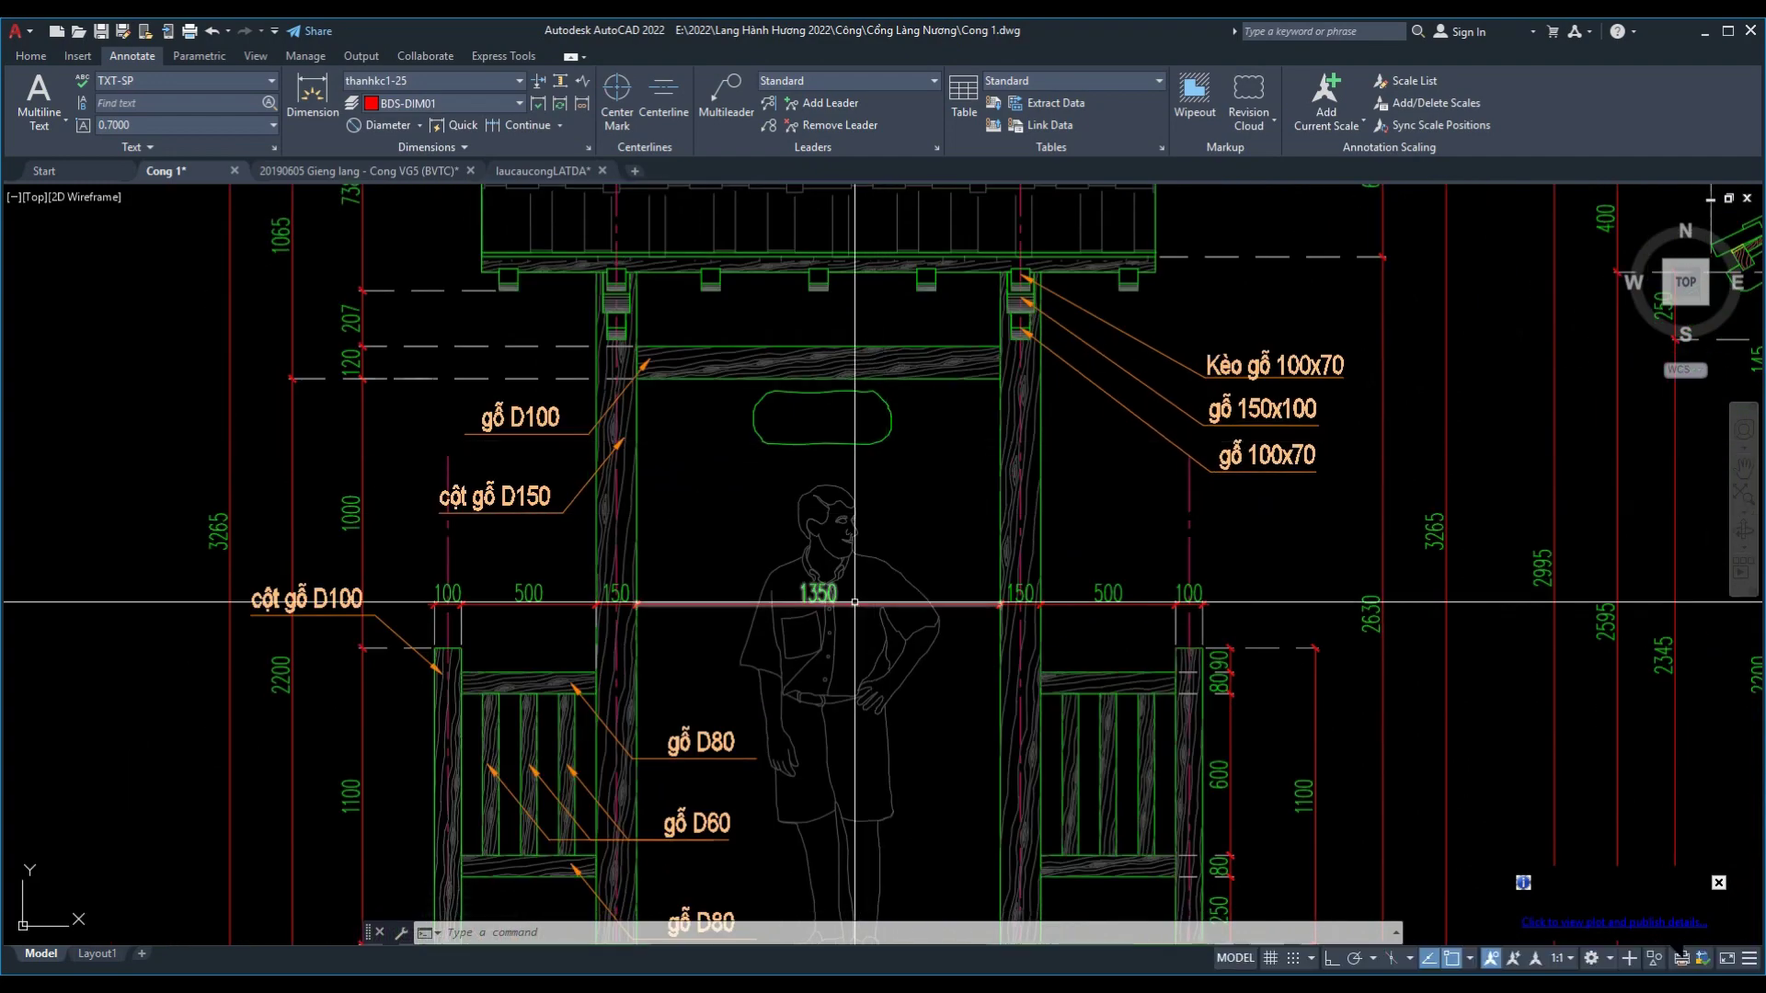
scroll(854, 602, "down", 1)
scroll(854, 603, "down", 2)
Step: Bring the mặt bên side elevation into view and recentre both elevations
middle_click_drag(1379, 671, 704, 590)
scroll(732, 582, "up", 2)
scroll(975, 506, "down", 1)
scroll(981, 540, "down", 1)
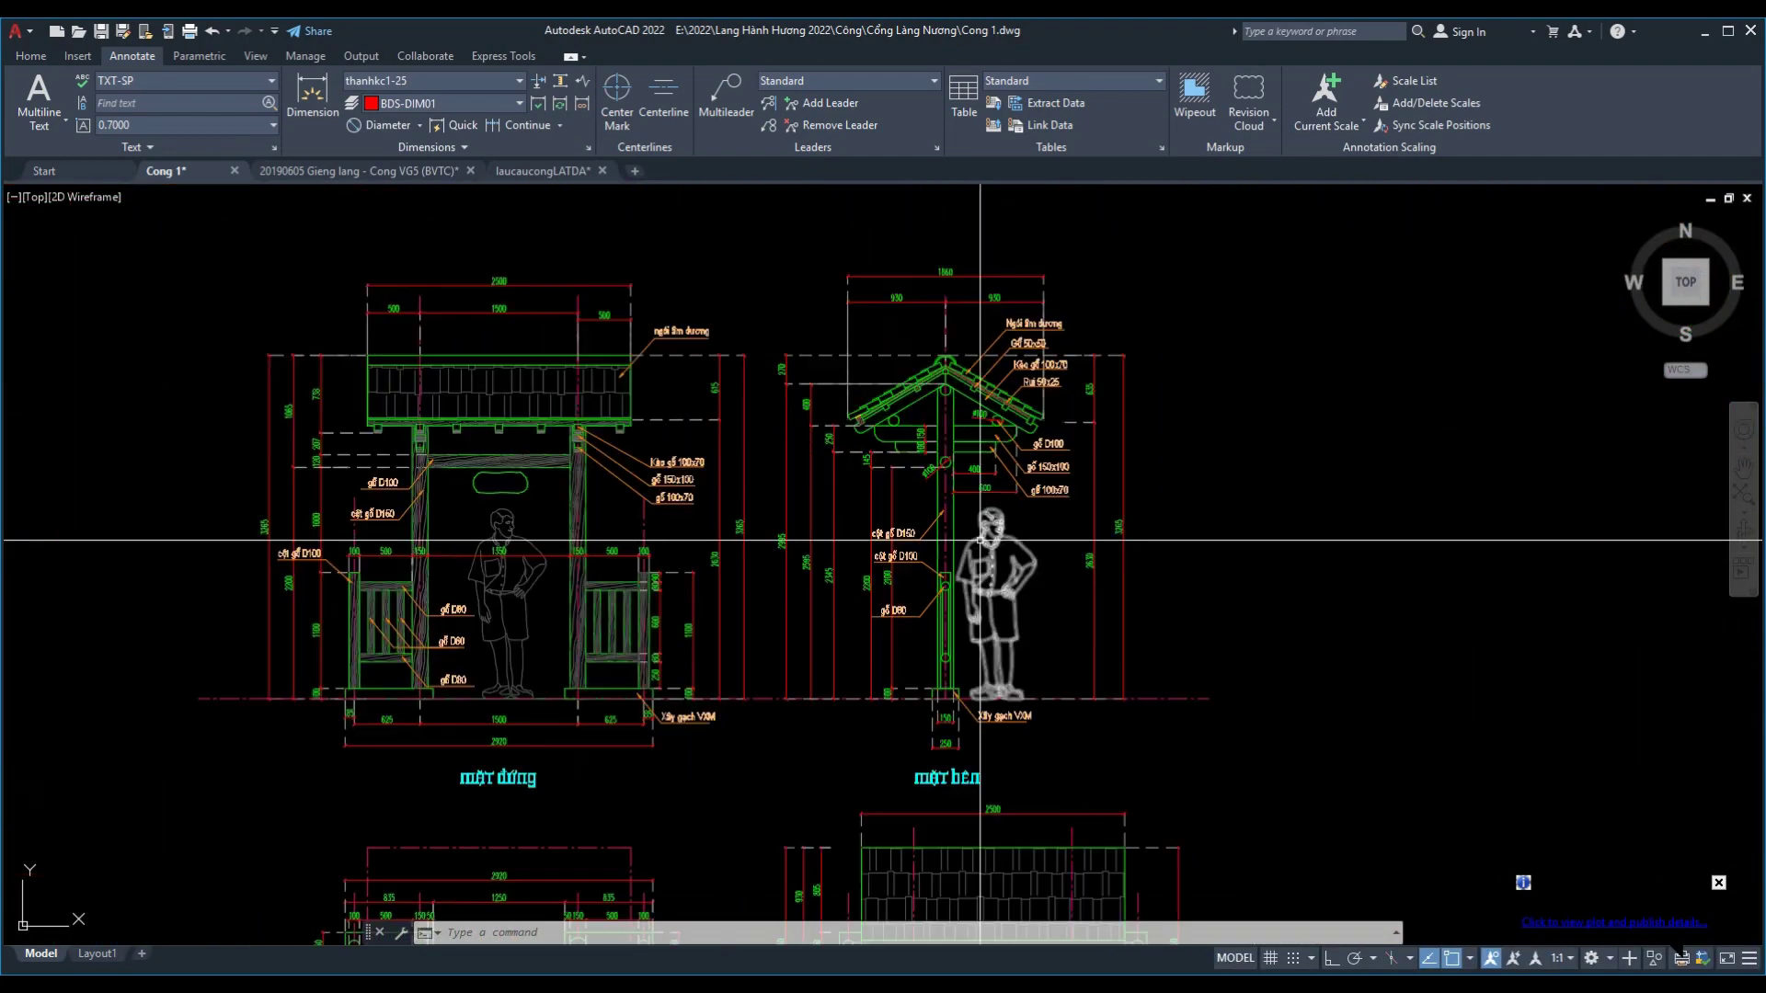
middle_click_drag(980, 540, 1192, 543)
scroll(874, 533, "up", 1)
scroll(873, 533, "down", 1)
middle_click_drag(904, 523, 754, 522)
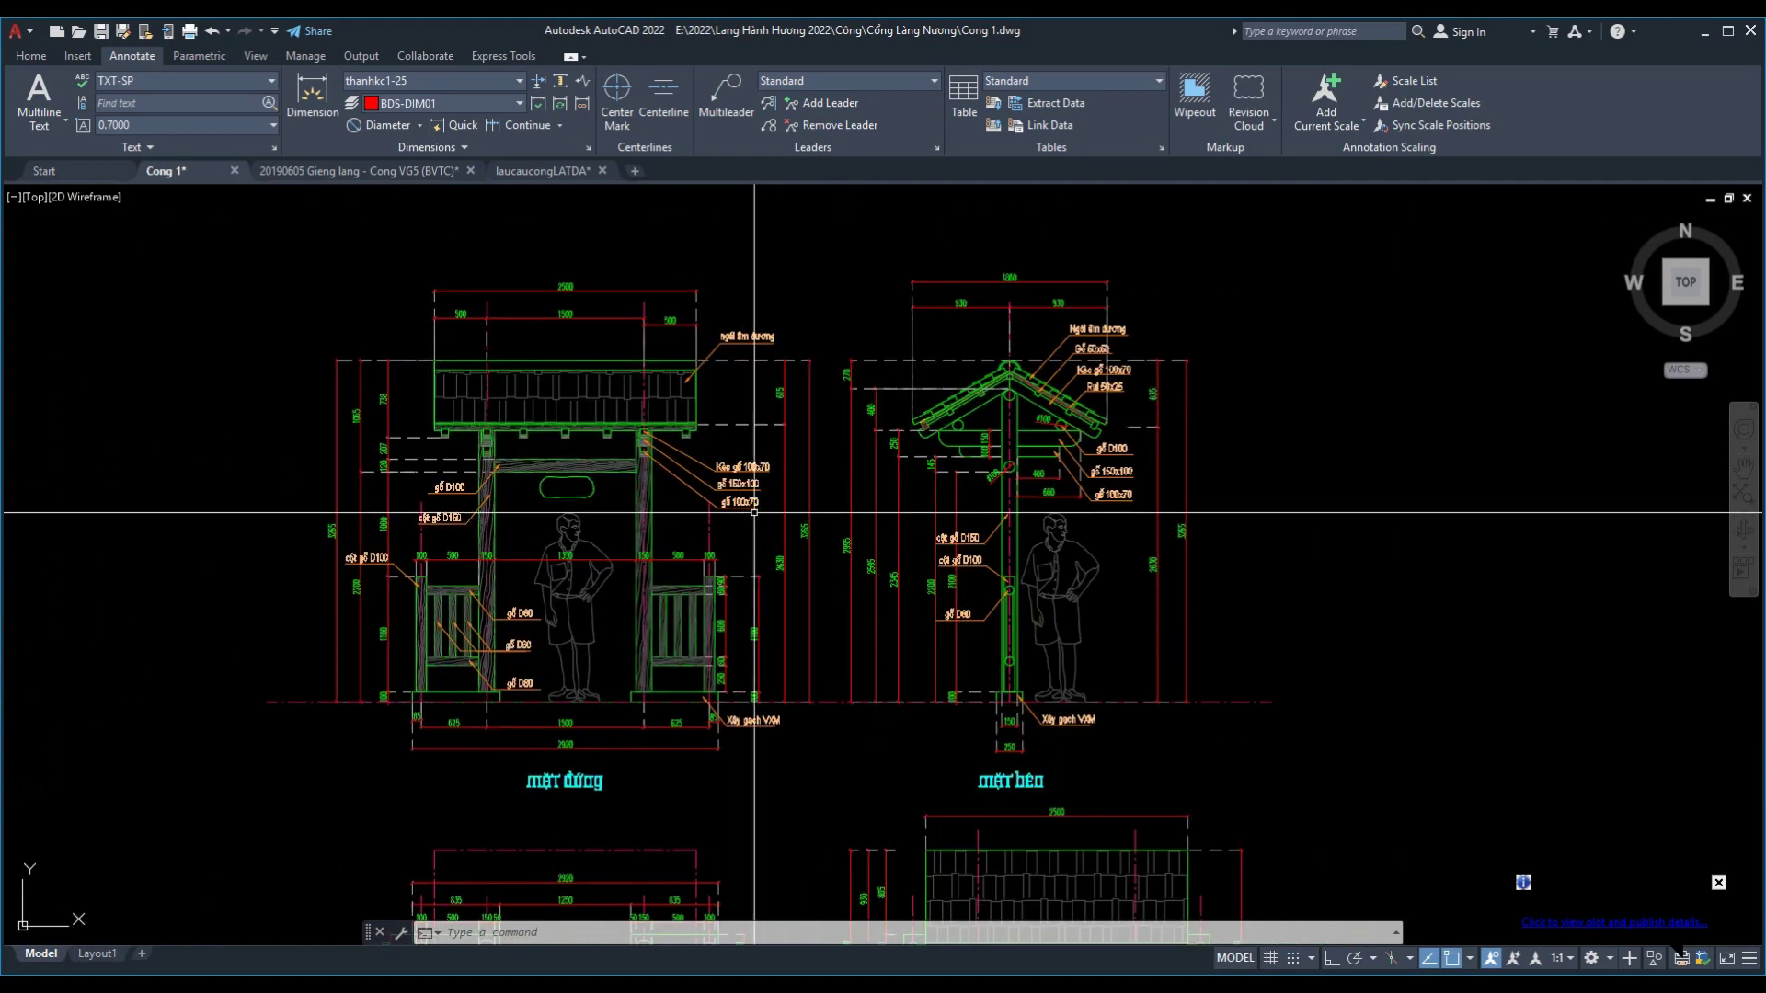
scroll(809, 512, "down", 1)
scroll(827, 551, "up", 1)
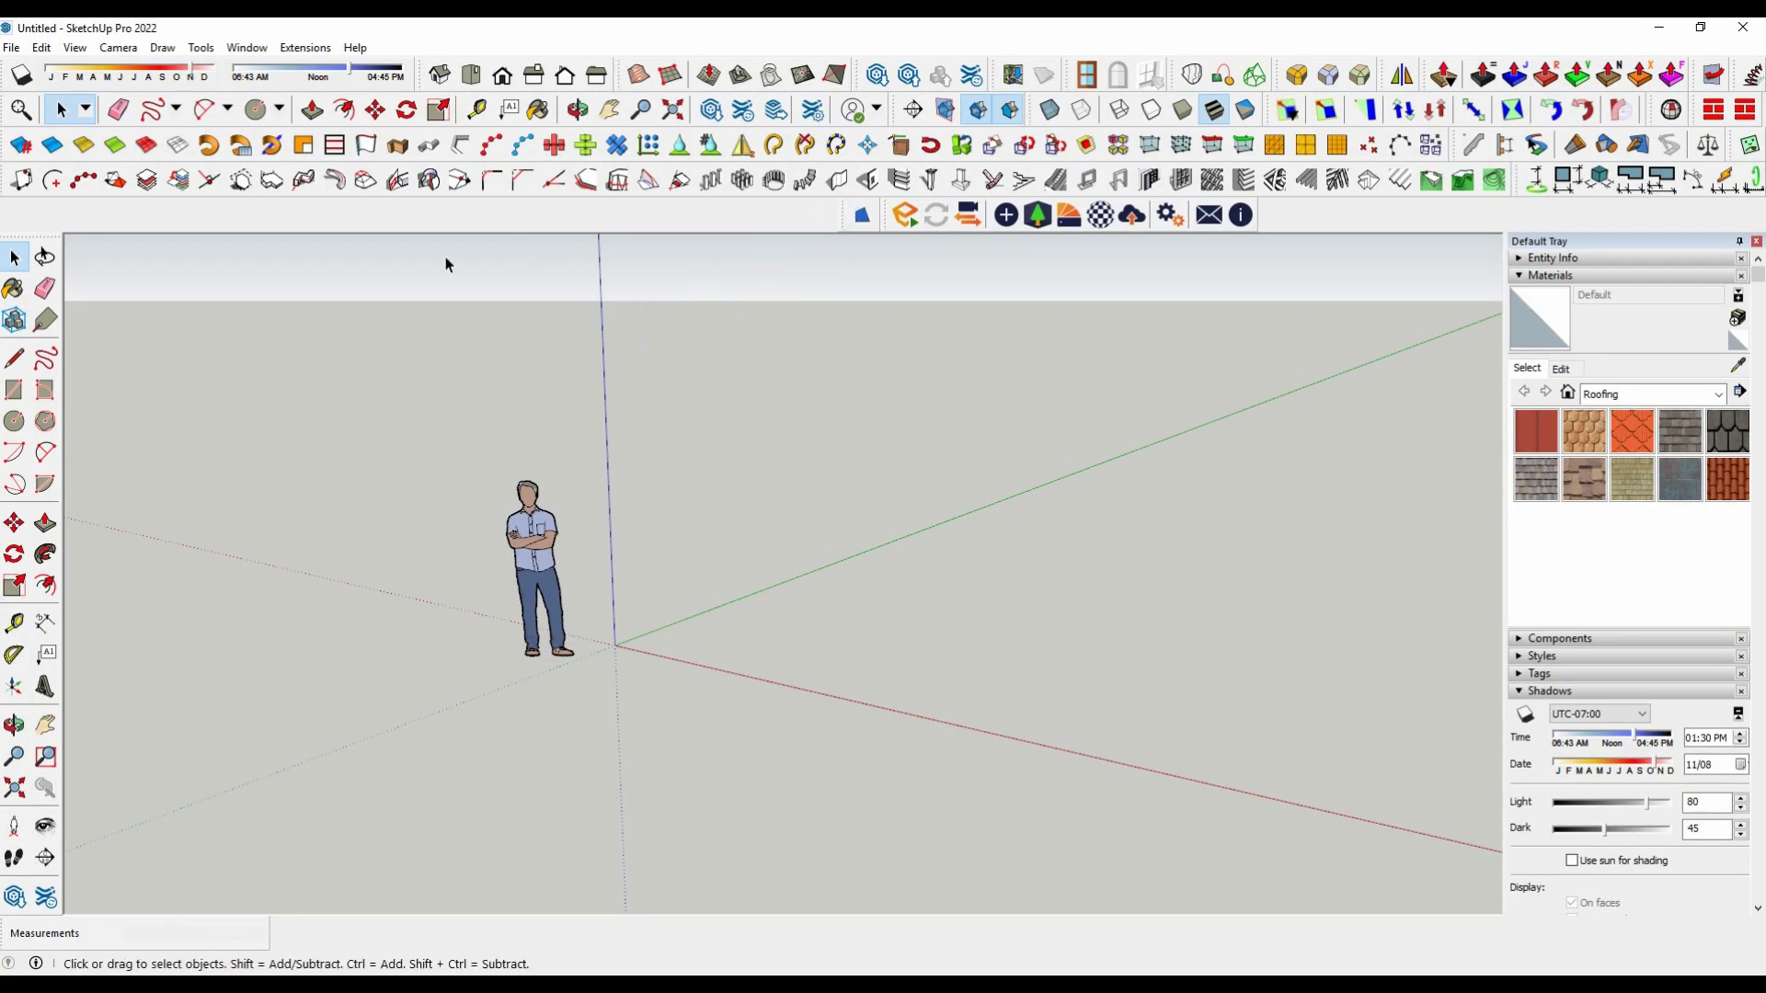
Step: Import new block.dwg into the SketchUp model and zoom to the footing-plan linework
left_click(12, 48)
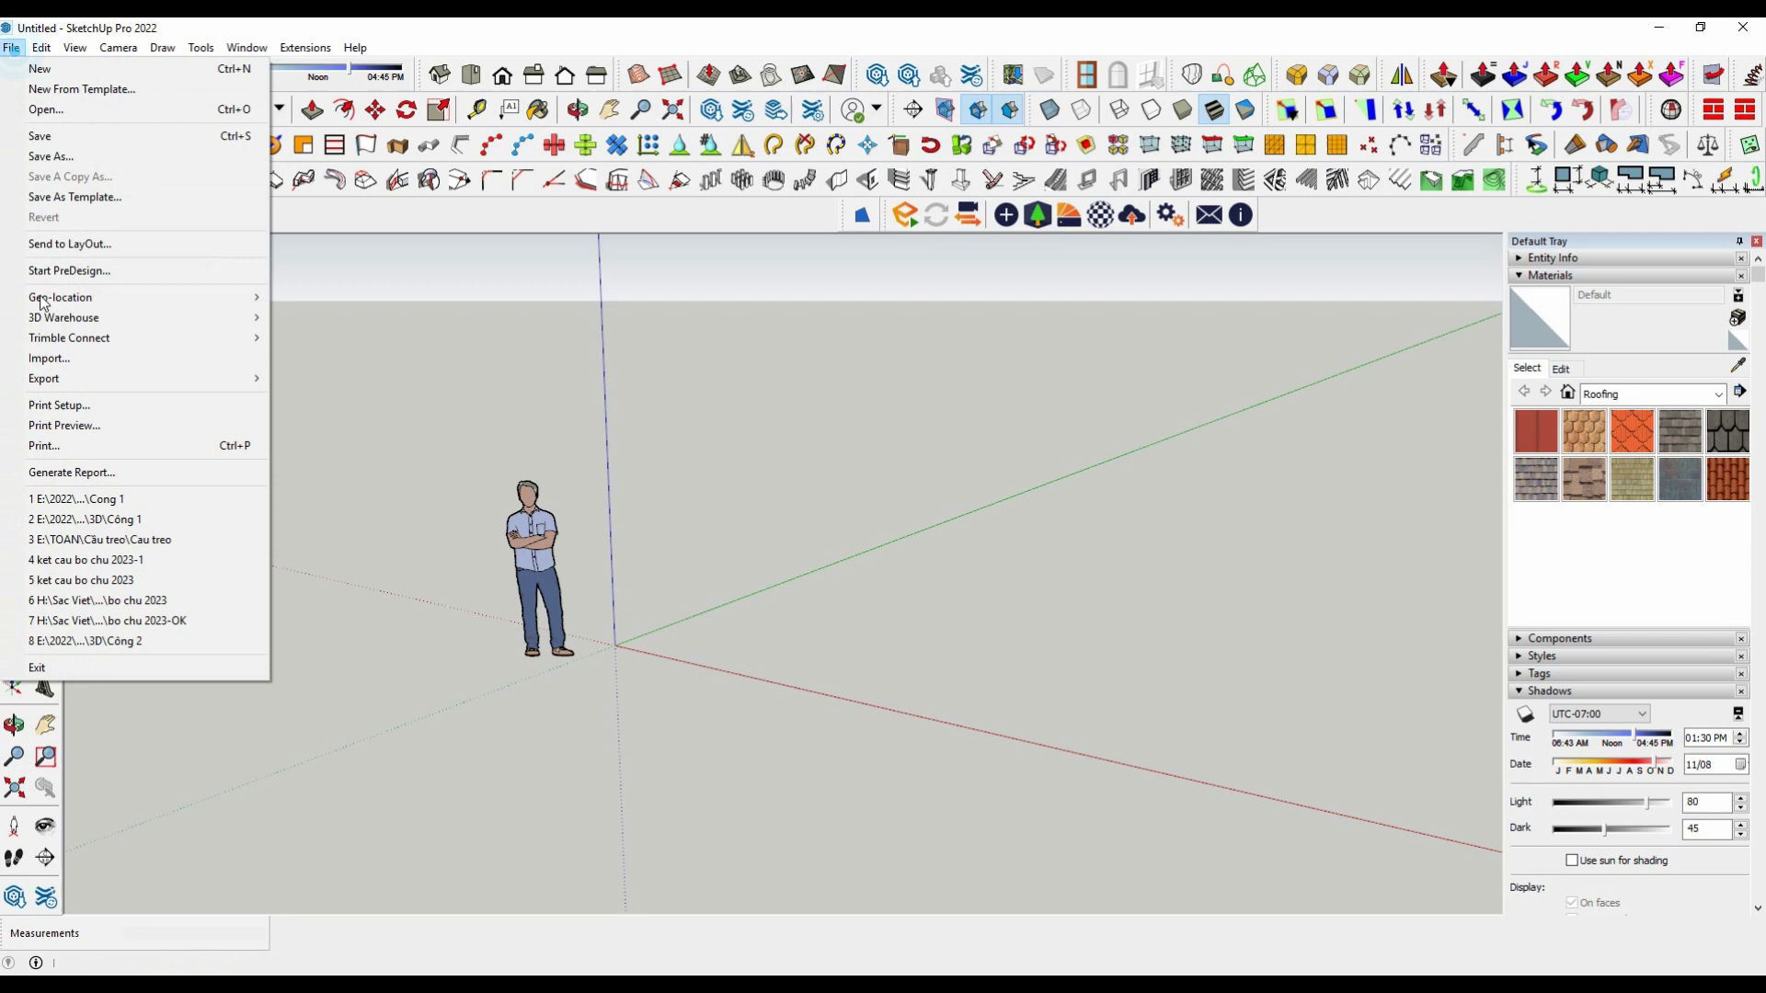
left_click(69, 360)
double_click(844, 507)
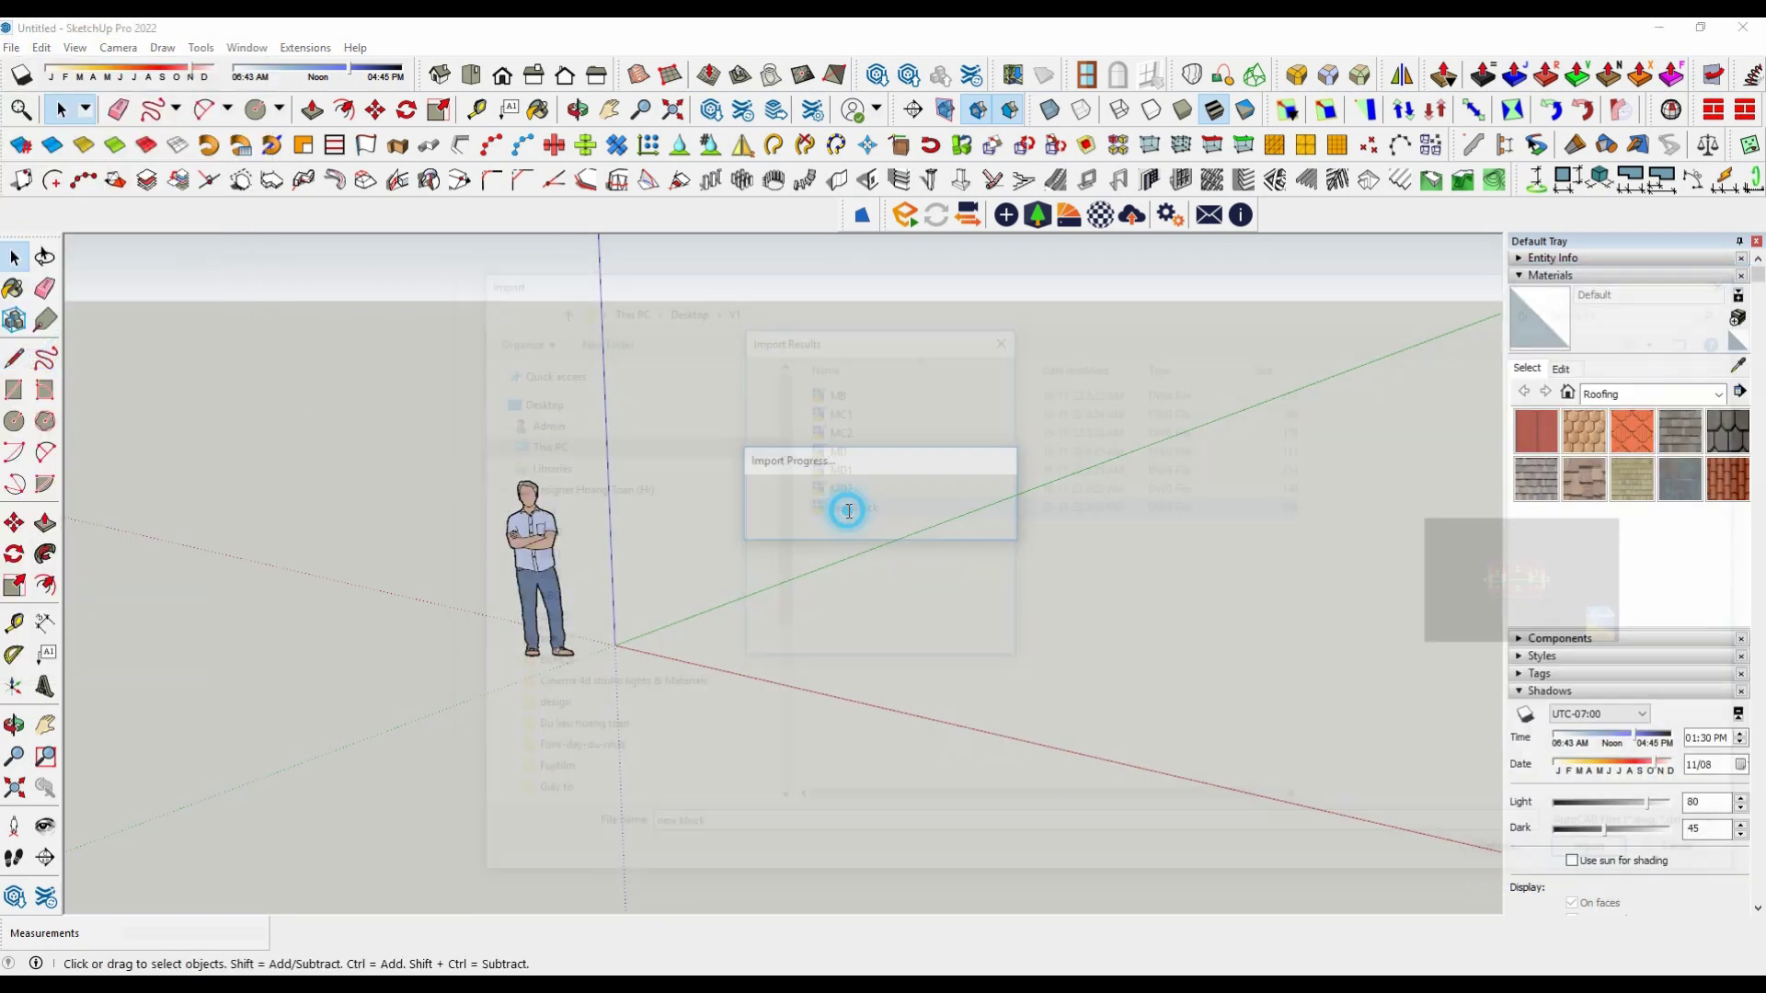
left_click(978, 644)
scroll(699, 570, "down", 3)
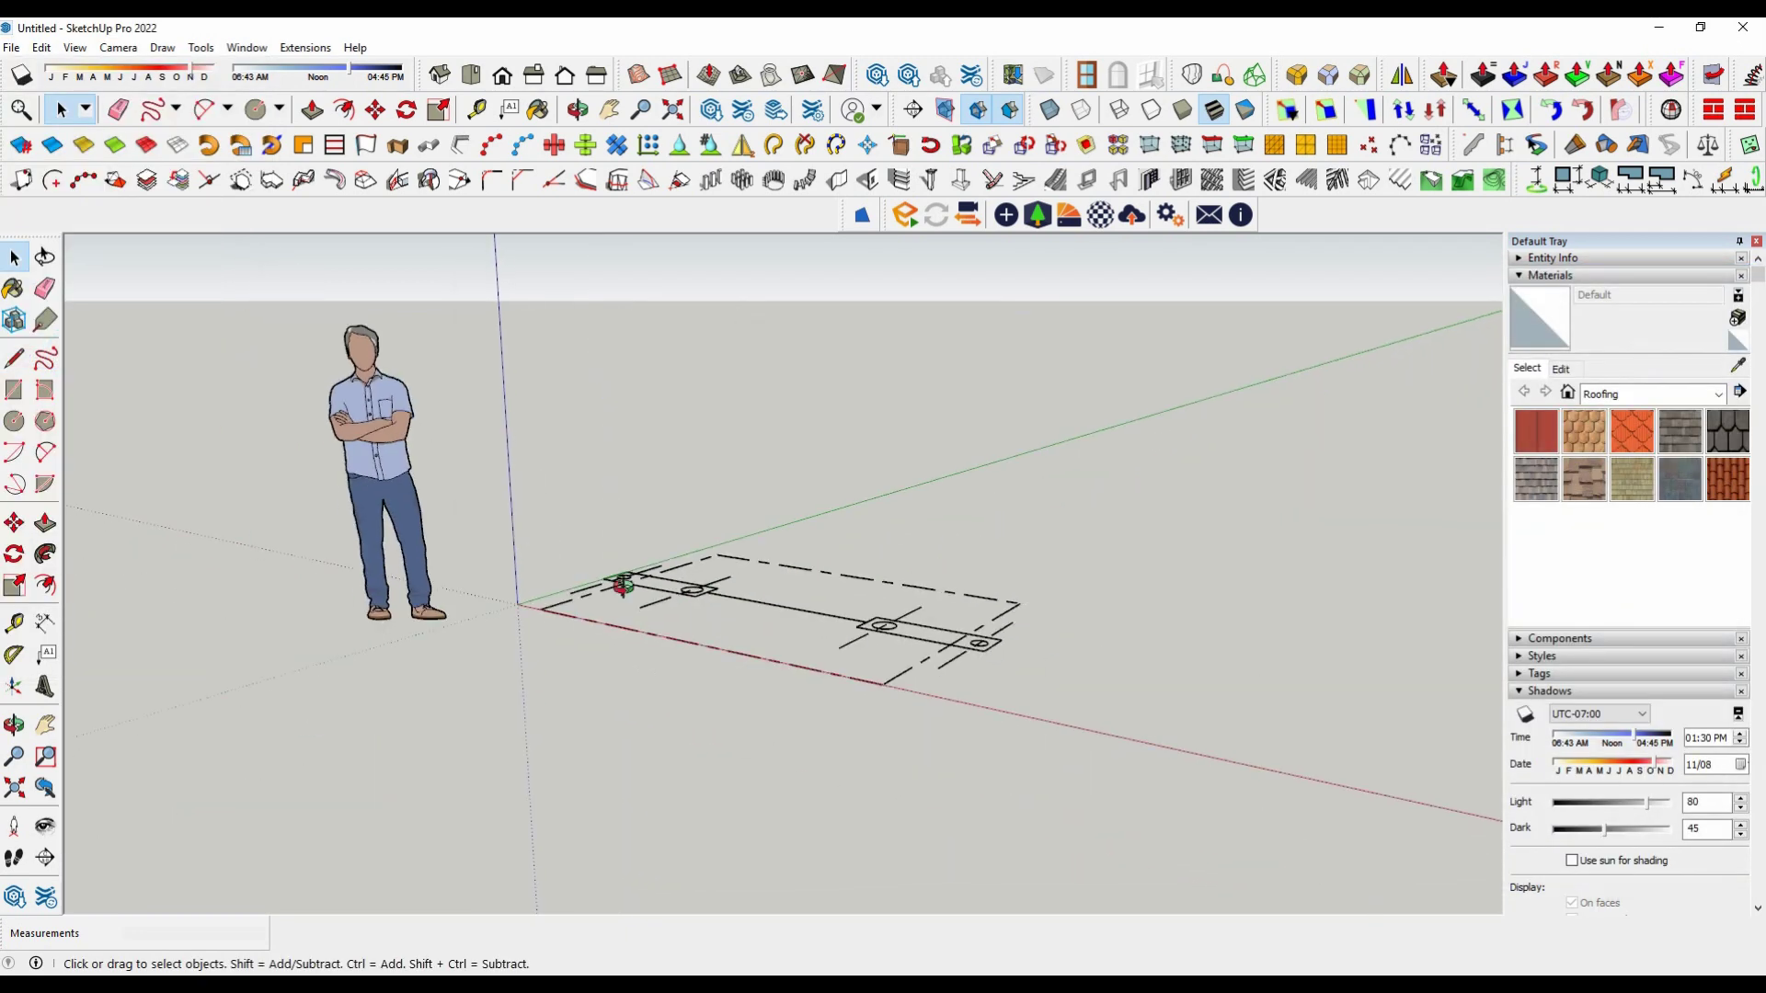
scroll(704, 582, "up", 3)
Step: Open the imported plan group and turn the two plate outlines into faces
scroll(597, 603, "up", 3)
double_click(567, 607)
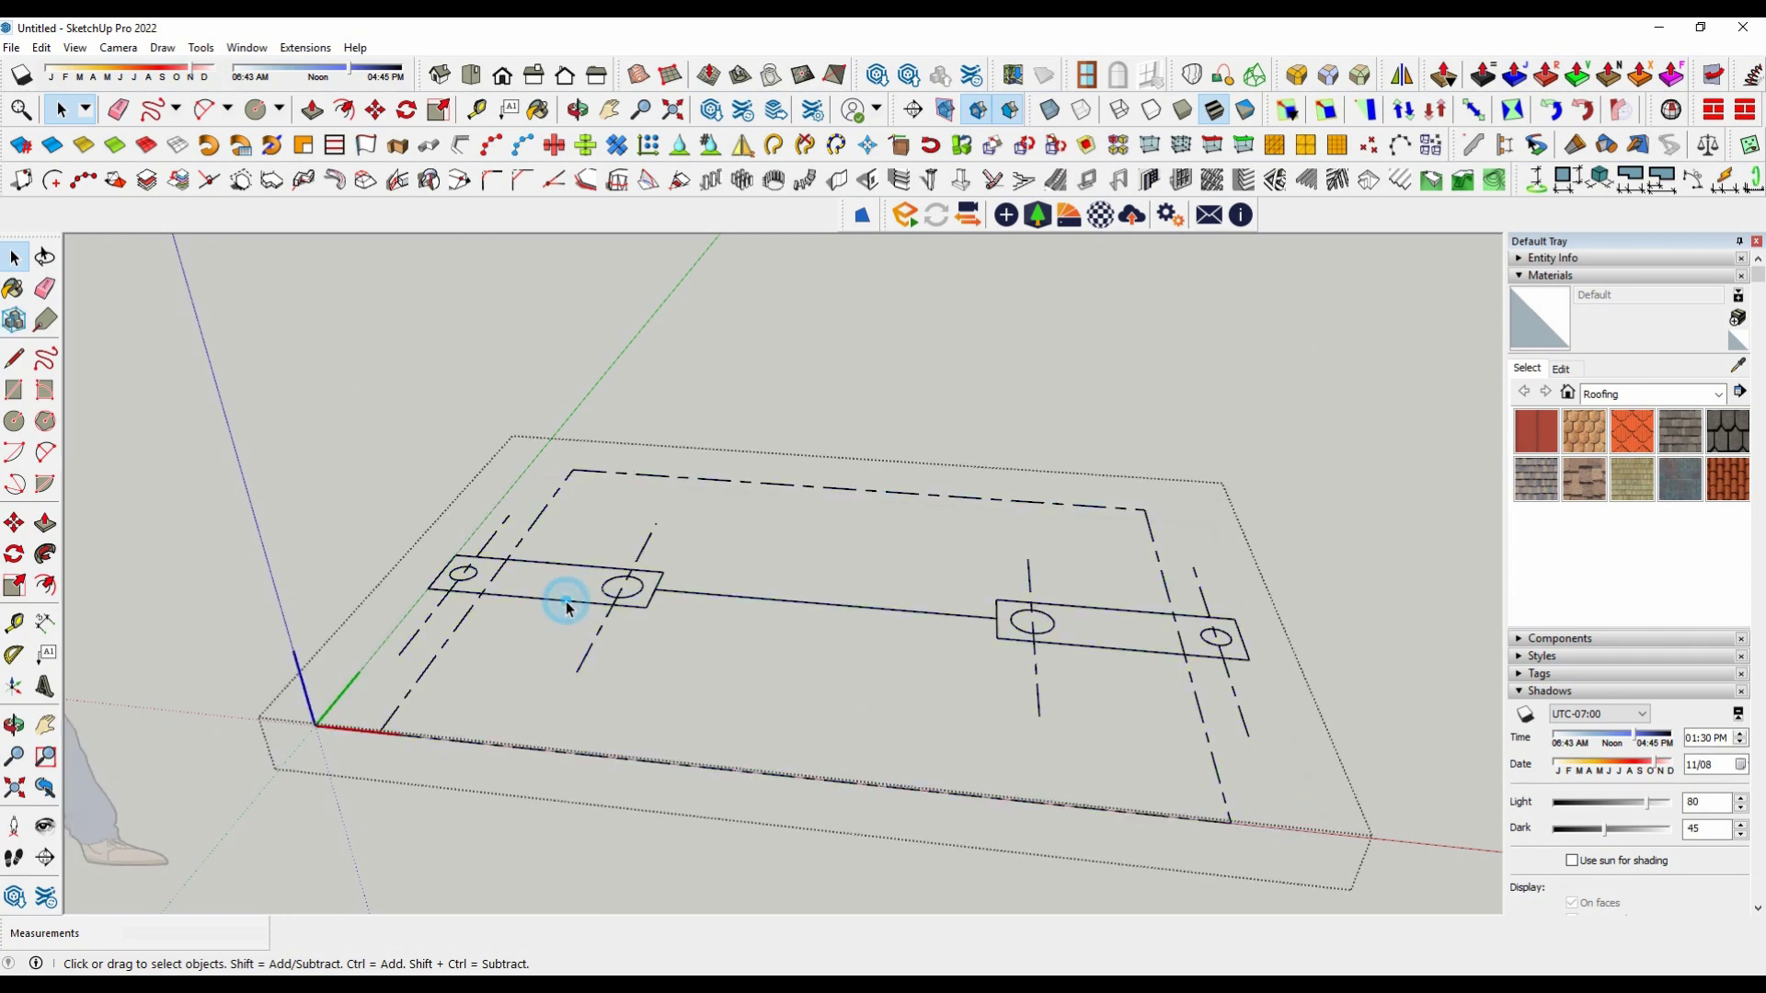
mouse_move(572, 599)
middle_mouse_down()
mouse_move(604, 619)
mouse_move(436, 582)
middle_mouse_up()
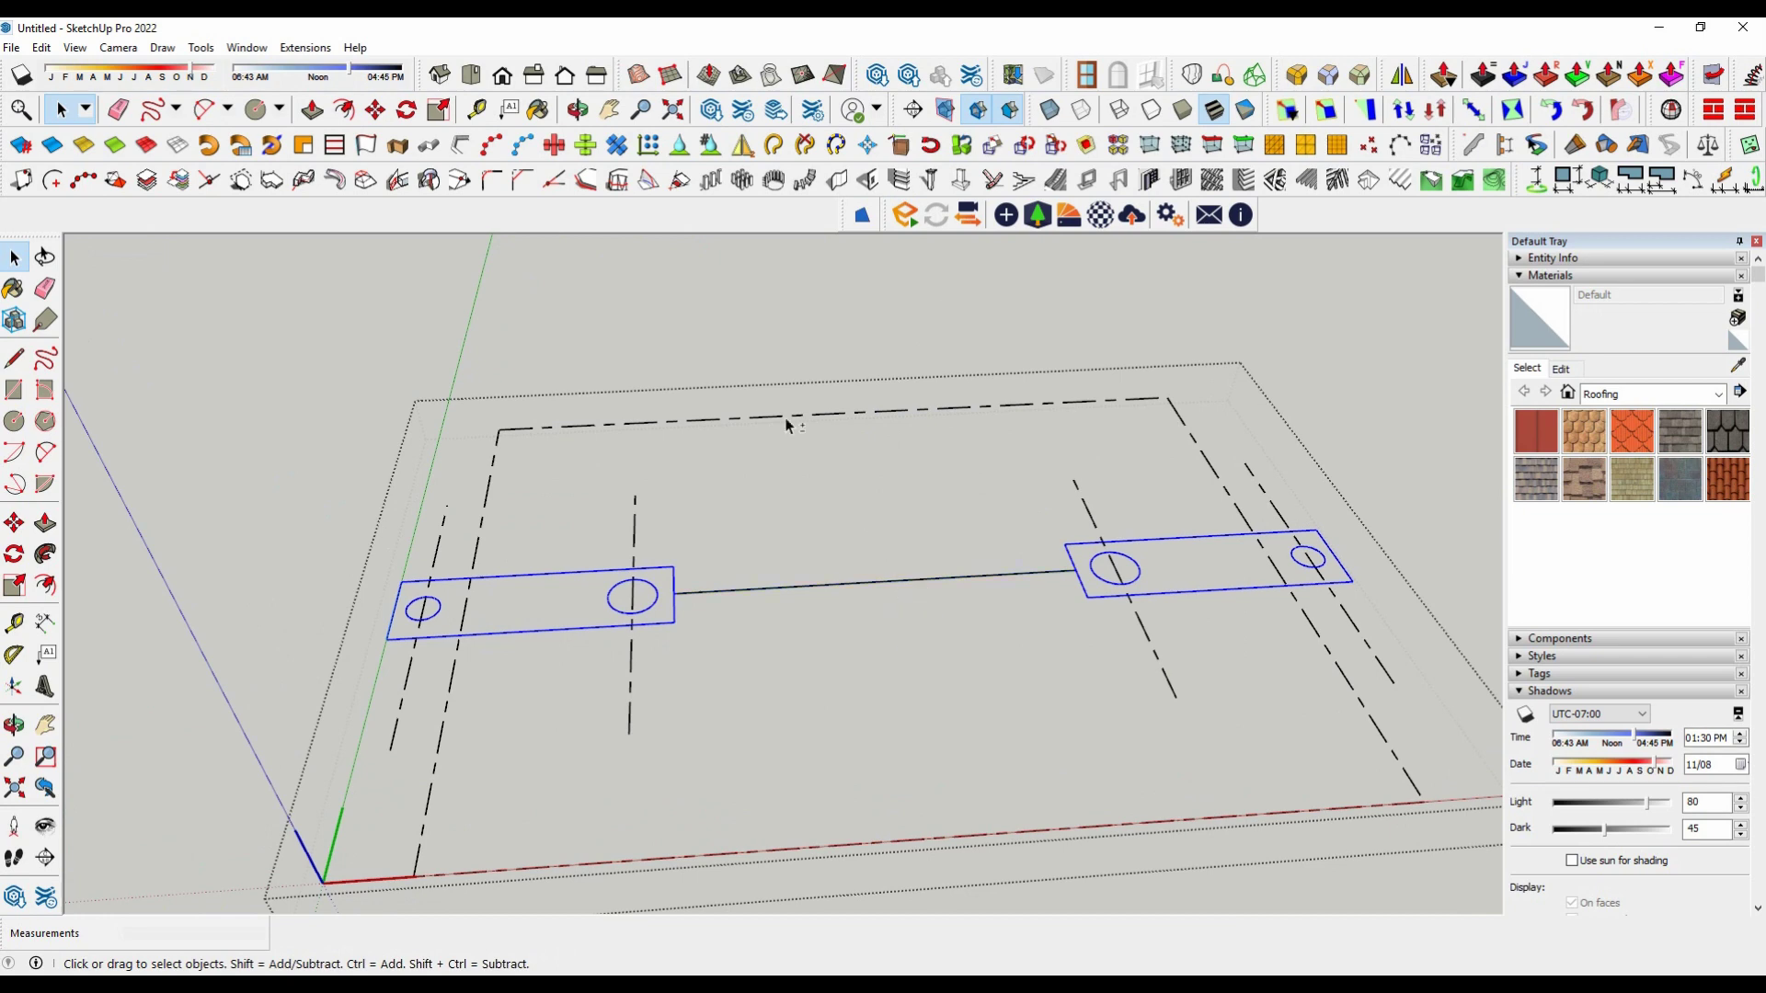
left_click(863, 219)
Step: Inside the group, try selecting all linework, the left circle face and the left plate
scroll(484, 659, "up", 1)
scroll(484, 658, "up", 3)
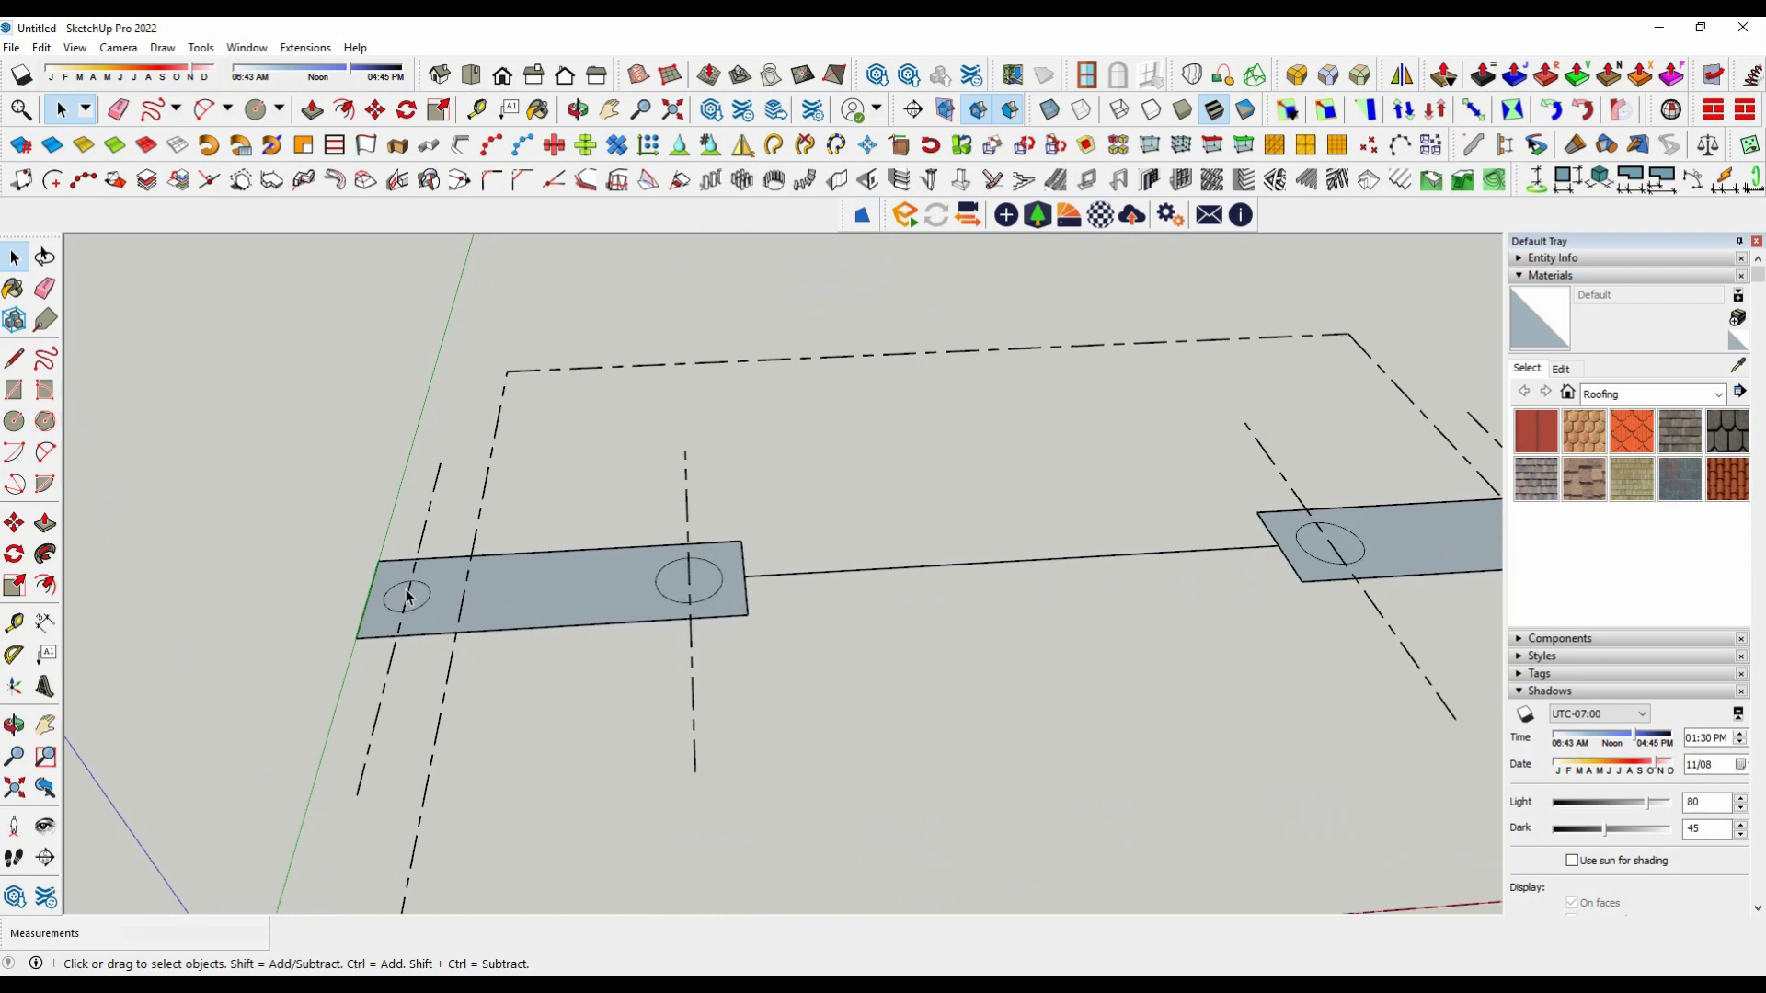
scroll(455, 593, "up", 2)
key("ctrl+a")
left_click(432, 600)
scroll(432, 598, "down", 1)
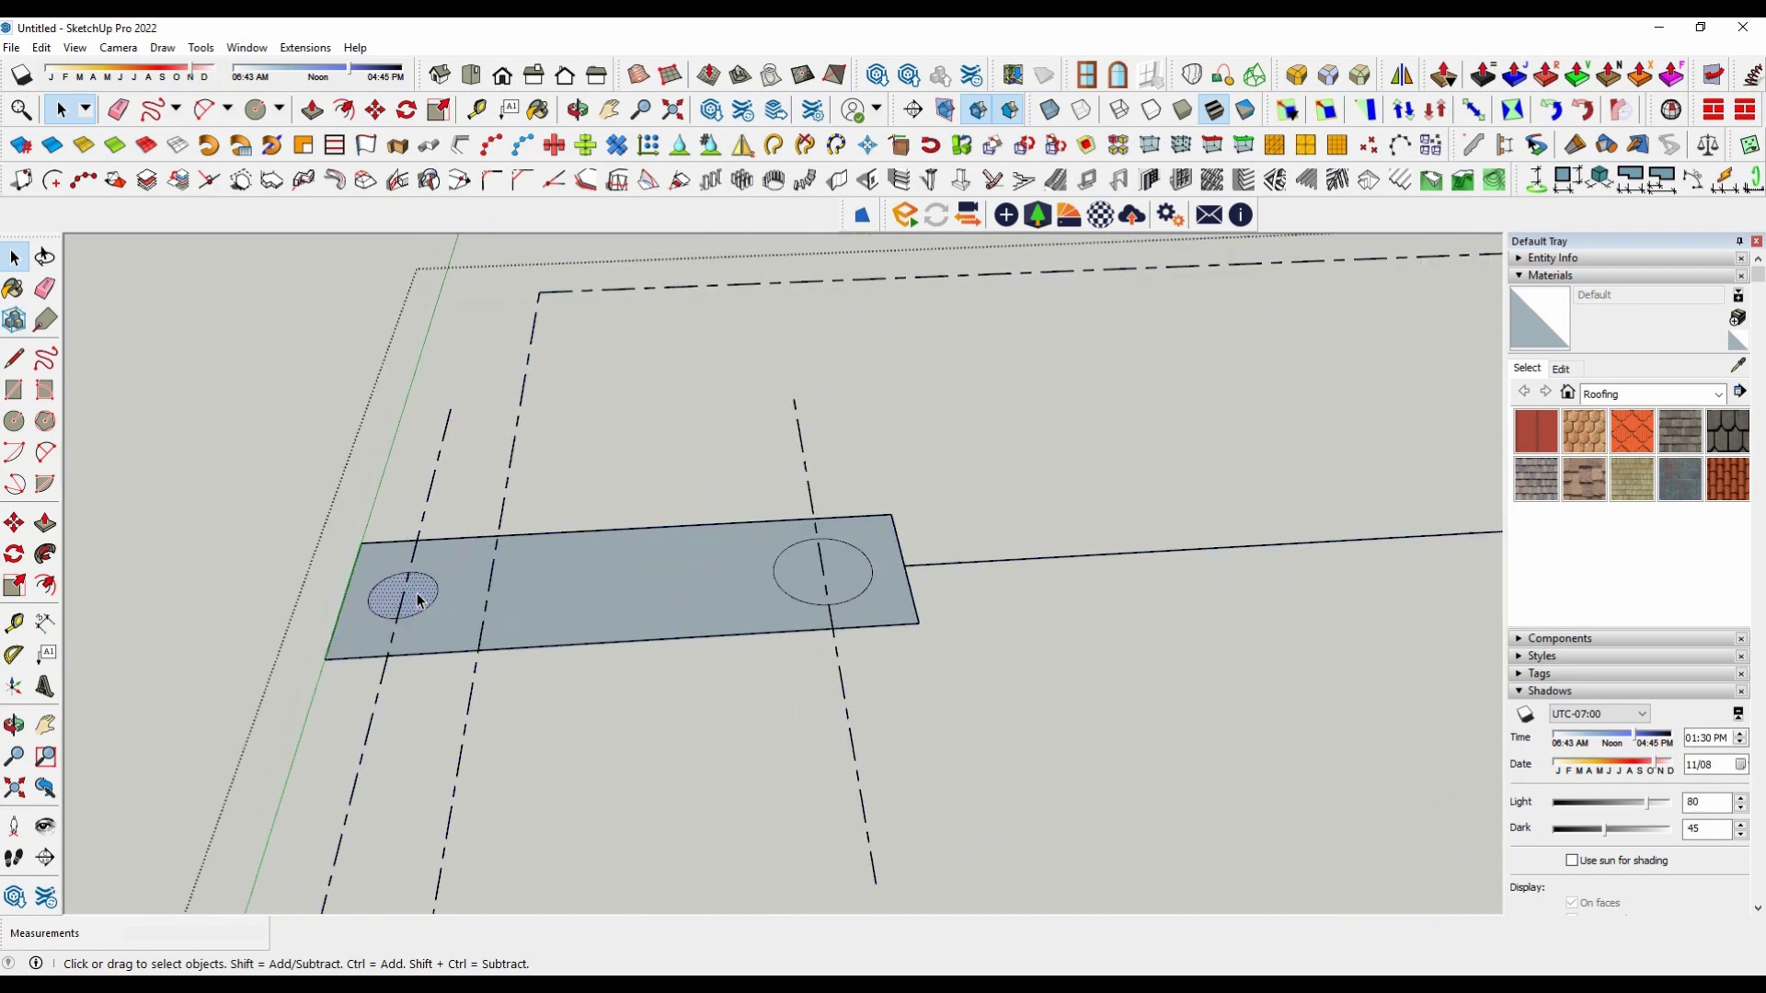
scroll(459, 589, "down", 3)
left_click_drag(804, 676, 805, 678)
scroll(699, 681, "up", 3)
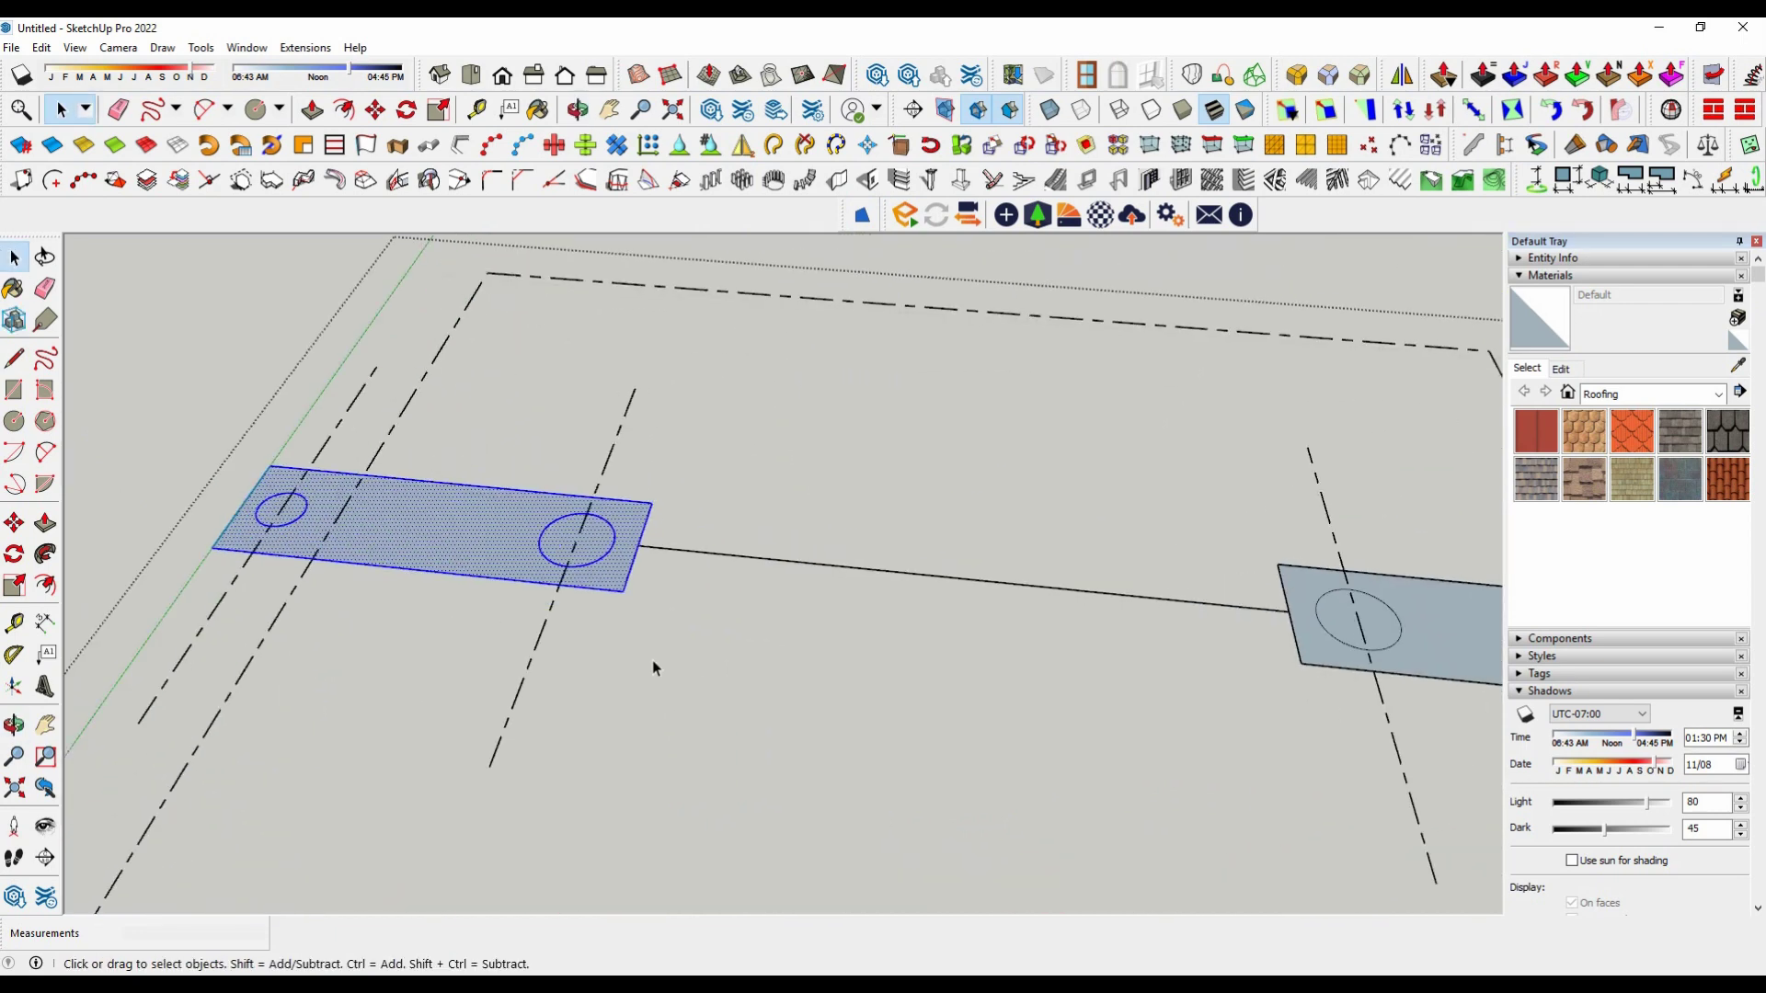
left_click(654, 659)
Step: Select both footing plates, exit the group, and undo to restore that selection
left_click(457, 553)
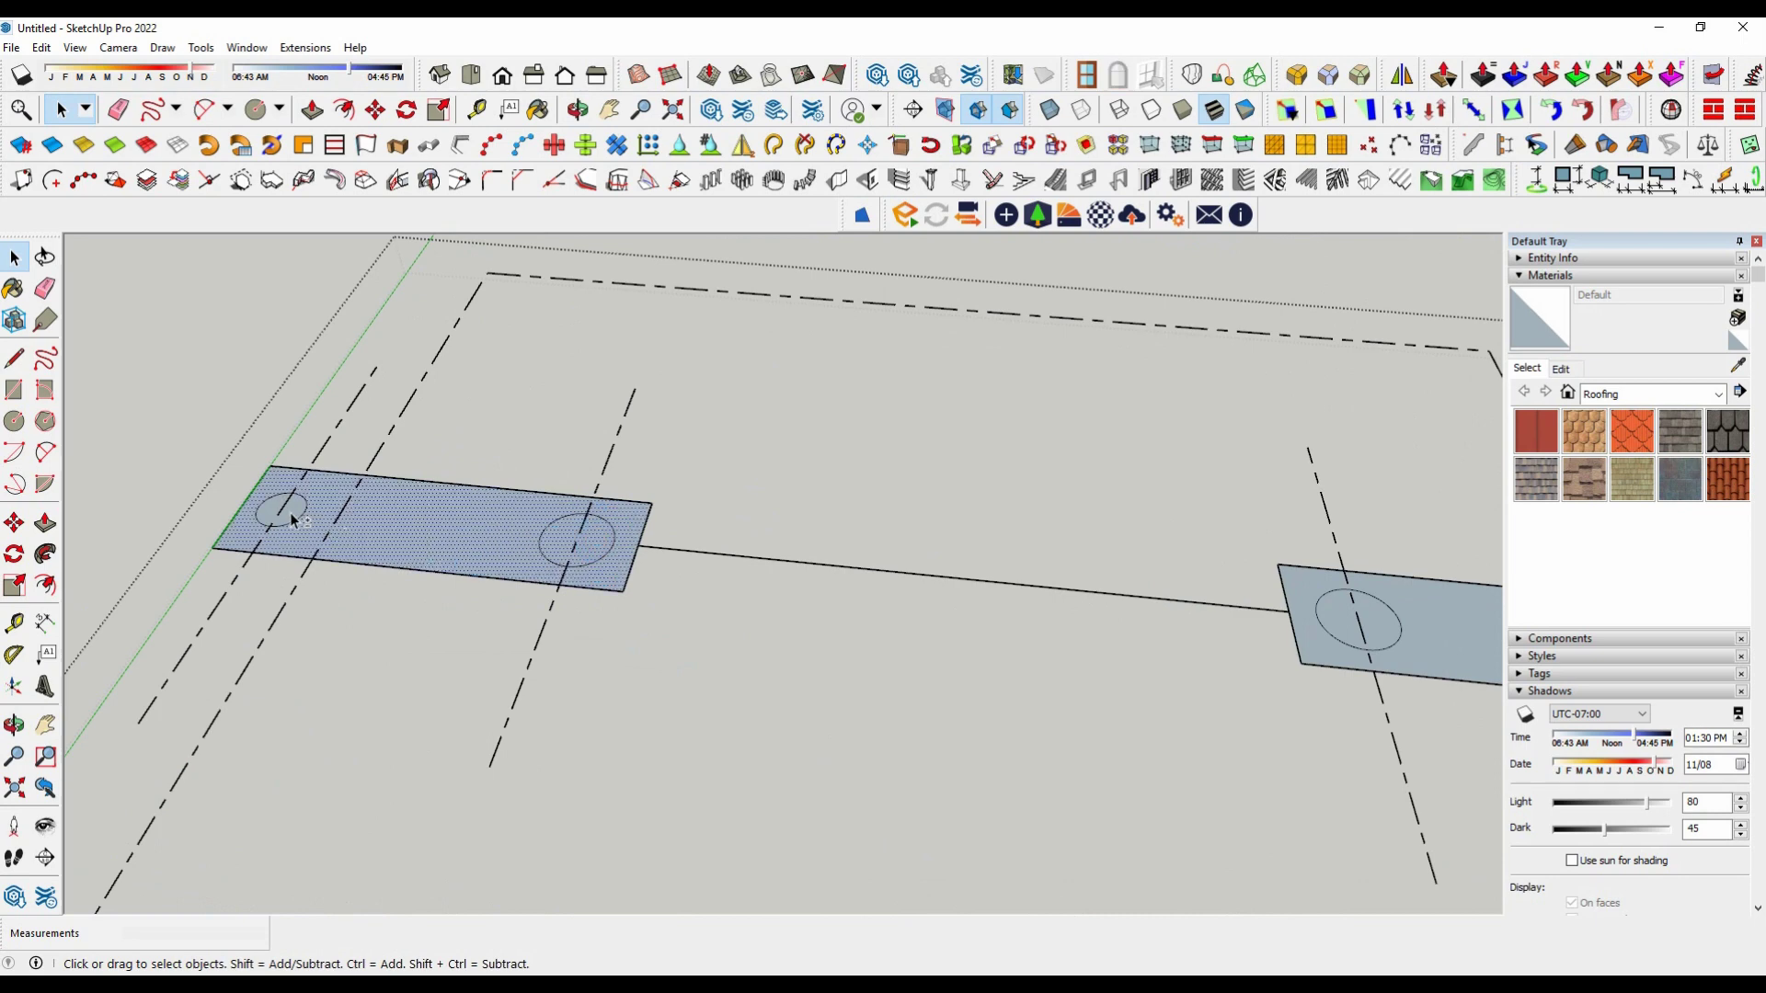
scroll(290, 521, "down", 3)
scroll(976, 583, "up", 3)
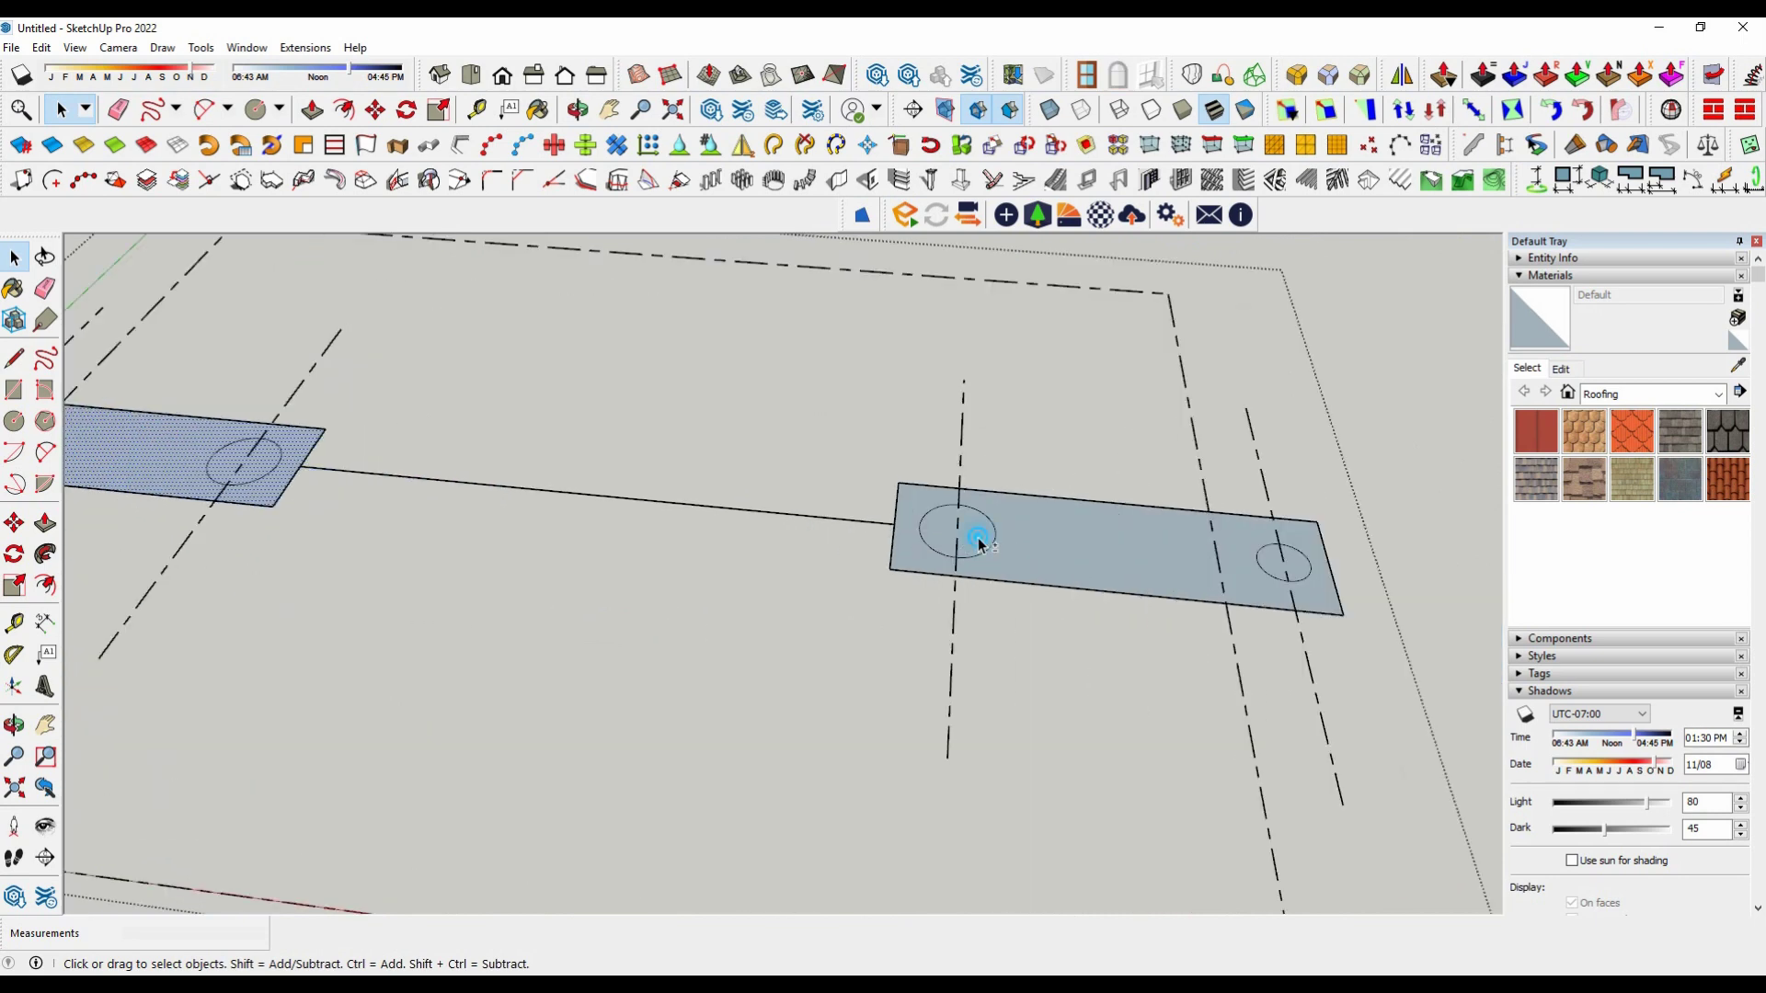
left_click(1157, 566, "shift")
scroll(1067, 592, "down", 2)
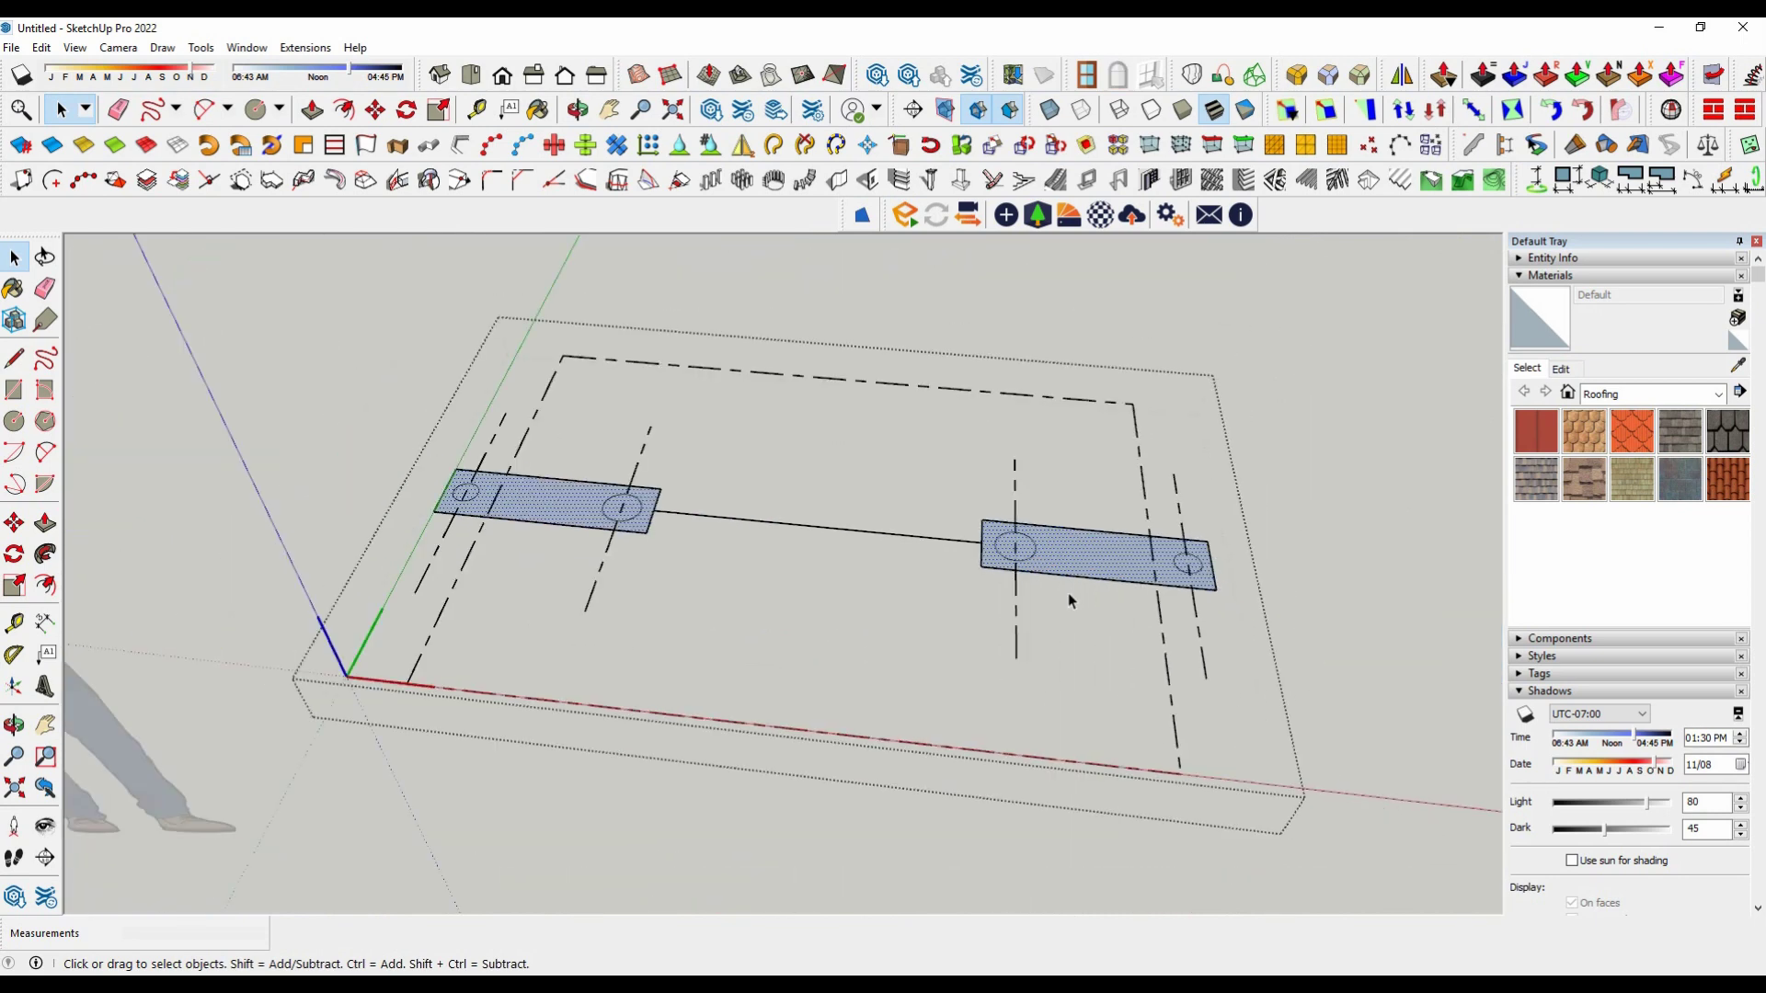
scroll(1068, 593, "down", 2)
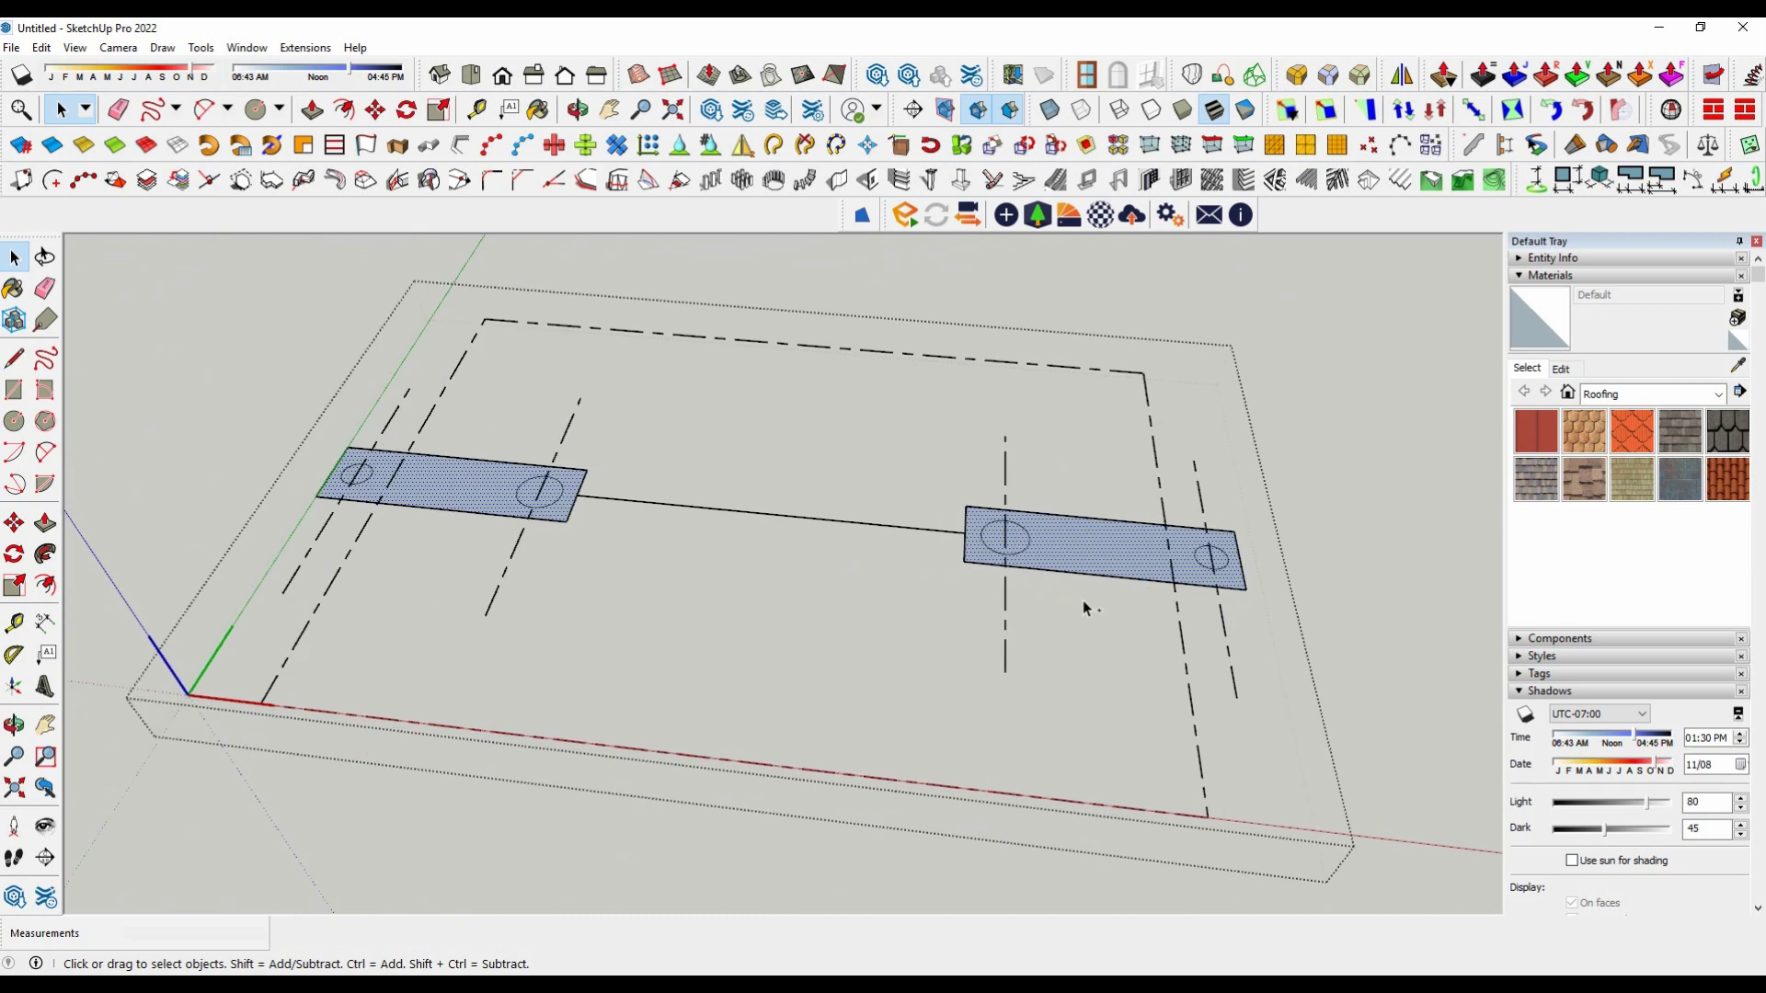
left_click(1083, 600)
left_click(1321, 482)
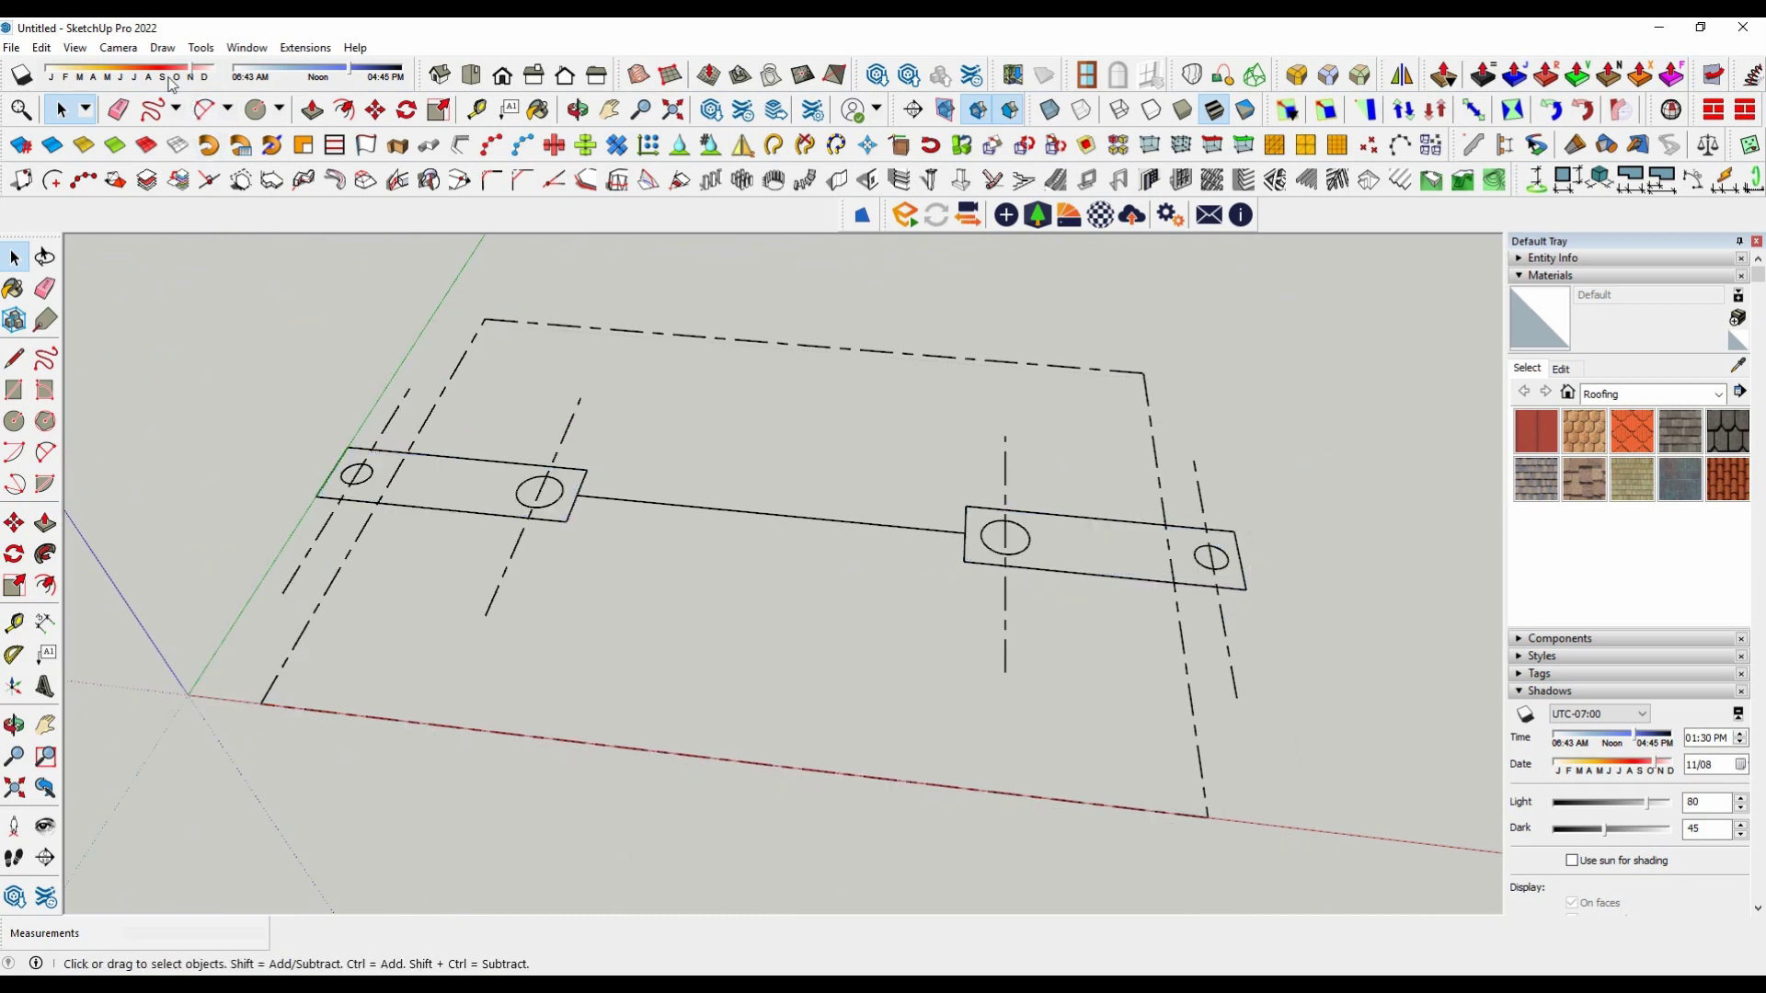
left_click(41, 47)
left_click(87, 67)
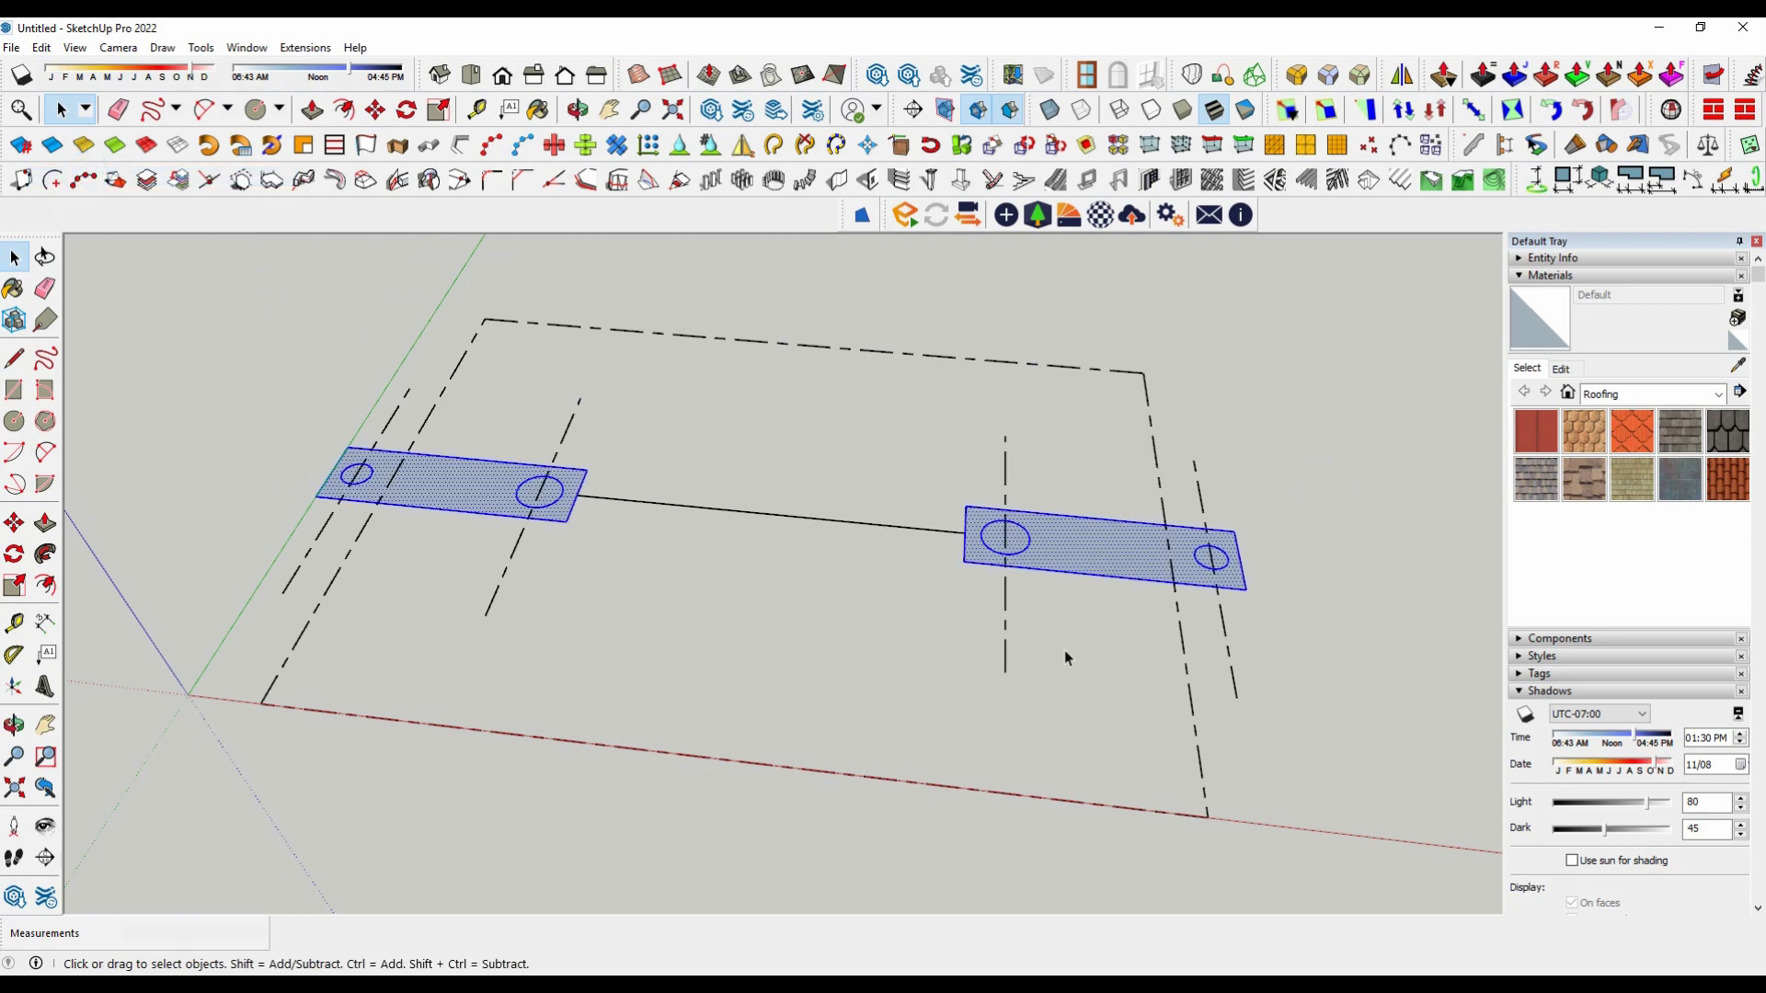
Step: Delete the selected bolt-hole circle faces, leaving holes in the plates
scroll(427, 489, "up", 2)
mouse_move(427, 489)
middle_mouse_down()
mouse_move(445, 505)
mouse_move(765, 421)
mouse_move(528, 558)
mouse_move(543, 643)
middle_mouse_up()
scroll(414, 496, "up", 3)
scroll(394, 493, "up", 2)
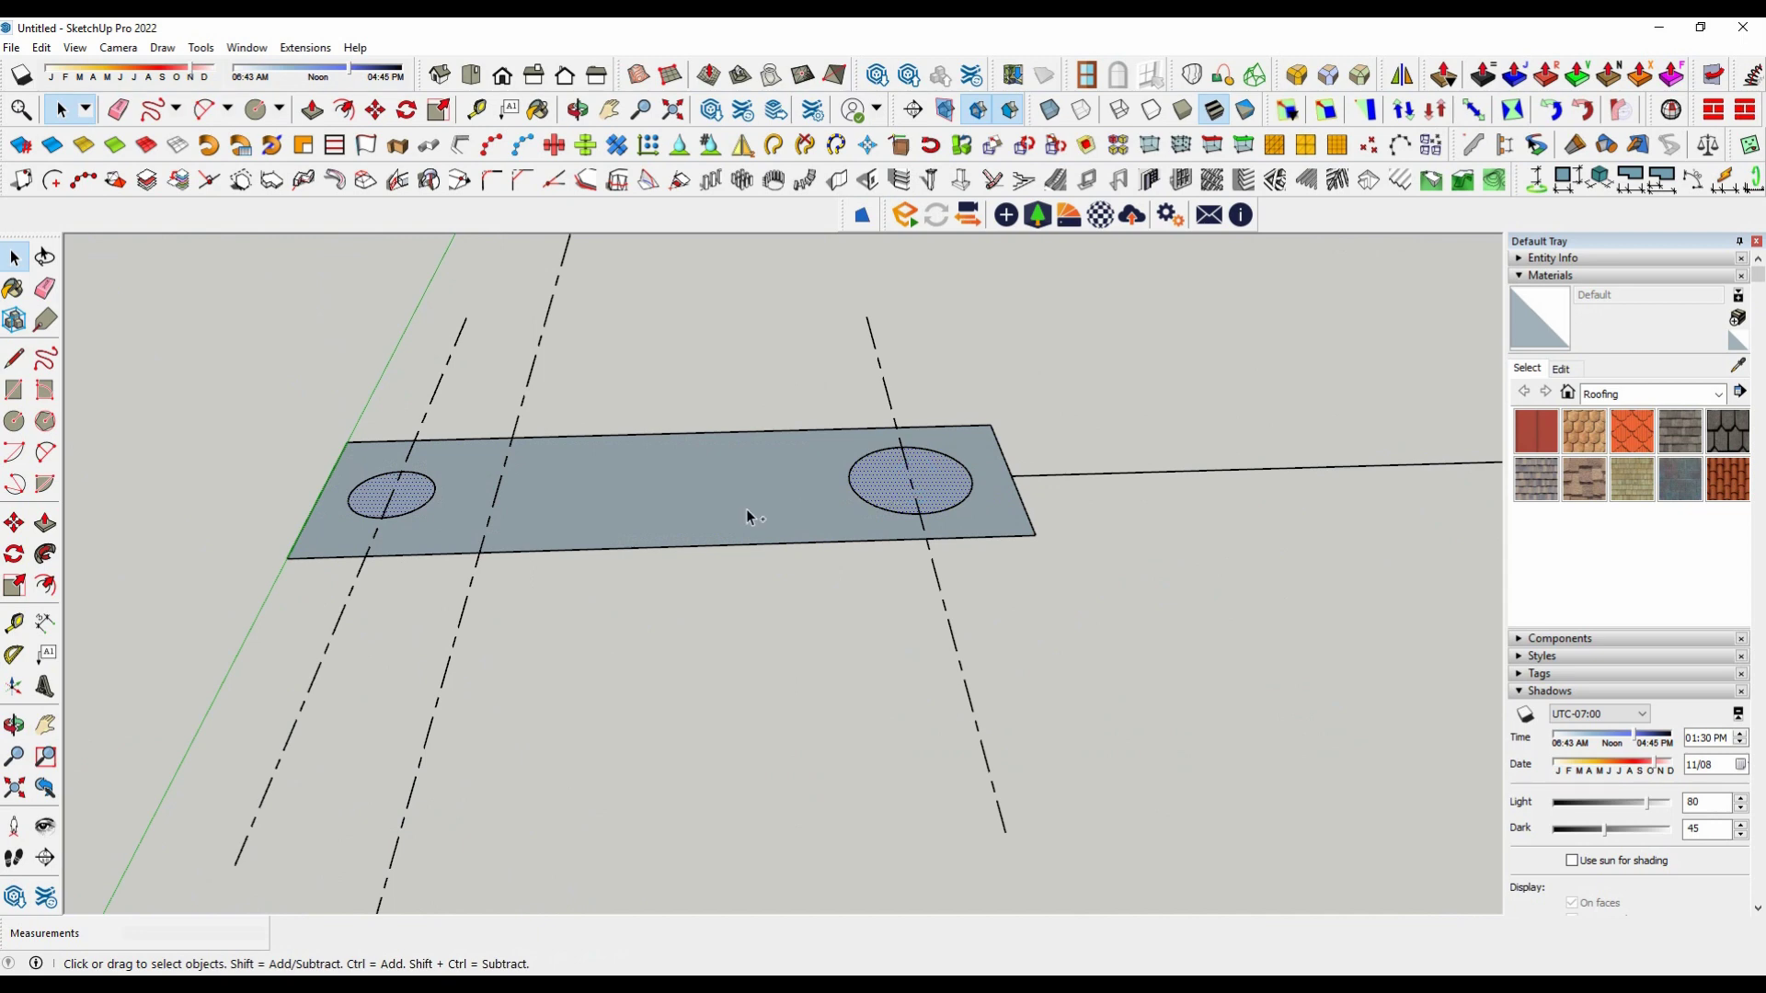
key("Delete")
scroll(745, 510, "down", 2)
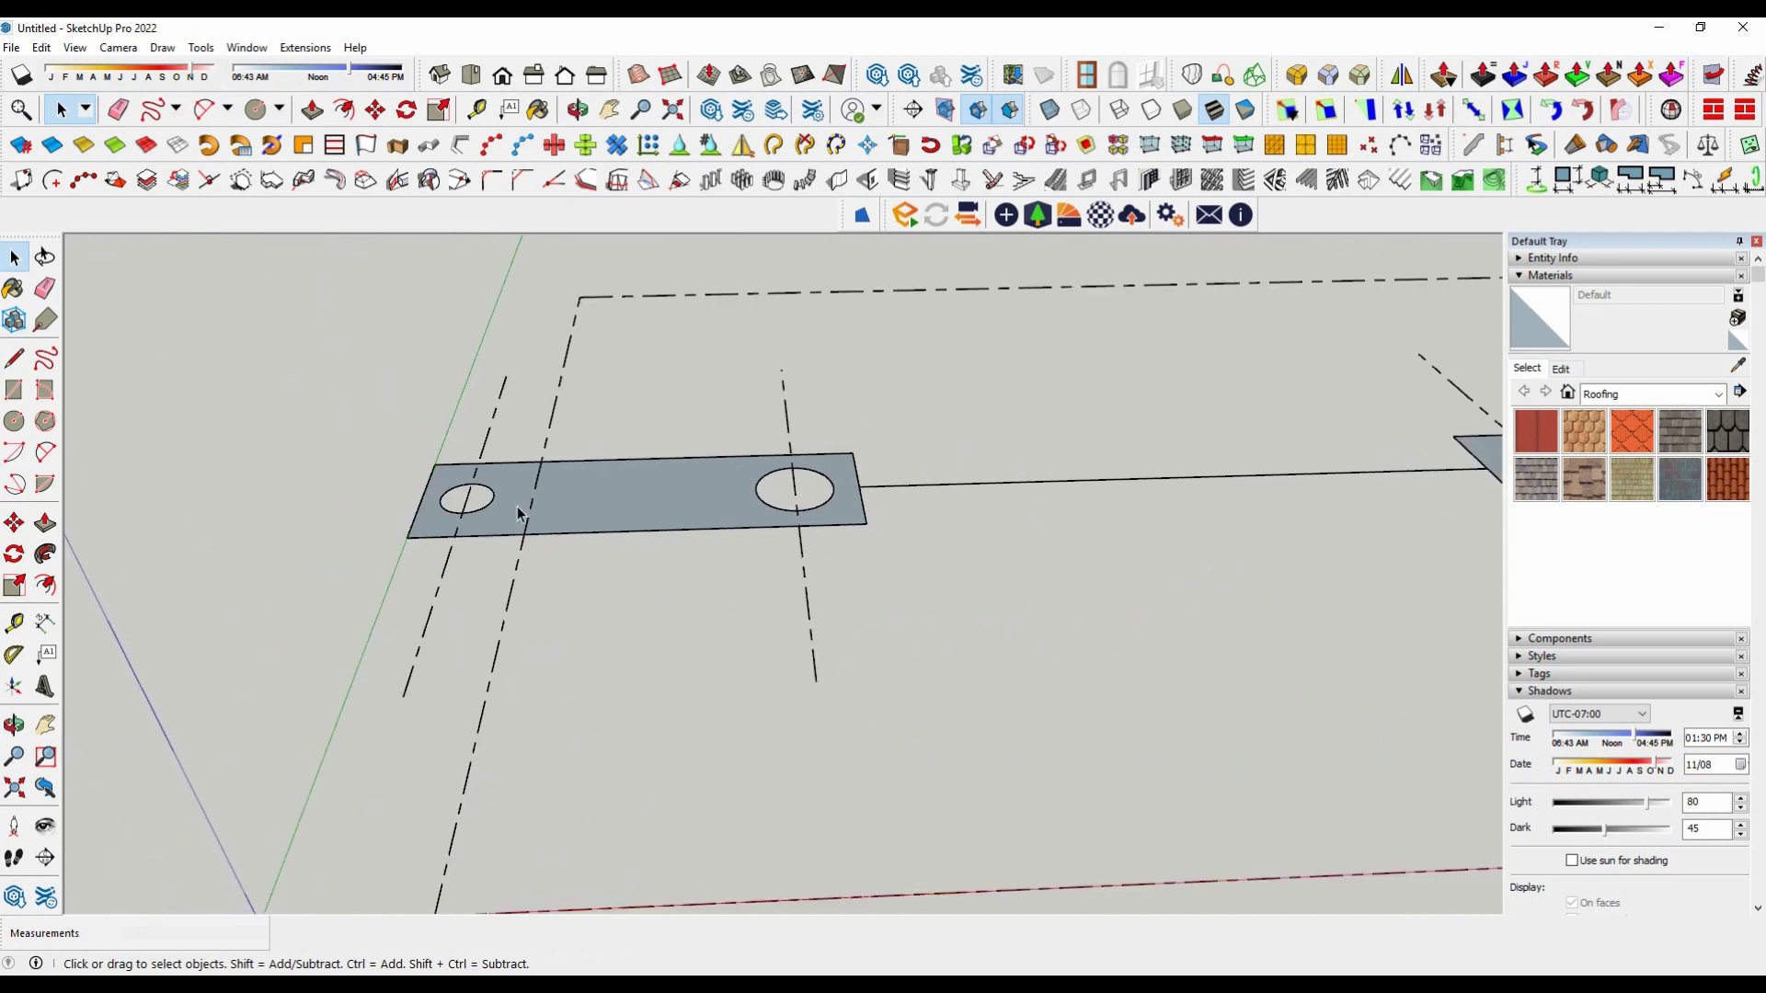
scroll(718, 562, "down", 2)
scroll(1212, 559, "up", 3)
scroll(1205, 516, "down", 2)
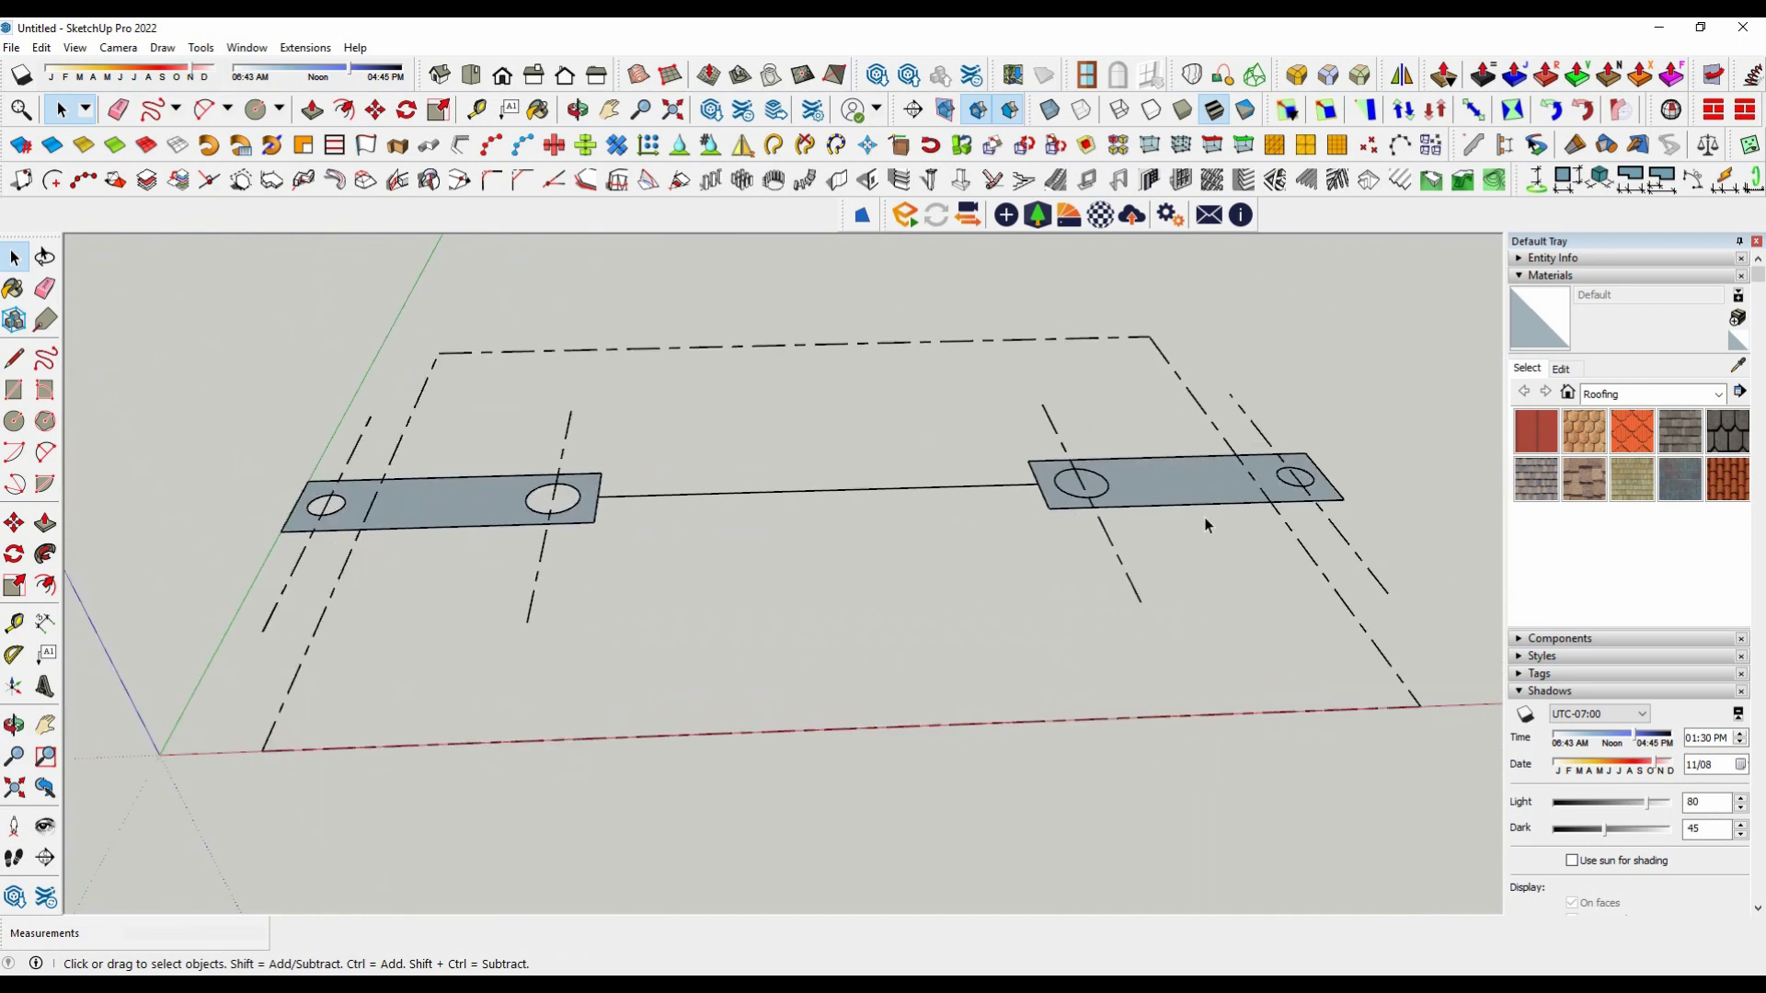
scroll(442, 540, "up", 1)
scroll(740, 515, "down", 1)
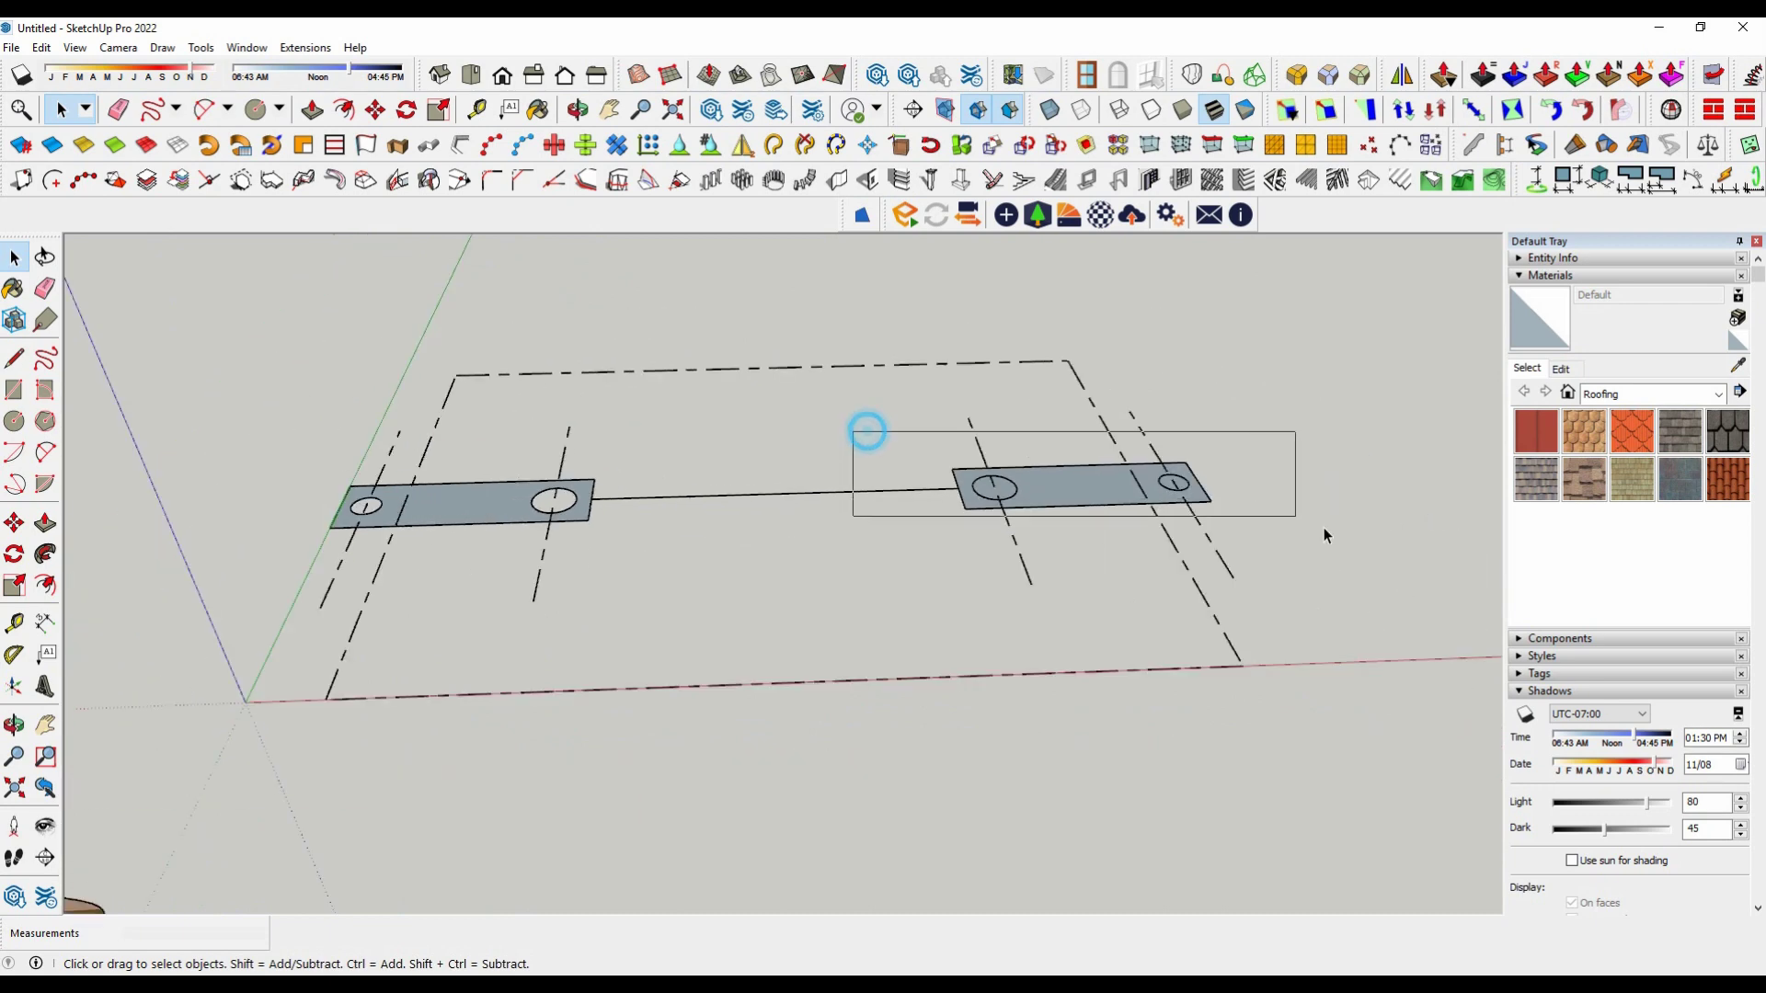
Step: Window-select the left footing plate and delete its face
left_click(1363, 537)
scroll(430, 497, "up", 1)
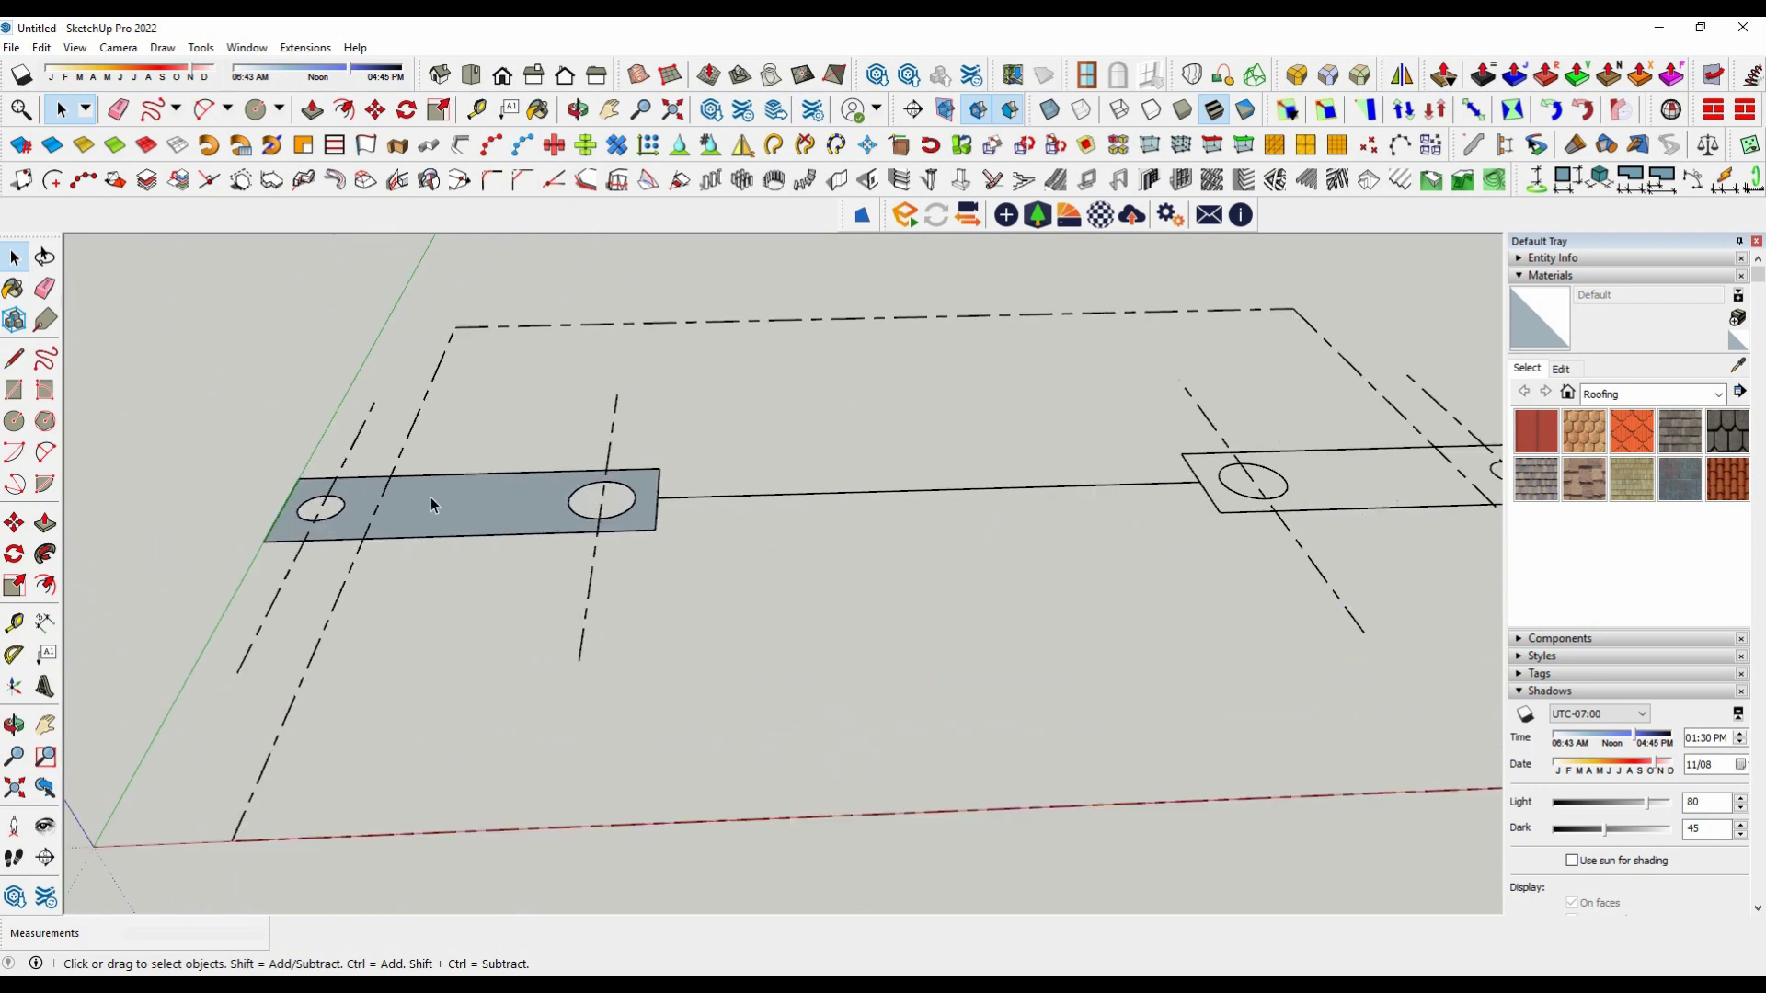
scroll(377, 509, "up", 1)
left_click_drag(144, 413, 826, 609)
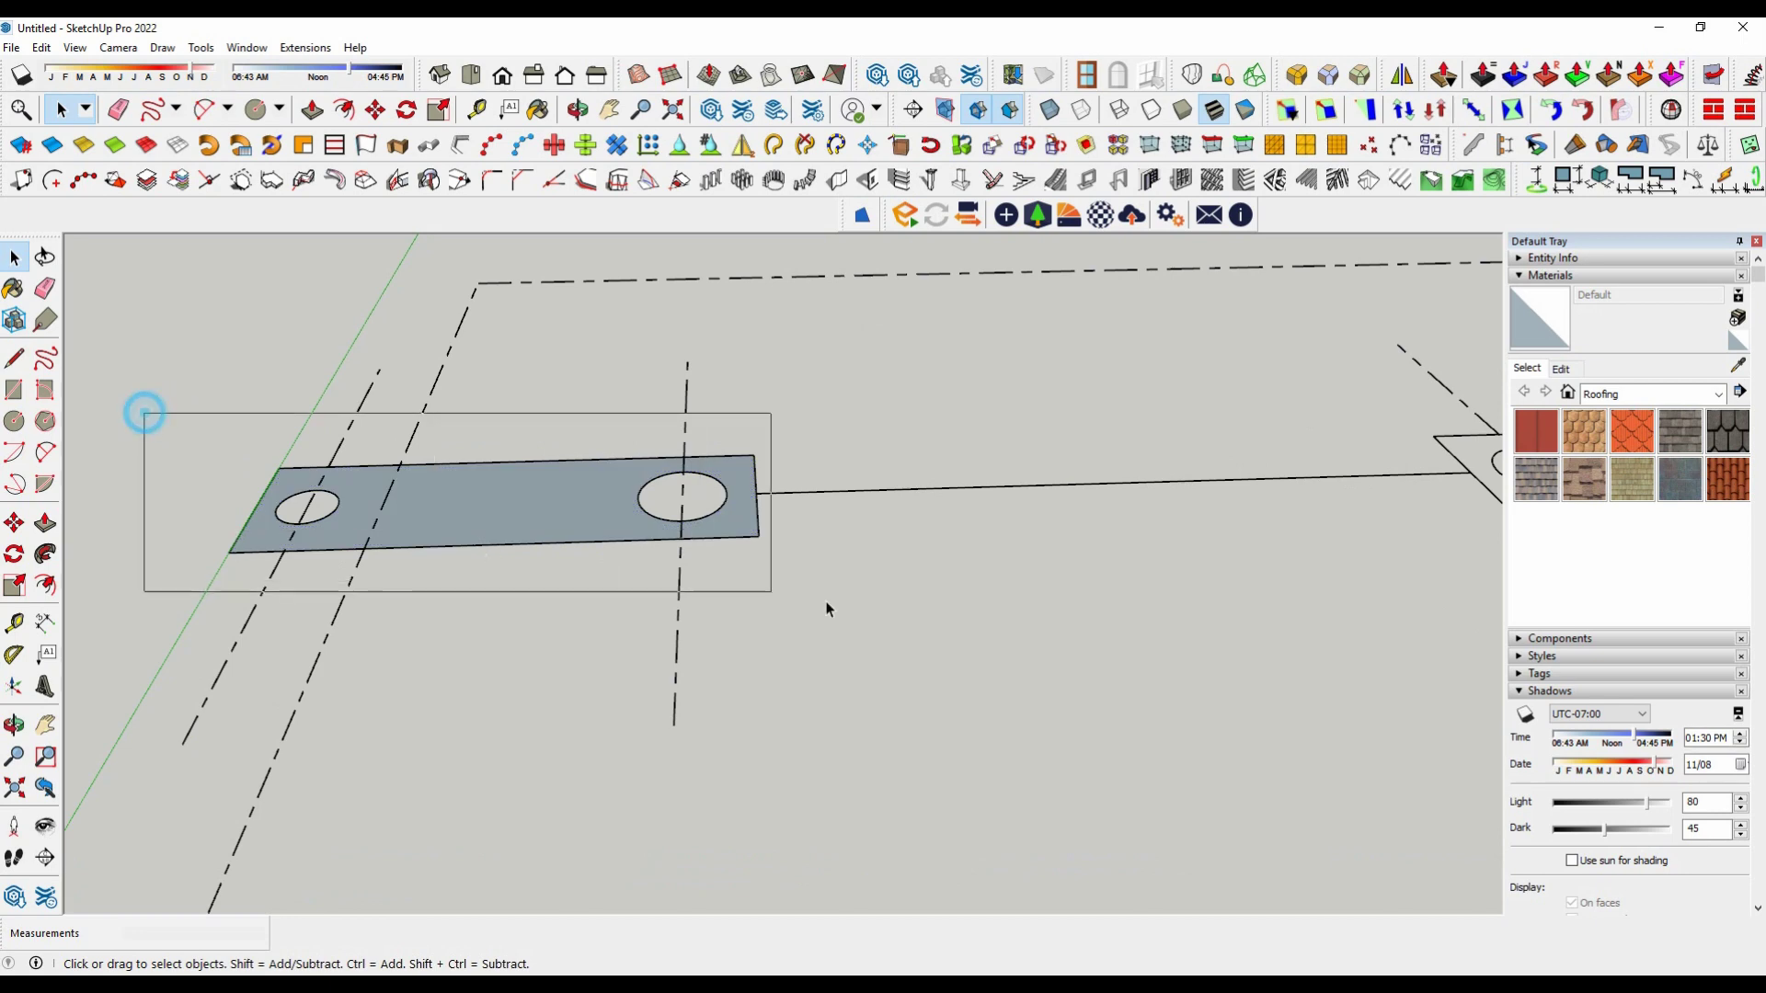
left_click_drag(967, 598, 649, 570)
key("Delete")
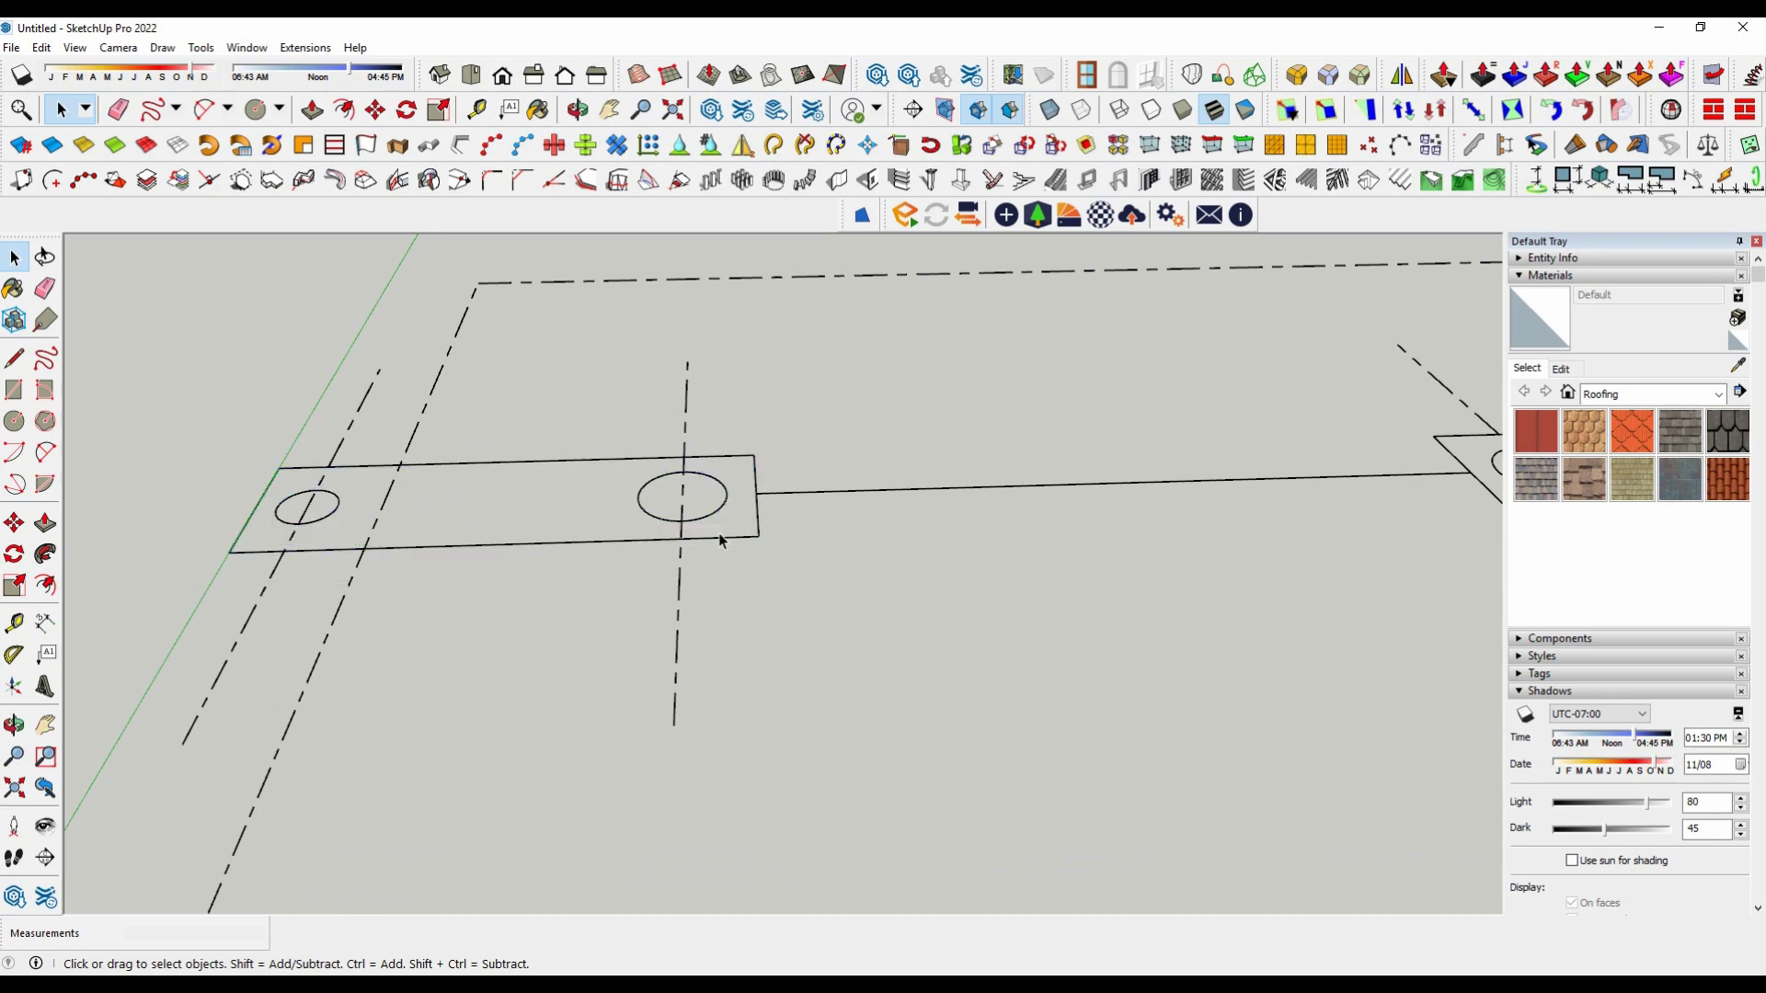
scroll(453, 500, "up", 1)
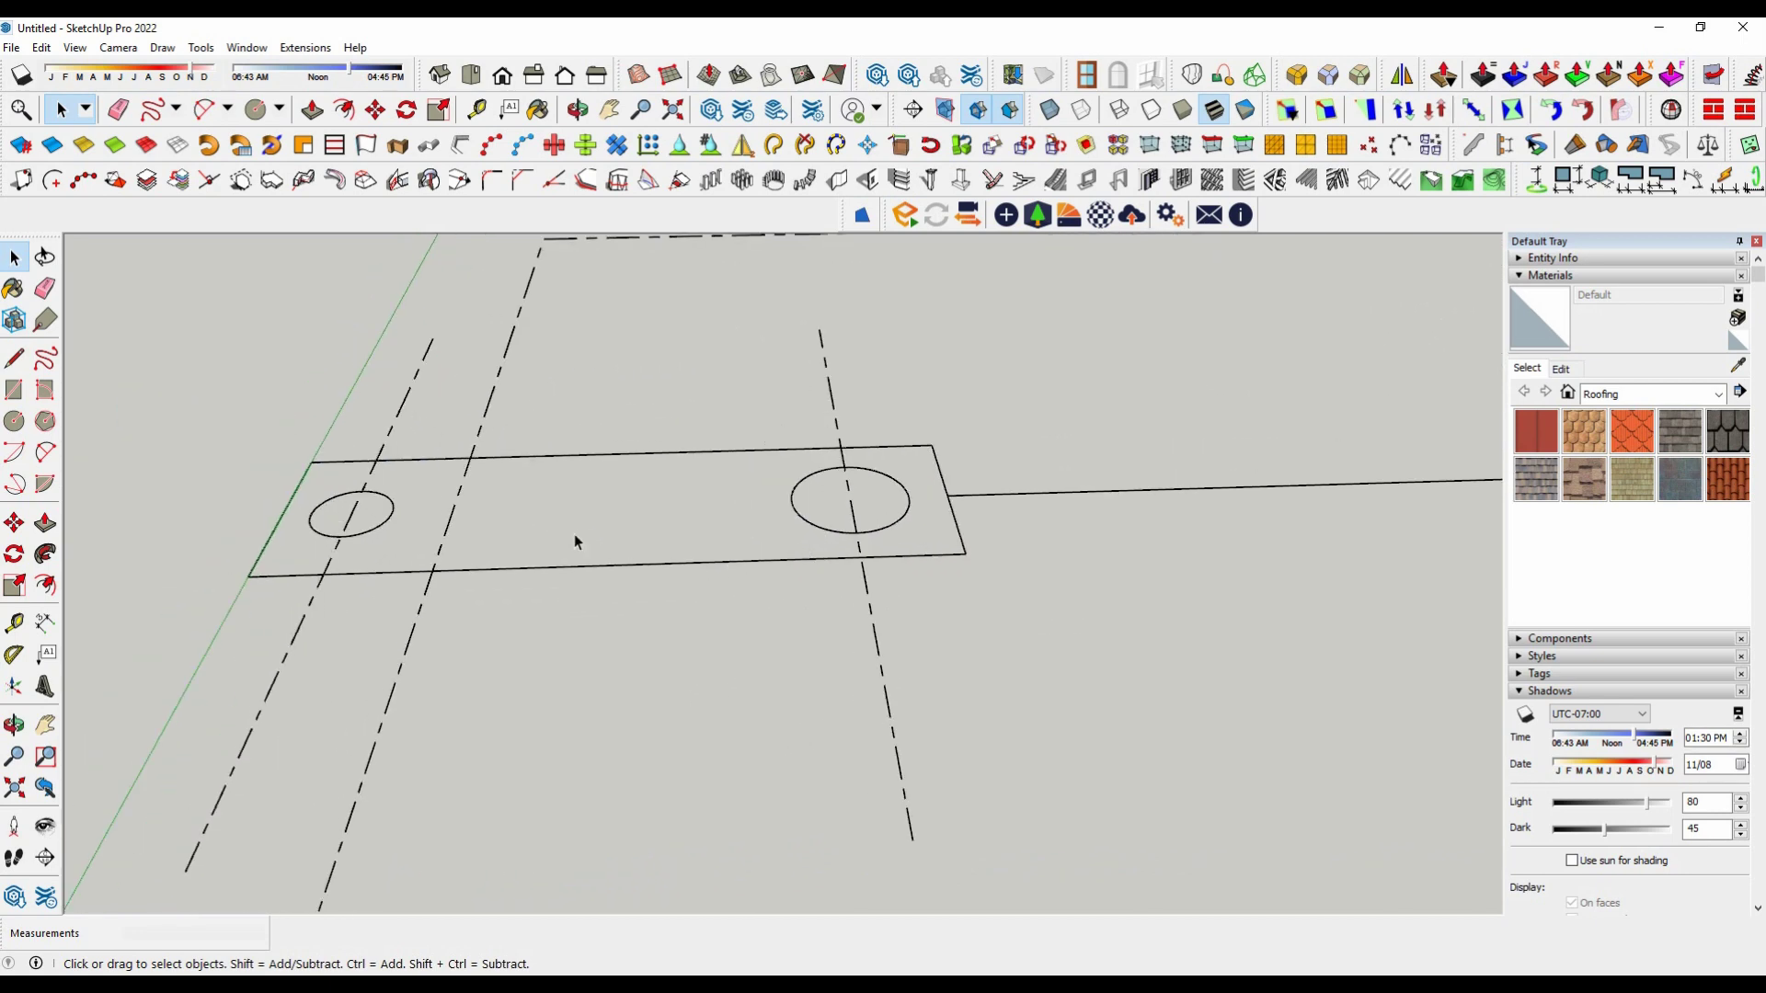
scroll(579, 524, "up", 1)
scroll(368, 460, "up", 1)
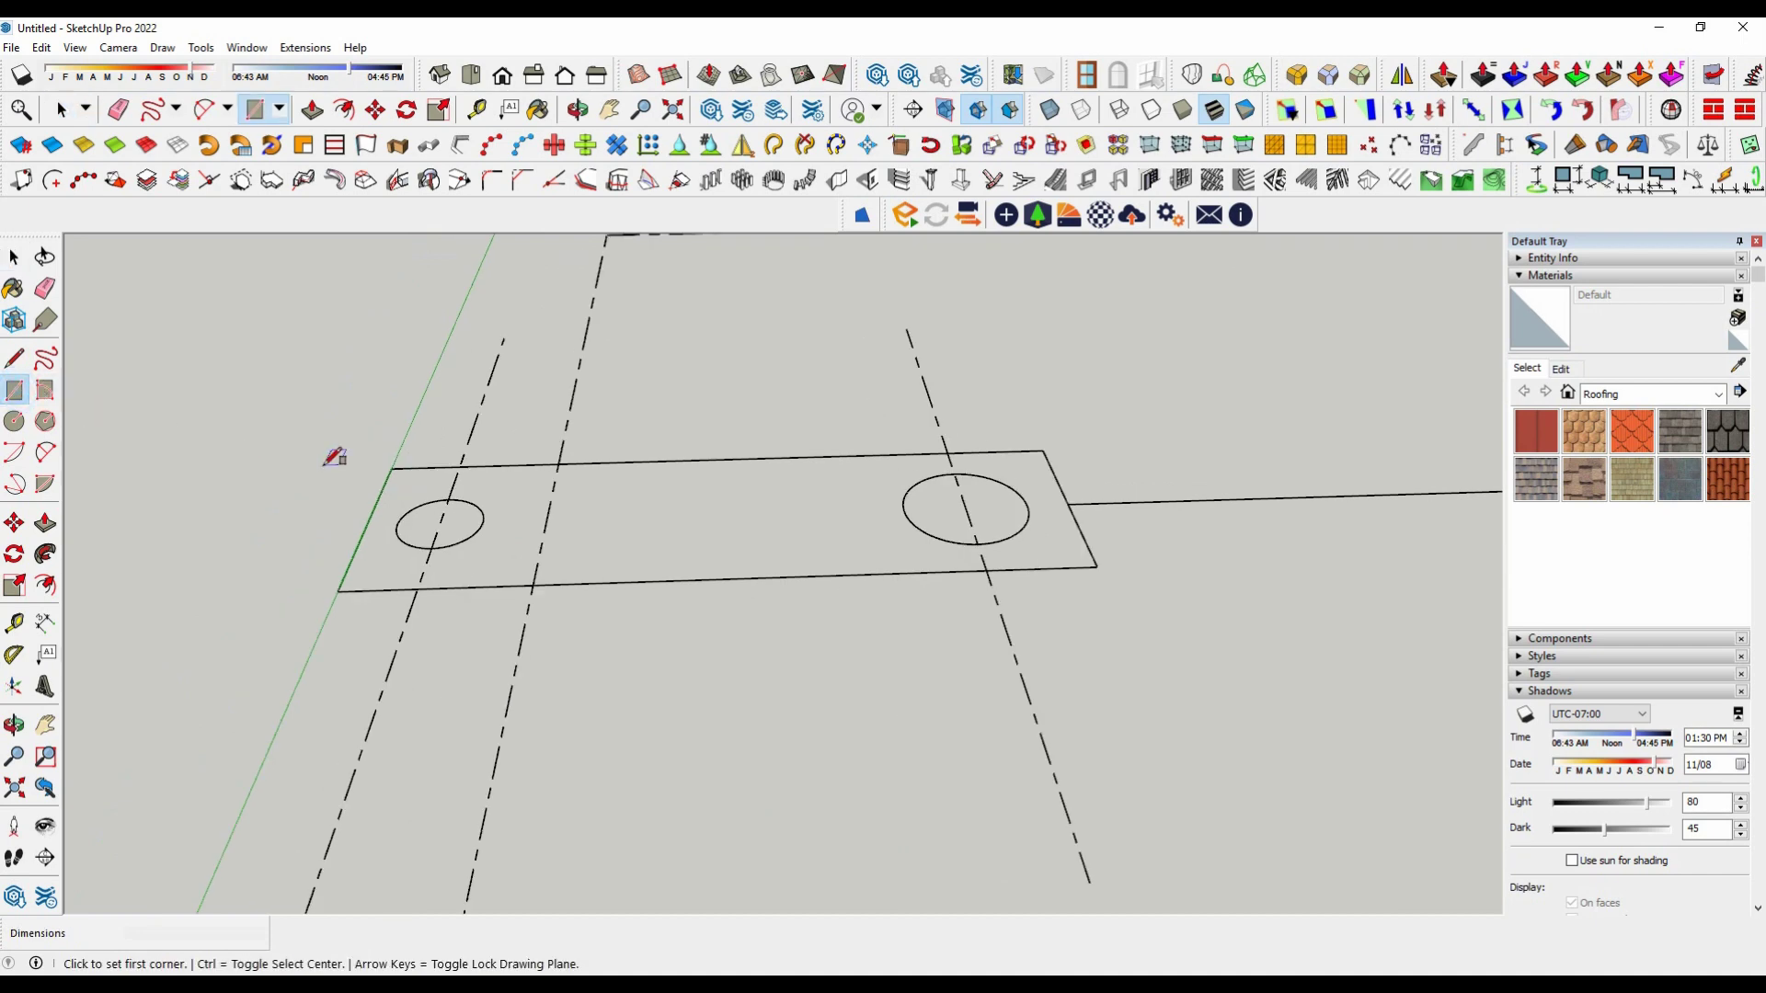
Step: Redraw the left plate's rectangular face and make it a new component, Component#1
left_click(1104, 571)
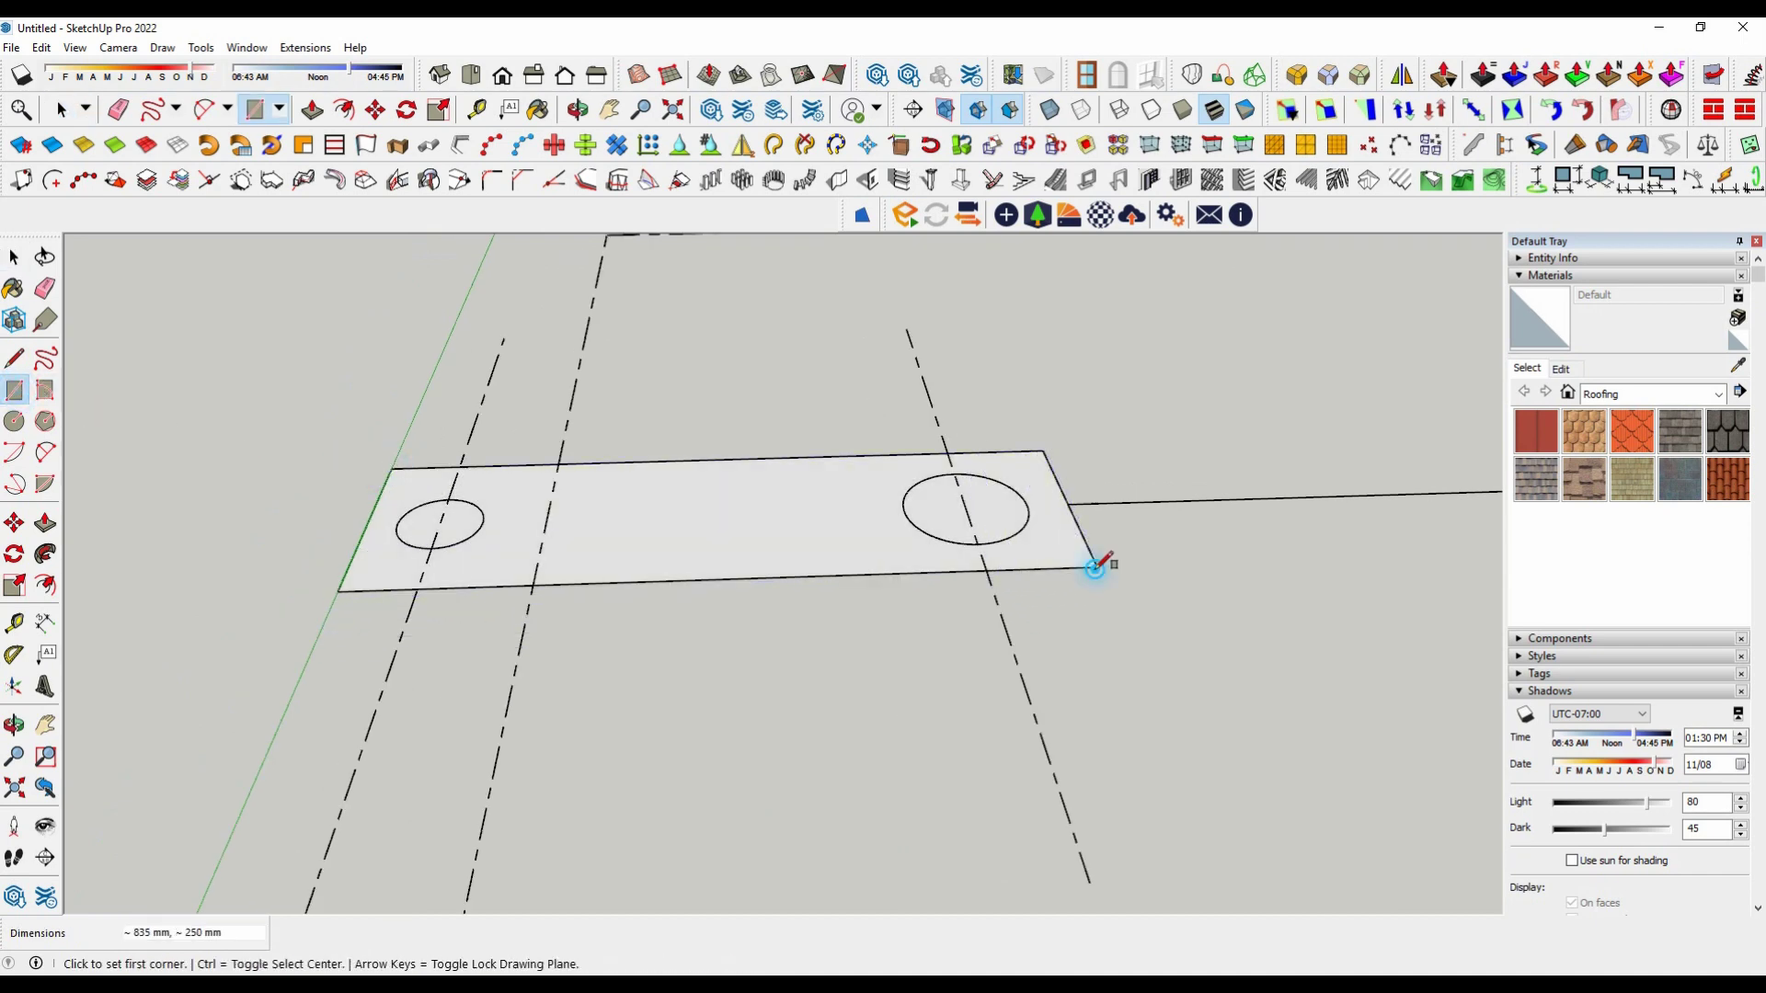
key("space")
left_click(802, 552)
right_click(802, 550)
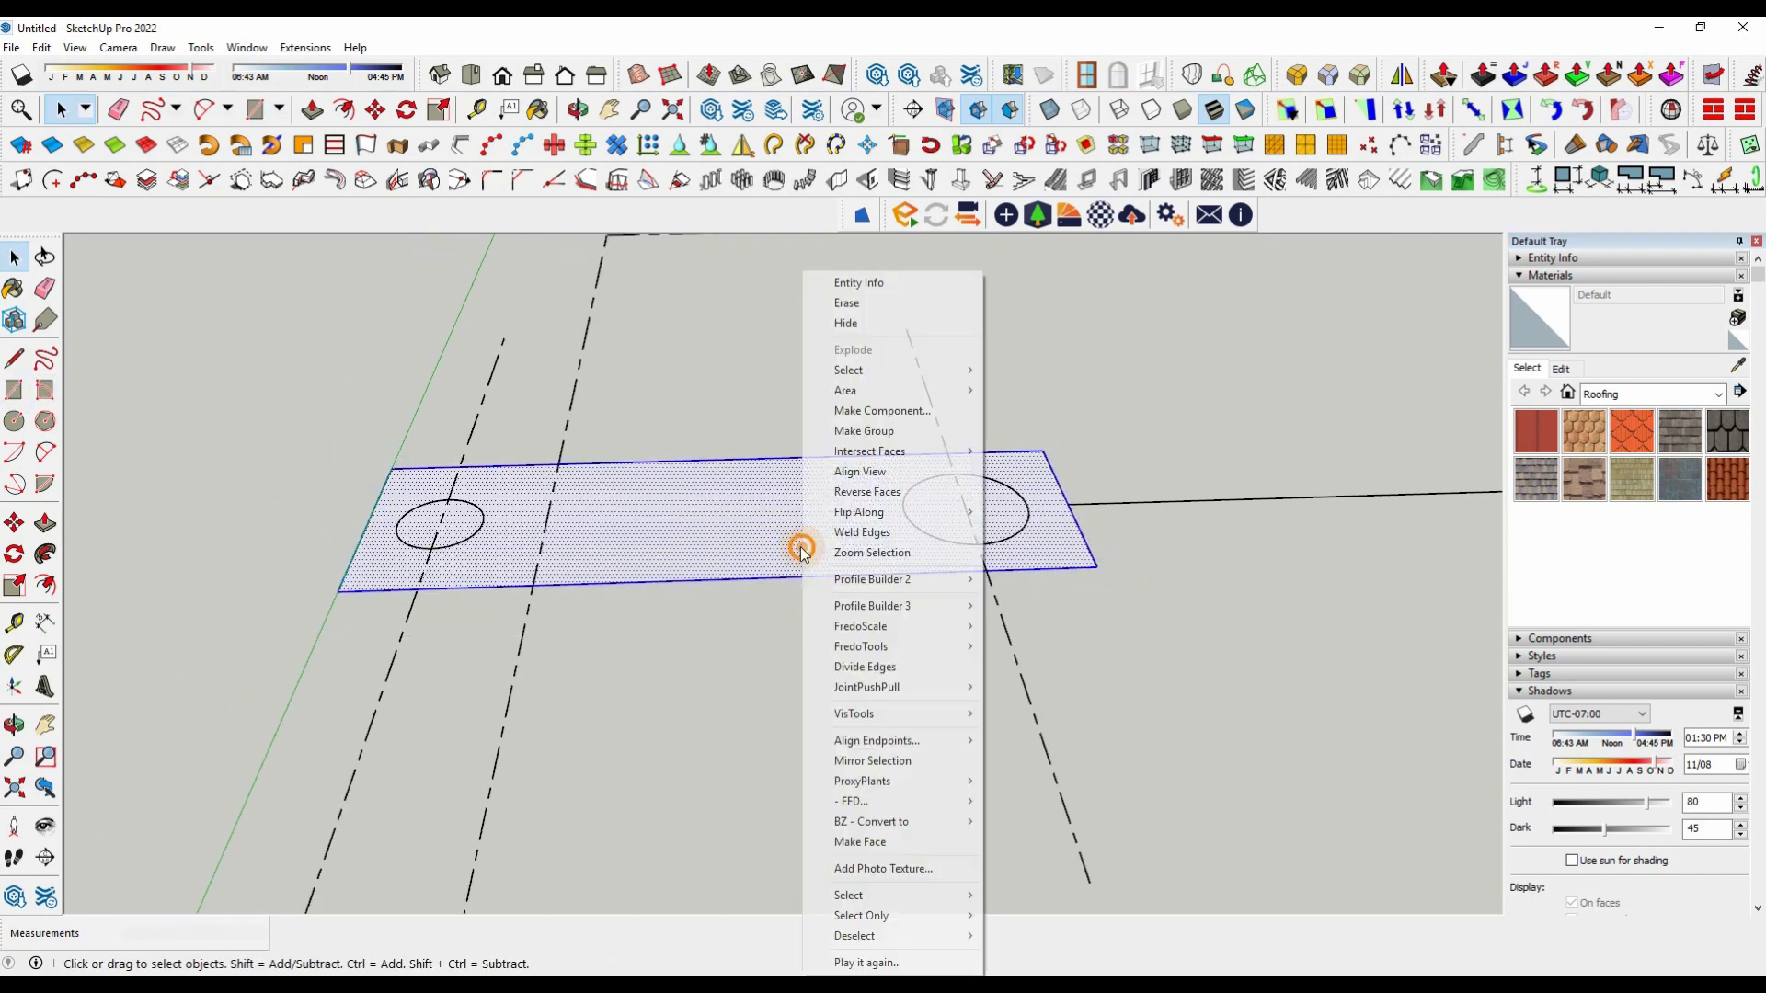
left_click(883, 410)
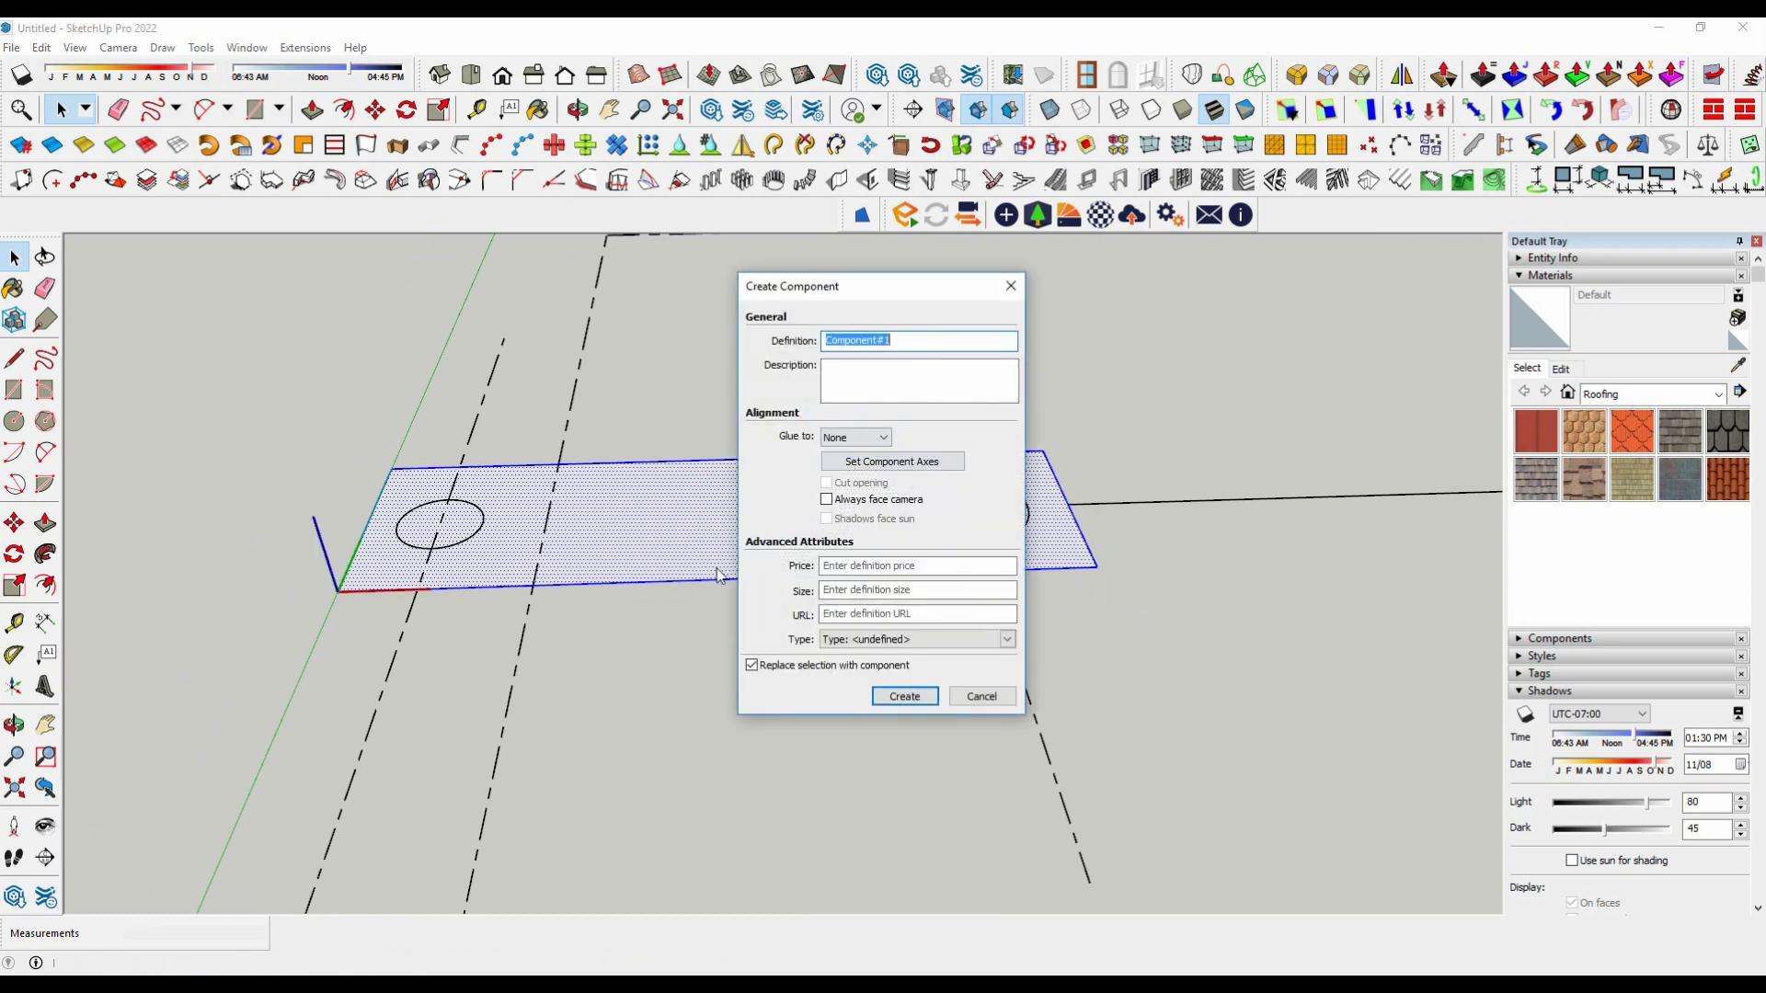
left_click(903, 696)
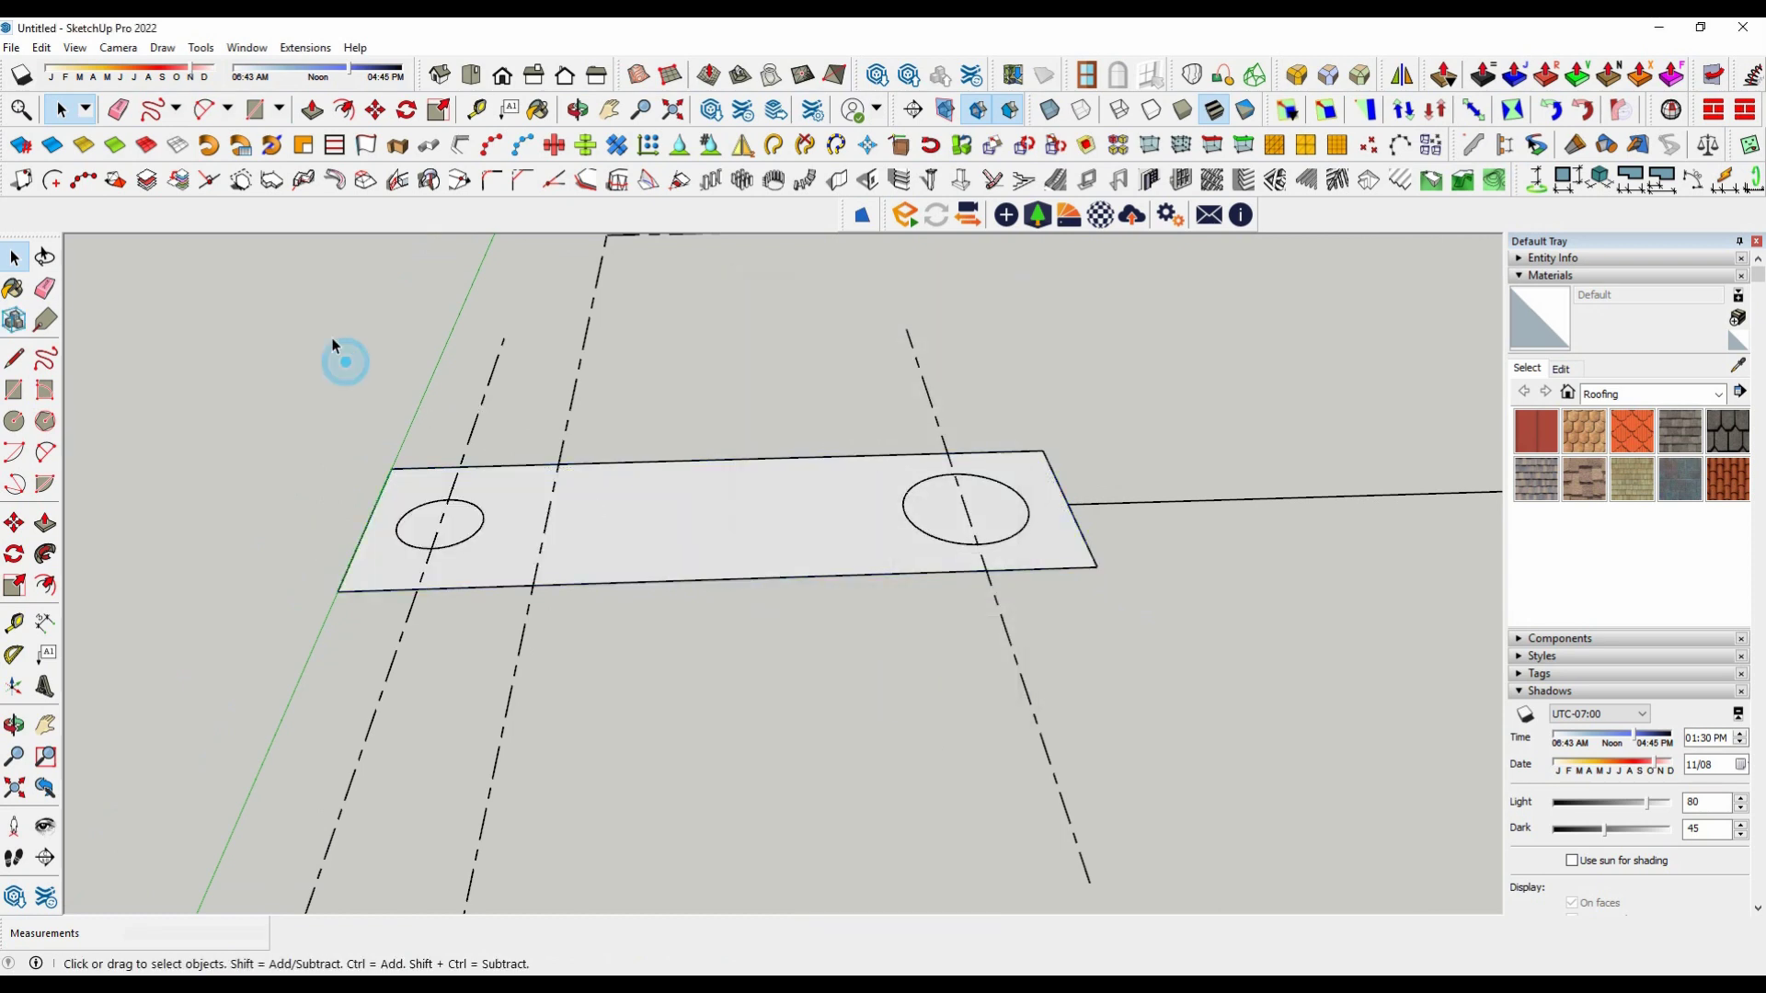
Step: Paste the two bolt-hole circles back in place and move them straight up
left_click(41, 47)
left_click(94, 179)
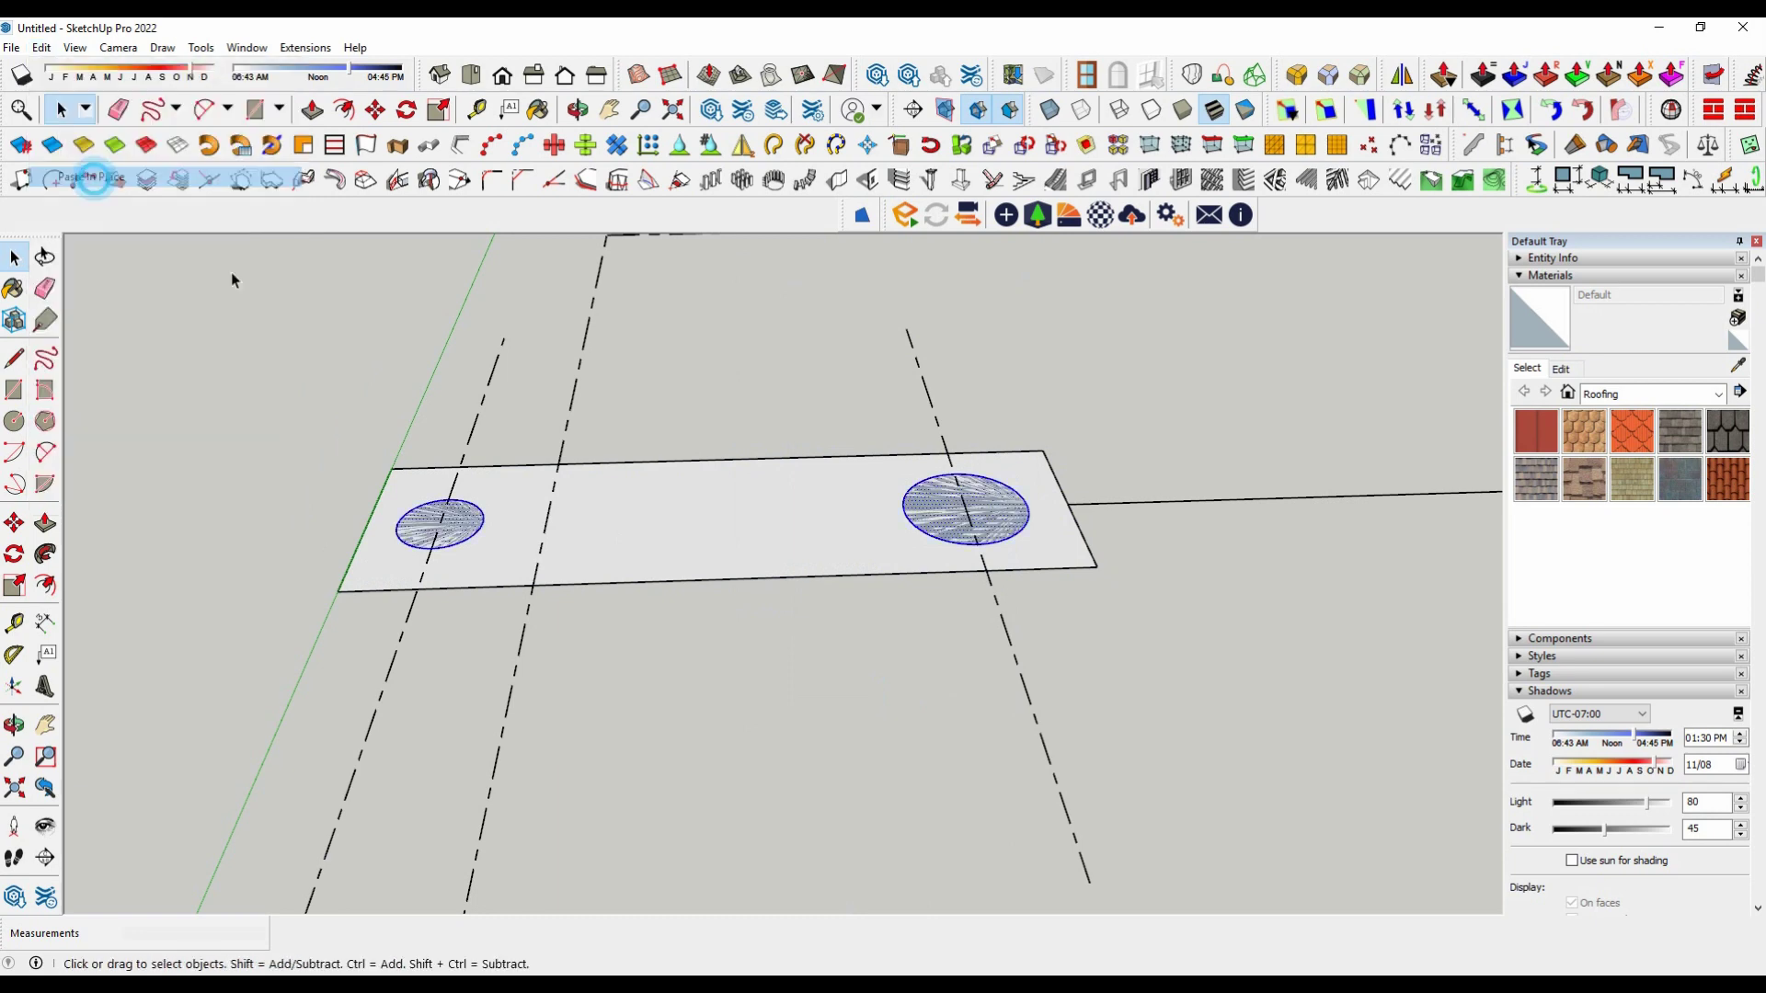
scroll(739, 577, "up", 2)
scroll(561, 522, "down", 2)
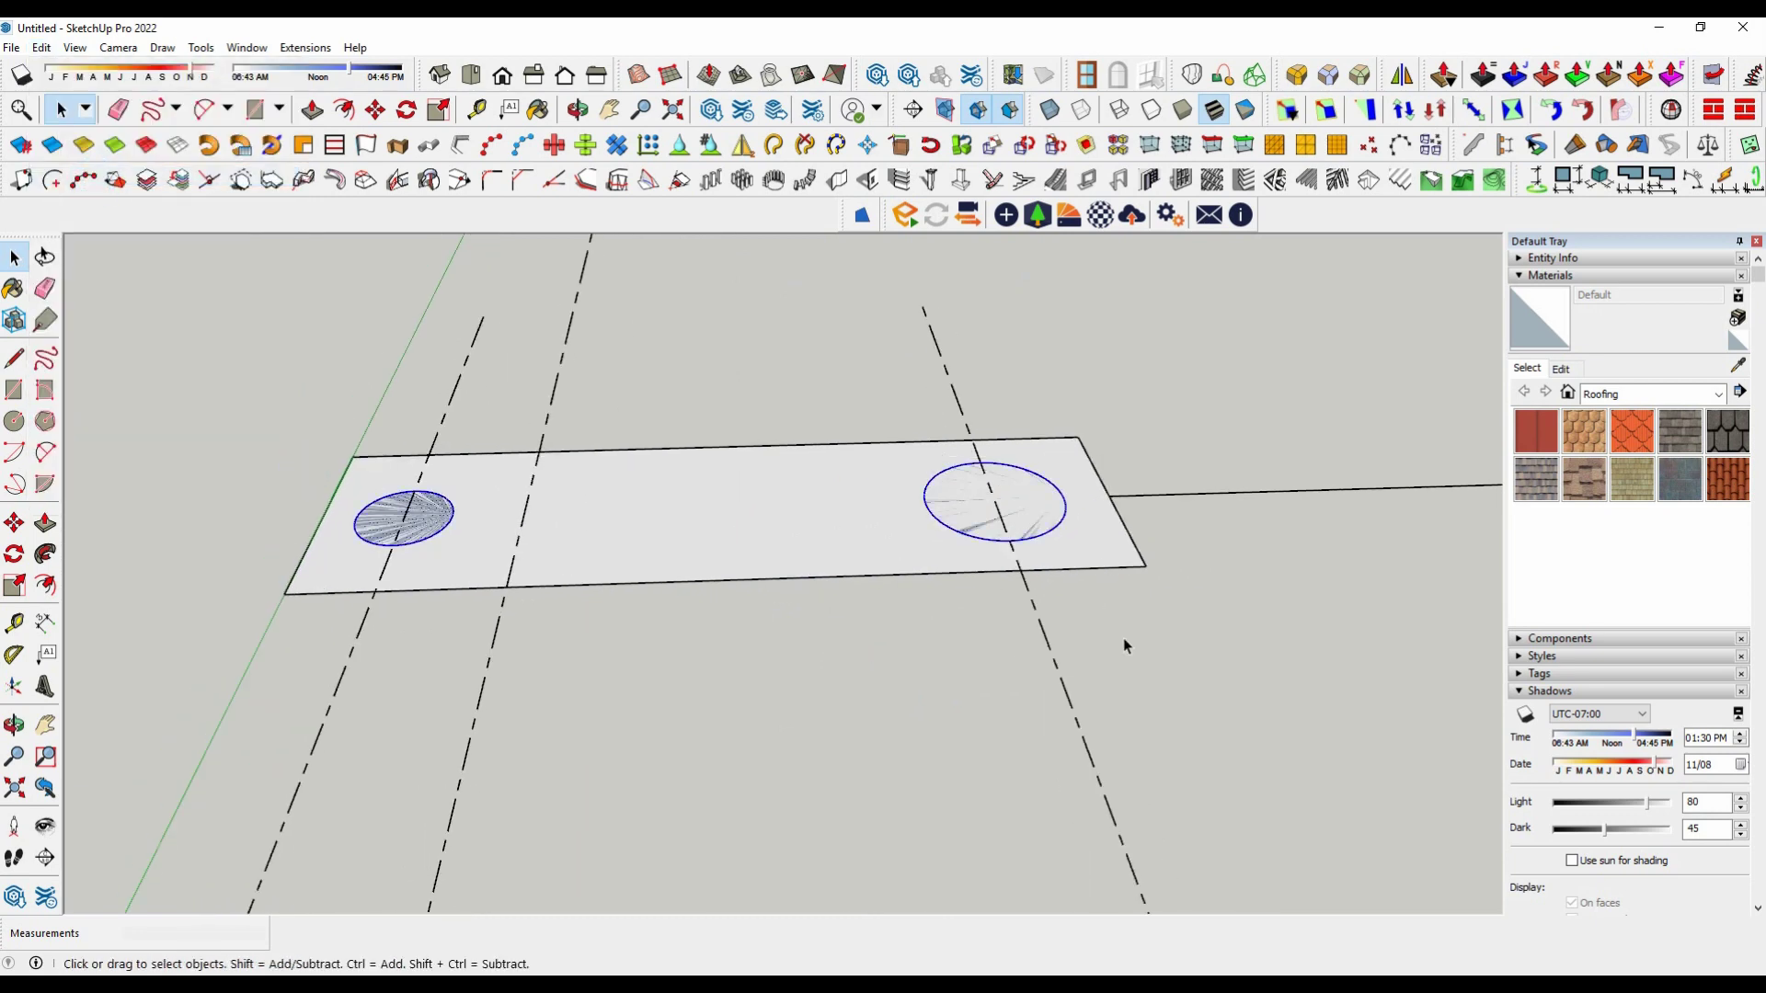
middle_click_drag(1124, 644, 1209, 523)
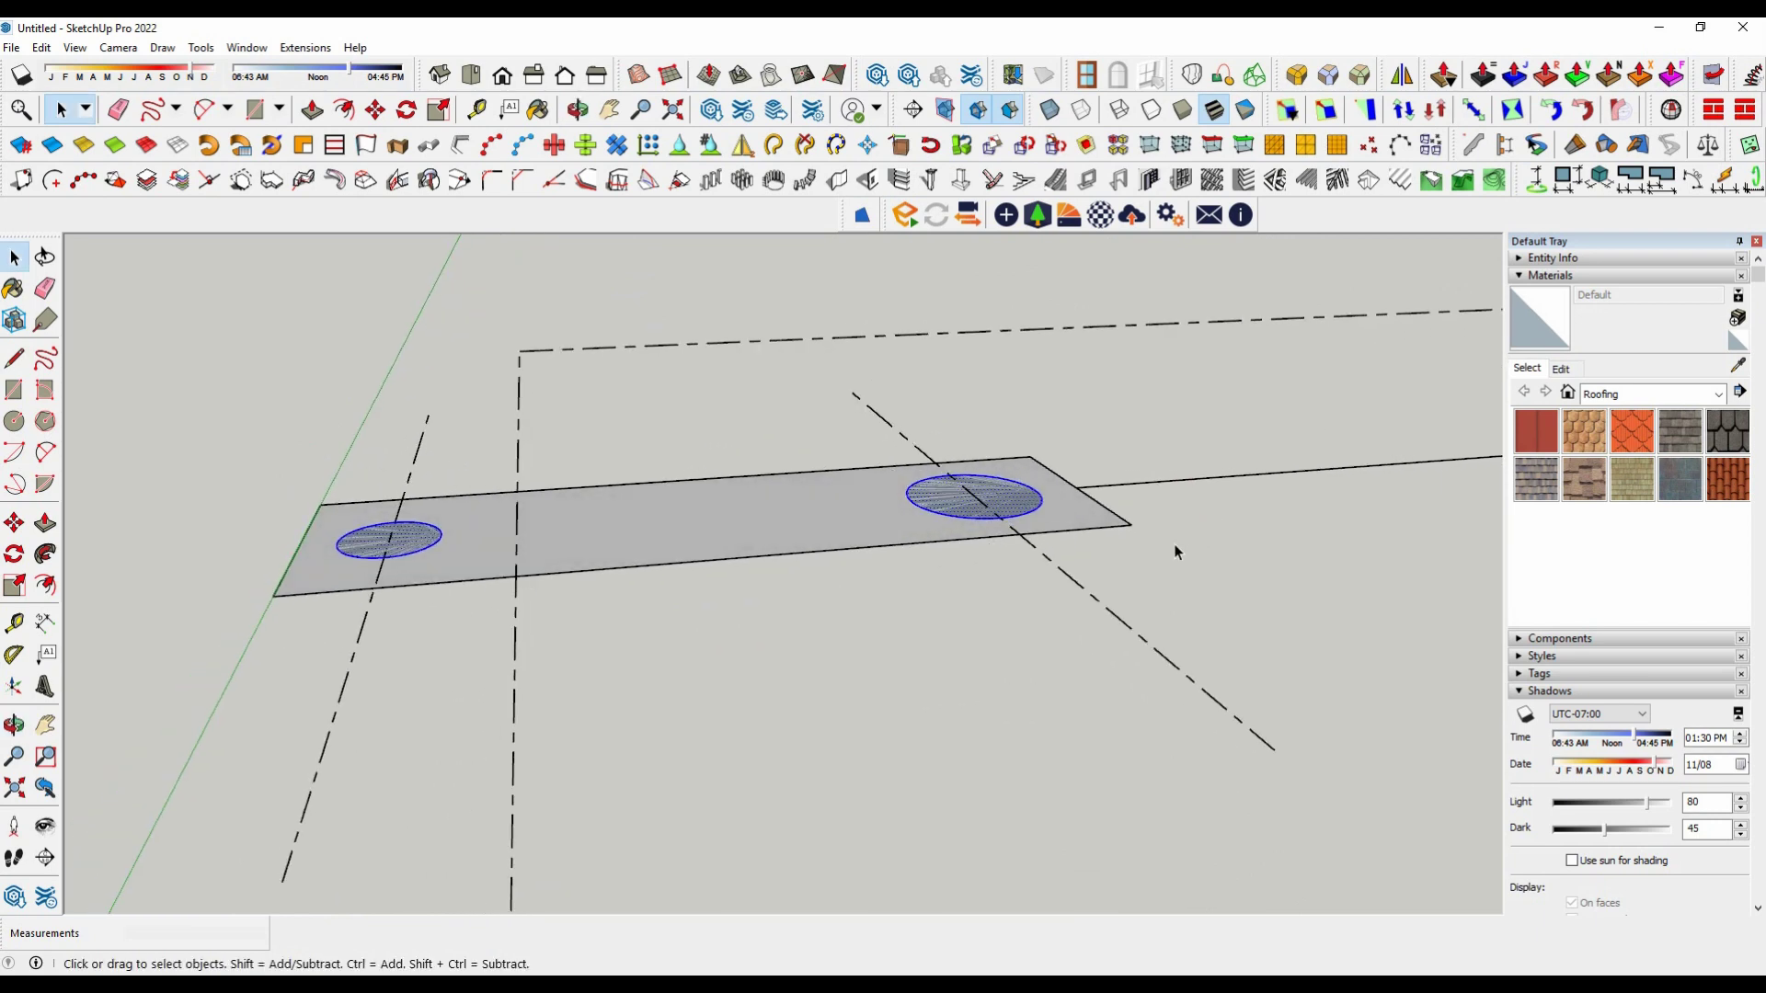
left_click(1037, 493)
type("100")
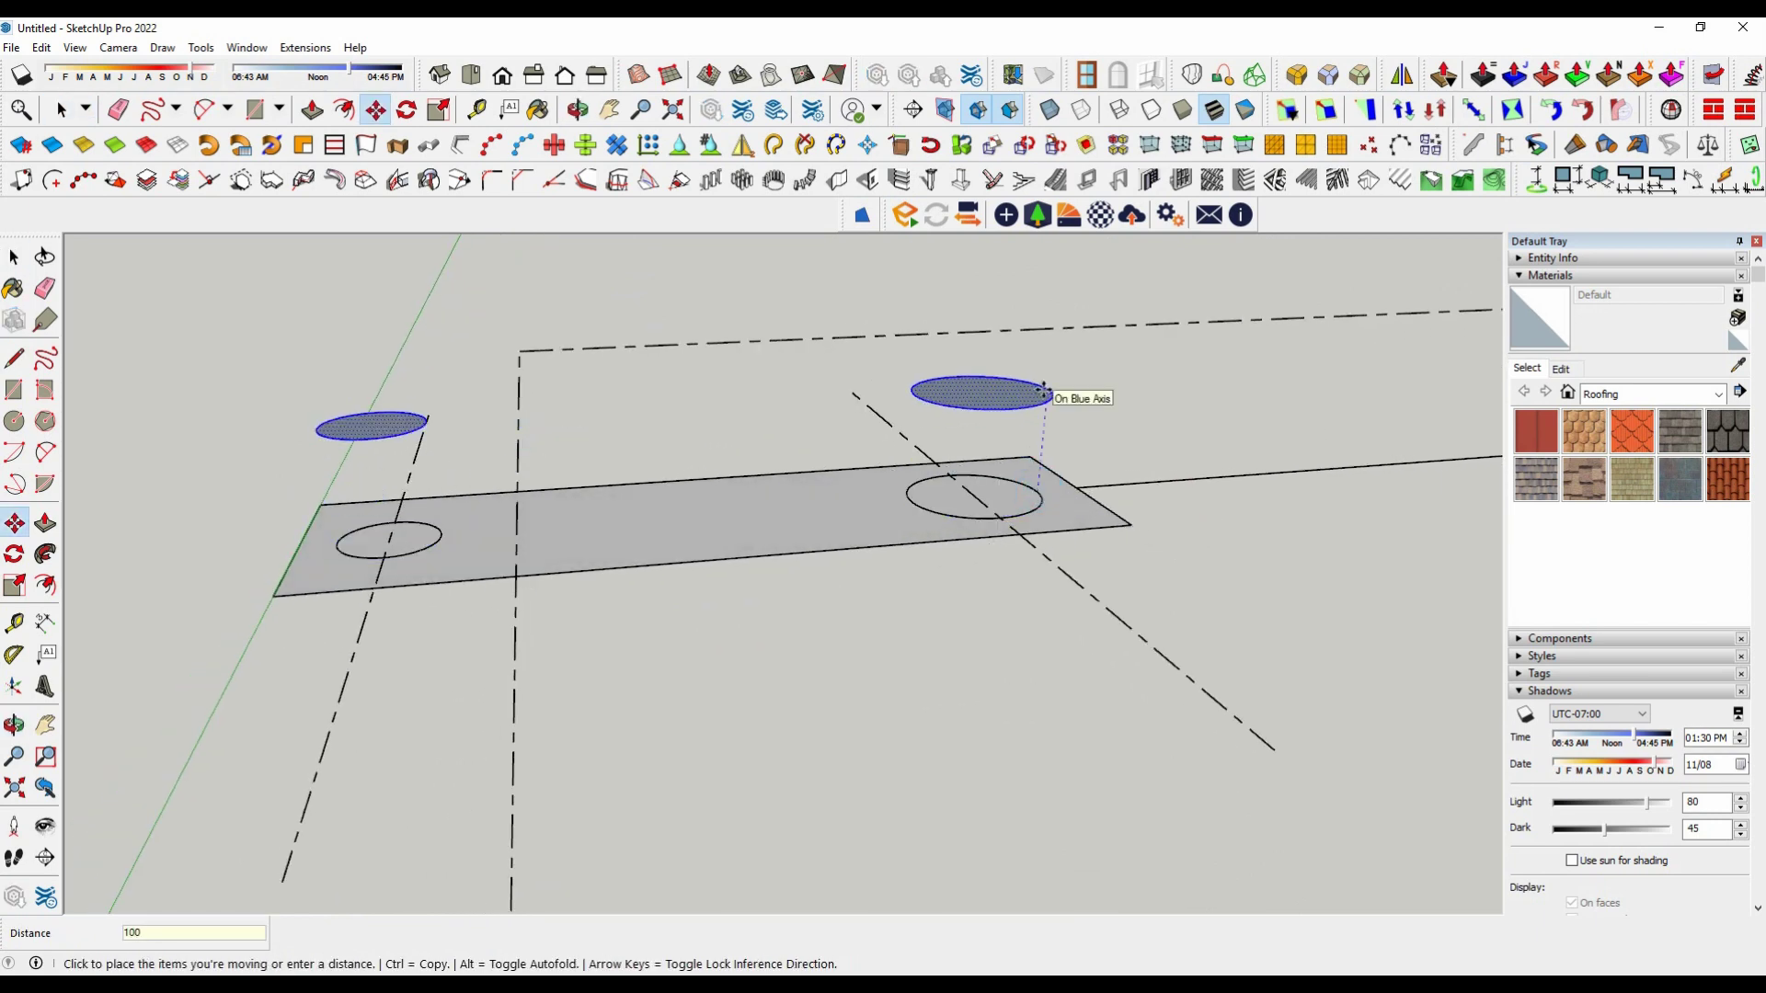
key("Return")
key("space")
Step: Inside the plate component, push/pull the plate face up 40 mm
double_click(787, 528)
left_click(708, 537)
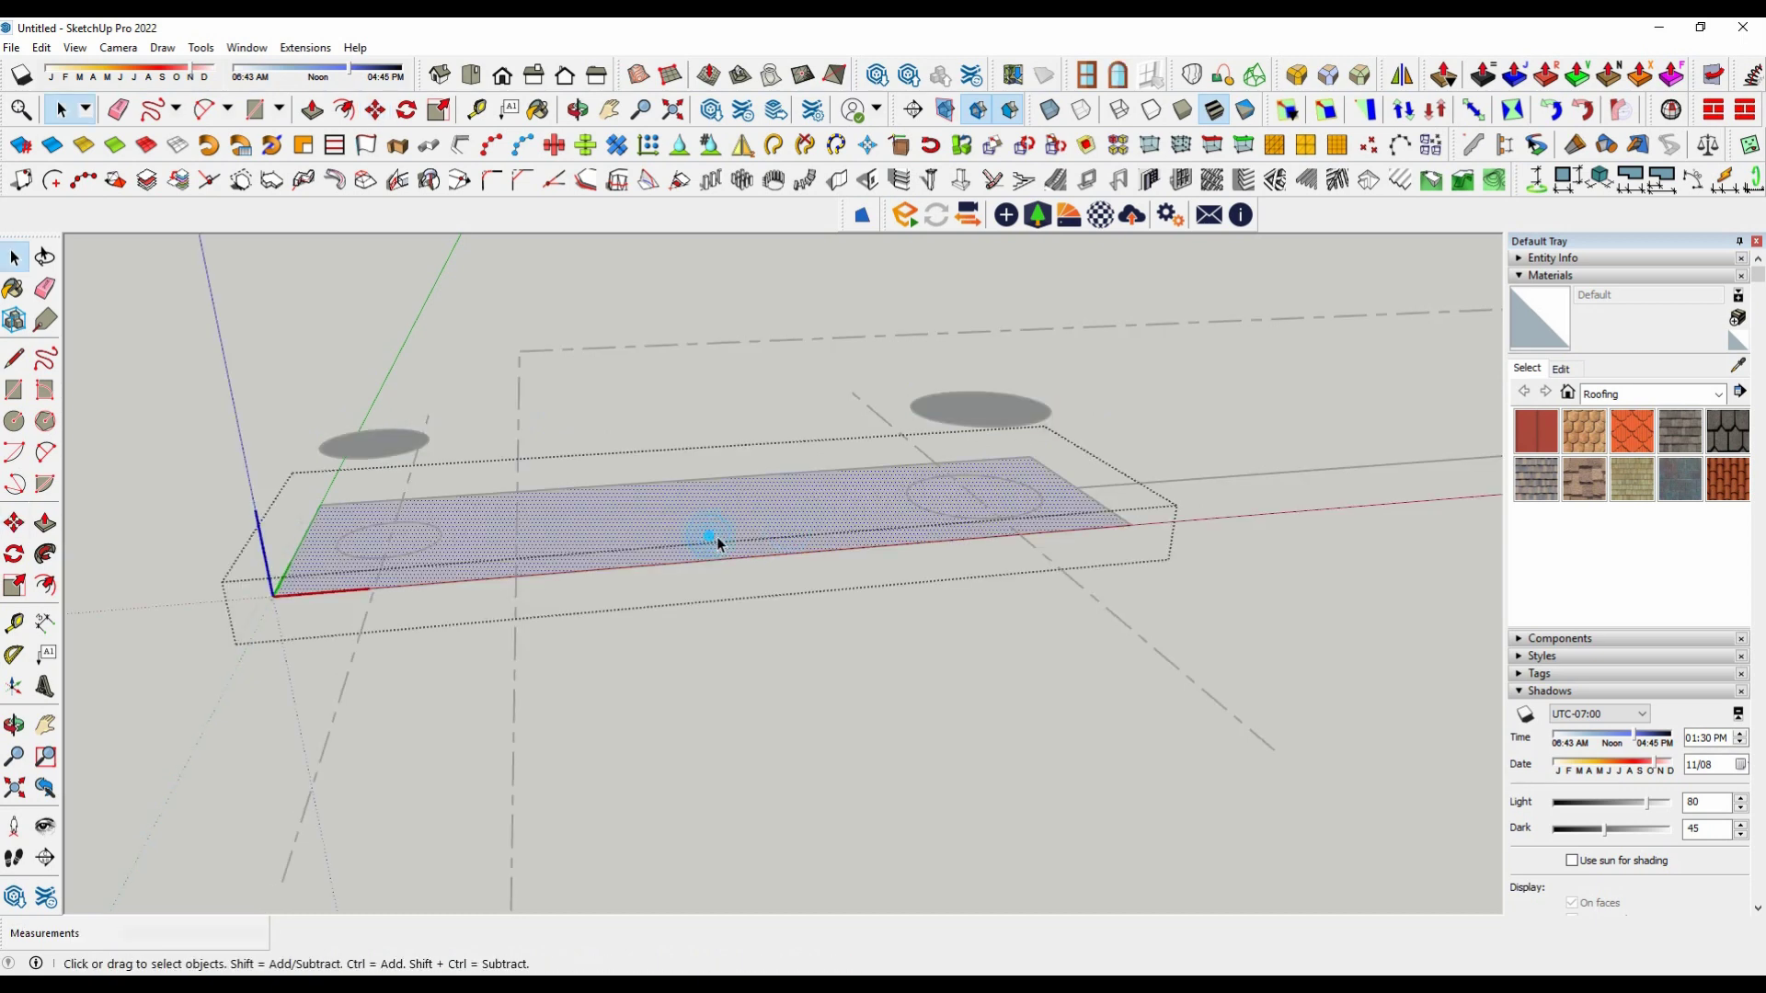
left_click(46, 524)
left_click(631, 561)
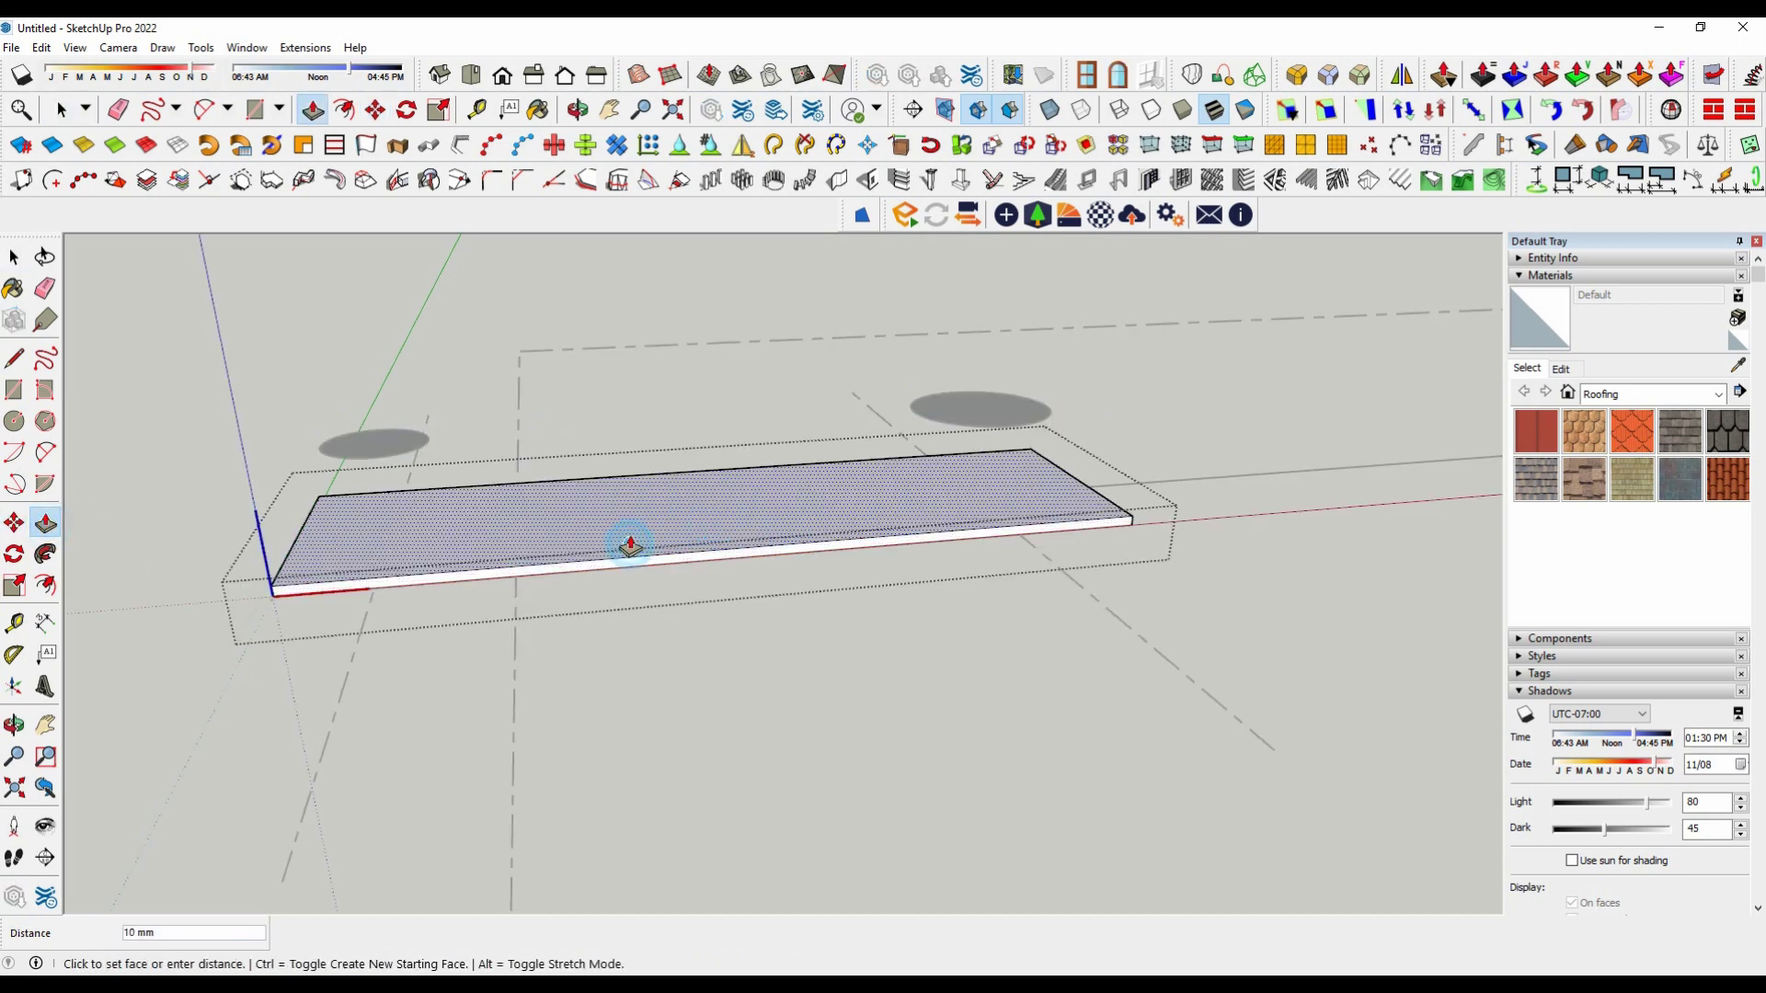
type("1040")
key("Return")
key("space")
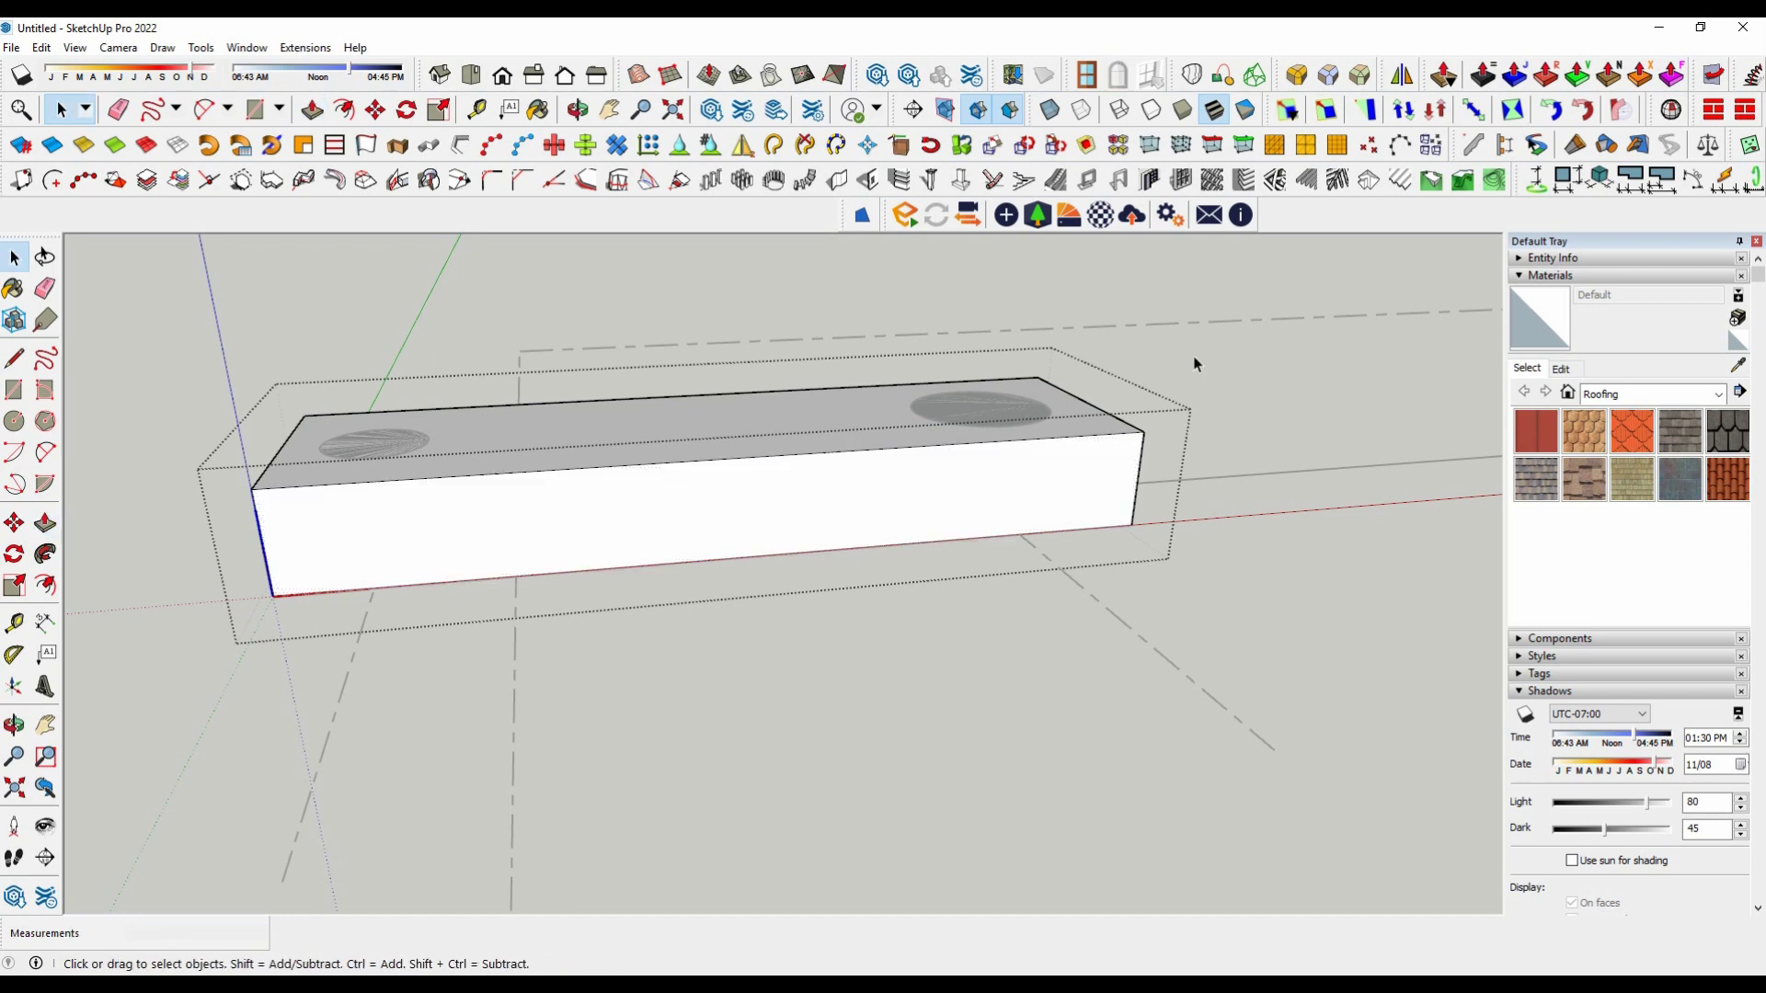
left_click(1242, 348)
Step: Orbit and zoom out to view the whole scene with the solid plate
mouse_move(1242, 348)
middle_mouse_down()
mouse_move(1200, 572)
mouse_move(982, 540)
mouse_move(1064, 622)
mouse_move(887, 548)
mouse_move(482, 595)
middle_mouse_up()
scroll(482, 595, "down", 5)
middle_click_drag(455, 478, 1070, 724)
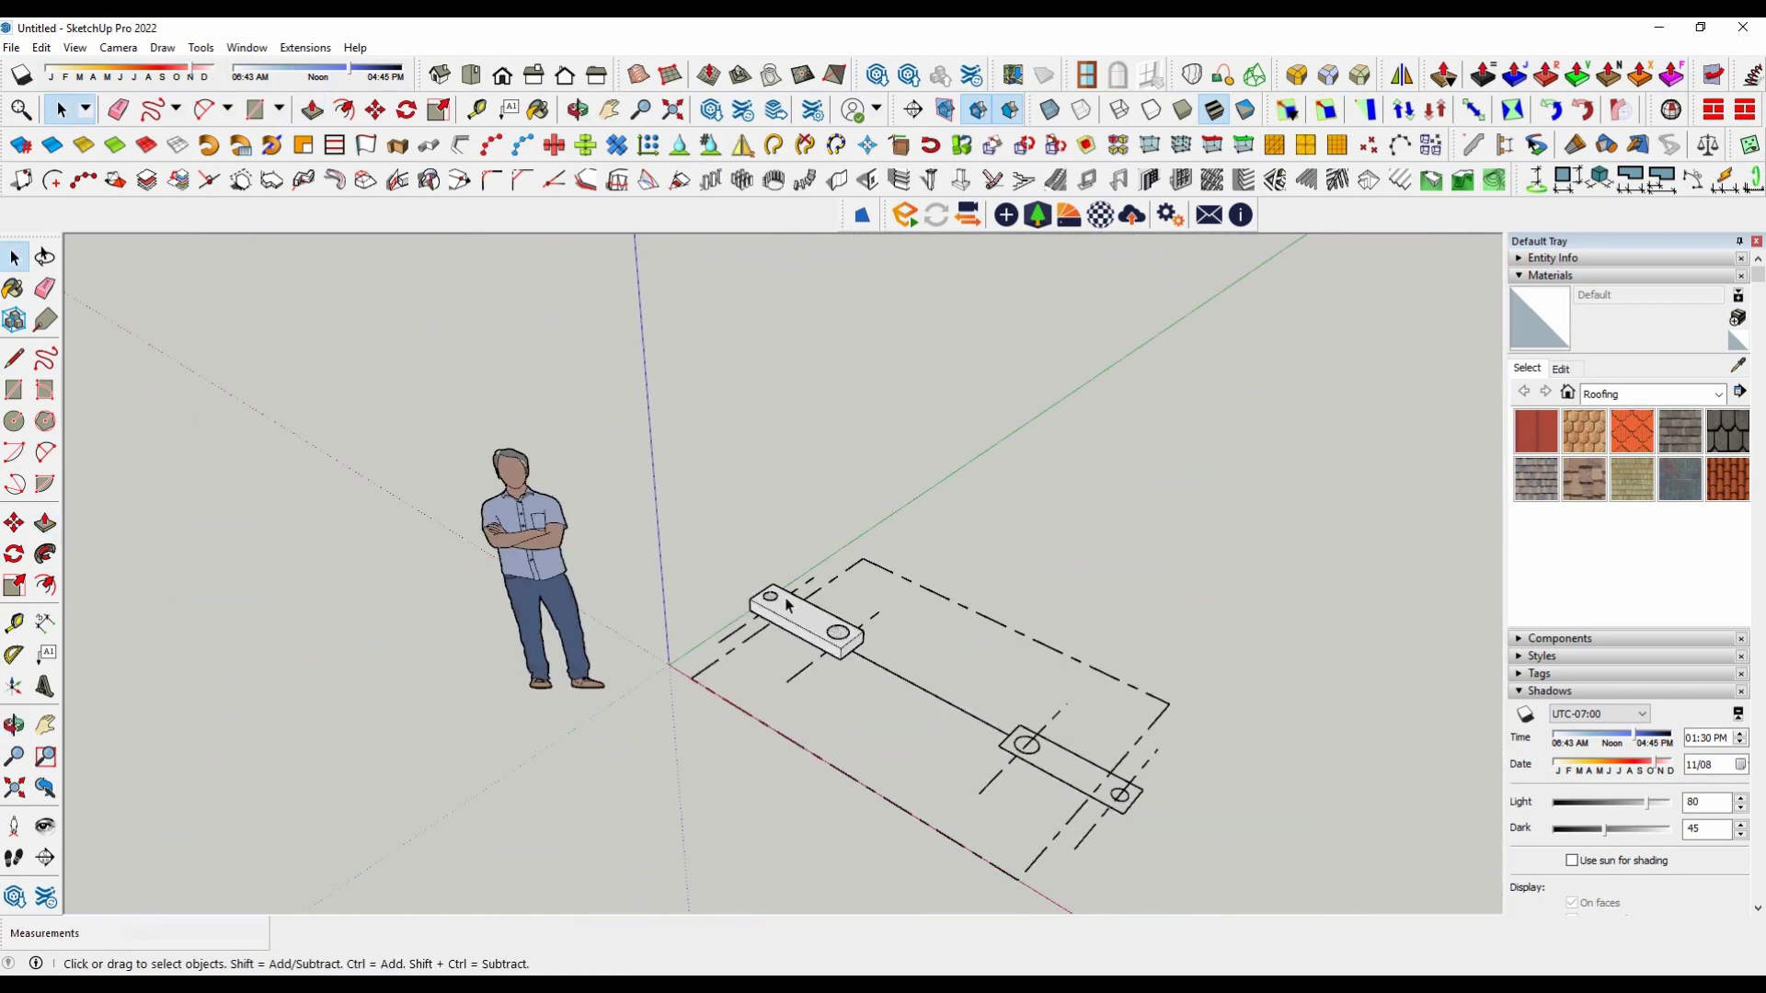
scroll(775, 631, "up", 2)
scroll(767, 589, "up", 1)
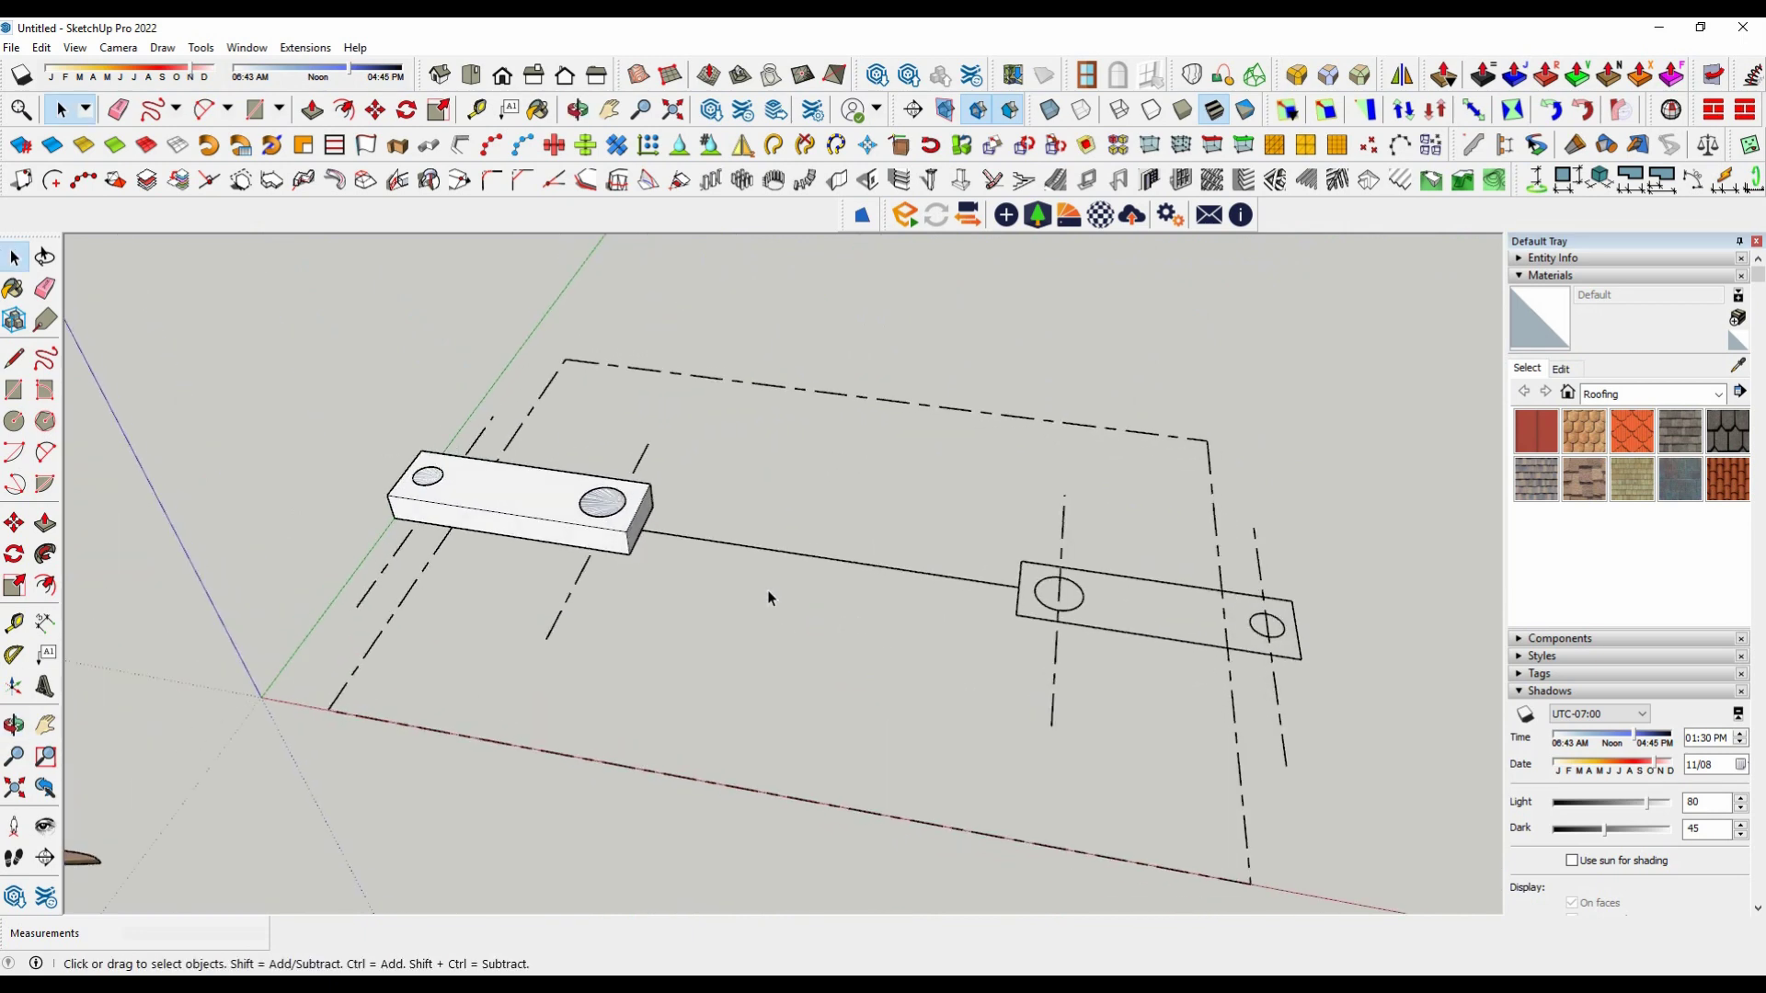
scroll(581, 501, "up", 3)
Step: Make each of the two bolt-hole circles on the left footing plate its own component
left_click_drag(477, 401, 662, 531)
scroll(644, 515, "up", 3)
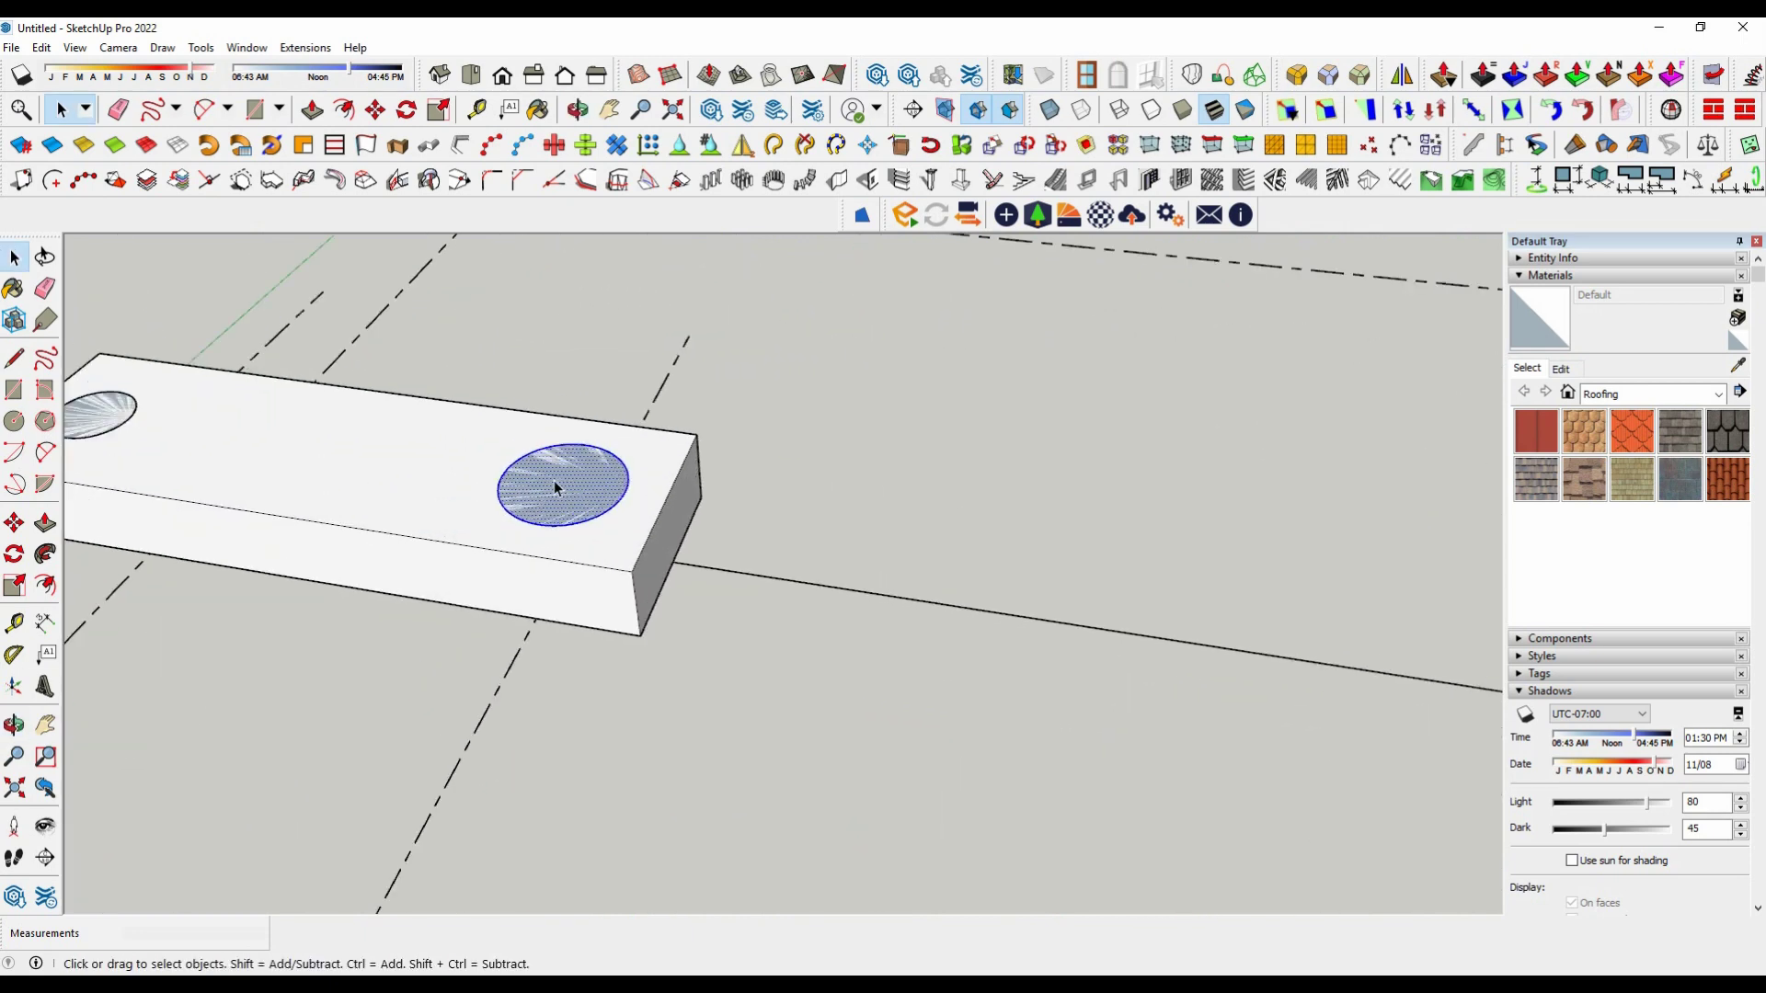
right_click(557, 474)
left_click(607, 217)
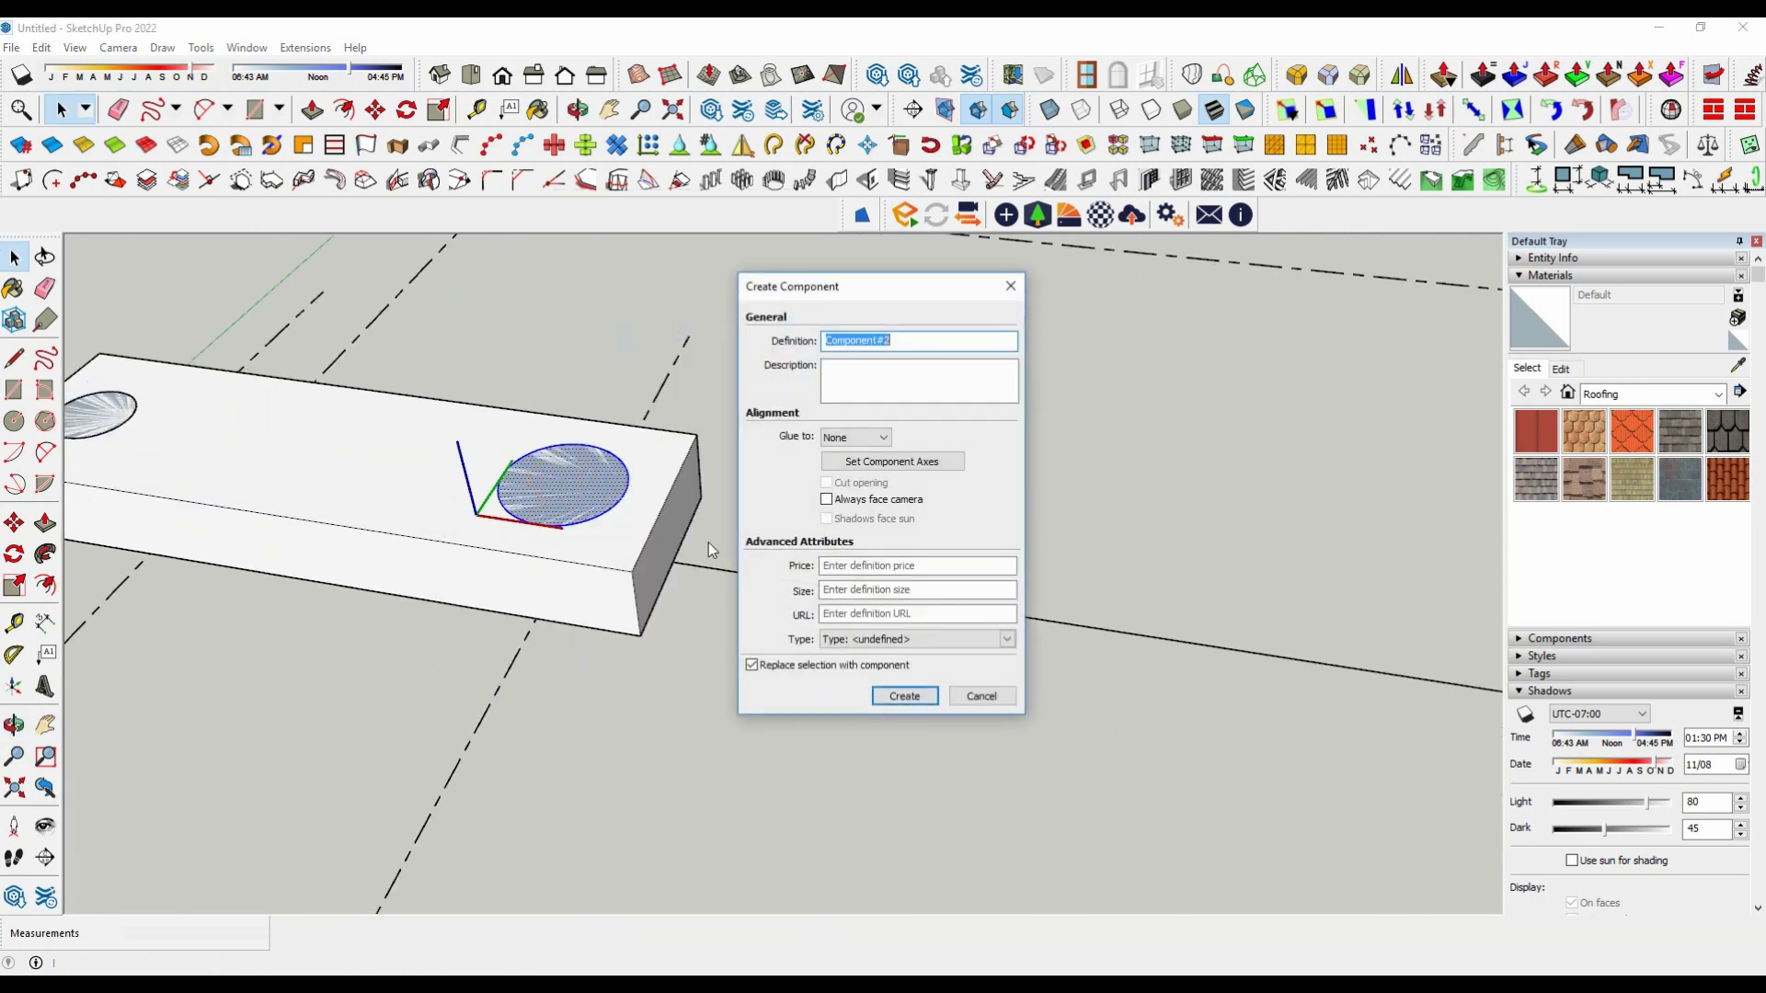
left_click(906, 696)
scroll(460, 459, "down", 3)
scroll(191, 389, "up", 3)
right_click(272, 462)
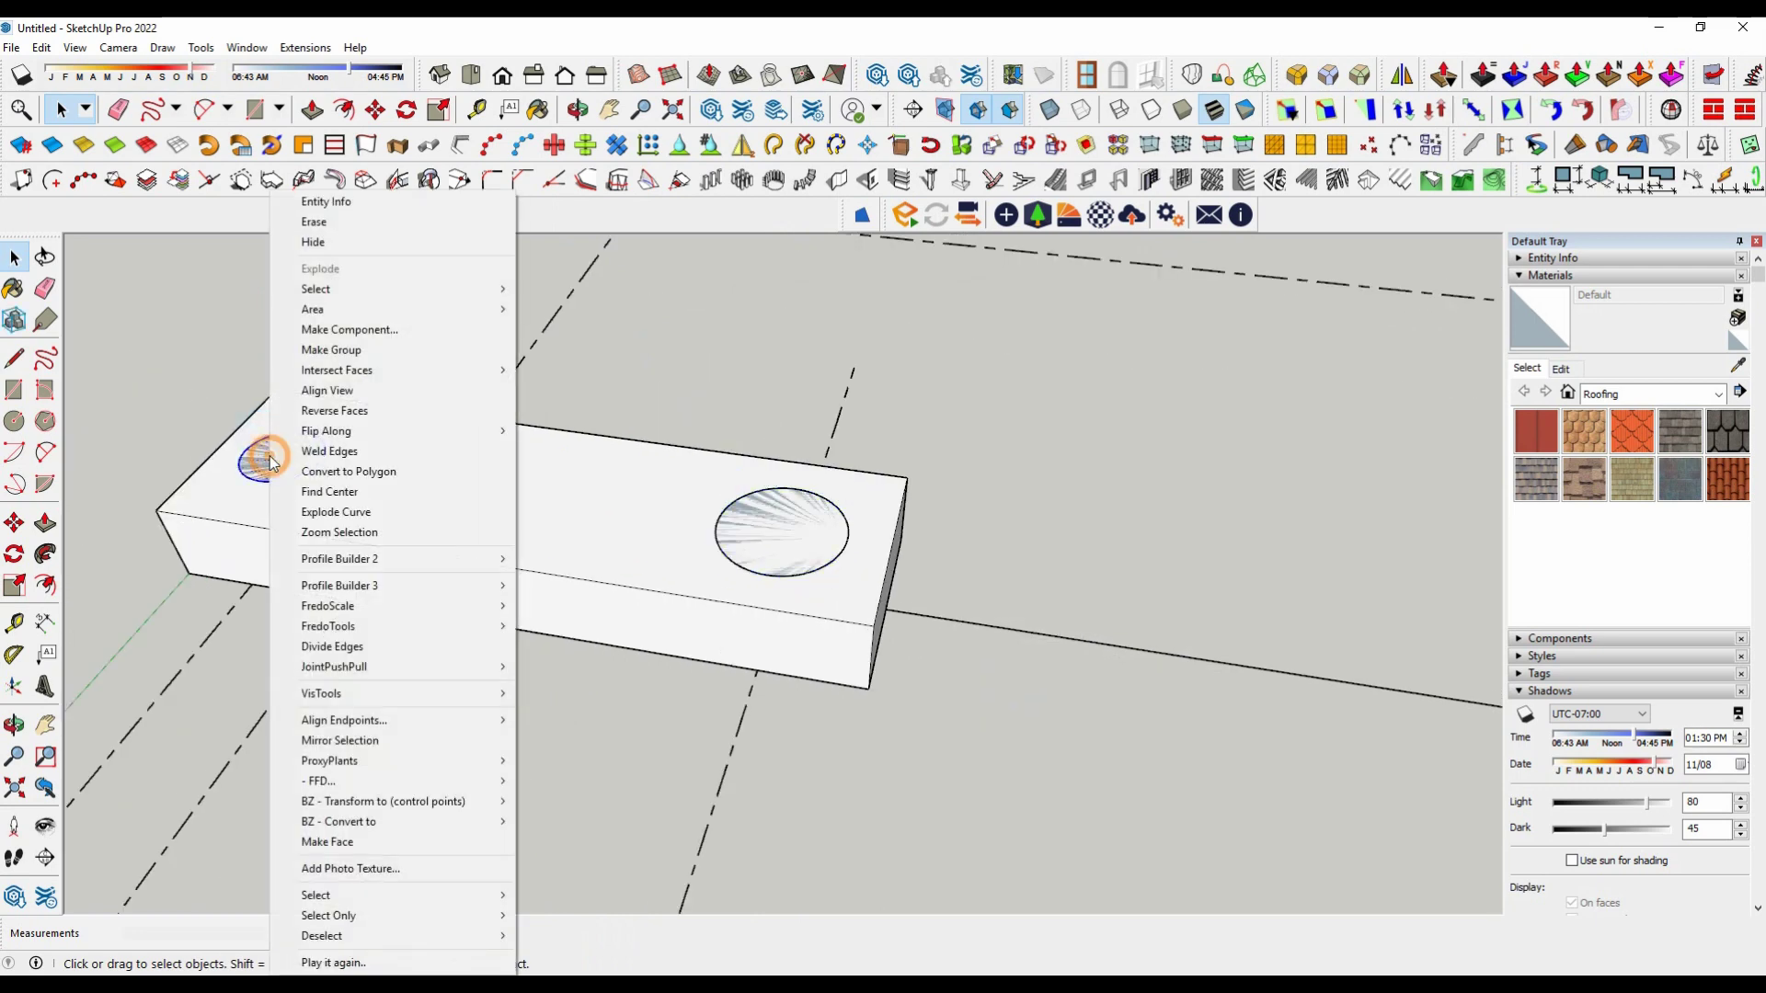
left_click(348, 330)
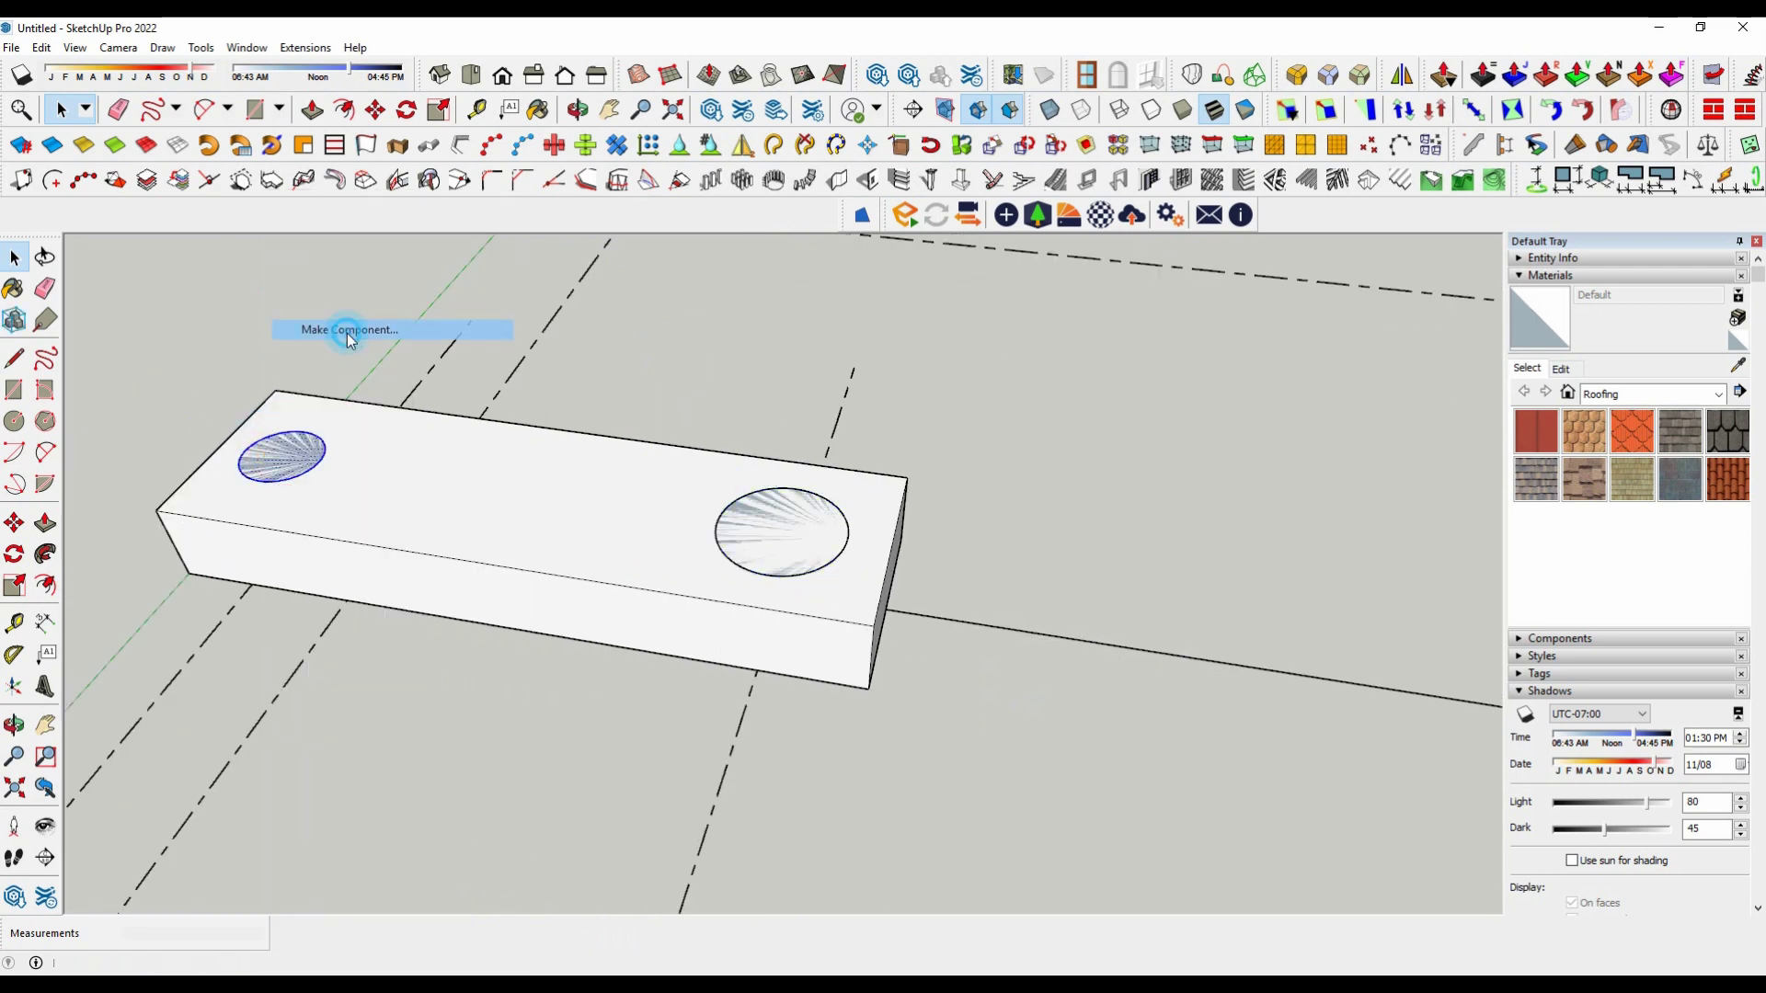
left_click(903, 696)
scroll(651, 485, "down", 3)
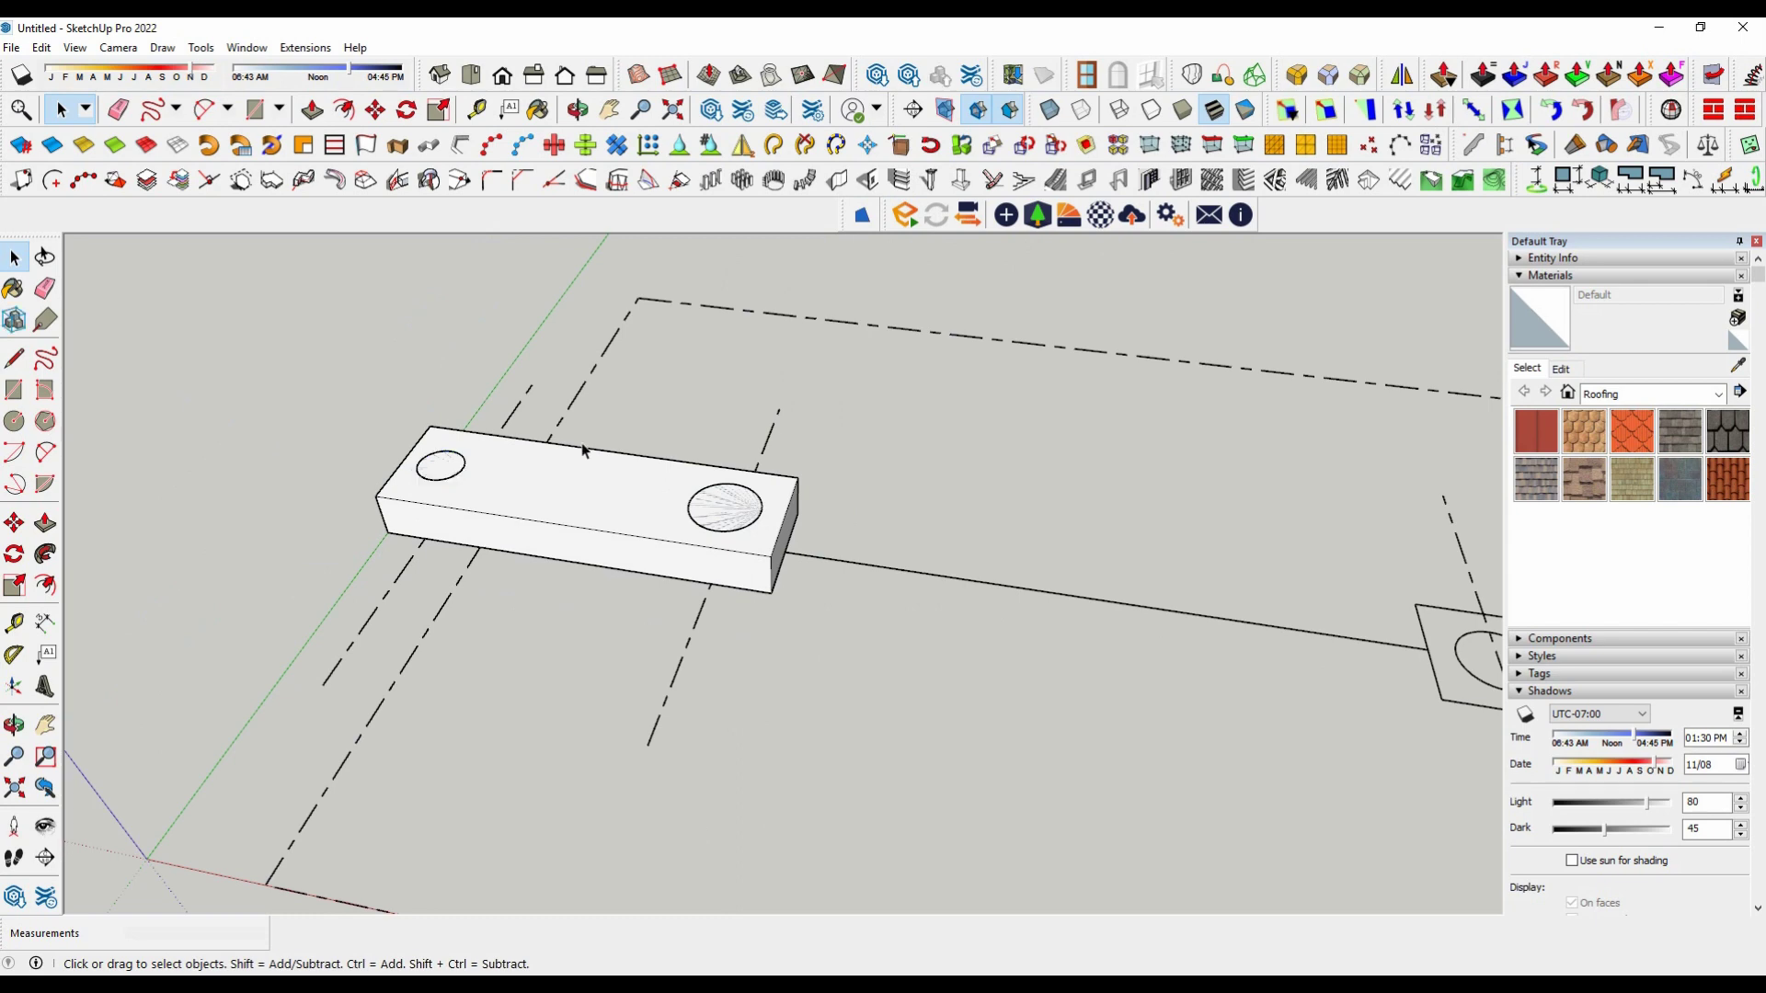
scroll(583, 451, "down", 3)
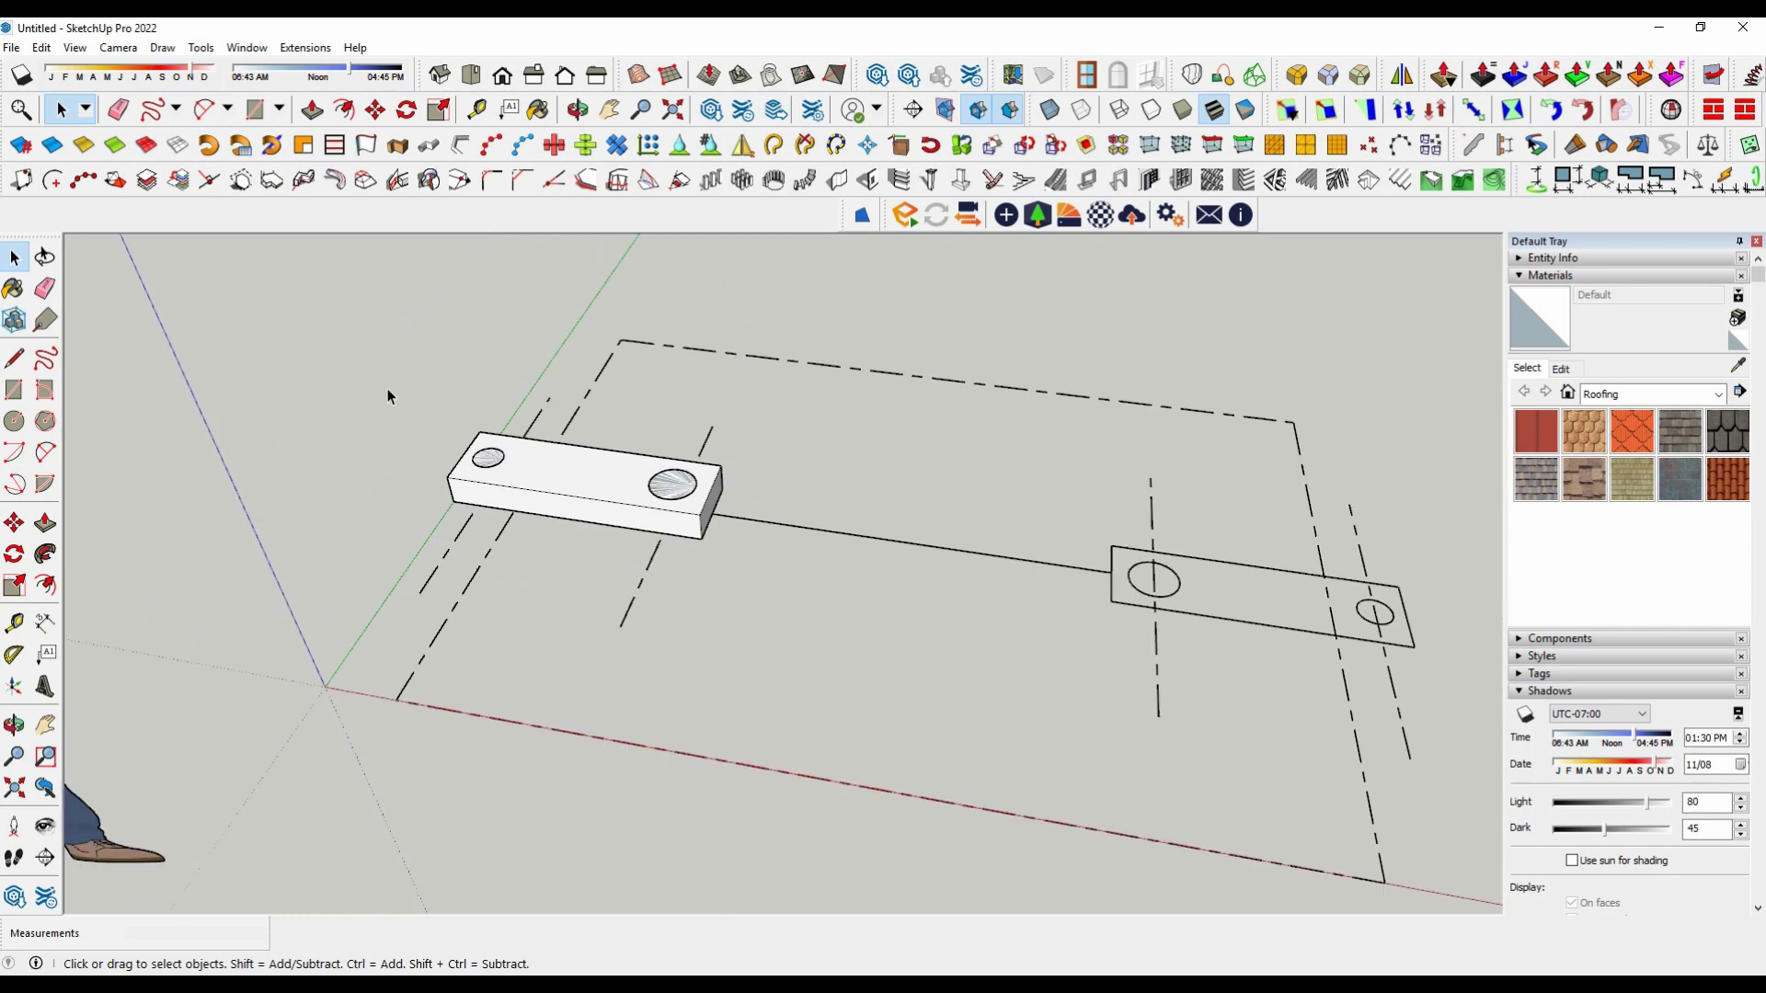
Step: Mirror the footing about the line midpoint onto the right footprint, keeping the original
left_click(13, 260)
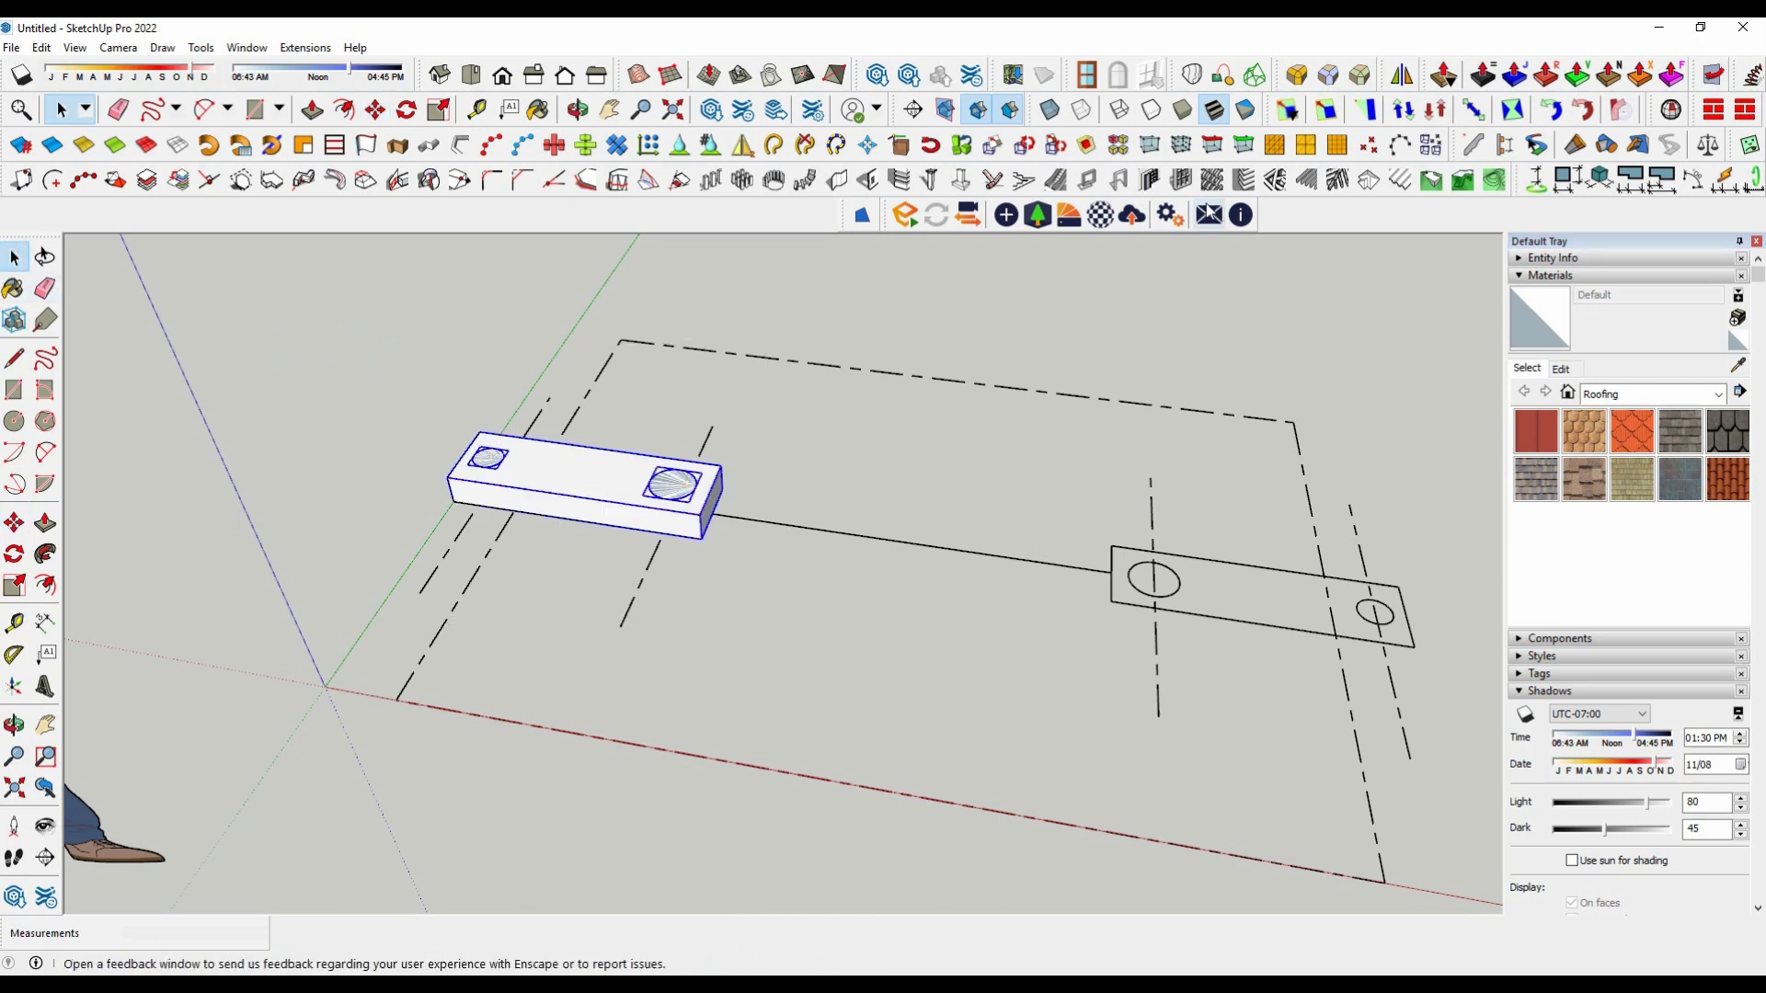
left_click(1400, 78)
left_click(906, 543)
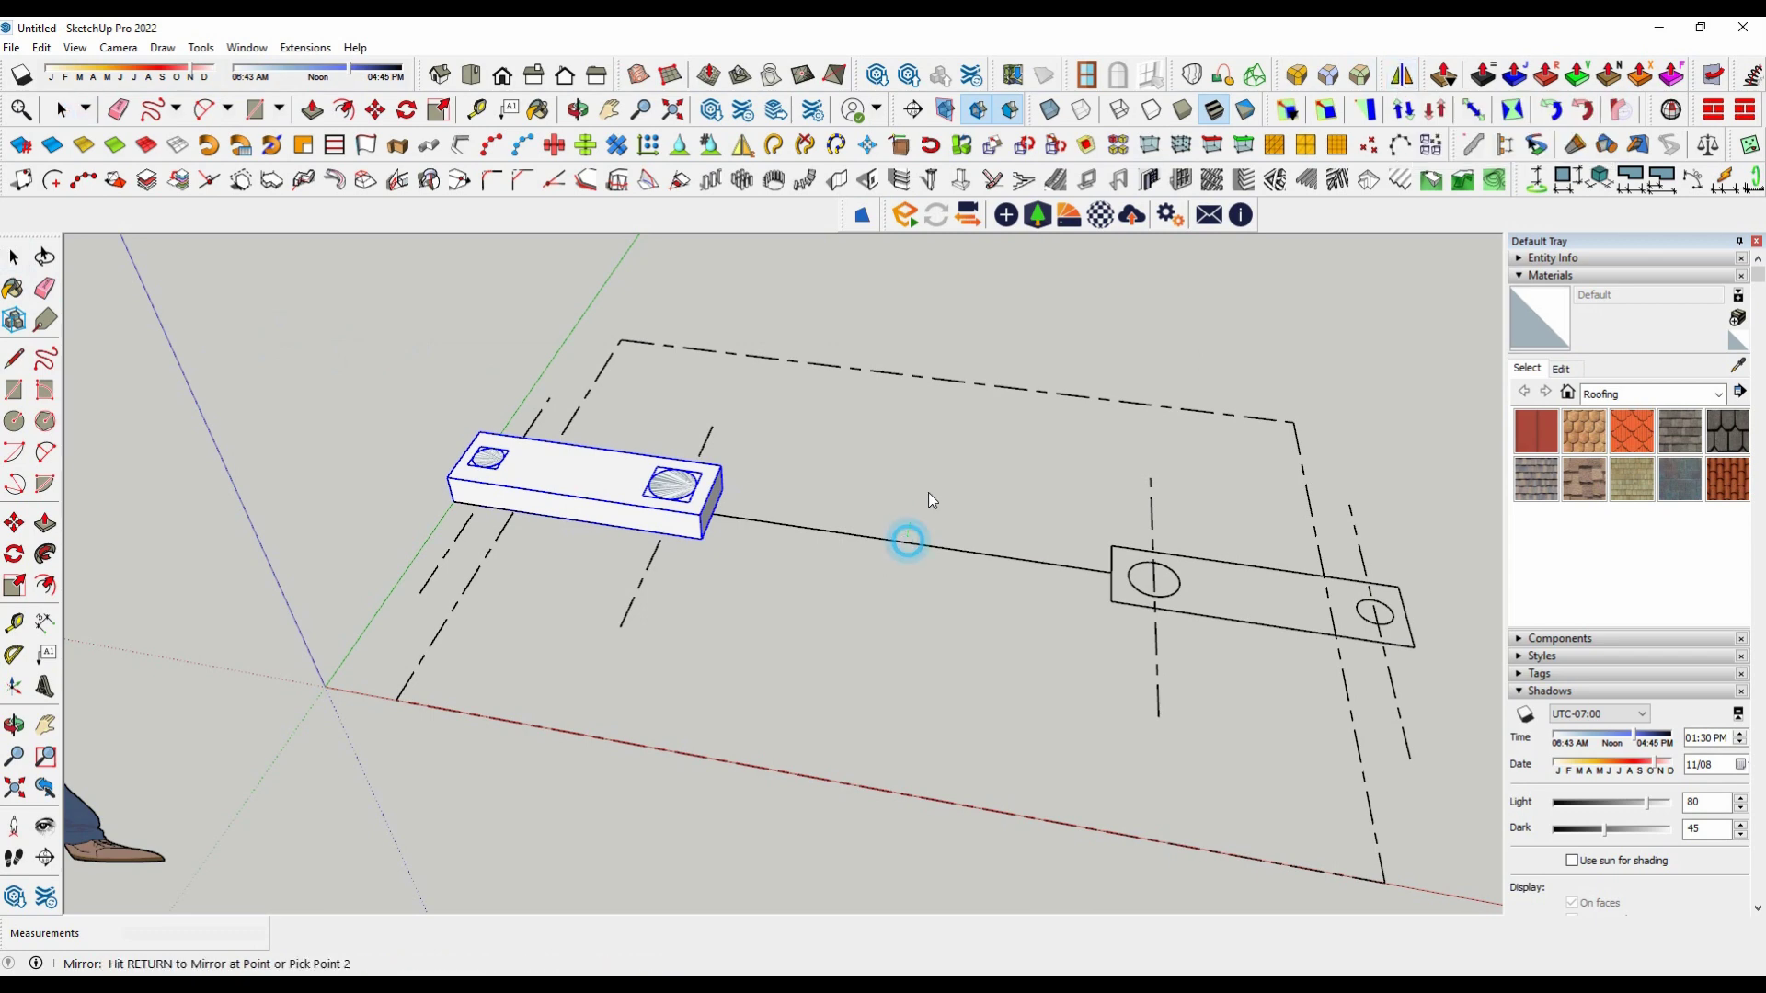
scroll(986, 564, "down", 2)
middle_click_drag(986, 565, 757, 395)
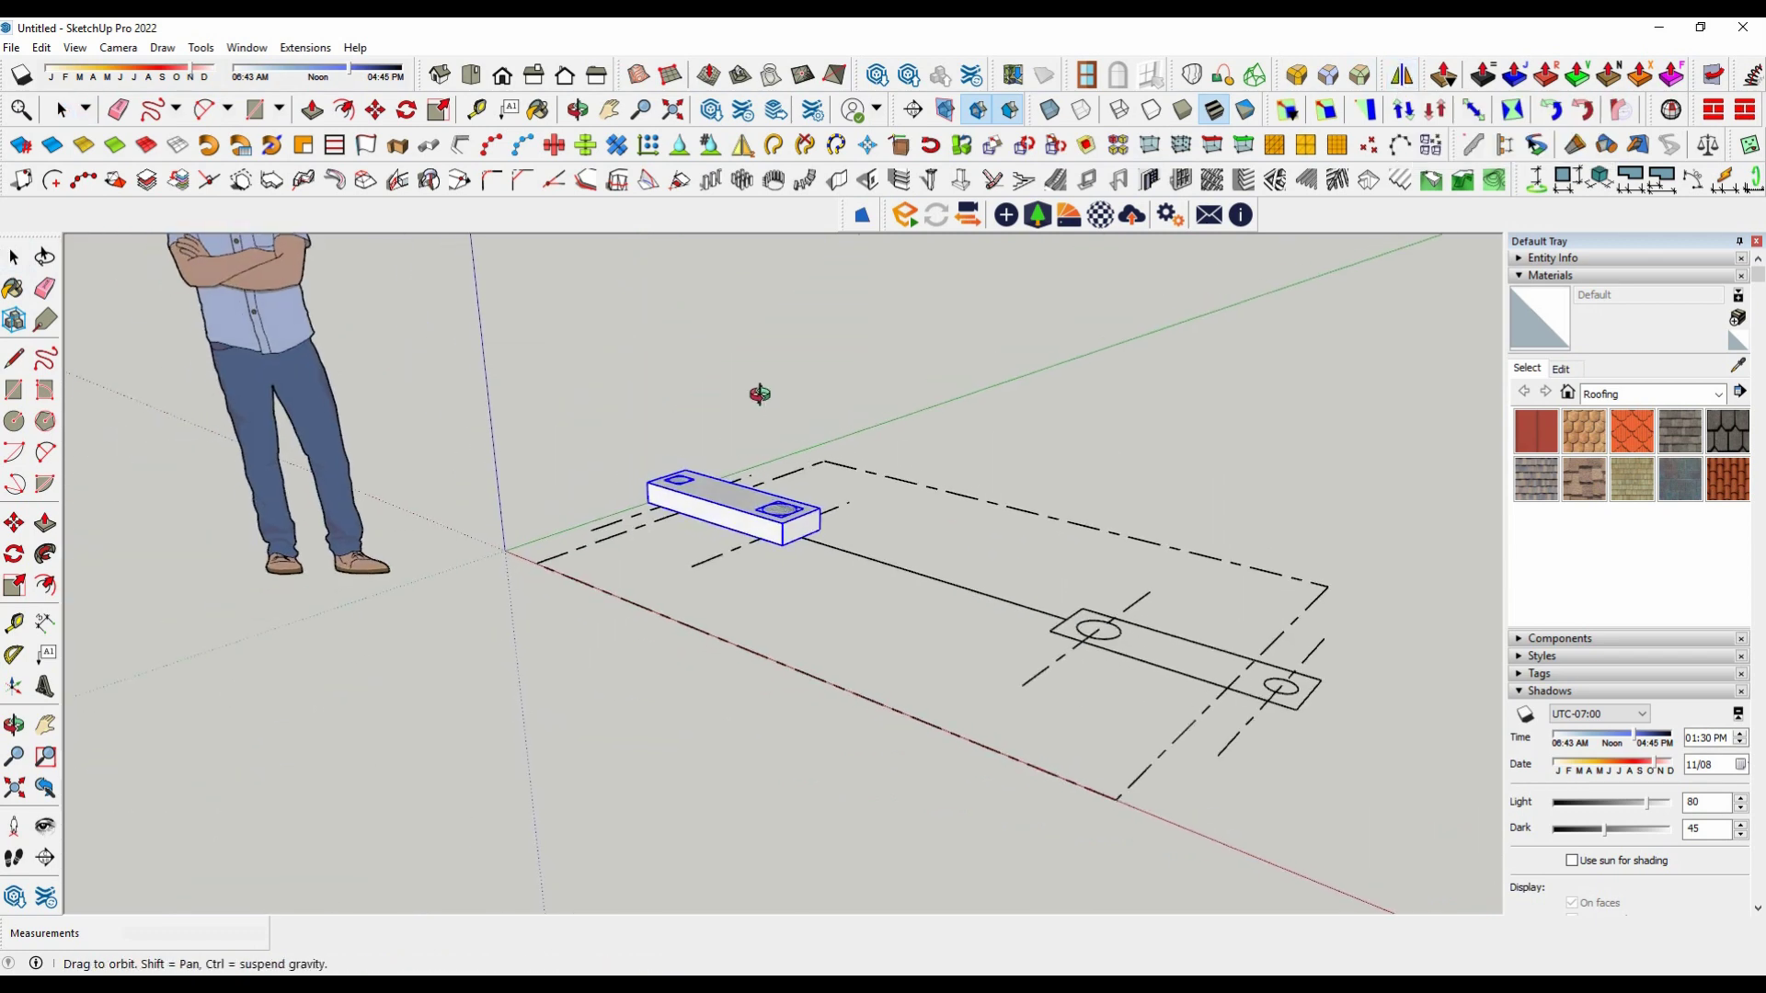
left_click(975, 539)
left_click(986, 453)
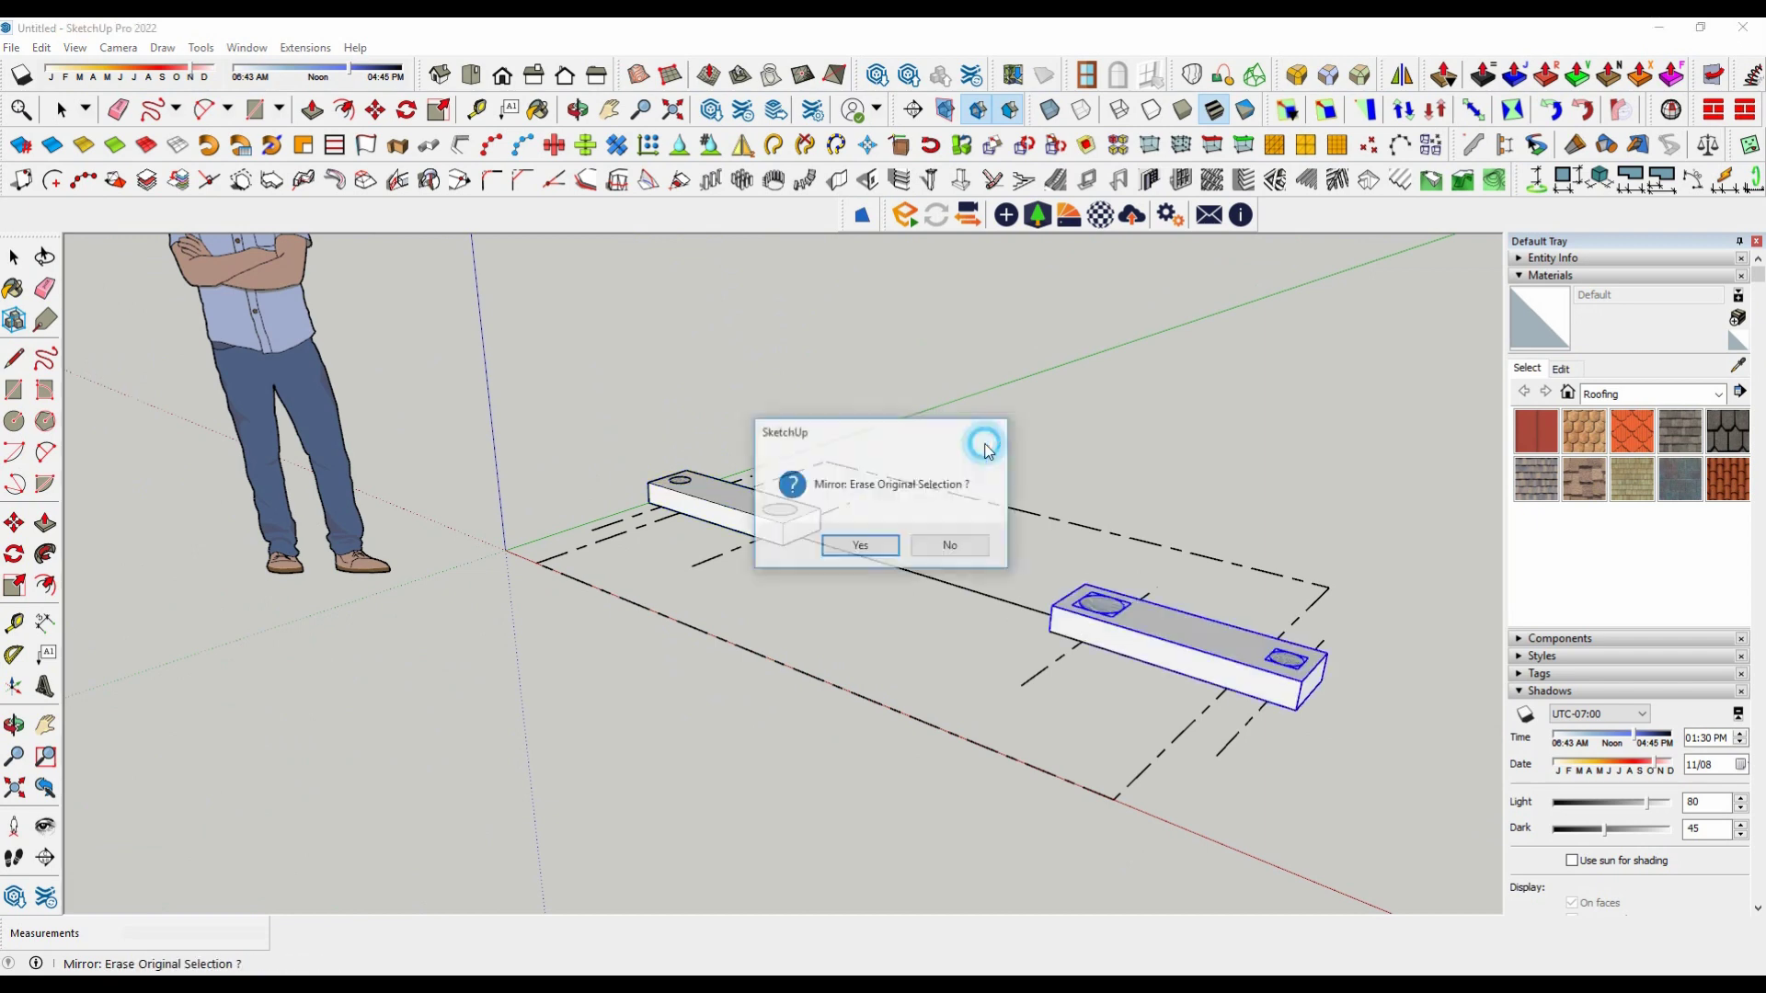
left_click(951, 548)
middle_click_drag(912, 594, 1335, 669)
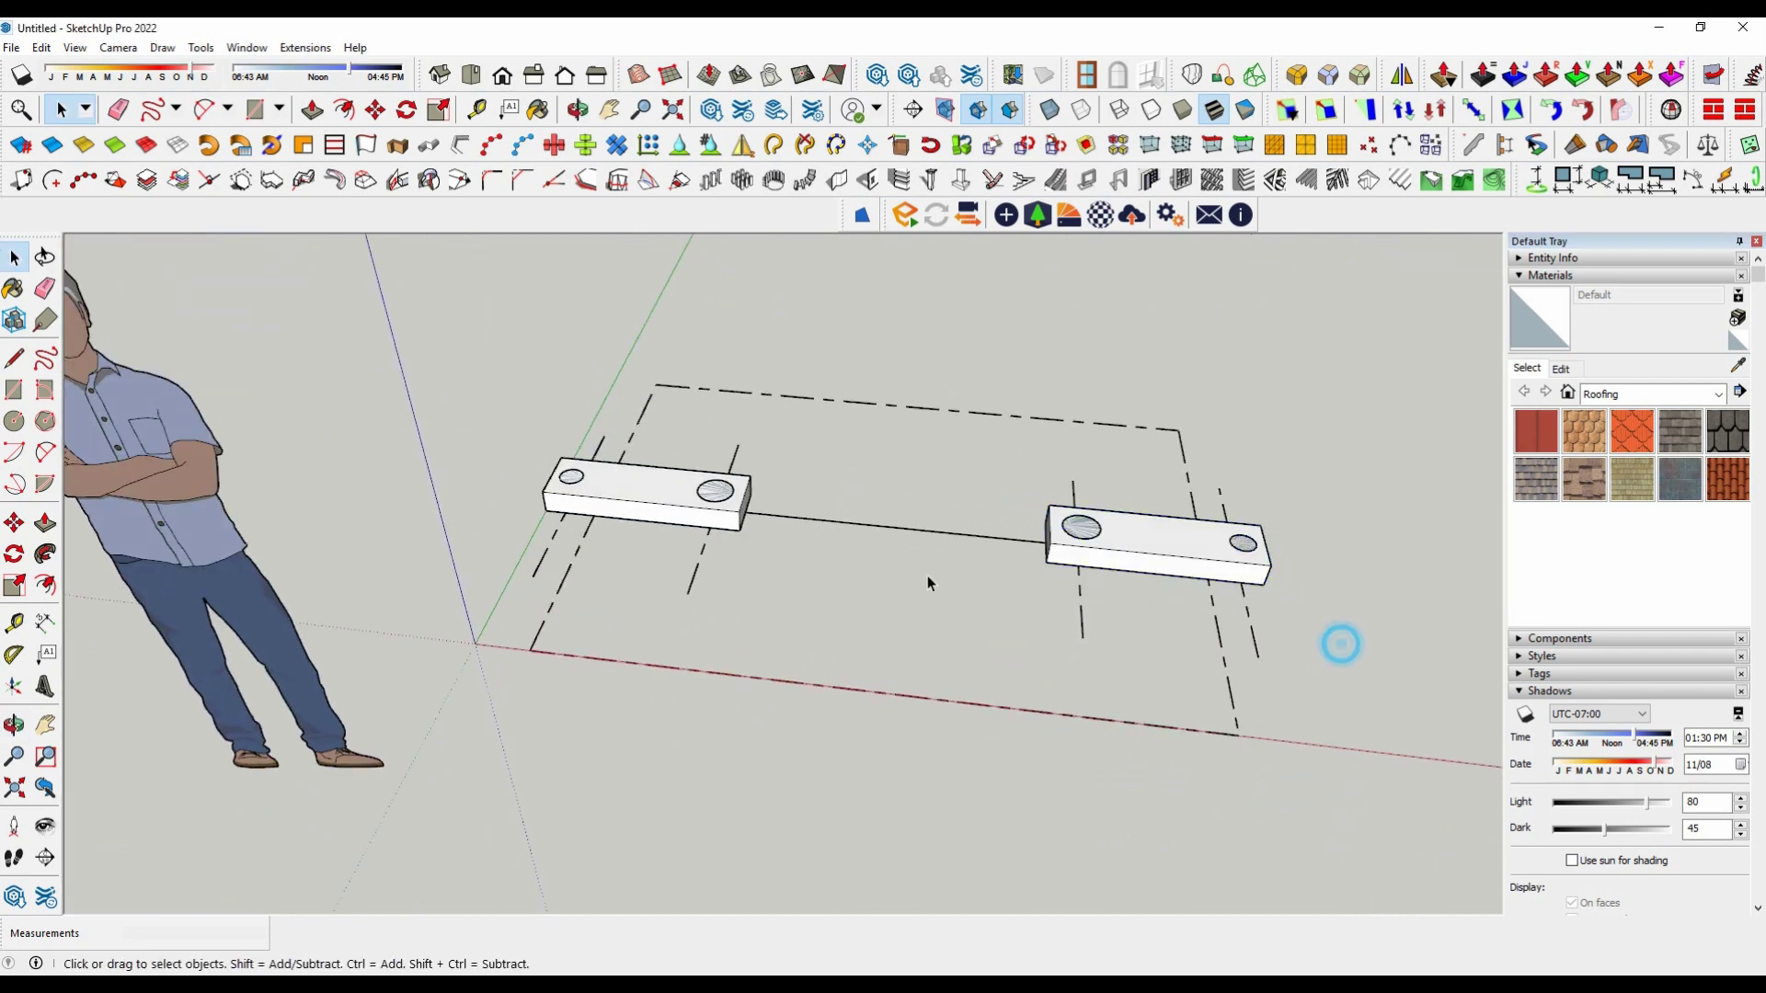
mouse_move(927, 582)
middle_mouse_down()
mouse_move(843, 581)
mouse_move(946, 662)
mouse_move(875, 663)
mouse_move(940, 669)
middle_mouse_up()
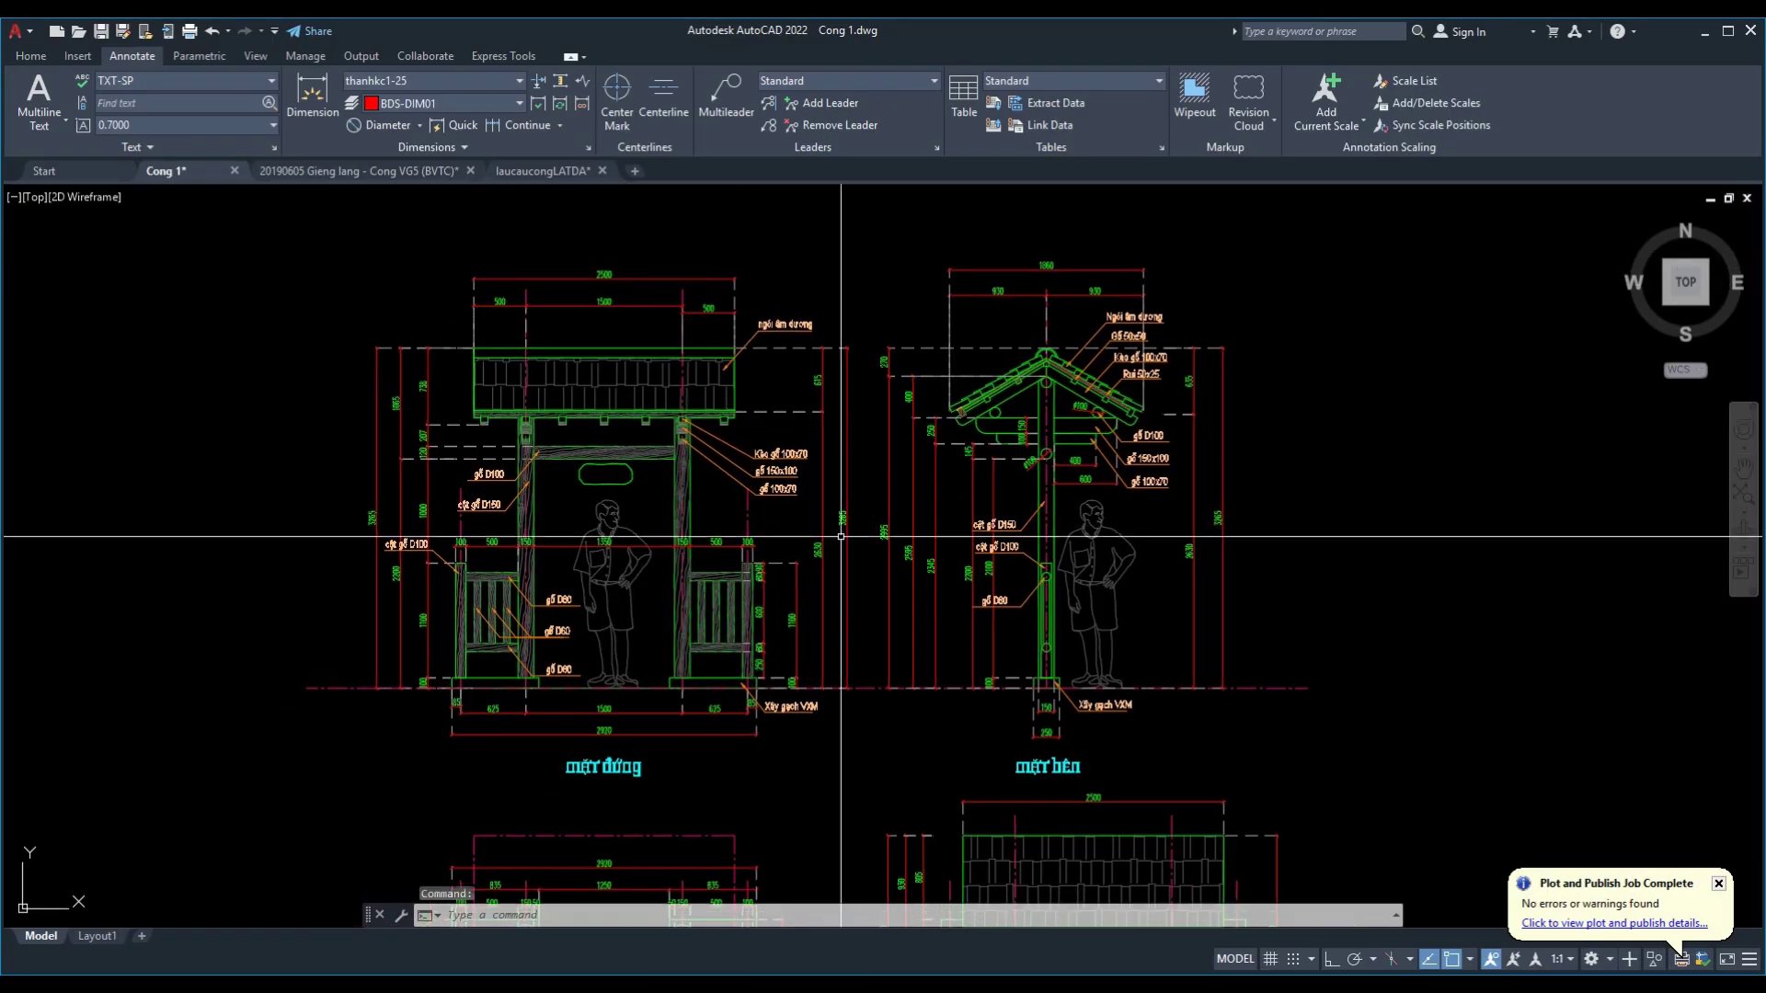
Step: WBLOCK the front elevation to 'new block' in Millimeters, replacing the existing file
left_click(322, 250)
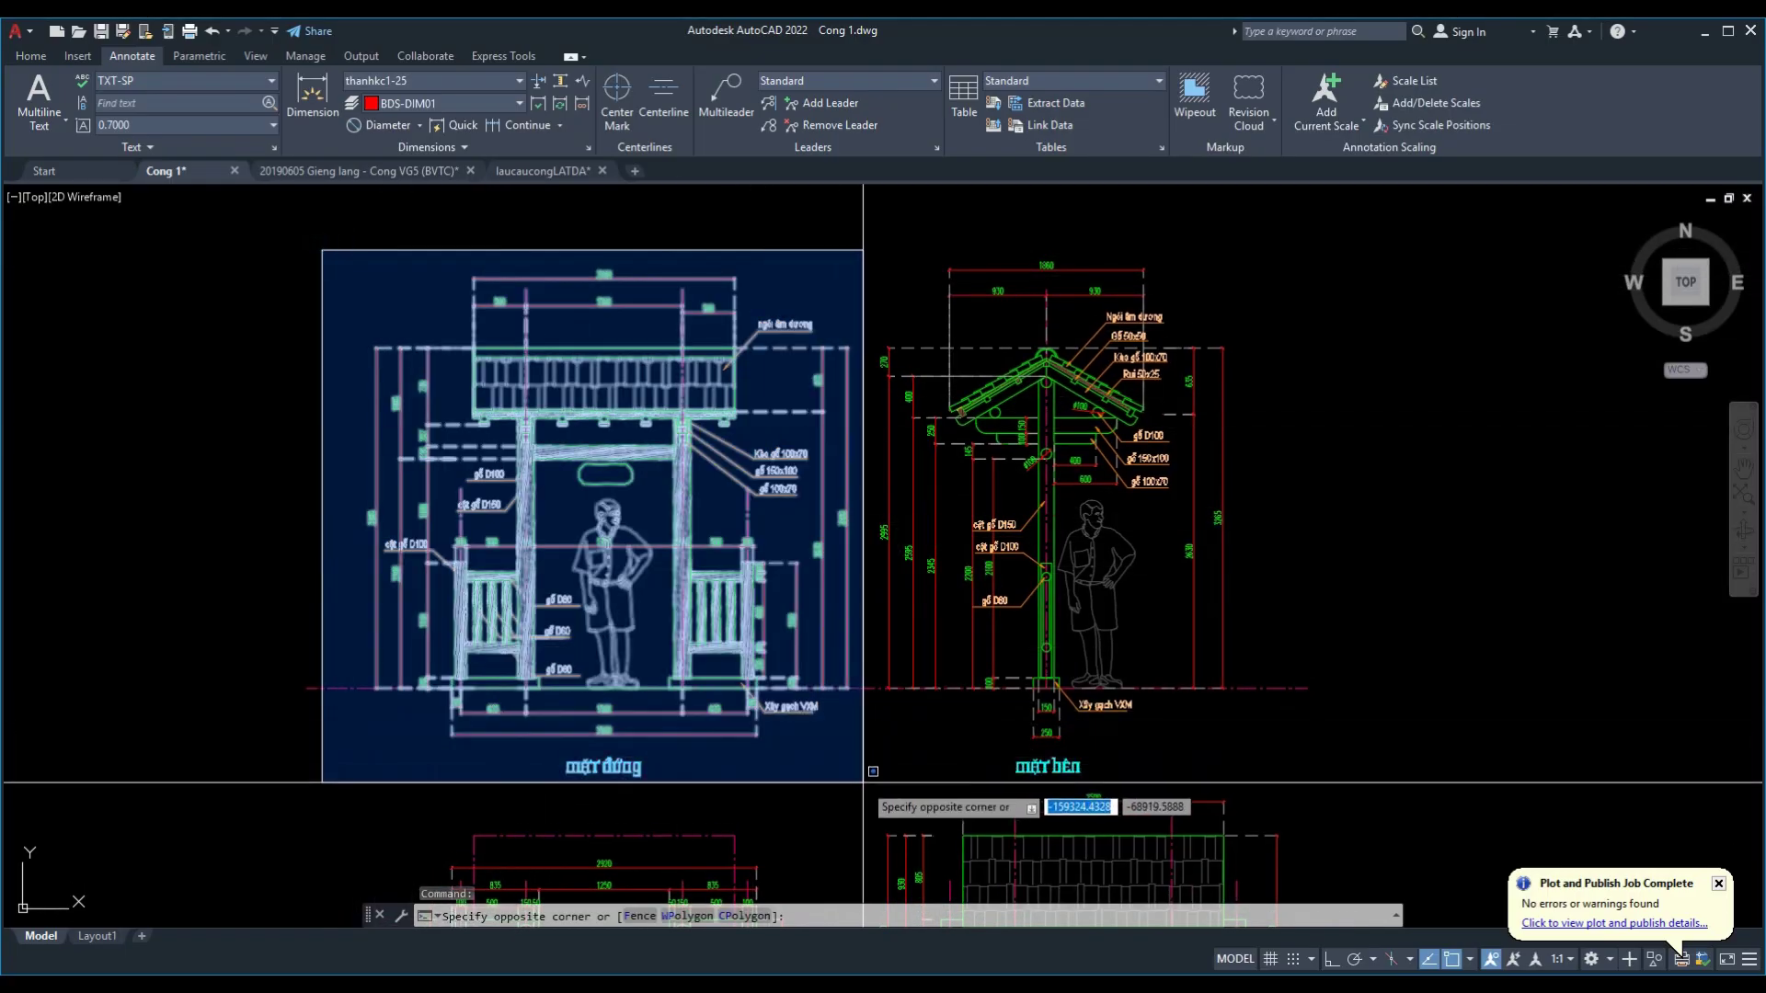
left_click(870, 786)
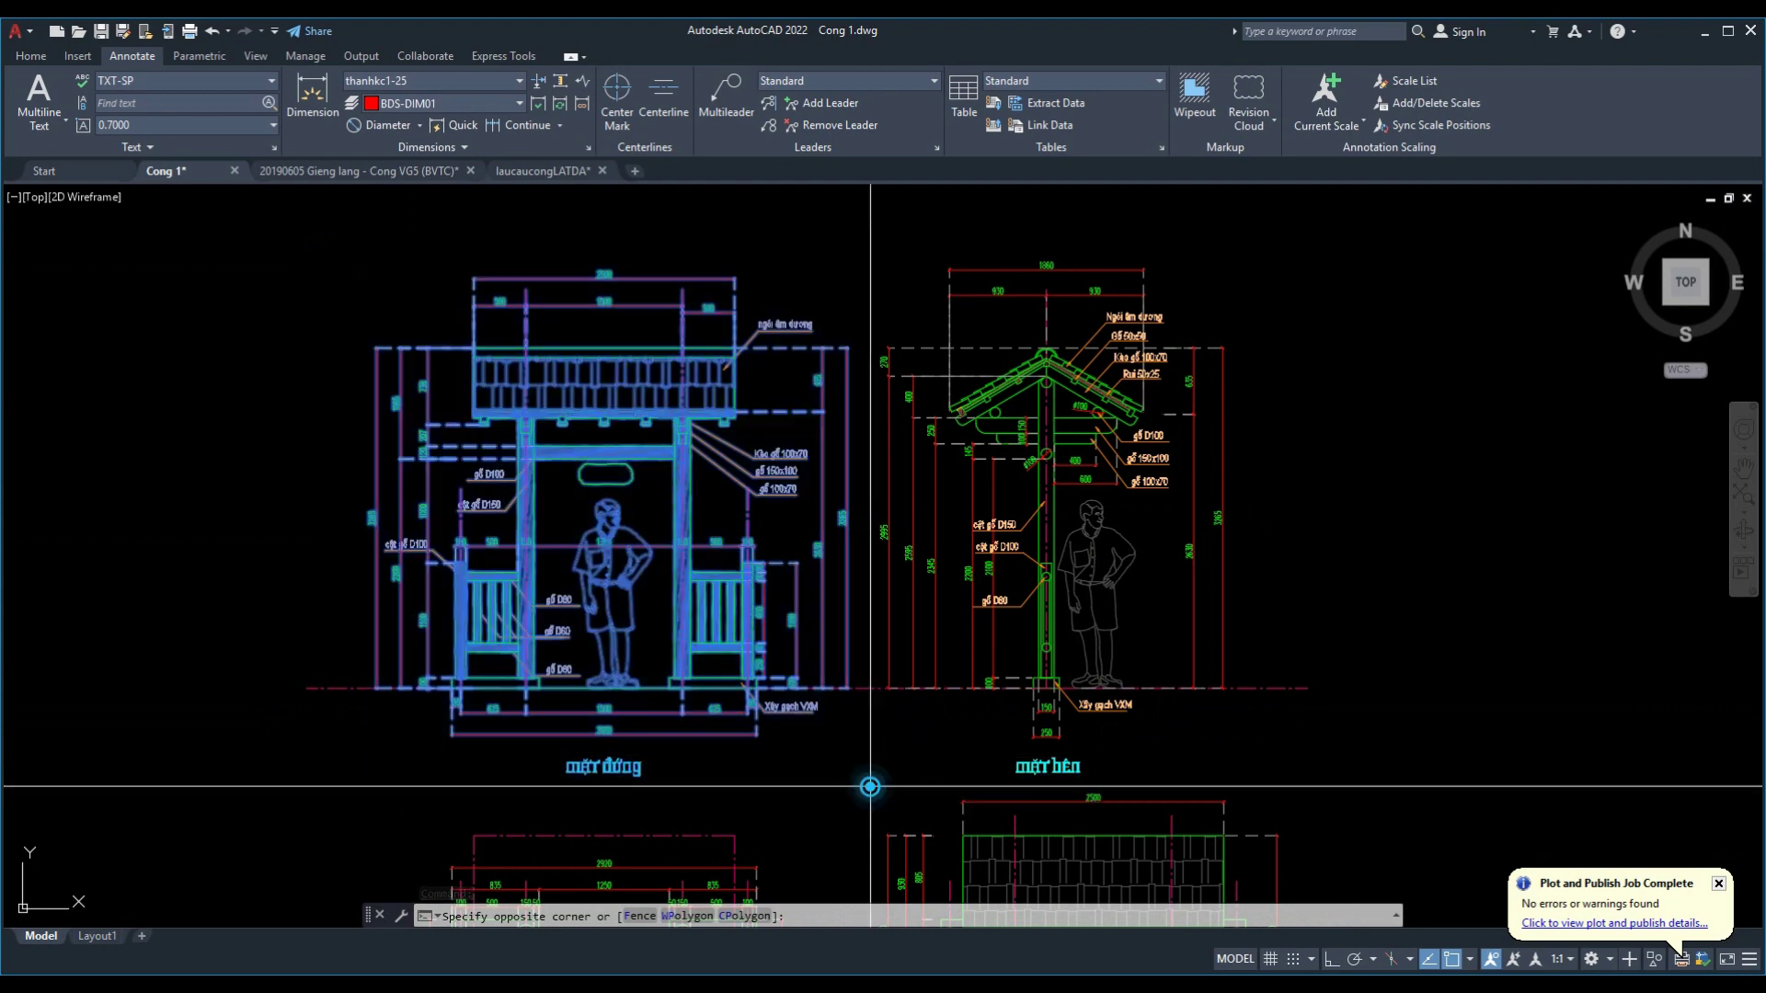
type("w")
key("Return")
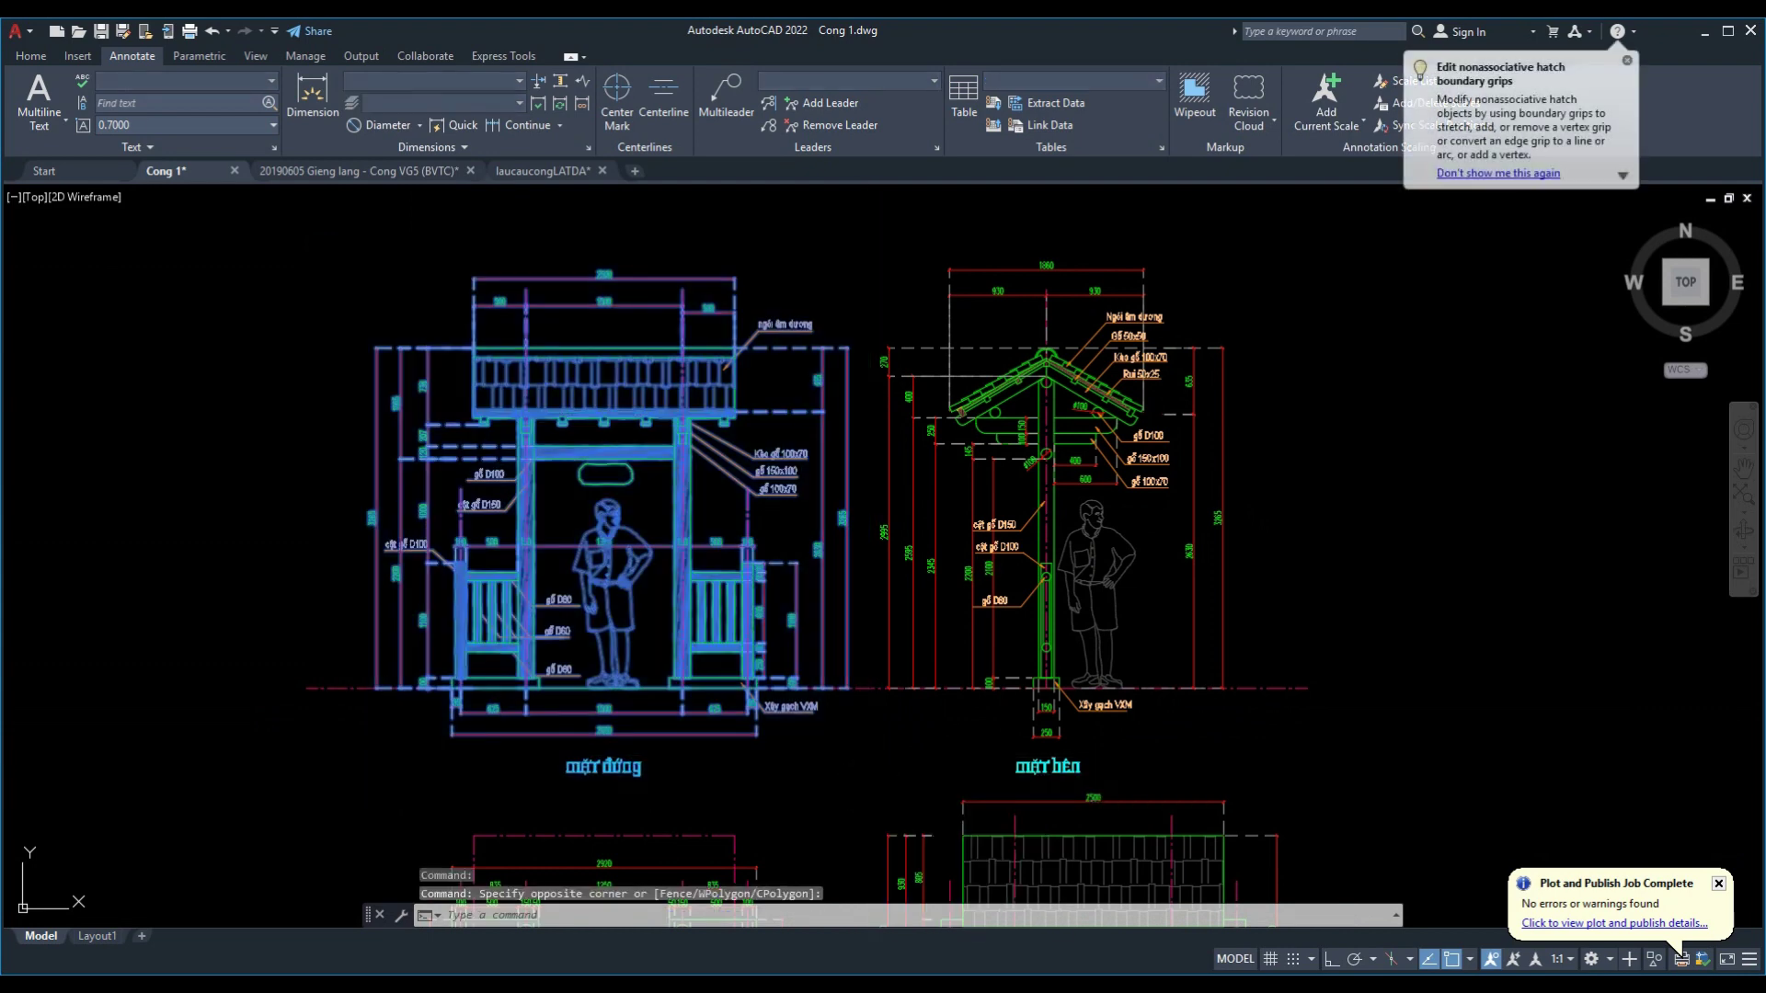
type("WBLOCK")
left_click(836, 638)
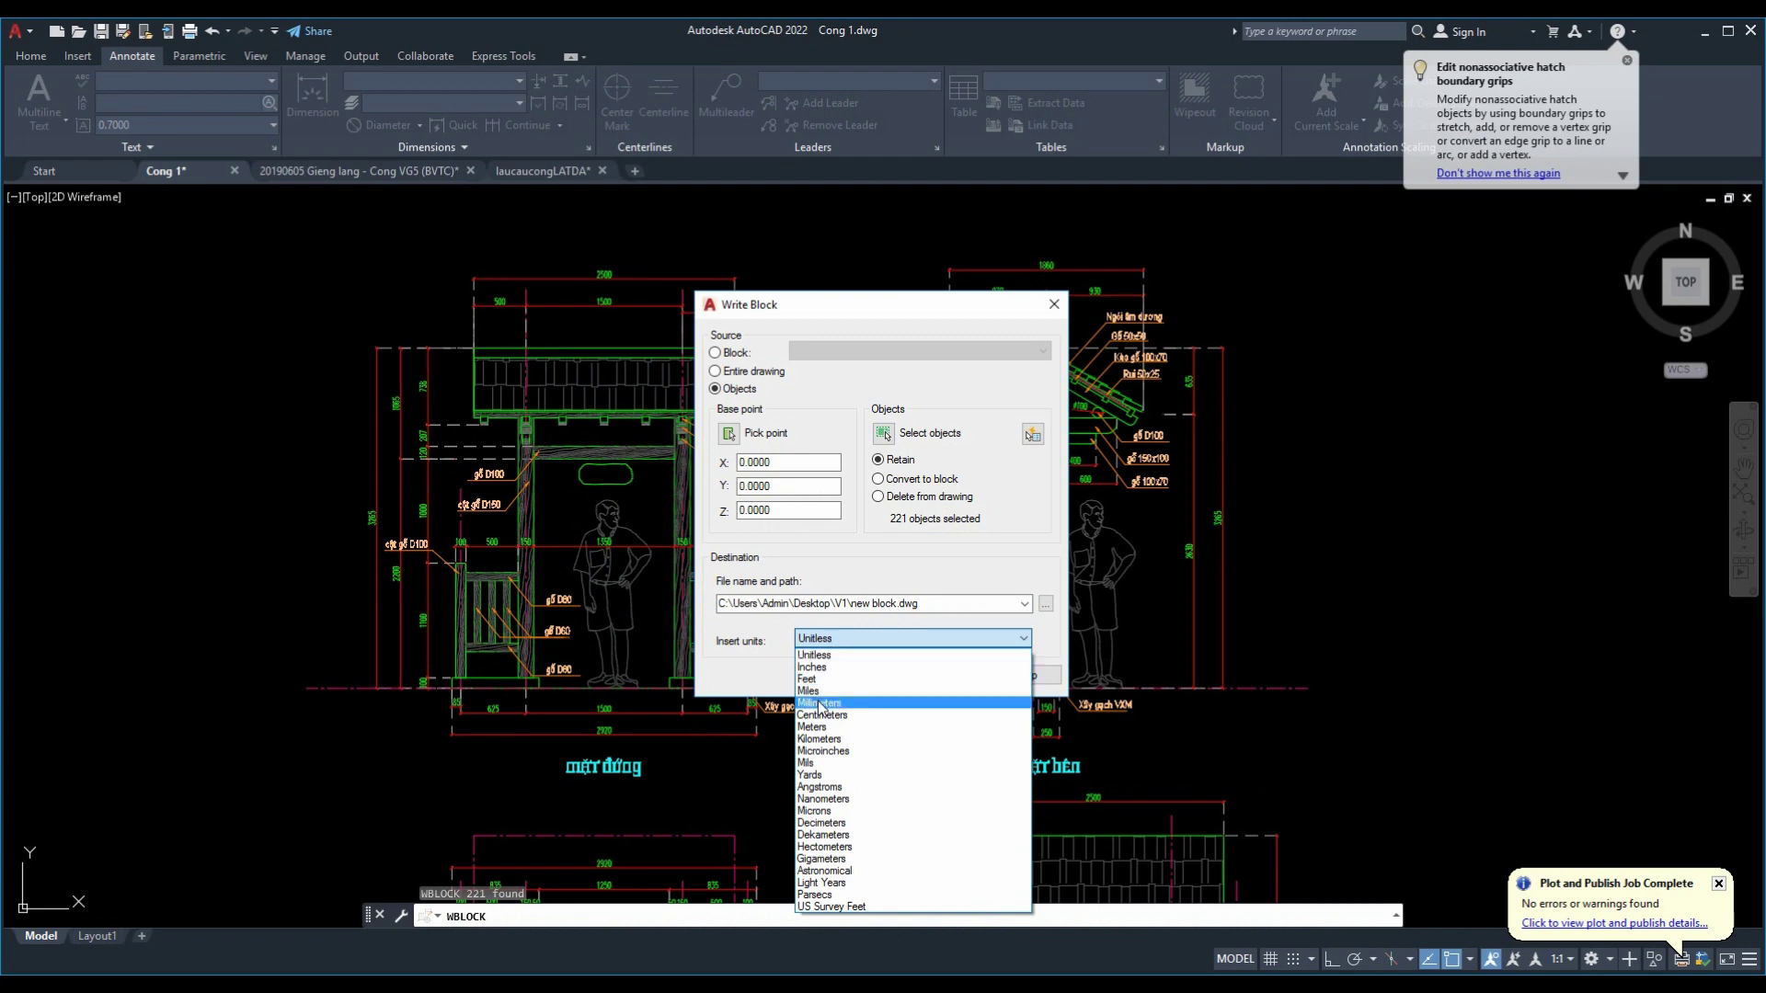
left_click(865, 701)
left_click(878, 677)
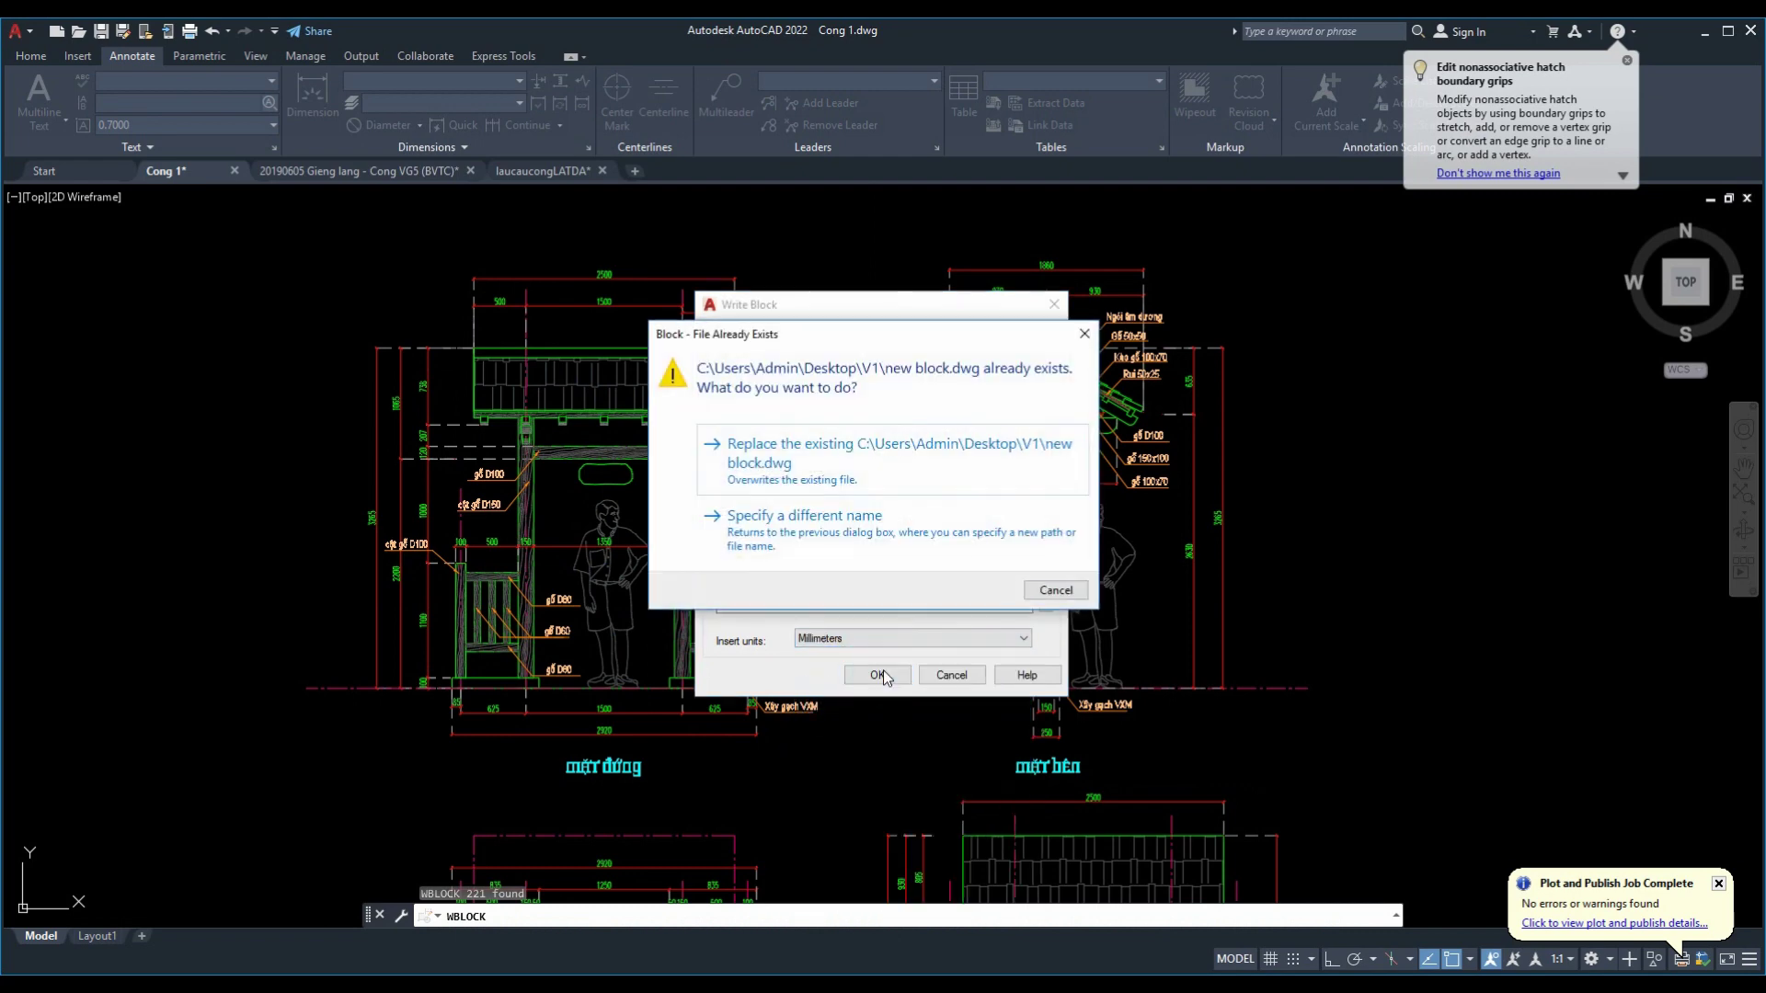
left_click(831, 454)
Step: WBLOCK the side elevation to 'new block 1' with Millimeters insert units
middle_click_drag(1101, 429, 914, 418)
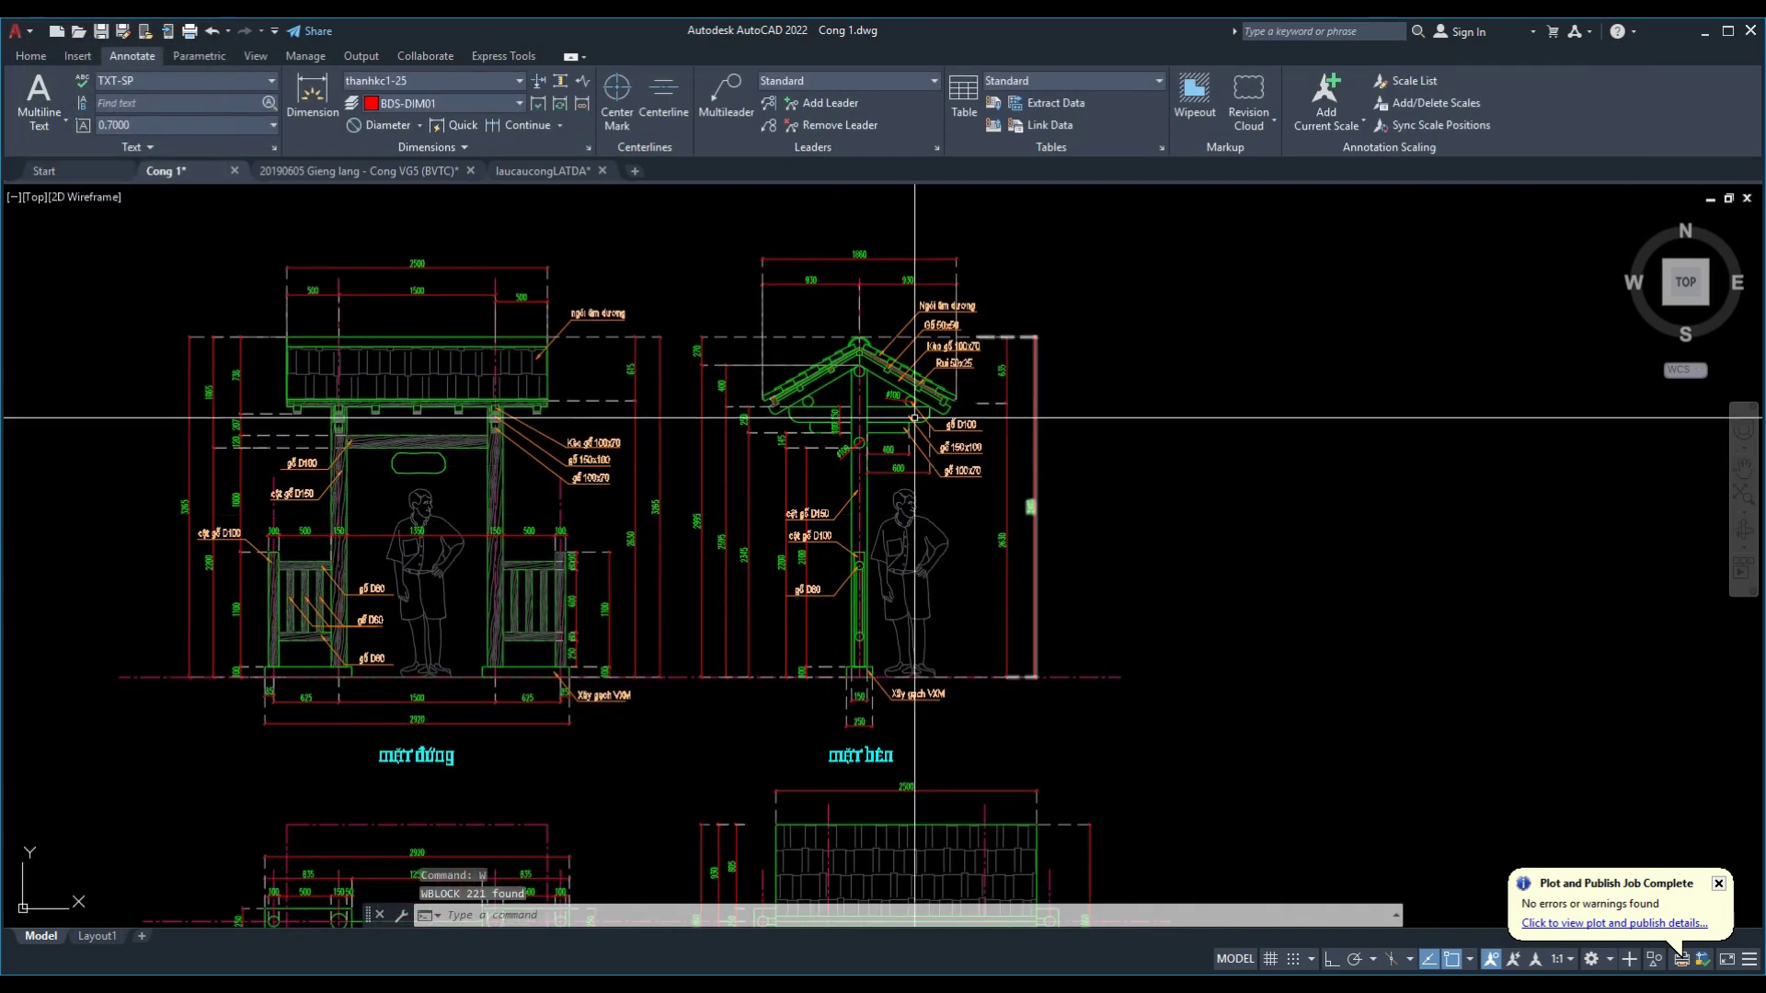
left_click(676, 204)
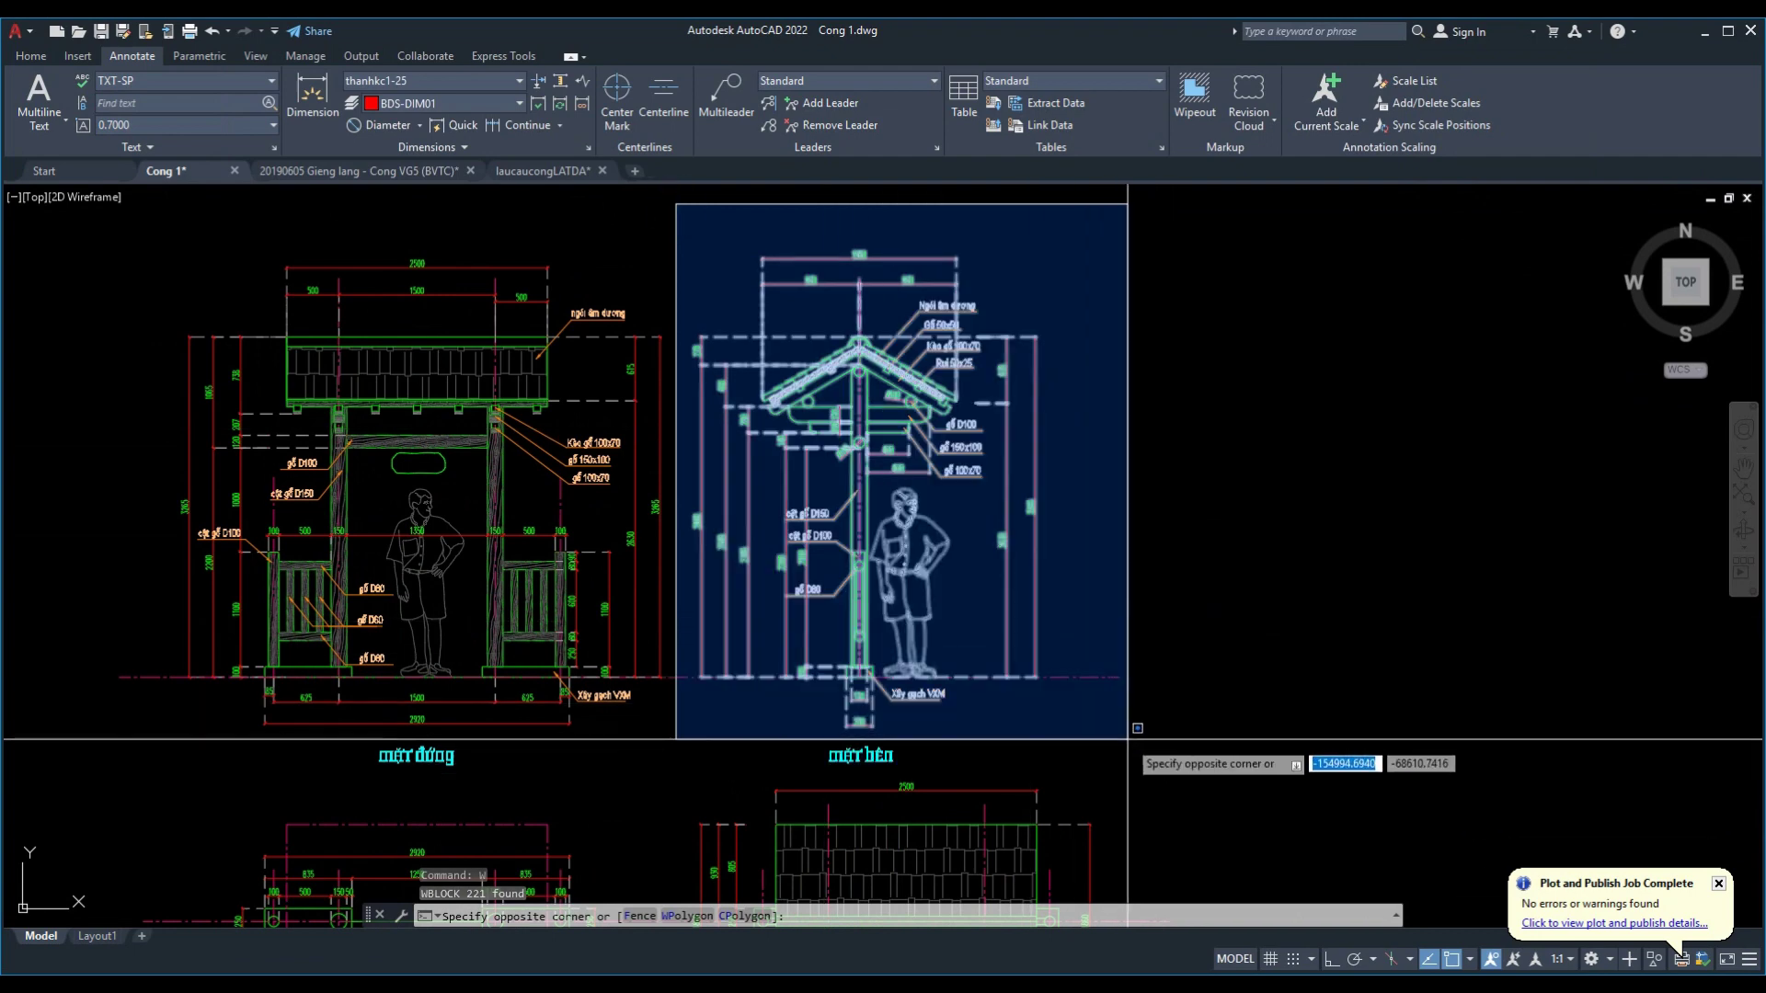
left_click(1080, 739)
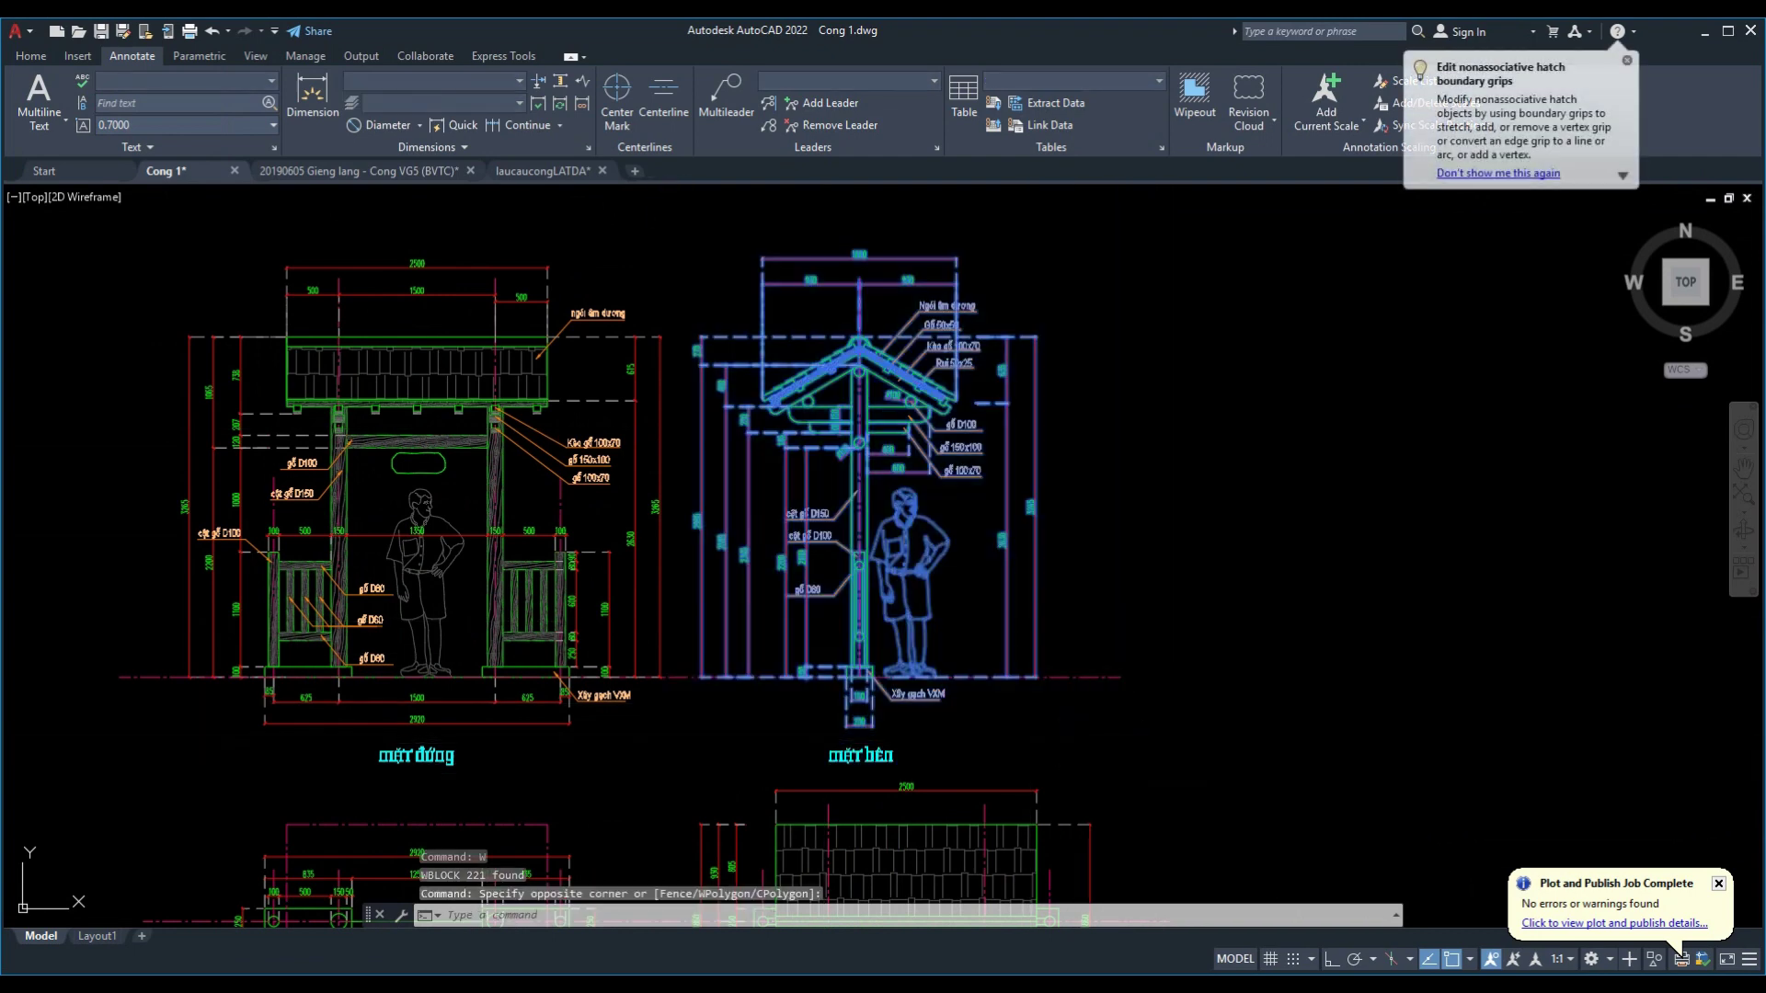
left_click(881, 677)
key("Return")
left_click(872, 641)
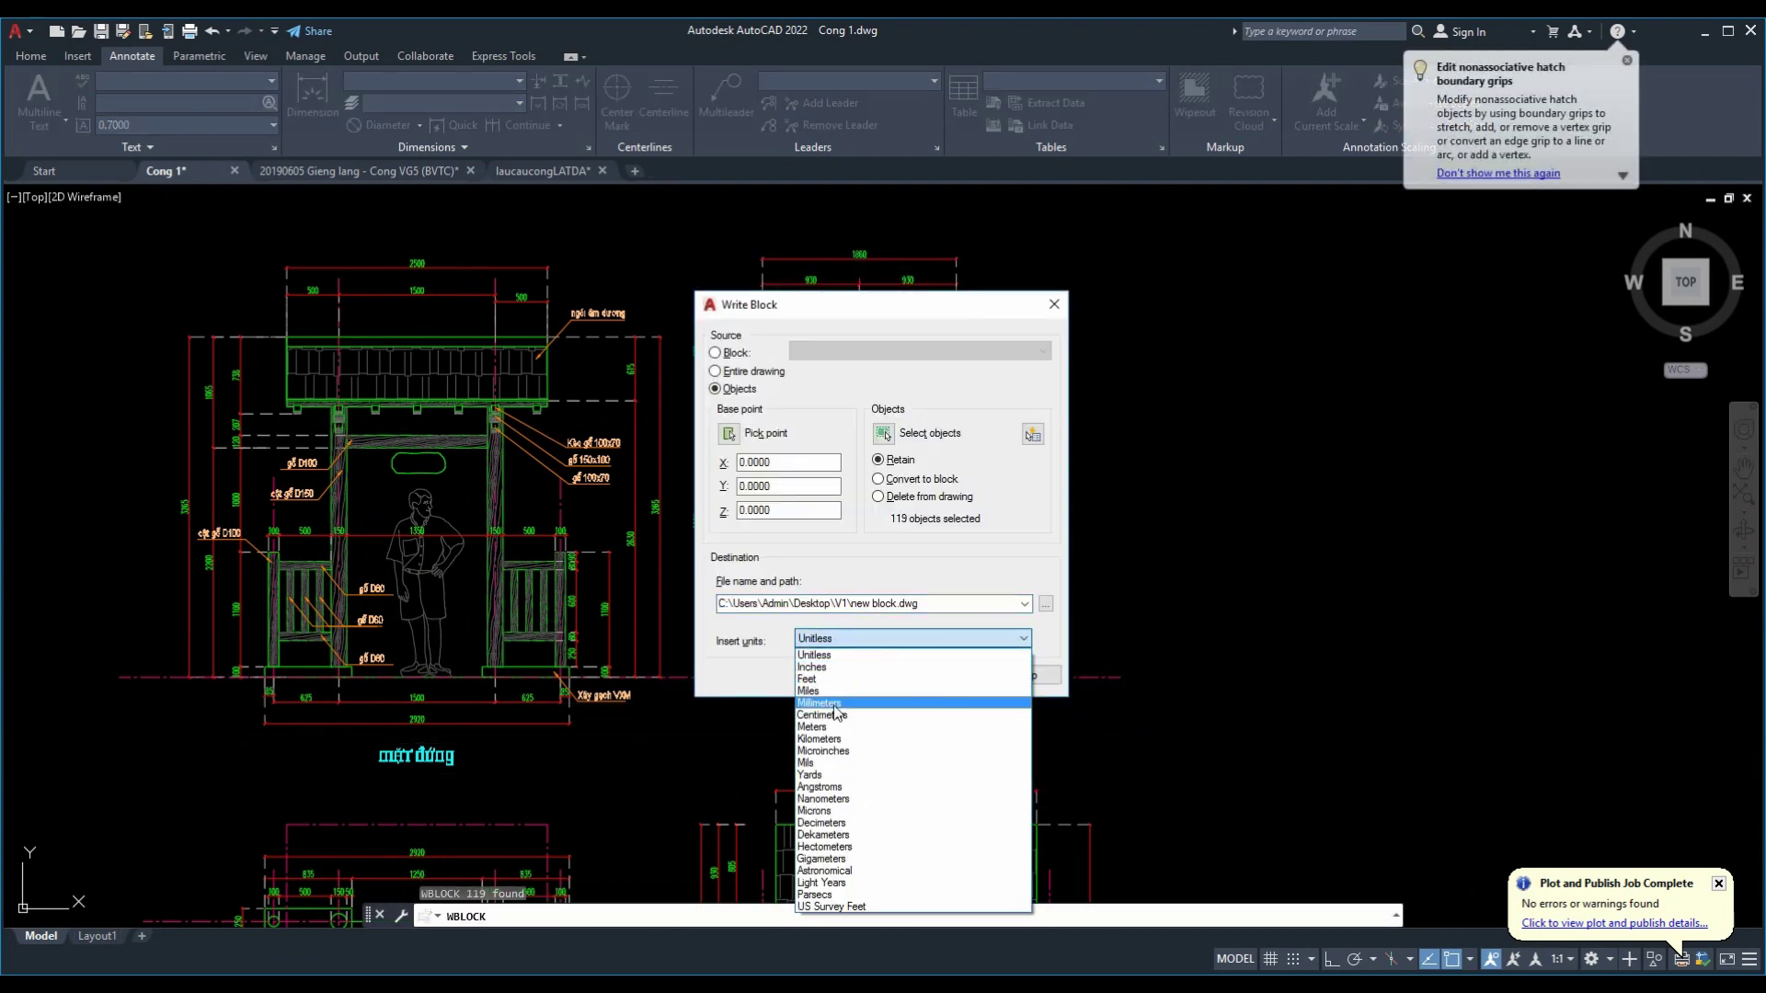
left_click(828, 703)
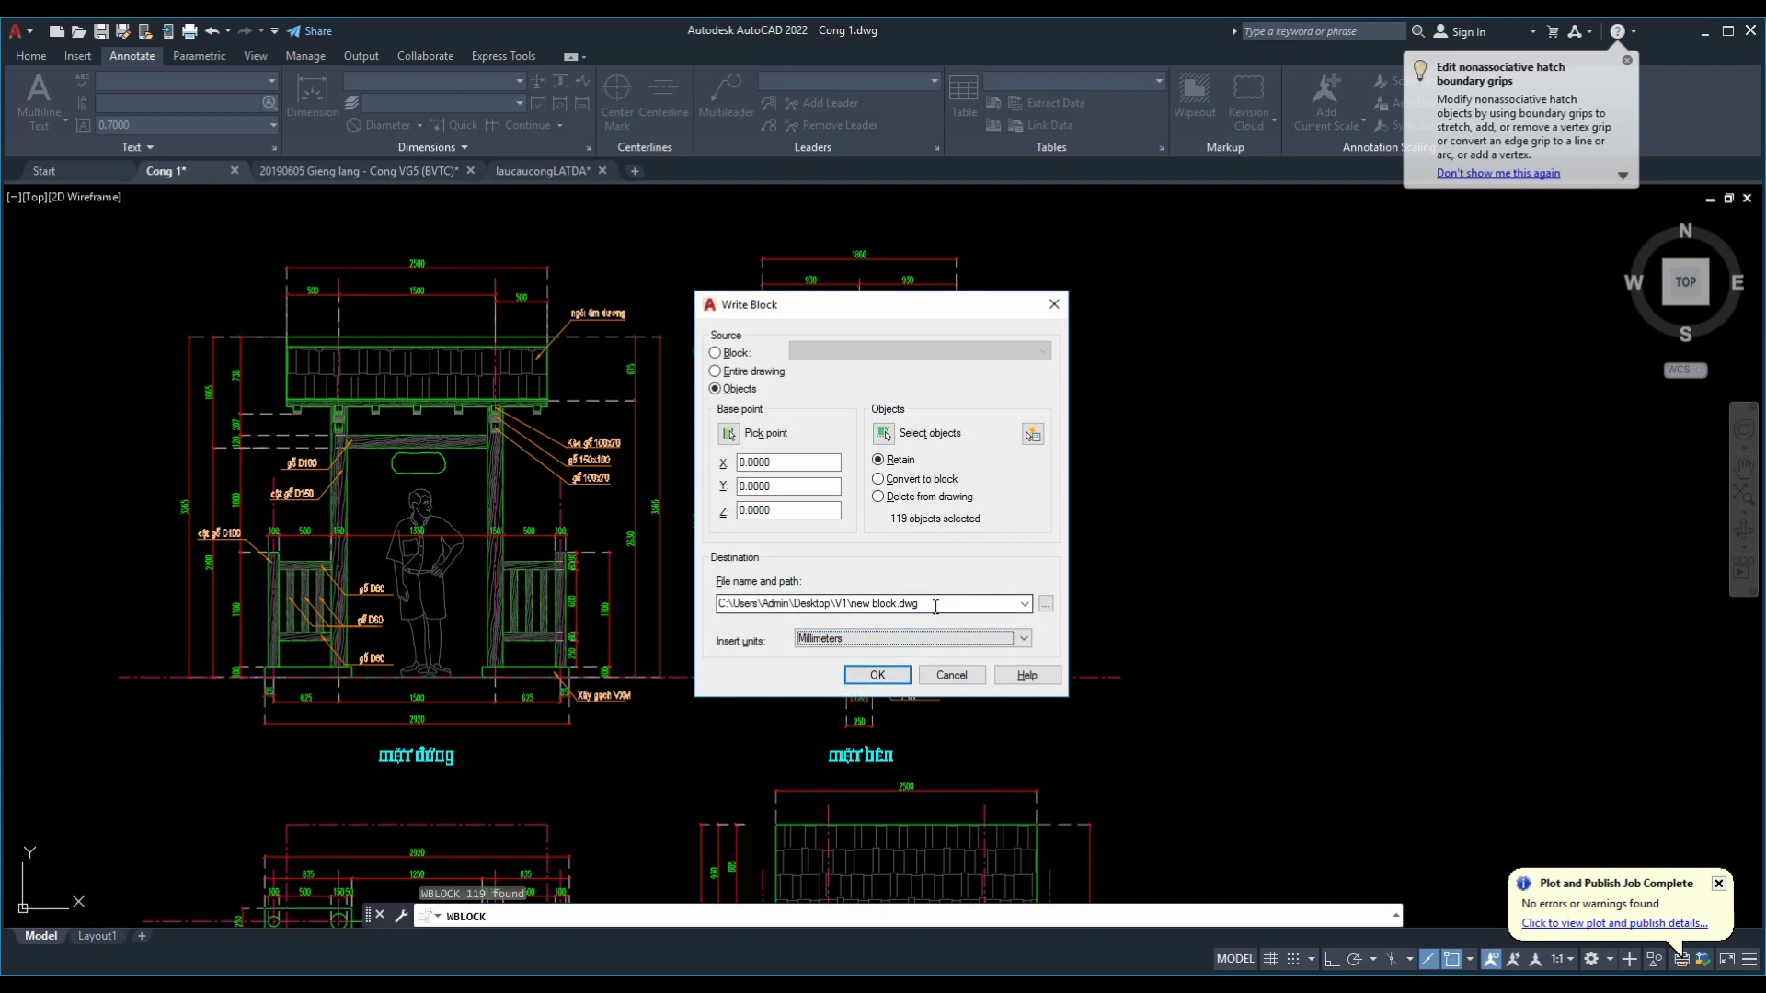
left_click(935, 605)
type("1")
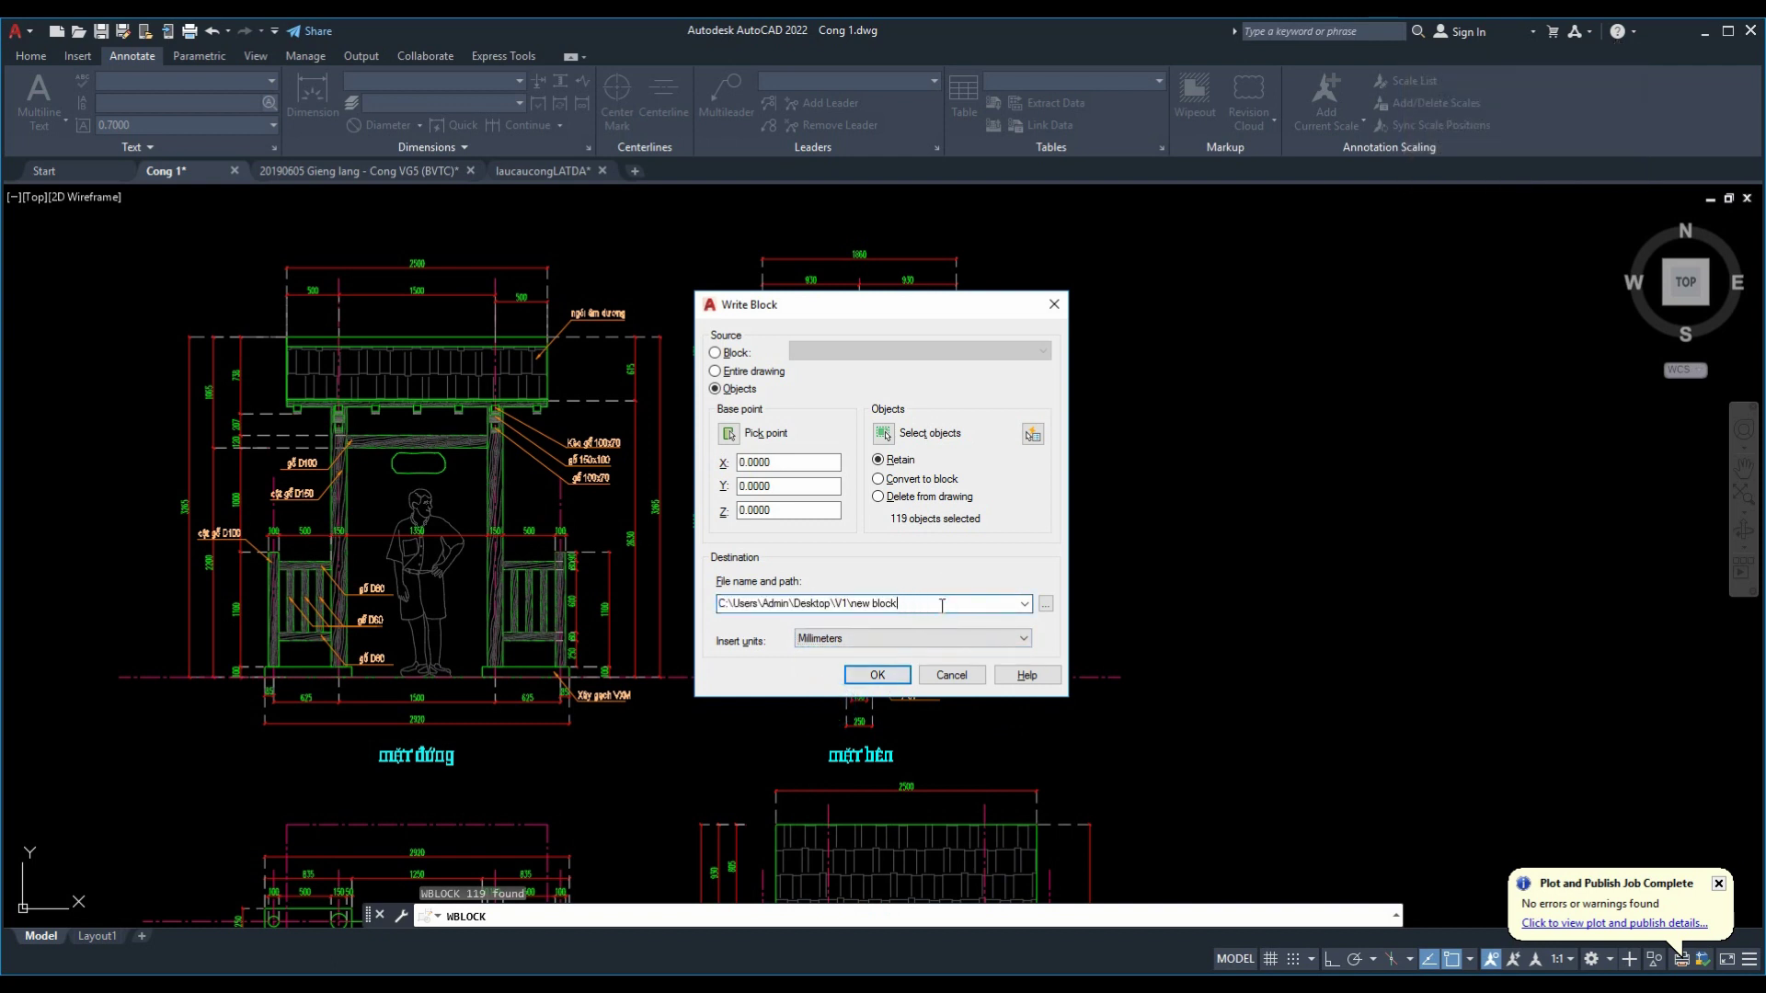
left_click(875, 677)
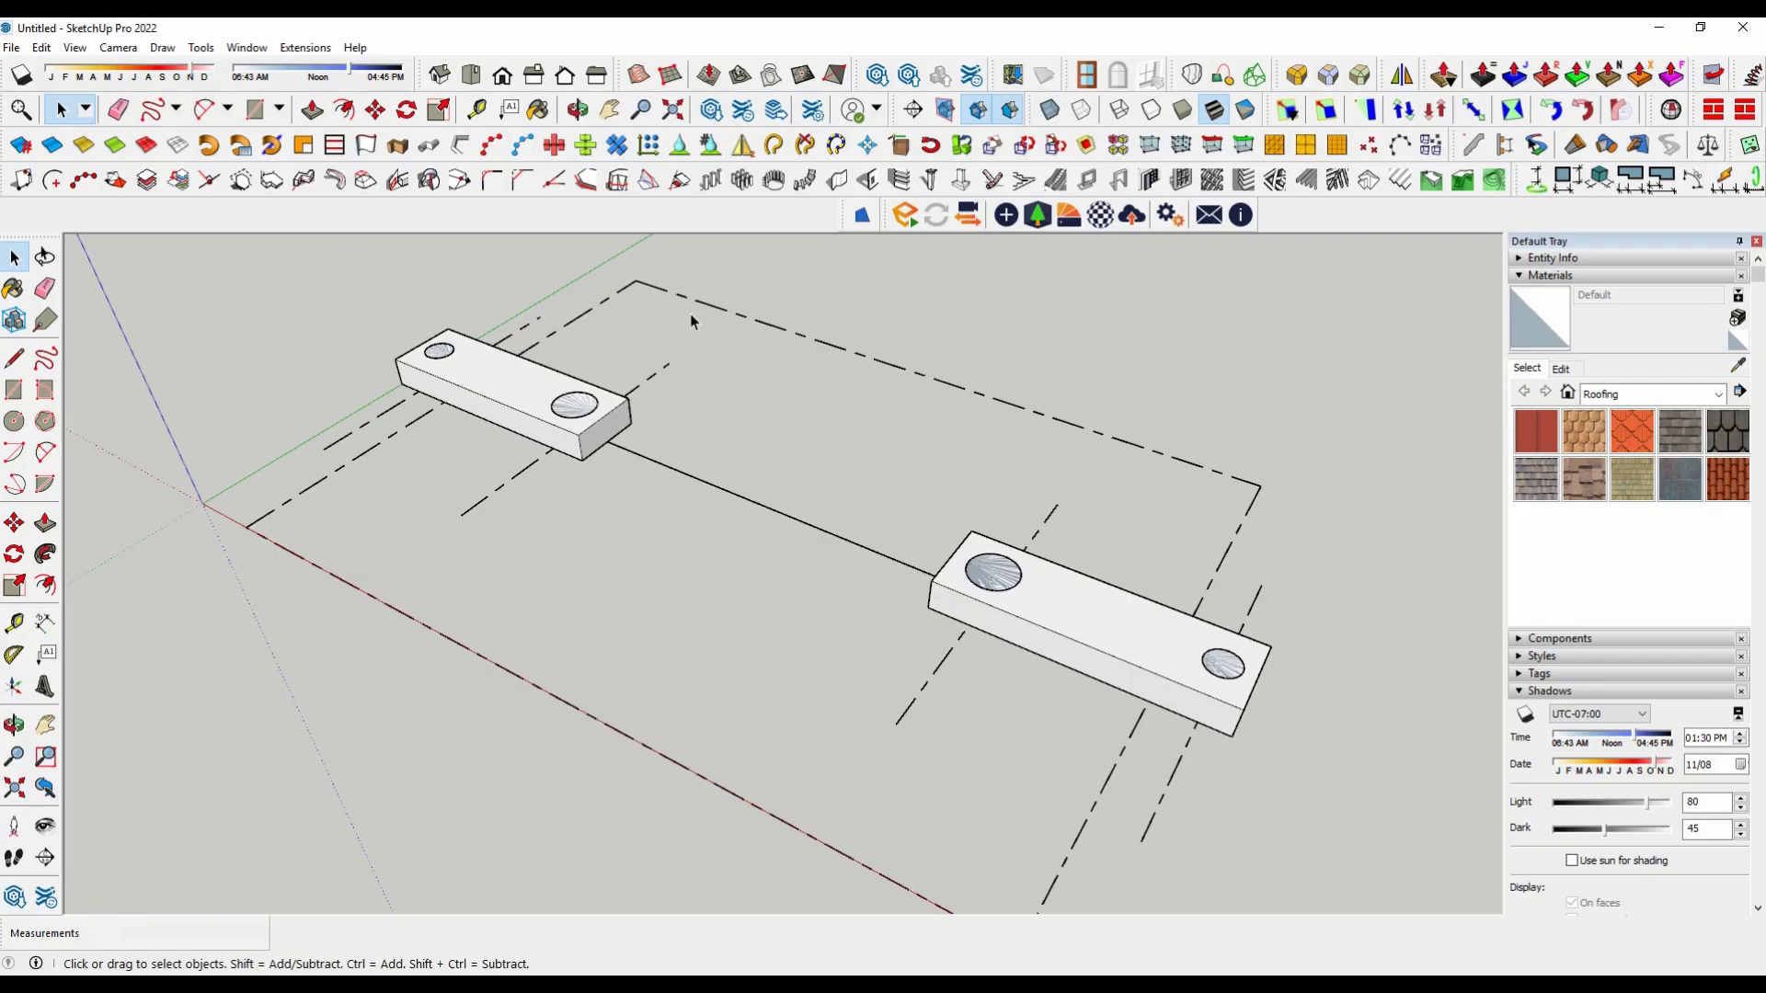
Step: Import new block.dwg into the SketchUp model
left_click(13, 47)
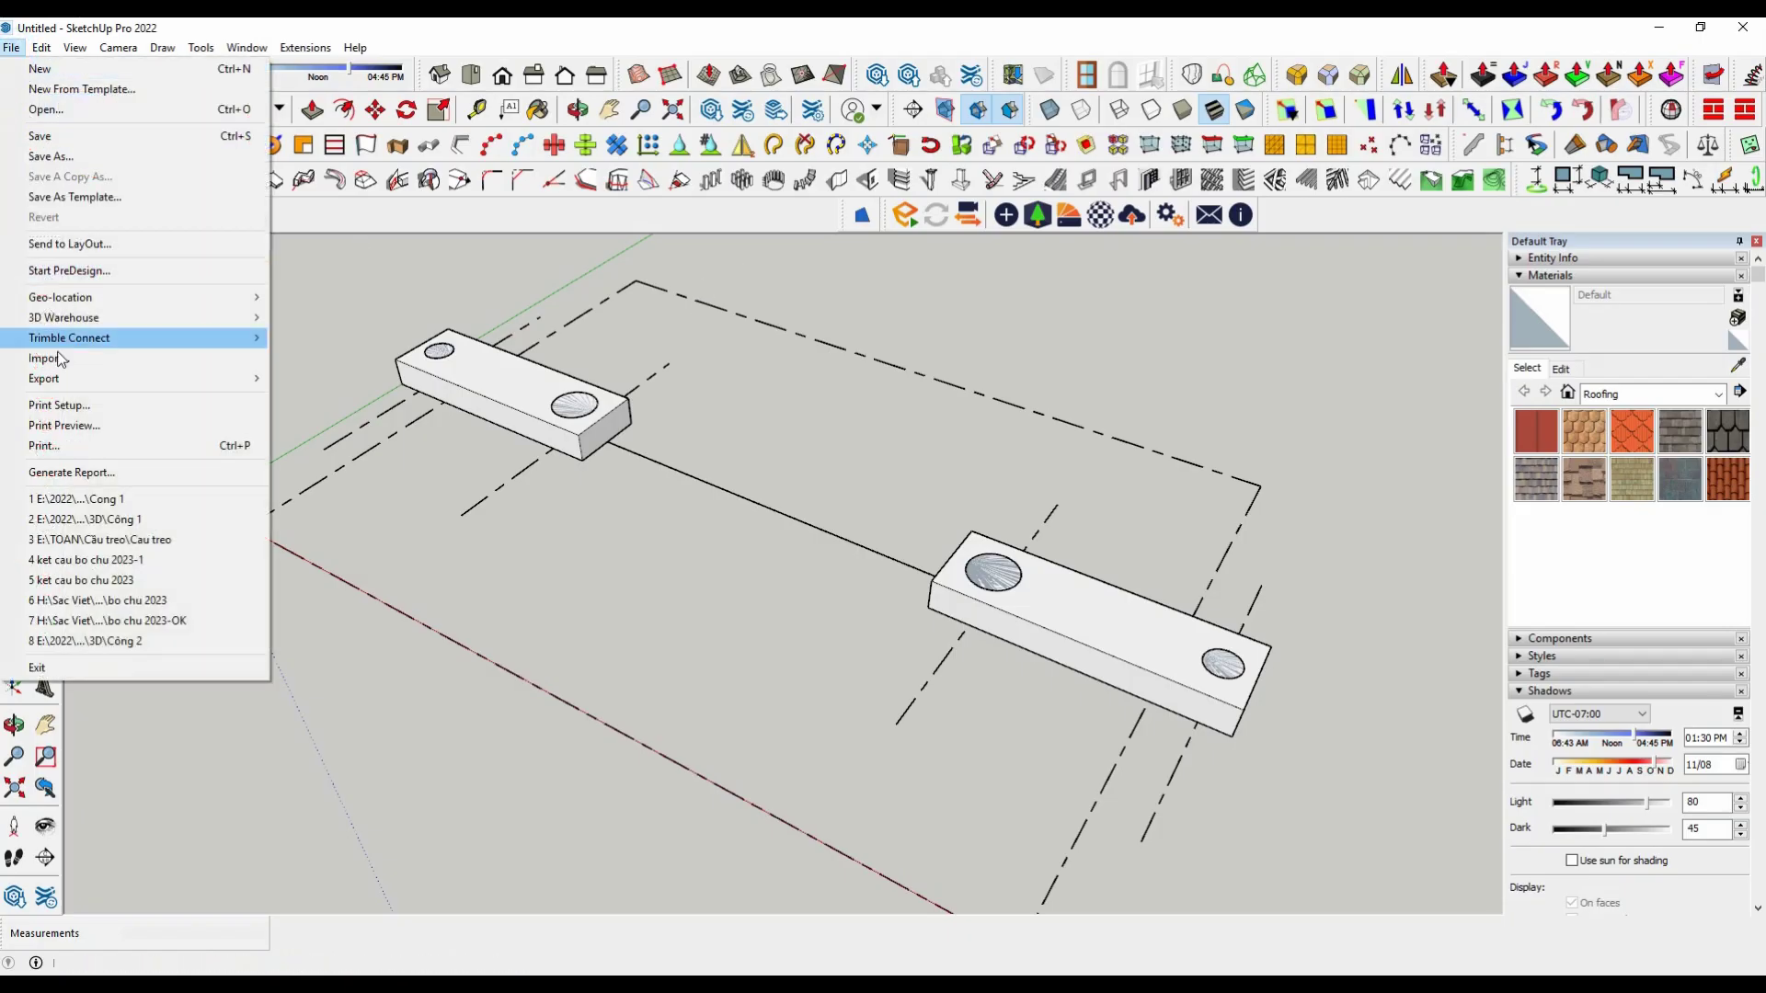
left_click(50, 359)
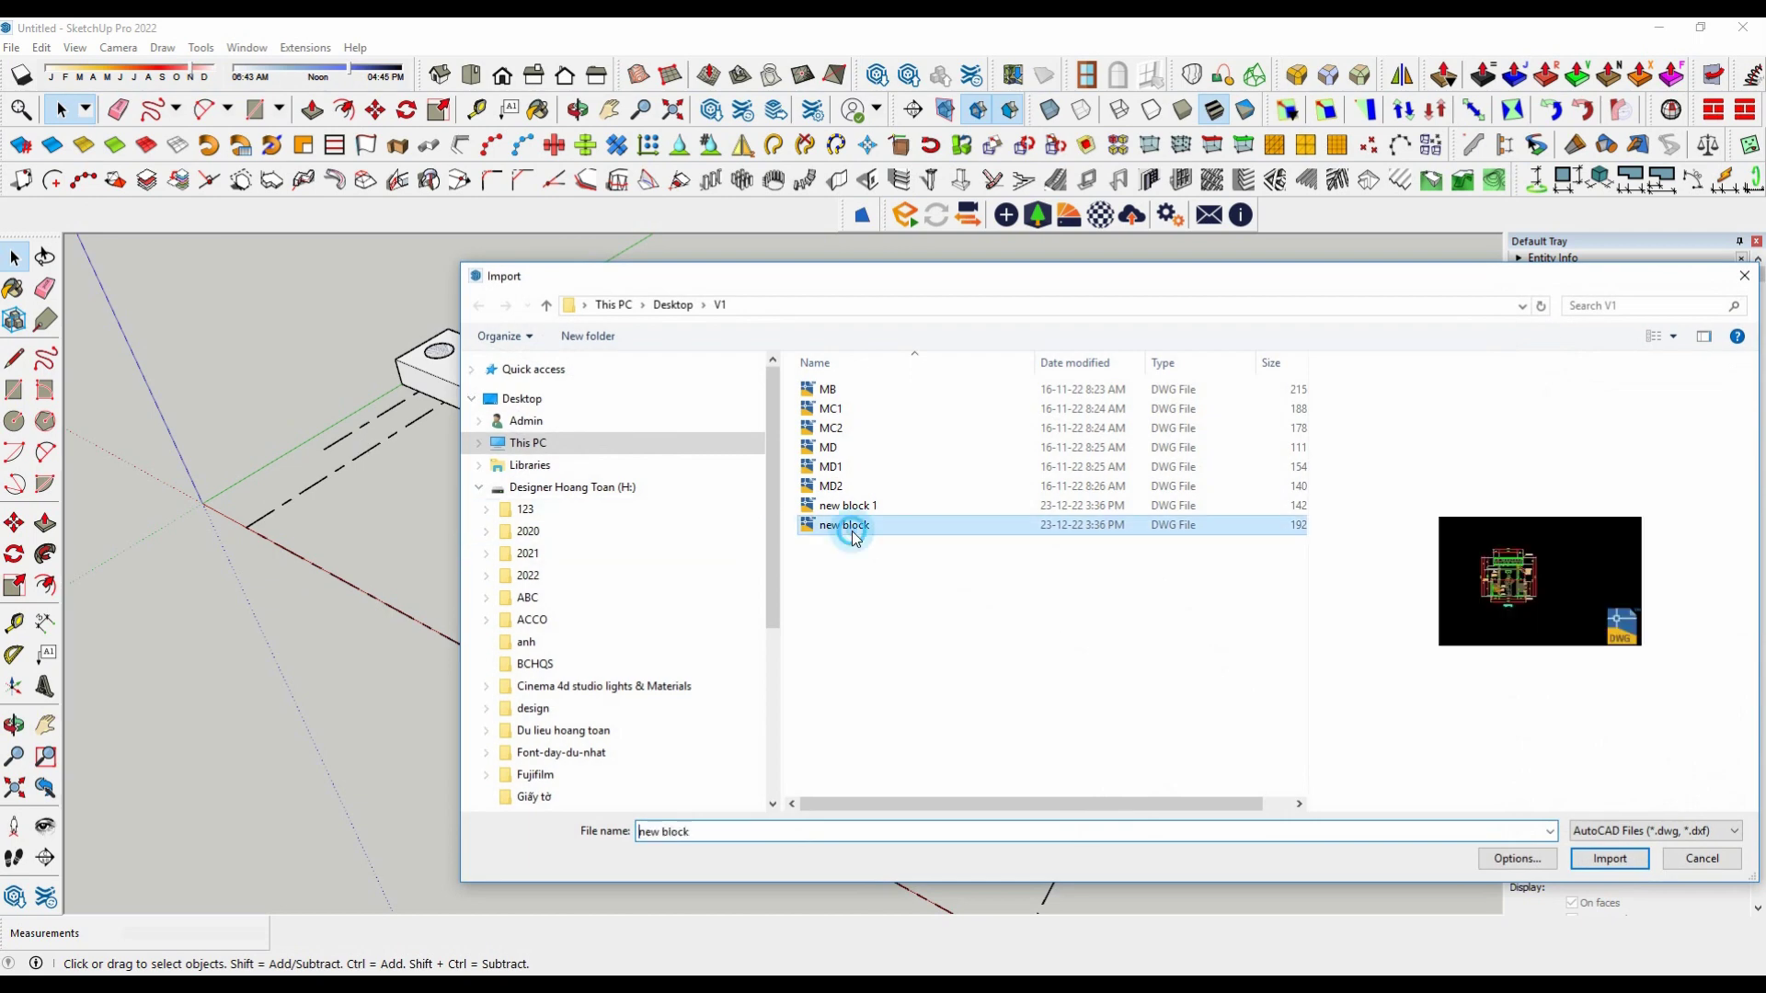
double_click(848, 525)
left_click(972, 655)
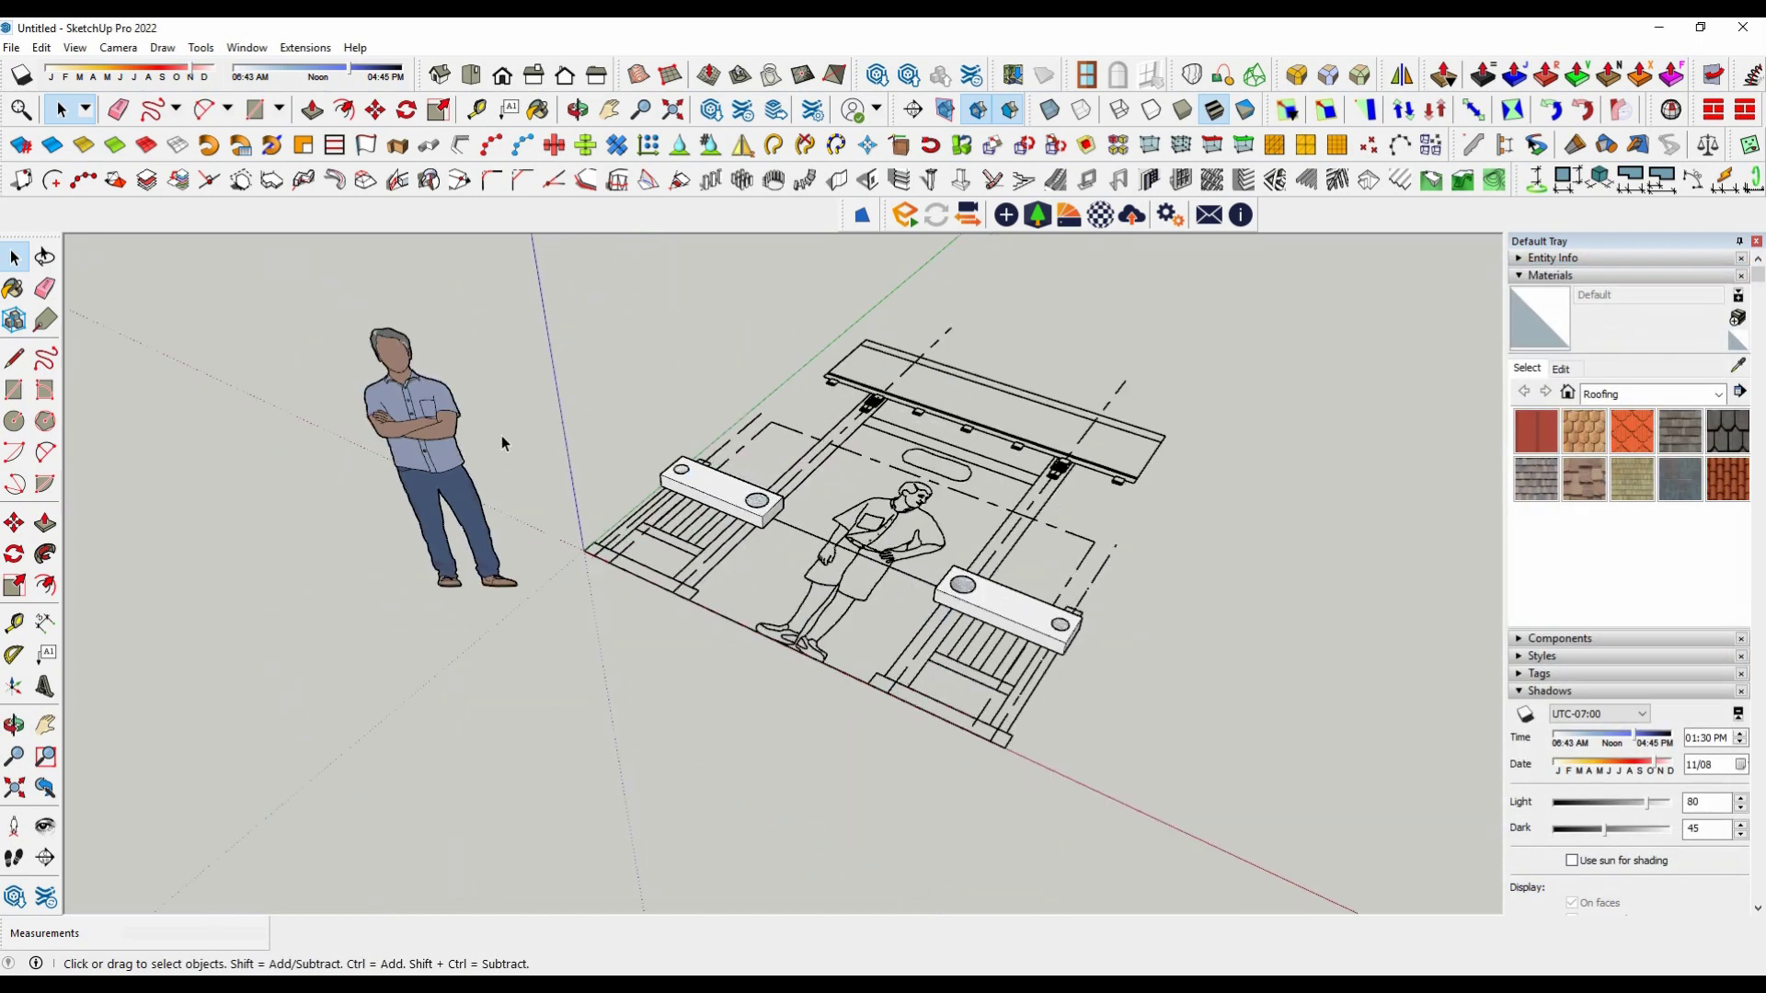
Step: Rotate the imported front elevation 90° about its edge so it stands upright
middle_click_drag(1045, 696, 764, 535)
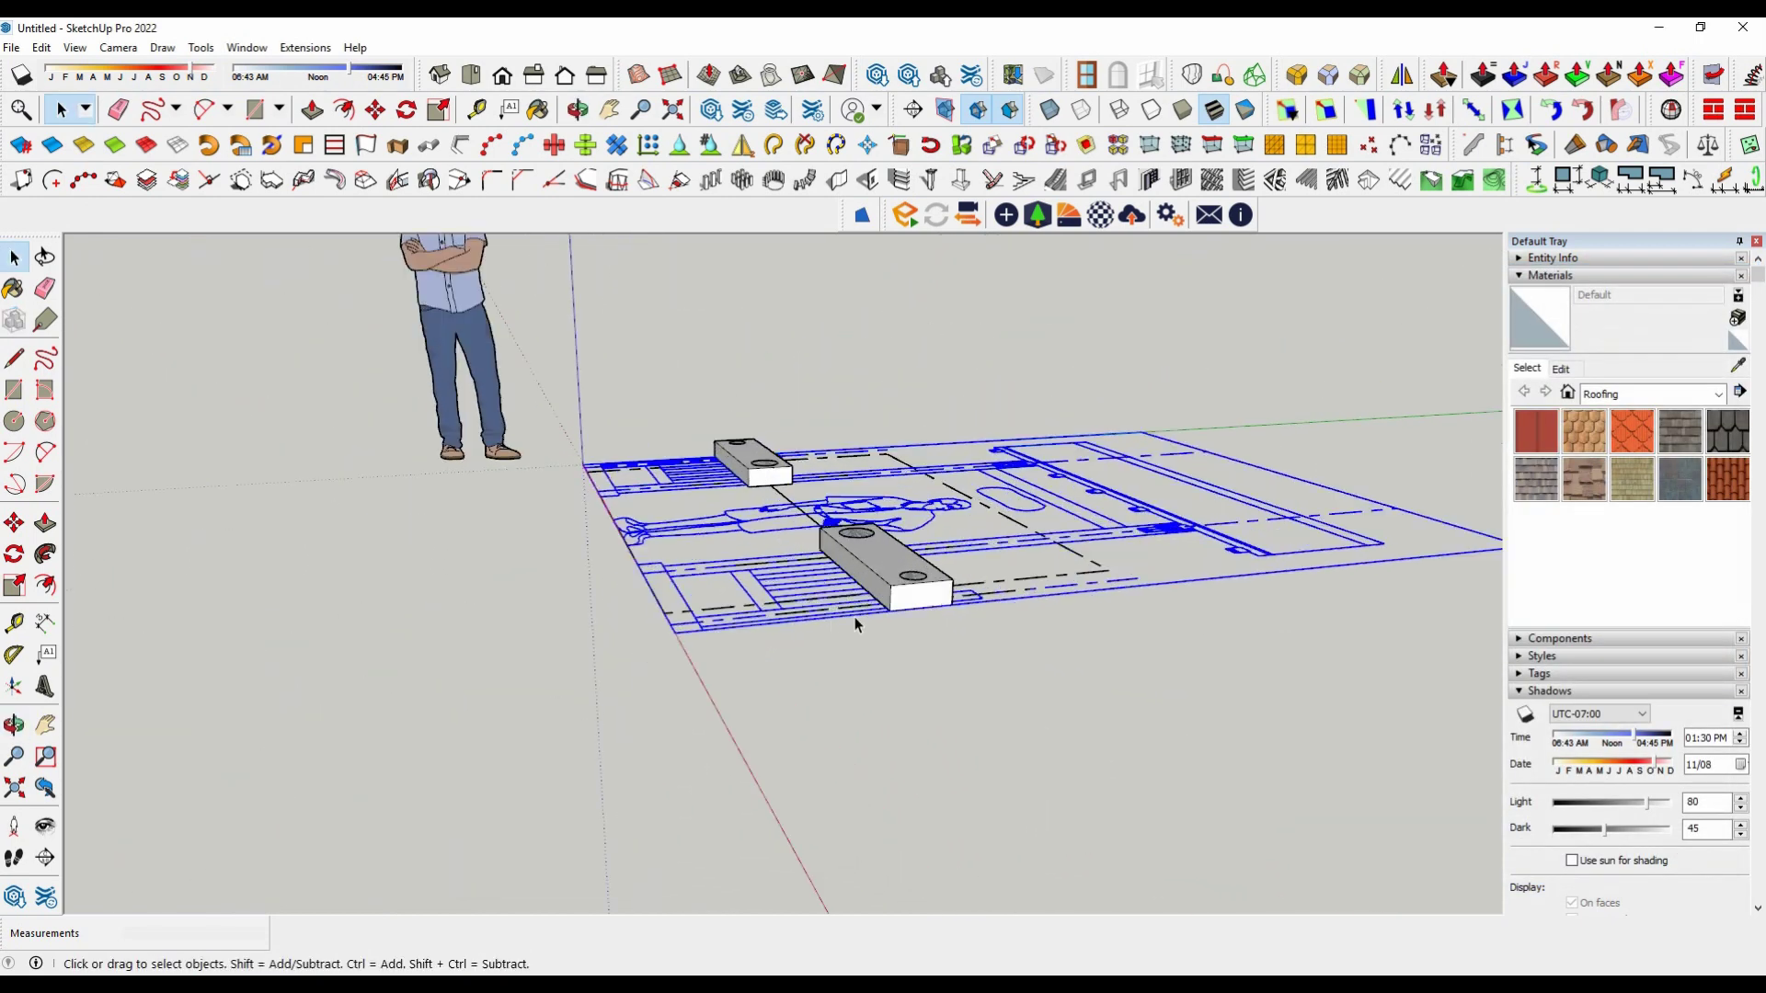
left_click(14, 552)
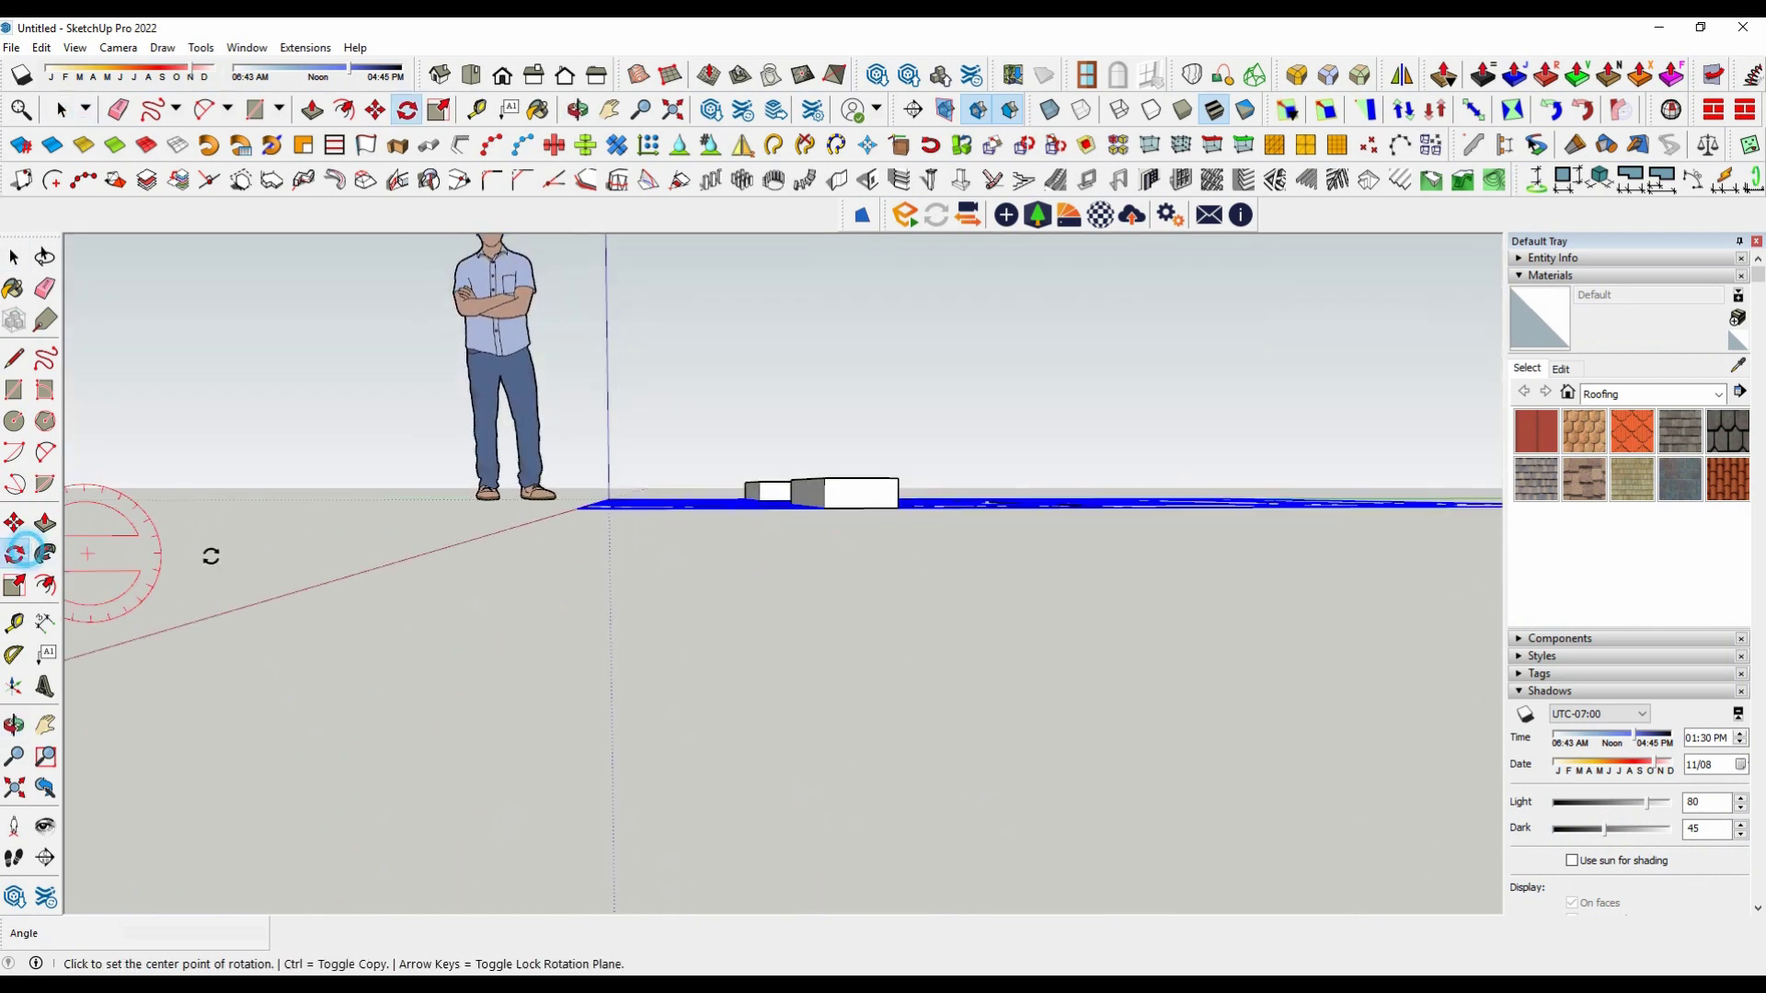
left_click(992, 518)
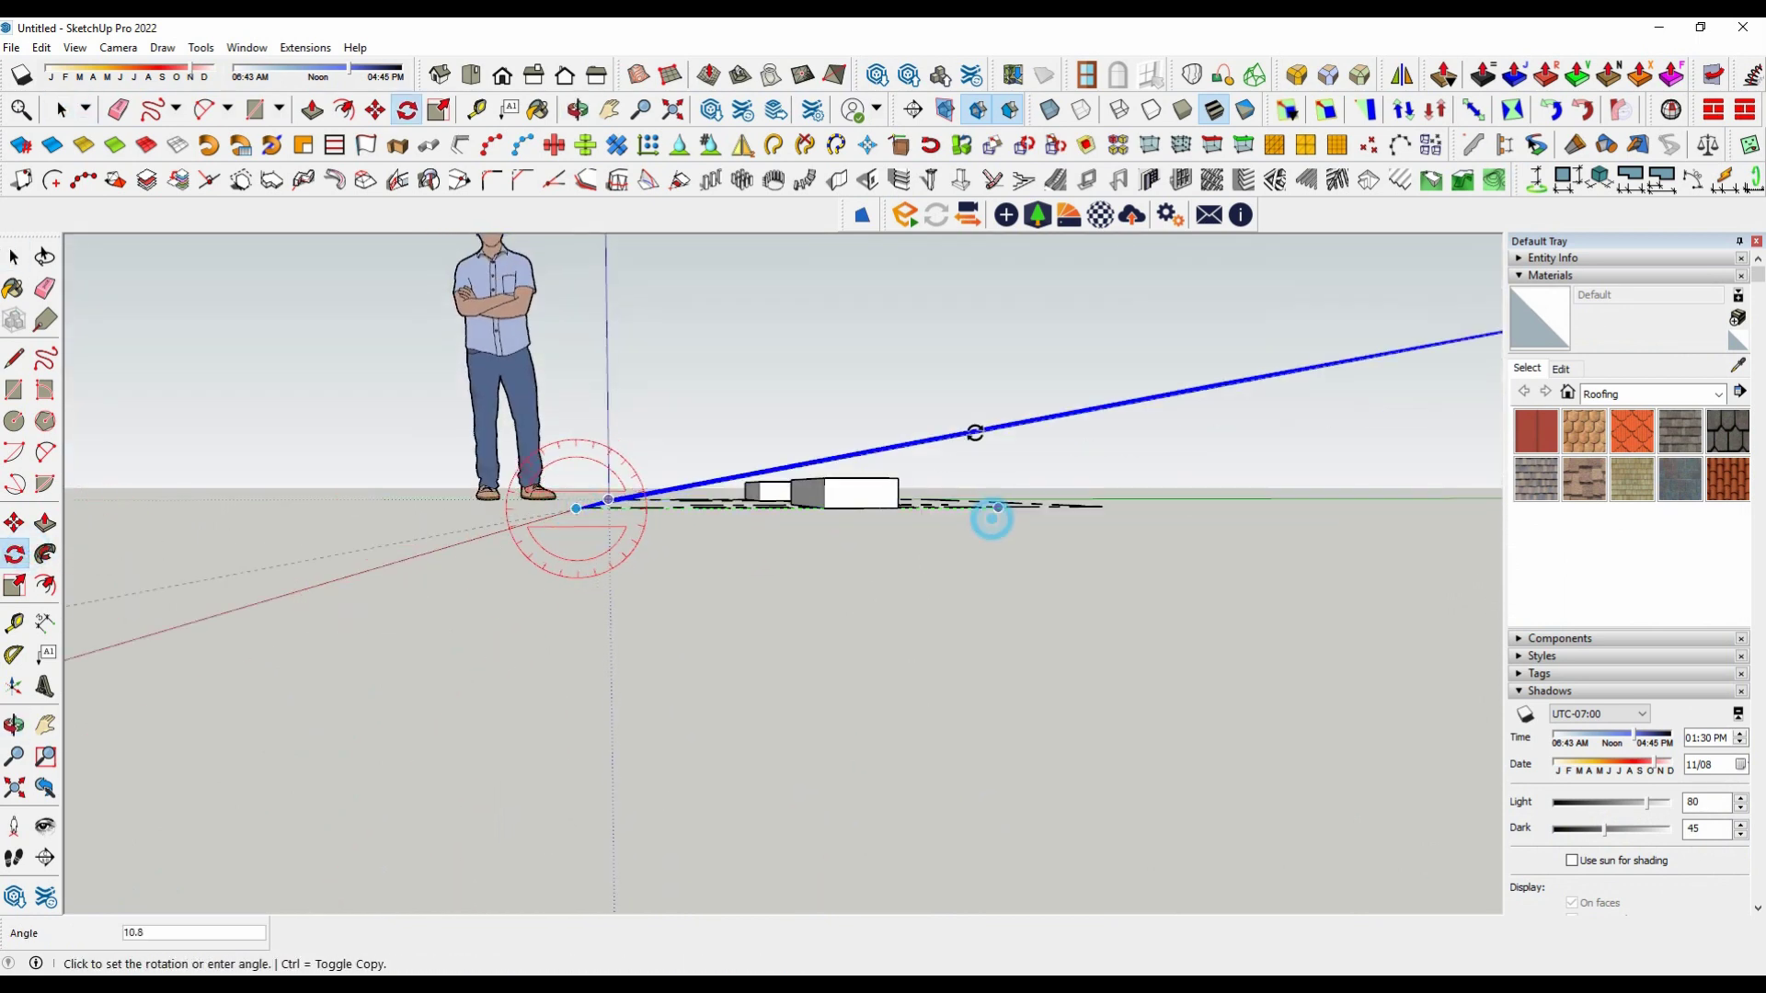
type("90")
key("Return")
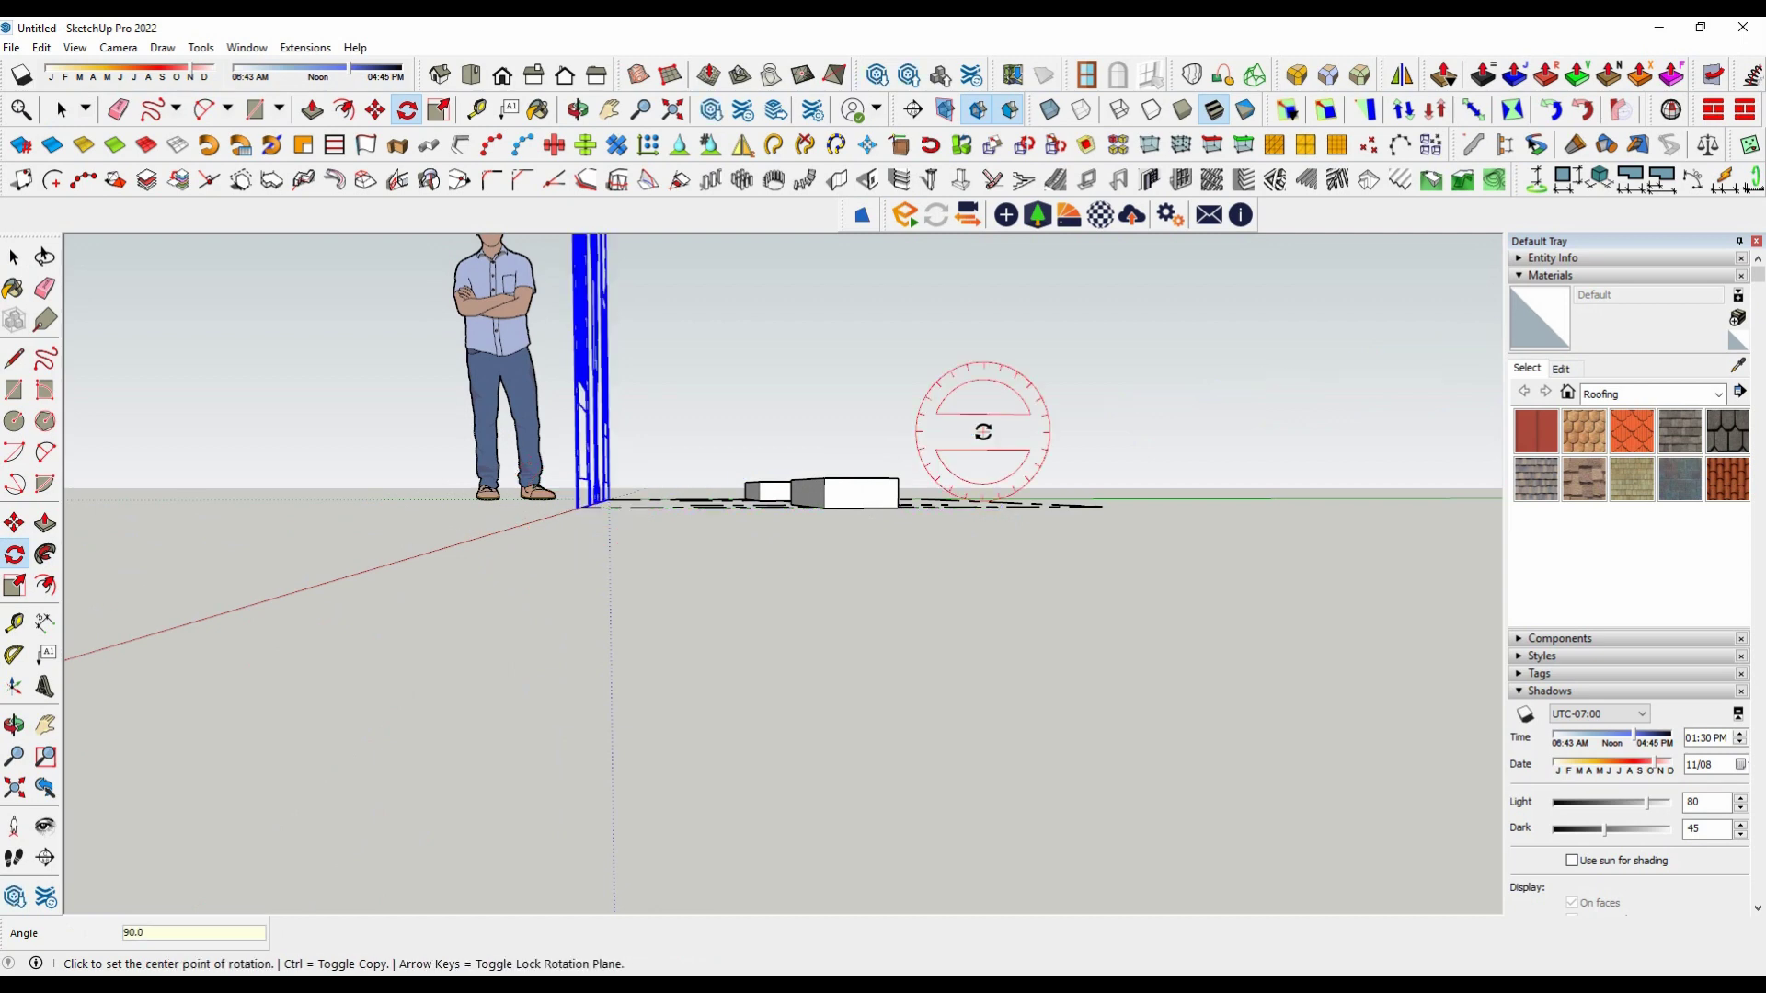
key("space")
middle_click_drag(709, 616, 909, 775)
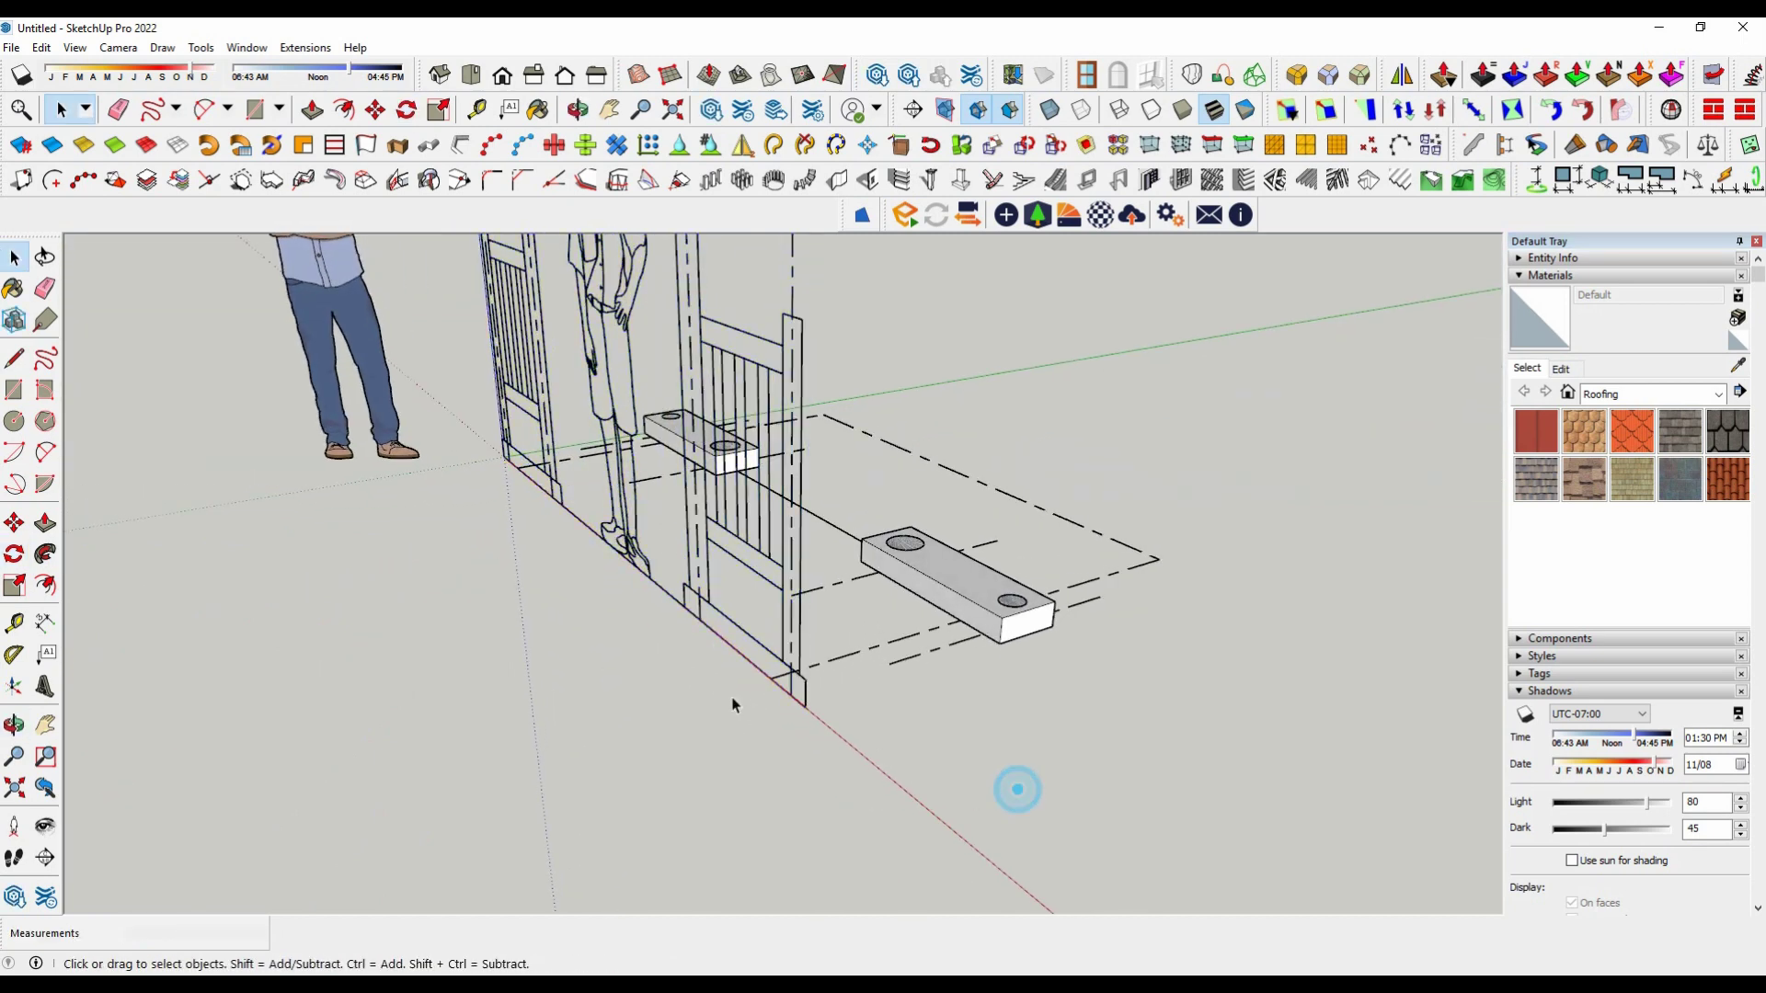
Step: Move the upright front elevation over to the footings
scroll(1048, 737, "up", 3)
scroll(1049, 737, "up", 1)
left_click(979, 715)
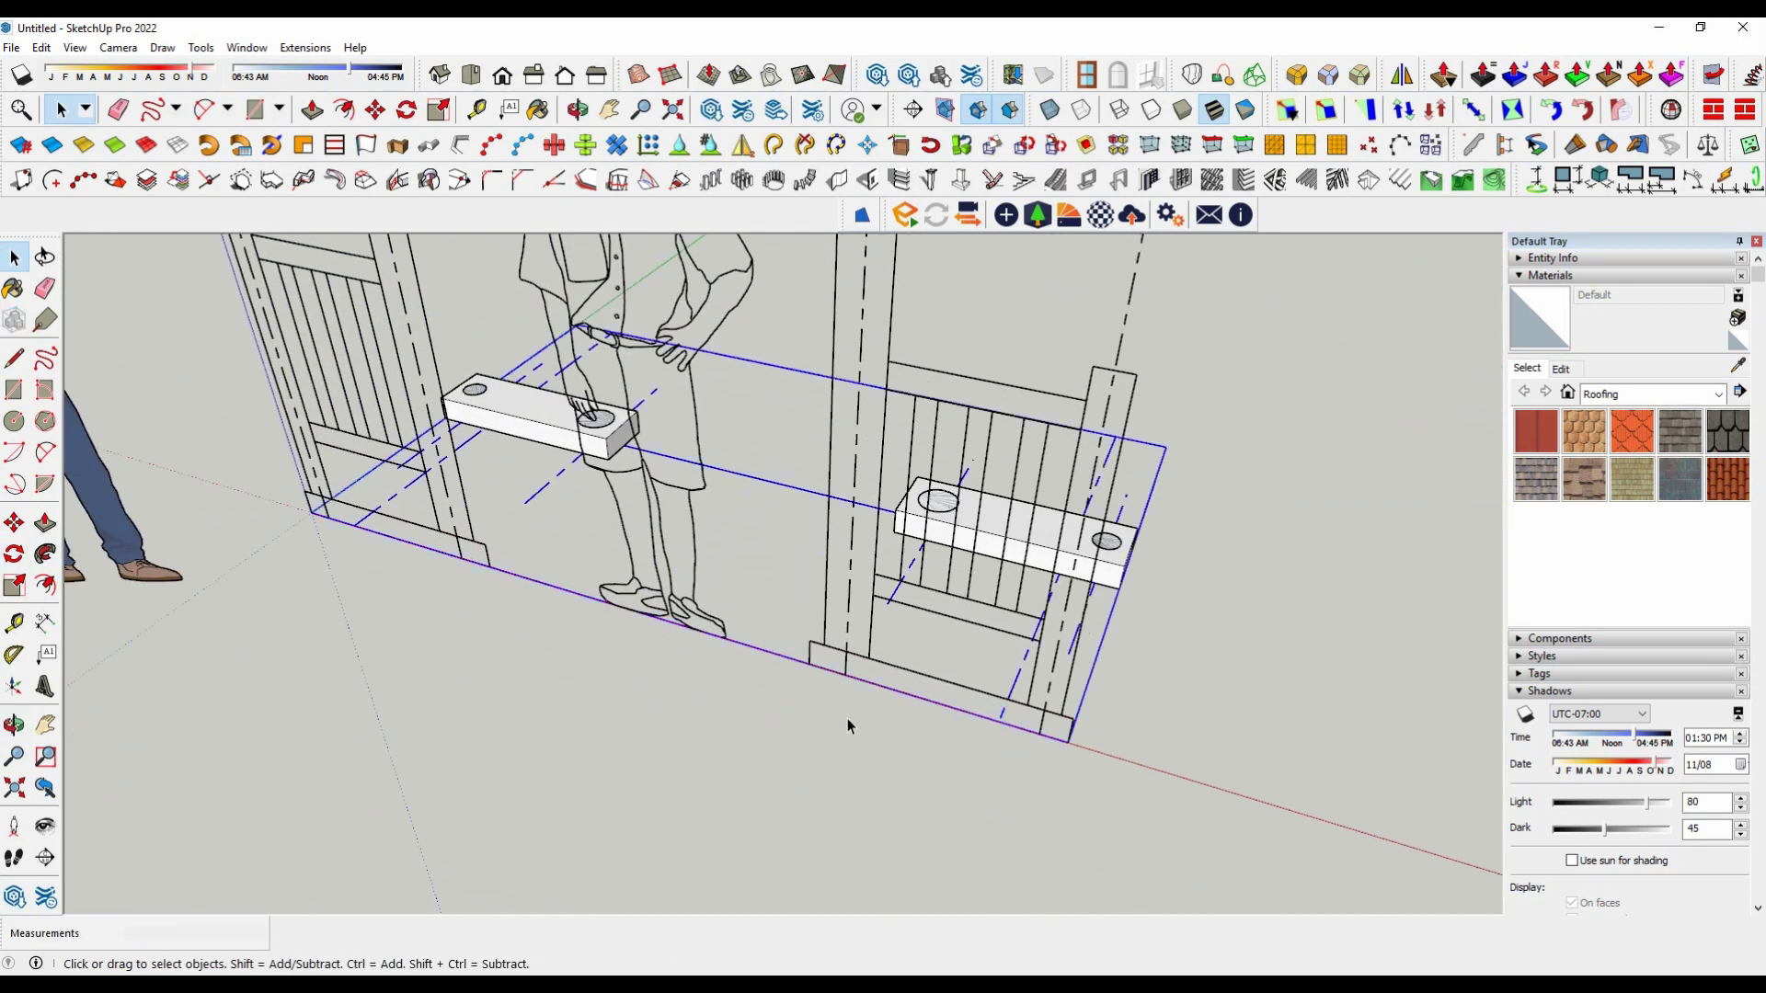
key("m")
left_click(809, 664)
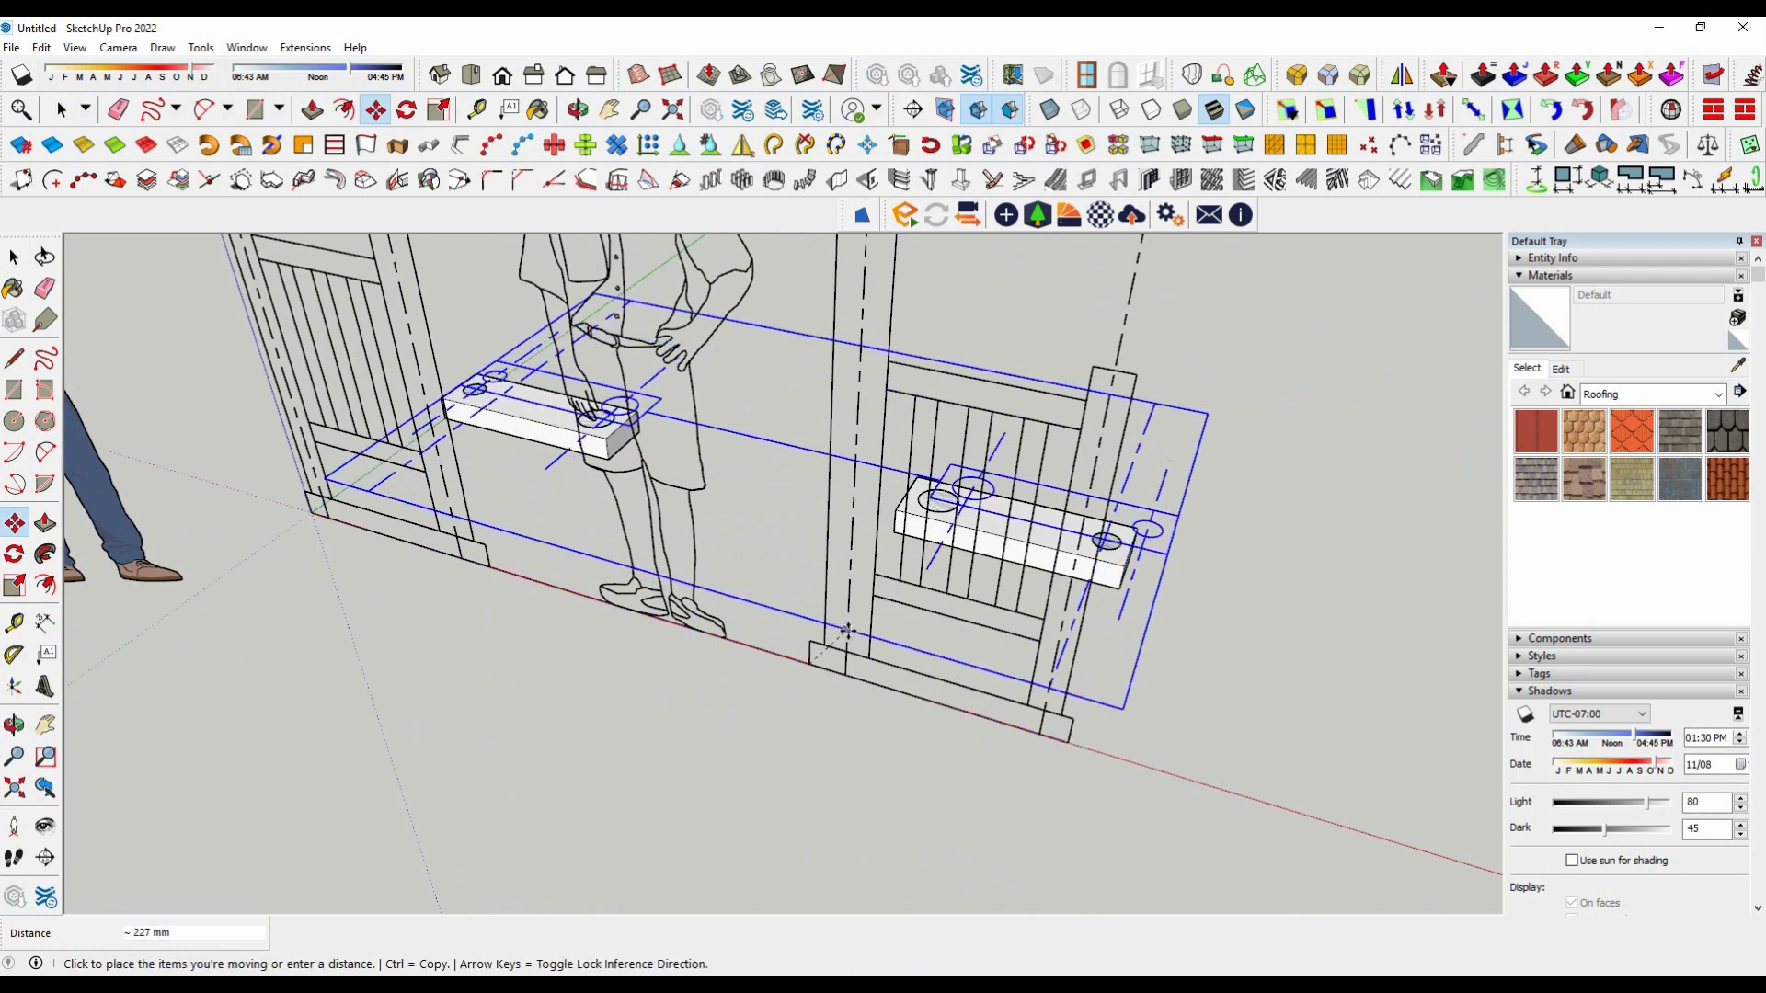
key("Escape")
key("space")
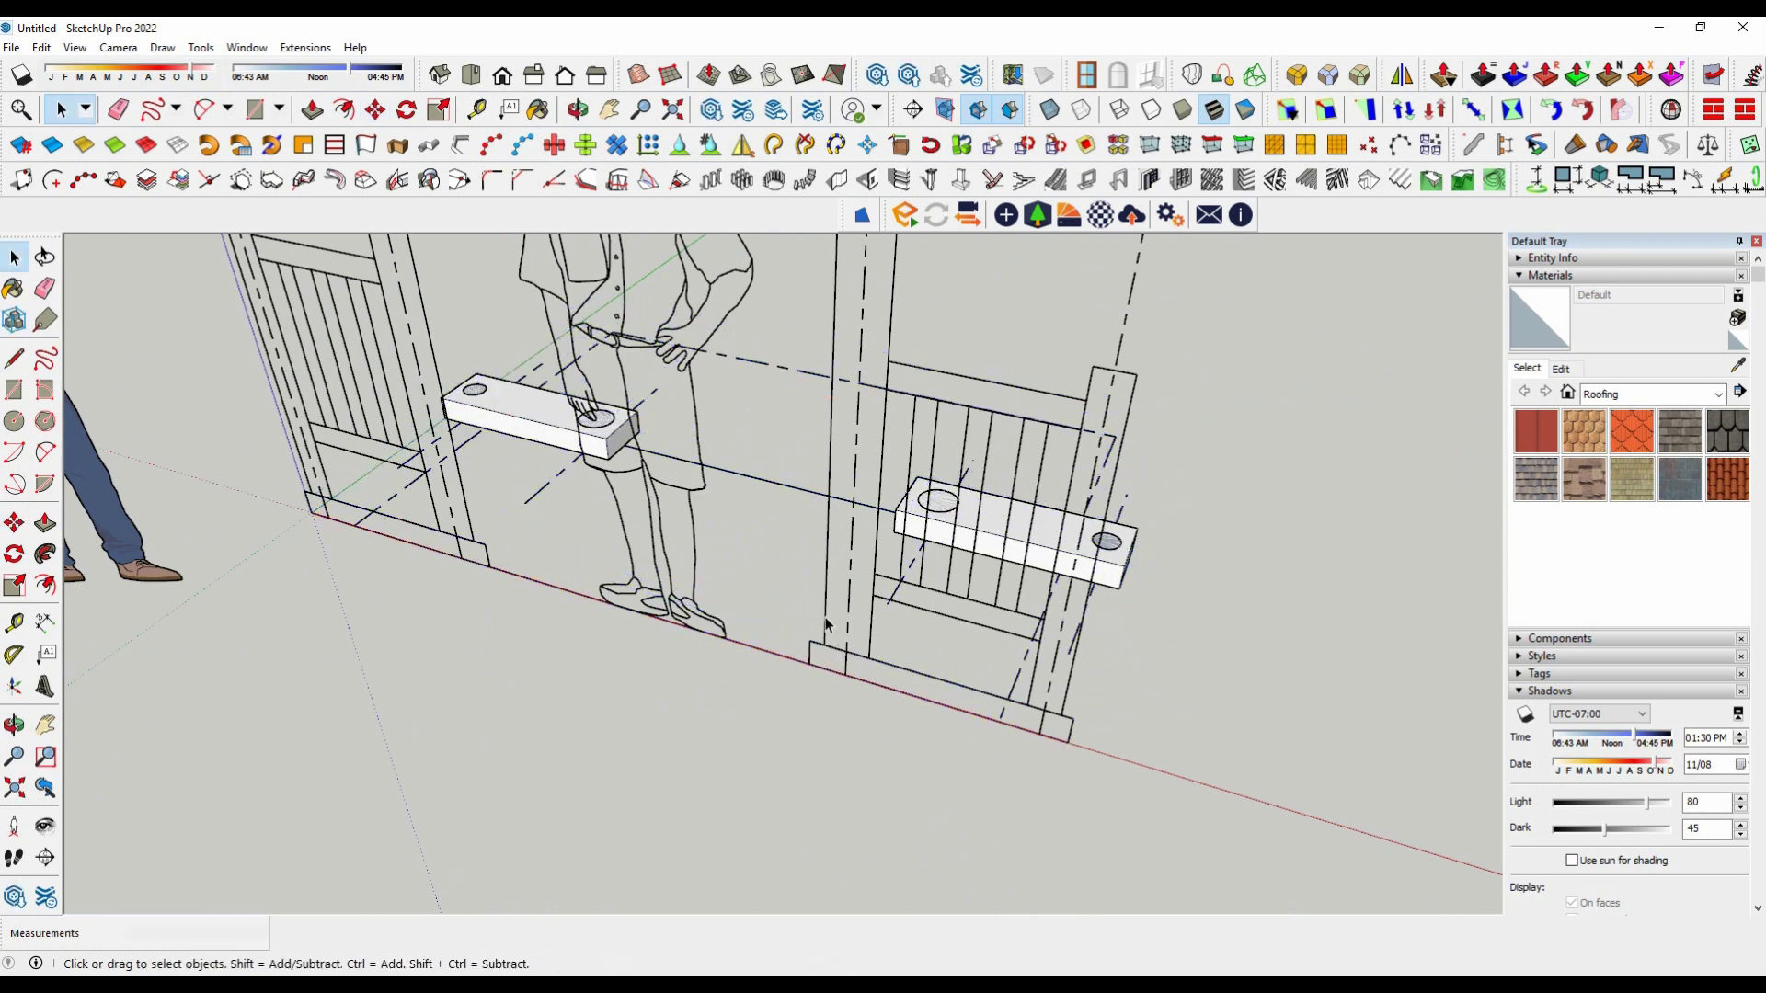
left_click(825, 618)
left_click(808, 664)
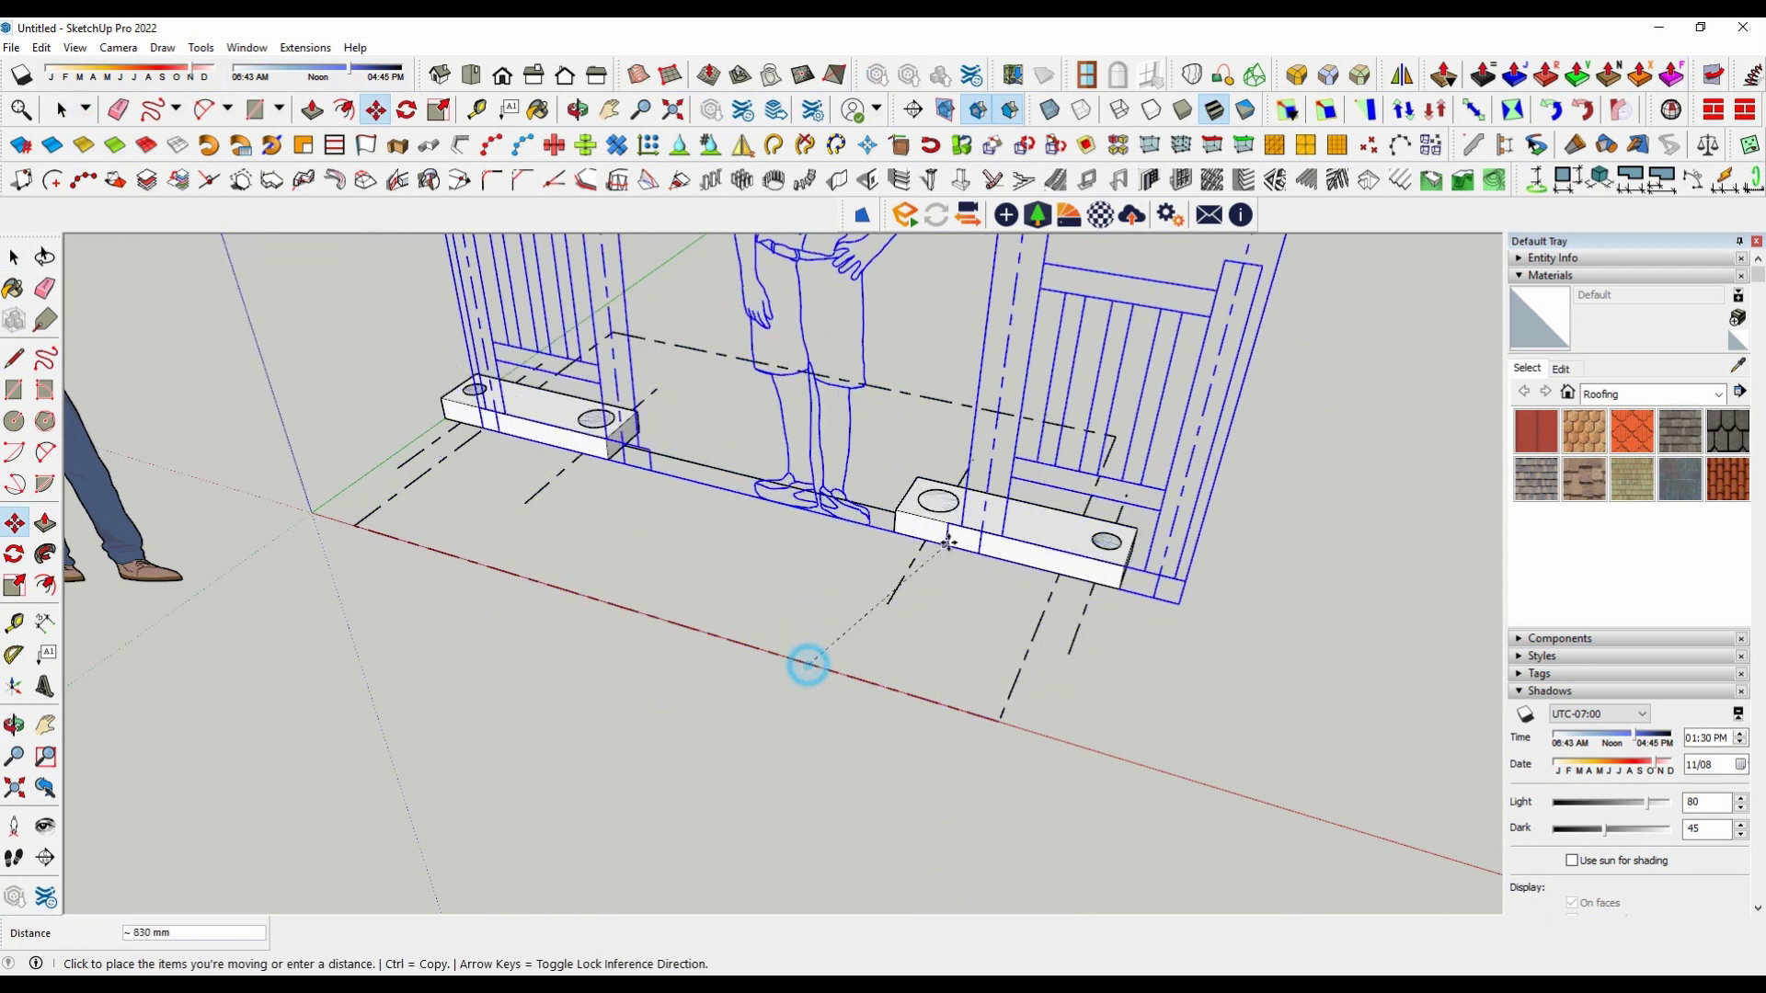
scroll(808, 664, "up", 2)
scroll(837, 598, "up", 2)
scroll(864, 526, "up", 2)
left_click(865, 526)
scroll(920, 644, "down", 4)
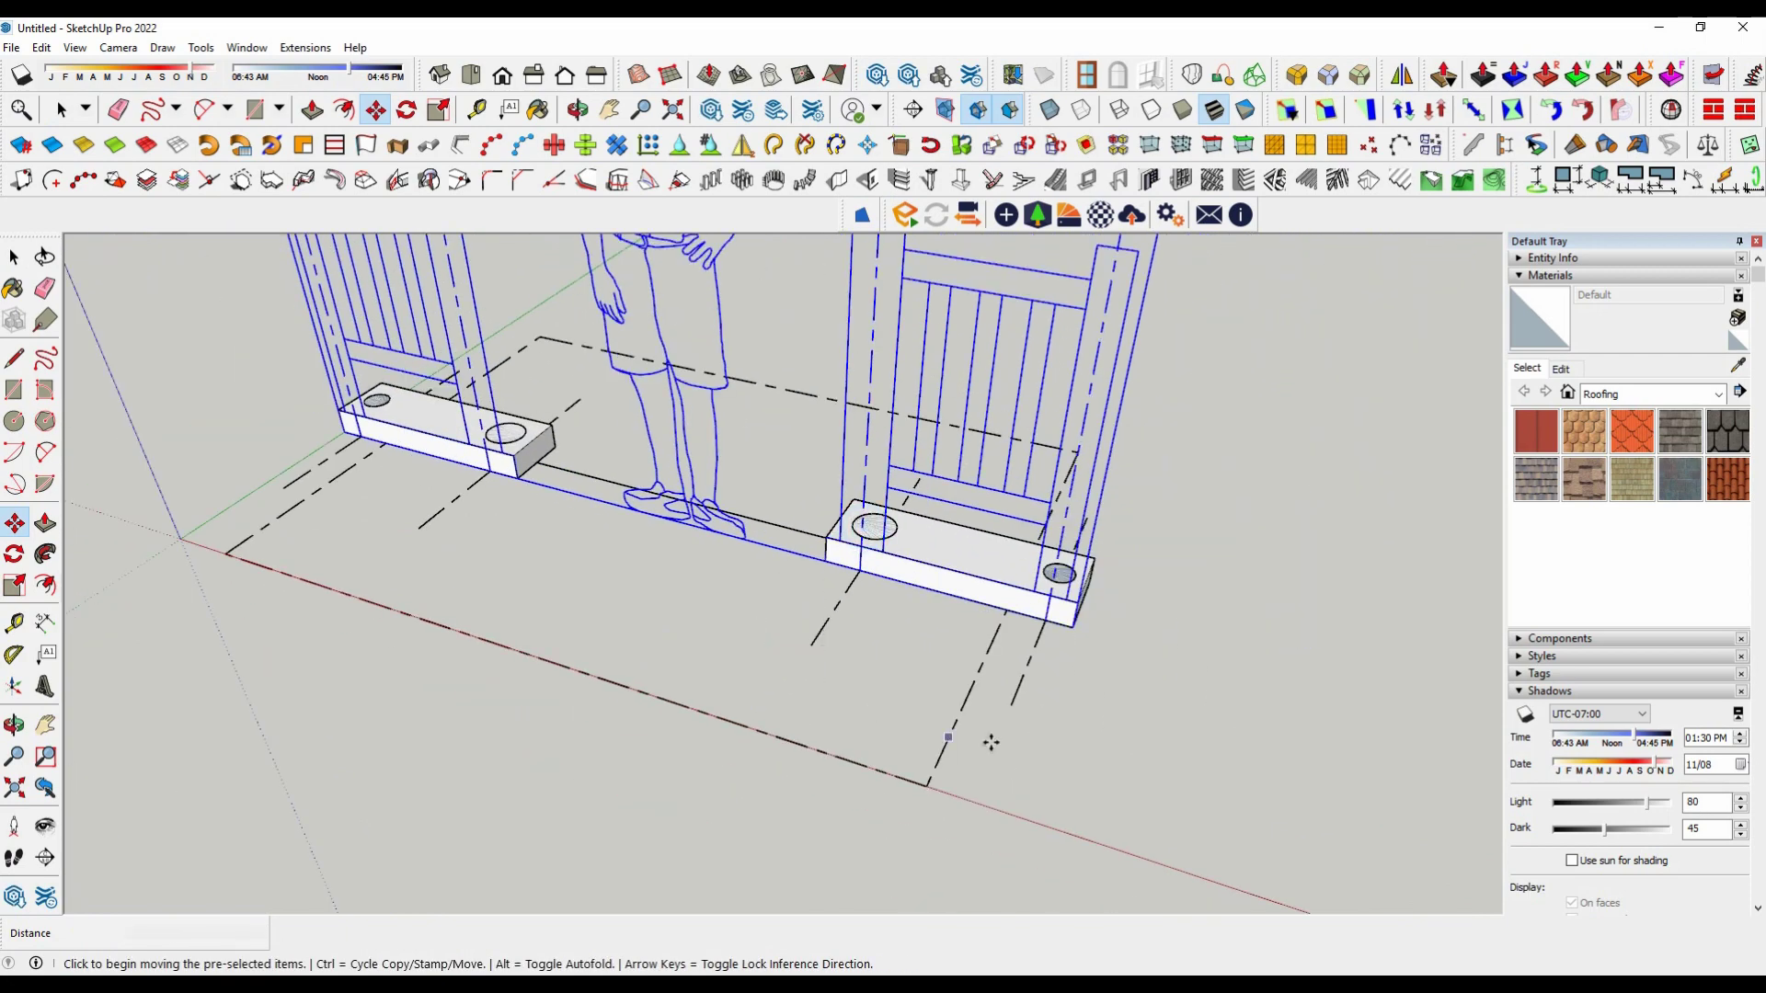
Step: Orbit to a three-quarter view of the gate and footings
key("space")
left_click(1190, 701)
key("o")
left_click_drag(981, 604, 785, 625)
key("space")
scroll(784, 626, "down", 4)
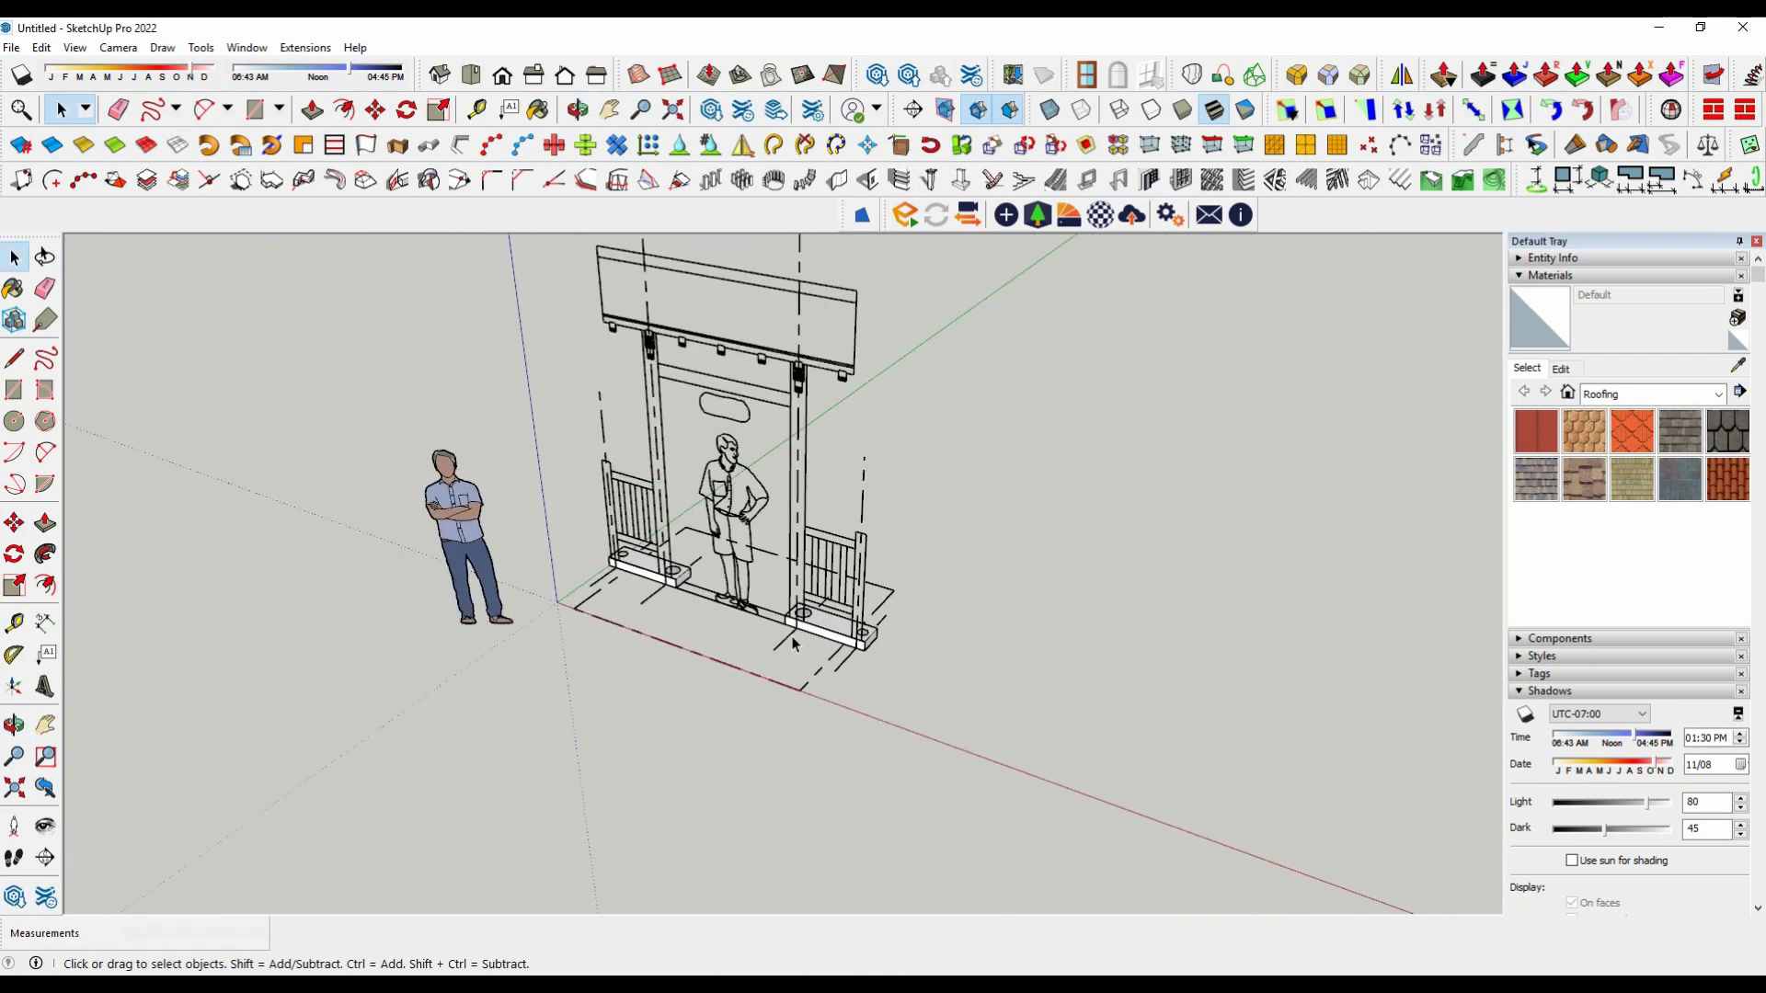
scroll(753, 439, "down", 2)
scroll(763, 567, "up", 1)
scroll(763, 568, "up", 2)
scroll(764, 568, "up", 2)
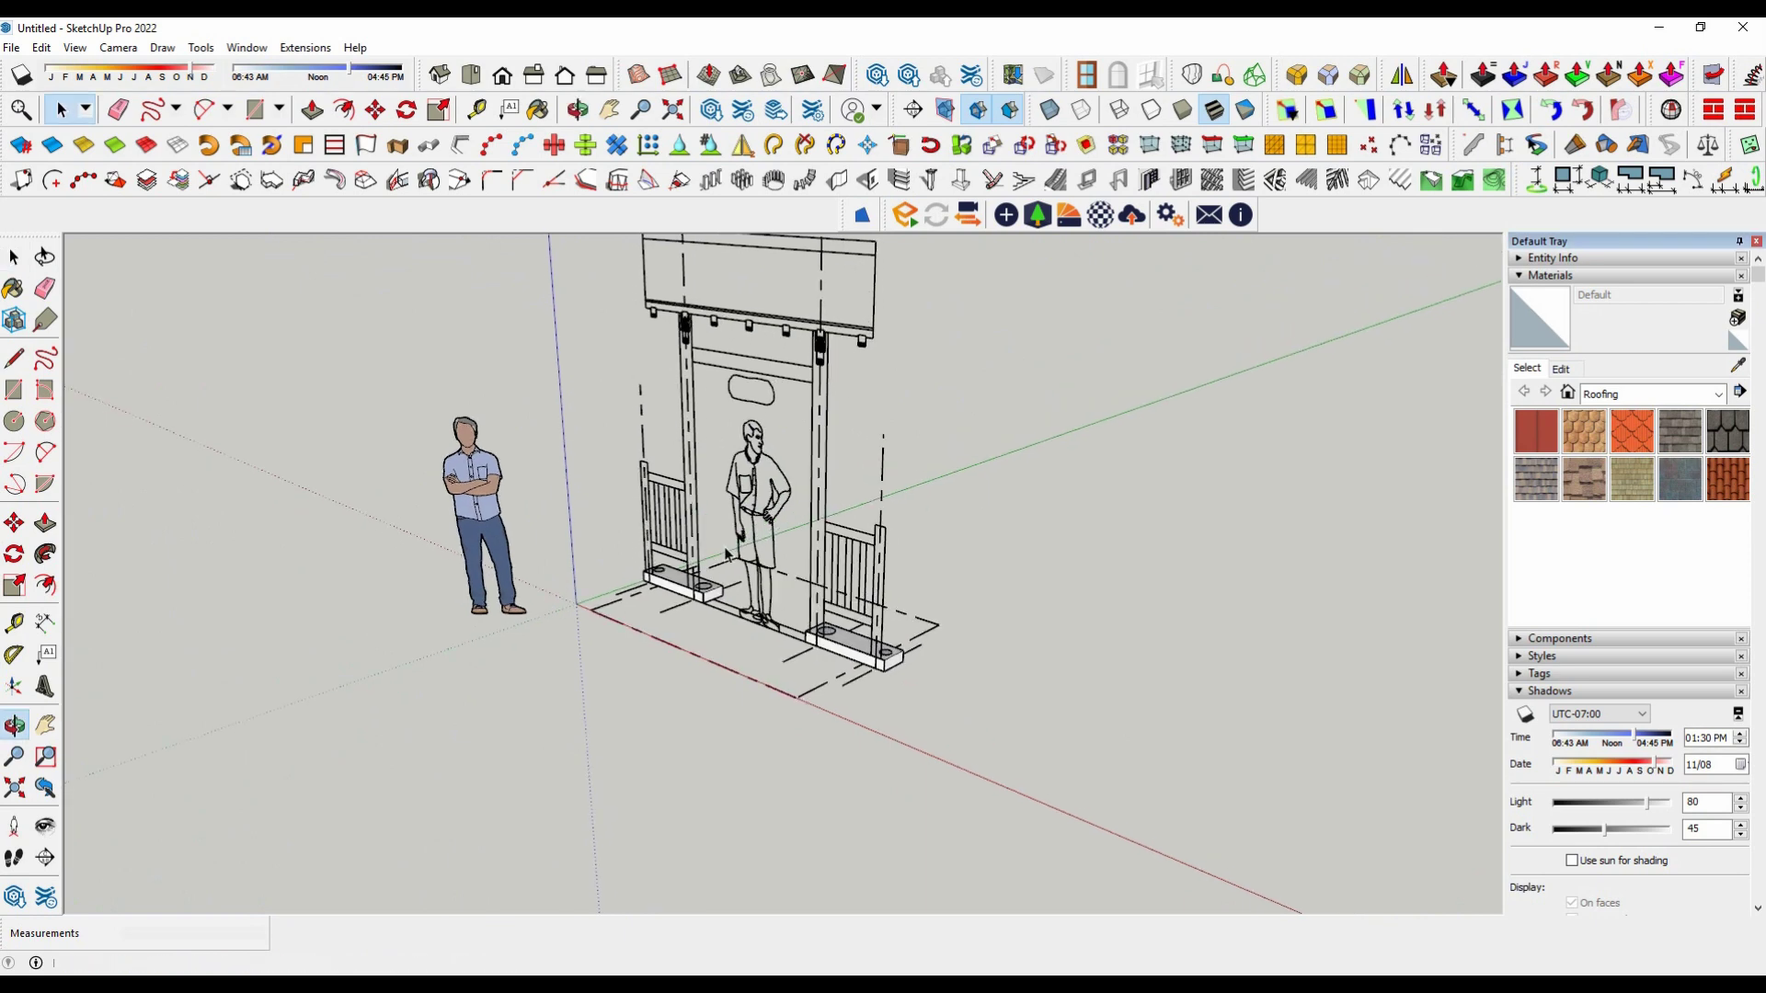
middle_click_drag(764, 567, 874, 561)
key("o")
left_click_drag(874, 561, 1043, 555)
key("space")
middle_click_drag(1043, 556, 846, 552)
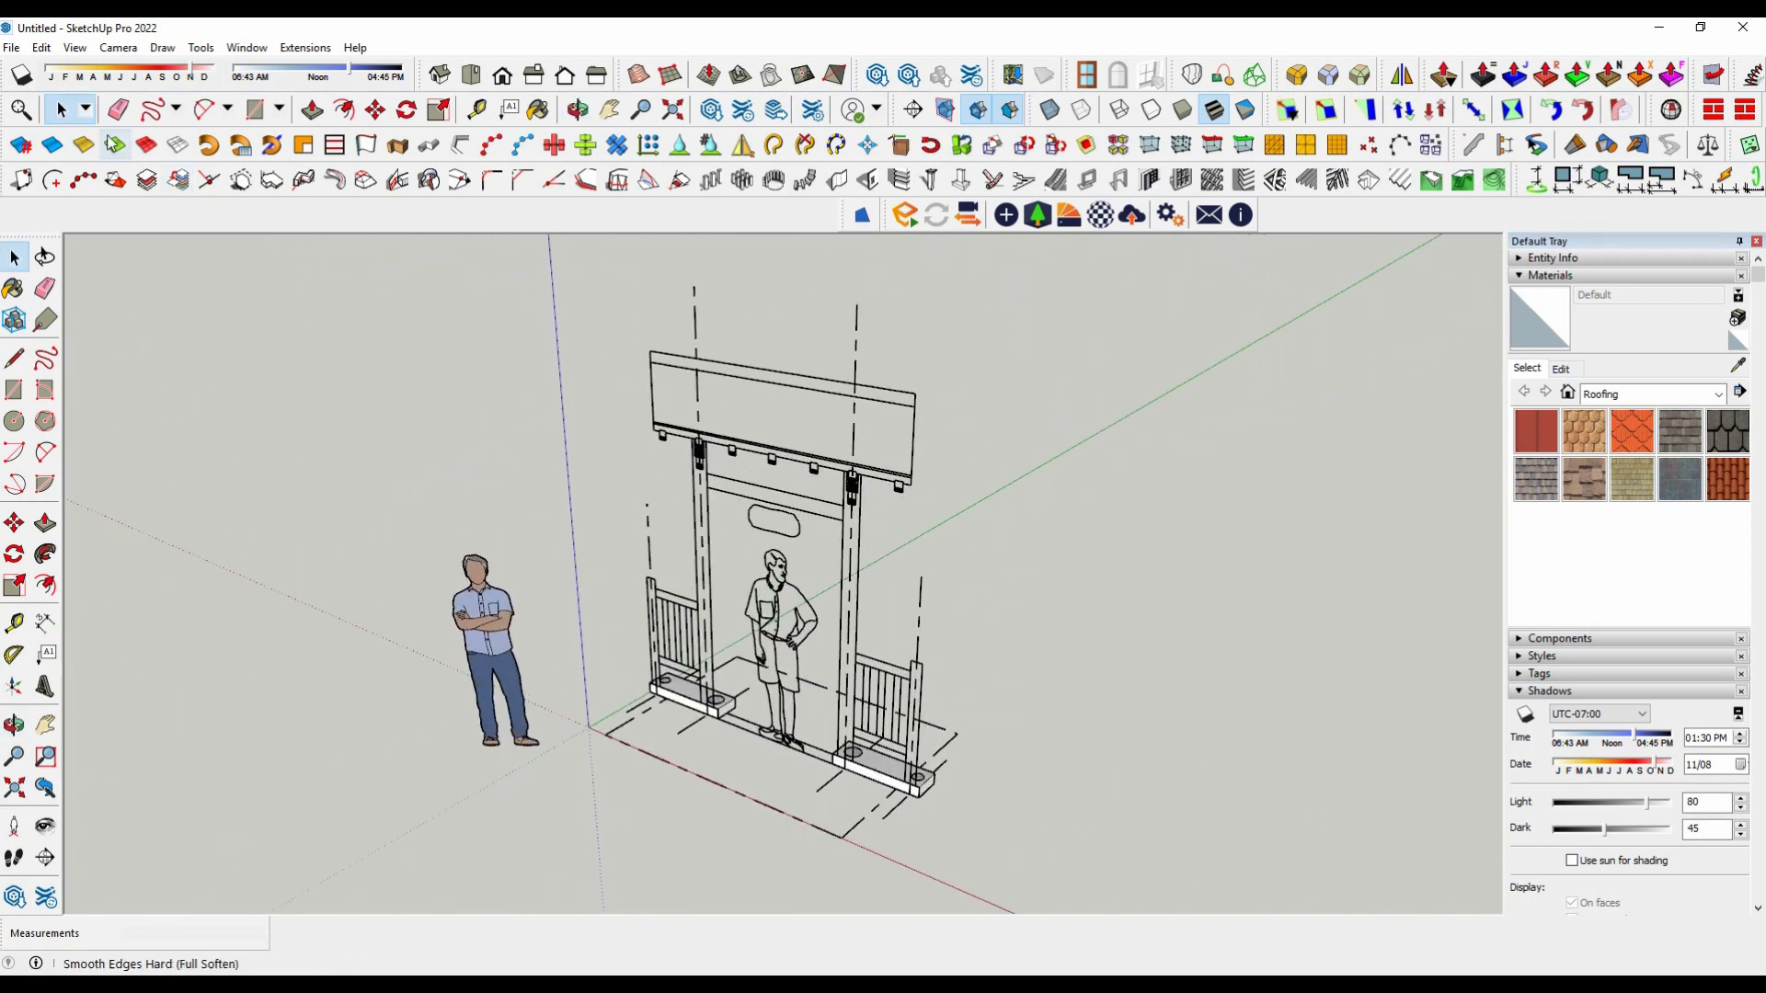
Step: Import new block 1.dwg so it lies flat beside the footings
left_click(15, 52)
left_click(63, 351)
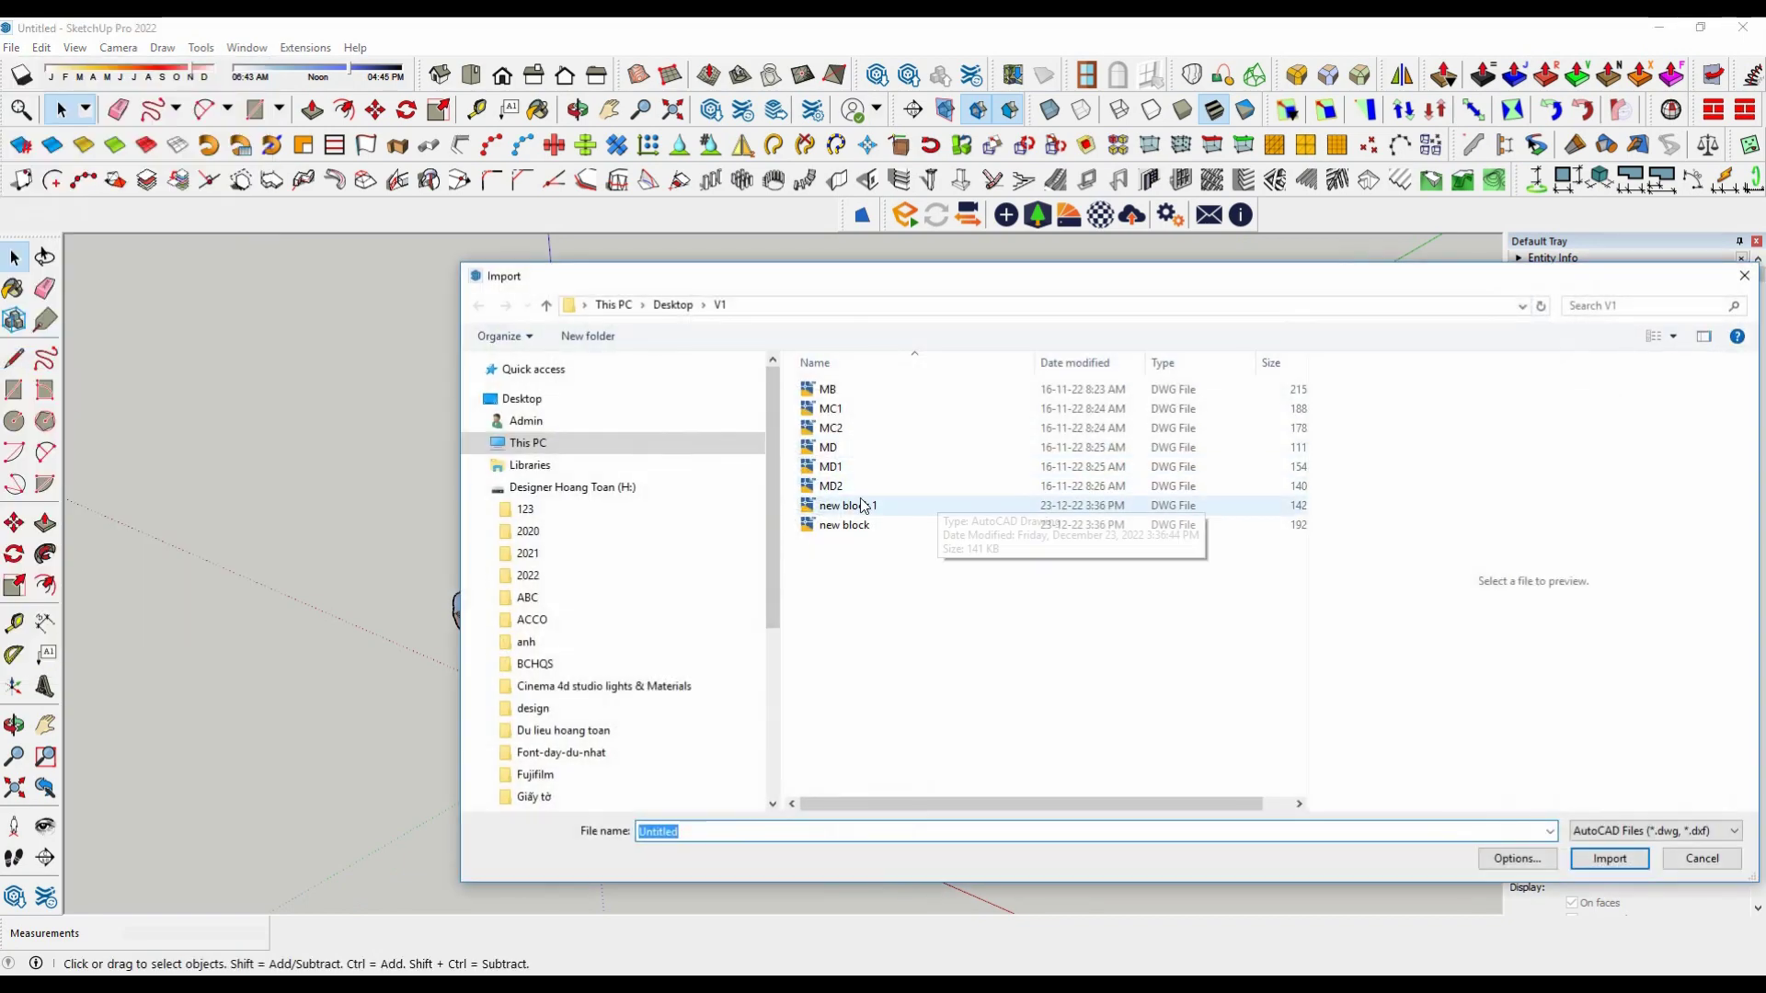
left_click(861, 505)
double_click(861, 504)
left_click(977, 641)
scroll(880, 724, "down", 1)
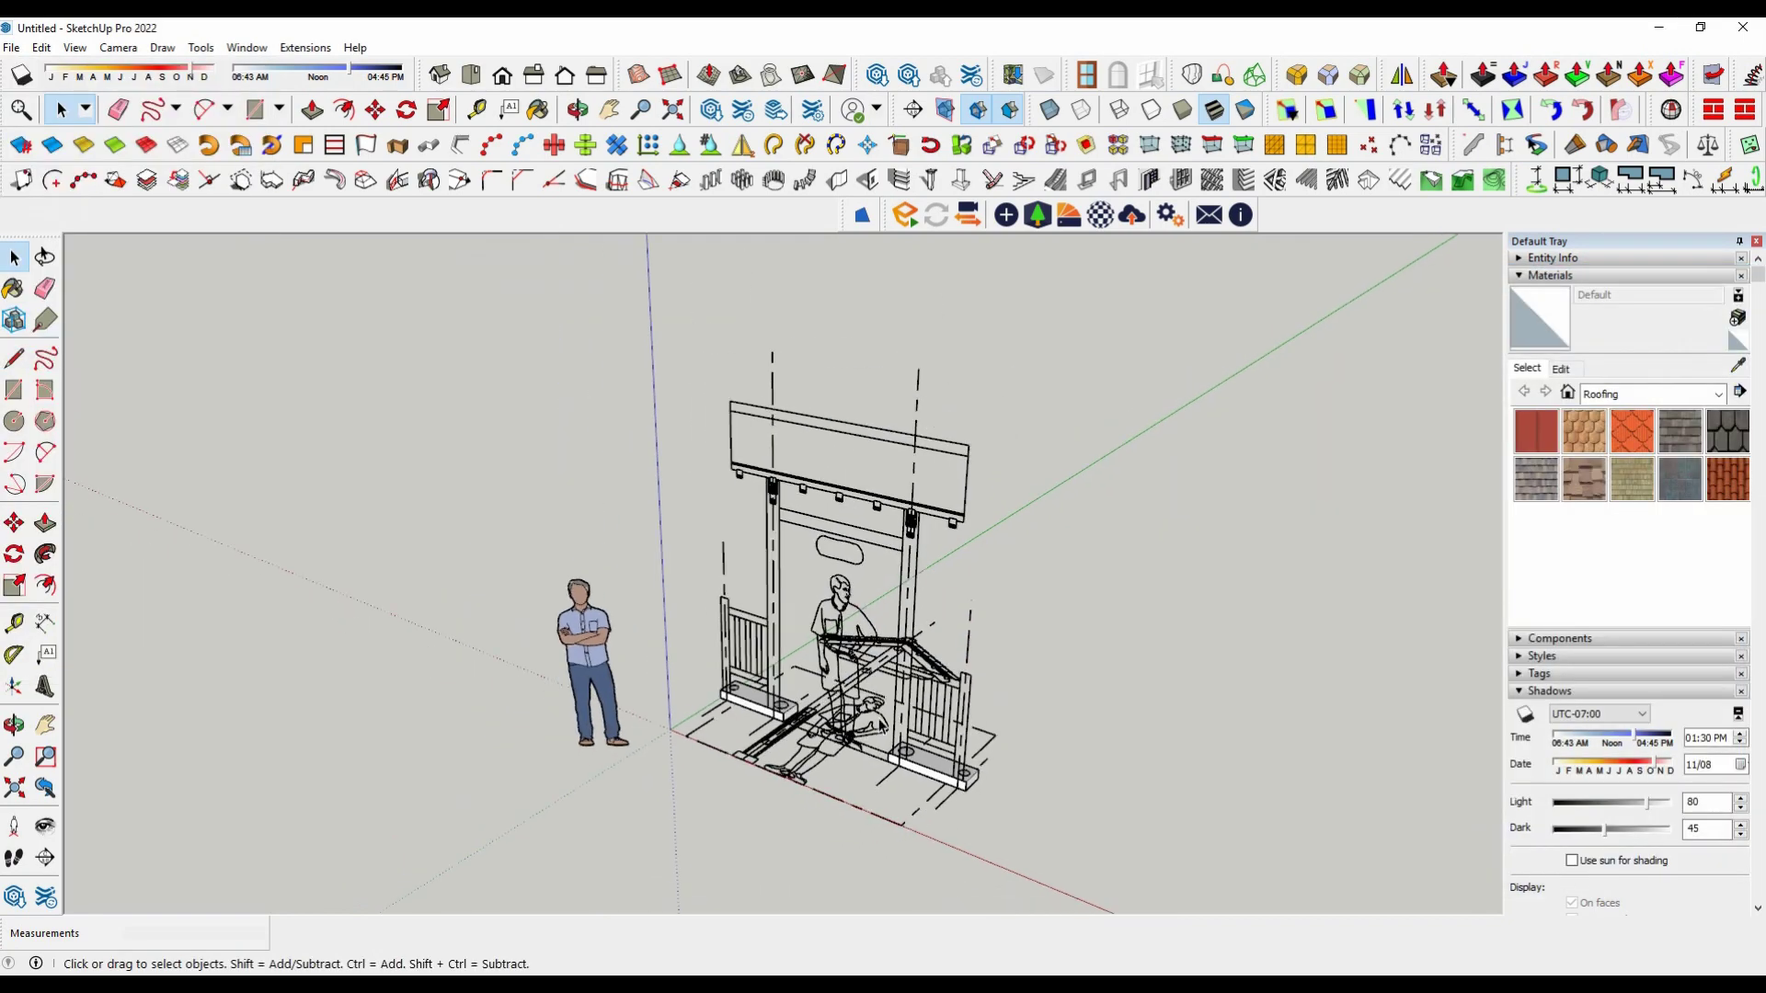
scroll(917, 704, "up", 1)
middle_click_drag(1062, 803, 656, 754)
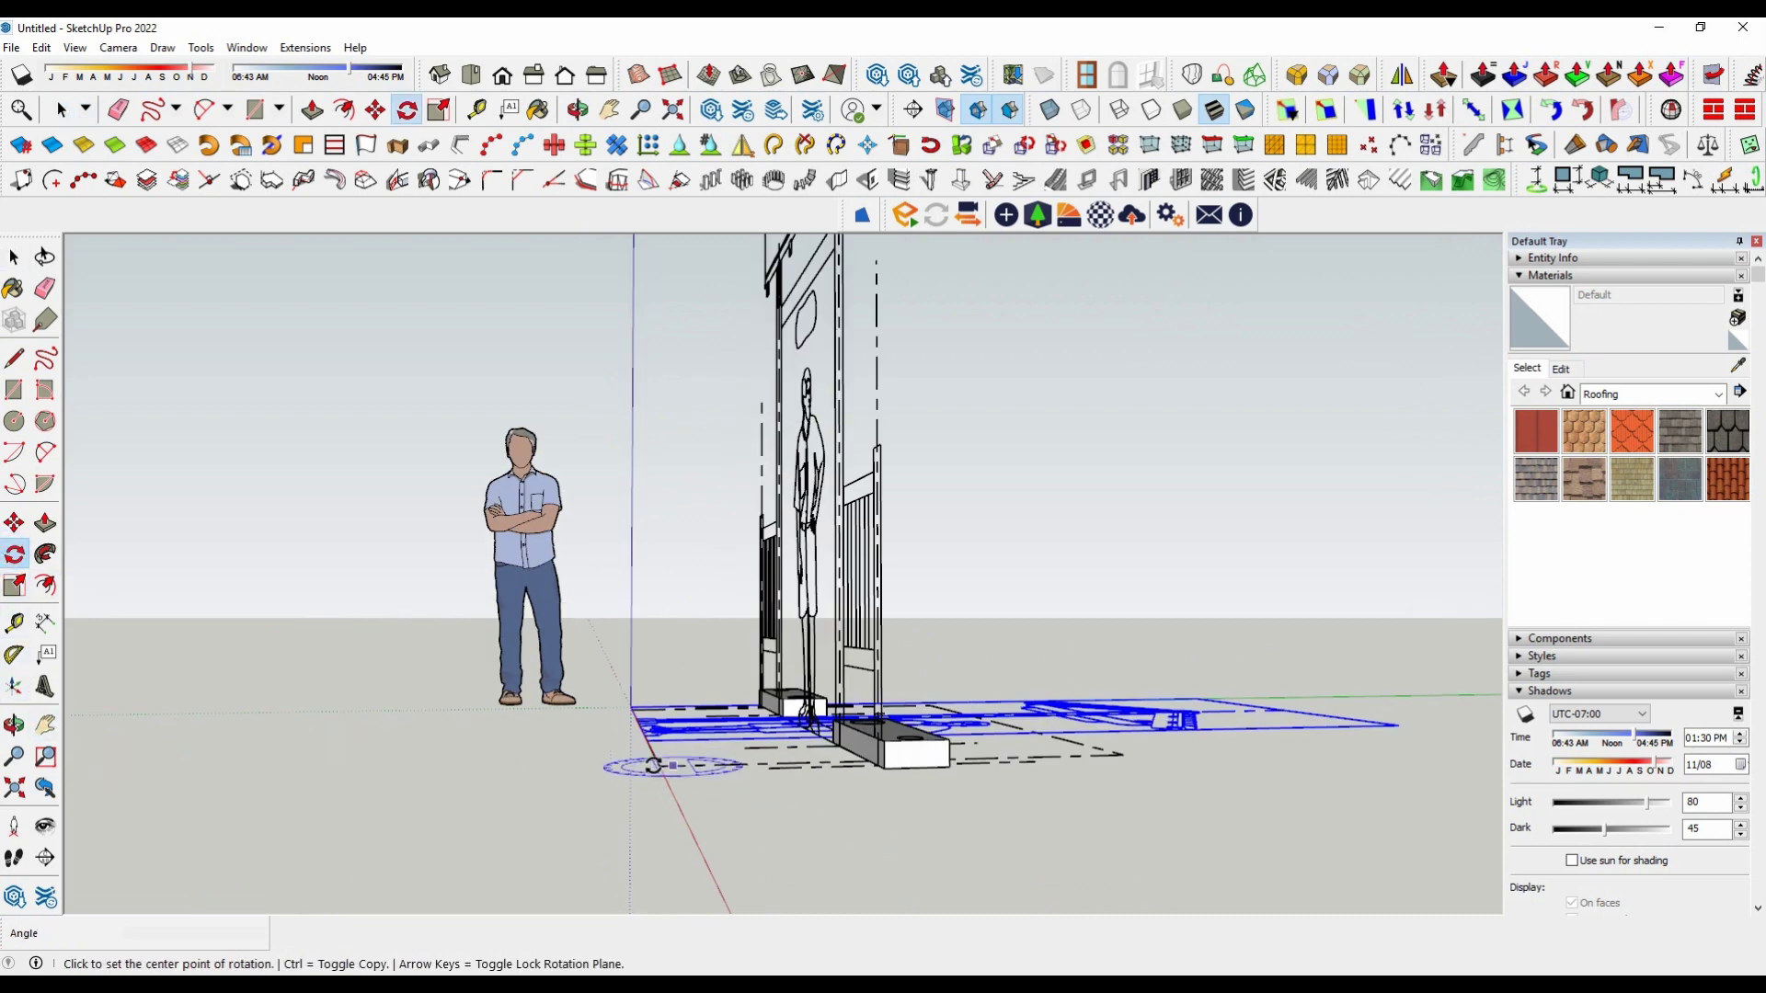
Step: Rotate the imported side elevation 90° so it stands upright
mouse_move(653, 765)
middle_mouse_down()
mouse_move(635, 749)
mouse_move(650, 728)
middle_mouse_up()
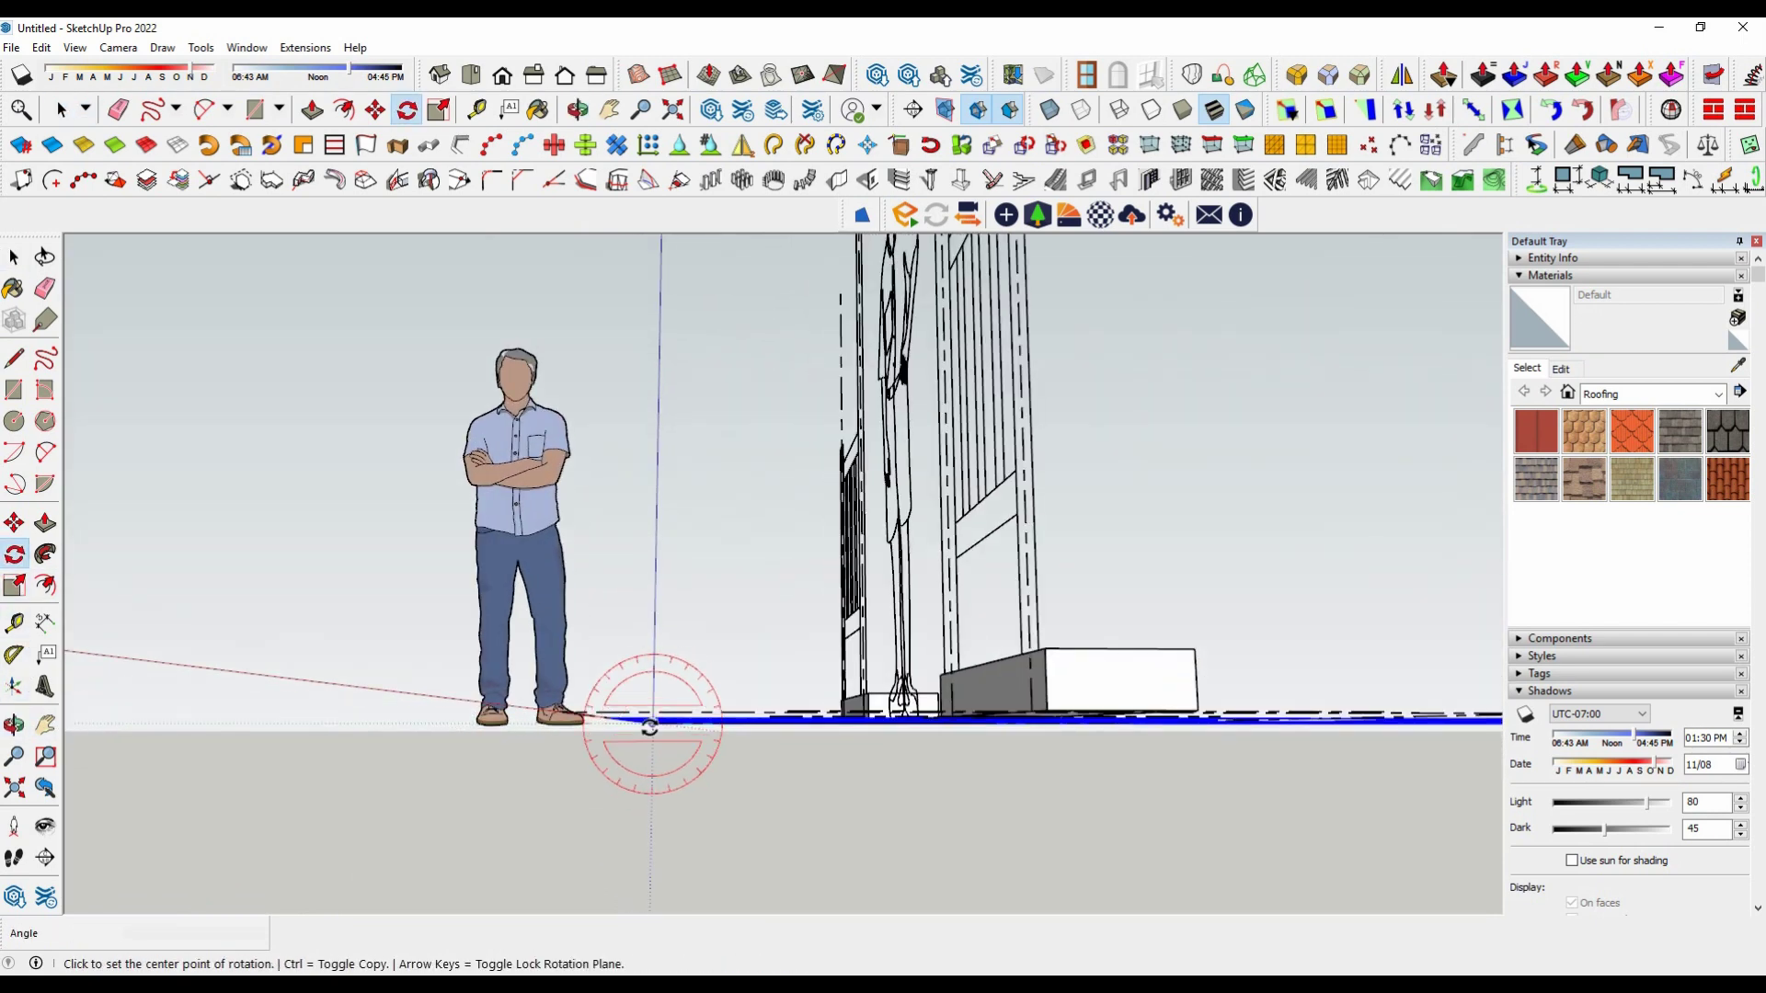
scroll(602, 722, "up", 3)
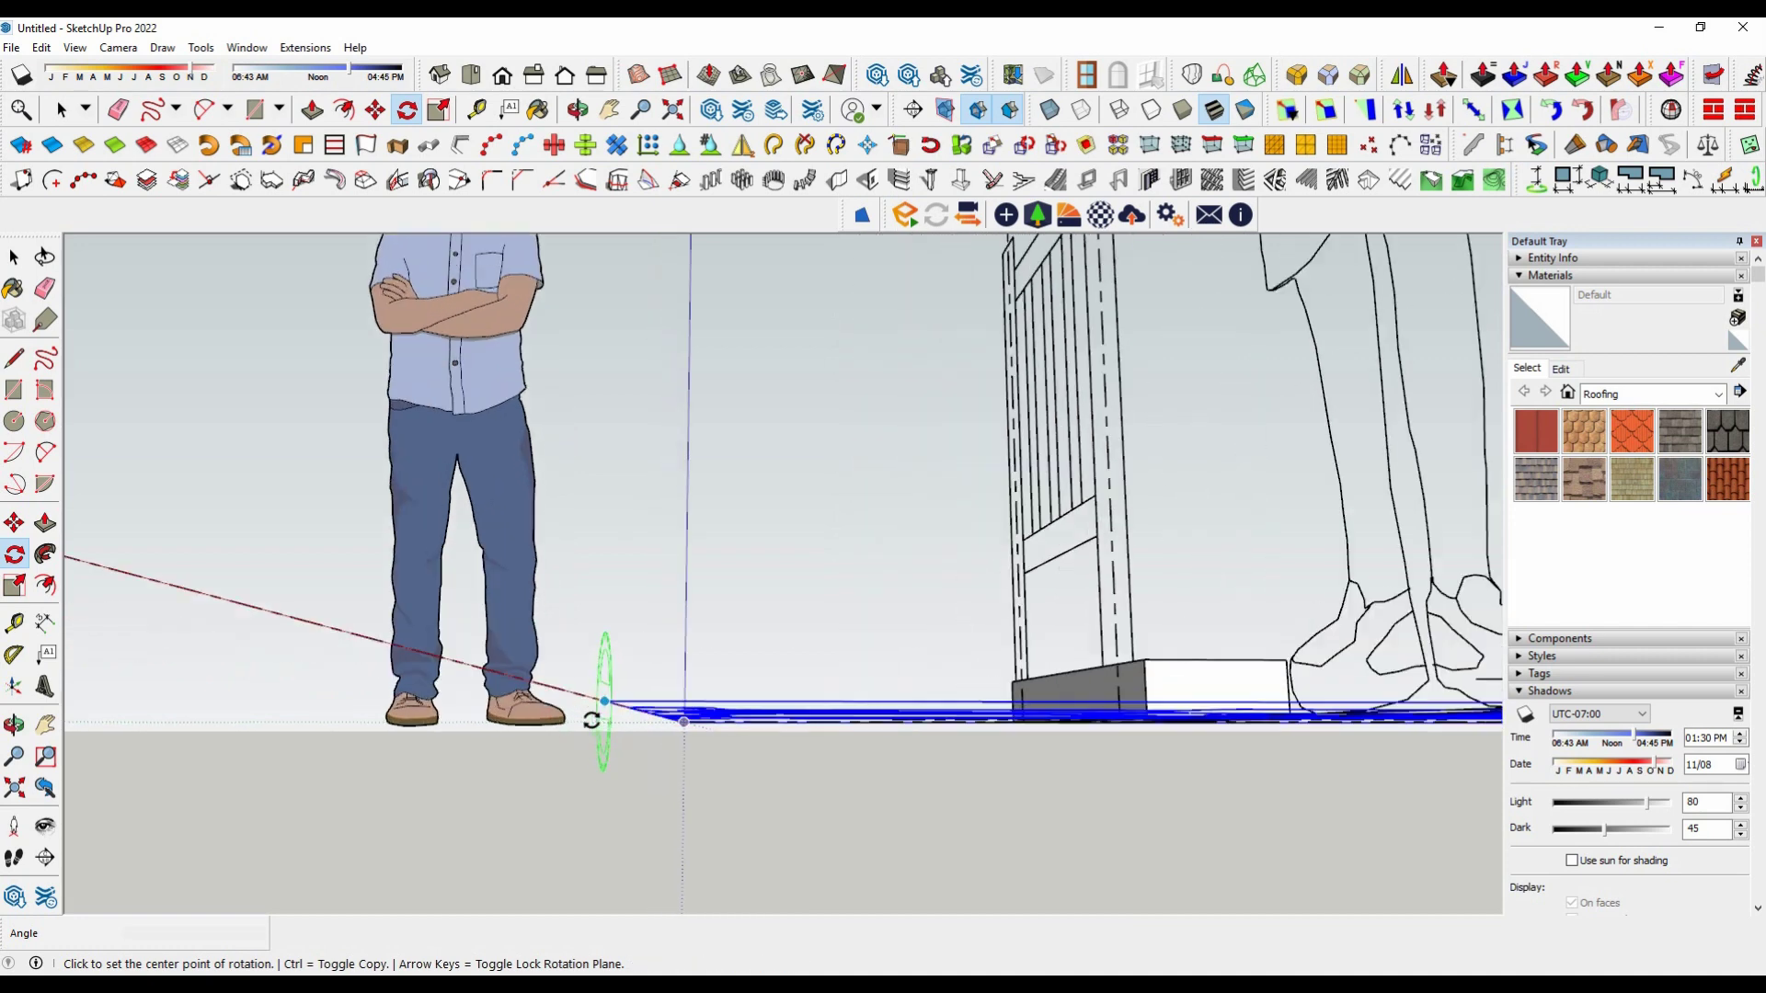
left_click(835, 708)
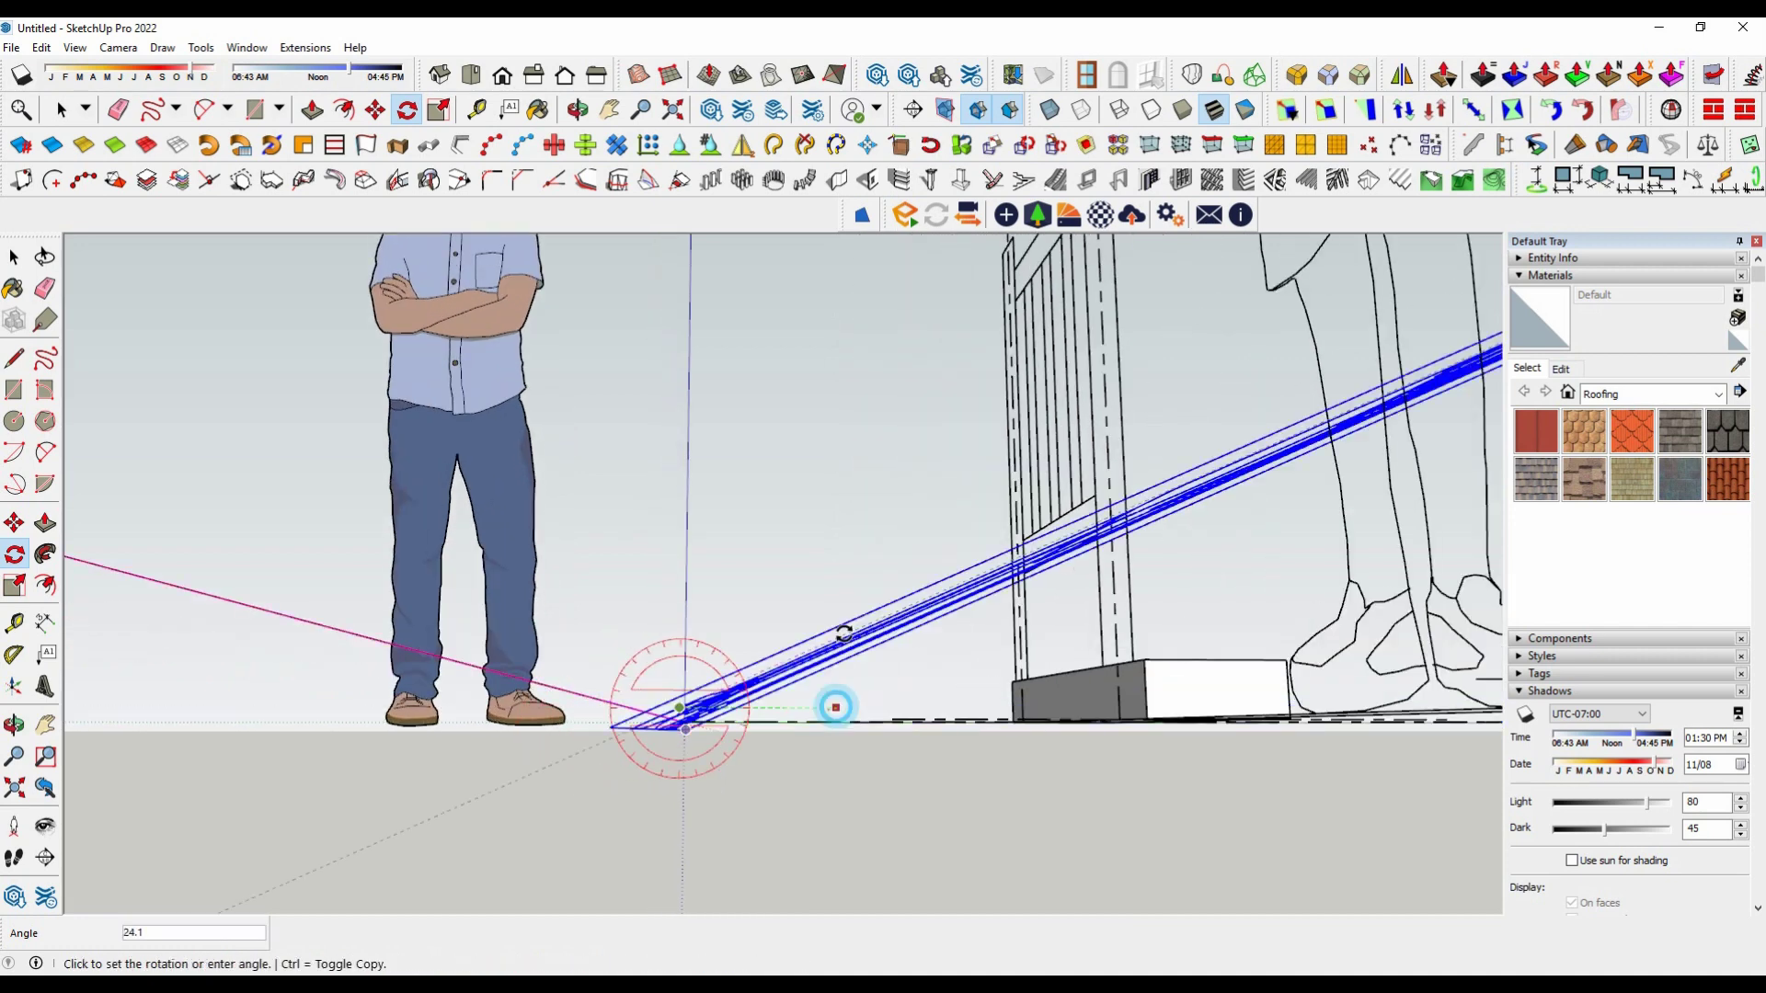
key("Return")
key("space")
mouse_move(967, 643)
middle_mouse_down()
mouse_move(801, 722)
mouse_move(1183, 848)
mouse_move(615, 774)
mouse_move(767, 724)
middle_mouse_up()
left_click(614, 775)
scroll(767, 724, "down", 3)
scroll(766, 724, "up", 4)
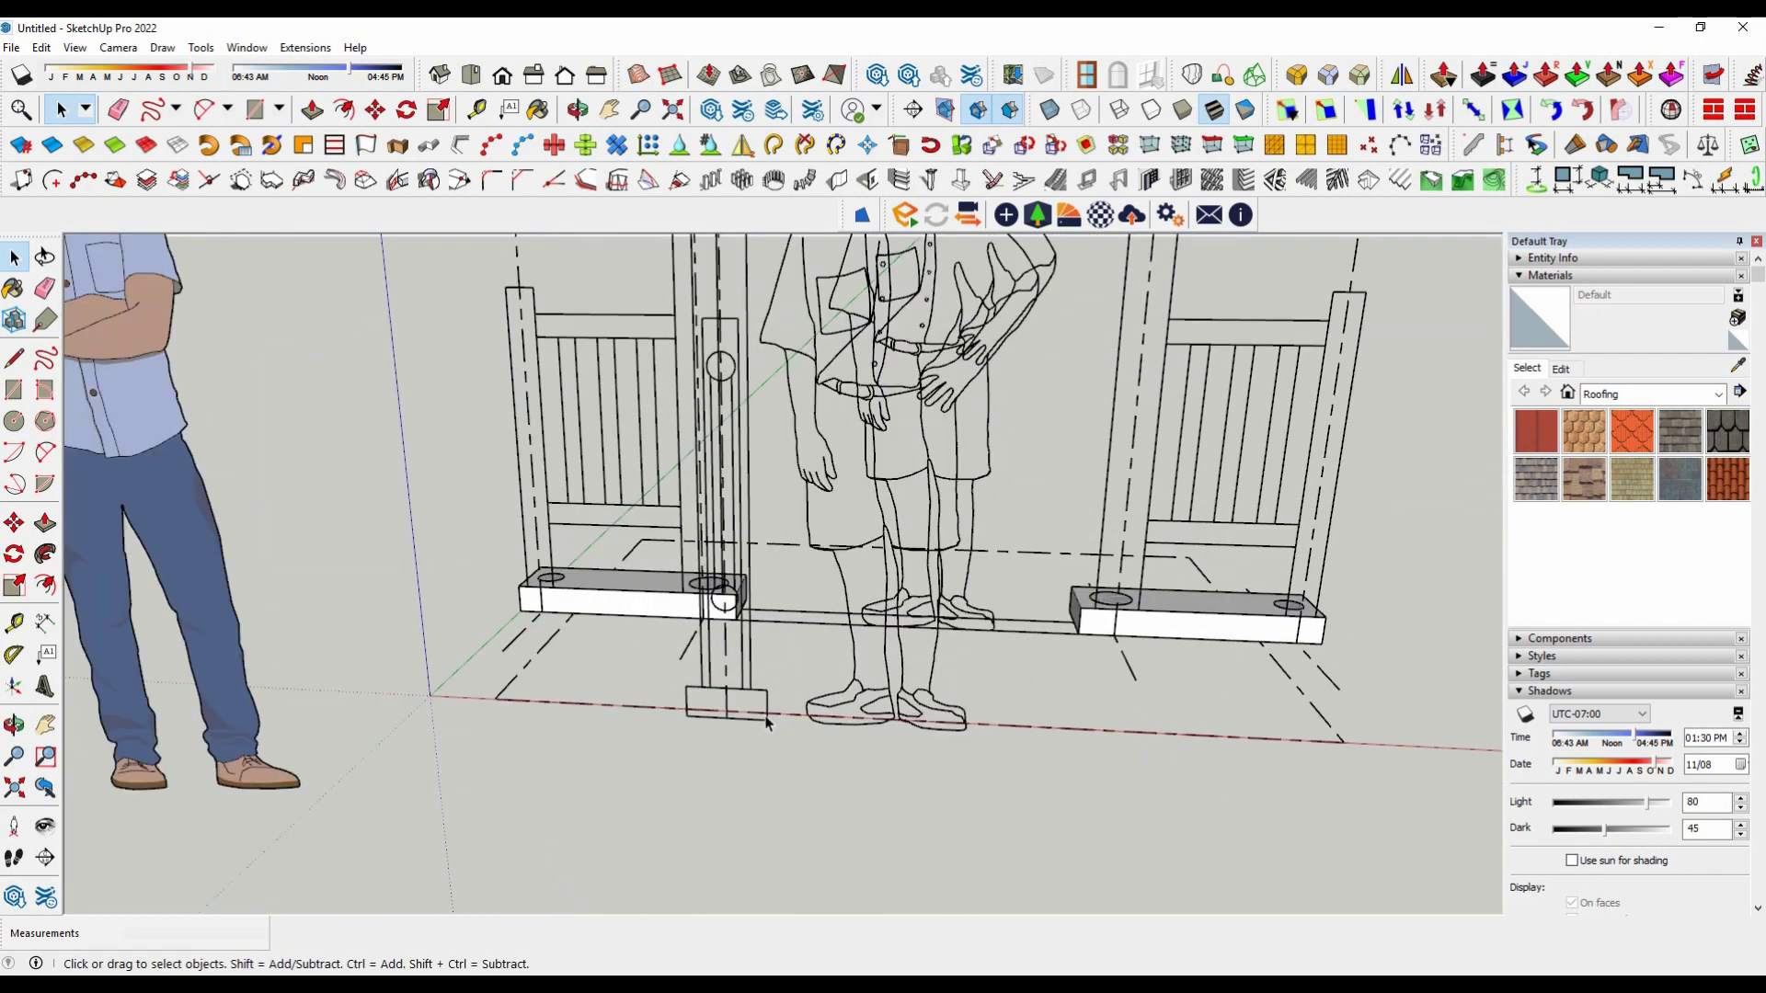
Step: Move the upright side elevation over beside the right footing
left_click(761, 700)
scroll(769, 710, "up", 3)
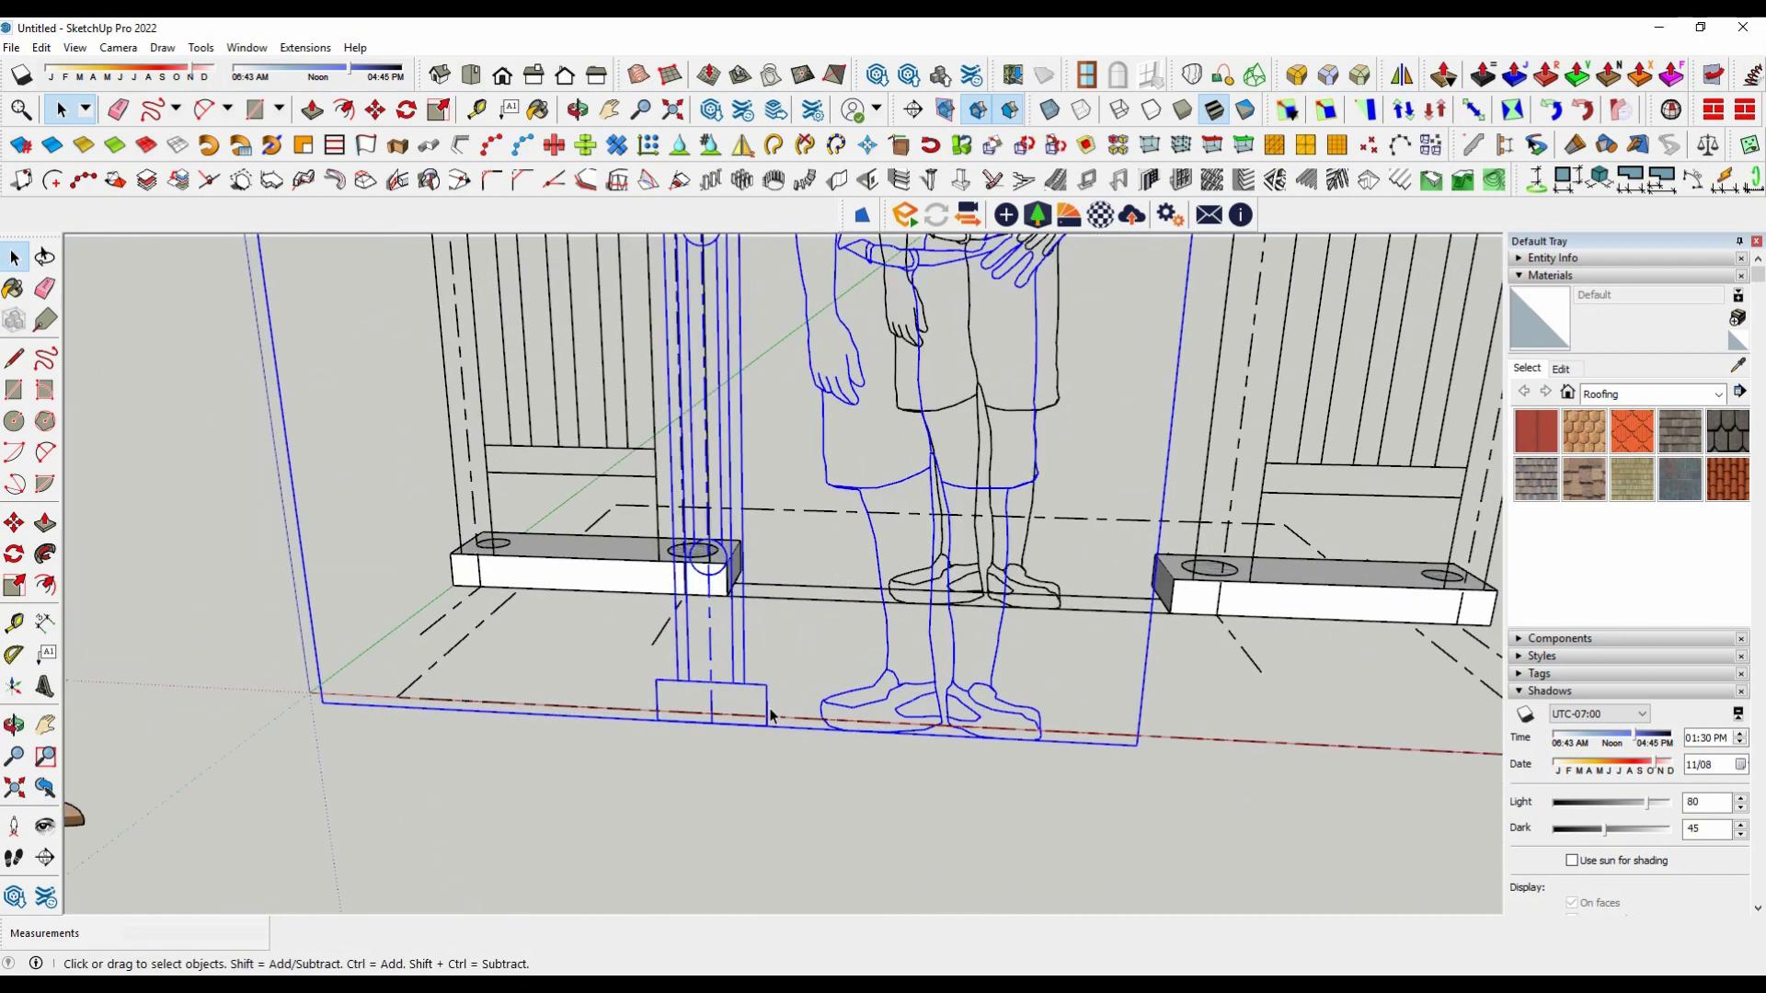
key("m")
left_click(659, 720)
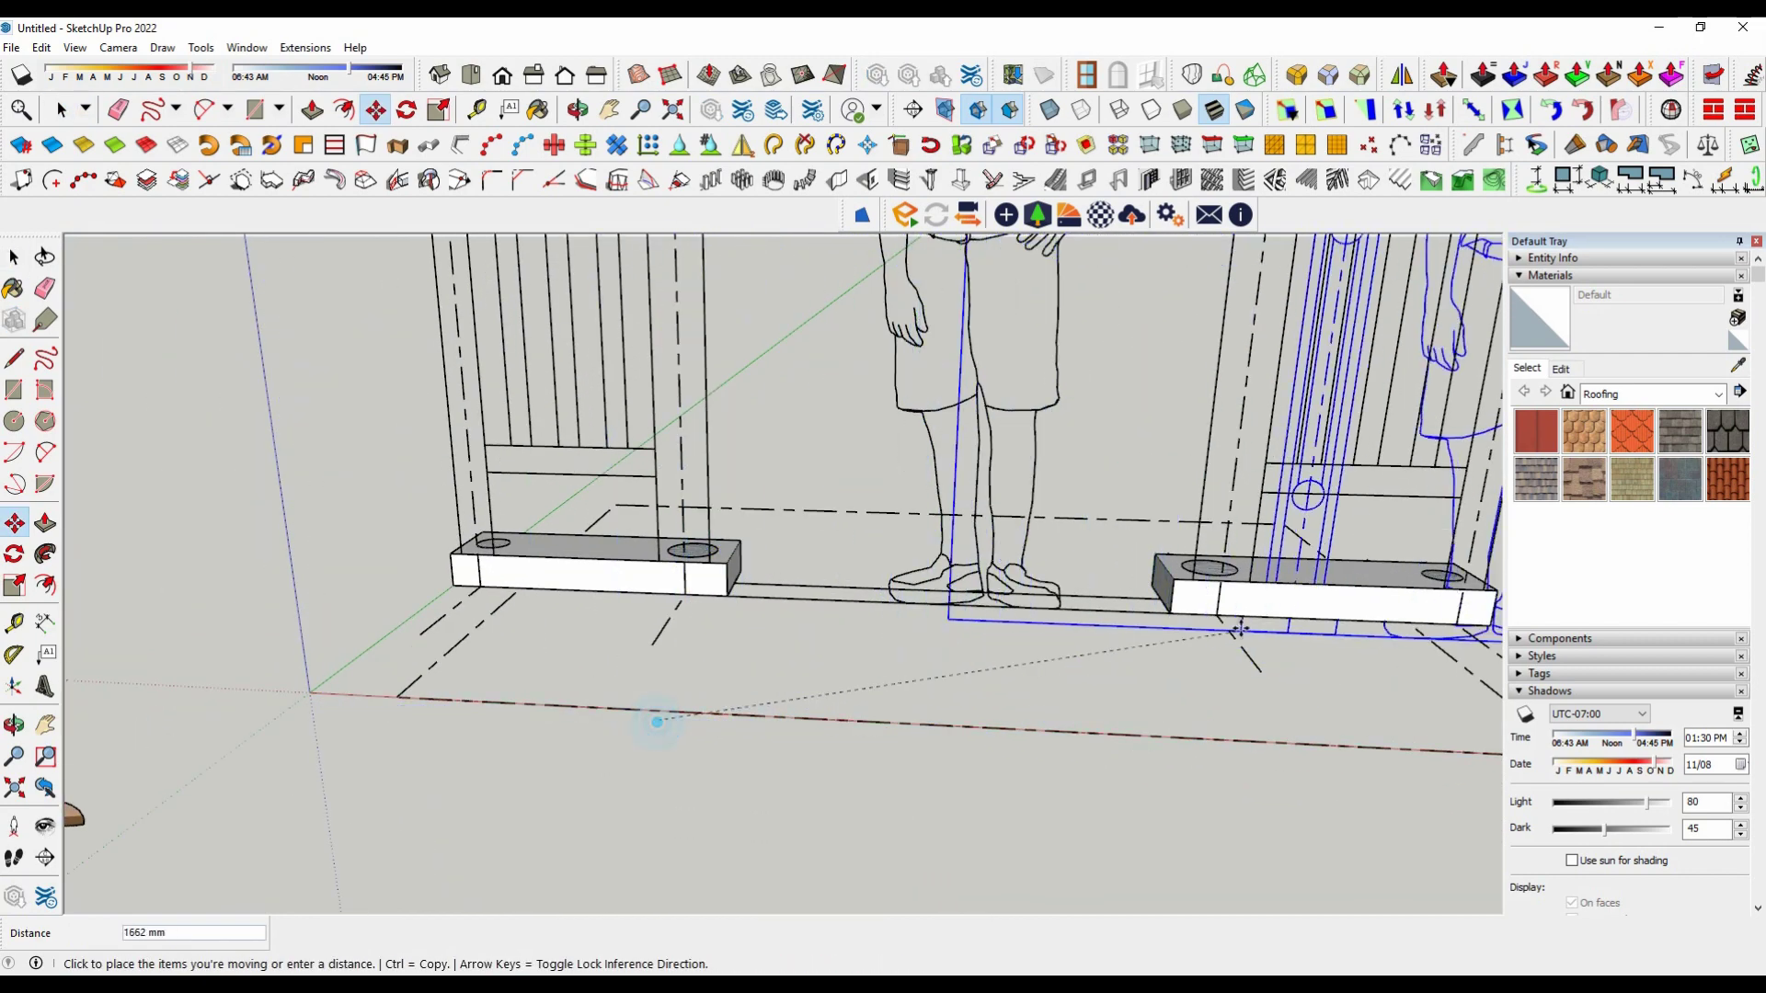
scroll(1158, 607, "up", 1)
scroll(1159, 607, "up", 1)
scroll(984, 650, "down", 4)
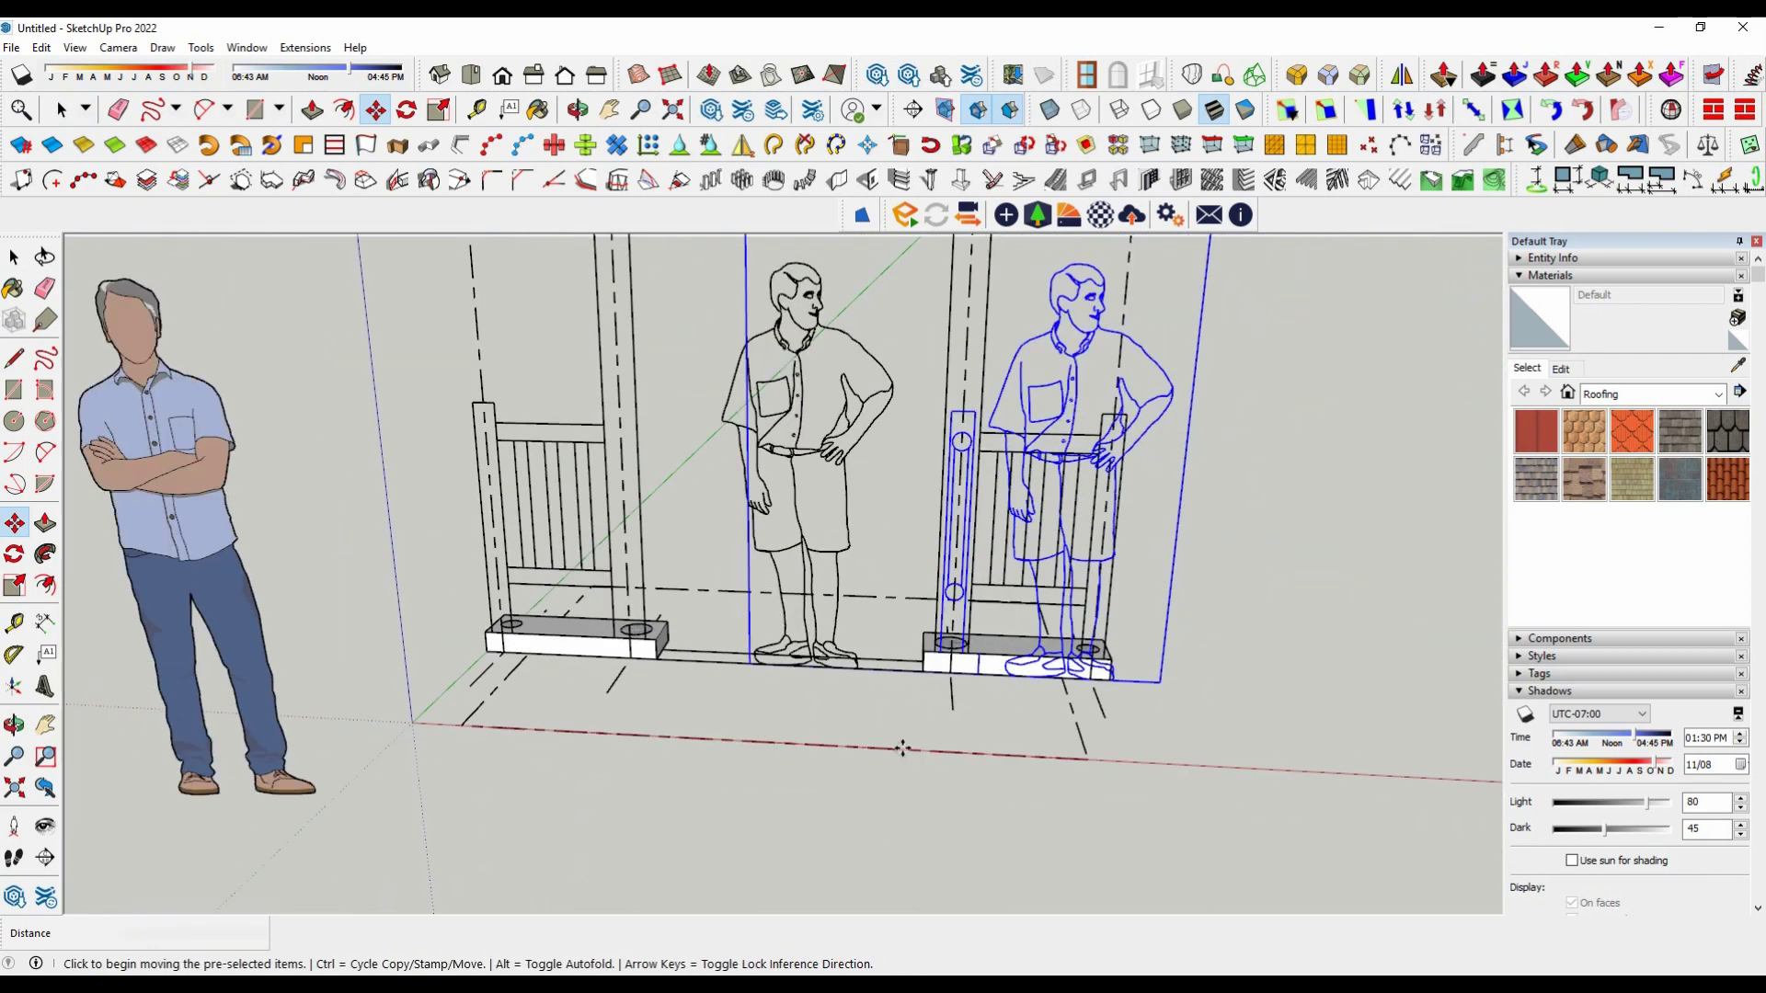
scroll(1232, 658, "down", 2)
scroll(1034, 721, "down", 2)
scroll(934, 748, "down", 2)
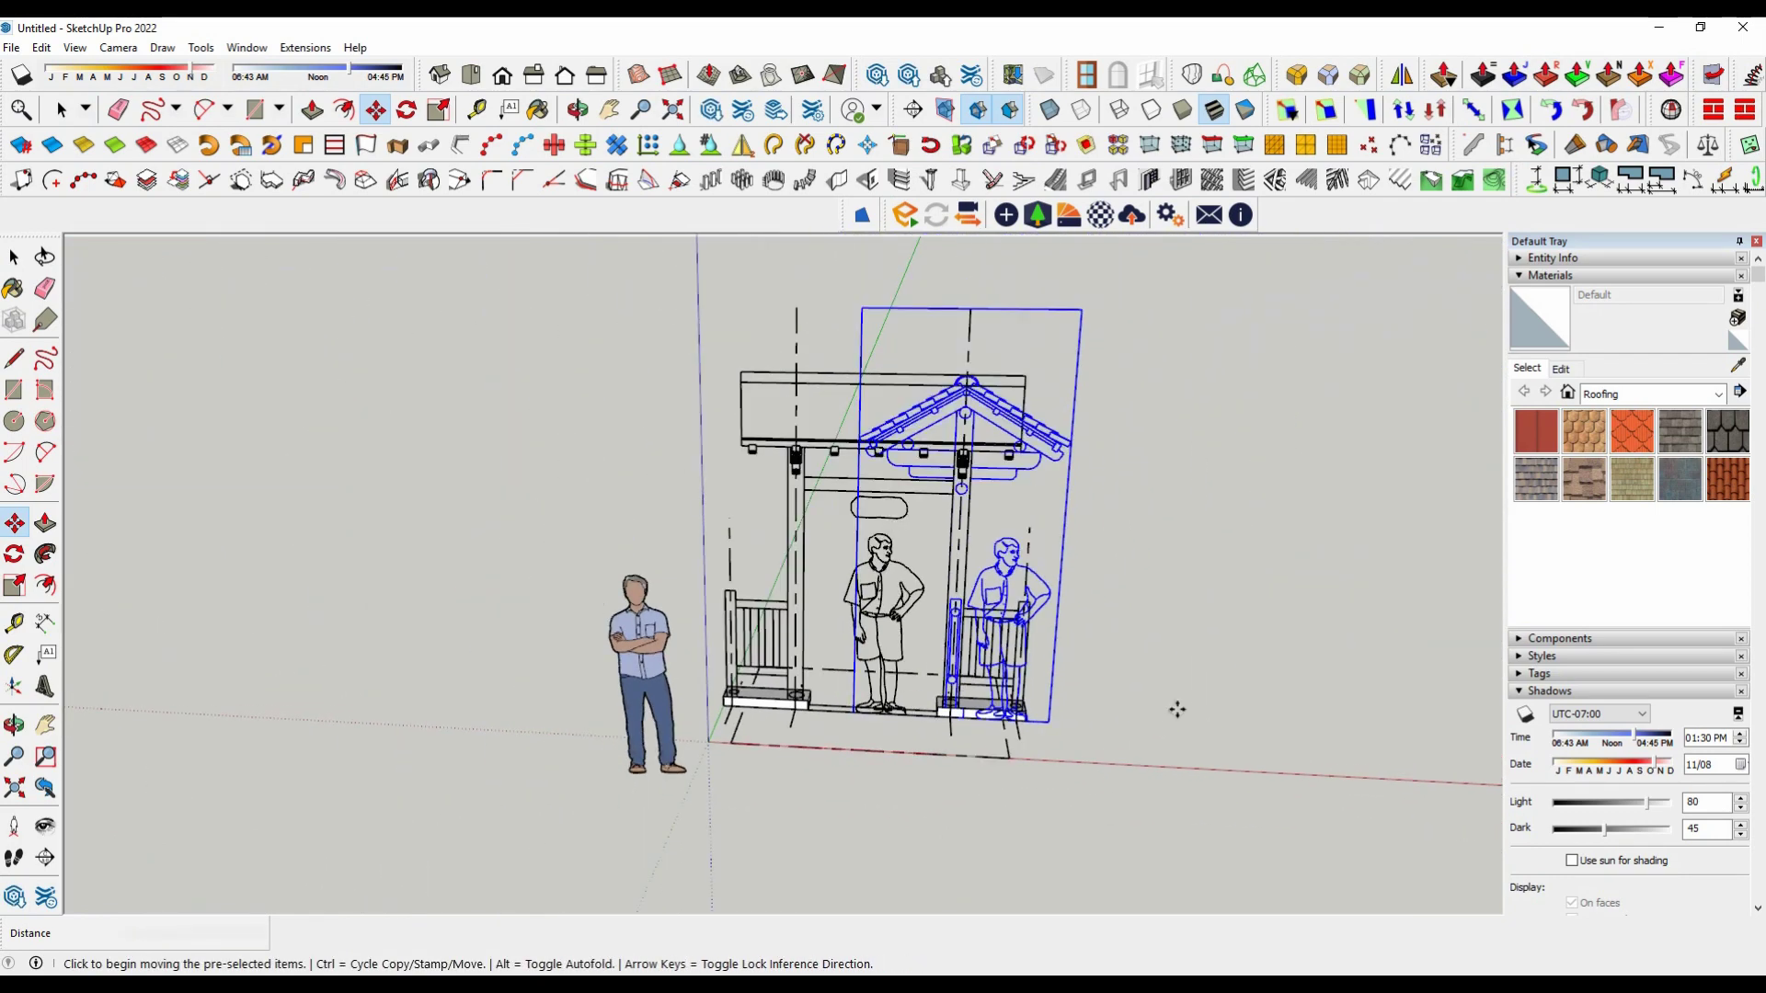
mouse_move(1174, 709)
middle_mouse_down()
mouse_move(994, 685)
mouse_move(829, 785)
middle_mouse_up()
scroll(828, 784, "up", 4)
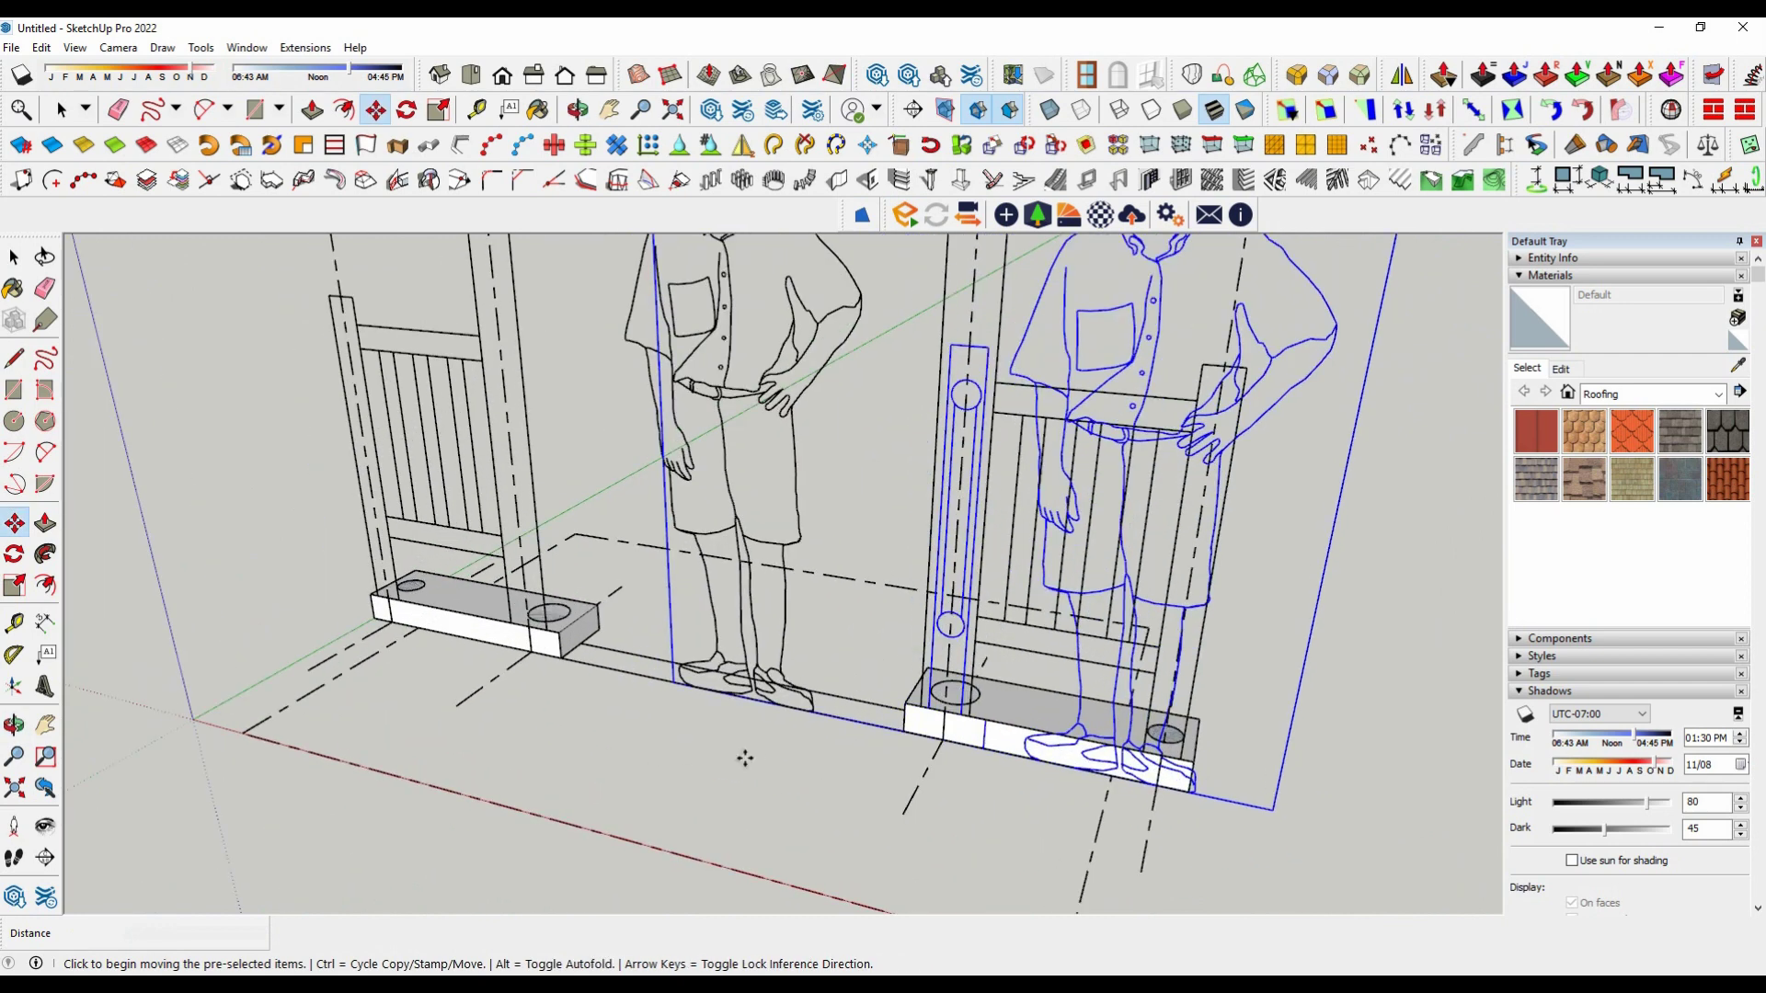
Step: Rotate the side elevation 90° about the right footing corner to run across it
key("q")
scroll(904, 735, "up", 2)
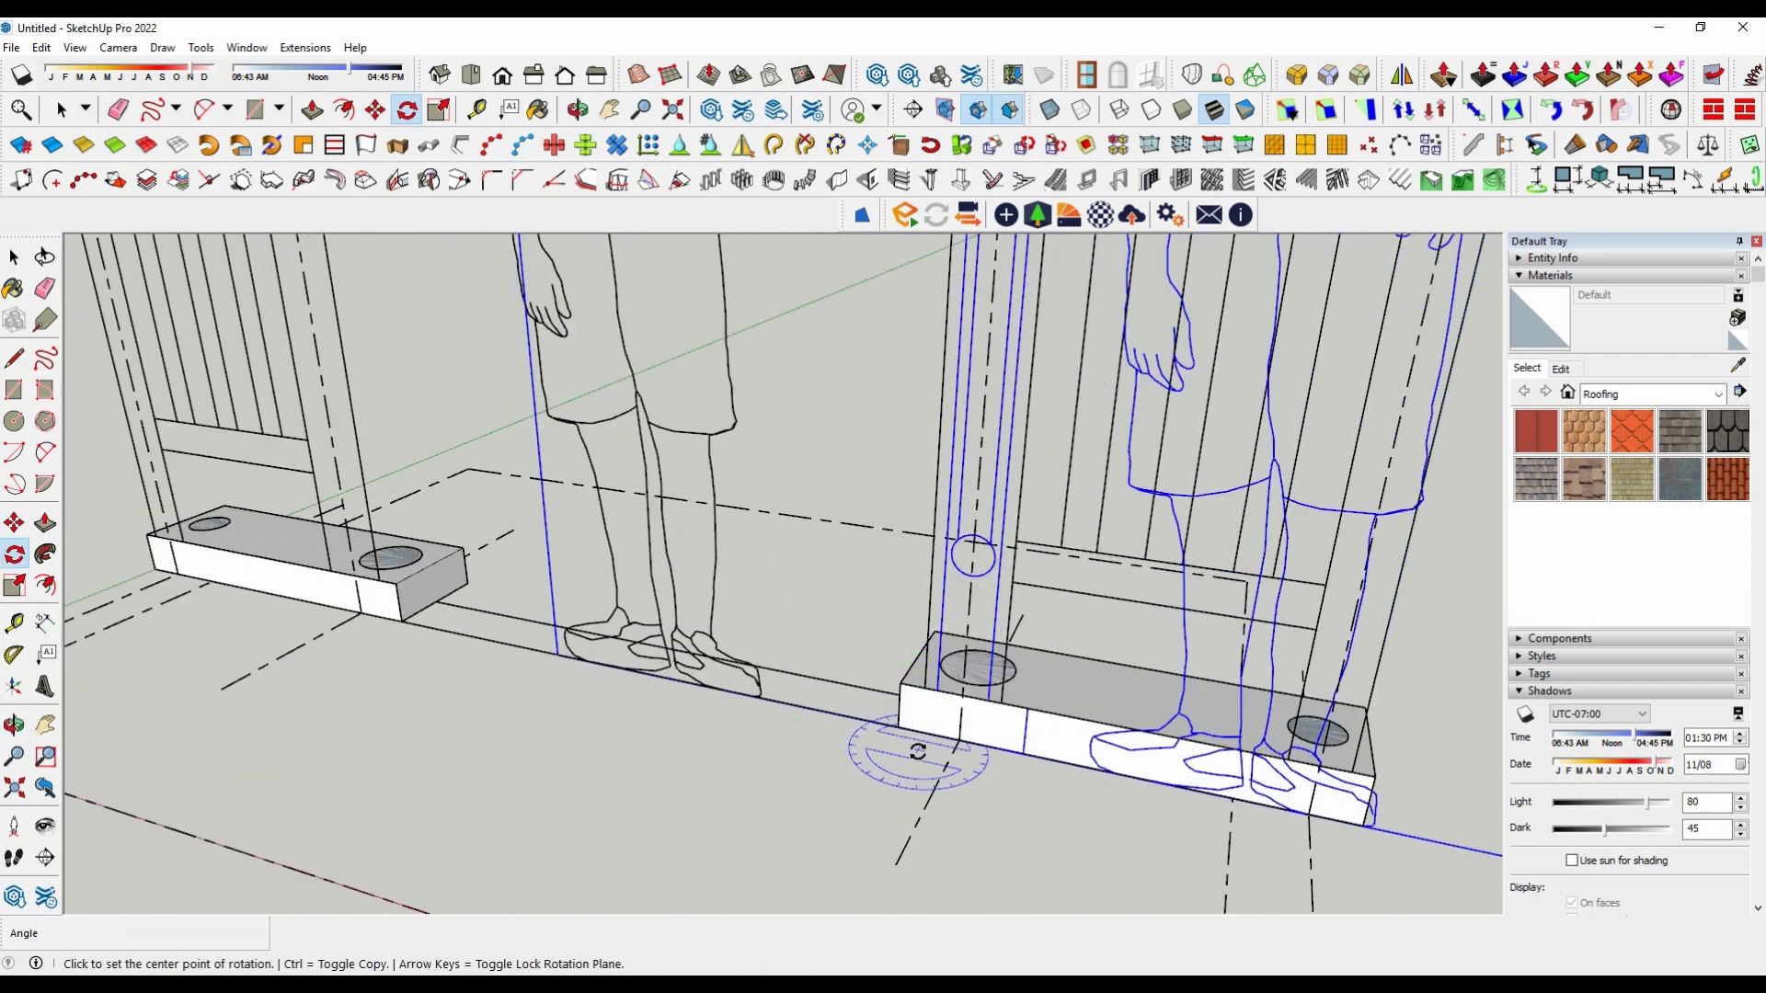
scroll(956, 740, "up", 2)
scroll(959, 741, "up", 1)
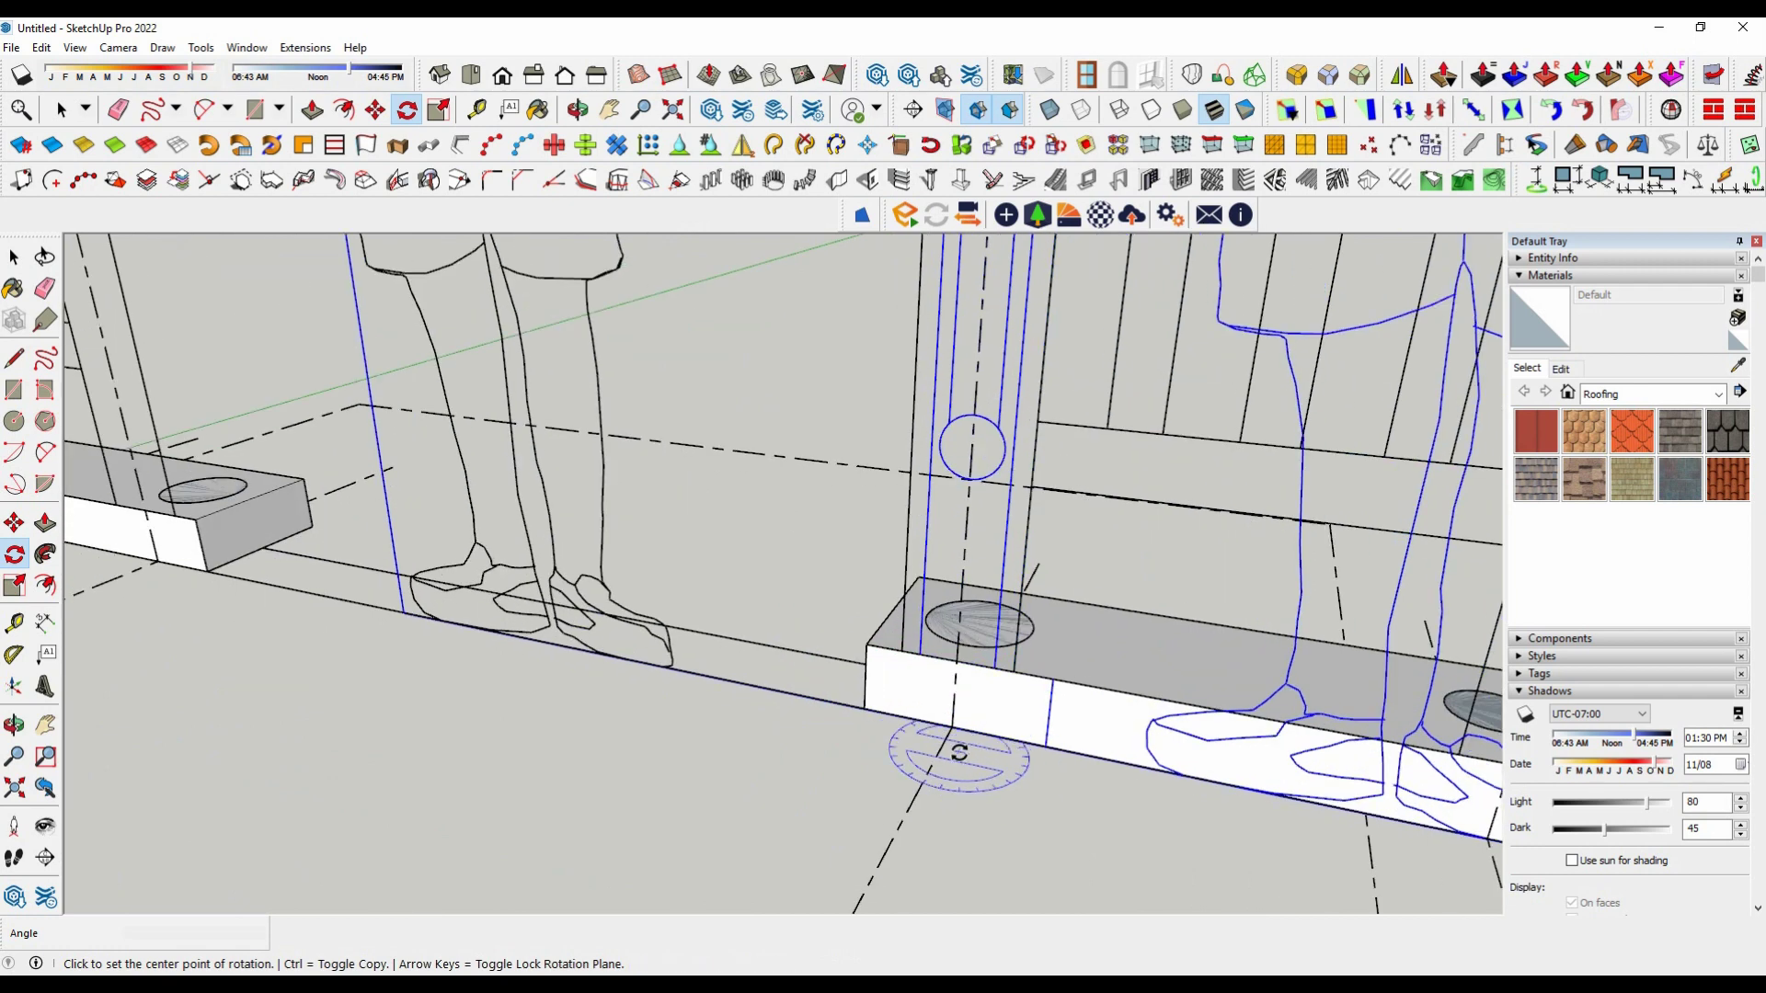
scroll(959, 741, "up", 2)
scroll(1018, 722, "up", 1)
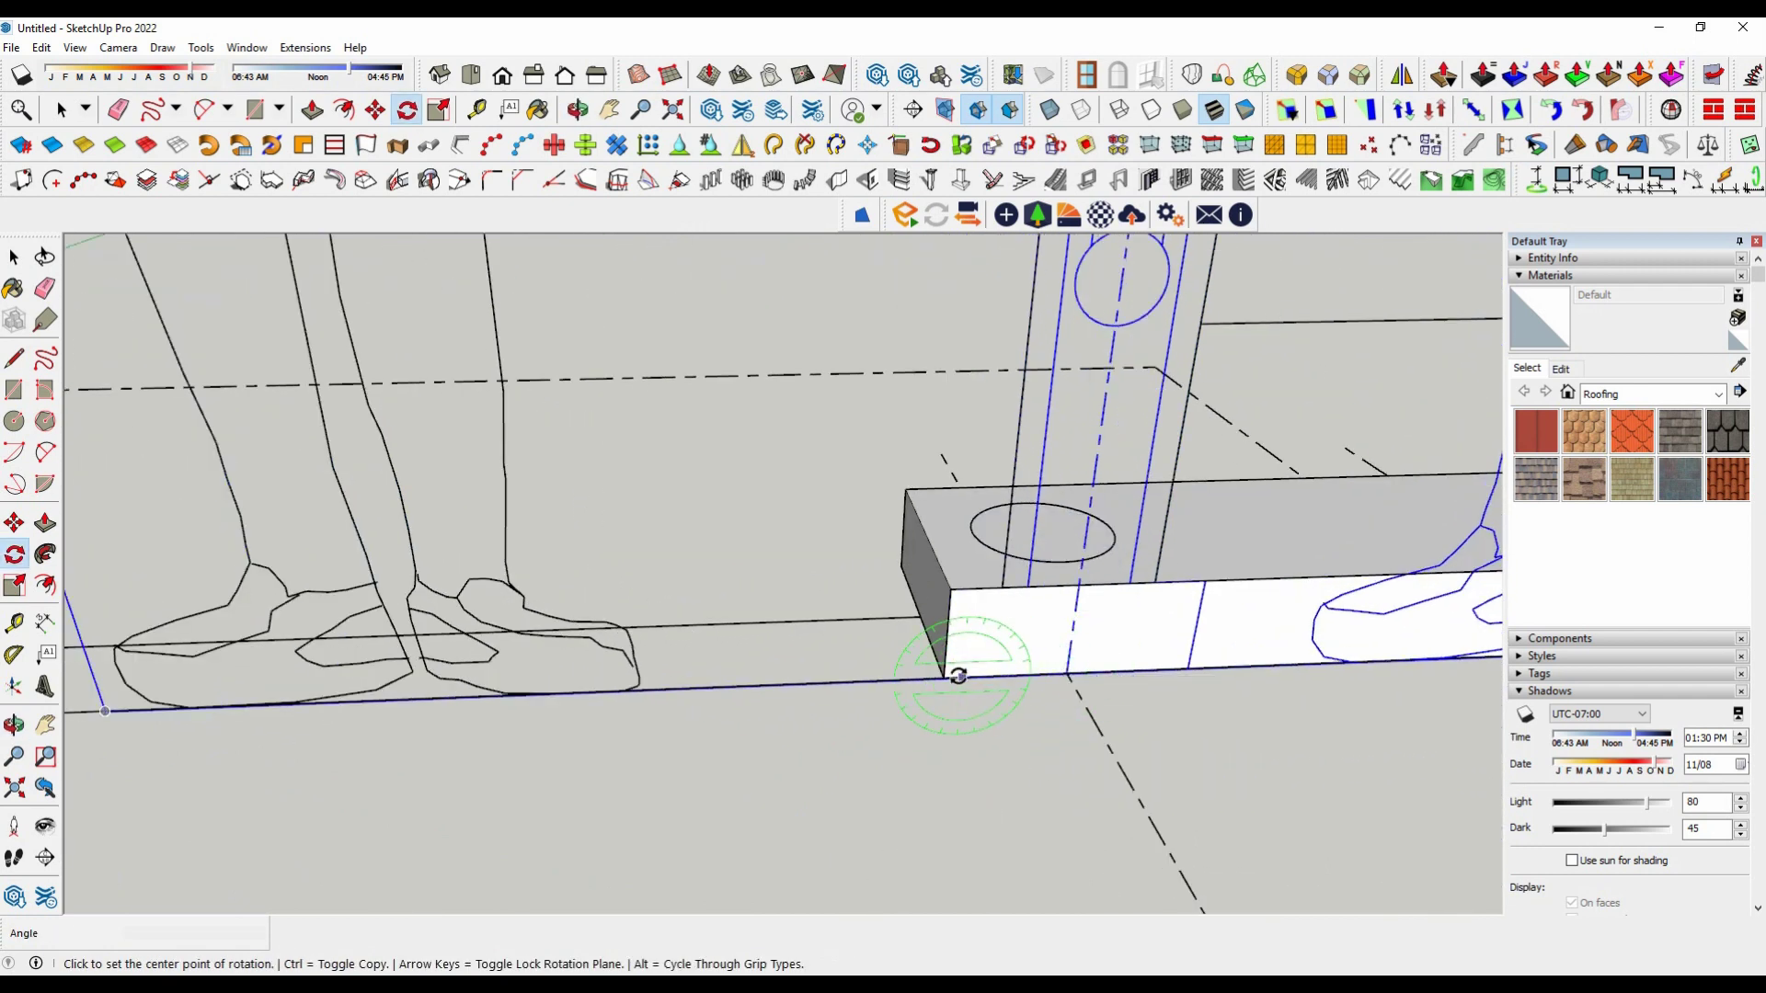
left_click(1062, 681)
type("90")
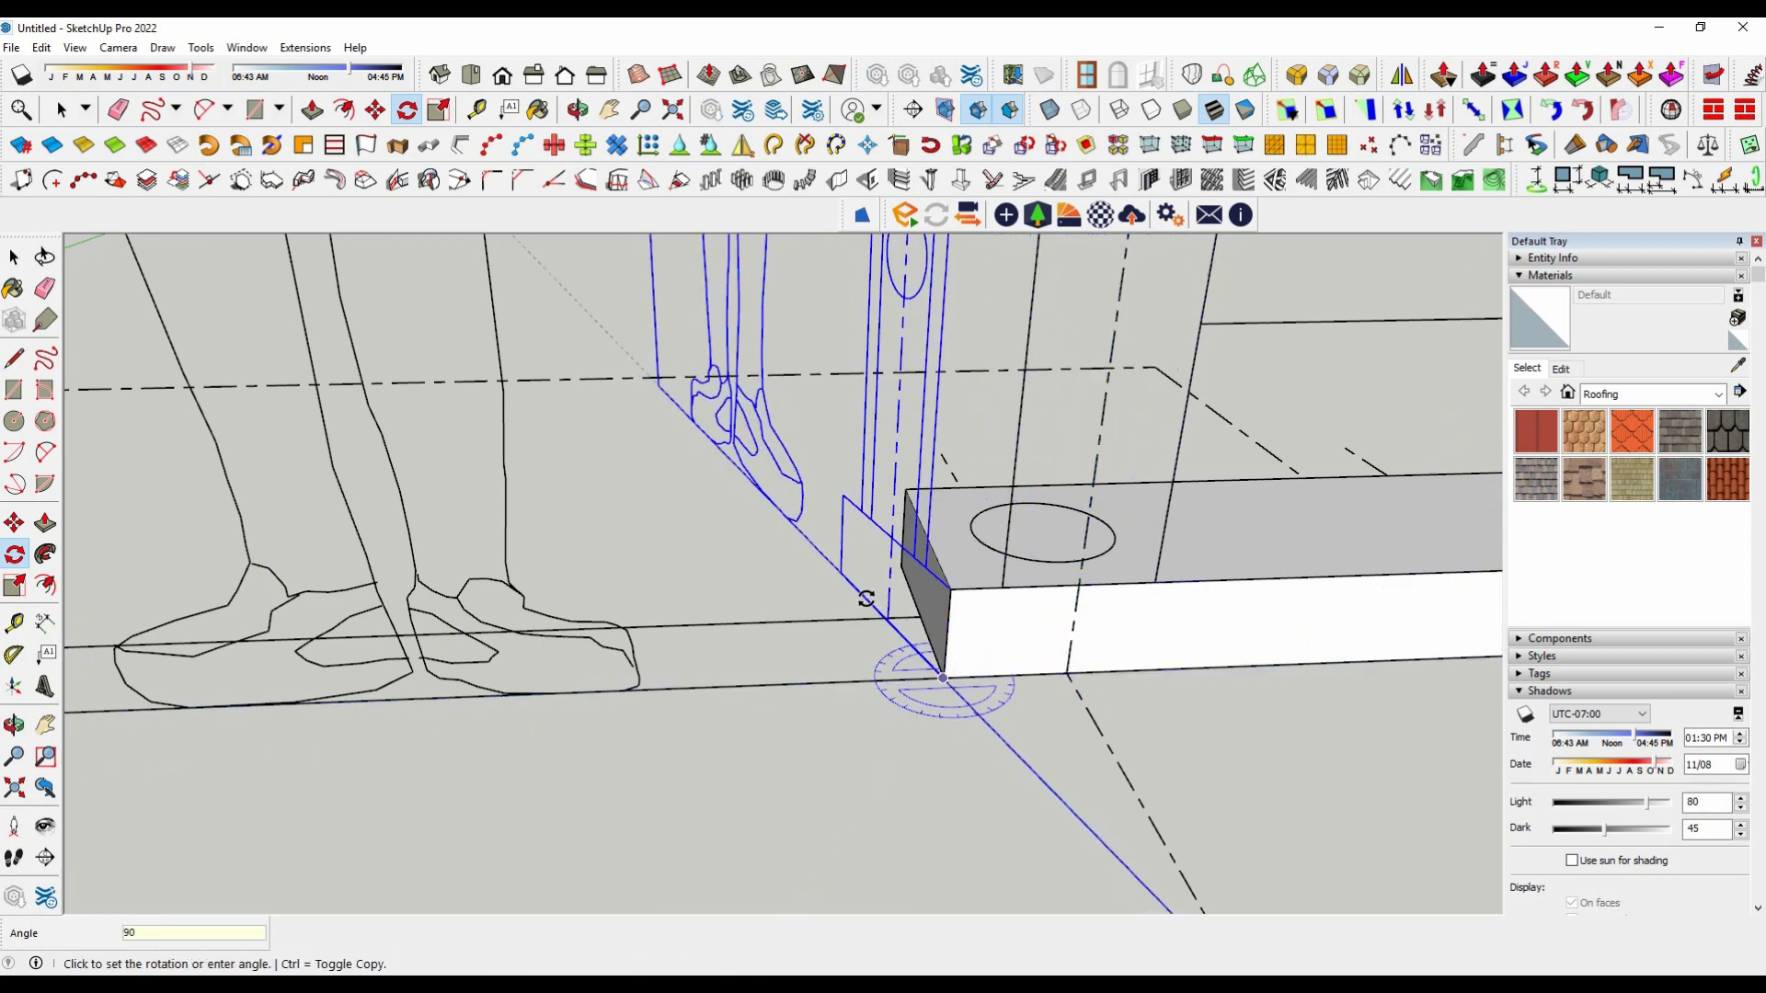
key("Return")
key("space")
mouse_move(863, 598)
middle_mouse_down()
mouse_move(824, 800)
mouse_move(1116, 733)
mouse_move(892, 497)
middle_mouse_up()
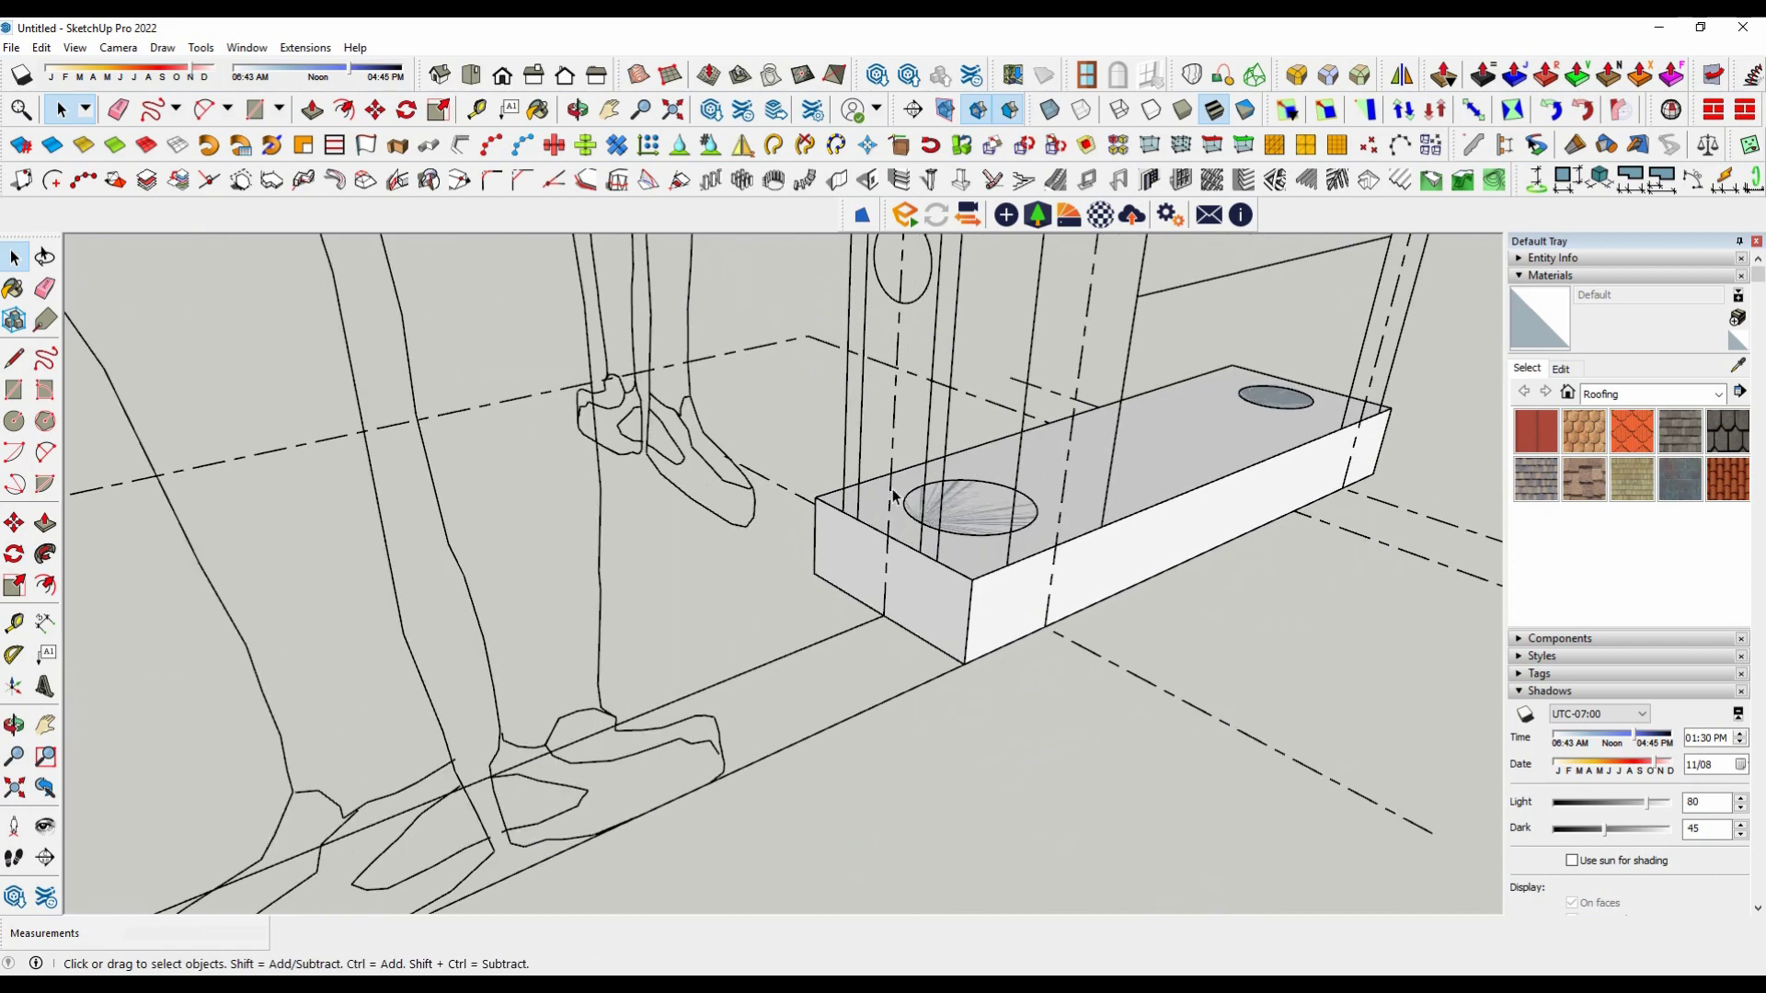
mouse_move(763, 577)
middle_mouse_down()
mouse_move(785, 659)
mouse_move(731, 650)
middle_mouse_up()
scroll(731, 649, "down", 5)
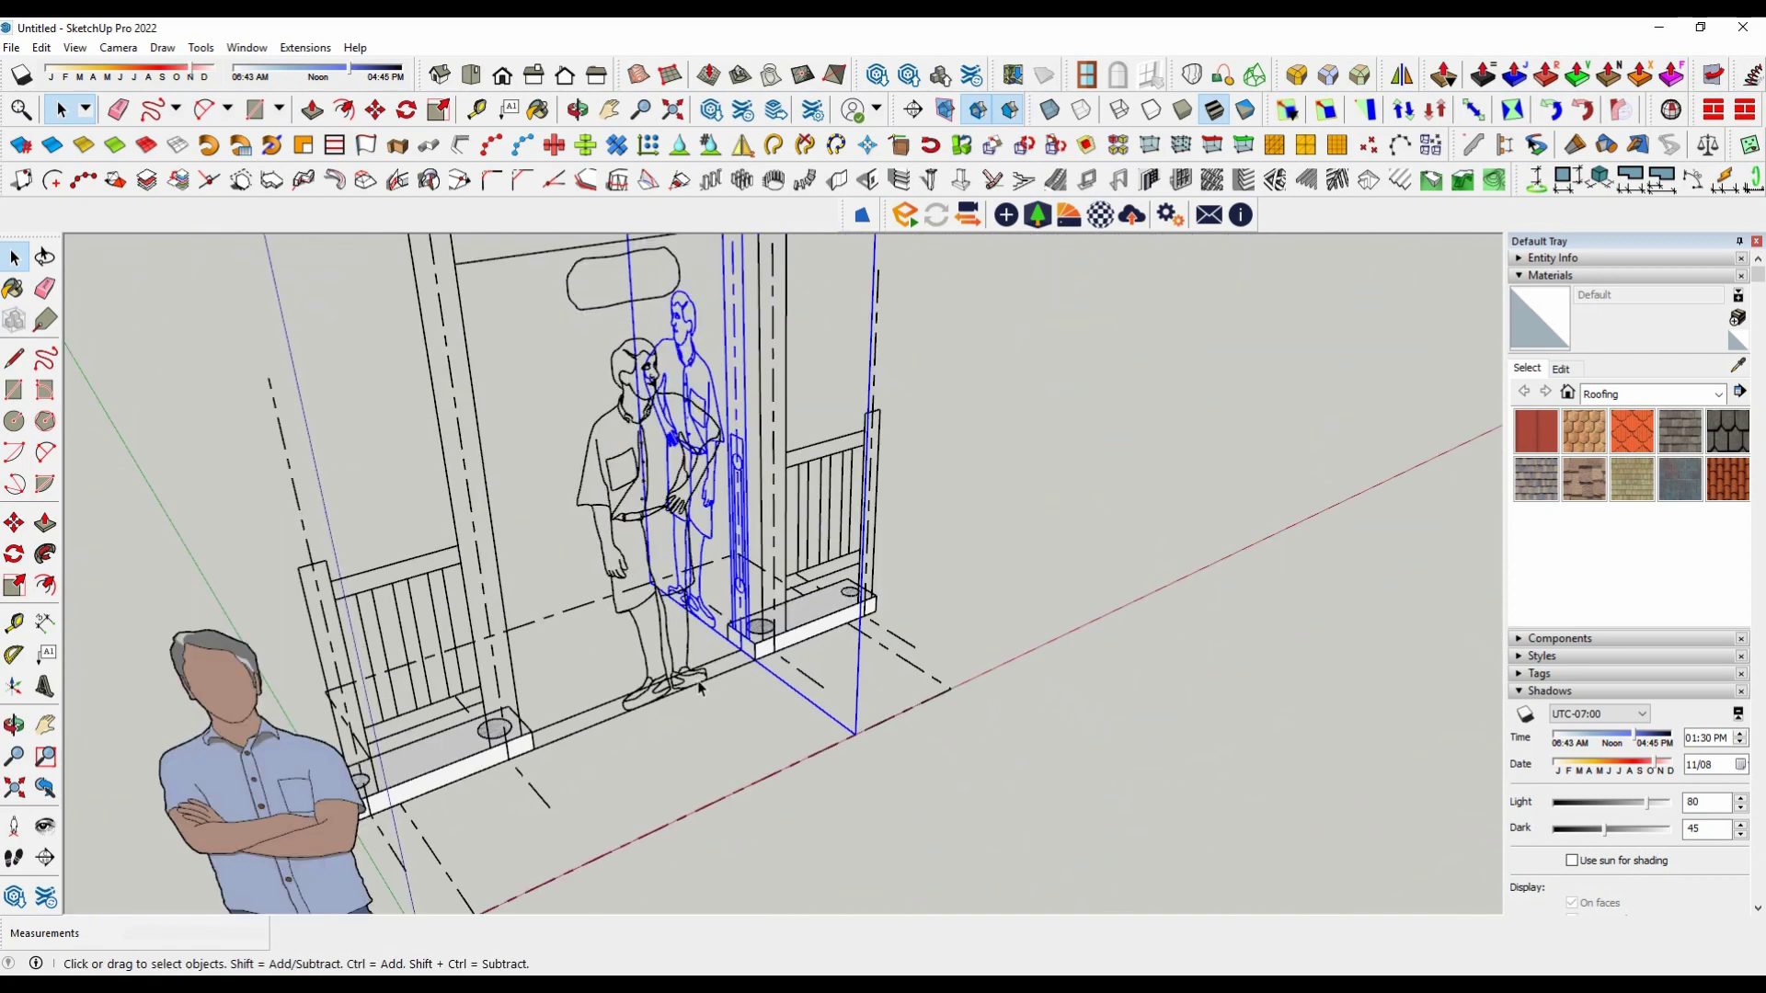
scroll(1119, 658, "down", 3)
Step: Move the side elevation by its corner to line up with the footing's end
mouse_move(1119, 659)
middle_mouse_down()
mouse_move(570, 571)
mouse_move(901, 589)
middle_mouse_up()
scroll(902, 589, "up", 2)
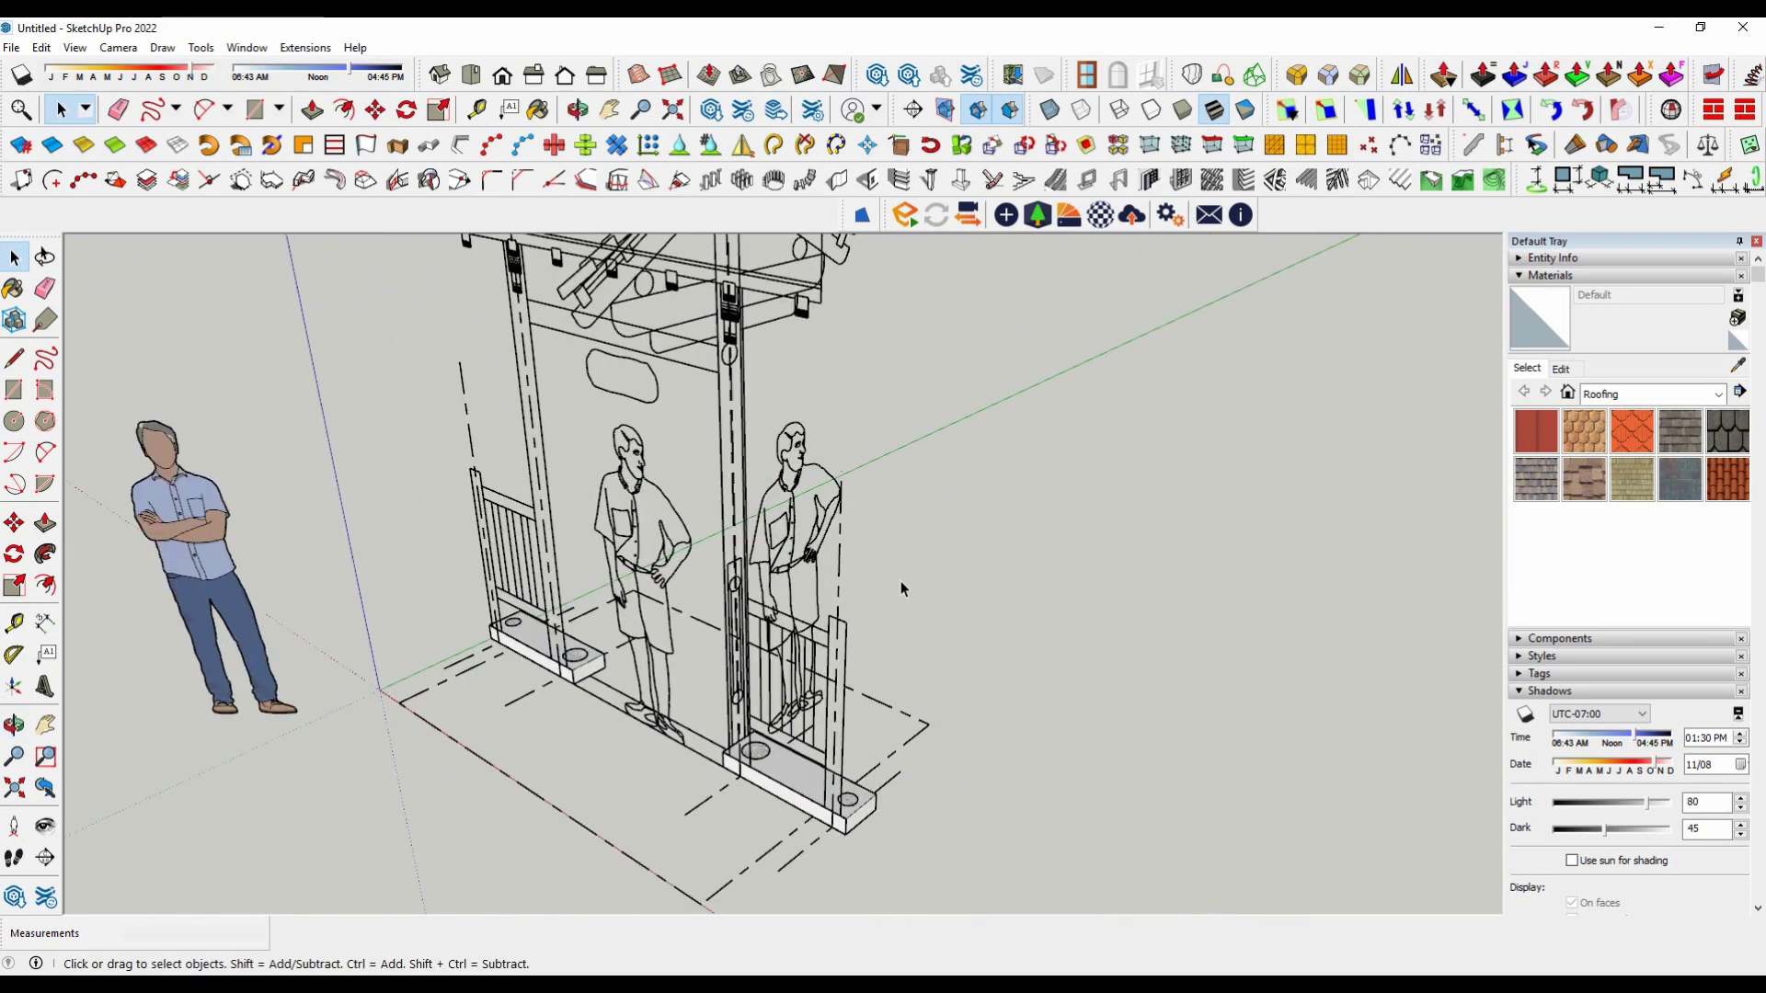
scroll(754, 749, "up", 2)
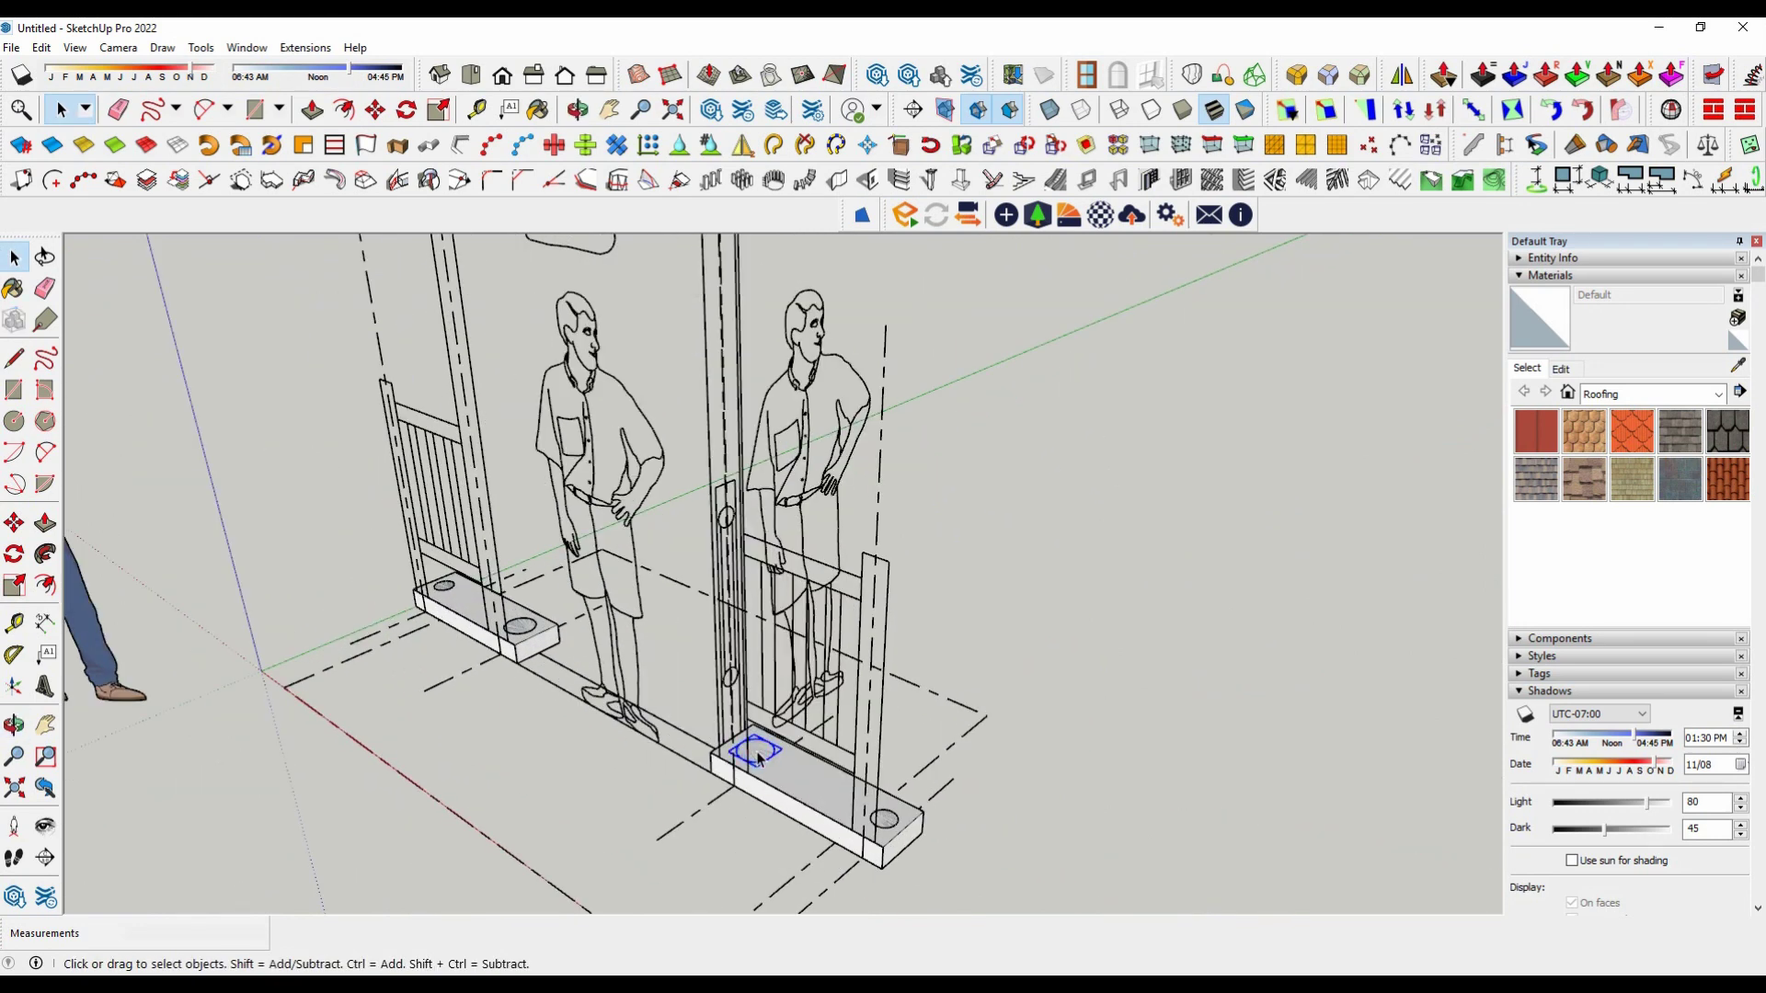
scroll(757, 759, "up", 1)
scroll(741, 736, "up", 1)
scroll(659, 868, "up", 1)
scroll(745, 683, "up", 1)
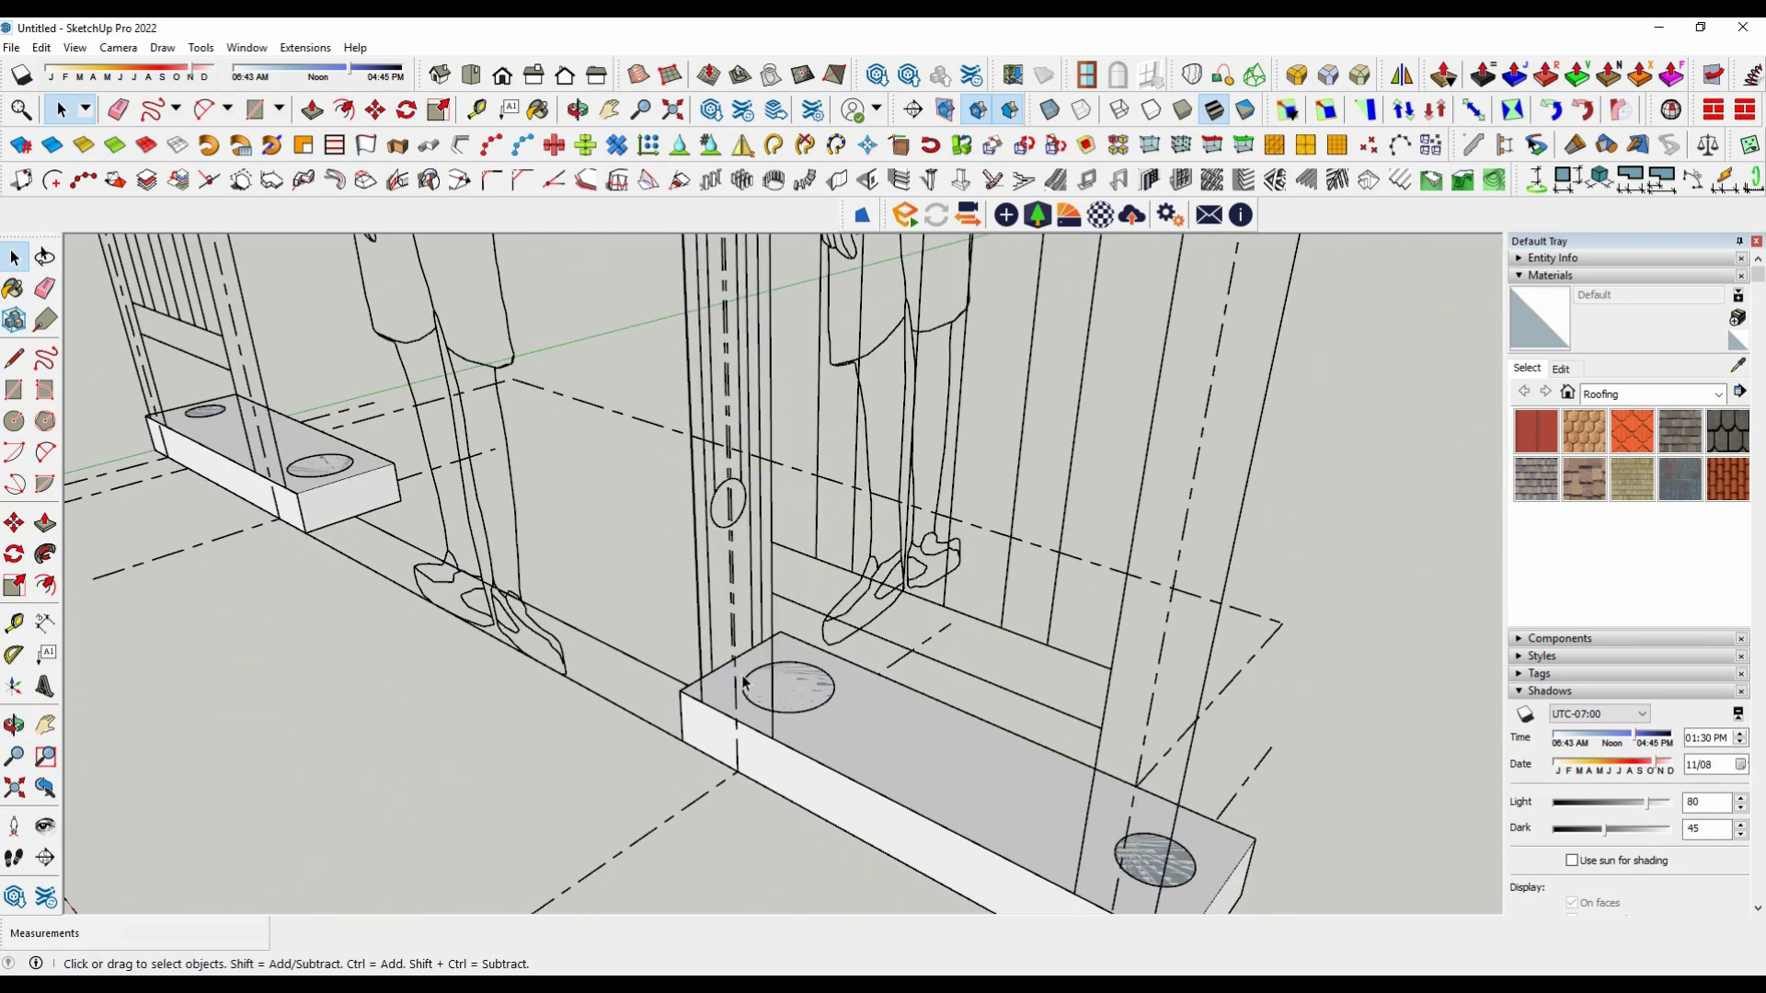
left_click(708, 607)
middle_click_drag(708, 607, 975, 722)
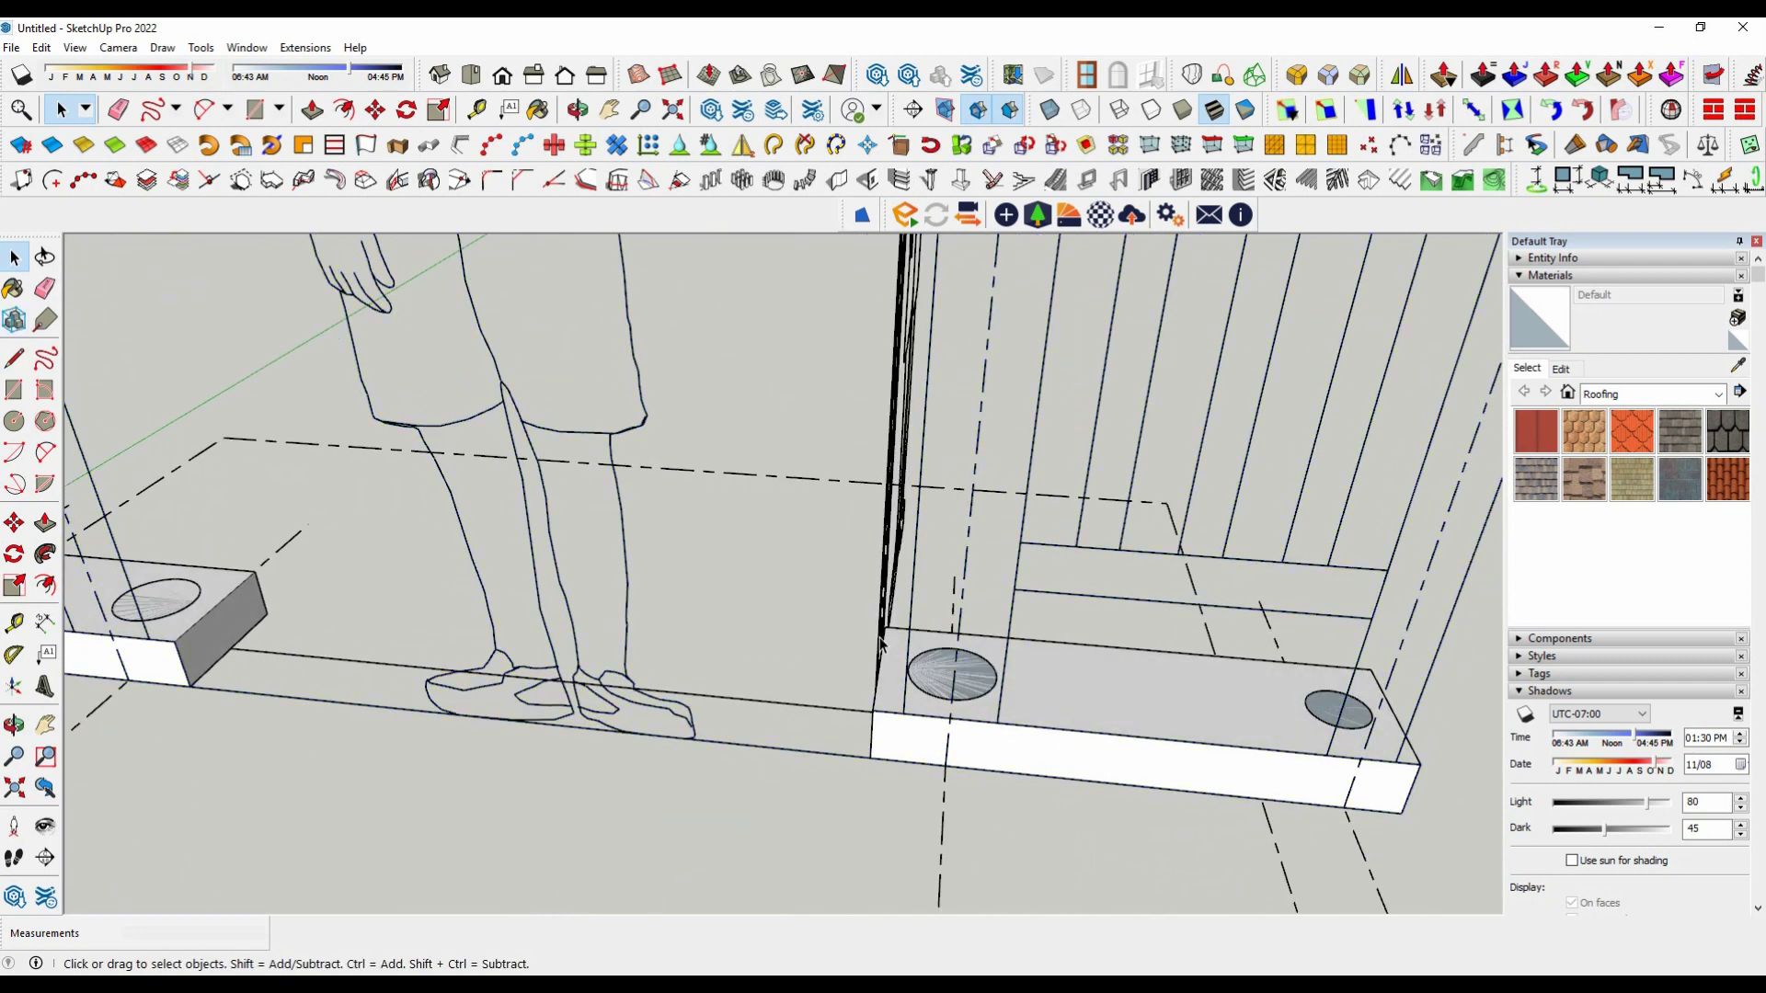
middle_click_drag(880, 644, 972, 608)
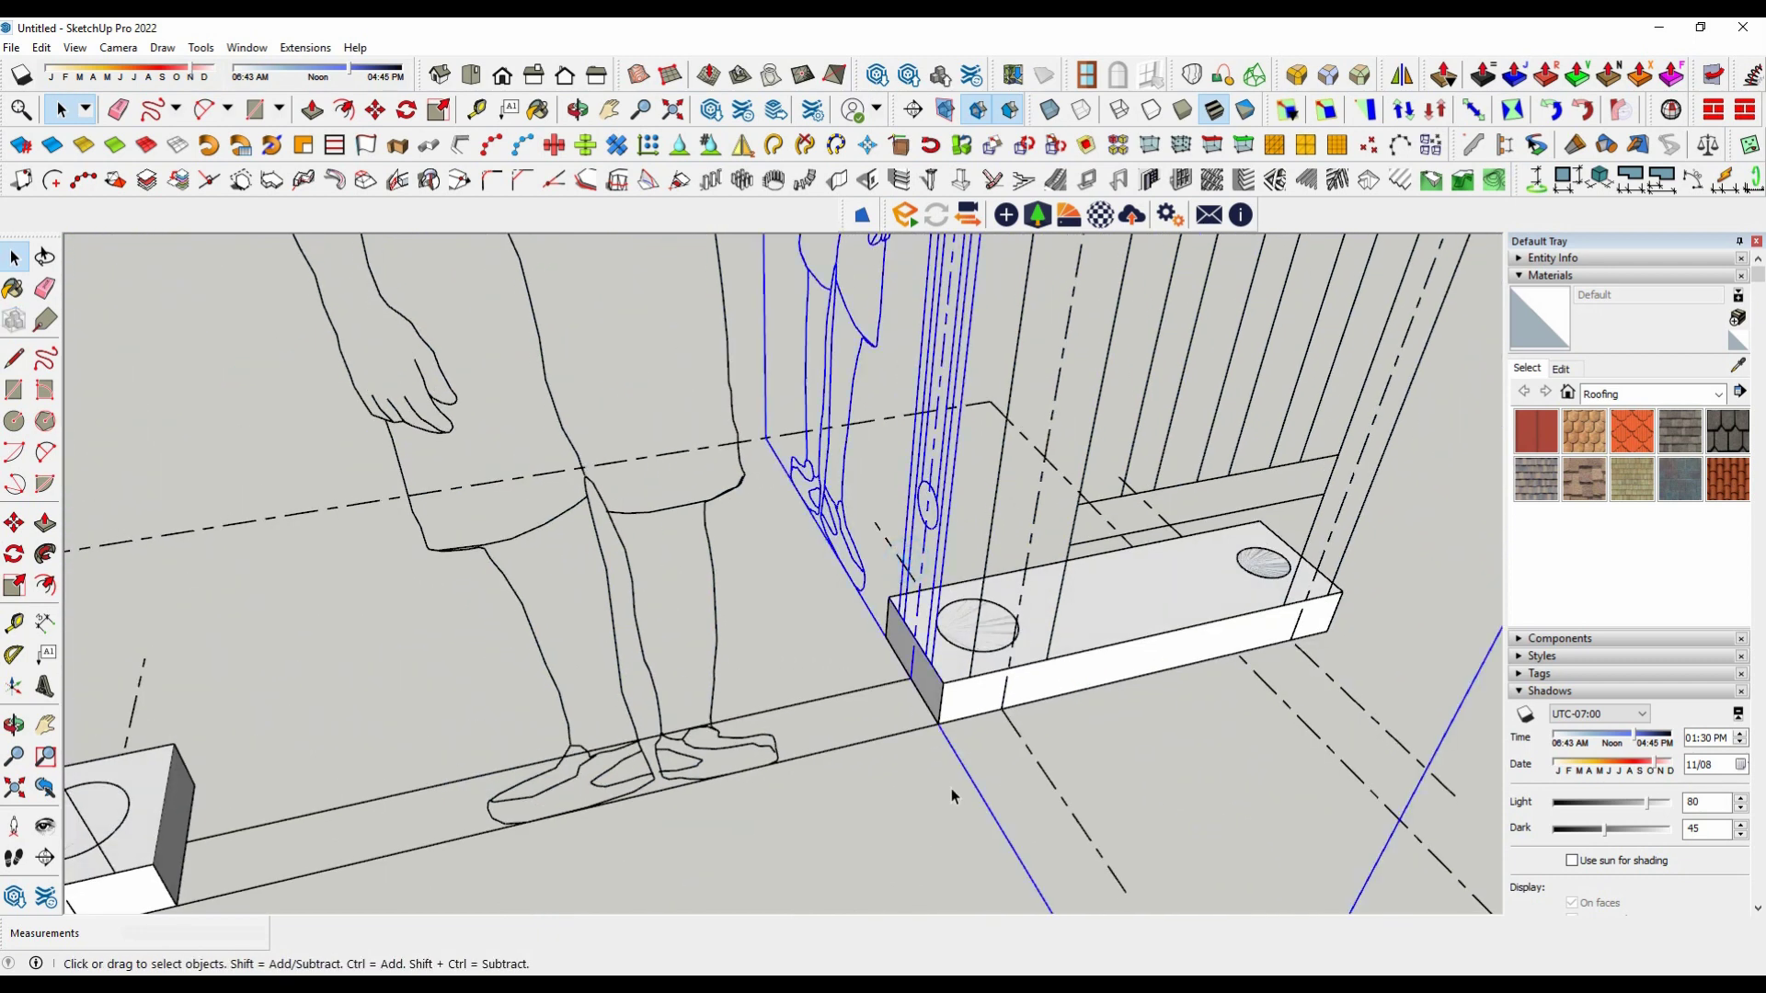
key("m")
left_click(939, 726)
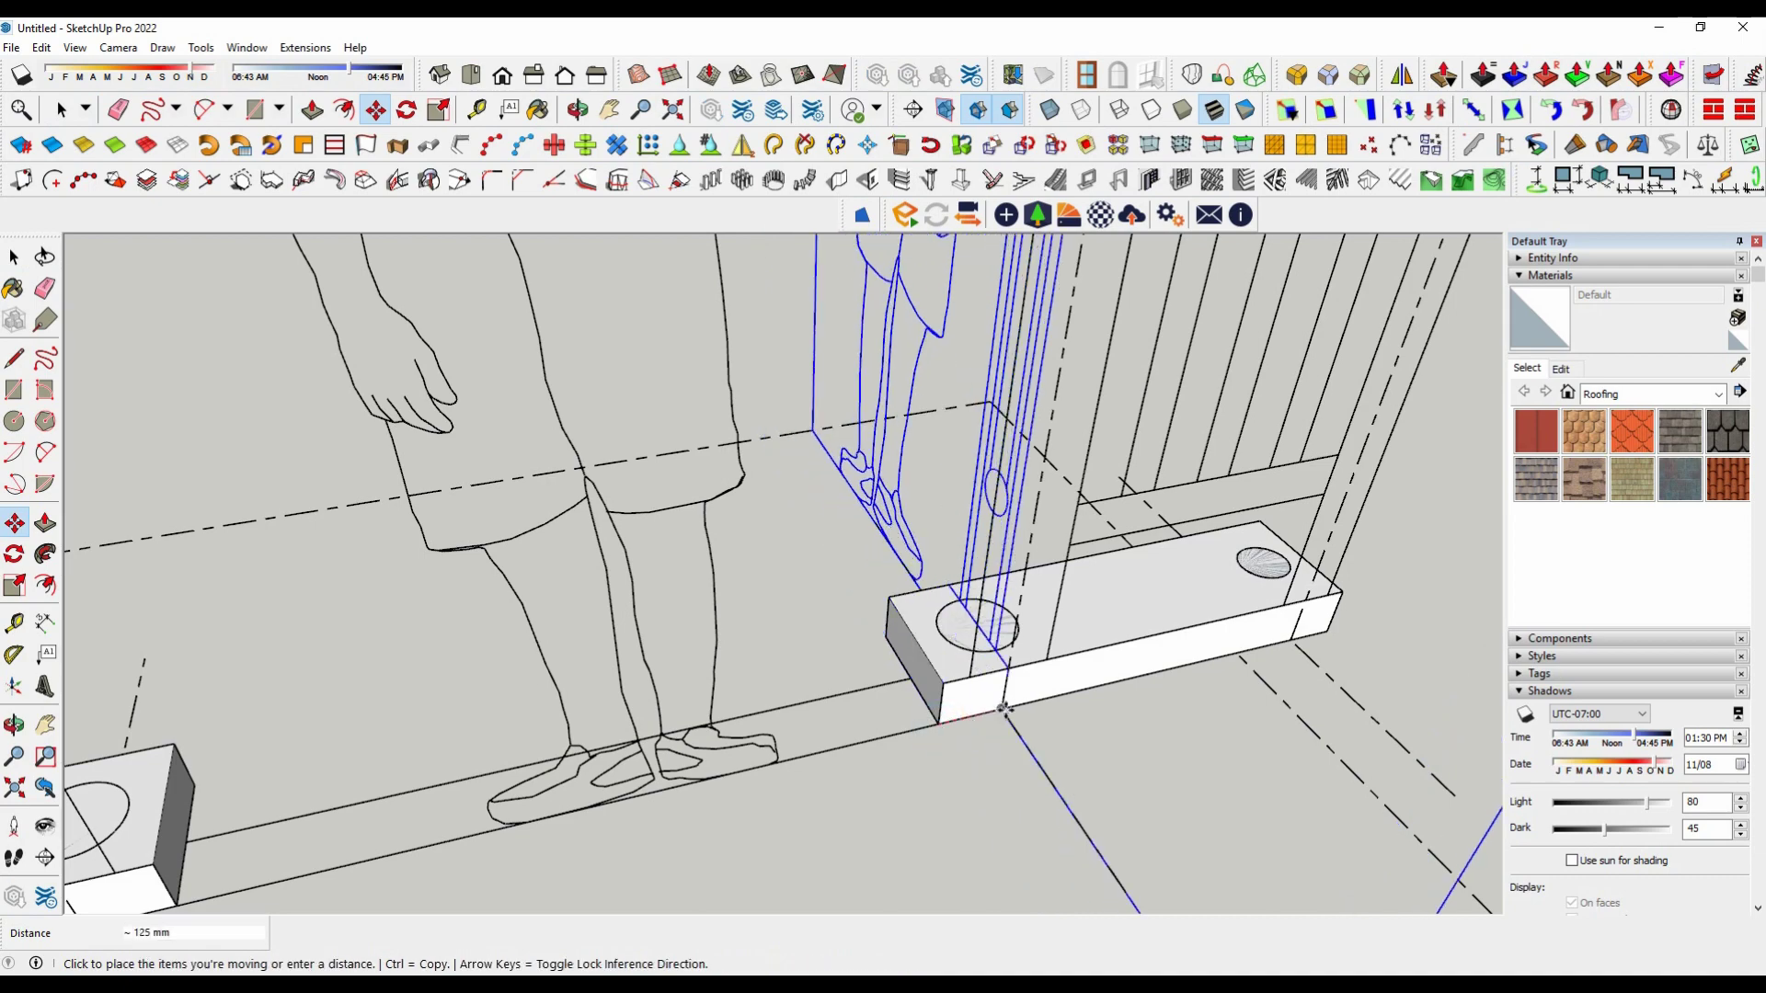
left_click(958, 720)
key("space")
scroll(958, 720, "down", 3)
left_click(1361, 702)
middle_click_drag(1361, 703, 785, 740)
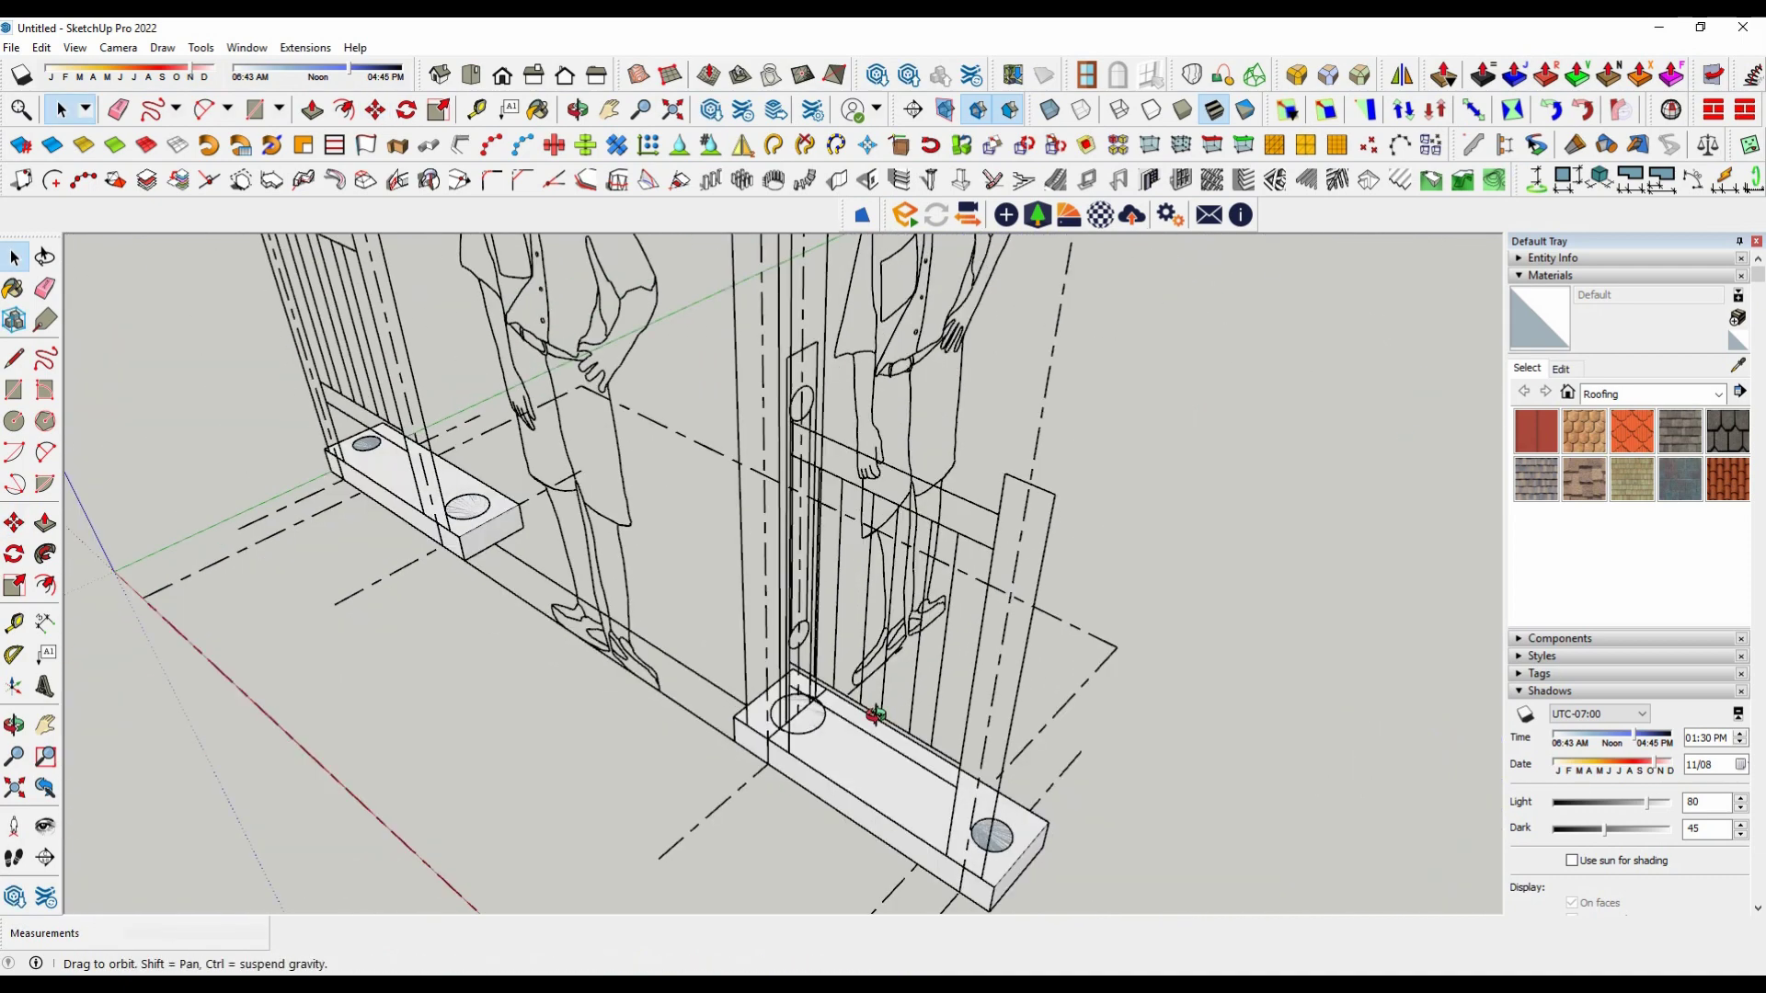
Step: Extrude the main column's circle up to about 2775 mm tall
double_click(777, 729)
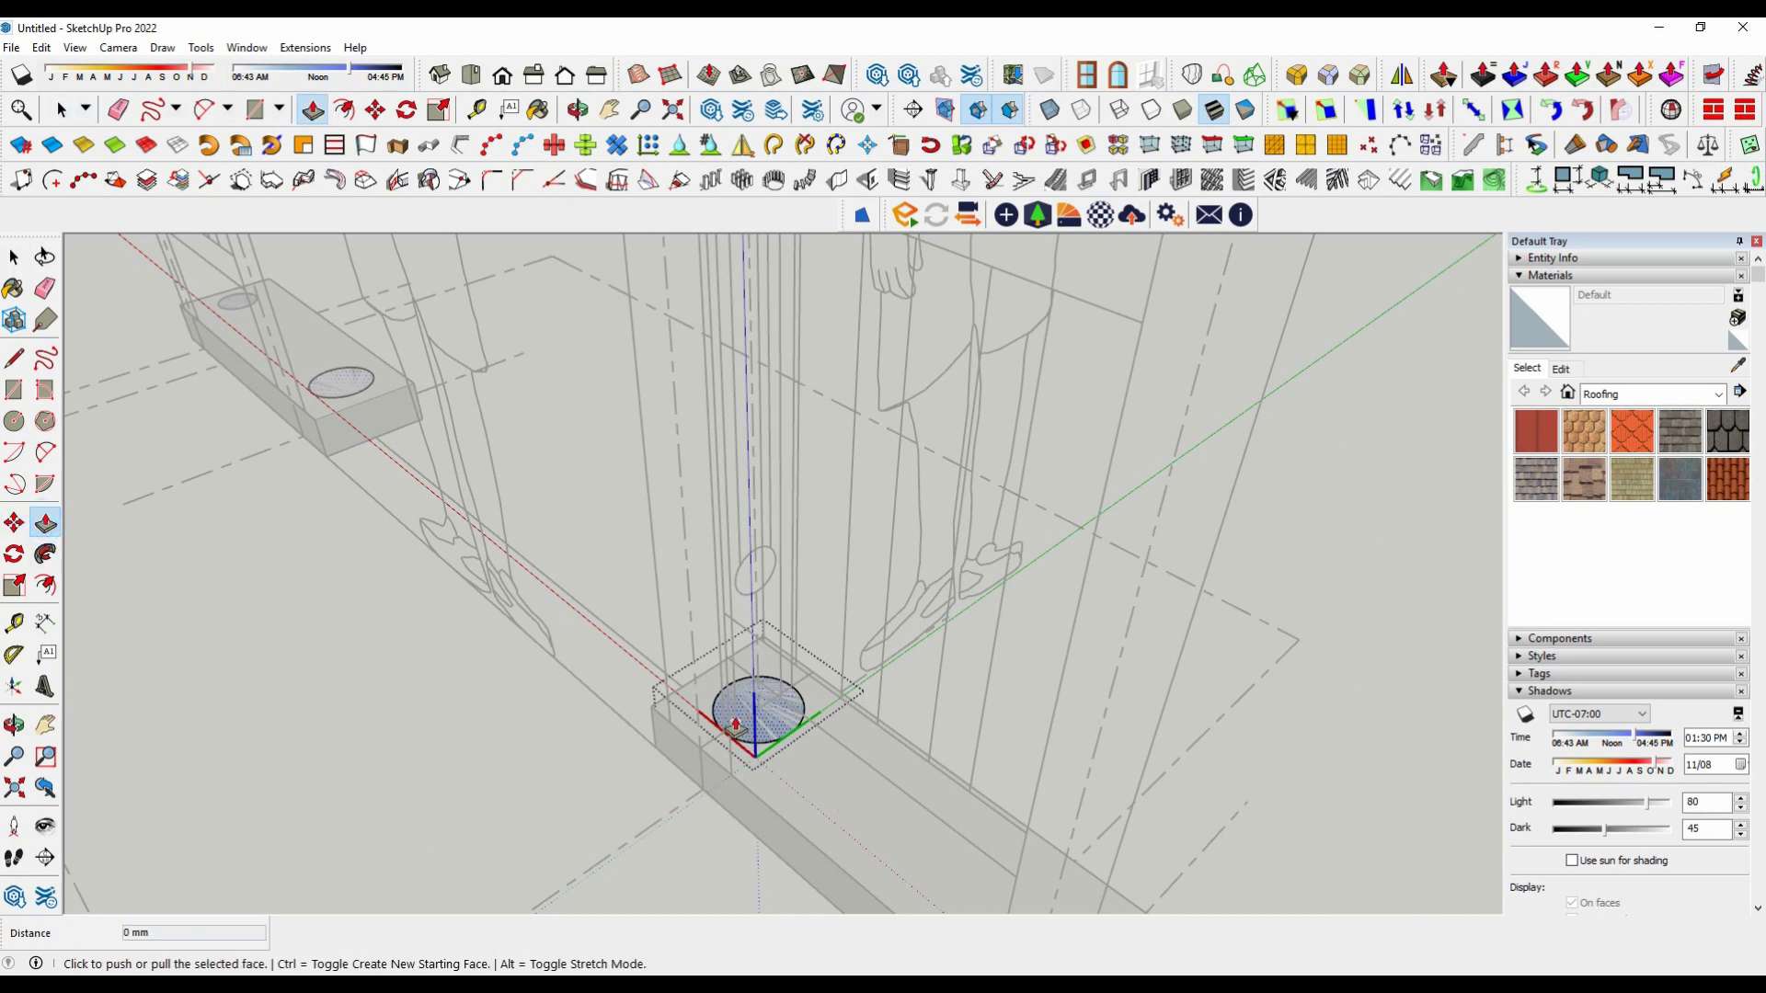
left_click(736, 723)
scroll(749, 722, "down", 5)
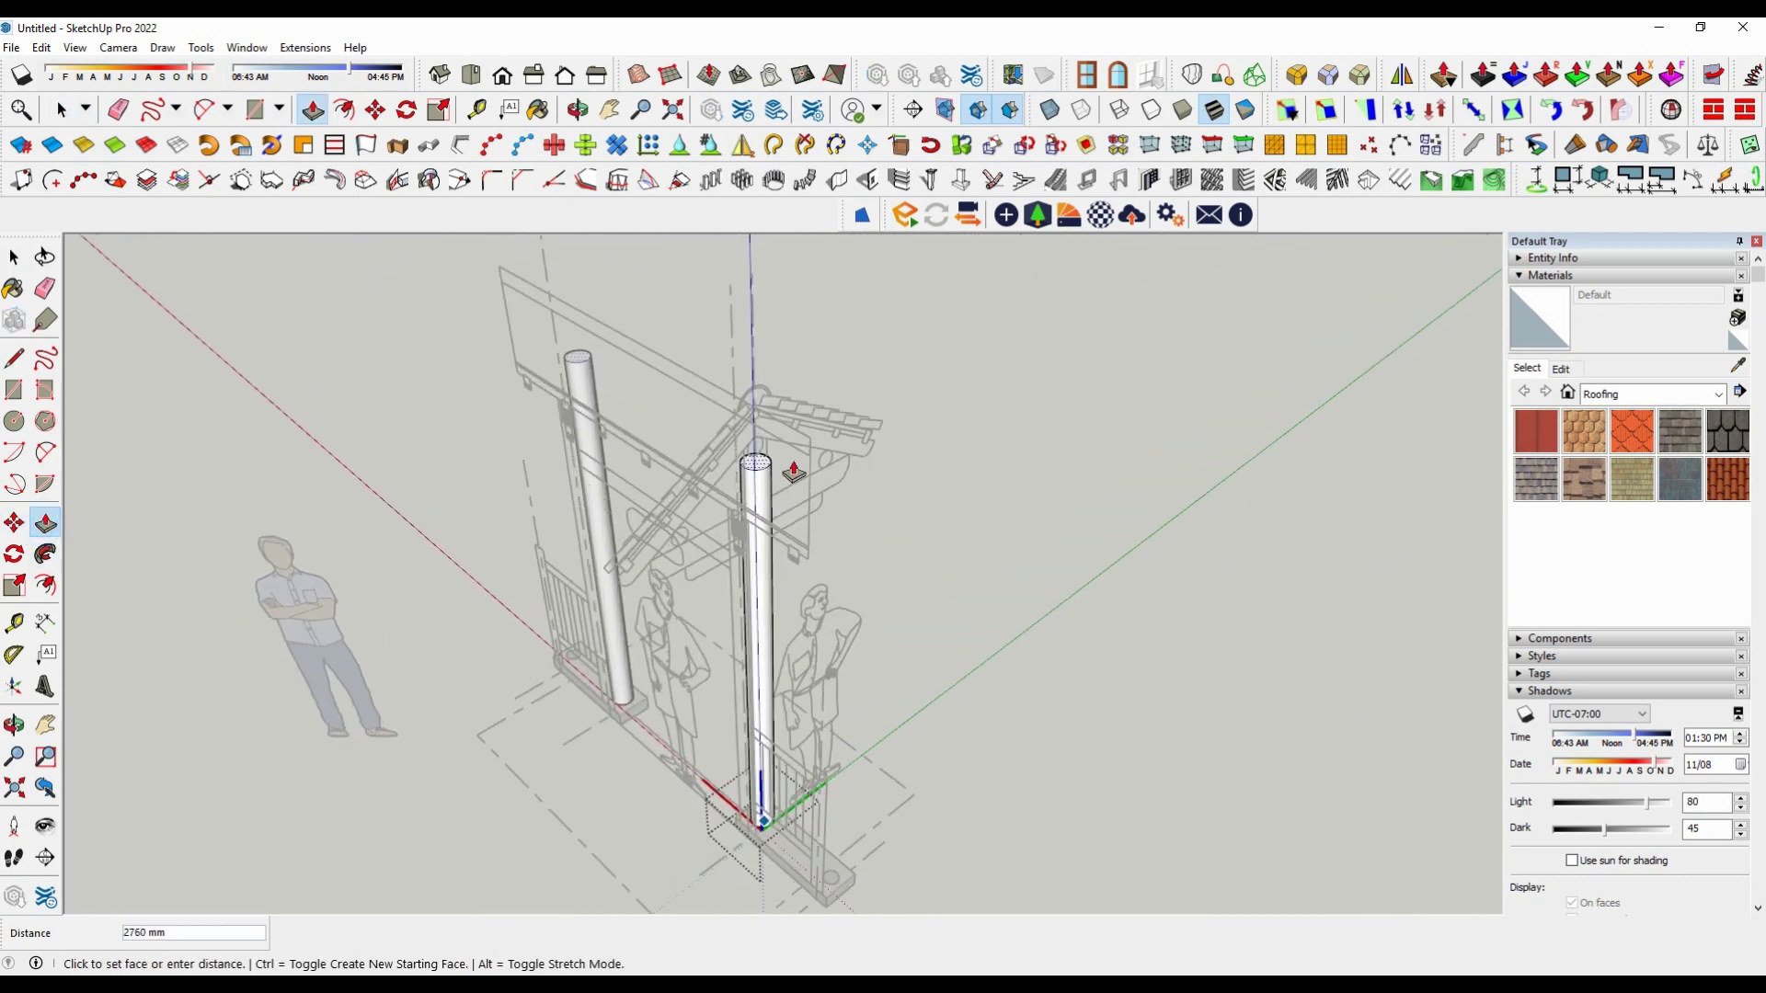
scroll(793, 473, "up", 3)
mouse_move(772, 433)
middle_mouse_down()
mouse_move(788, 504)
mouse_move(707, 480)
middle_mouse_up()
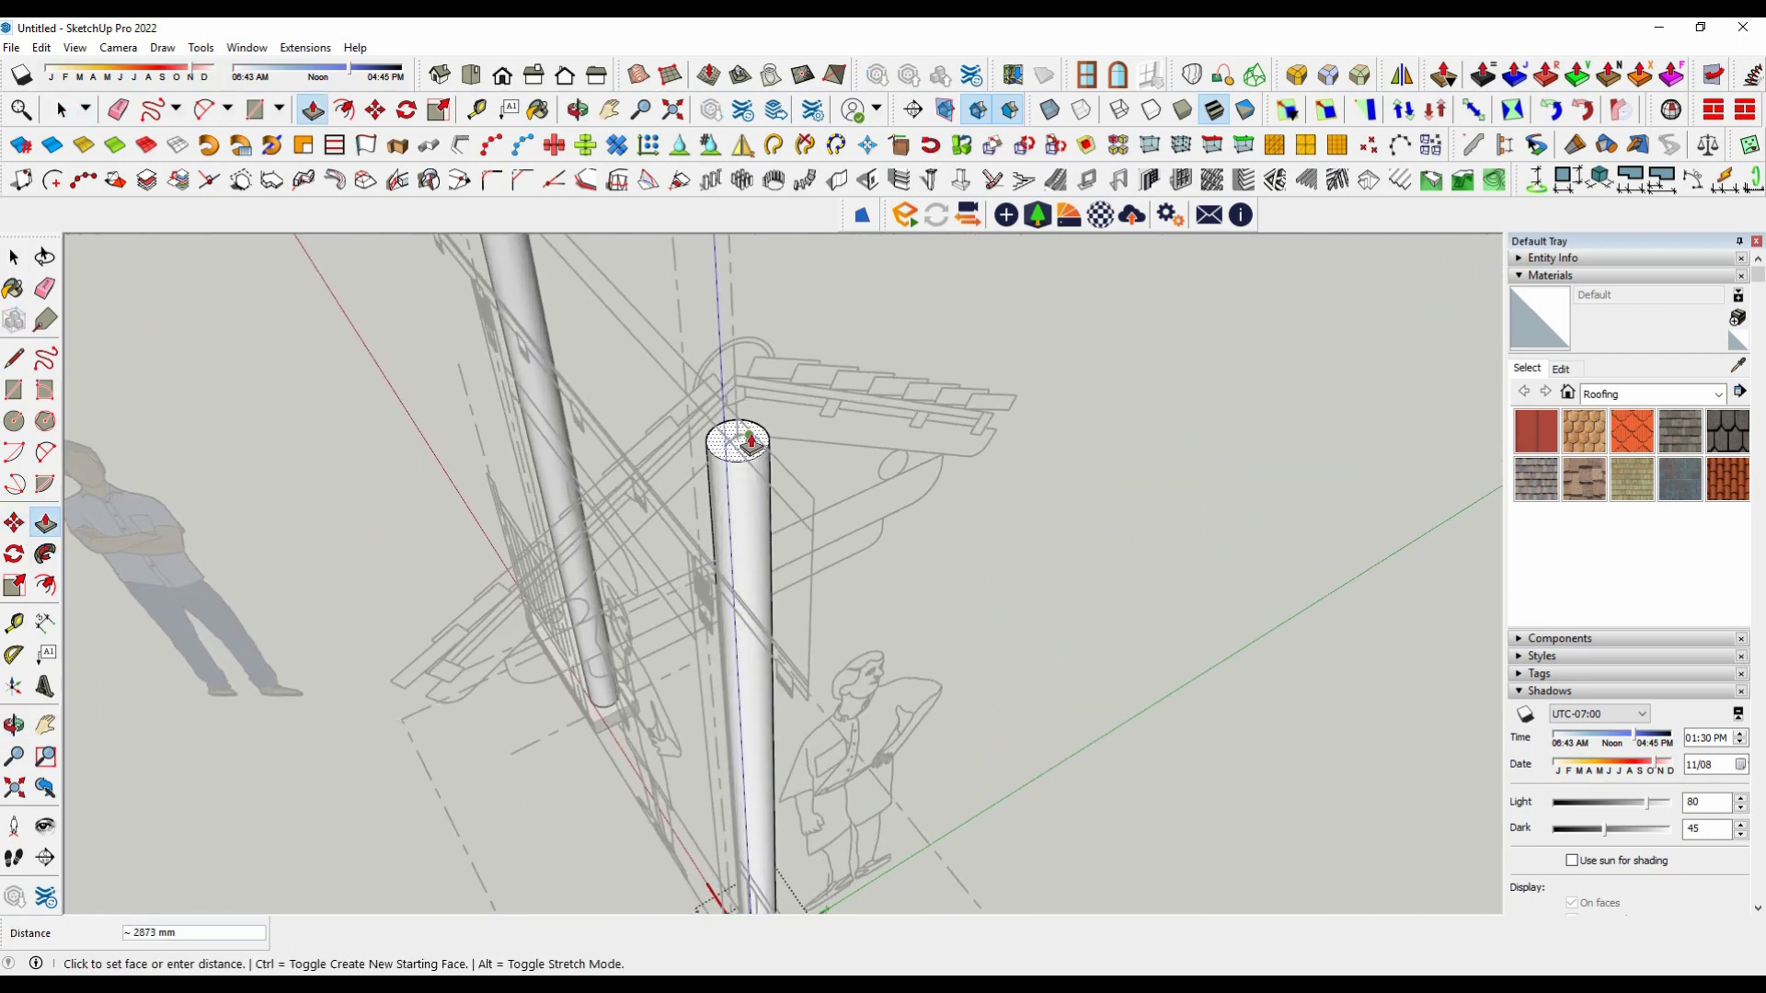
left_click(739, 439)
scroll(951, 554, "down", 3)
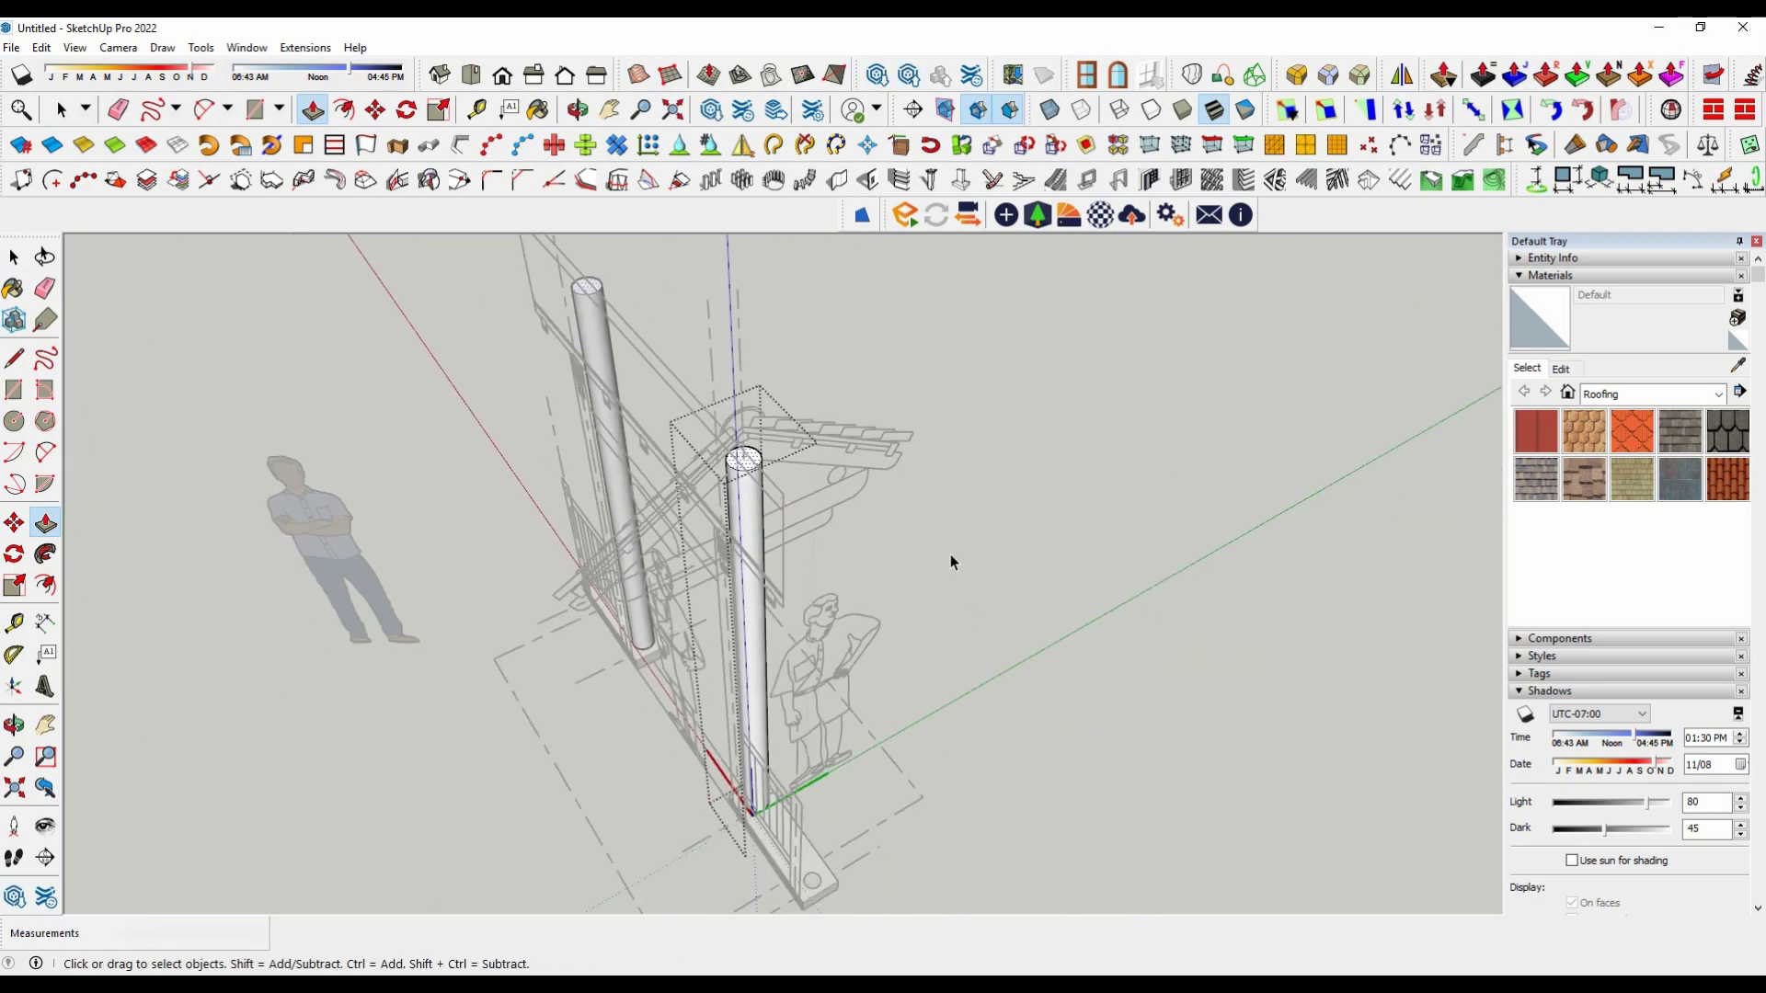
mouse_move(892, 549)
middle_mouse_down()
mouse_move(1328, 438)
mouse_move(1135, 543)
mouse_move(1014, 724)
middle_mouse_up()
Step: Push/Pull the right footing's circle up into a slim post about 1015 mm tall
key("space")
scroll(1014, 723, "up", 4)
scroll(1015, 726, "up", 2)
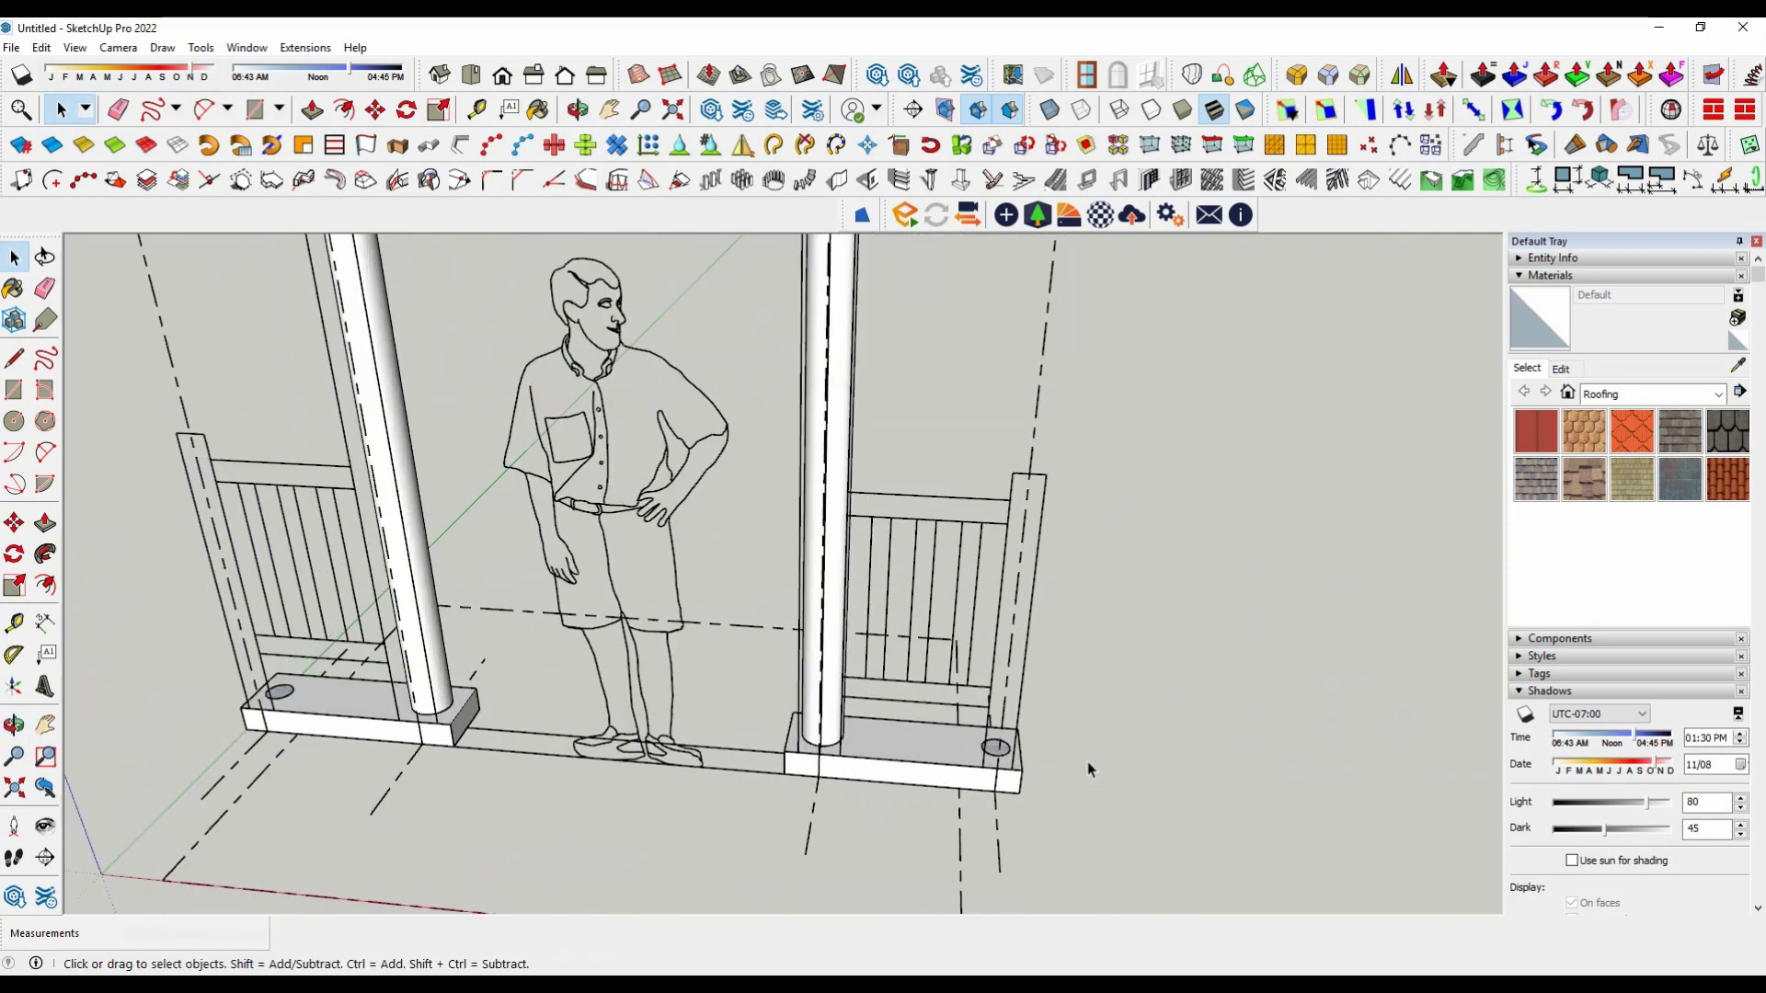
scroll(957, 759, "up", 4)
double_click(990, 743)
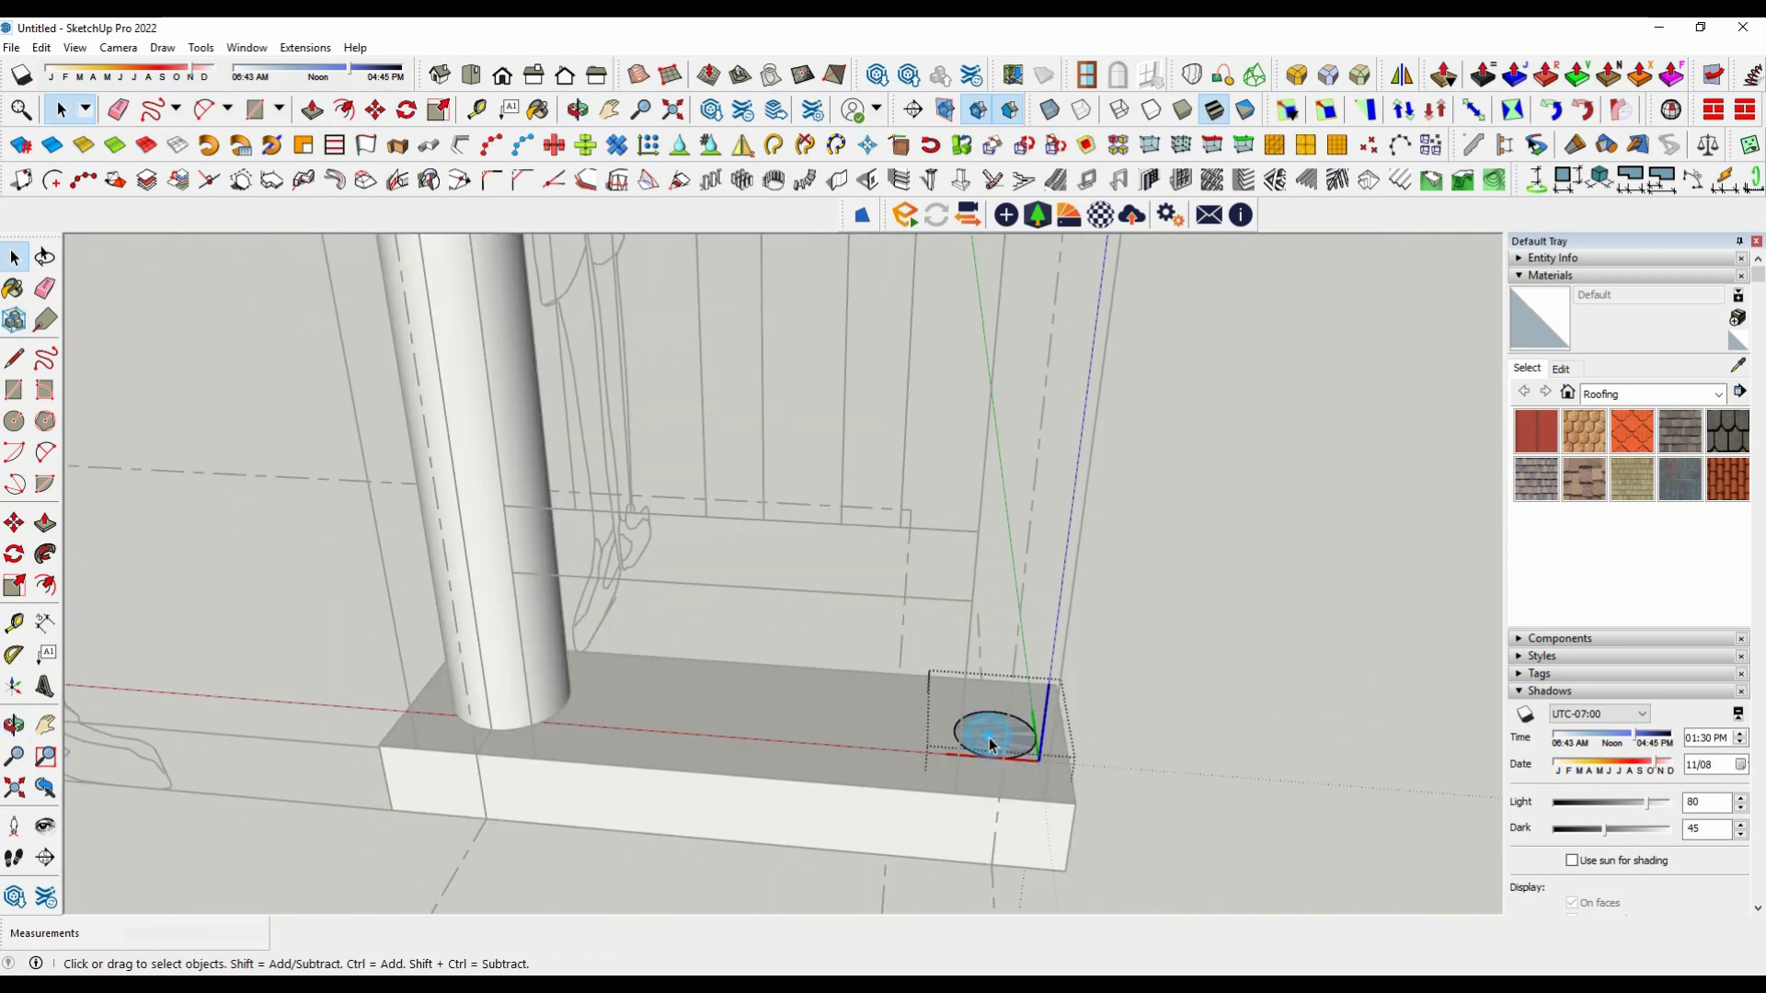
left_click(50, 530)
scroll(1002, 740, "down", 3)
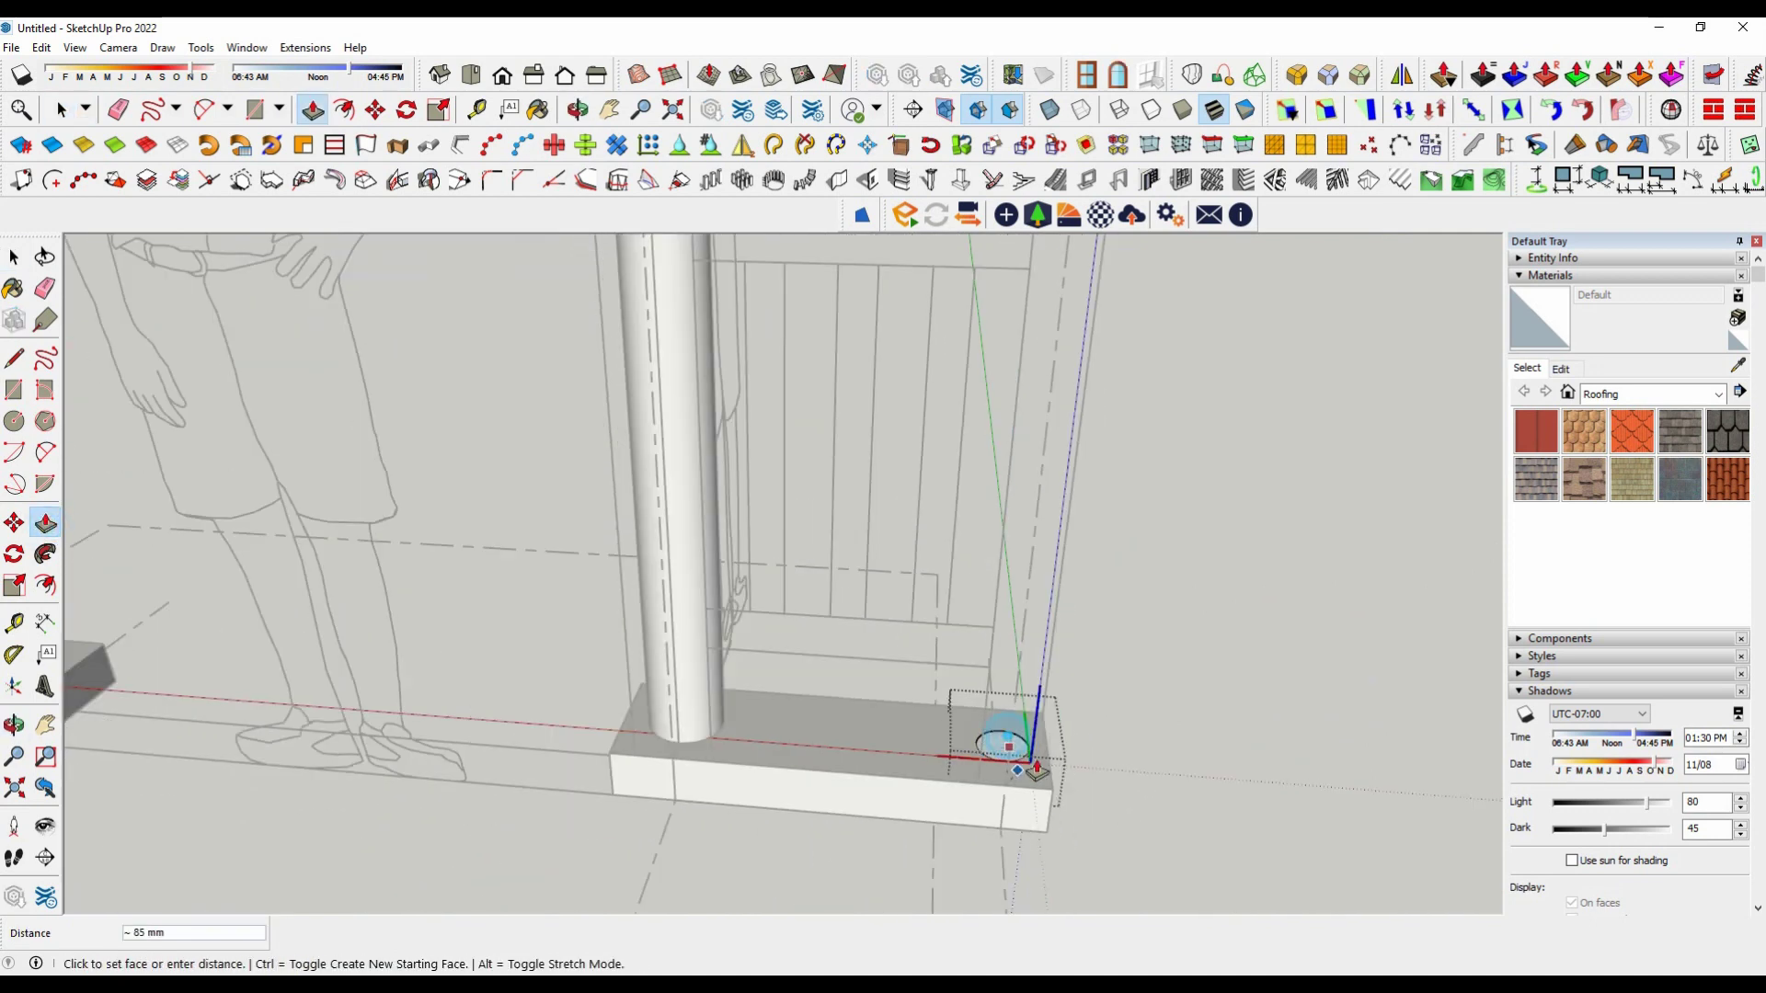
left_click(1005, 736)
scroll(1095, 395, "up", 2)
scroll(1103, 364, "down", 3)
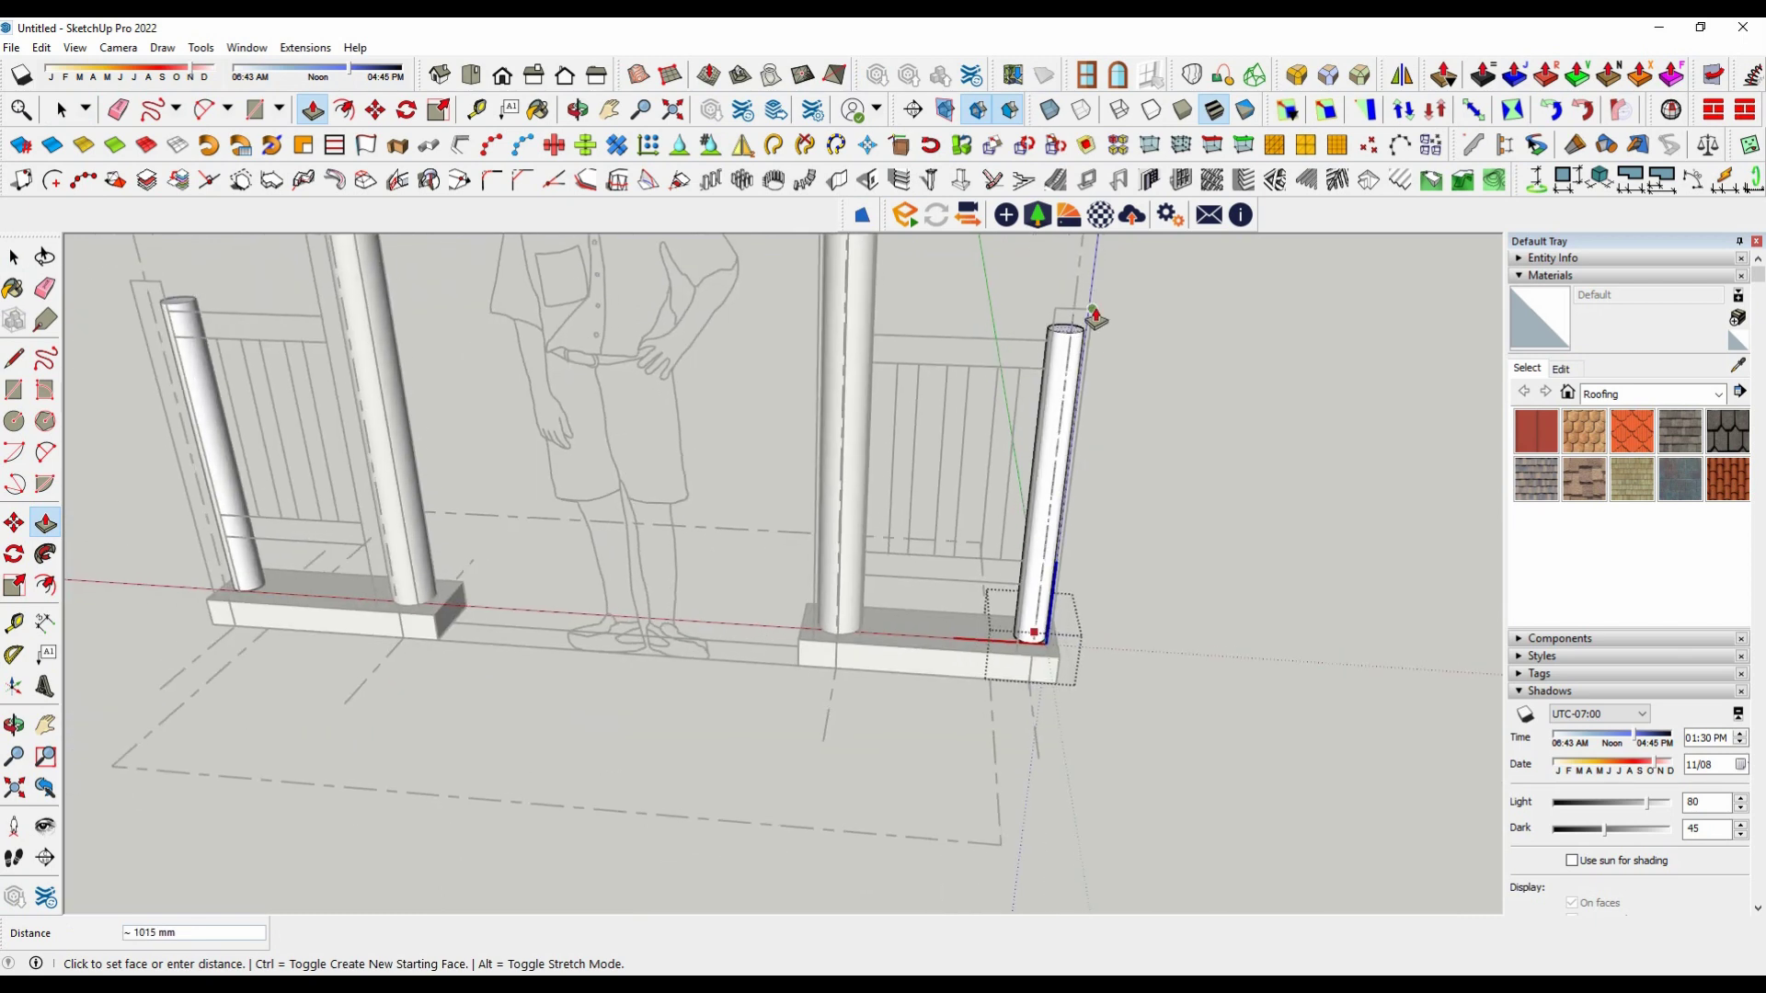
scroll(1040, 324, "up", 1)
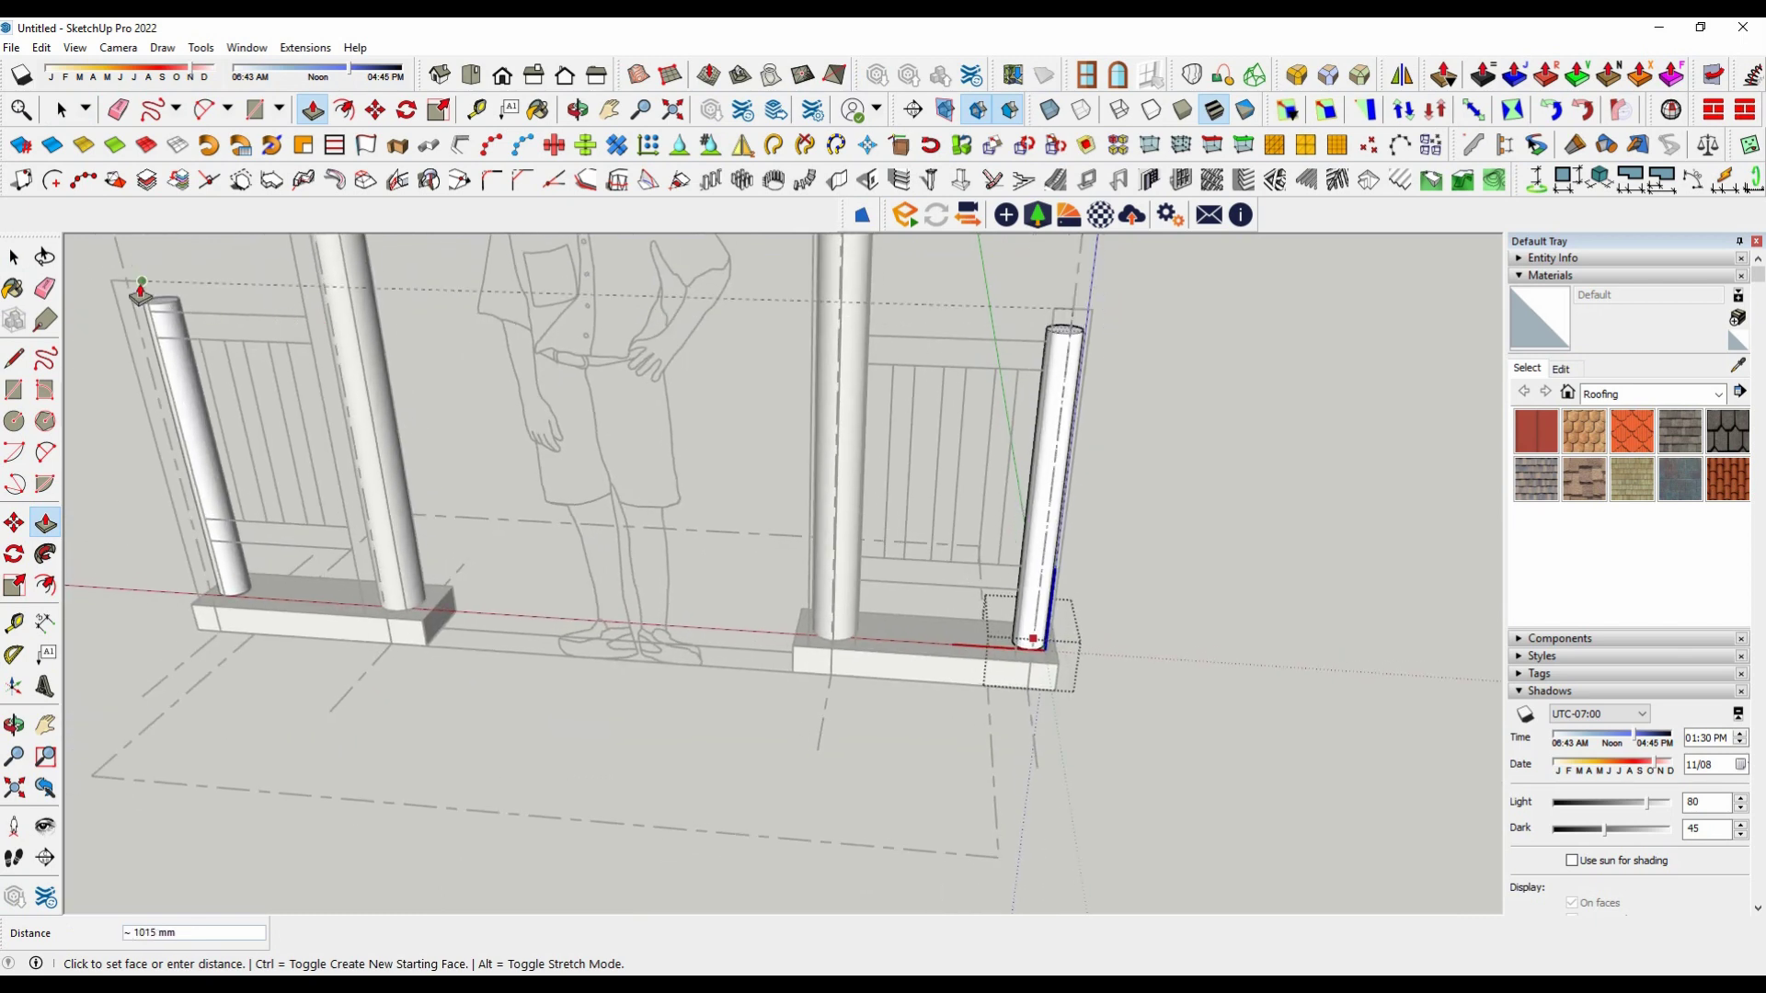
mouse_move(123, 287)
middle_mouse_down()
mouse_move(887, 524)
mouse_move(789, 367)
mouse_move(887, 346)
mouse_move(952, 392)
mouse_move(729, 374)
mouse_move(864, 505)
mouse_move(1092, 413)
mouse_move(1136, 478)
middle_mouse_up()
scroll(735, 377, "up", 5)
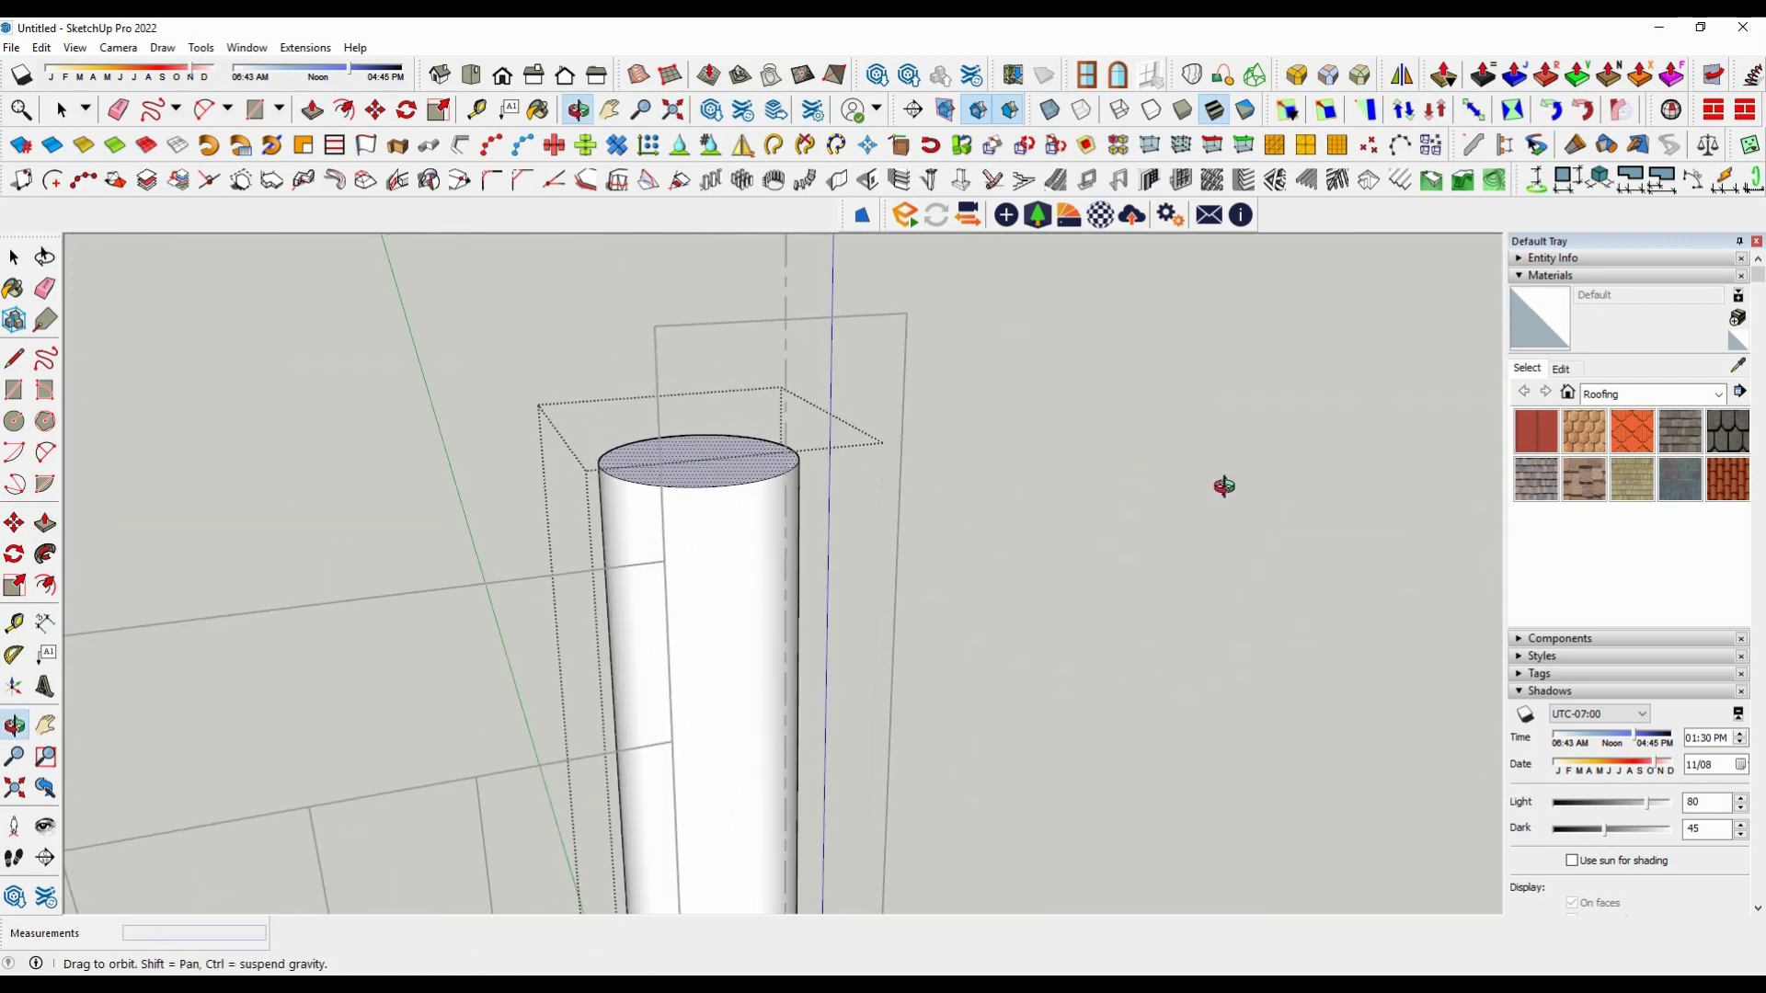
Step: Bring the railing panel and post base into view, then clear the selection
key("space")
mouse_move(1140, 544)
middle_mouse_down()
mouse_move(798, 586)
mouse_move(1186, 580)
mouse_move(809, 501)
mouse_move(710, 604)
mouse_move(481, 678)
mouse_move(876, 678)
middle_mouse_up()
scroll(828, 500, "down", 5)
scroll(588, 848, "up", 5)
scroll(762, 726, "up", 3)
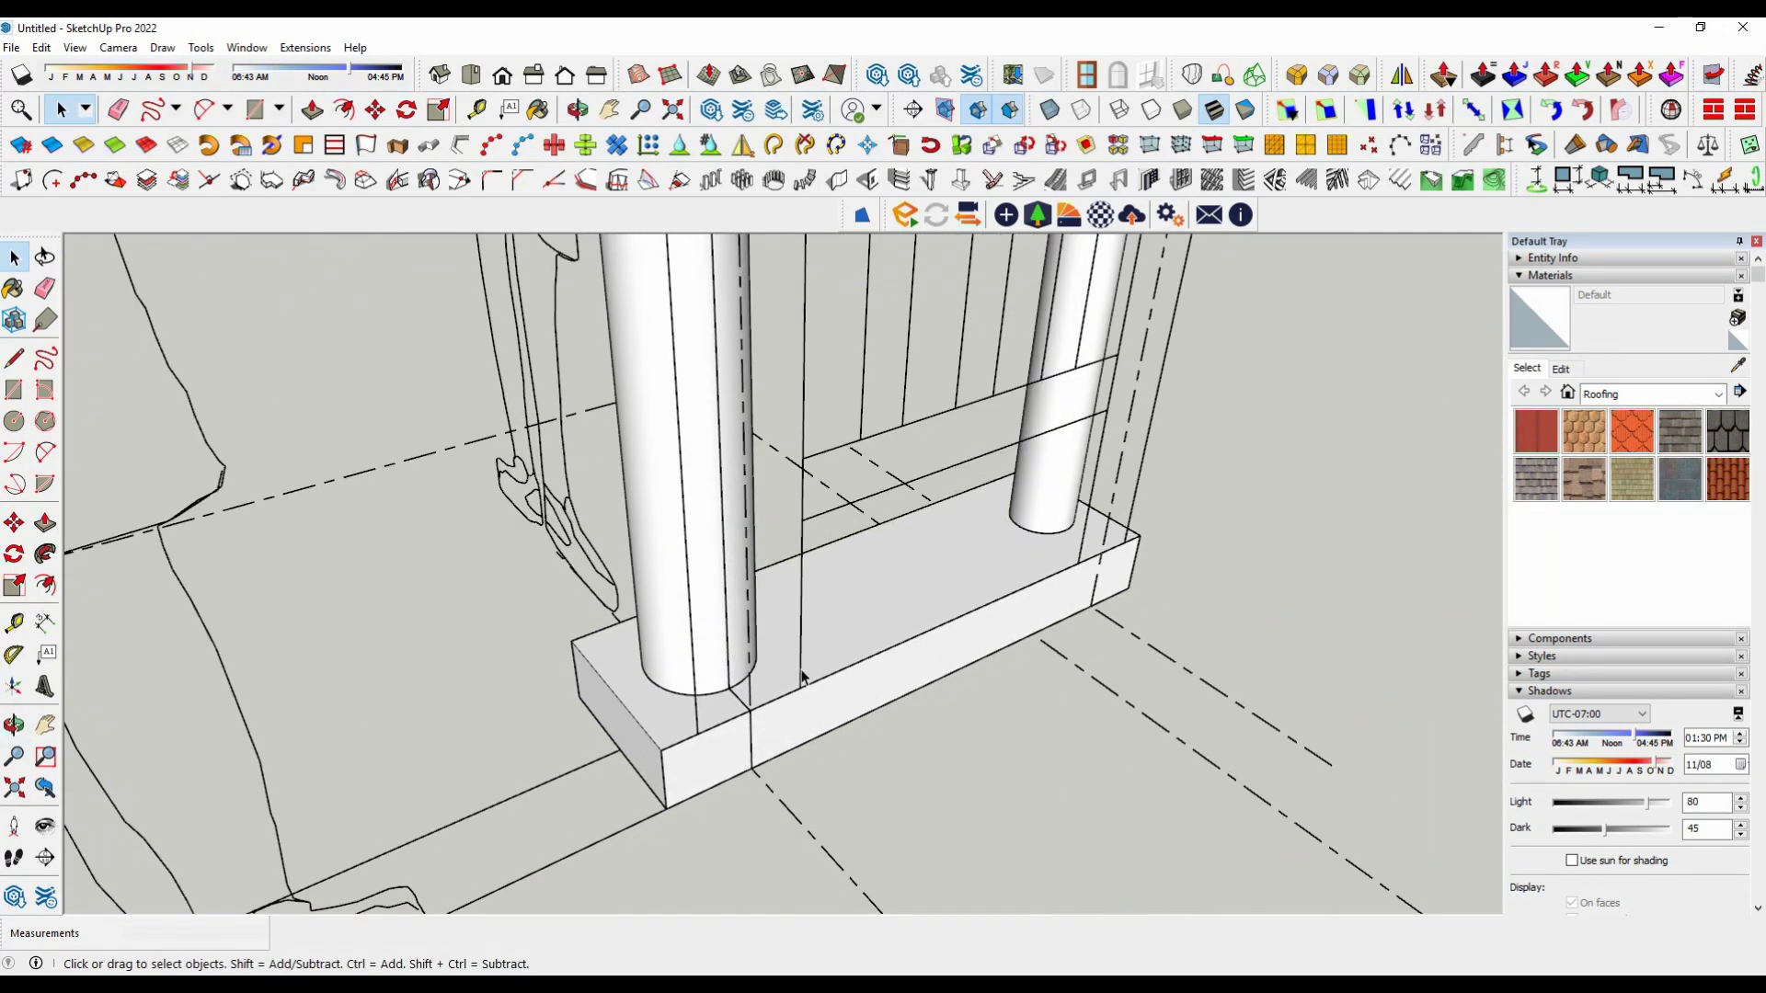
mouse_move(736, 800)
middle_mouse_down()
mouse_move(740, 819)
mouse_move(713, 816)
middle_mouse_up()
key("m")
scroll(714, 816, "down", 3)
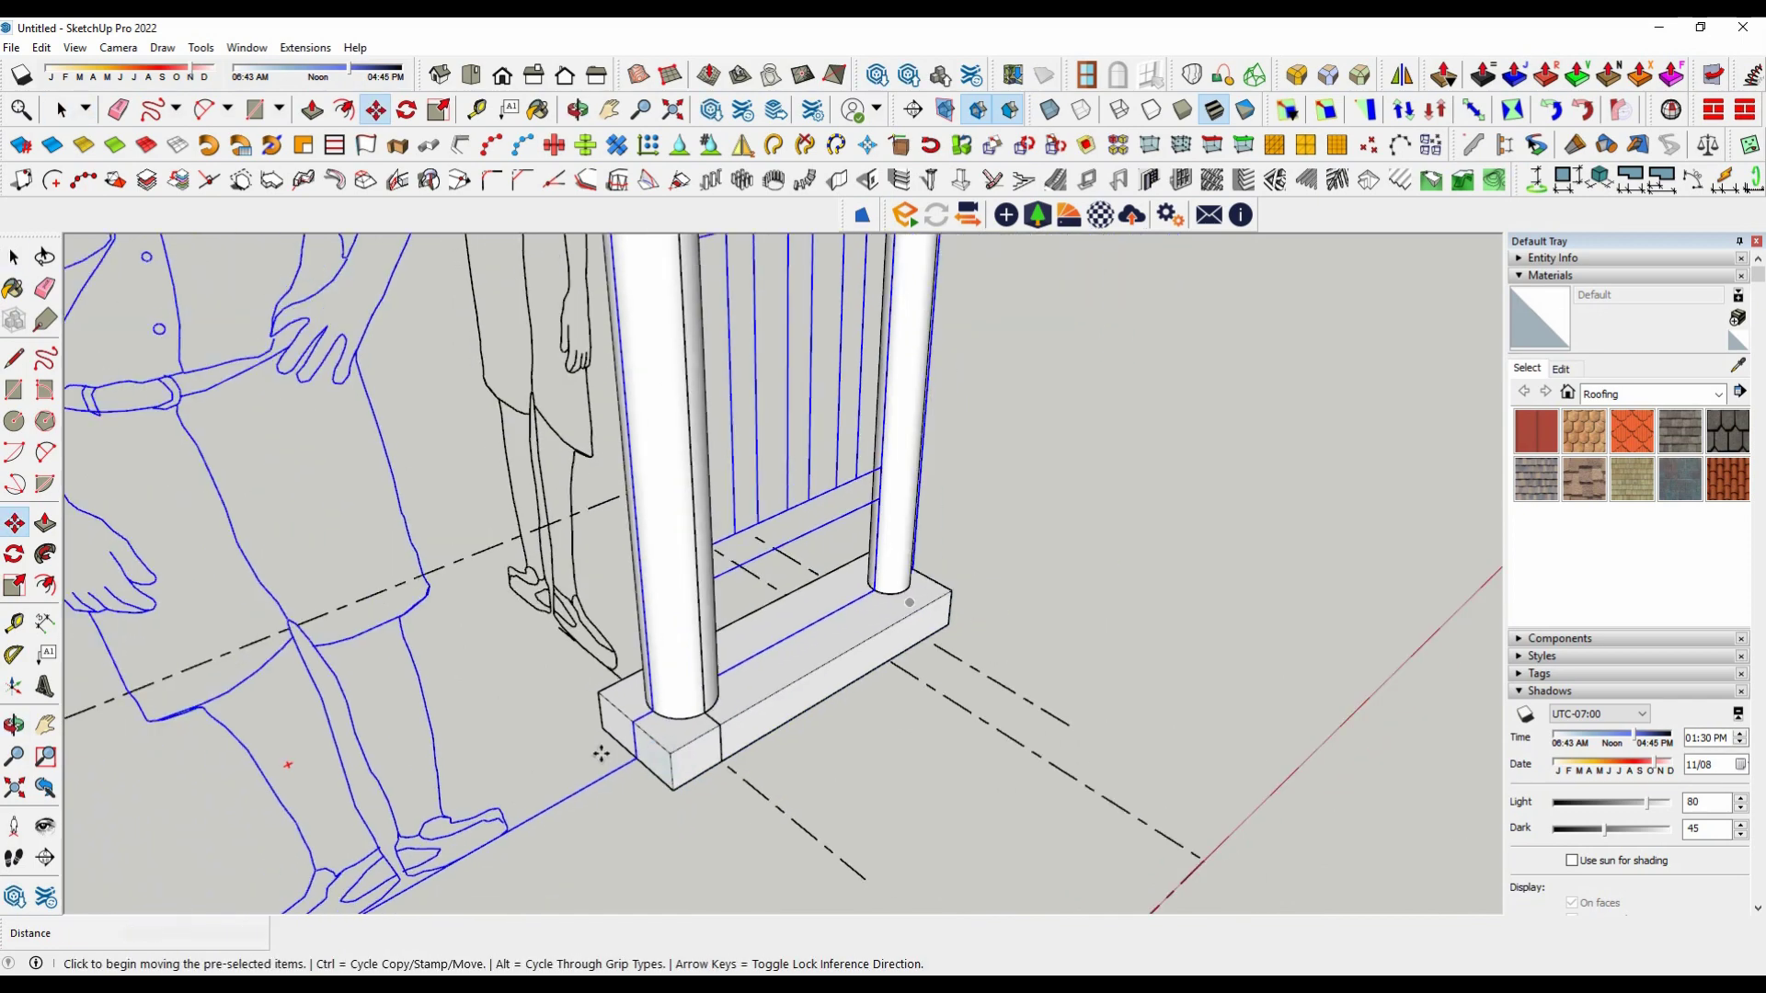
key("space")
left_click(1140, 623)
Step: Lengthen the slim railing post by 90 mm by raising its top face
scroll(1175, 686, "down", 3)
middle_click_drag(1174, 686, 920, 405)
scroll(920, 405, "up", 3)
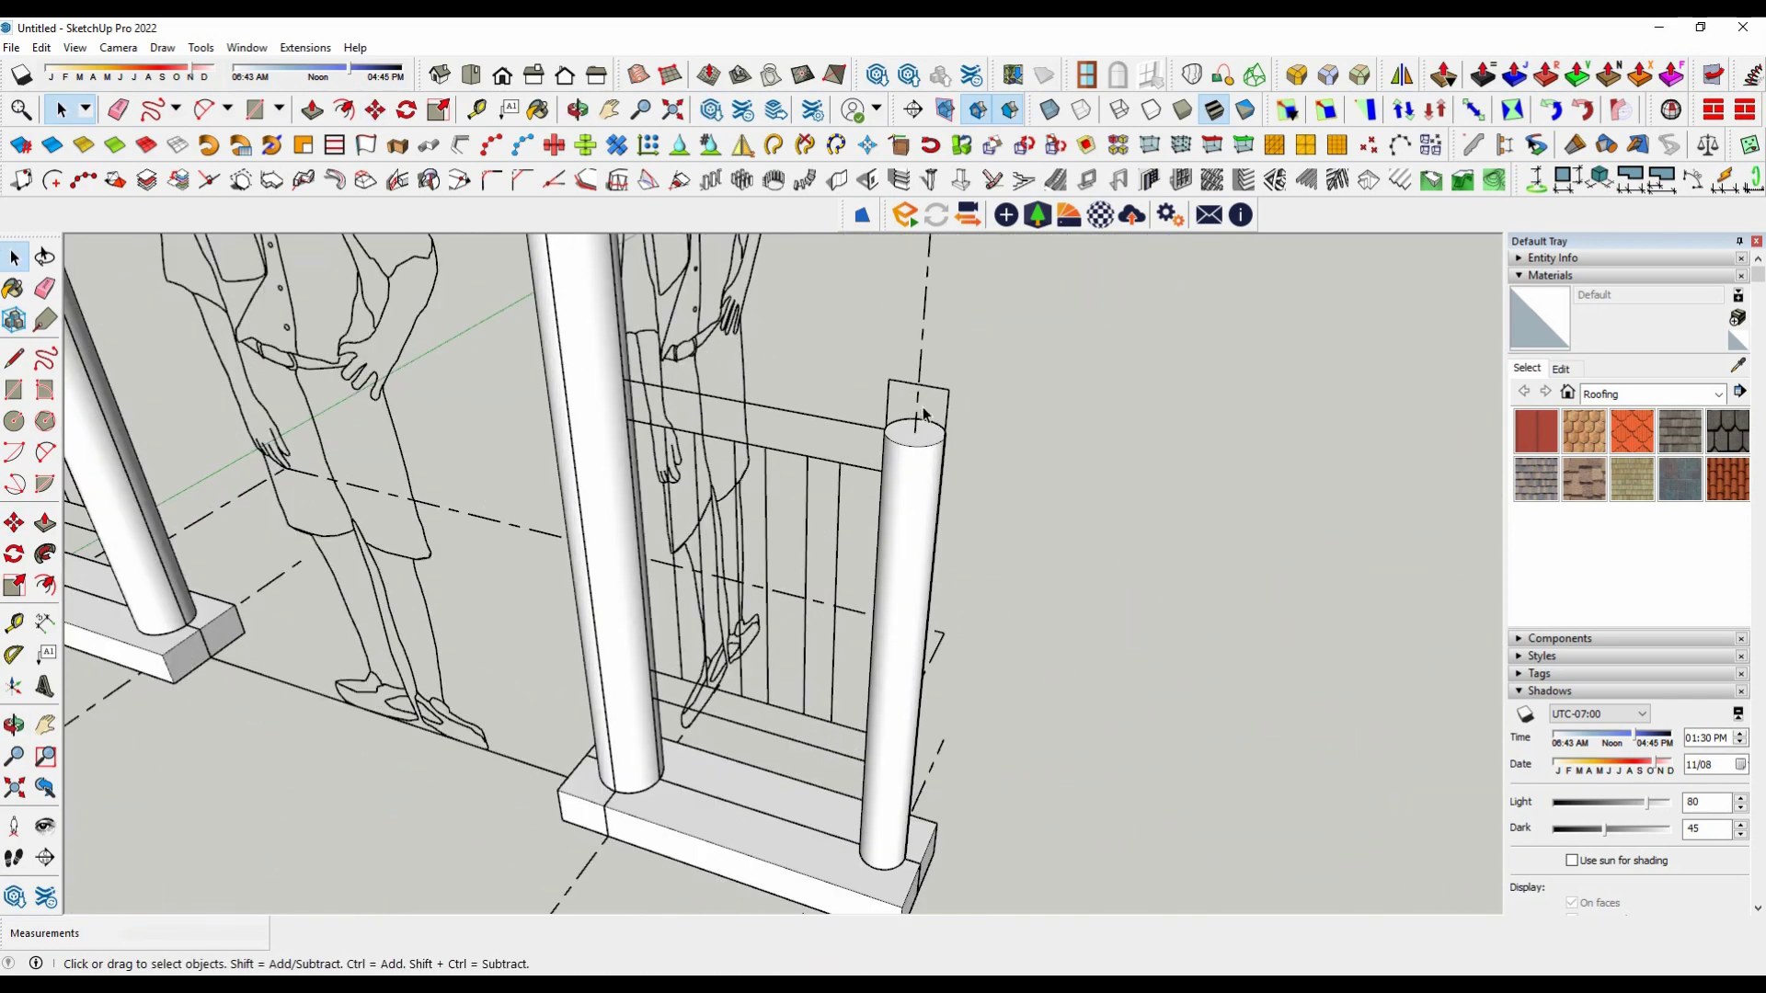
scroll(927, 469, "up", 3)
double_click(921, 477)
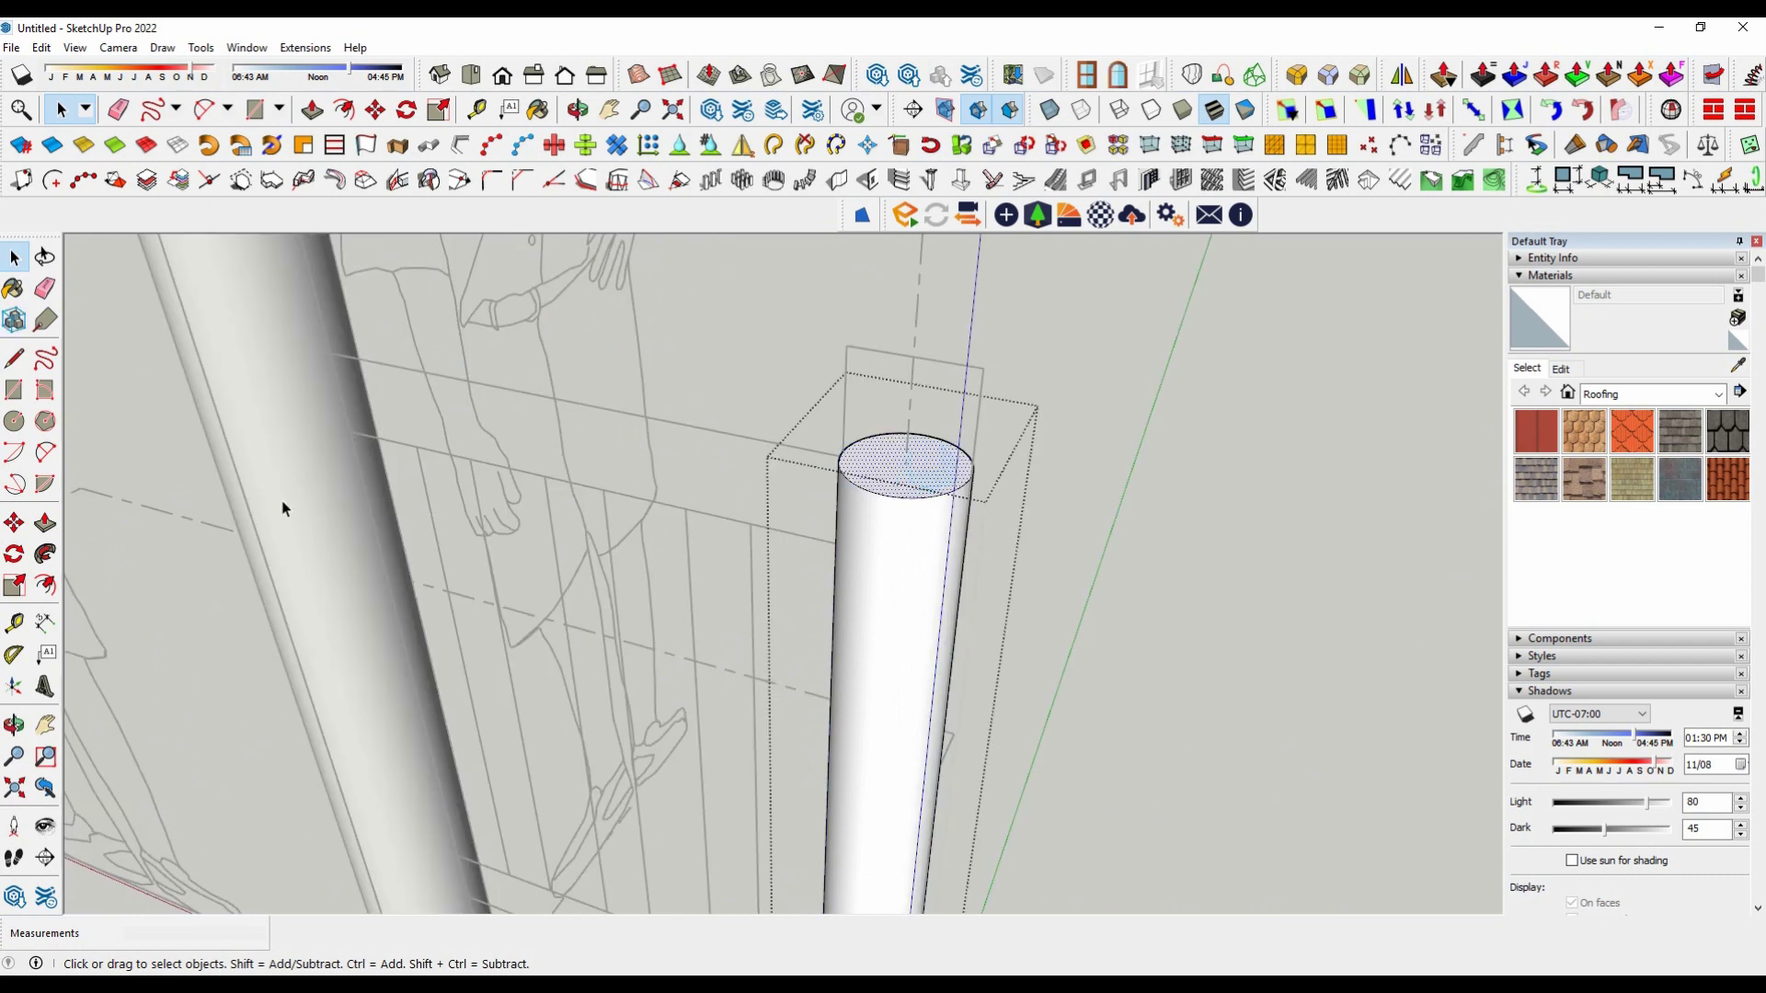
left_click(45, 524)
left_click(950, 500)
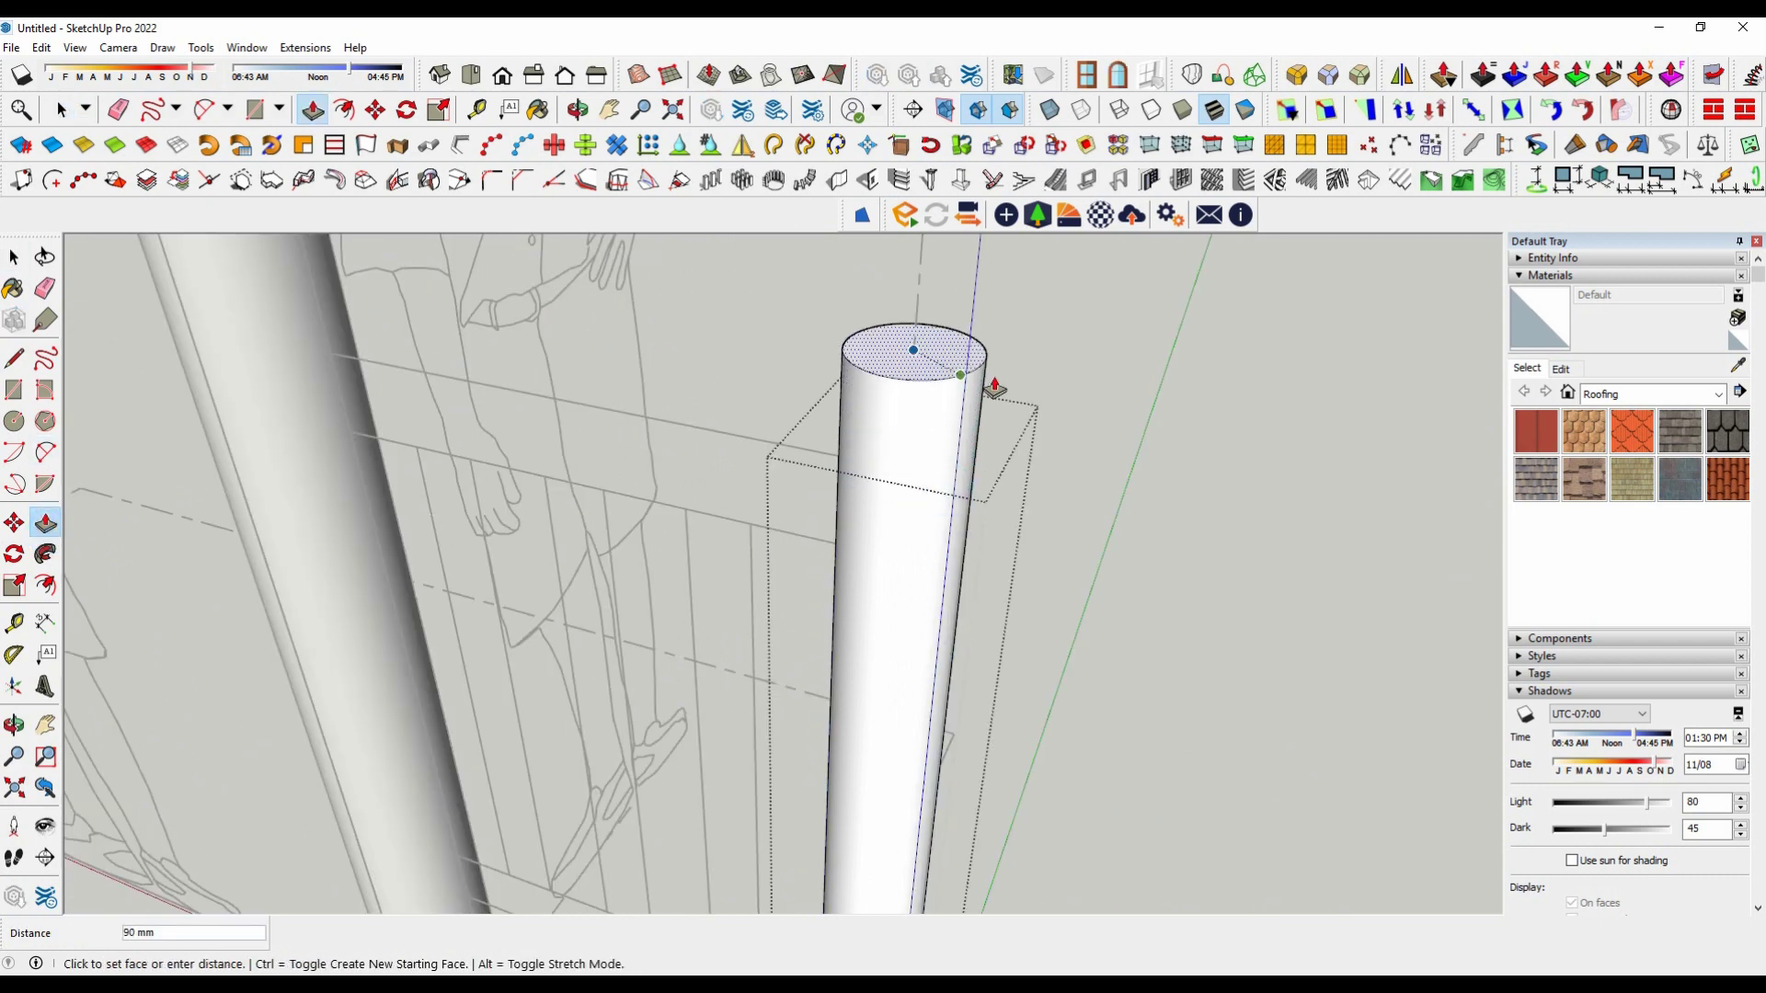
left_click(977, 373)
scroll(1005, 564, "down", 3)
key("space")
scroll(1210, 576, "down", 3)
Step: Lower the main column's top face slightly beneath the roof beams
mouse_move(1210, 576)
middle_mouse_down()
mouse_move(920, 512)
mouse_move(731, 530)
middle_mouse_up()
scroll(920, 513, "up", 2)
scroll(917, 512, "up", 3)
scroll(731, 530, "up", 3)
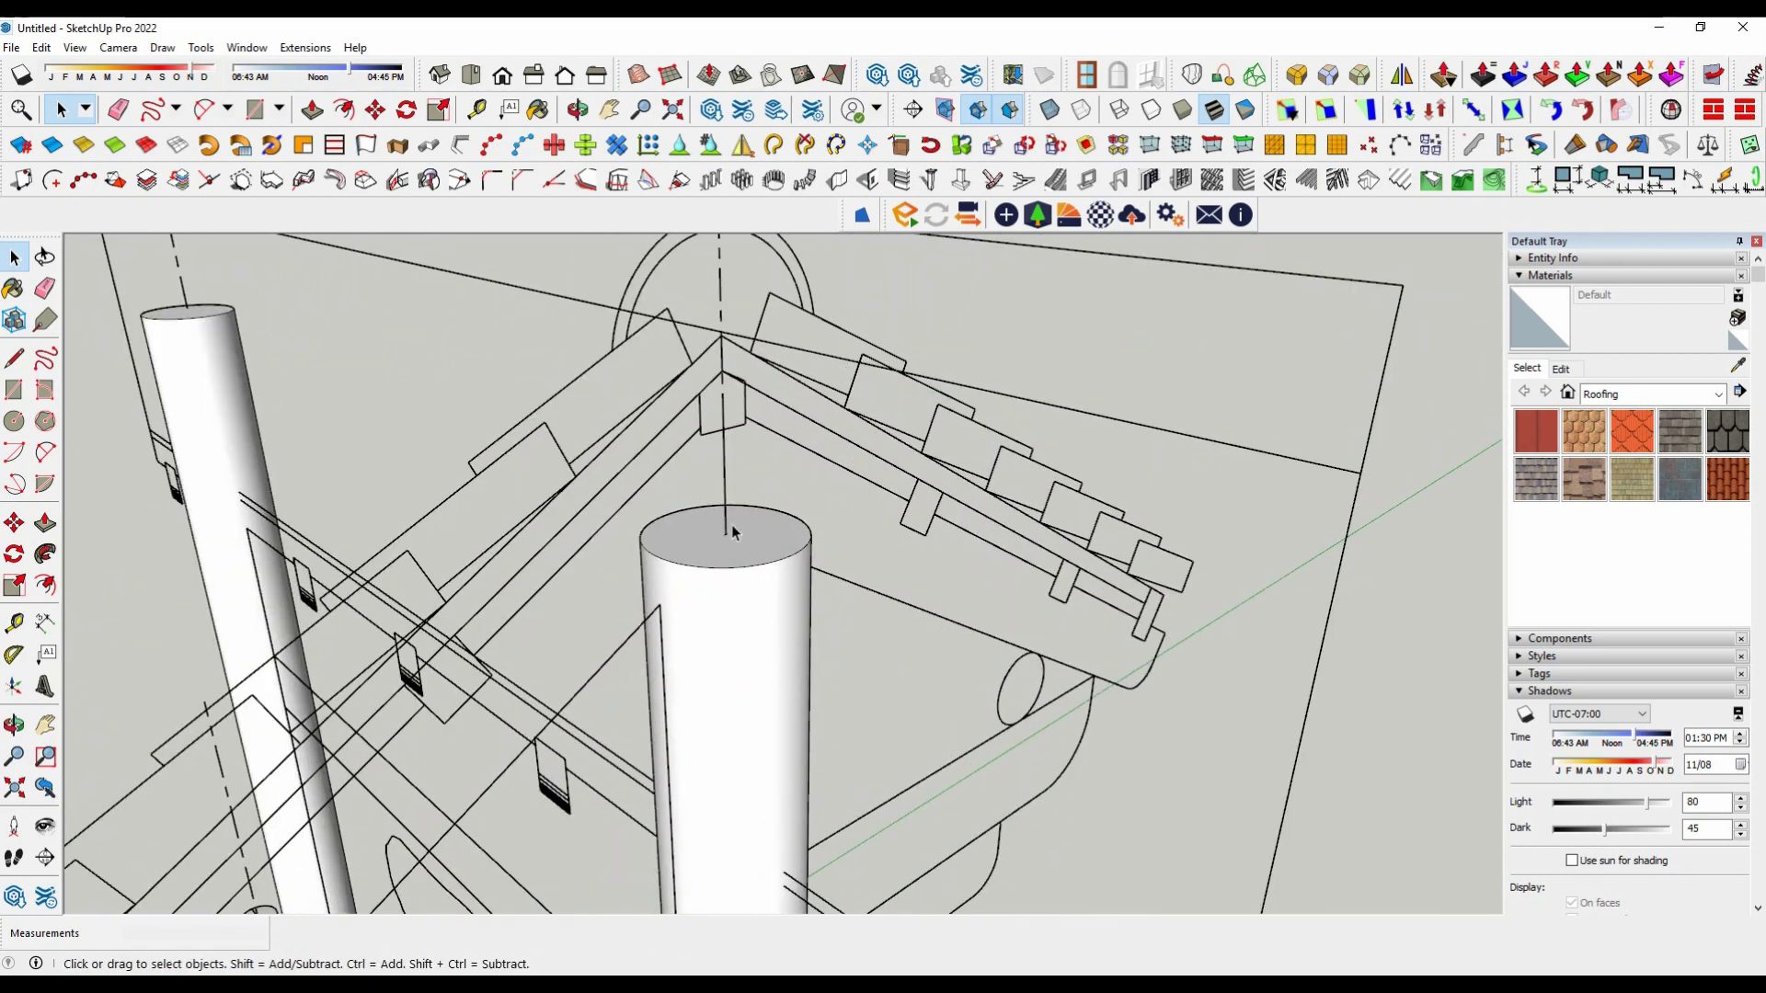
double_click(757, 555)
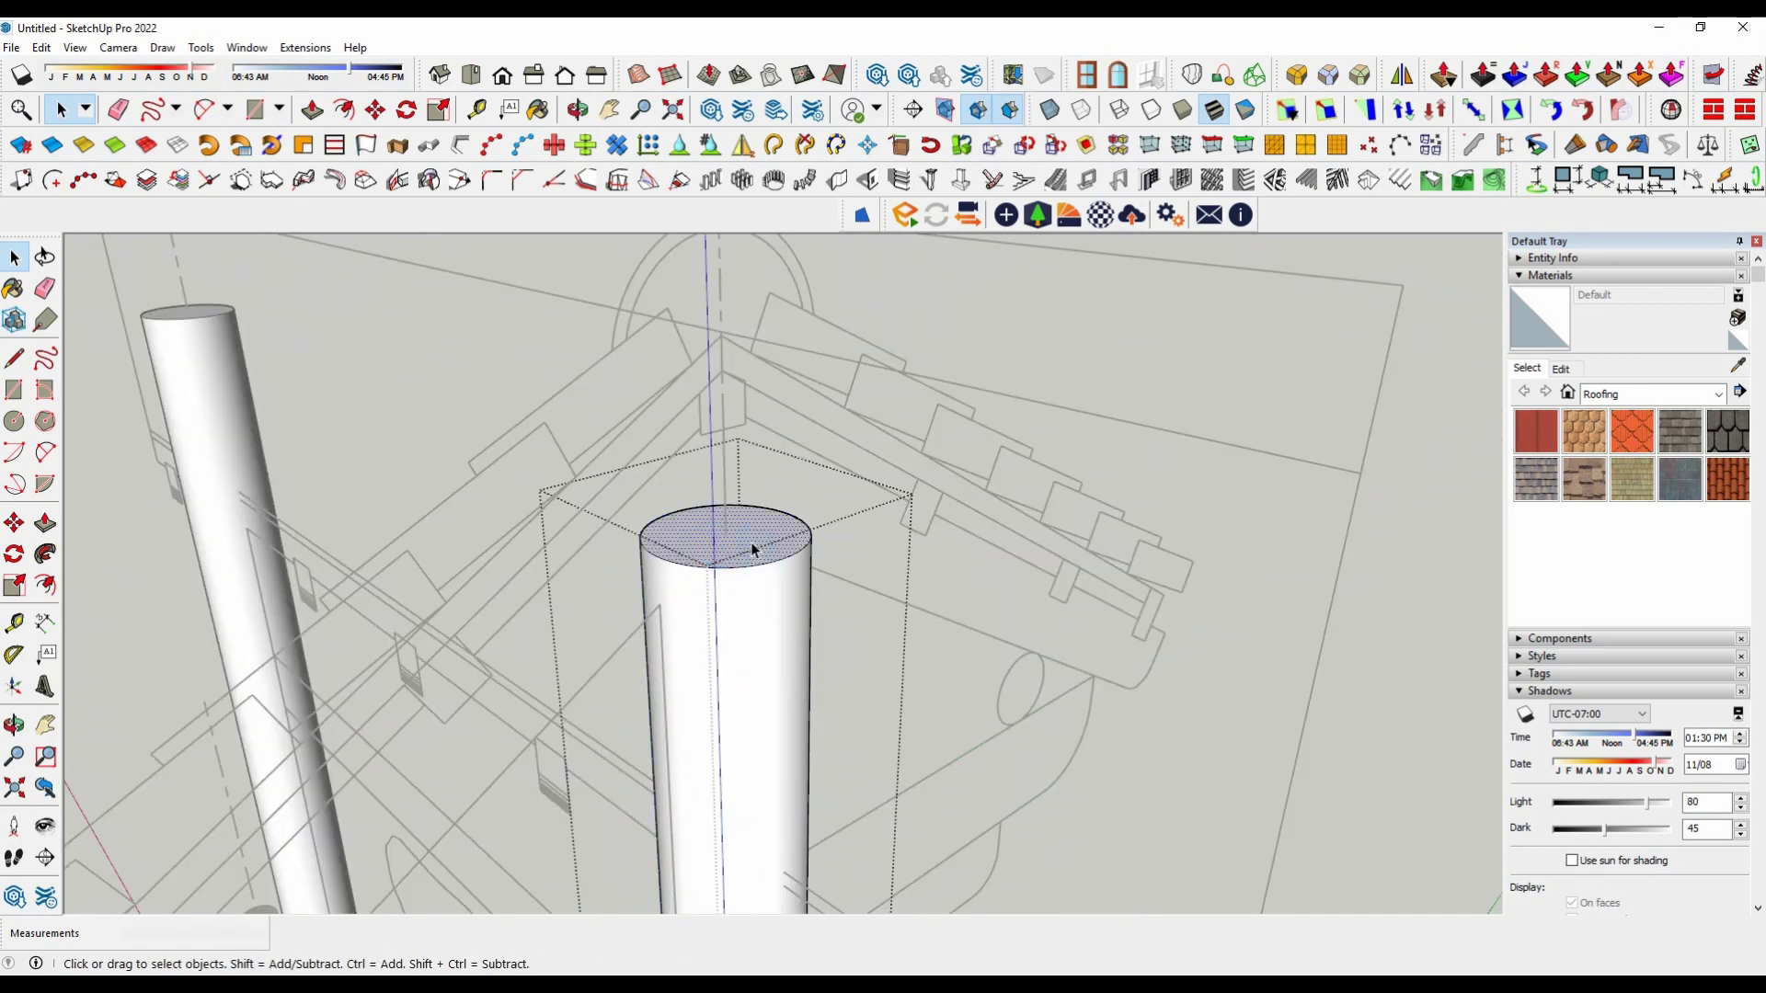
mouse_move(760, 536)
left_mouse_down()
mouse_move(725, 607)
mouse_move(800, 574)
mouse_move(743, 546)
left_mouse_up()
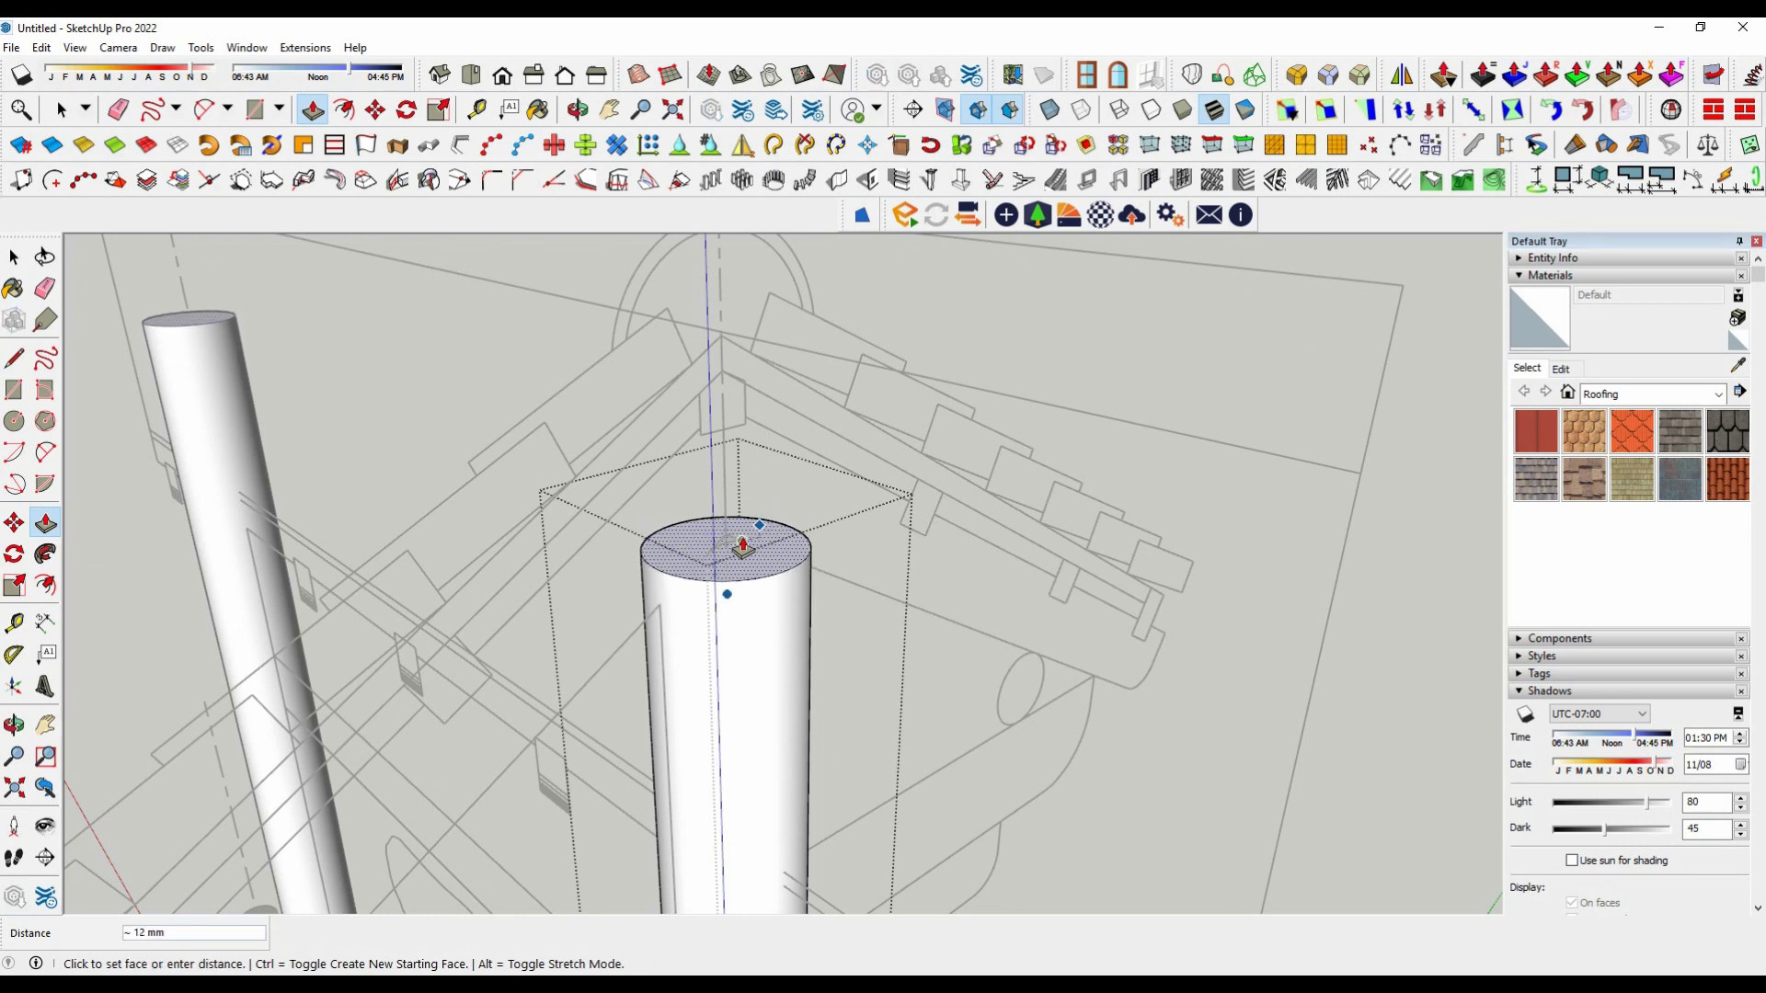
key("space")
middle_click_drag(1087, 607, 1195, 591)
scroll(956, 654, "down", 5)
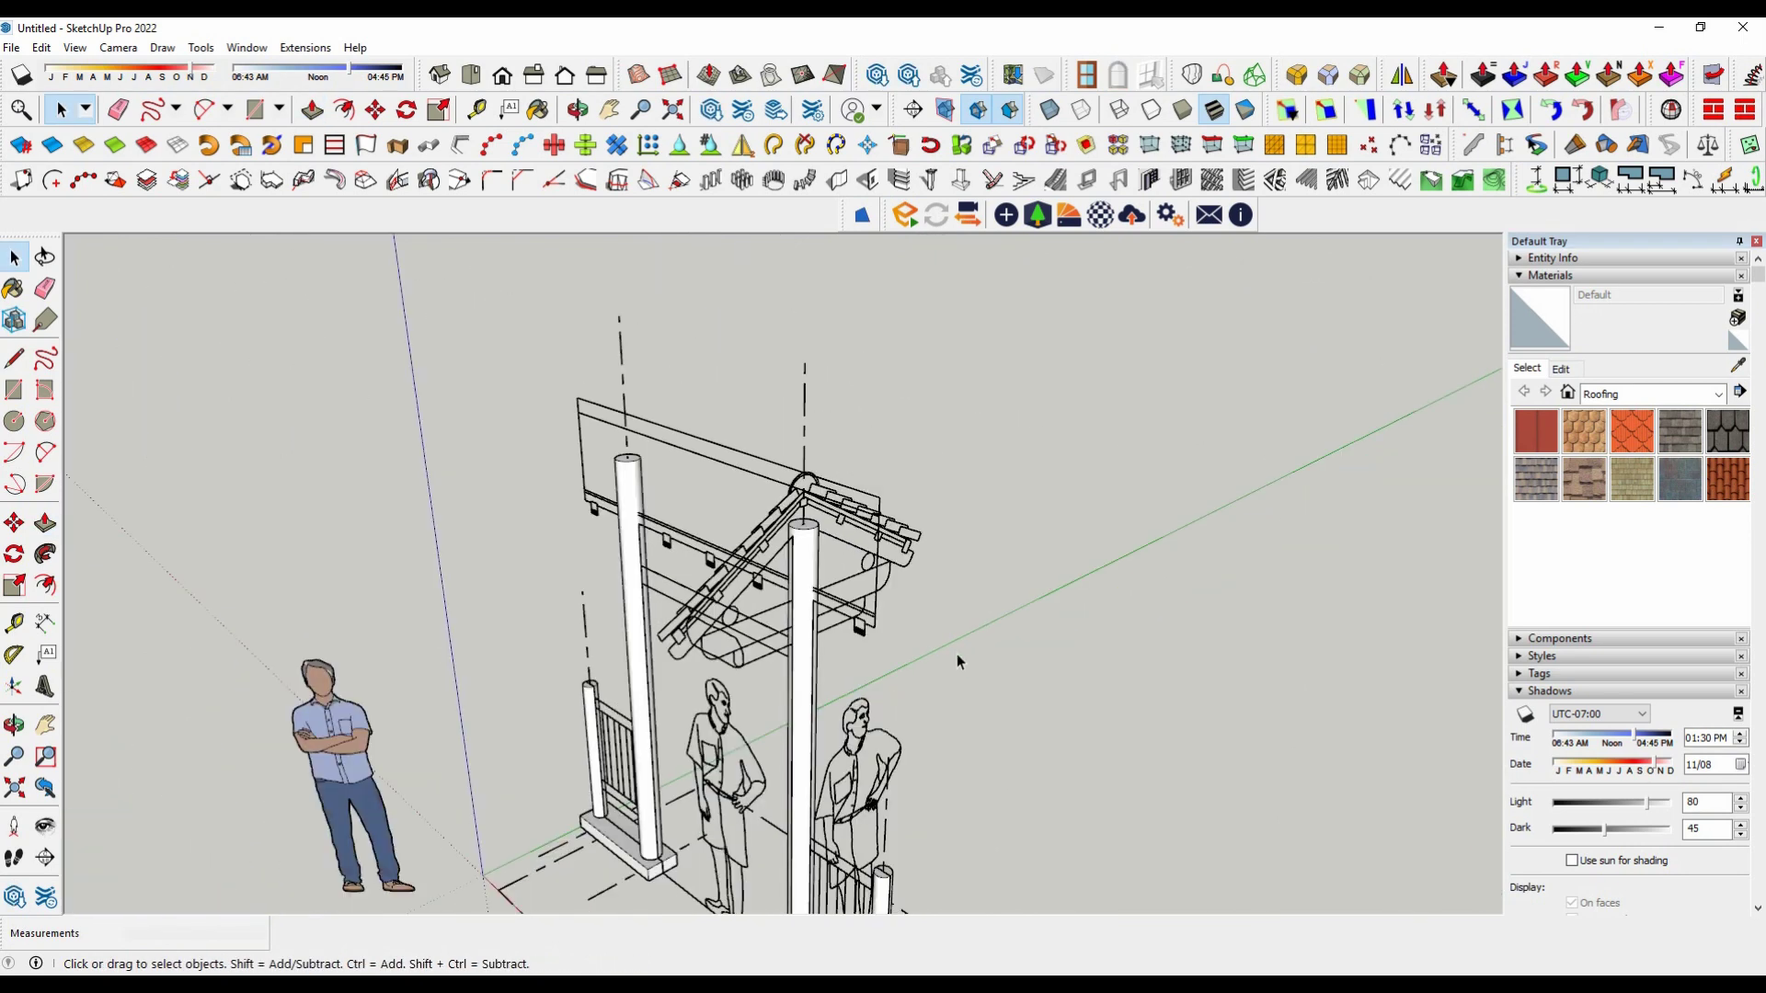
middle_click_drag(956, 654, 1155, 569)
scroll(894, 610, "down", 5)
middle_click_drag(894, 610, 1261, 650)
Step: Orbit to a side view of the gate and hide the right main column
scroll(1043, 603, "up", 2)
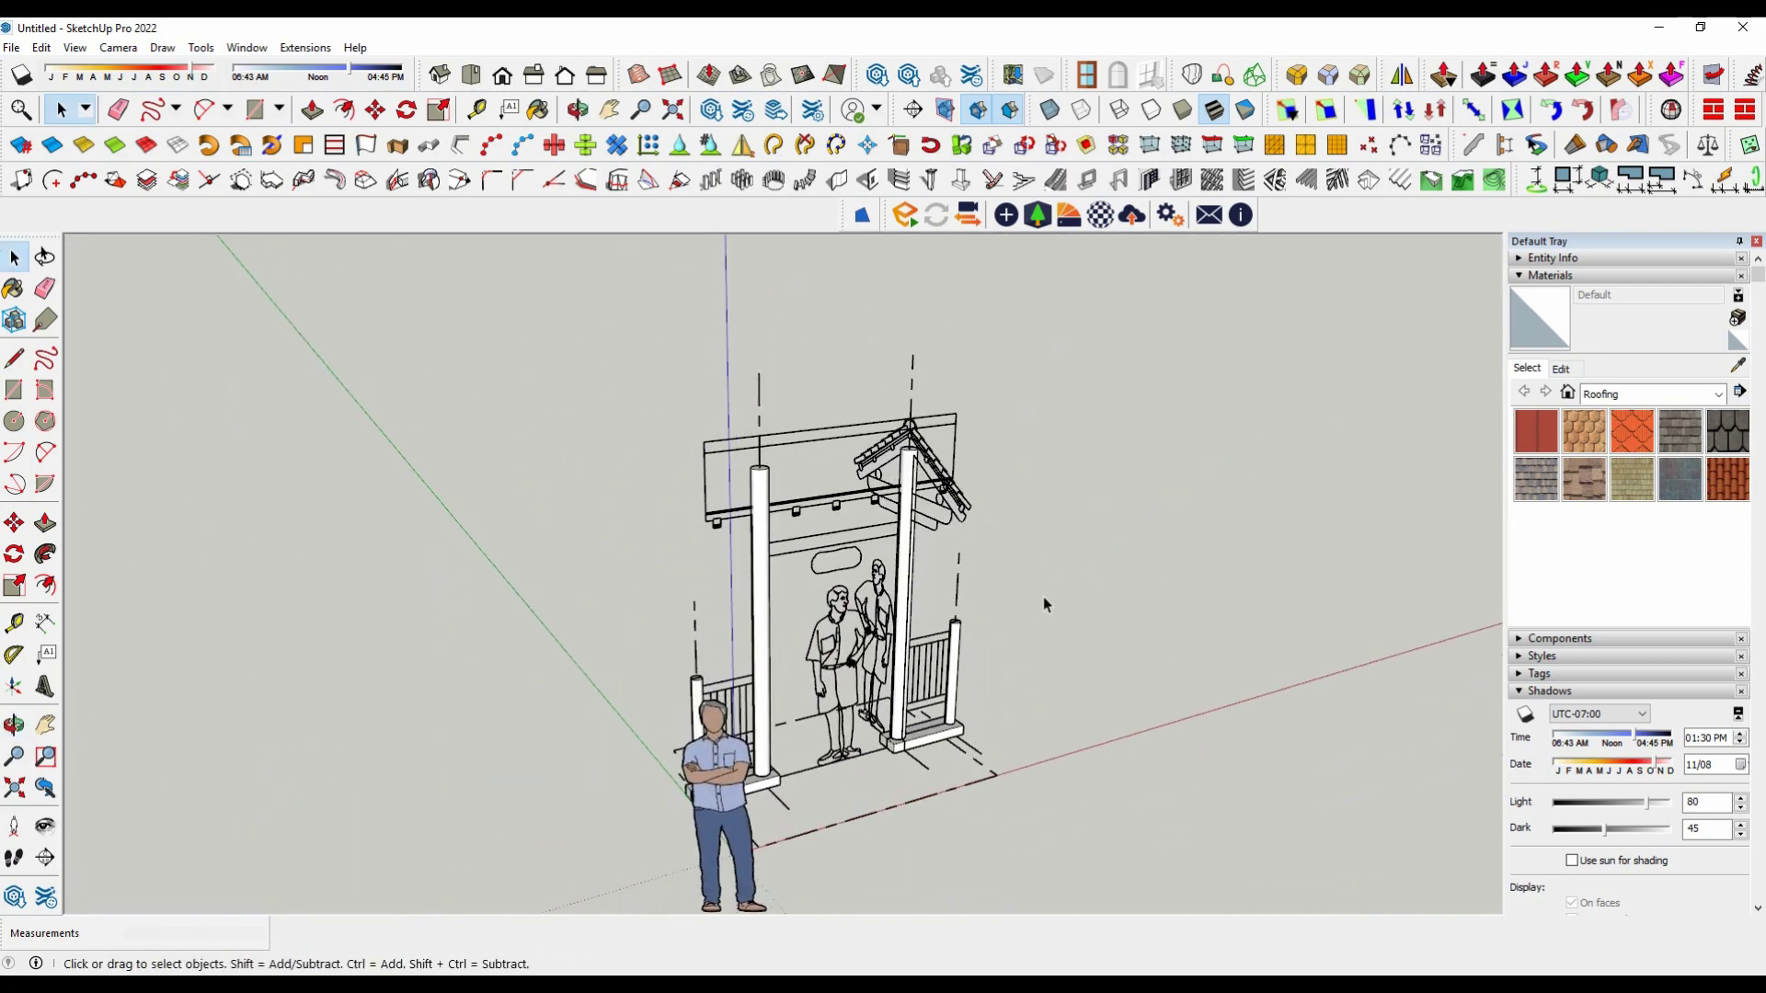
scroll(938, 732, "up", 4)
mouse_move(938, 733)
middle_mouse_down()
mouse_move(915, 501)
mouse_move(796, 561)
middle_mouse_up()
scroll(782, 698, "up", 3)
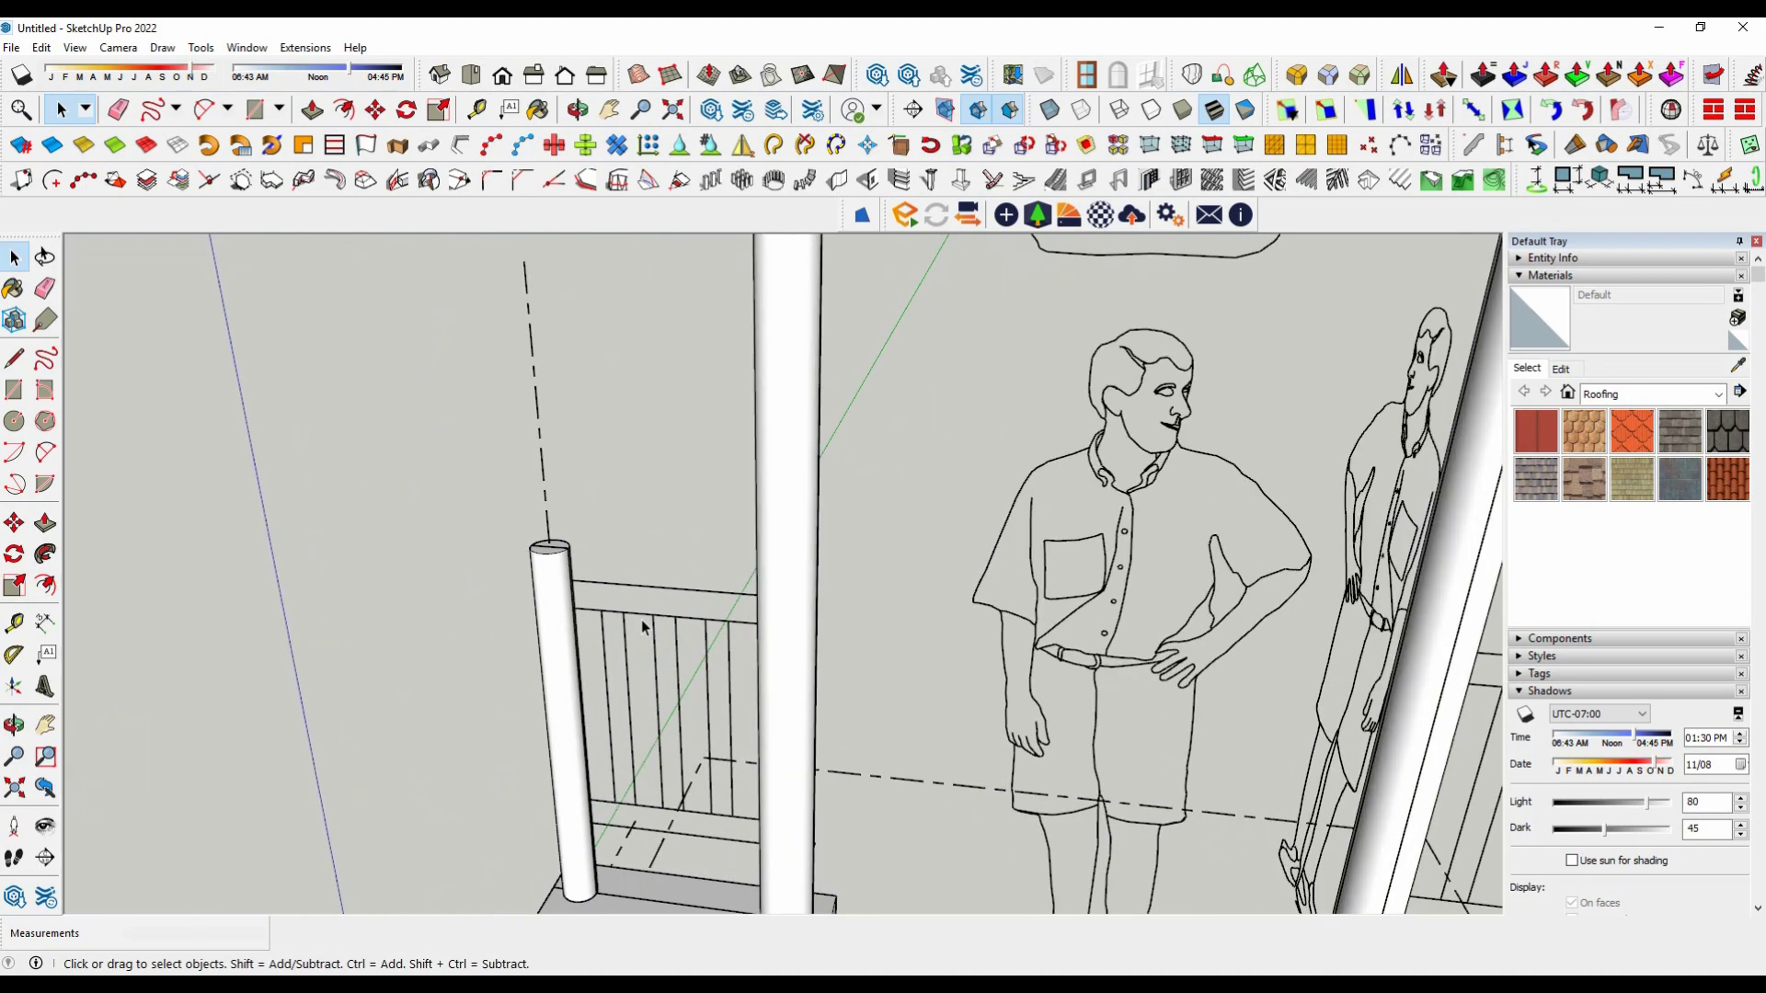
scroll(782, 716, "up", 2)
scroll(782, 715, "down", 2)
scroll(614, 537, "up", 3)
scroll(544, 465, "down", 2)
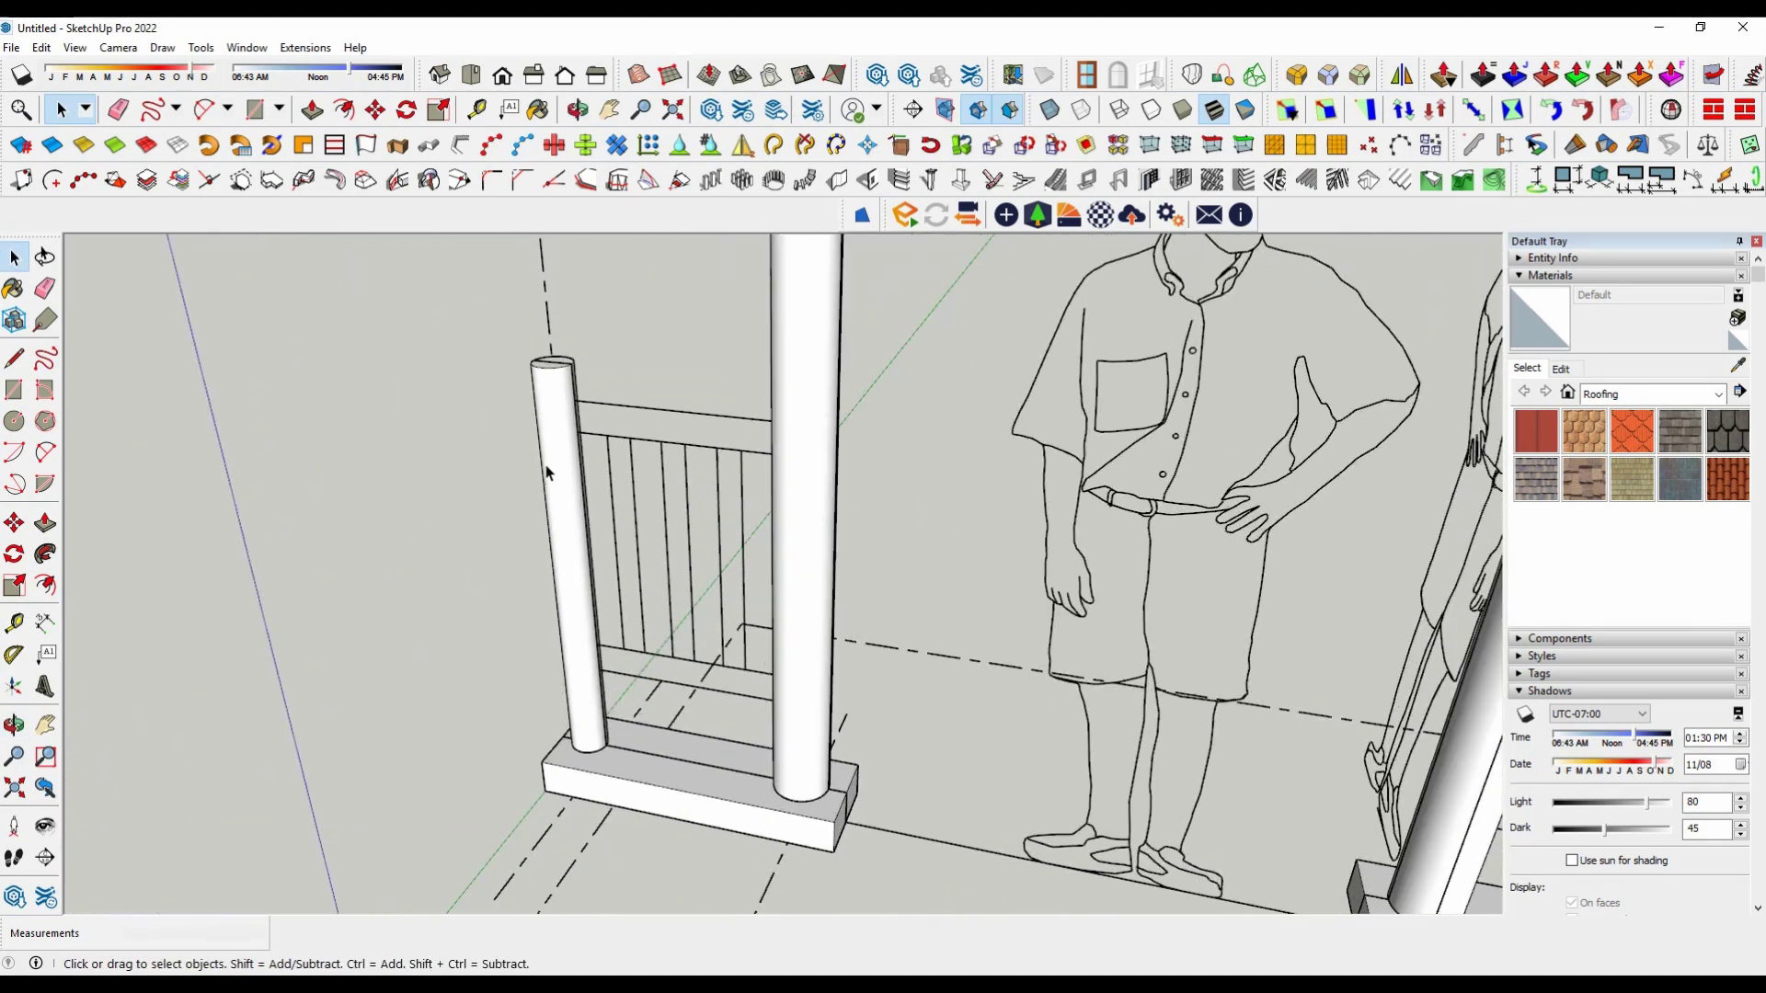
scroll(544, 469, "up", 1)
scroll(545, 469, "down", 3)
mouse_move(782, 632)
middle_mouse_down()
mouse_move(1001, 627)
mouse_move(824, 681)
mouse_move(947, 716)
mouse_move(895, 584)
middle_mouse_up()
right_click(876, 567)
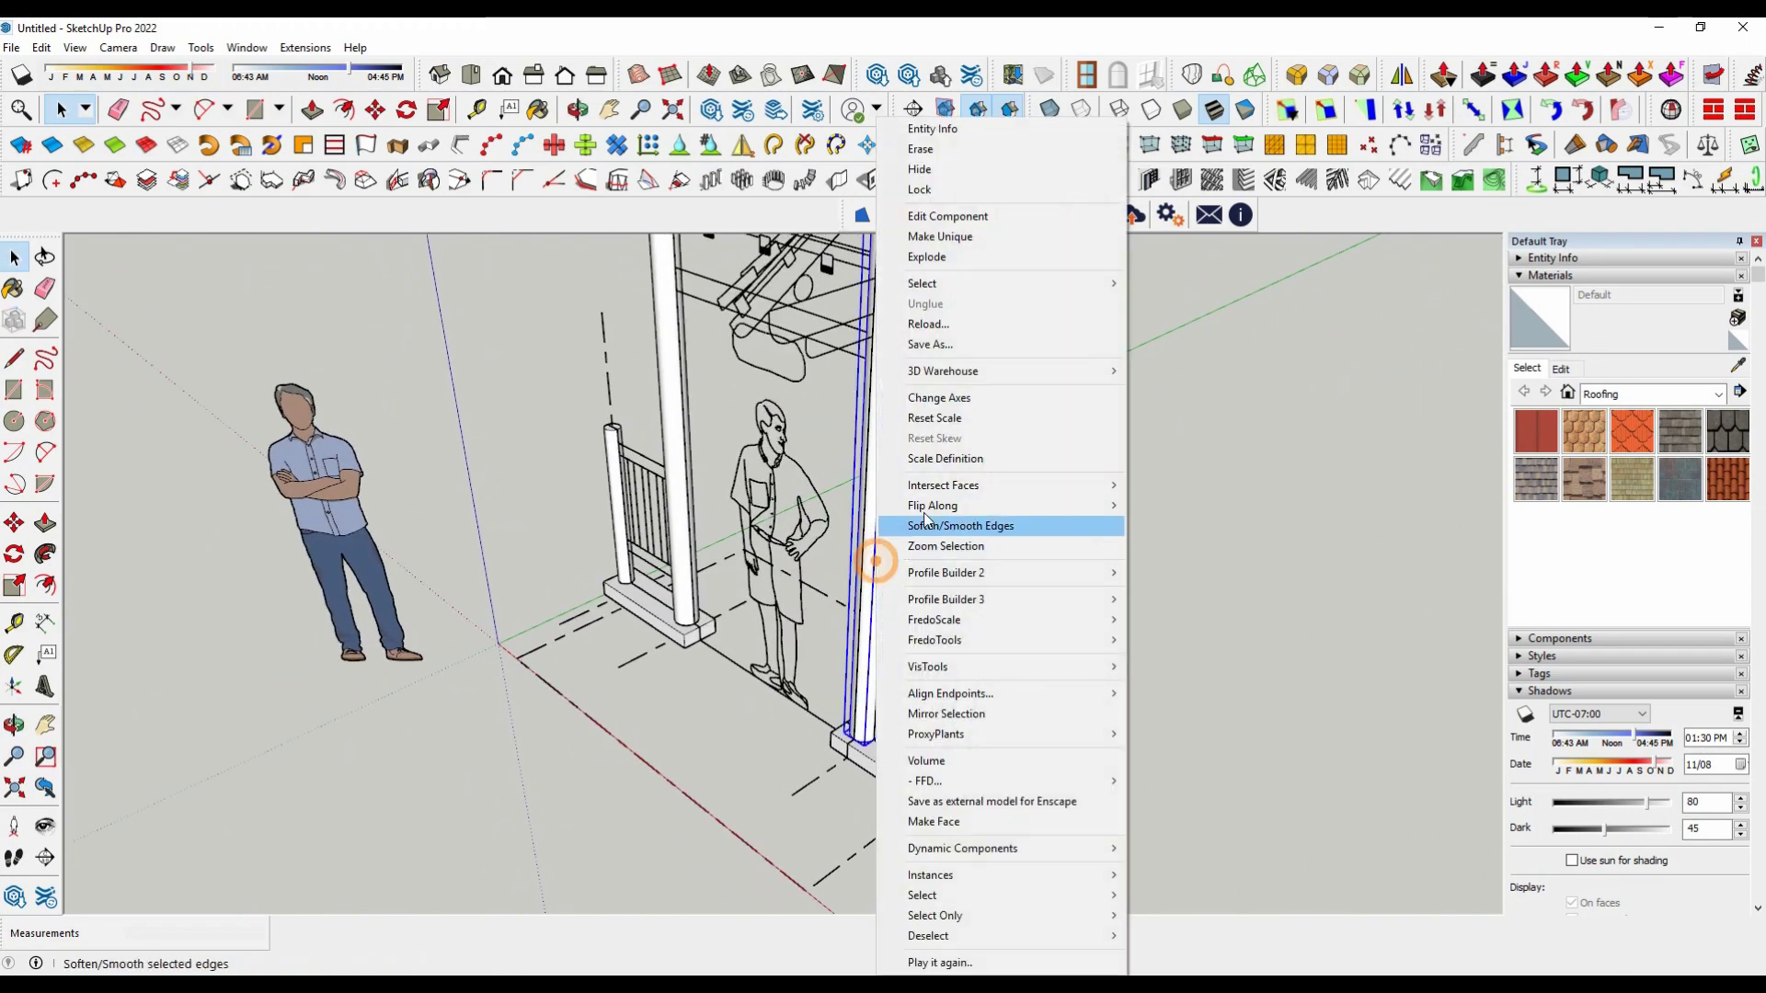
left_click(925, 175)
Step: Zoom in and open the elevation drawing's post outline with its ellipses for editing
scroll(860, 527, "up", 3)
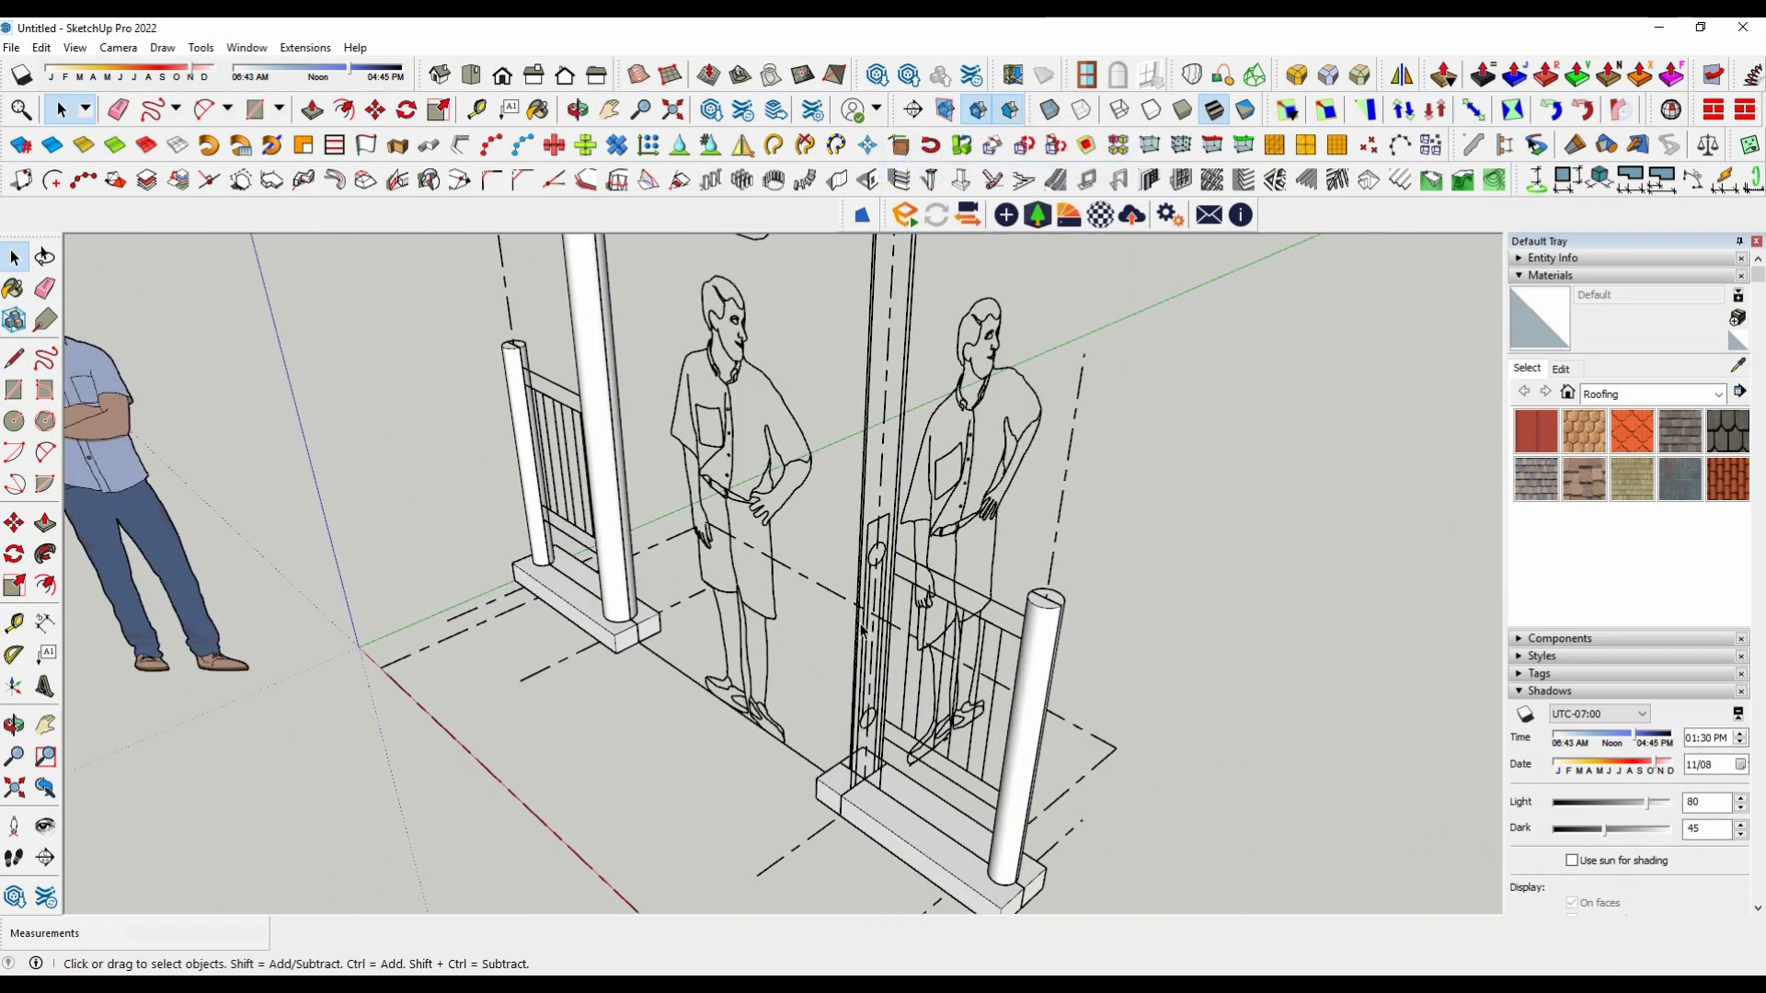
scroll(860, 527, "up", 3)
scroll(860, 527, "up", 3)
double_click(858, 526)
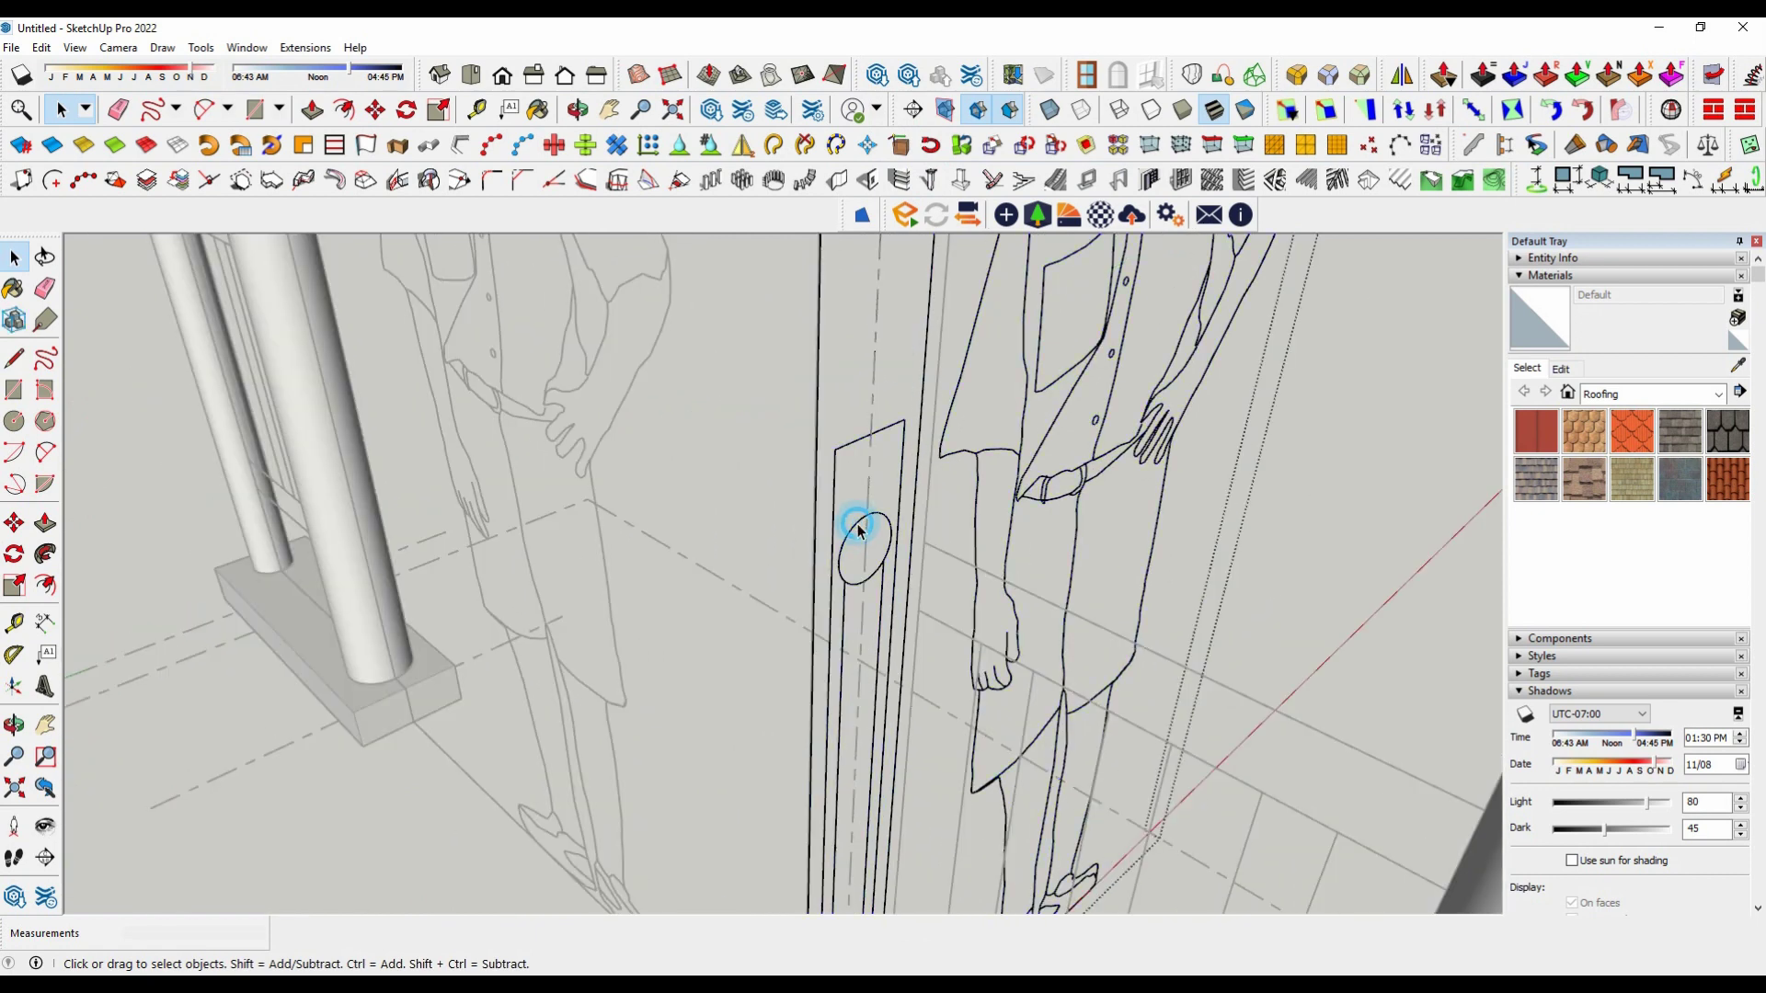
scroll(858, 531, "up", 1)
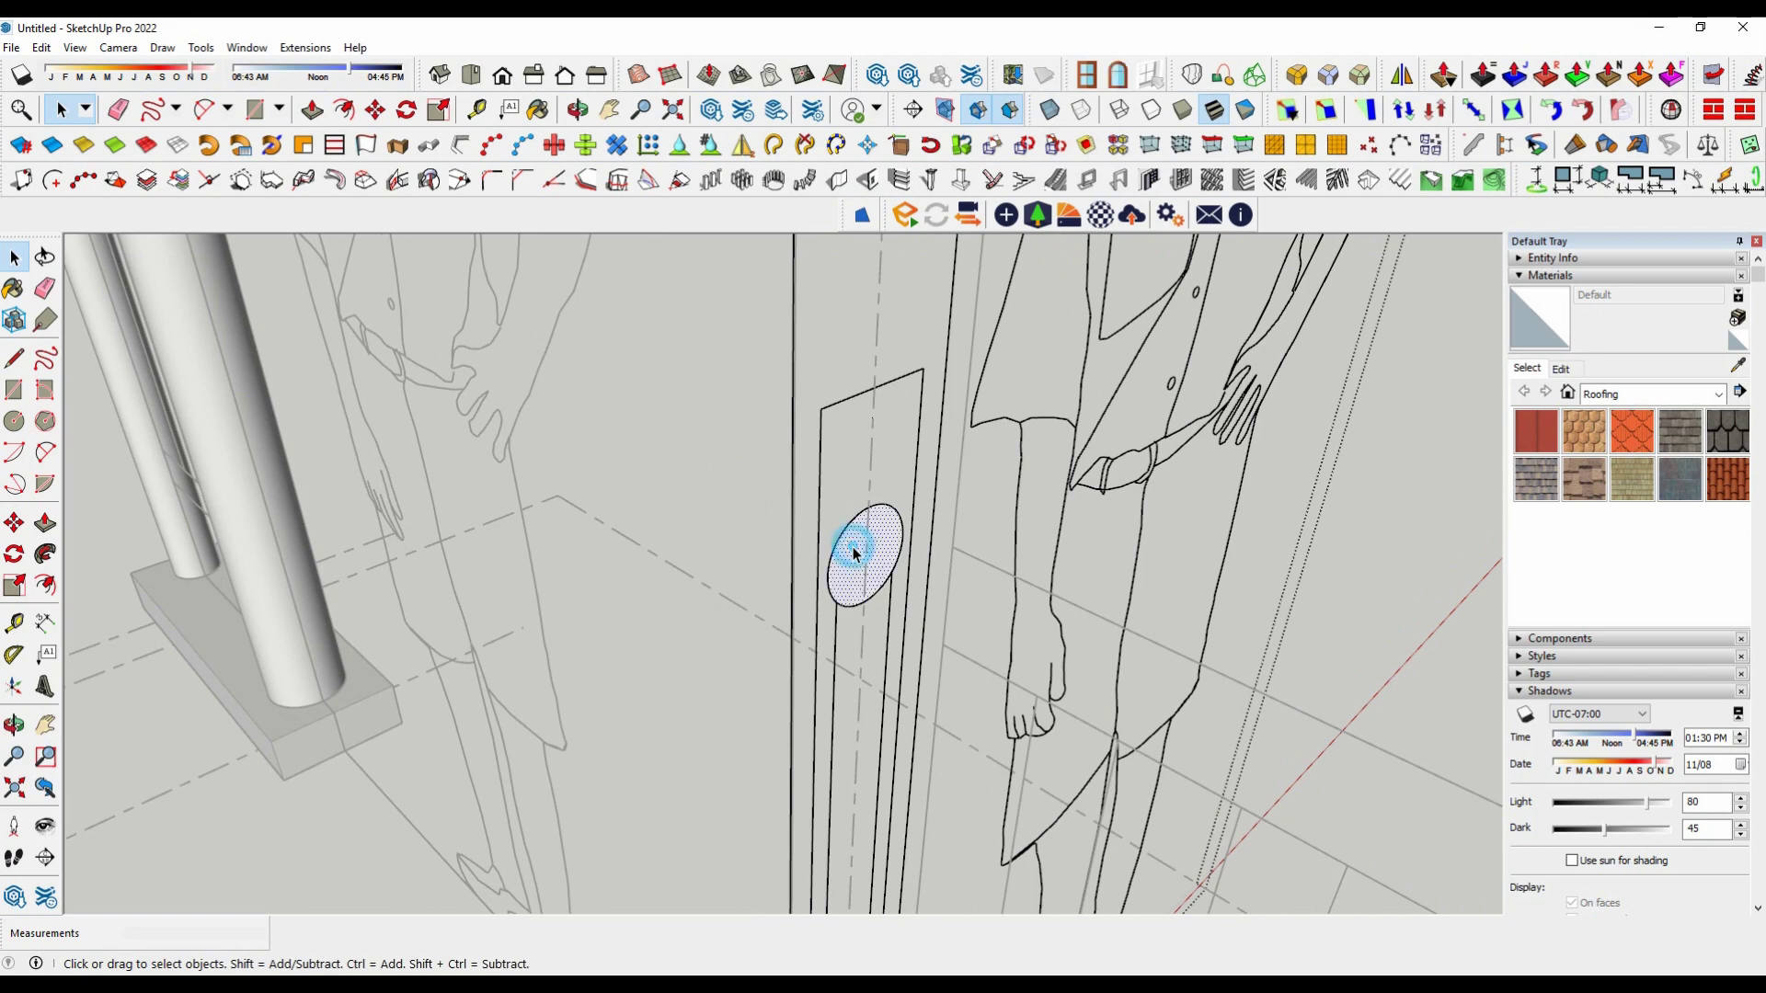
scroll(846, 515, "down", 3)
scroll(835, 488, "up", 2)
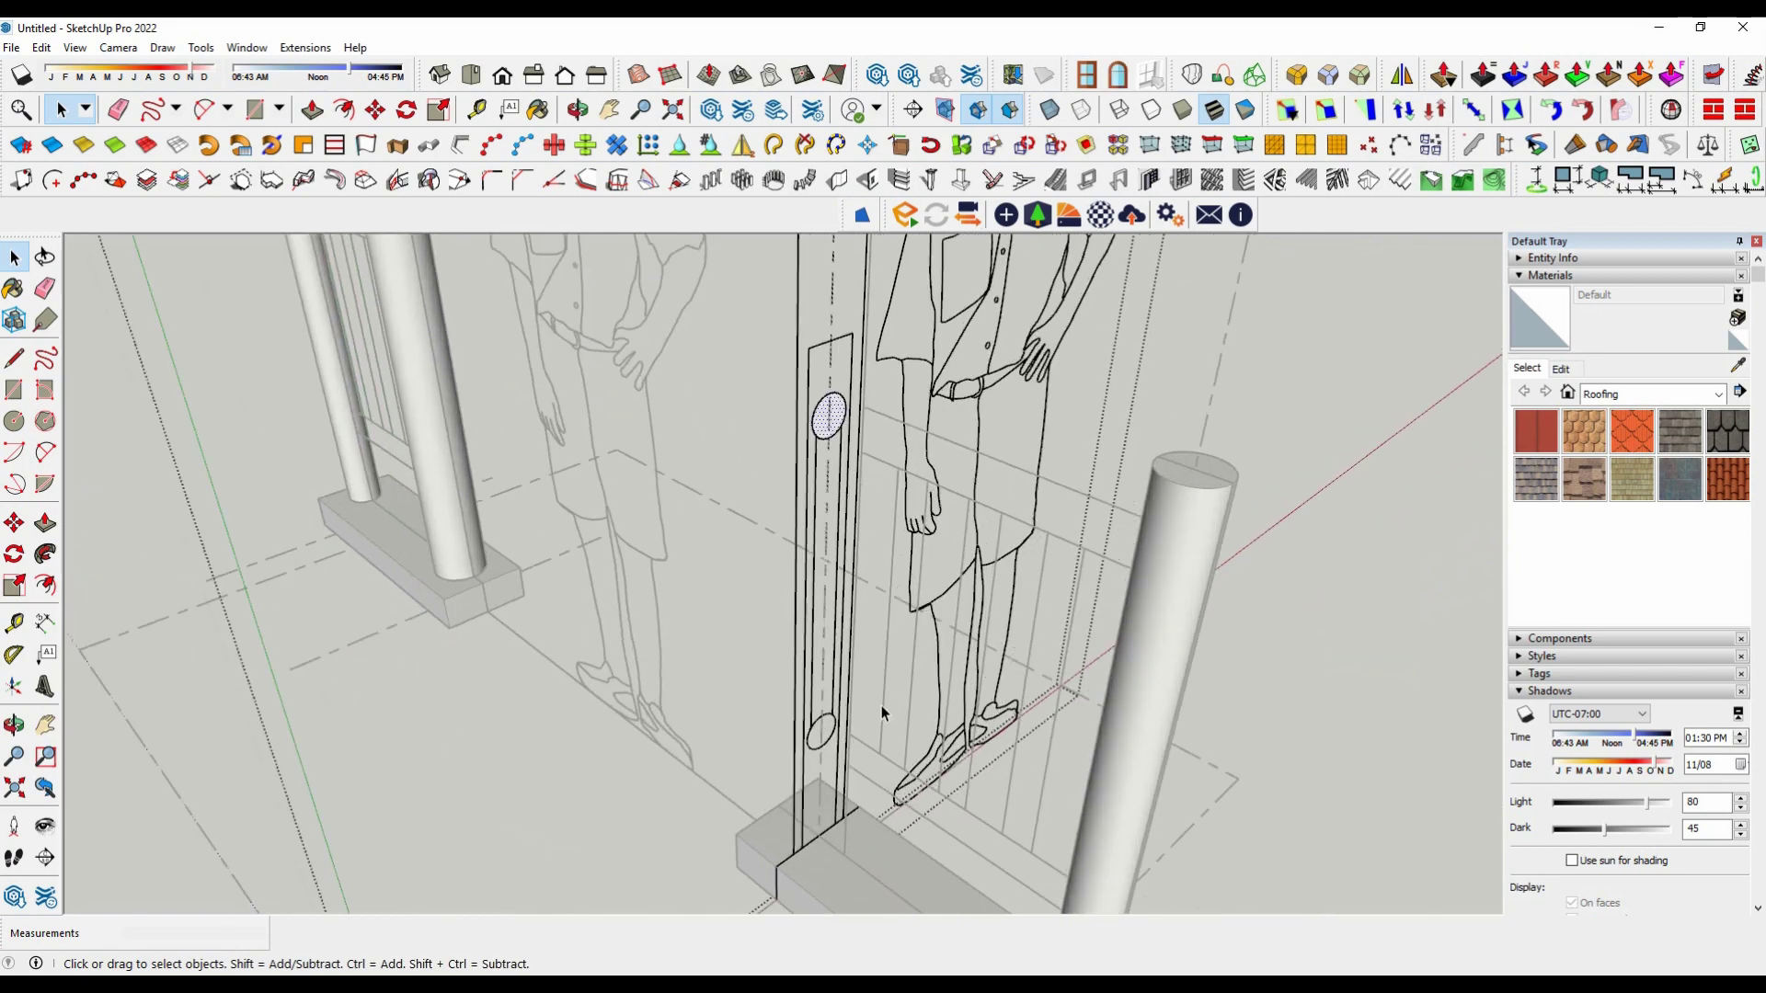
scroll(838, 491, "up", 2)
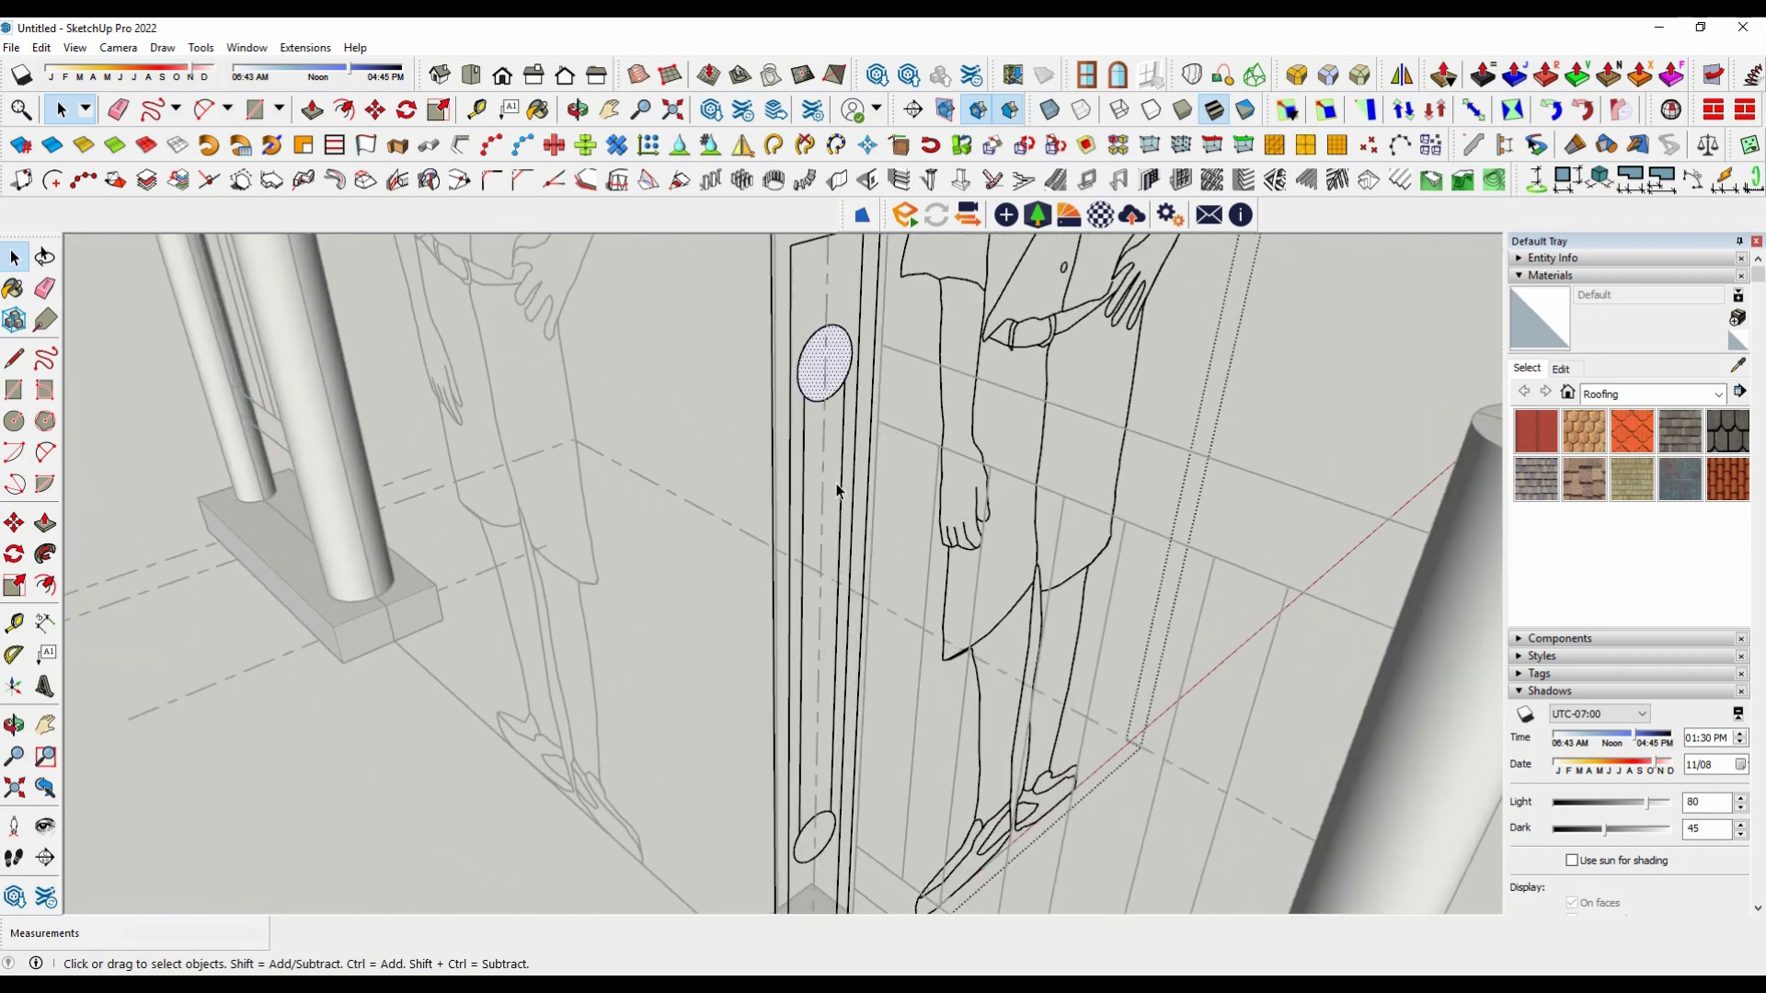
Step: Make the rail-profile ellipse a component and copy it lower down the post
right_click(819, 371)
left_click(885, 331)
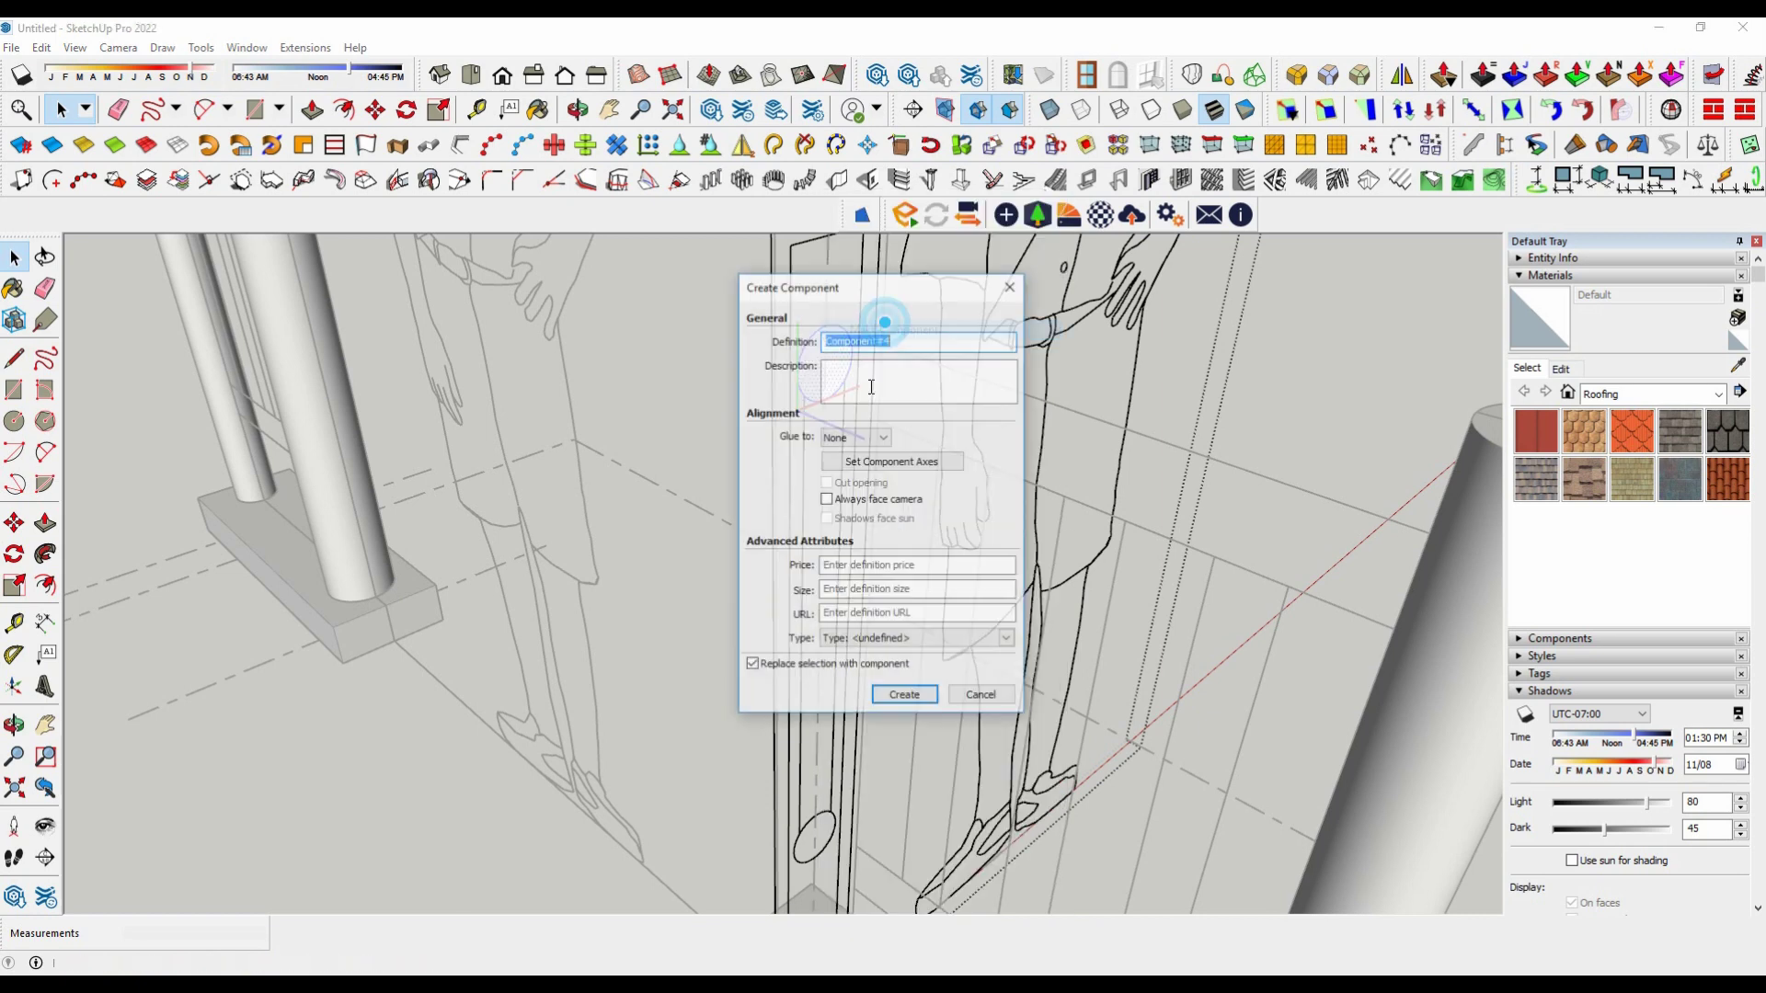
left_click(898, 691)
key("m")
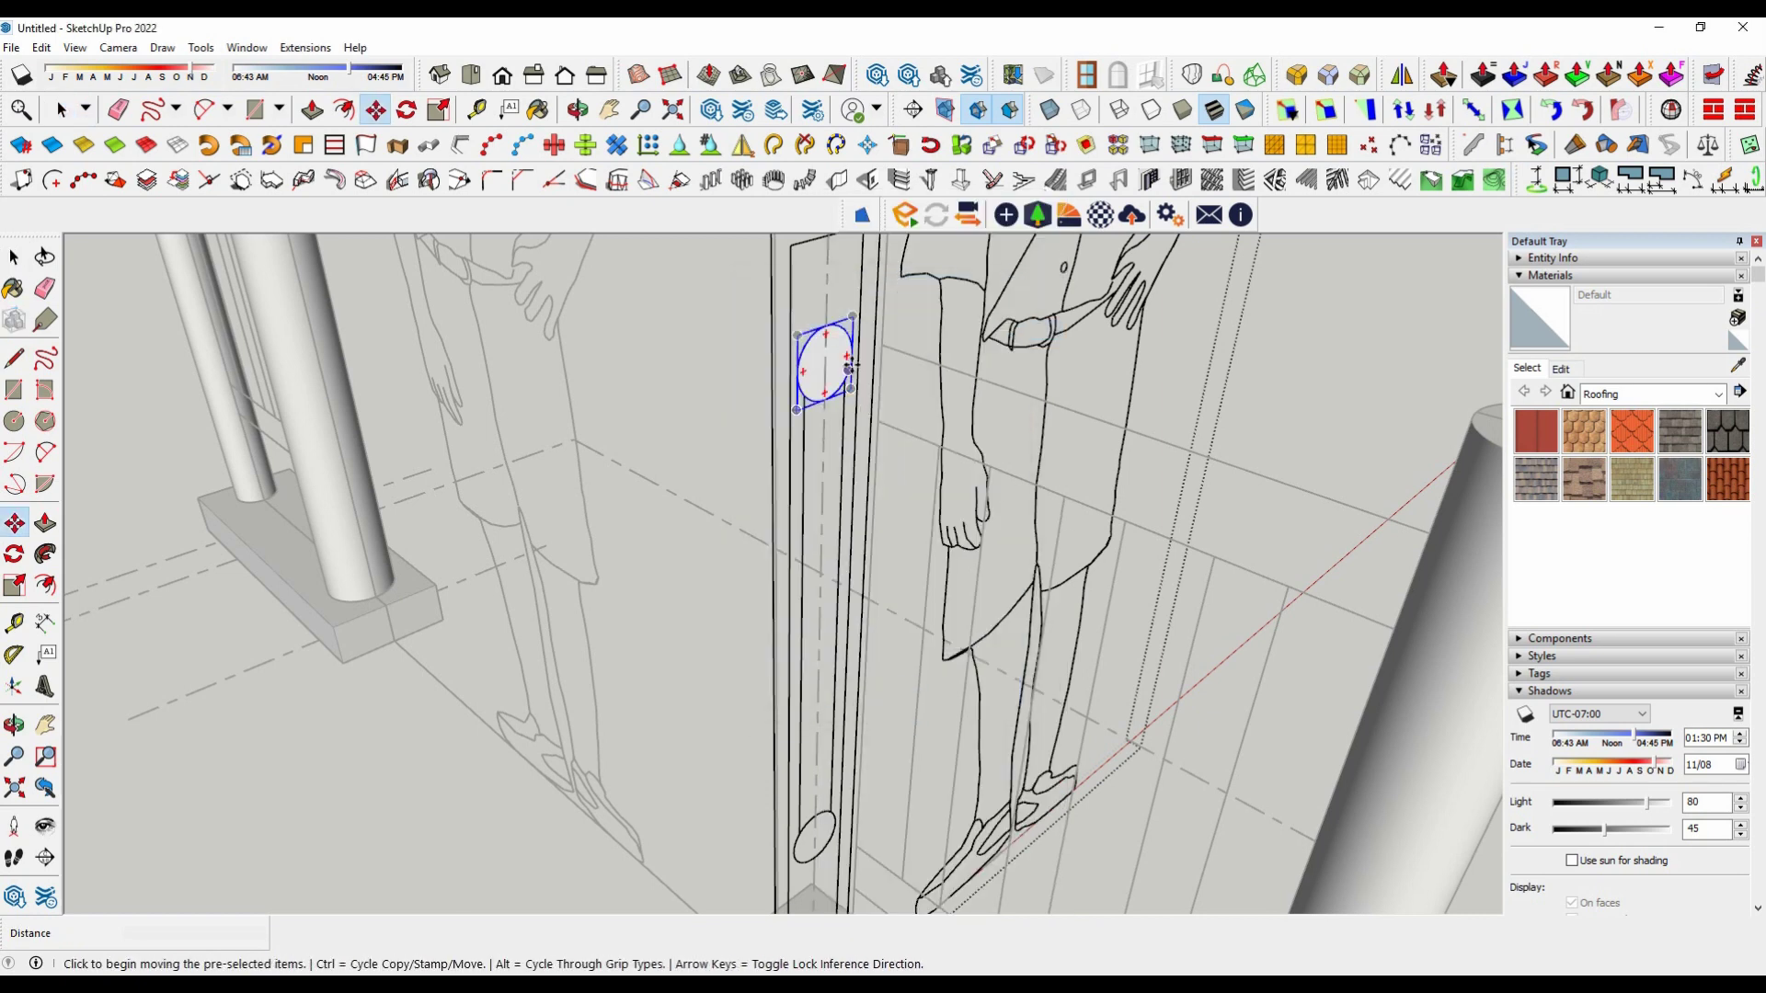
left_click(829, 323)
left_click(823, 825)
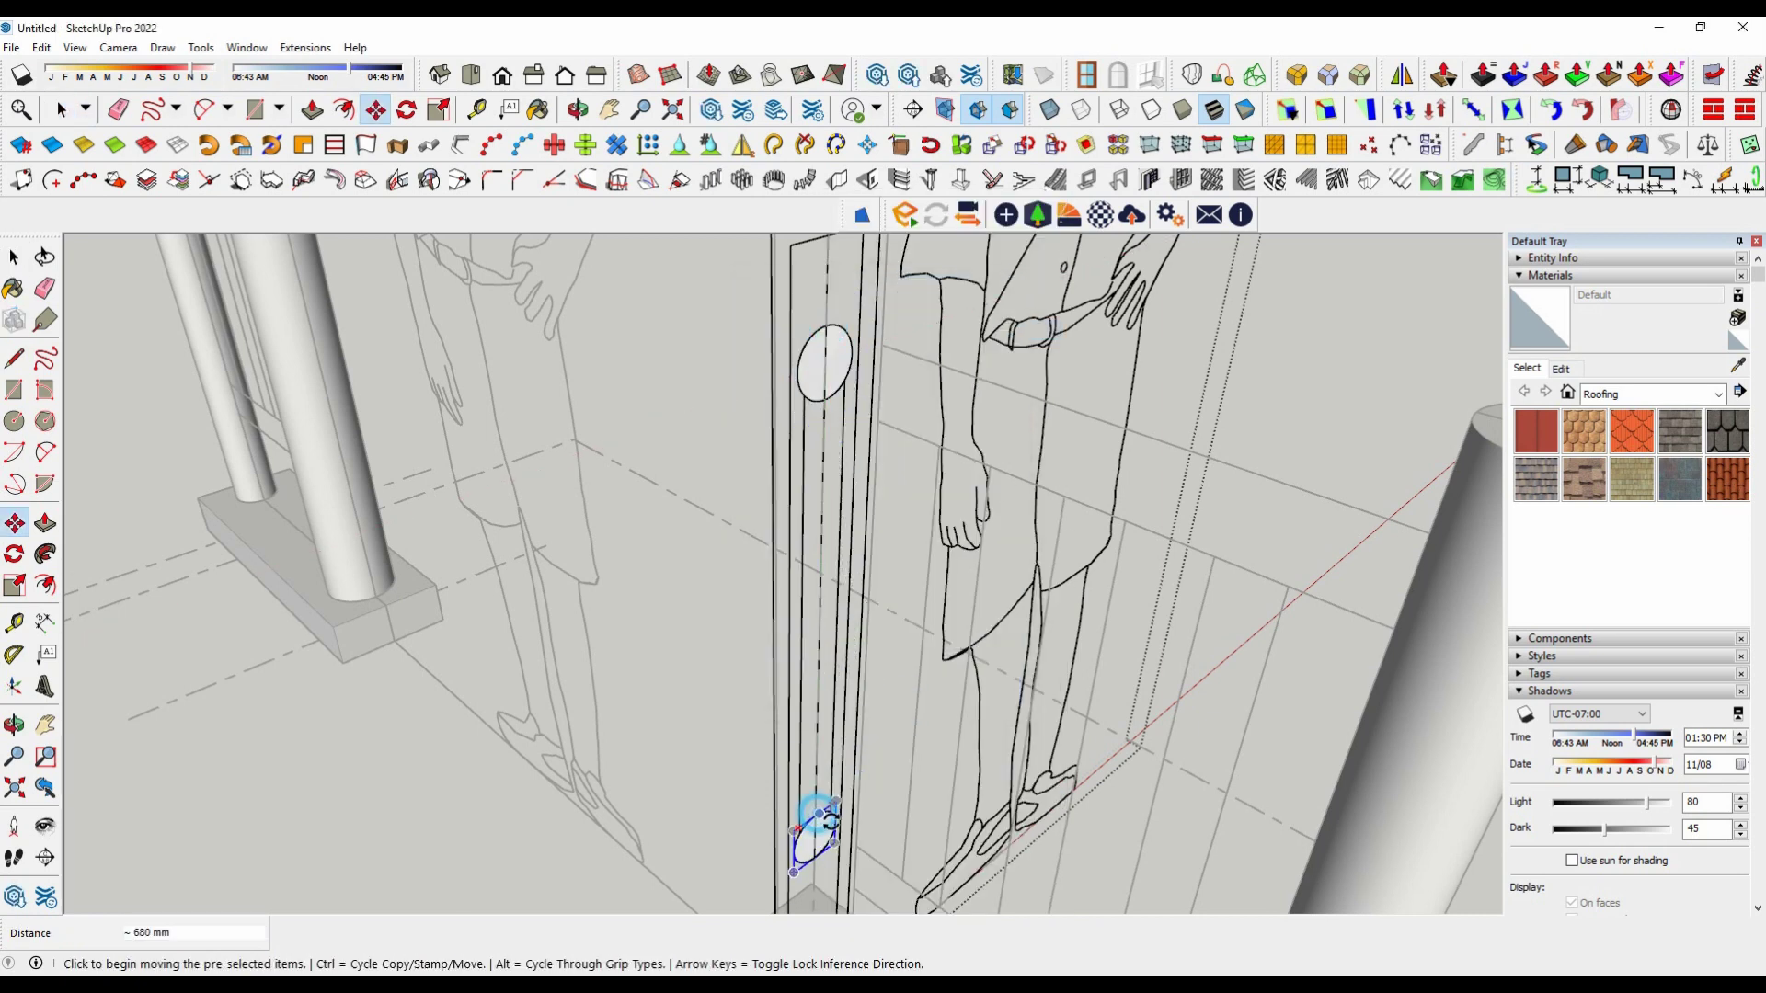
scroll(821, 832, "up", 3)
scroll(821, 835, "up", 5)
scroll(782, 763, "down", 2)
scroll(492, 445, "up", 2)
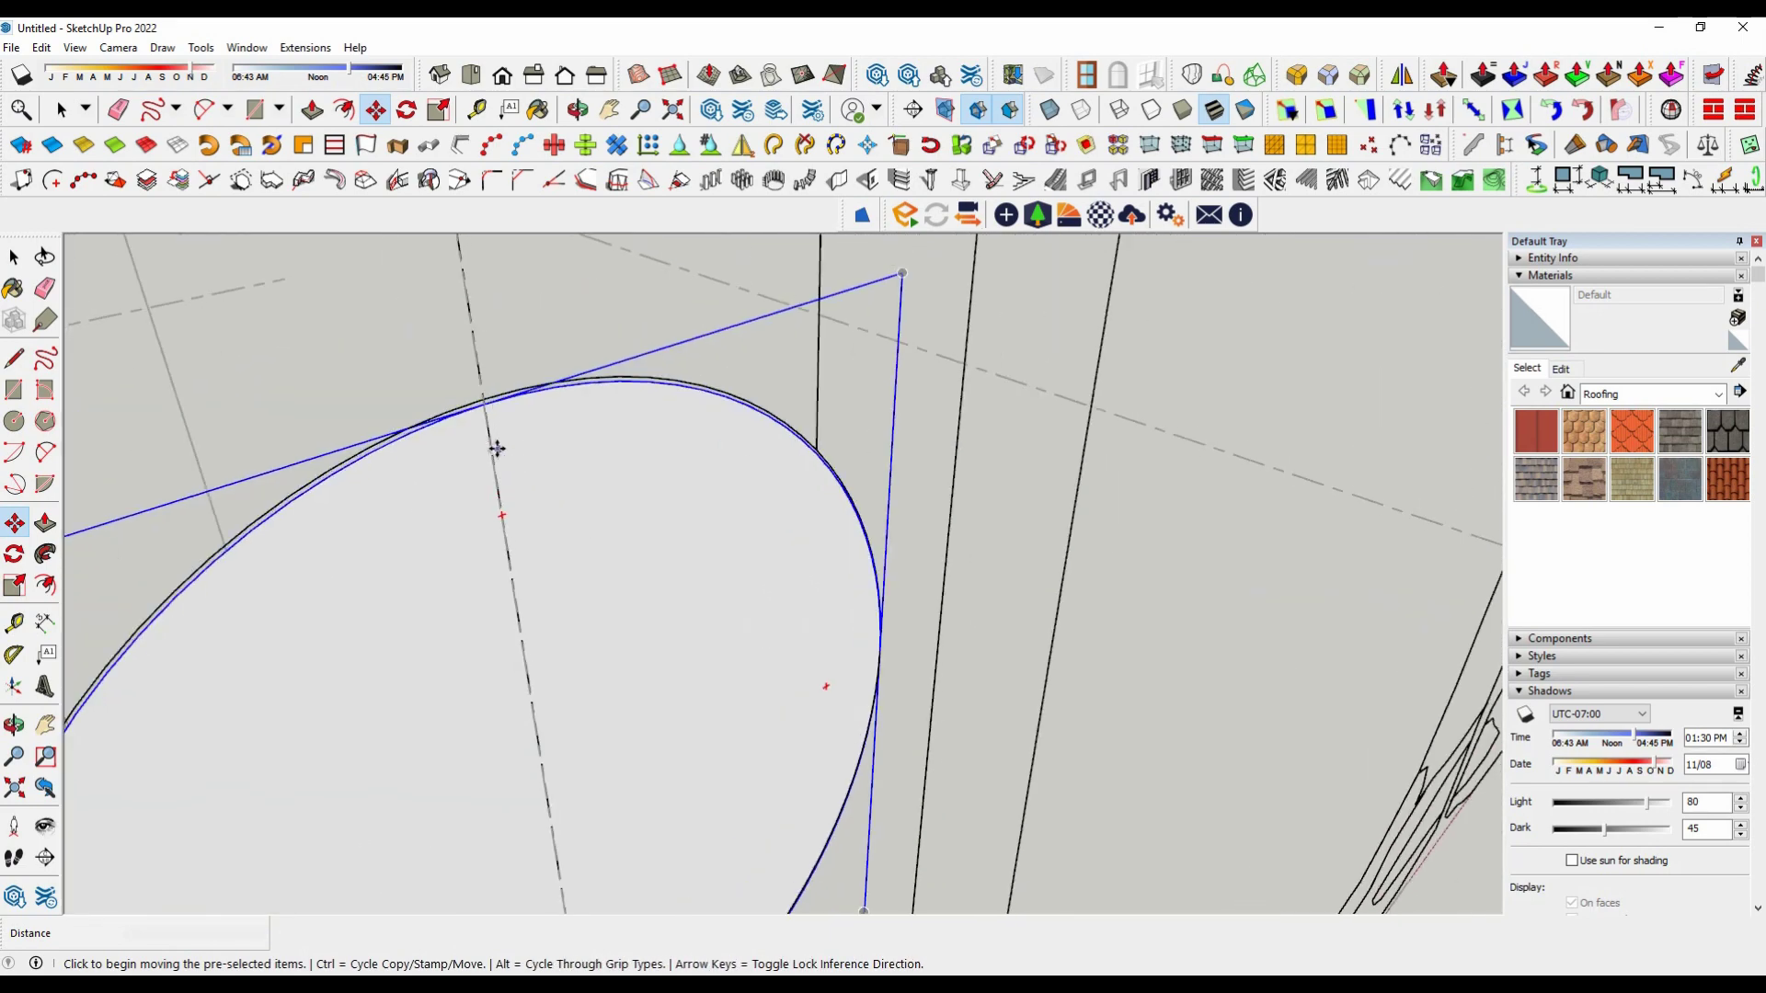
scroll(489, 441, "up", 1)
scroll(485, 396, "down", 1)
key("space")
Step: Paste the two rail-profile ellipses back in place with Edit > Paste In Place
scroll(625, 538, "down", 2)
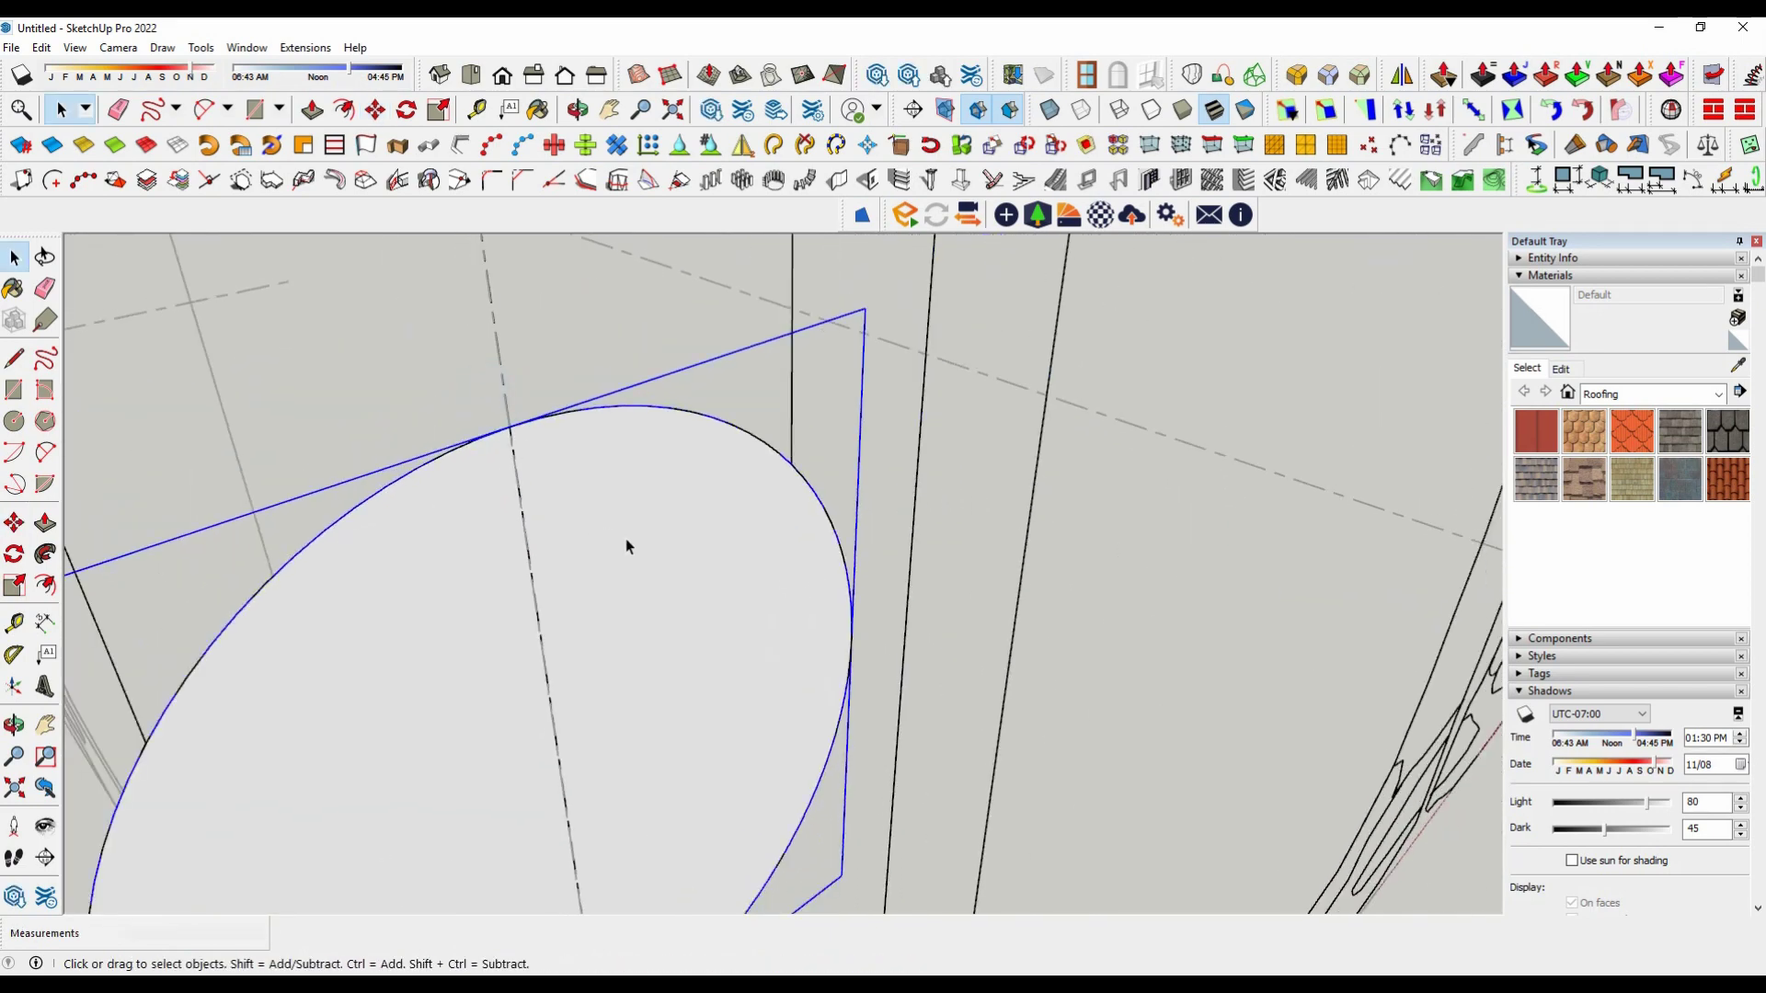
scroll(632, 542, "down", 1)
scroll(633, 543, "down", 2)
scroll(666, 672, "down", 5)
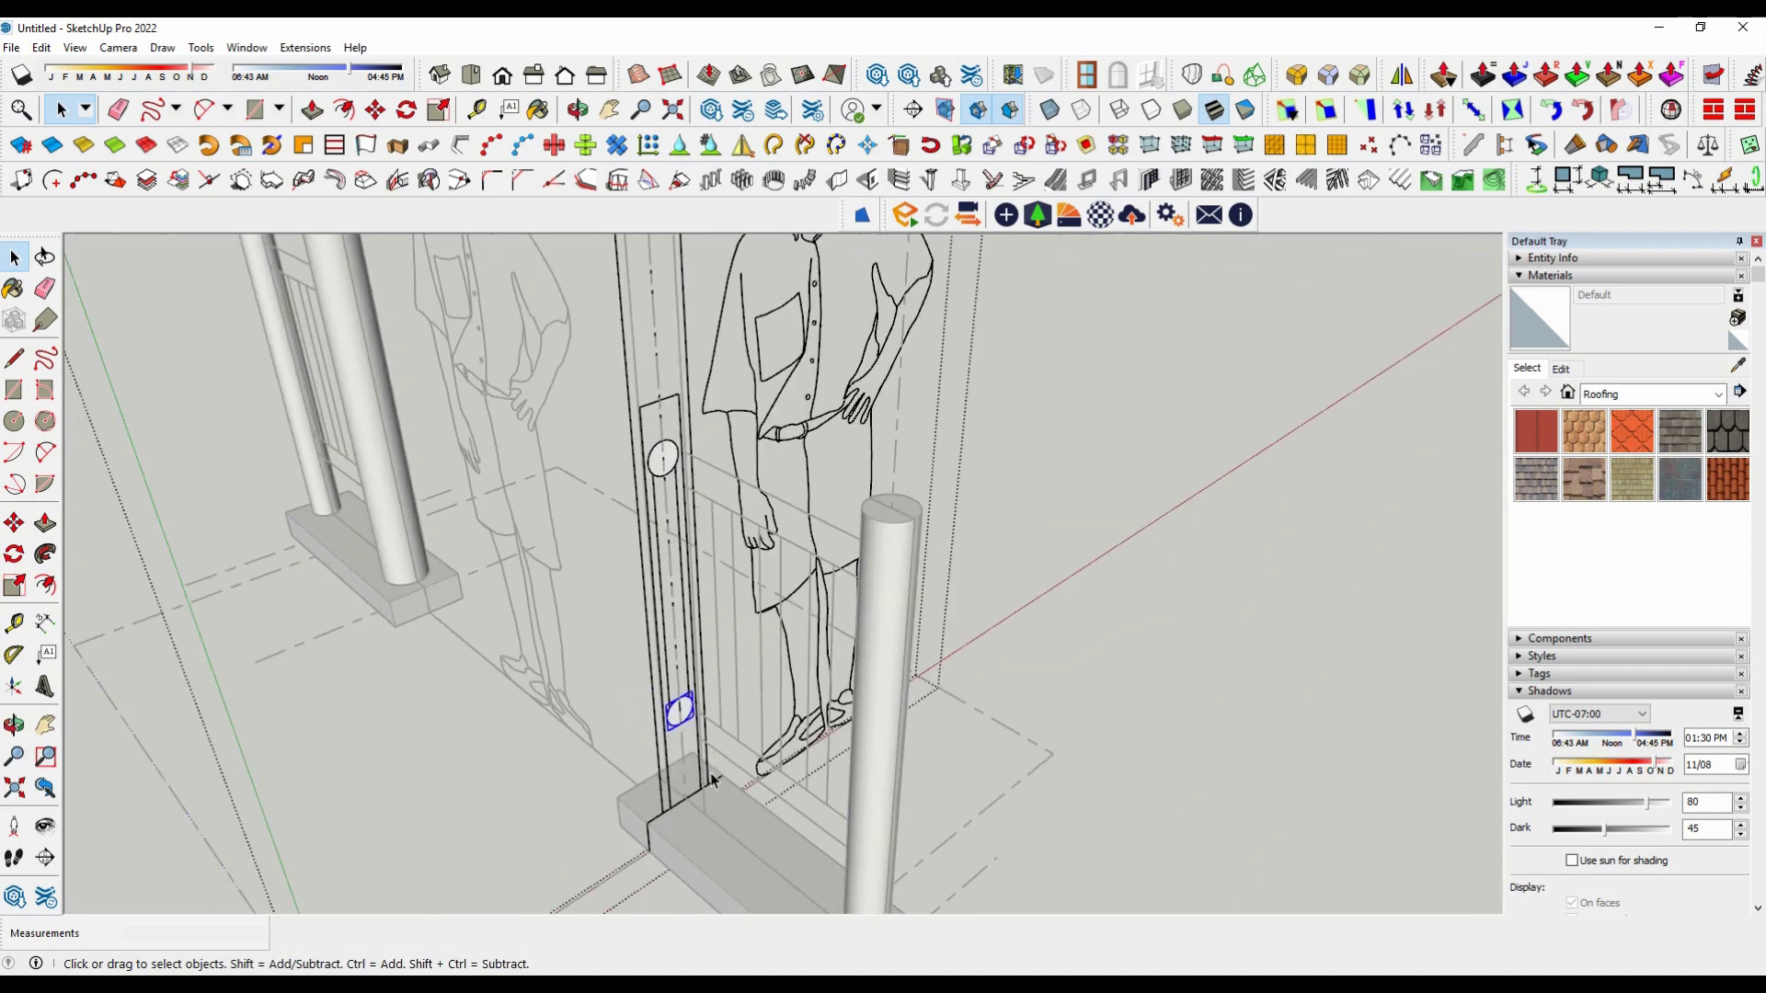
scroll(662, 446, "up", 3)
left_click(658, 451, "ctrl")
left_click(719, 519)
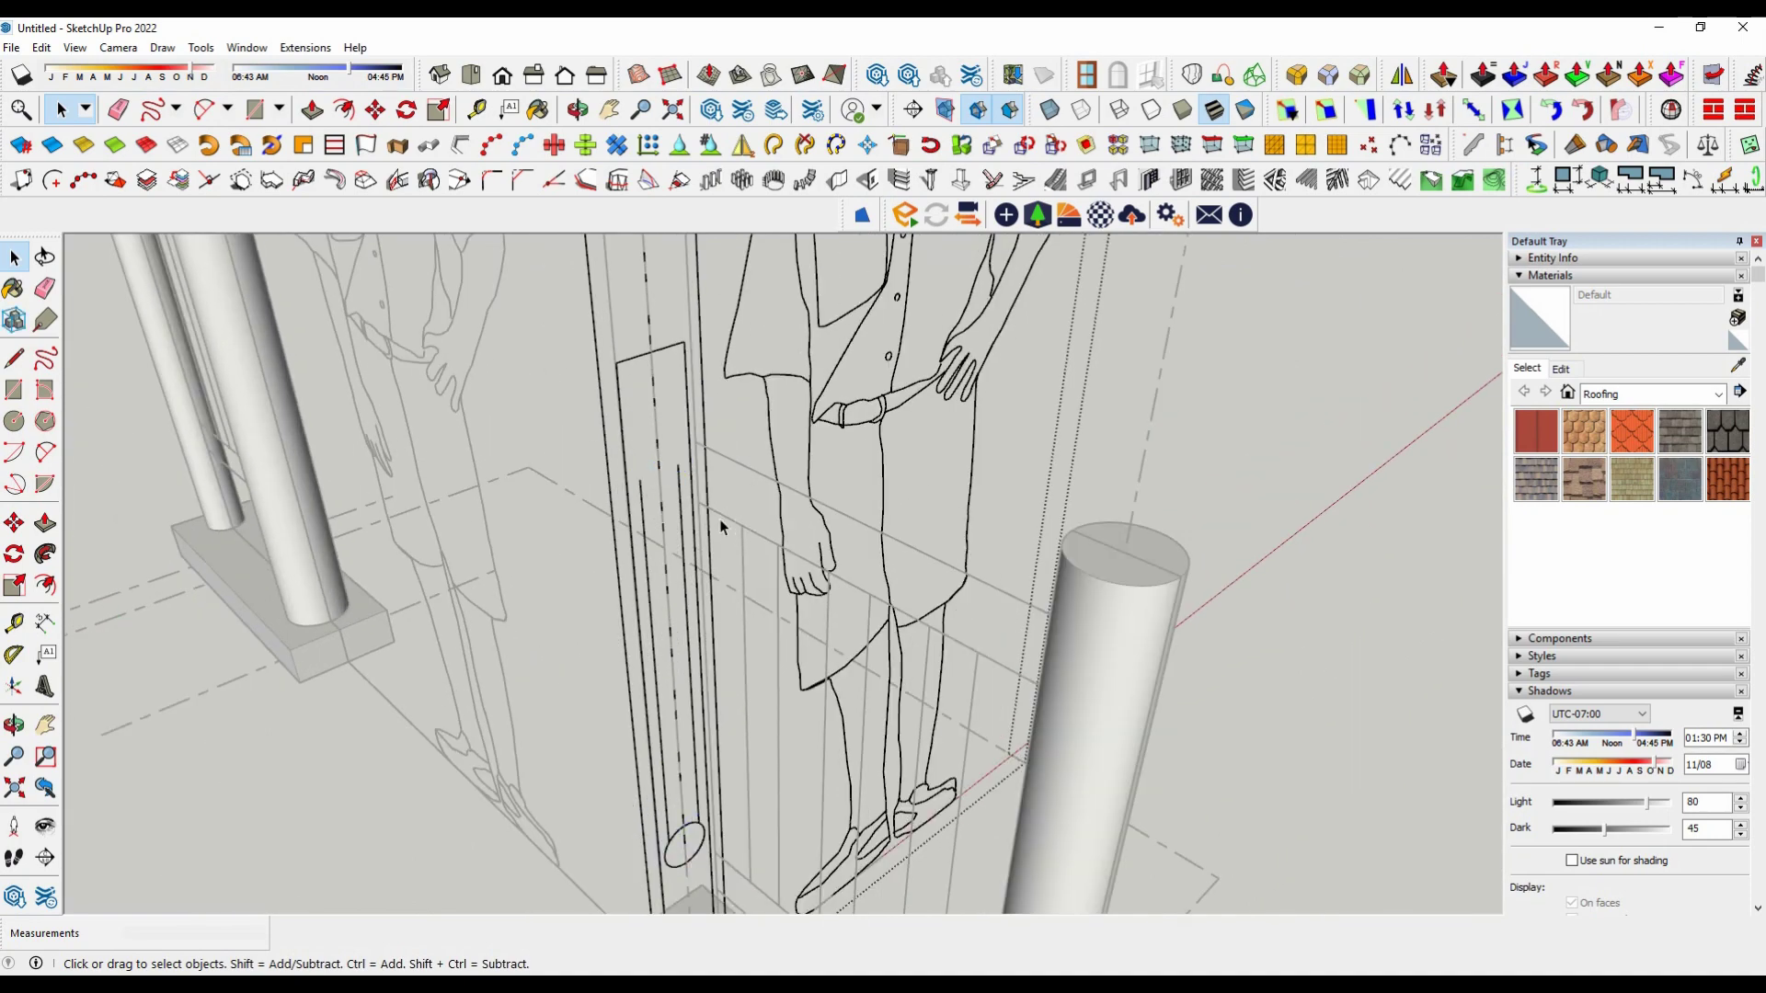
scroll(1175, 607, "down", 3)
scroll(1175, 607, "down", 2)
scroll(651, 522, "up", 5)
scroll(651, 523, "up", 2)
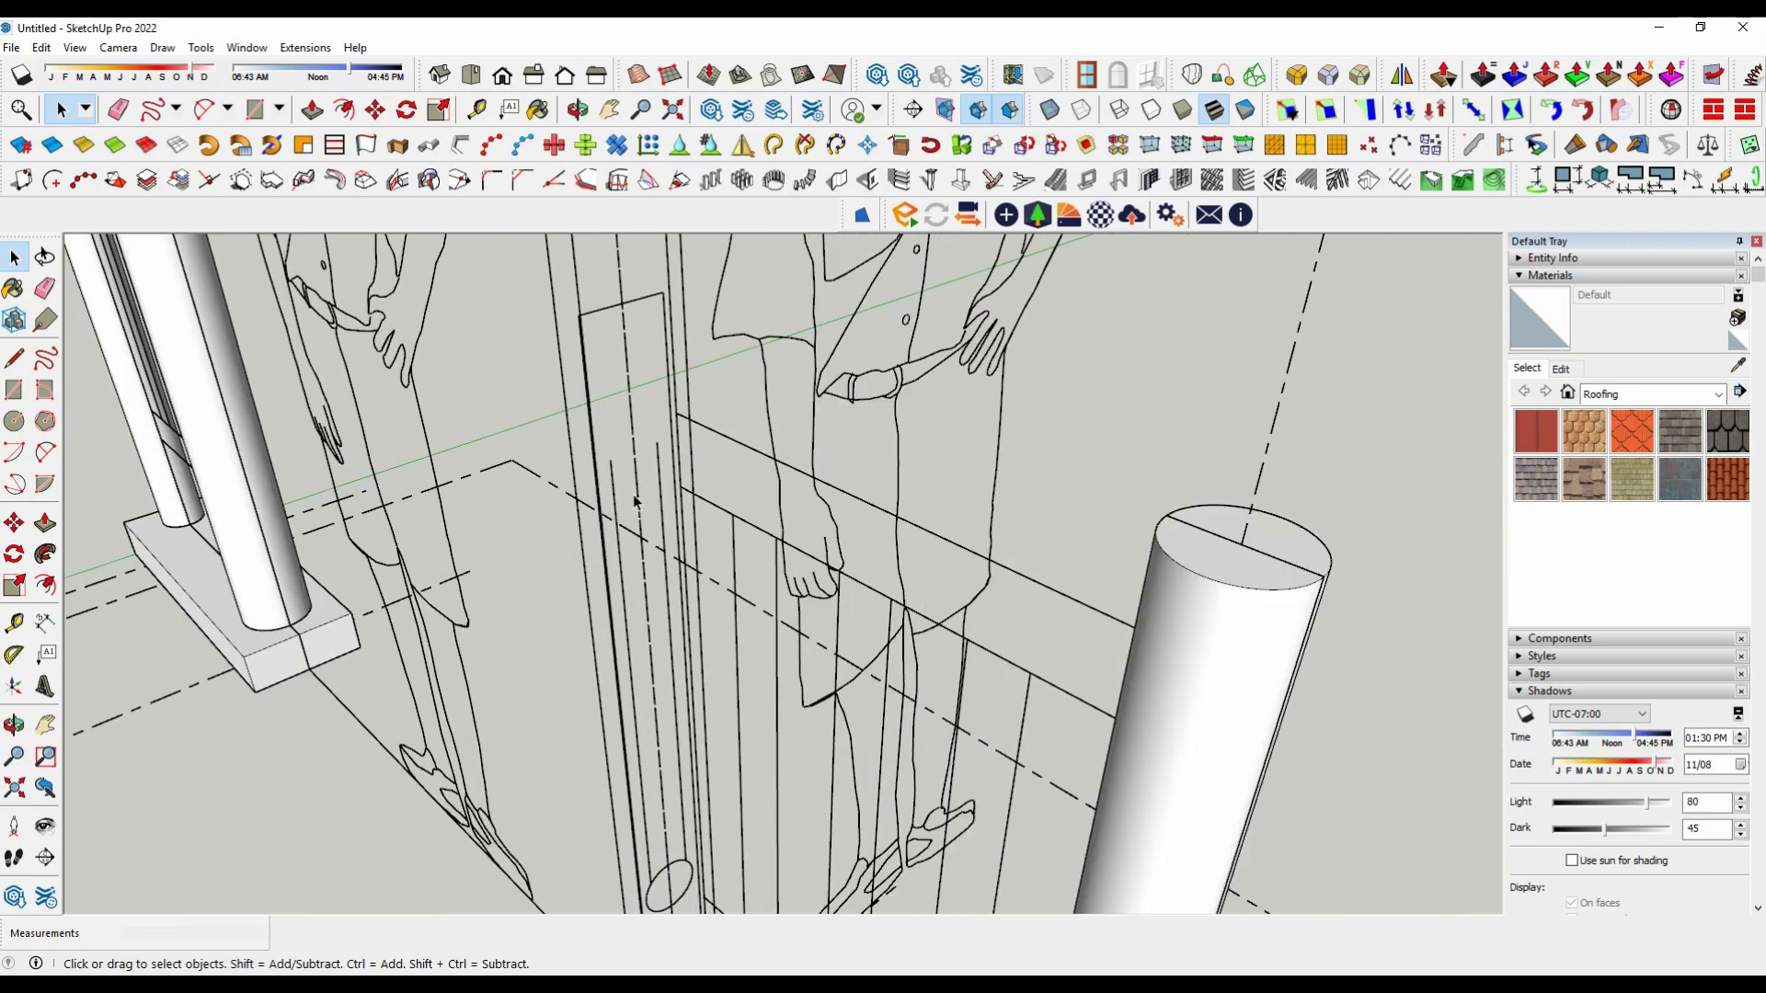
scroll(667, 464, "down", 3)
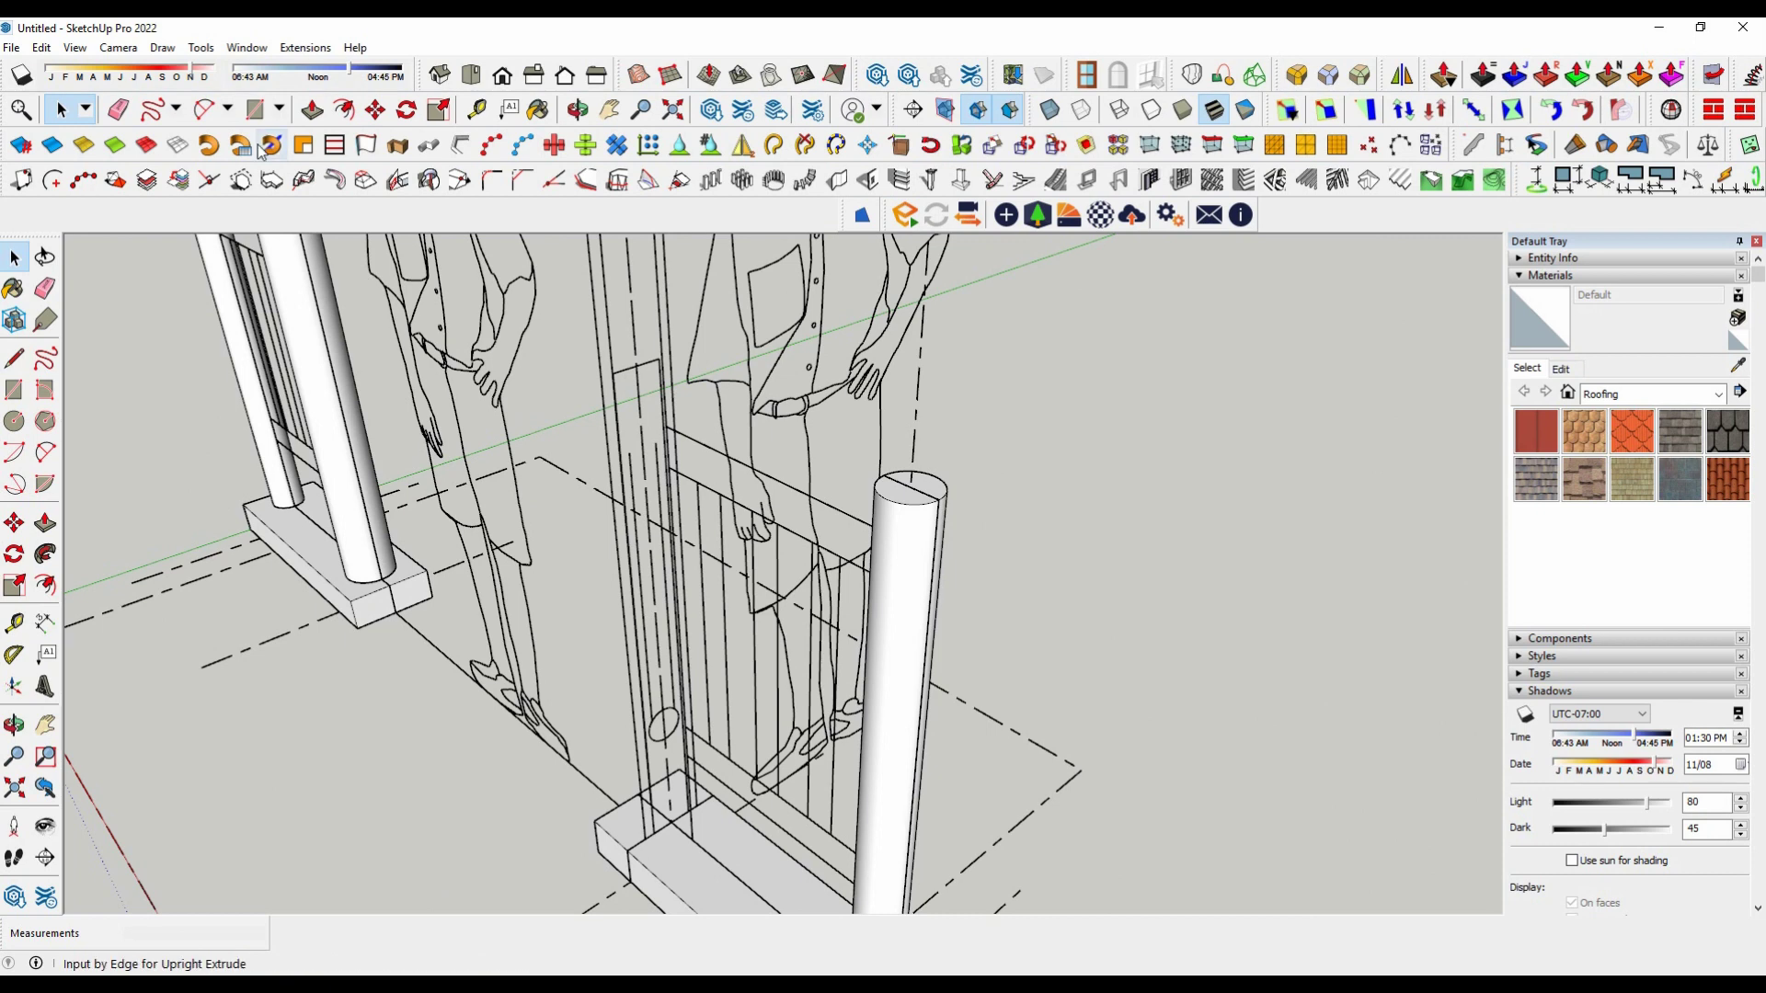
left_click(42, 47)
left_click(101, 177)
Step: Push/Pull the upper ellipse out to the end post, forming the round top rail
scroll(615, 433, "up", 2)
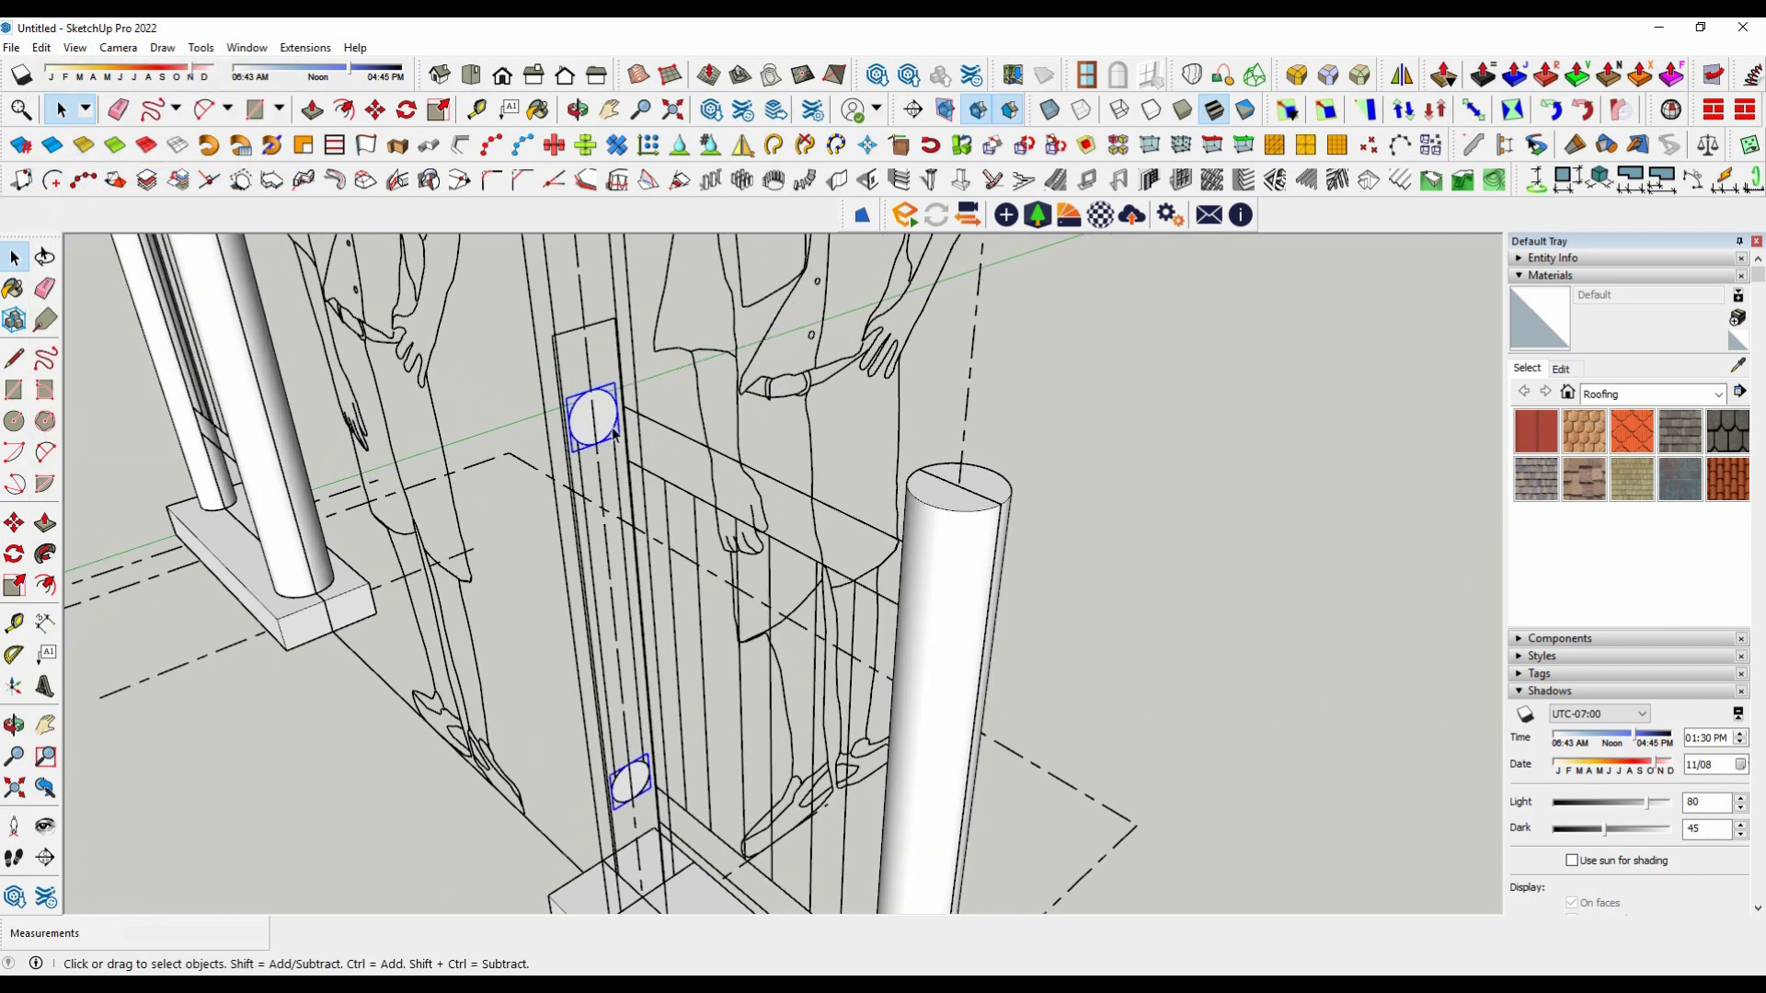
double_click(608, 423)
left_click(45, 523)
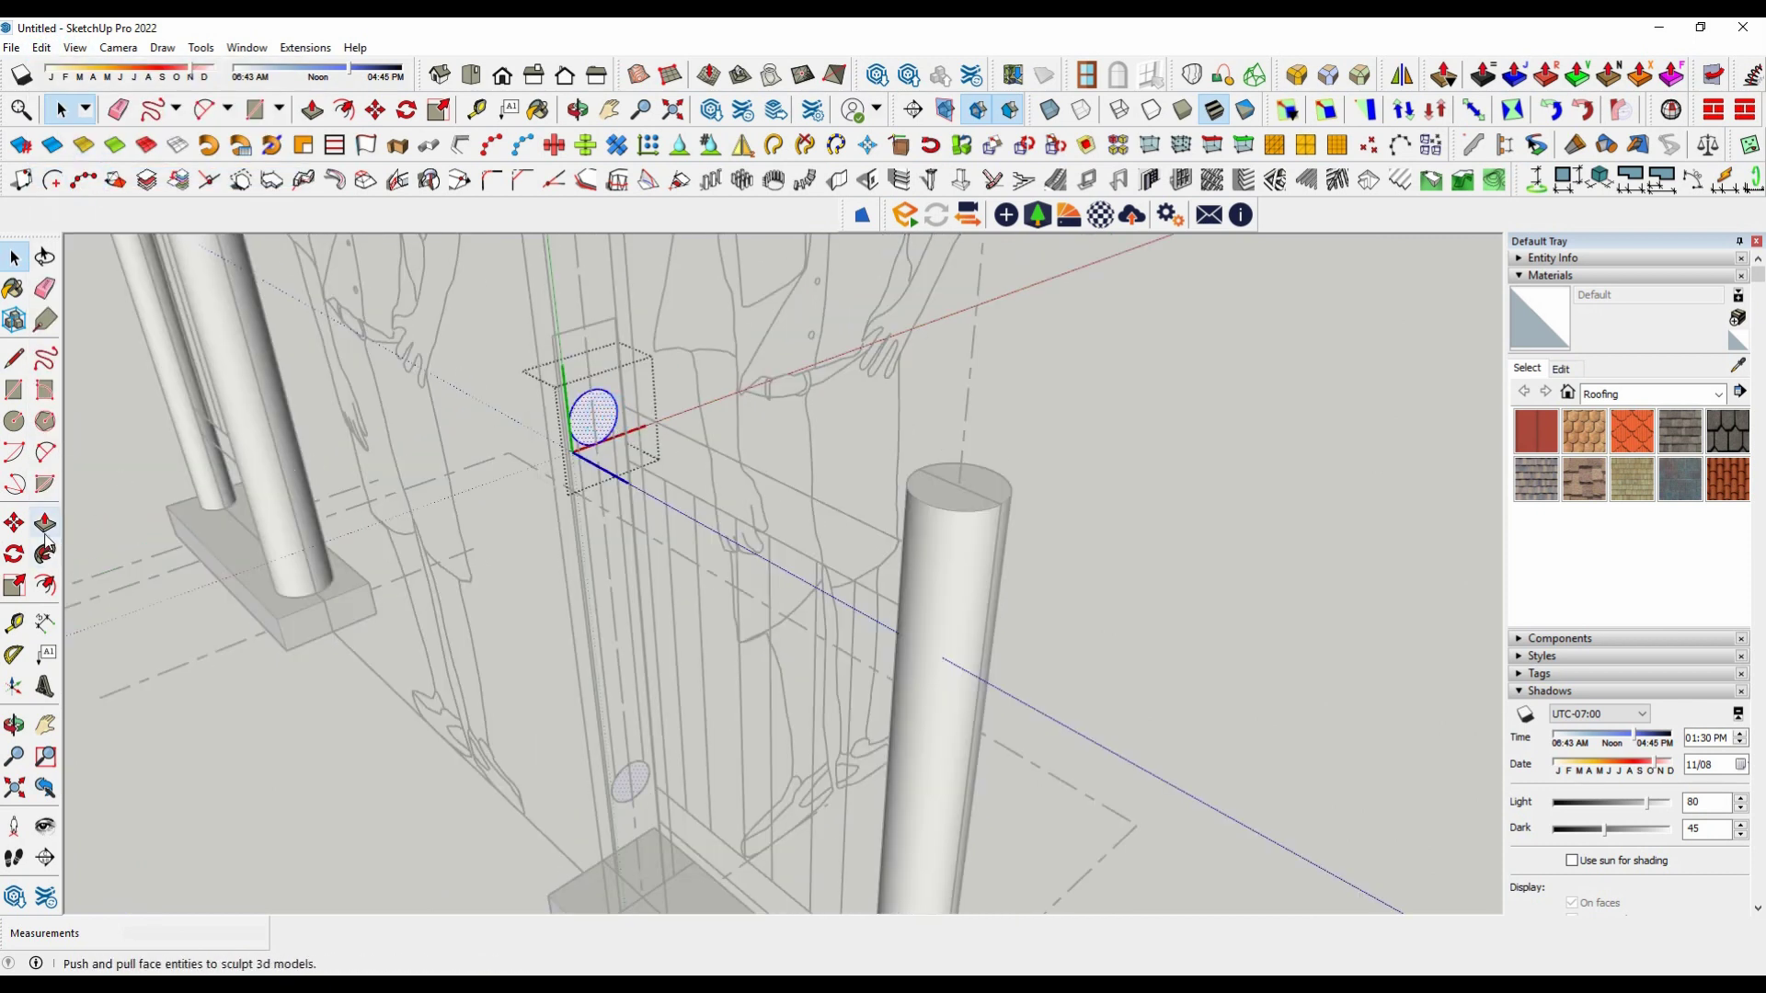
left_click(595, 426)
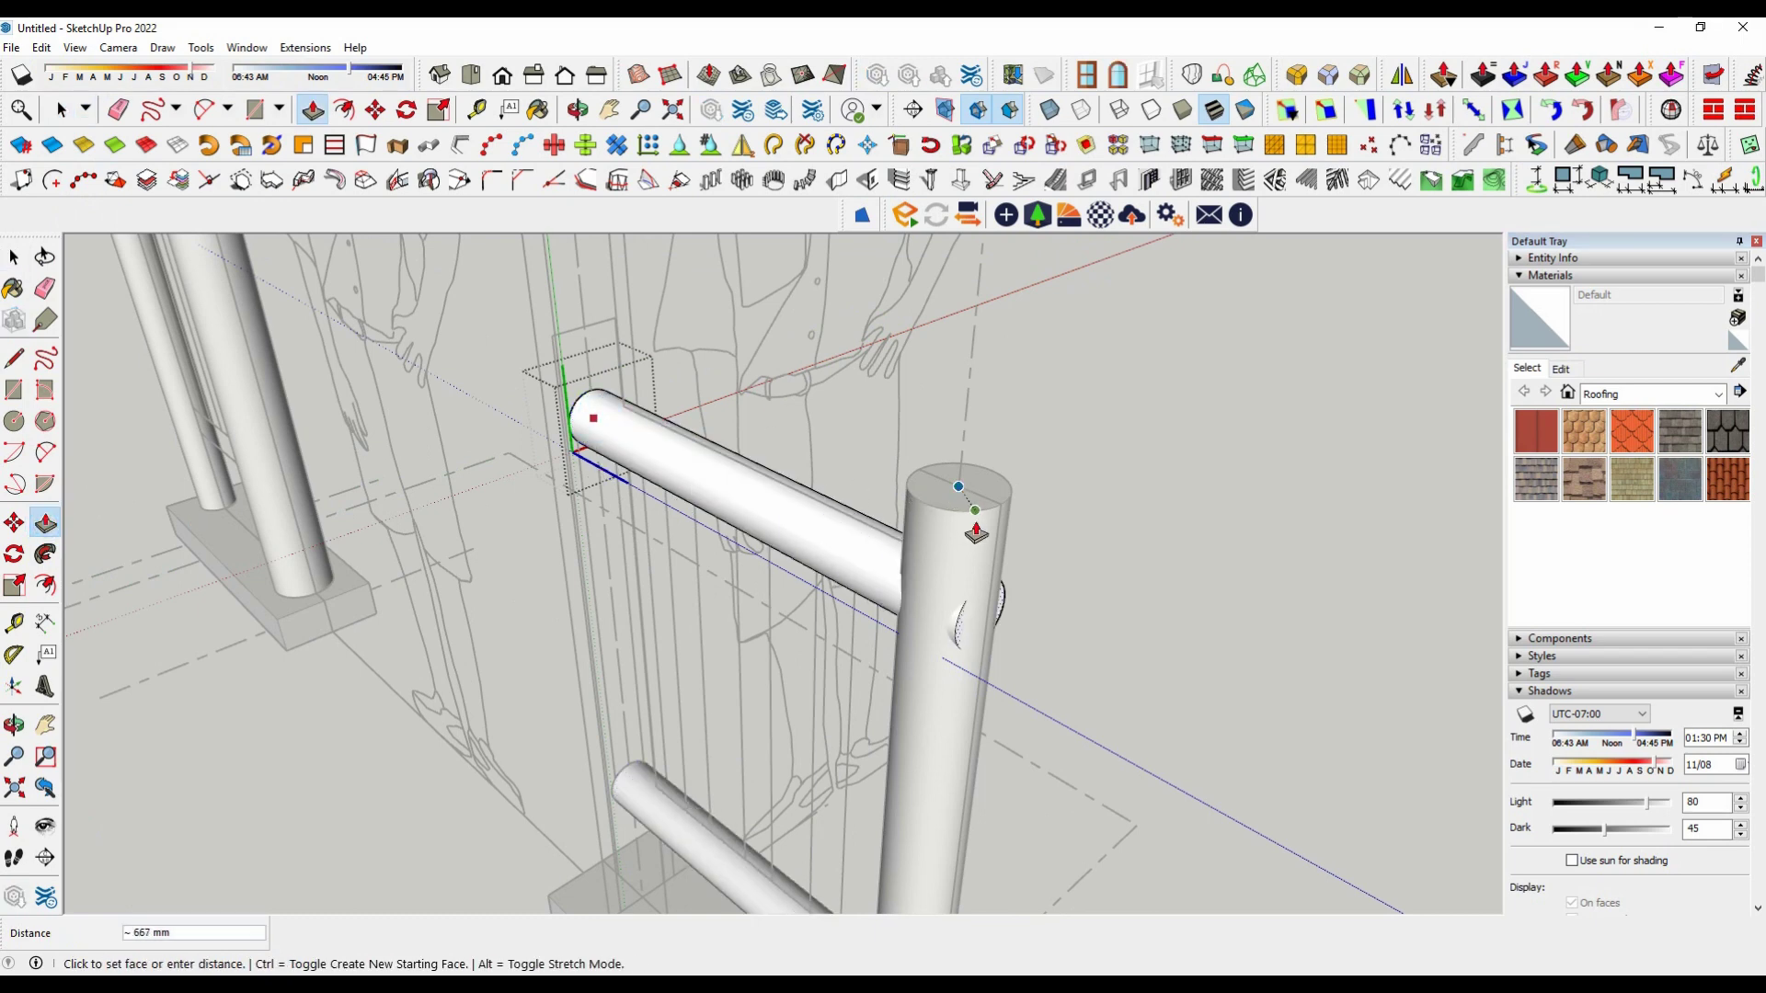
middle_click_drag(976, 533, 1300, 462)
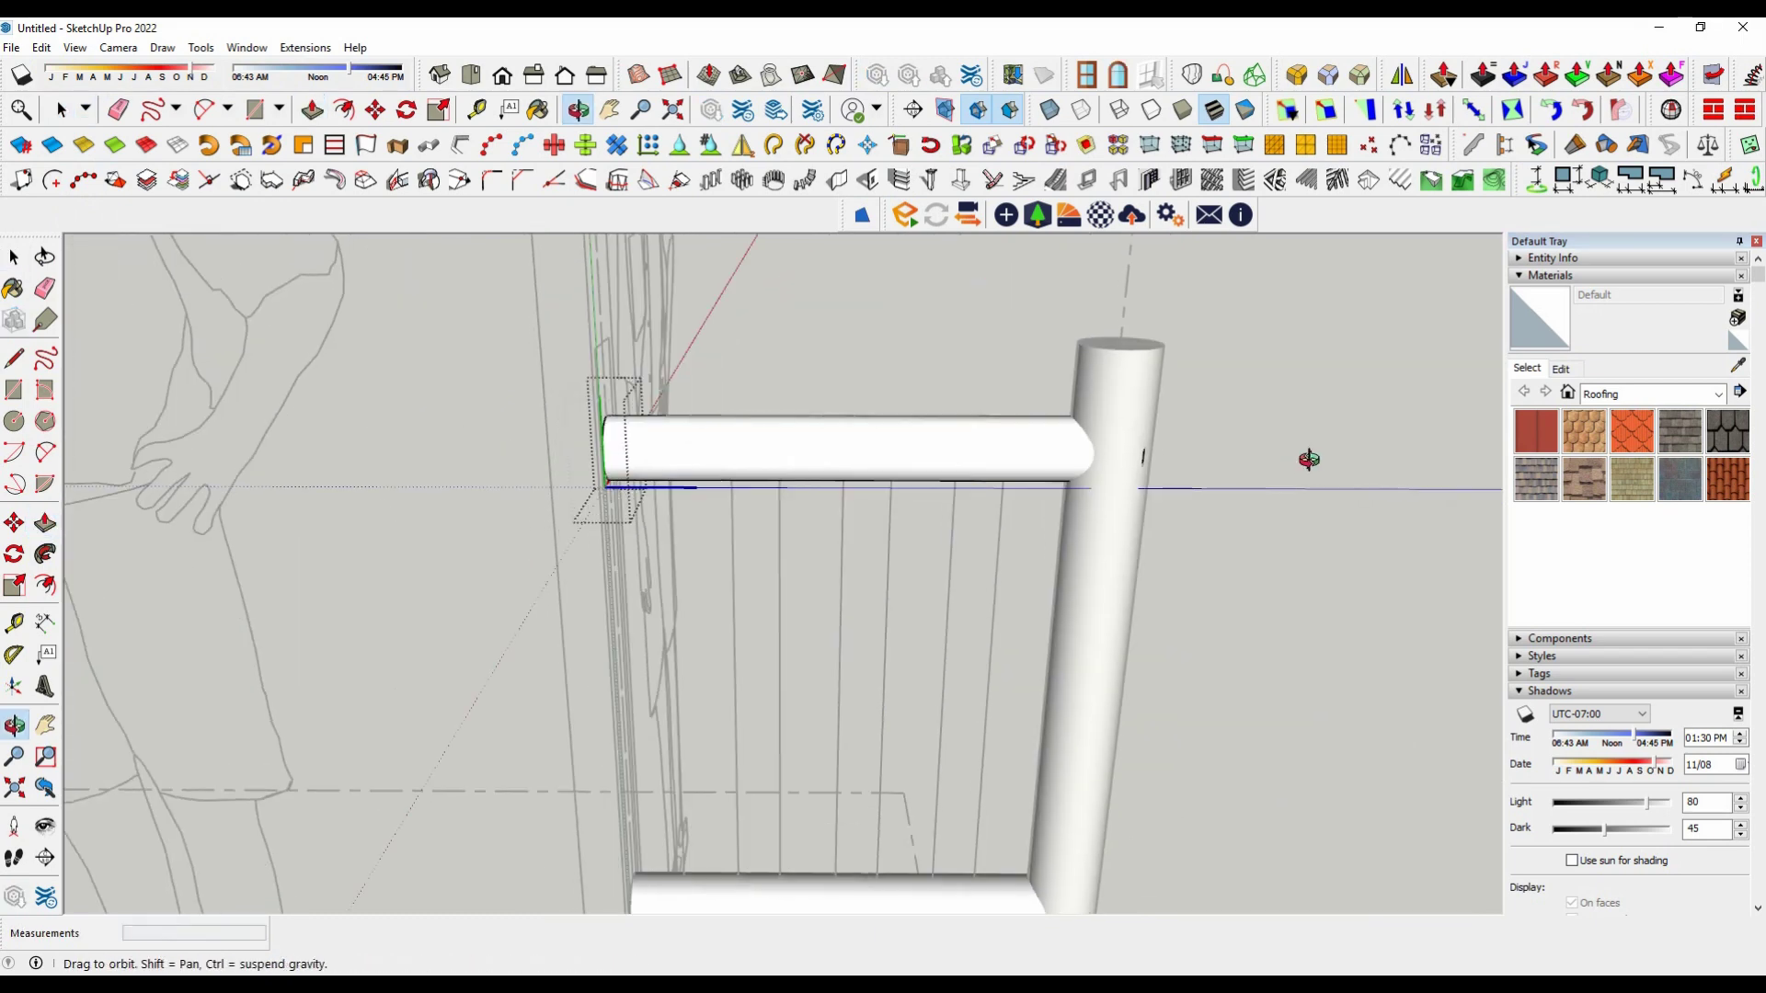
left_click(1106, 397)
middle_click_drag(1106, 398, 1032, 461)
key("space")
mouse_move(1301, 524)
middle_mouse_down()
mouse_move(1144, 521)
mouse_move(1099, 641)
mouse_move(1021, 678)
middle_mouse_up()
scroll(890, 741, "up", 3)
Step: Orbit and zoom to a close view of the right railing's lower rail and post
scroll(869, 704, "down", 2)
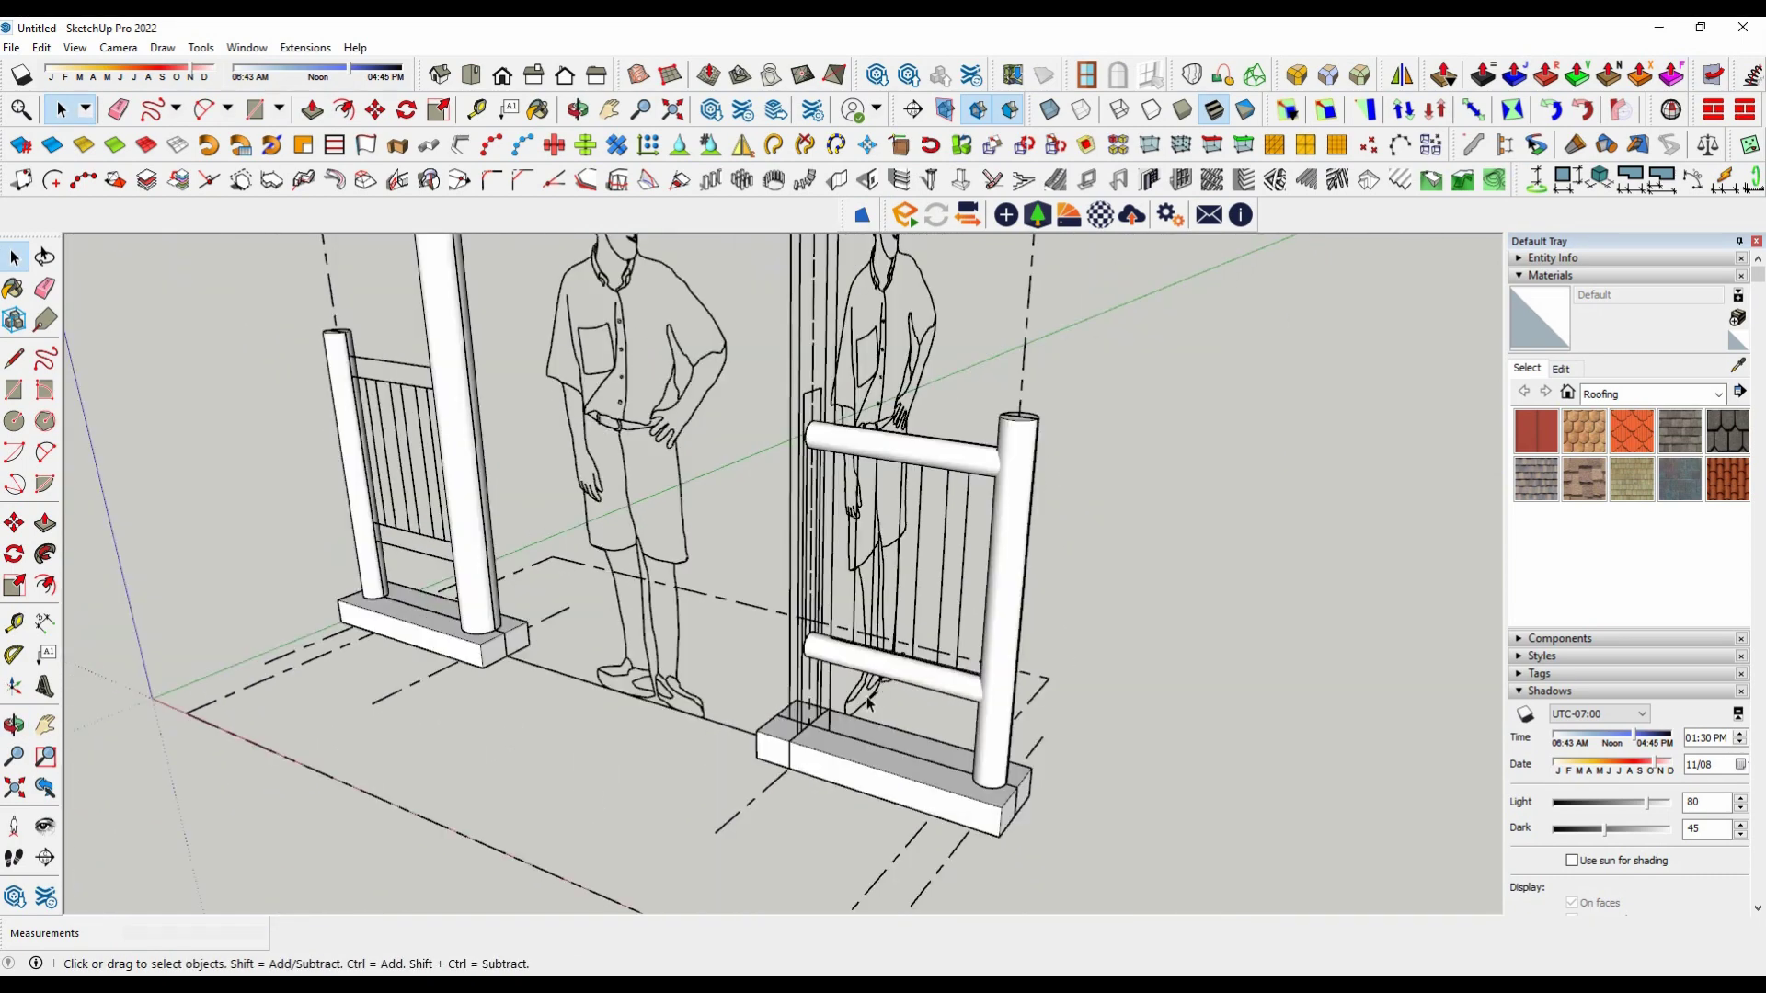
scroll(869, 704, "up", 3)
mouse_move(869, 703)
middle_mouse_down()
mouse_move(938, 595)
mouse_move(1207, 621)
middle_mouse_up()
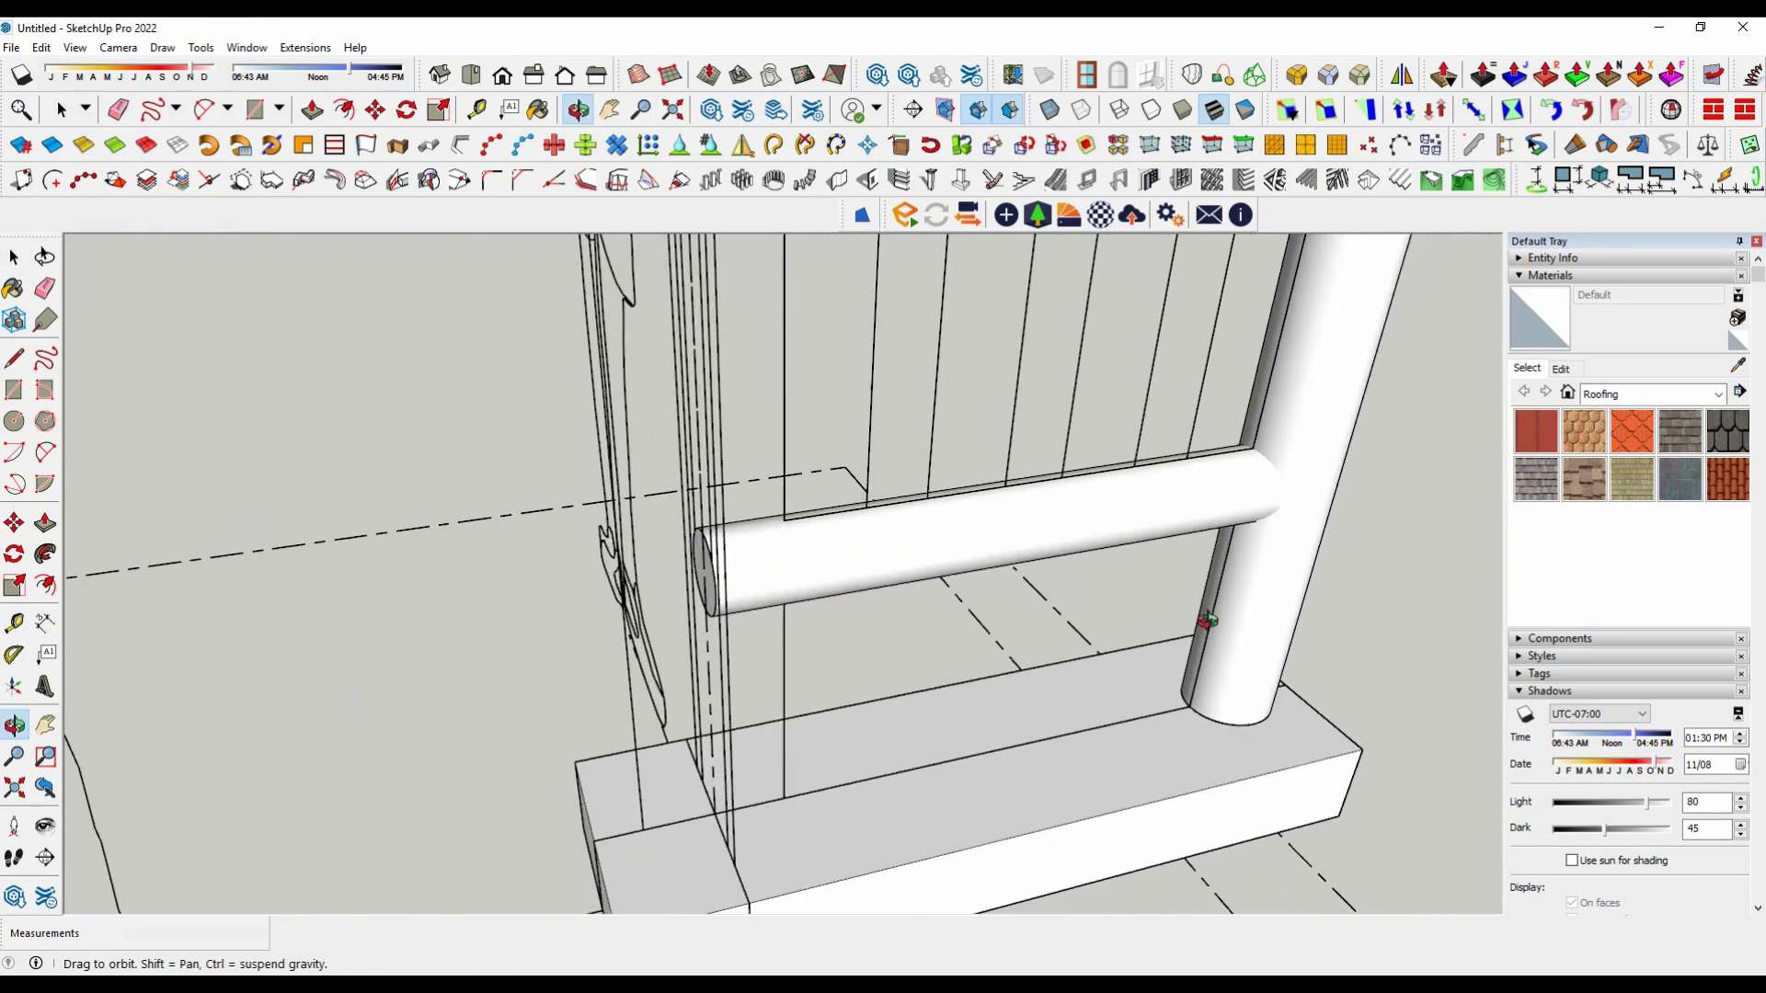
scroll(1208, 621, "down", 3)
scroll(920, 552, "down", 3)
mouse_move(874, 534)
middle_mouse_down()
mouse_move(828, 516)
mouse_move(734, 533)
middle_mouse_up()
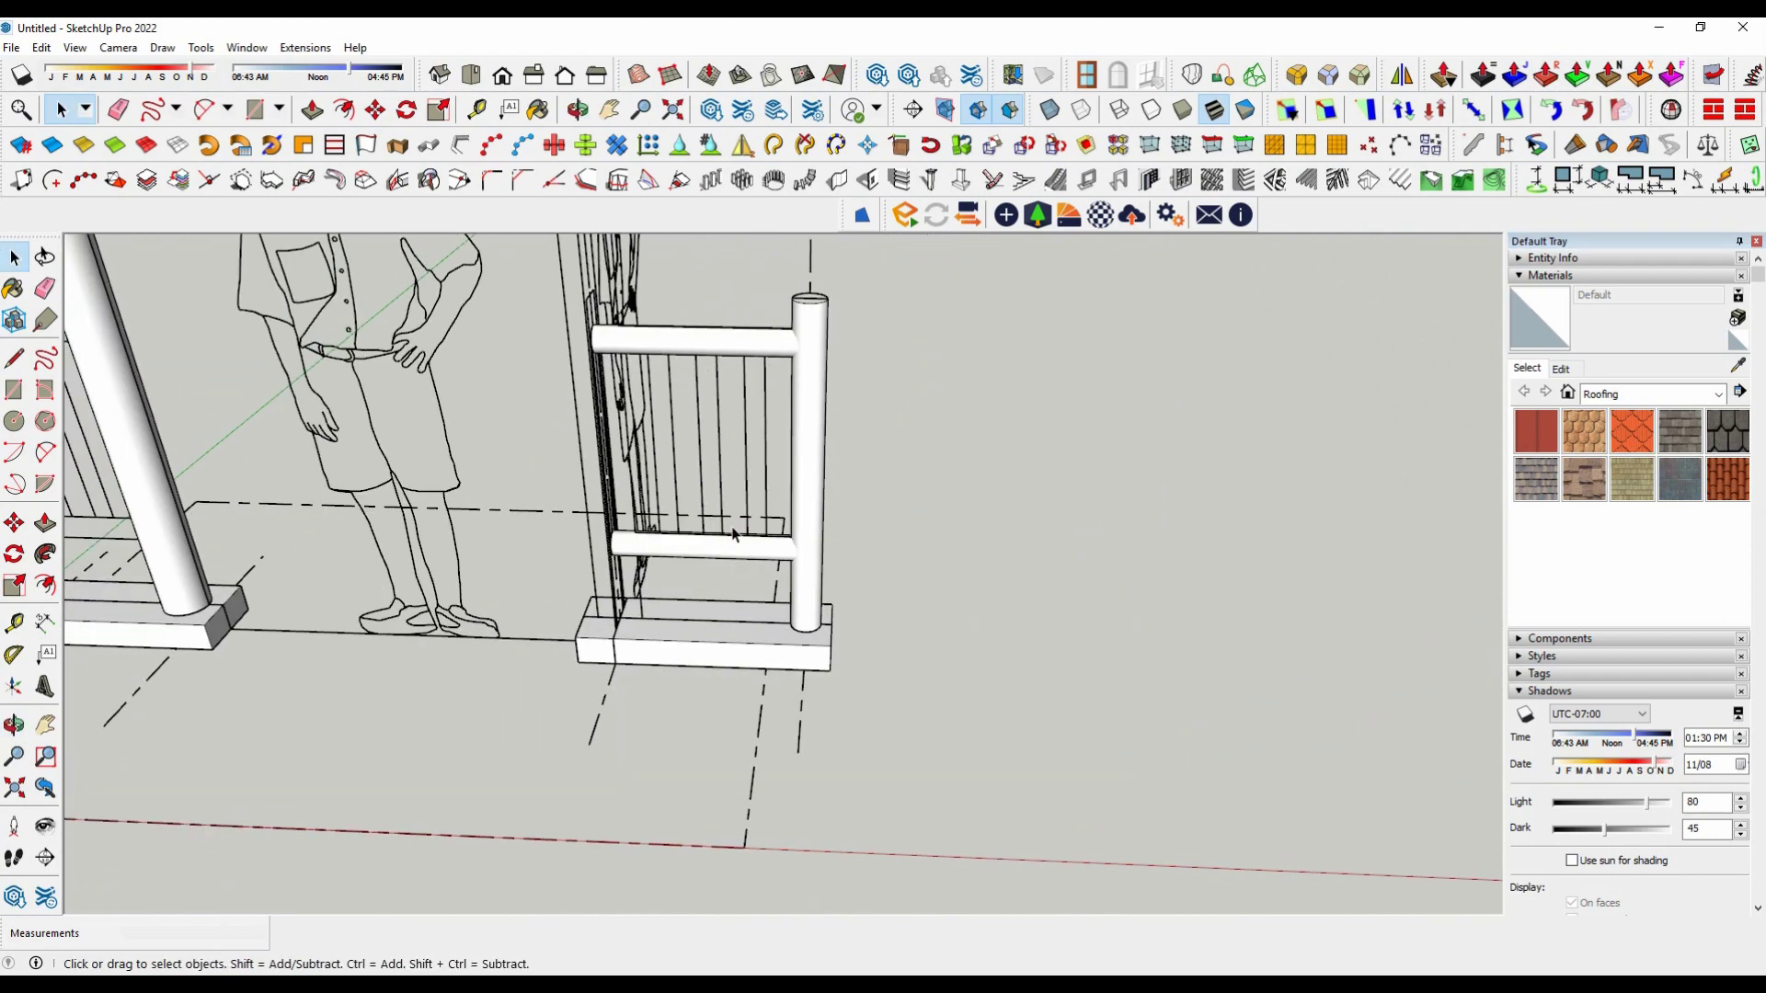
scroll(924, 614, "down", 2)
scroll(364, 549, "up", 2)
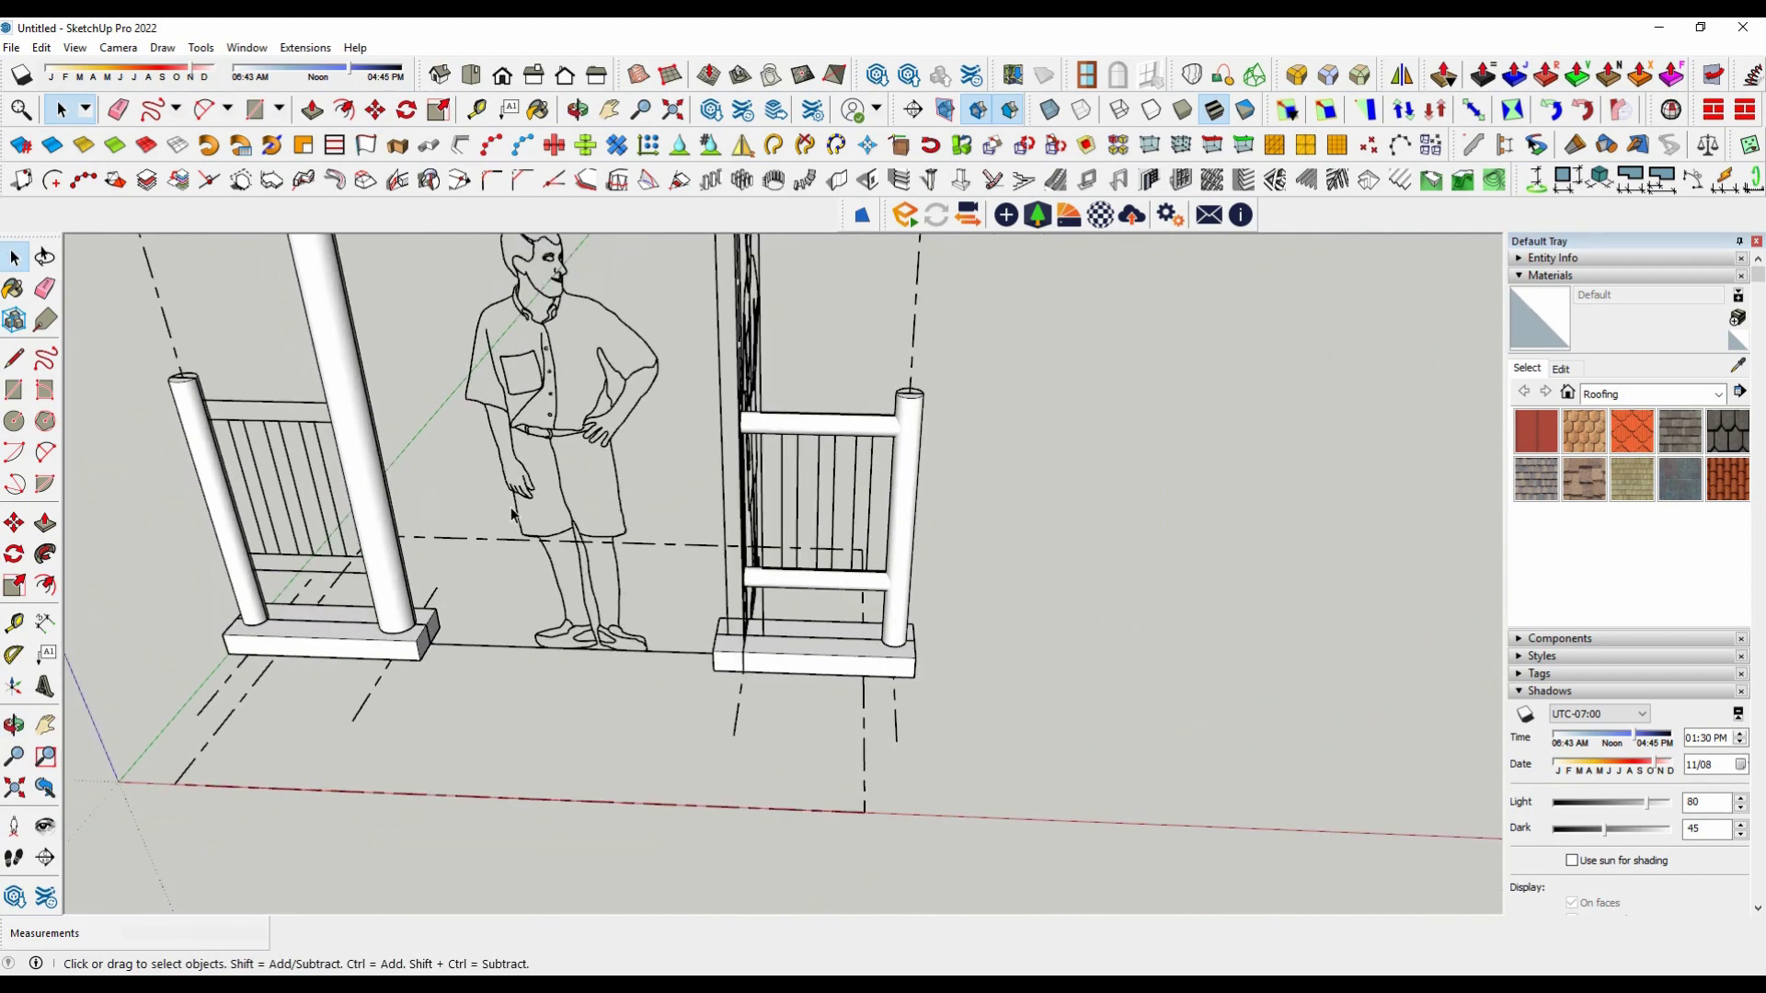
scroll(364, 549, "up", 1)
middle_click_drag(1143, 588, 1032, 603)
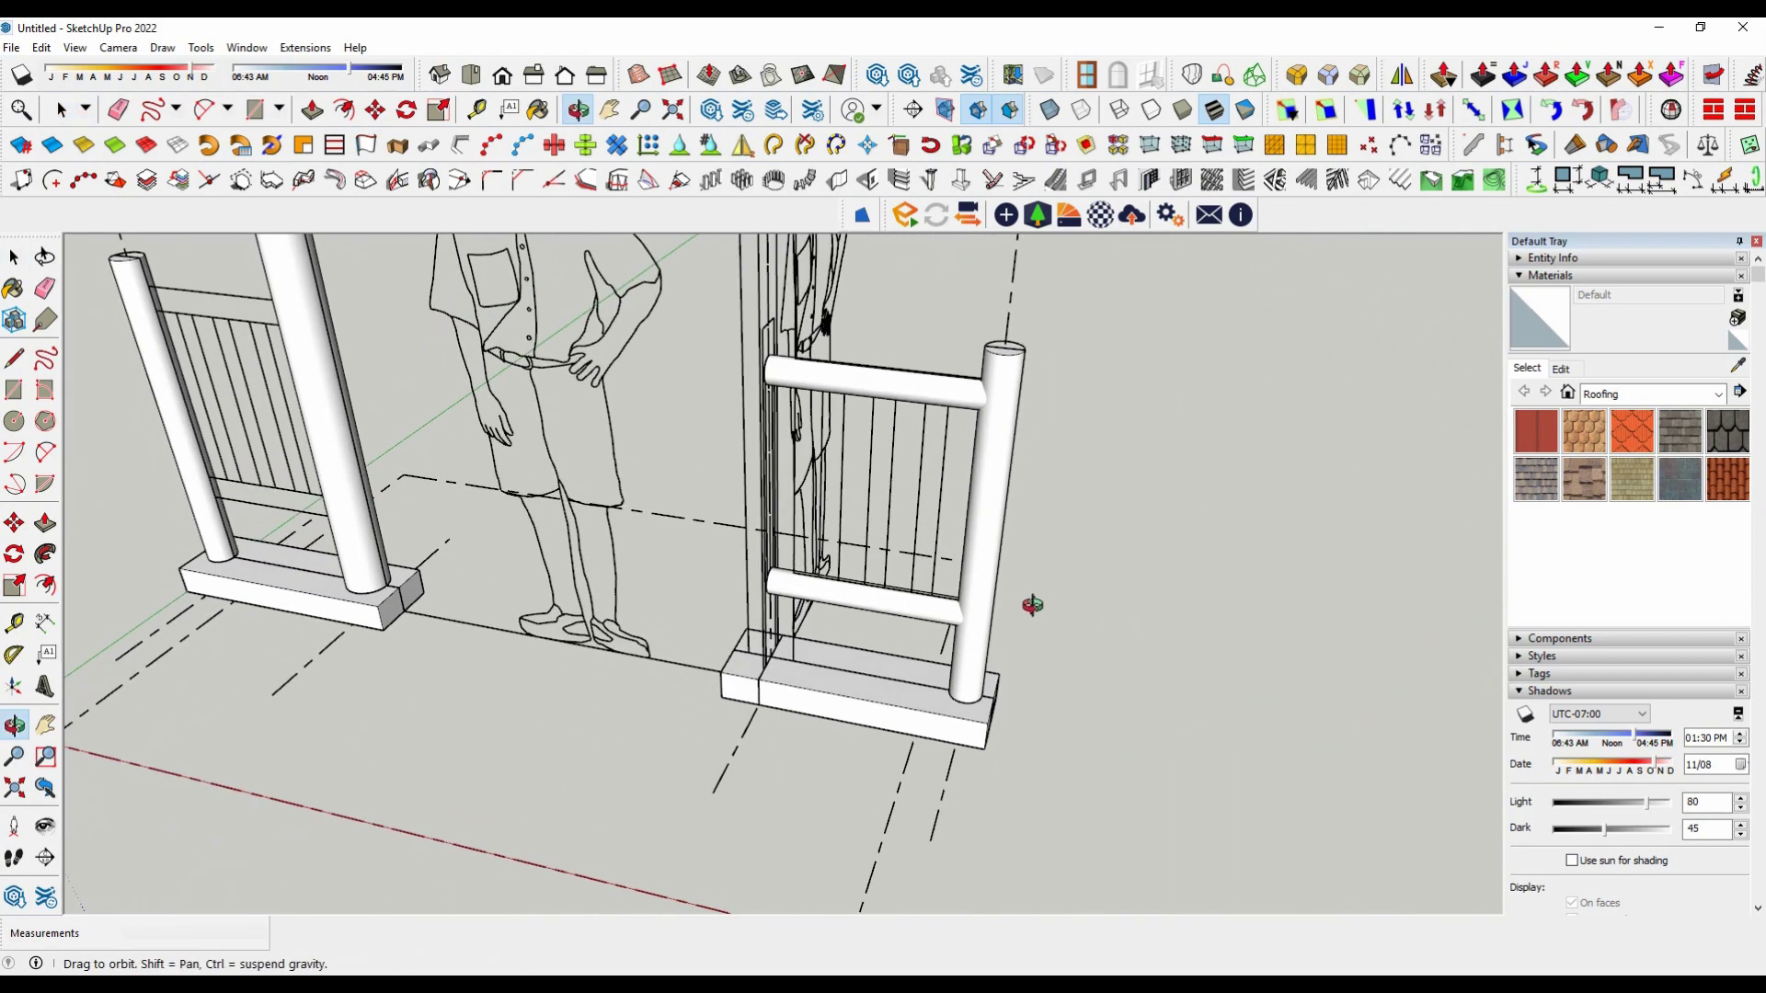
scroll(1032, 604, "up", 2)
scroll(935, 604, "up", 3)
scroll(934, 604, "down", 1)
middle_click_drag(898, 654, 876, 607)
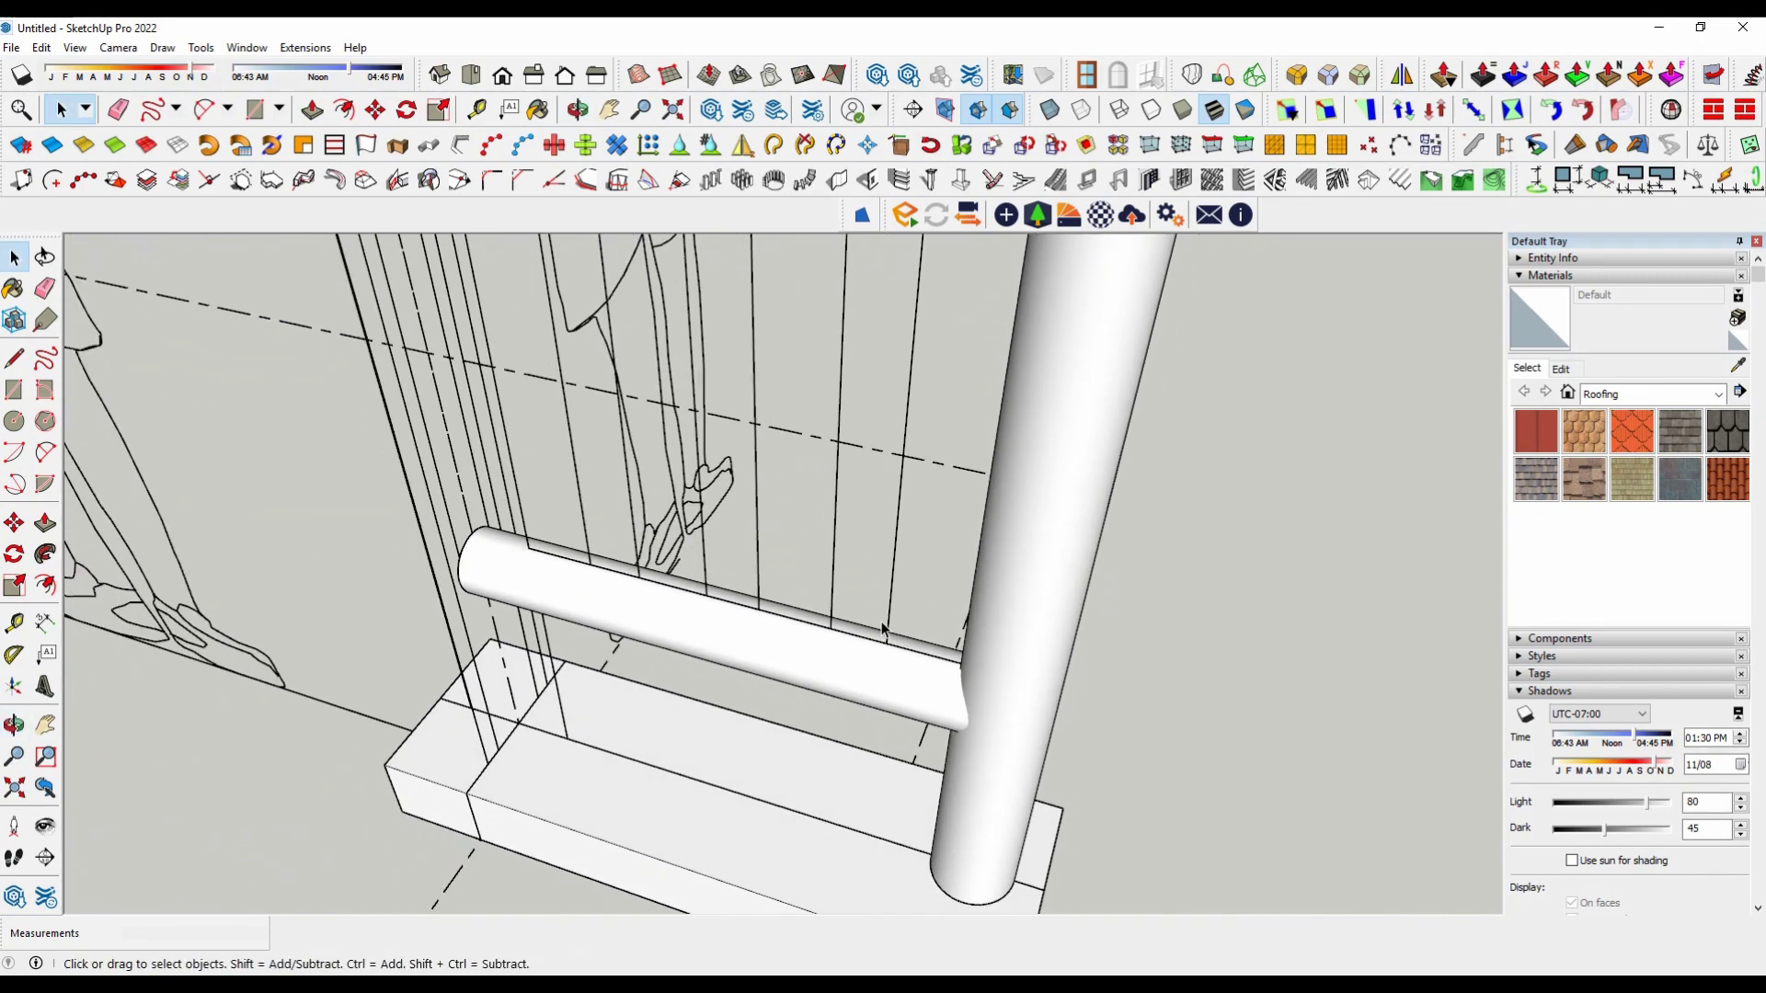
scroll(875, 607, "up", 3)
scroll(876, 607, "down", 3)
scroll(880, 631, "down", 3)
scroll(831, 644, "up", 2)
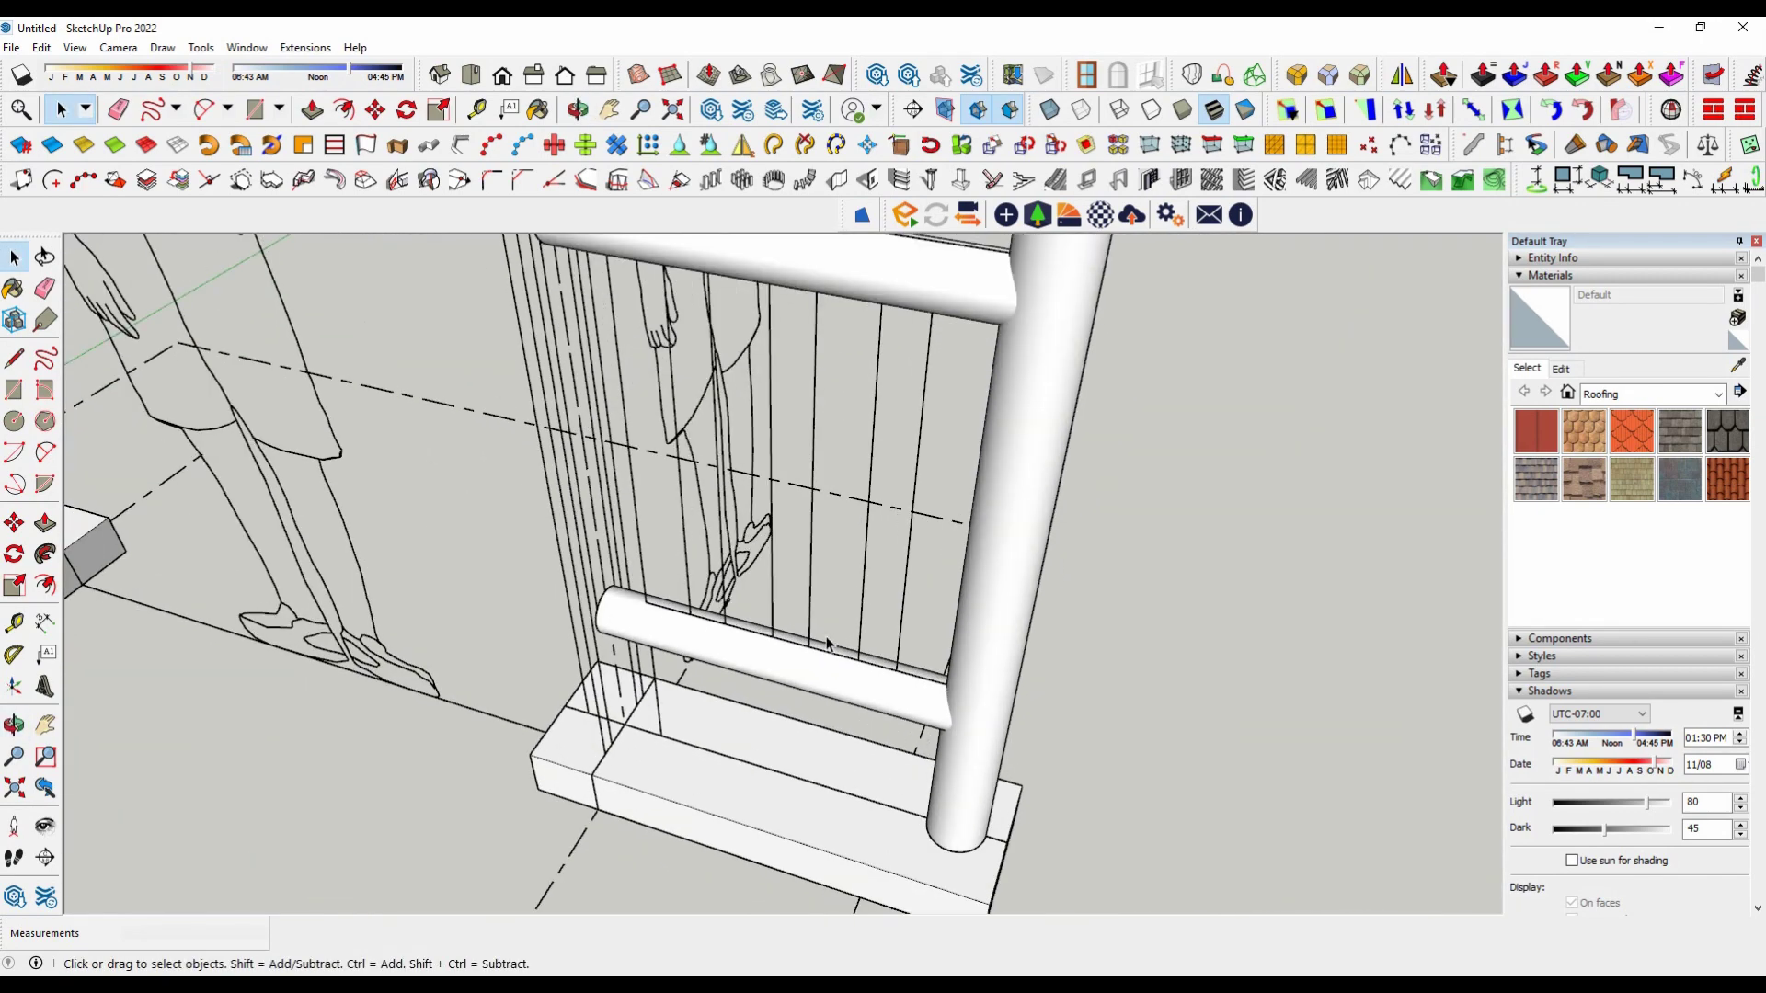
scroll(831, 651, "up", 2)
Step: Start a circle centred on the lower rail, then cancel it
left_click(14, 421)
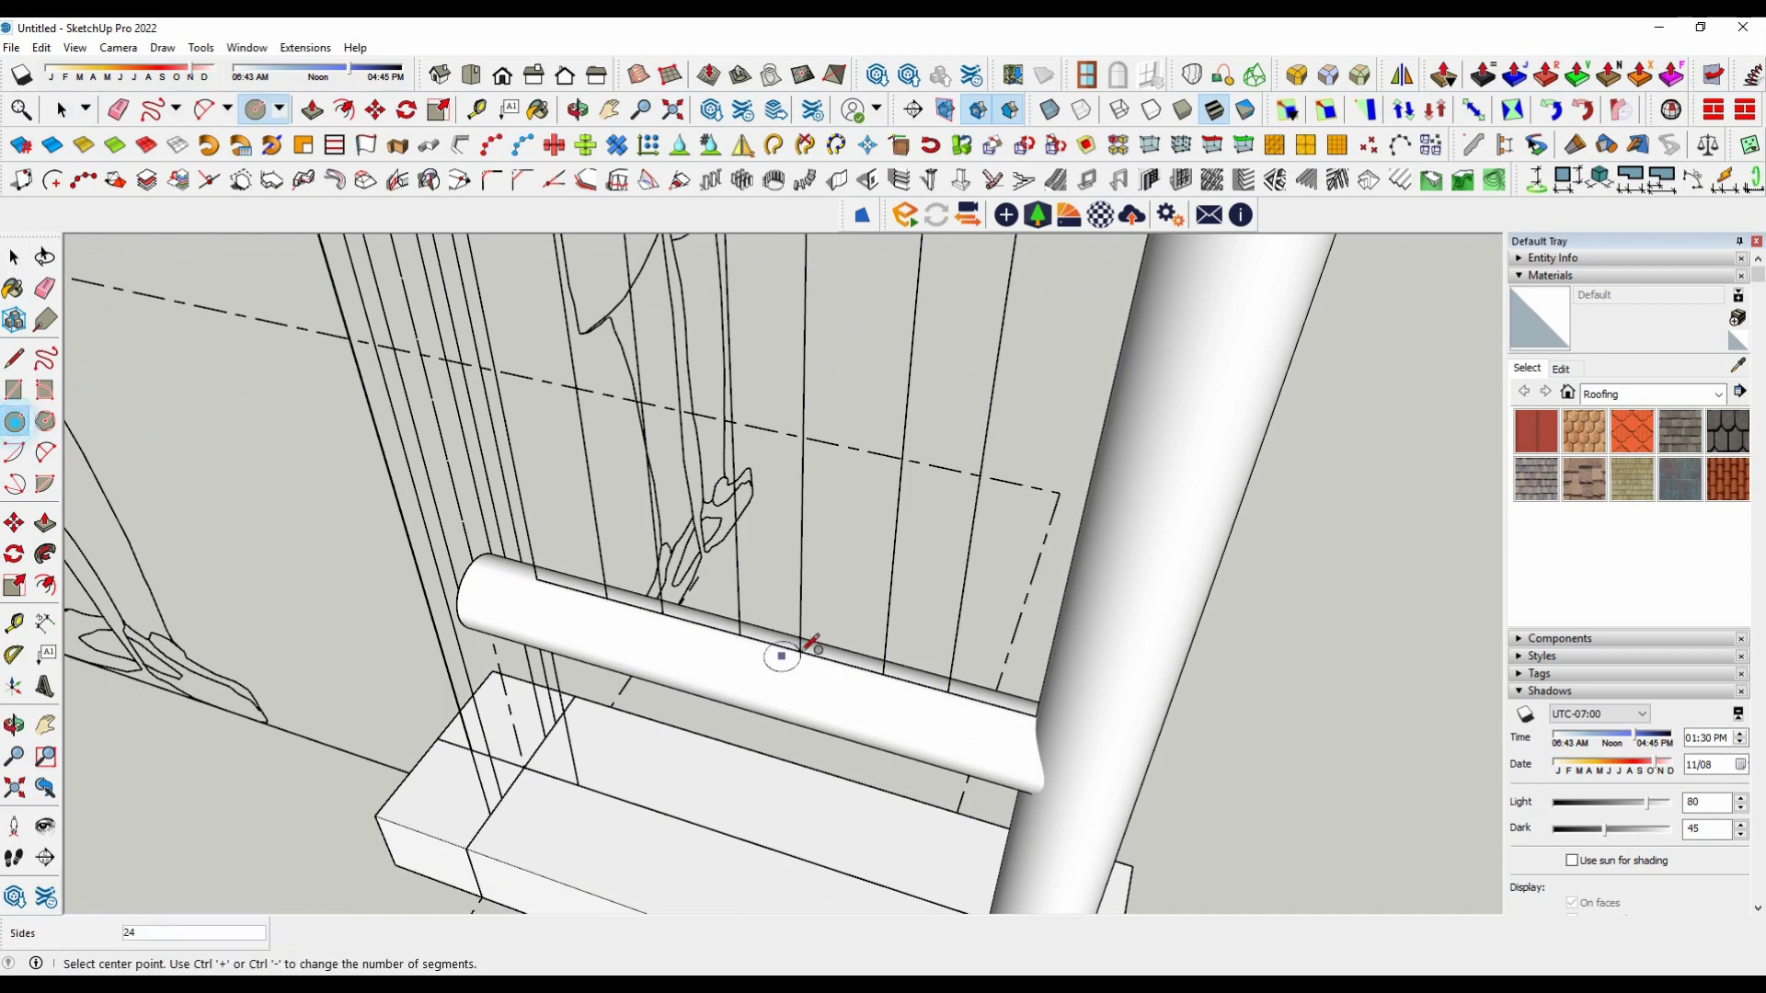
scroll(956, 699, "up", 2)
scroll(1006, 677, "down", 2)
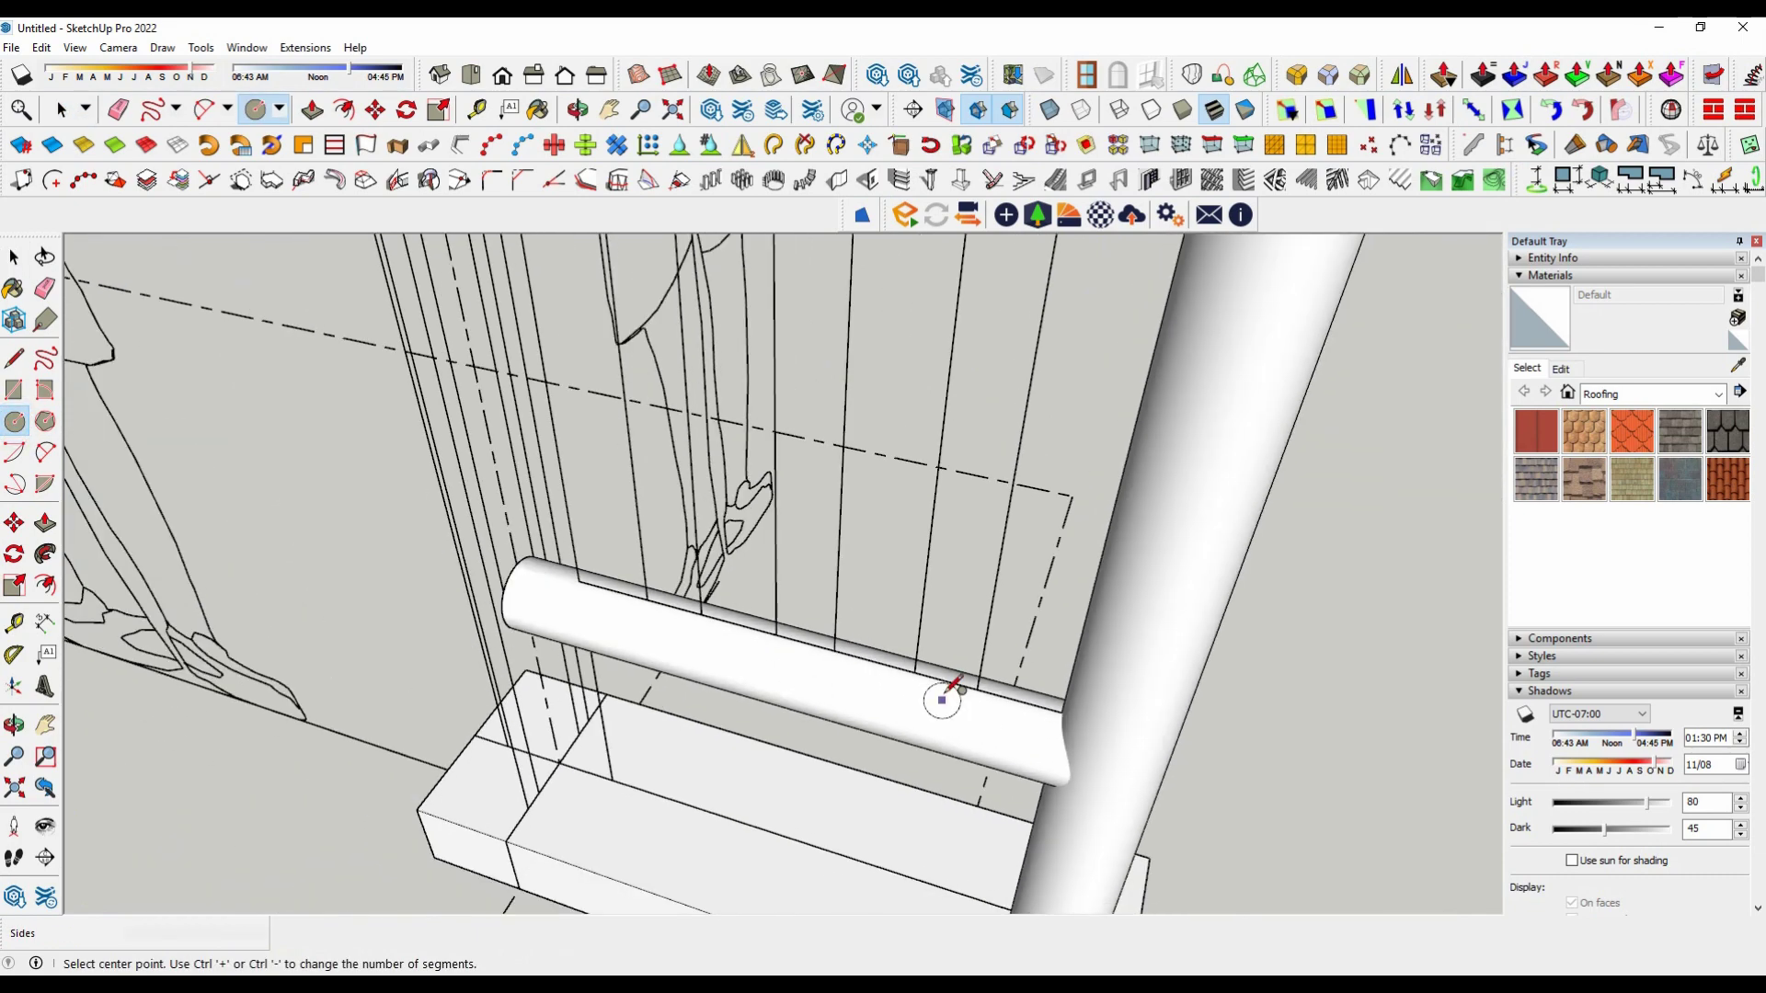
scroll(946, 693, "up", 3)
scroll(896, 664, "down", 2)
scroll(918, 678, "down", 2)
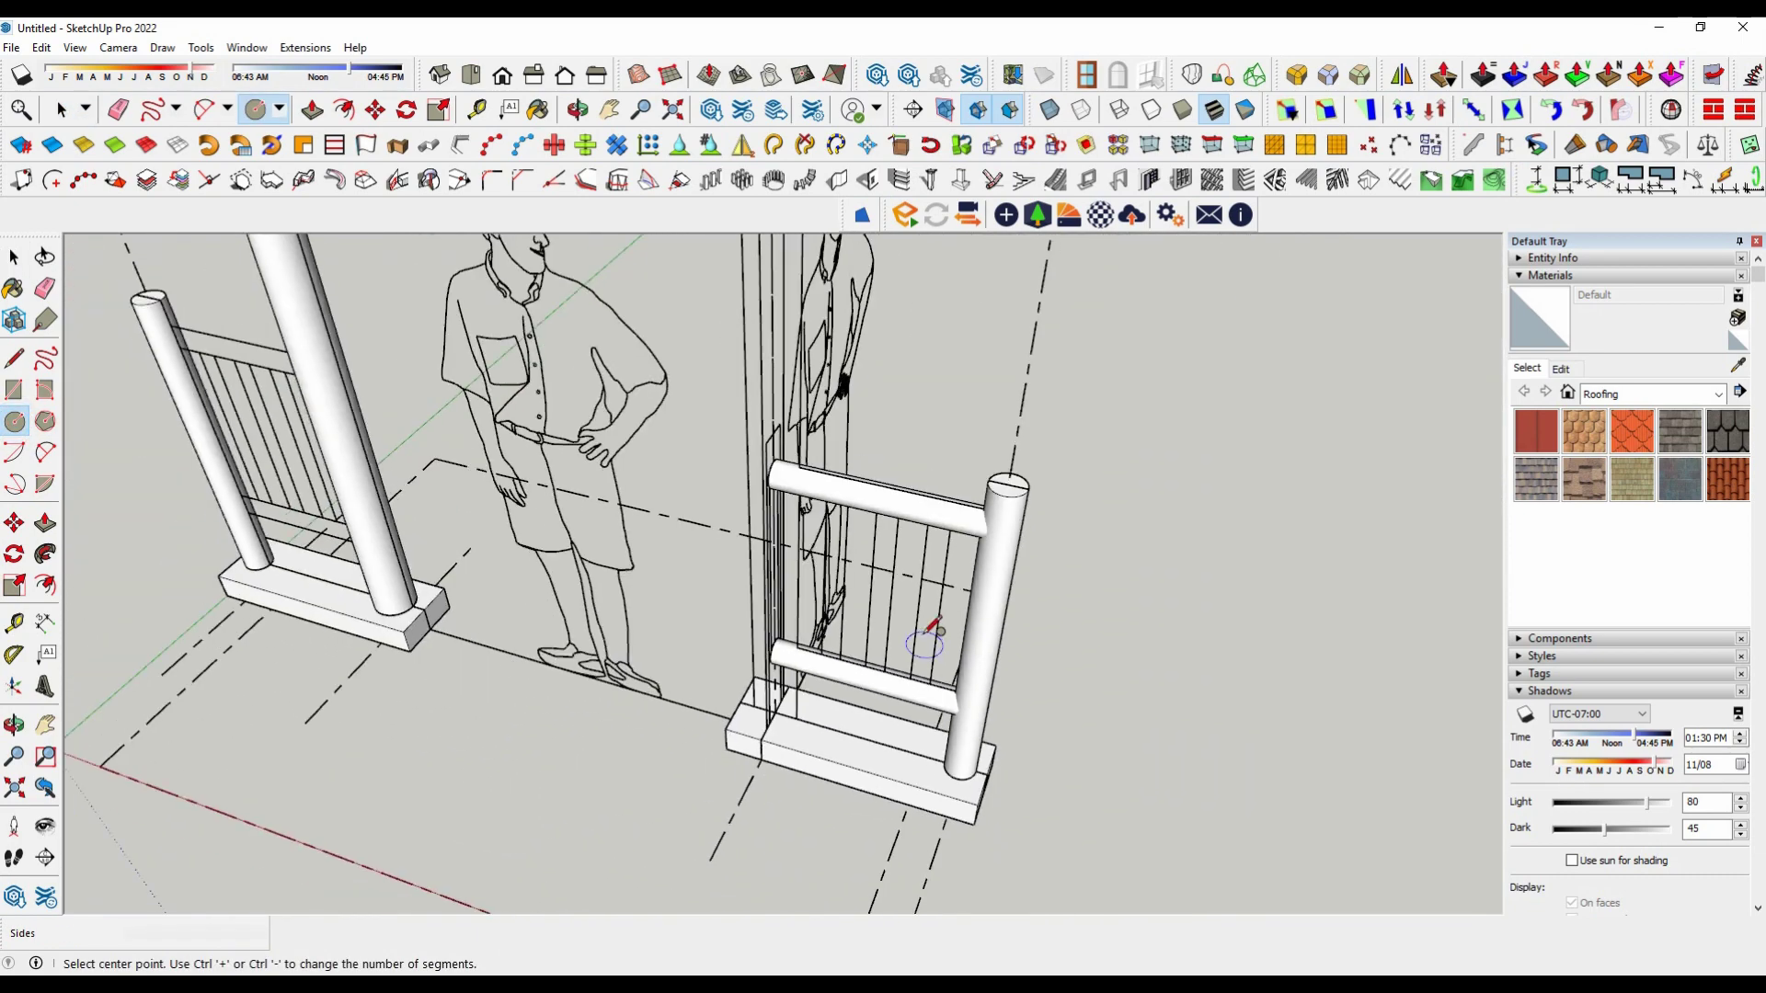
scroll(918, 652, "up", 2)
scroll(917, 718, "up", 2)
scroll(917, 719, "up", 2)
scroll(957, 729, "up", 2)
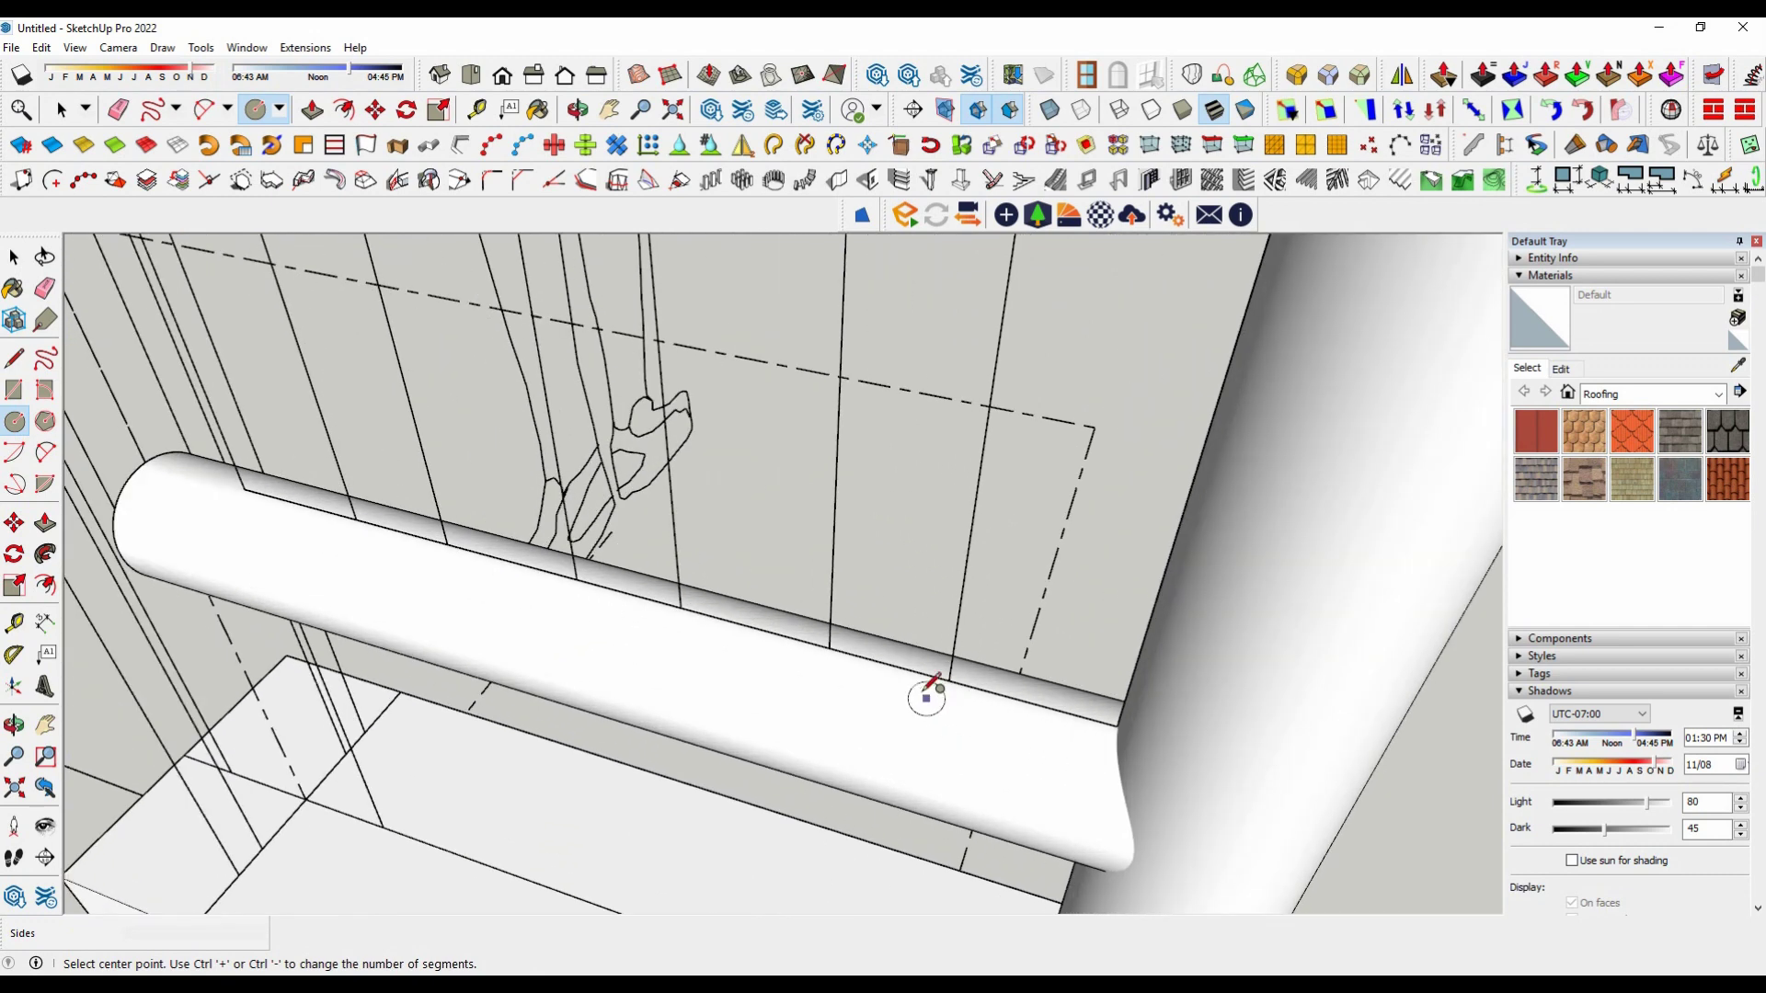
left_click(828, 649)
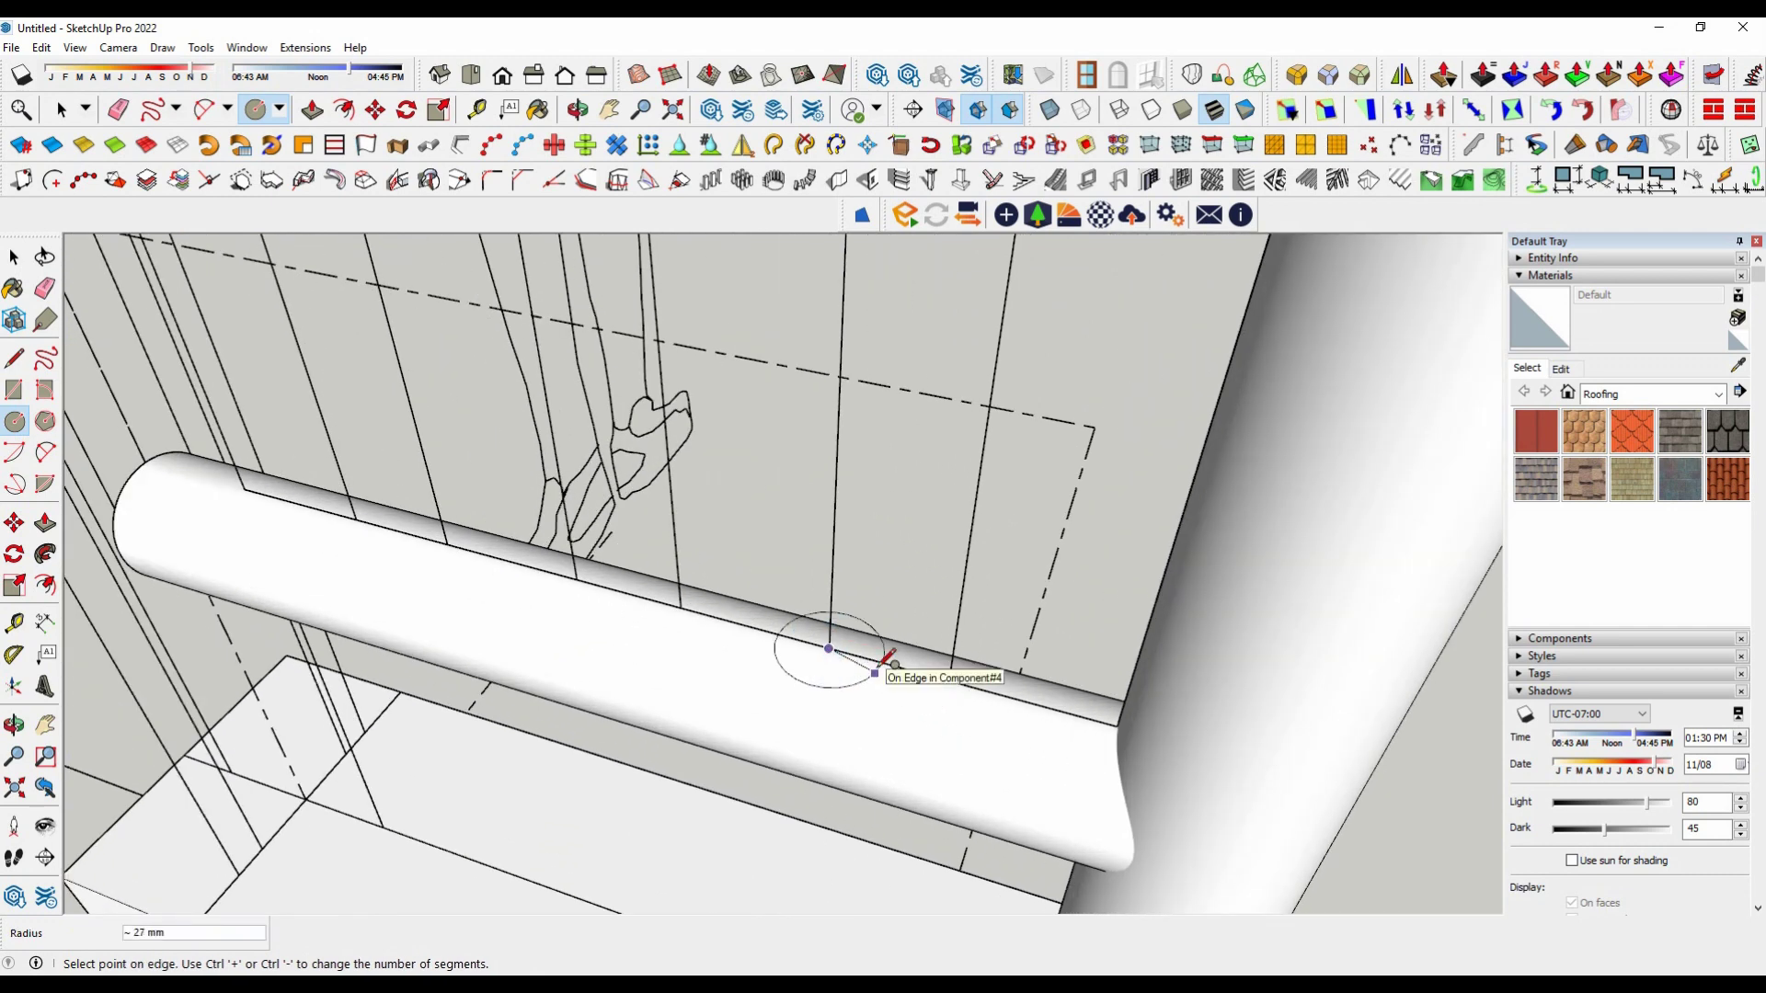
key("Escape")
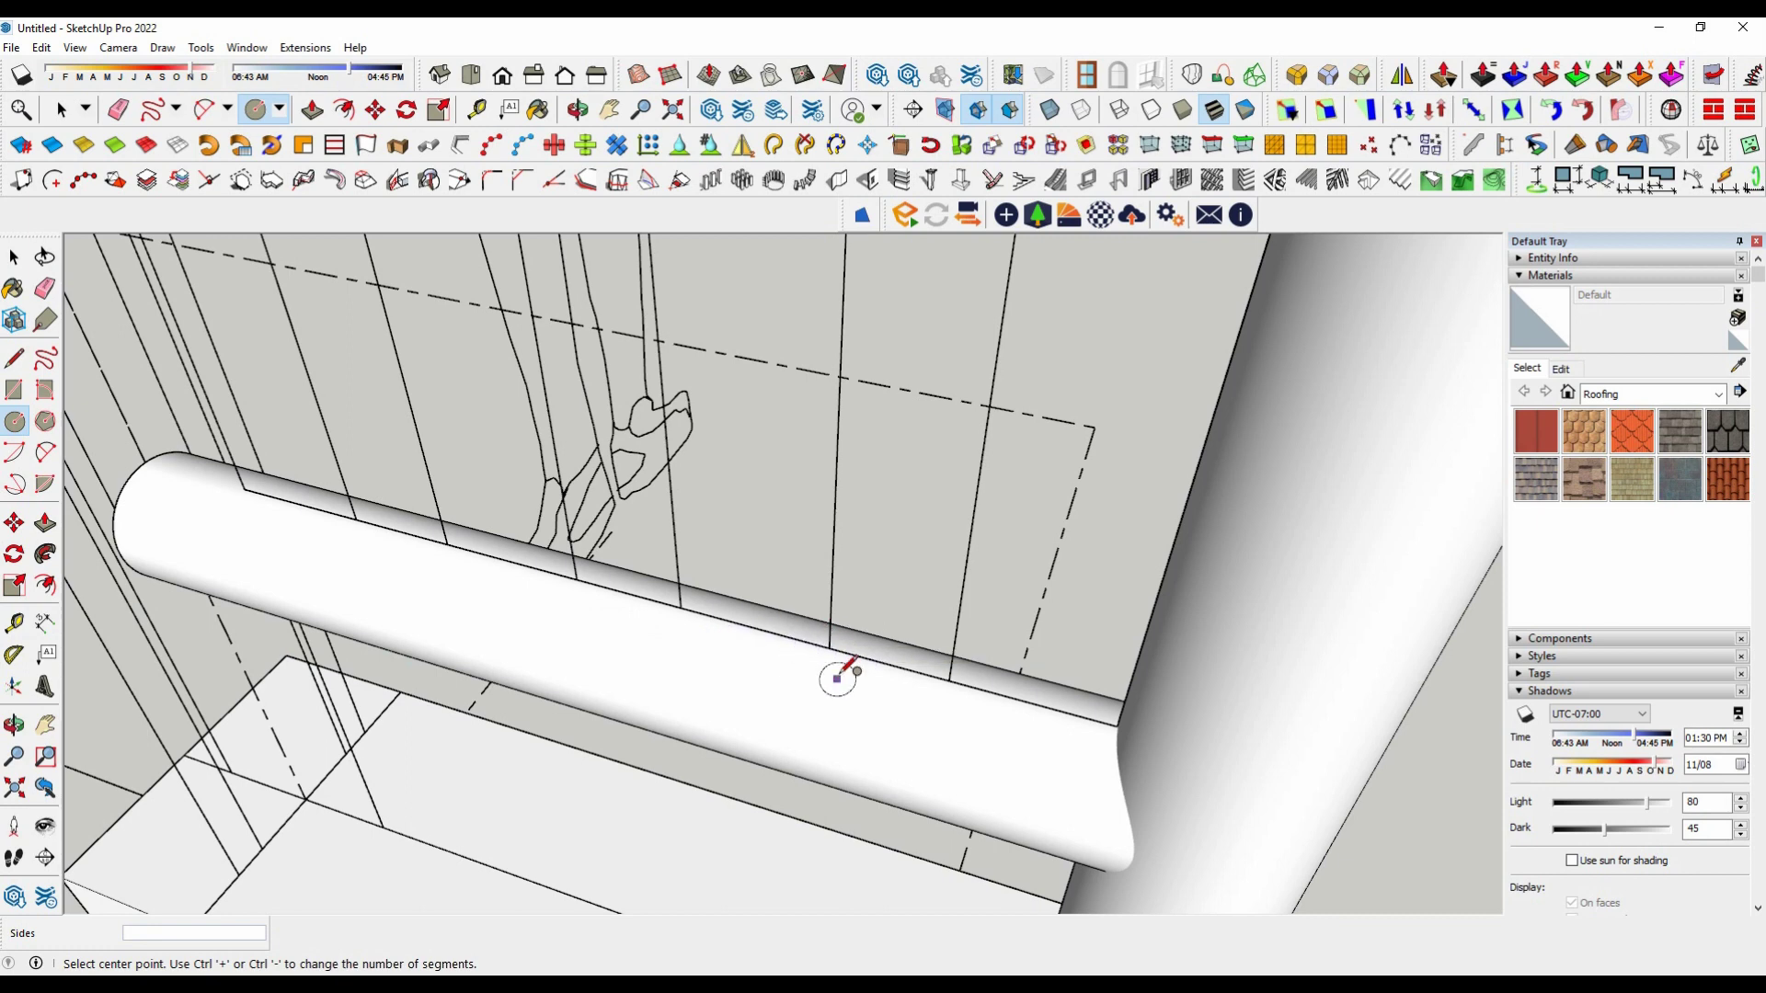
Step: Try a circle centre on the rail edge and cancel the preview
scroll(838, 629, "up", 1)
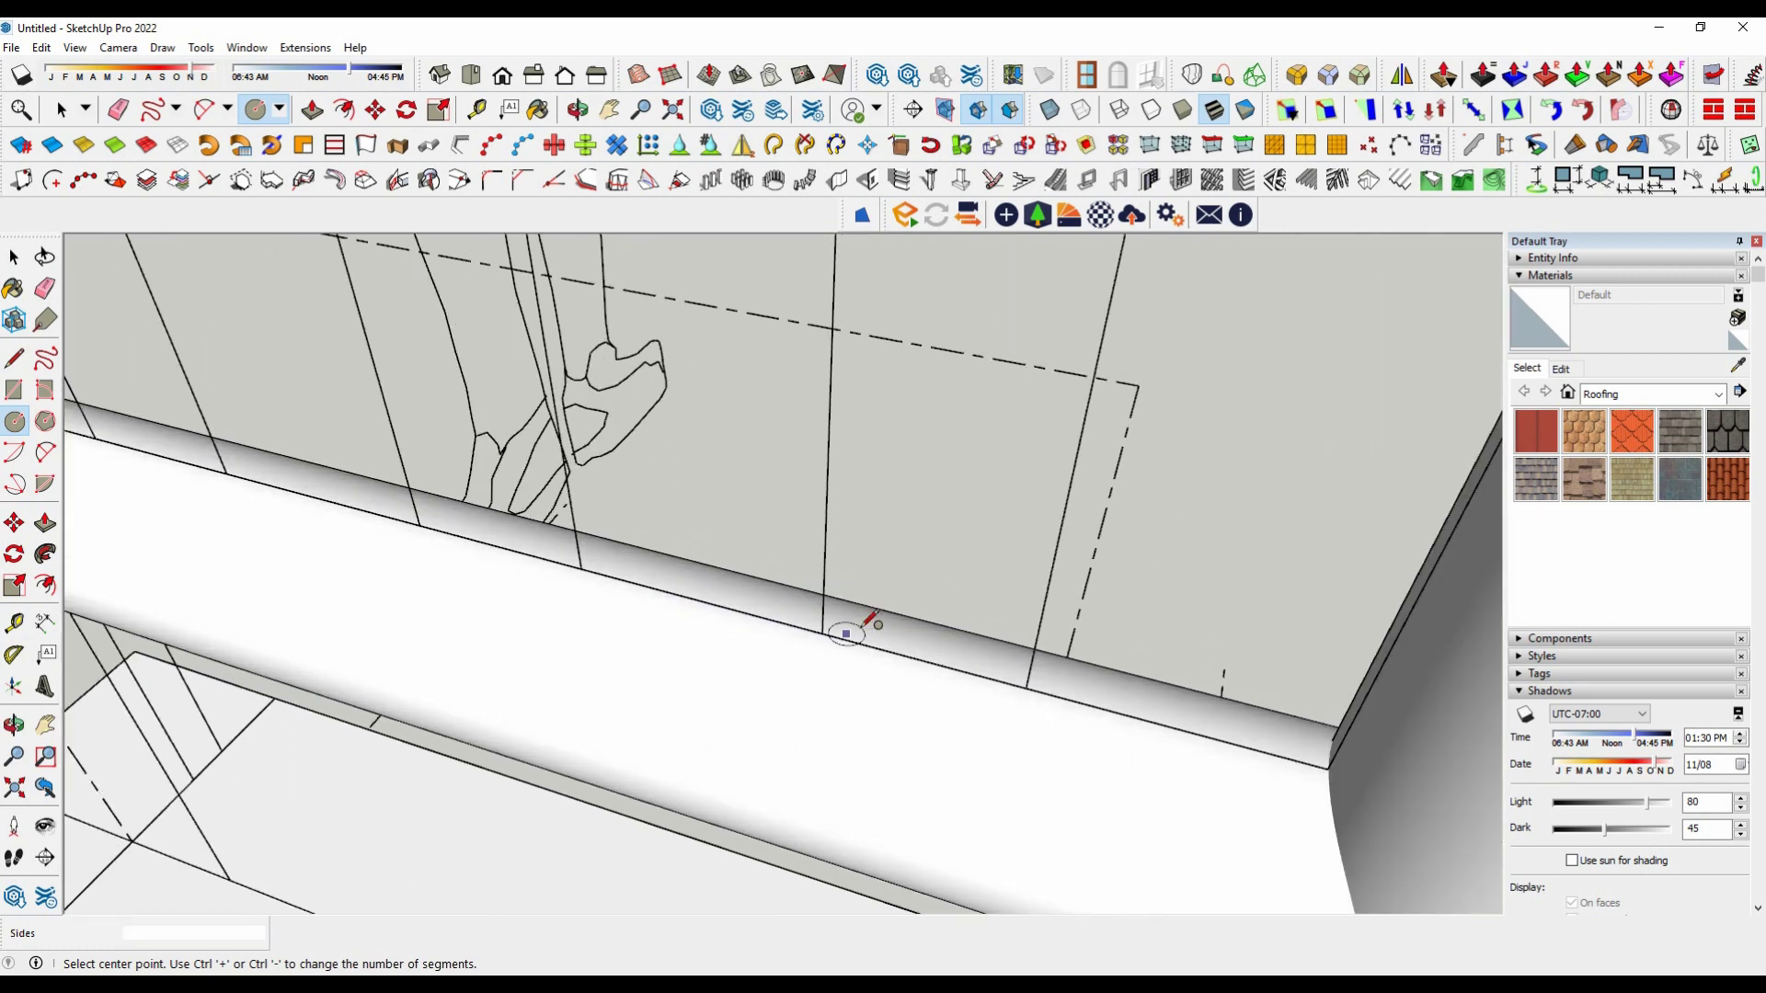
scroll(919, 639, "up", 1)
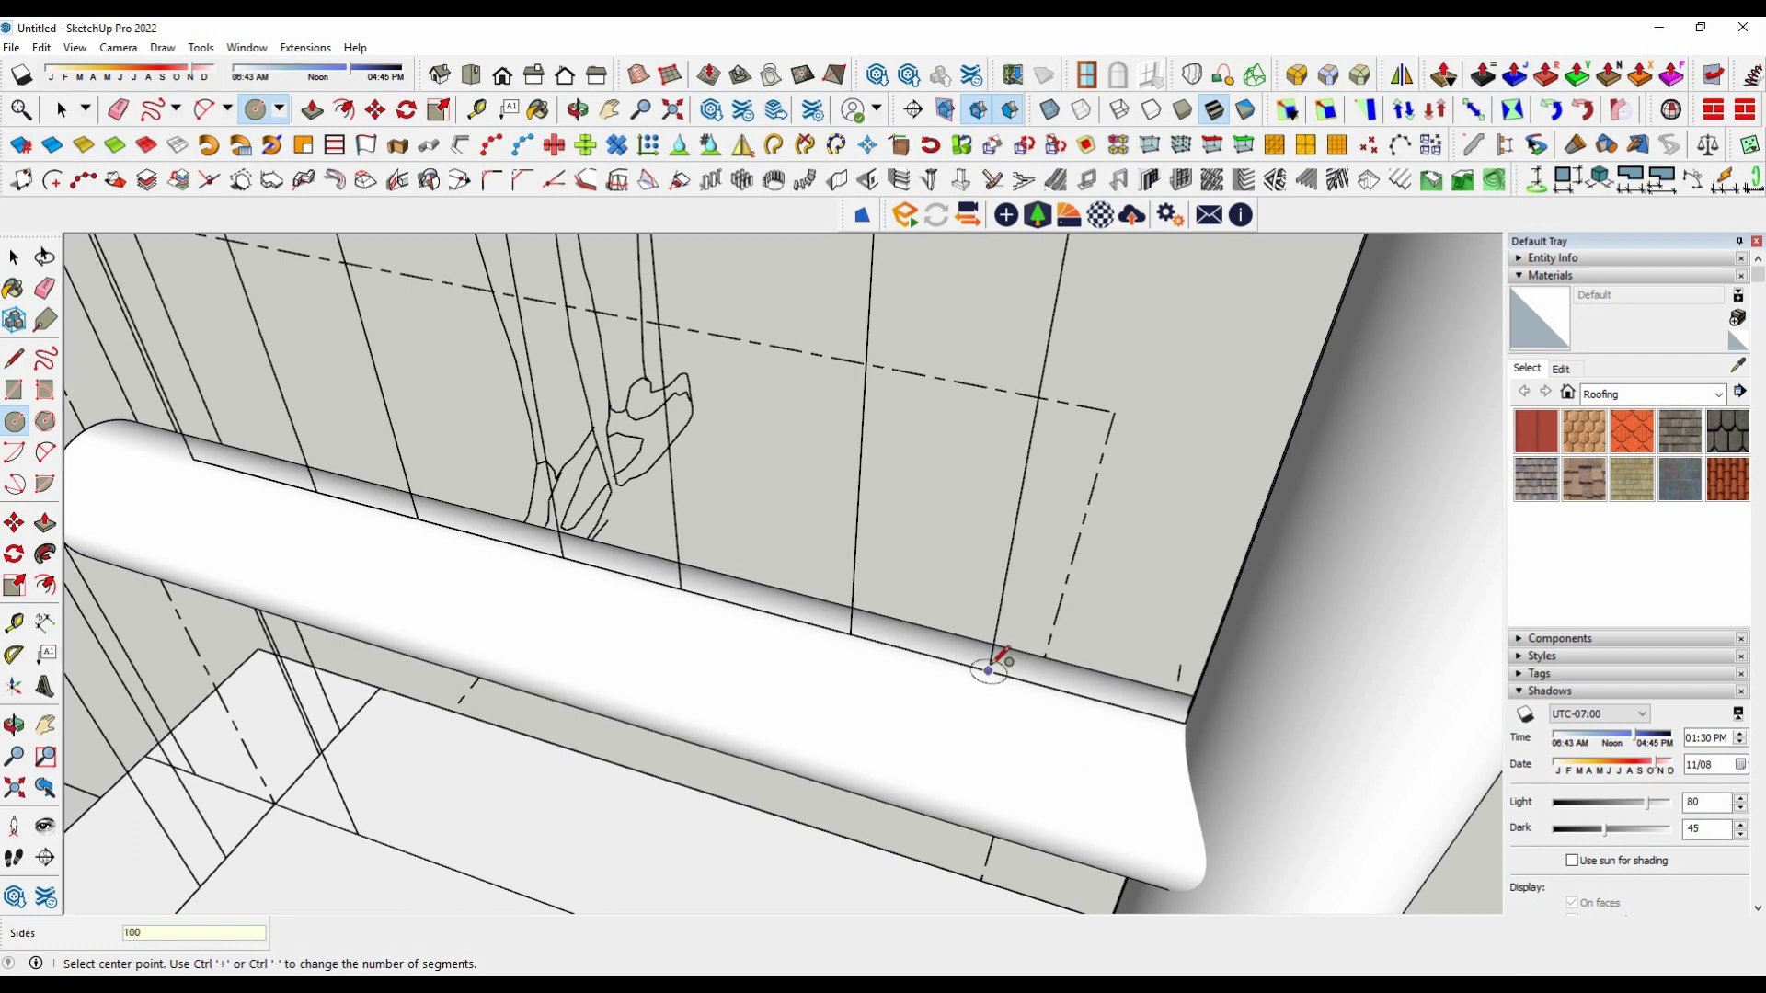
scroll(993, 655, "down", 2)
scroll(981, 678, "up", 1)
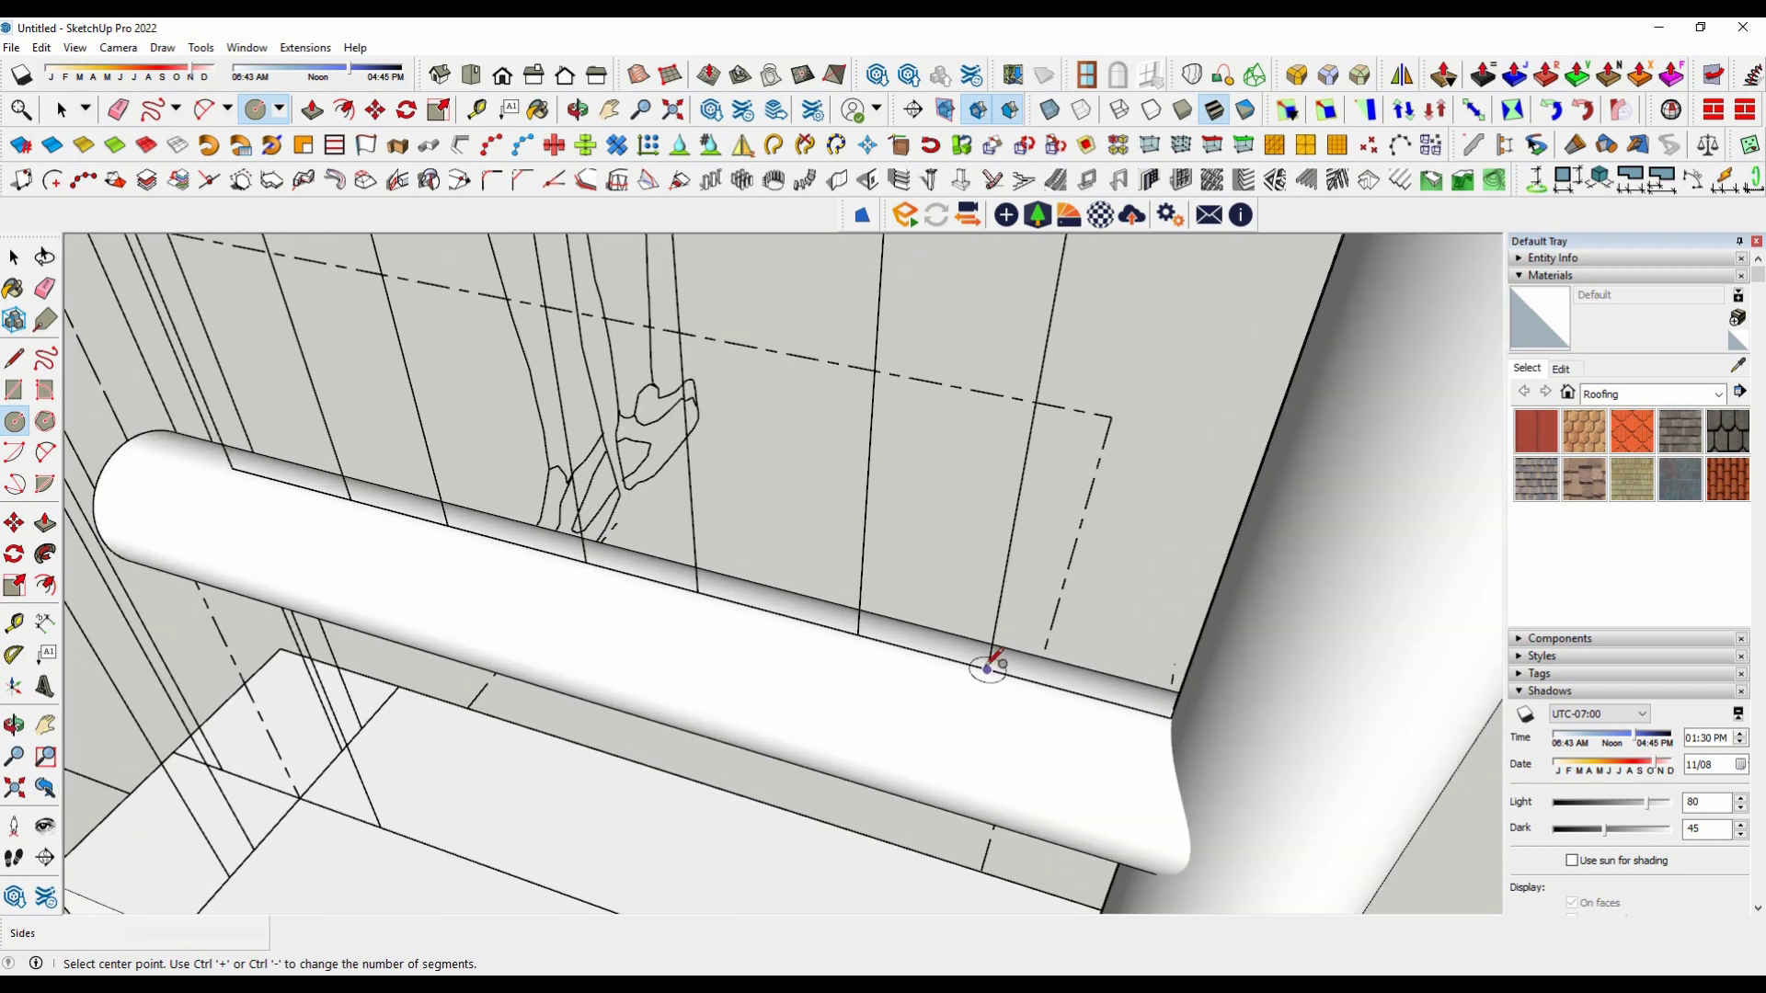
scroll(987, 666, "up", 2)
scroll(996, 647, "down", 1)
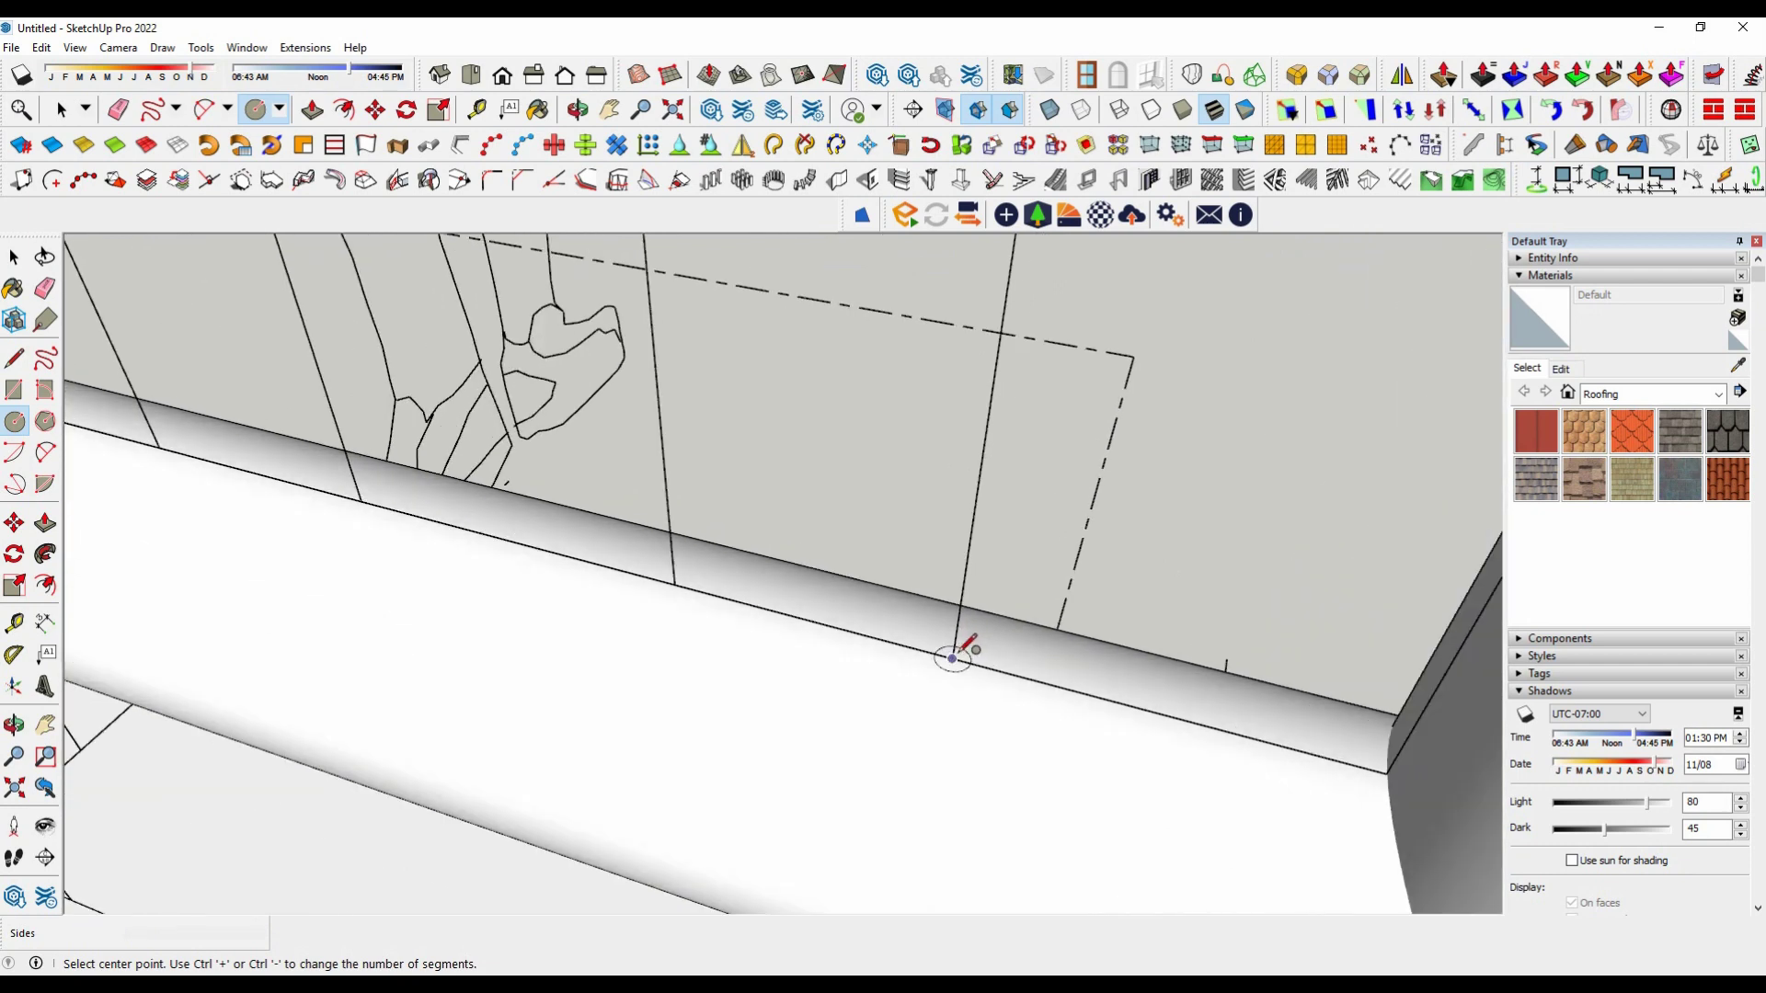
left_click(952, 658)
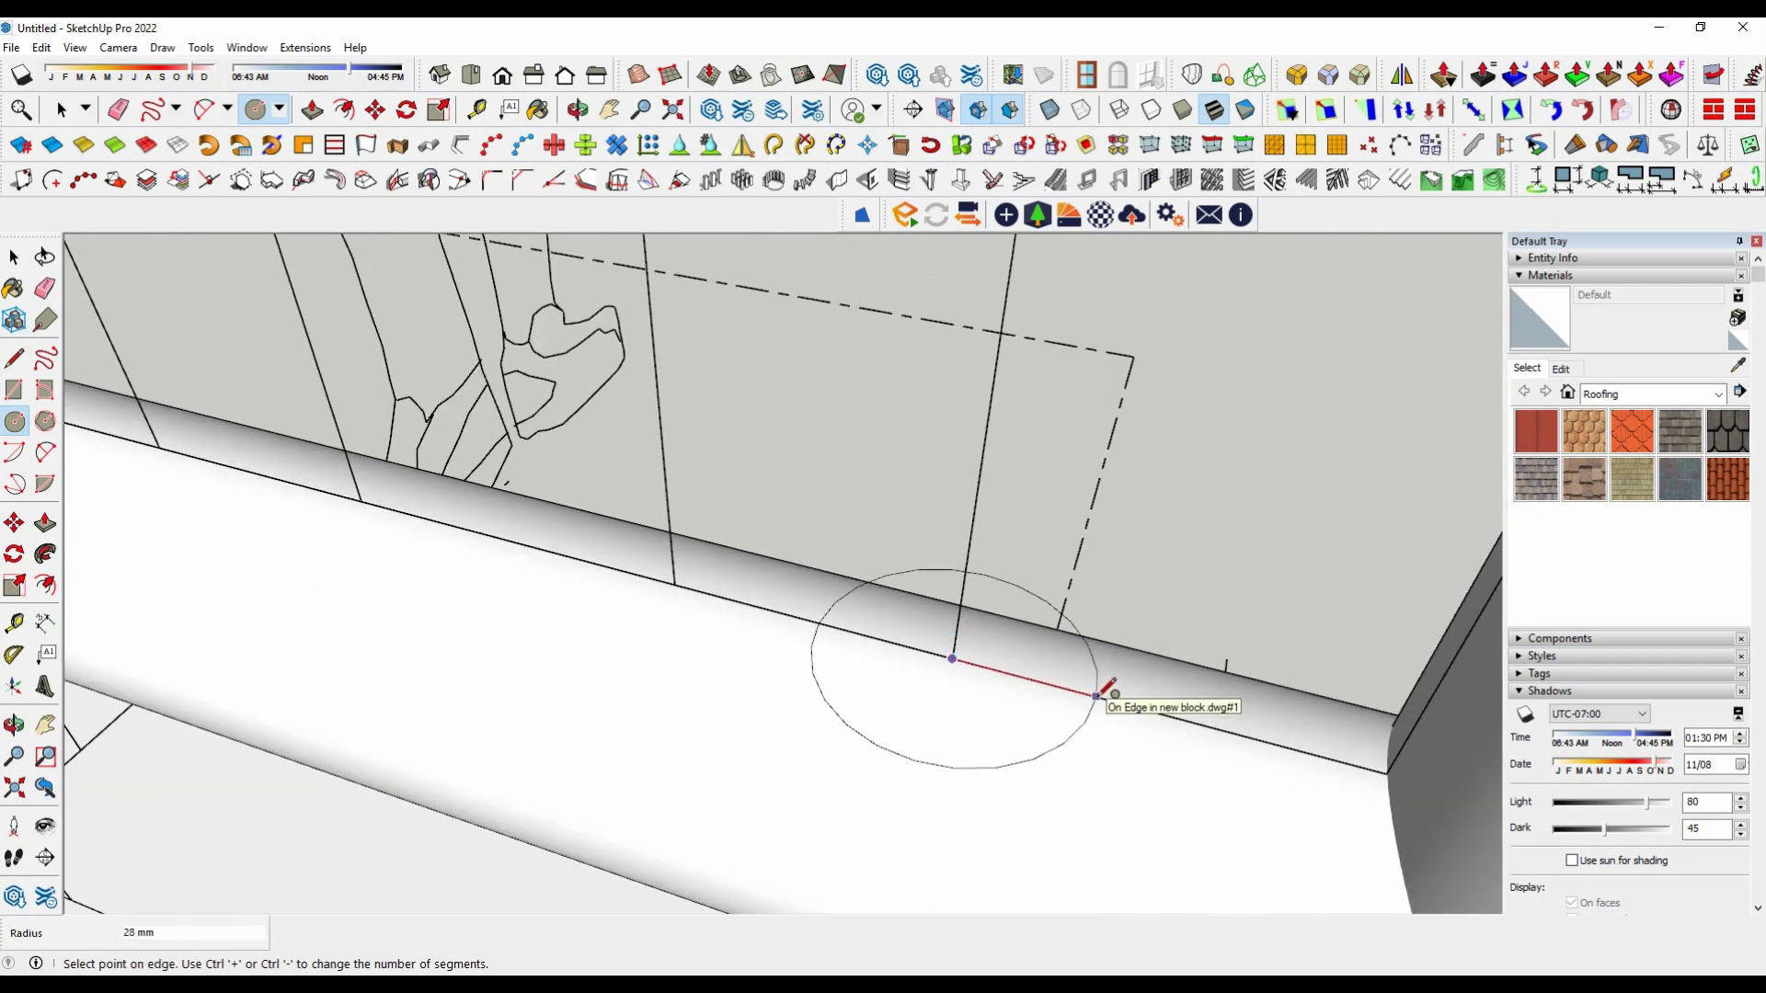
key("Escape")
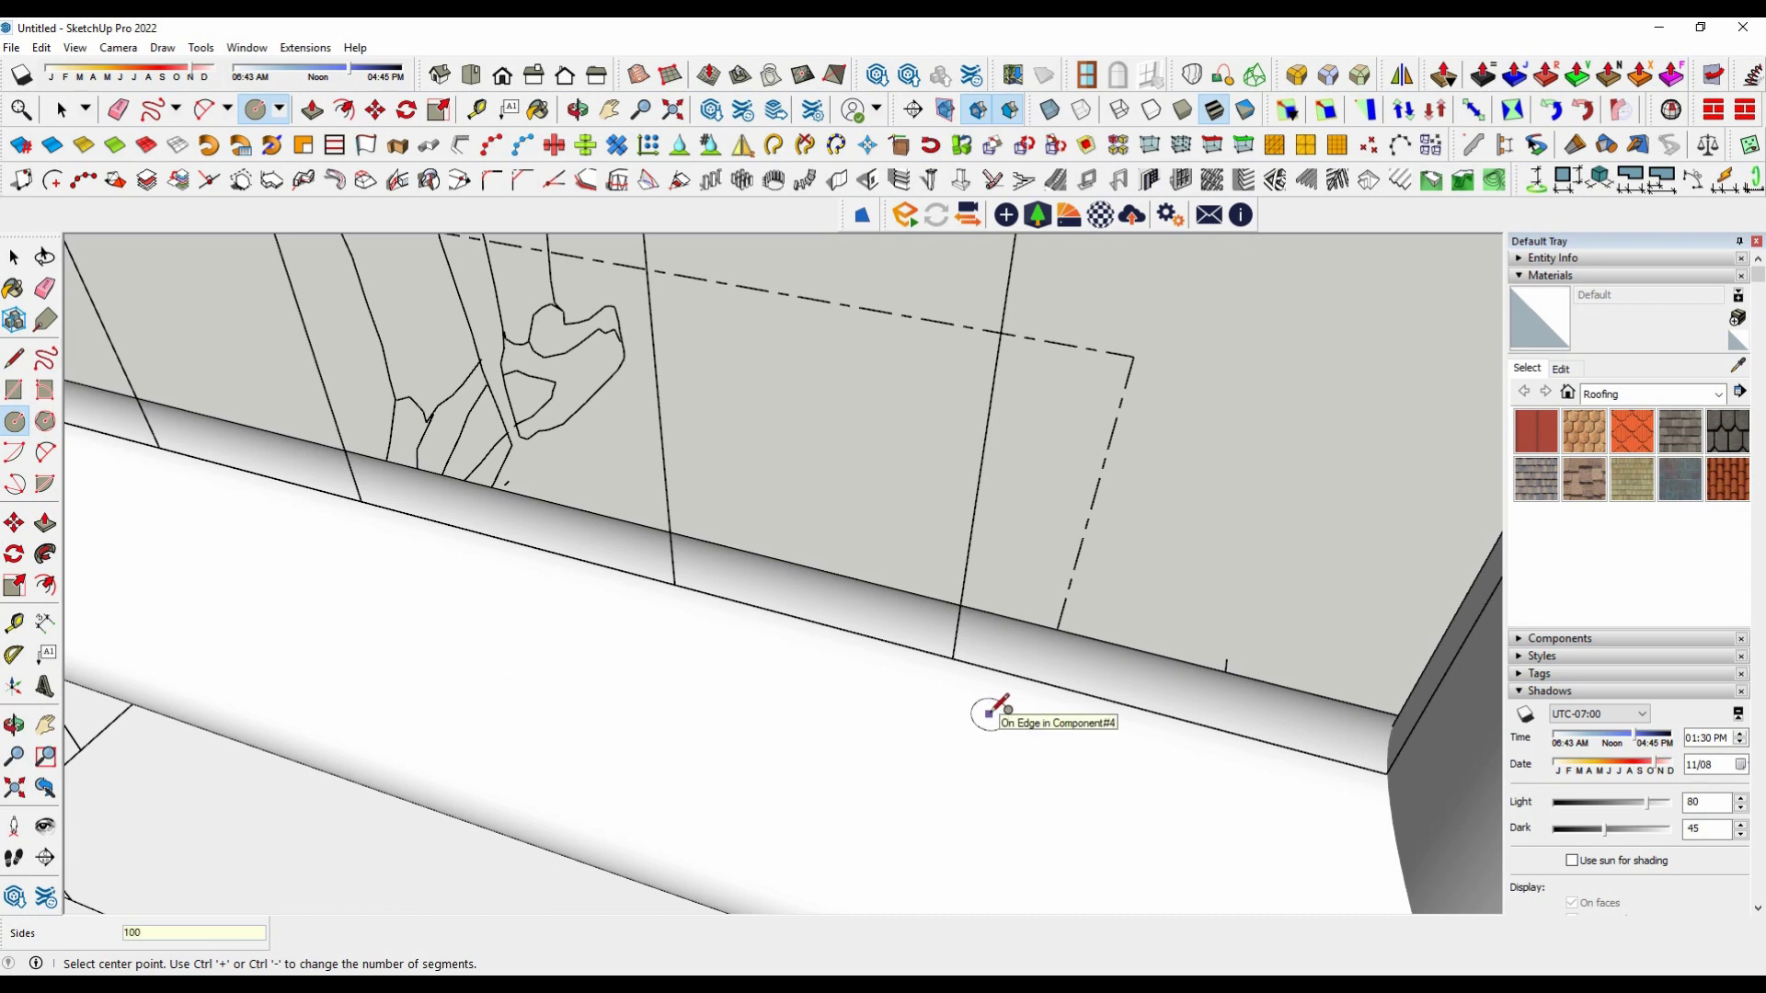
Step: Draw a trial circle centred on the lower rail's edge
left_click(953, 658)
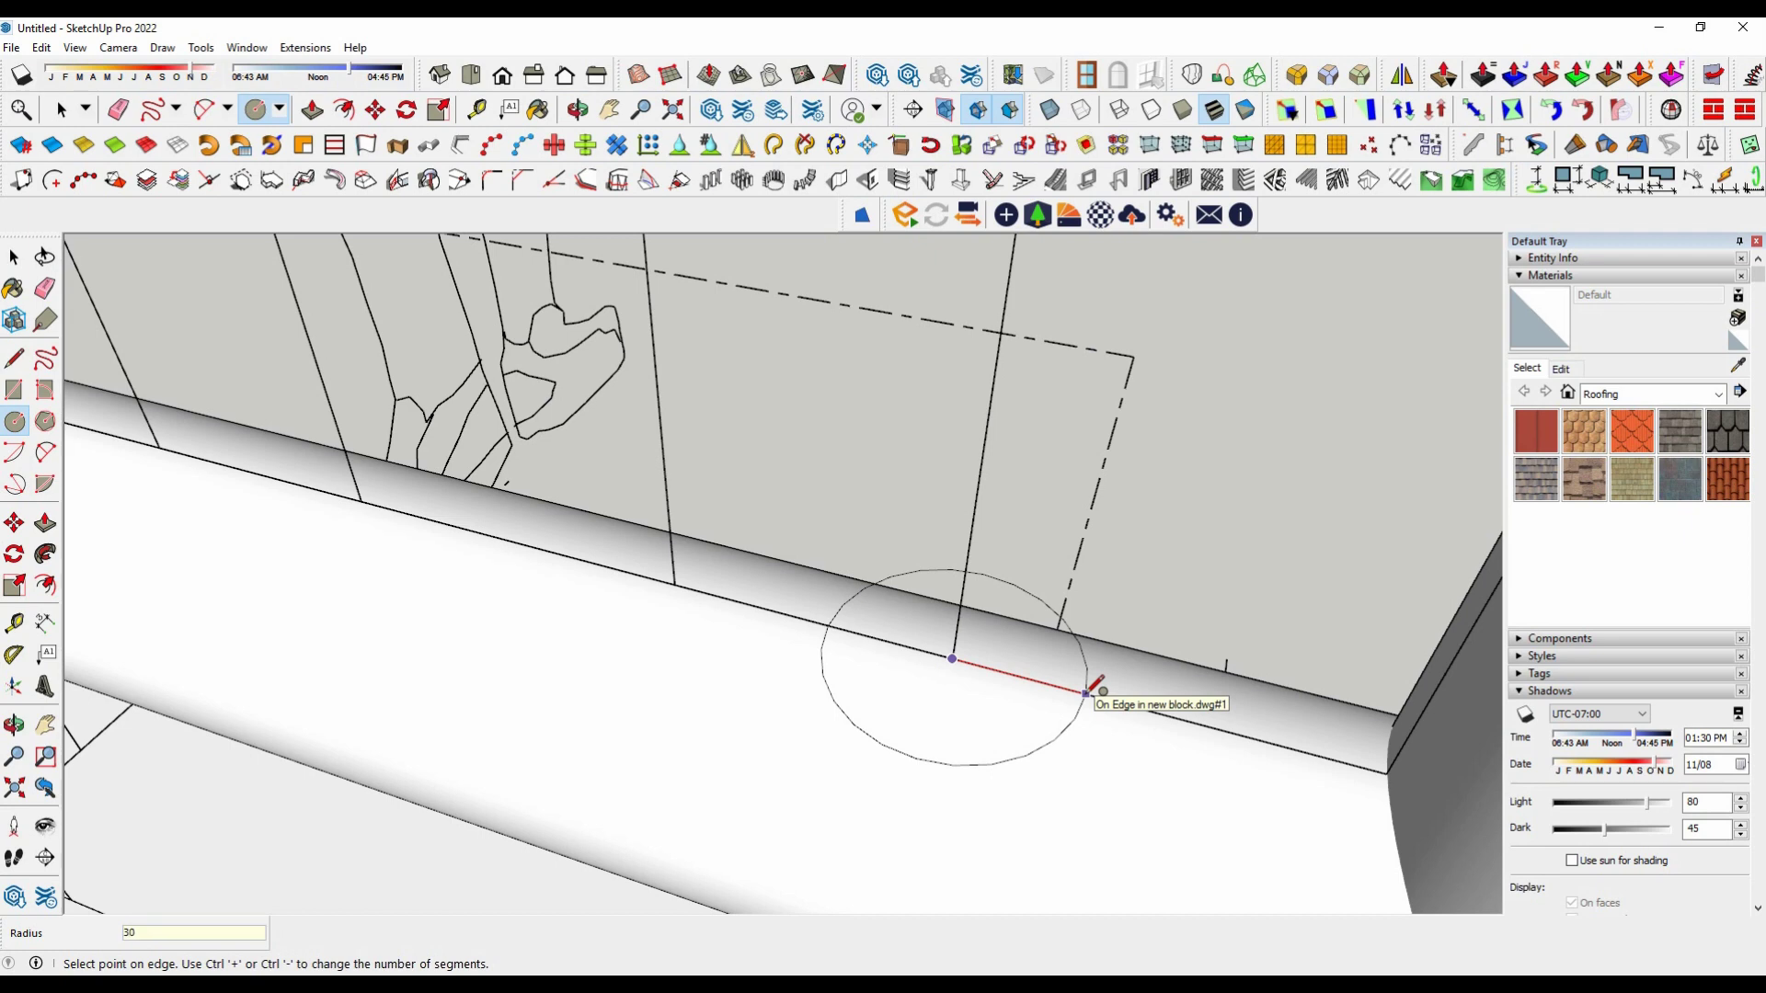
left_click(1088, 692)
key("space")
scroll(1064, 721, "down", 2)
mouse_move(1017, 725)
middle_mouse_down()
mouse_move(1267, 683)
mouse_move(1006, 734)
middle_mouse_up()
scroll(1006, 734, "up", 2)
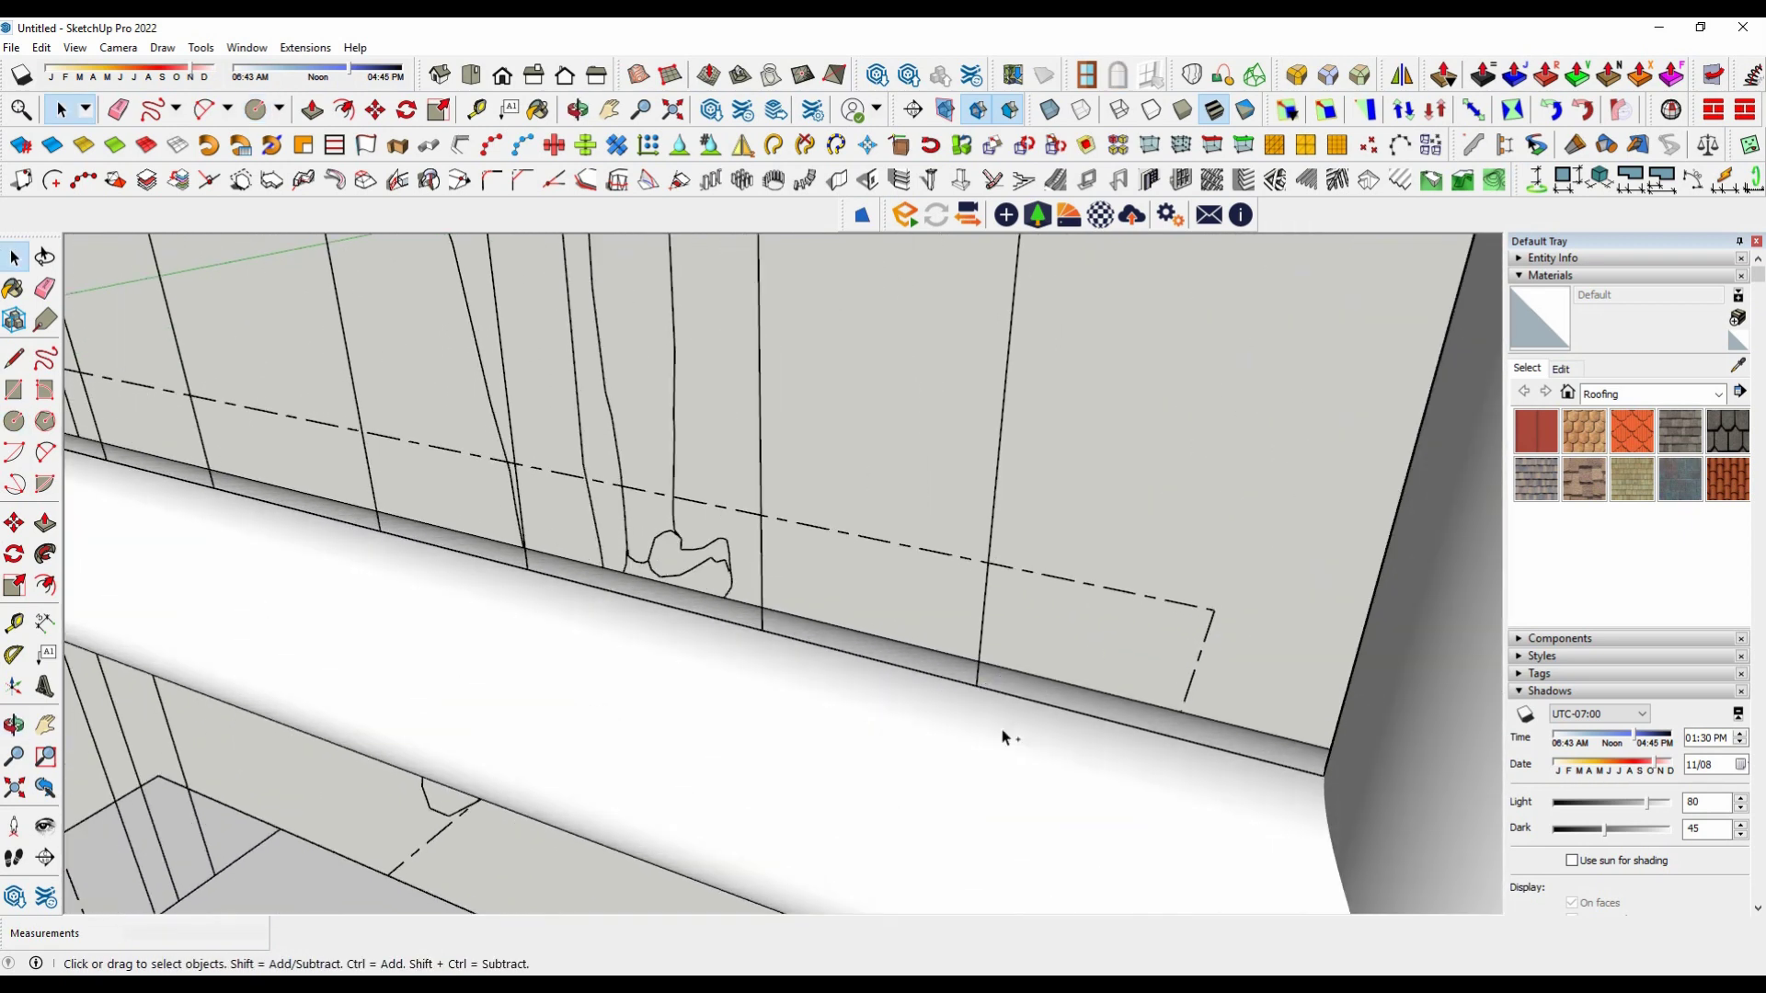
Step: Change the circle's number of sides, dismissing the segment count warning
left_click(14, 420)
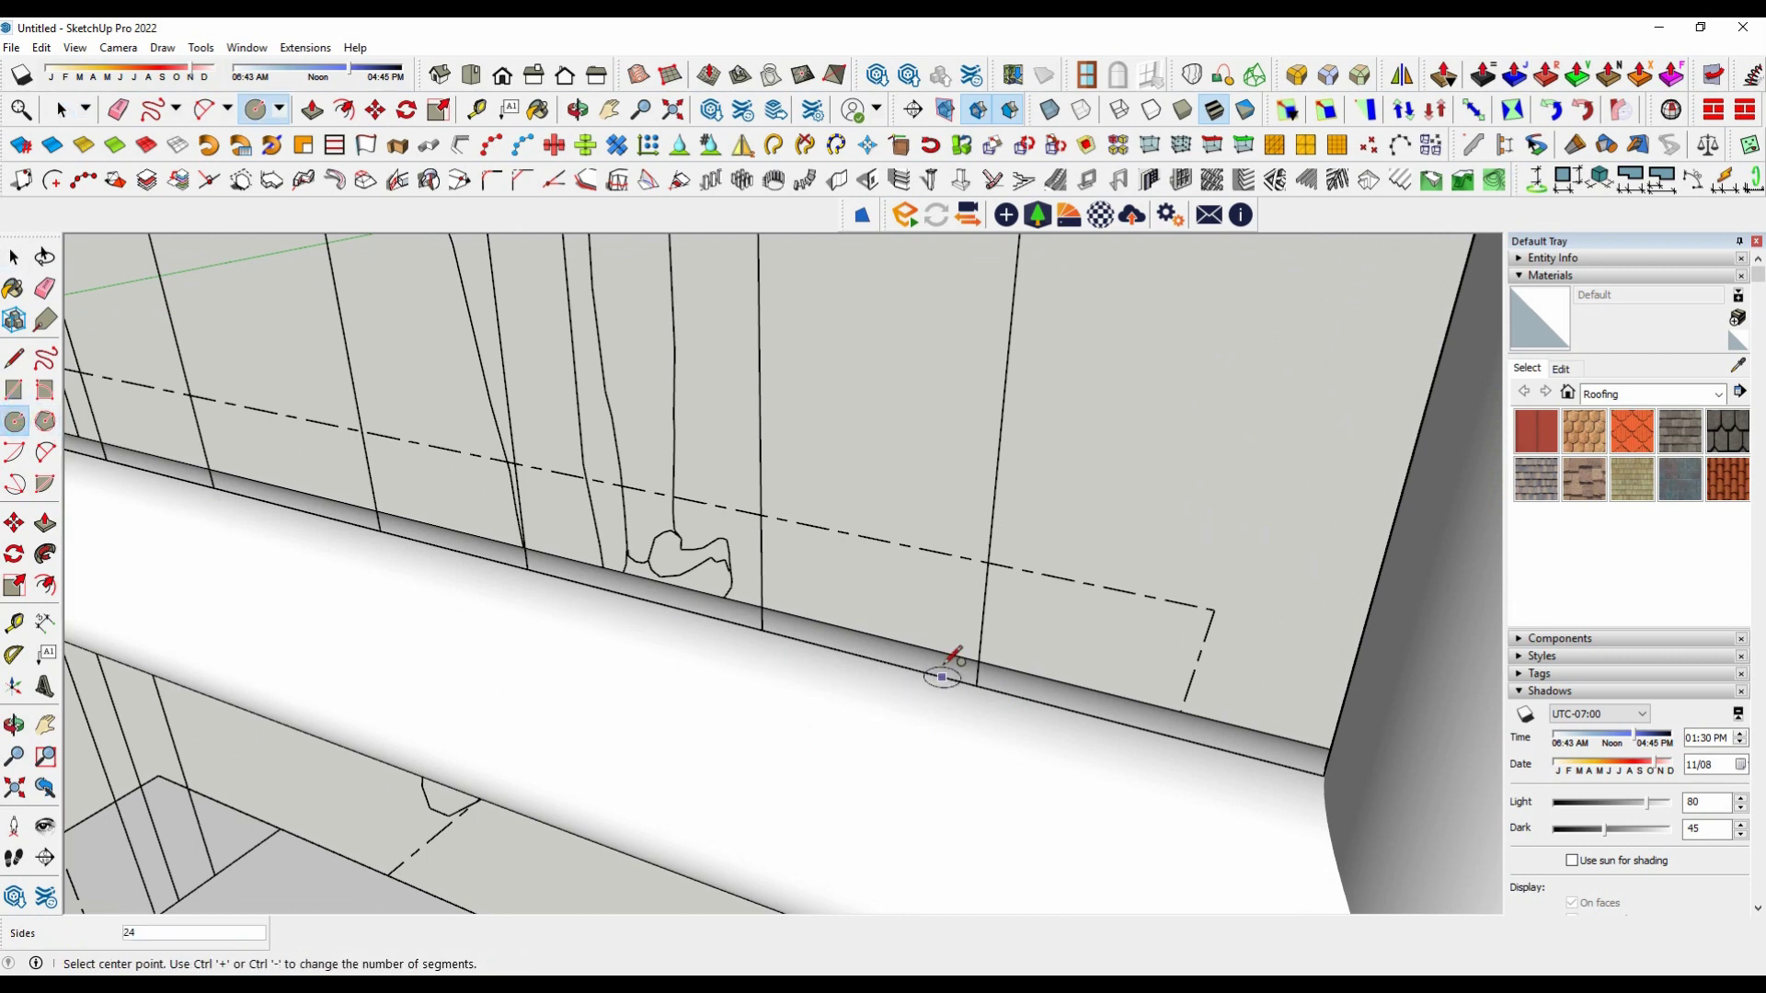
scroll(987, 681, "up", 1)
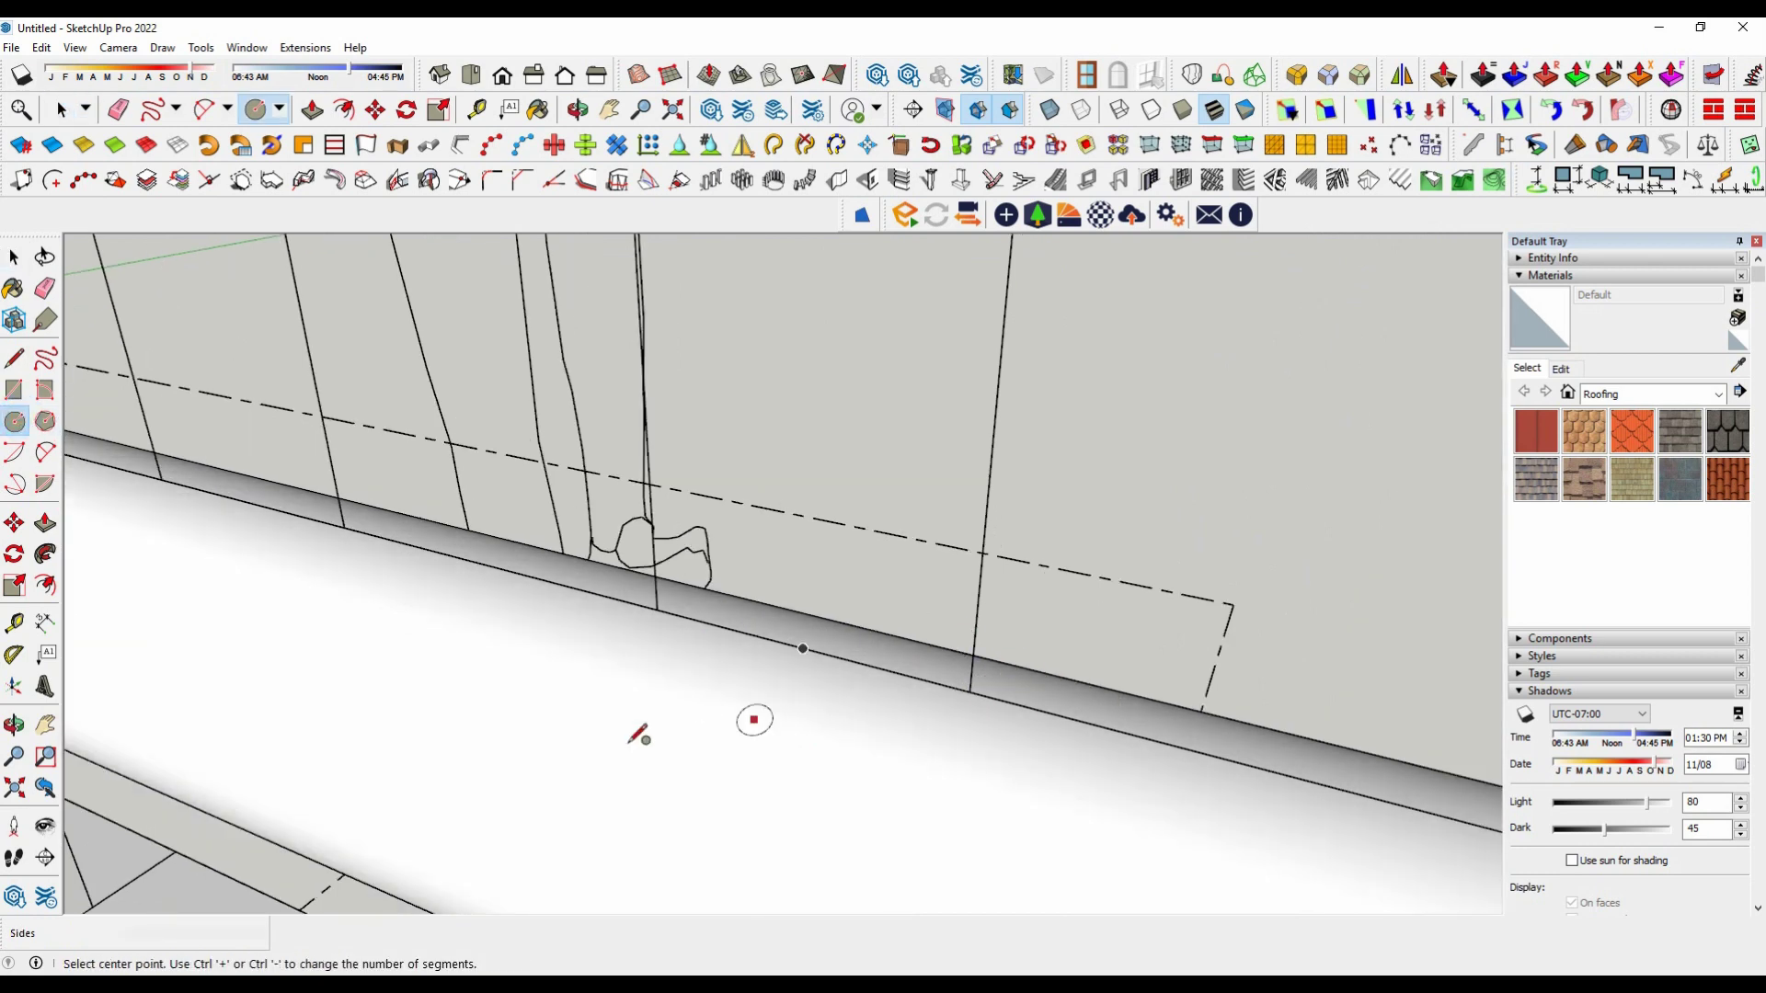
left_click(180, 537)
key("Escape")
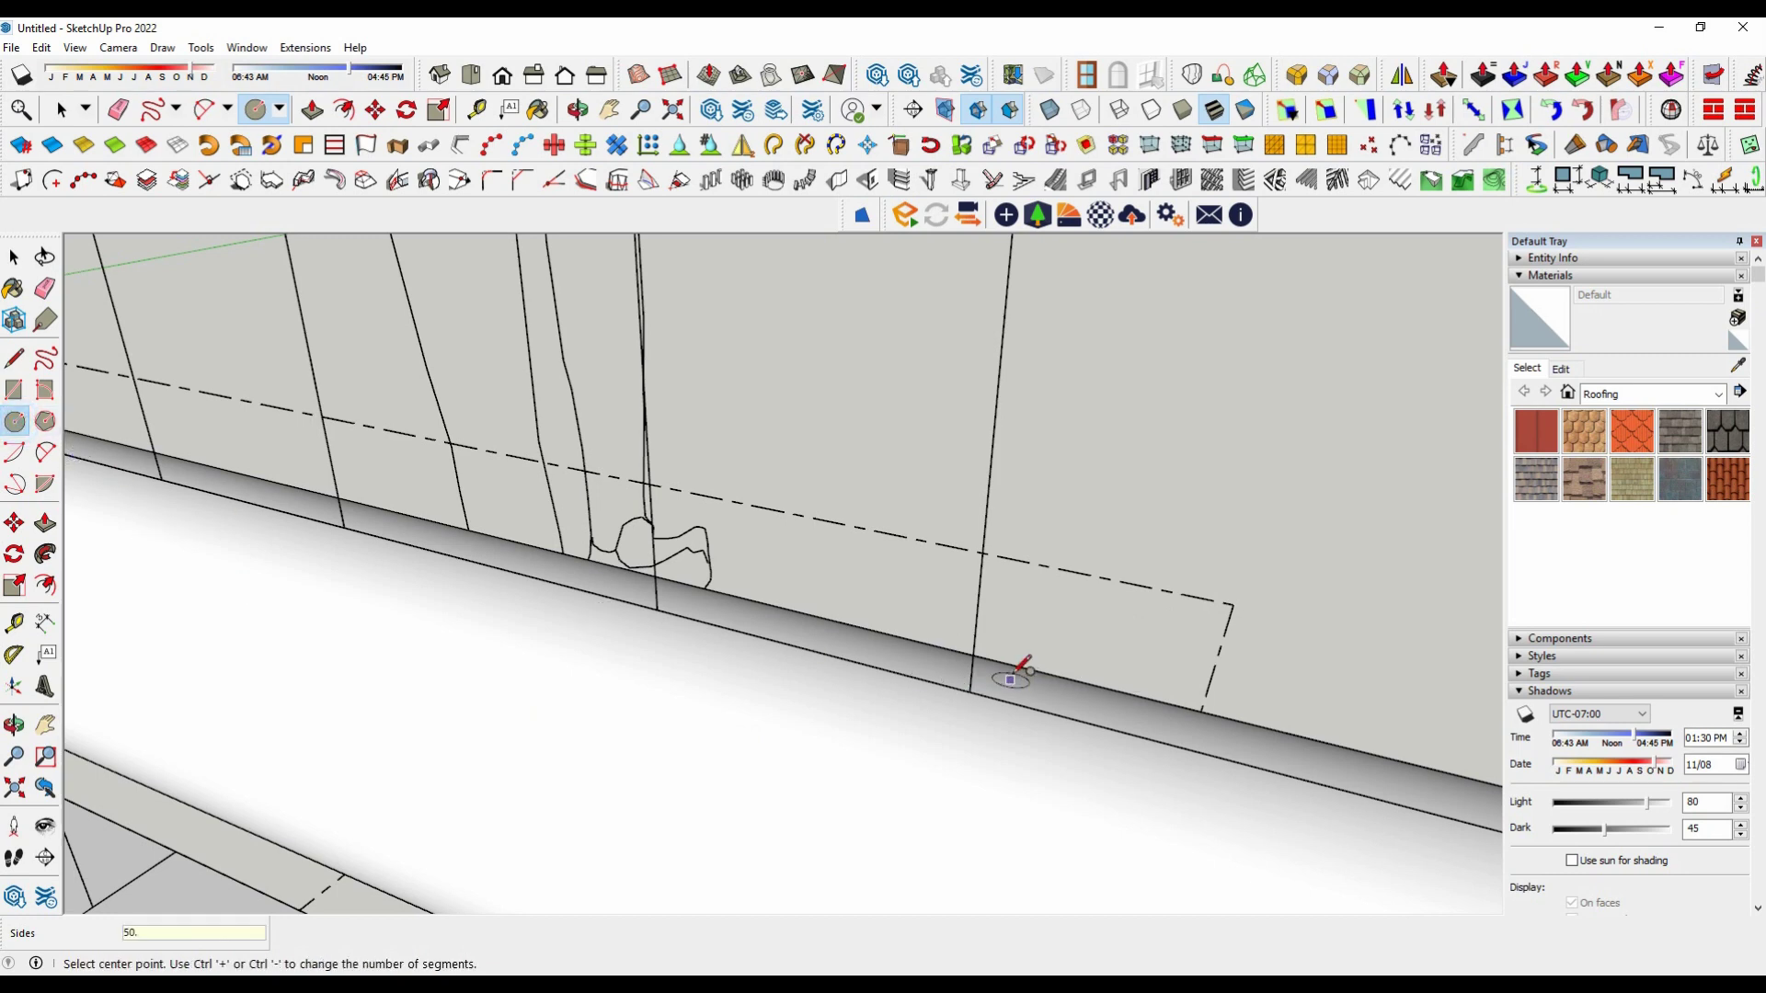
type(".")
key("Return")
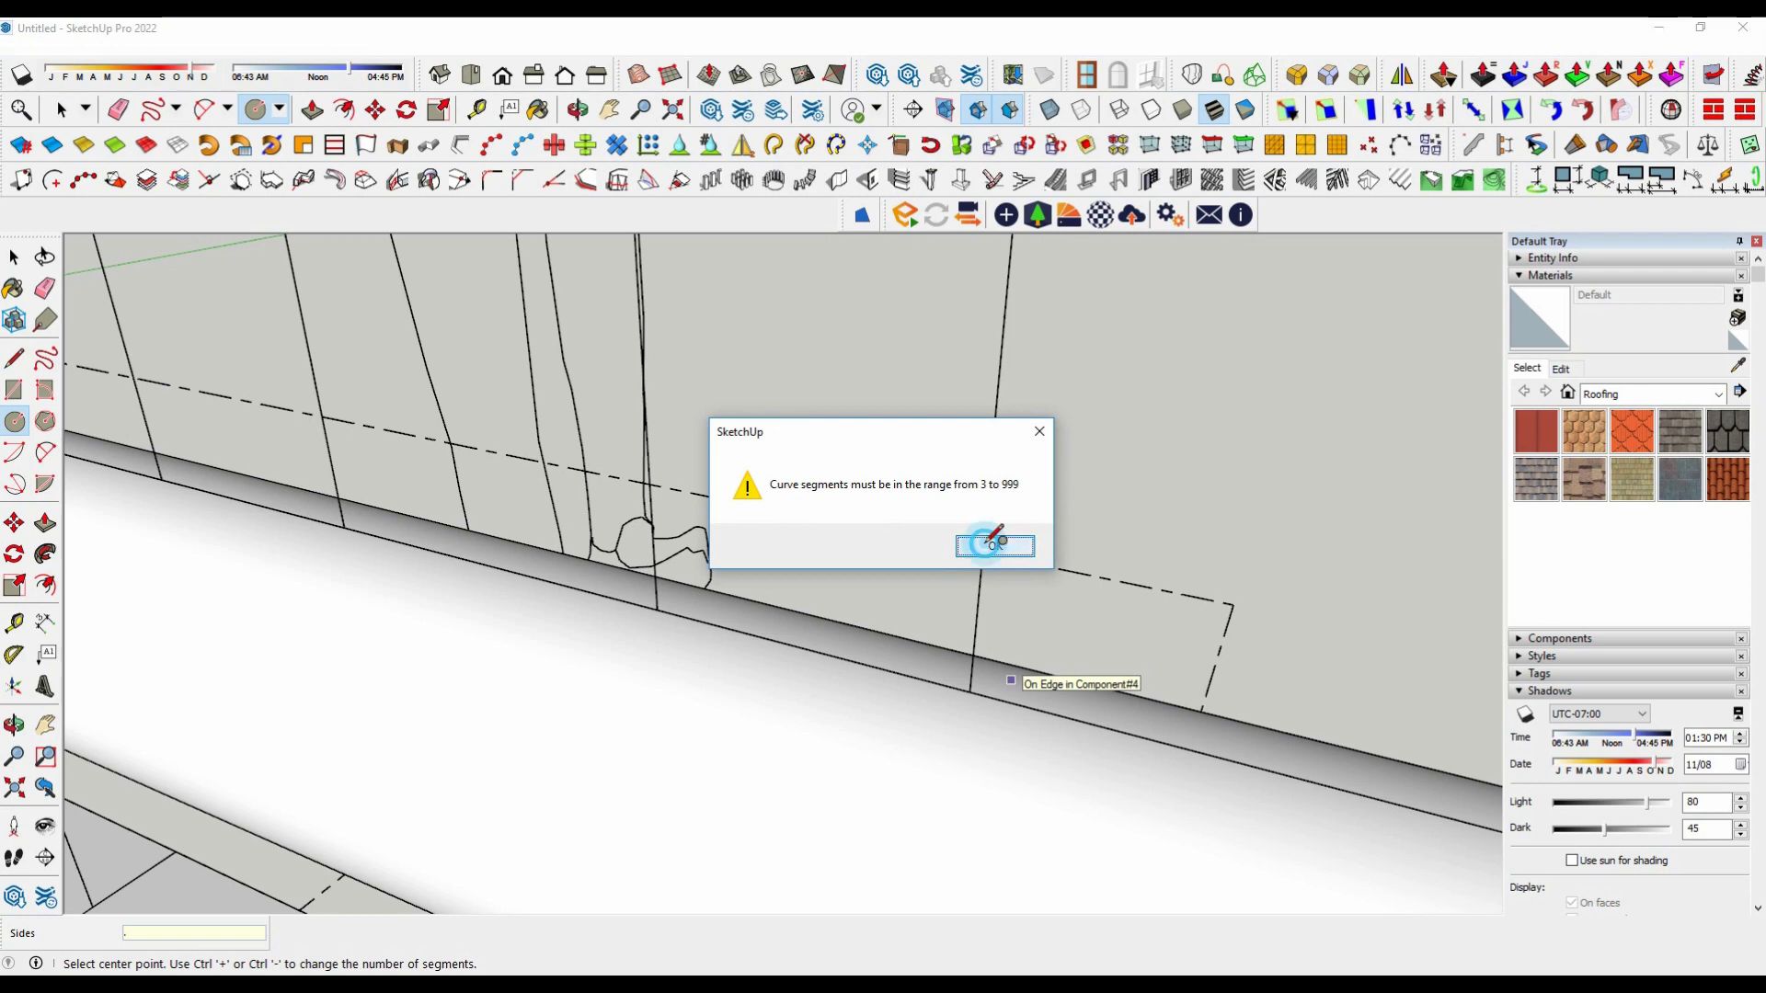
left_click(1002, 542)
type("50")
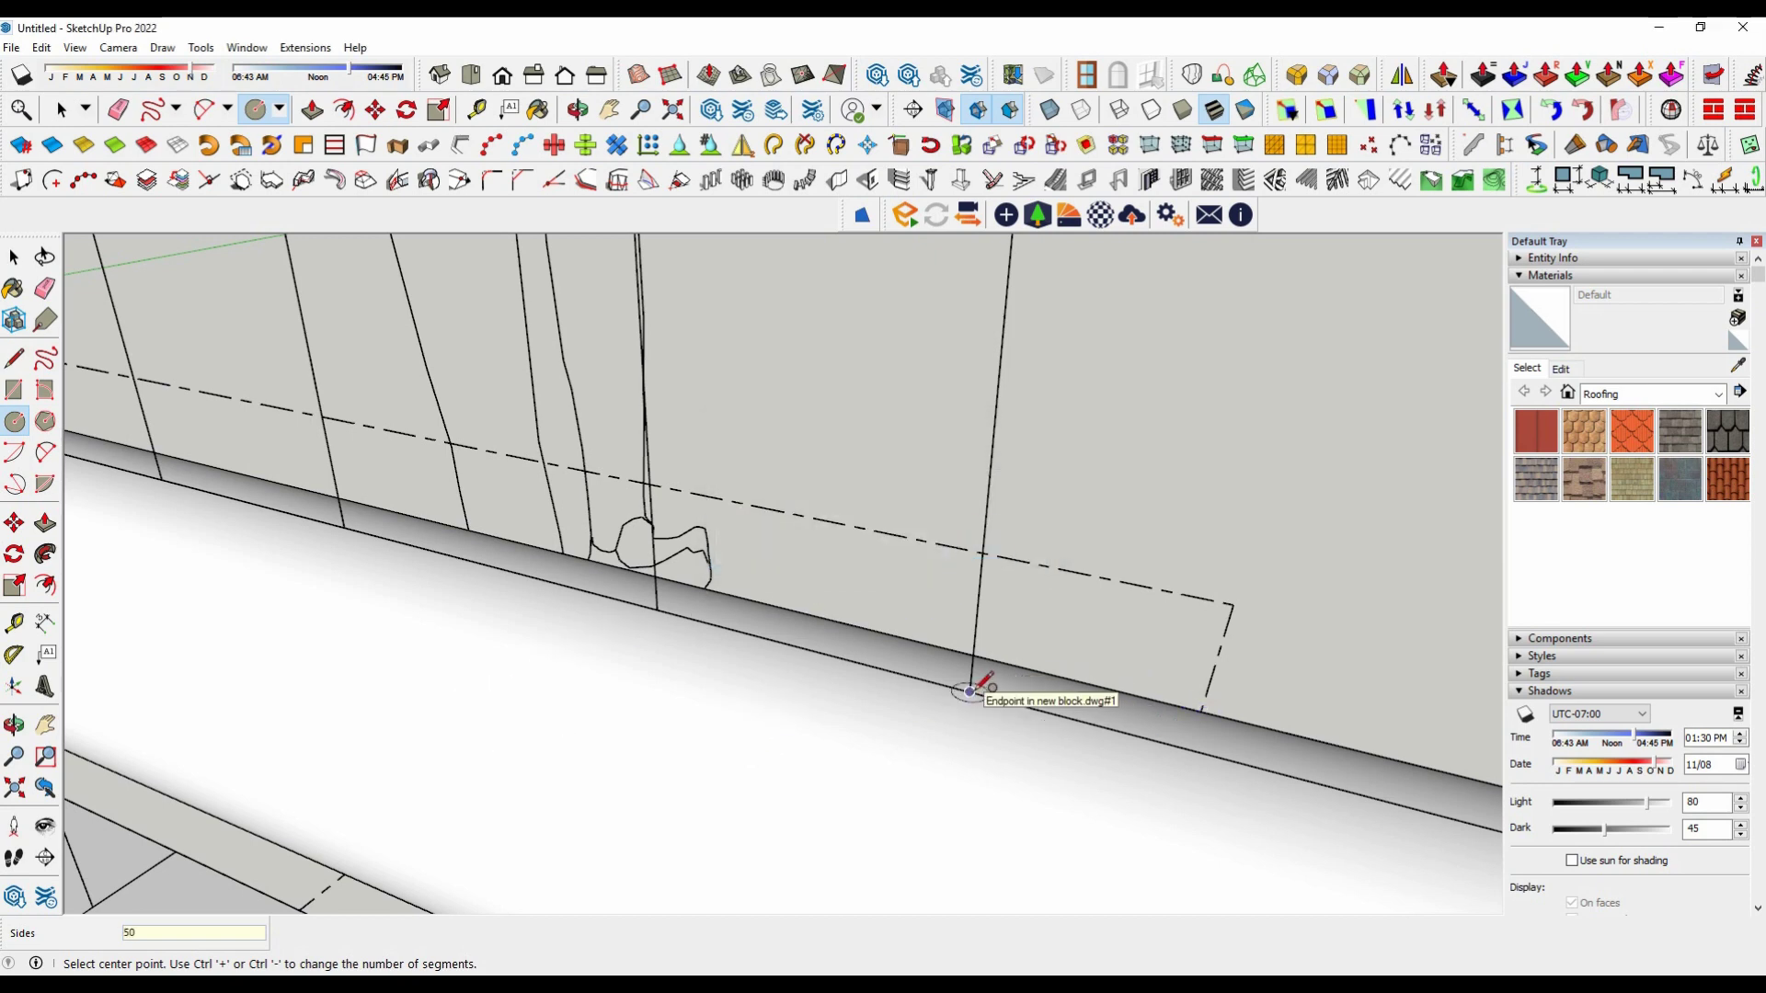
Step: Draw a radius-30 circle centred on the line endpoint and select its face
scroll(1011, 681, "up", 2)
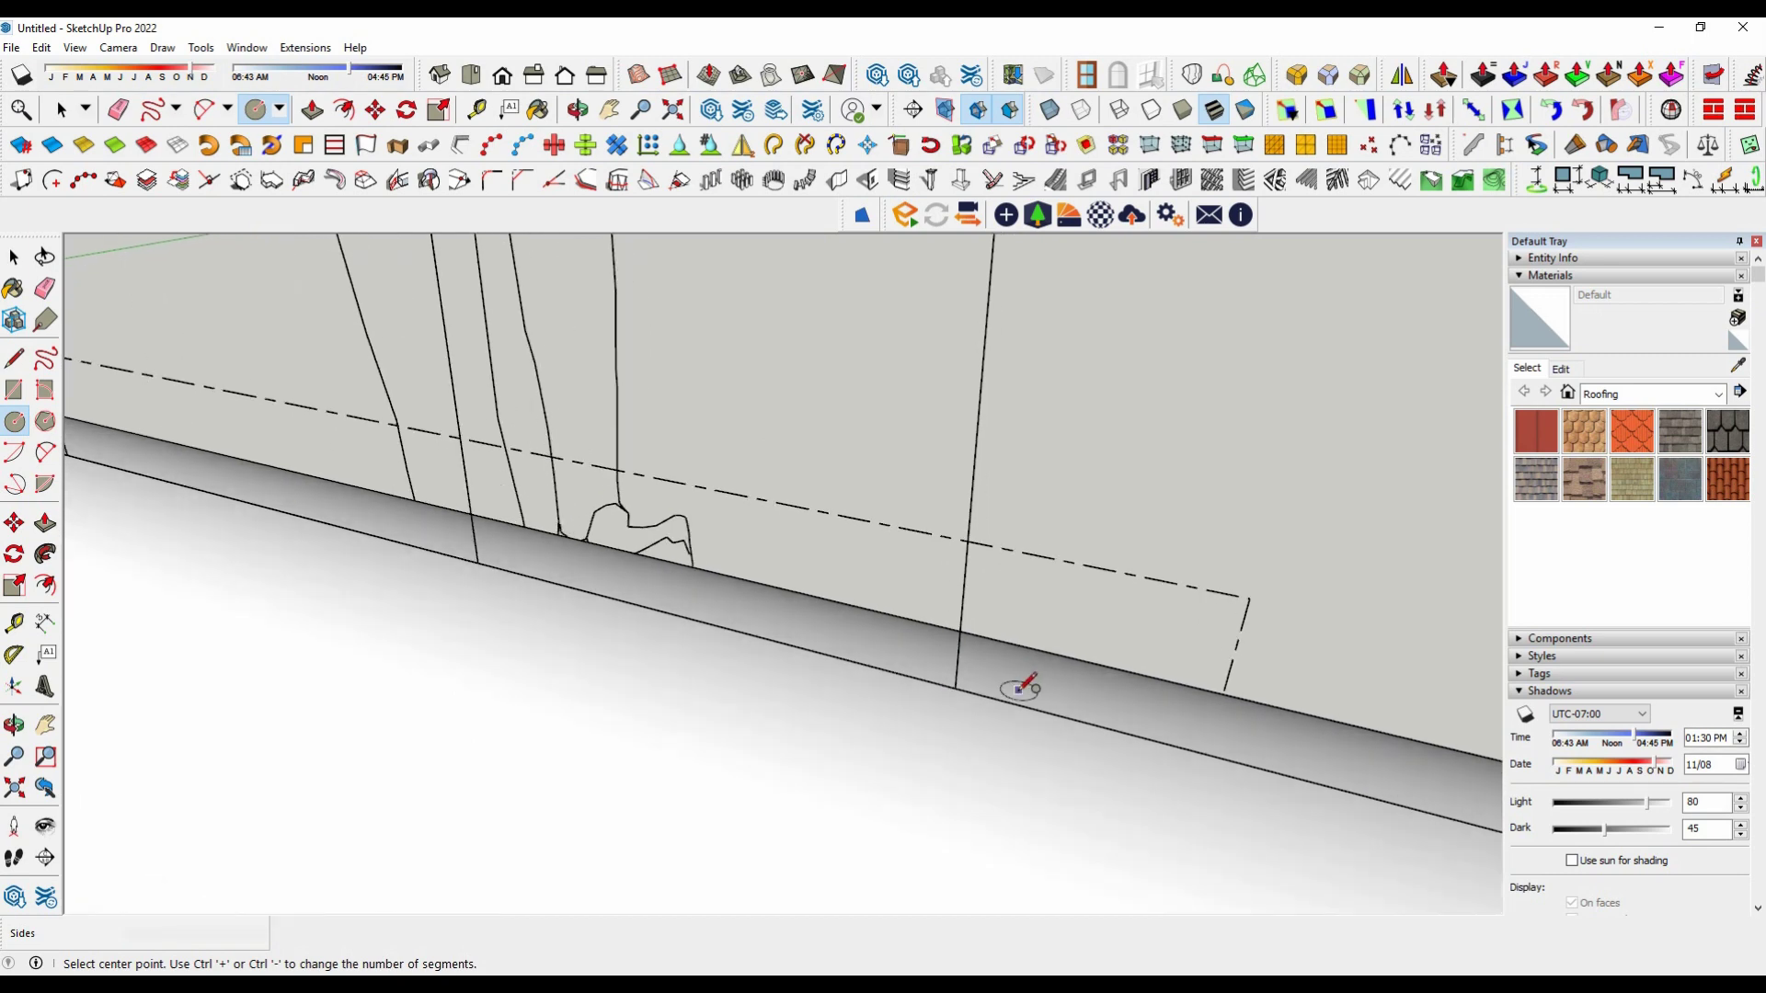
scroll(950, 669, "up", 1)
left_click(930, 695)
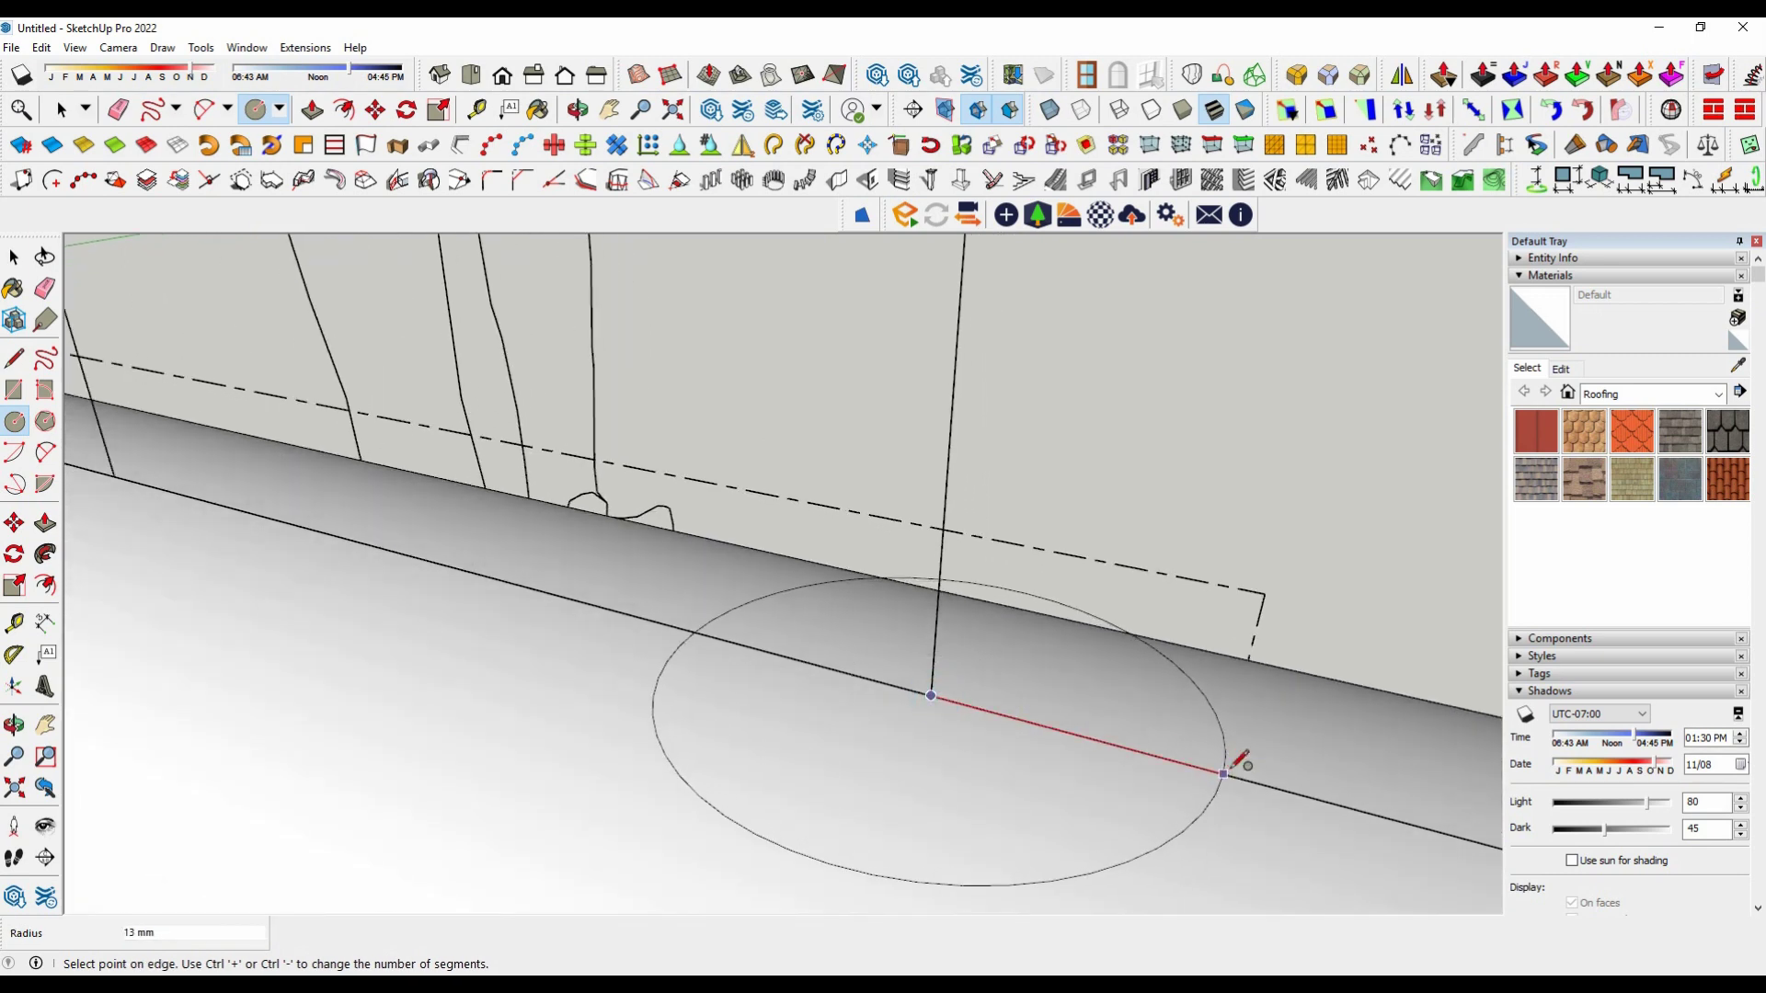
type("30")
key("Return")
key("space")
left_click(850, 655)
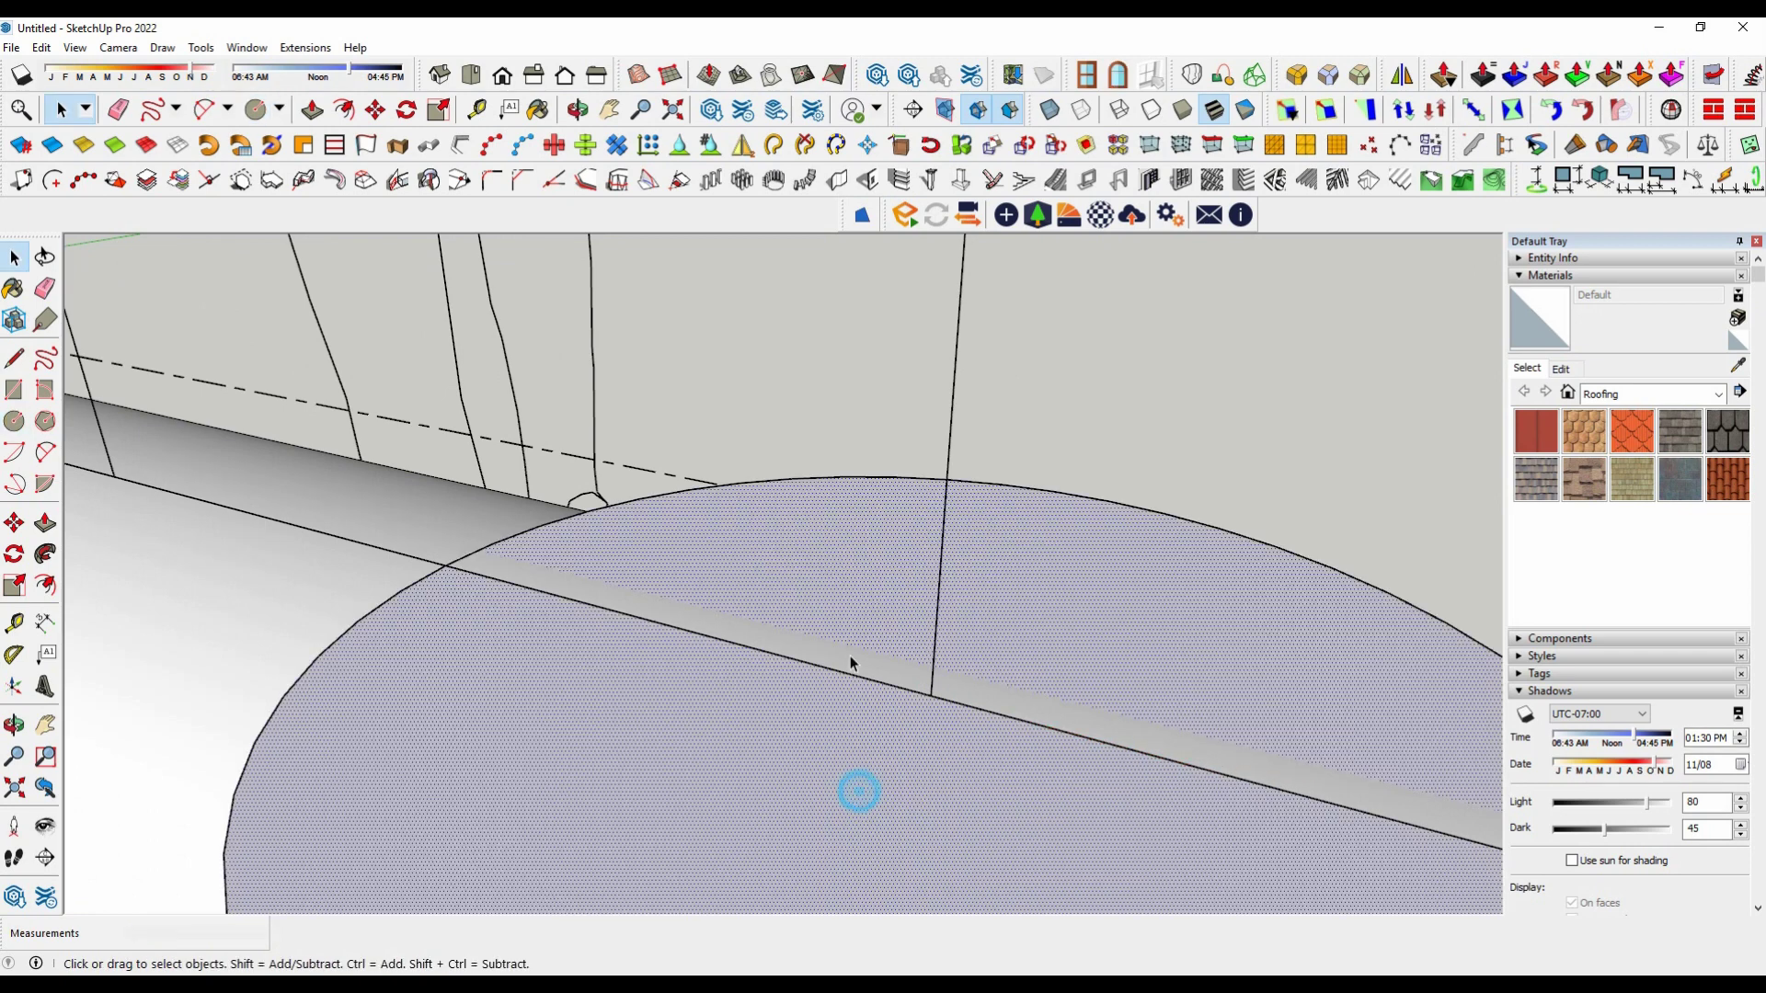
scroll(849, 655, "down", 3)
scroll(840, 624, "down", 2)
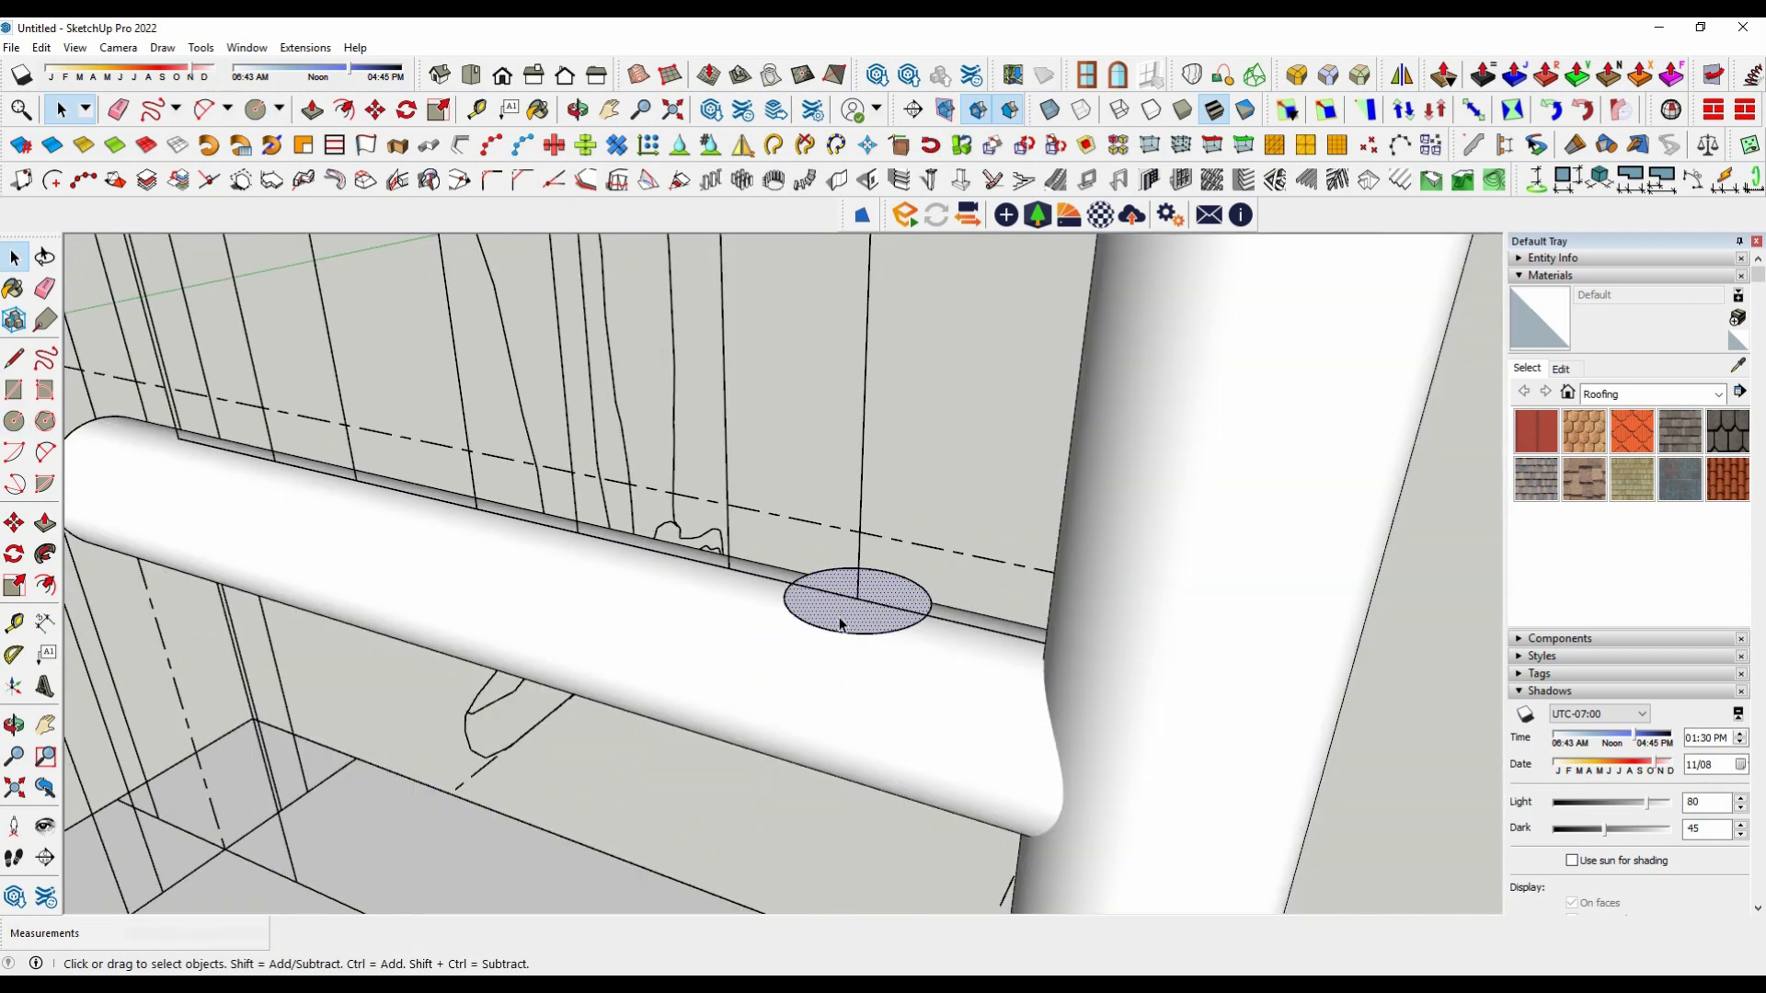
Step: Make the circle a component and move it down onto the lower rail
right_click(891, 626)
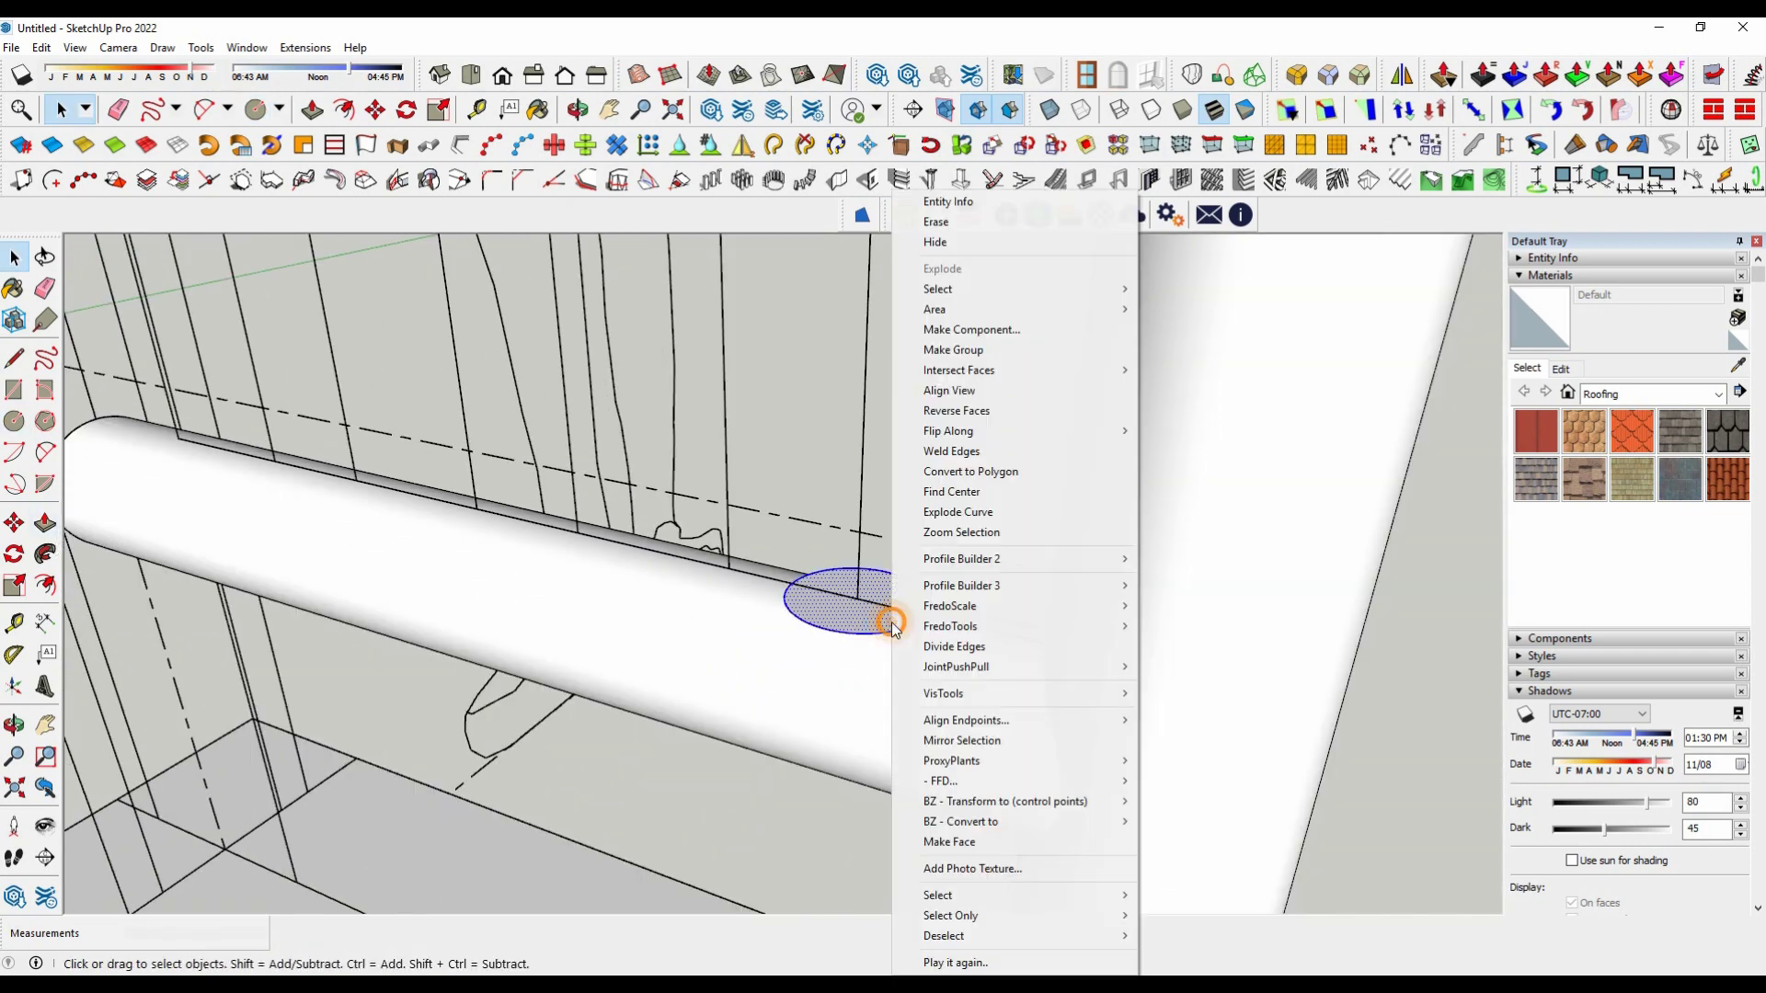
left_click(956, 329)
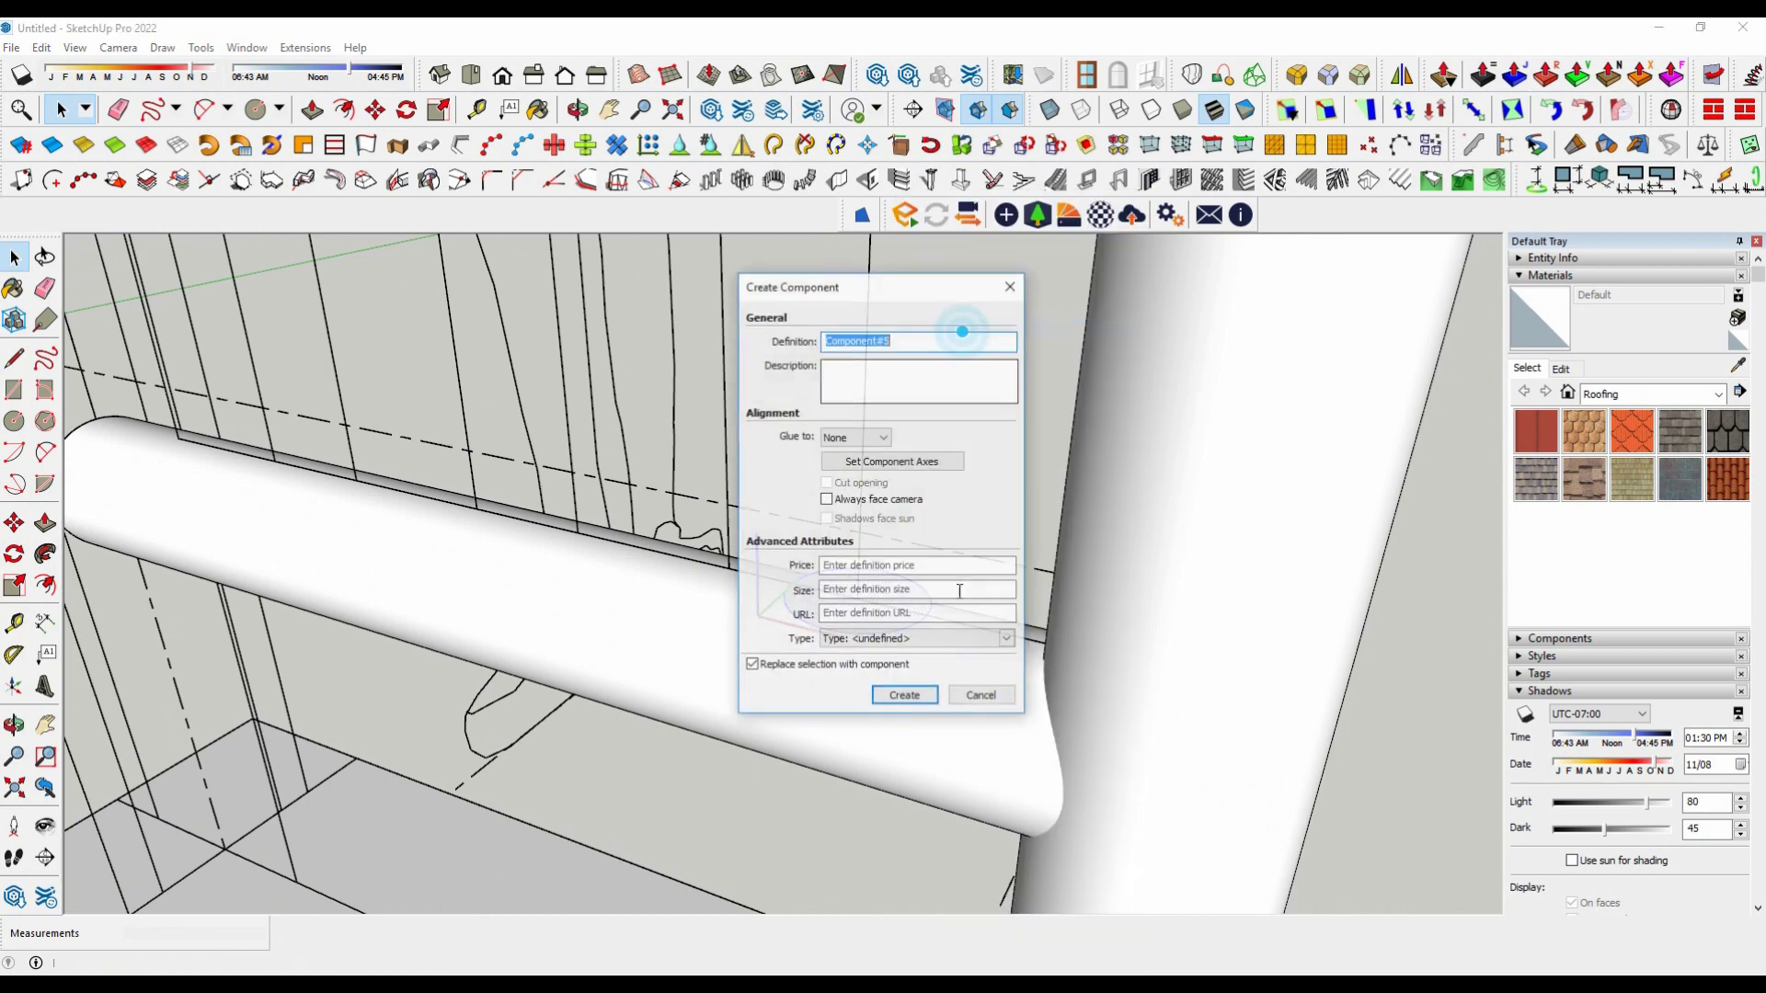
left_click(910, 693)
key("m")
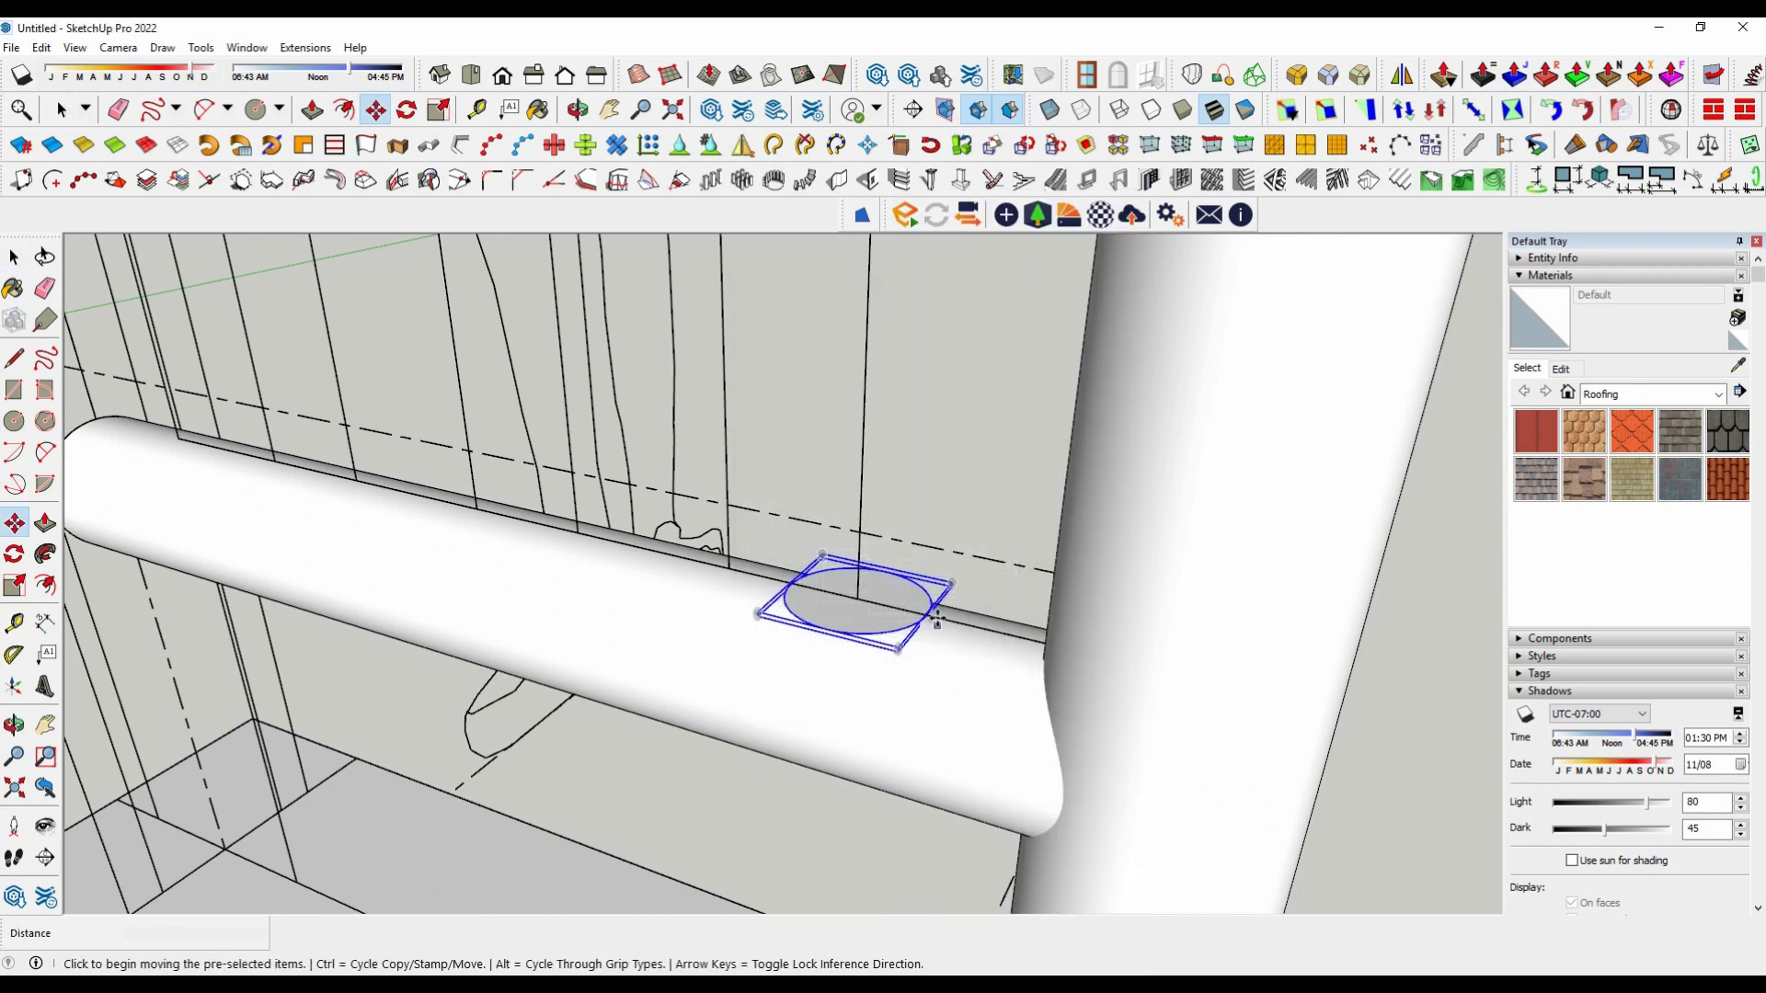
left_click(920, 617)
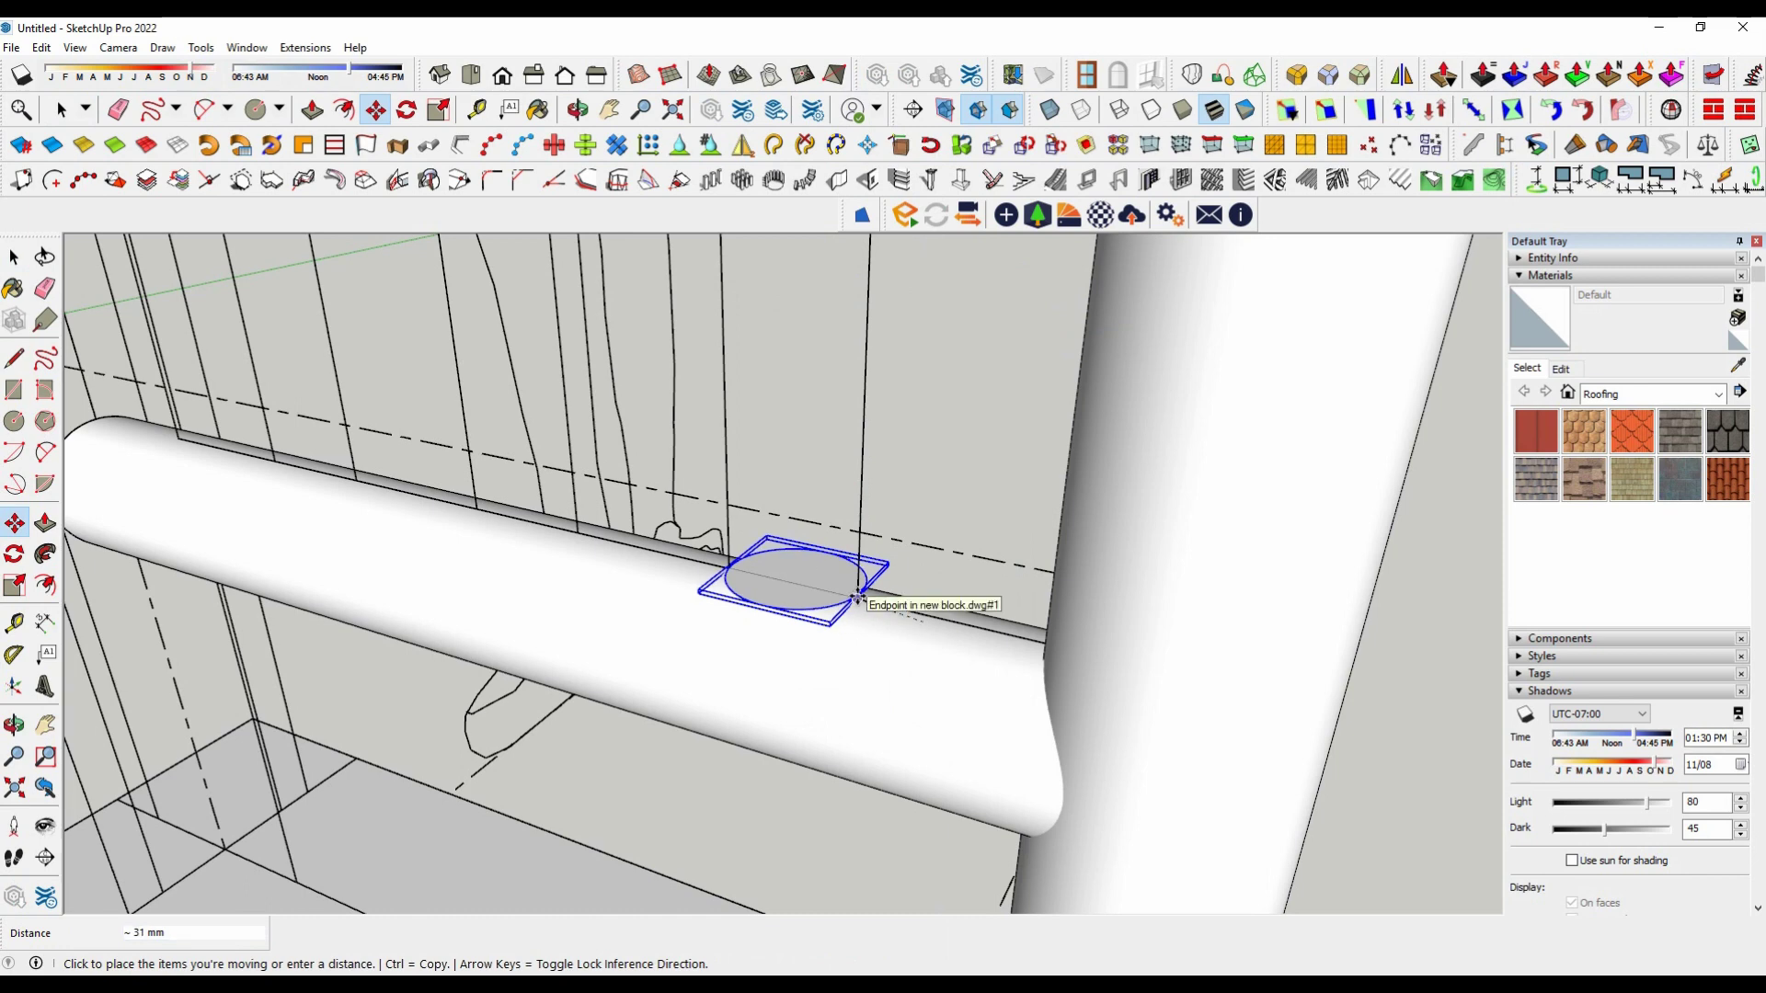
left_click(858, 598)
scroll(867, 603, "up", 2)
scroll(874, 609, "up", 2)
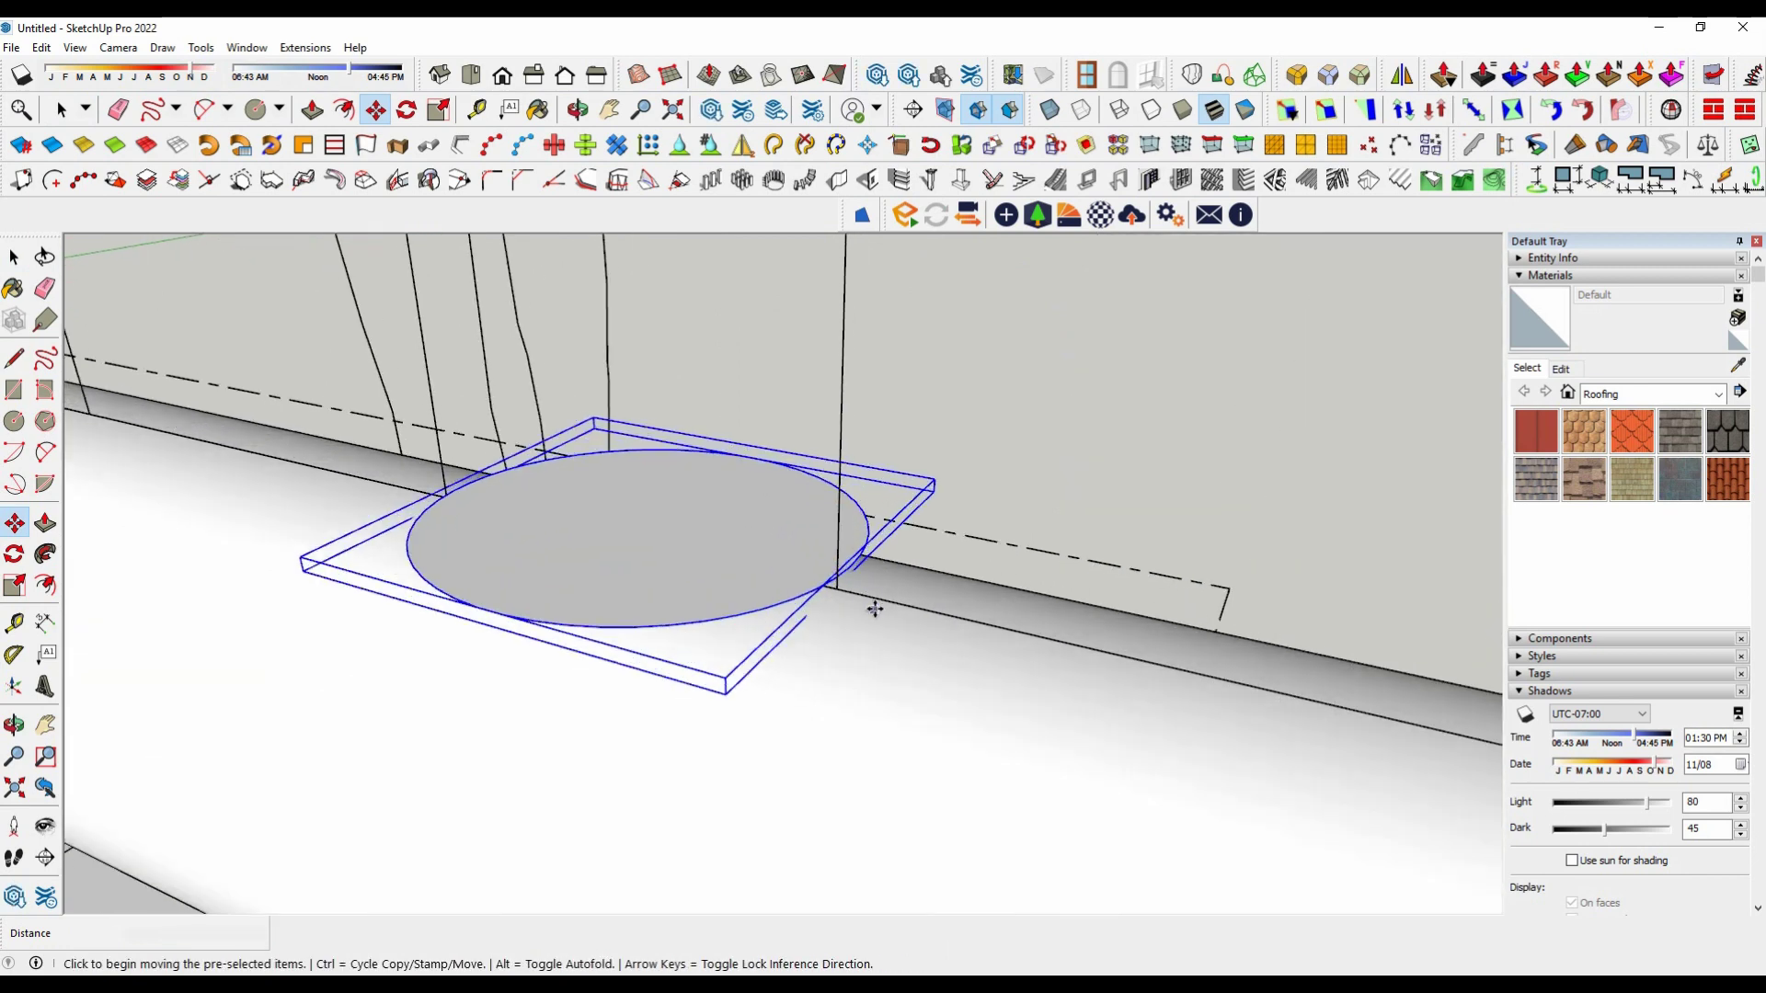
left_click(833, 585)
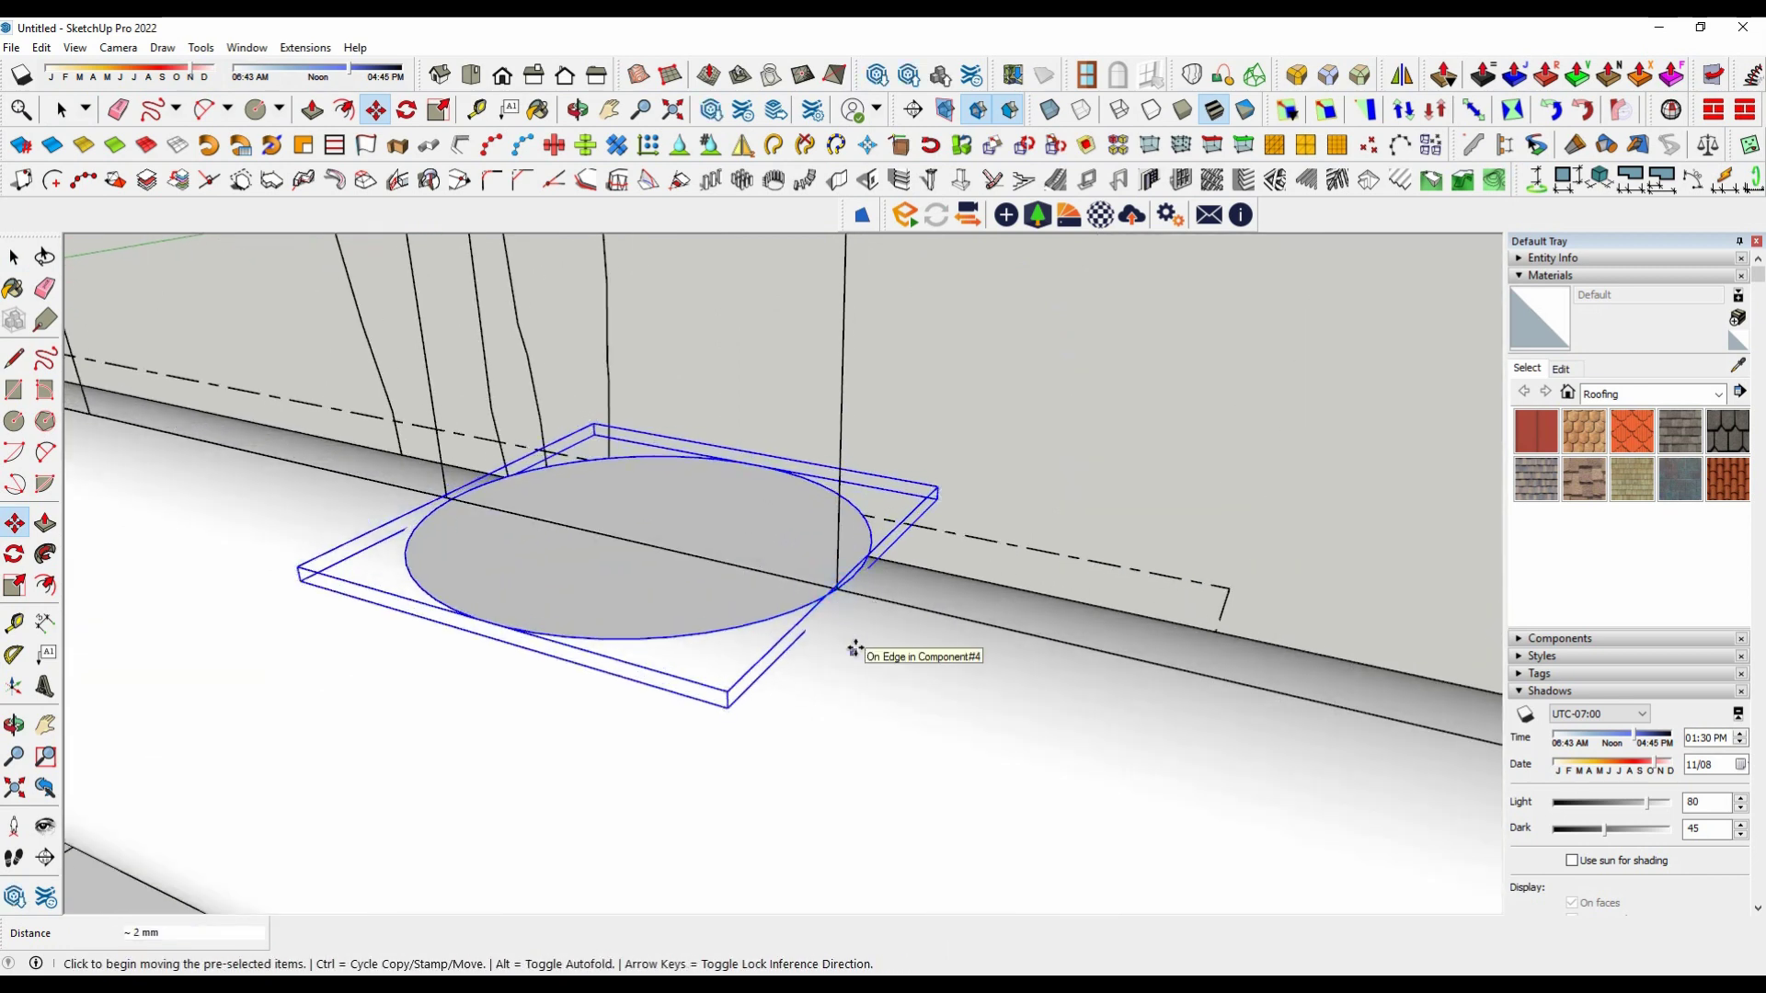
Step: Reselect the circle component on the rail and orbit to a flatter view of it
scroll(945, 650, "down", 2)
mouse_move(945, 650)
middle_mouse_down()
mouse_move(981, 690)
mouse_move(926, 670)
mouse_move(768, 678)
mouse_move(1094, 676)
middle_mouse_up()
scroll(991, 658, "up", 2)
scroll(991, 659, "down", 2)
key("c")
key("o")
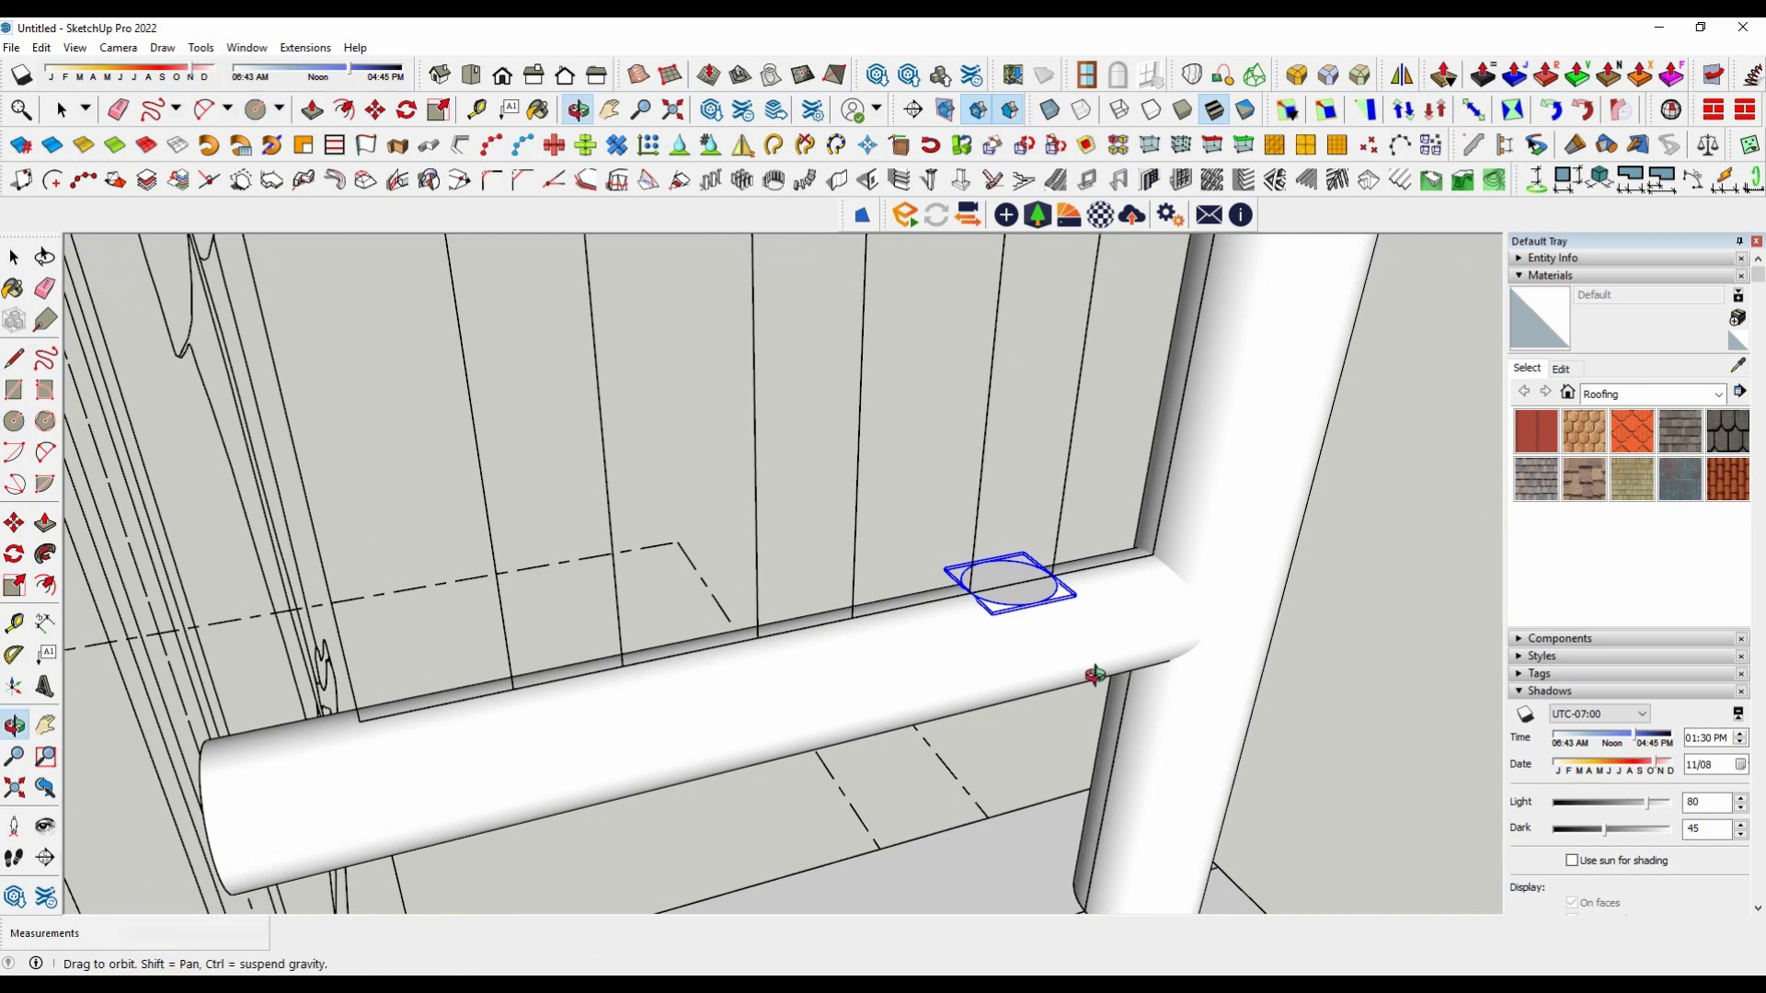
key("c")
key("space")
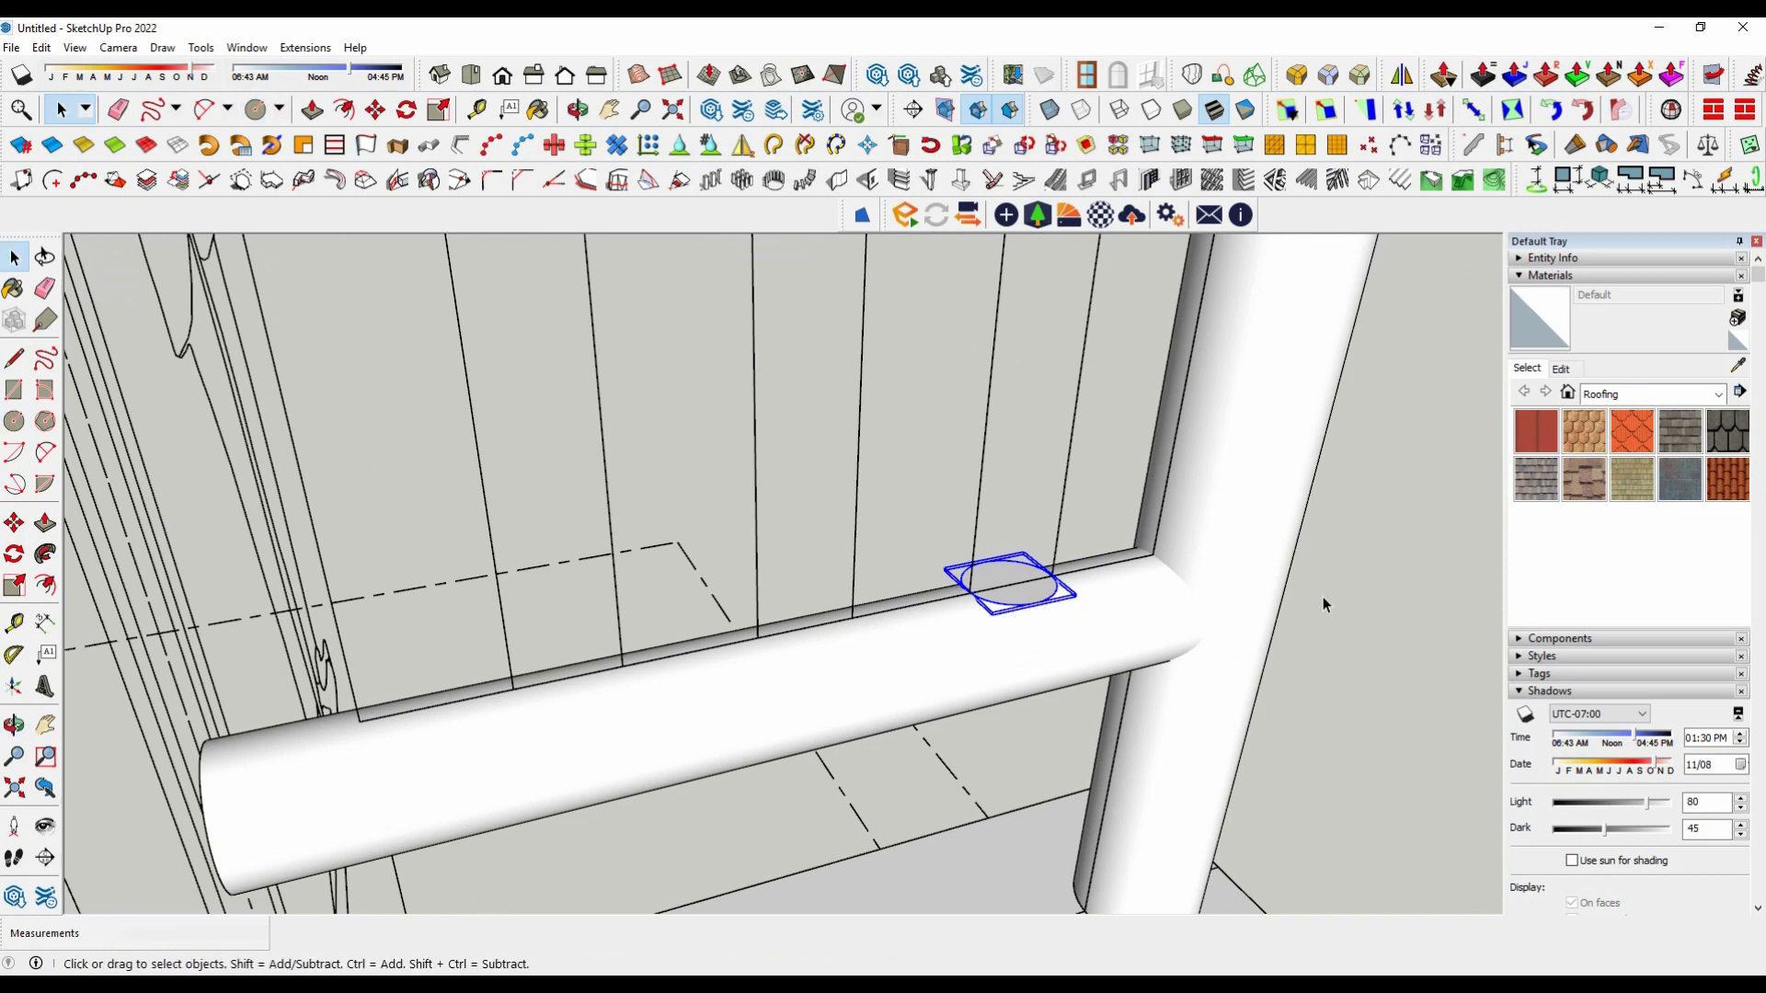
left_click(1018, 595)
scroll(1018, 595, "up", 3)
mouse_move(1018, 595)
middle_mouse_down()
mouse_move(1083, 630)
mouse_move(902, 659)
middle_mouse_up()
scroll(1096, 648, "up", 3)
mouse_move(1096, 649)
middle_mouse_down()
mouse_move(1245, 619)
mouse_move(1245, 638)
mouse_move(1409, 664)
middle_mouse_up()
Step: Copy the circle further left along the rail with Move and Ctrl
key("m")
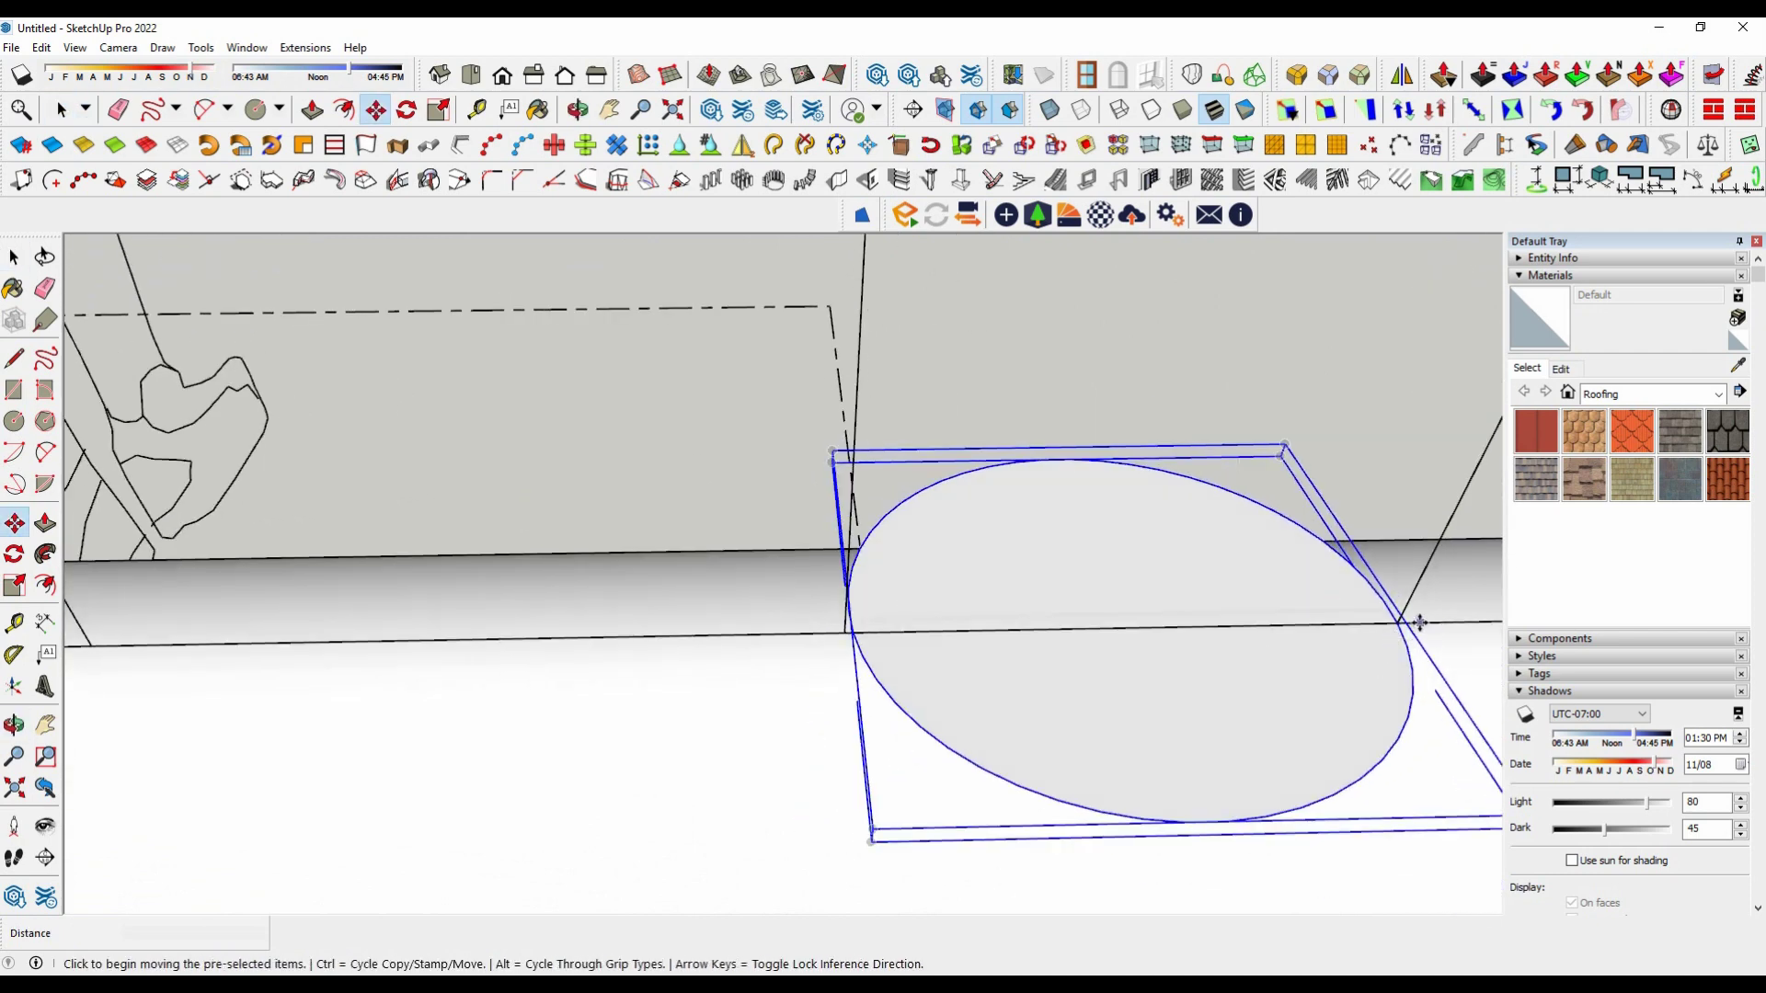
left_click(1393, 621)
key("ctrl")
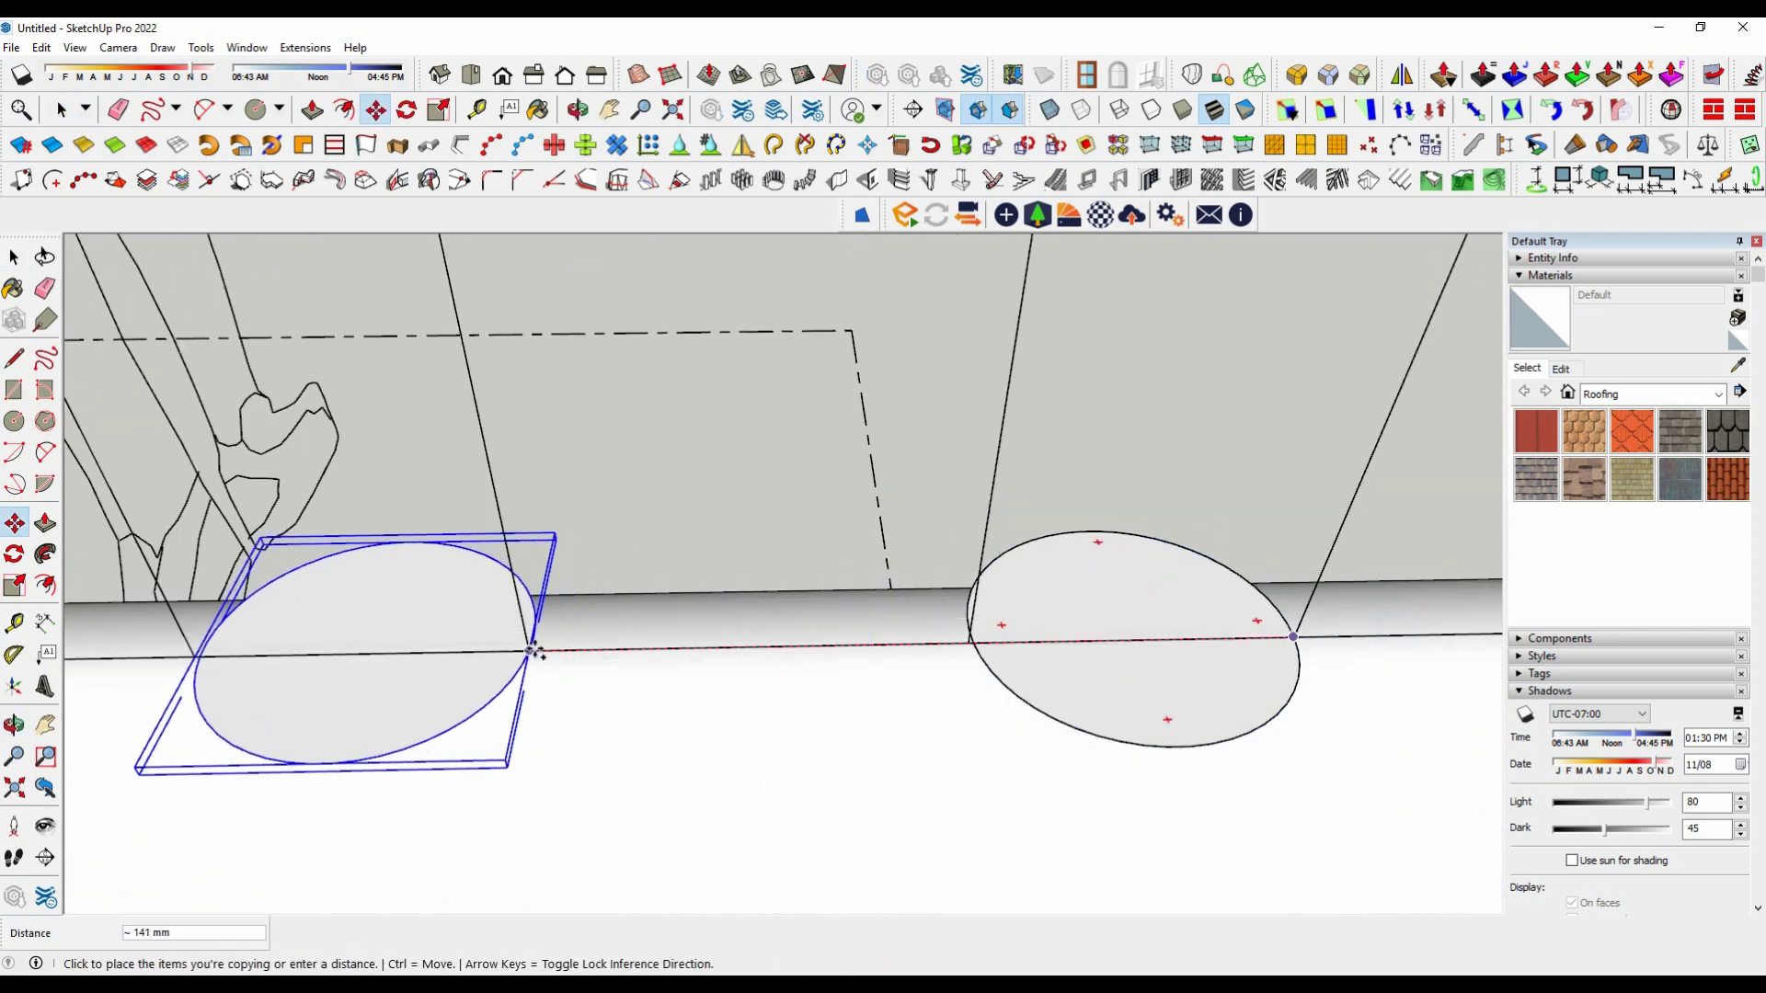
left_click(977, 714)
key("space")
mouse_move(978, 714)
middle_mouse_down()
mouse_move(1048, 682)
mouse_move(1005, 634)
middle_mouse_up()
scroll(1008, 638, "down", 3)
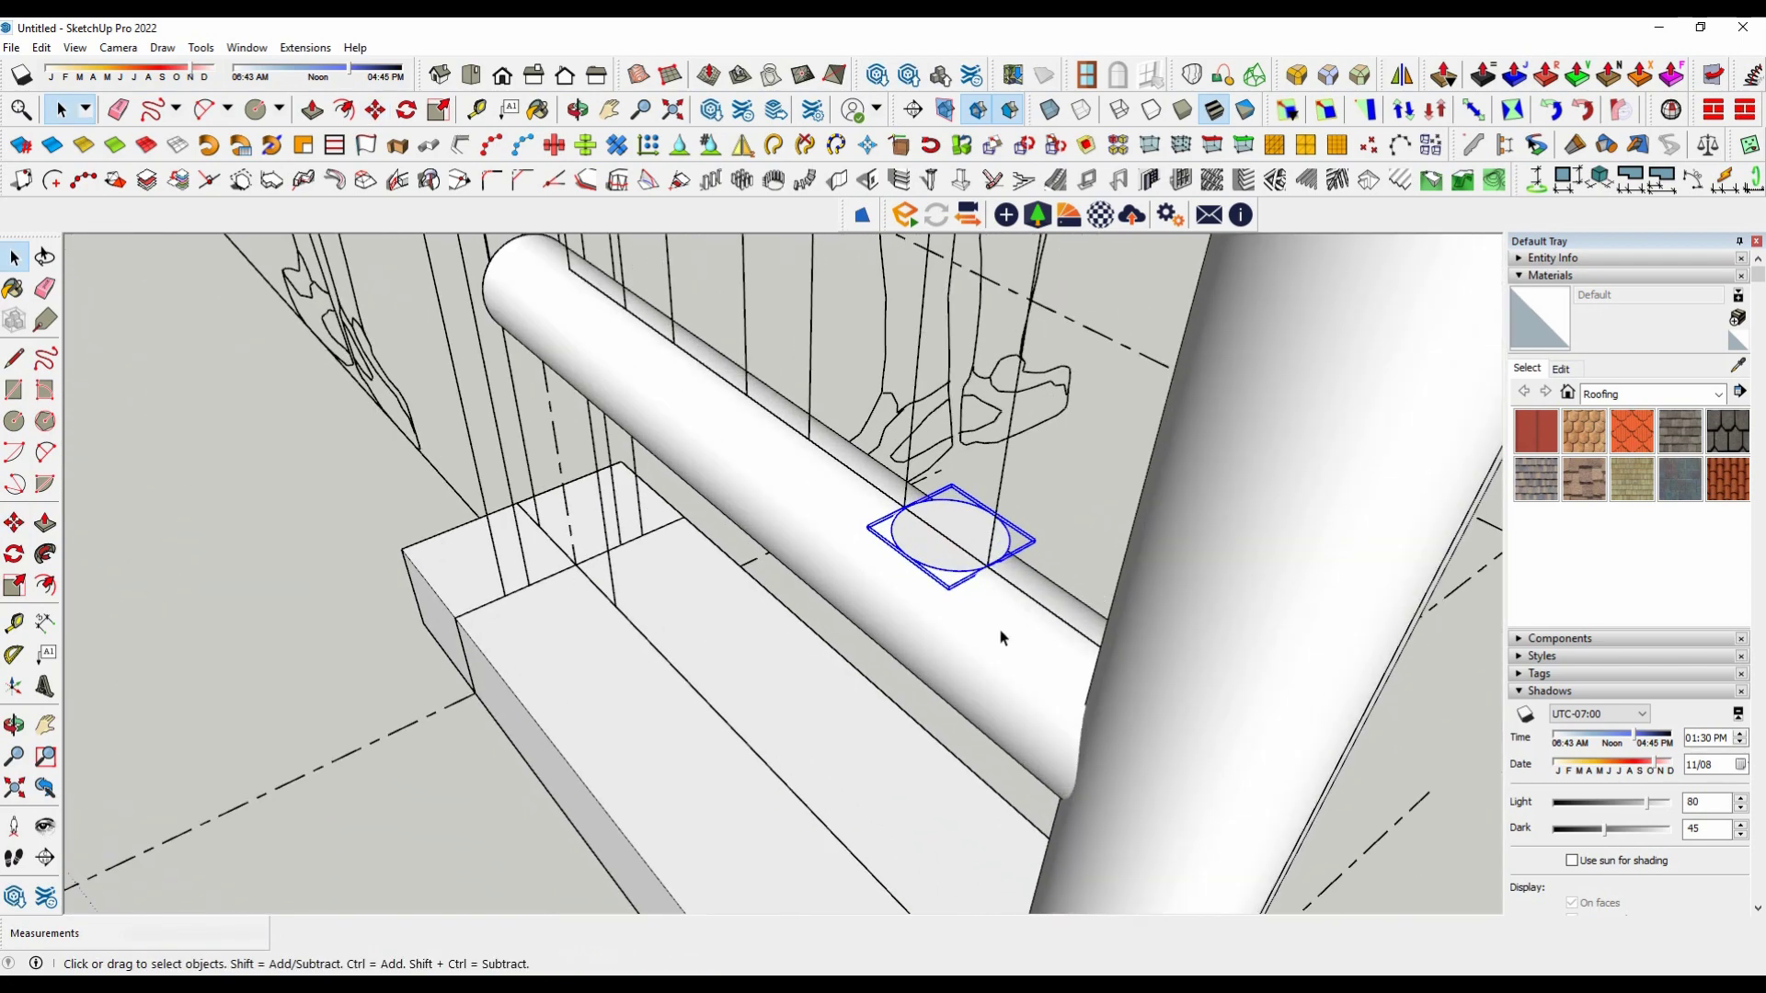
scroll(1017, 512, "up", 3)
middle_click_drag(1017, 513, 969, 680)
scroll(969, 680, "up", 2)
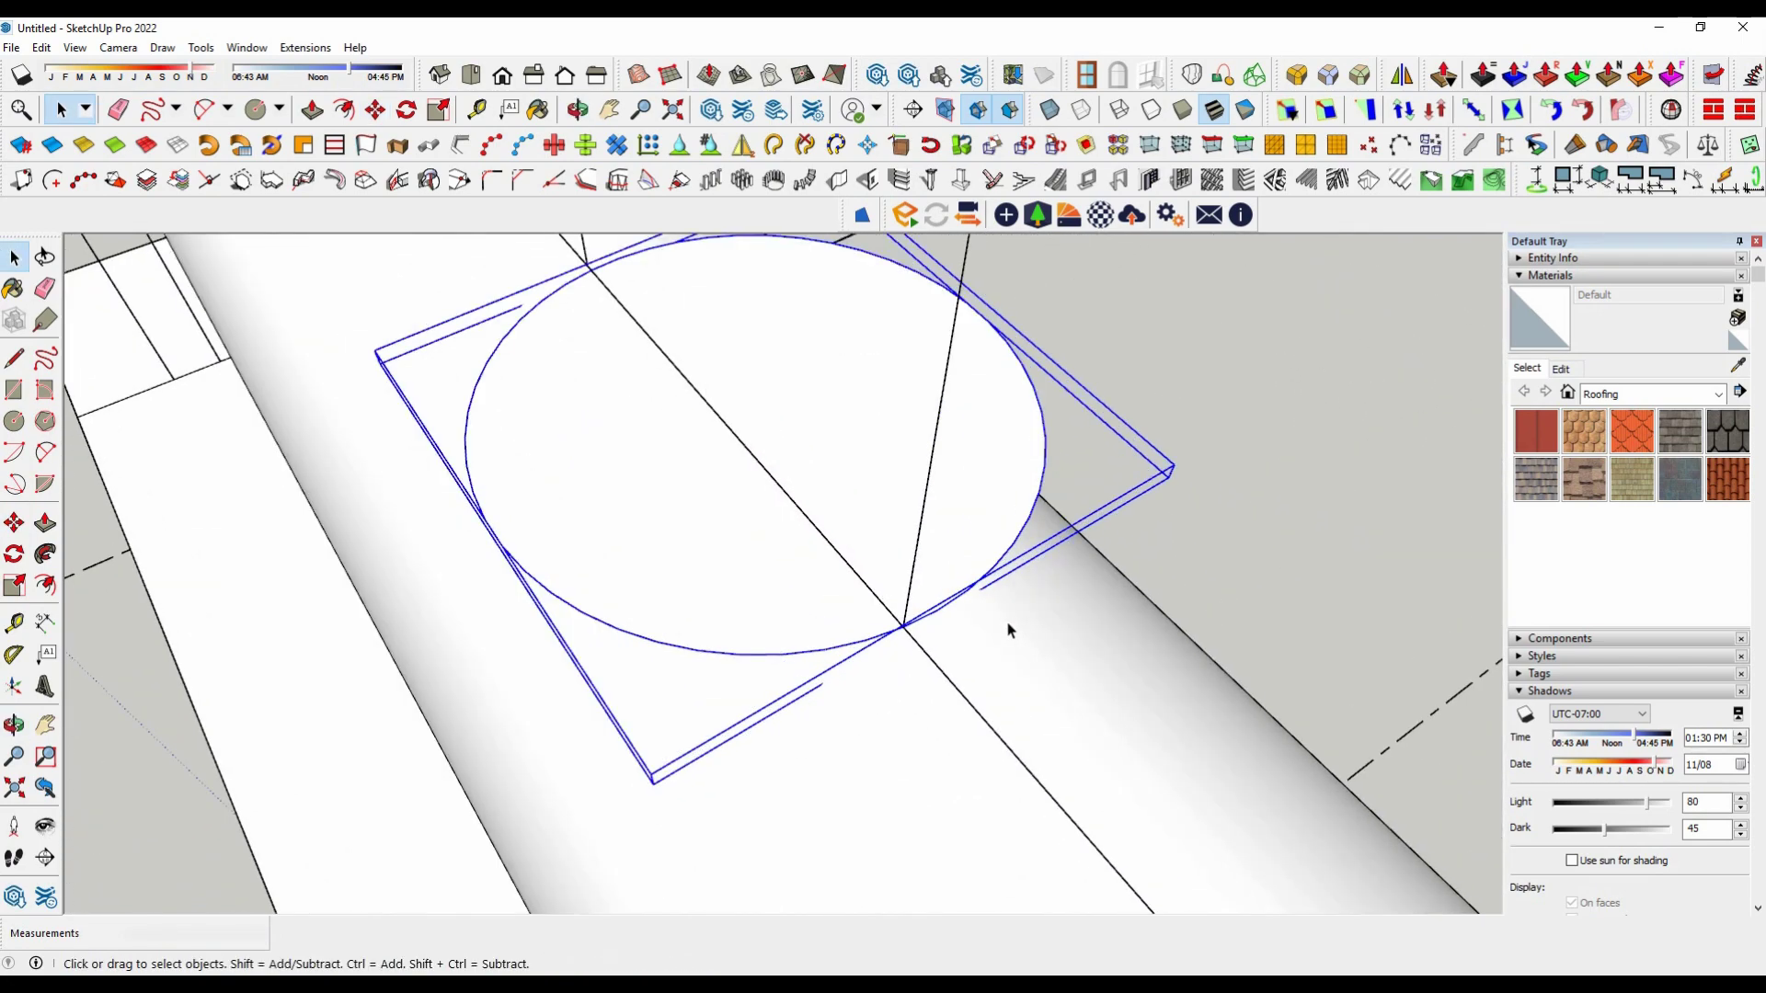
Step: Adjust the copied circle's position on the rail
key("m")
left_click(936, 614)
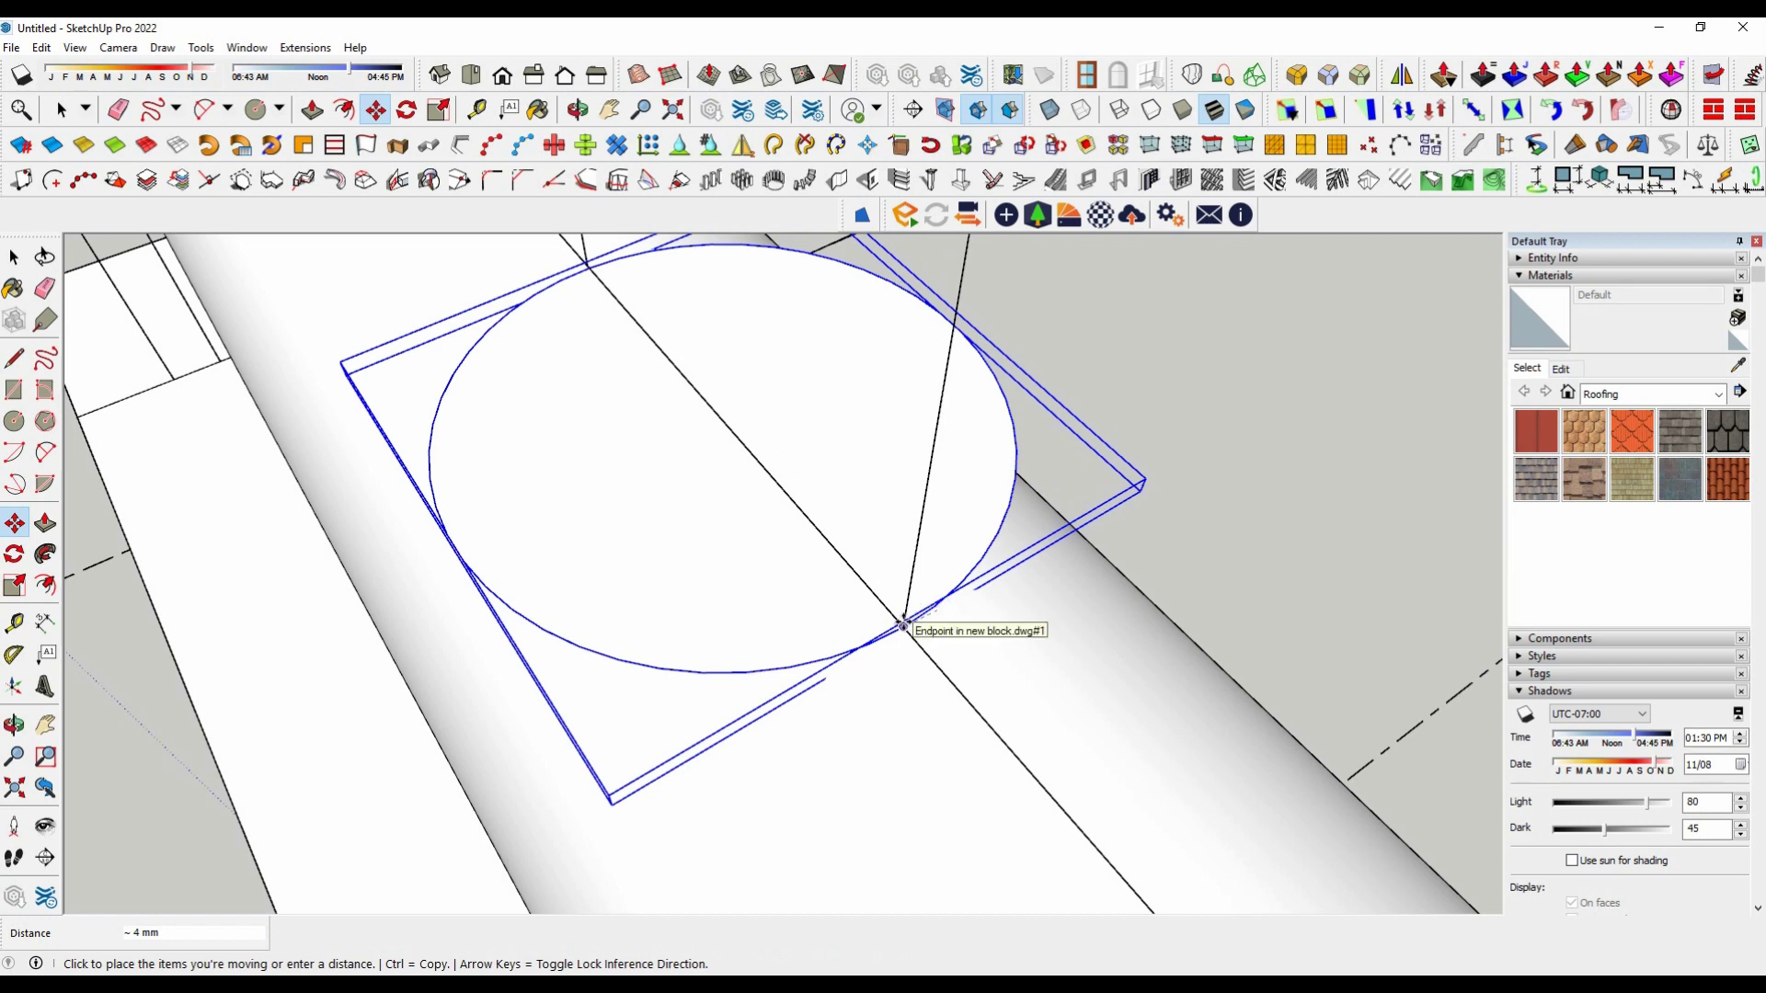
left_click(904, 625)
middle_click_drag(903, 625, 1083, 650)
scroll(978, 588, "up", 3)
scroll(887, 564, "up", 2)
scroll(1083, 552, "up", 2)
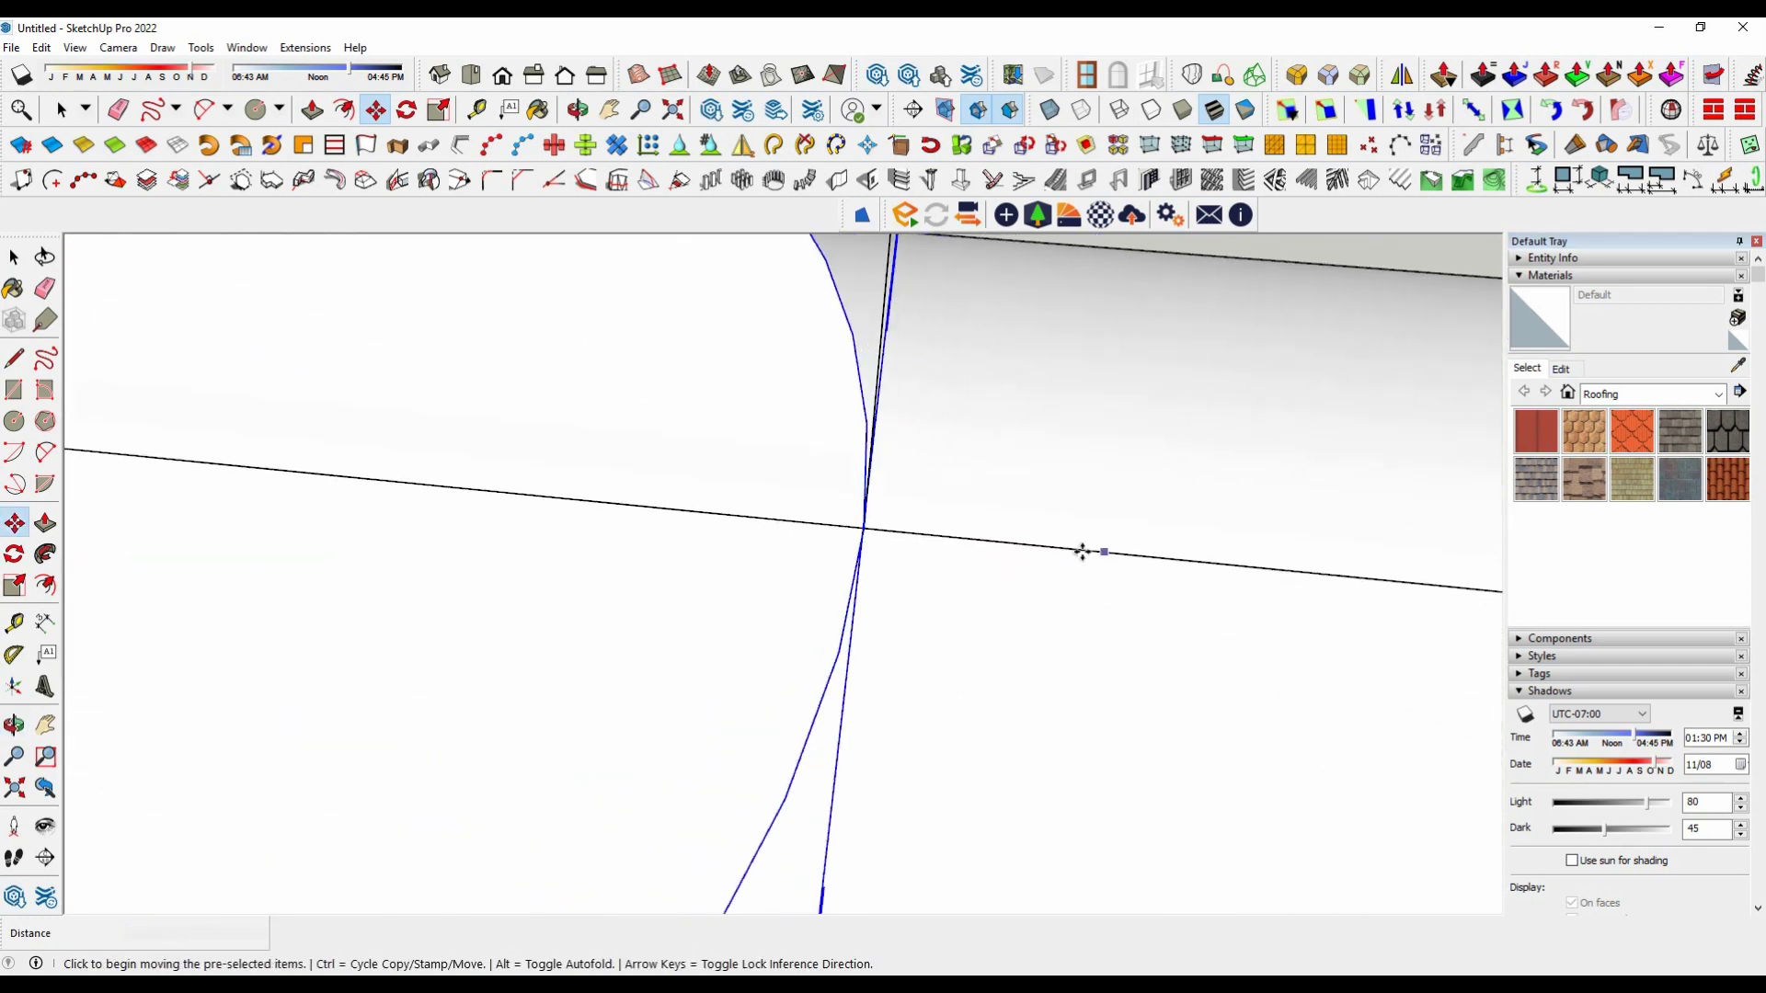
scroll(1084, 551, "down", 3)
scroll(1218, 587, "down", 2)
scroll(674, 520, "up", 3)
scroll(586, 515, "down", 2)
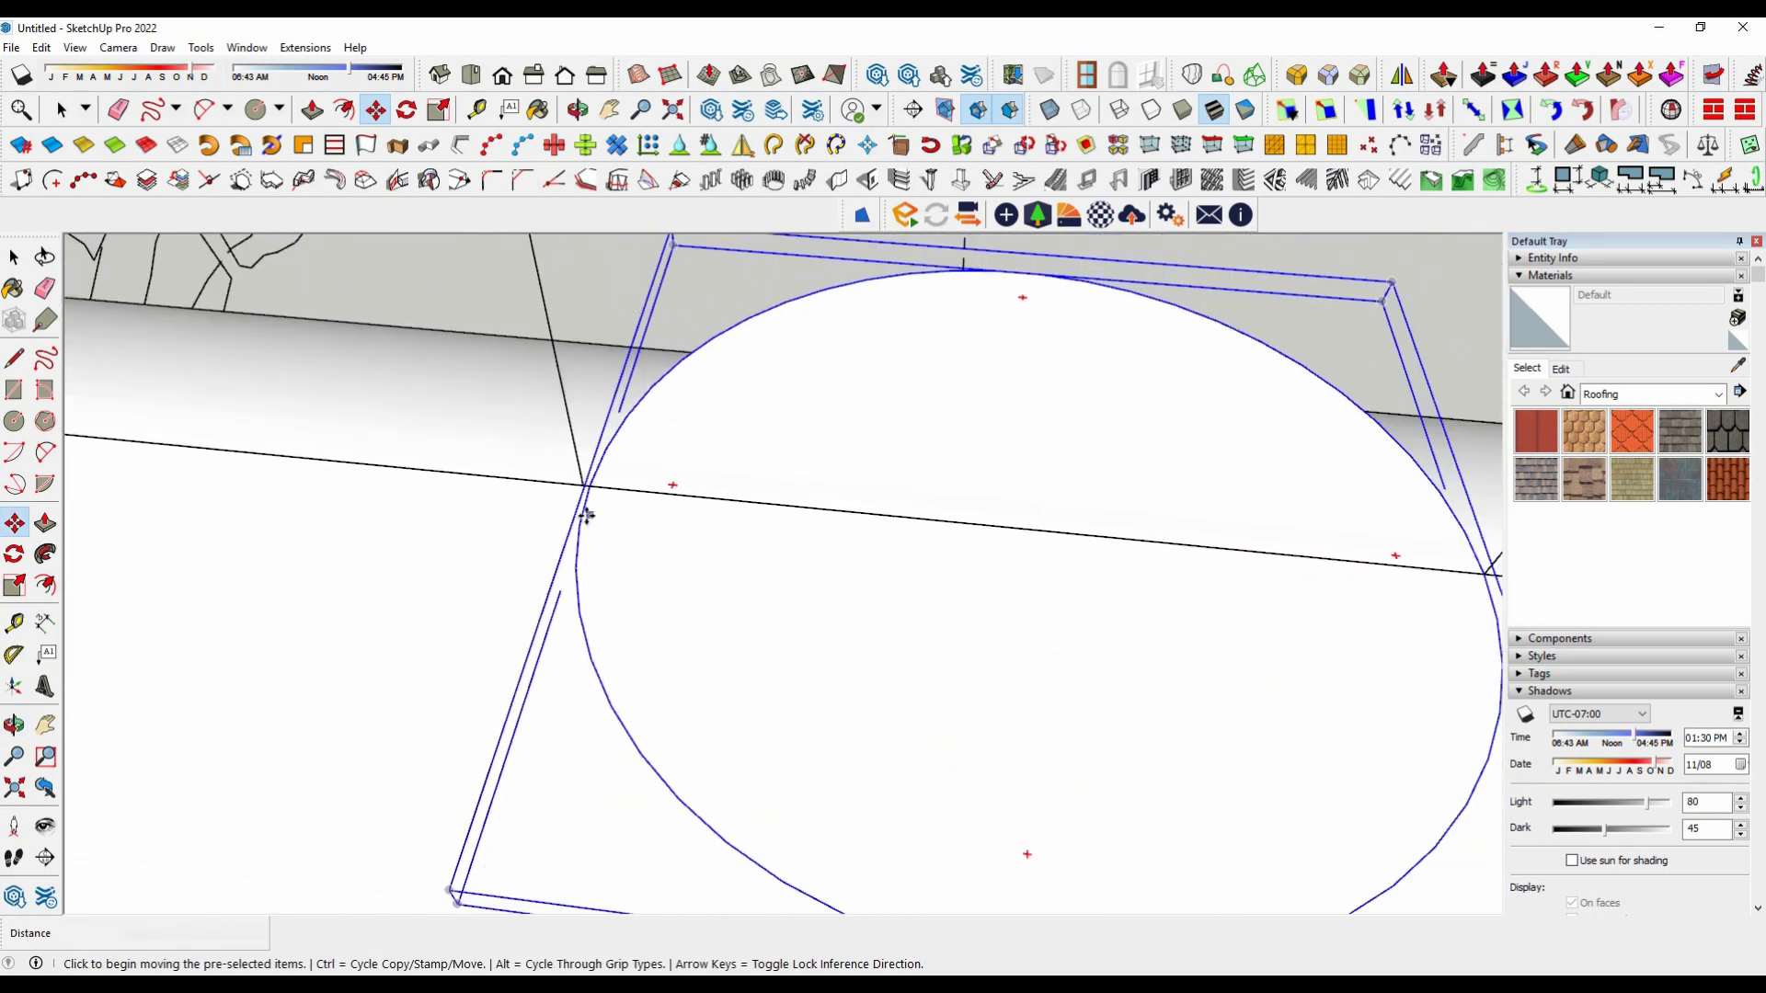
scroll(586, 516, "up", 3)
scroll(513, 493, "down", 3)
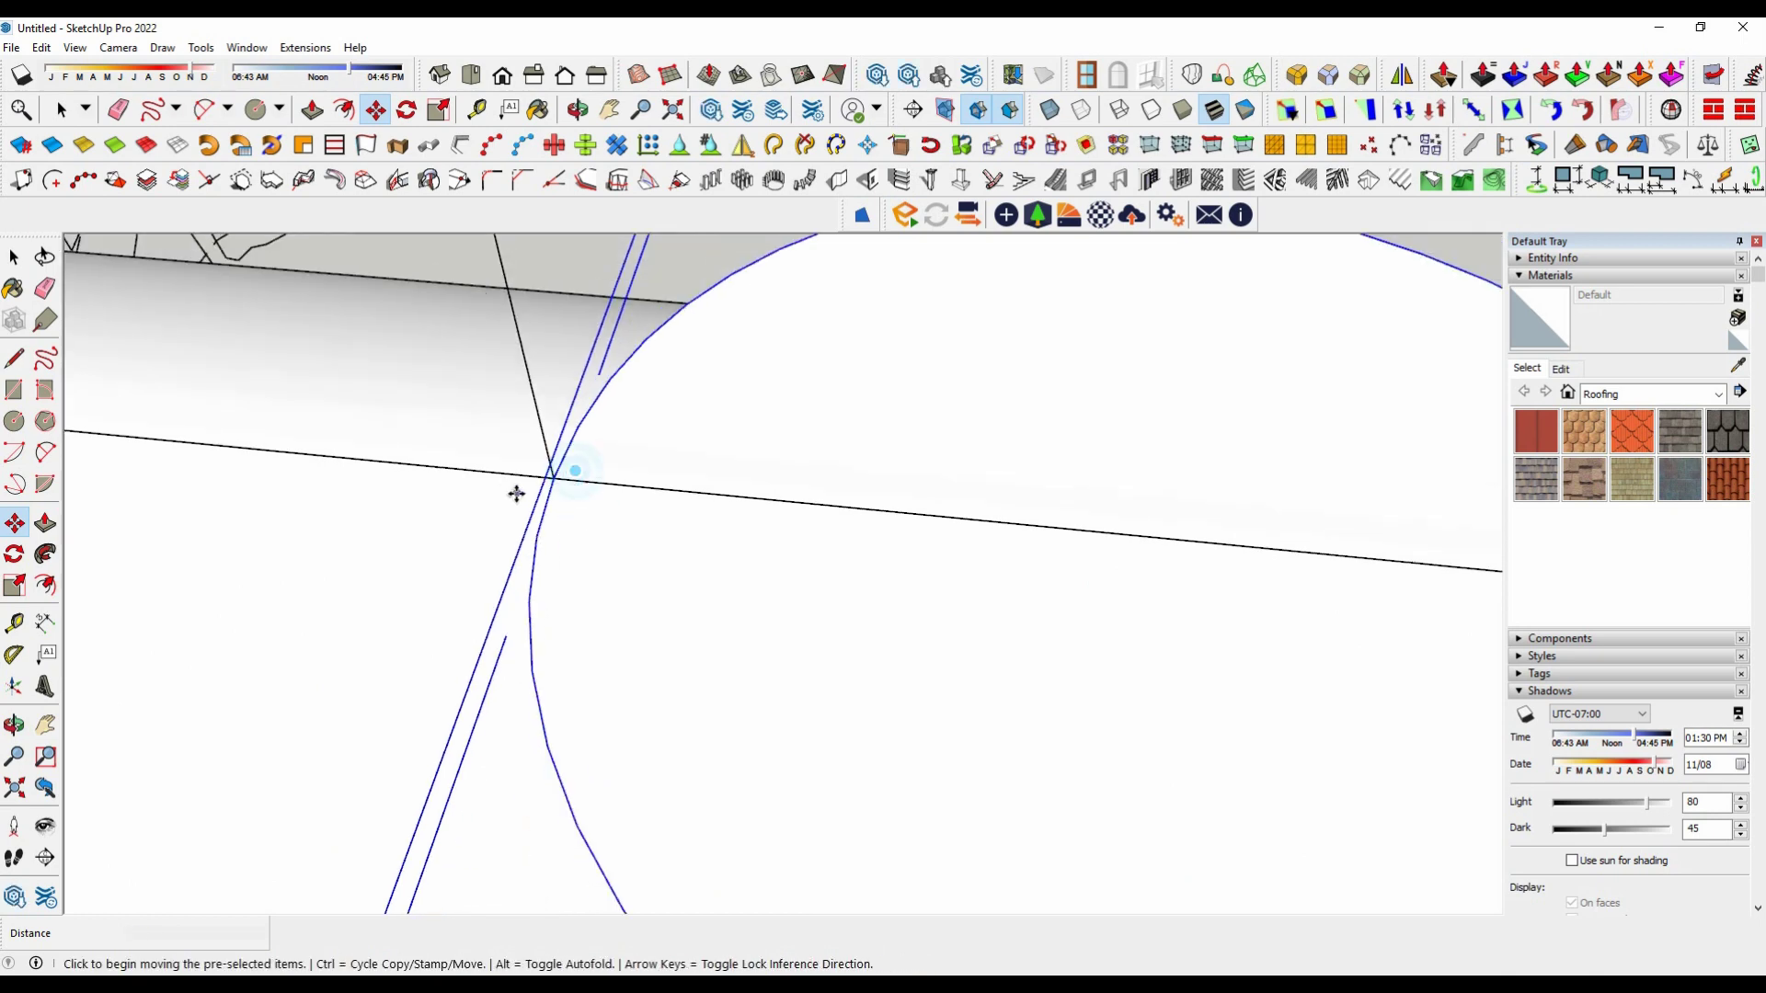
scroll(650, 580, "down", 2)
middle_click_drag(840, 623, 977, 604)
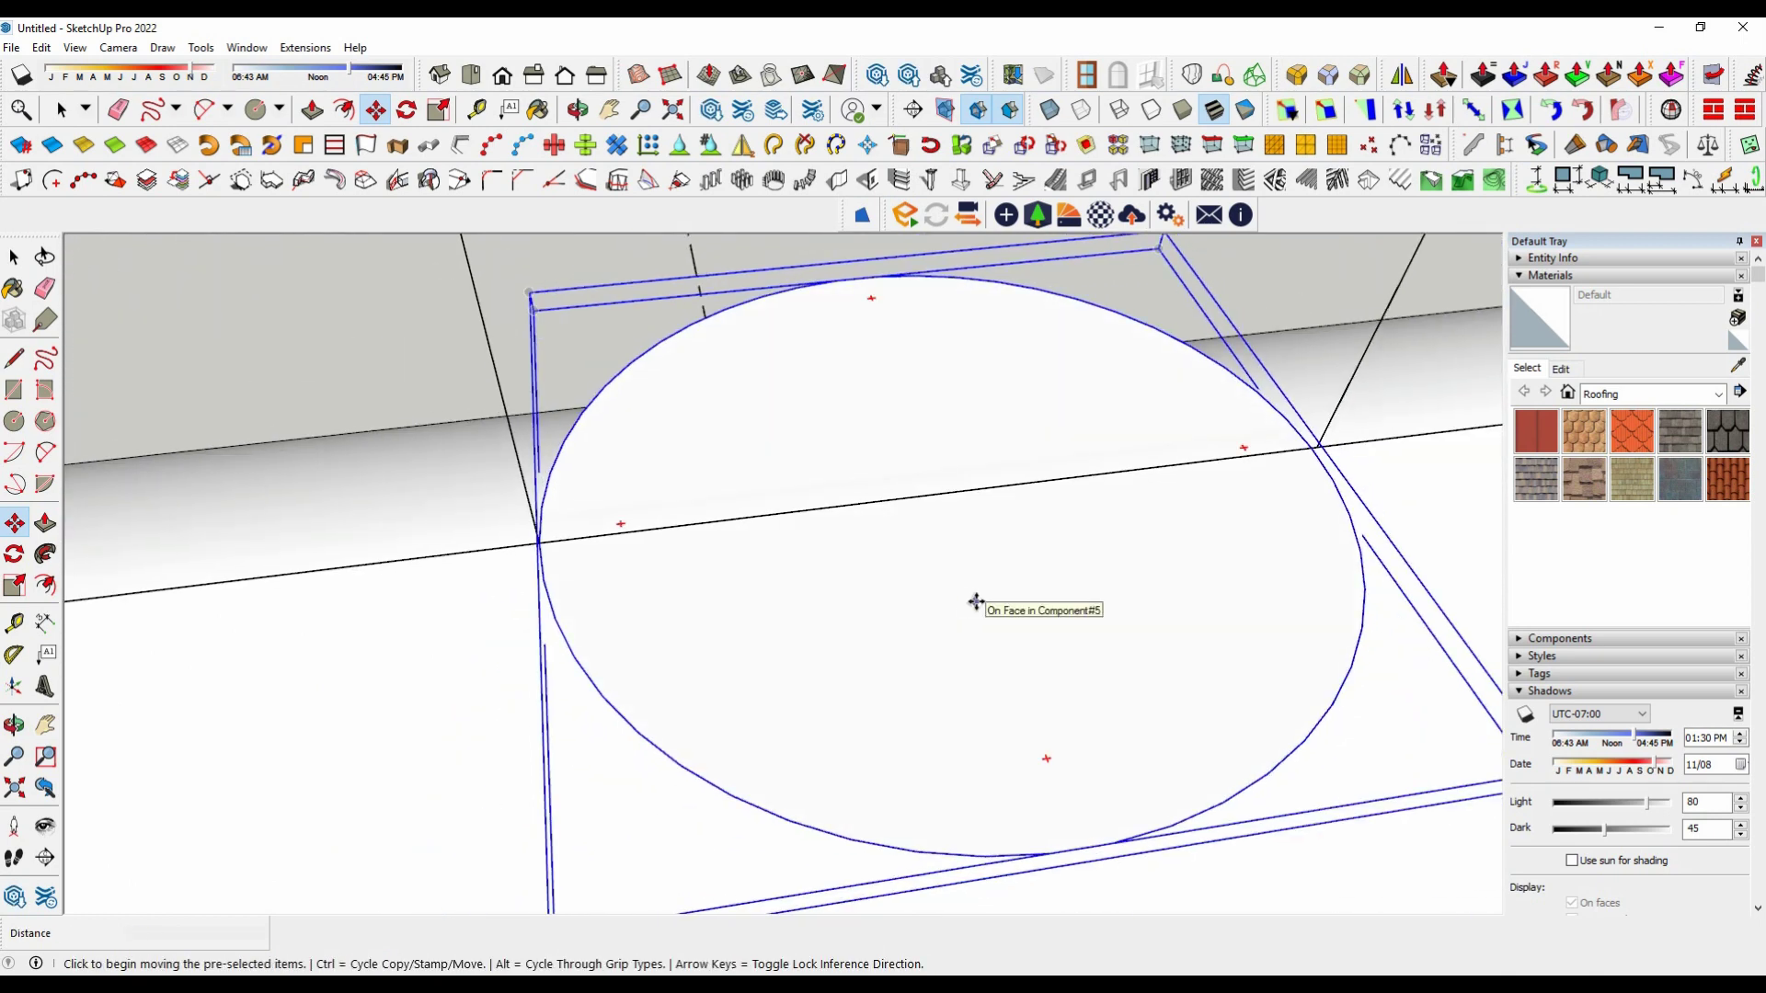
Step: Copy the circle further left again and repeat for a third evenly spaced circle
key("ctrl")
left_click(538, 542)
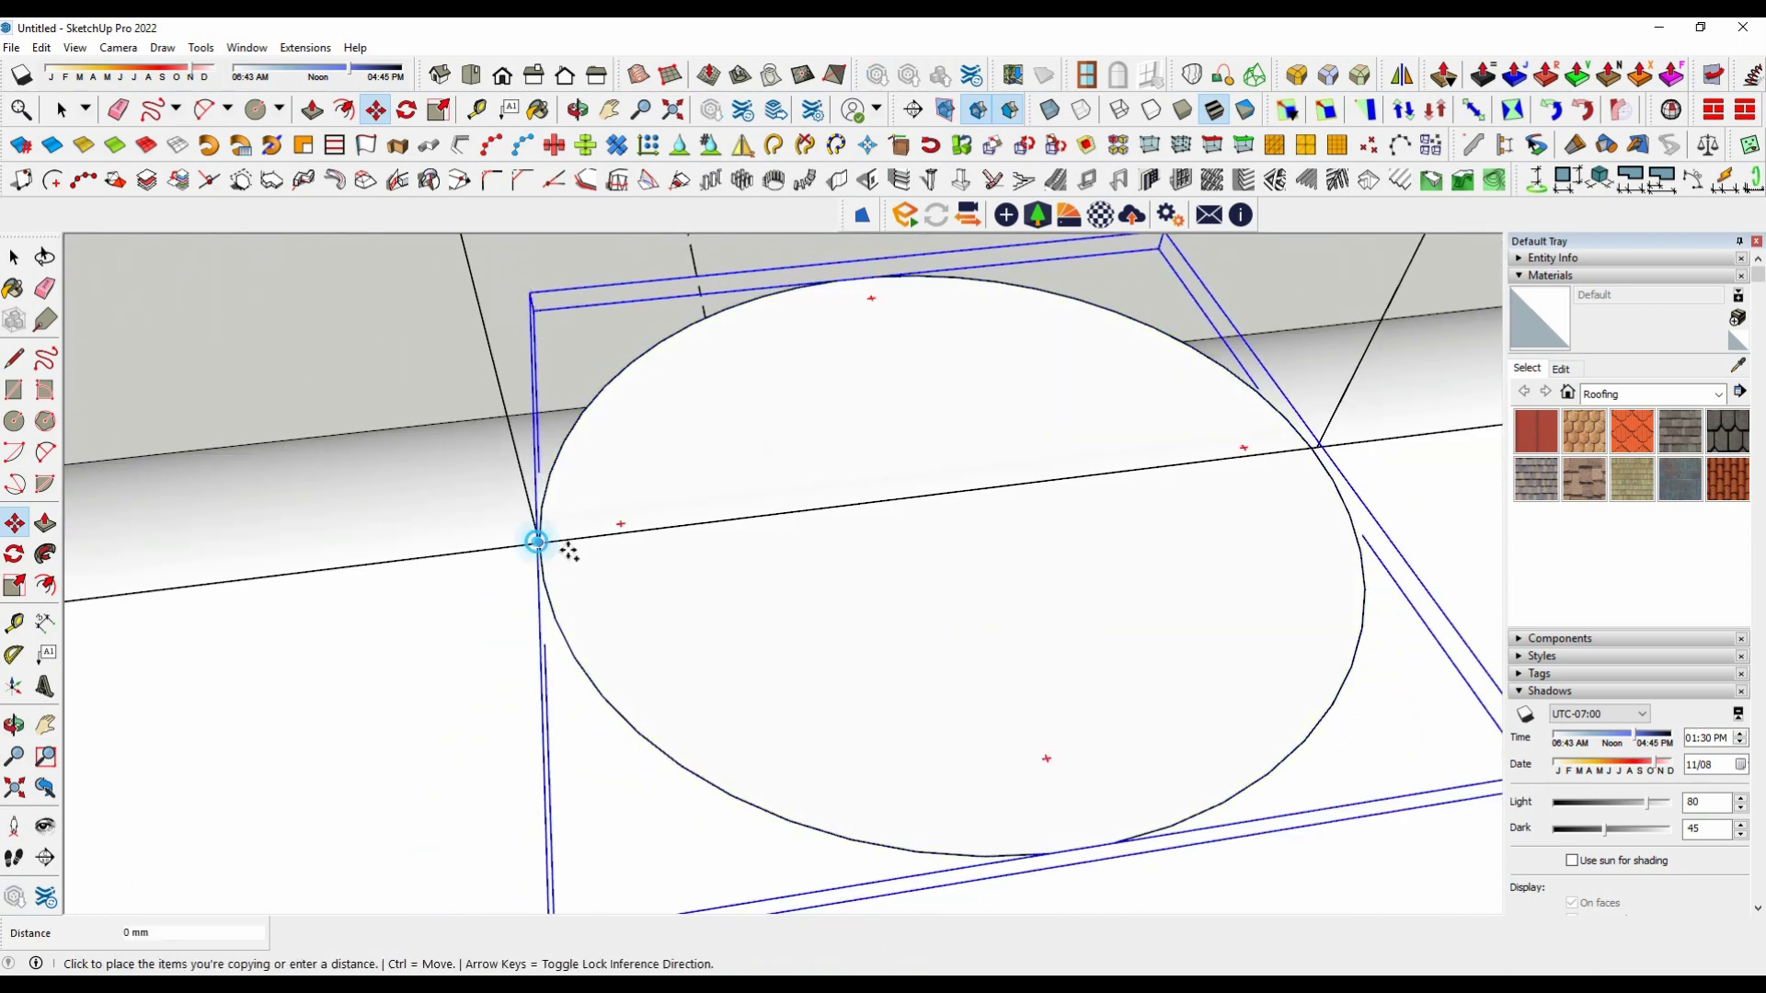
scroll(828, 570, "down", 3)
scroll(828, 598, "down", 2)
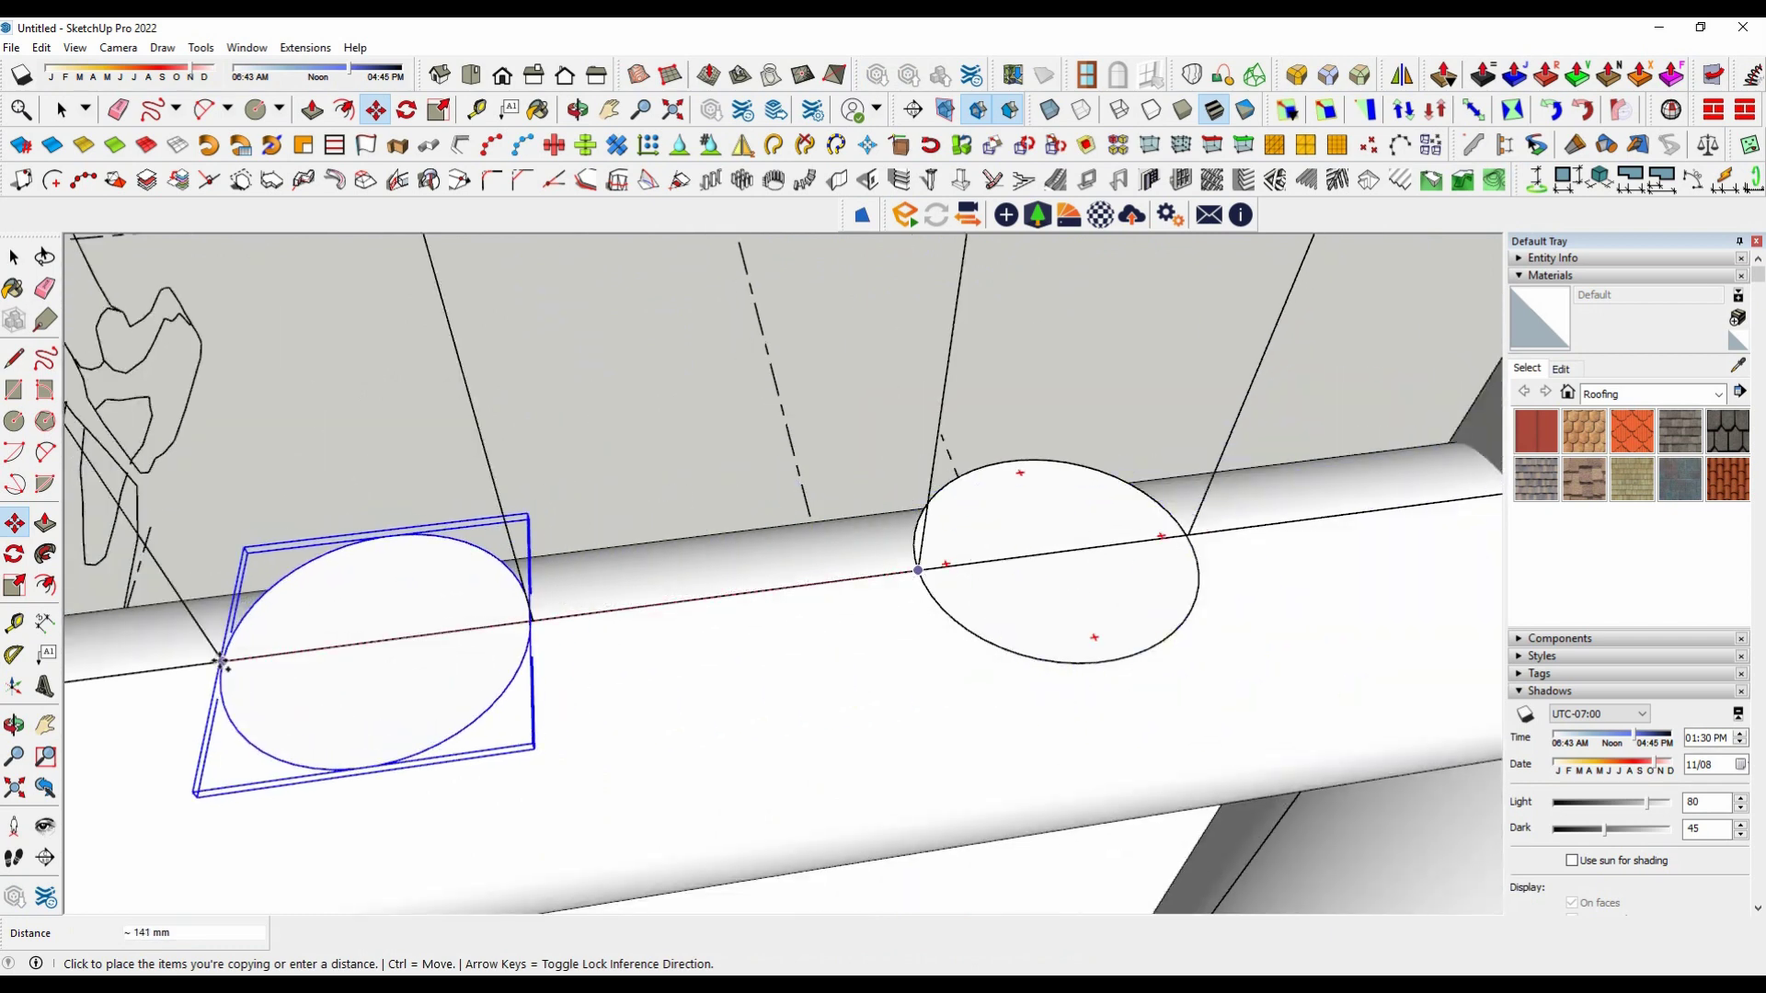
left_click(241, 632)
mouse_move(241, 632)
middle_mouse_down()
mouse_move(225, 662)
mouse_move(718, 623)
mouse_move(547, 660)
mouse_move(612, 678)
mouse_move(804, 651)
middle_mouse_up()
key("Return")
key("space")
Step: Edit the right circle component and extrude its face upward into a baluster
double_click(805, 651)
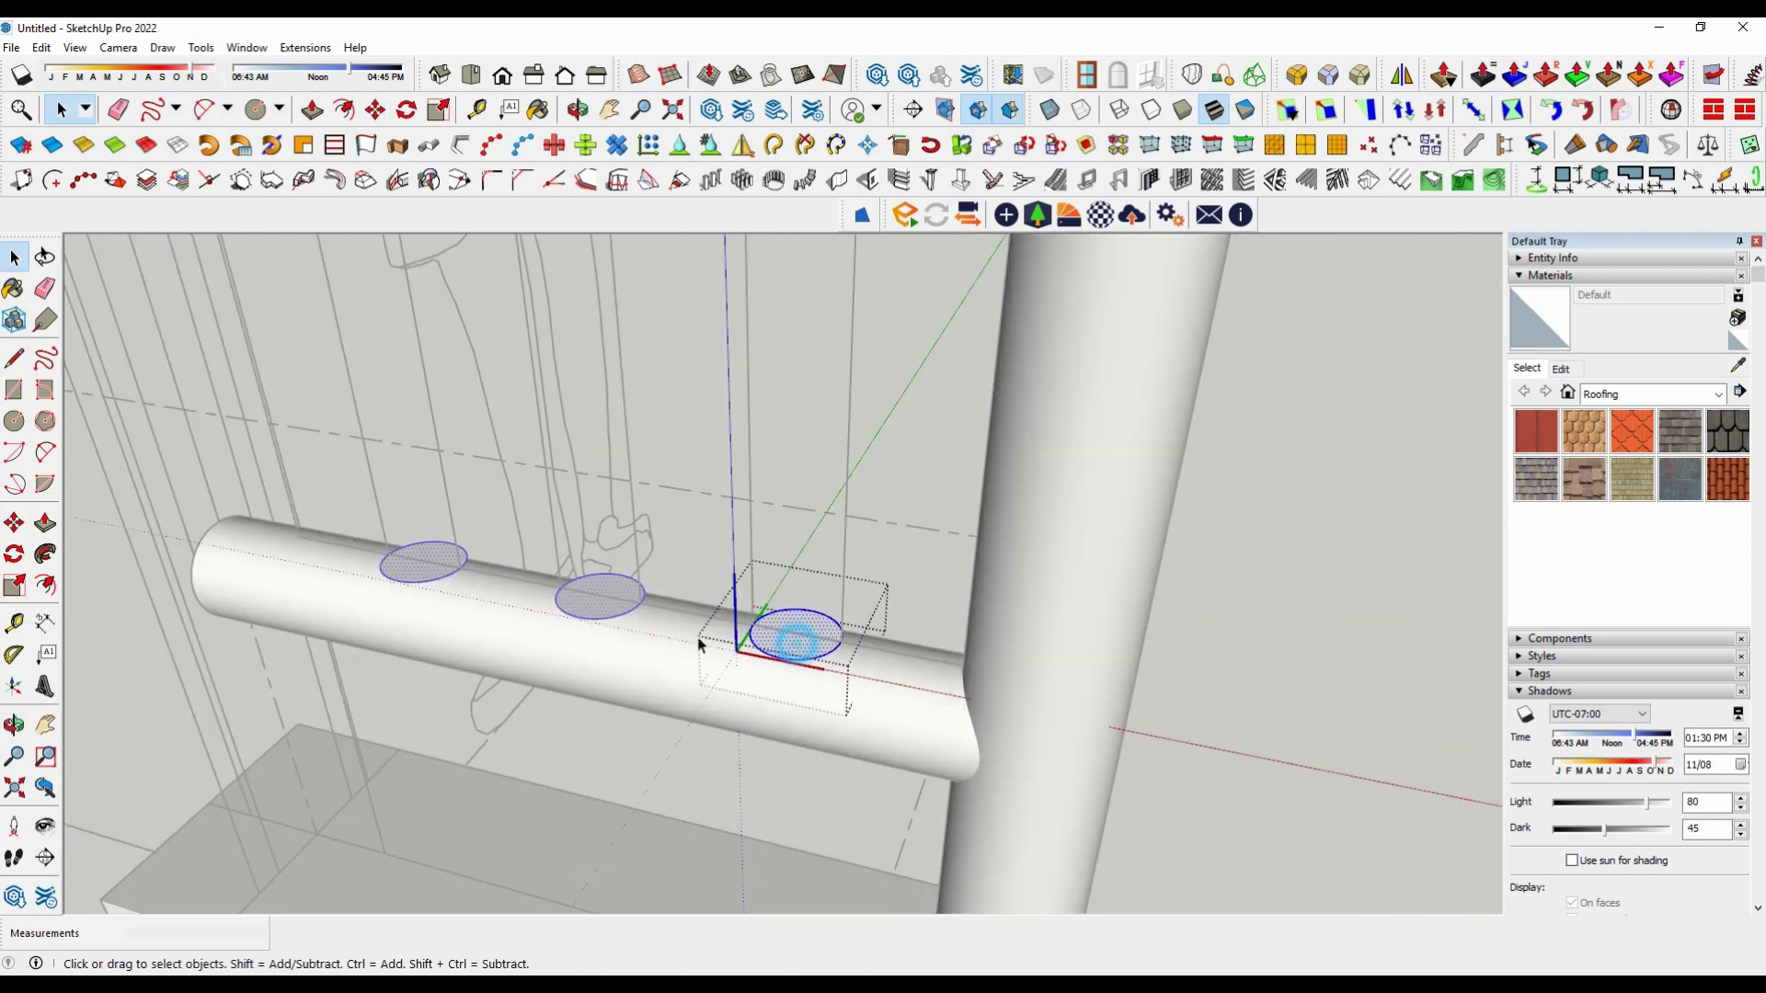
left_click(45, 523)
left_click(795, 634)
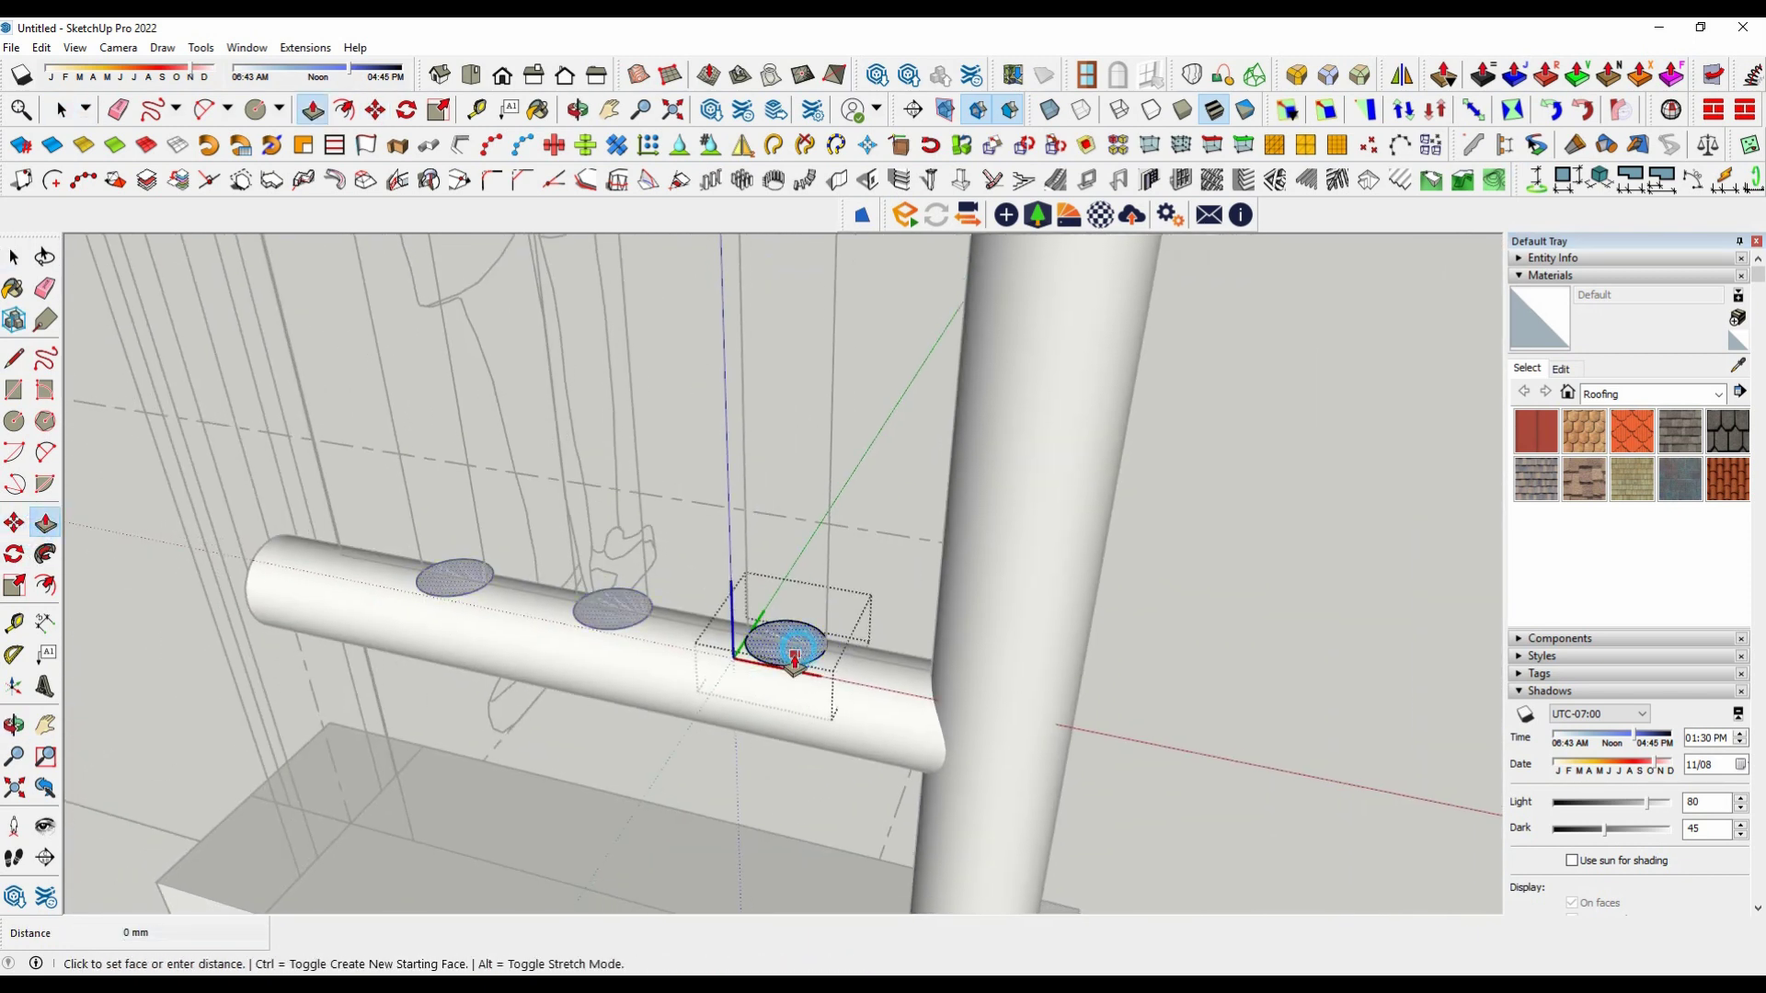
scroll(837, 666, "down", 4)
scroll(780, 439, "up", 2)
scroll(798, 460, "up", 1)
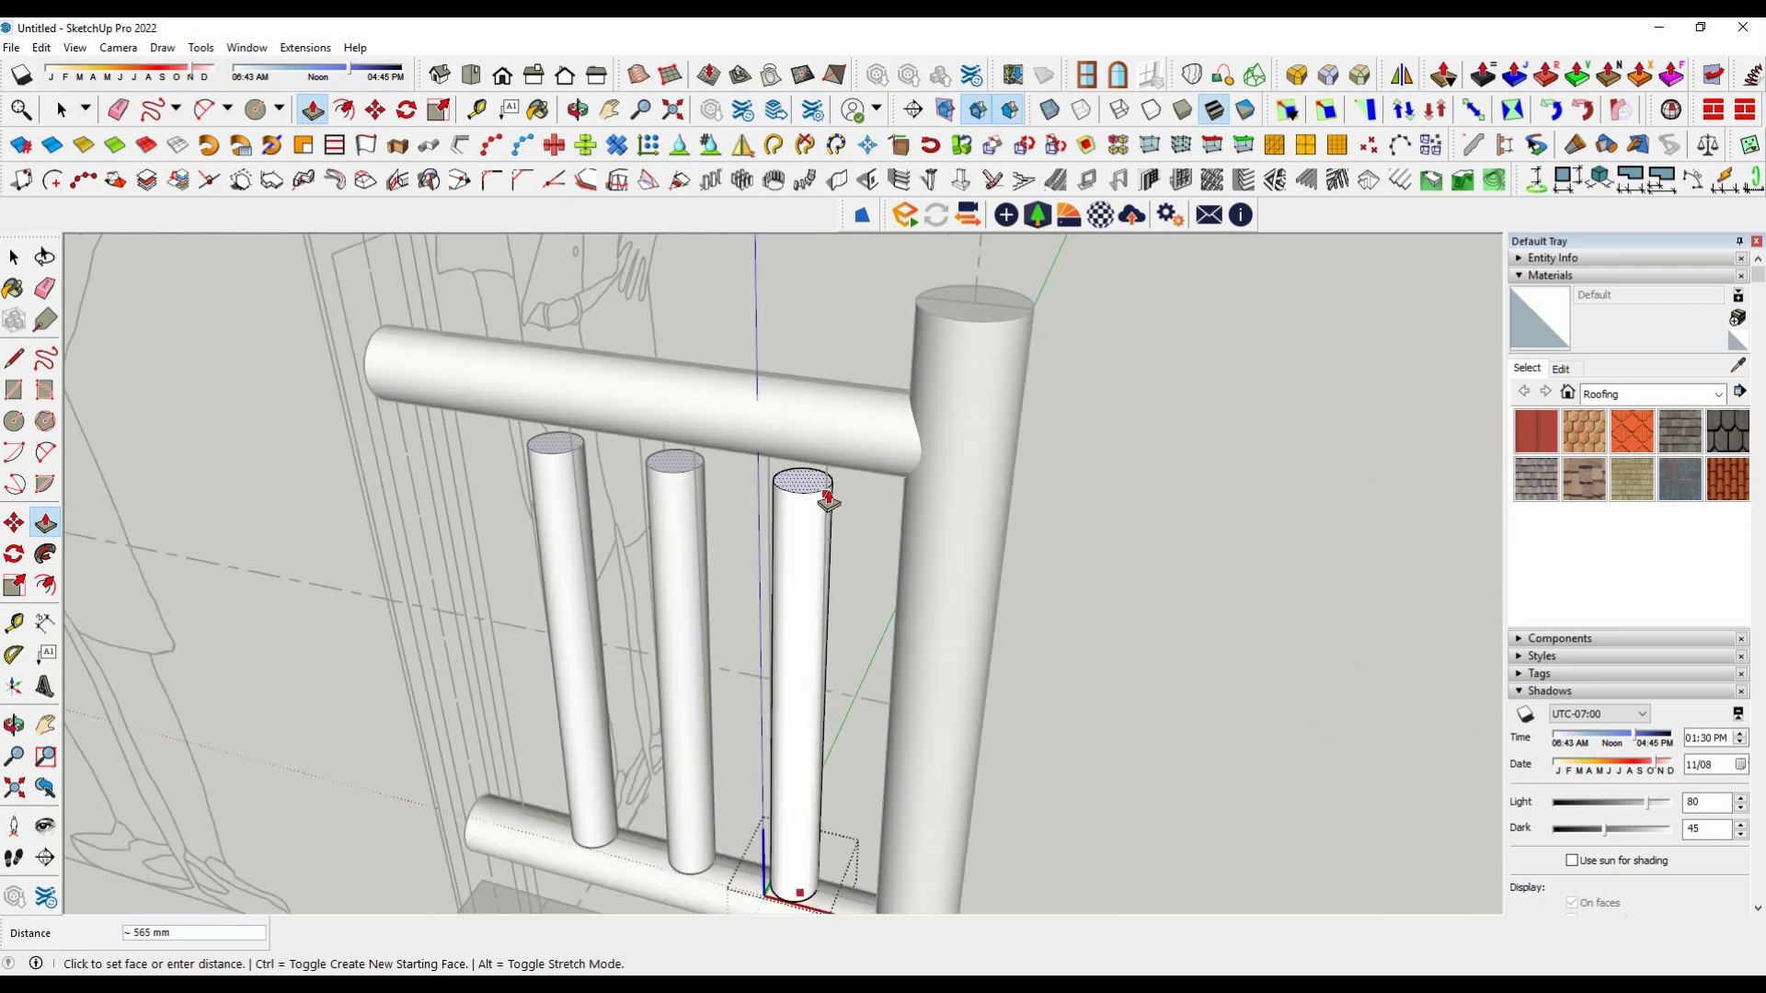
scroll(828, 496, "up", 1)
mouse_move(846, 342)
middle_mouse_down()
mouse_move(973, 378)
mouse_move(1322, 321)
mouse_move(1458, 359)
mouse_move(1399, 367)
middle_mouse_up()
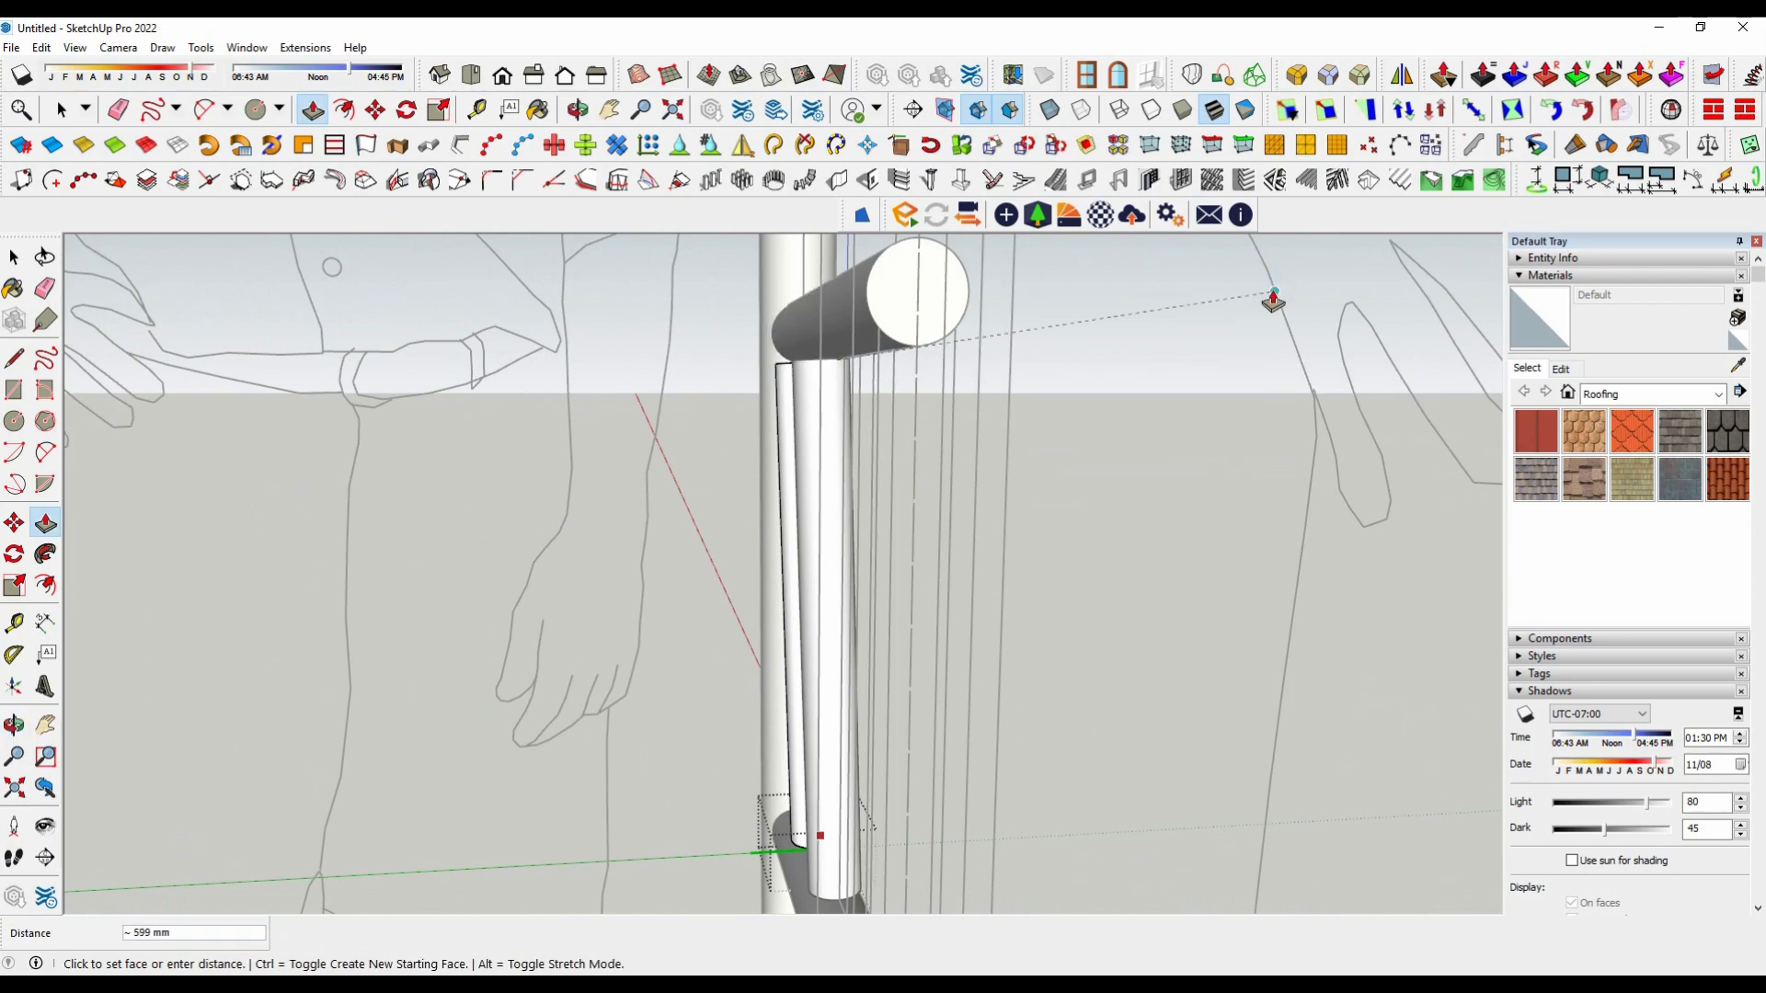
key("space")
middle_click_drag(1269, 294, 1084, 454)
Step: Orbit to a close view of the post and lower rail and pick the Circle tool
mouse_move(1092, 691)
middle_mouse_down()
mouse_move(860, 777)
mouse_move(1095, 603)
mouse_move(946, 764)
mouse_move(1073, 883)
mouse_move(637, 765)
mouse_move(654, 809)
middle_mouse_up()
scroll(930, 831, "up", 5)
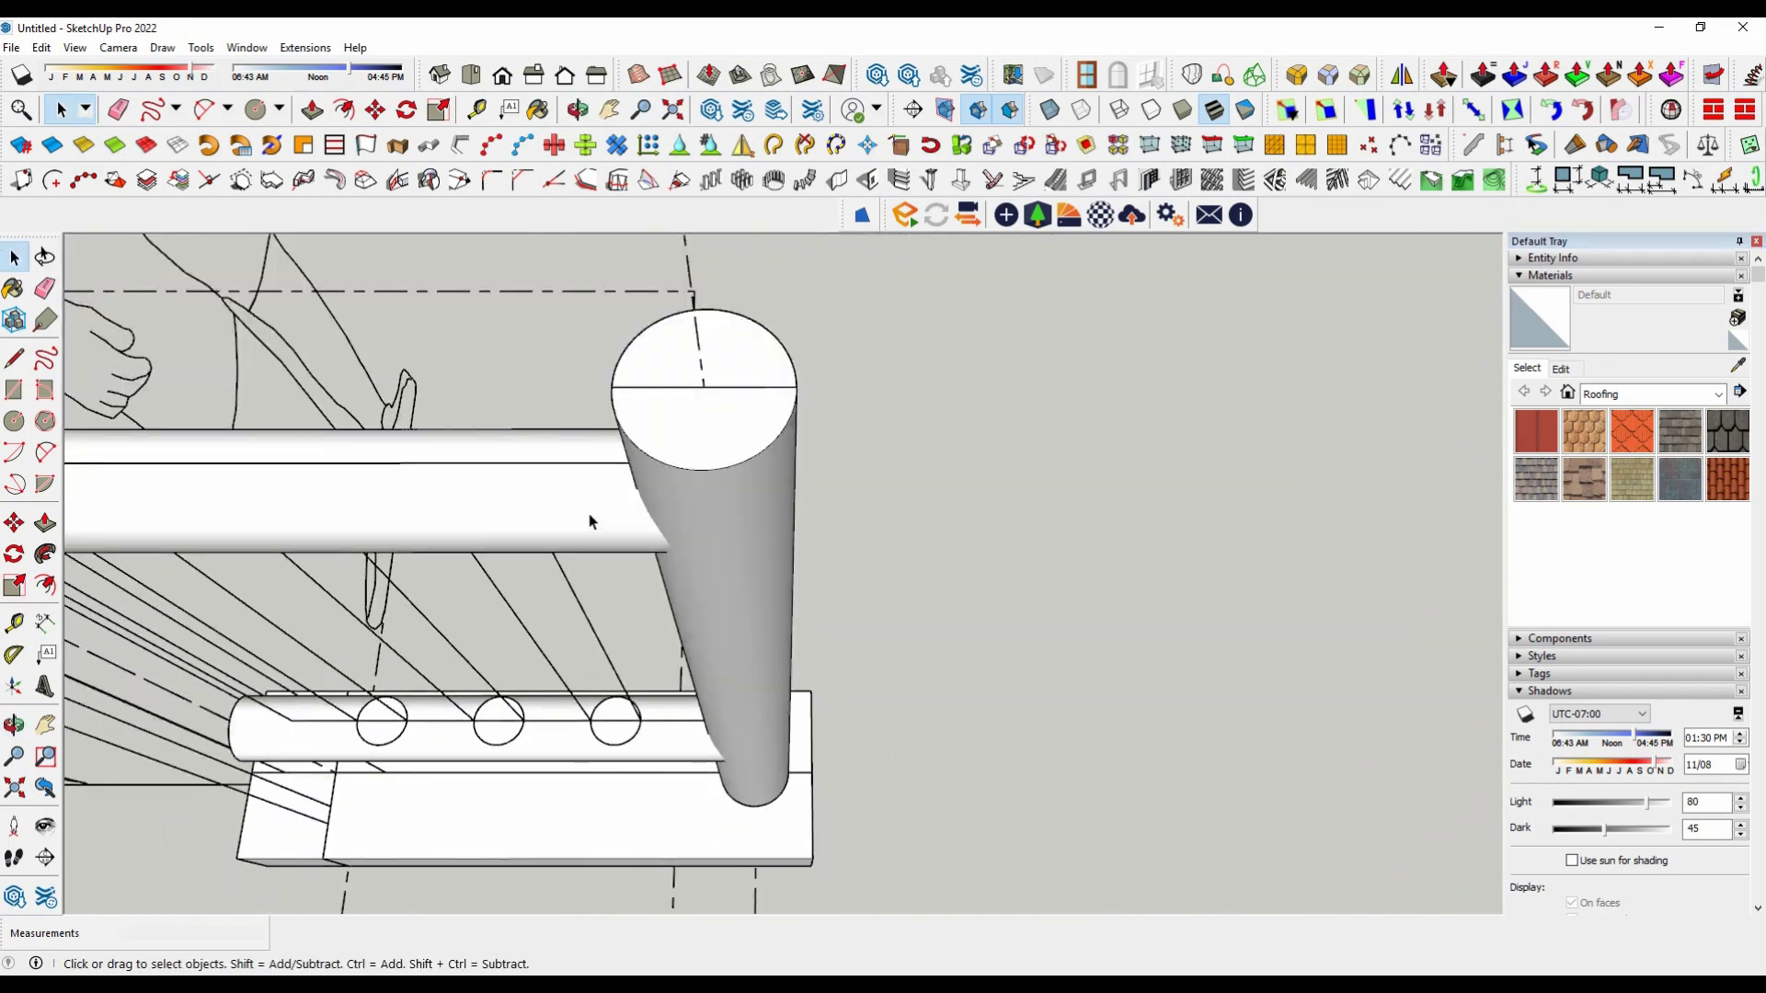
mouse_move(589, 521)
middle_mouse_down()
mouse_move(1073, 457)
mouse_move(1122, 527)
mouse_move(1347, 532)
mouse_move(1328, 506)
mouse_move(950, 733)
mouse_move(1135, 631)
mouse_move(1103, 598)
mouse_move(1056, 592)
mouse_move(917, 420)
mouse_move(851, 457)
middle_mouse_up()
left_click(1025, 666)
mouse_move(1024, 666)
middle_mouse_down()
mouse_move(1002, 717)
mouse_move(801, 731)
middle_mouse_up()
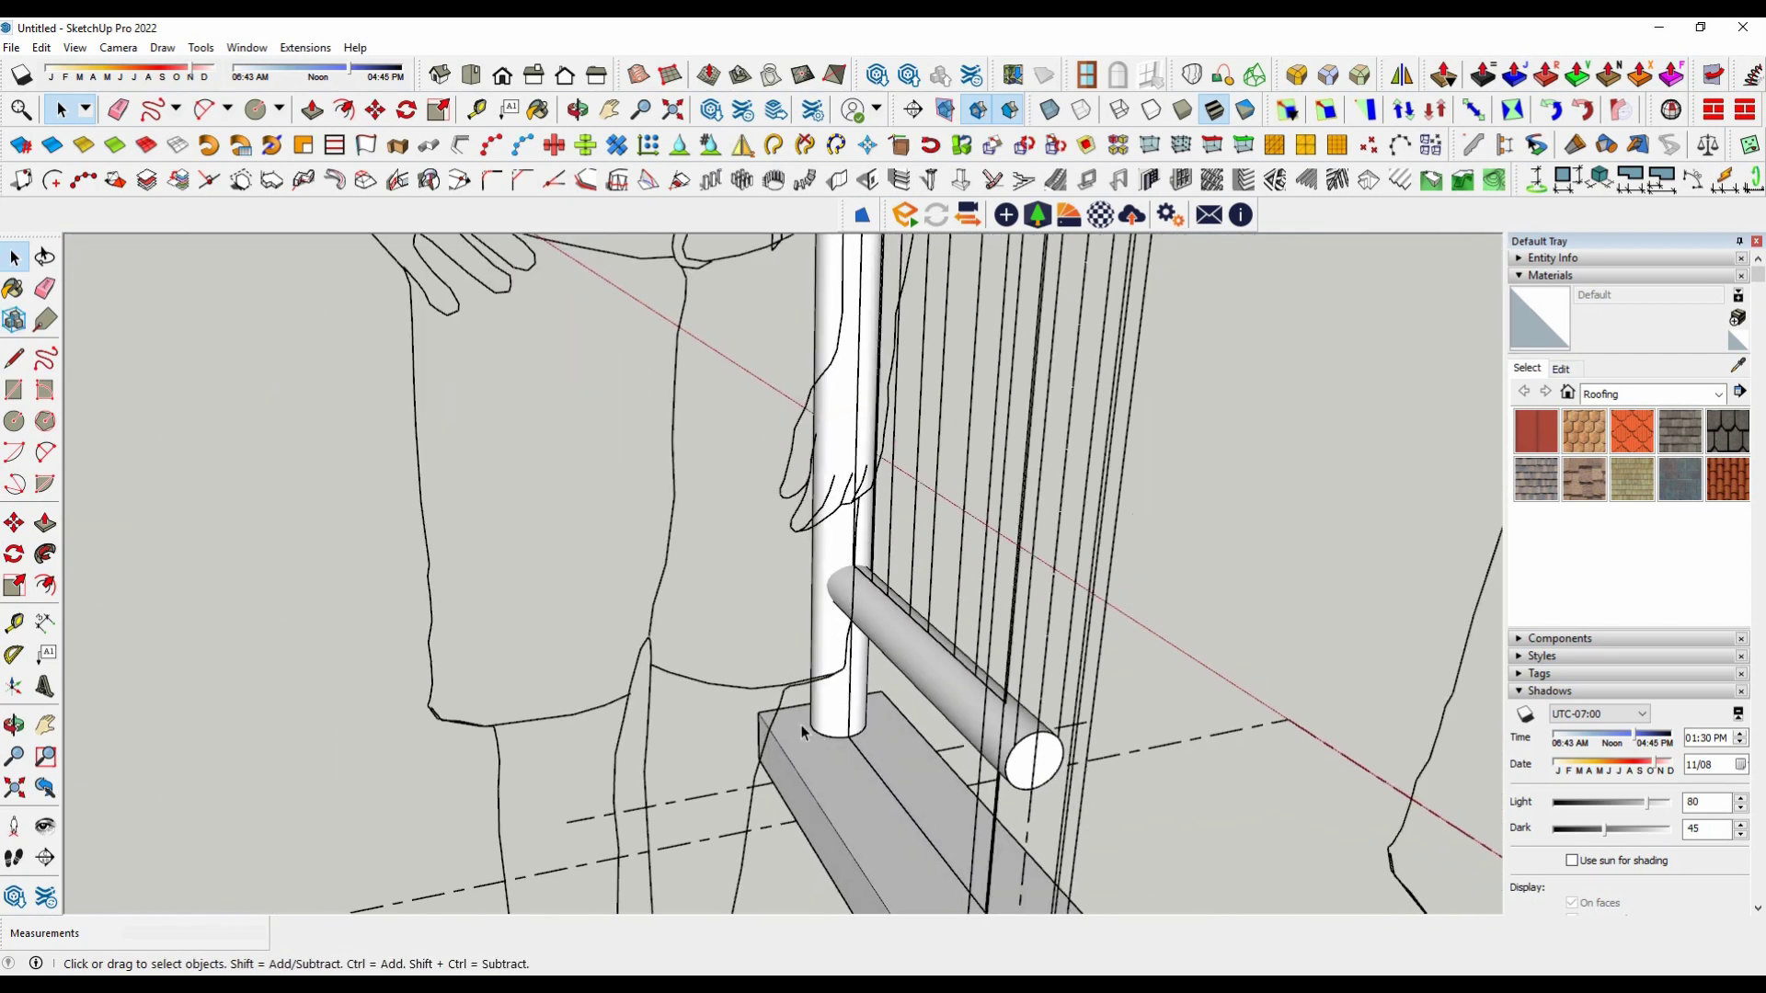
scroll(782, 726, "down", 5)
scroll(130, 644, "up", 5)
left_click(14, 421)
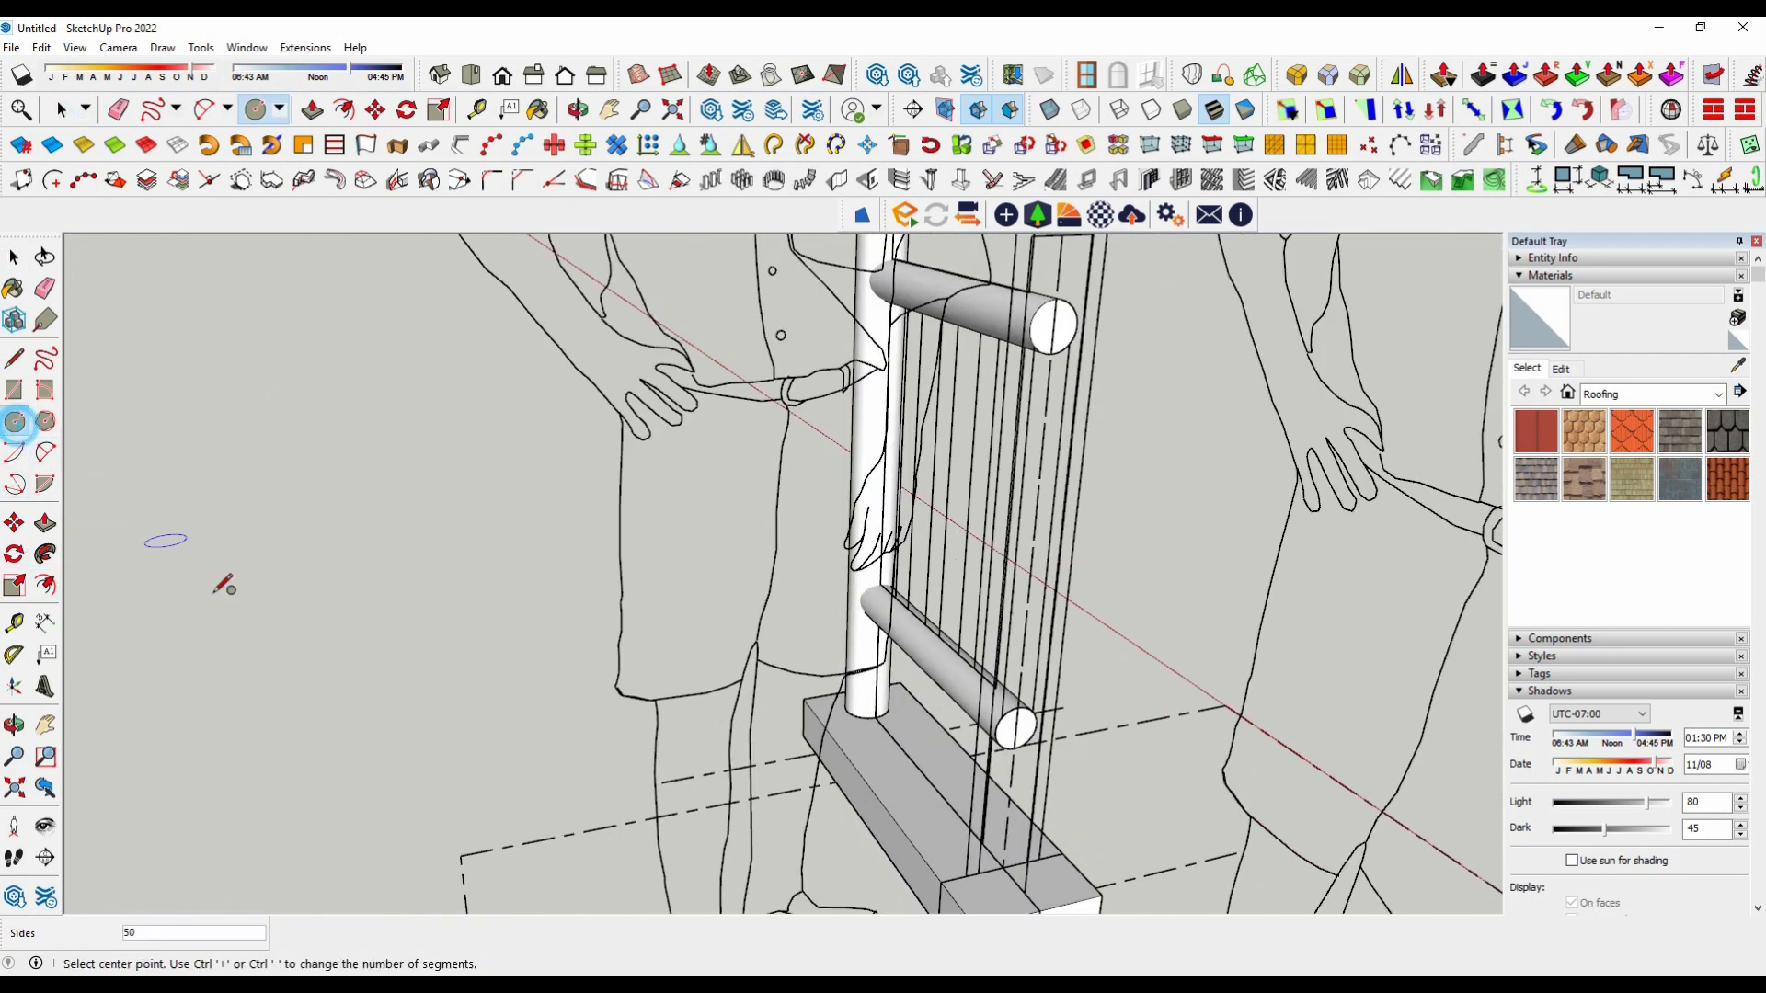
Step: Draw a small 30 mm circle and make it a component
left_click(281, 599)
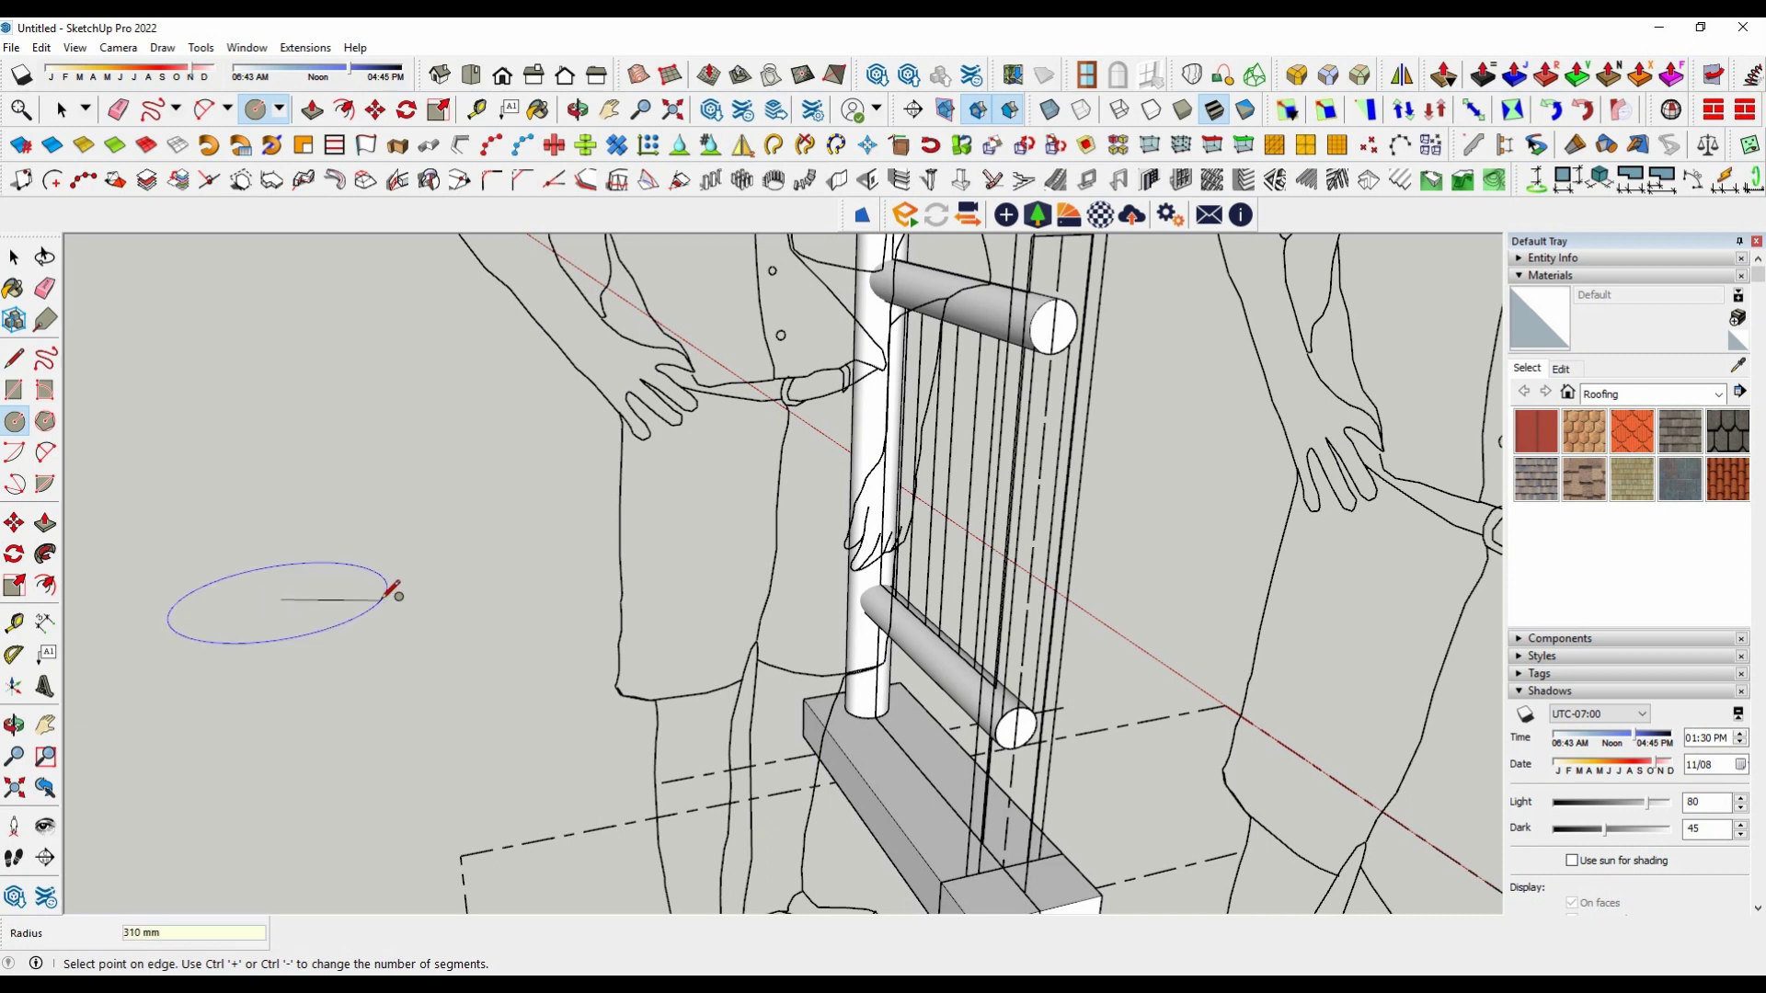
type("0")
key("Return")
key("space")
scroll(194, 545, "up", 3)
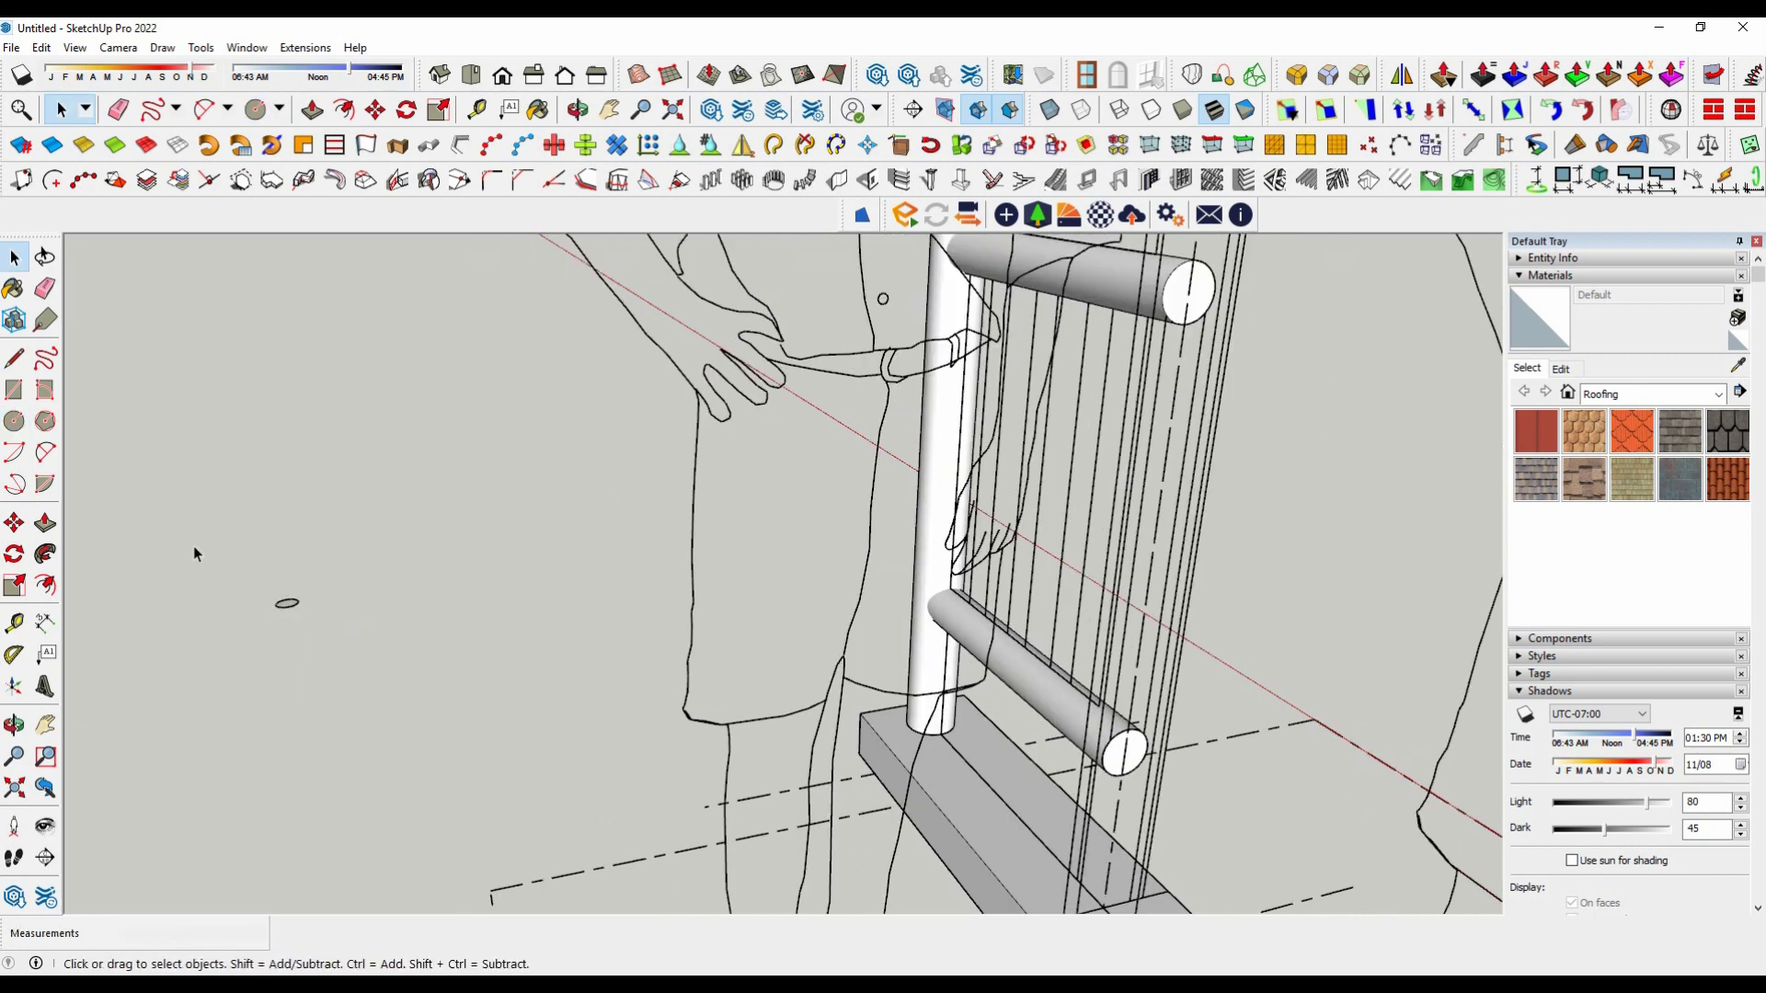
scroll(271, 660, "up", 5)
scroll(295, 653, "up", 3)
left_click(302, 653)
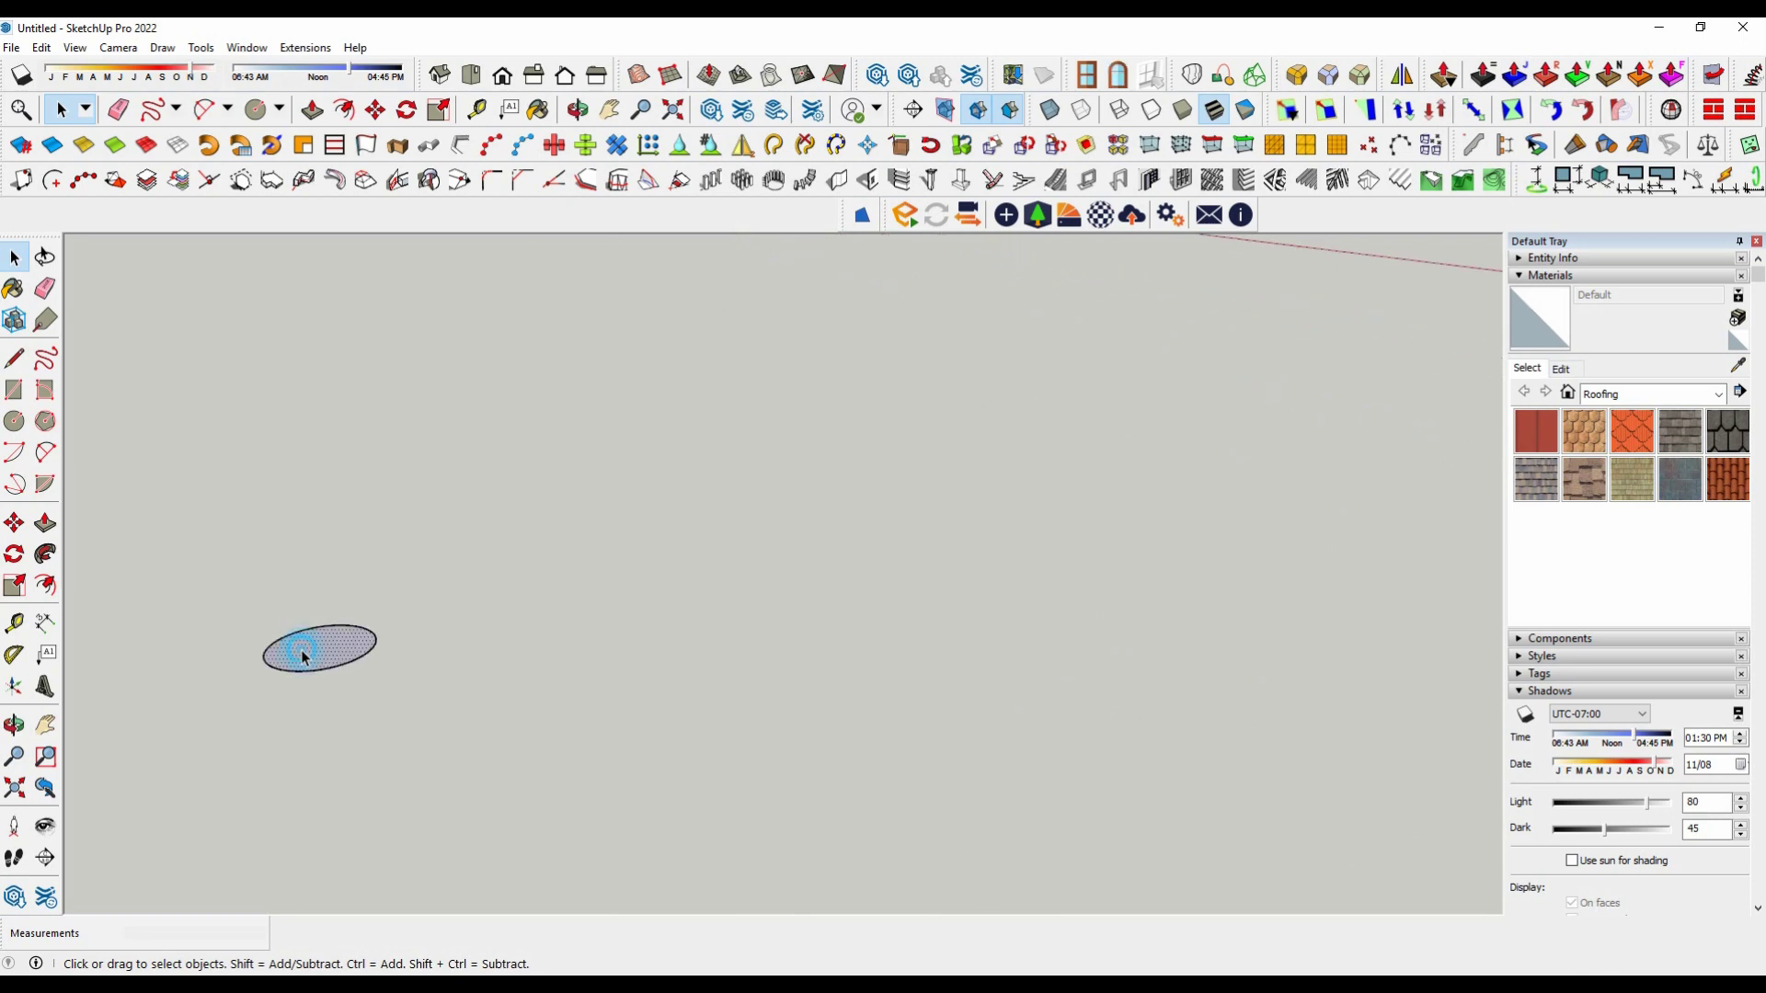
right_click(302, 656)
left_click(405, 331)
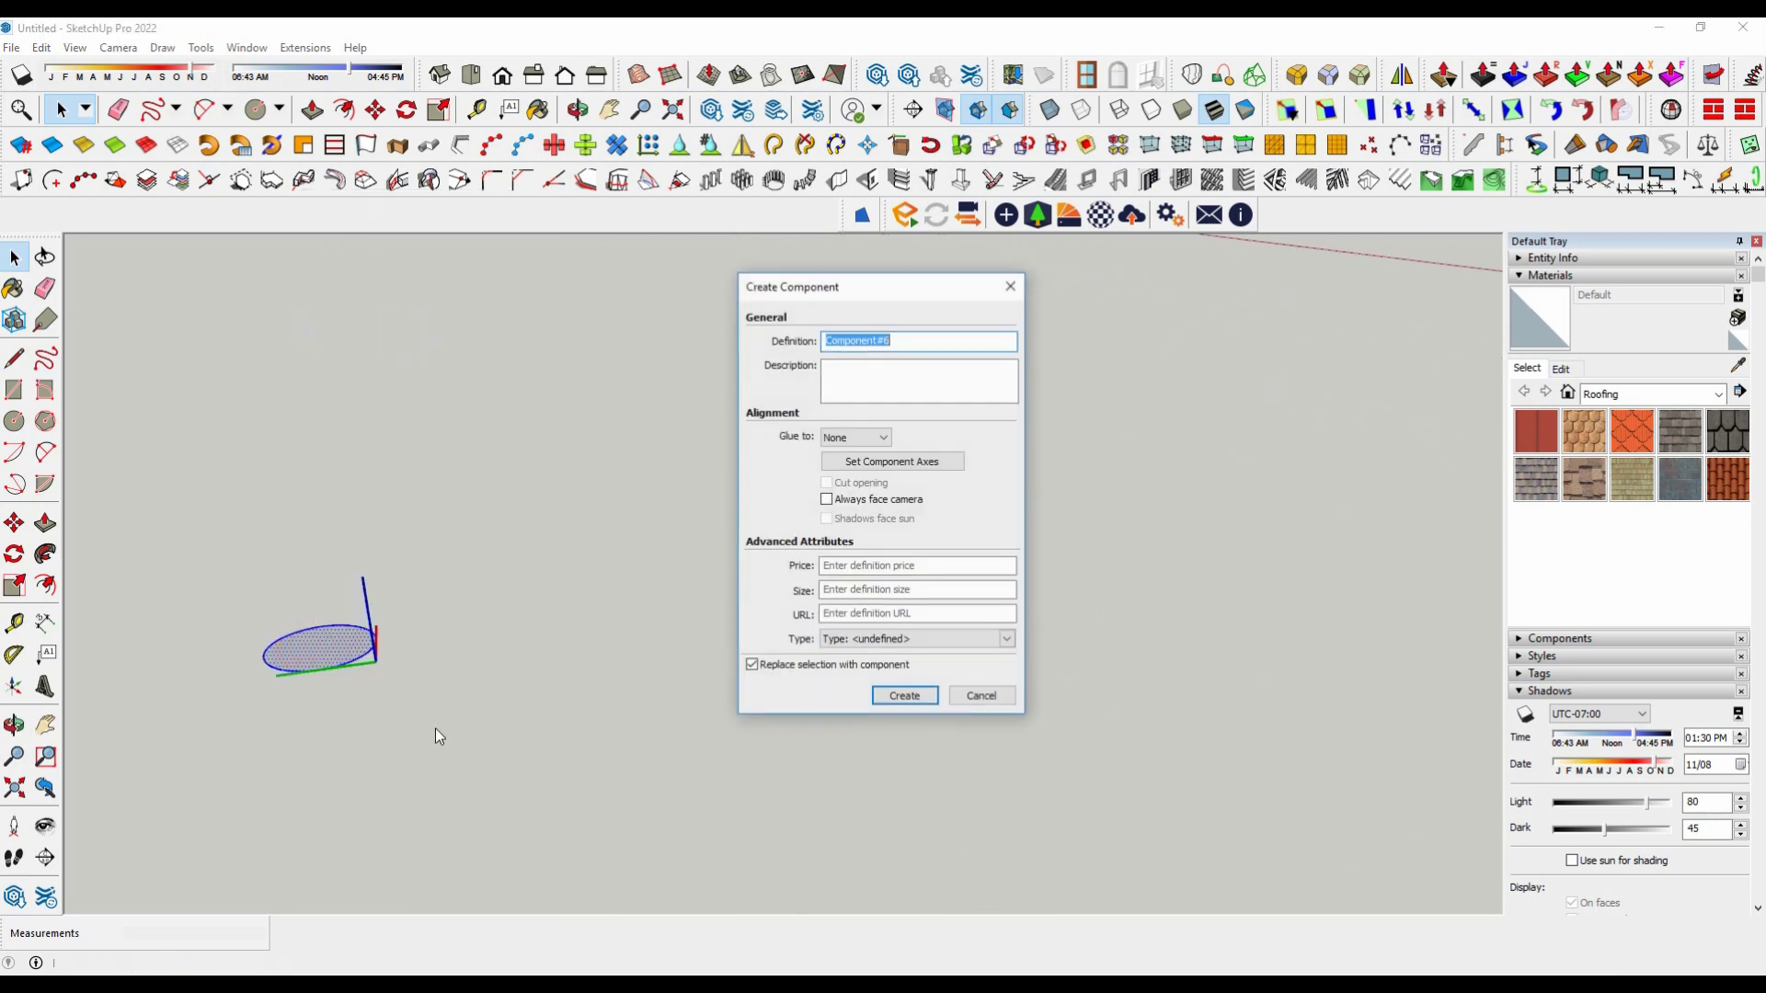
left_click(918, 694)
Step: Move the circle component onto the lower rail
key("m")
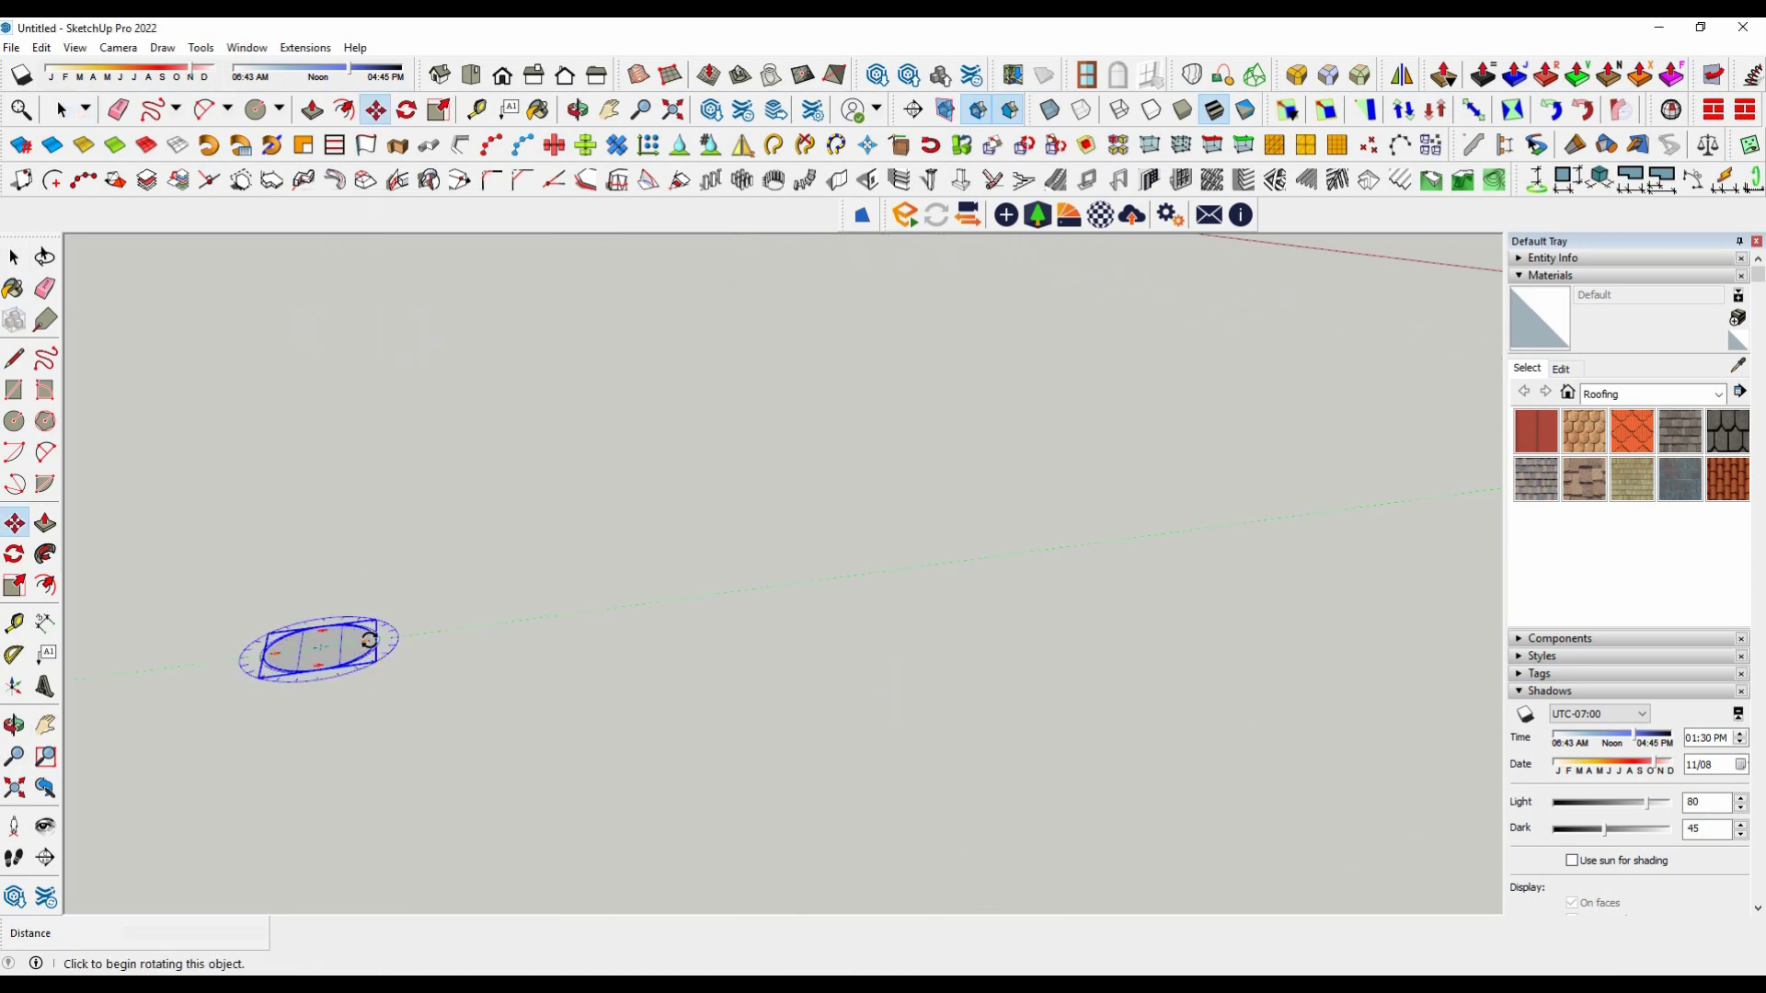
scroll(304, 686, "up", 2)
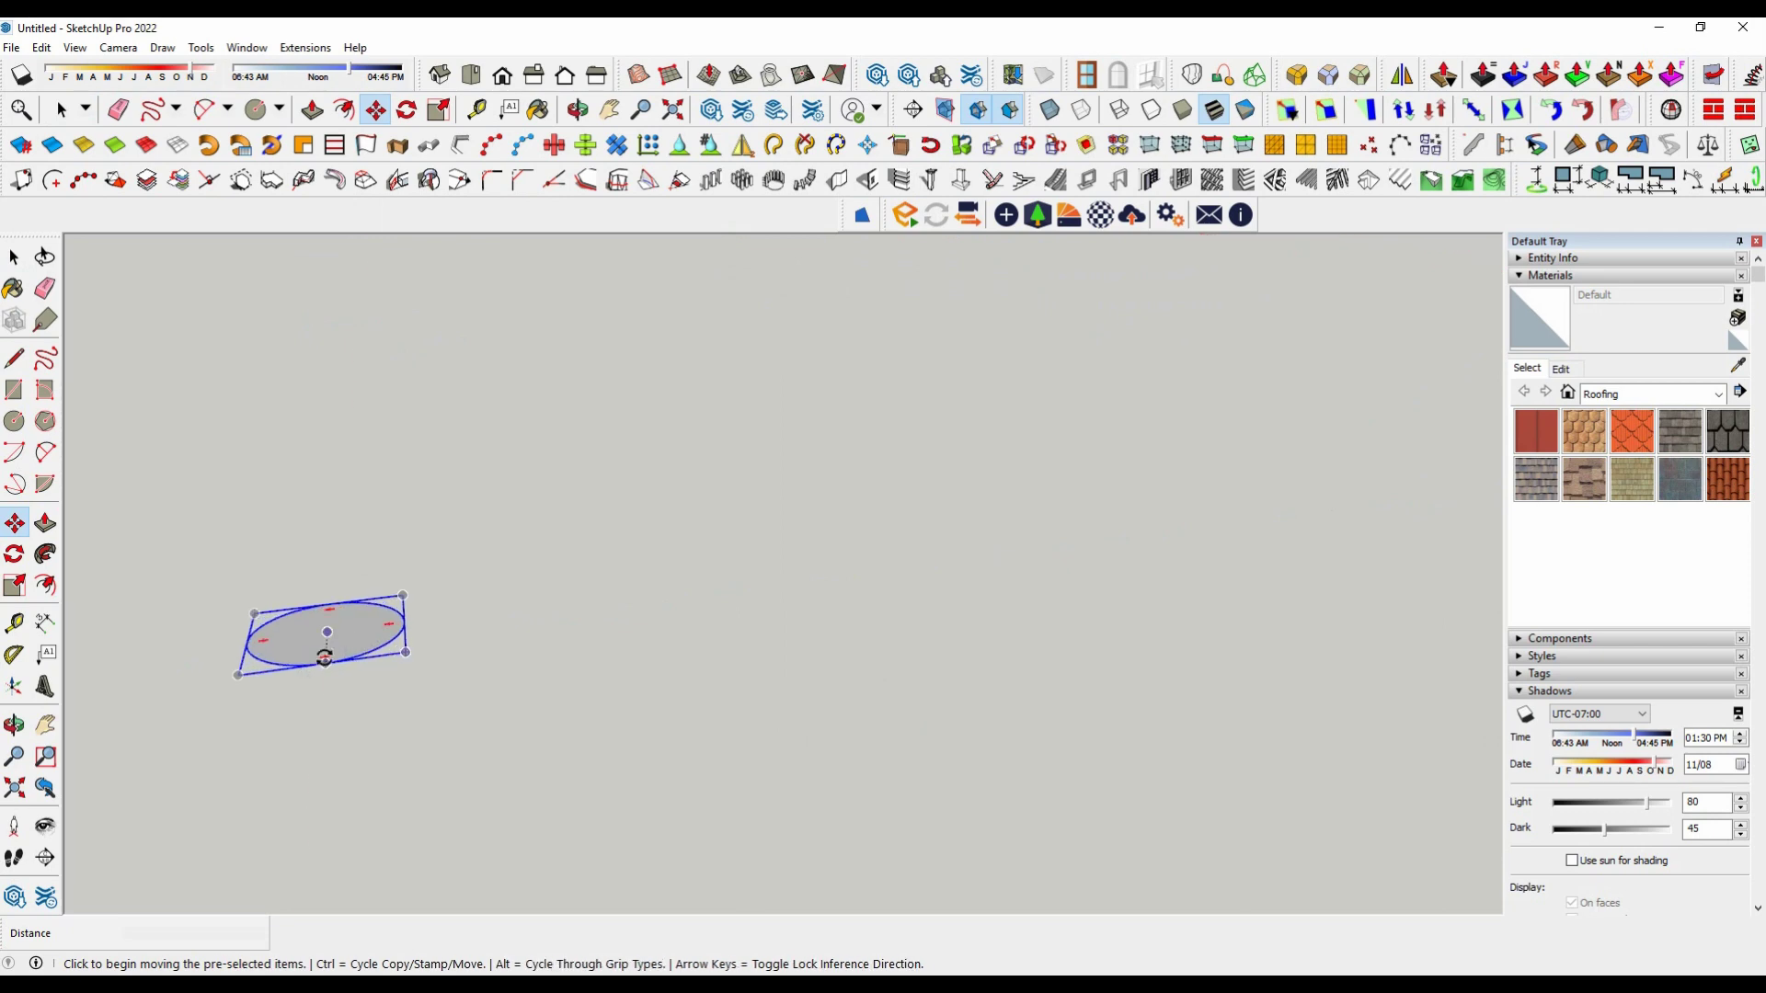
left_click(326, 661)
scroll(423, 575, "down", 3)
scroll(422, 647, "down", 3)
scroll(481, 572, "down", 2)
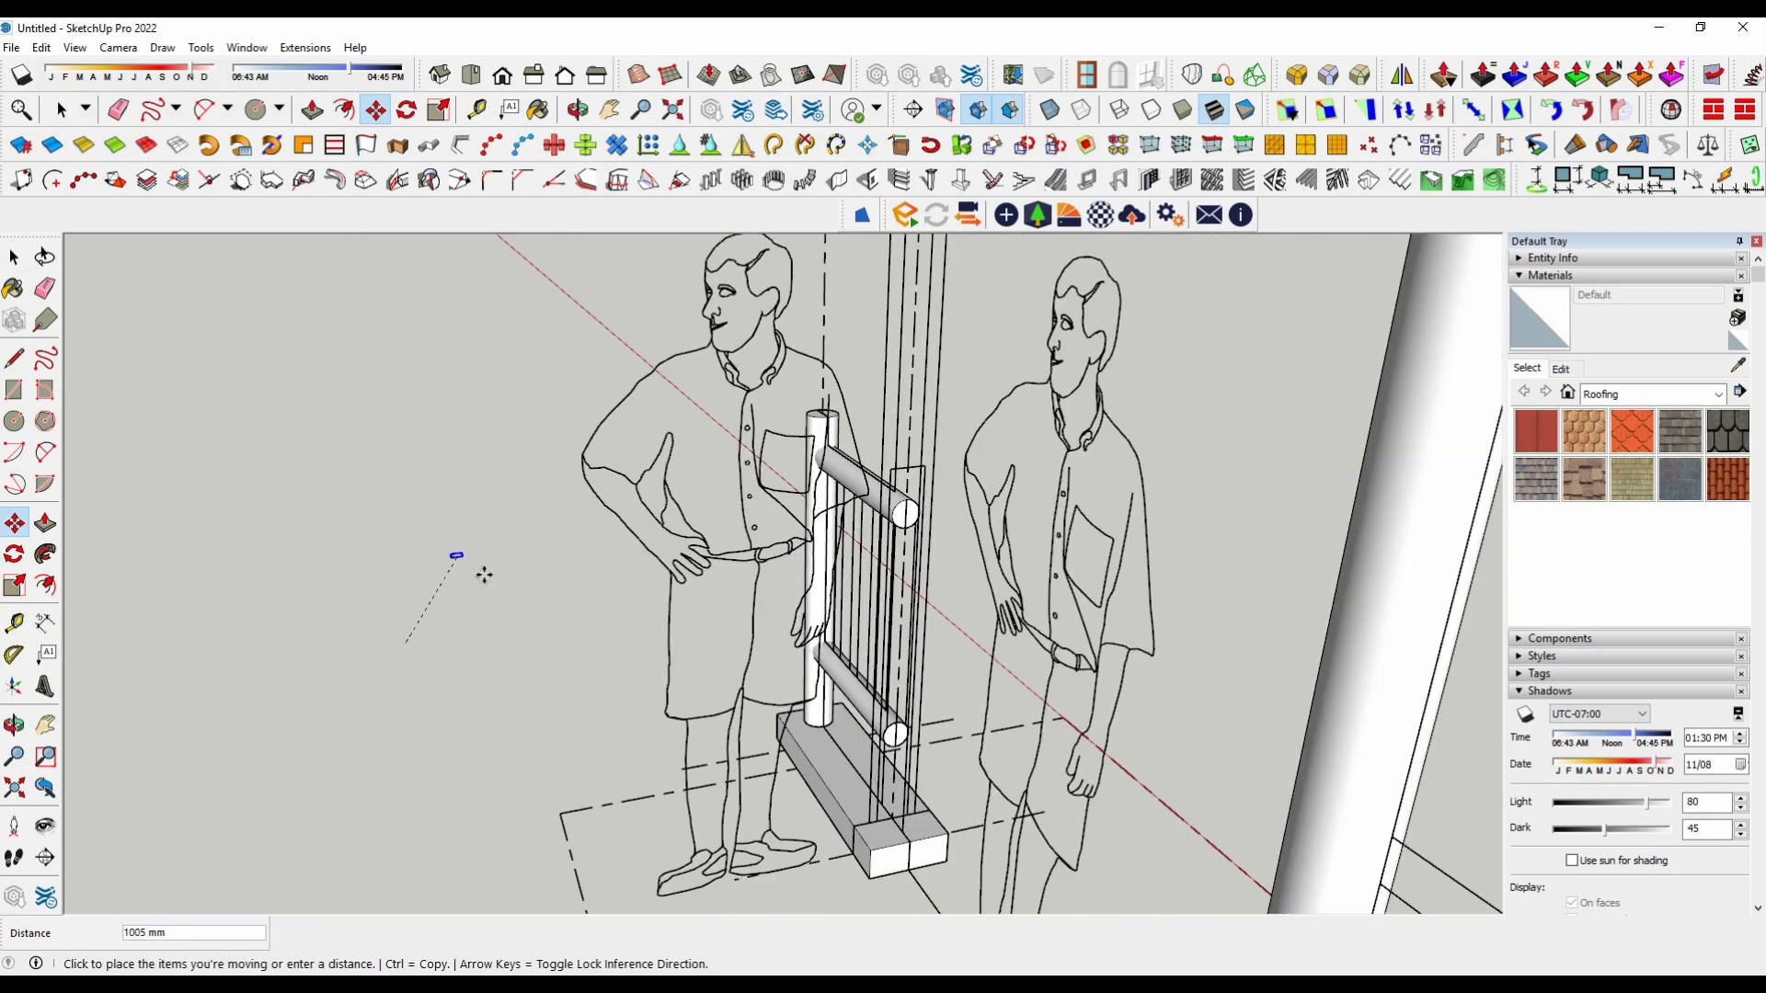
scroll(945, 701, "up", 3)
scroll(1009, 702, "up", 3)
scroll(926, 631, "up", 3)
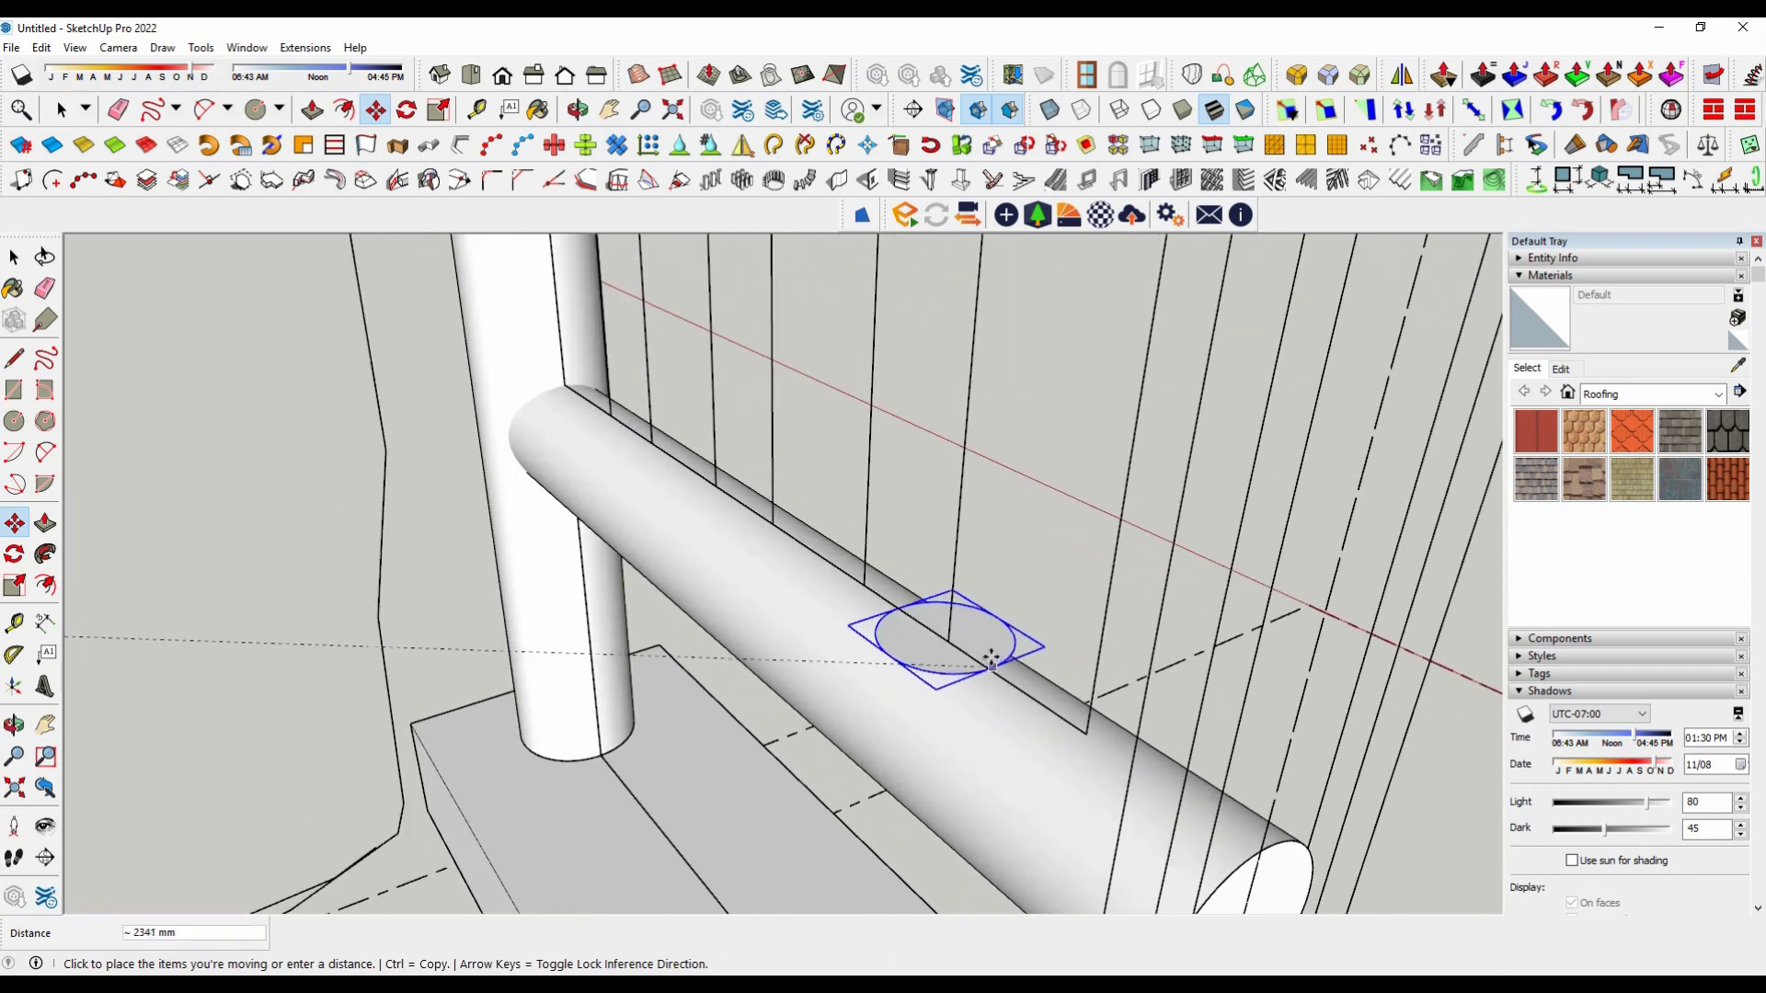
scroll(951, 607, "up", 4)
scroll(926, 630, "down", 3)
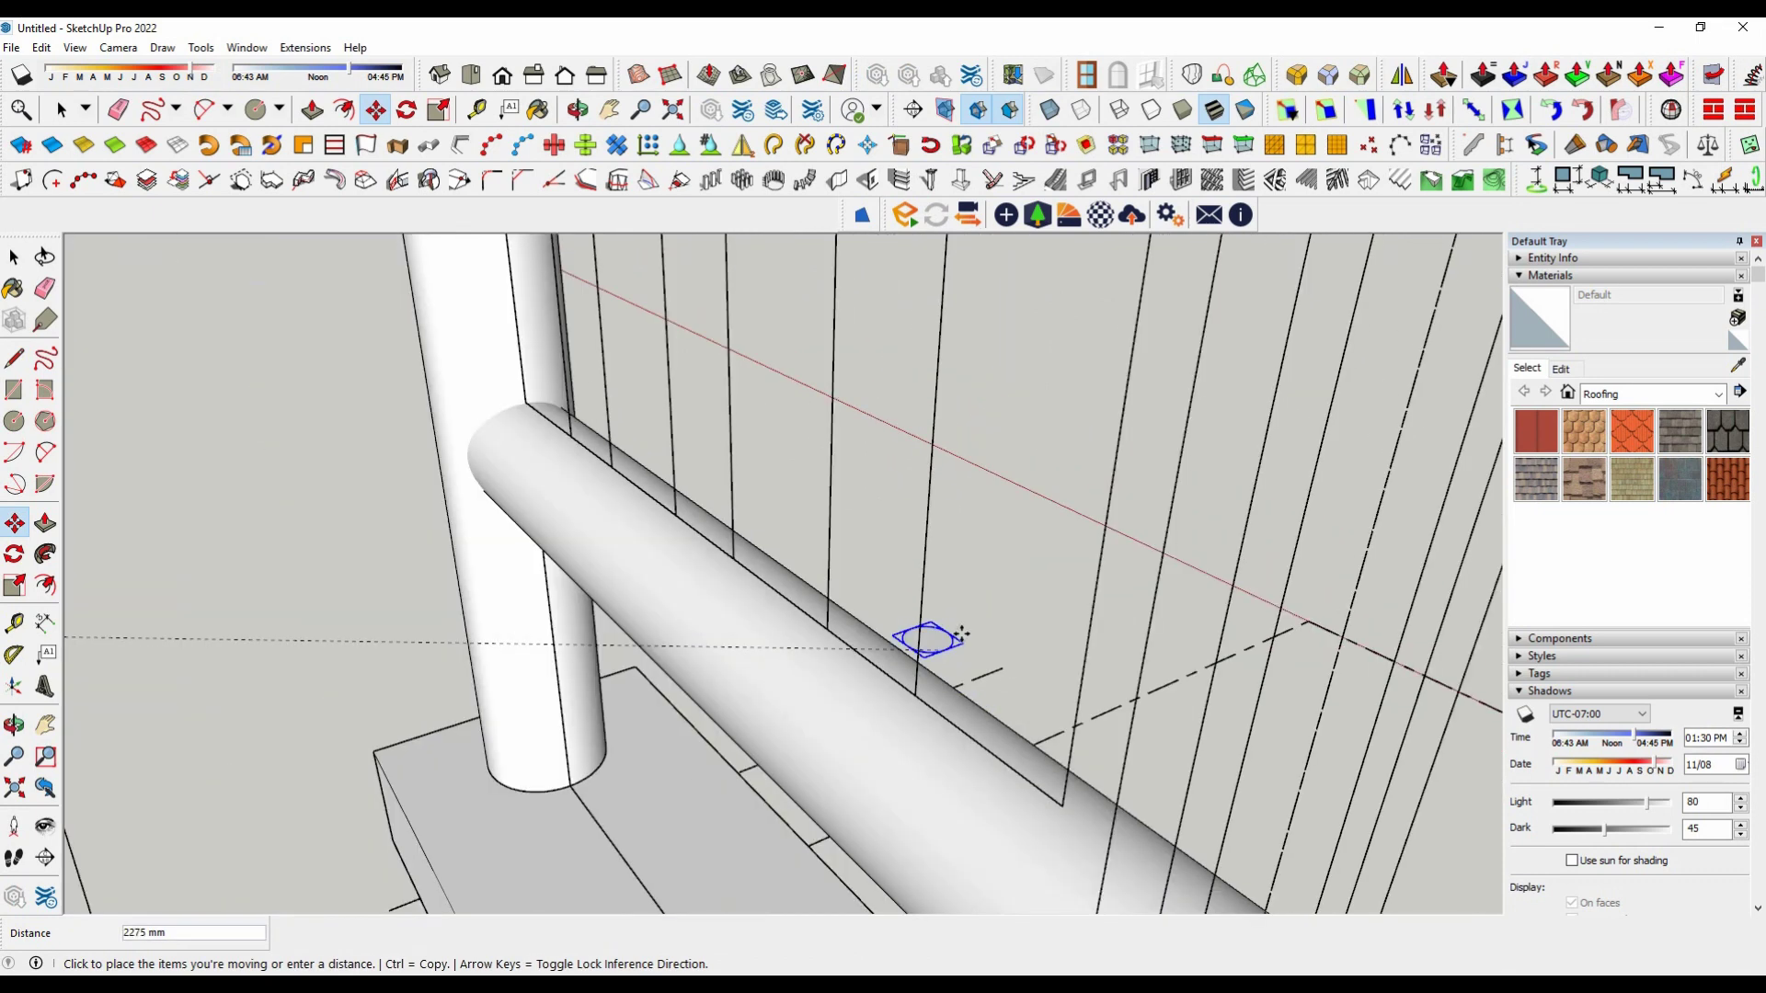
left_click(915, 694)
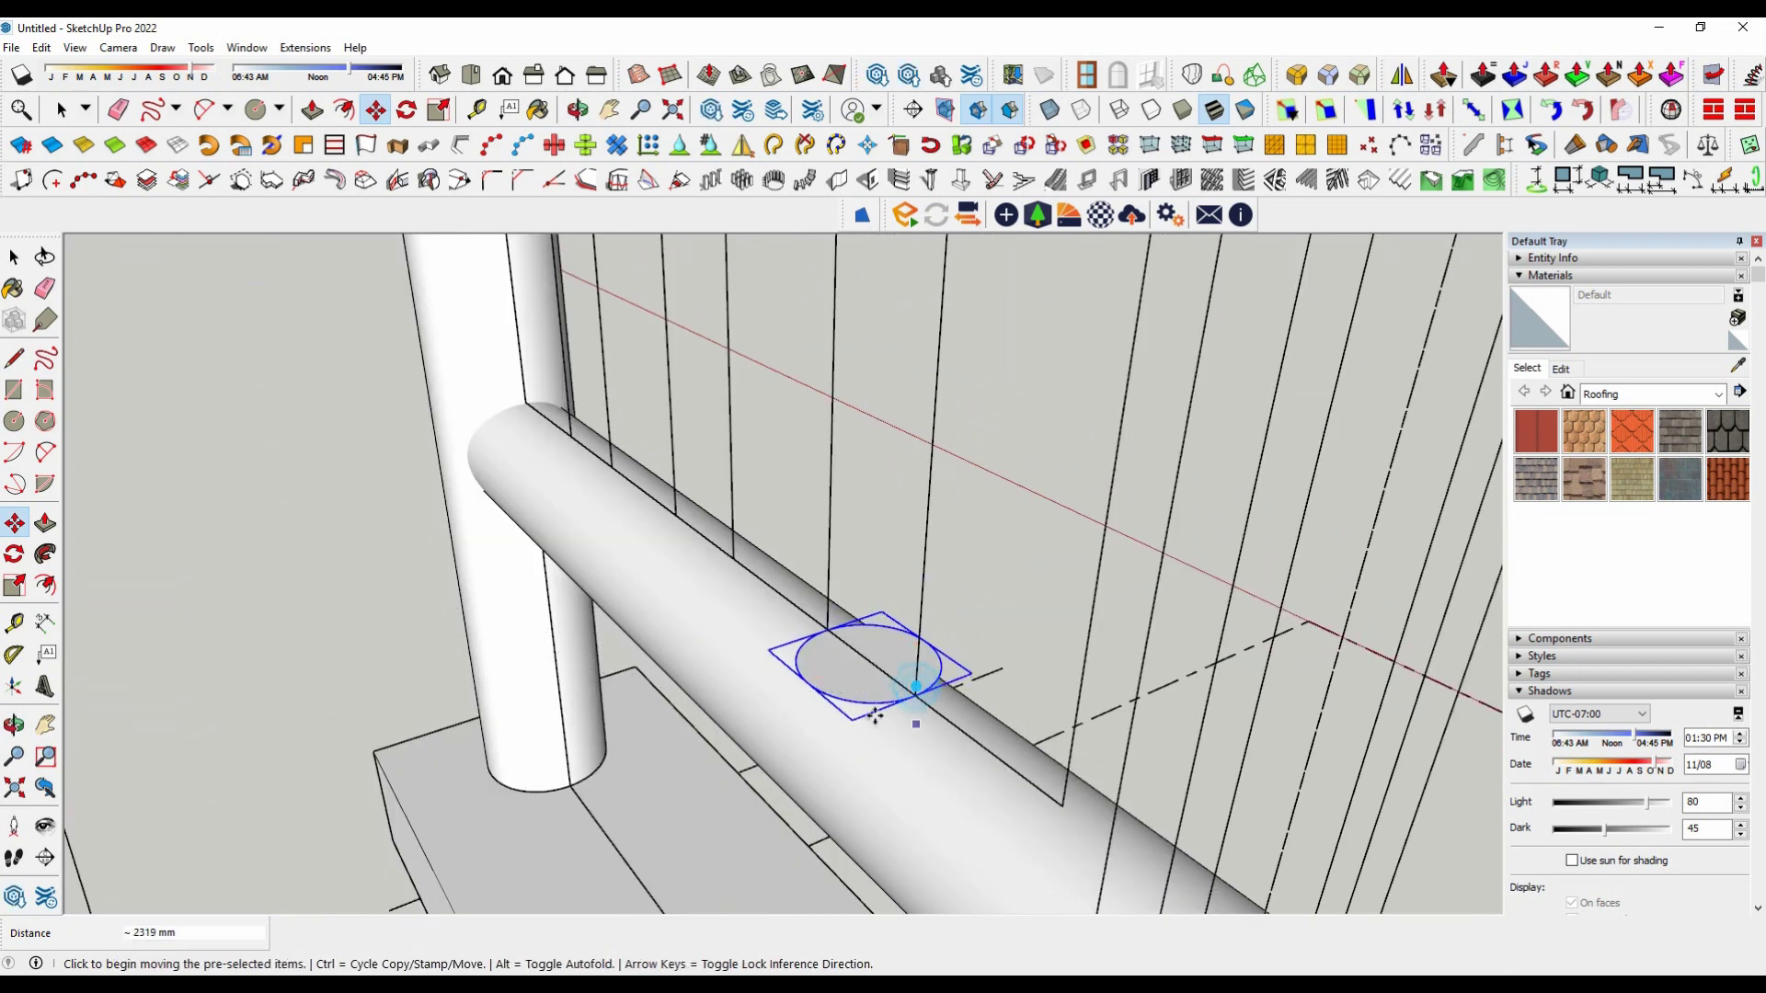
scroll(986, 721, "up", 2)
scroll(1012, 710, "up", 2)
Step: Copy the circle along the rail to make three evenly spaced circles, then select all three
left_click(1005, 669)
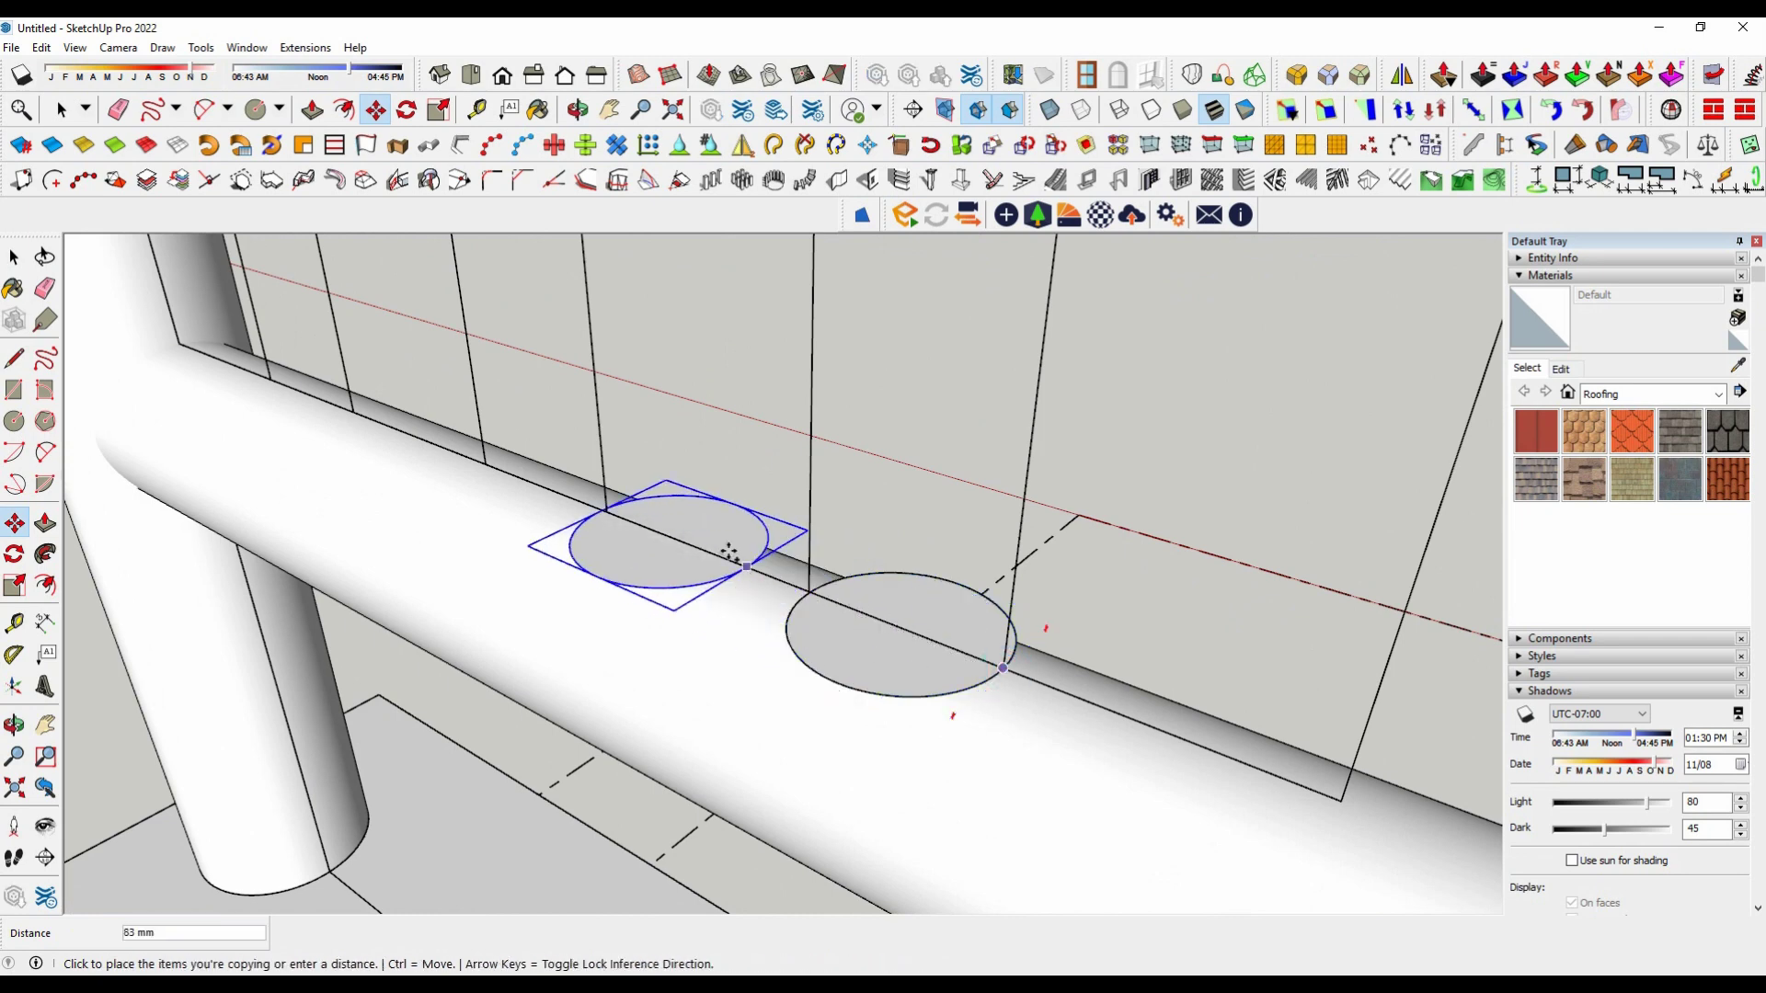
left_click(602, 508)
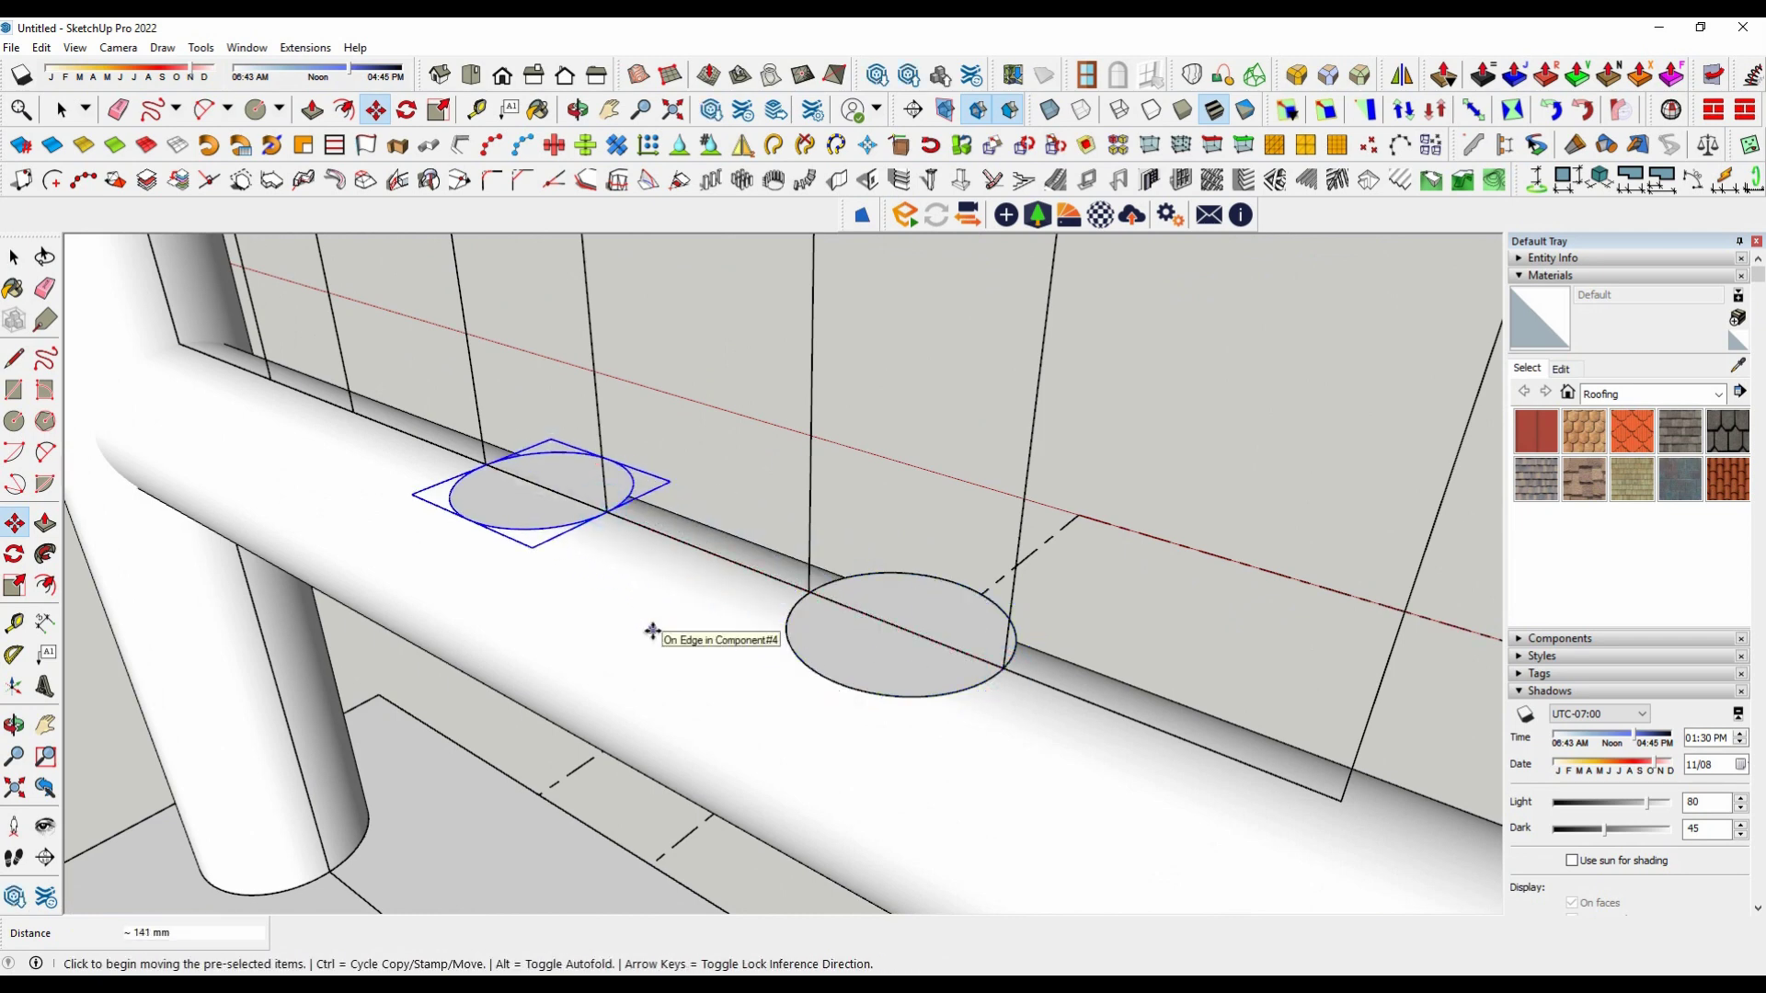
key("Return")
key("space")
scroll(641, 468, "down", 3)
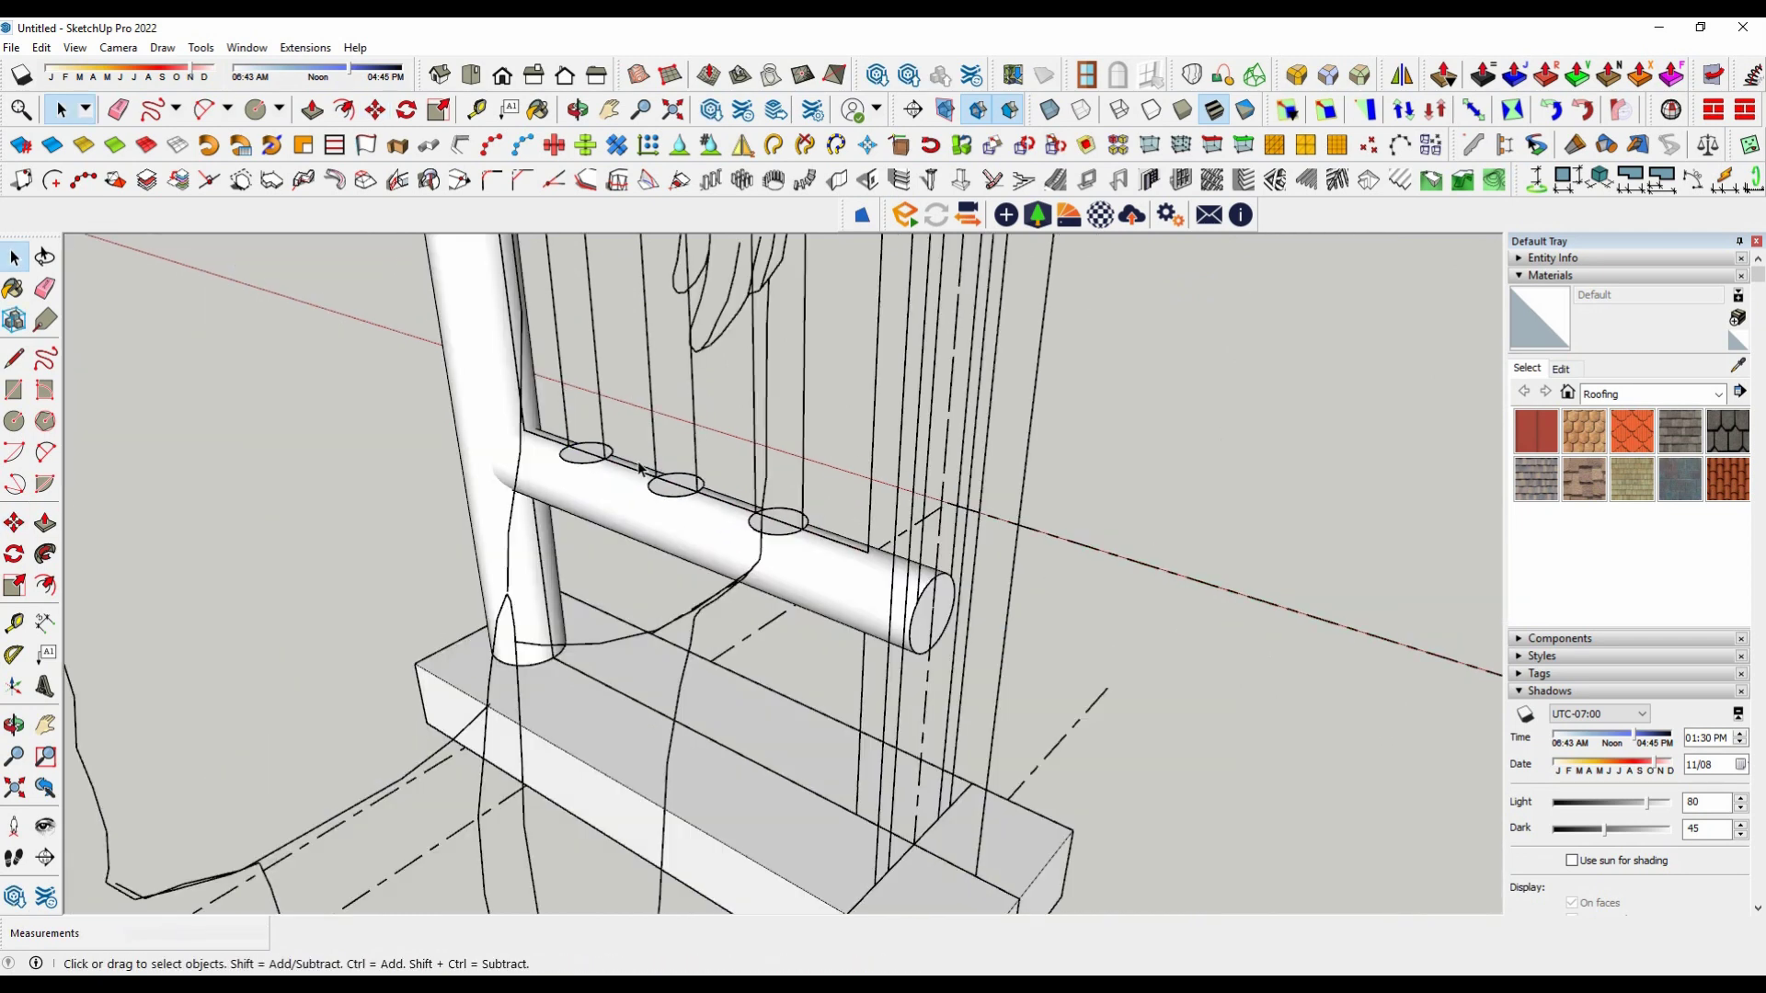
left_click(788, 531, "shift")
scroll(809, 552, "down", 3)
middle_click_drag(809, 551, 832, 613)
scroll(831, 614, "up", 3)
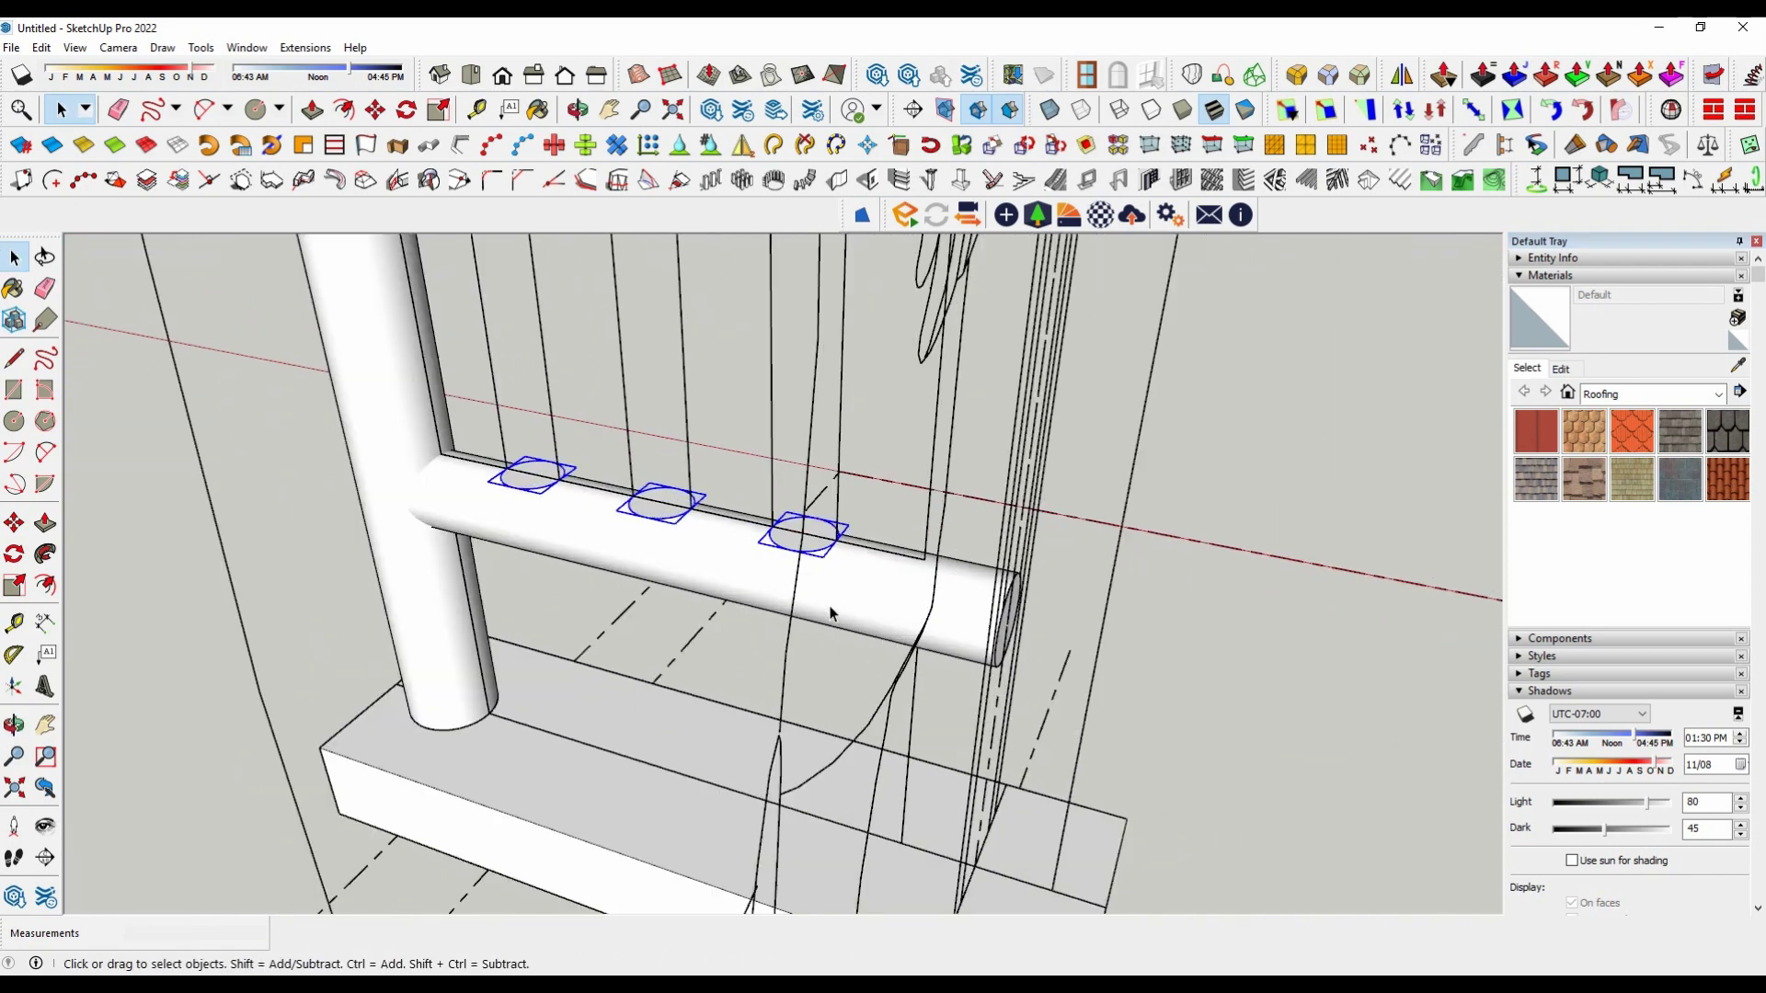
scroll(868, 572, "up", 3)
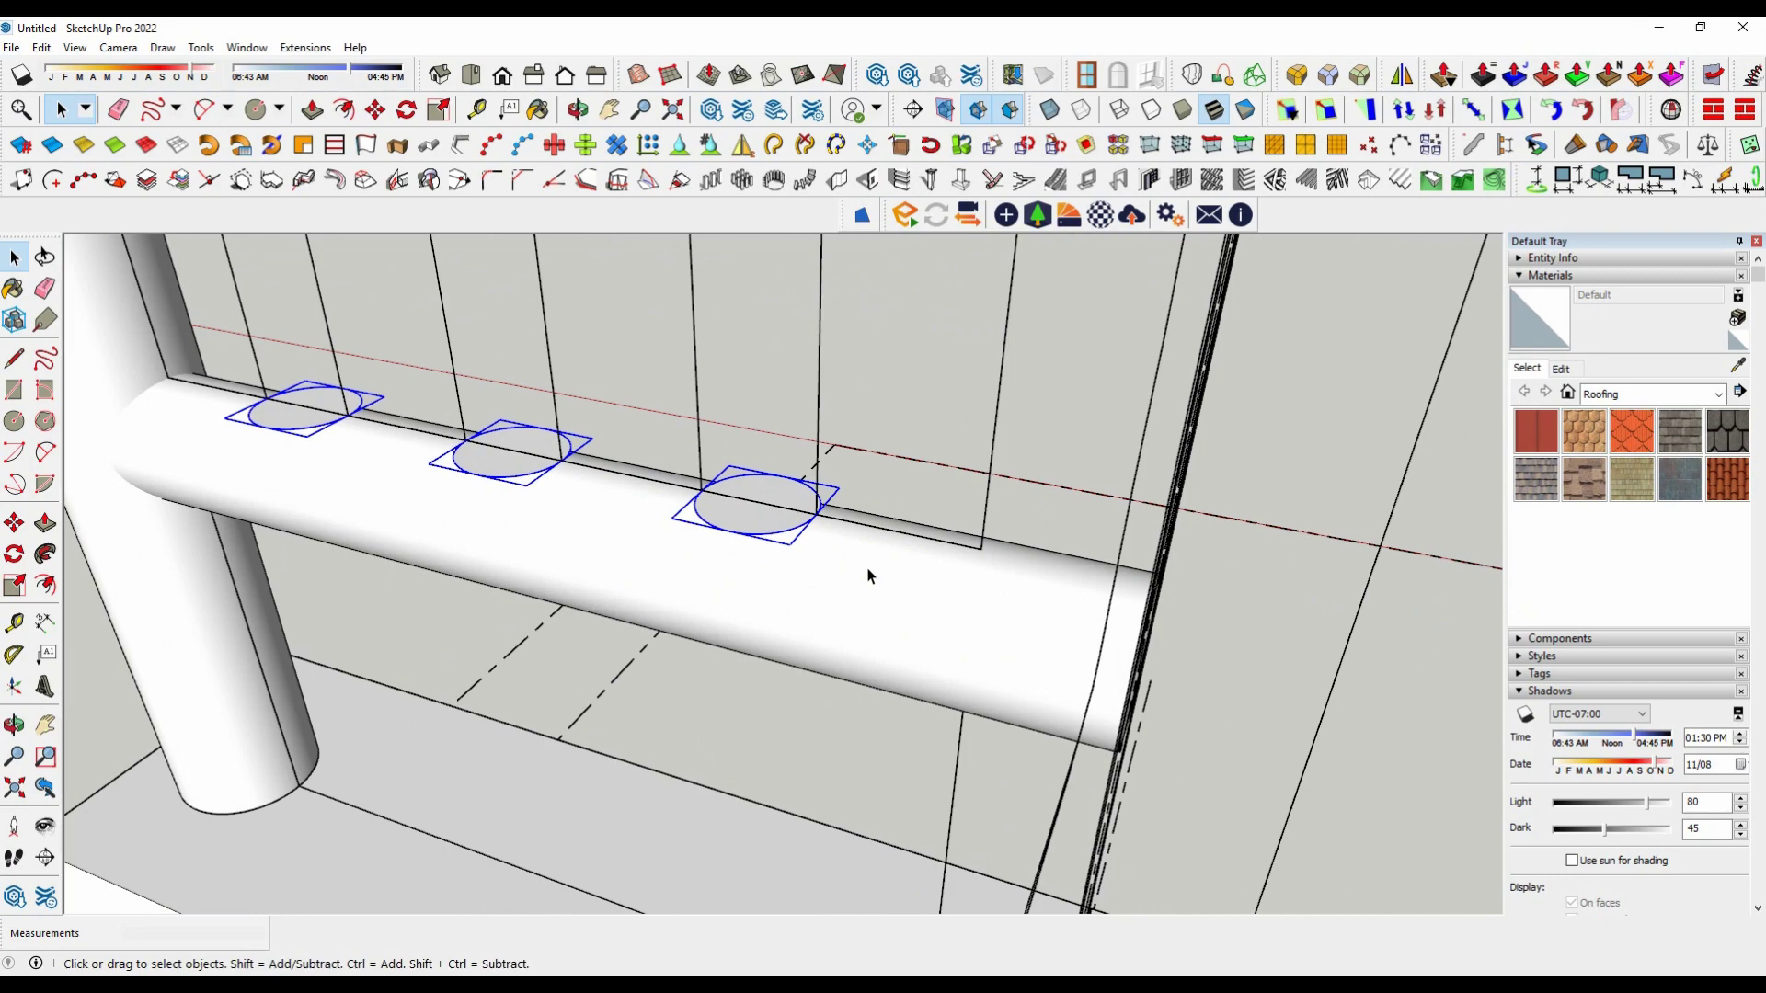
Step: Copy the three circles onto the other railing's lower rail
key("m")
key("ctrl")
scroll(824, 539, "up", 3)
scroll(824, 516, "up", 3)
left_click(800, 501)
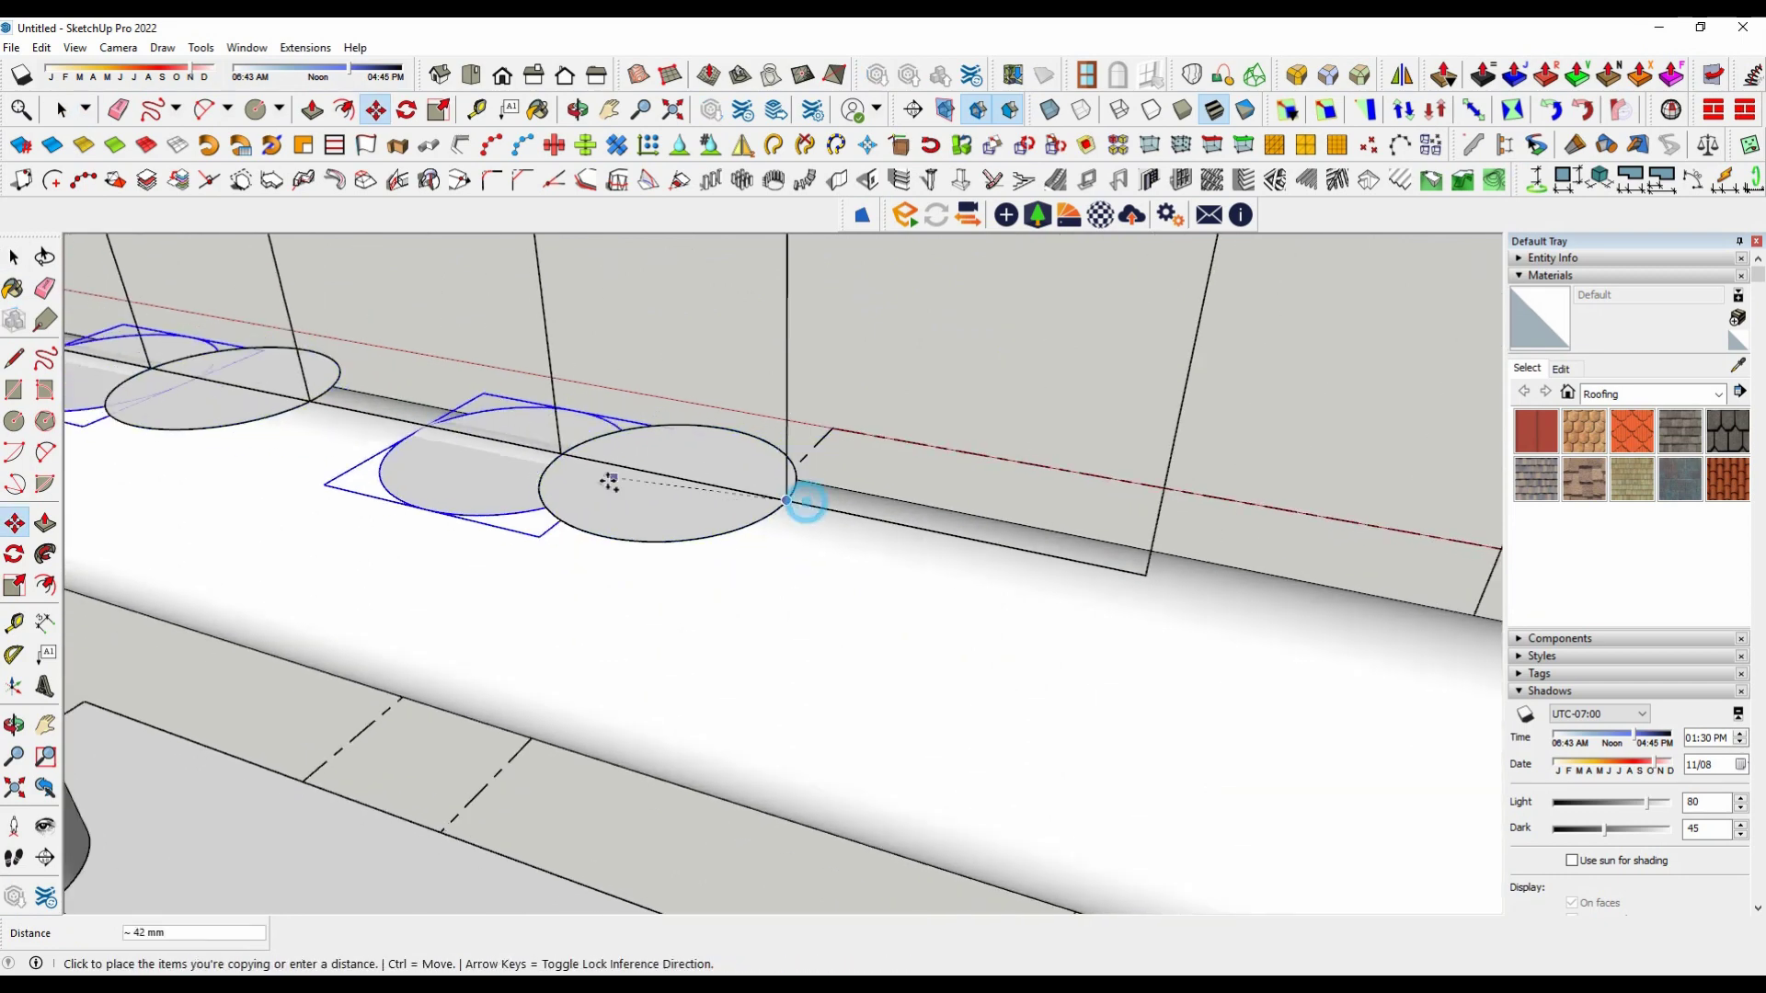
scroll(609, 482, "down", 5)
scroll(611, 511, "down", 3)
scroll(611, 505, "down", 2)
middle_click_drag(612, 505, 1055, 644)
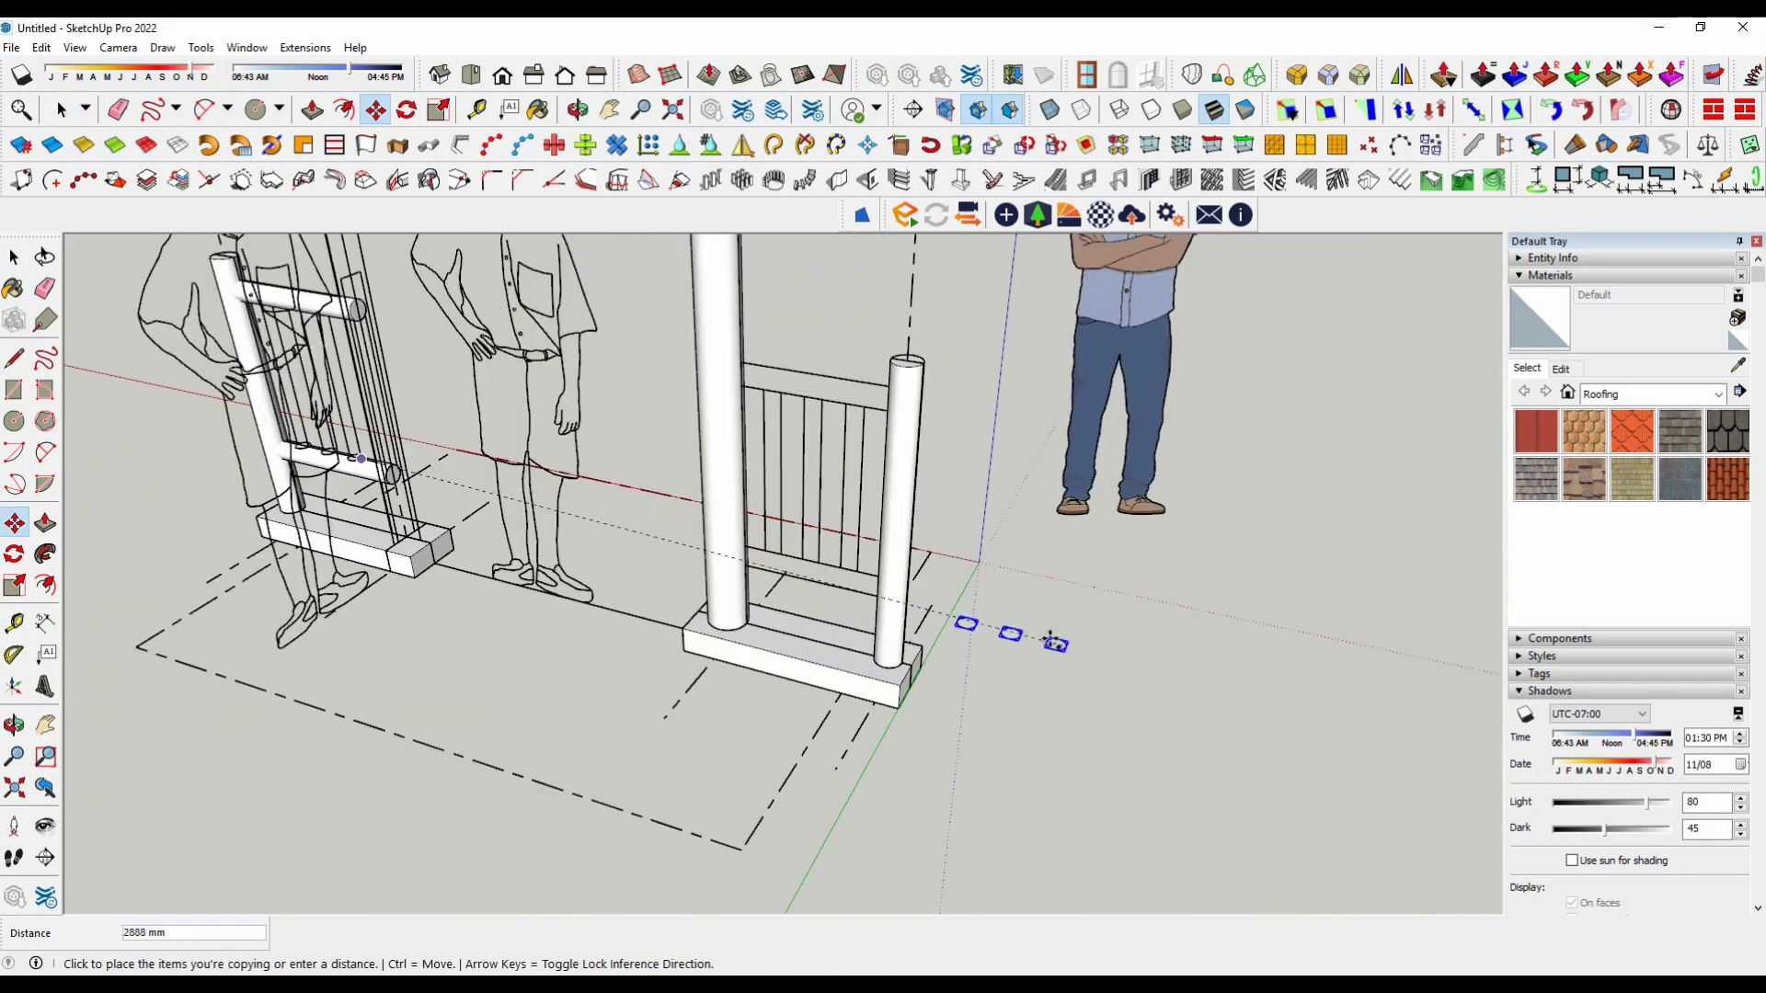
scroll(1056, 644, "up", 3)
scroll(846, 552, "up", 3)
scroll(897, 597, "up", 2)
scroll(966, 644, "up", 2)
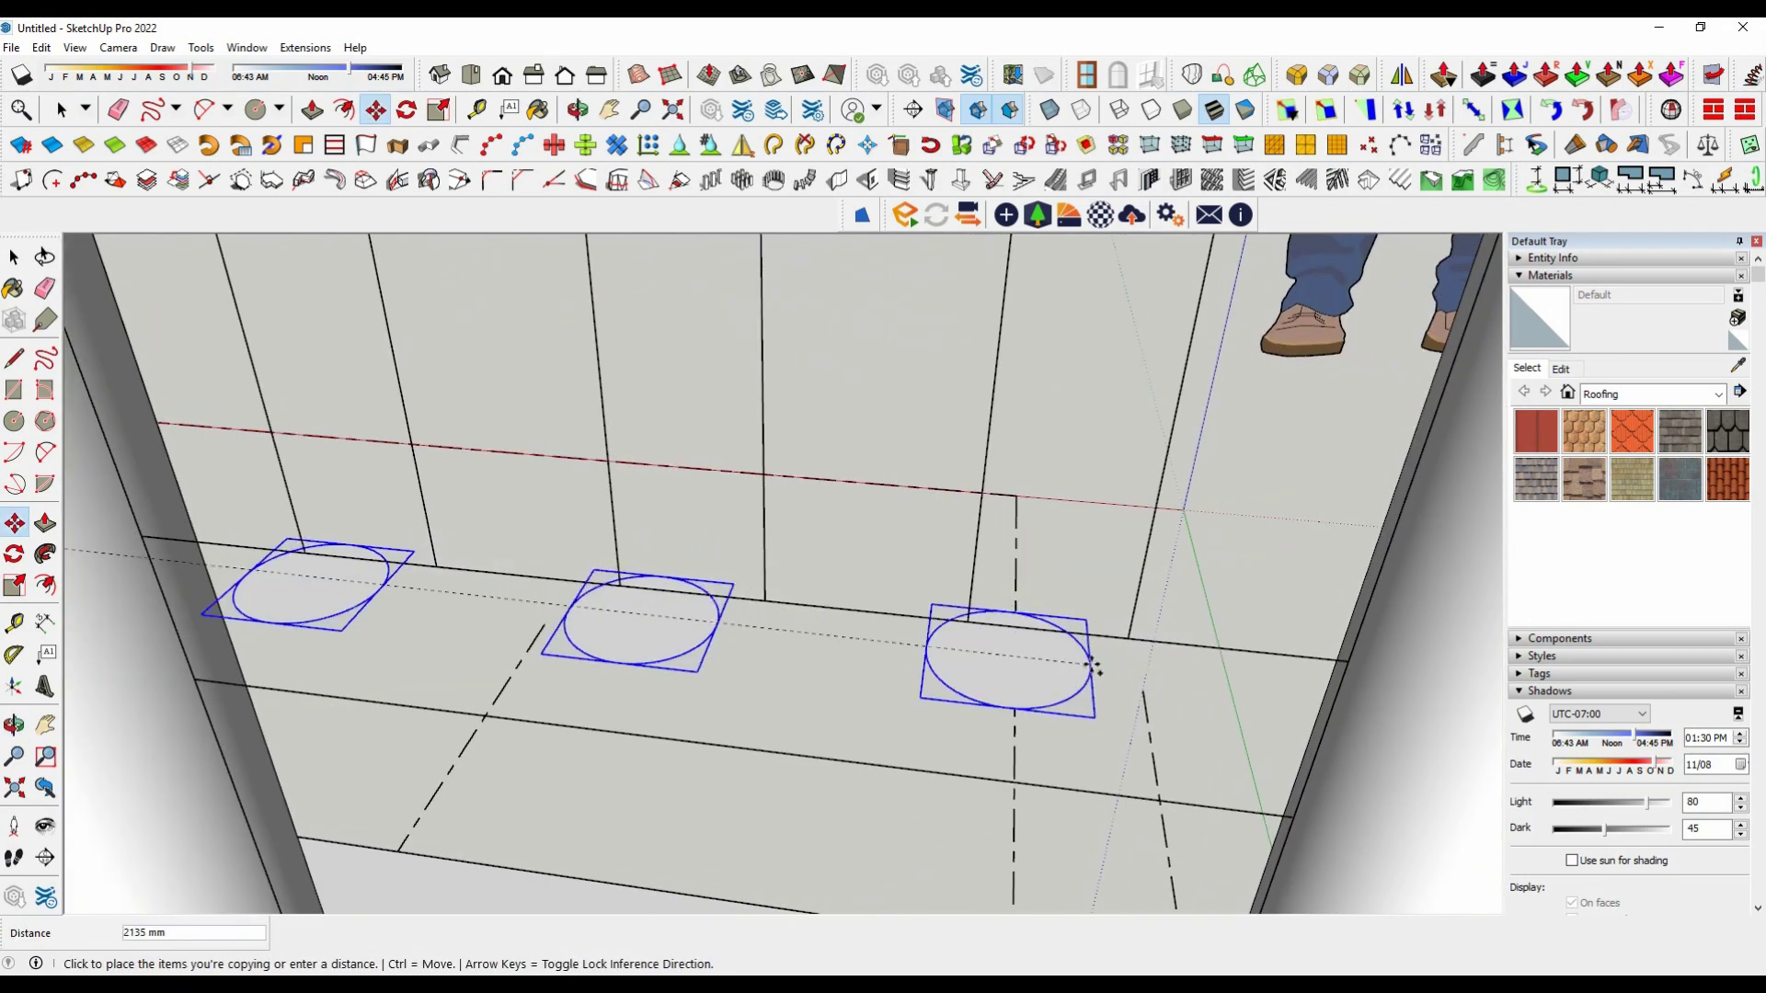
scroll(1095, 669, "up", 3)
left_click(1212, 631)
scroll(1214, 631, "down", 2)
scroll(920, 644, "down", 2)
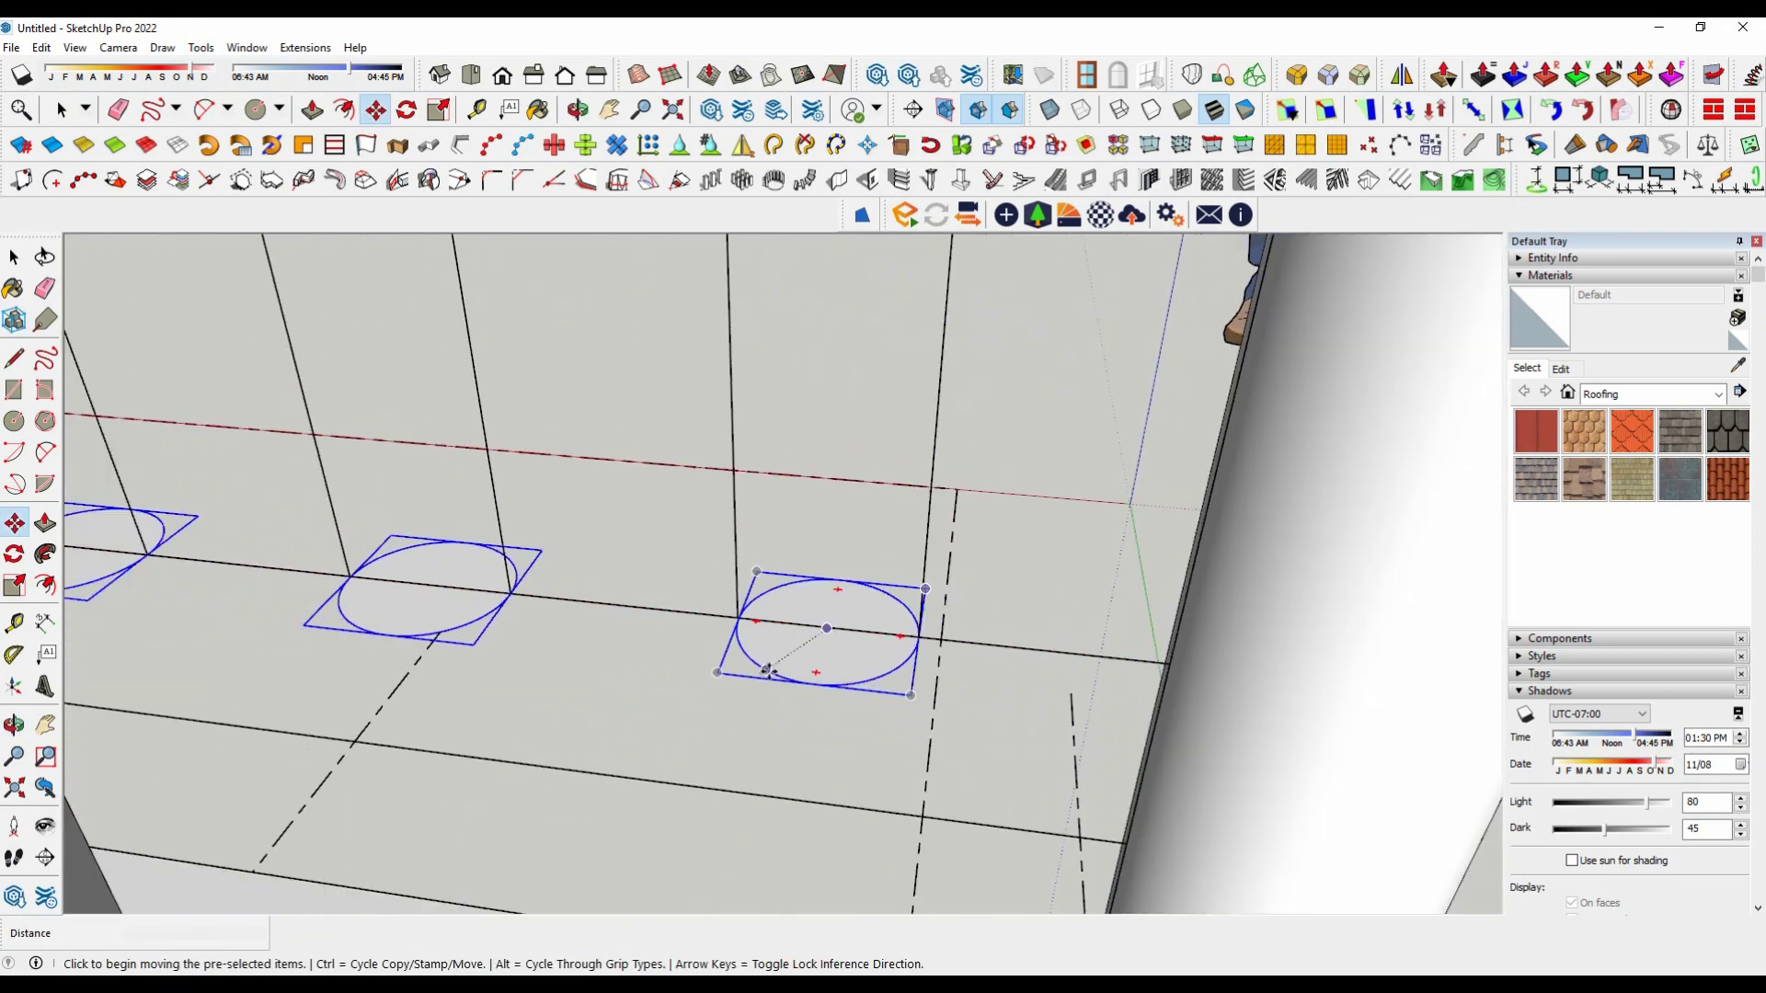
Step: Orbit around the gate and open a circle component for editing
key("space")
scroll(1144, 675, "down", 3)
mouse_move(1144, 675)
middle_mouse_down()
mouse_move(497, 659)
mouse_move(824, 662)
mouse_move(890, 439)
mouse_move(828, 513)
middle_mouse_up()
scroll(783, 655, "up", 3)
scroll(828, 512, "up", 3)
scroll(824, 553, "up", 2)
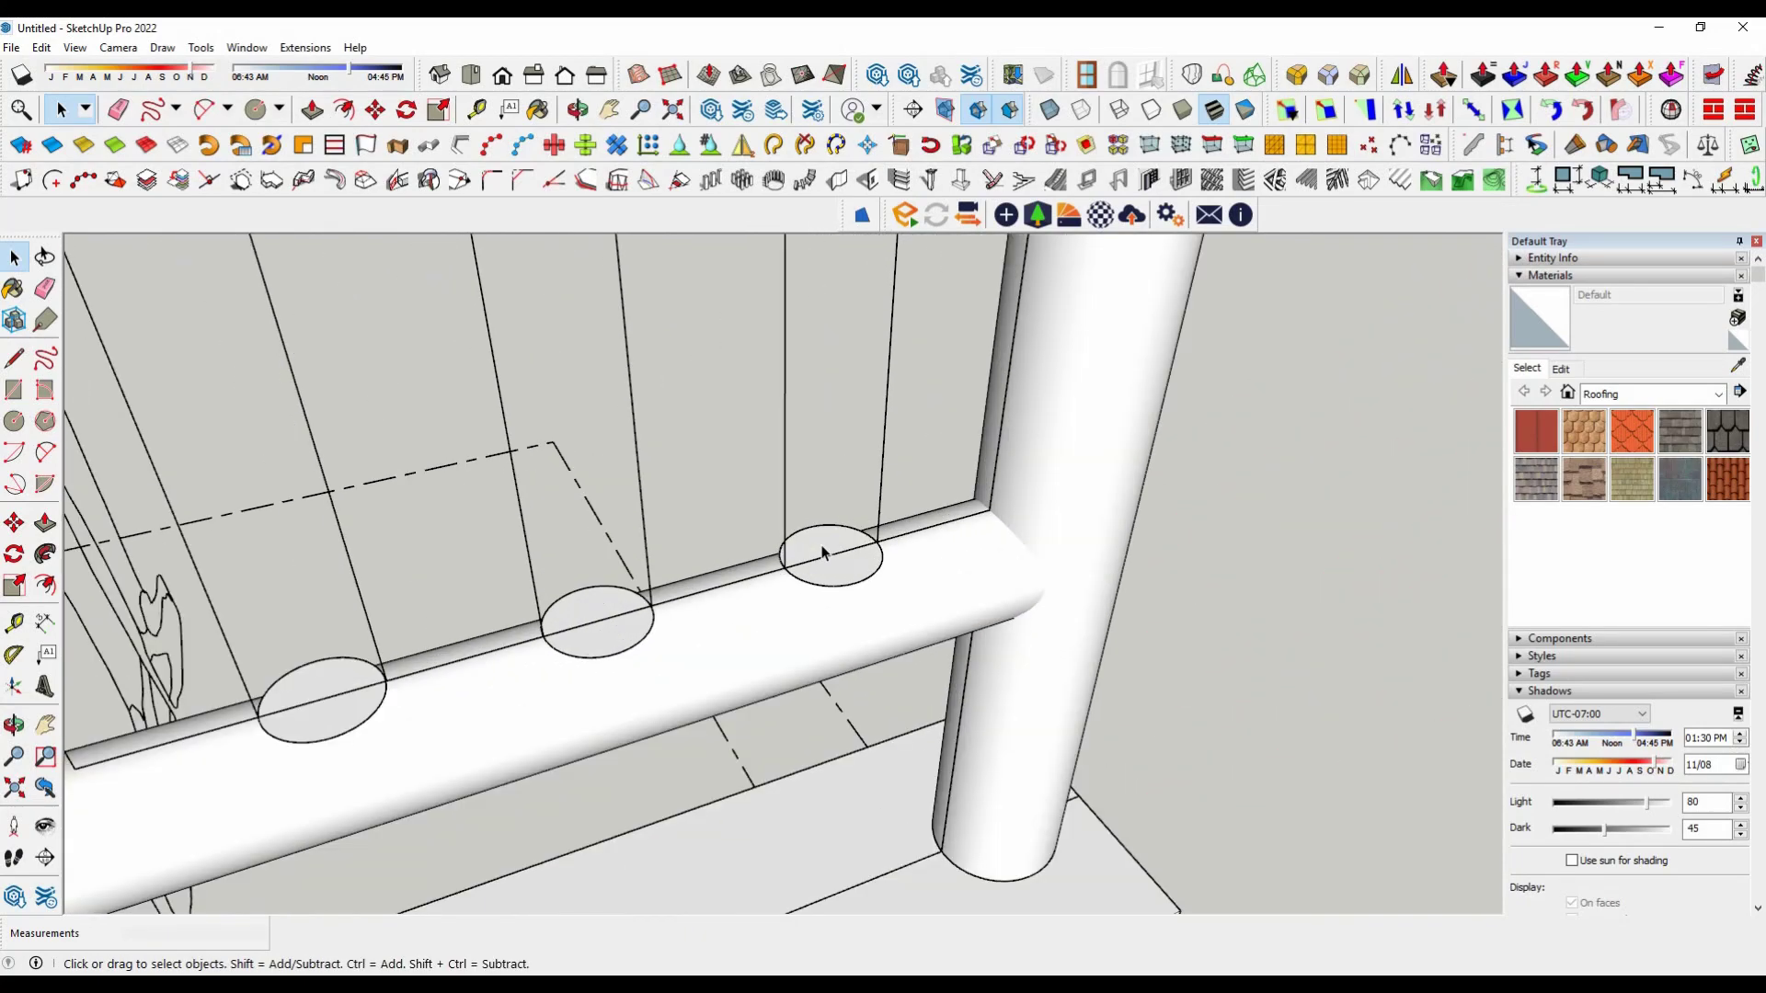
double_click(821, 552)
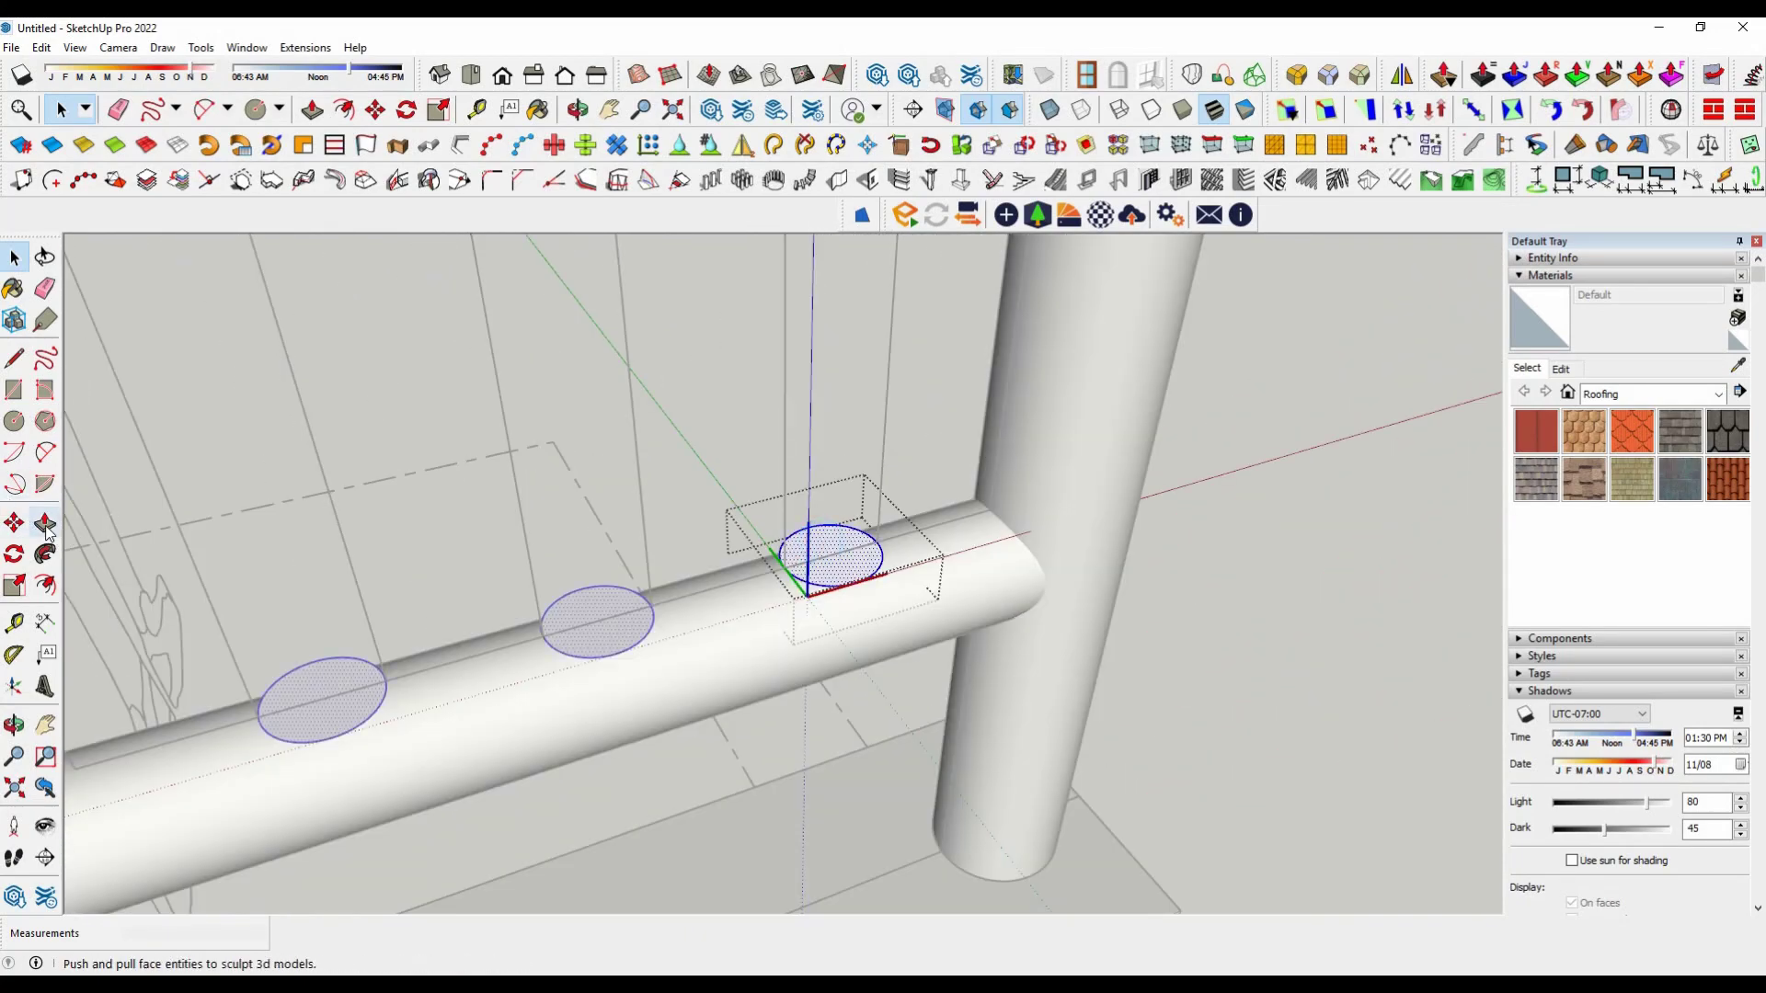
Step: Push/pull the circles up to the top rail to form baluster cylinders
left_click(45, 523)
left_click(828, 566)
scroll(800, 619, "down", 3)
middle_click_drag(800, 619, 847, 473)
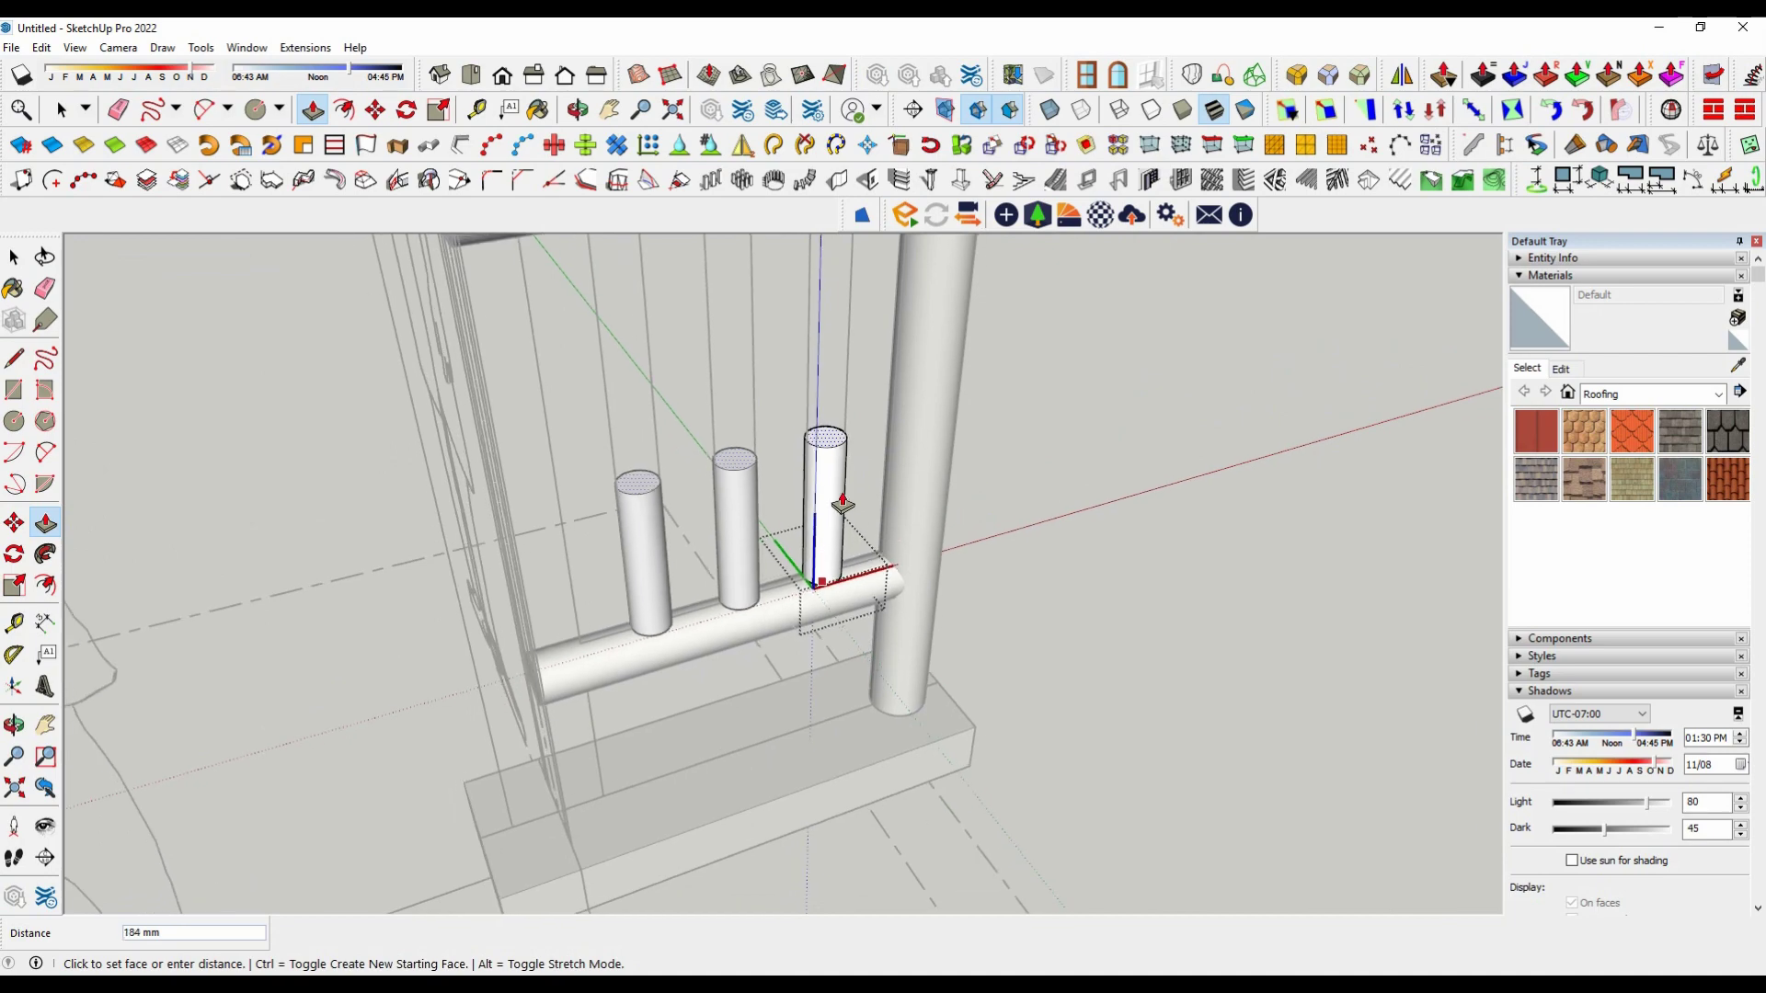
scroll(842, 504, "down", 3)
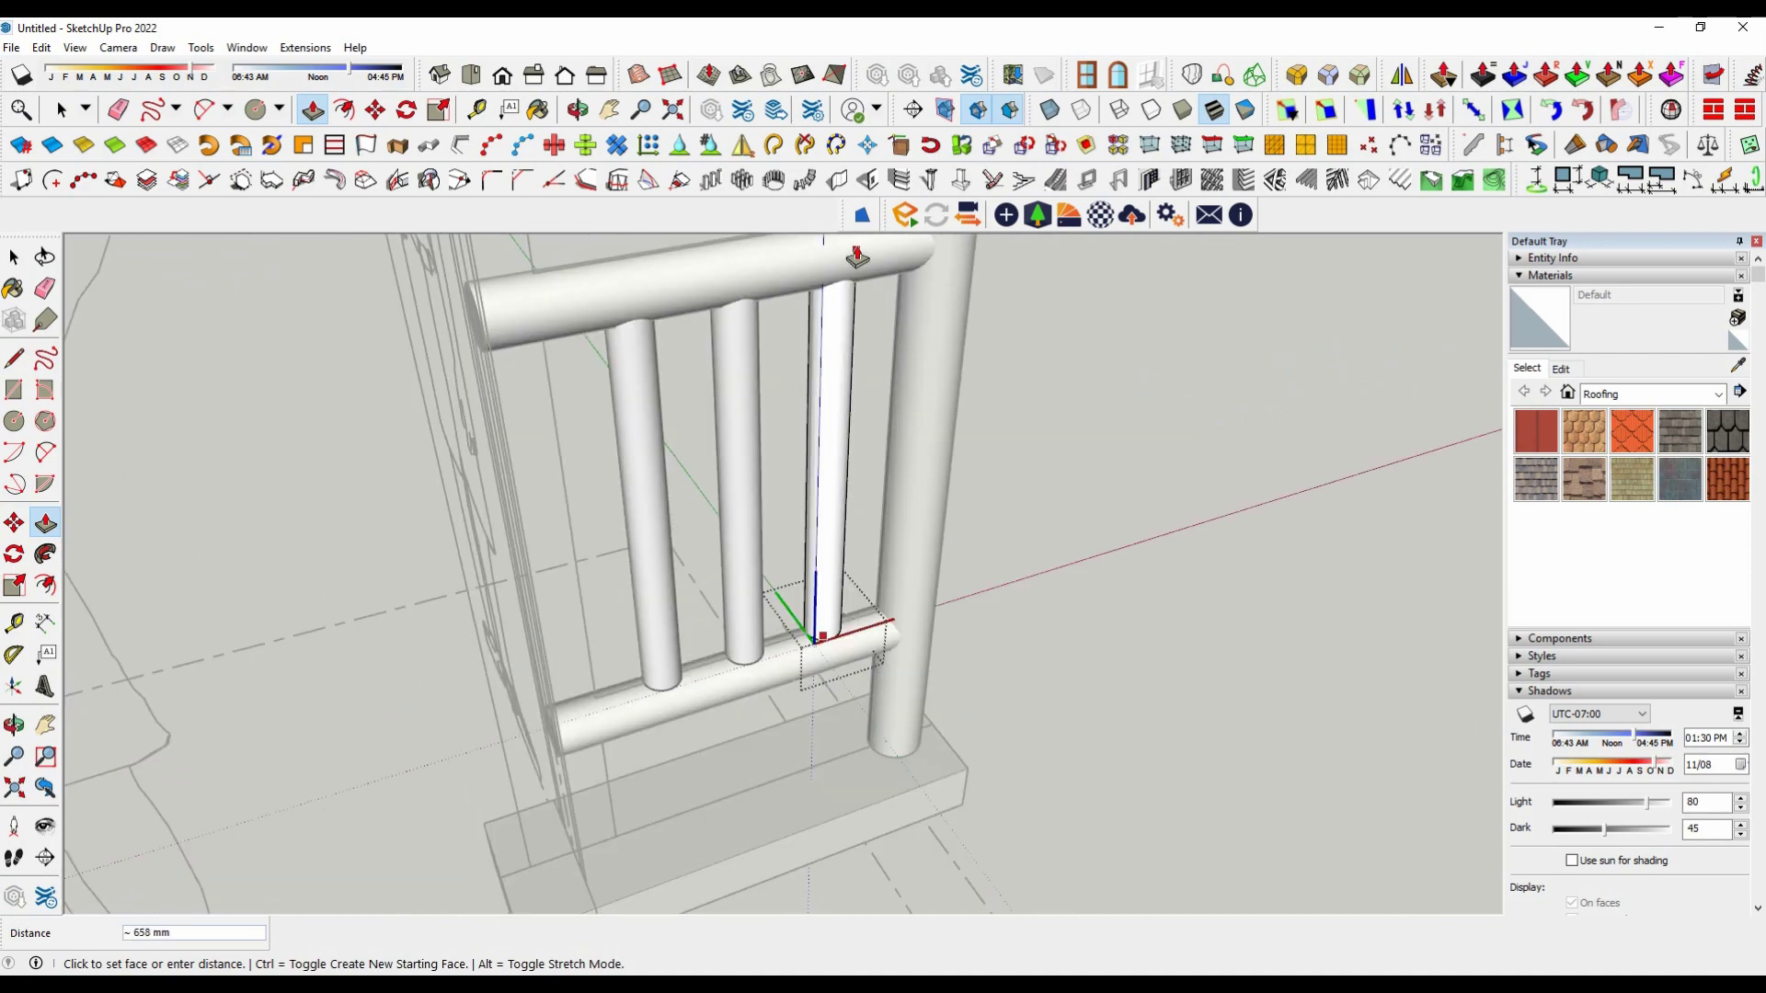
left_click(848, 239)
mouse_move(848, 236)
middle_mouse_down()
mouse_move(935, 564)
mouse_move(1428, 417)
mouse_move(1202, 611)
middle_mouse_up()
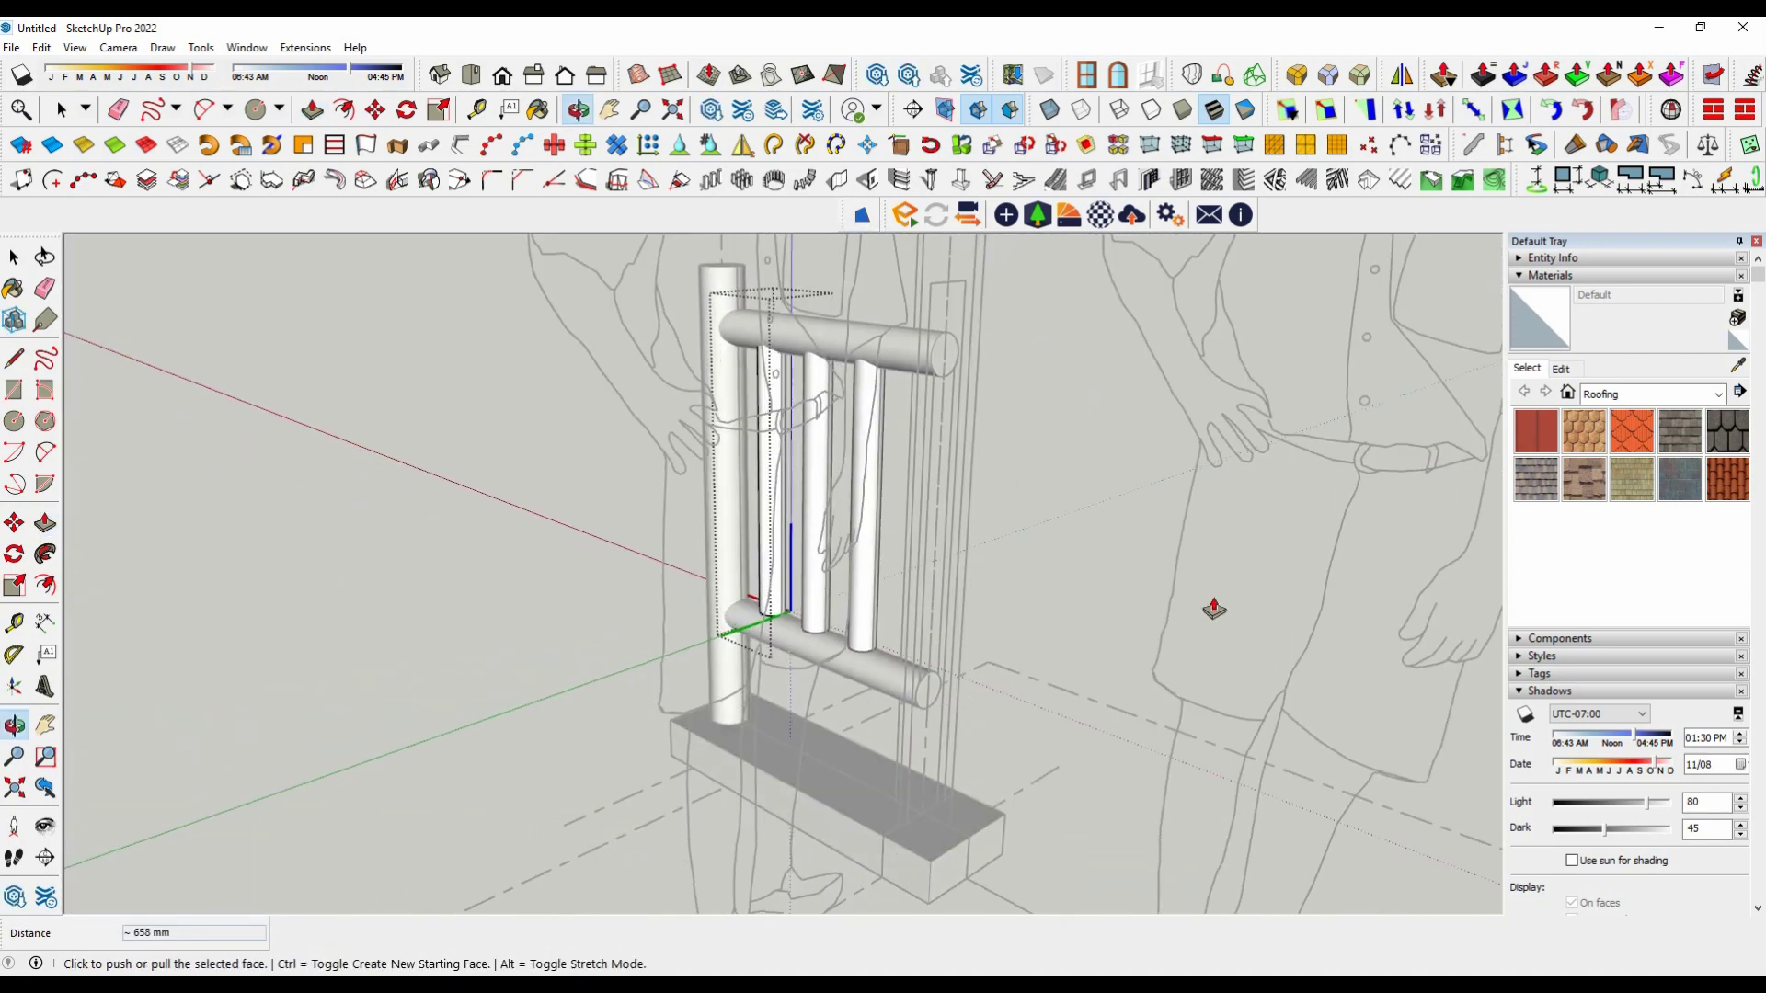
scroll(859, 659, "up", 3)
scroll(800, 638, "up", 2)
key("space")
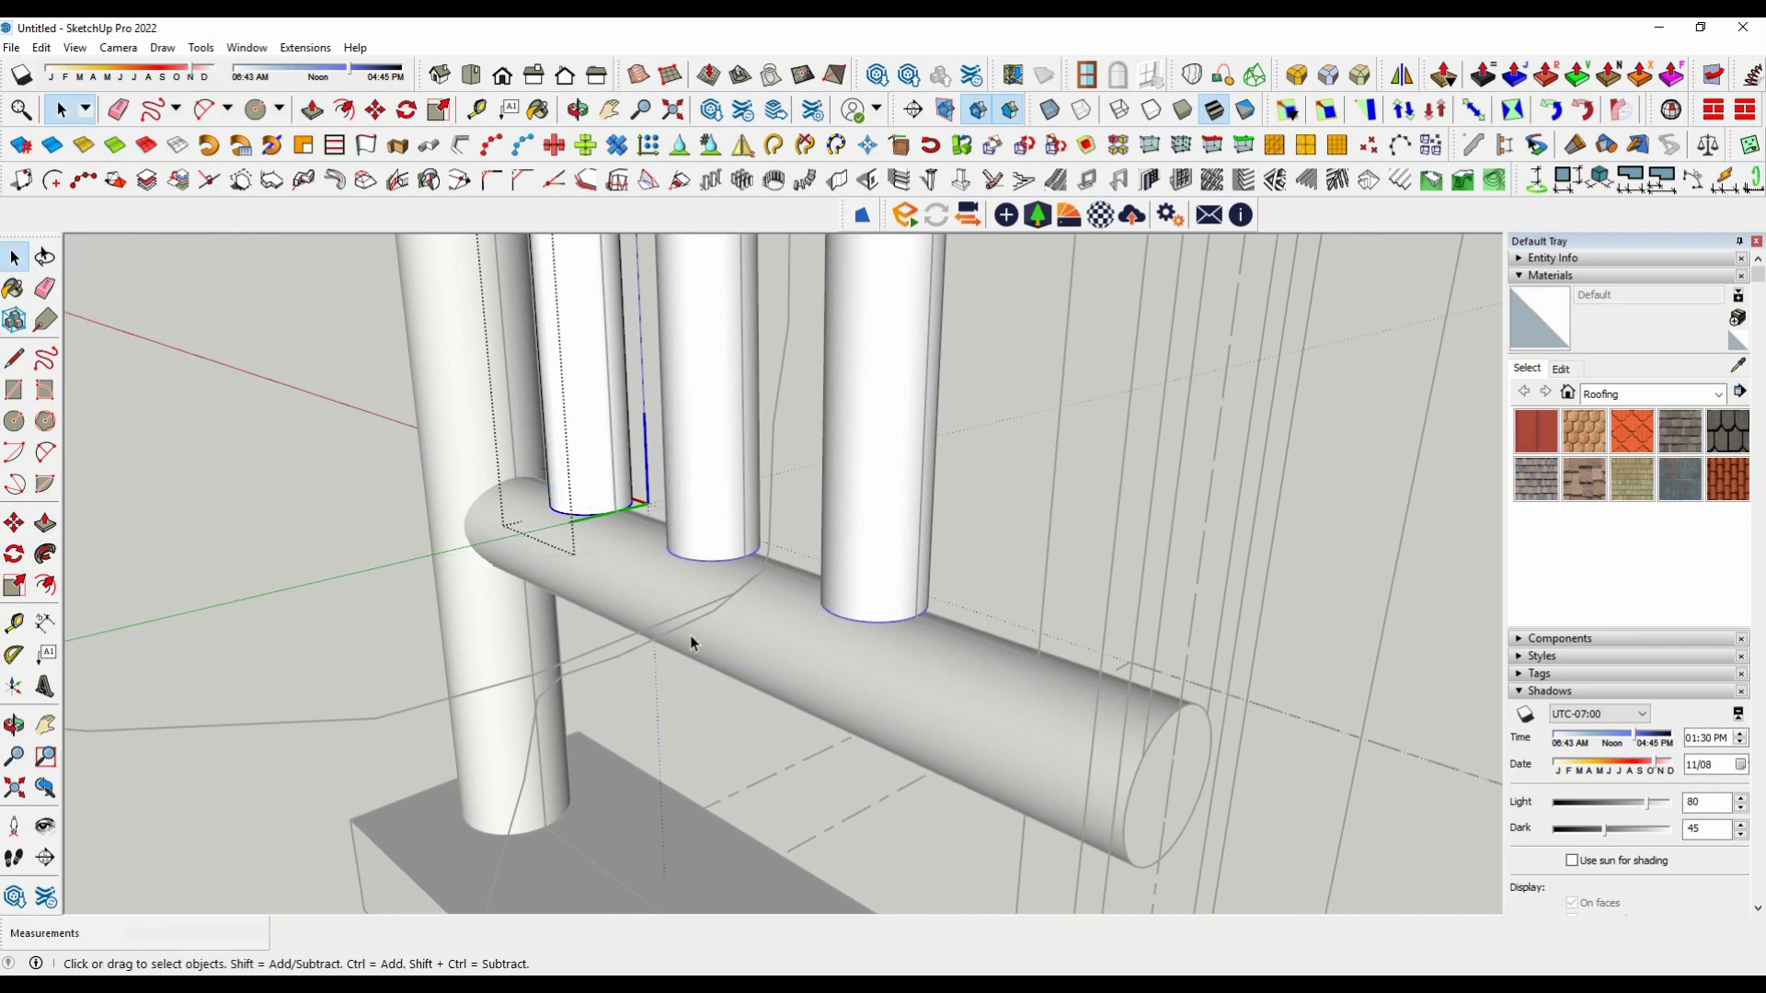
middle_click_drag(692, 641, 405, 562)
Step: Window-select the right railing's round balusters and delete them
left_click(45, 523)
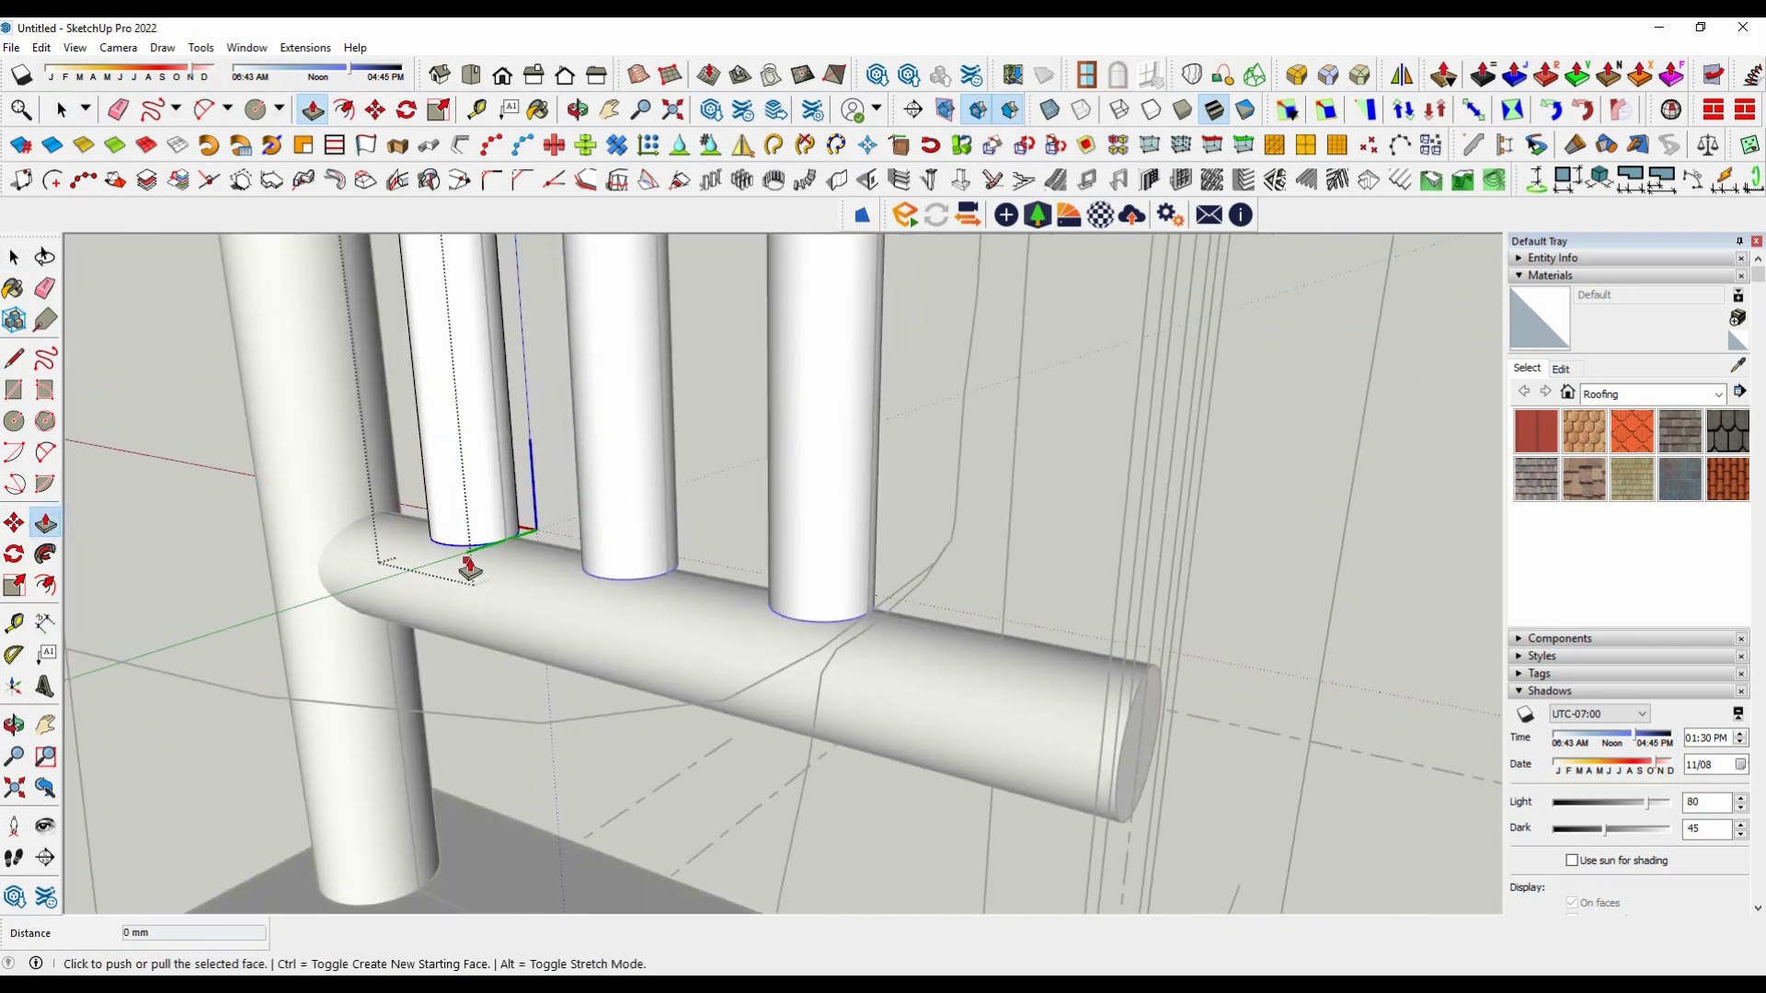
key("space")
middle_click_drag(497, 619, 708, 610)
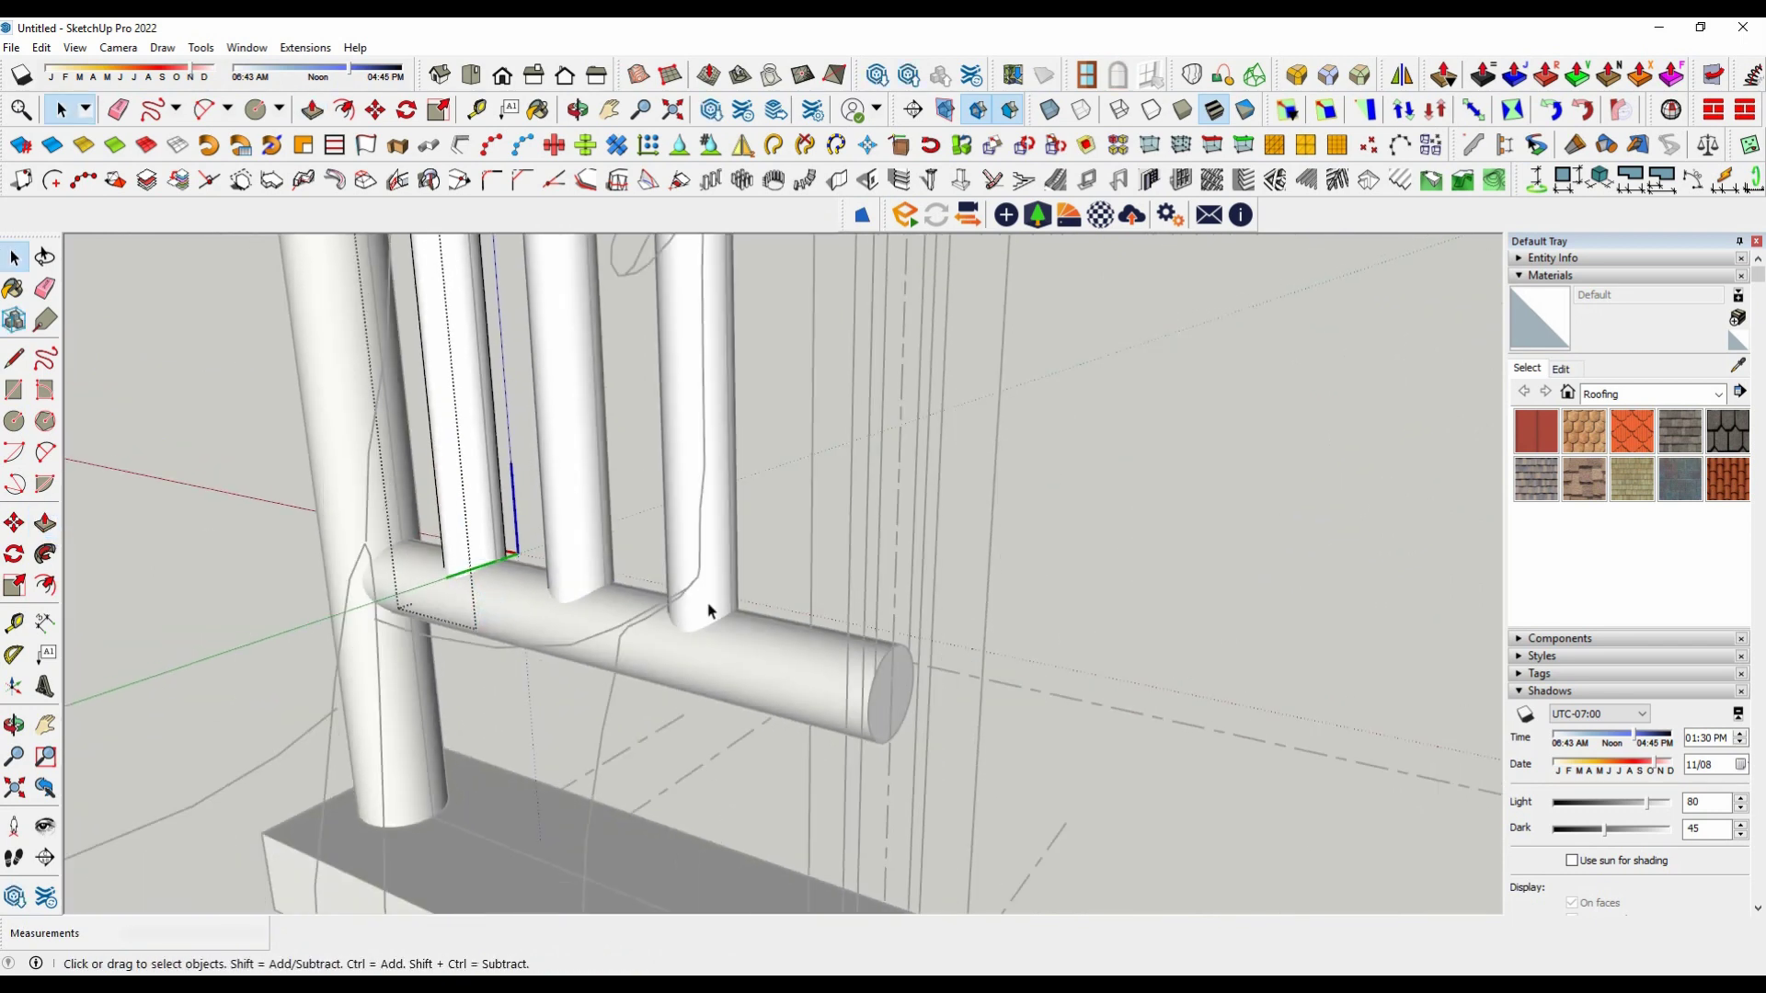
scroll(572, 538, "down", 5)
scroll(423, 570, "down", 3)
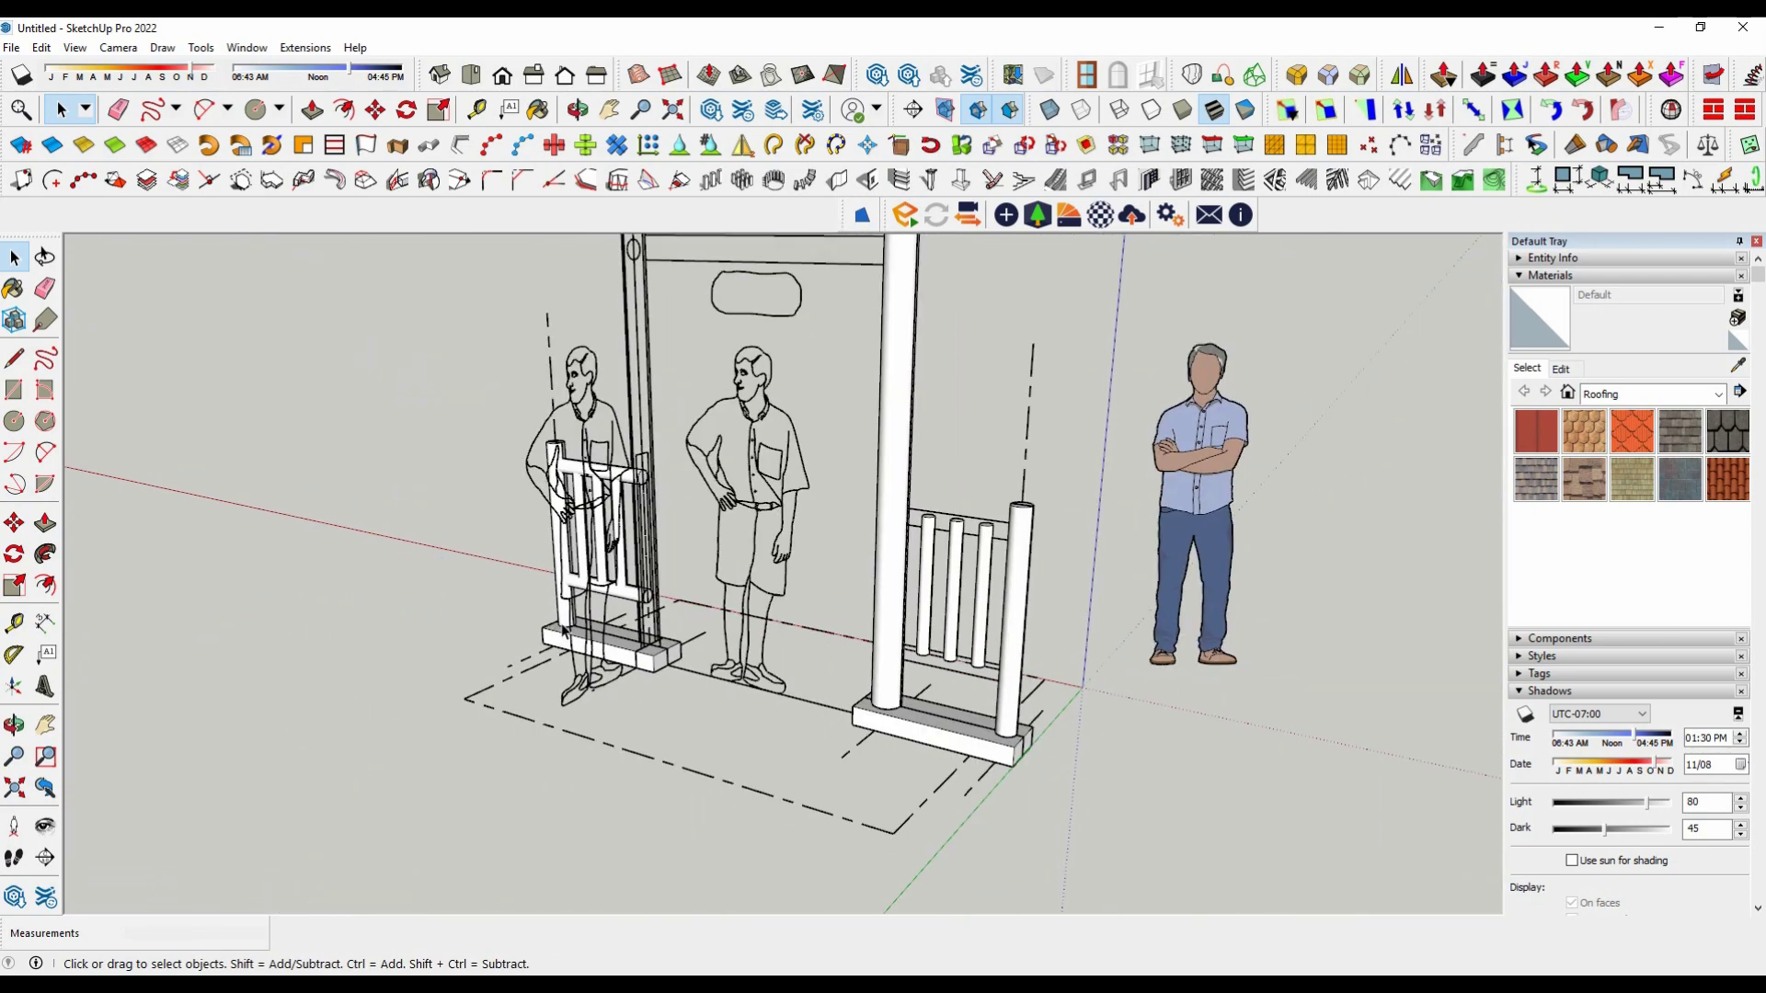
mouse_move(423, 570)
middle_mouse_down()
mouse_move(1018, 639)
mouse_move(1064, 662)
middle_mouse_up()
scroll(920, 622, "up", 3)
scroll(919, 622, "up", 2)
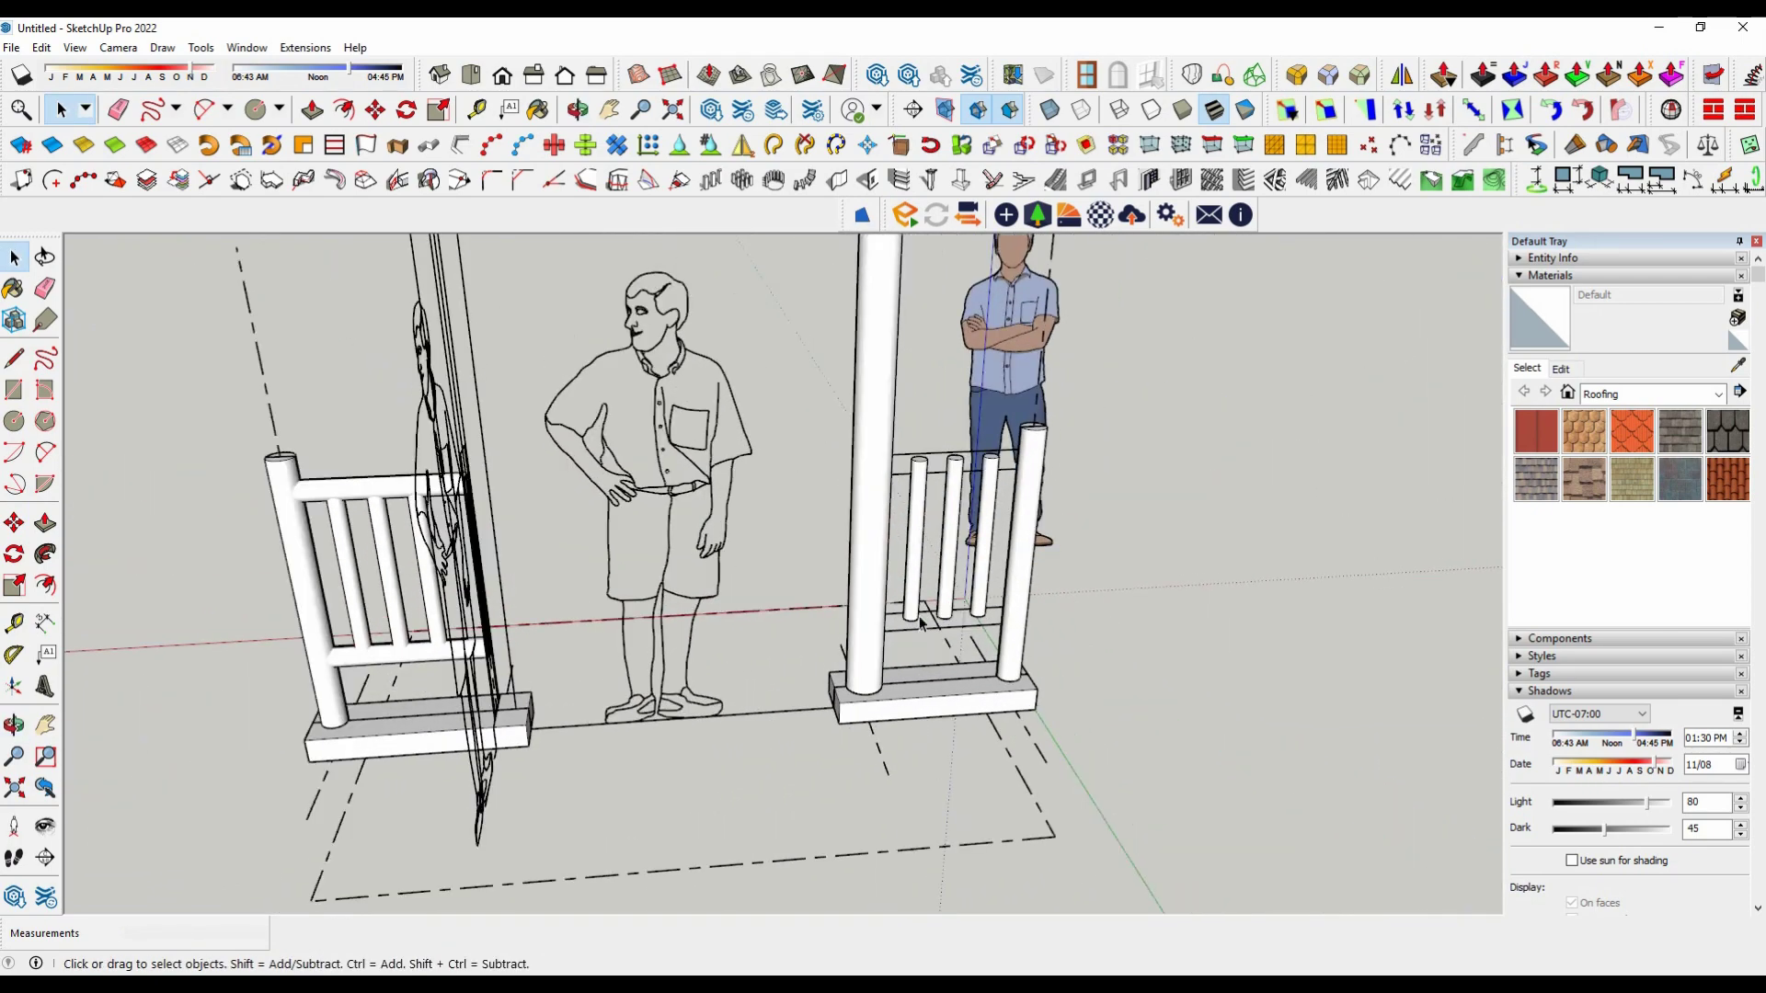
left_click_drag(972, 565, 1068, 653)
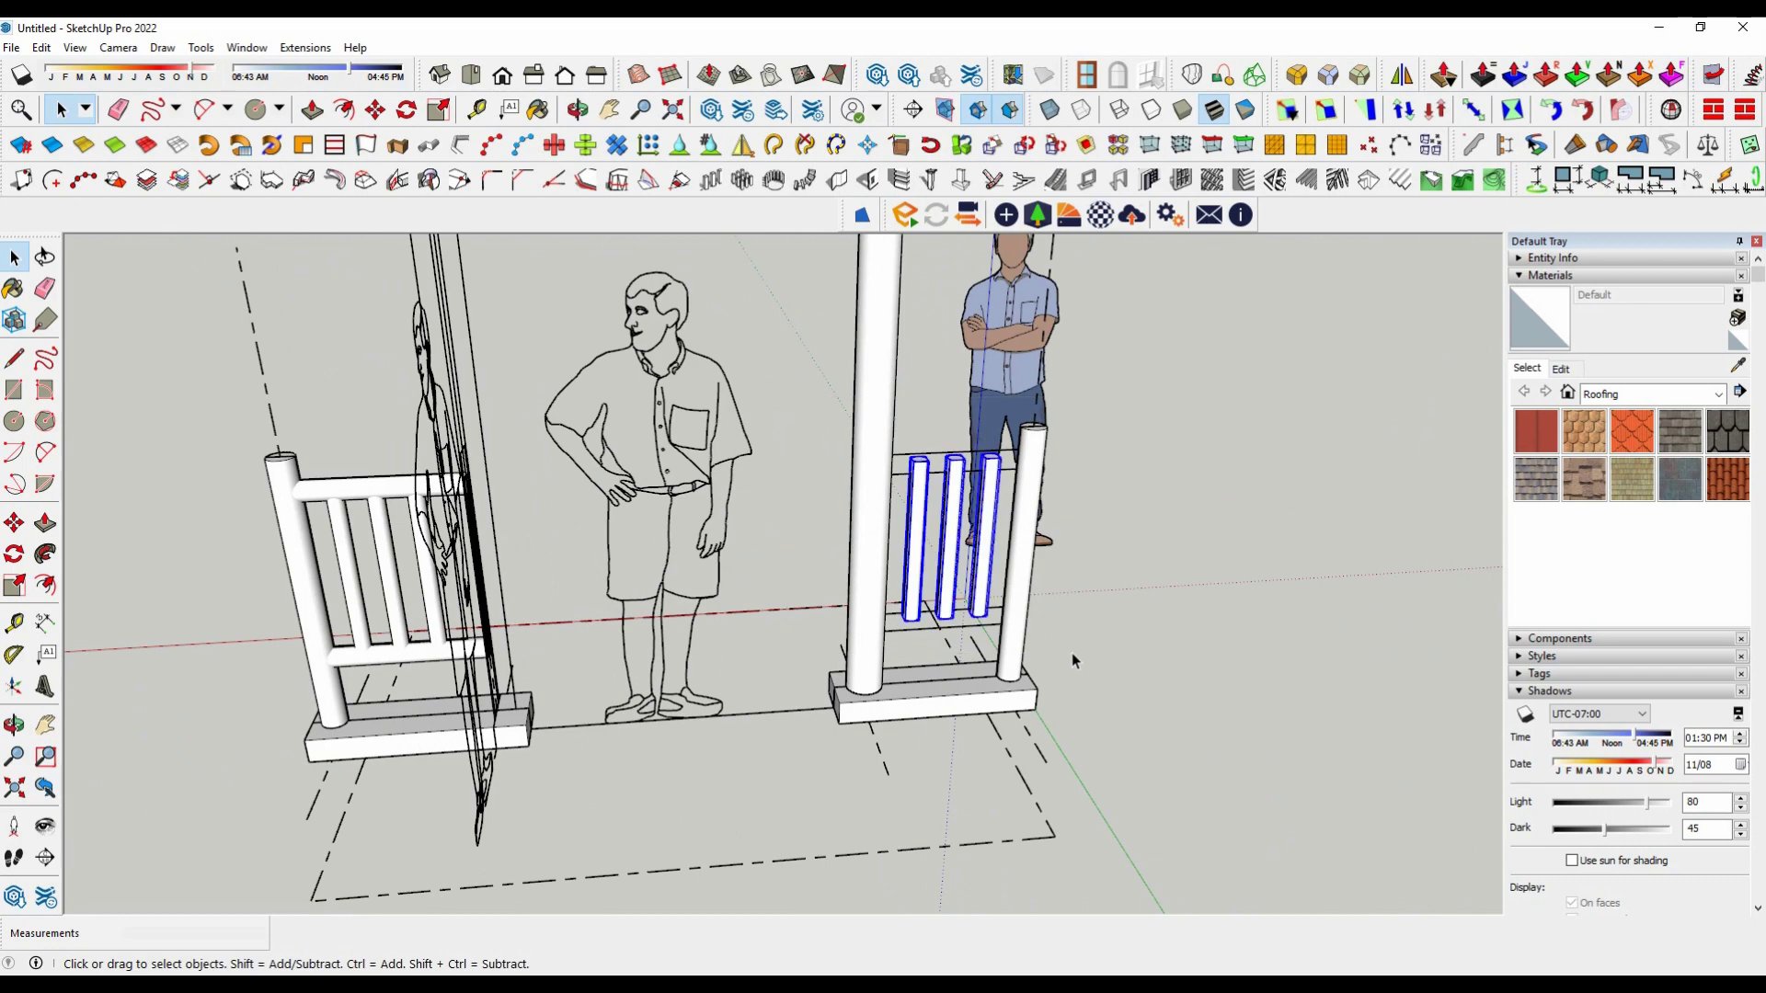
key("Delete")
Step: Orbit and zoom out to a frontal view of the doorway
scroll(677, 717, "down", 2)
scroll(678, 717, "up", 2)
mouse_move(678, 717)
middle_mouse_down()
mouse_move(922, 599)
mouse_move(788, 643)
mouse_move(511, 639)
mouse_move(699, 644)
middle_mouse_up()
scroll(789, 643, "up", 3)
scroll(698, 644, "down", 3)
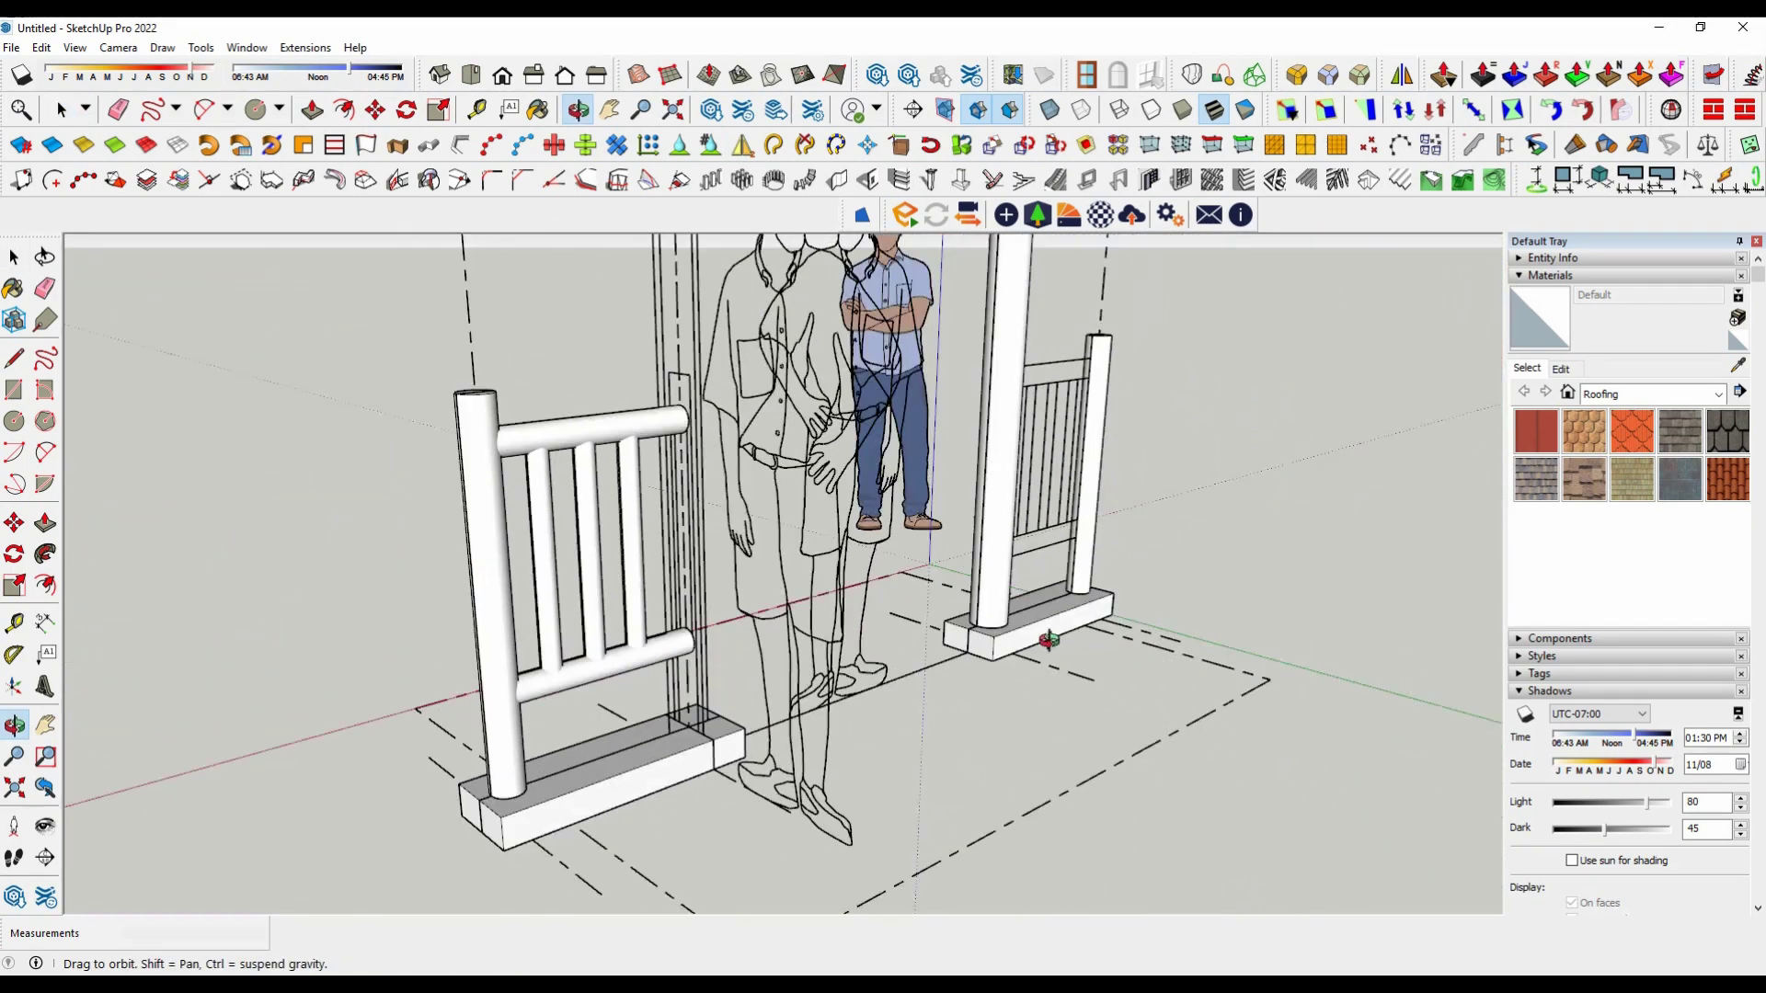
scroll(873, 658, "down", 2)
scroll(873, 657, "up", 2)
middle_click_drag(873, 658, 810, 432)
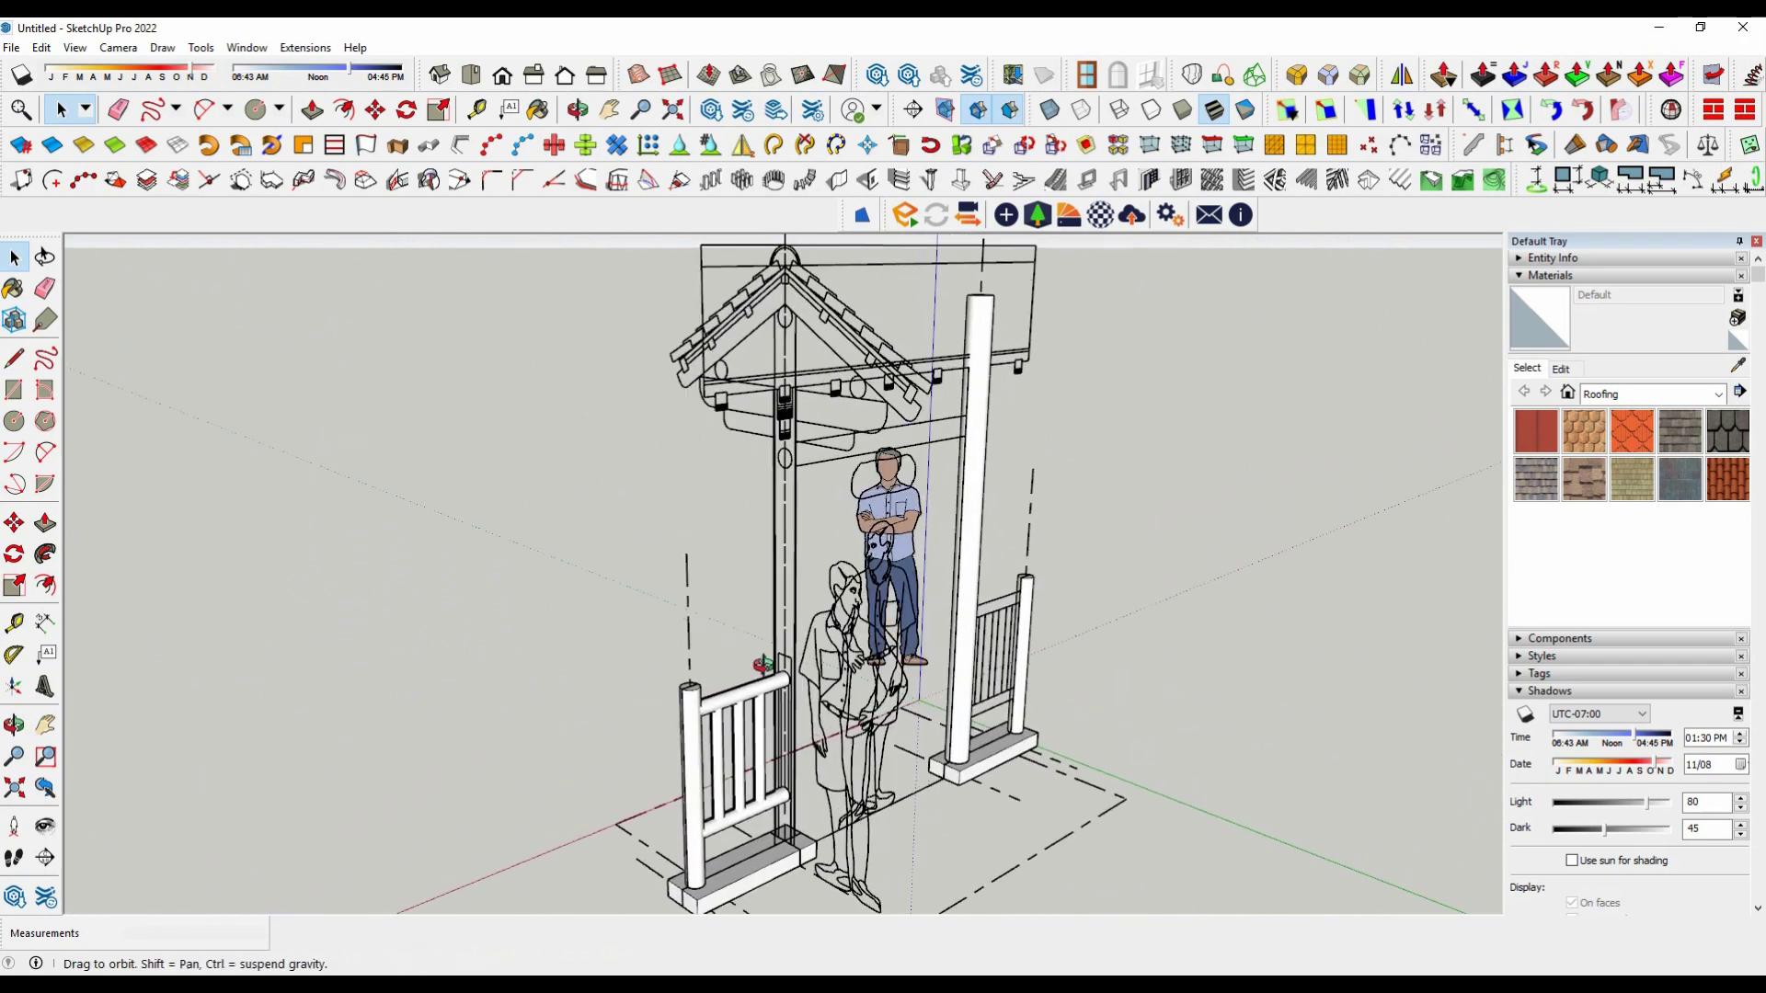
scroll(809, 432, "up", 2)
scroll(803, 426, "up", 2)
scroll(803, 426, "up", 2)
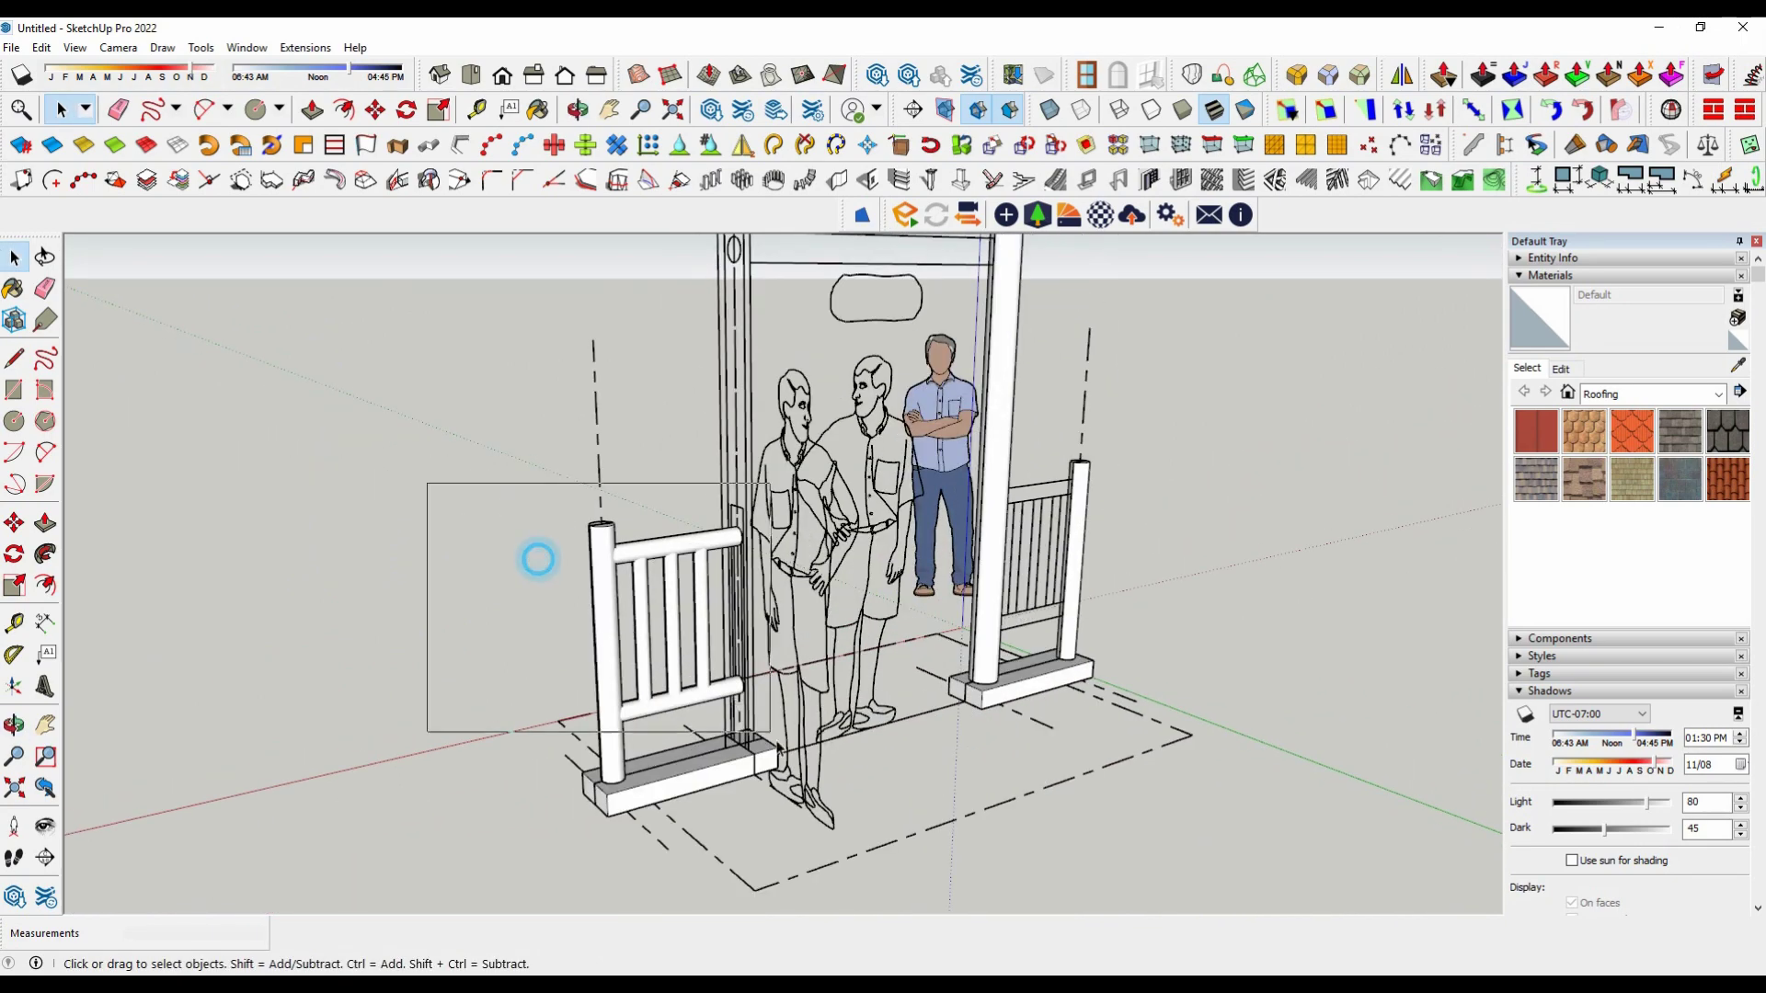
Step: Select the whole left railing and make it a component
left_click_drag(427, 484, 767, 796)
scroll(803, 771, "up", 2)
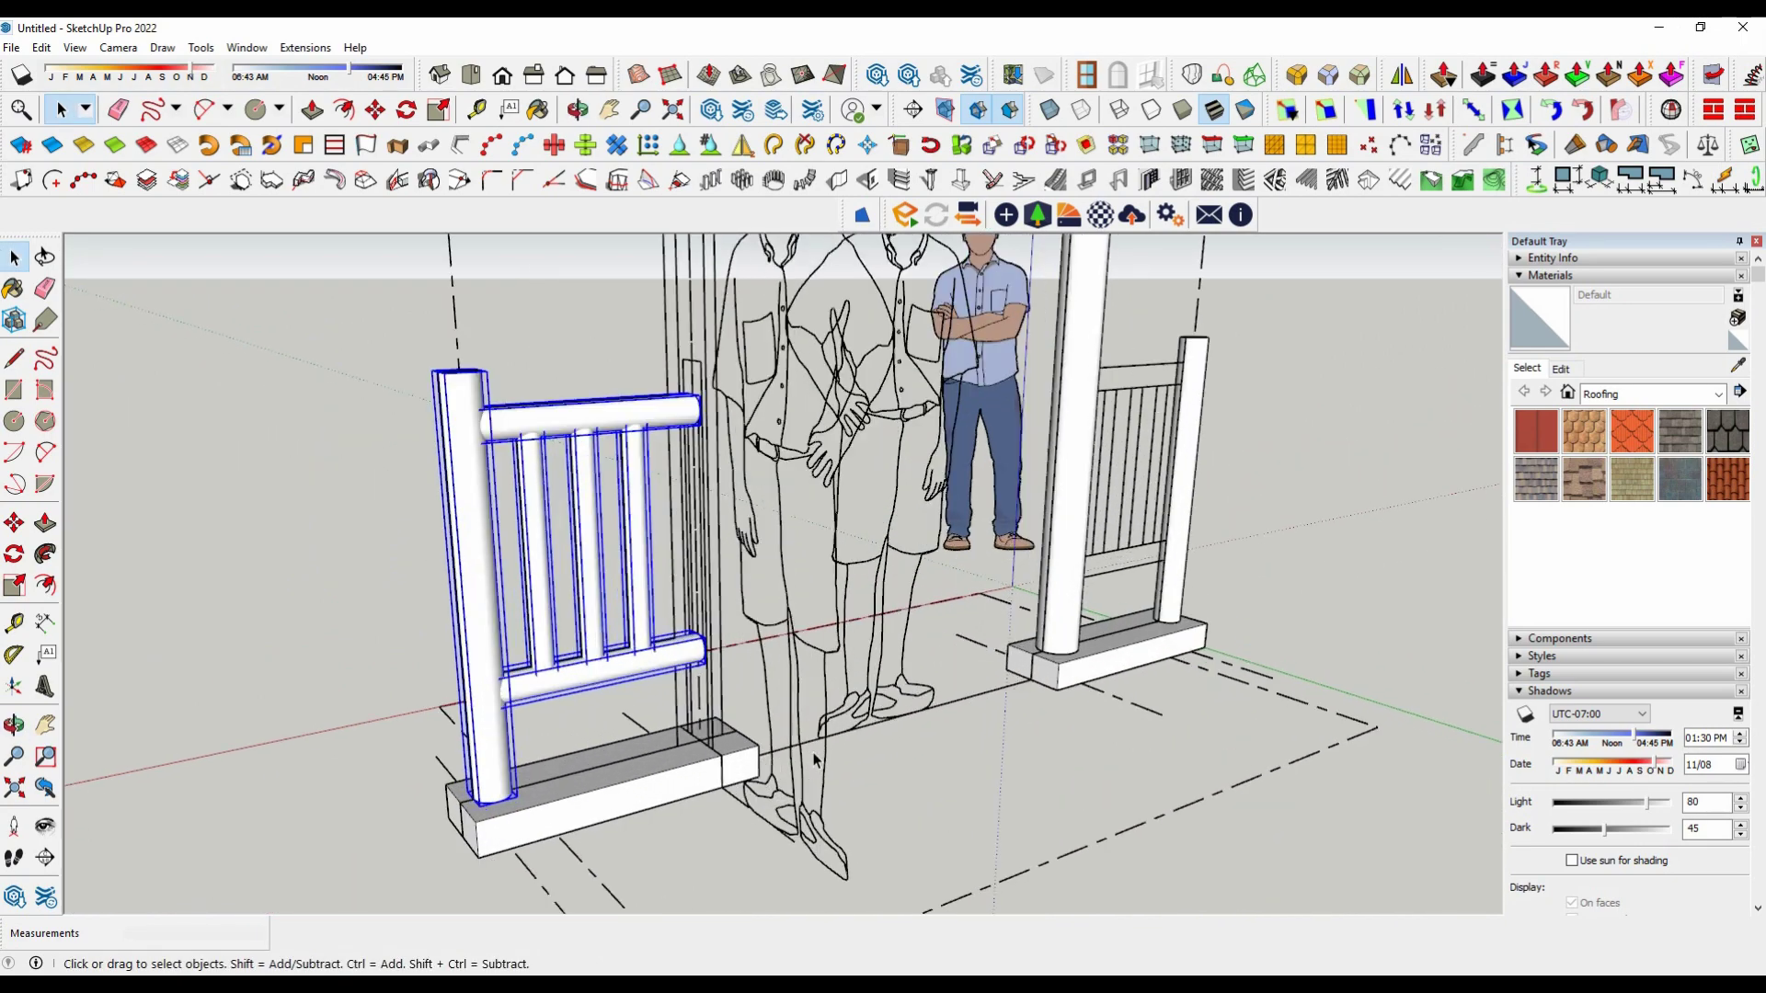
left_click(1184, 433)
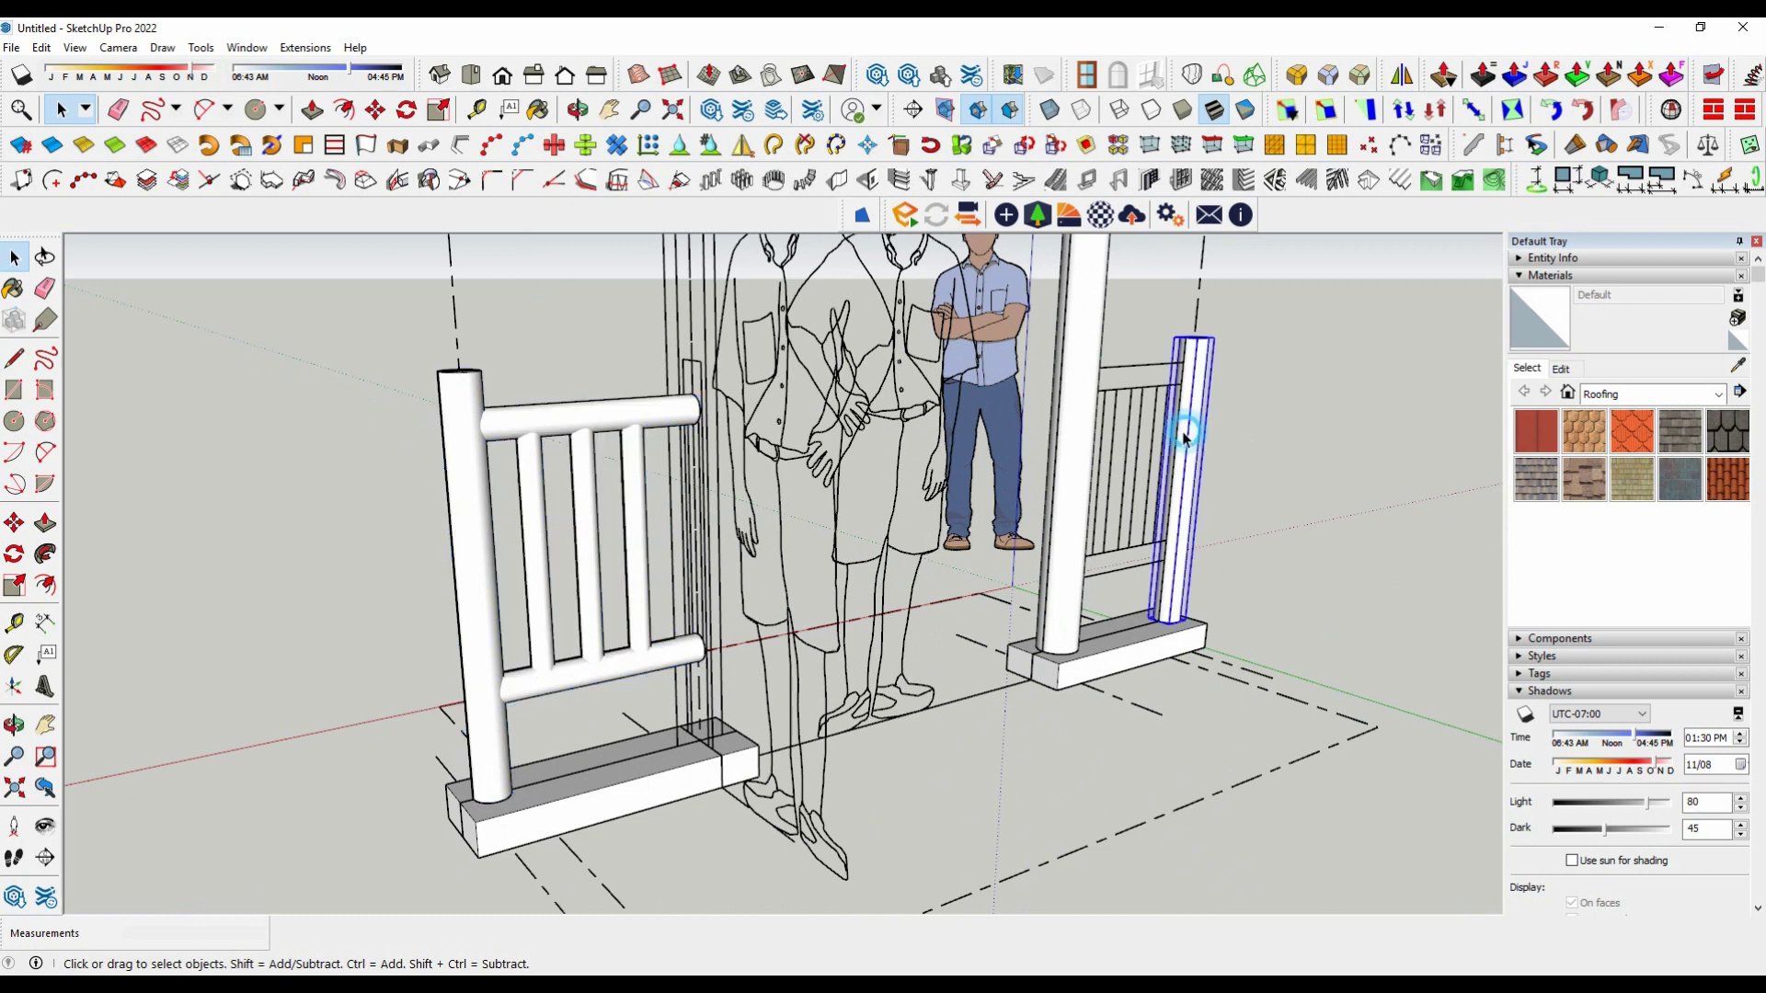
left_click(1112, 471)
left_click_drag(309, 289, 901, 820)
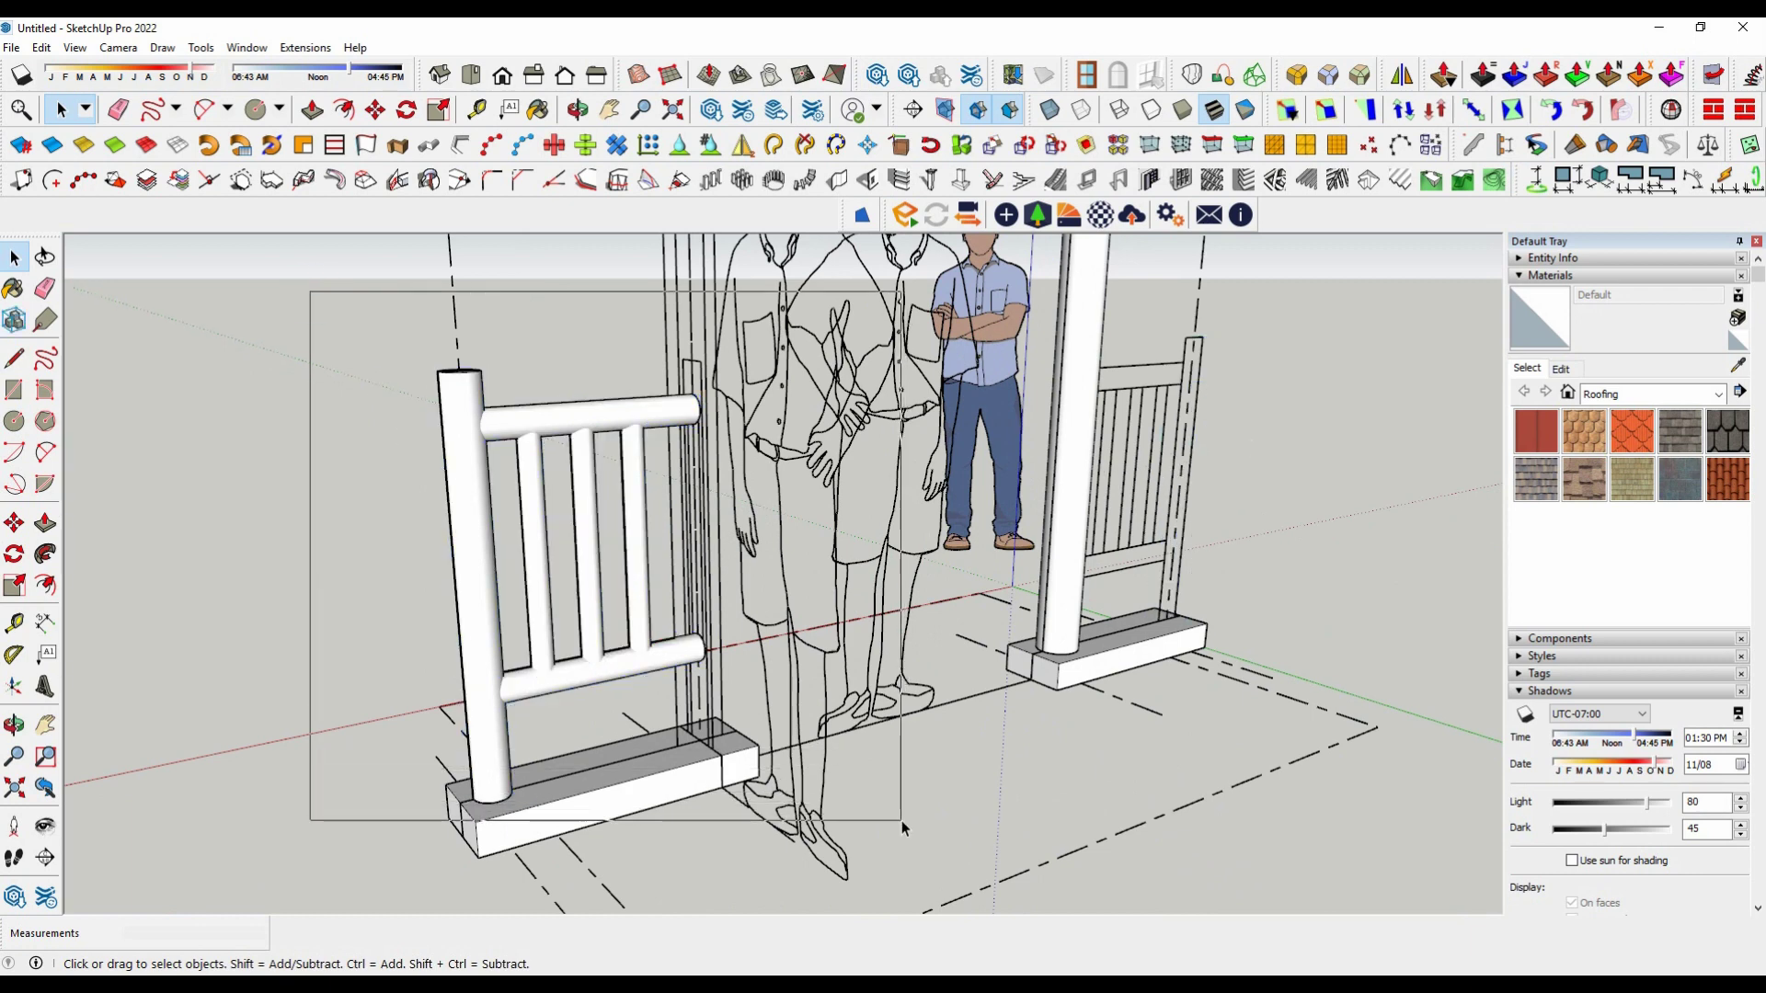
right_click(487, 686)
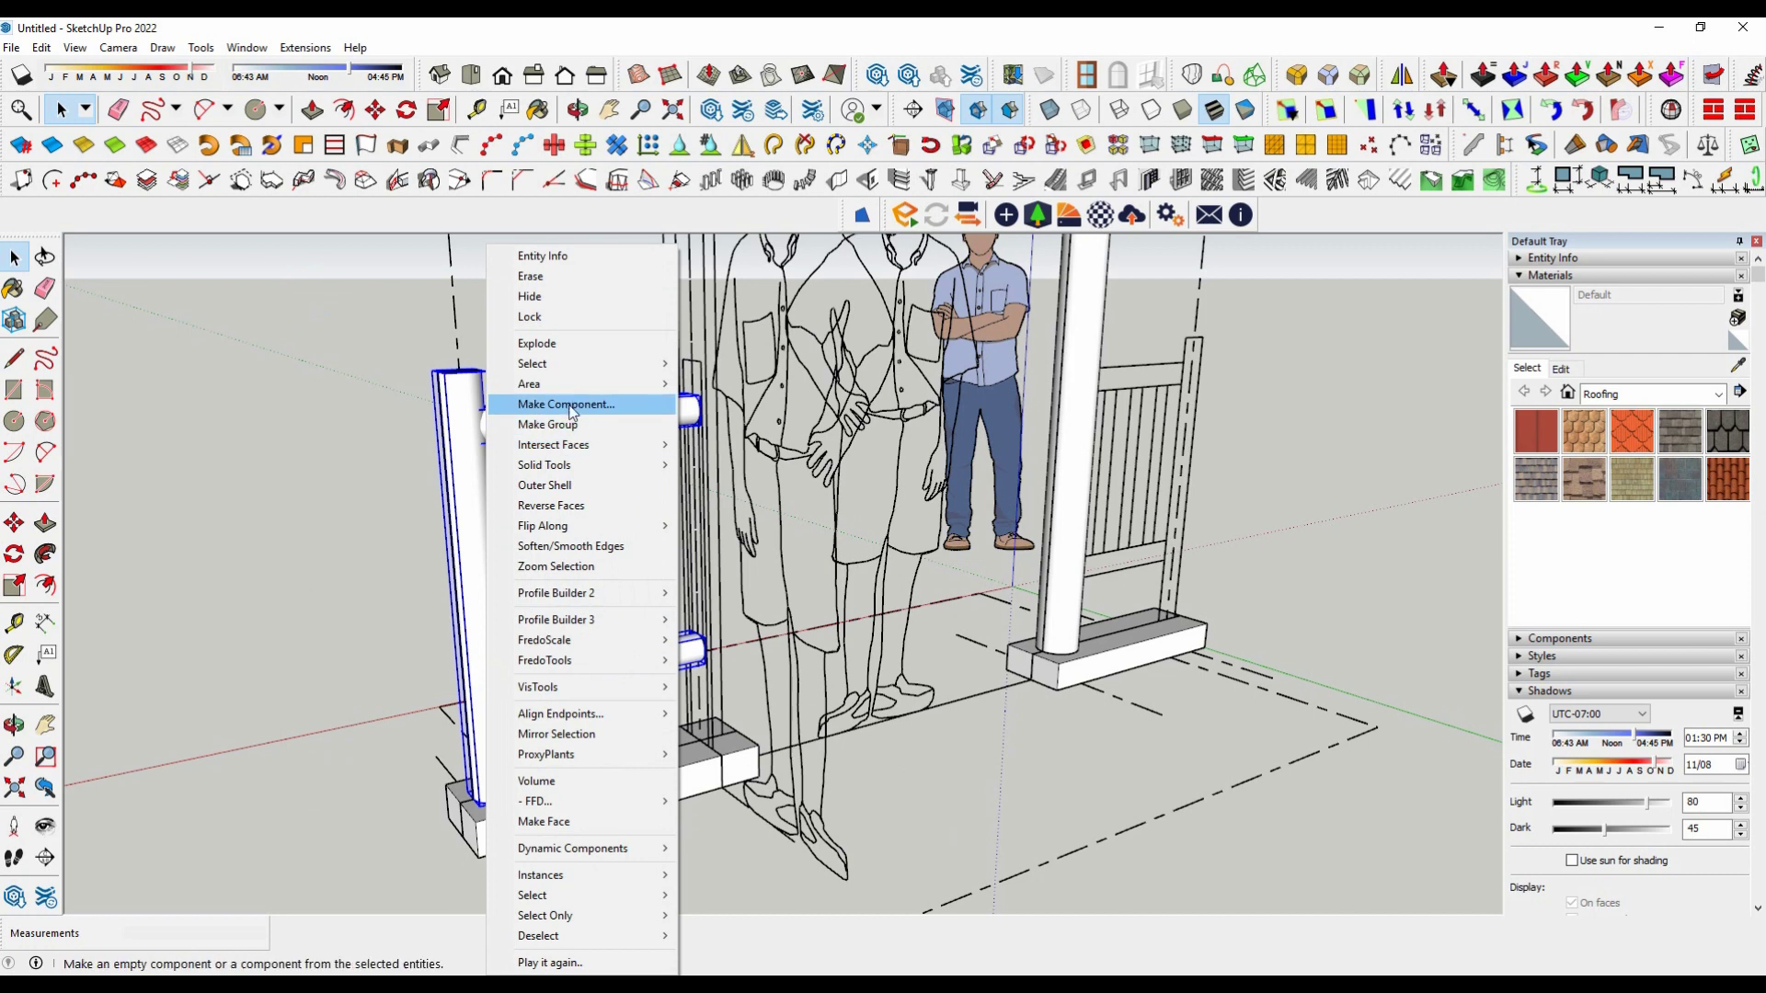
left_click(571, 398)
left_click(901, 699)
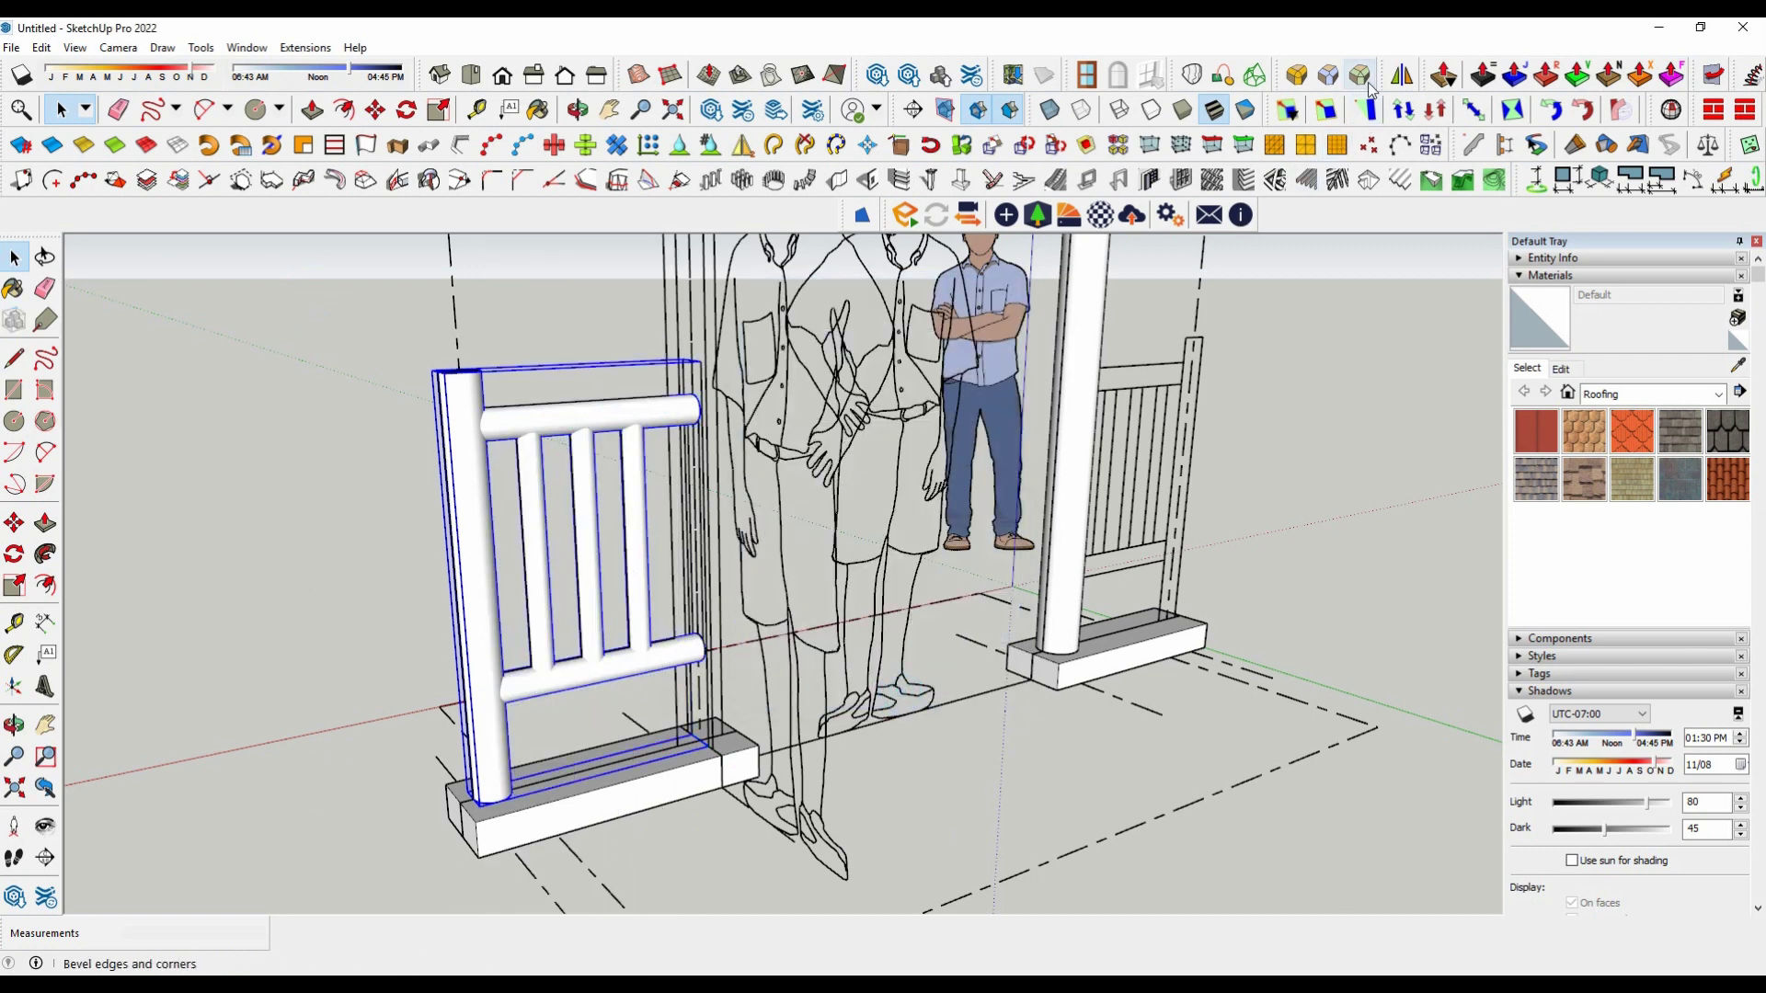
Step: Mirror the railing across the gate centre, keeping the original
left_click(1400, 77)
scroll(996, 699, "down", 2)
scroll(903, 734, "down", 2)
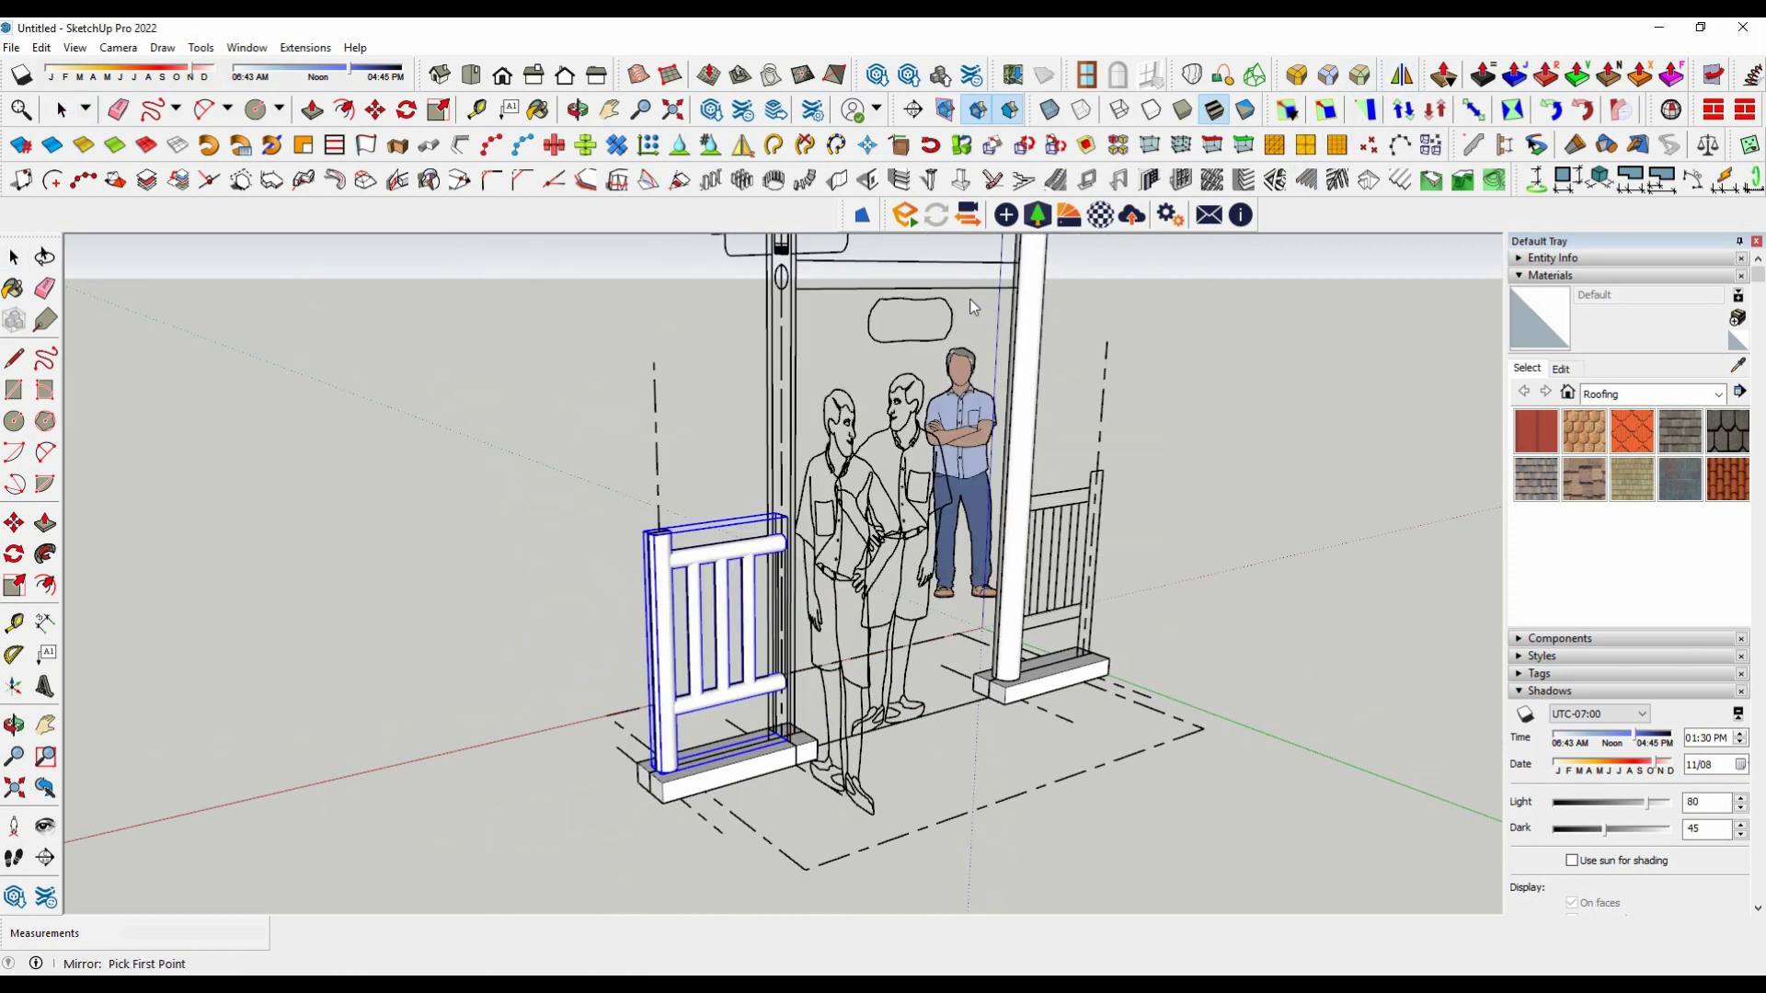
middle_click_drag(1146, 355, 1082, 301)
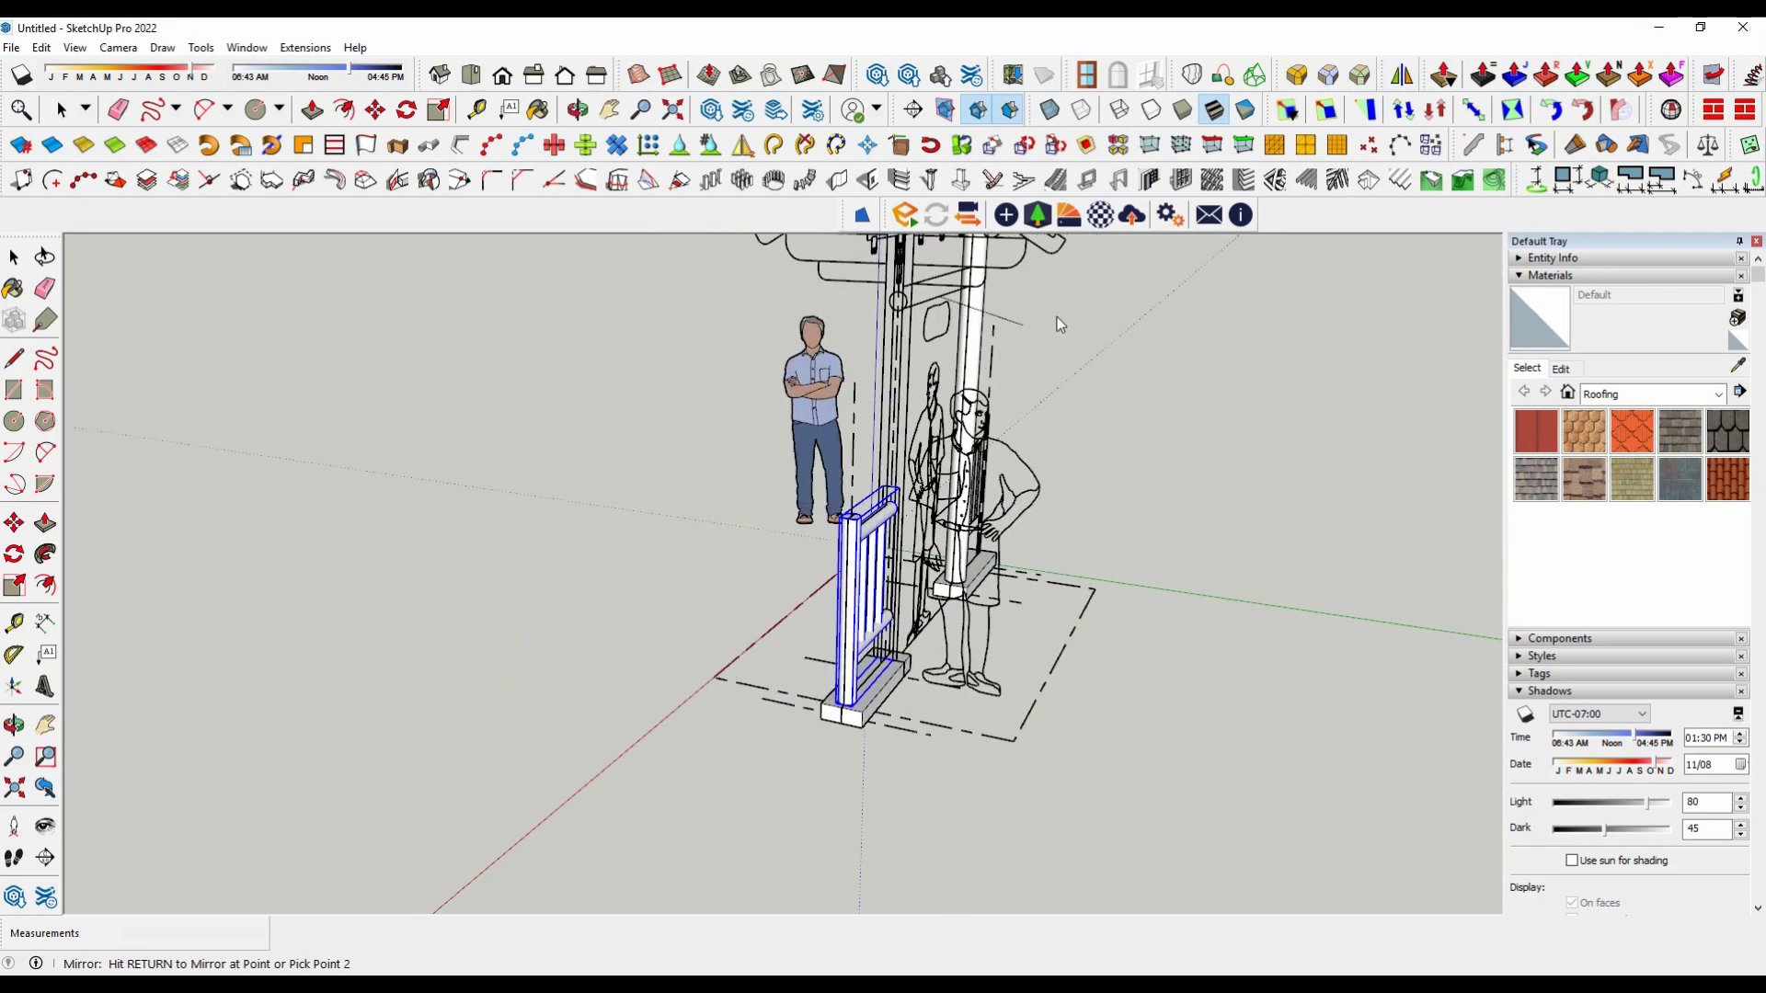
left_click(1081, 301)
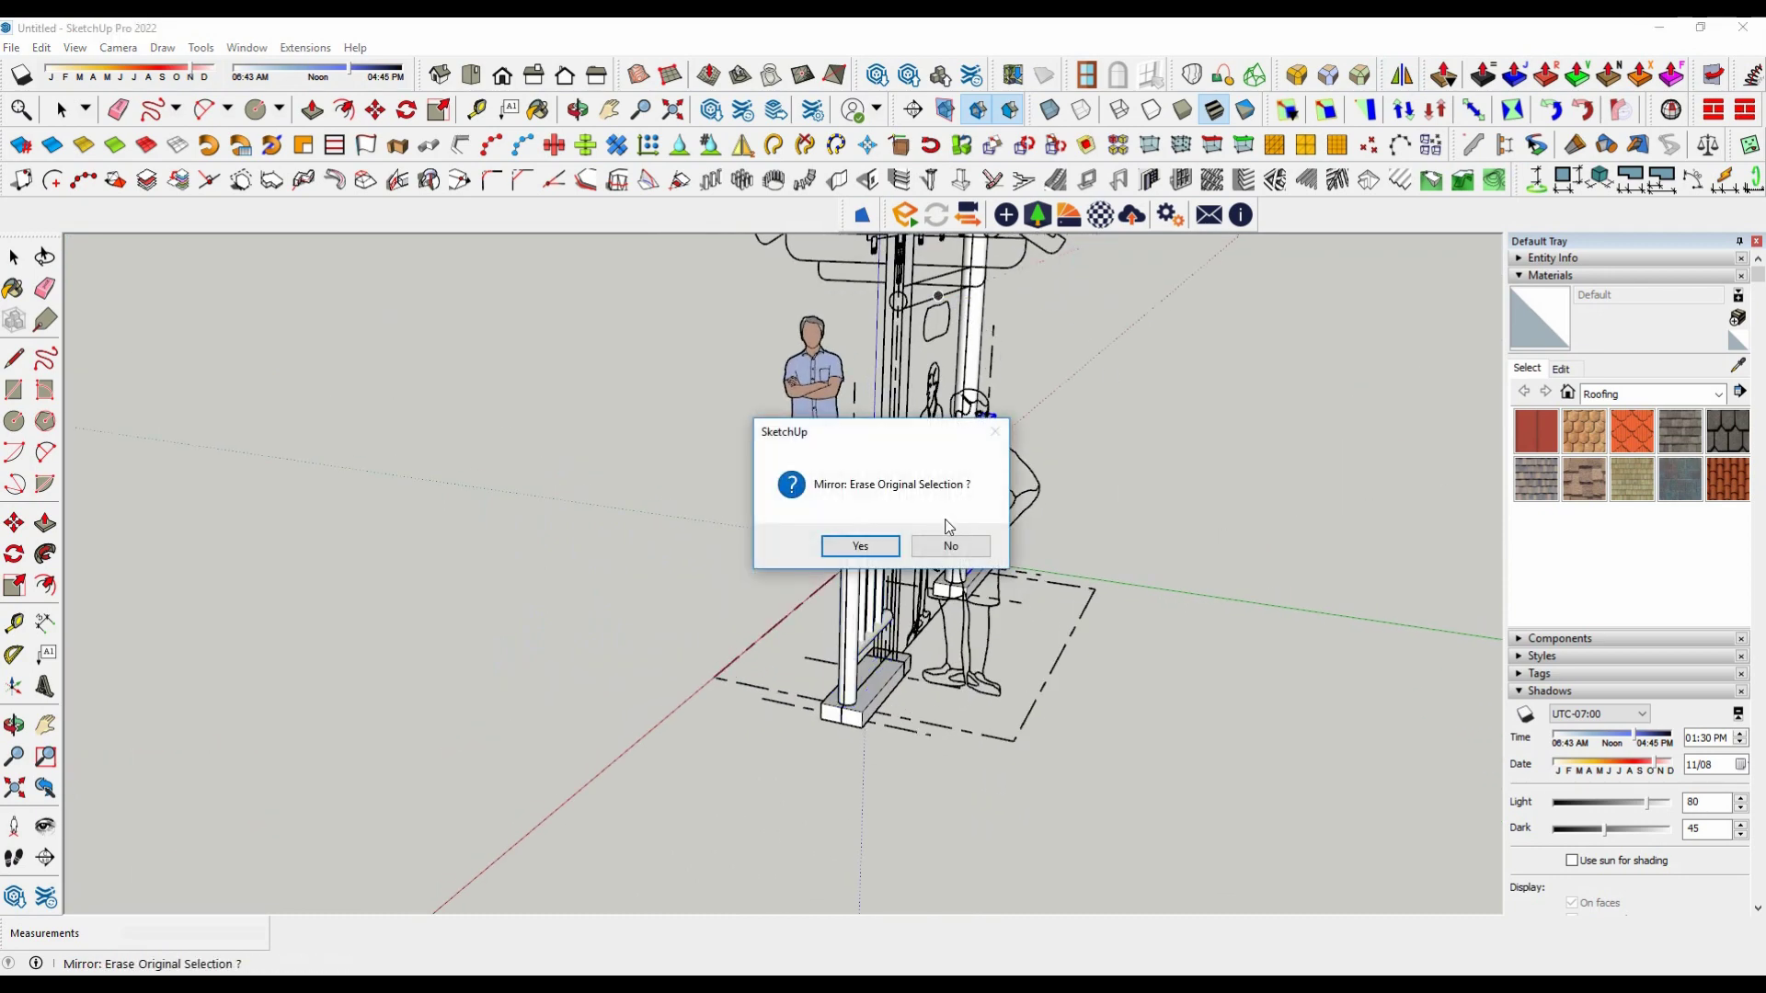
left_click(946, 536)
mouse_move(1202, 619)
middle_mouse_down()
mouse_move(1187, 697)
mouse_move(1123, 714)
mouse_move(969, 642)
mouse_move(417, 757)
mouse_move(512, 733)
middle_mouse_up()
scroll(956, 642, "up", 5)
scroll(513, 733, "down", 5)
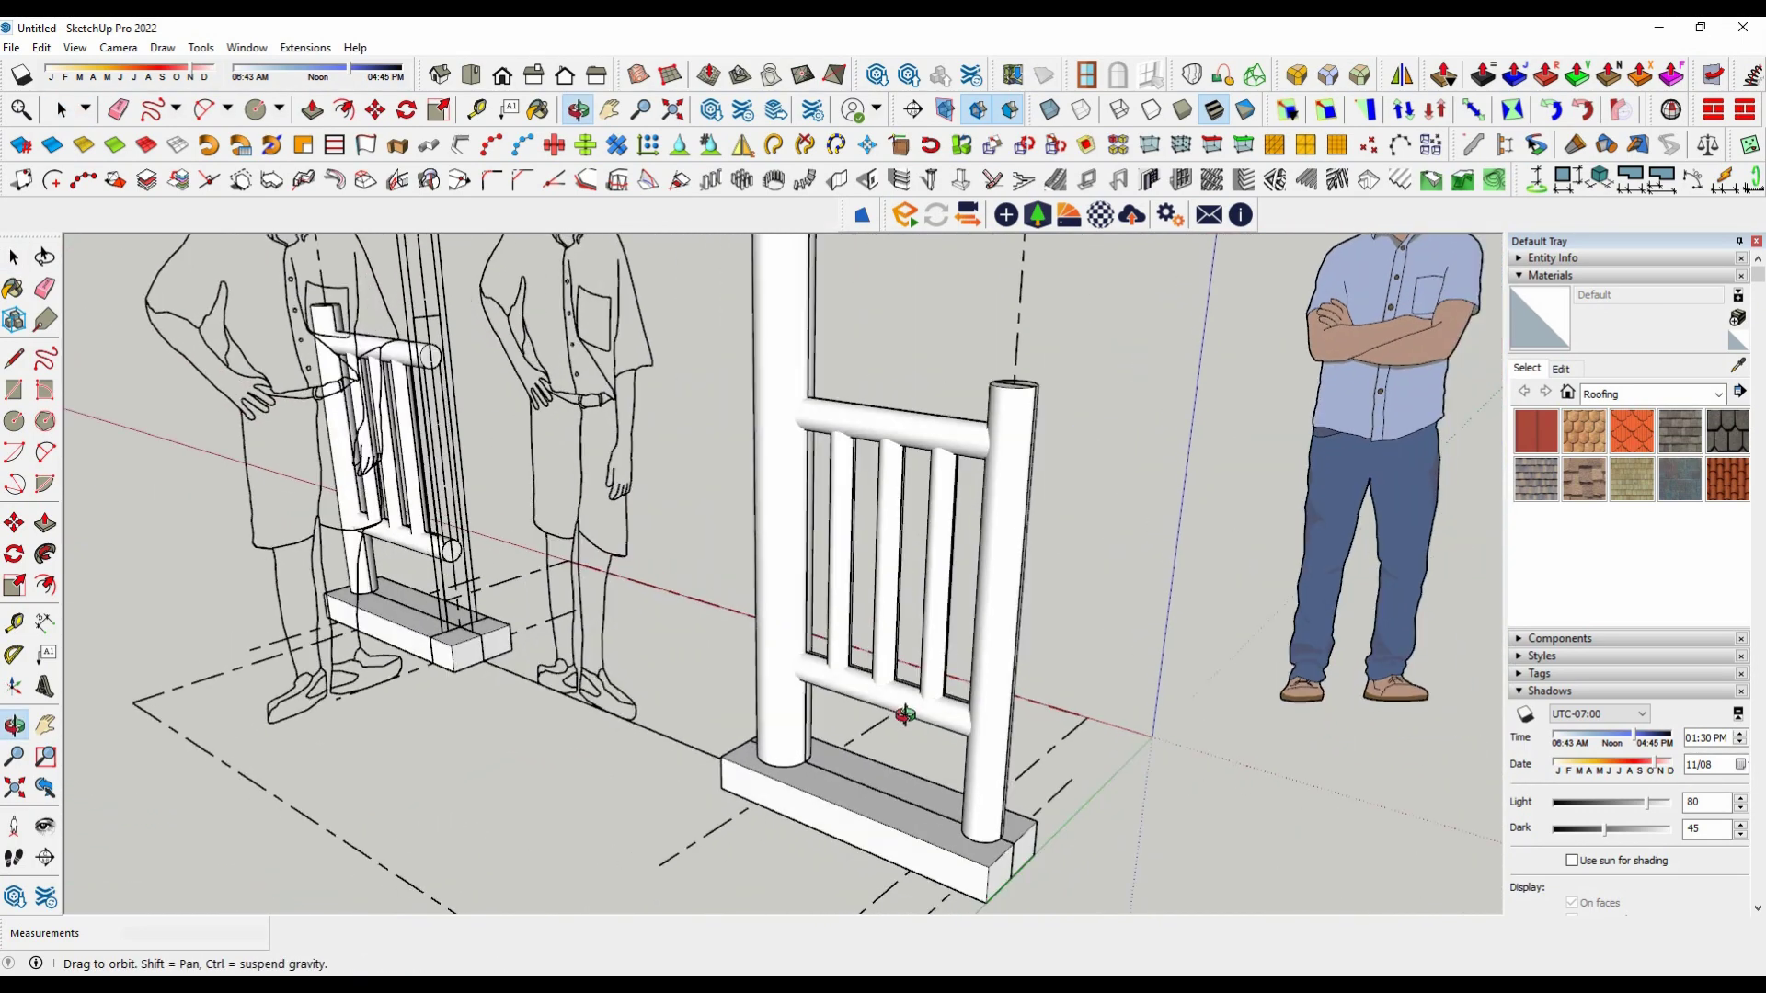
mouse_move(899, 714)
middle_mouse_down()
mouse_move(908, 598)
mouse_move(1387, 583)
middle_mouse_up()
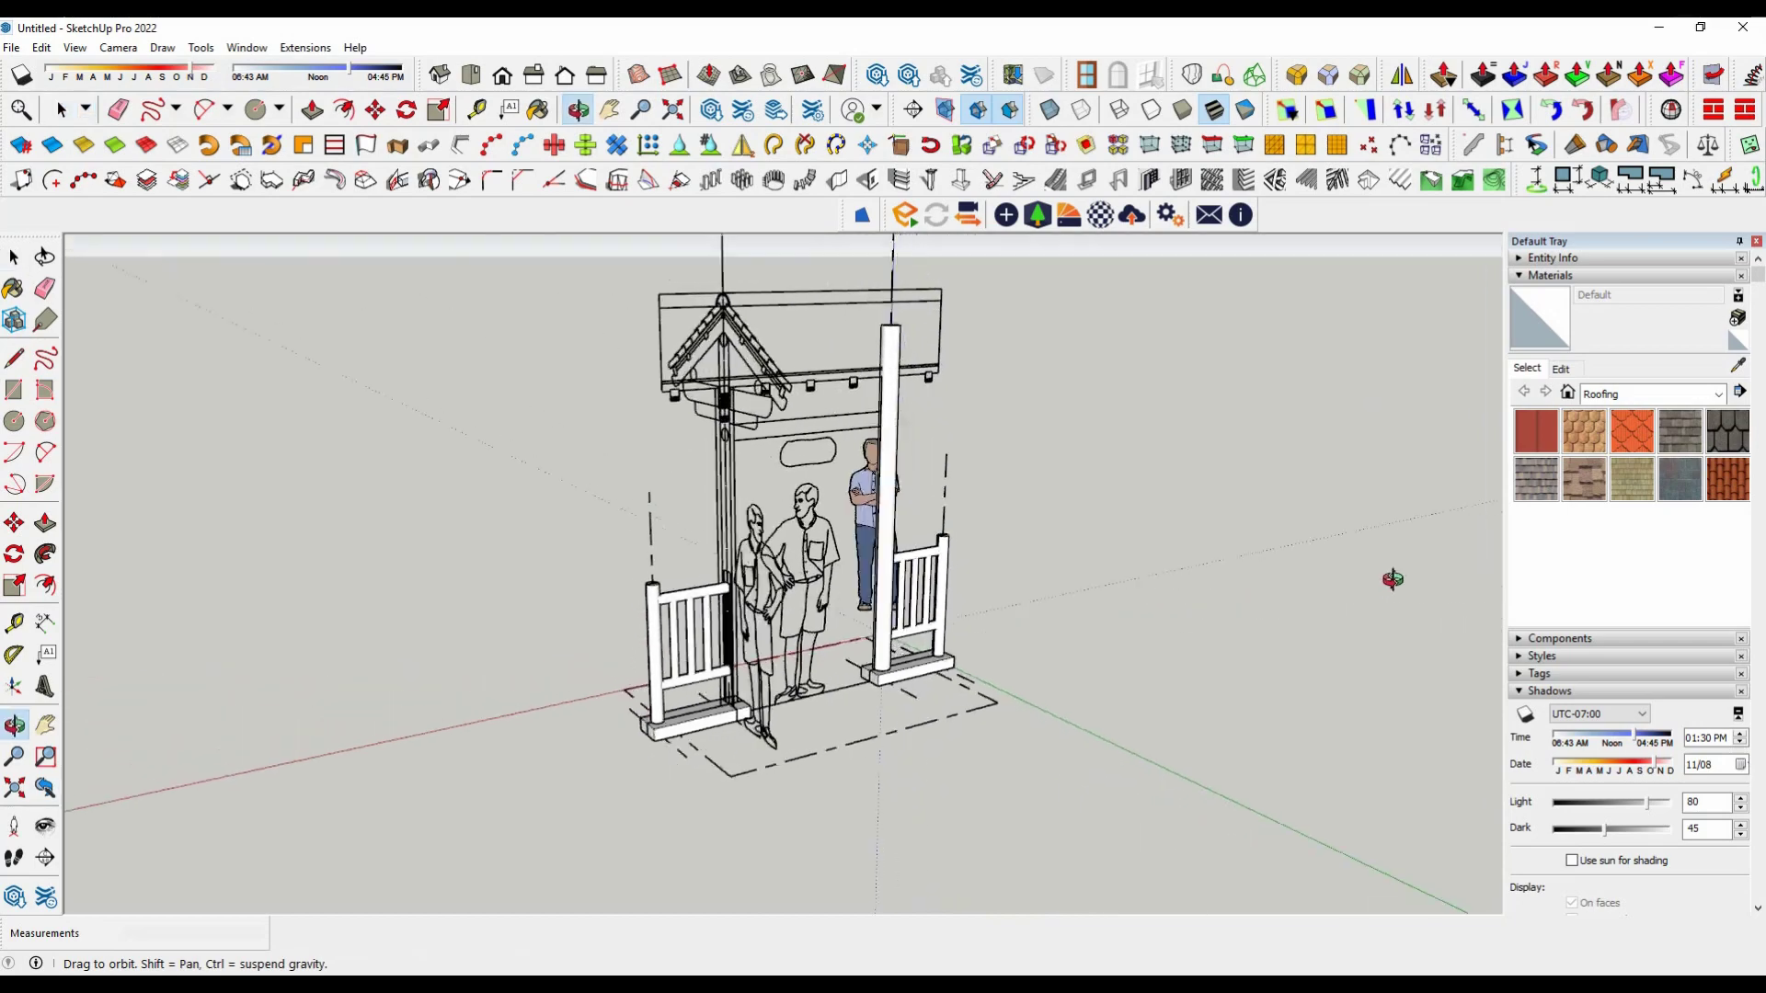
Step: Enter the elevation group and fill the head-beam circle outline with a face
scroll(1089, 533, "up", 3)
scroll(669, 439, "up", 2)
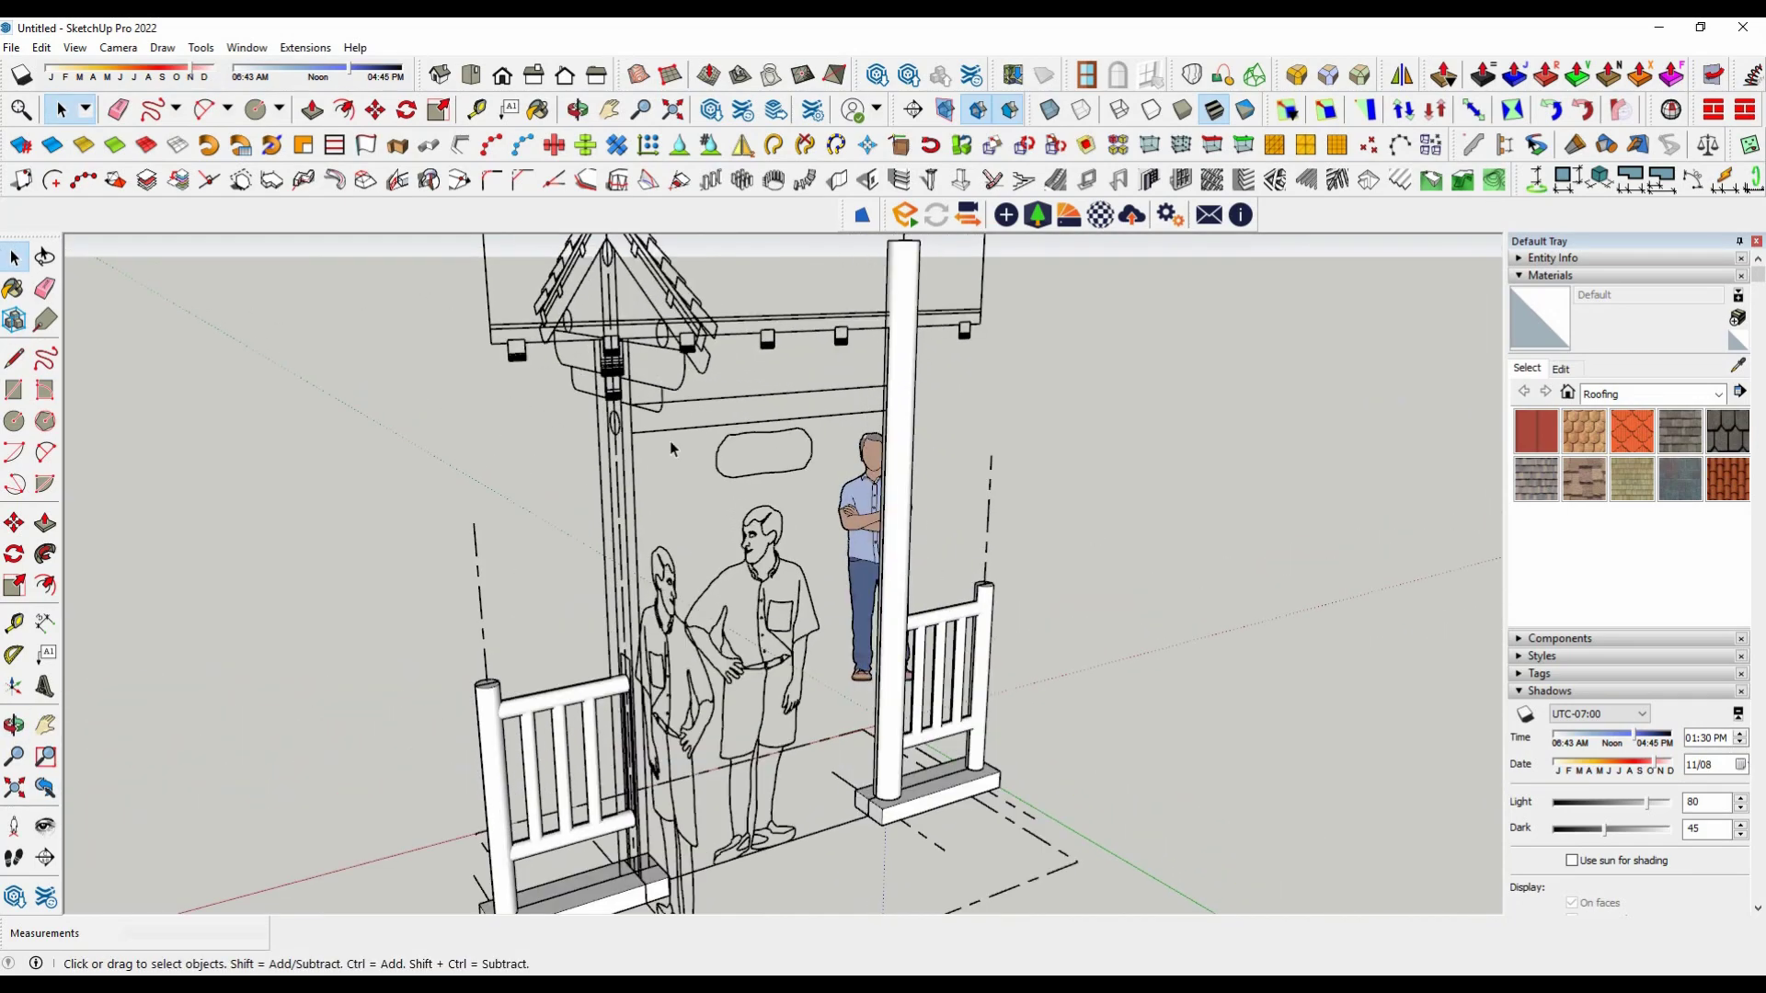
scroll(669, 440, "up", 2)
scroll(764, 475, "up", 2)
scroll(763, 475, "up", 2)
left_click(725, 485)
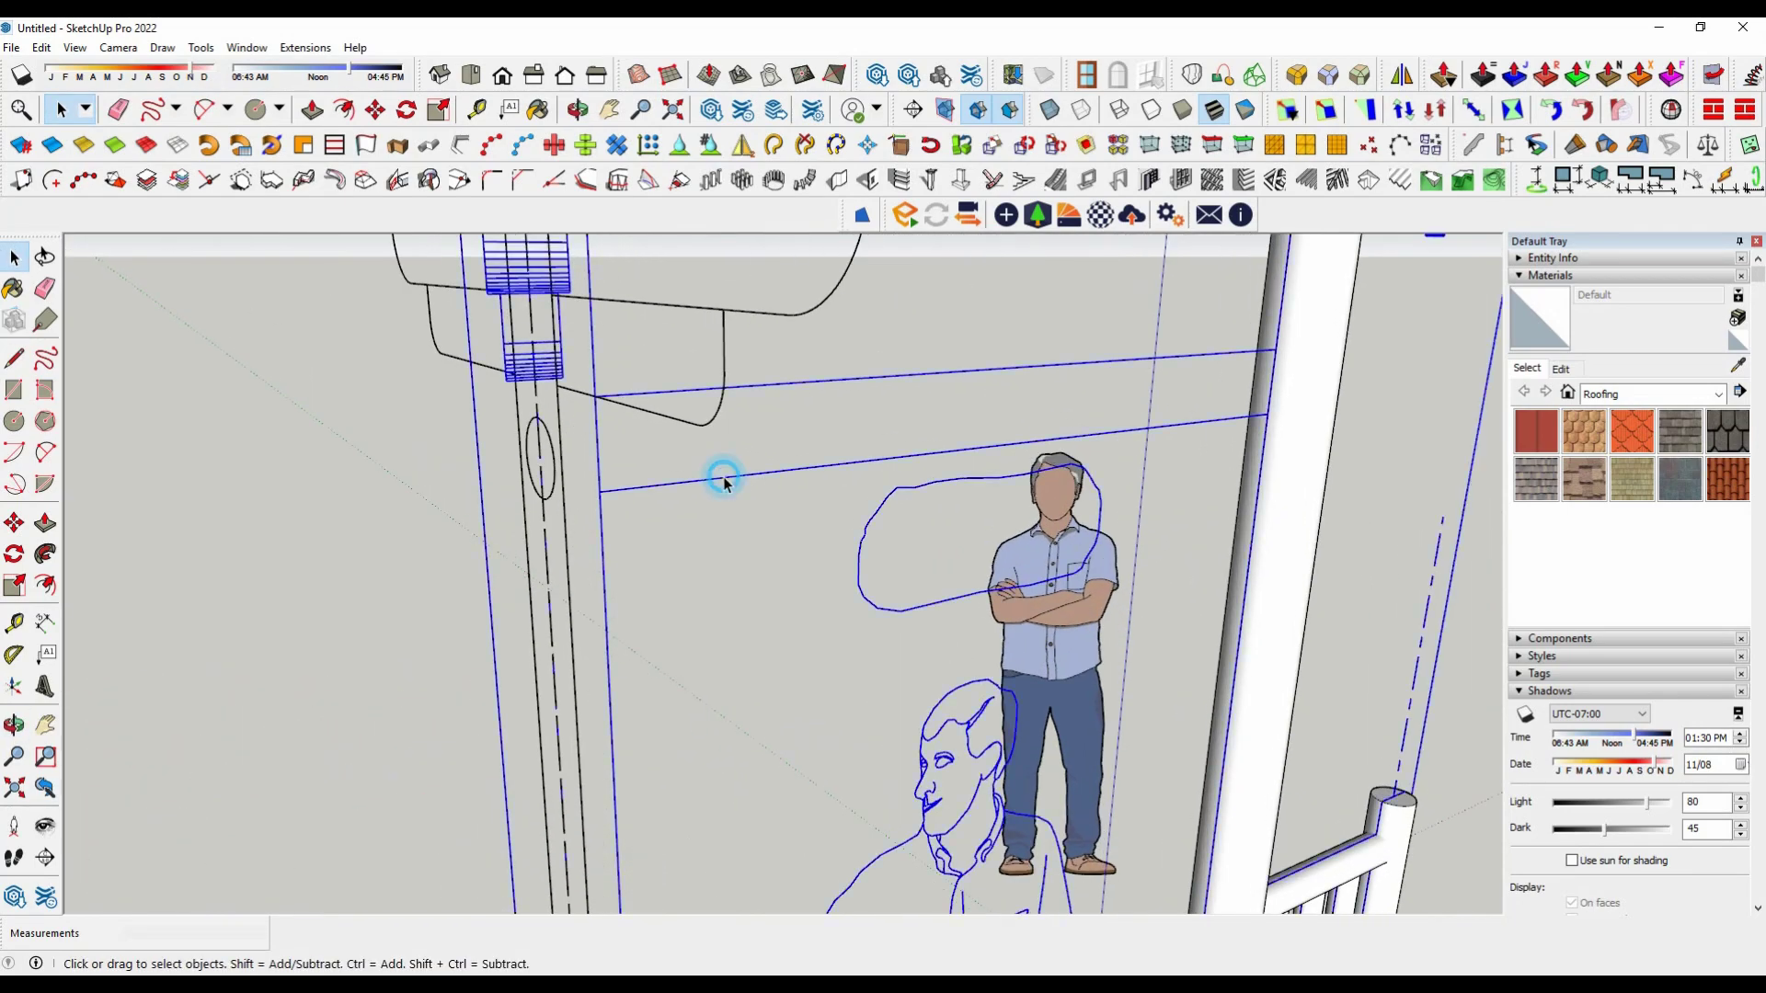
middle_click_drag(726, 478, 825, 473)
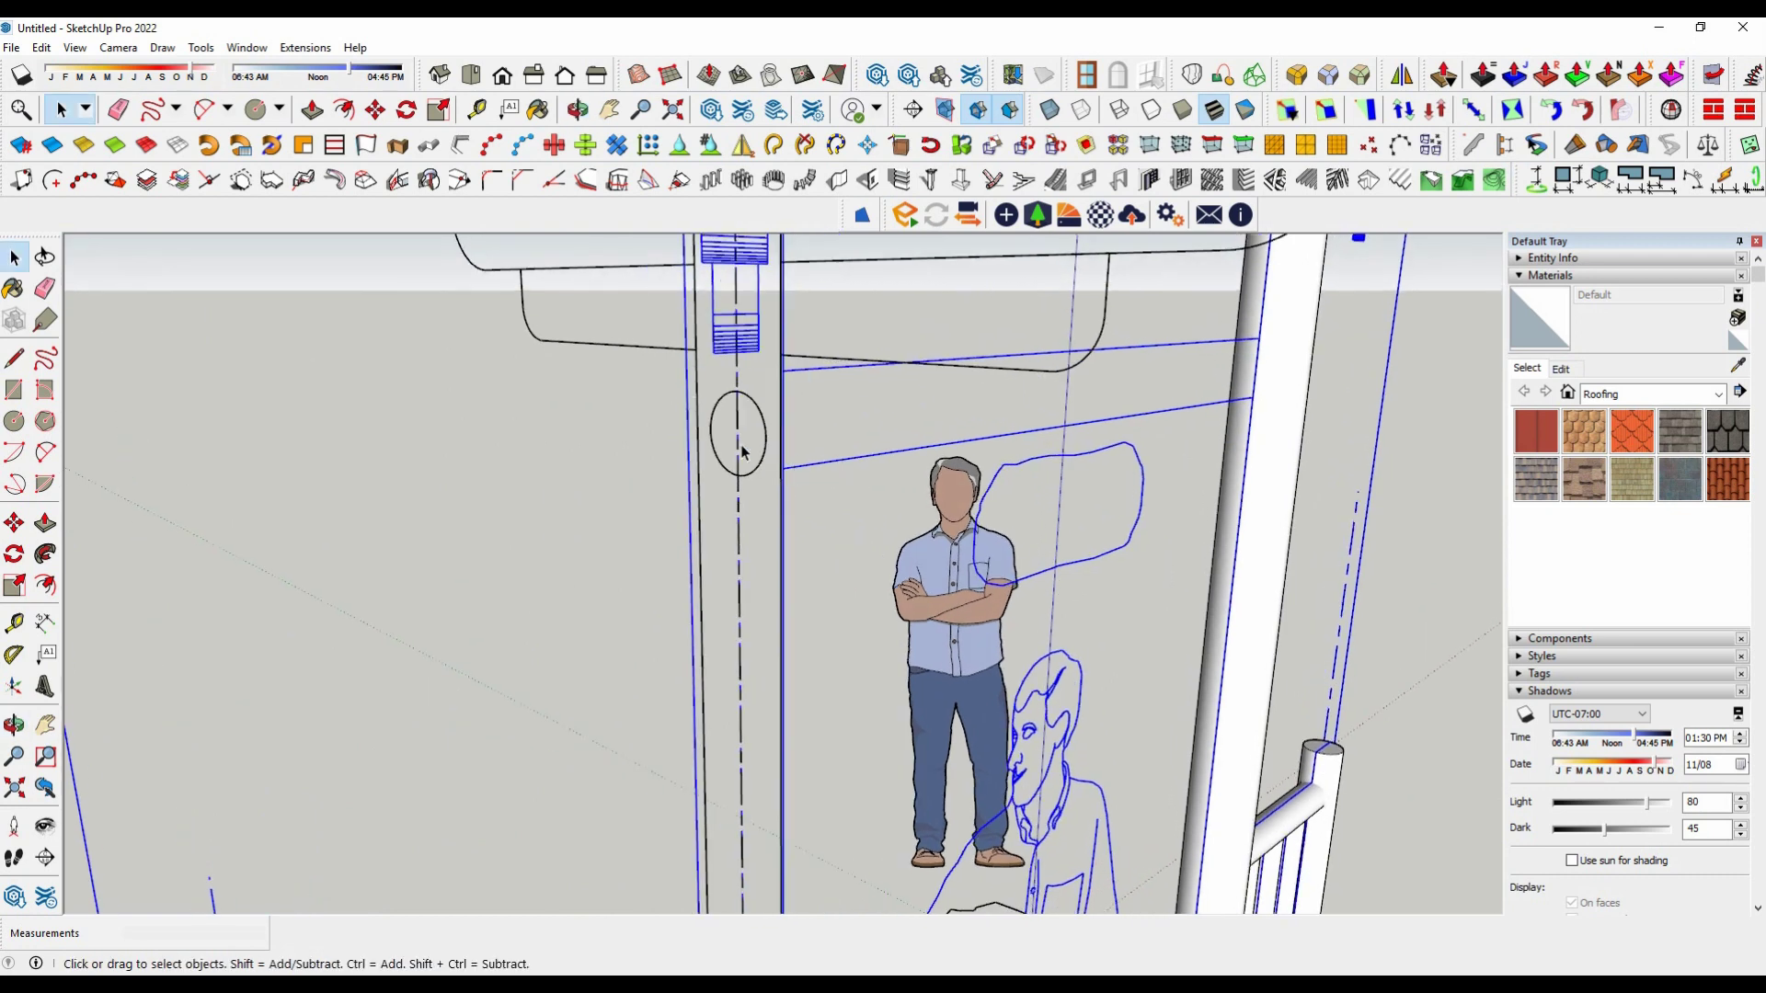
double_click(759, 414)
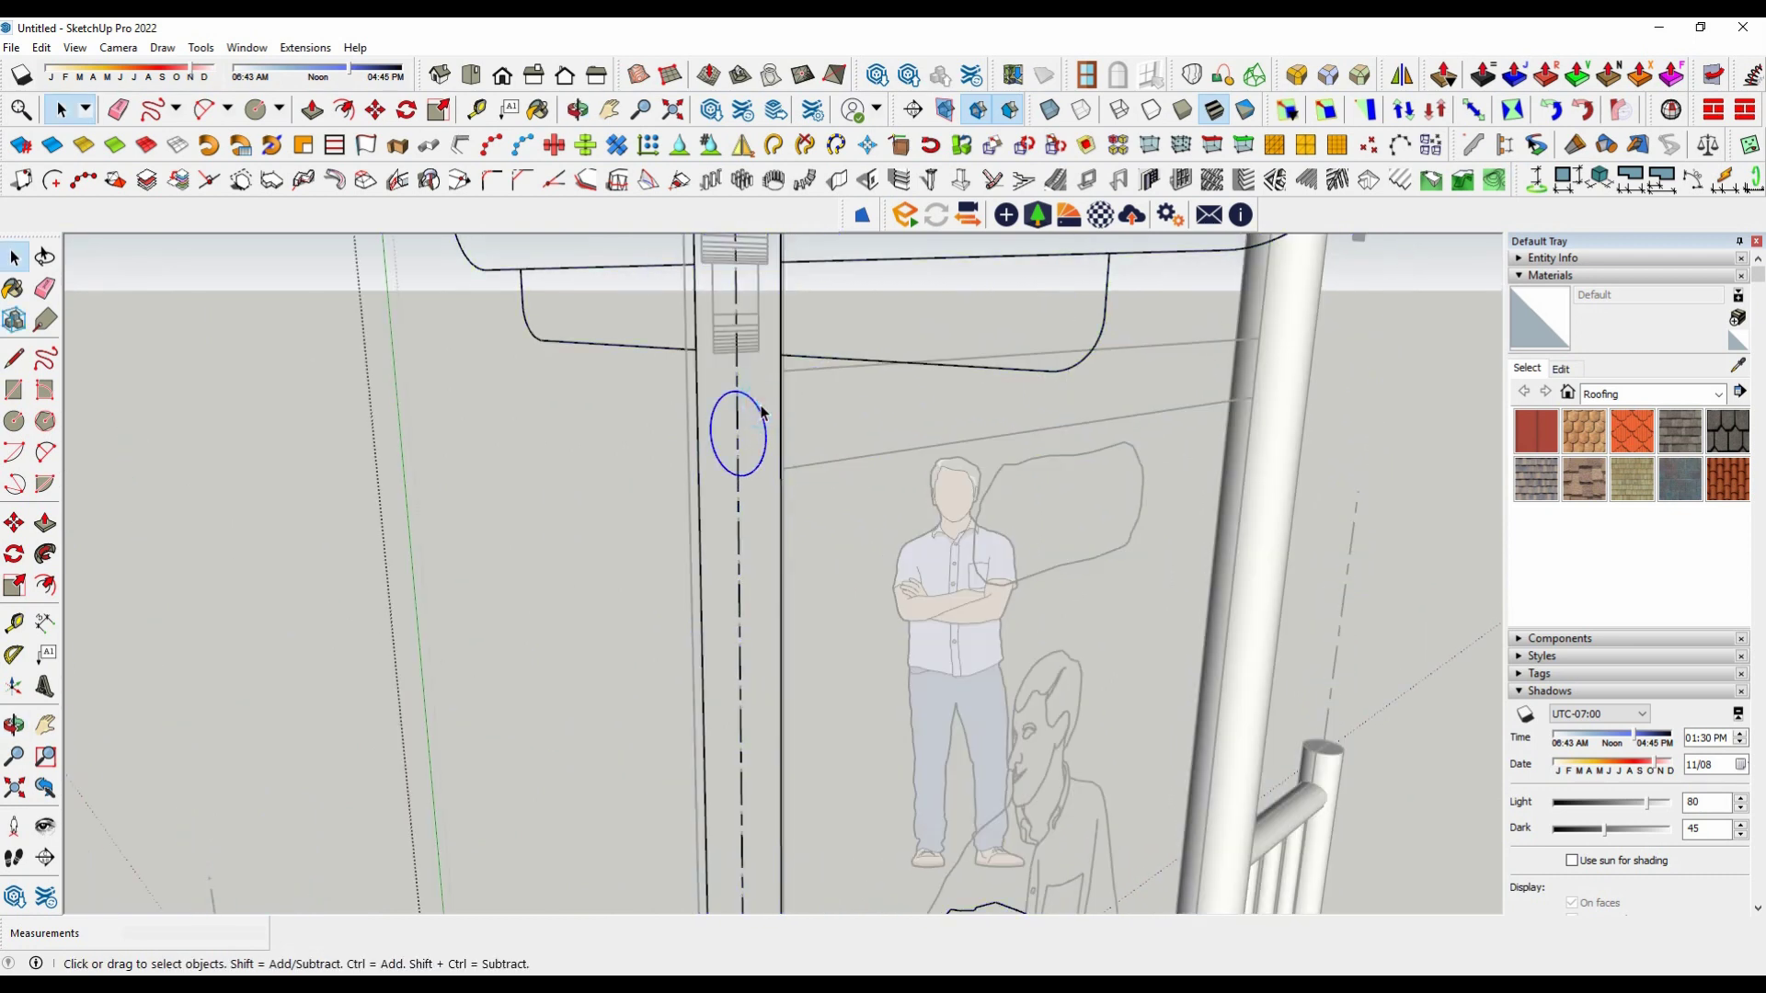
left_click(861, 217)
Step: Make the circle face into its own group
scroll(746, 450, "up", 1)
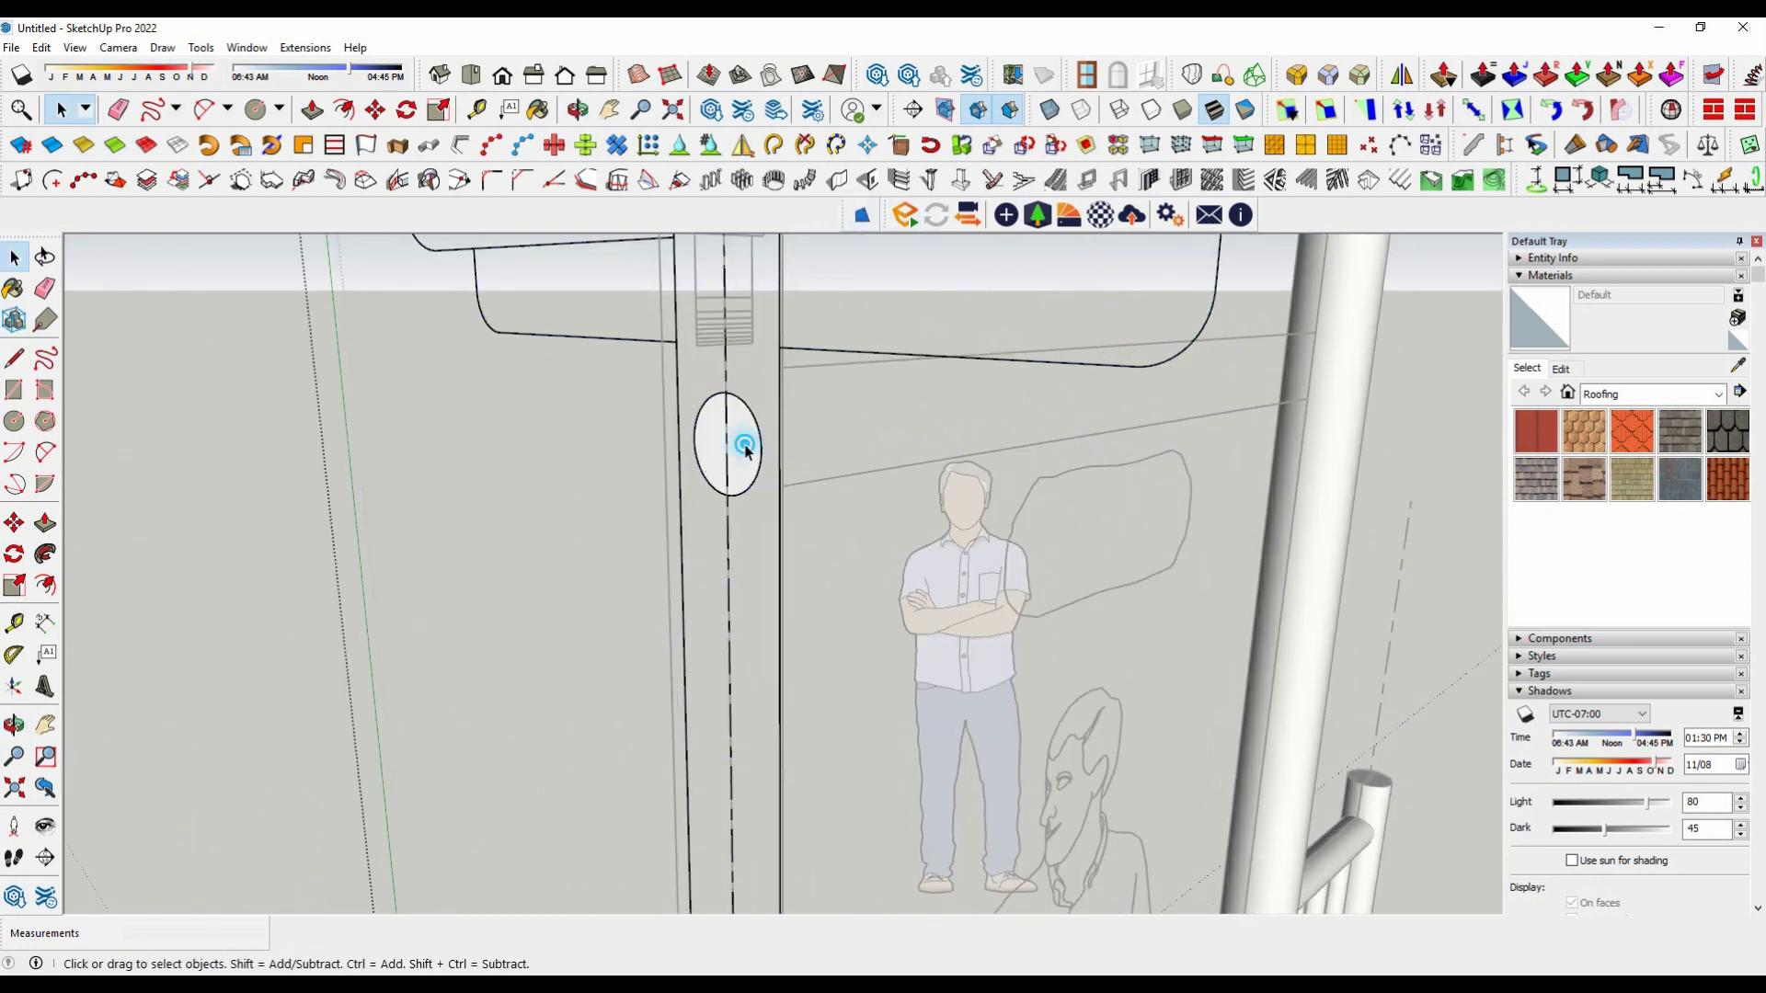
scroll(530, 503, "down", 1)
scroll(1029, 521, "down", 2)
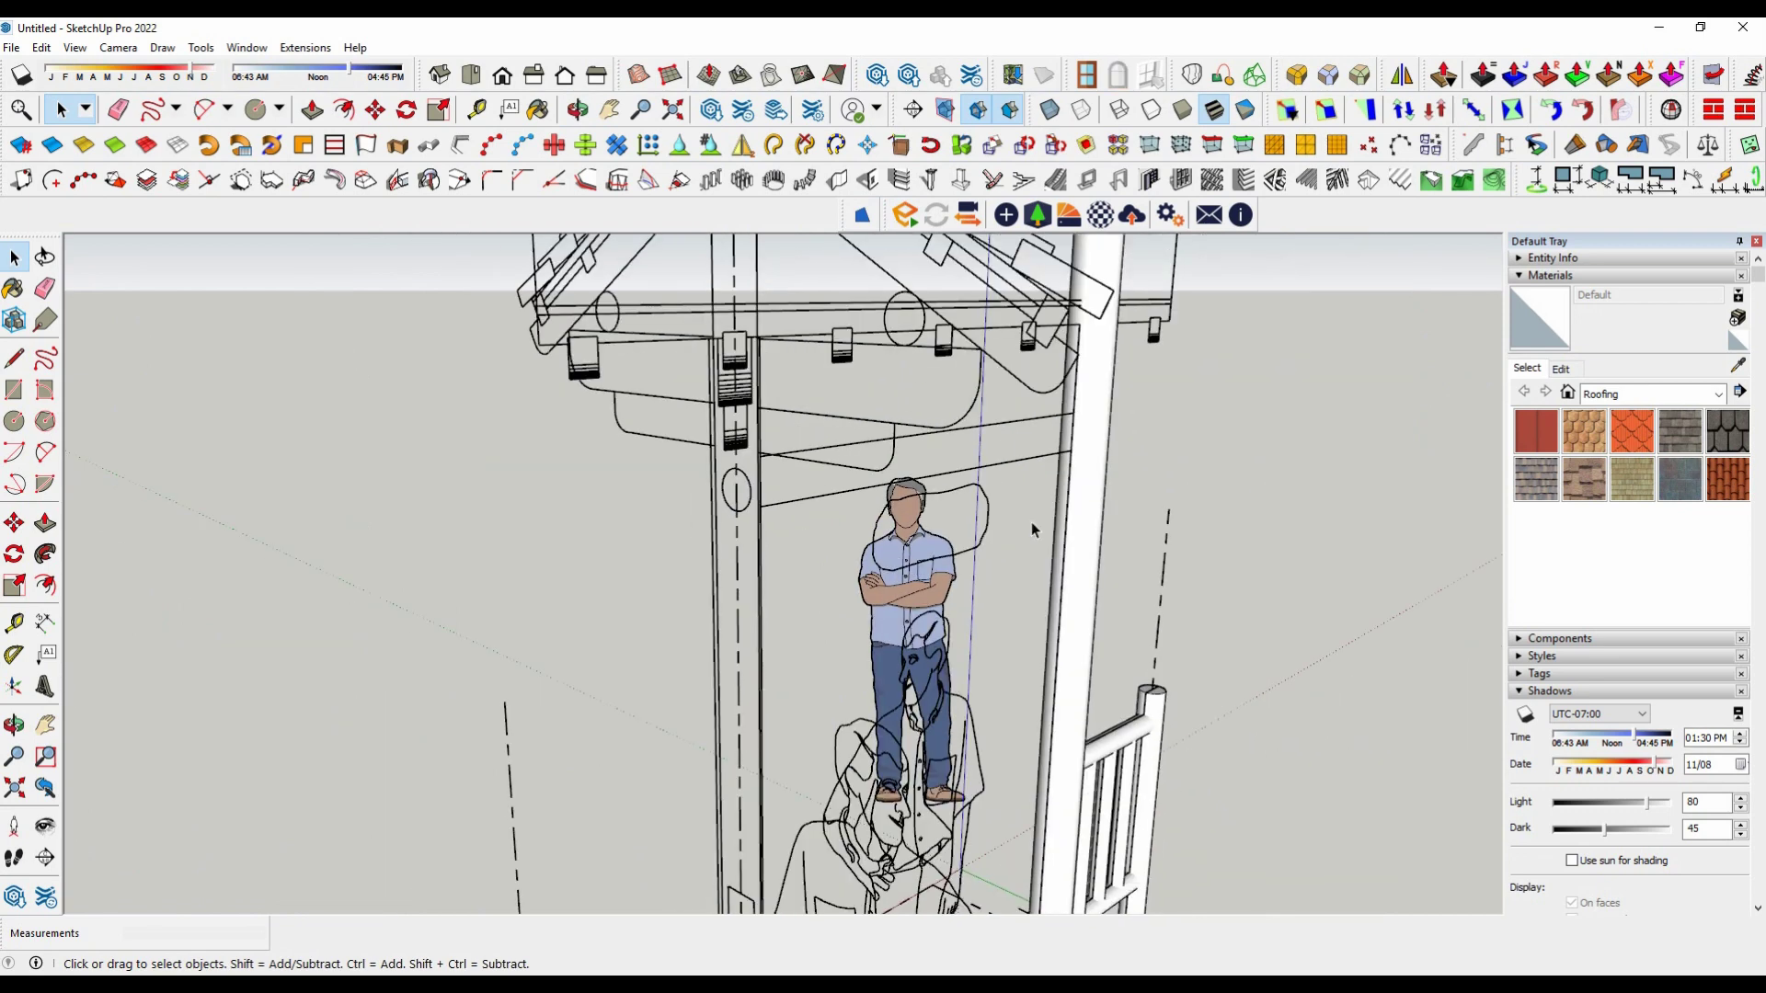
scroll(1218, 497, "down", 2)
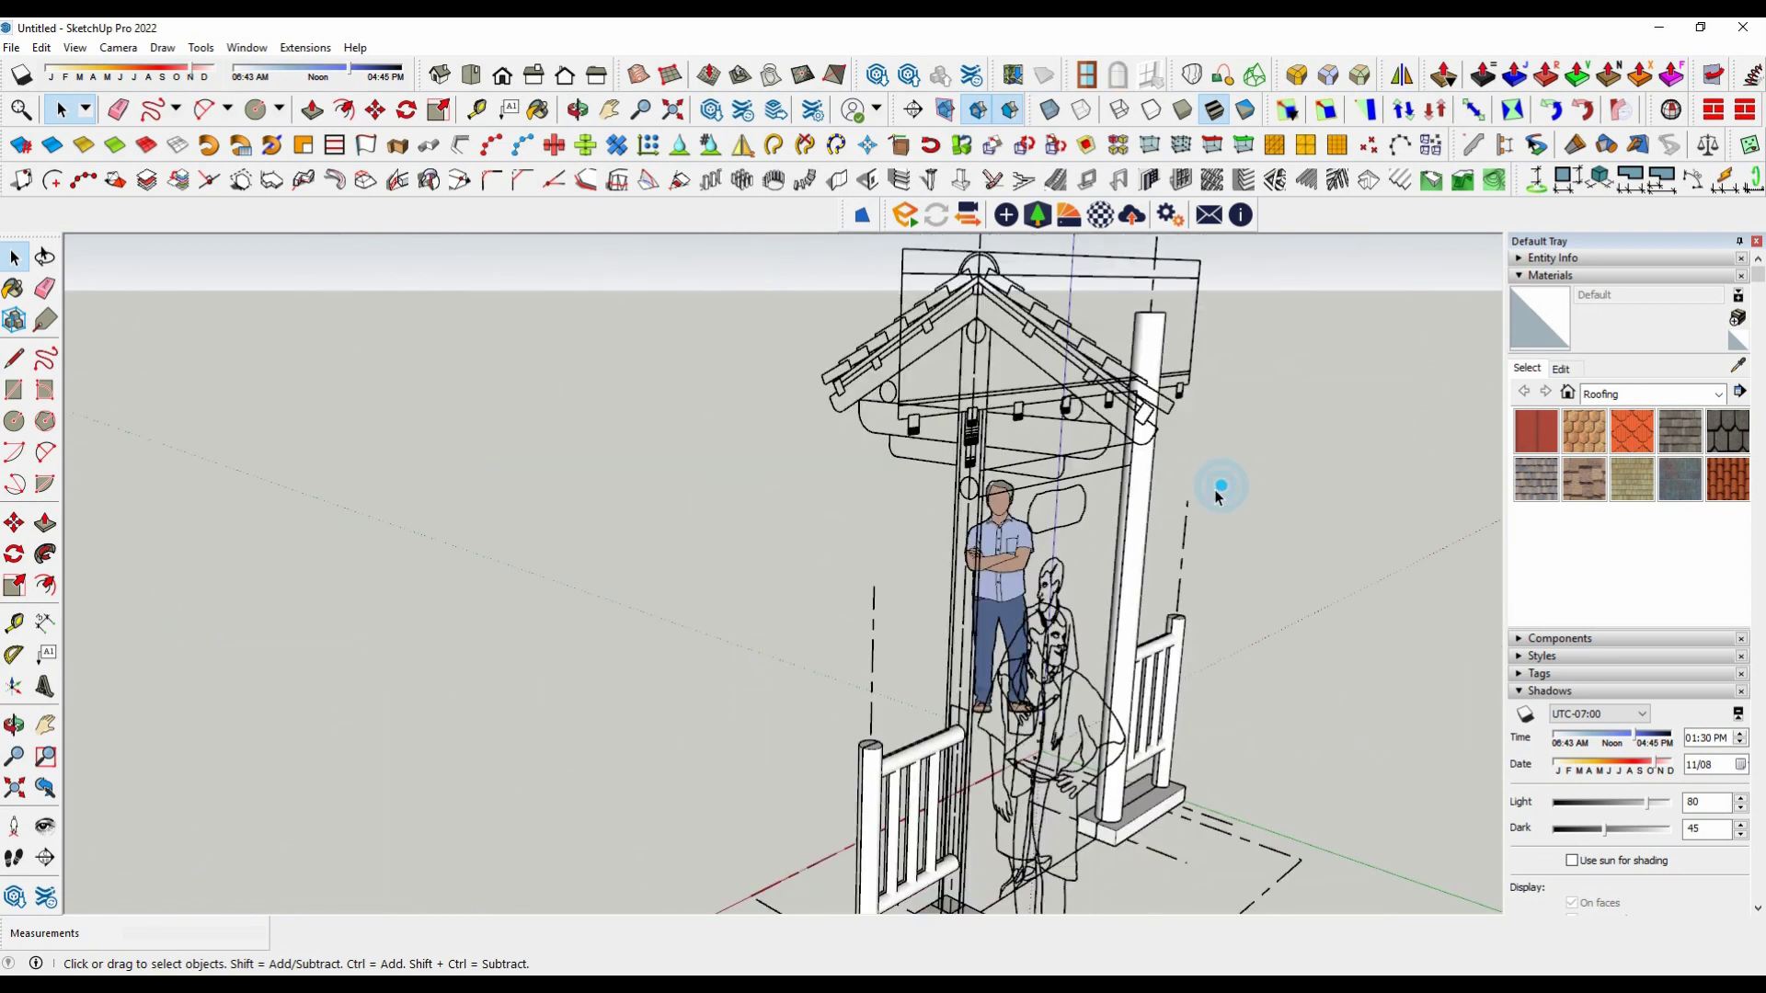
left_click(57, 48)
scroll(962, 480, "up", 3)
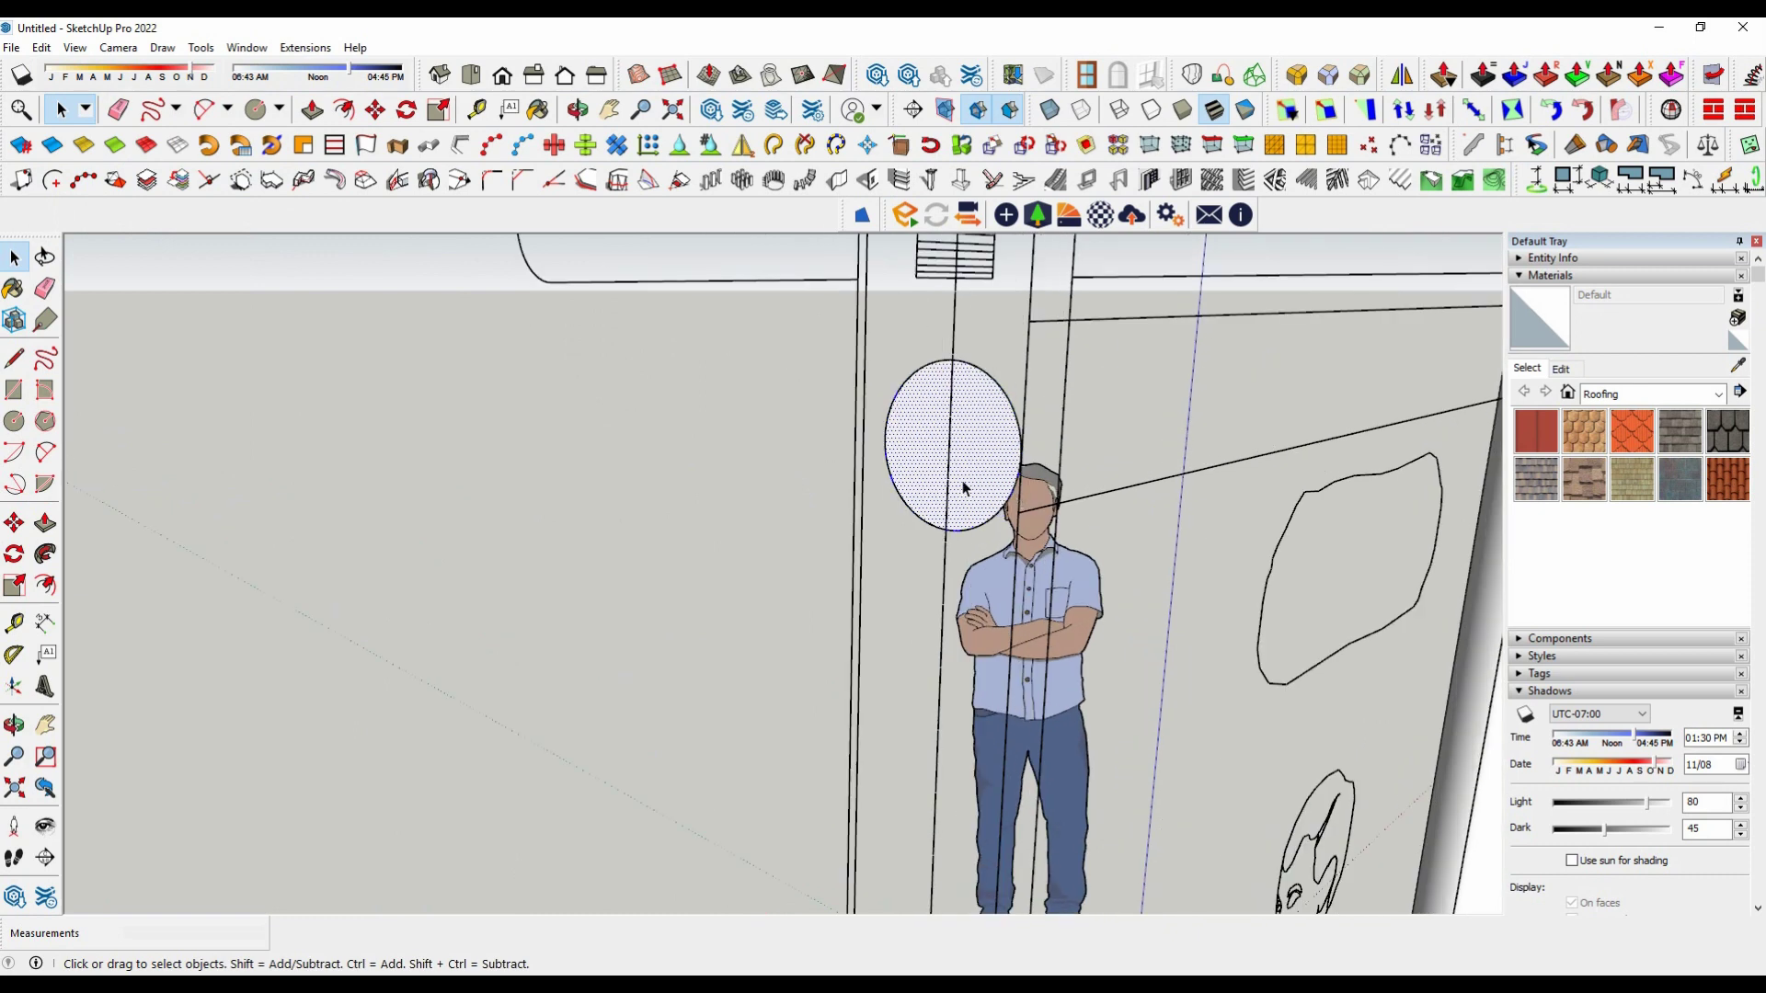
right_click(966, 476)
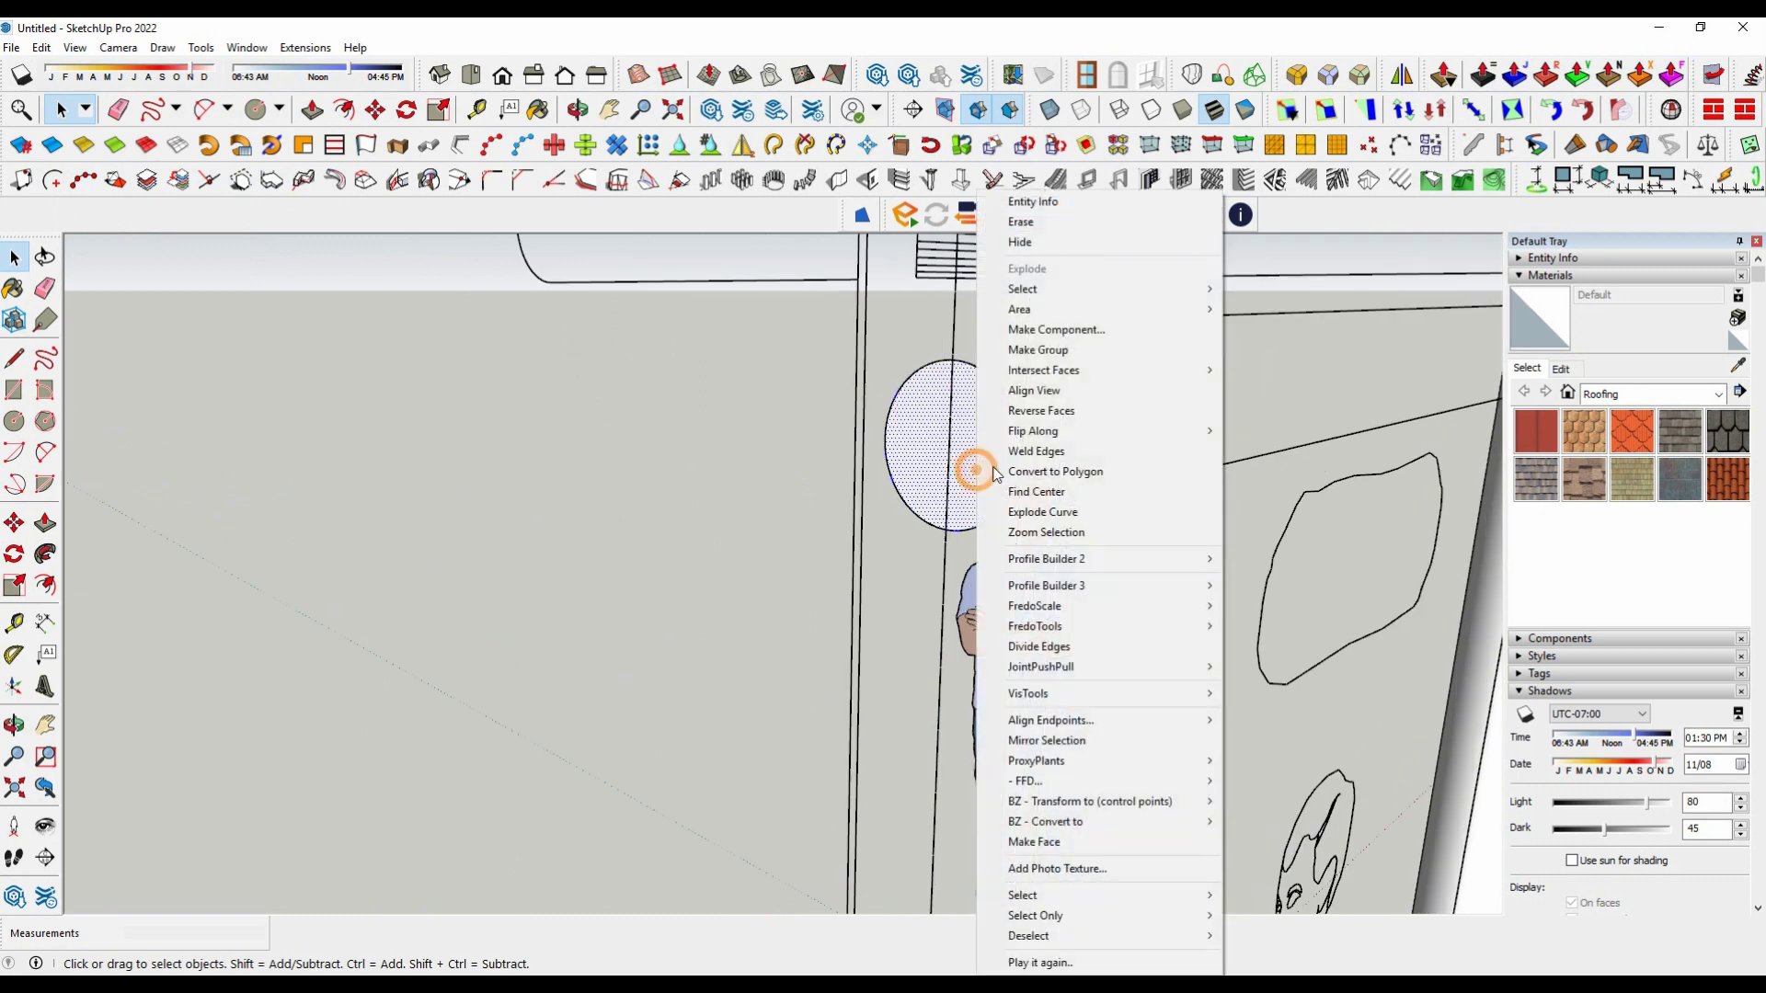
left_click(1037, 349)
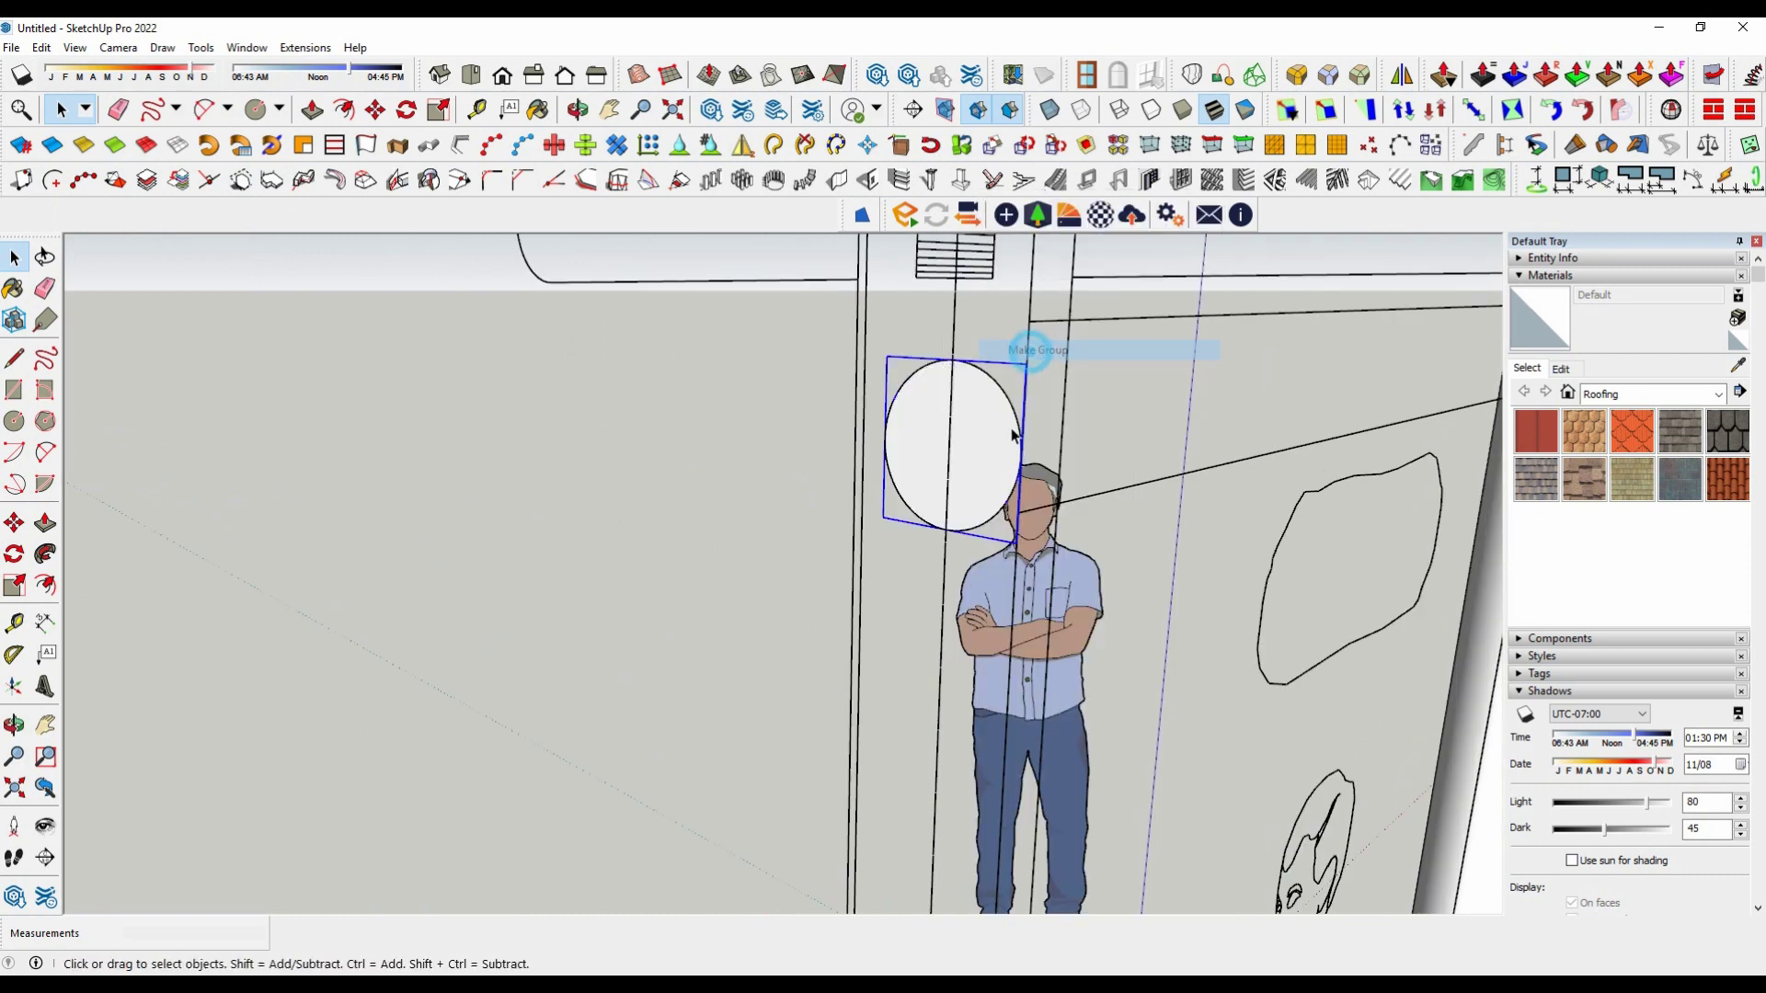
Step: Push/Pull the circle about 1325 mm to the opposite column, forming the round beam
double_click(984, 476)
scroll(563, 586, "down", 2)
scroll(500, 610, "up", 5)
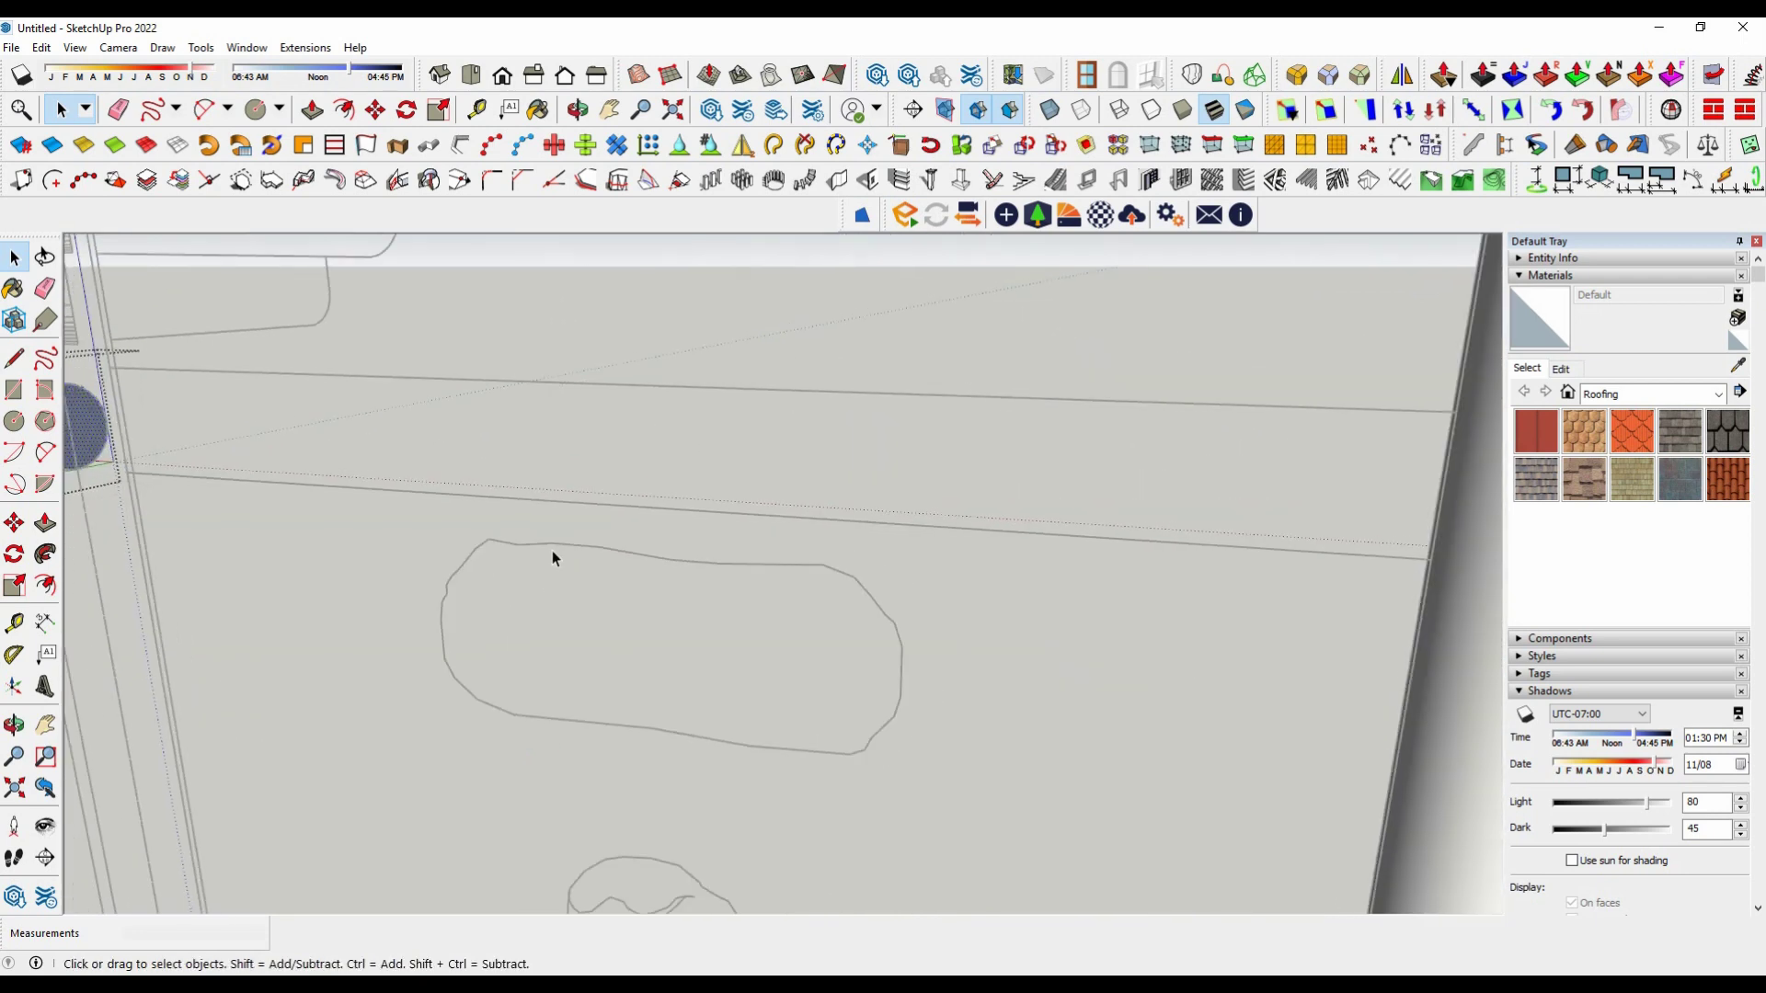
left_click(44, 522)
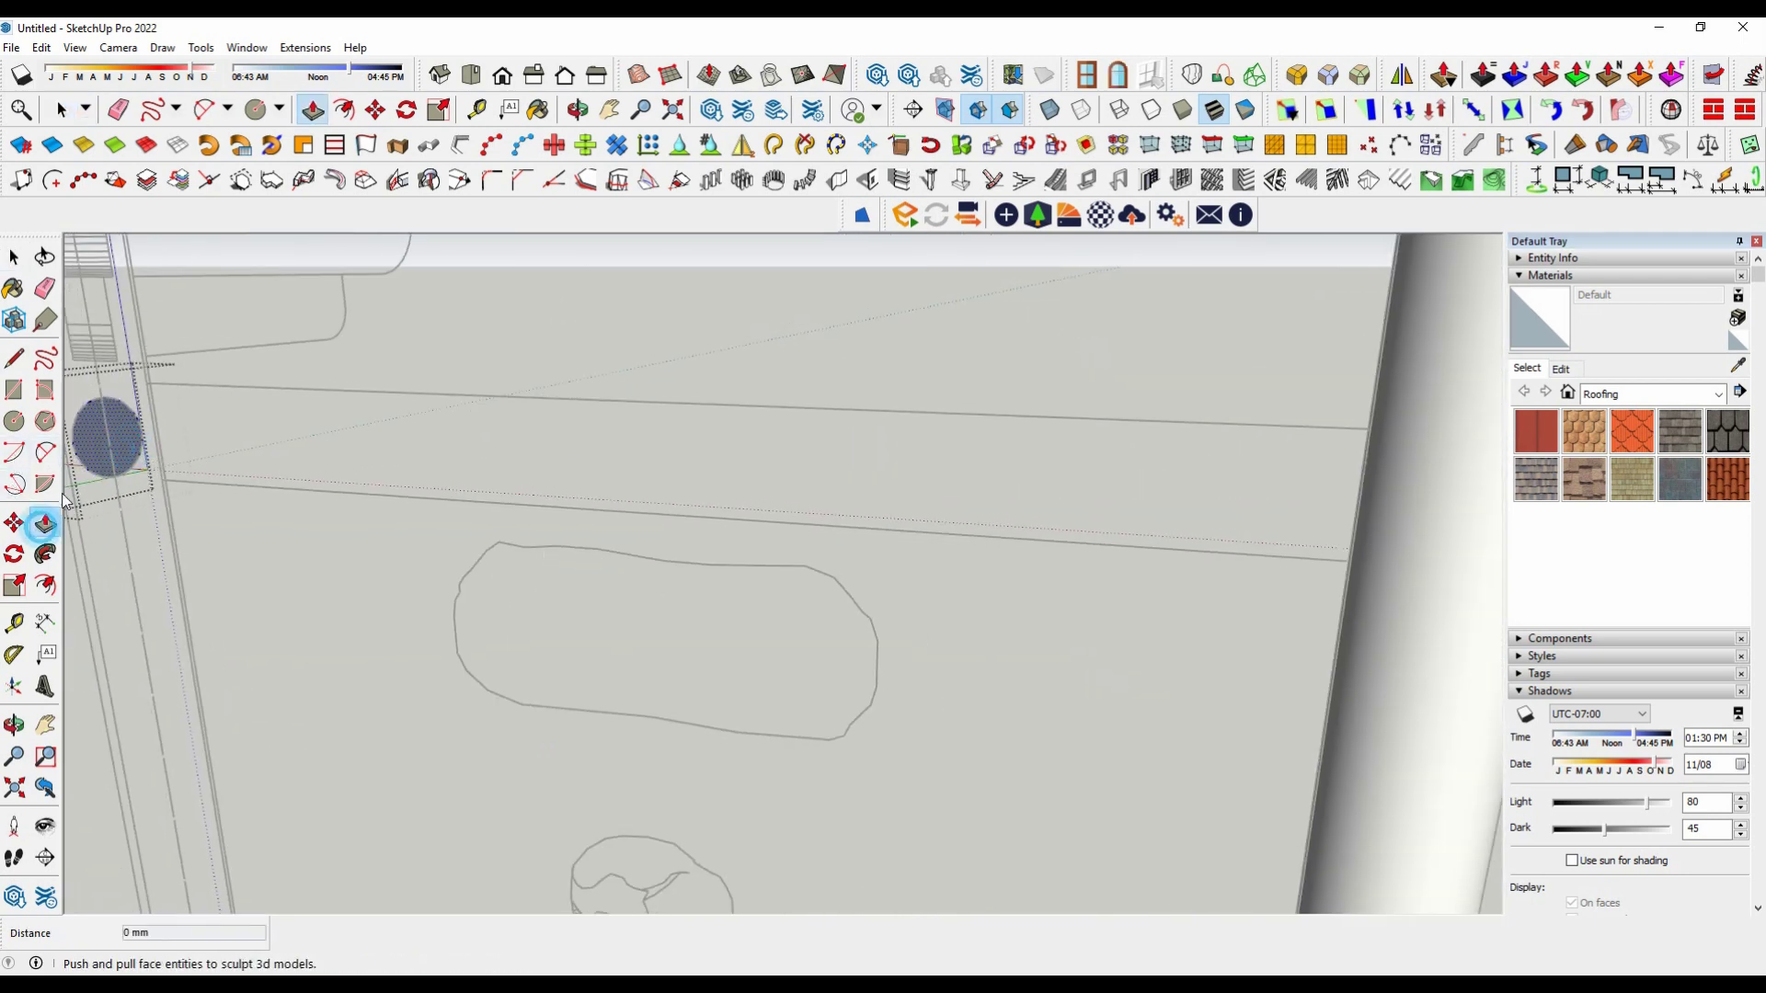
left_click(106, 436)
scroll(552, 502, "down", 1)
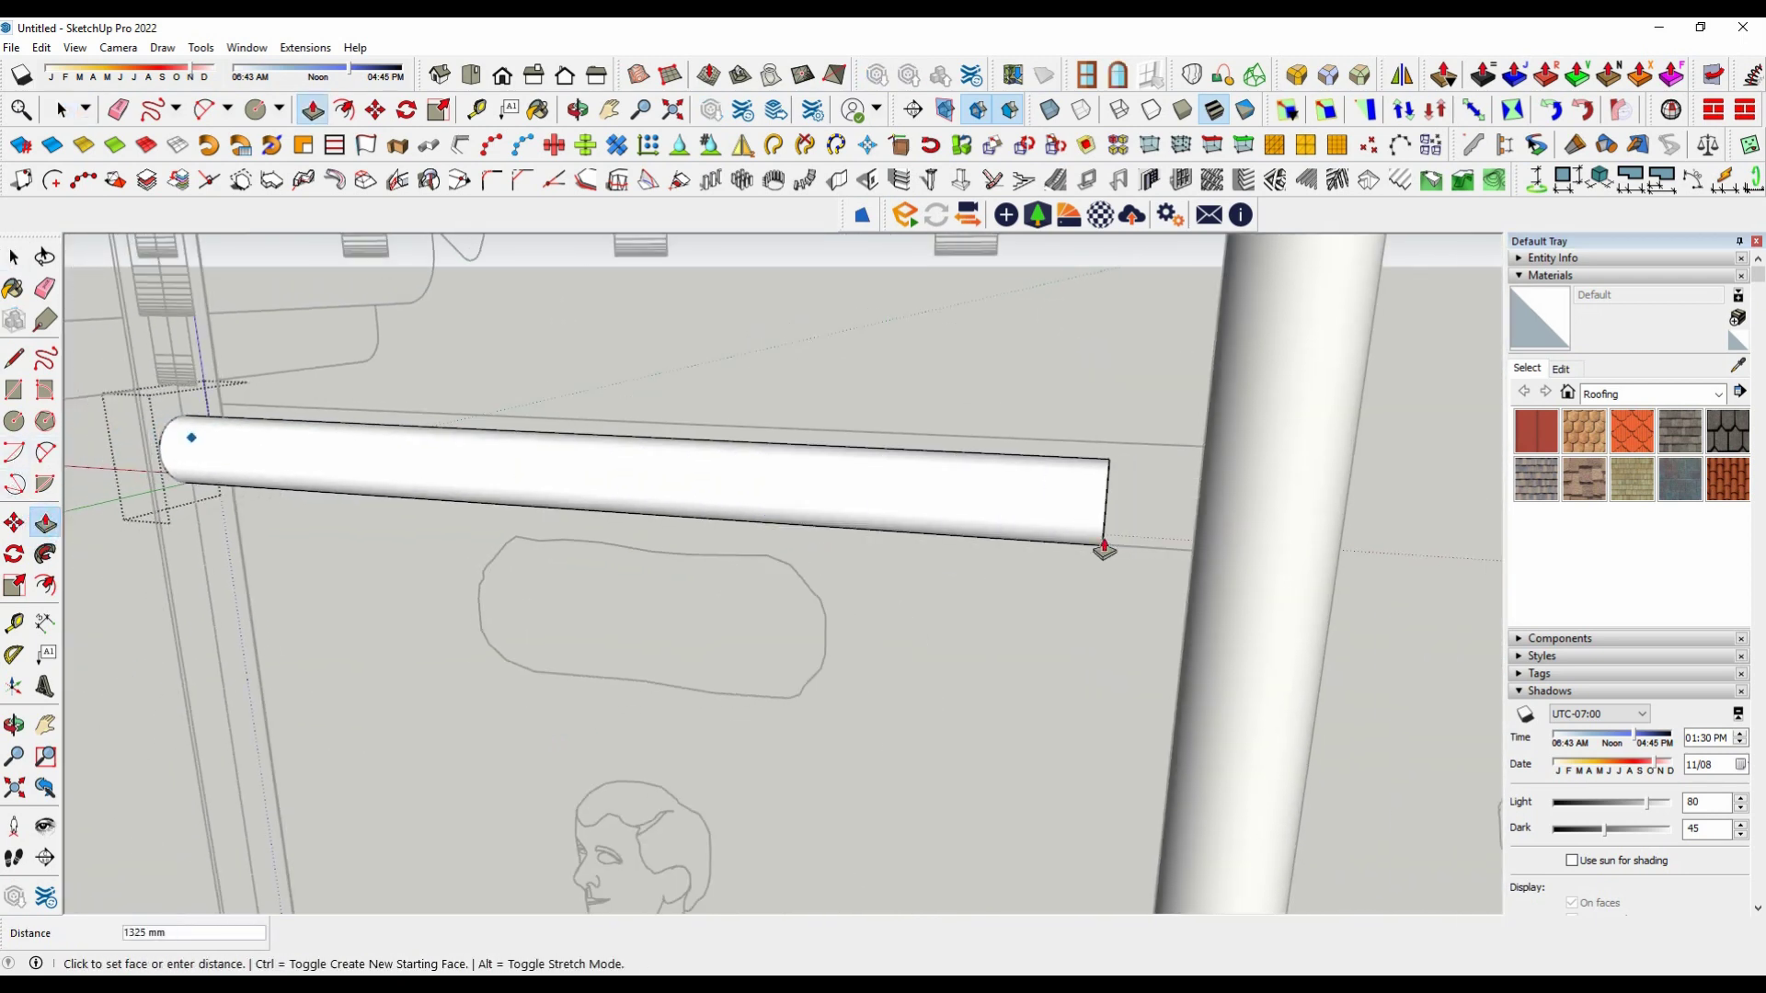
left_click(1261, 540)
scroll(820, 600, "down", 3)
key("space")
Step: Orbit around the porch to inspect the new head beam below the roof
scroll(1113, 550, "down", 3)
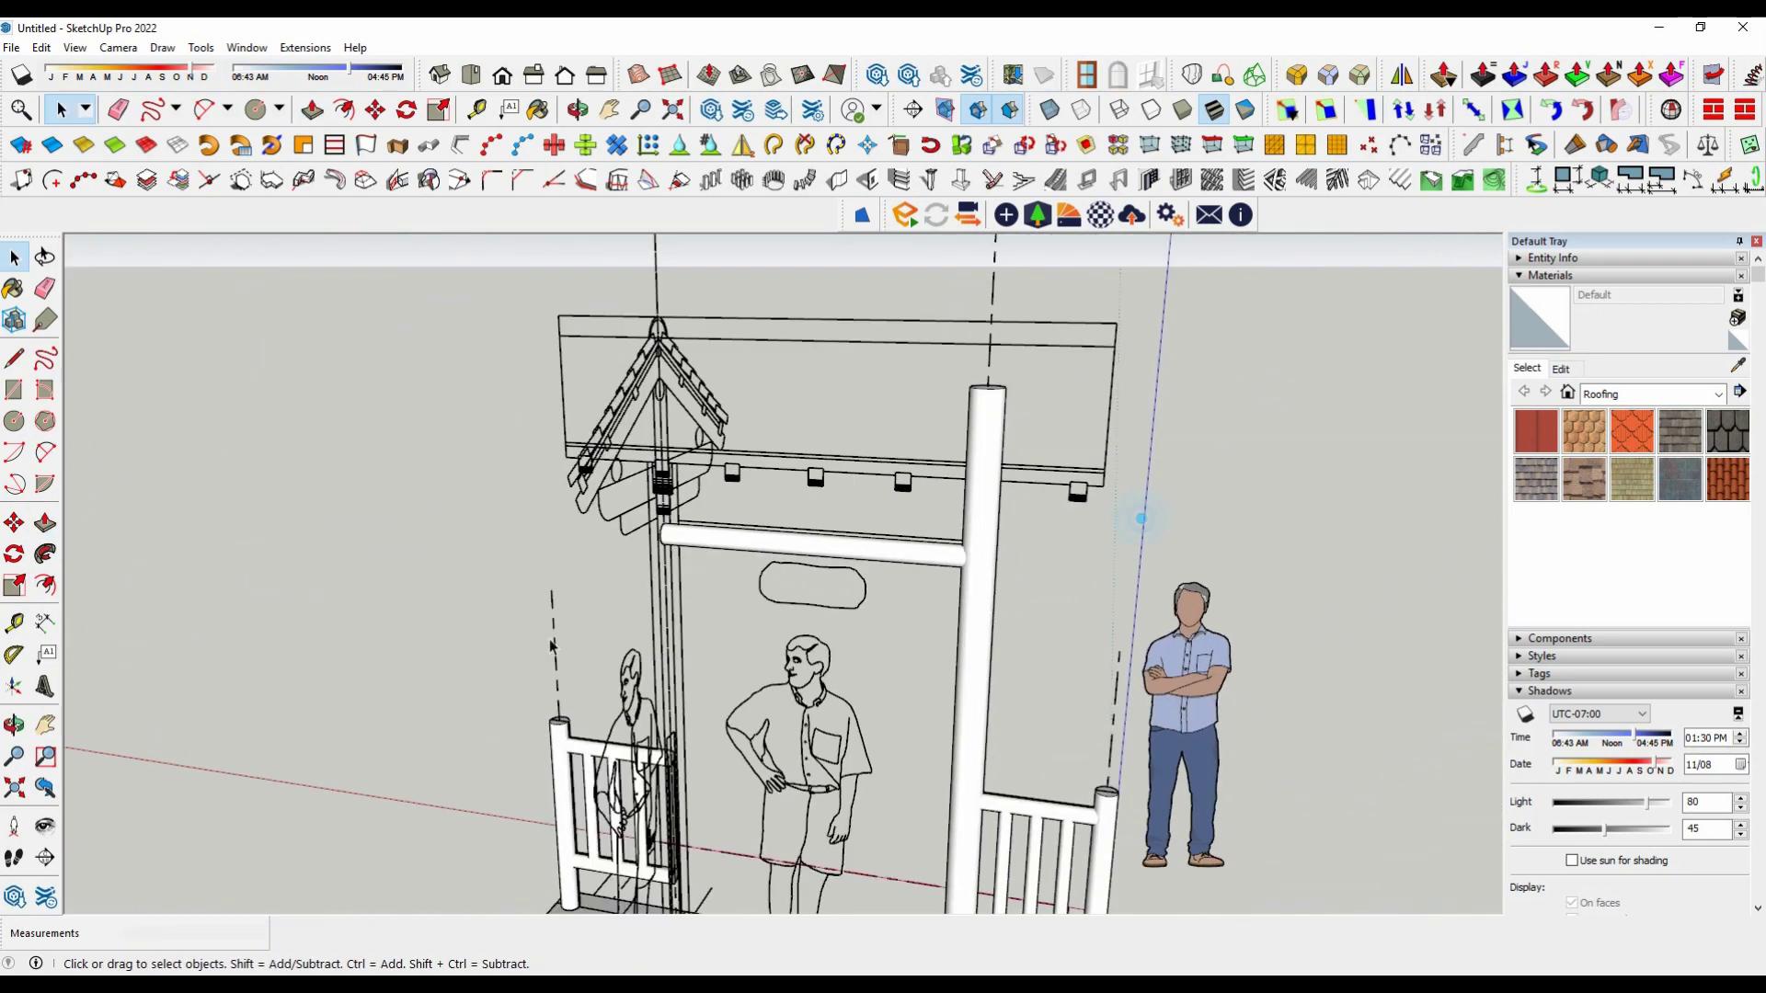
mouse_move(1131, 607)
middle_mouse_down()
mouse_move(1057, 607)
mouse_move(1070, 622)
middle_mouse_up()
scroll(815, 573, "up", 4)
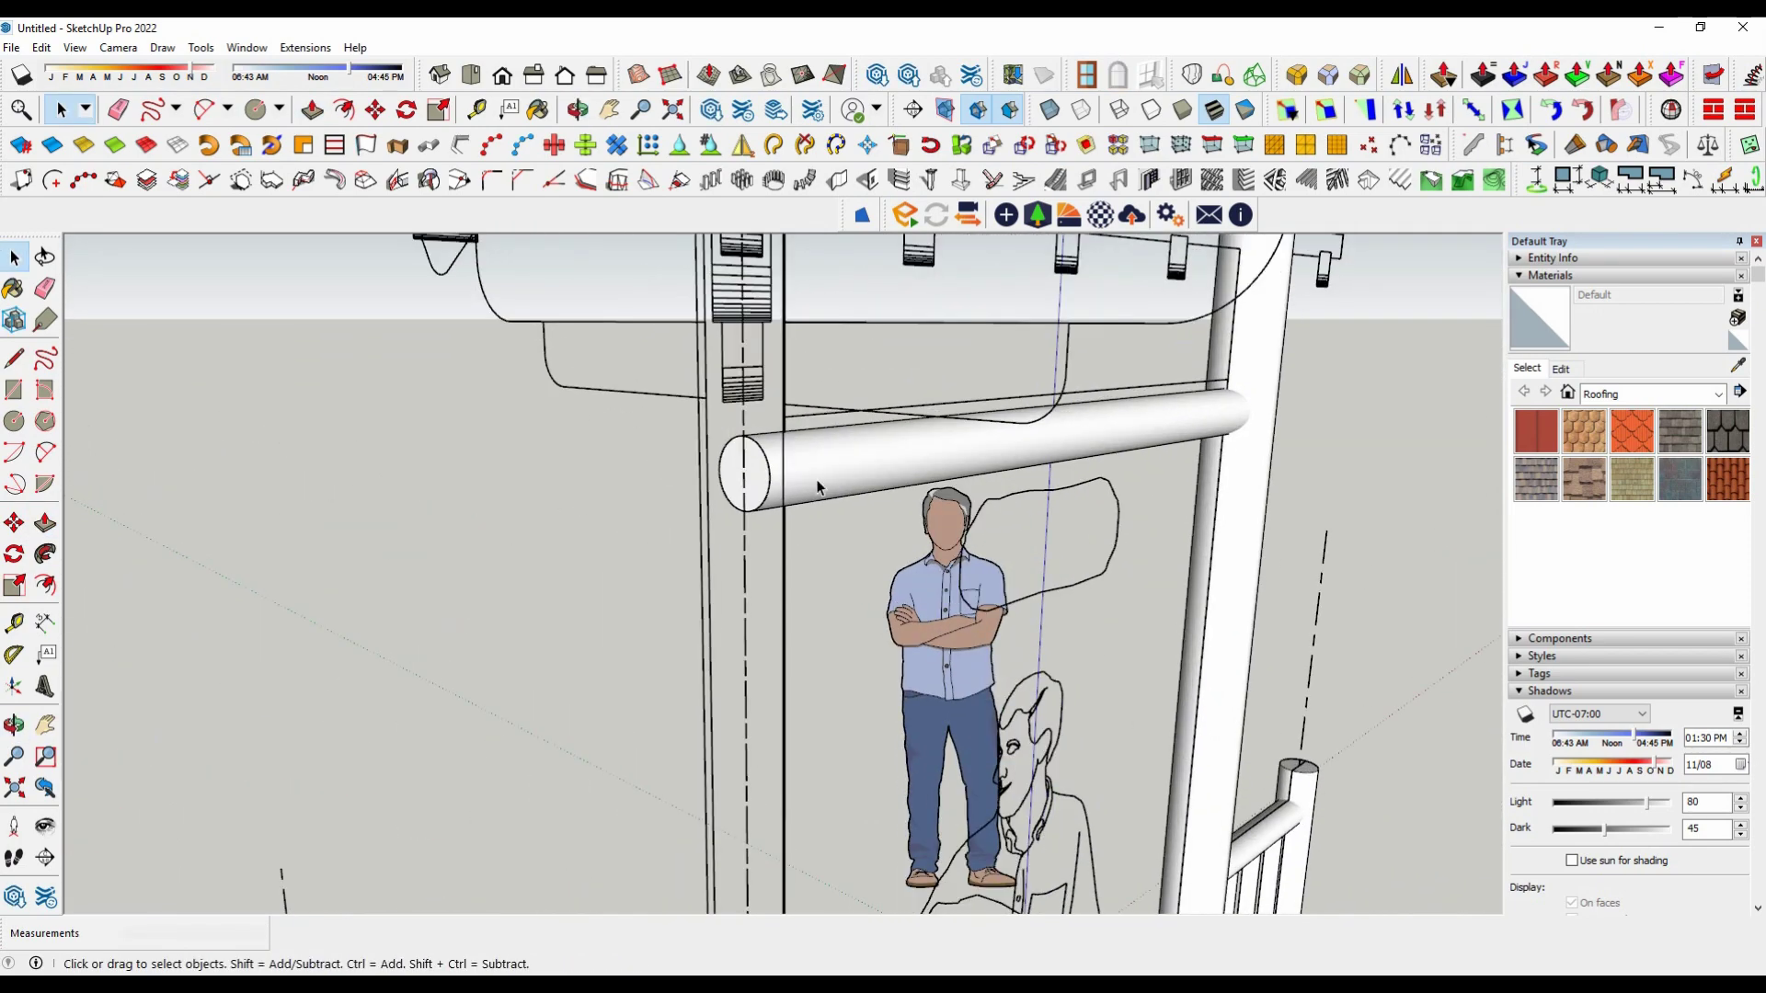
scroll(815, 573, "down", 3)
scroll(848, 373, "up", 3)
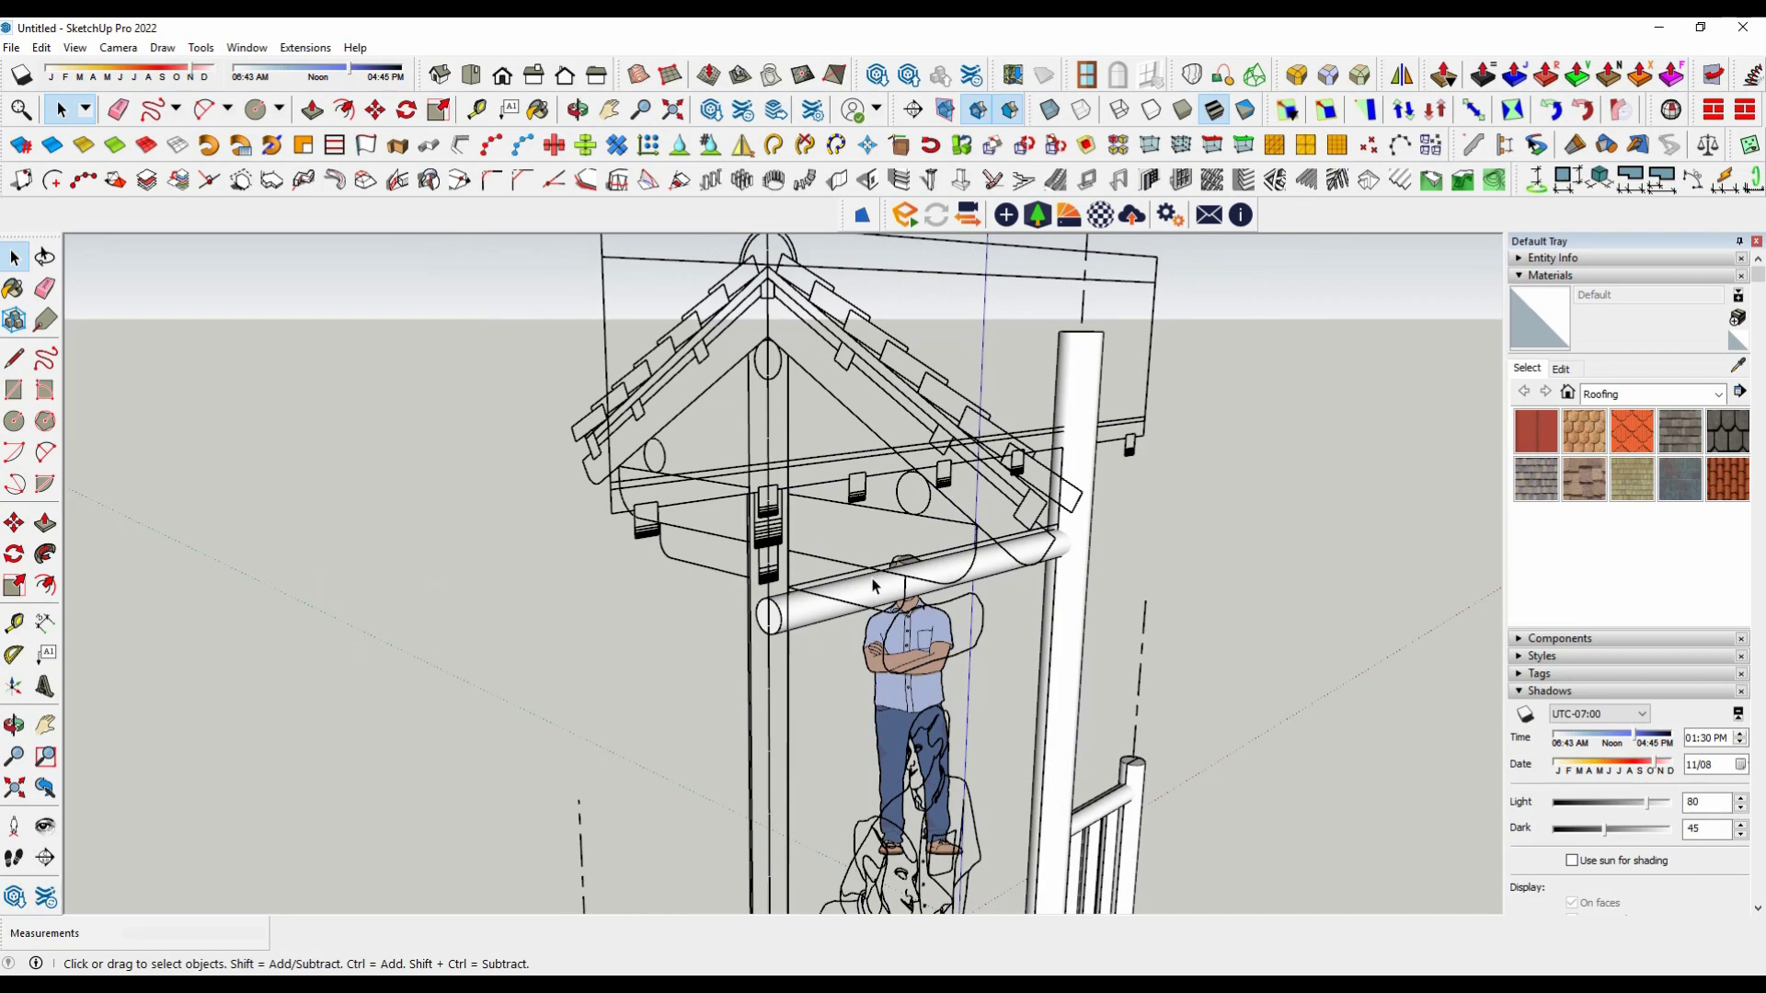
scroll(872, 586, "up", 3)
scroll(771, 398, "up", 4)
left_click(773, 405)
double_click(773, 405)
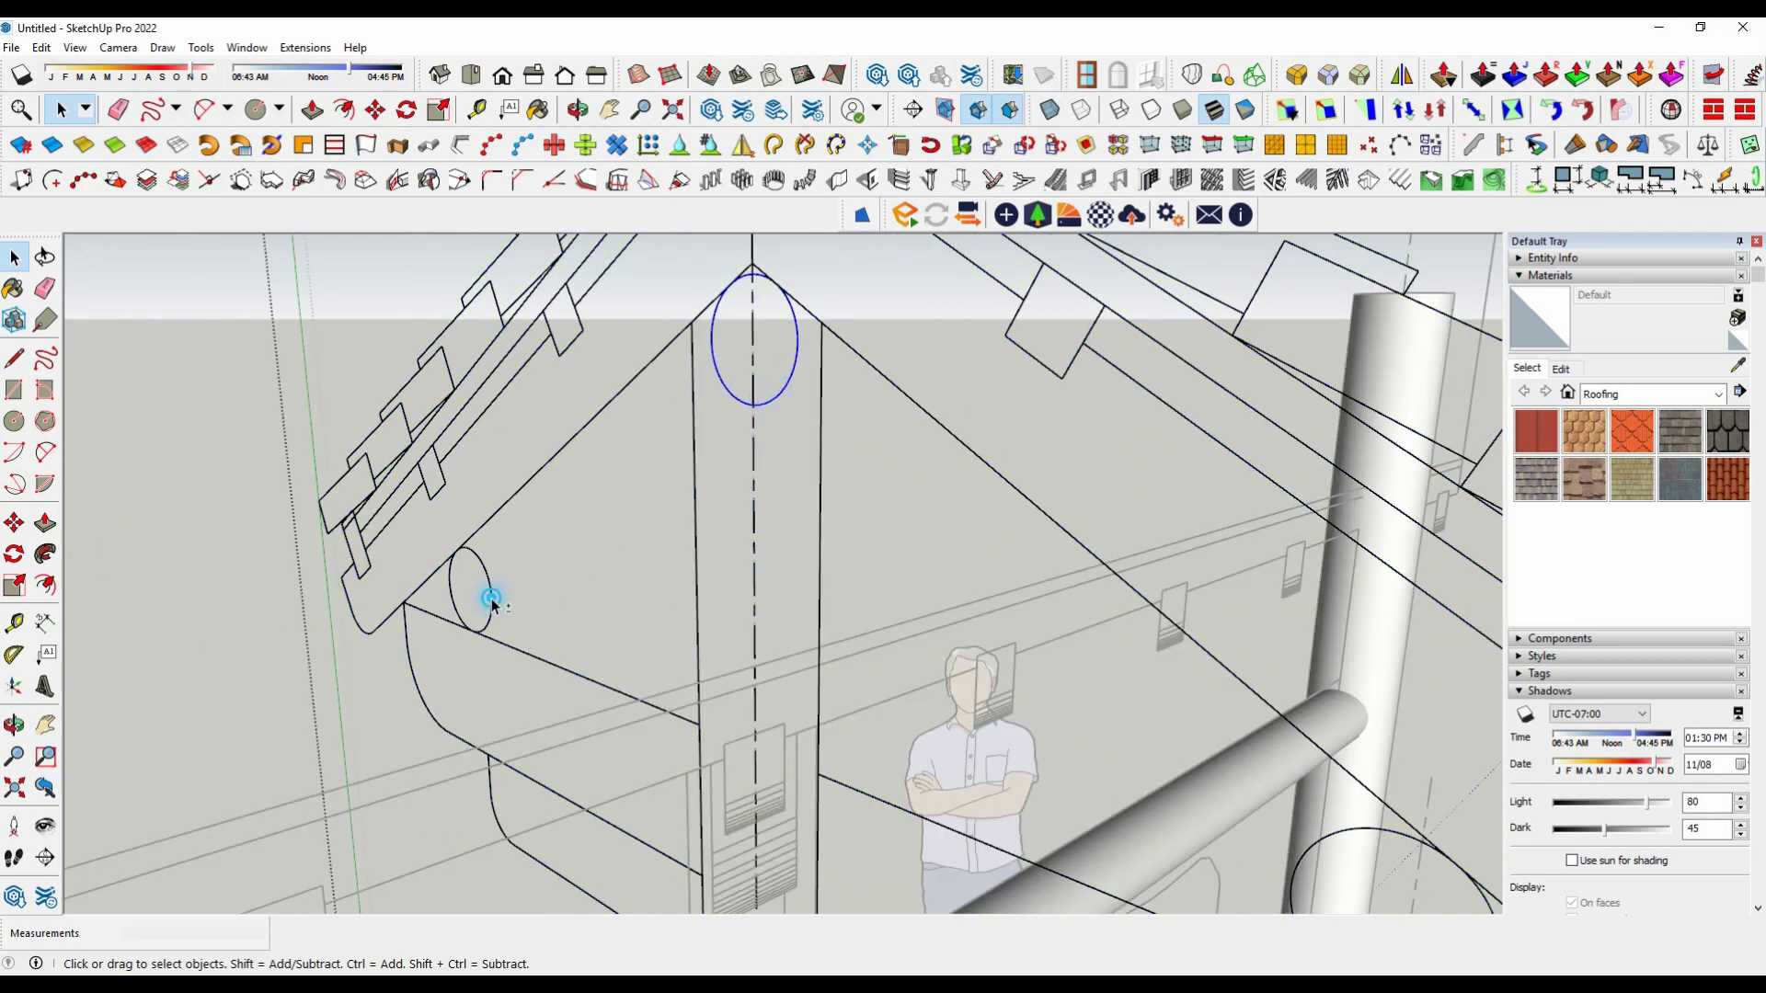
Step: Fill the selected ellipses with faces and paste the copied ellipses back in place
scroll(492, 603, "down", 3)
scroll(846, 664, "up", 3)
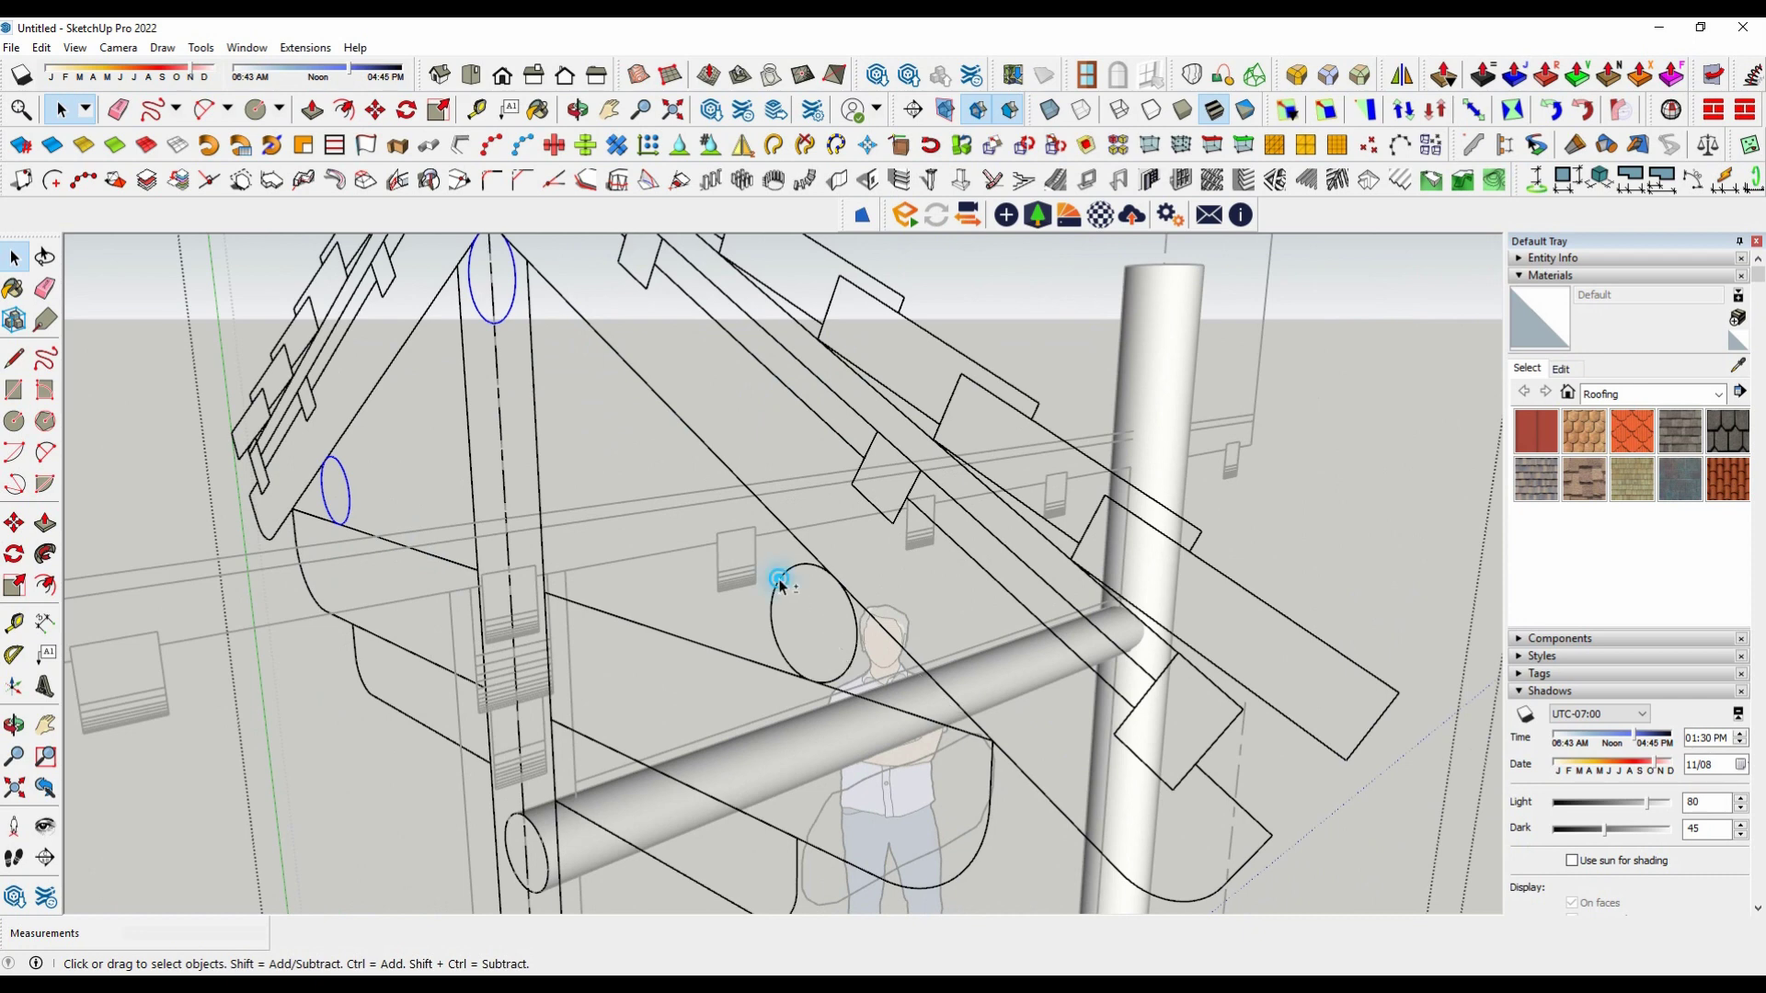
left_click(863, 217)
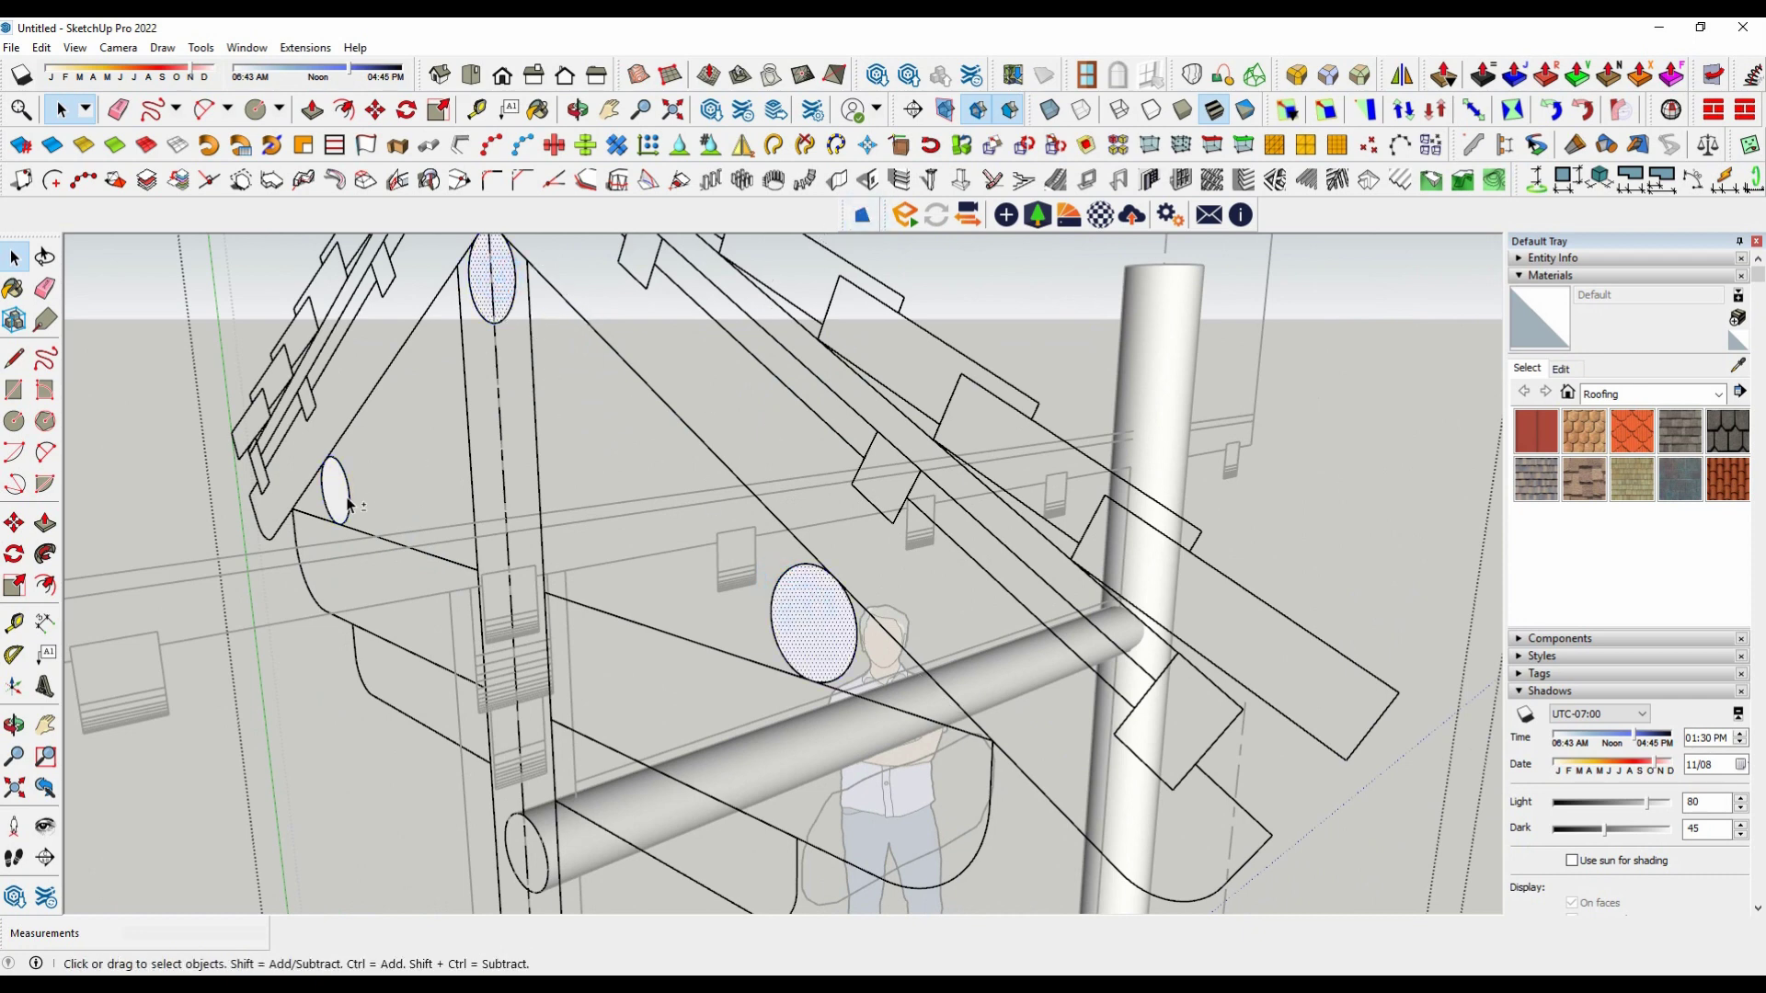
scroll(602, 521, "down", 5)
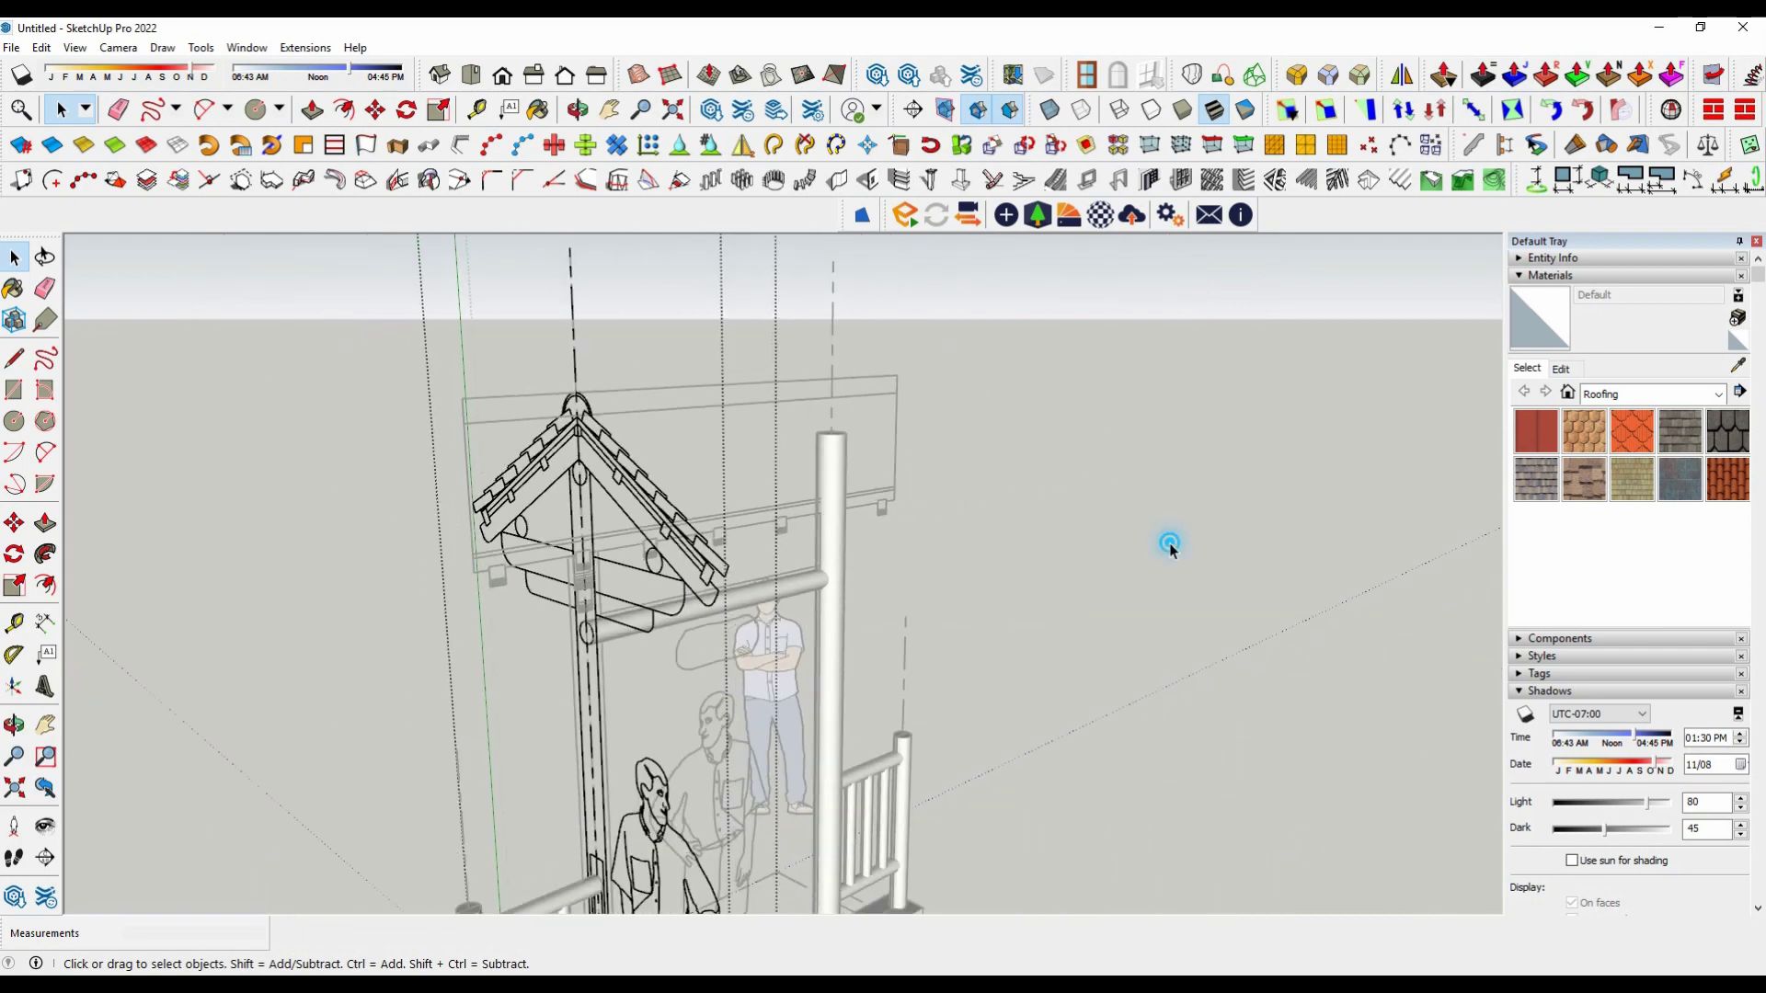
middle_click_drag(1171, 543, 410, 311)
scroll(410, 311, "up", 1)
left_click(41, 48)
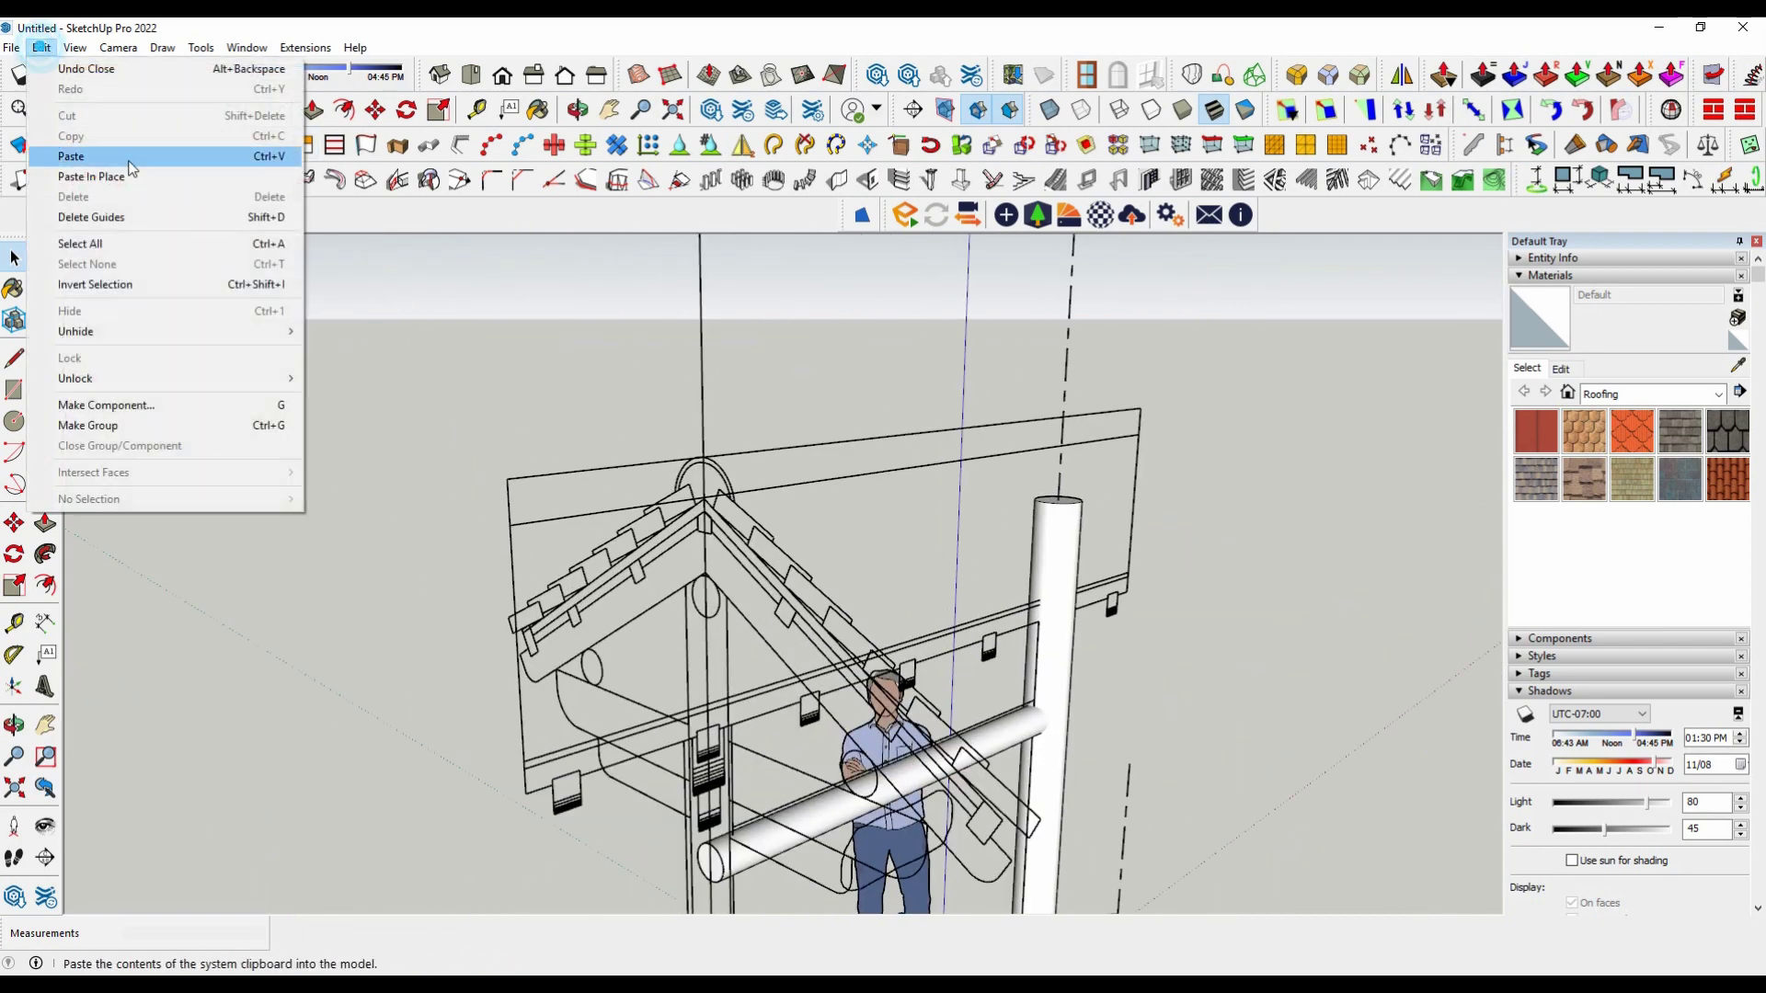
left_click(92, 157)
Step: Turn the pasted ellipse into a component
scroll(886, 817, "up", 2)
scroll(885, 817, "up", 1)
right_click(885, 818)
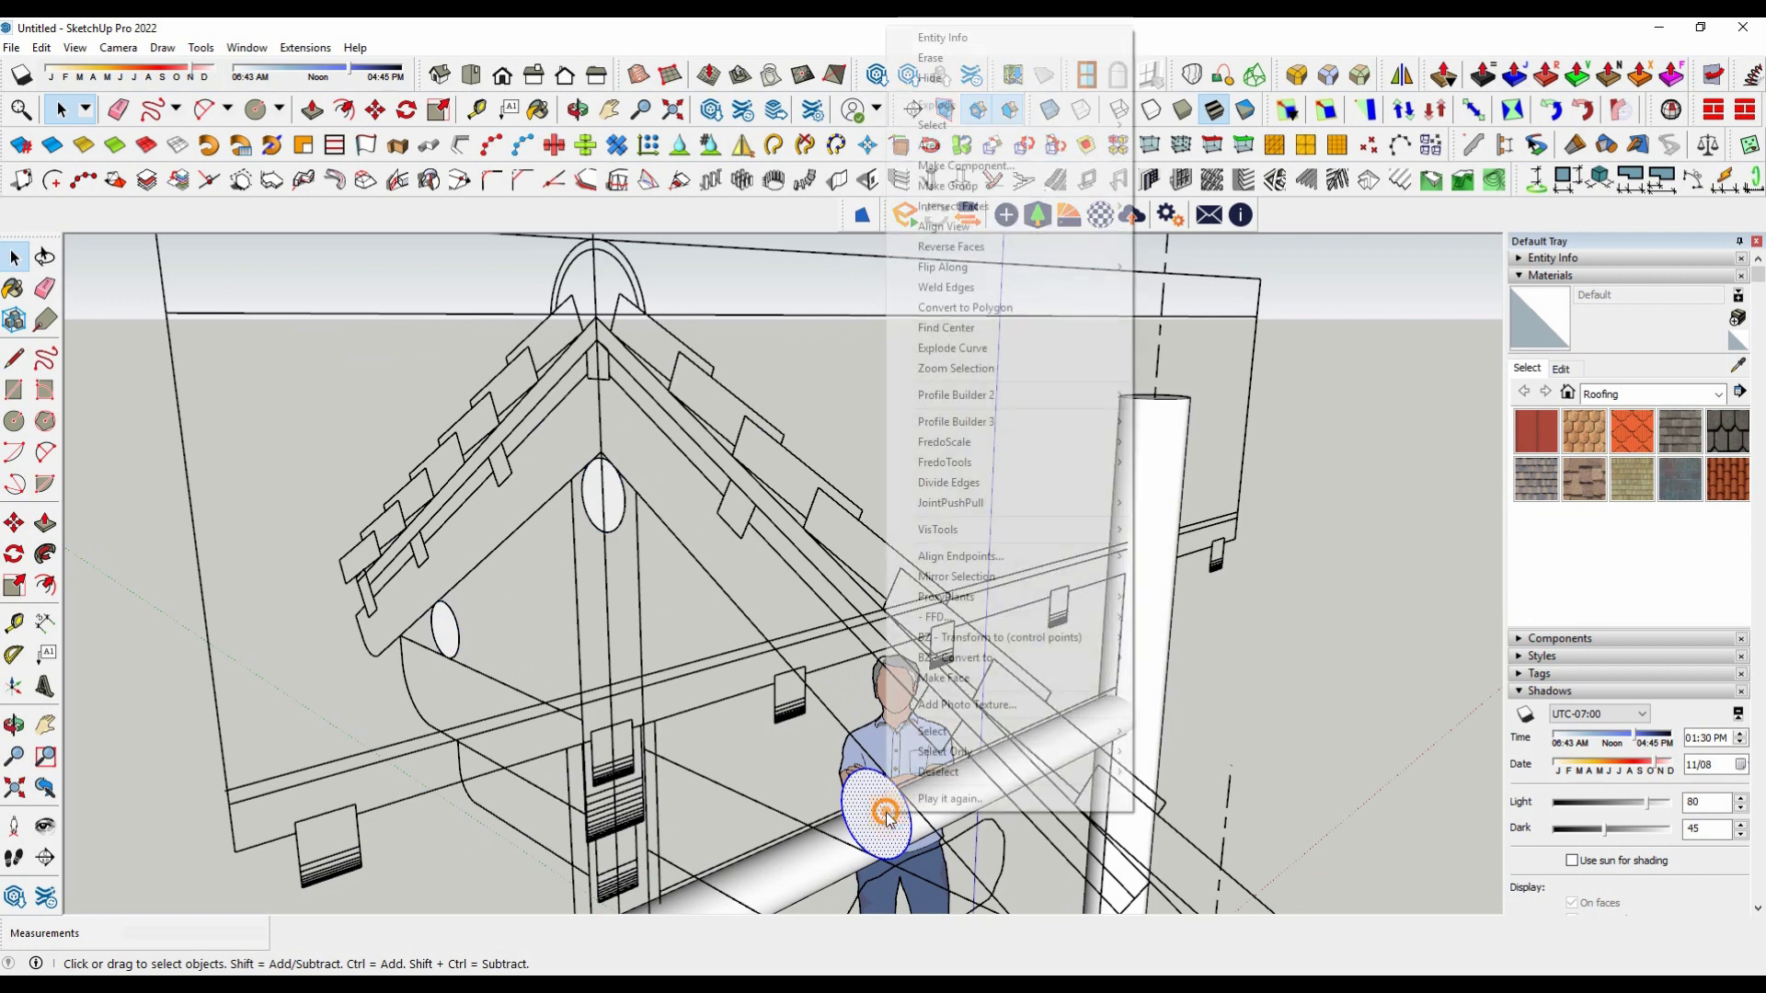
left_click(993, 163)
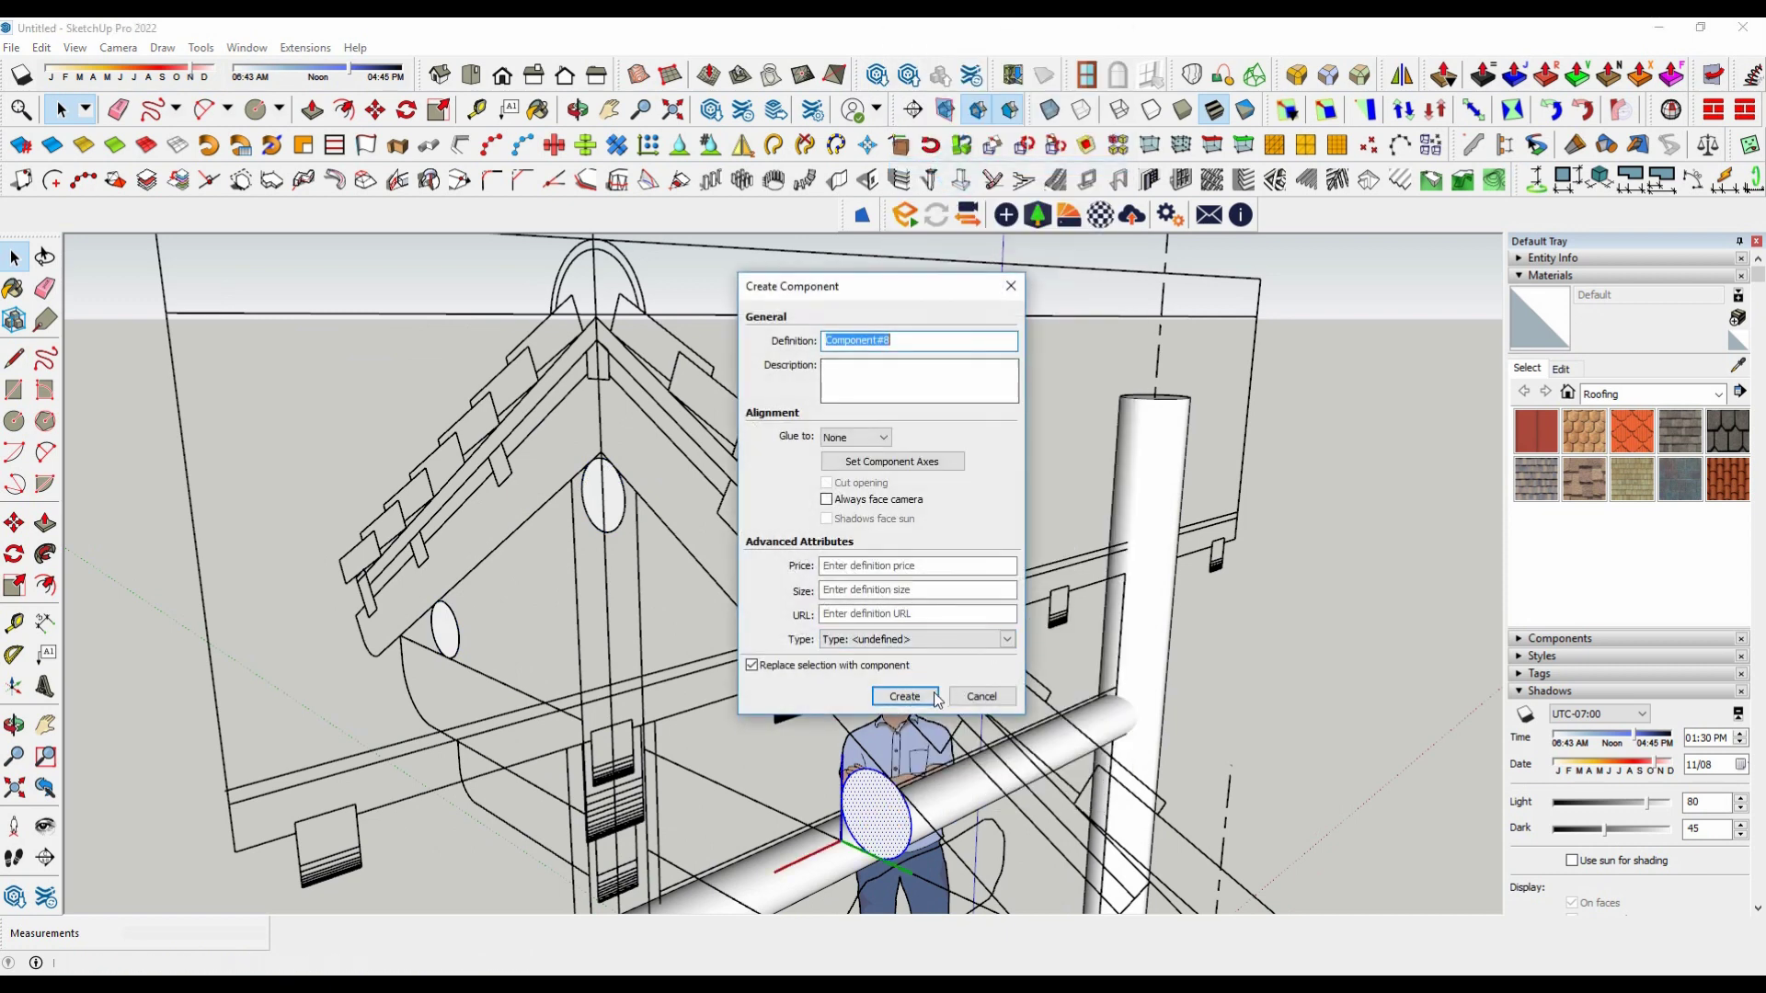
left_click(904, 695)
Step: Make the other ellipse its own group and clear the selection
scroll(772, 455, "down", 2)
scroll(772, 456, "down", 1)
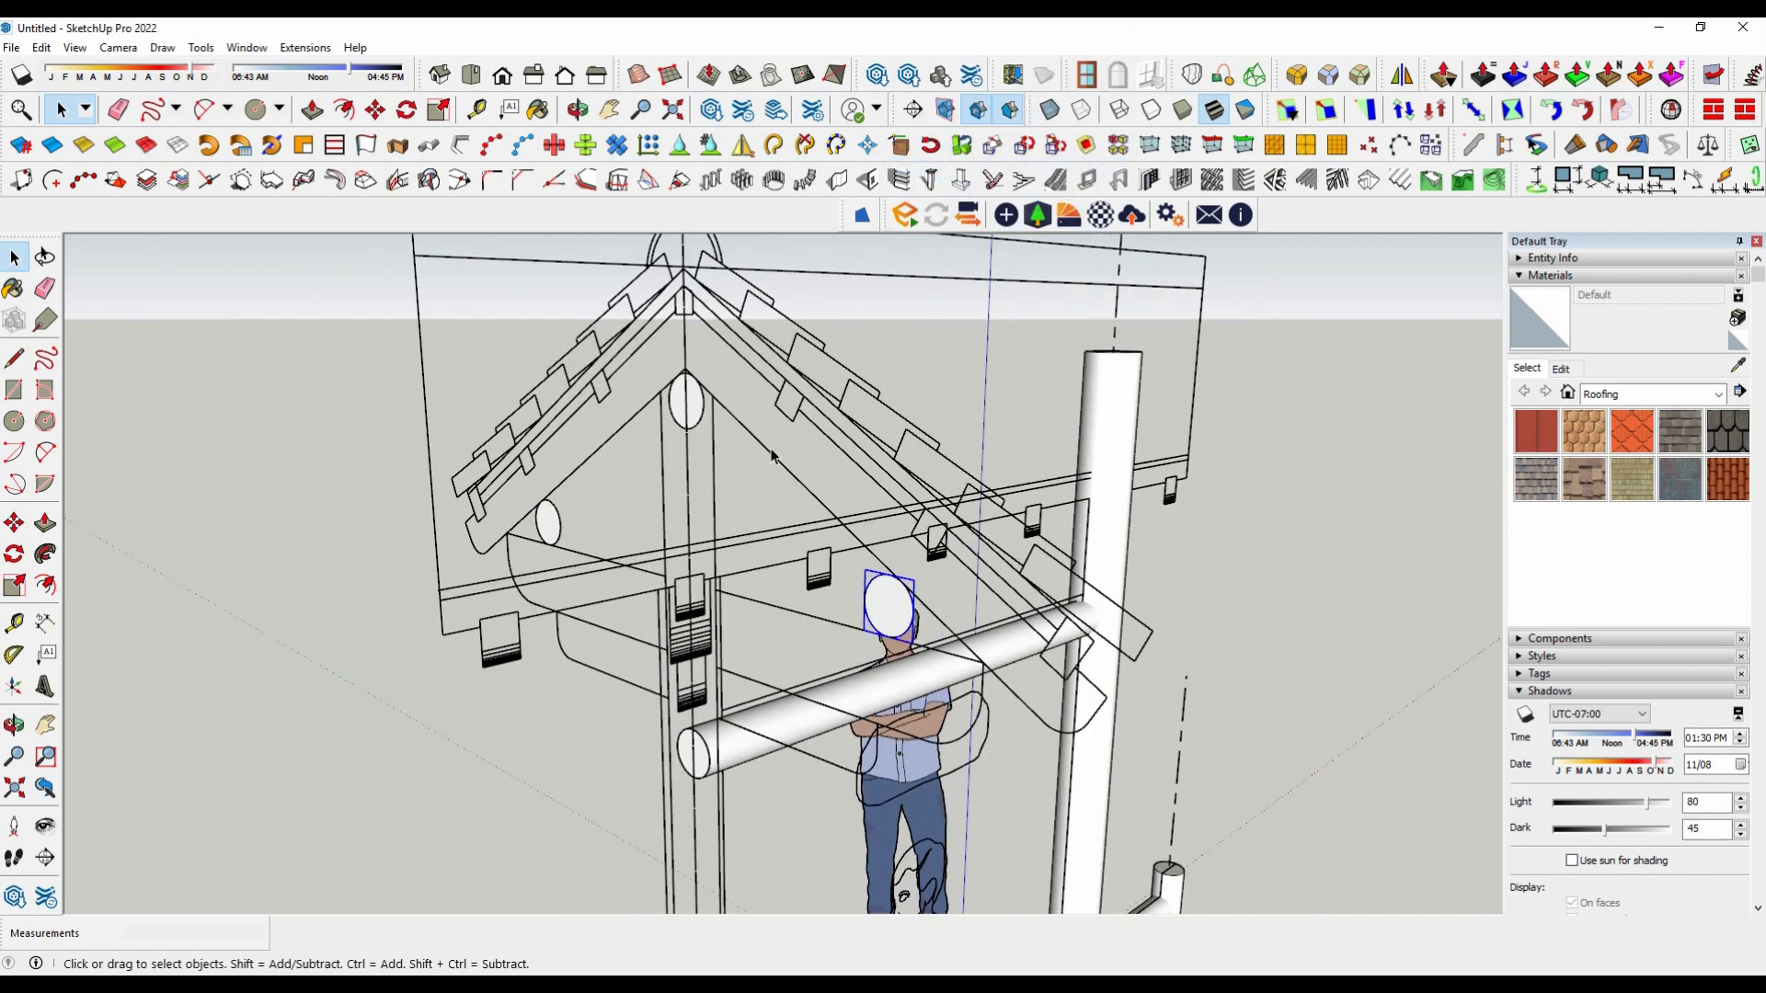
right_click(694, 412)
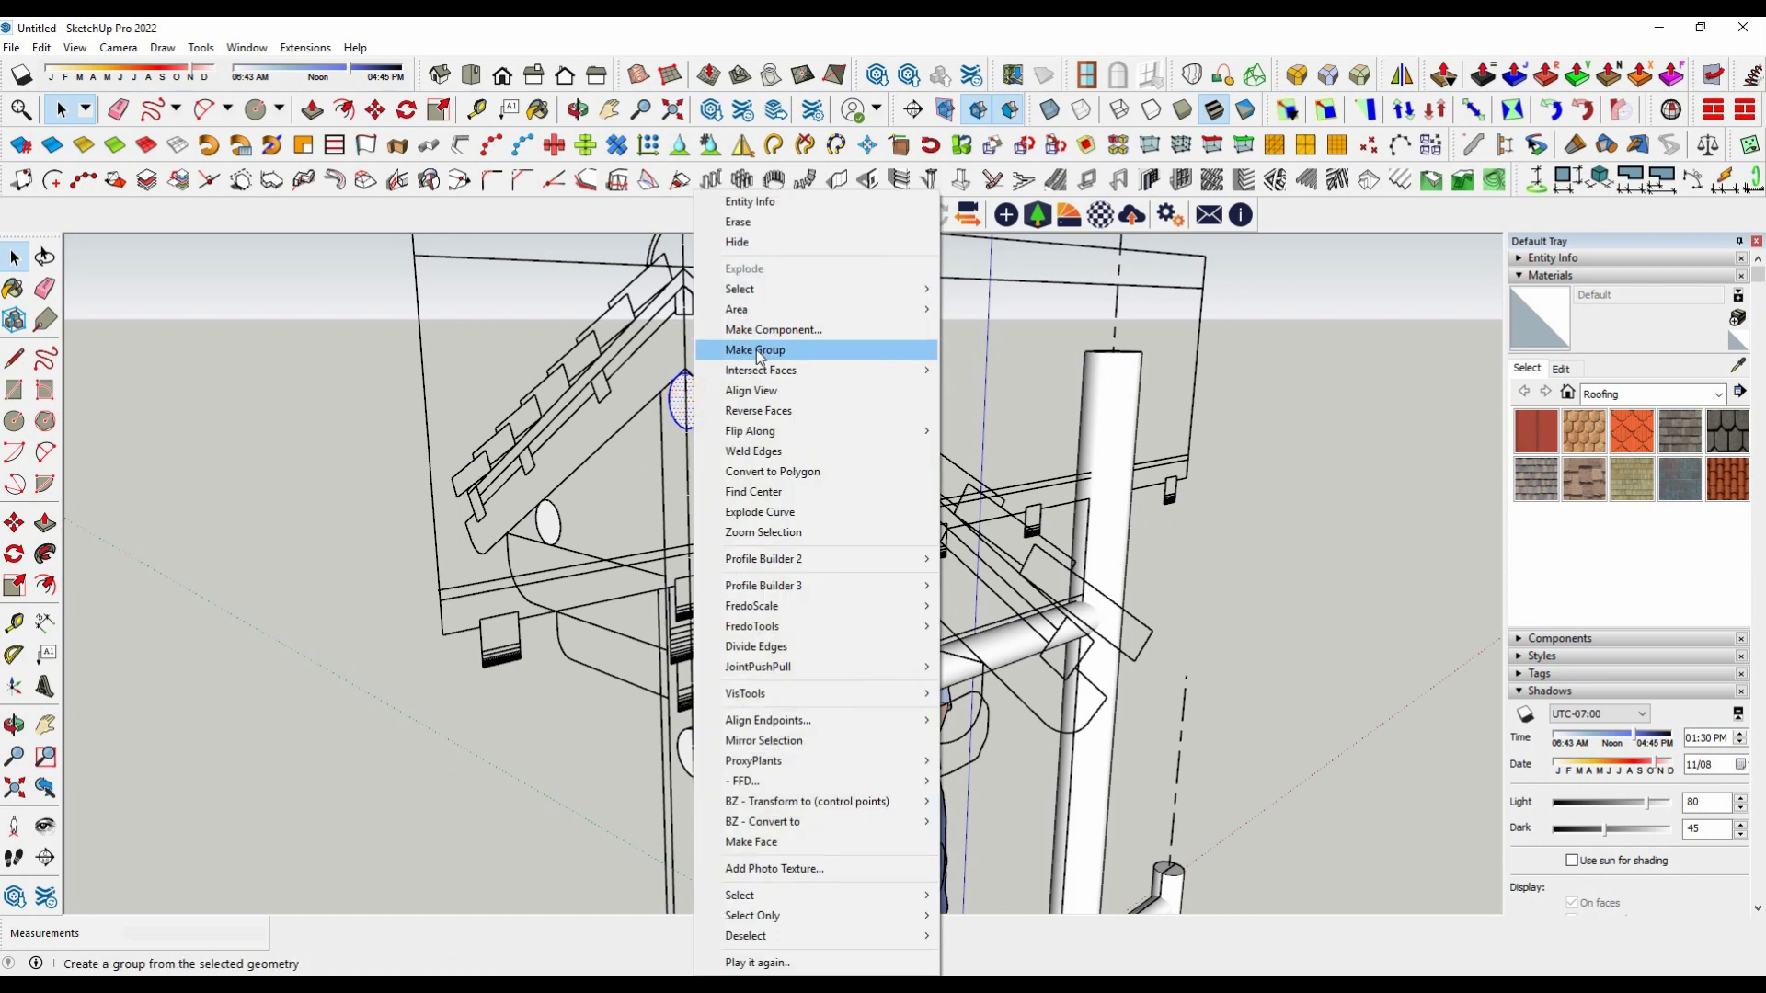
left_click(763, 351)
right_click(549, 529)
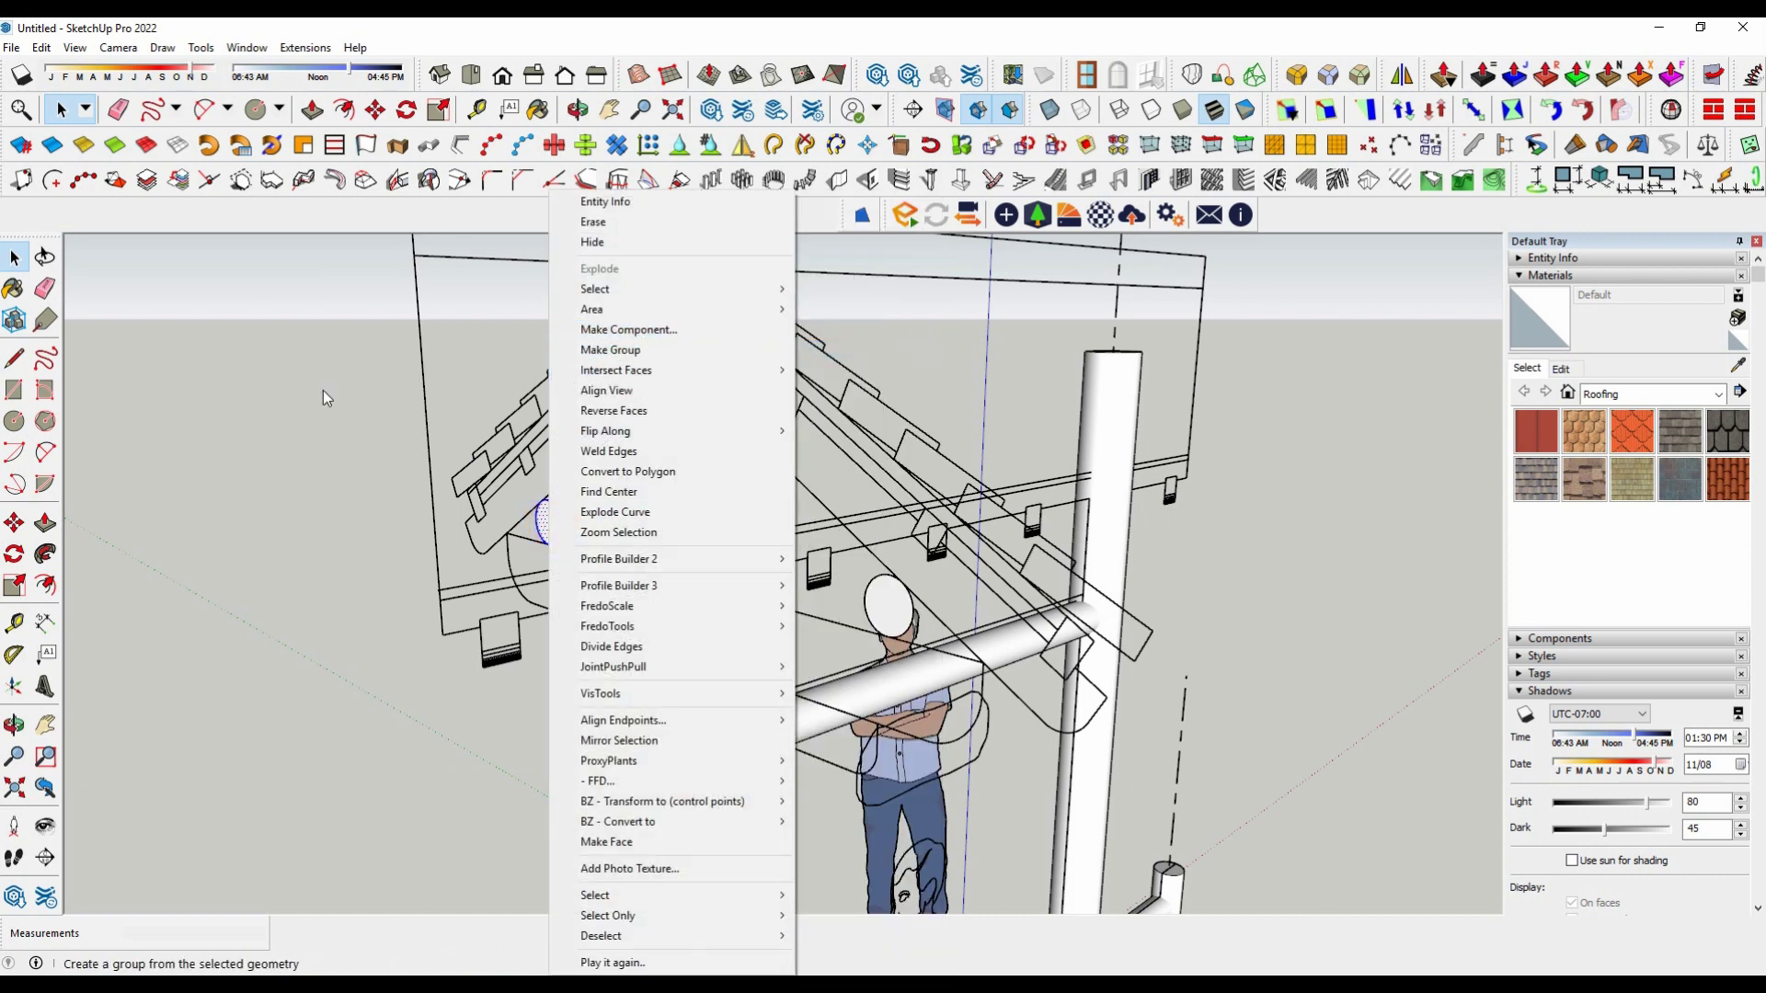
left_click(322, 390)
scroll(513, 577, "up", 3)
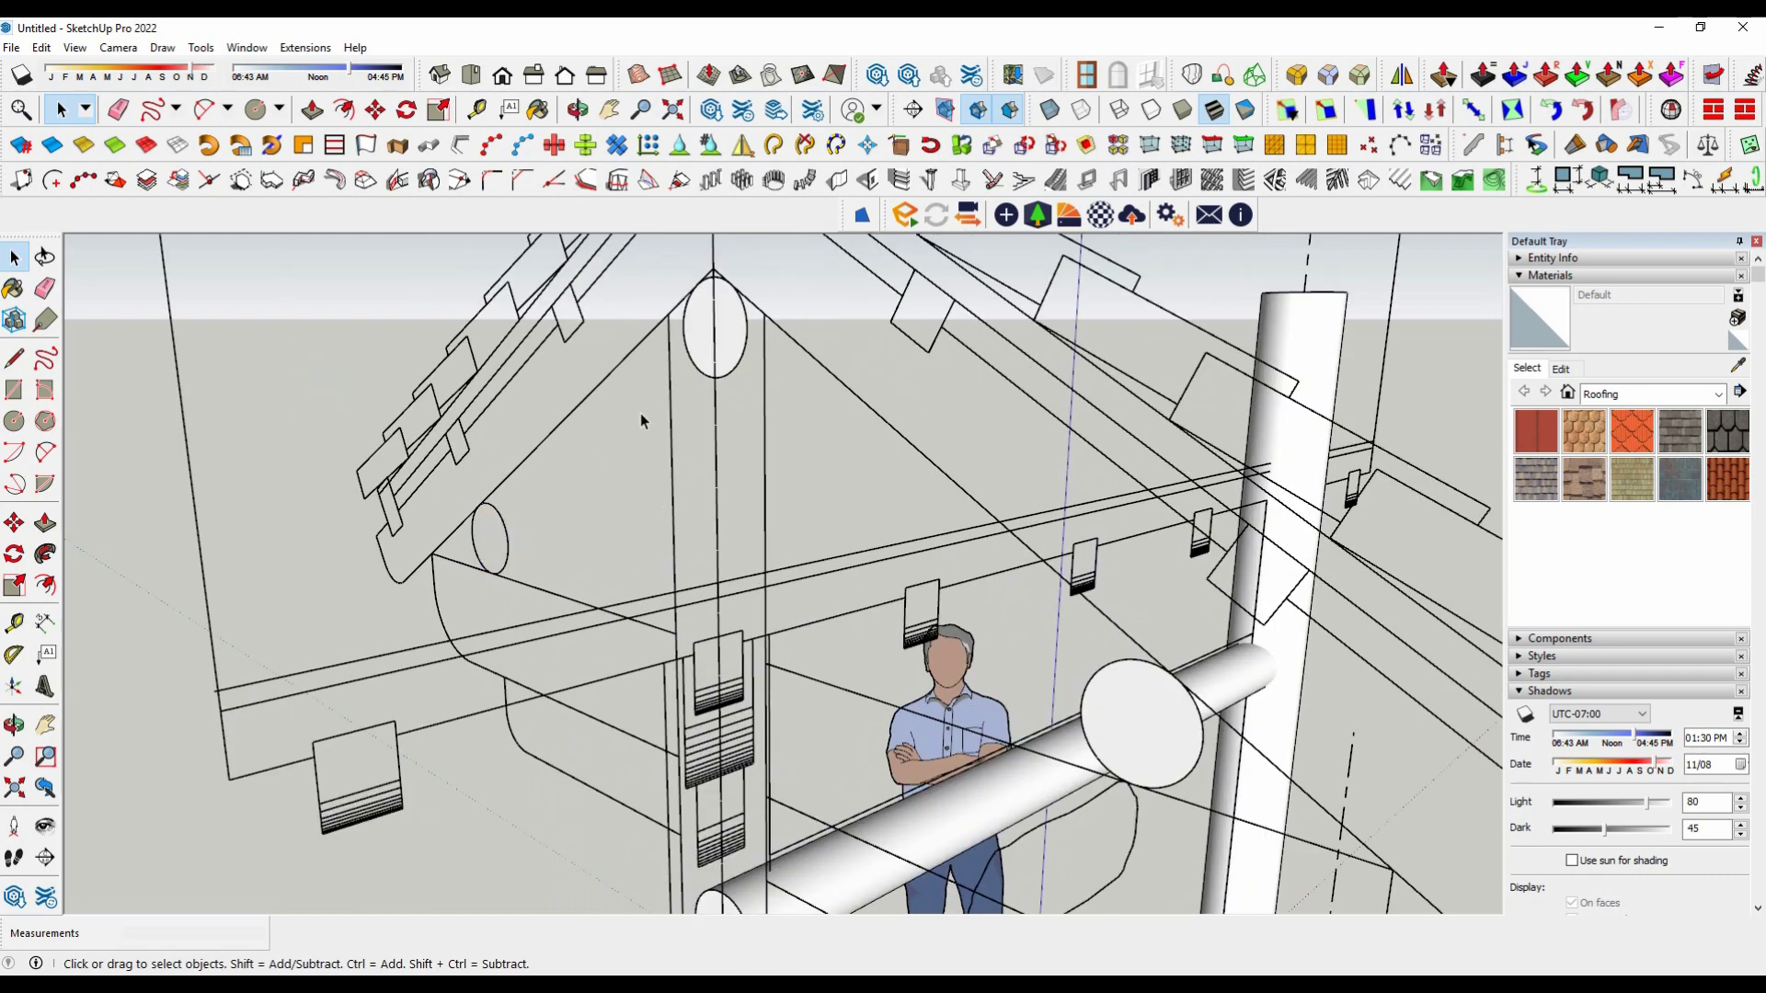
Step: Copy the circle with Move and Ctrl to the roof edge at the bracket
mouse_move(641, 420)
middle_mouse_down()
mouse_move(699, 552)
mouse_move(920, 644)
middle_mouse_up()
scroll(699, 551, "down", 5)
scroll(954, 665, "up", 5)
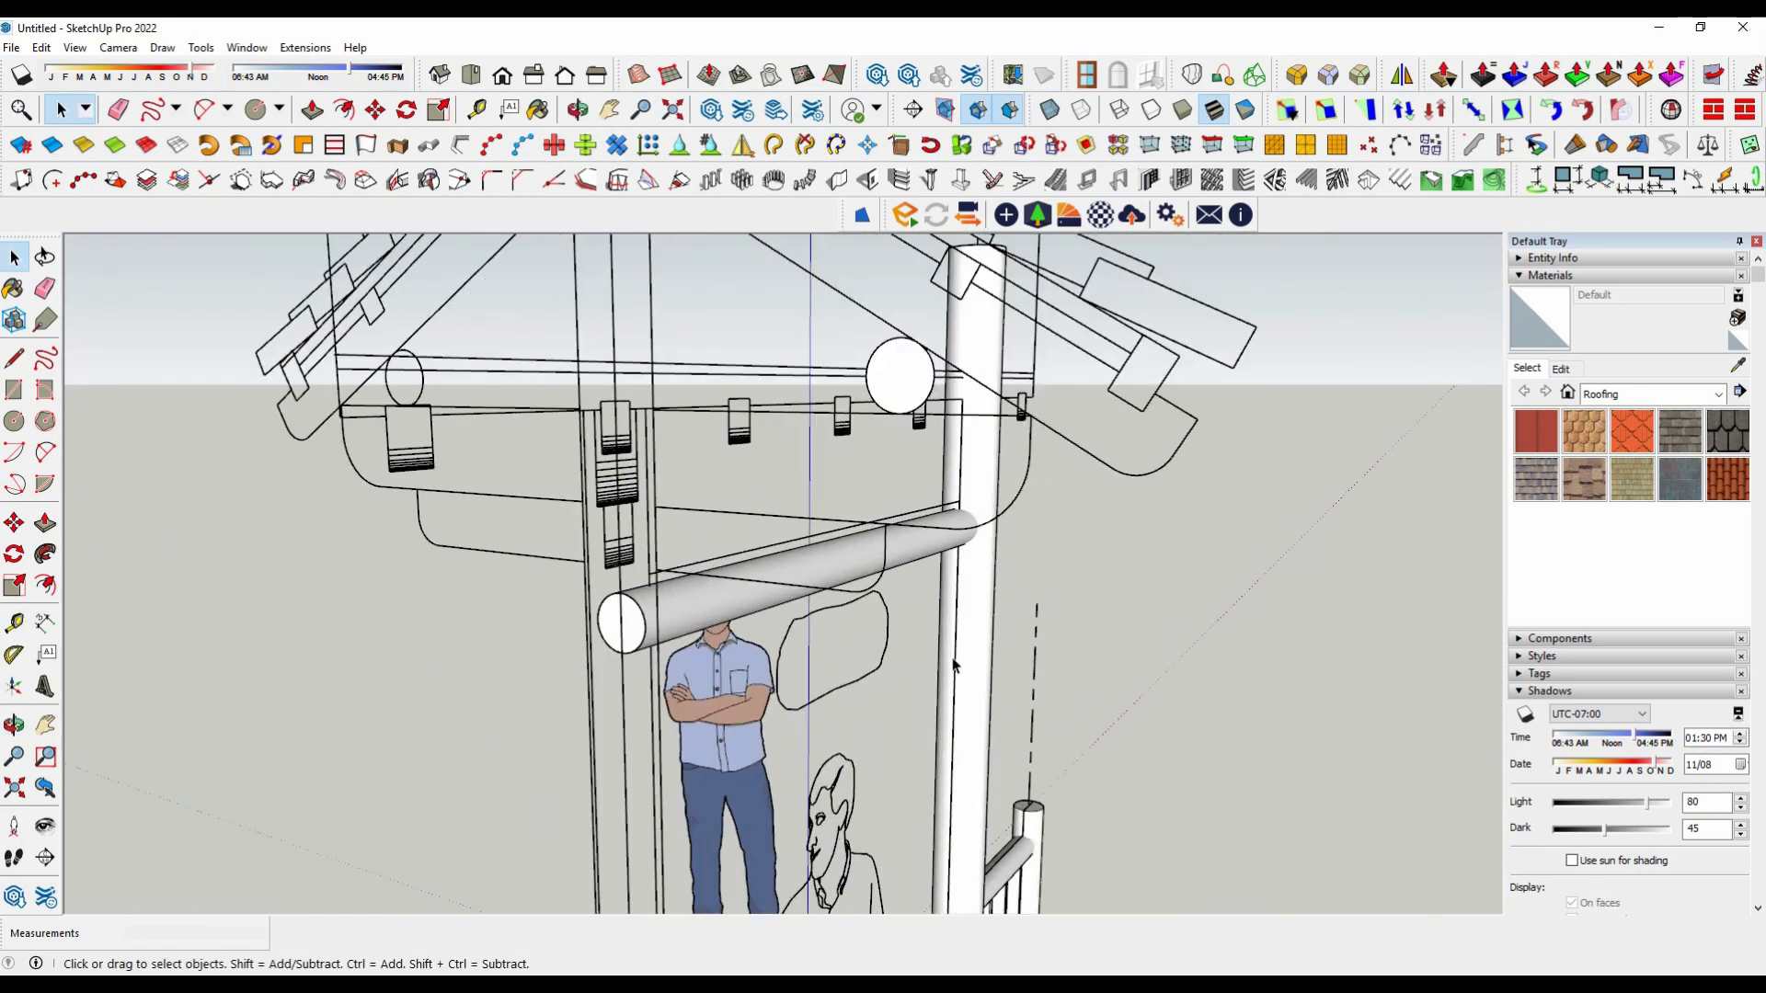
key("m")
key("ctrl")
scroll(893, 409, "up", 3)
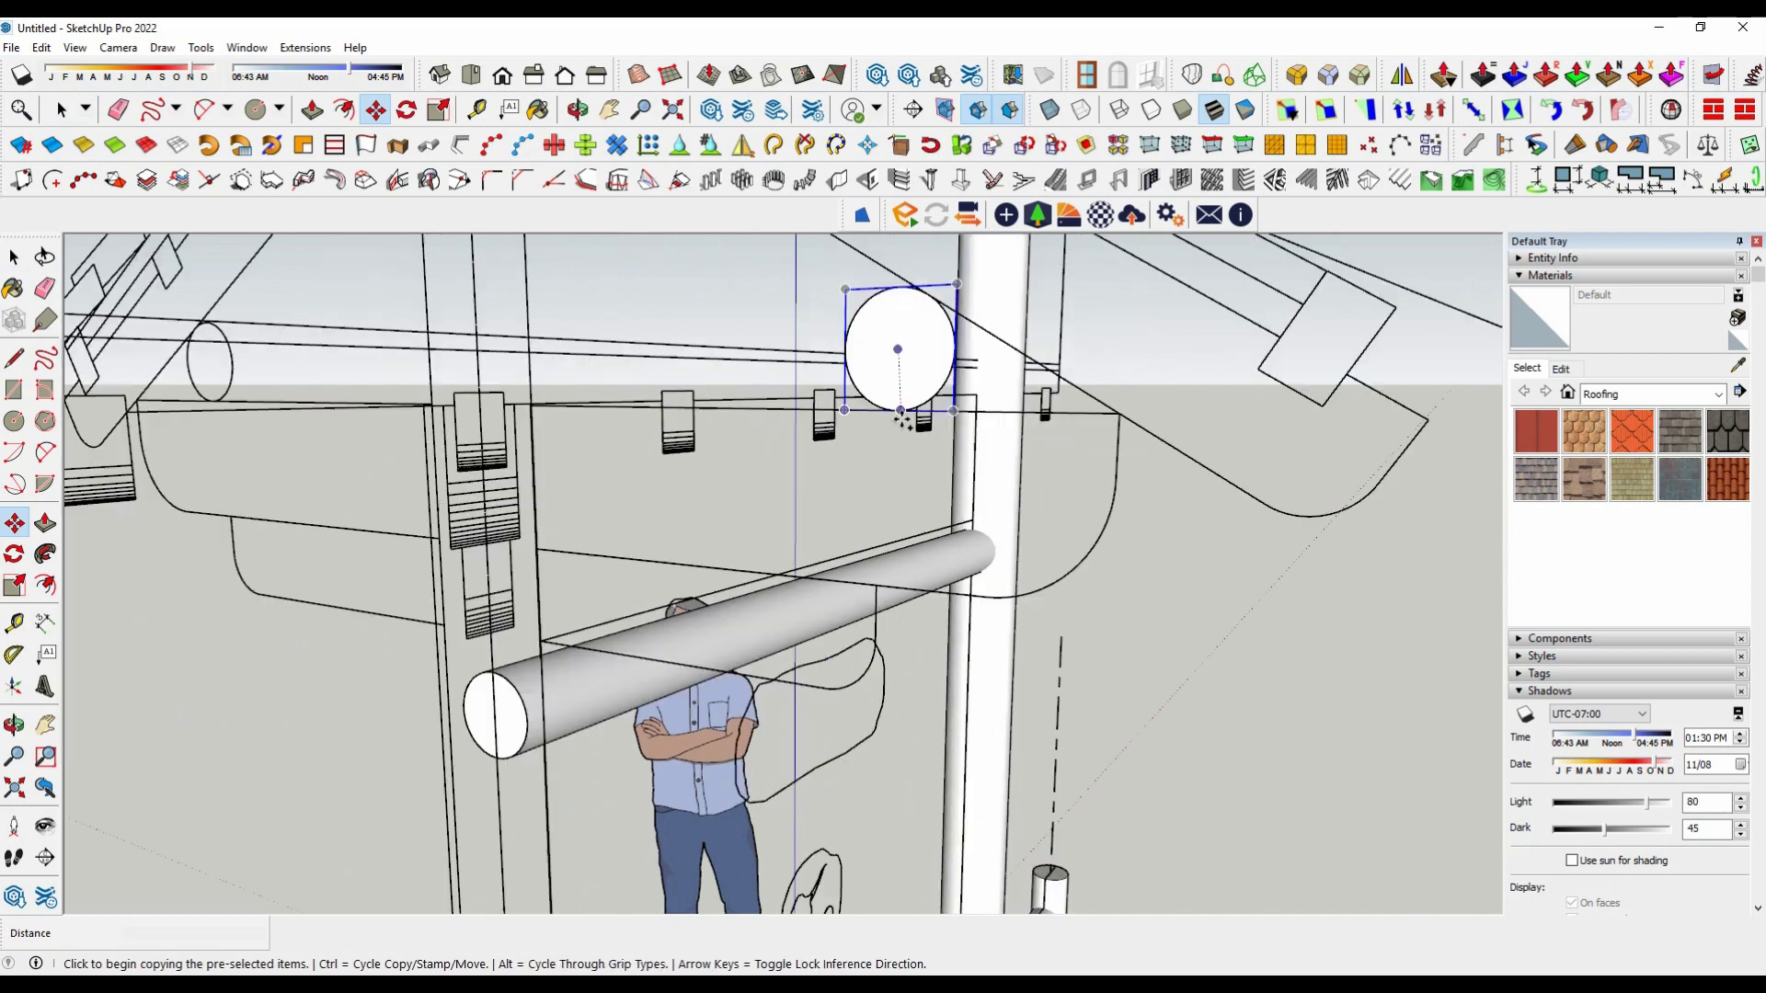
scroll(893, 402, "up", 2)
left_click(890, 402)
scroll(888, 401, "up", 2)
scroll(552, 451, "down", 5)
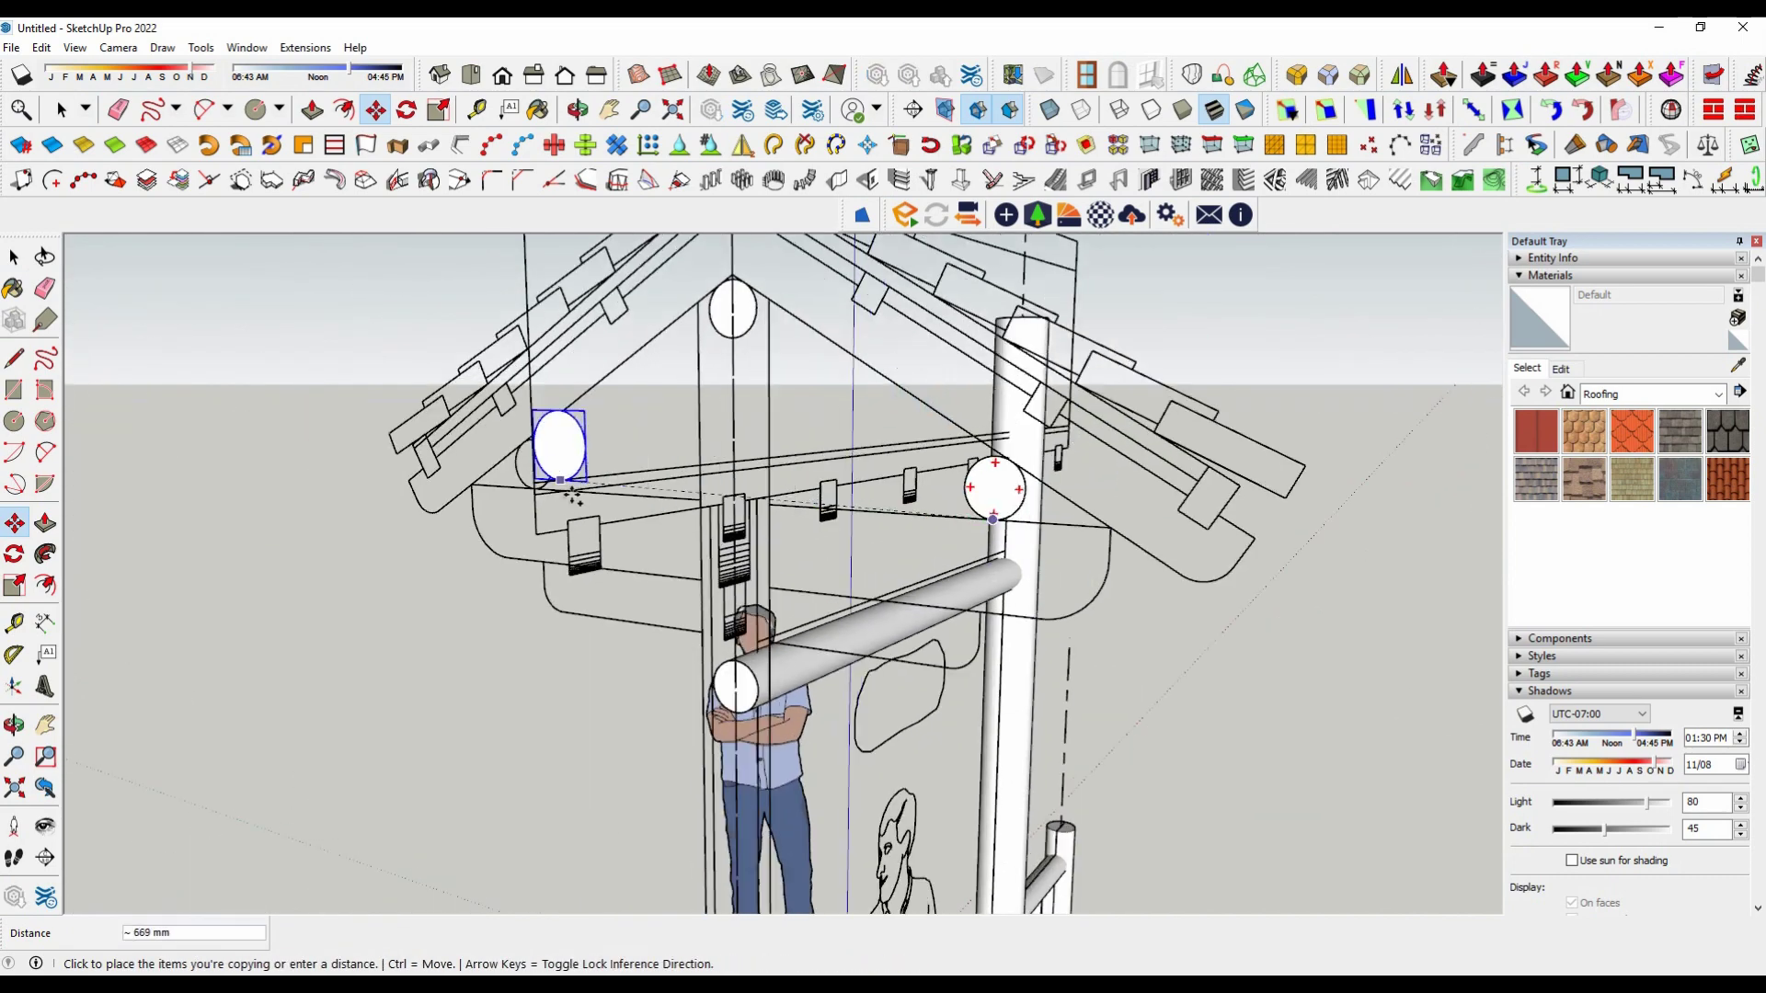
scroll(591, 478, "up", 5)
scroll(590, 478, "down", 5)
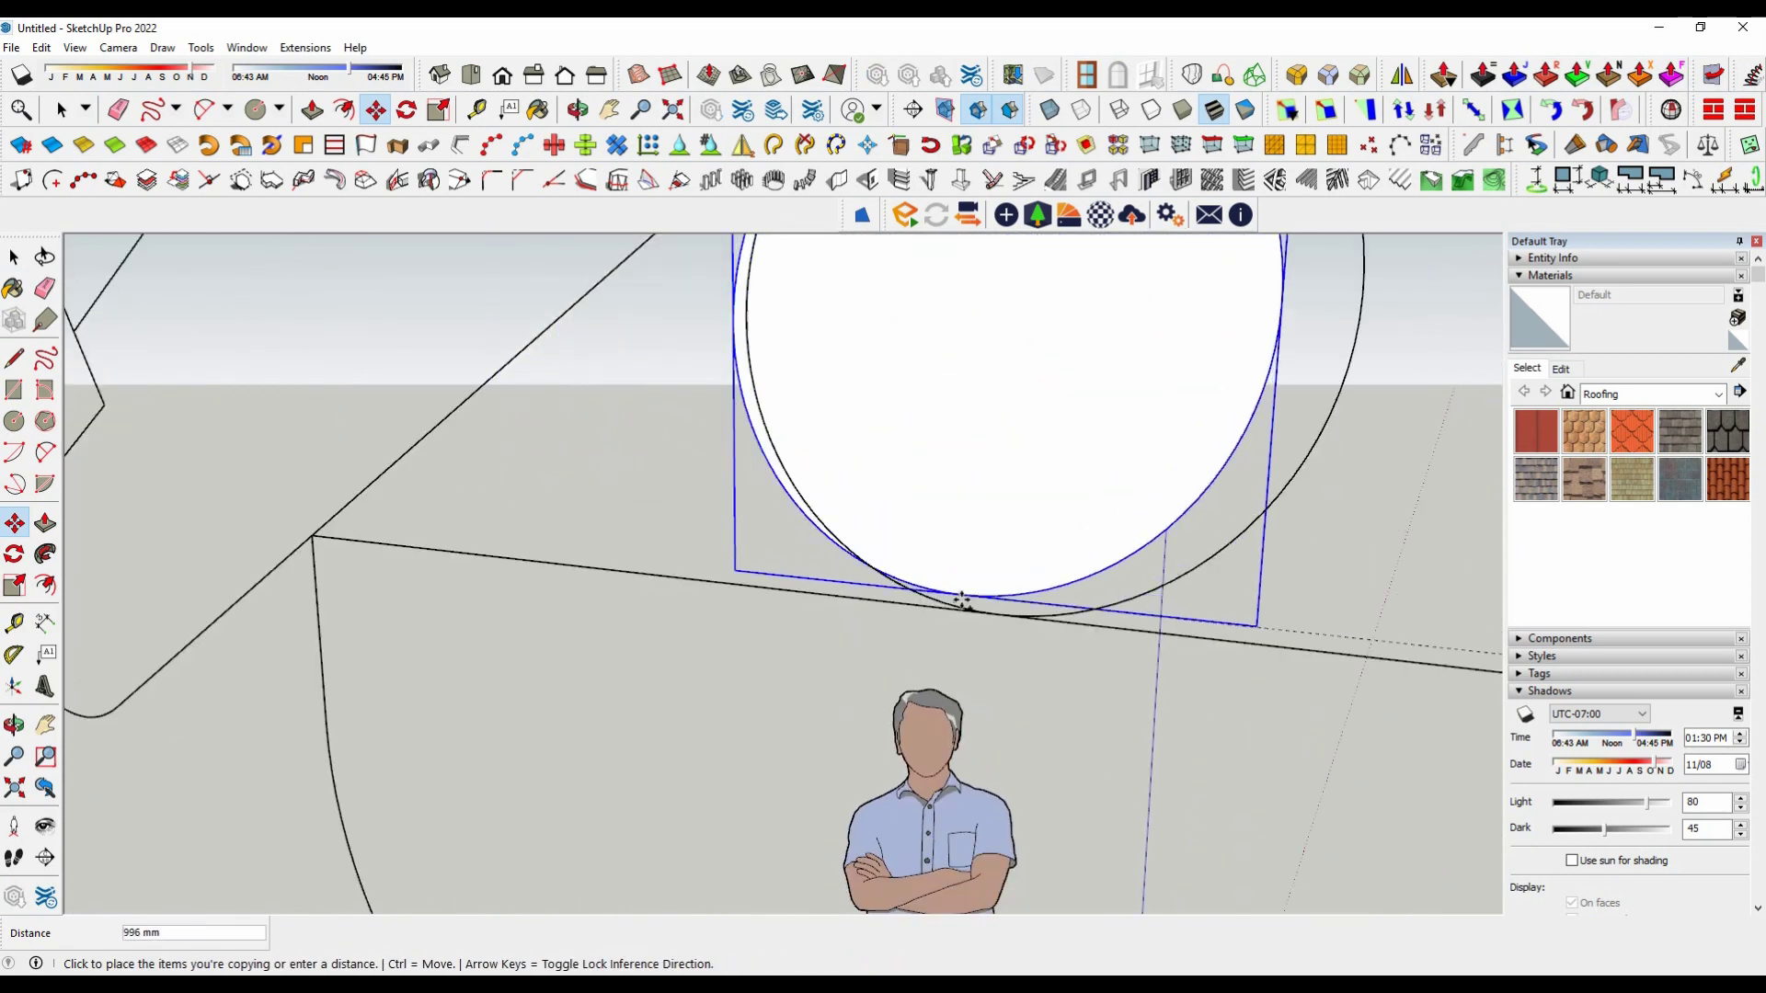
left_click(1002, 611)
scroll(815, 566, "down", 5)
middle_click_drag(815, 565, 658, 560)
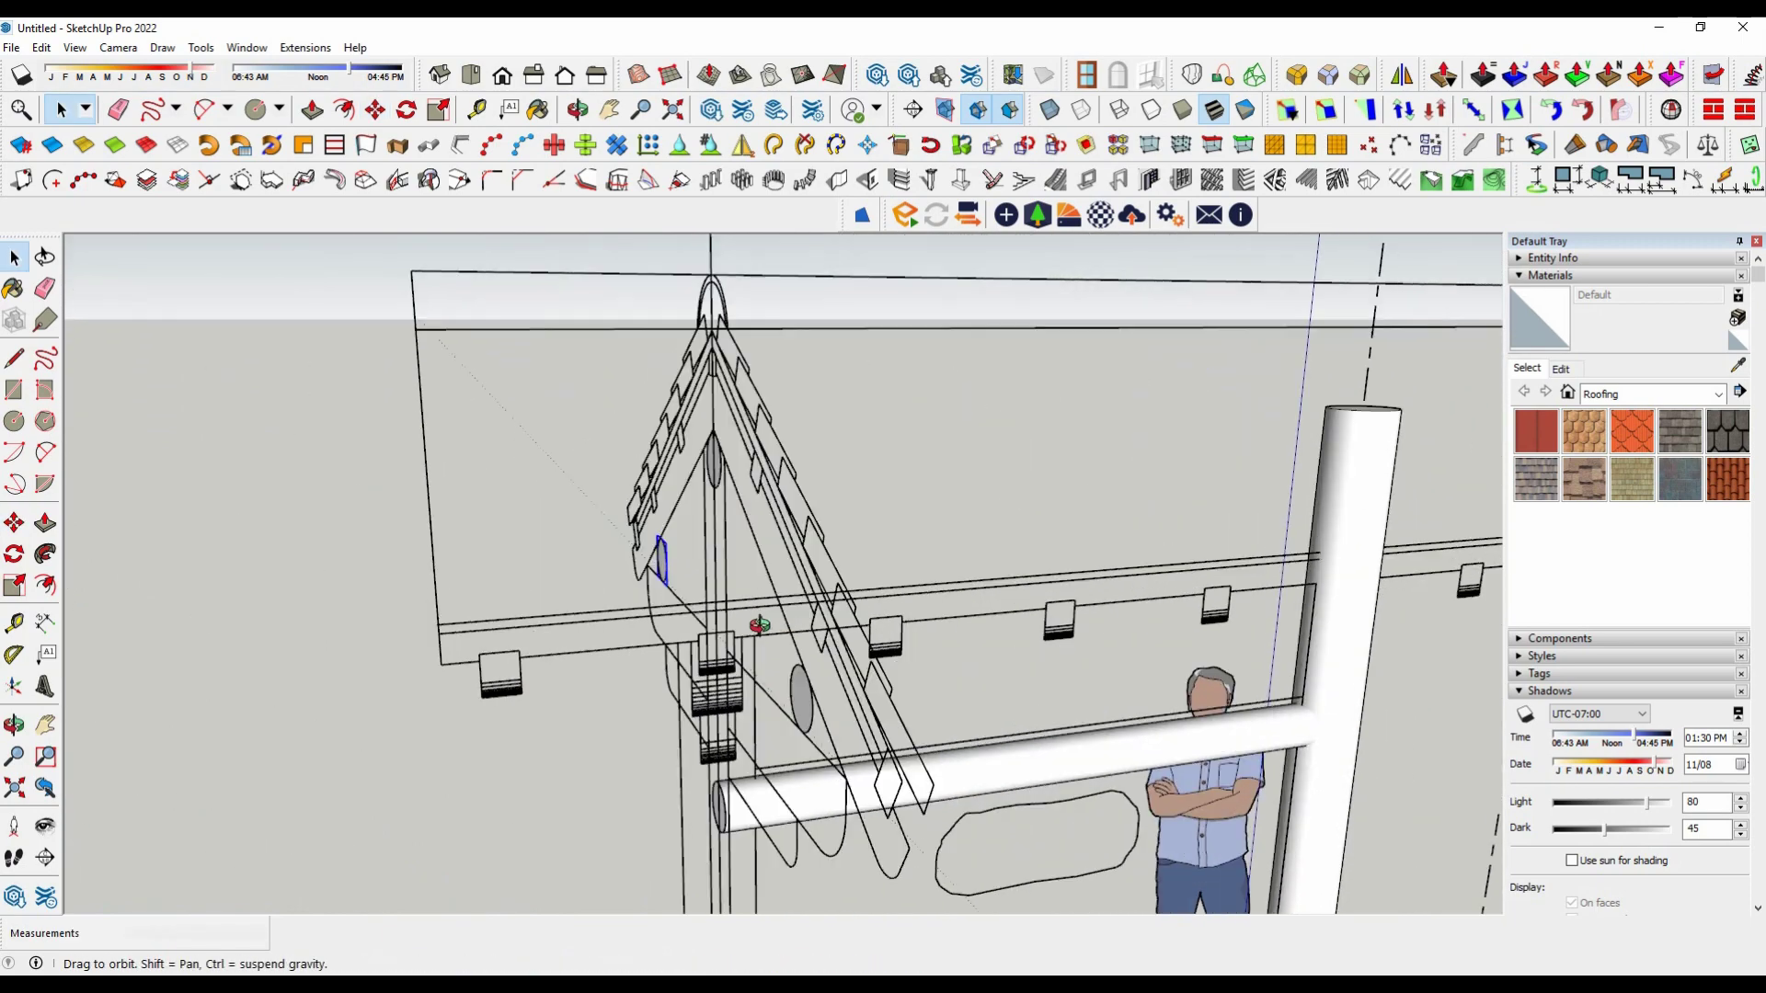
scroll(915, 556, "up", 5)
key("space")
scroll(662, 487, "up", 1)
Step: Inside the copied circle's group, extrude the circle into a cylinder reaching the post
double_click(758, 570)
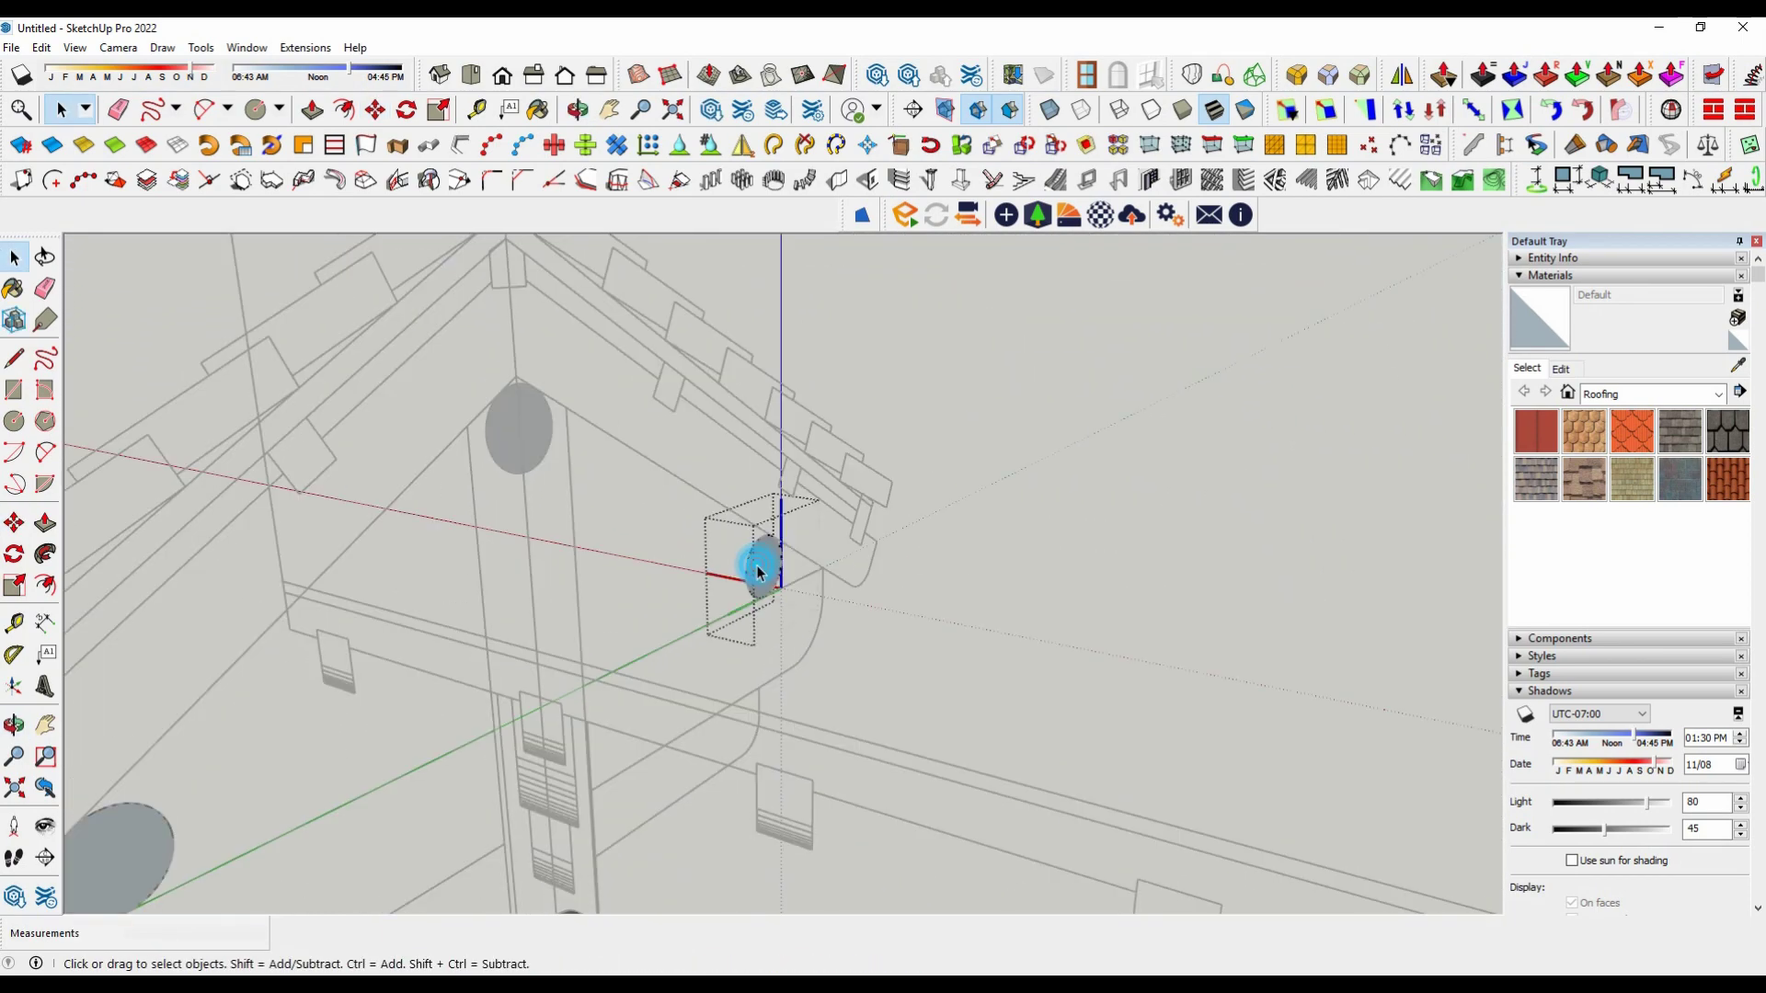
left_click(45, 523)
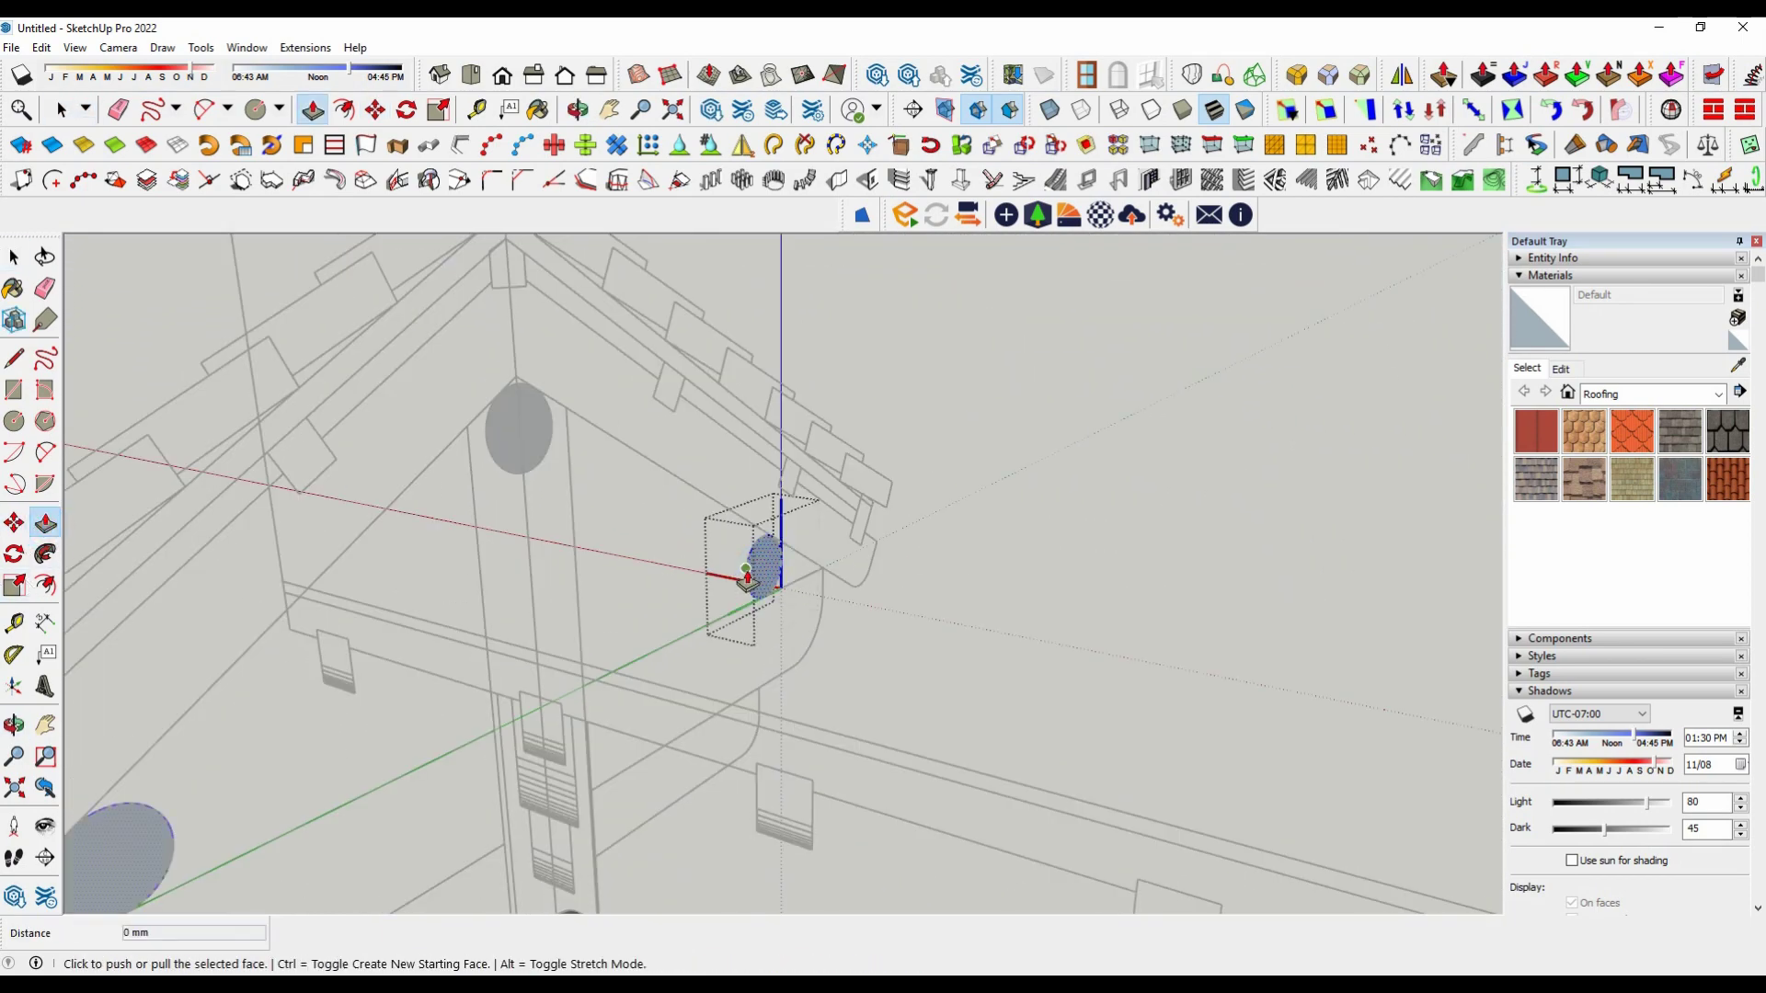
left_click(759, 565)
middle_click_drag(769, 579, 759, 497)
scroll(759, 497, "down", 3)
mouse_move(926, 602)
middle_mouse_down()
mouse_move(788, 504)
mouse_move(957, 562)
middle_mouse_up()
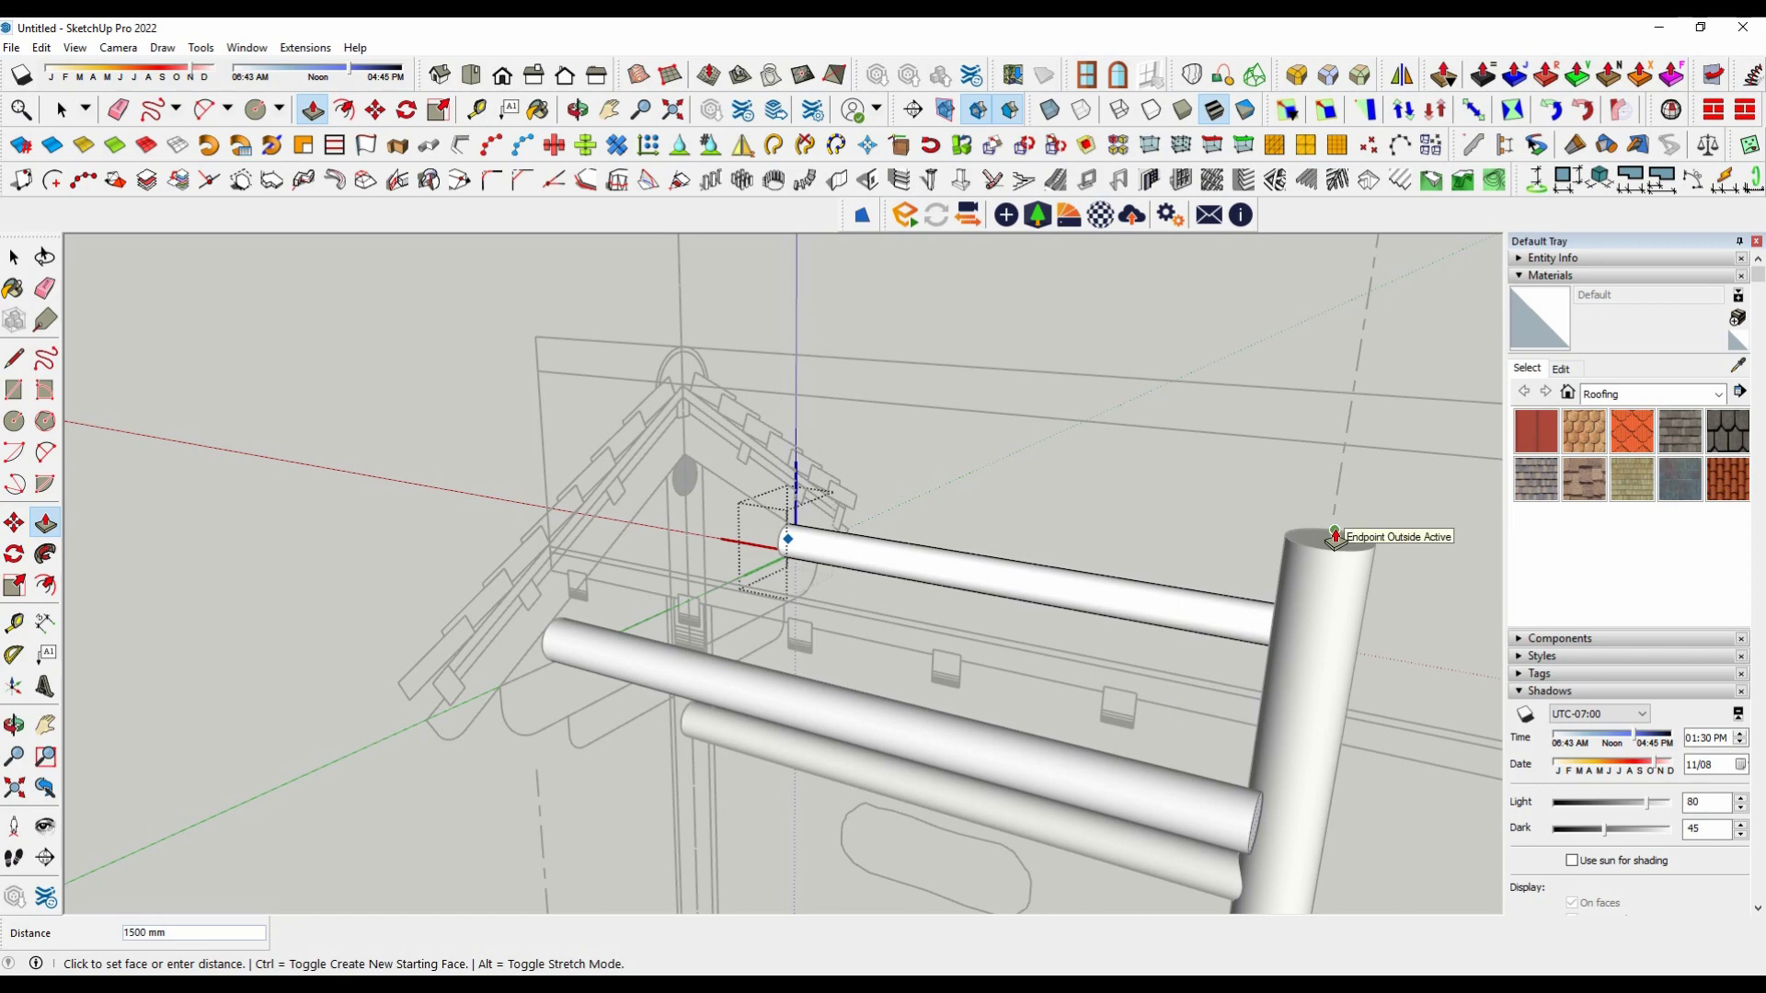
left_click(1335, 536)
mouse_move(1017, 536)
middle_mouse_down()
mouse_move(1310, 746)
mouse_move(946, 693)
mouse_move(1104, 670)
mouse_move(1123, 694)
mouse_move(1200, 687)
mouse_move(809, 532)
middle_mouse_up()
Step: Lengthen the cylinder by another 500 mm past the post
scroll(1012, 635, "up", 3)
scroll(1064, 650, "up", 3)
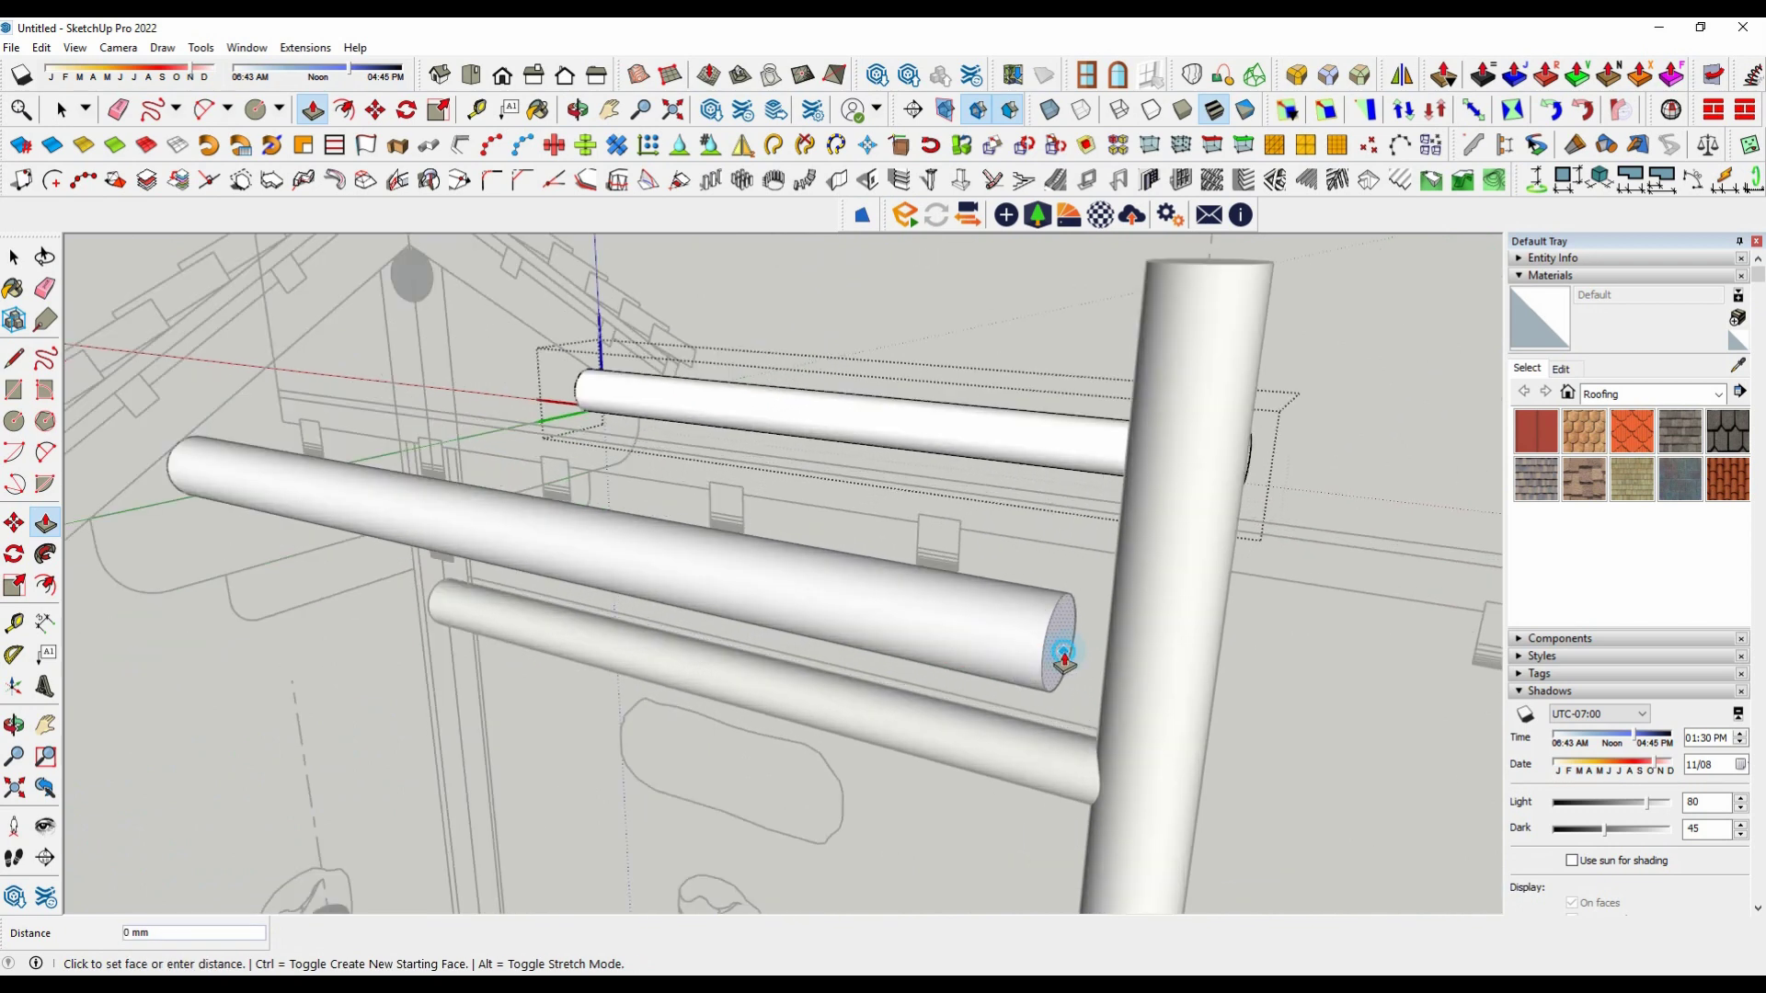
left_click(1064, 654)
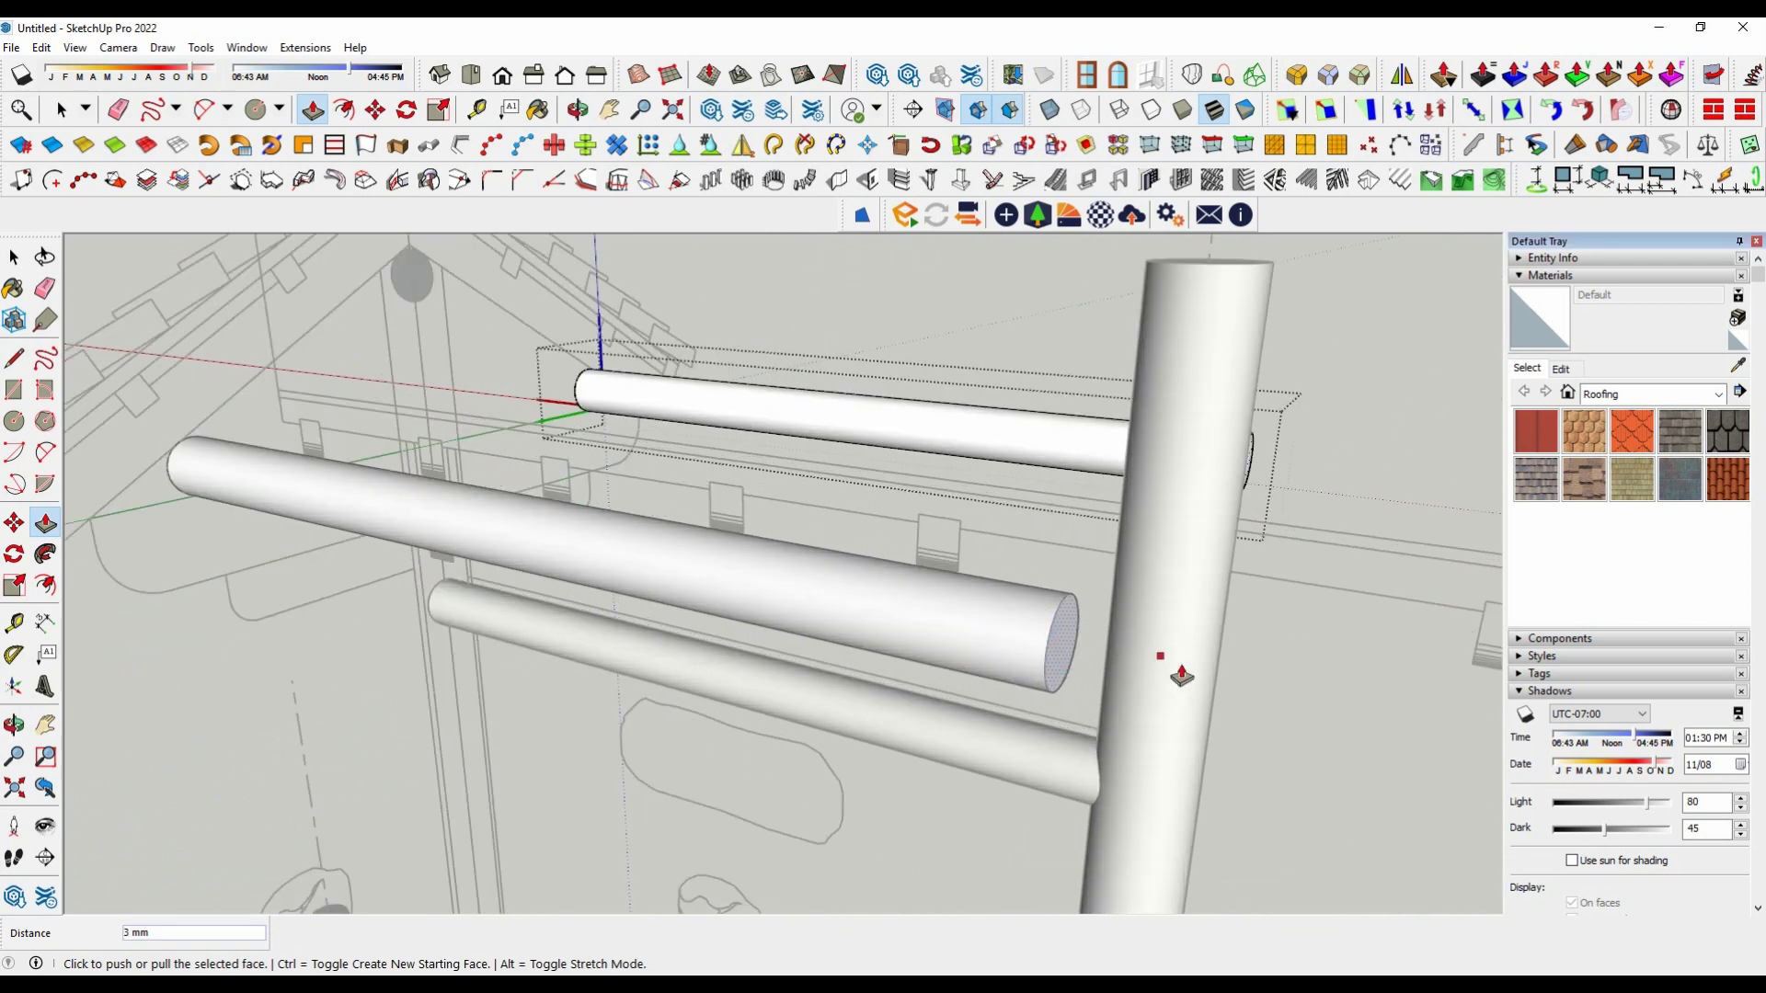
left_click(16, 256)
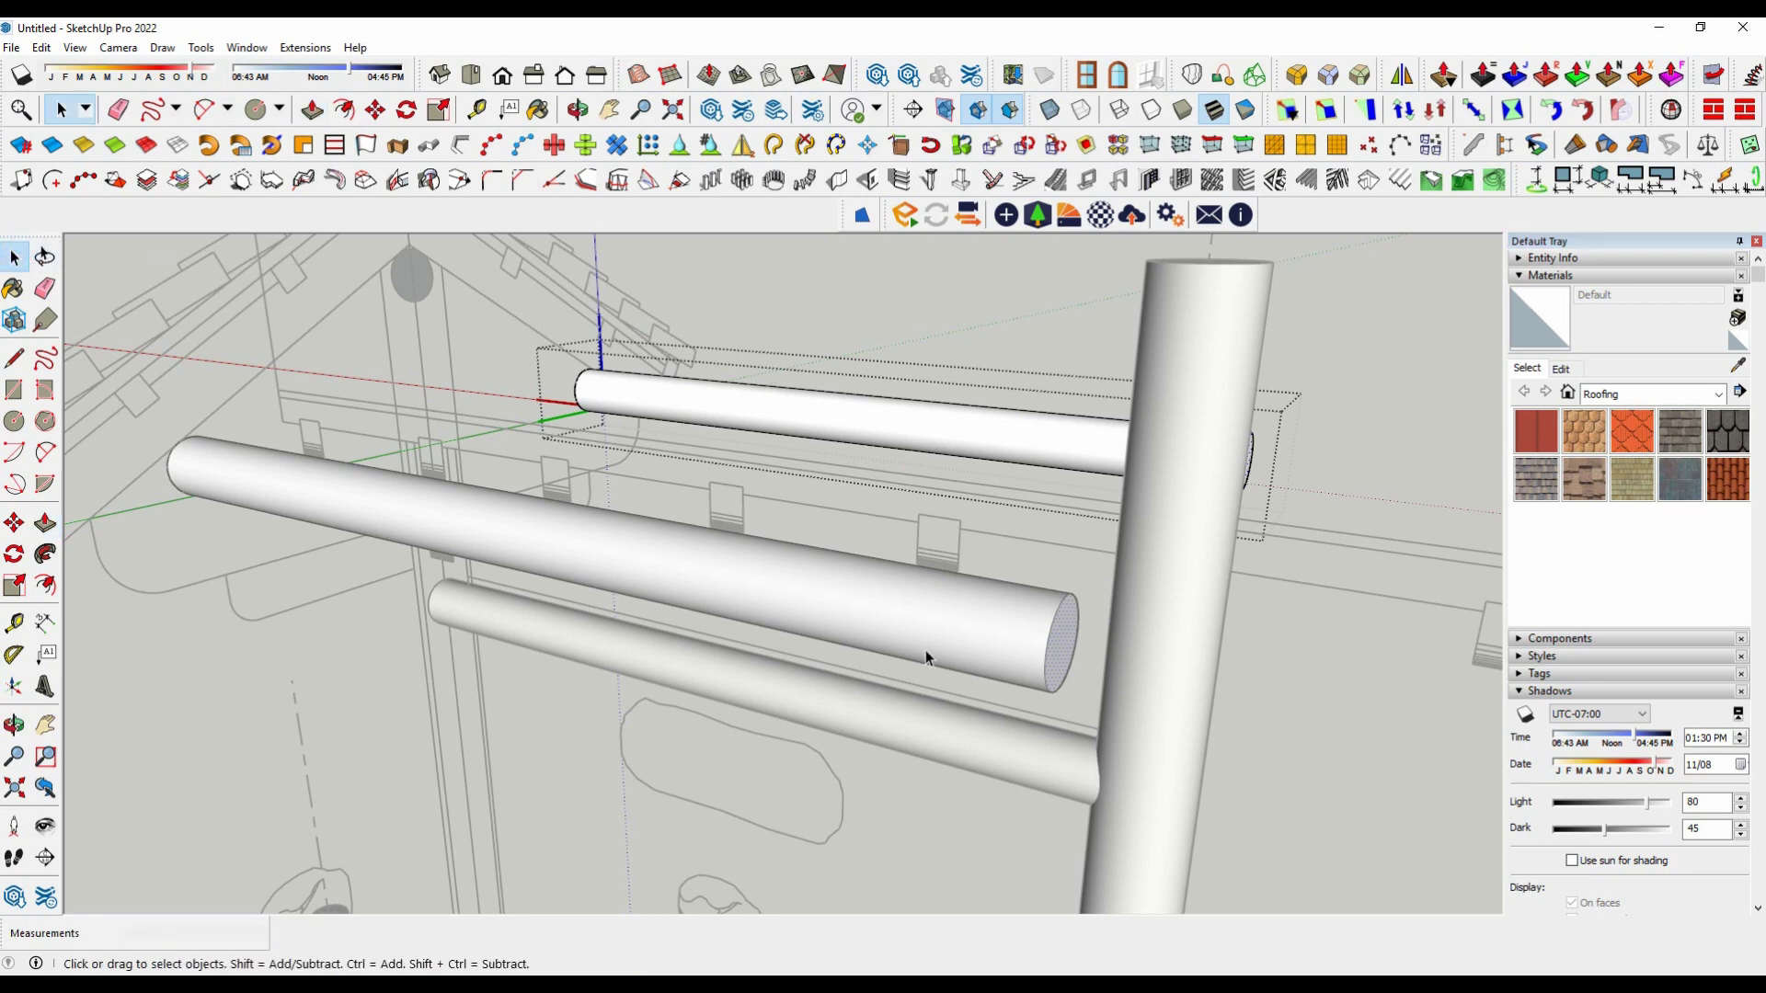
left_click(45, 523)
left_click(1039, 654)
type("500")
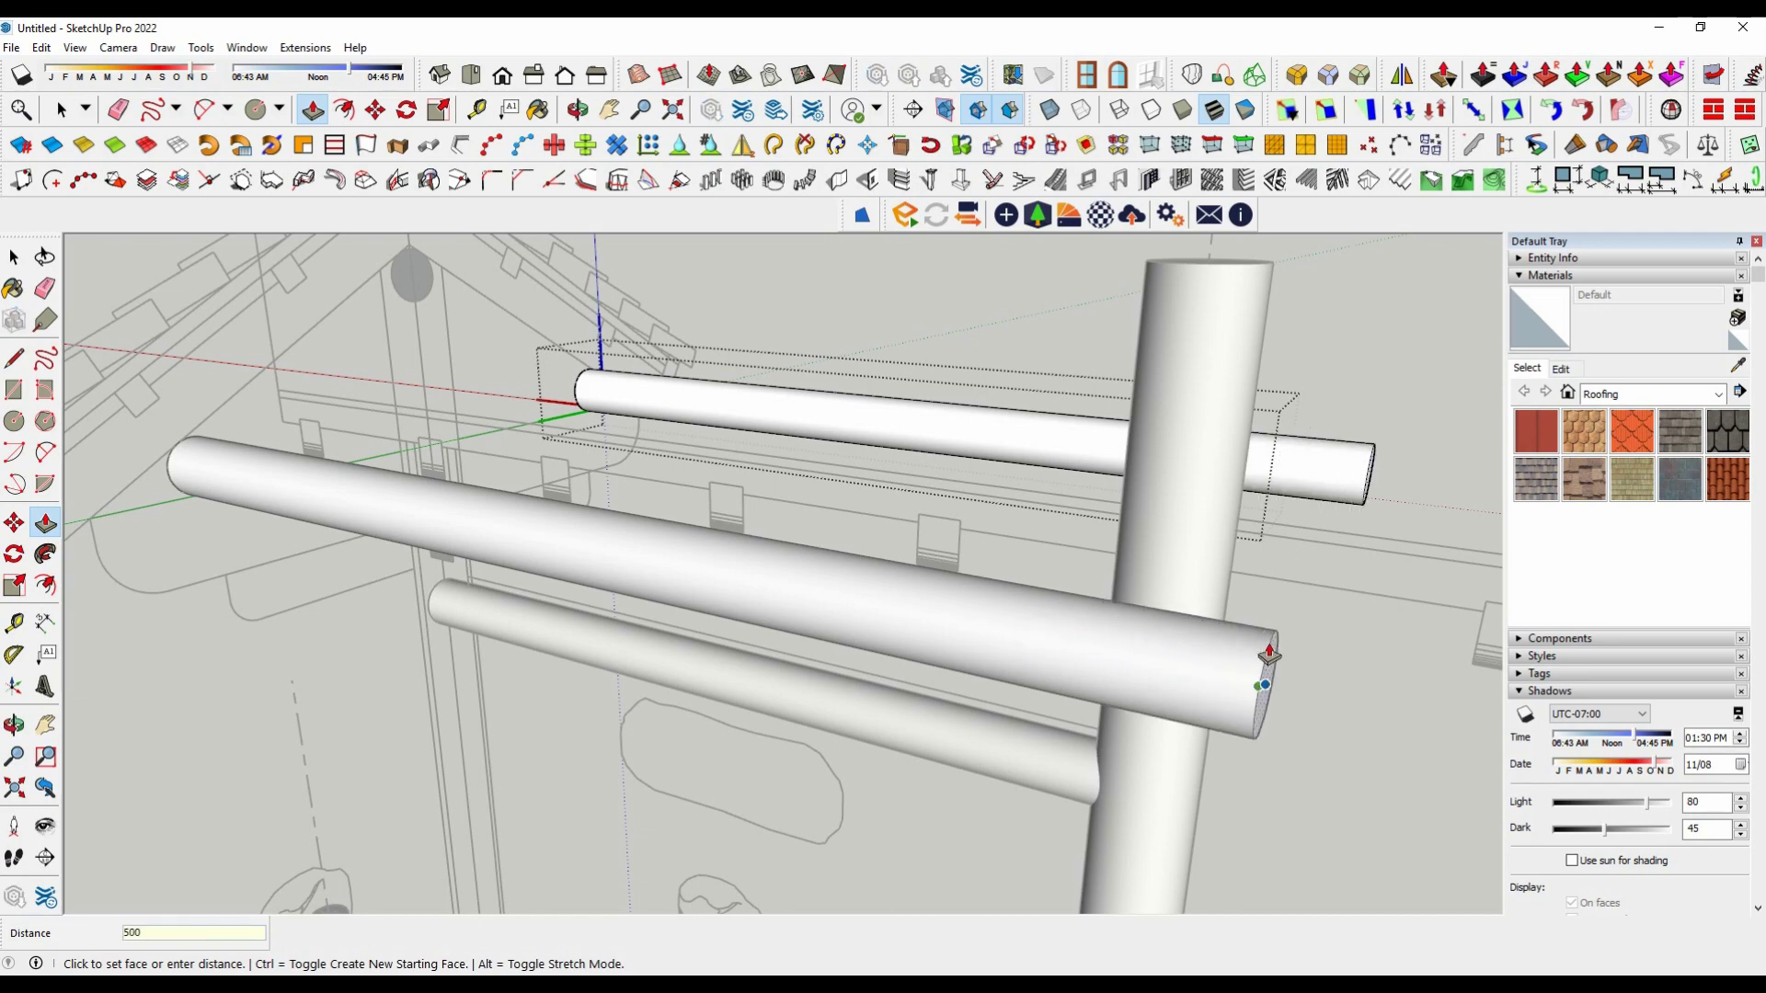
key("Return")
mouse_move(1253, 650)
middle_mouse_down()
mouse_move(966, 630)
mouse_move(1017, 623)
mouse_move(589, 658)
mouse_move(611, 610)
mouse_move(551, 508)
middle_mouse_up()
key("space")
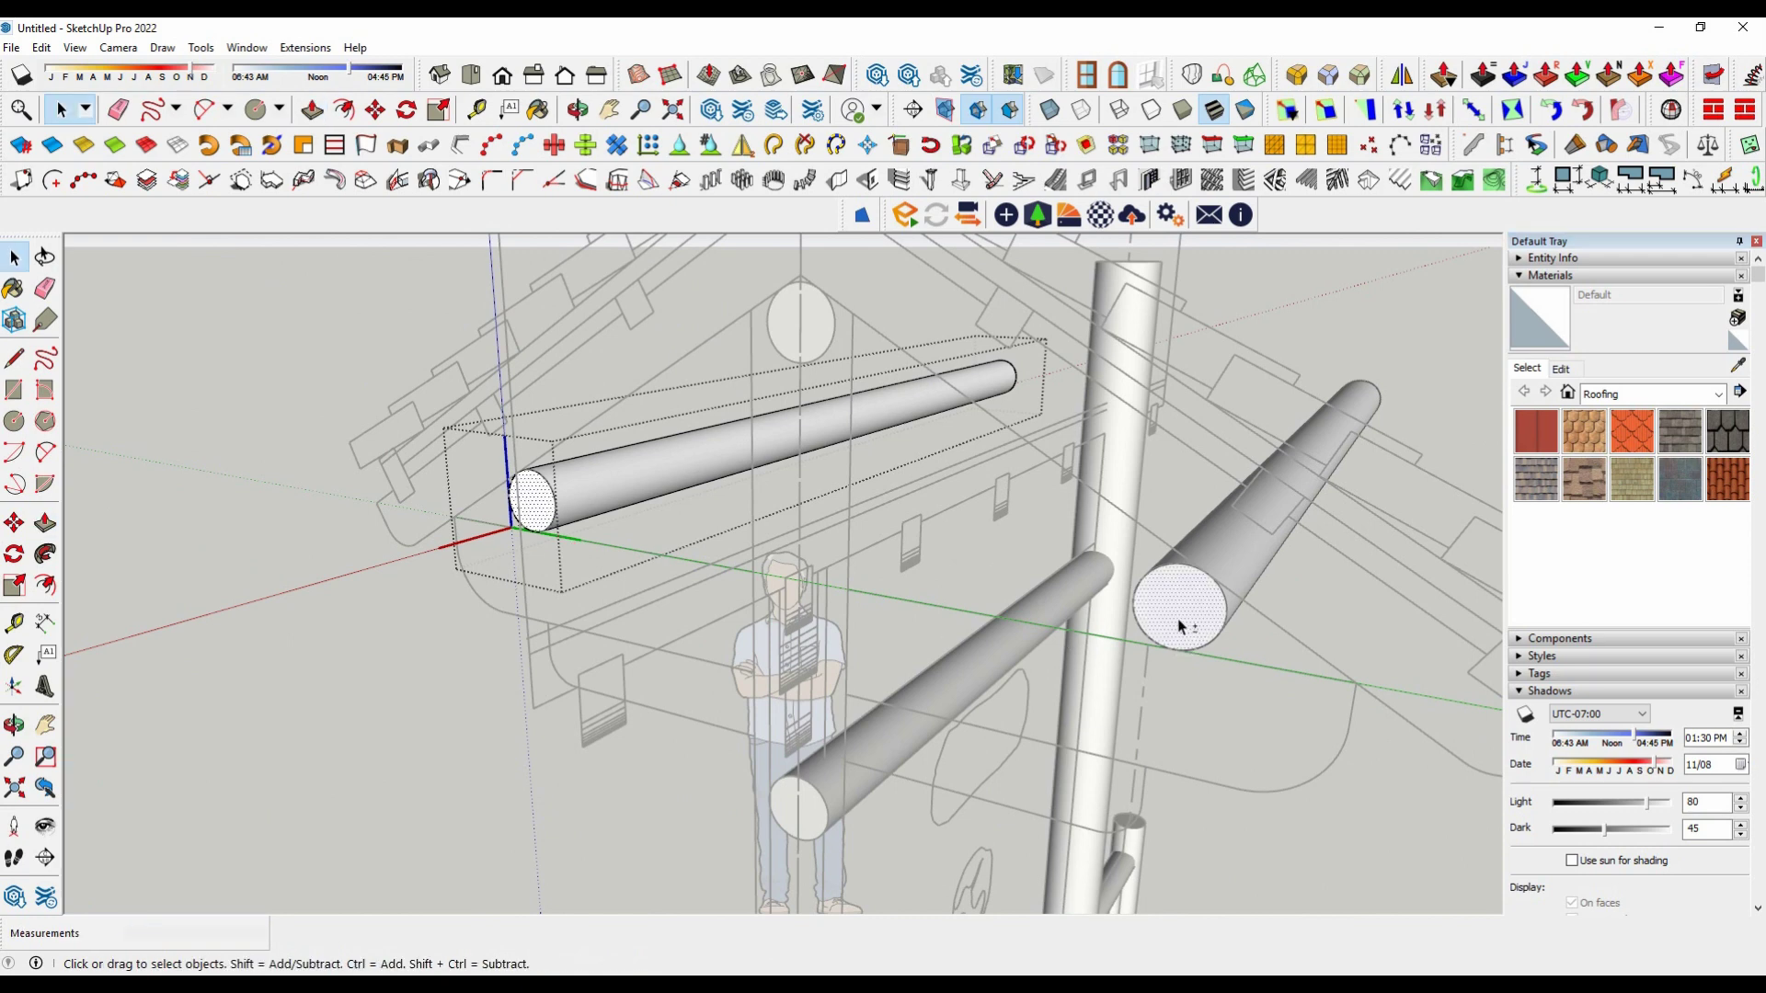
Step: Commit a Push/Pull extrusion inside the right cylinder group
left_click(1192, 623)
double_click(1189, 625)
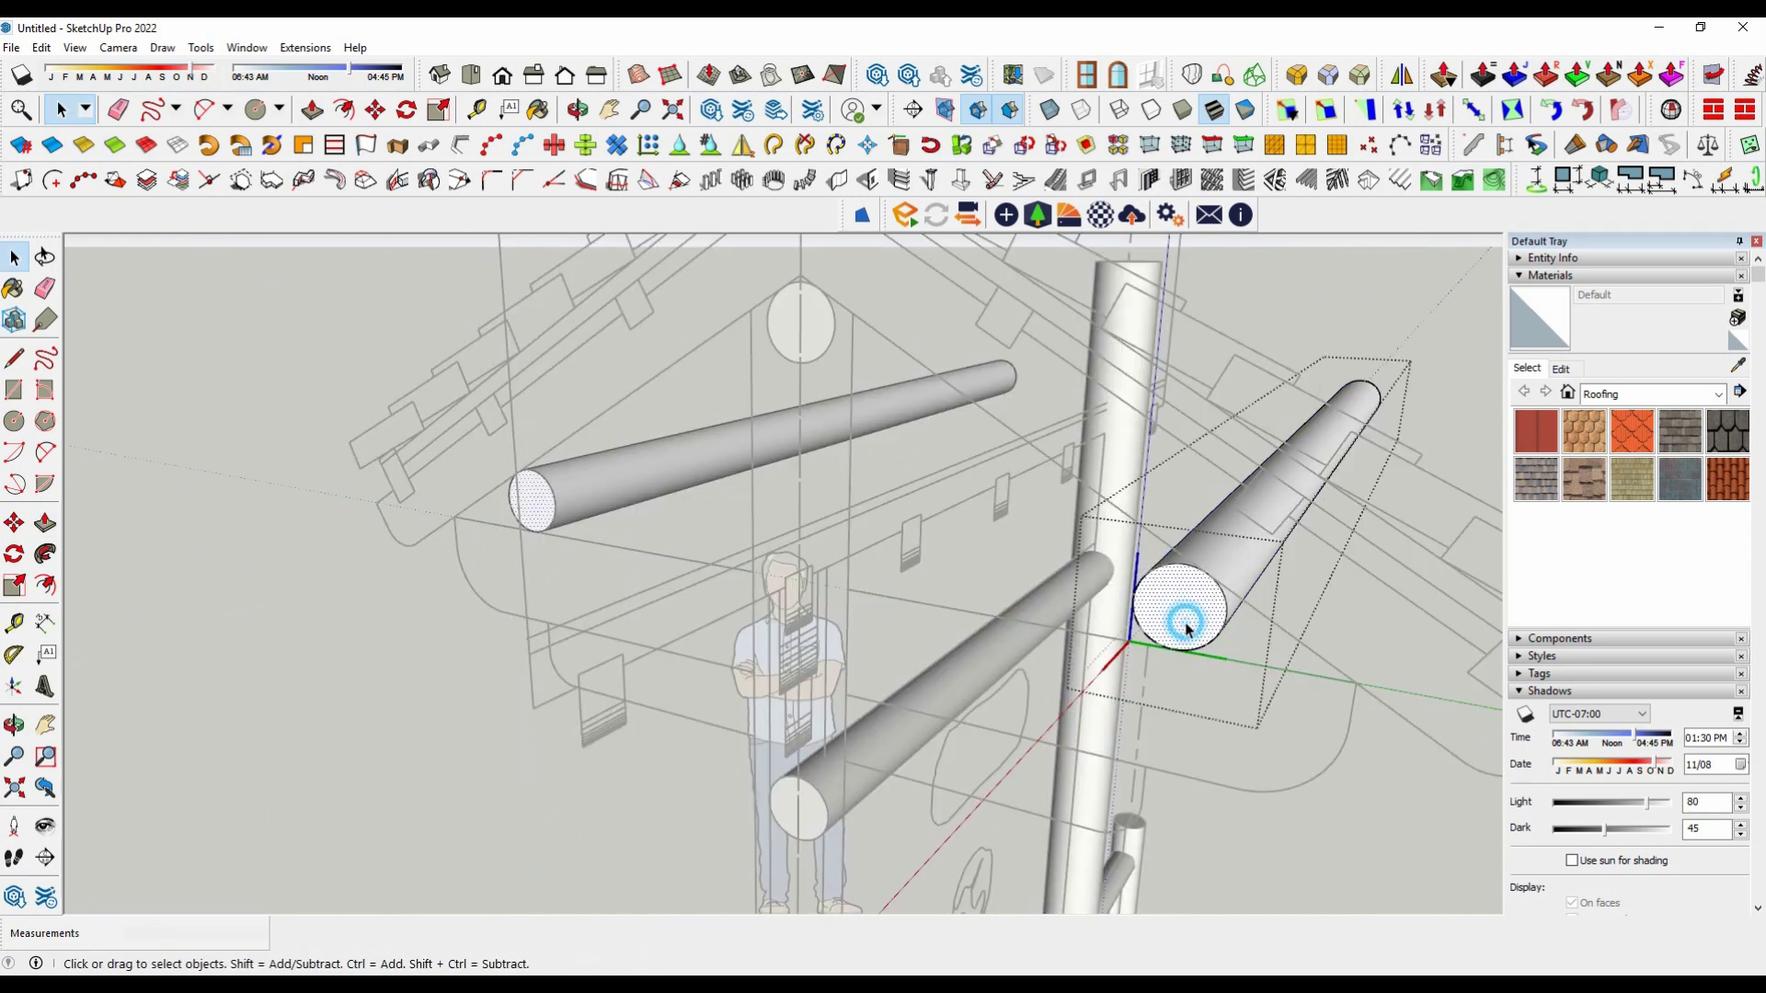
left_click(47, 523)
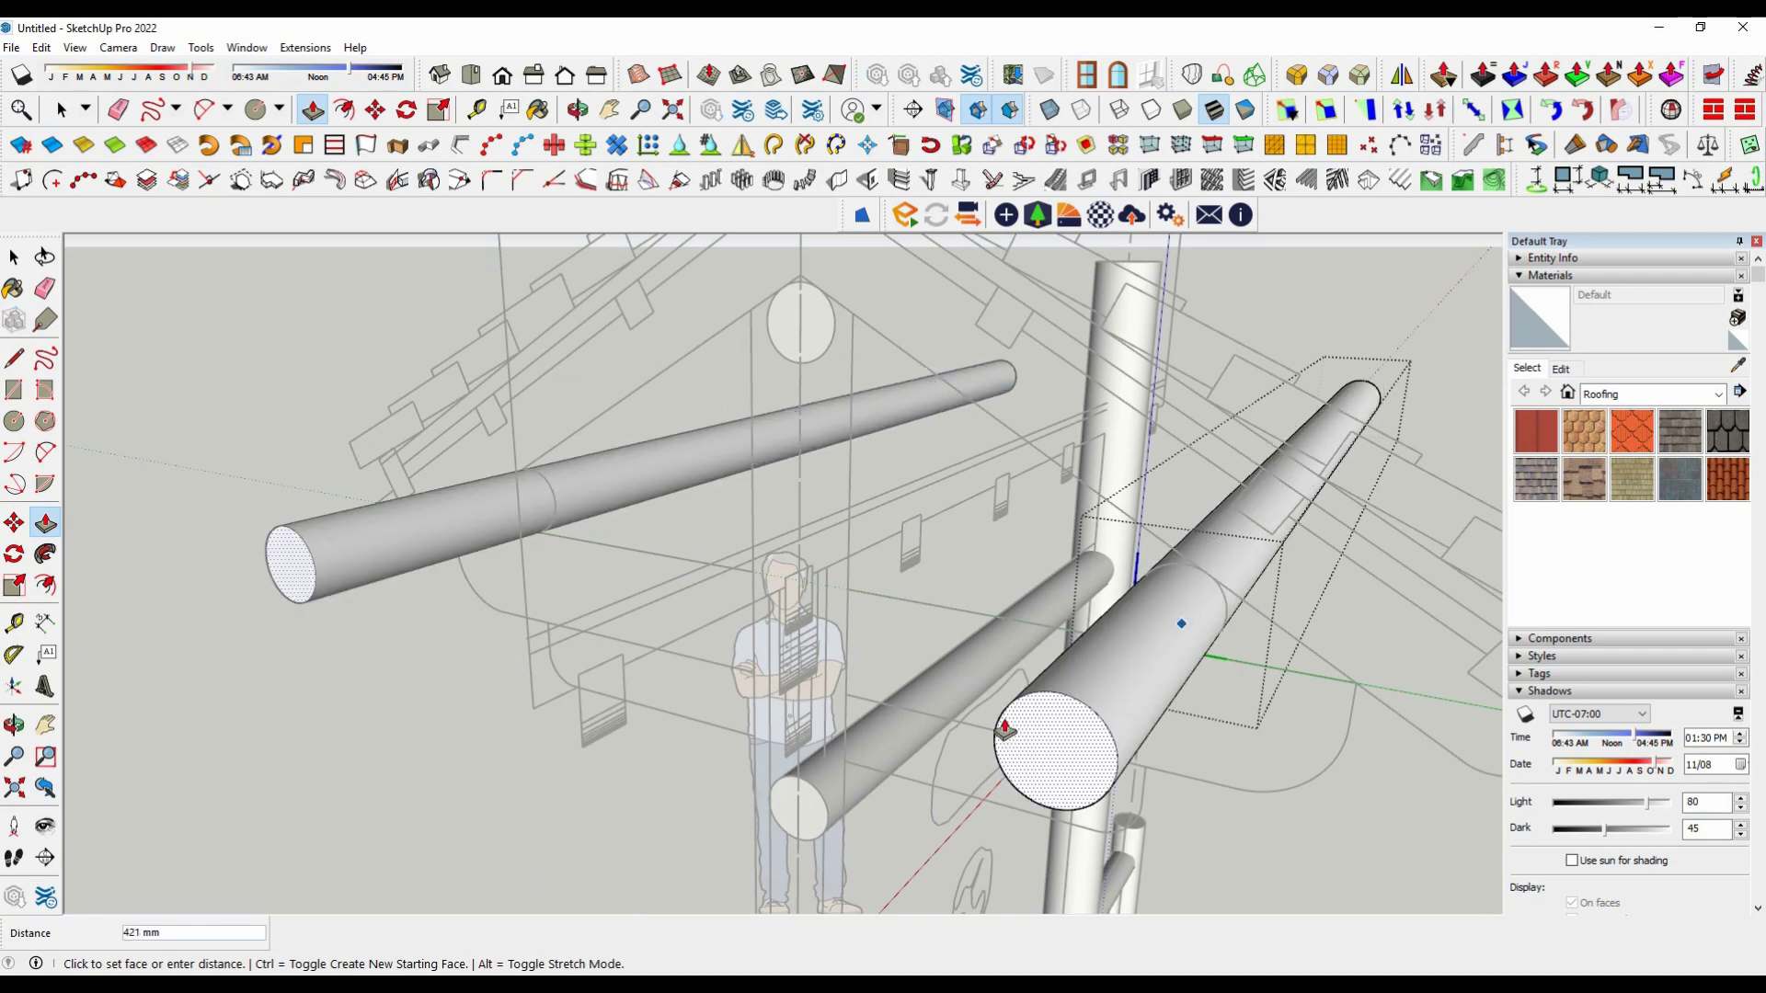
key("Return")
scroll(1005, 729, "down", 5)
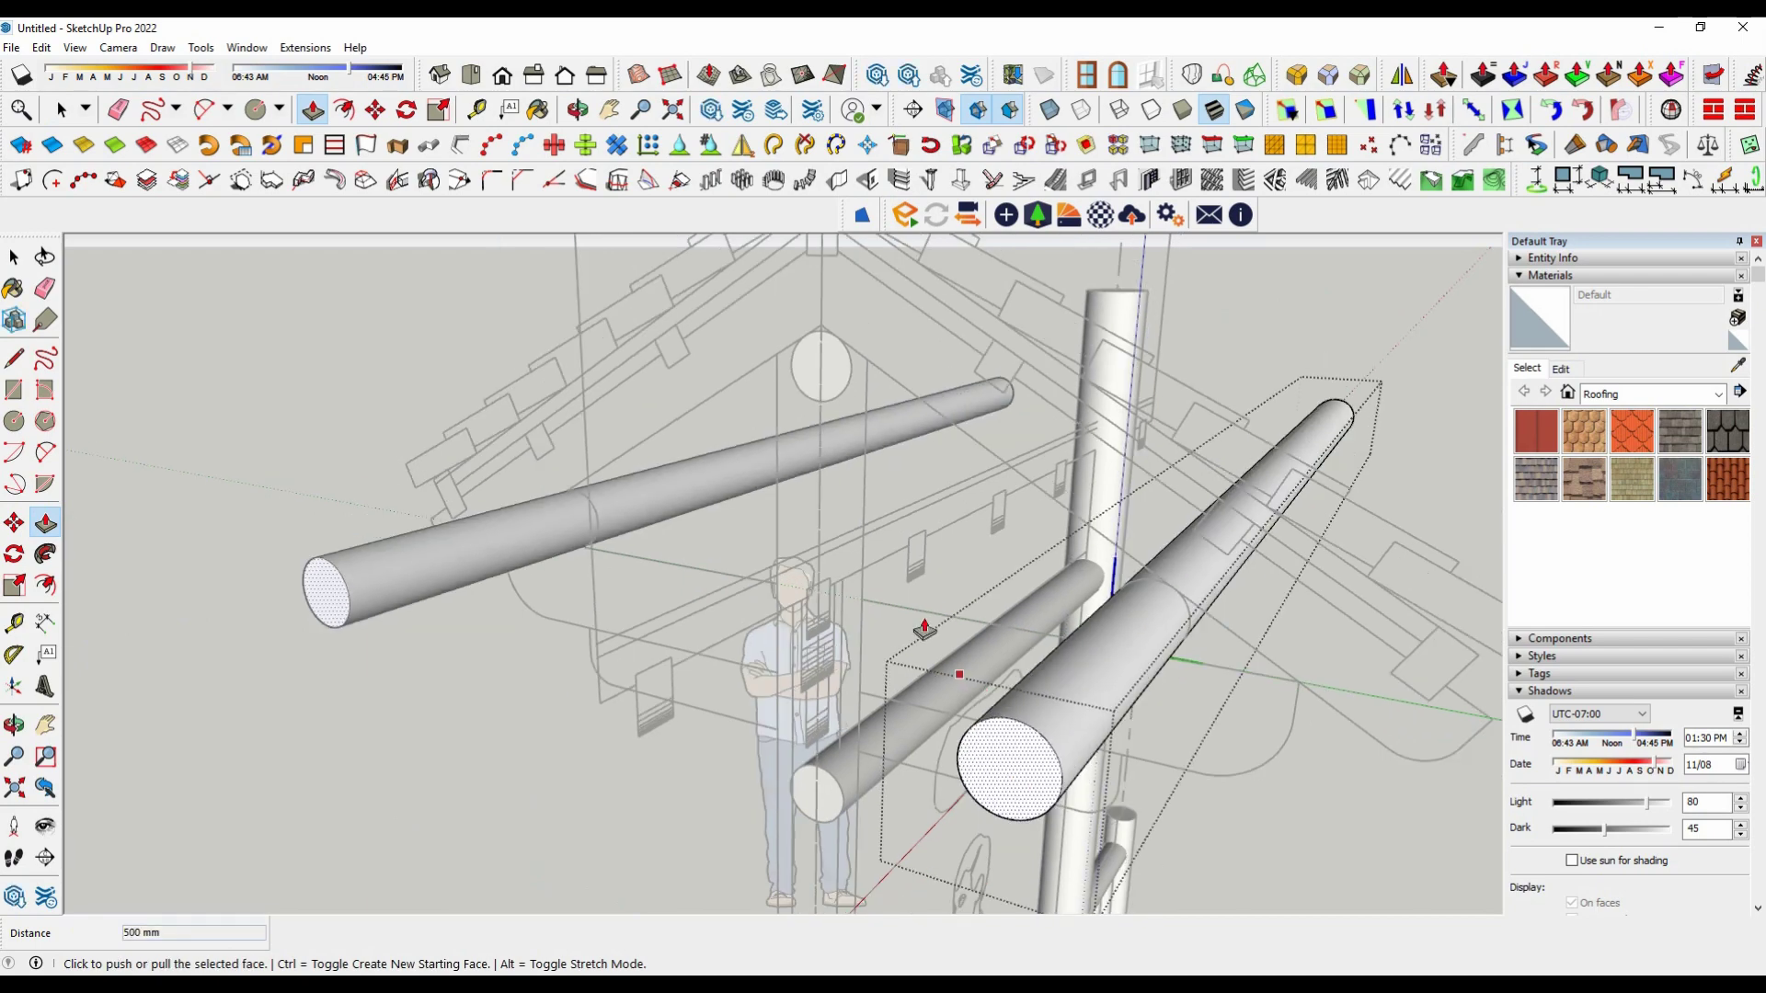
key("space")
scroll(839, 775, "down", 3)
mouse_move(658, 676)
middle_mouse_down()
mouse_move(442, 692)
mouse_move(1036, 697)
mouse_move(575, 472)
middle_mouse_up()
key("o")
key("space")
scroll(575, 473, "up", 5)
scroll(574, 473, "up", 3)
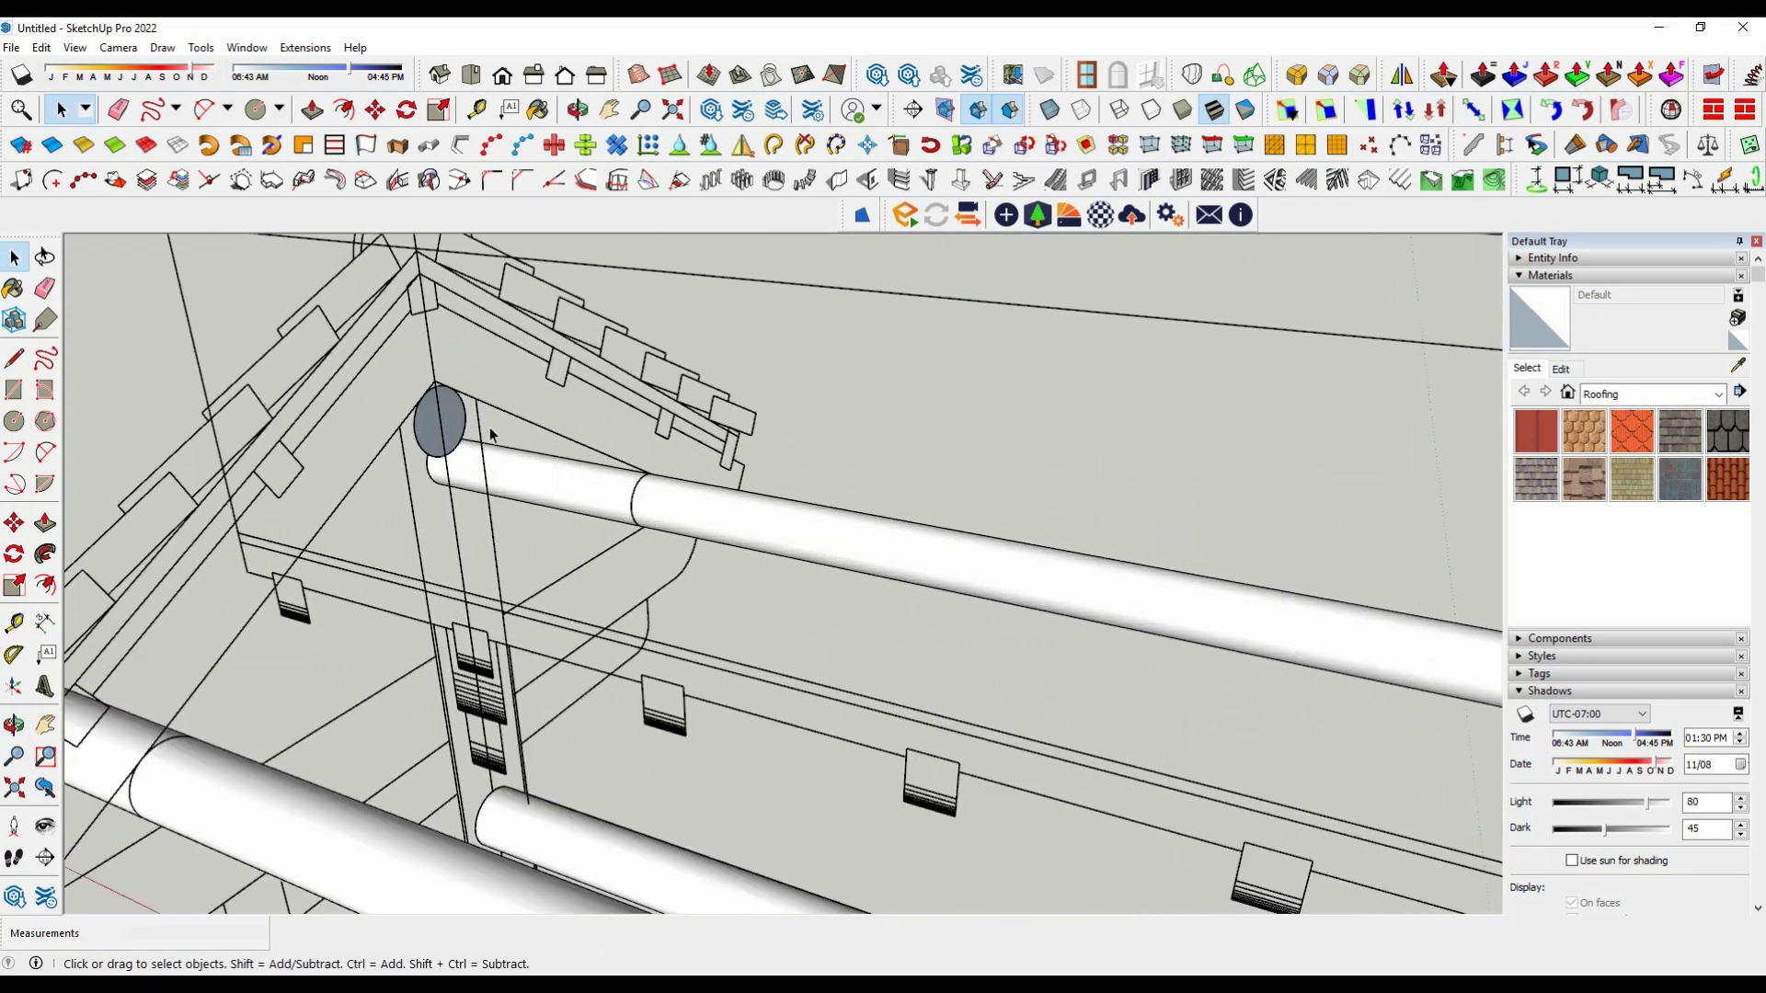
Step: Push the beam's end face to the post top, then 500 mm past the post
double_click(451, 425)
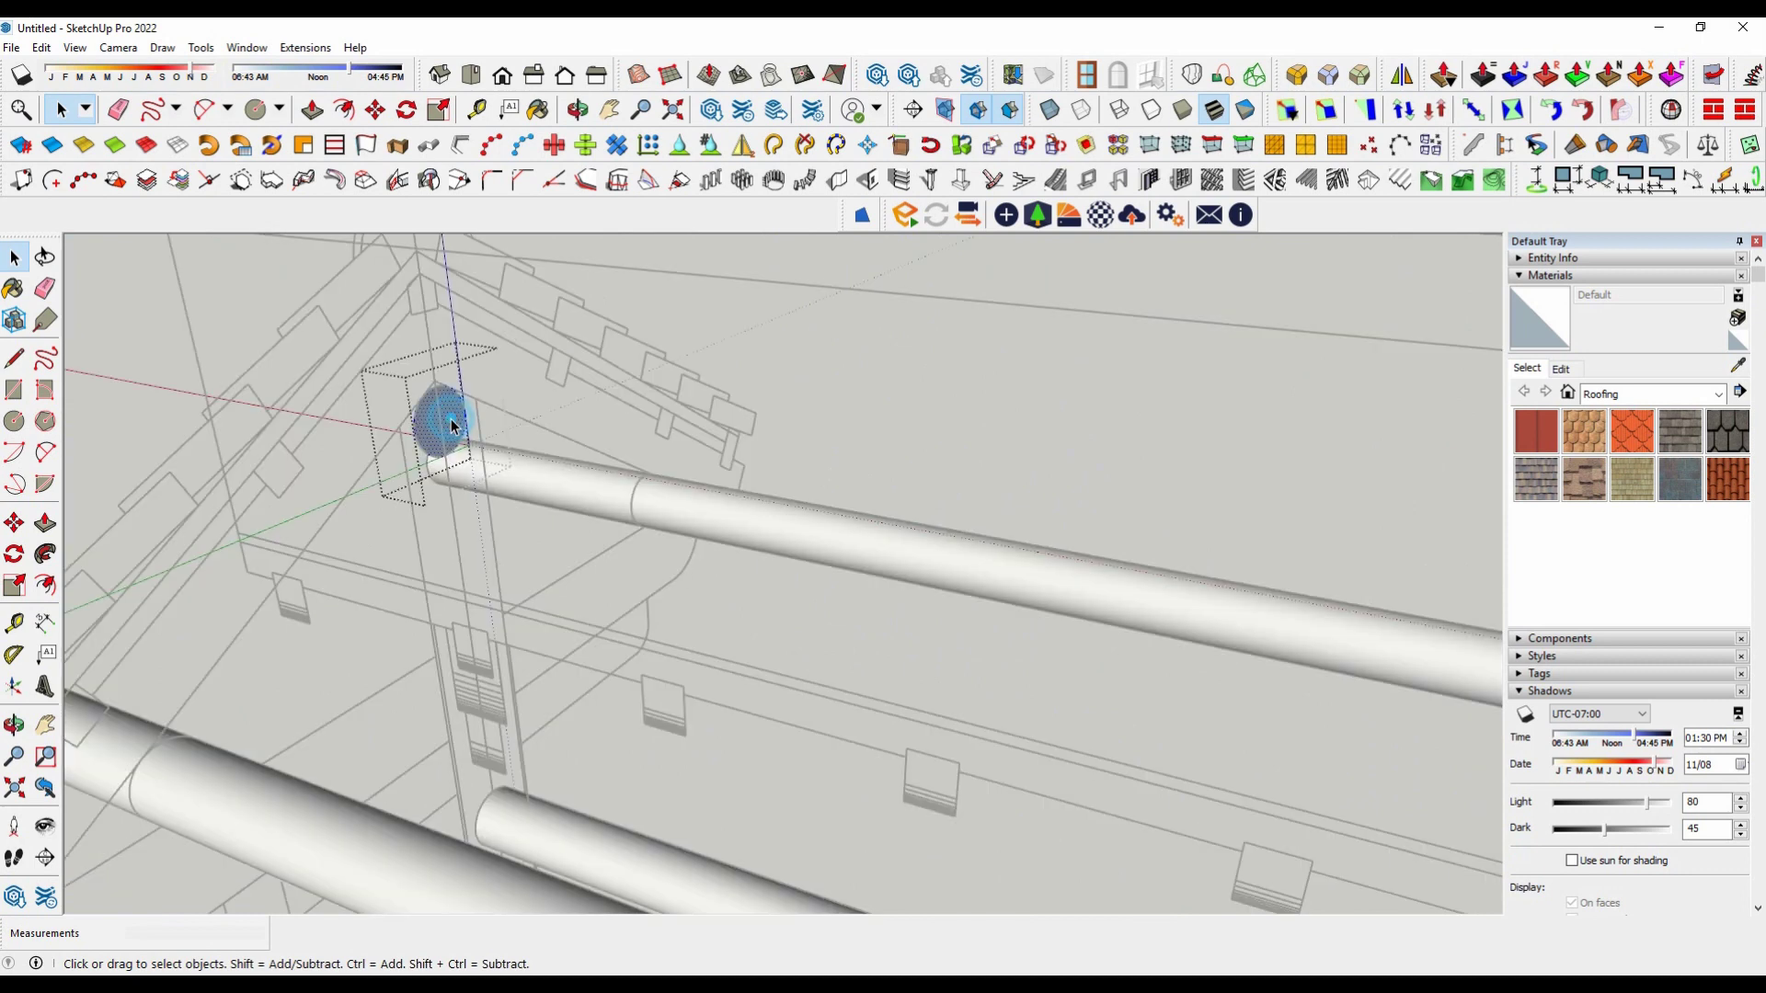
left_click(45, 522)
left_click(443, 421)
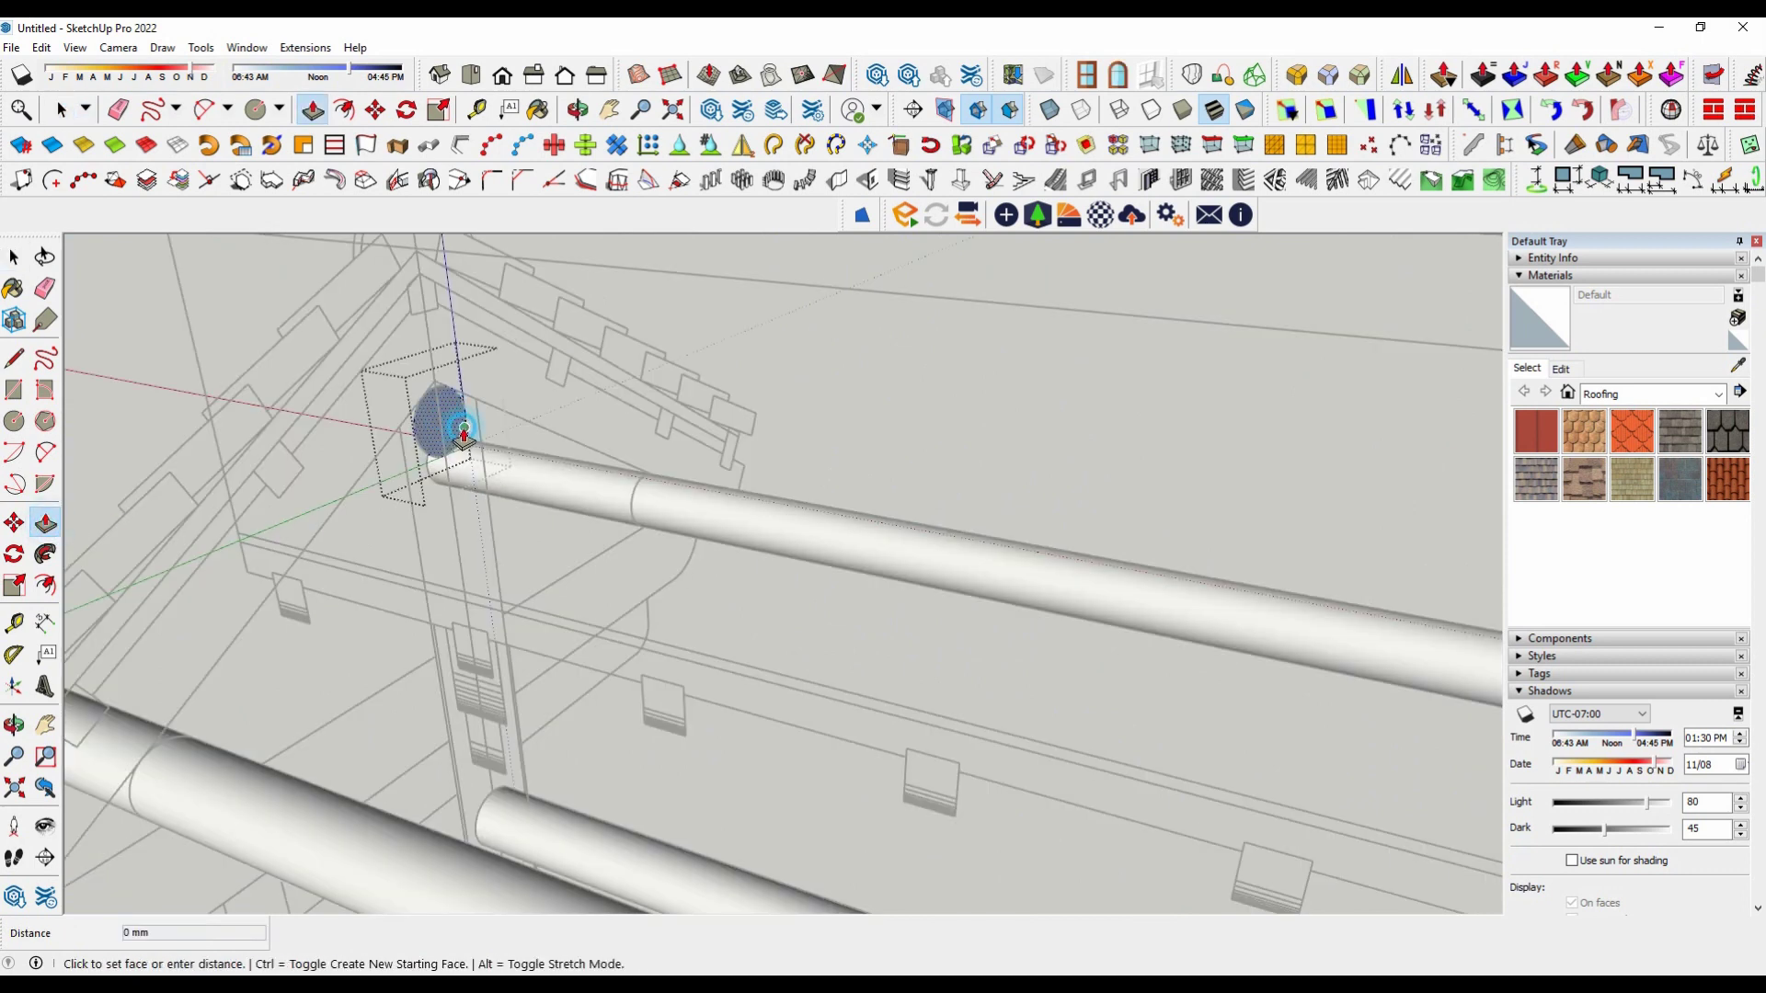
scroll(681, 480, "down", 5)
scroll(680, 480, "down", 2)
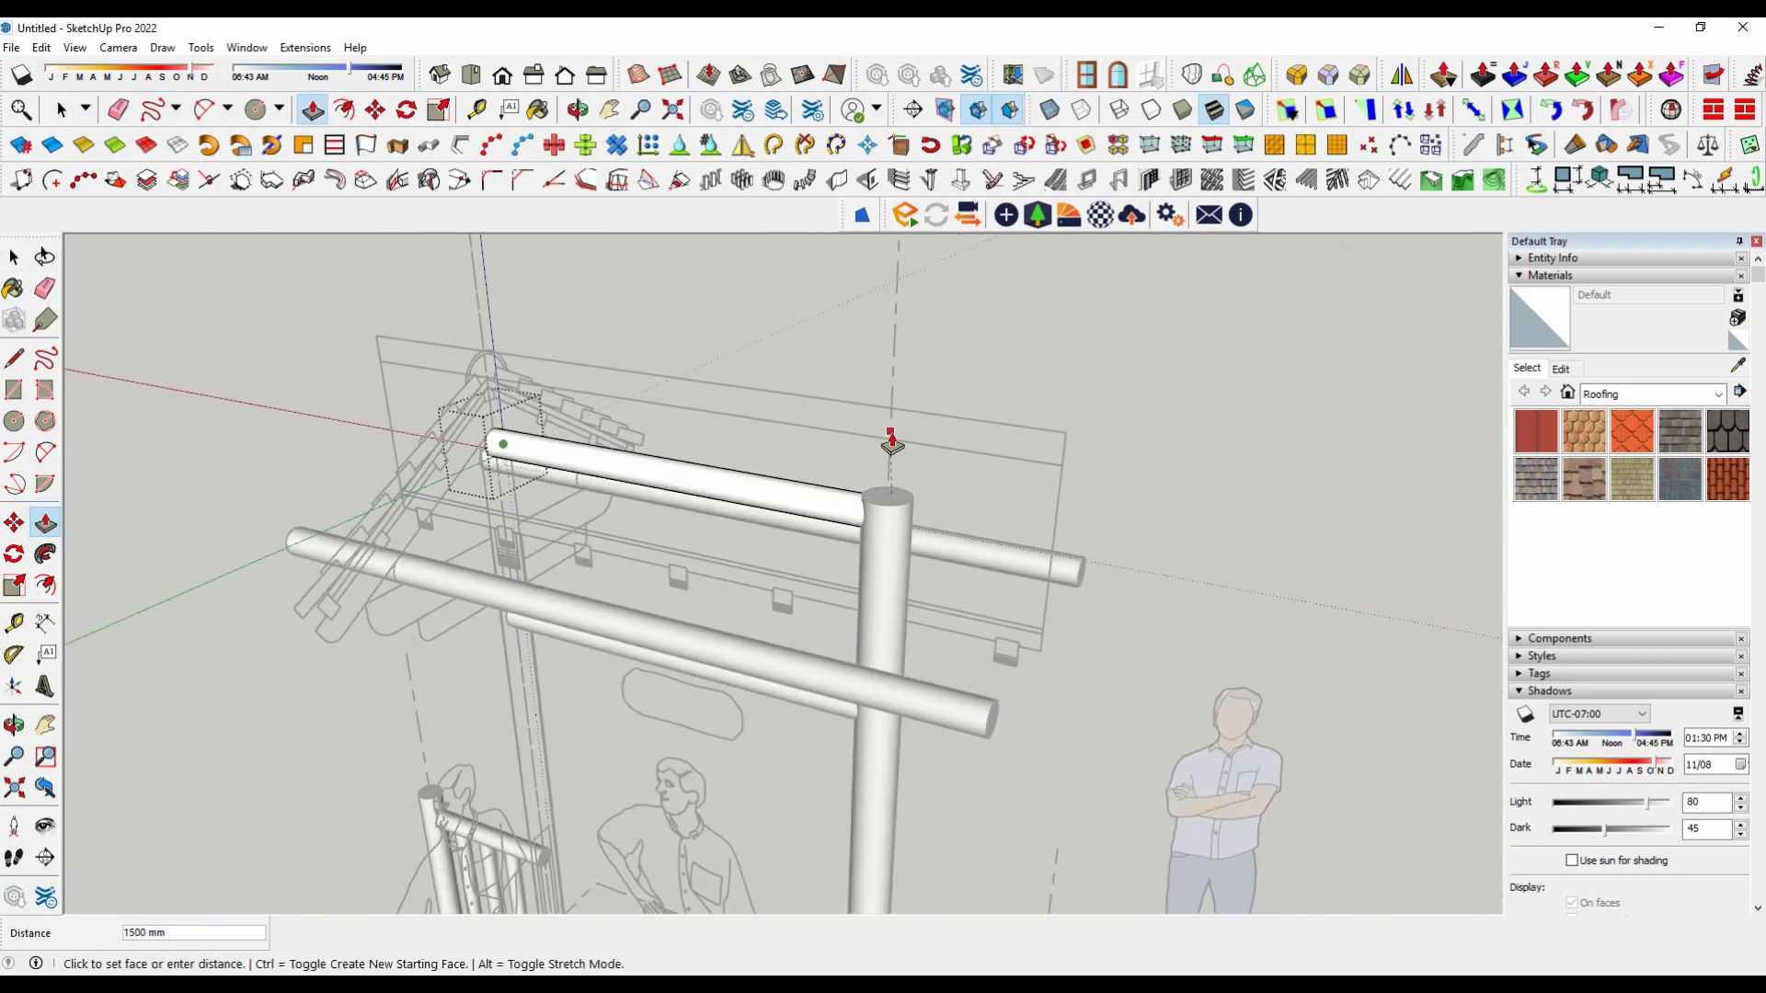
left_click(890, 440)
mouse_move(890, 439)
middle_mouse_down()
mouse_move(926, 488)
mouse_move(874, 521)
middle_mouse_up()
left_click(874, 524)
type("500")
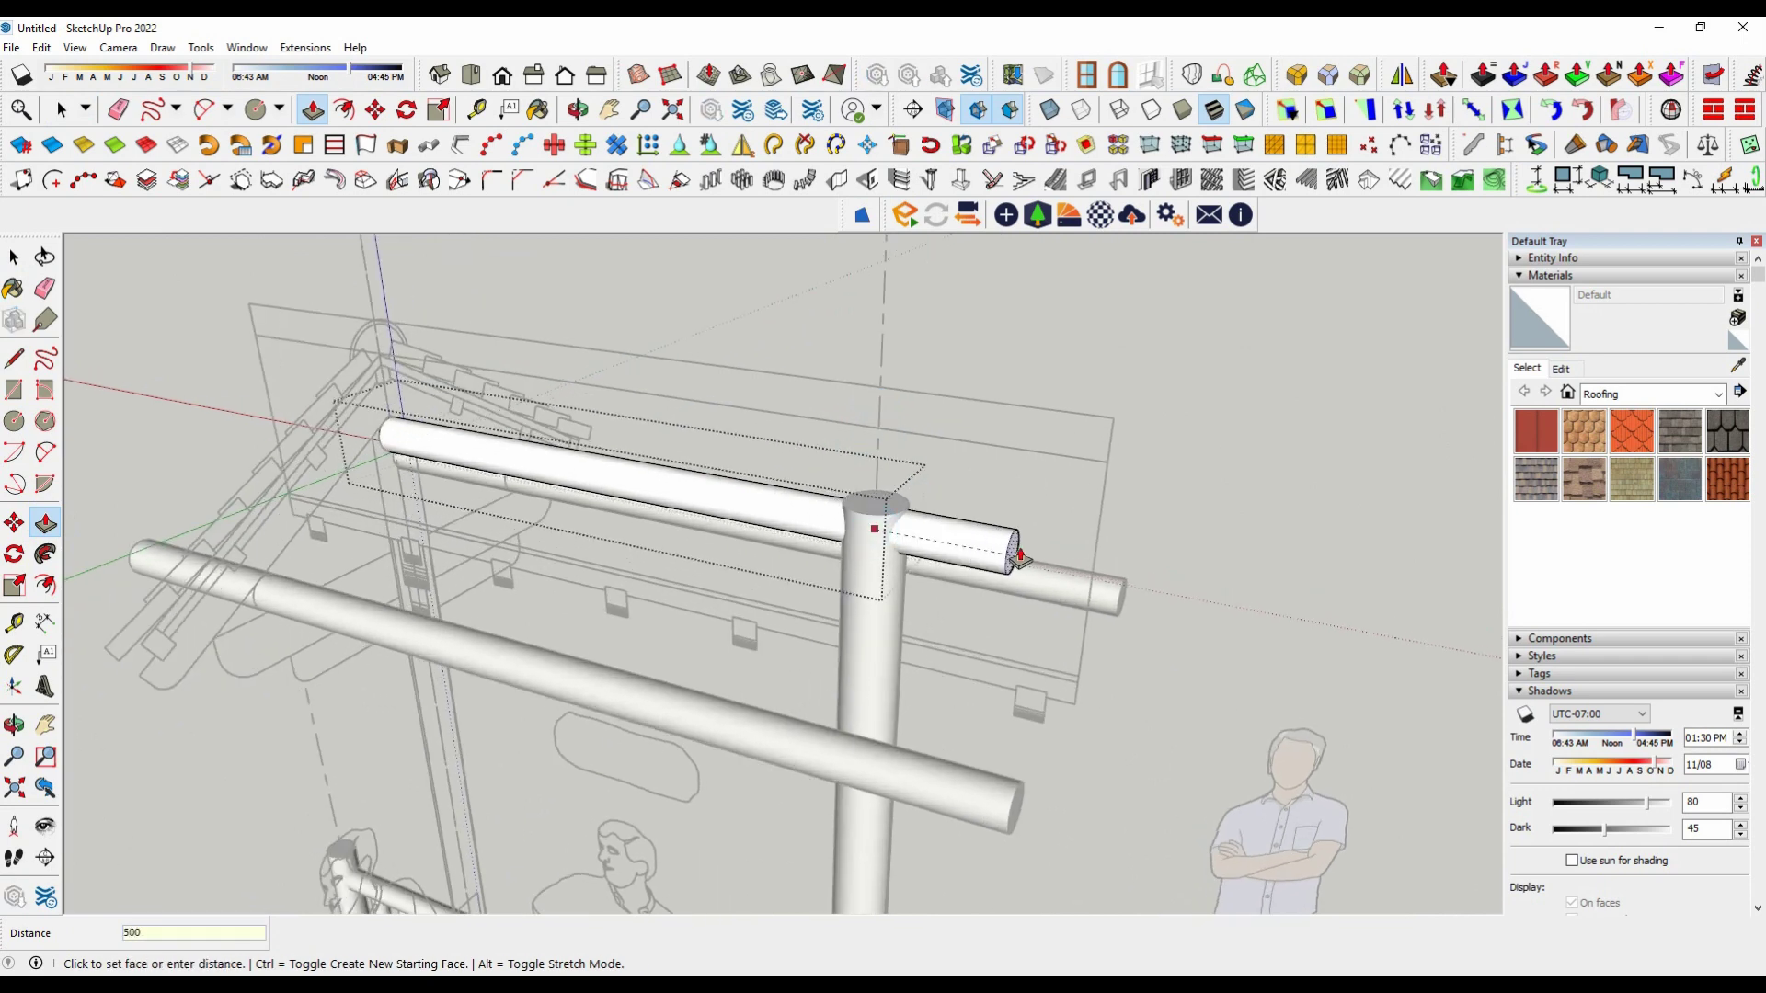
key("Return")
Step: Extend the crossbeam's other end face by 500 mm and view the whole gate
mouse_move(583, 598)
middle_mouse_down()
mouse_move(1202, 571)
mouse_move(602, 633)
middle_mouse_up()
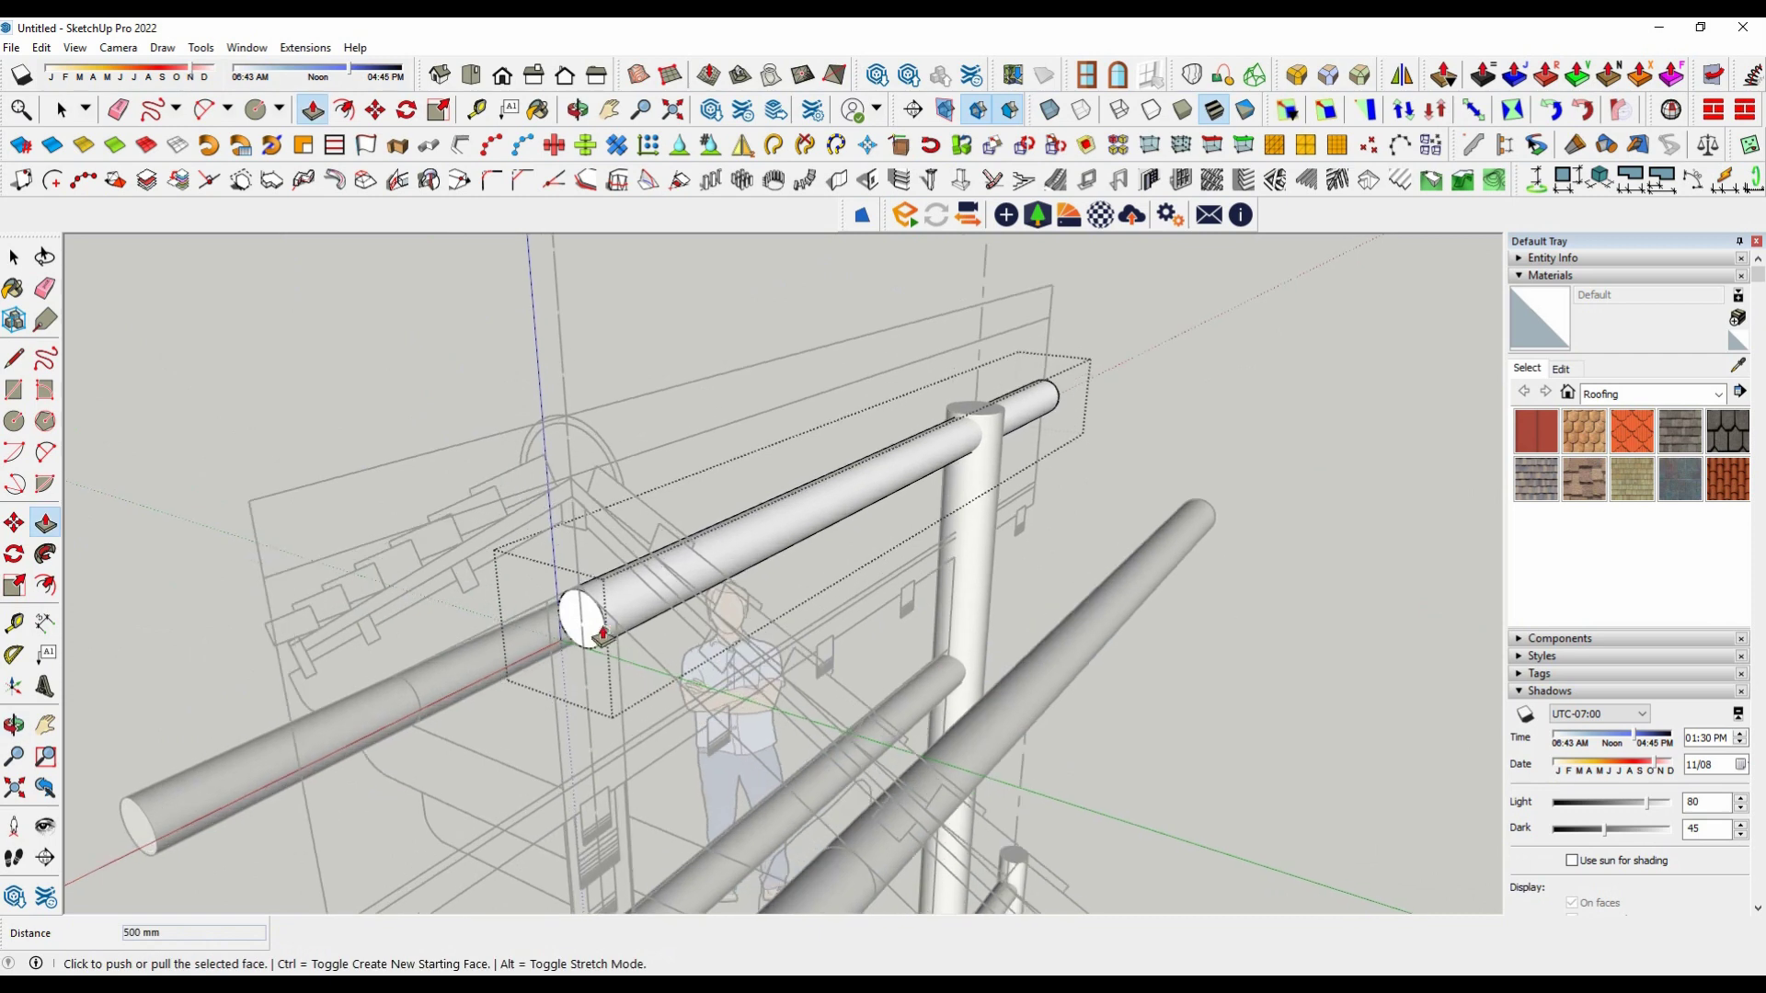
key("space")
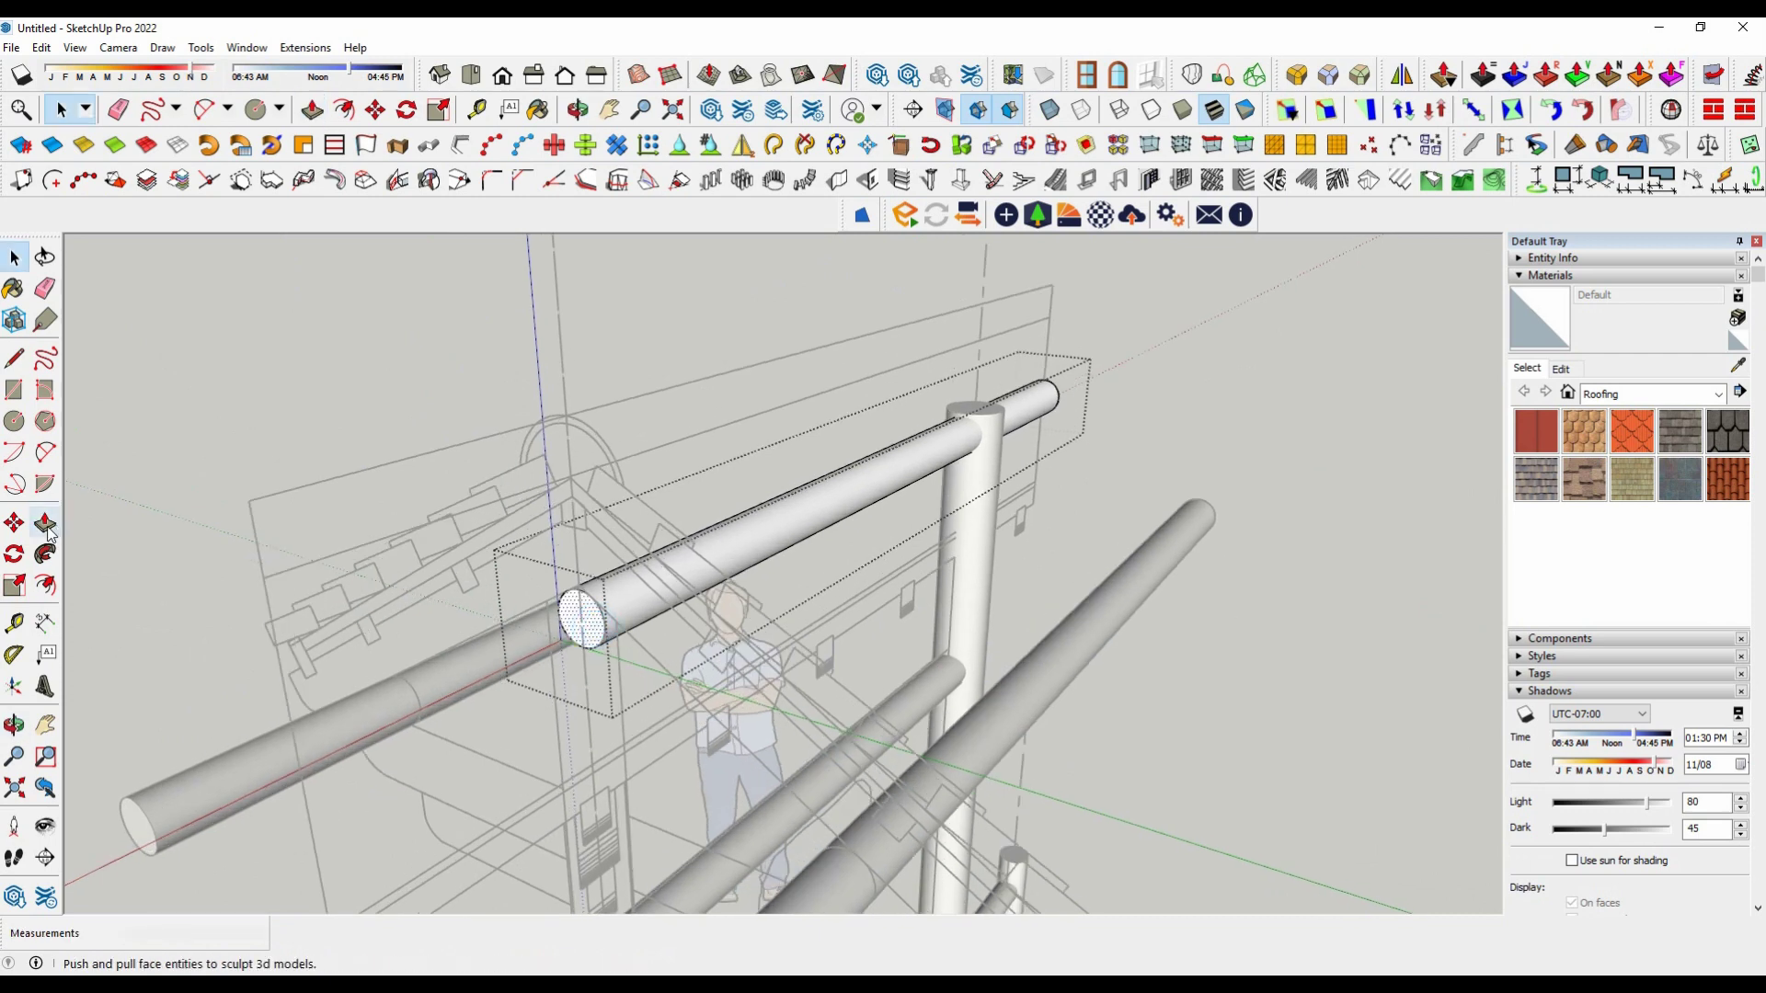
left_click(45, 523)
left_click(578, 628)
type("500")
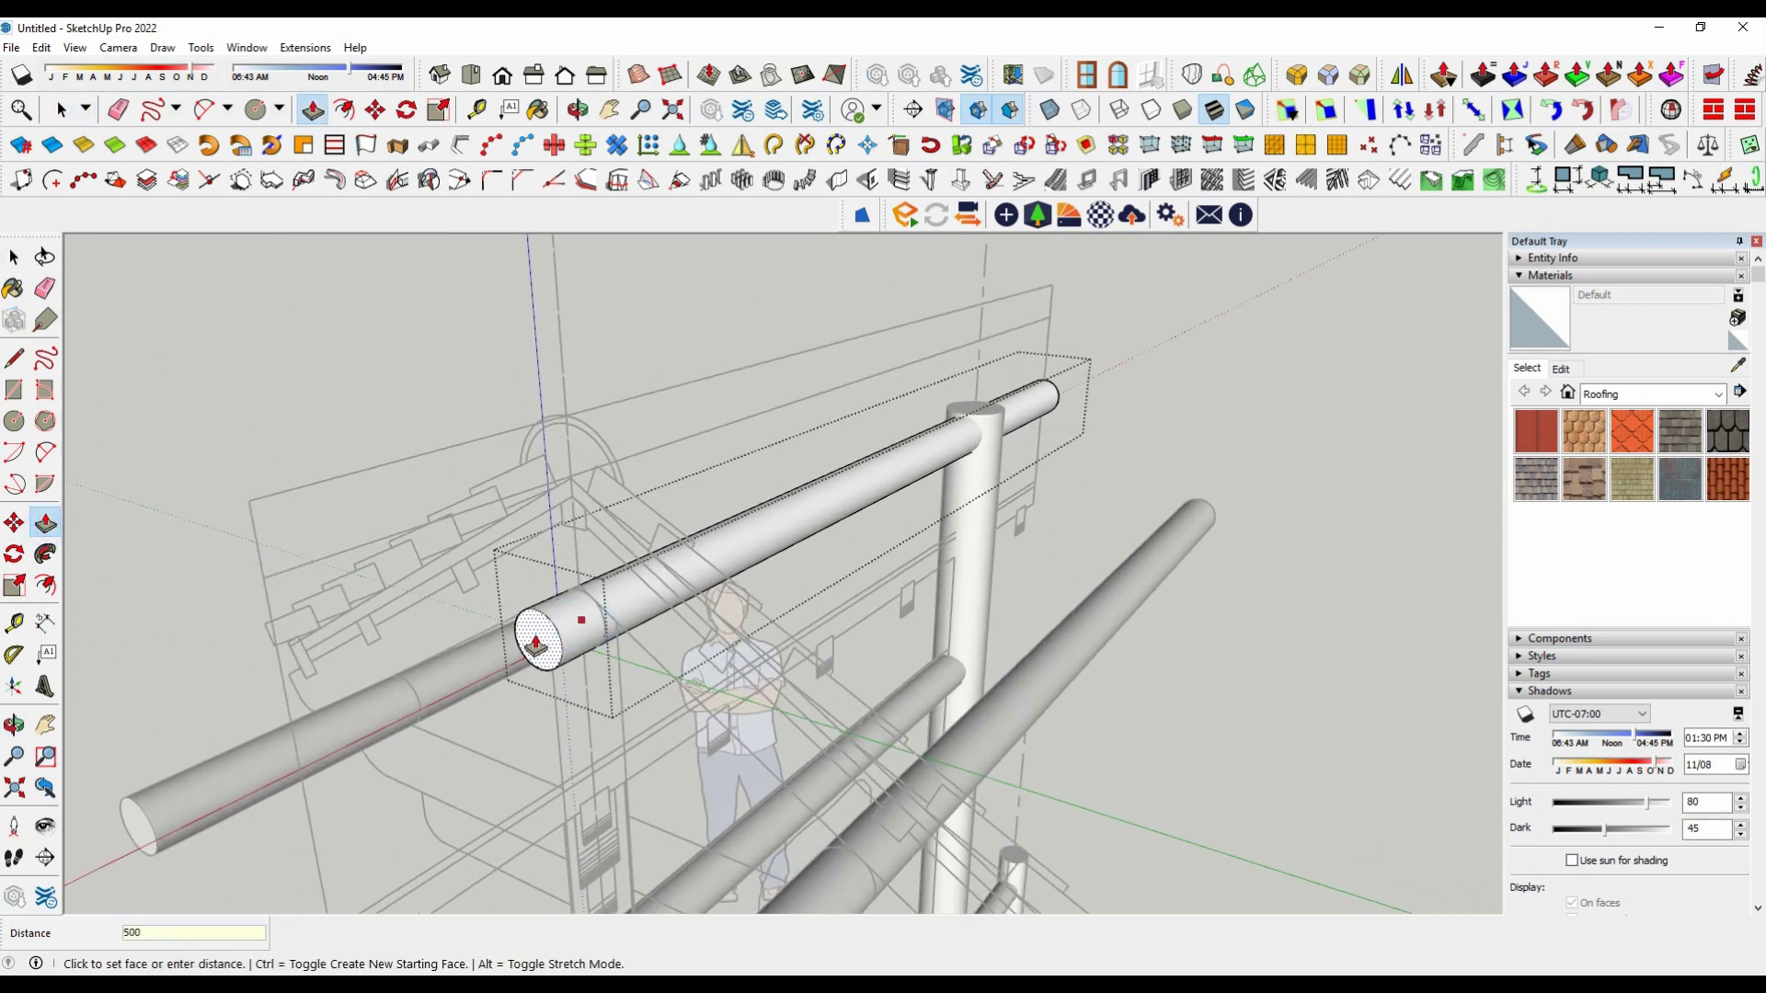
key("Return")
mouse_move(536, 643)
middle_mouse_down()
mouse_move(702, 540)
mouse_move(1212, 626)
mouse_move(1072, 678)
mouse_move(717, 631)
mouse_move(800, 678)
middle_mouse_up()
key("space")
scroll(717, 632, "down", 5)
scroll(742, 660, "up", 2)
scroll(737, 642, "up", 2)
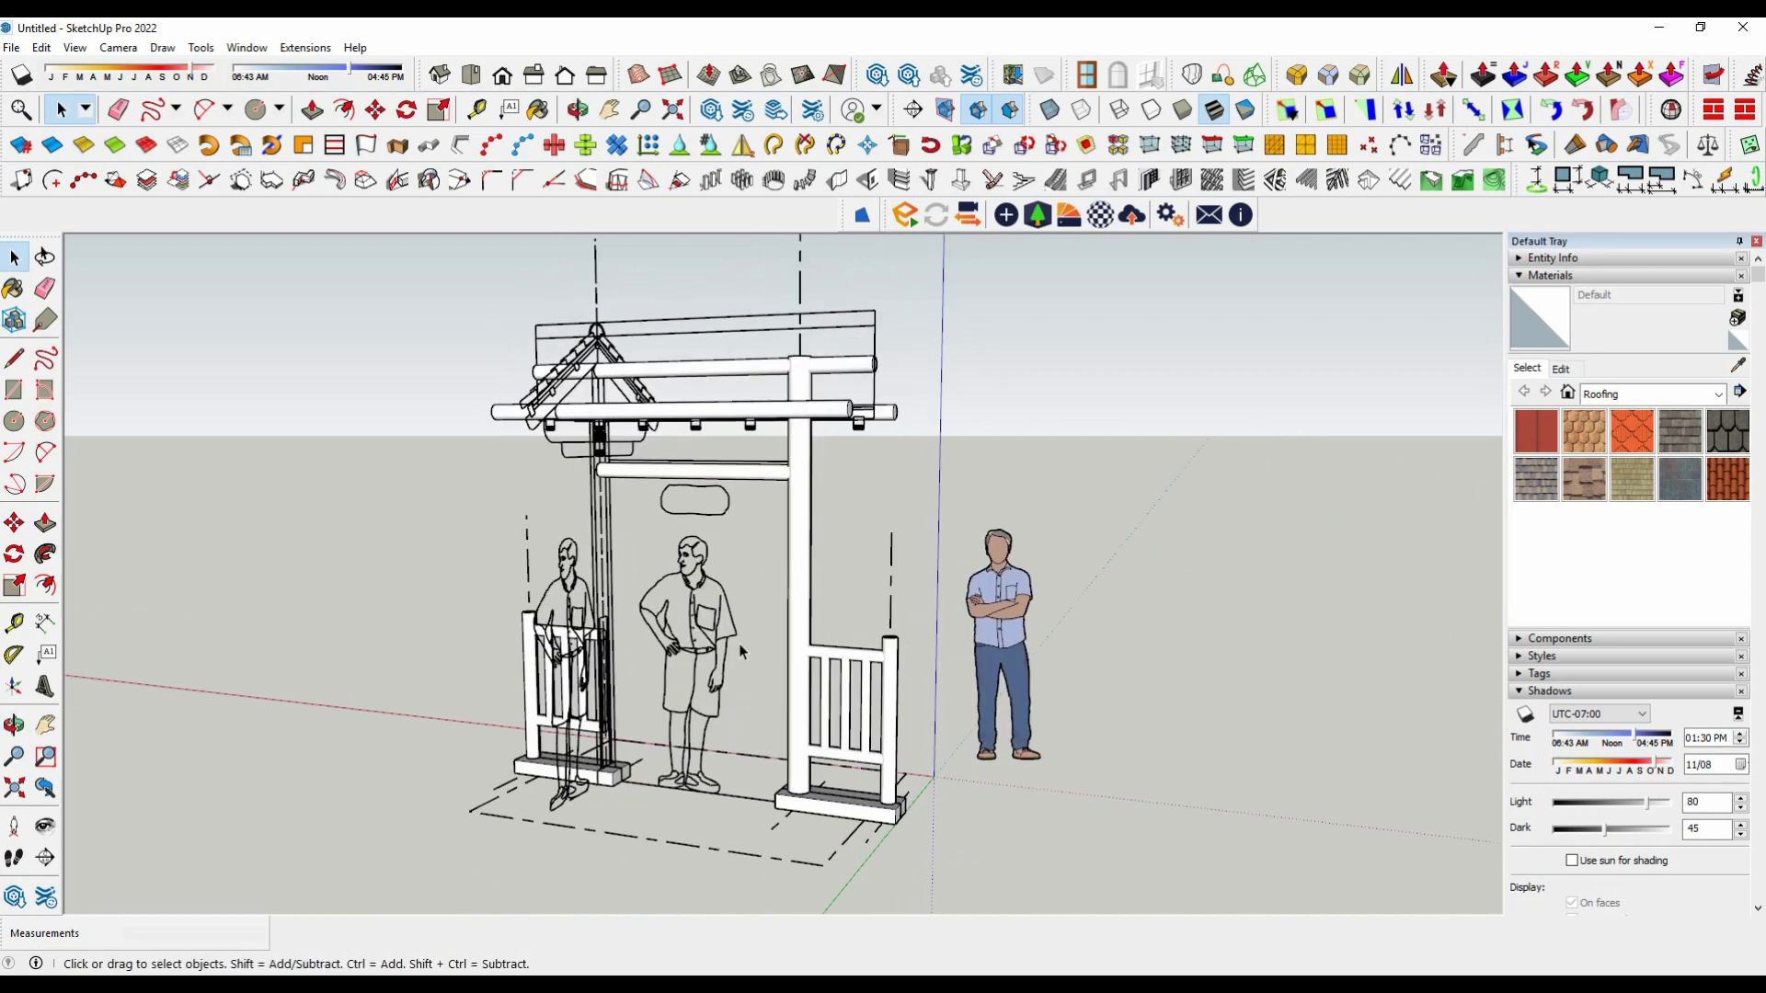
Step: Inside the roof group, fill the small quad outline on the rafter with a face
scroll(737, 642, "up", 1)
scroll(578, 385, "up", 3)
scroll(478, 348, "up", 3)
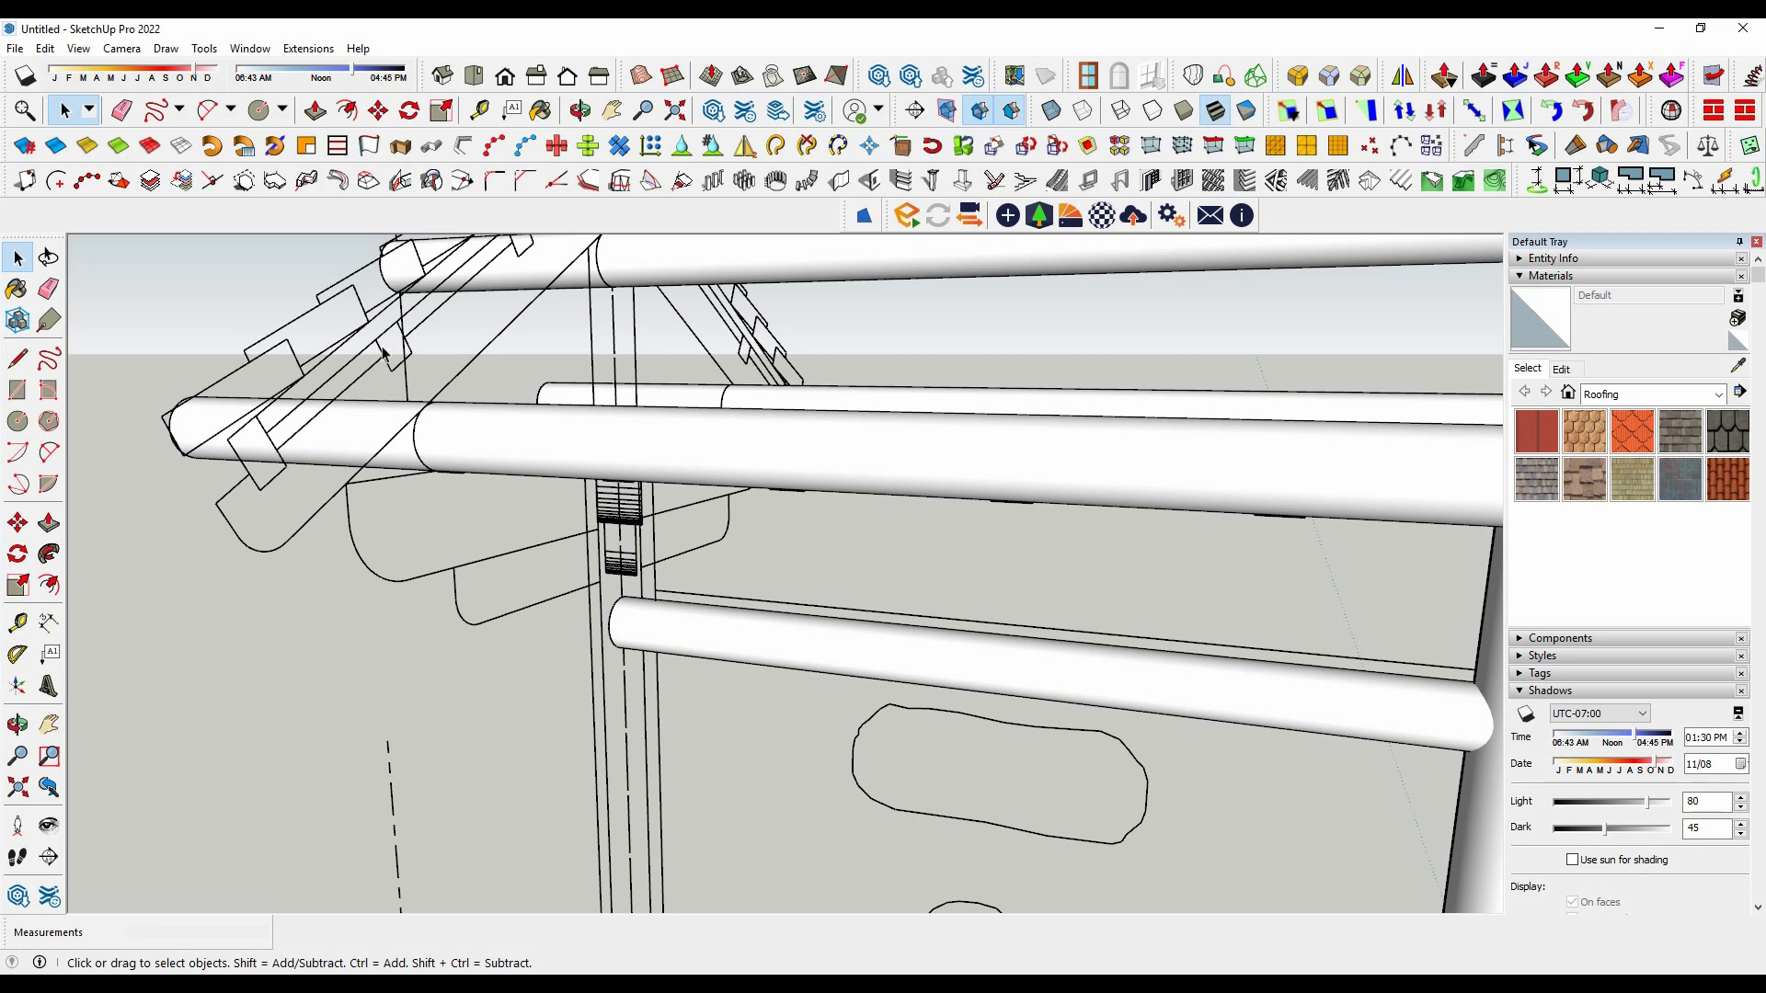
left_click(384, 354)
double_click(387, 352)
scroll(393, 348, "up", 2)
scroll(400, 347, "up", 2)
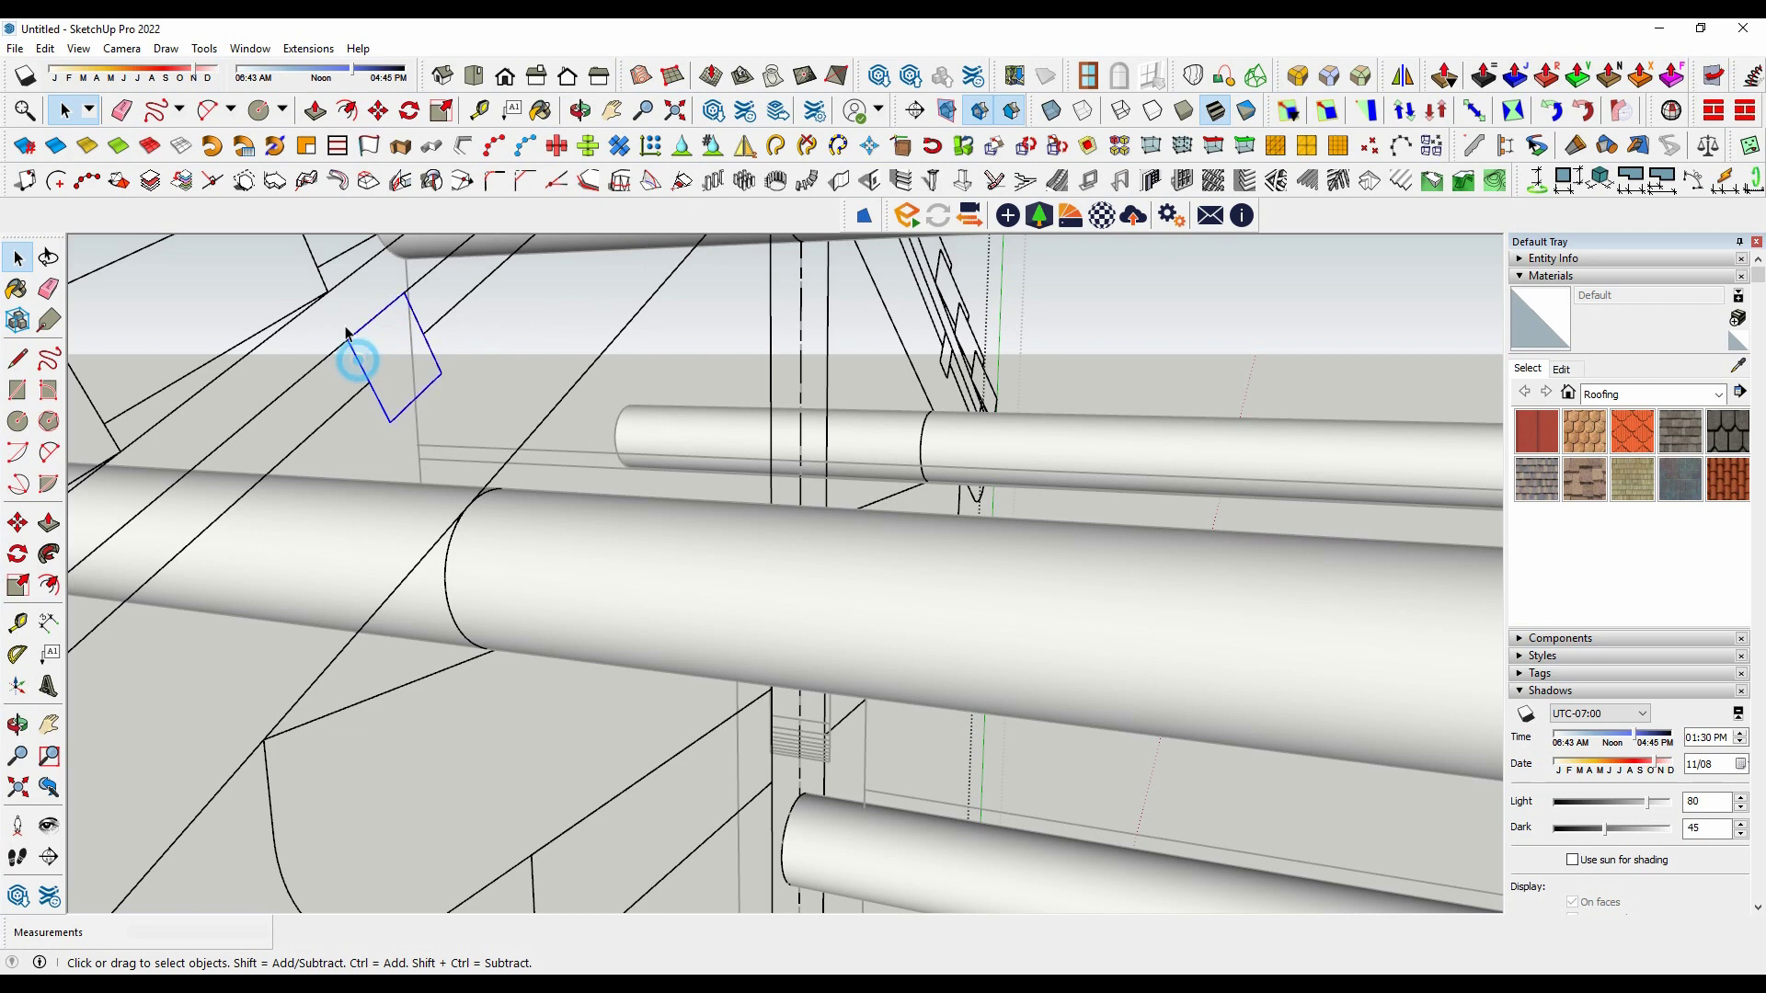
left_click(863, 215)
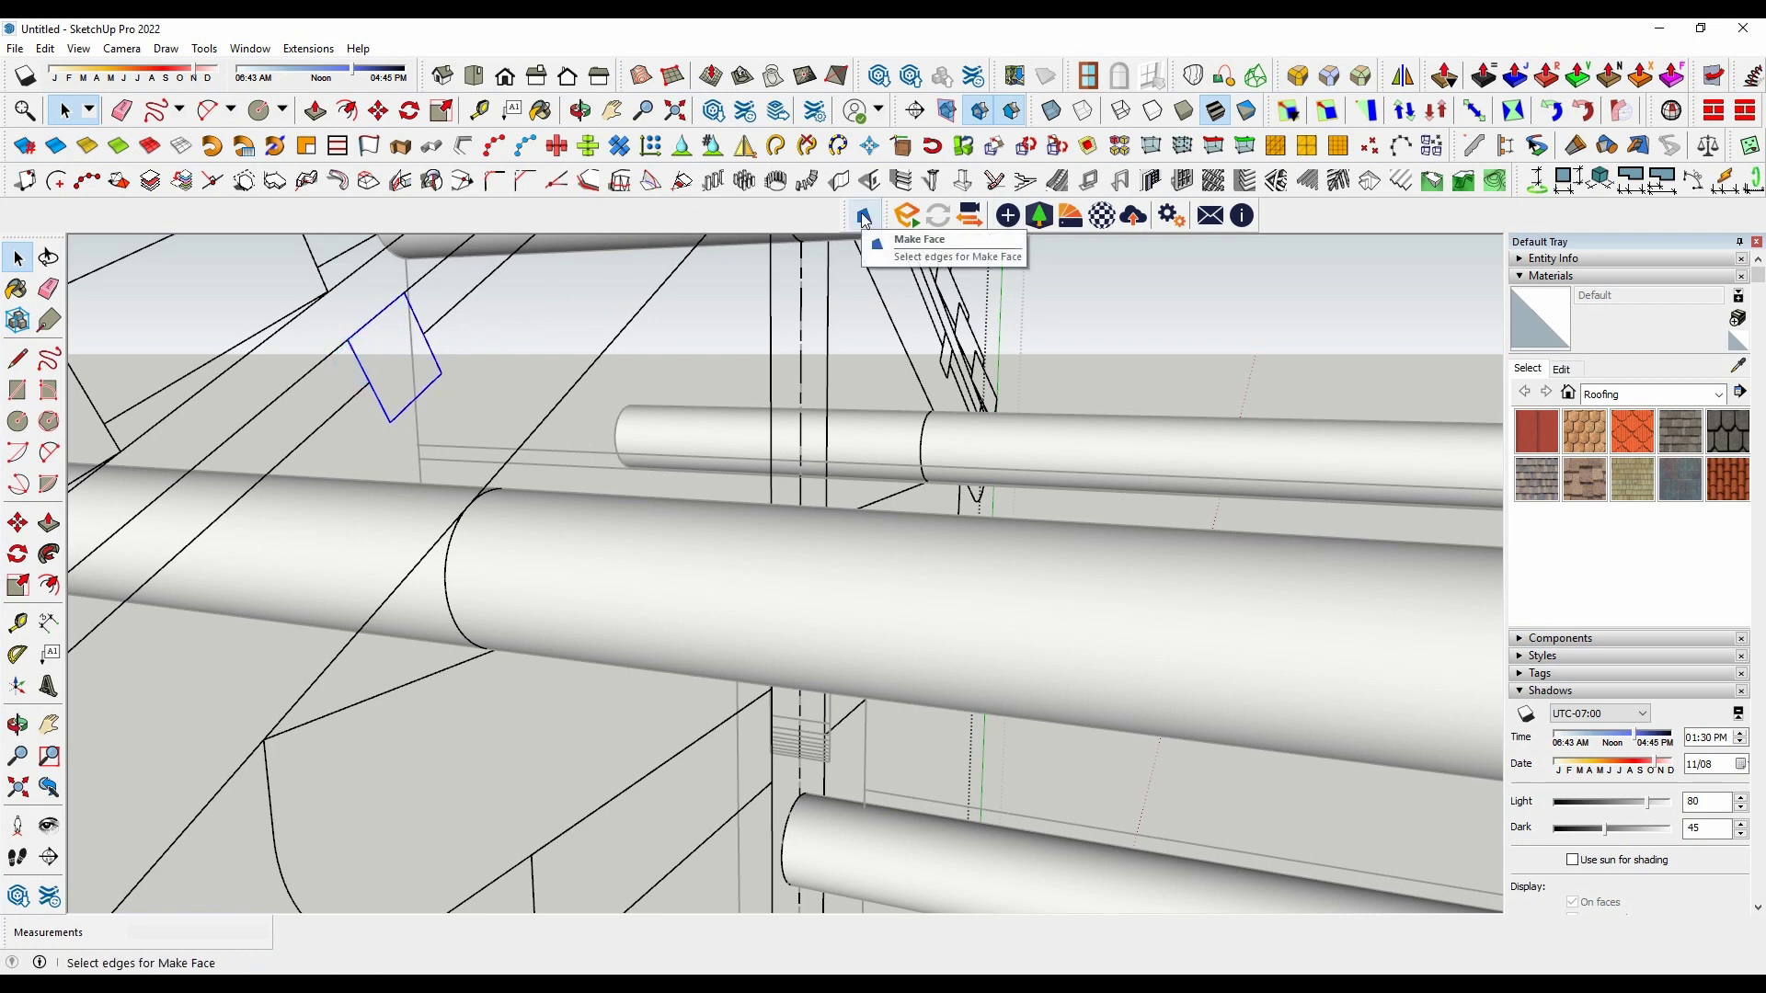
Step: Select and cut the new face, then exit the roof group
left_click(421, 370)
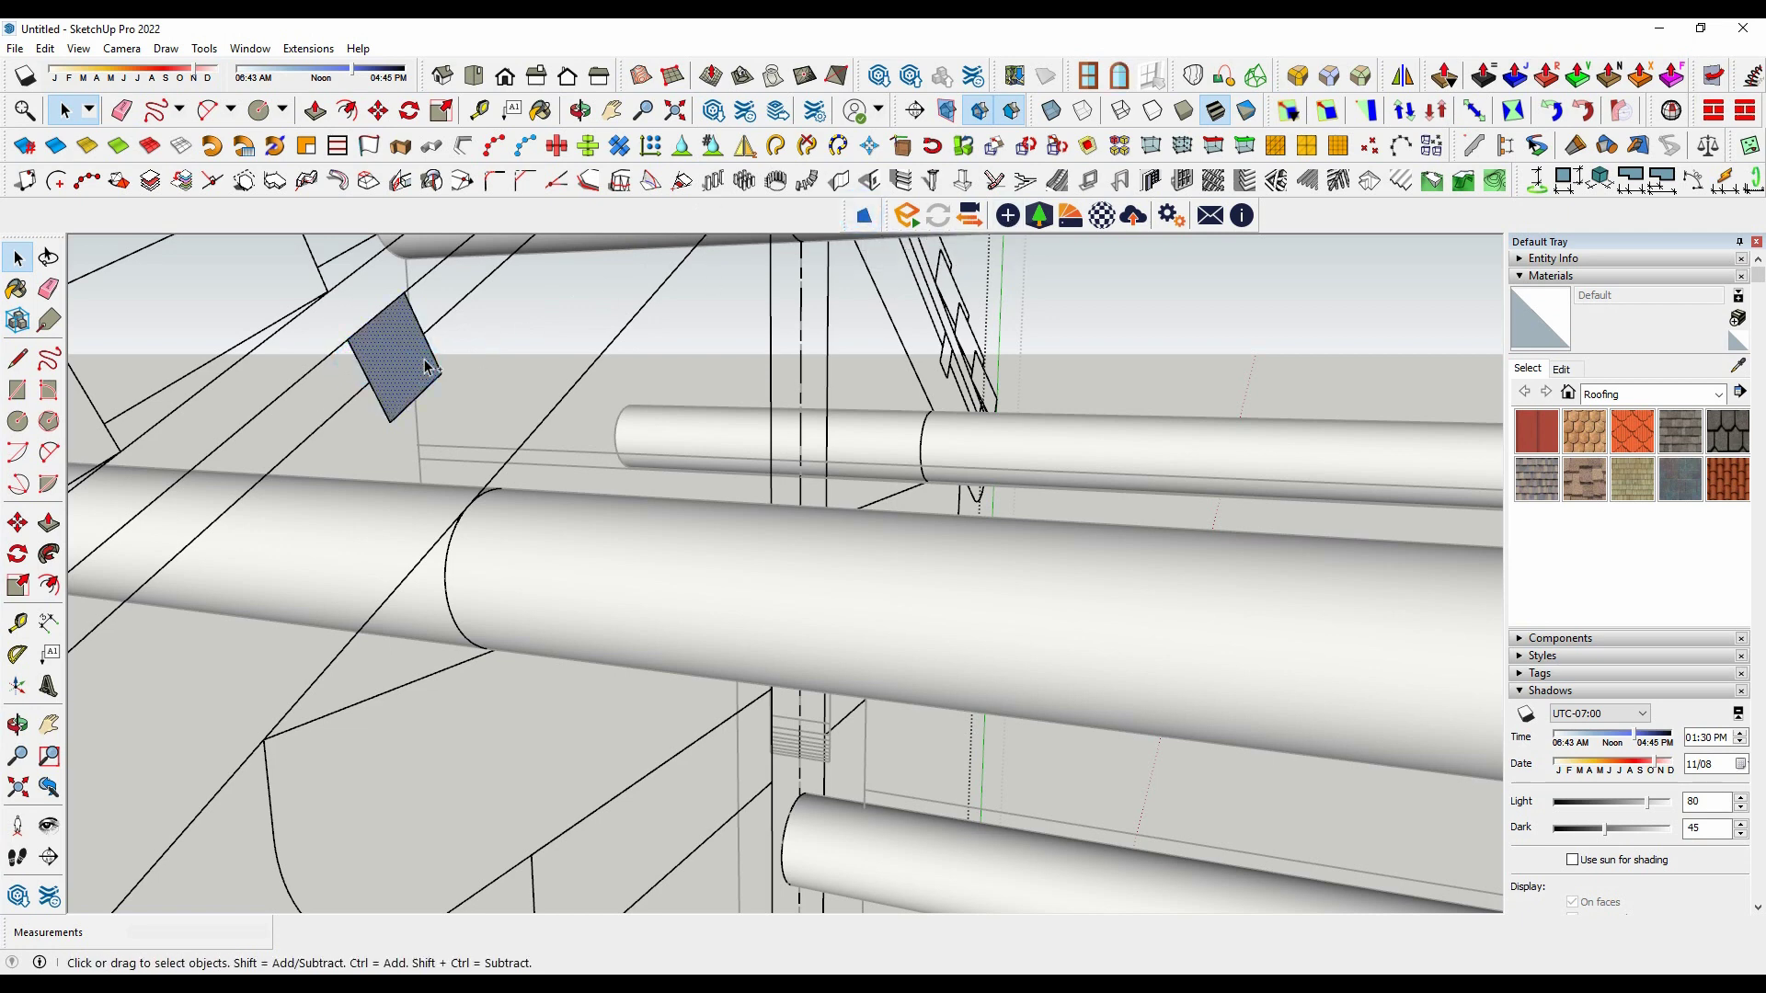
scroll(424, 368, "down", 3)
scroll(394, 441, "down", 4)
scroll(276, 441, "down", 2)
left_click(154, 436)
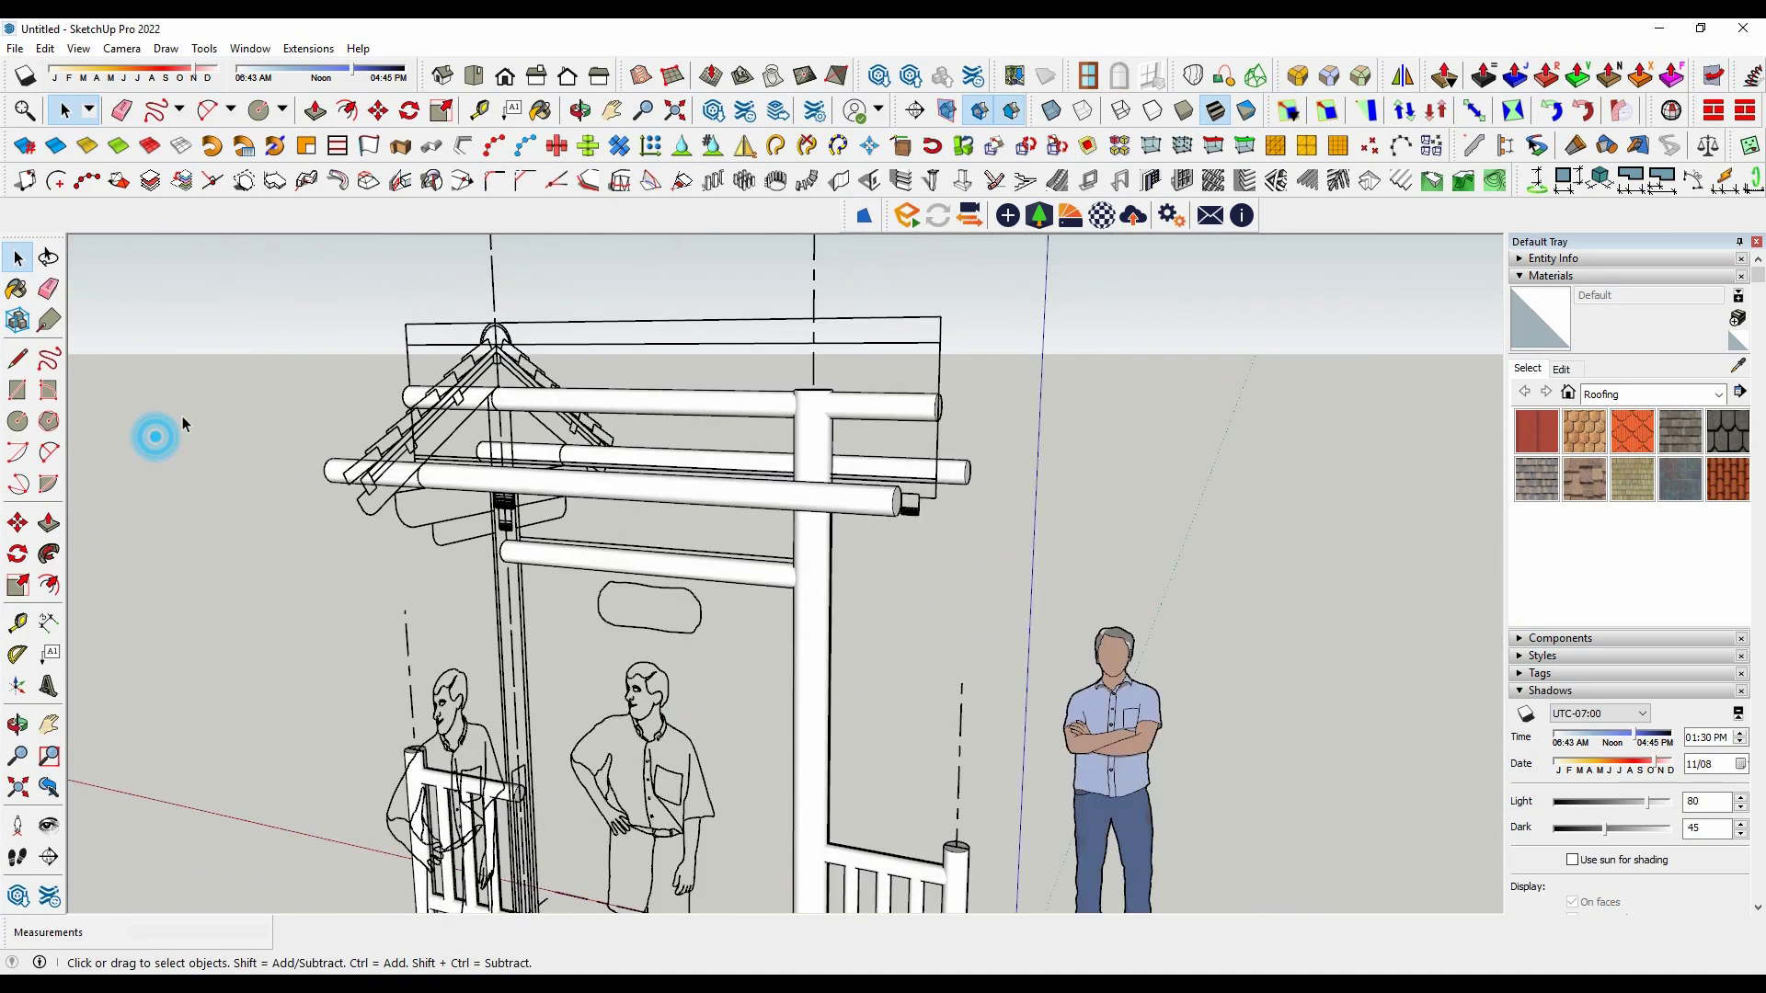
scroll(182, 423, "up", 3)
scroll(433, 464, "up", 3)
scroll(445, 473, "up", 2)
scroll(445, 414, "up", 2)
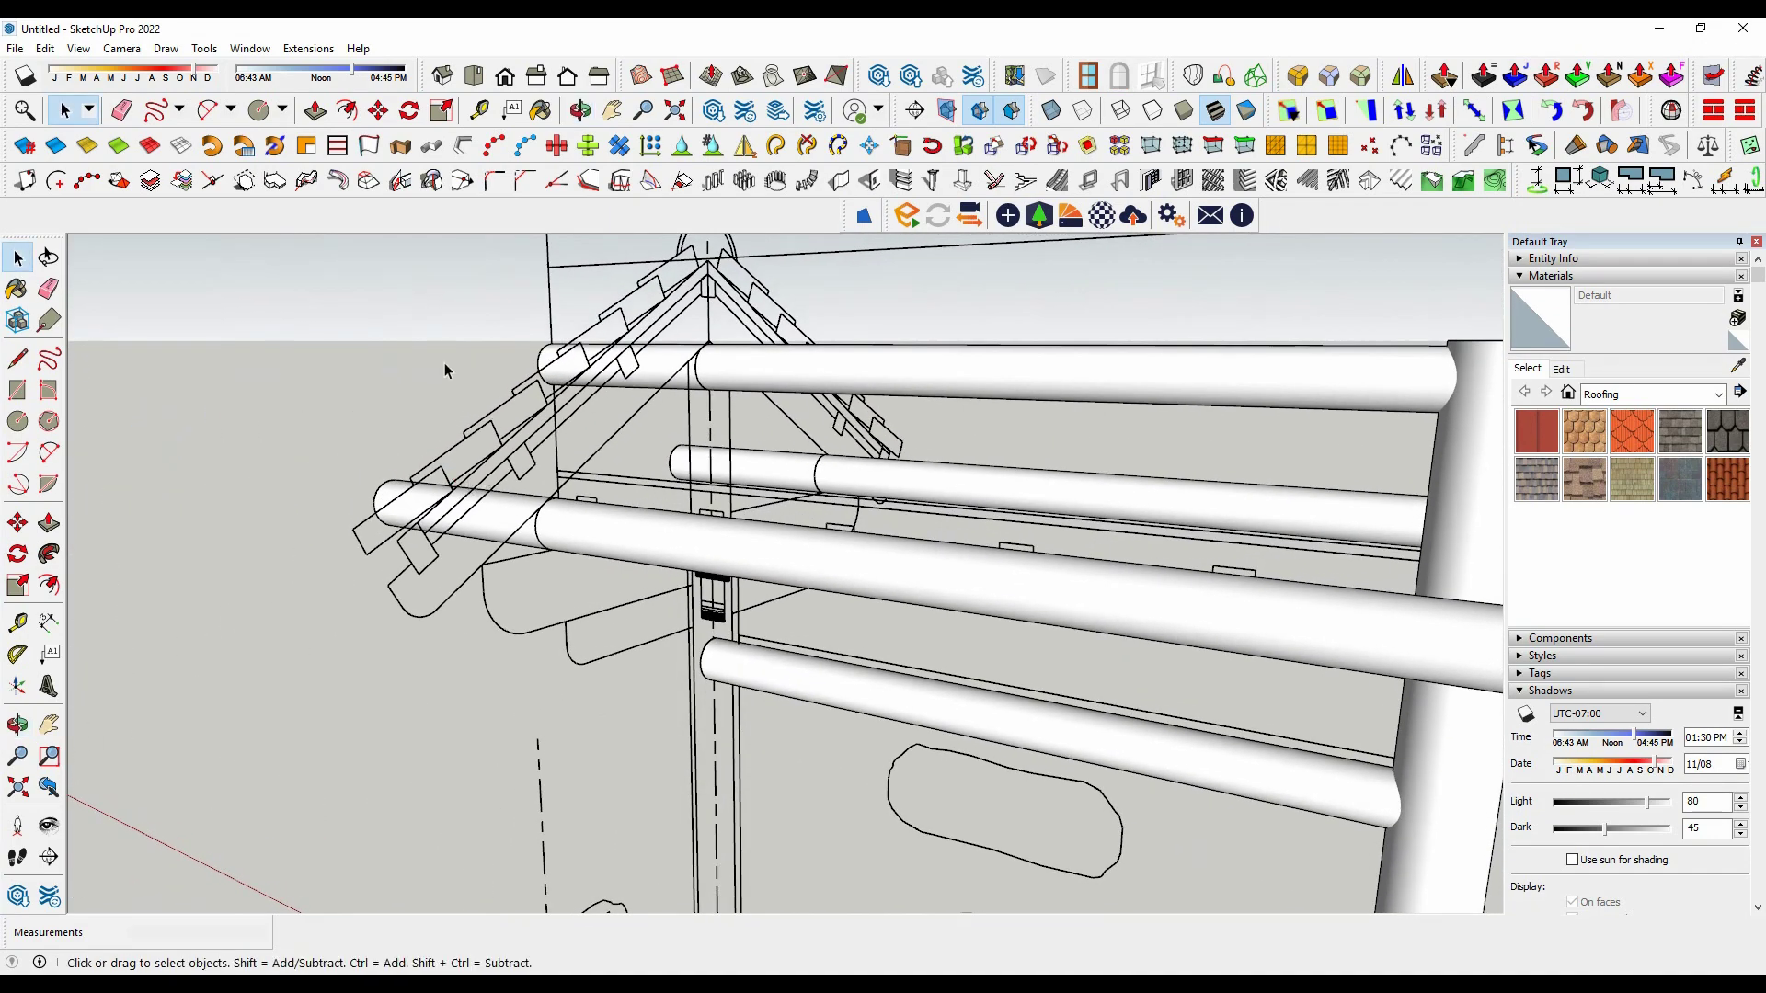
left_click(45, 48)
Step: Paste the face in place and make it a component
left_click(110, 179)
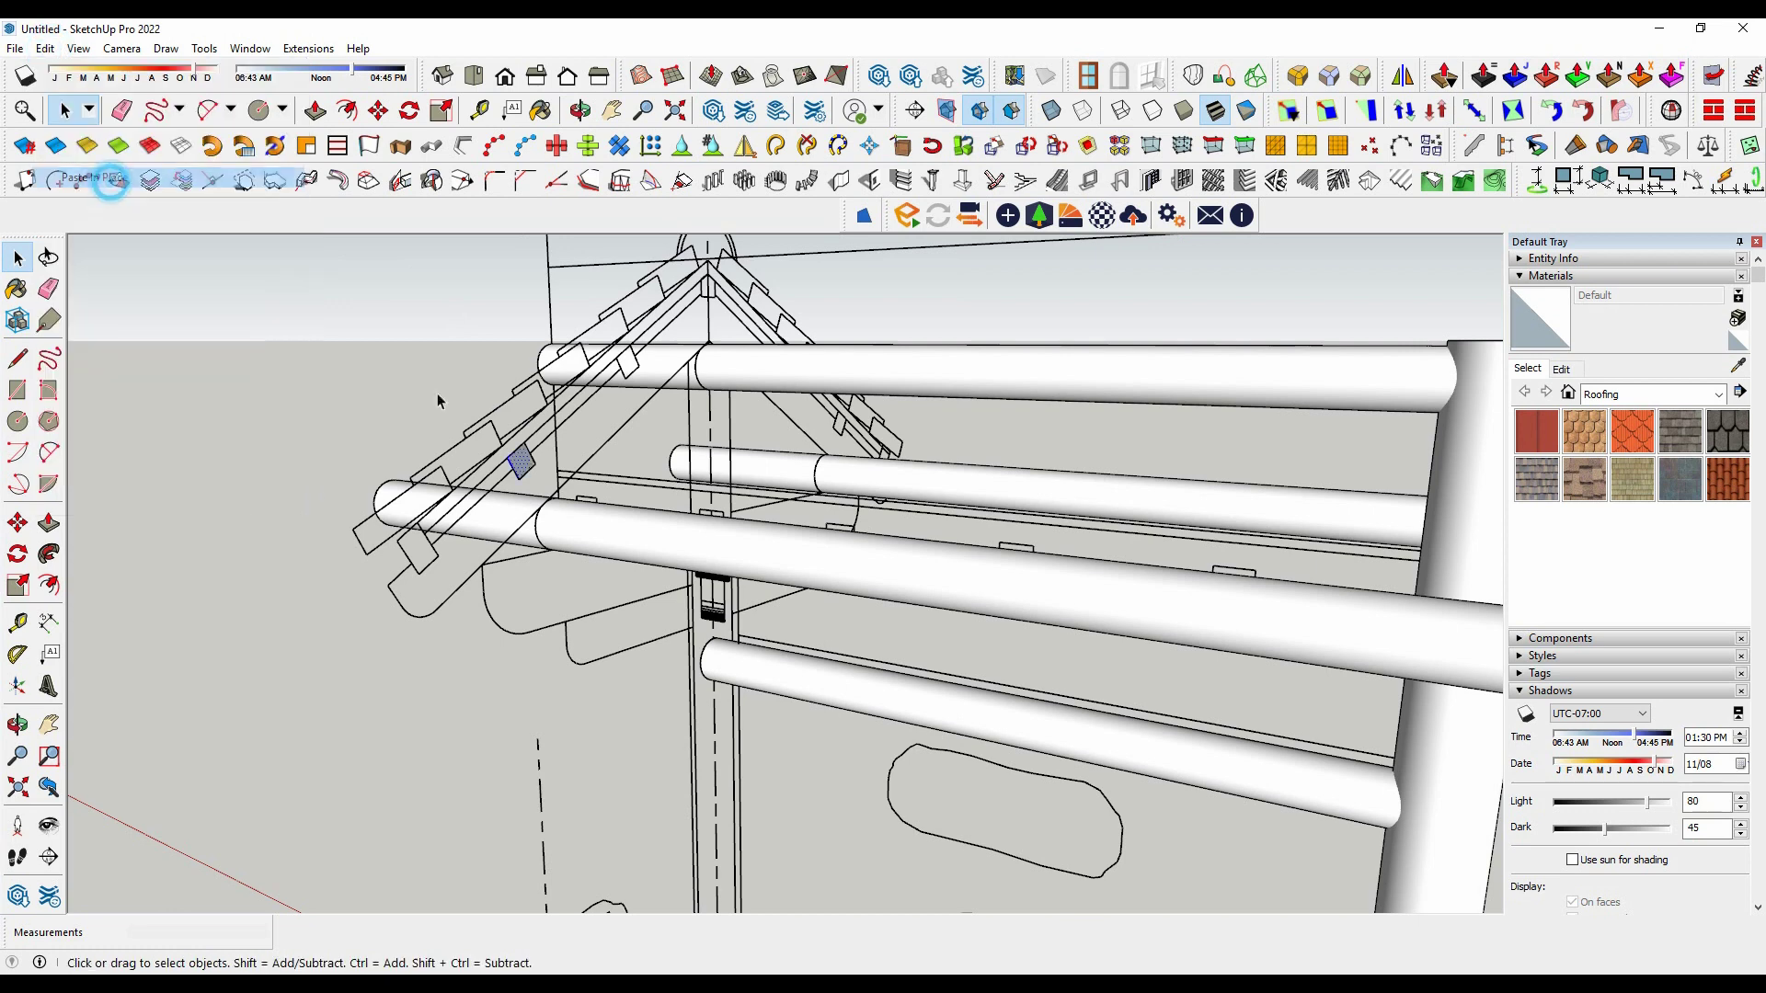
scroll(450, 413, "up", 3)
right_click(476, 434)
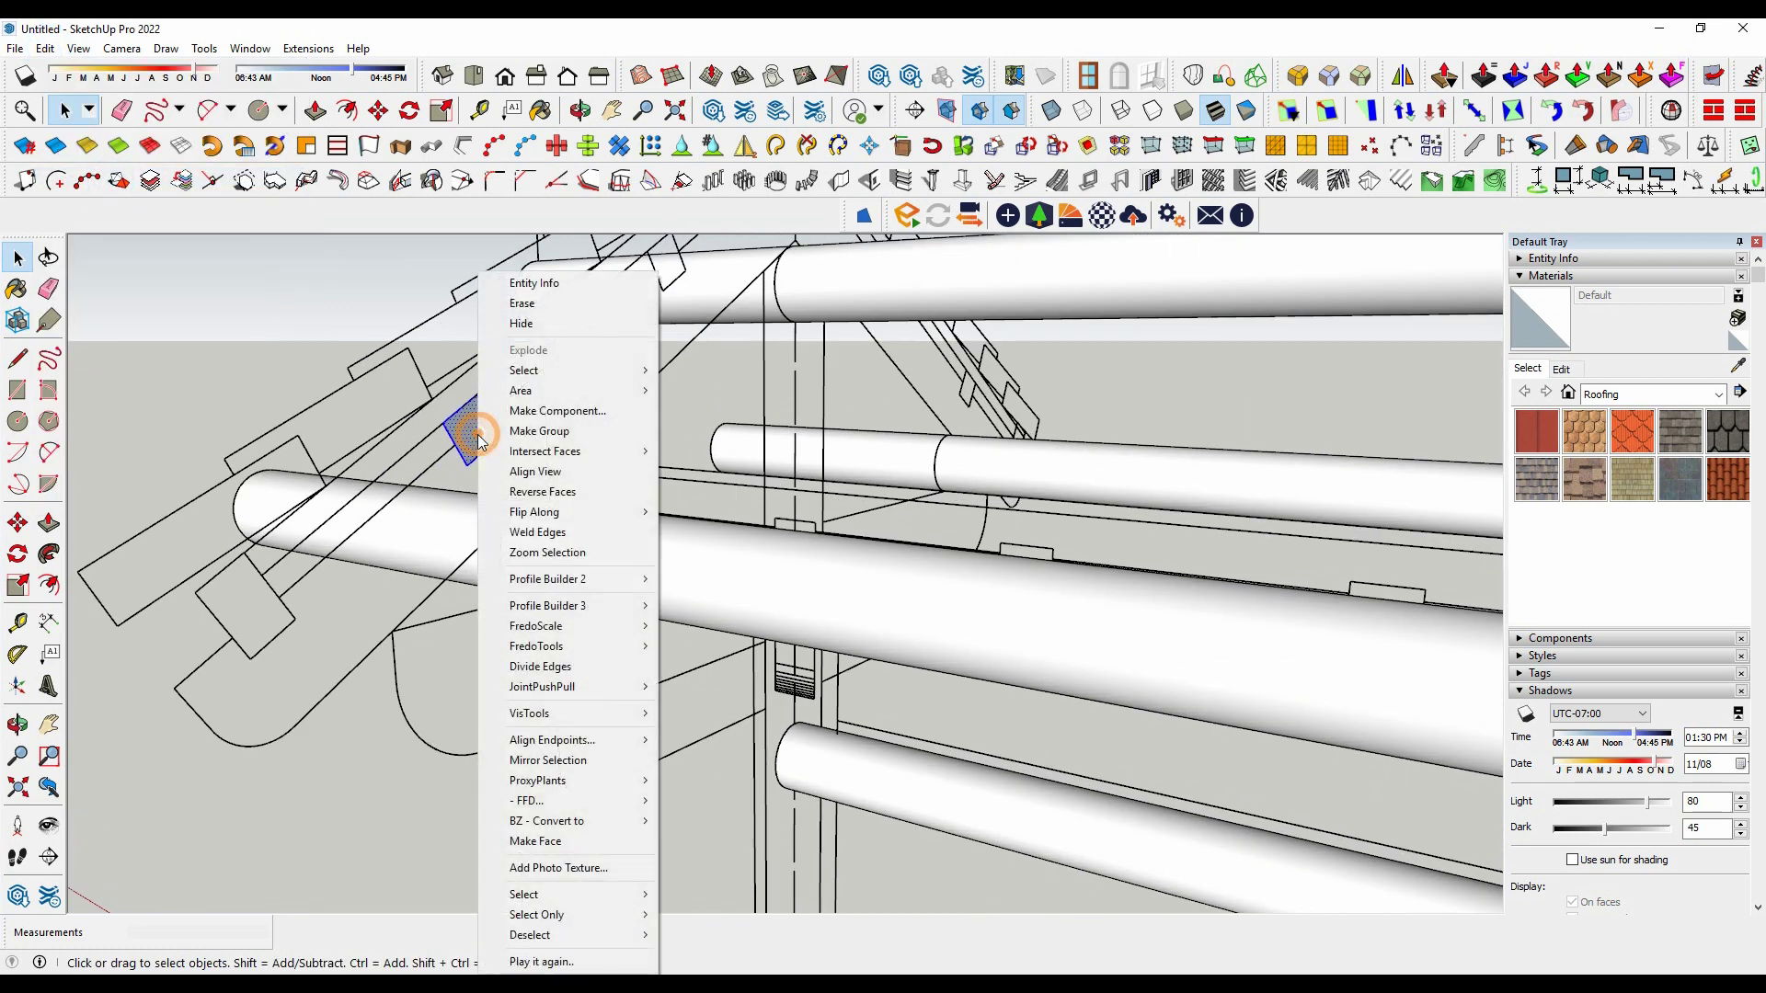
left_click(547, 410)
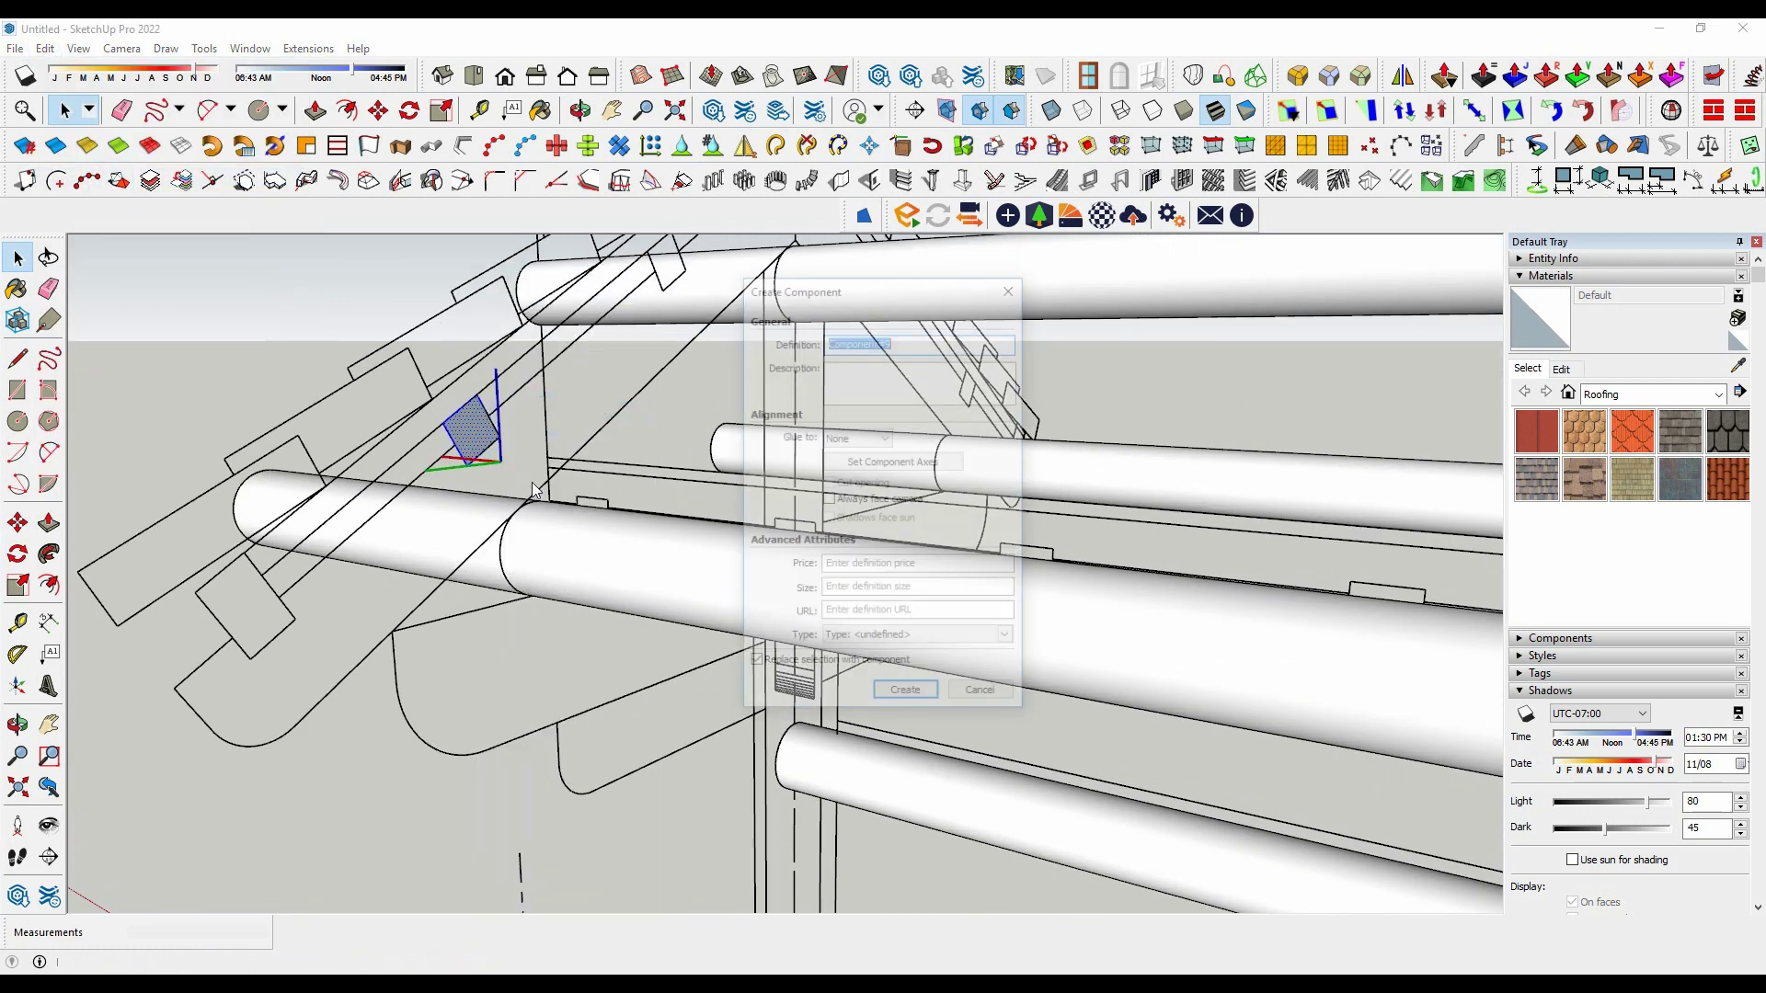
left_click(904, 697)
Step: Copy the component with Move and Ctrl further down the roof slope
scroll(542, 492, "up", 2)
key("m")
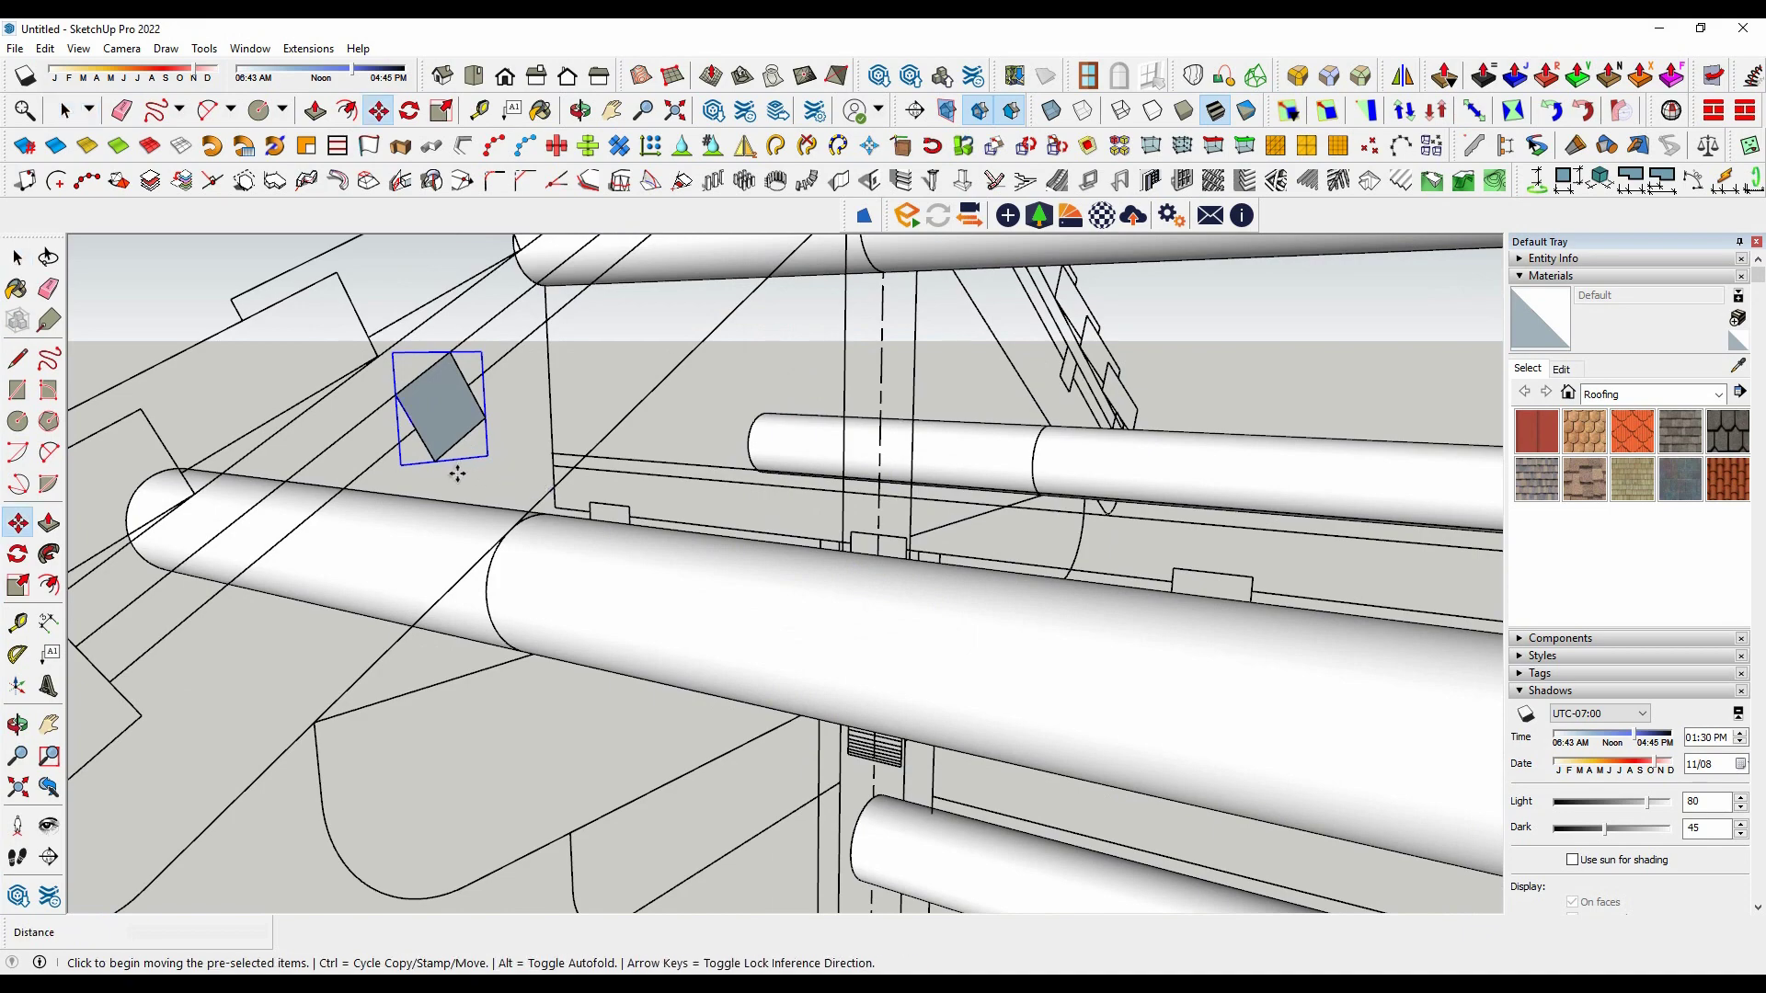
key("ctrl")
scroll(441, 461, "down", 3)
left_click(437, 478)
scroll(515, 497, "down", 2)
scroll(611, 451, "up", 3)
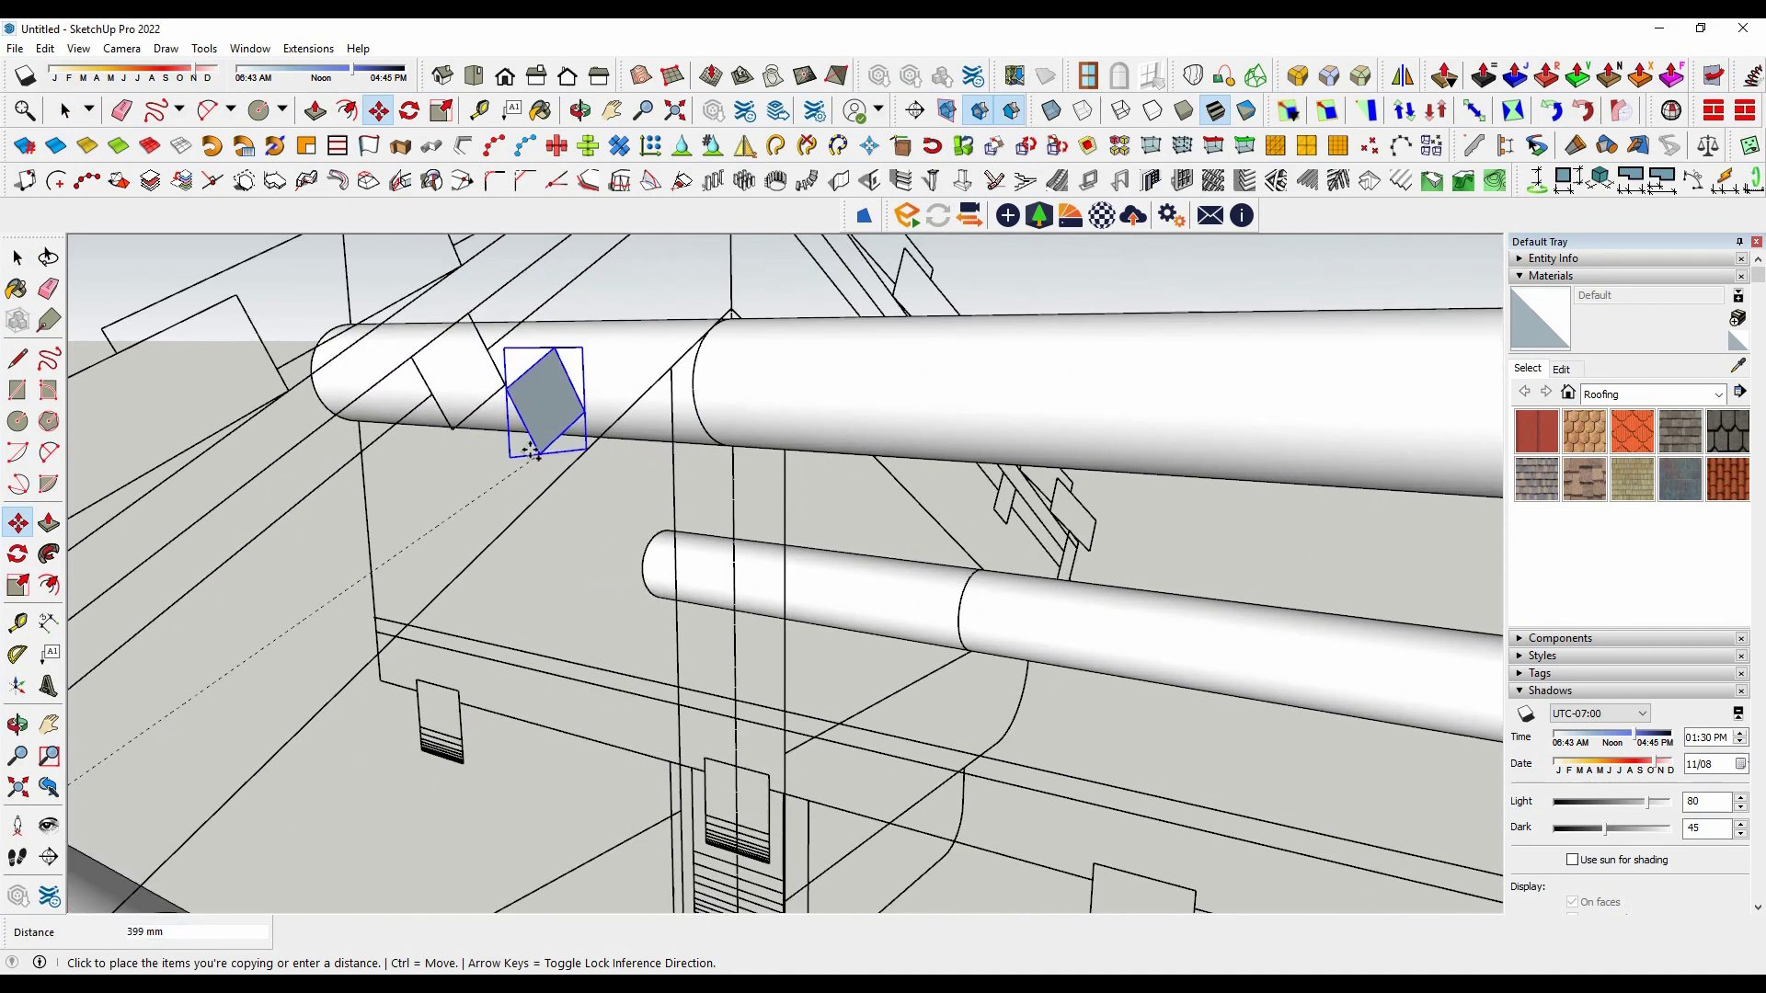
left_click(446, 423)
scroll(456, 460, "down", 3)
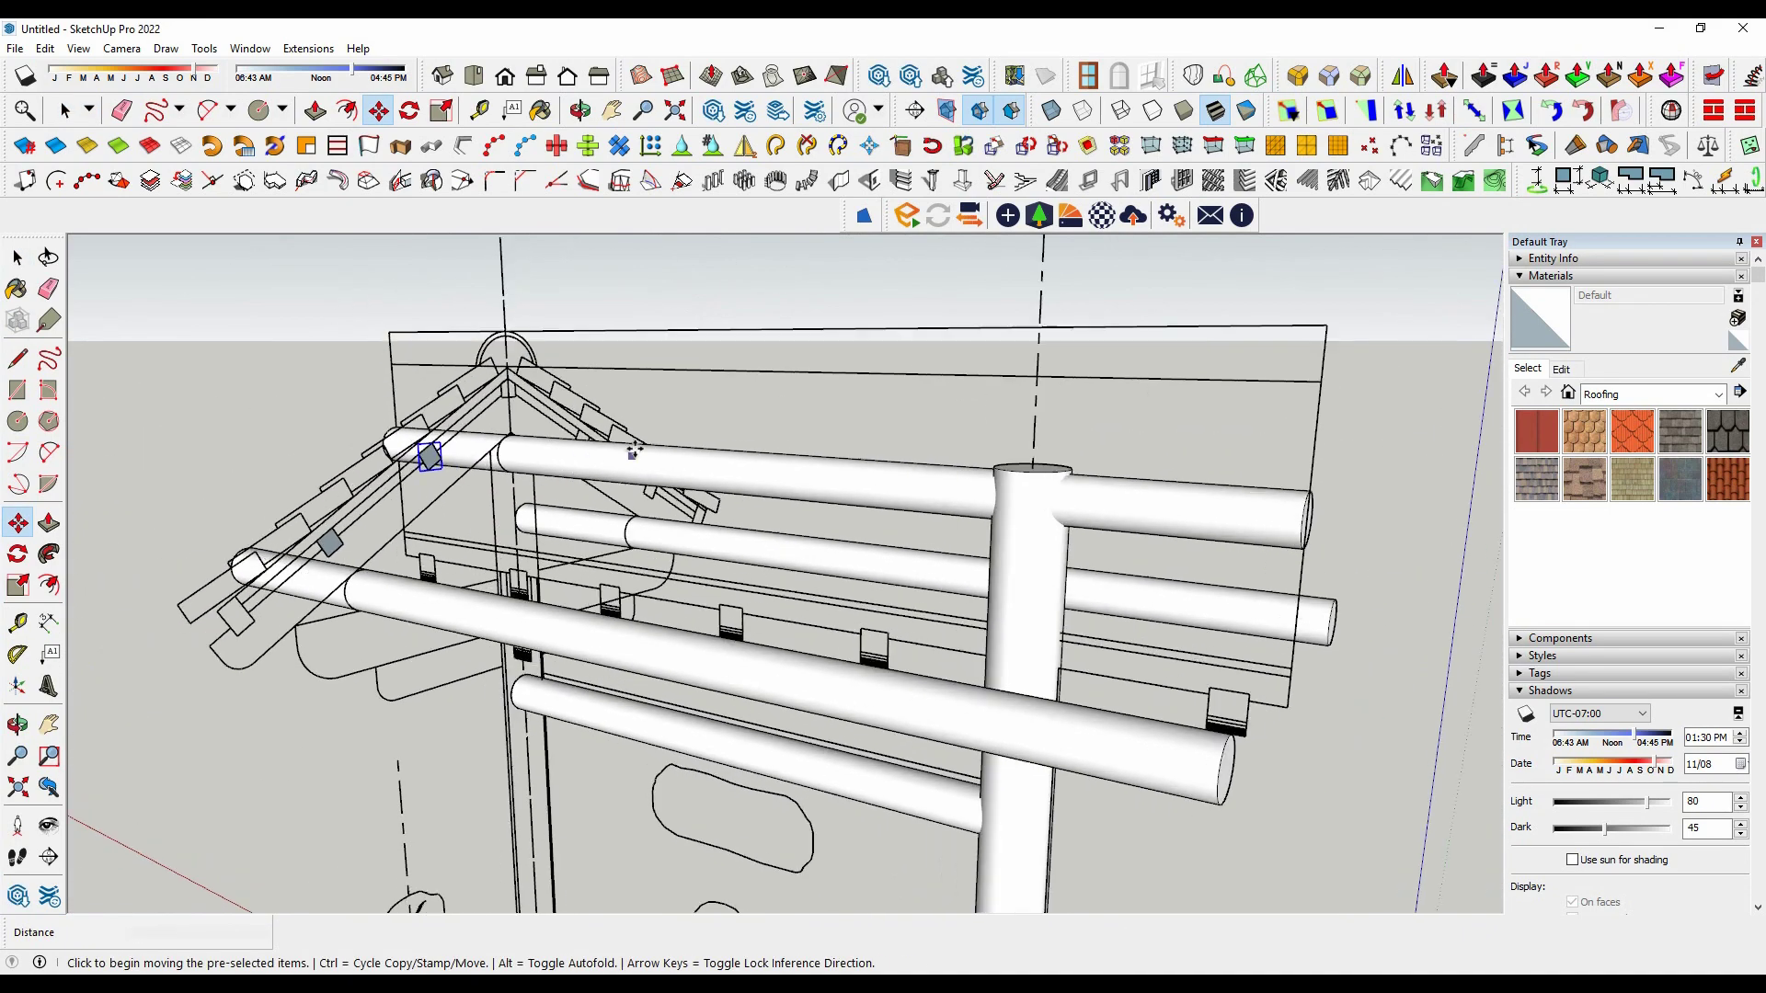
Step: Select both small face components and start the Mirror extension
middle_click_drag(426, 454, 445, 426)
key("space")
scroll(477, 451, "up", 3)
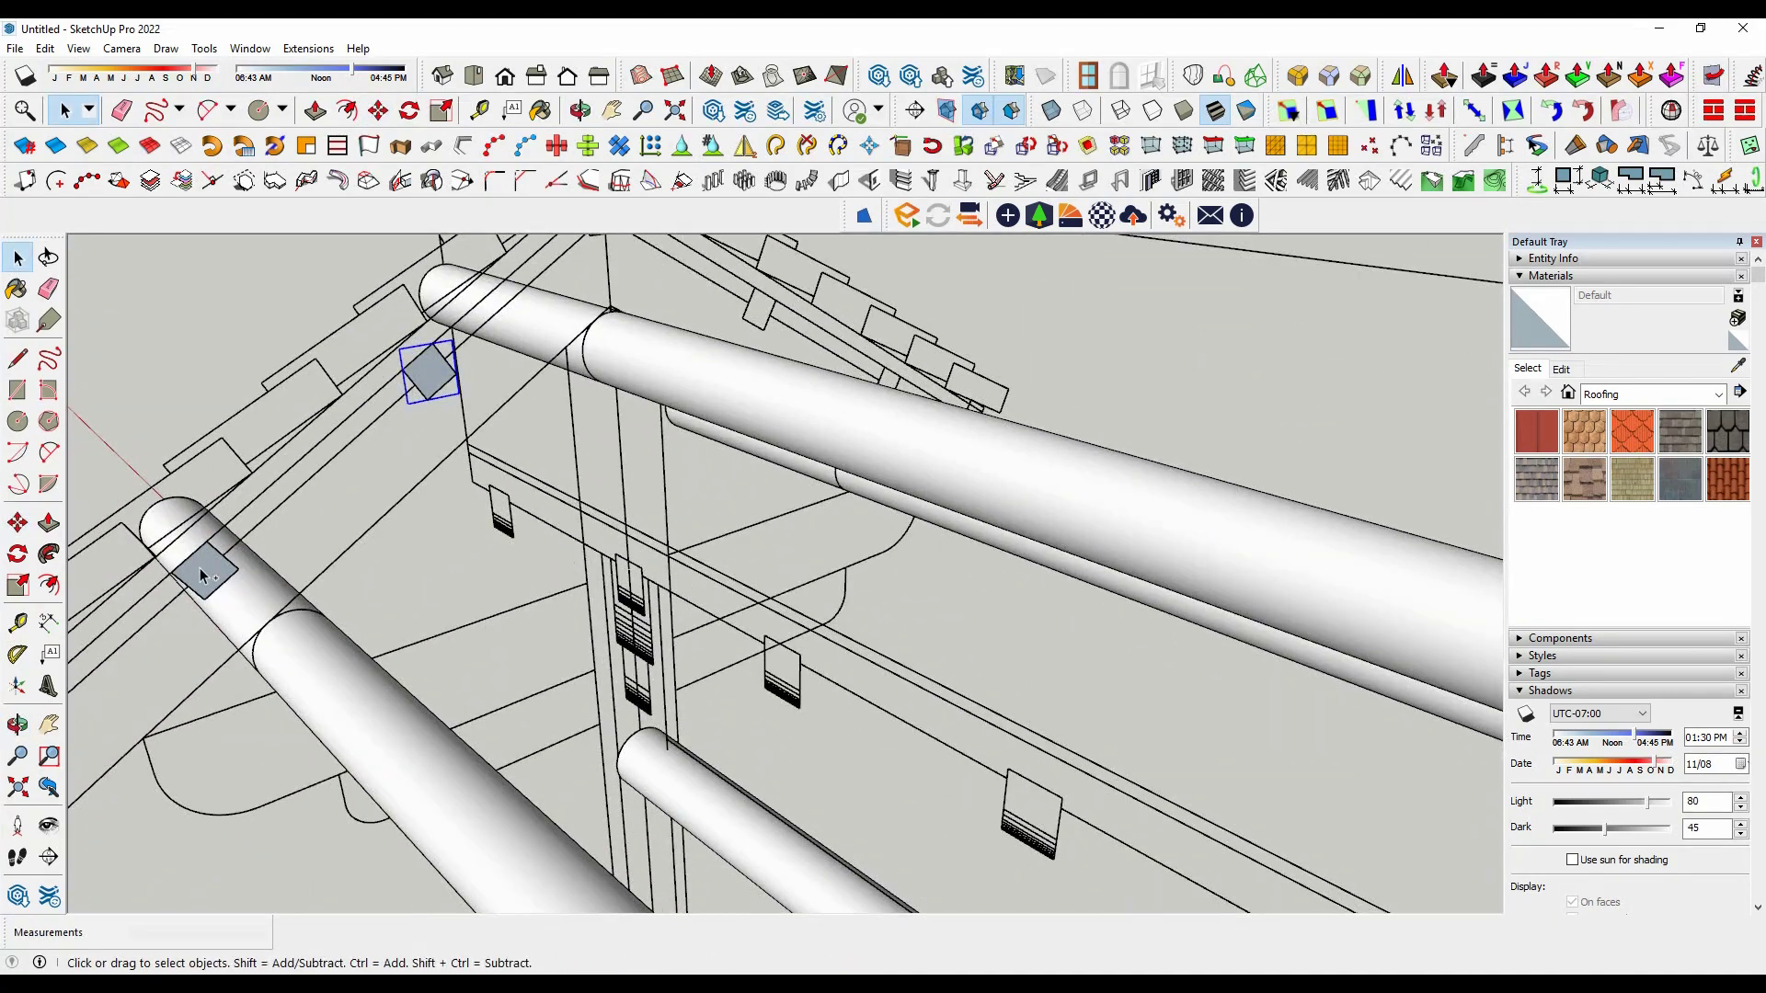
left_click(202, 575, "shift")
scroll(202, 575, "down", 5)
middle_click_drag(202, 574, 1063, 261)
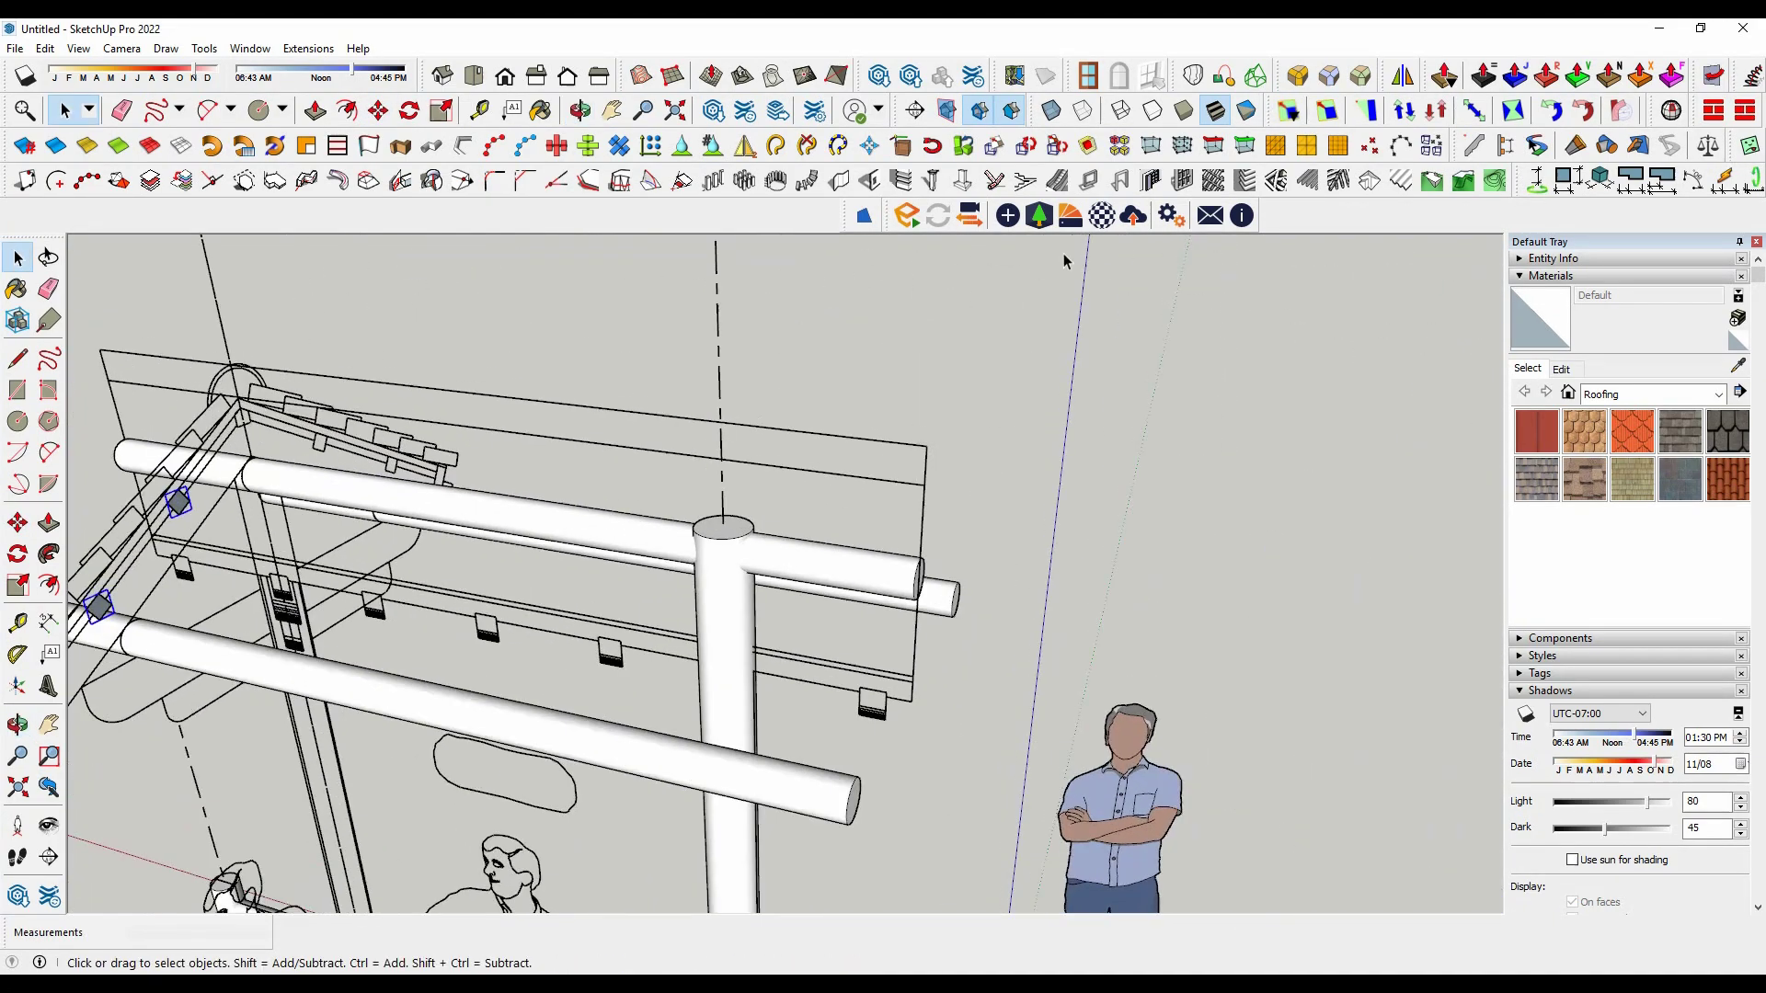
left_click(1401, 74)
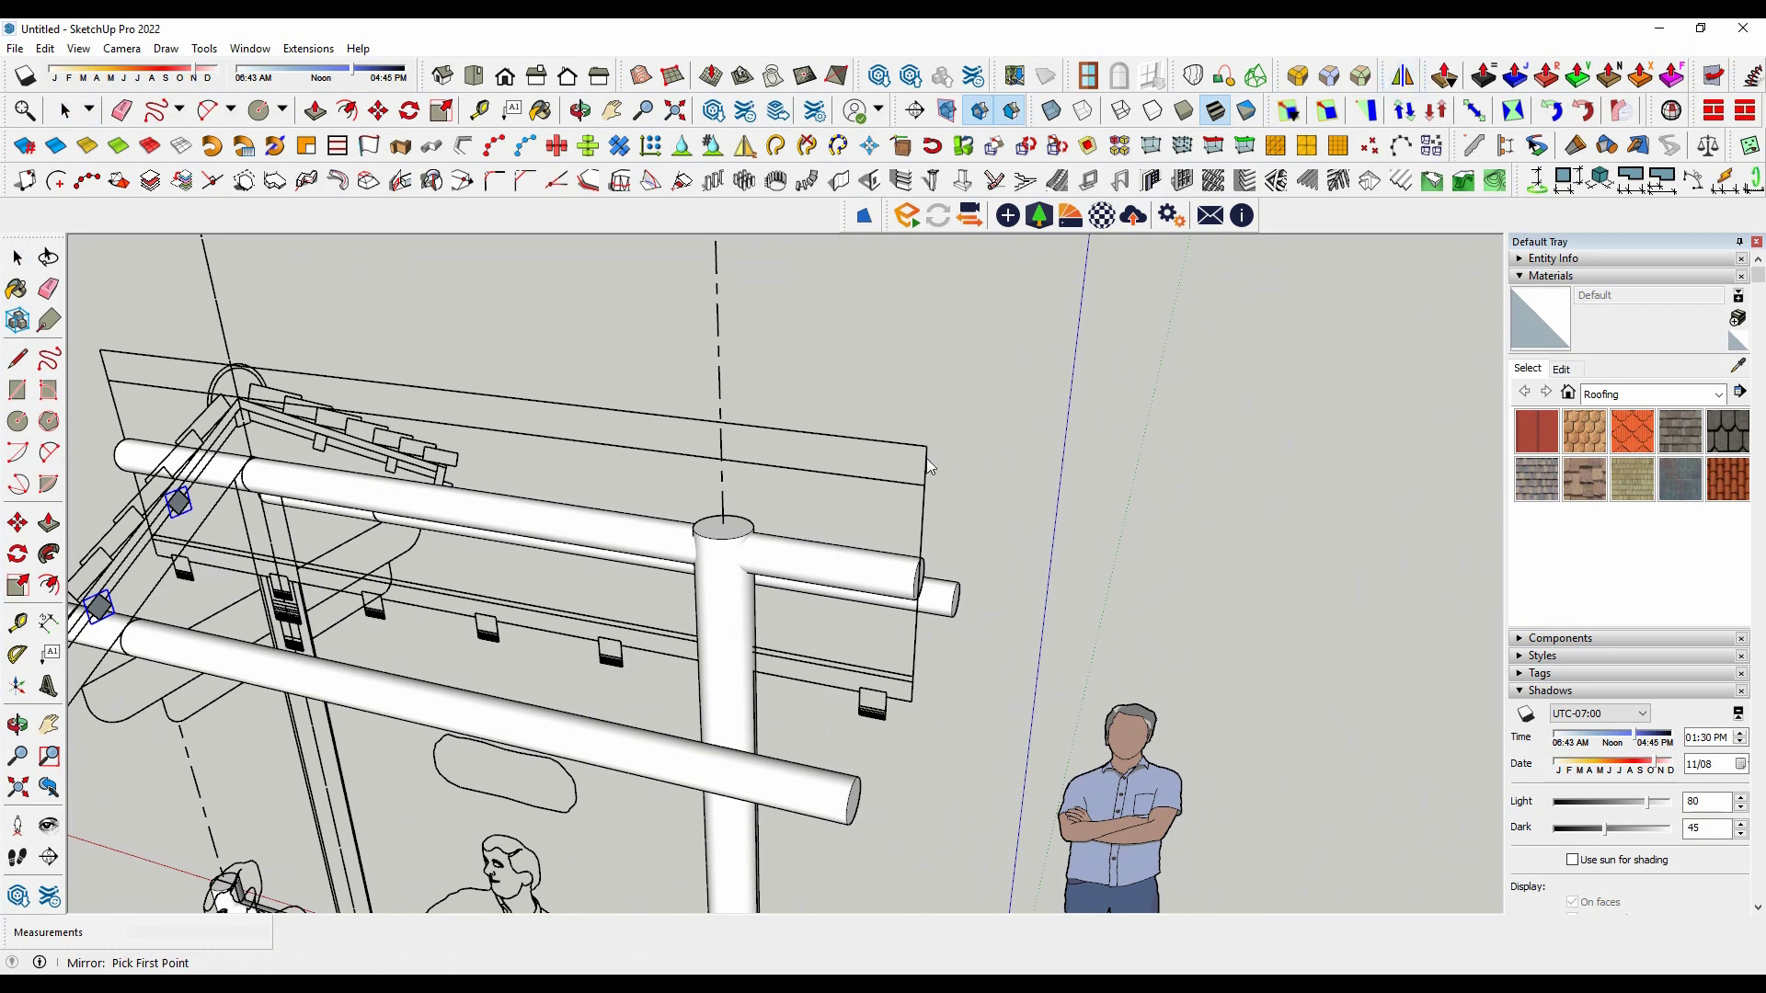
key("space")
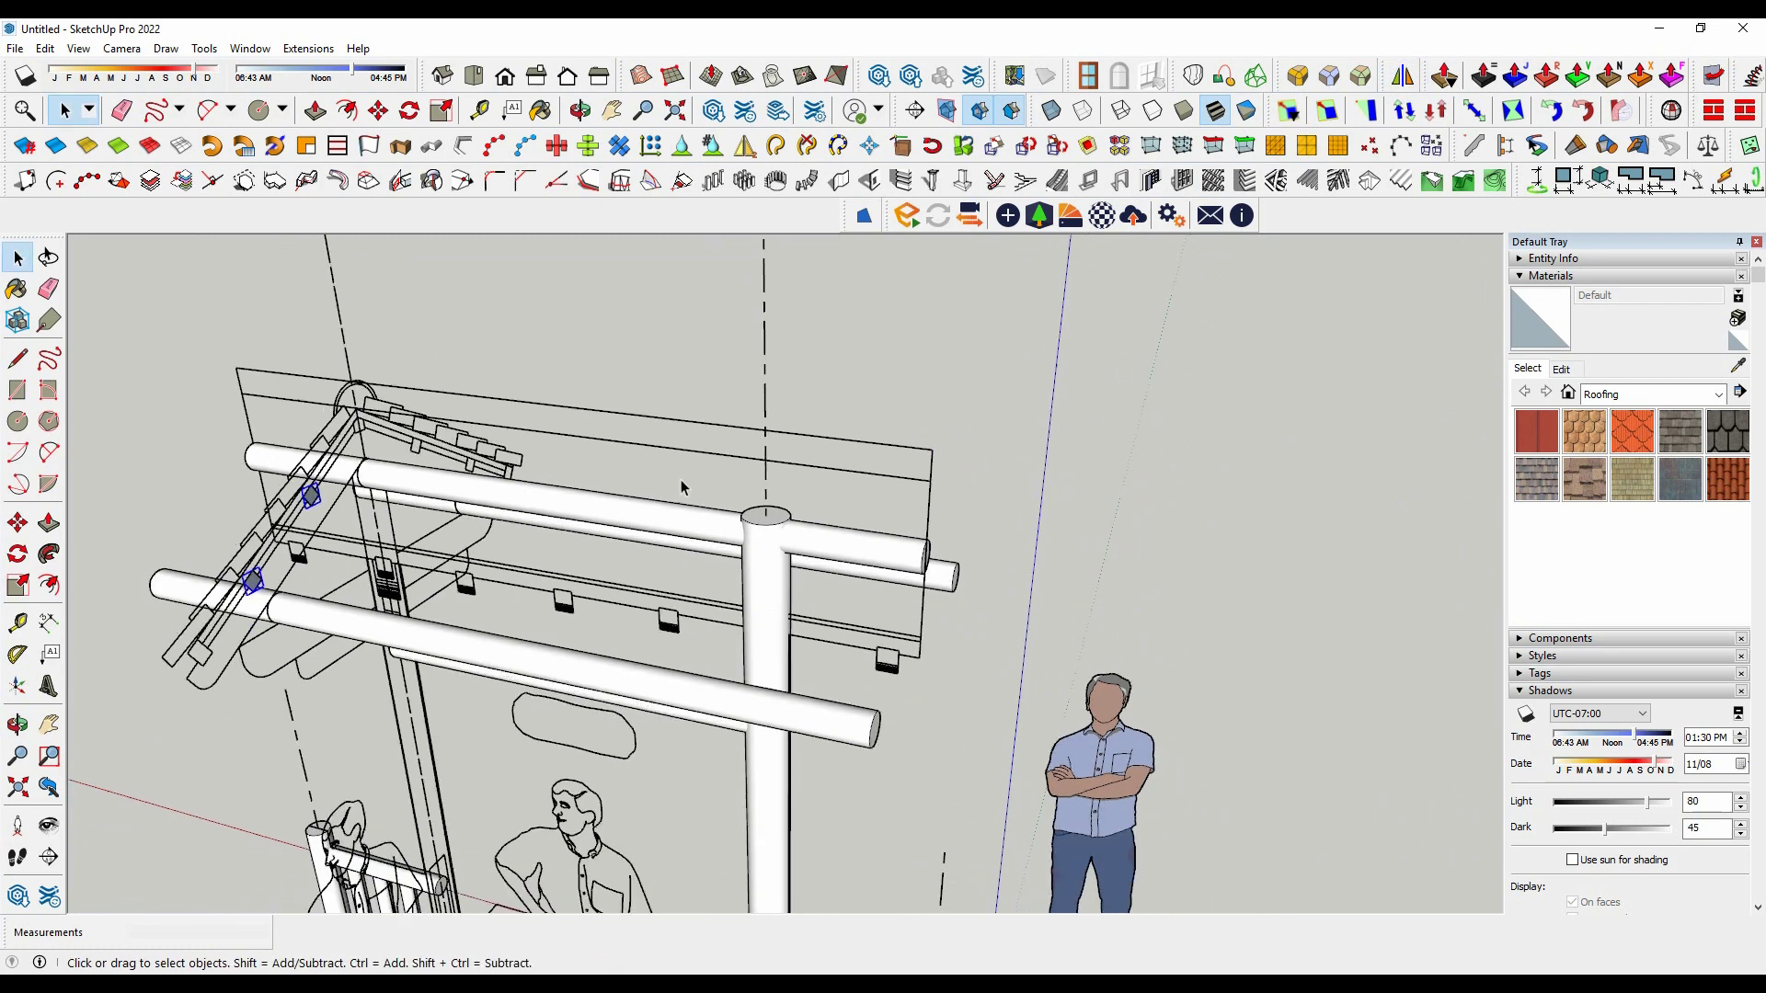
middle_click_drag(1032, 464, 1186, 456)
left_click(1401, 74)
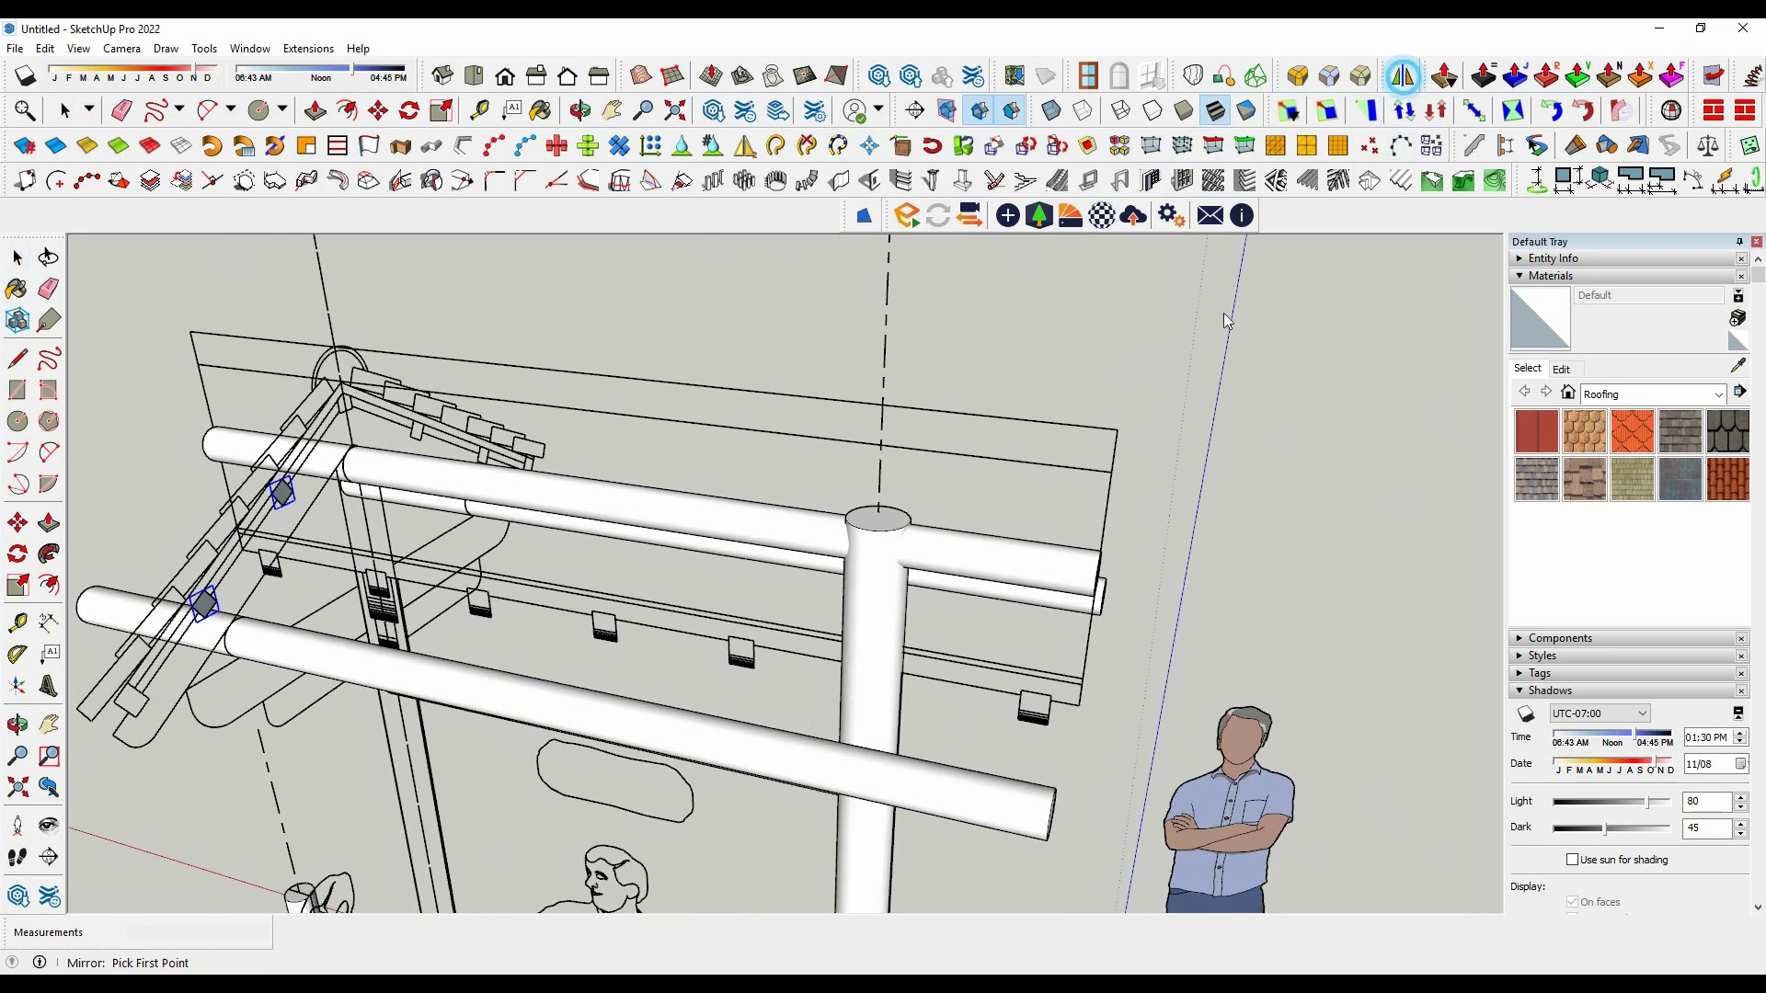
Step: Mirror them across the gate frame onto the opposite slope, keeping the originals
left_click(1114, 429)
left_click(1288, 451)
left_click(1296, 351)
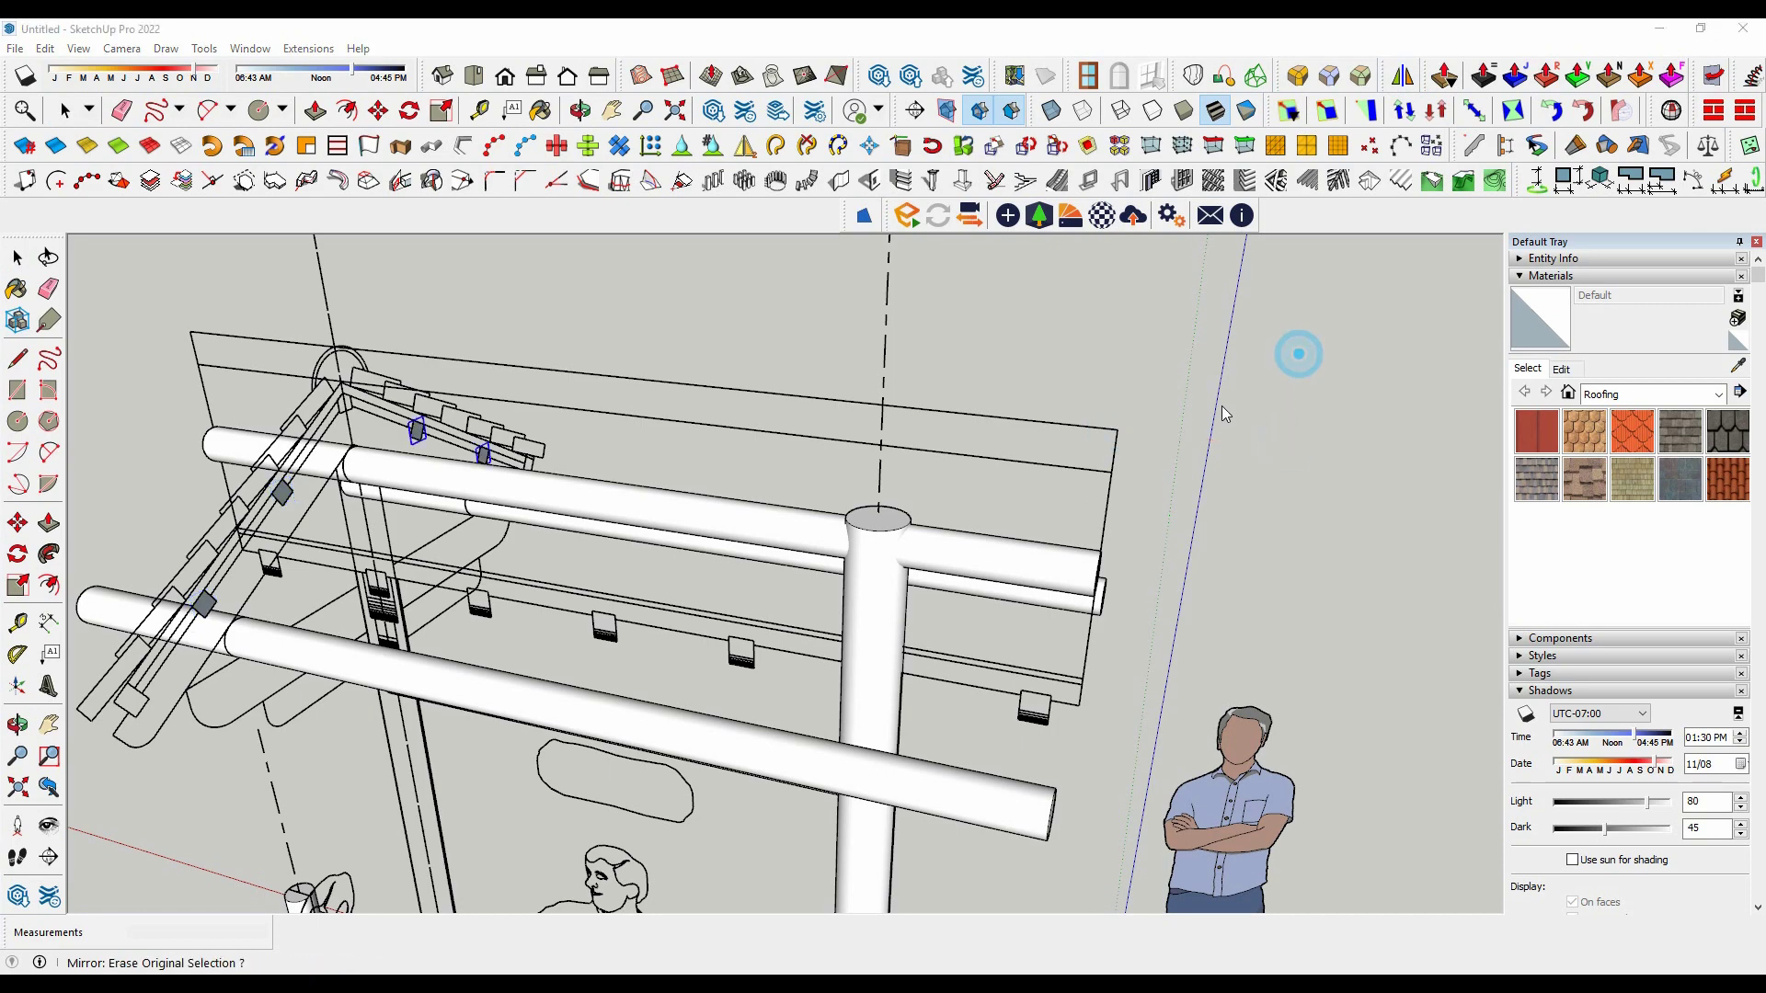
left_click(982, 559)
middle_click_drag(964, 540, 660, 441)
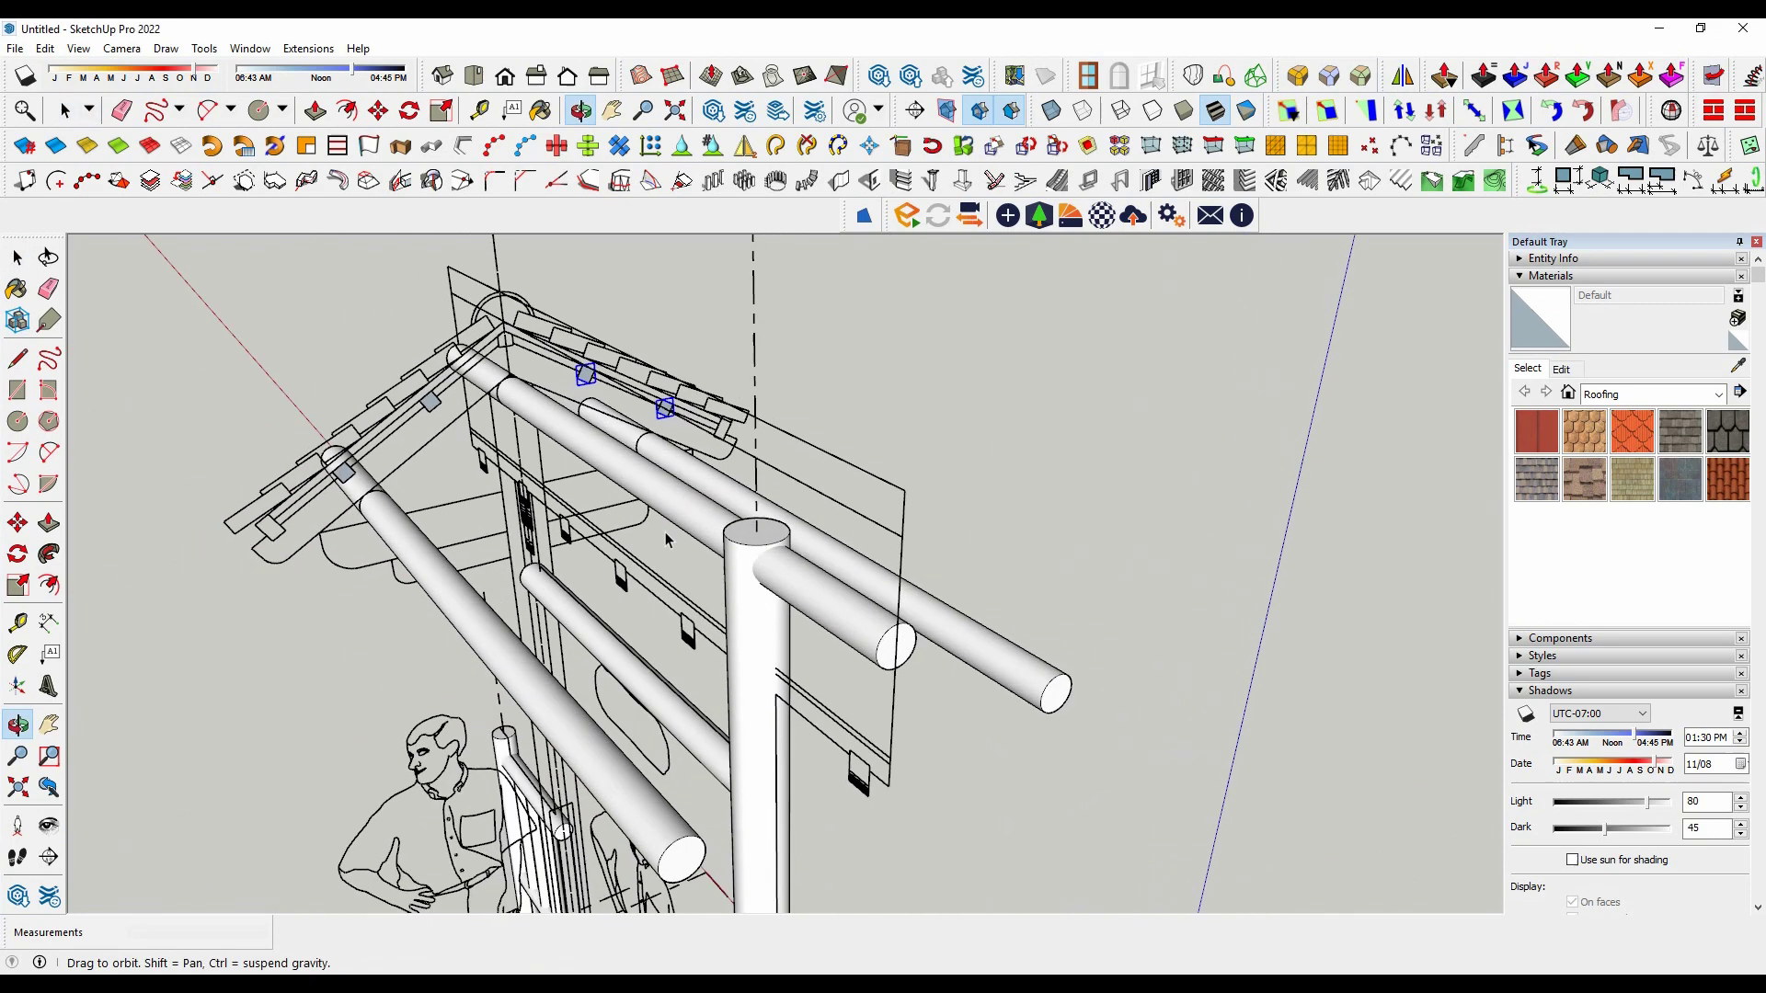
scroll(659, 440, "up", 5)
scroll(659, 440, "up", 3)
scroll(660, 441, "down", 5)
middle_click_drag(864, 410, 929, 426)
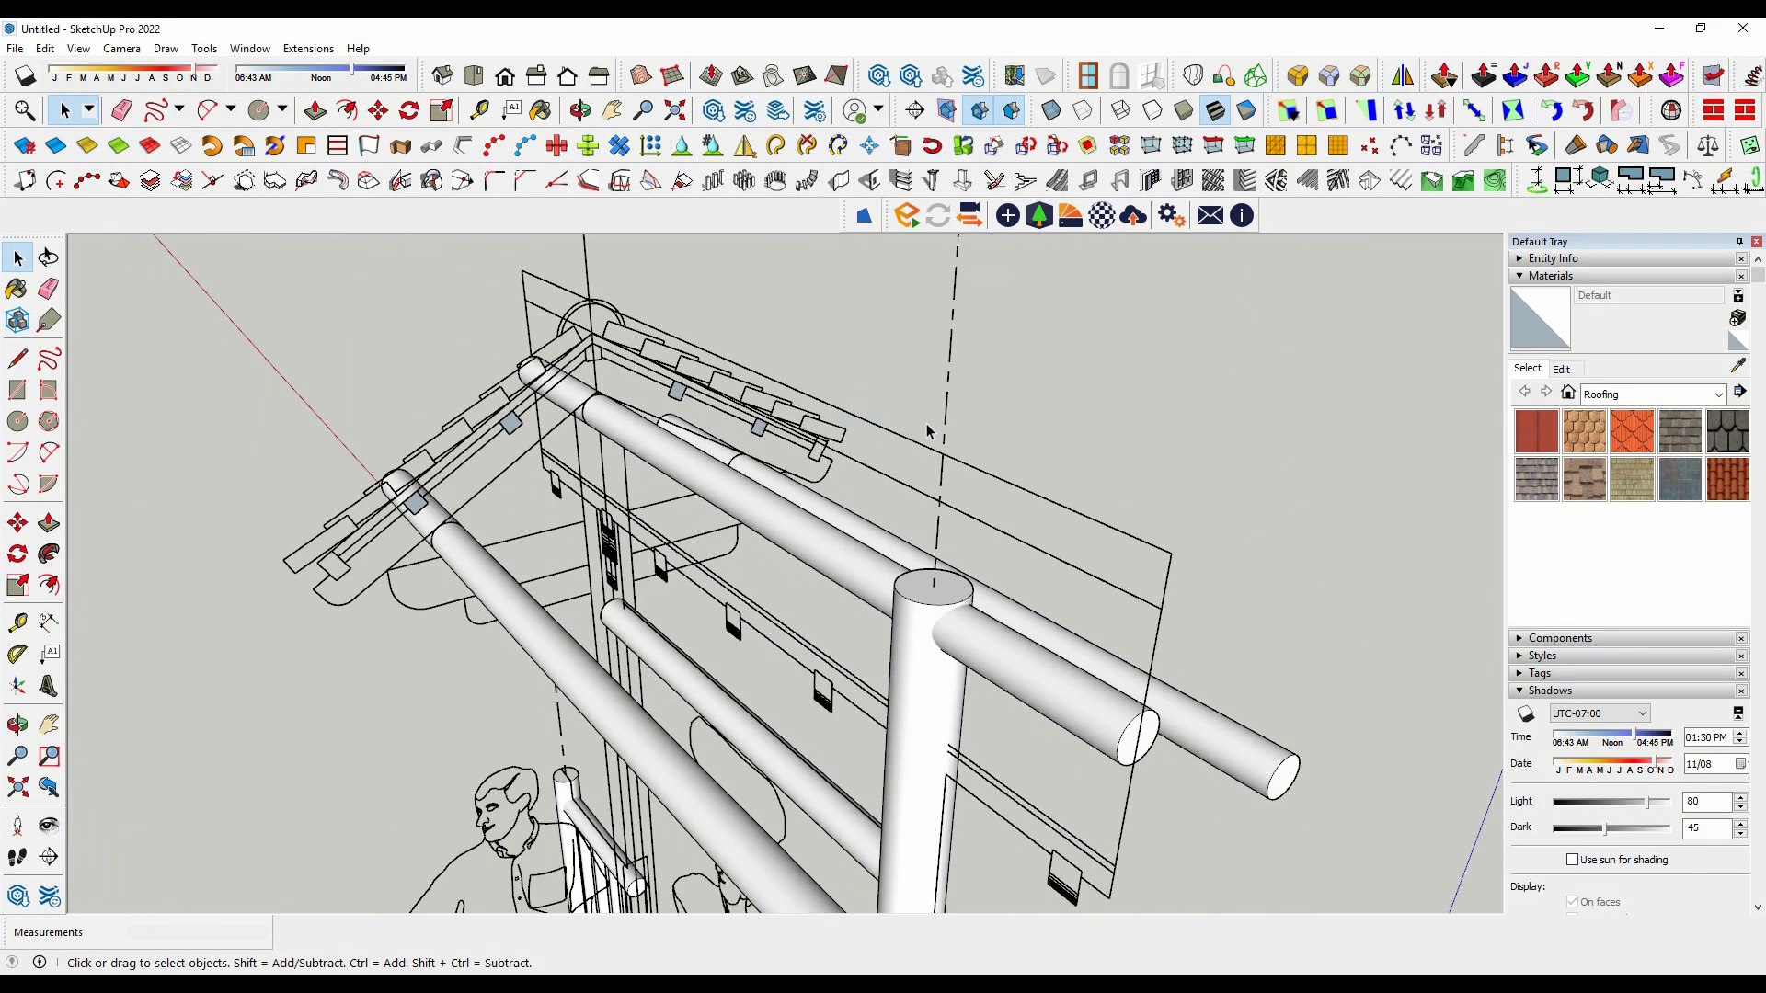
scroll(316, 583, "up", 5)
Step: Fill the rafter-end rectangle with a face, paste it in place outside the group, and make it a component
scroll(294, 586, "up", 3)
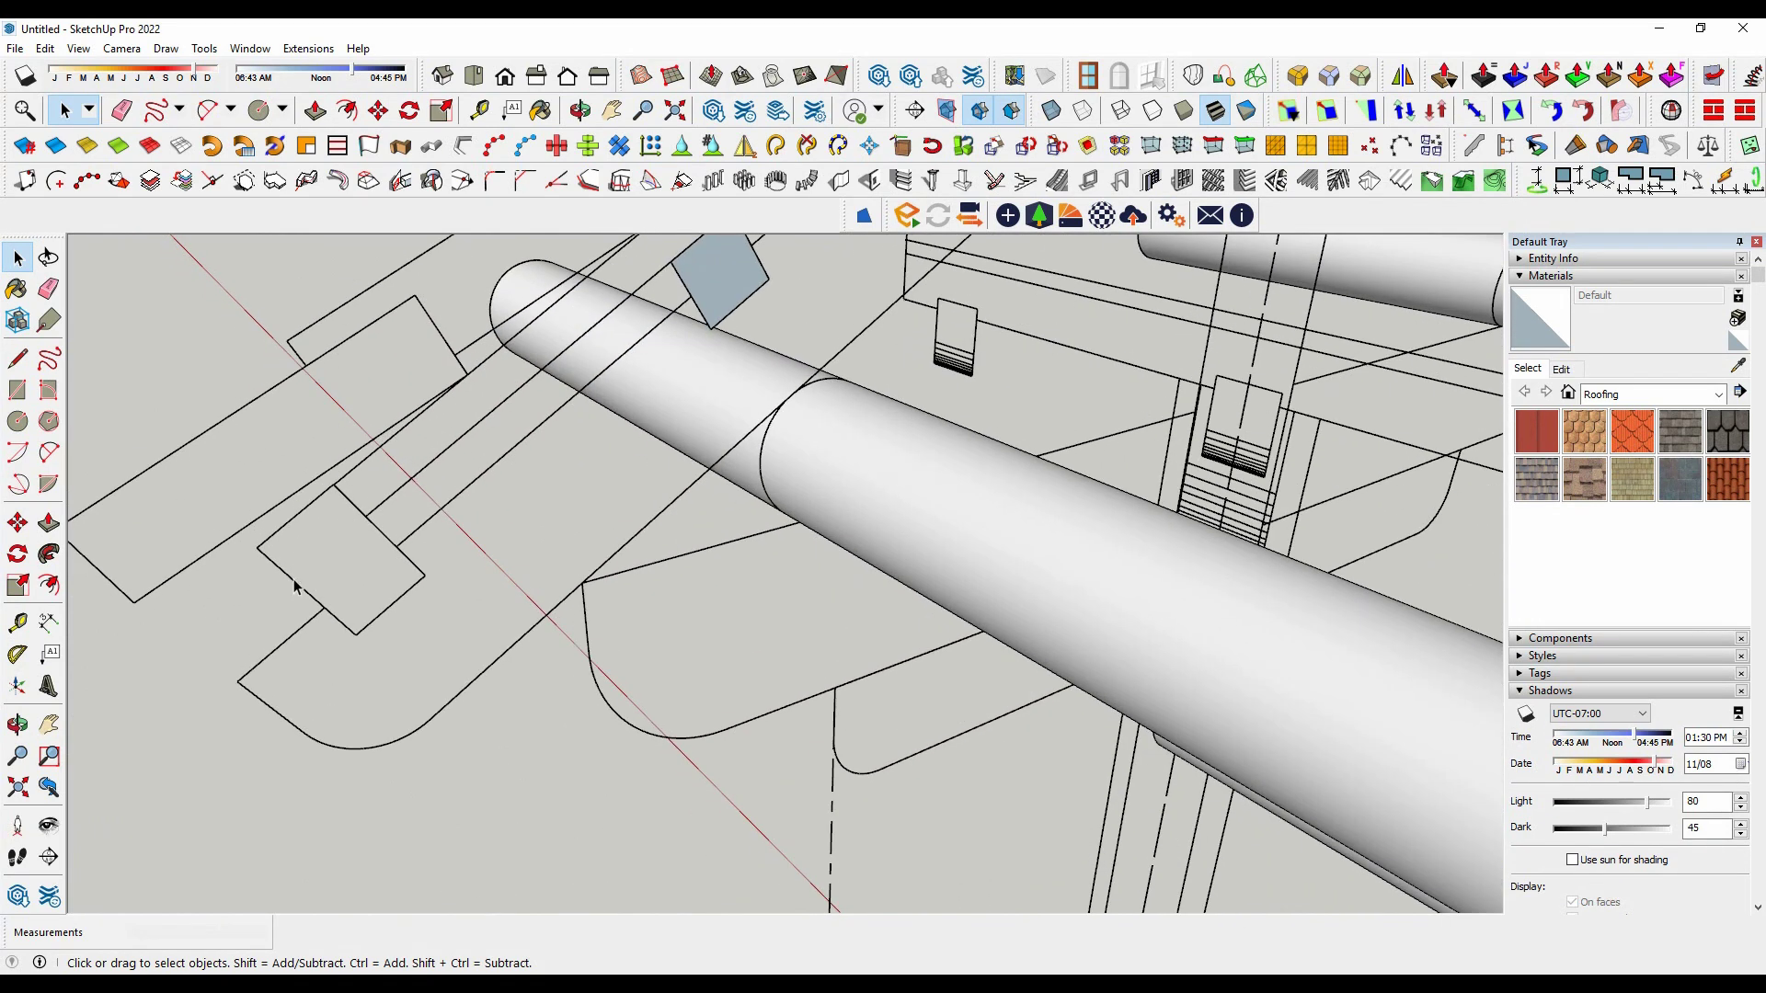
double_click(294, 585)
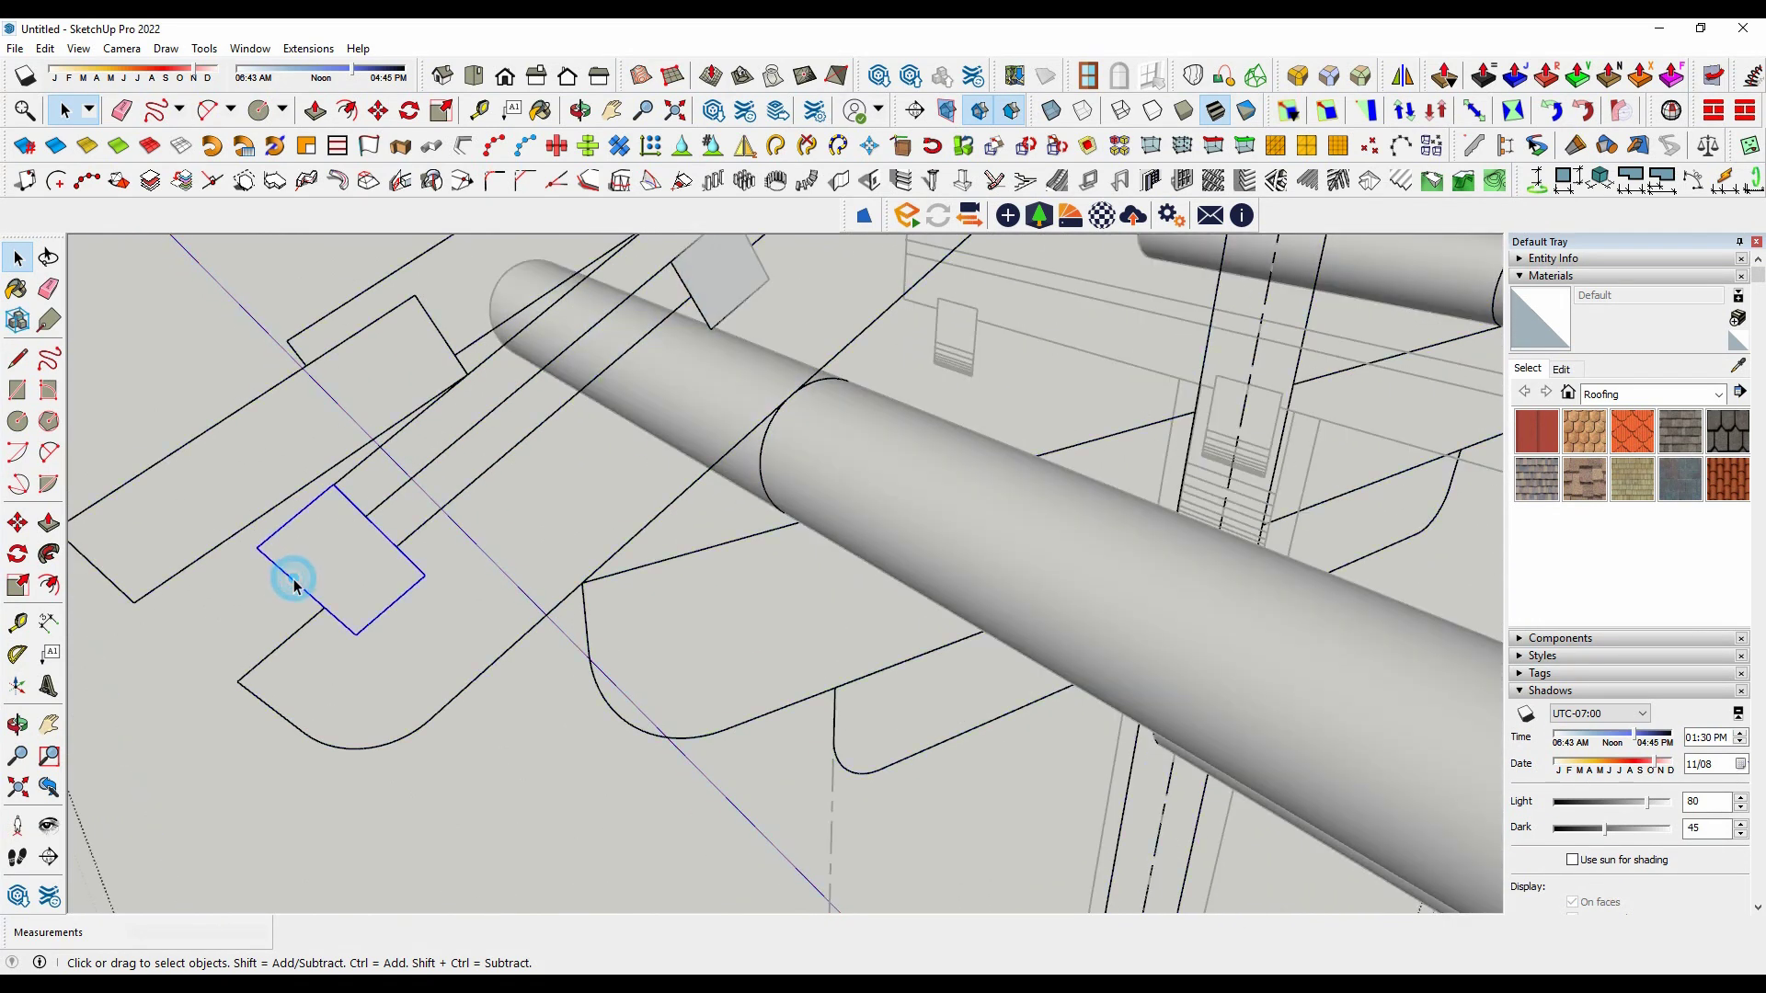
left_click(864, 217)
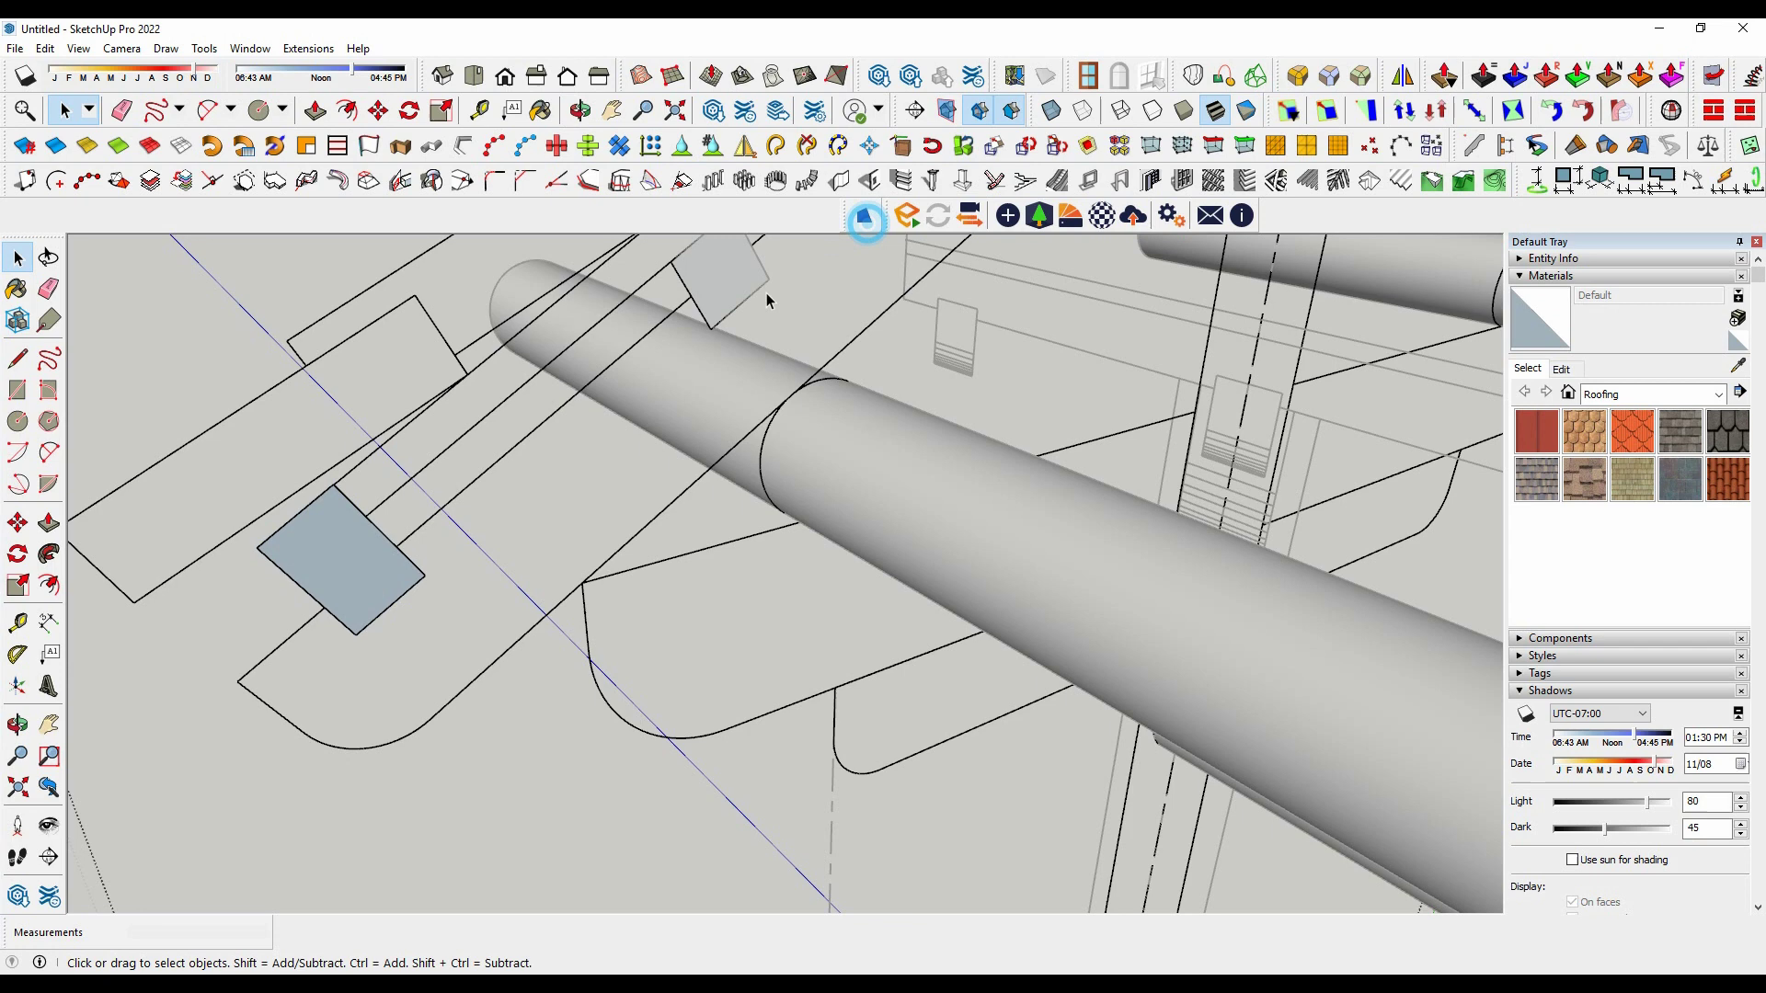
left_click(372, 576)
scroll(355, 579, "down", 5)
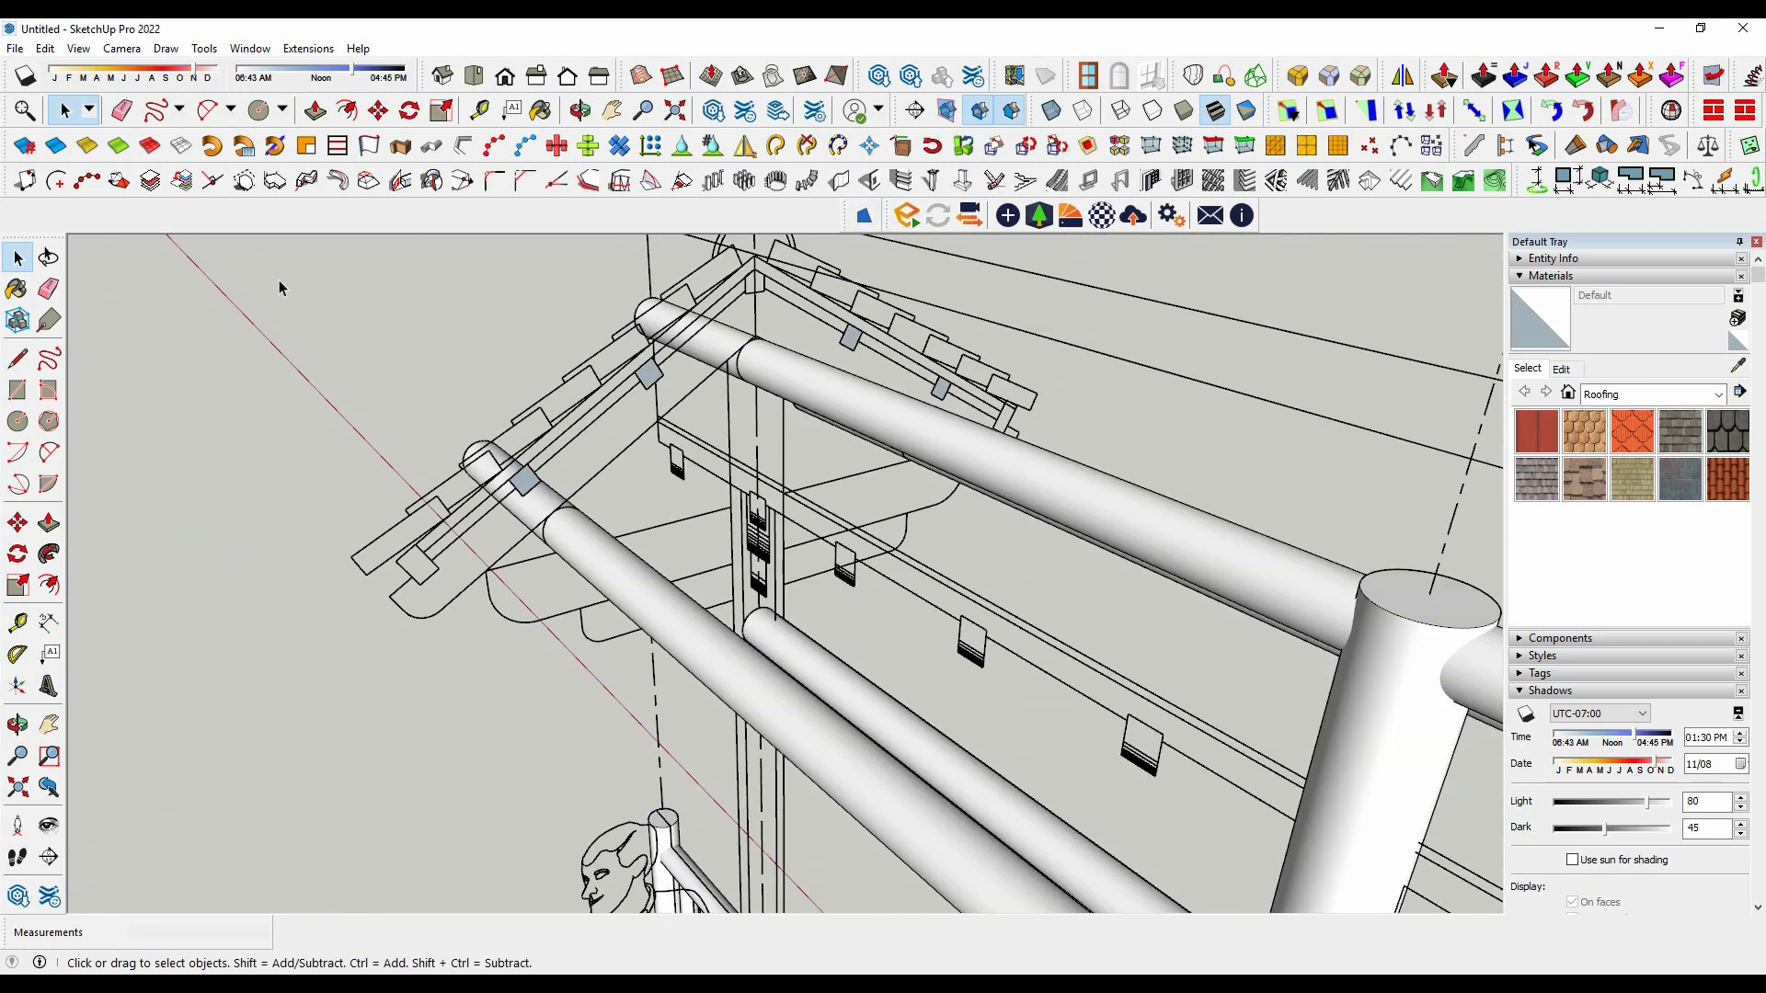
left_click(44, 48)
scroll(395, 580, "up", 3)
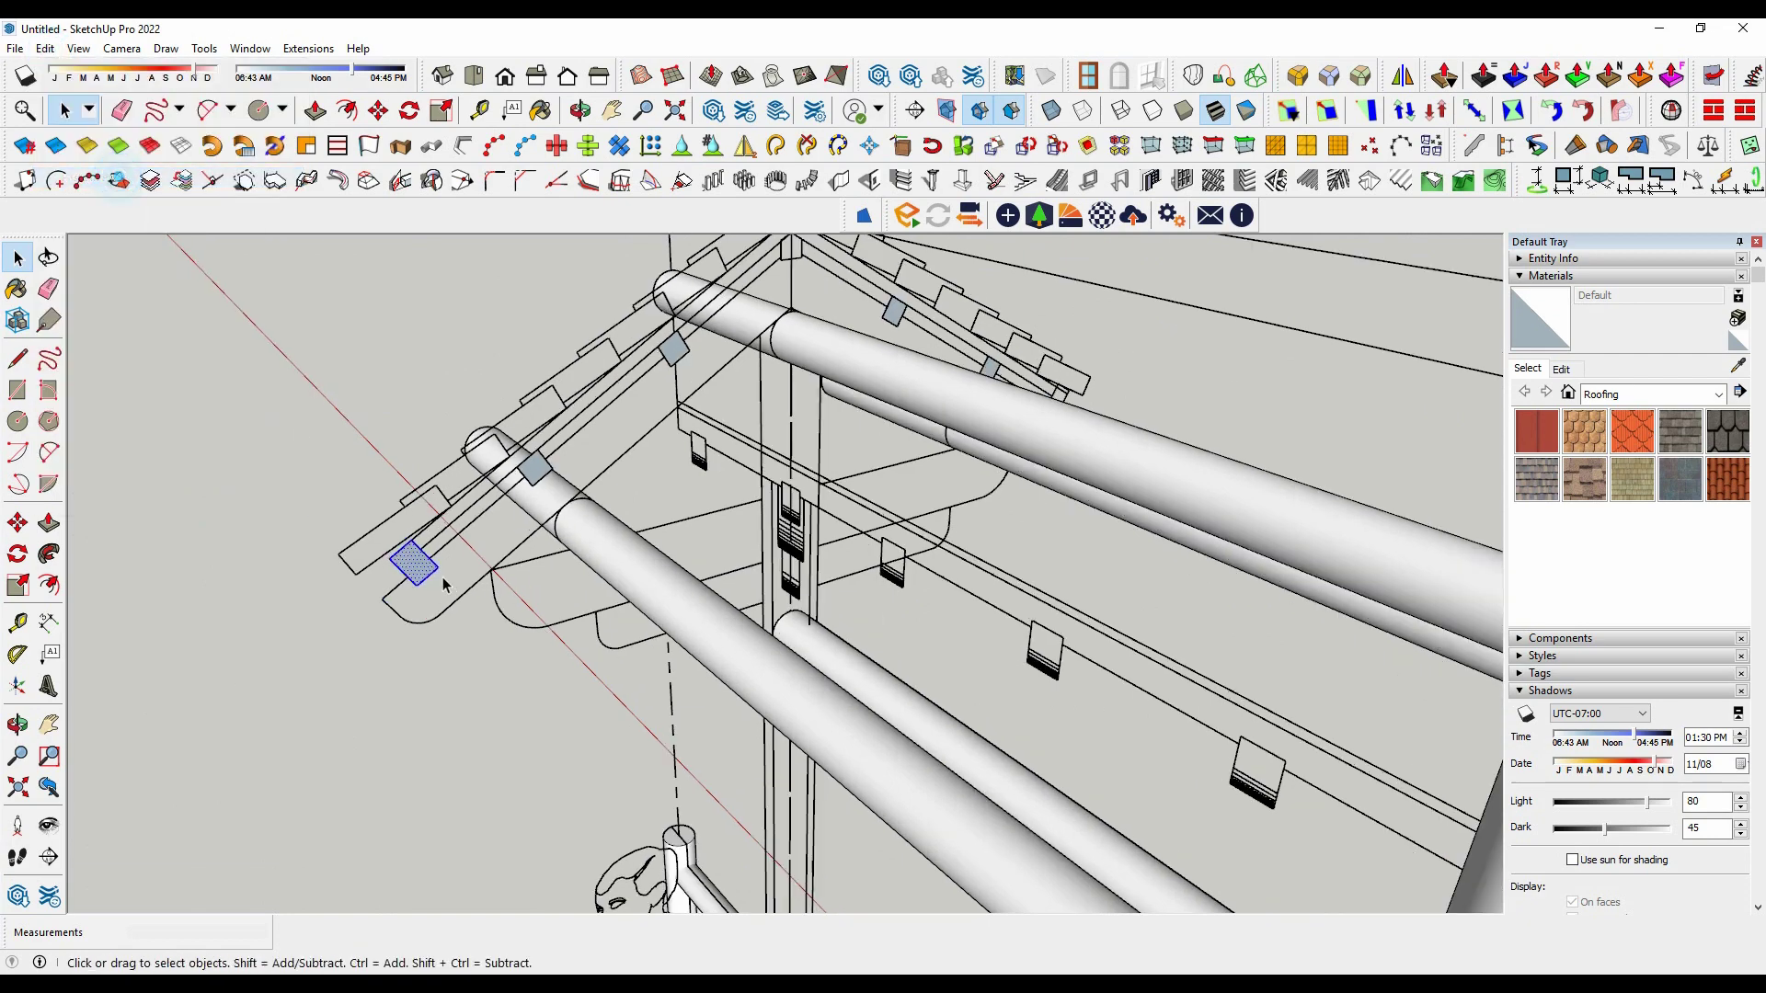
scroll(396, 580, "up", 3)
right_click(405, 563)
left_click(478, 410)
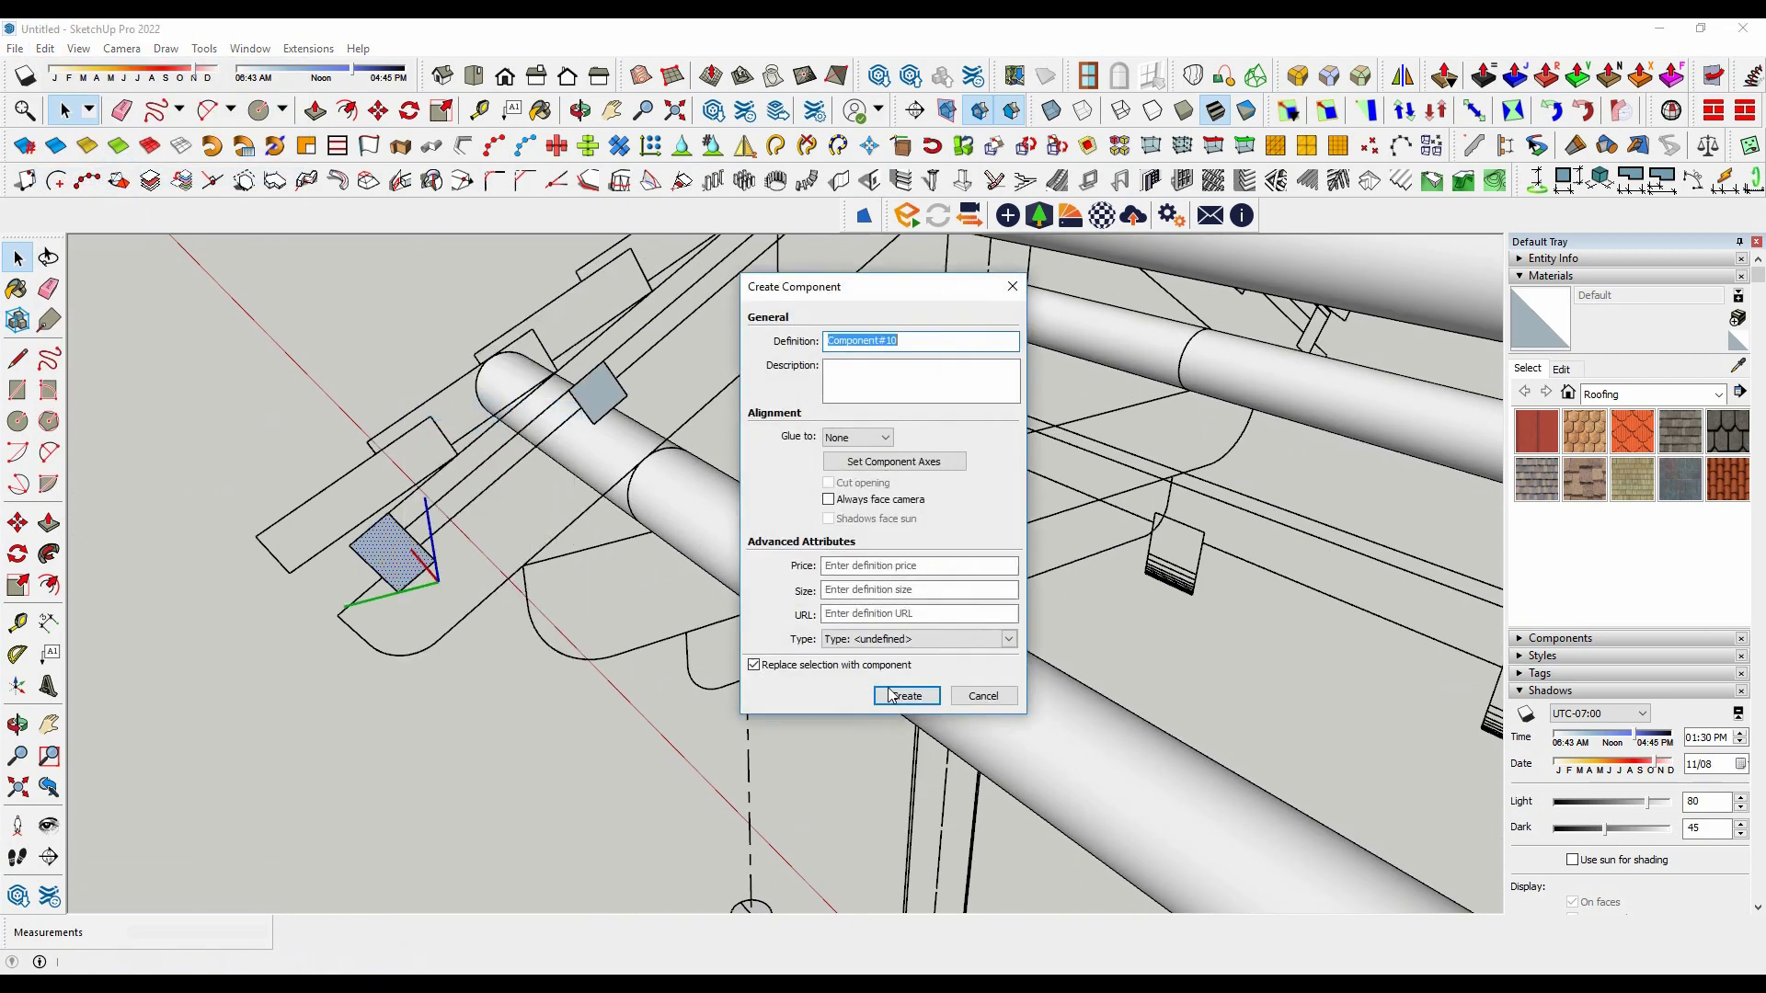
left_click(897, 700)
Step: Mirror the profile component across the ridge onto the opposite slope, keeping the original
scroll(401, 566, "down", 3)
scroll(401, 551, "down", 3)
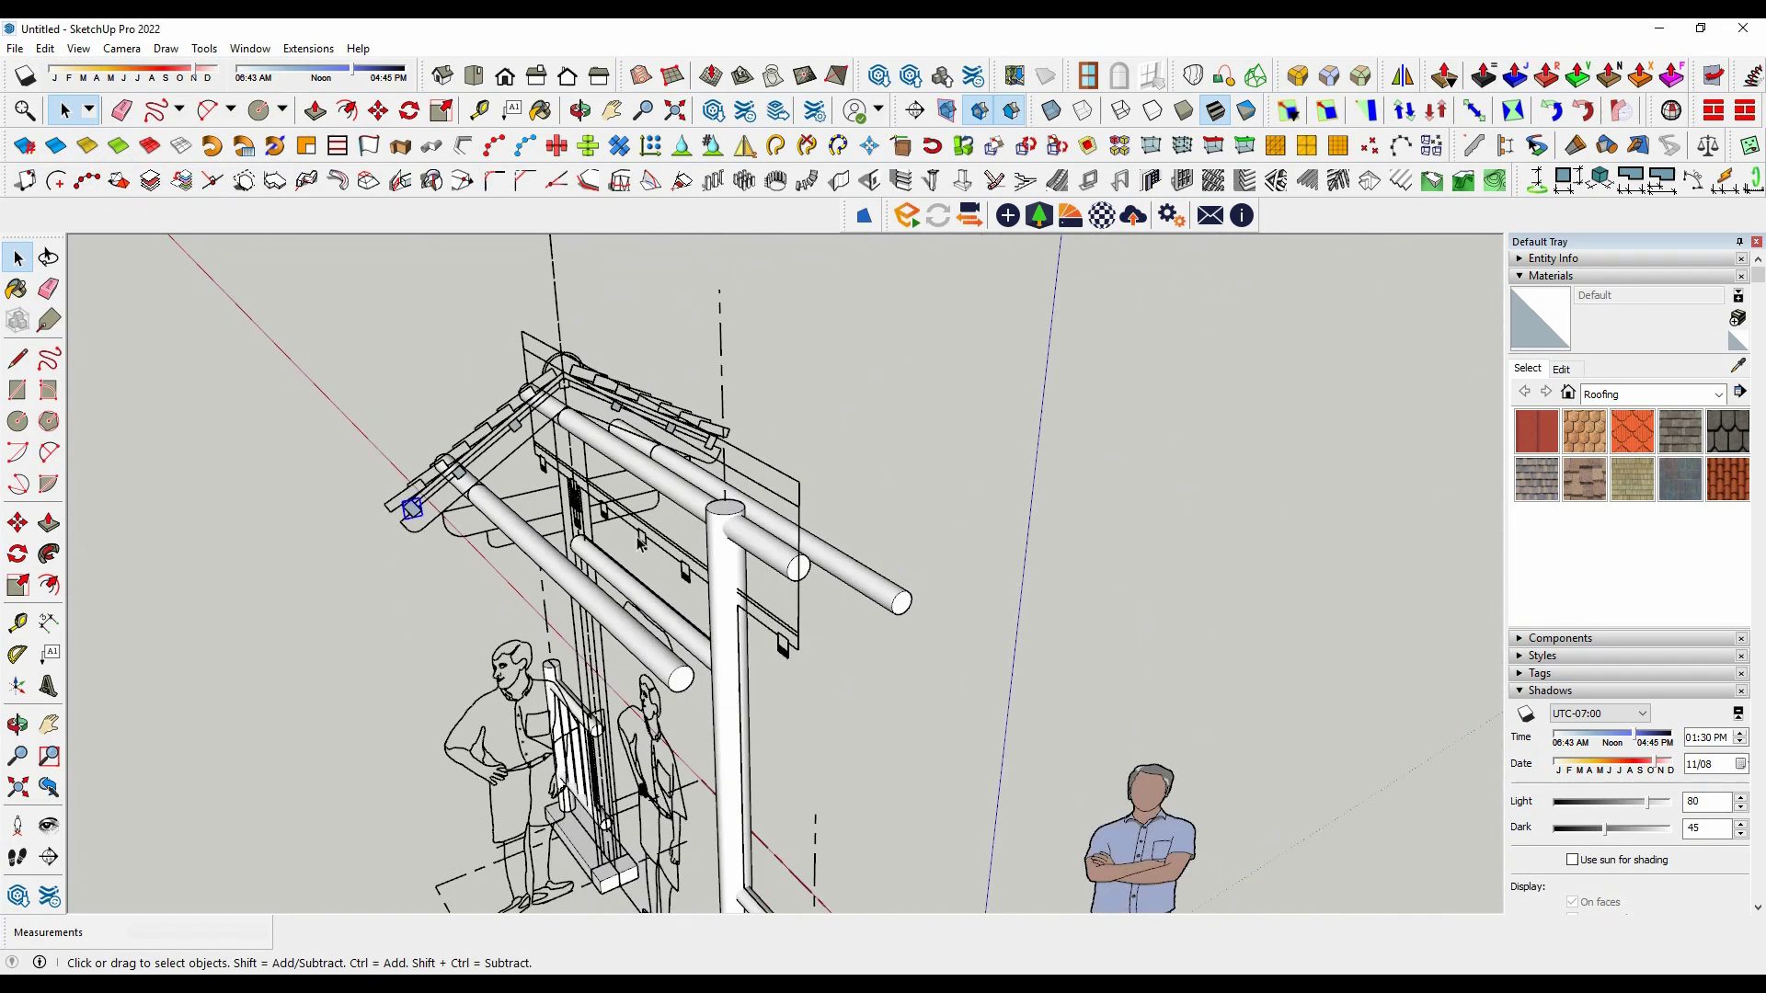
scroll(401, 552, "down", 2)
scroll(935, 487, "up", 2)
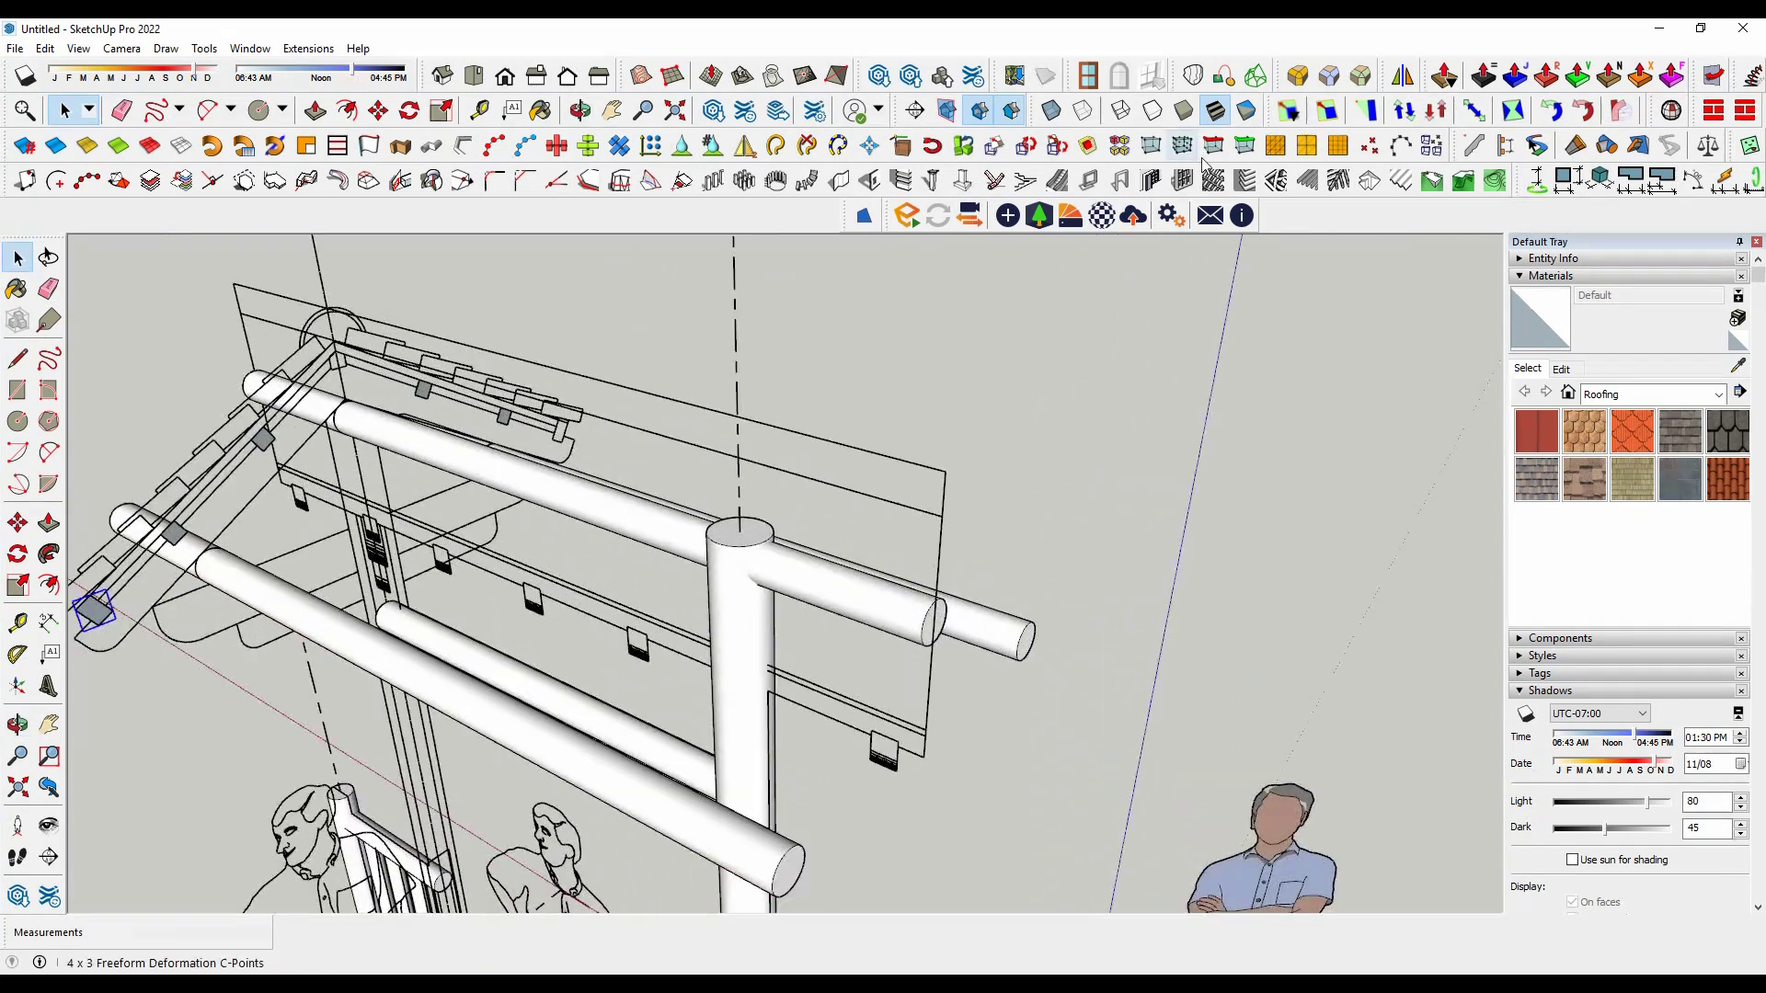
left_click(1402, 76)
left_click(946, 474)
left_click(1045, 498)
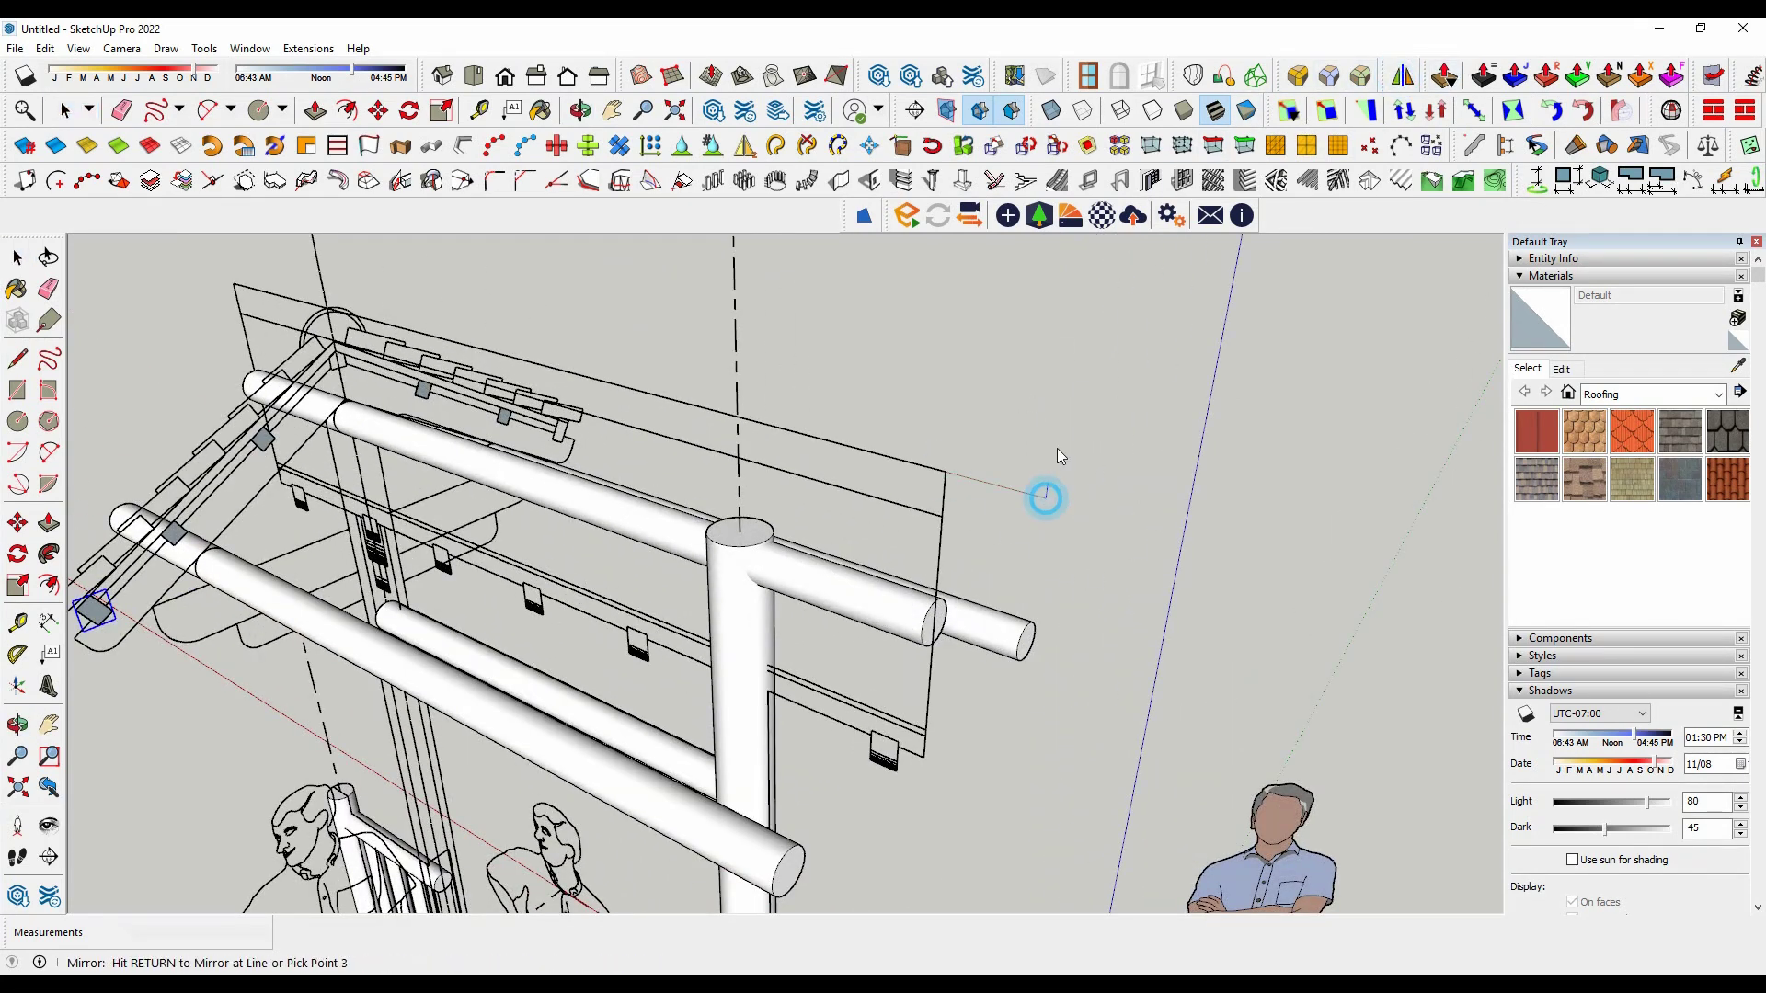
left_click(1059, 397)
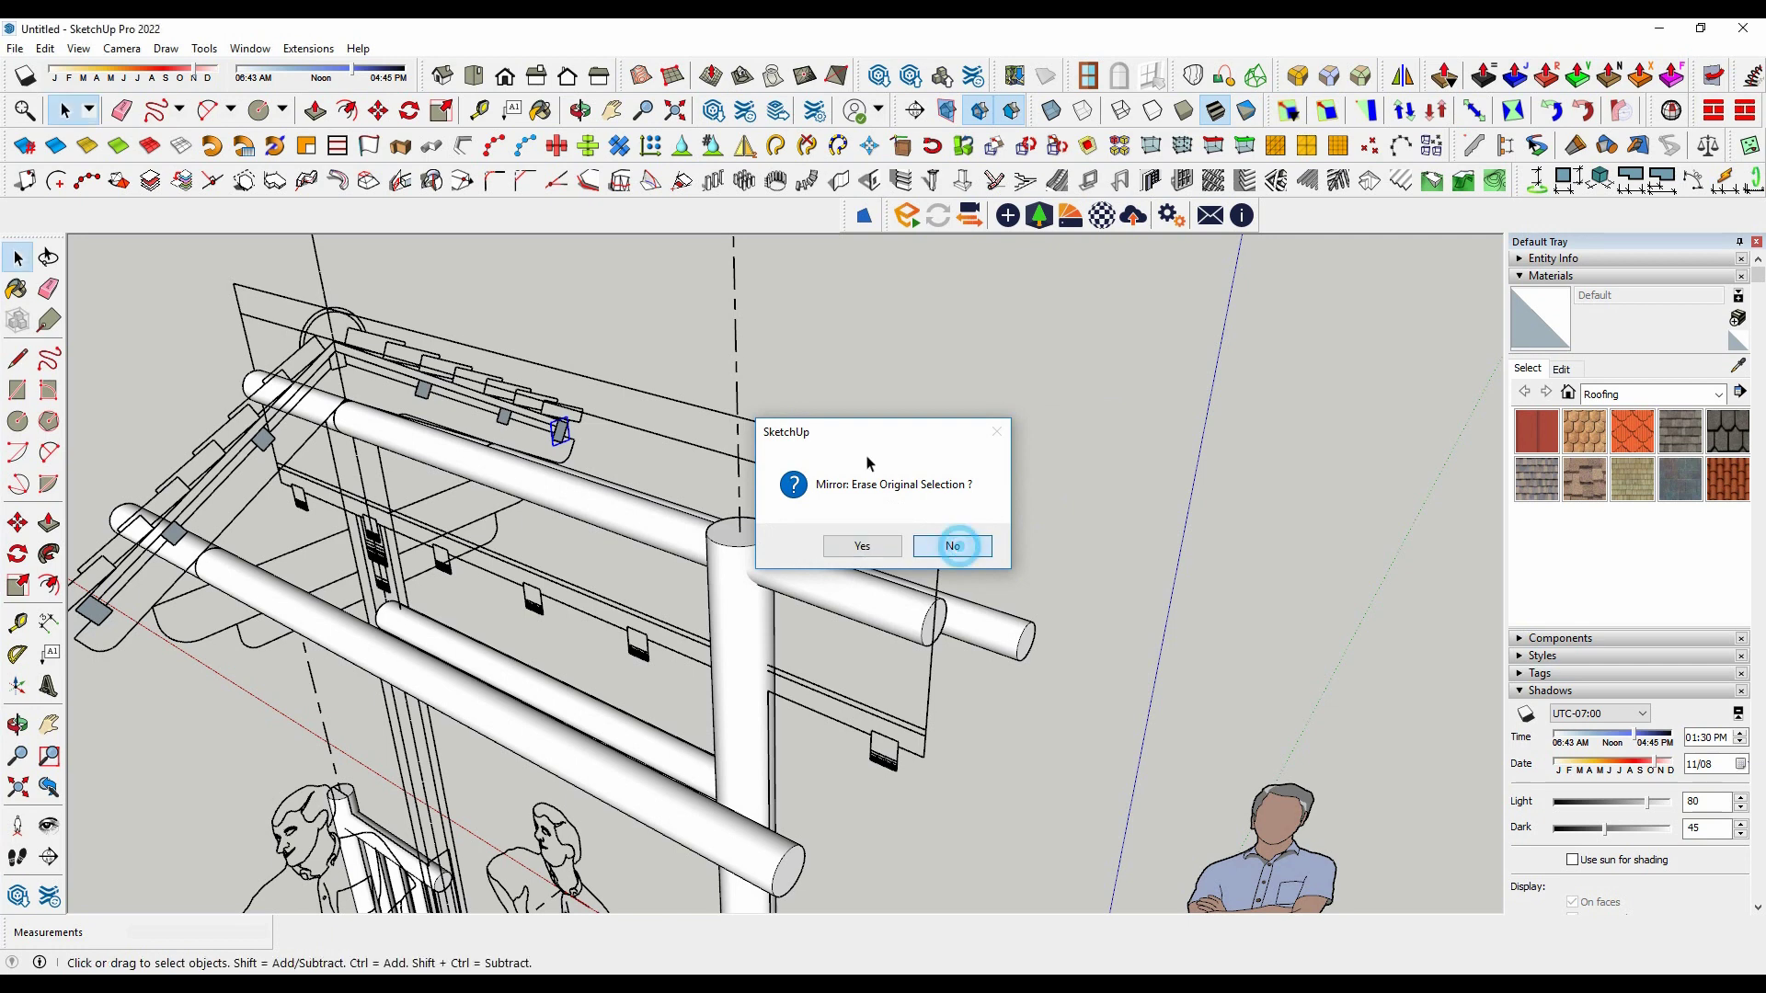
left_click(957, 544)
scroll(475, 456, "up", 3)
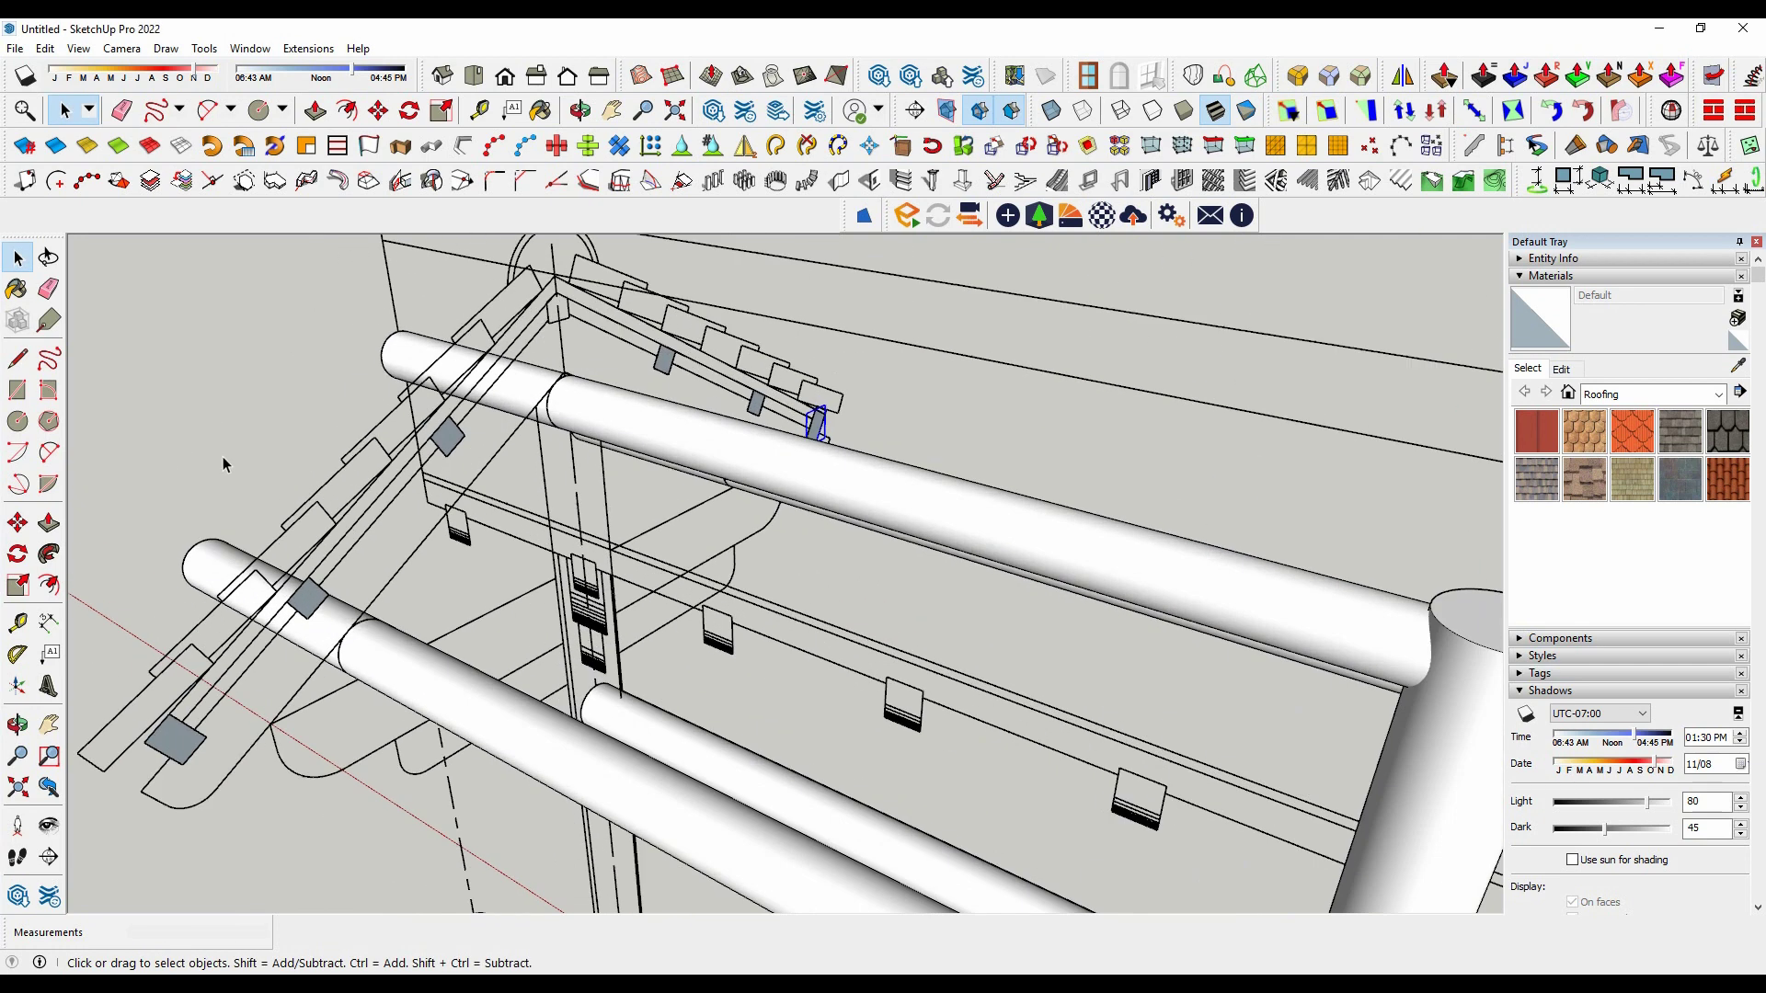
Step: Push/Pull the profile inside its component into a 1500 mm long batten
double_click(309, 609)
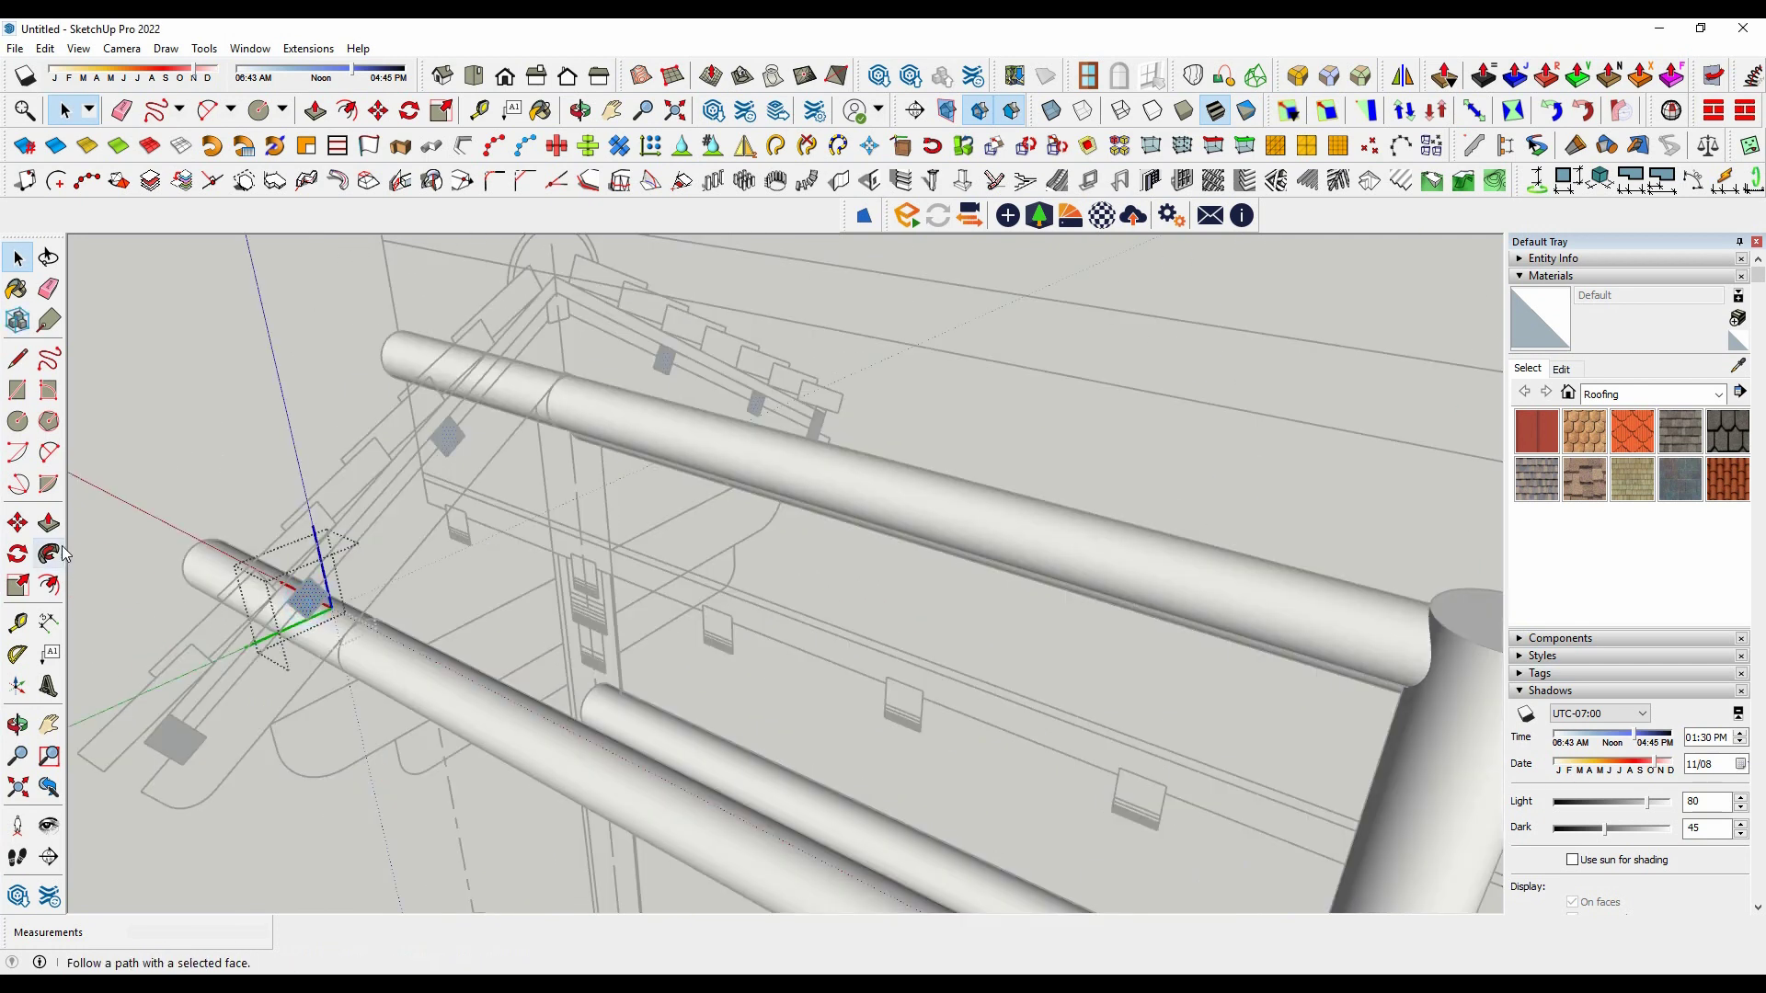
left_click(48, 522)
left_click(299, 602)
scroll(696, 477, "down", 2)
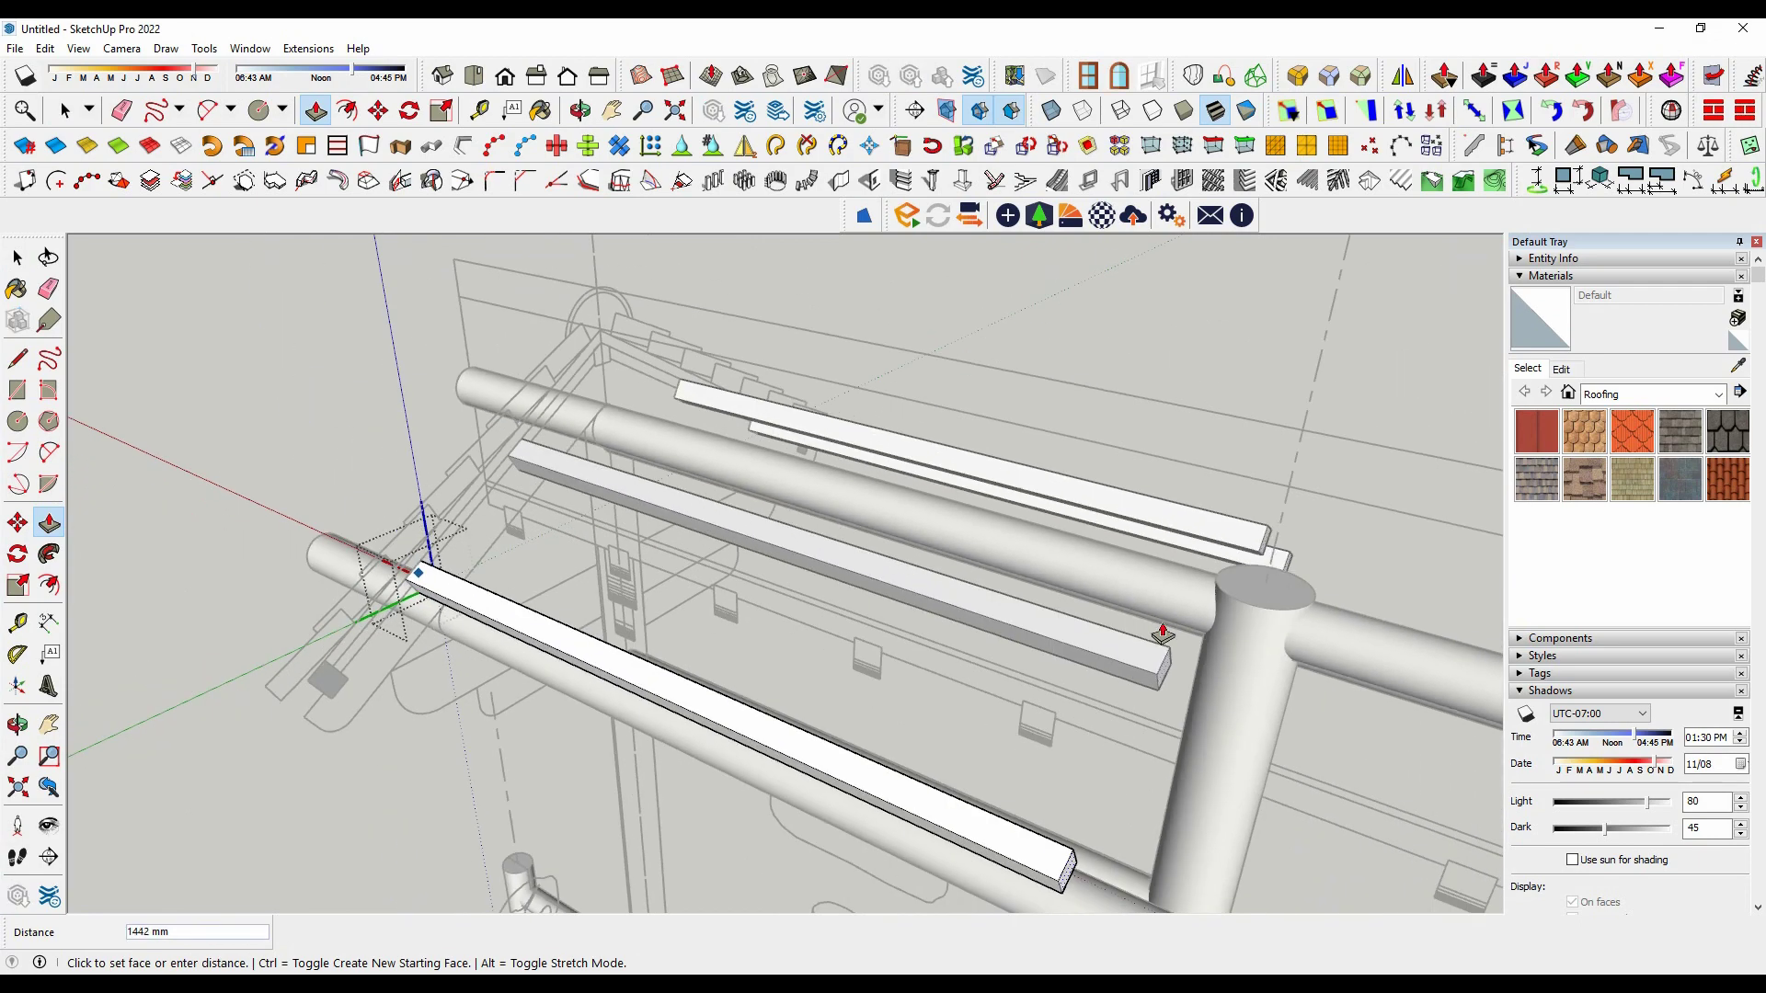
type("1500")
left_click(1292, 483)
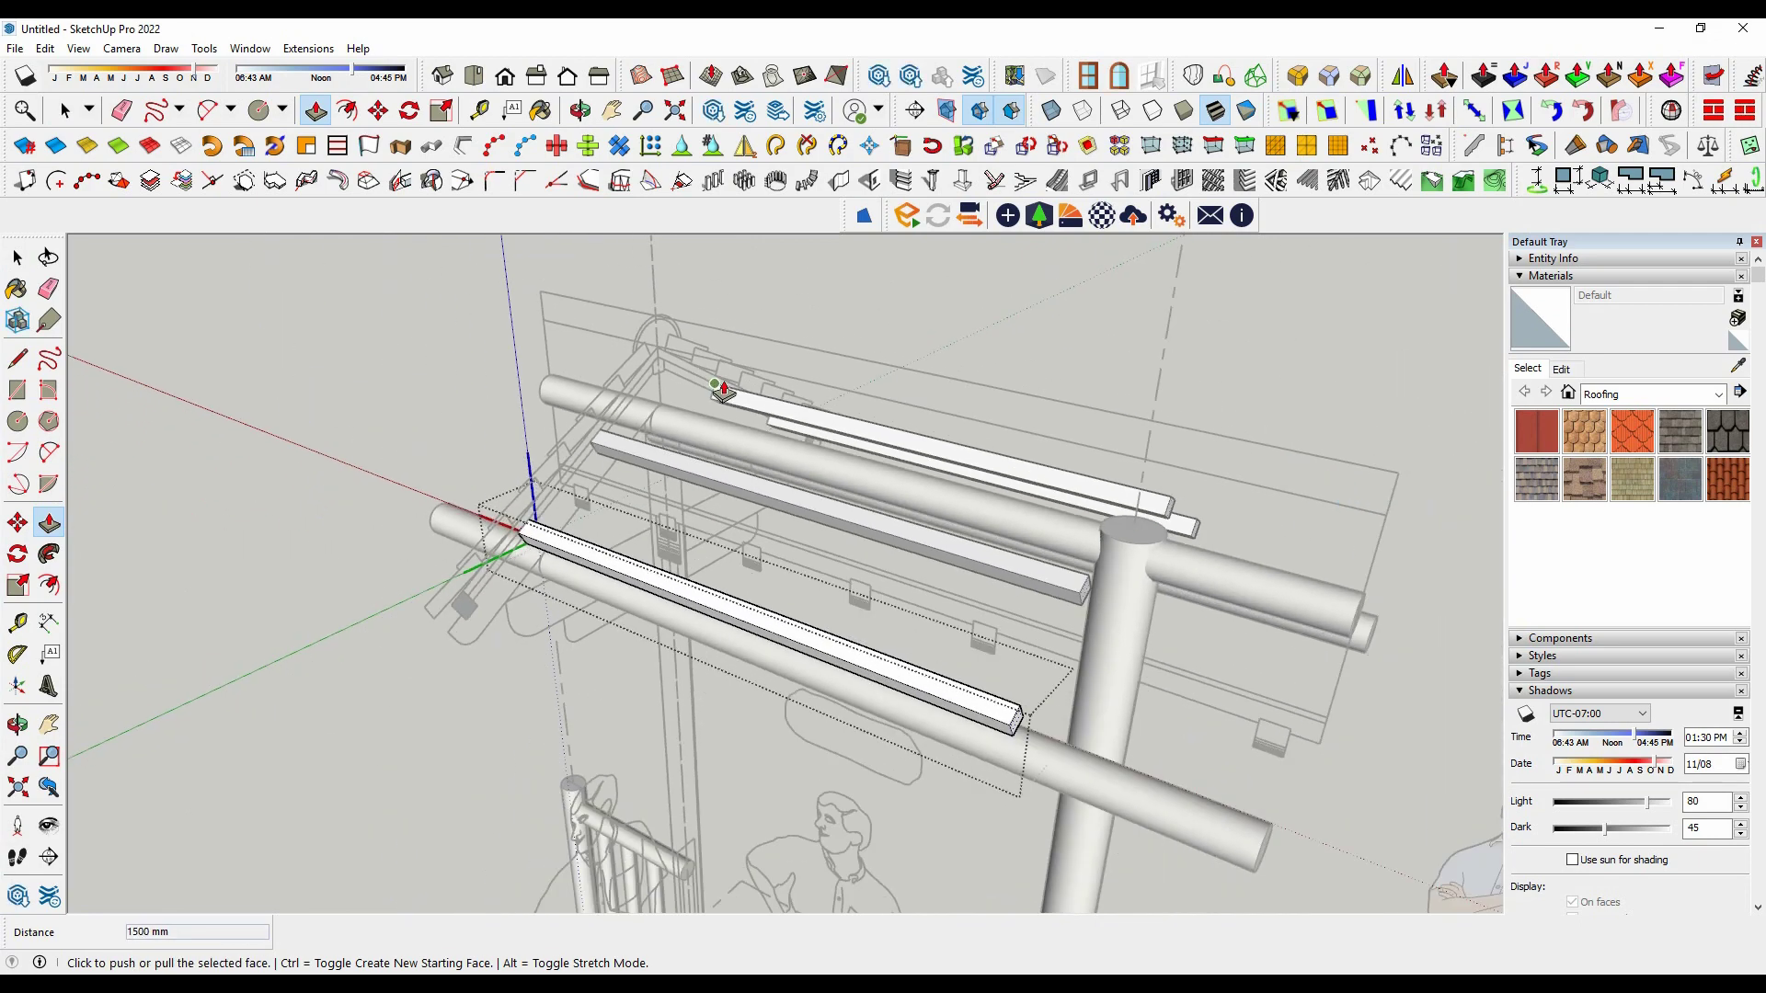
scroll(721, 386, "down", 3)
middle_click_drag(1182, 630, 807, 524)
scroll(809, 453, "up", 2)
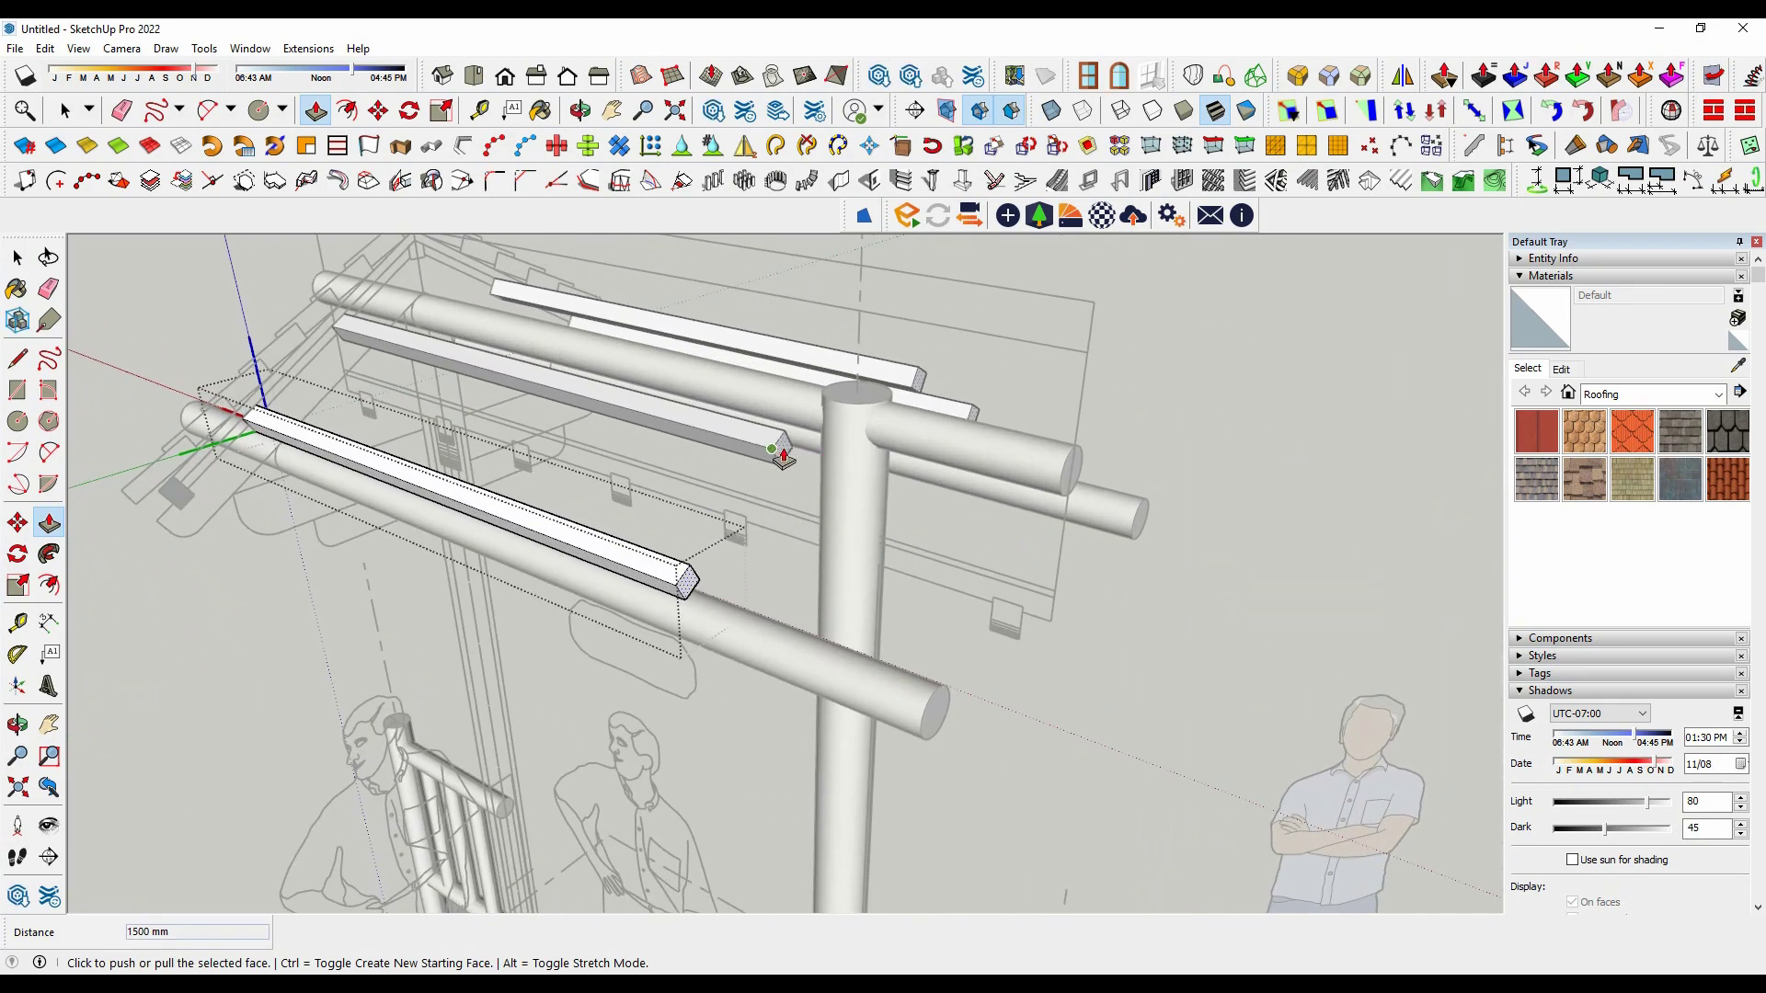
Step: Extend one end of the batten by 500 mm
left_click(783, 451)
type("0")
key("Return")
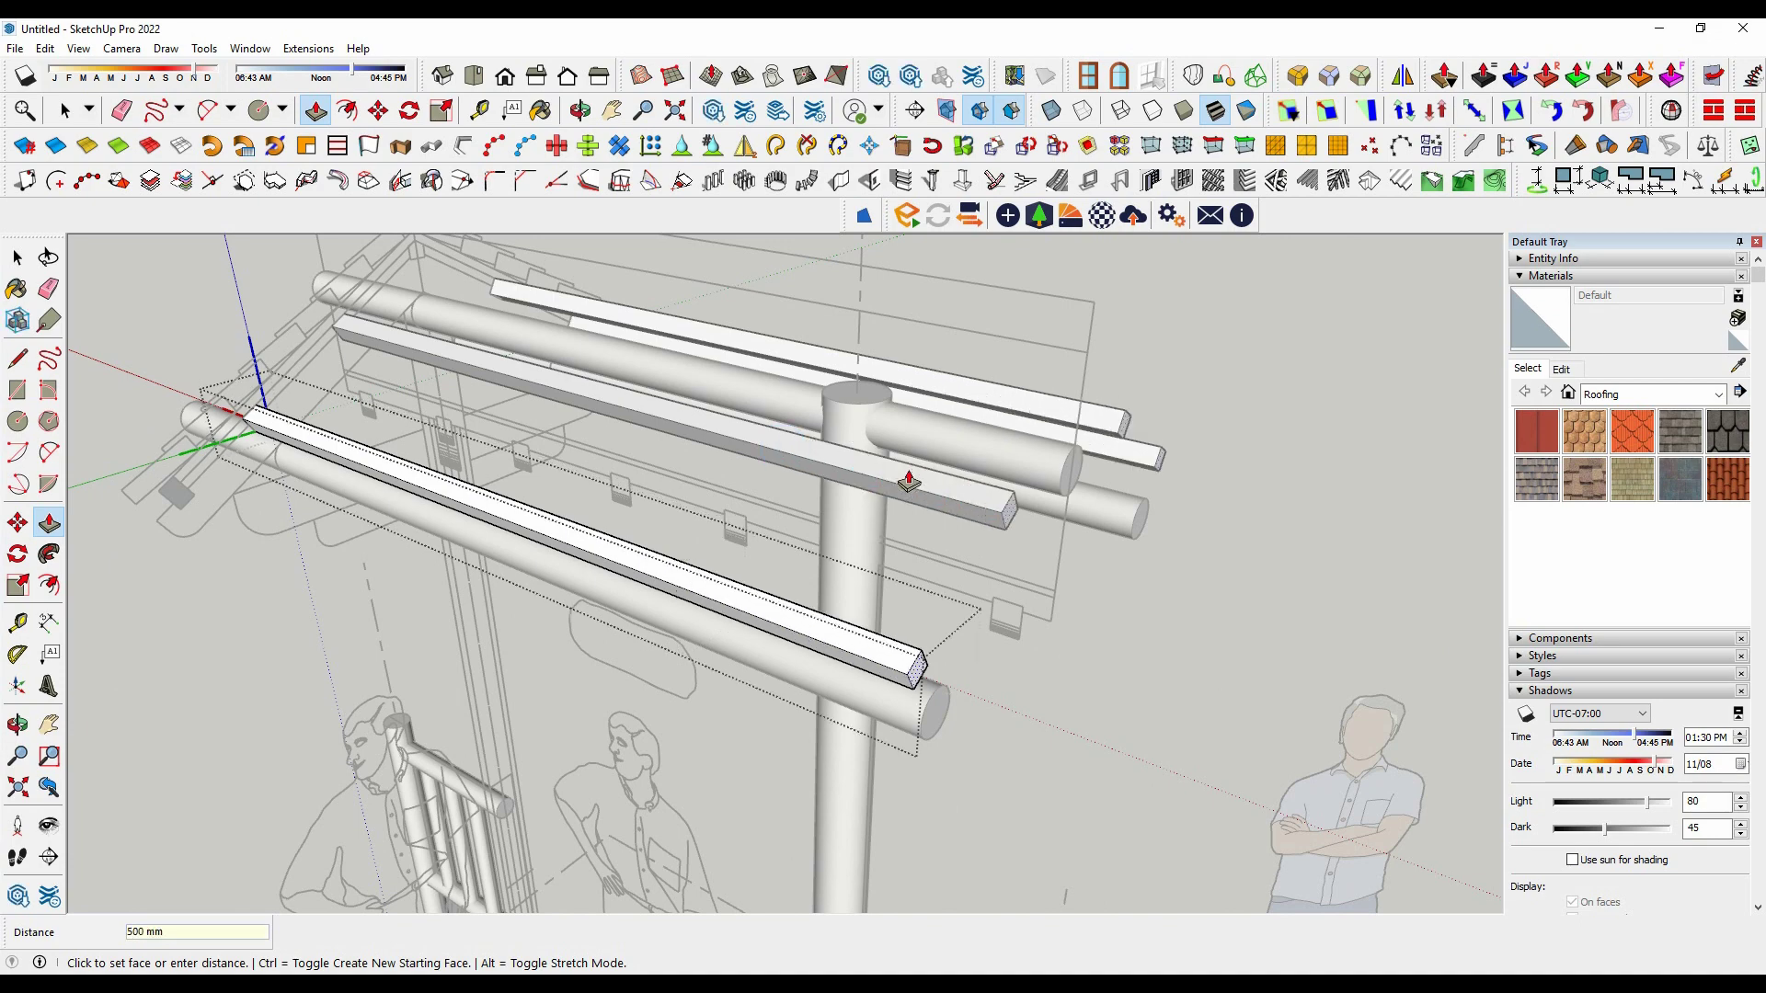
mouse_move(909, 478)
middle_mouse_down()
mouse_move(606, 385)
mouse_move(705, 398)
middle_mouse_up()
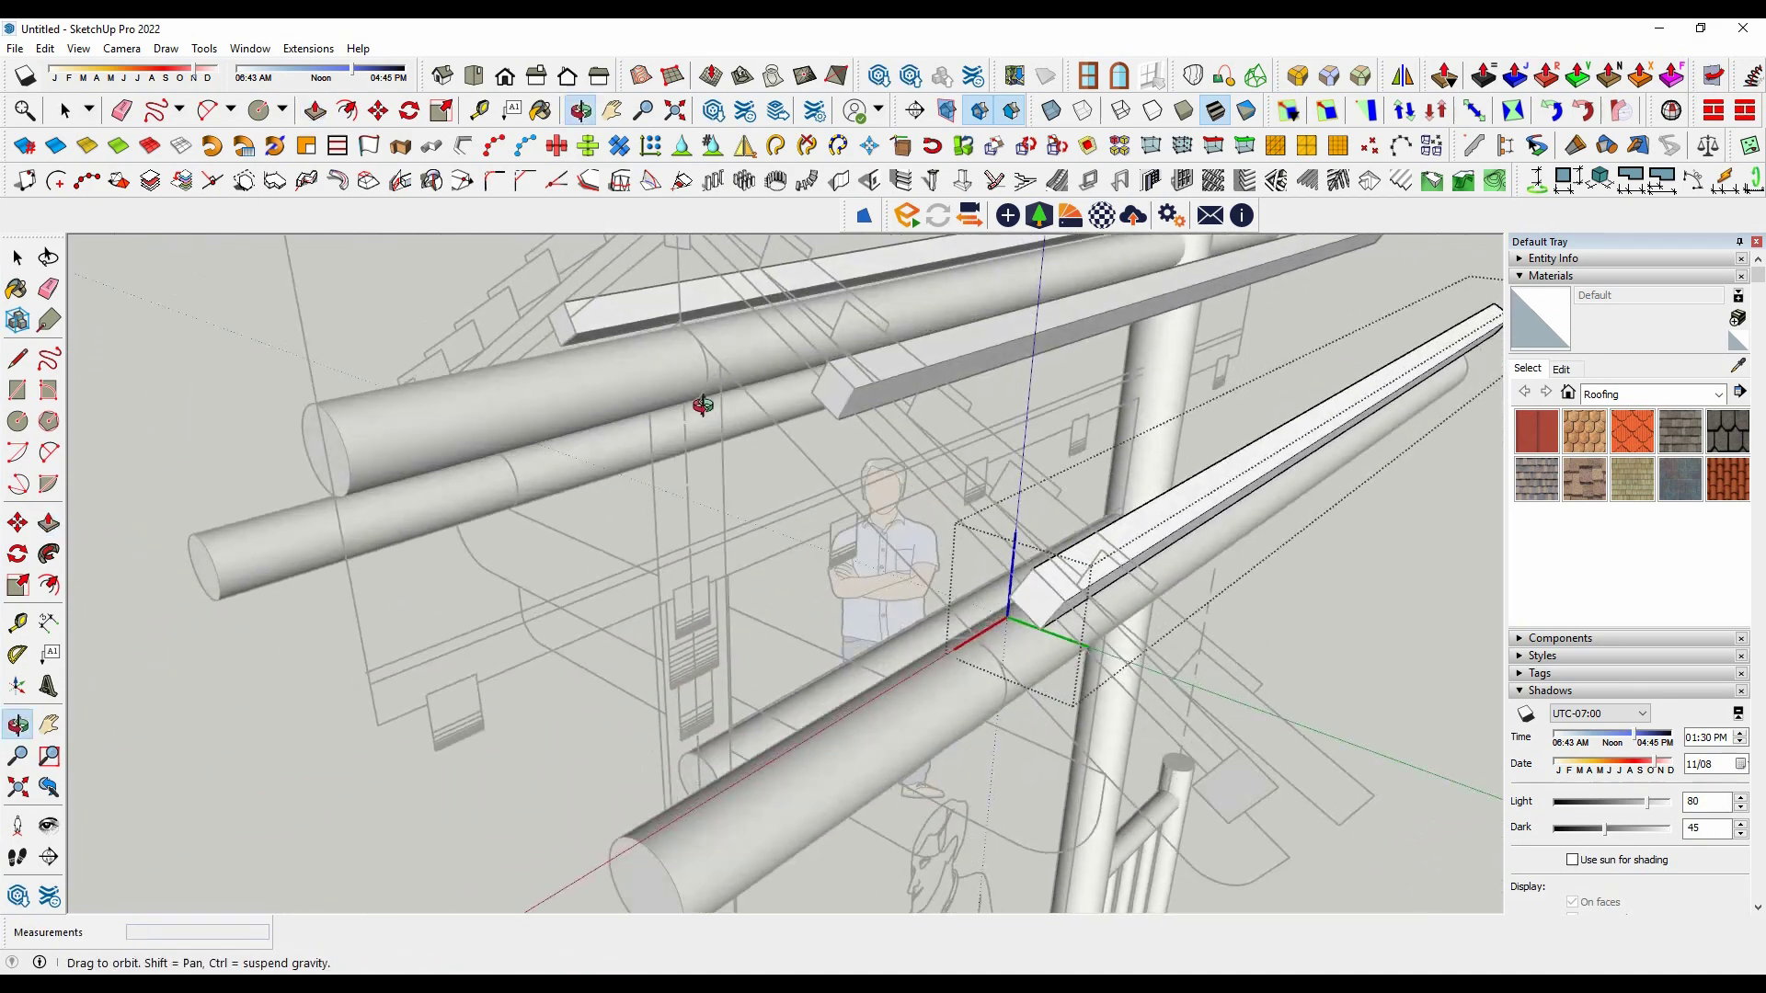
scroll(831, 500, "up", 2)
mouse_move(831, 501)
middle_mouse_down()
mouse_move(1045, 552)
mouse_move(1060, 581)
mouse_move(218, 560)
middle_mouse_up()
Step: Extend the batten's other end further past the gate post
key("space")
left_click(48, 522)
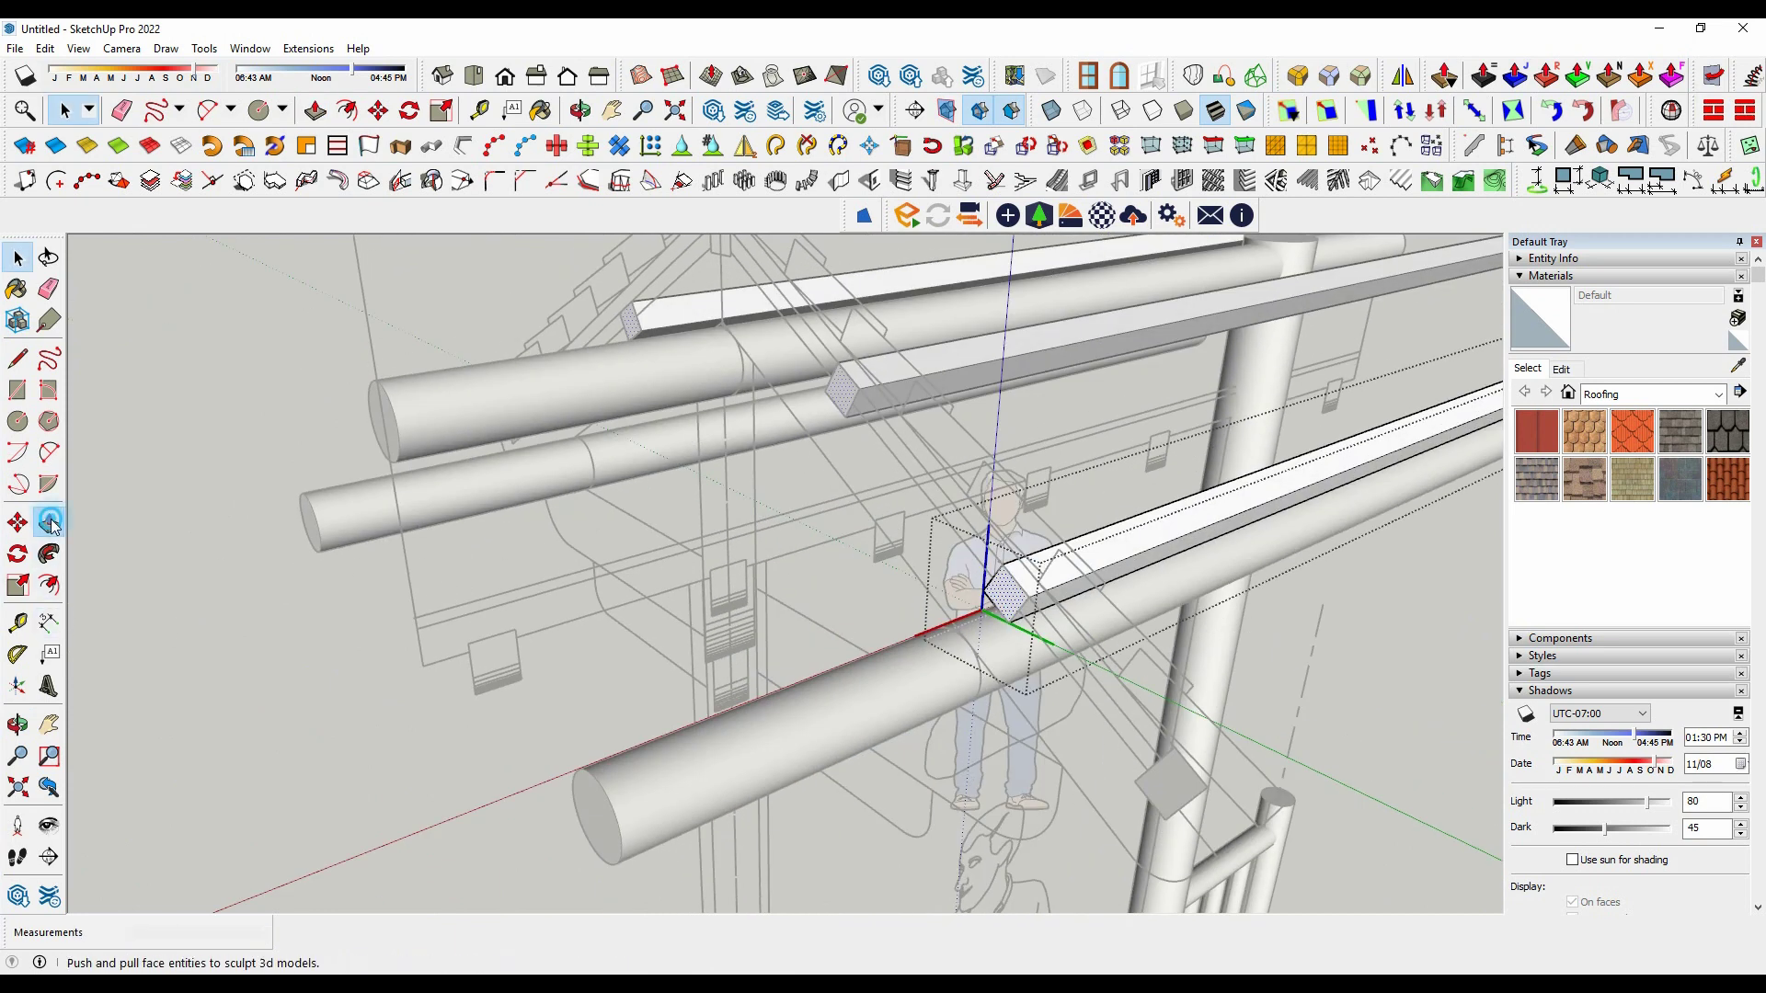
left_click(1017, 598)
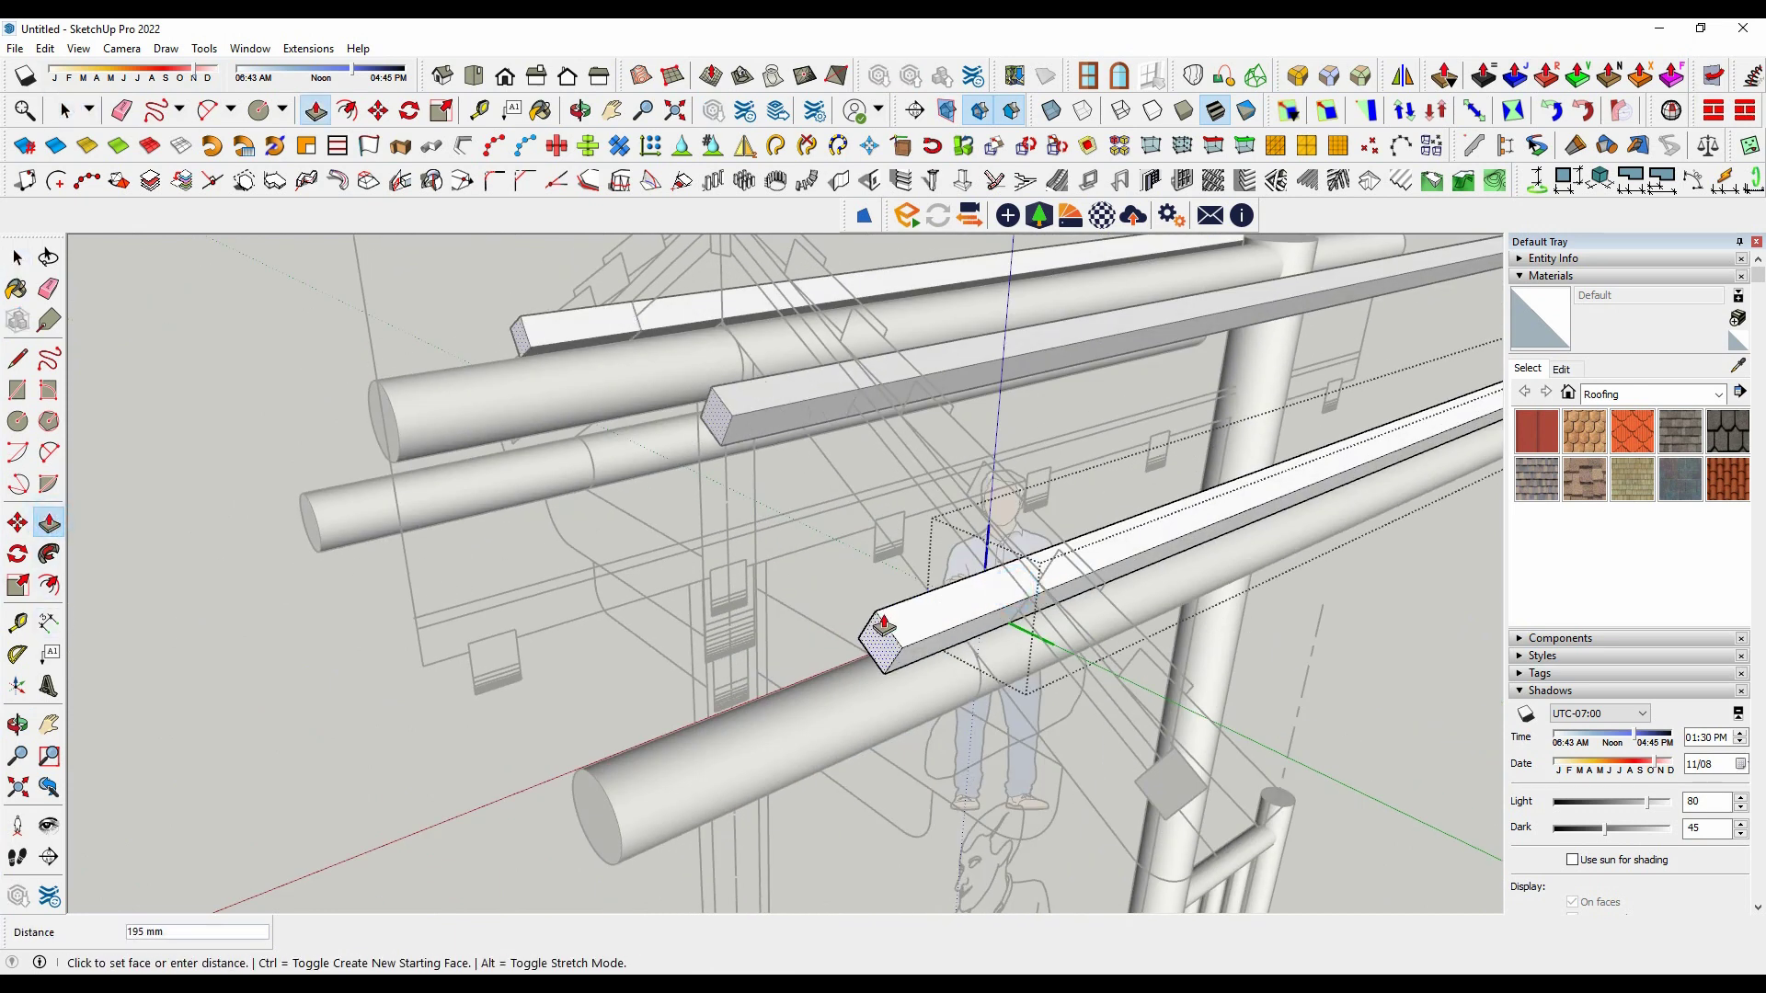
key("Return")
middle_click_drag(883, 621, 772, 583)
key("space")
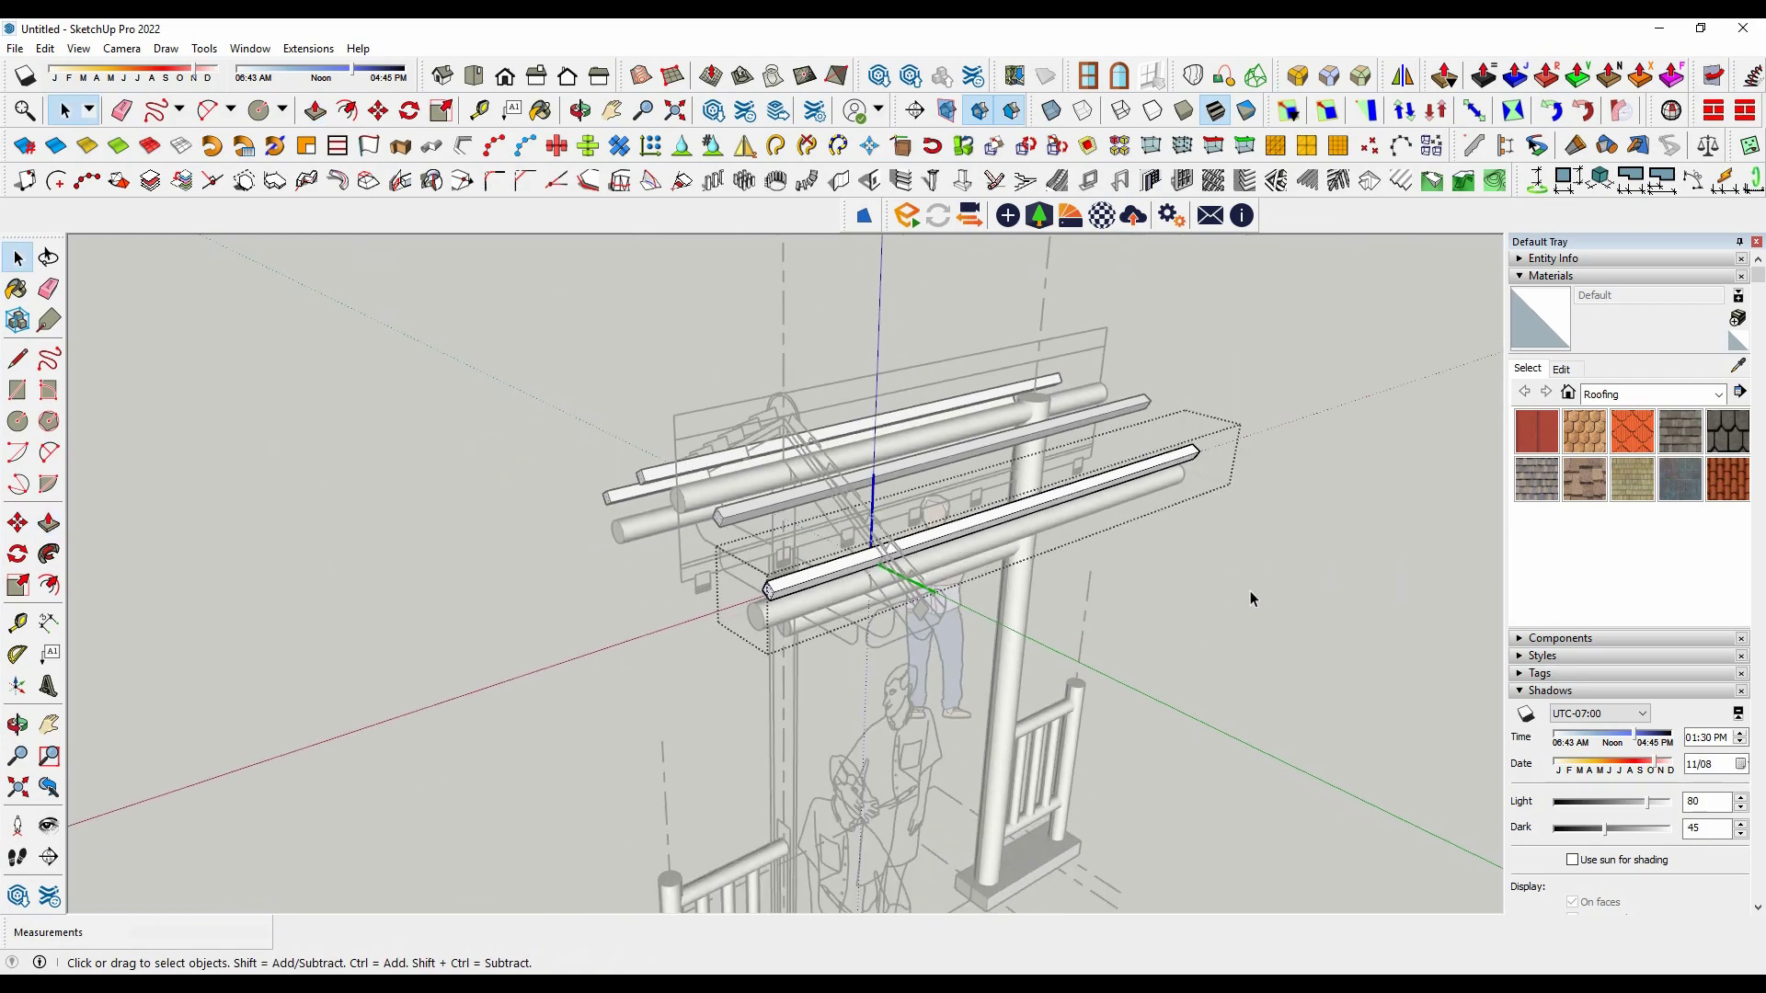
mouse_move(1250, 591)
middle_mouse_down()
mouse_move(927, 619)
mouse_move(541, 561)
middle_mouse_up()
Step: Push/Pull the mirrored profile into a 1500 mm long batten
scroll(540, 561, "up", 5)
scroll(541, 561, "up", 2)
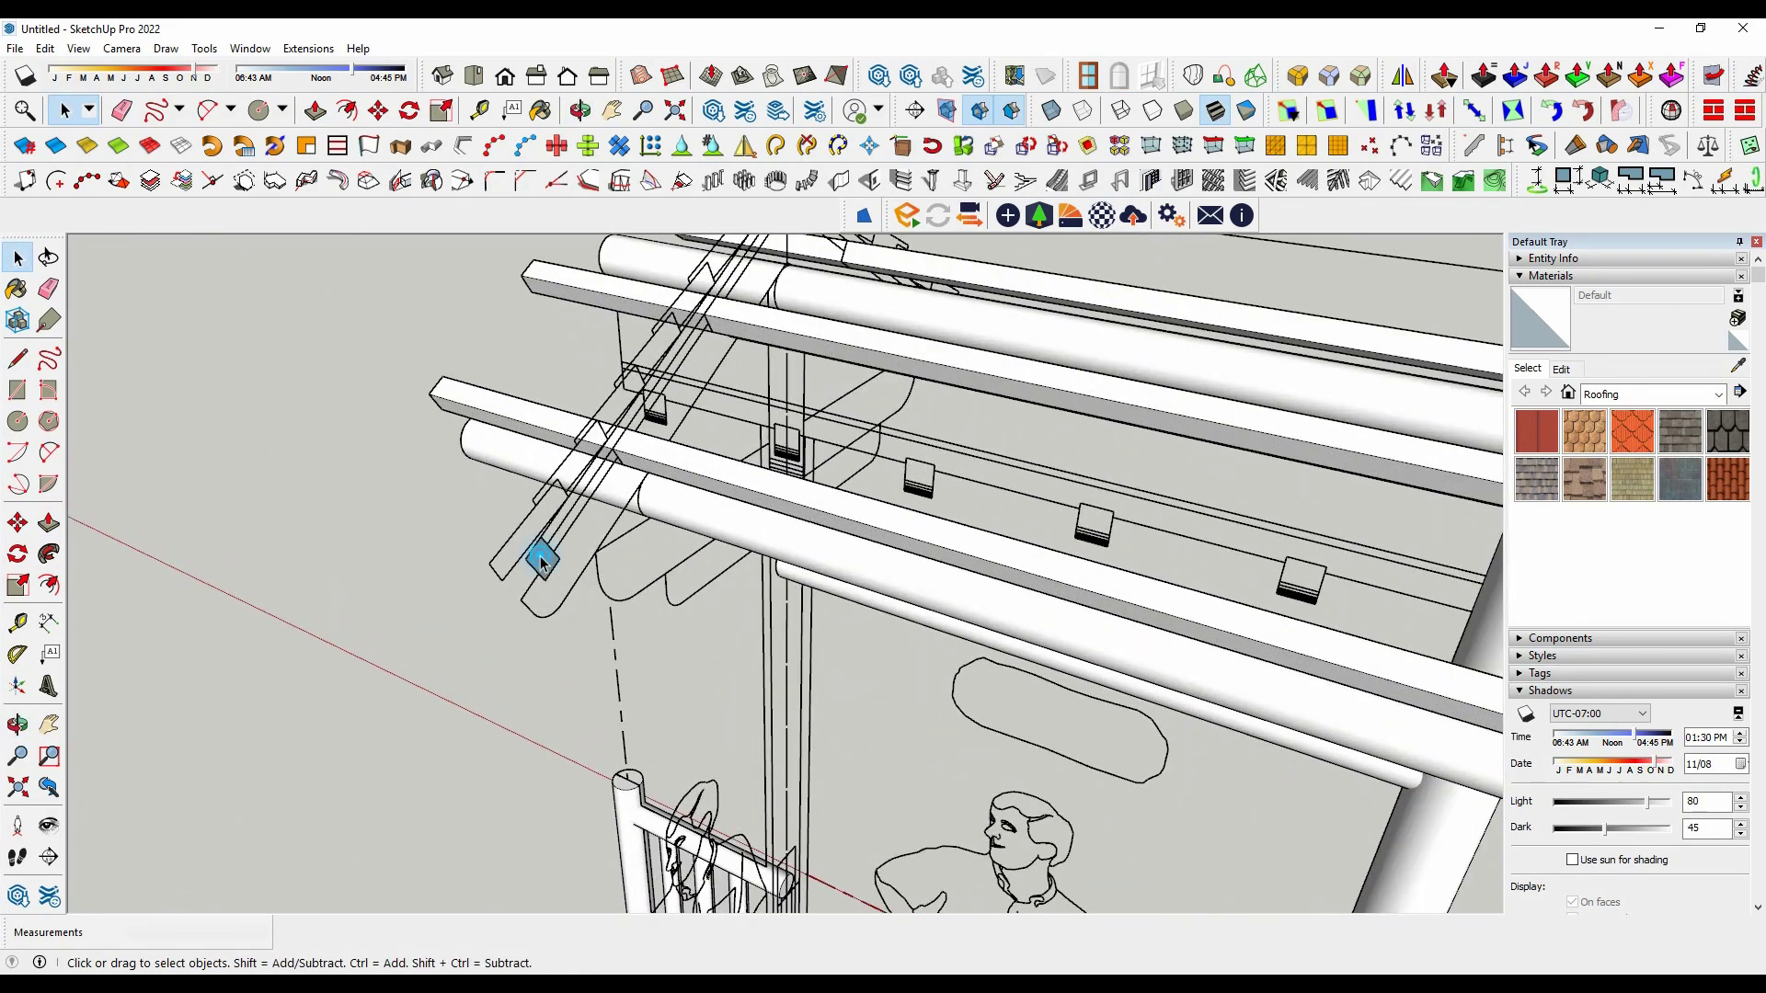
double_click(542, 563)
left_click(48, 522)
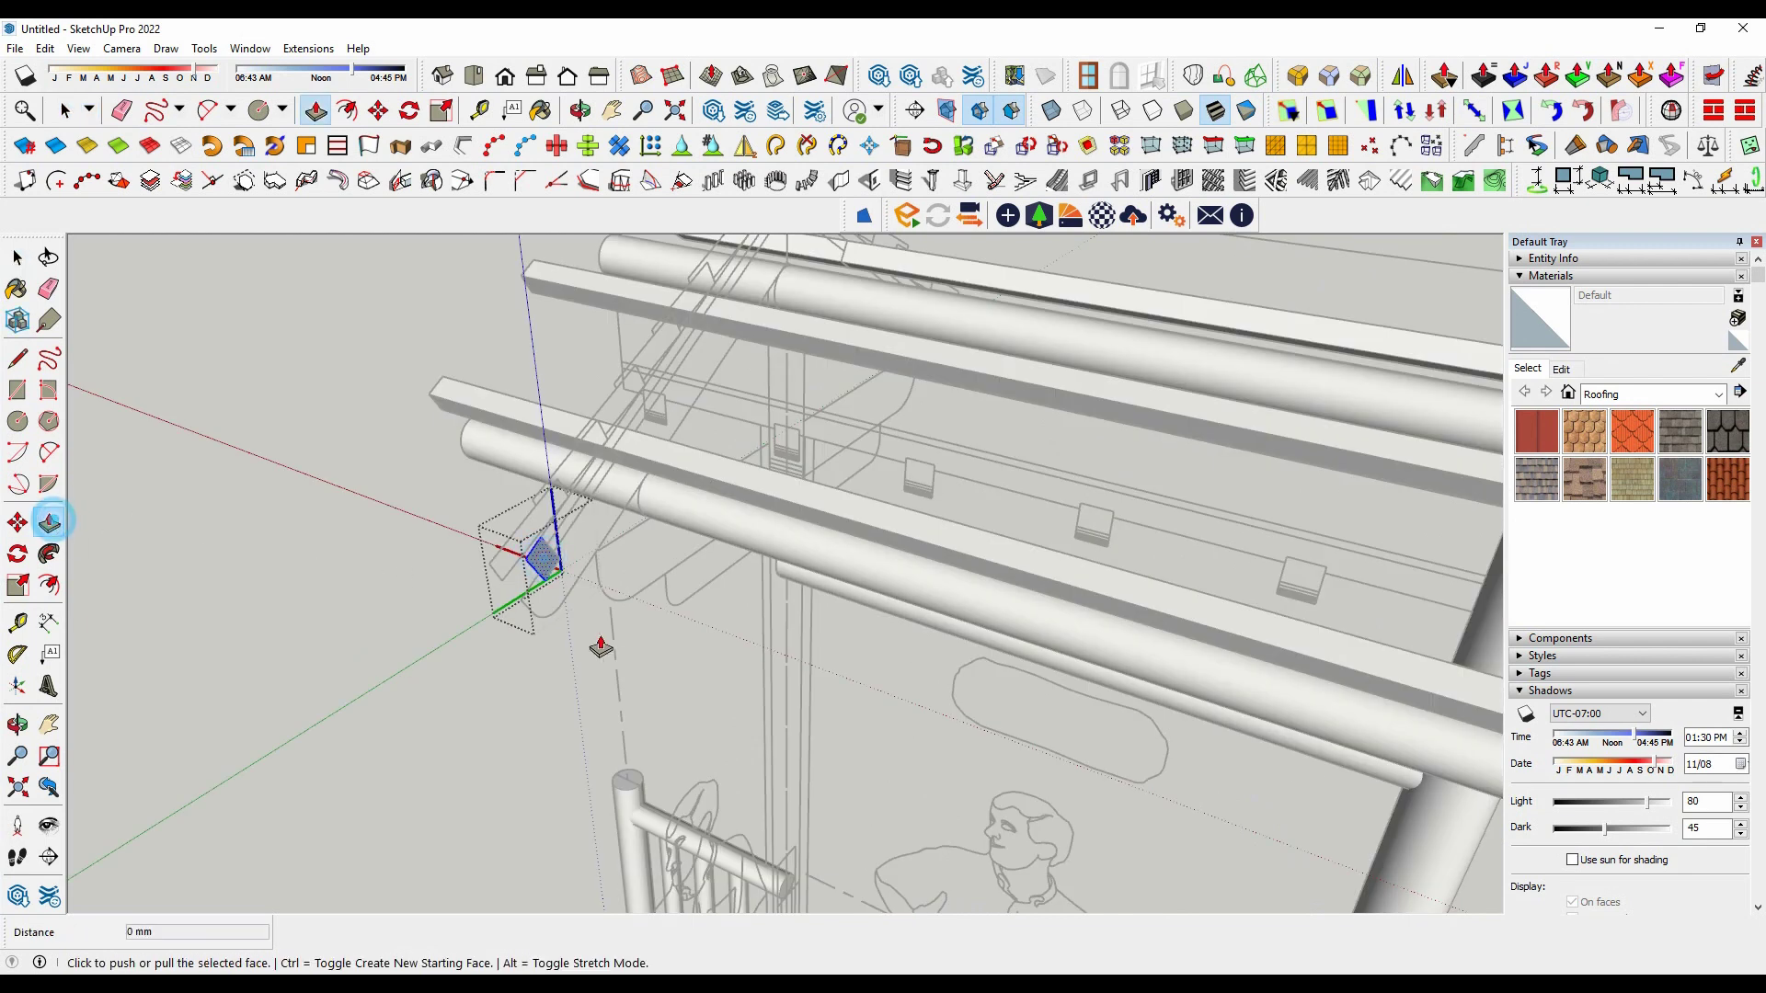
left_click(541, 570)
scroll(561, 588, "down", 3)
scroll(1147, 524, "down", 2)
scroll(1147, 524, "down", 2)
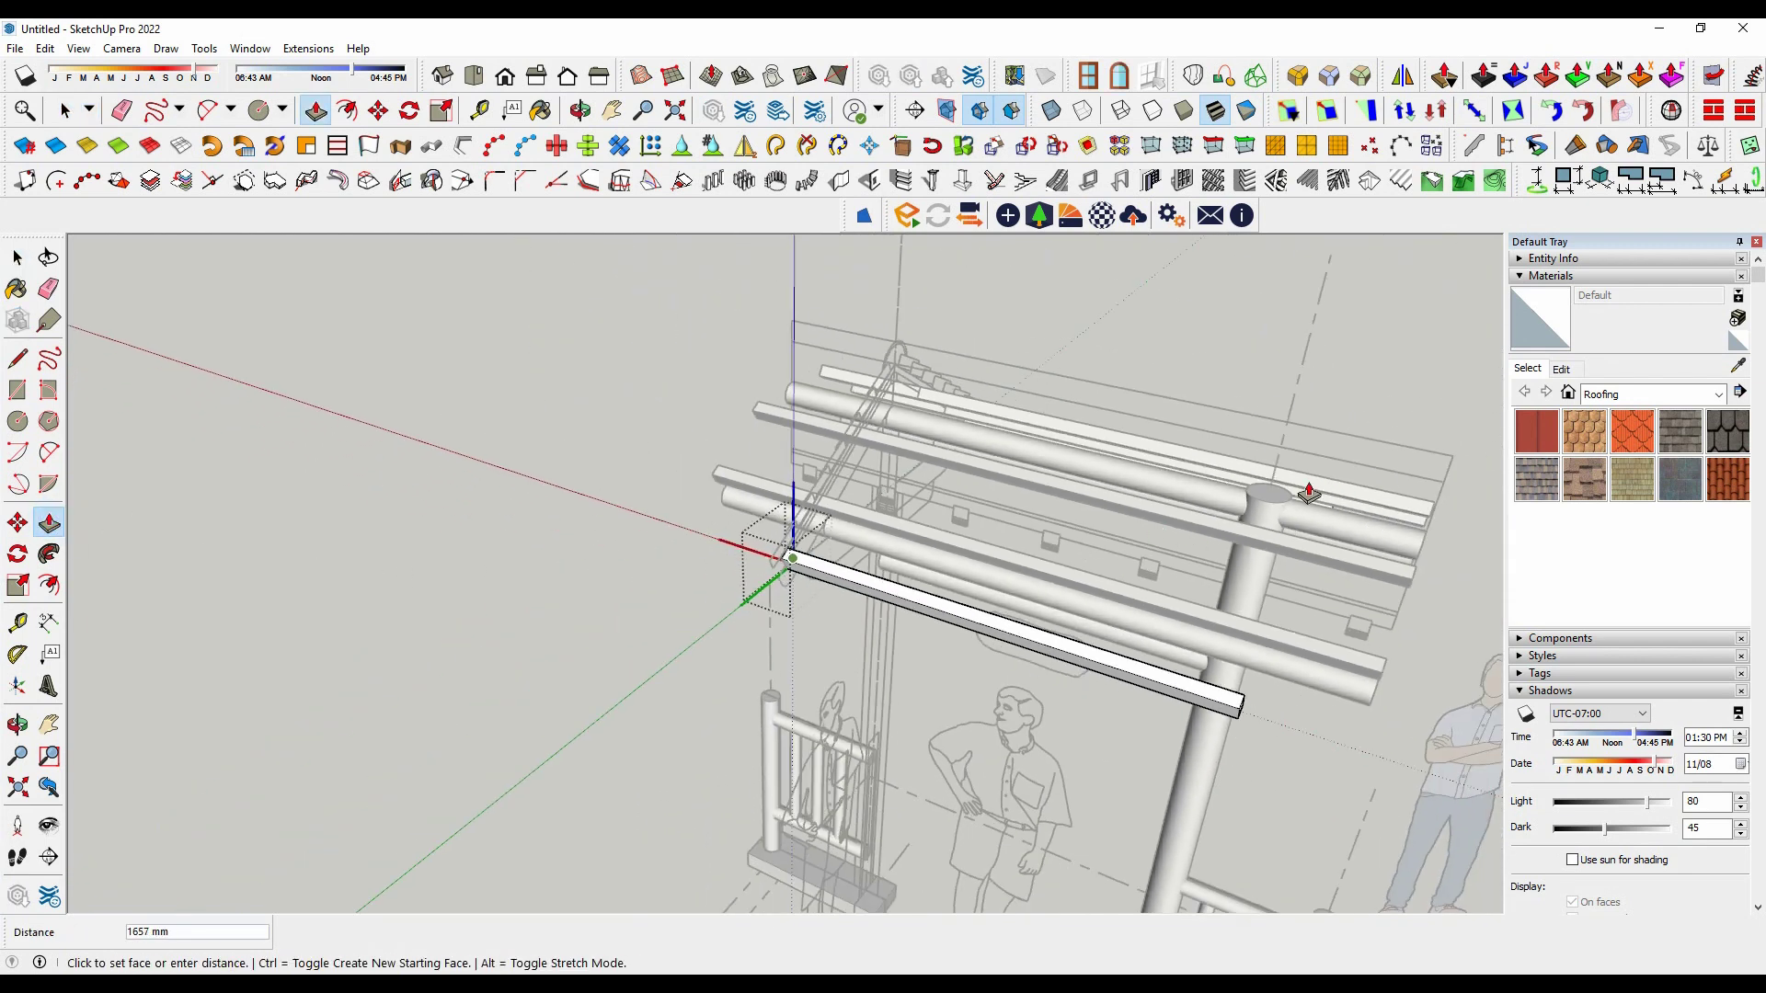
left_click(1292, 429)
scroll(1092, 639, "up", 2)
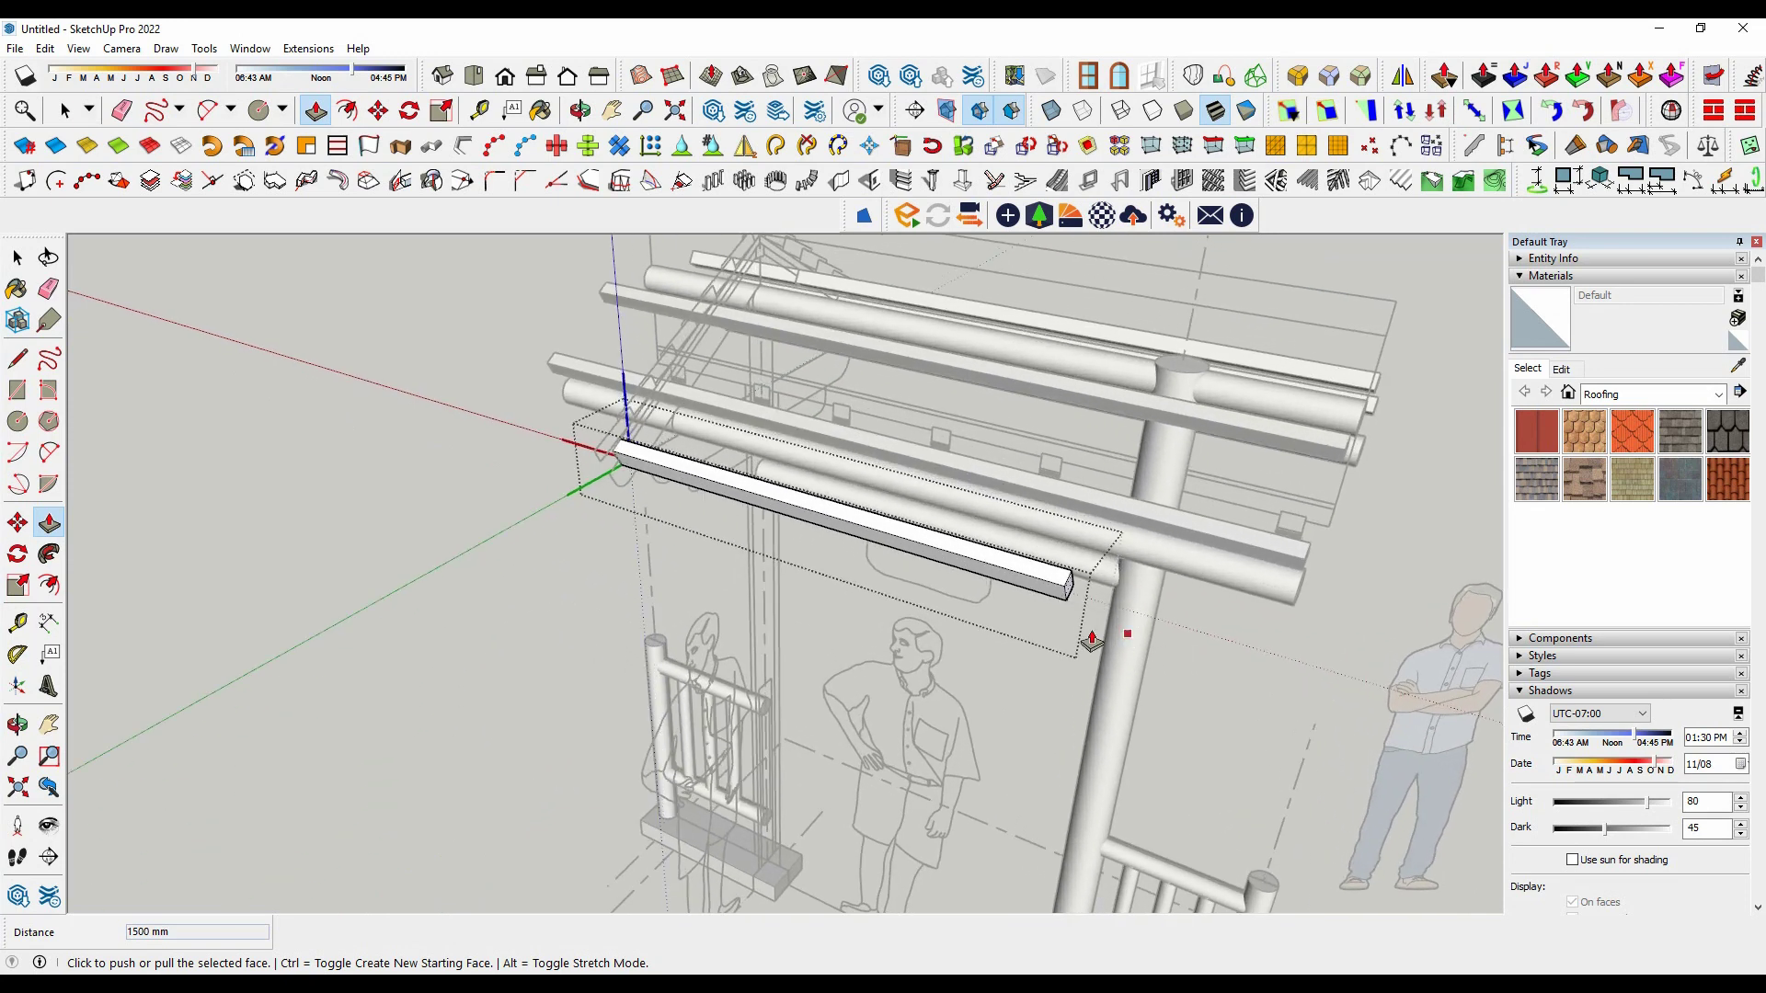
Step: Undo the stray 14 mm pull and extend one end of the batten 500 mm
left_click(1072, 589)
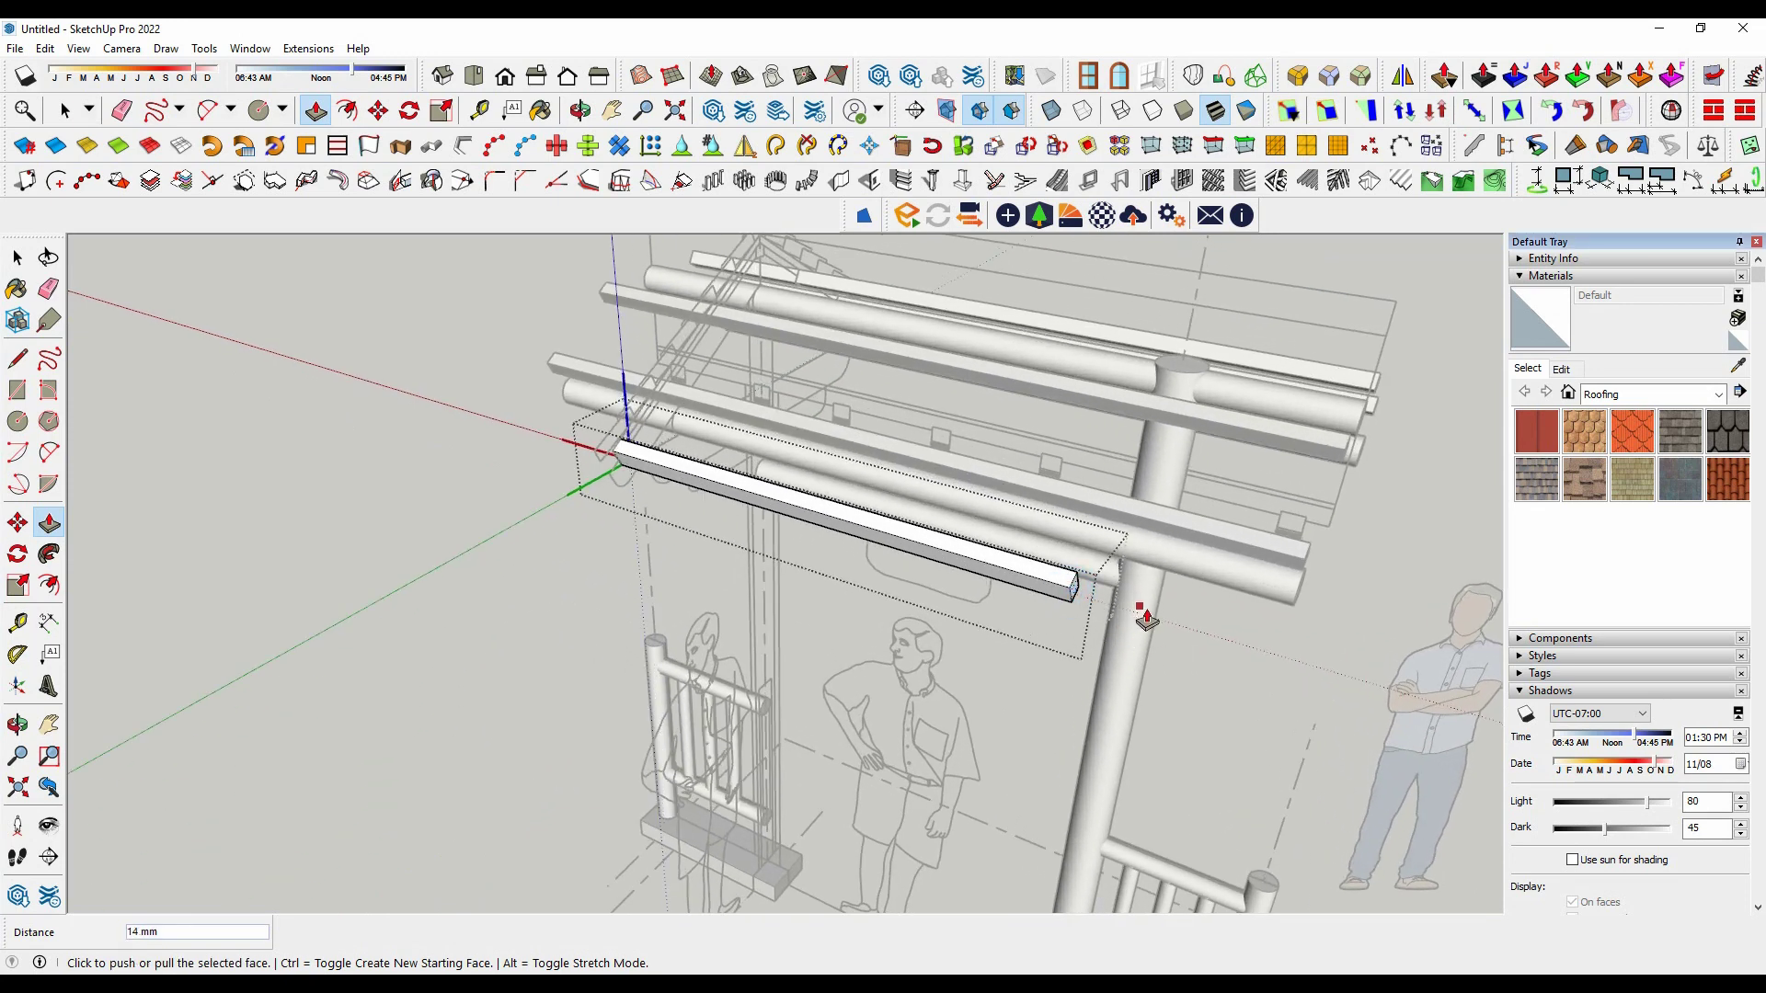
key("space")
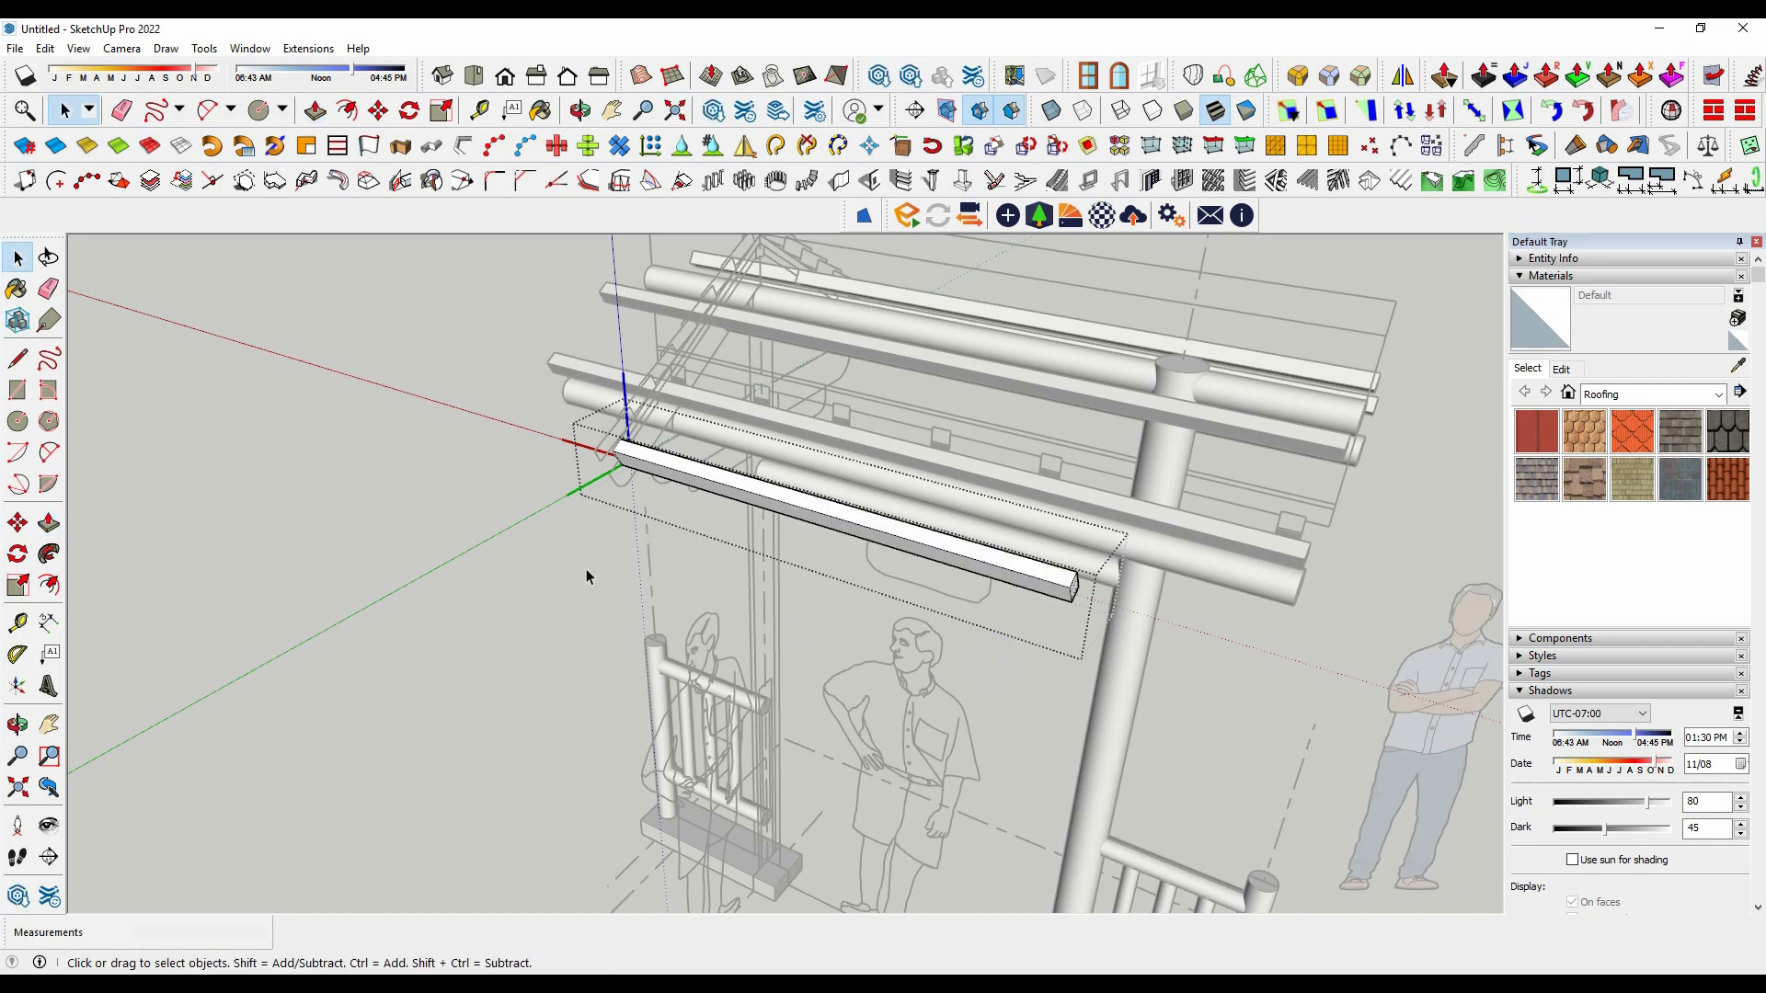
key("ctrl+z")
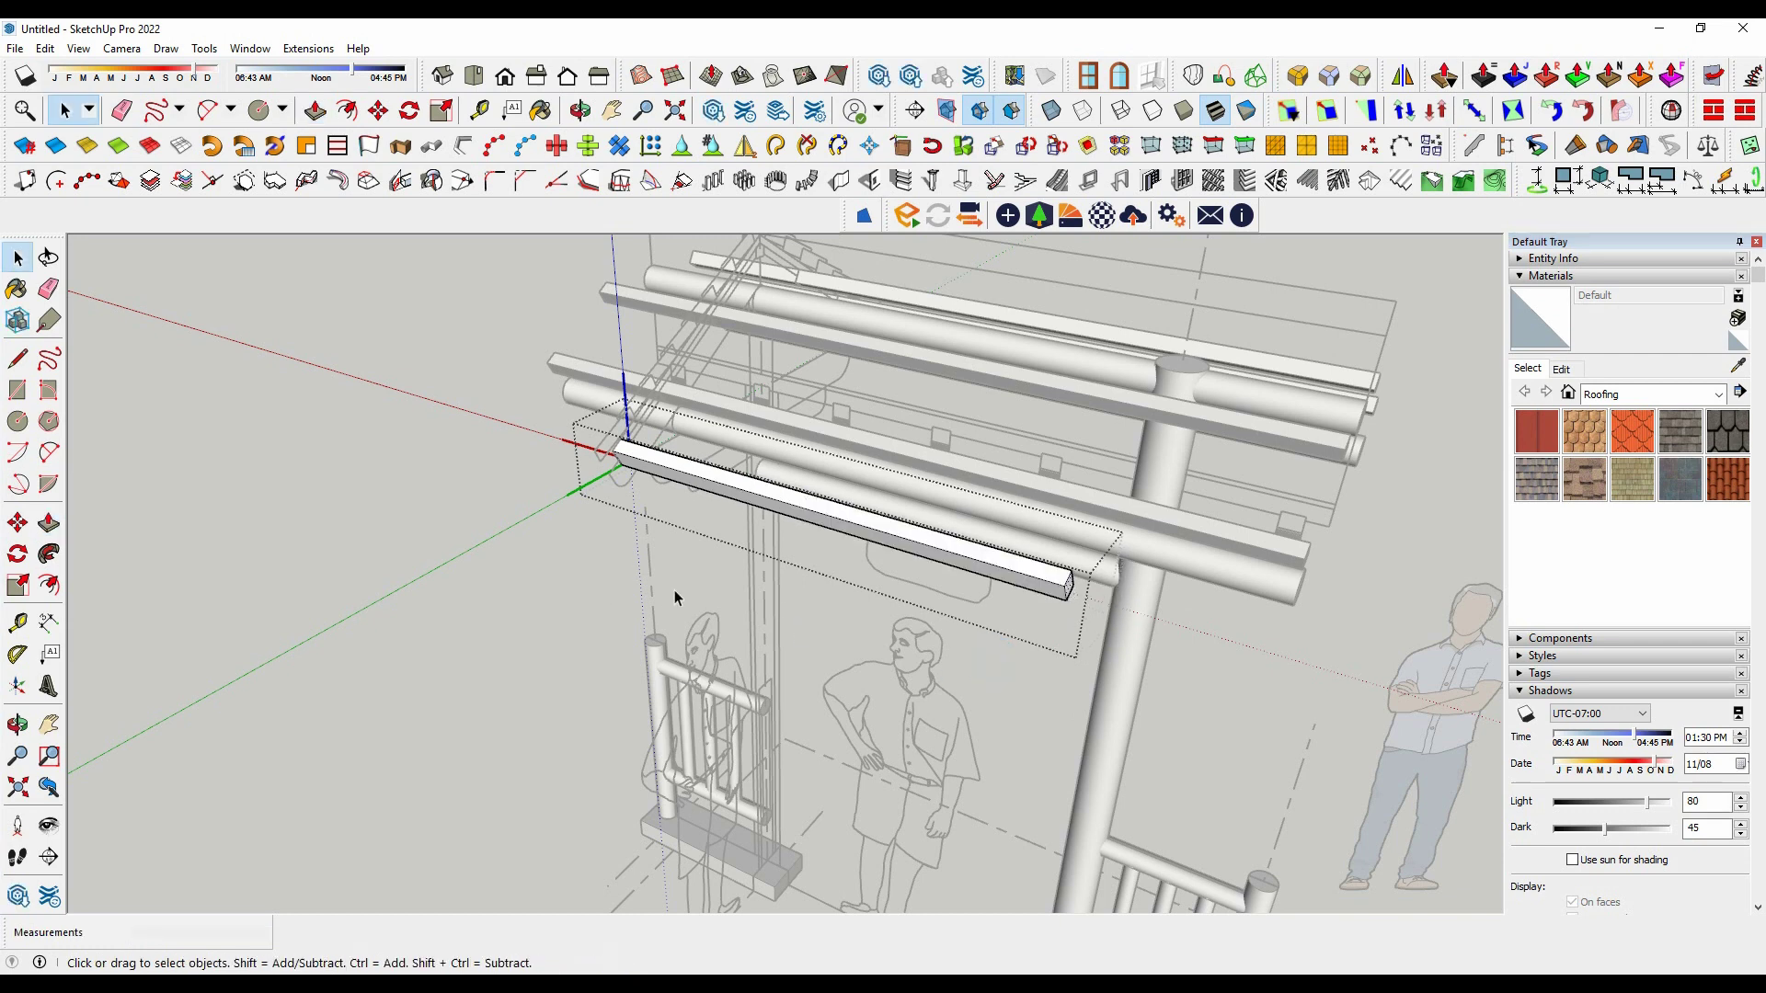
key("p")
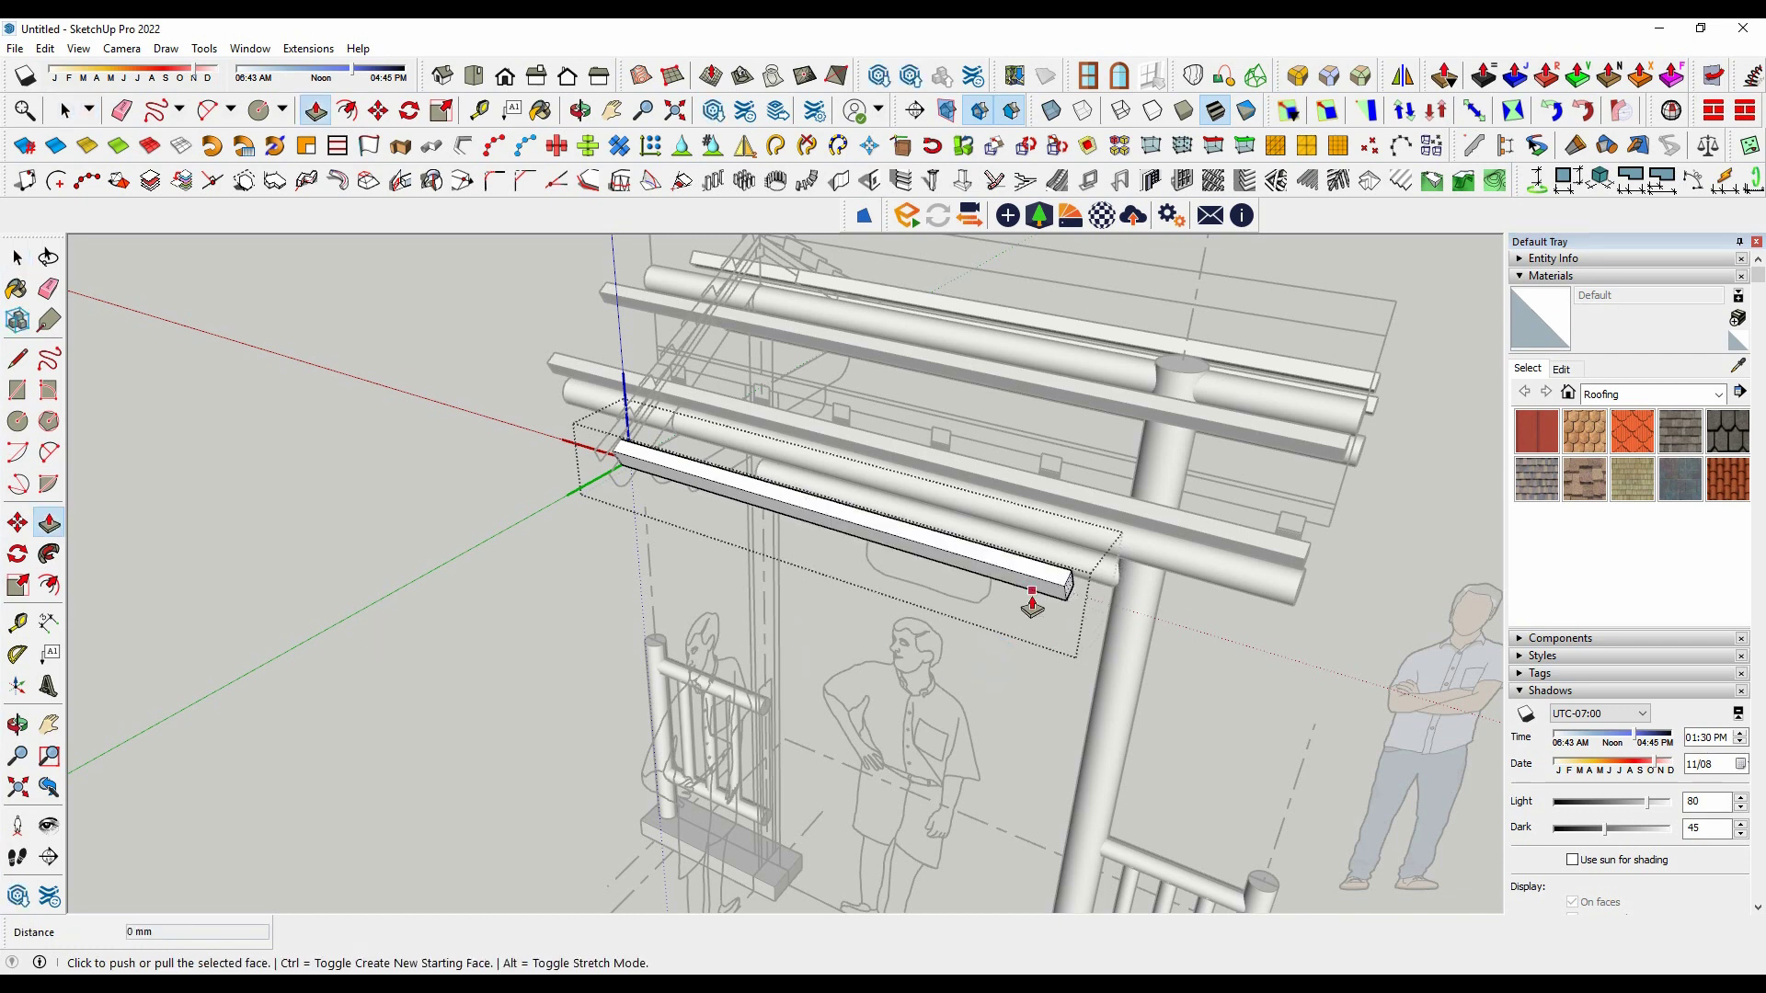
left_click(1068, 599)
type("500")
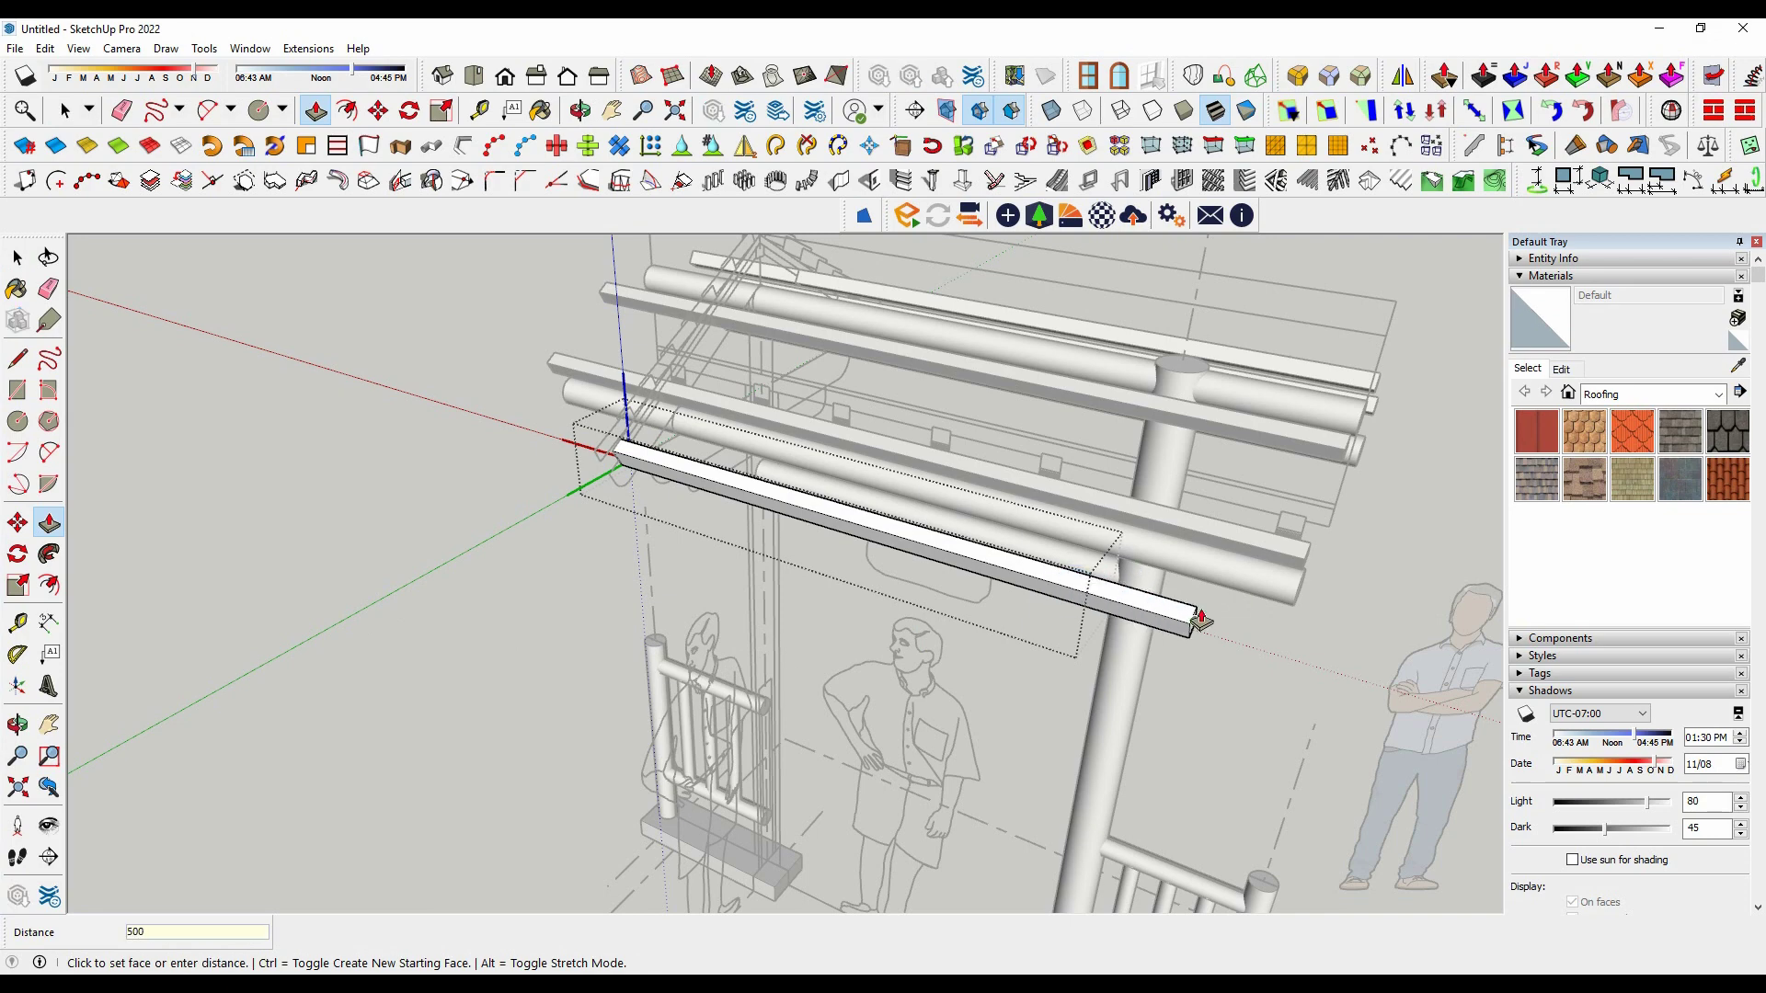
key("Return")
mouse_move(571, 669)
middle_mouse_down()
mouse_move(985, 619)
mouse_move(874, 508)
middle_mouse_up()
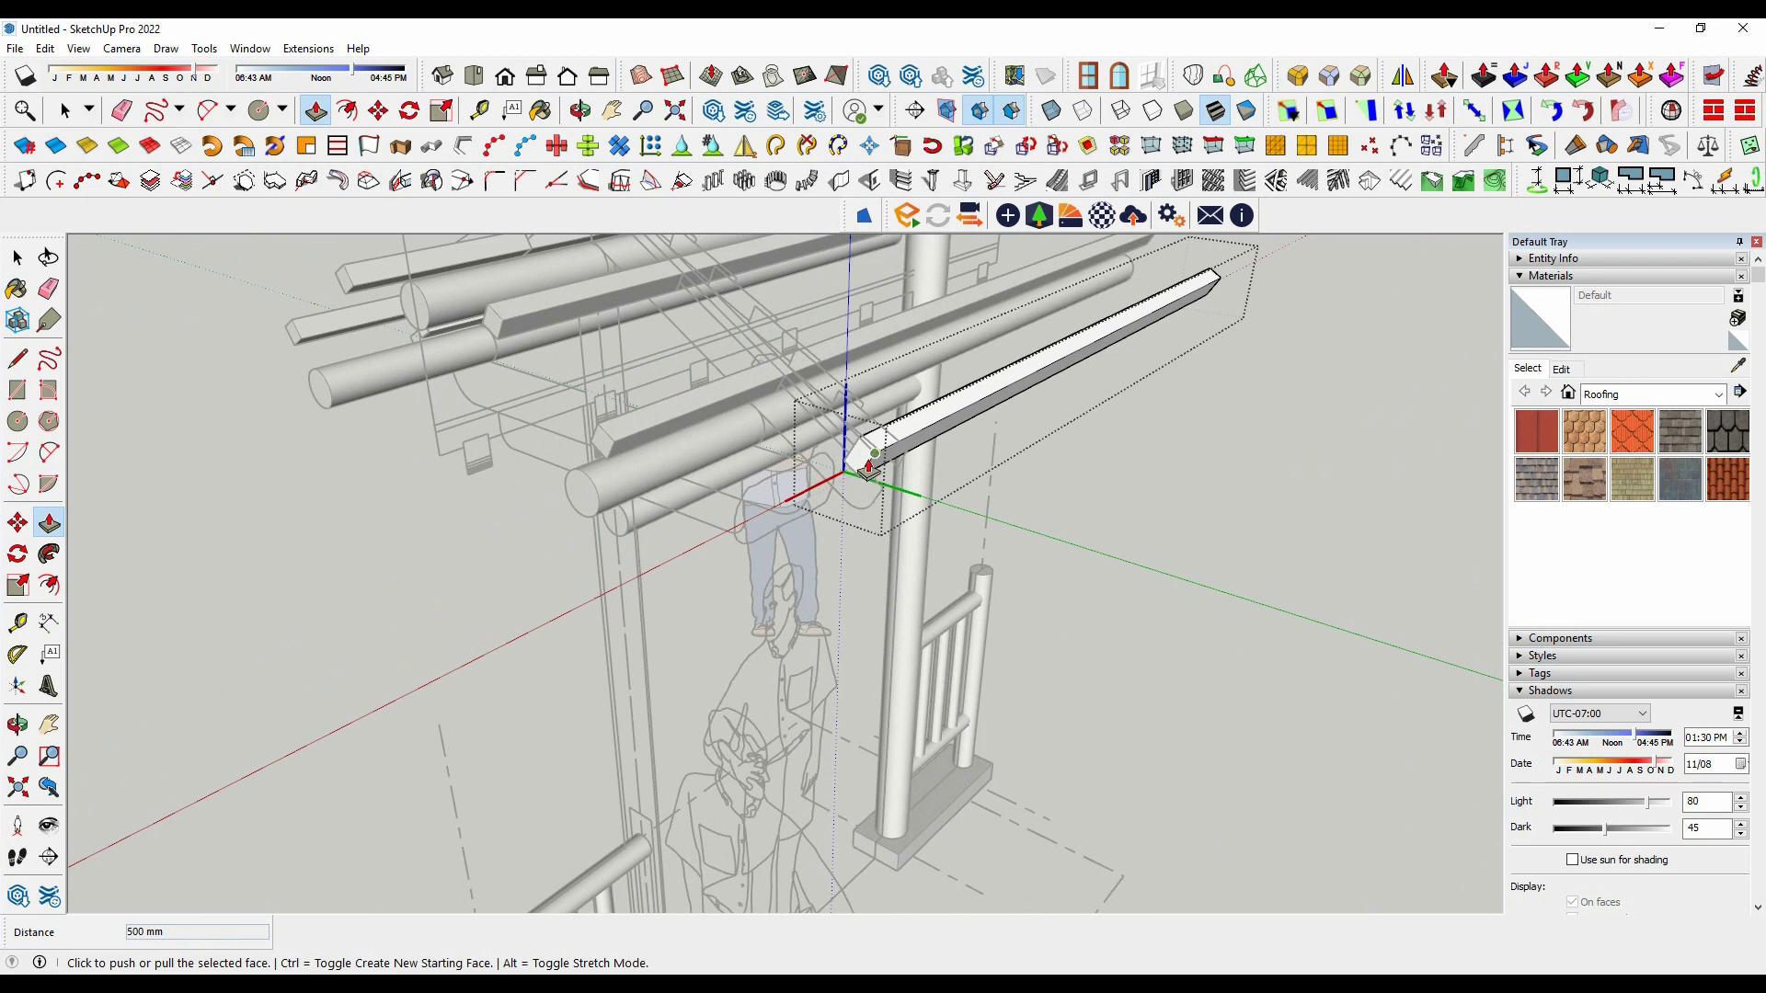
key("space")
Step: Extend the batten's other end by 500 mm
left_click(863, 460)
key("p")
left_click(861, 447)
type("00")
key("Return")
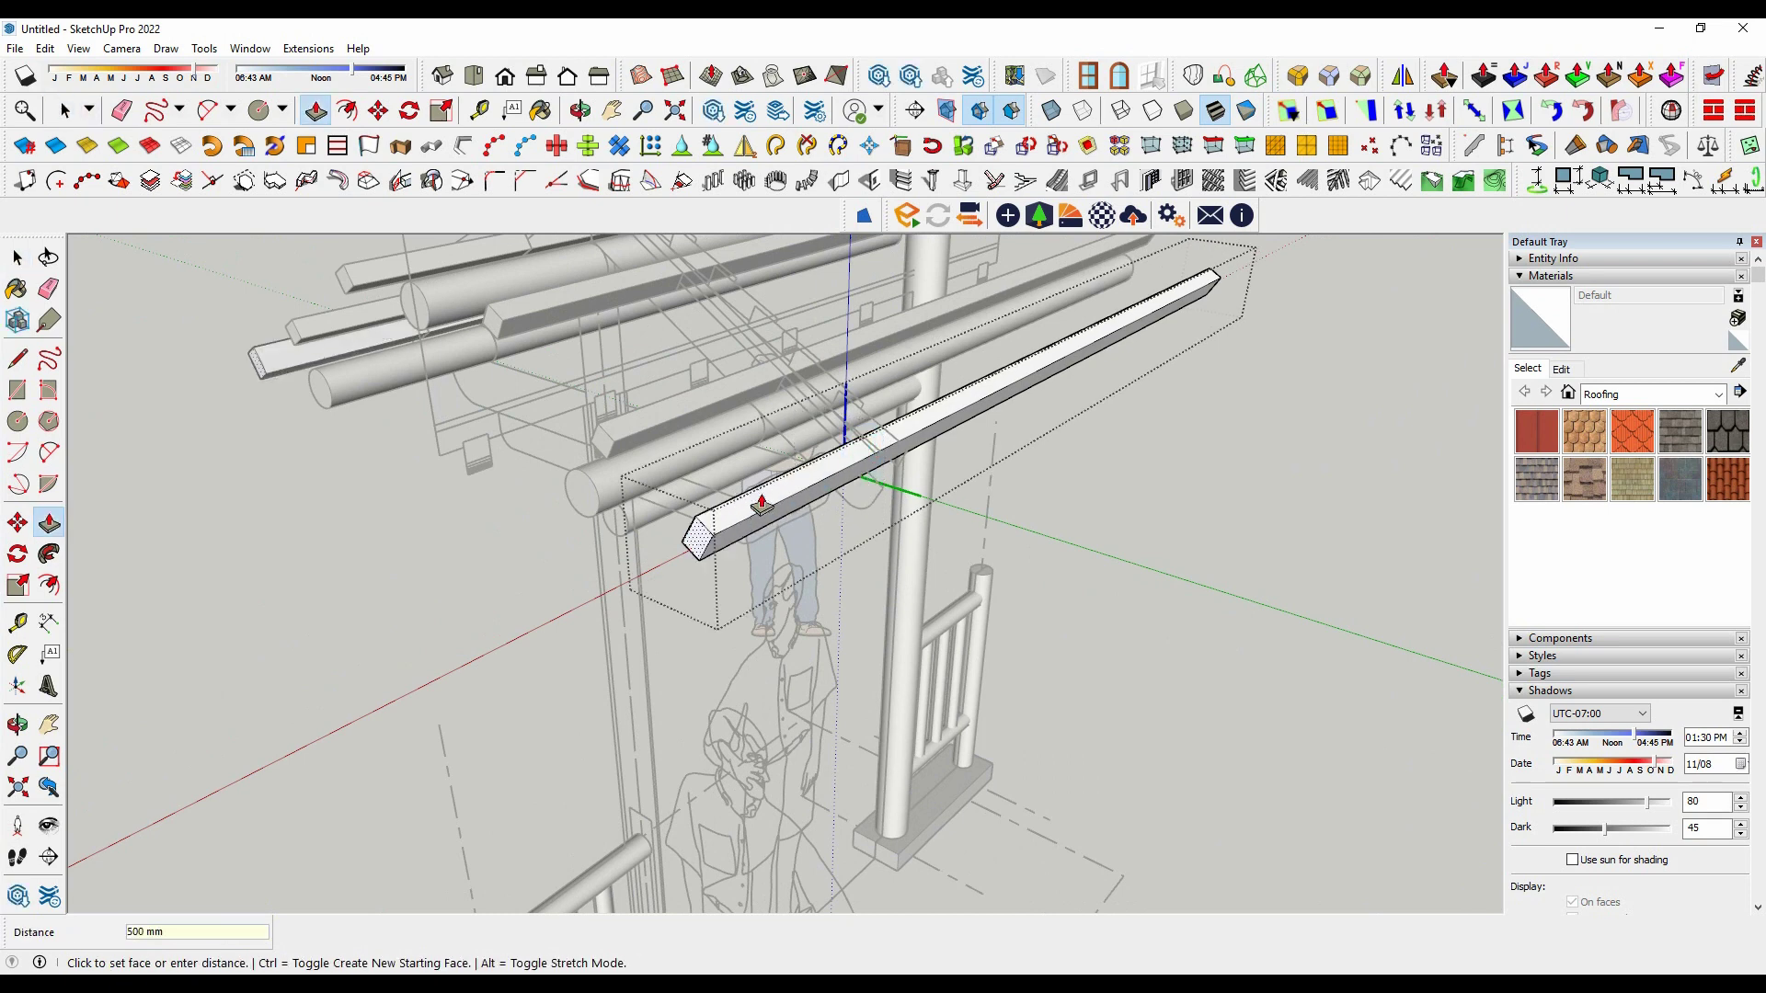
mouse_move(760, 501)
middle_mouse_down()
mouse_move(734, 552)
mouse_move(1120, 536)
mouse_move(527, 599)
mouse_move(307, 520)
mouse_move(458, 526)
middle_mouse_up()
key("space")
Step: Zoom in on the roof apex and select the pentagon profile's bottom edge
scroll(515, 488, "up", 2)
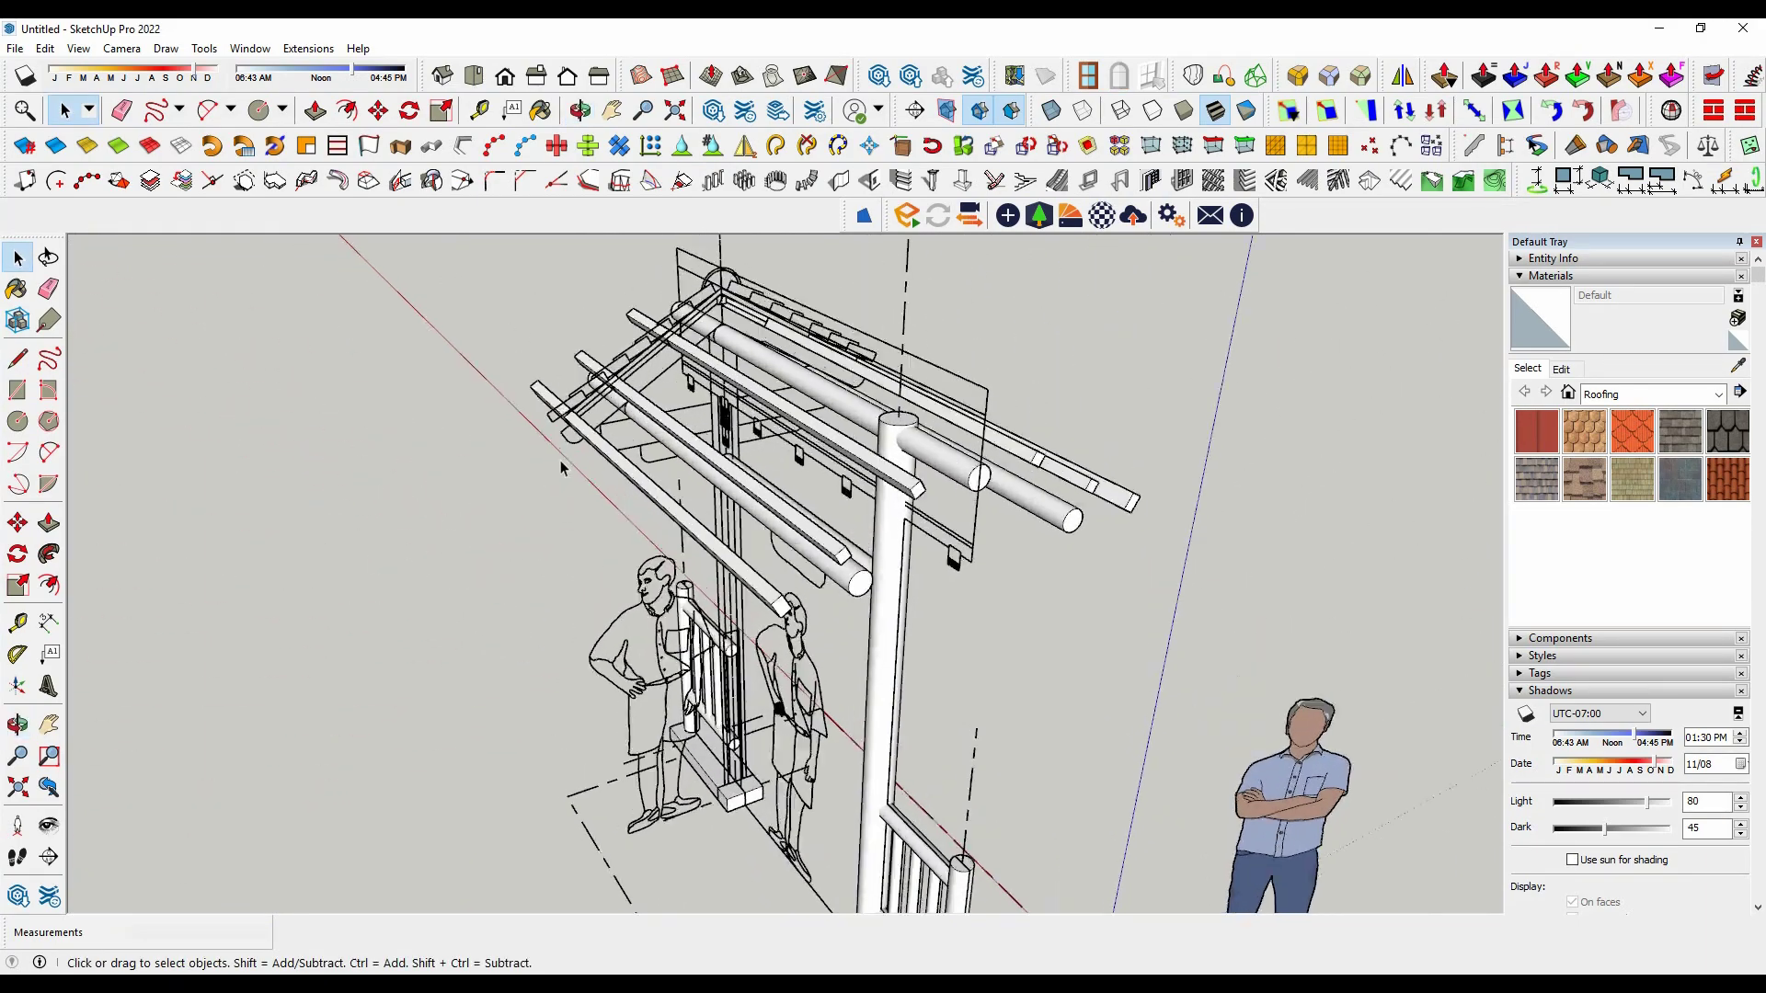
scroll(560, 460, "up", 2)
scroll(644, 414, "up", 2)
scroll(759, 291, "up", 2)
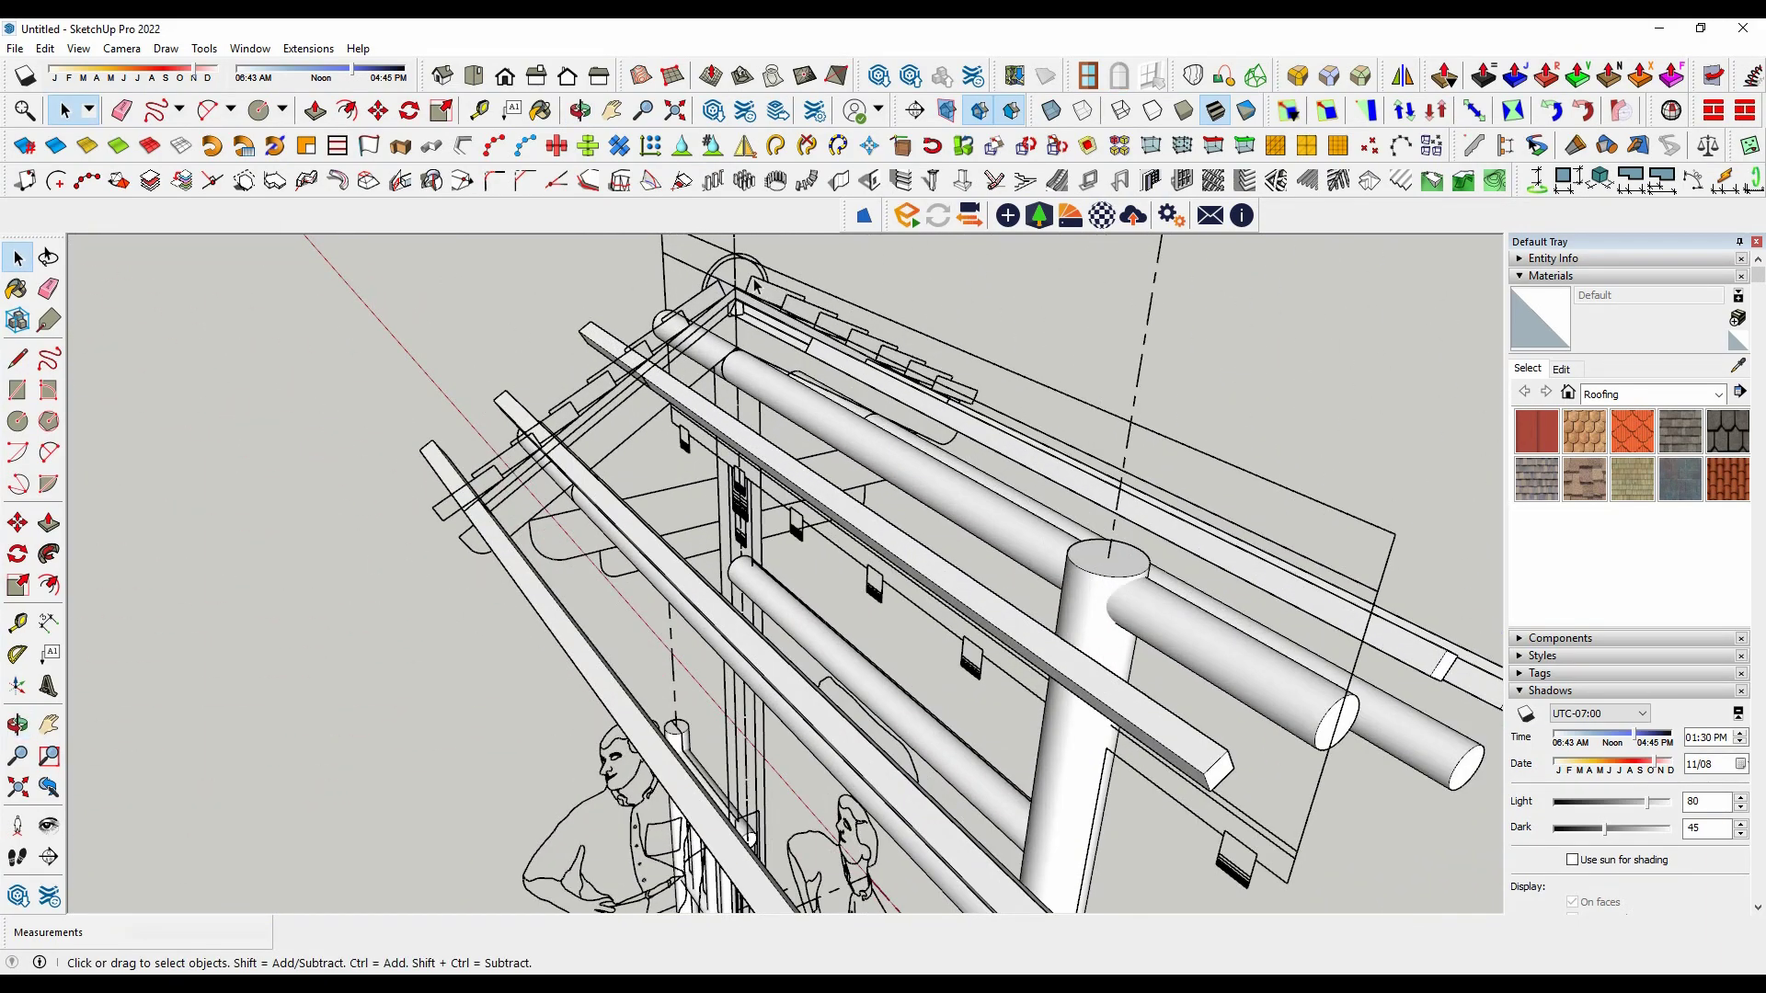
scroll(756, 286, "up", 3)
scroll(690, 413, "up", 3)
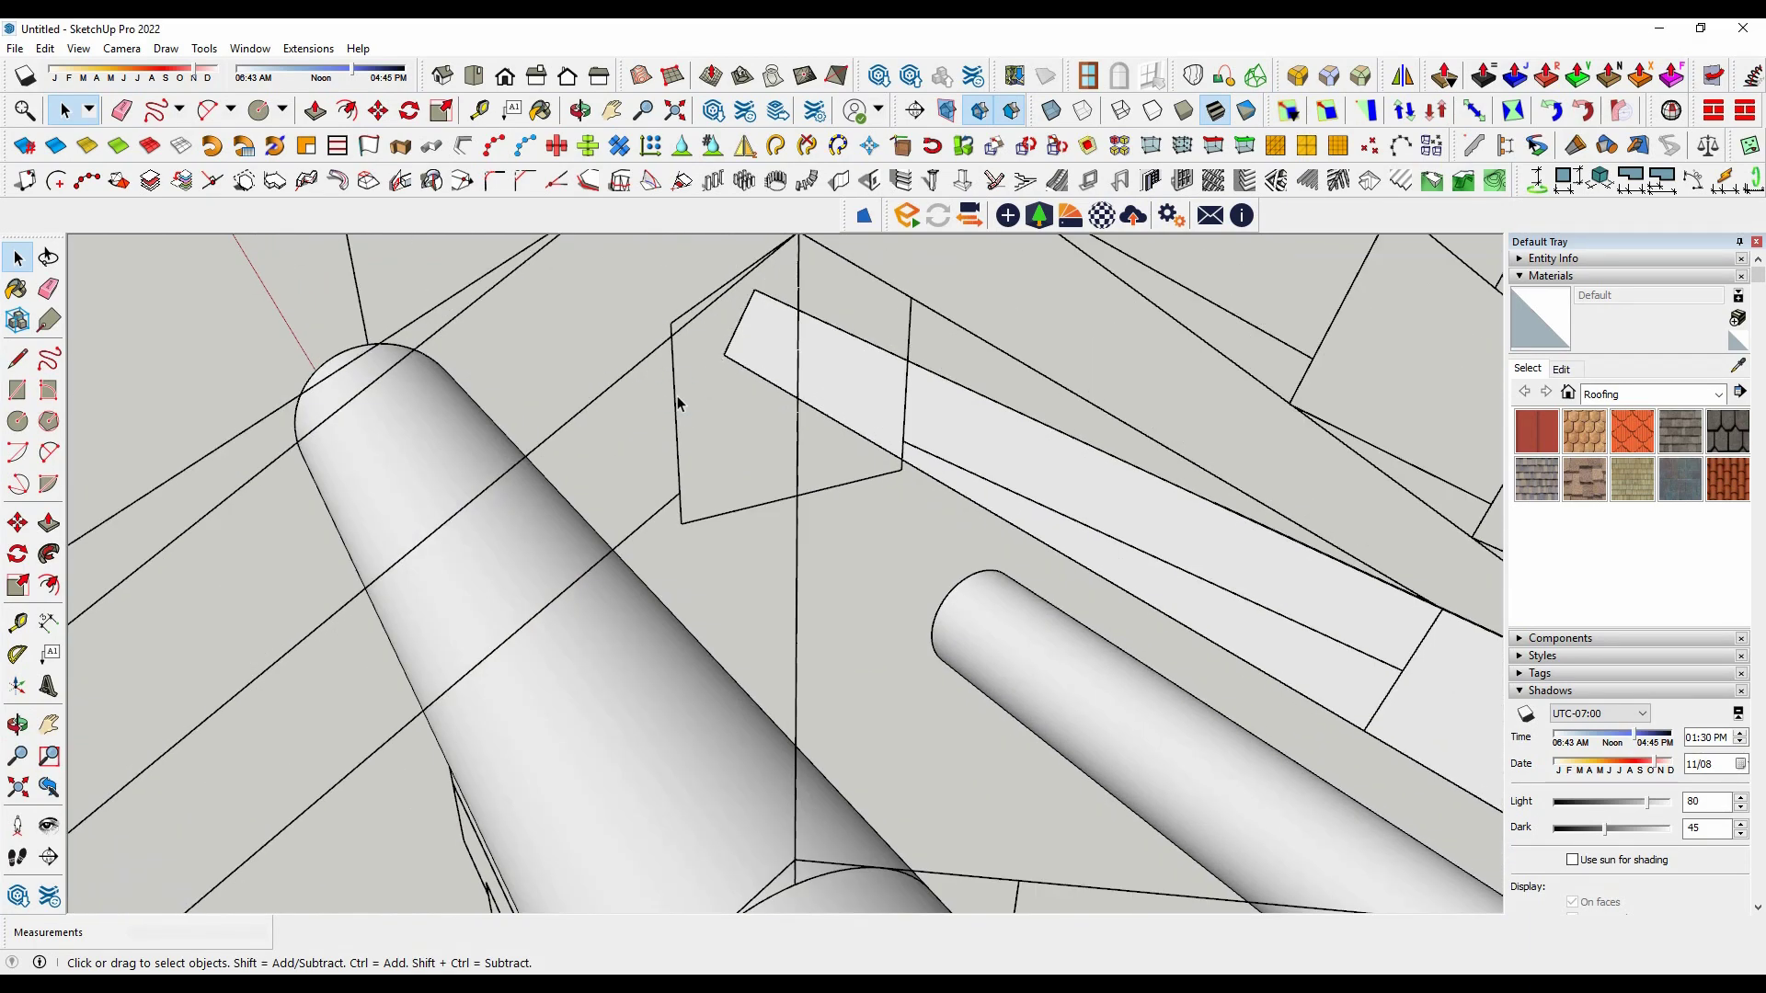
key("ctrl+a")
mouse_move(677, 403)
middle_mouse_down()
mouse_move(789, 461)
mouse_move(733, 394)
mouse_move(702, 418)
mouse_move(702, 395)
middle_mouse_up()
scroll(631, 334, "up", 3)
scroll(650, 414, "down", 3)
scroll(610, 390, "up", 4)
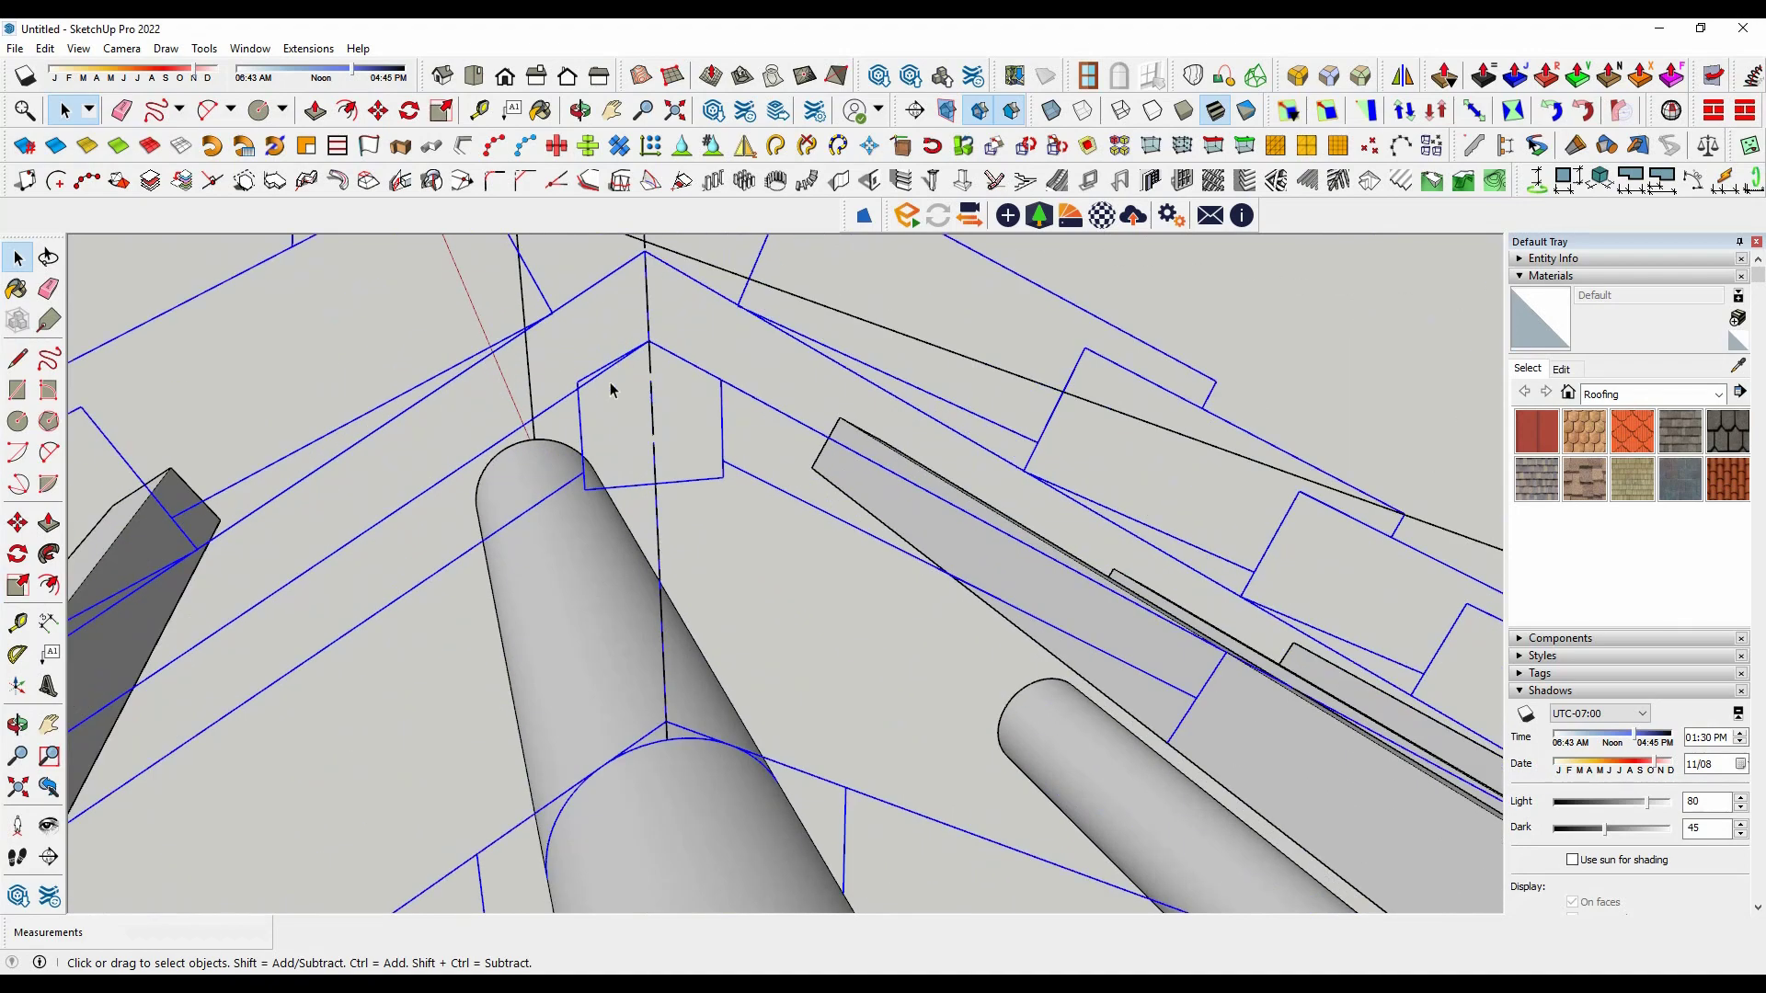
scroll(611, 390, "up", 2)
left_click(524, 459)
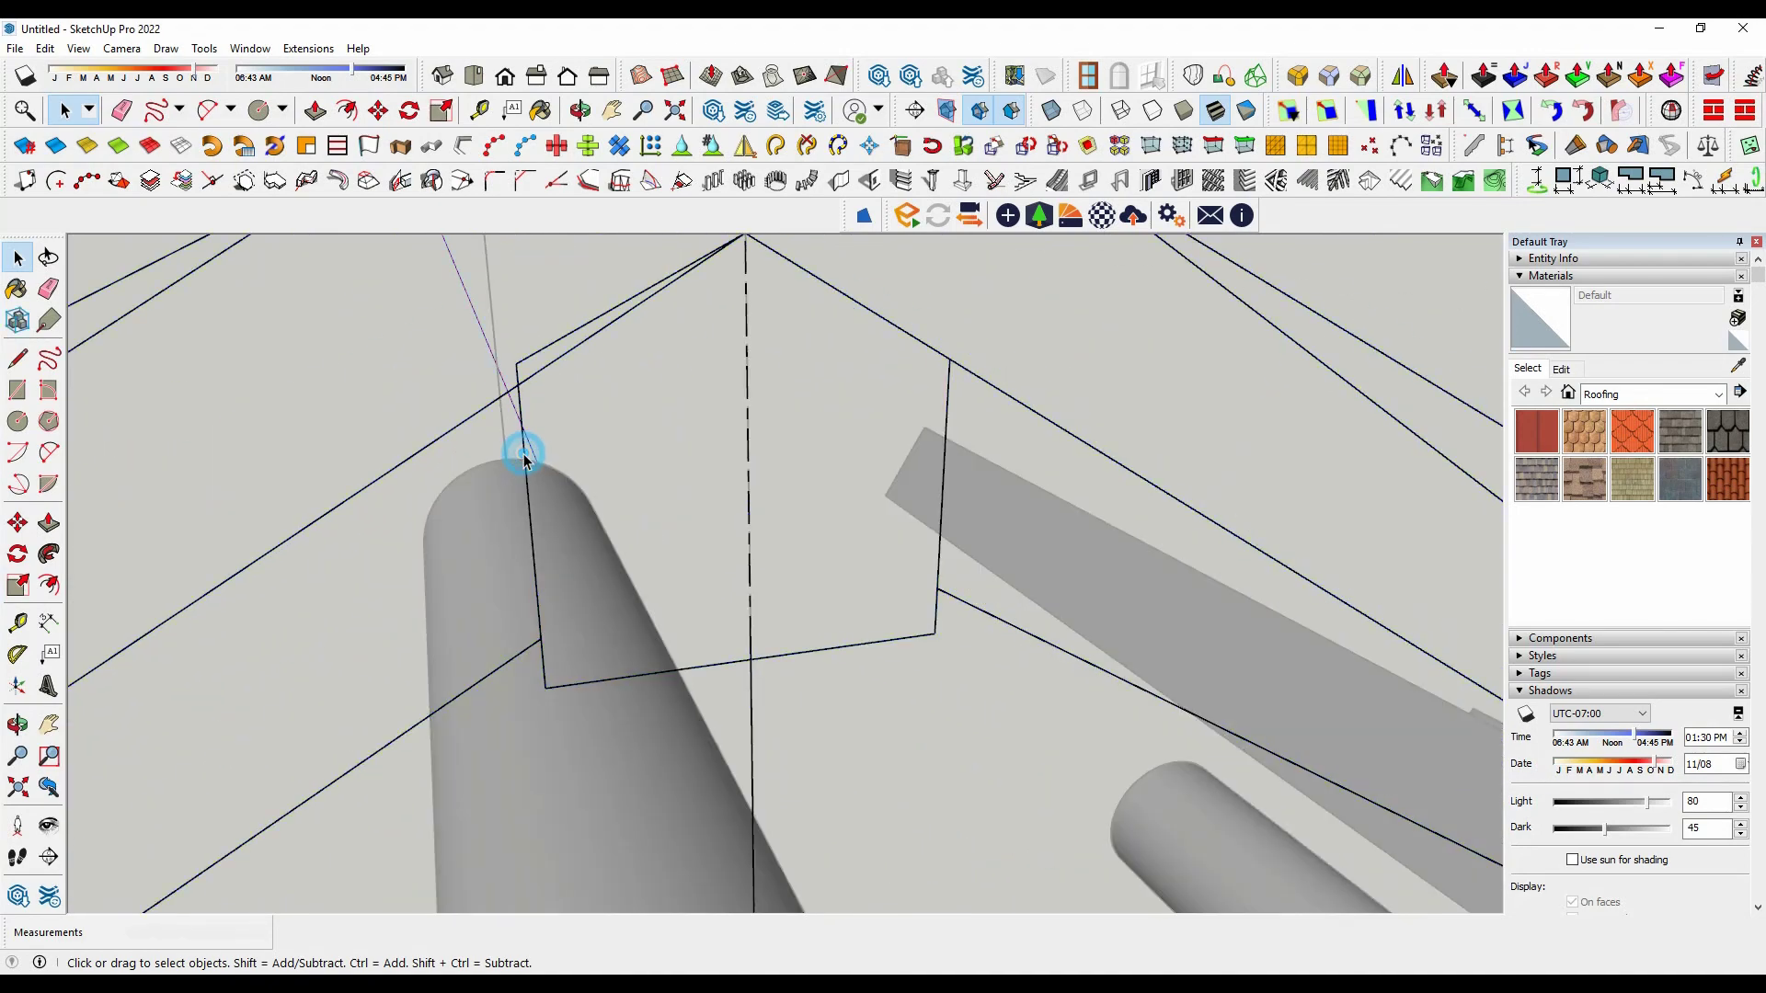
scroll(660, 440, "down", 5)
left_click(633, 468)
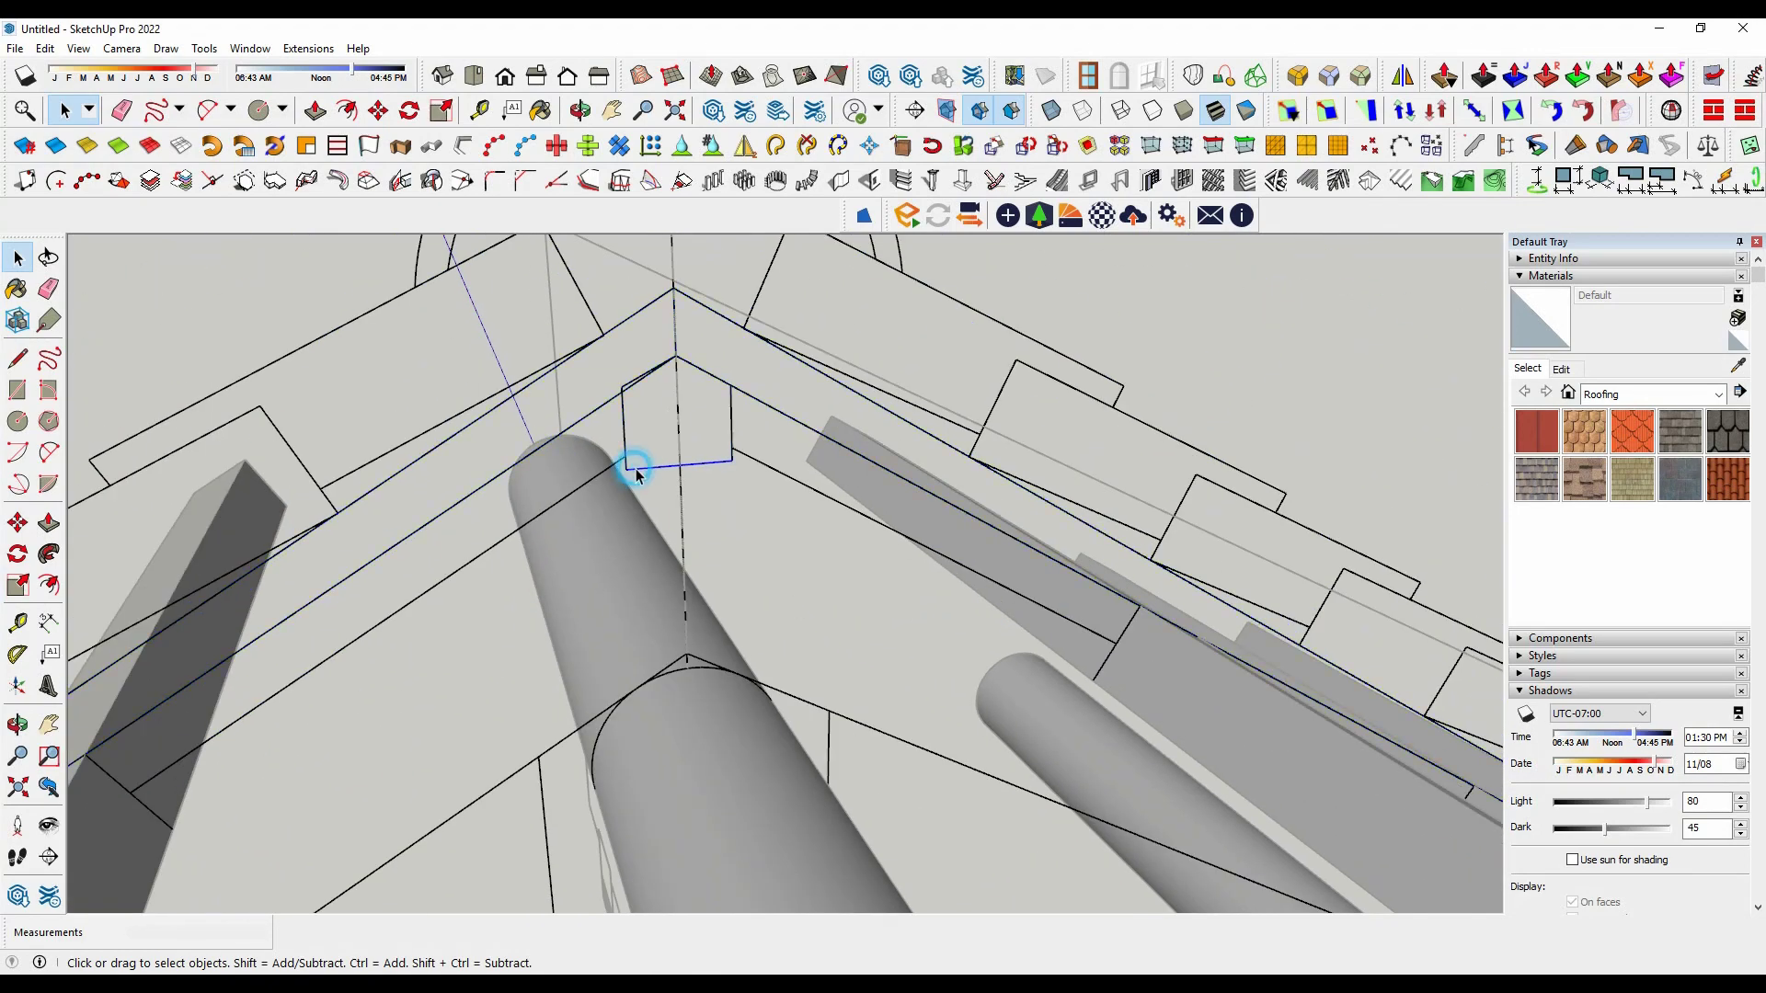
scroll(621, 418, "up", 2)
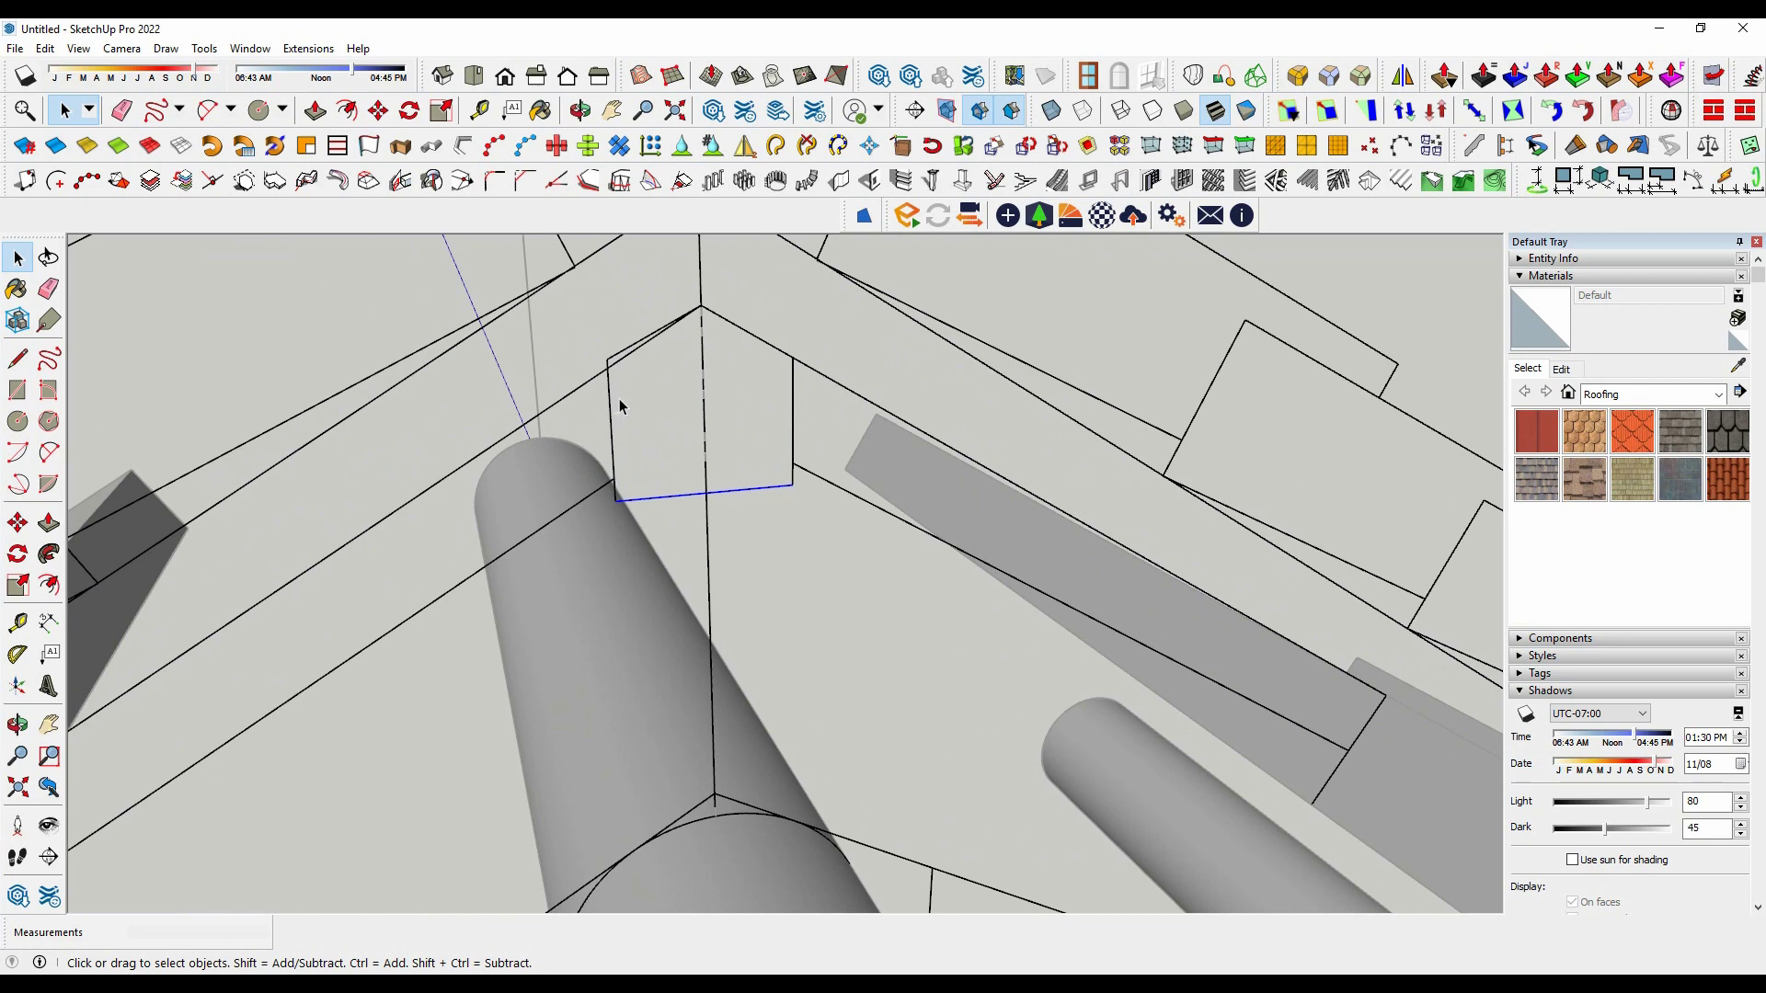
Step: Draw two lines to close the pentagon outline at the roof apex
left_click(17, 358)
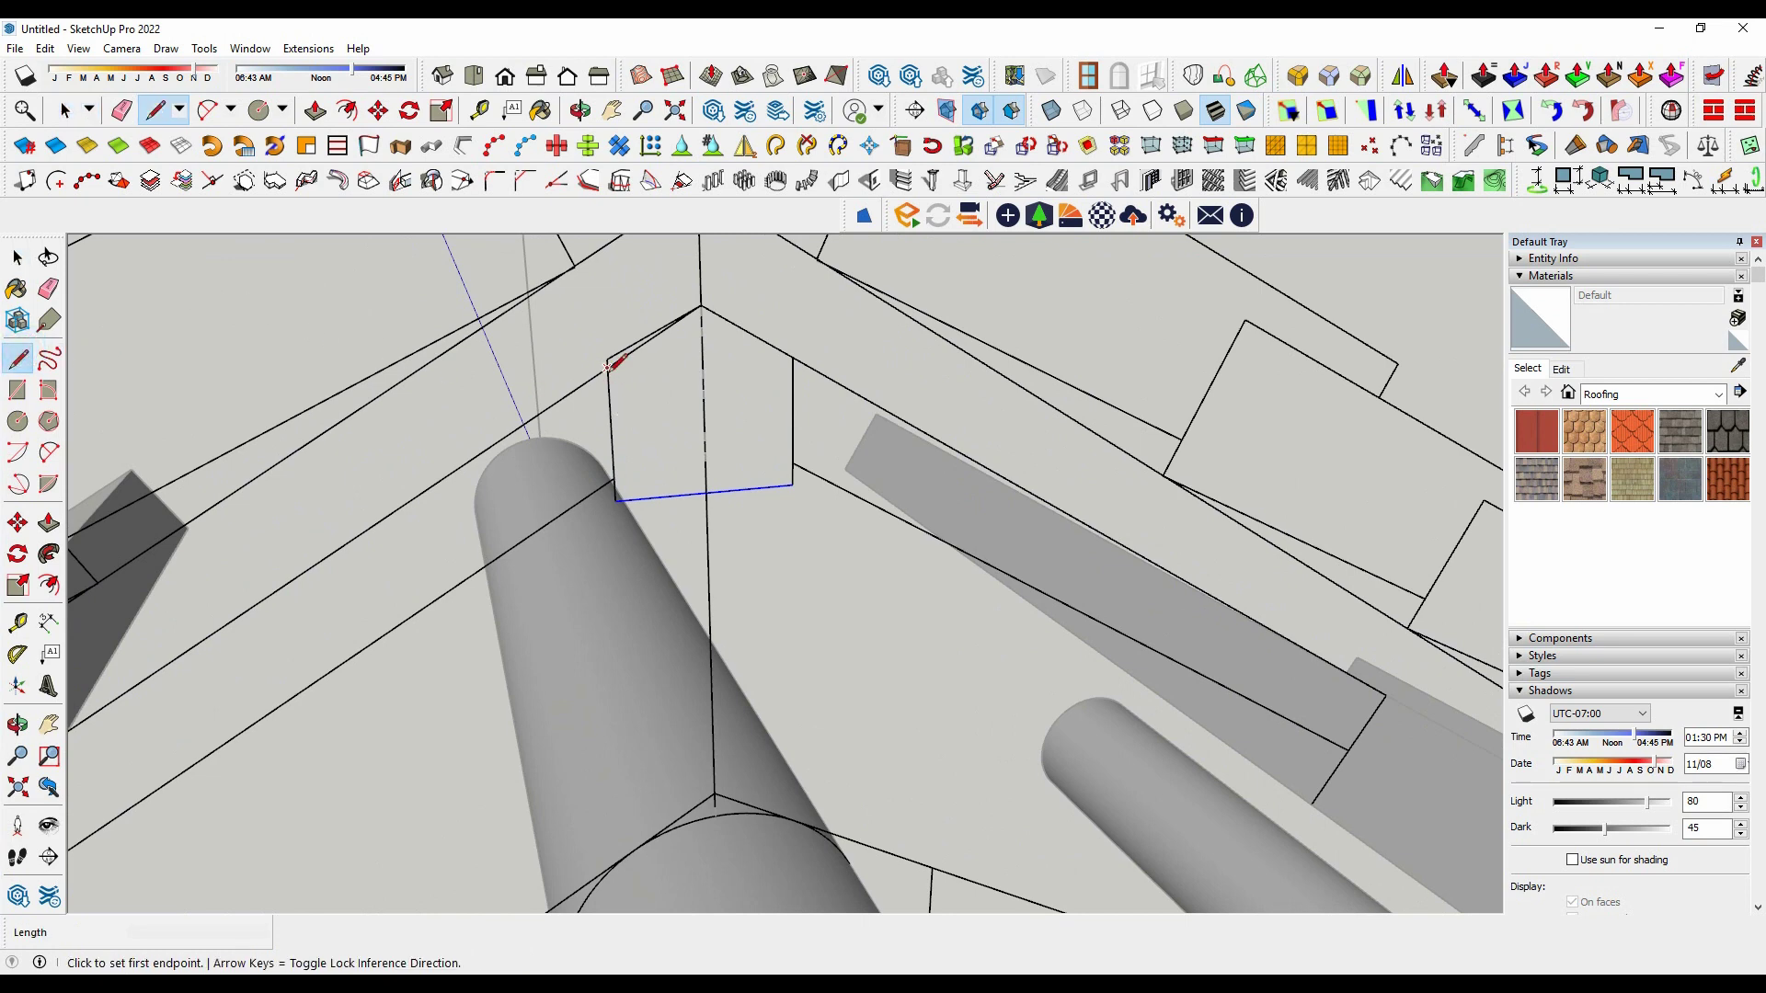
left_click(607, 366)
scroll(701, 308, "up", 1)
left_click(702, 295)
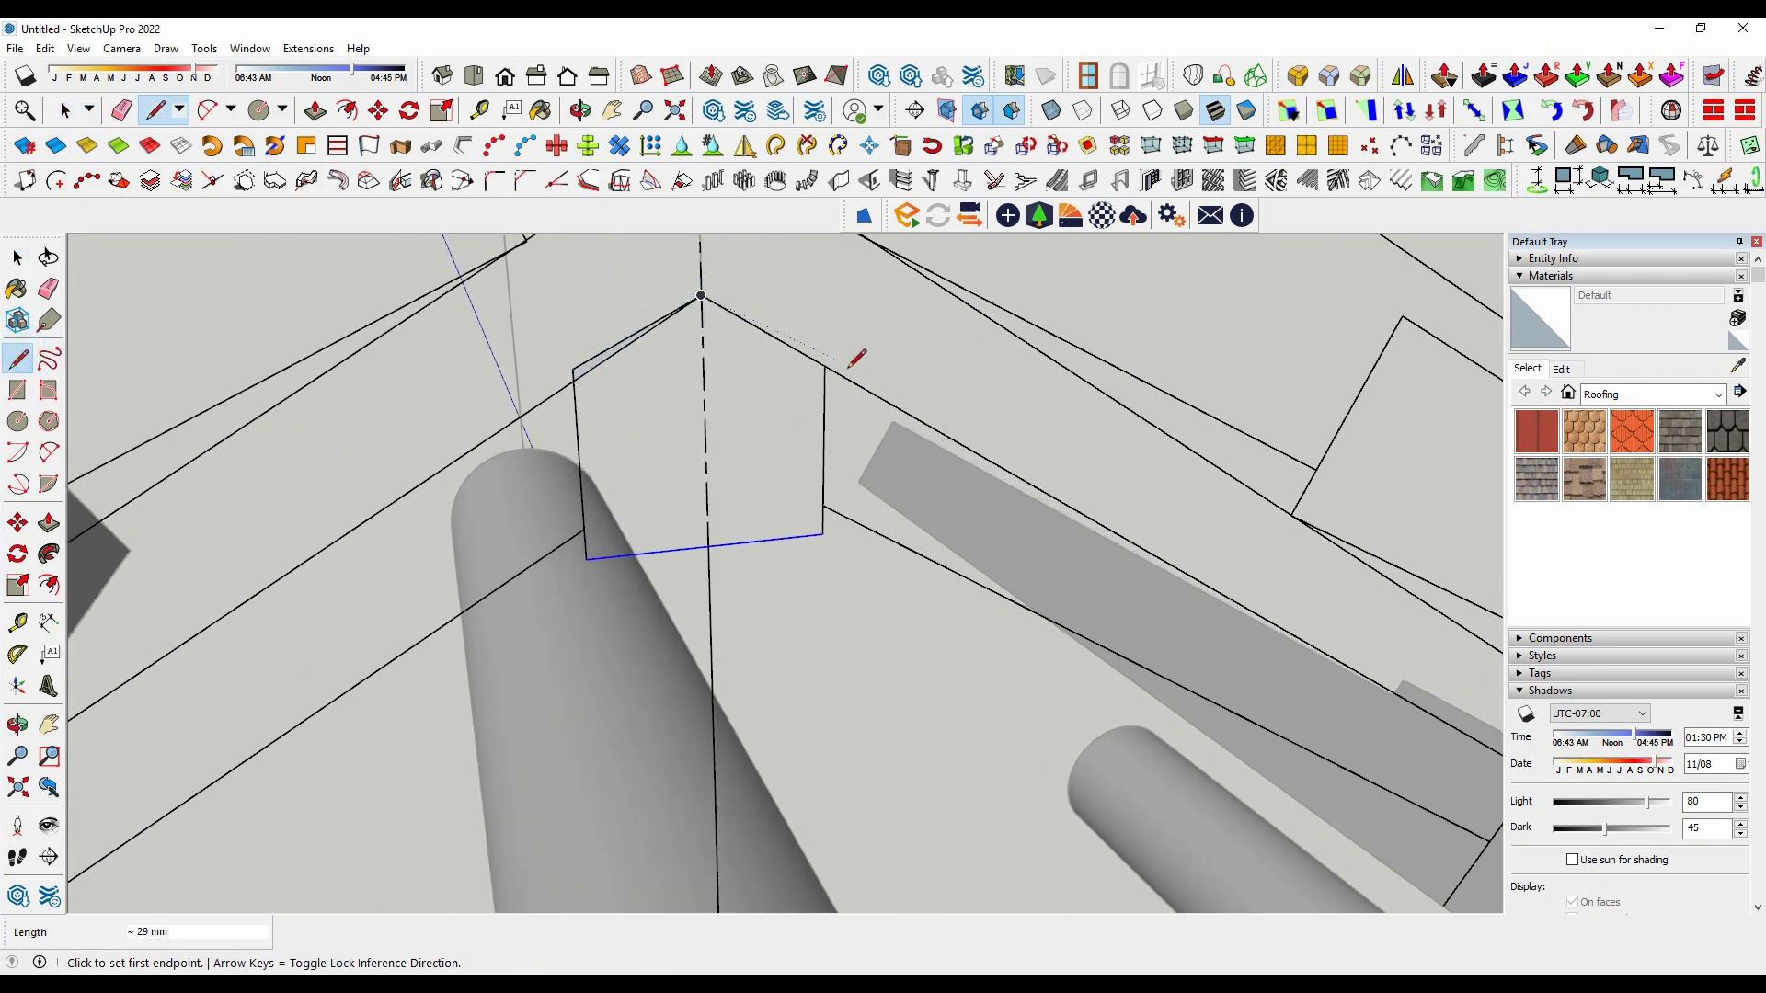
left_click(825, 365)
left_click(823, 533)
key("space")
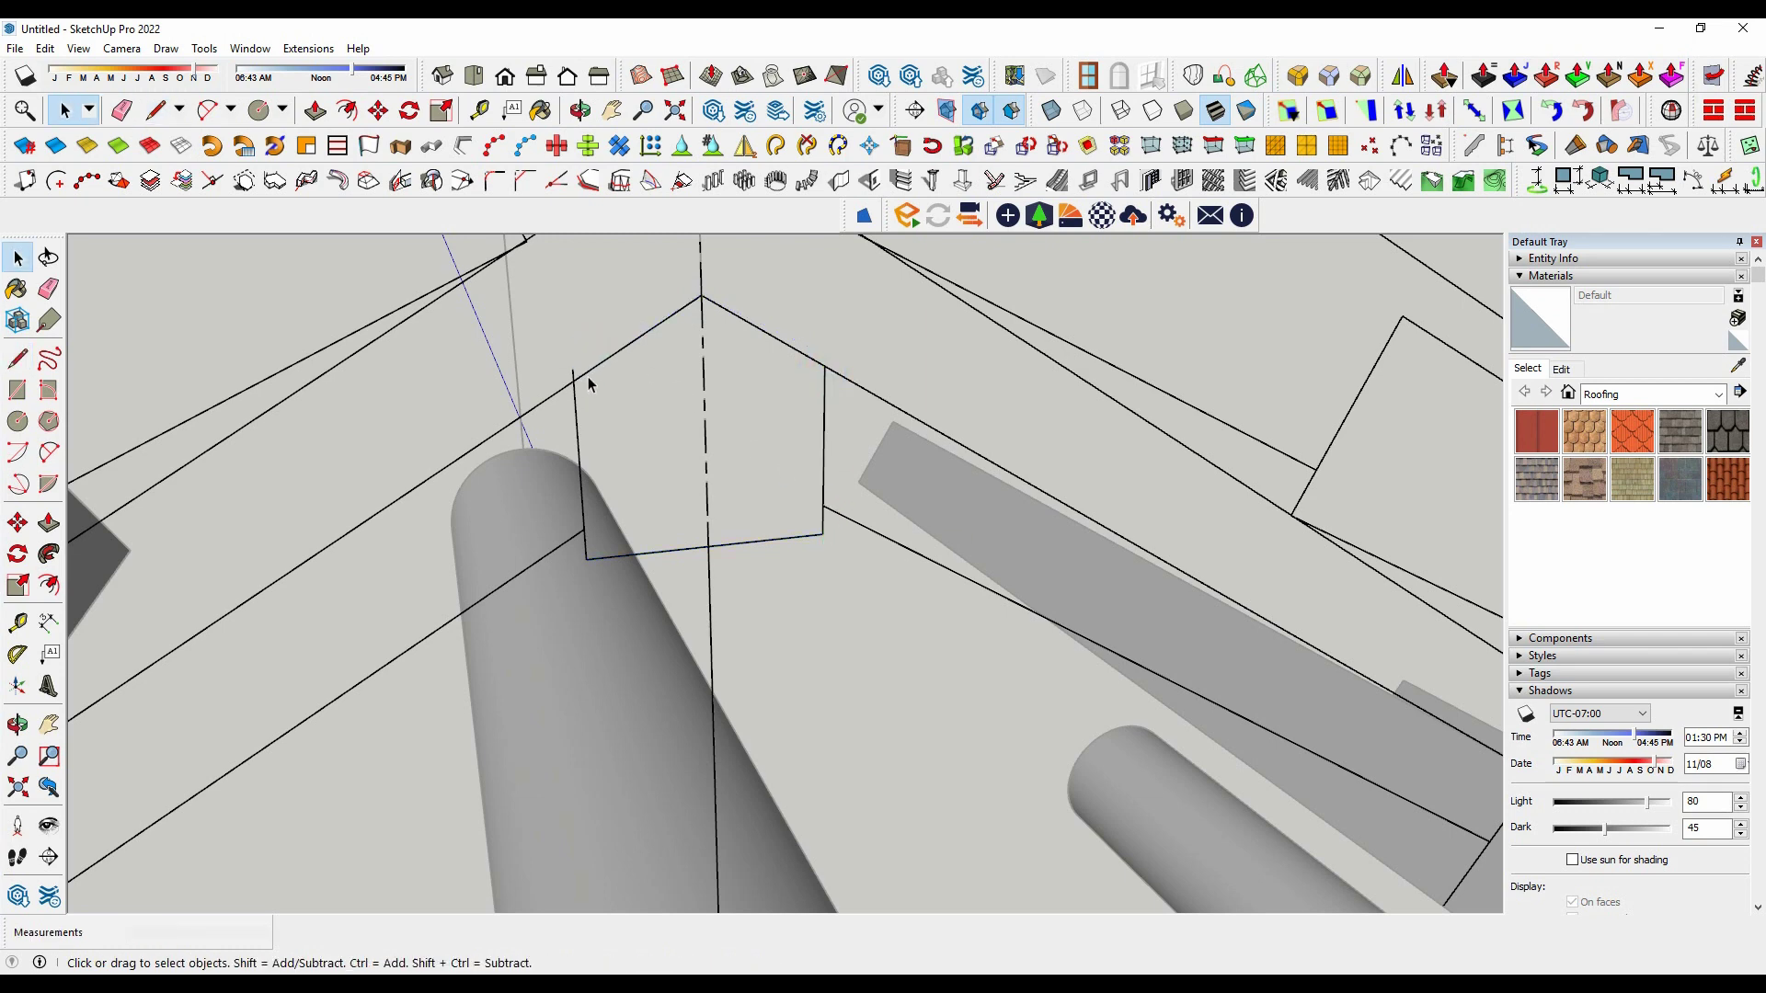
Step: Window-select the pentagon edges and fill them with a face using Make Face
left_click_drag(554, 295, 887, 612)
left_click(860, 227)
left_click(765, 447)
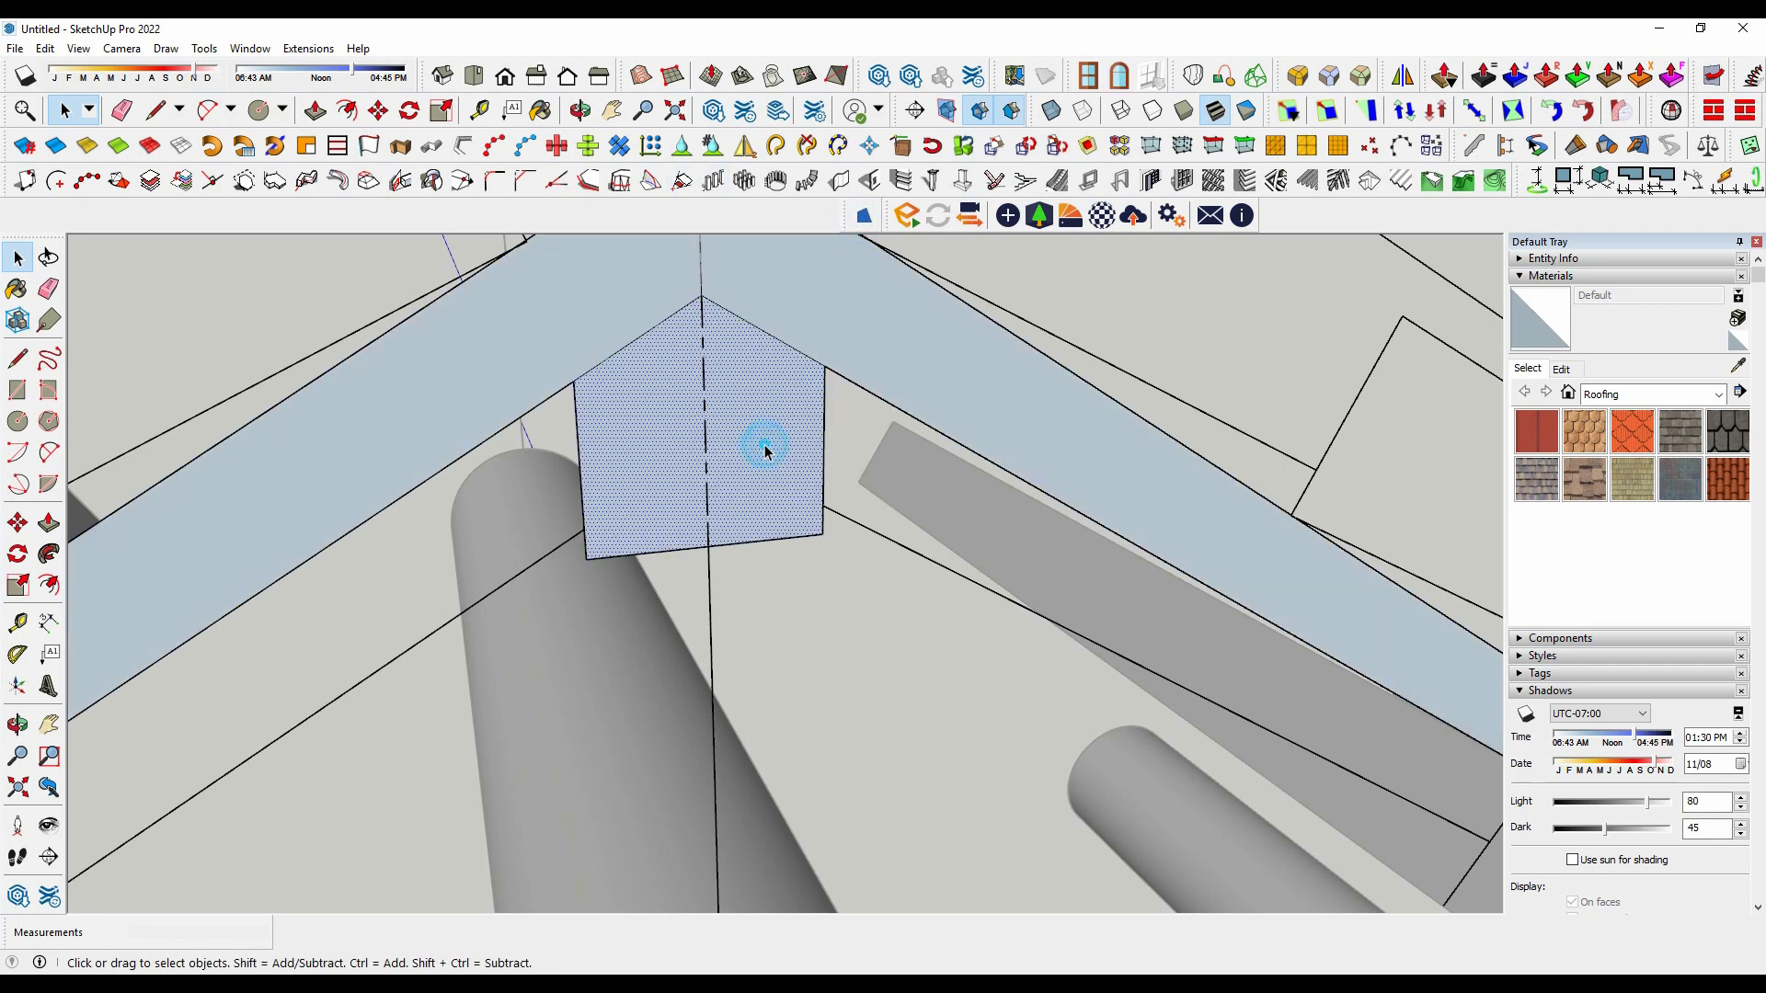
scroll(782, 442, "down", 3)
scroll(800, 437, "down", 1)
mouse_move(802, 438)
middle_mouse_down()
mouse_move(815, 472)
mouse_move(450, 417)
middle_mouse_up()
scroll(816, 472, "down", 3)
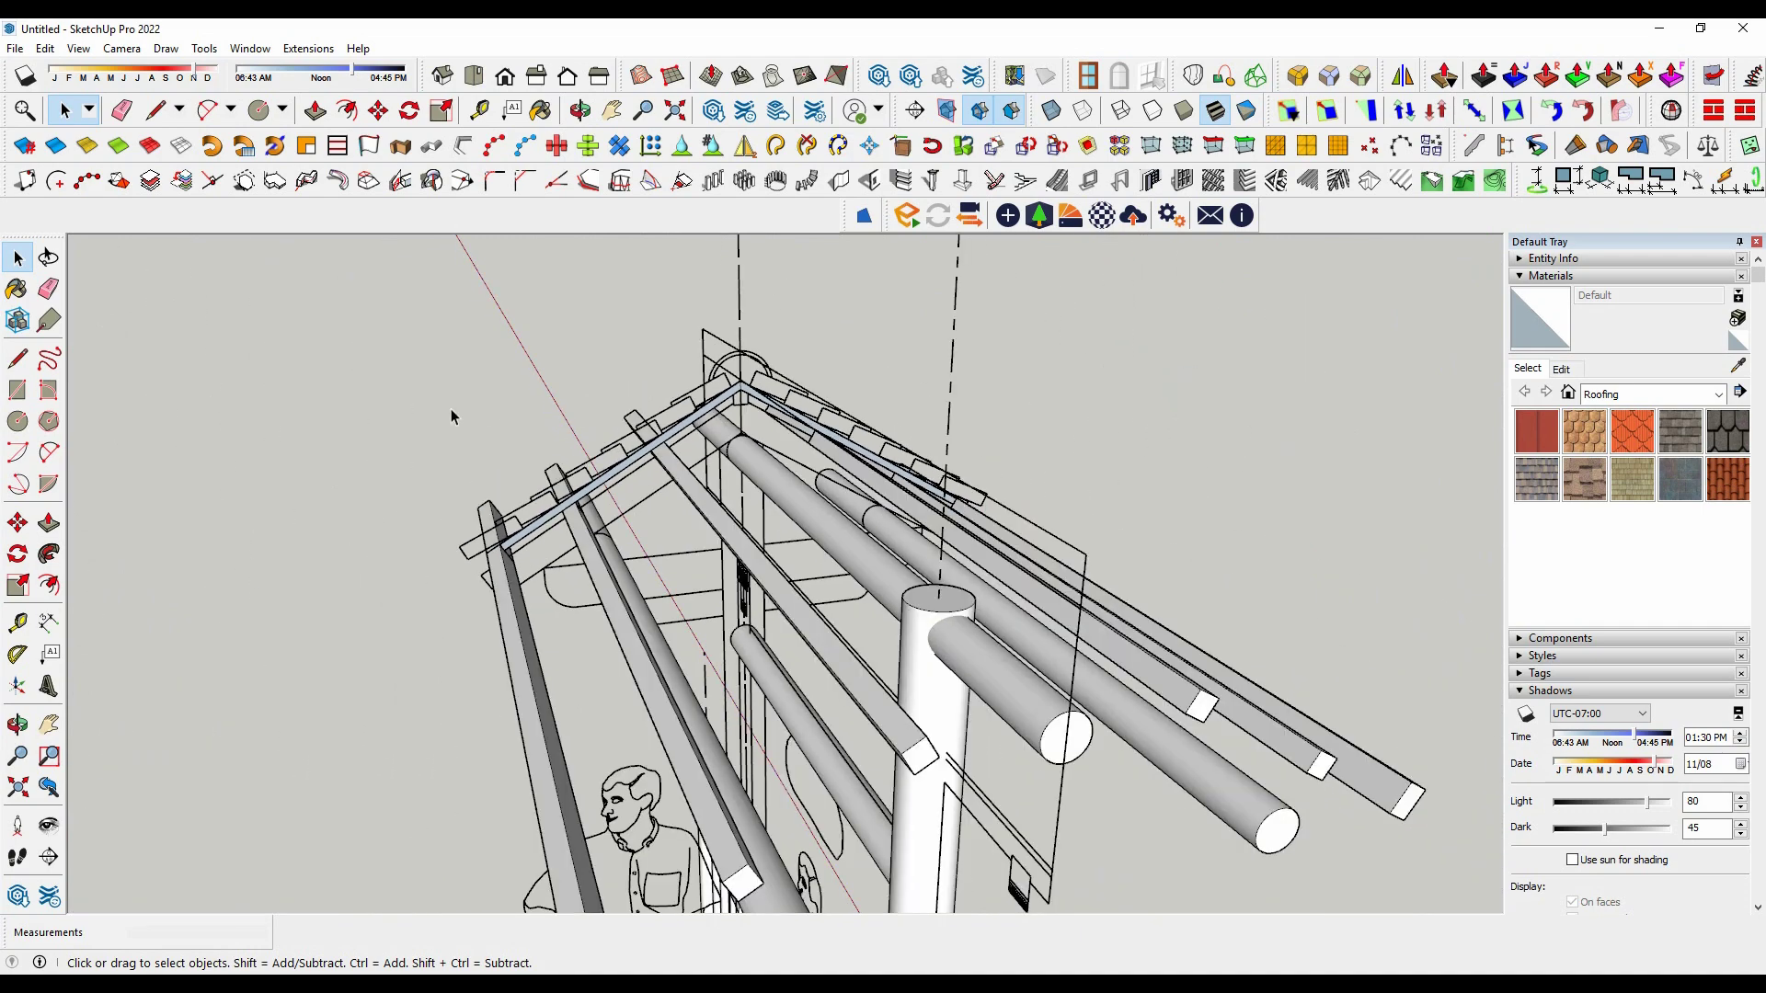
Step: Make the pentagon face a group and open it for editing
left_click(50, 51)
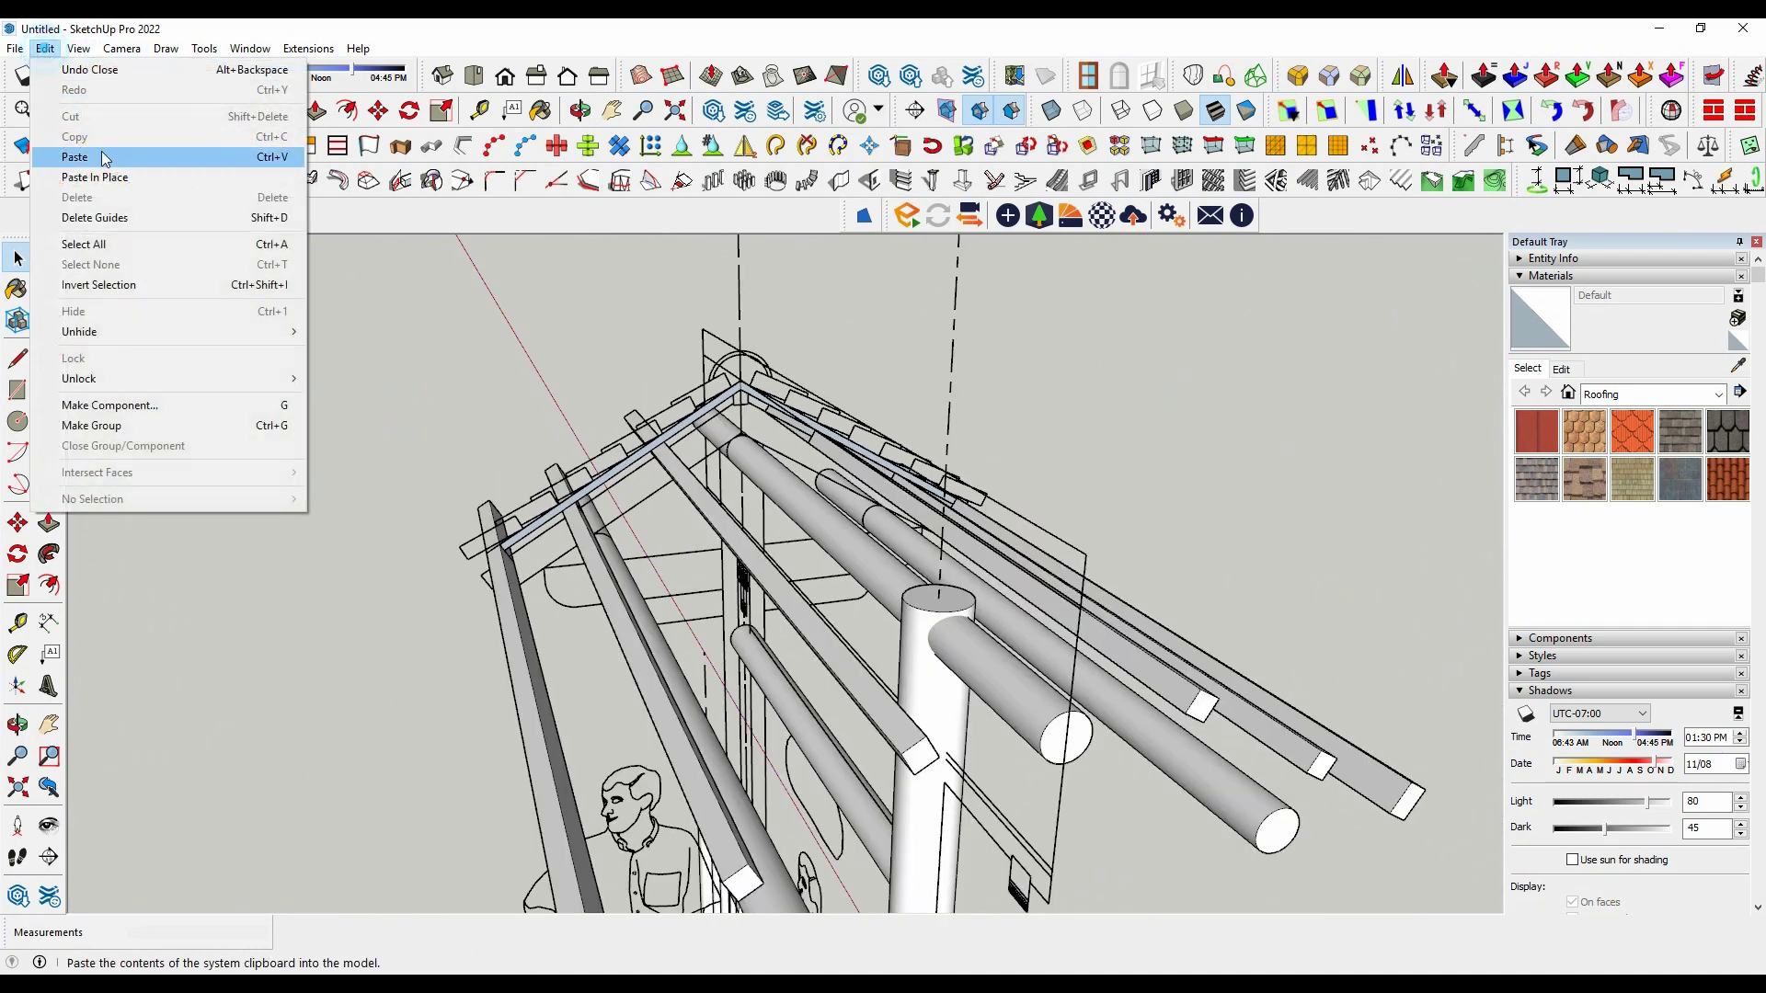
left_click(108, 184)
scroll(741, 379, "up", 3)
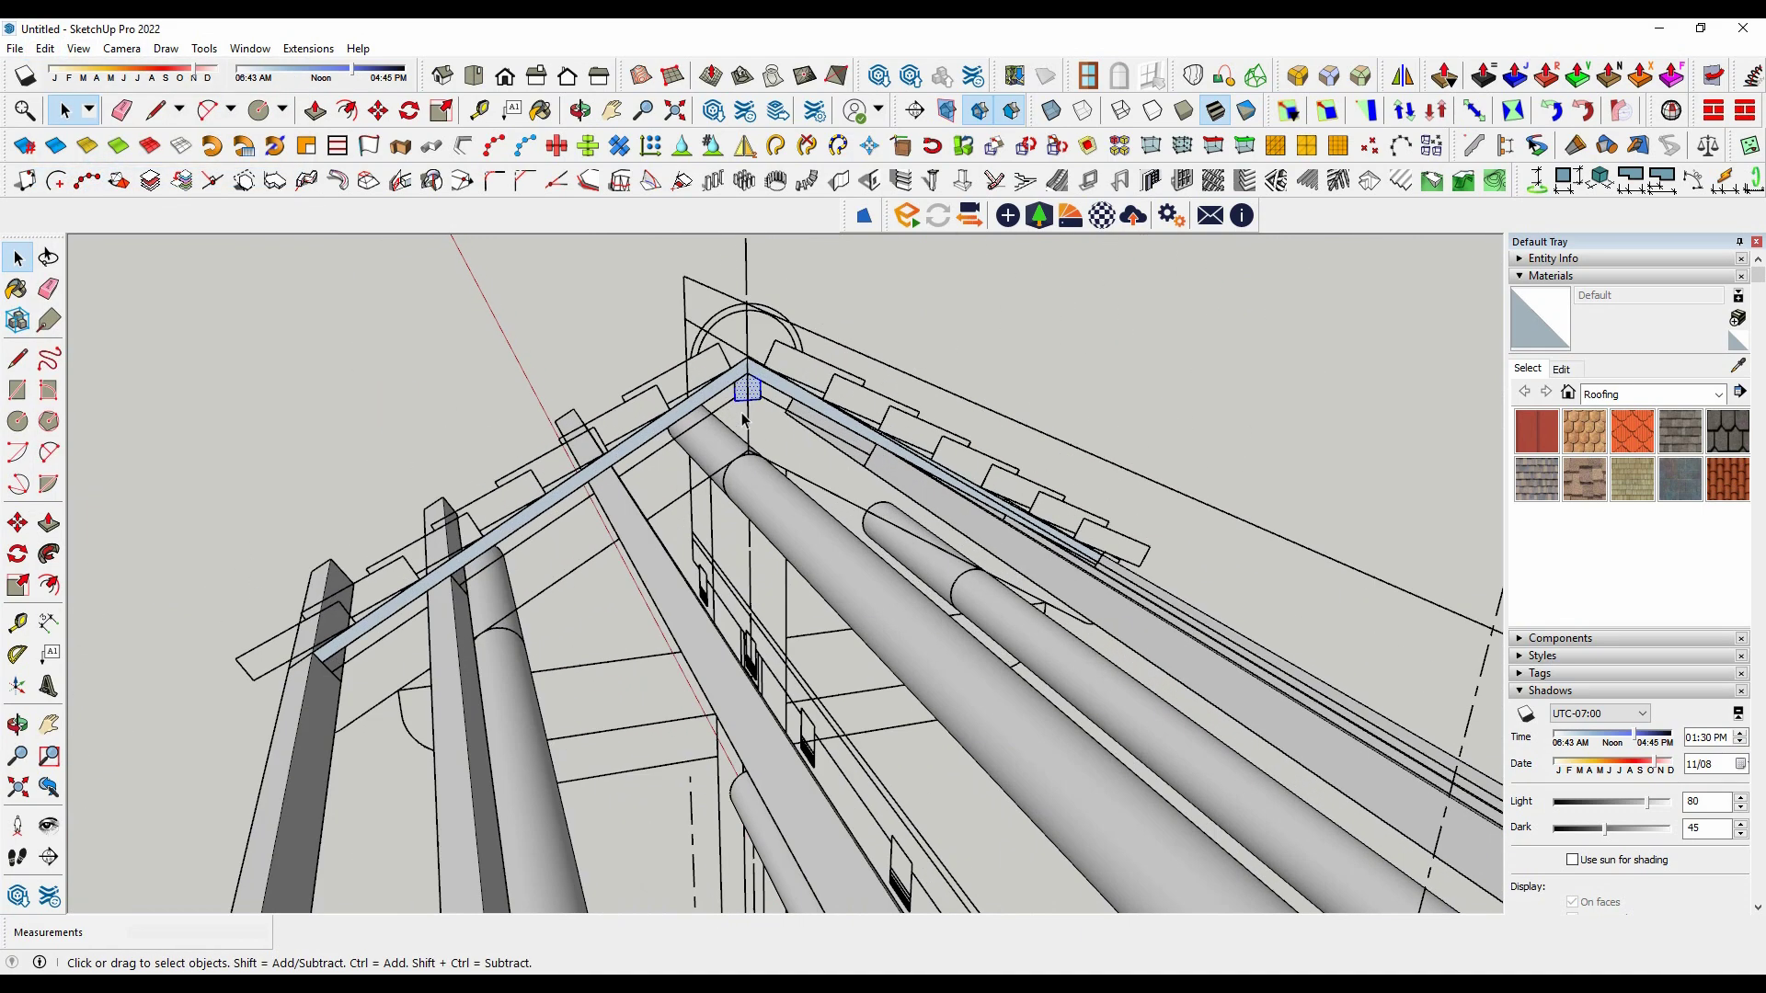
scroll(741, 379, "up", 3)
right_click(754, 391)
left_click(823, 430)
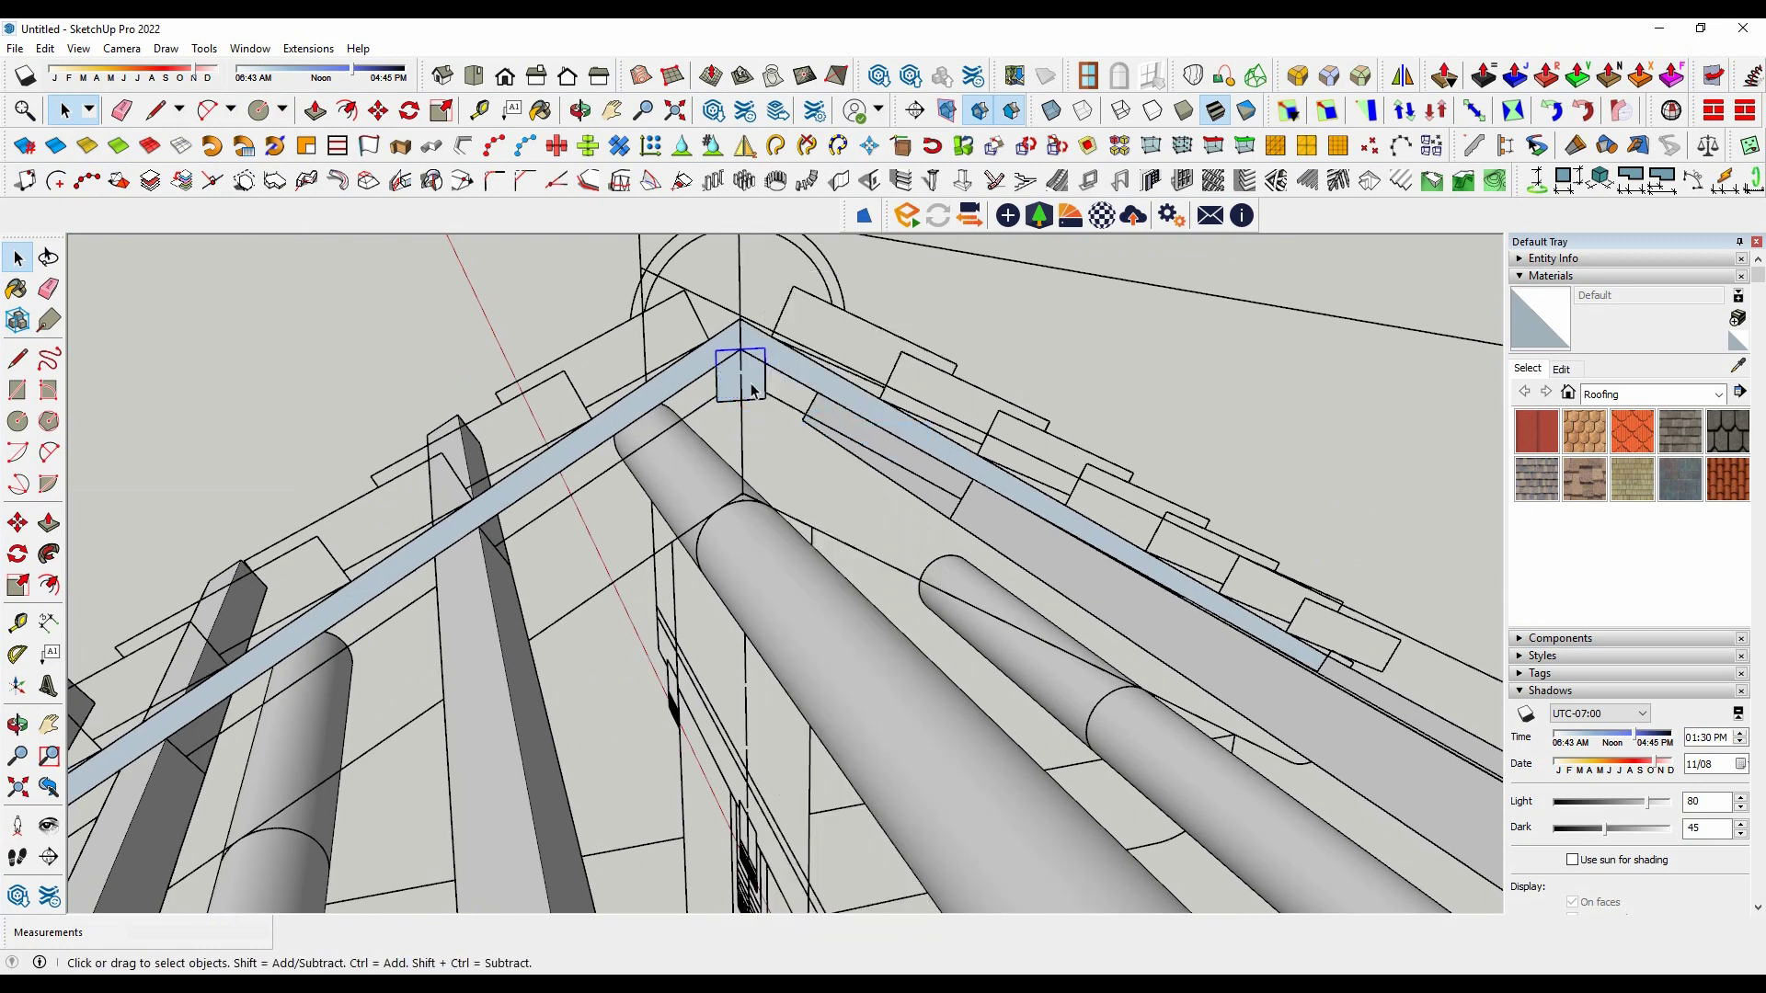
double_click(752, 385)
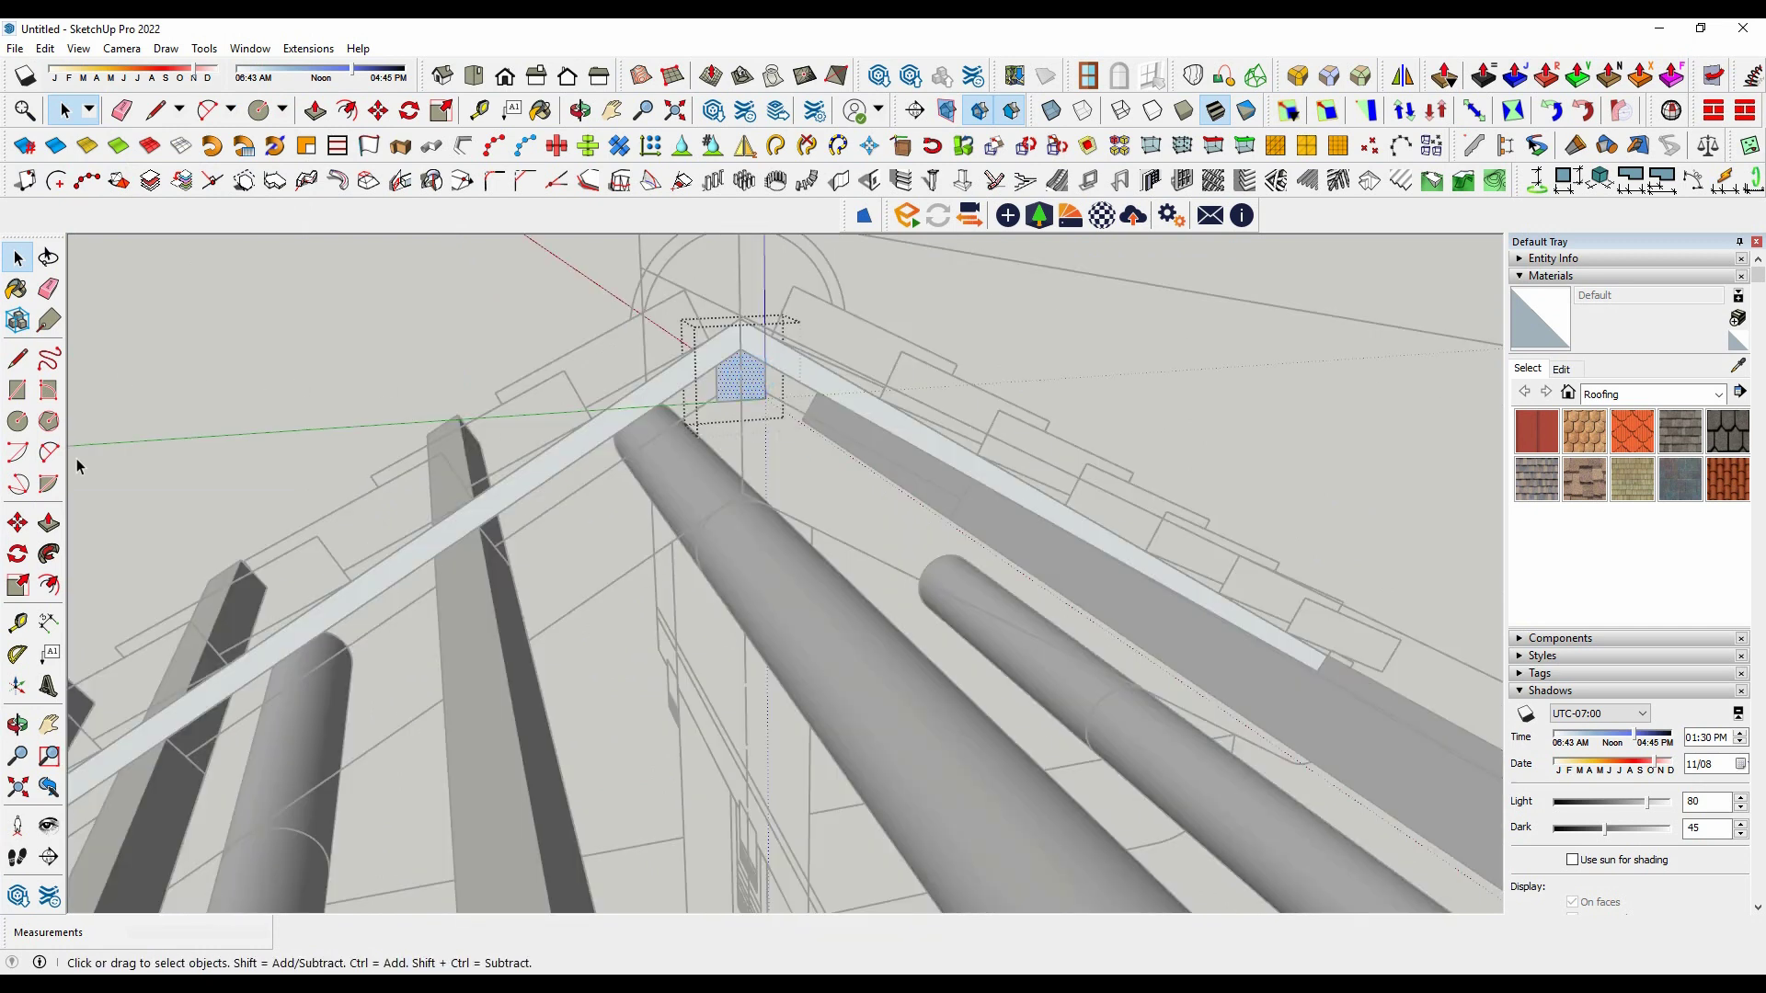
Step: Push/Pull the pentagon face 1500 mm along the roof ridge
left_click(49, 522)
left_click(741, 379)
scroll(751, 386, "down", 2)
scroll(751, 385, "down", 3)
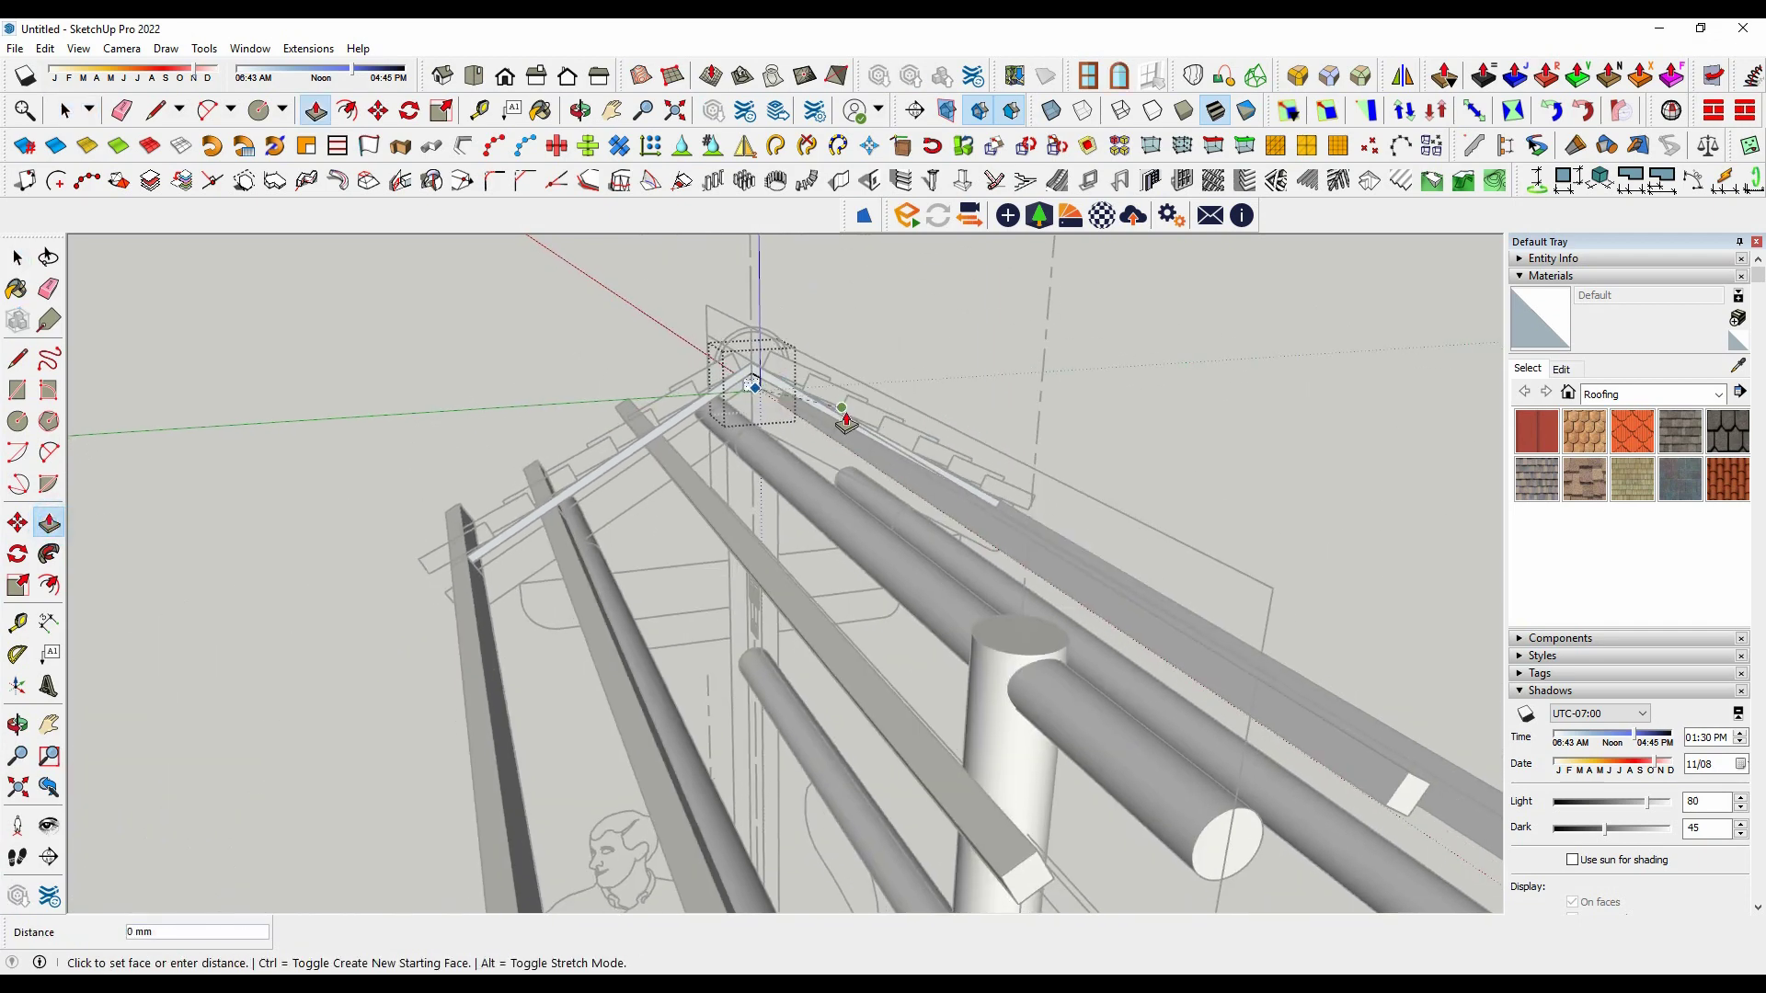
mouse_move(1056, 583)
middle_mouse_down()
mouse_move(978, 513)
mouse_move(1220, 531)
middle_mouse_up()
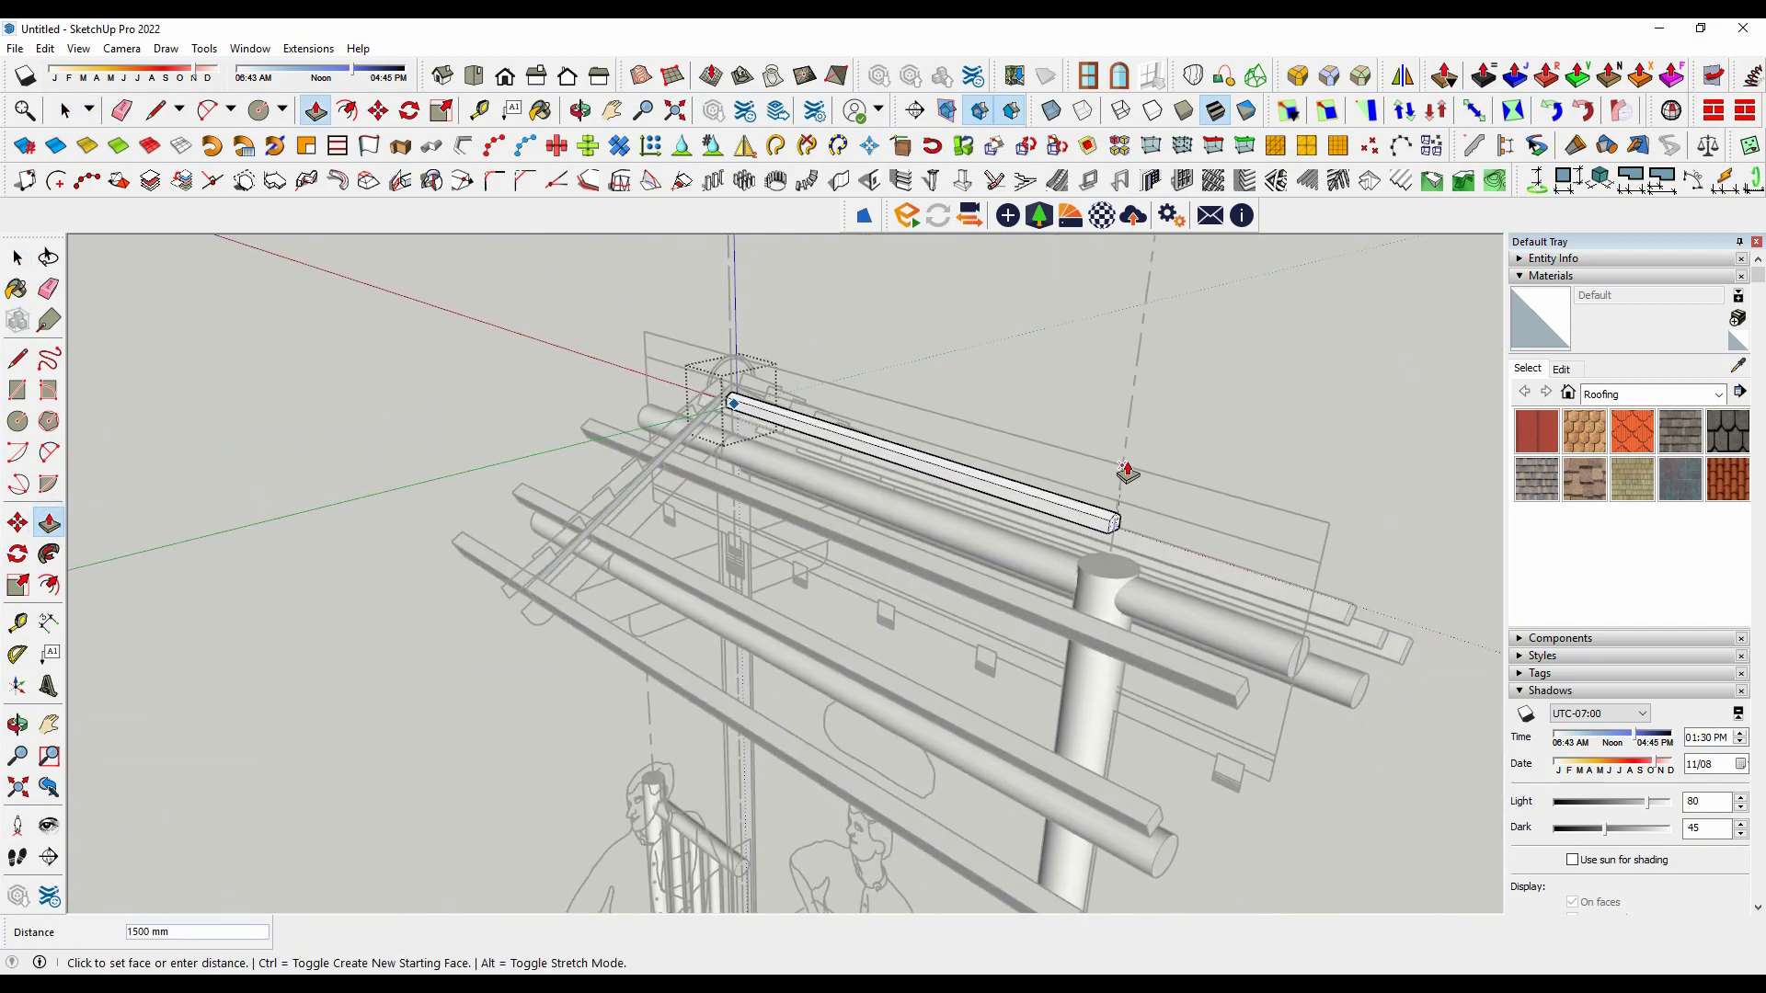
type("1500")
key("Return")
scroll(1235, 580, "up", 3)
Step: Extend both ends of the ridge beam by 500 mm each
left_click(913, 436)
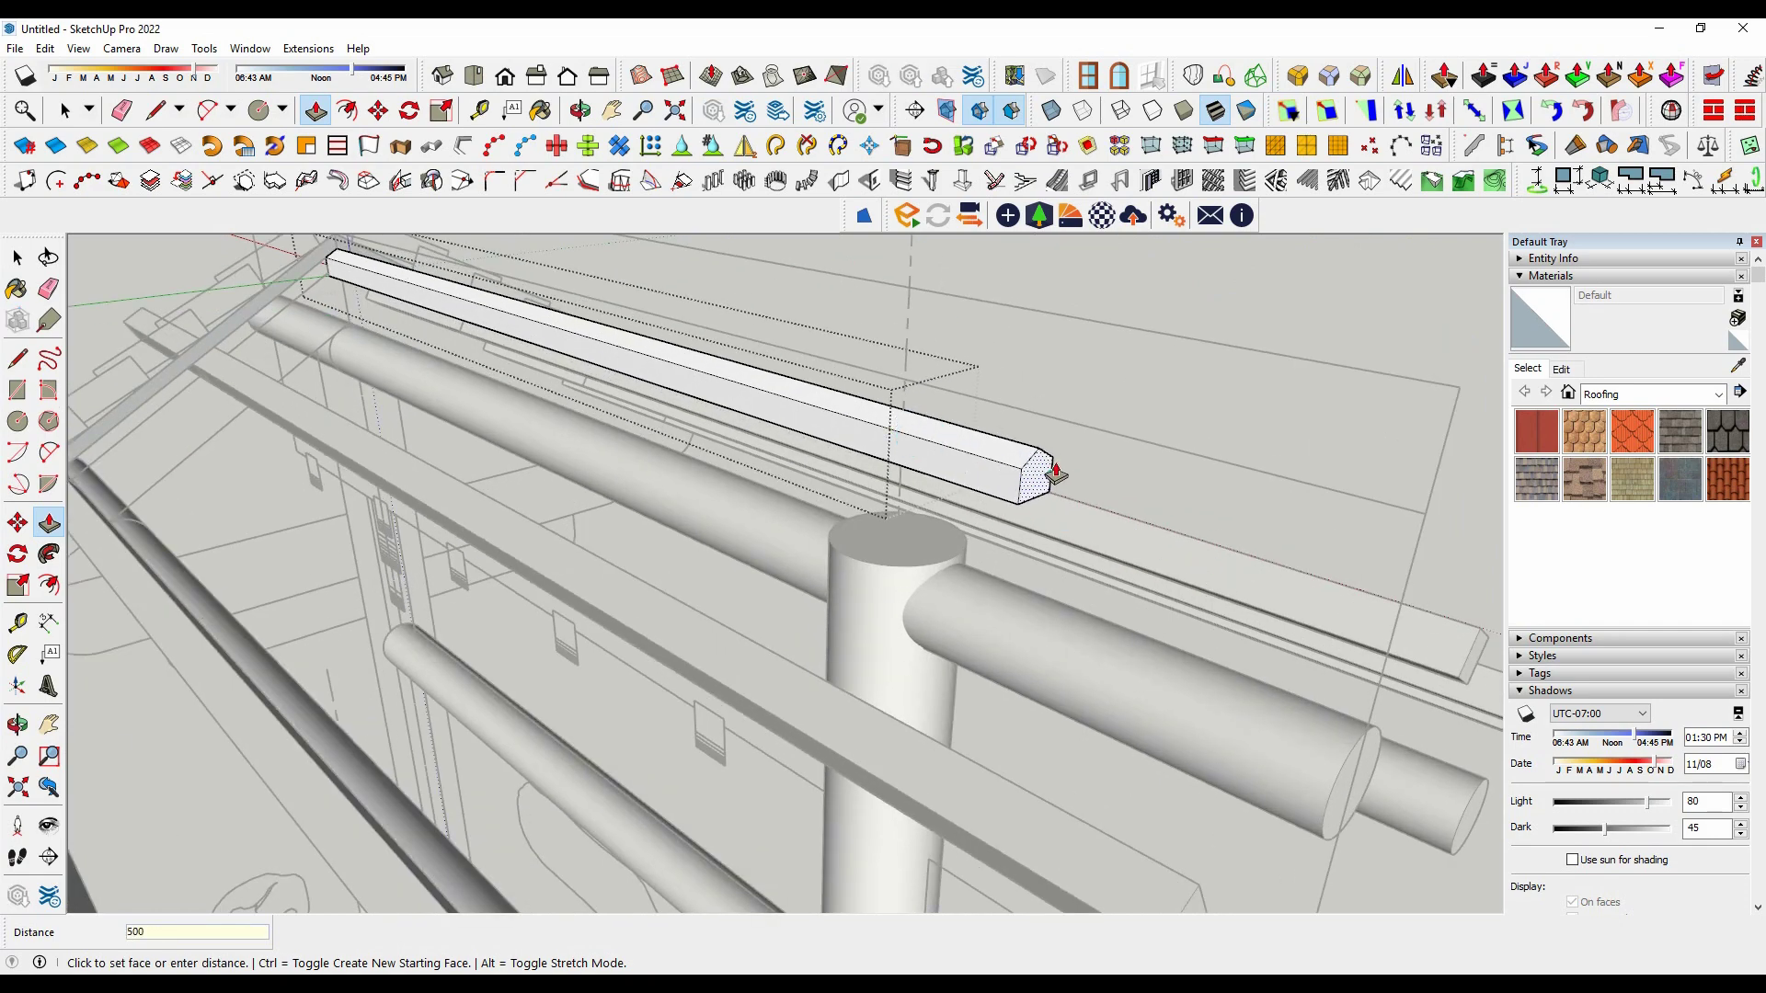
key("Return")
mouse_move(1056, 473)
middle_mouse_down()
mouse_move(808, 414)
mouse_move(1166, 500)
mouse_move(307, 583)
mouse_move(669, 409)
middle_mouse_up()
key("space")
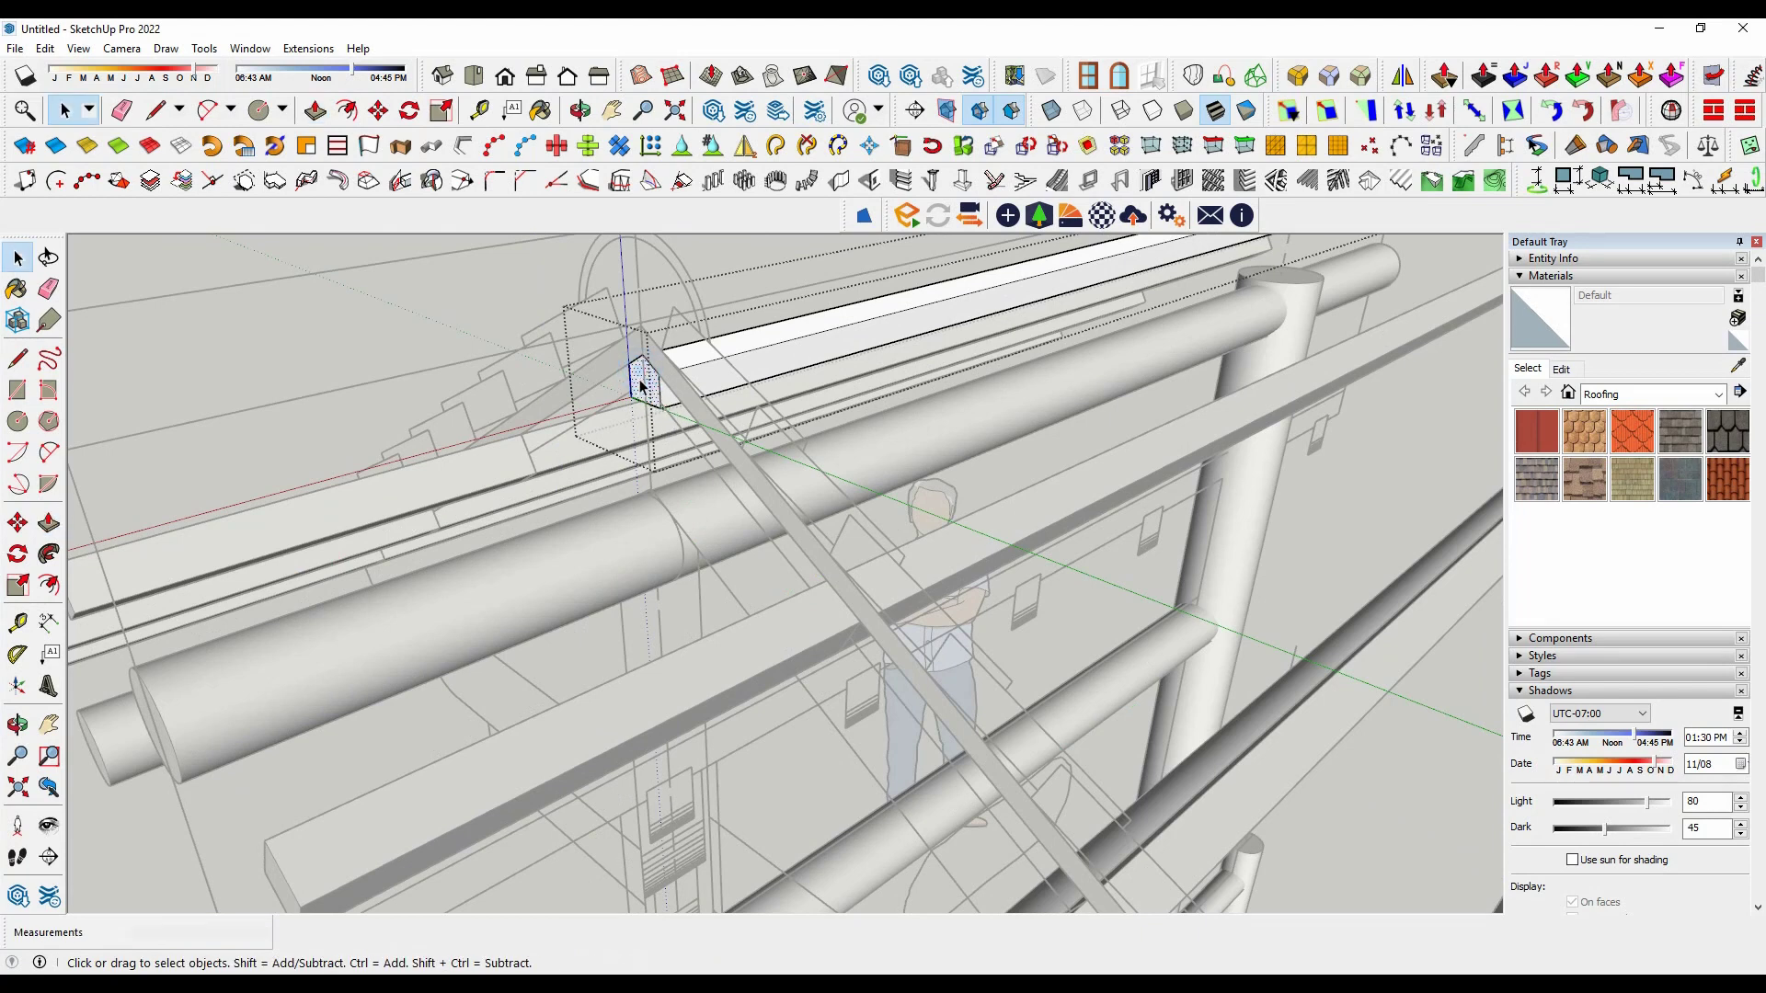
key("p")
left_click(641, 386)
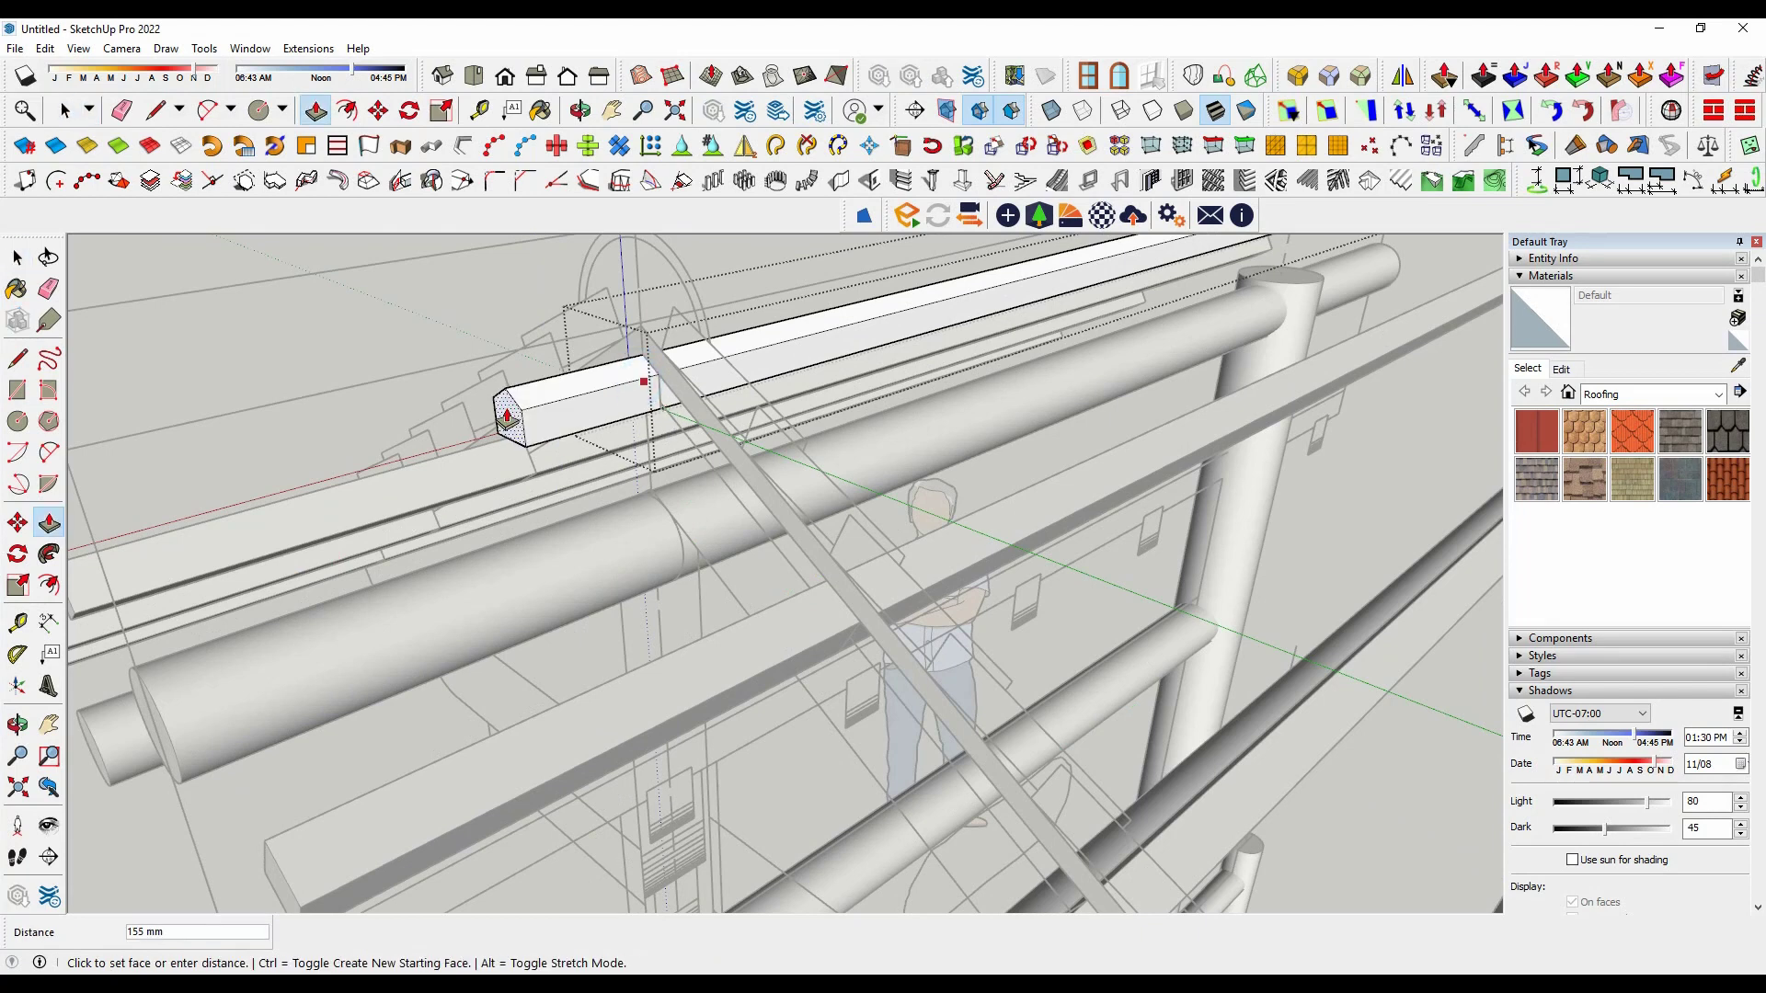
key("Return")
key("space")
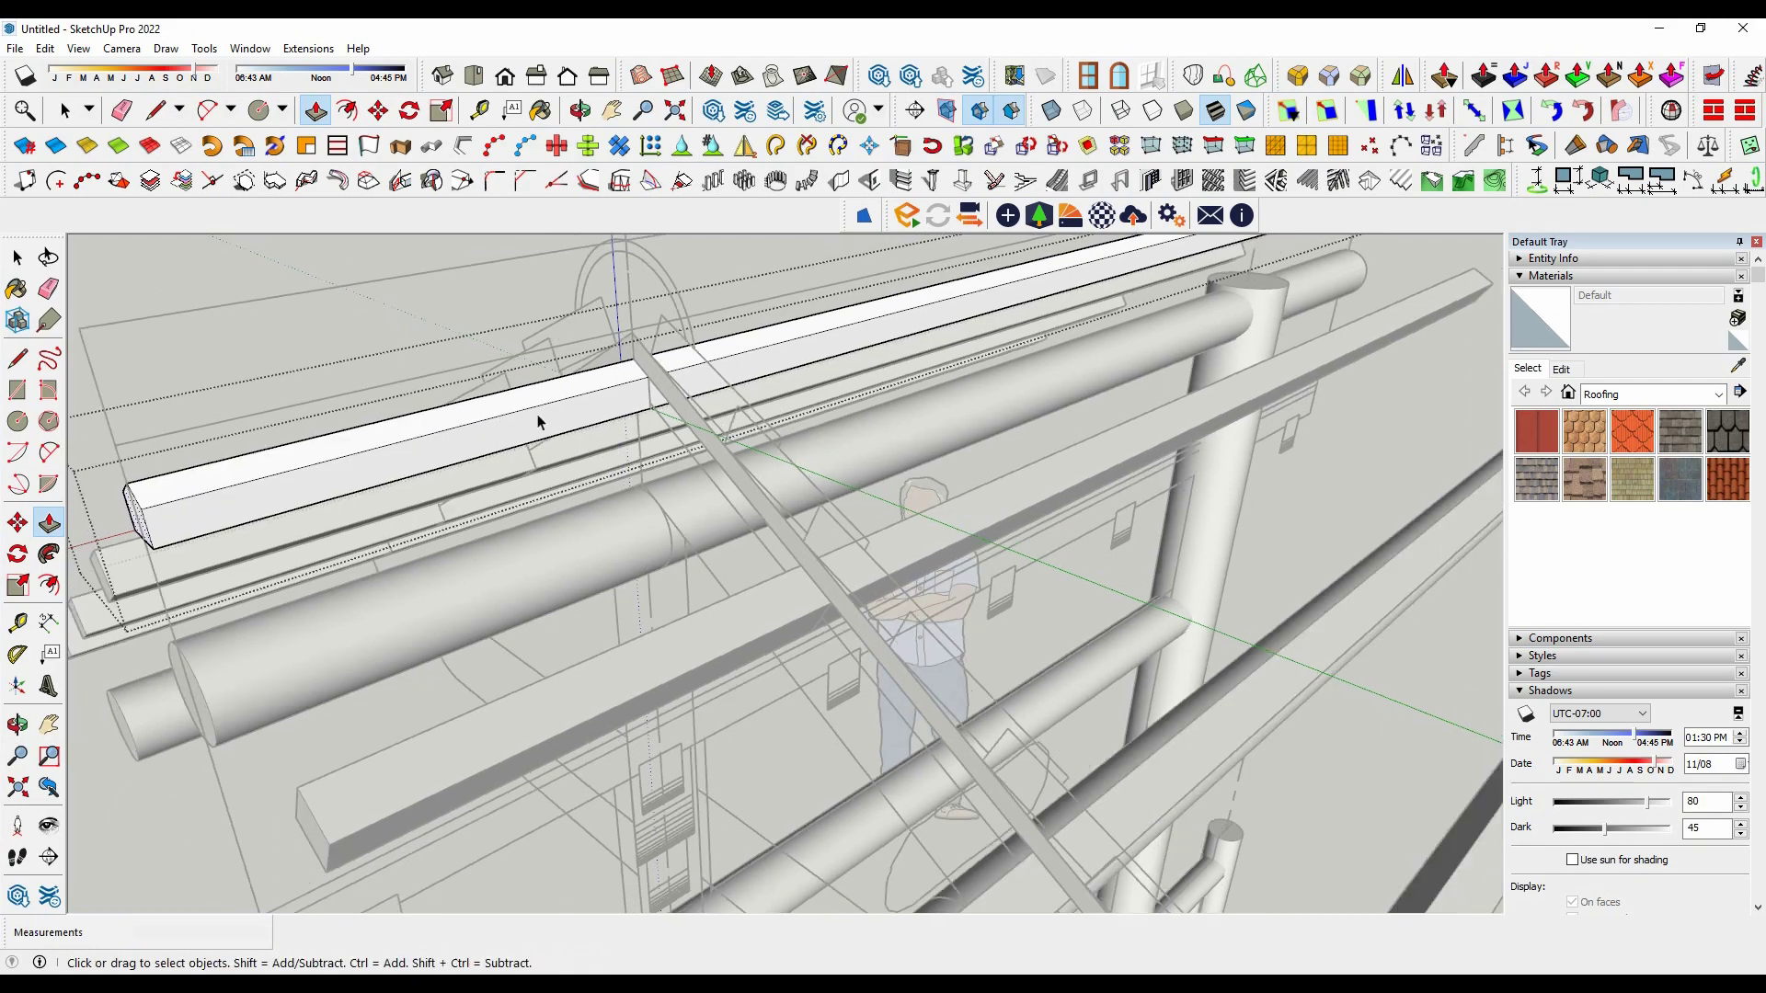
mouse_move(540, 413)
middle_mouse_down()
mouse_move(1154, 421)
mouse_move(1209, 378)
mouse_move(582, 505)
mouse_move(580, 368)
mouse_move(556, 305)
middle_mouse_up()
Step: Select the top face strip of the rafter
scroll(570, 442, "up", 5)
scroll(572, 329, "up", 4)
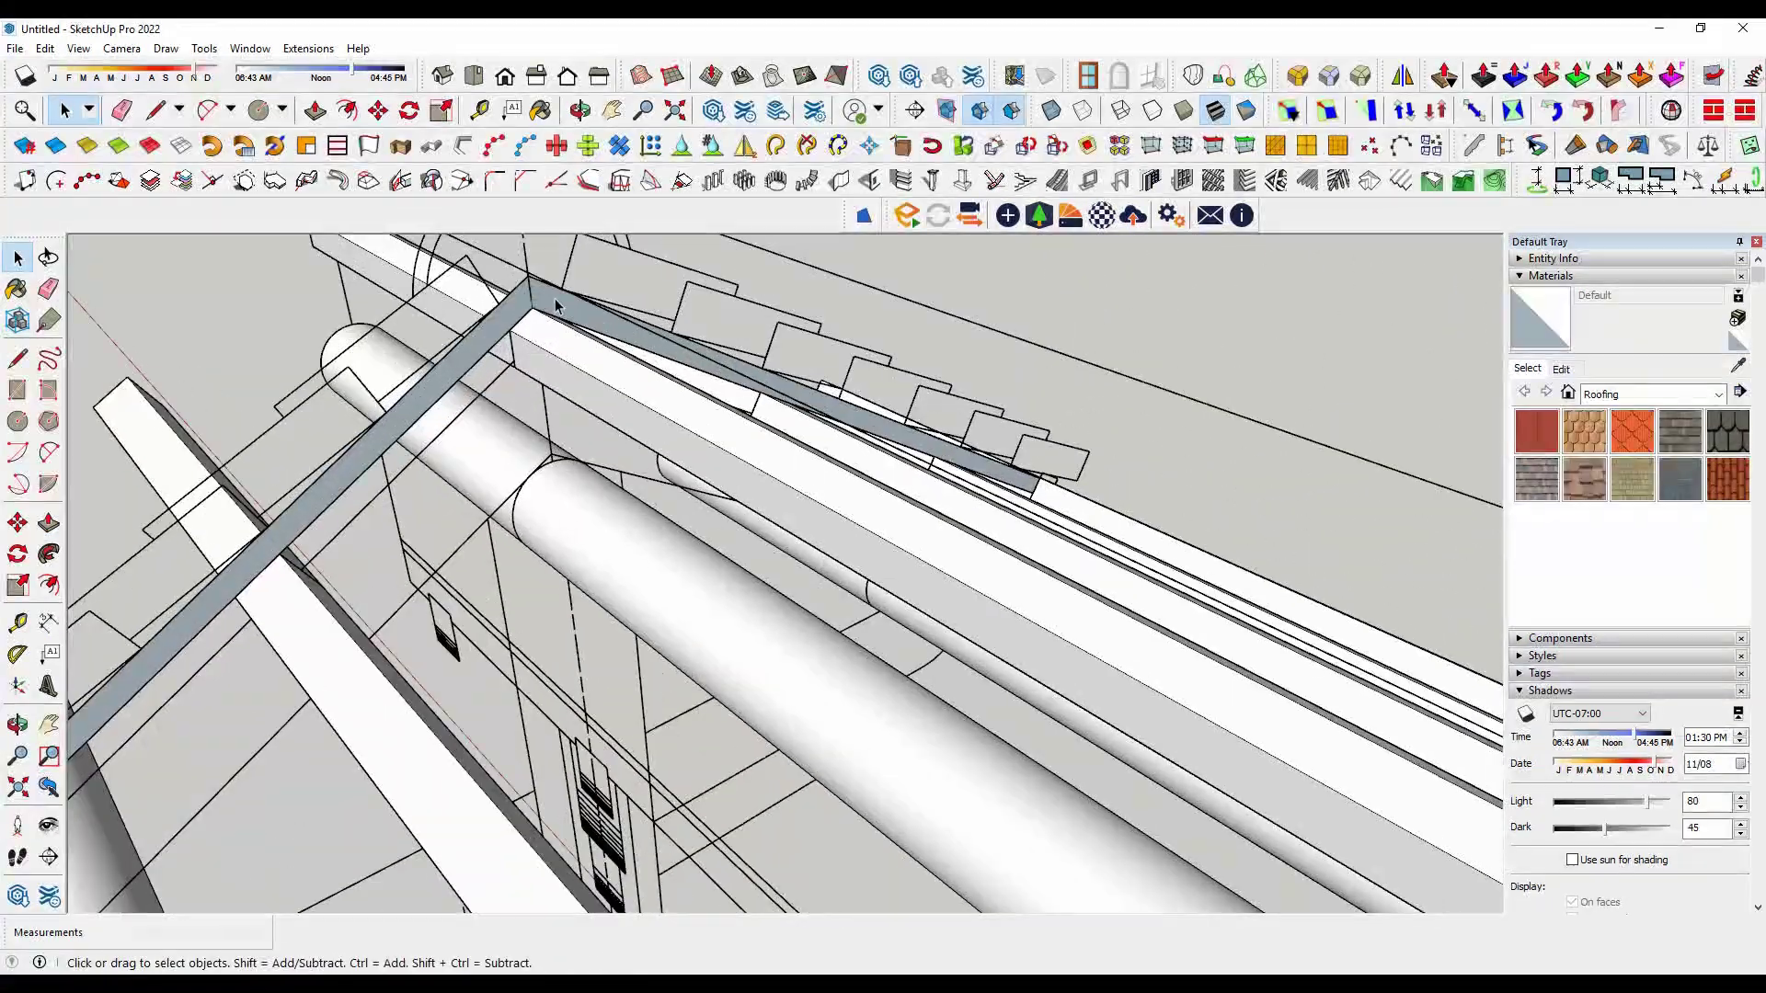
left_click(556, 304)
left_click(557, 301)
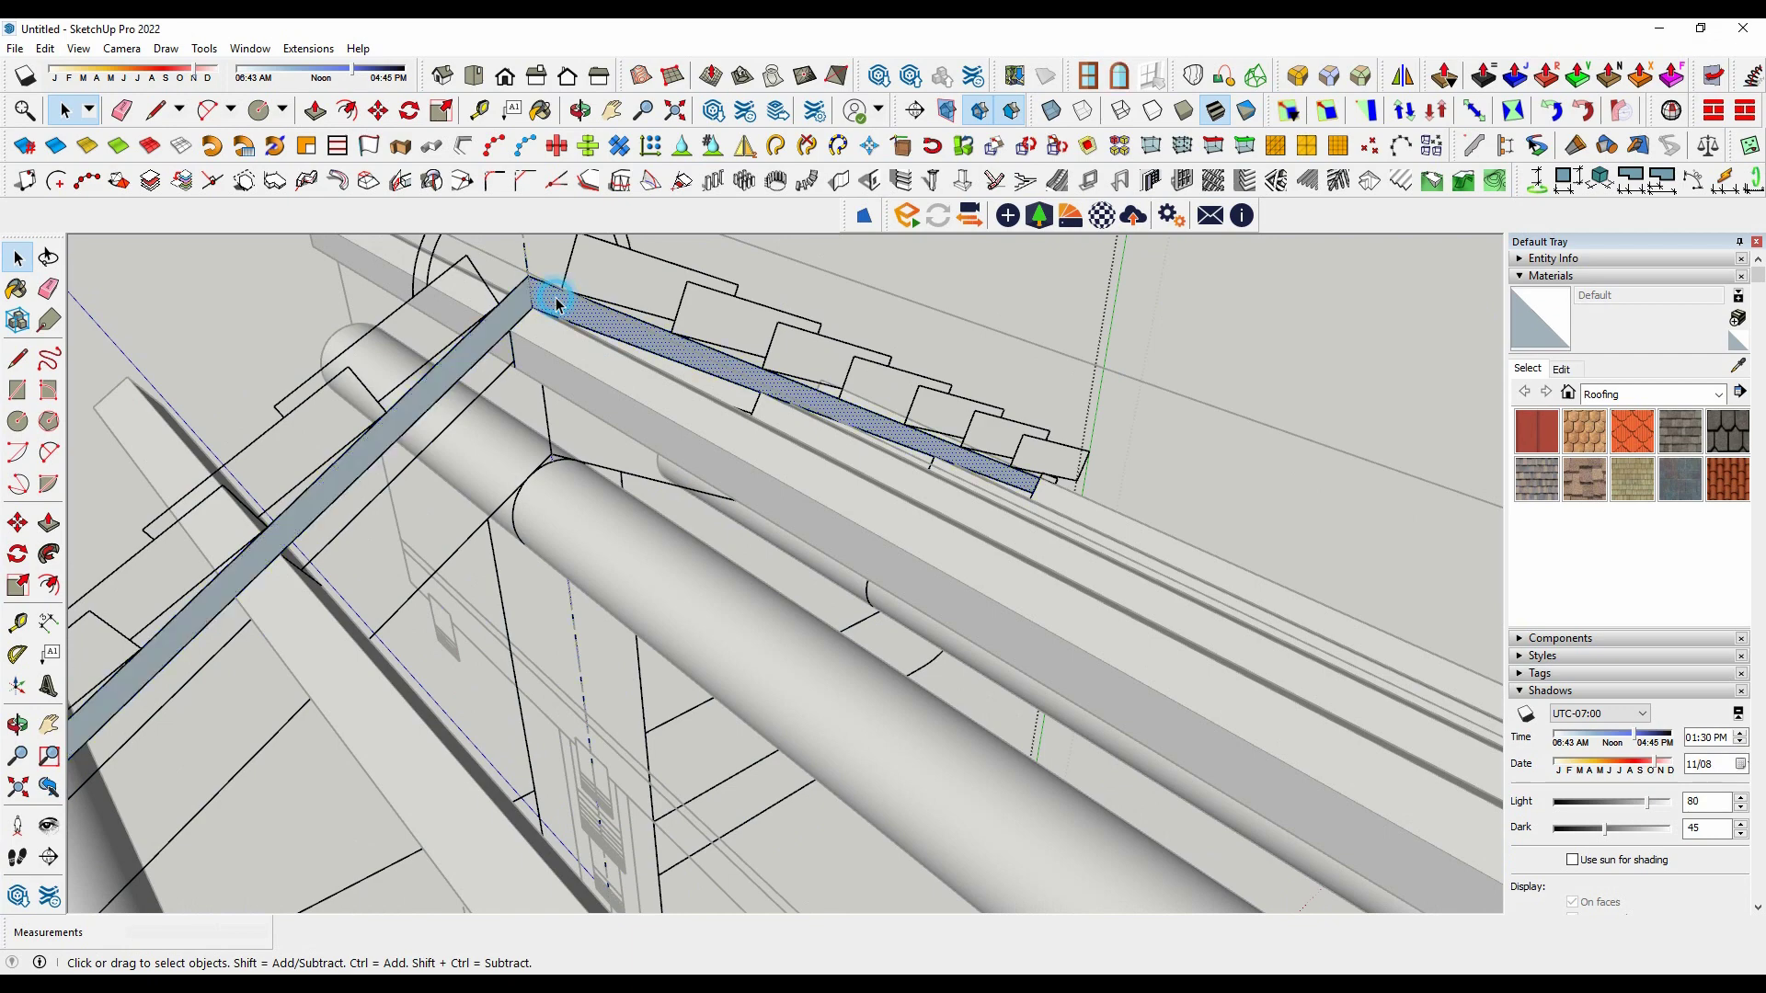
scroll(519, 345, "down", 8)
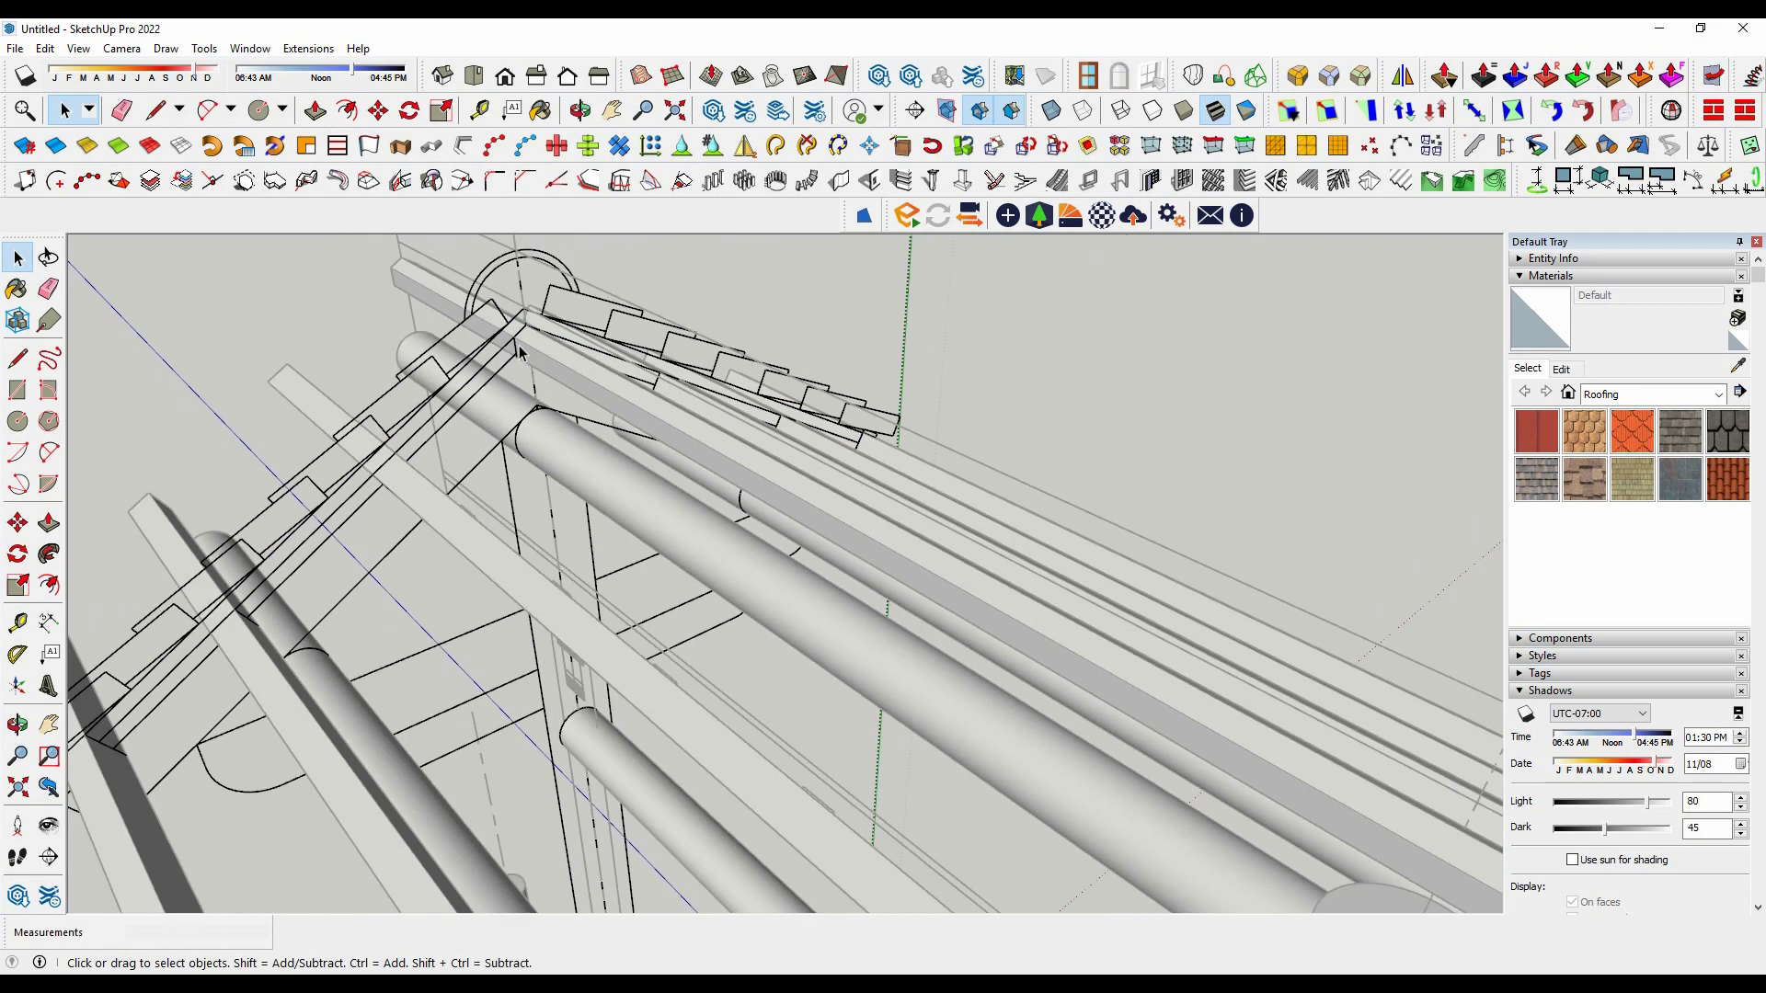
middle_click_drag(519, 345, 985, 301)
scroll(1080, 315, "down", 8)
scroll(807, 344, "up", 6)
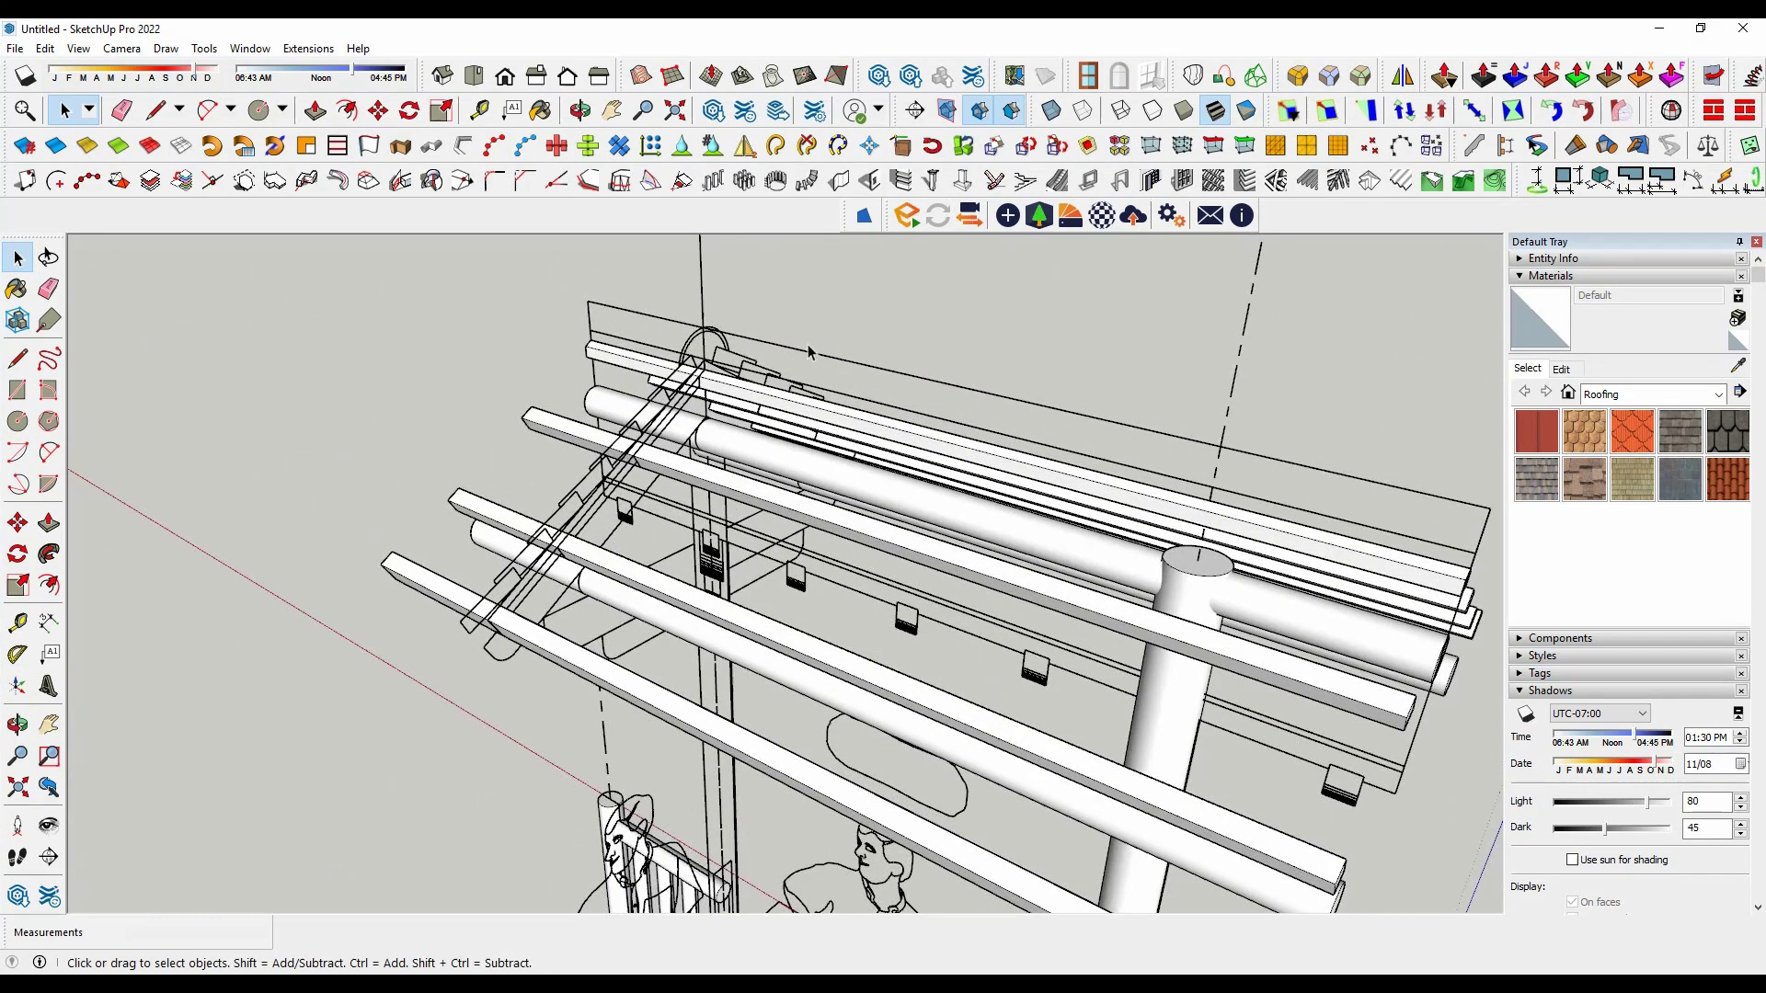
scroll(736, 344, "up", 3)
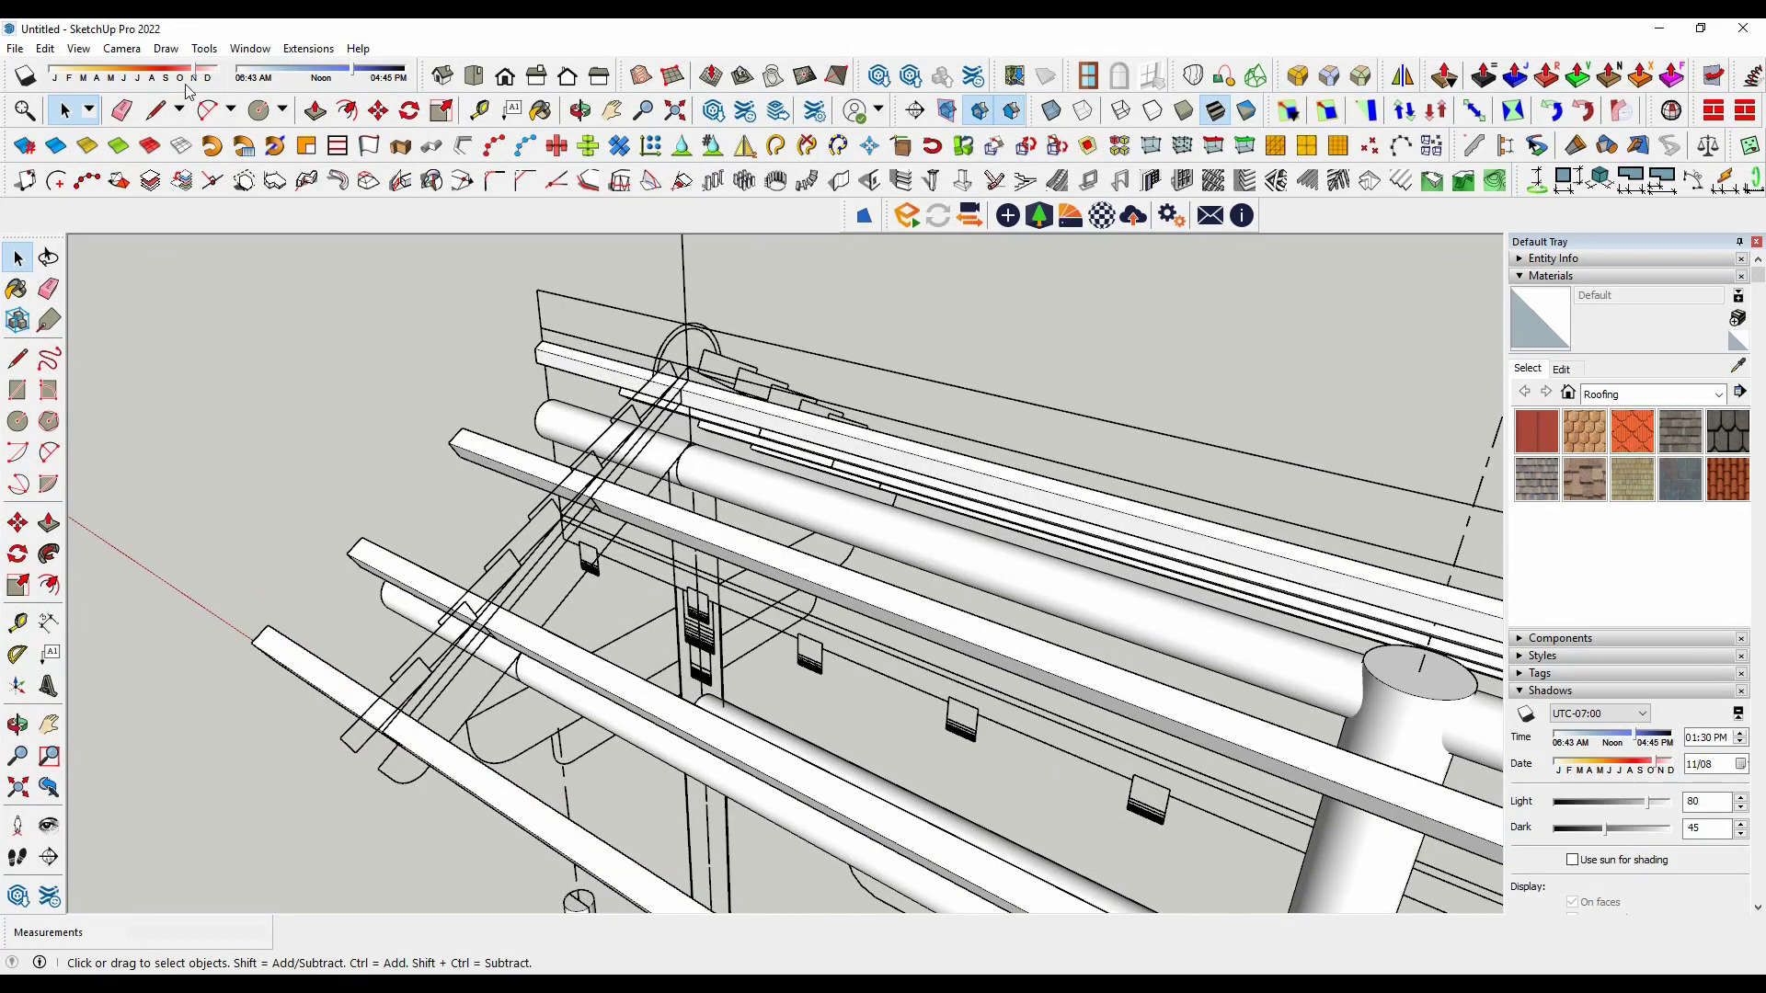
Step: Paste the rafter strip in place and make it a new component
left_click(44, 48)
left_click(110, 184)
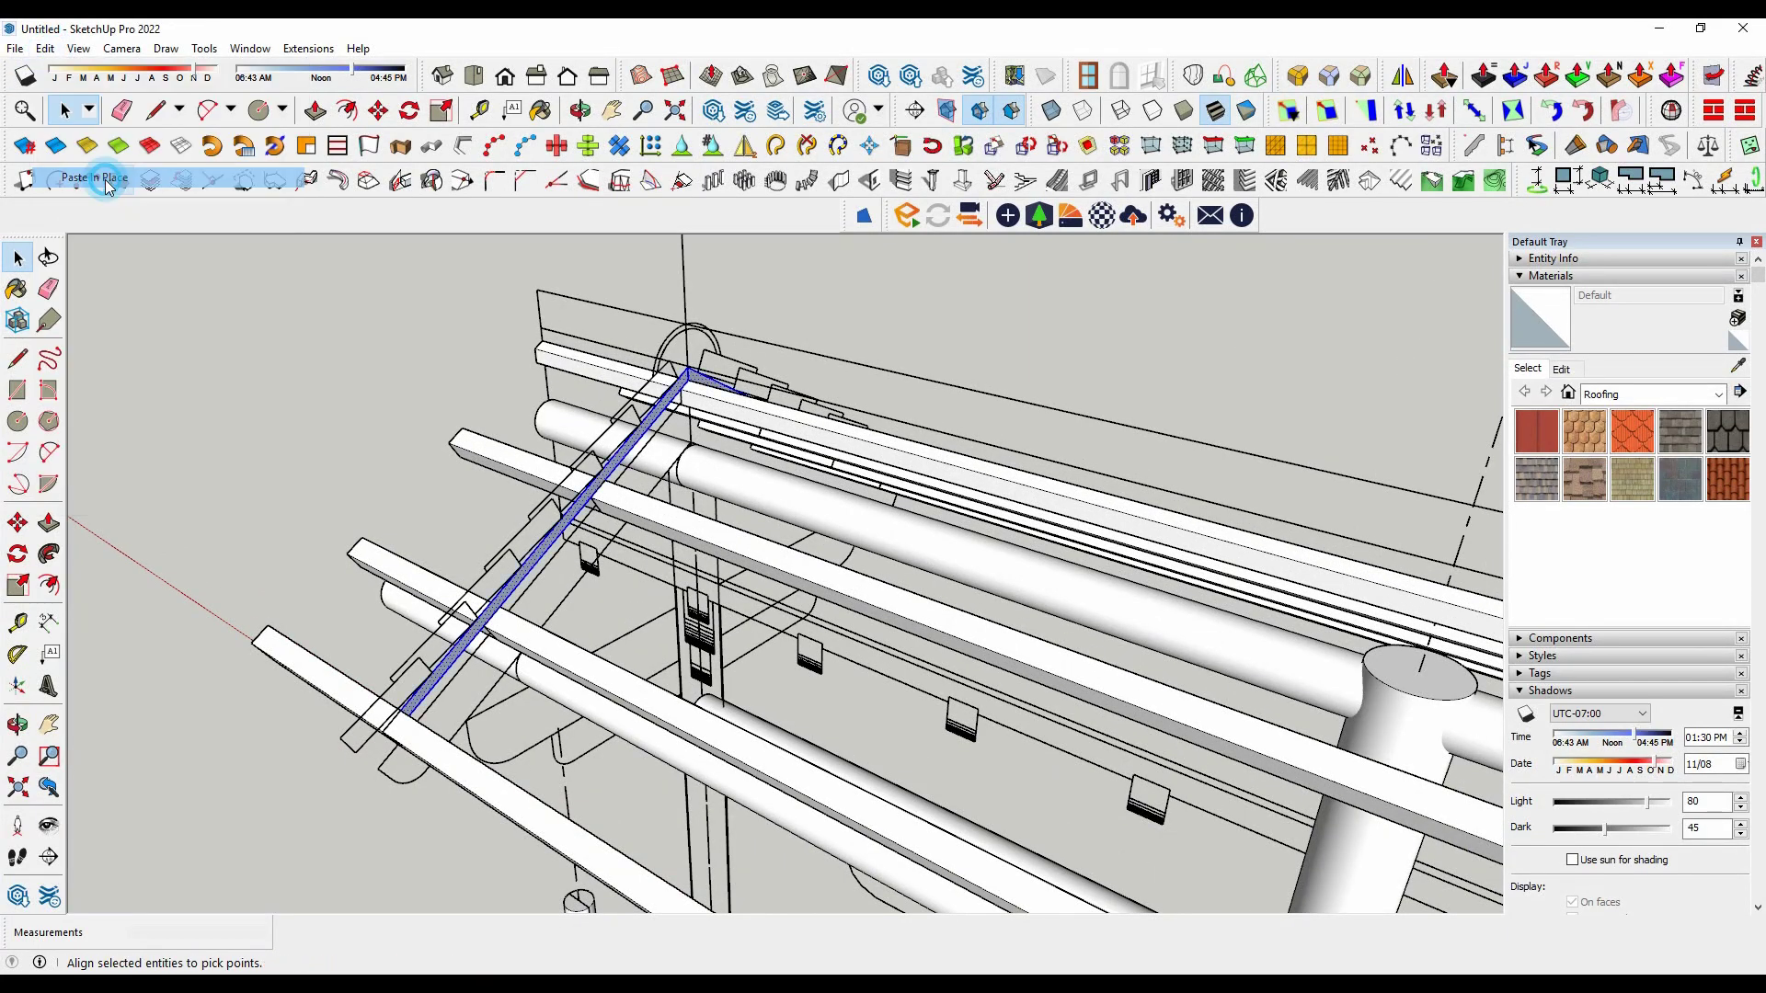
scroll(720, 383, "up", 4)
scroll(720, 383, "down", 1)
right_click(639, 393)
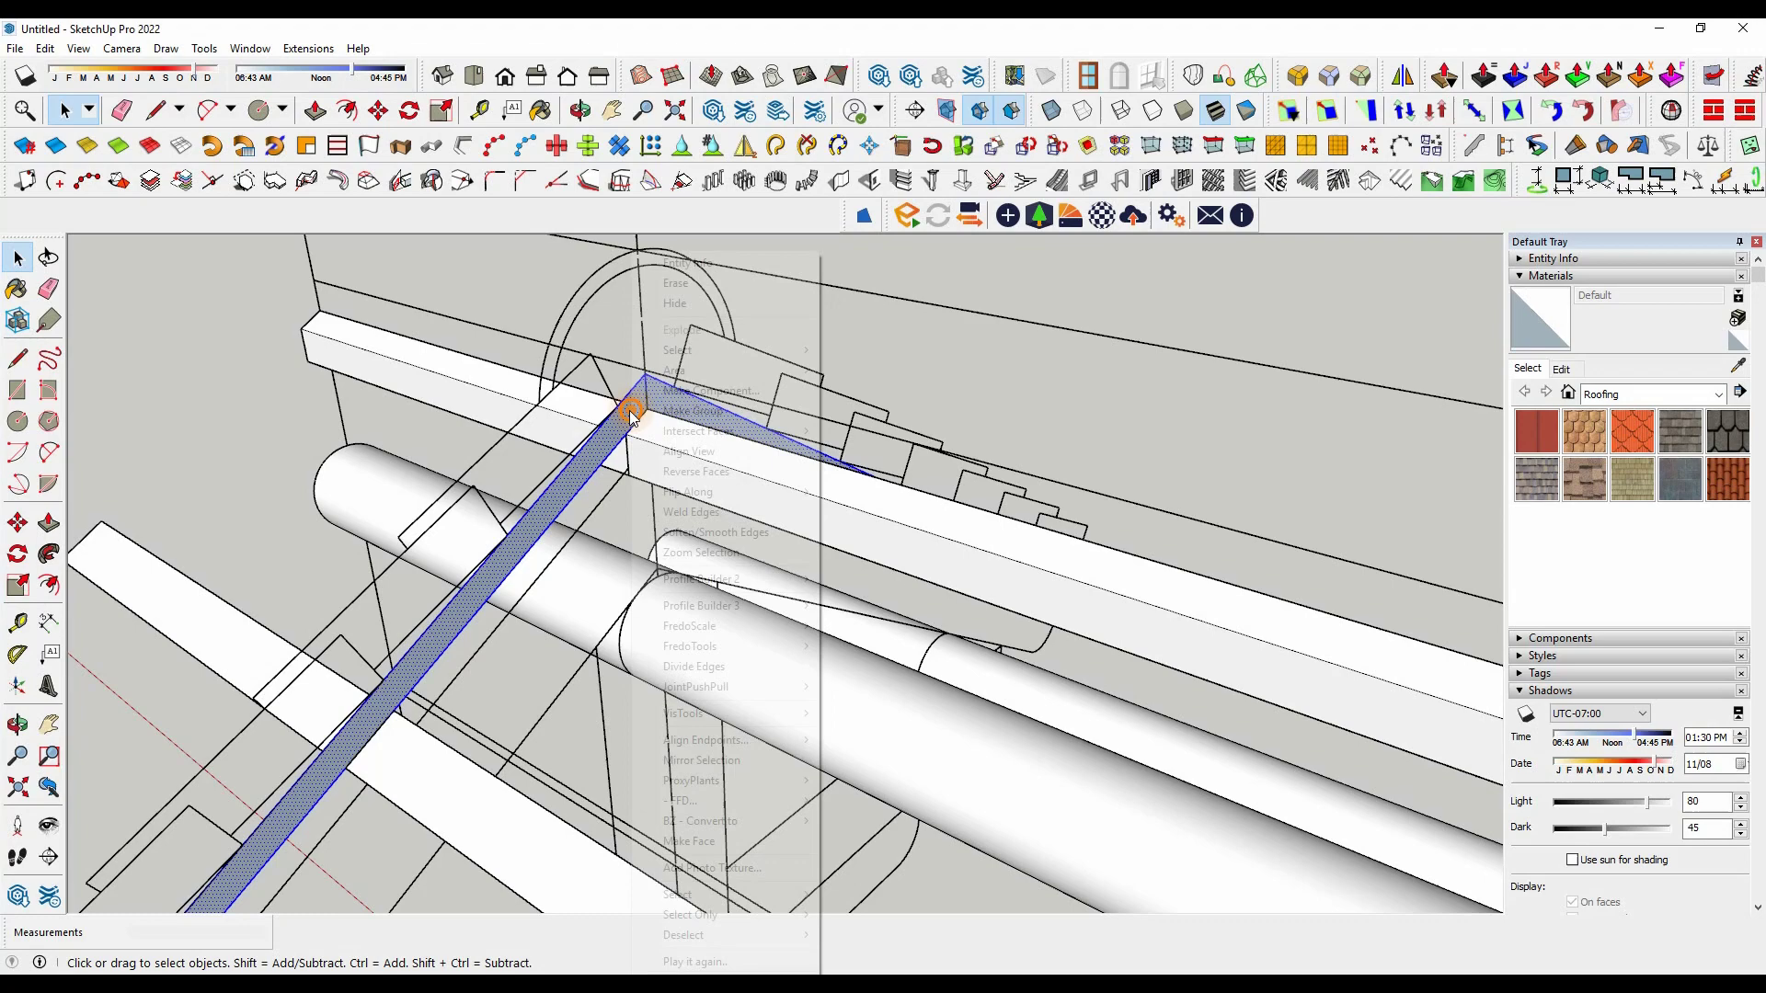
left_click(710, 392)
left_click(903, 694)
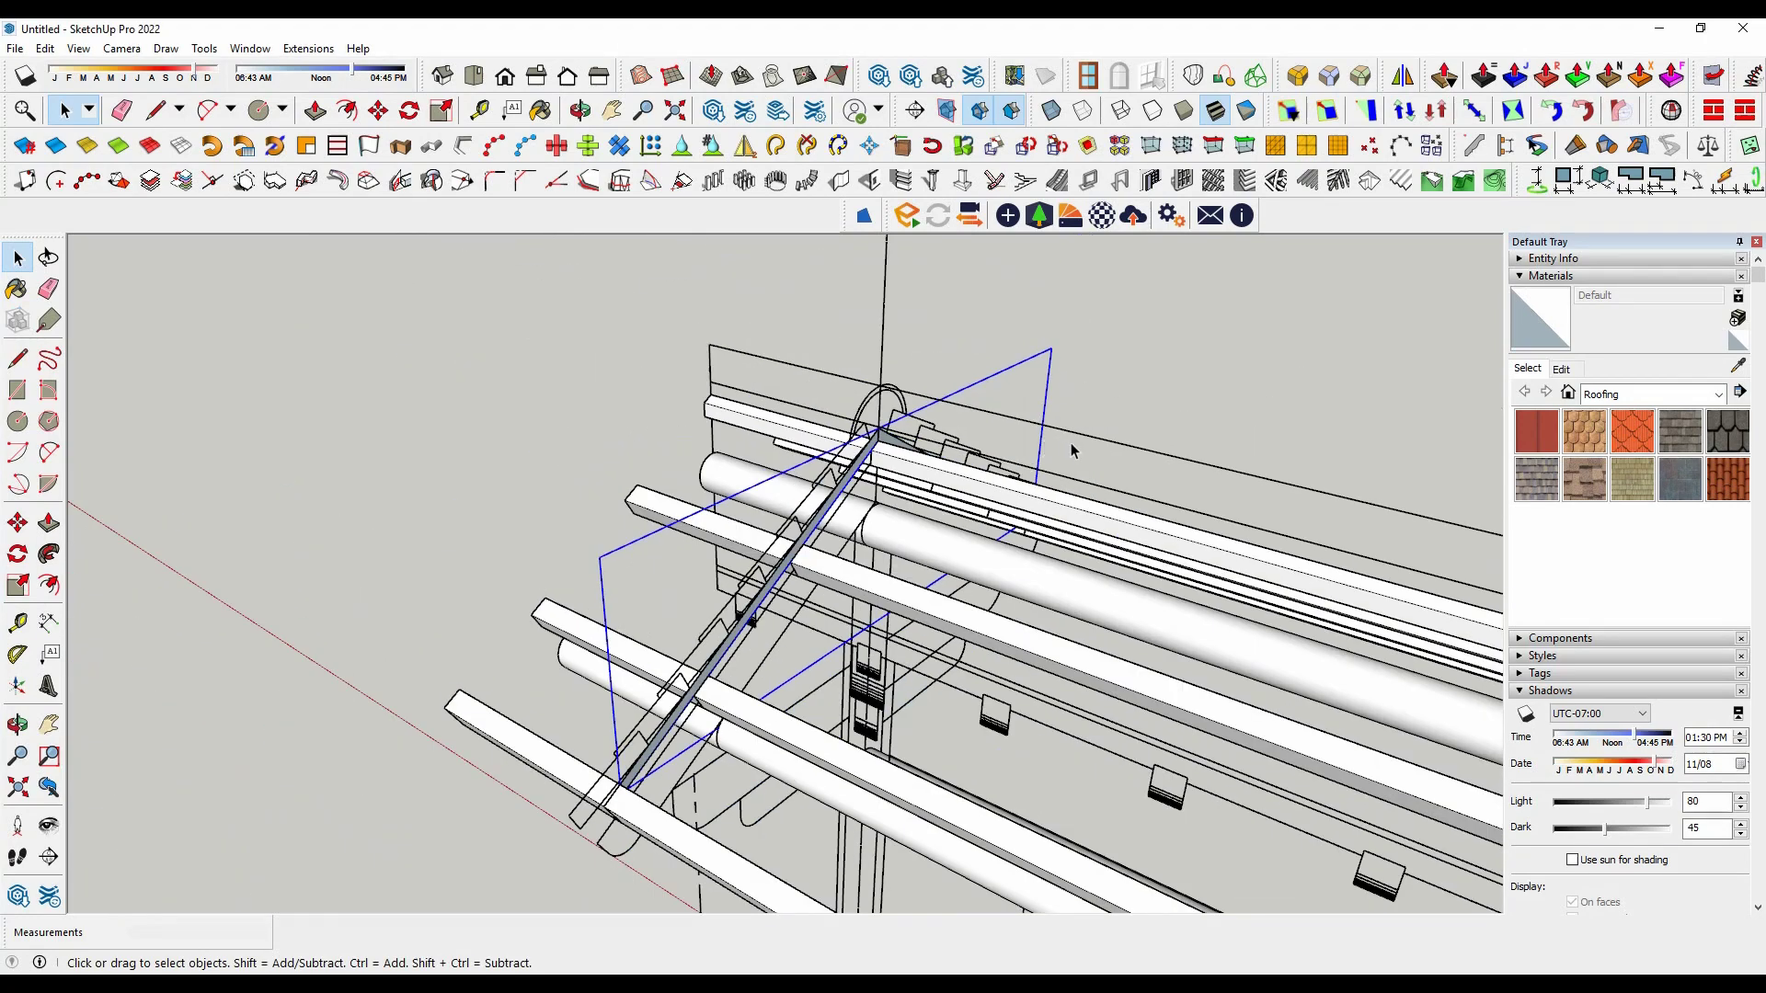
middle_click_drag(903, 693, 844, 722)
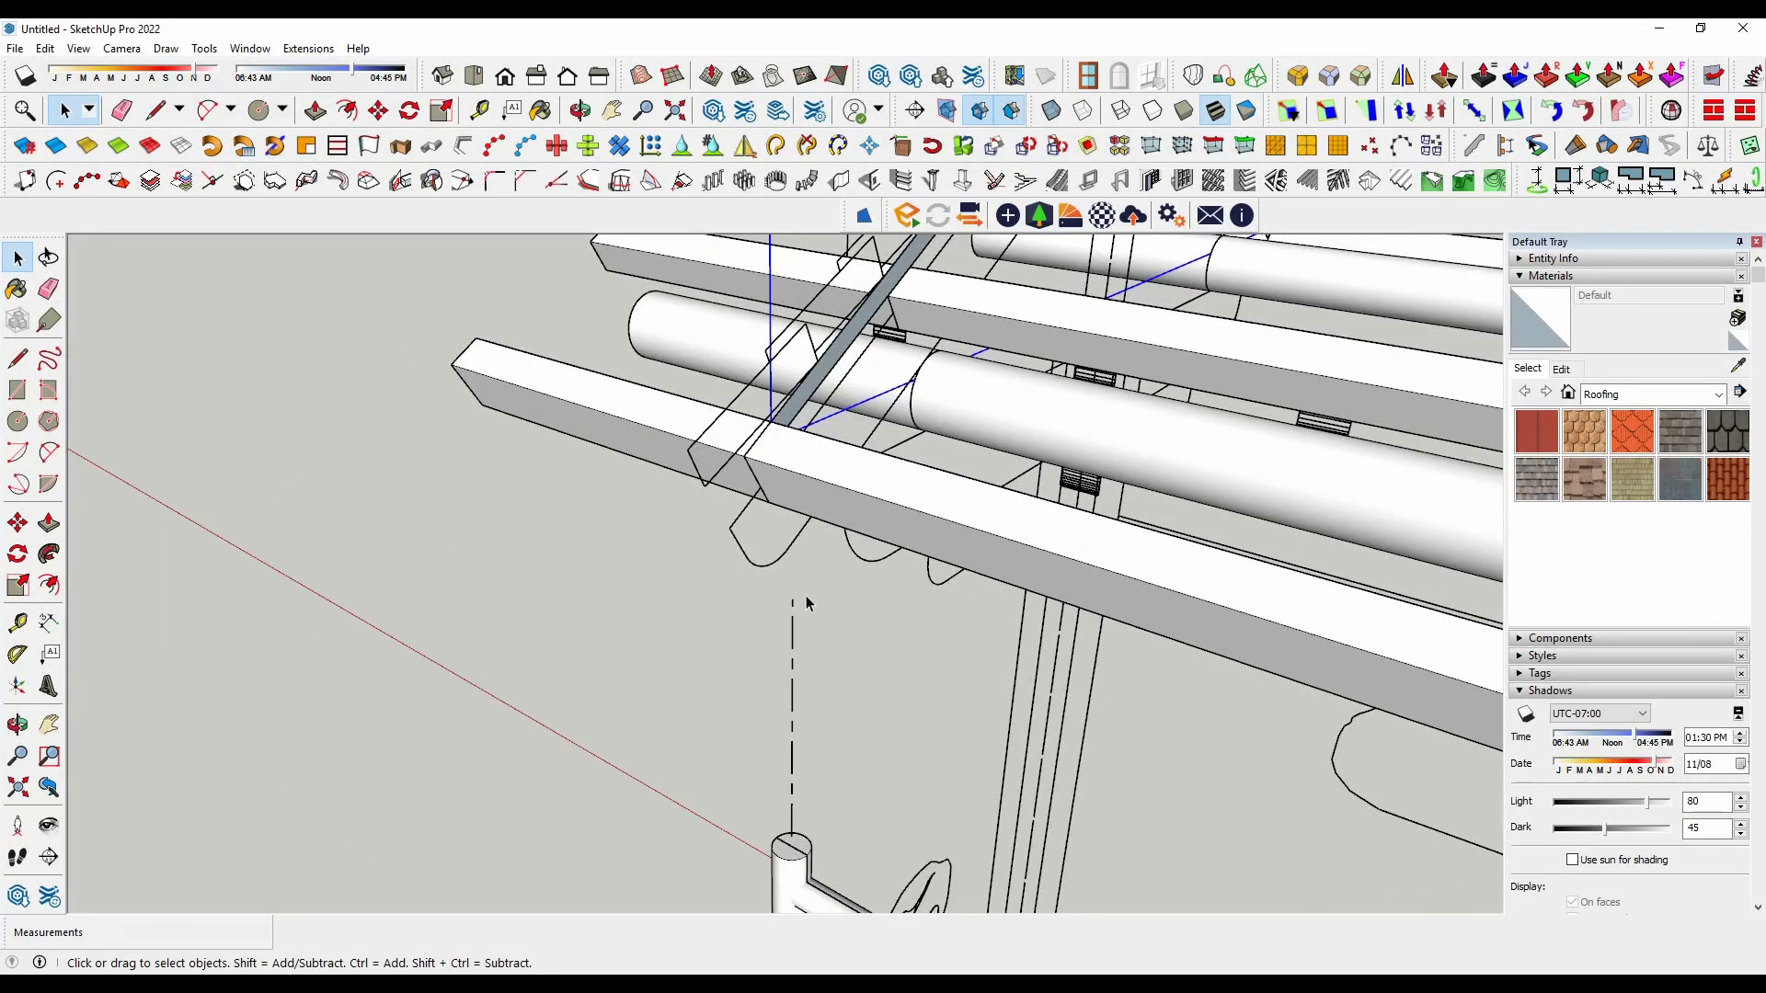
Step: Move the copied strip component to the roof's gable end
key("m")
left_click(775, 422)
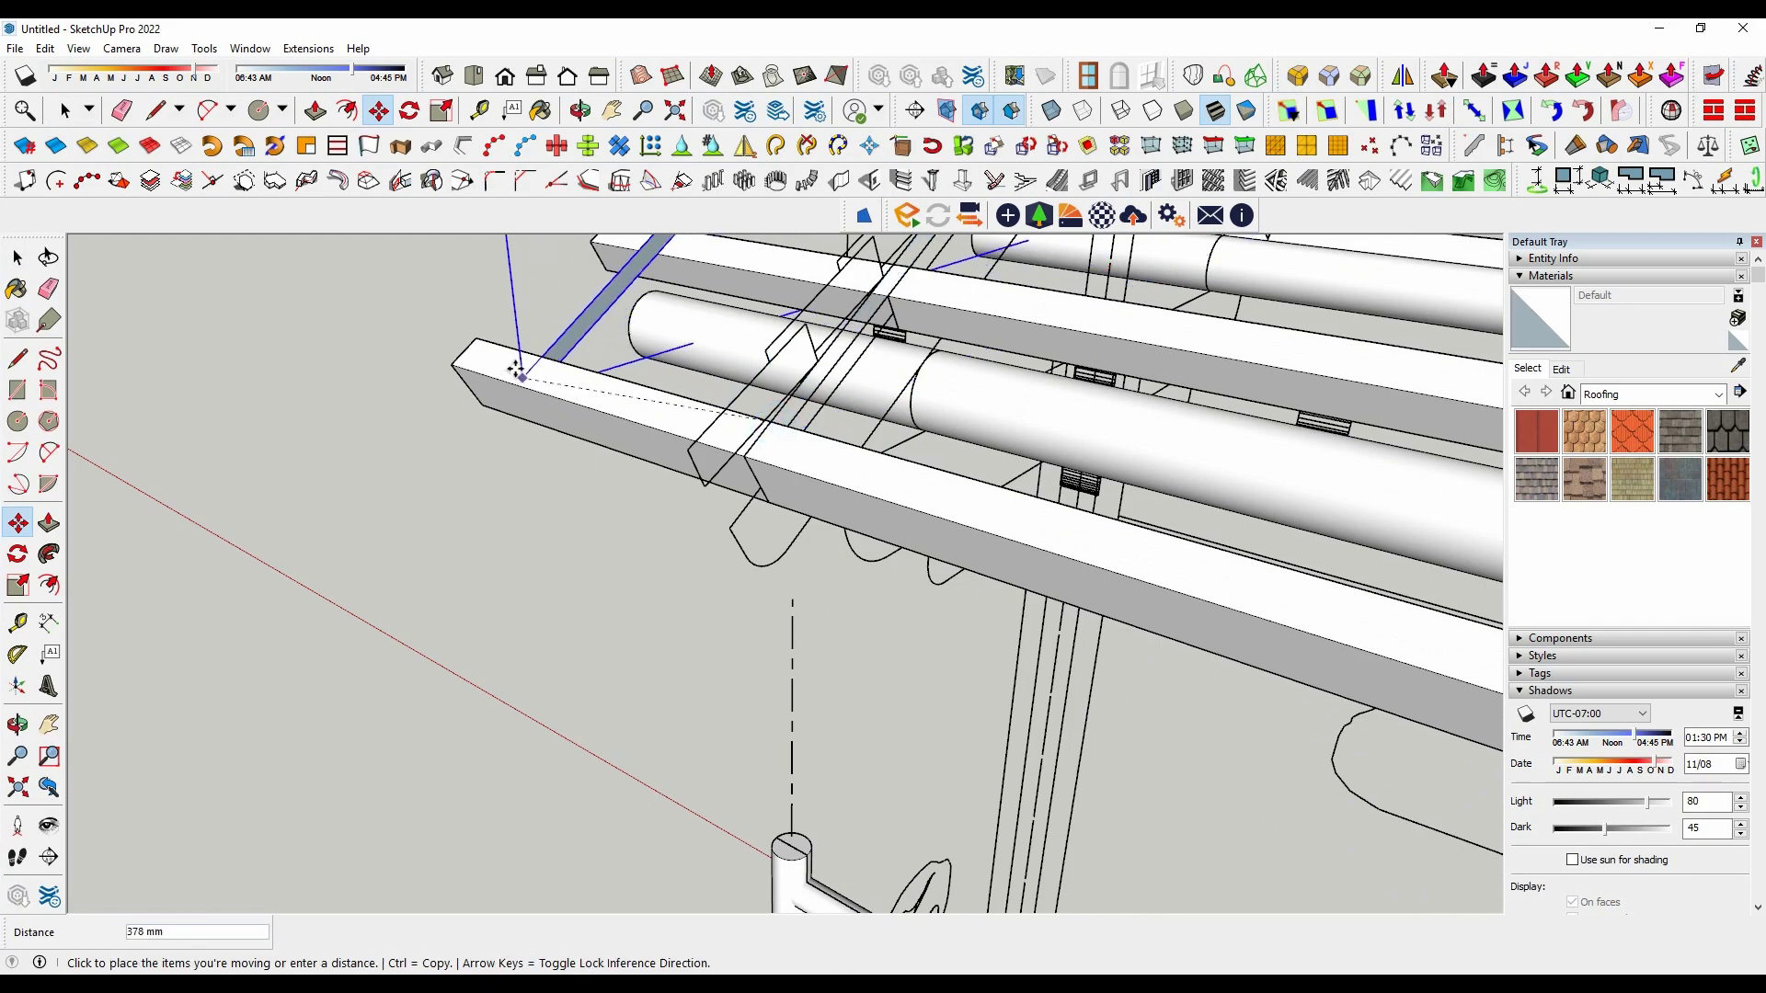
left_click(474, 350)
mouse_move(474, 350)
middle_mouse_down()
mouse_move(1047, 454)
mouse_move(560, 513)
middle_mouse_up()
scroll(552, 410, "up", 3)
key("space")
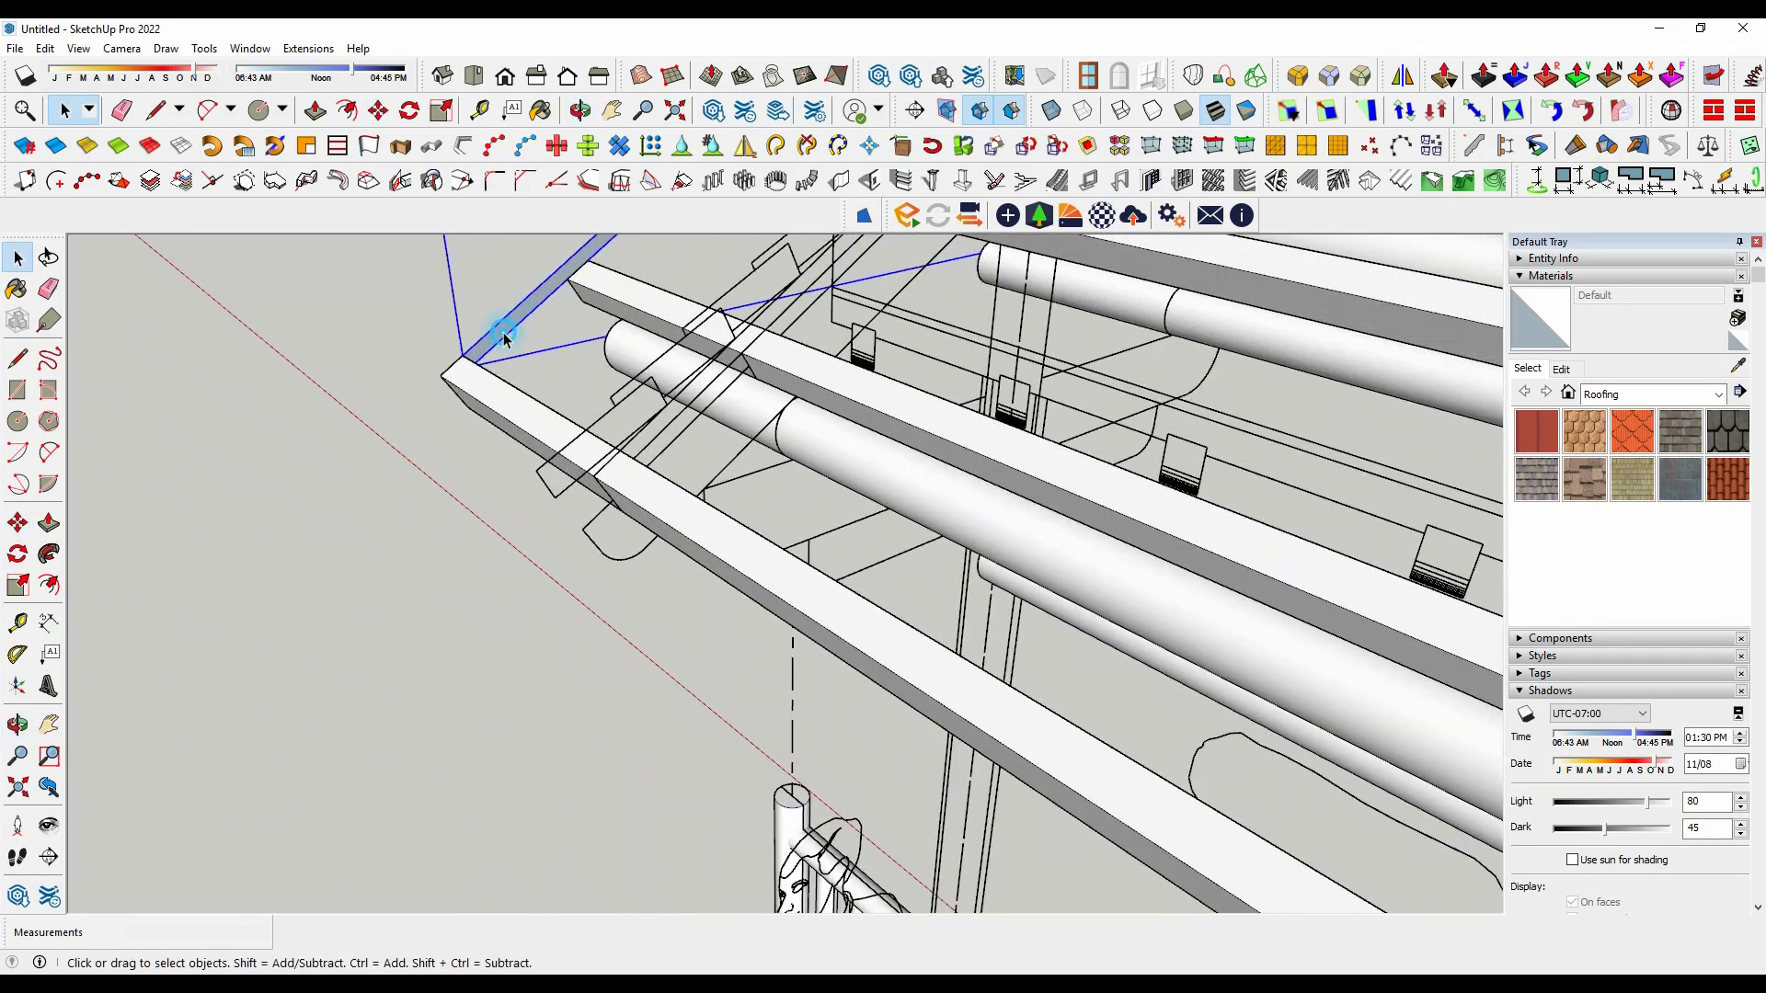
Step: Inside the component, Push/Pull the strip's face out to a 50 mm thick board
double_click(504, 338)
left_click(47, 522)
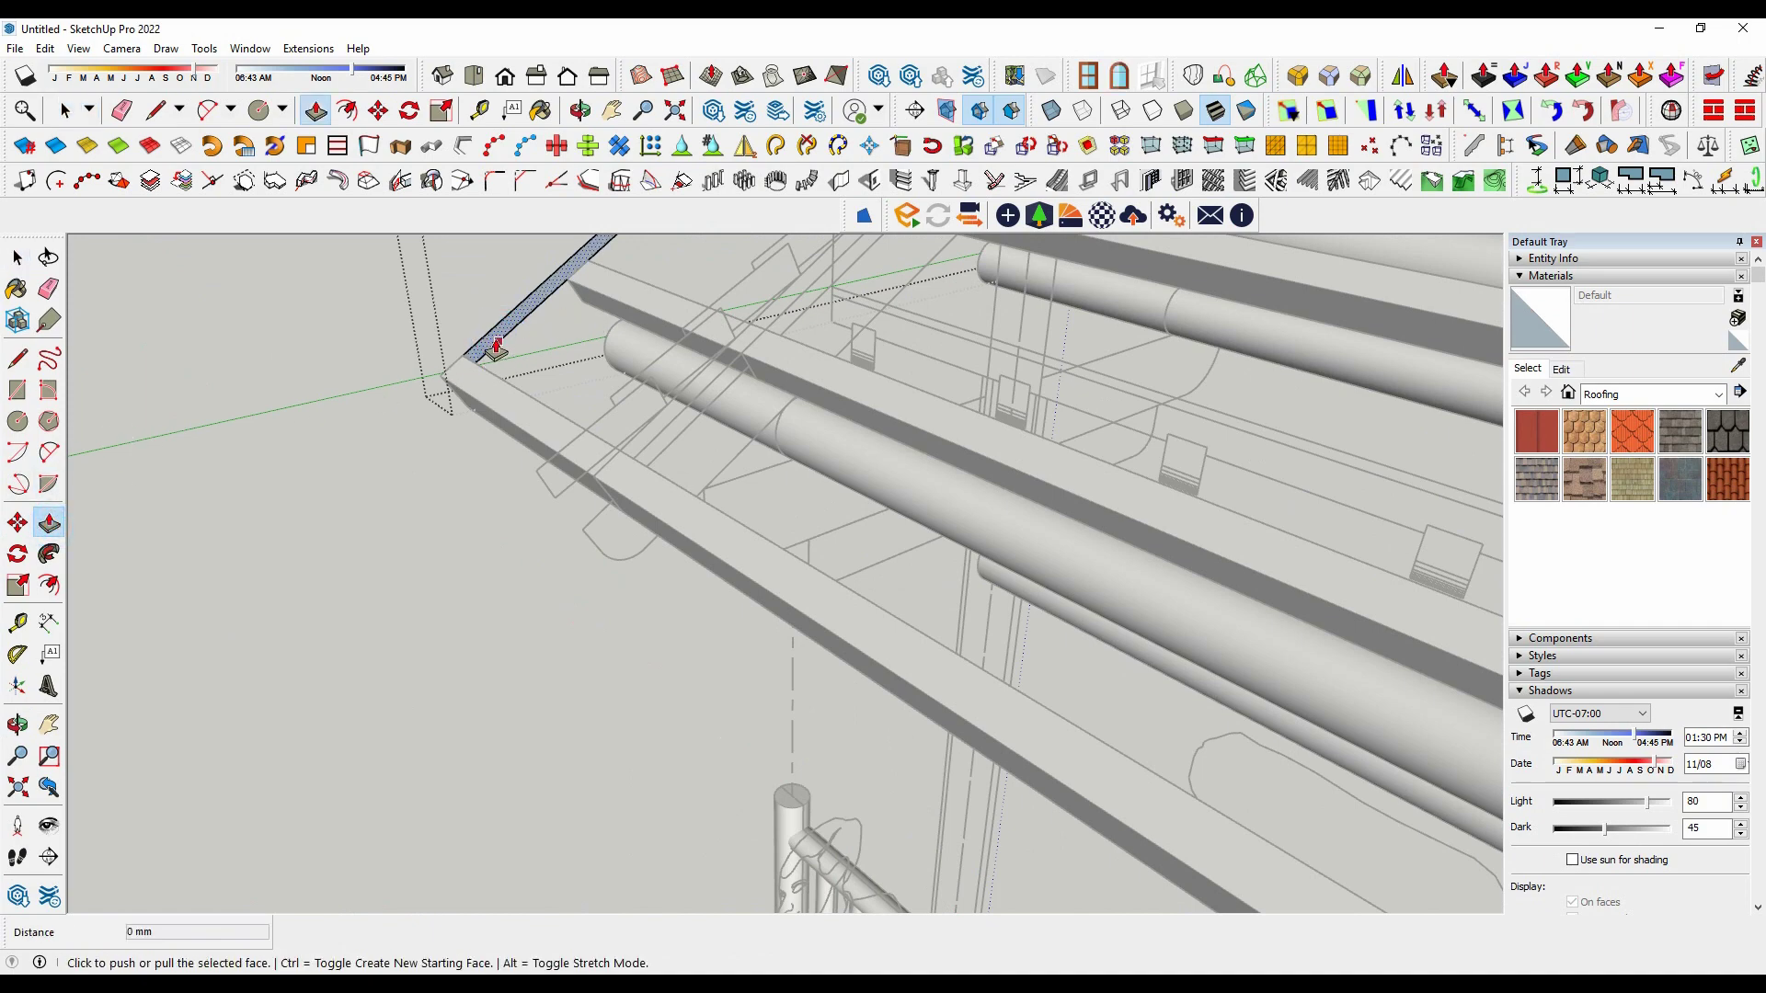
left_click(492, 337)
key("Return")
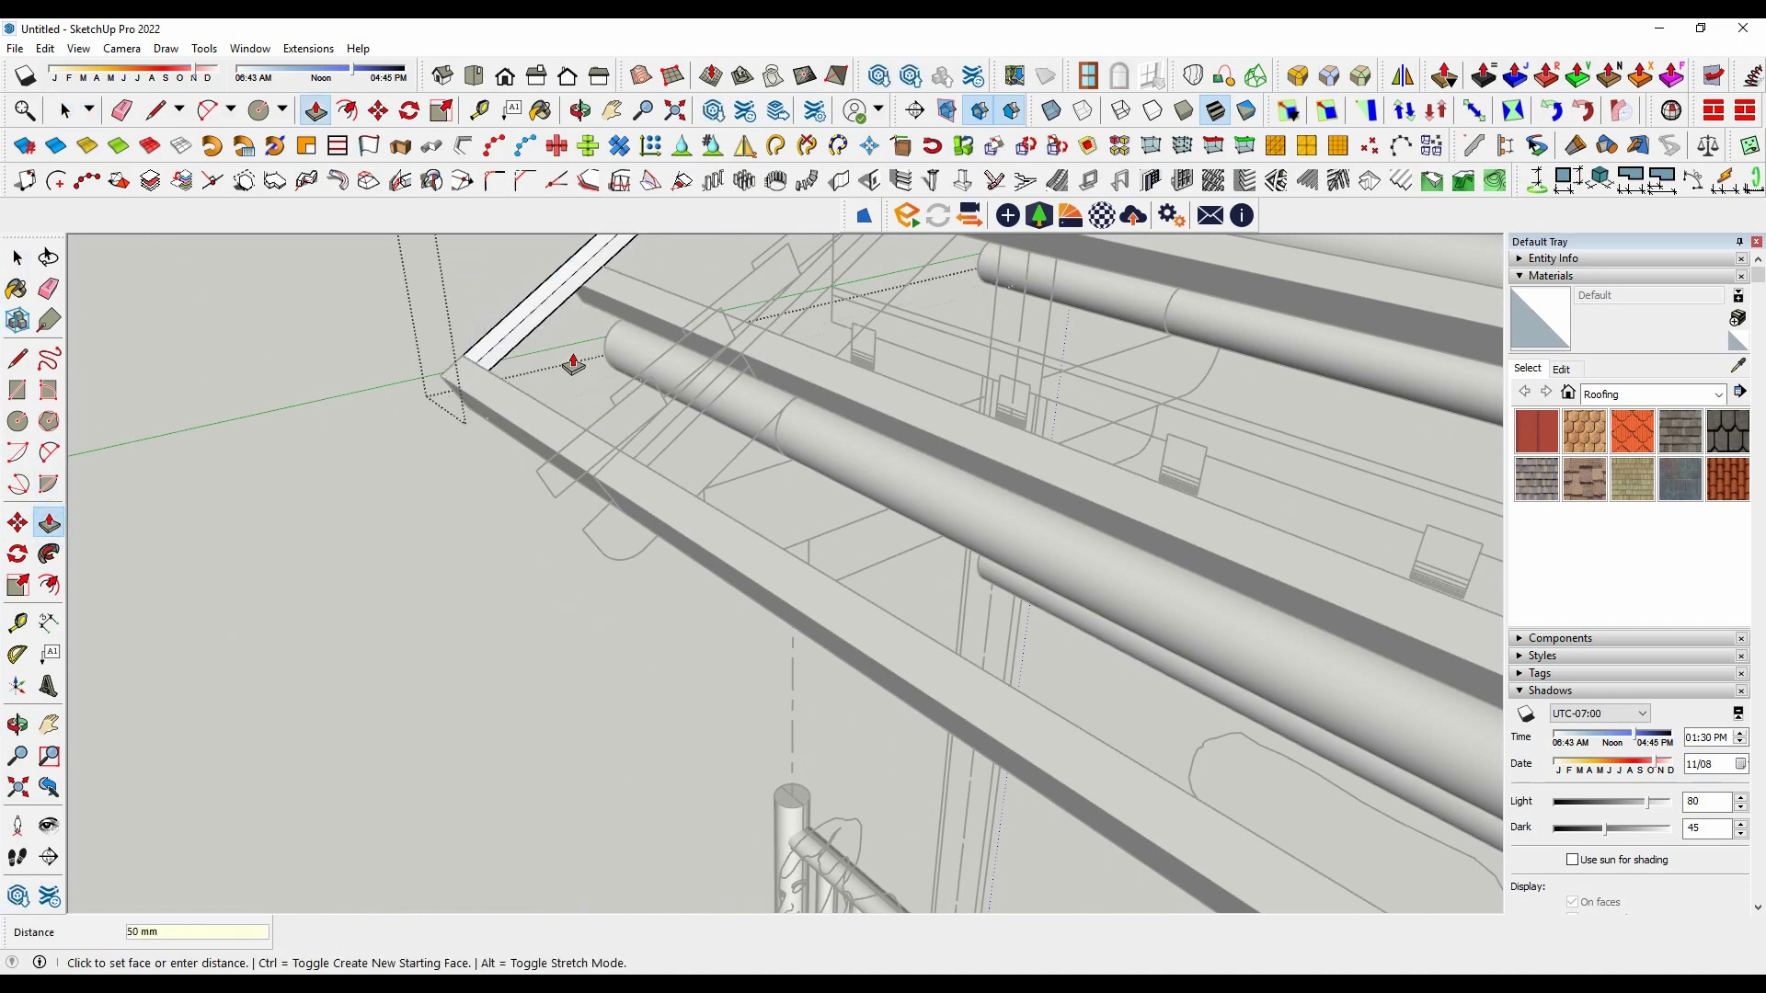
key("space")
Step: Push/Pull the opposite slope's edge strip into a matching board
mouse_move(366, 491)
middle_mouse_down()
mouse_move(1174, 466)
mouse_move(918, 362)
middle_mouse_up()
scroll(775, 367, "up", 5)
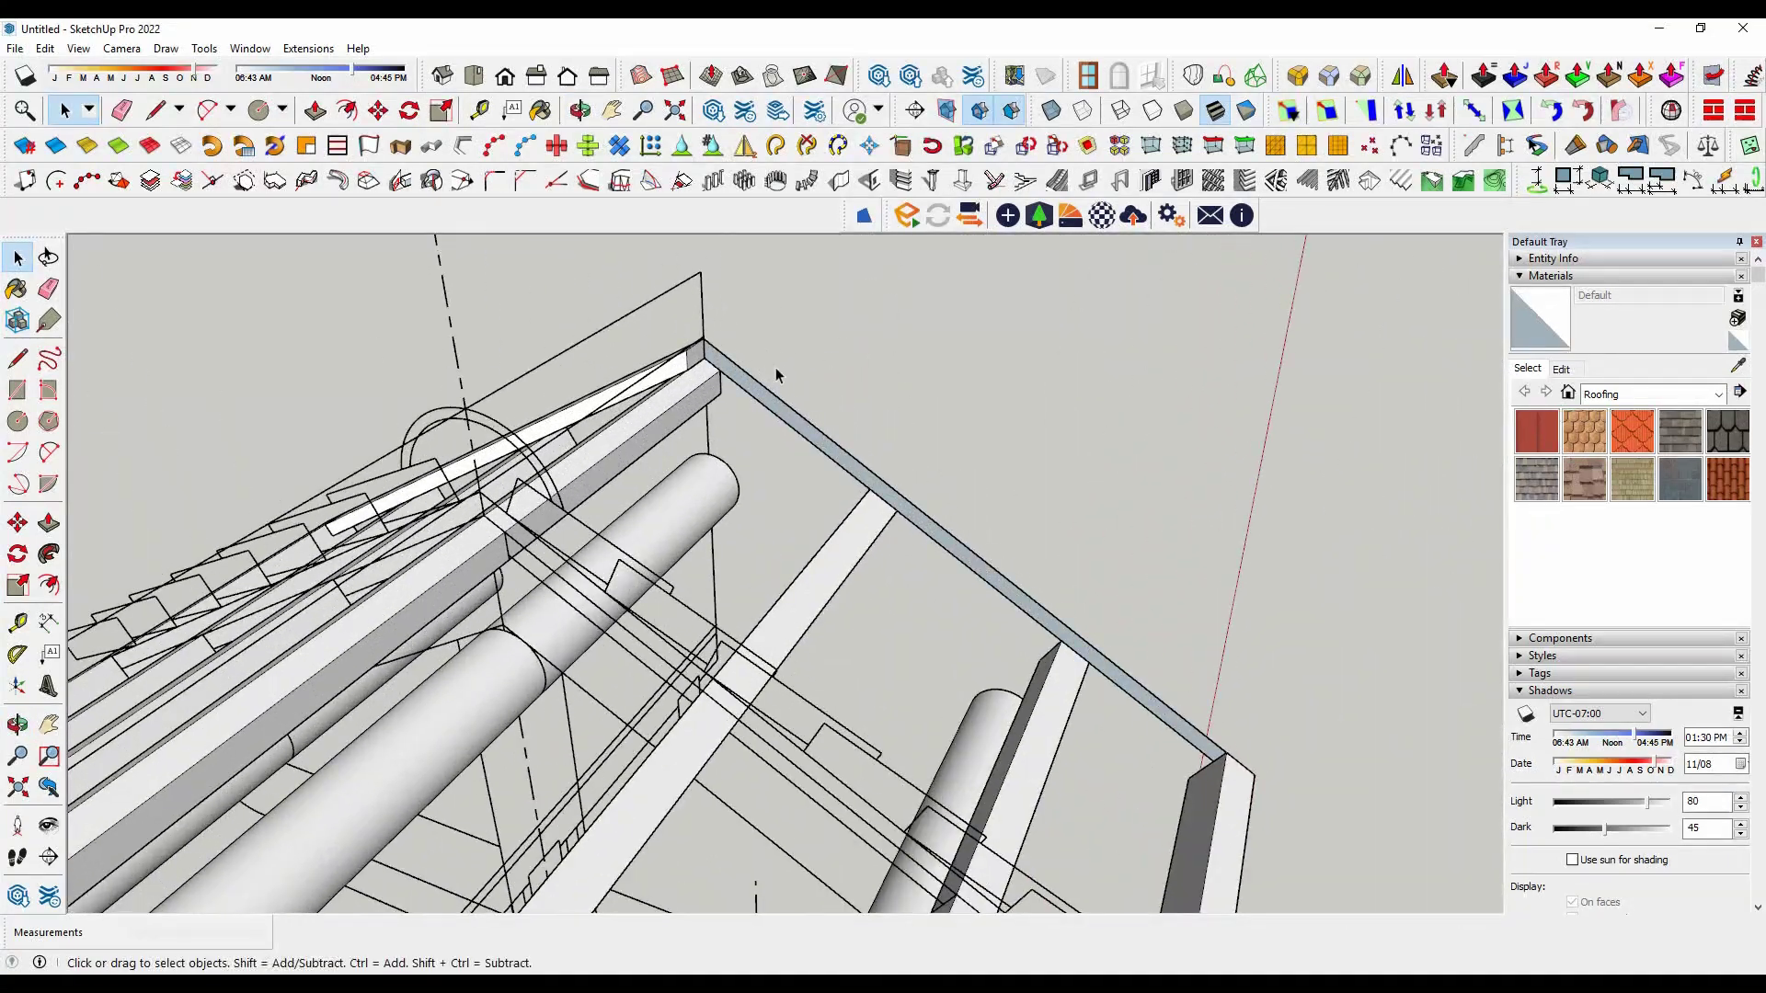
scroll(727, 368, "up", 3)
scroll(727, 368, "up", 2)
scroll(727, 368, "up", 1)
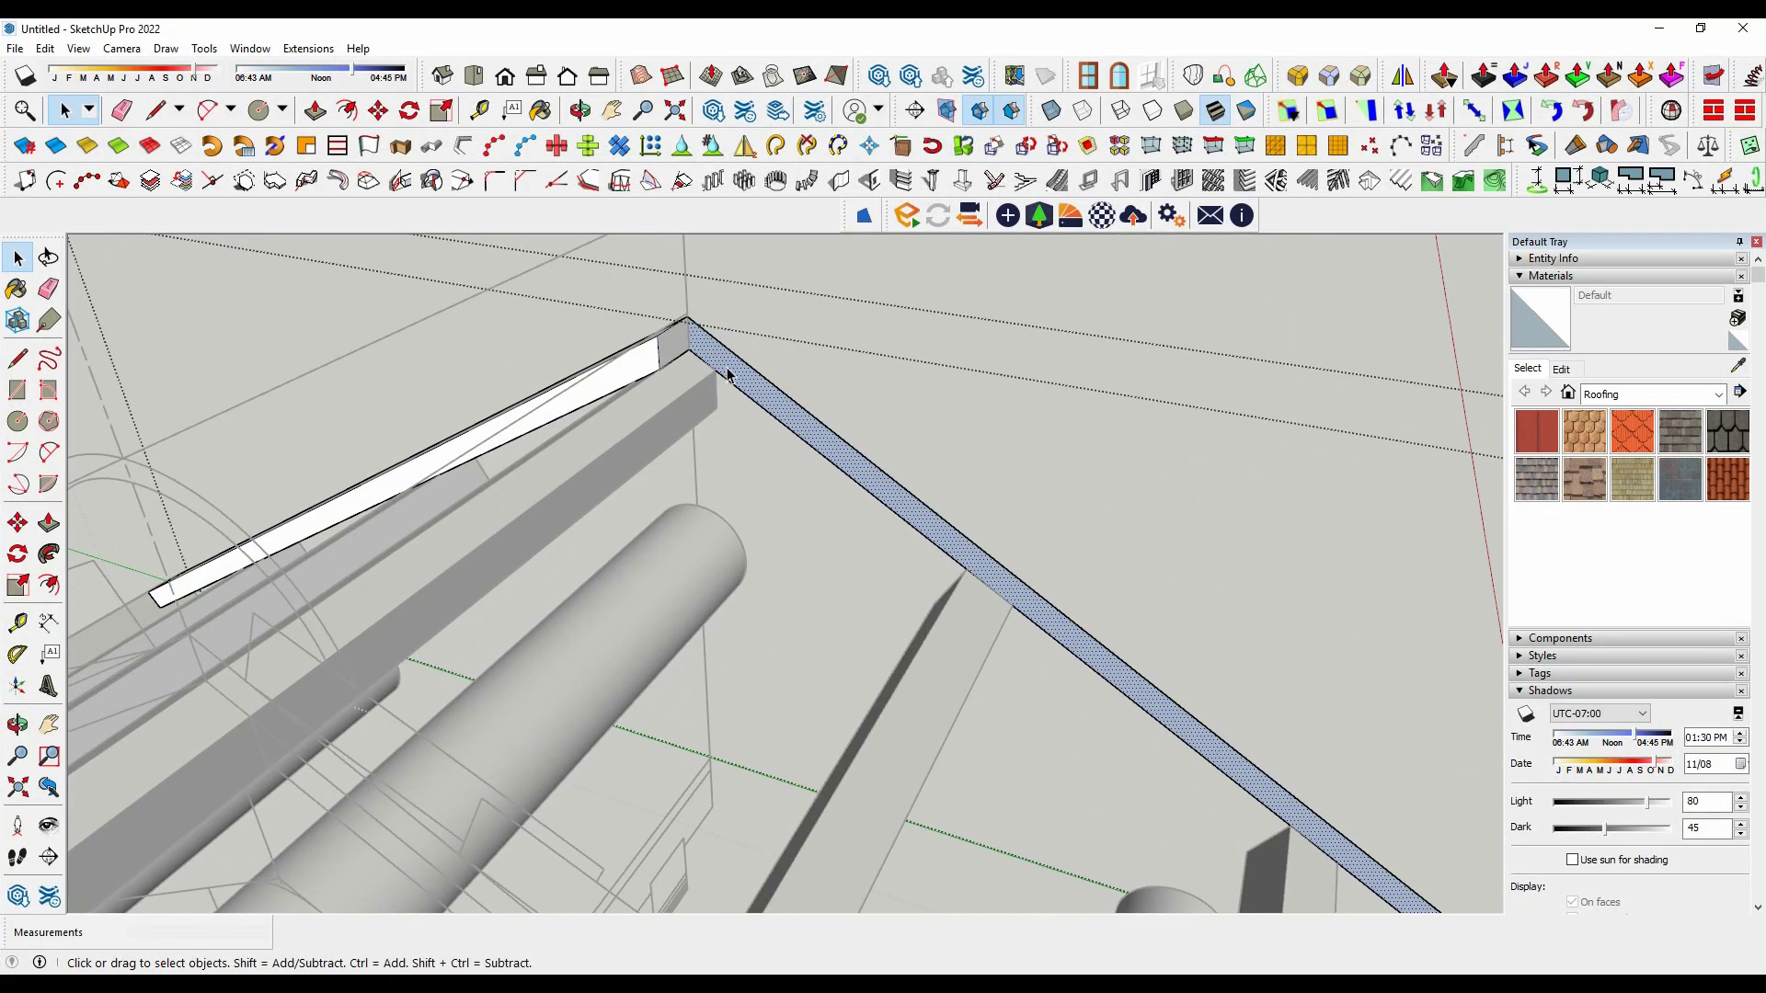
key("p")
left_click(723, 347)
type("5")
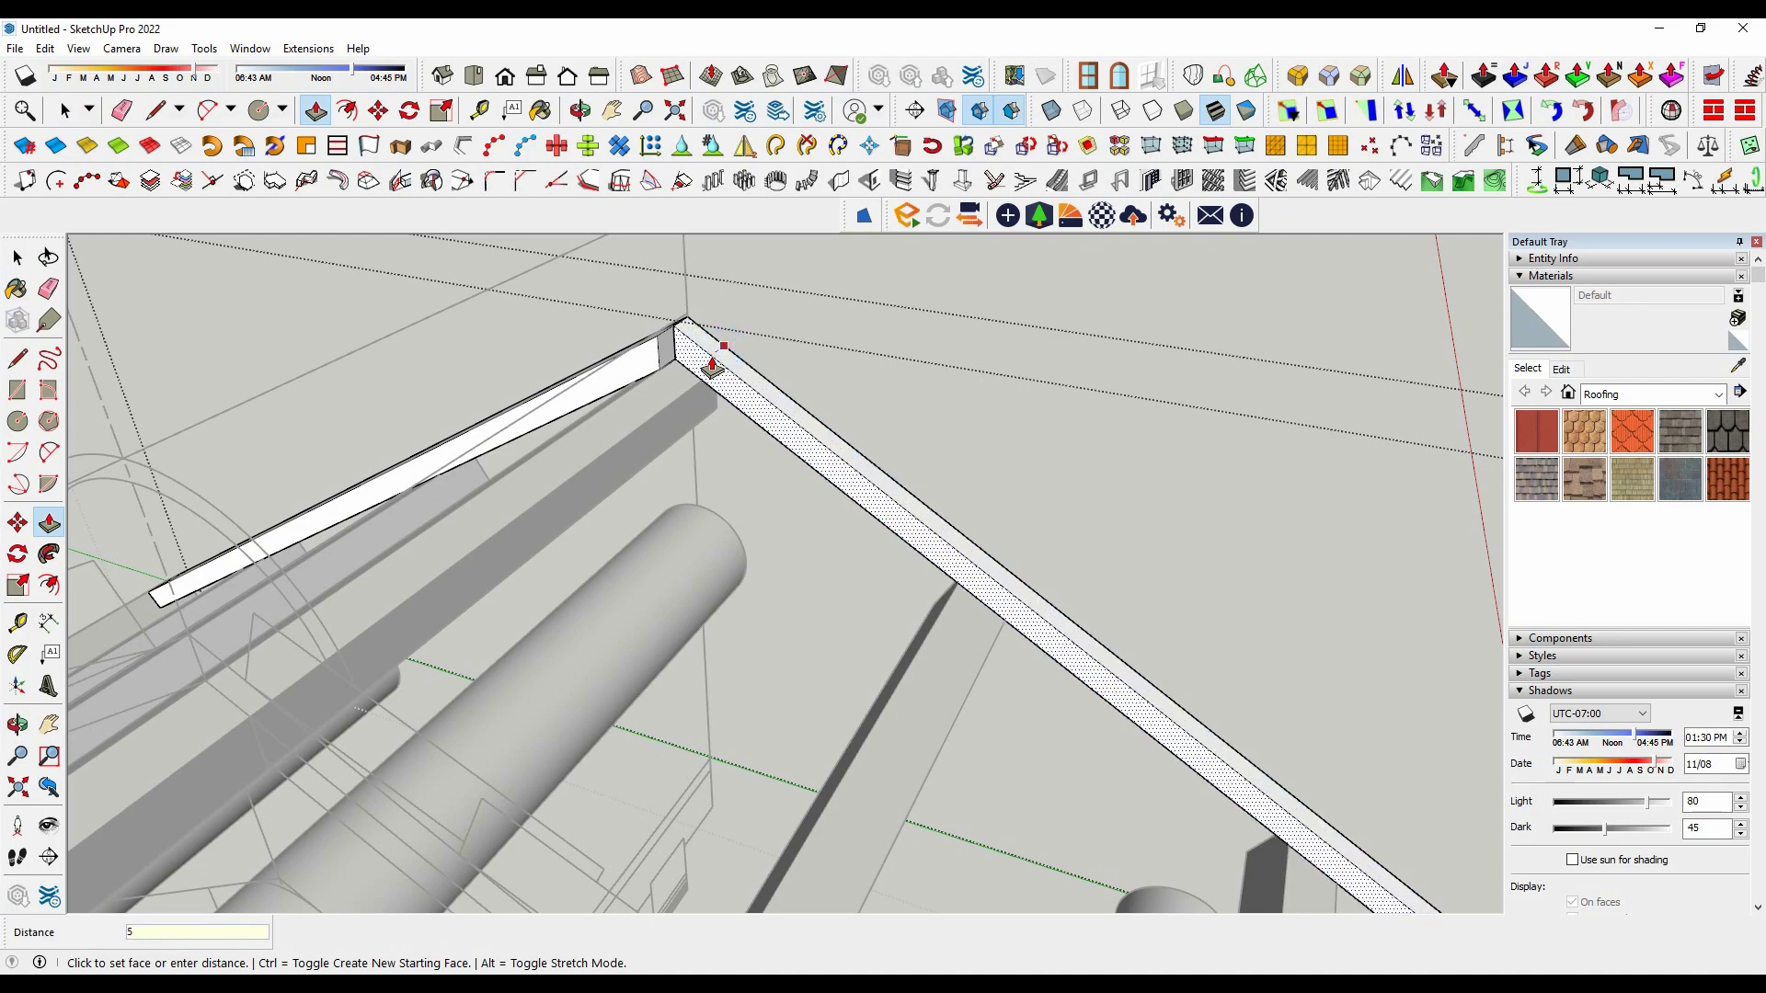
key("Return")
key("space")
Step: Select the vertical board at the roof end
mouse_move(952, 266)
middle_mouse_down()
mouse_move(902, 368)
mouse_move(552, 624)
middle_mouse_up()
scroll(552, 623, "up", 2)
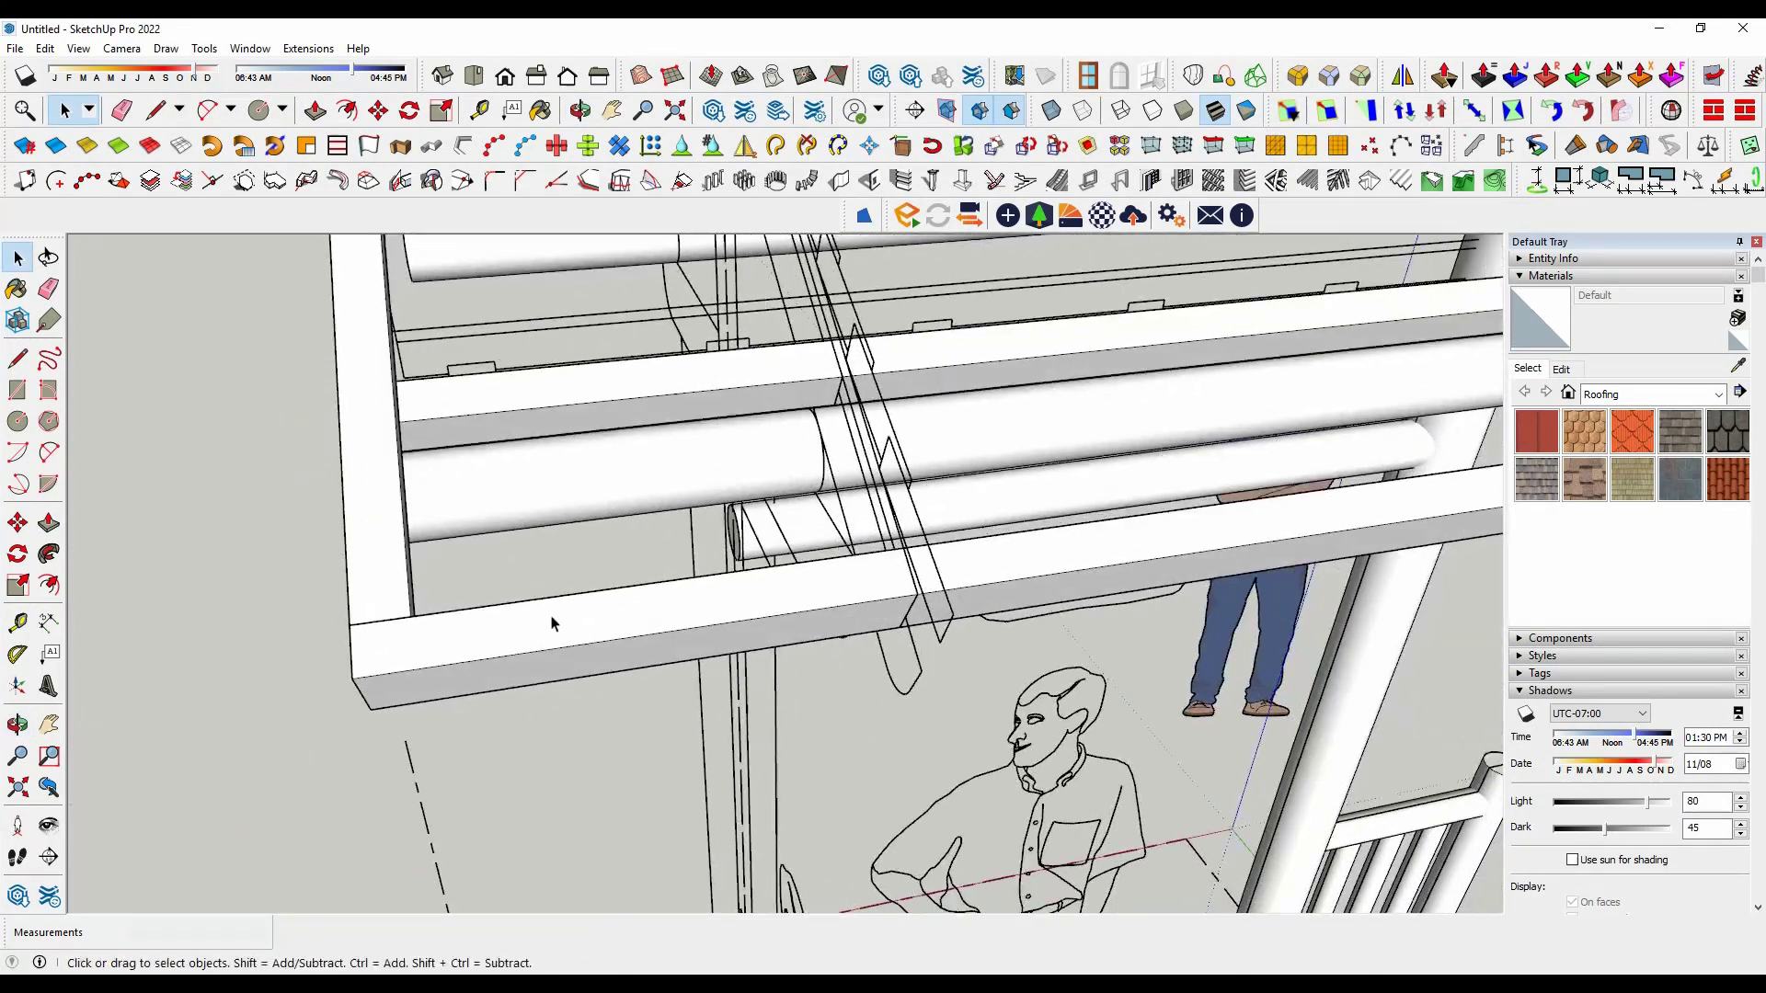
left_click(399, 603)
Step: Copy the rafter board 150 mm along the beam with Move and Ctrl
key("m")
key("ctrl")
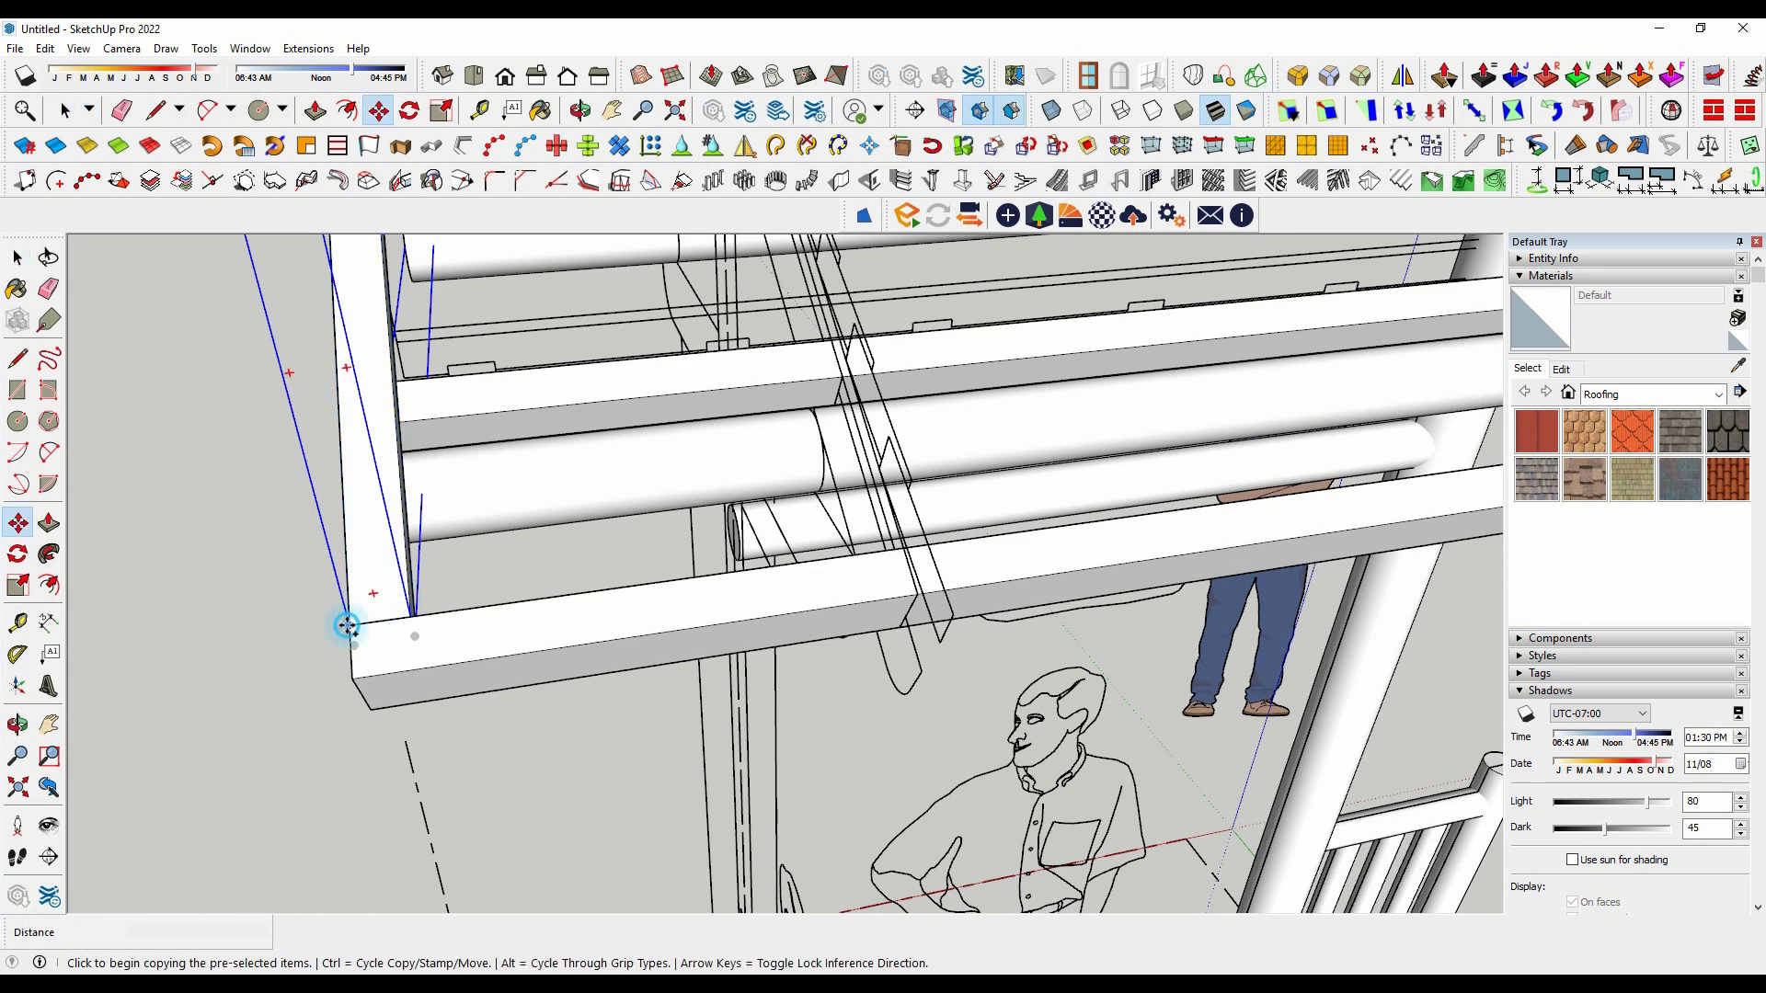
left_click(348, 625)
key("space")
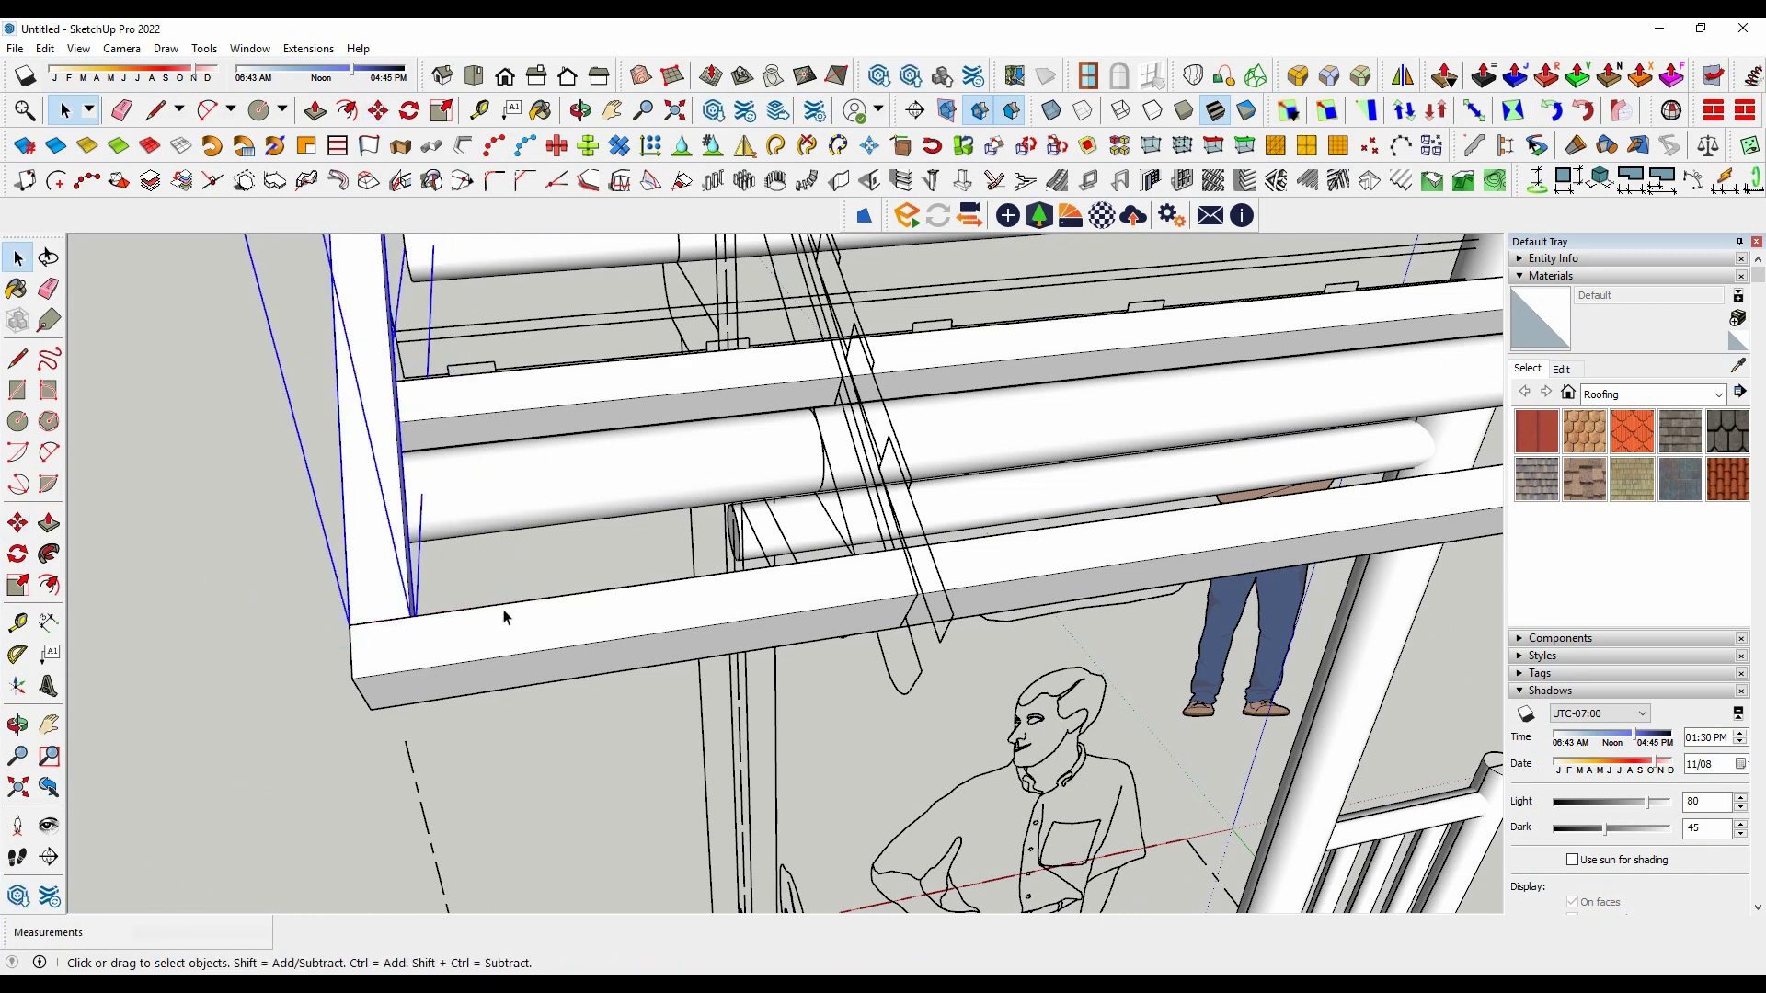
key("m")
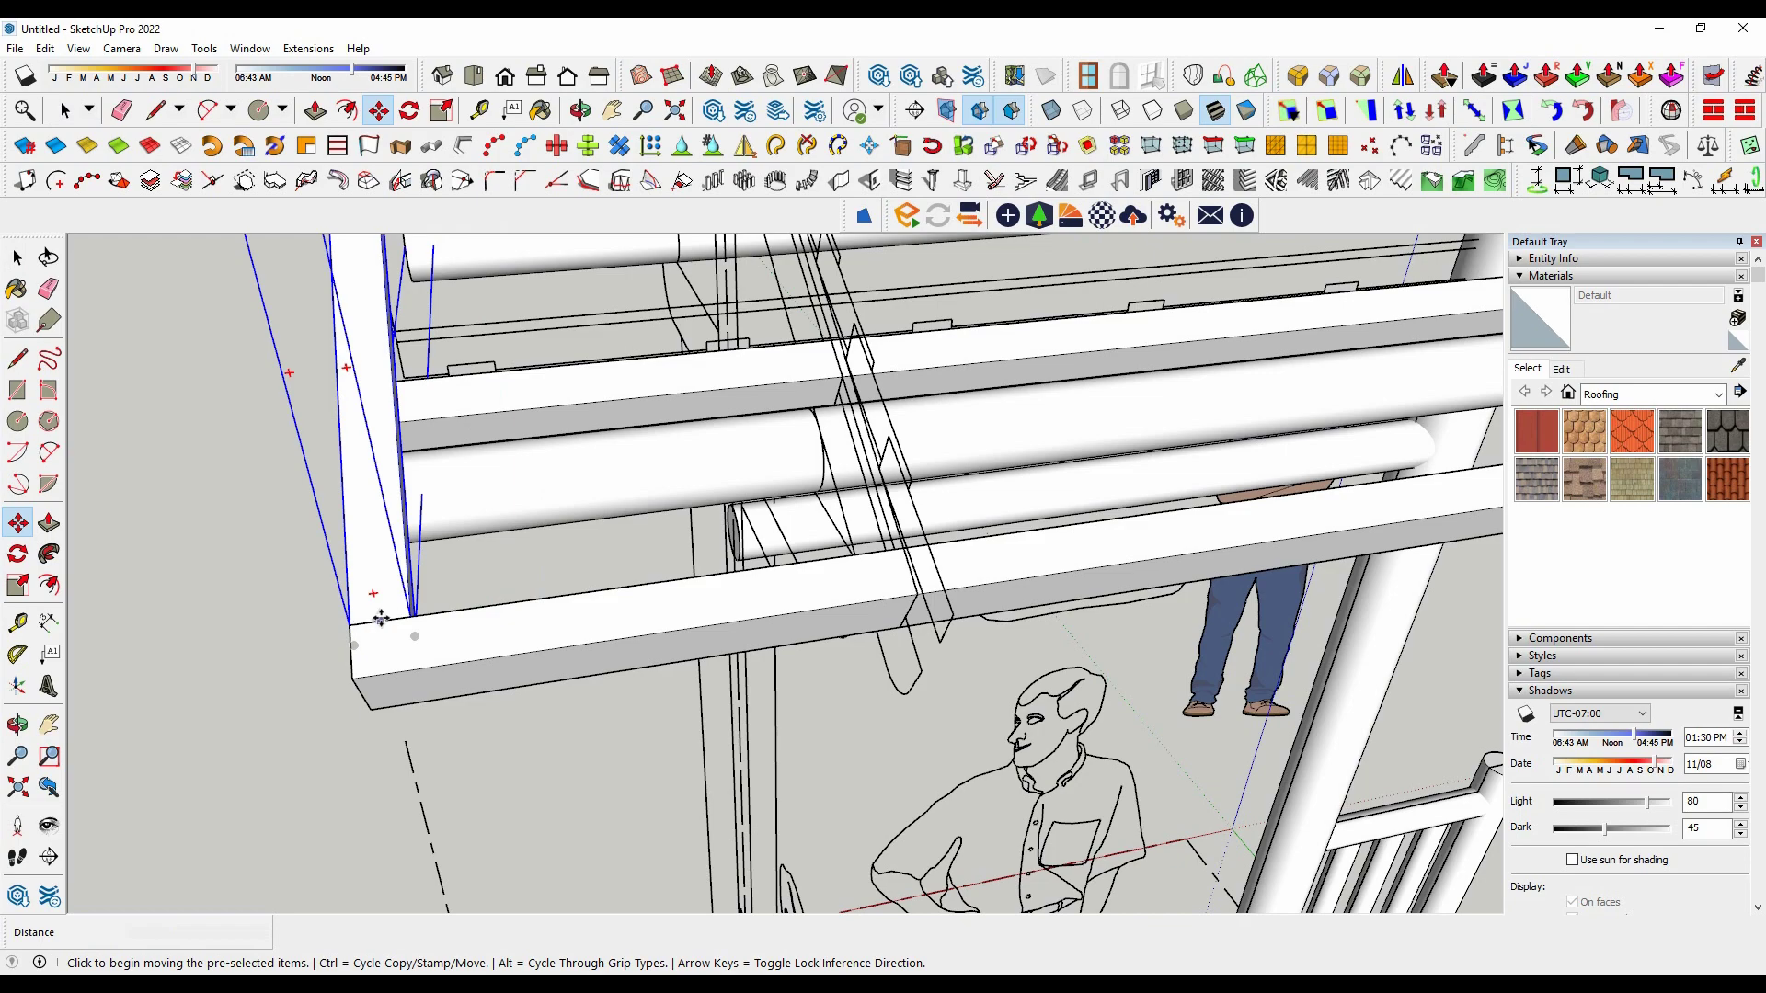
scroll(392, 622, "down", 5)
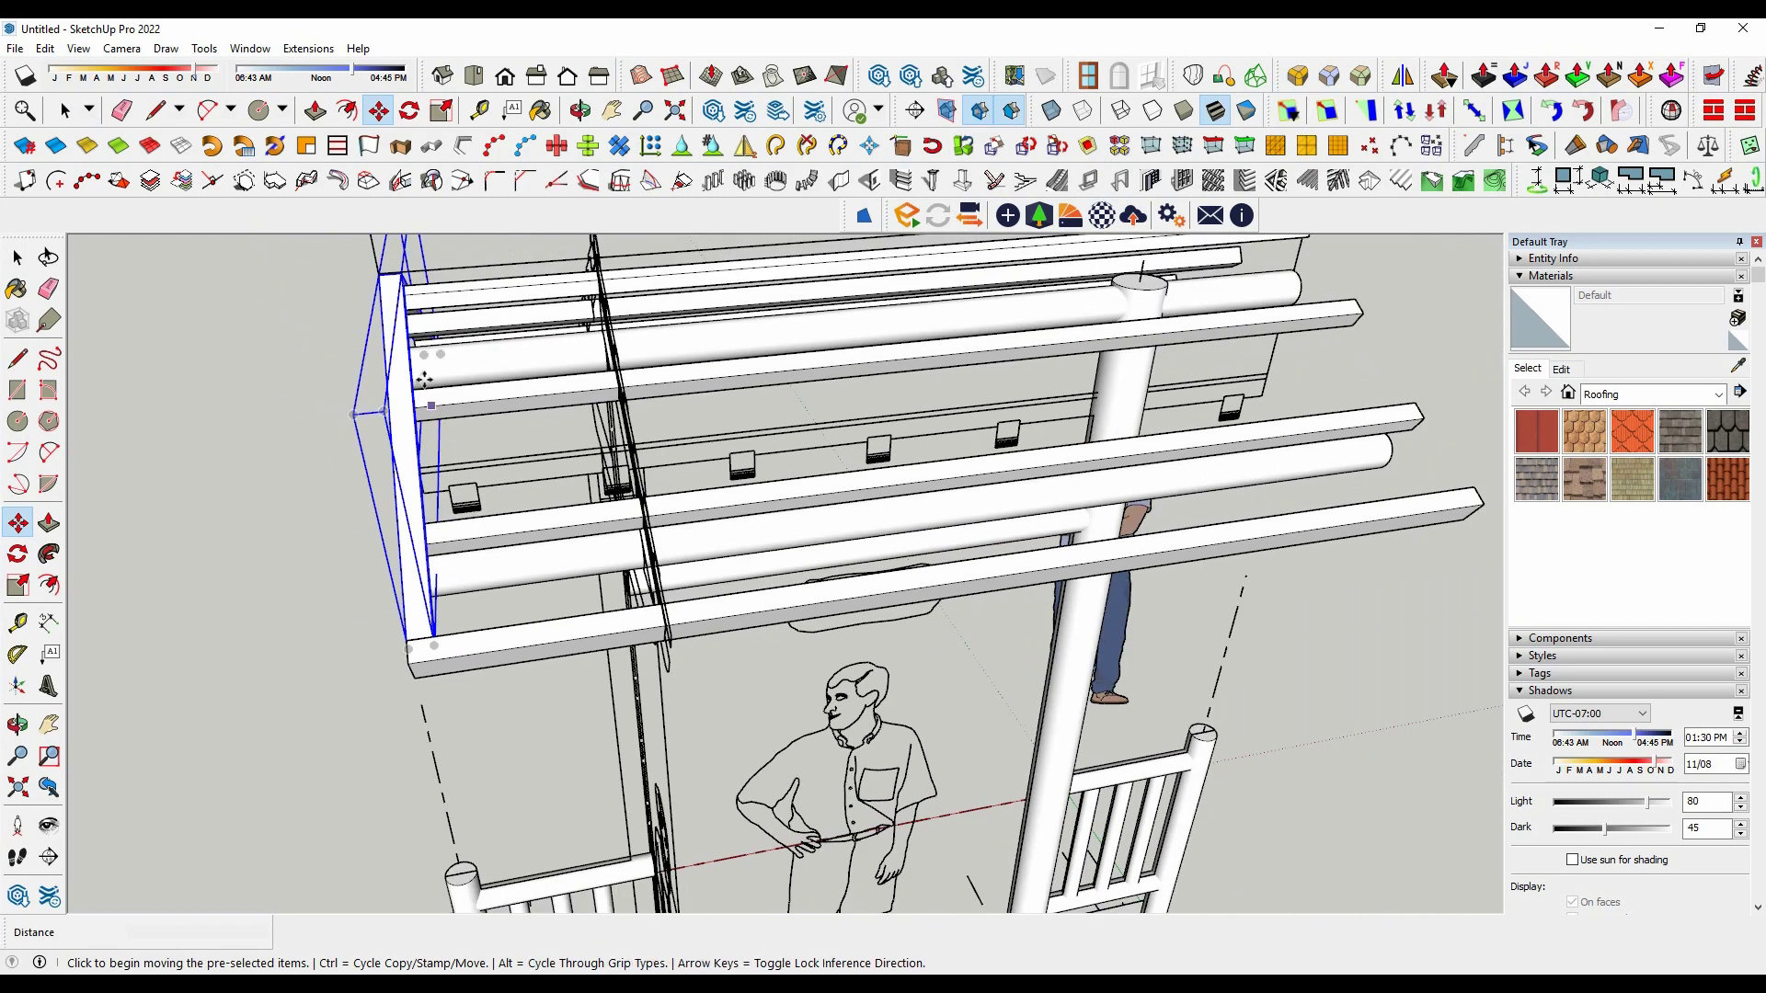
middle_click_drag(414, 515, 425, 435)
scroll(426, 435, "up", 5)
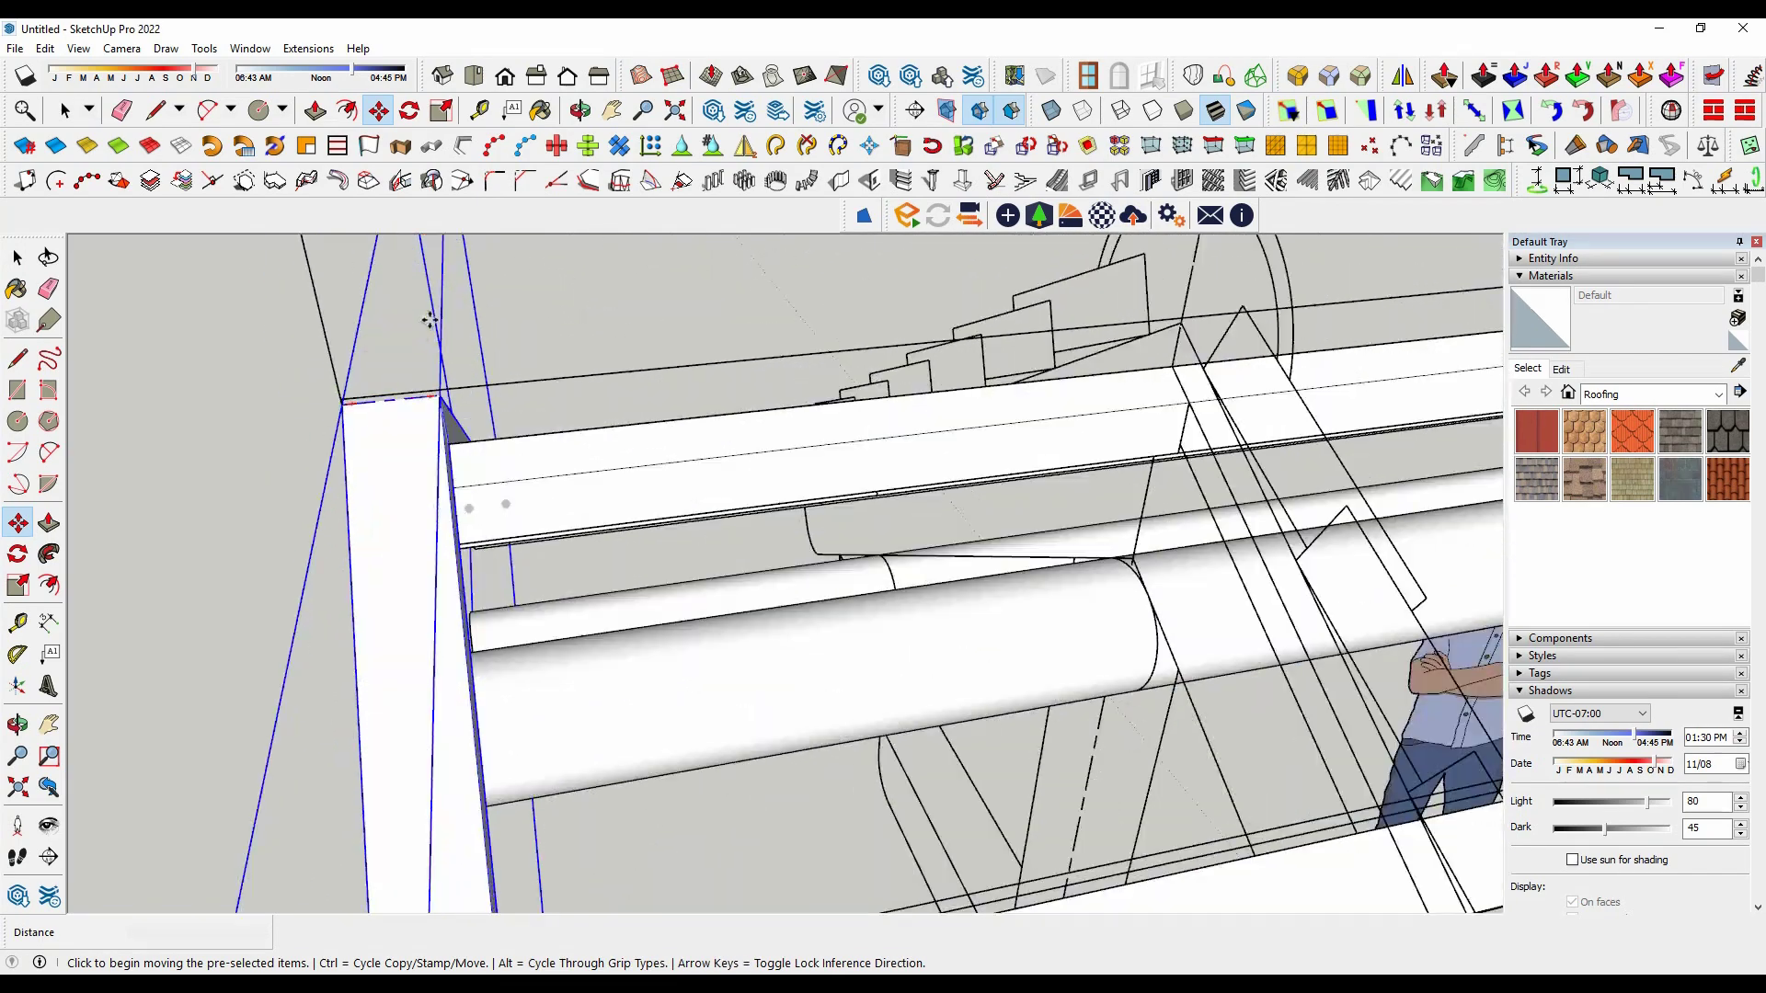
left_click(391, 396)
key("ctrl")
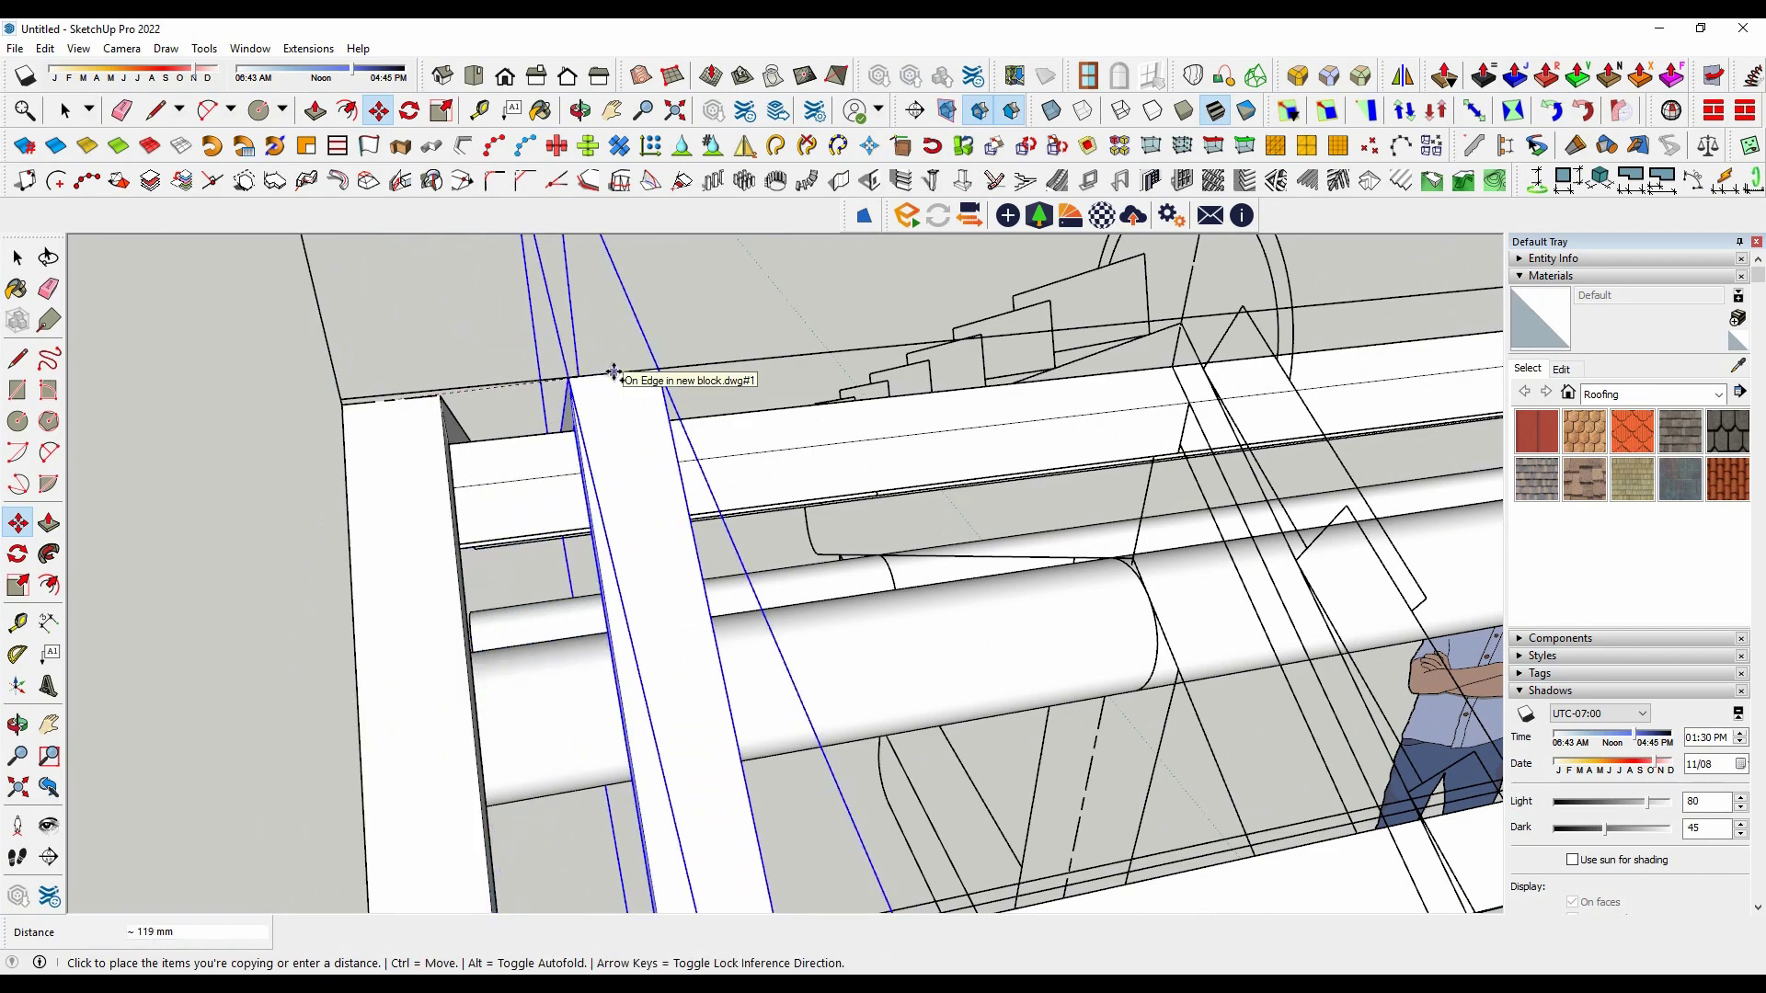
key("Return")
Step: Array the rafter copy ten times at 150 mm spacing along the slope
scroll(532, 343, "down", 5)
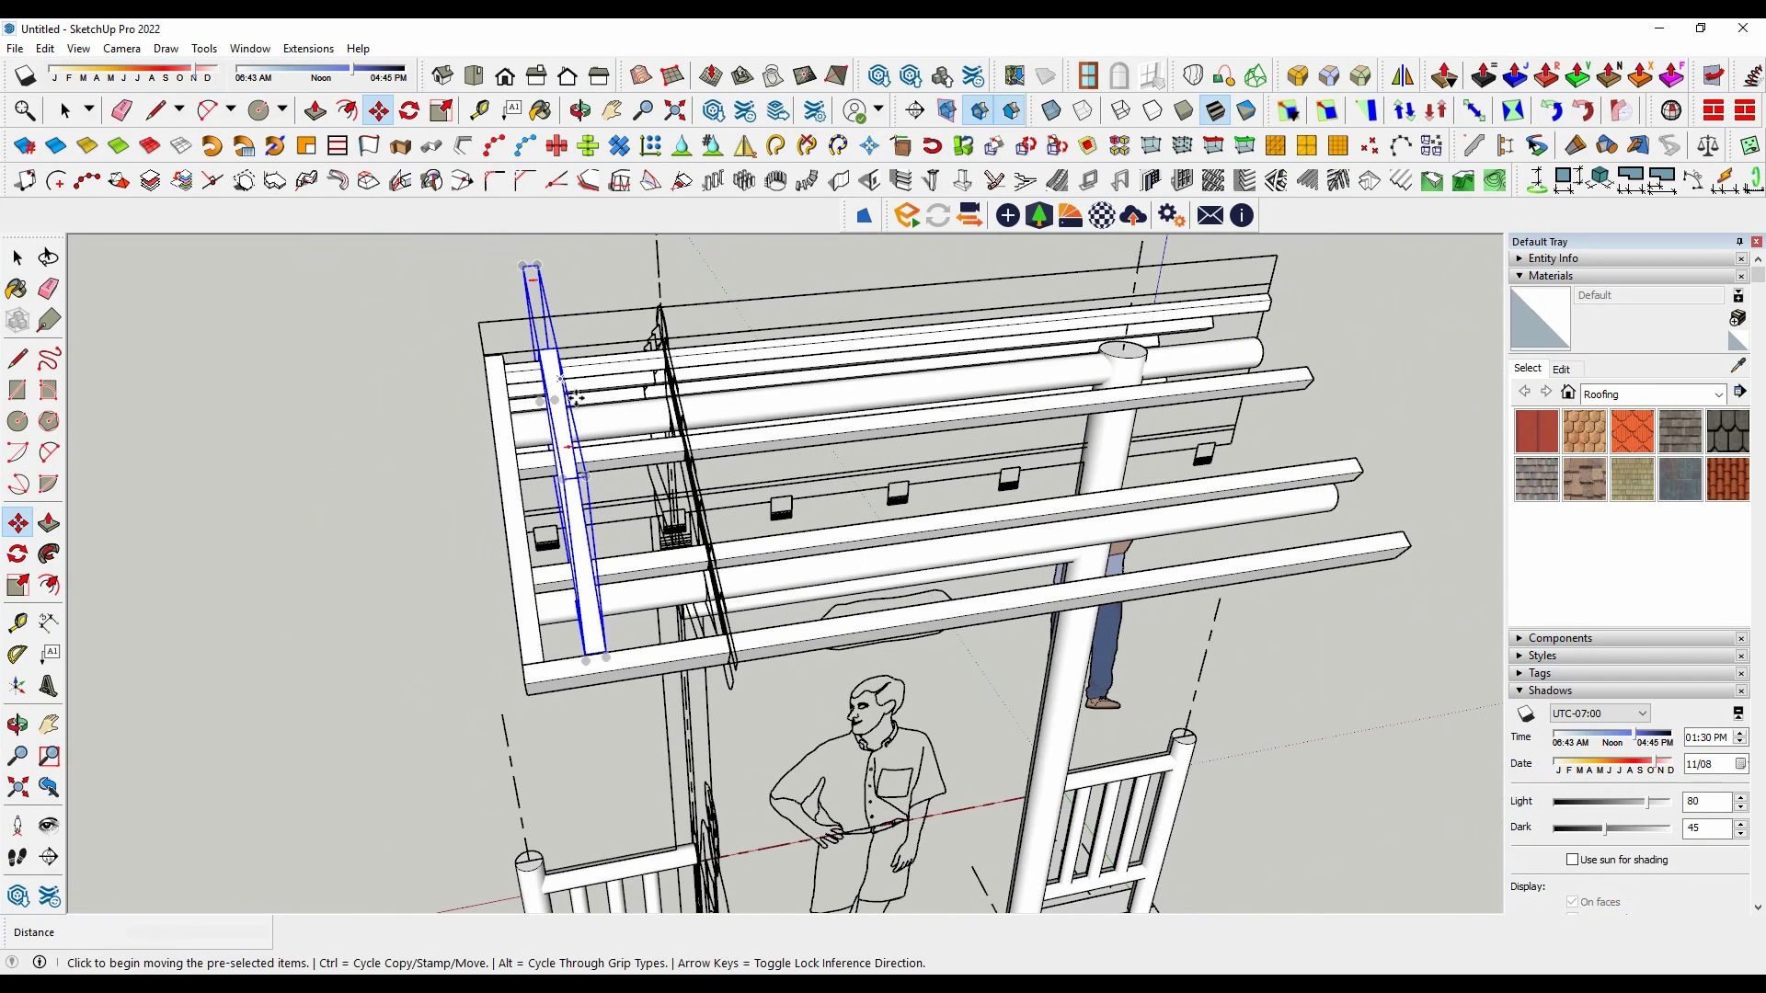
scroll(706, 487, "up", 5)
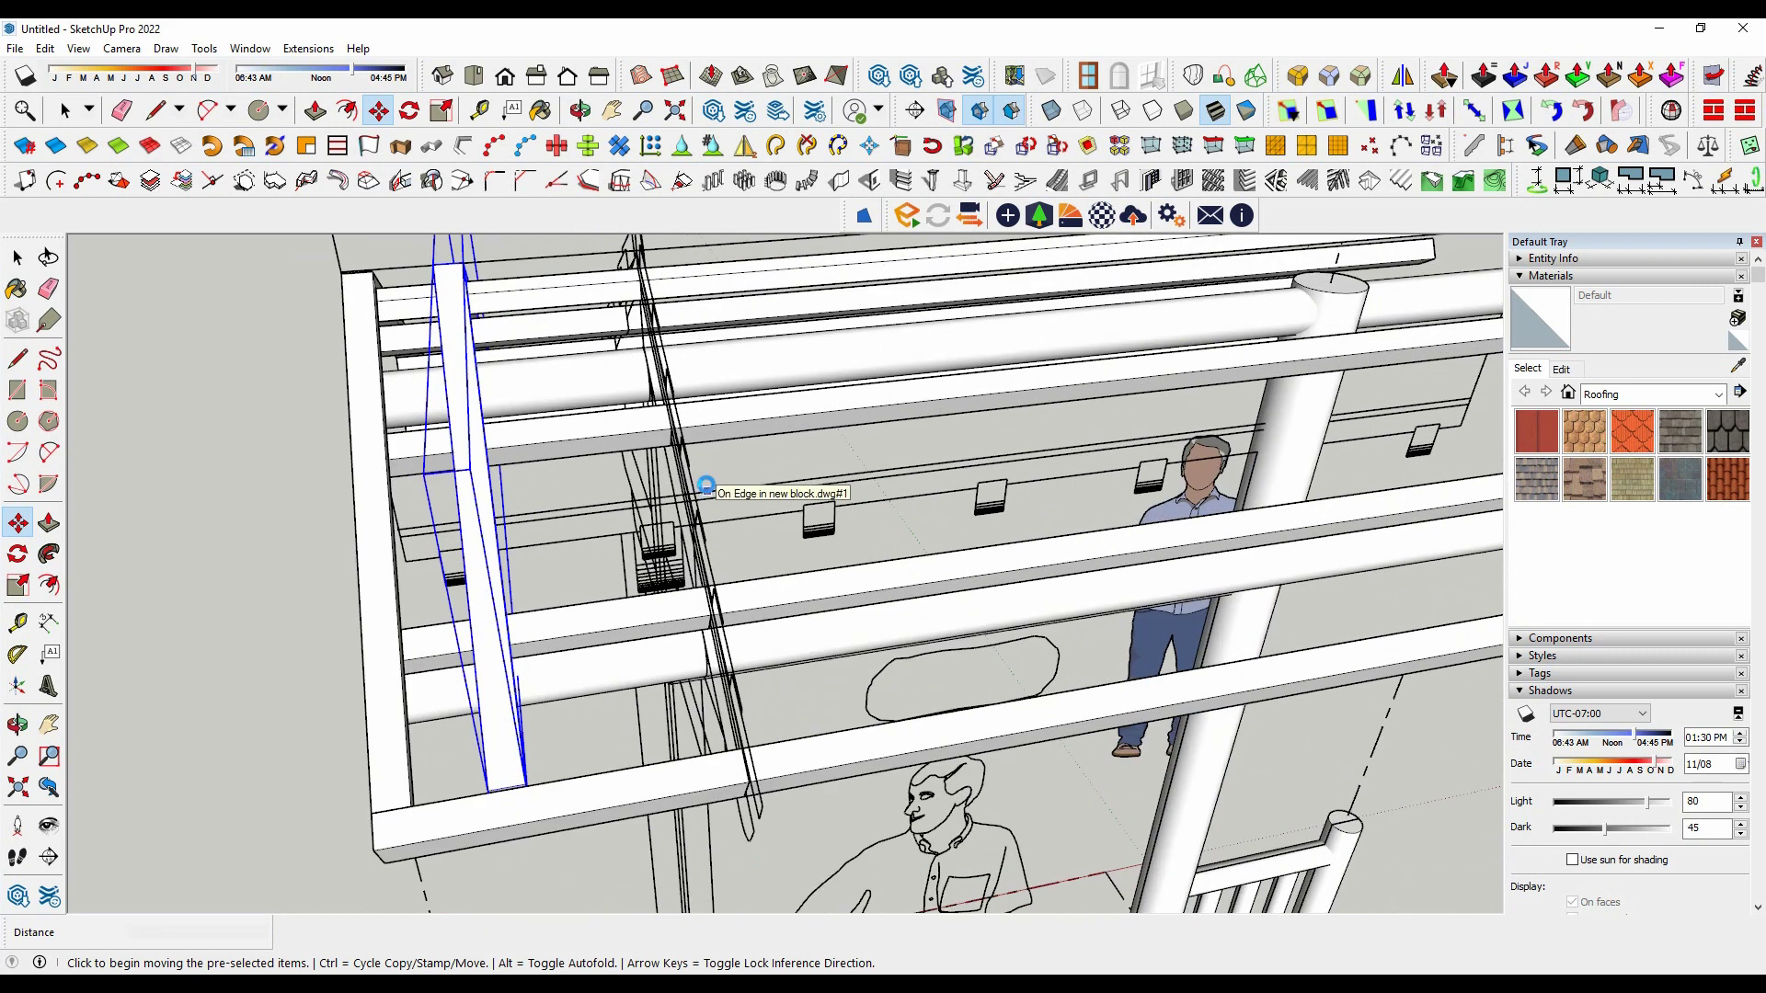
type("120")
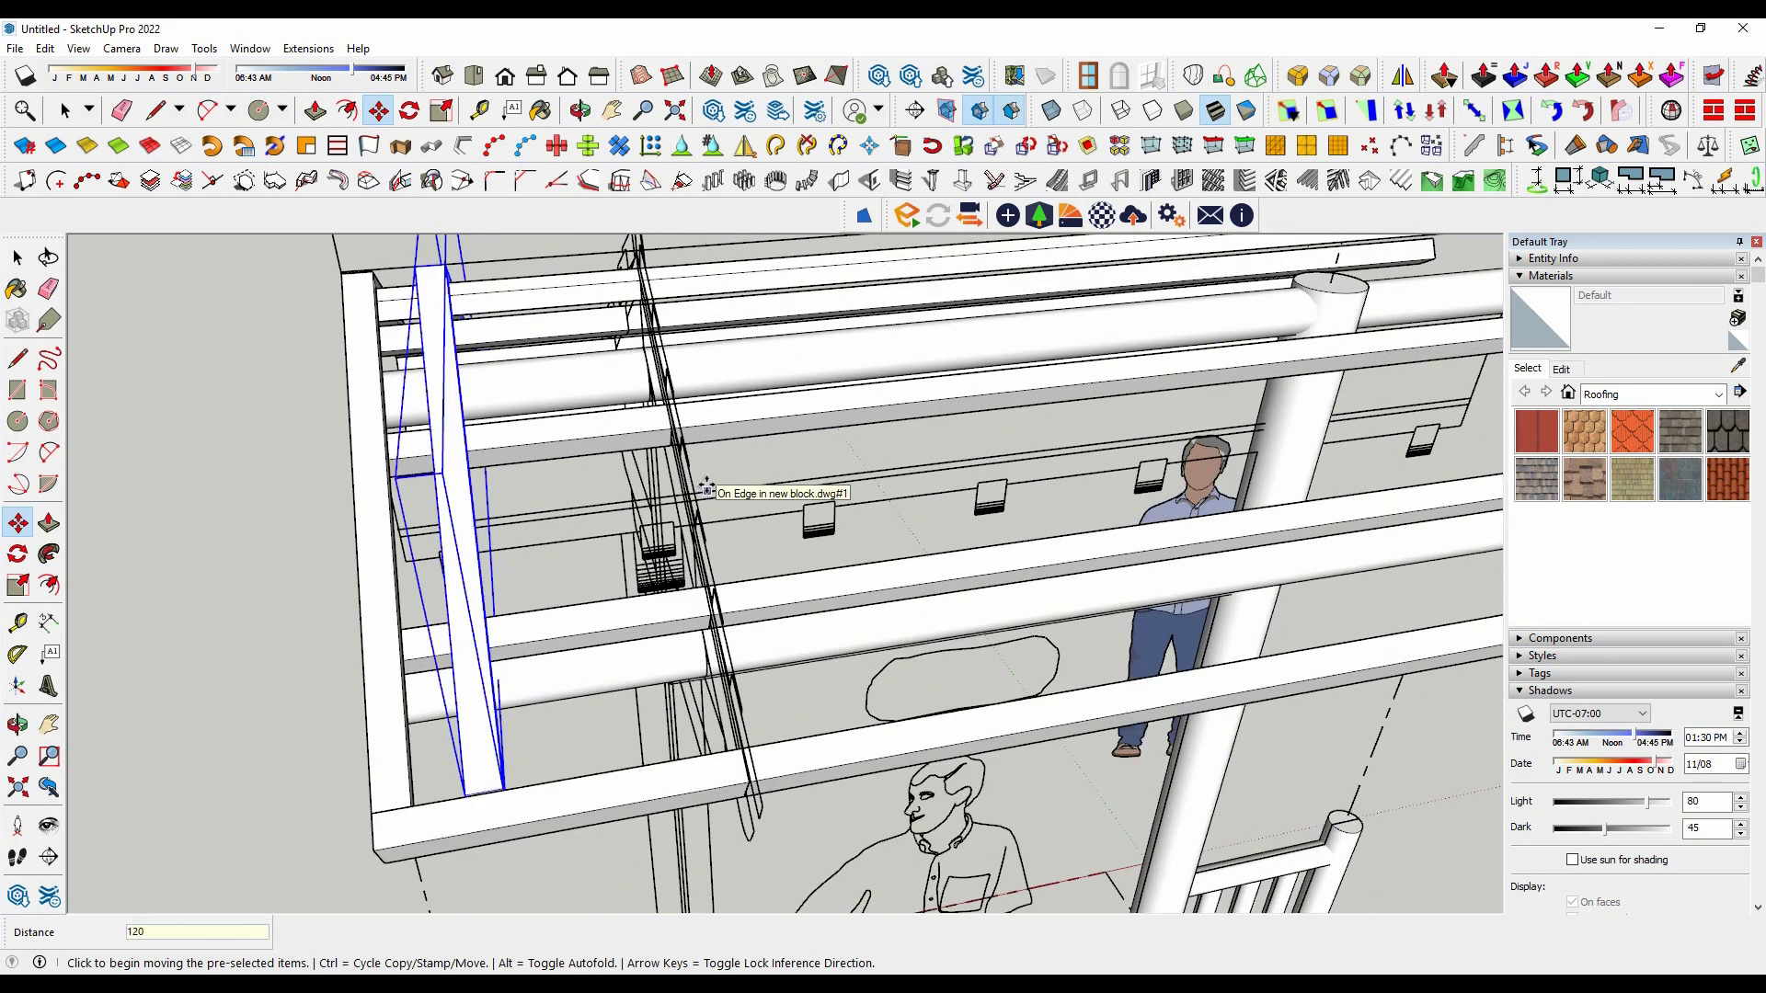
type("0")
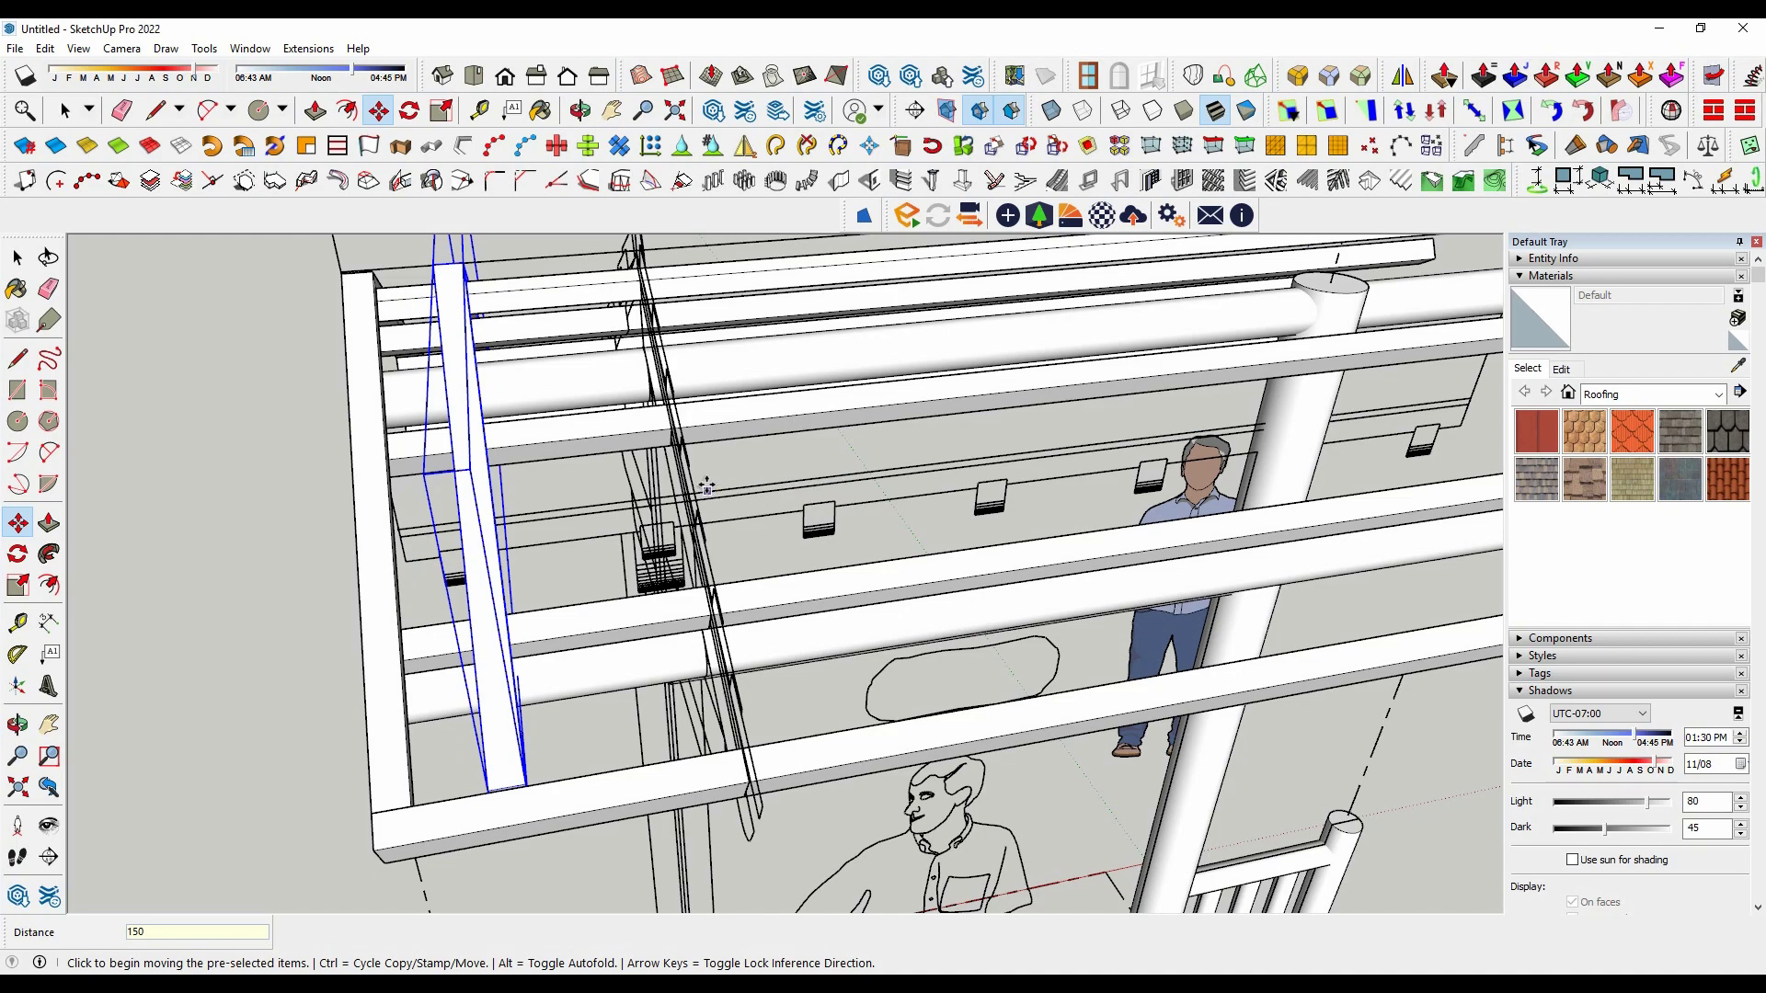
type("0")
key("Return")
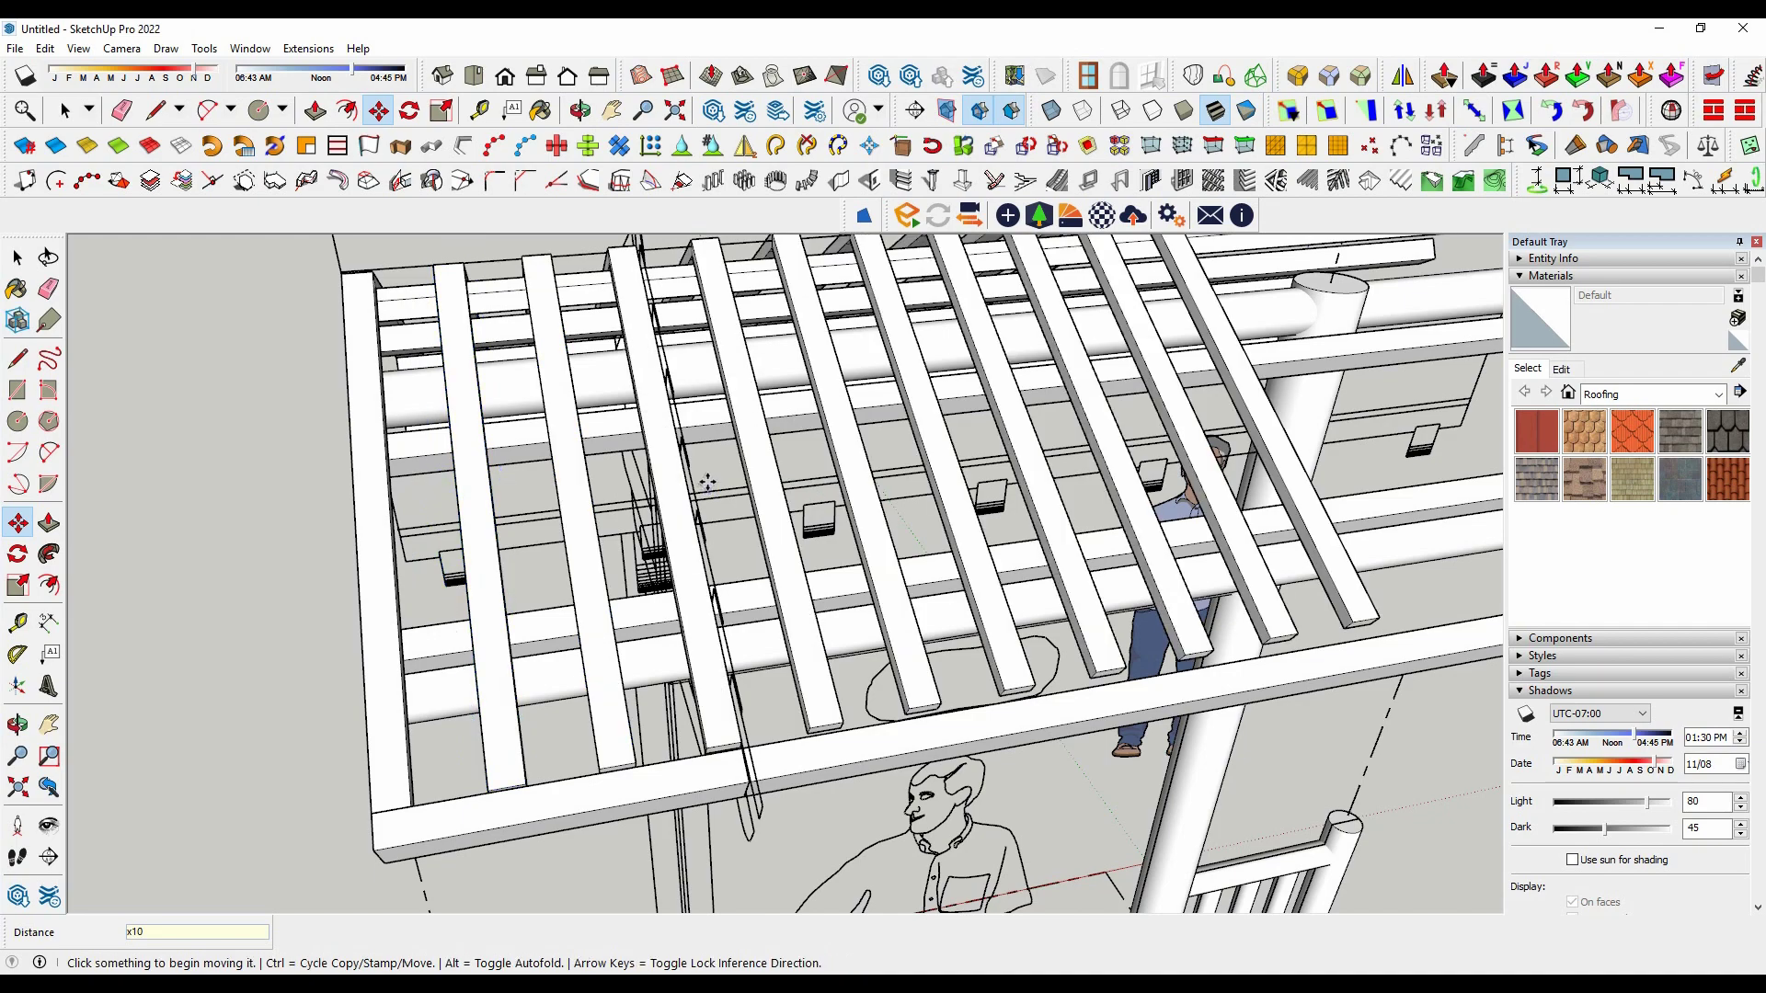
scroll(706, 487, "down", 5)
Step: Copy the other slope's rafter 150 mm along the beam
mouse_move(1021, 708)
middle_mouse_down()
mouse_move(599, 654)
mouse_move(501, 552)
mouse_move(696, 476)
middle_mouse_up()
scroll(696, 475, "up", 1)
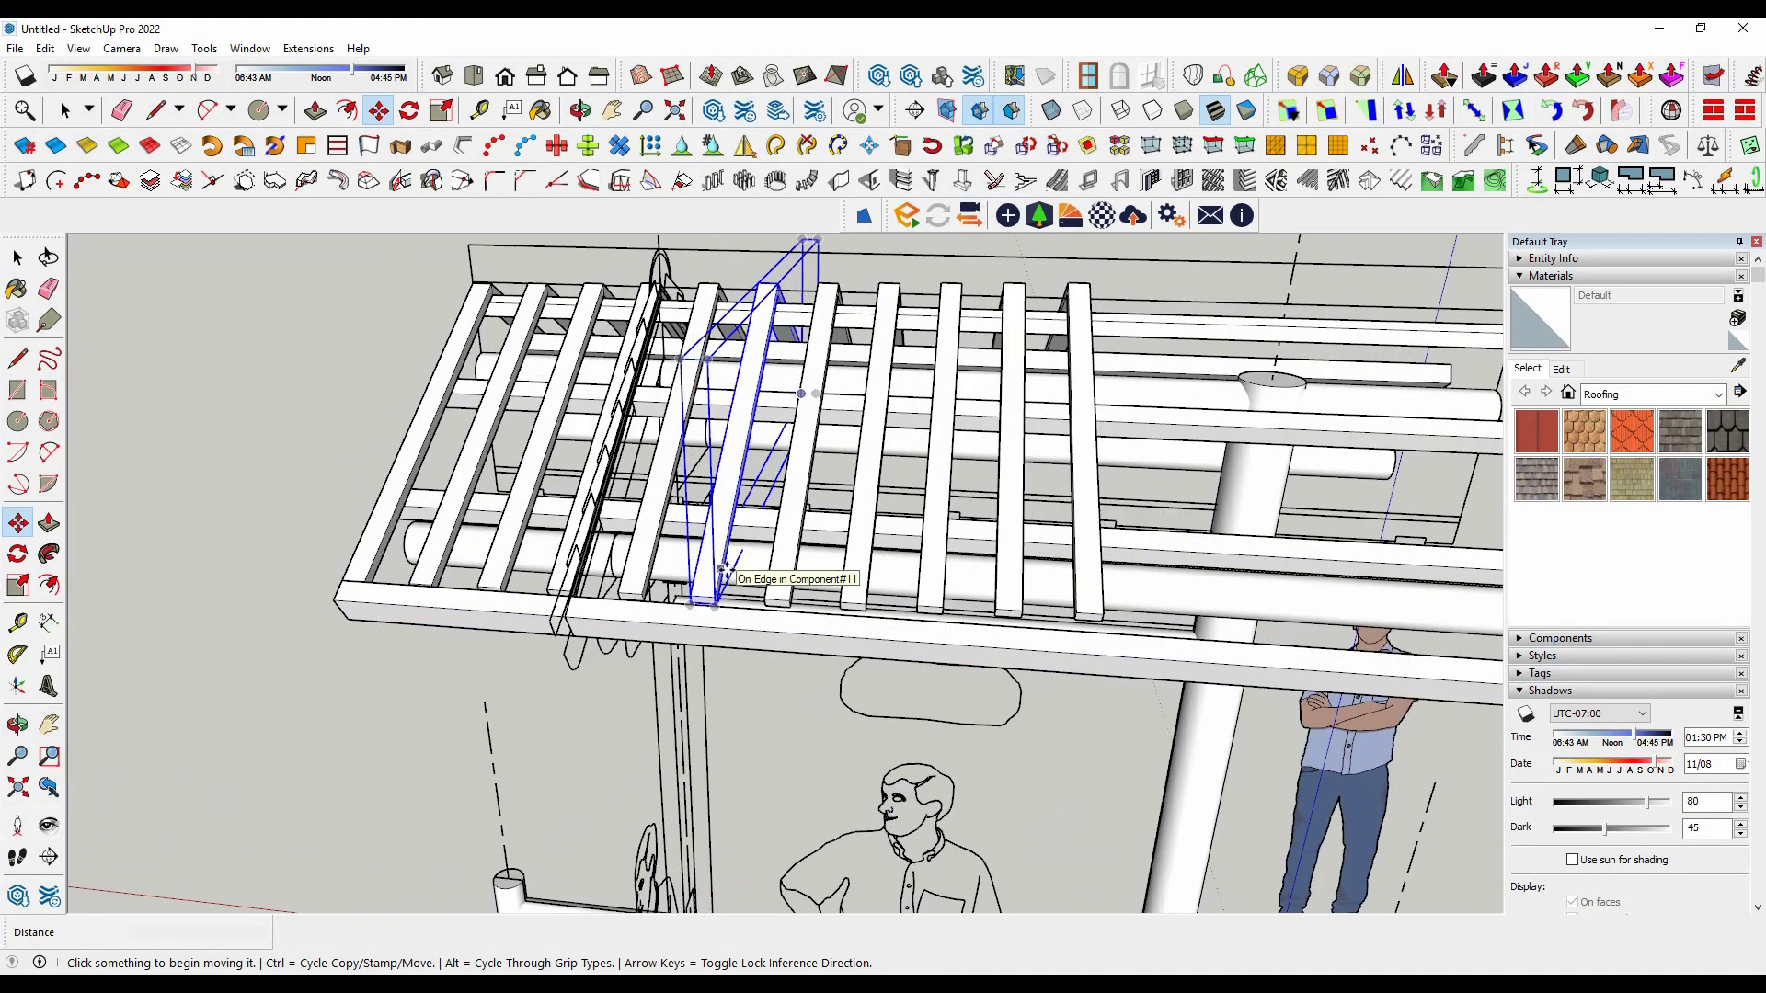
scroll(724, 570, "up", 2)
key("space")
scroll(333, 631, "up", 3)
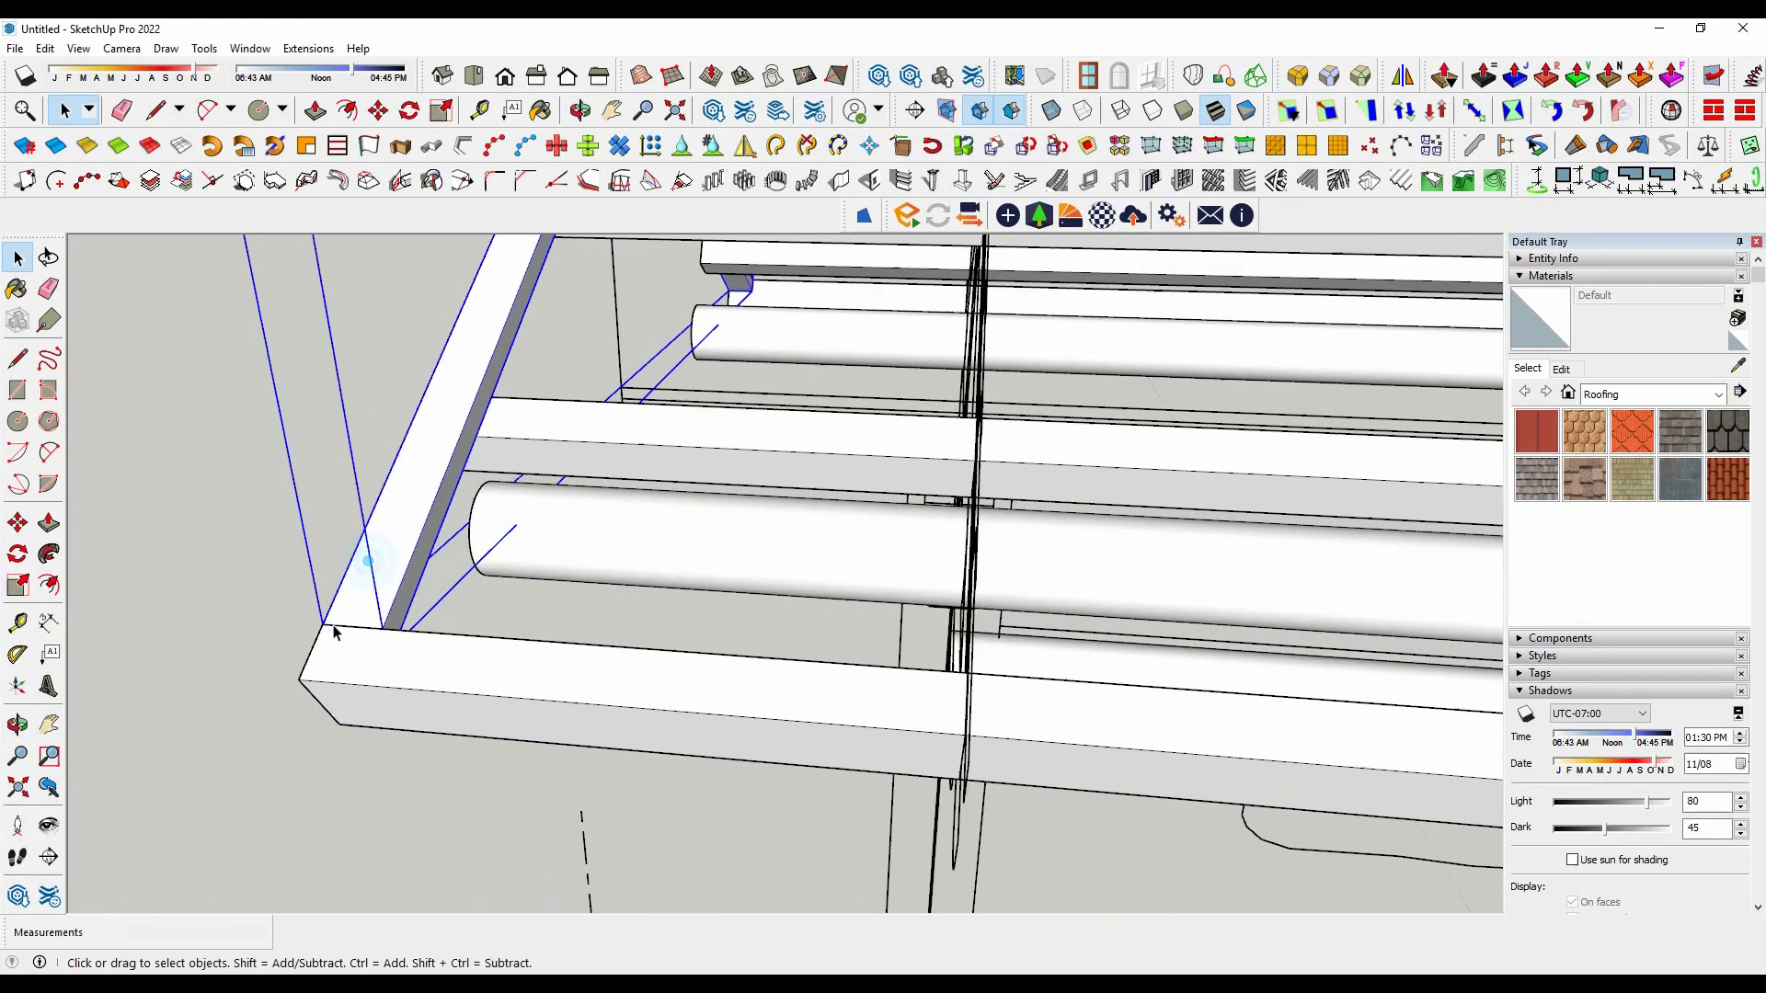
mouse_move(334, 632)
middle_mouse_down()
mouse_move(543, 670)
mouse_move(568, 733)
middle_mouse_up()
scroll(443, 772, "up", 3)
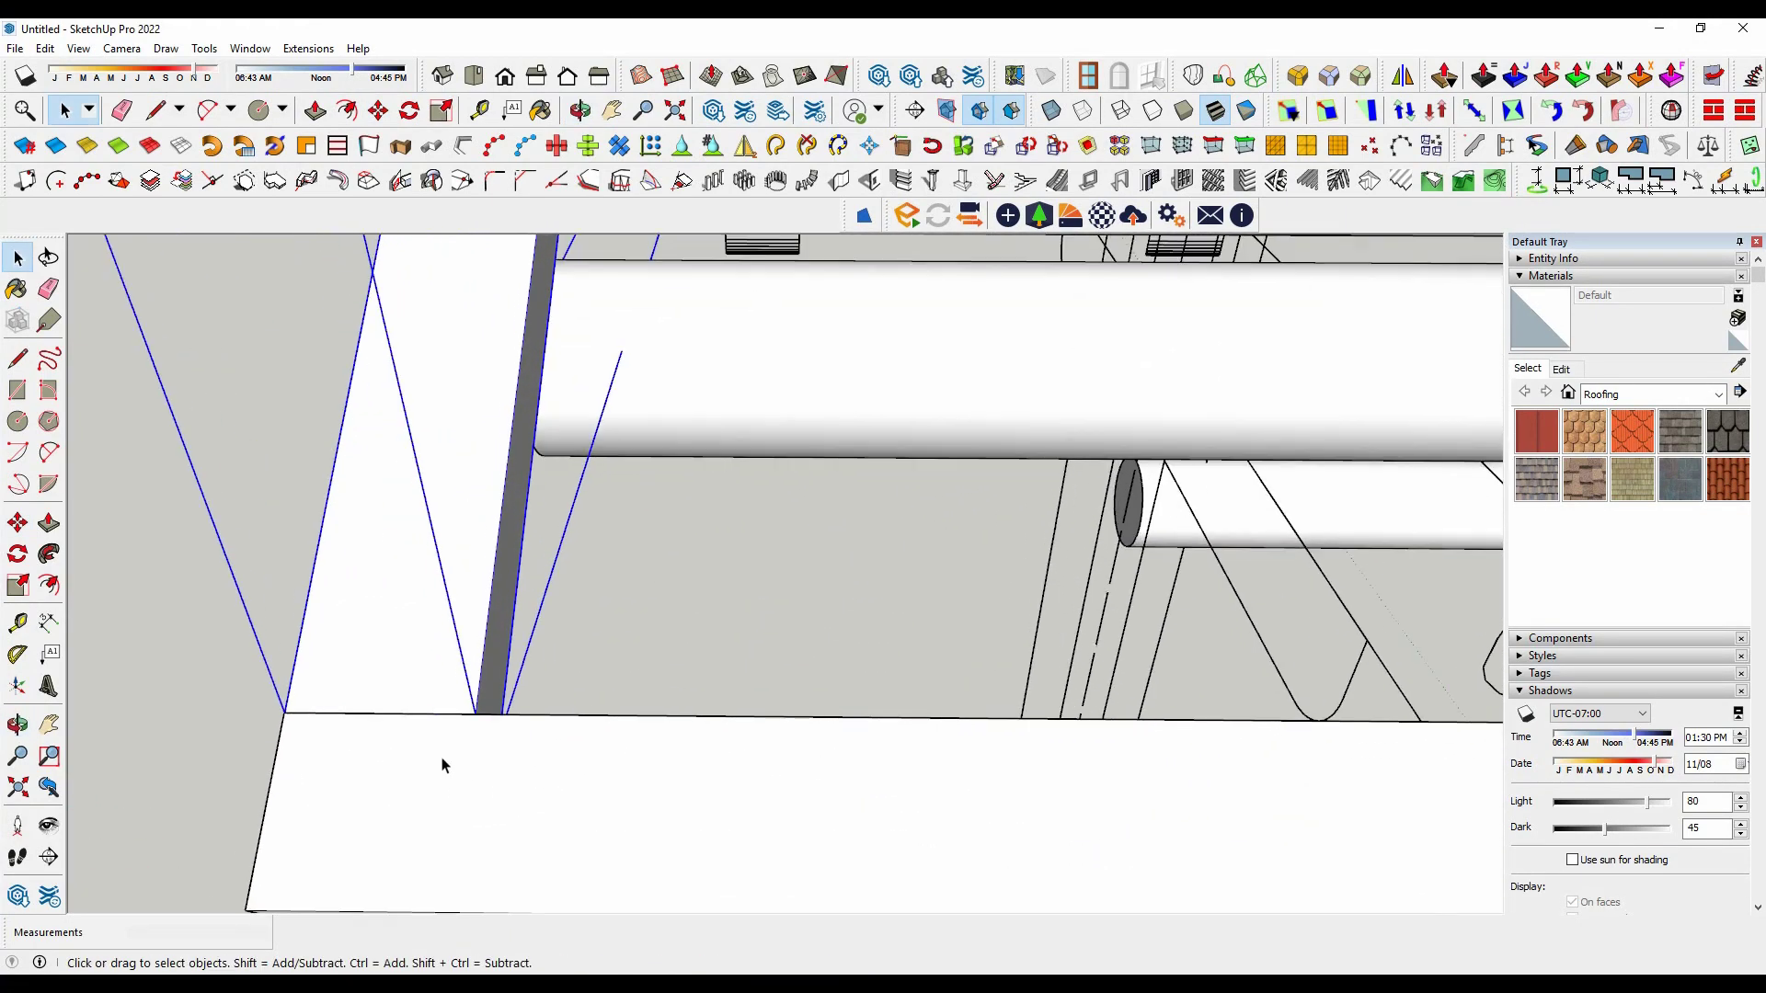
key("m")
key("ctrl")
left_click(284, 713)
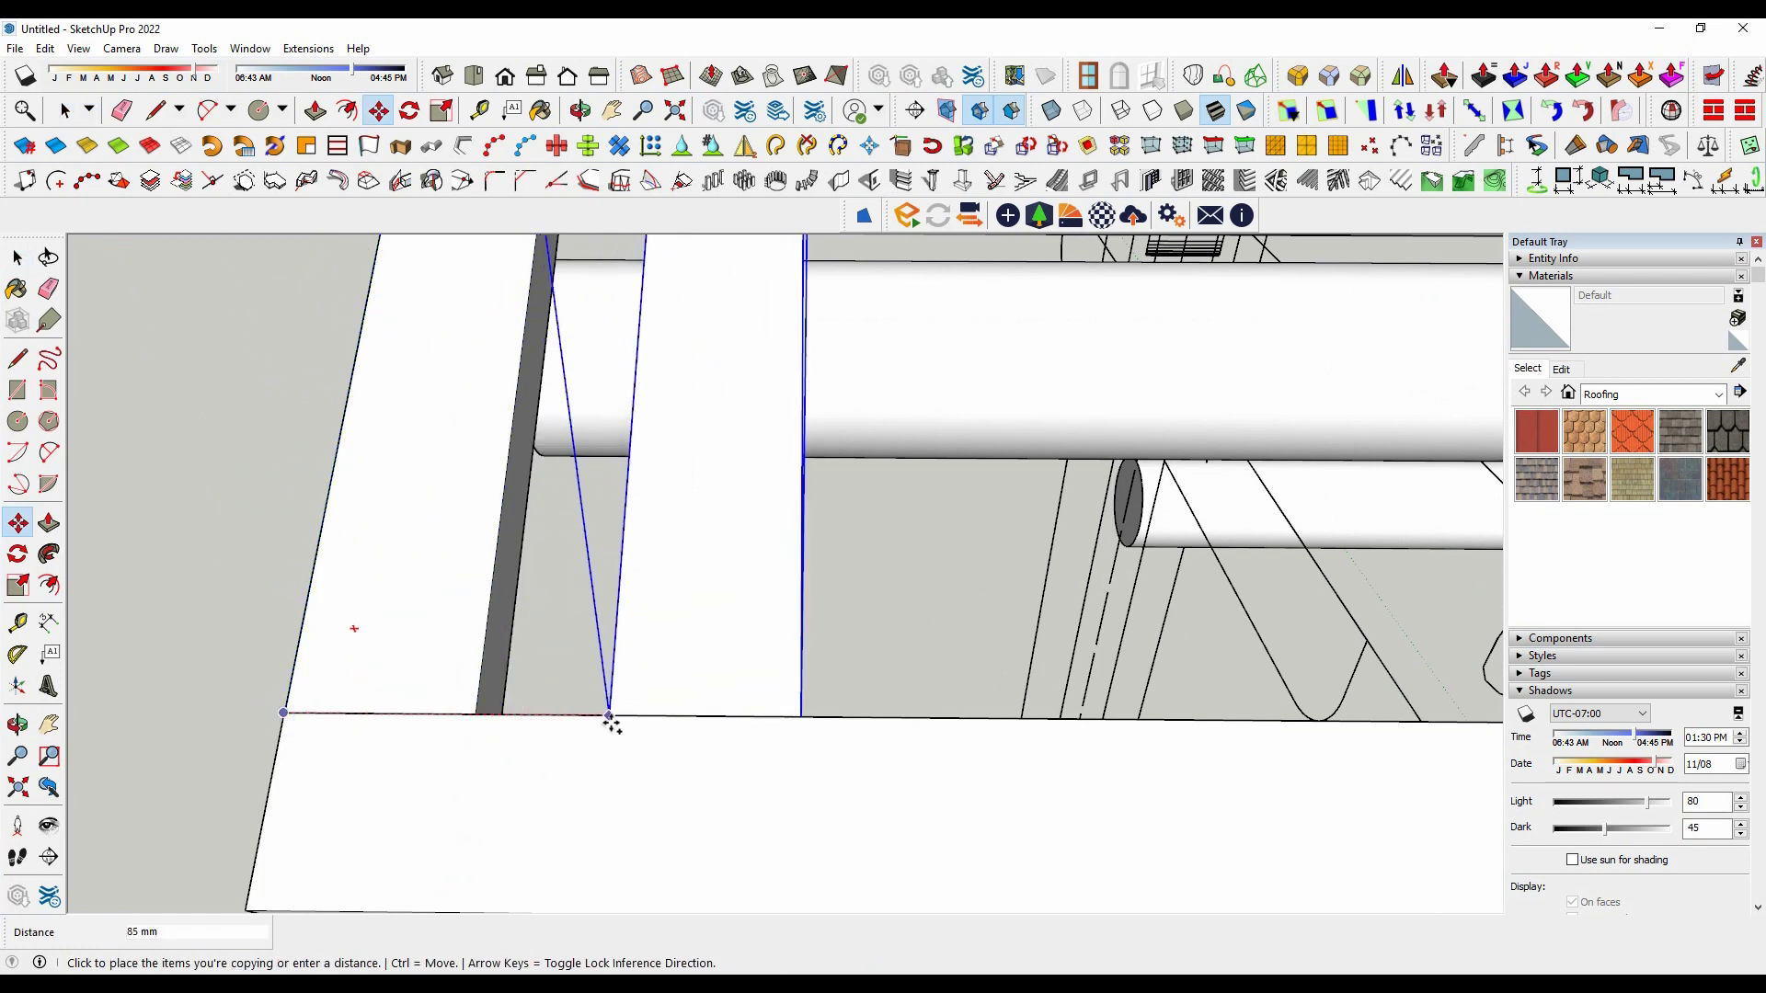
type("0")
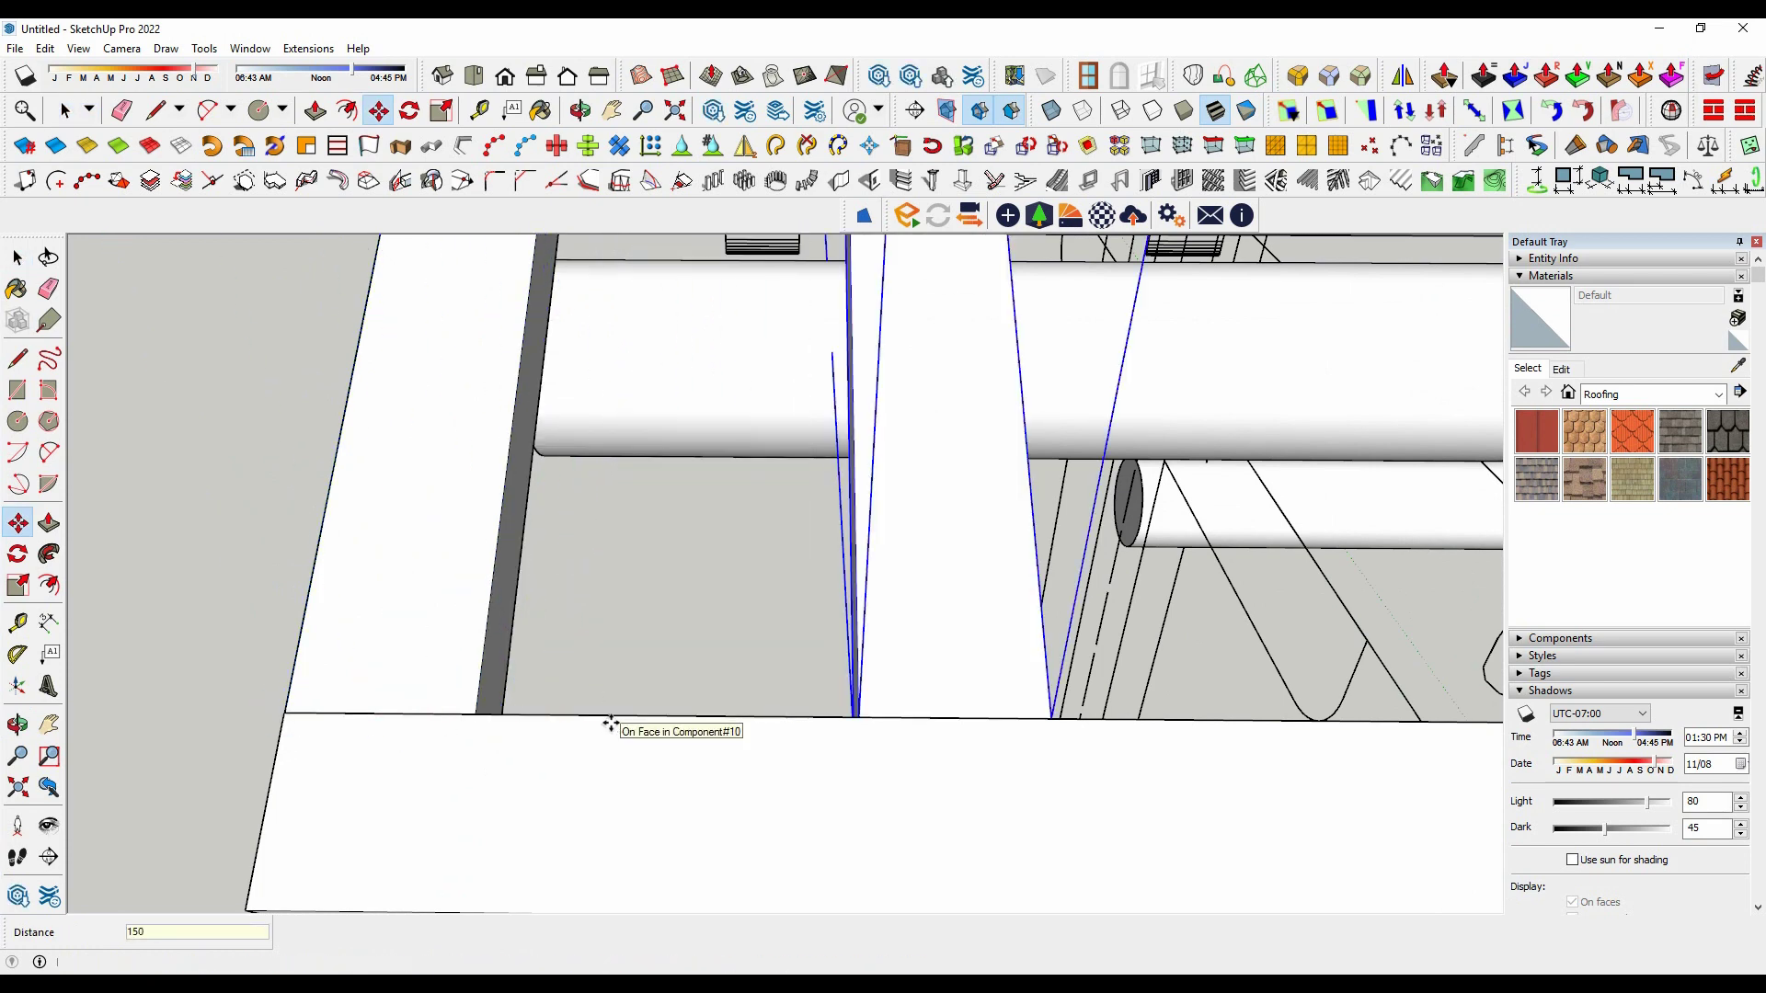
key("Return")
Step: Array the rafter copies along the slope, reaching the far end
scroll(564, 610, "down", 5)
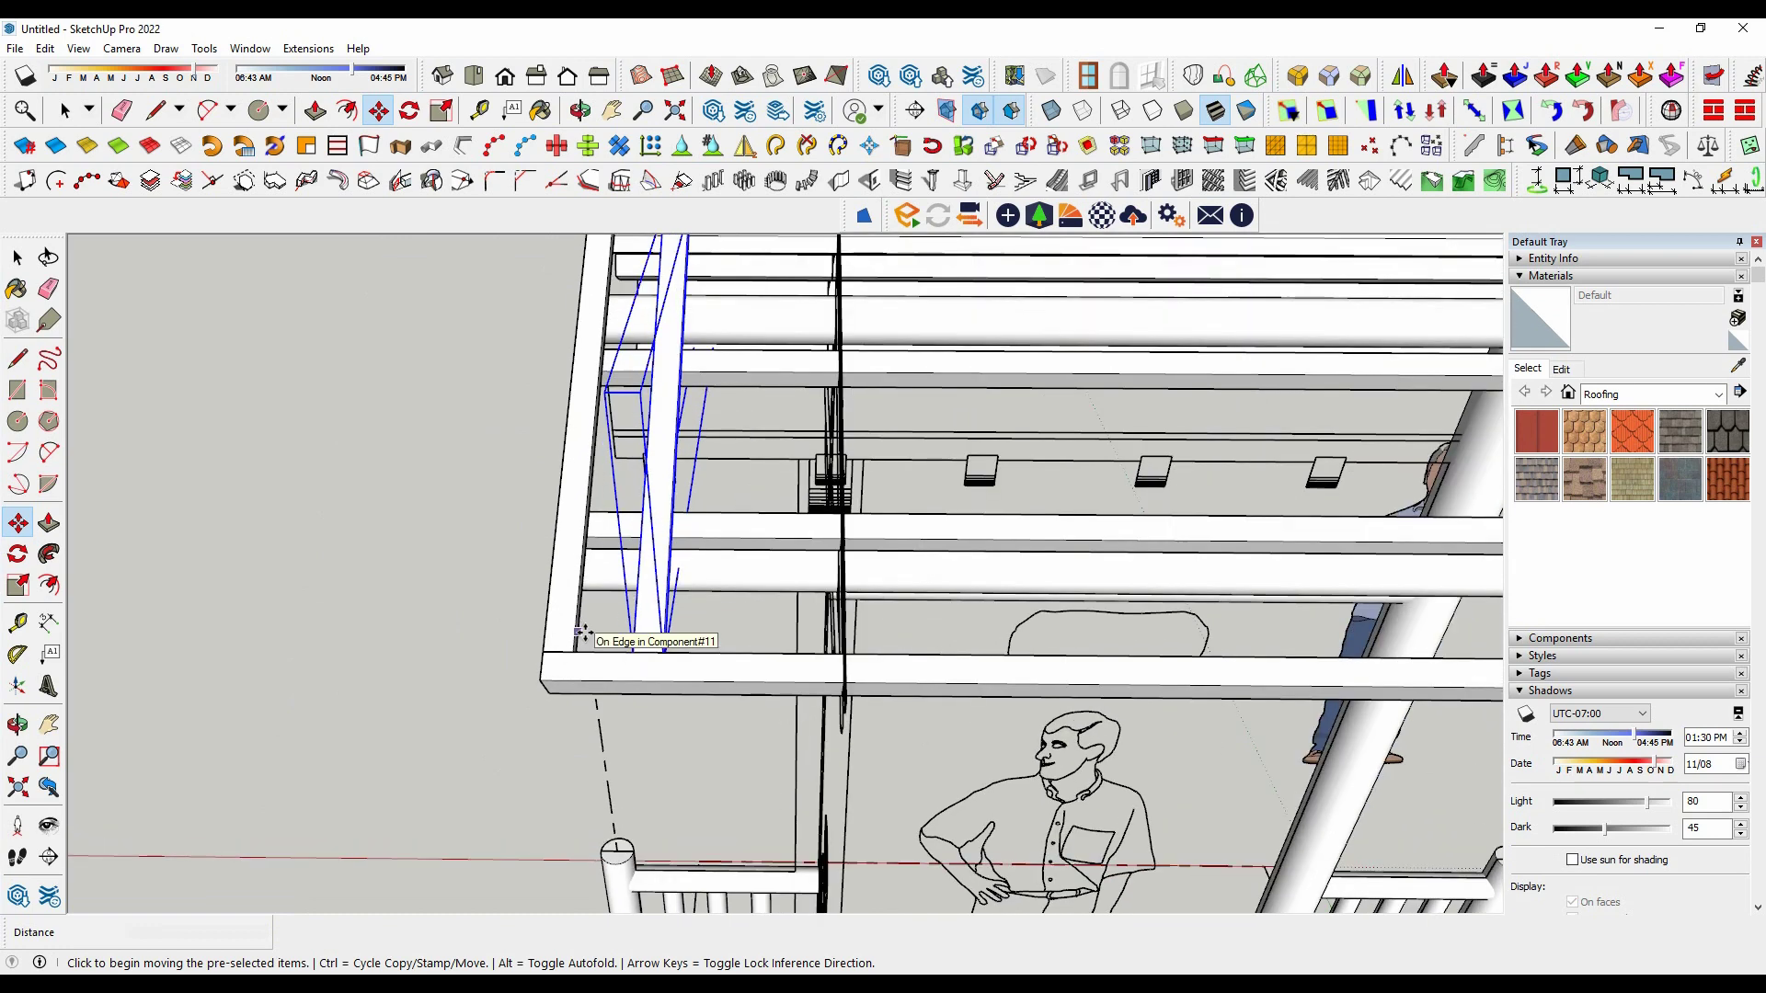
scroll(585, 662, "down", 3)
type("x1")
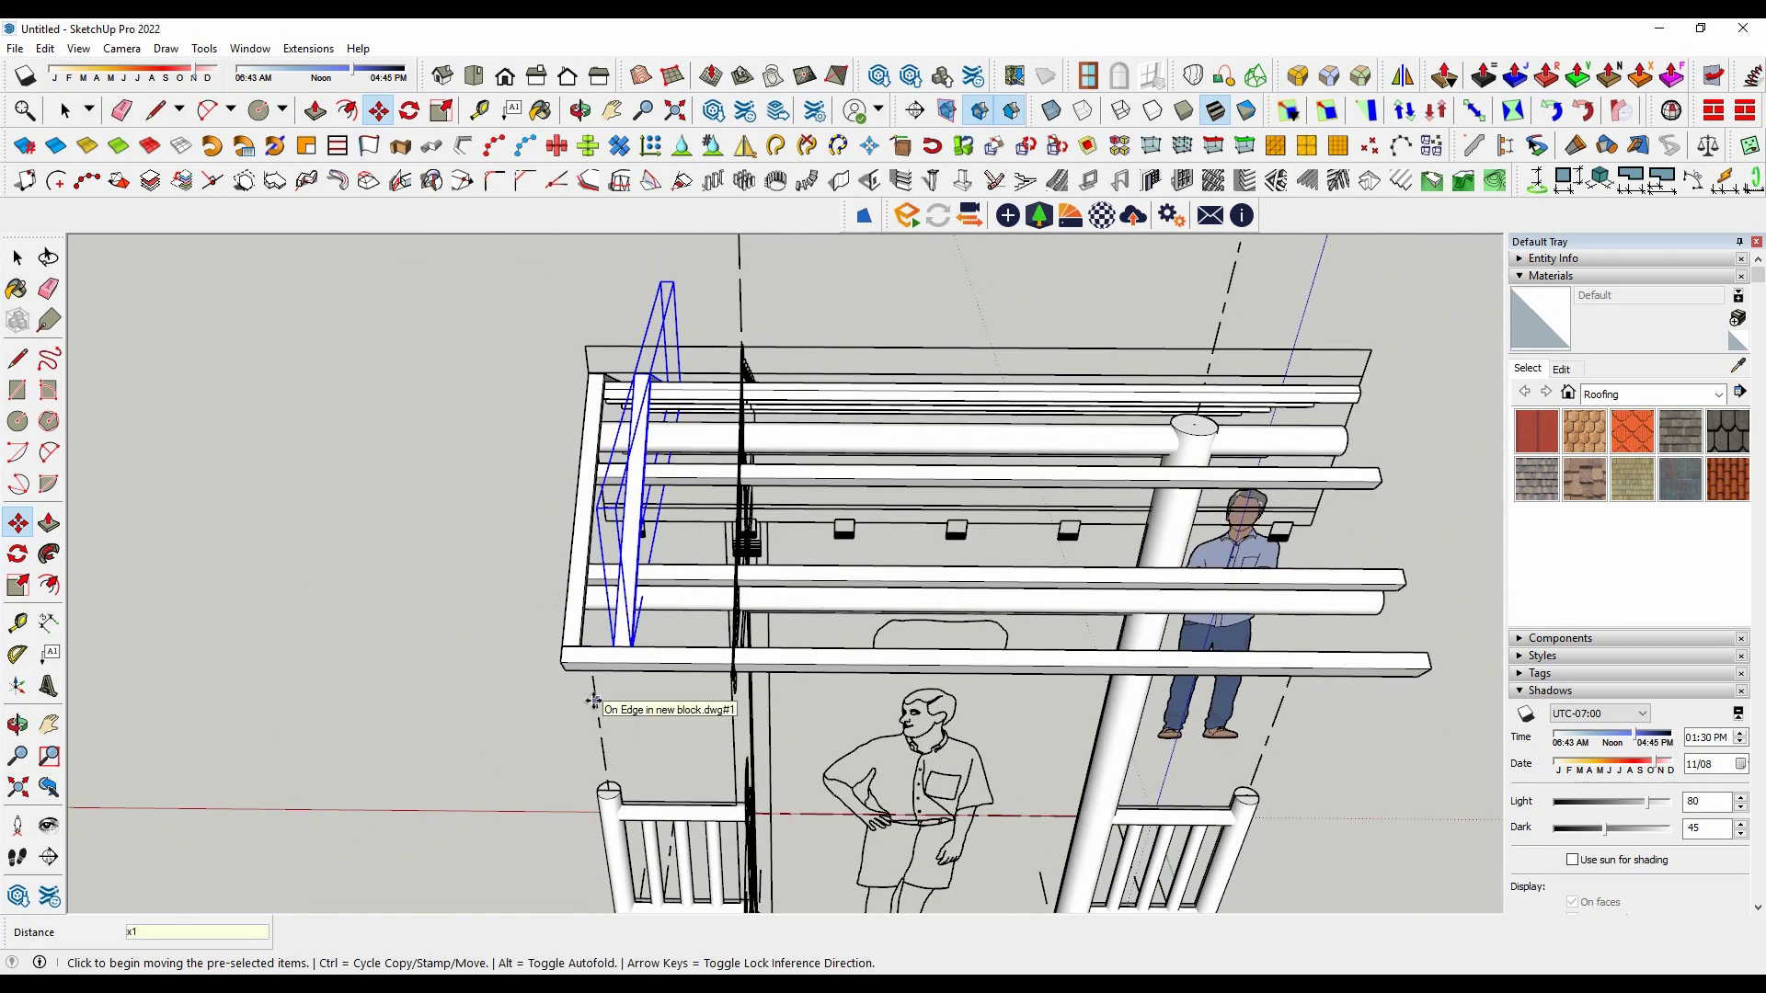
type("0")
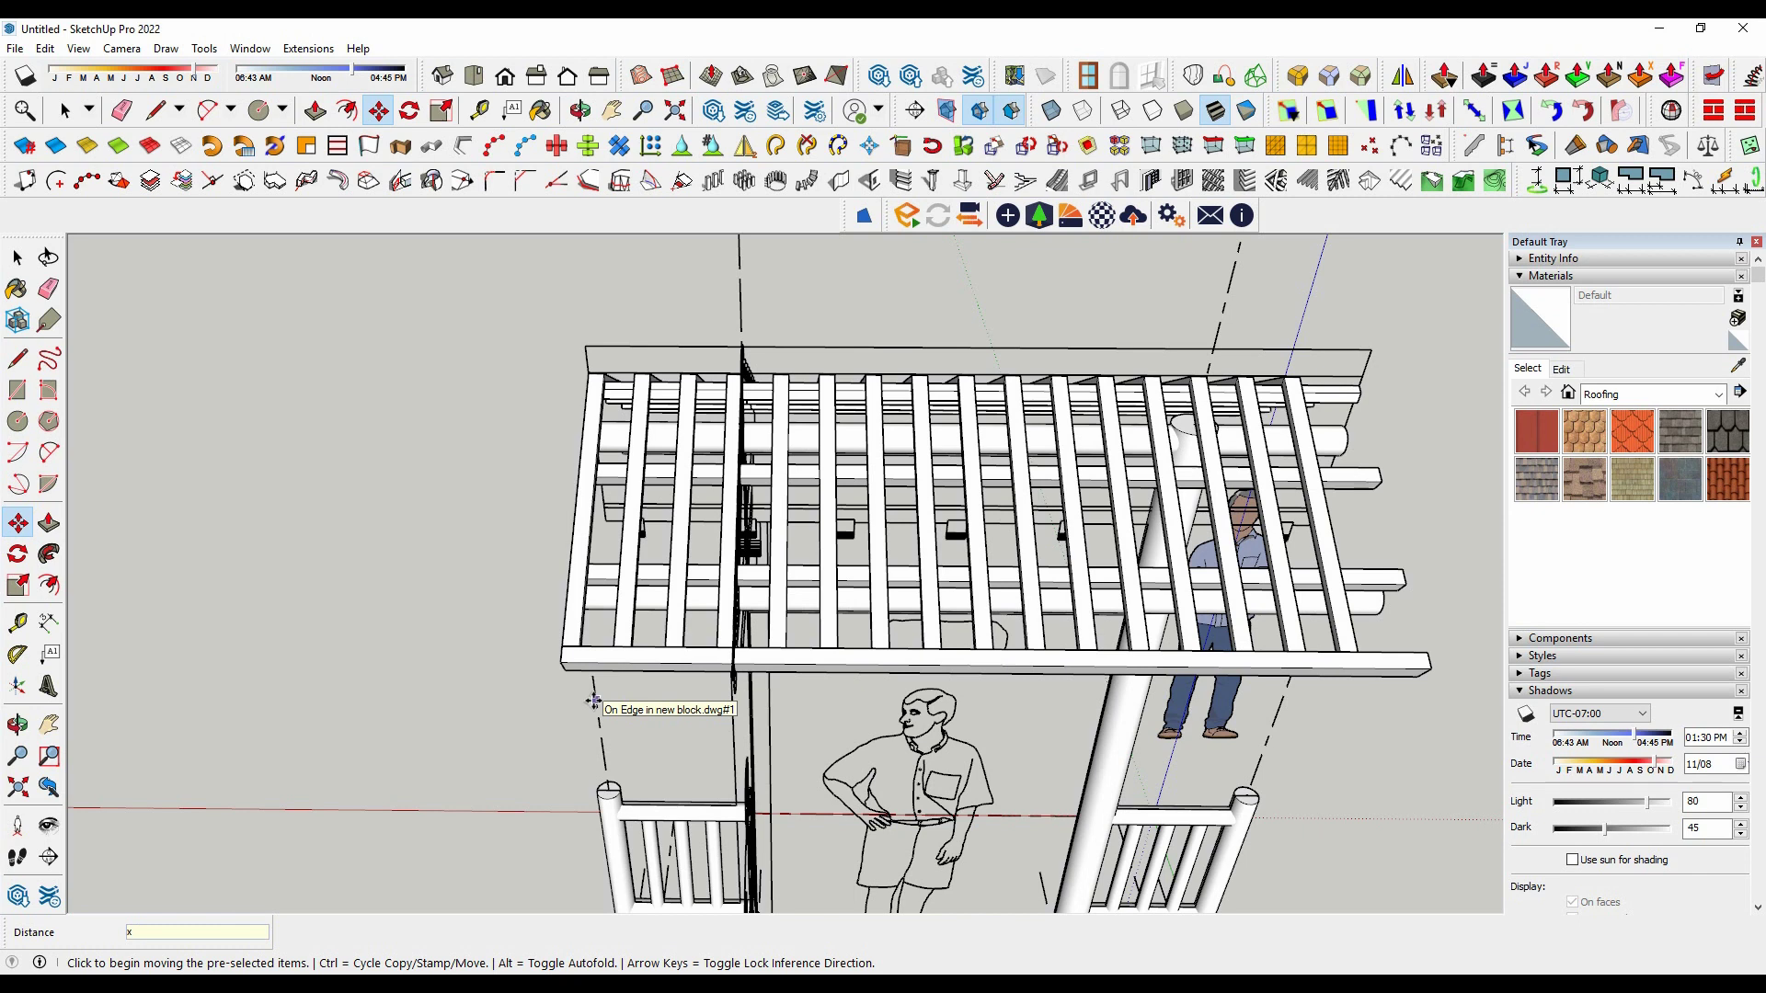
type("16")
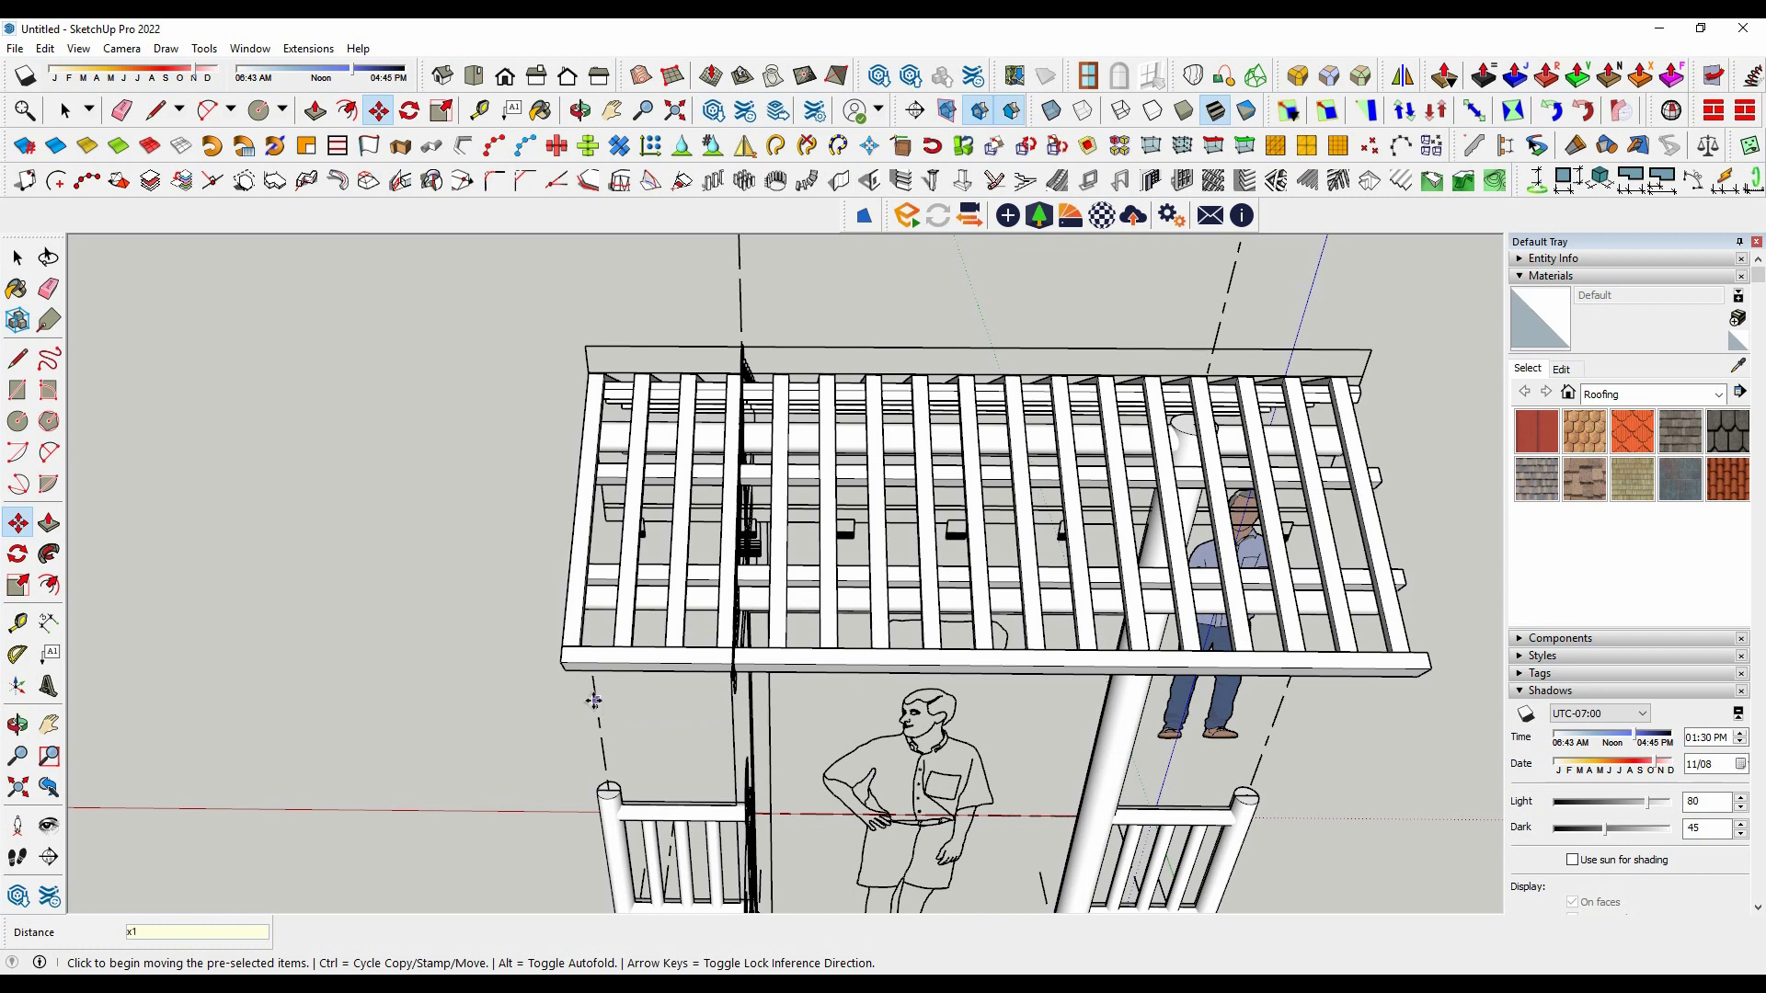
key("Return")
key("space")
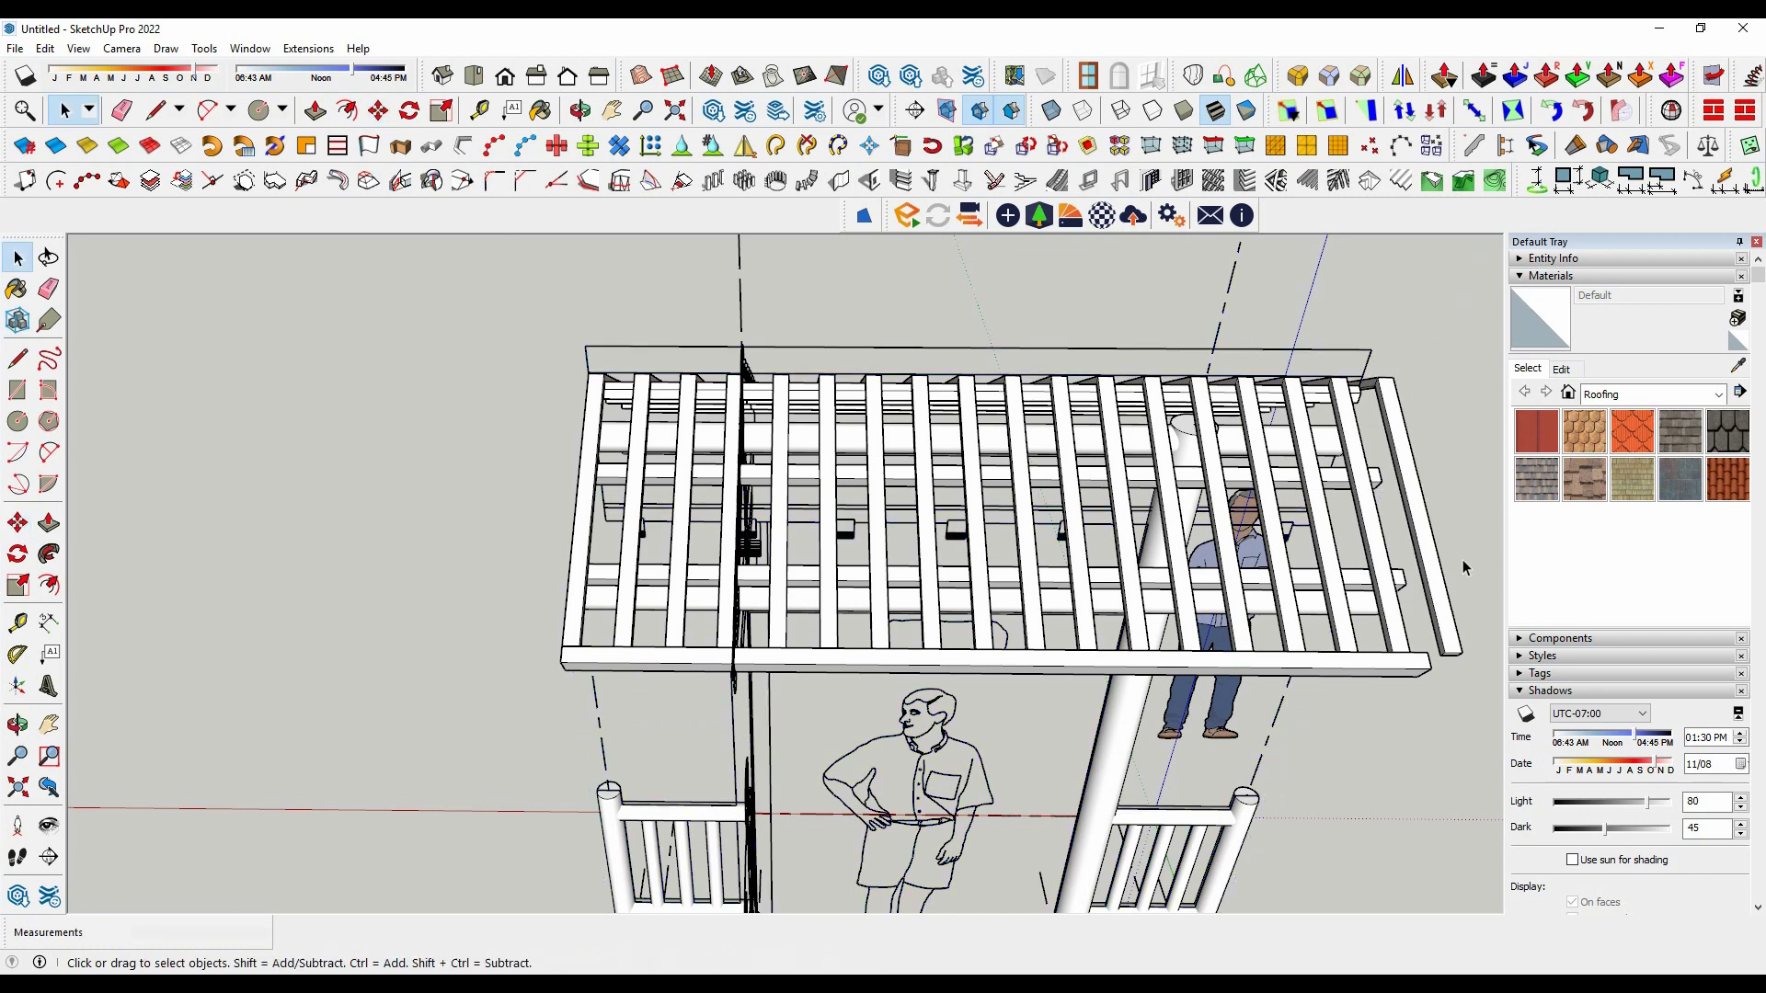
Step: Select the first nine rafters along one roof slope
scroll(1433, 581, "down", 3)
middle_click_drag(1433, 581, 787, 570)
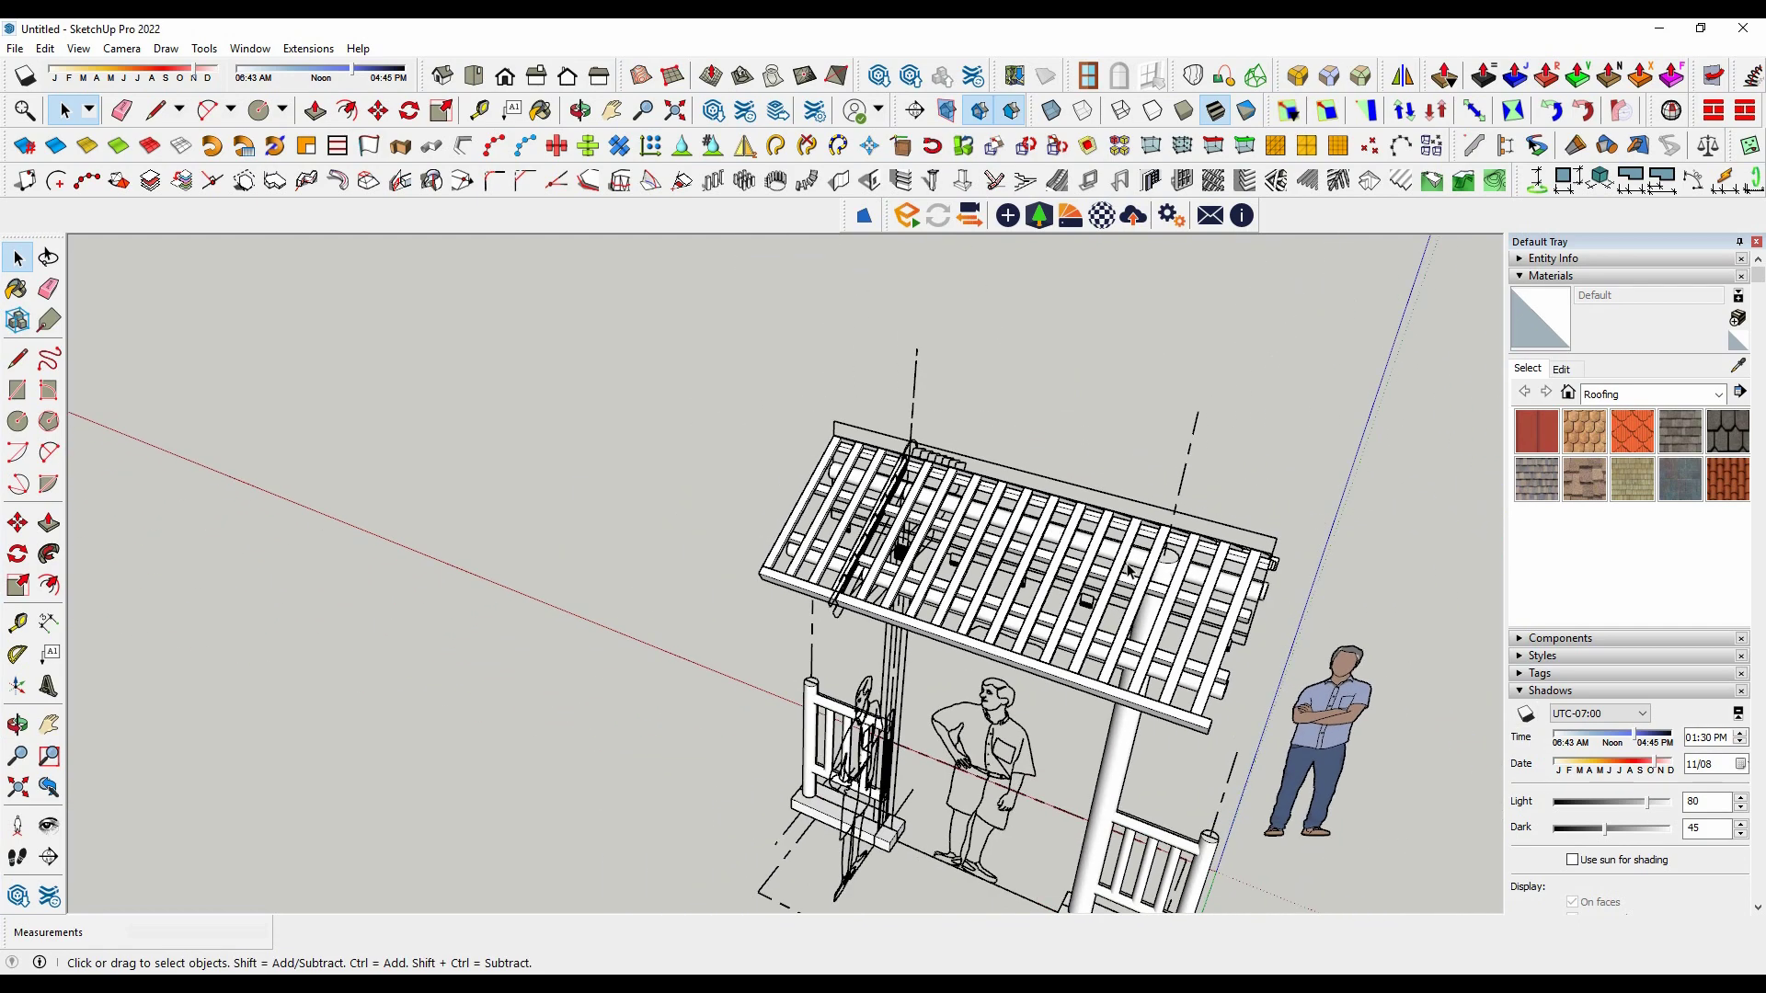
scroll(786, 570, "up", 5)
left_click(535, 465)
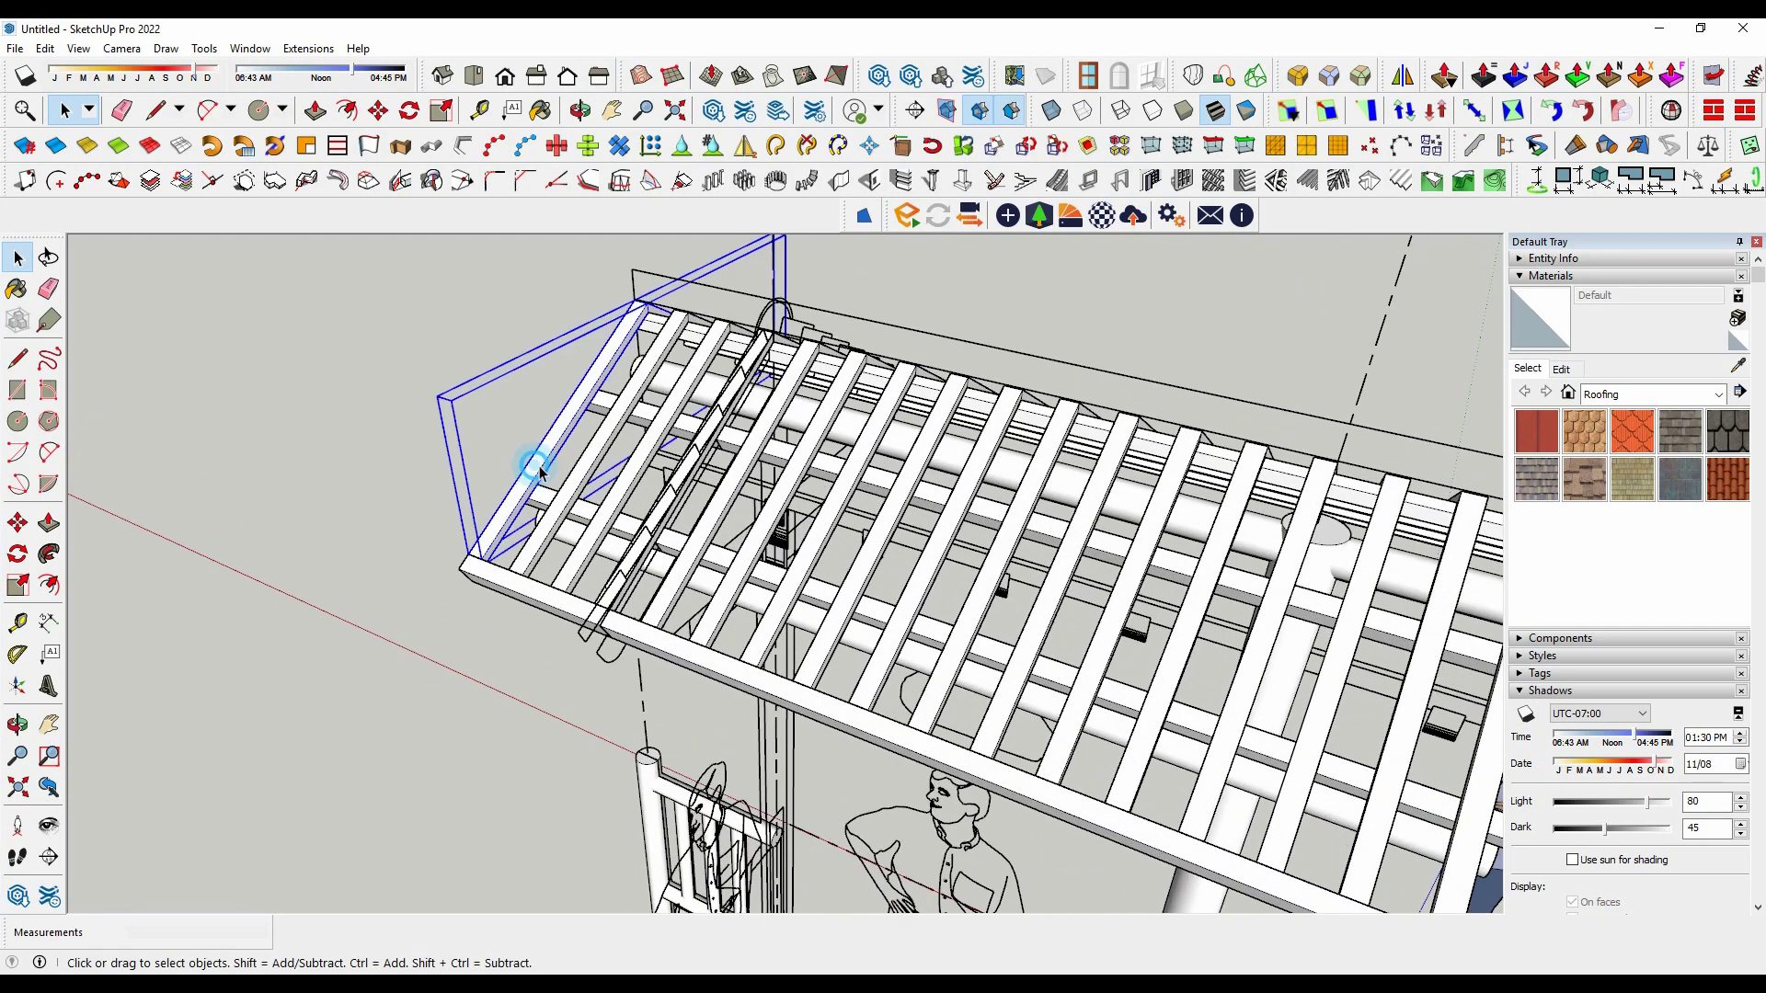
left_click(590, 479, "ctrl")
scroll(819, 448, "up", 2)
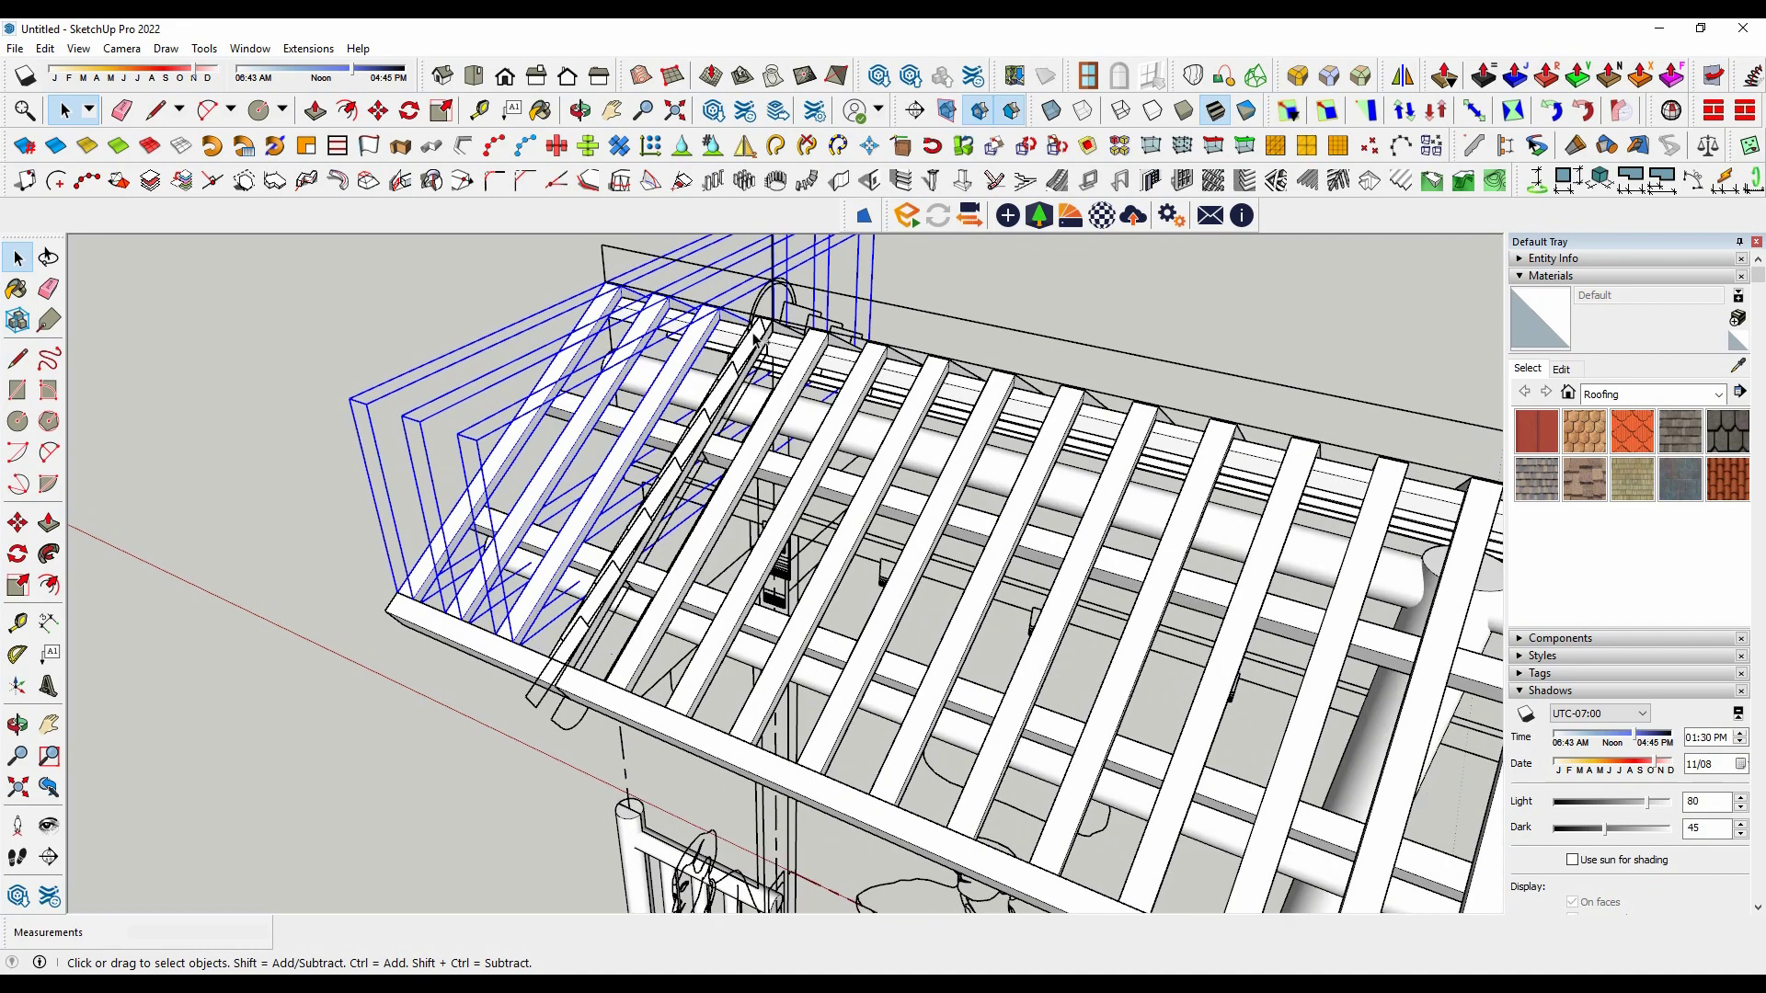
scroll(756, 347, "up", 1)
left_click(752, 342, "ctrl")
middle_click_drag(753, 378, 973, 445)
scroll(729, 386, "up", 3)
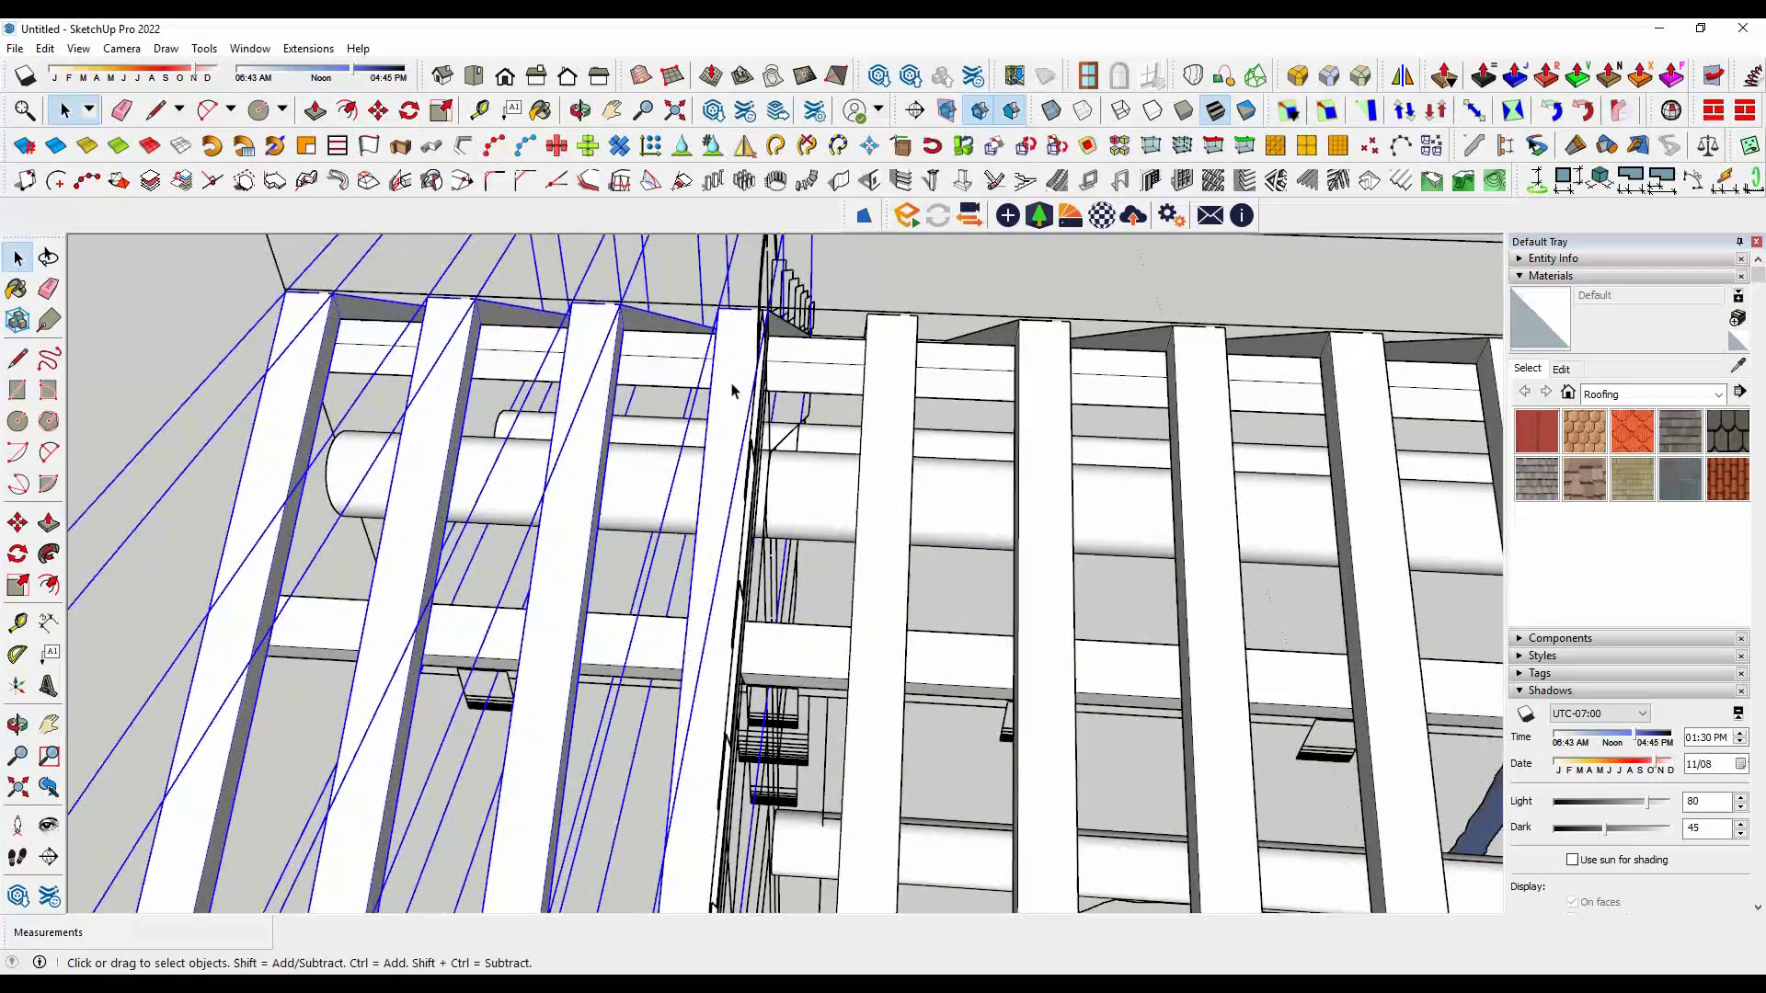
left_click(732, 381)
left_click(573, 393, "ctrl")
left_click(444, 382, "ctrl")
left_click(306, 370, "ctrl")
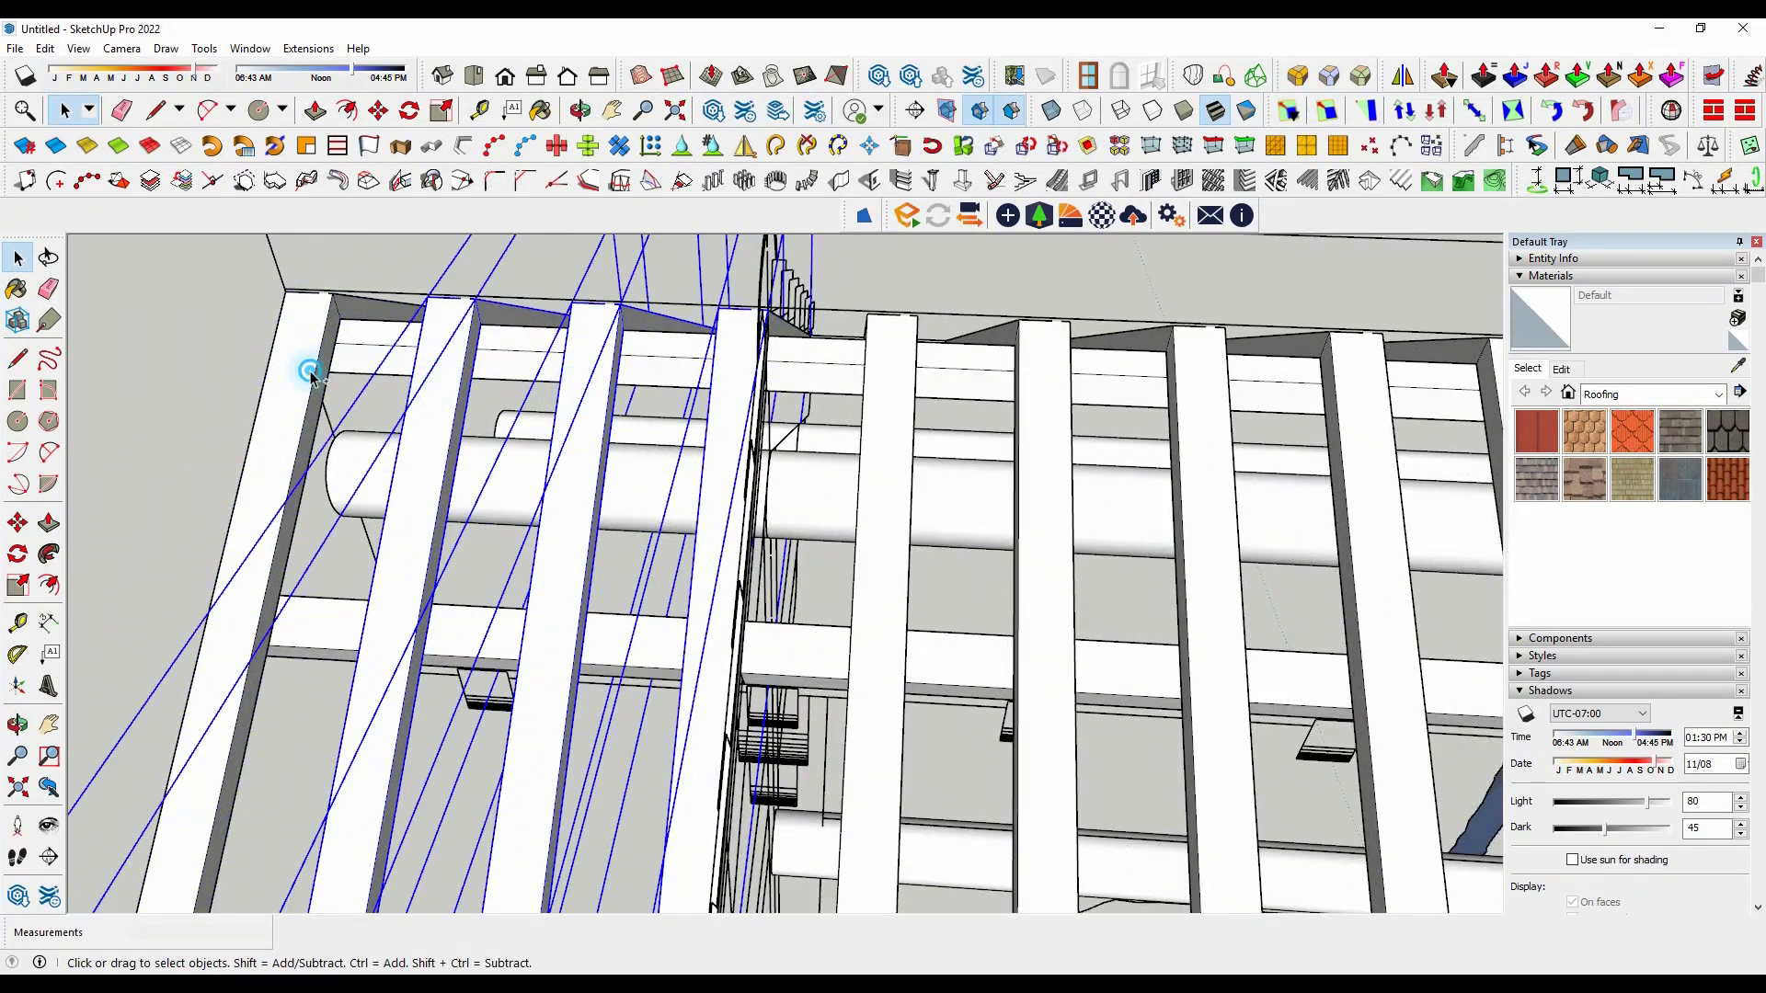
left_click(876, 367, "ctrl")
left_click(1033, 374, "ctrl")
Step: Add the remaining rafters on that slope to the selection and right-click them
scroll(970, 473, "down", 2)
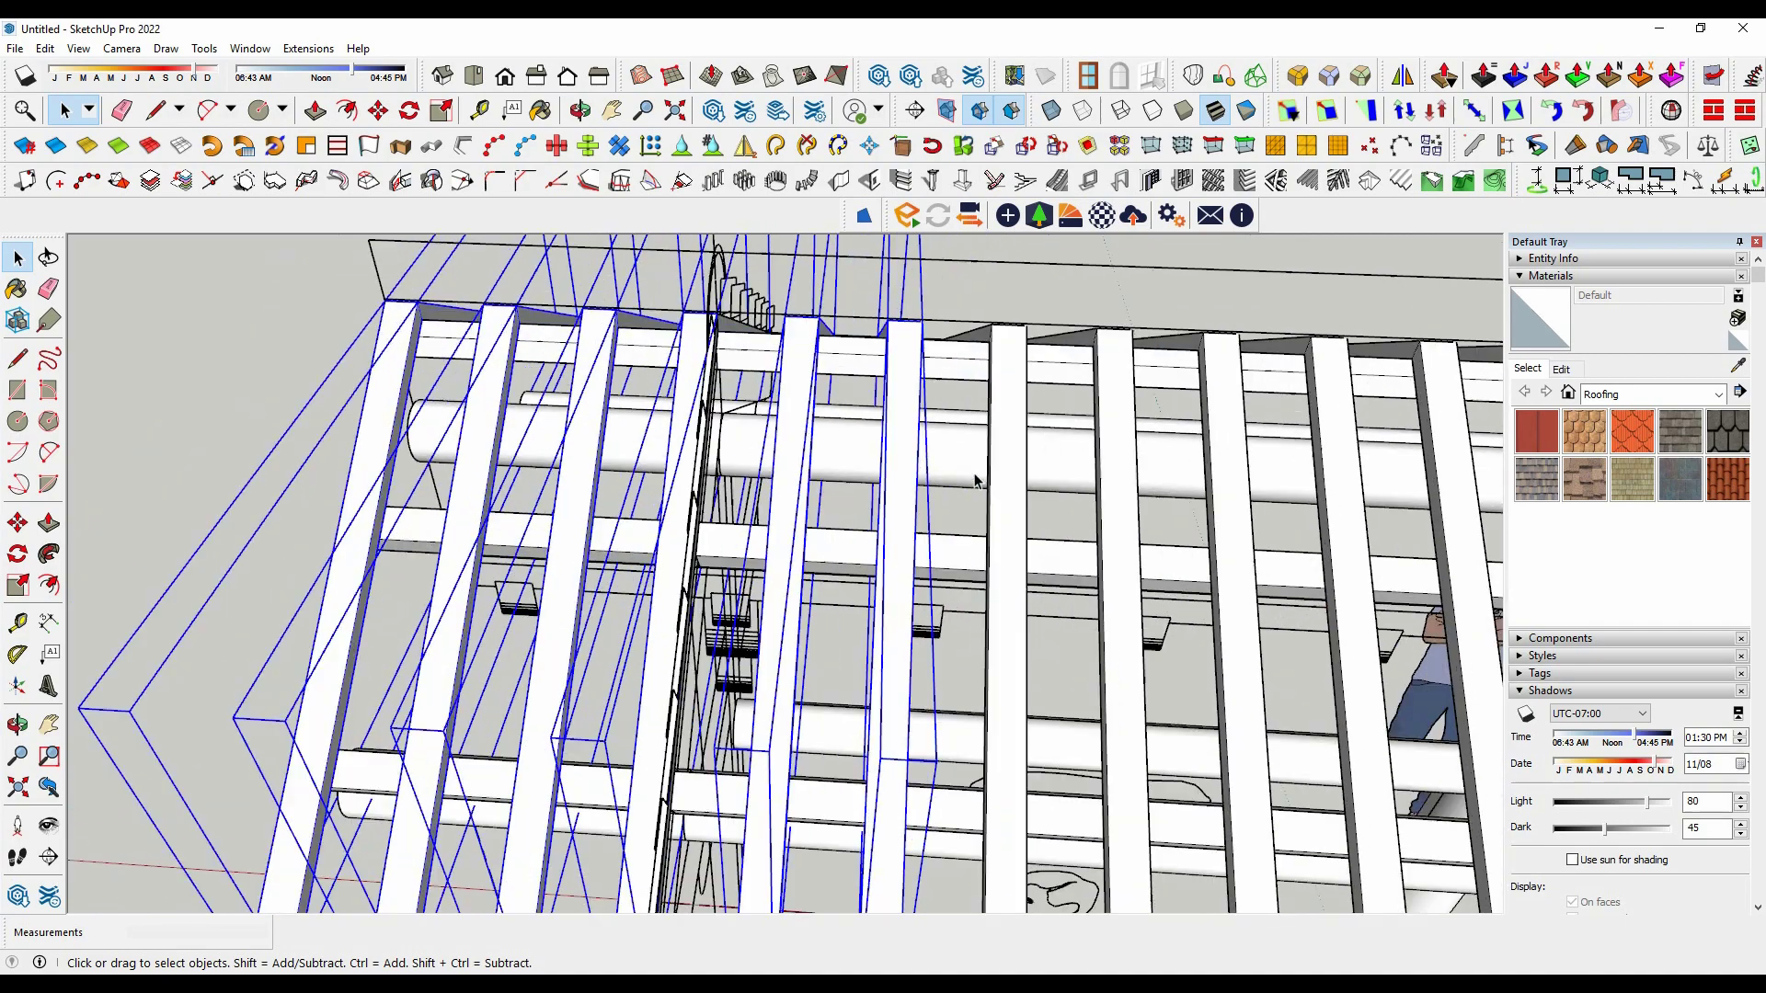
left_click(993, 461, "ctrl")
scroll(1119, 541, "up", 3)
left_click(835, 438, "ctrl")
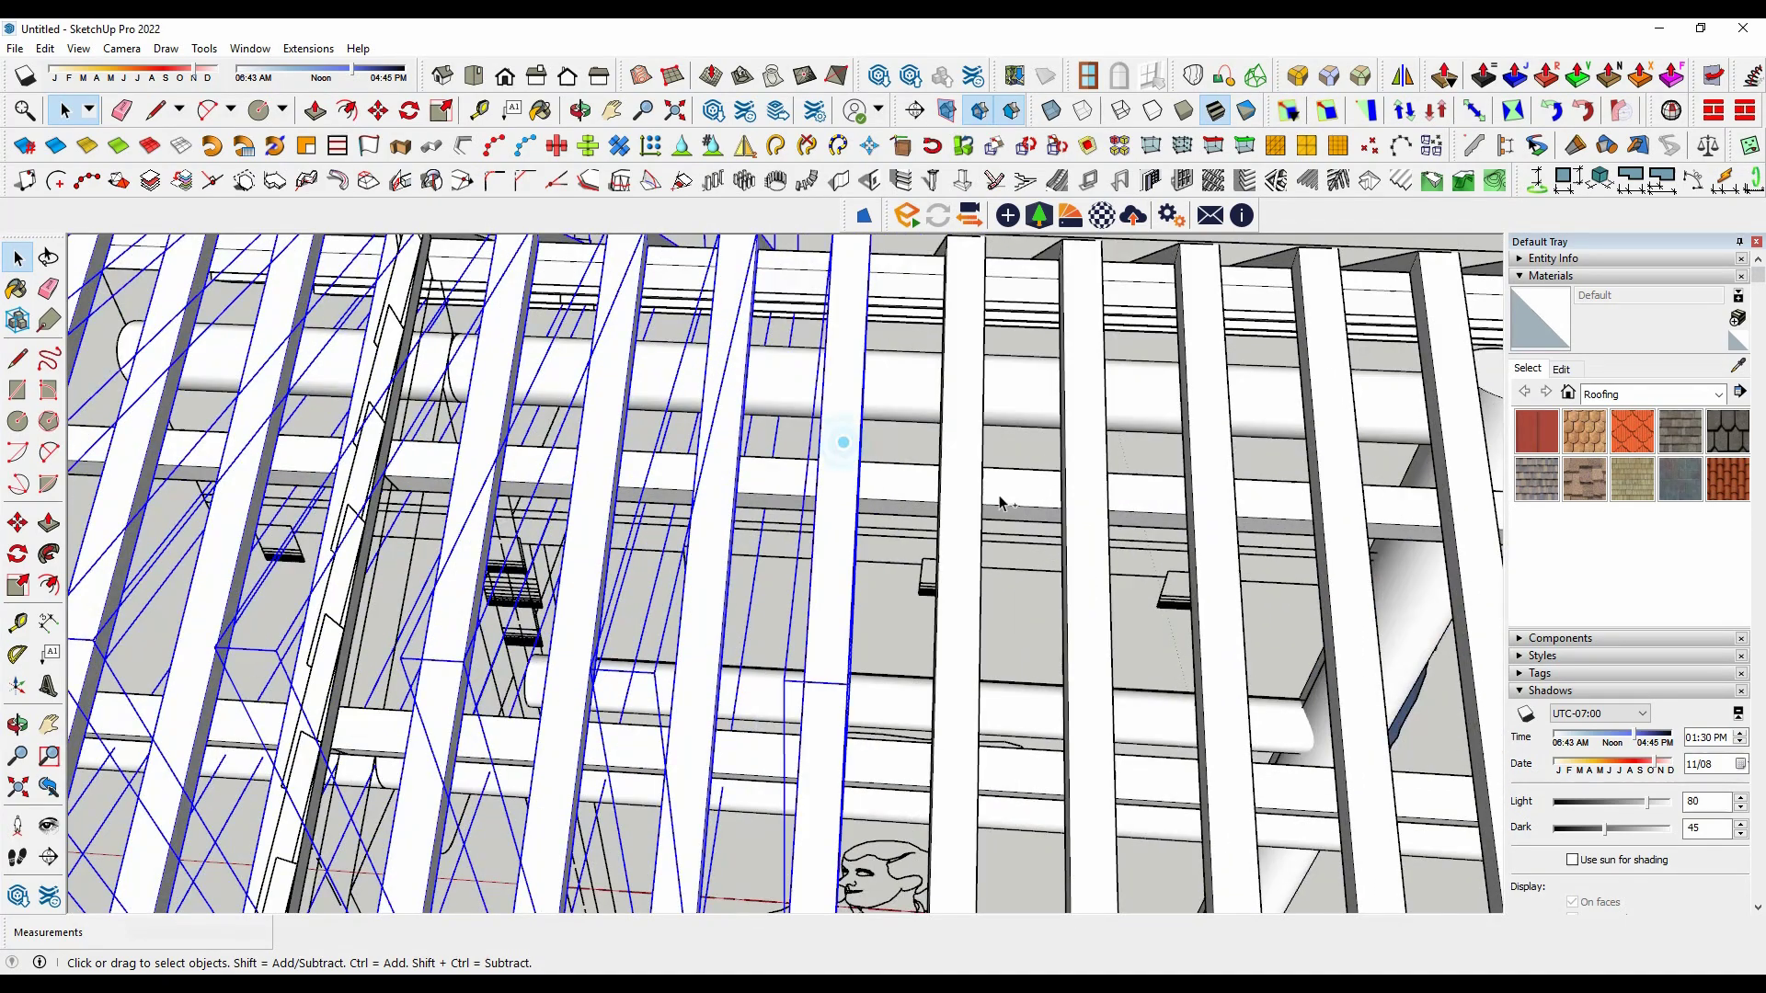
scroll(965, 487, "down", 3)
scroll(966, 487, "down", 2)
scroll(911, 752, "up", 3)
scroll(911, 752, "up", 1)
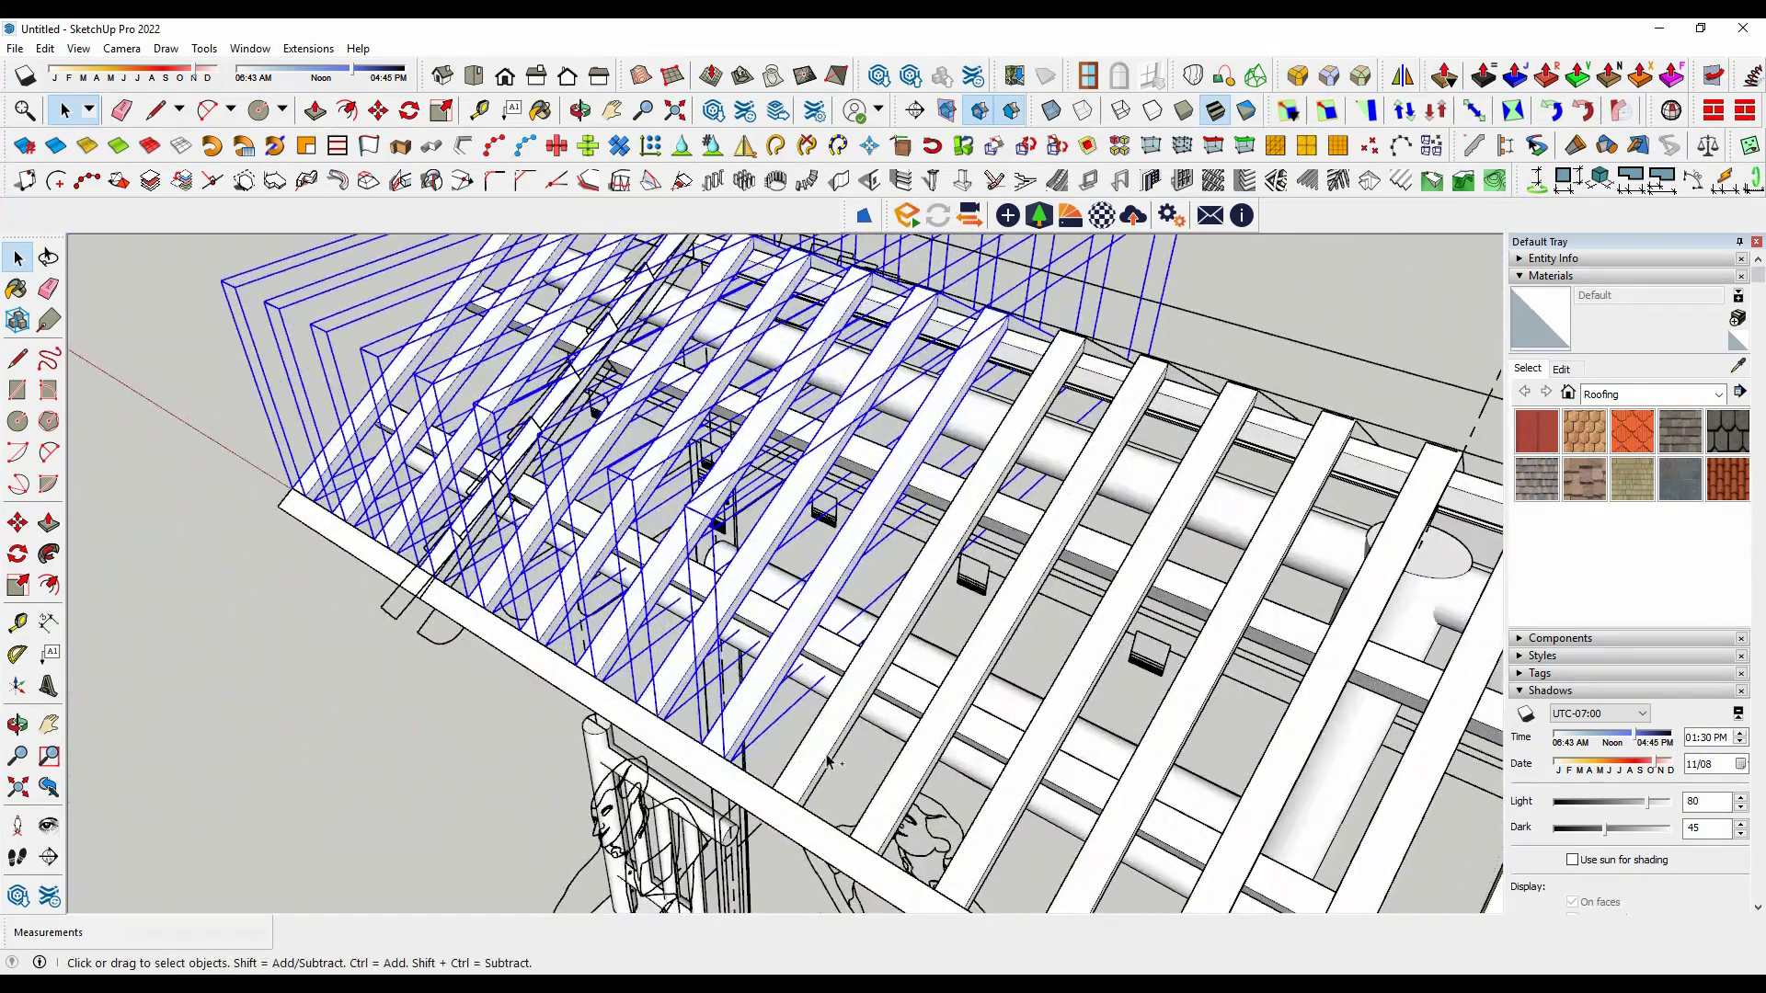
scroll(1058, 758, "down", 3)
scroll(1174, 763, "up", 2)
scroll(1174, 763, "up", 2)
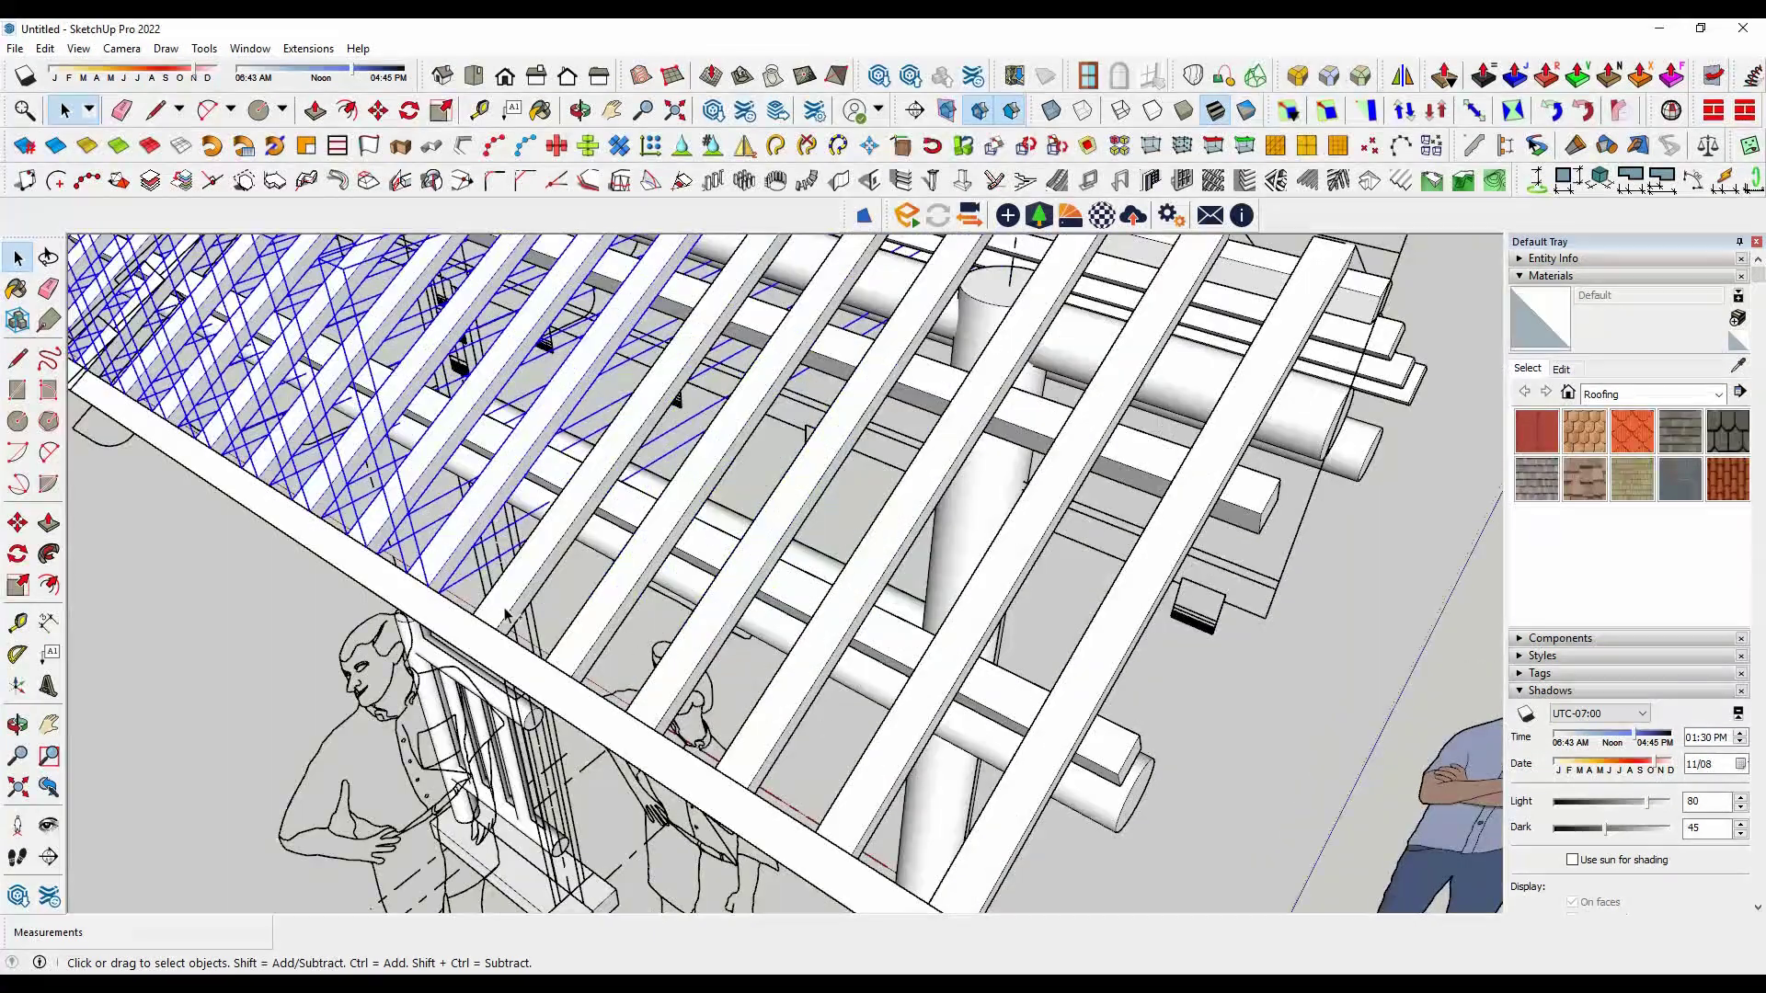
left_click(505, 603, "ctrl")
left_click(603, 631, "ctrl")
left_click(656, 686, "ctrl")
left_click(770, 728, "ctrl")
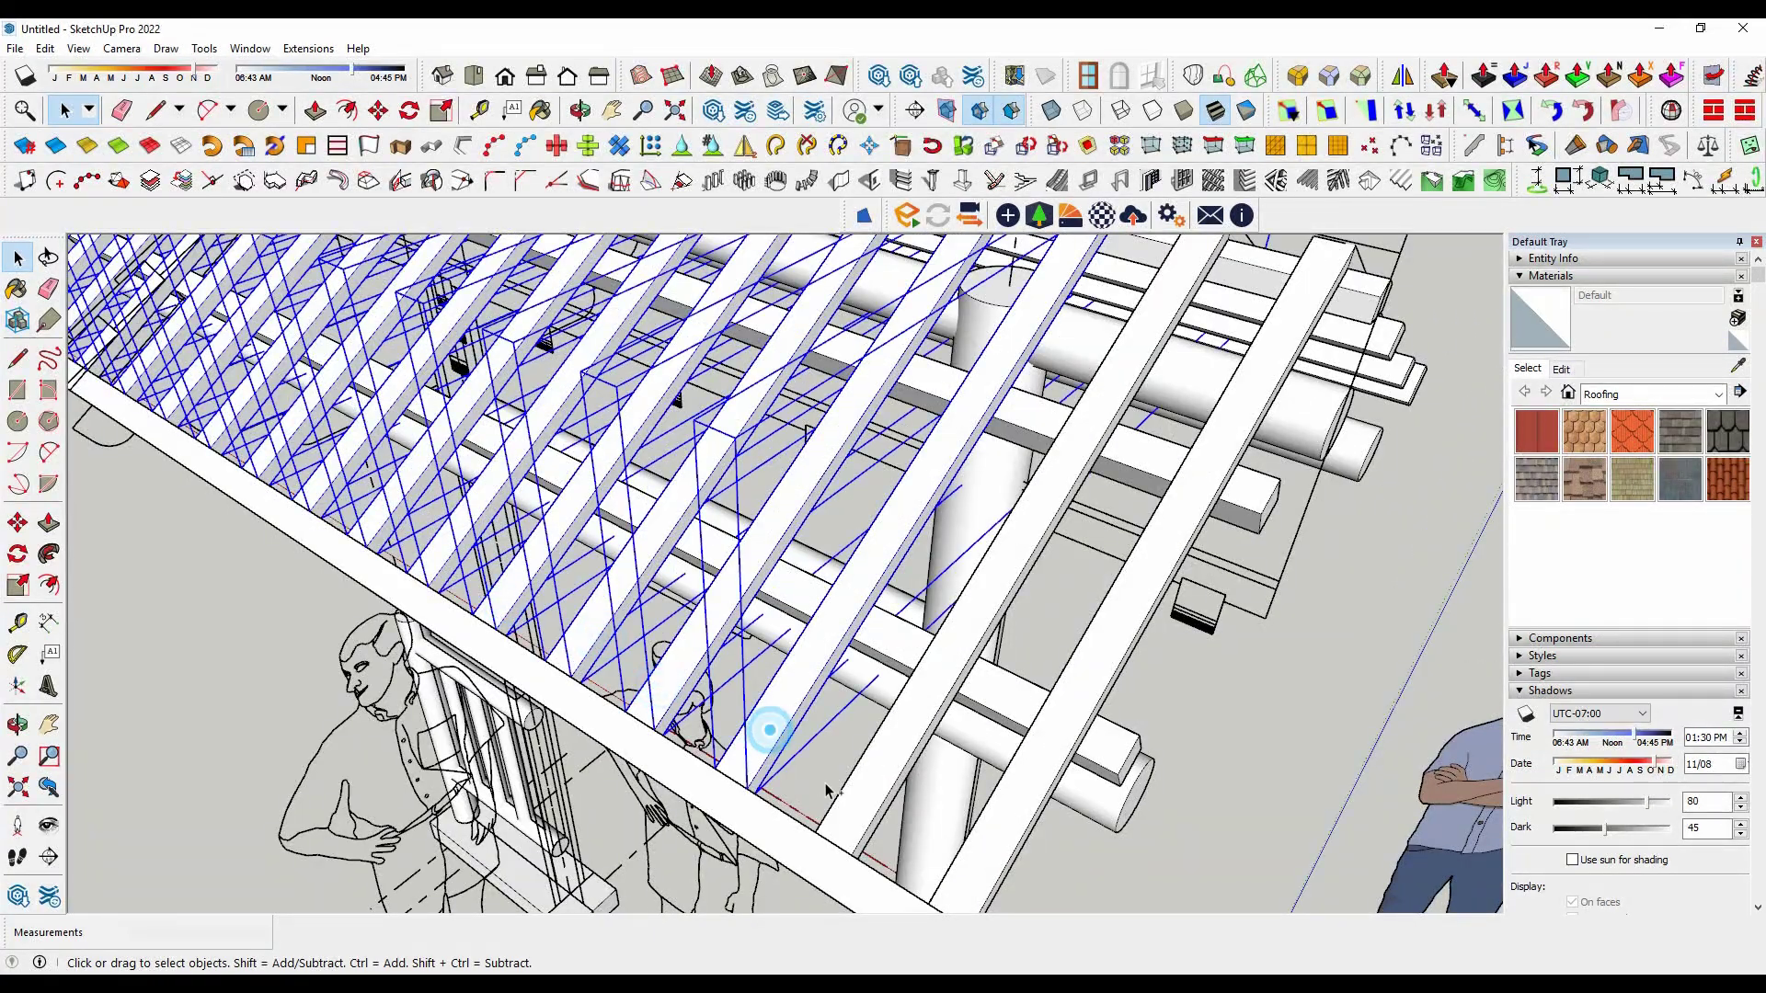
left_click(848, 791, "ctrl")
left_click(990, 846, "ctrl")
scroll(1145, 745, "up", 2)
scroll(1145, 737, "down", 4)
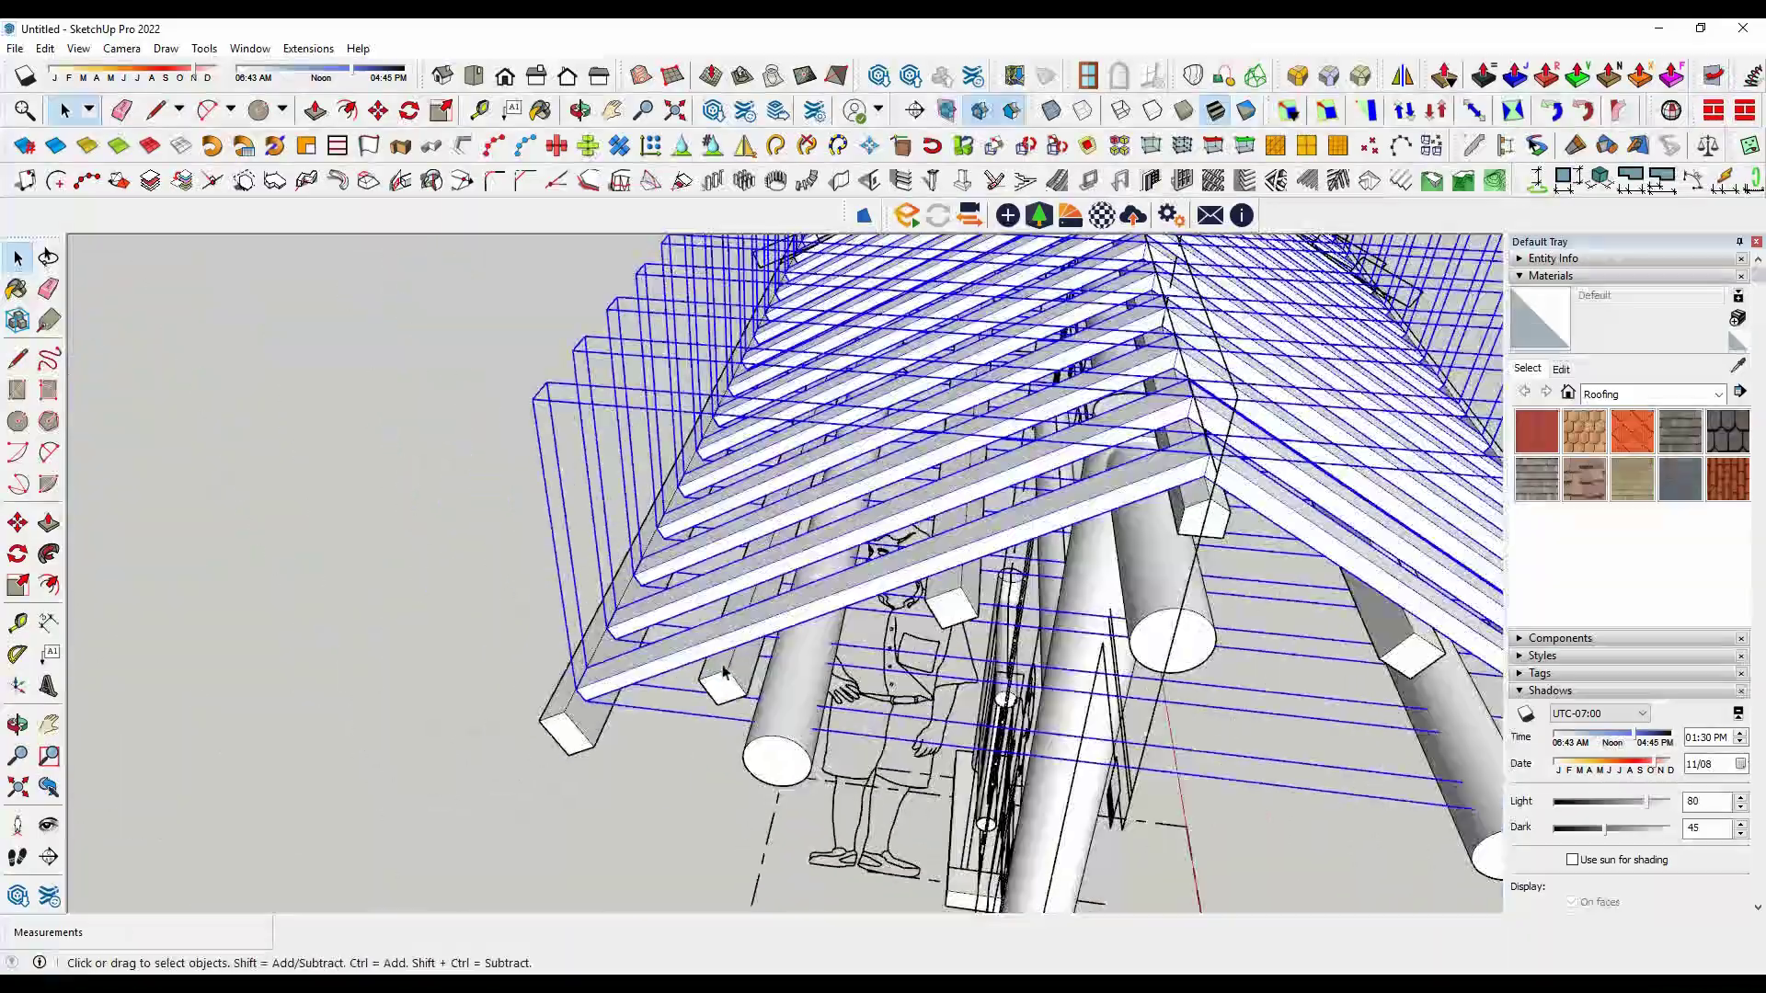
scroll(1057, 672, "up", 2)
scroll(1004, 628, "up", 3)
scroll(1003, 628, "down", 3)
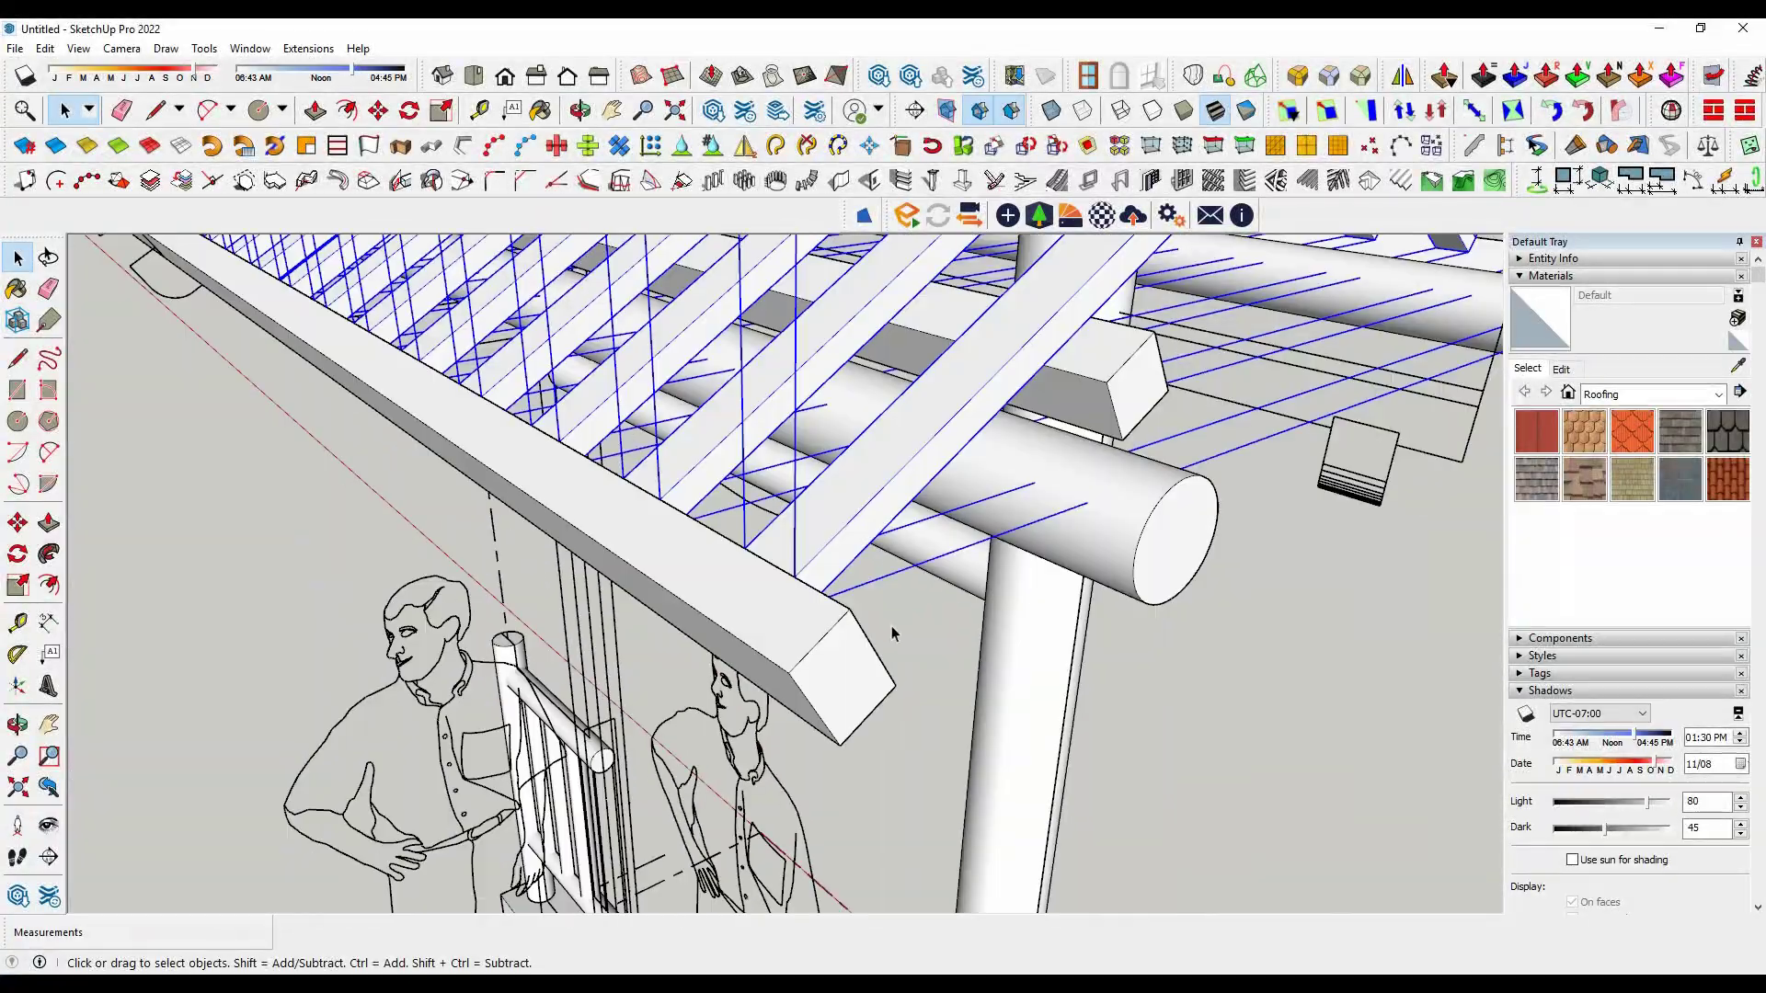
scroll(919, 617, "down", 2)
right_click(887, 599)
Step: Make the selected rafters into one group
left_click(952, 471)
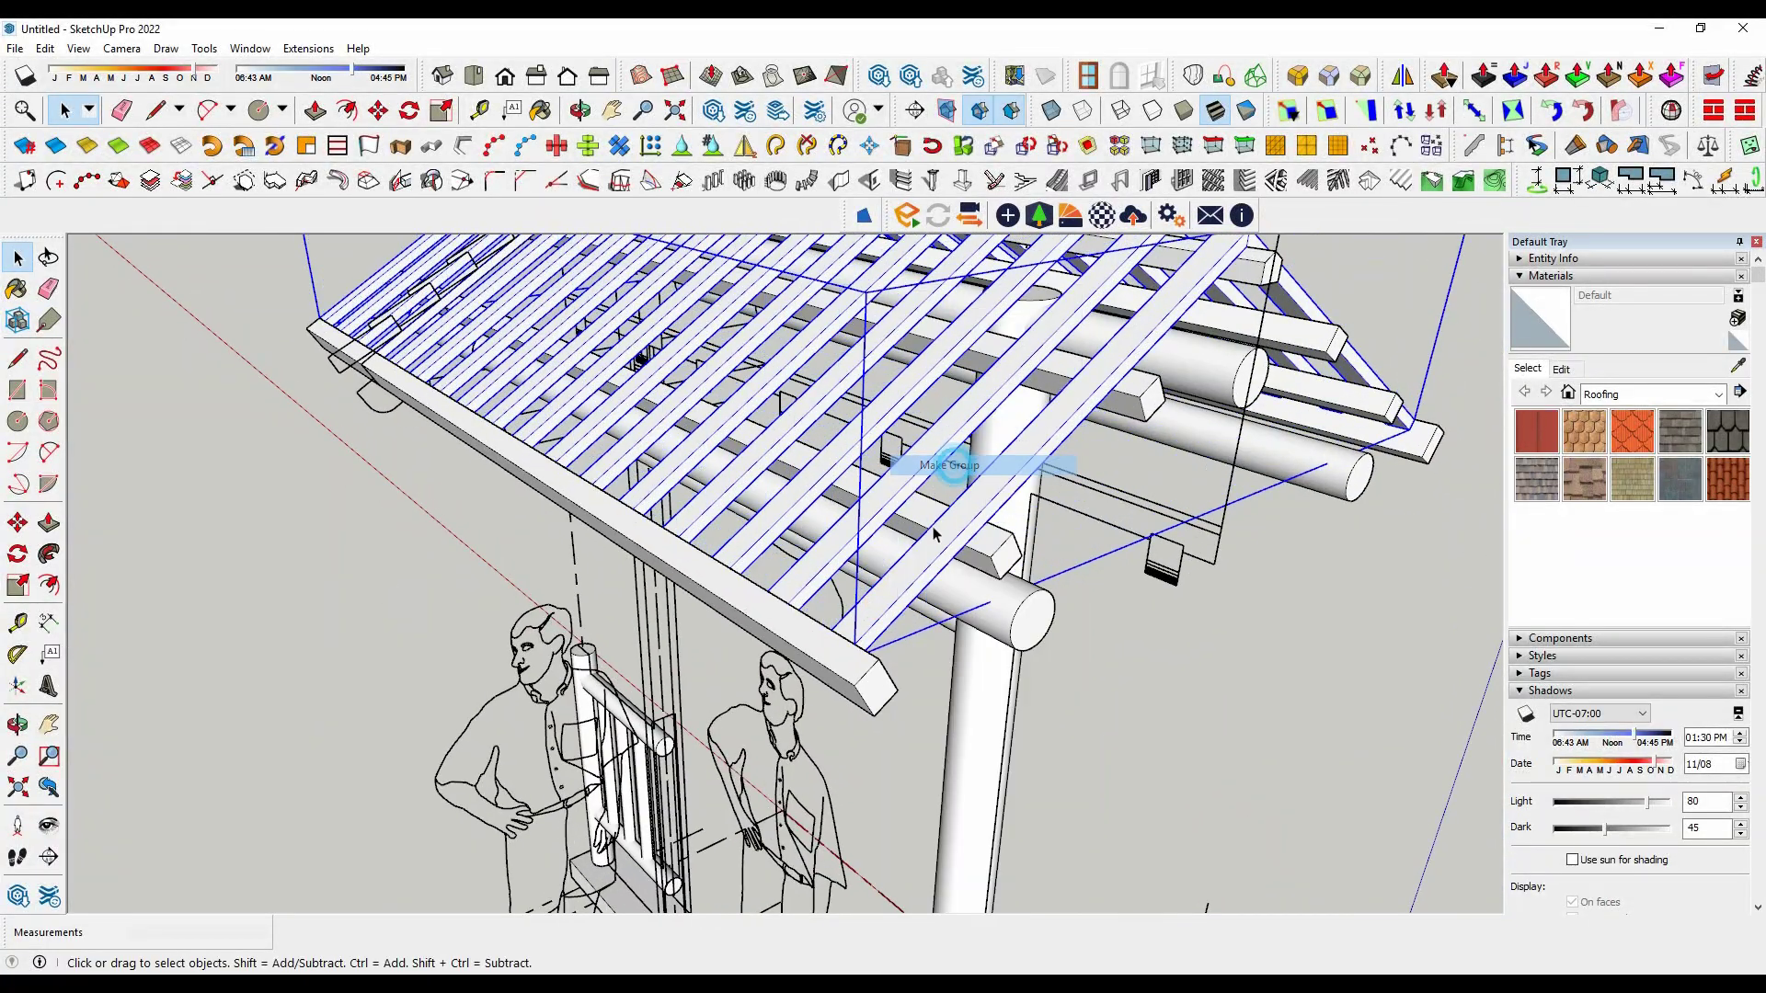
scroll(966, 710, "up", 2)
scroll(946, 729, "up", 2)
scroll(942, 732, "up", 2)
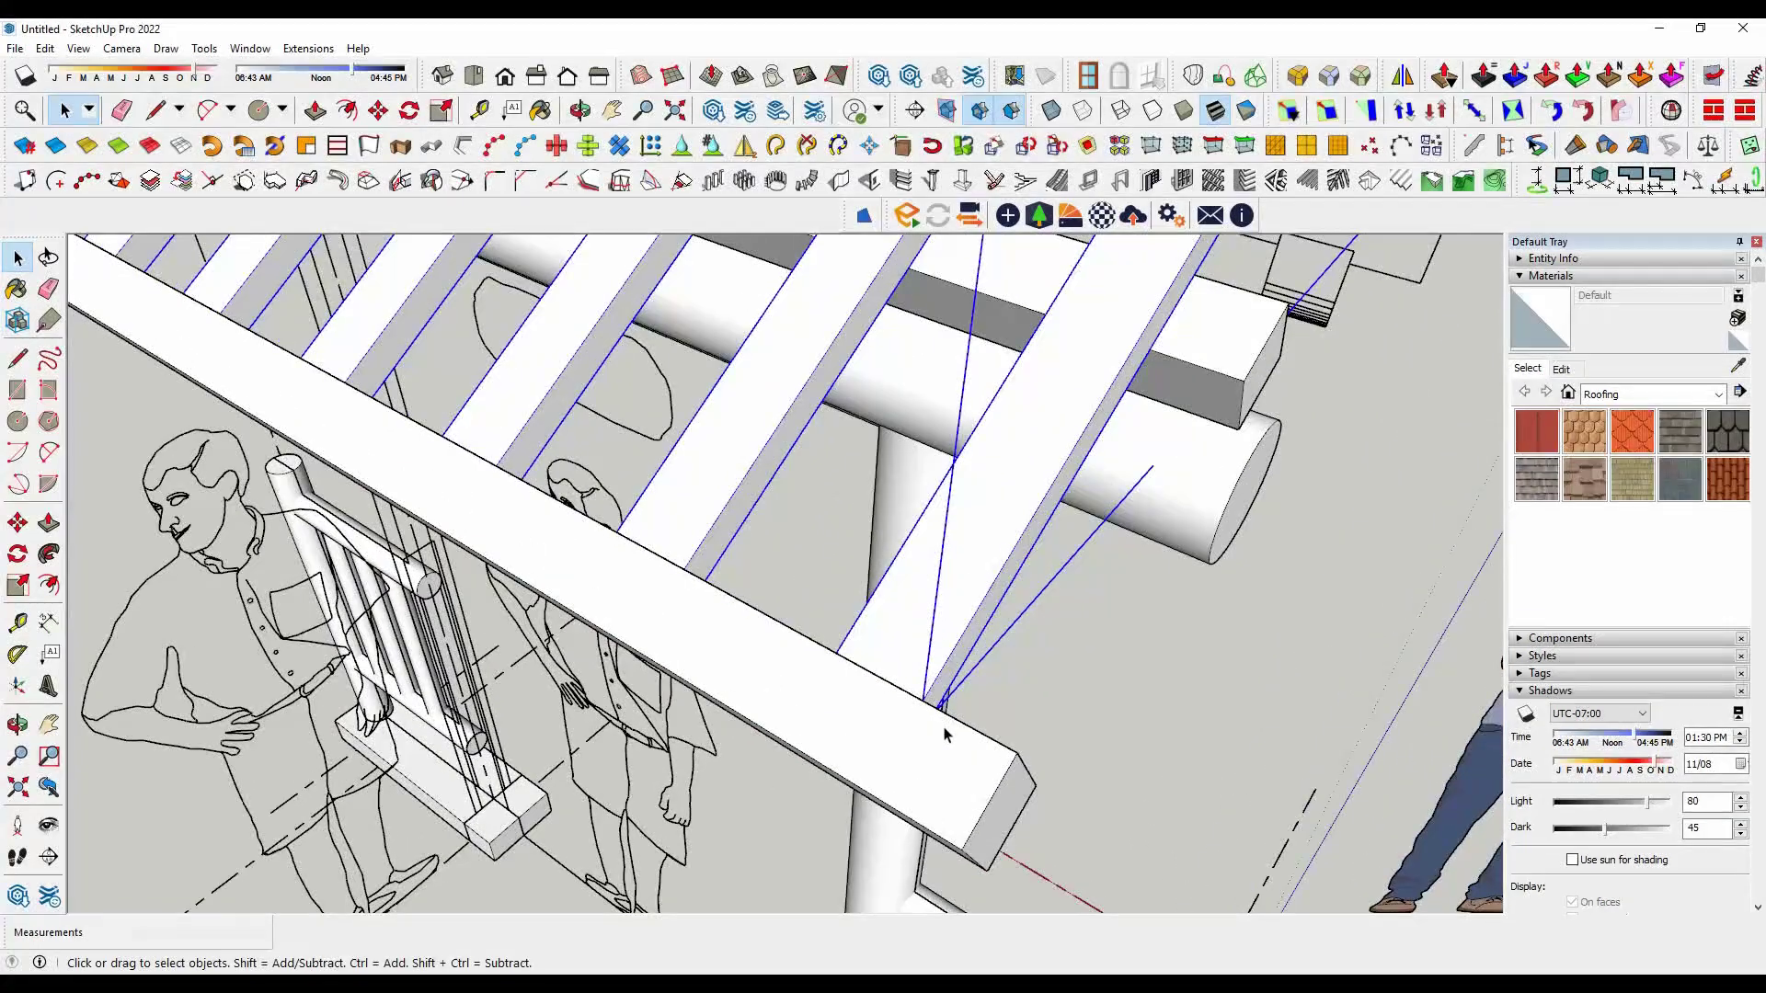
Step: Shift the rafter group a short distance along the beam
key("m")
left_click(922, 701)
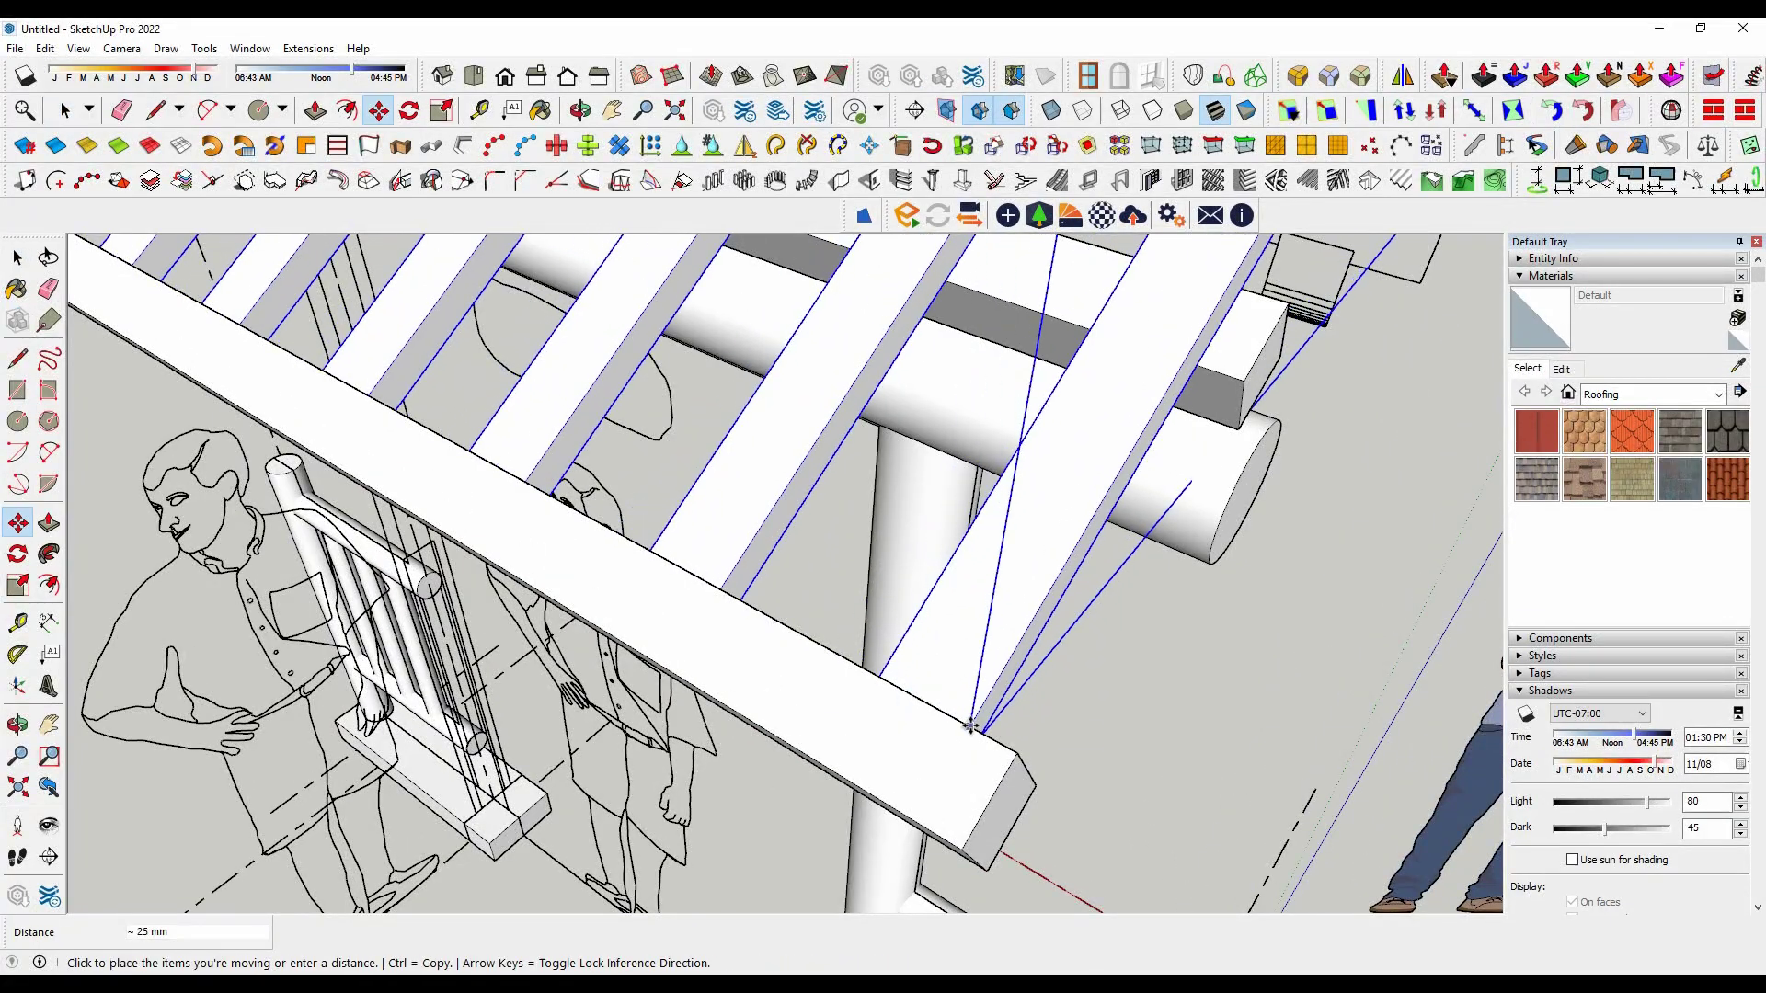
type("25")
left_click(971, 726)
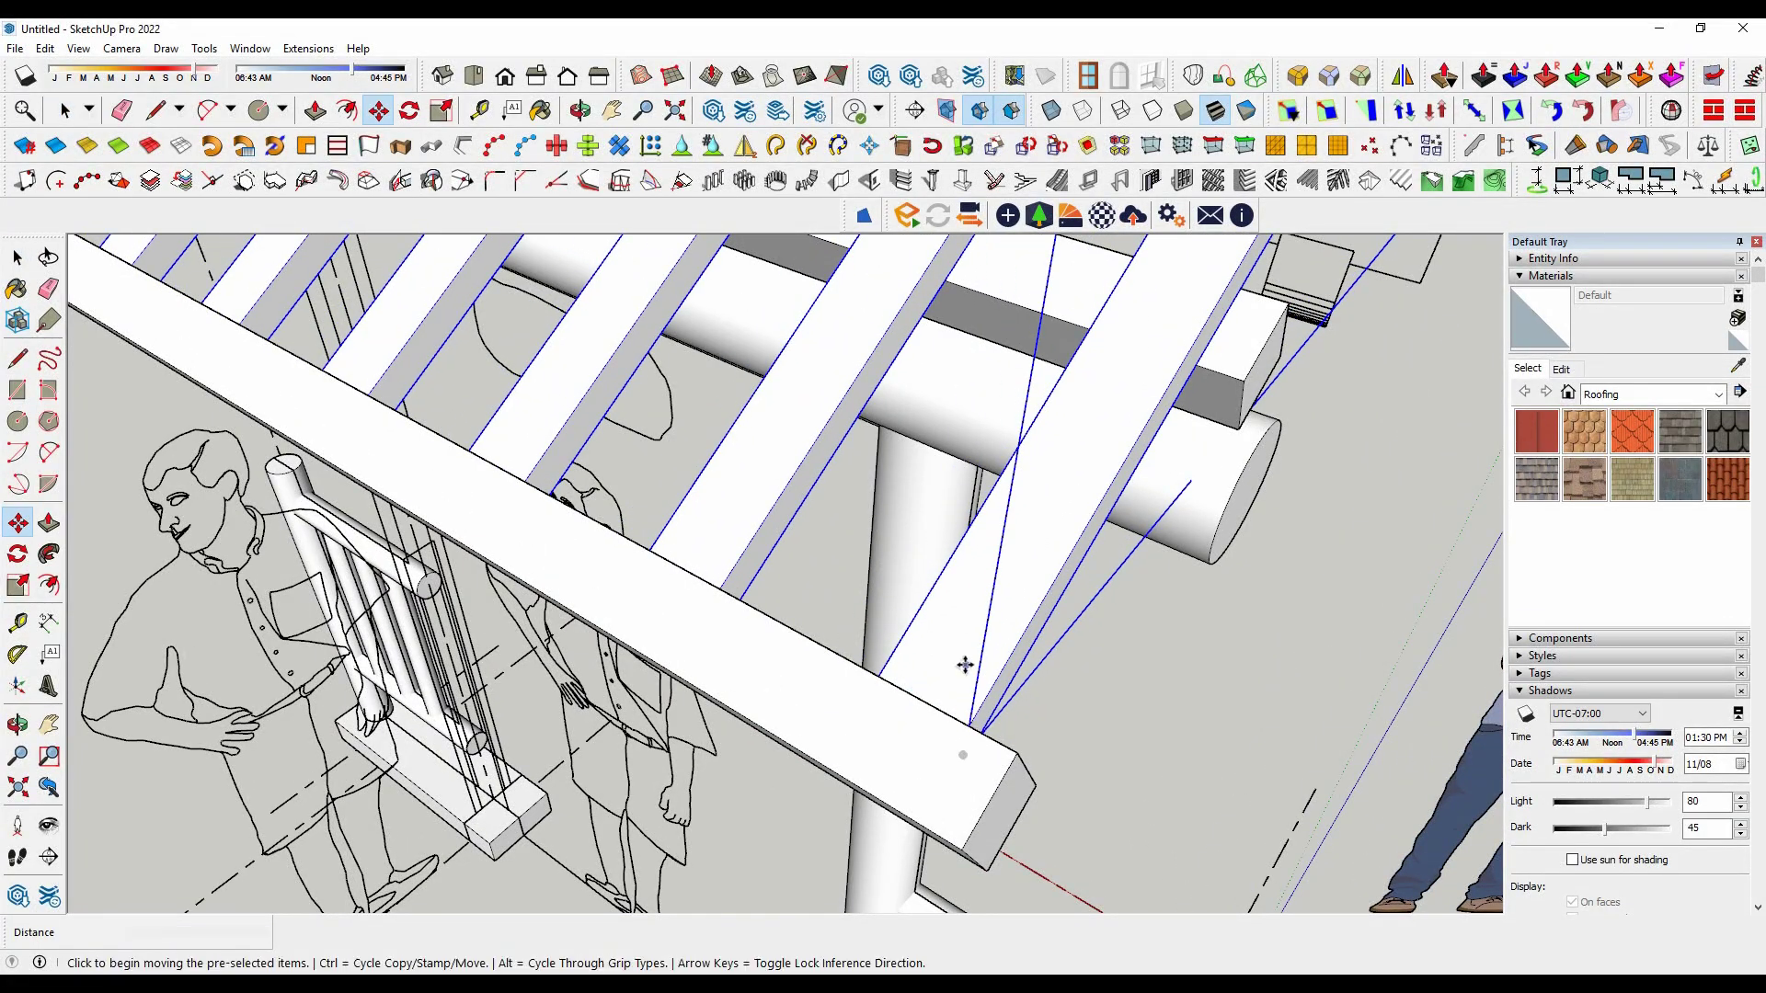
key("space")
scroll(1272, 662, "down", 3)
scroll(1272, 662, "down", 3)
Step: Orbit to a lower front view of the slatted roof
mouse_move(1272, 644)
middle_mouse_down()
mouse_move(1150, 515)
mouse_move(1085, 505)
mouse_move(784, 358)
middle_mouse_up()
mouse_move(414, 555)
middle_mouse_down()
mouse_move(1189, 515)
mouse_move(1054, 522)
mouse_move(1160, 483)
mouse_move(1131, 433)
mouse_move(827, 506)
middle_mouse_up()
scroll(1188, 552, "up", 2)
scroll(1188, 558, "up", 3)
scroll(1188, 558, "up", 3)
scroll(1188, 558, "down", 3)
scroll(551, 564, "up", 3)
mouse_move(551, 564)
middle_mouse_down()
mouse_move(318, 596)
mouse_move(800, 341)
middle_mouse_up()
Step: Orbit under the roof to the beams and post, entering and leaving the group edit
scroll(800, 341, "down", 3)
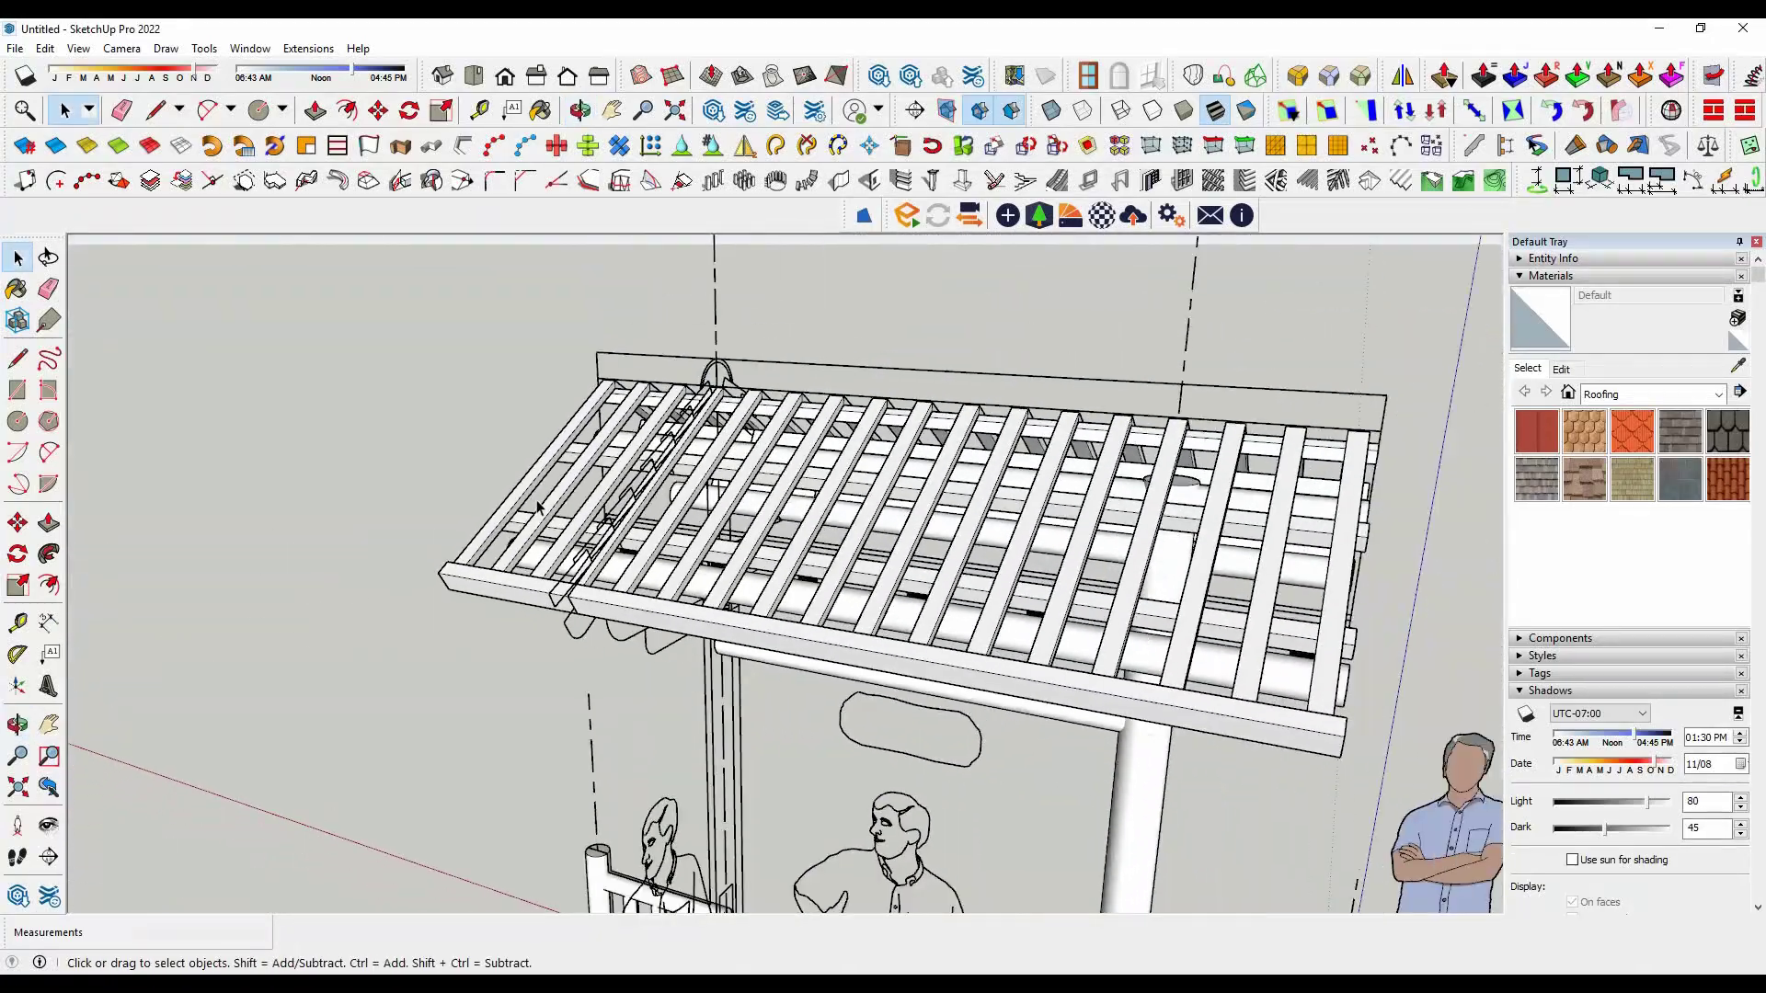
scroll(800, 340, "up", 3)
scroll(1013, 421, "down", 3)
scroll(1013, 421, "up", 2)
mouse_move(1012, 421)
middle_mouse_down()
mouse_move(1376, 450)
mouse_move(1210, 600)
middle_mouse_up()
scroll(791, 644, "up", 3)
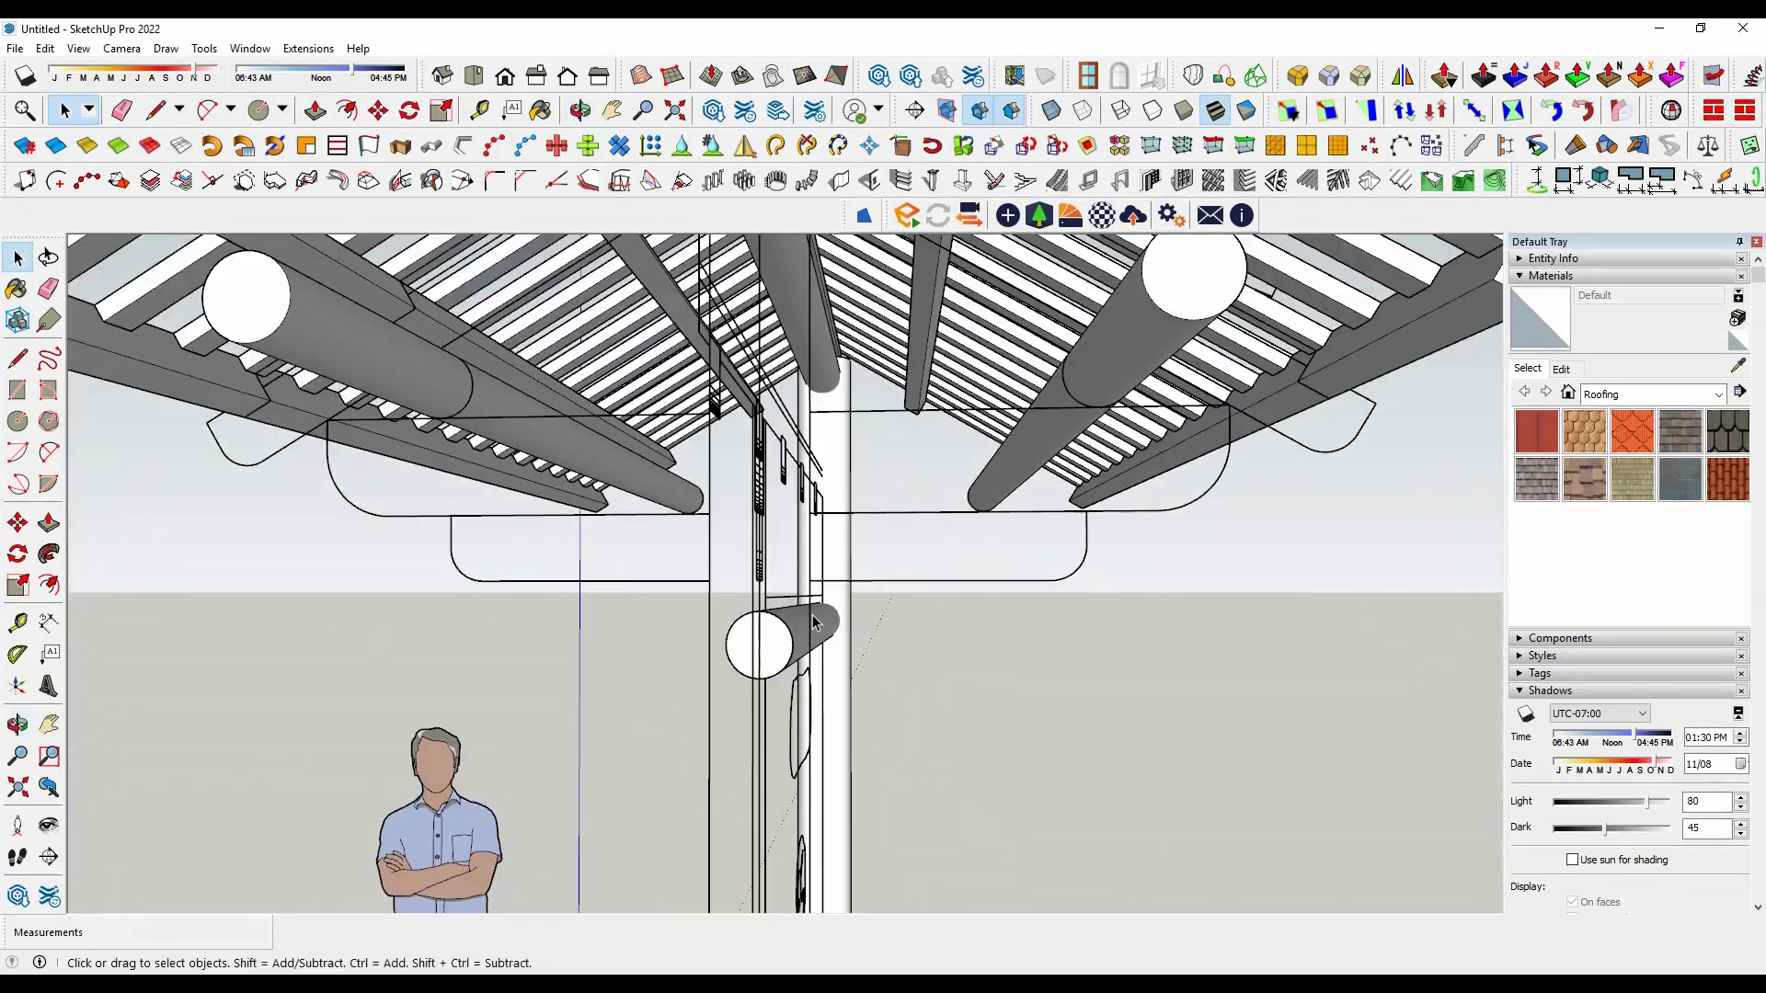
mouse_move(791, 644)
middle_mouse_down()
mouse_move(766, 540)
mouse_move(598, 507)
middle_mouse_up()
double_click(595, 518)
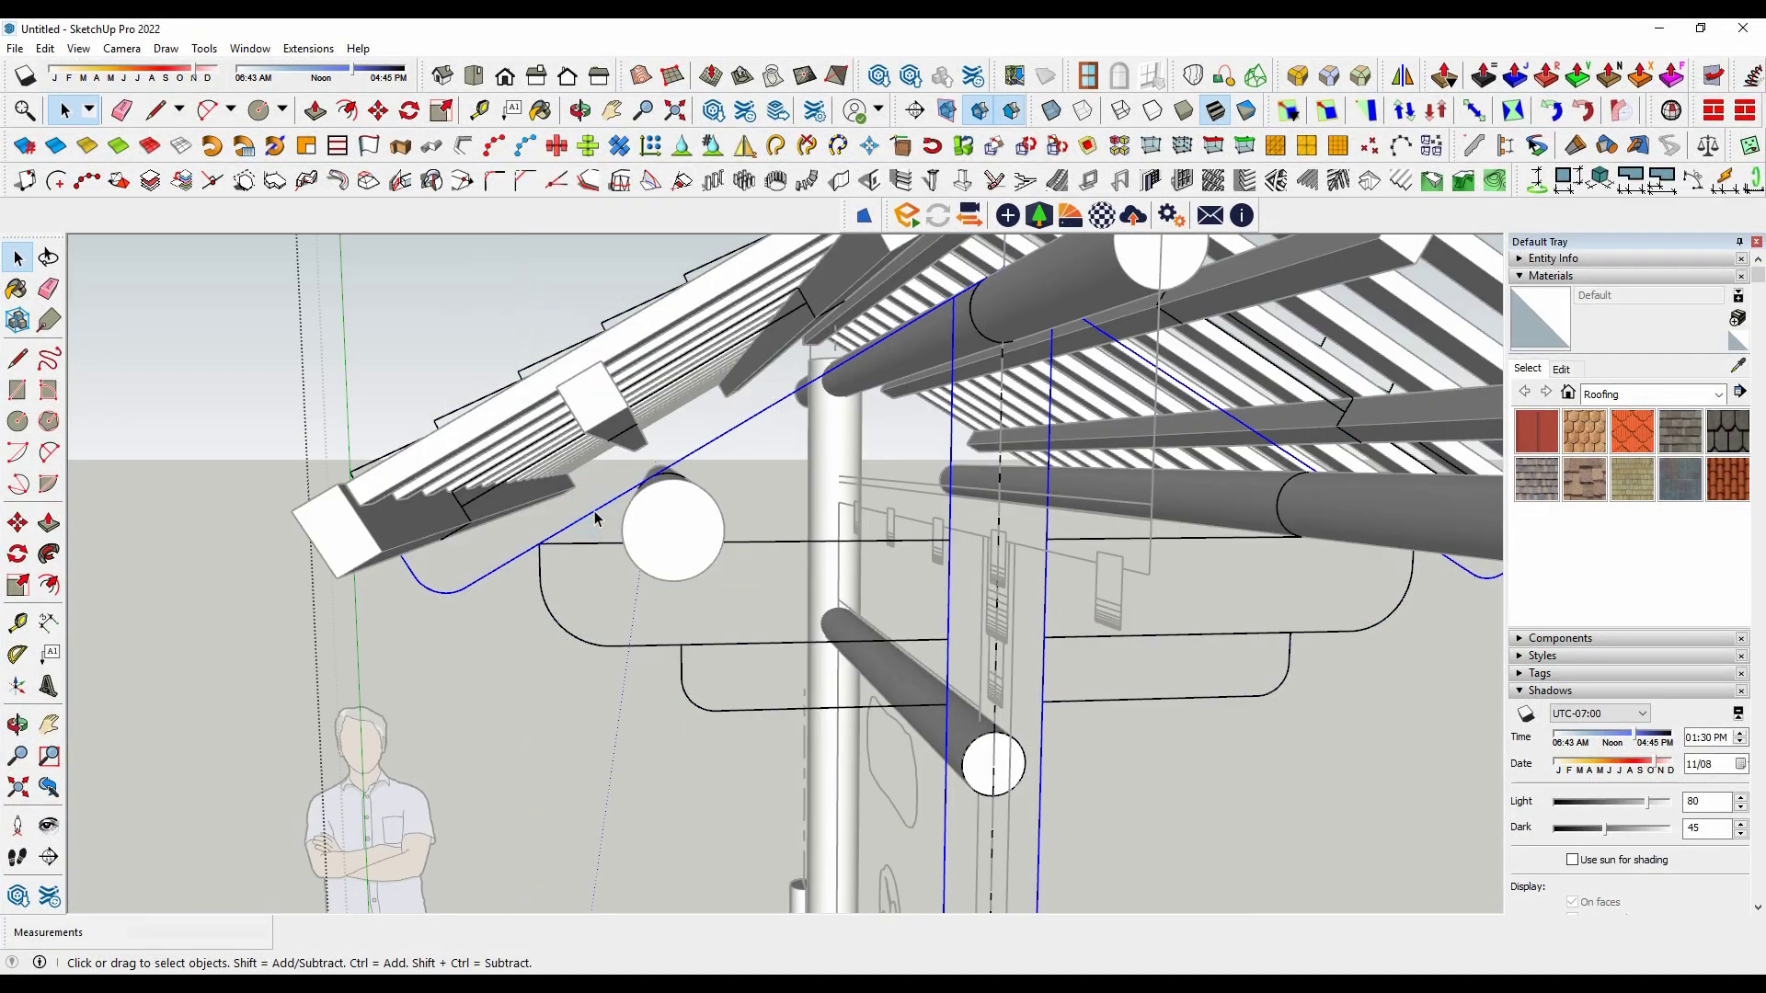
scroll(595, 518, "down", 5)
middle_click_drag(595, 518, 1194, 545)
left_click(1194, 545)
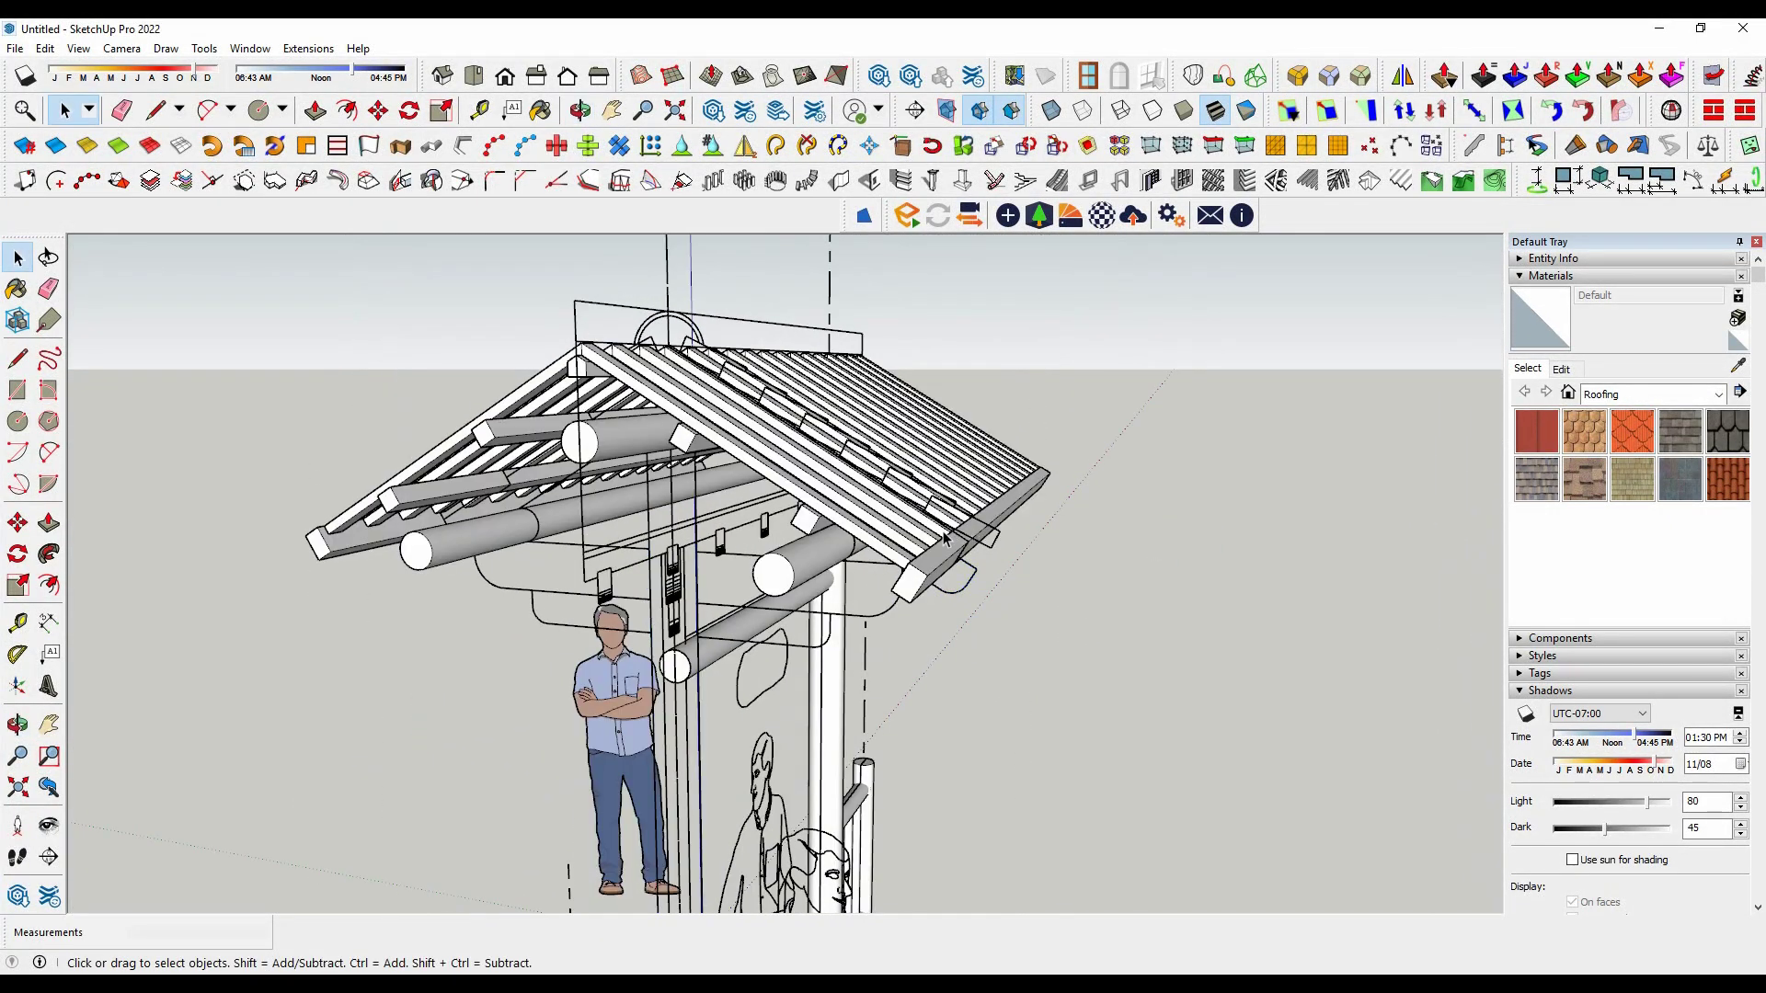
Step: Hide the roof slats and select the right-hand rafters
right_click(869, 545)
left_click(917, 351)
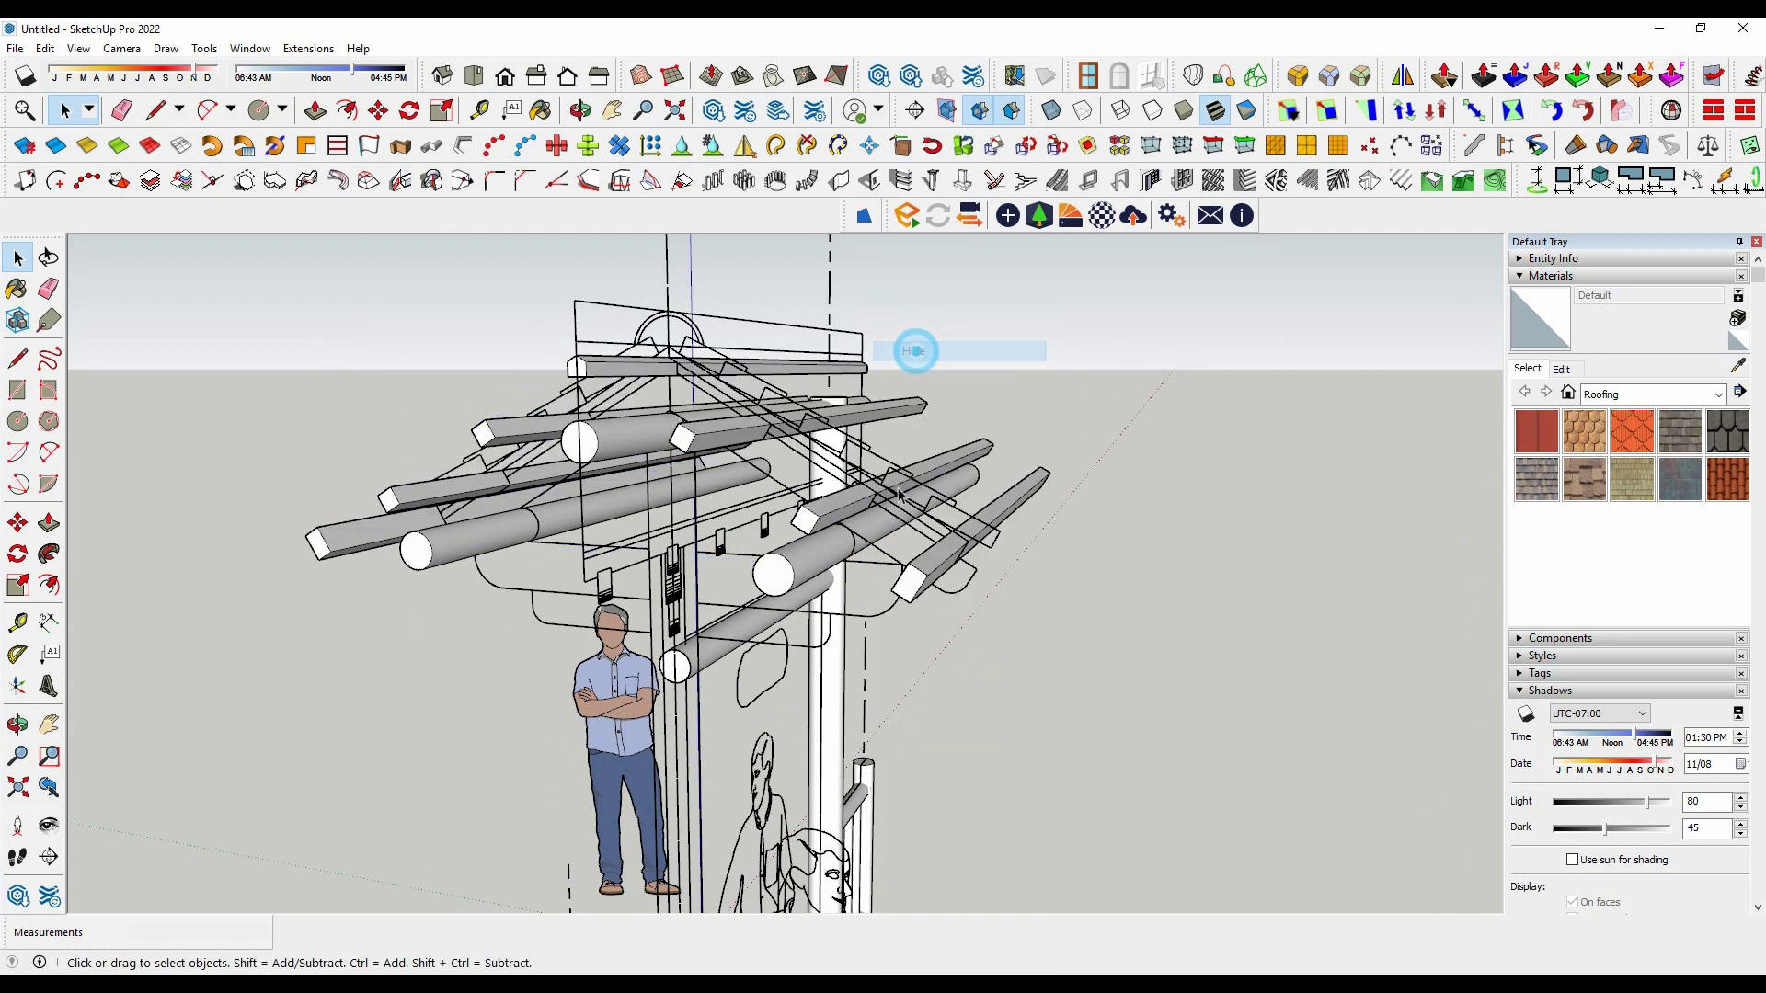
left_click(911, 597)
left_click(805, 520, "ctrl")
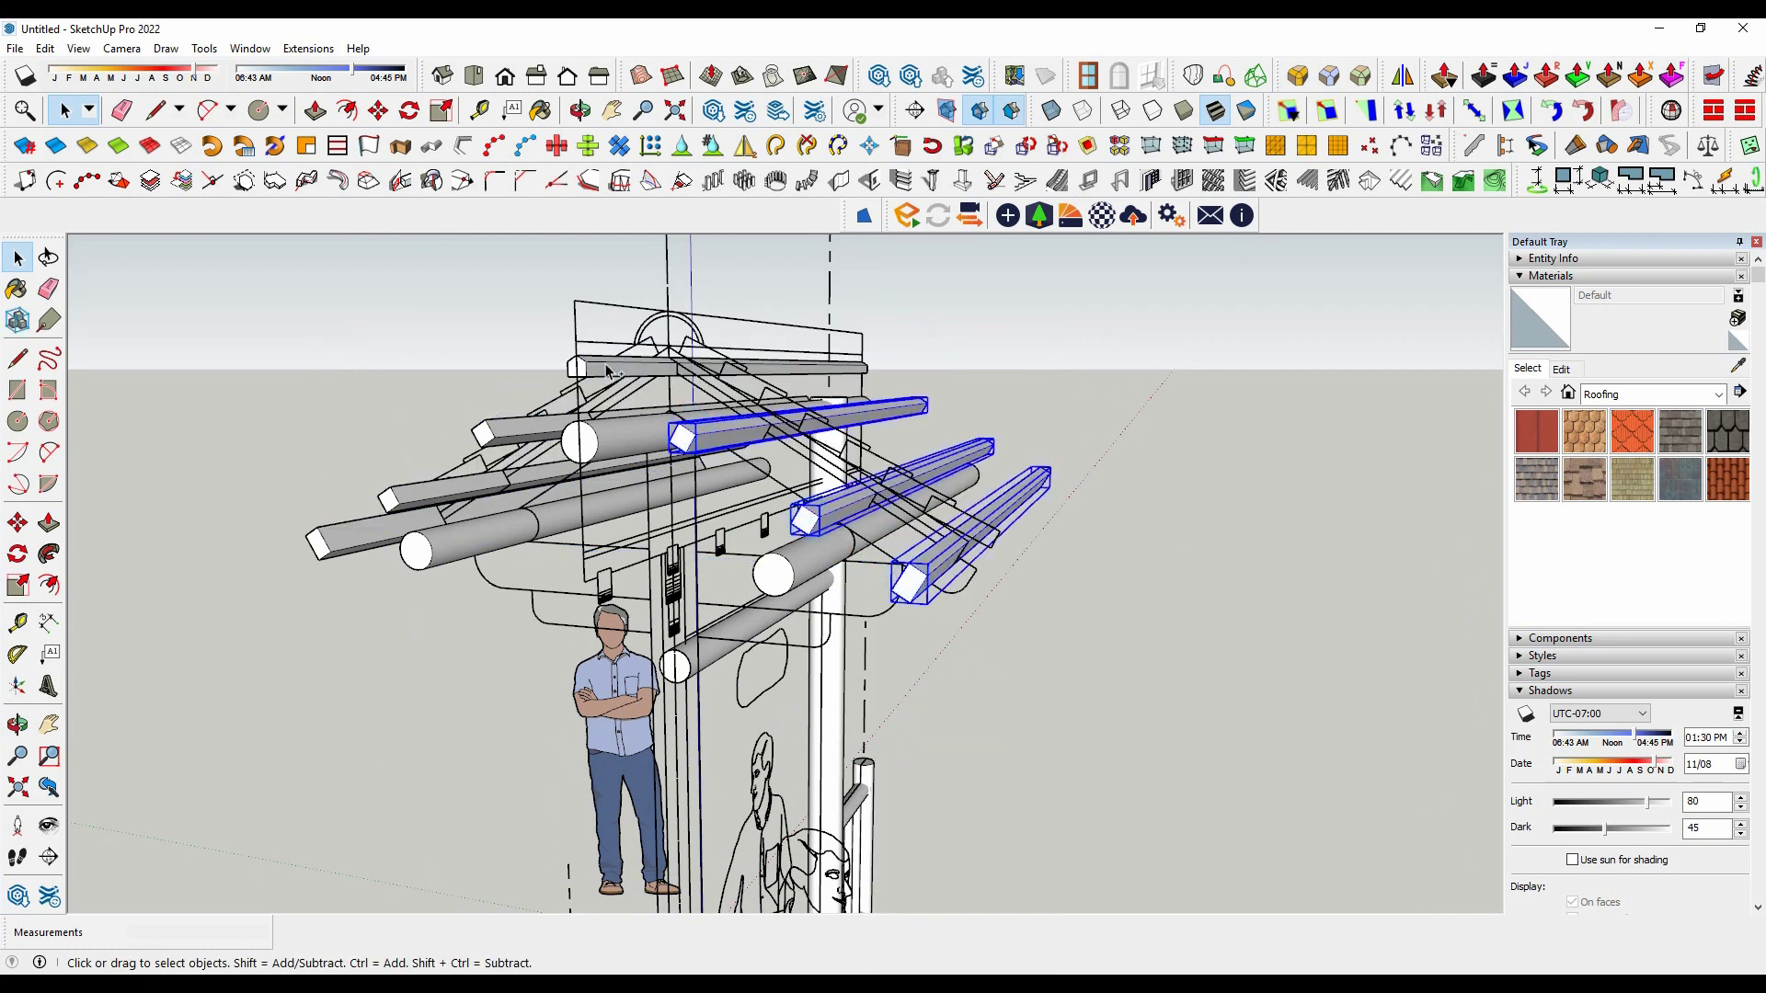
Step: Group the two left square rafters and hide the group
left_click(420, 505, "ctrl")
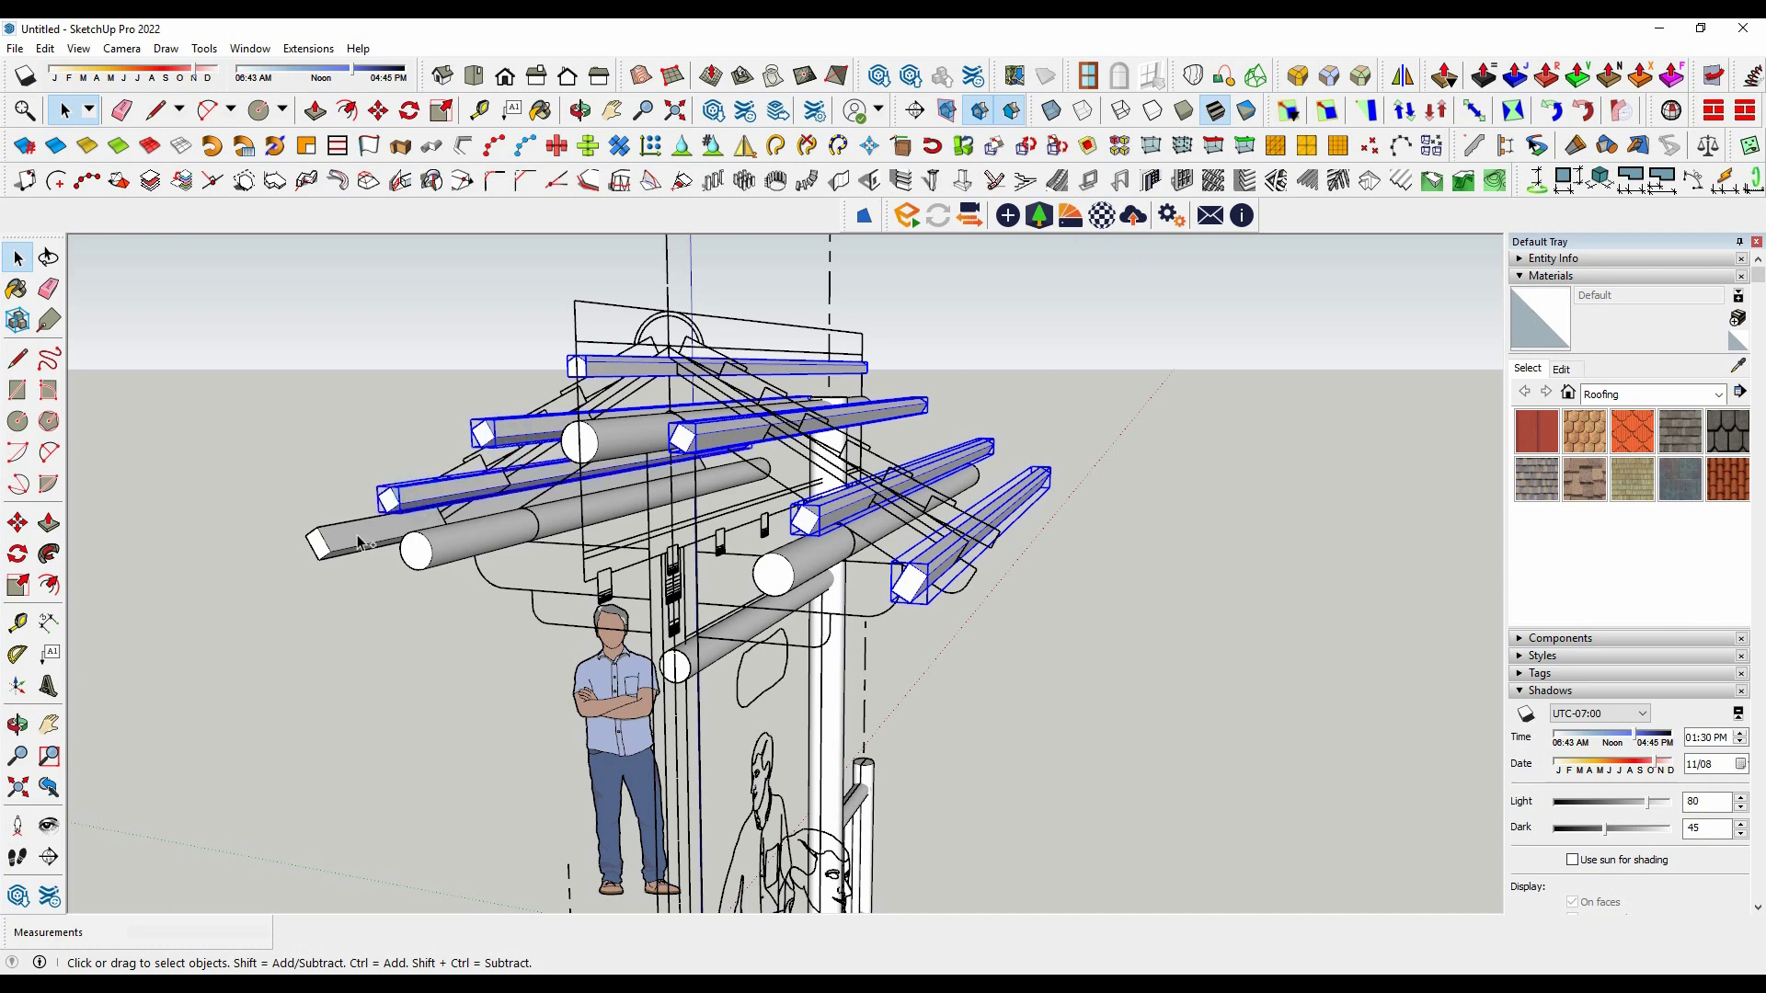
left_click(333, 540, "ctrl")
right_click(339, 538)
left_click(418, 403)
right_click(354, 532)
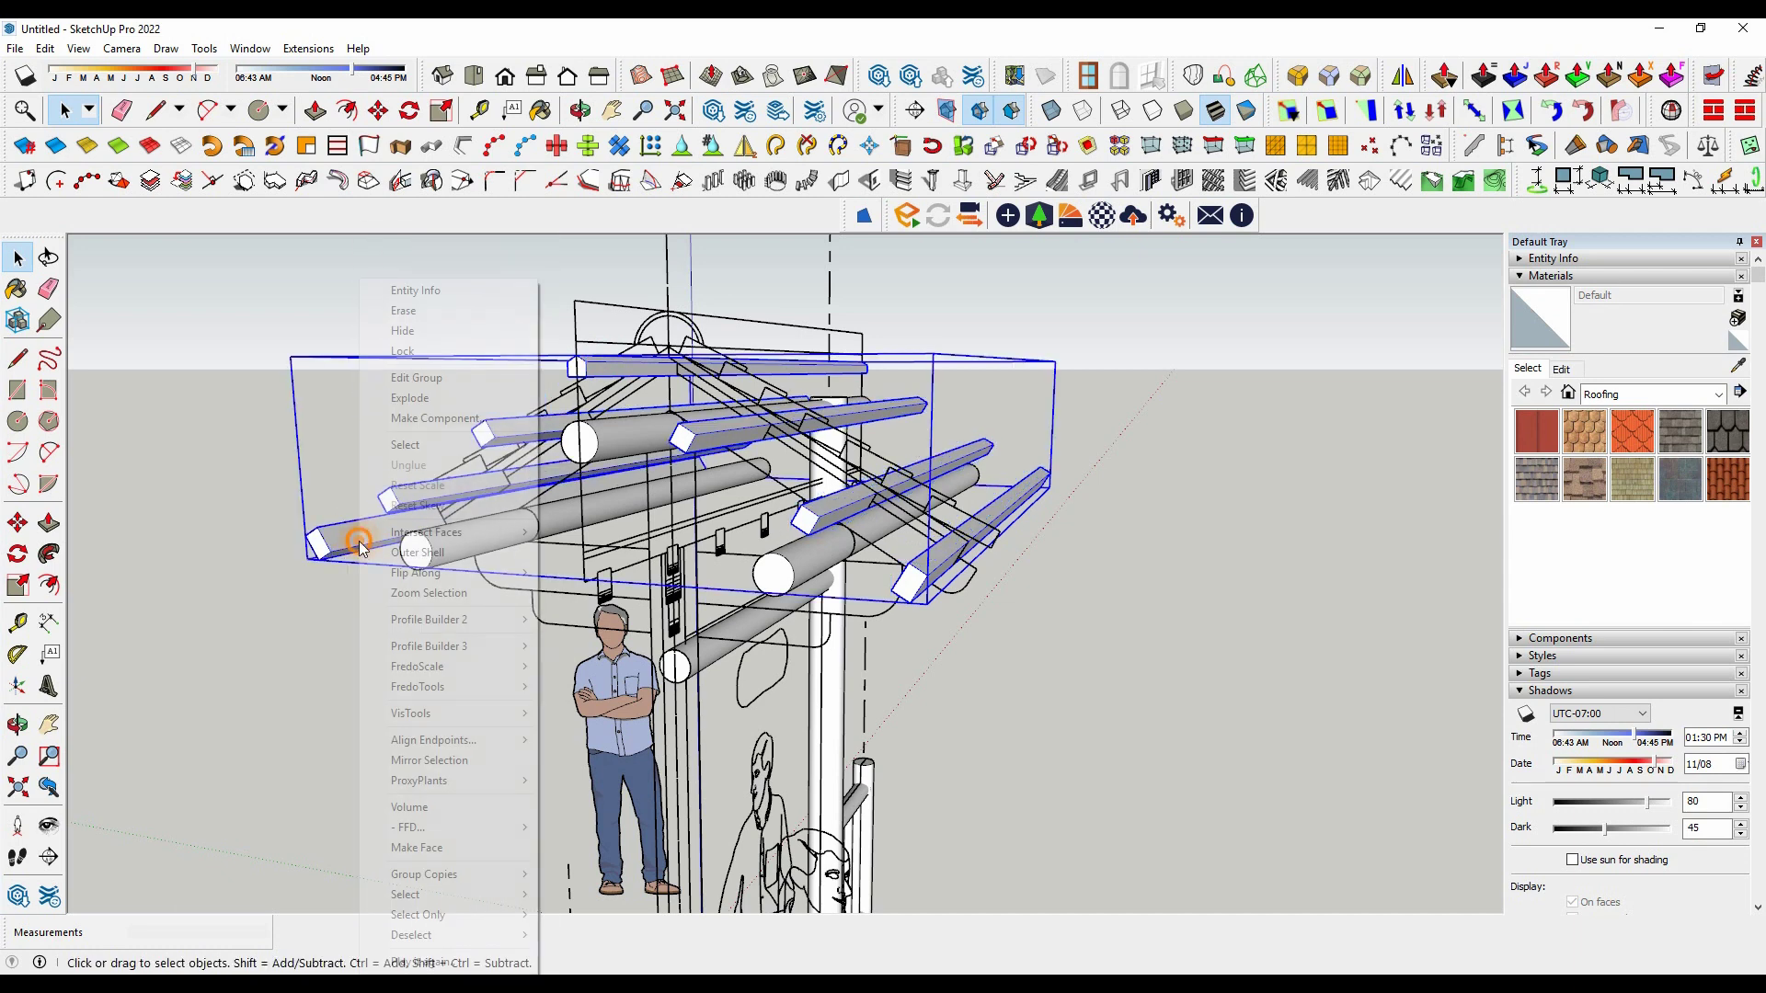
left_click(410, 331)
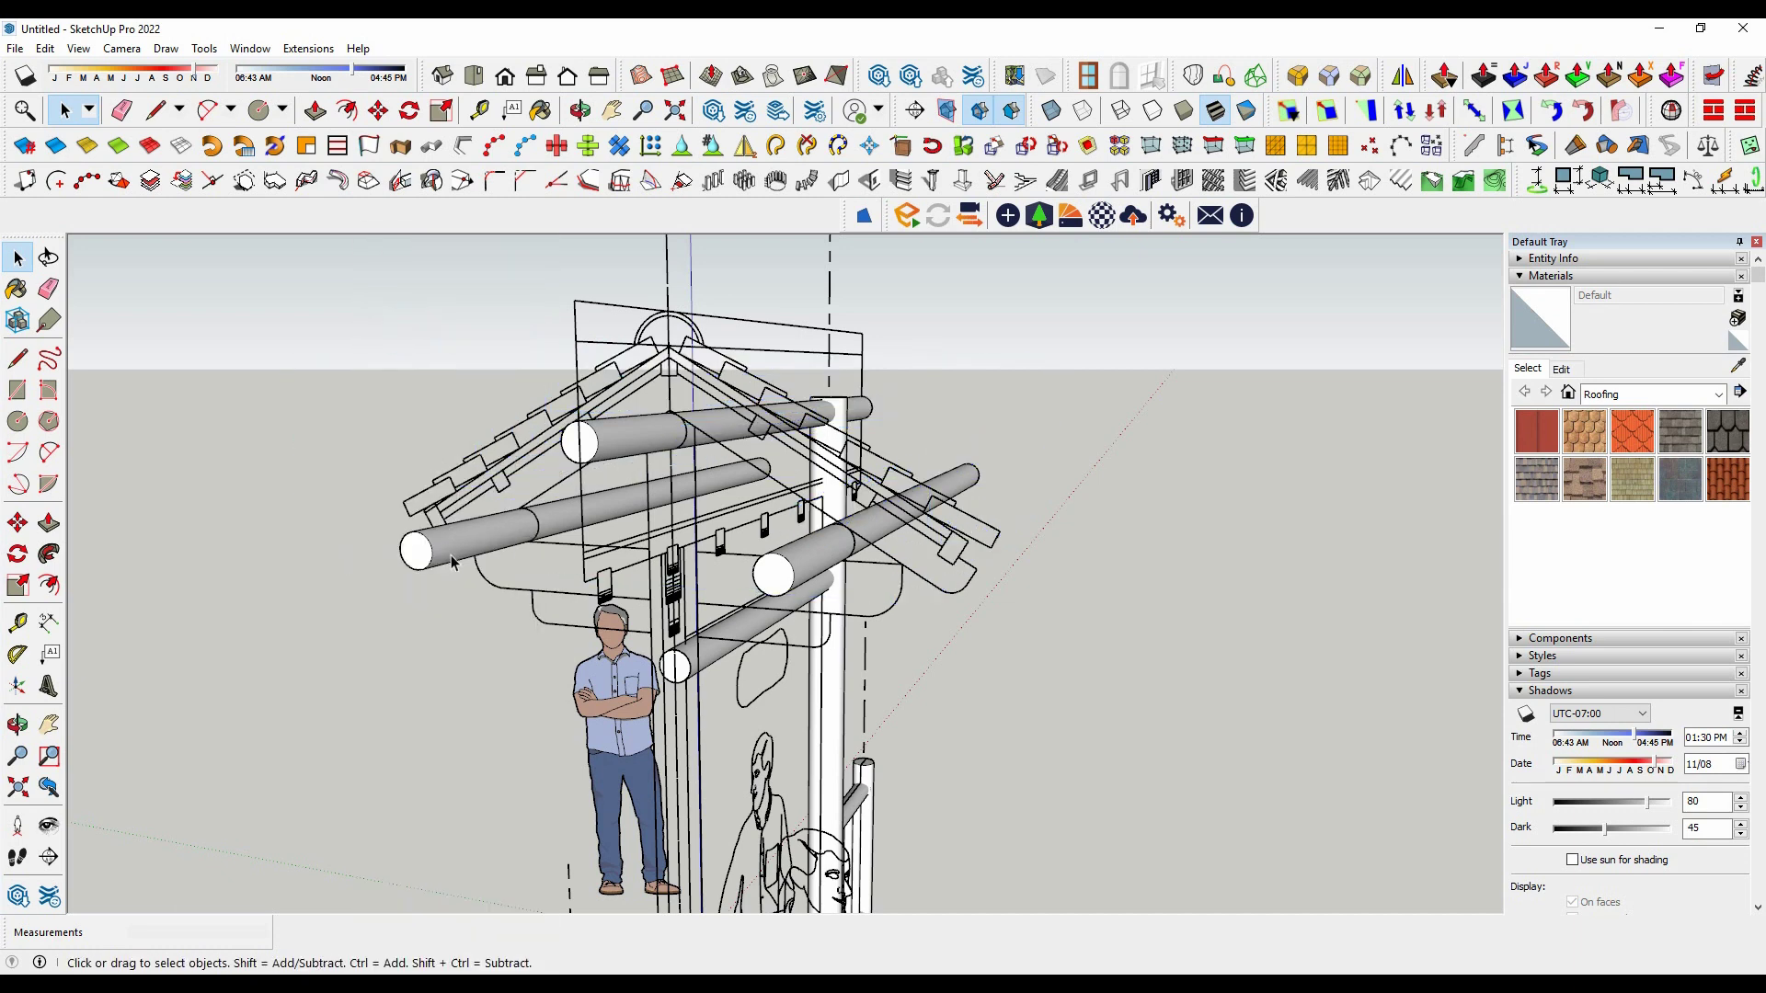
Step: Group the lower and upper left round beams and hide that group too
left_click(453, 557)
left_click(607, 439, "ctrl")
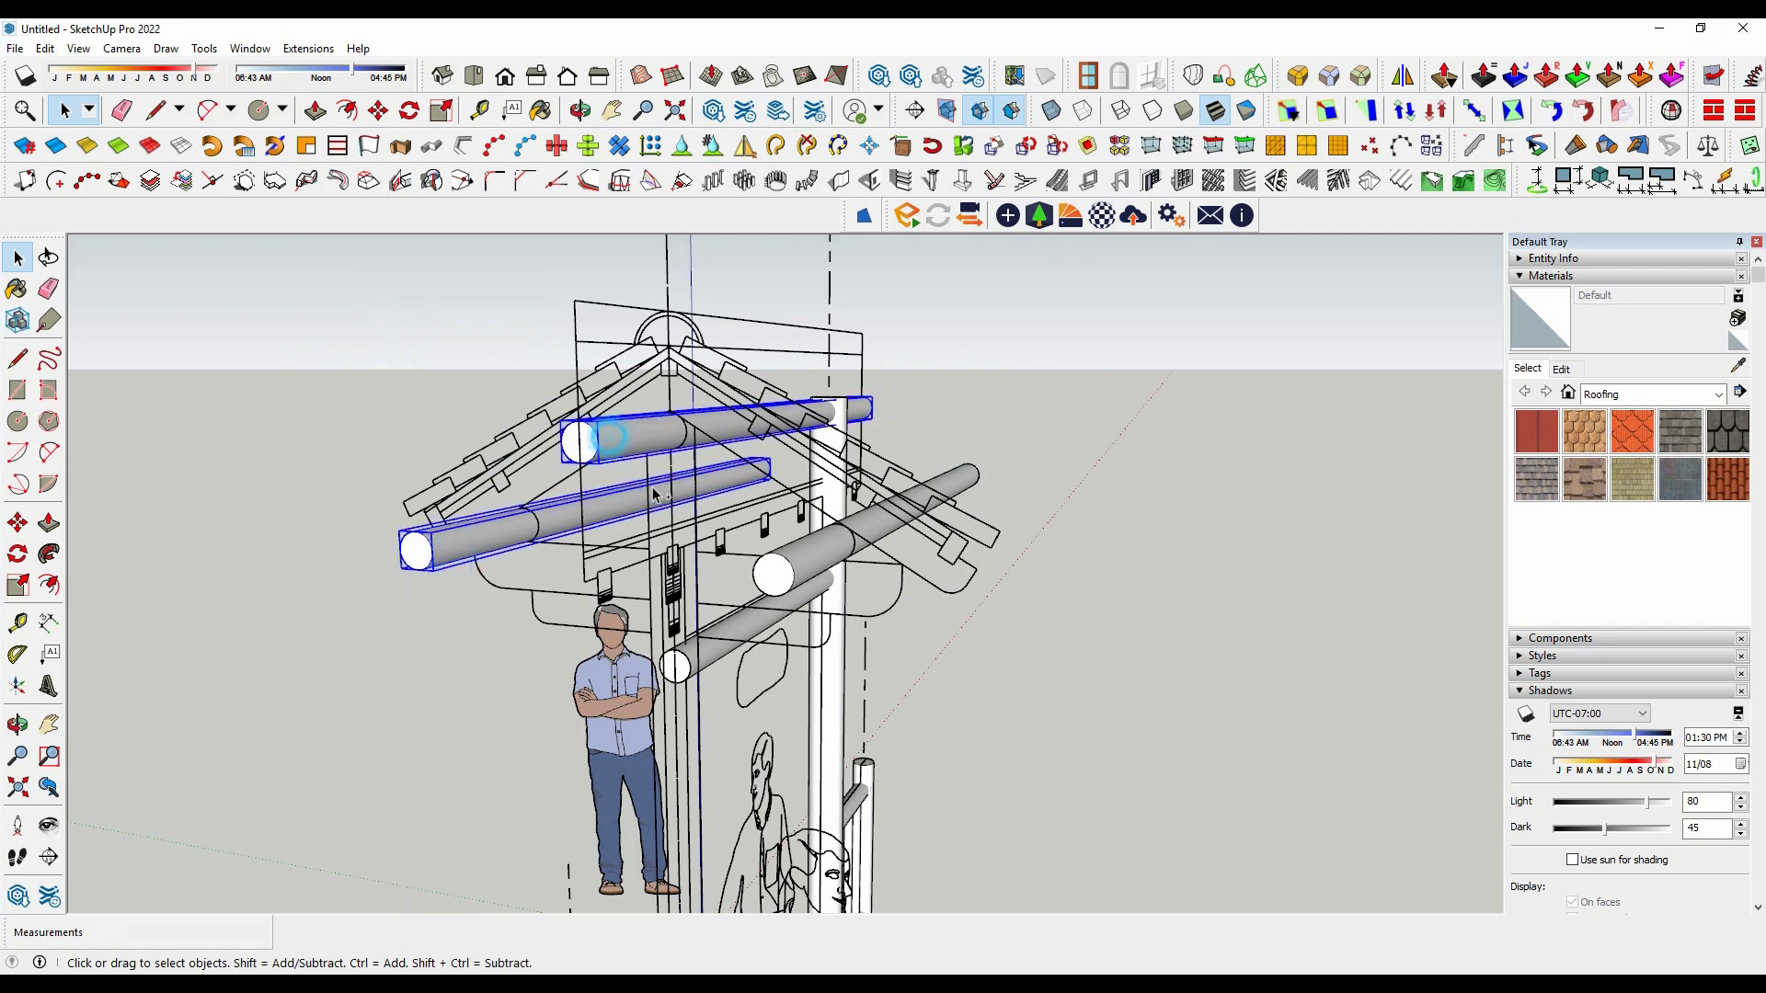
middle_click_drag(815, 568, 1076, 634)
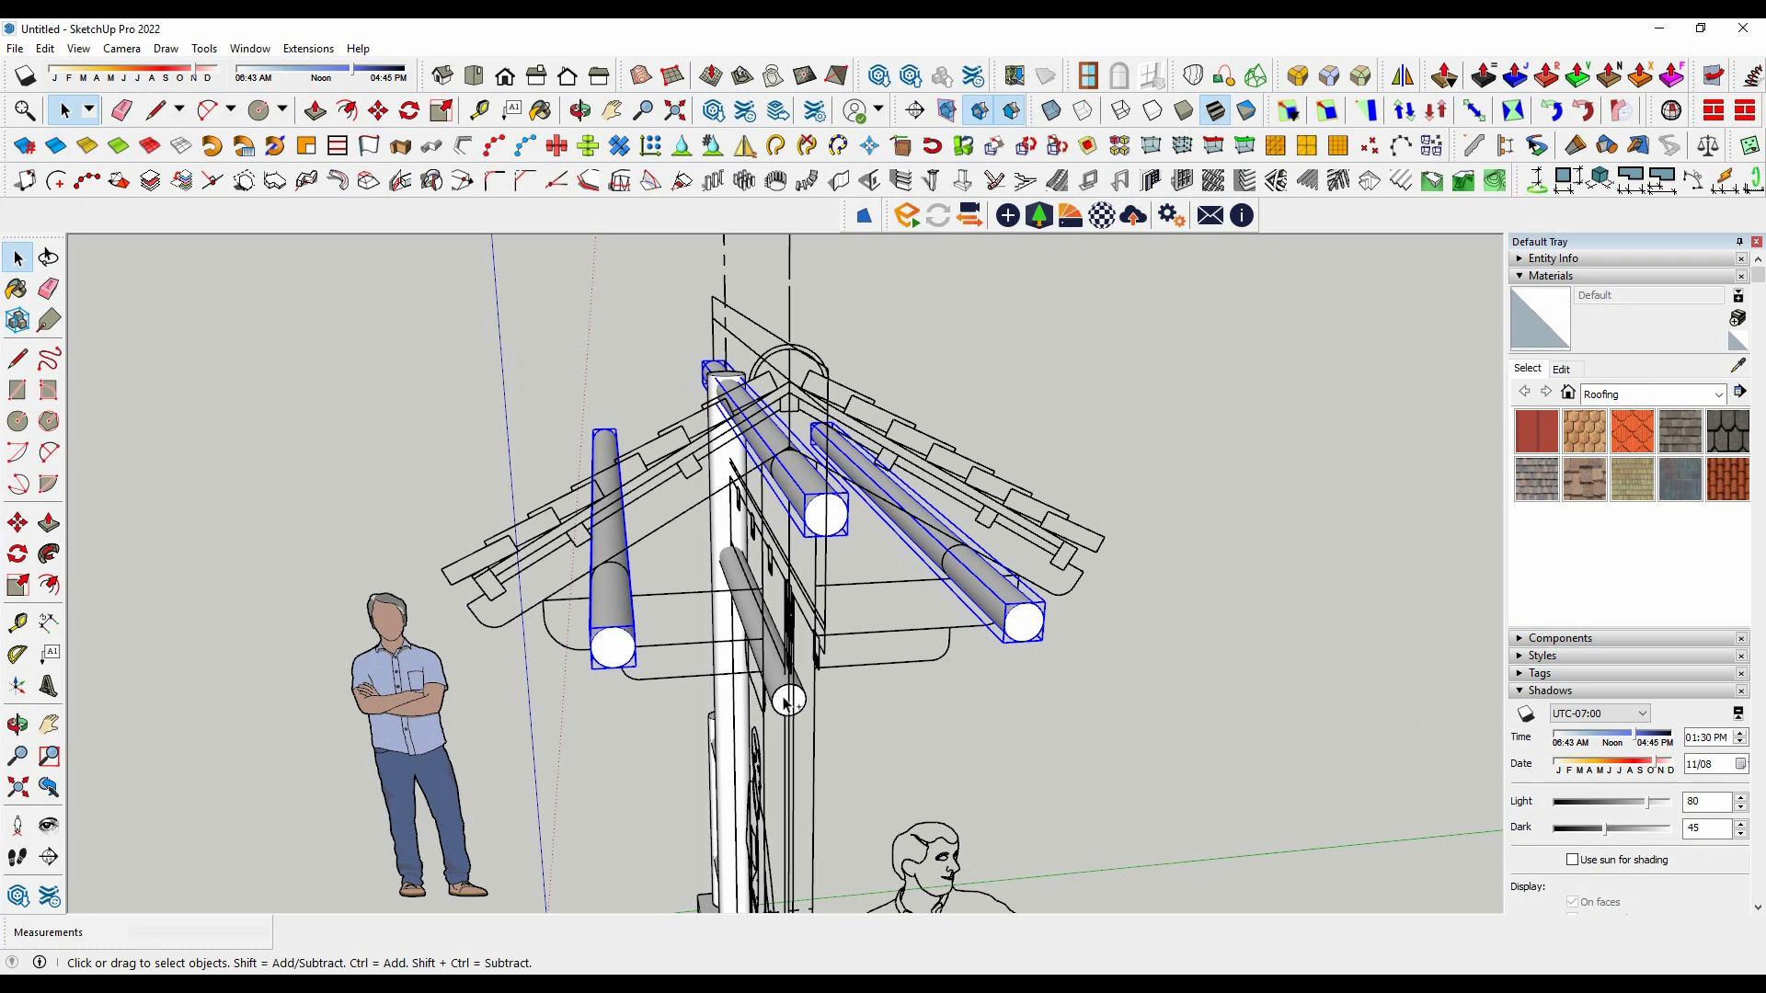
right_click(1021, 633)
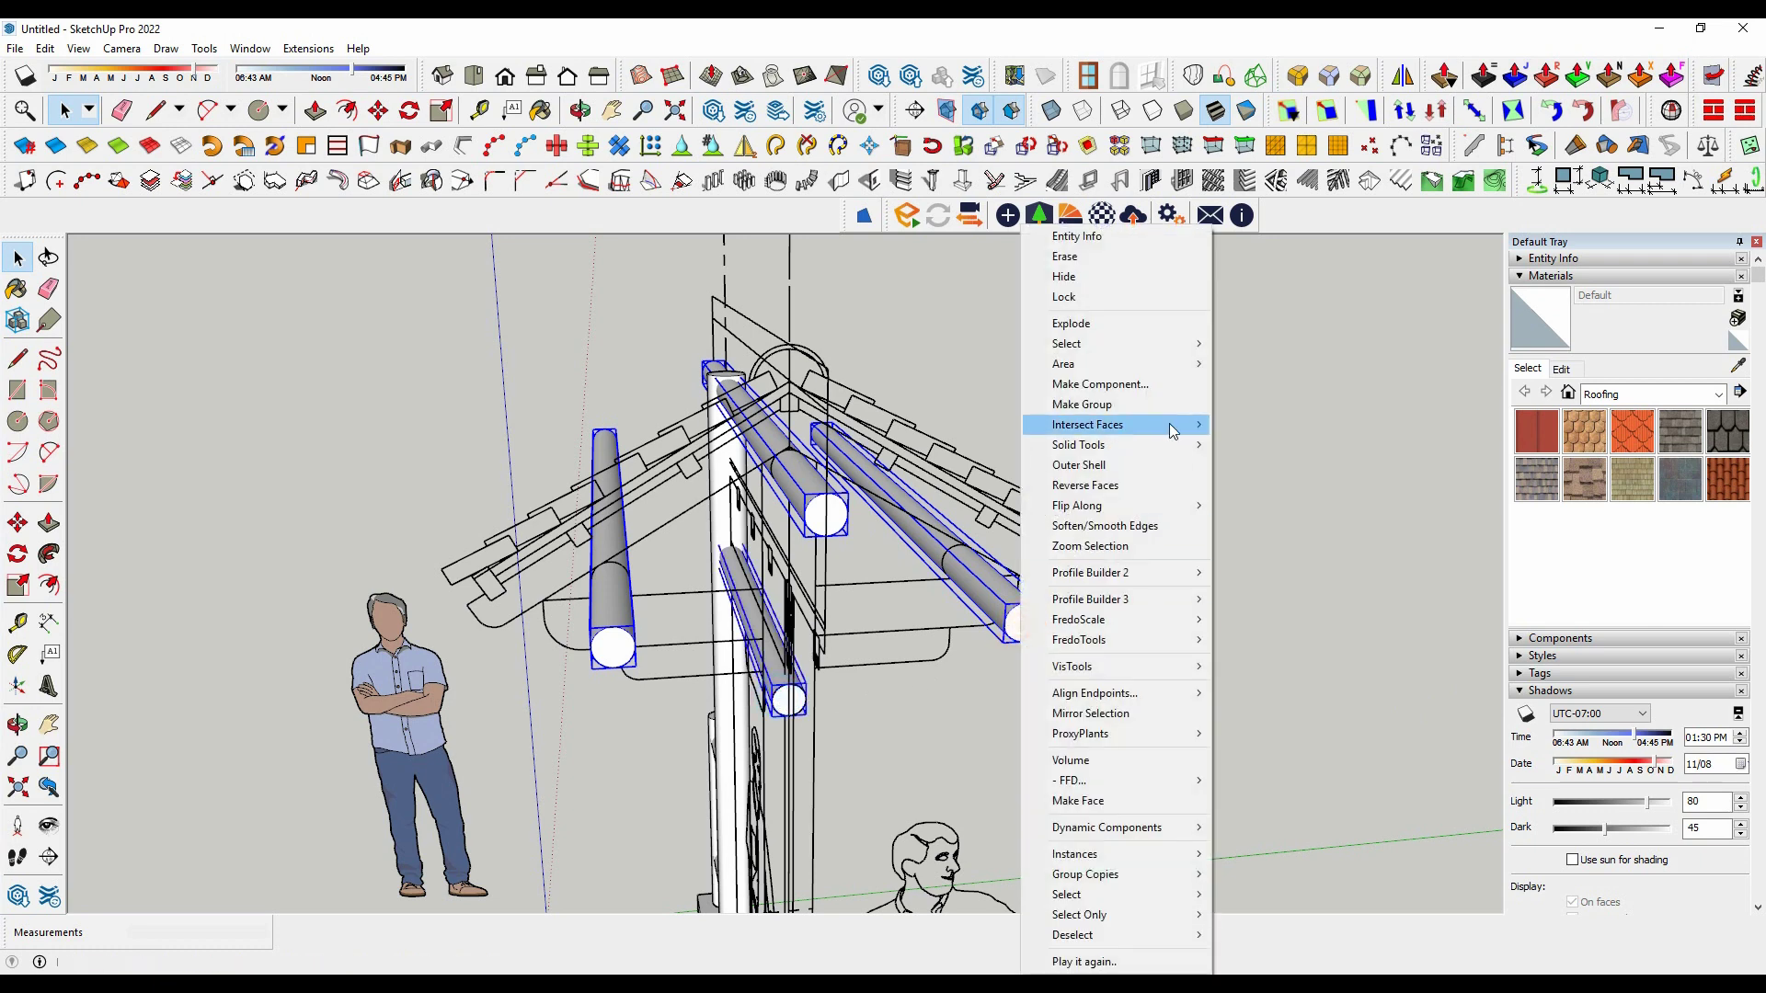
left_click(1099, 402)
right_click(991, 586)
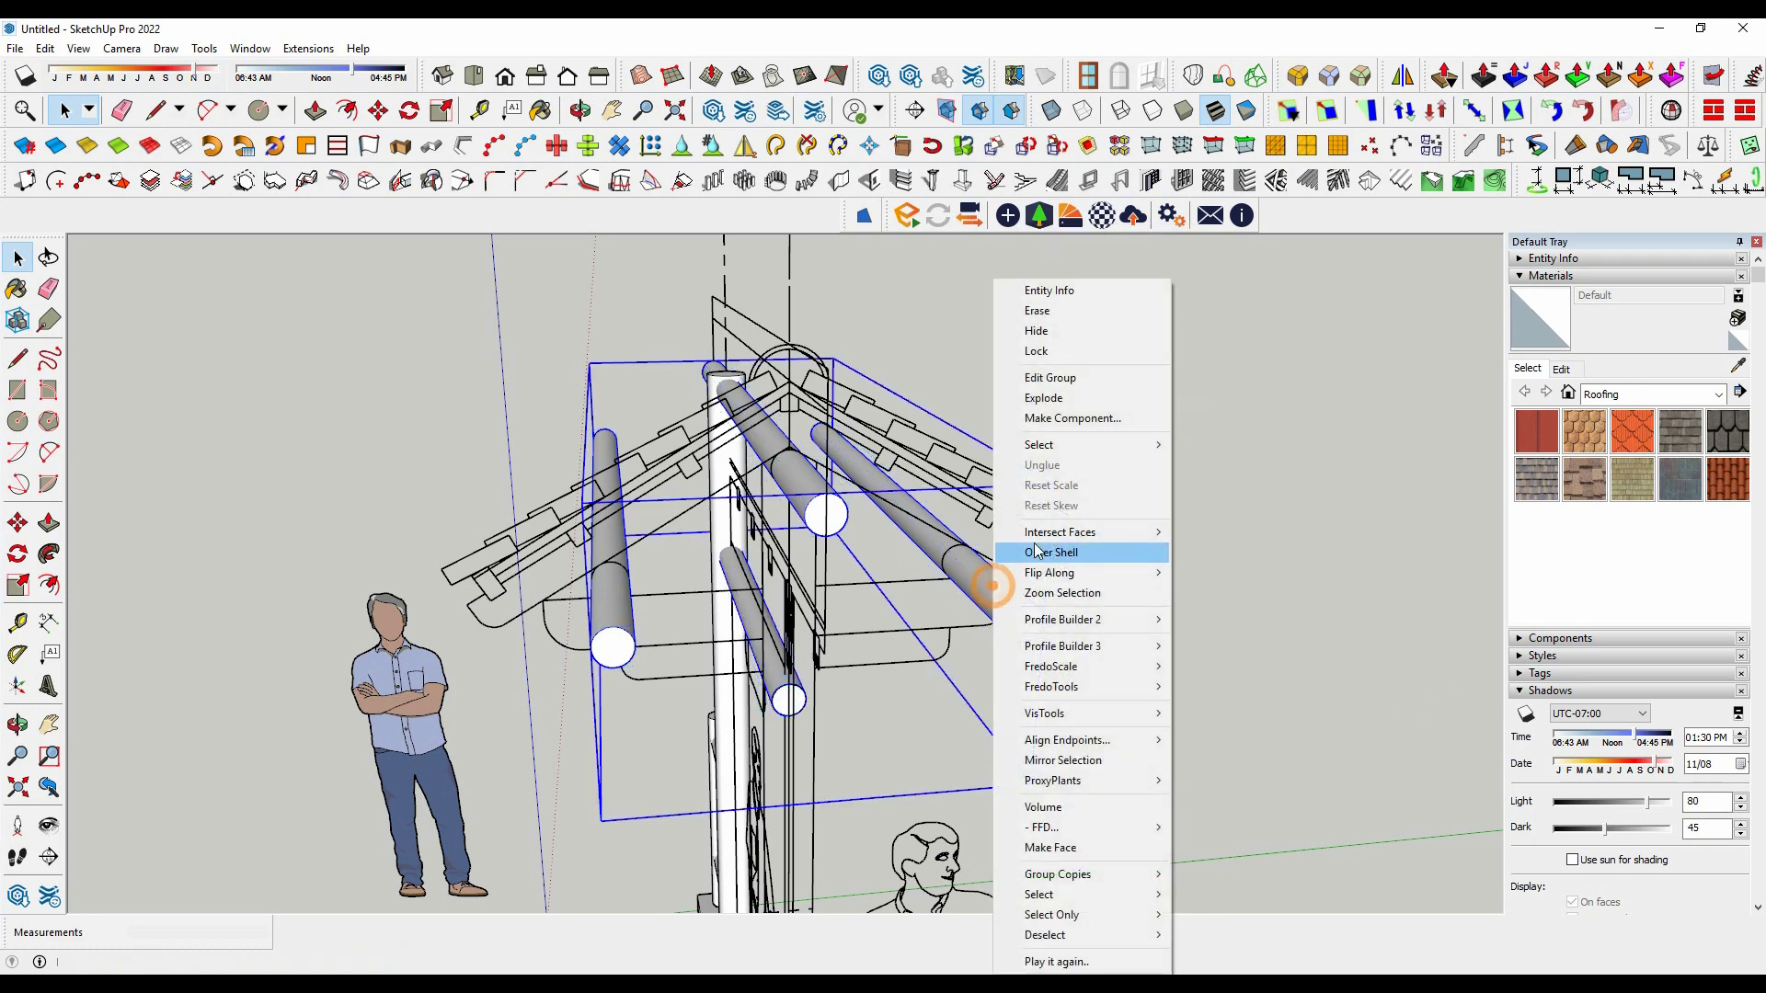
left_click(1035, 330)
Step: Inside the roof group, draw a flat rafter face along the left slope from eave to peak
scroll(641, 474, "up", 1)
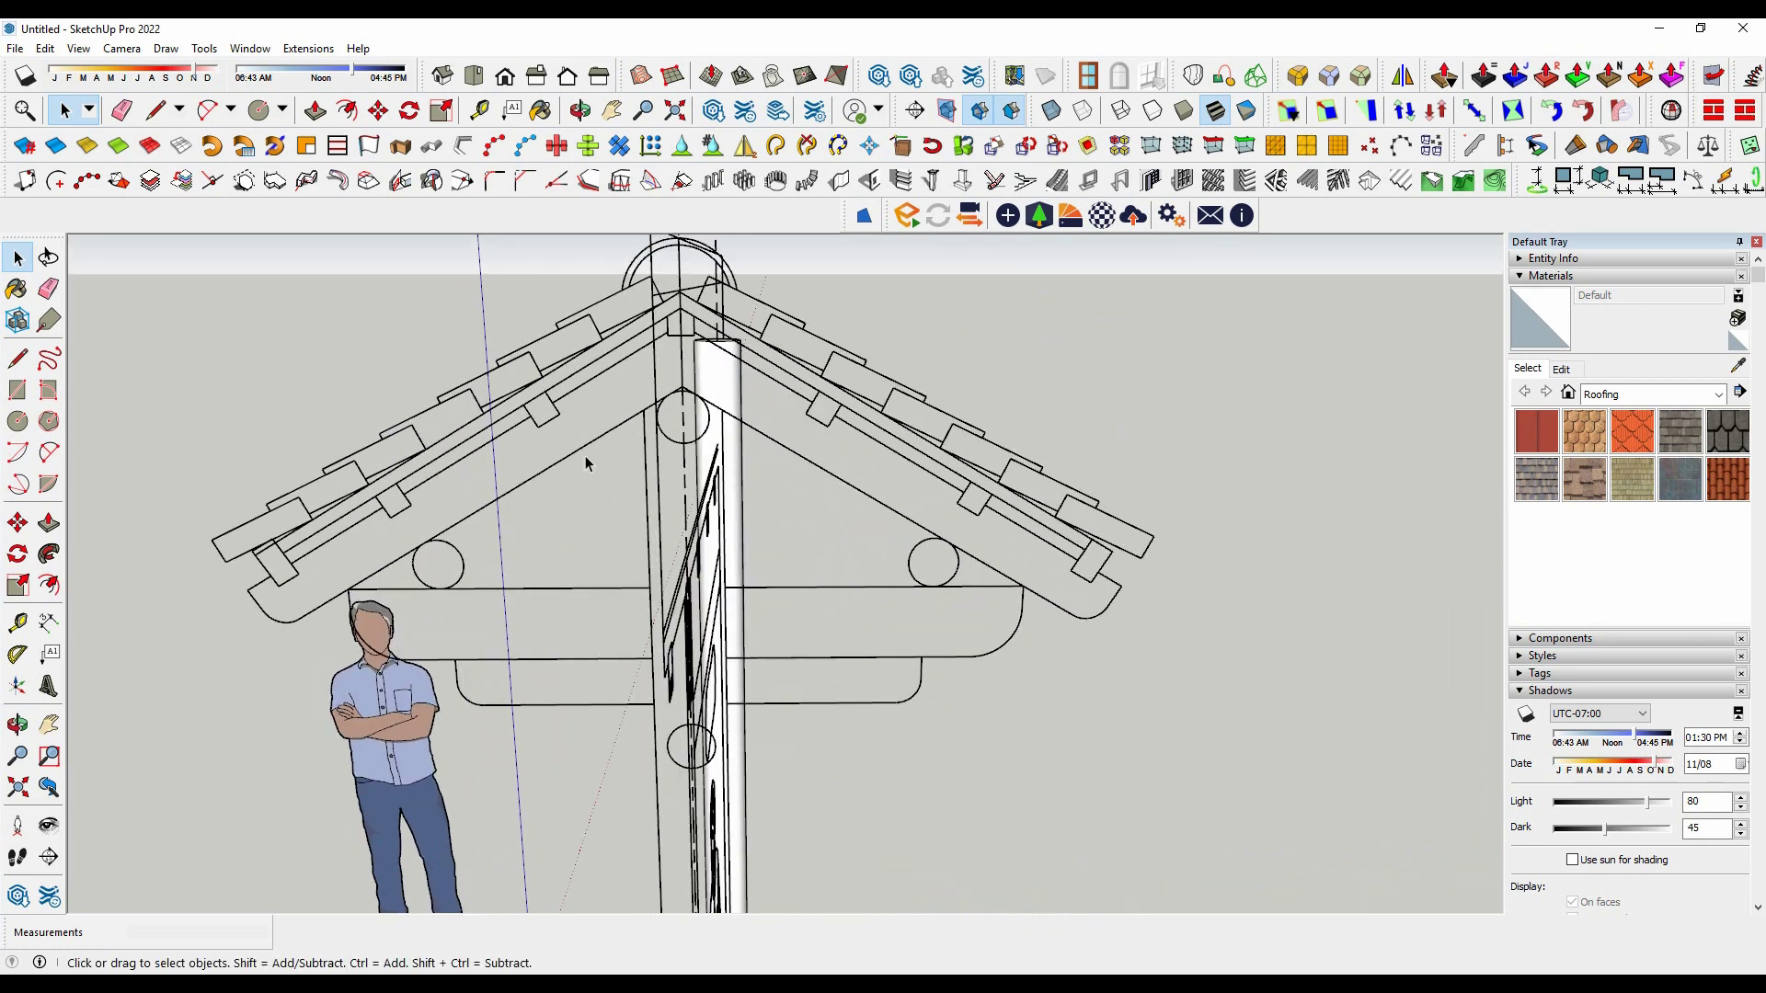
double_click(578, 455)
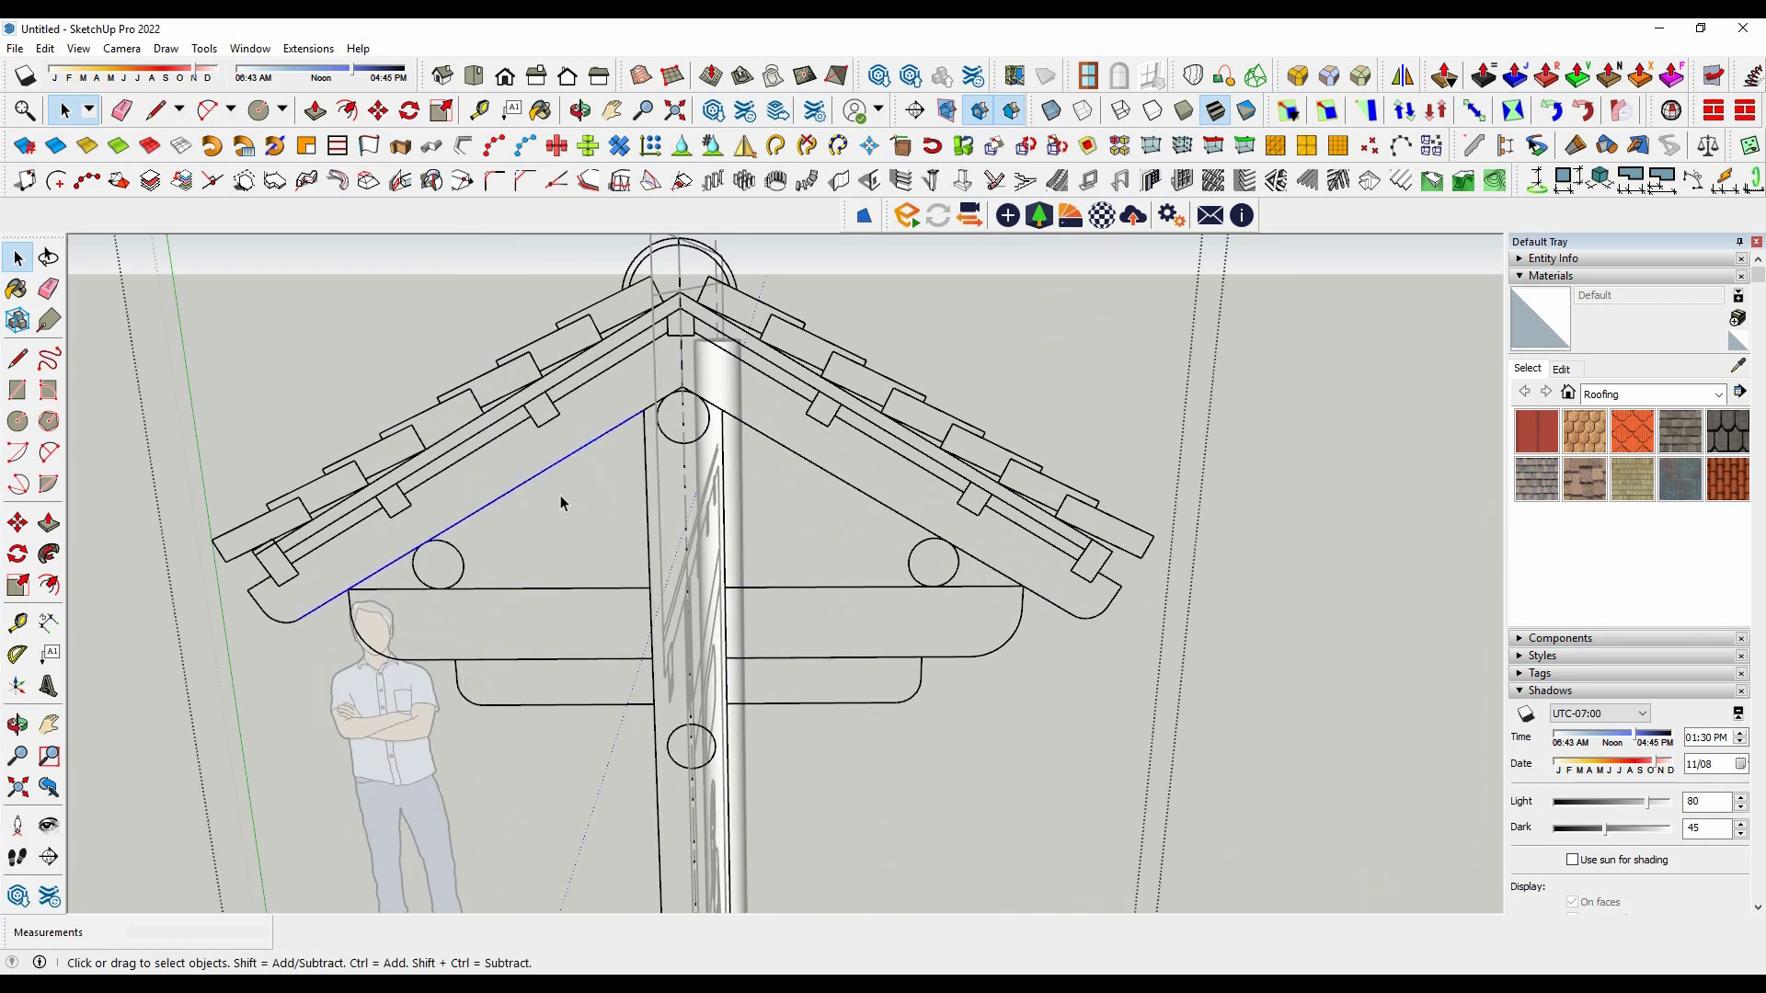
scroll(381, 537, "up", 1)
scroll(459, 472, "up", 1)
scroll(328, 504, "up", 1)
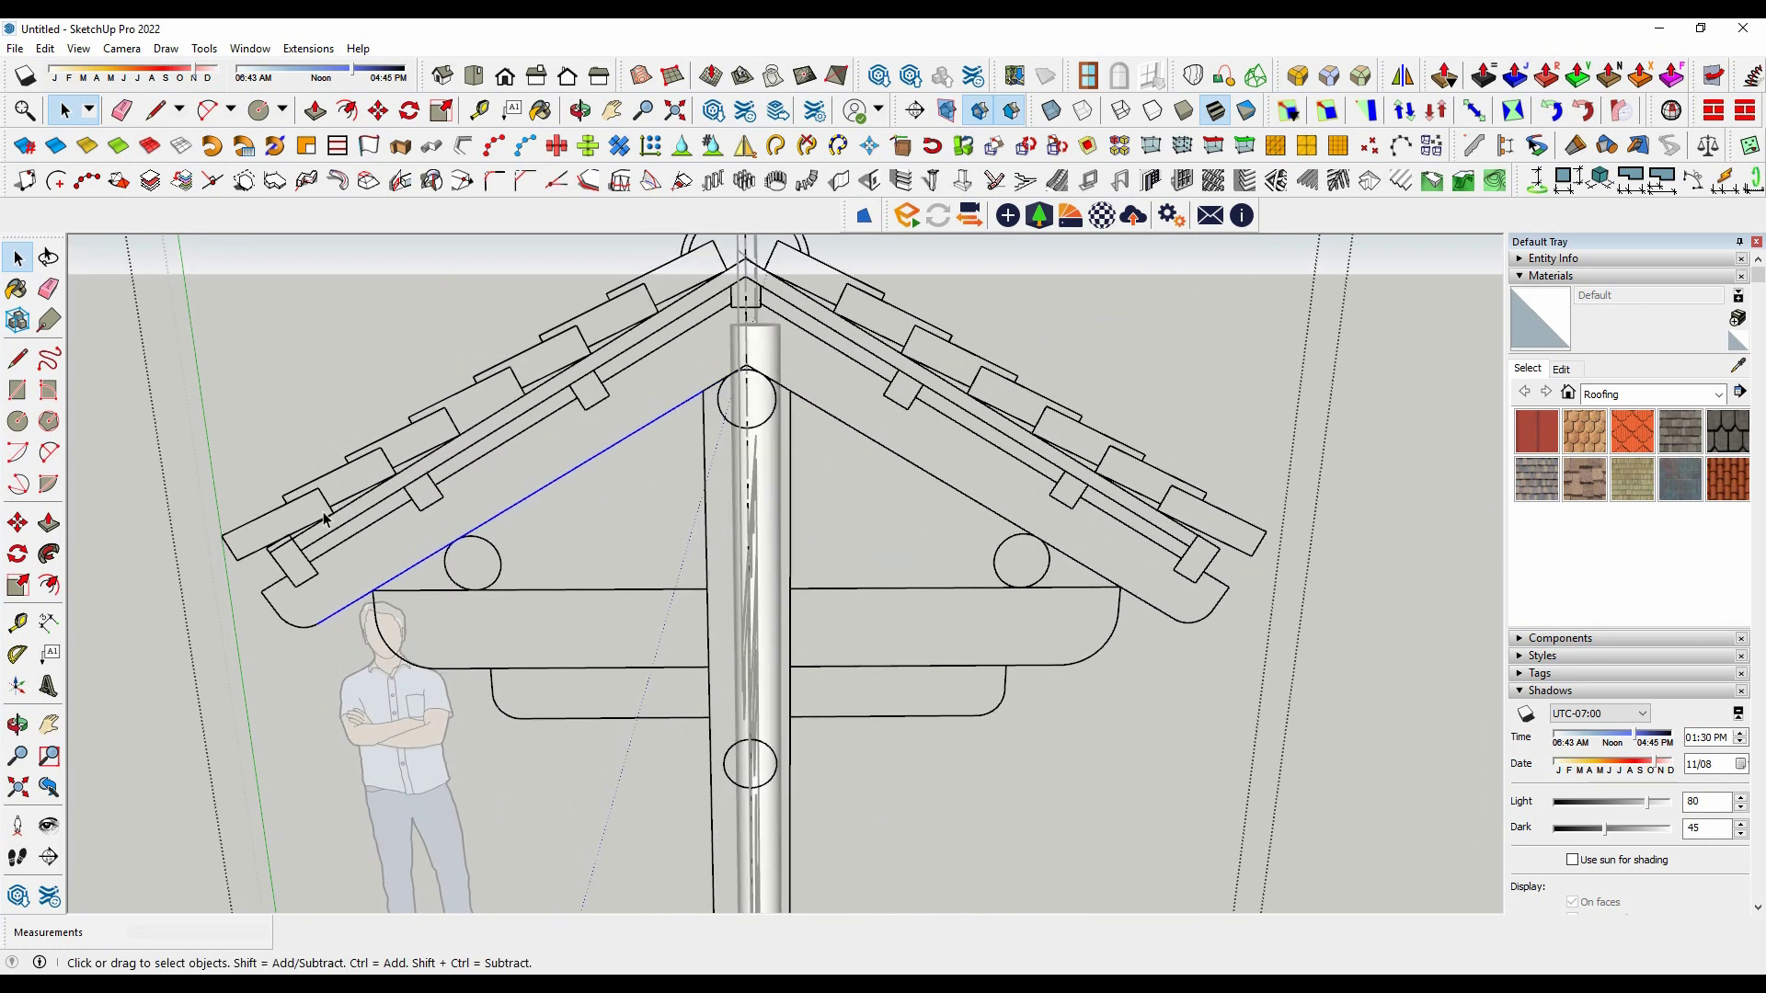
key("l")
left_click(262, 590)
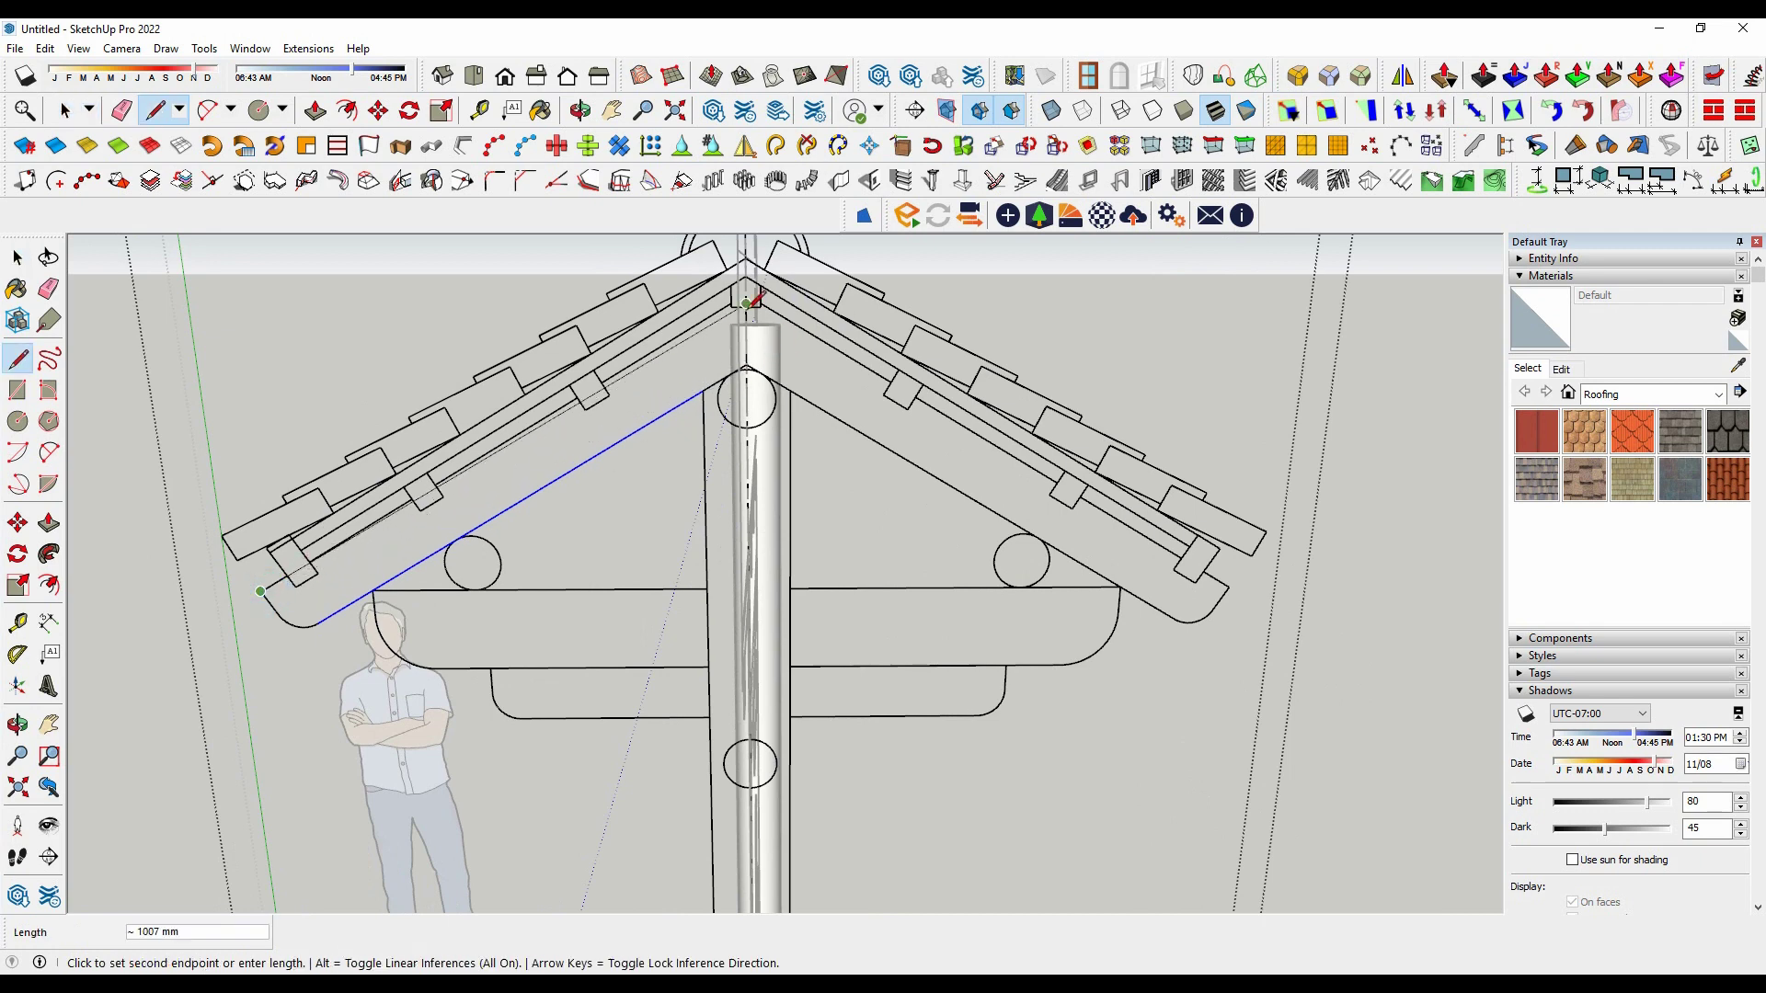
scroll(749, 301, "up", 3)
scroll(743, 284, "up", 1)
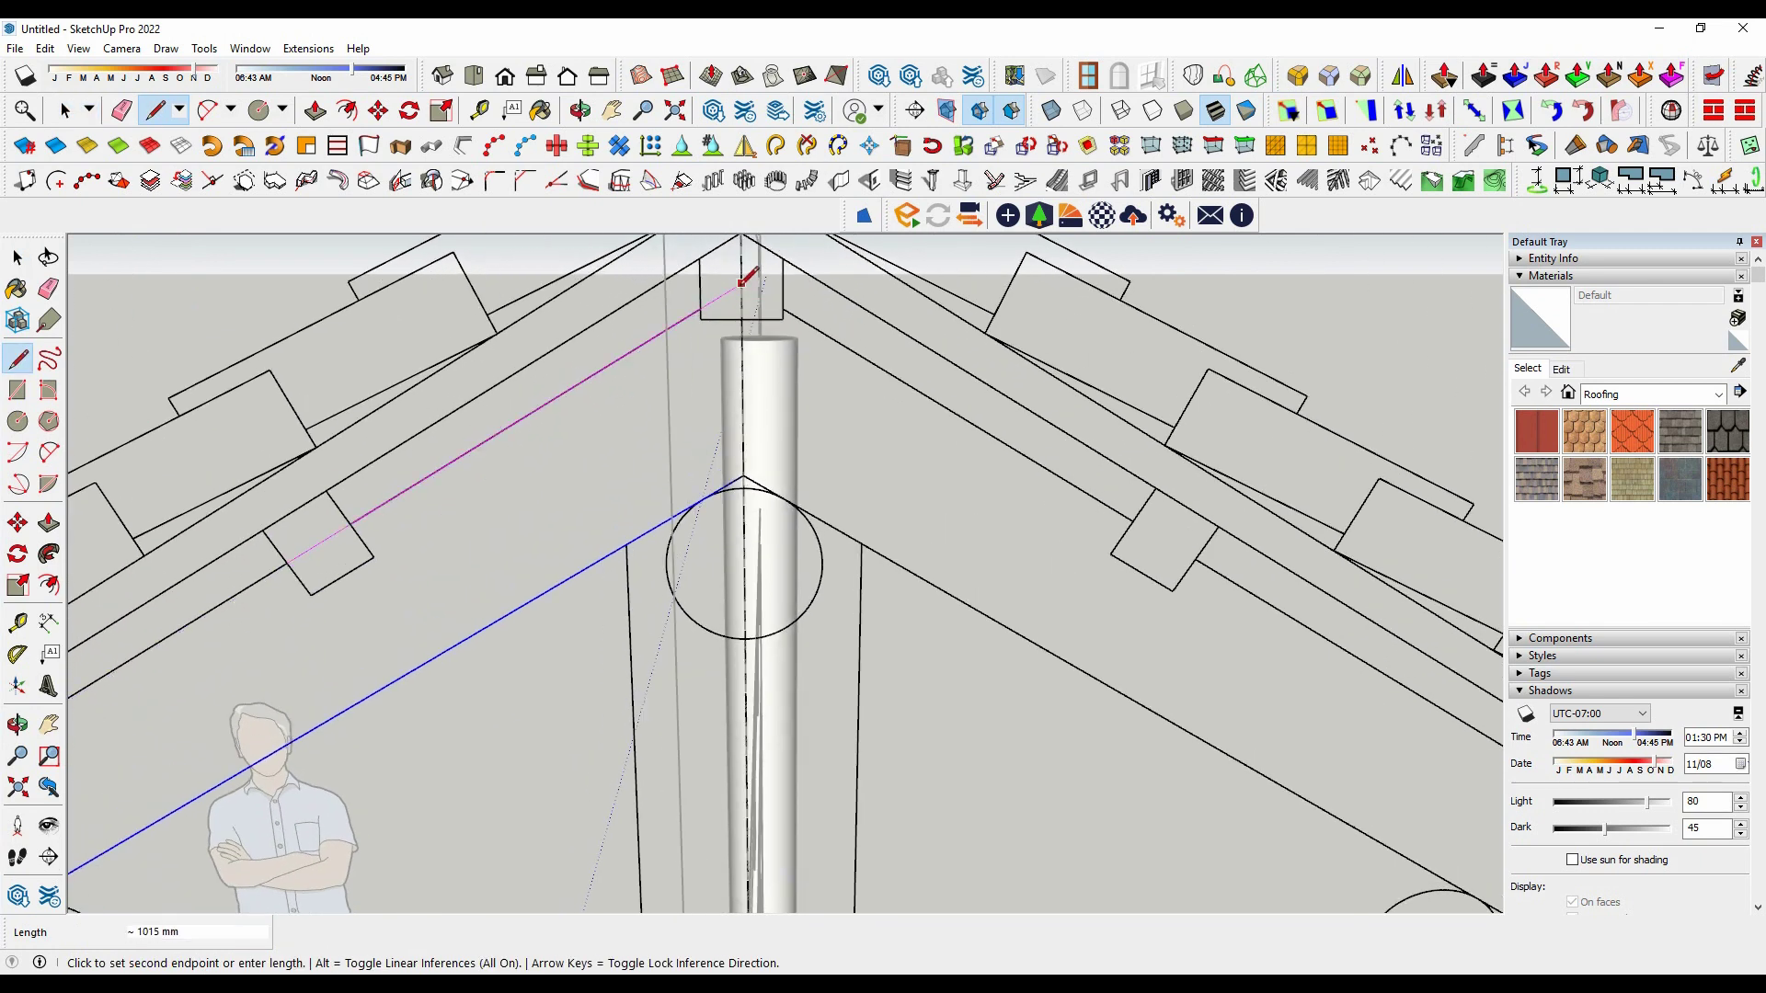
left_click(741, 276)
scroll(871, 303, "down", 2)
scroll(781, 415, "up", 4)
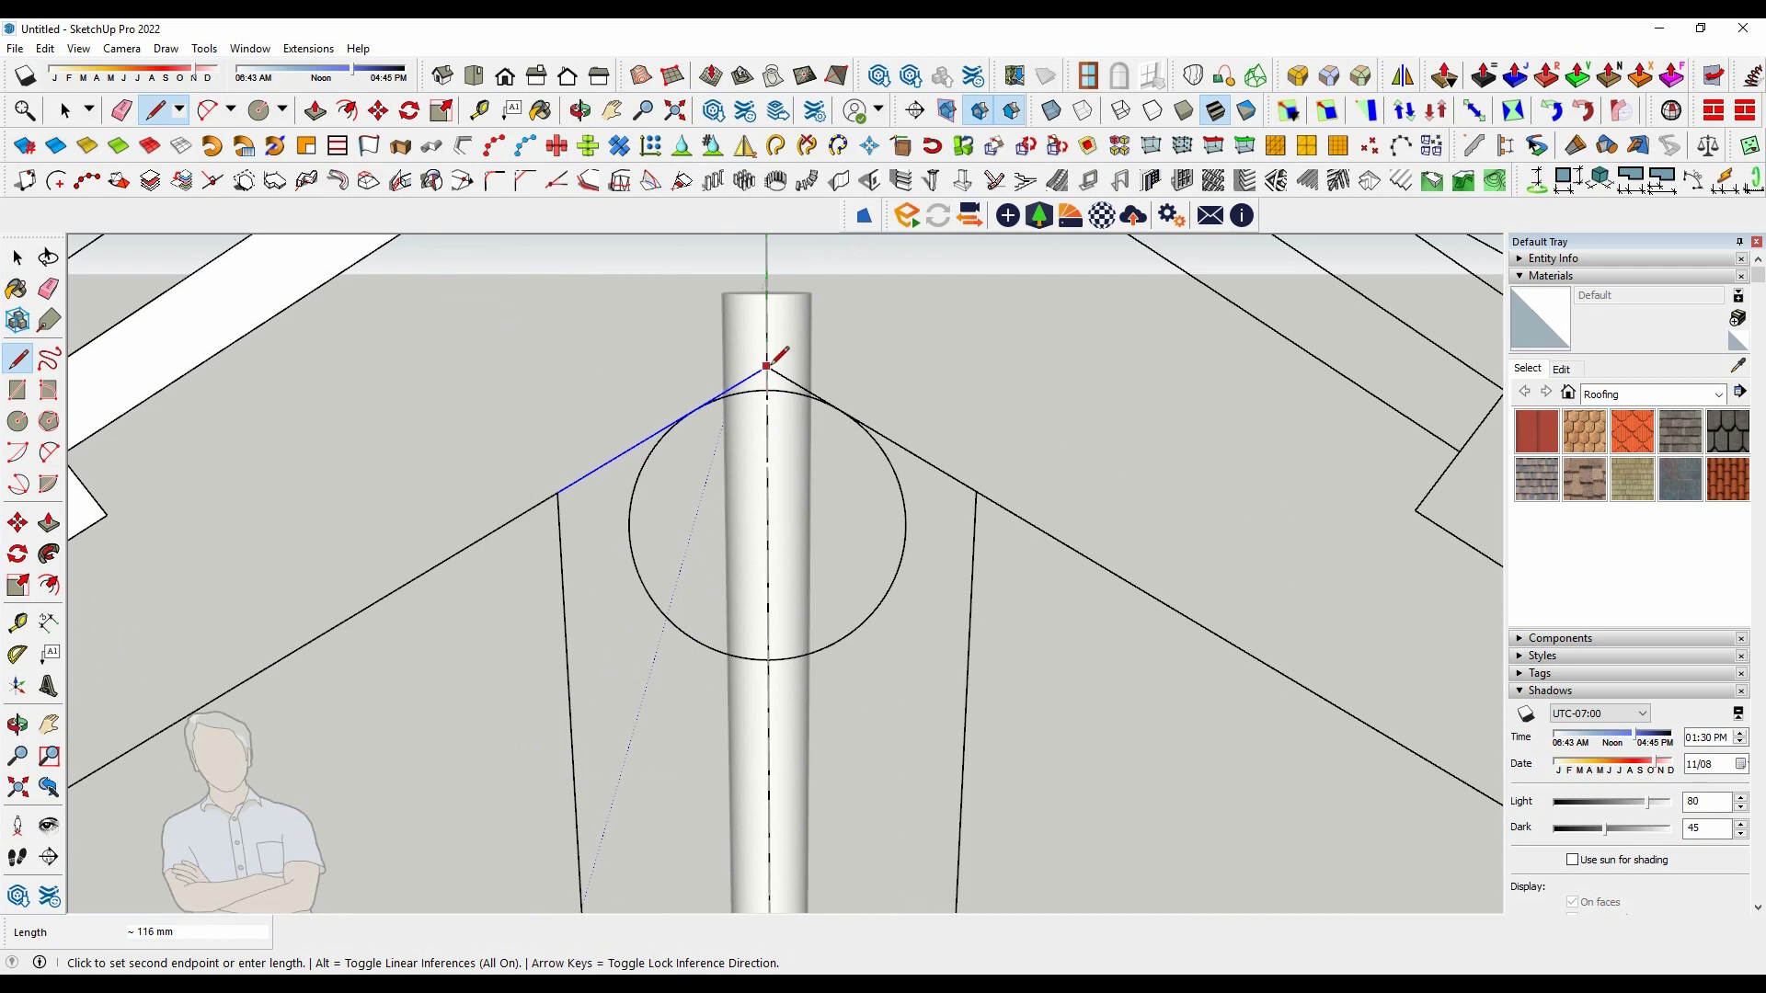
left_click(766, 366)
scroll(766, 366, "down", 2)
scroll(883, 390, "down", 2)
key("space")
left_click(750, 415)
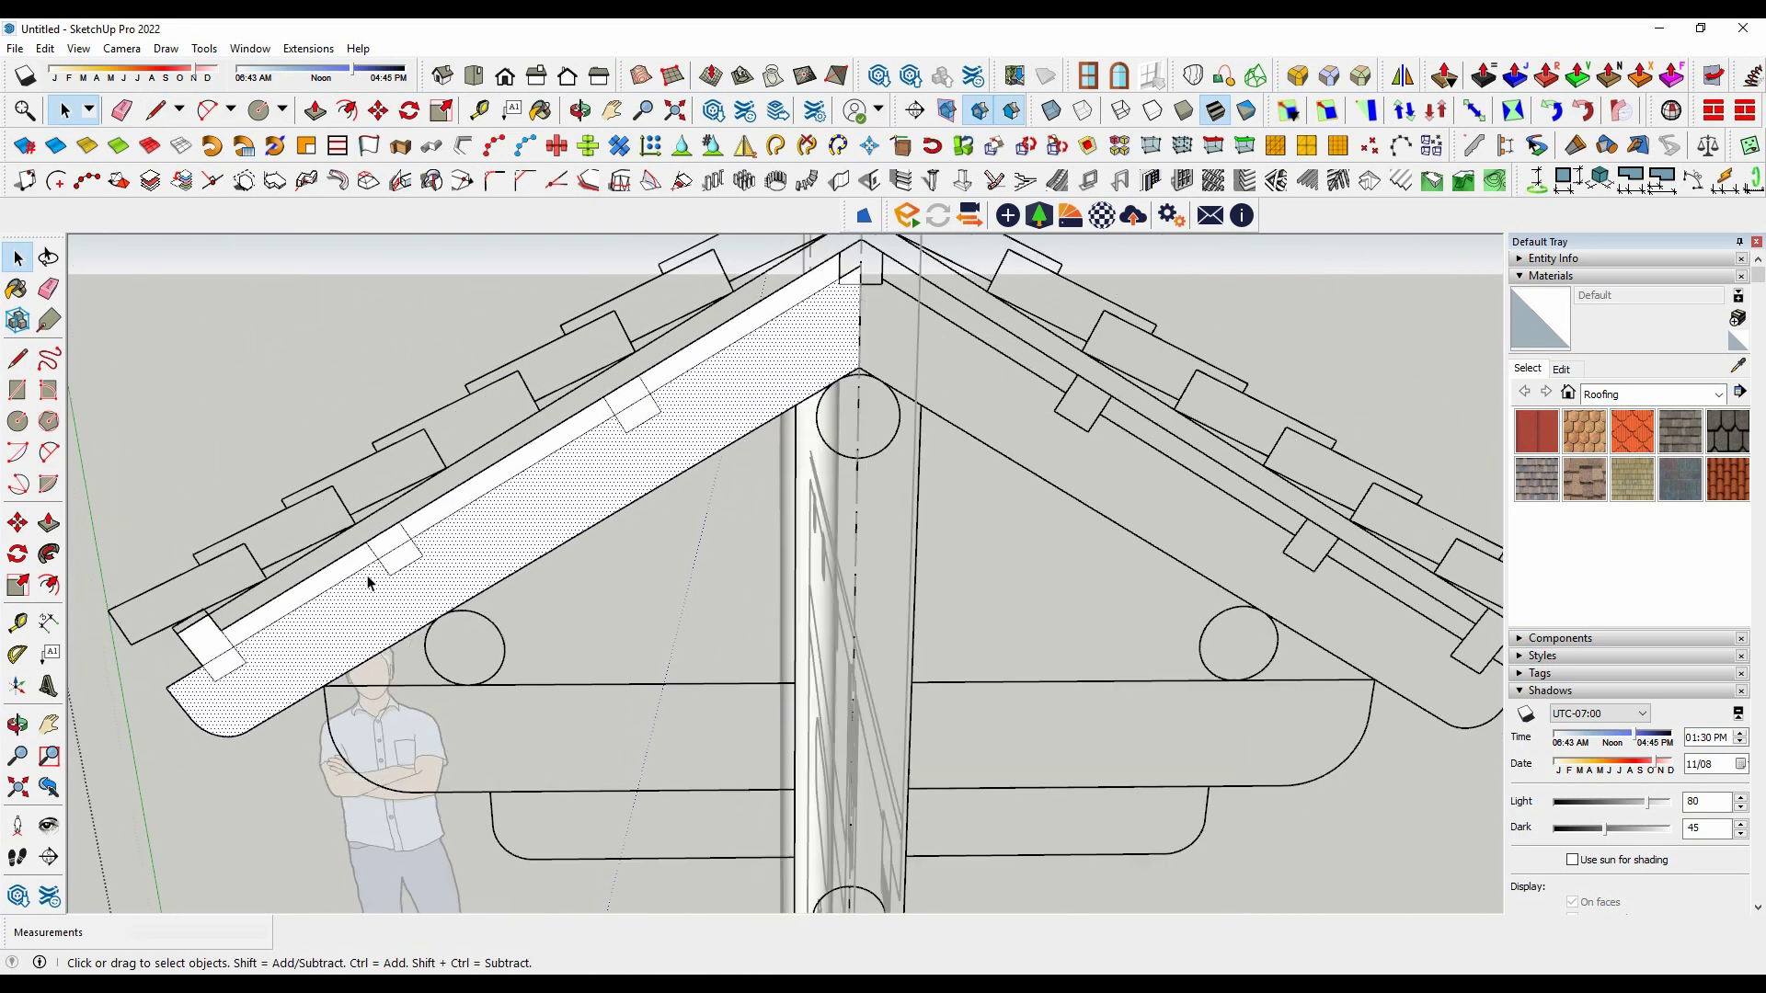
Step: Leave the group and paste the rafter face in place in the main model
scroll(368, 582, "up", 1)
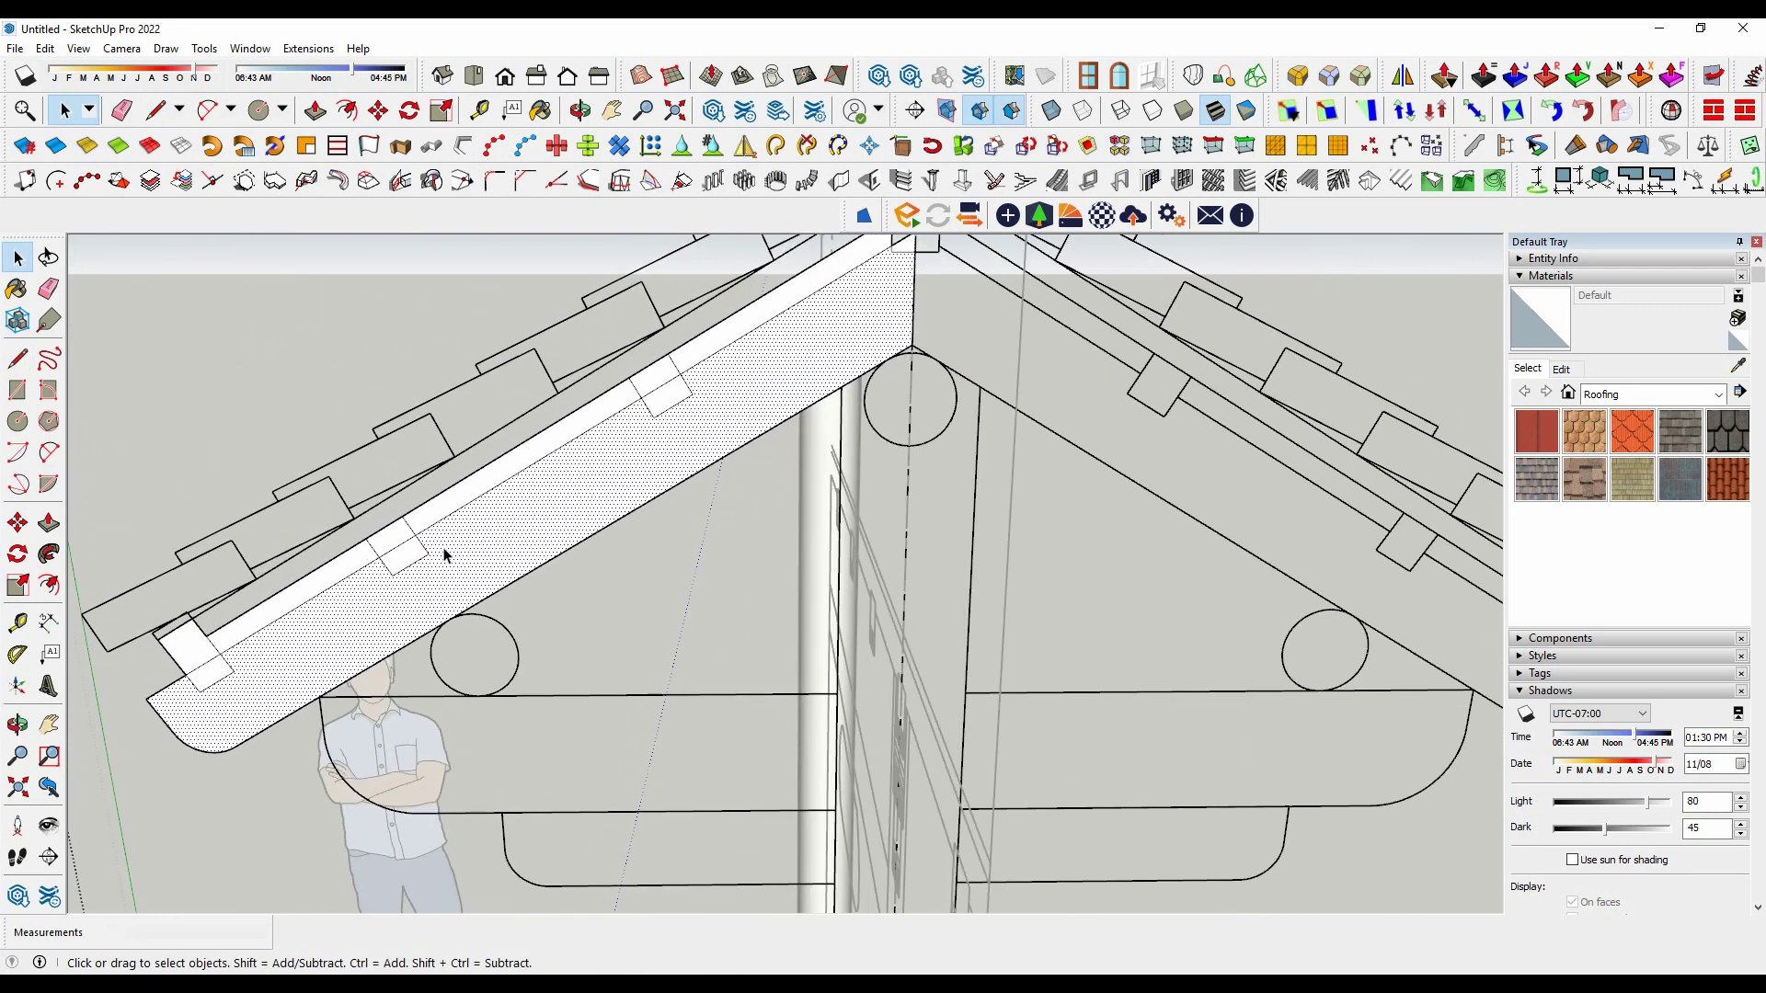
scroll(444, 554, "down", 3)
scroll(434, 591, "up", 1)
scroll(631, 516, "down", 1)
scroll(544, 537, "up", 3)
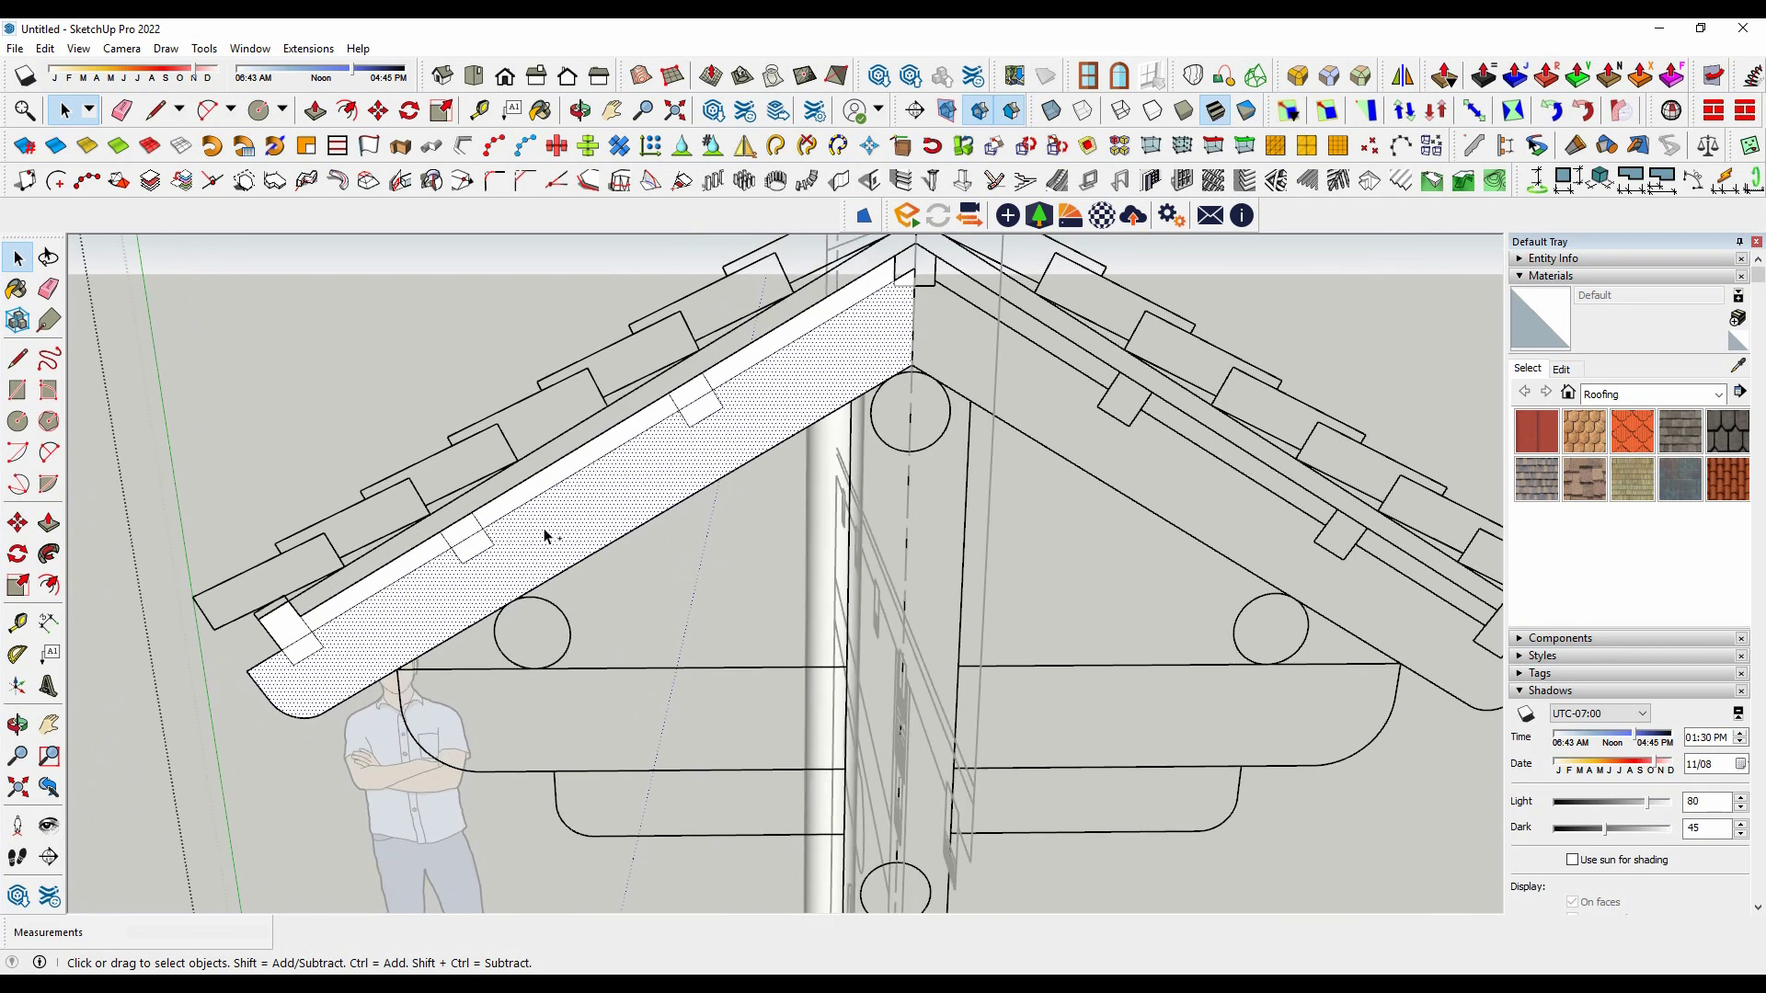
scroll(545, 537, "down", 2)
scroll(544, 528, "down", 3)
middle_click_drag(543, 528, 993, 497)
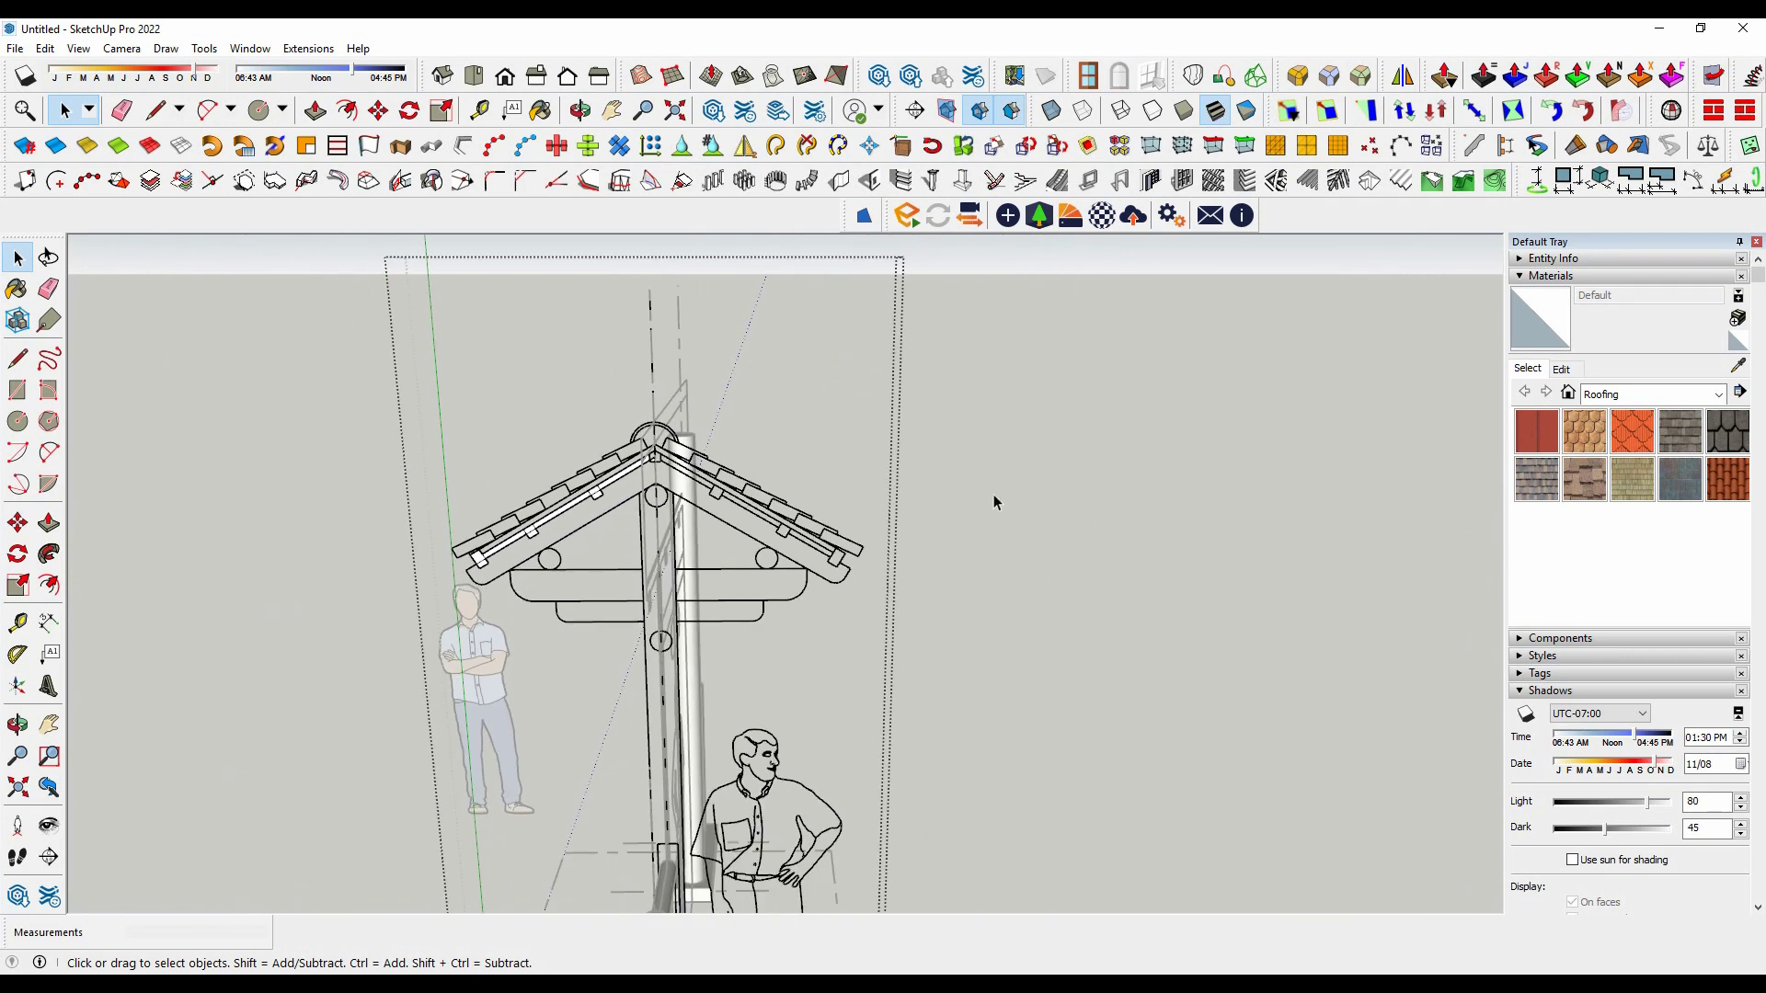
middle_click_drag(778, 502, 559, 498)
scroll(559, 498, "up", 3)
scroll(777, 504, "down", 2)
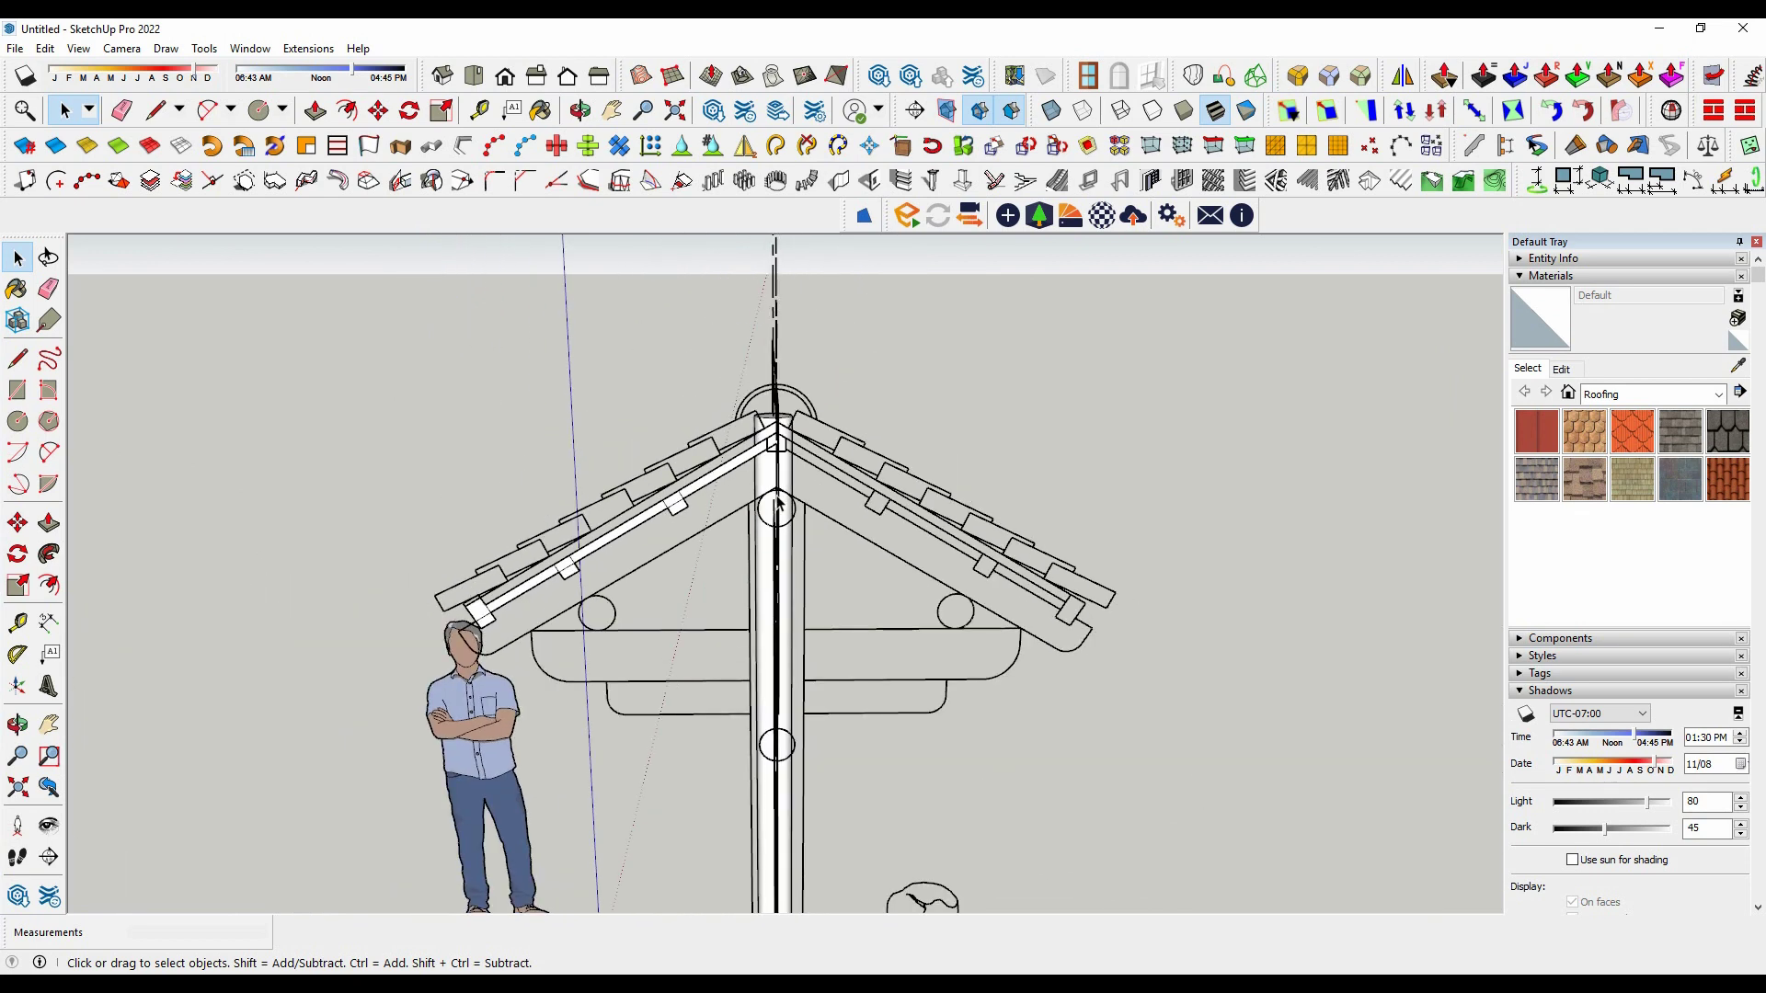
double_click(645, 600)
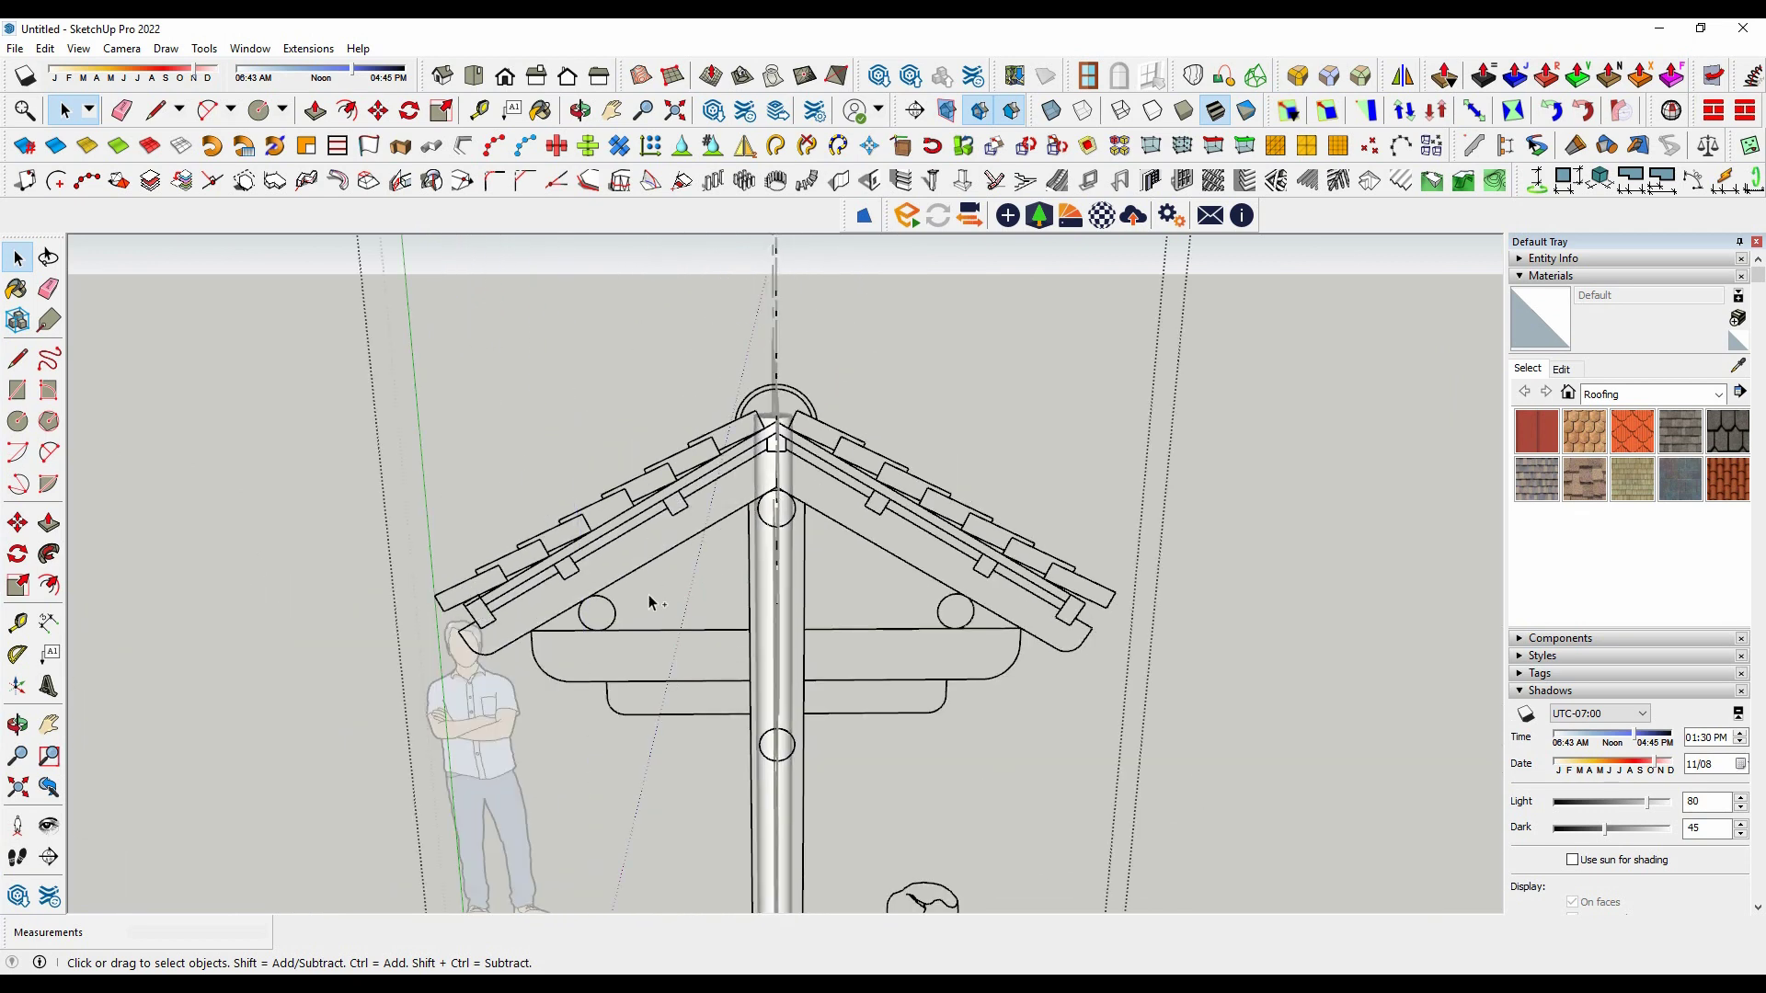
left_click(1296, 465)
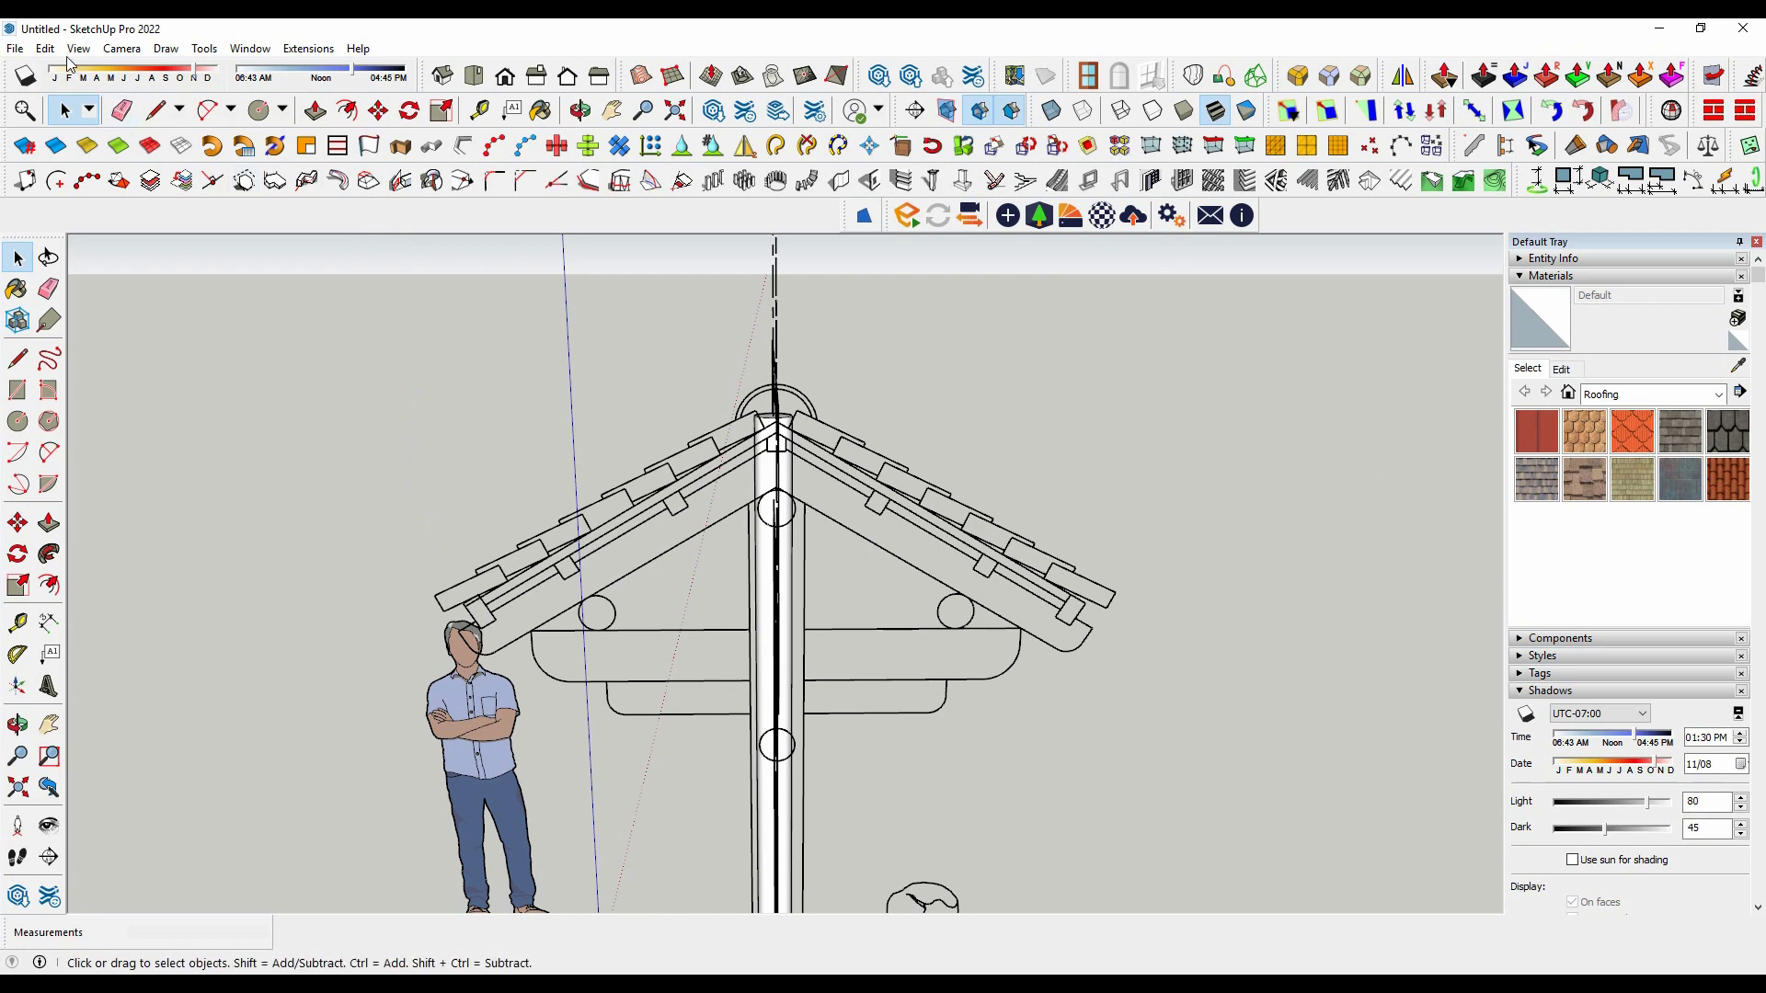
left_click(45, 48)
left_click(111, 173)
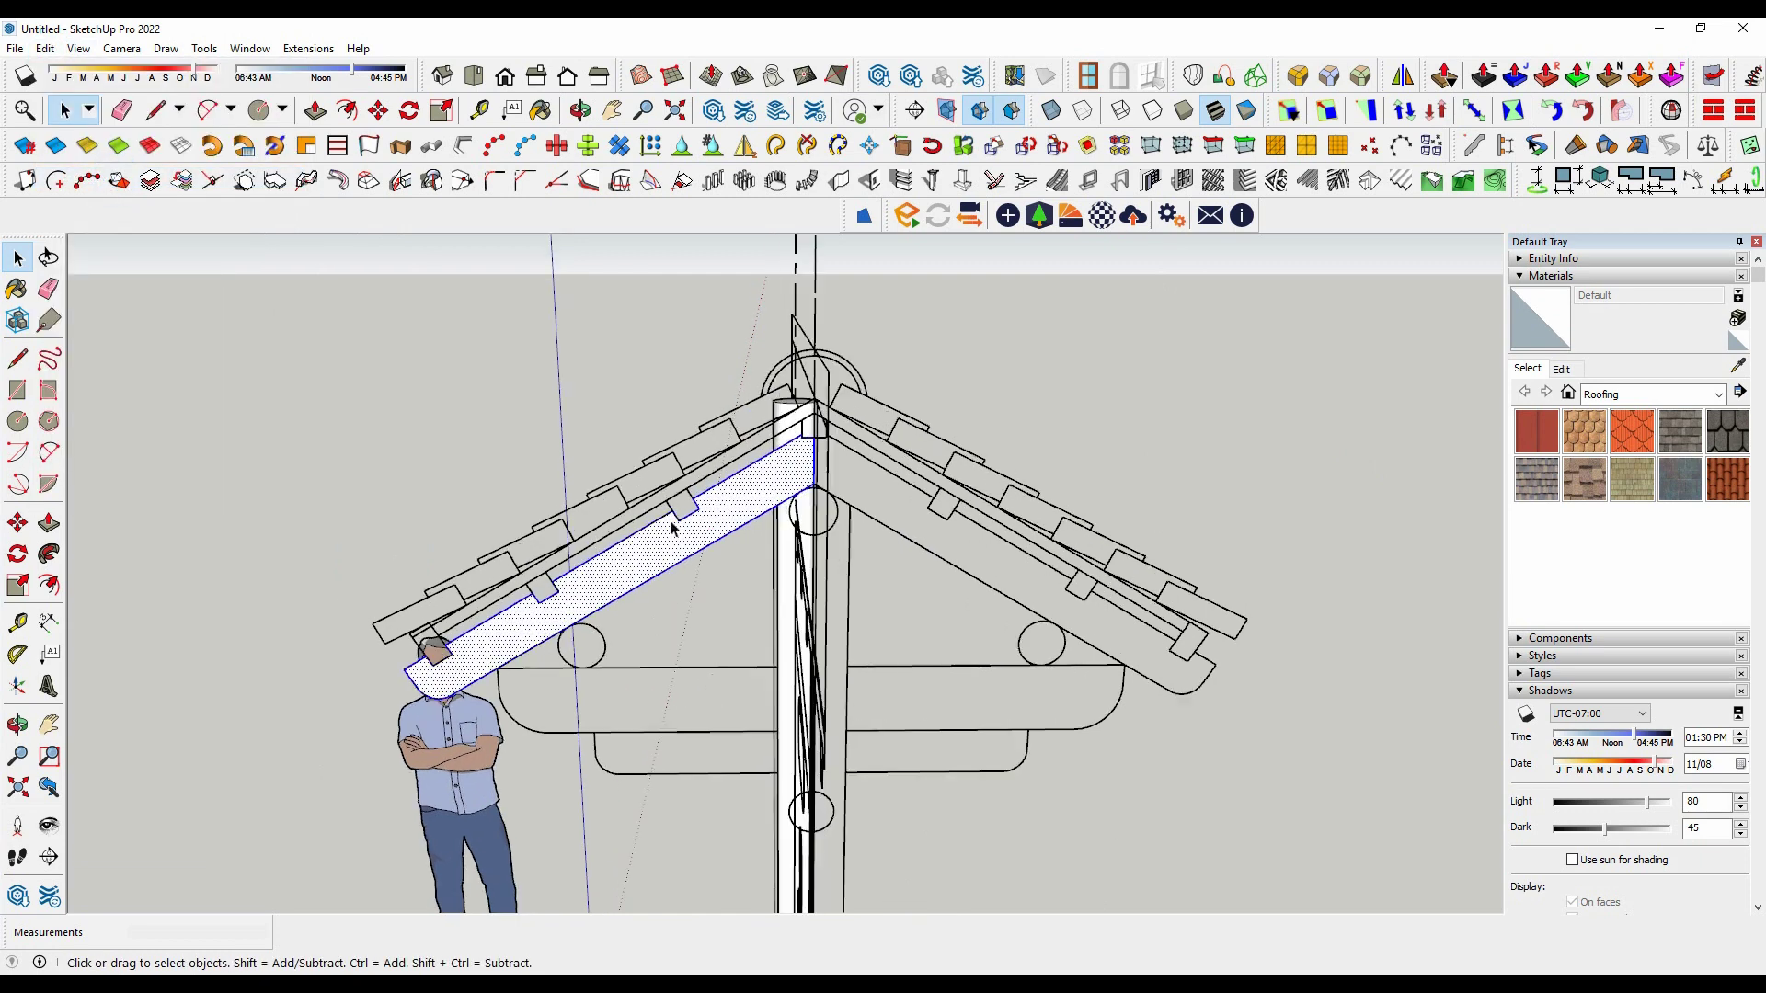
Step: Turn the flat rafter face into a component
right_click(747, 505)
left_click(827, 337)
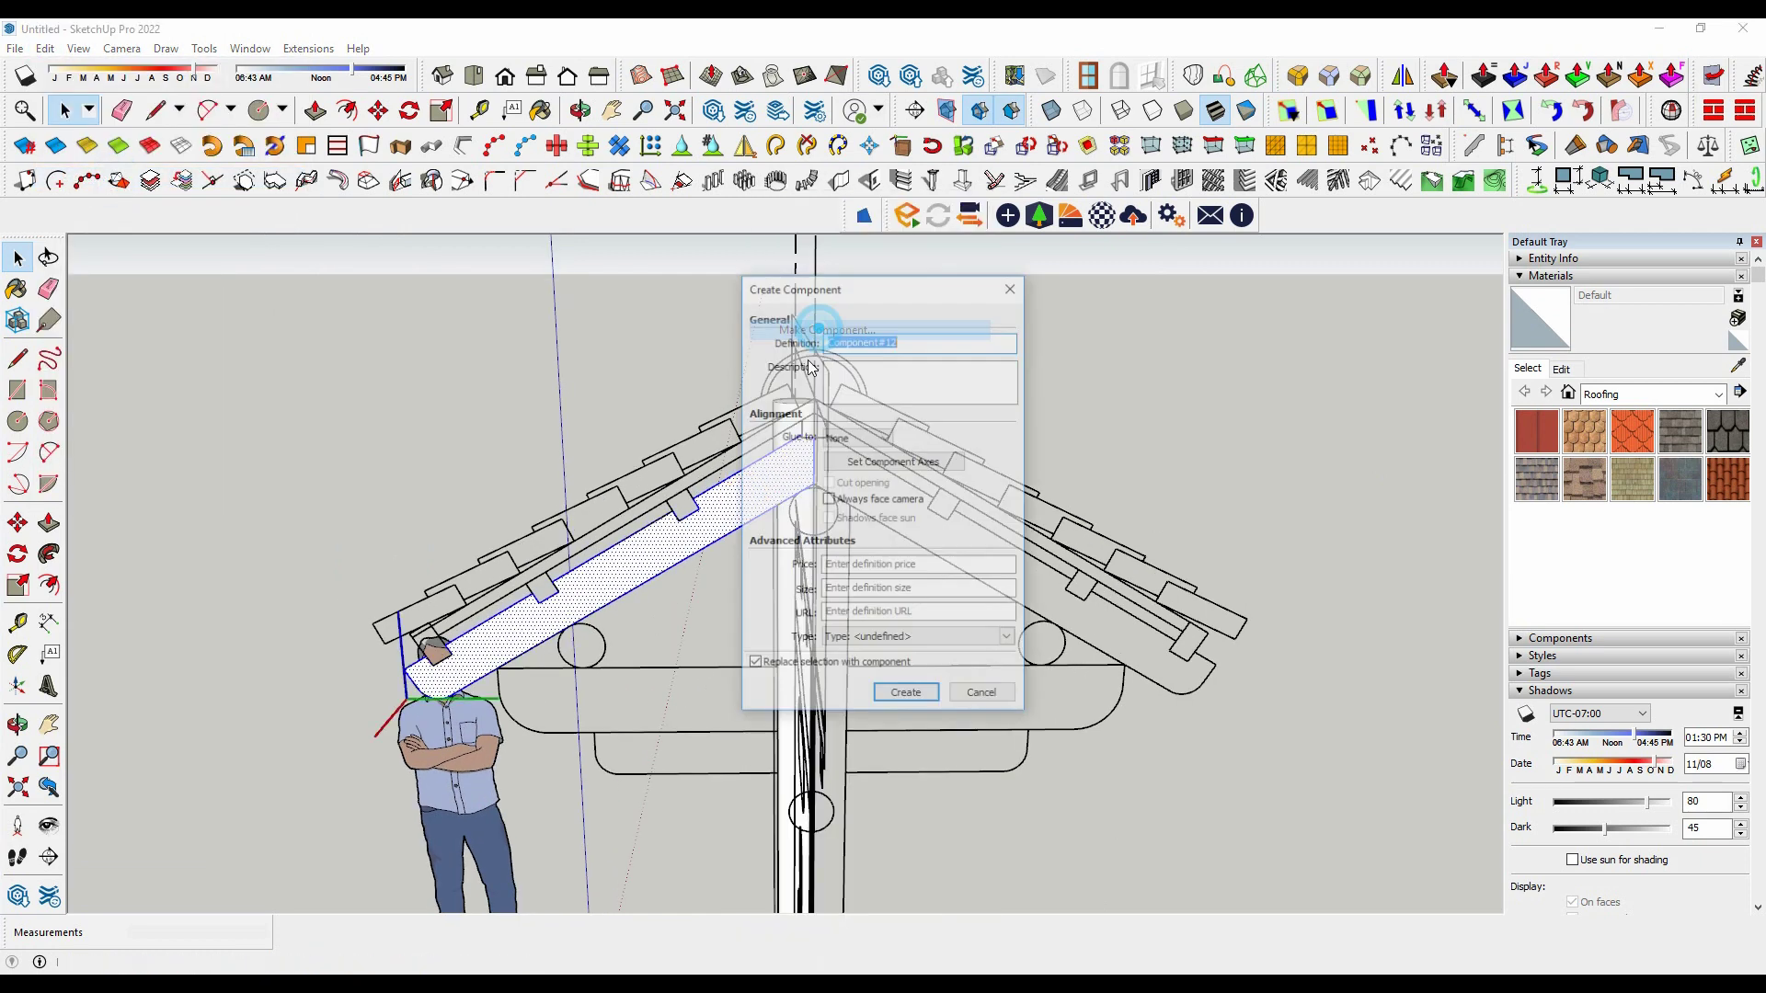
left_click(885, 686)
middle_click_drag(885, 685, 759, 628)
scroll(759, 628, "up", 5)
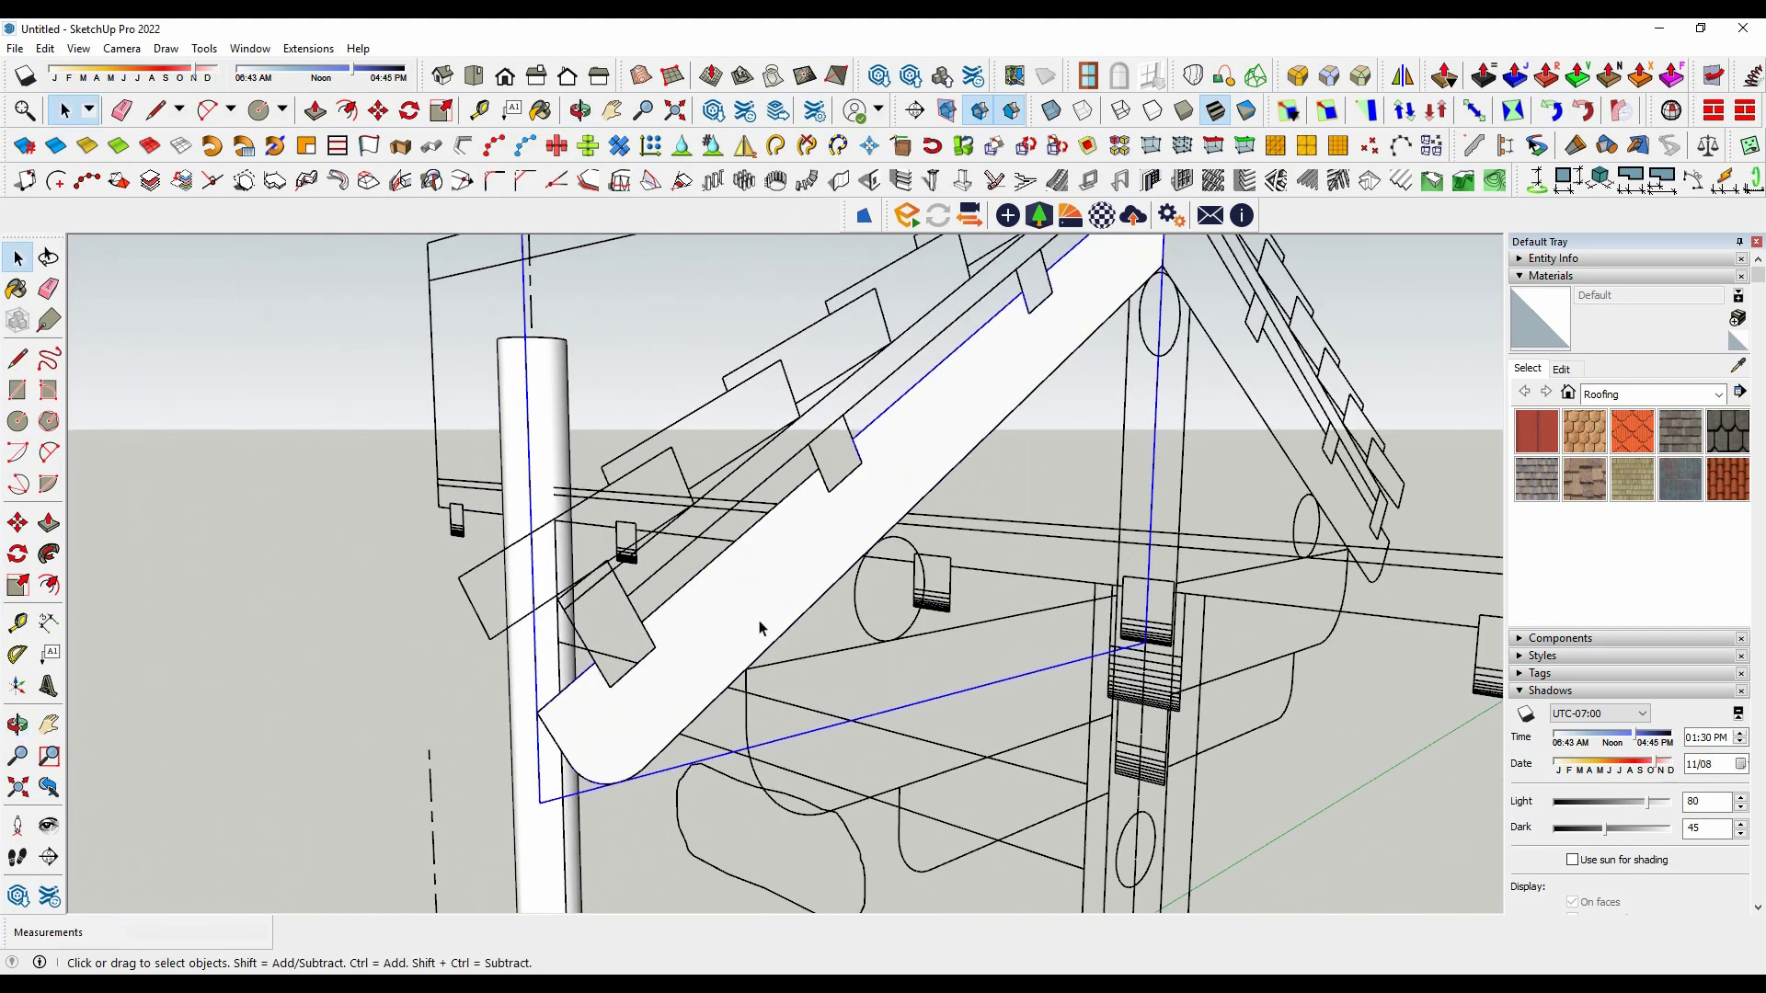
Step: Inside the component, push/pull the rafter face to about 36 mm thick
double_click(759, 628)
left_click(748, 625)
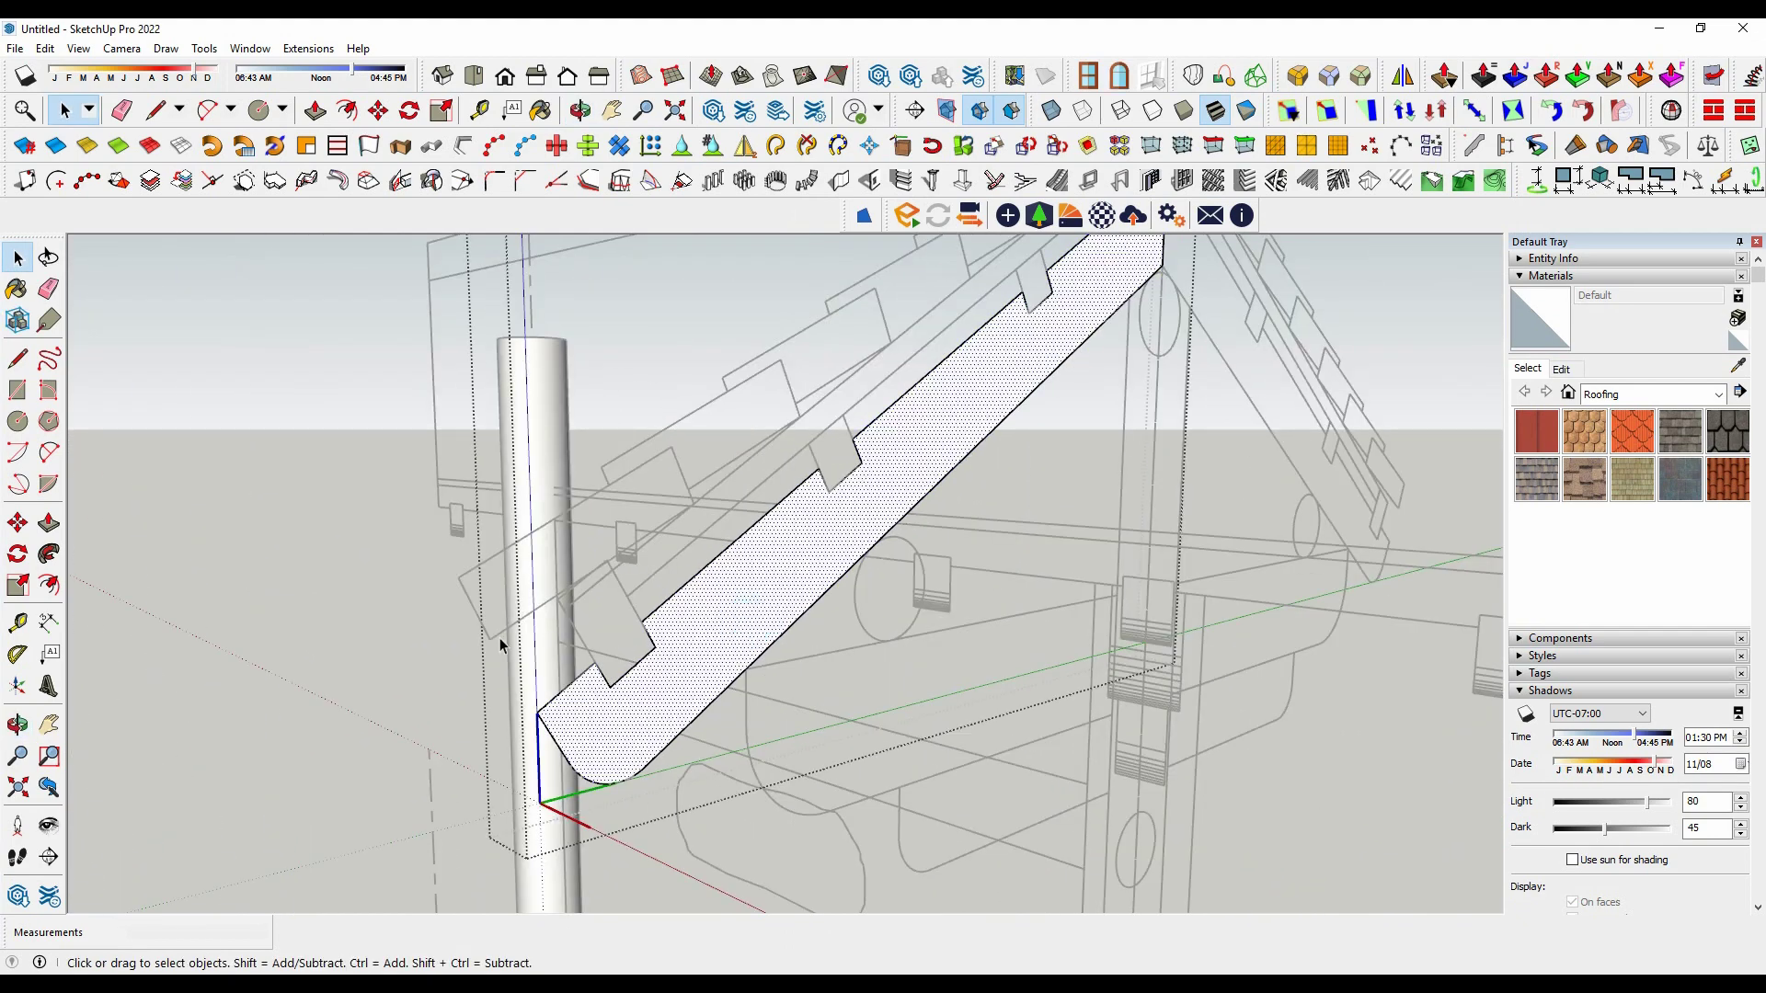
left_click(49, 524)
left_click(679, 638)
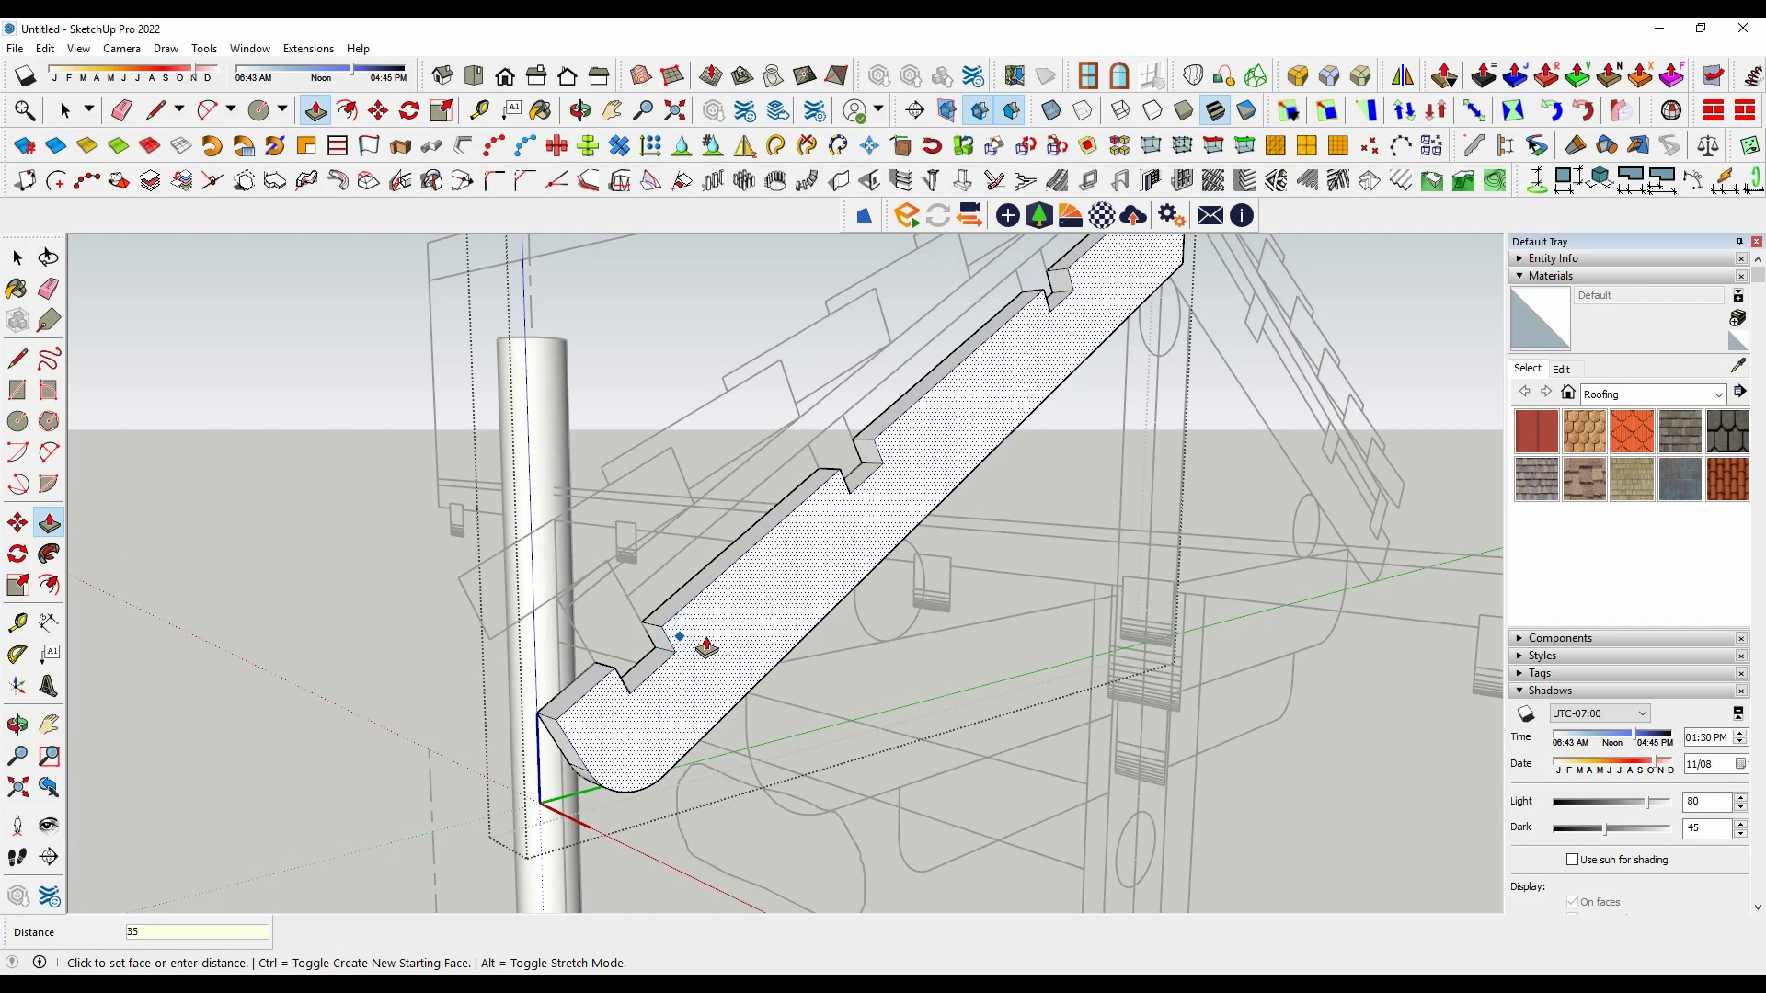
mouse_move(706, 648)
middle_mouse_down()
mouse_move(808, 671)
mouse_move(1253, 690)
mouse_move(1030, 722)
middle_mouse_up()
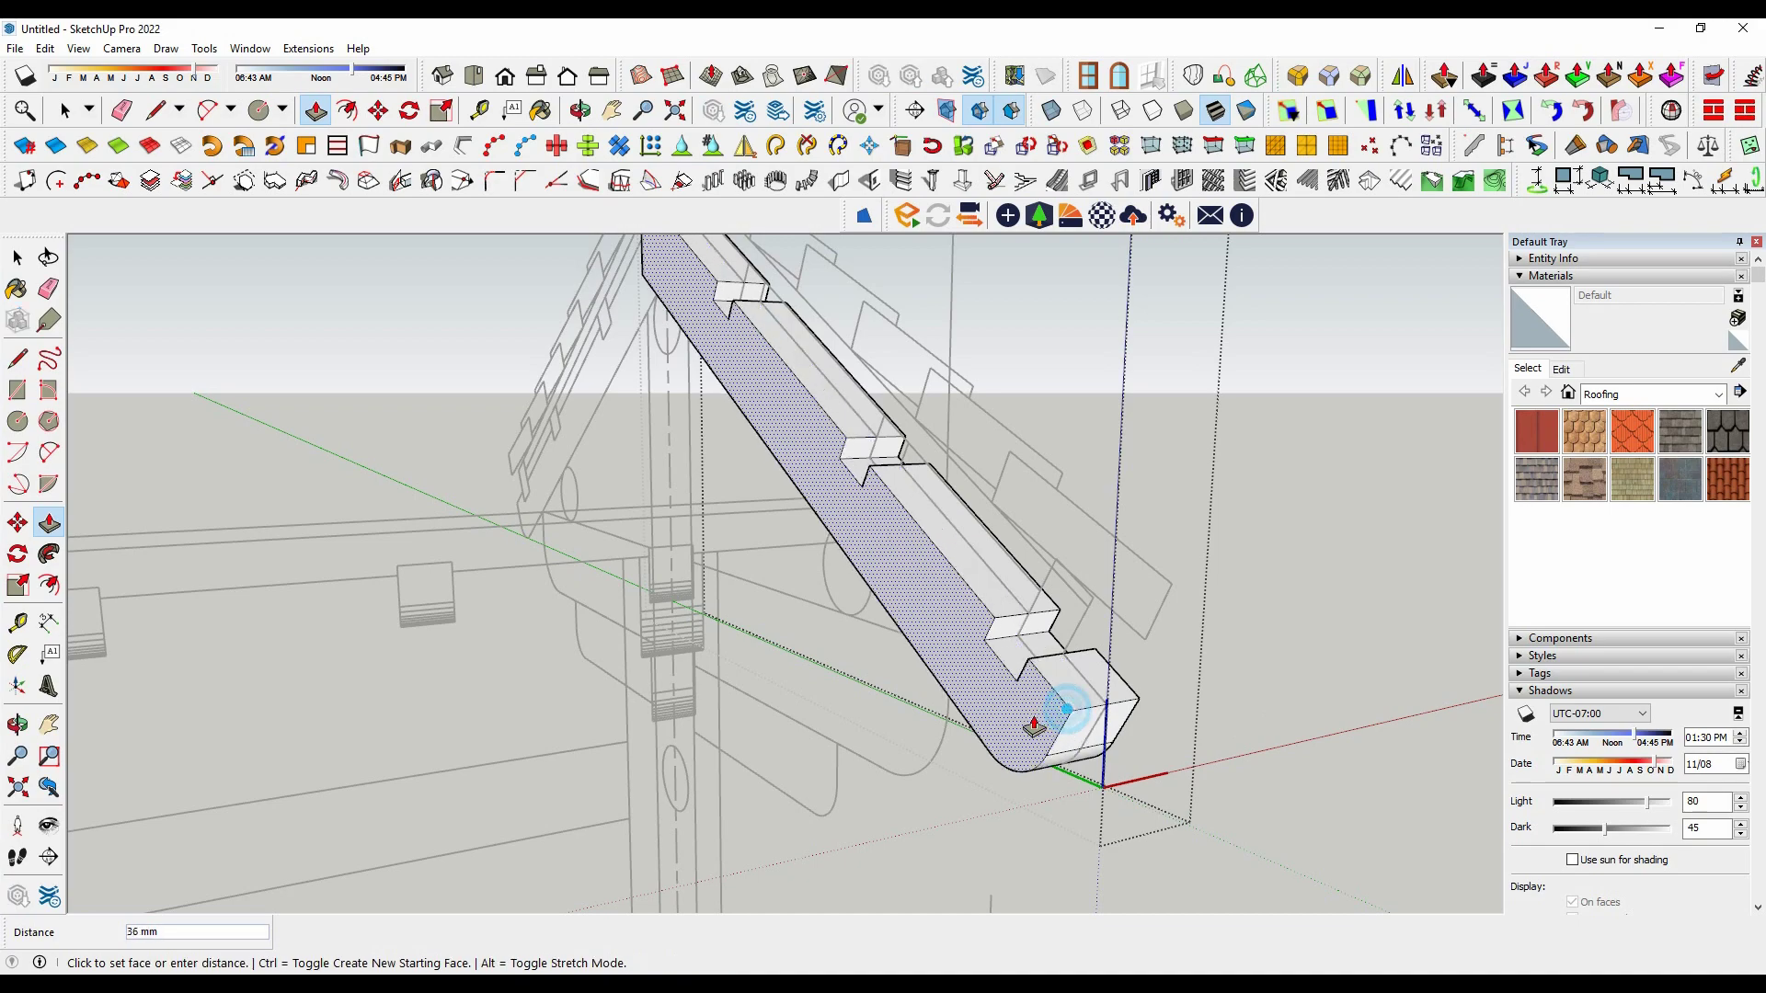
left_click(1032, 726)
key("space")
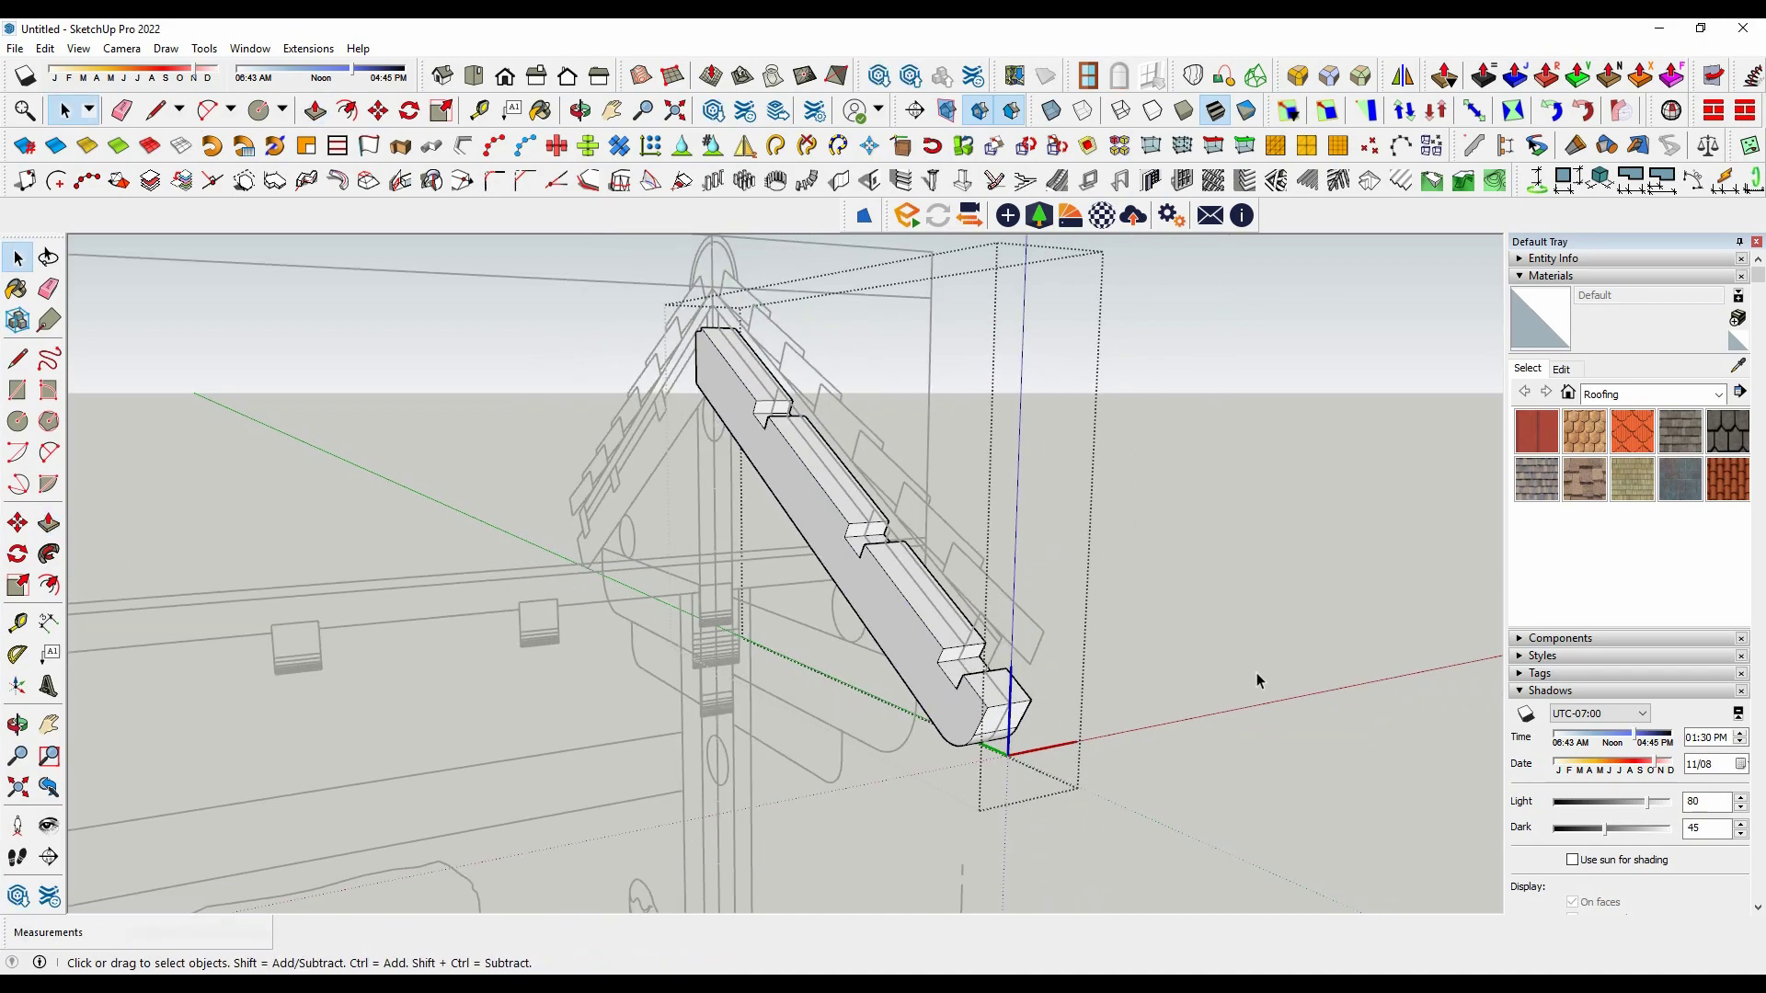
mouse_move(1260, 678)
middle_mouse_down()
mouse_move(1254, 664)
mouse_move(845, 727)
mouse_move(927, 568)
mouse_move(1238, 630)
mouse_move(974, 615)
mouse_move(762, 633)
mouse_move(1020, 565)
mouse_move(920, 599)
mouse_move(839, 576)
mouse_move(868, 580)
mouse_move(859, 563)
mouse_move(833, 612)
mouse_move(873, 570)
mouse_move(971, 576)
middle_mouse_up()
Step: Mirror a copy of the notched rafter across the gable, keeping the original
left_click(927, 569)
scroll(874, 570, "down", 5)
scroll(919, 565, "up", 6)
mouse_move(864, 556)
middle_mouse_down()
mouse_move(1254, 315)
mouse_move(1305, 365)
middle_mouse_up()
left_click(1402, 75)
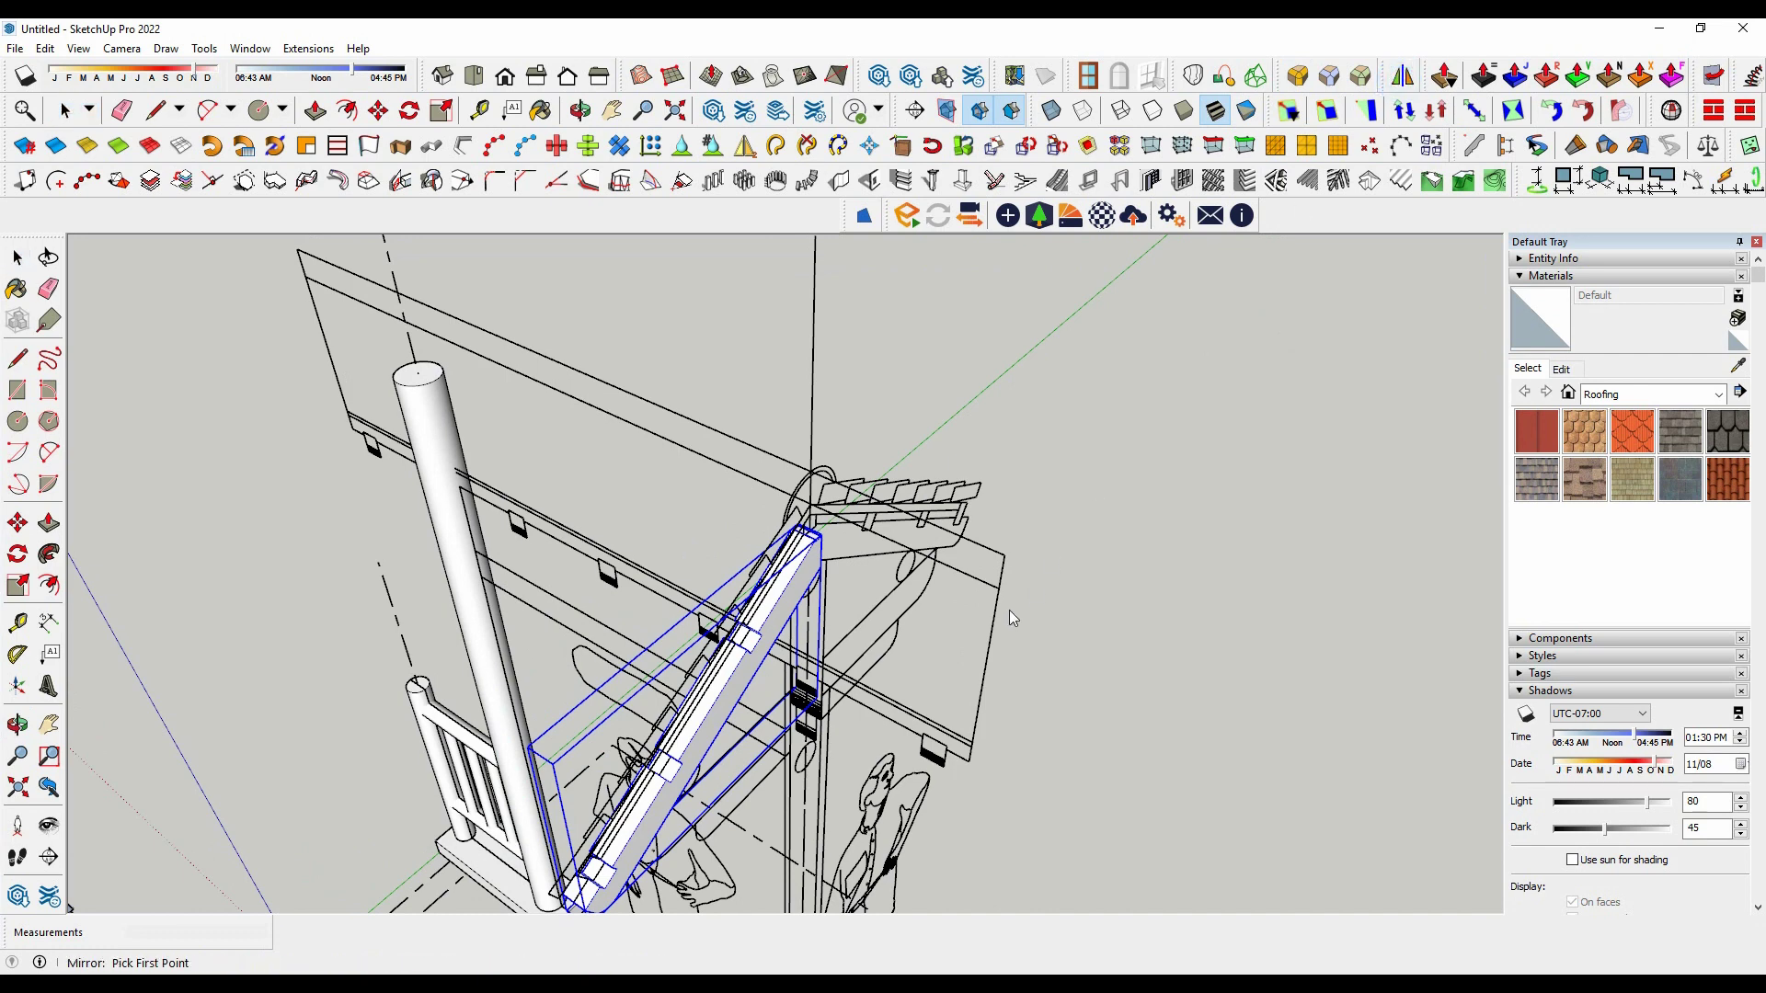
left_click(1100, 593)
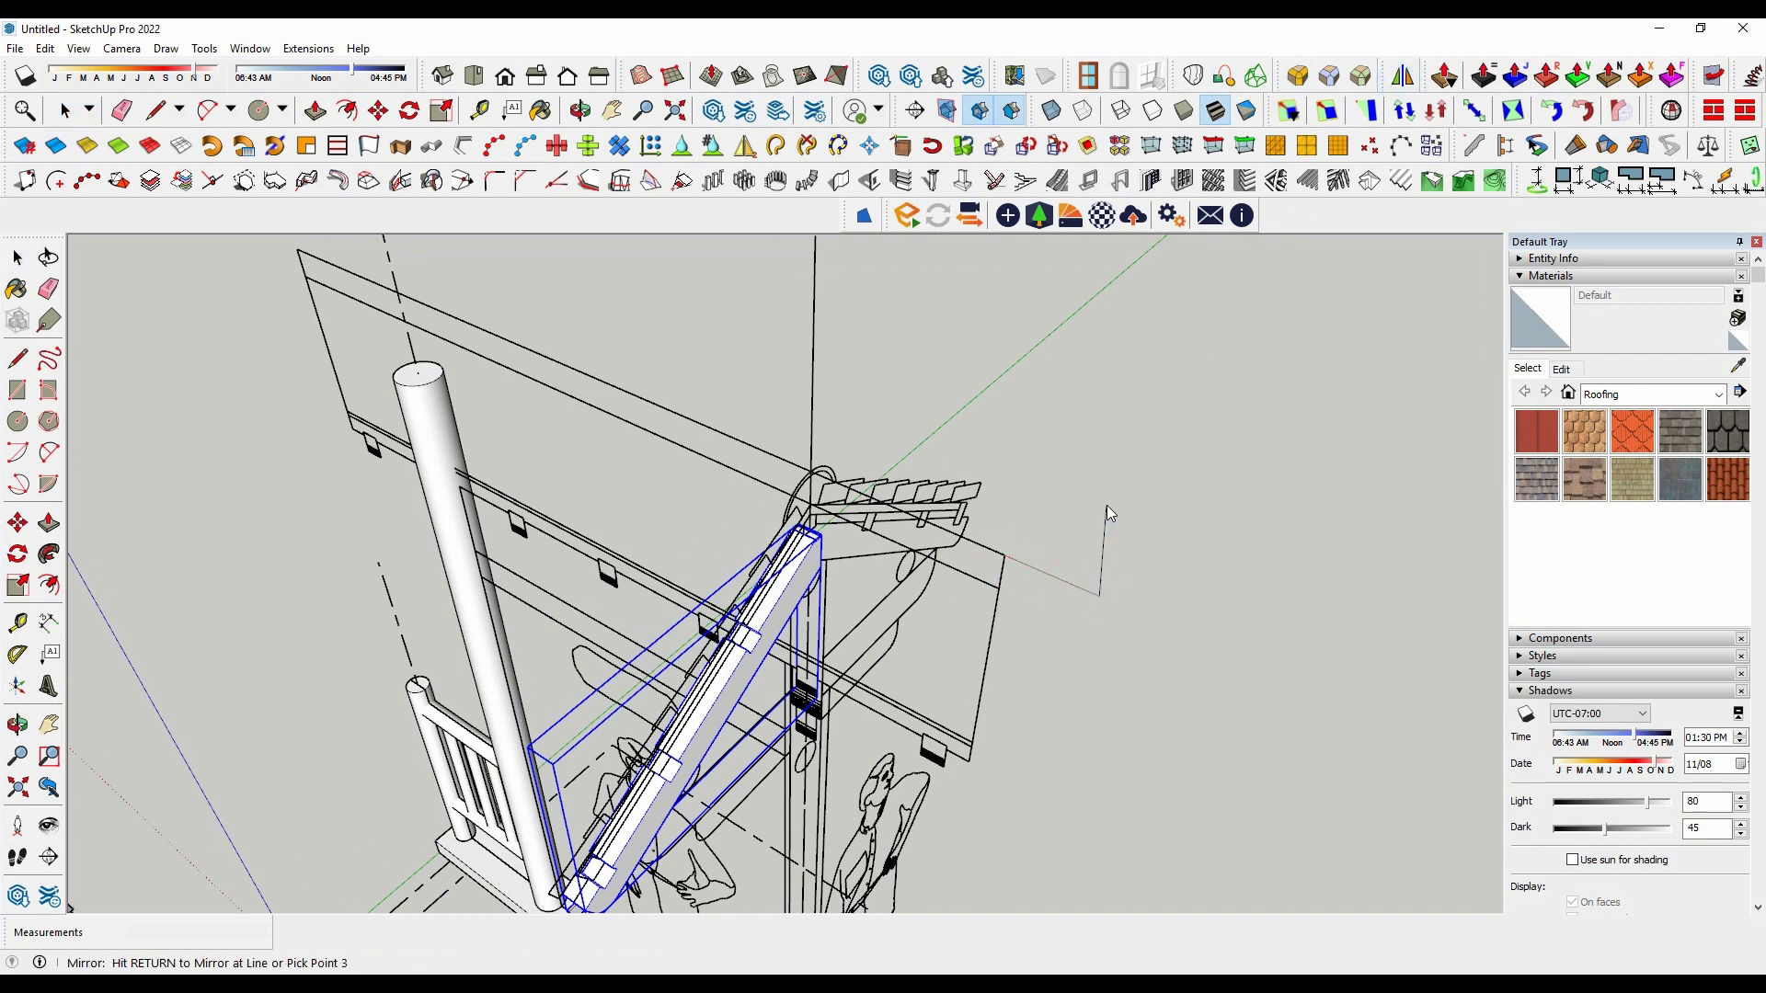
left_click(1122, 522)
left_click(957, 543)
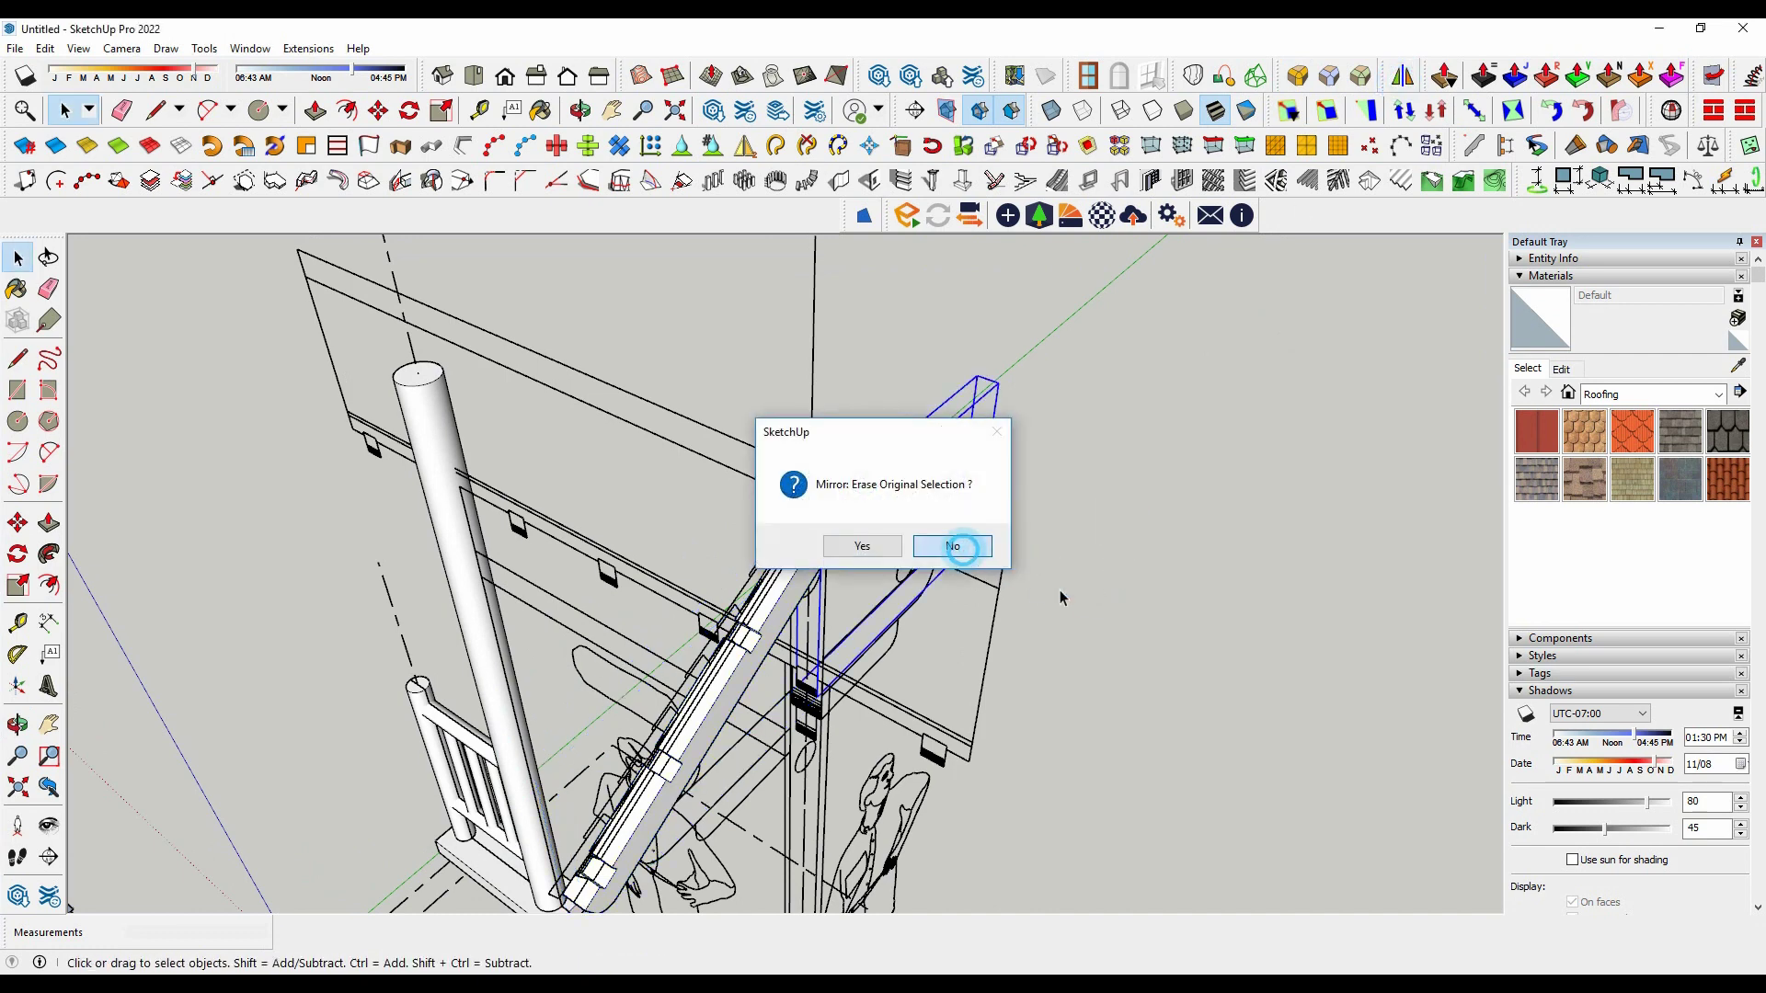
Step: Inspect the rafter pair and bring up its context menu
mouse_move(1060, 588)
middle_mouse_down()
mouse_move(1052, 607)
mouse_move(748, 611)
mouse_move(923, 558)
mouse_move(733, 595)
mouse_move(859, 591)
mouse_move(827, 591)
middle_mouse_up()
scroll(827, 591, "up", 3)
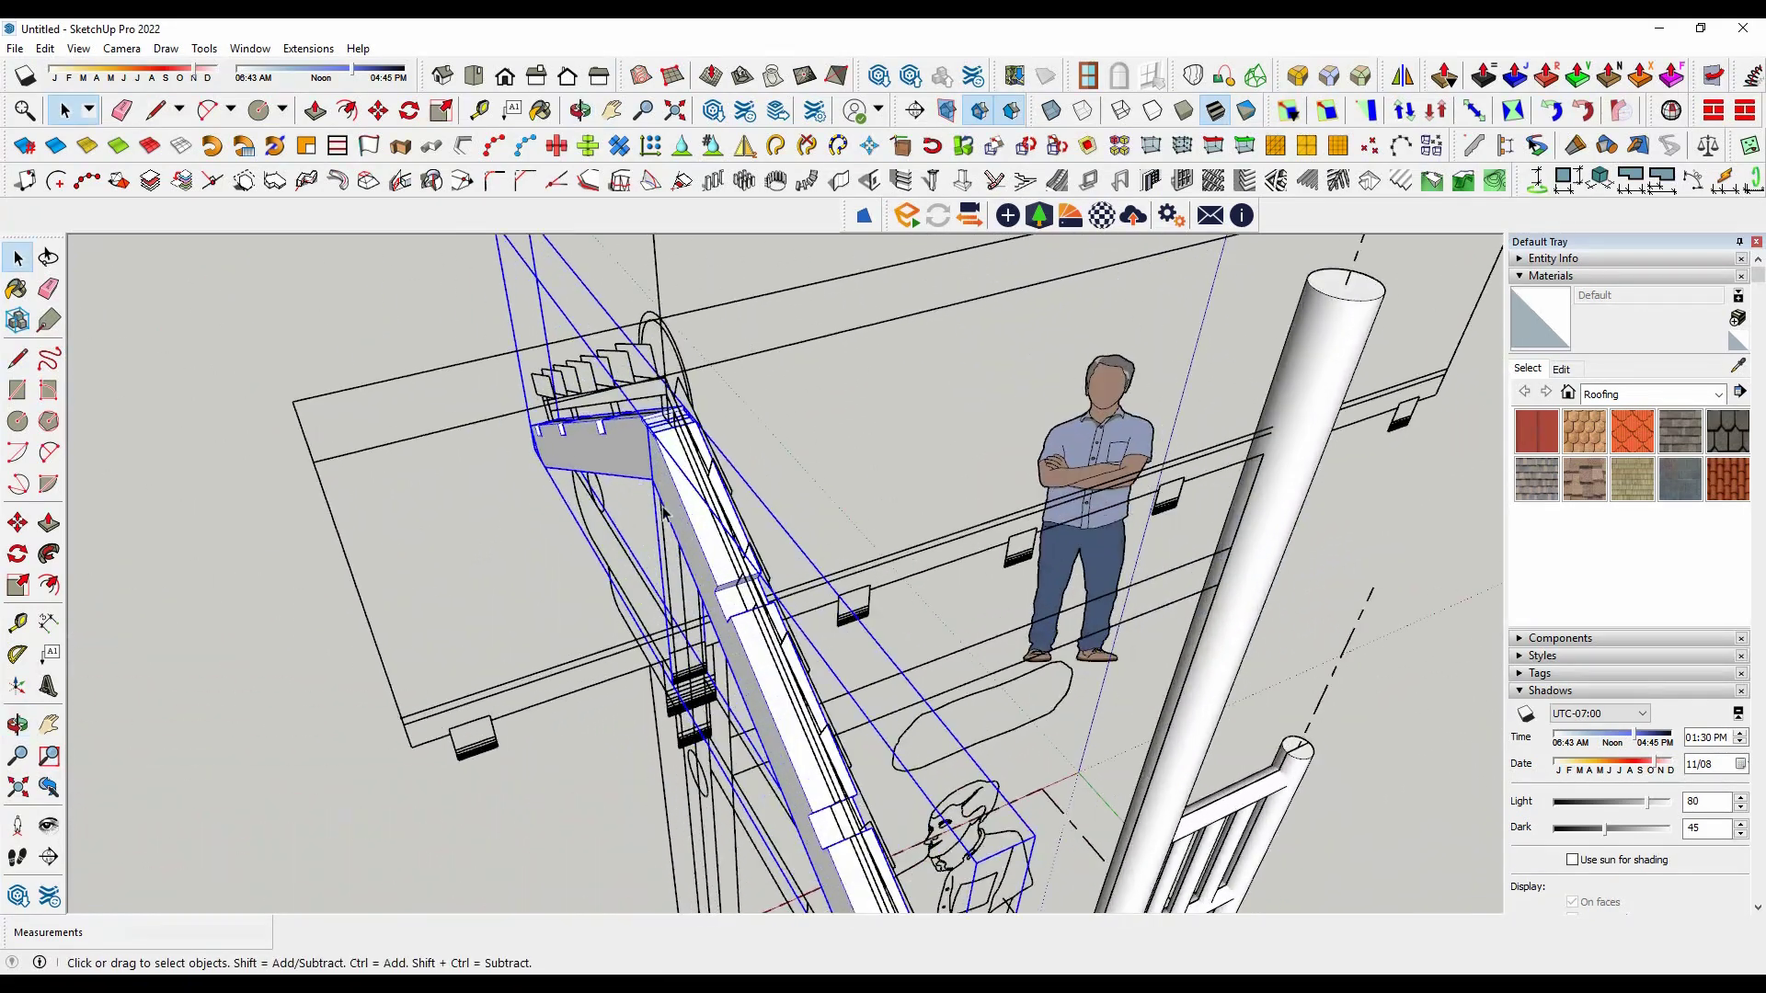
scroll(792, 484, "down", 3)
middle_click_drag(793, 483, 956, 474)
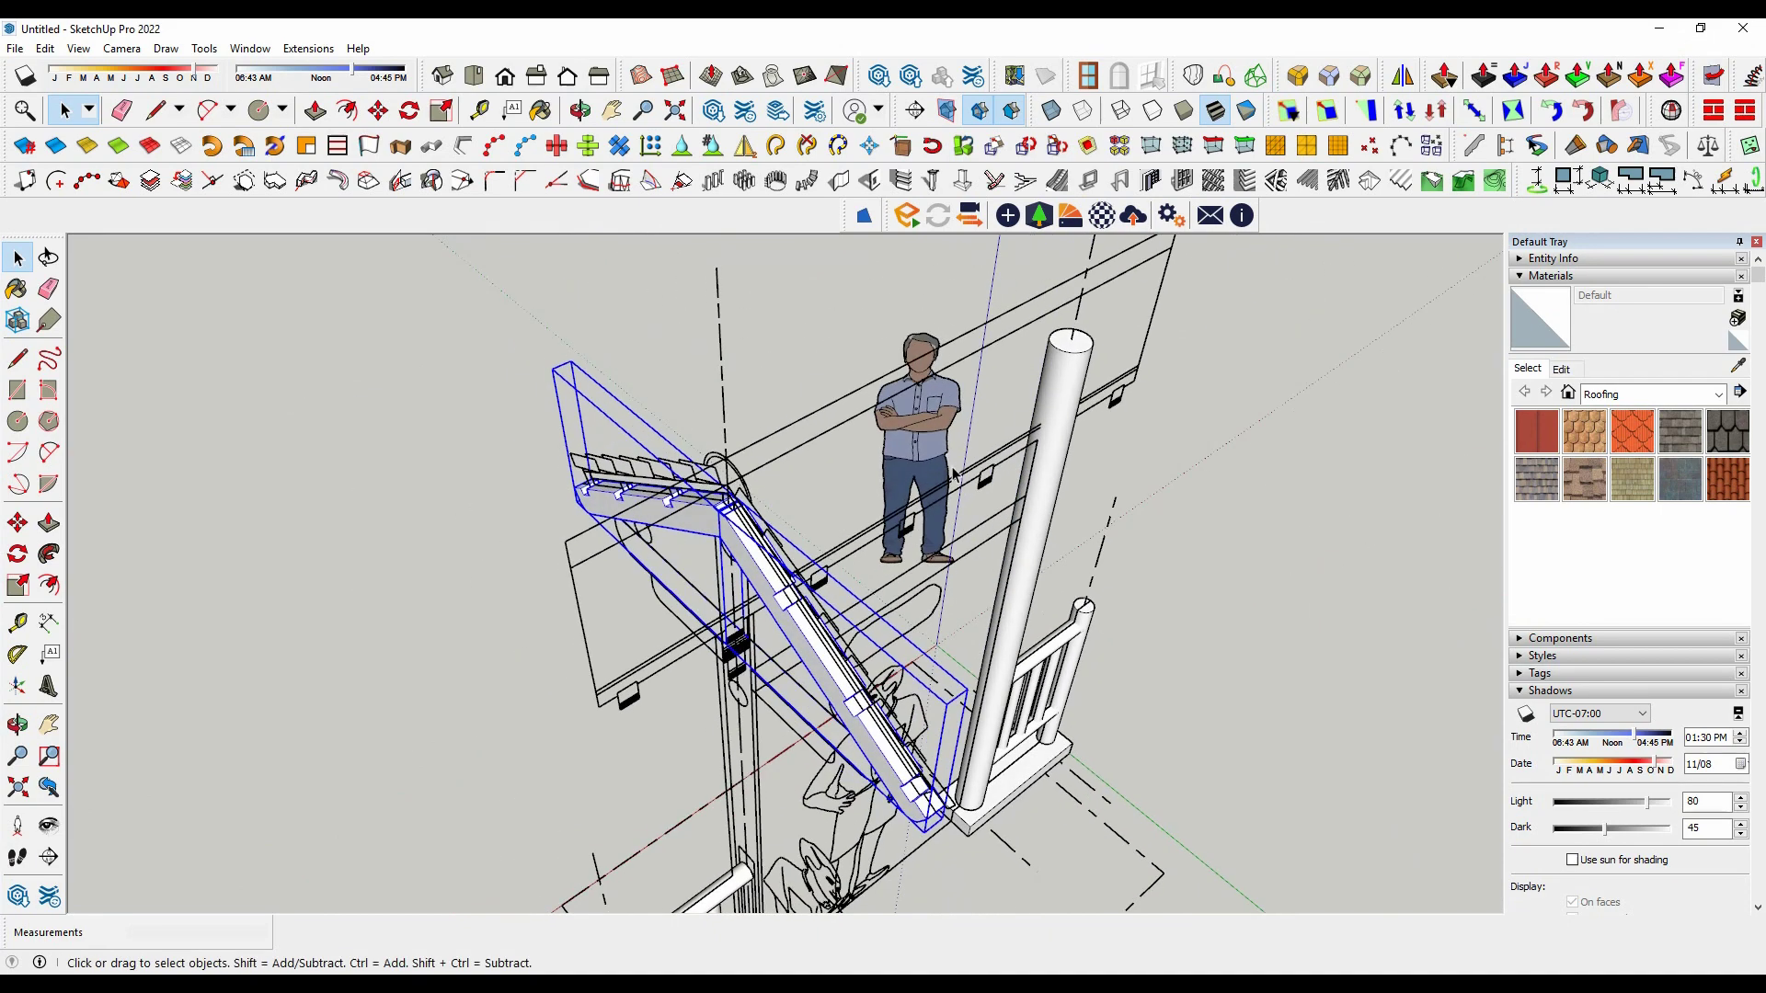
right_click(752, 576)
Step: Make the rafter pair a component and mirror it onto the other post, keeping the original
left_click(839, 398)
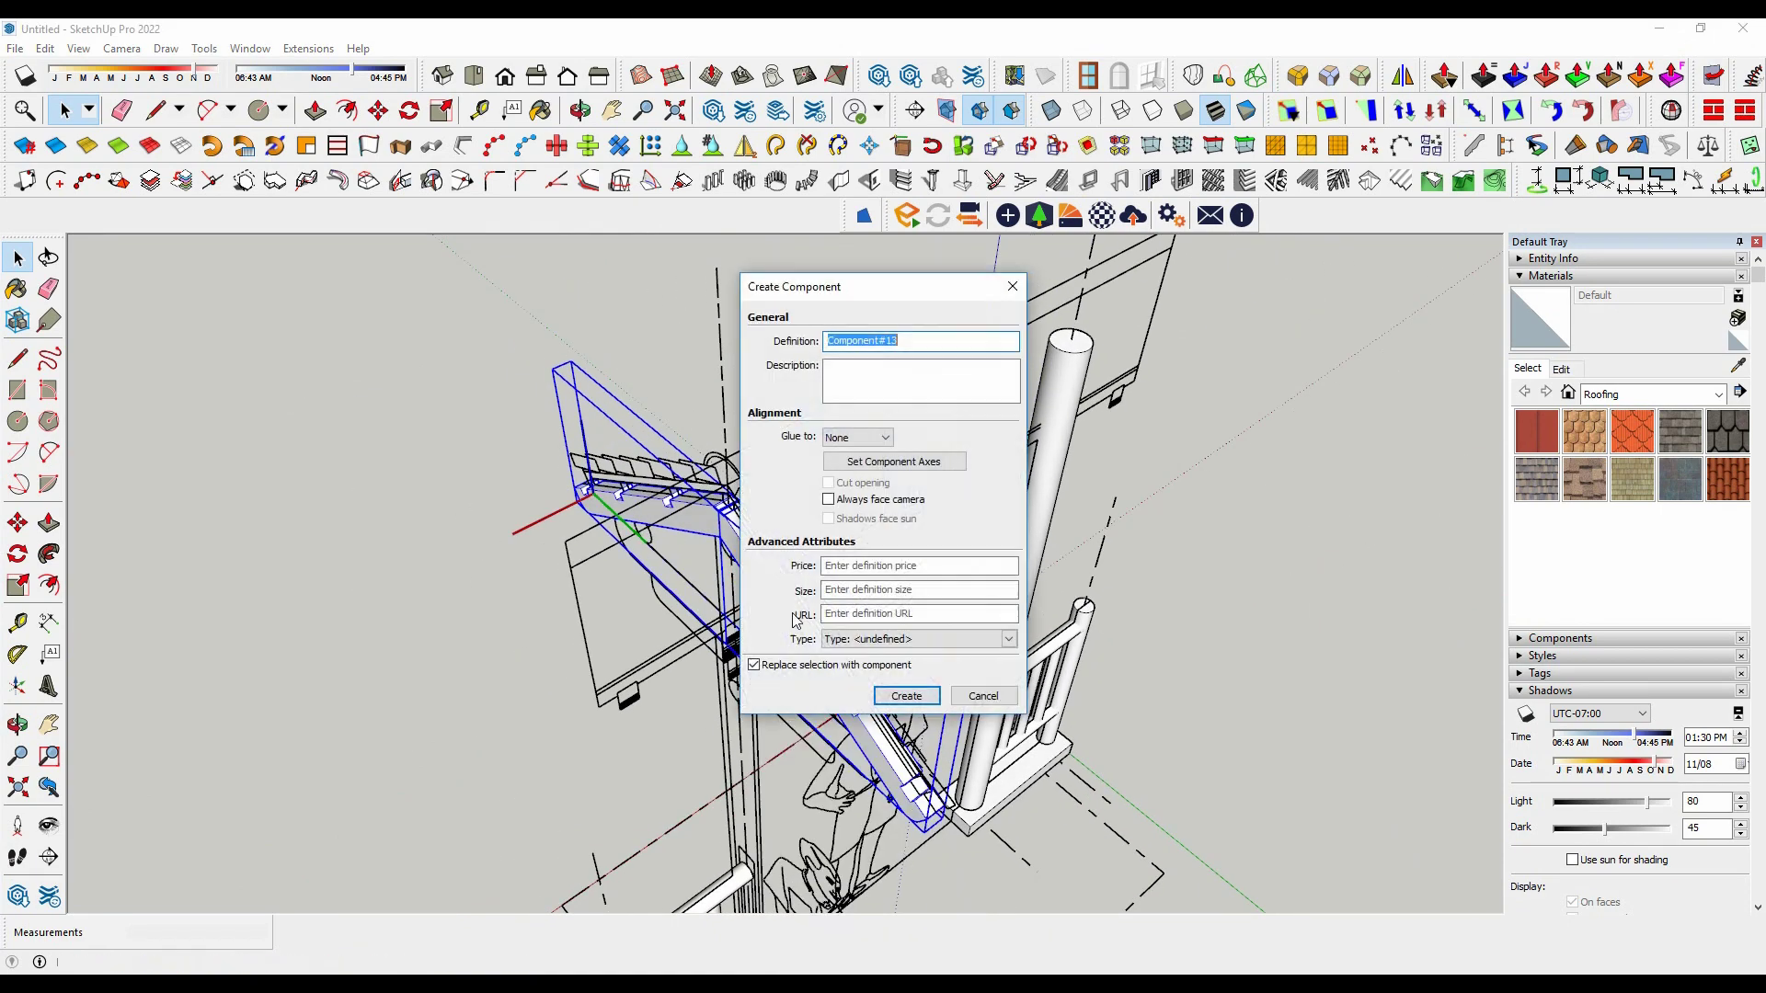
left_click(904, 697)
left_click(733, 541)
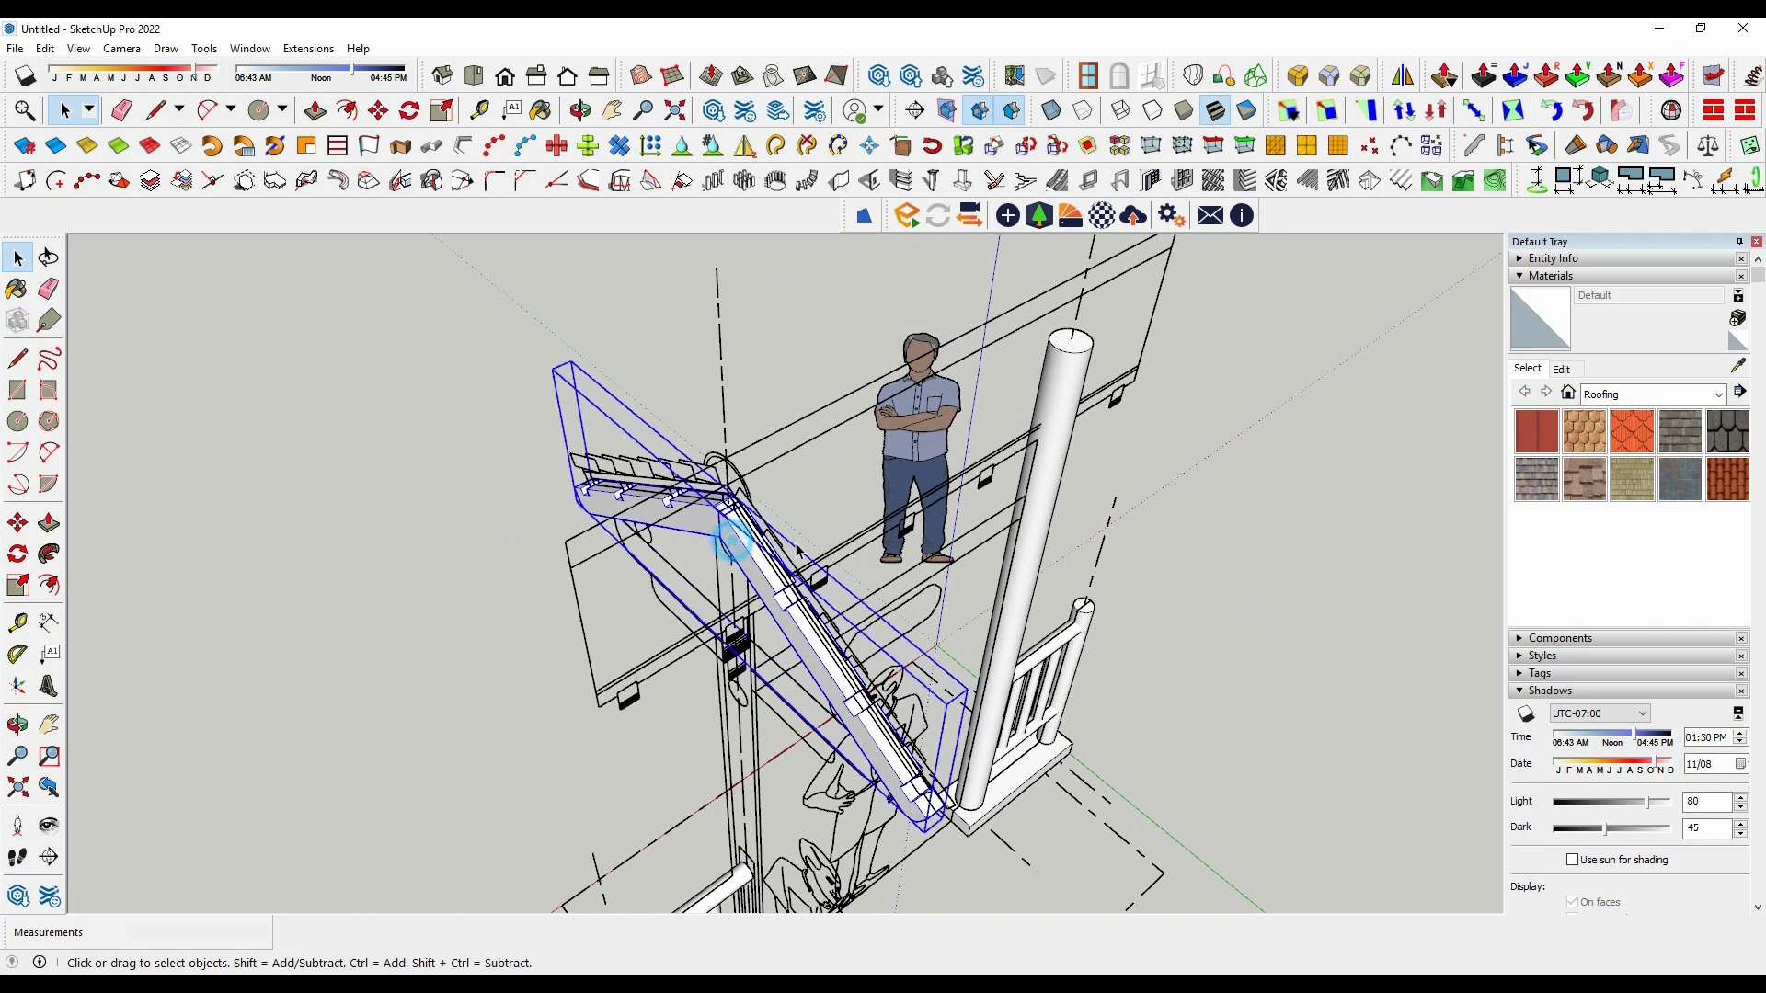
left_click(1402, 76)
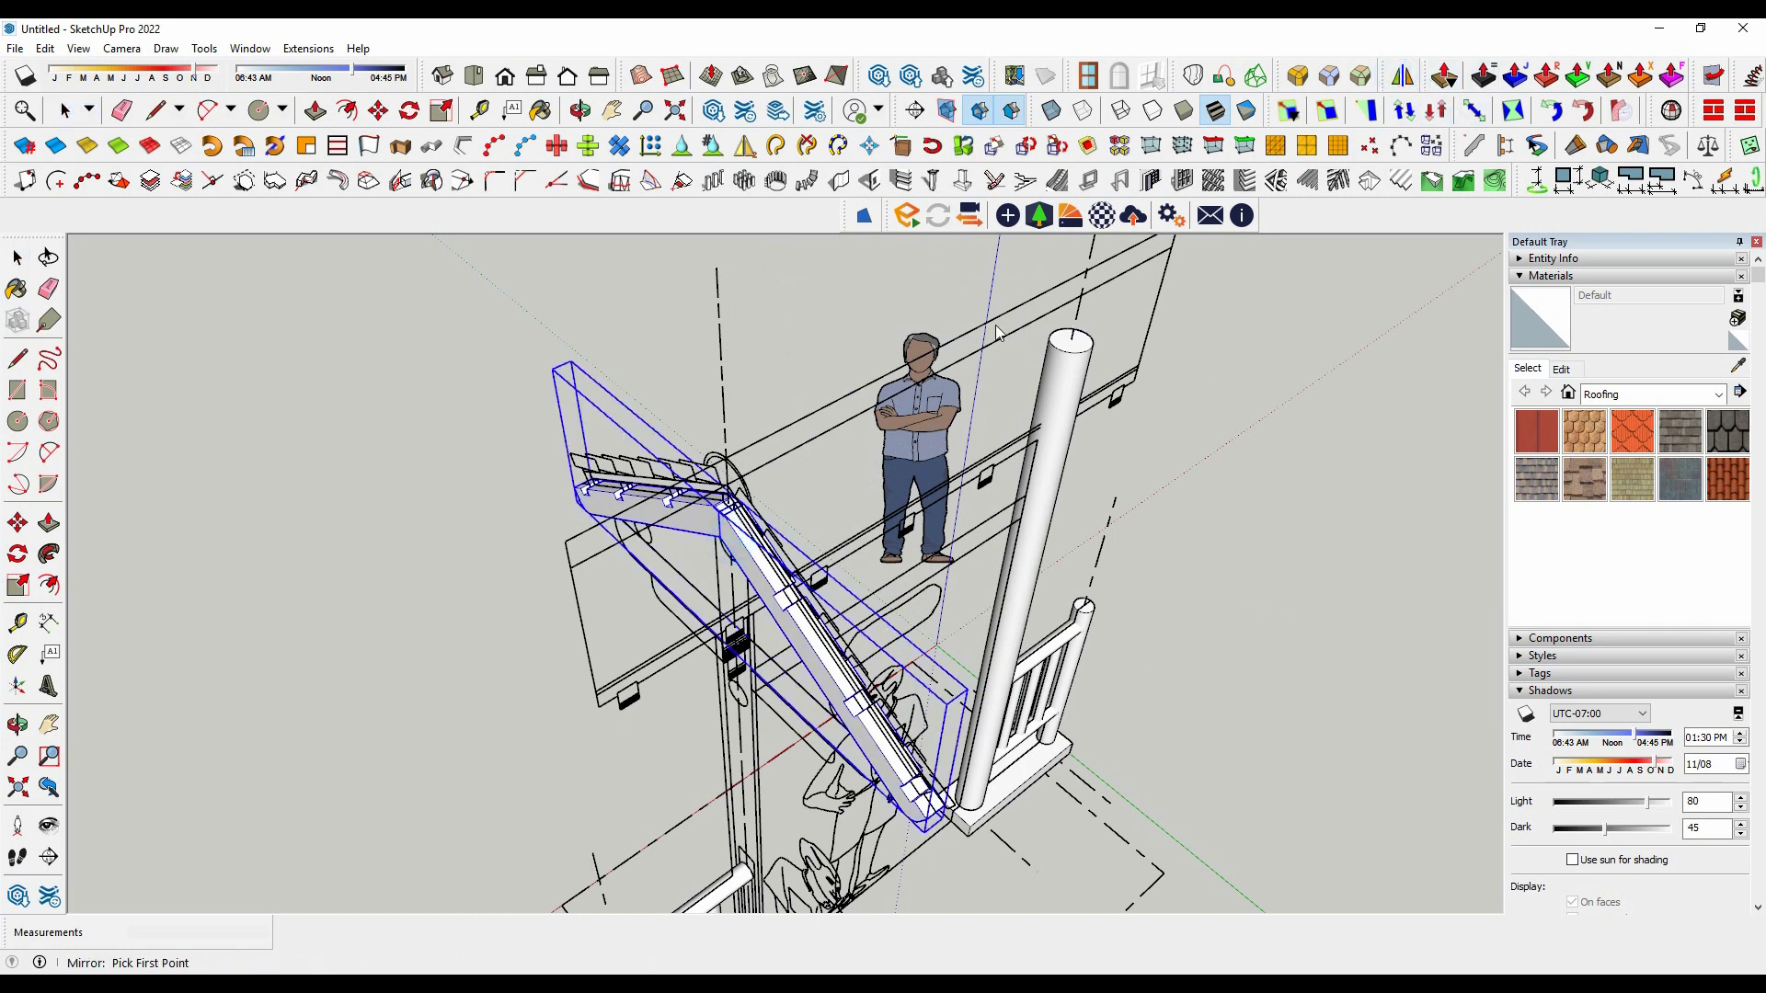
mouse_move(998, 331)
middle_mouse_down()
mouse_move(1234, 488)
mouse_move(927, 350)
middle_mouse_up()
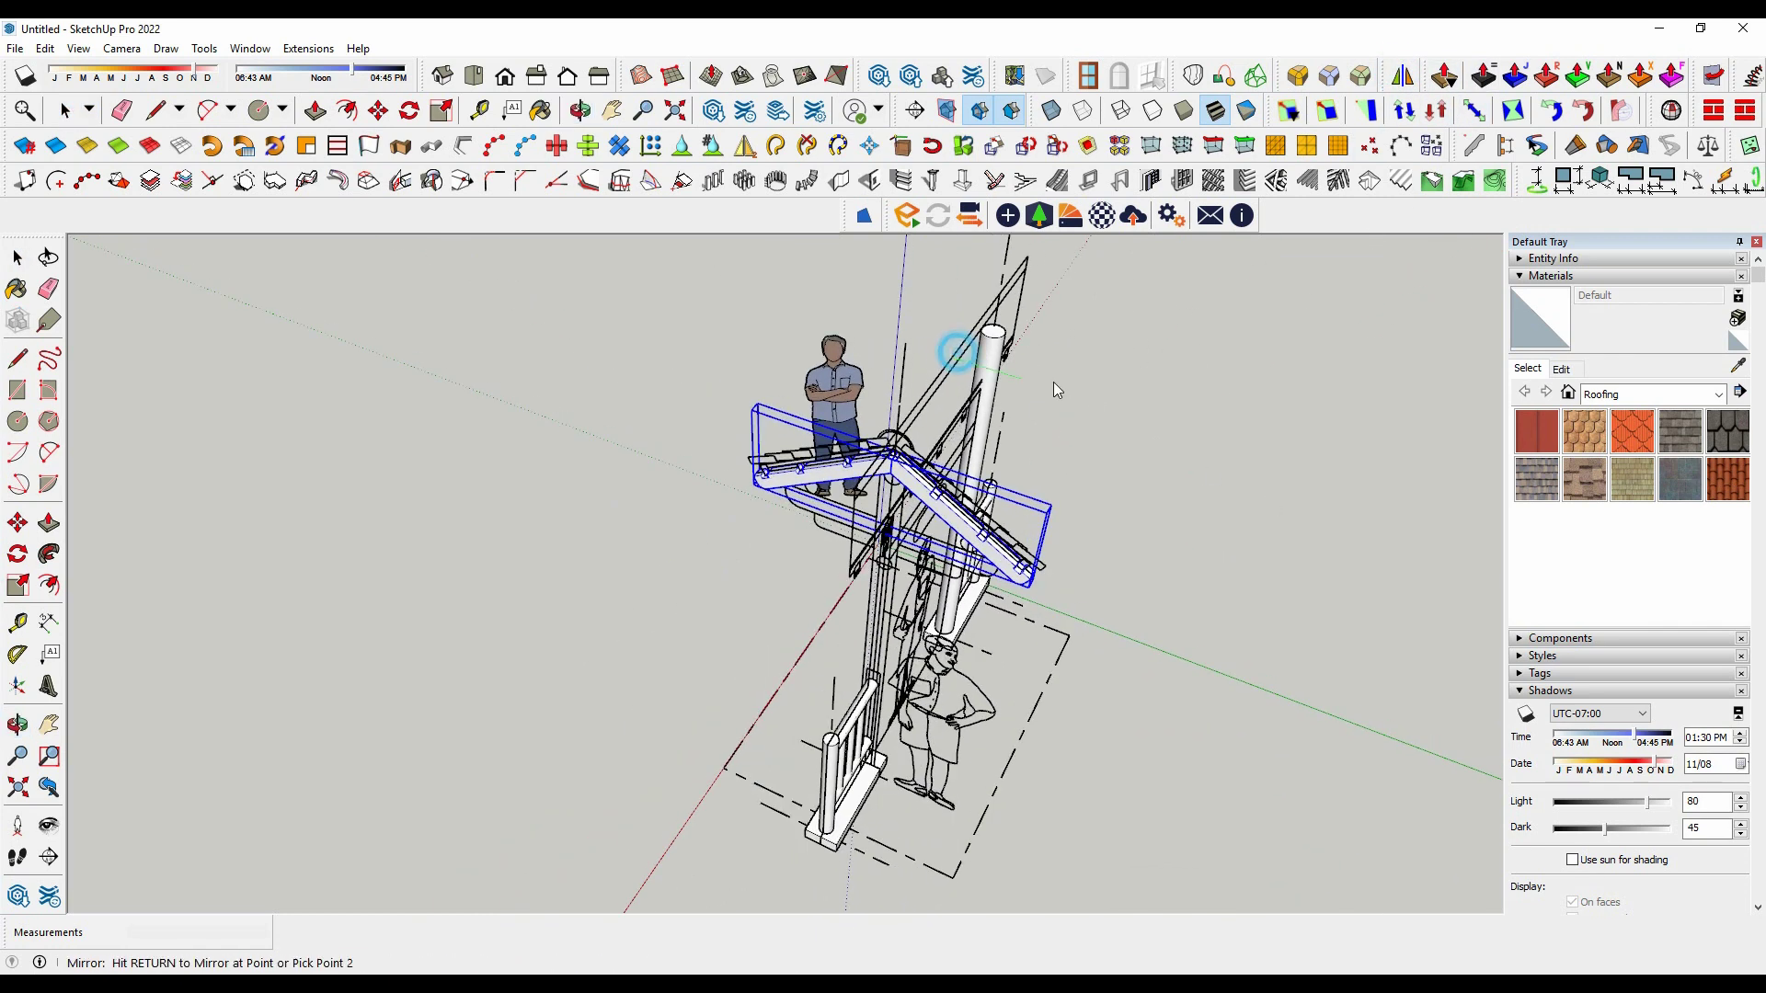
left_click(1109, 338)
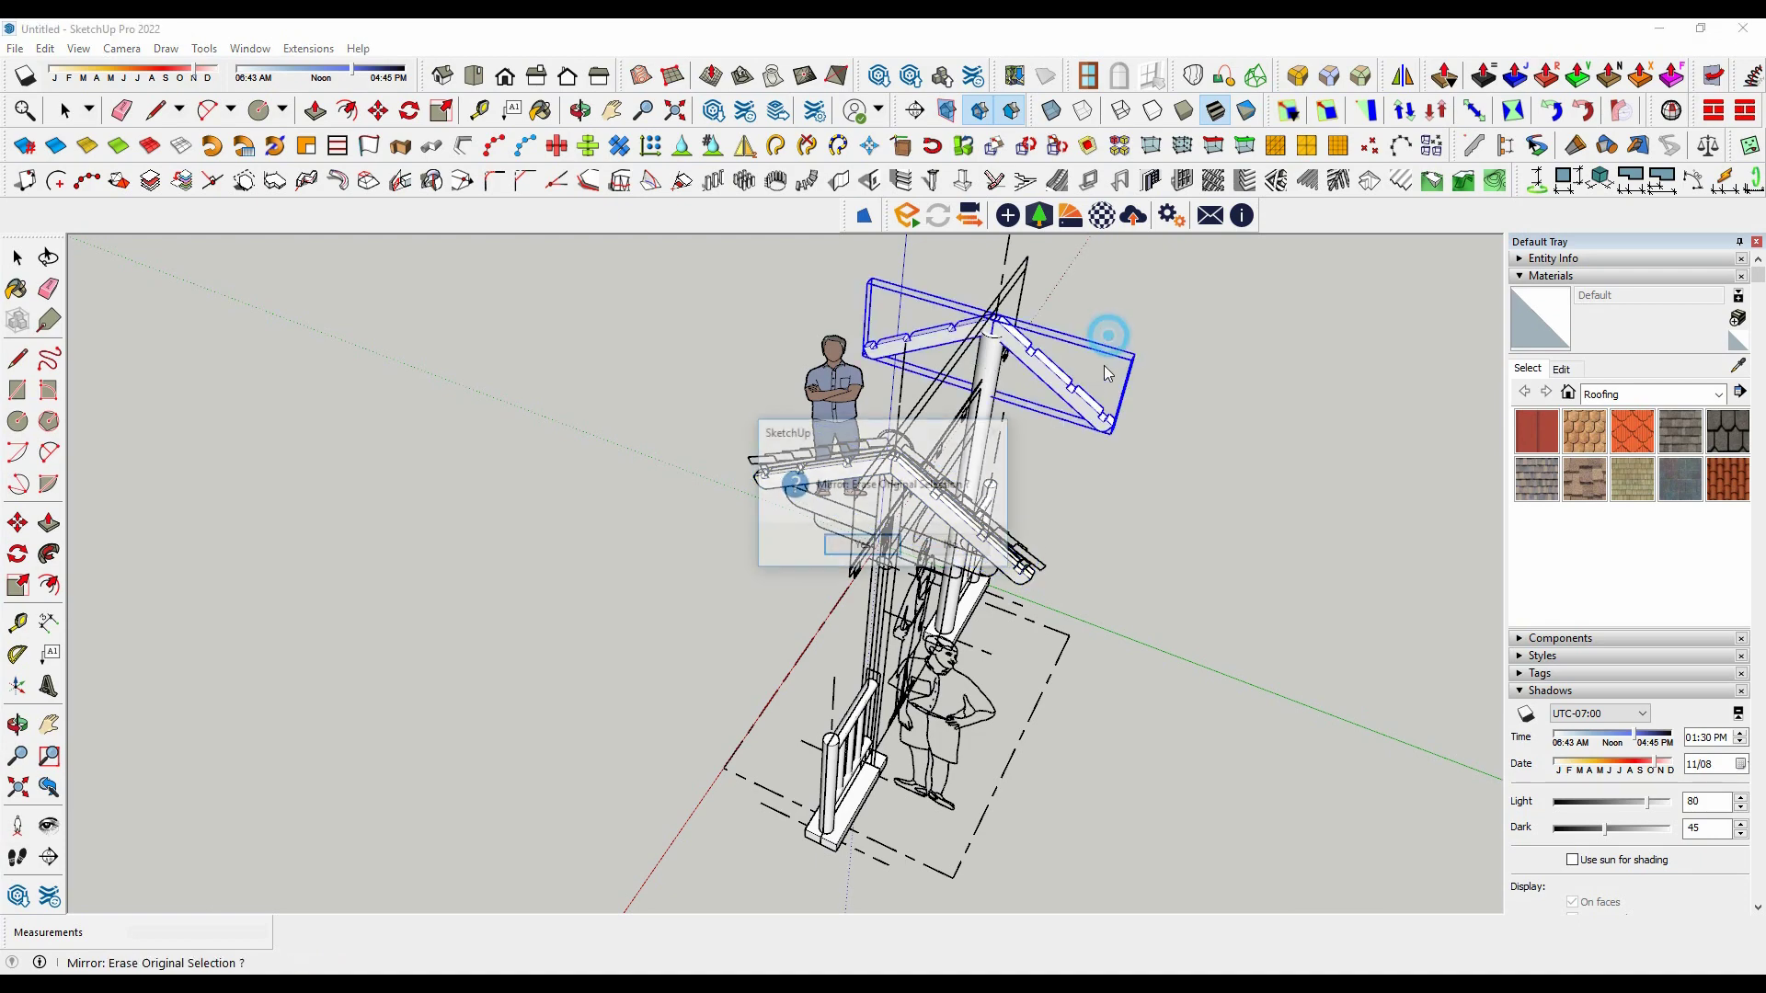
left_click(954, 544)
middle_click_drag(1242, 532, 1126, 480)
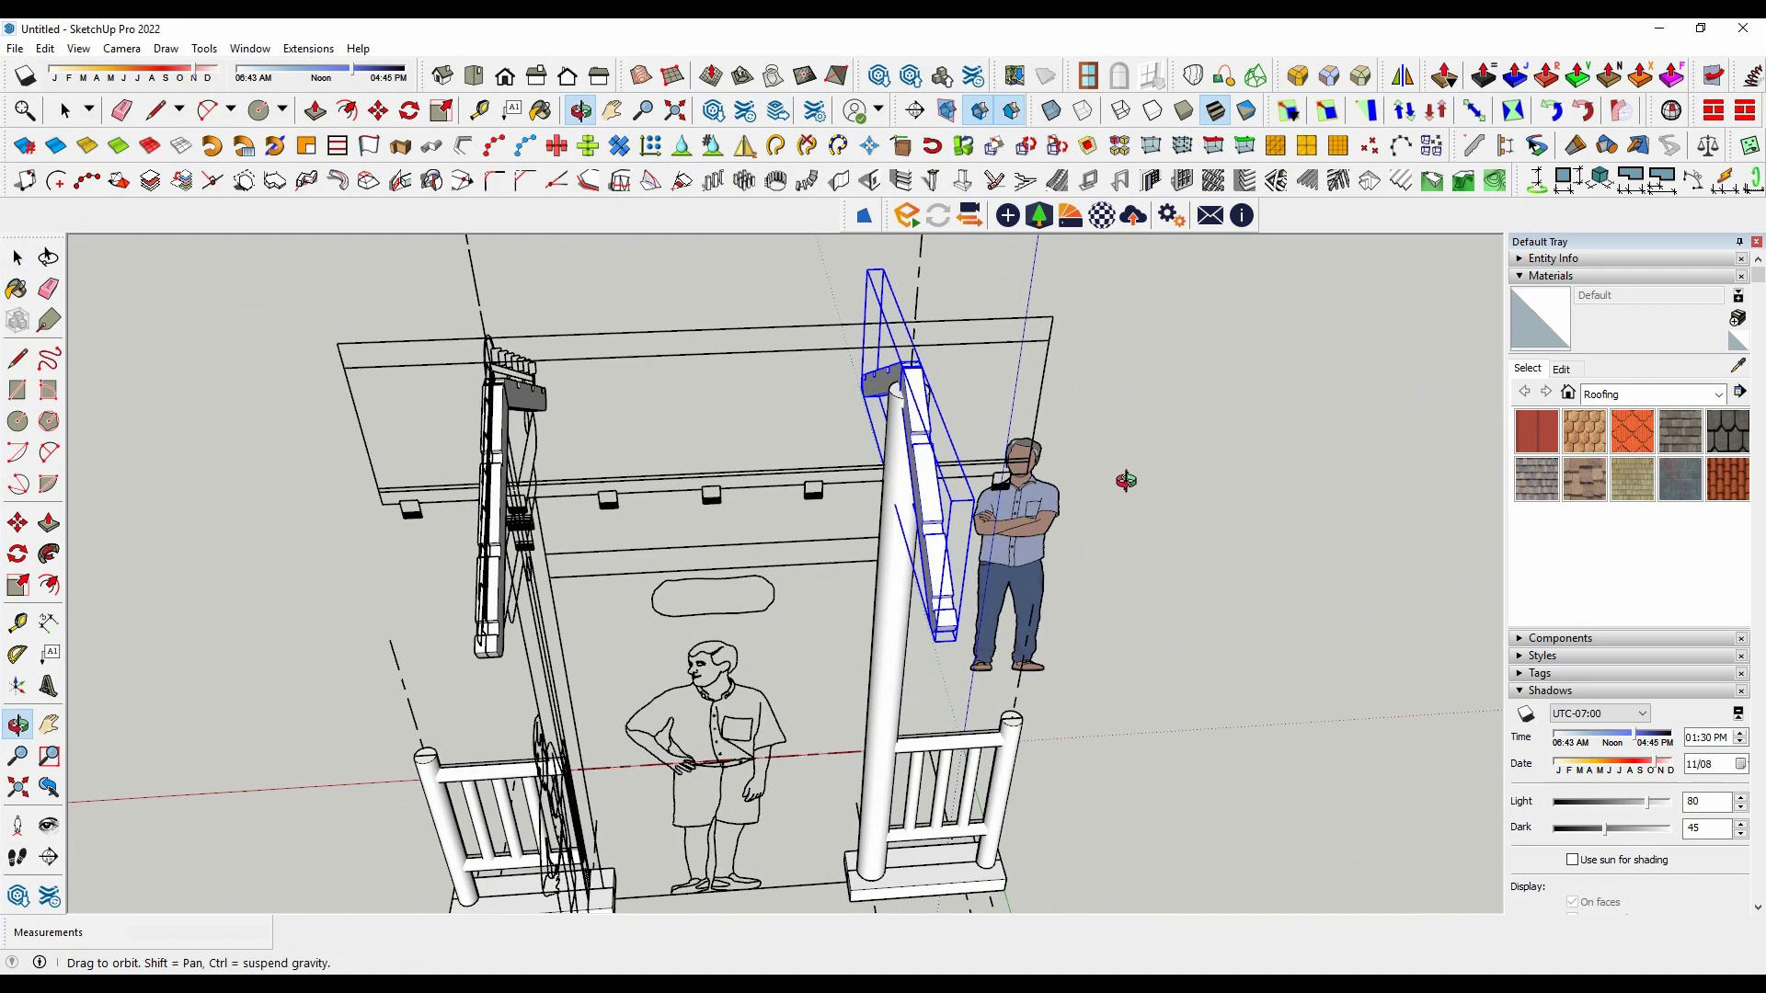
key("space")
scroll(972, 395, "up", 3)
scroll(975, 394, "up", 1)
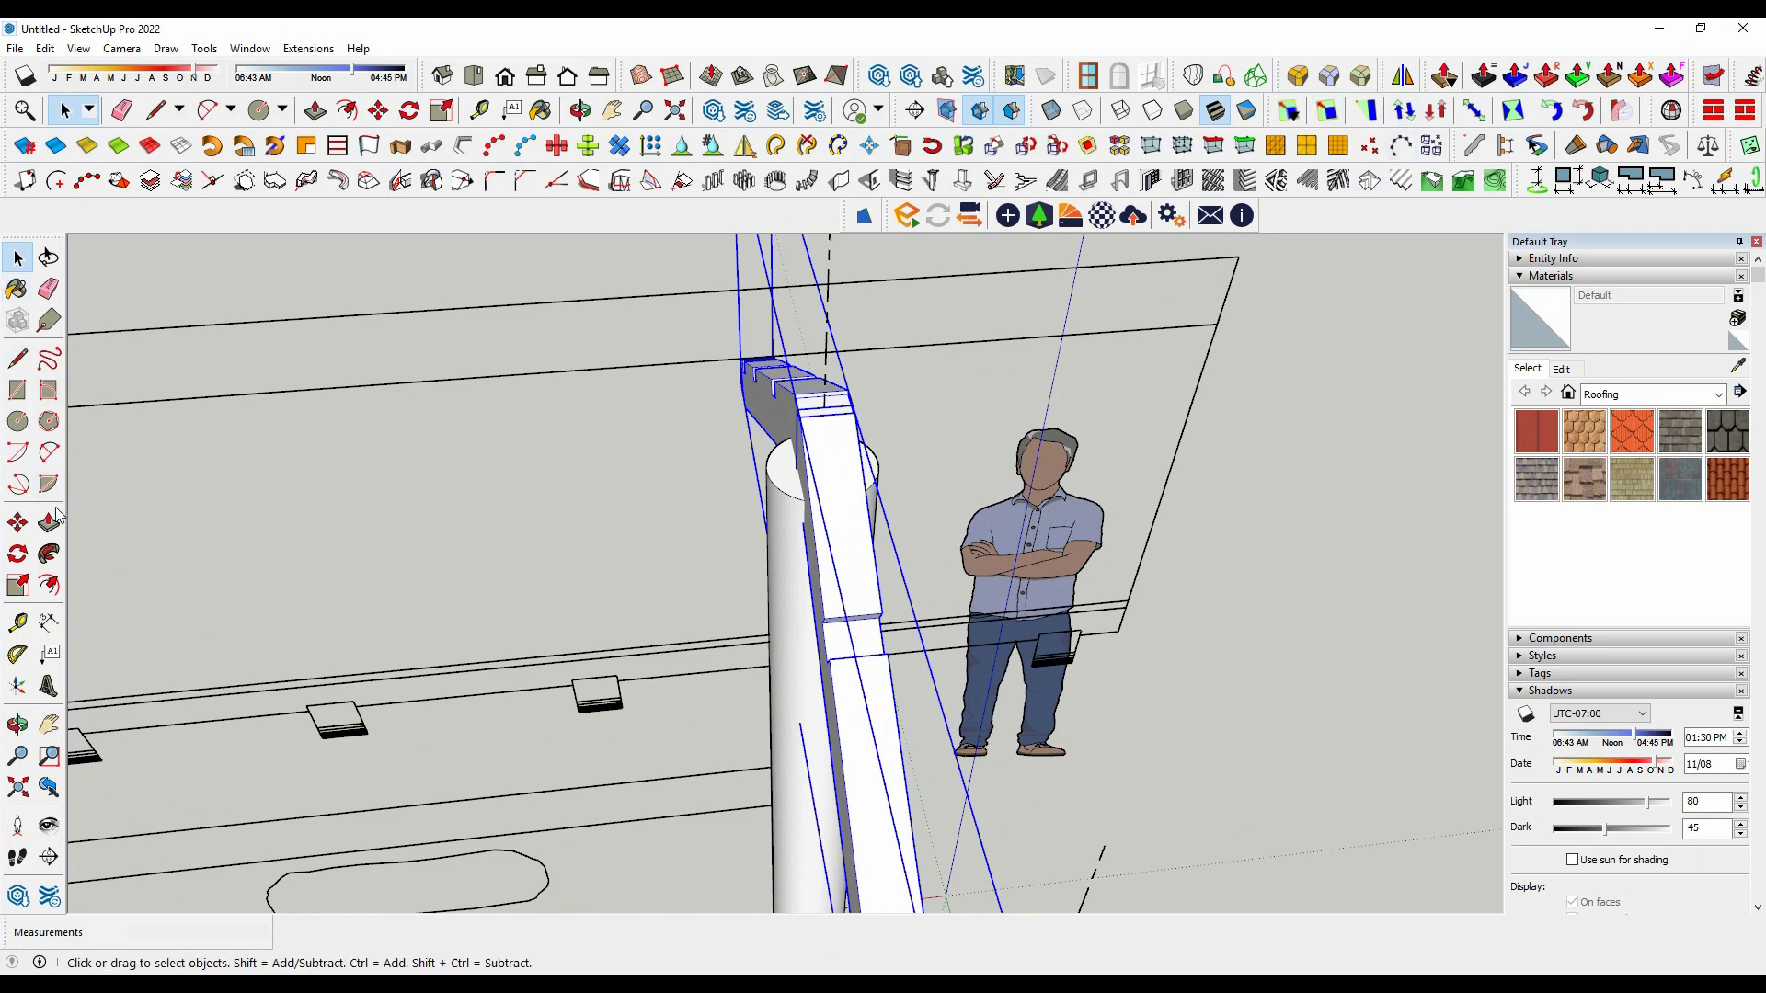
Step: Copy the mirrored rafter set 400 mm along the red axis
left_click(20, 524)
key("ctrl")
left_click(826, 415)
type("400")
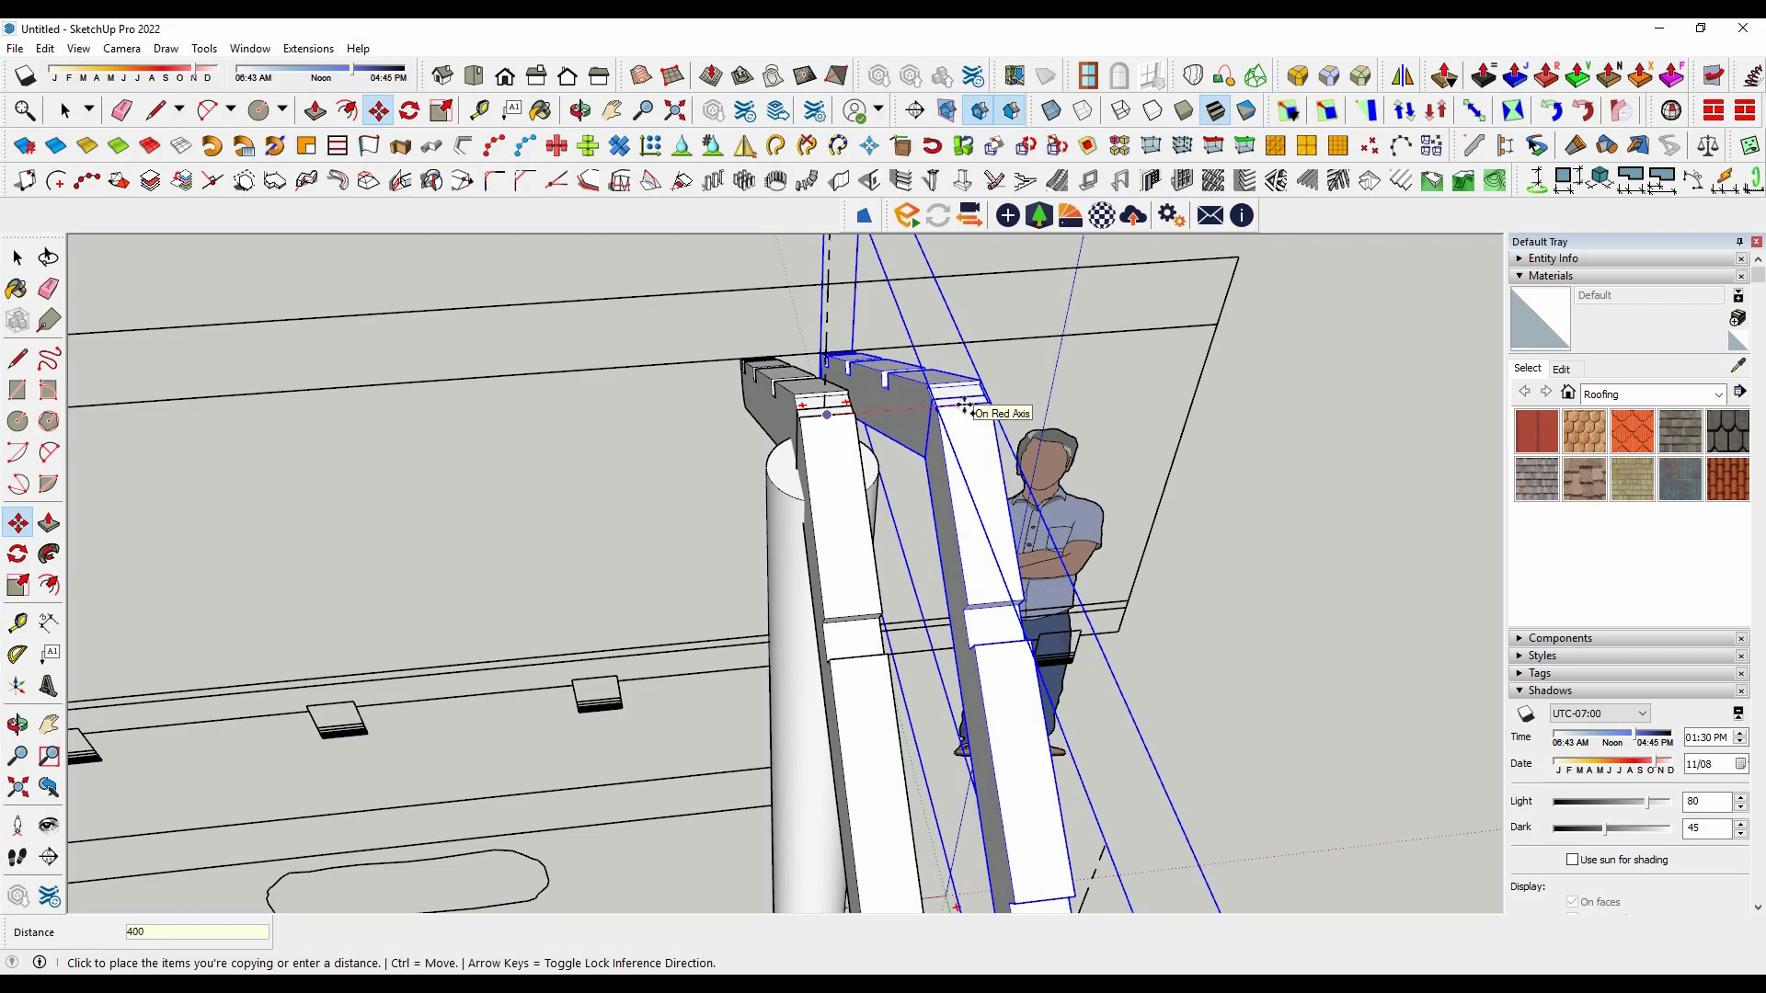
key("Return")
scroll(965, 407, "down", 3)
key("space")
middle_click_drag(1244, 447, 1188, 479)
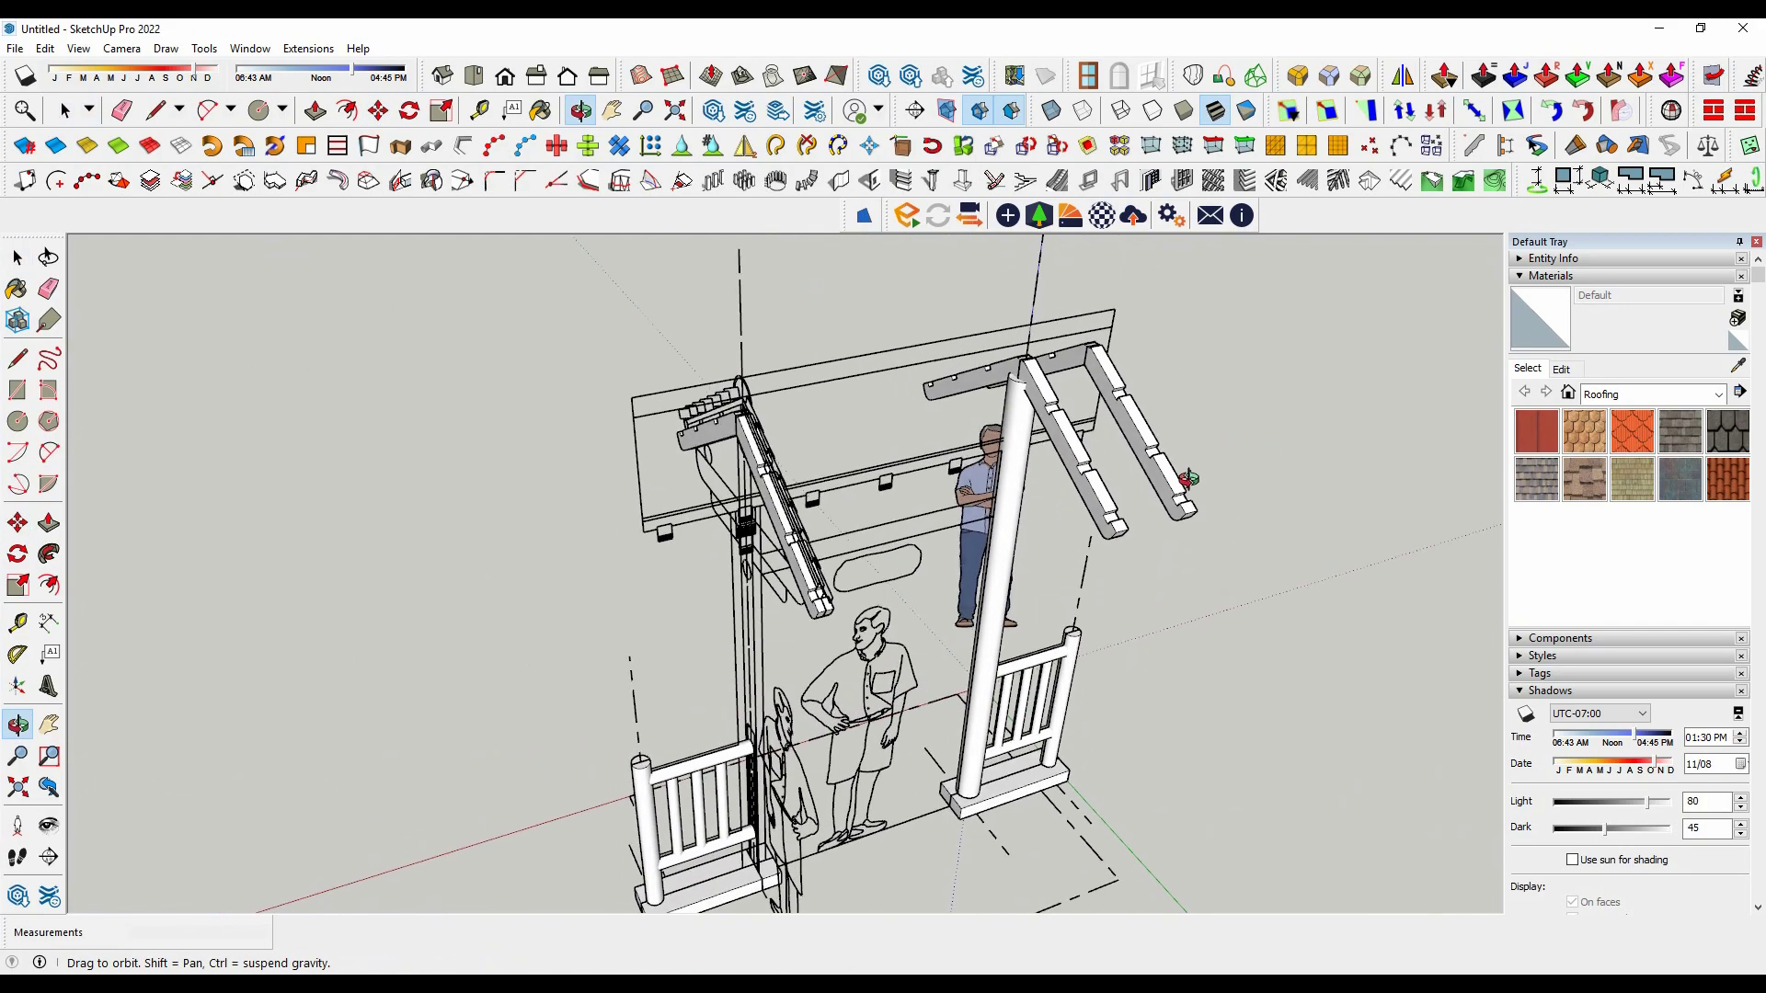
Step: Copy the left post's rafter set 400 mm along the red axis as well
key("space")
scroll(812, 532, "up", 5)
left_click(708, 469)
scroll(681, 423, "up", 3)
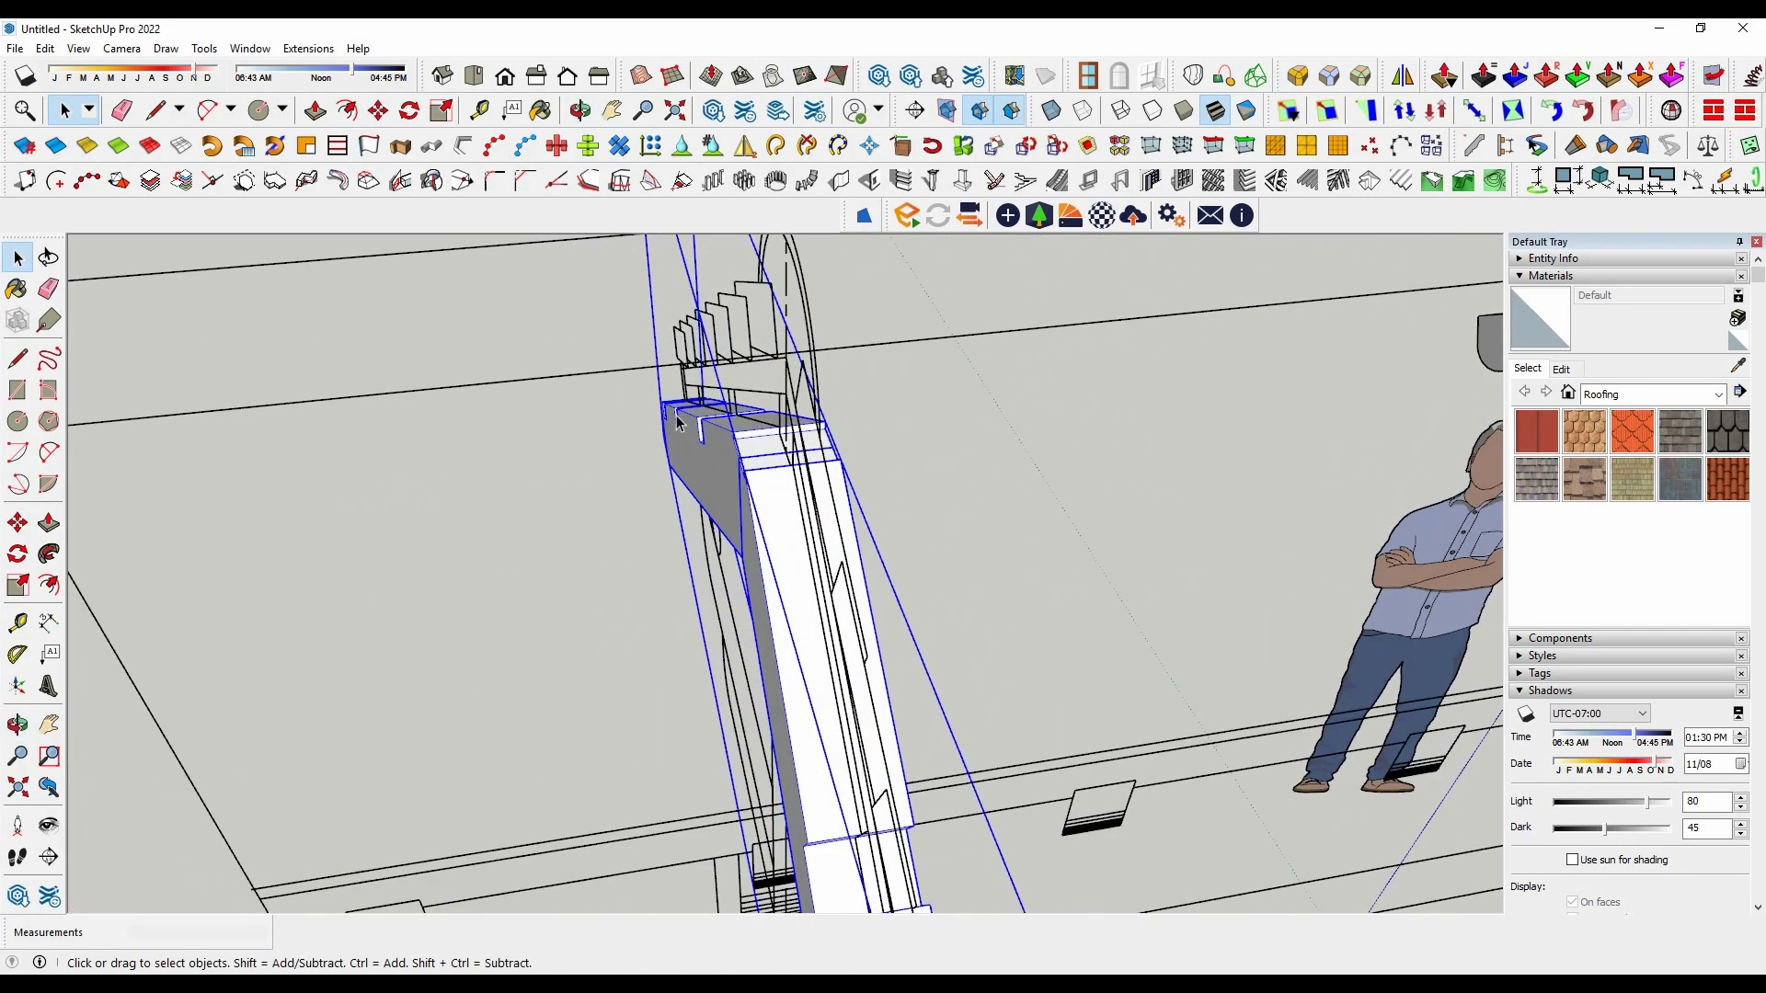
left_click(19, 526)
scroll(551, 772, "down", 3)
scroll(644, 754, "down", 2)
scroll(681, 644, "up", 3)
scroll(702, 595, "up", 4)
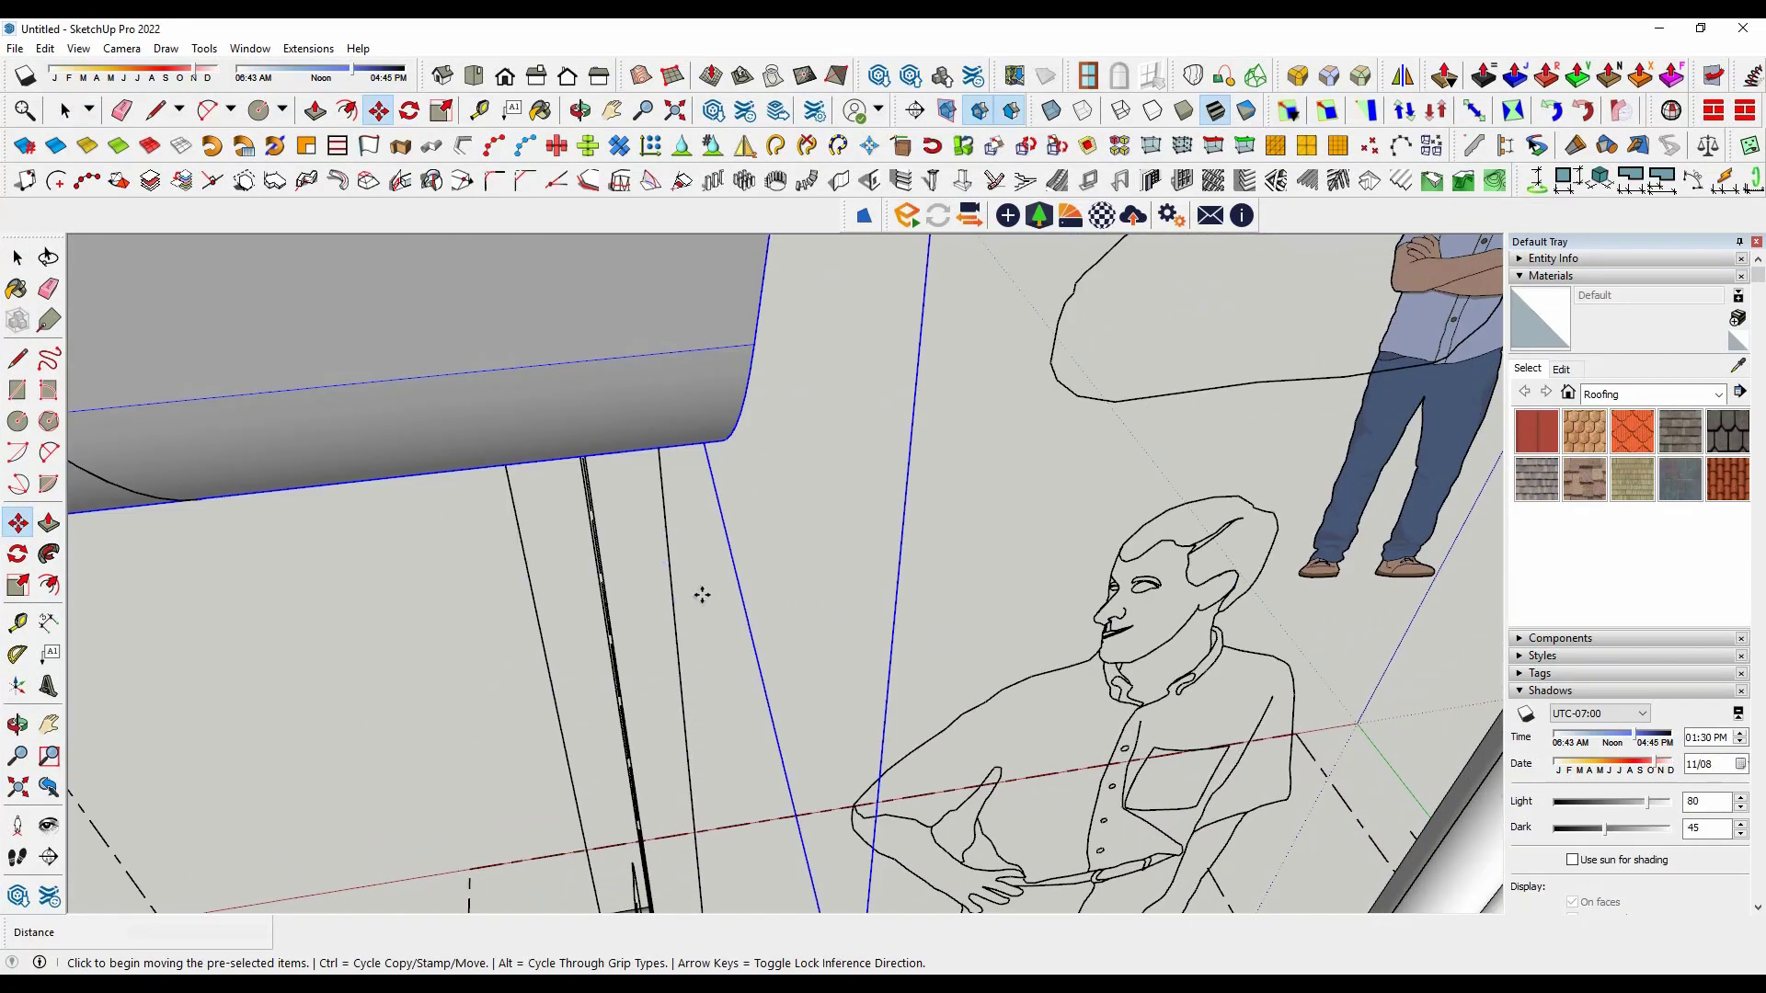
scroll(701, 595, "down", 3)
left_click(629, 571)
key("ctrl")
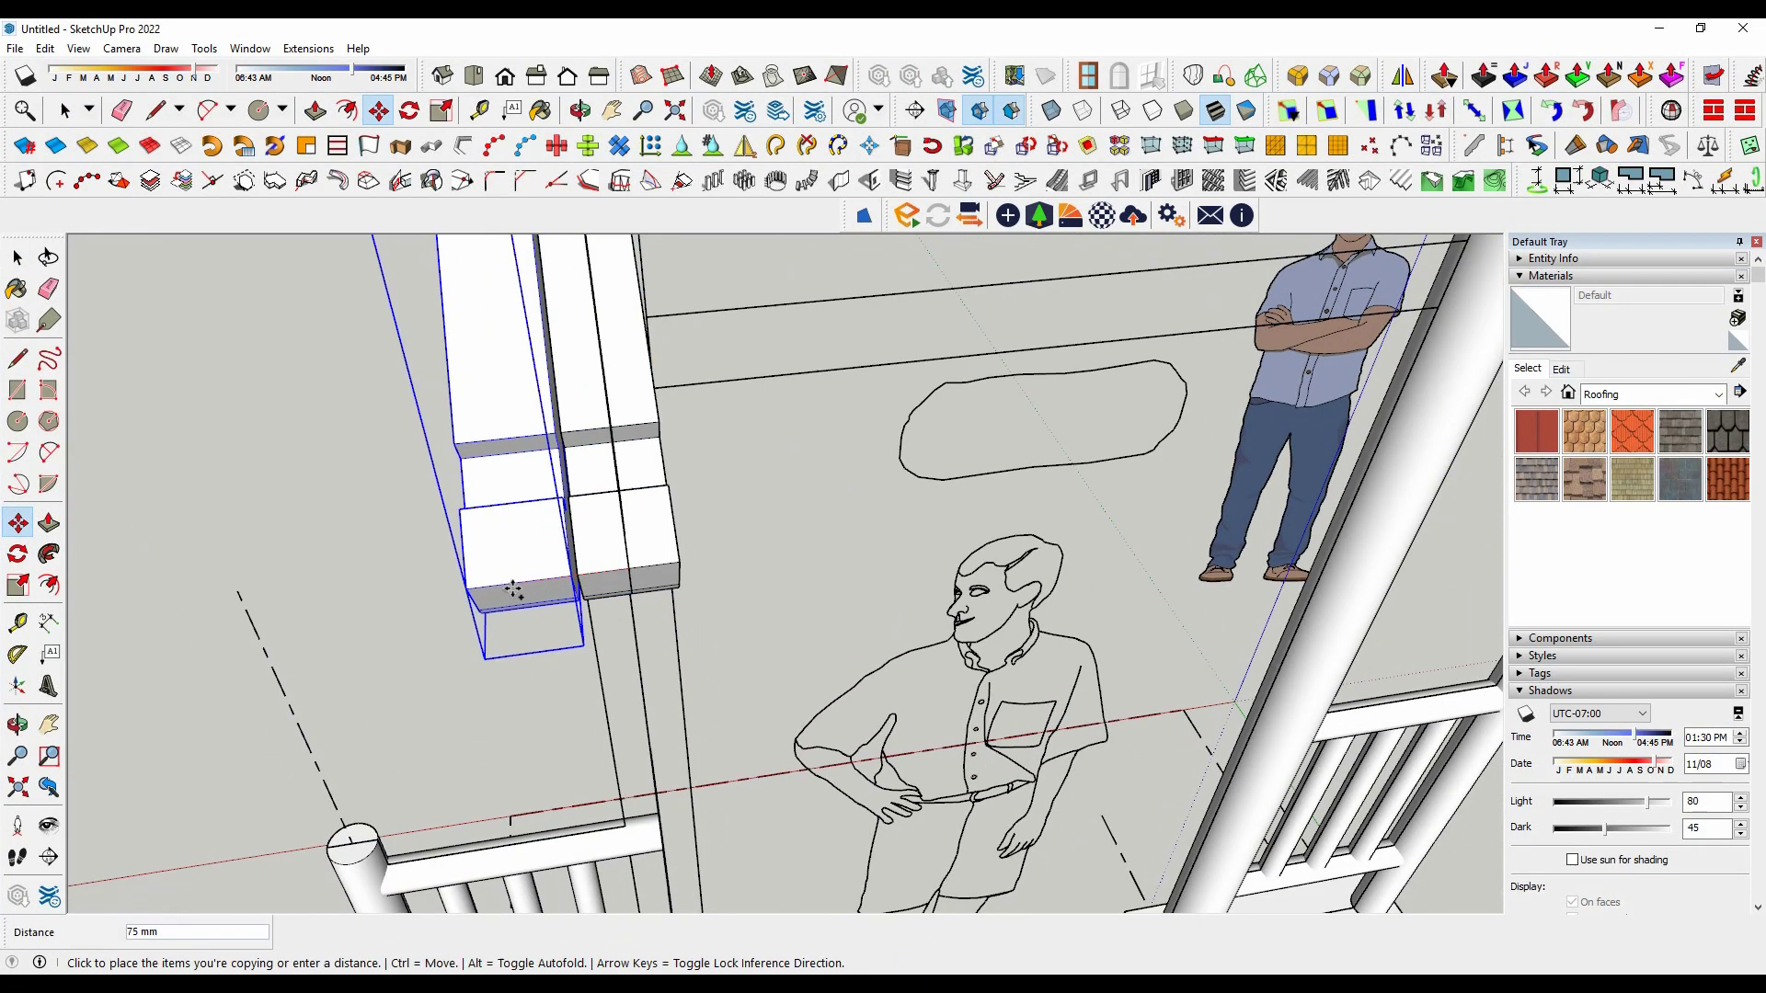
type("400")
scroll(455, 593, "down", 2)
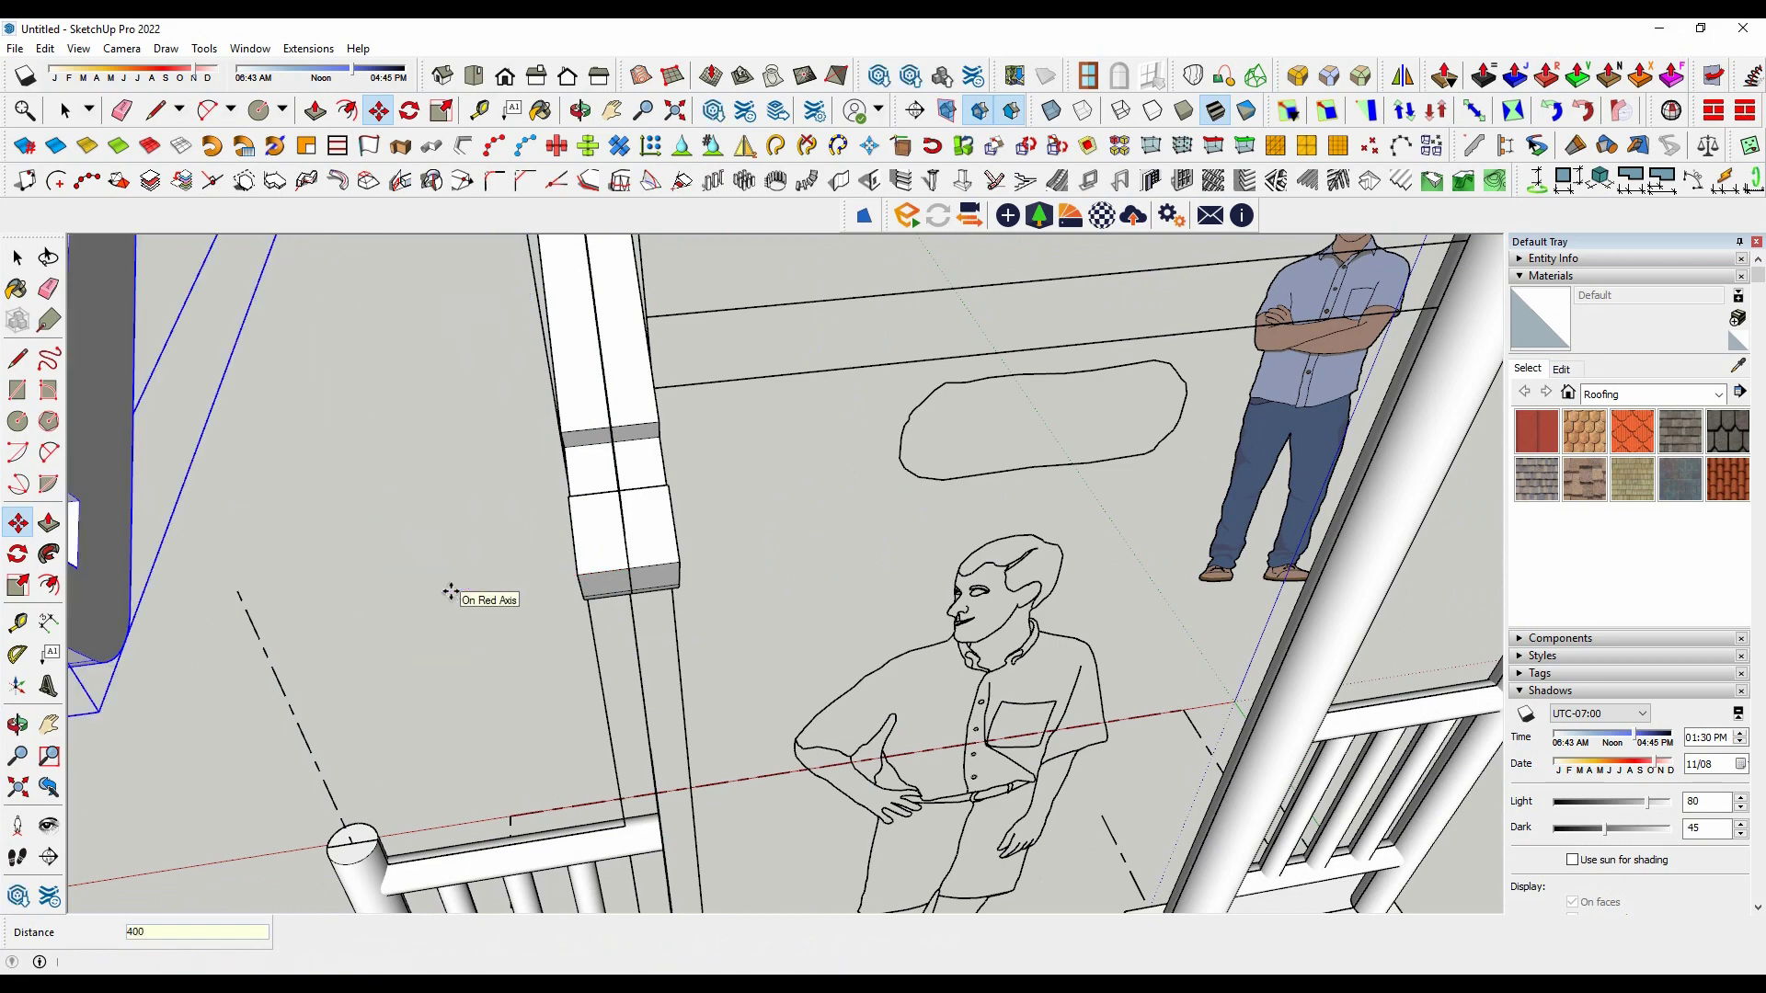
key("Return")
scroll(460, 593, "down", 3)
key("space")
scroll(544, 405, "up", 1)
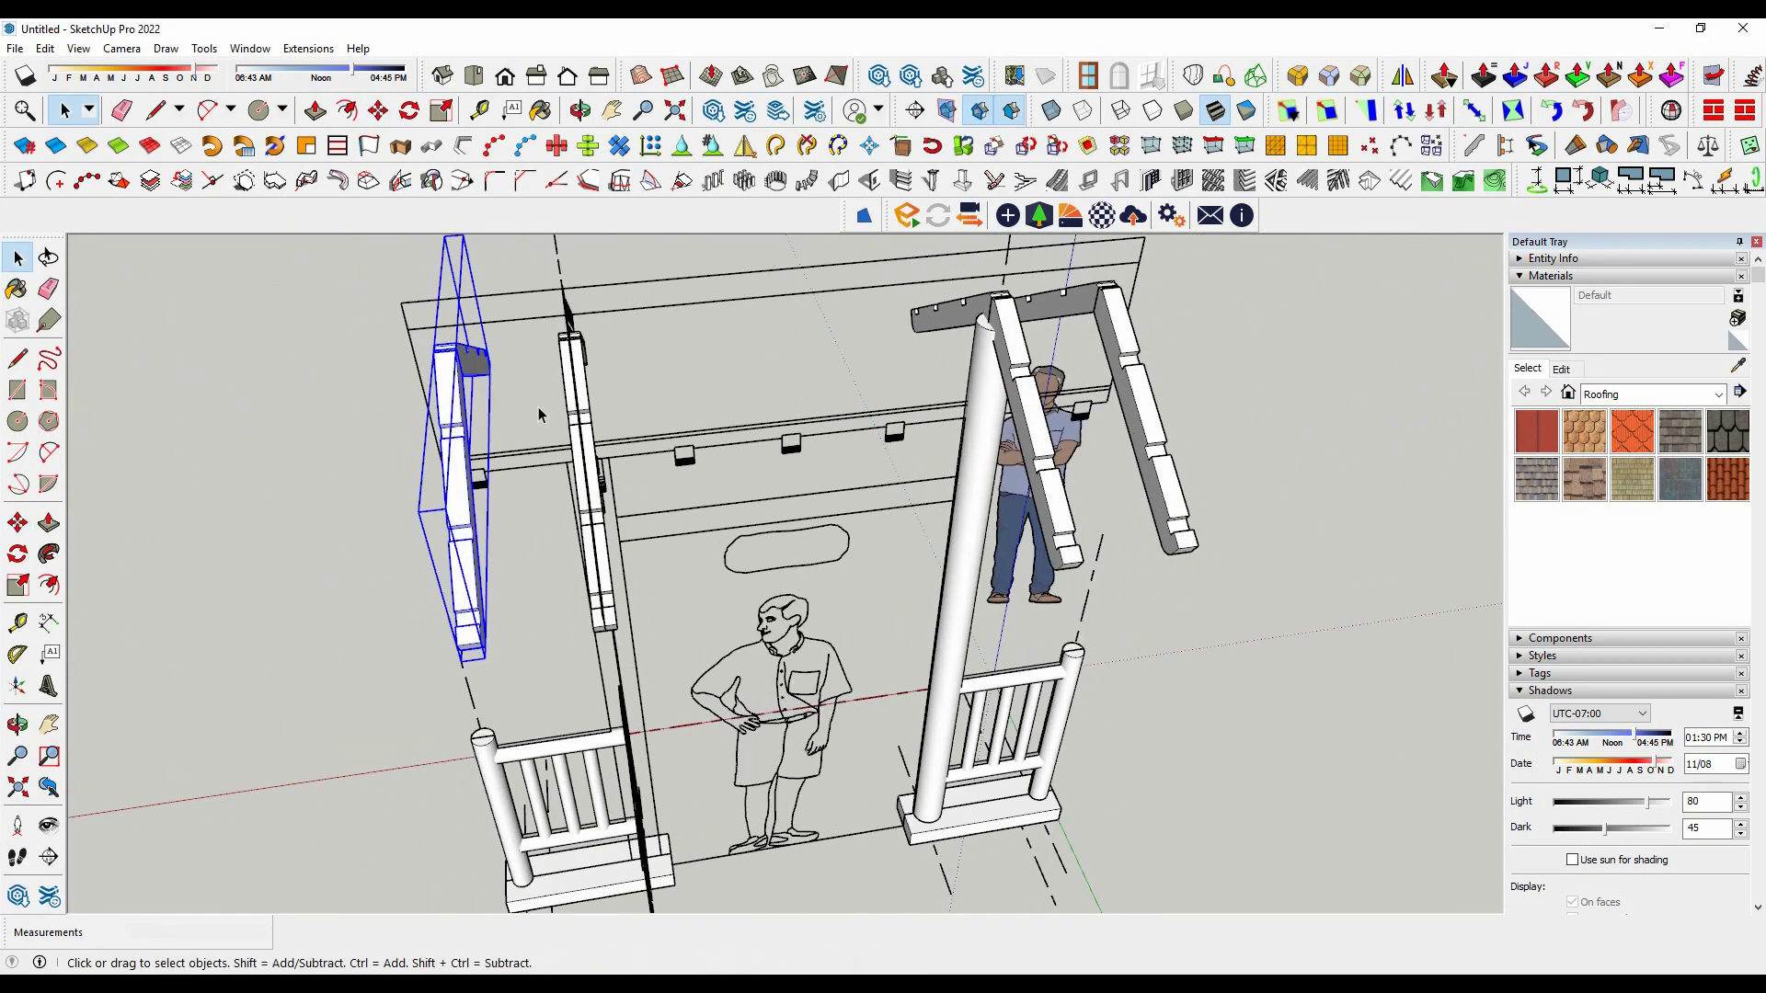
left_click(538, 407)
middle_click_drag(538, 407, 610, 501)
scroll(567, 488, "up", 2)
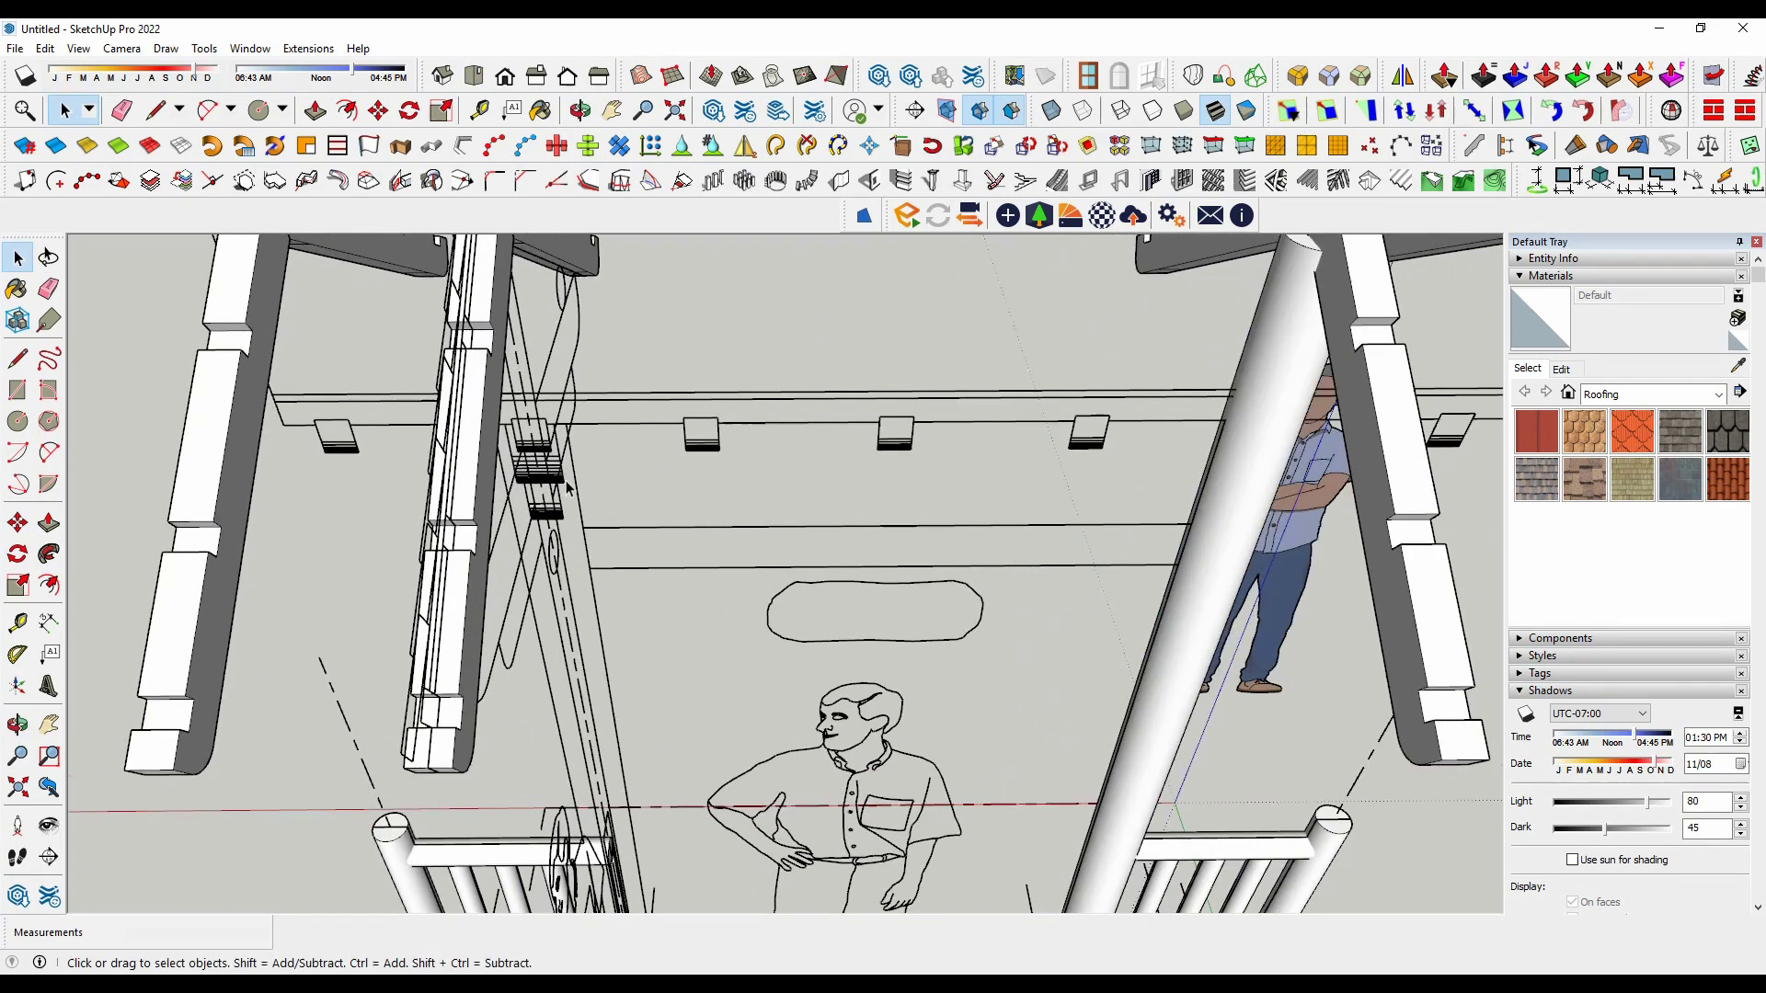
Step: Measure between brackets, then copy the inner left rafter set 350 mm along
left_click(49, 625)
left_click(528, 419)
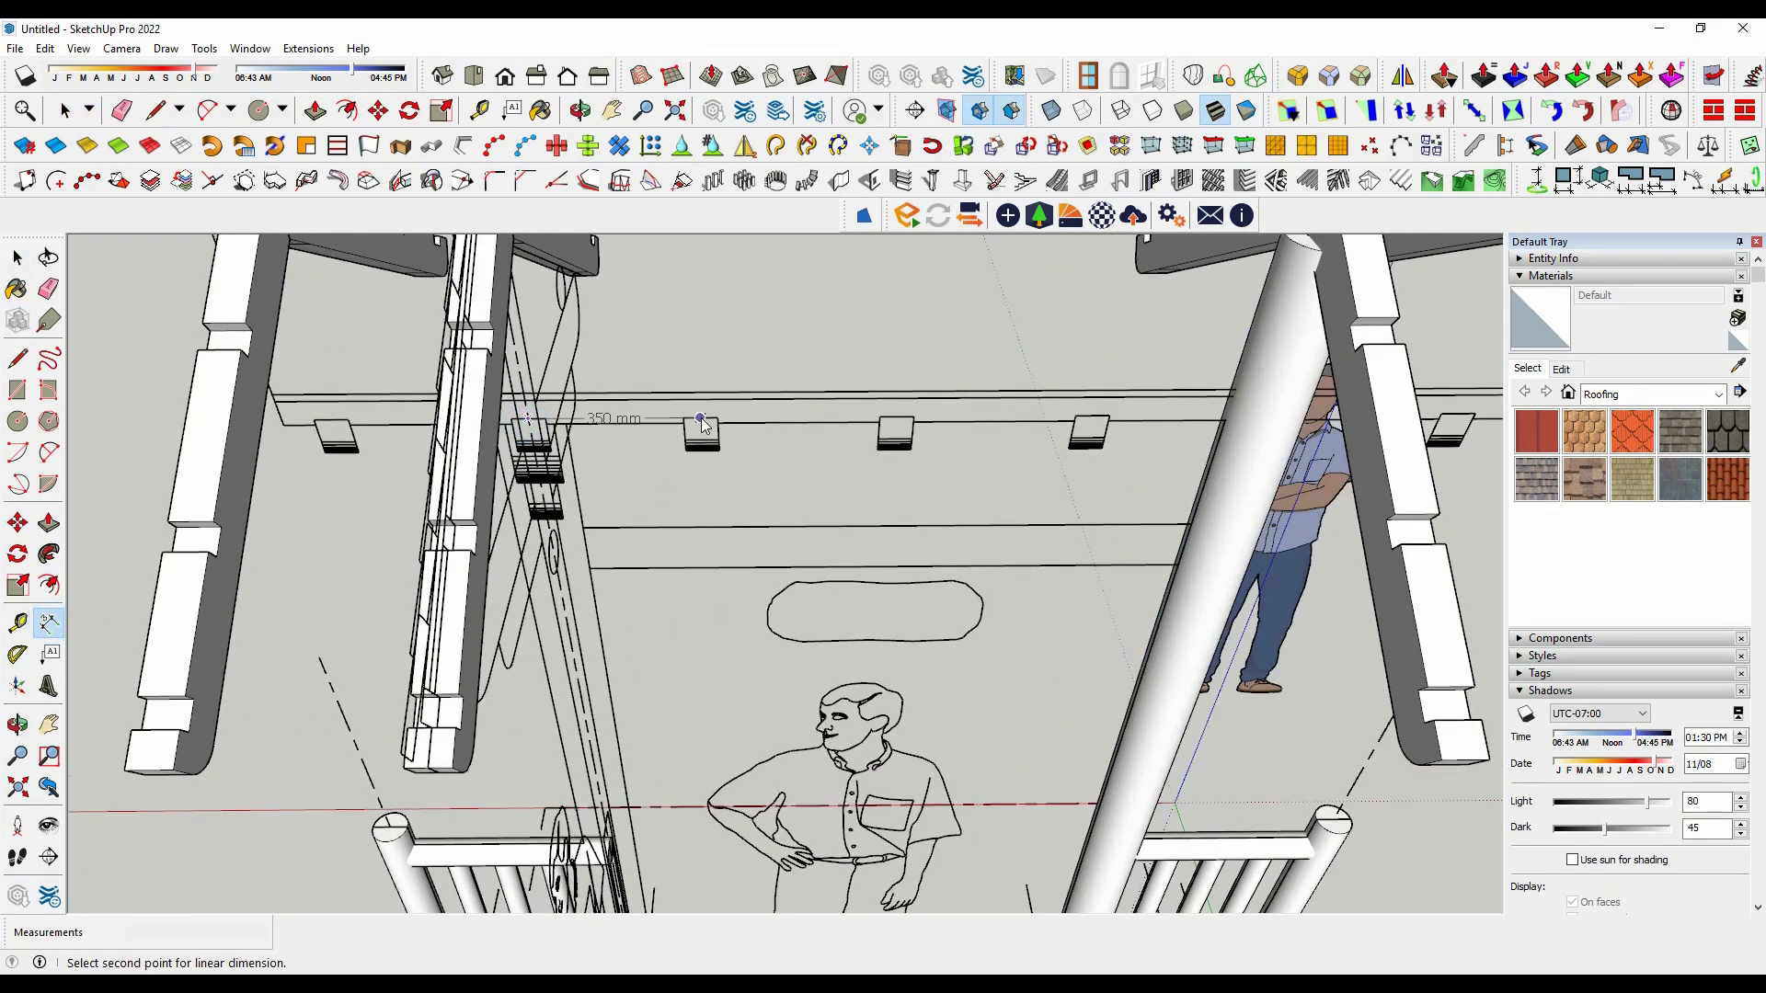
key("space")
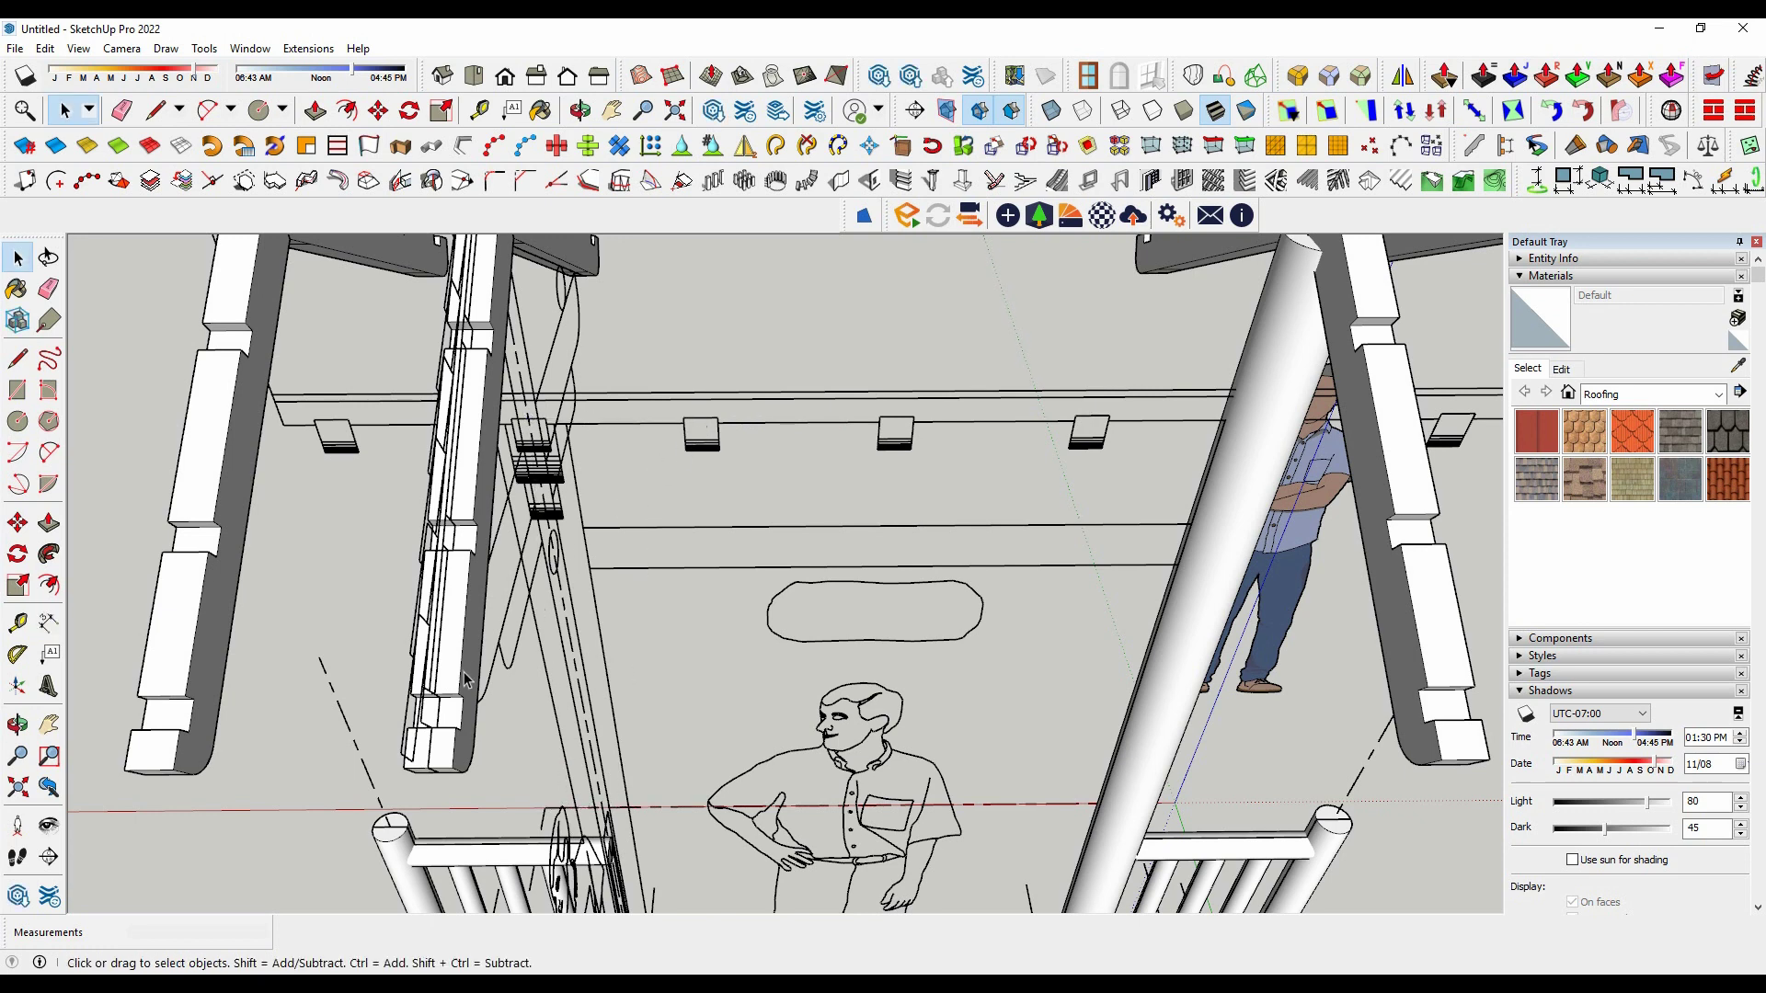
left_click(465, 671)
scroll(225, 764, "up", 2)
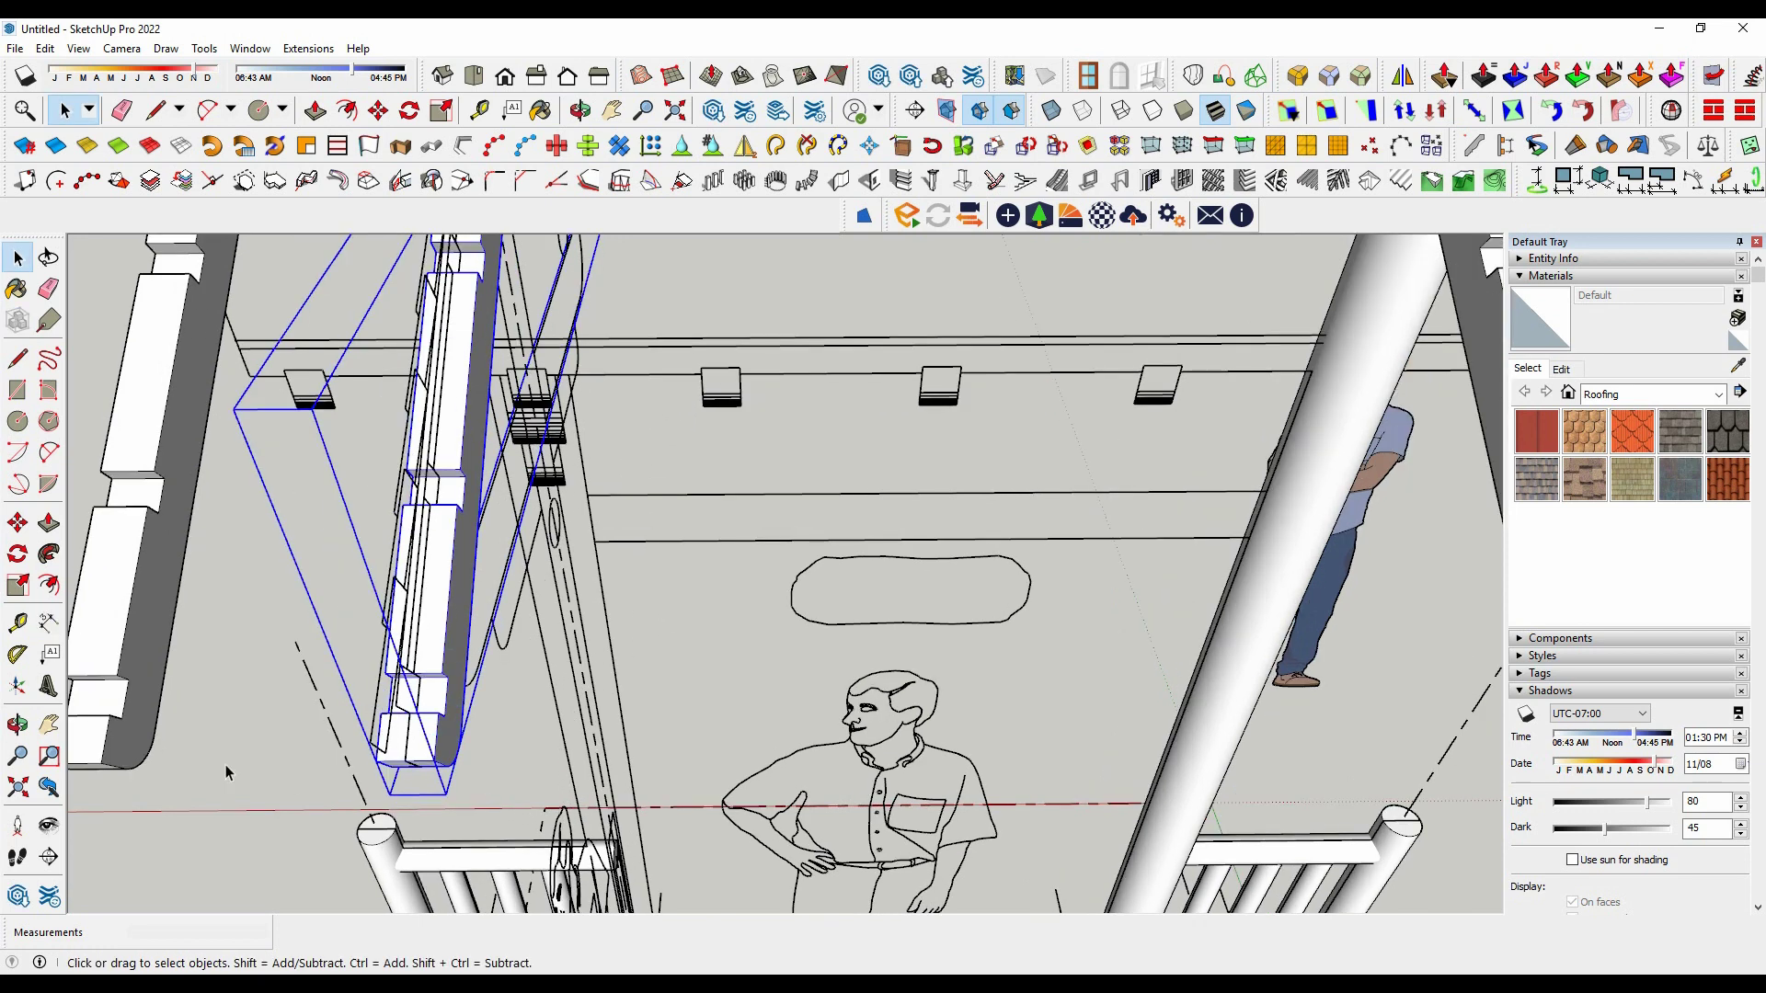
left_click(18, 523)
key("ctrl")
left_click(405, 761)
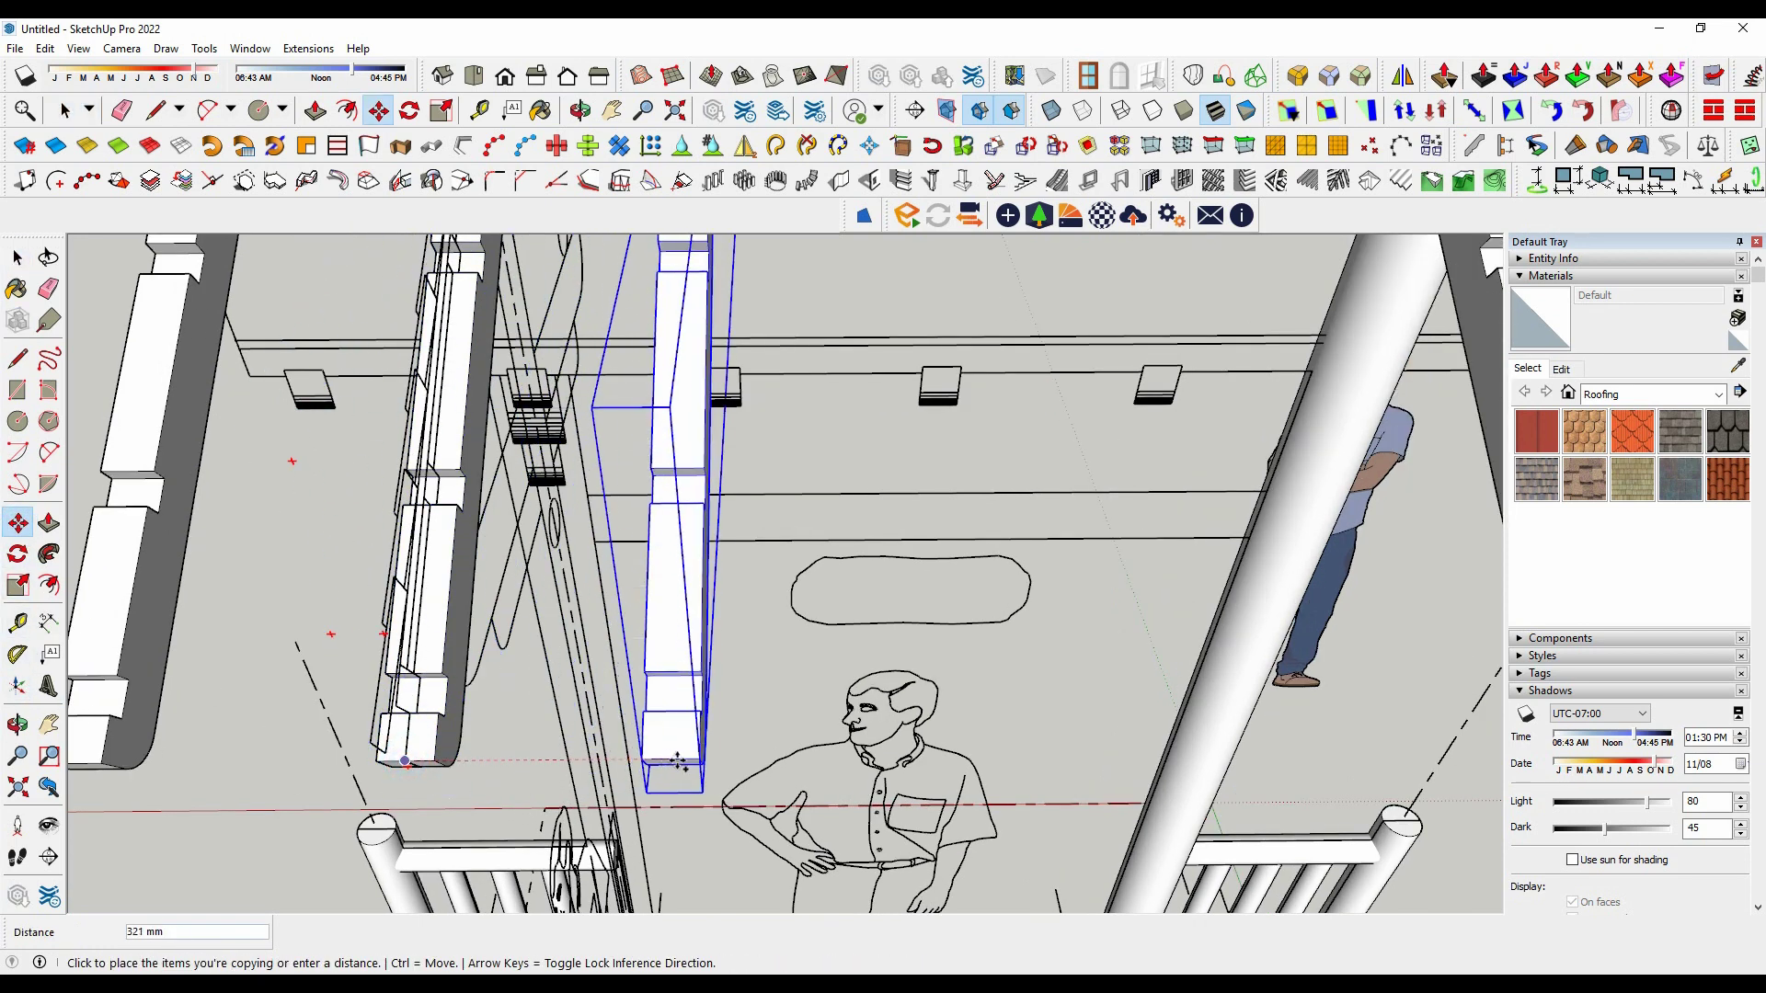
key("Return")
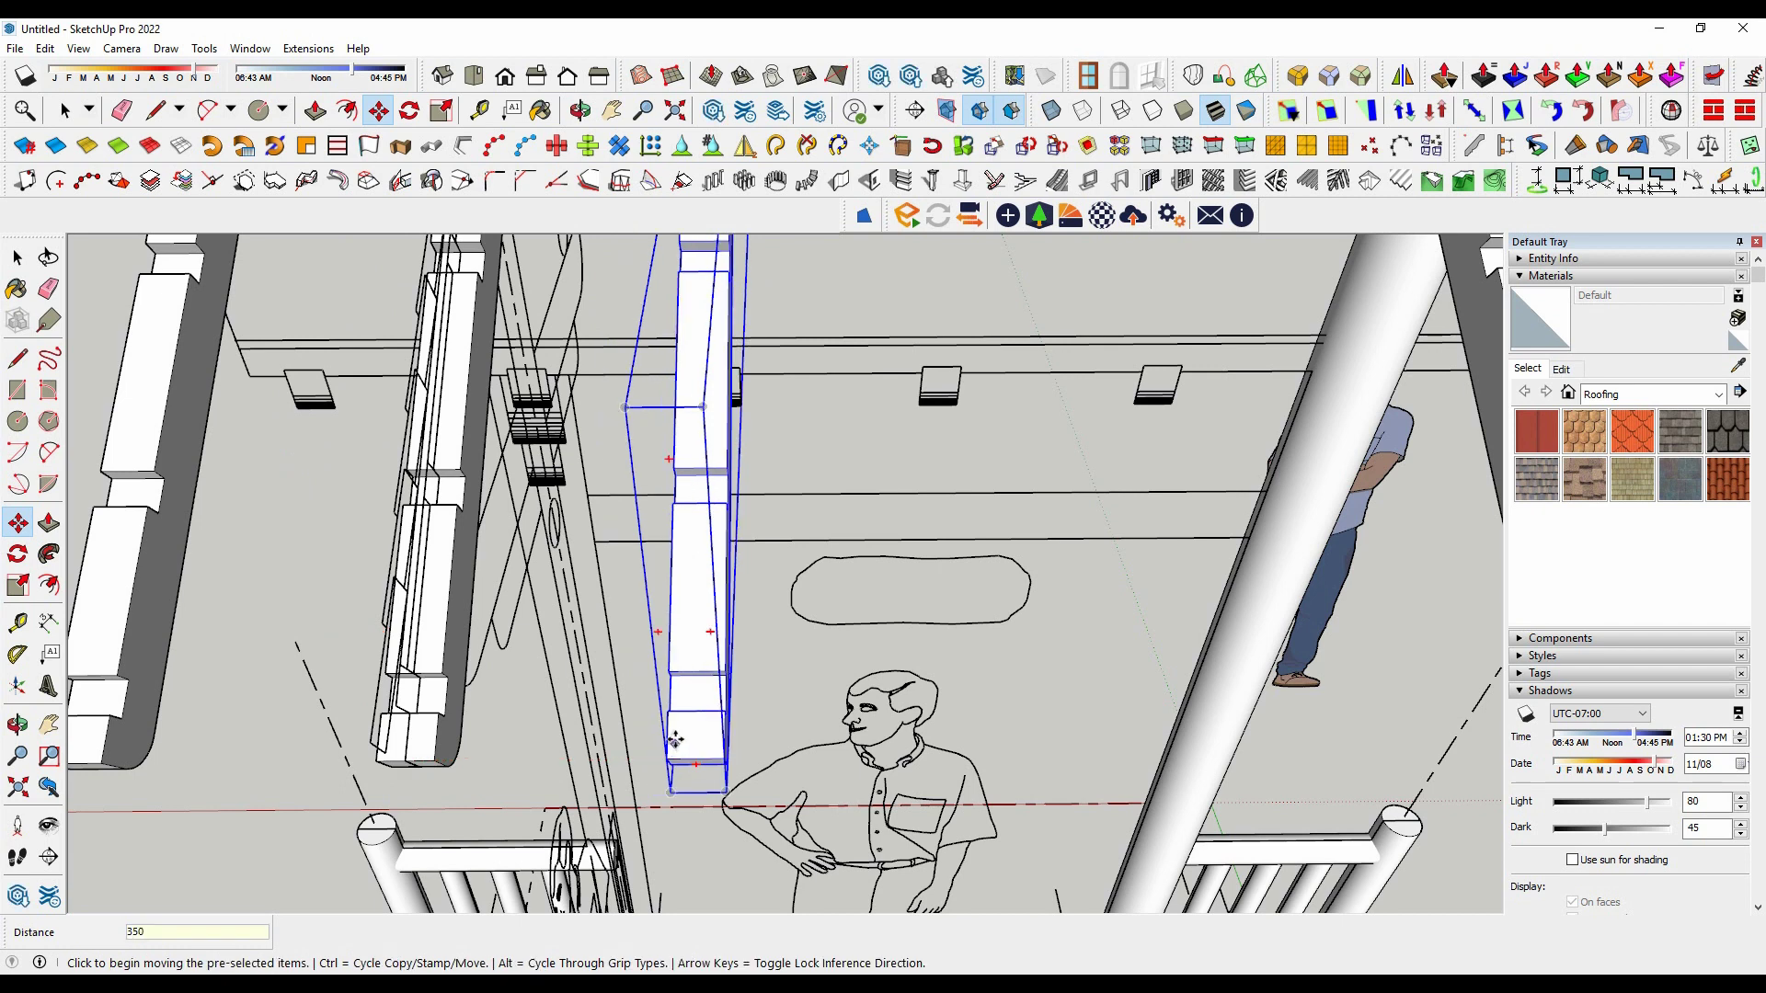
scroll(785, 541, "down", 2)
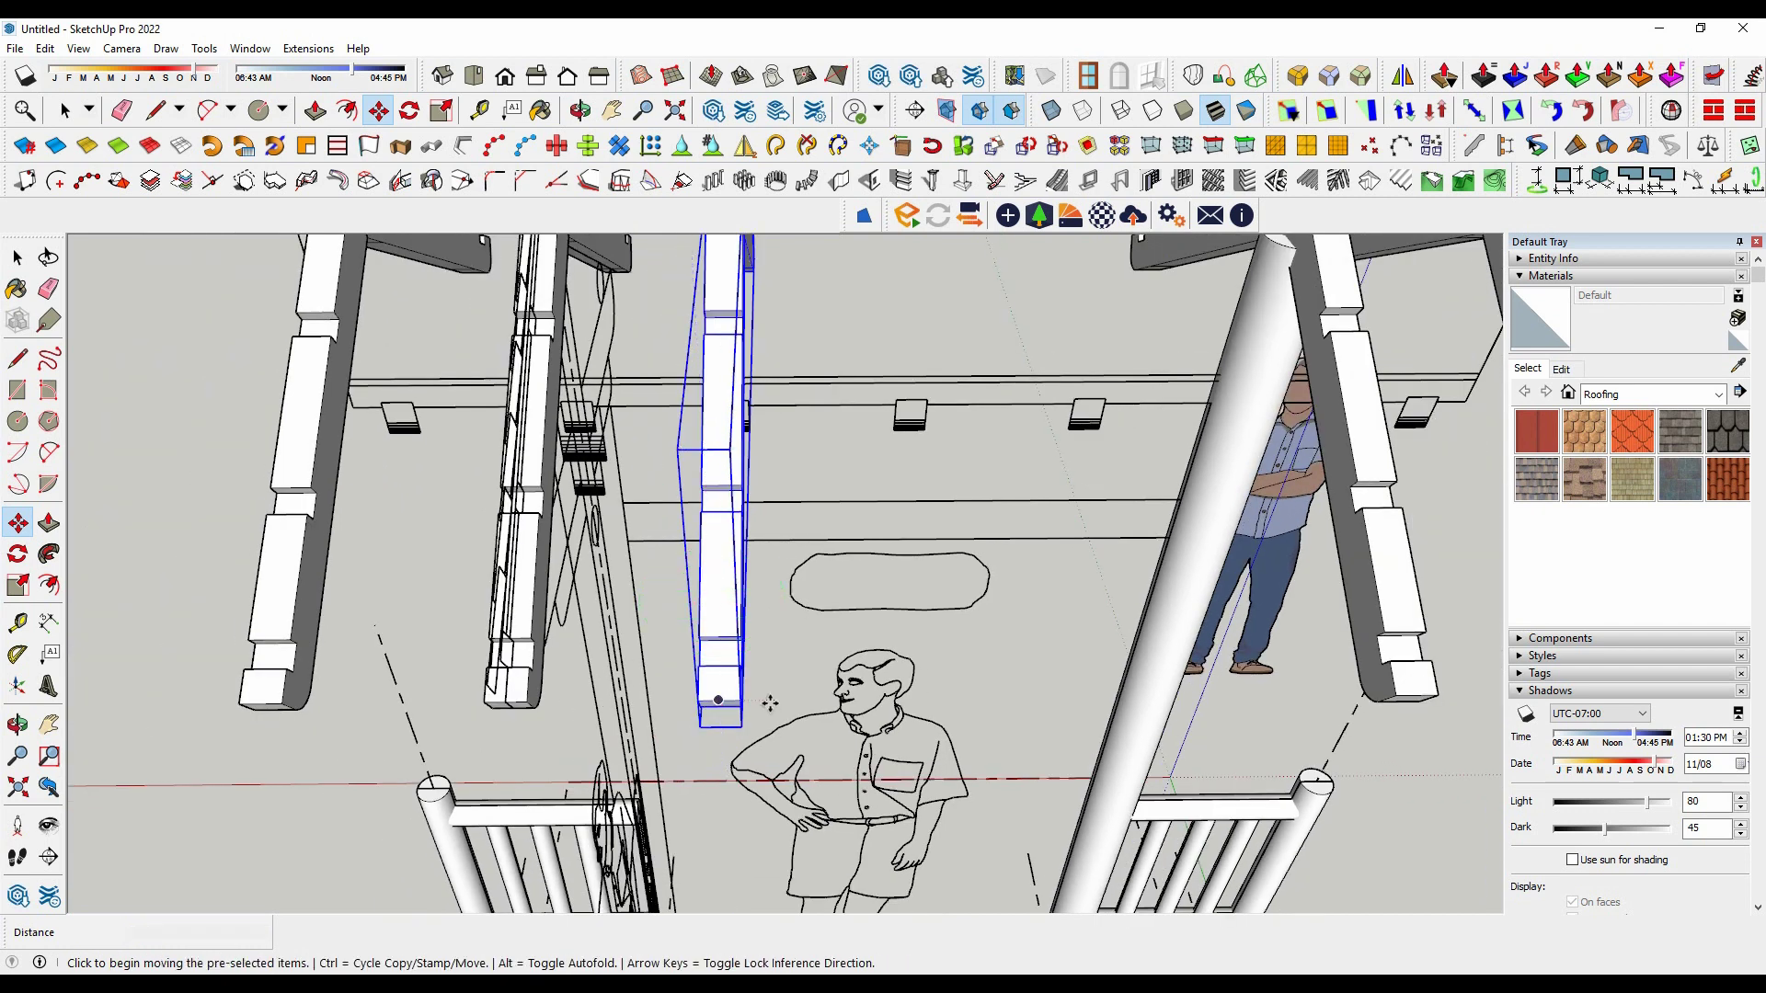
Step: Copy a further rafter from its bottom point along the row
left_click(718, 700)
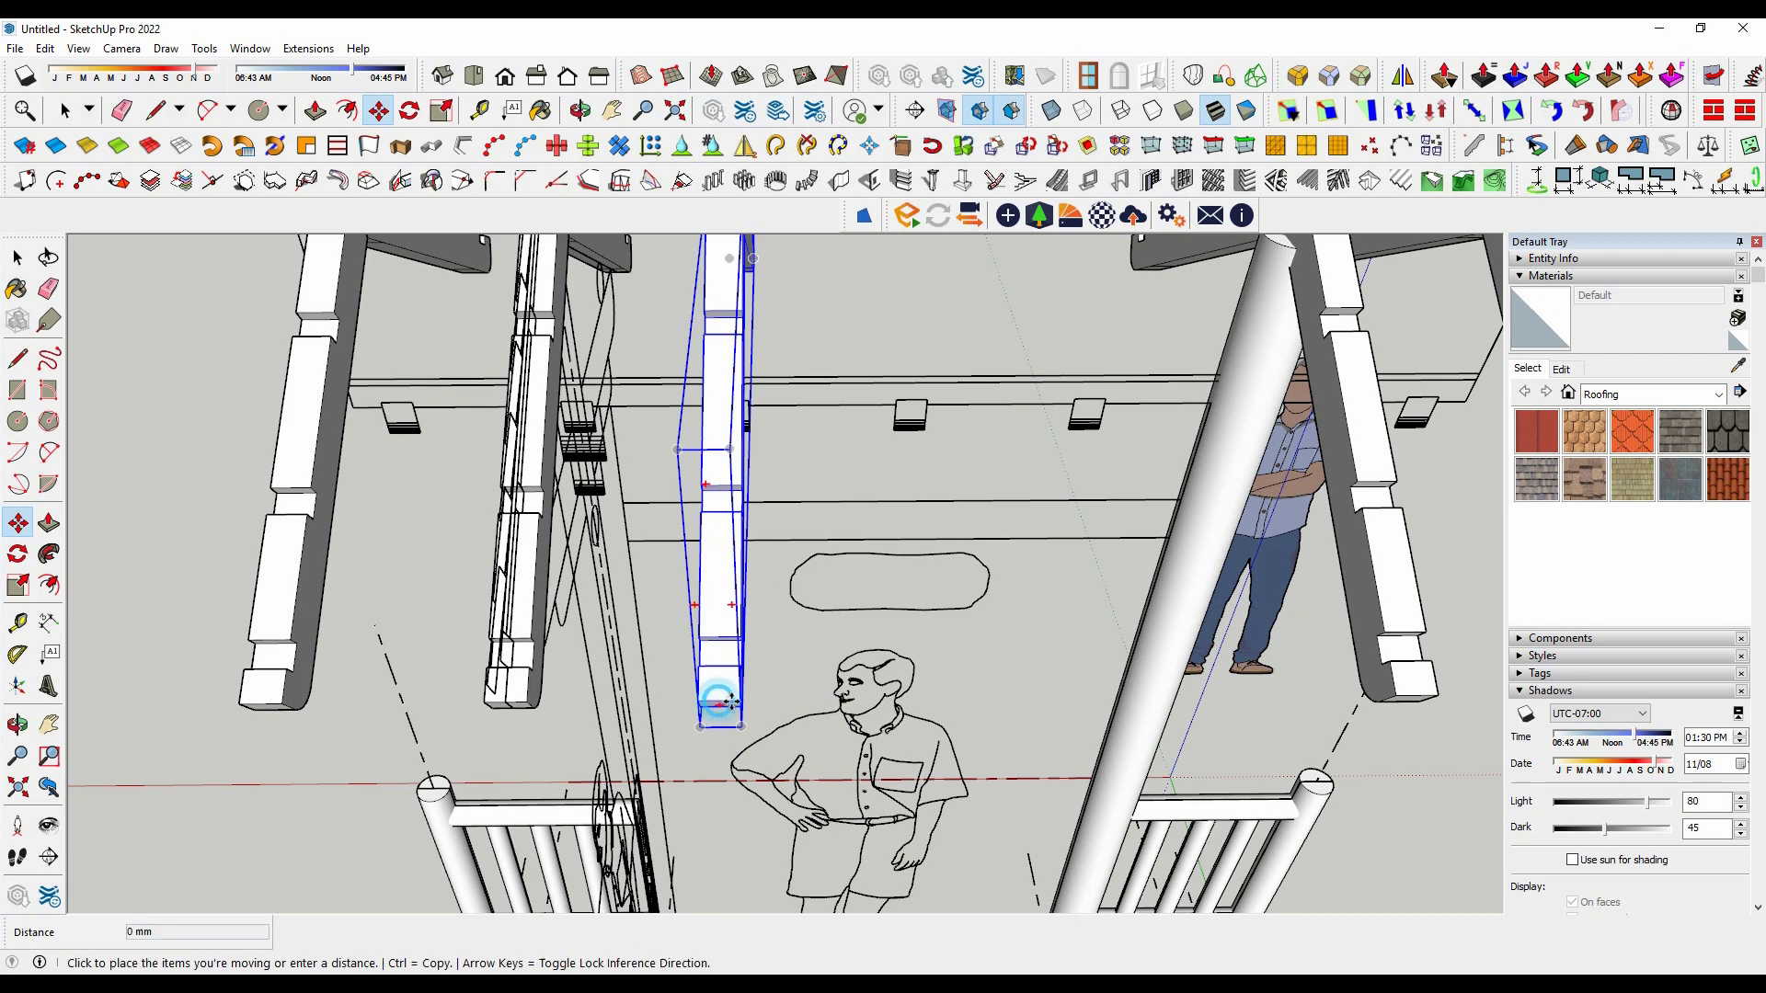
key("ctrl")
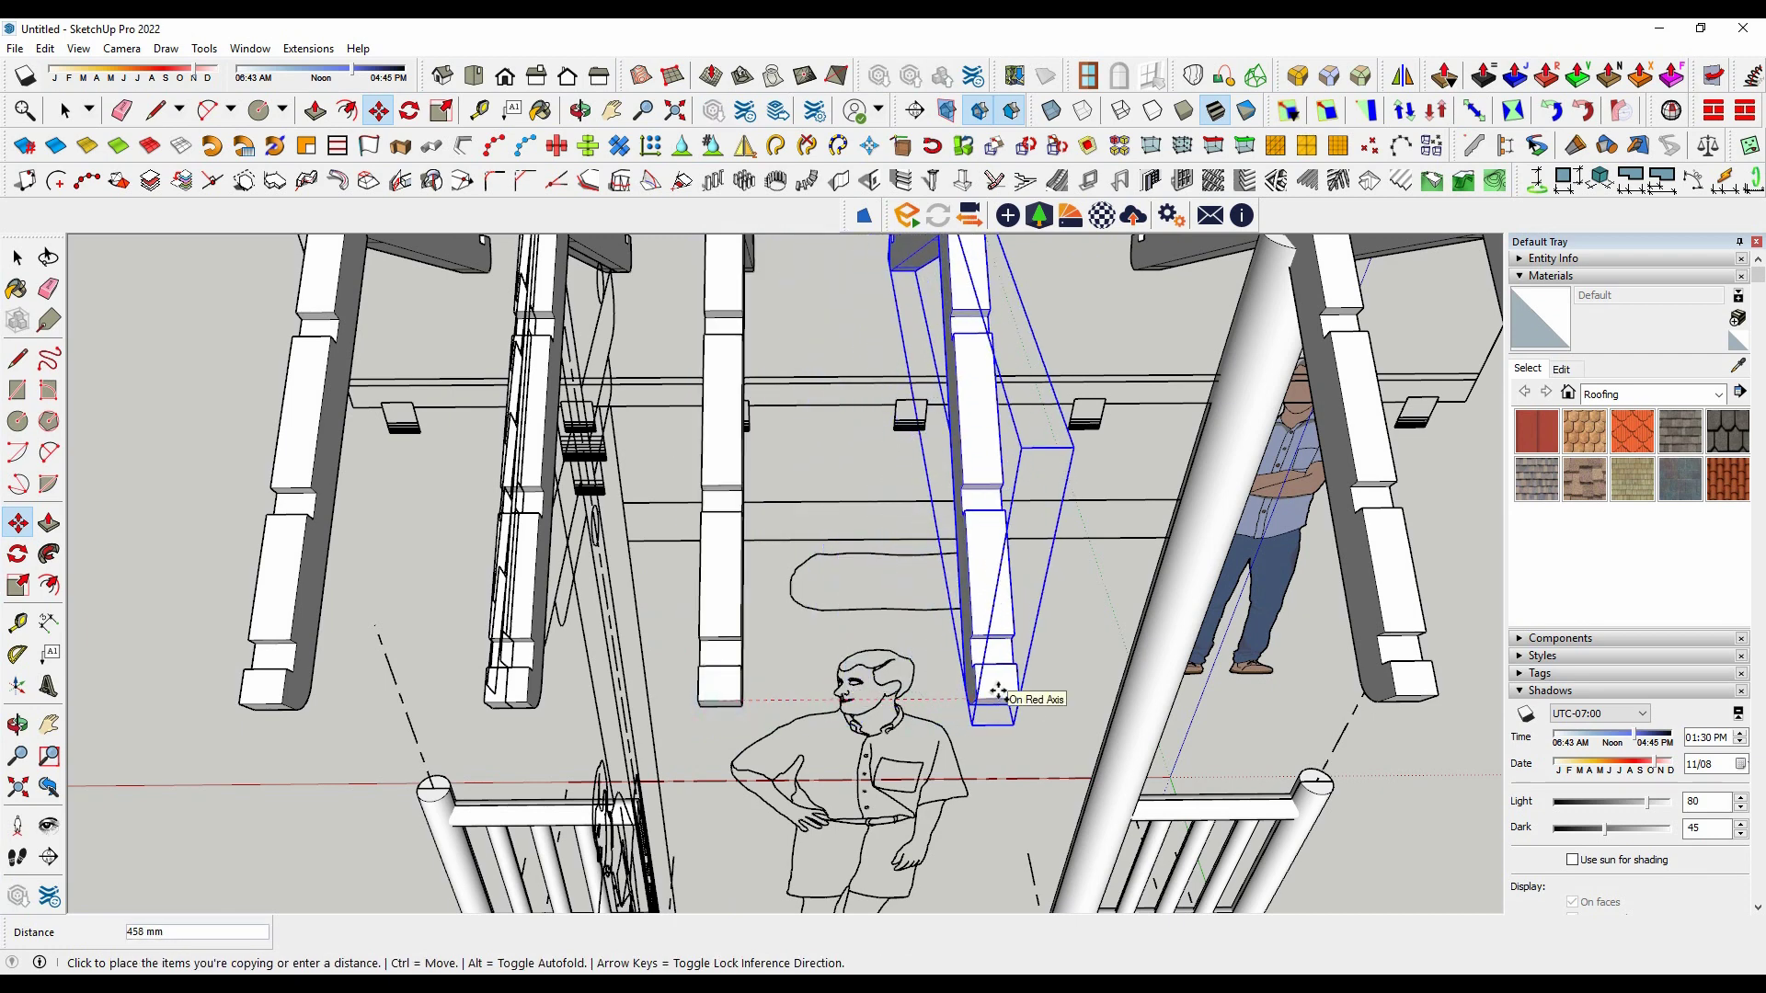
key("Return")
scroll(1011, 699, "down", 5)
key("space")
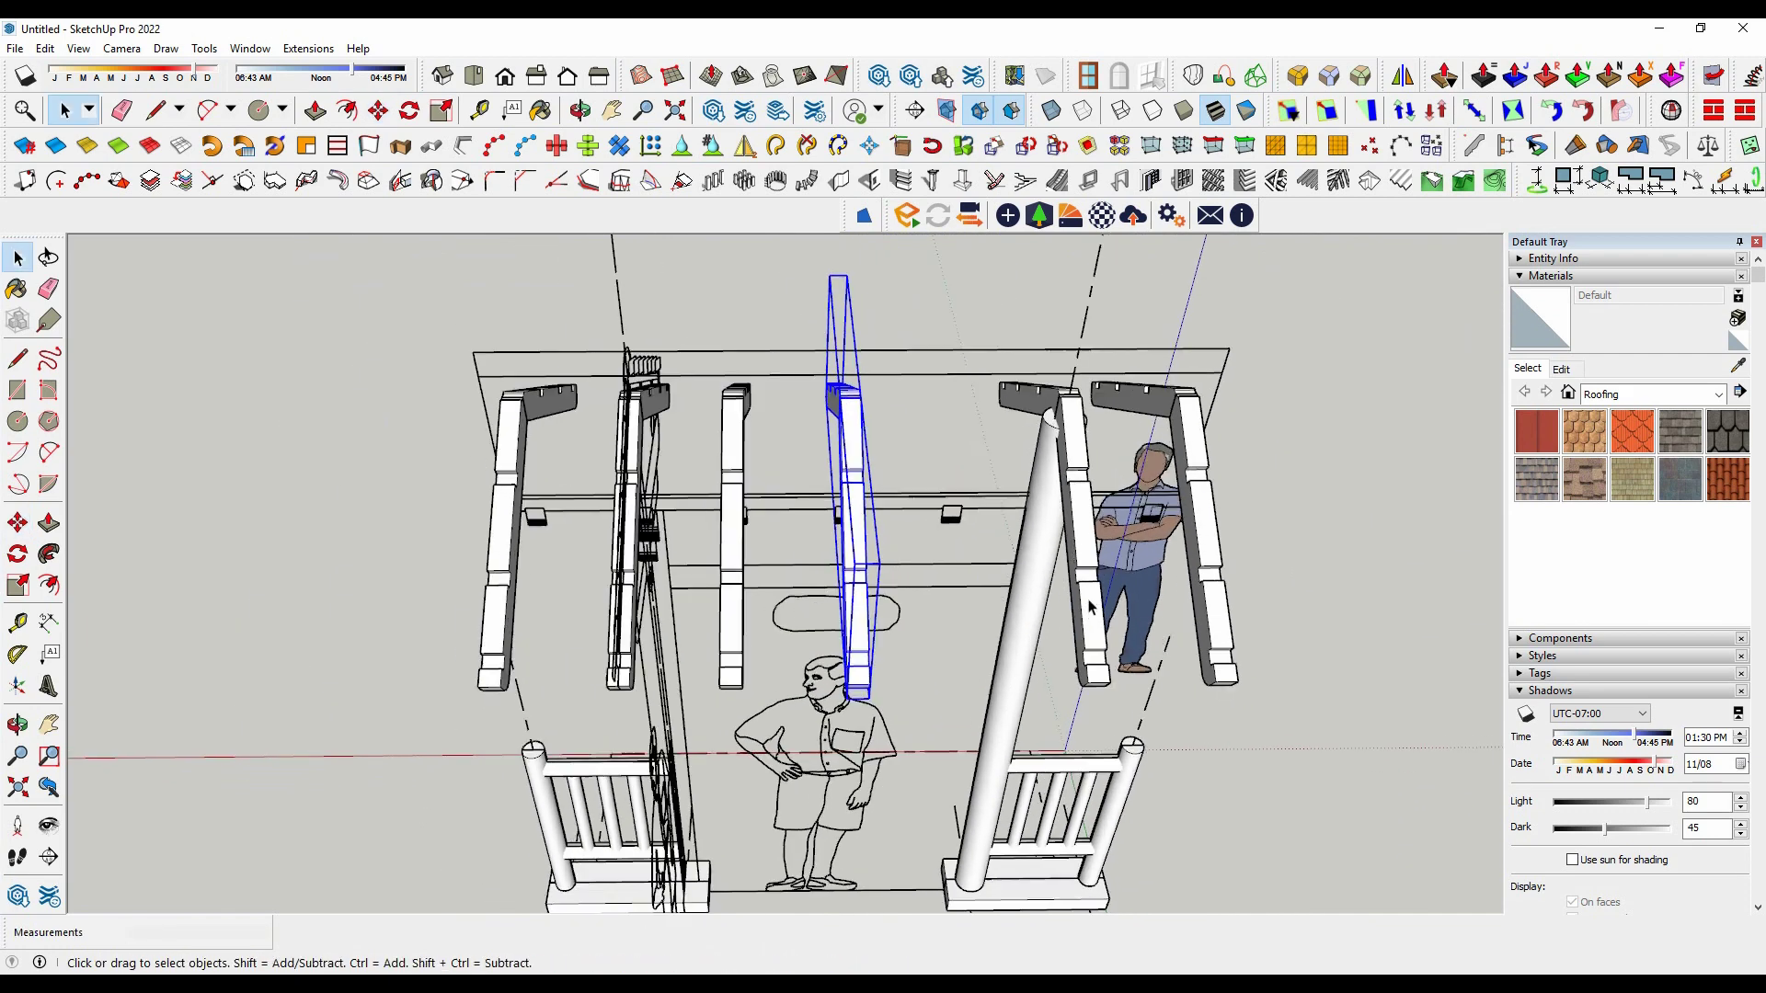
Step: Copy the rafter beside the standing figure about 342 mm along the row
left_click(1097, 703)
scroll(1094, 713, "up", 2)
scroll(1094, 722, "up", 2)
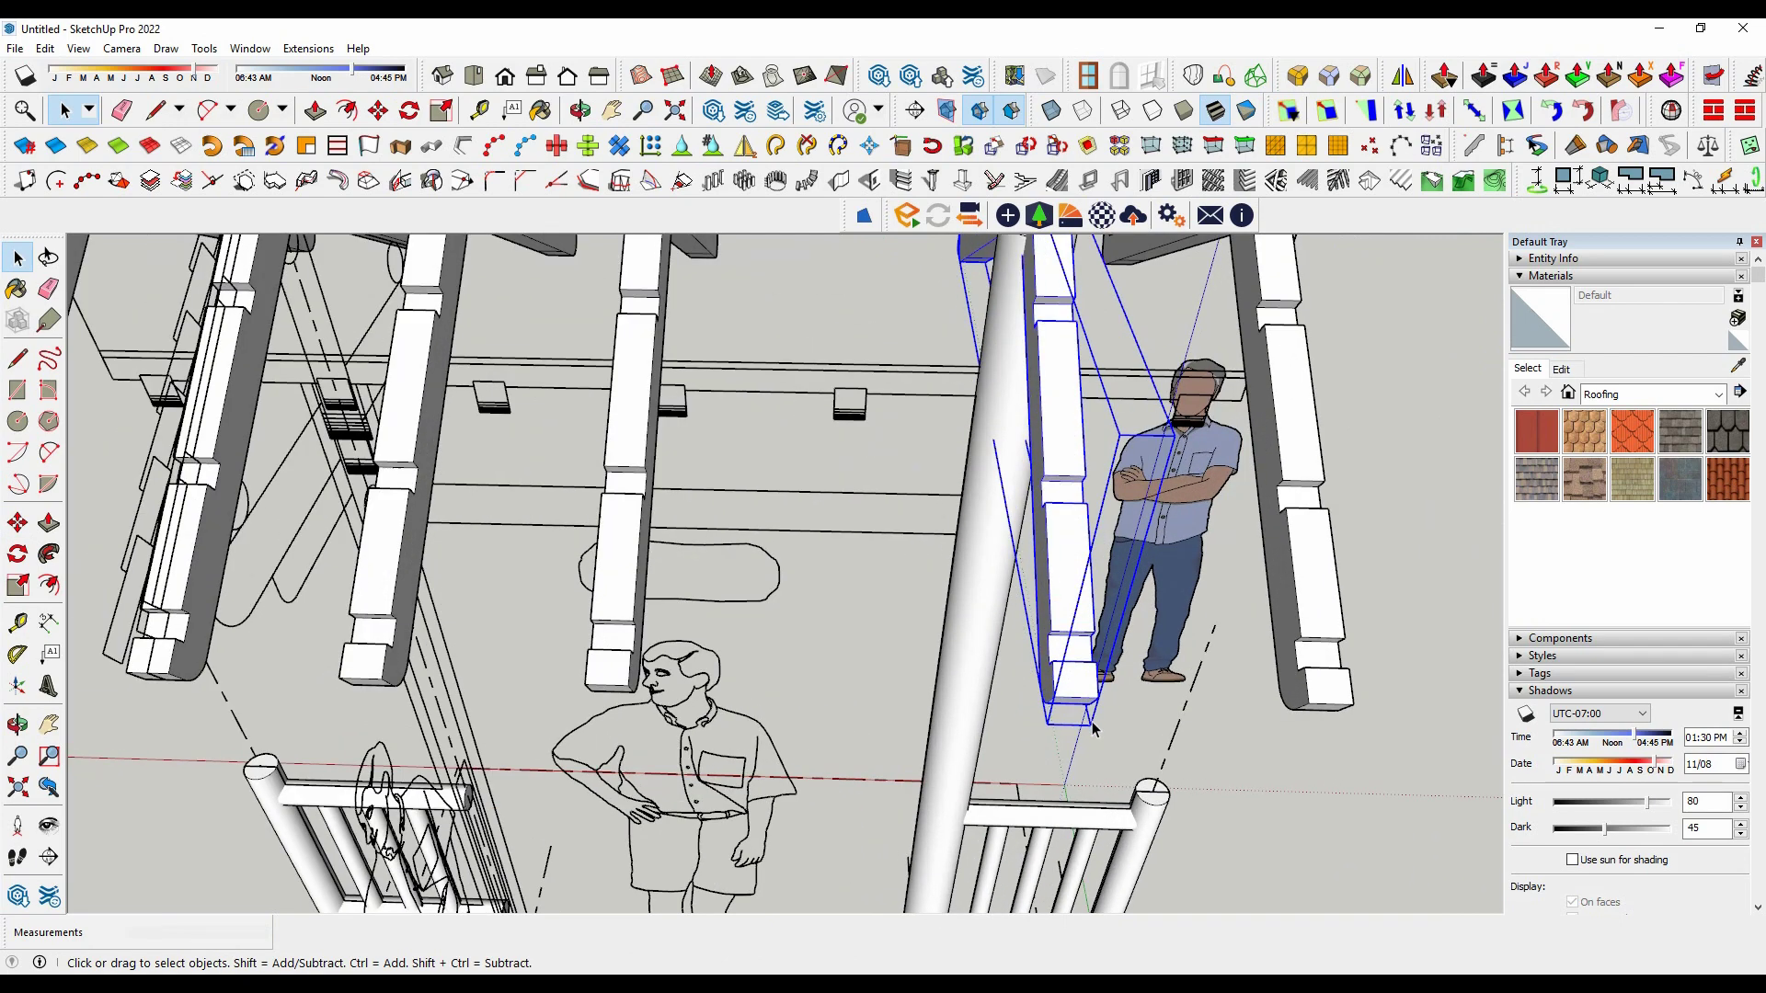
key("m")
key("ctrl")
left_click(1076, 697)
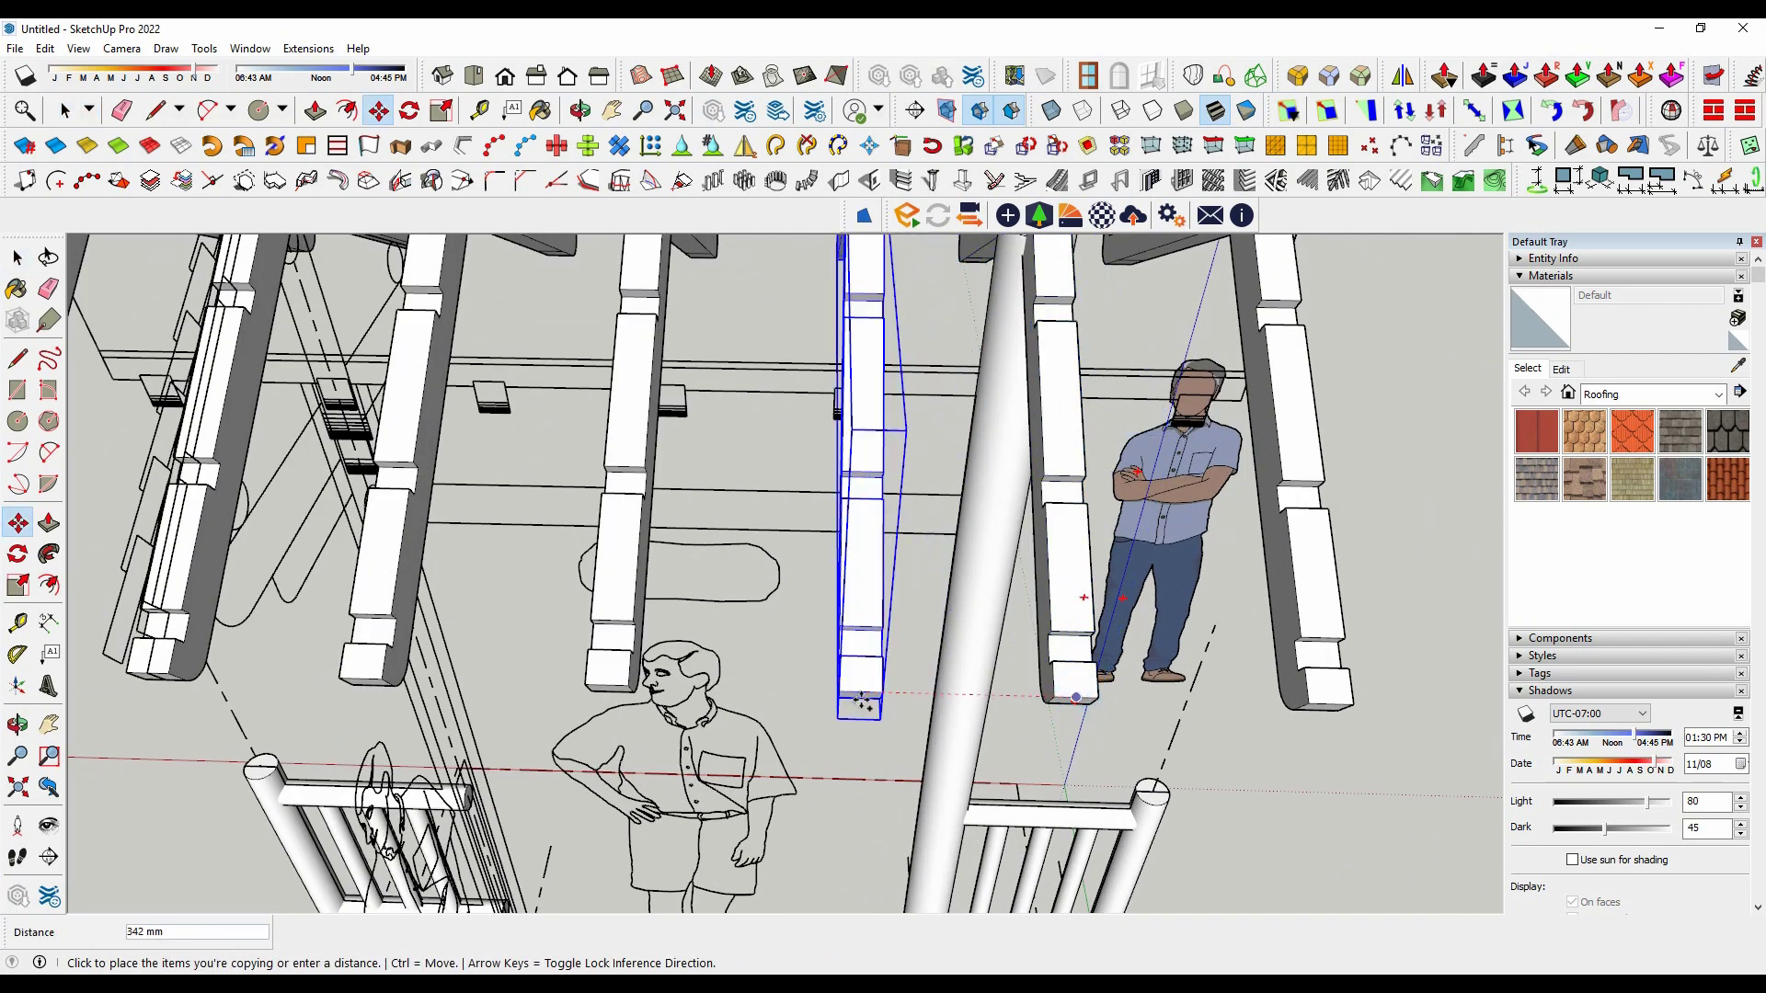
key("Return")
scroll(862, 703, "down", 5)
key("space")
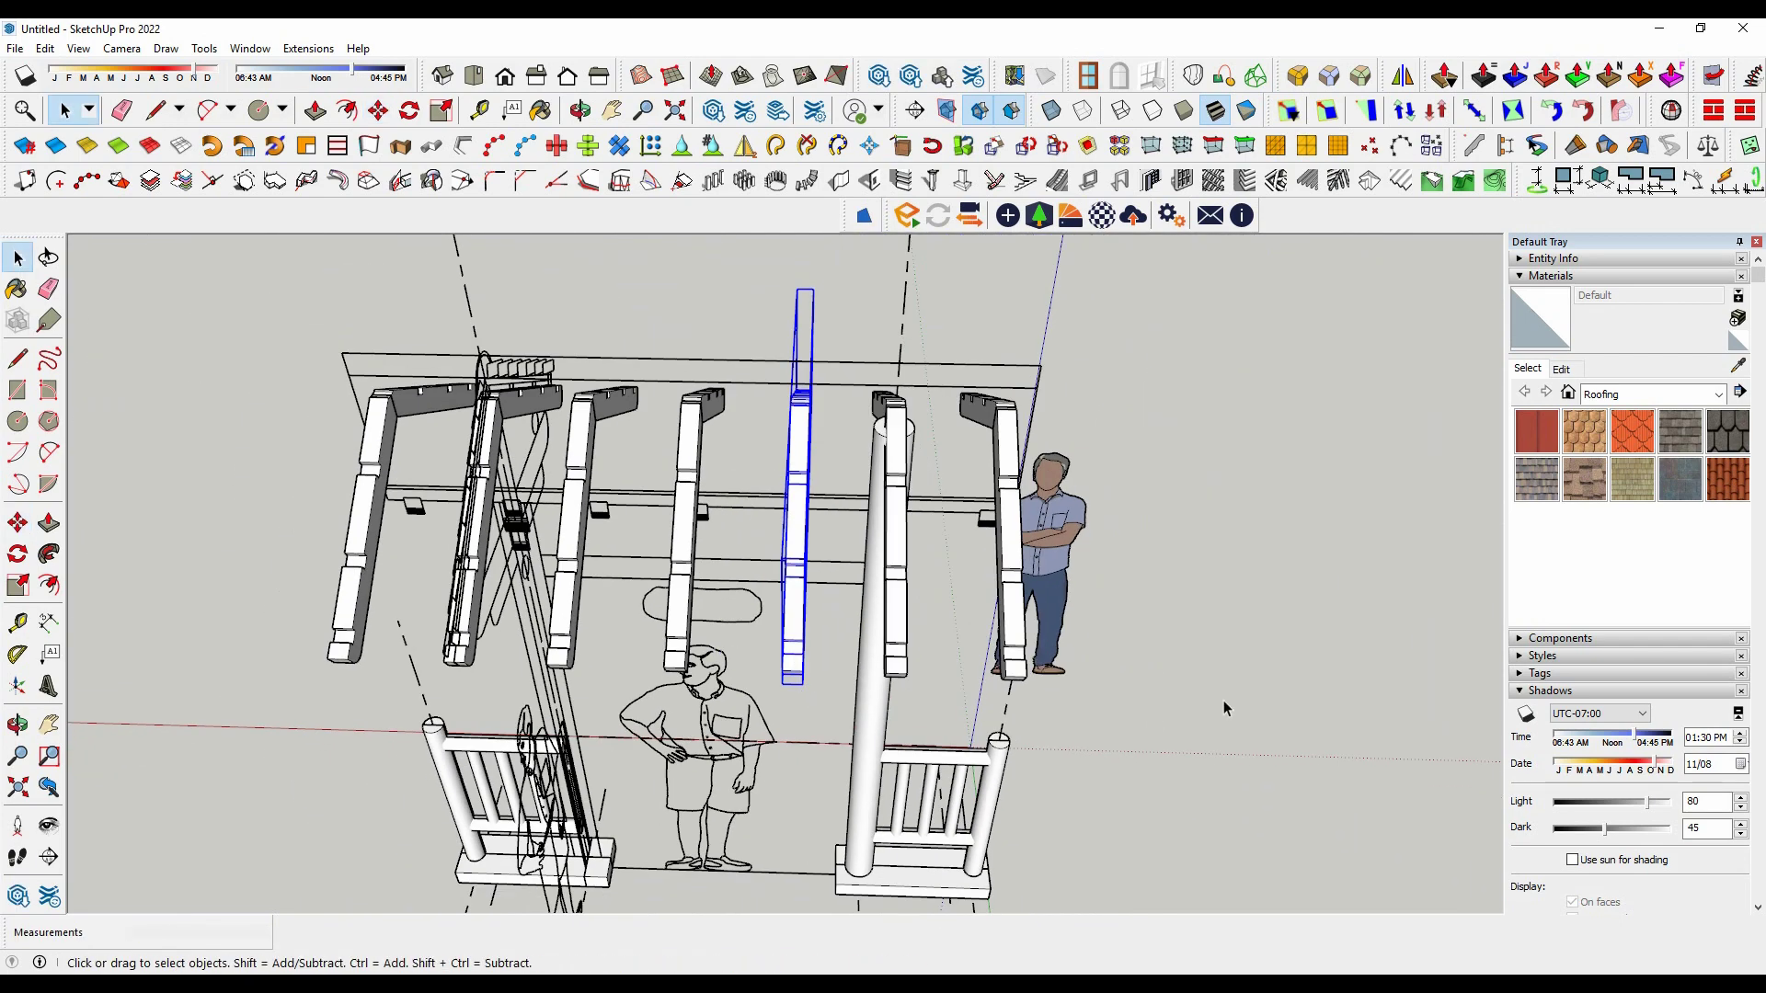
mouse_move(1223, 699)
middle_mouse_down()
mouse_move(886, 446)
mouse_move(769, 498)
mouse_move(557, 373)
middle_mouse_up()
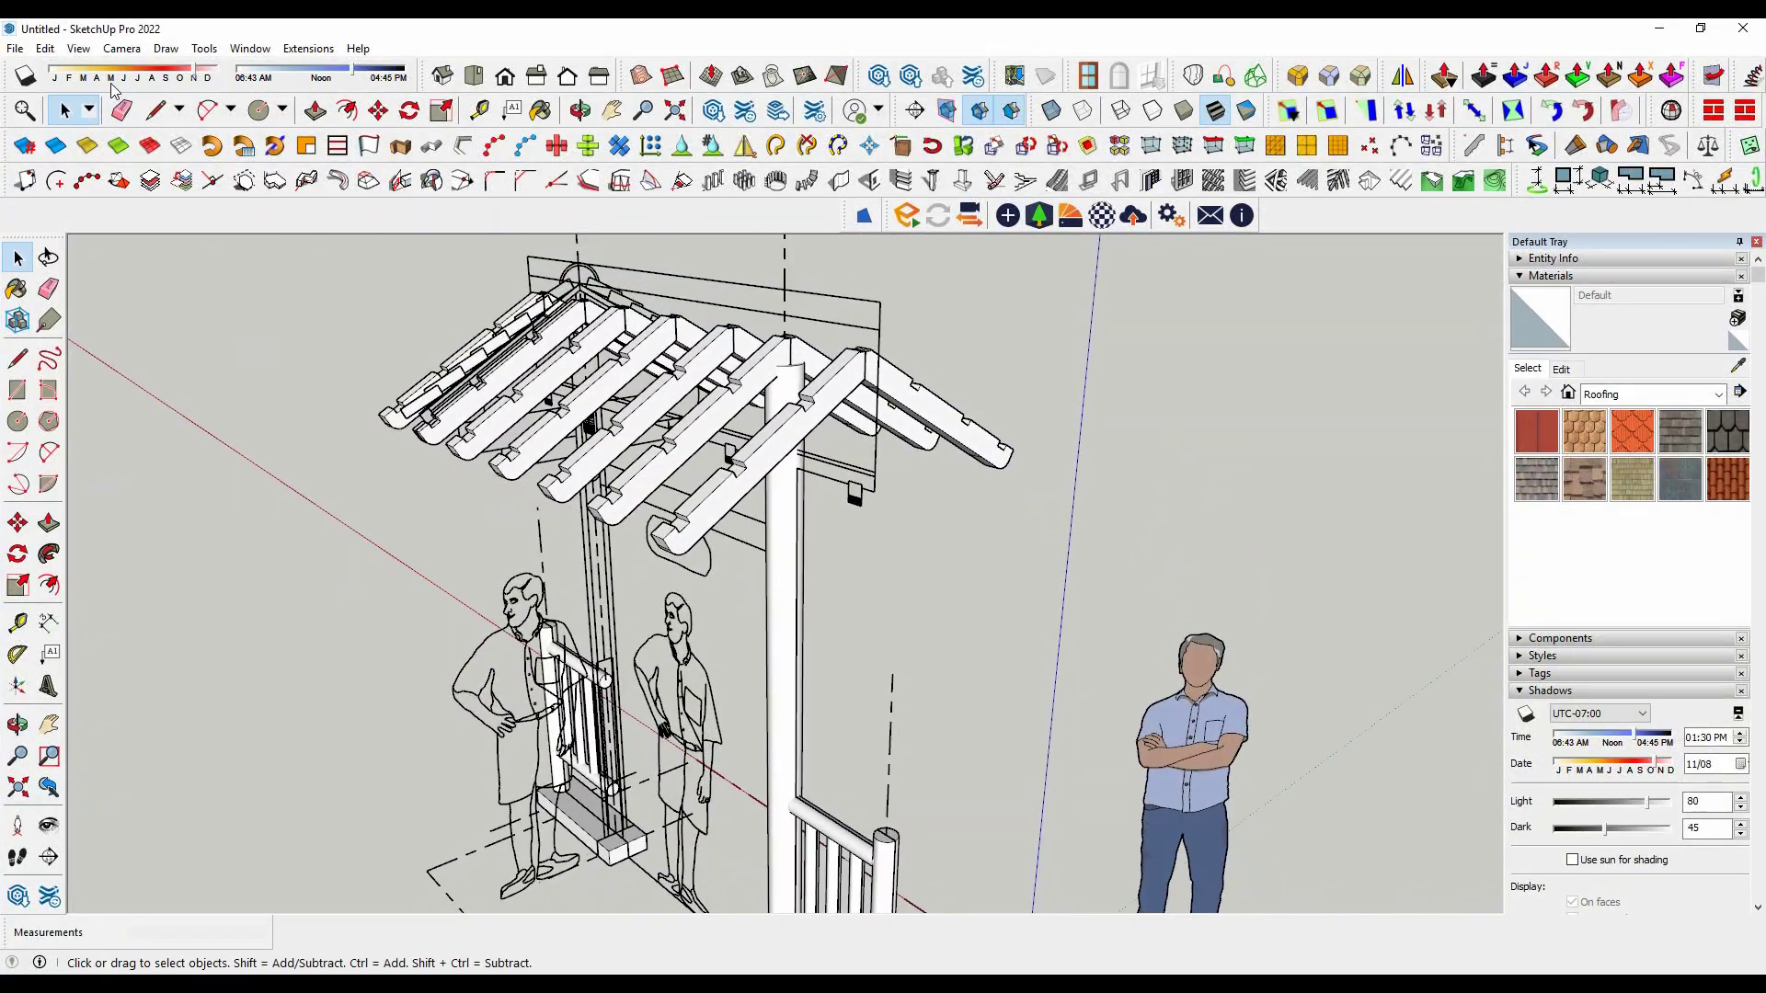
Step: Show hidden geometry and unhide everything in the model to bring back the roof battens
left_click(80, 49)
mouse_move(121, 48)
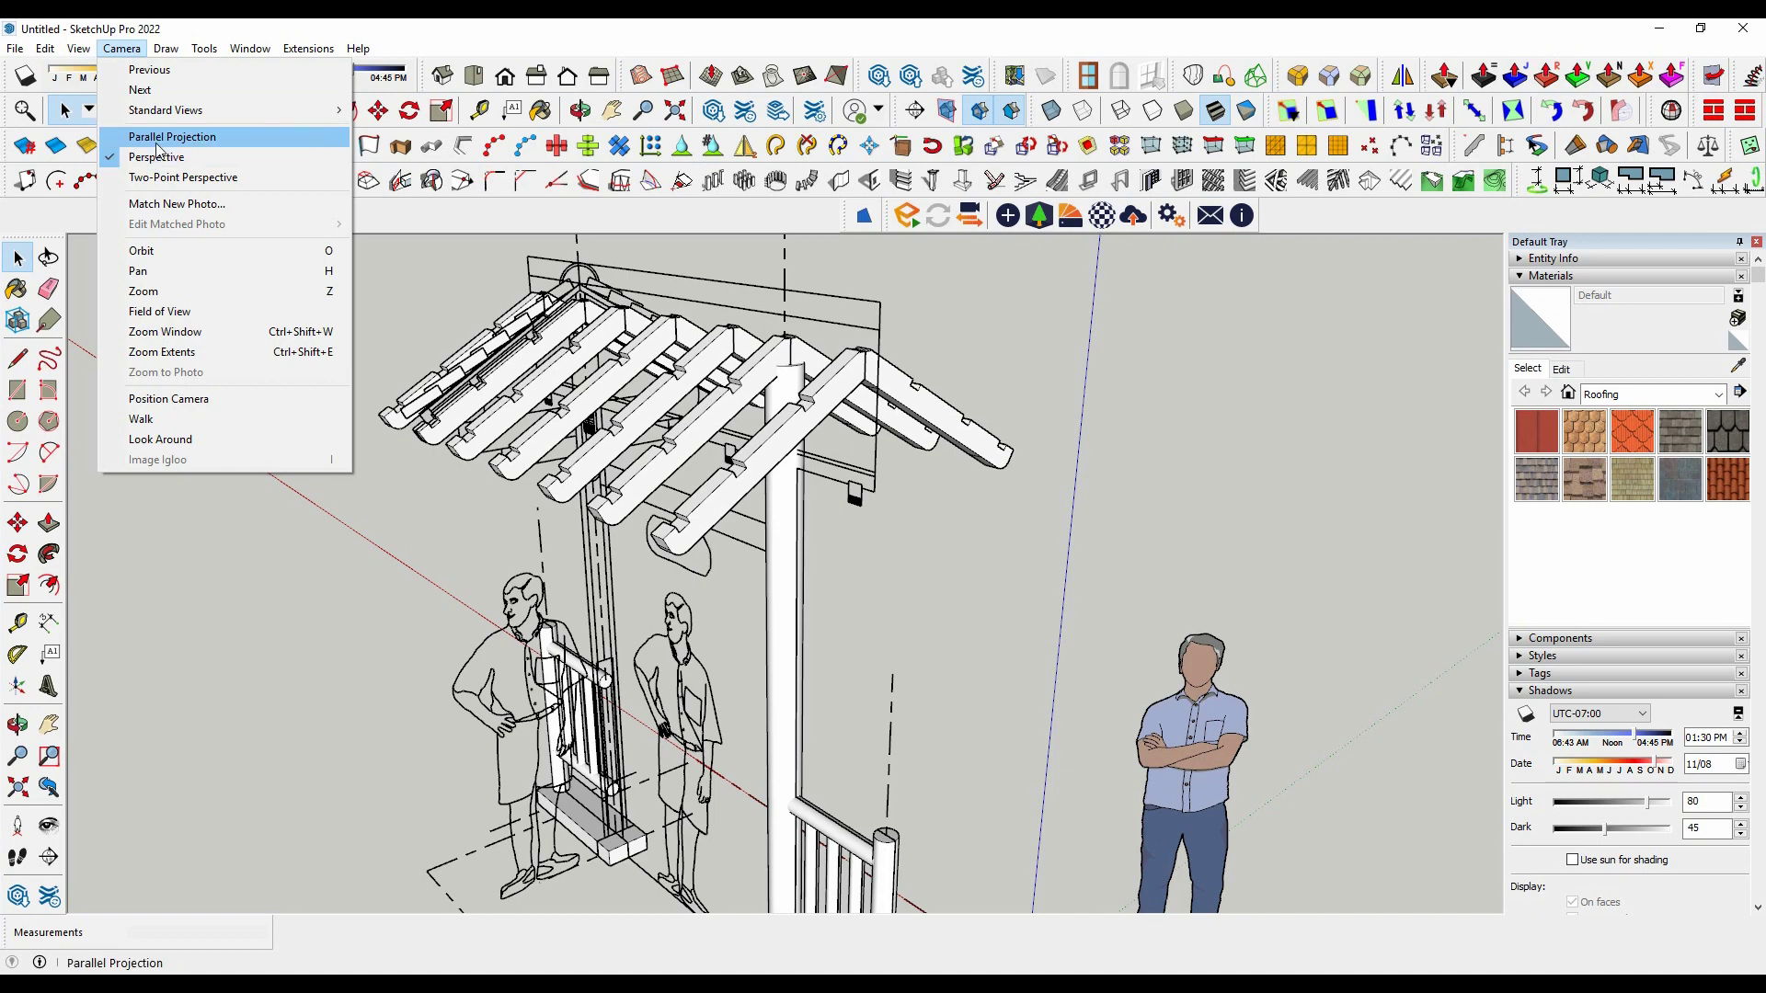
left_click(157, 150)
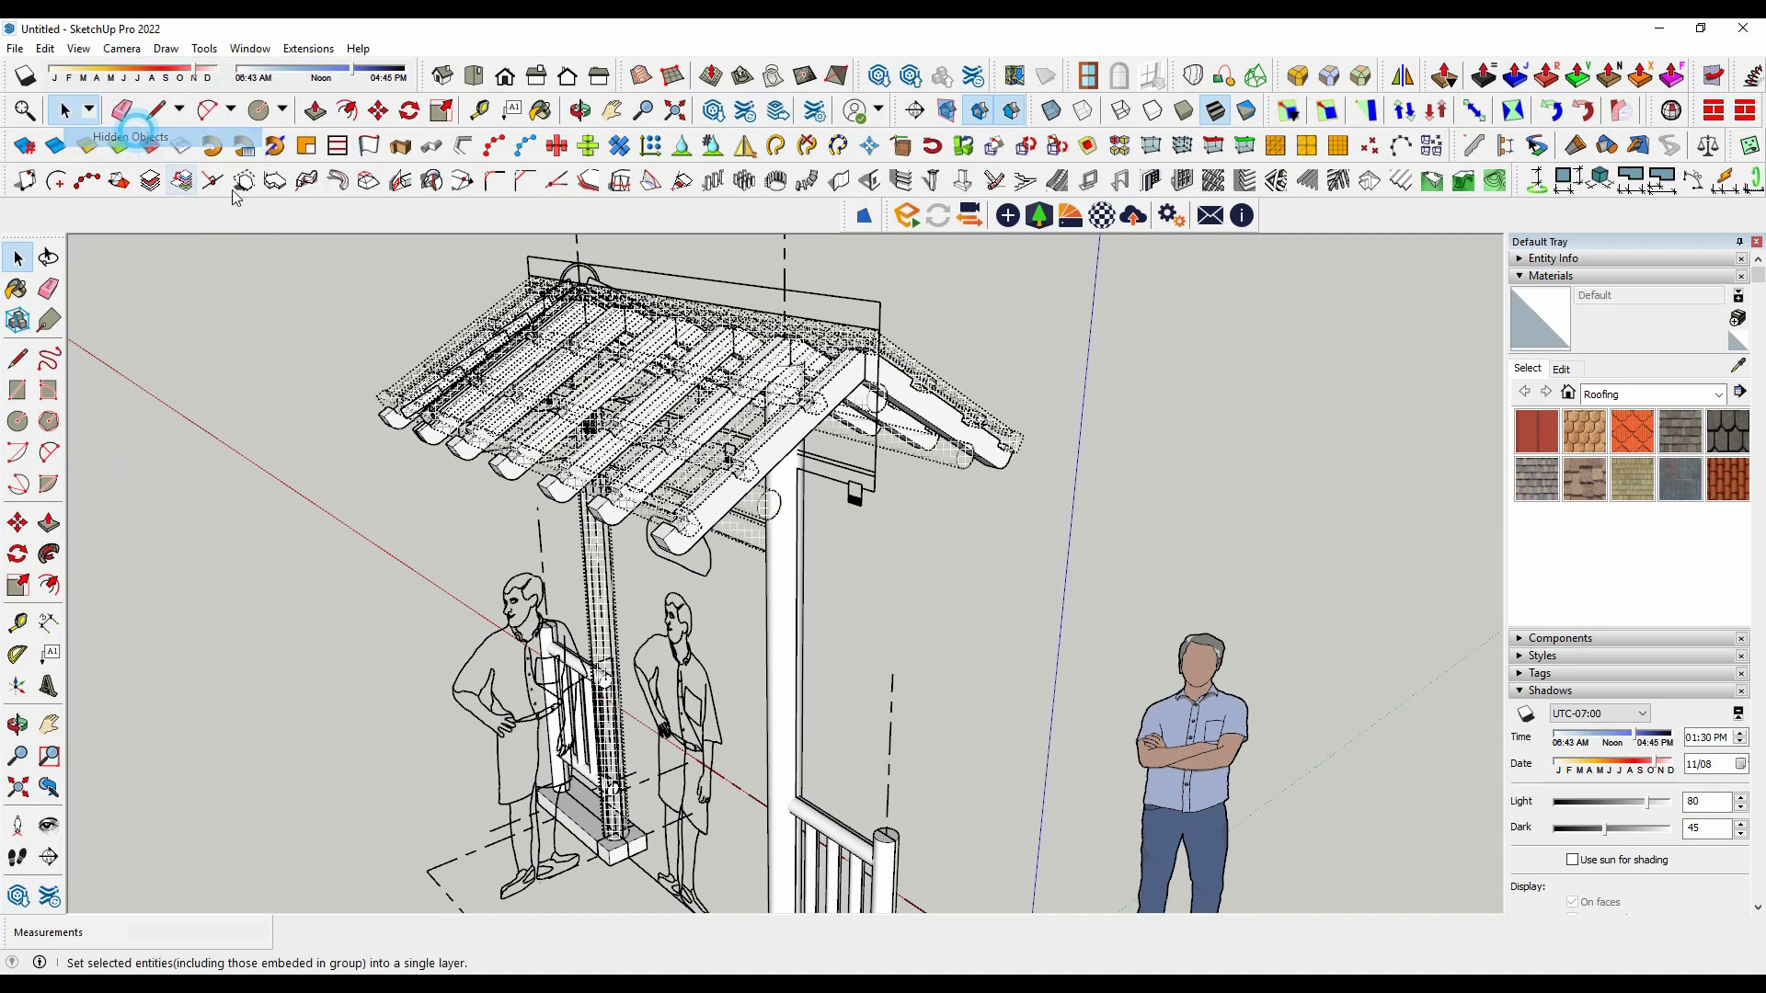
key("ctrl+a")
right_click(664, 264)
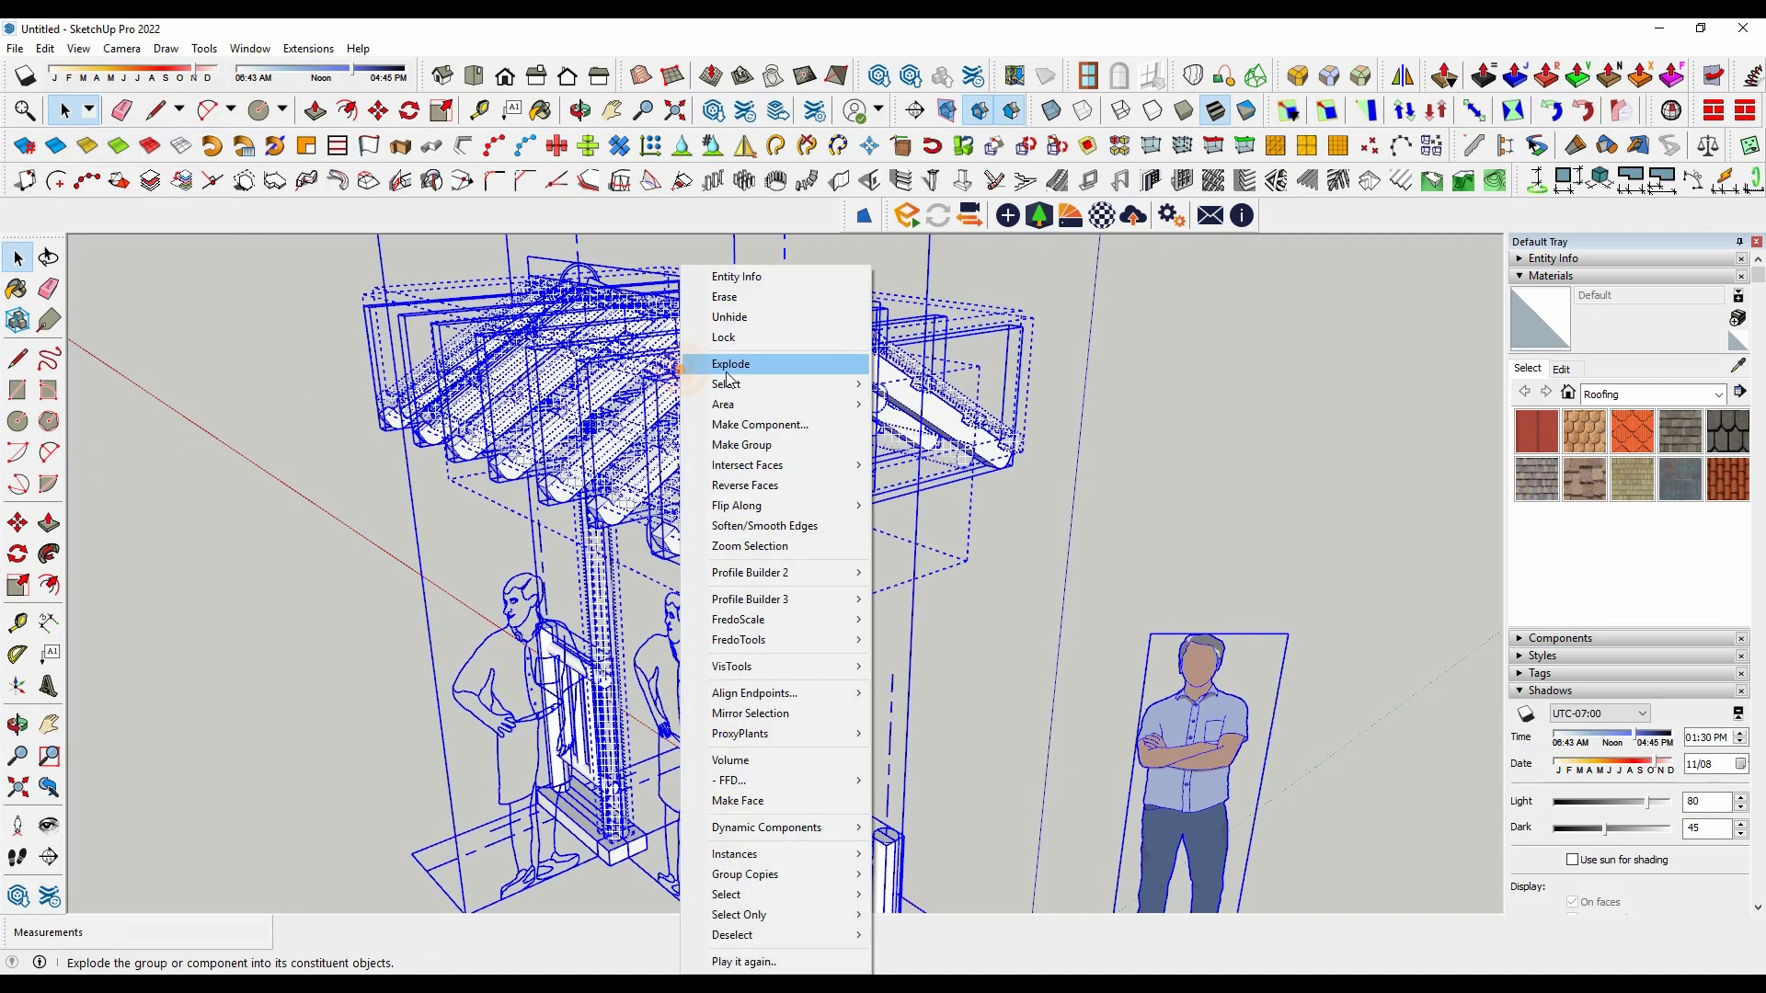
left_click(717, 316)
left_click(1123, 449)
Step: Hide the left and middle extra figures standing beside the gate
mouse_move(1124, 448)
middle_mouse_down()
mouse_move(1300, 493)
mouse_move(1031, 481)
mouse_move(1221, 521)
mouse_move(1233, 615)
mouse_move(472, 552)
middle_mouse_up()
scroll(473, 552, "down", 2)
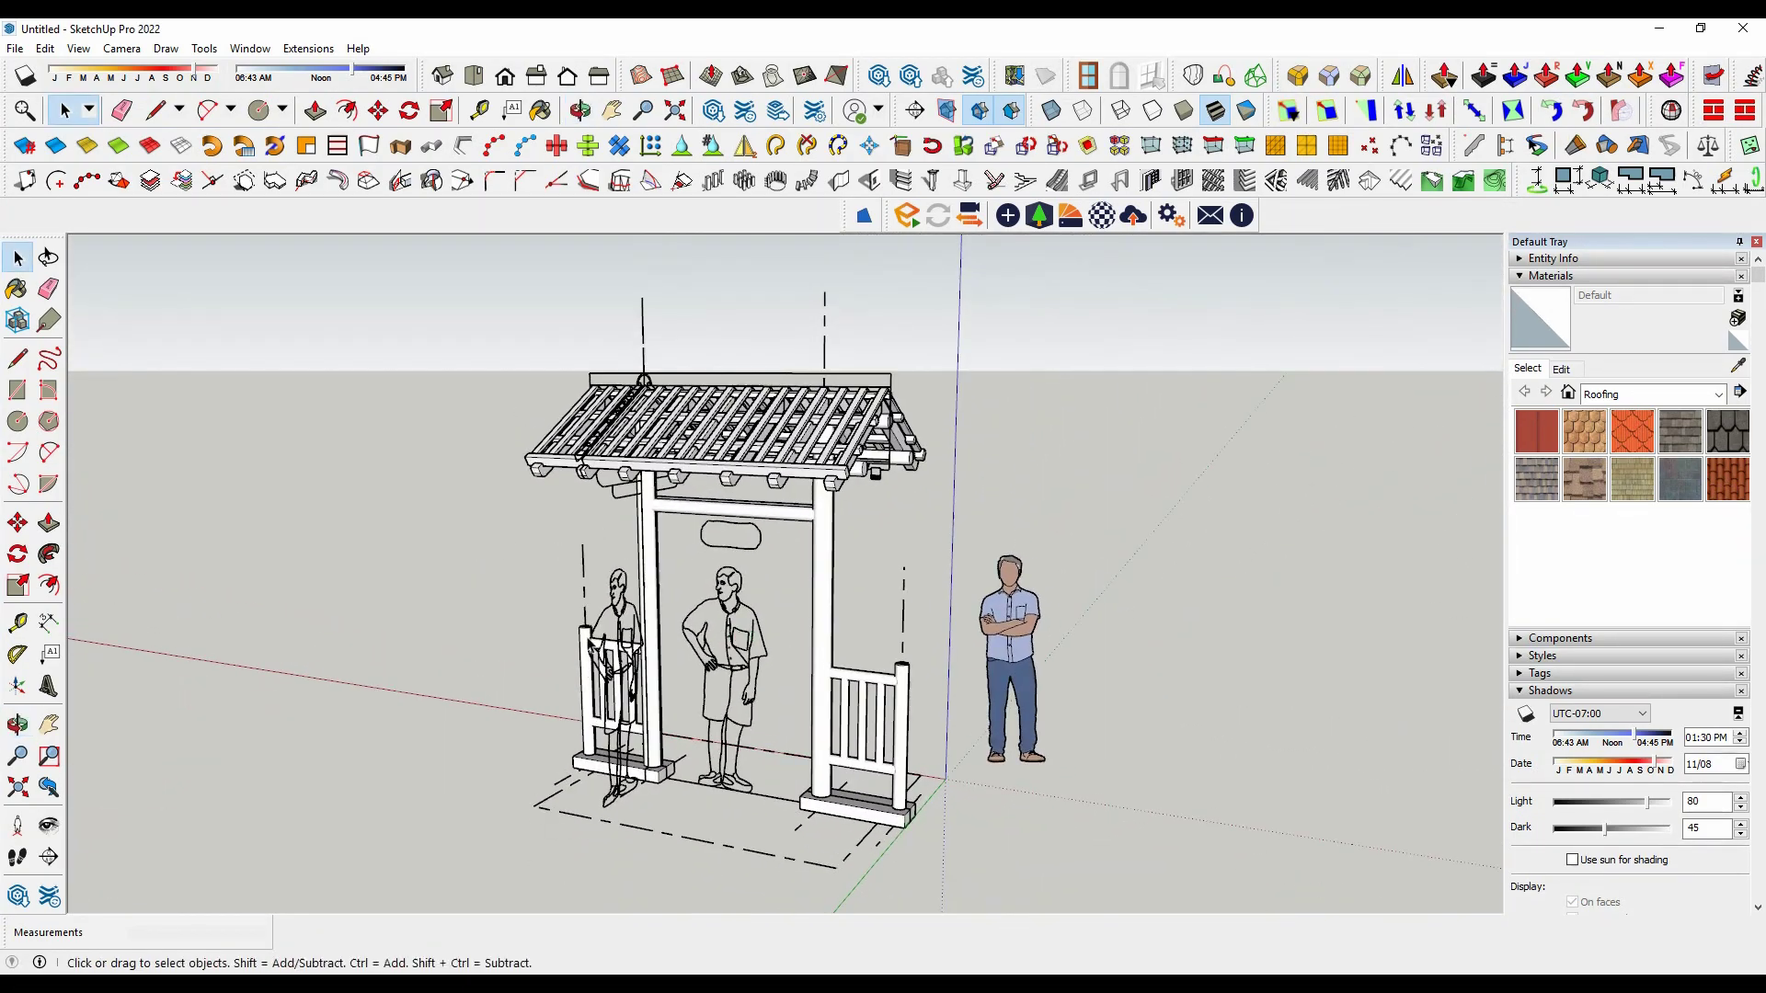
right_click(604, 621)
left_click(648, 188)
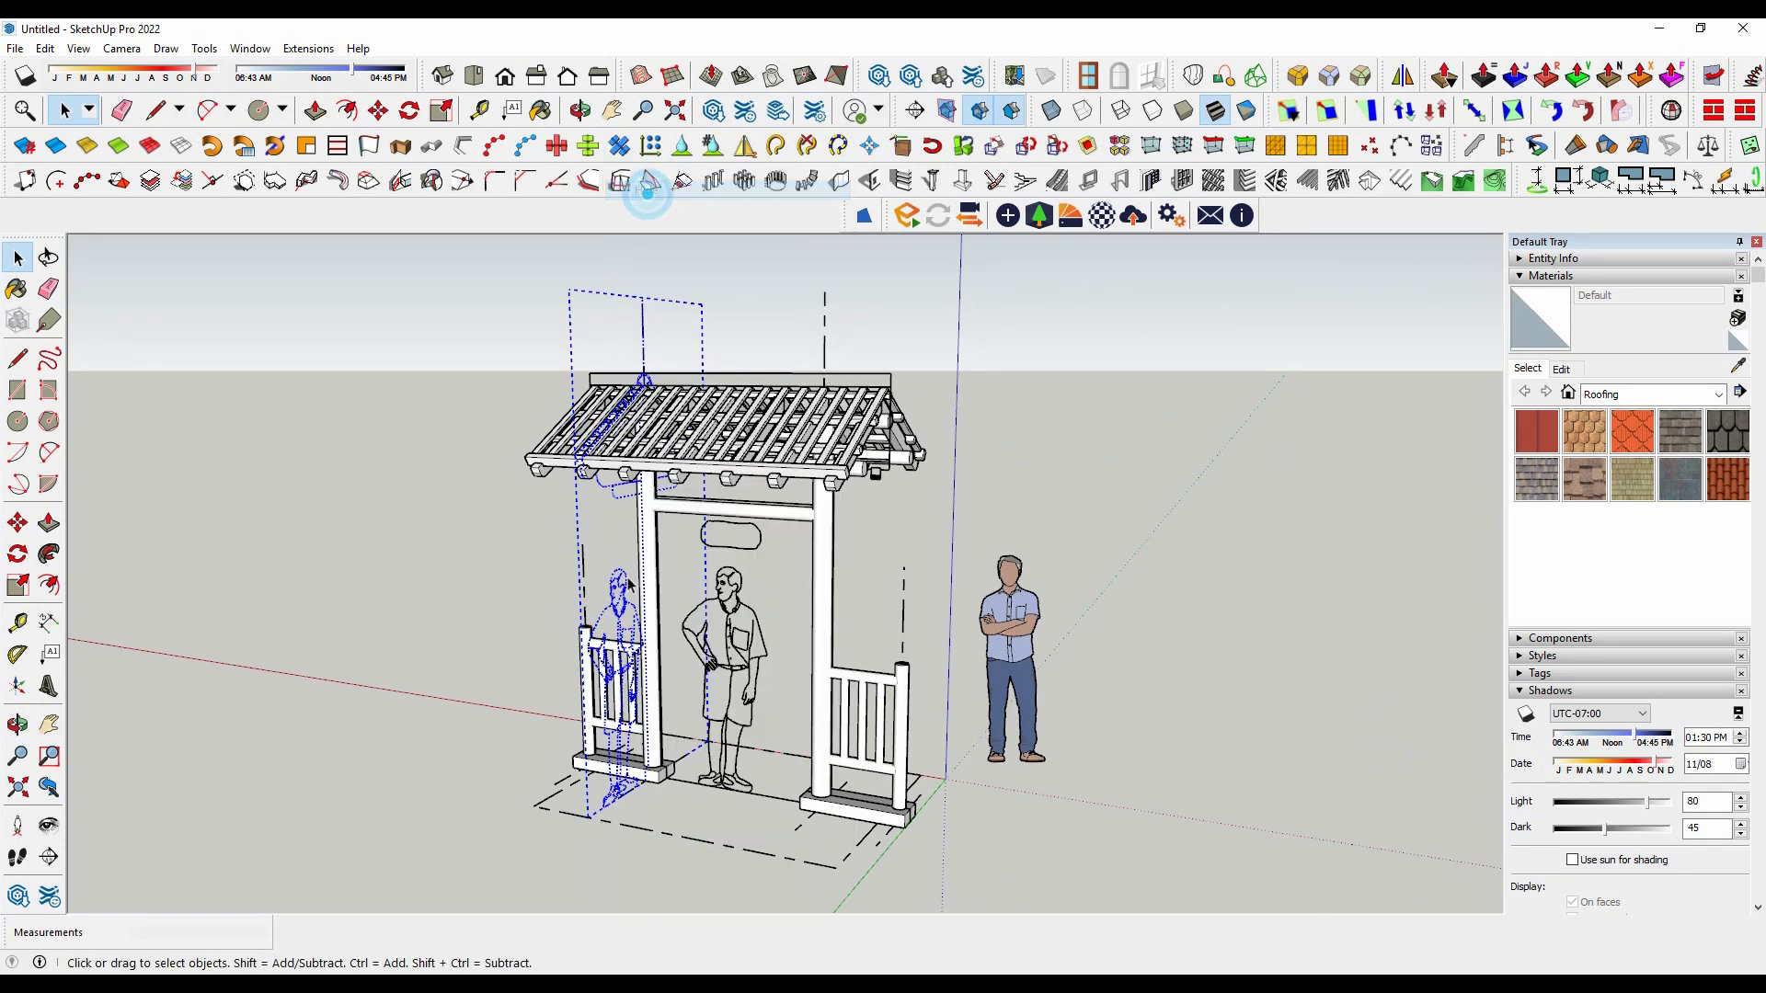
right_click(711, 609)
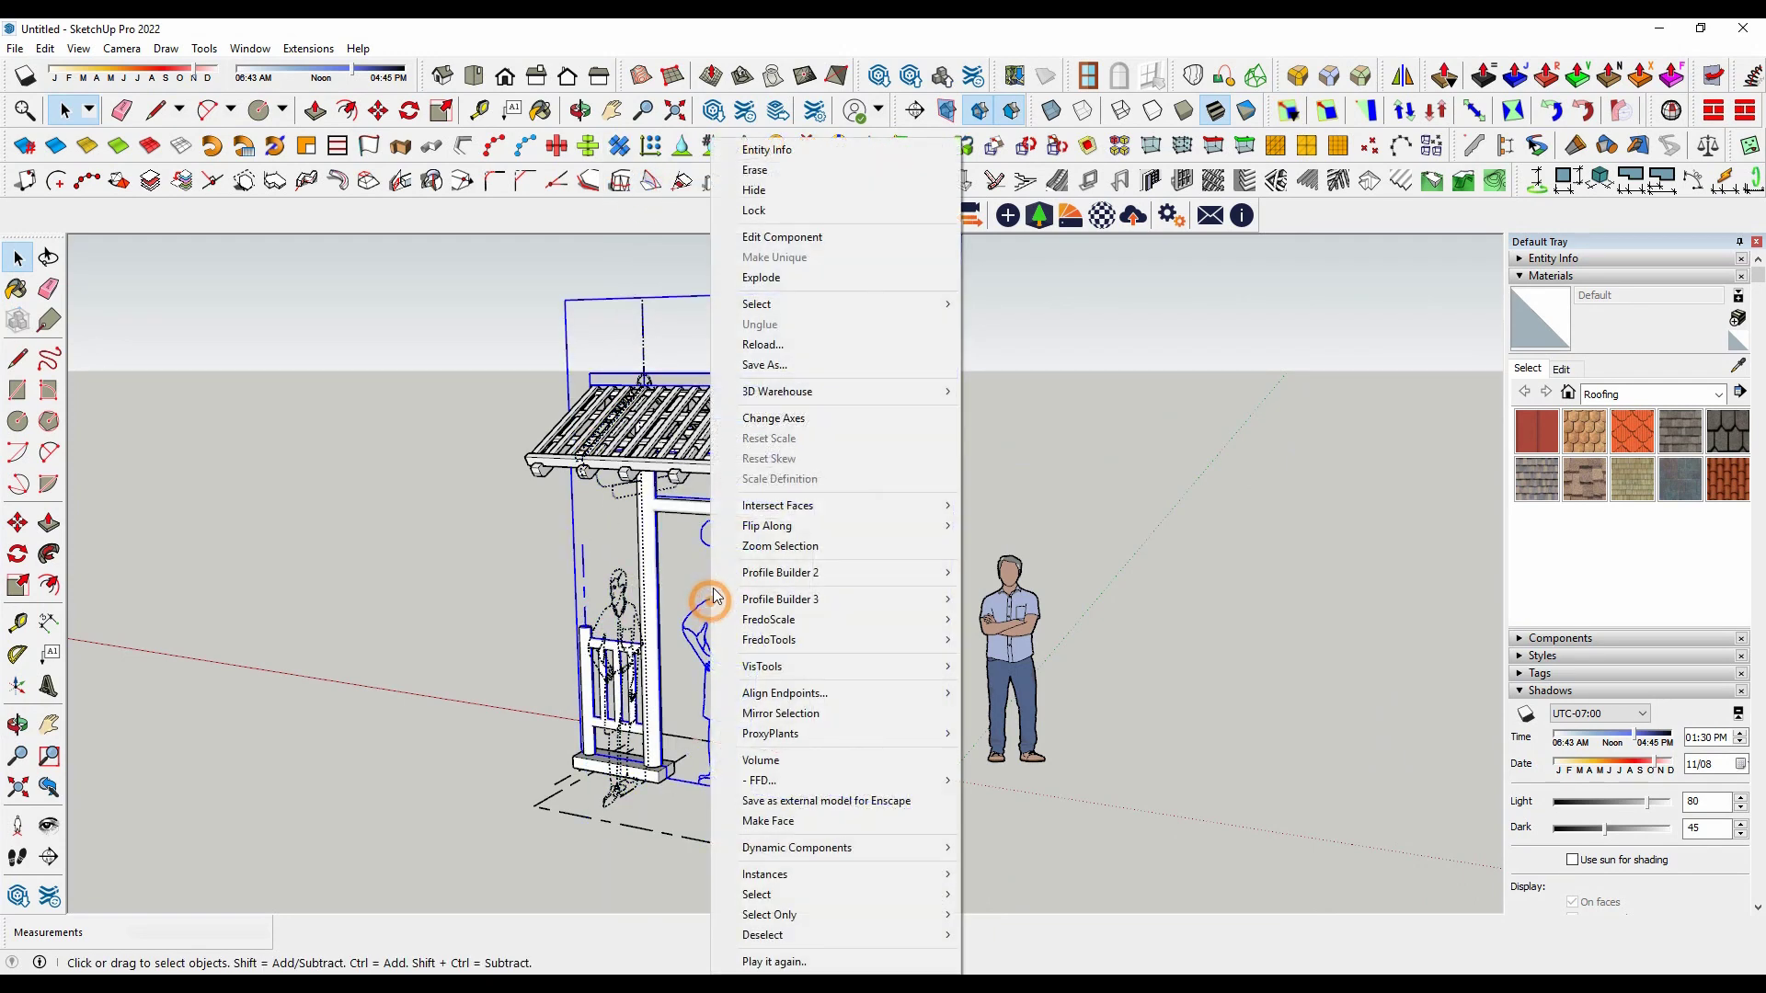
left_click(749, 195)
Step: Stop displaying hidden items as outlines and hide the ground rectangle
left_click(15, 47)
mouse_move(46, 47)
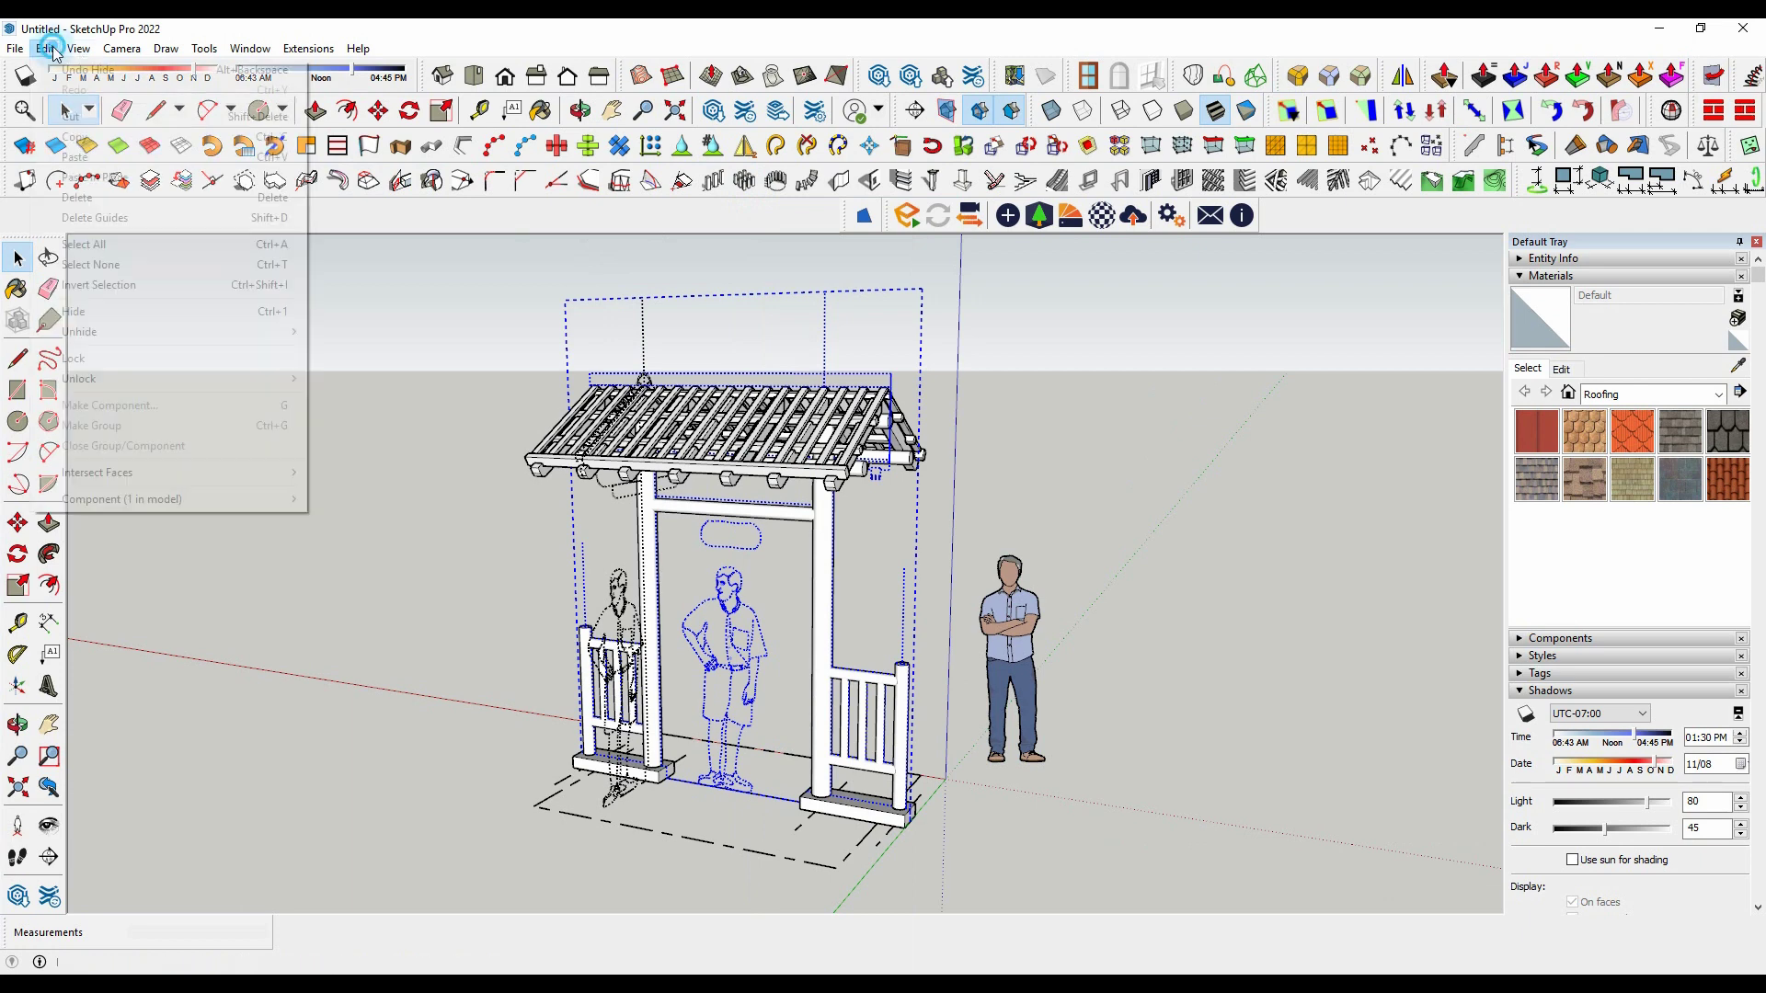
left_click(104, 136)
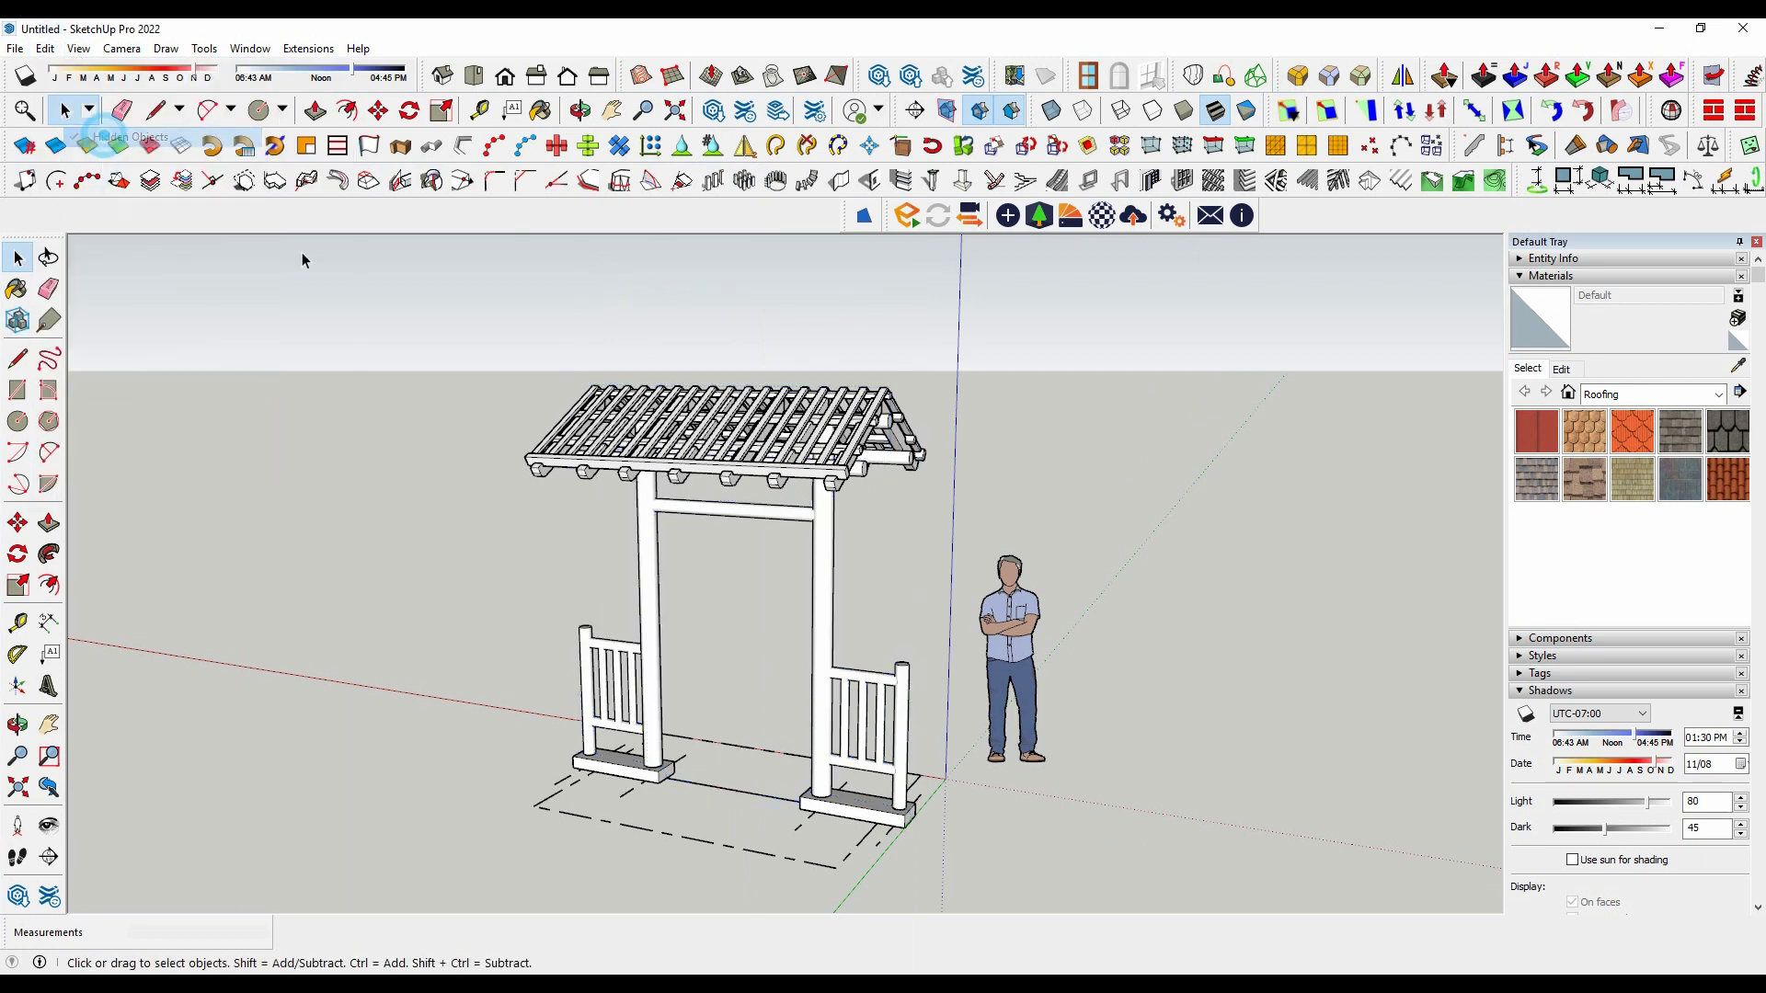
middle_click_drag(304, 258, 613, 772)
right_click(613, 771)
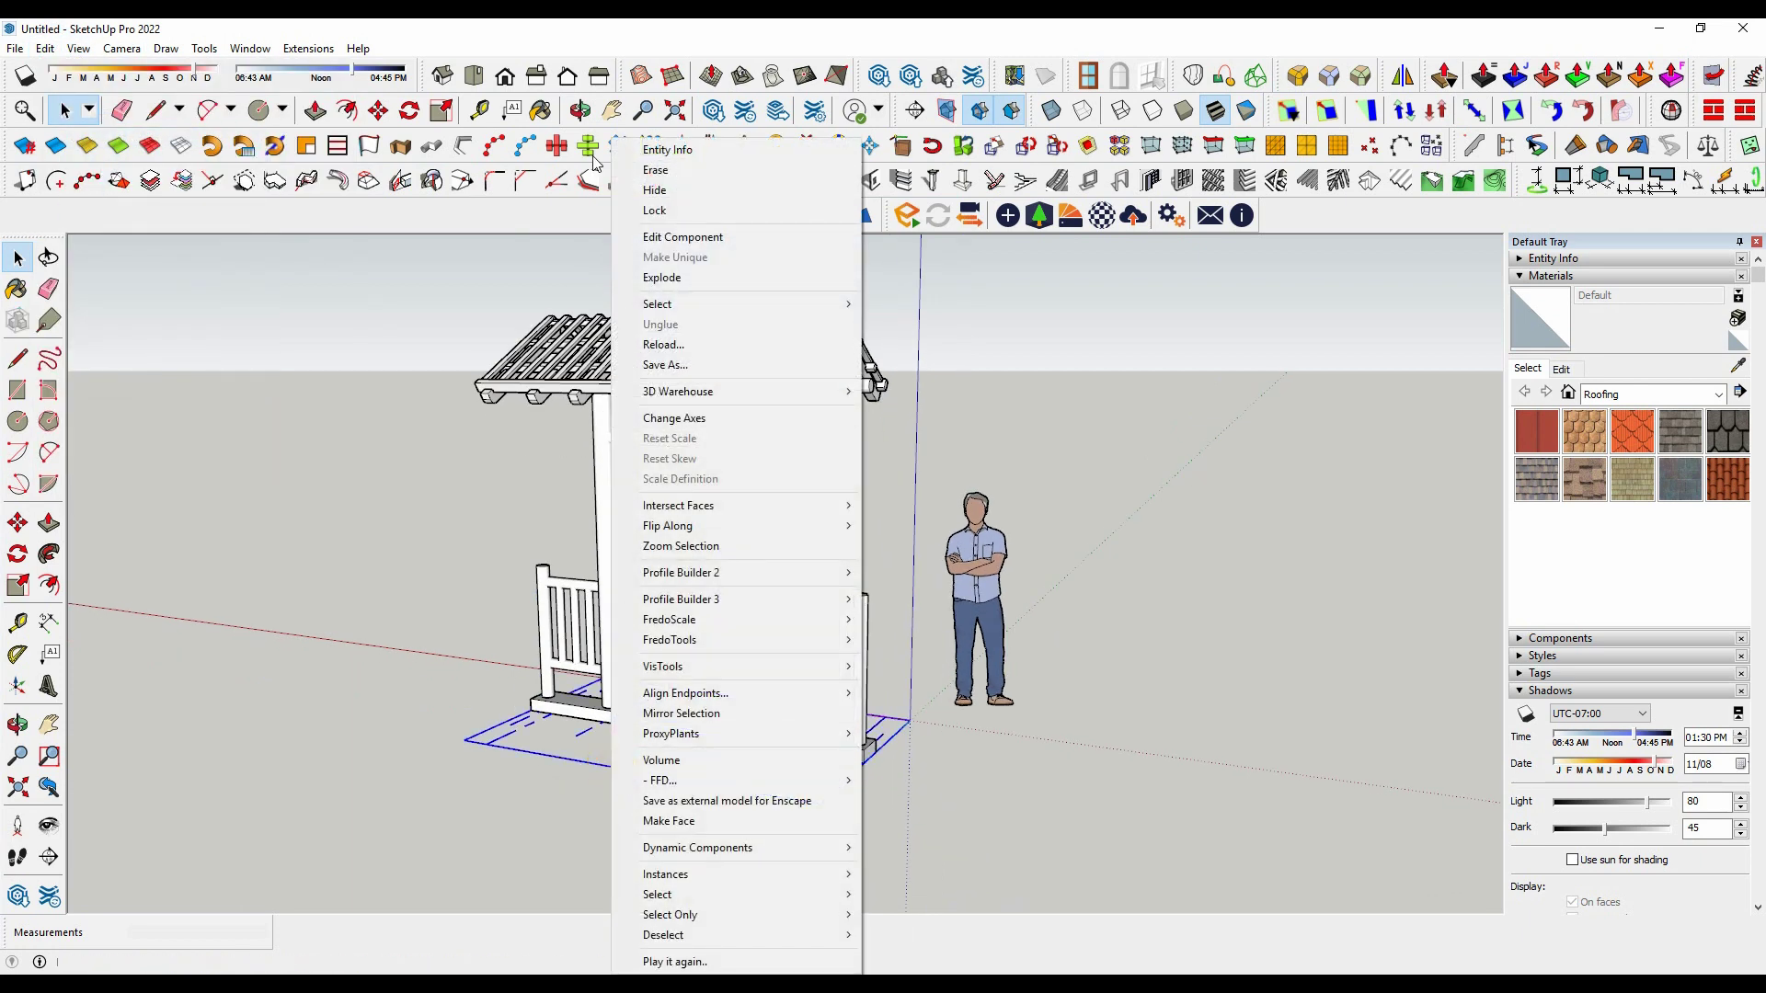
left_click(750, 186)
mouse_move(673, 472)
middle_mouse_down()
mouse_move(643, 549)
mouse_move(1174, 571)
mouse_move(1163, 595)
mouse_move(1080, 591)
middle_mouse_up()
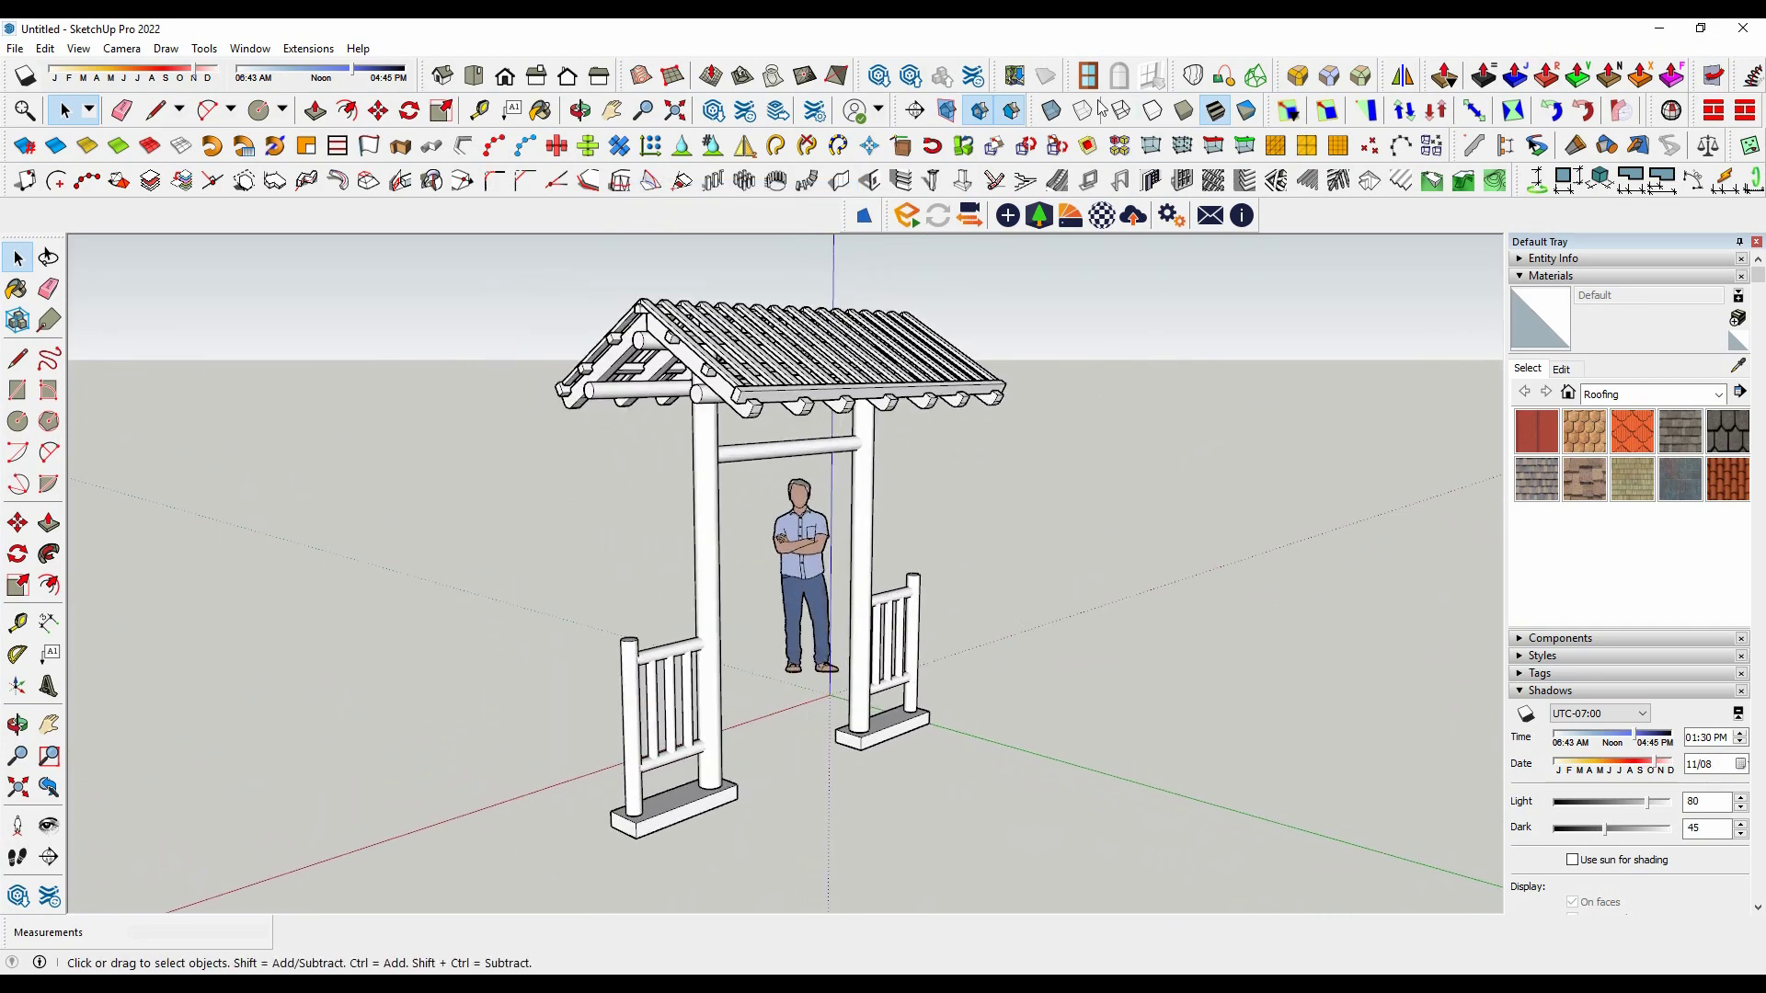
left_click(507, 78)
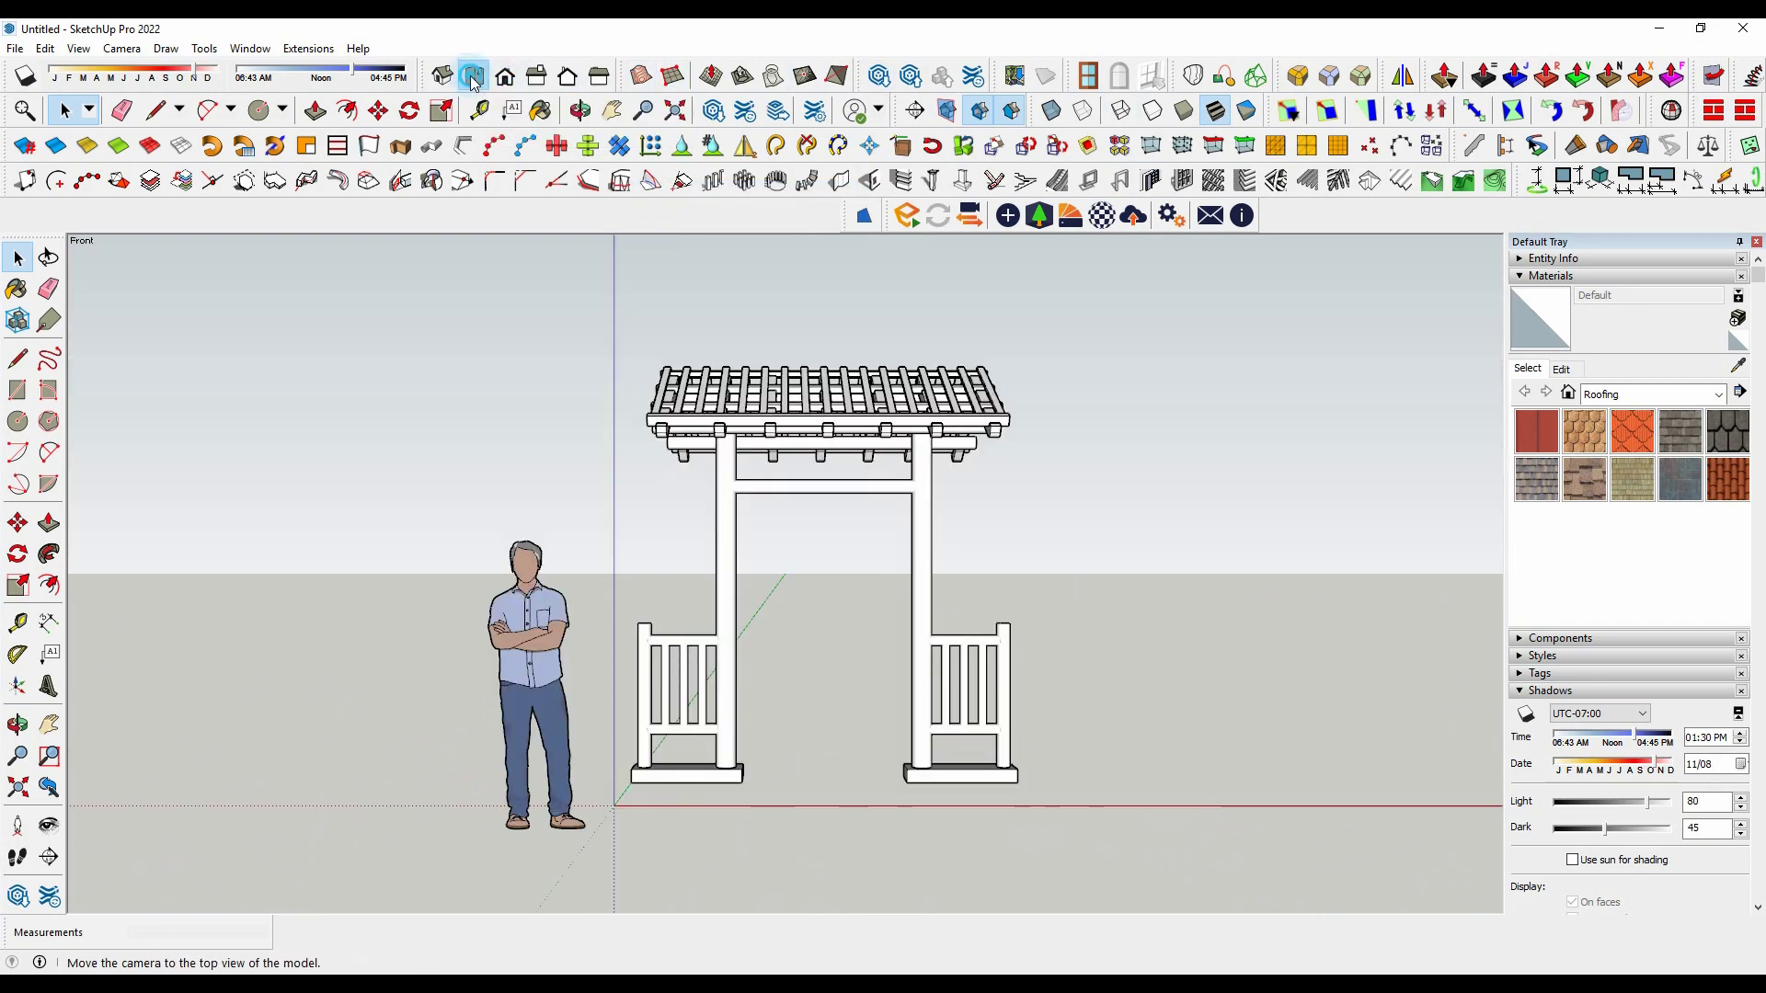
left_click(474, 77)
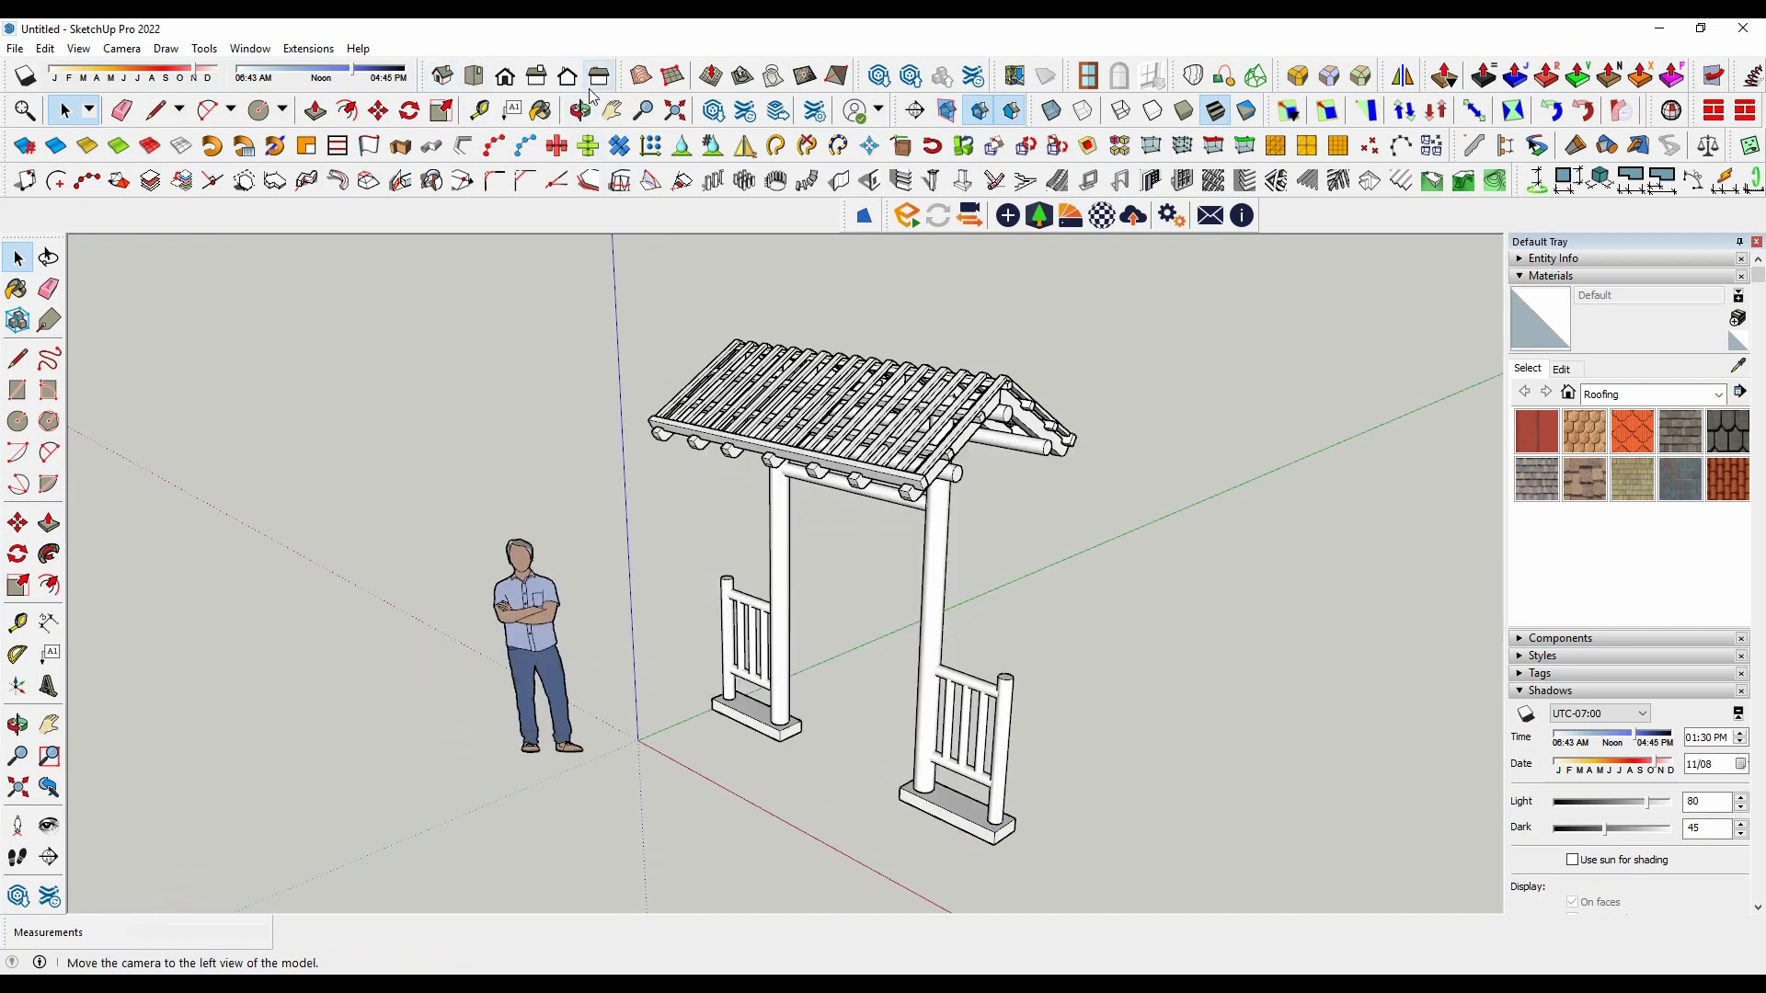
left_click(595, 79)
left_click(565, 75)
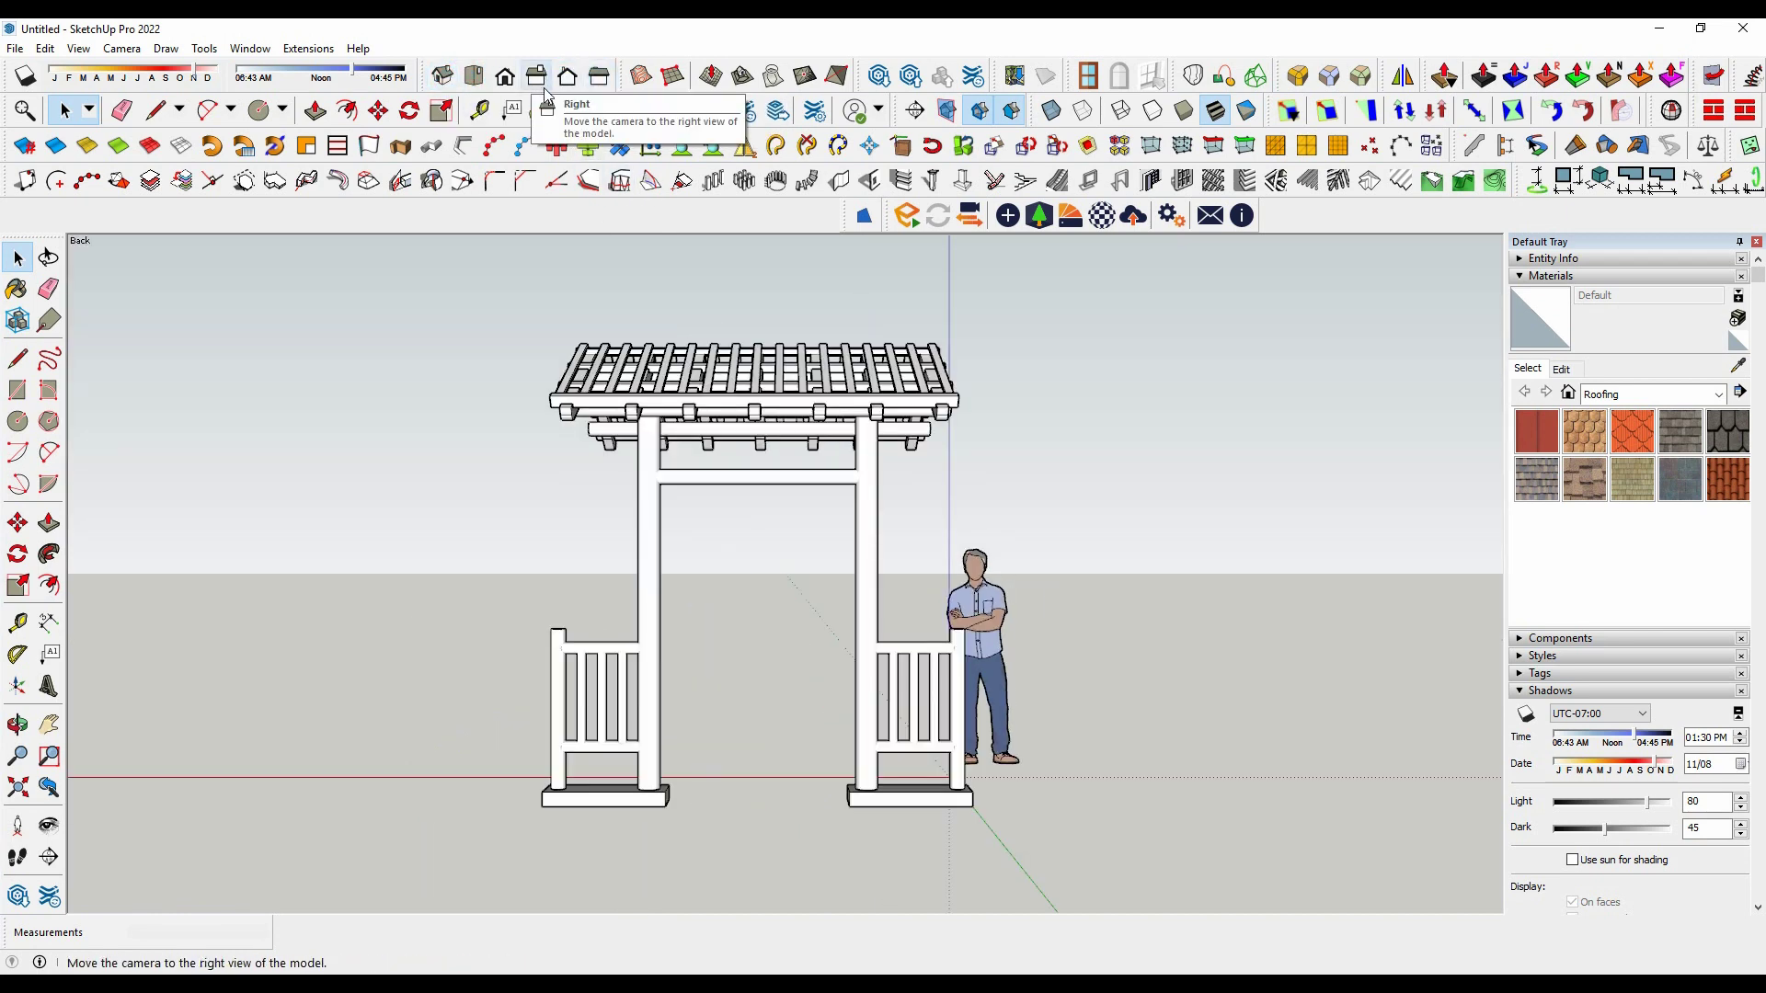
left_click(537, 80)
left_click(507, 78)
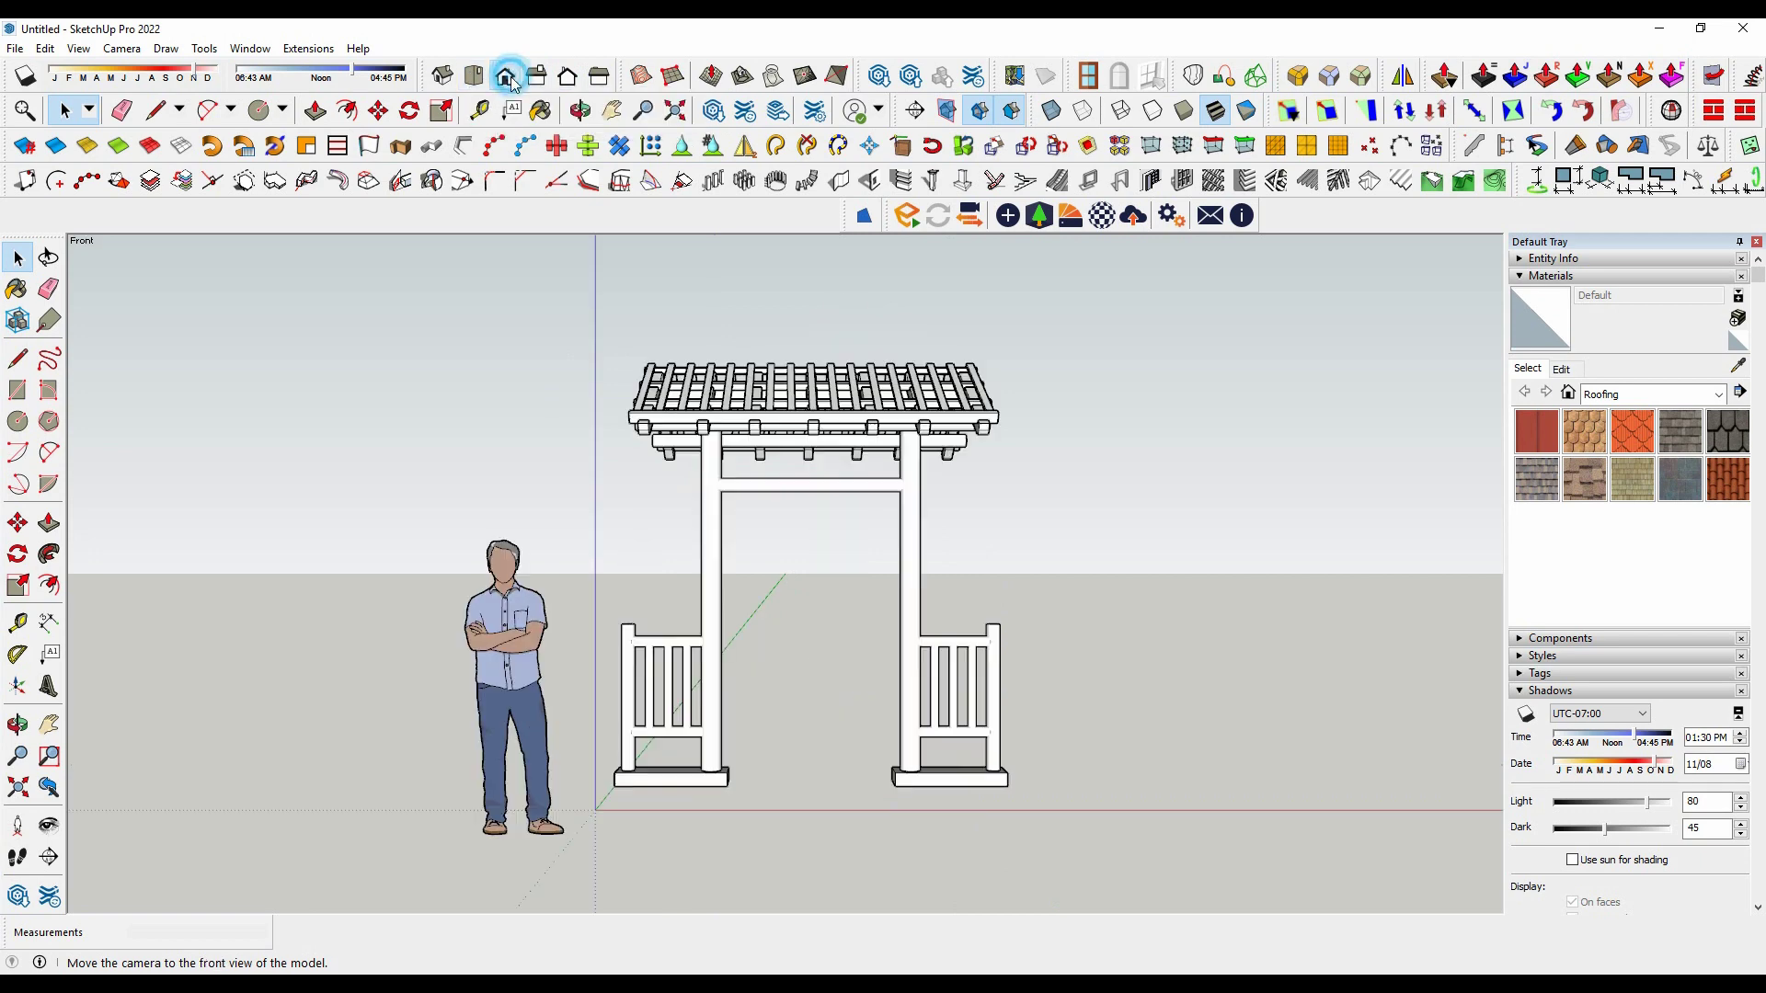
scroll(1042, 524, "up", 1)
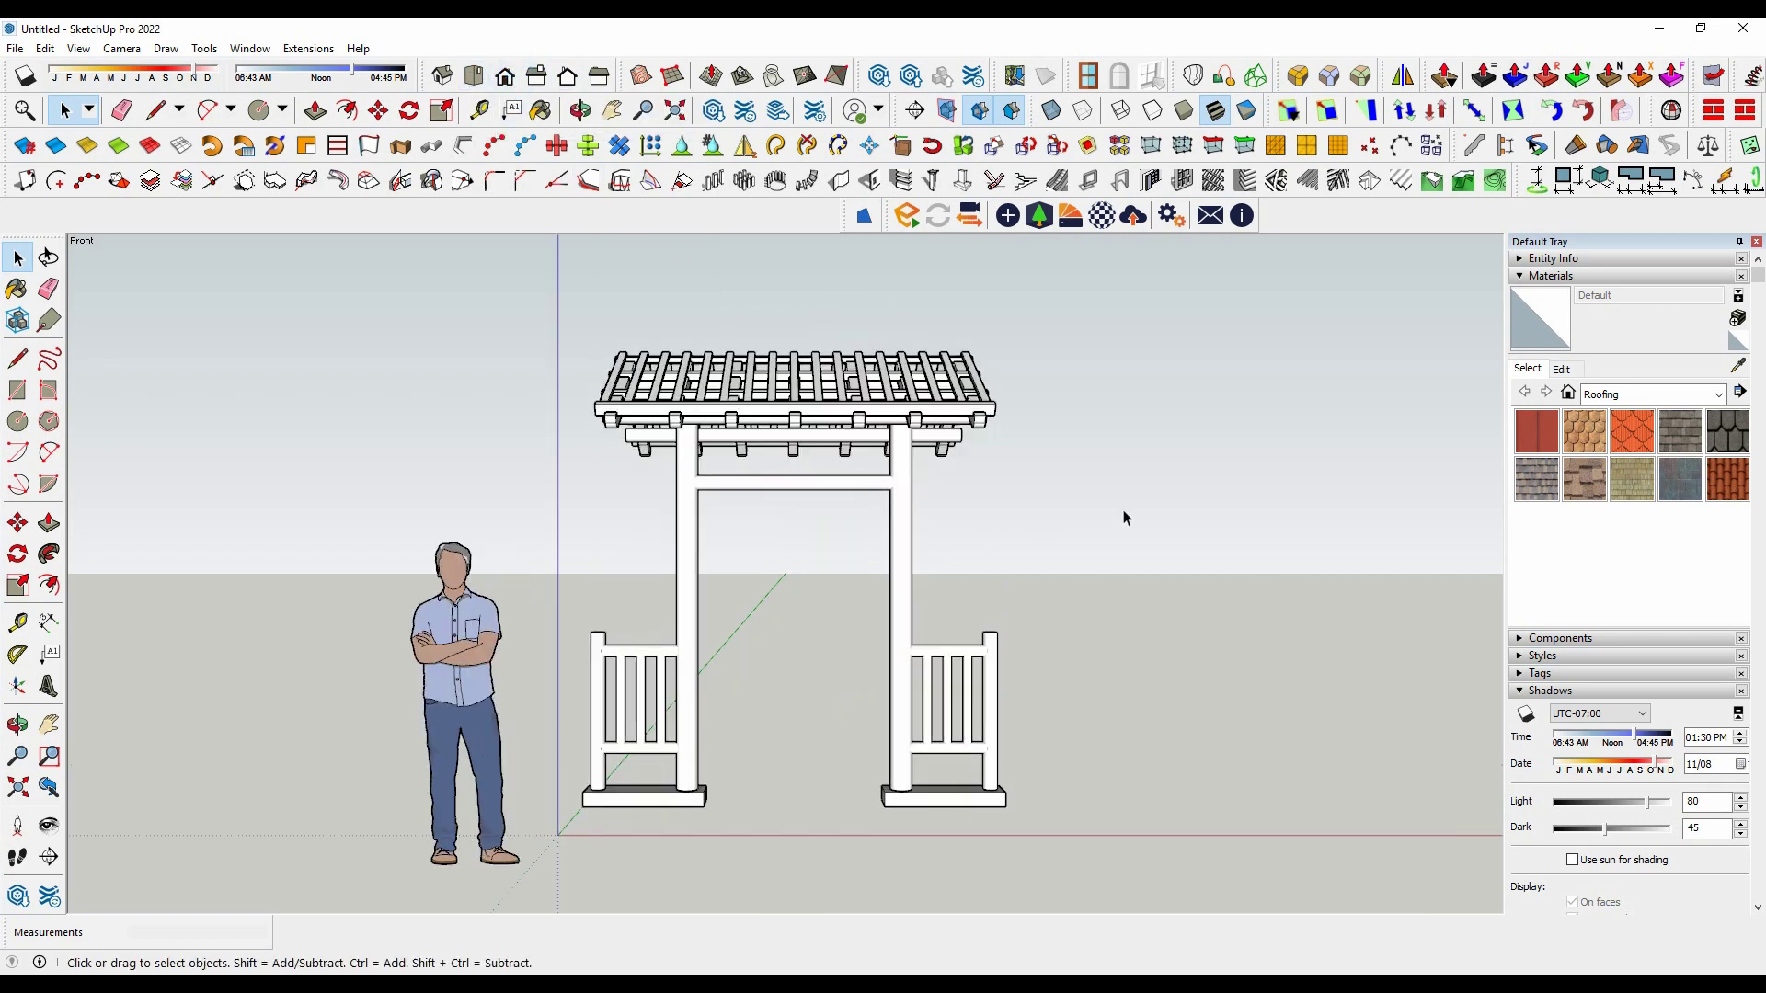
scroll(1055, 538, "up", 1)
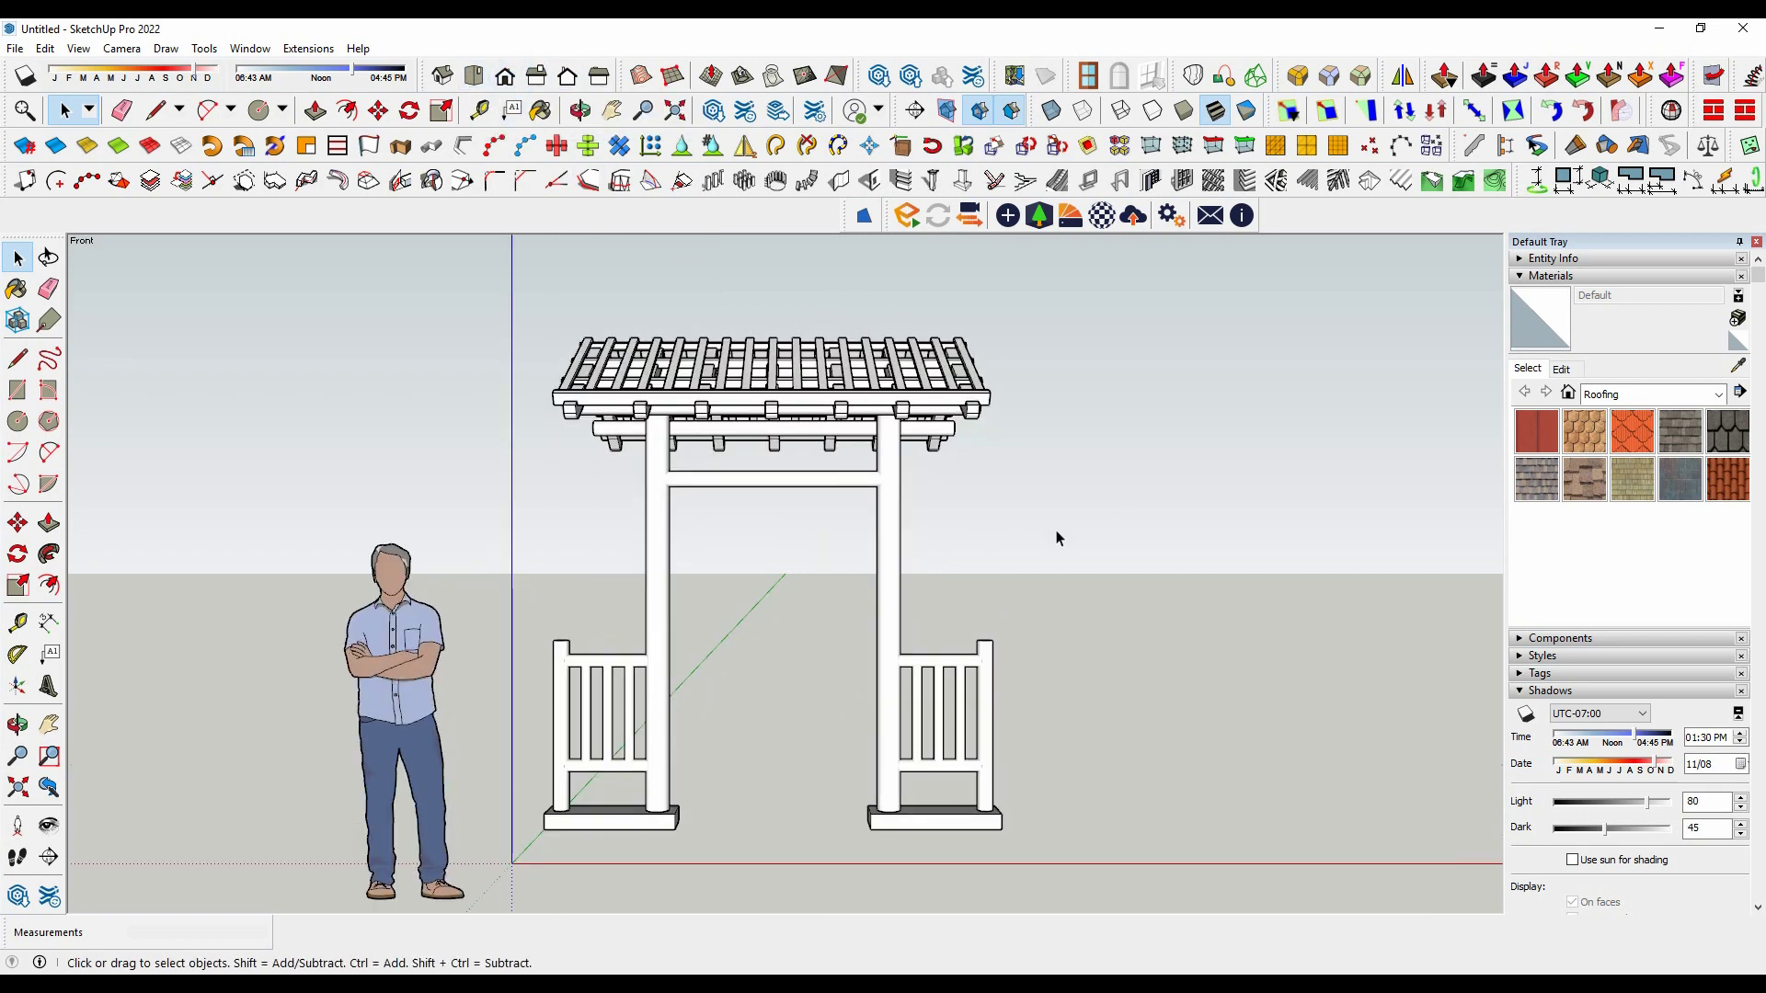
middle_click_drag(1056, 538, 449, 246)
Step: Display hidden objects as dotted outlines and unhide the hidden figure and outline
left_click(75, 51)
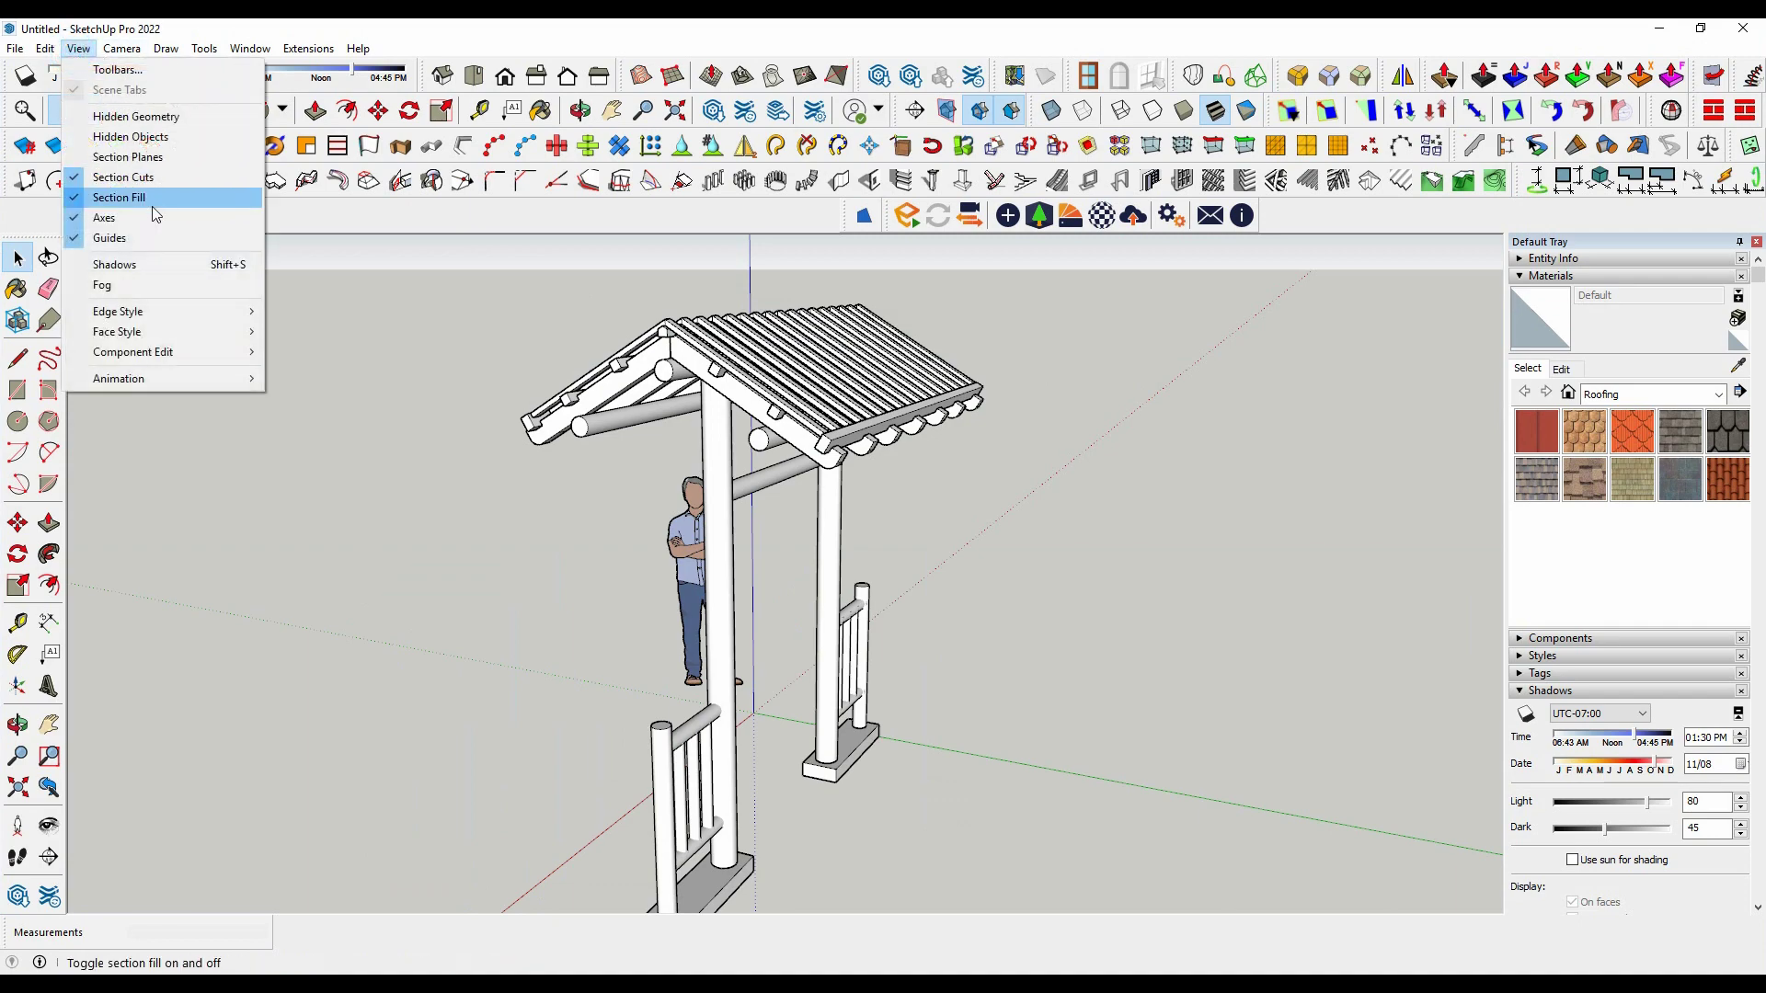
left_click(115, 145)
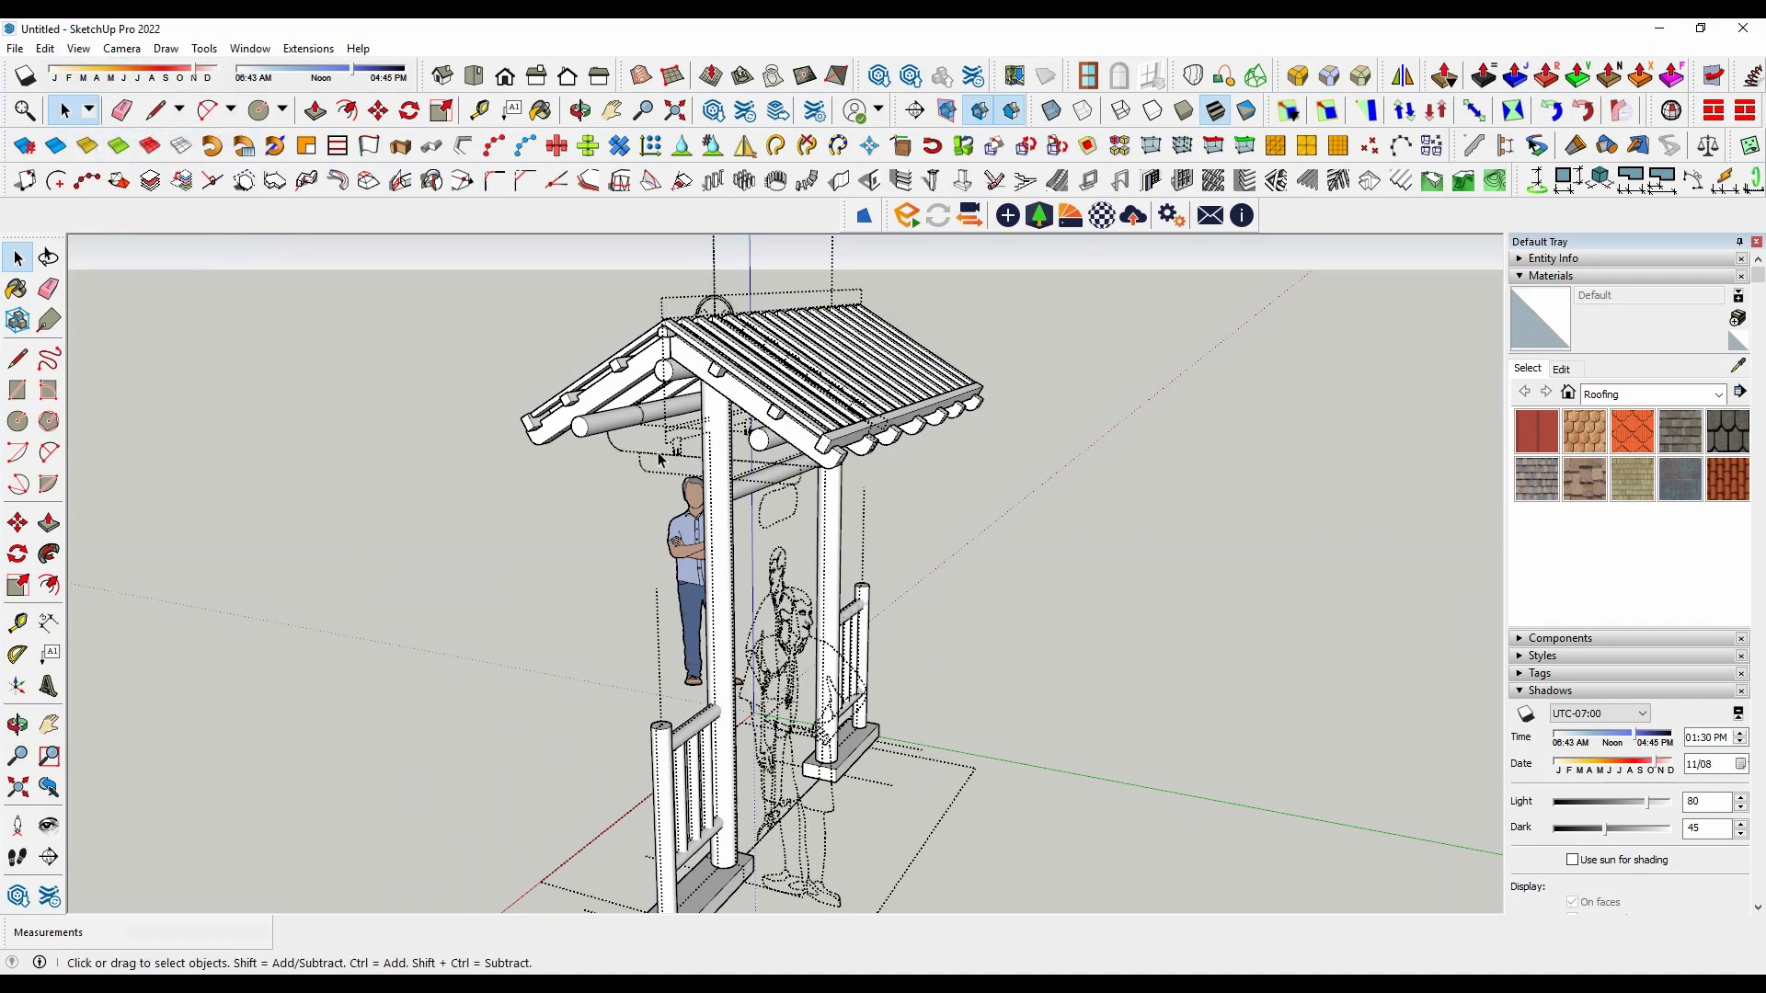
mouse_move(594, 470)
middle_mouse_down()
mouse_move(726, 445)
mouse_move(690, 451)
middle_mouse_up()
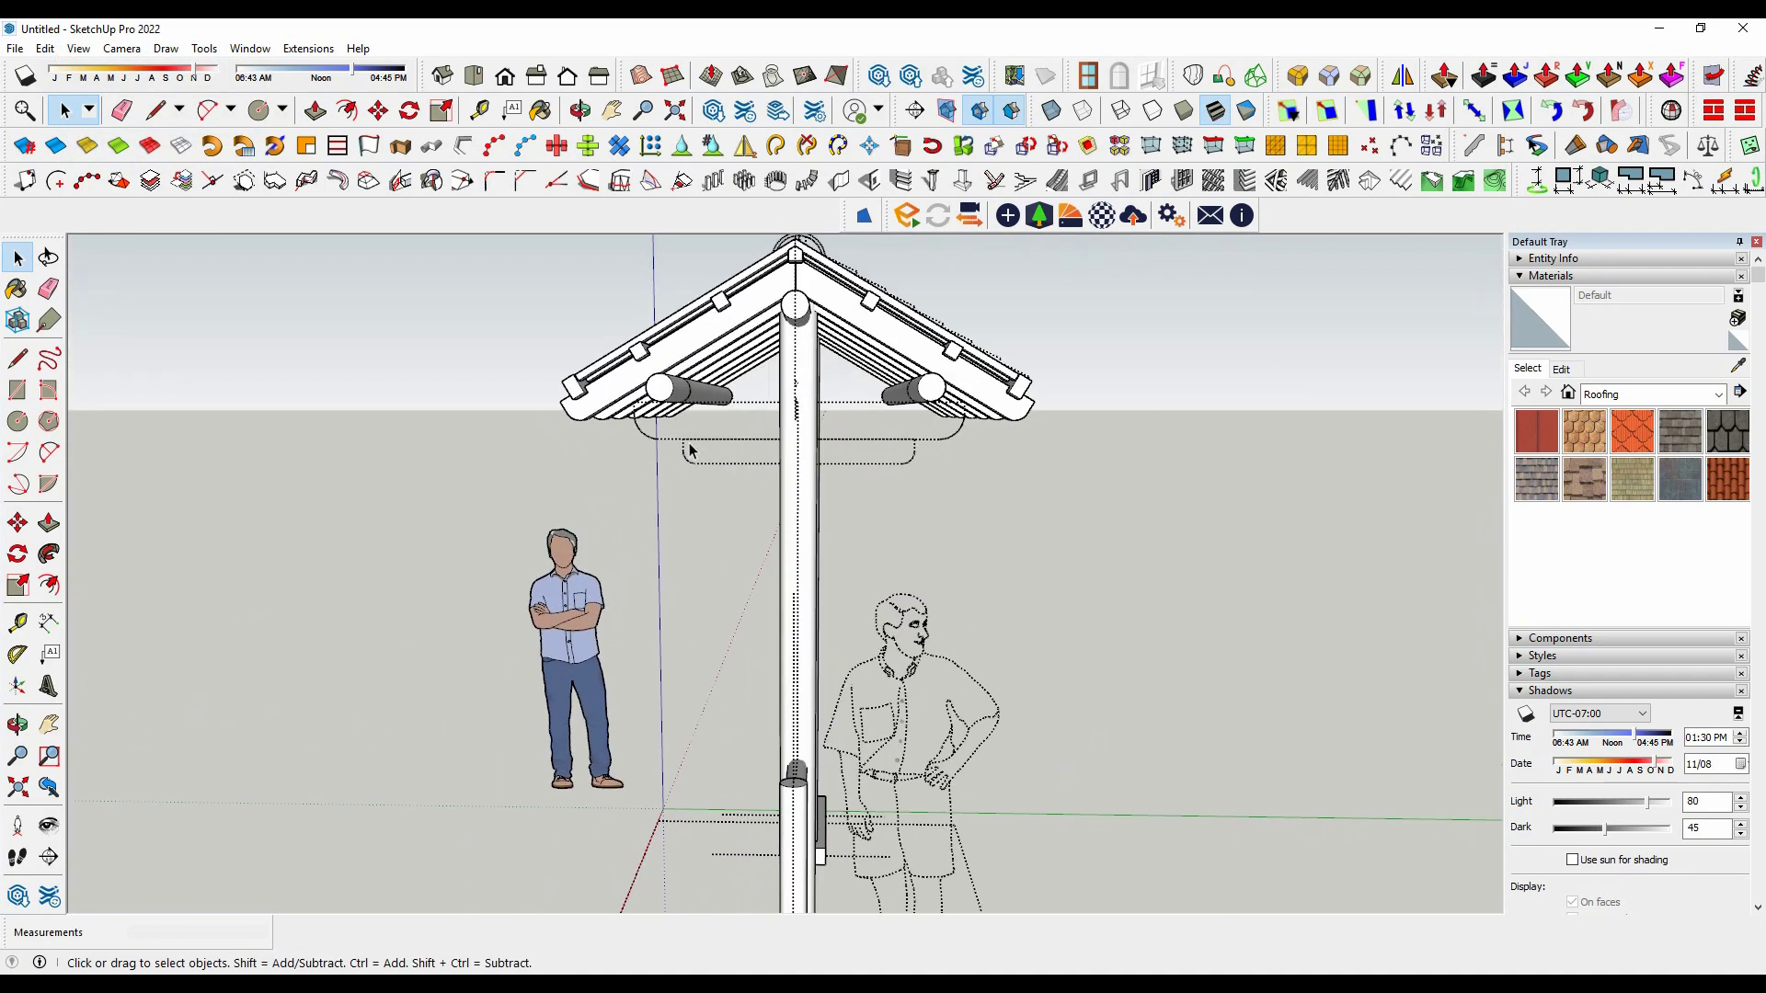
right_click(697, 445)
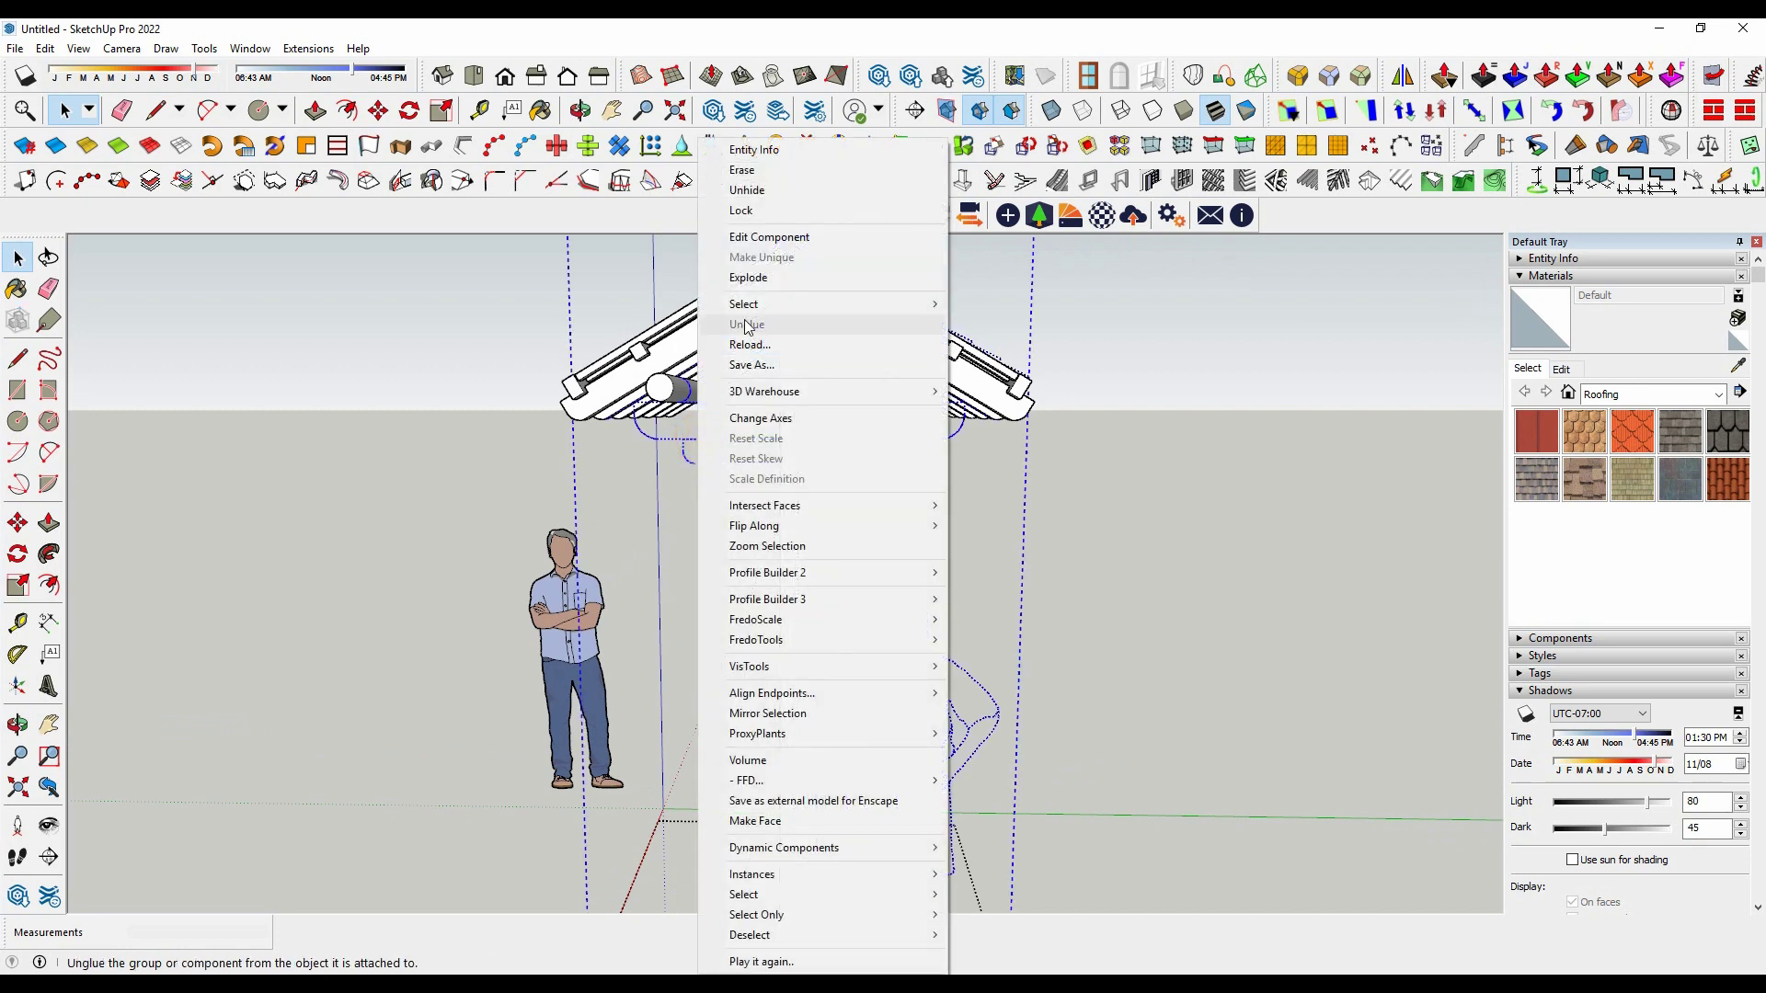
left_click(741, 190)
left_click(1249, 552)
Step: Select the rounded outline beneath the crossbeam and orbit around the gate to inspect it
scroll(1007, 518, "up", 3)
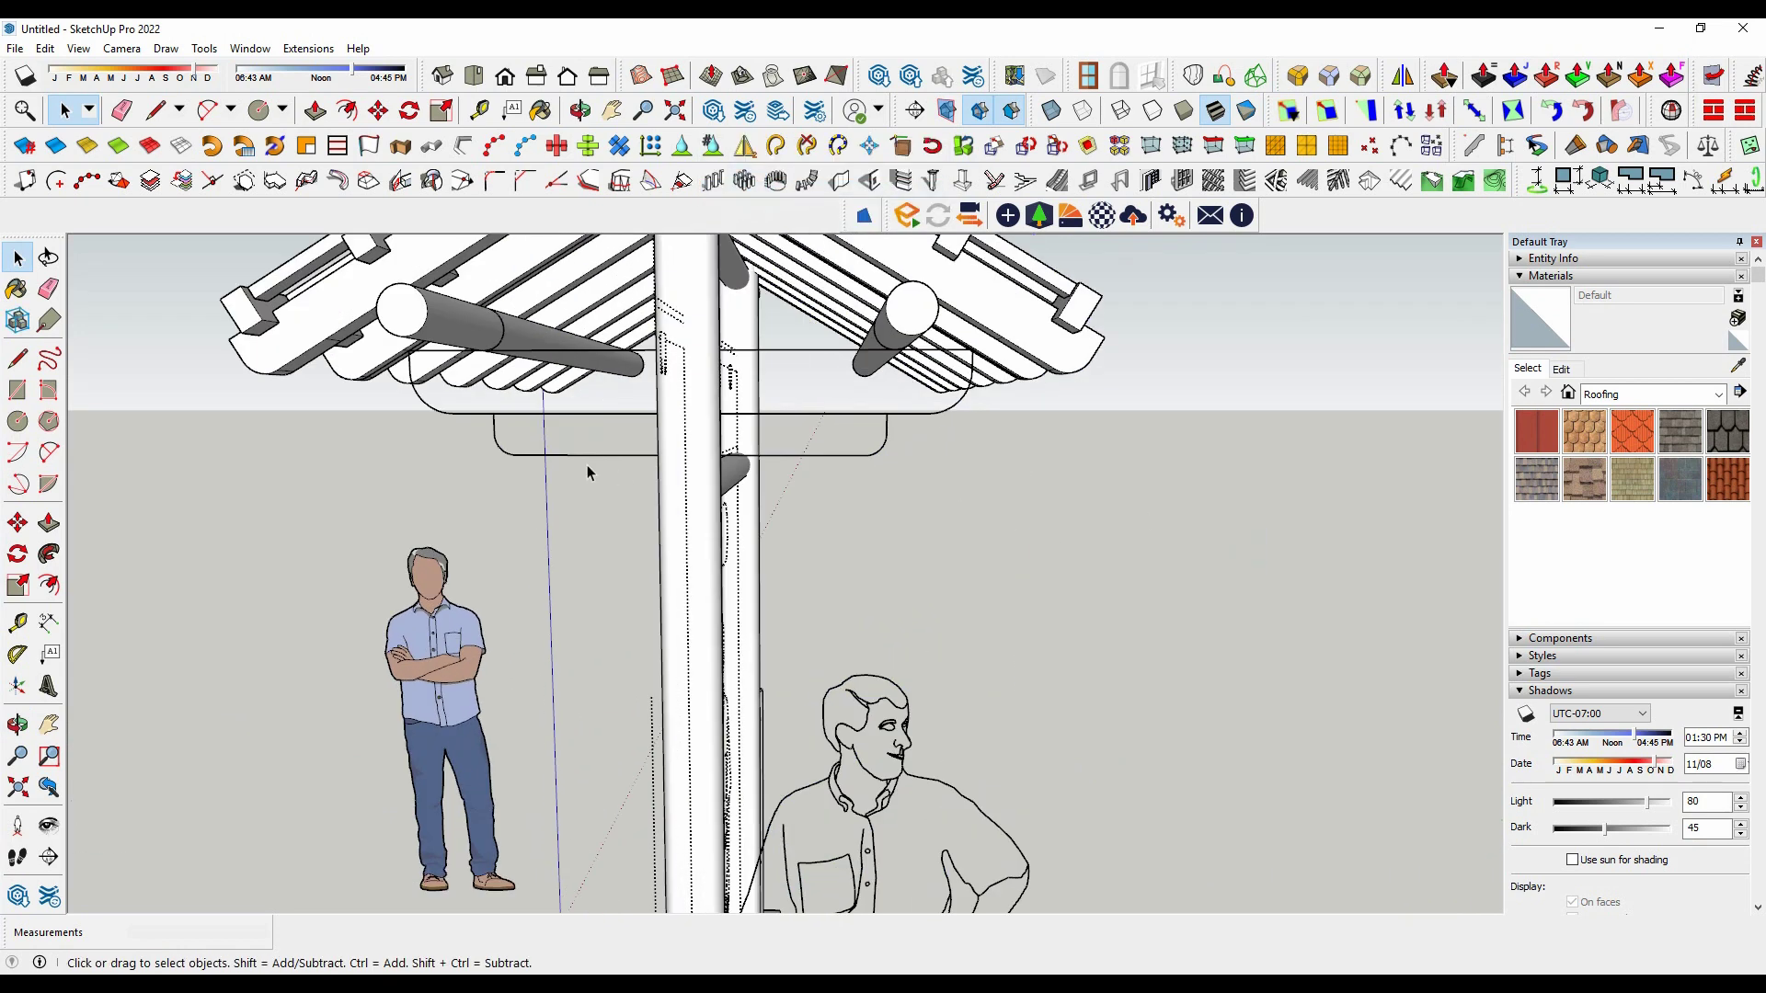
left_click(430, 407)
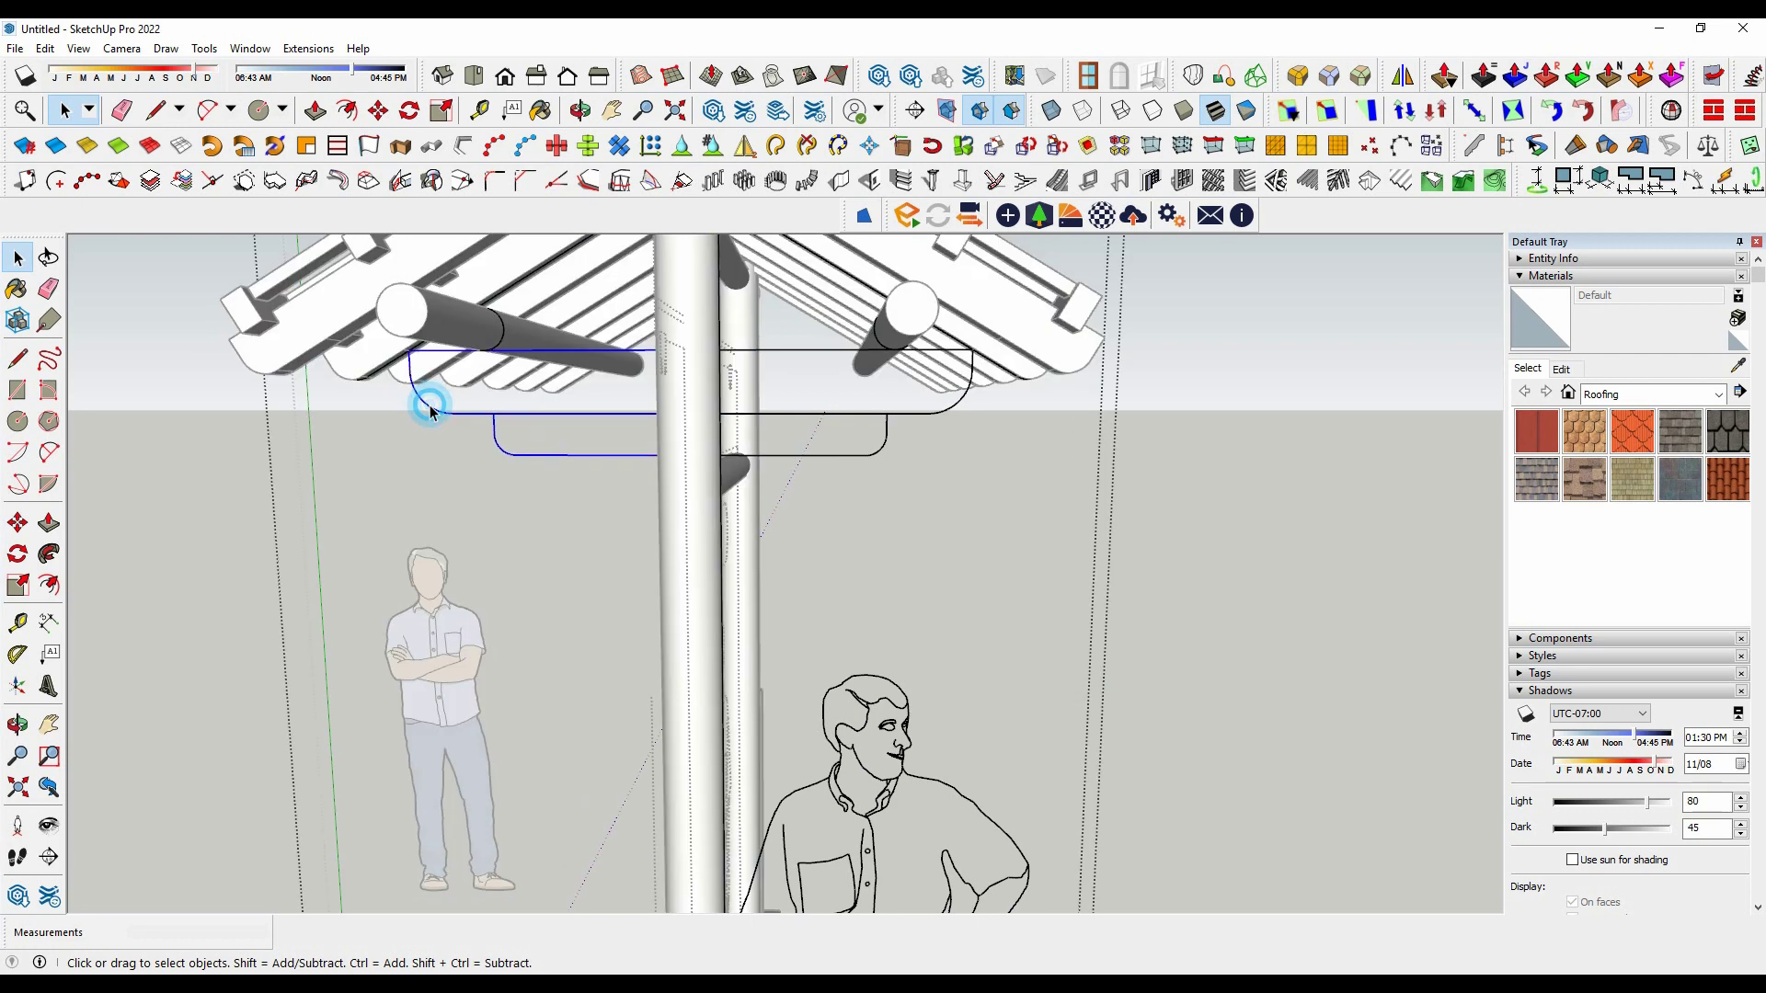
mouse_move(425, 395)
middle_mouse_down()
mouse_move(543, 393)
mouse_move(560, 422)
middle_mouse_up()
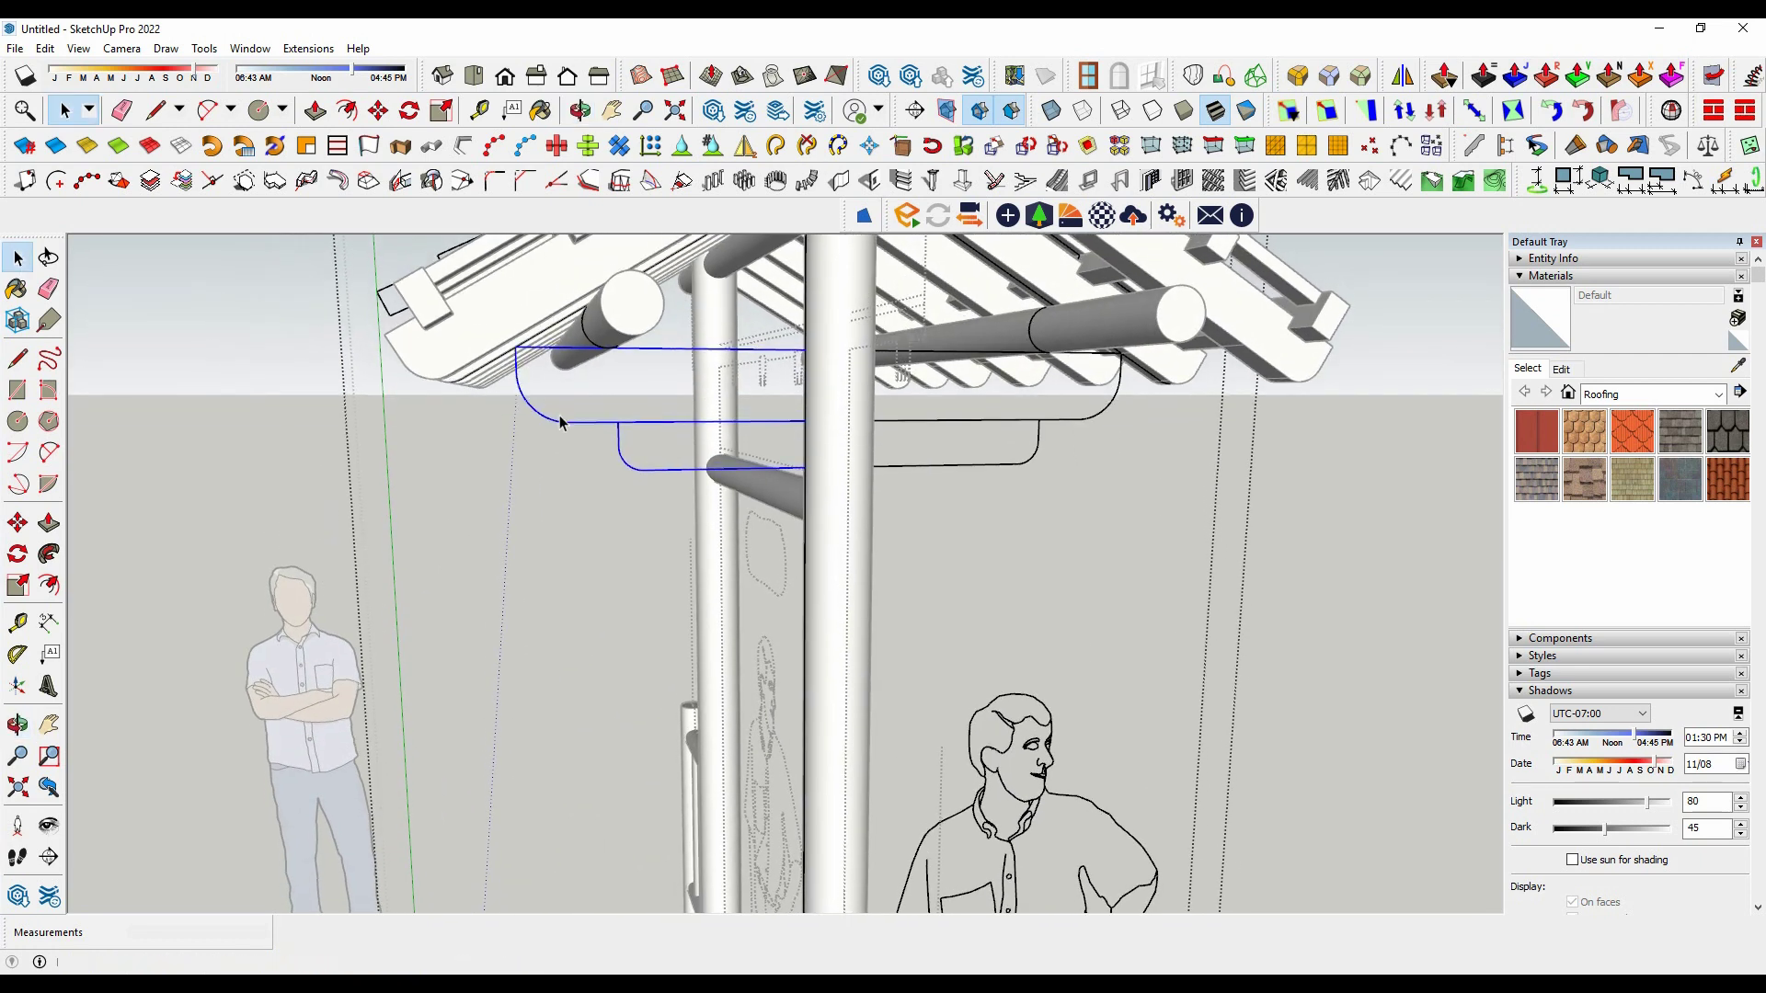
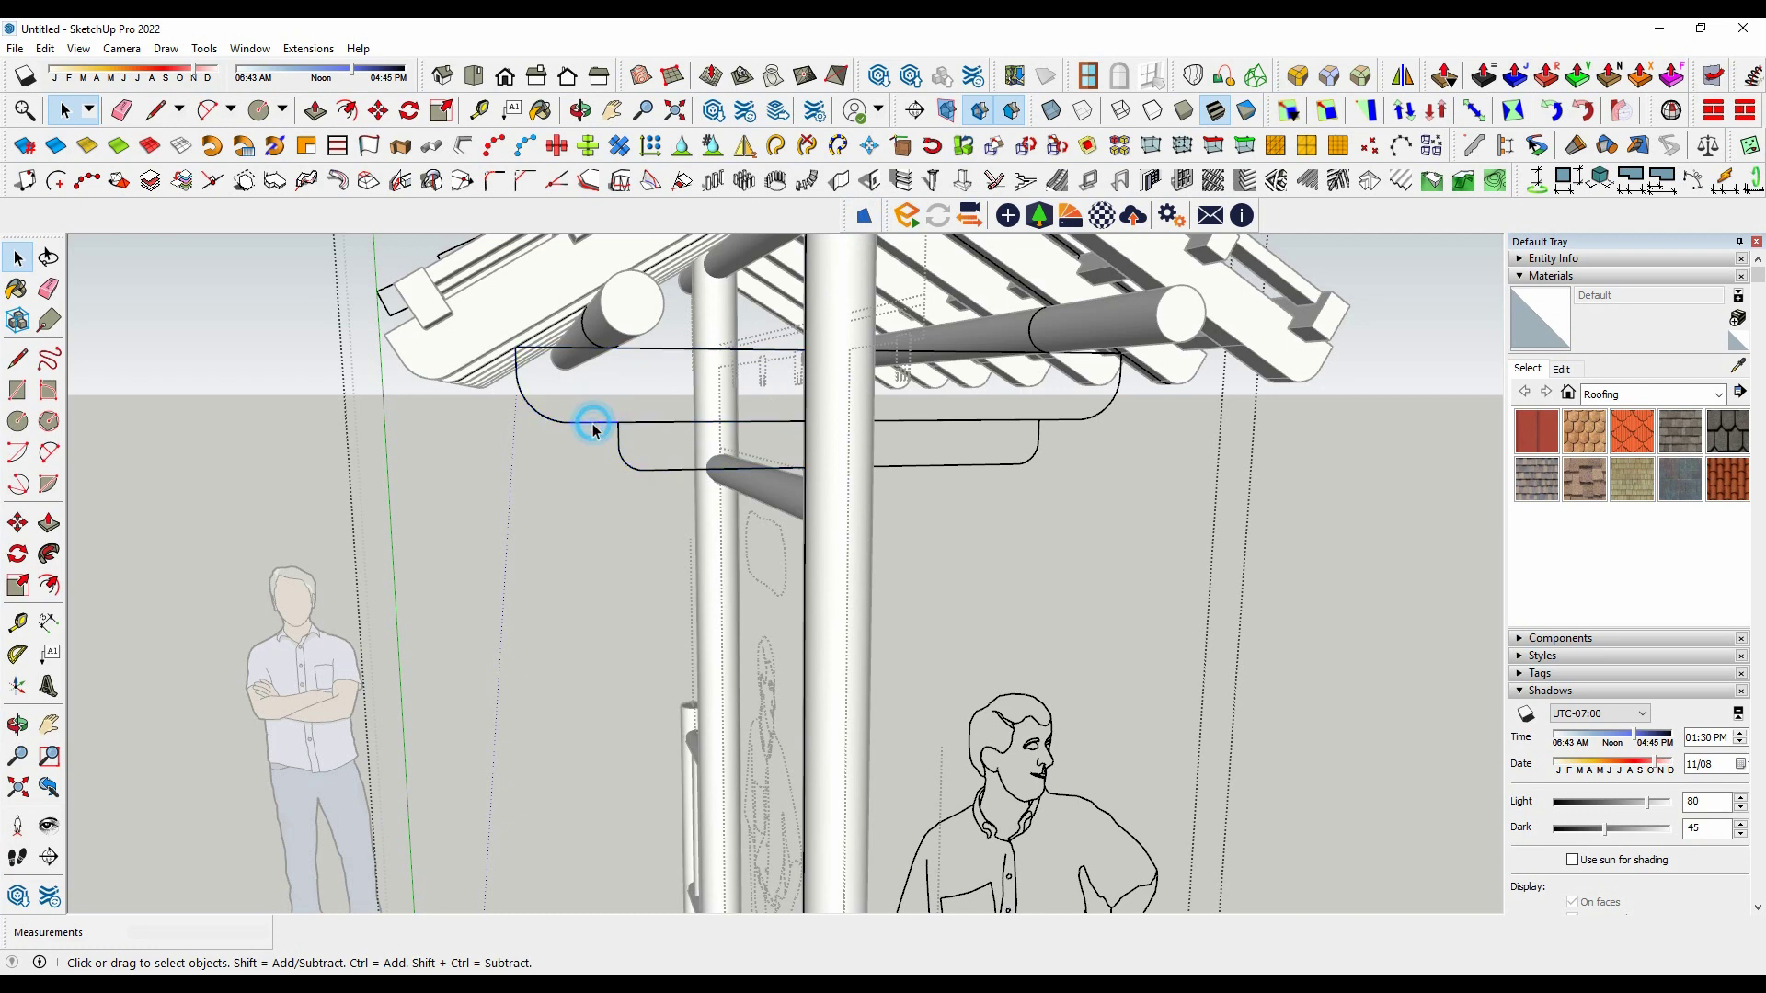
Step: Fill the selected bracket outline with a face and orbit toward the roof brackets
left_click(864, 218)
scroll(609, 552, "down", 3)
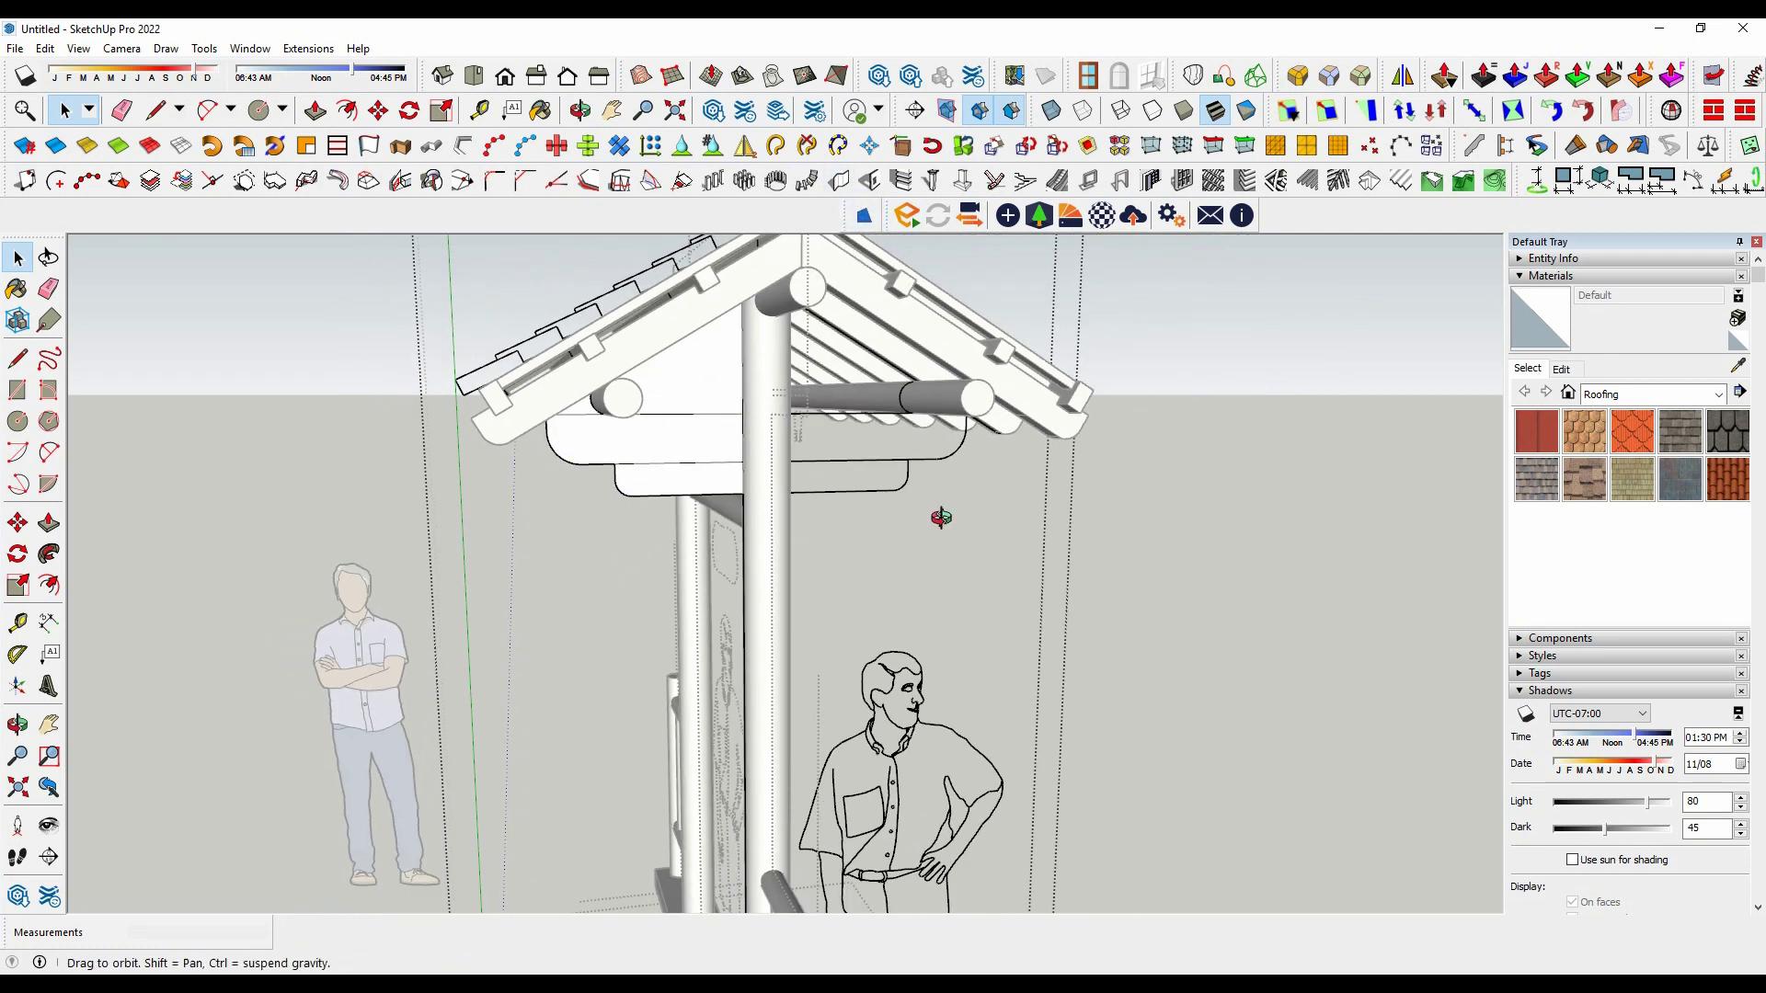
middle_click_drag(942, 516, 804, 524)
middle_click_drag(598, 442, 693, 461)
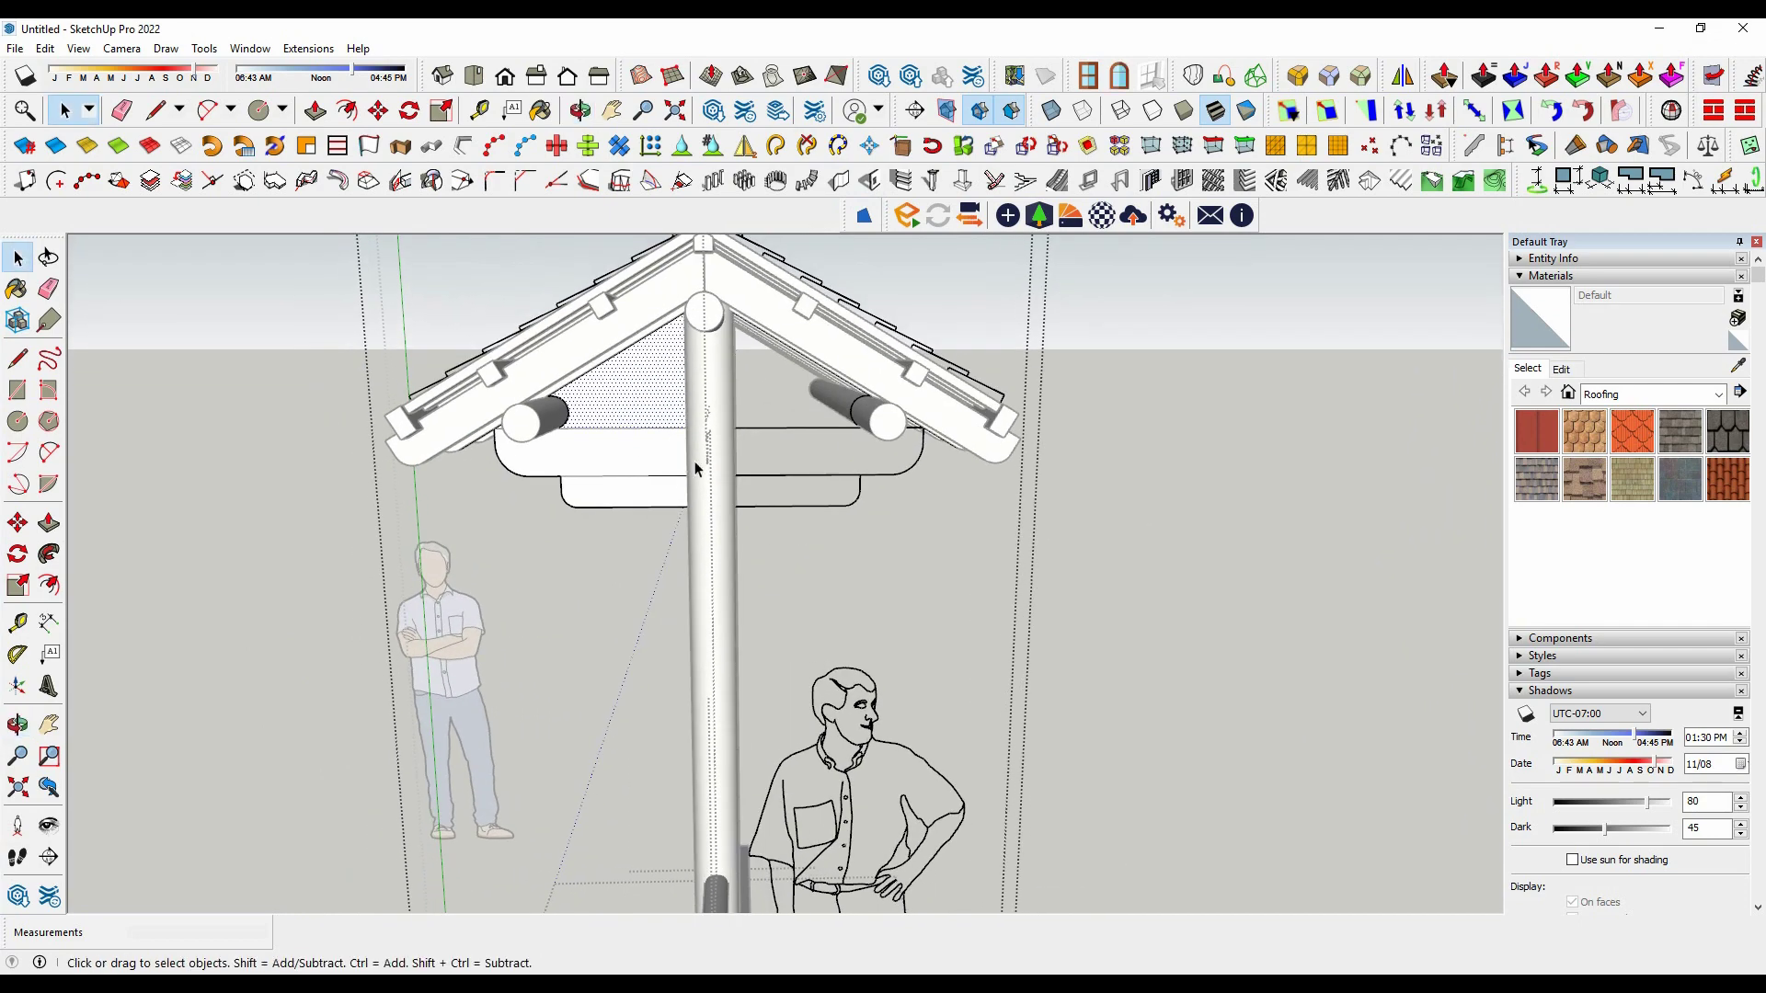
scroll(592, 480, "up", 2)
middle_click_drag(592, 480, 630, 433)
scroll(680, 440, "up", 2)
Step: Inspect the upper bracket face under the roof from several angles, ending on a frontal view
left_click(682, 440)
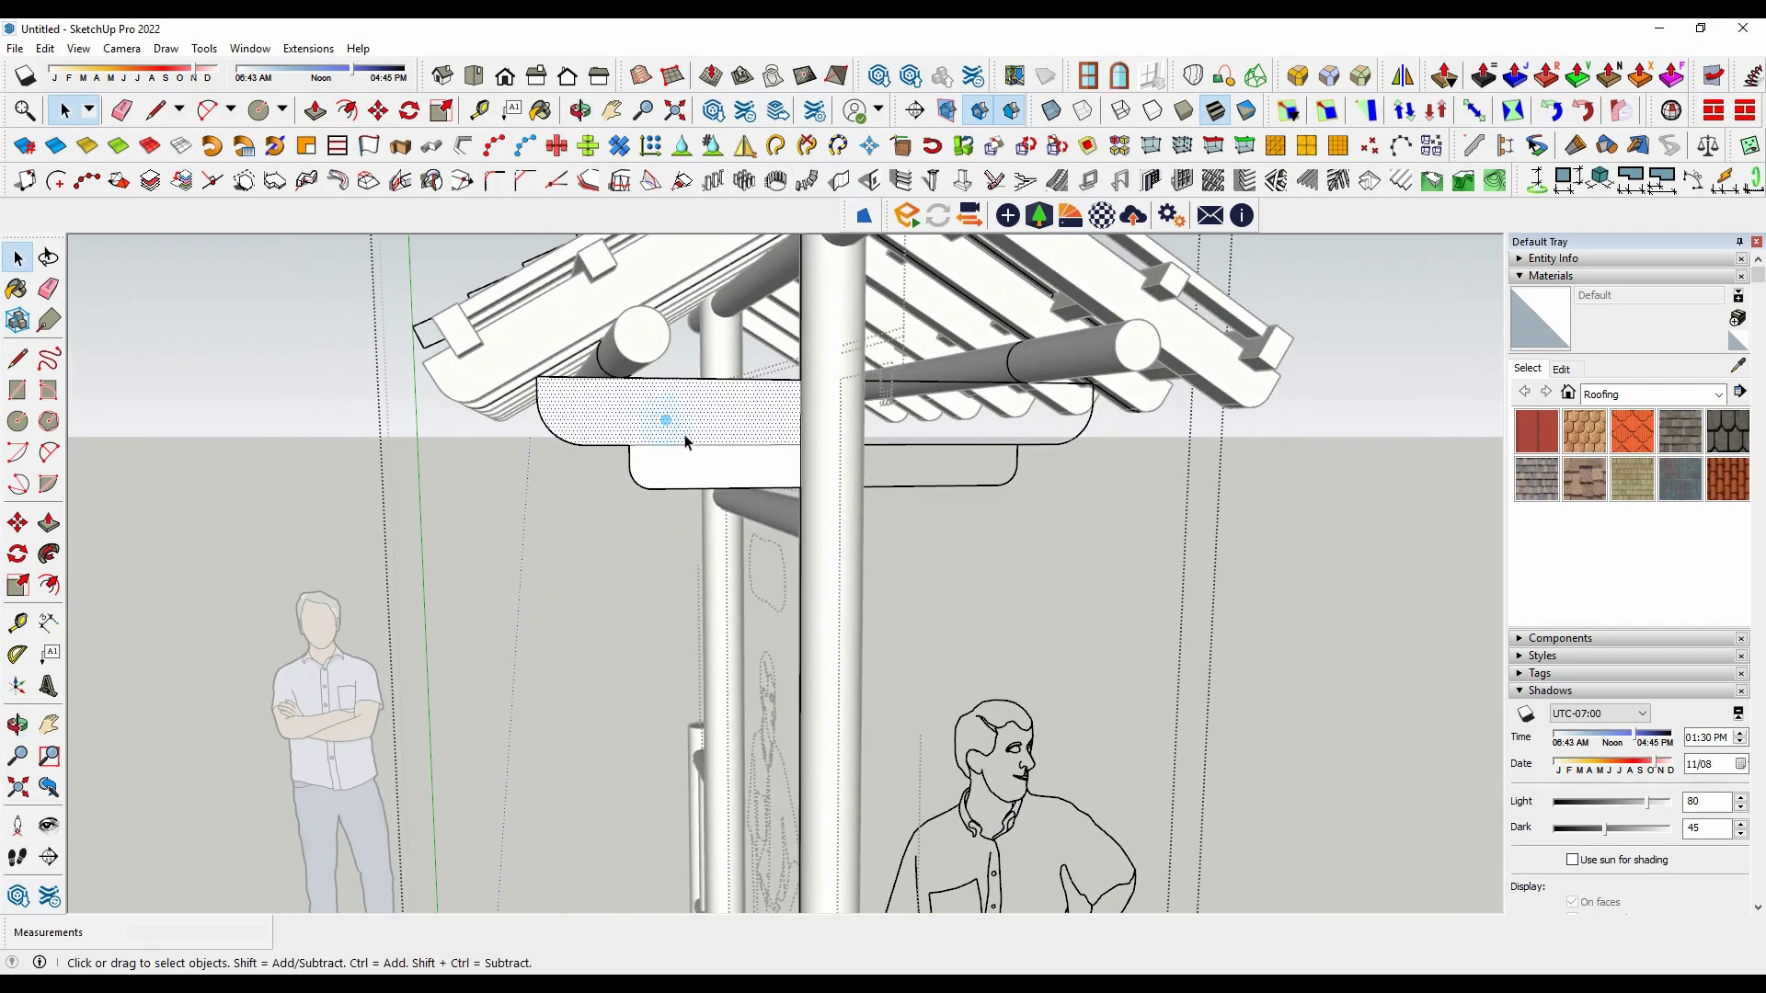
scroll(654, 501, "down", 4)
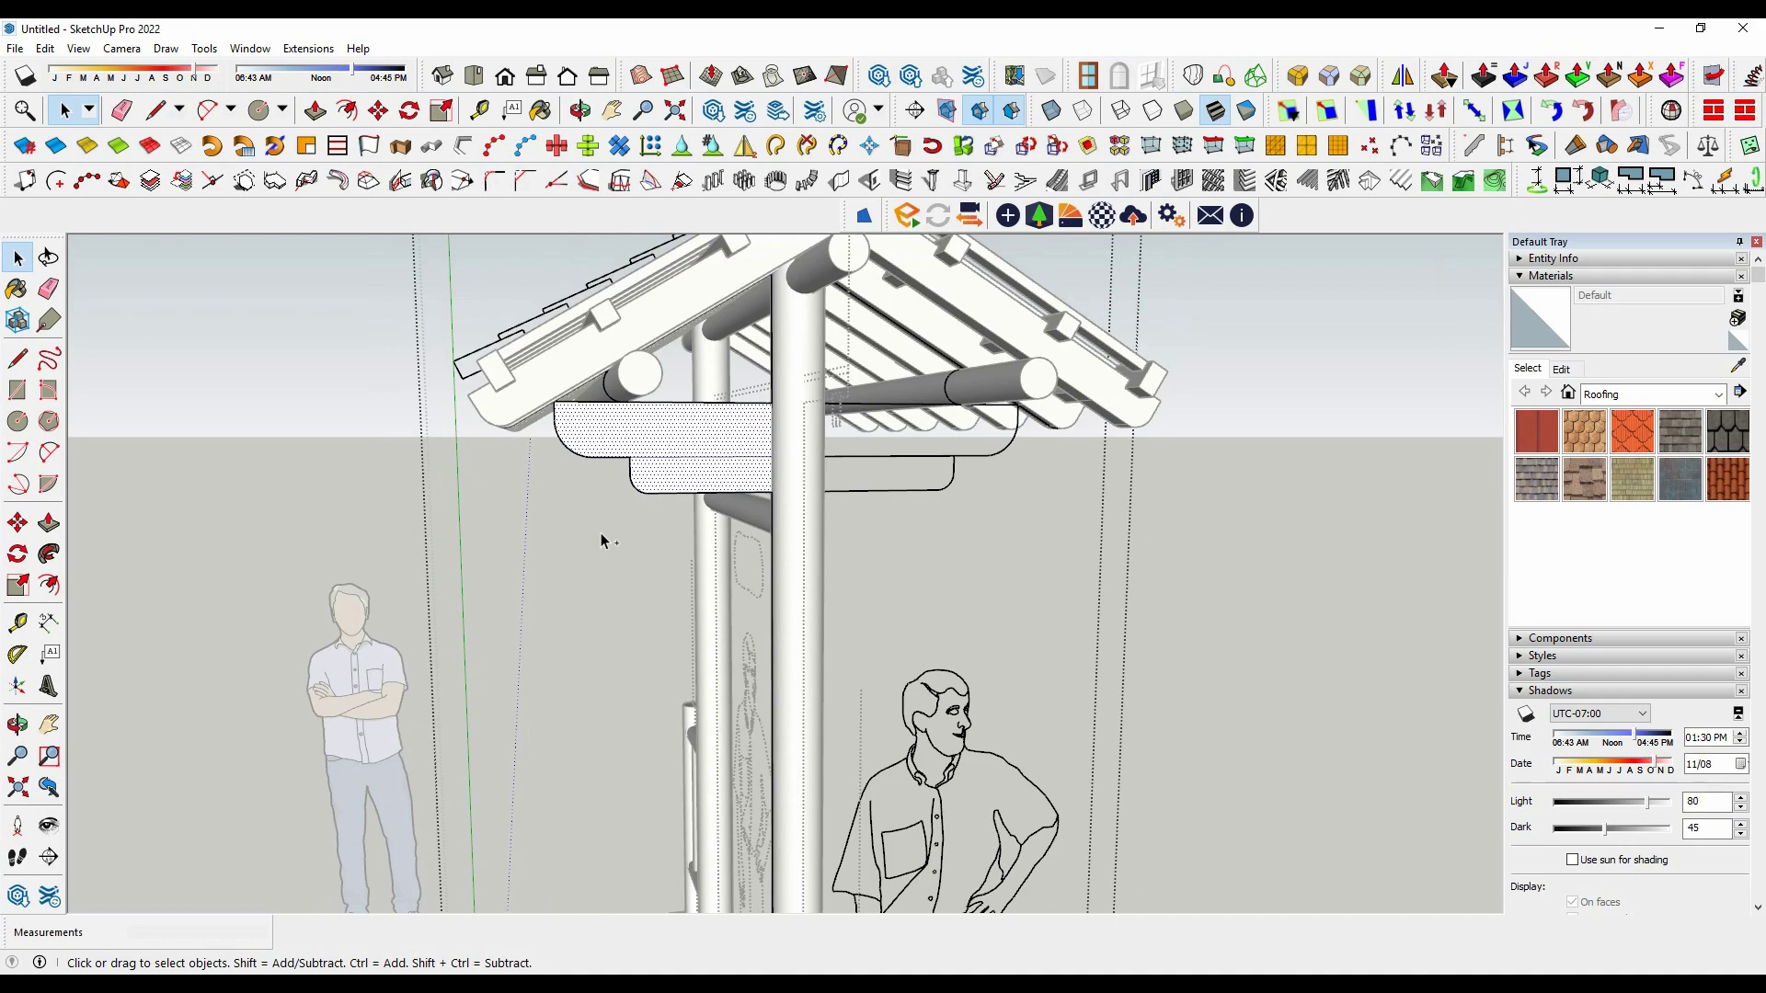
left_click(599, 532)
scroll(570, 572, "down", 1)
scroll(570, 572, "down", 2)
middle_click_drag(1133, 563, 938, 579)
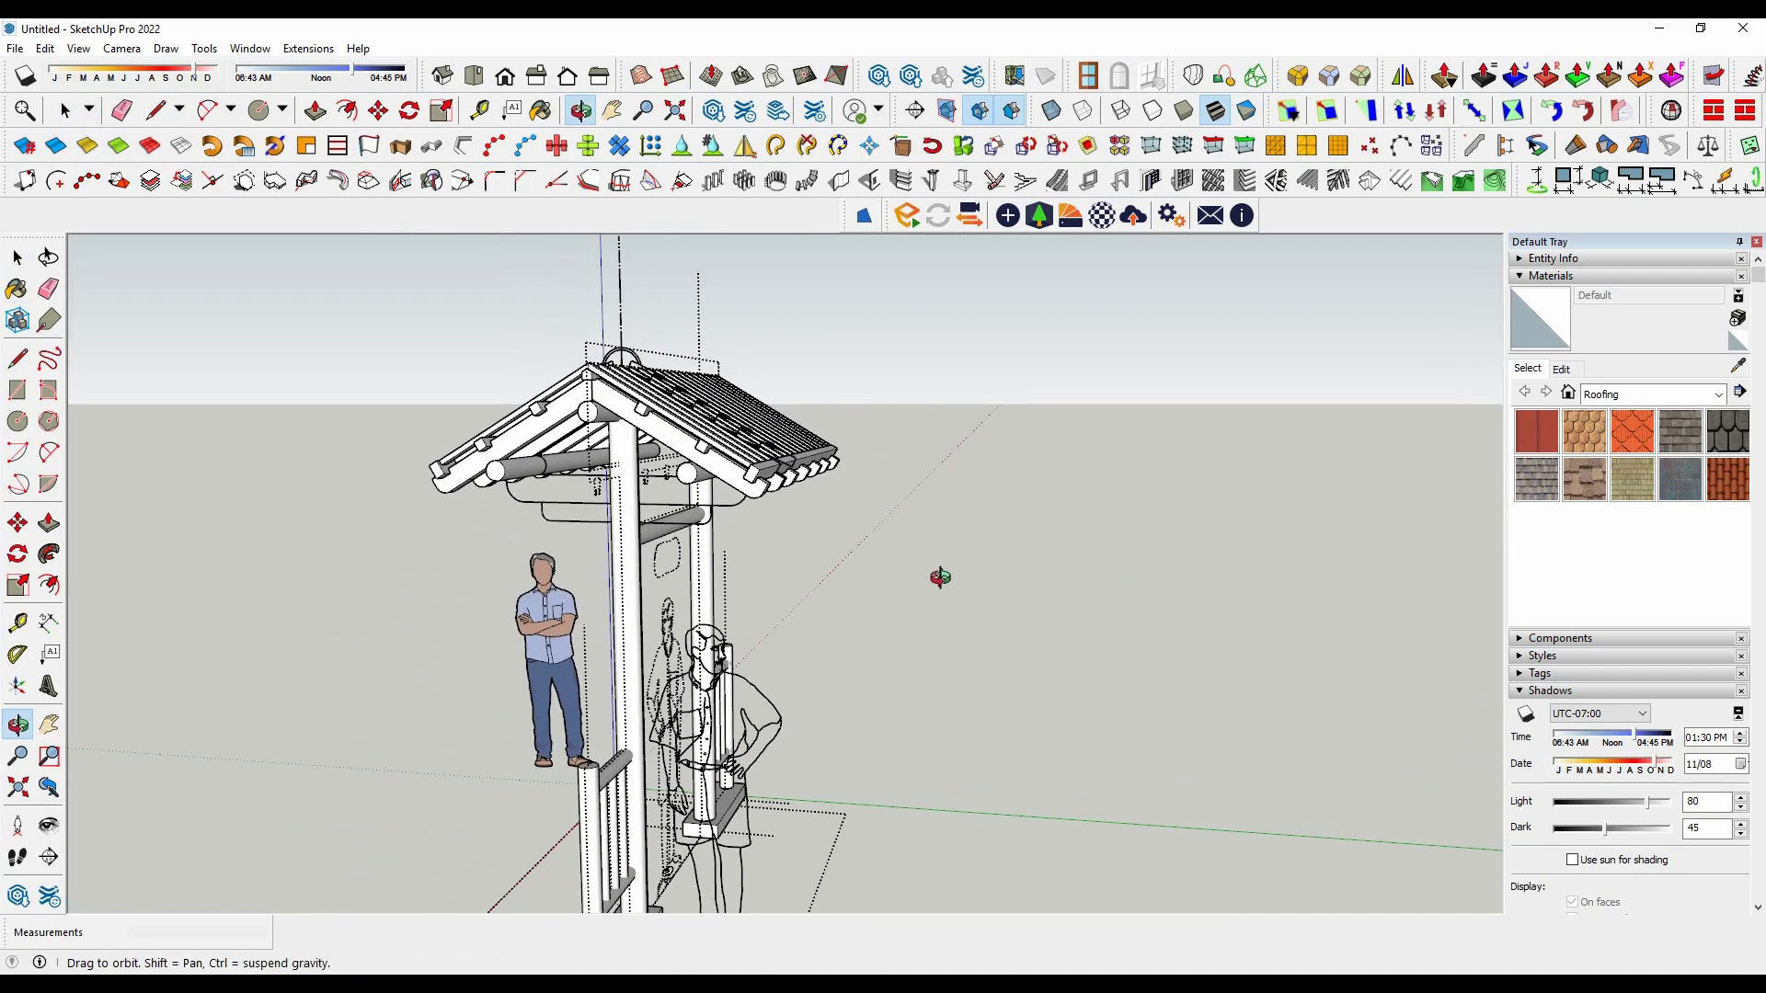
scroll(625, 531, "up", 3)
mouse_move(625, 532)
middle_mouse_down()
mouse_move(775, 532)
mouse_move(333, 309)
middle_mouse_up()
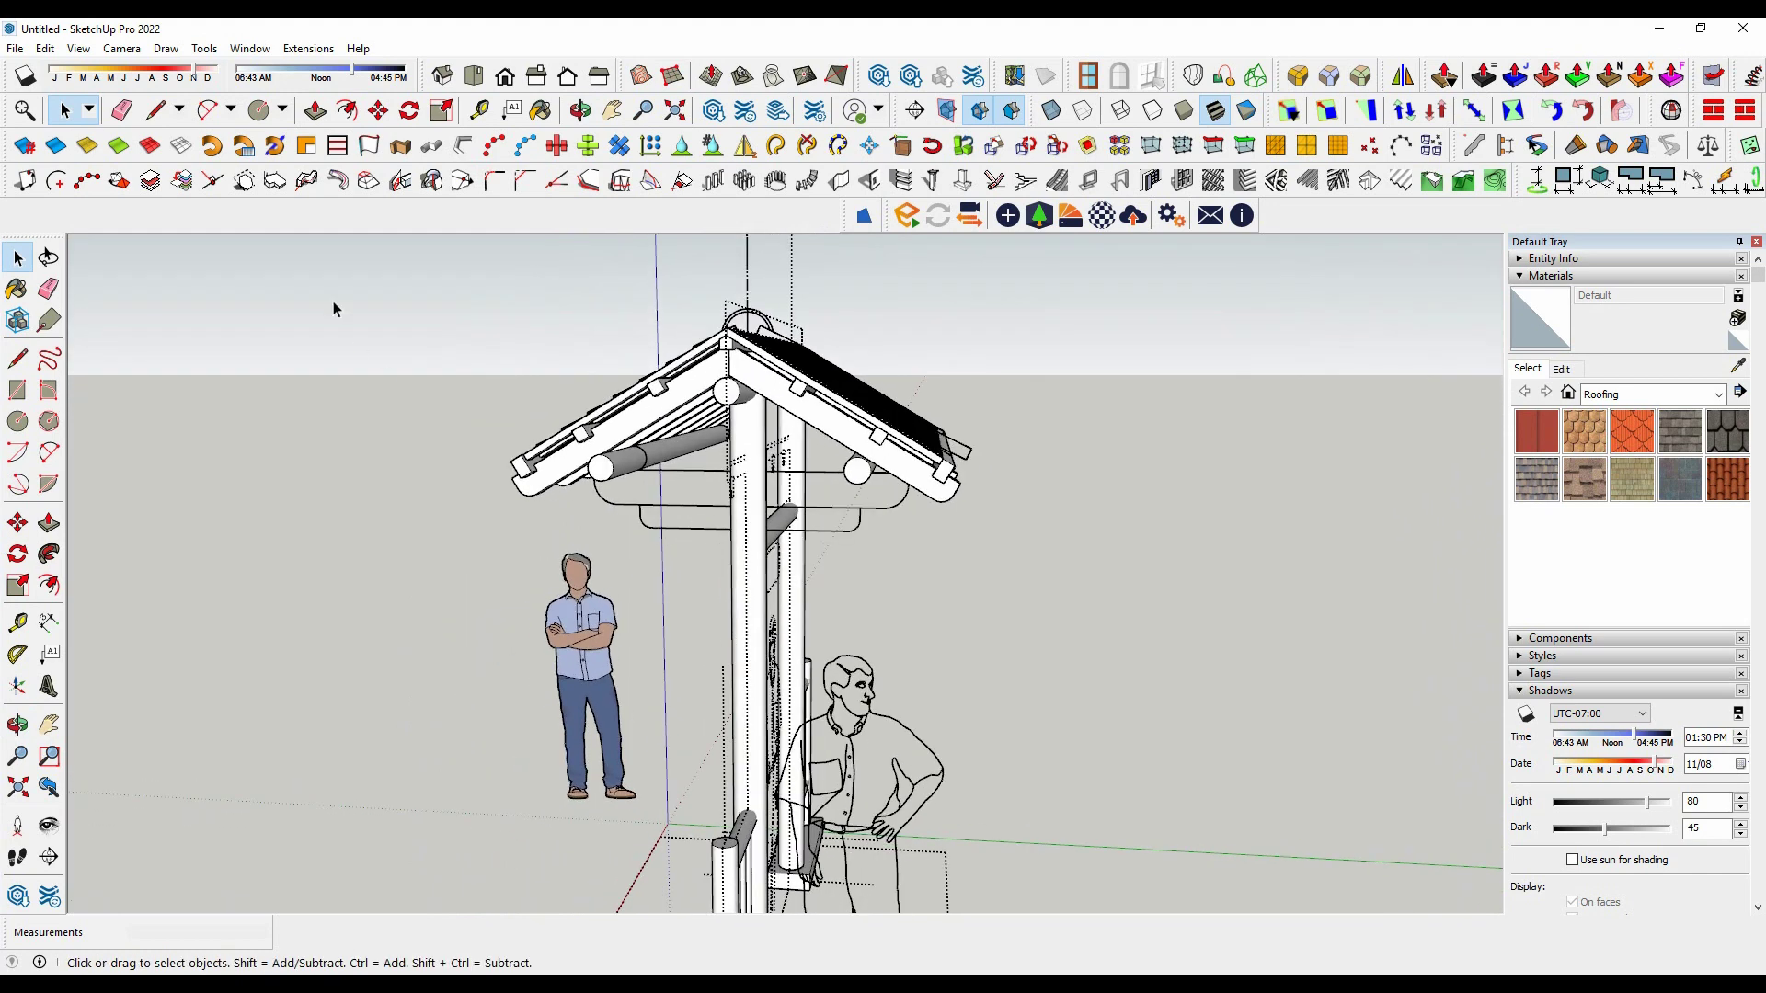
Step: Paste In Place the copied bracket profile at its original position under the roof
left_click(45, 48)
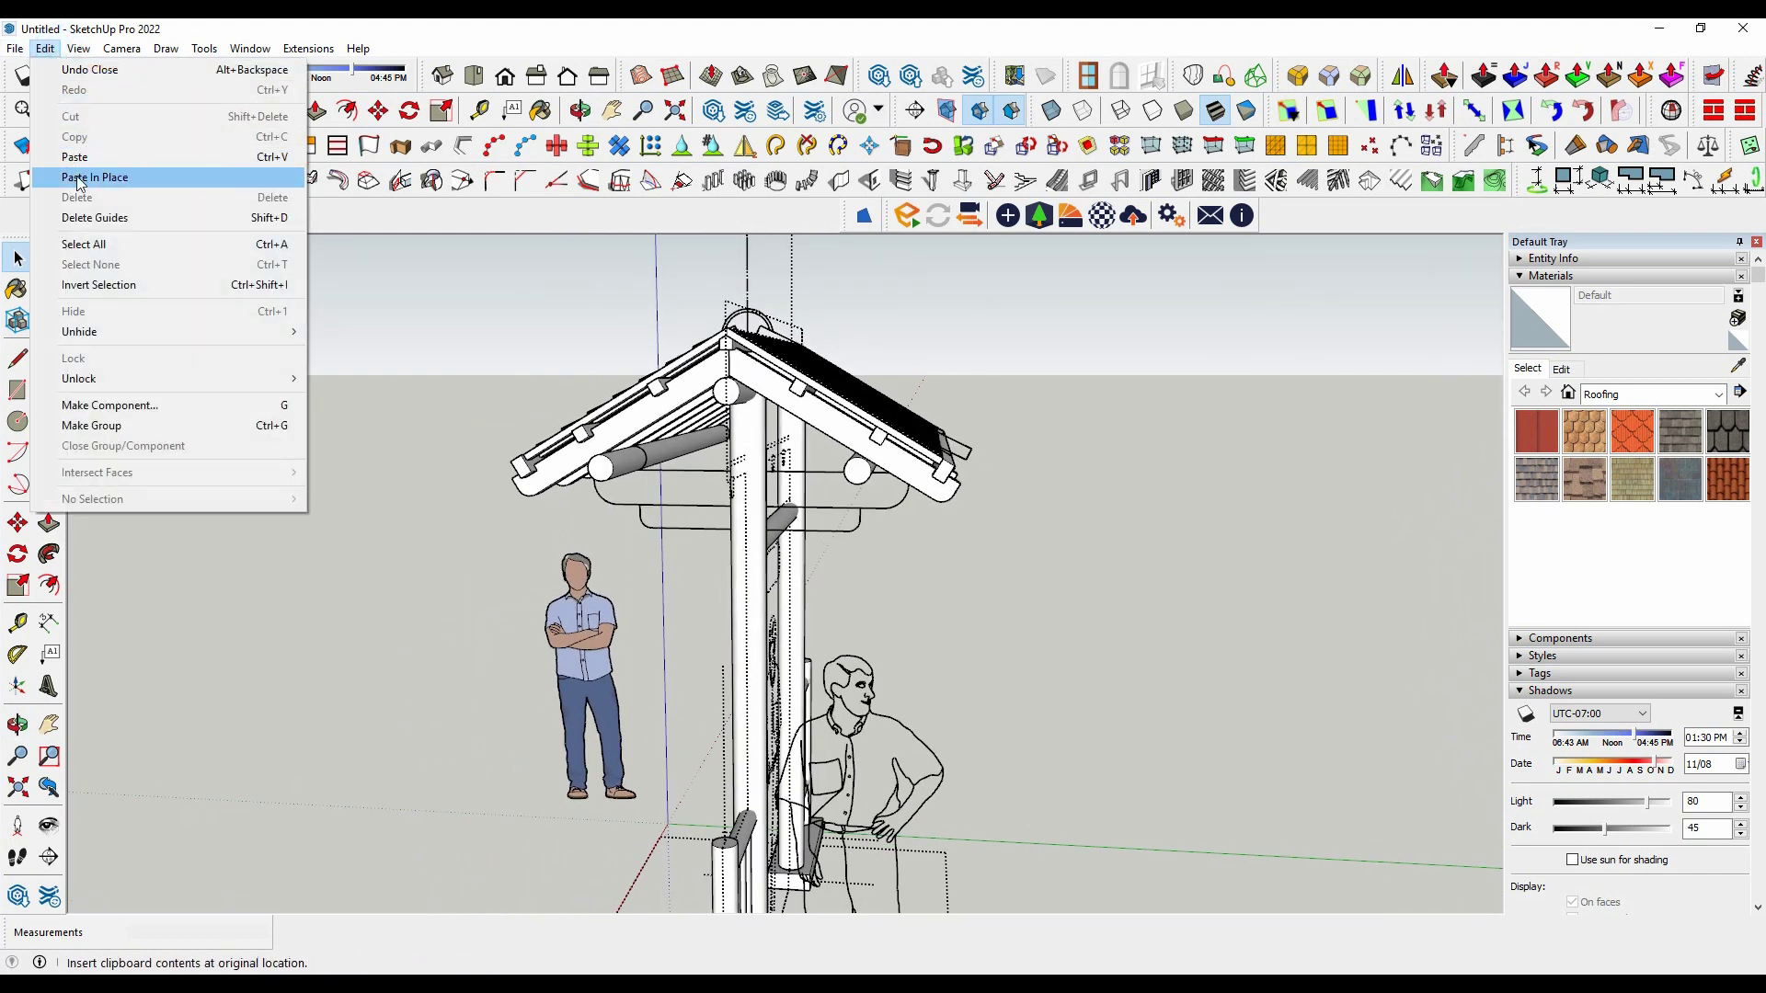
left_click(74, 169)
middle_click_drag(576, 522, 608, 578)
scroll(718, 492, "up", 3)
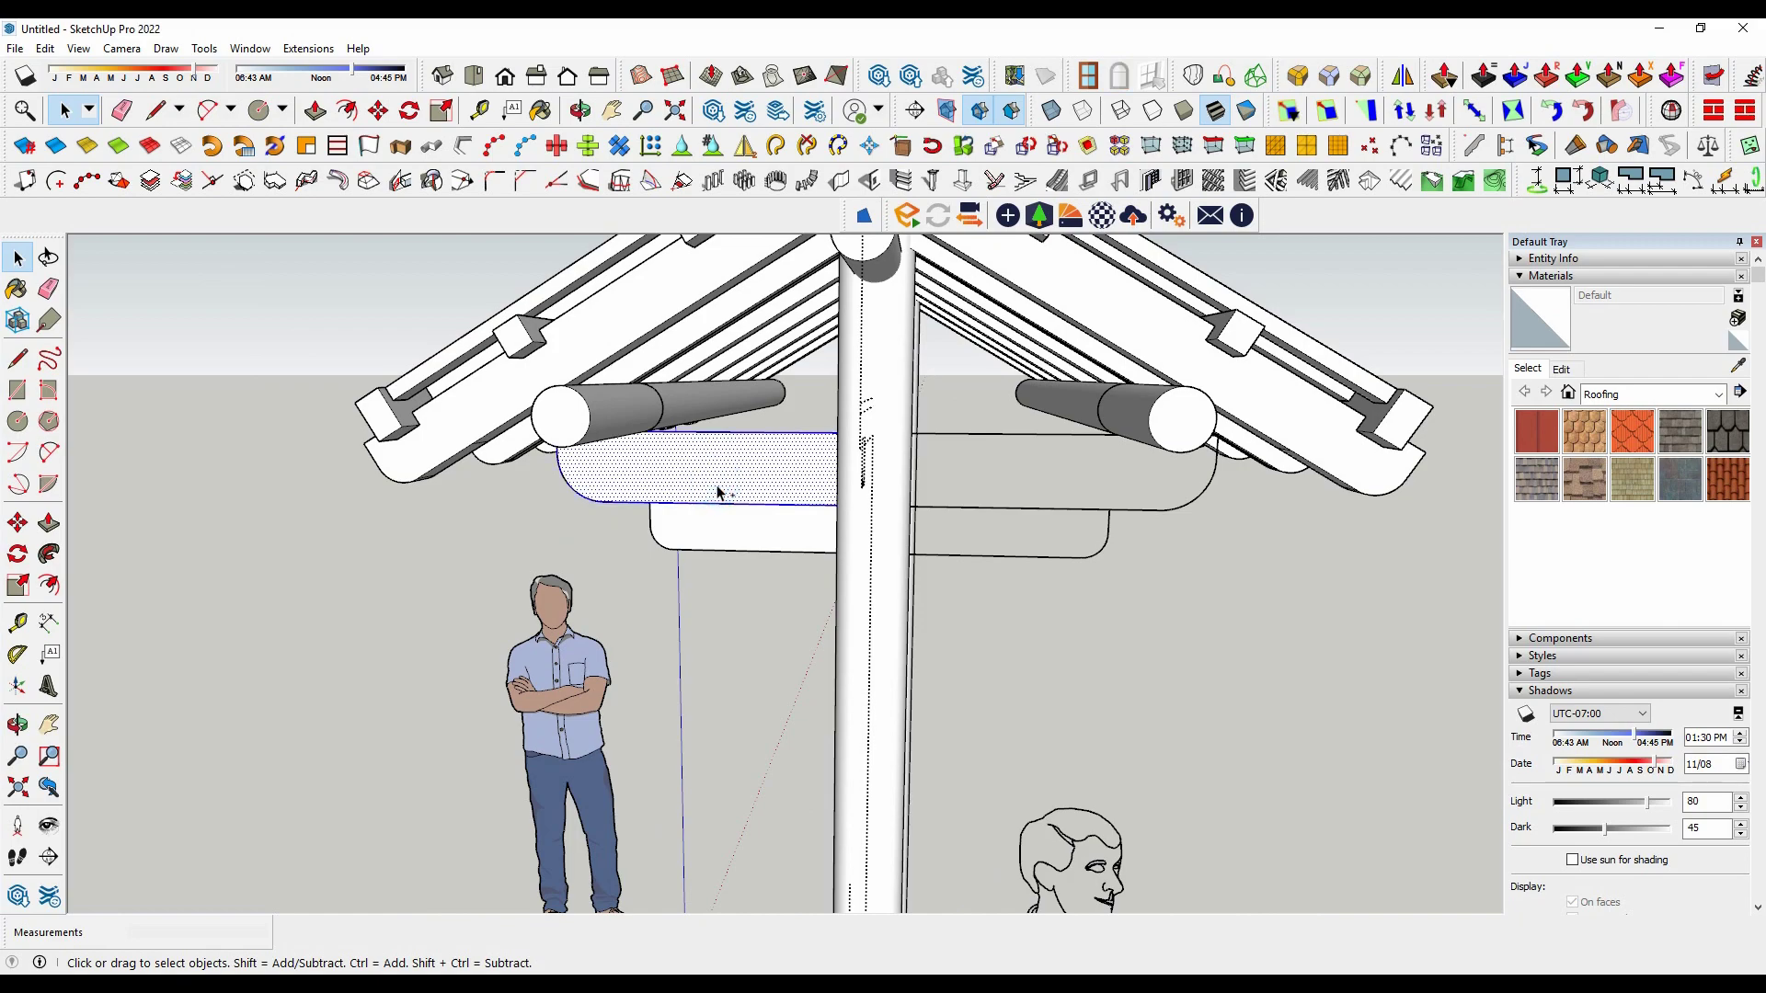
middle_click_drag(718, 492, 938, 460)
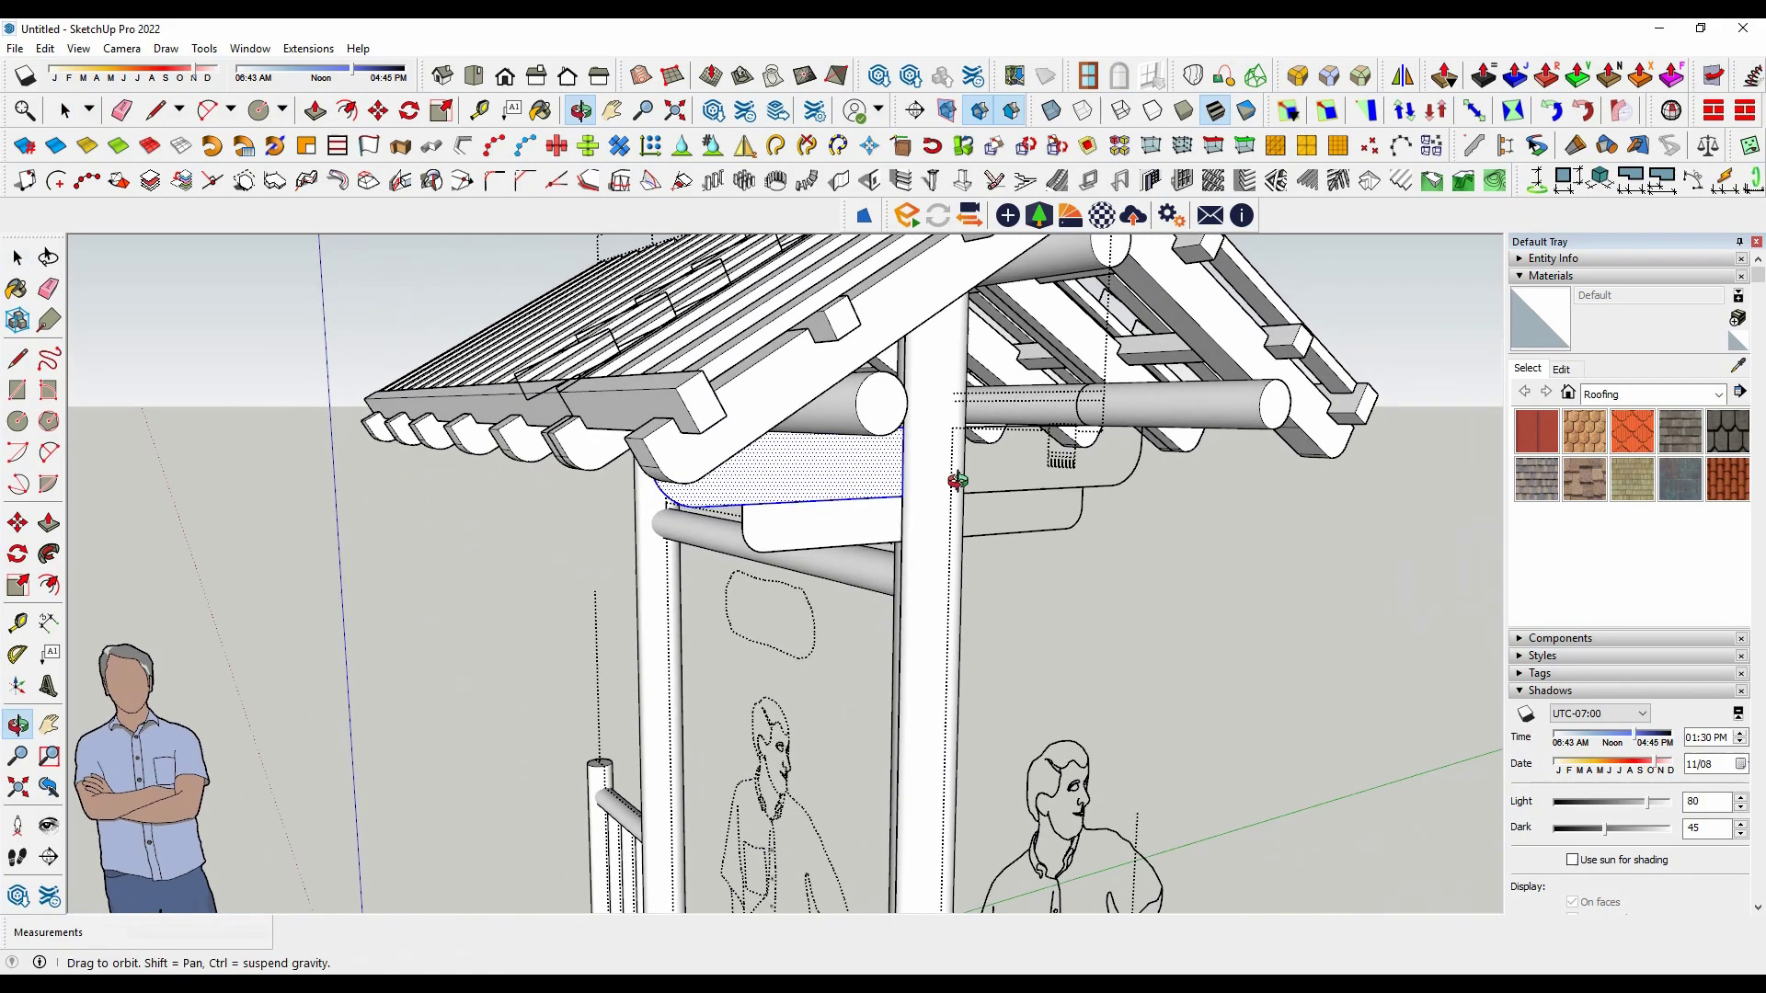
Step: Erase the unwanted bracket faces beside the post, keeping the face between the curved edges
key("Delete")
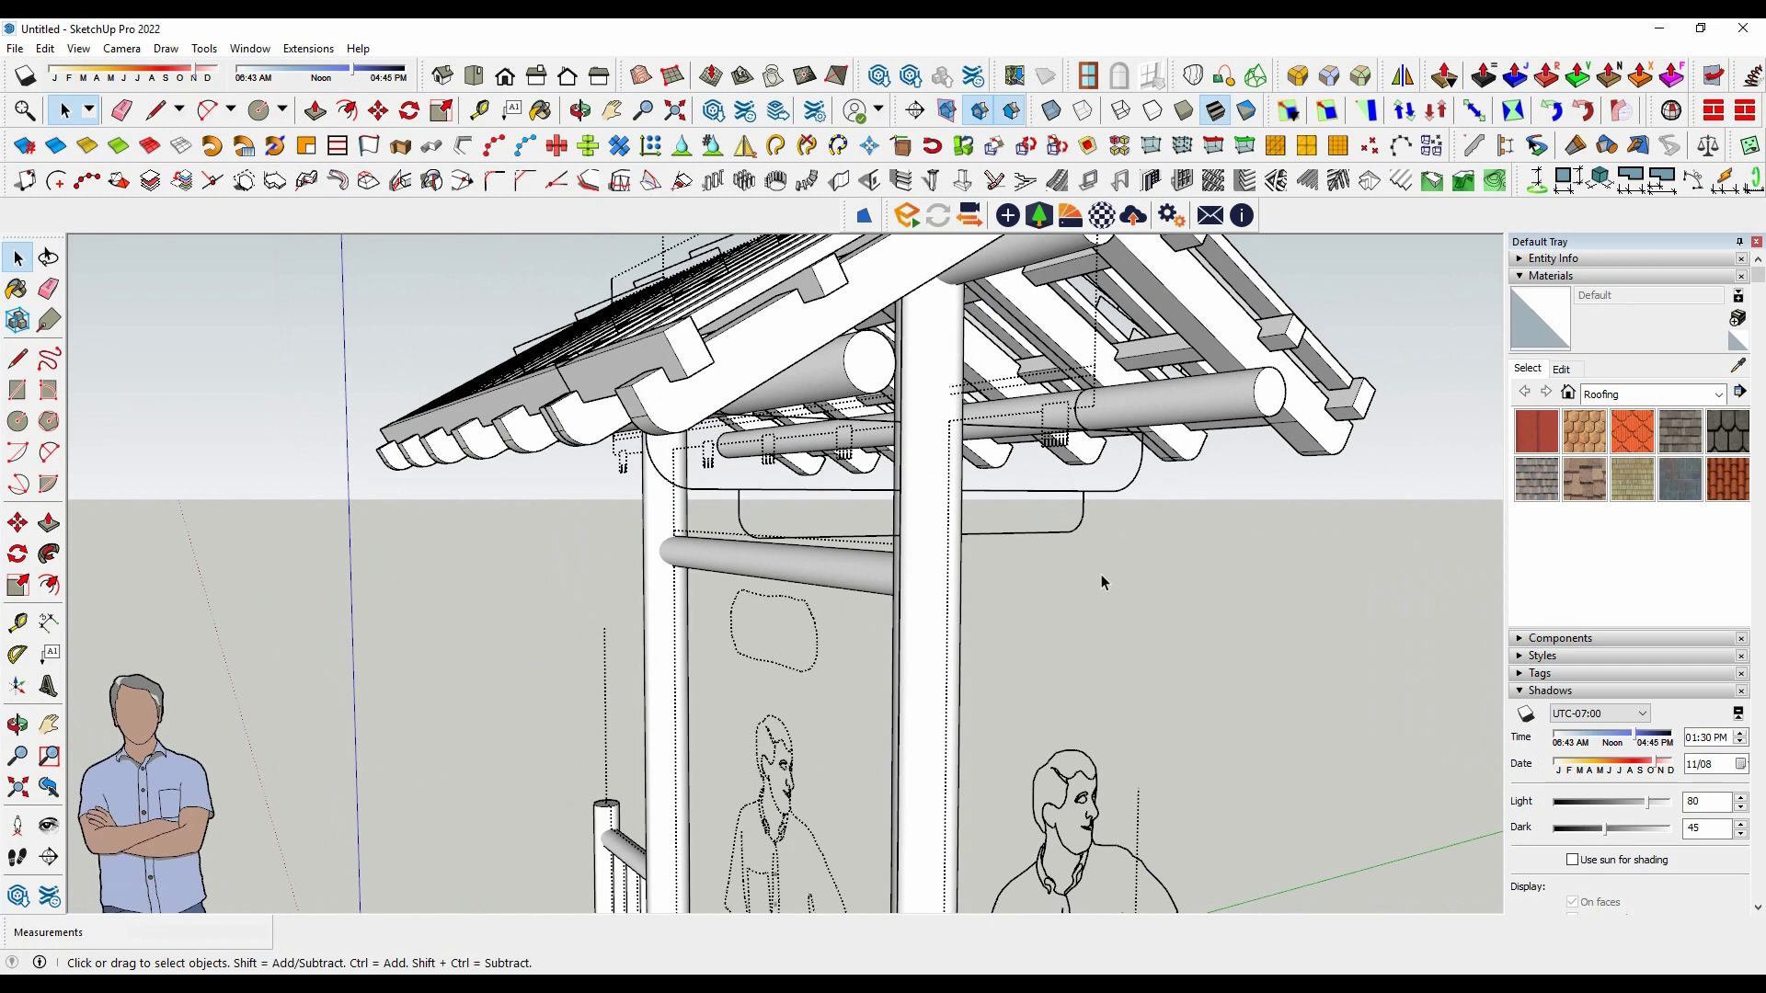
middle_click_drag(1150, 631, 1045, 659)
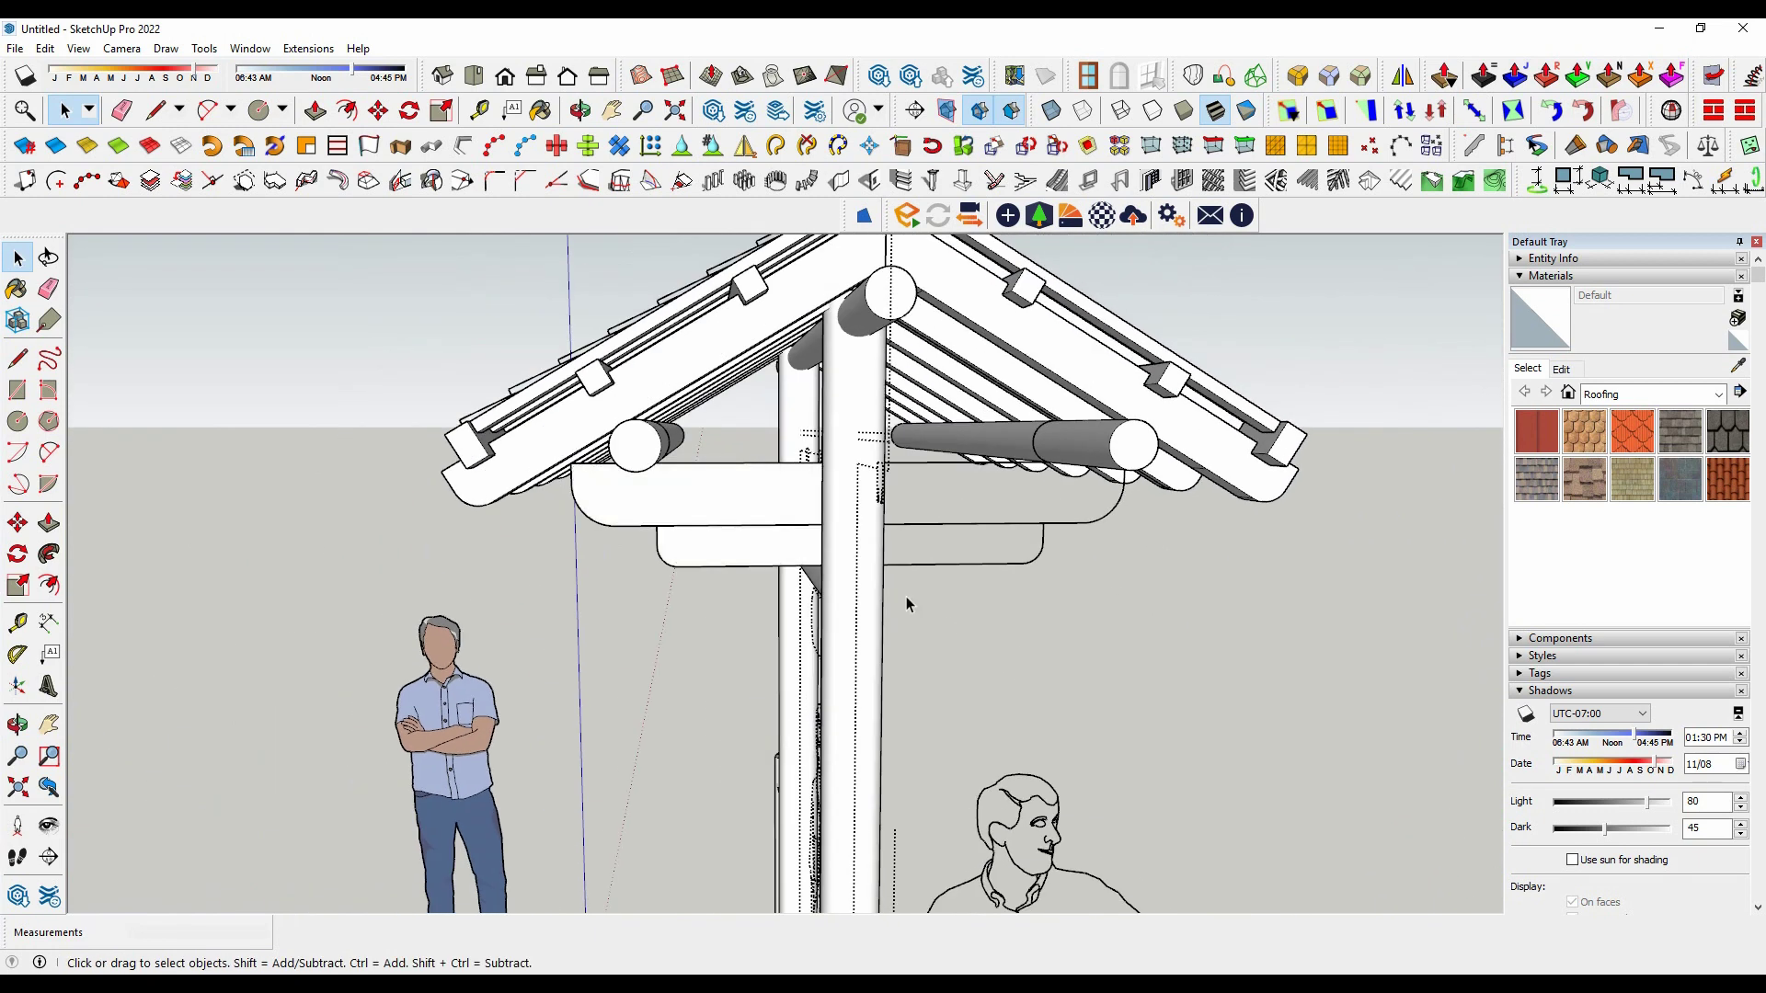
left_click(759, 518)
key("Delete")
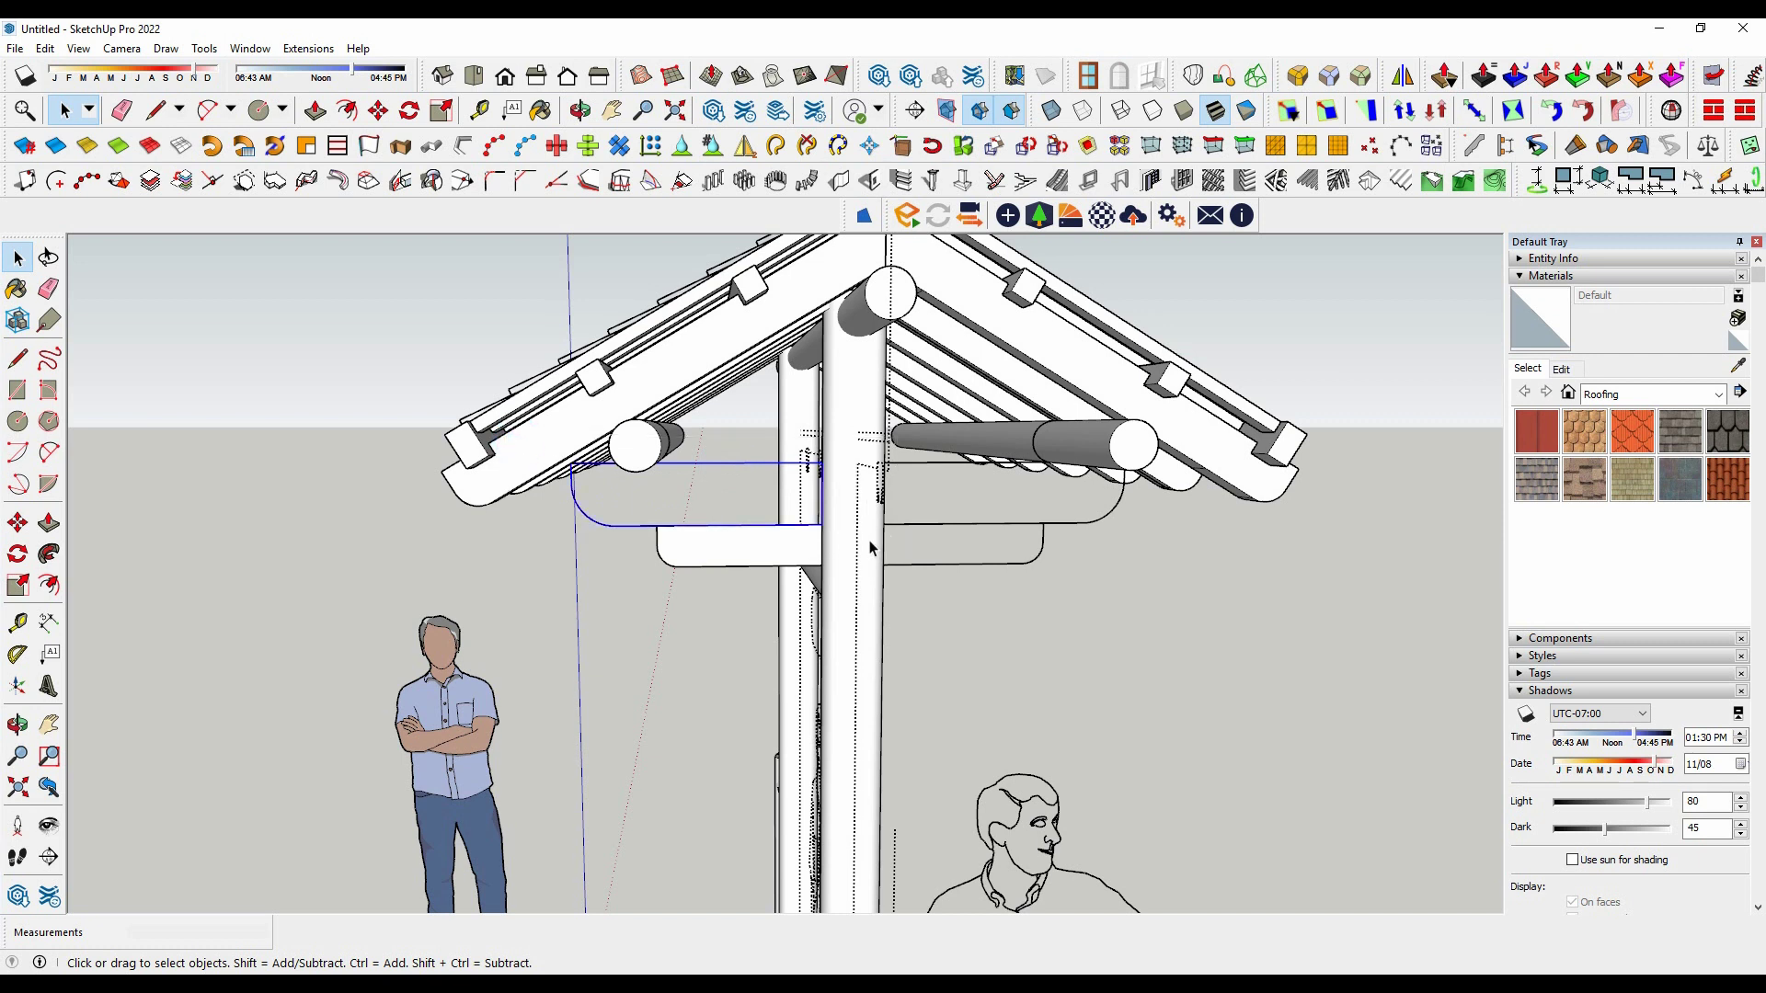
left_click(817, 557)
key("Delete")
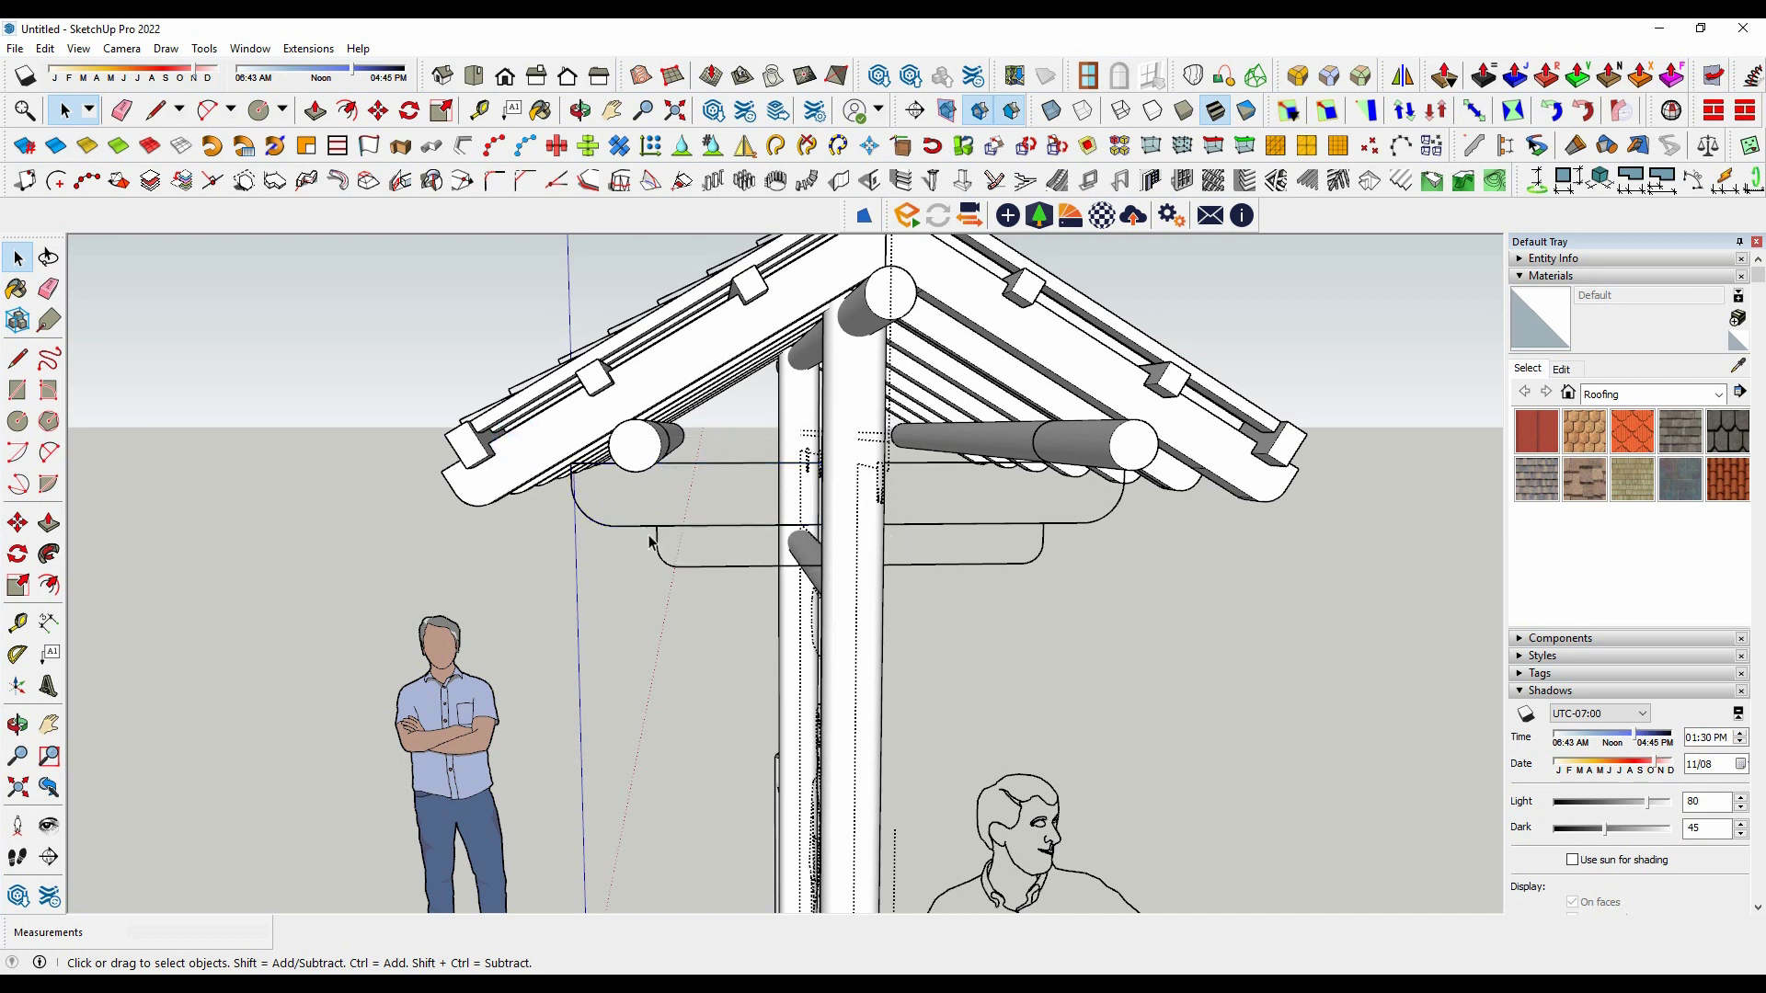
key("ctrl+z")
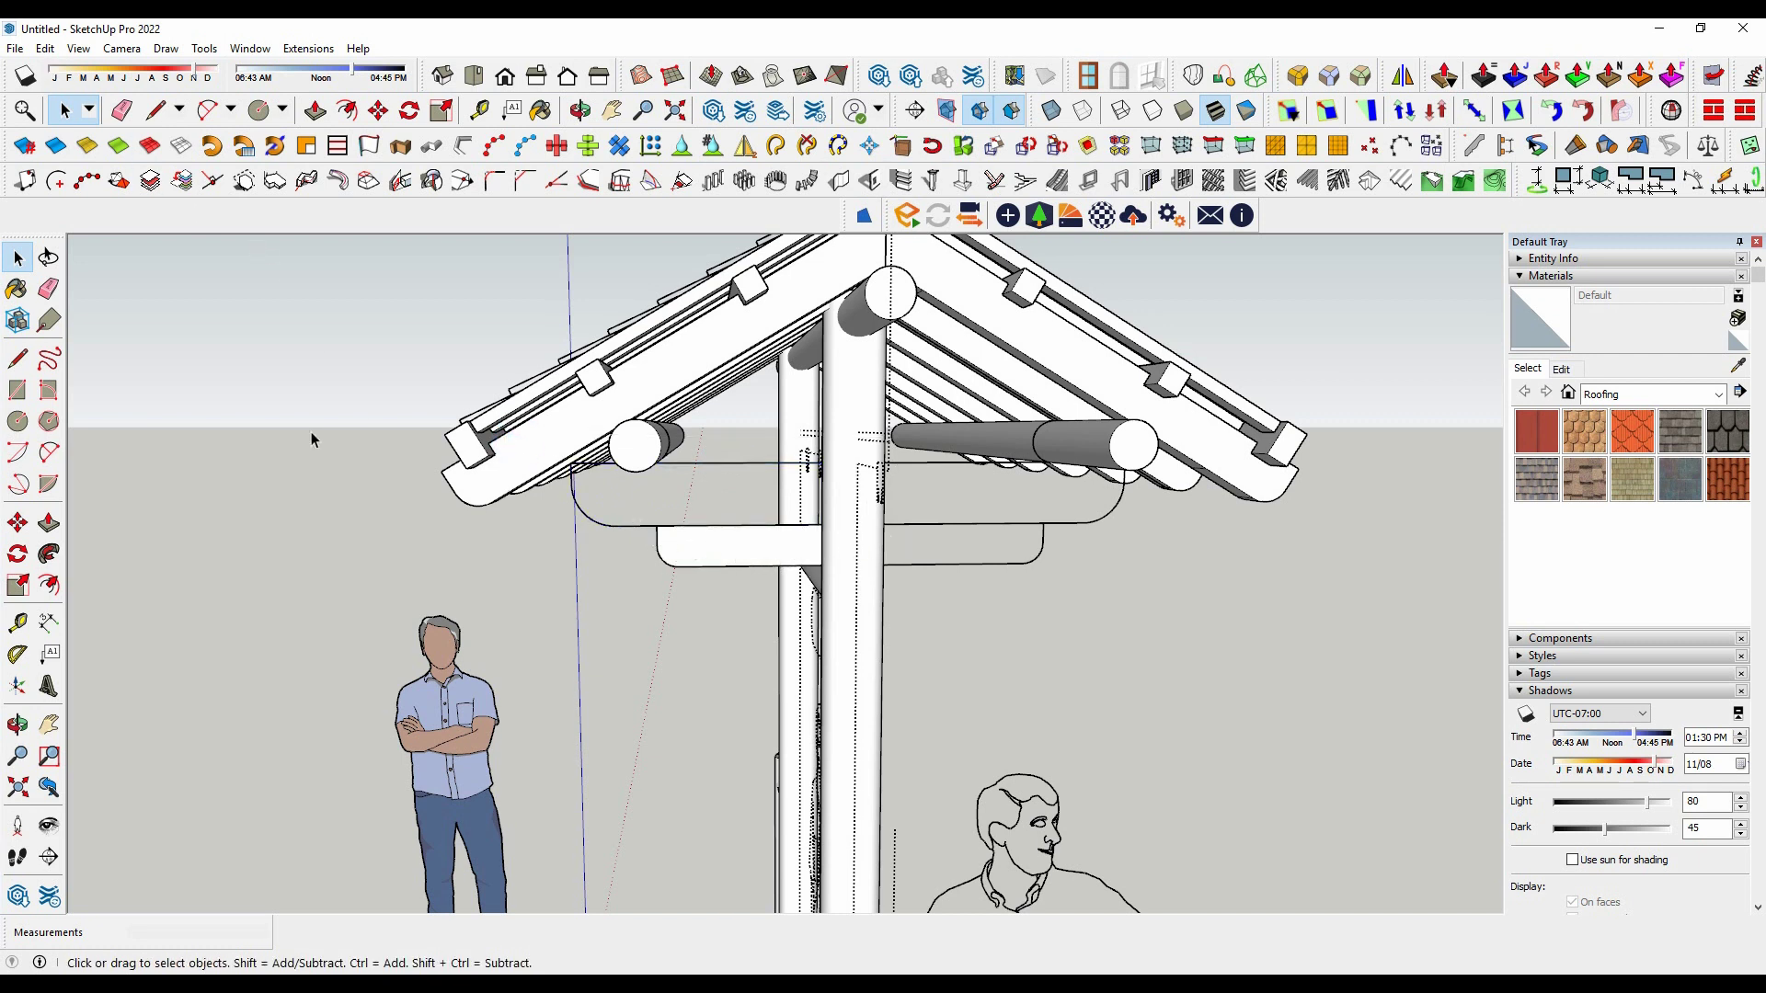
Step: Paste In Place the copied curved face and make it a component
left_click(45, 48)
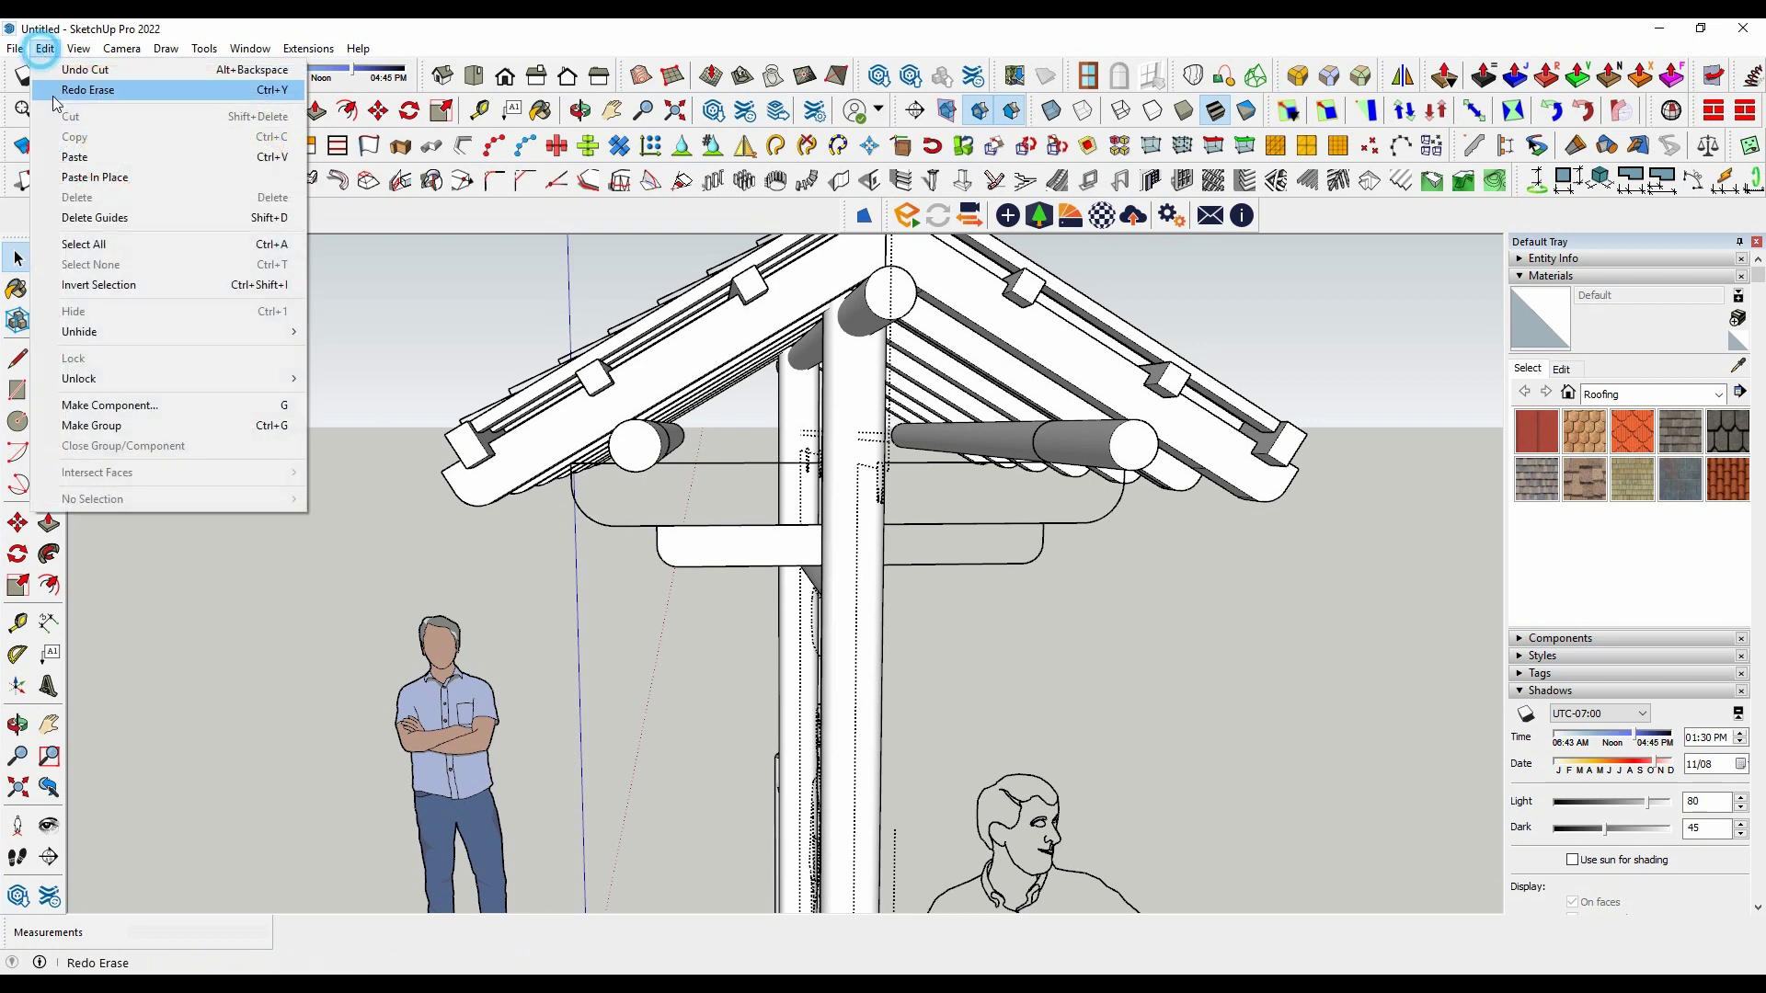
left_click(106, 180)
right_click(684, 478)
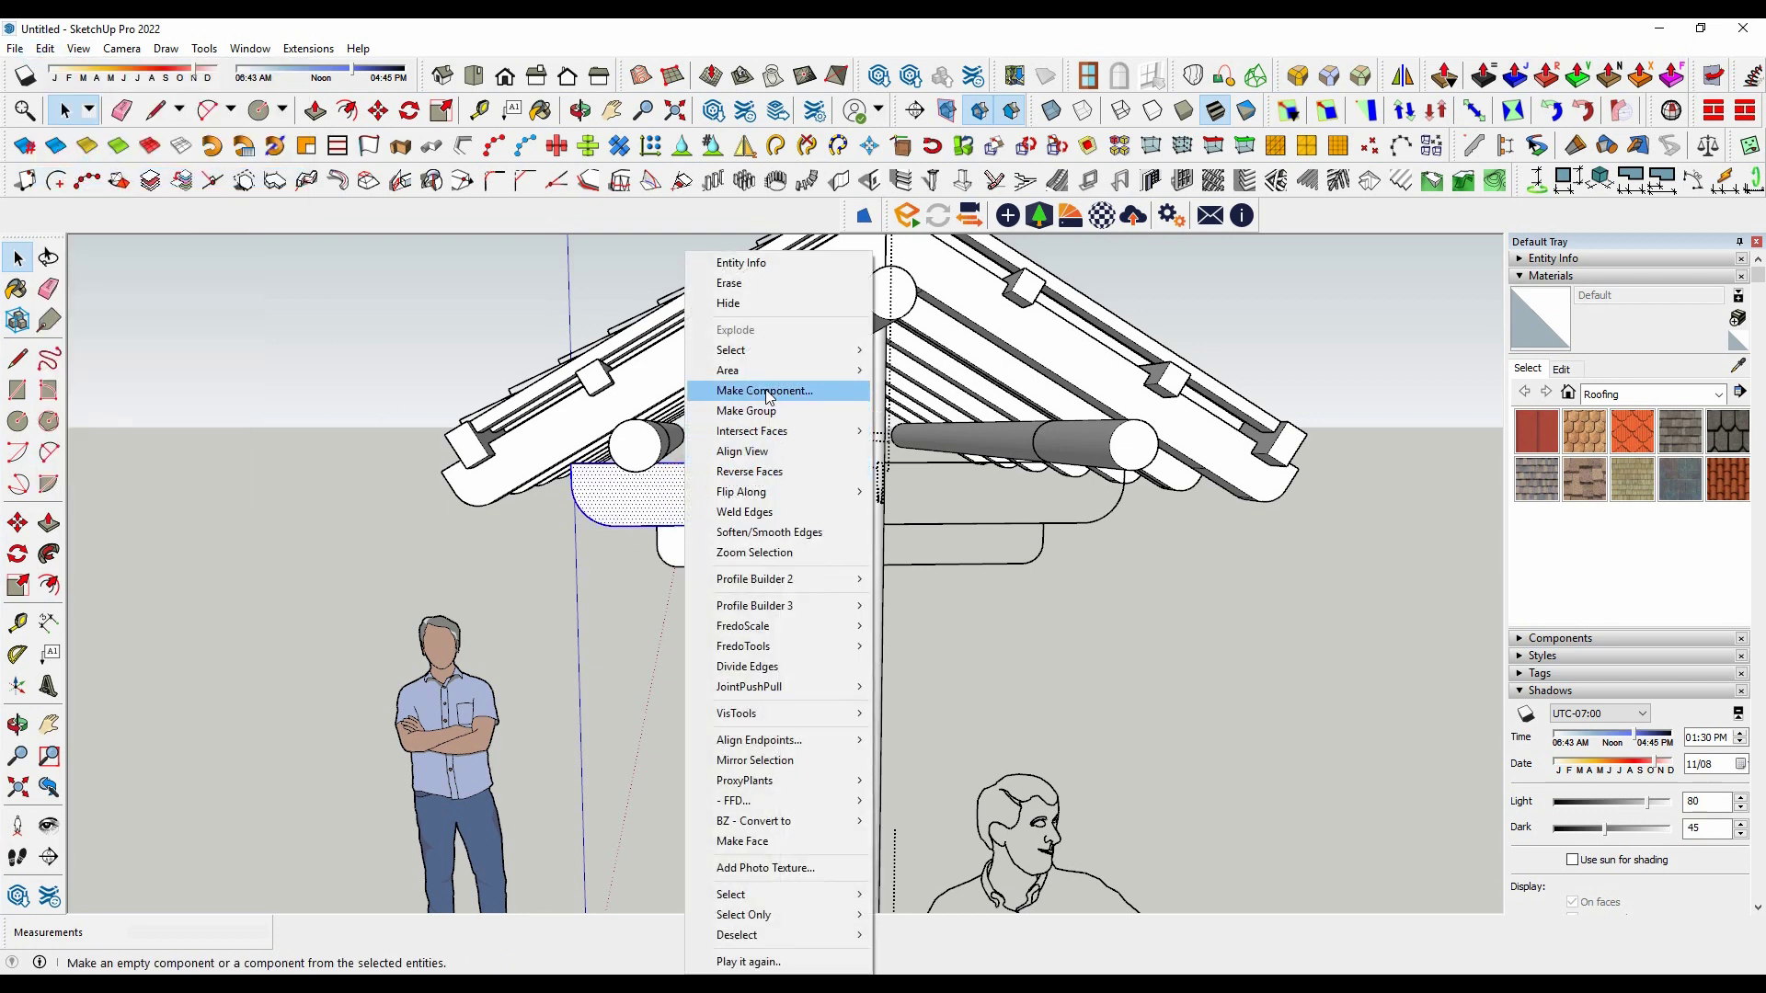
left_click(736, 395)
left_click(905, 696)
Step: Make the upper curved bracket face a component
left_click(698, 550)
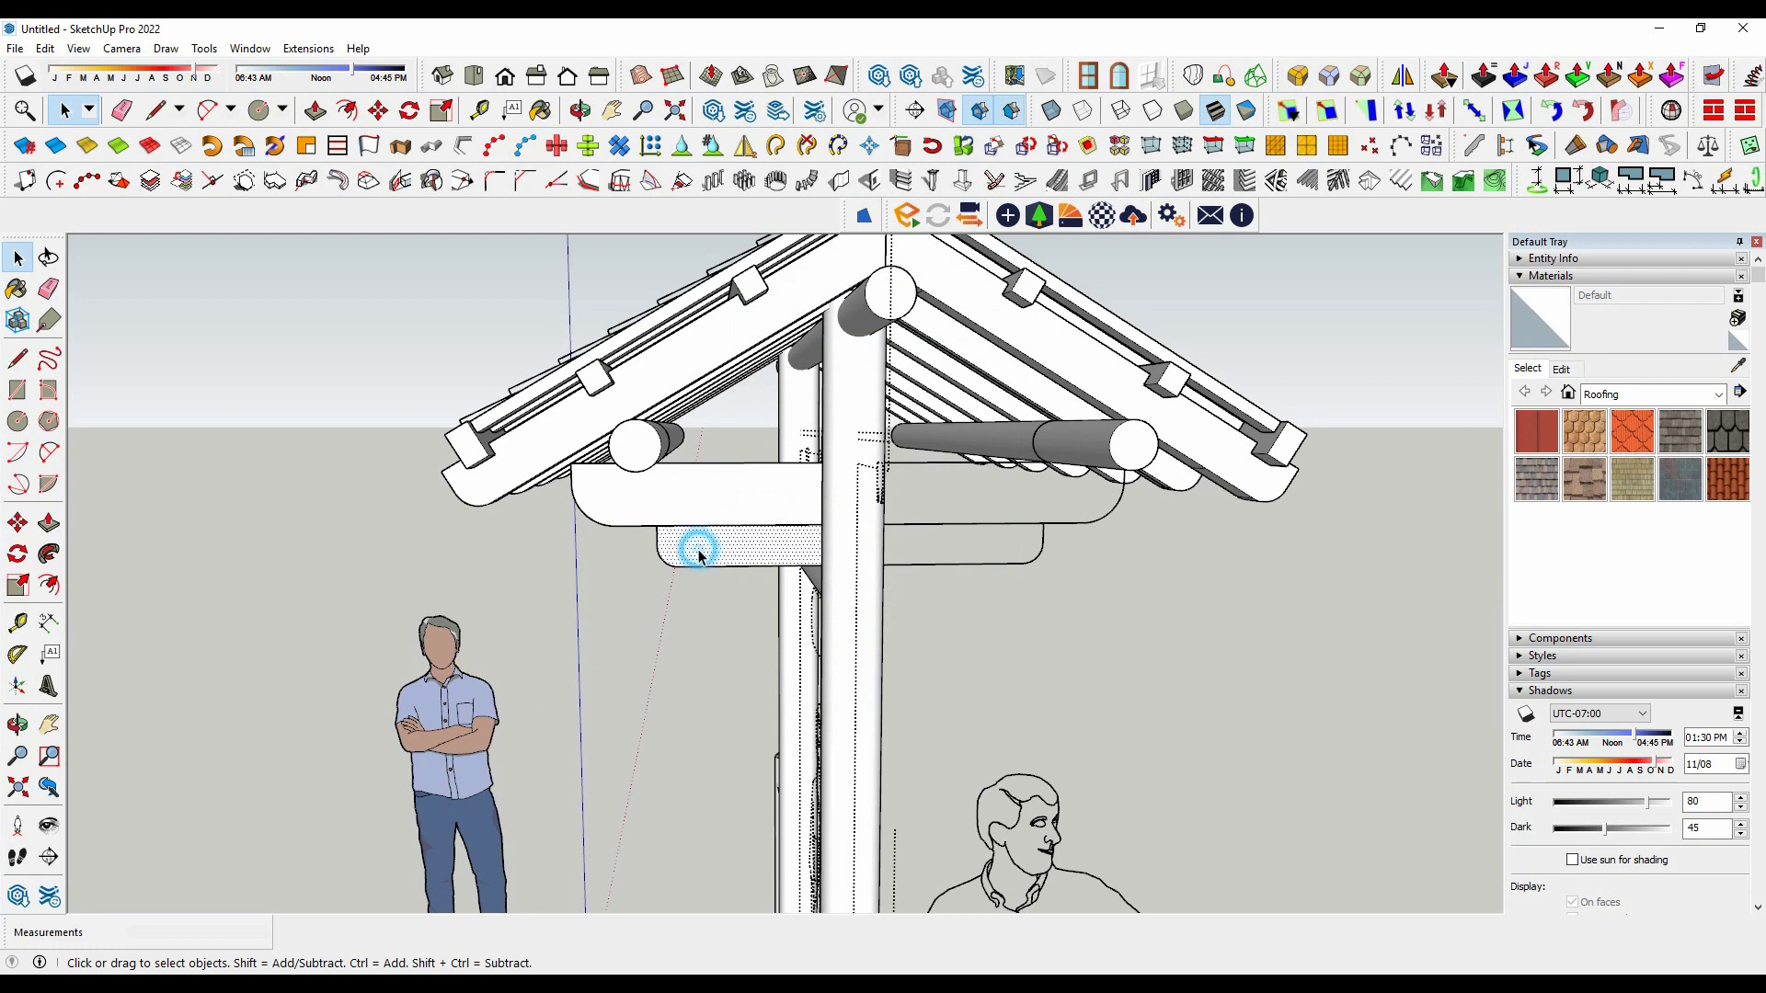
key("Delete")
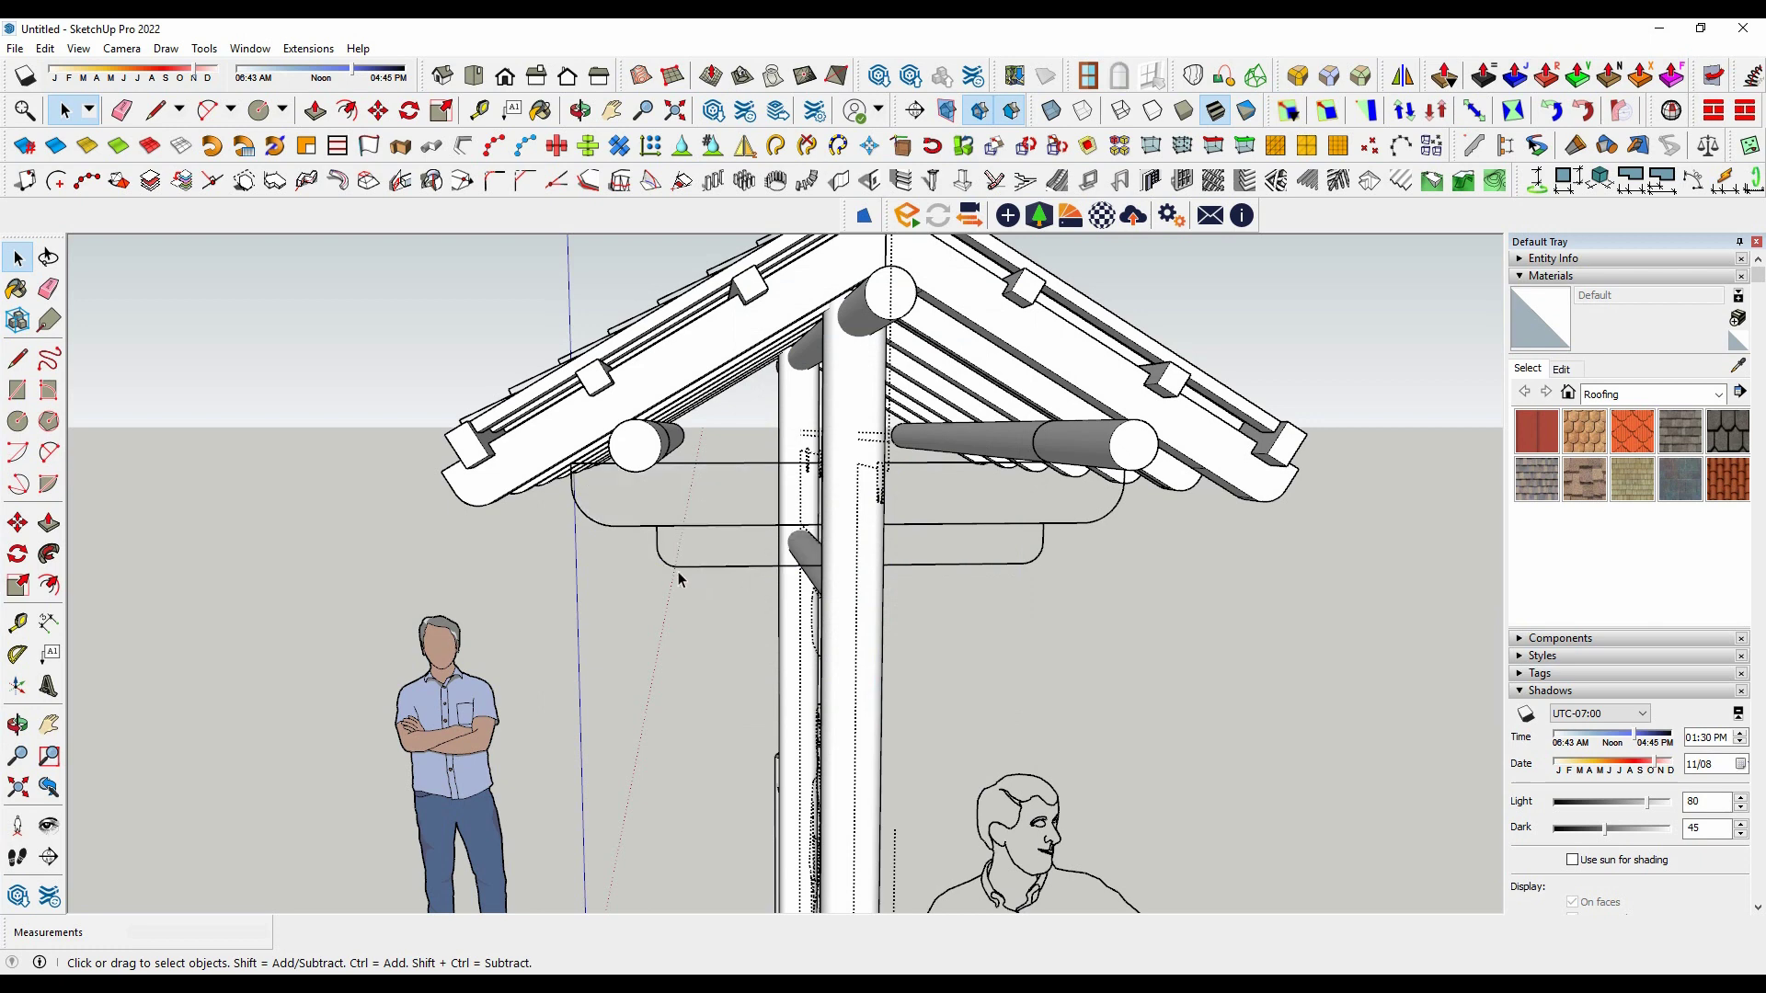
key("ctrl+z")
left_click(688, 504)
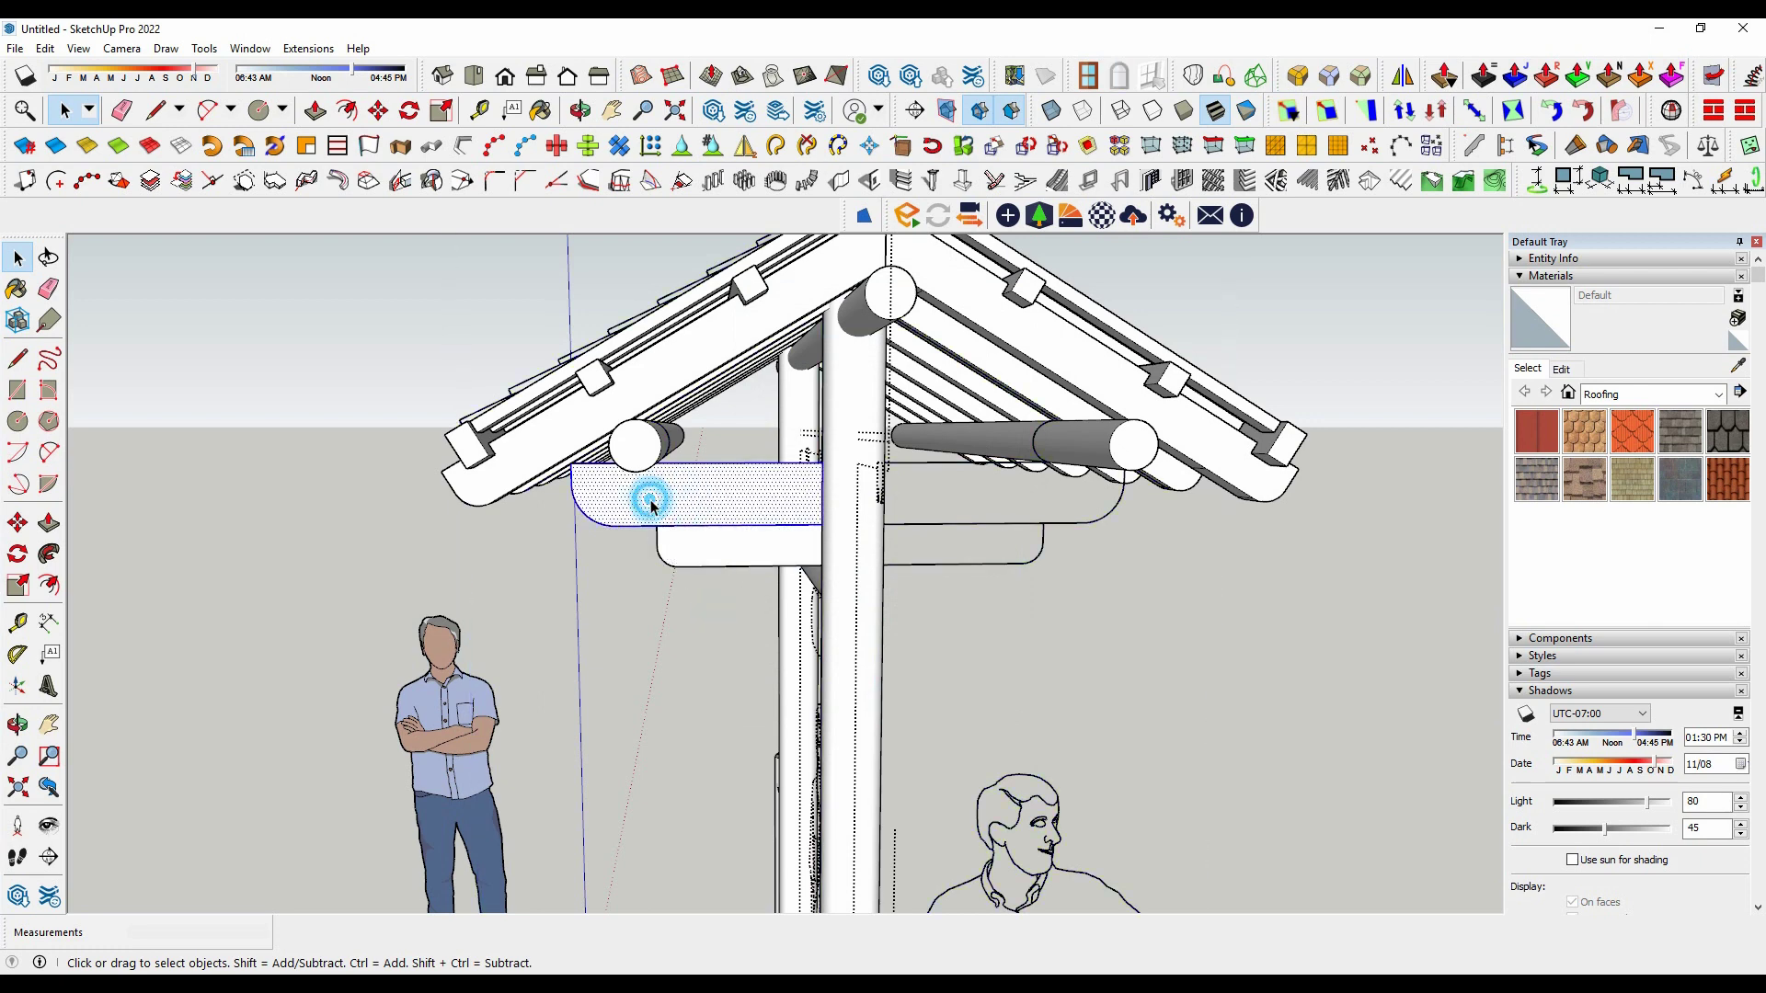
right_click(652, 505)
left_click(680, 387)
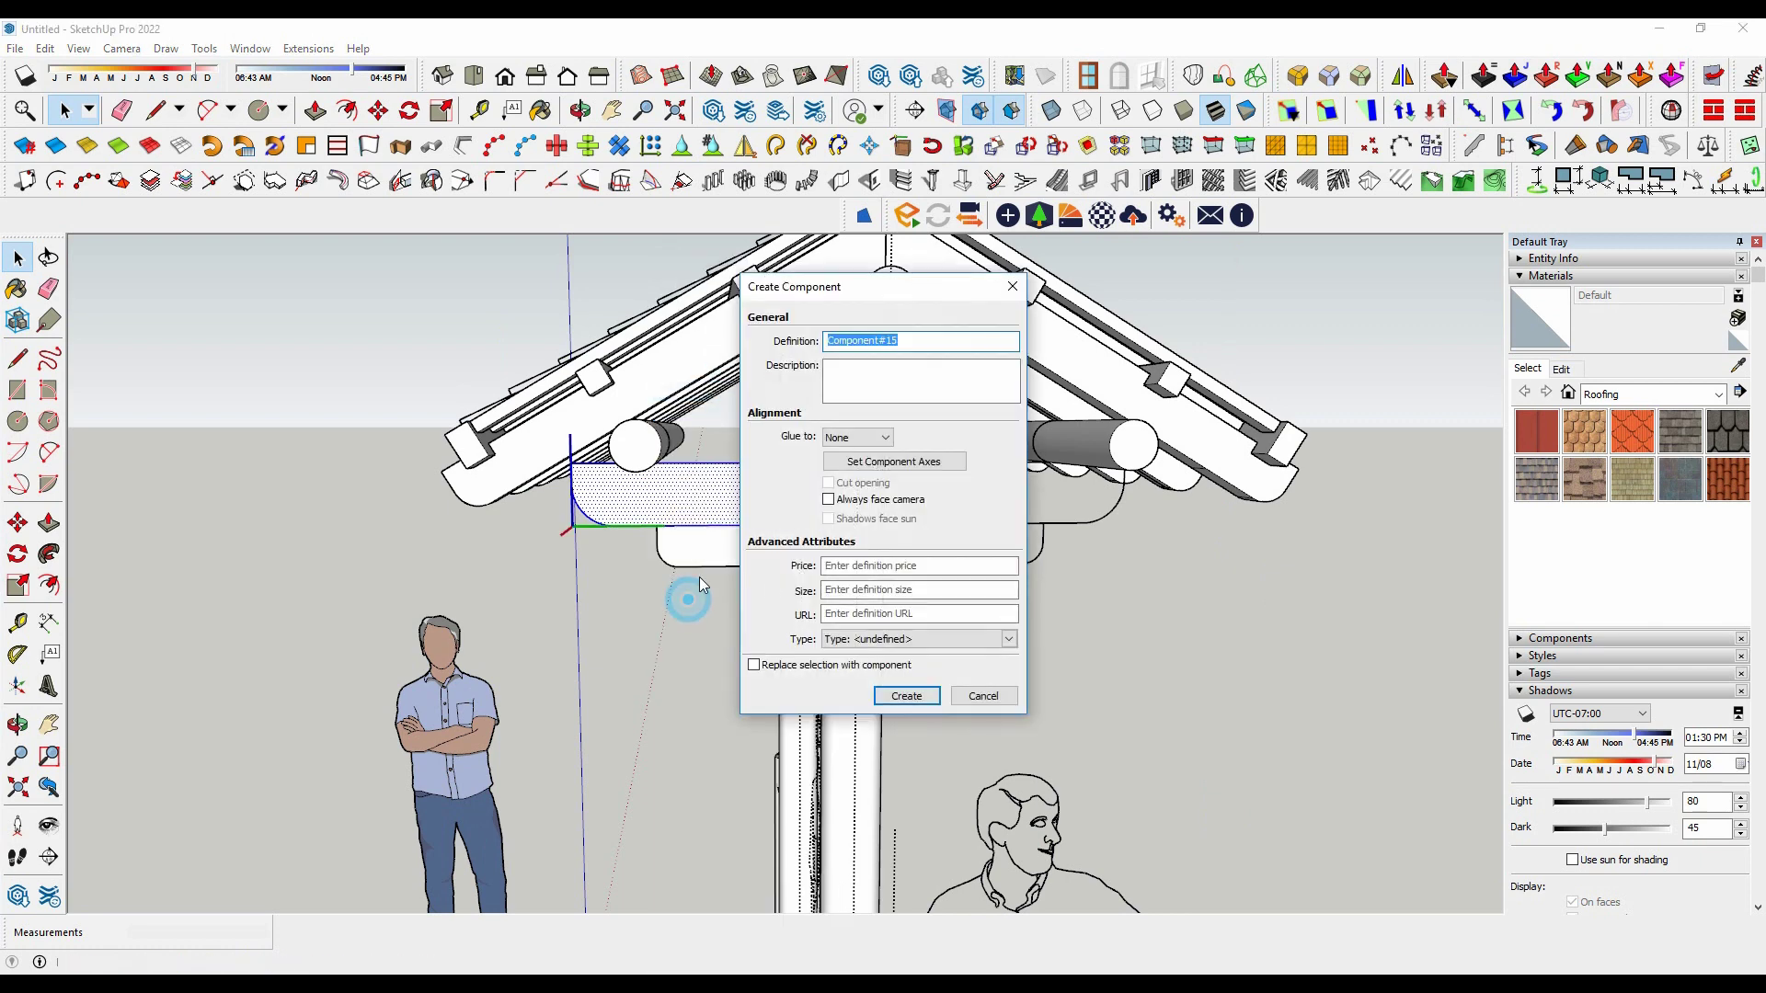
key("Return")
Step: Erase the leftover lower curved face and the bracket face covering the beam
left_click(697, 679)
left_click(727, 552)
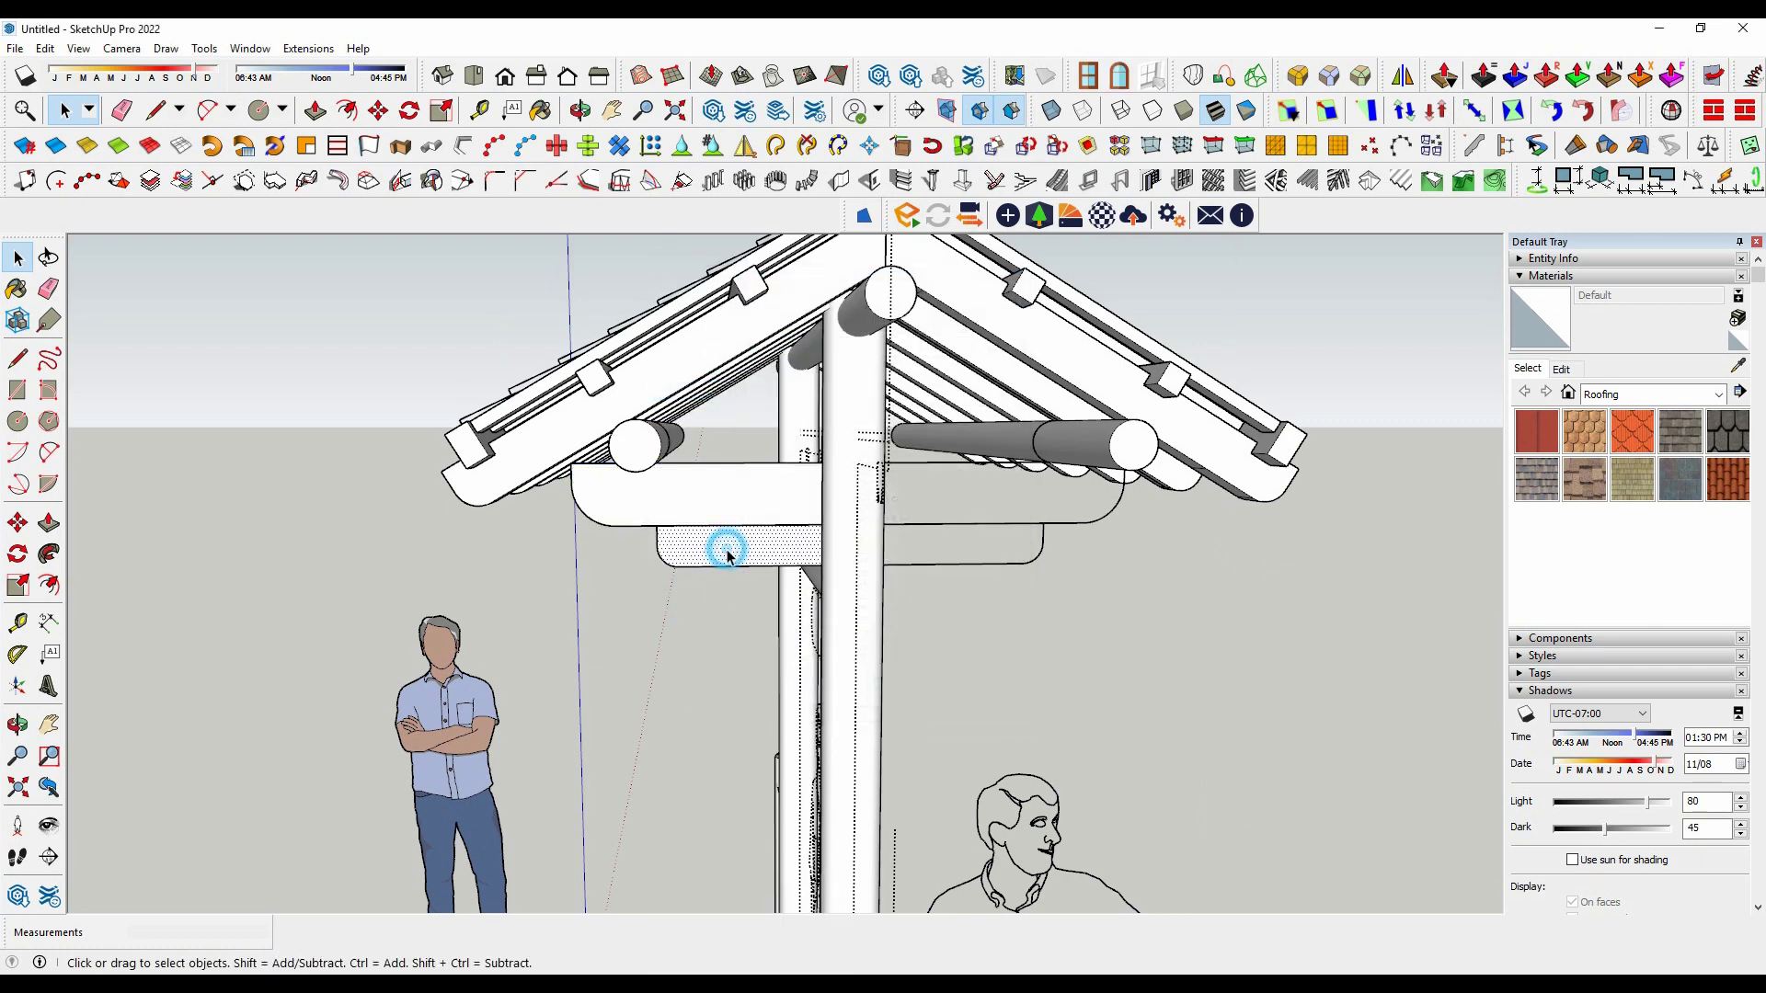
key("Delete")
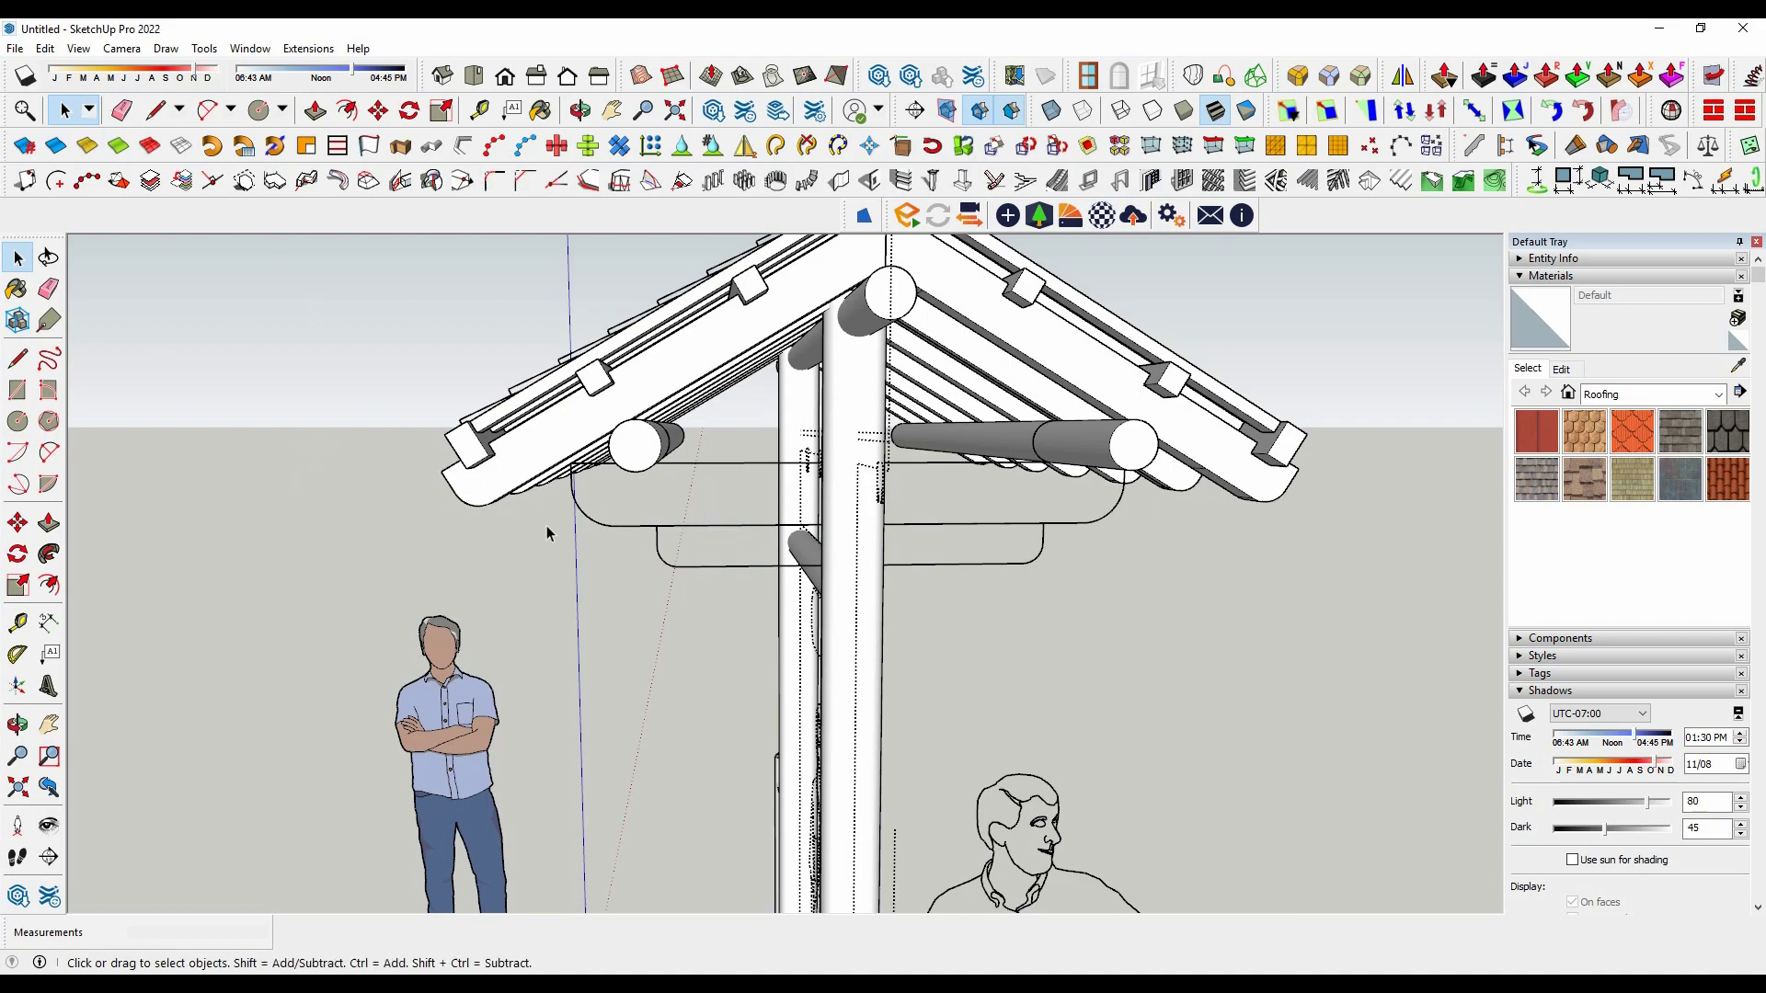
mouse_move(748, 512)
middle_mouse_down()
mouse_move(1123, 517)
mouse_move(830, 475)
middle_mouse_up()
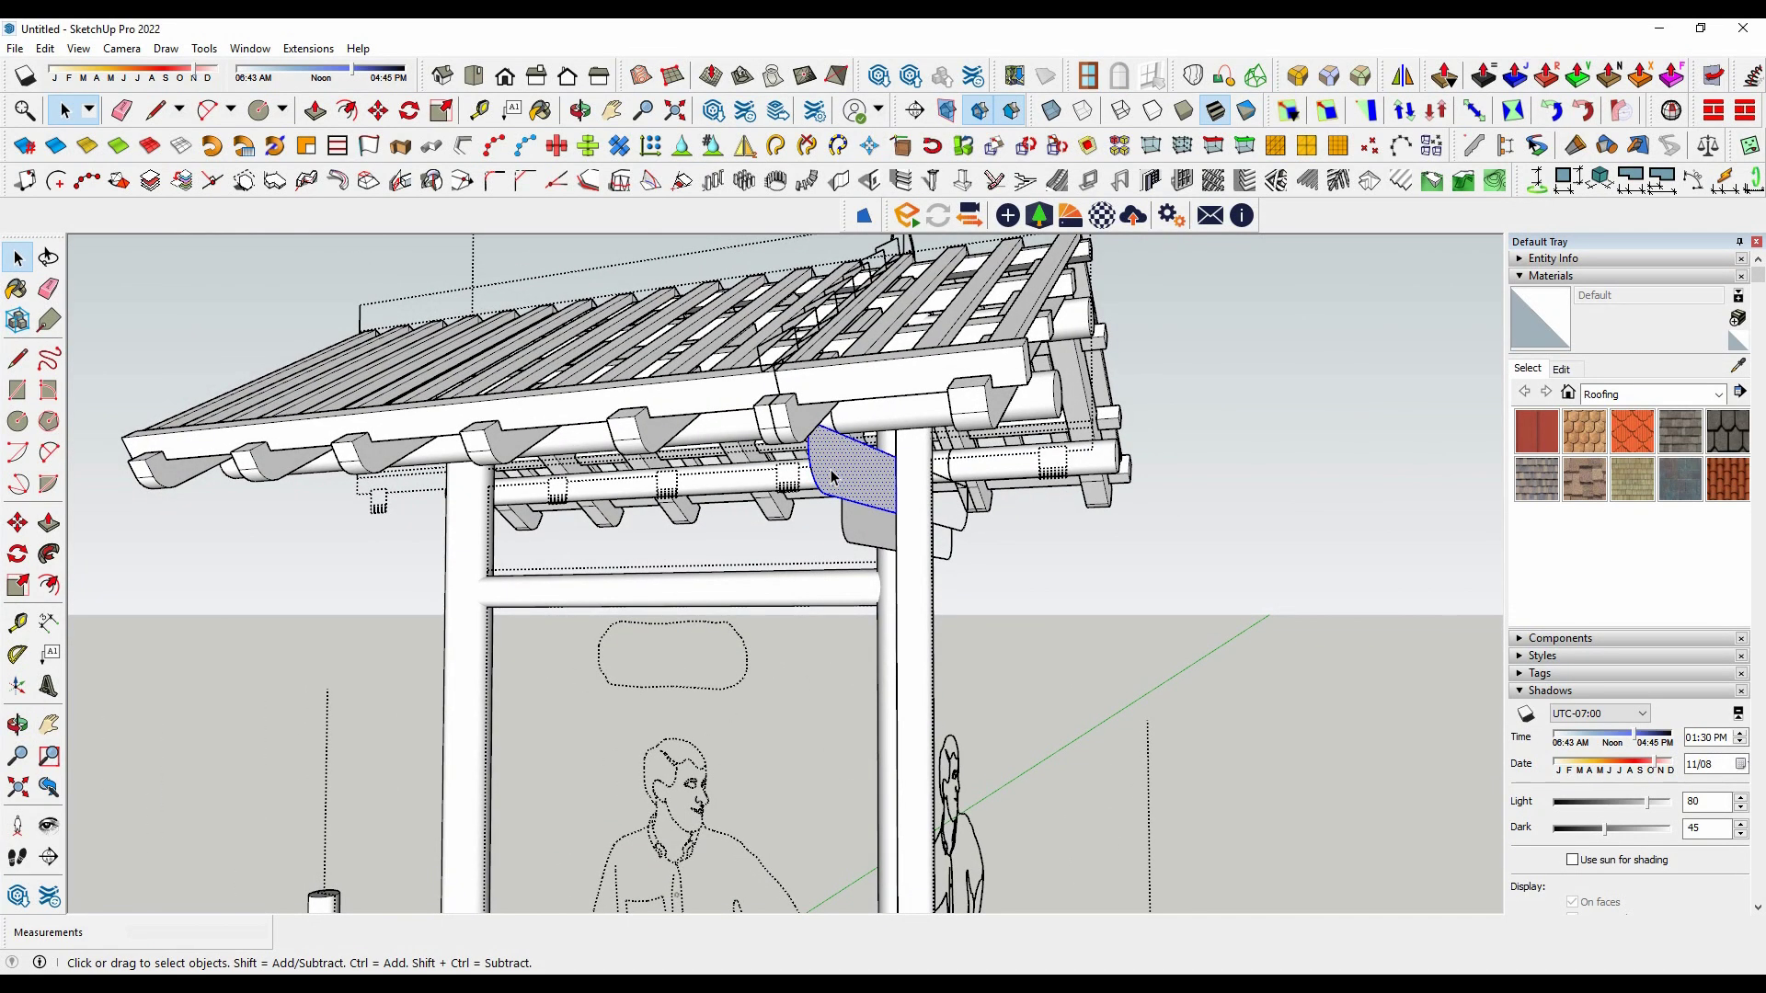
scroll(832, 474, "up", 1)
scroll(850, 466, "up", 1)
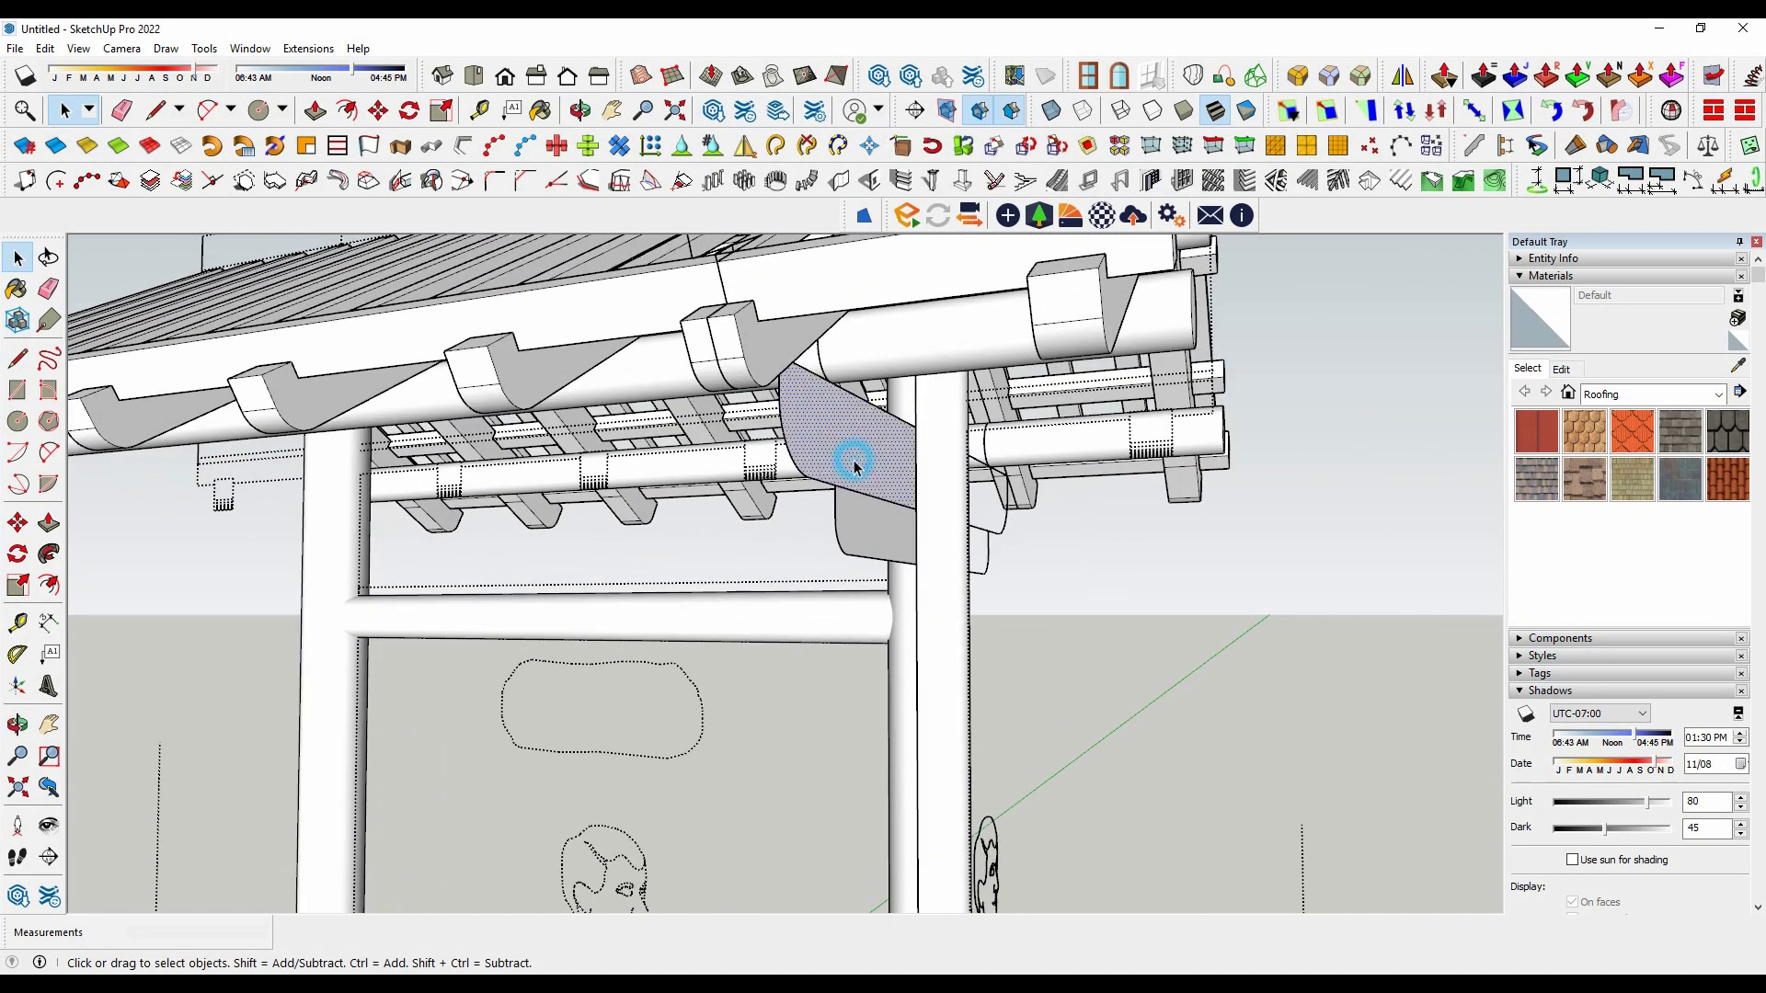
key("Delete")
Step: Make the small curved face a component replacing the selection, then box-select the bracket profiles
left_click(868, 524)
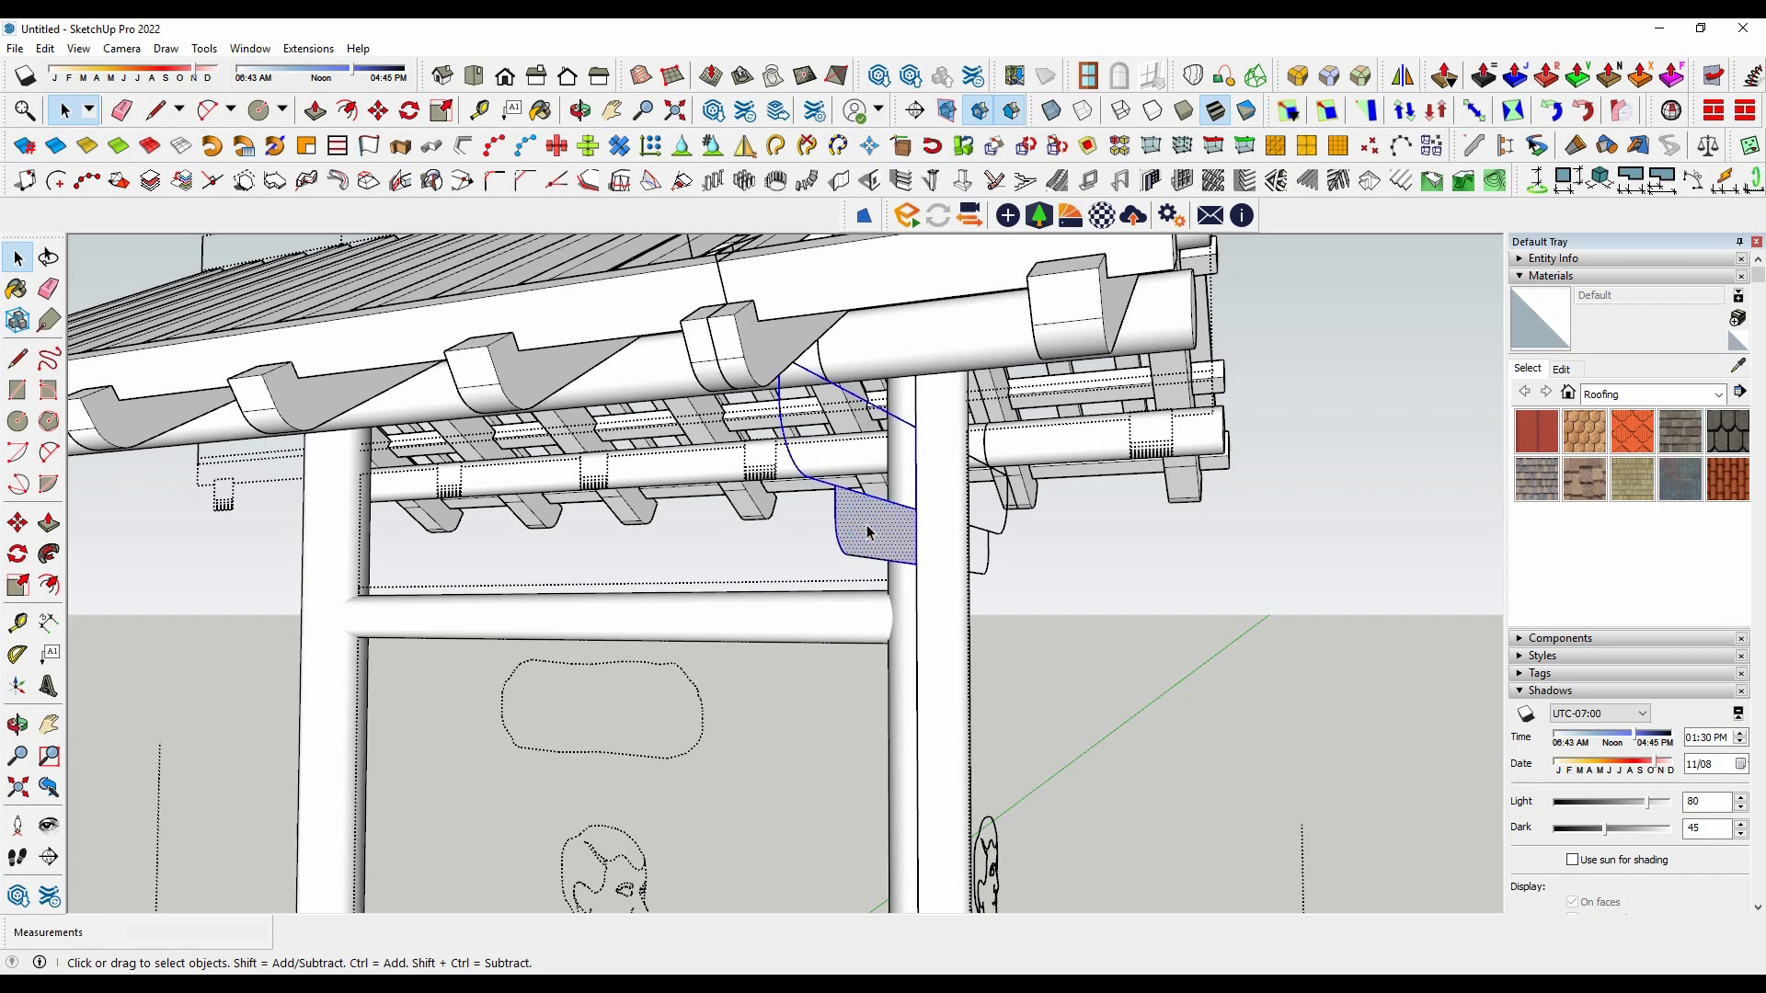
left_click(867, 529)
right_click(867, 532)
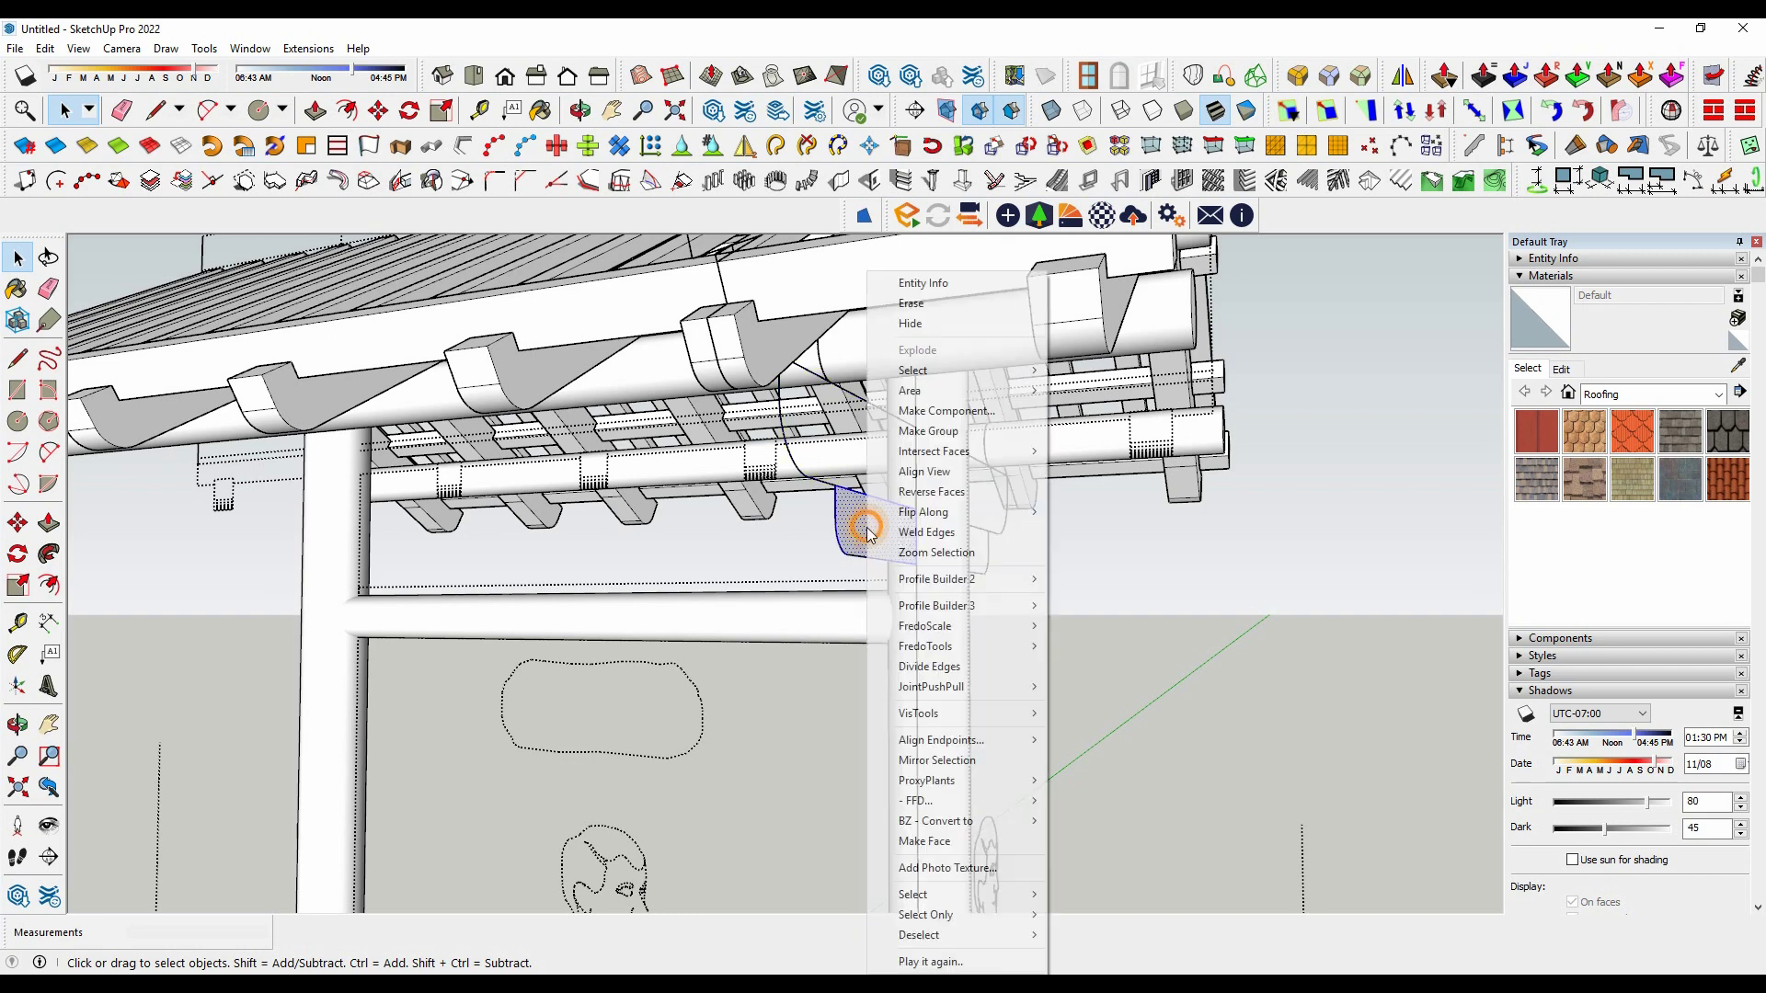
left_click(962, 423)
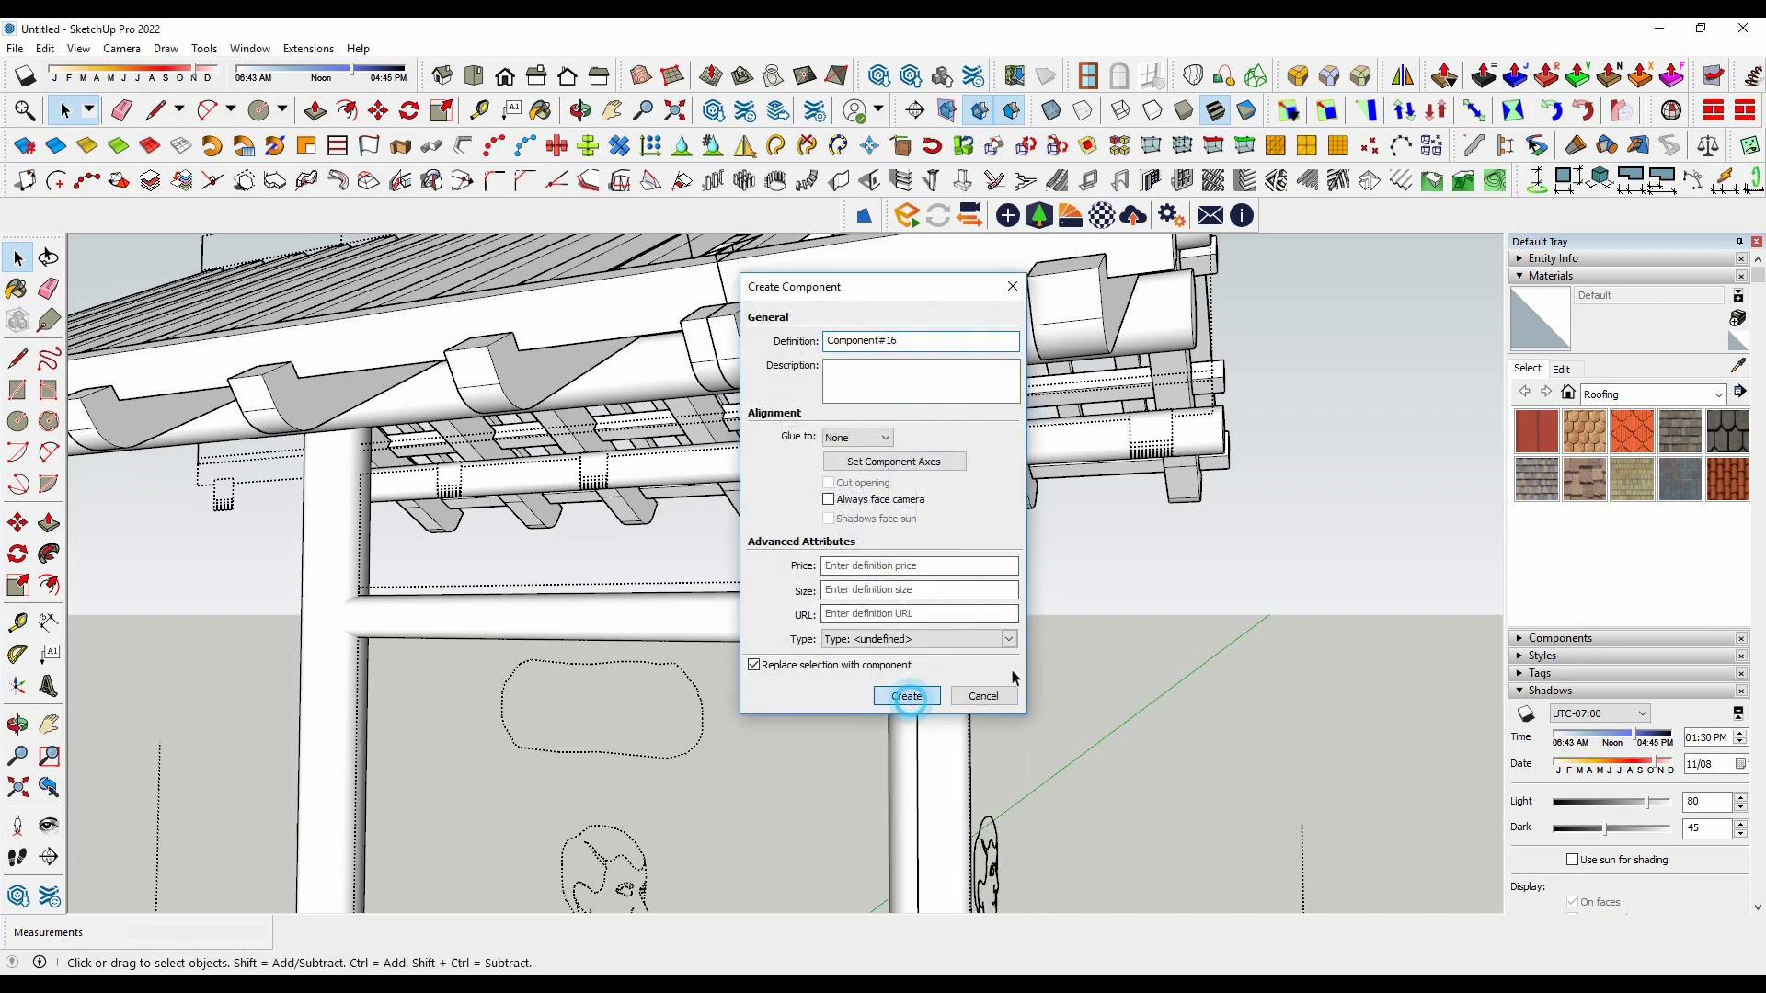
left_click(906, 694)
left_click(1230, 554)
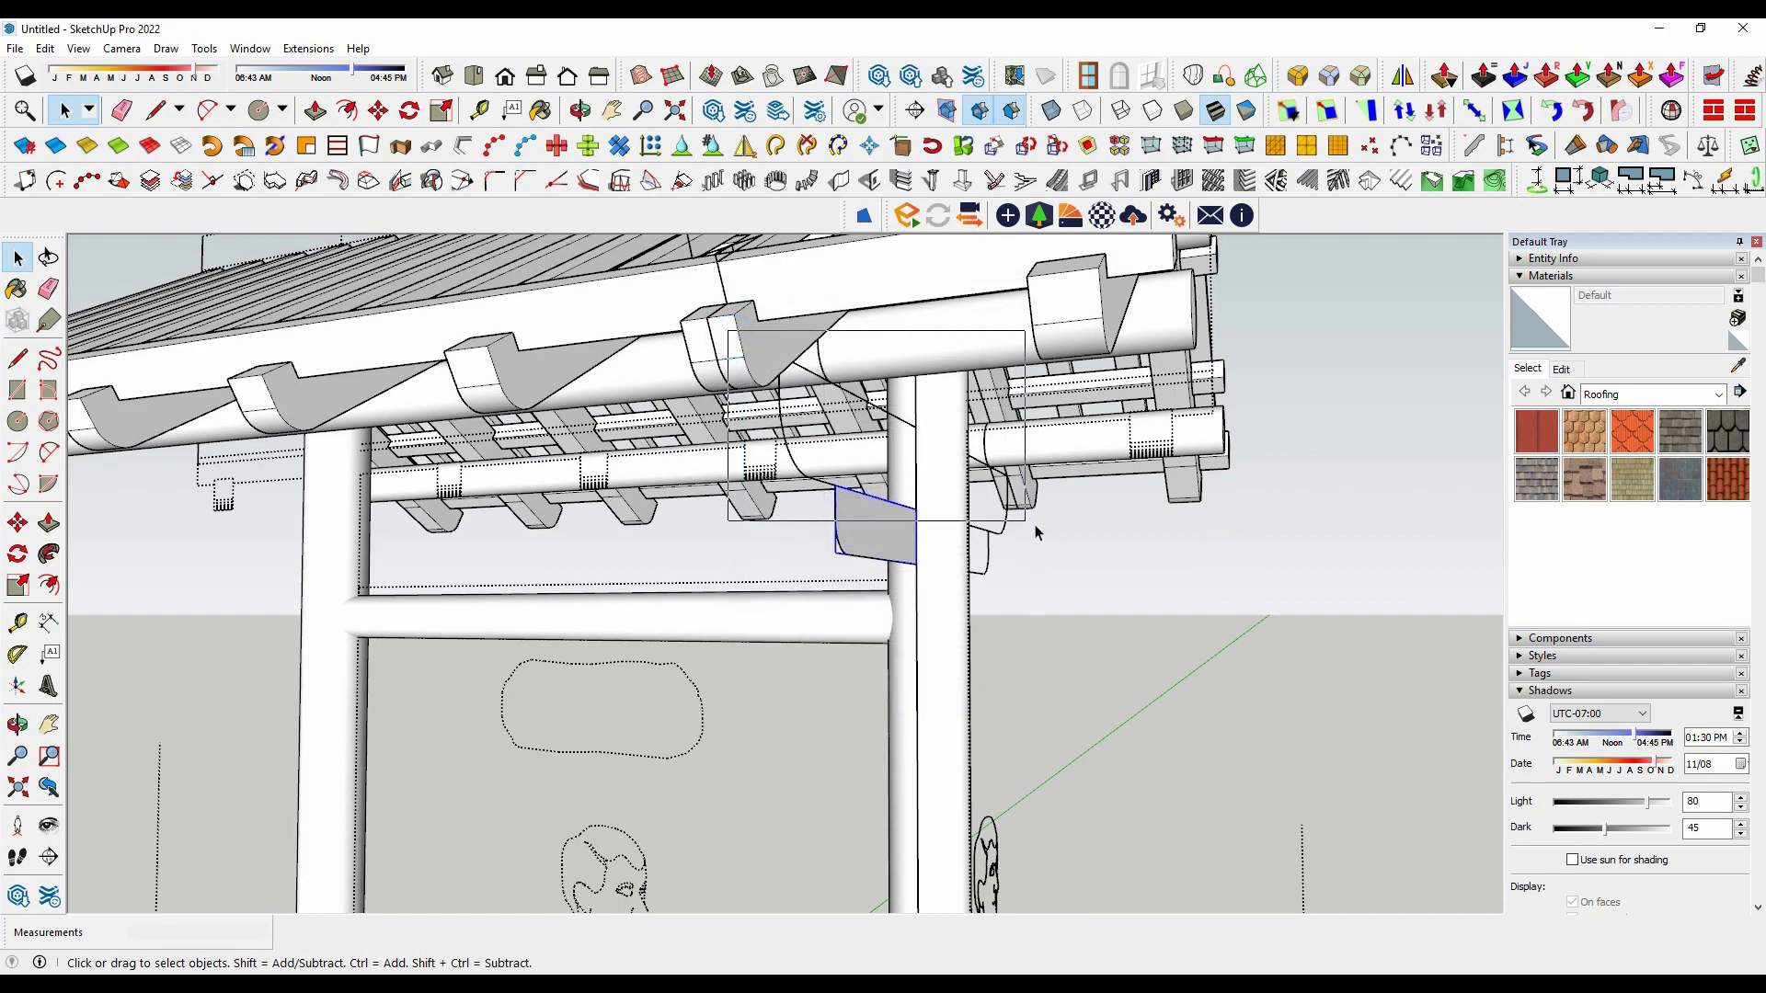
middle_click_drag(946, 552, 615, 551)
left_click_drag(423, 408, 902, 566)
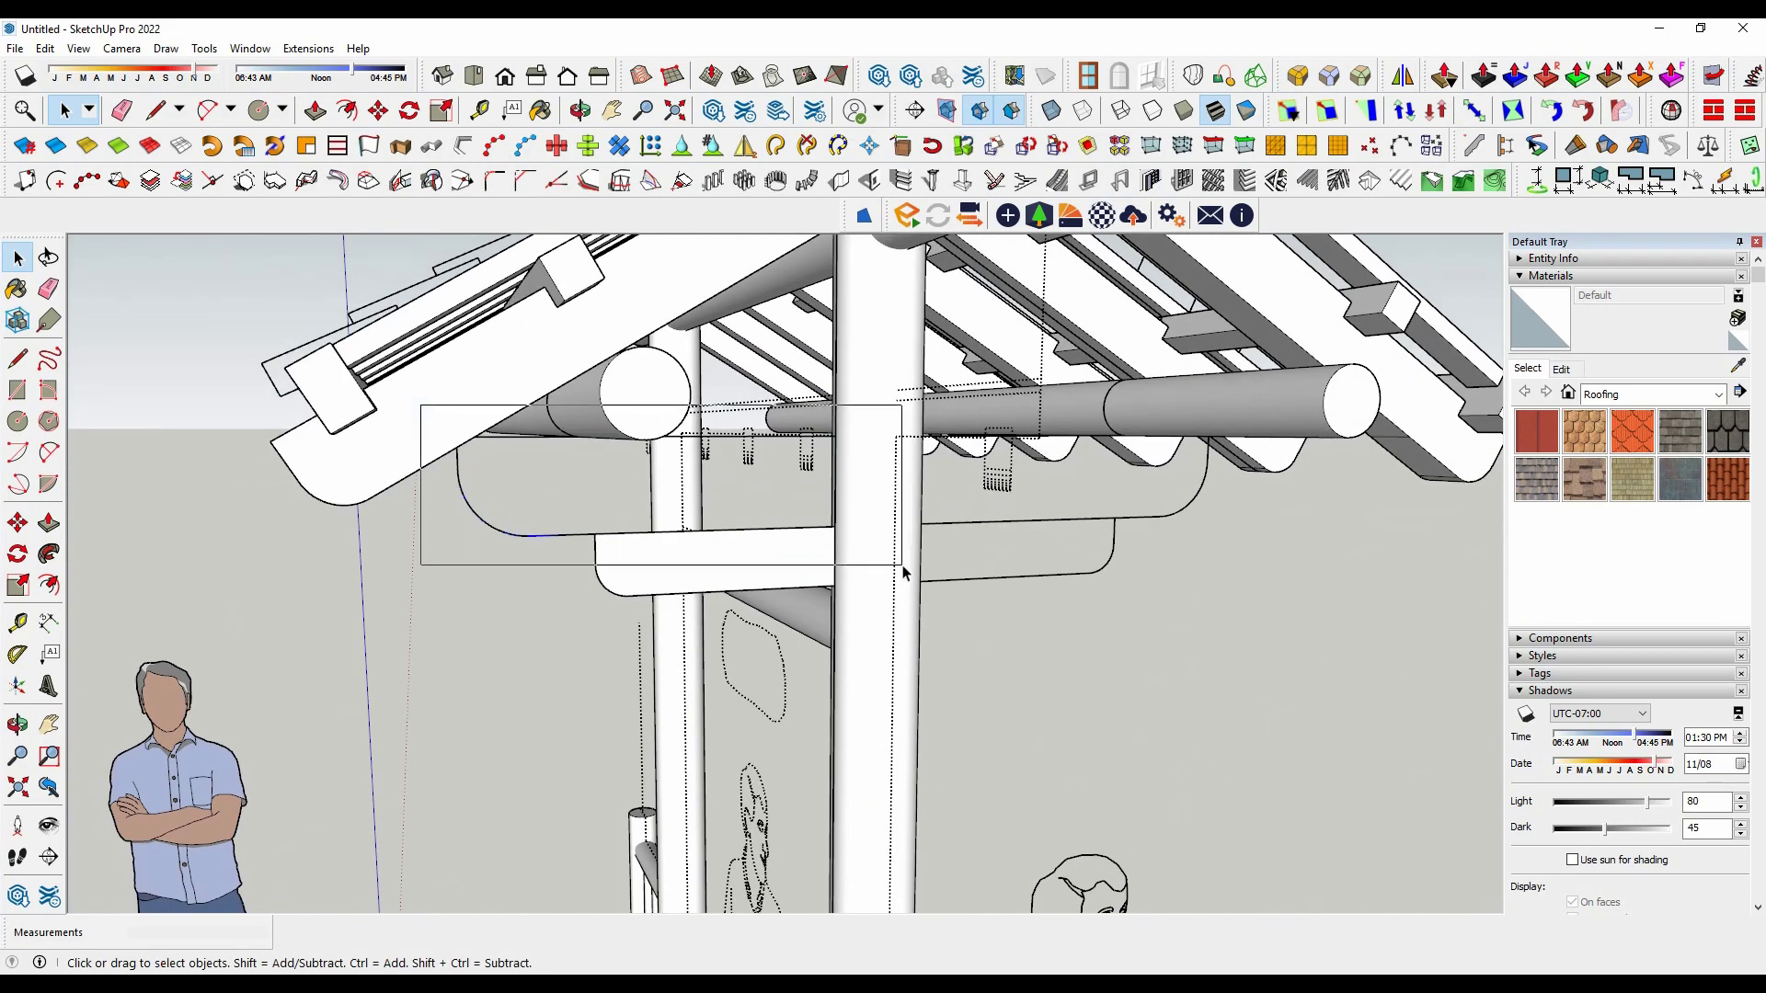
mouse_move(752, 571)
middle_mouse_down()
mouse_move(907, 533)
mouse_move(875, 546)
middle_mouse_up()
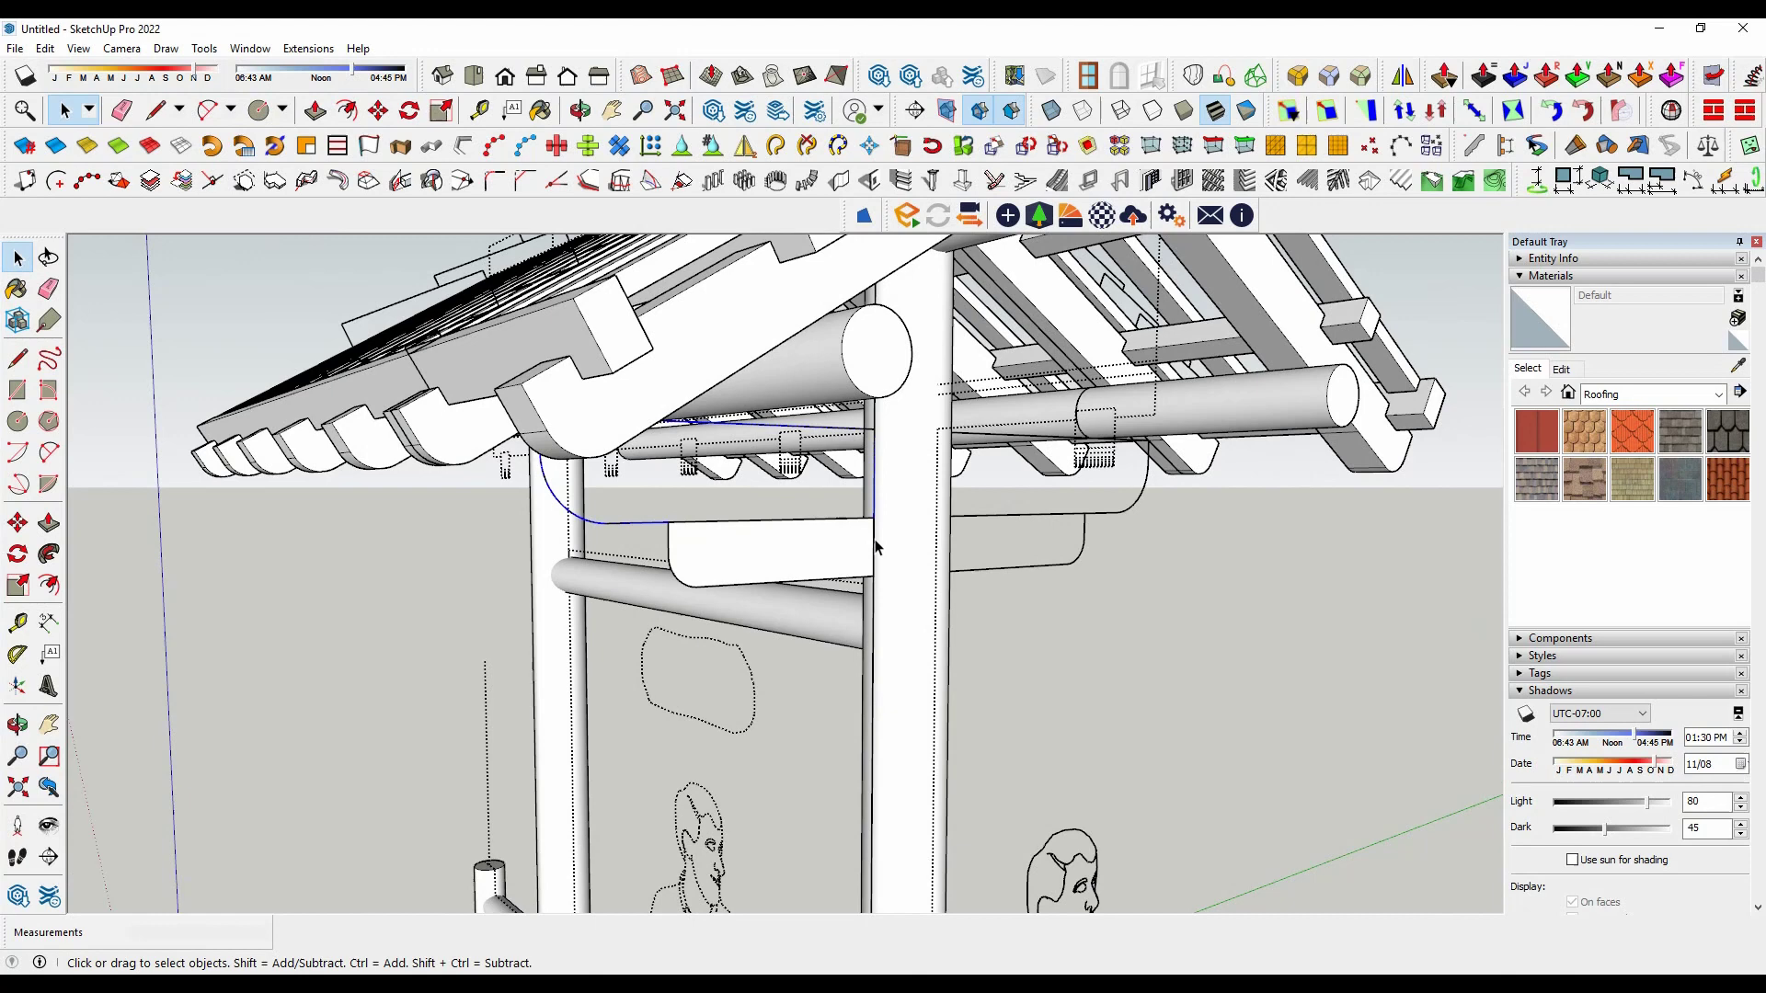
Step: Inside the bracket group, push/pull the bracket face to 35 mm thickness
double_click(768, 555)
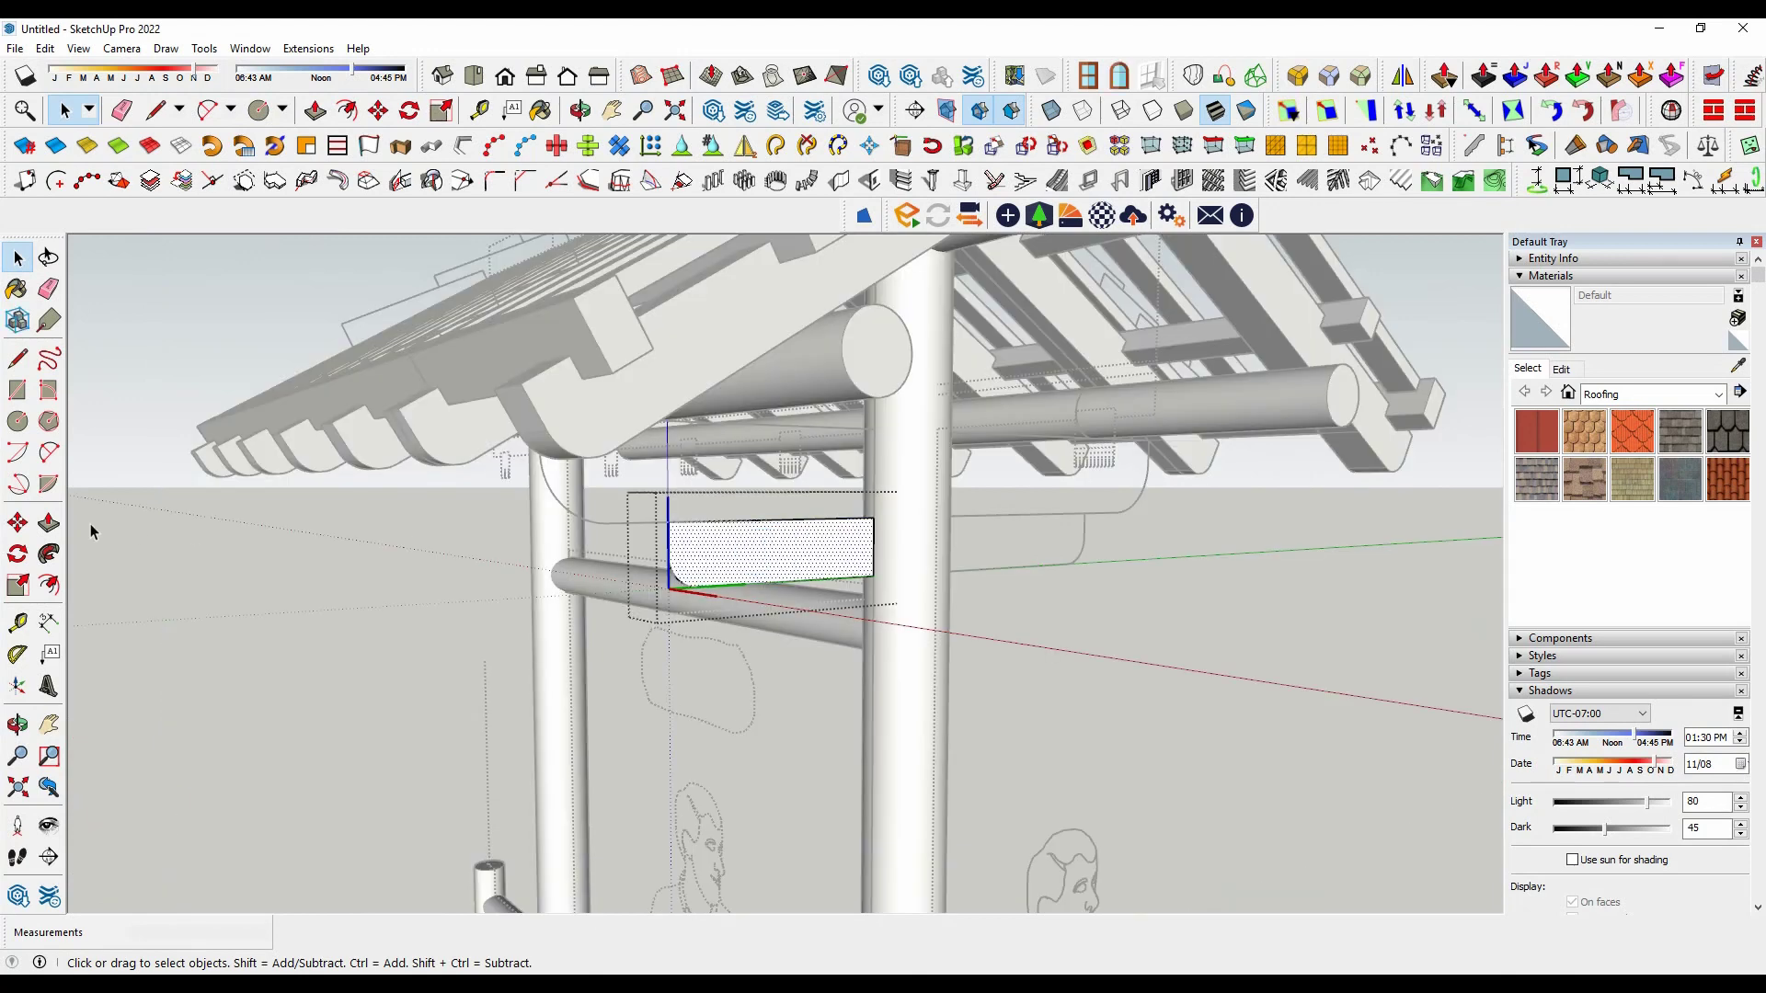
key("p")
scroll(689, 552, "up", 2)
left_click(708, 540)
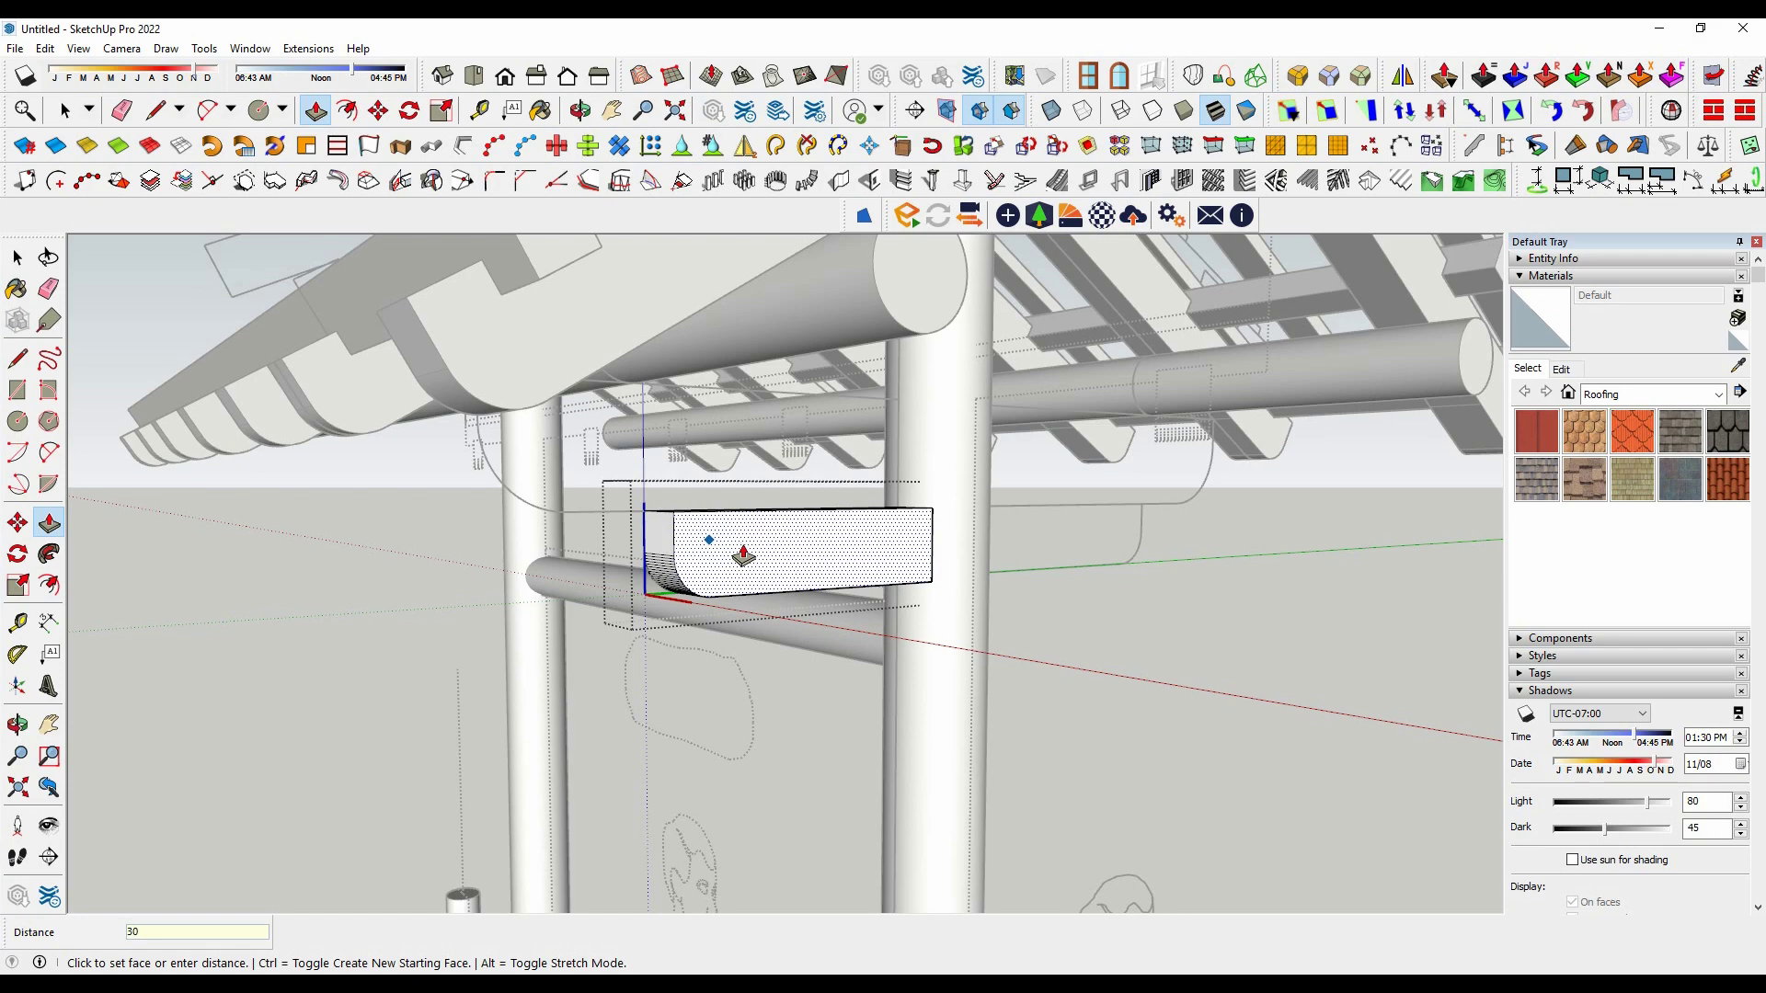
key("Return")
mouse_move(744, 555)
middle_mouse_down()
mouse_move(1171, 604)
mouse_move(1056, 556)
middle_mouse_up()
left_click(1012, 549)
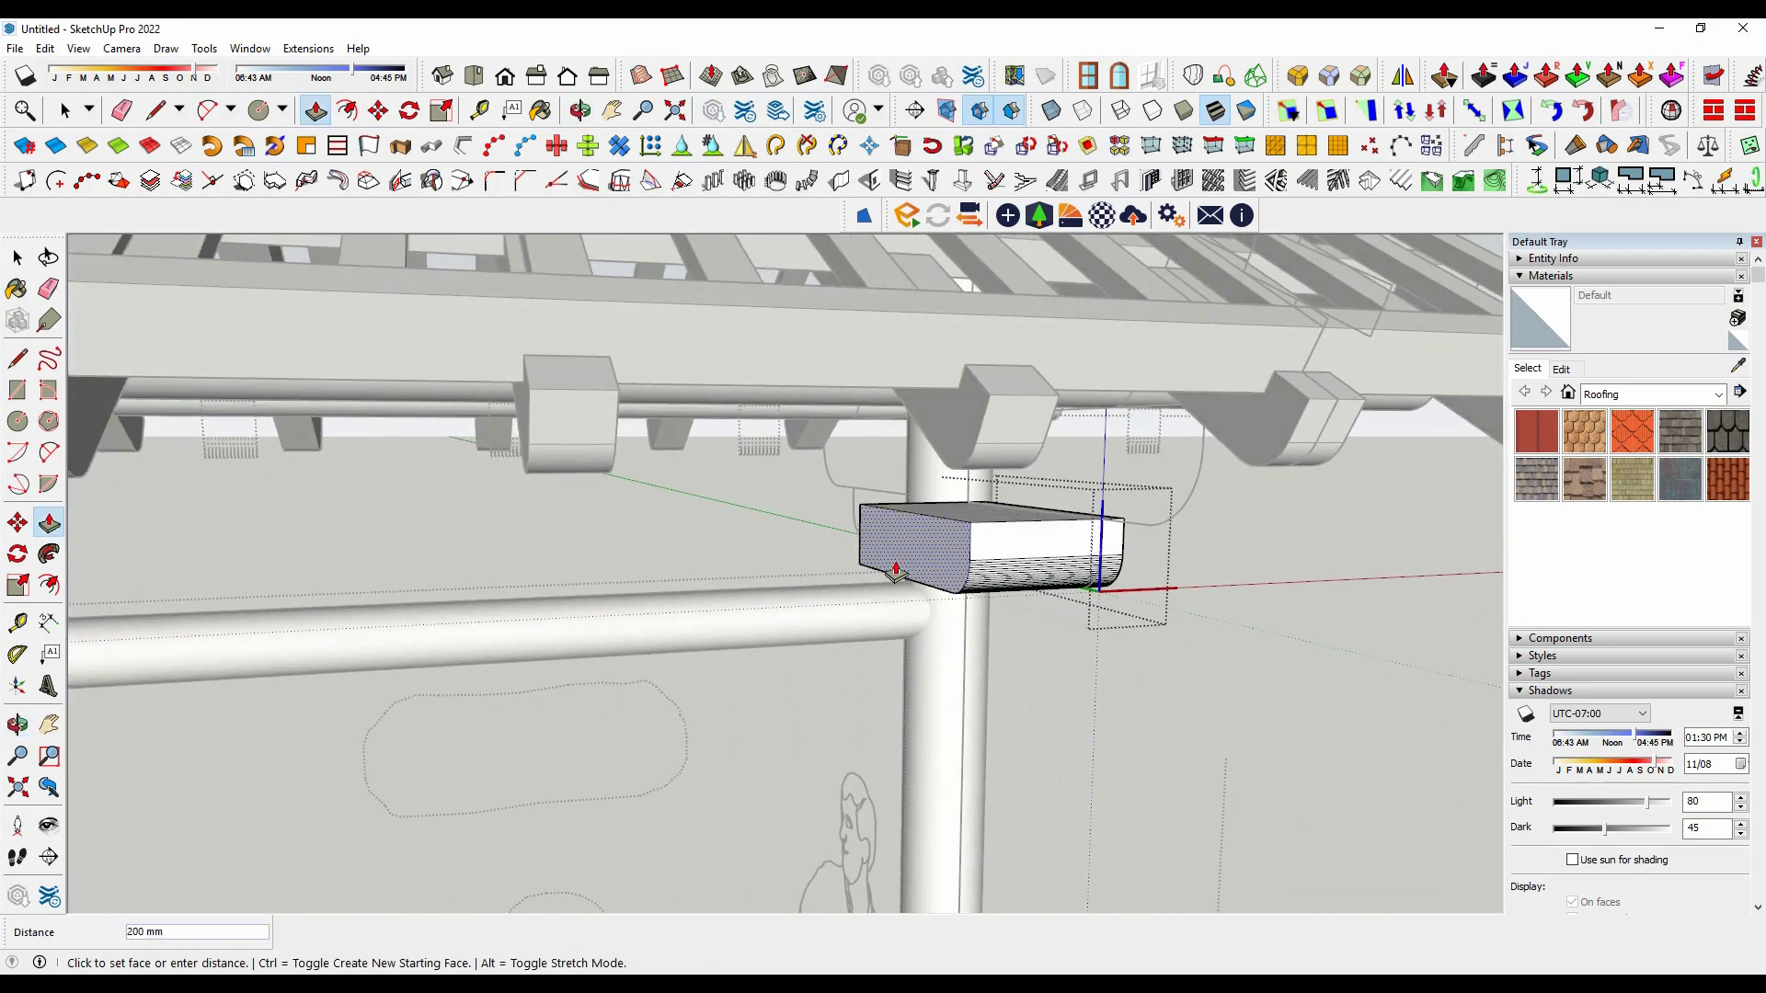
key("Return")
Step: Push/pull the bracket's end face until it meets the central post
mouse_move(900, 572)
middle_mouse_down()
mouse_move(1294, 658)
mouse_move(465, 682)
mouse_move(583, 548)
middle_mouse_up()
key("space")
key("o")
mouse_move(662, 576)
left_mouse_down()
mouse_move(768, 619)
mouse_move(691, 653)
left_mouse_up()
key("space")
middle_click_drag(691, 653, 644, 619)
left_click(643, 619)
middle_click_drag(605, 482, 809, 759)
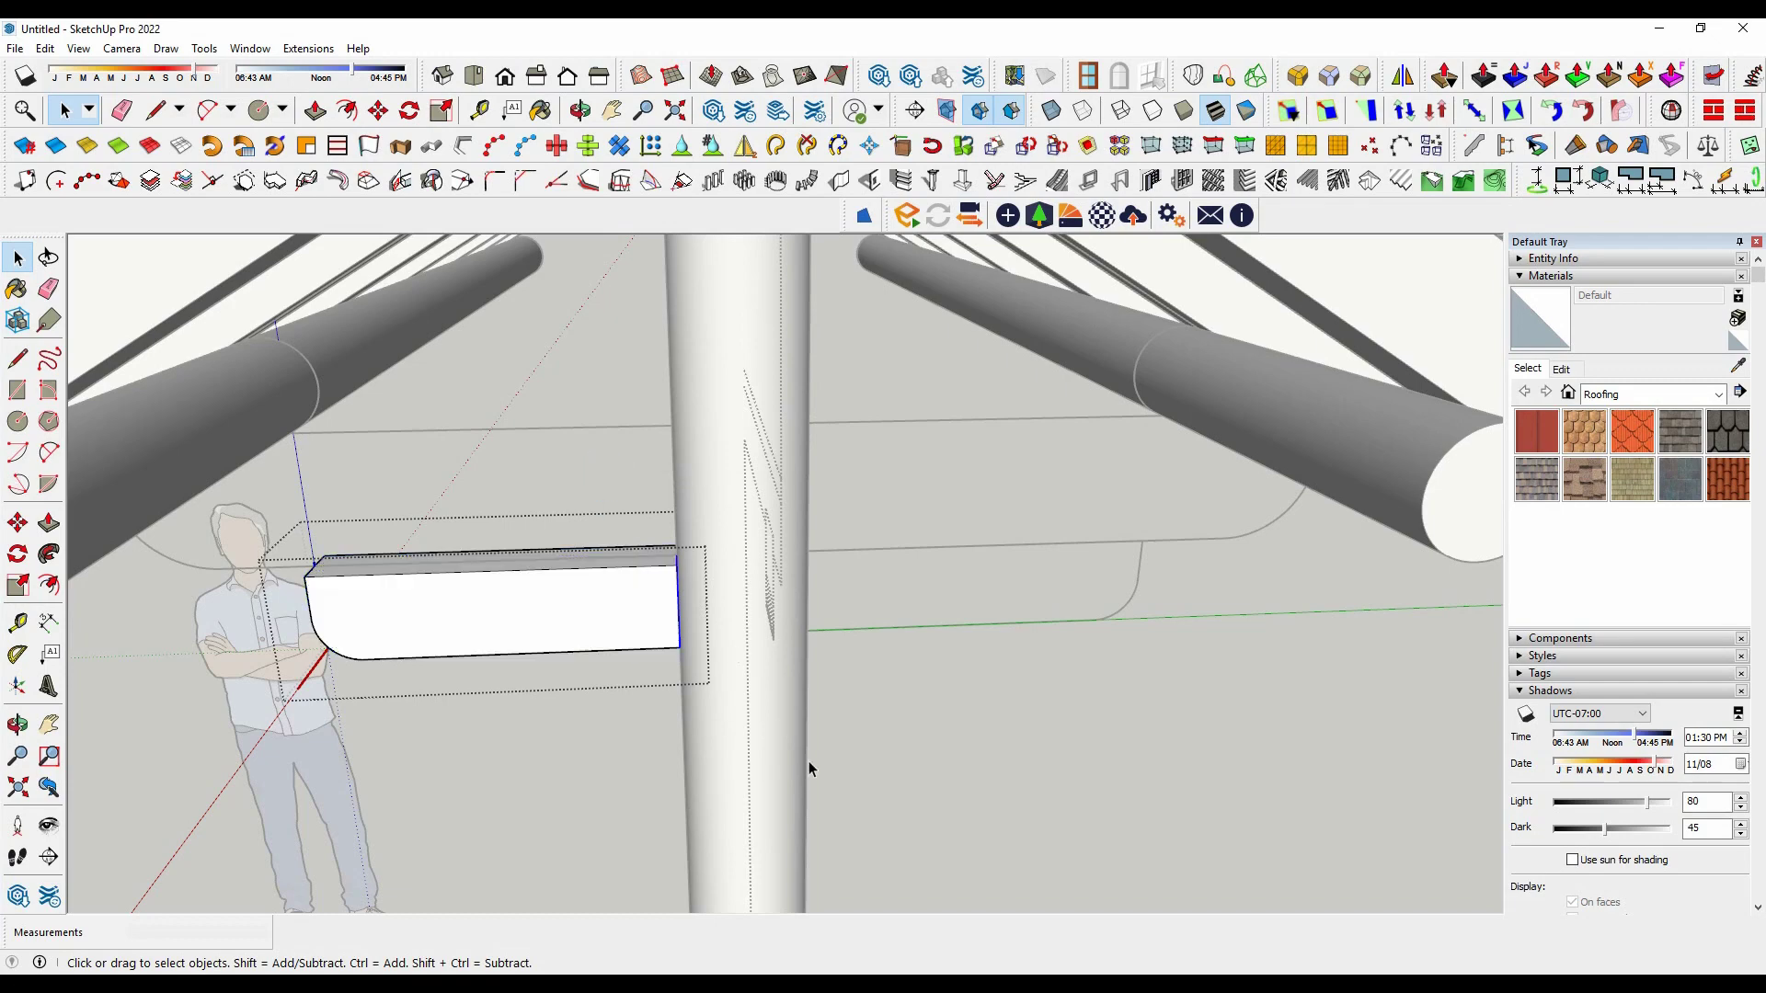
left_click(46, 522)
left_click(708, 631)
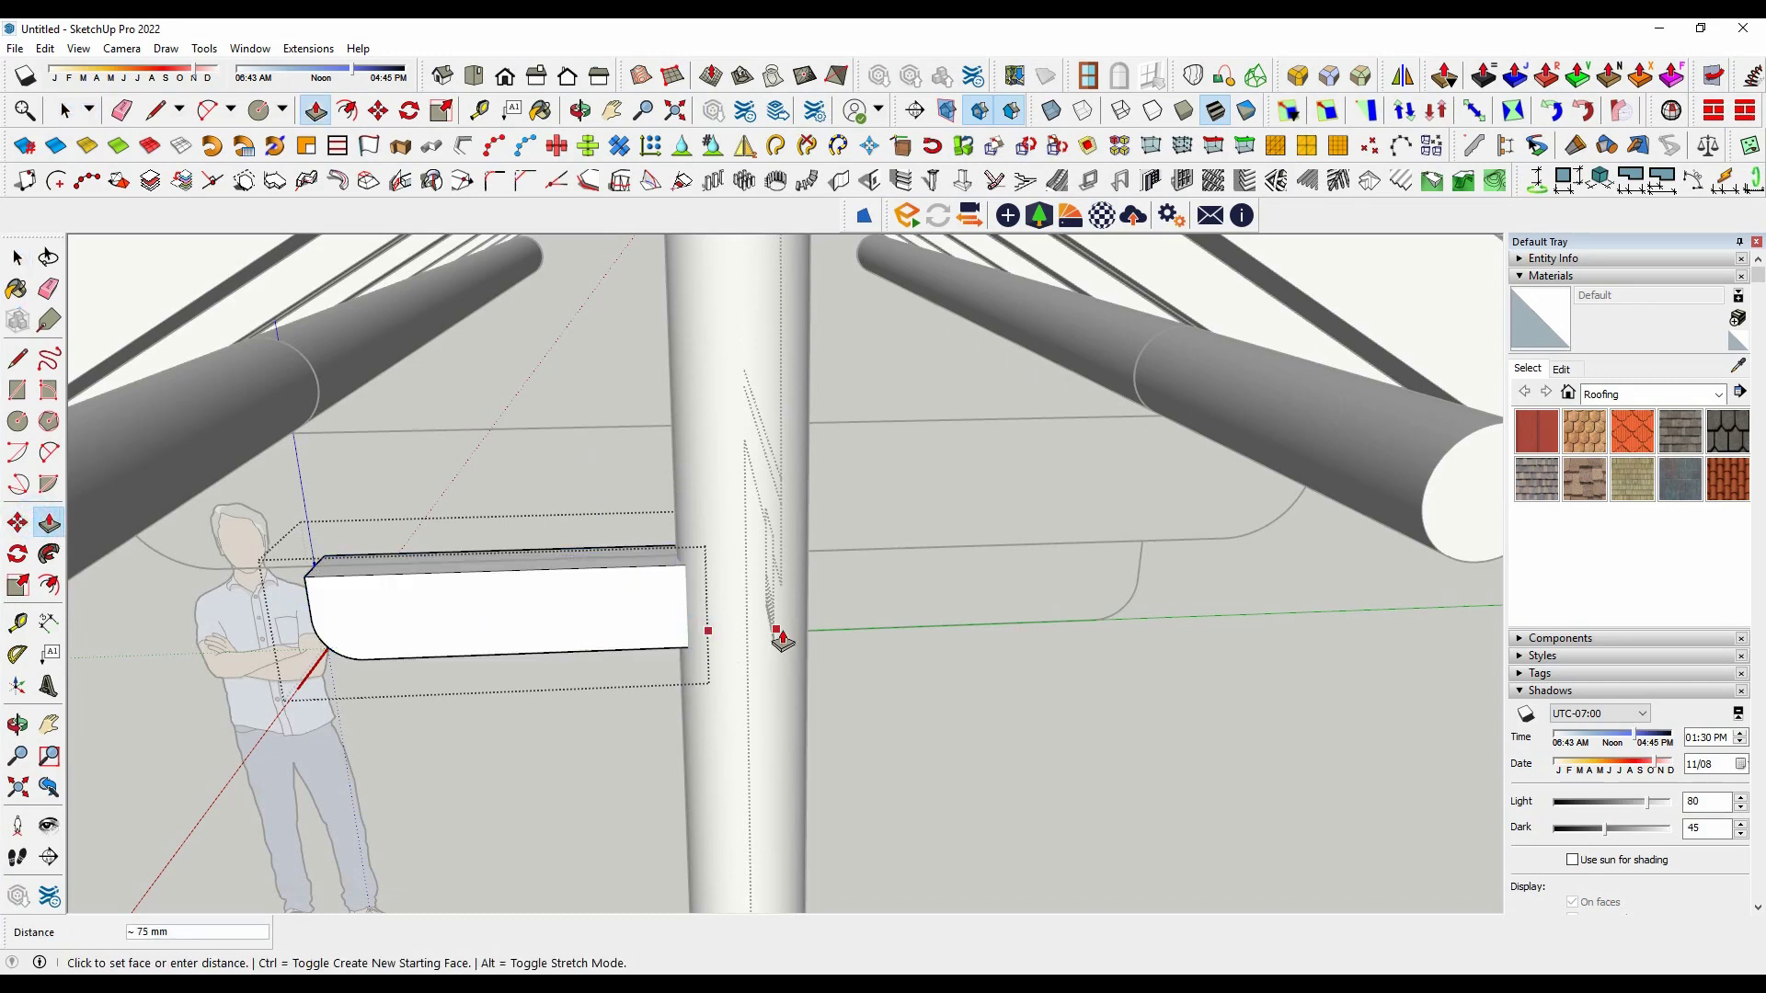
left_click(756, 633)
middle_click_drag(808, 714, 358, 553)
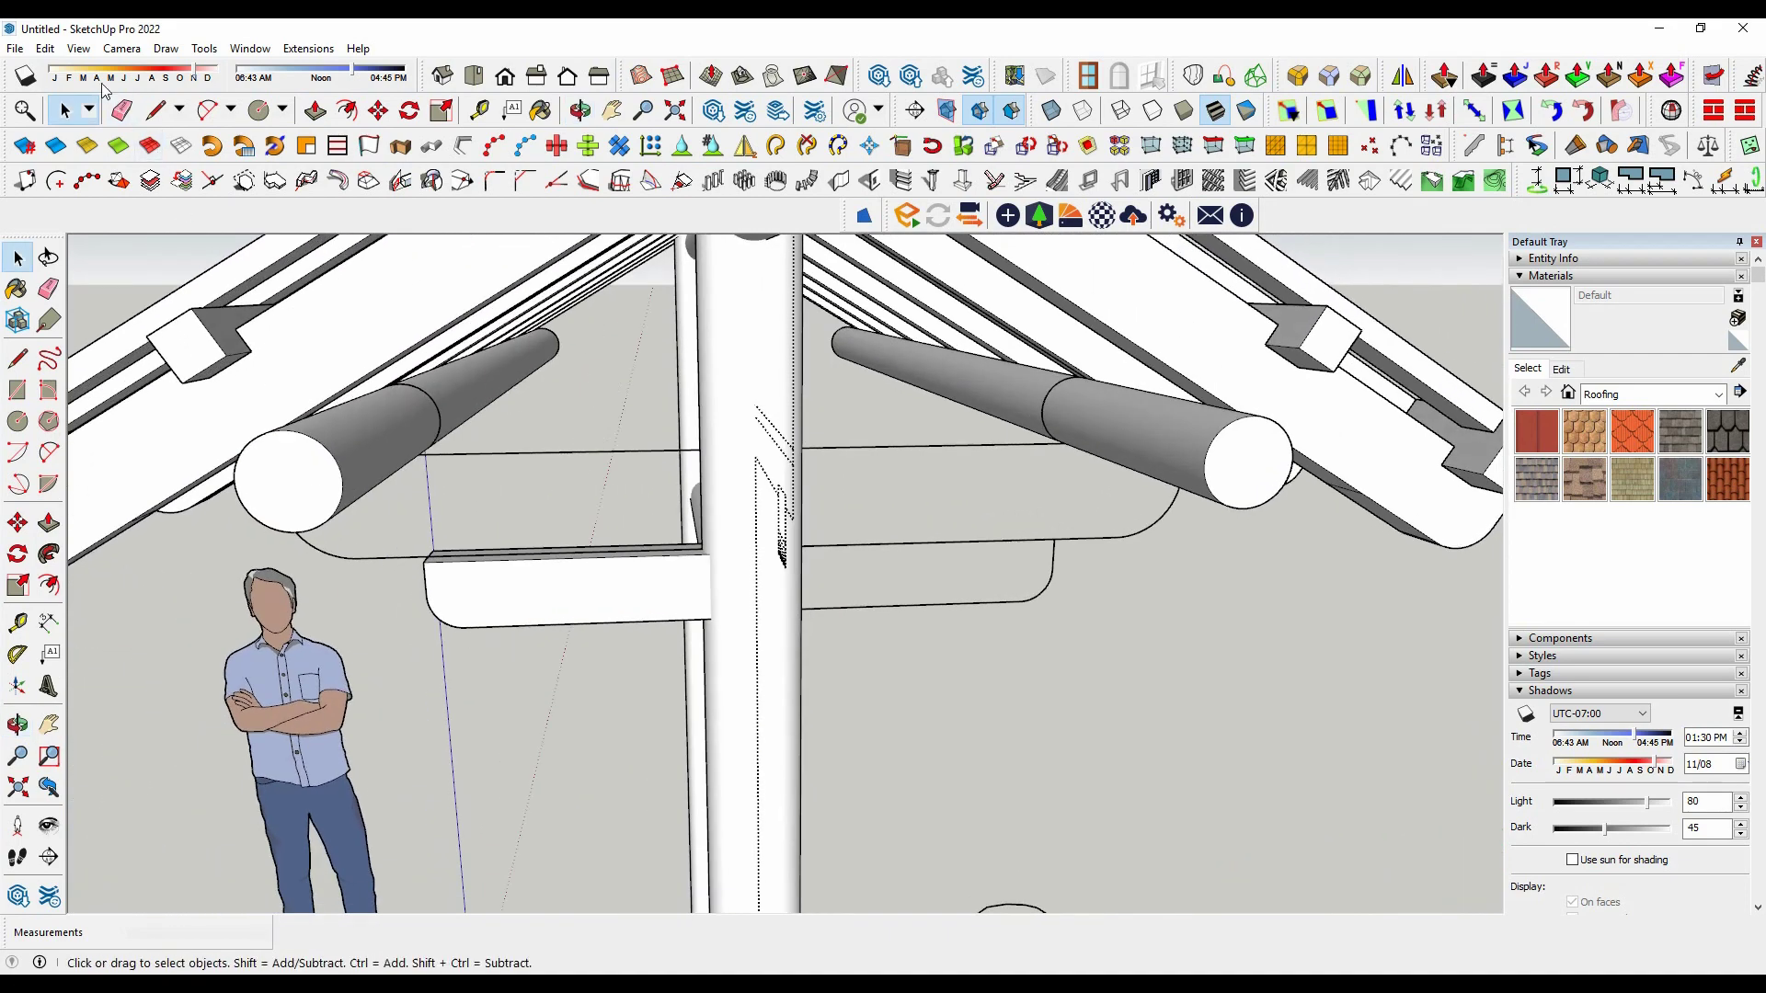
Step: Paste the upper curved face and turn it into a new component
left_click(45, 48)
left_click(74, 177)
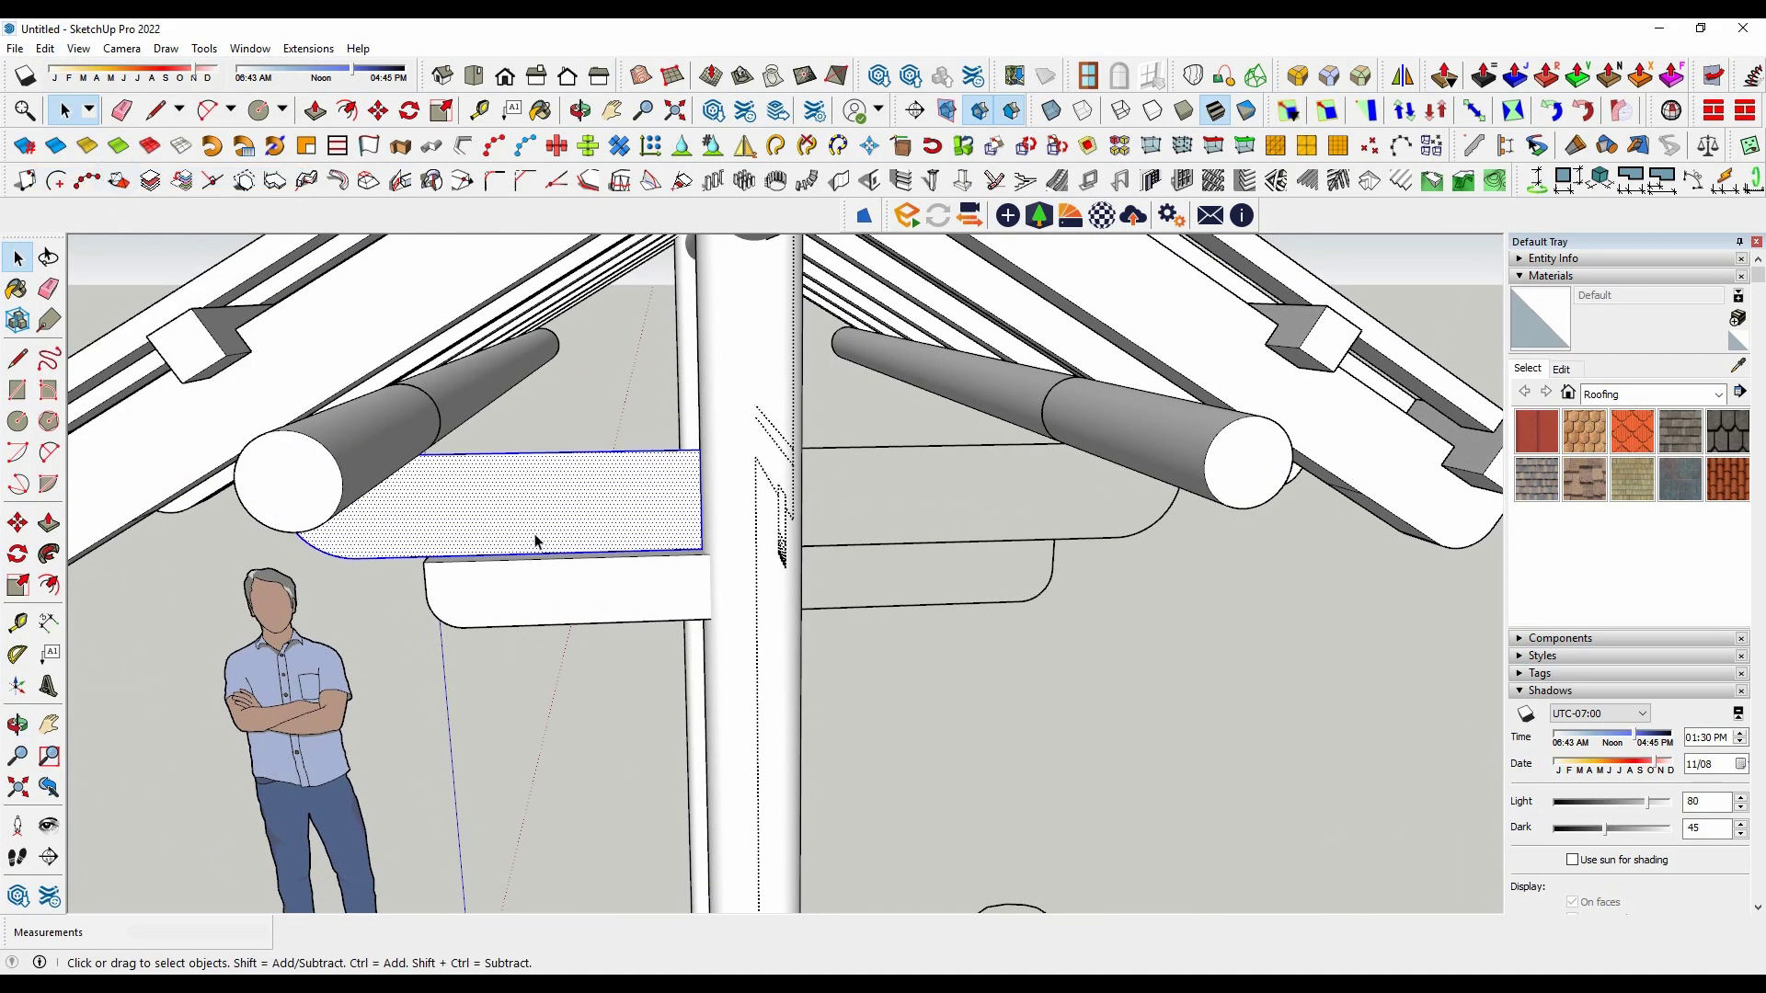
middle_click_drag(533, 543, 726, 503)
right_click(490, 554)
left_click(534, 400)
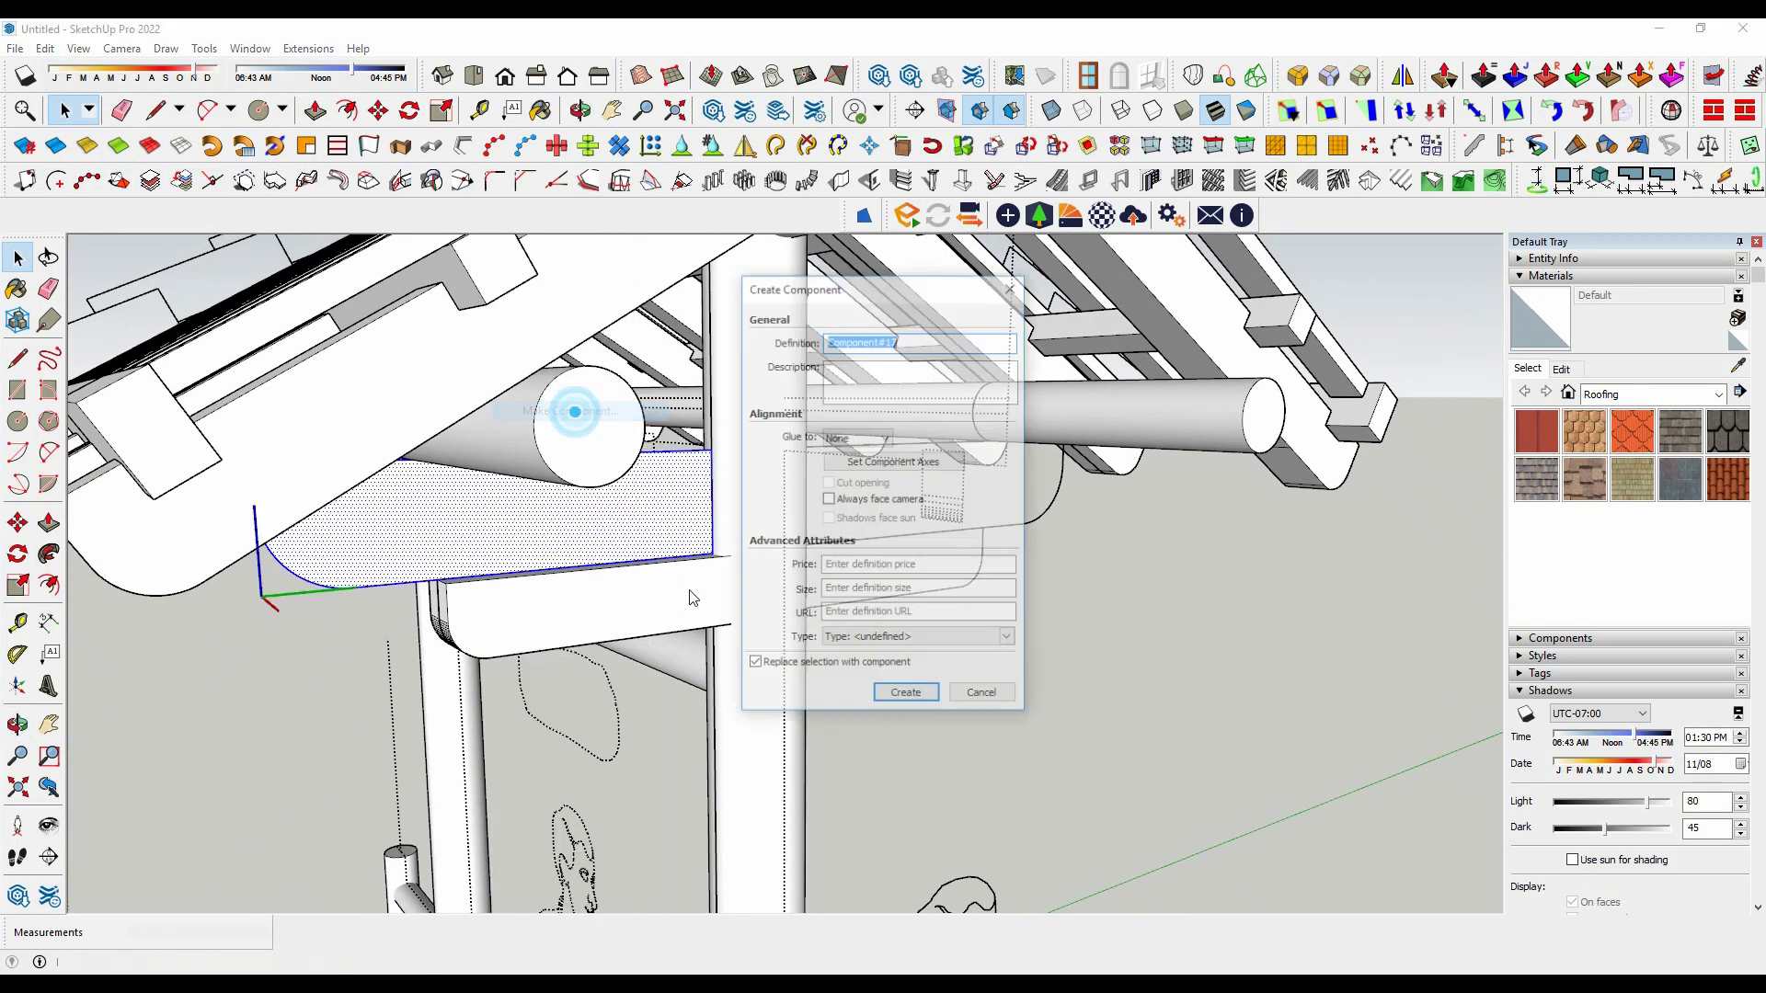
left_click(906, 695)
Step: Inside the new component, push/pull the curved face 50 mm deep
double_click(461, 529)
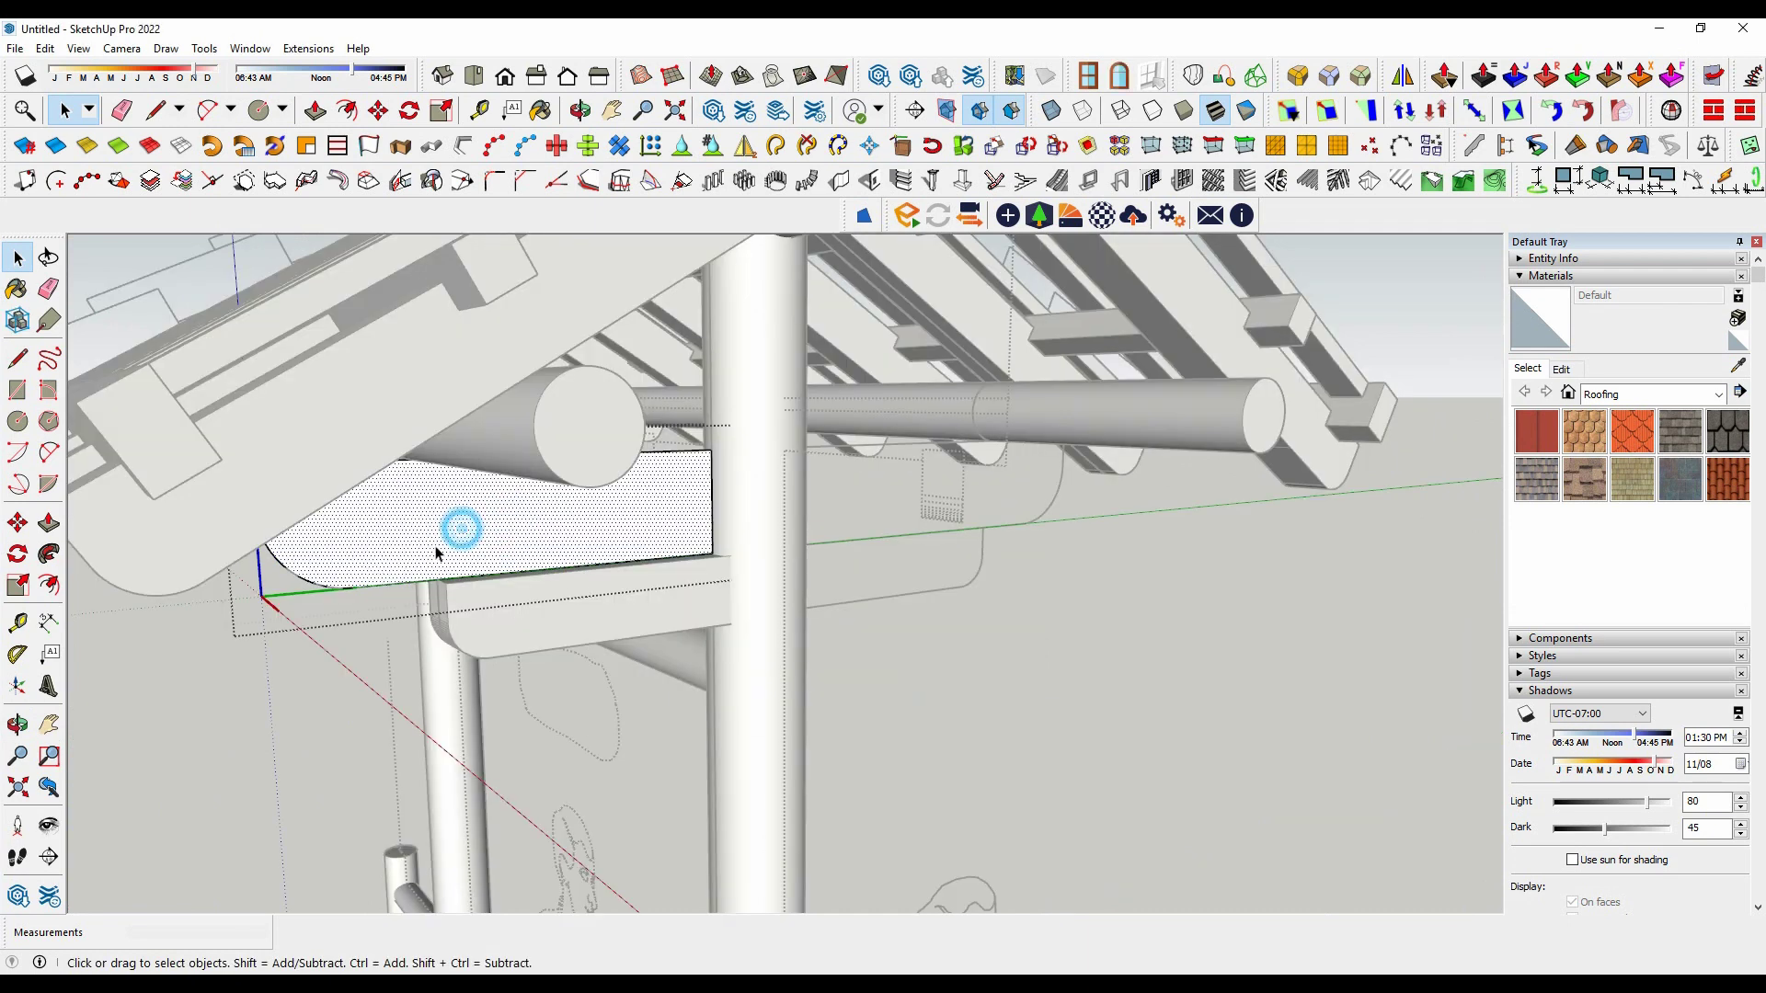
left_click(48, 522)
left_click(478, 537)
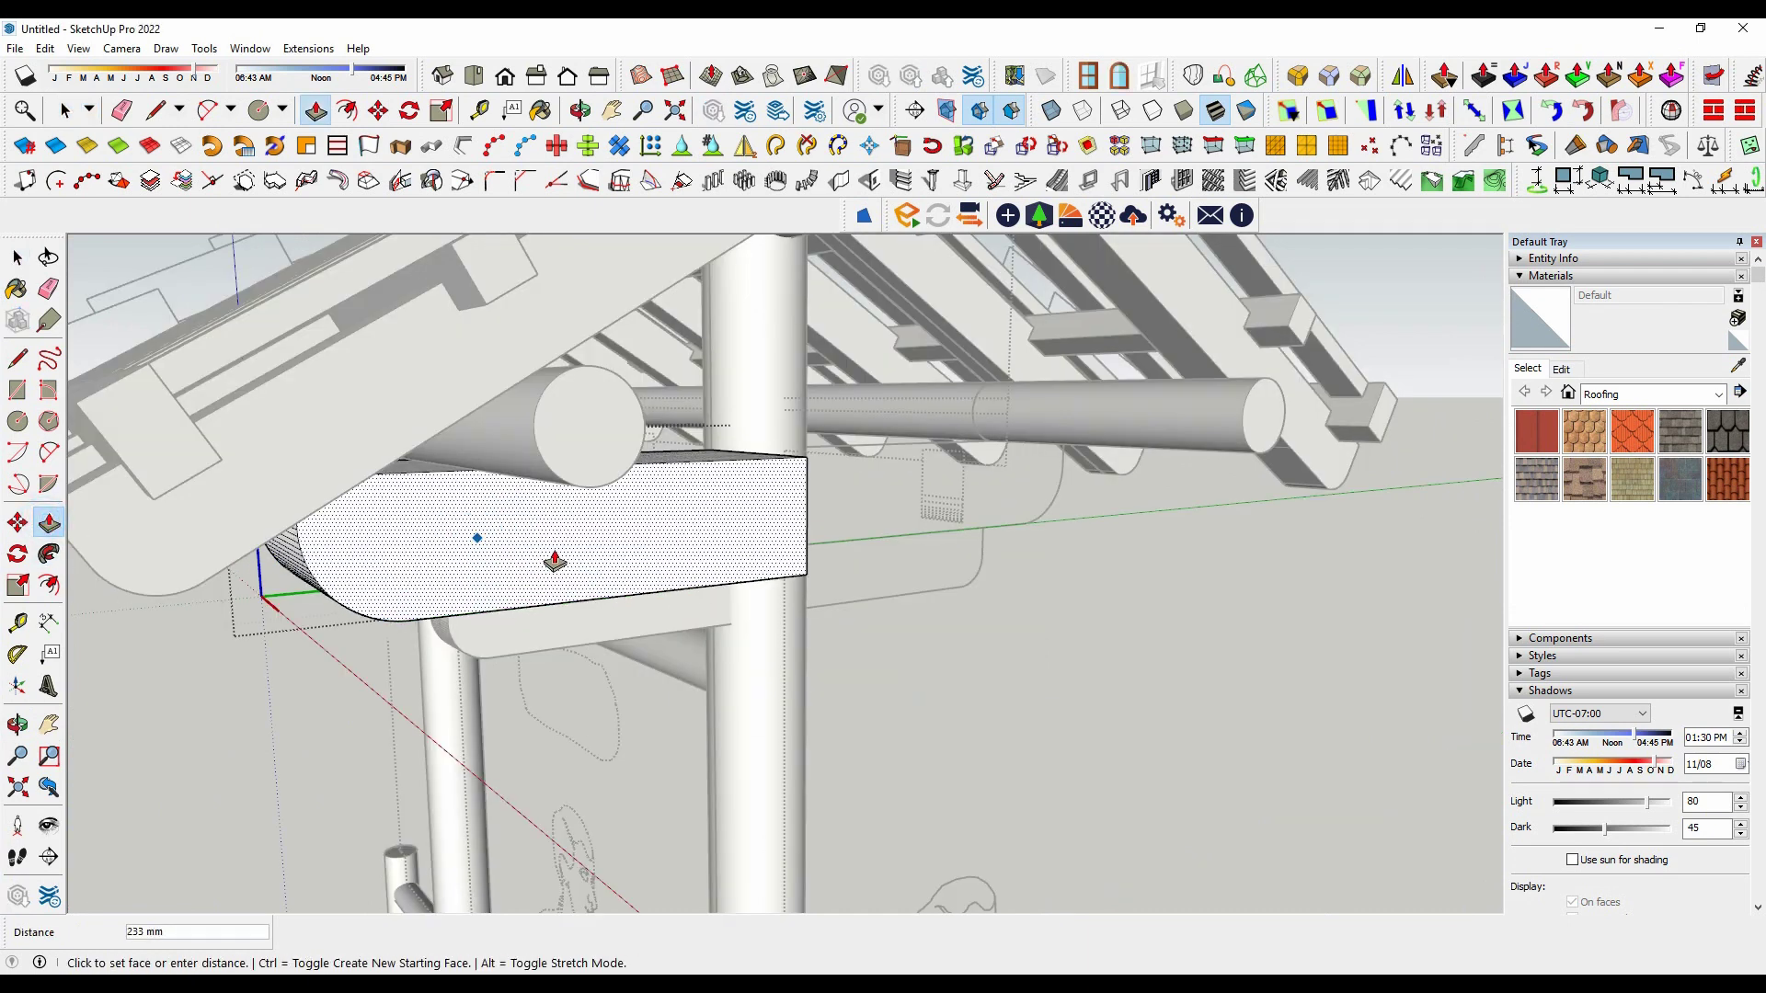
type("0")
key("Return")
mouse_move(555, 559)
middle_mouse_down()
mouse_move(776, 515)
mouse_move(1005, 500)
mouse_move(1006, 625)
mouse_move(1048, 572)
mouse_move(831, 649)
middle_mouse_up()
left_click(1006, 521)
key("Return")
key("space")
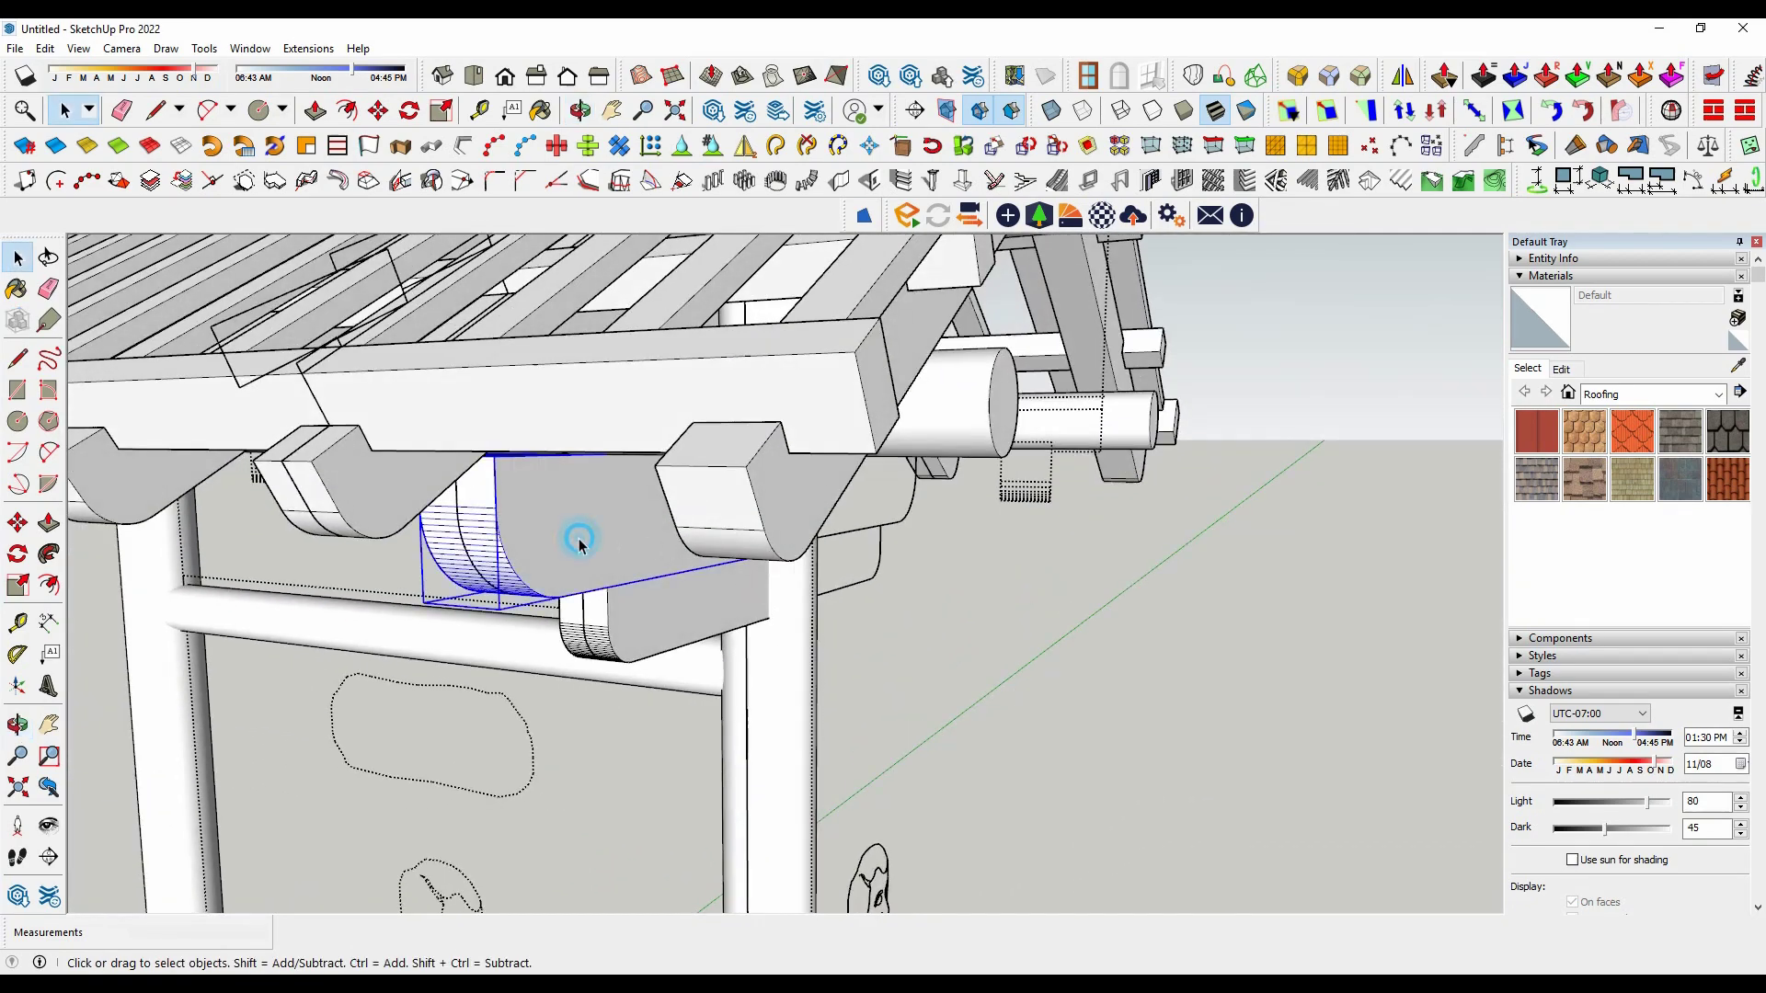
Step: Extend the beam's end face to the post, then select the bracket pieces
mouse_move(571, 536)
middle_mouse_down()
mouse_move(570, 625)
mouse_move(501, 544)
middle_mouse_up()
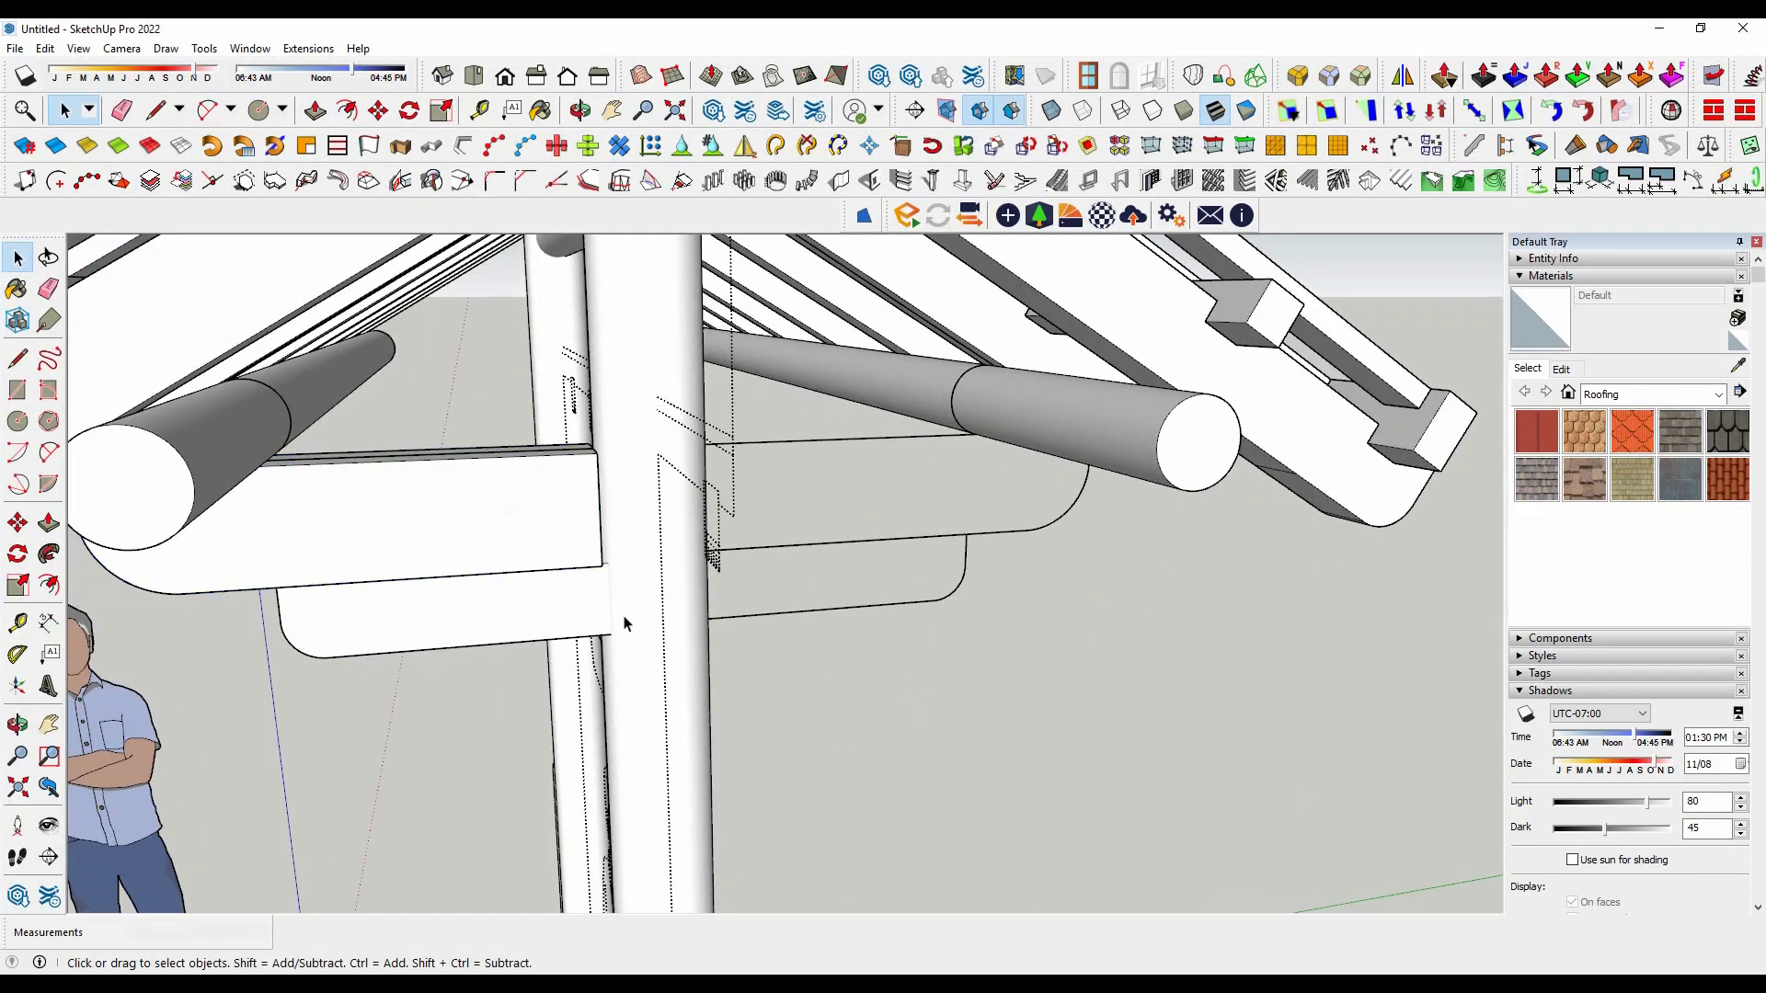
left_click(518, 518)
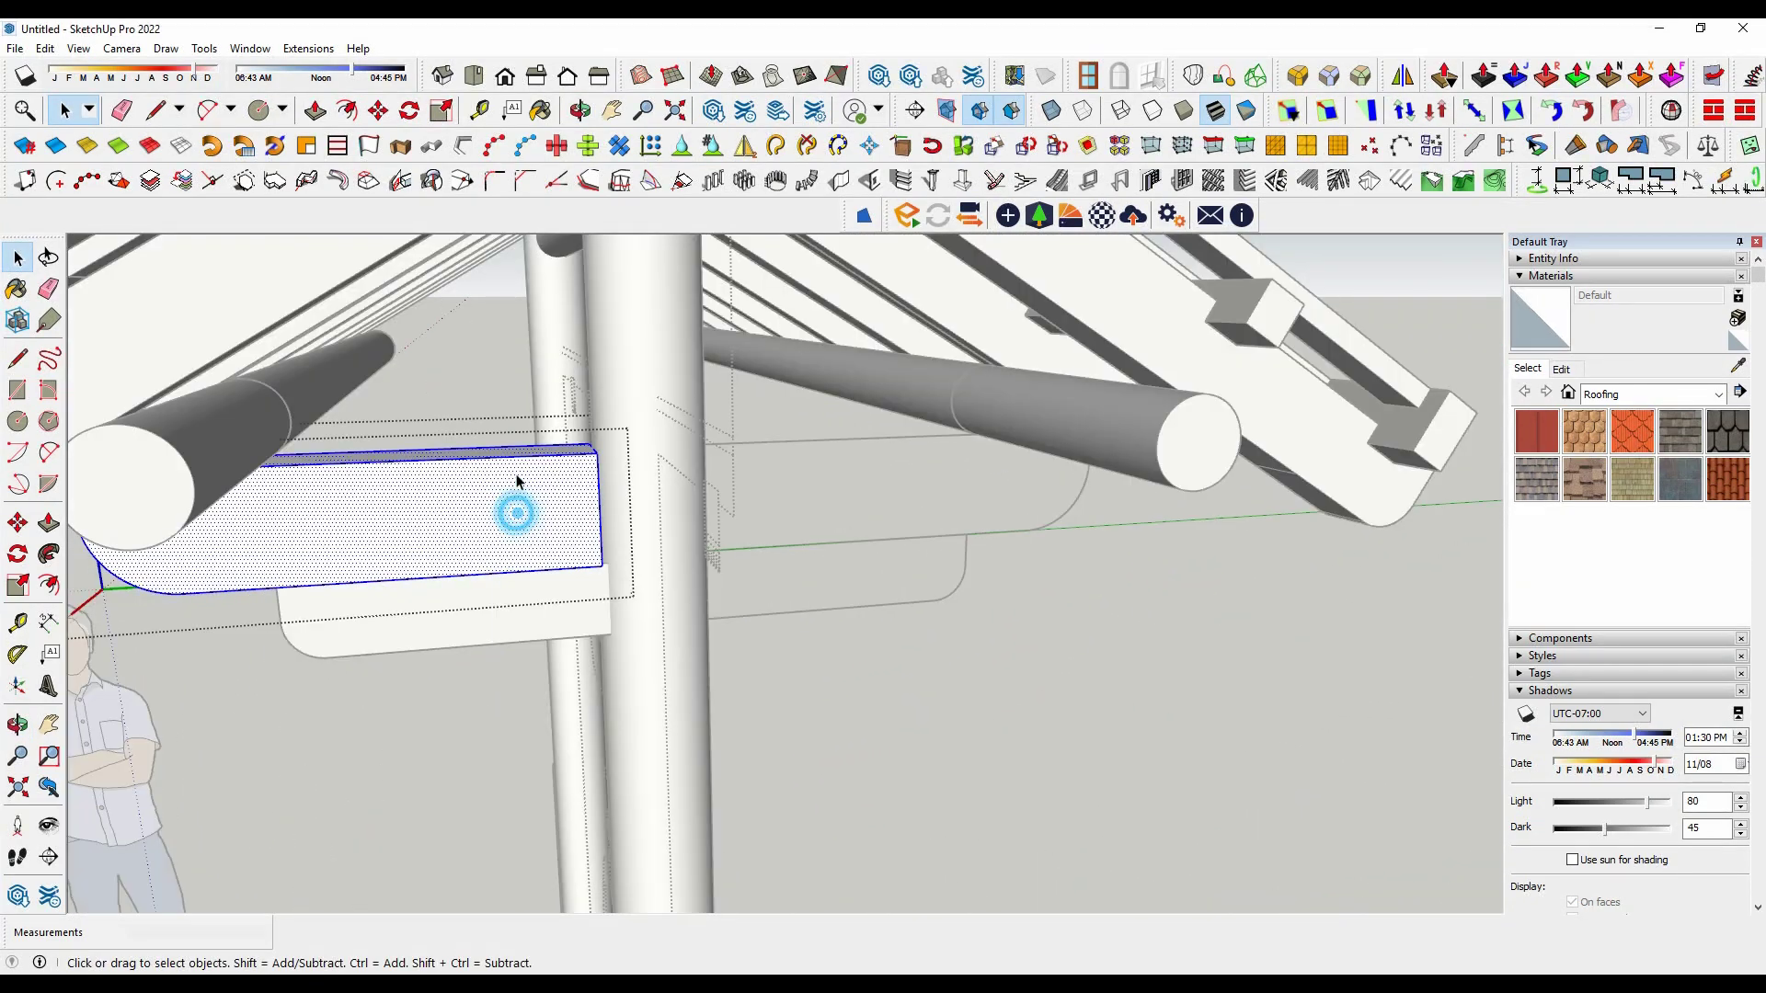
left_click(49, 523)
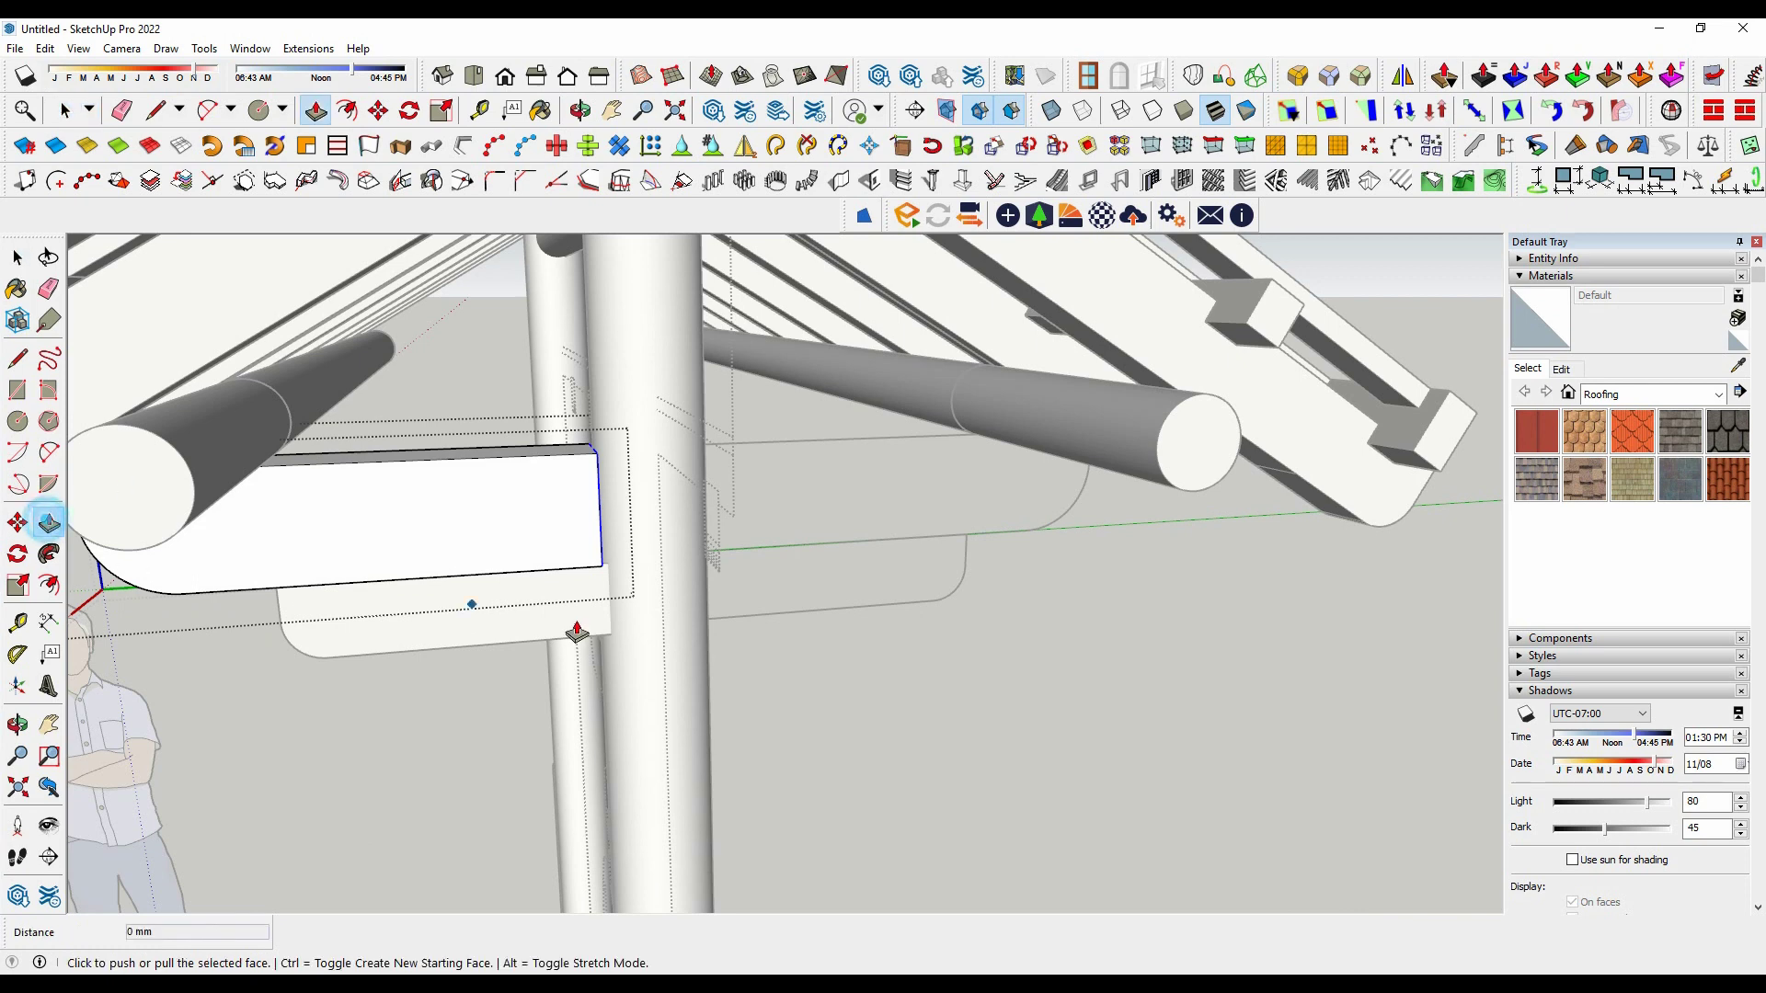
left_click(602, 574)
left_click(663, 565)
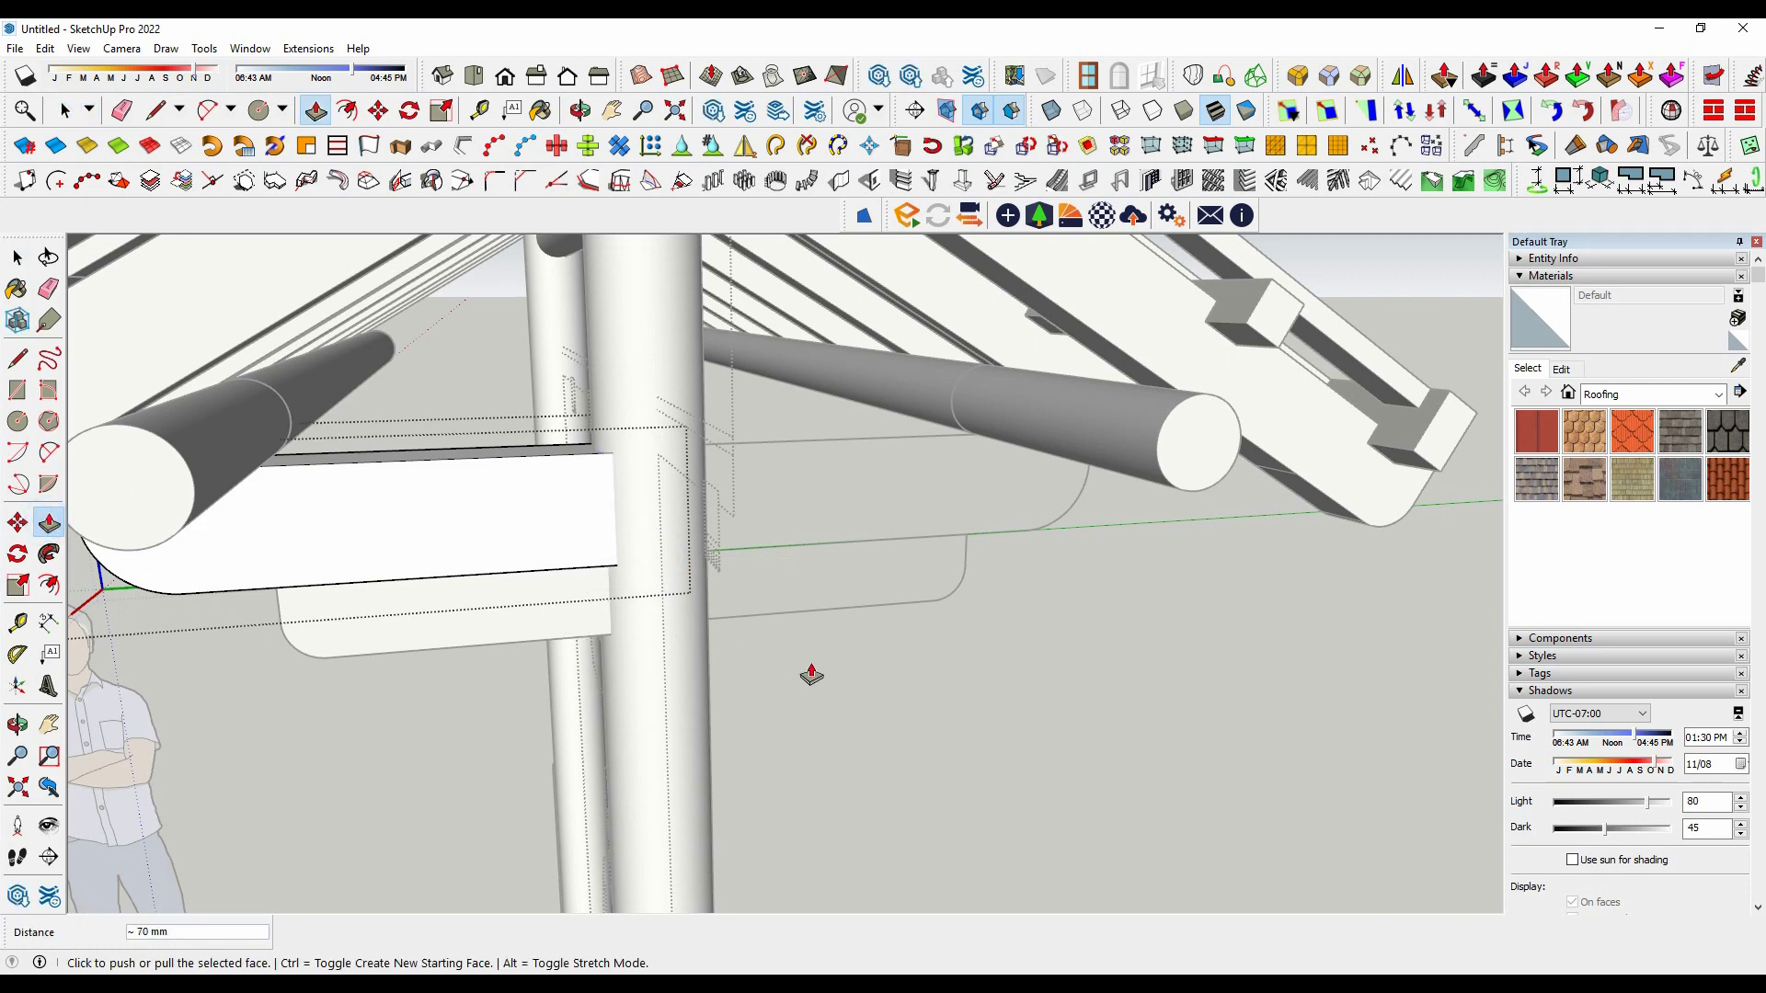
key("space")
scroll(815, 672, "down", 5)
scroll(819, 669, "down", 2)
left_click(619, 559)
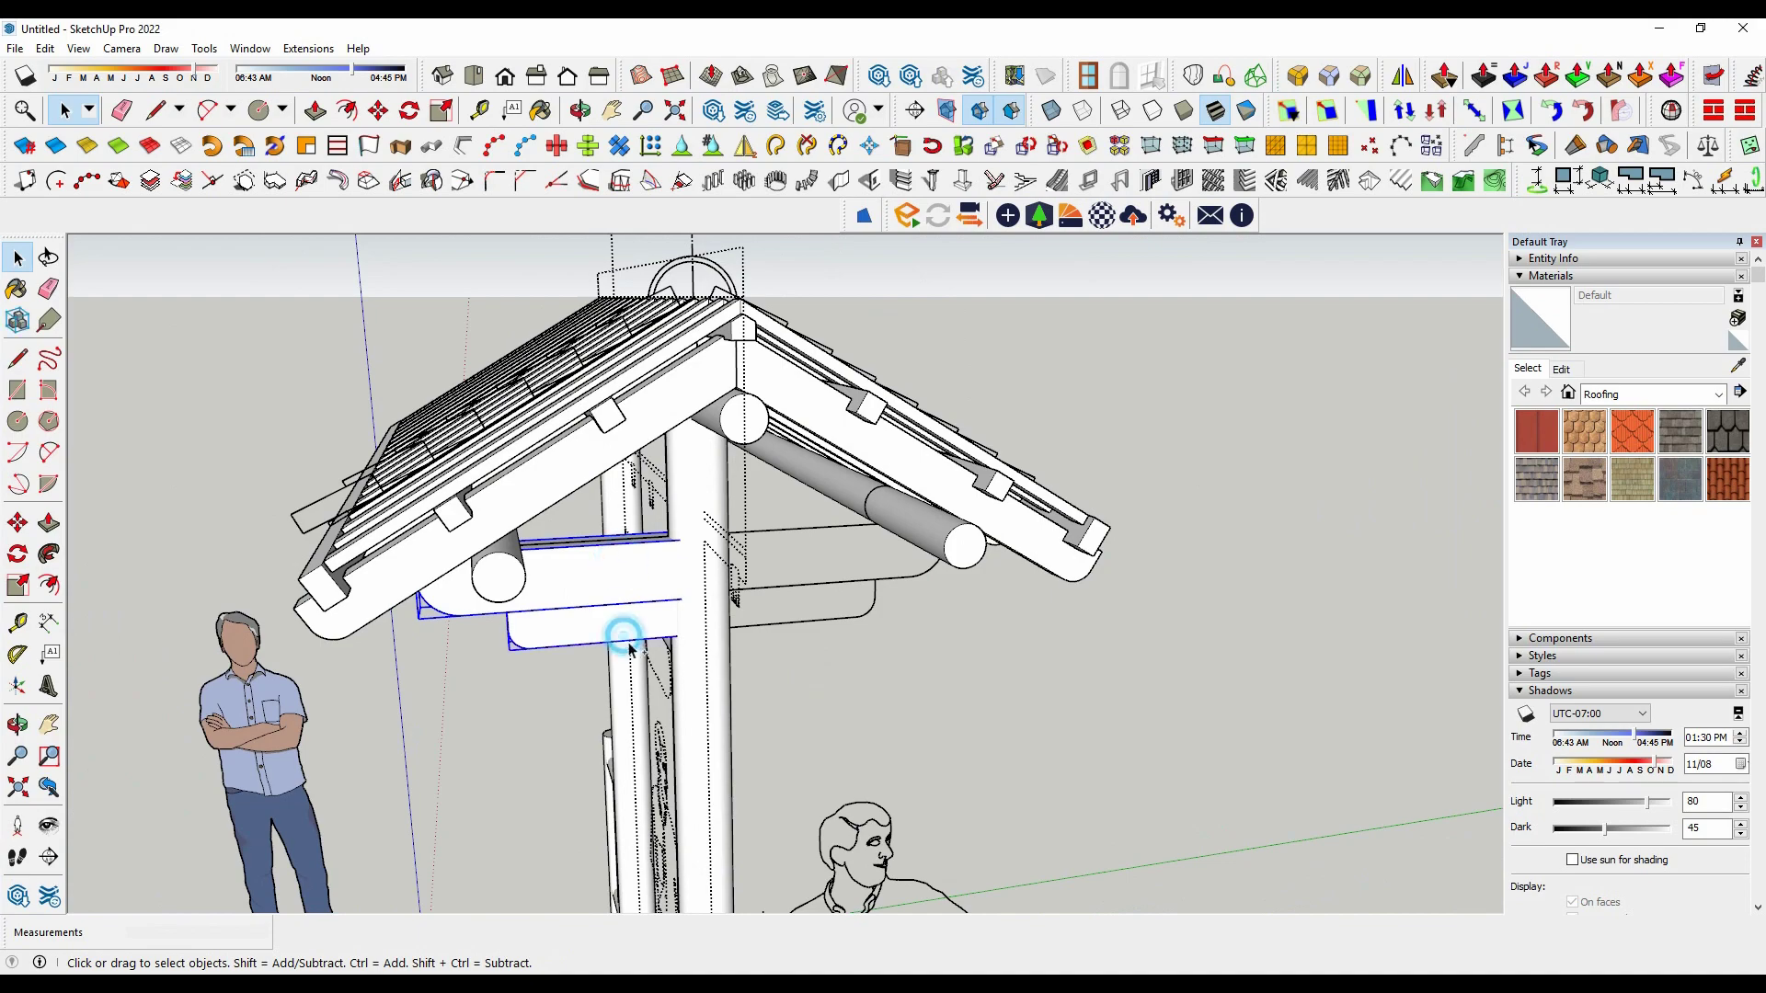
Step: Mirror the selected brackets across the post, keeping the originals
middle_click_drag(628, 648, 1063, 366)
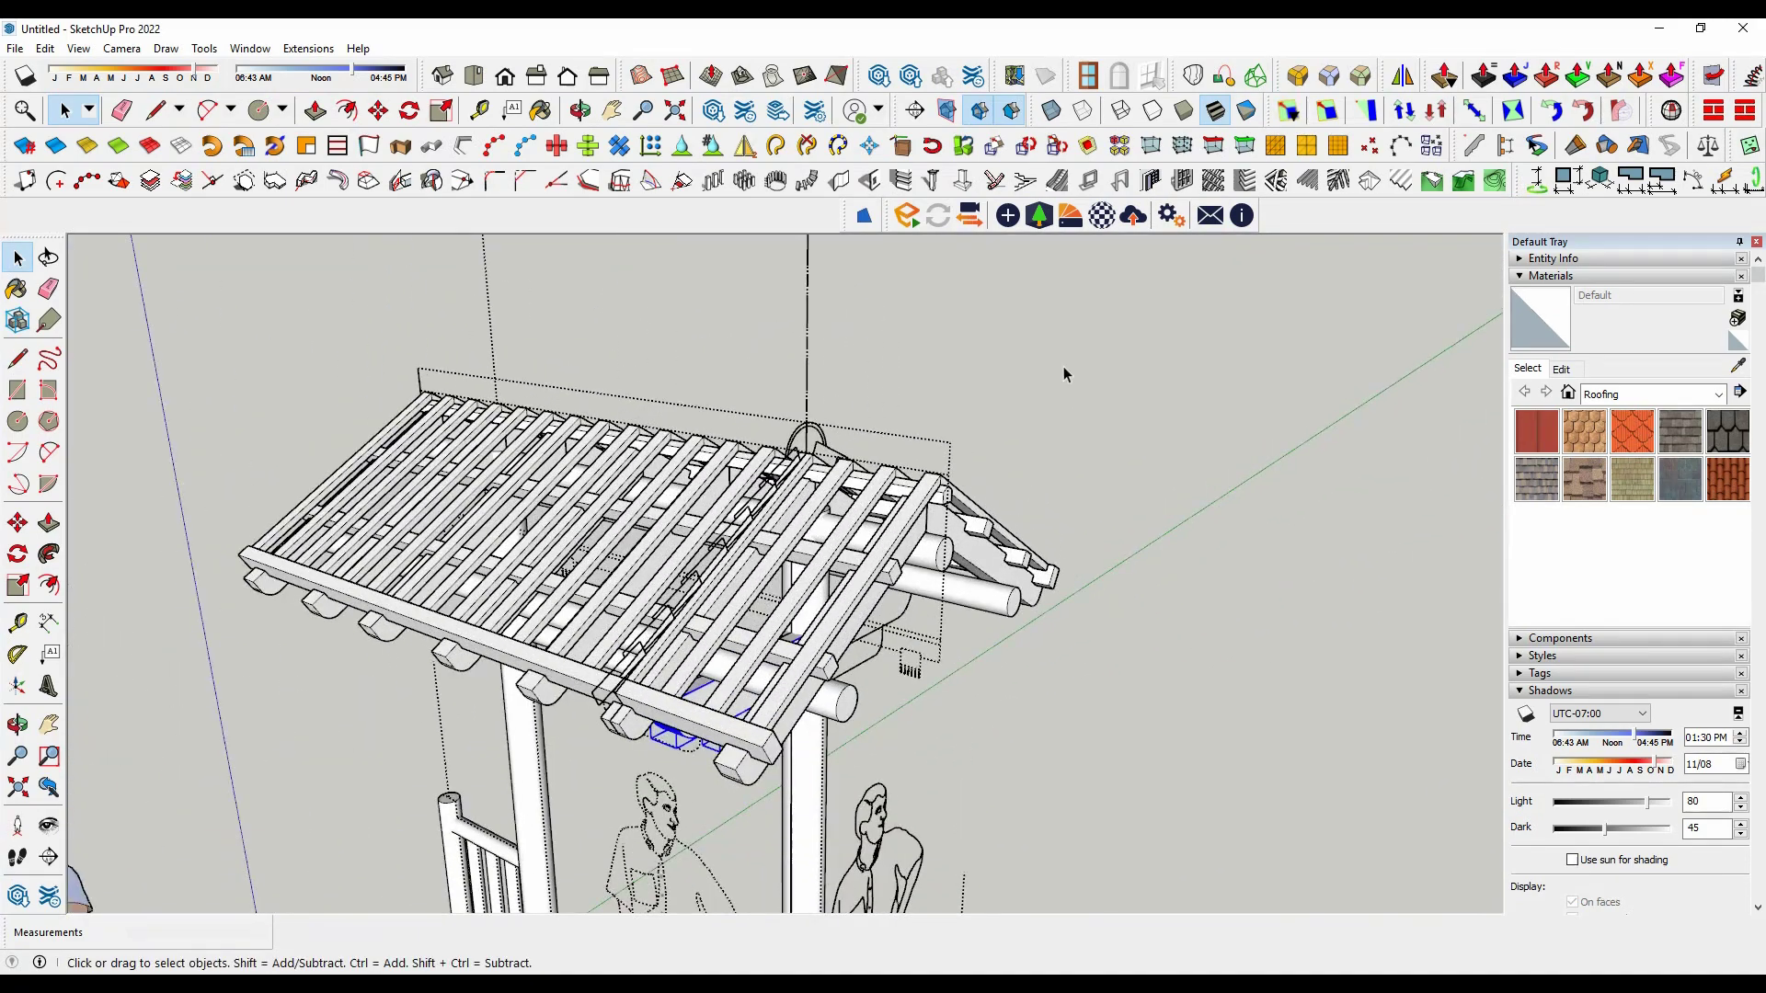
left_click(1401, 75)
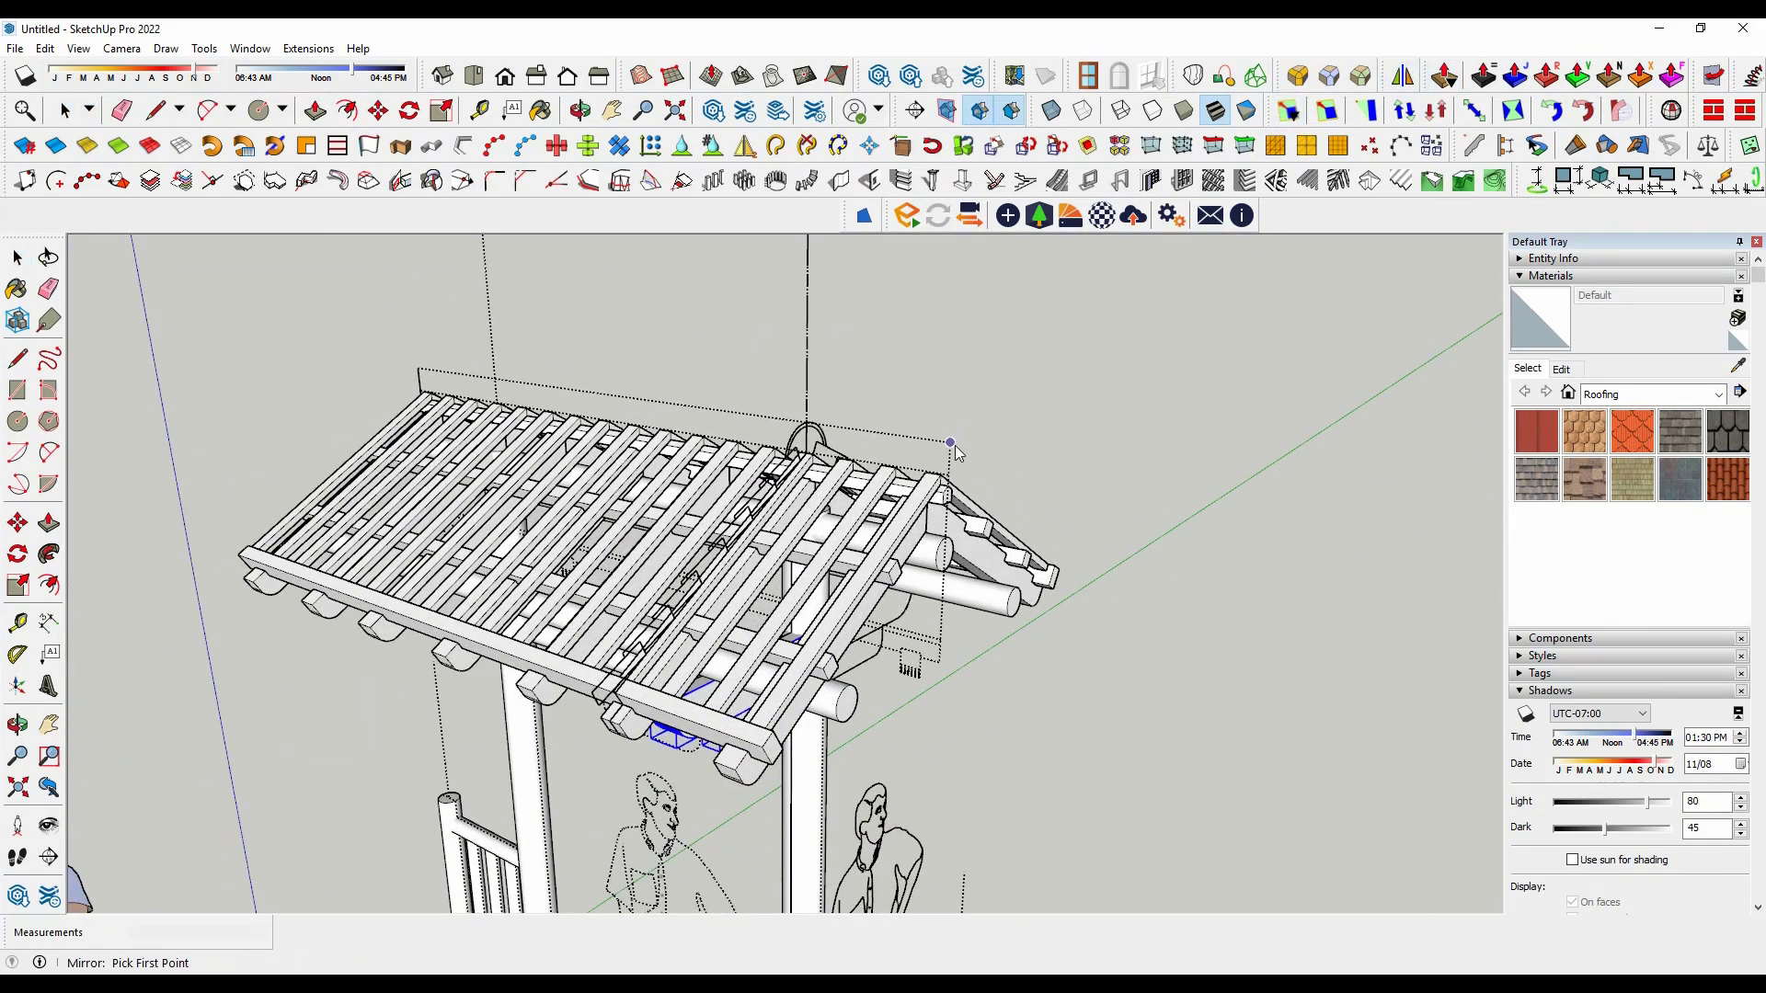
left_click(1081, 462)
left_click(1087, 371)
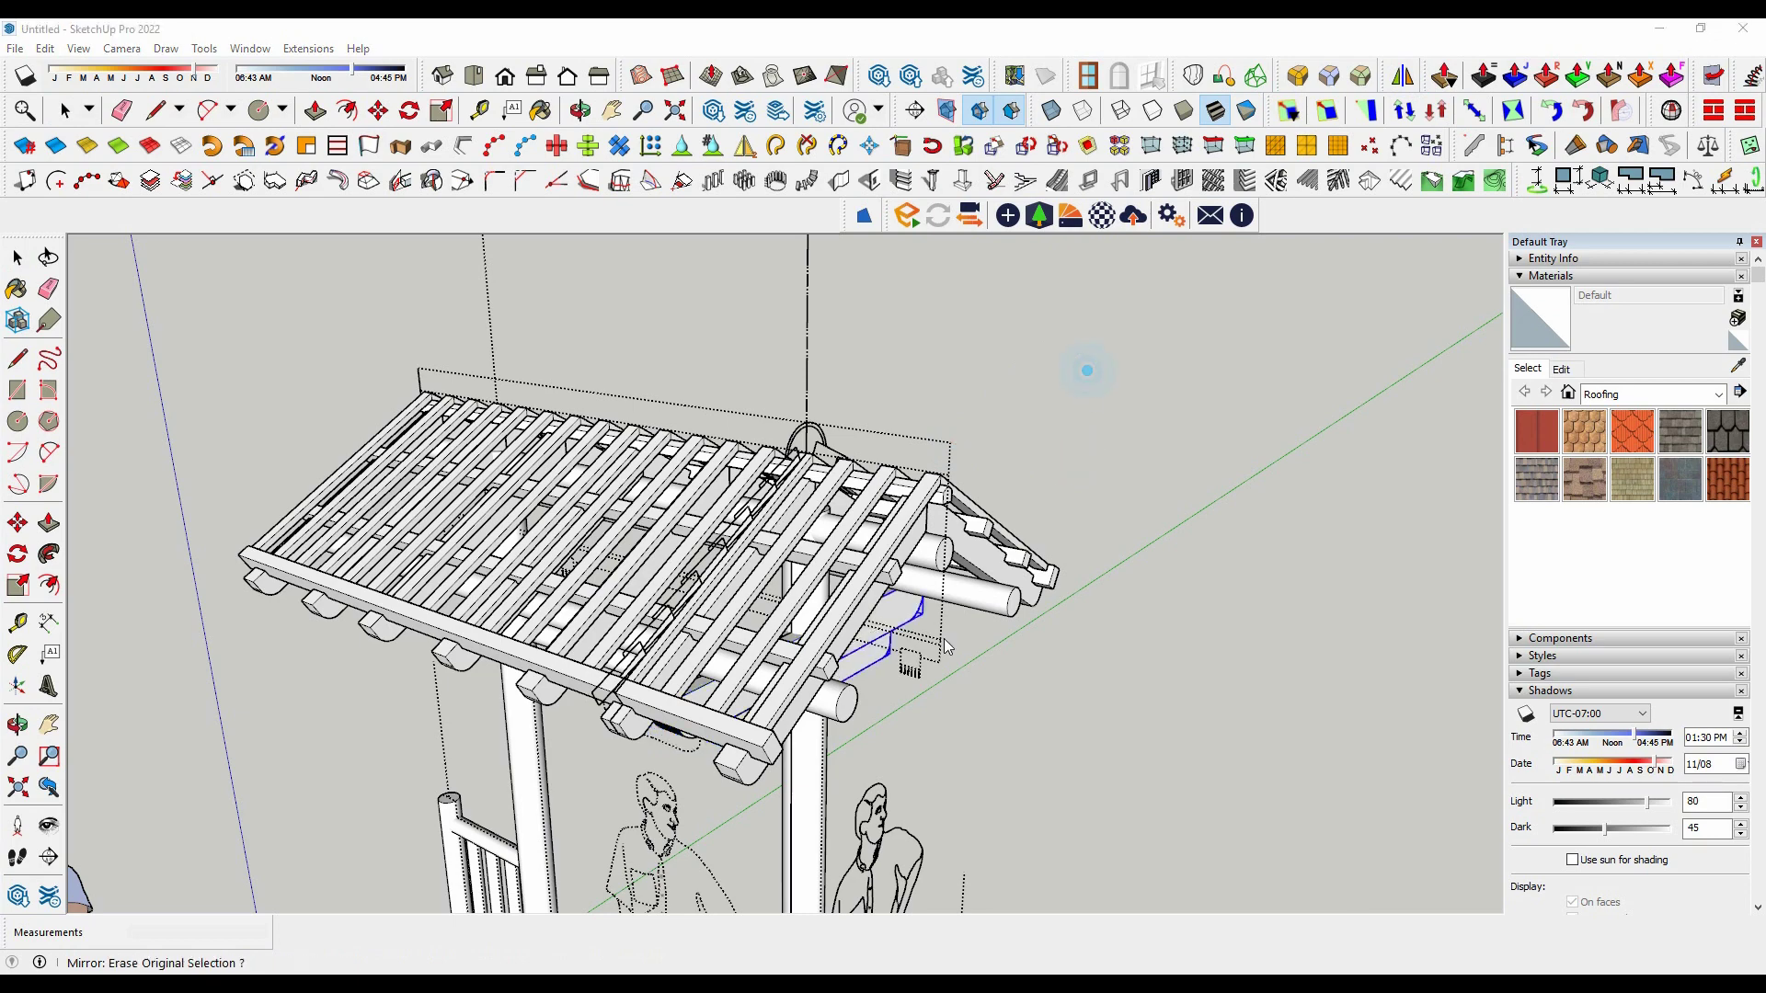
left_click(953, 546)
Step: Make the horizontal bracket beam a new component
mouse_move(1122, 721)
middle_mouse_down()
mouse_move(619, 649)
mouse_move(758, 676)
middle_mouse_up()
left_click(760, 619)
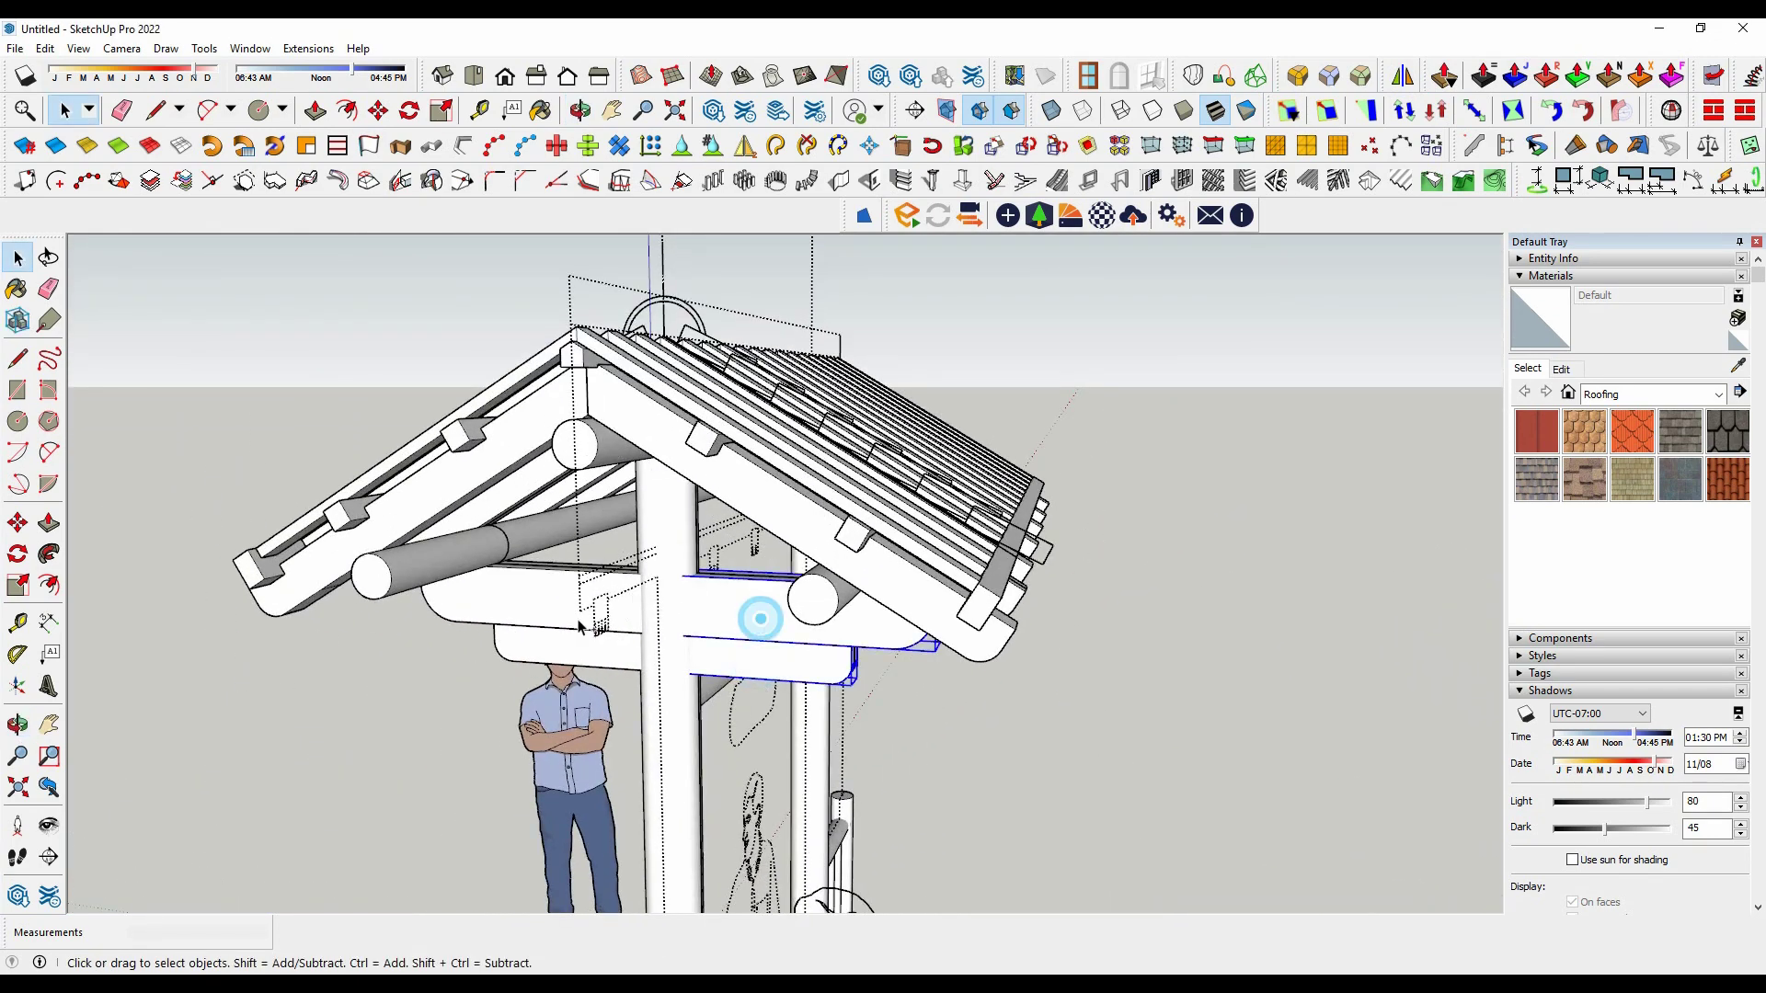
right_click(542, 607)
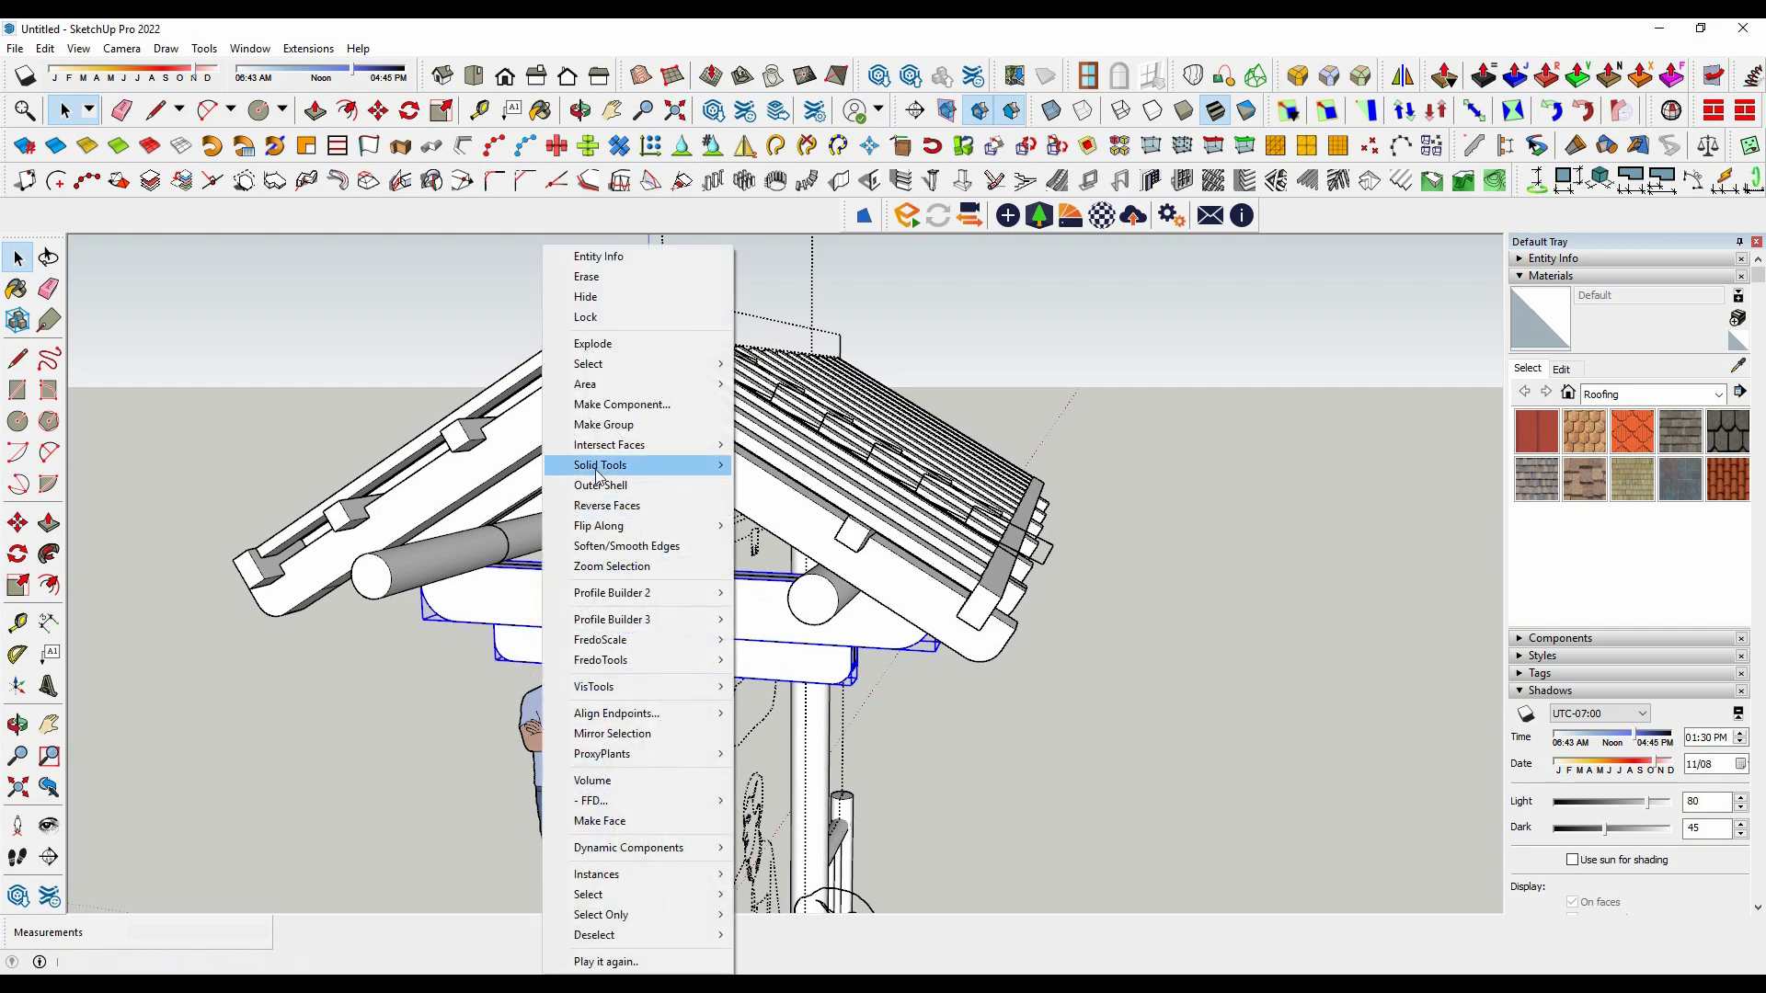
left_click(612, 408)
left_click(906, 694)
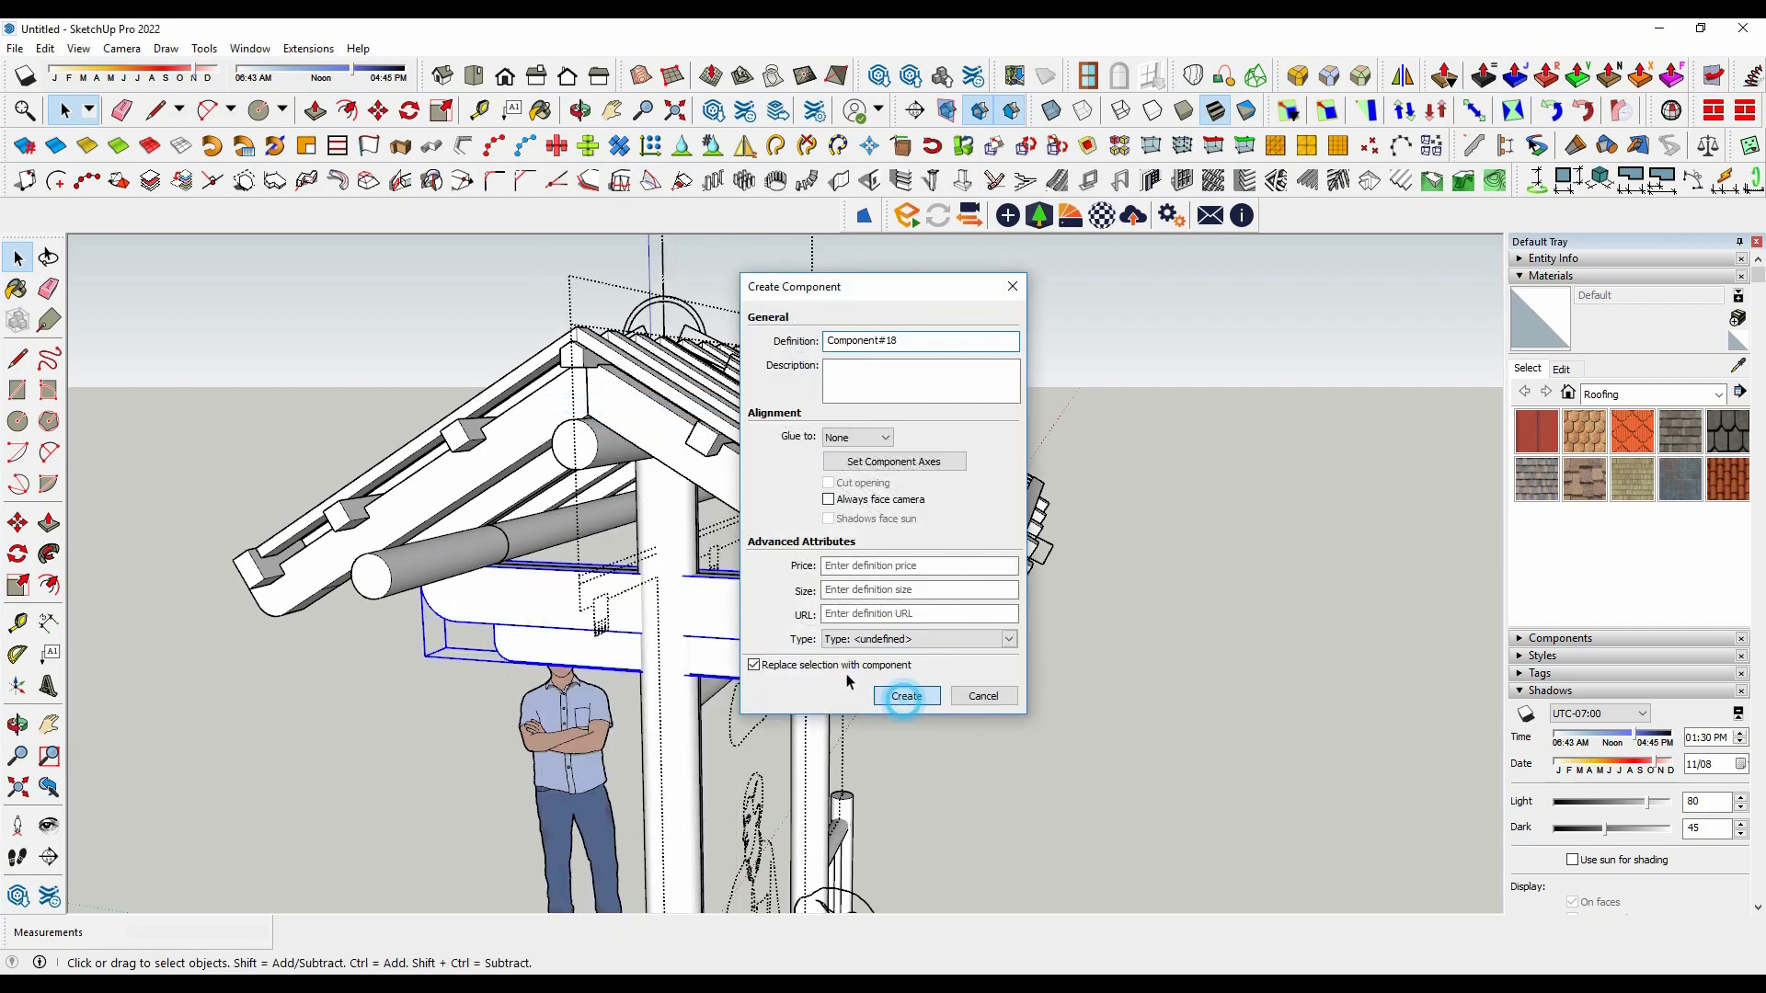
scroll(906, 693, "down", 3)
scroll(921, 587, "down", 2)
mouse_move(921, 586)
middle_mouse_down()
mouse_move(696, 488)
mouse_move(1065, 425)
middle_mouse_up()
Step: Mirror the bracket component across the gate's centre line, keeping the original
scroll(1186, 276, "down", 2)
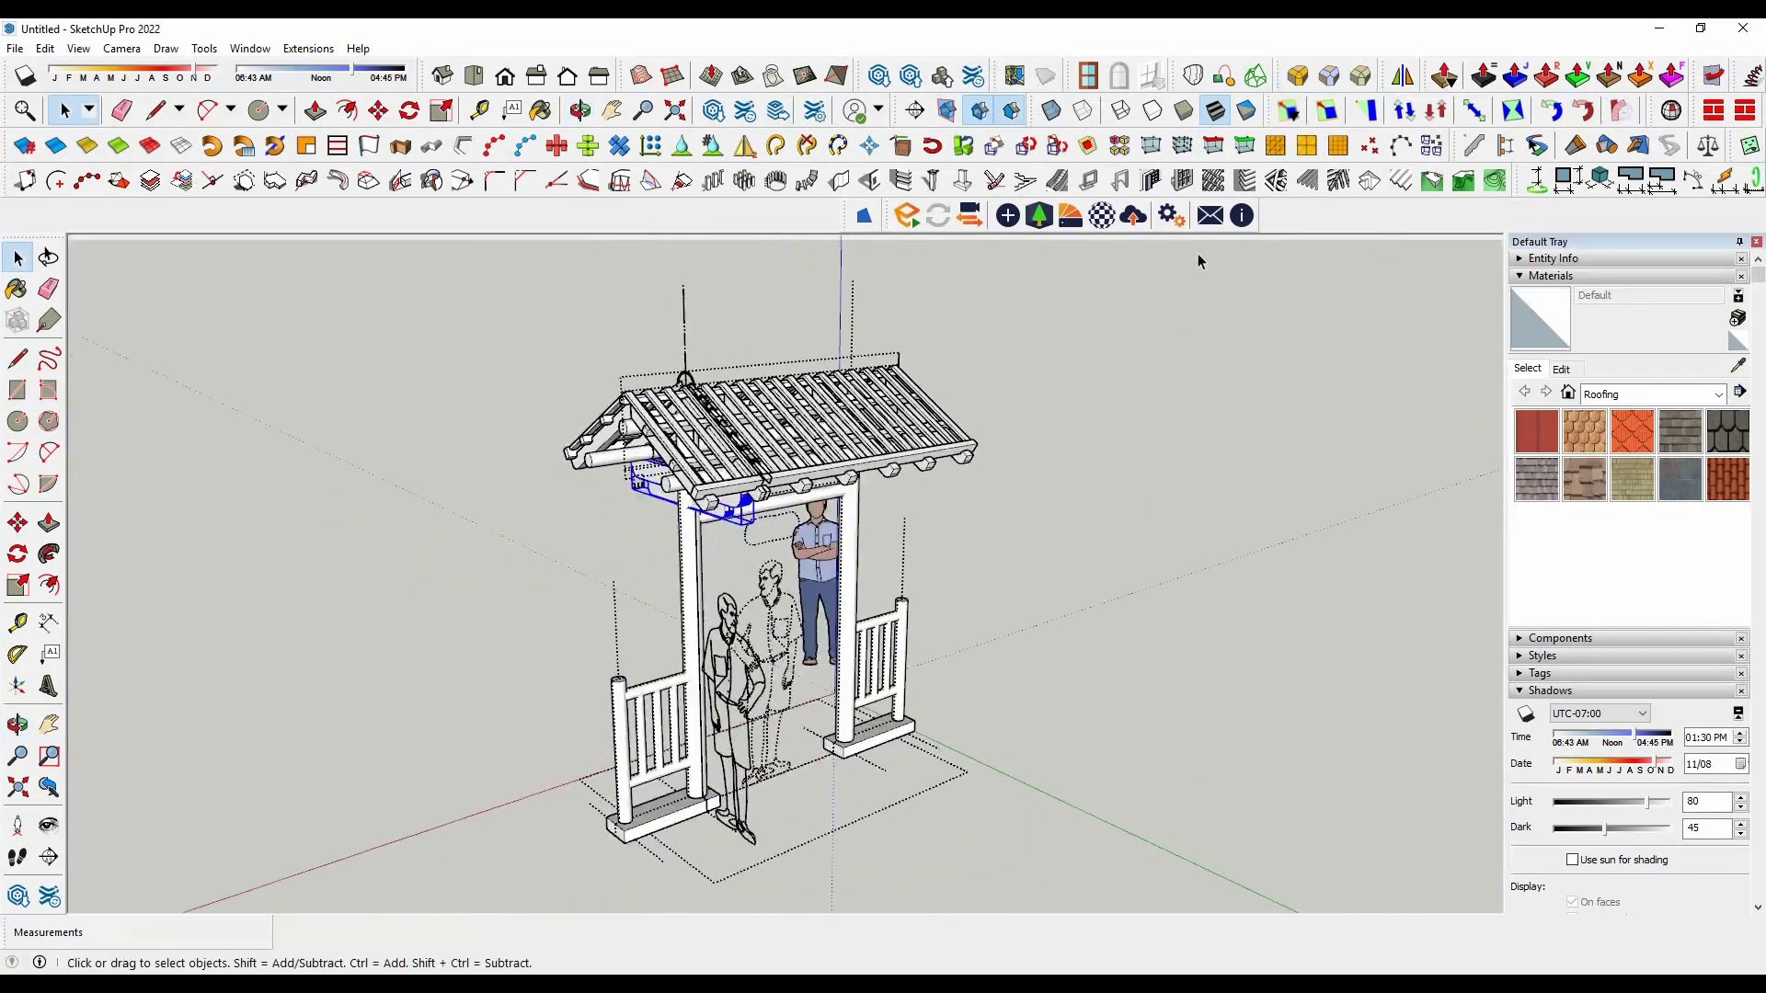
middle_click_drag(1186, 275, 1119, 552)
scroll(1150, 555, "up", 2)
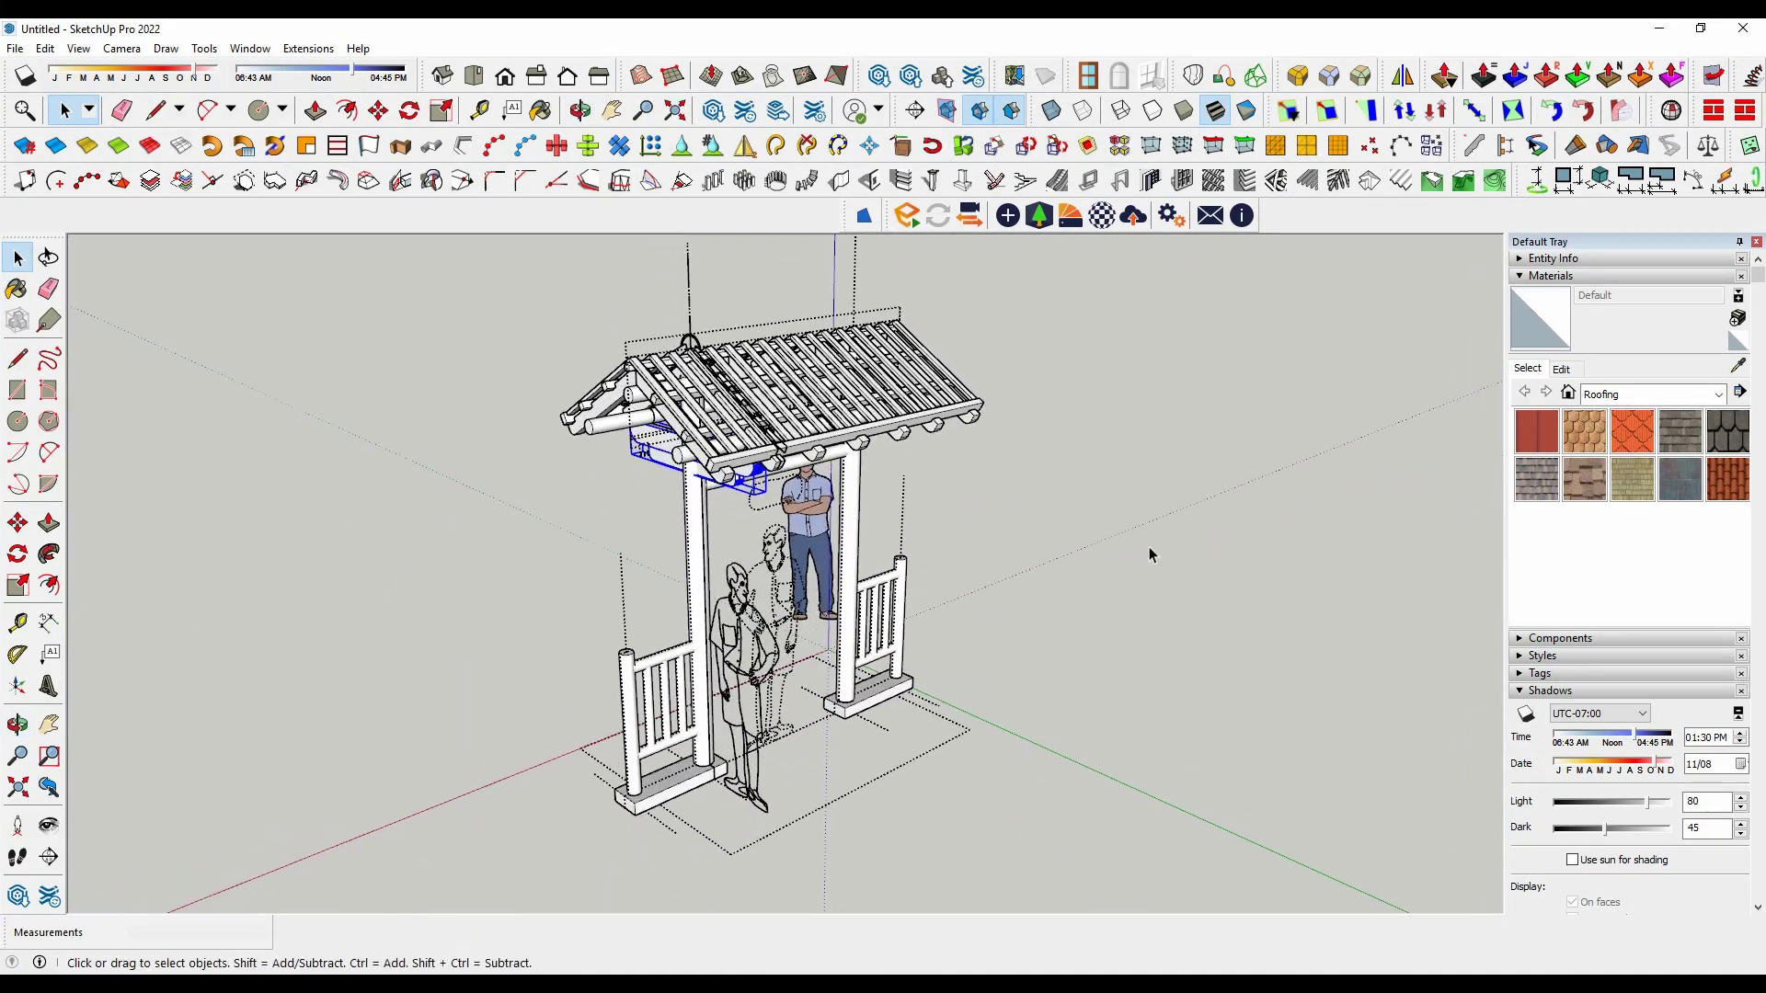
left_click(1401, 76)
left_click(864, 788)
left_click(943, 828)
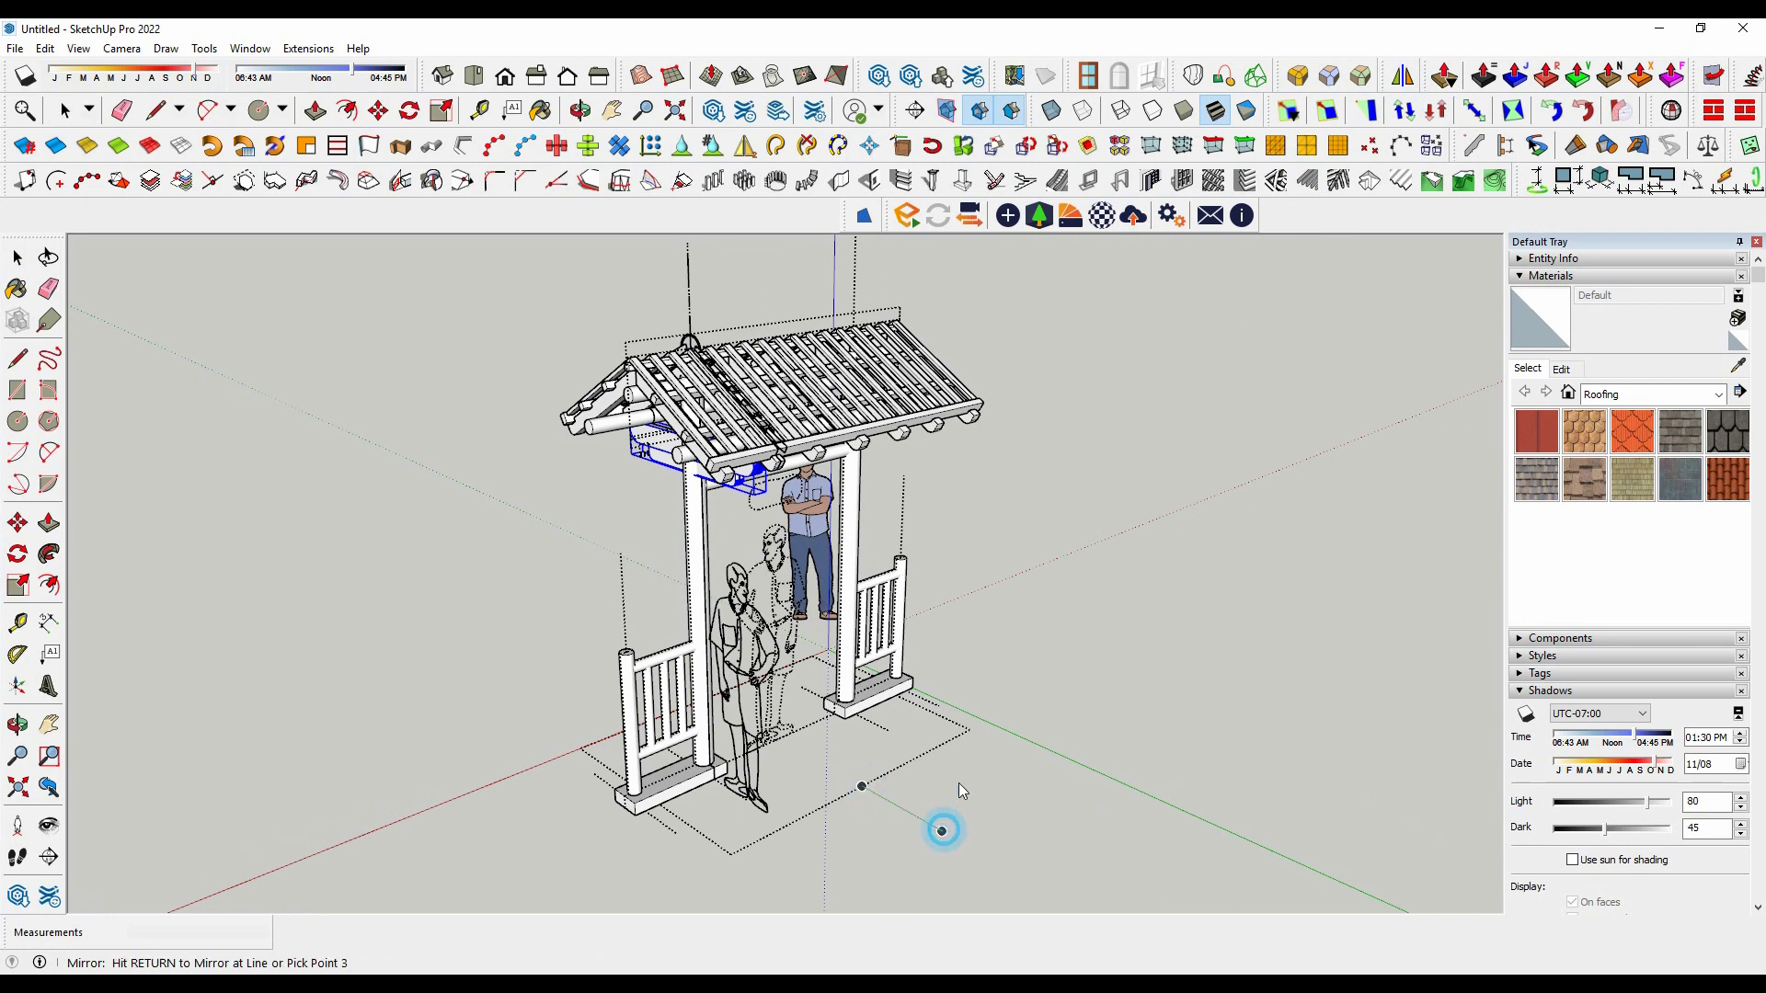
left_click(963, 610)
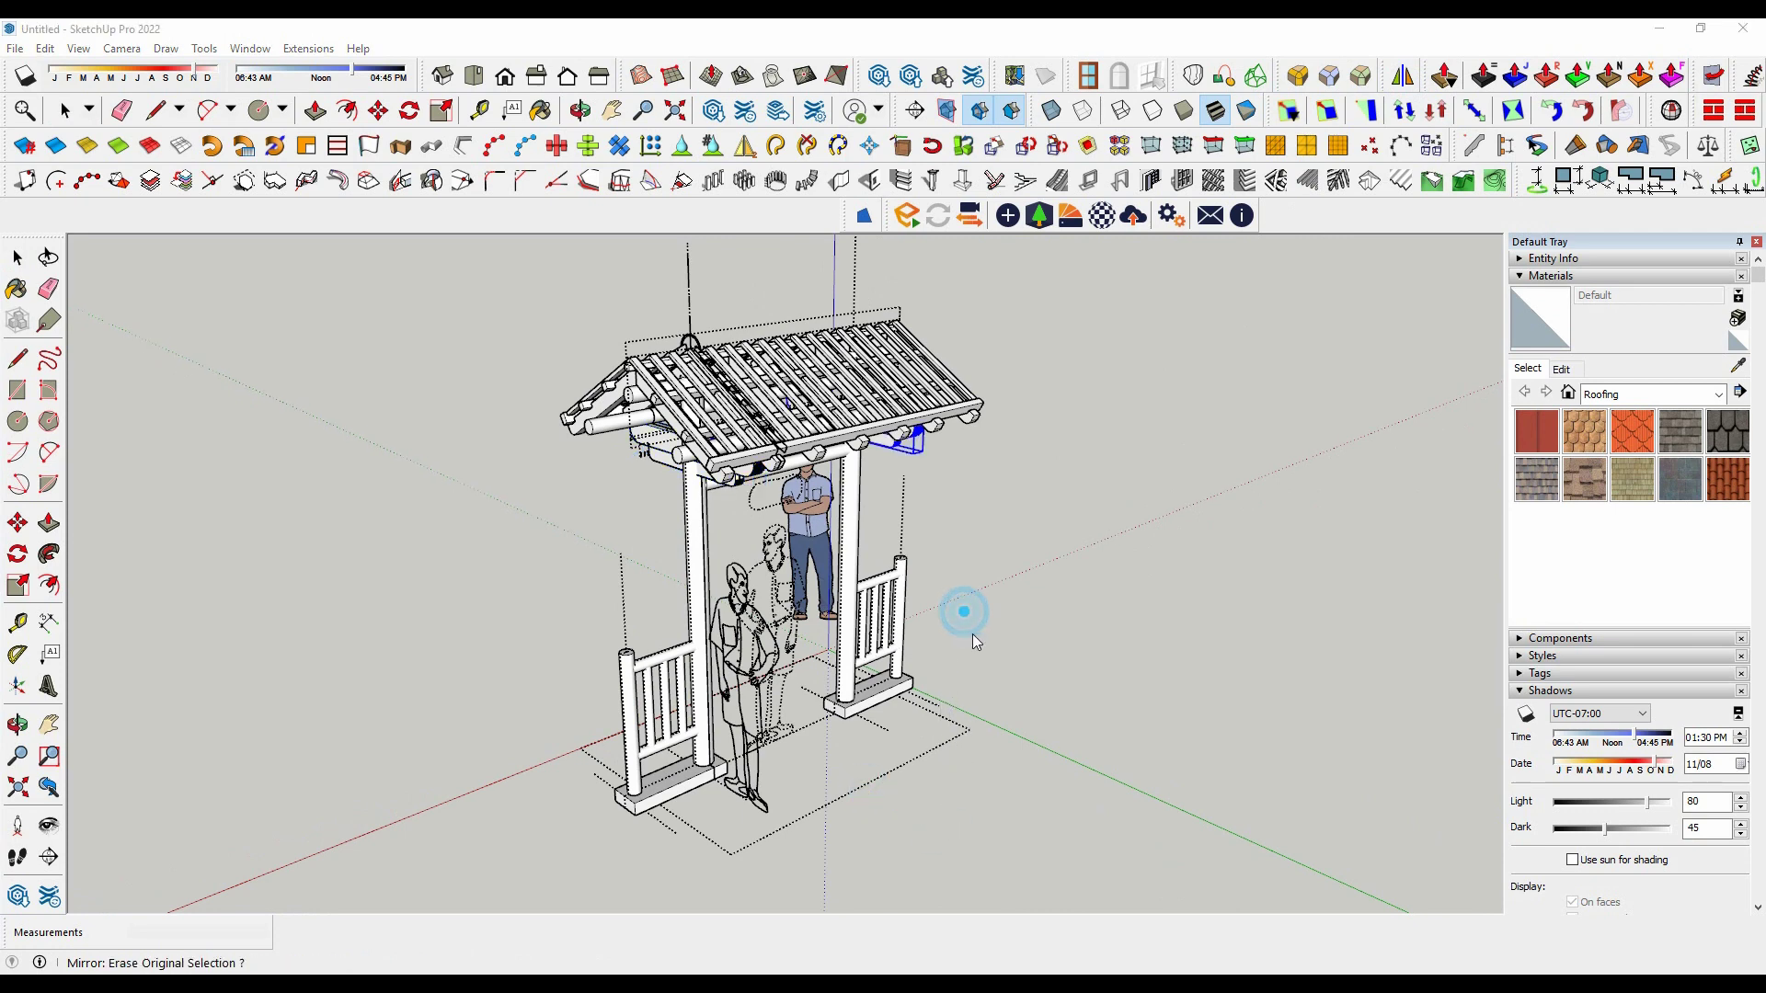
left_click(964, 548)
Step: Turn off Hidden Geometry in the View menu and orbit around the gate
middle_click_drag(1085, 555, 571, 524)
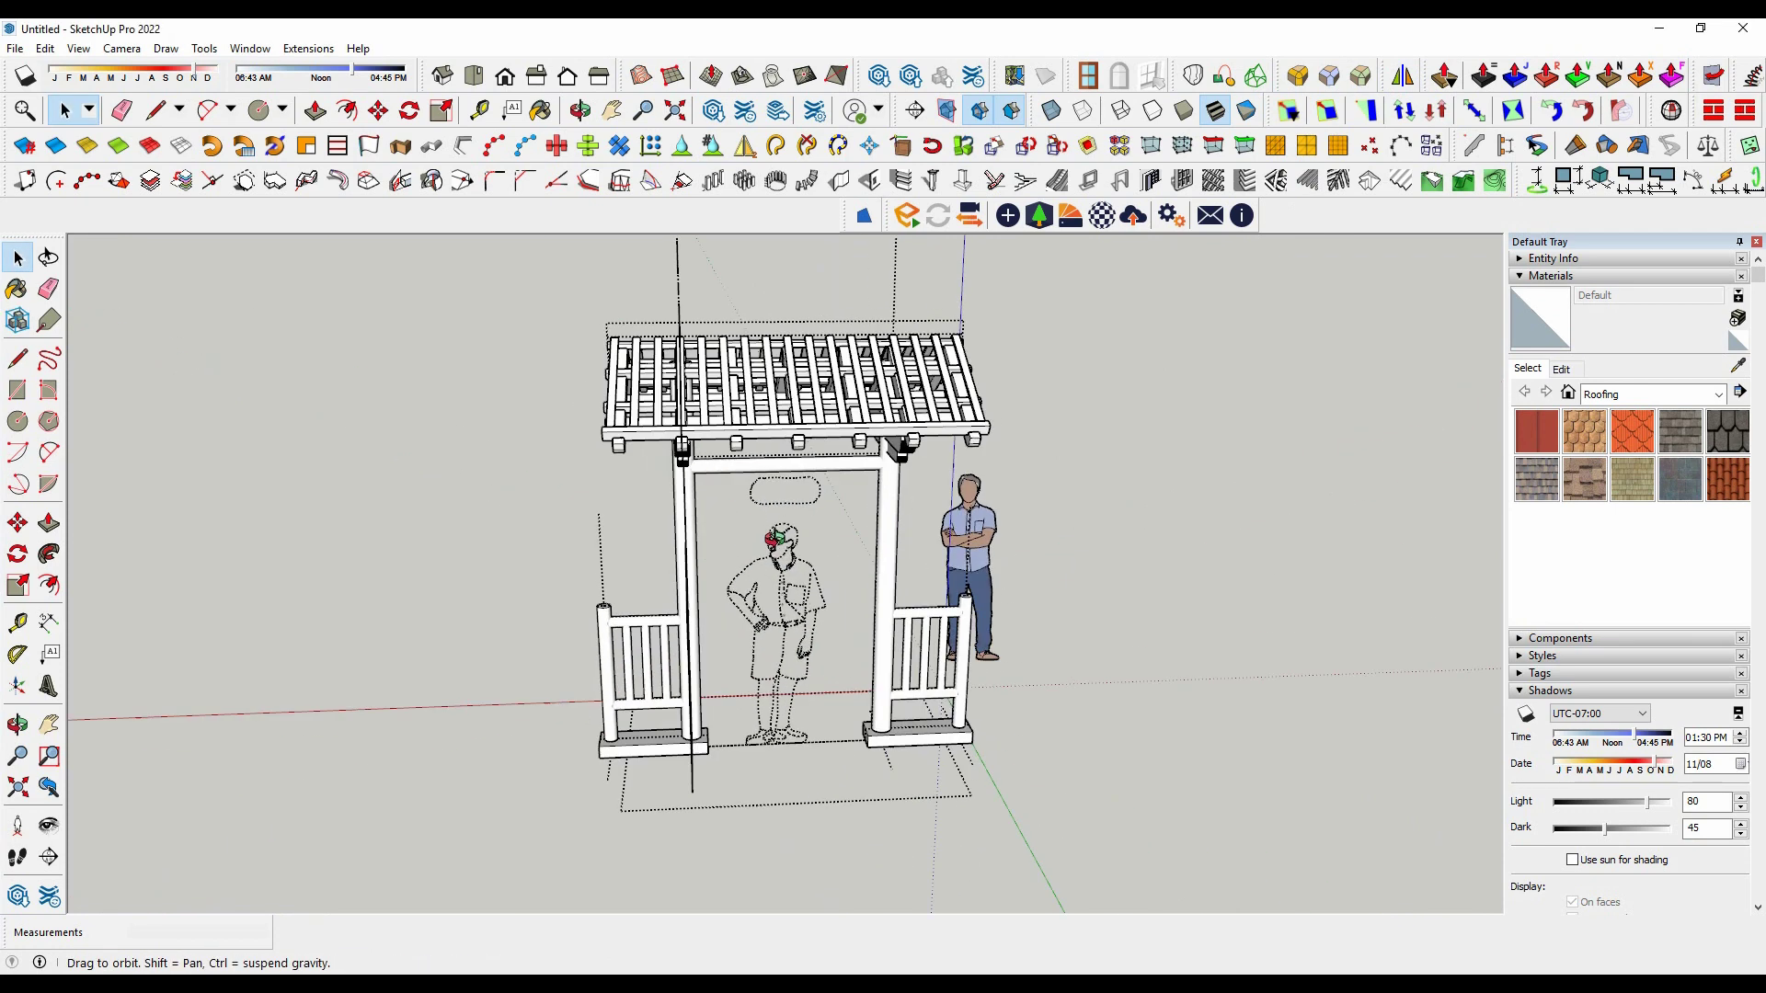
left_click(78, 48)
left_click(120, 115)
scroll(368, 386, "down", 1)
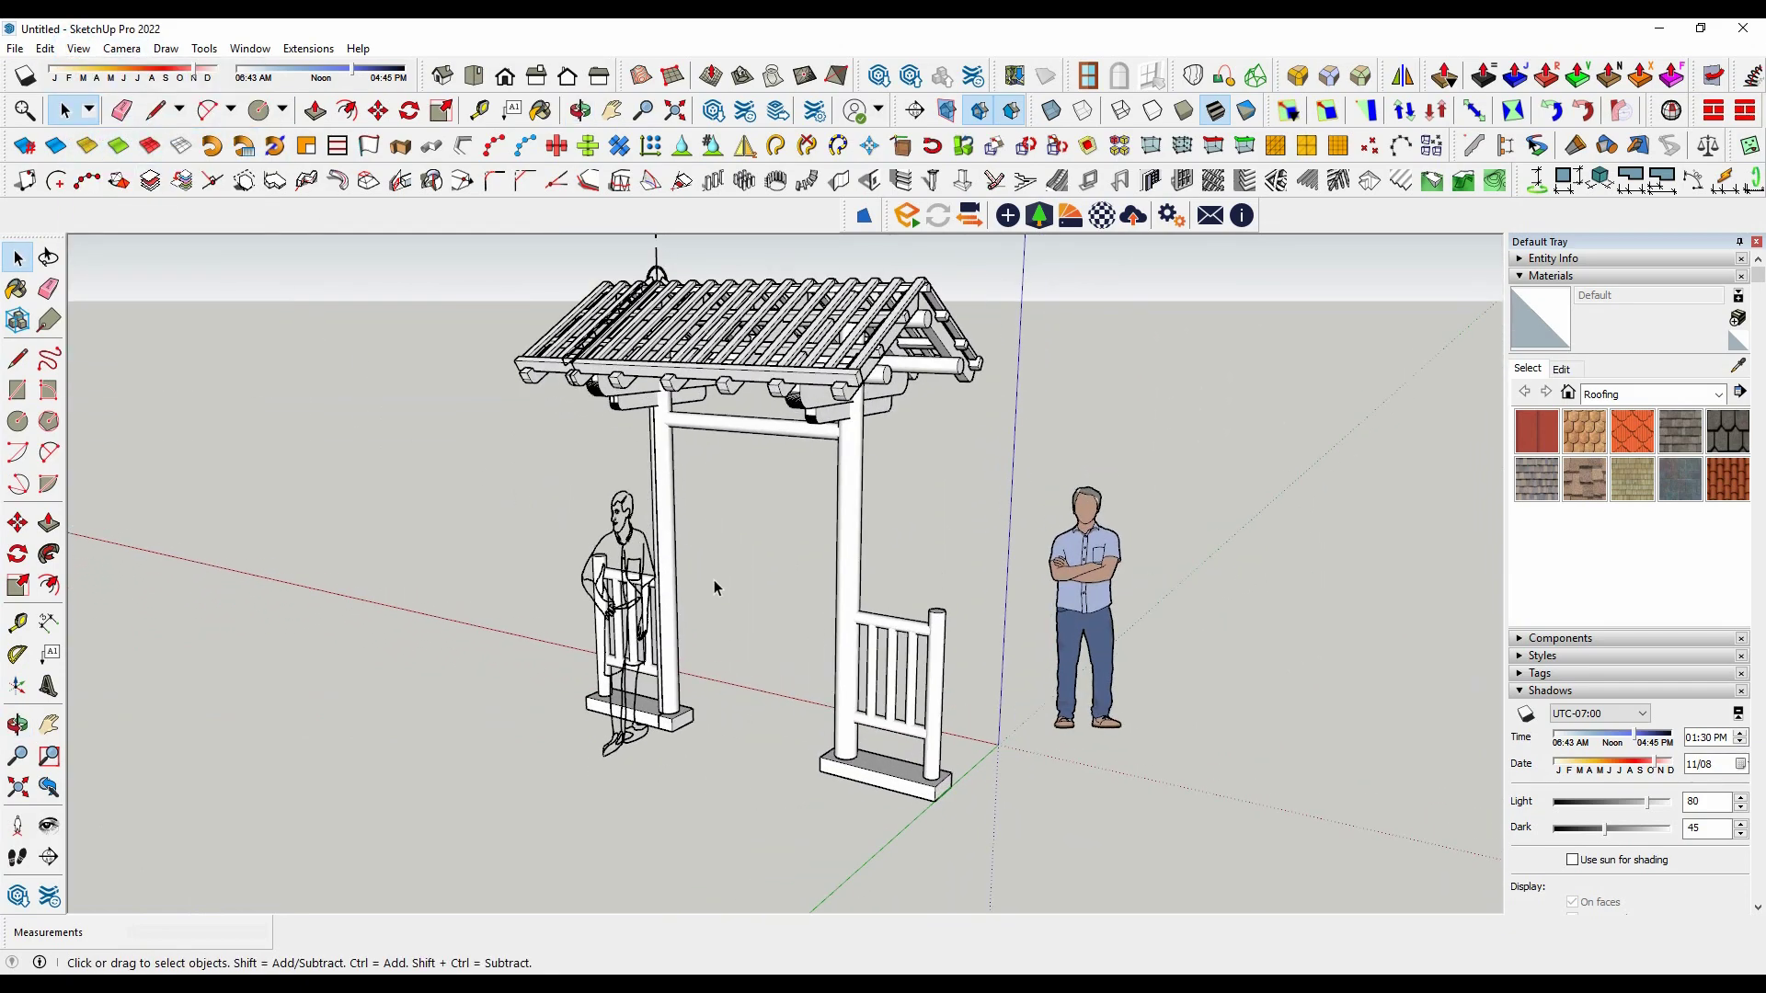
mouse_move(714, 583)
middle_mouse_down()
mouse_move(1310, 605)
mouse_move(977, 552)
mouse_move(1167, 575)
mouse_move(1202, 521)
mouse_move(1106, 473)
mouse_move(1193, 555)
mouse_move(967, 600)
middle_mouse_up()
left_click(890, 591)
right_click(890, 589)
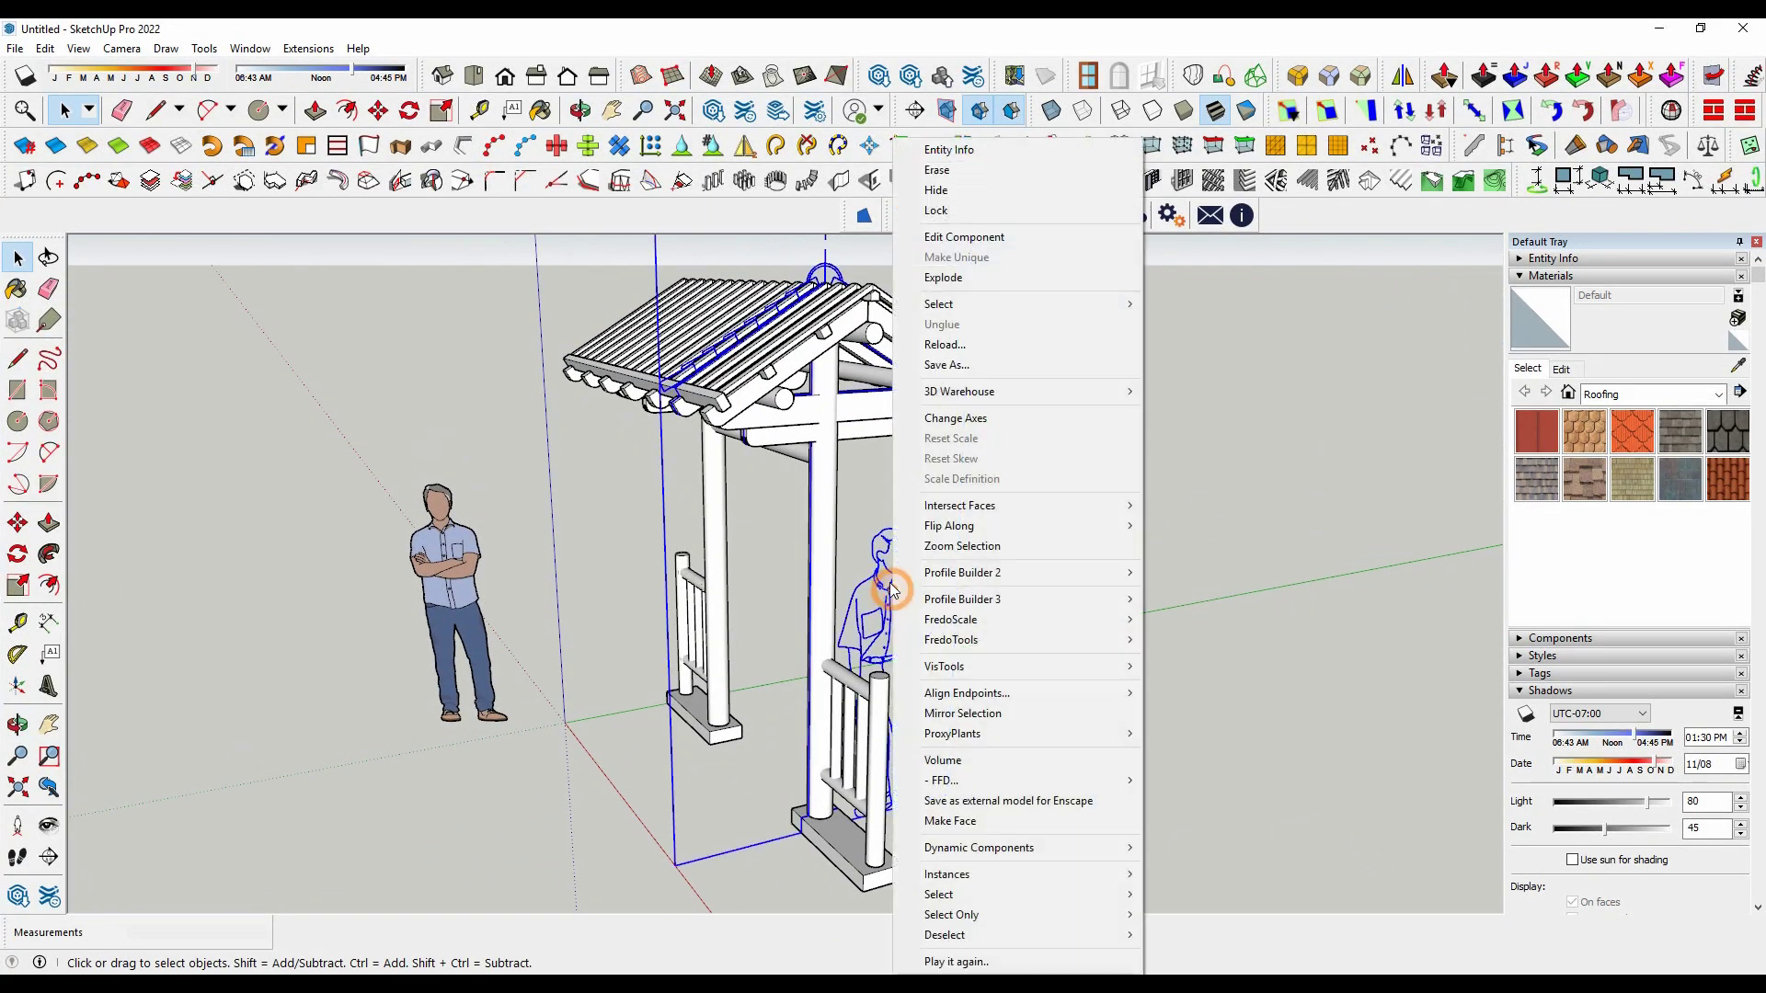
left_click(947, 195)
mouse_move(1133, 502)
middle_mouse_down()
mouse_move(914, 512)
mouse_move(421, 591)
mouse_move(394, 516)
mouse_move(461, 522)
mouse_move(511, 502)
mouse_move(500, 471)
mouse_move(862, 438)
mouse_move(1234, 472)
mouse_move(942, 411)
mouse_move(1029, 466)
mouse_move(1076, 390)
mouse_move(1167, 323)
mouse_move(997, 317)
mouse_move(754, 496)
mouse_move(679, 594)
mouse_move(678, 532)
mouse_move(989, 516)
mouse_move(1107, 469)
mouse_move(966, 437)
mouse_move(758, 579)
mouse_move(876, 569)
middle_mouse_up()
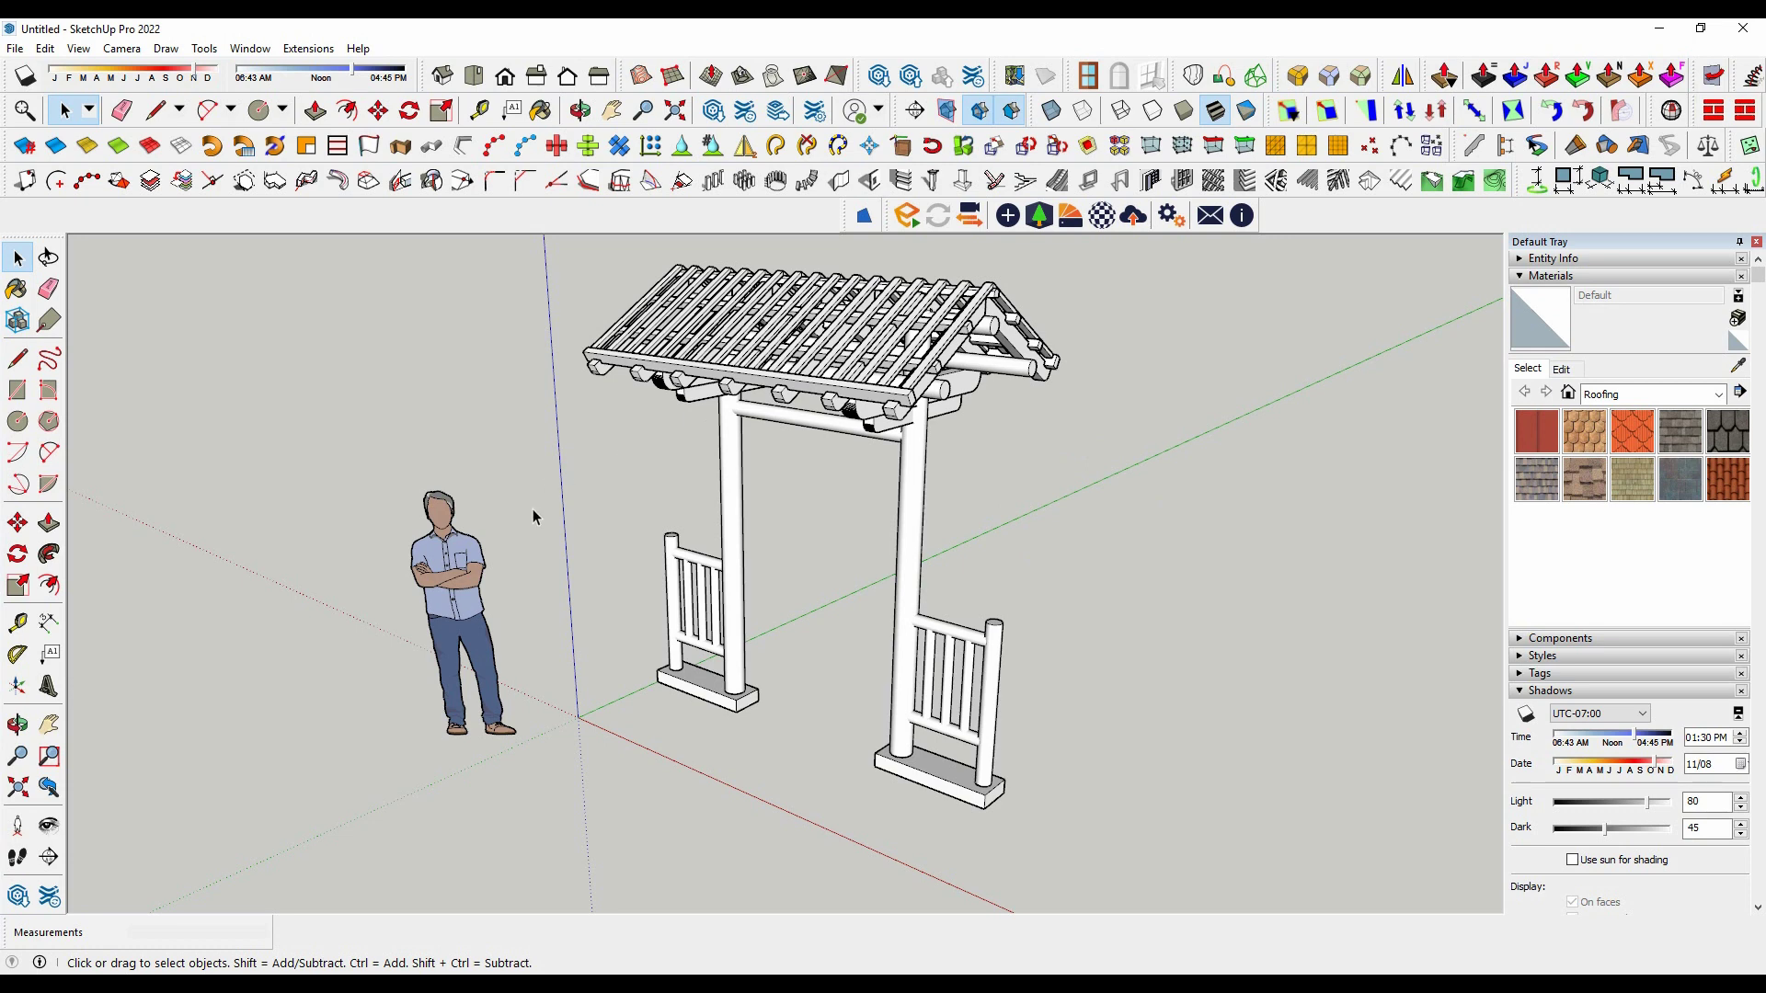
mouse_move(585, 511)
middle_mouse_down()
mouse_move(759, 567)
mouse_move(747, 594)
mouse_move(807, 552)
mouse_move(804, 581)
middle_mouse_up()
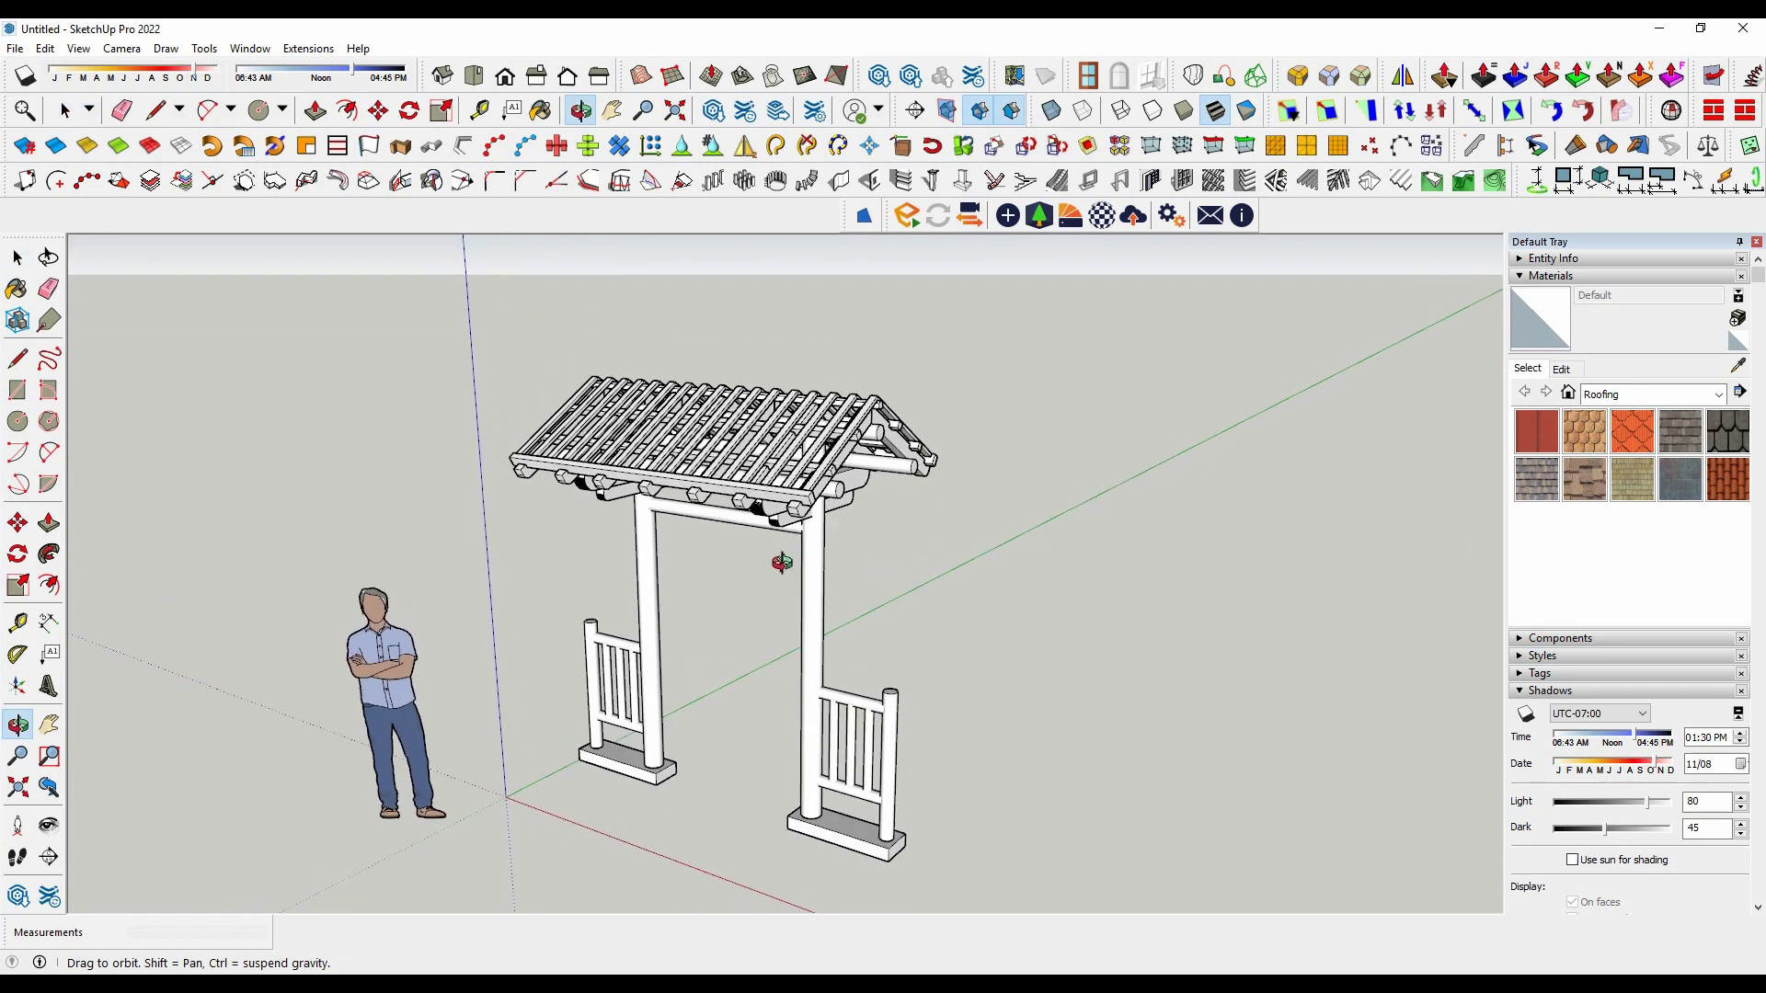
left_click(675, 111)
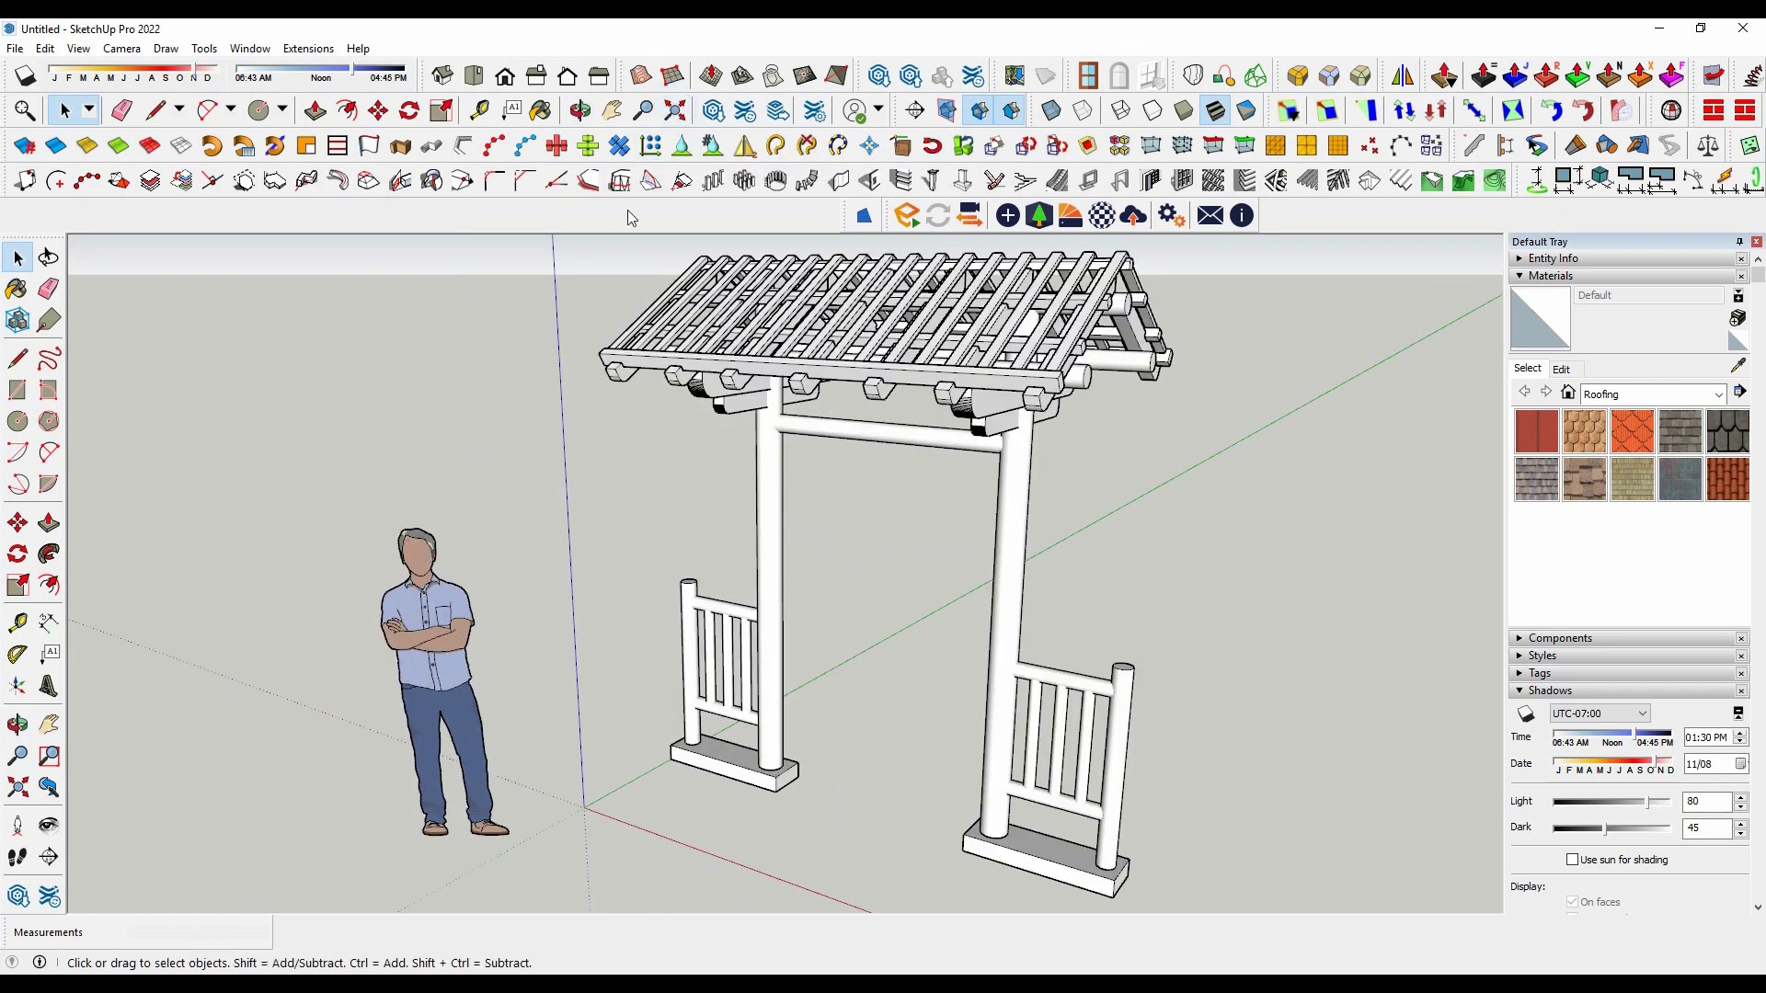
left_click(504, 79)
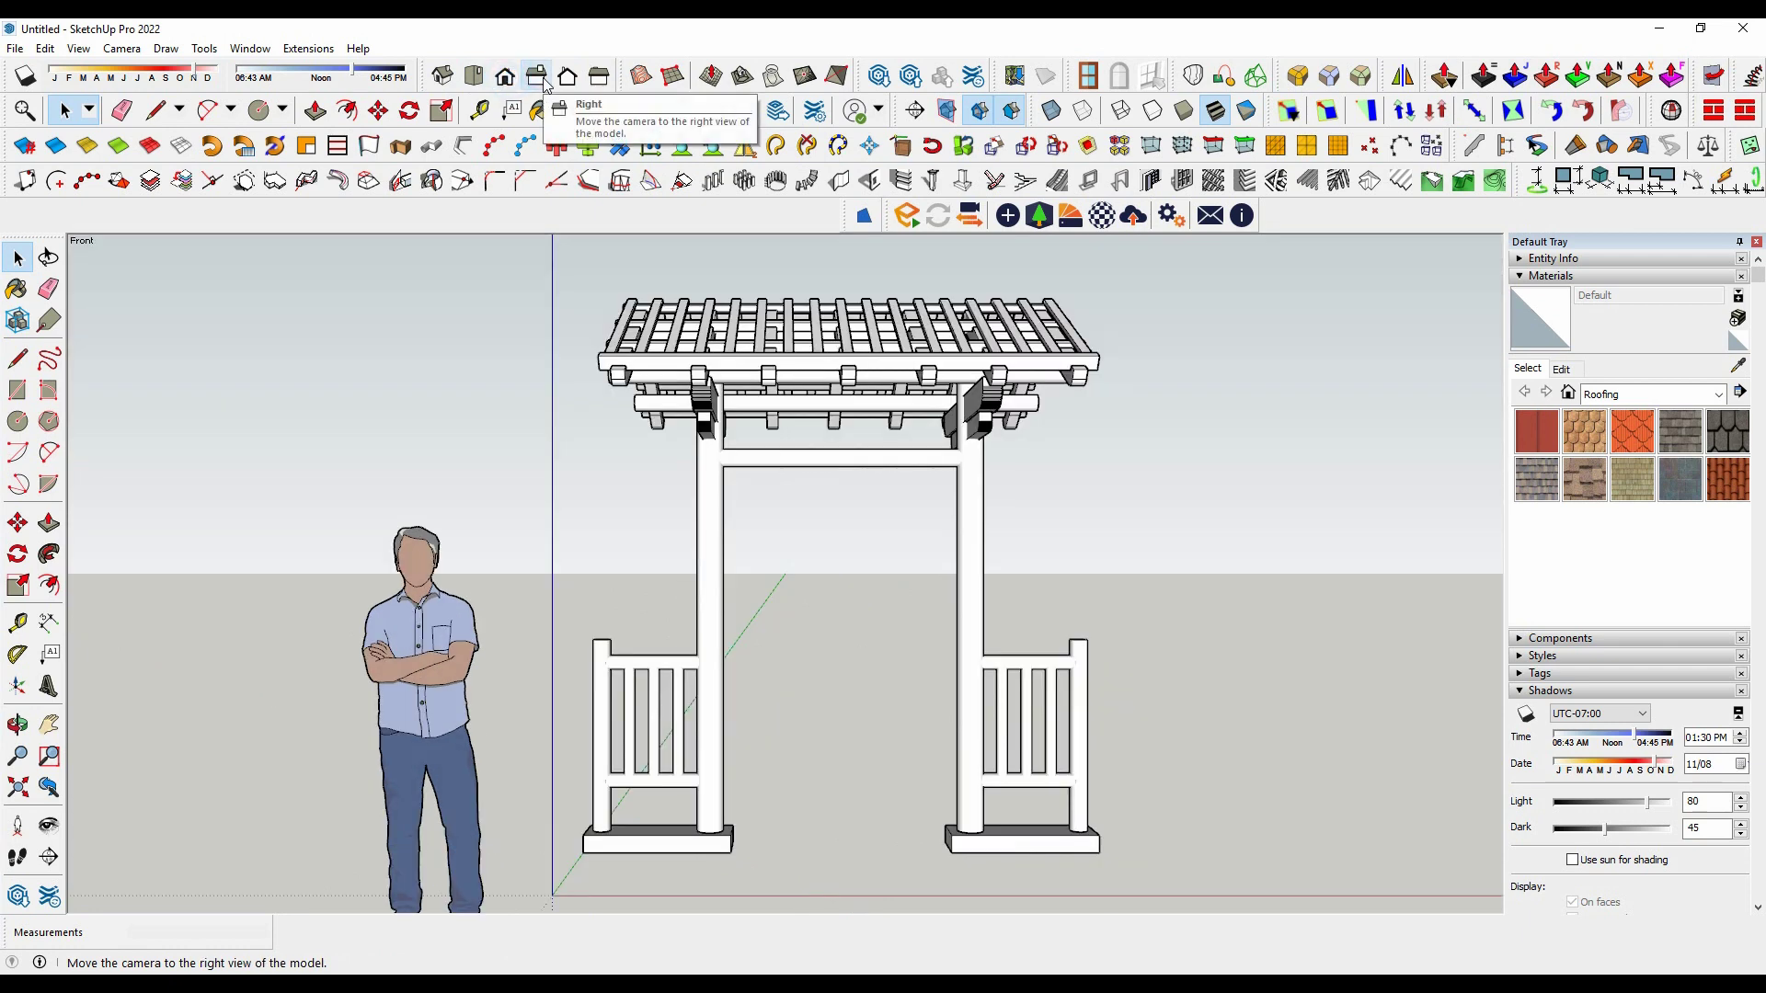
left_click(541, 79)
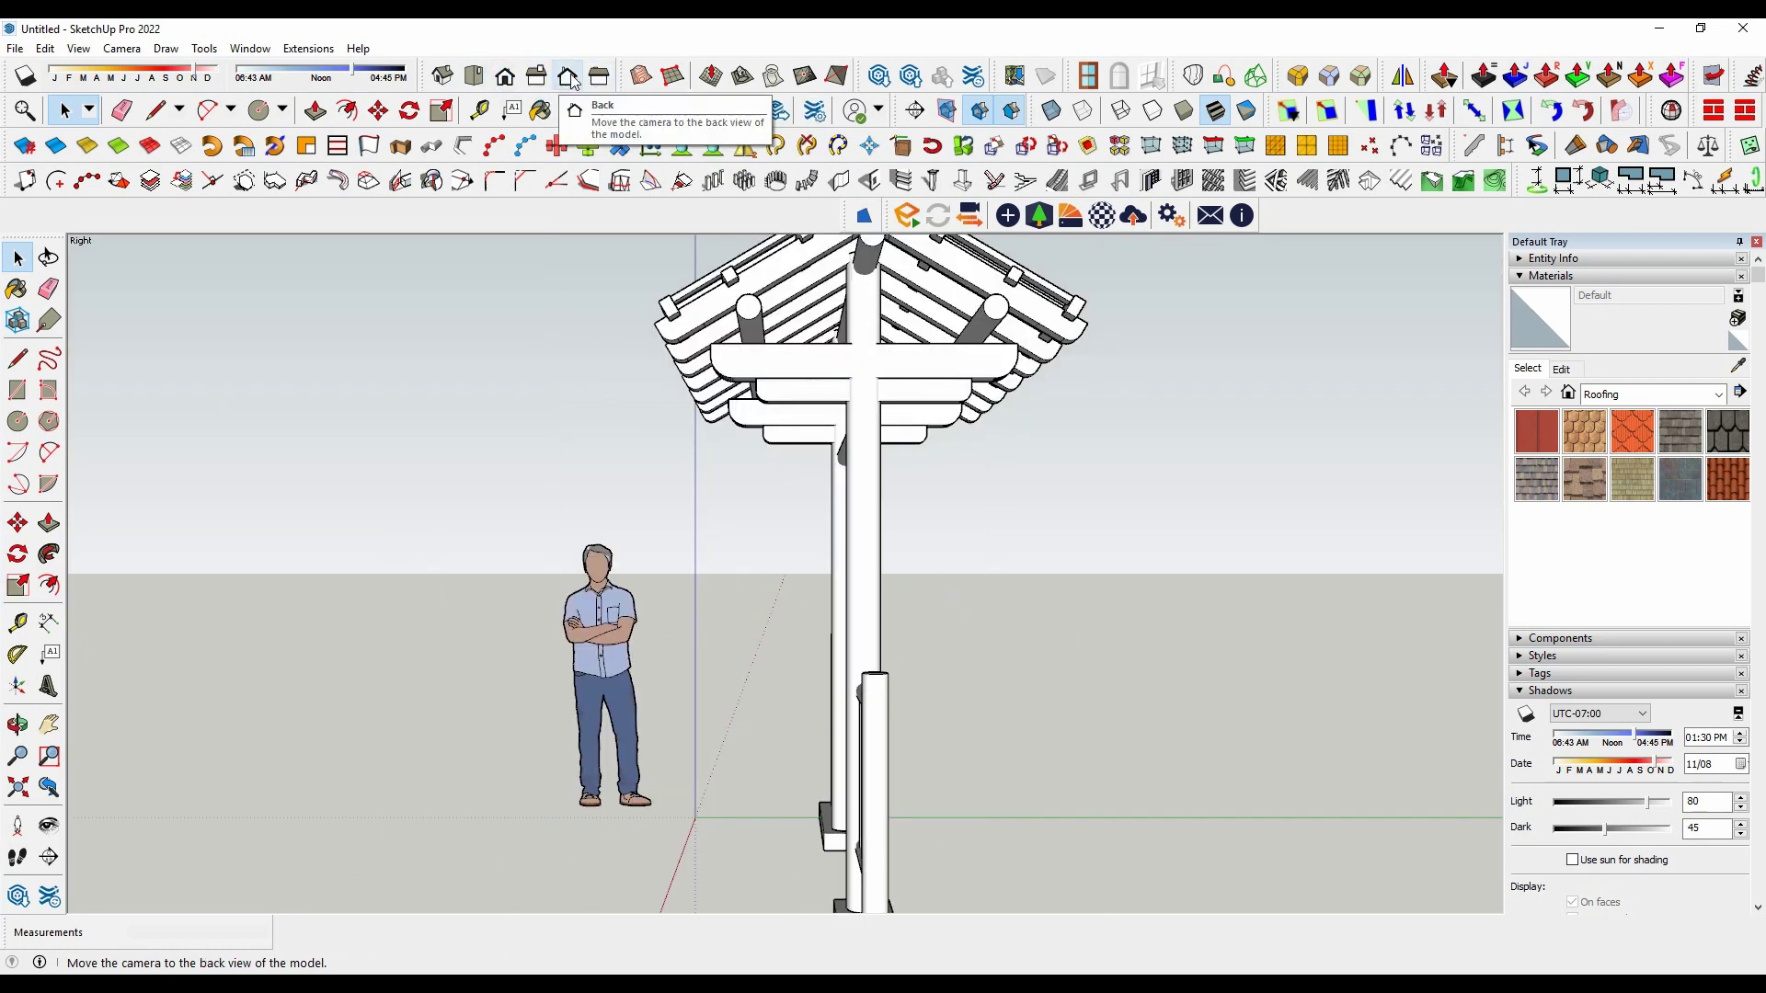
left_click(567, 79)
left_click(600, 81)
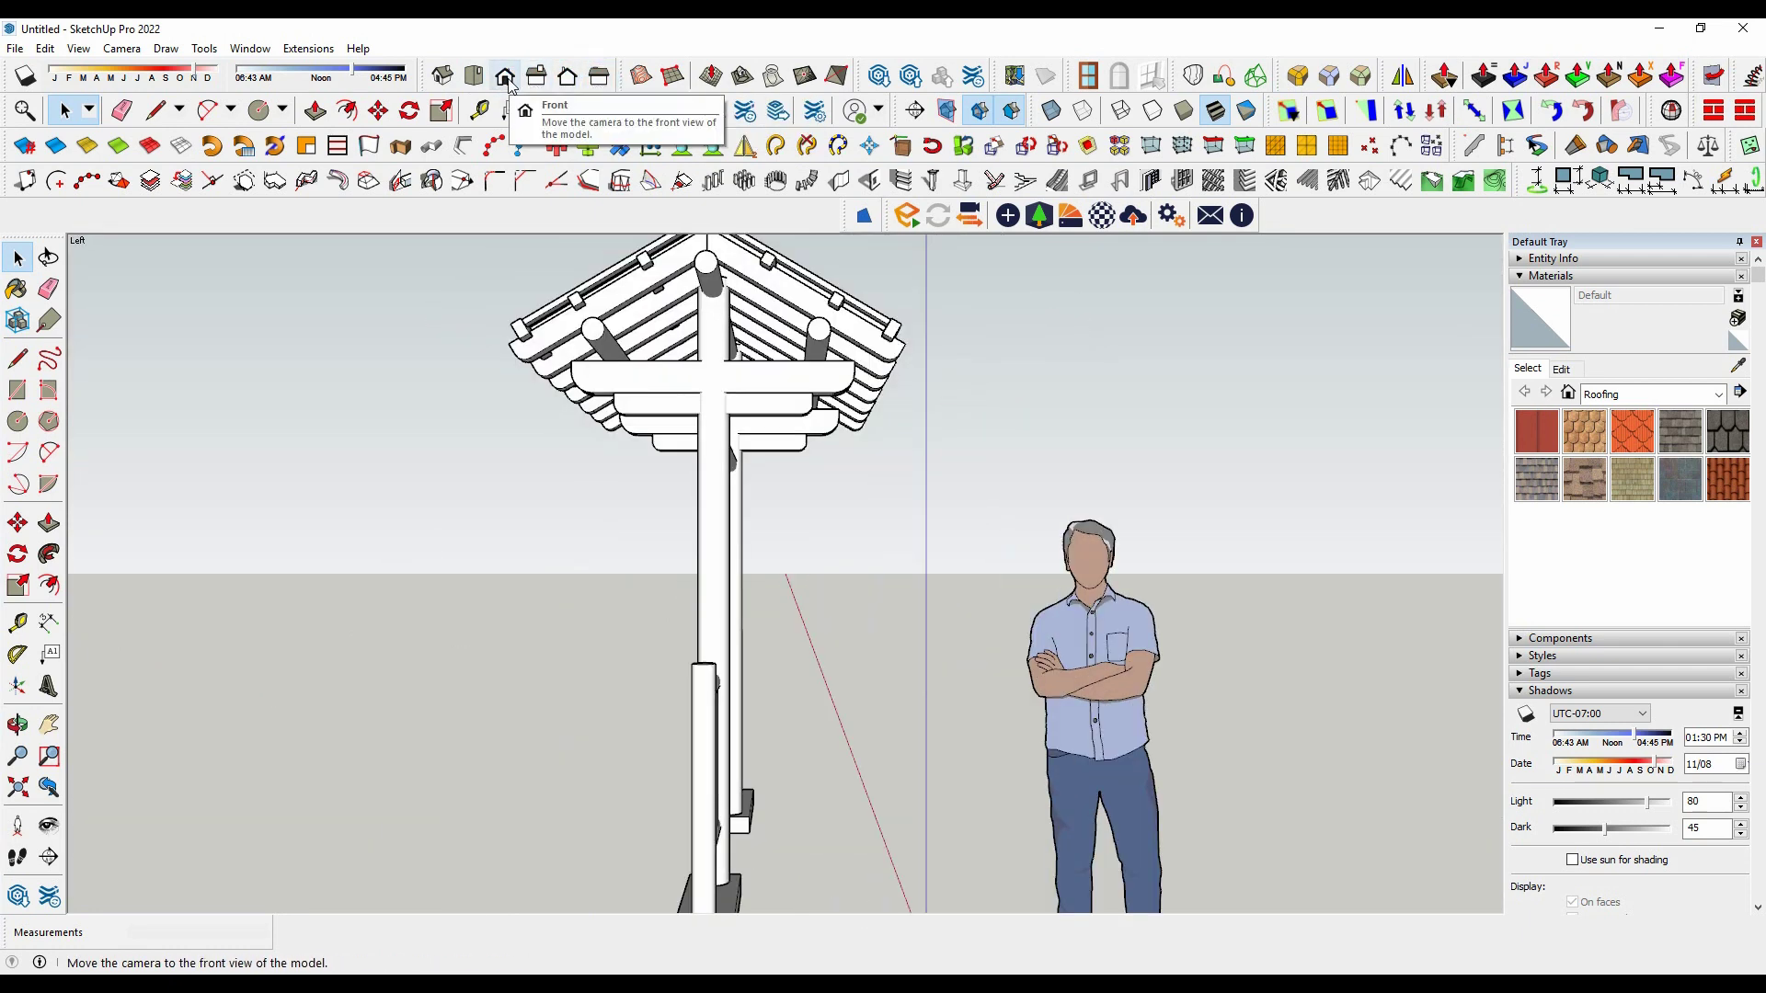
left_click(505, 80)
scroll(709, 723, "down", 2)
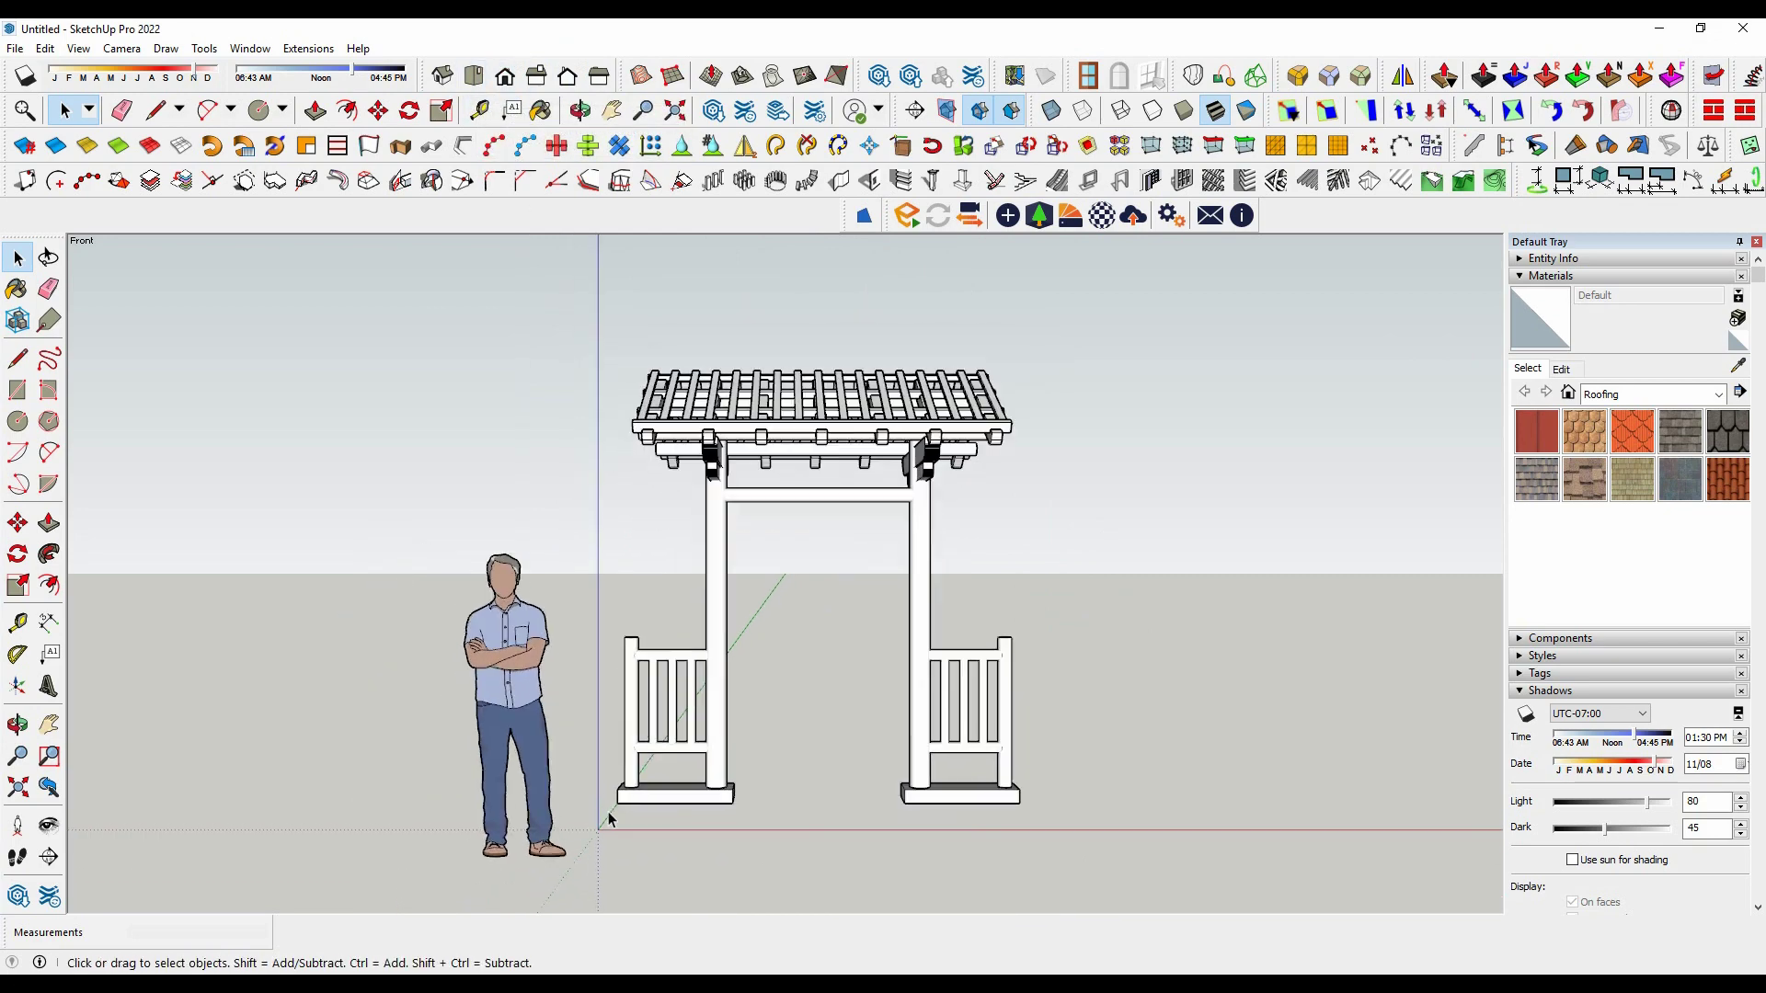
scroll(607, 808, "down", 3)
middle_click_drag(567, 789, 477, 851)
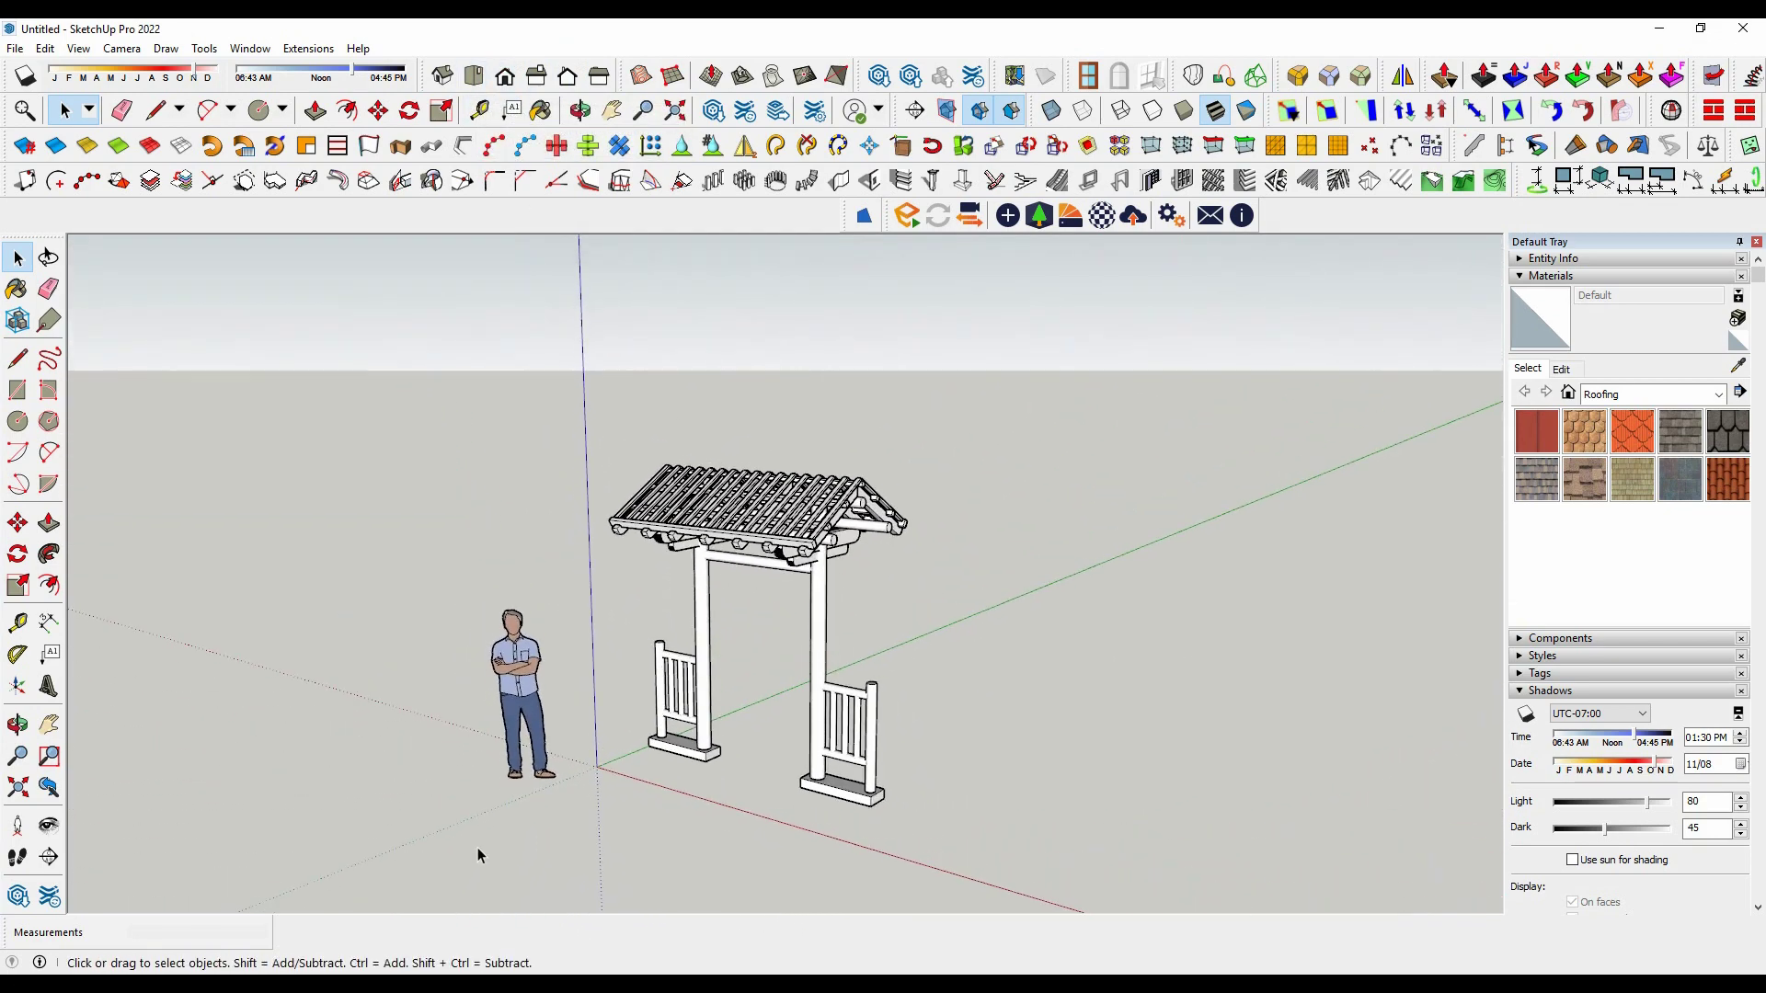
scroll(531, 777, "up", 1)
Step: Move the person figure into the gate opening between the two posts, shifting it about 350 mm further in
key("m")
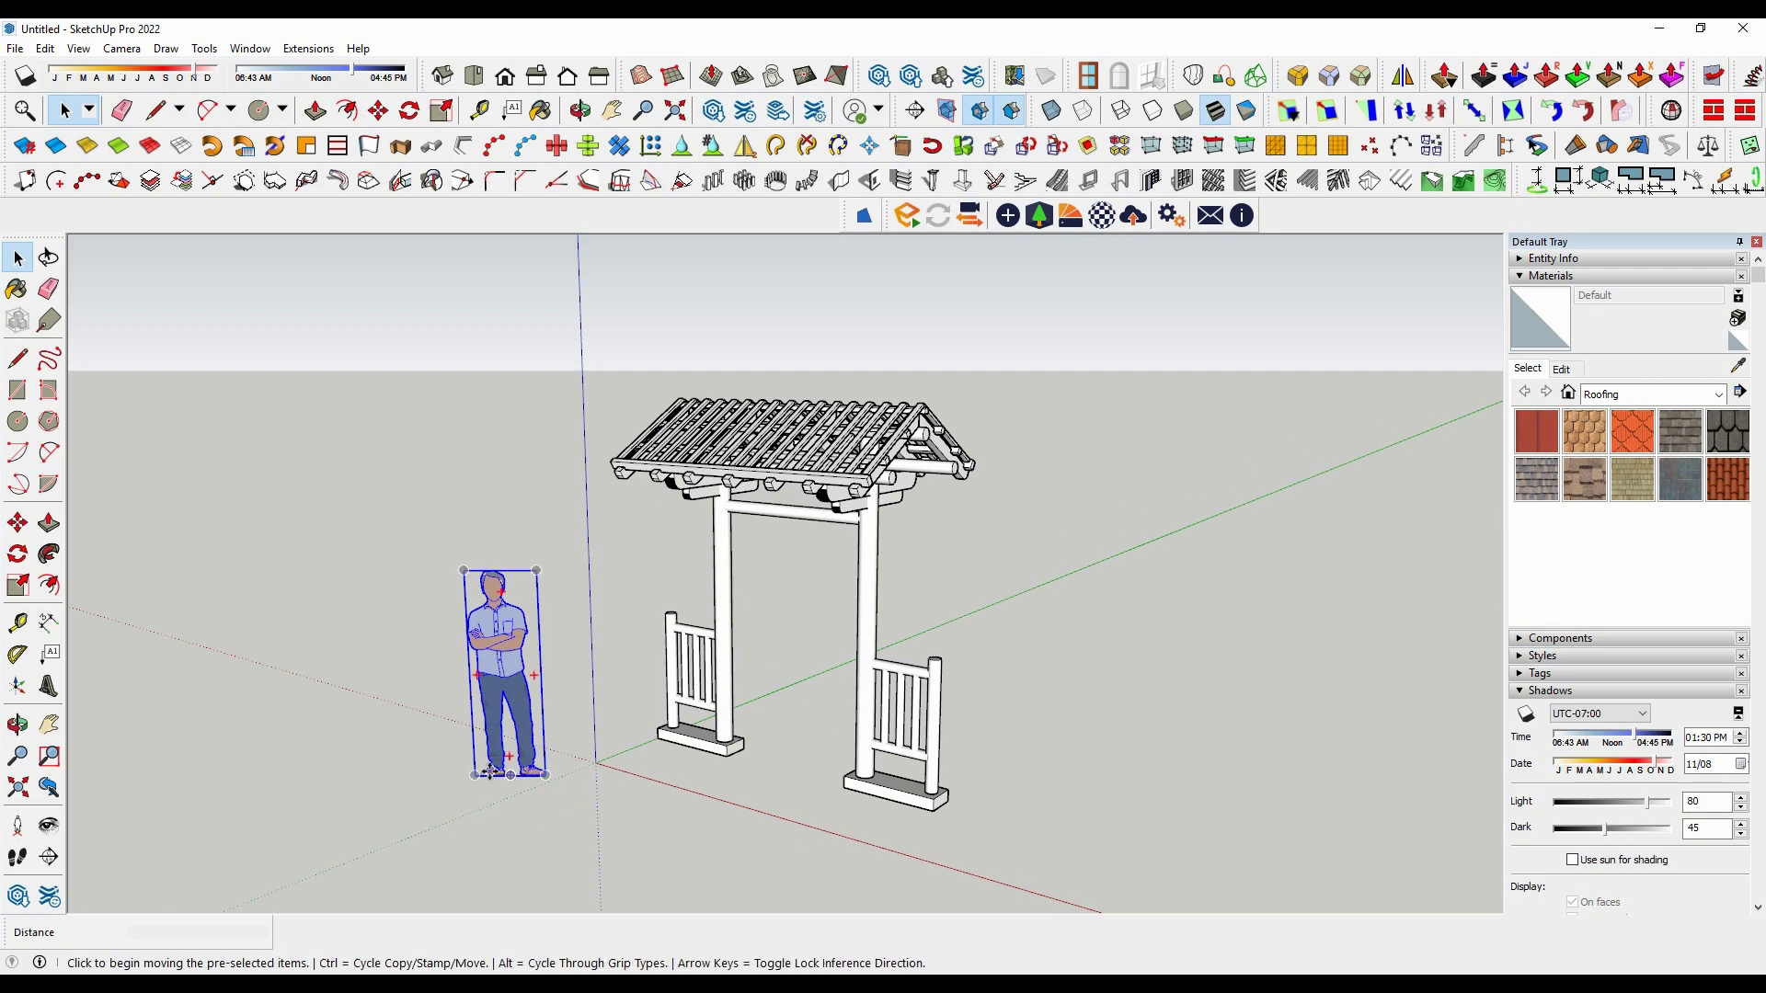
left_click(474, 775)
scroll(715, 760, "up", 2)
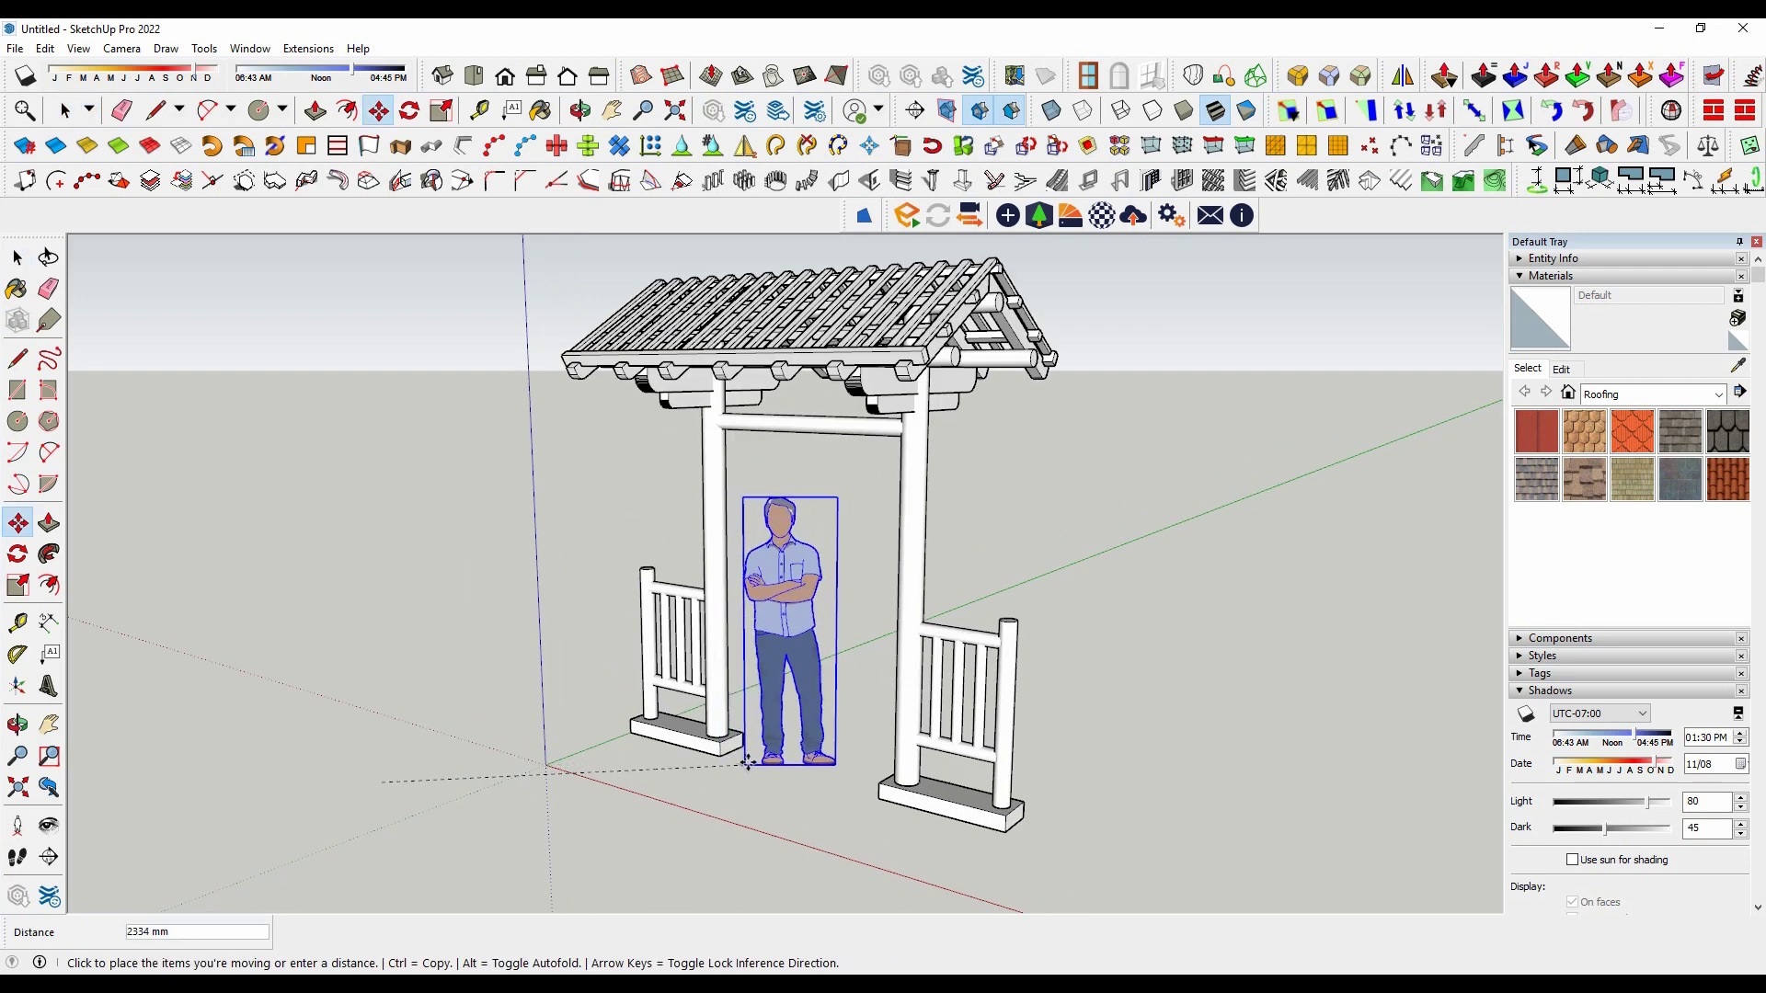
left_click(721, 761)
mouse_move(721, 762)
middle_mouse_down()
mouse_move(1049, 783)
mouse_move(776, 761)
middle_mouse_up()
left_click(776, 760)
left_click(835, 765)
key("space")
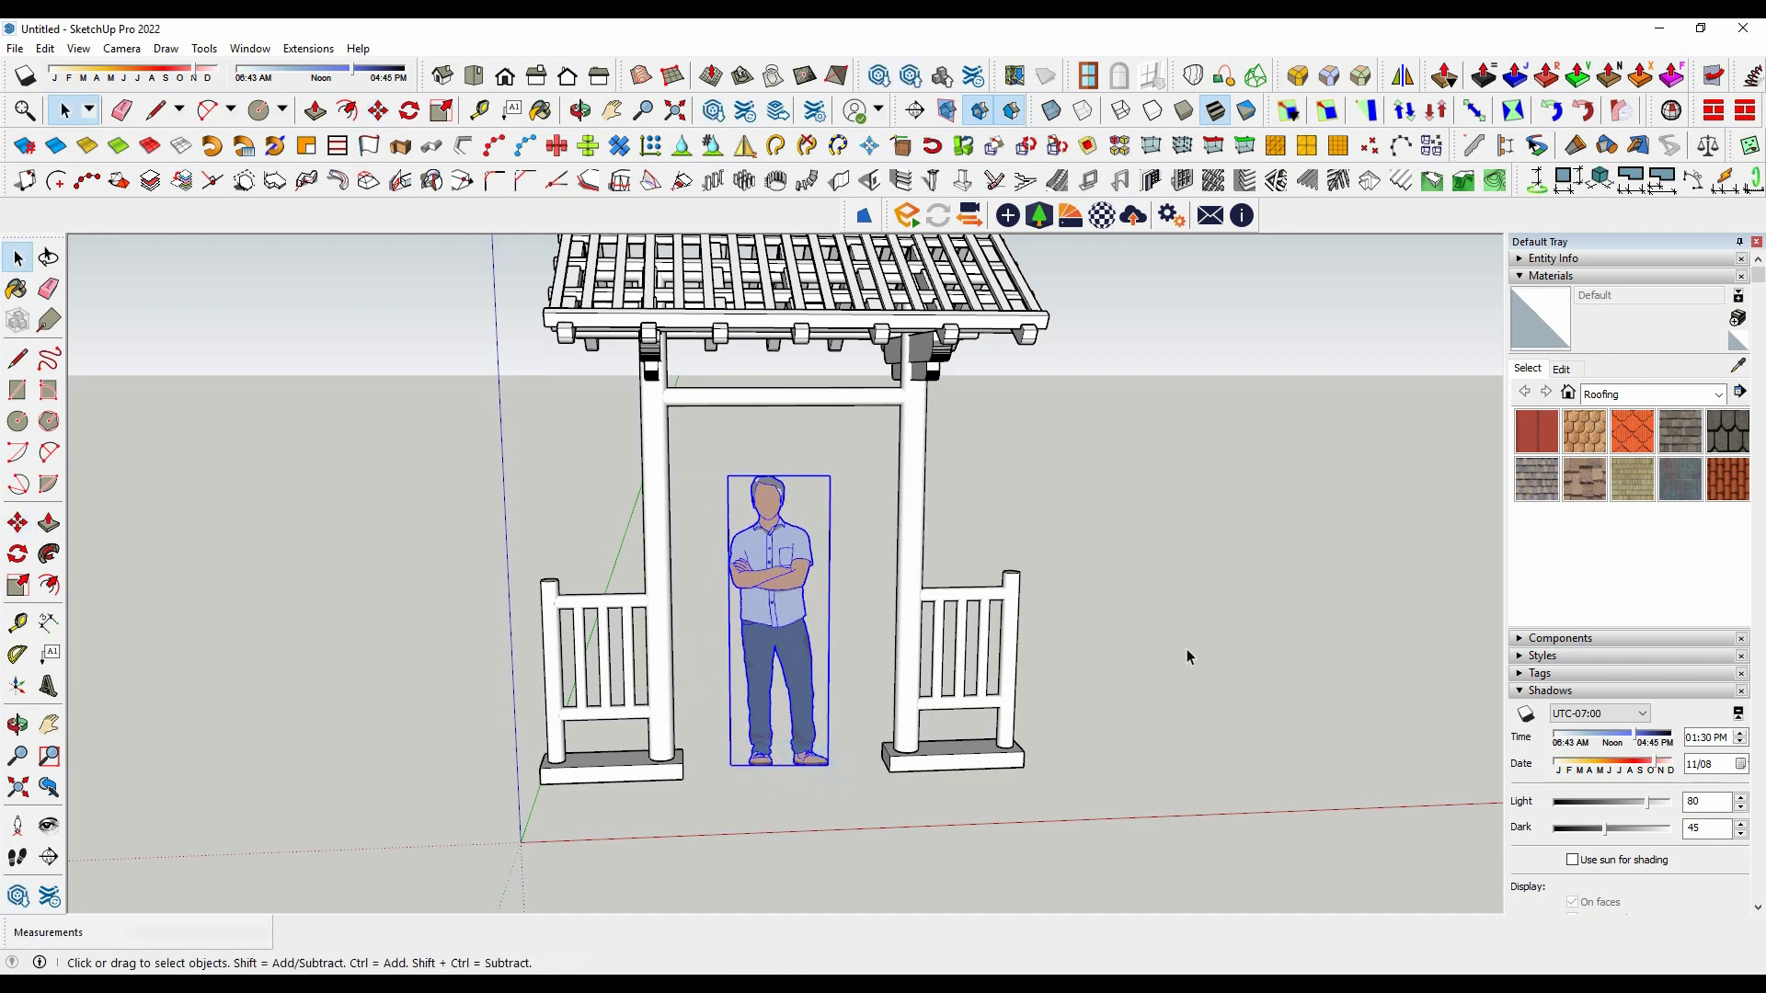
left_click(1187, 648)
Step: Review the gate with Zoom Extents, Front and Right views, then orbit back into 3D perspective
scroll(982, 645, "down", 3)
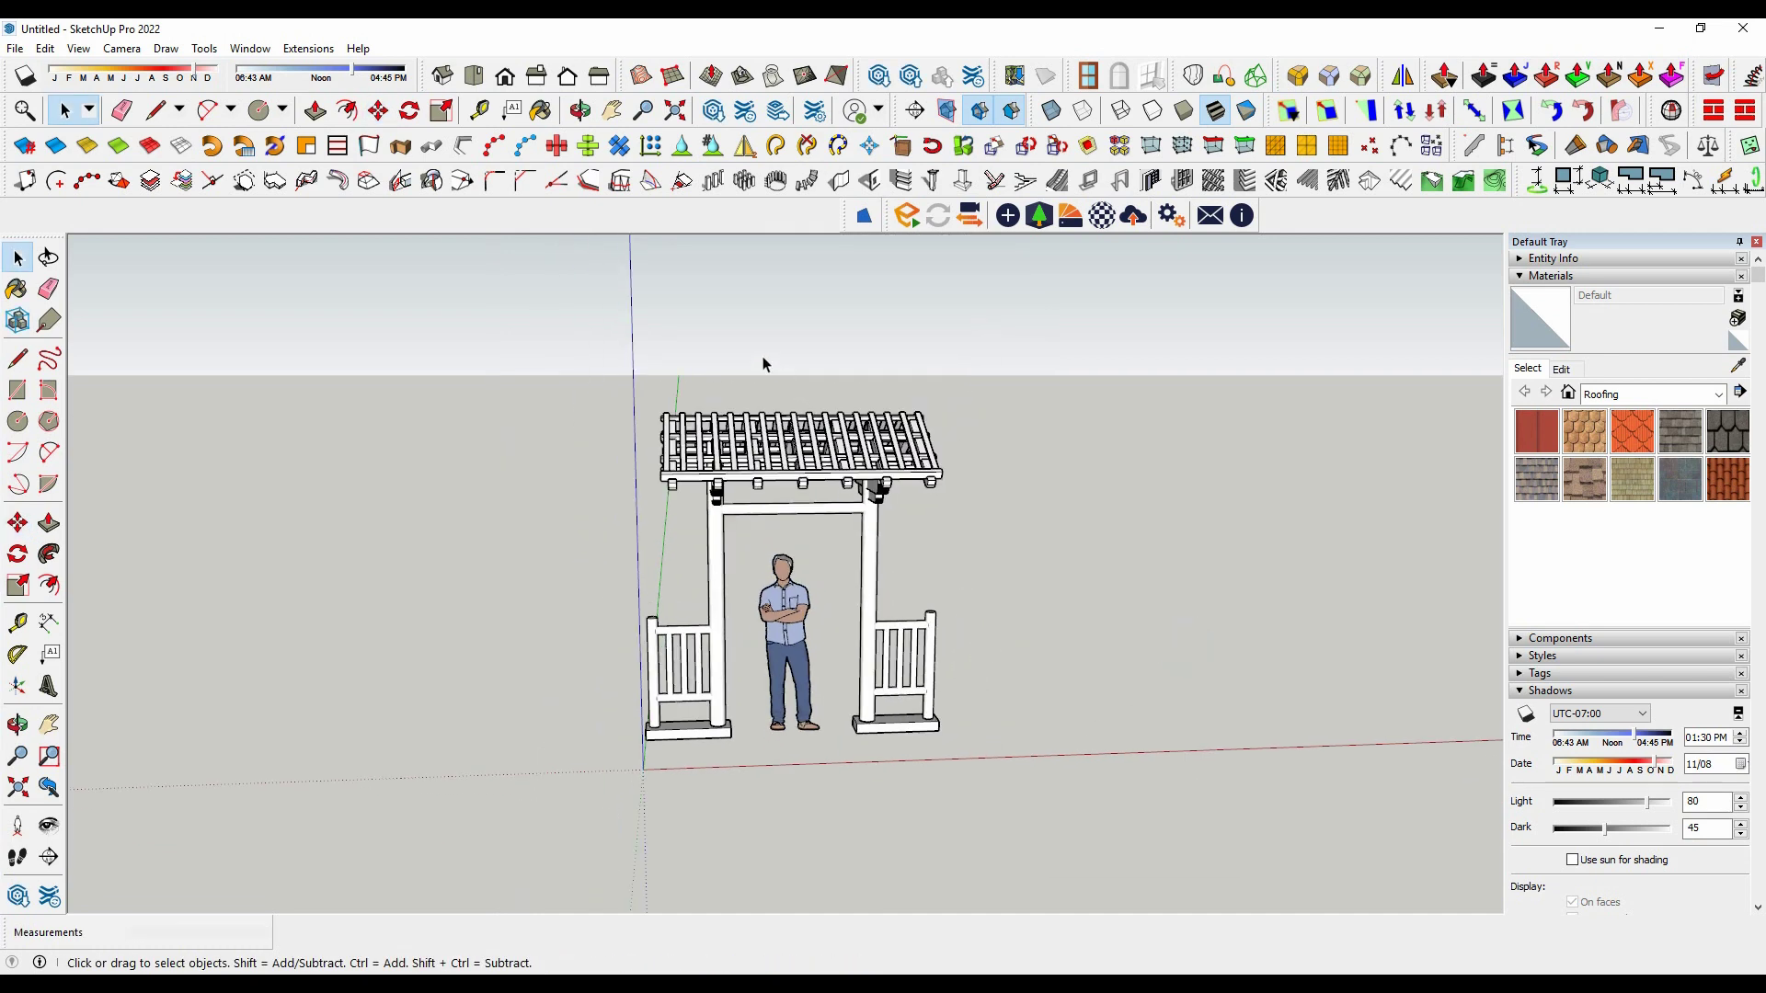
left_click(675, 110)
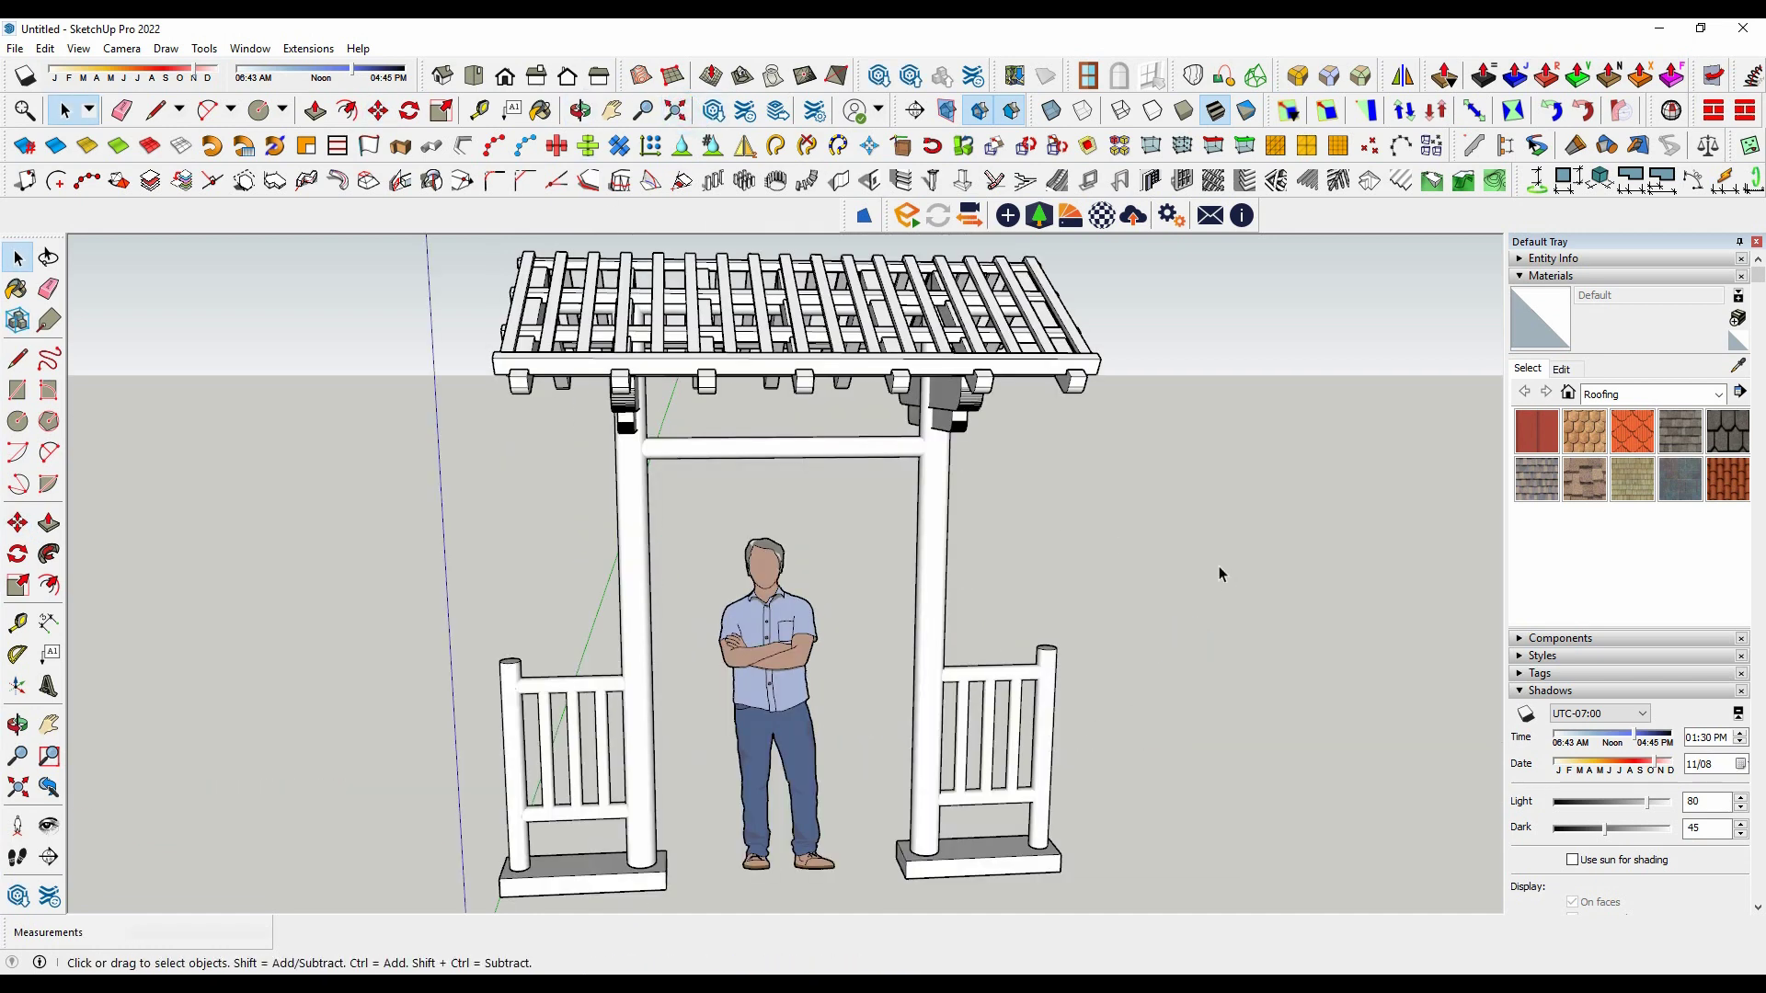
left_click(504, 77)
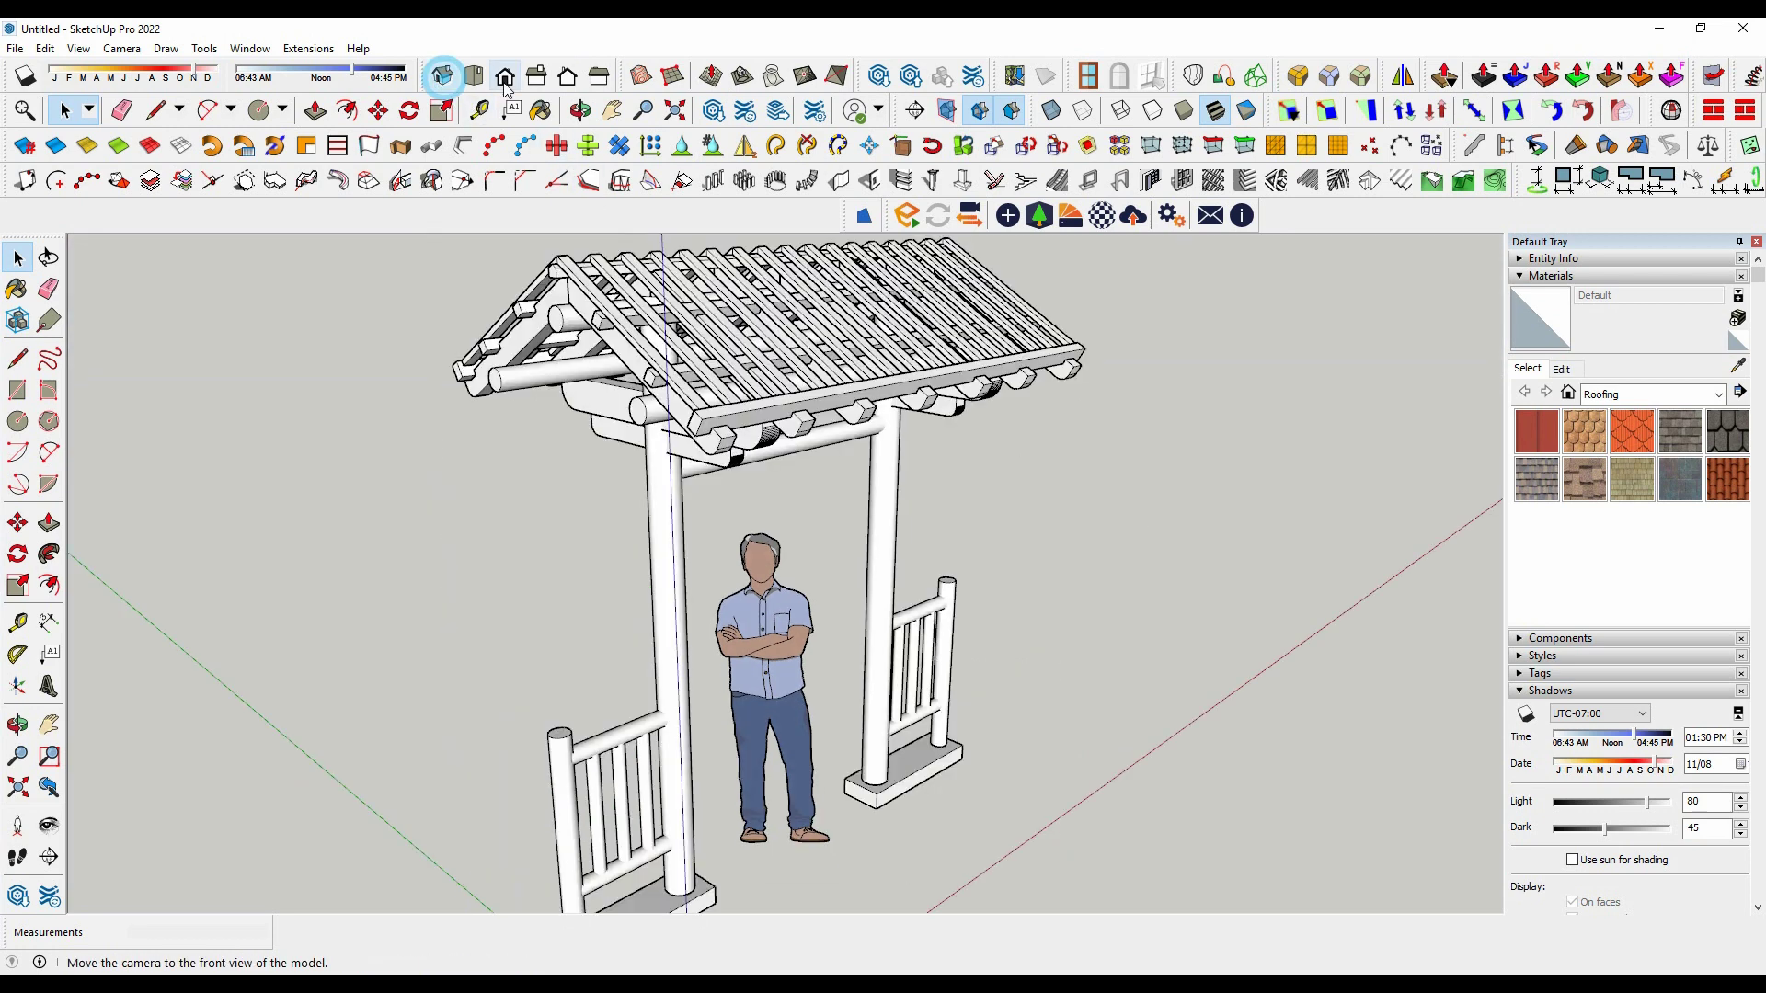
scroll(608, 302, "up", 1)
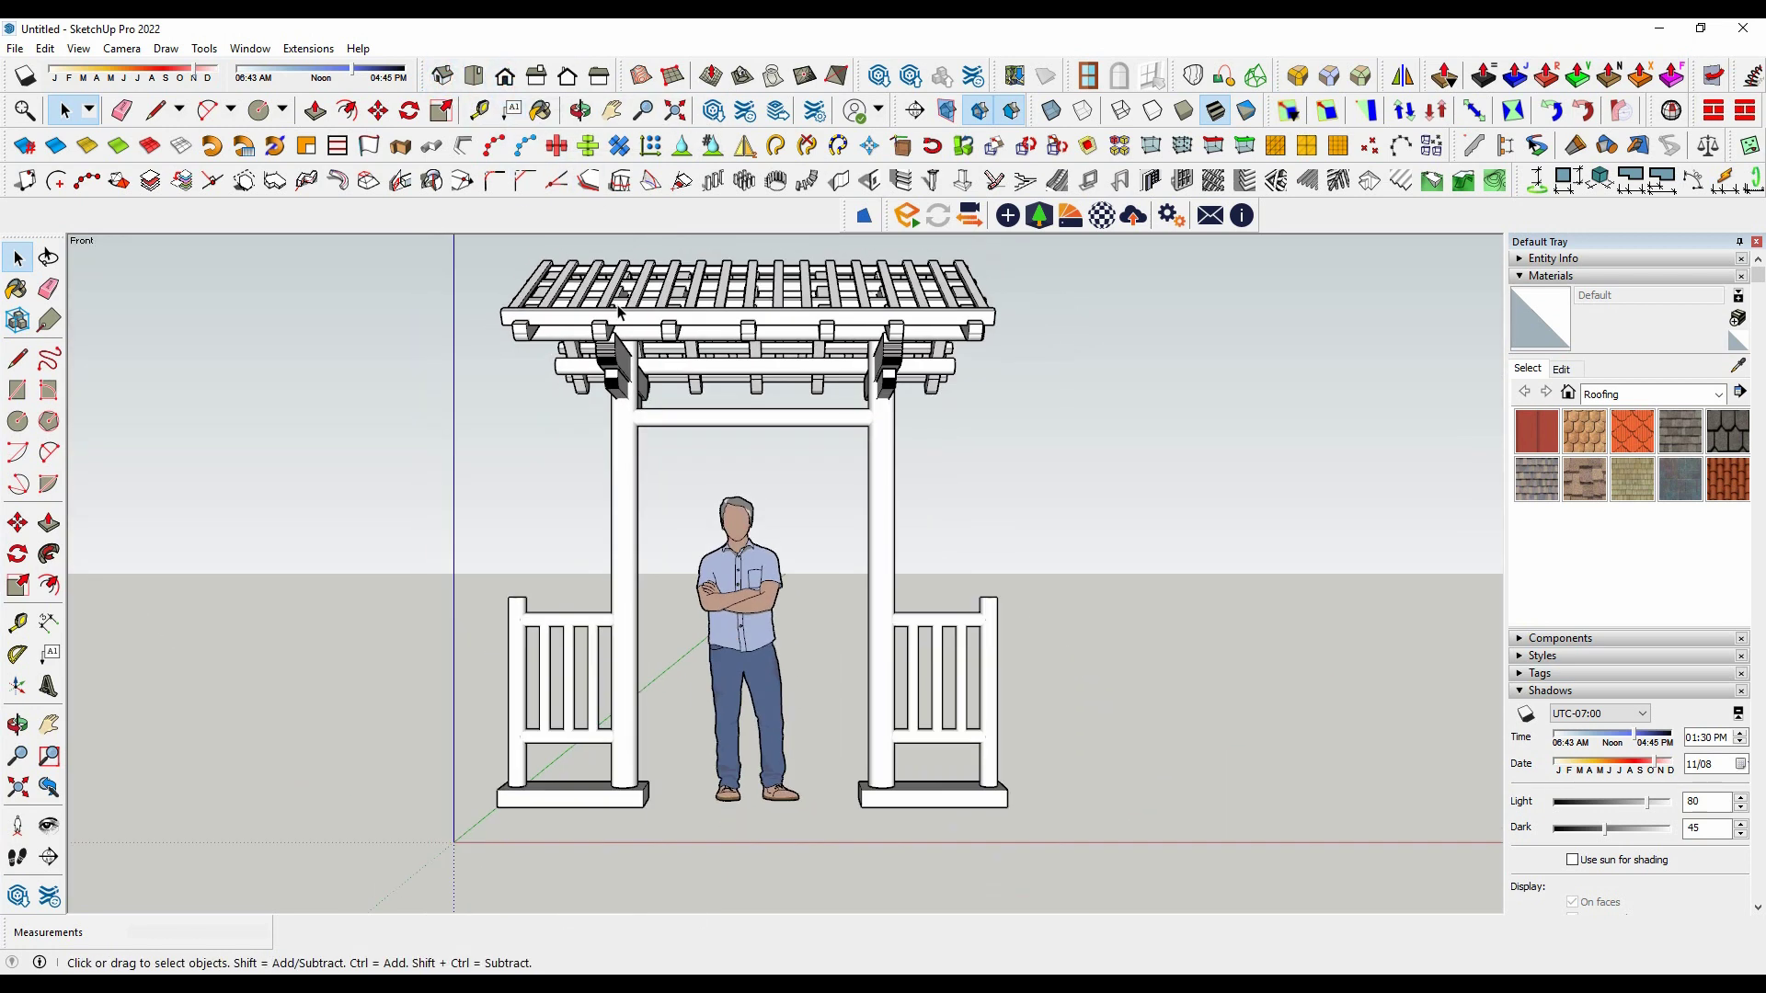
left_click(537, 79)
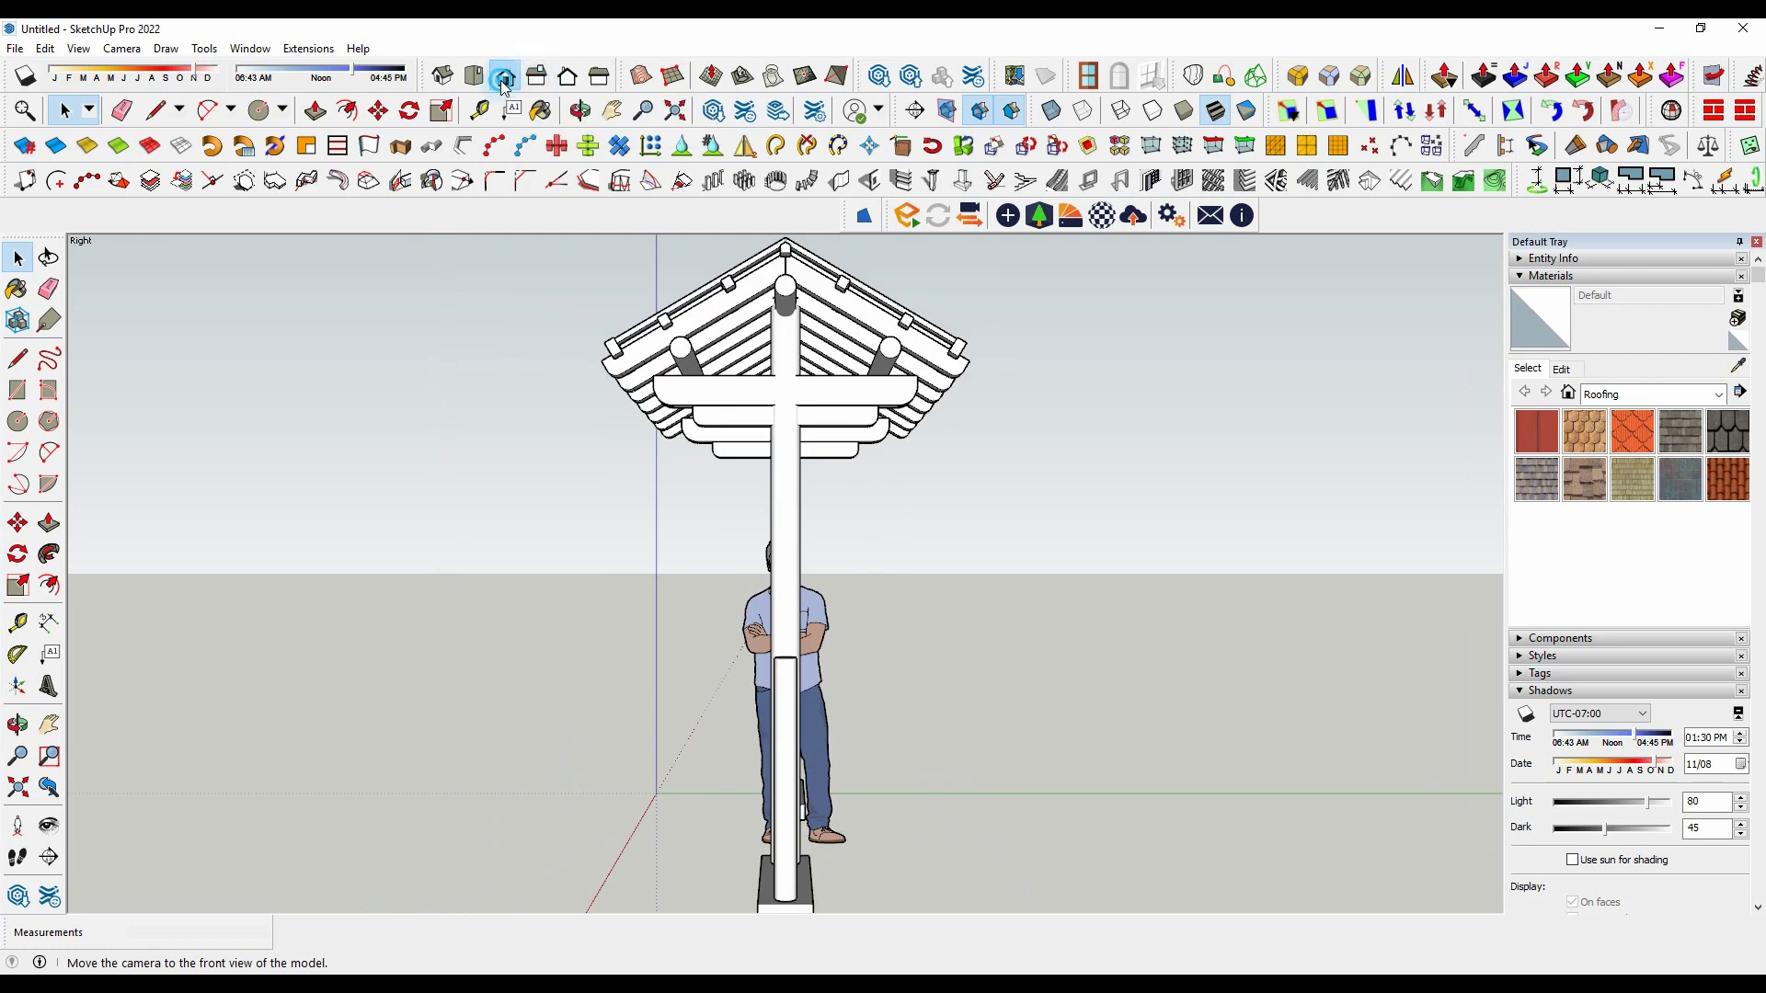
scroll(1153, 538, "up", 1)
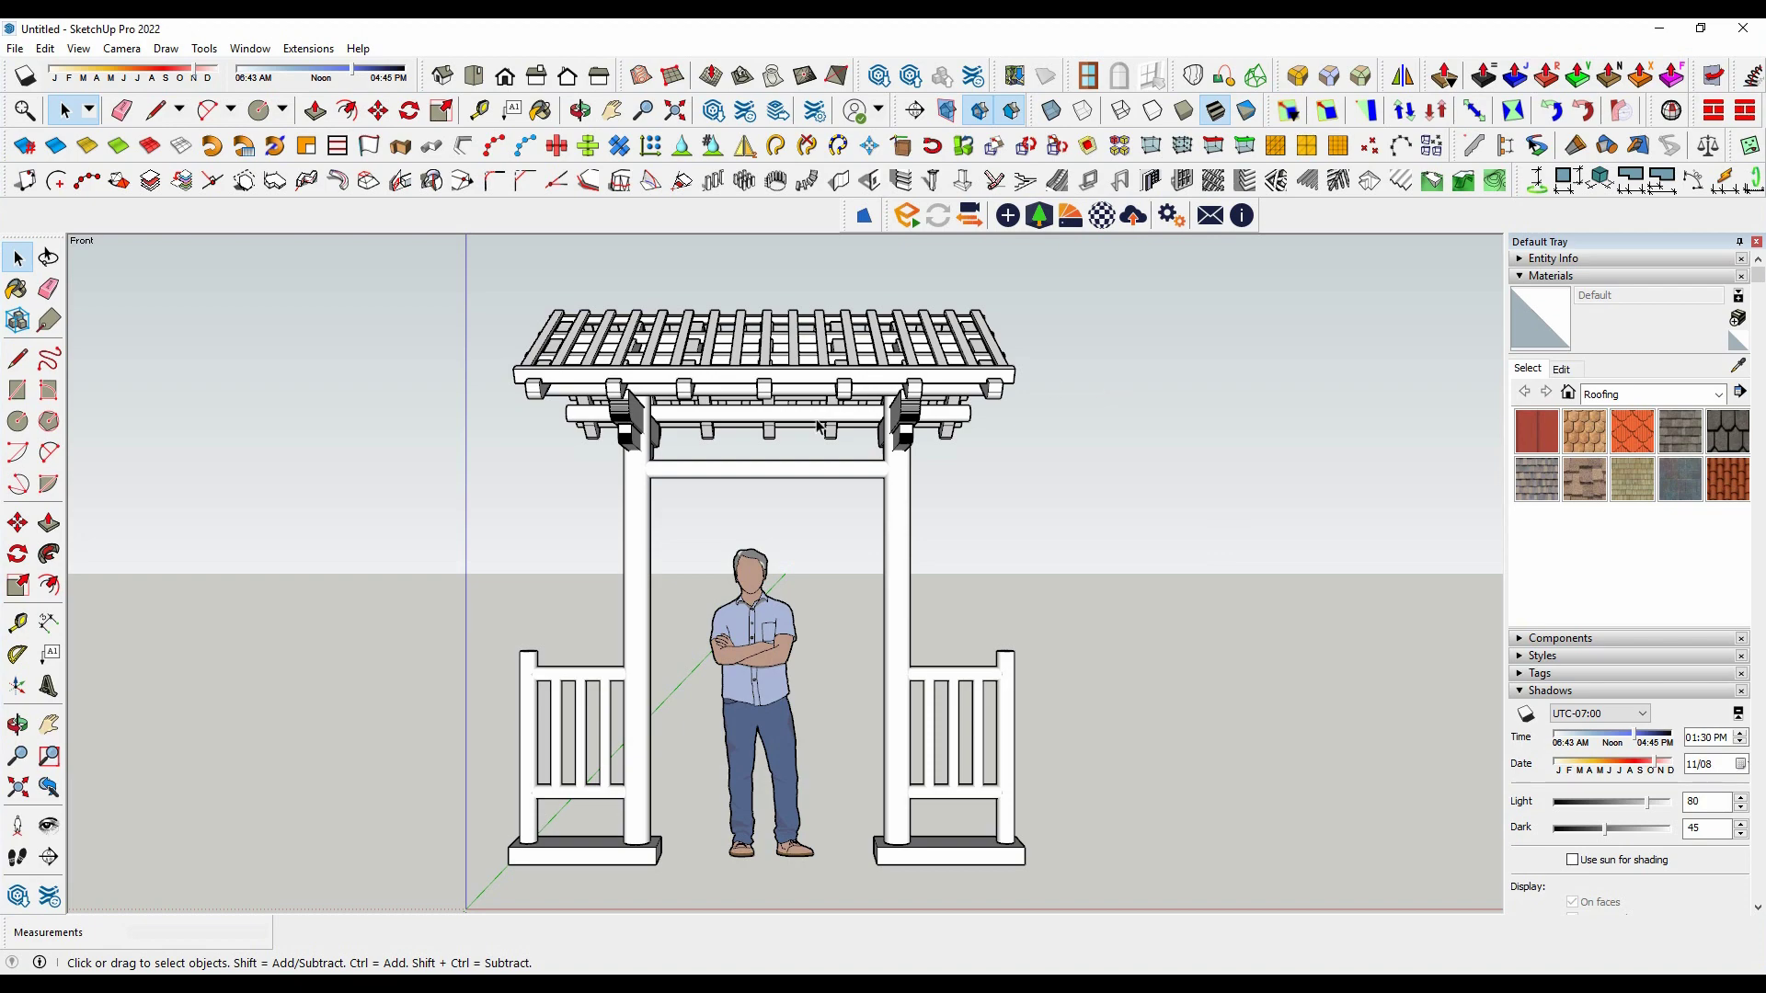
middle_click_drag(752, 509, 877, 581)
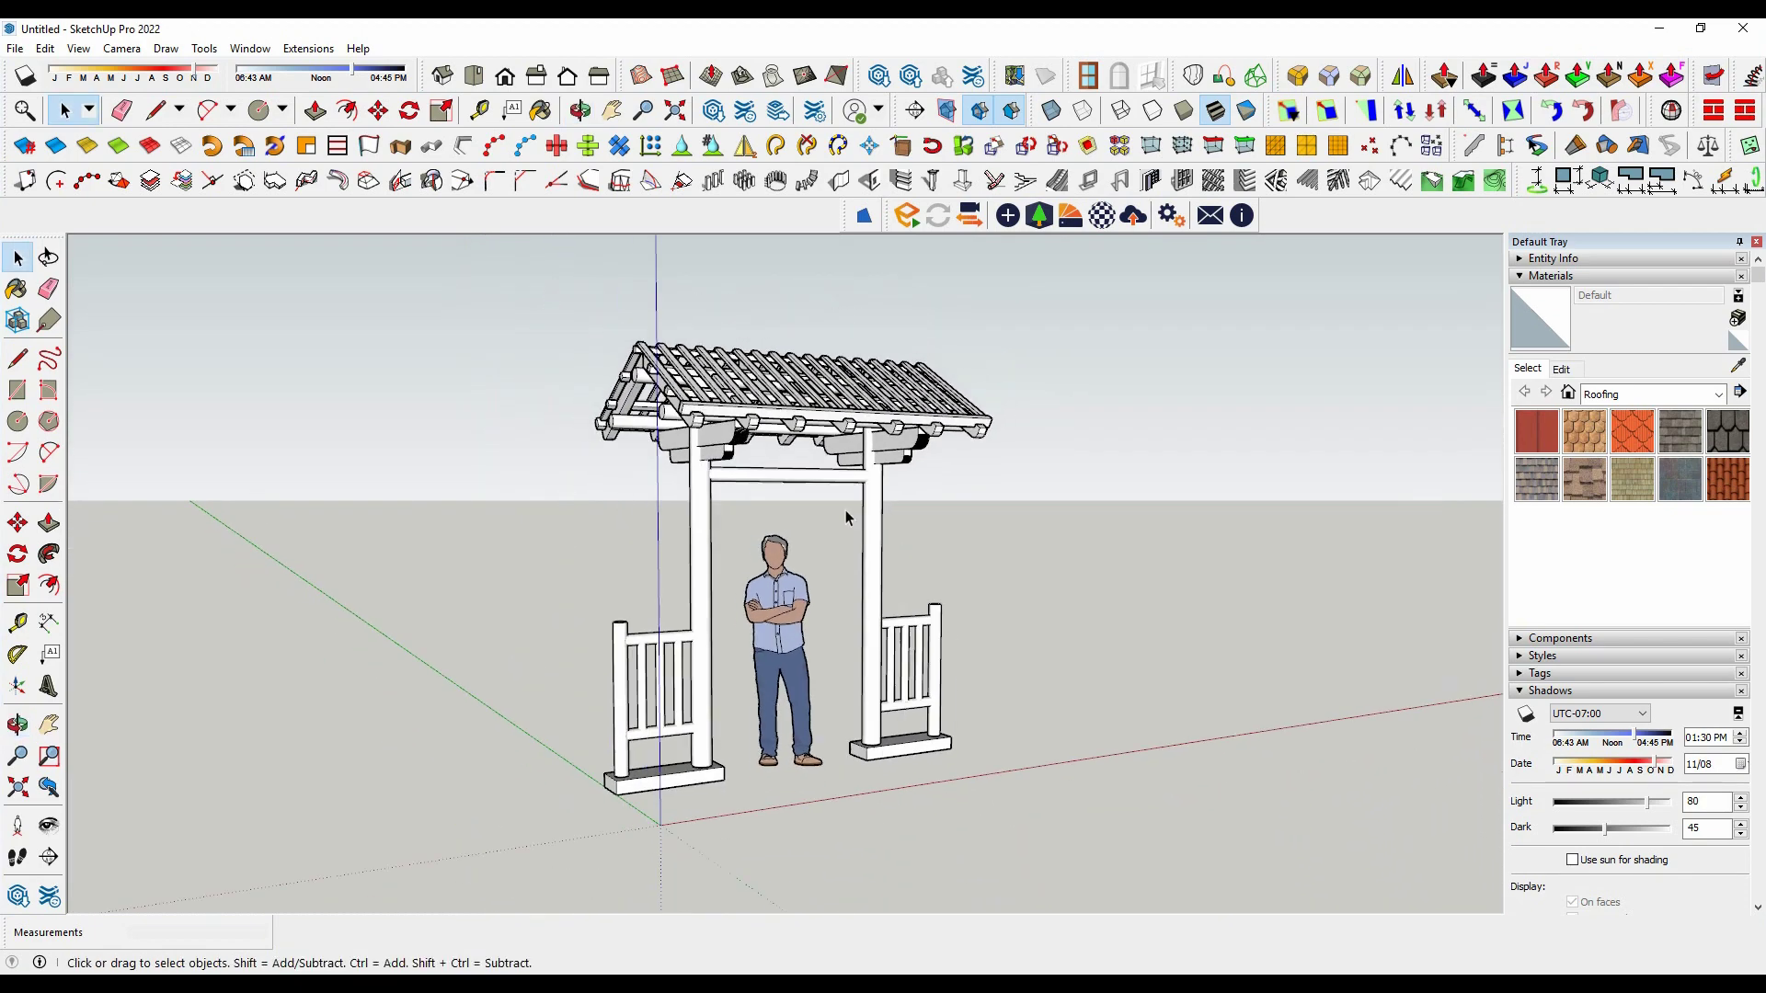
scroll(701, 604, "up", 2)
Step: Paint the left and right gate posts with the Wood Floor material from the Wood library
left_click(702, 604)
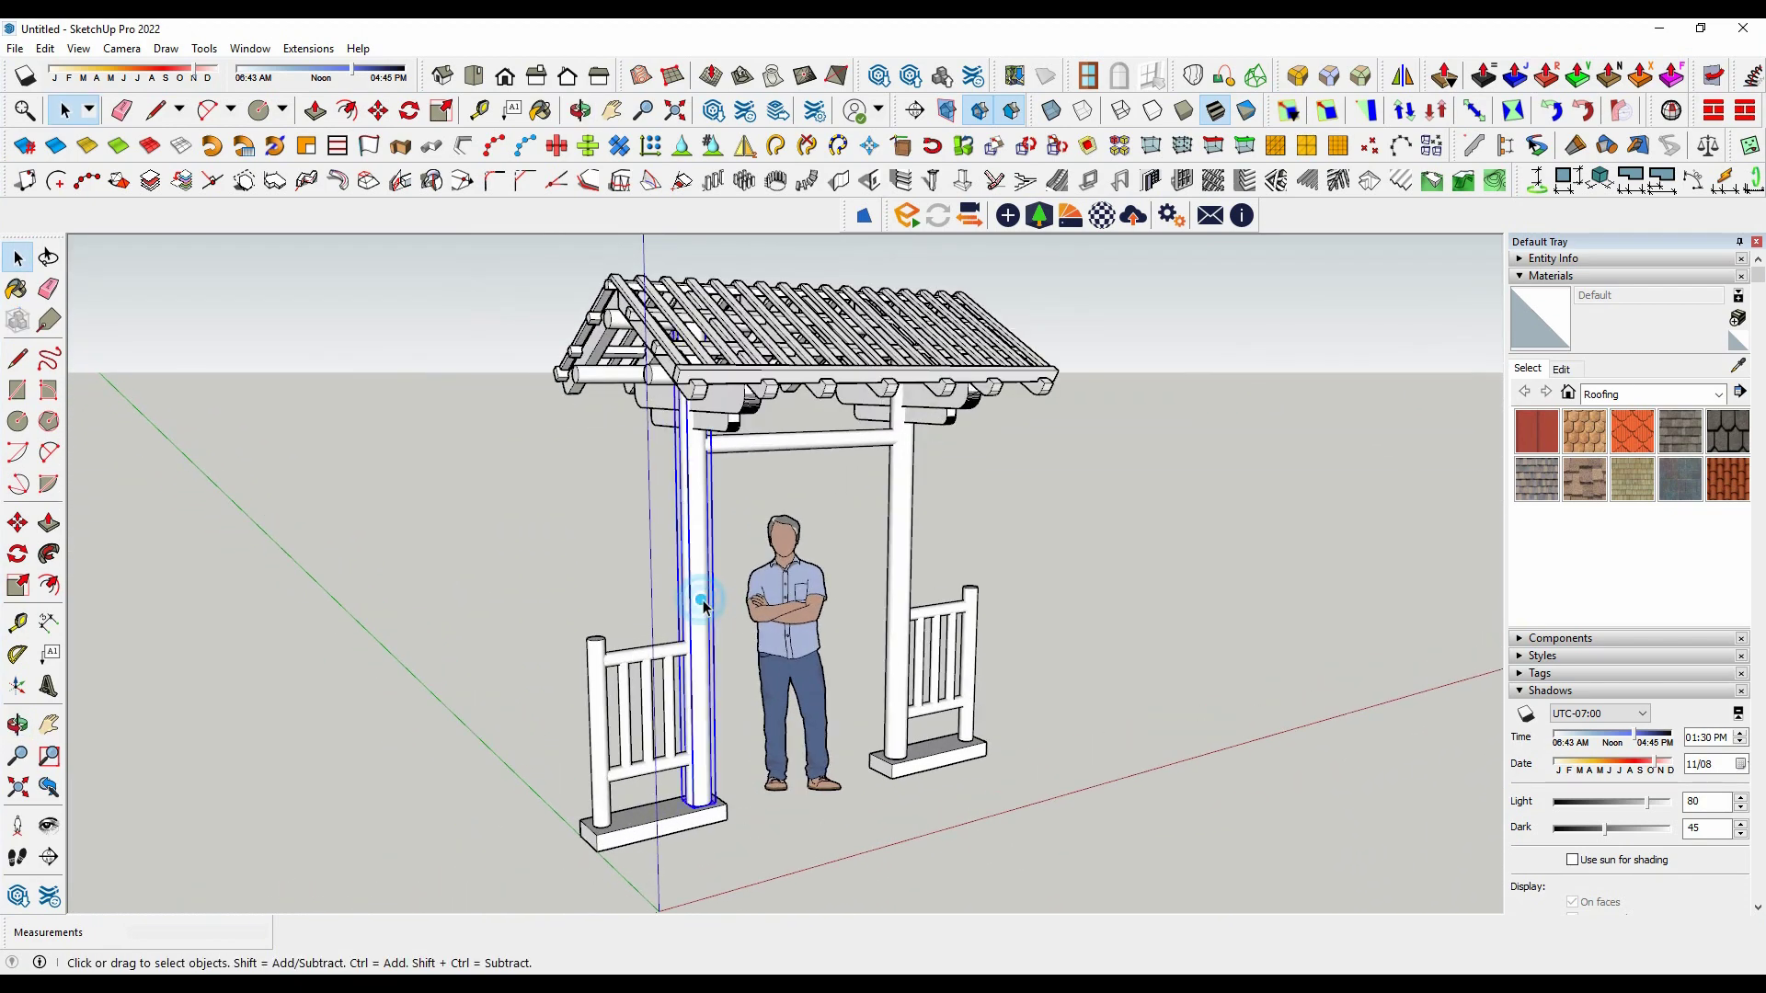
left_click(1561, 369)
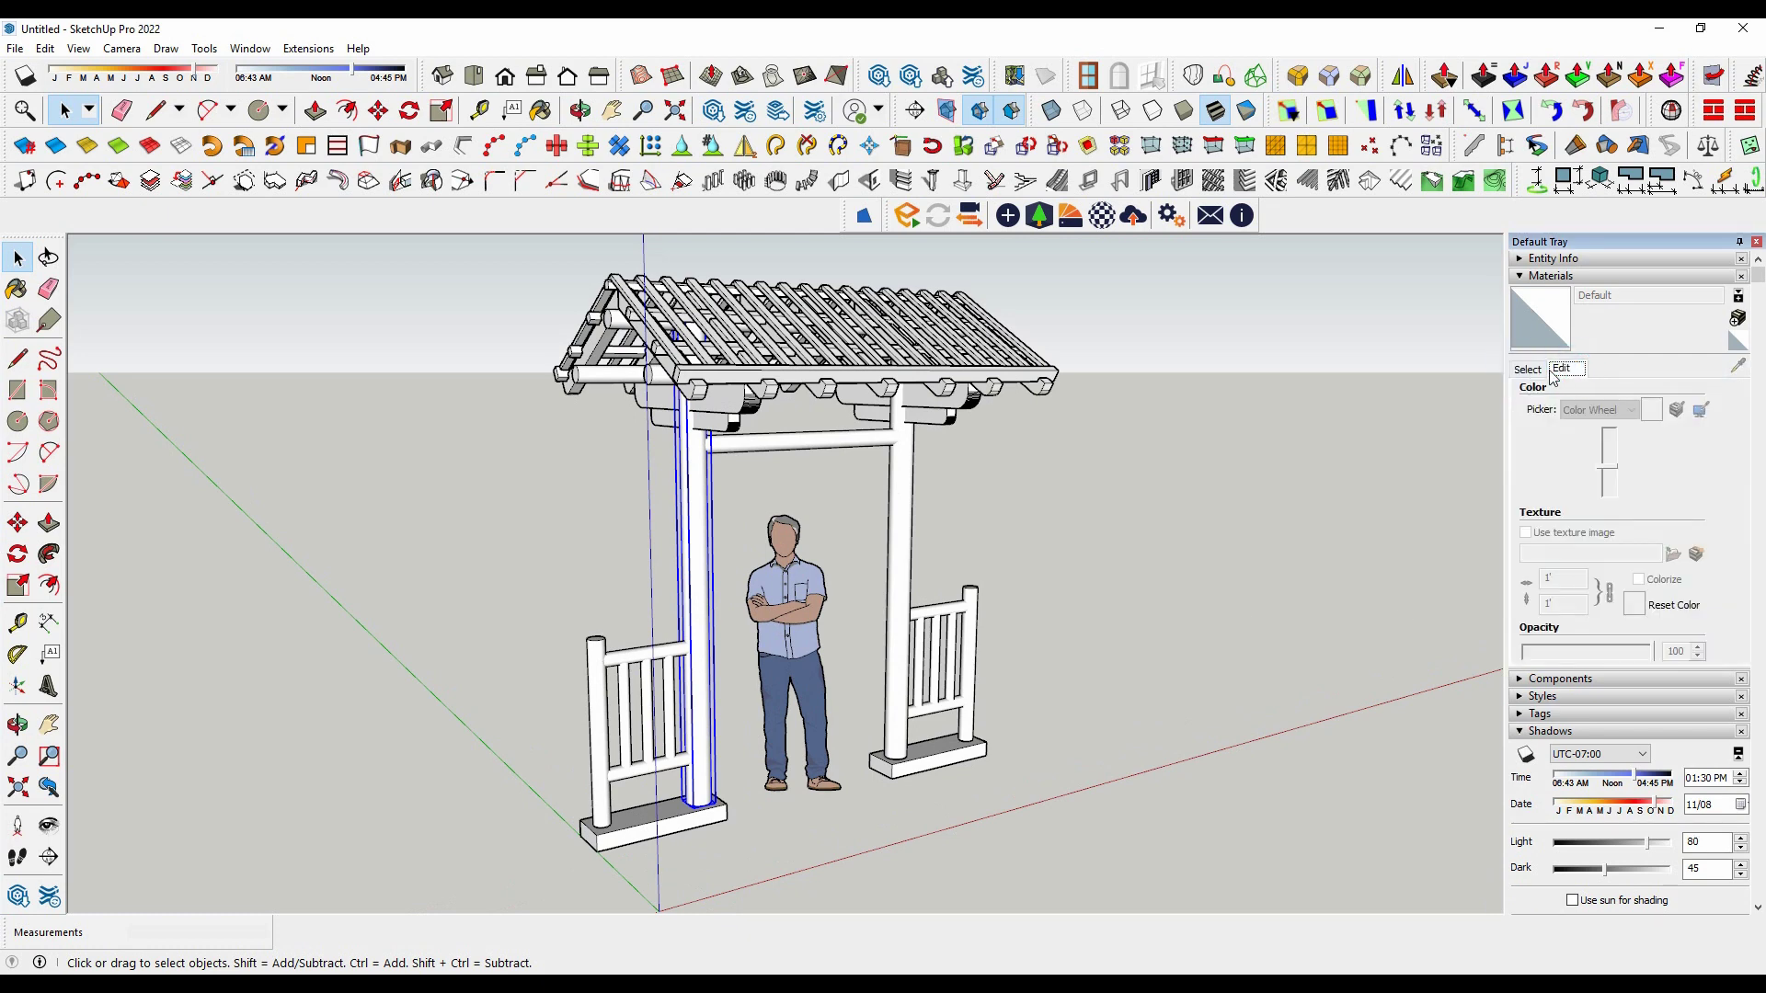
left_click(1526, 370)
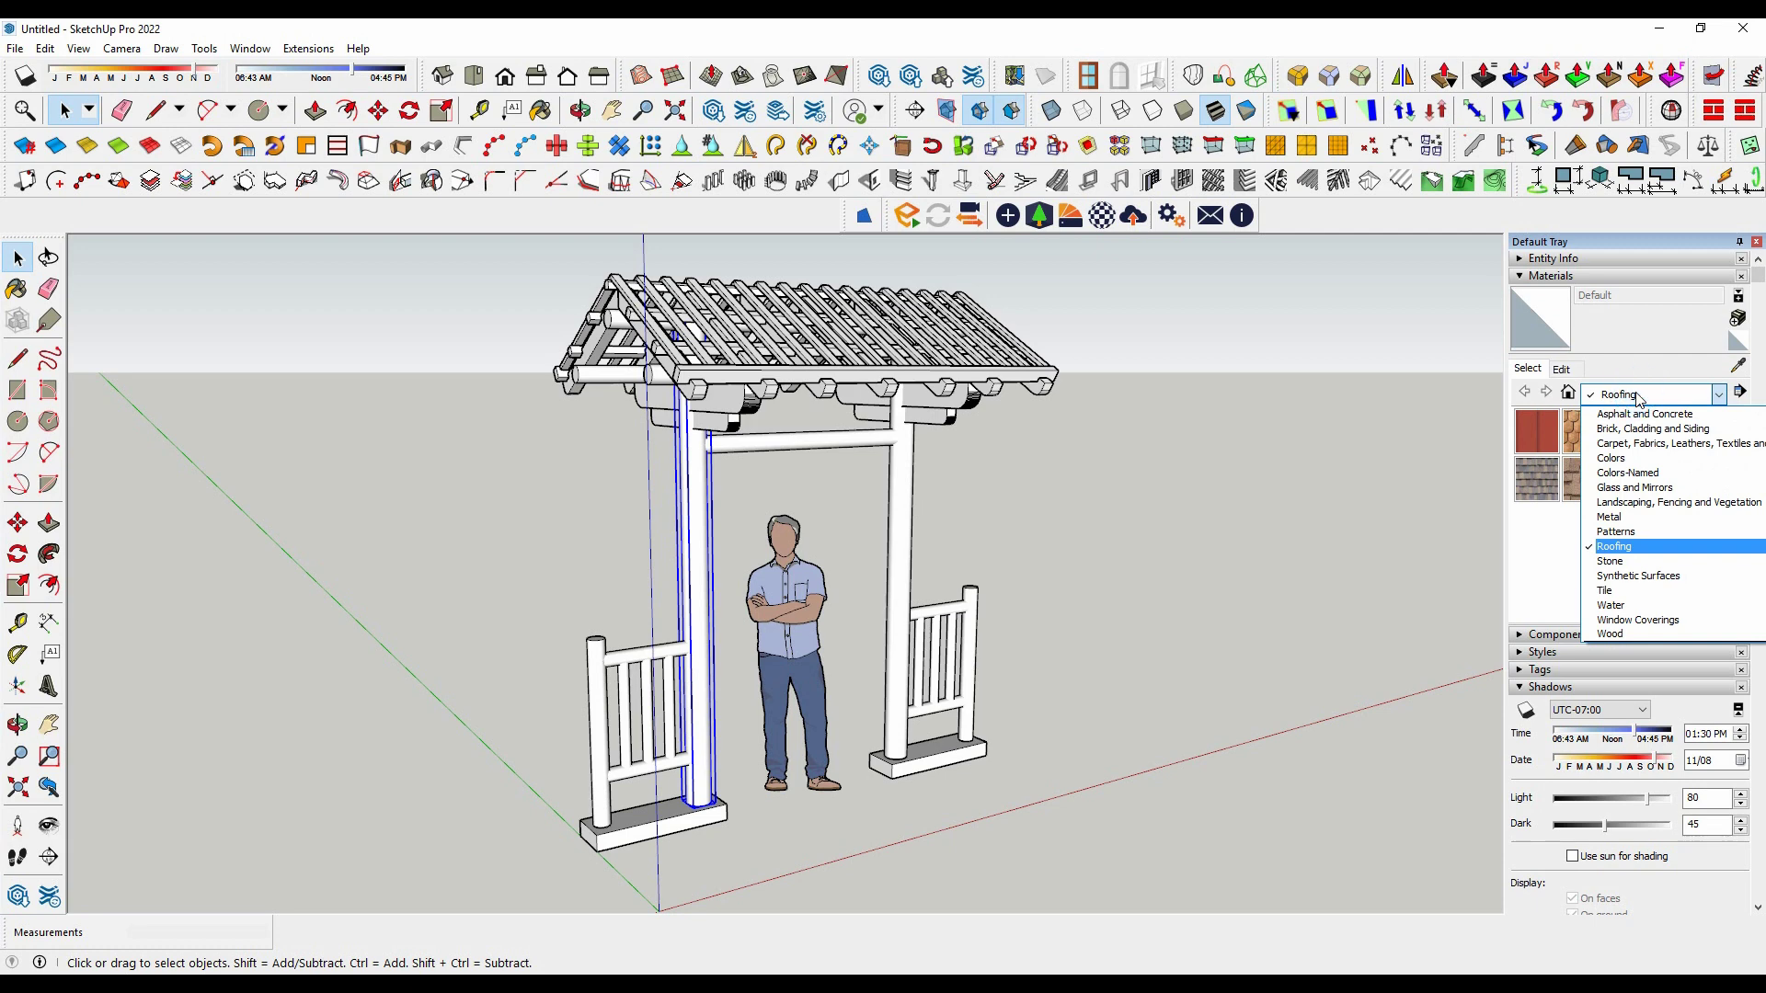
left_click(1611, 633)
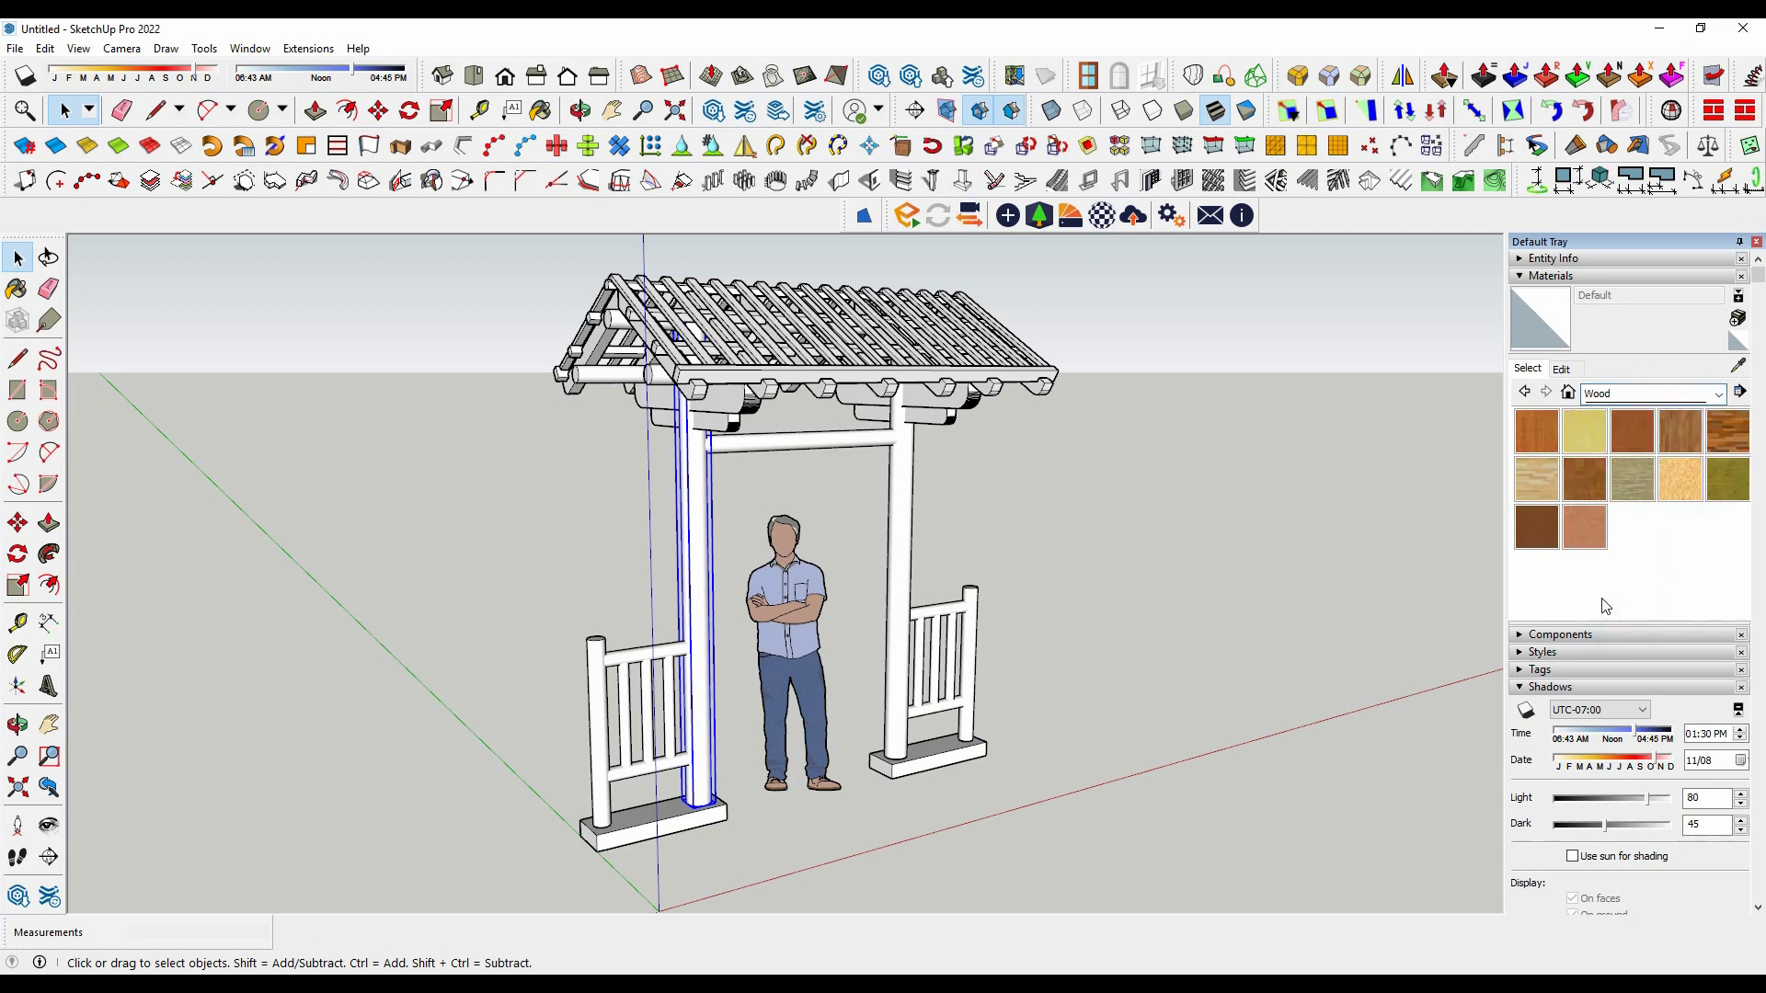
left_click(1535, 545)
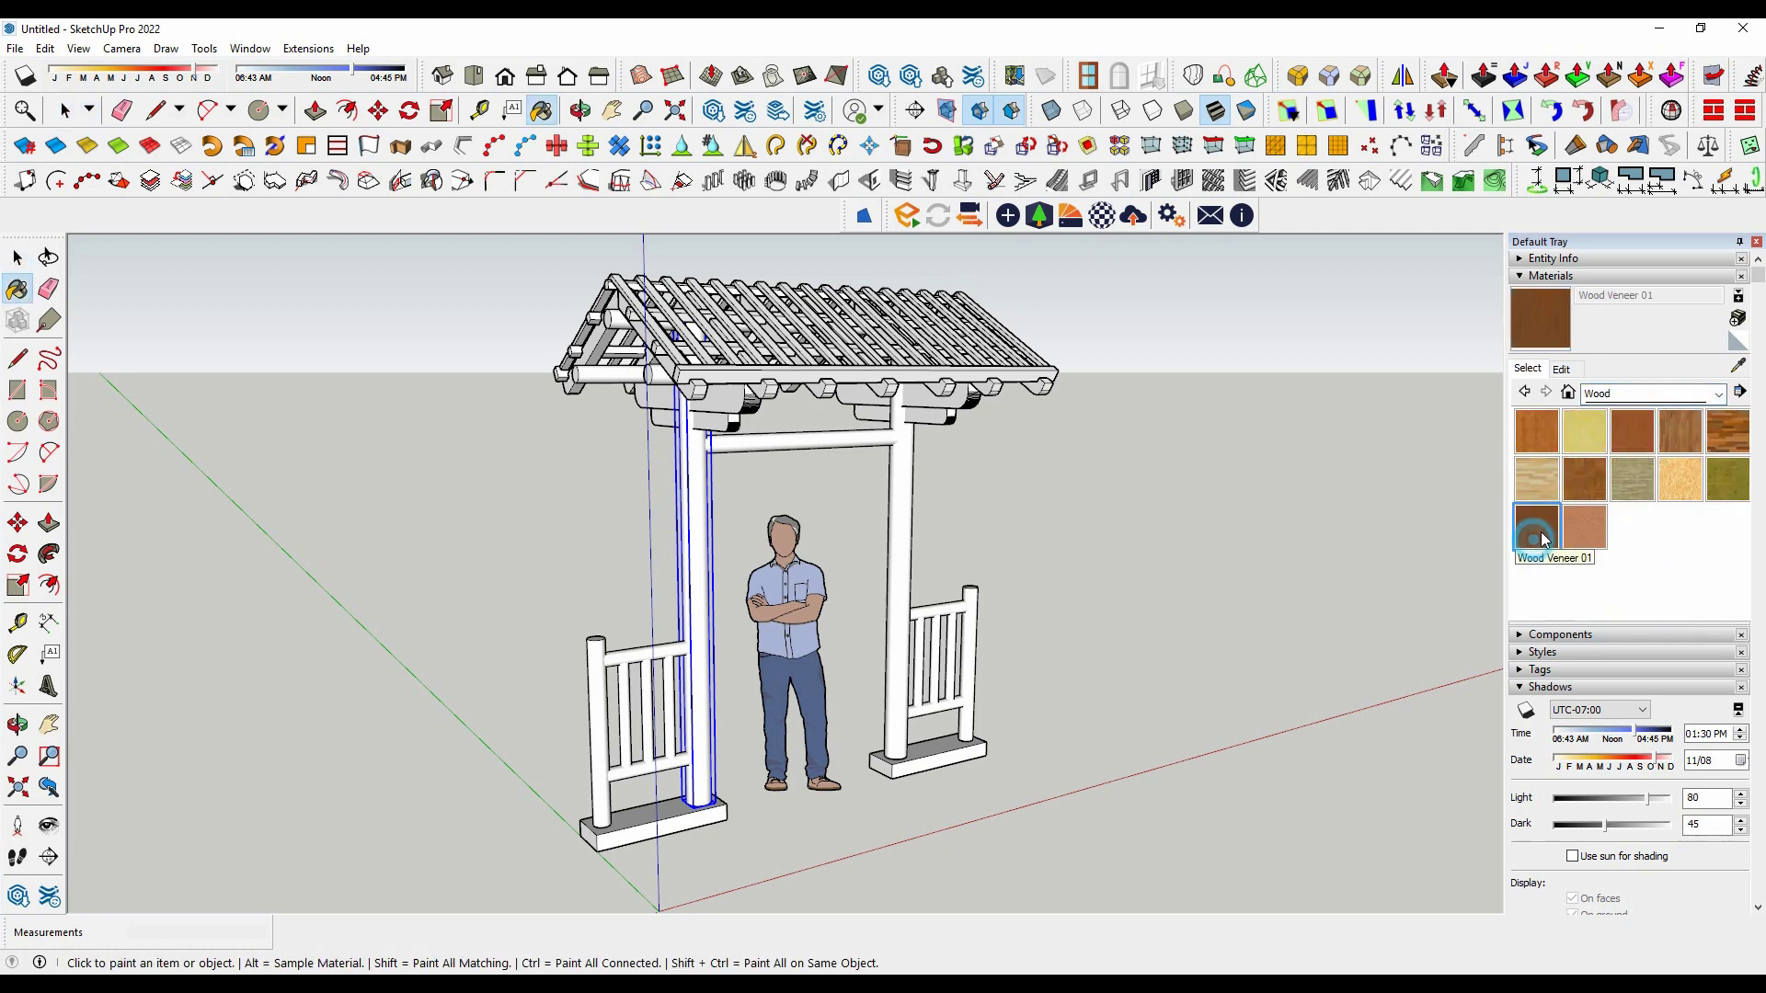
left_click(1688, 430)
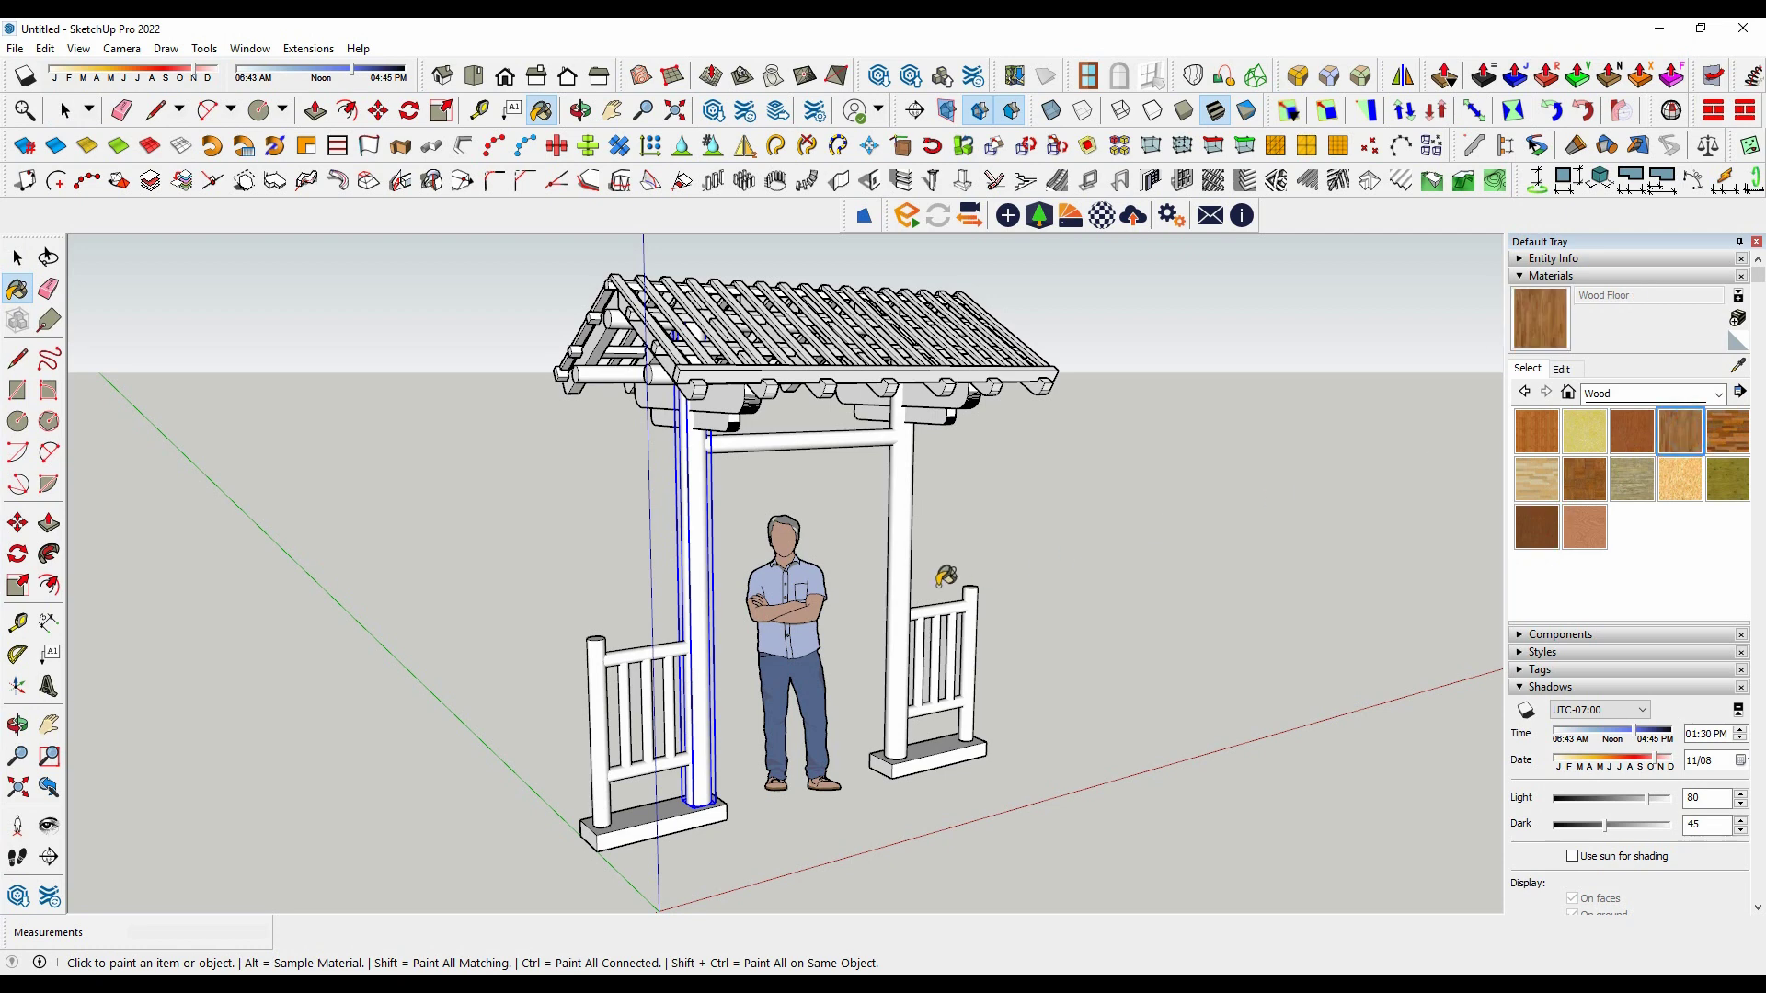
left_click(712, 576)
scroll(712, 576, "up", 5)
scroll(709, 592, "down", 3)
scroll(697, 571, "down", 2)
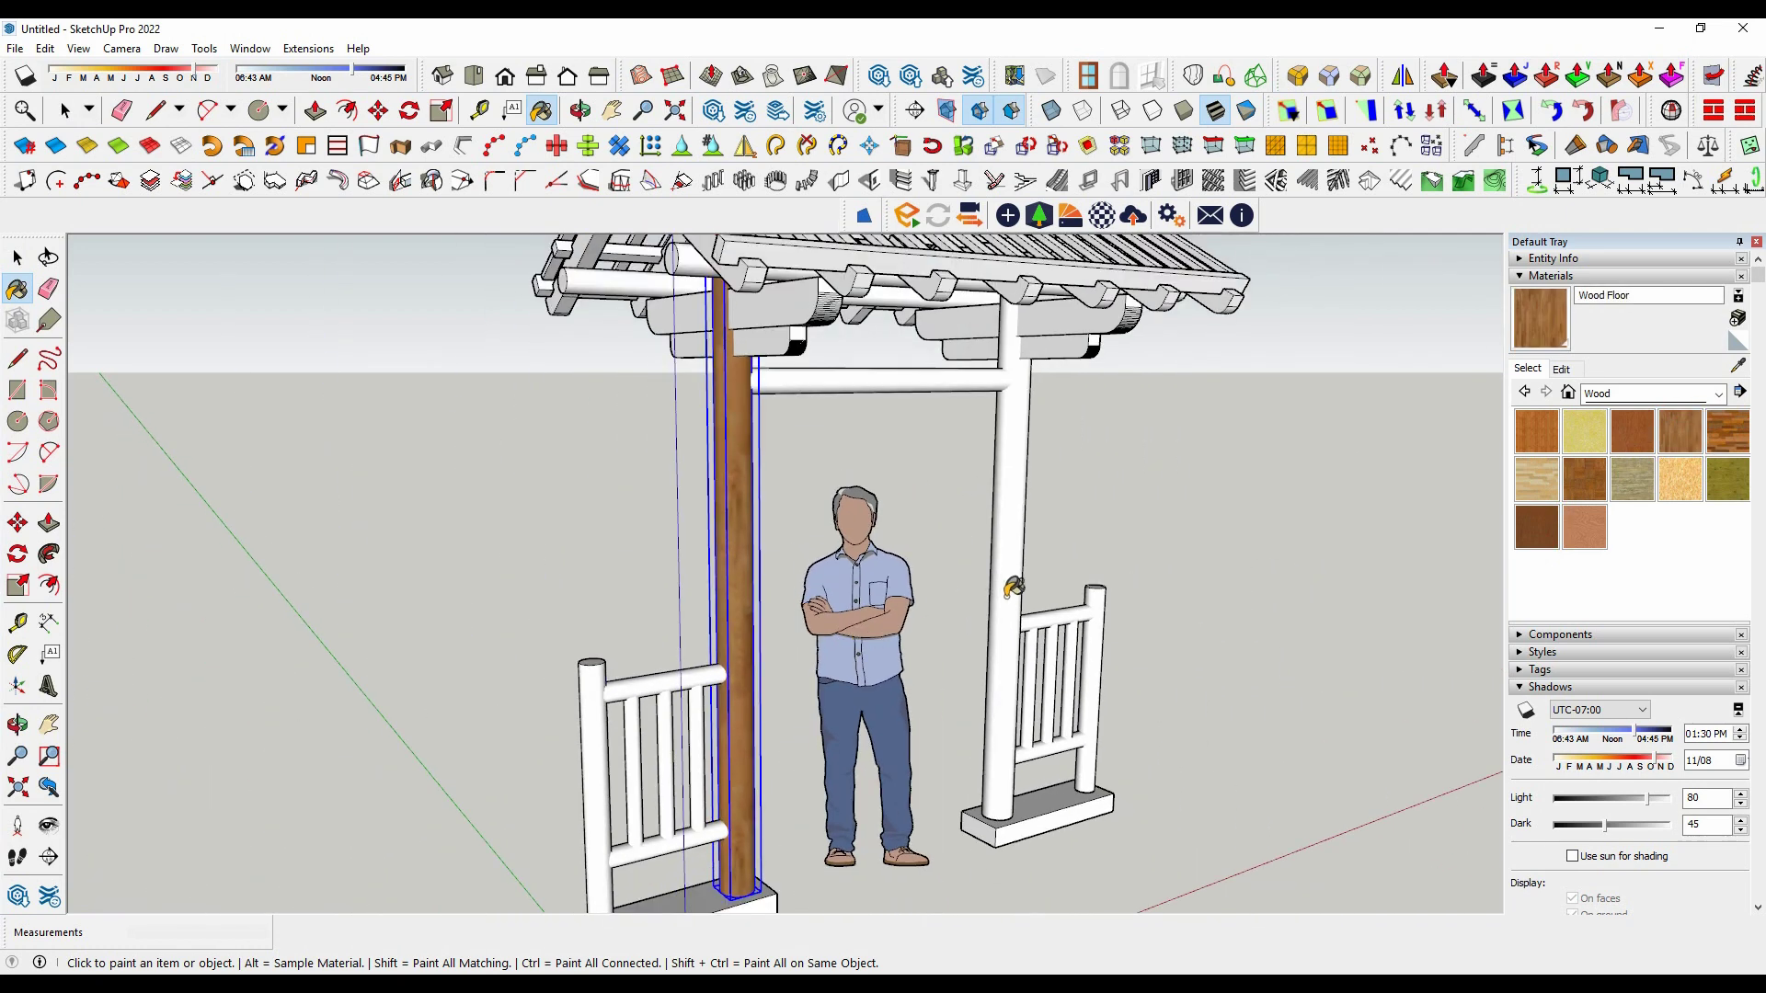
left_click(1018, 553)
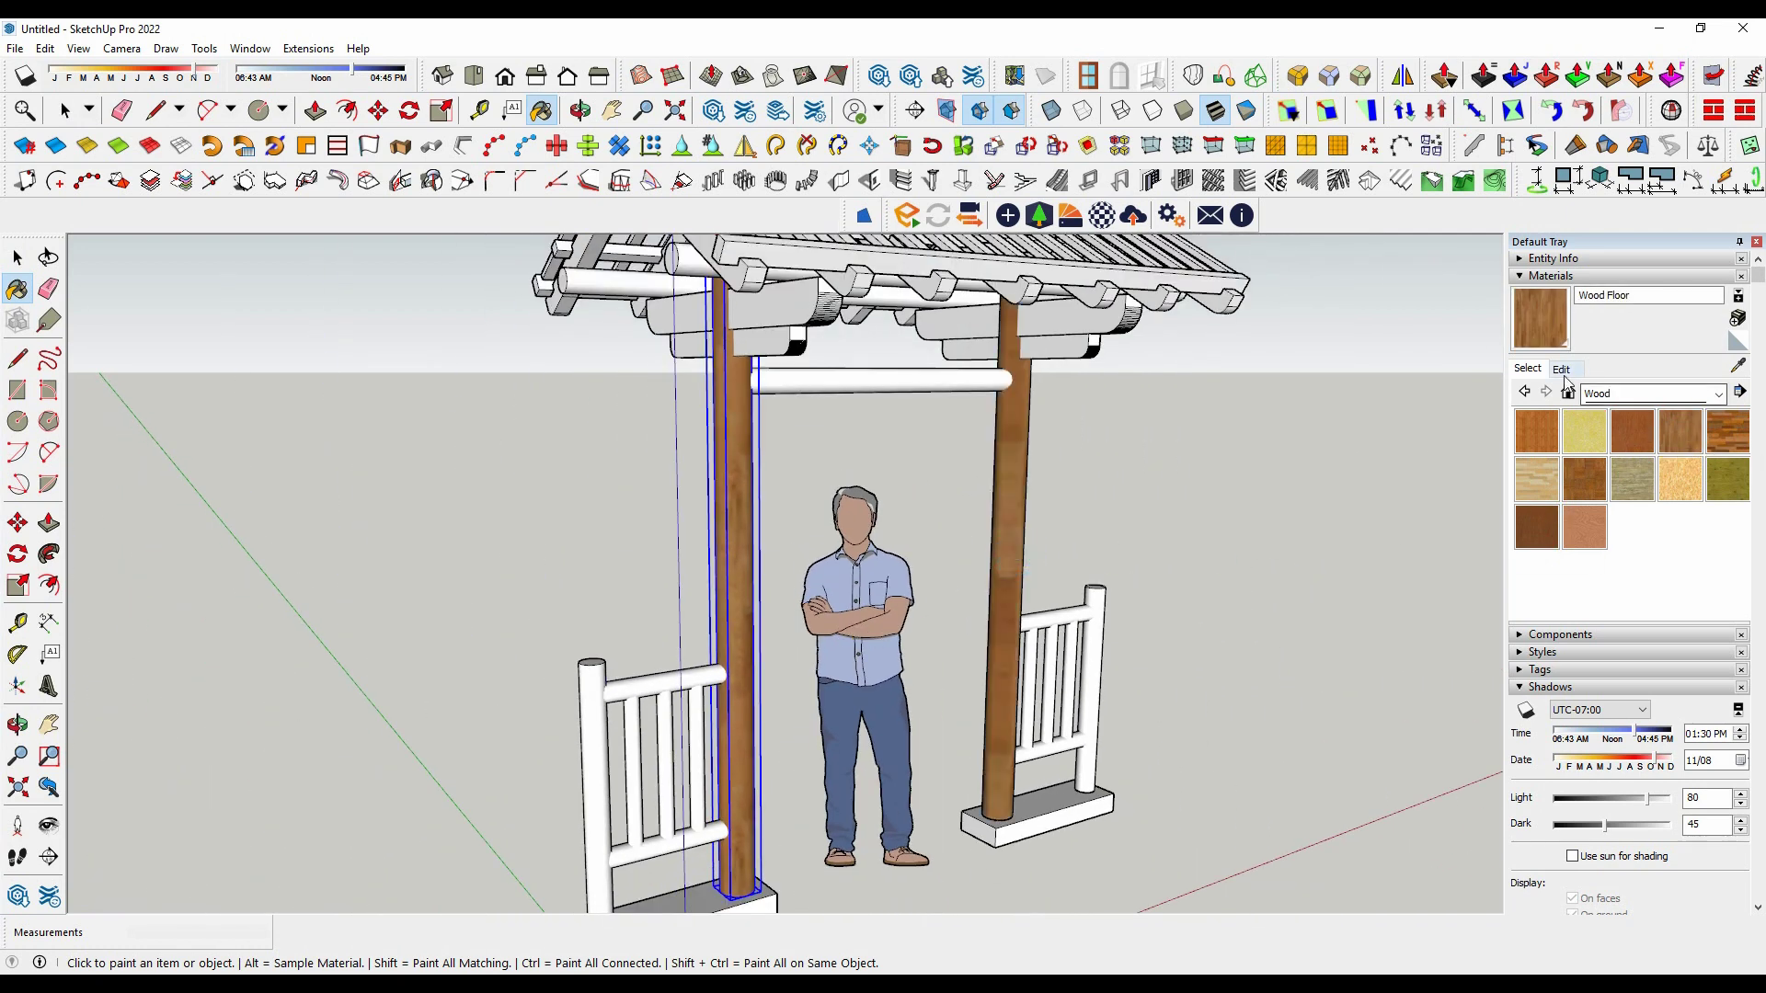
Step: Set the Wood Floor texture size to 500 mm and orbit around the painted posts
left_click(1561, 370)
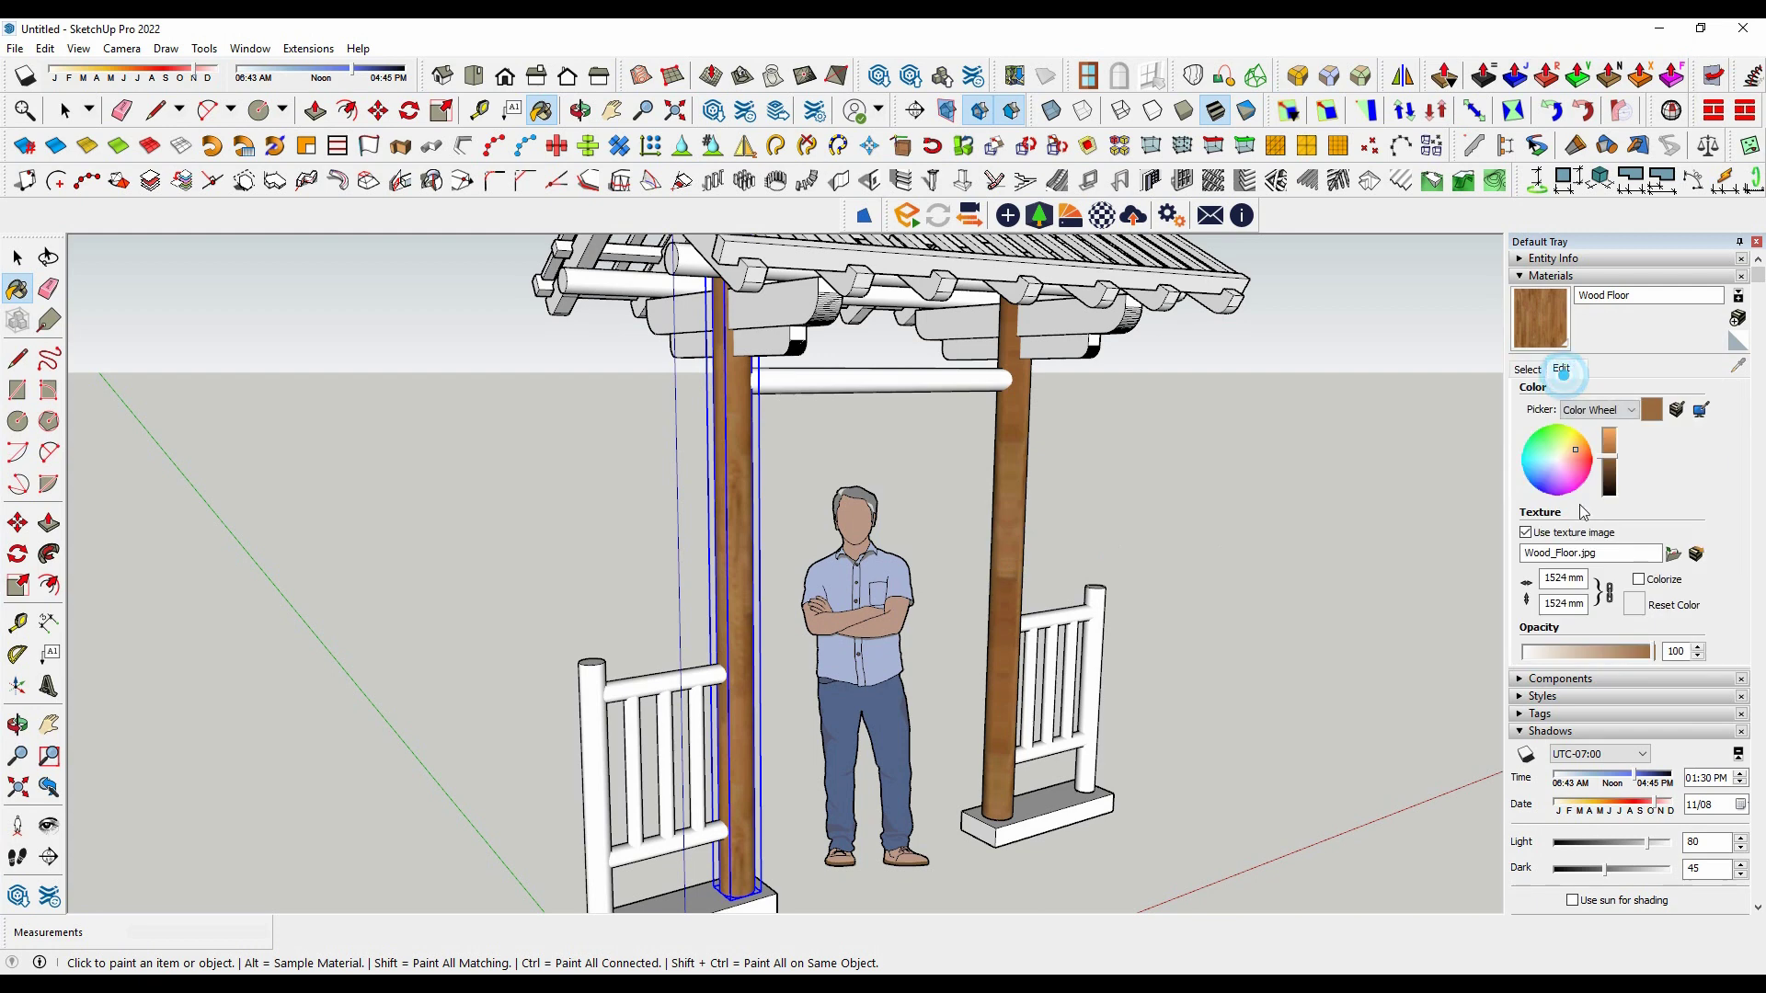
double_click(1561, 605)
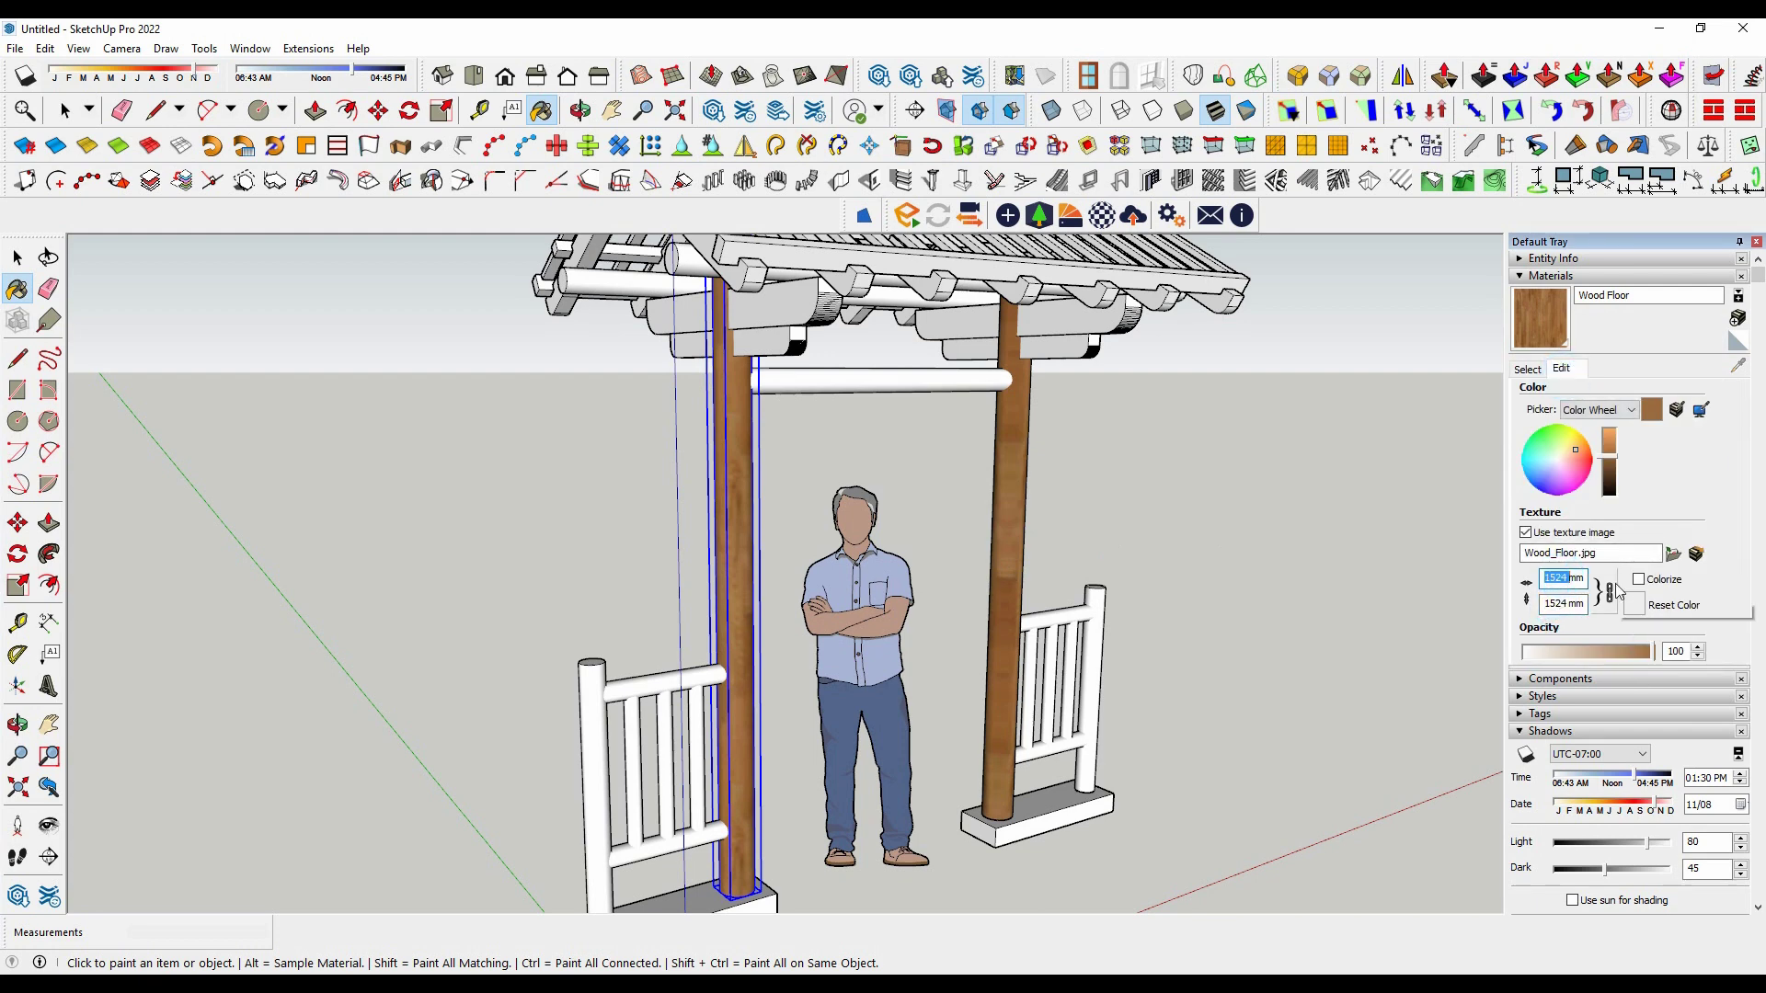
type("500")
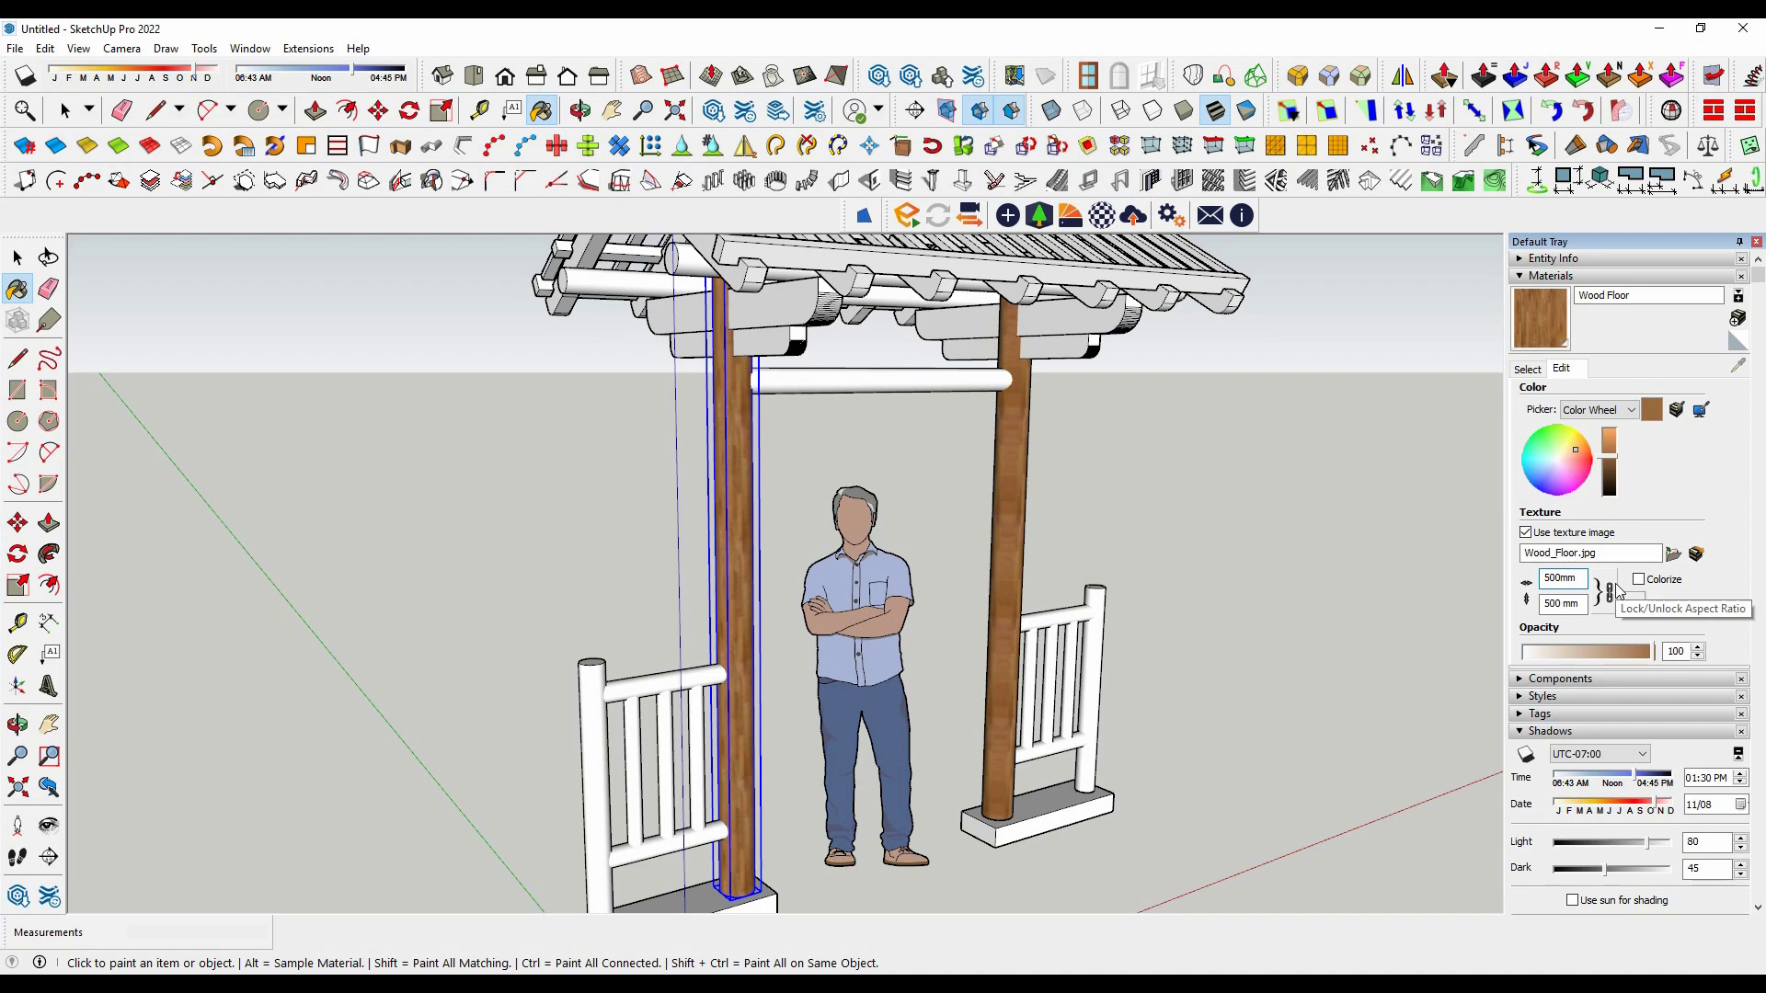
scroll(1198, 591, "down", 1)
scroll(1143, 579, "up", 4)
middle_click_drag(1143, 579, 738, 557)
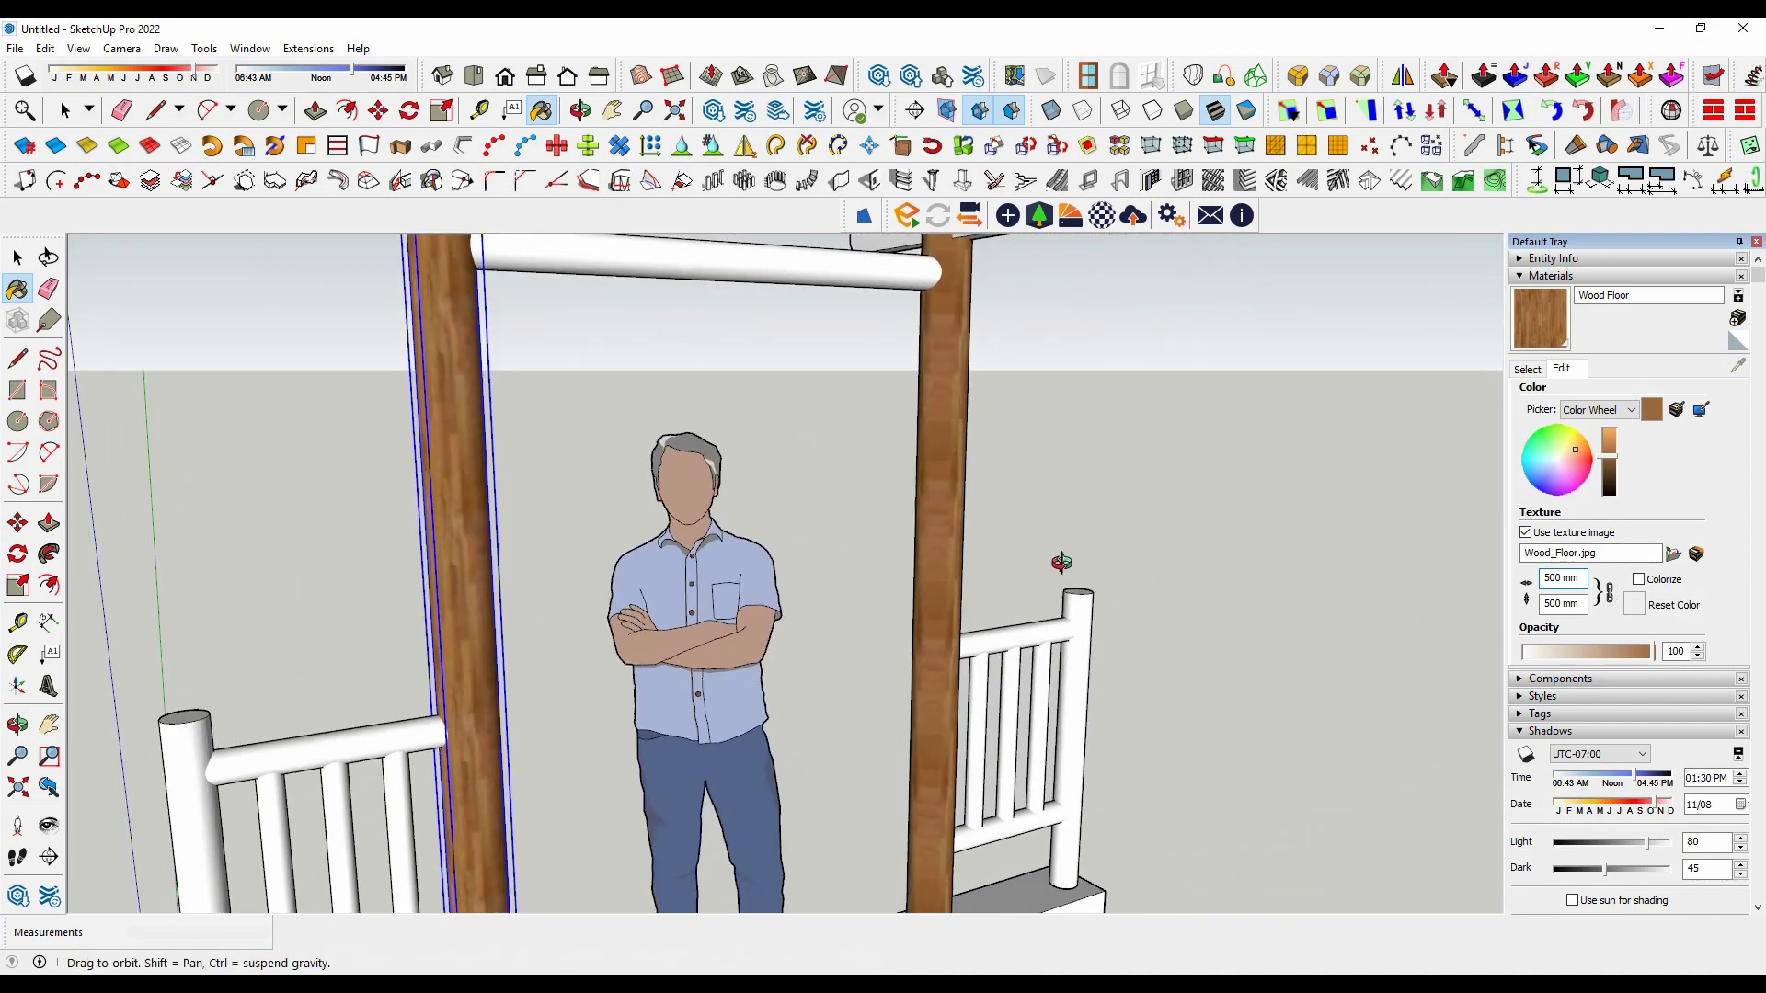
key("o")
scroll(738, 558, "down", 3)
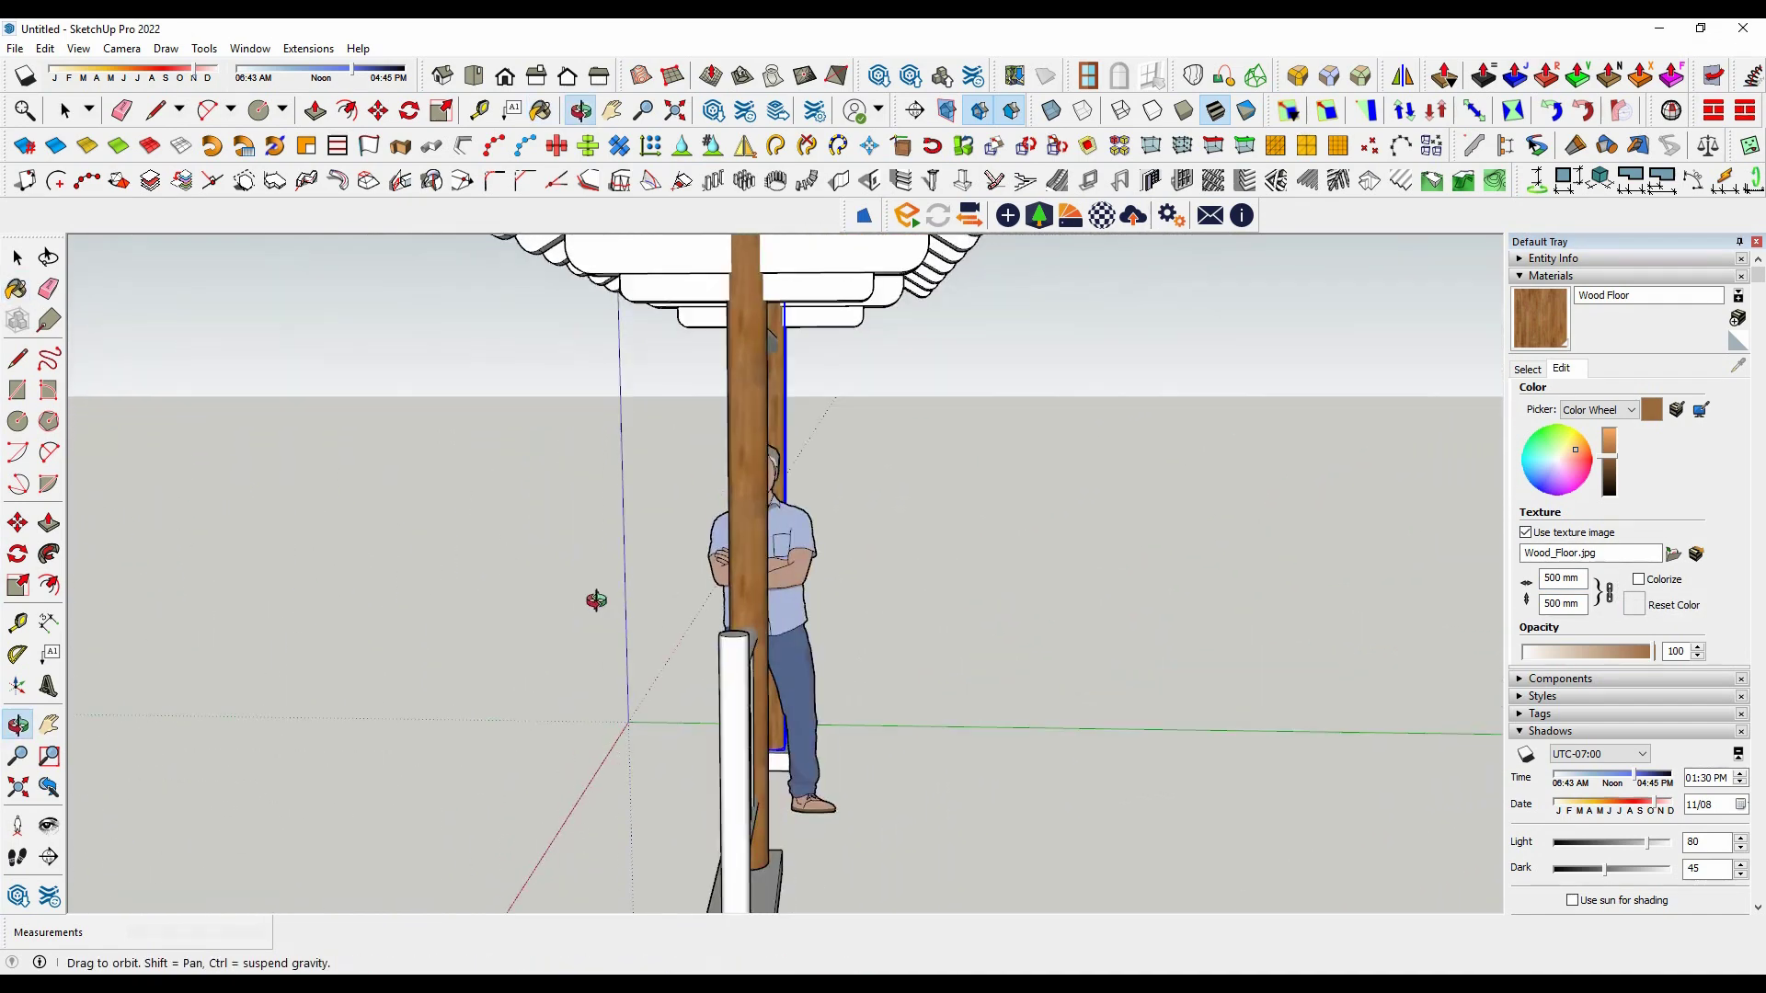
mouse_move(595, 599)
left_mouse_down()
mouse_move(1118, 613)
mouse_move(1055, 598)
left_mouse_up()
key("b")
middle_click_drag(1055, 599, 840, 580)
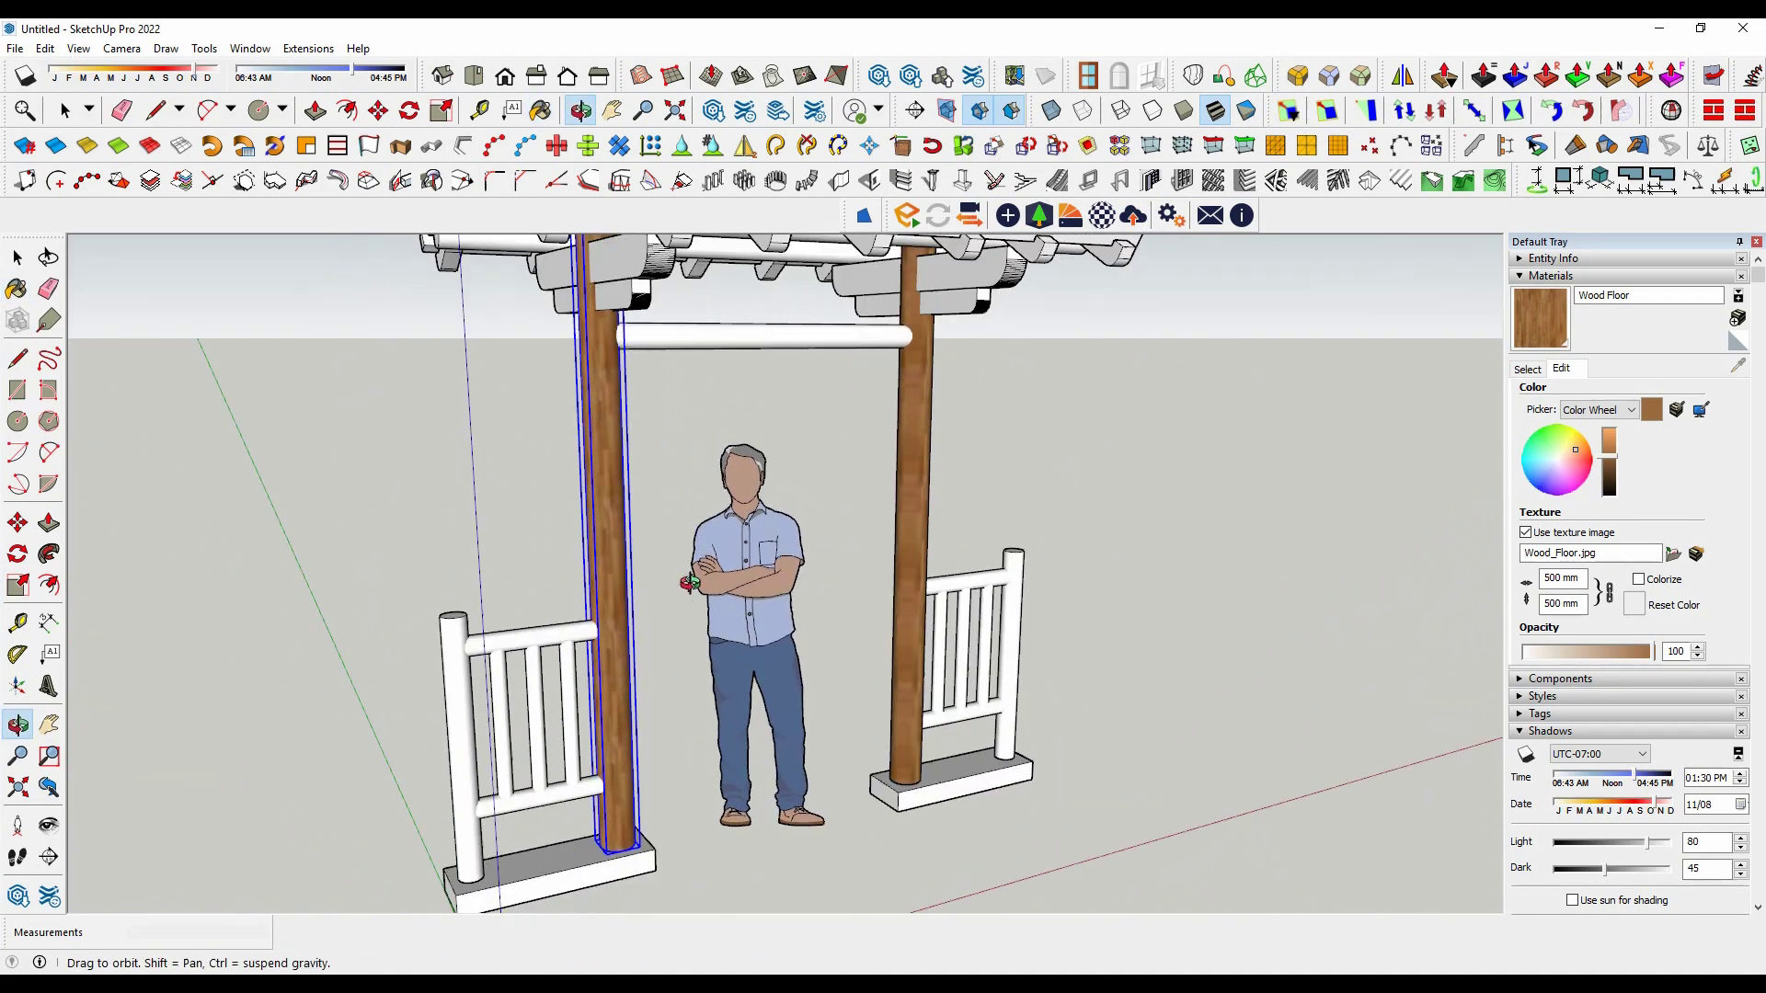
Step: Change the Wood Floor texture width to 300 mm
left_click(1526, 370)
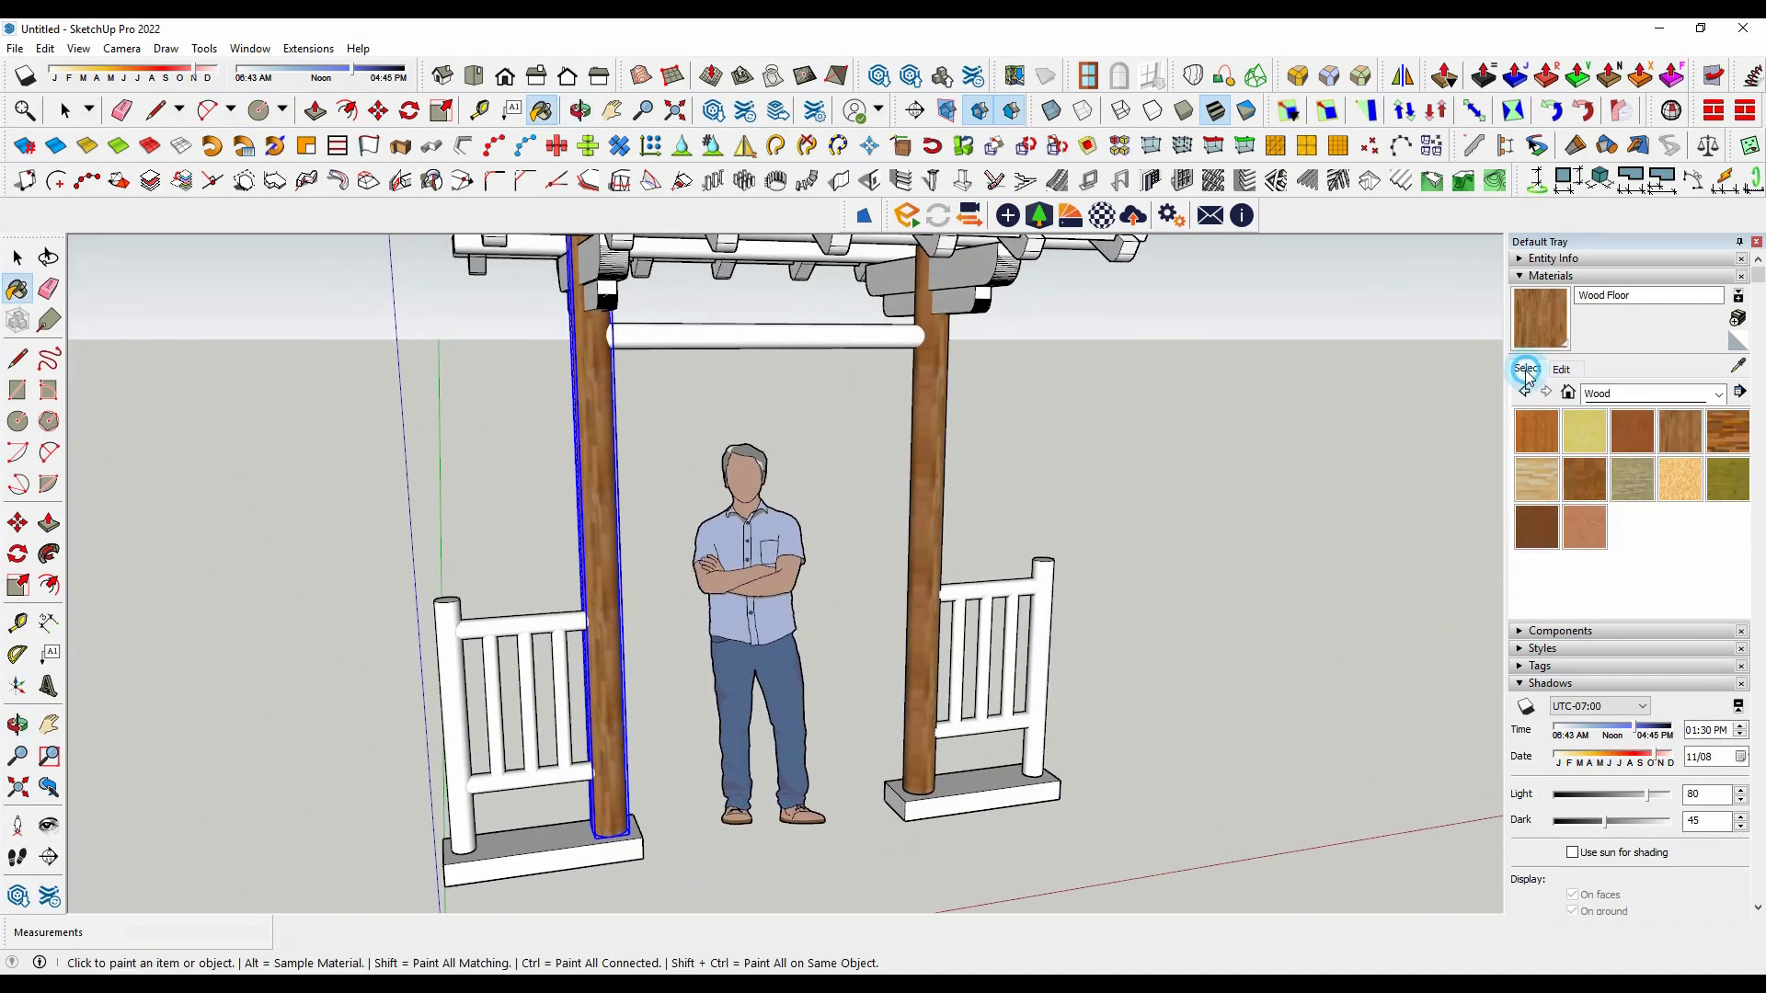
left_click(1564, 370)
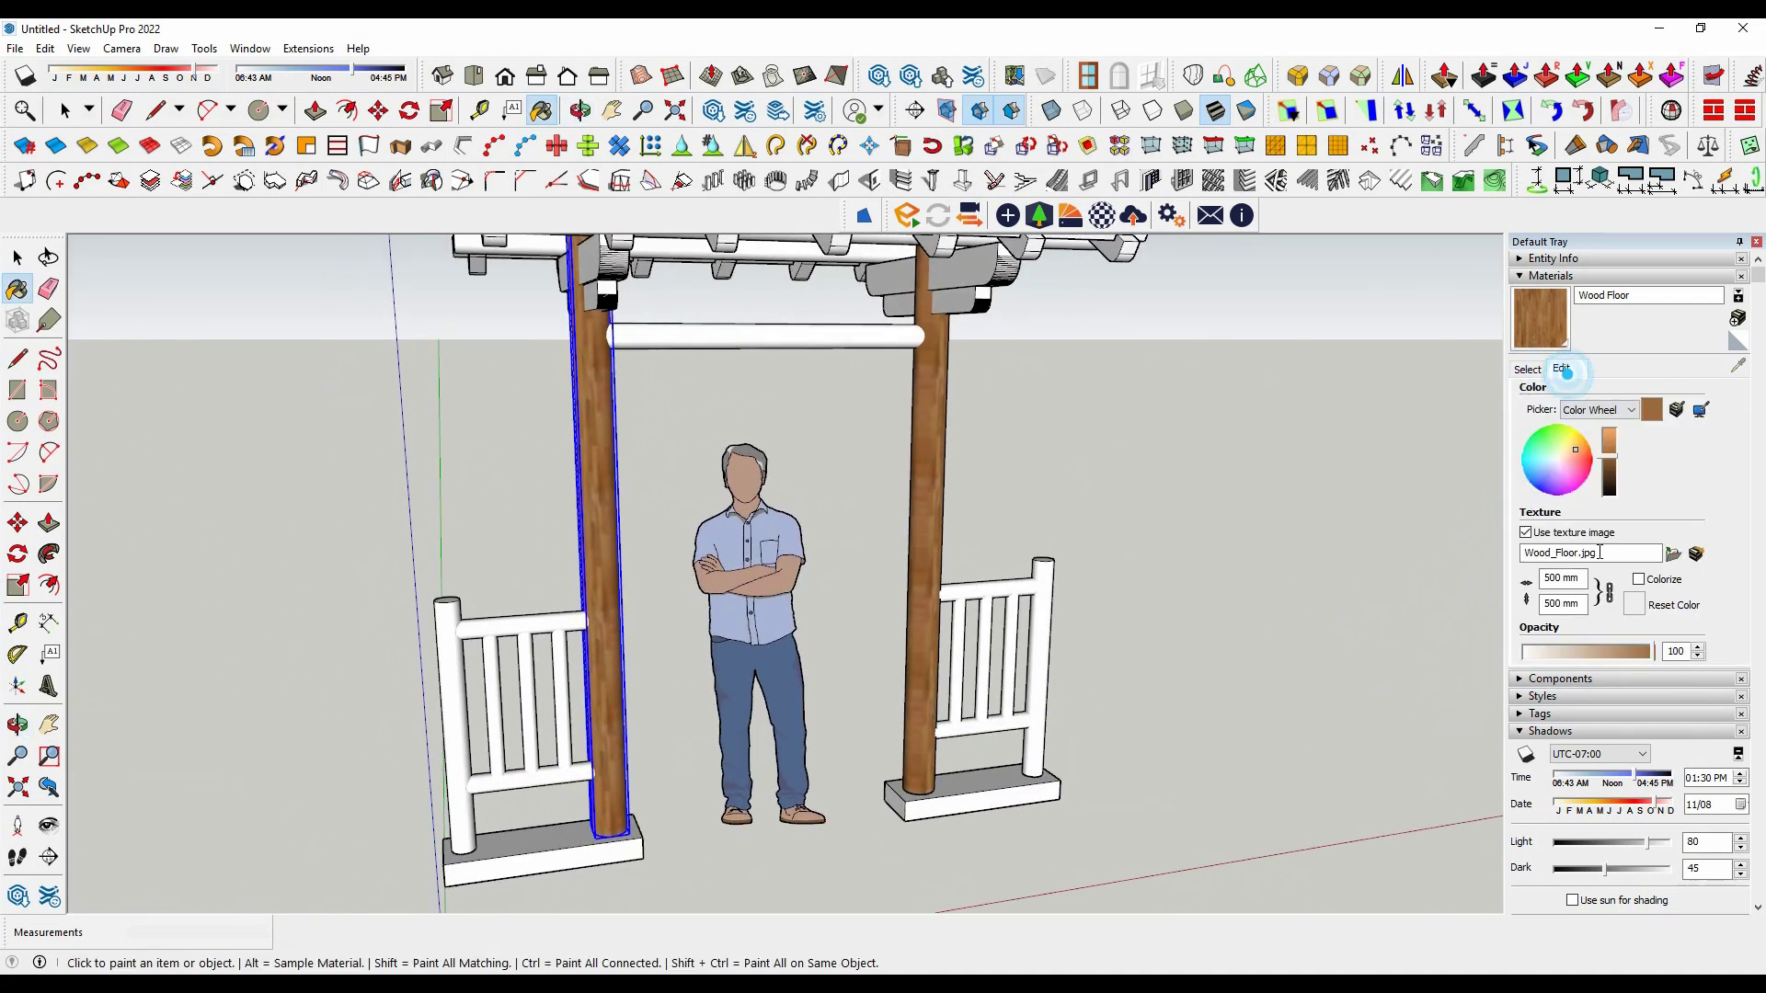
double_click(1554, 577)
type("300")
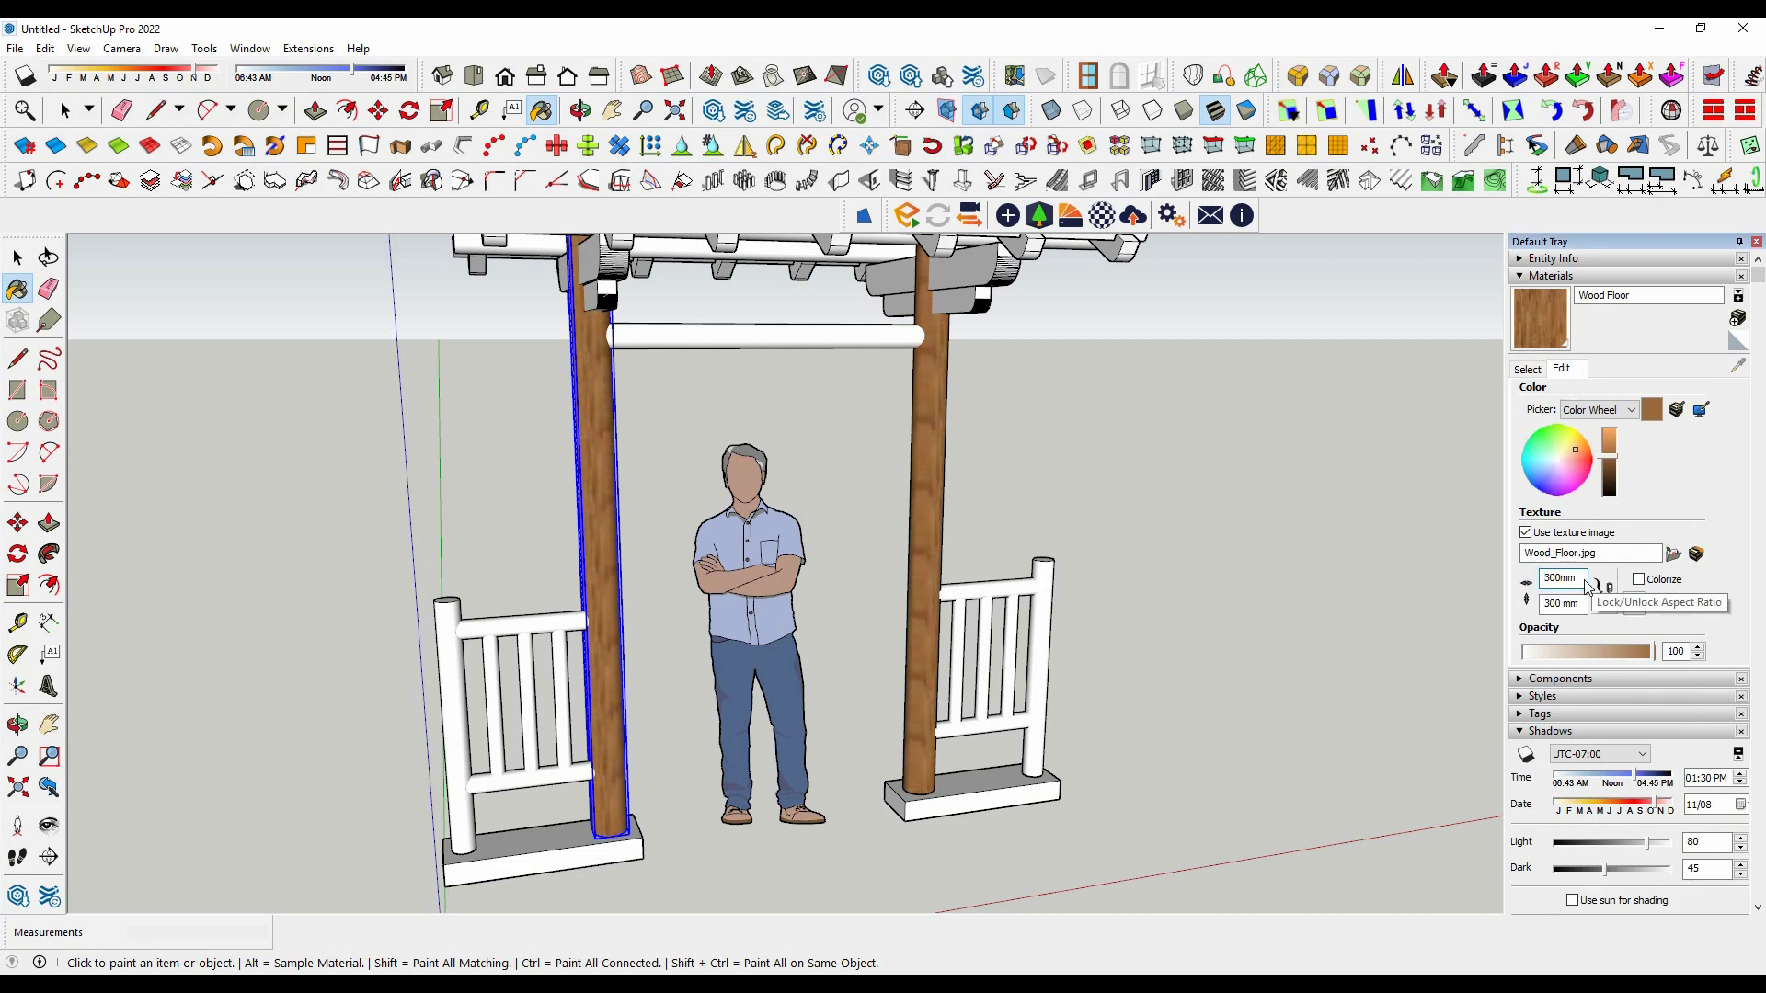
scroll(1053, 702, "up", 2)
scroll(697, 710, "up", 2)
scroll(840, 702, "up", 2)
scroll(762, 674, "up", 2)
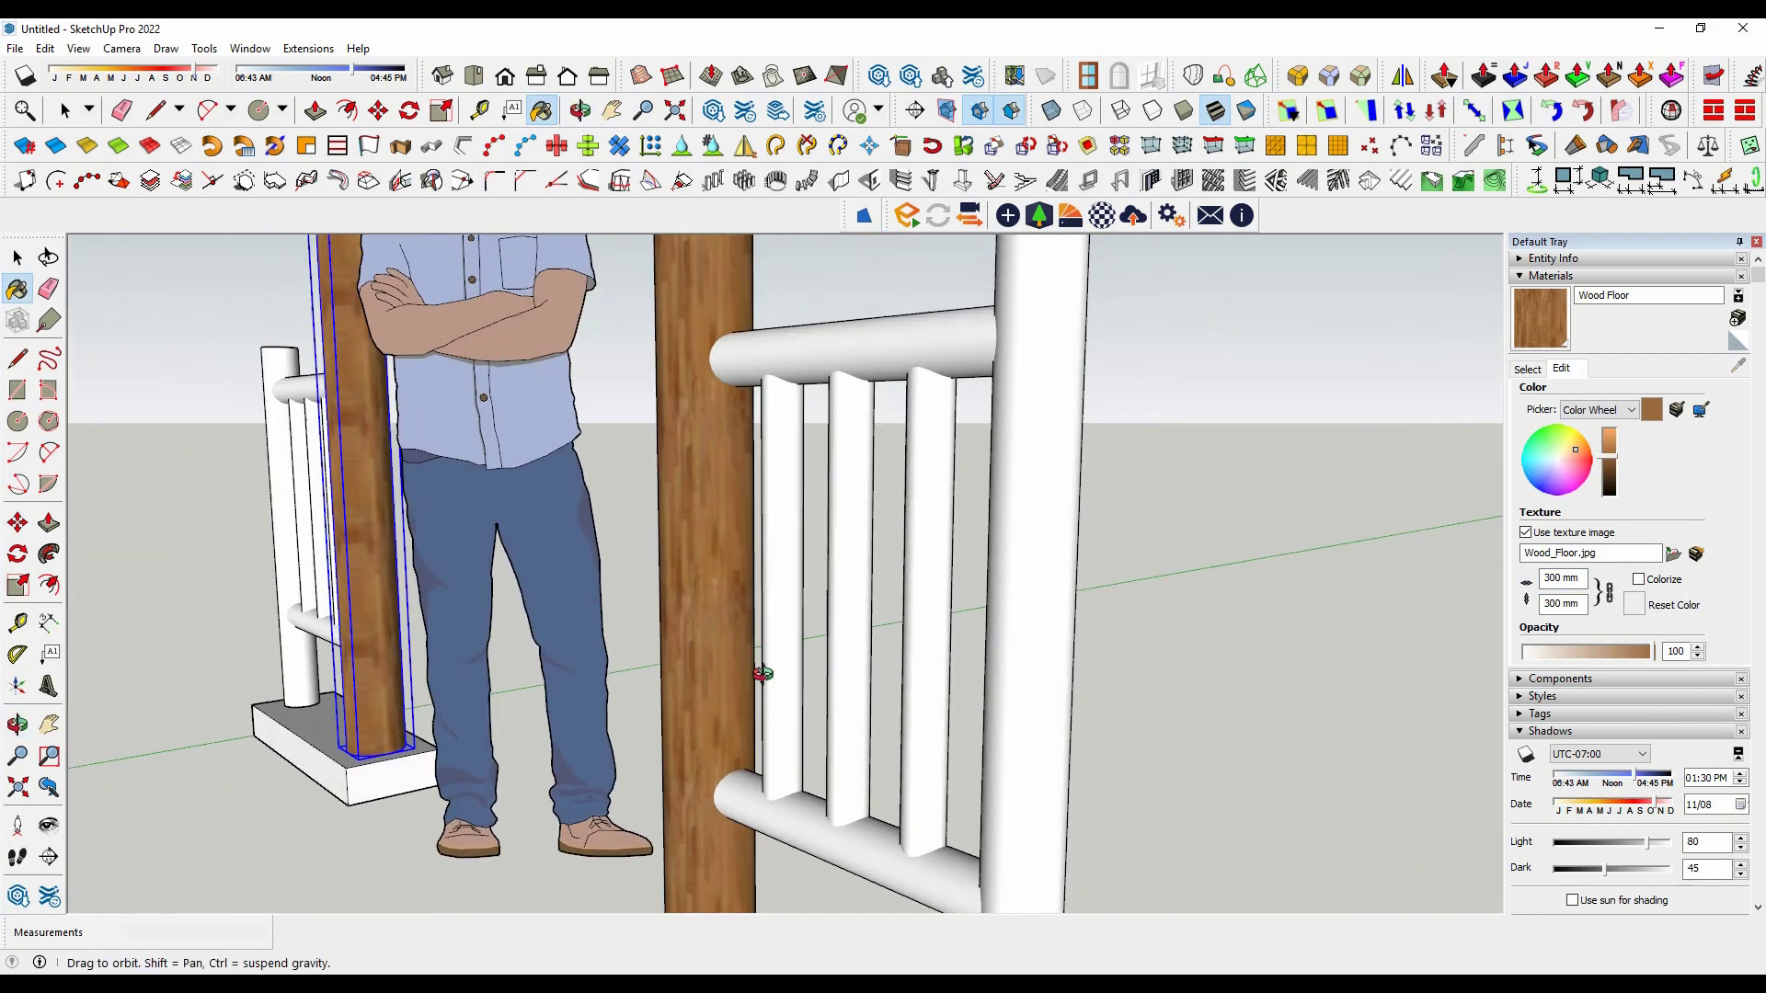
scroll(762, 674, "down", 1)
scroll(772, 662, "down", 3)
scroll(1011, 607, "down", 2)
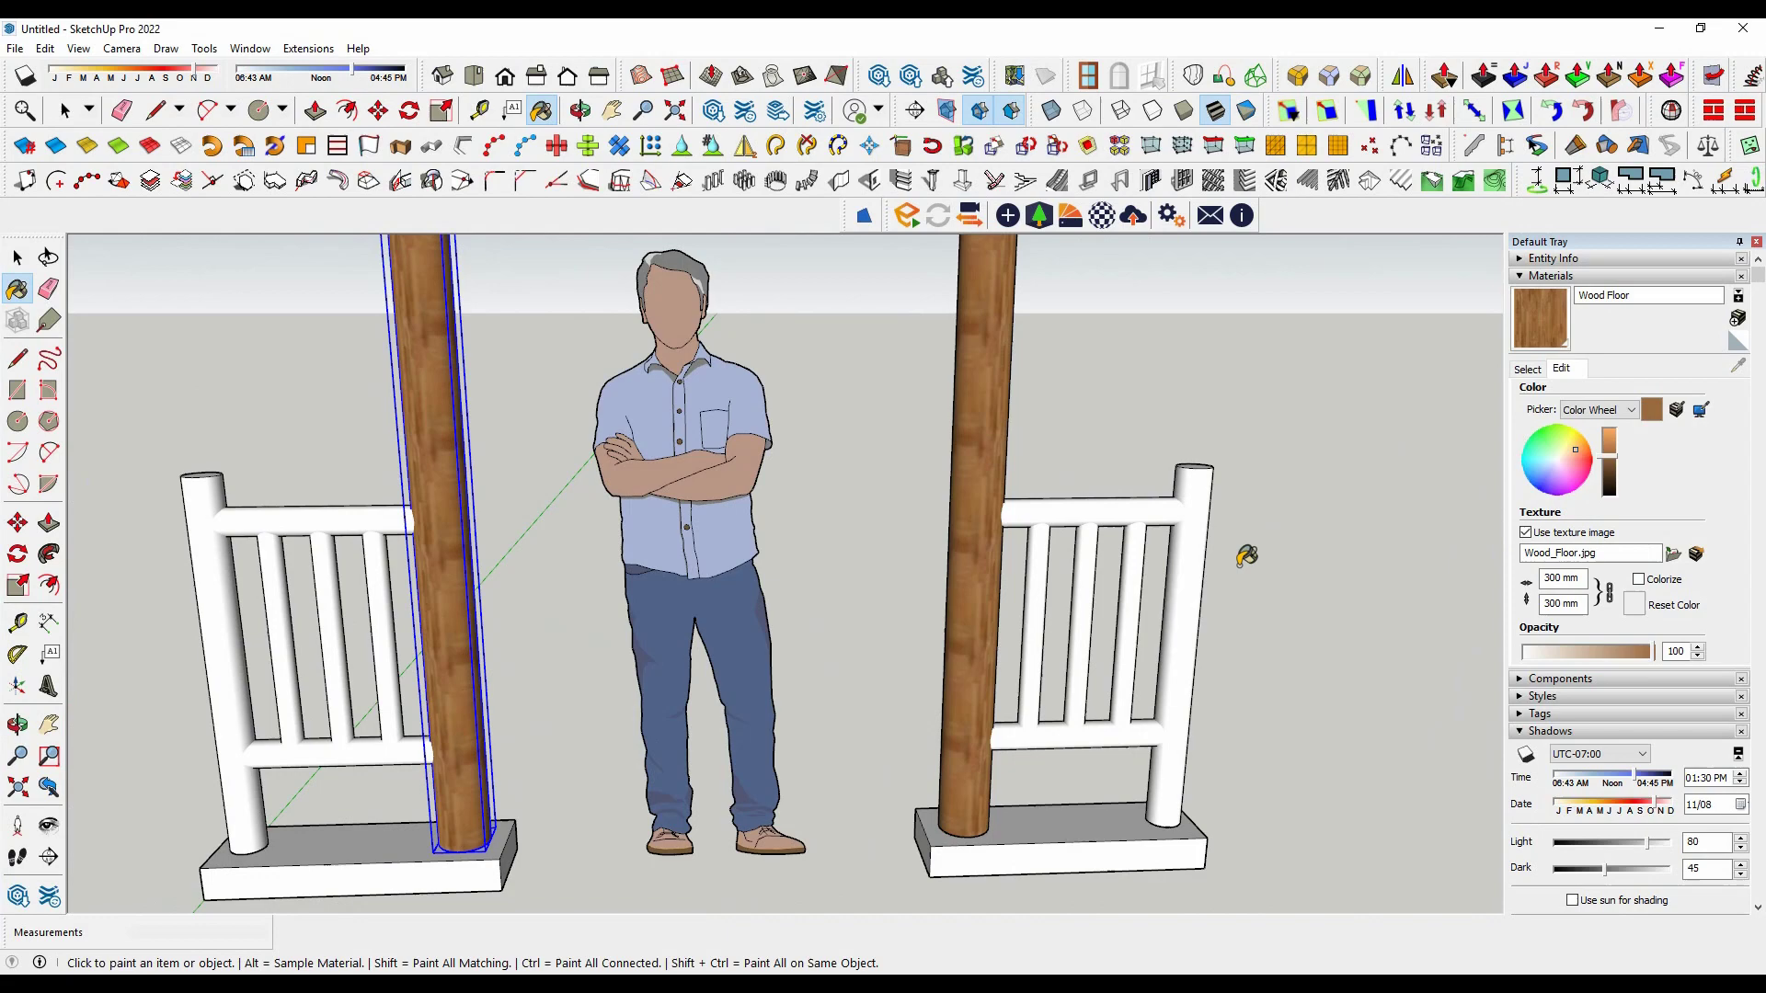
Step: Paint the right and left railings with Wood Floor
left_click(1186, 579)
scroll(718, 628, "down", 3)
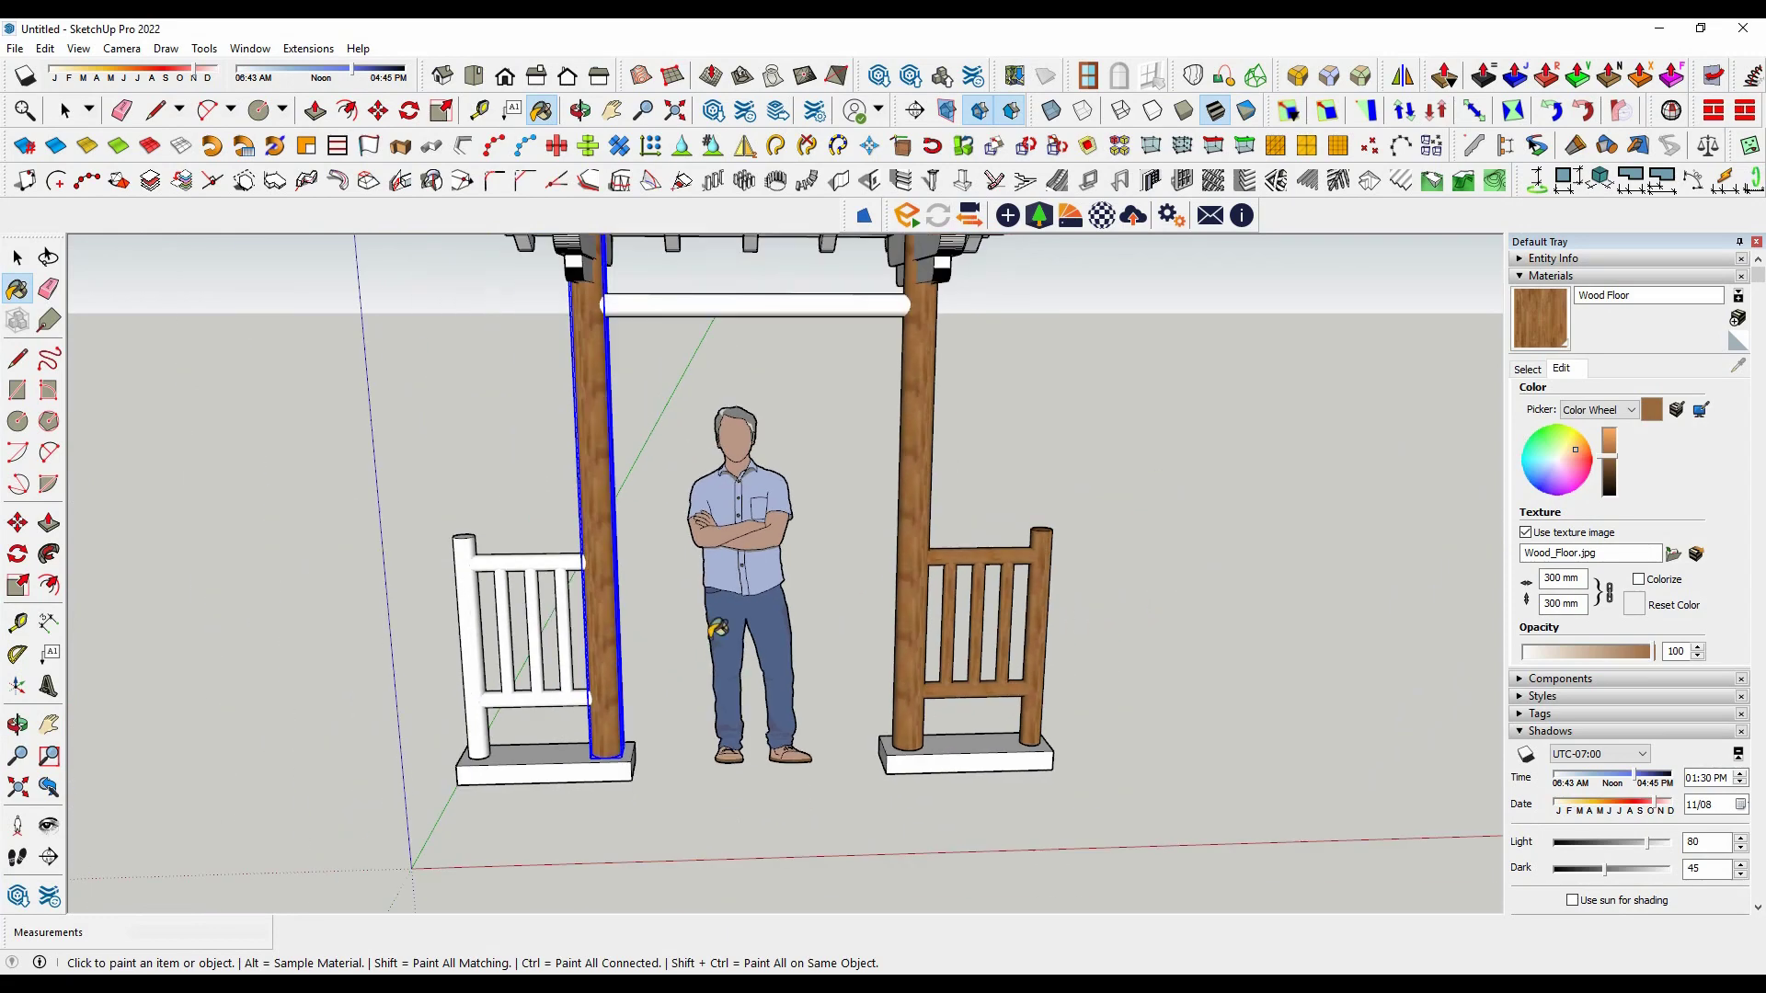
left_click(542, 558)
scroll(598, 497, "down", 3)
mouse_move(644, 459)
middle_mouse_down()
mouse_move(1052, 428)
mouse_move(763, 432)
middle_mouse_up()
Step: Paint the top cross-beams, roof rafters, gable boards and eave trim with Wood Floor
scroll(764, 432, "up", 2)
left_click(764, 432)
left_click(824, 387)
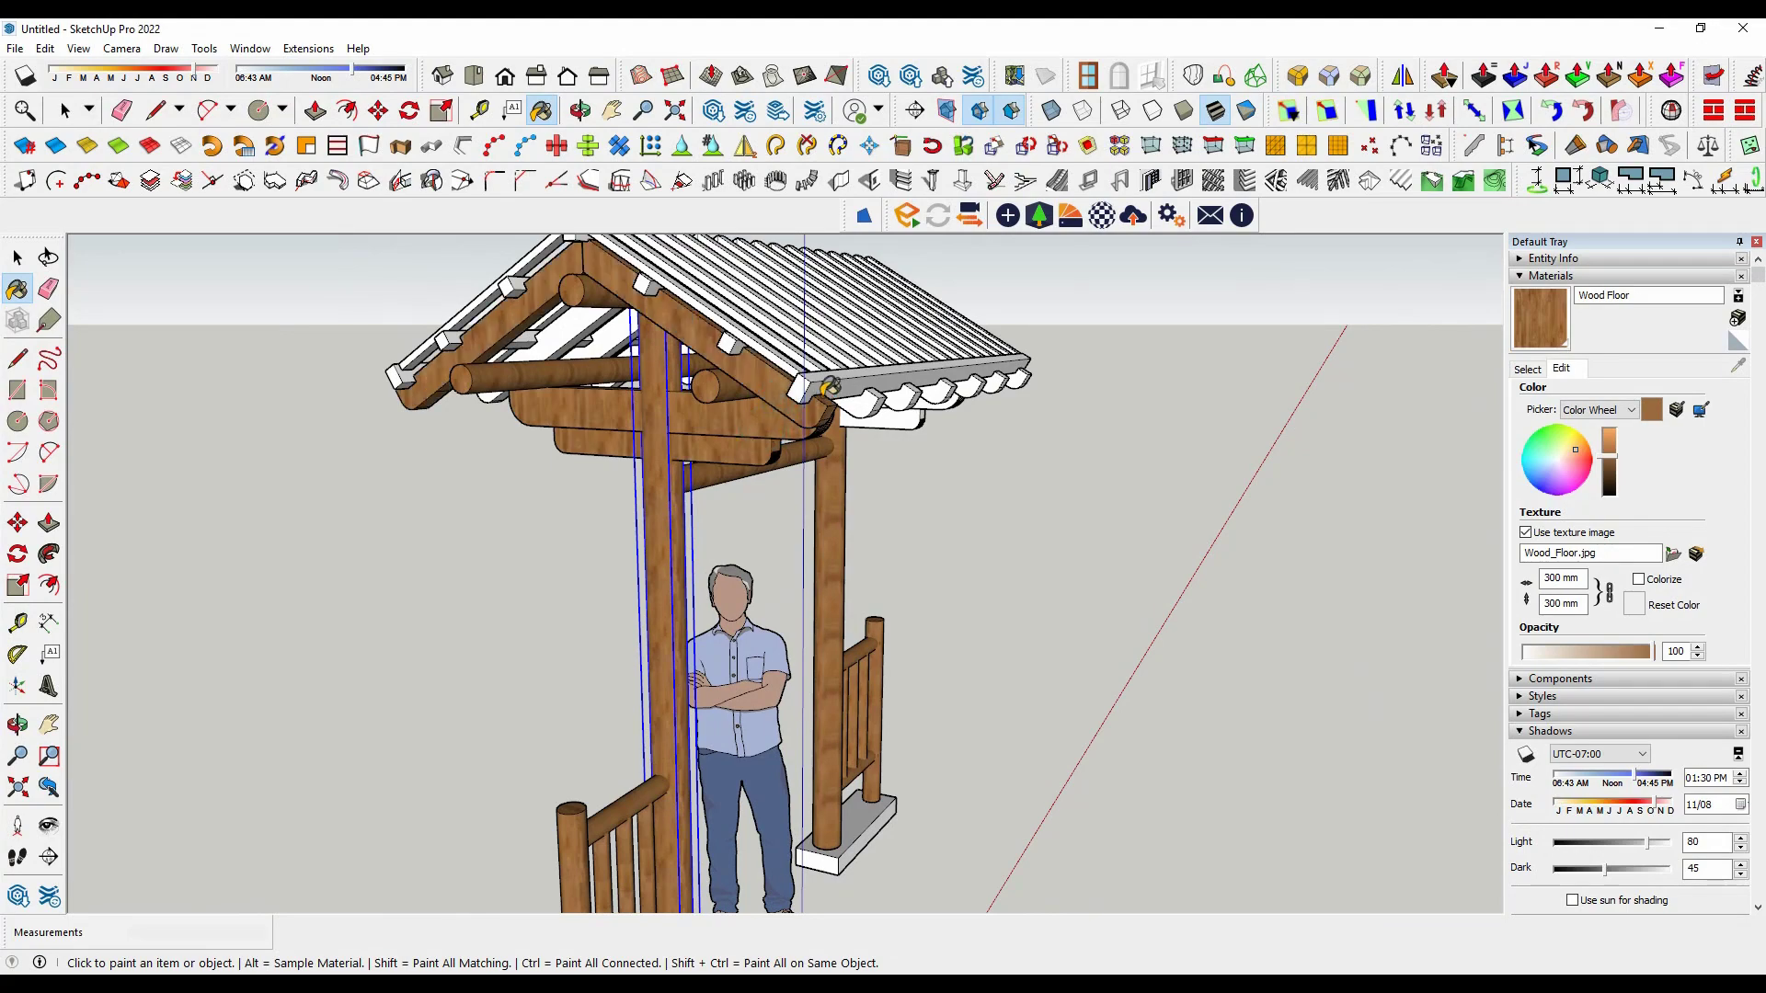
left_click(860, 377)
middle_click_drag(858, 397, 768, 450)
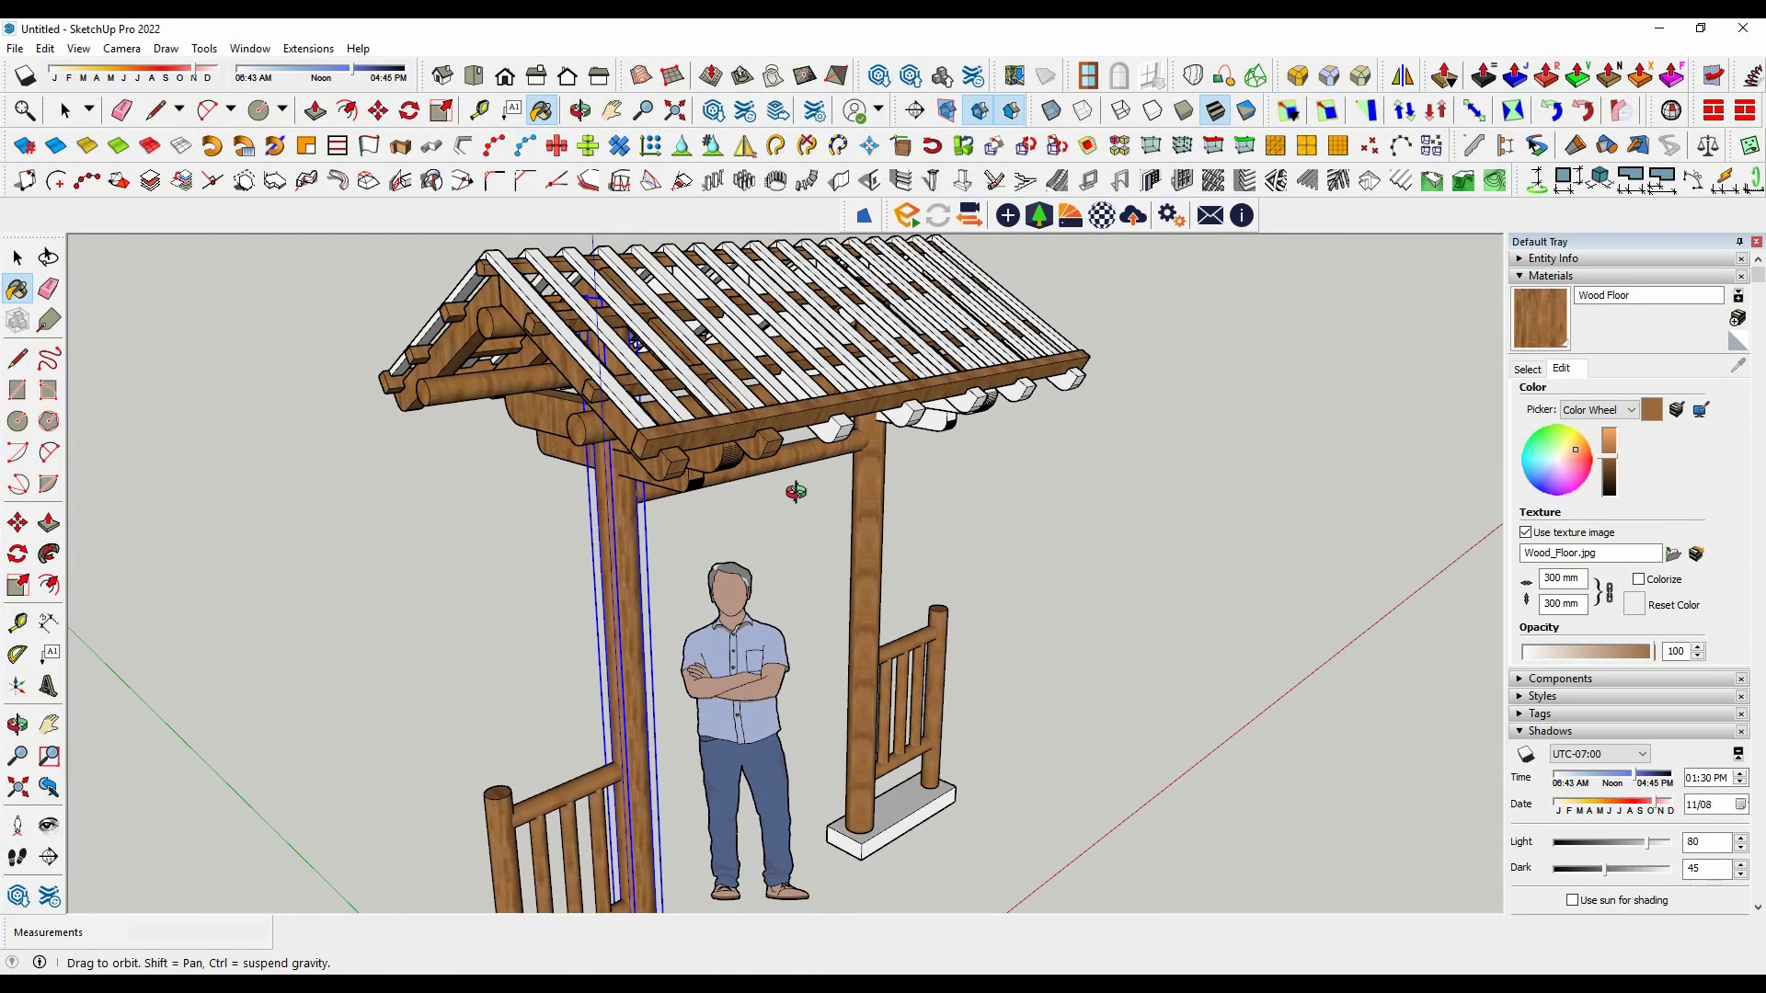
scroll(768, 450, "up", 2)
Step: Paint the white beam end blocks, log ends and roof slats with Wood Floor
left_click(768, 469)
left_click(888, 447)
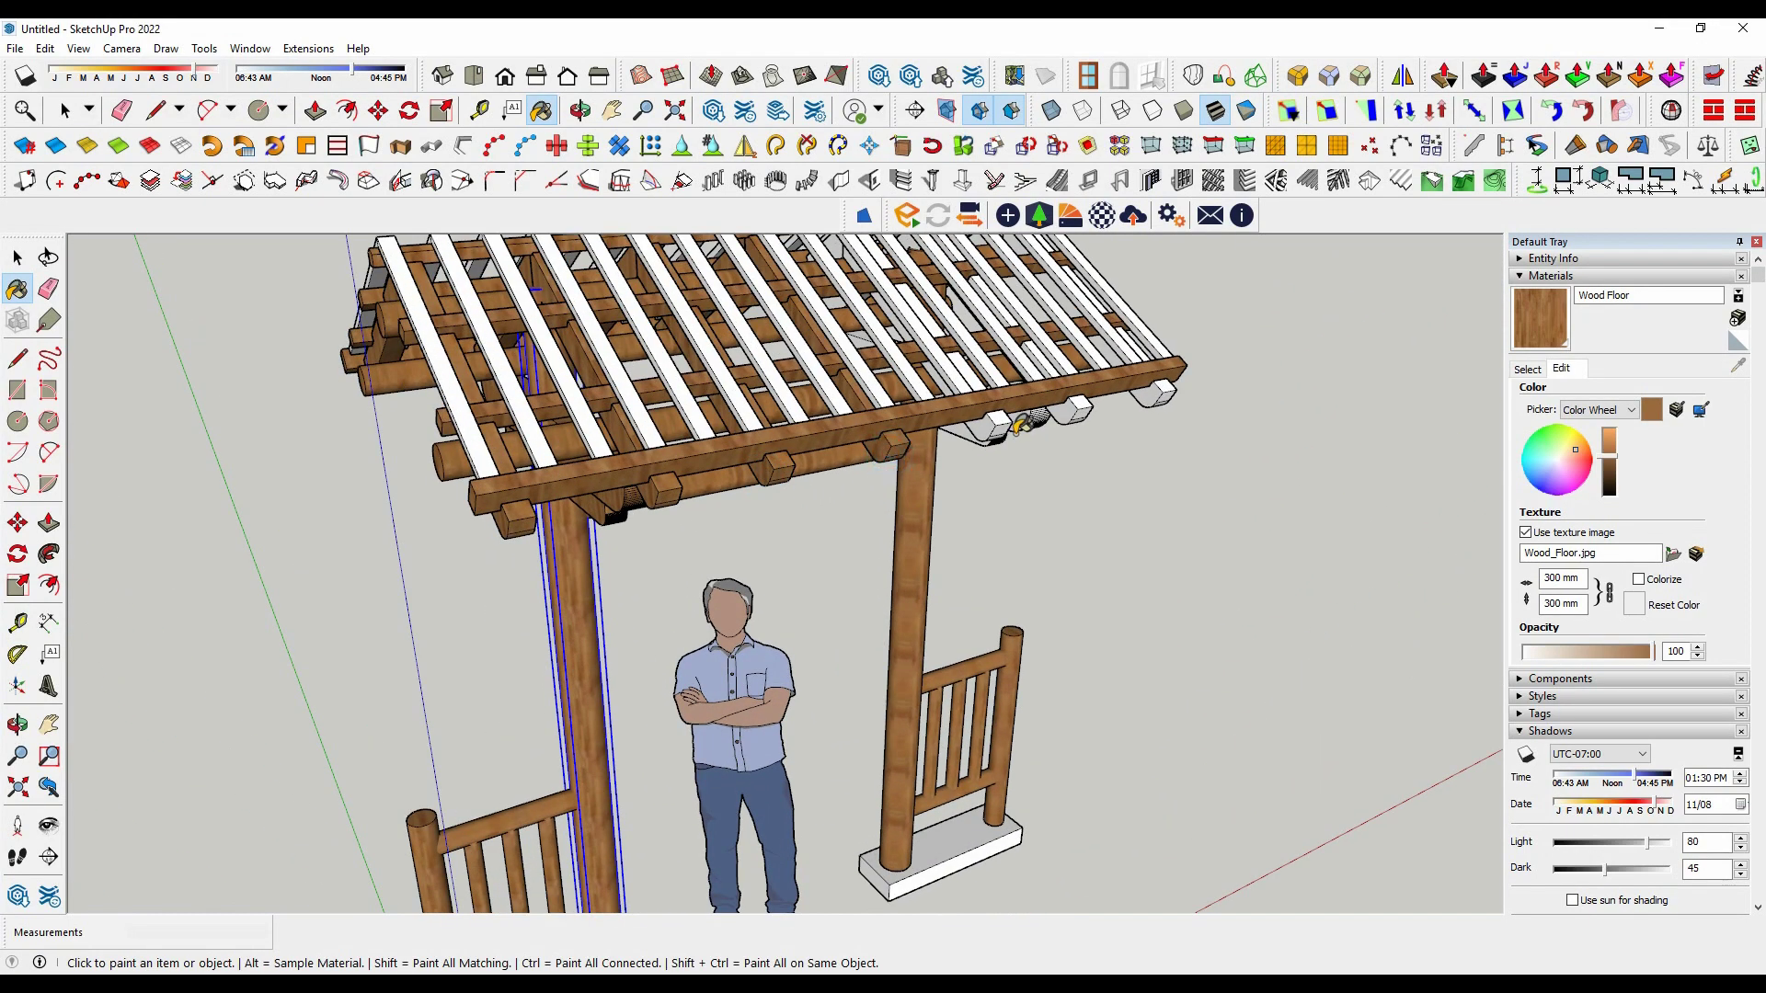
left_click(984, 425)
left_click(1067, 412)
left_click(1159, 398)
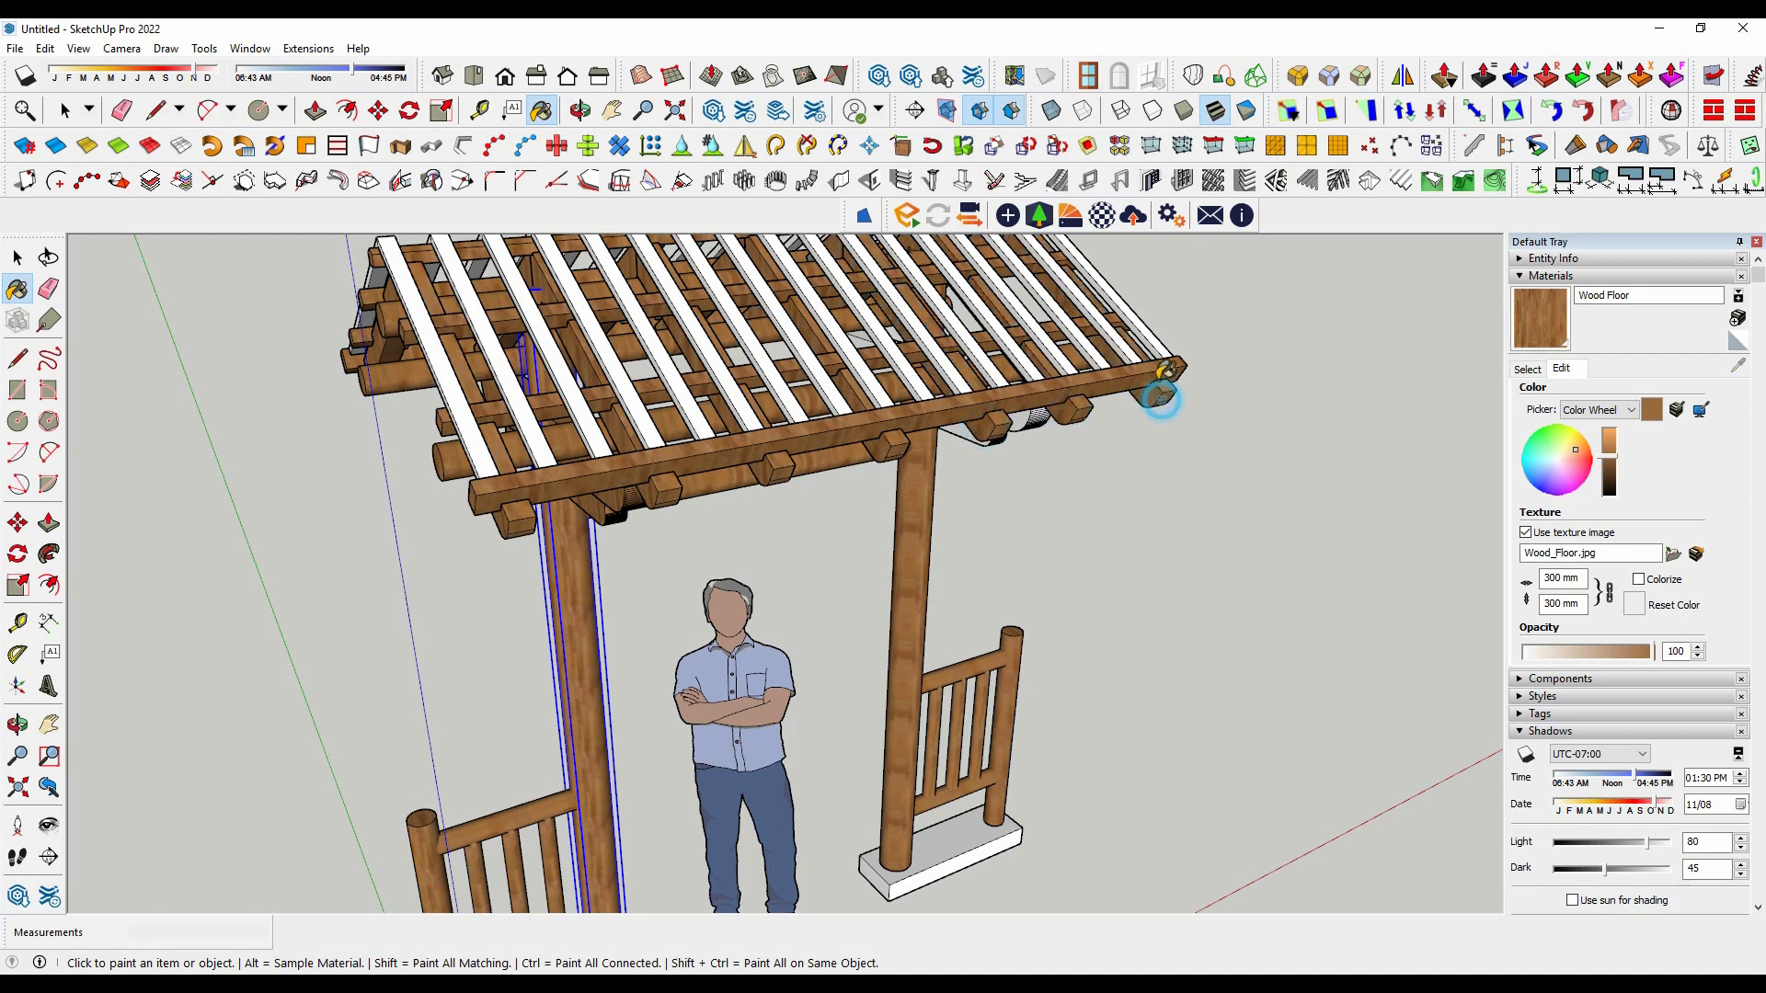
left_click(1124, 329)
scroll(1123, 329, "down", 3)
Step: From the other side of the gate, paint the grey bracket with Wood Floor
middle_click_drag(1086, 386, 1279, 456)
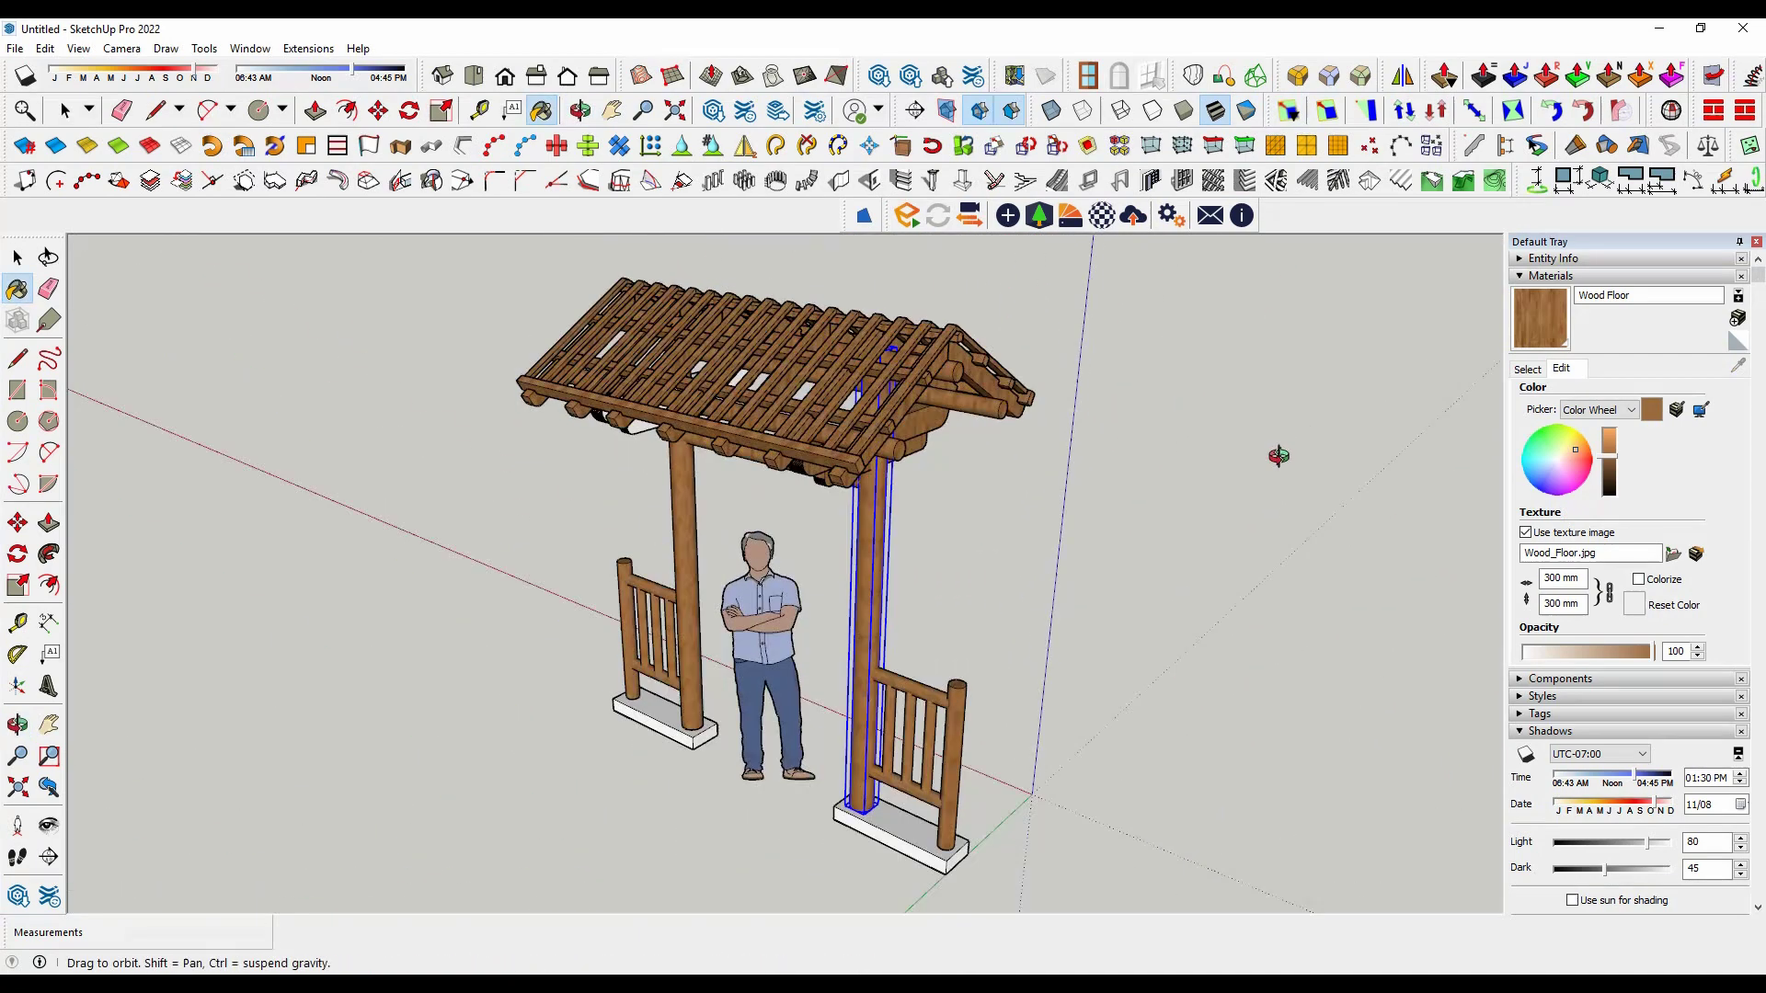
scroll(750, 449, "up", 3)
scroll(750, 449, "up", 2)
key("space")
middle_click_drag(475, 528, 699, 368)
key("b")
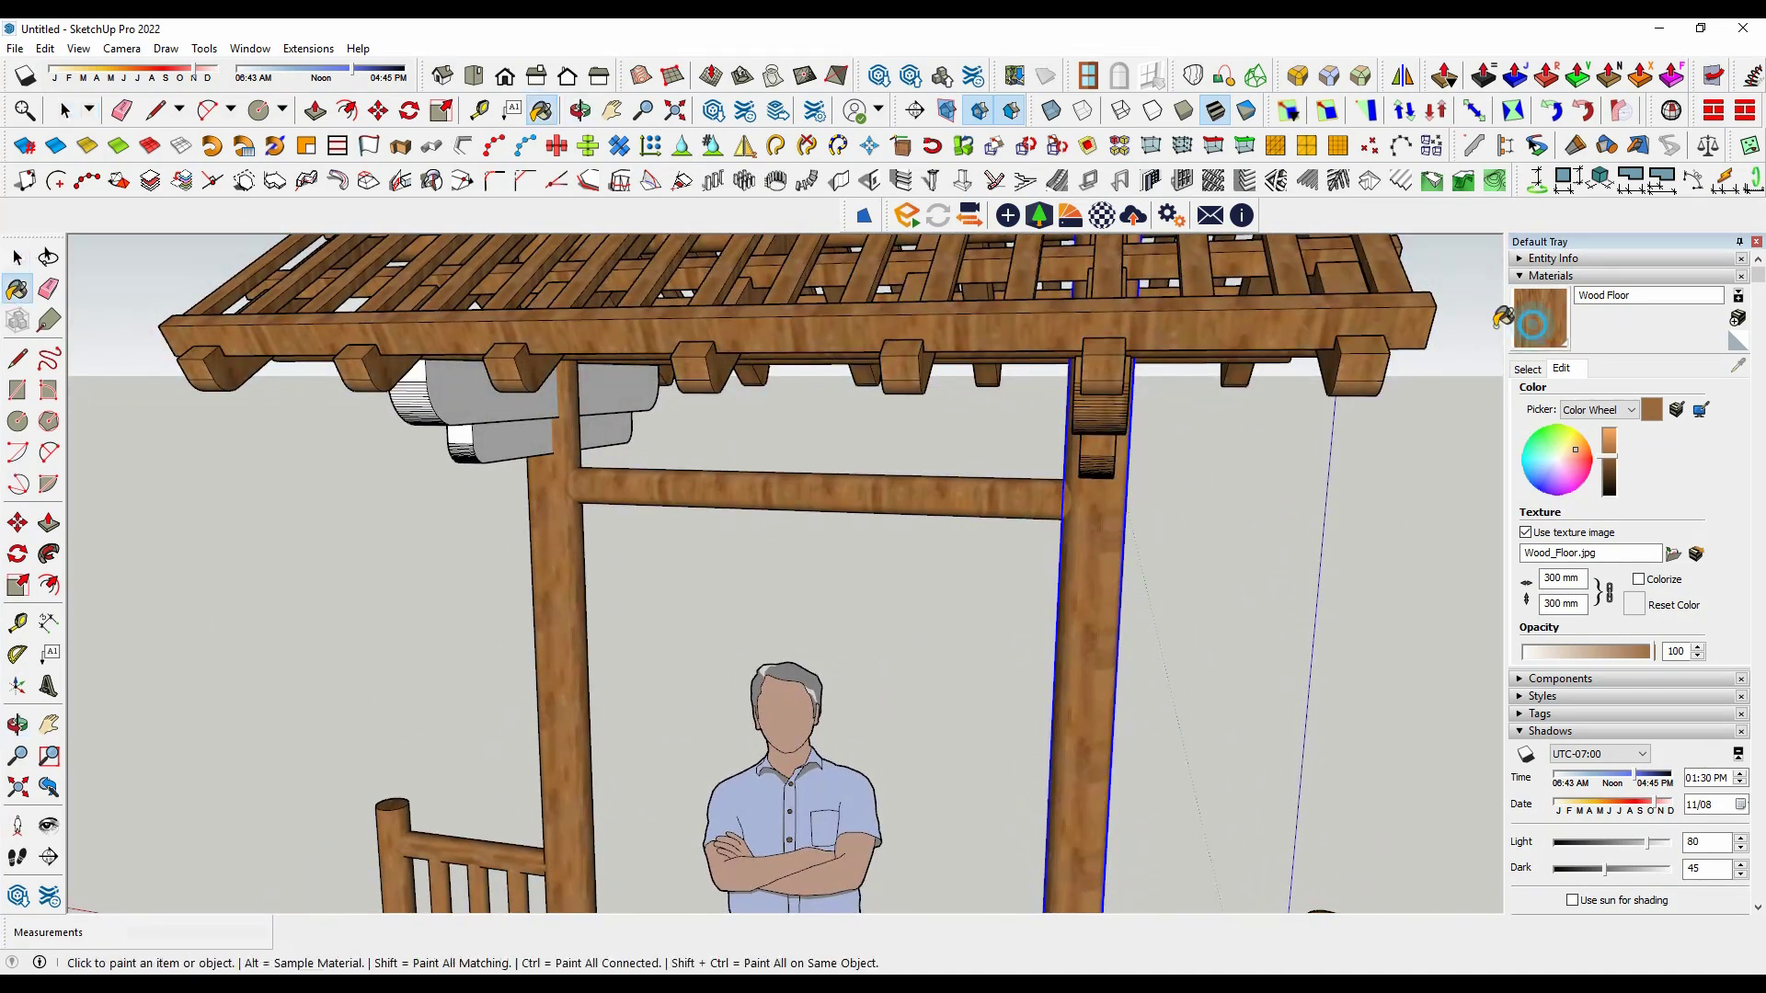
left_click(470, 377)
Step: Orbit to an angled view showing the whole wood-textured gate
key("space")
scroll(454, 545, "down", 5)
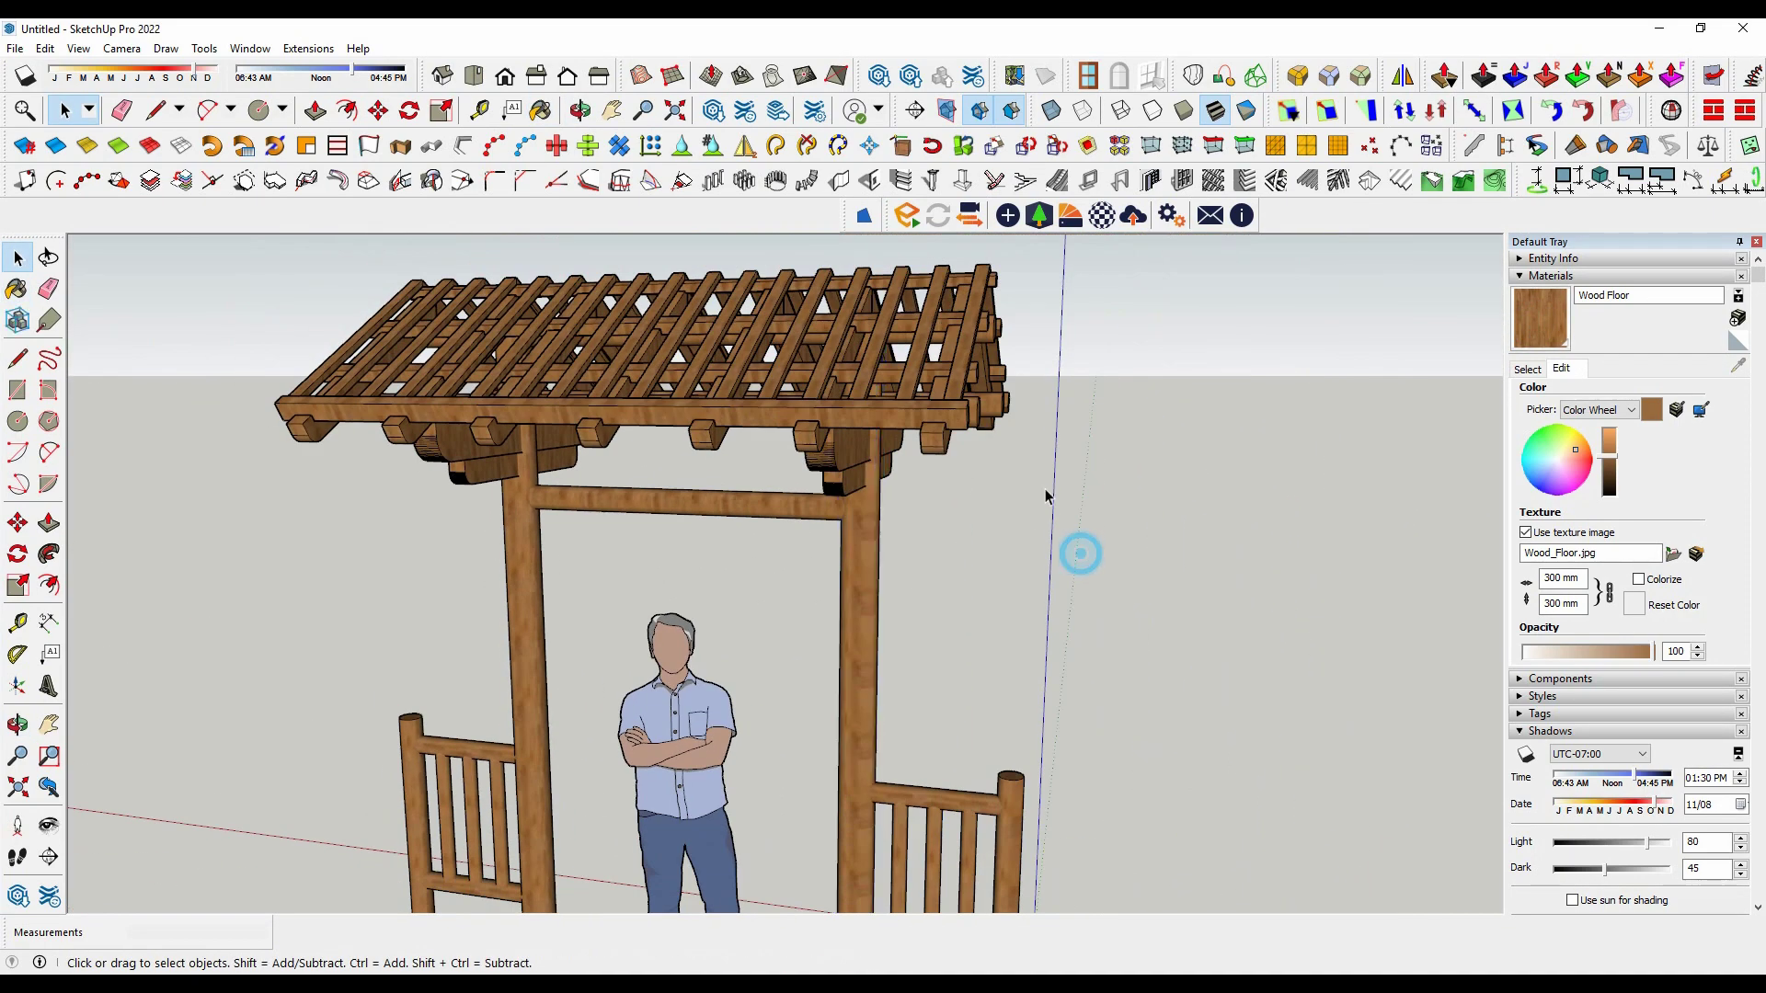
mouse_move(1073, 552)
middle_mouse_down()
mouse_move(1226, 580)
mouse_move(1138, 595)
middle_mouse_up()
scroll(1332, 595, "up", 2)
scroll(1143, 659, "down", 2)
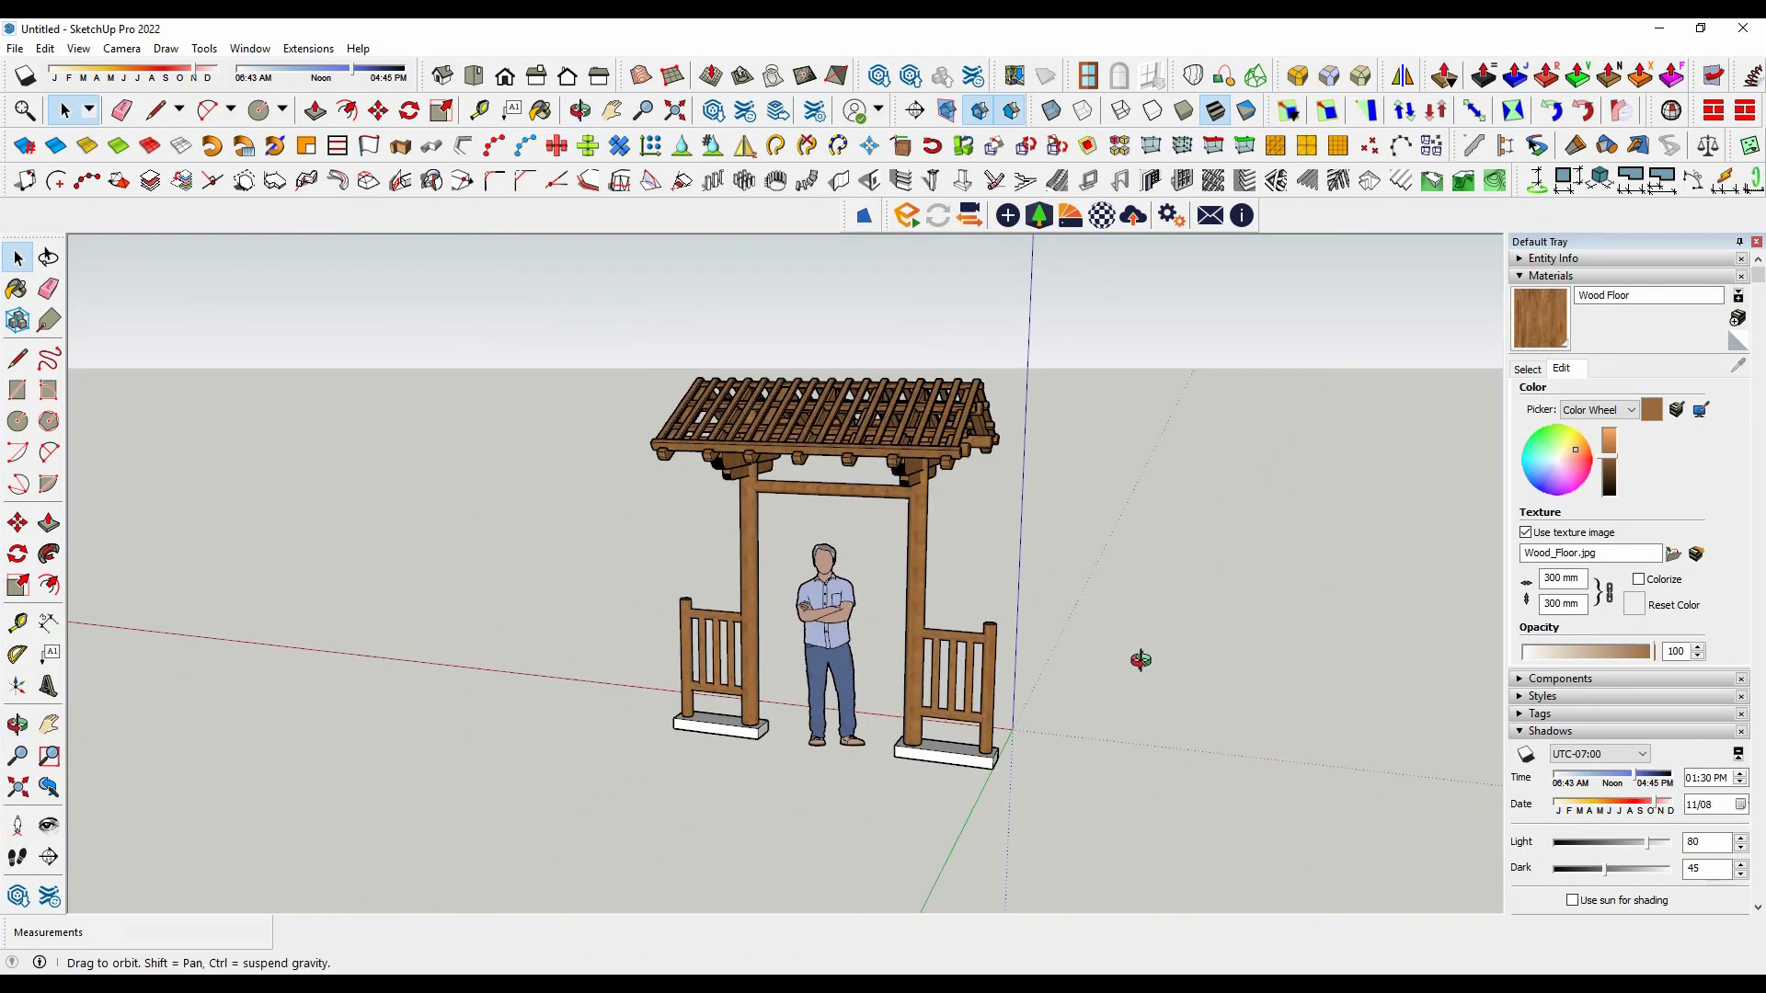
middle_click_drag(1143, 658, 1367, 678)
scroll(982, 681, "up", 1)
scroll(850, 775, "up", 3)
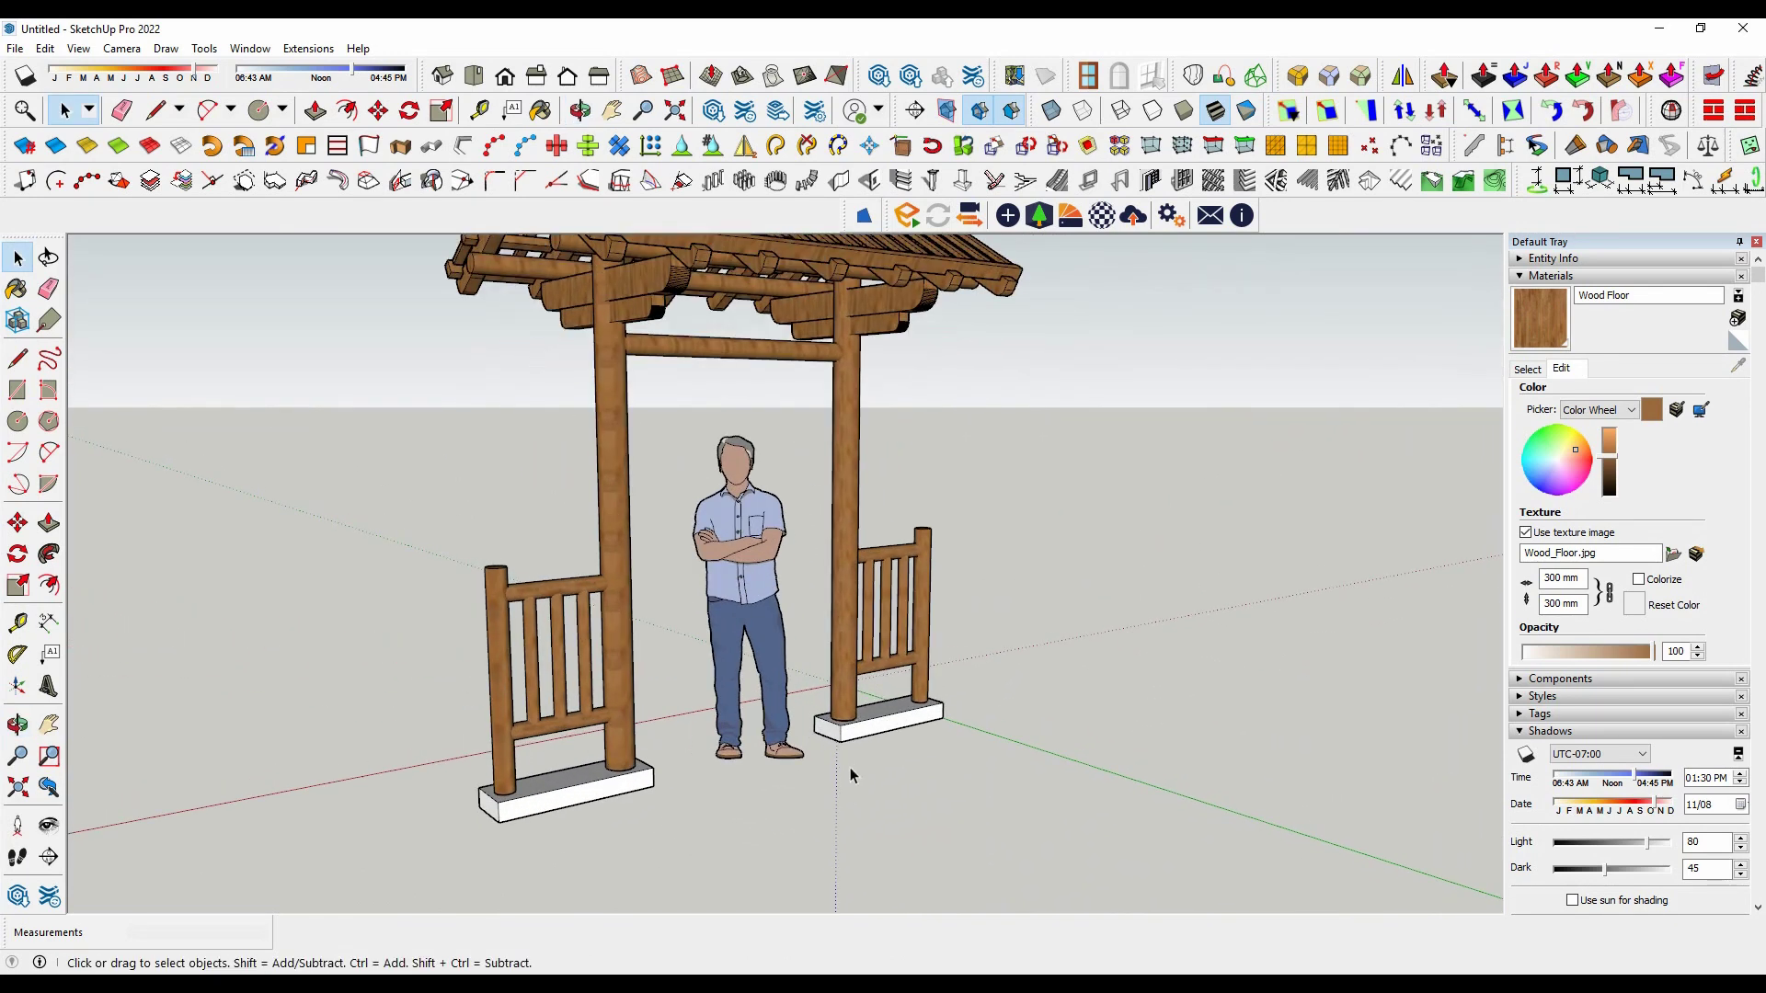
Step: Try Carrera Marble, then Granite Dark Gray, from the Stone collection on a base block
left_click(894, 727)
left_click(1526, 368)
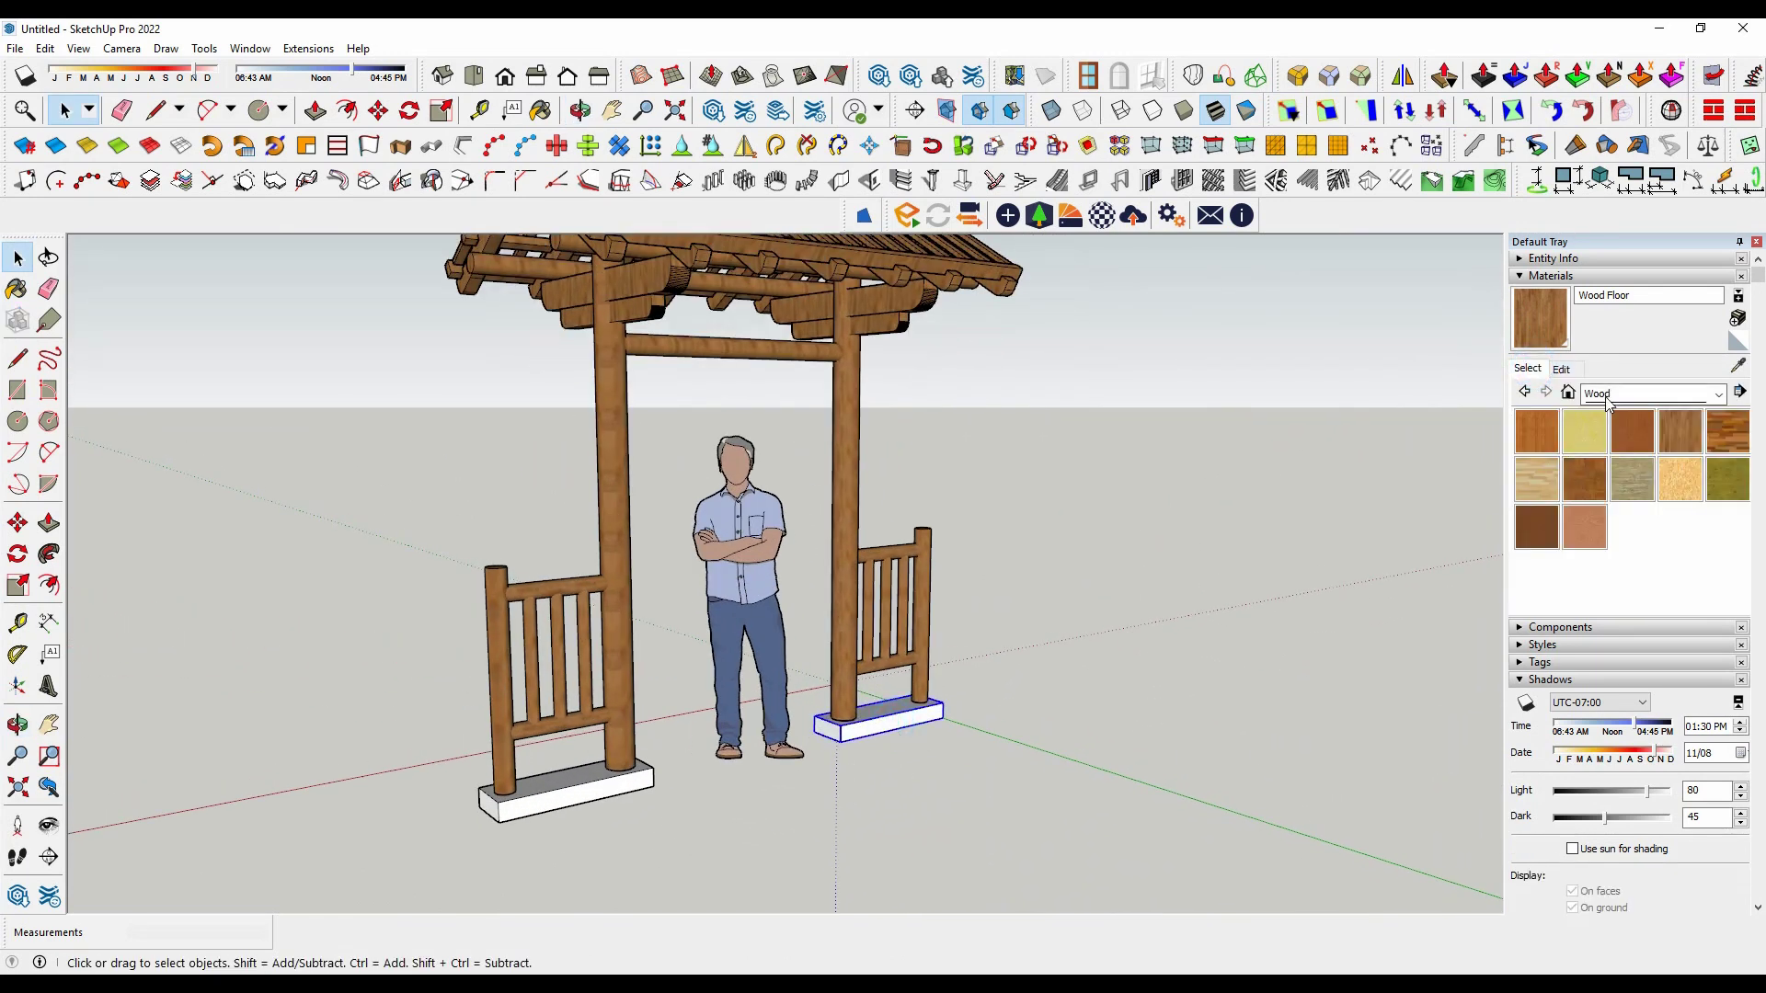
left_click(1606, 399)
left_click(1618, 559)
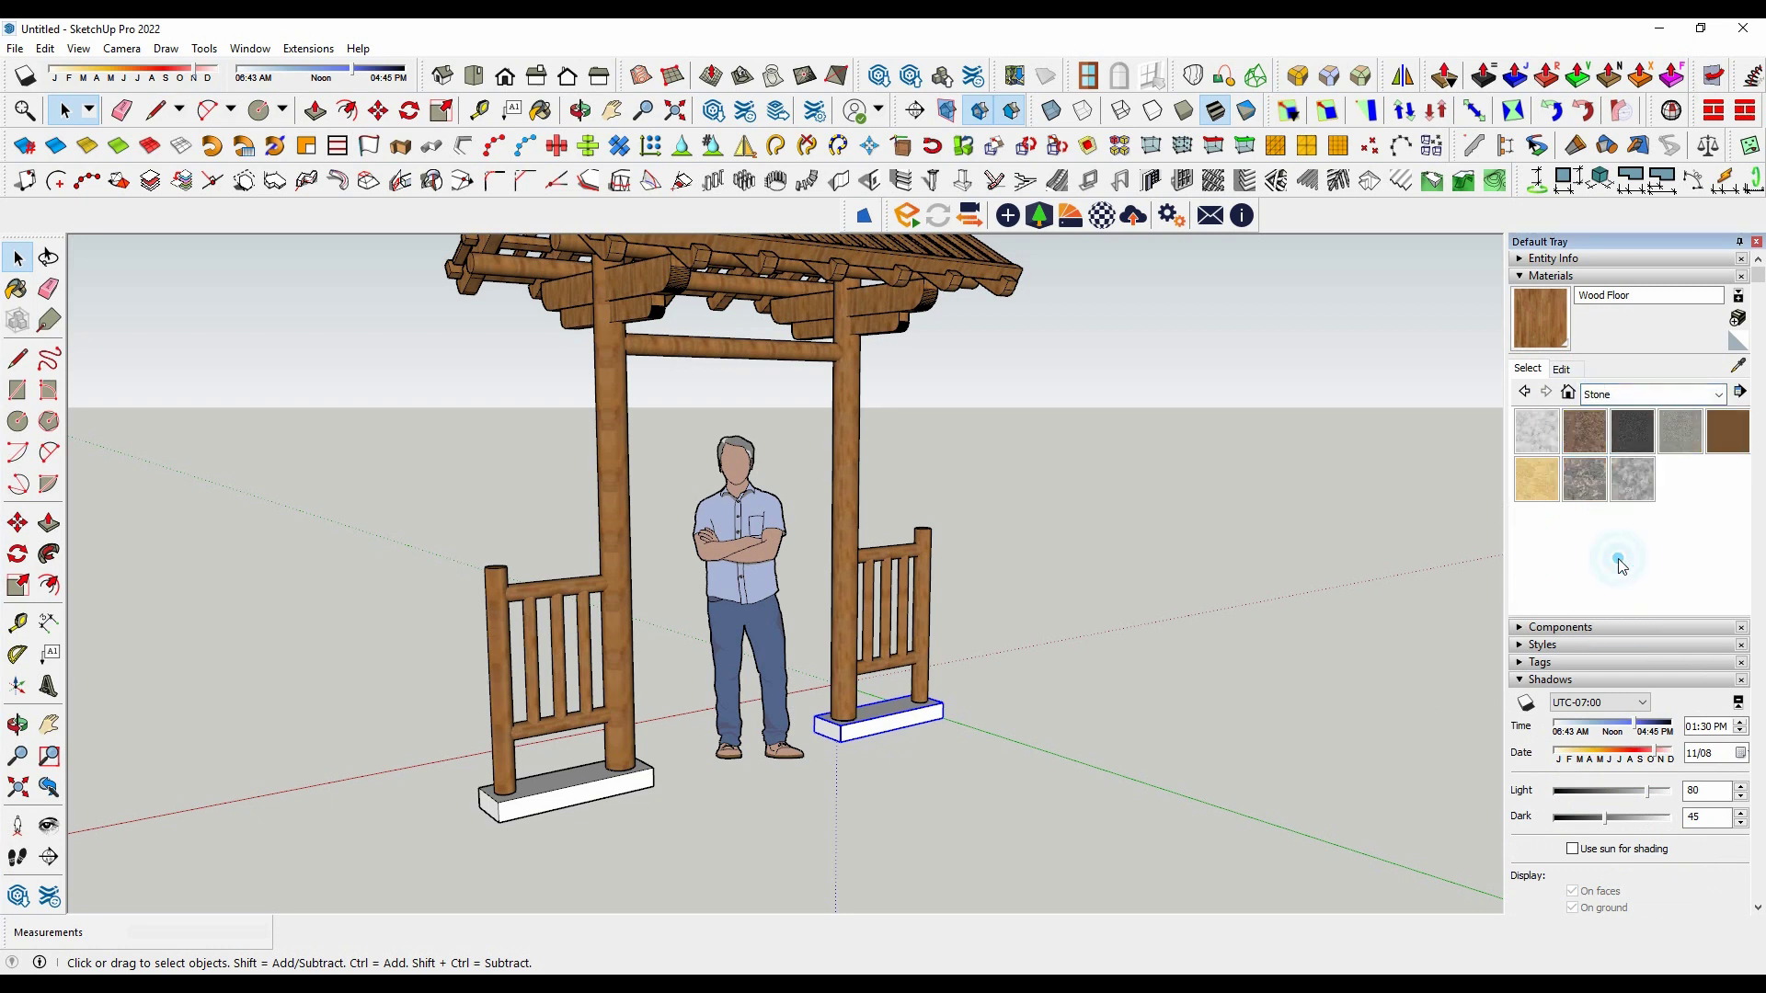
left_click(1535, 430)
left_click(933, 711)
scroll(928, 713, "up", 2)
scroll(922, 713, "up", 3)
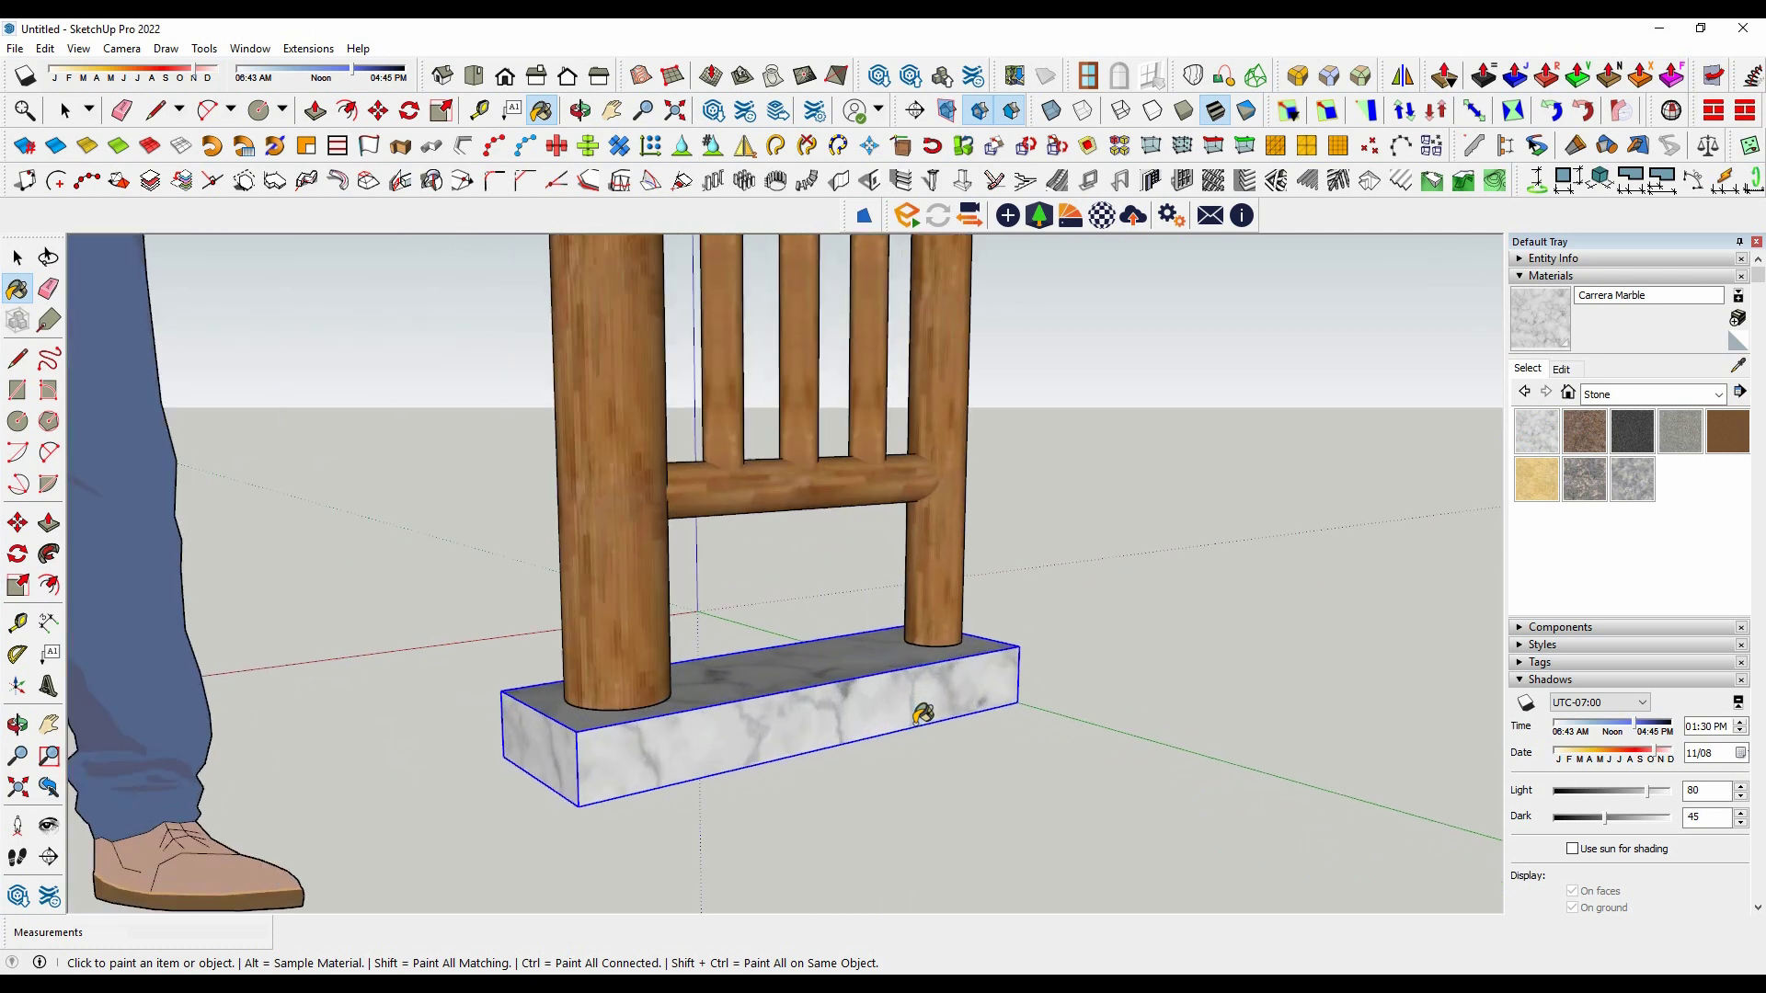
left_click(1635, 433)
left_click(828, 694)
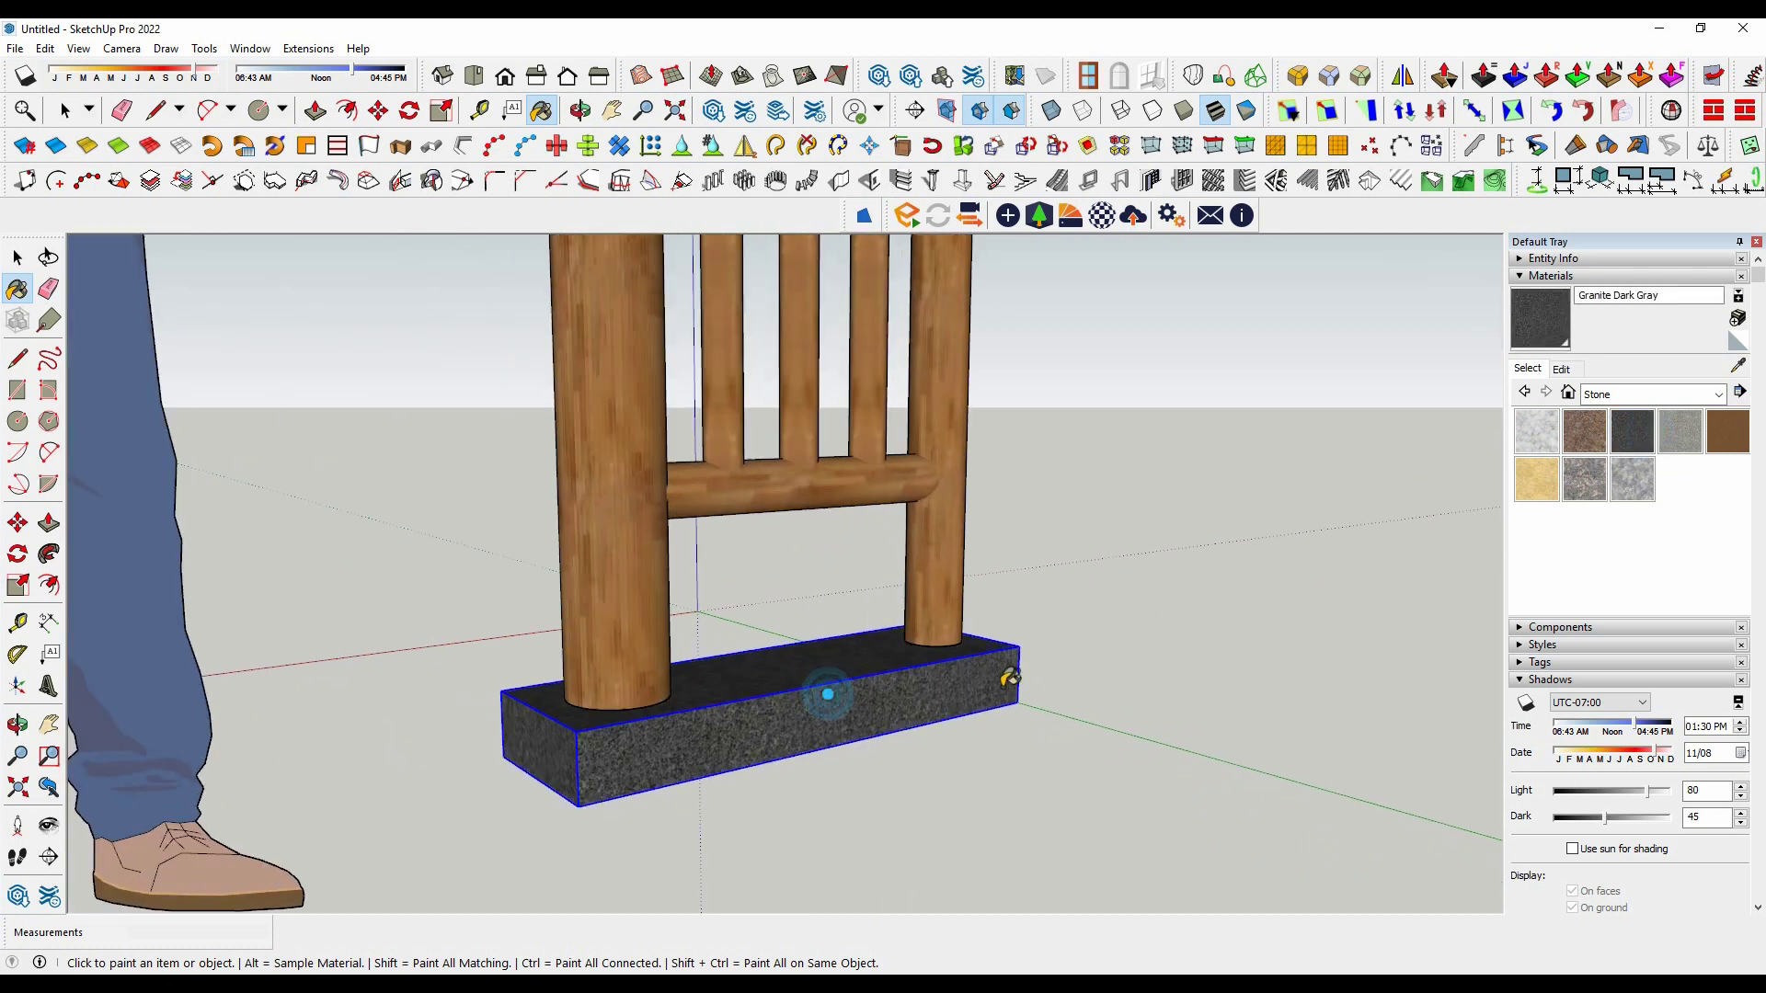
Step: Paint both base blocks with Stone Vein Gray and deselect
left_click(1643, 480)
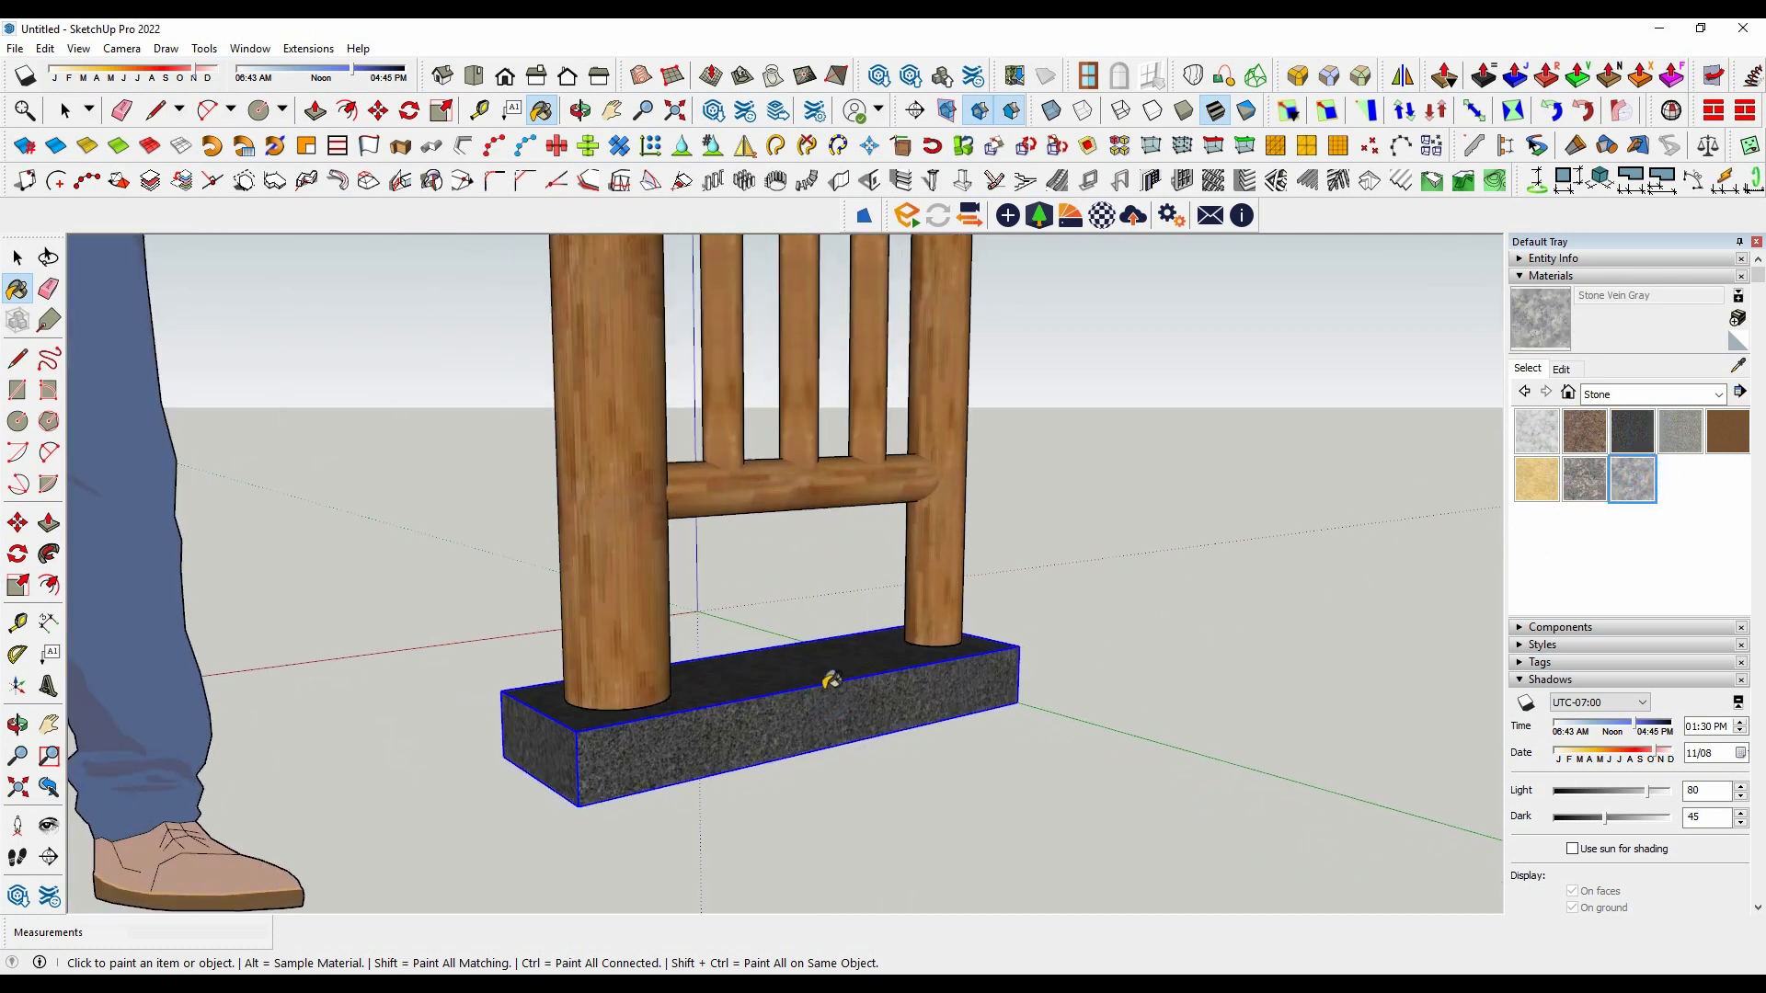
left_click(752, 699)
scroll(1168, 607, "down", 3)
scroll(1181, 593, "down", 3)
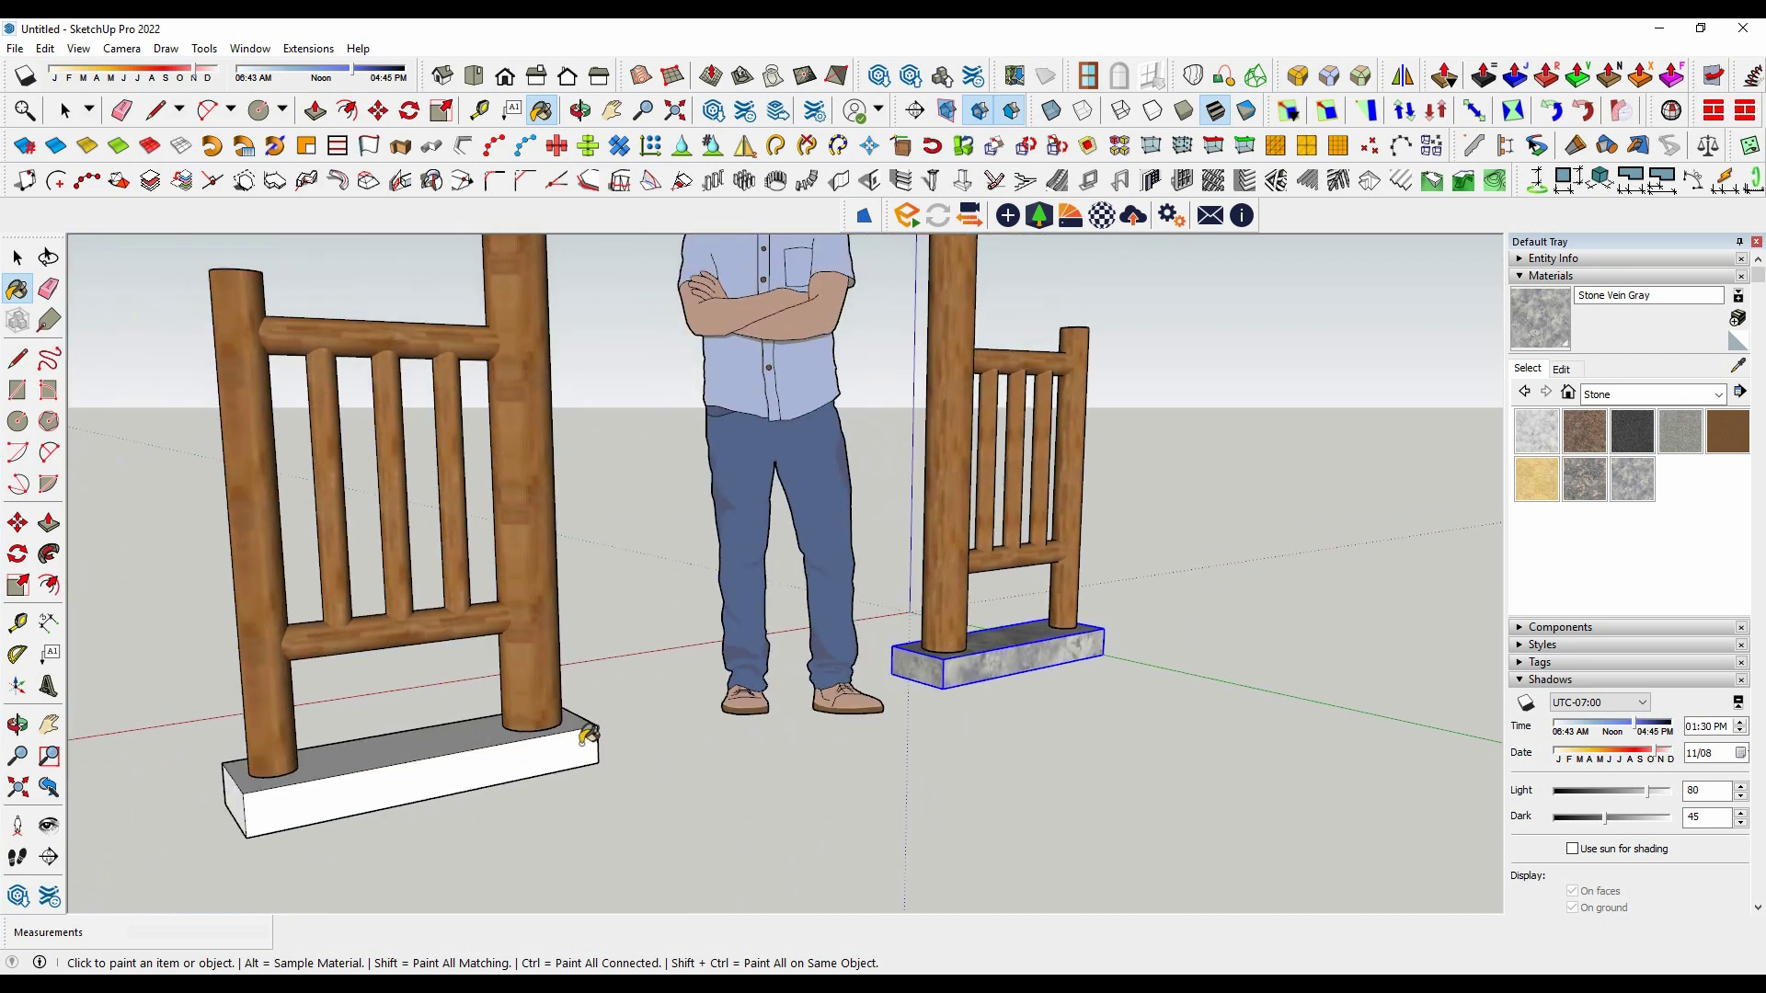
left_click(563, 752)
key("space")
scroll(691, 766, "down", 3)
left_click(697, 772)
scroll(1009, 813, "down", 3)
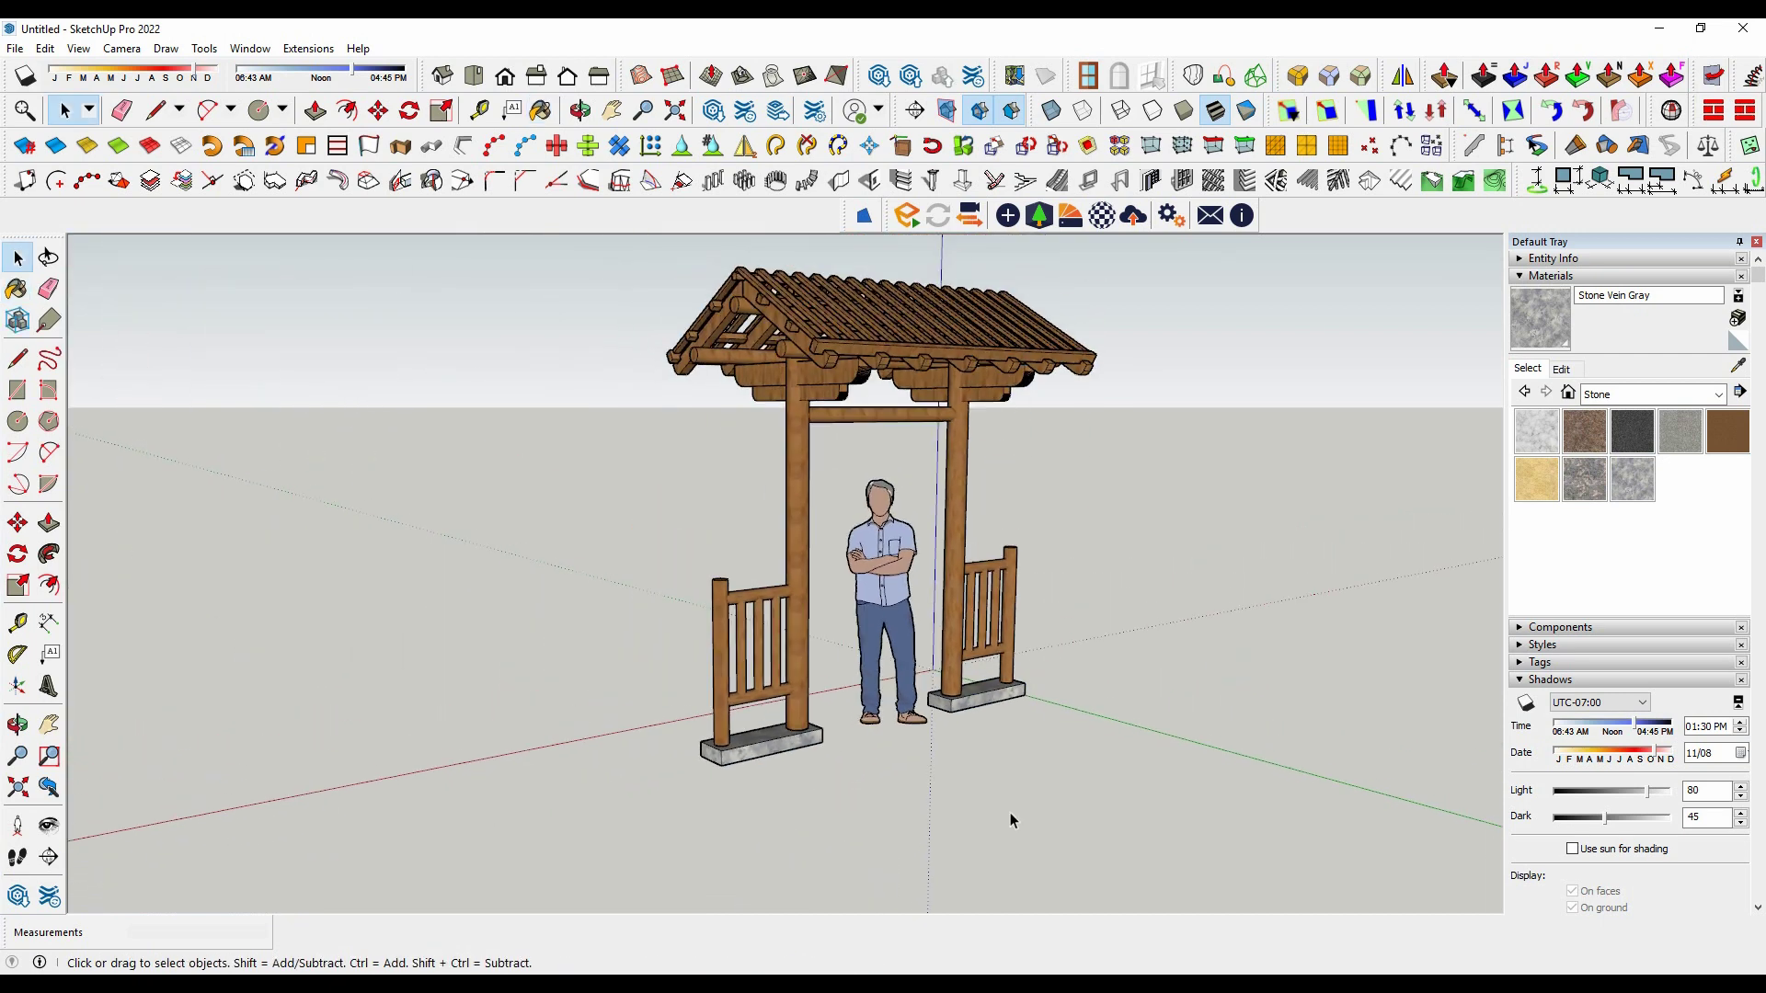
scroll(1010, 813, "up", 2)
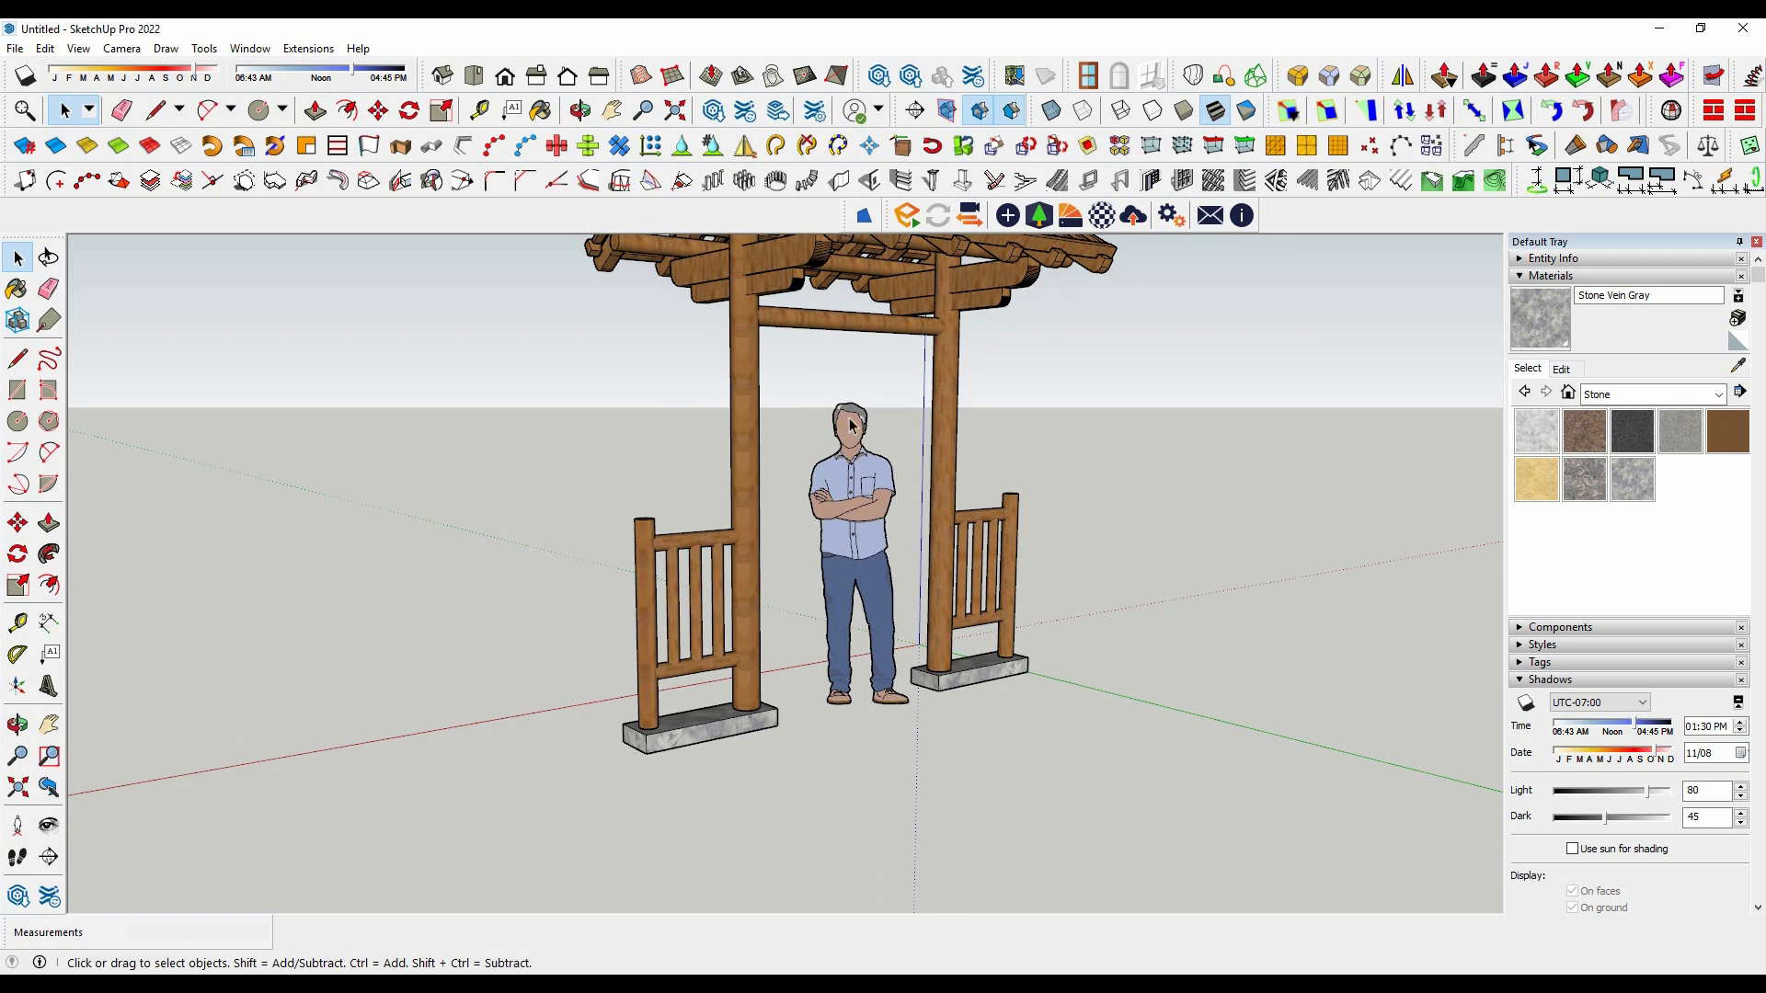
Step: Zoom Extents and orbit around the finished gate to inspect its textures
left_click(675, 110)
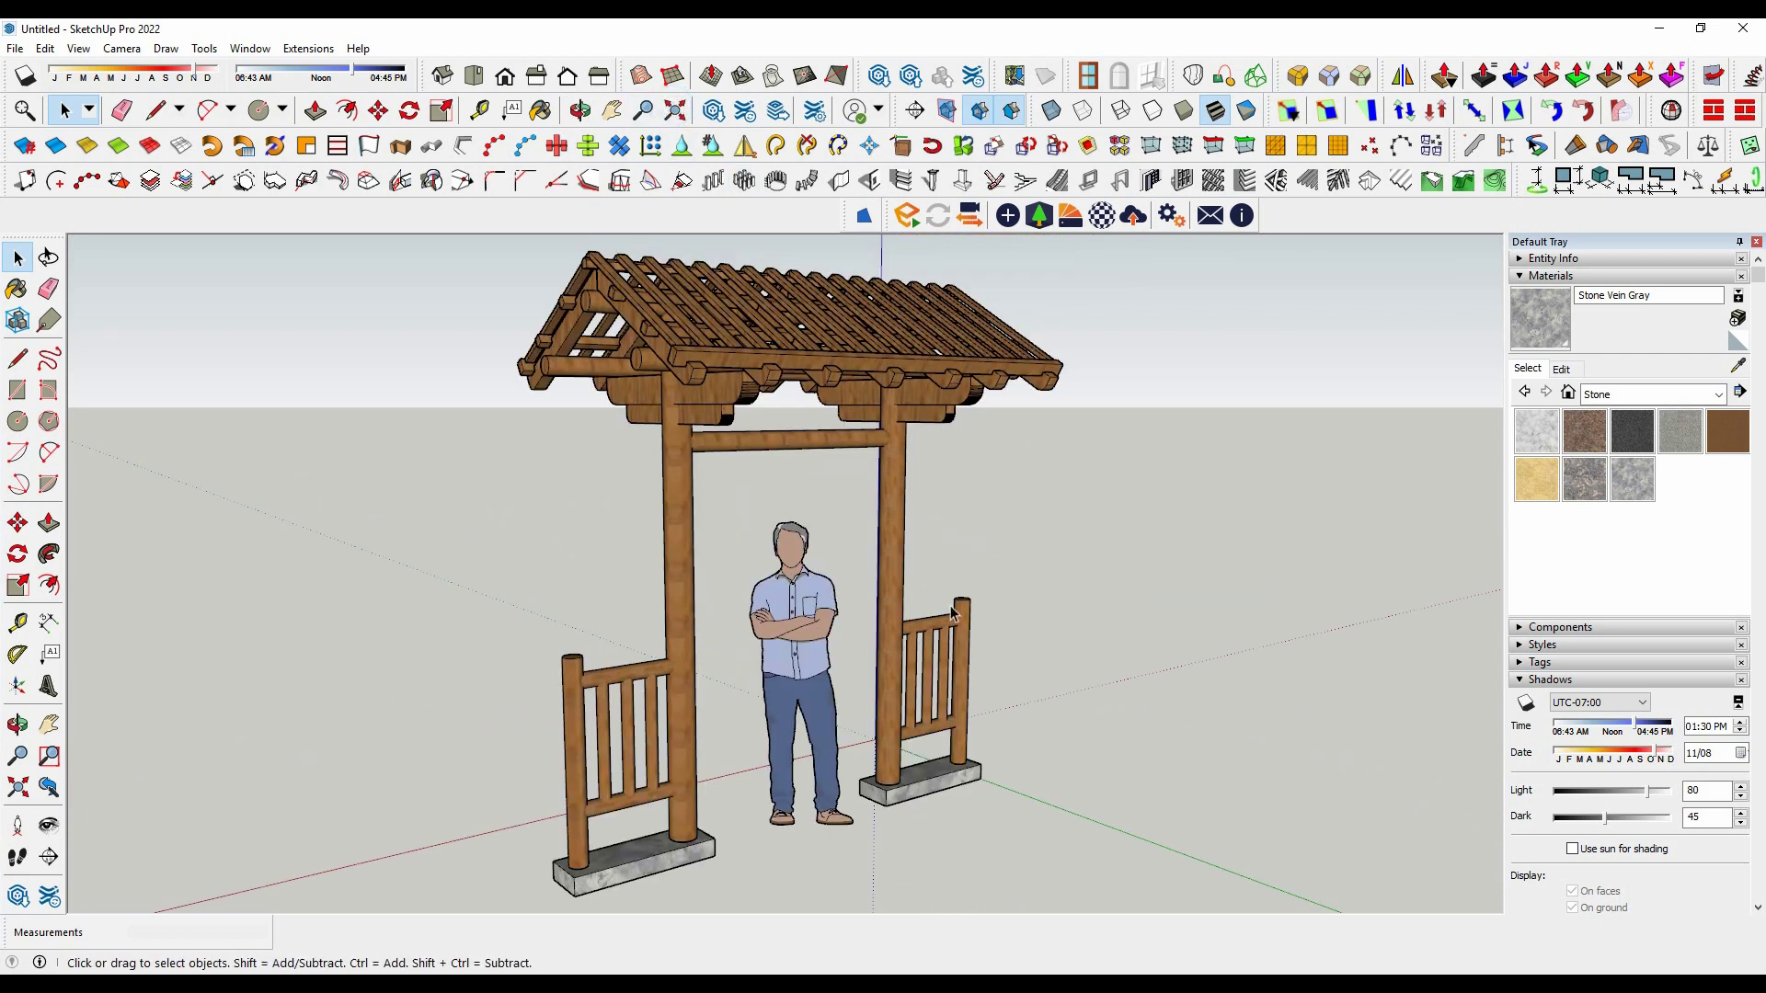
middle_click_drag(1135, 607, 578, 614)
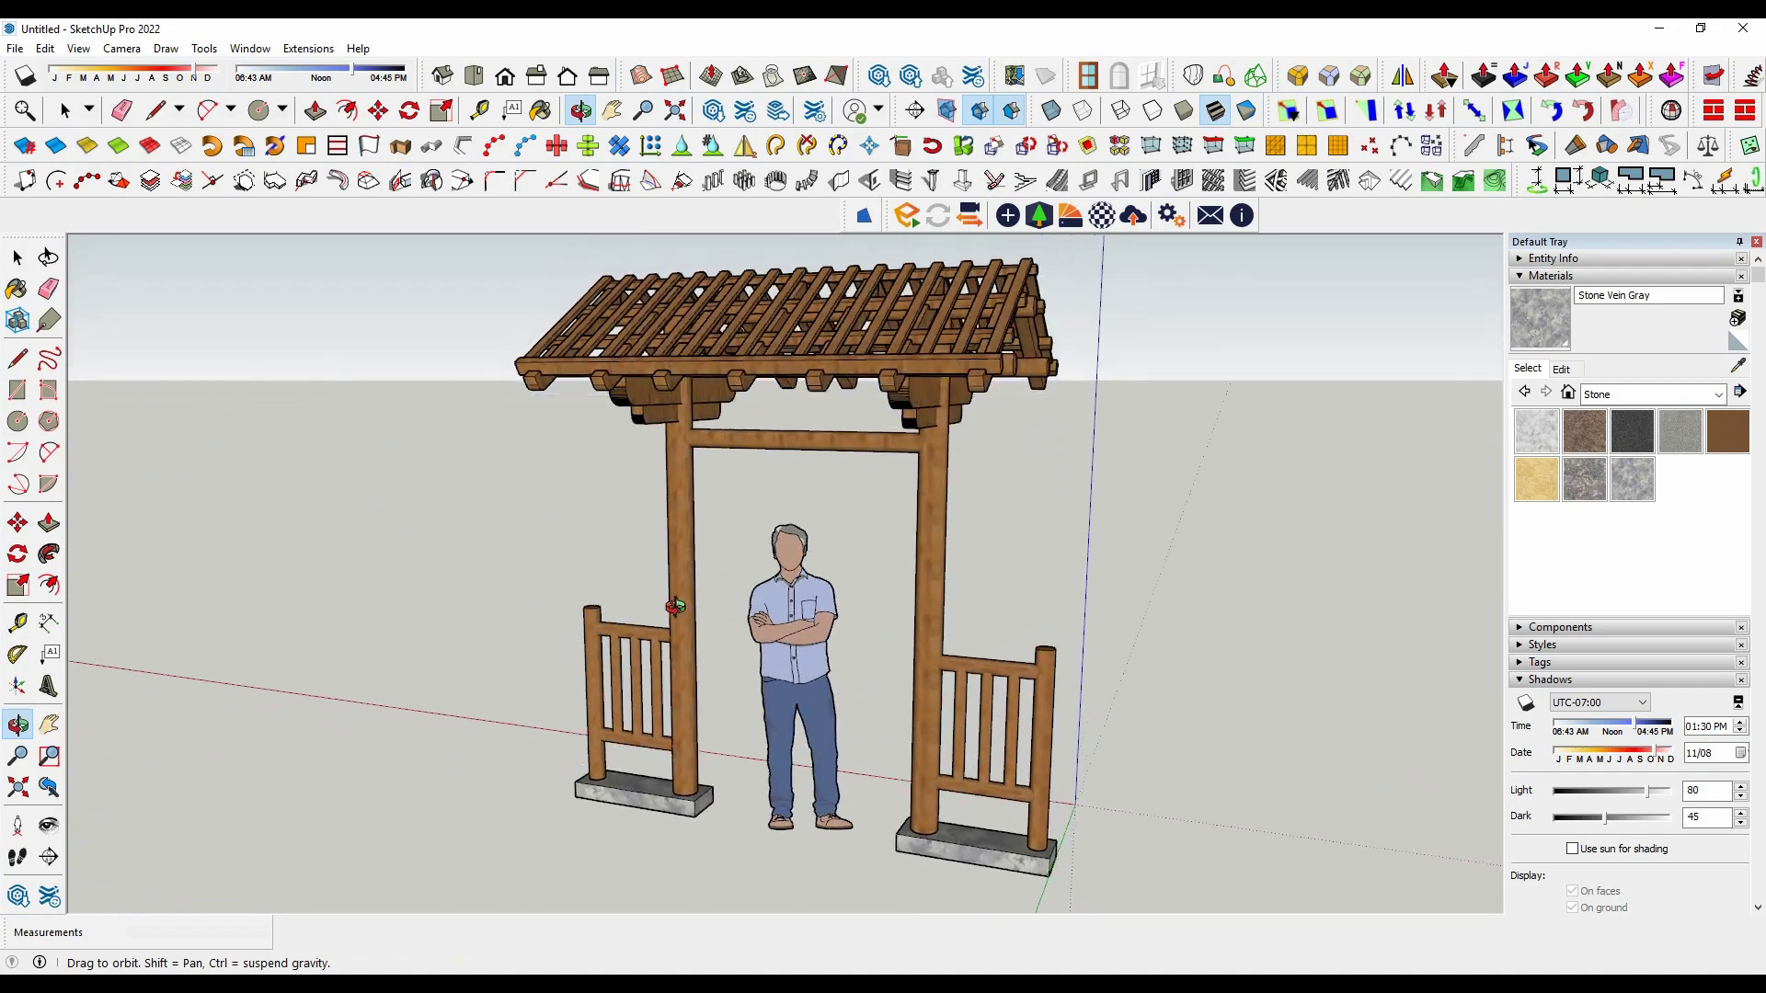
left_click_drag(579, 614, 930, 500)
key("space")
middle_click_drag(870, 472, 1149, 445)
scroll(669, 420, "up", 3)
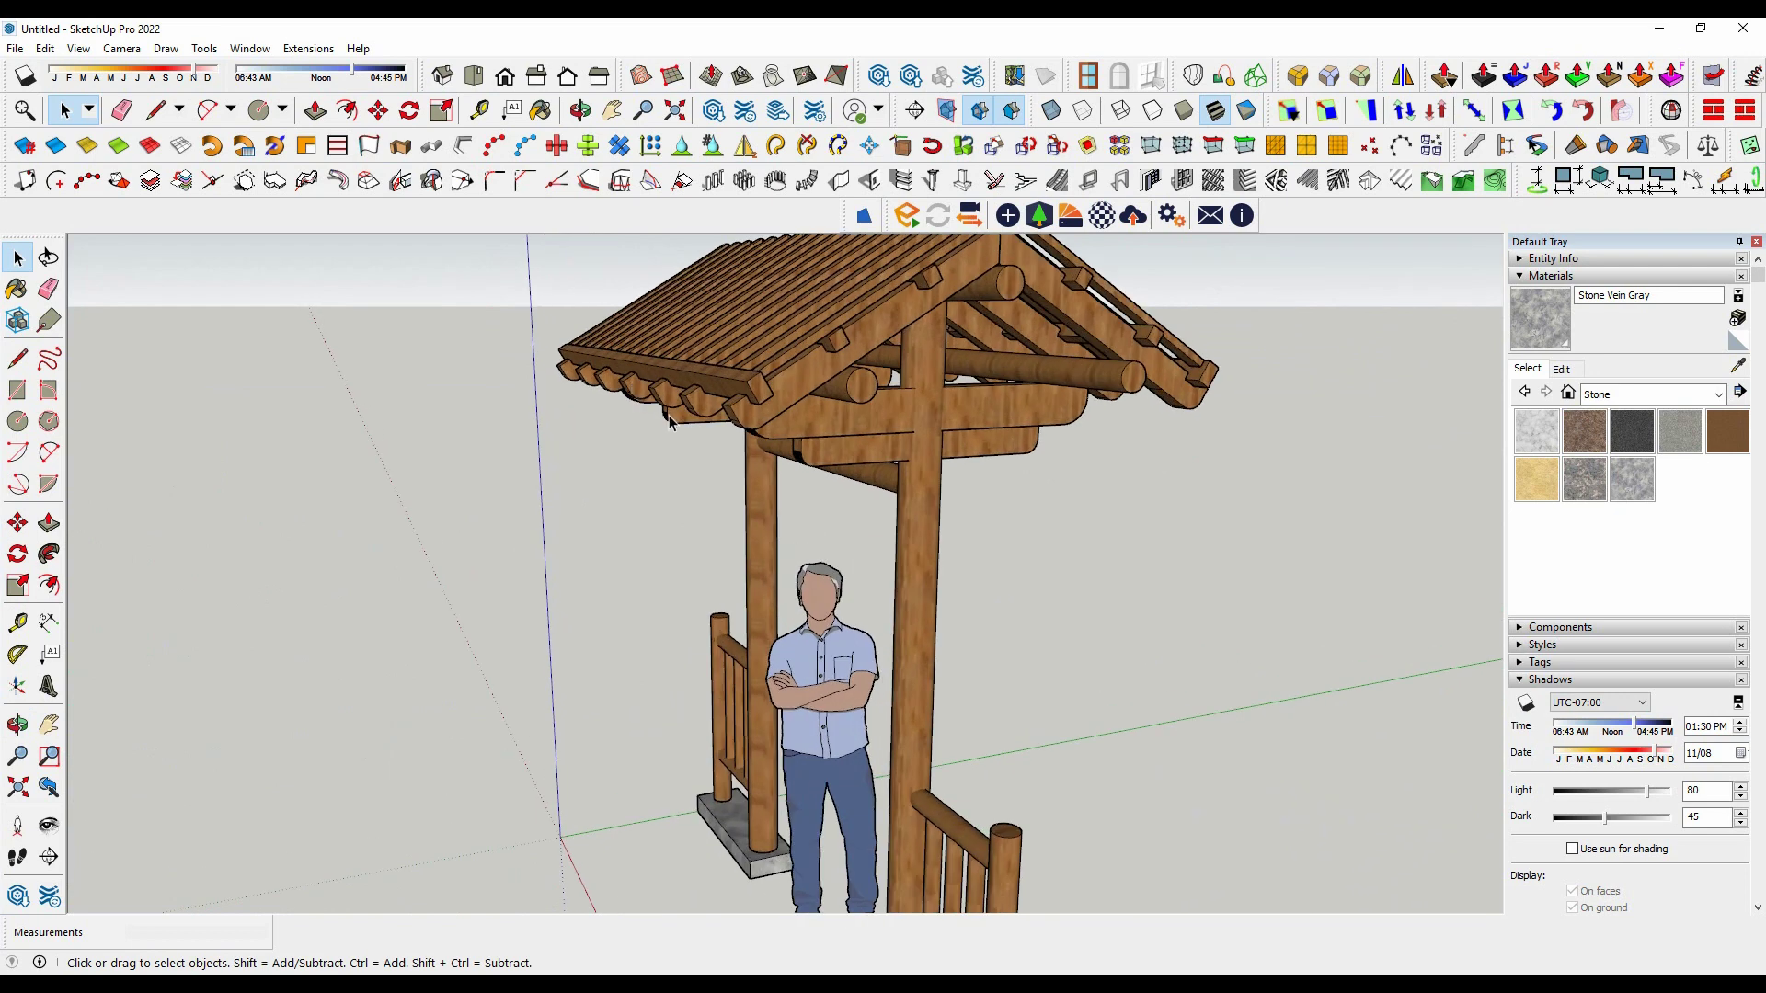
scroll(558, 335, "down", 2)
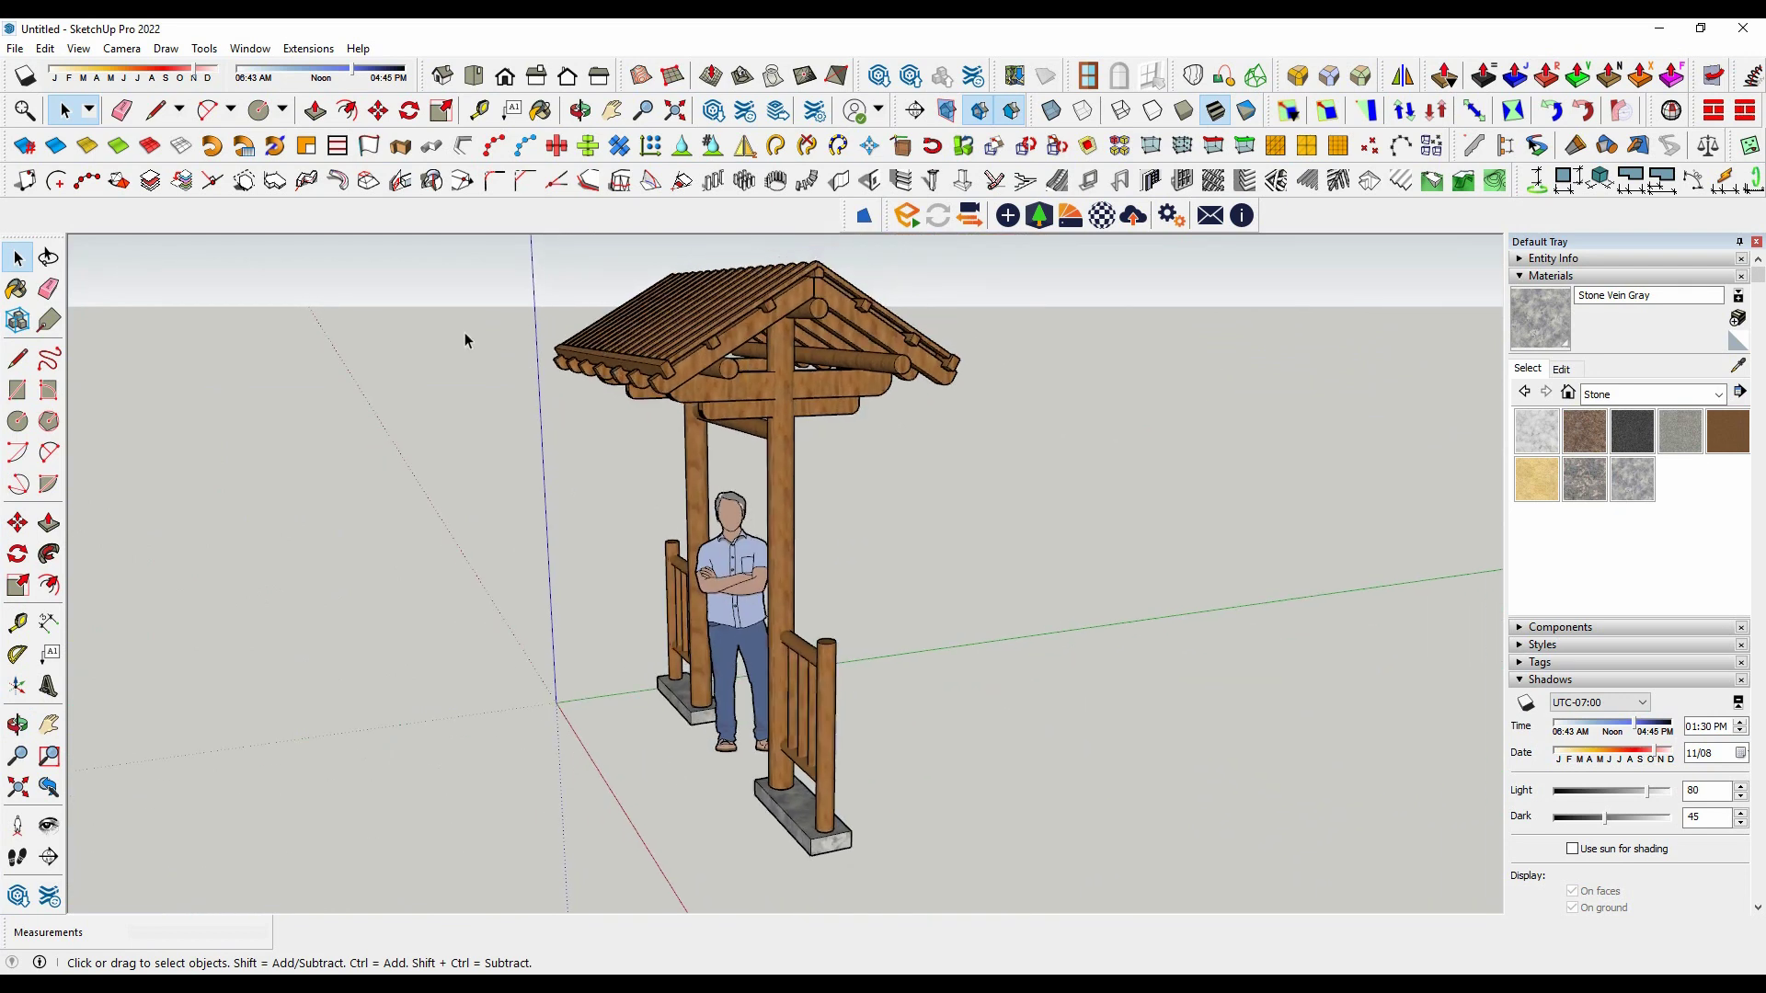
scroll(465, 333, "up", 1)
scroll(178, 436, "up", 1)
scroll(140, 535, "down", 2)
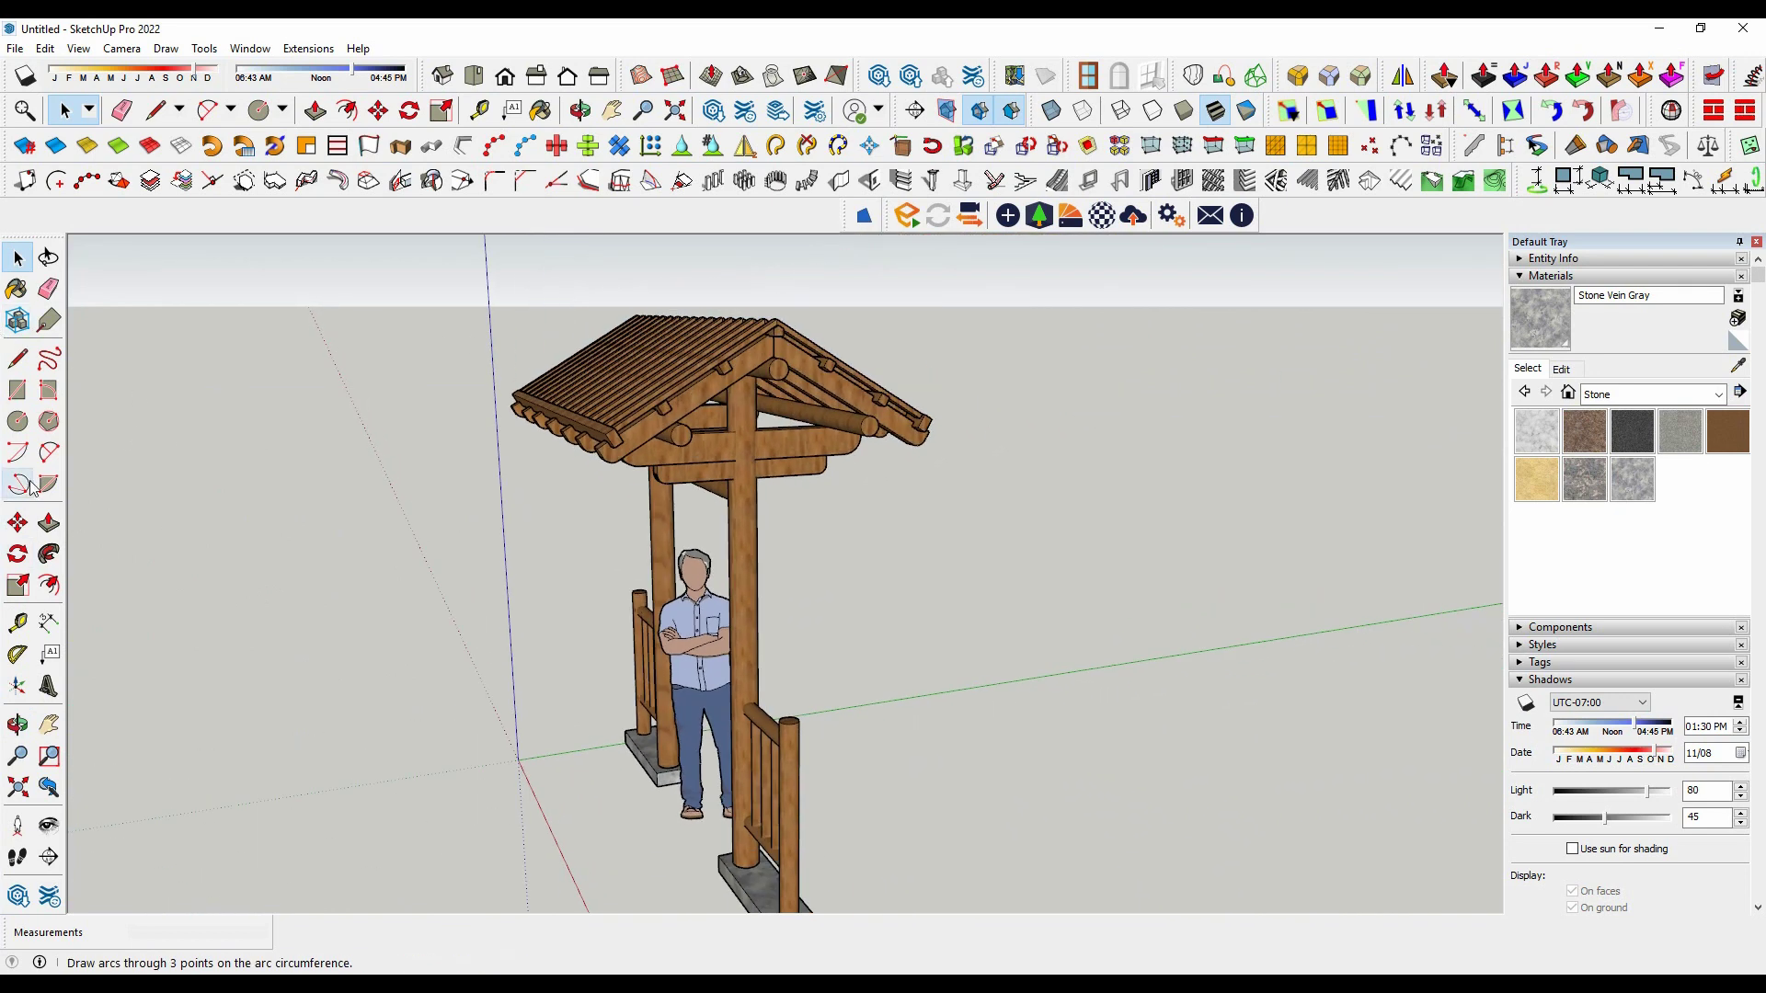
Step: Pick the Arc tool and switch to the Front view
left_click(49, 451)
scroll(677, 641, "up", 1)
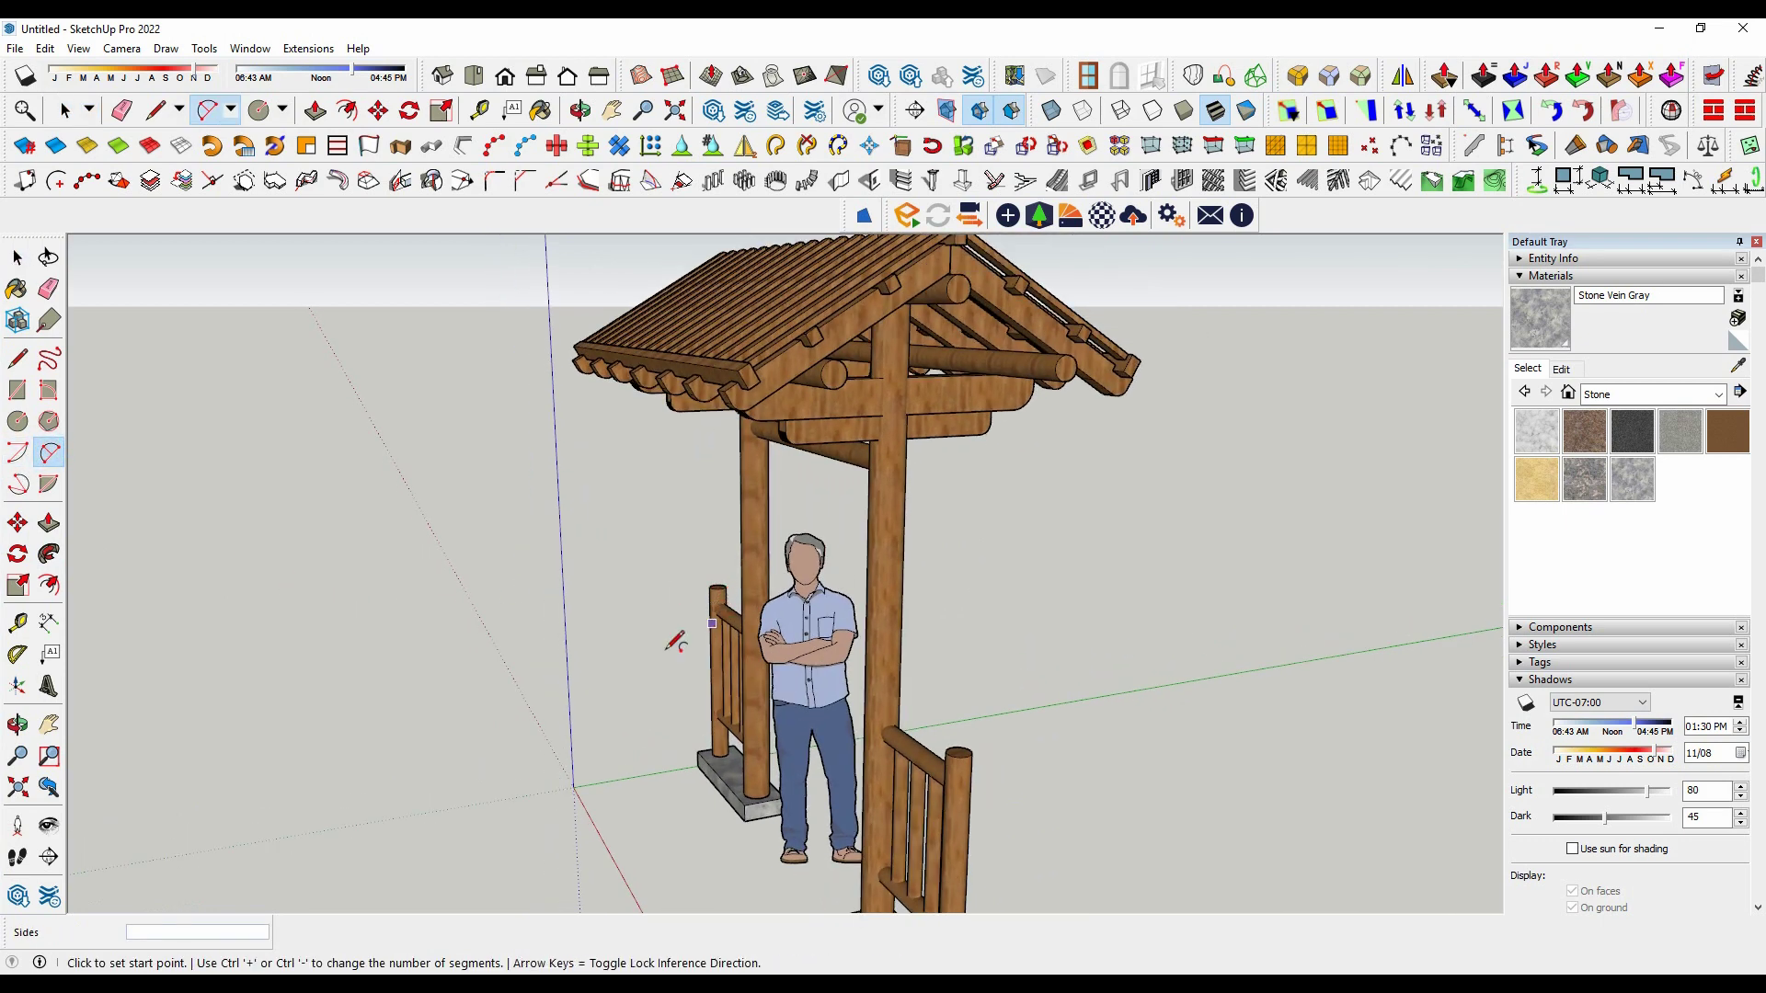
scroll(497, 737, "up", 1)
scroll(655, 584, "down", 1)
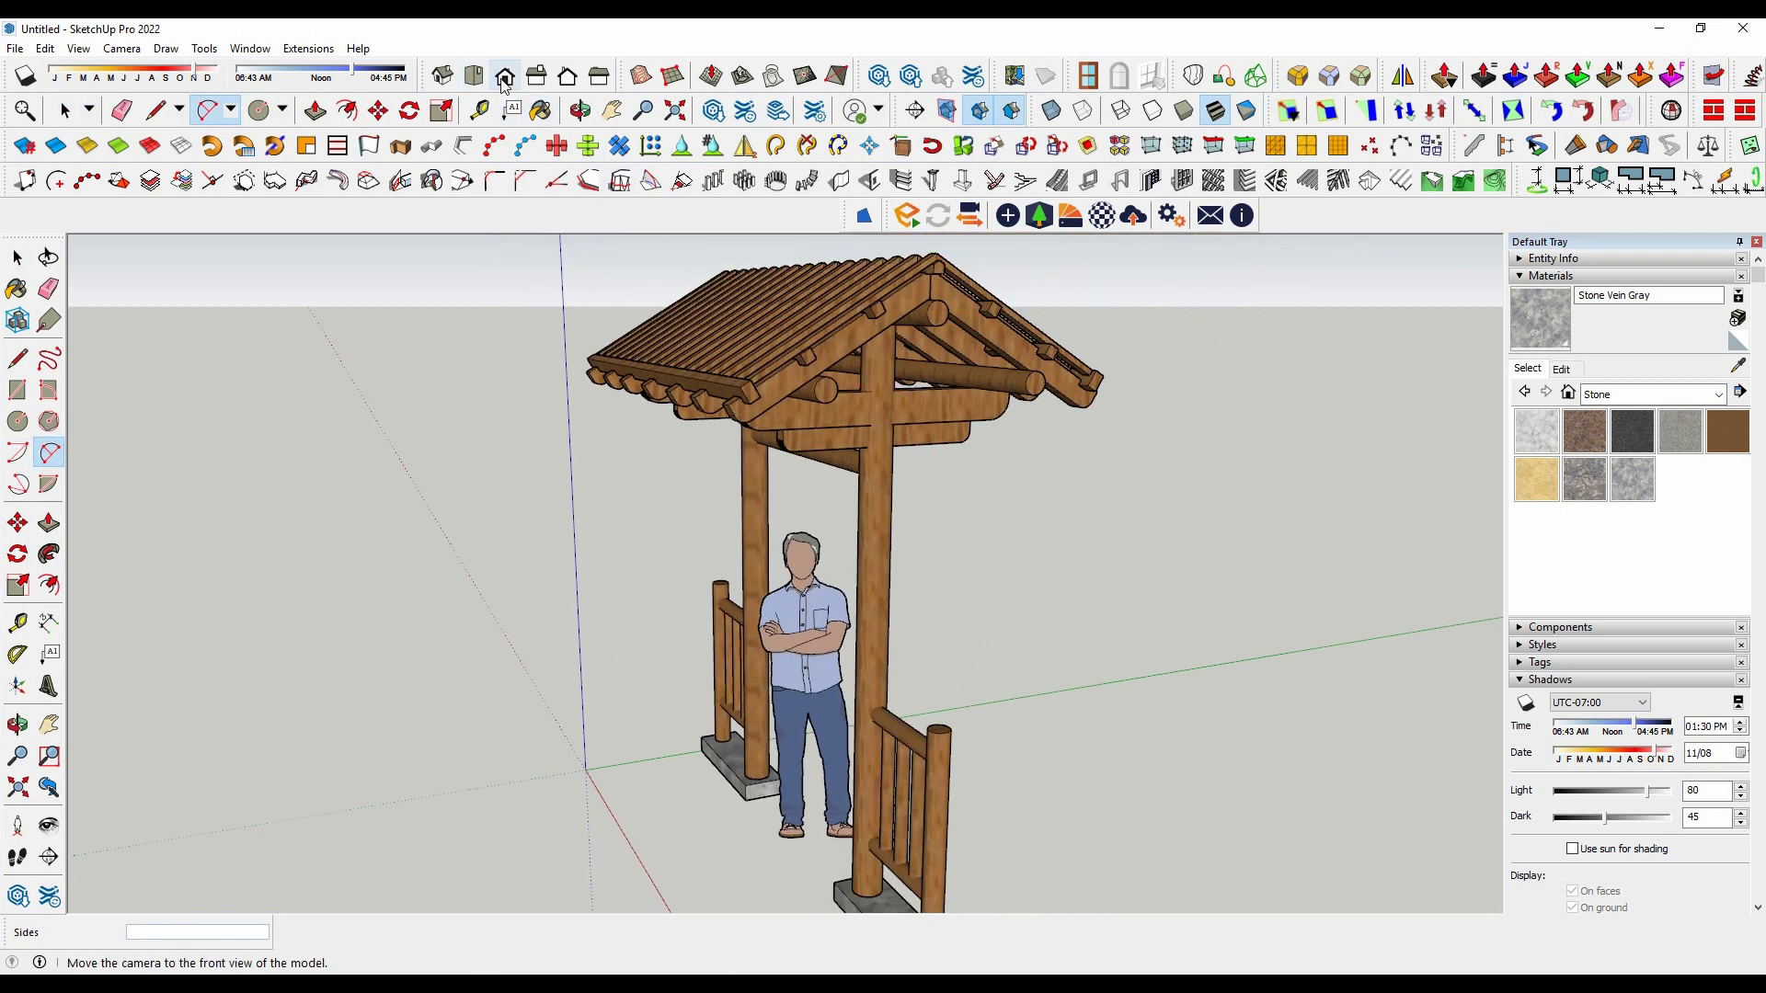
left_click(505, 74)
Step: In Top view, draw a shallow 2-point arc beside the gate
left_click(474, 75)
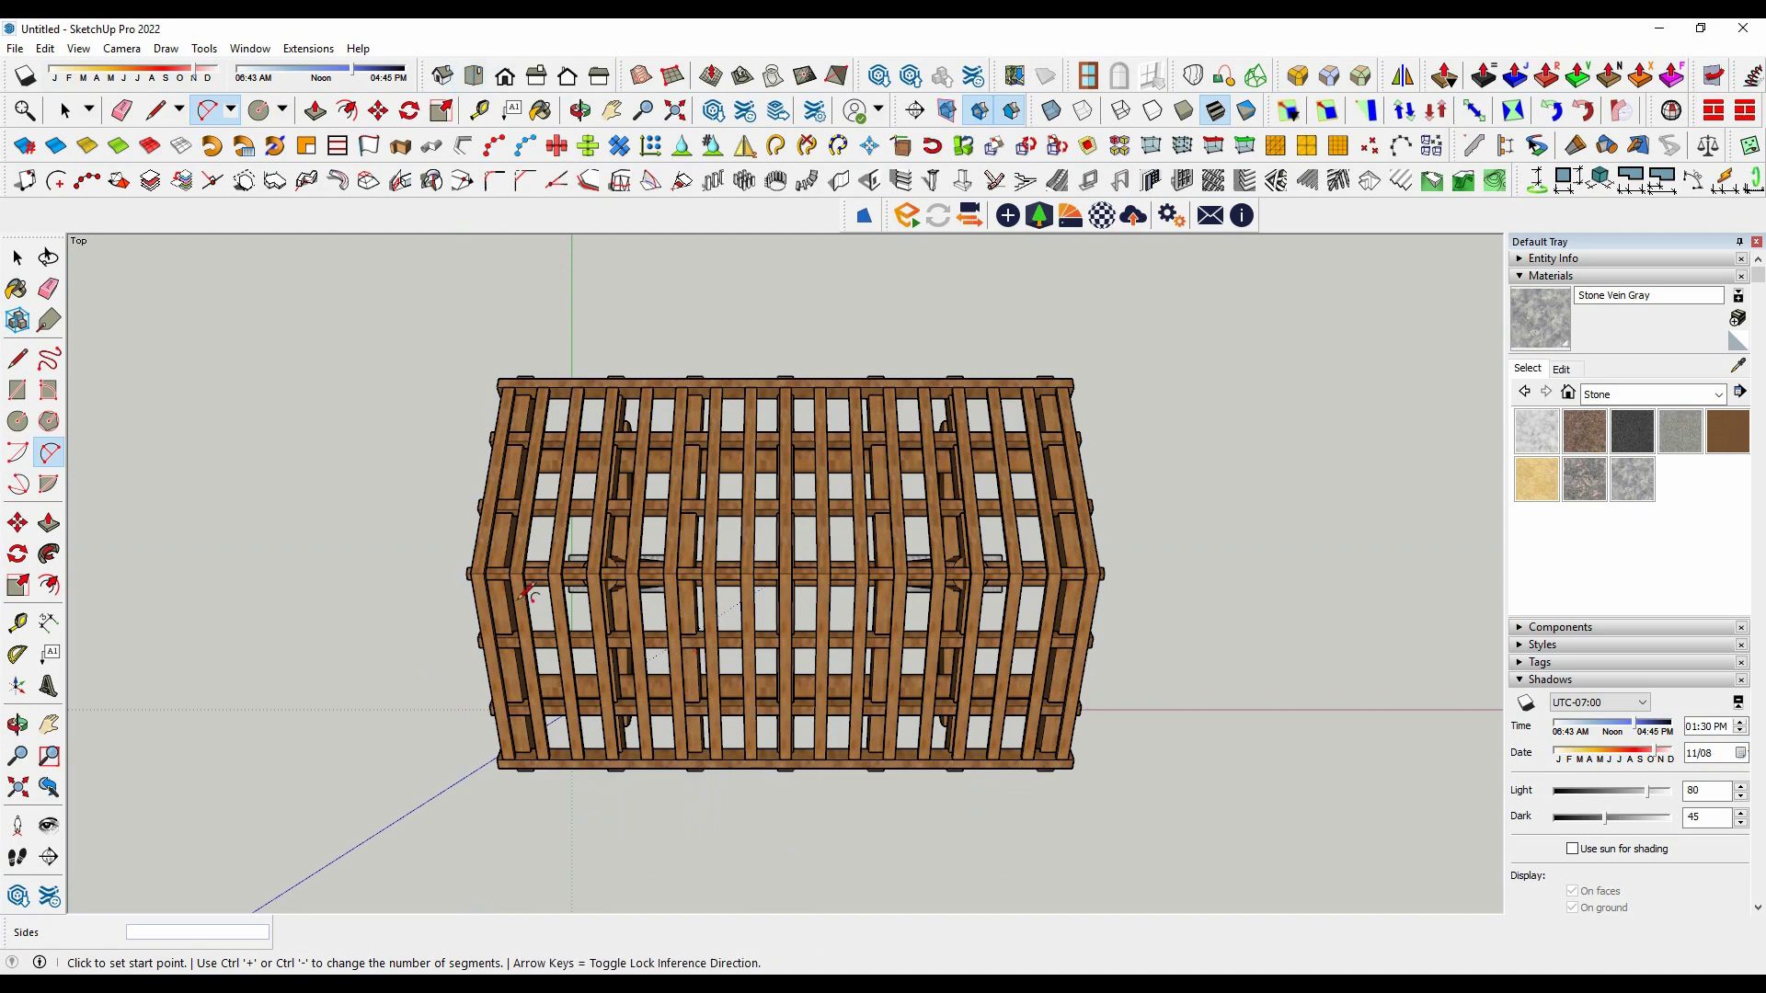
scroll(910, 552, "down", 2)
scroll(508, 631, "up", 2)
left_click(501, 644)
scroll(572, 623, "up", 1)
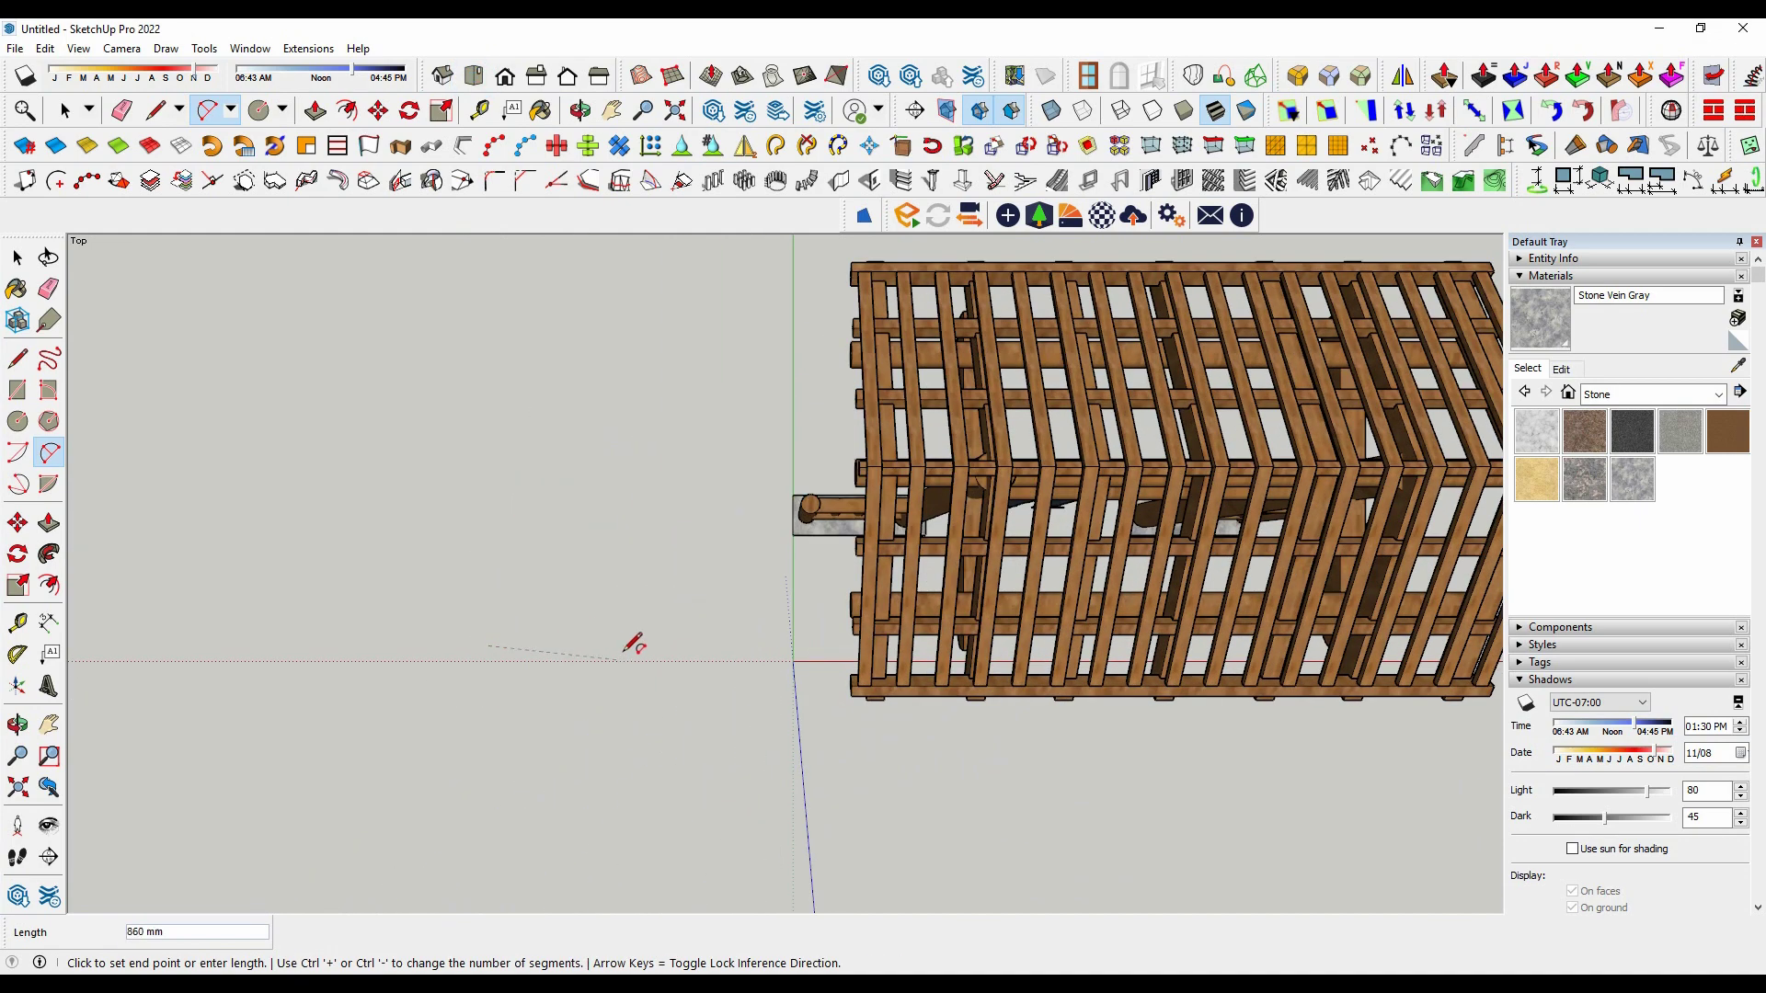
scroll(530, 637, "up", 1)
left_click(553, 645)
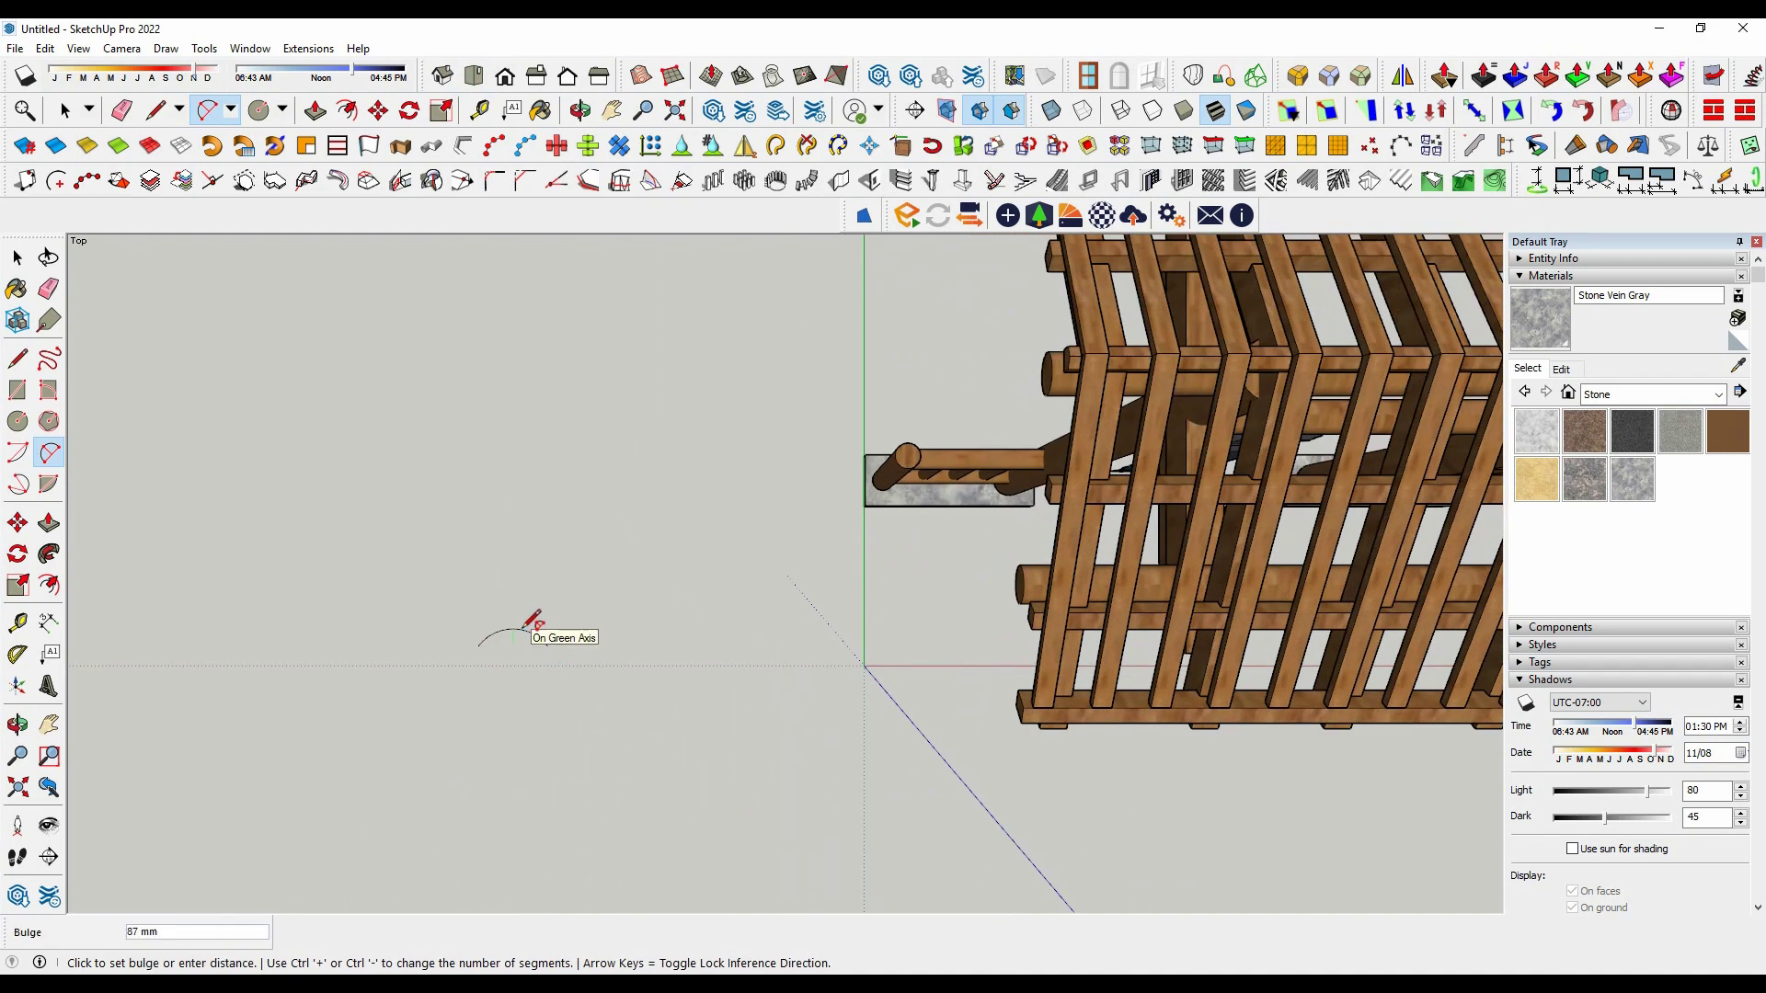
left_click(529, 626)
scroll(512, 670, "up", 2)
key("space")
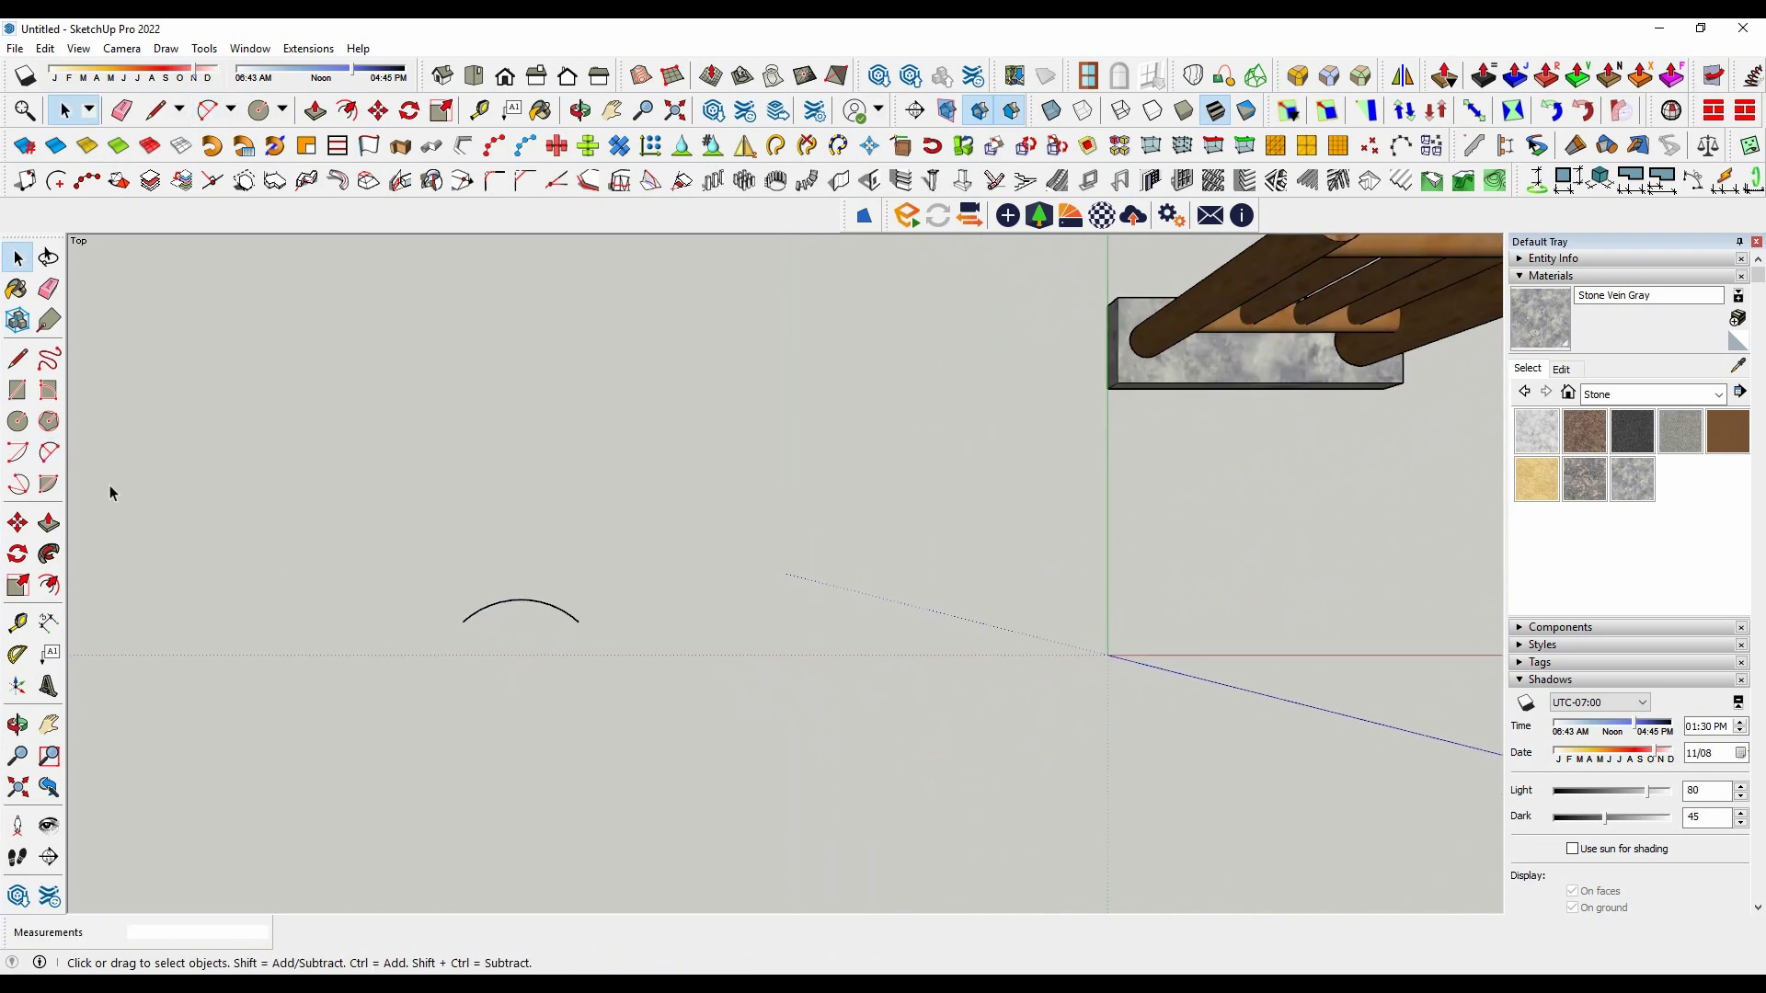
Step: Dimension the arc's 350 mm span, briefly checking its radius
left_click(47, 623)
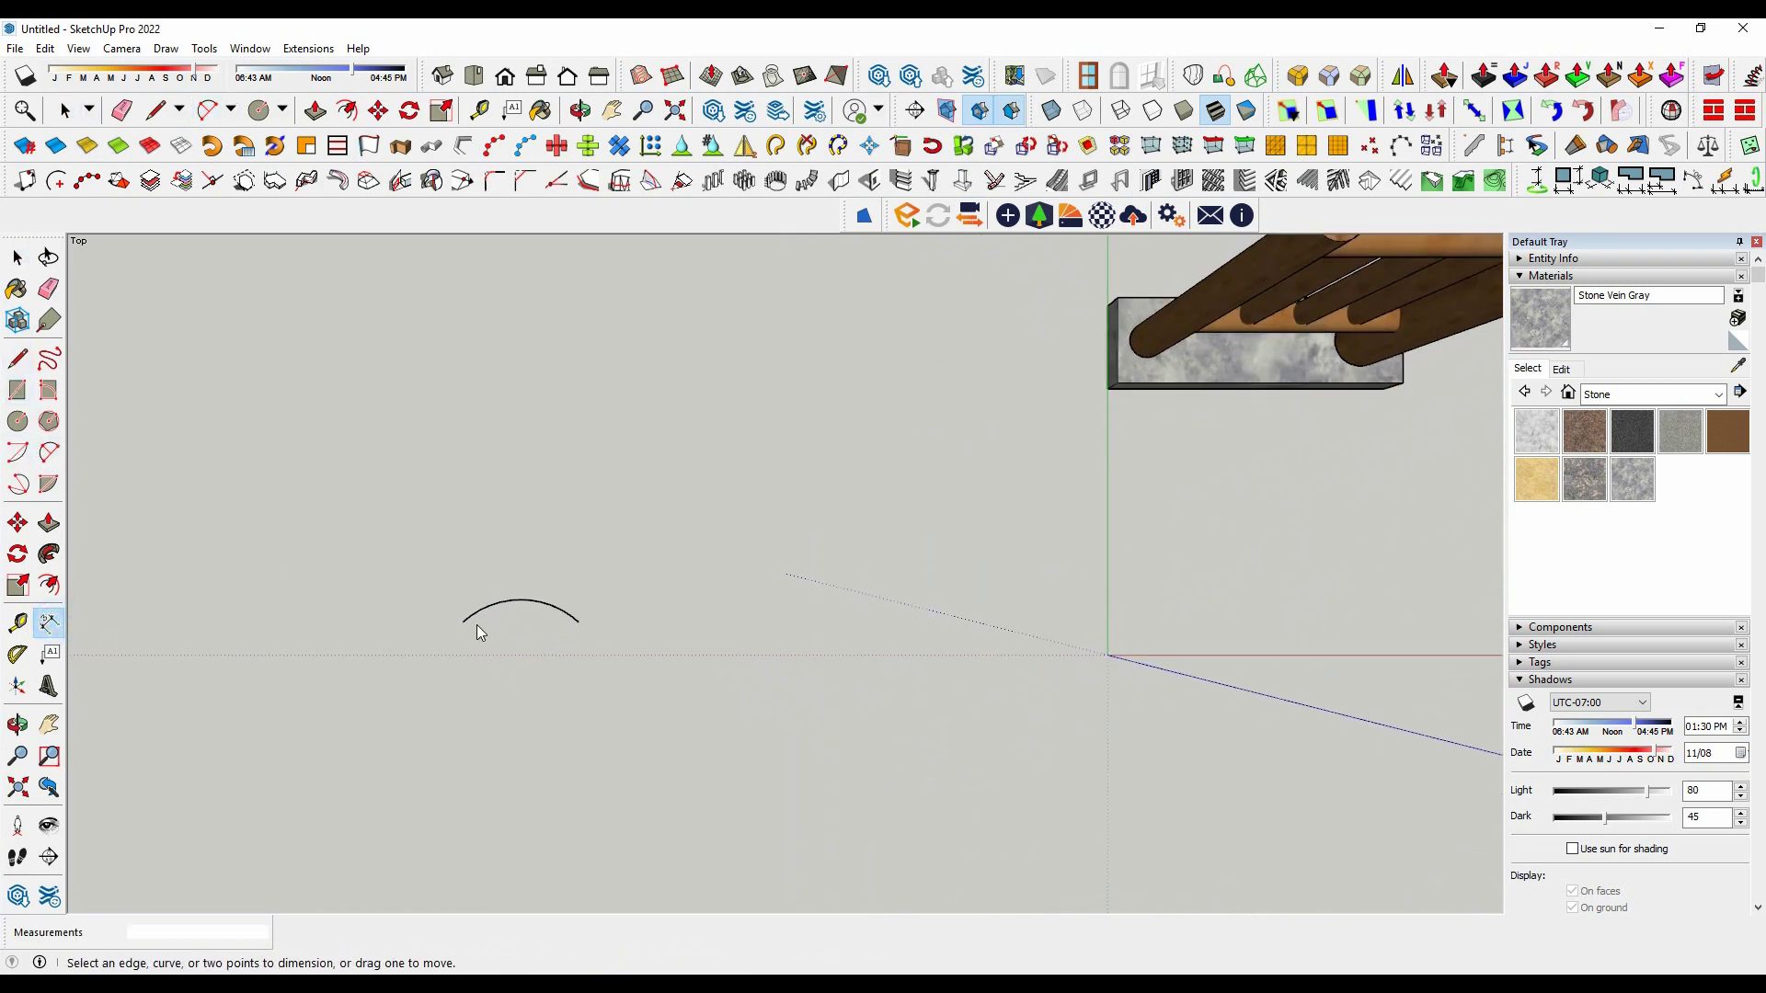
left_click(462, 623)
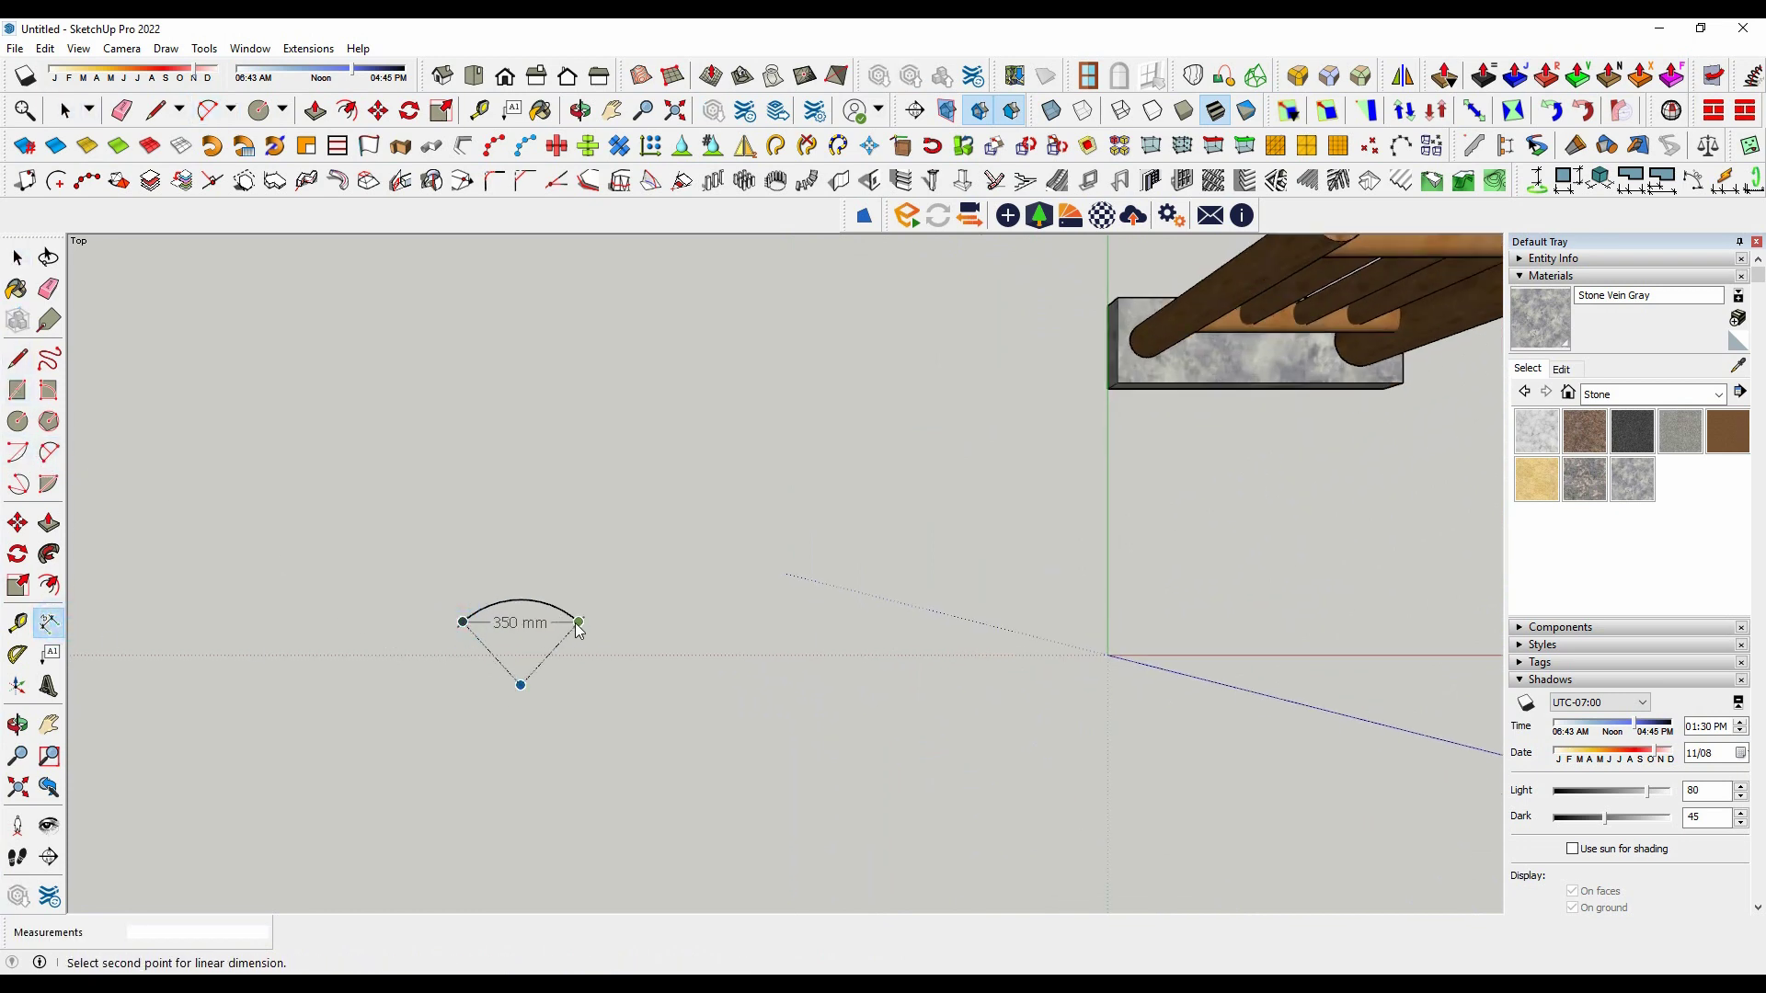
left_click(571, 704)
scroll(529, 635, "up", 2)
left_click(504, 579)
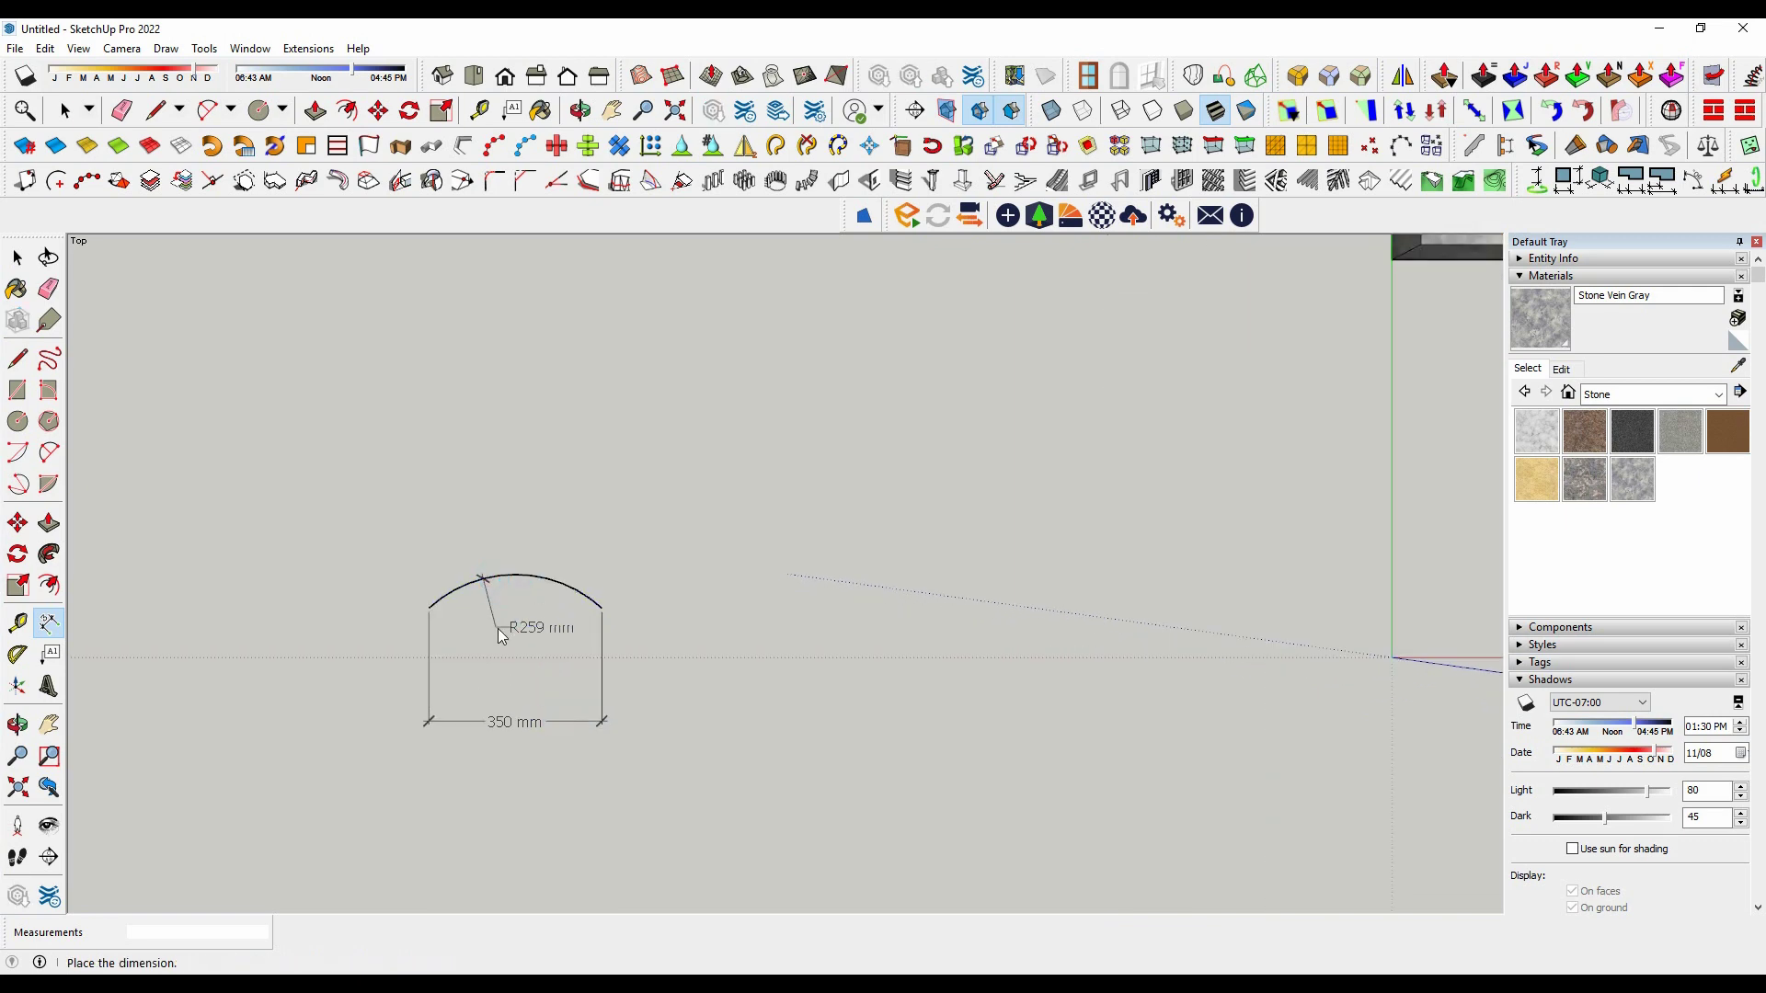
key("space")
scroll(496, 588, "up", 1)
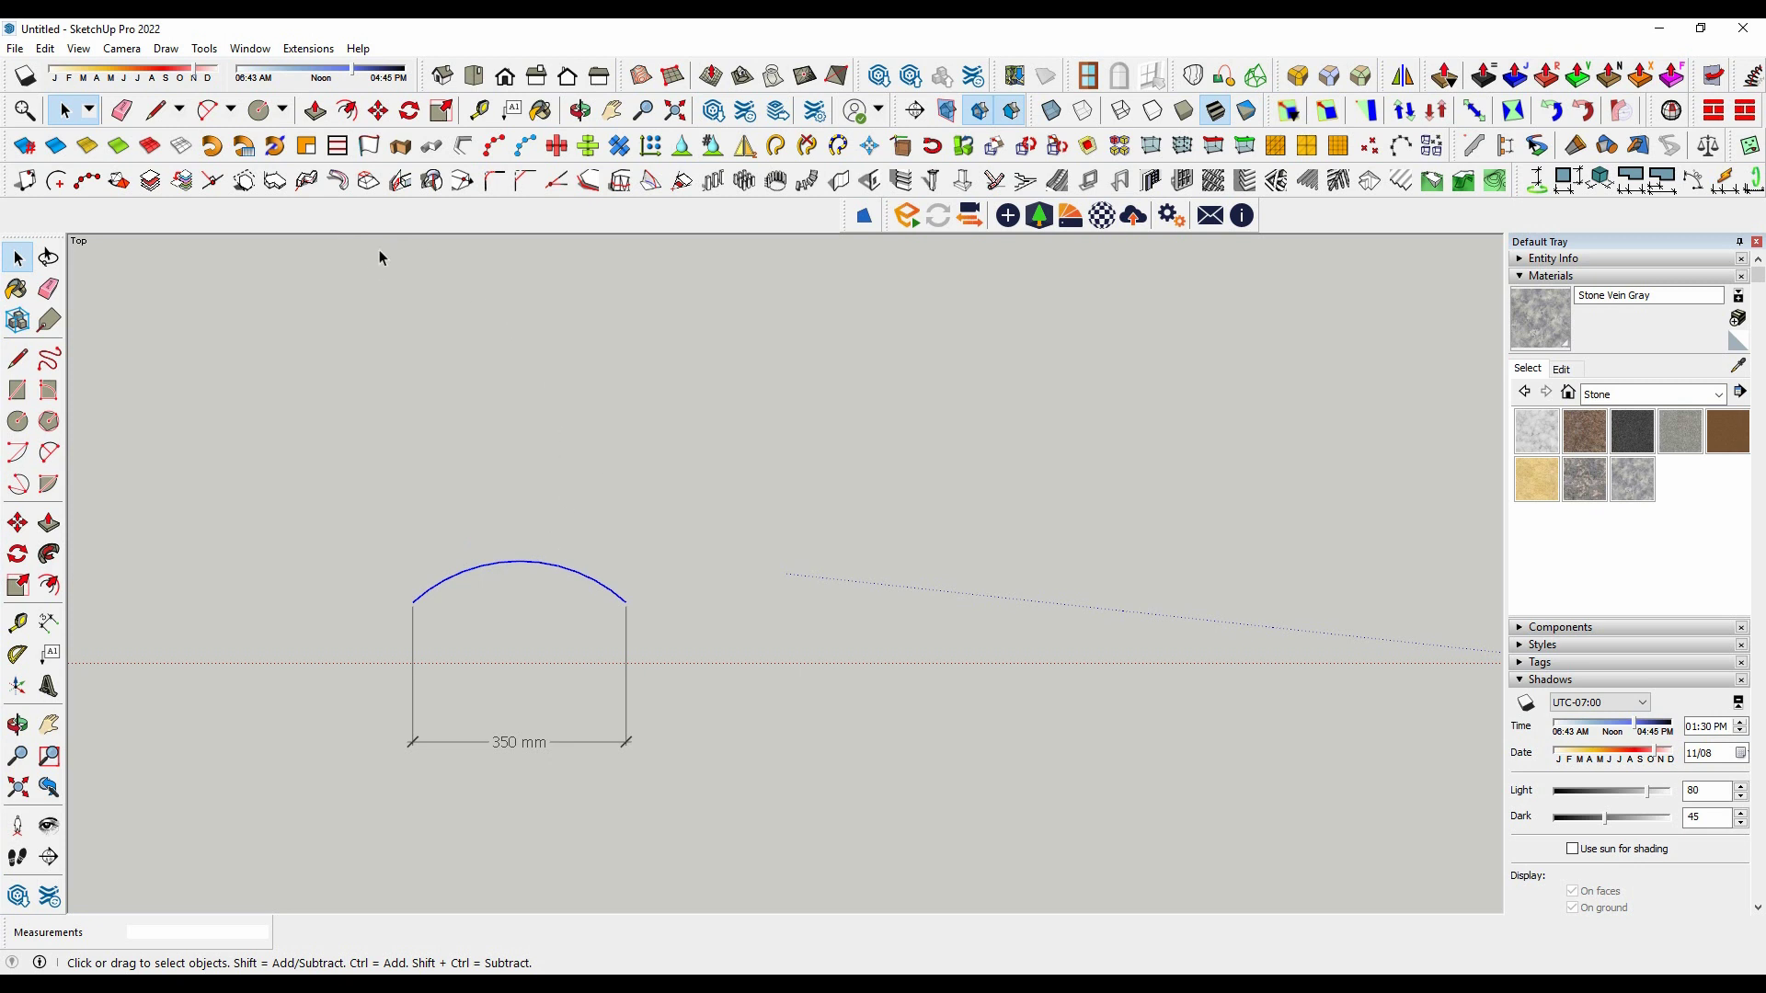
Step: Scale the arc down uniformly from a corner to 101 mm wide
left_click(437, 115)
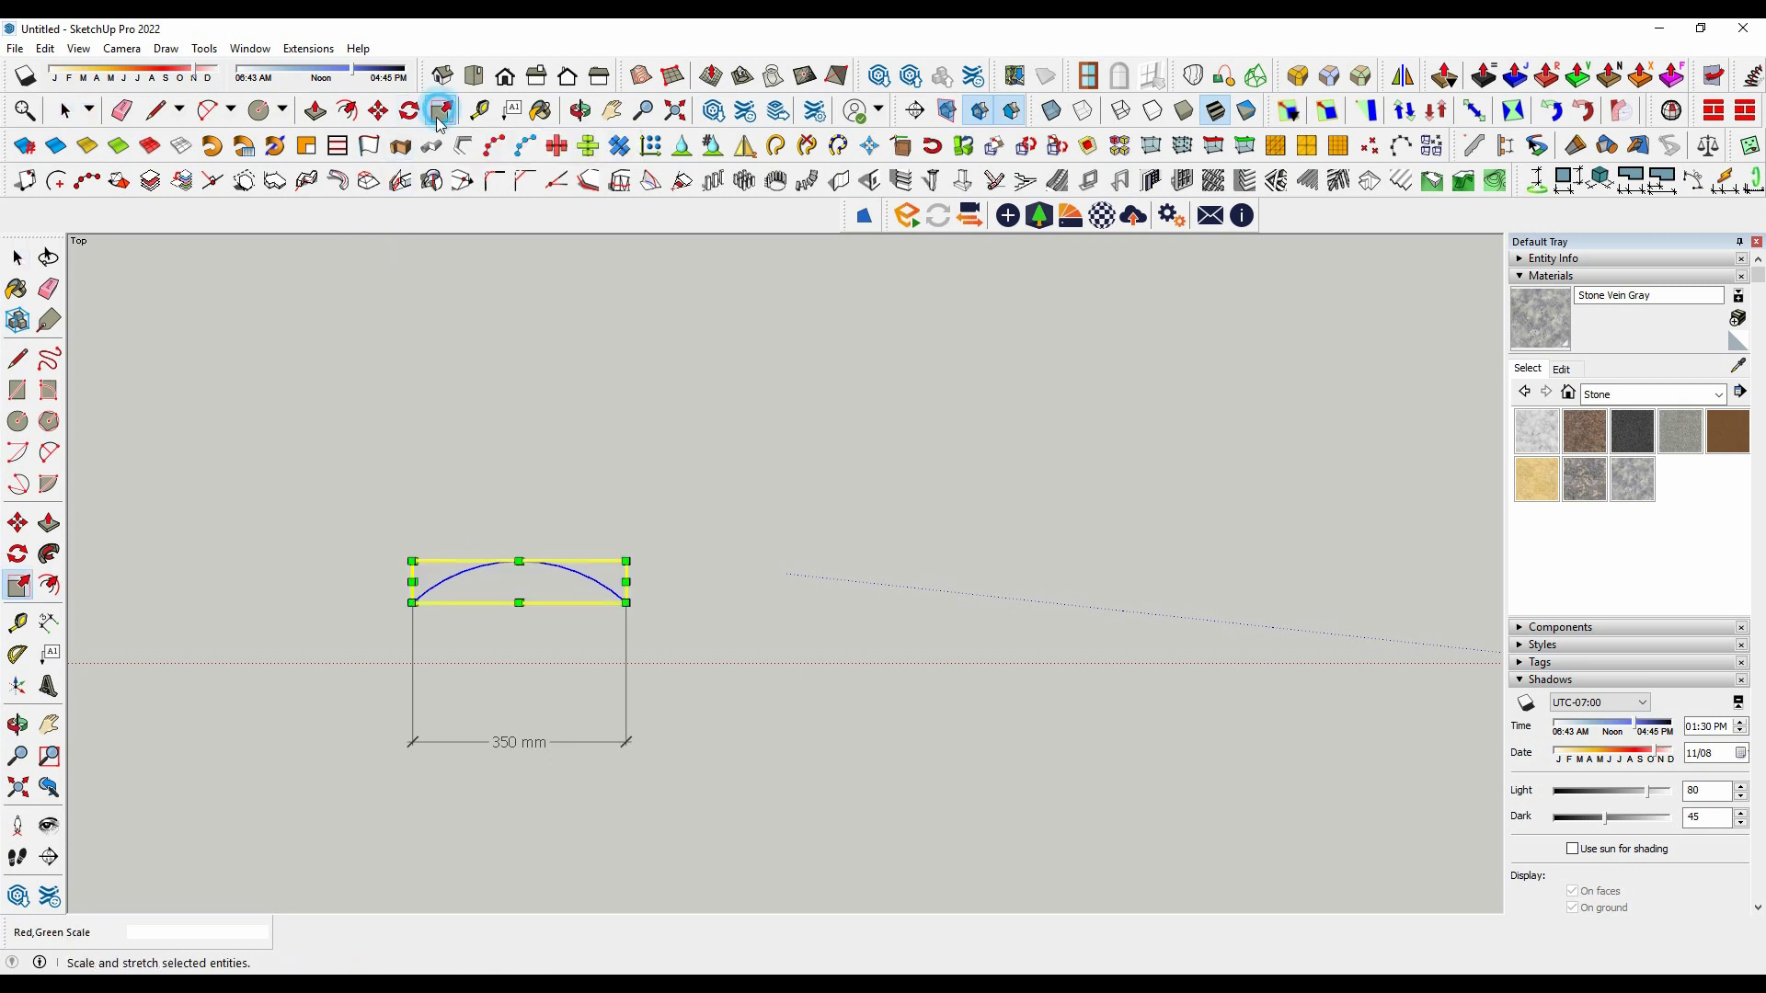
left_click(412, 561)
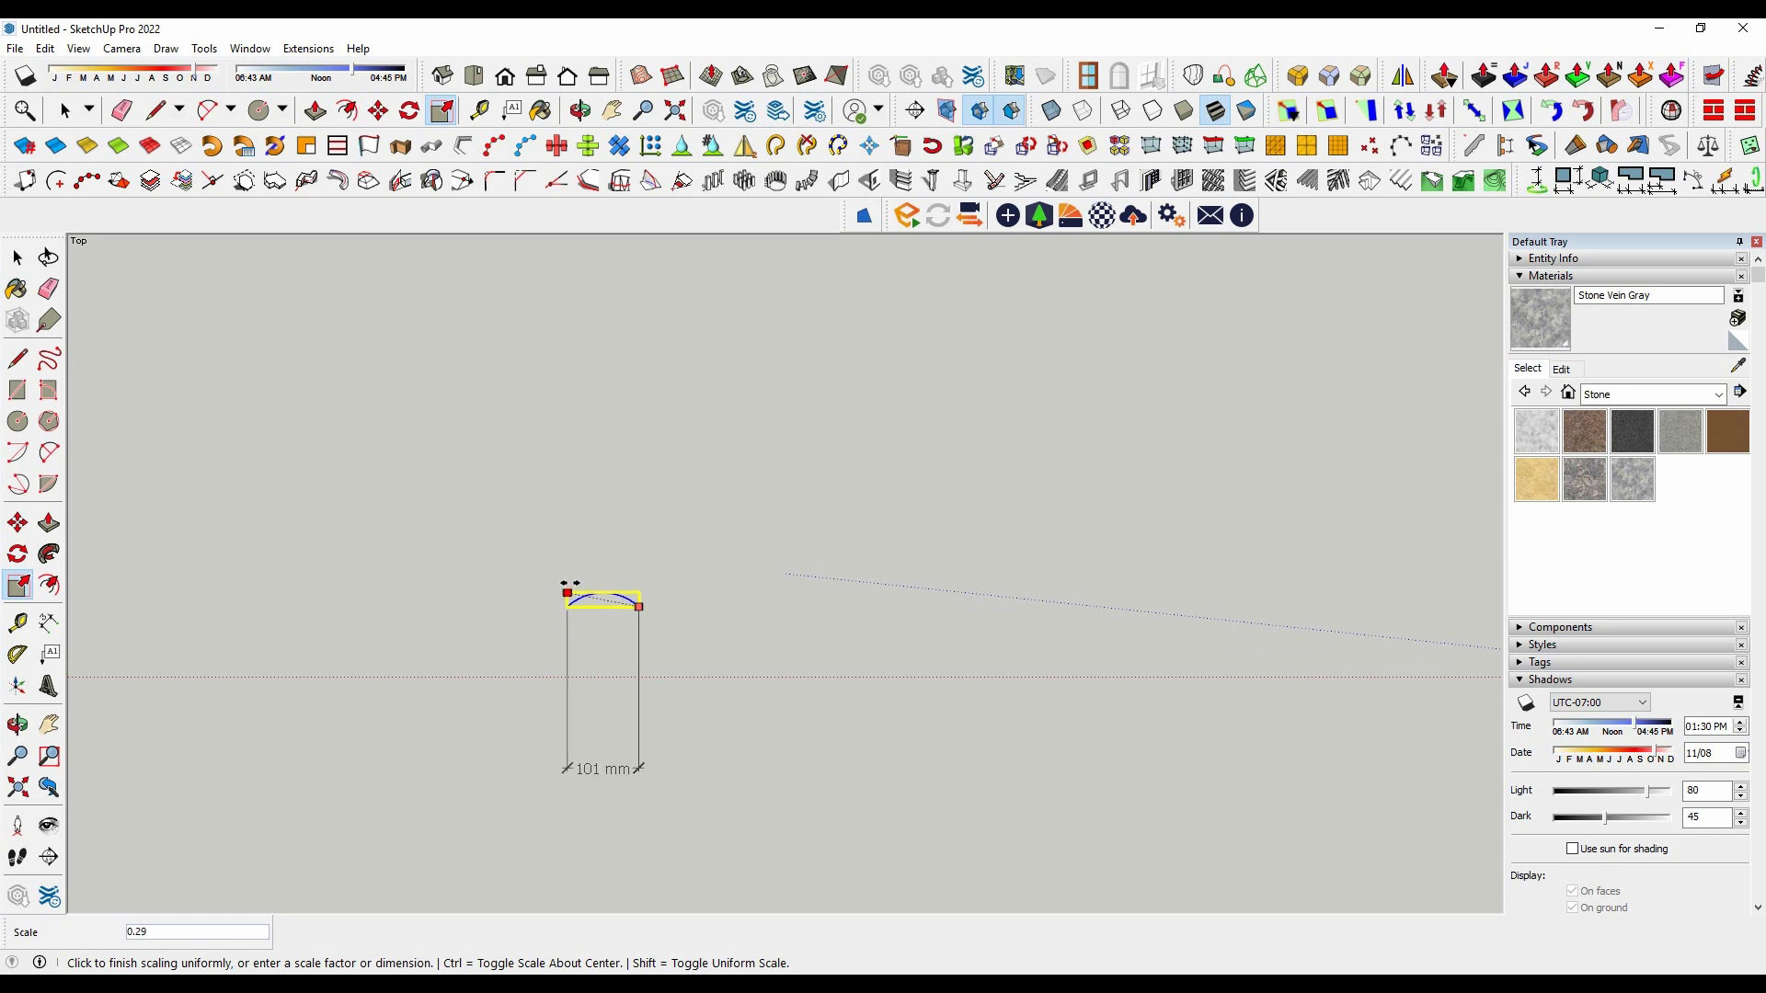
left_click(569, 583)
key("space")
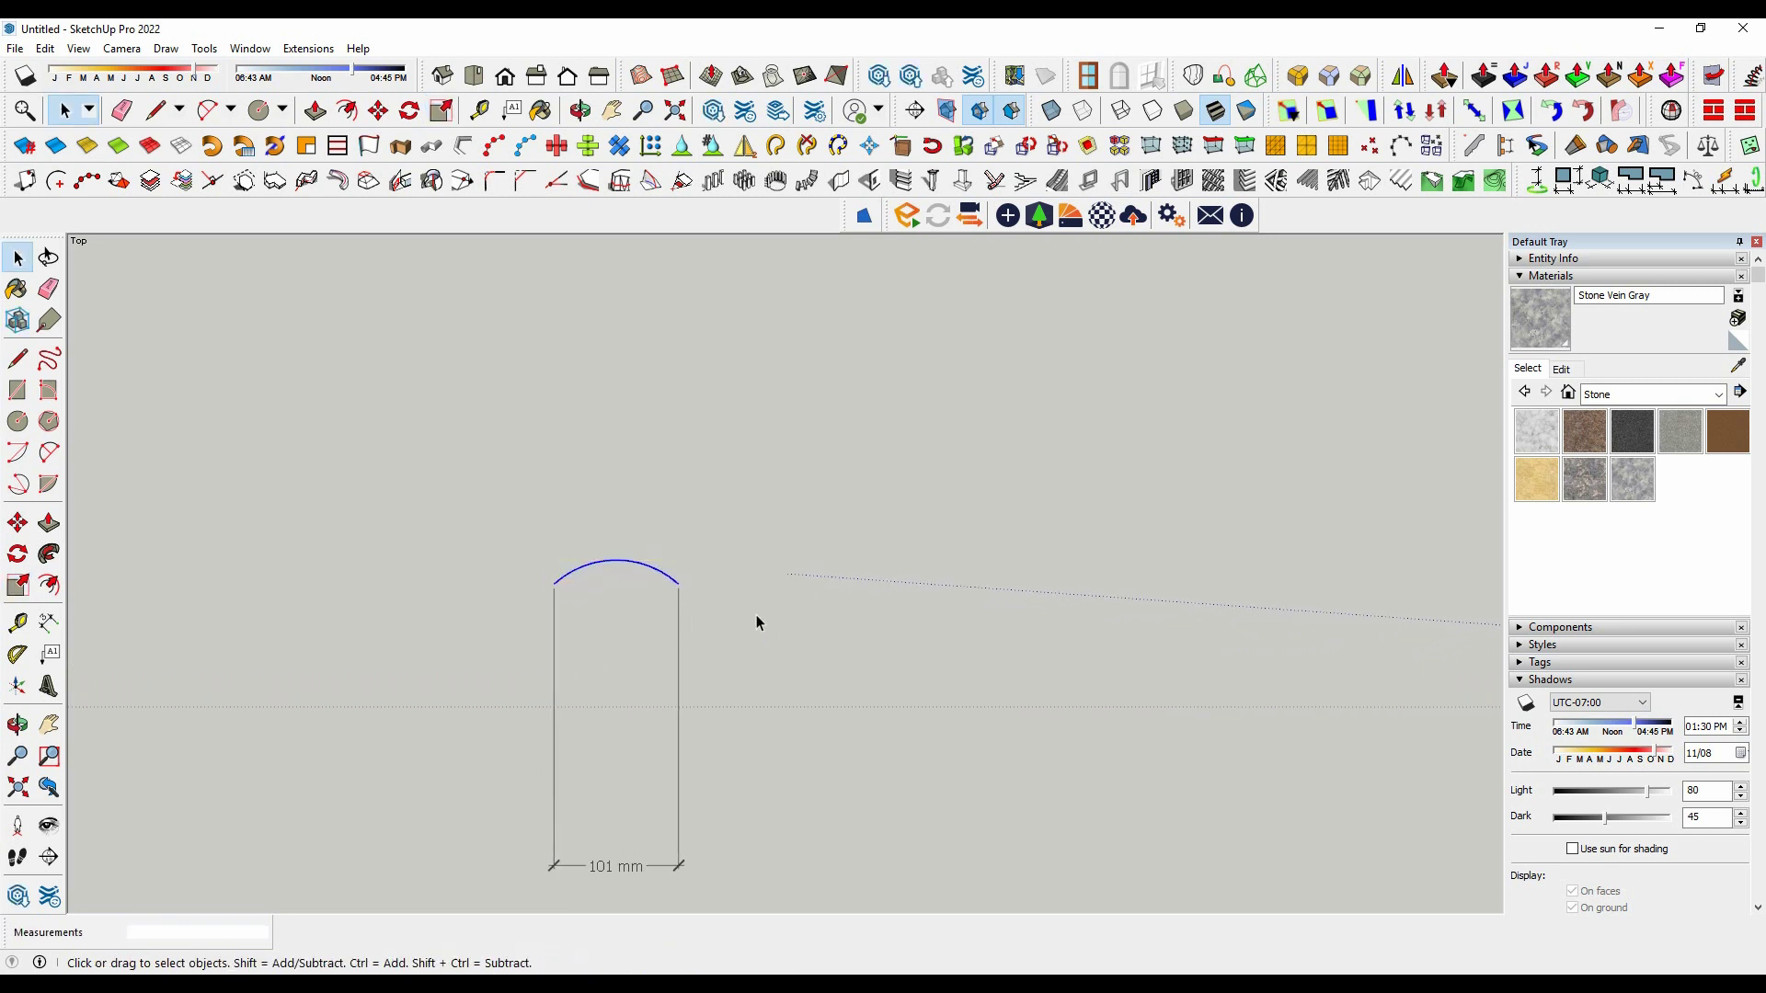
left_click(756, 614)
scroll(659, 593, "up", 1)
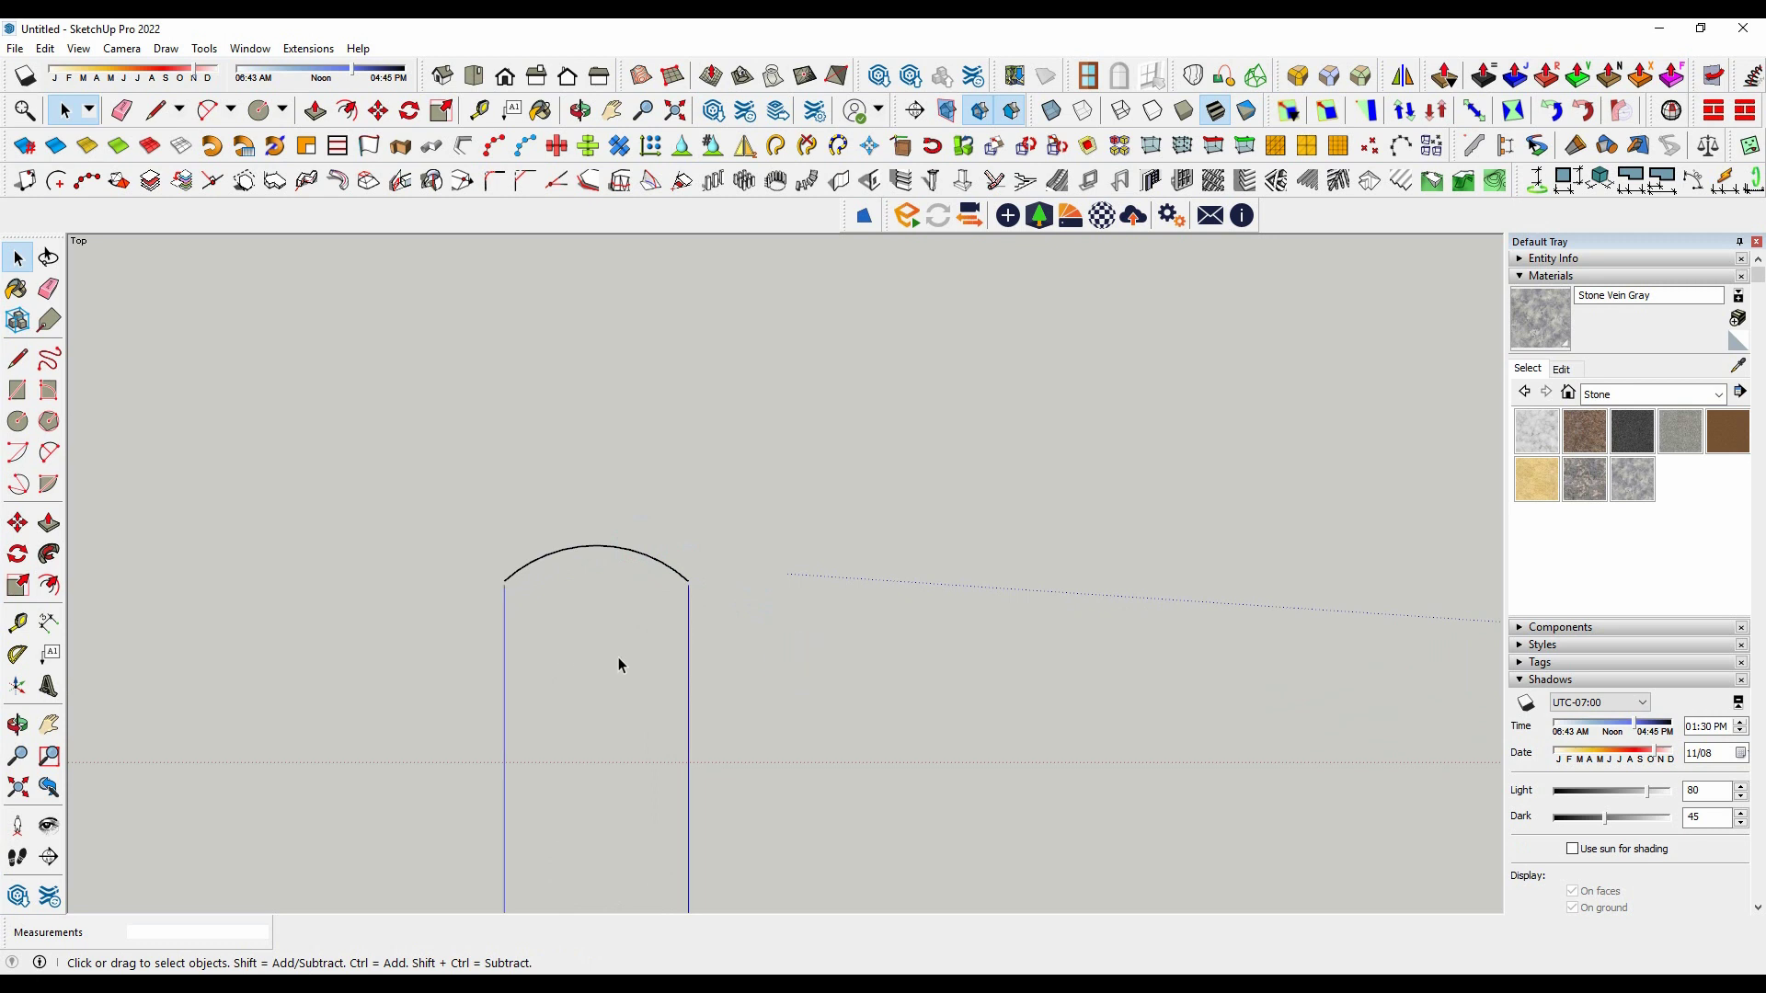
Step: Offset the arc 12 mm to create a parallel outer arc
left_click(46, 582)
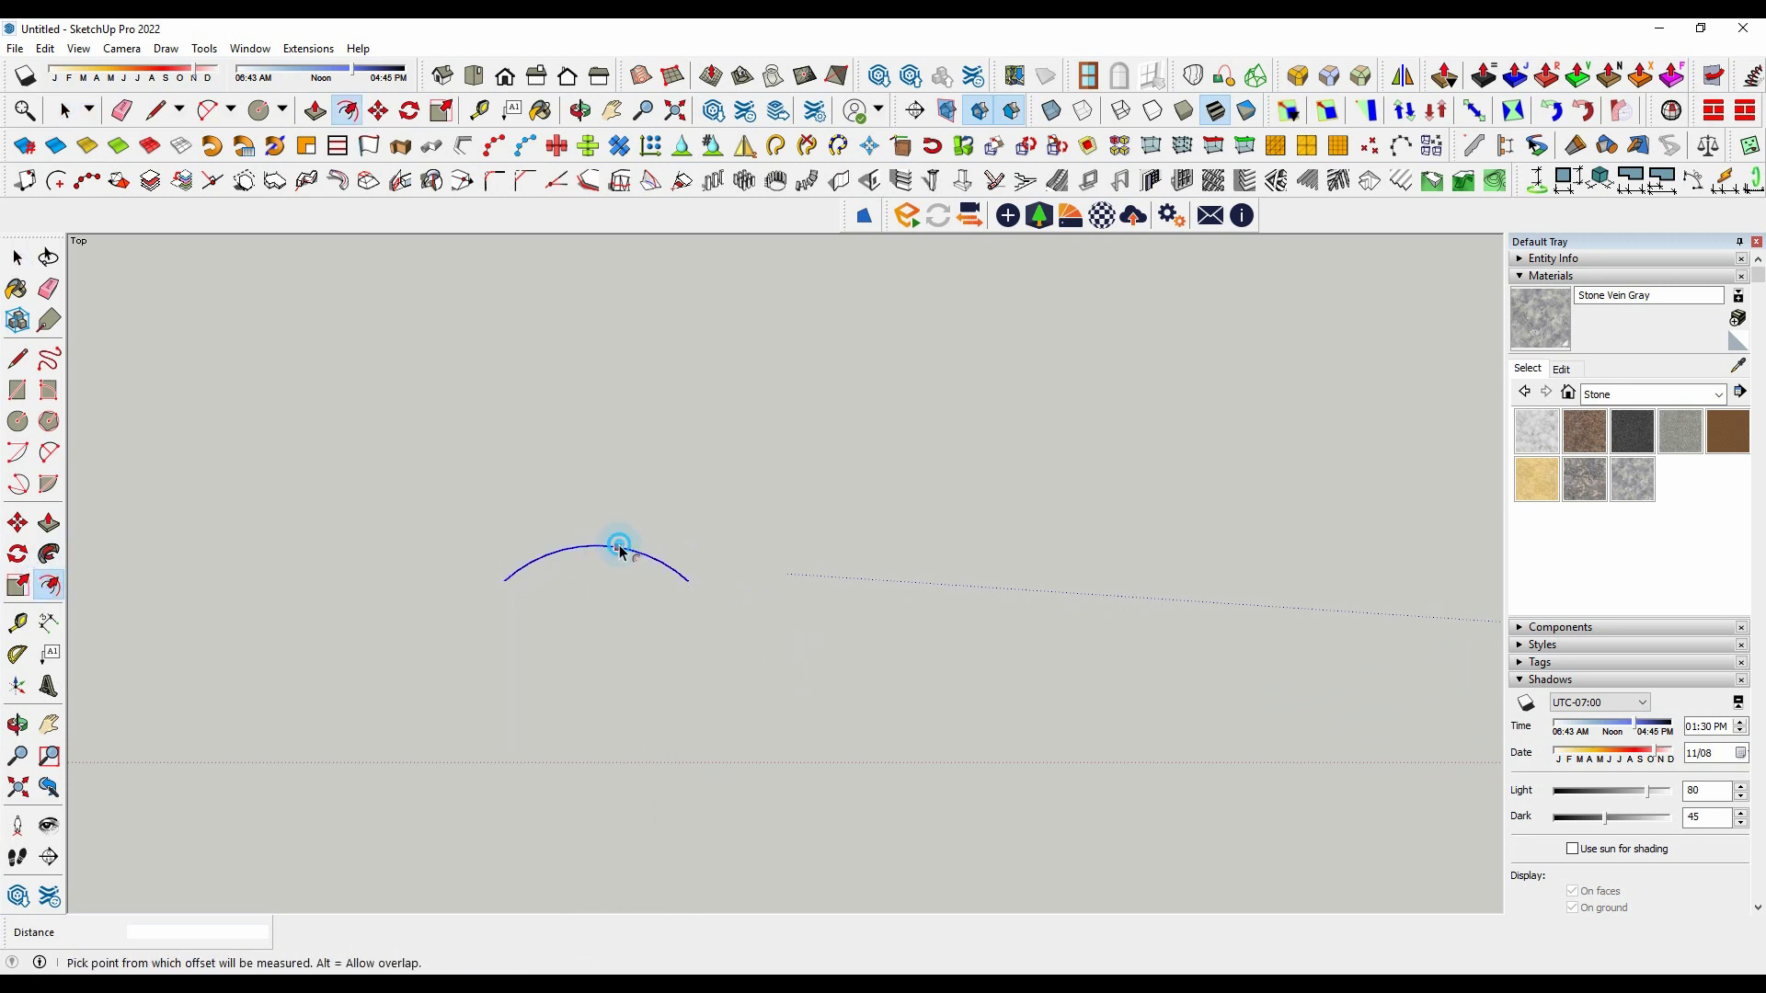
left_click(618, 548)
type("12")
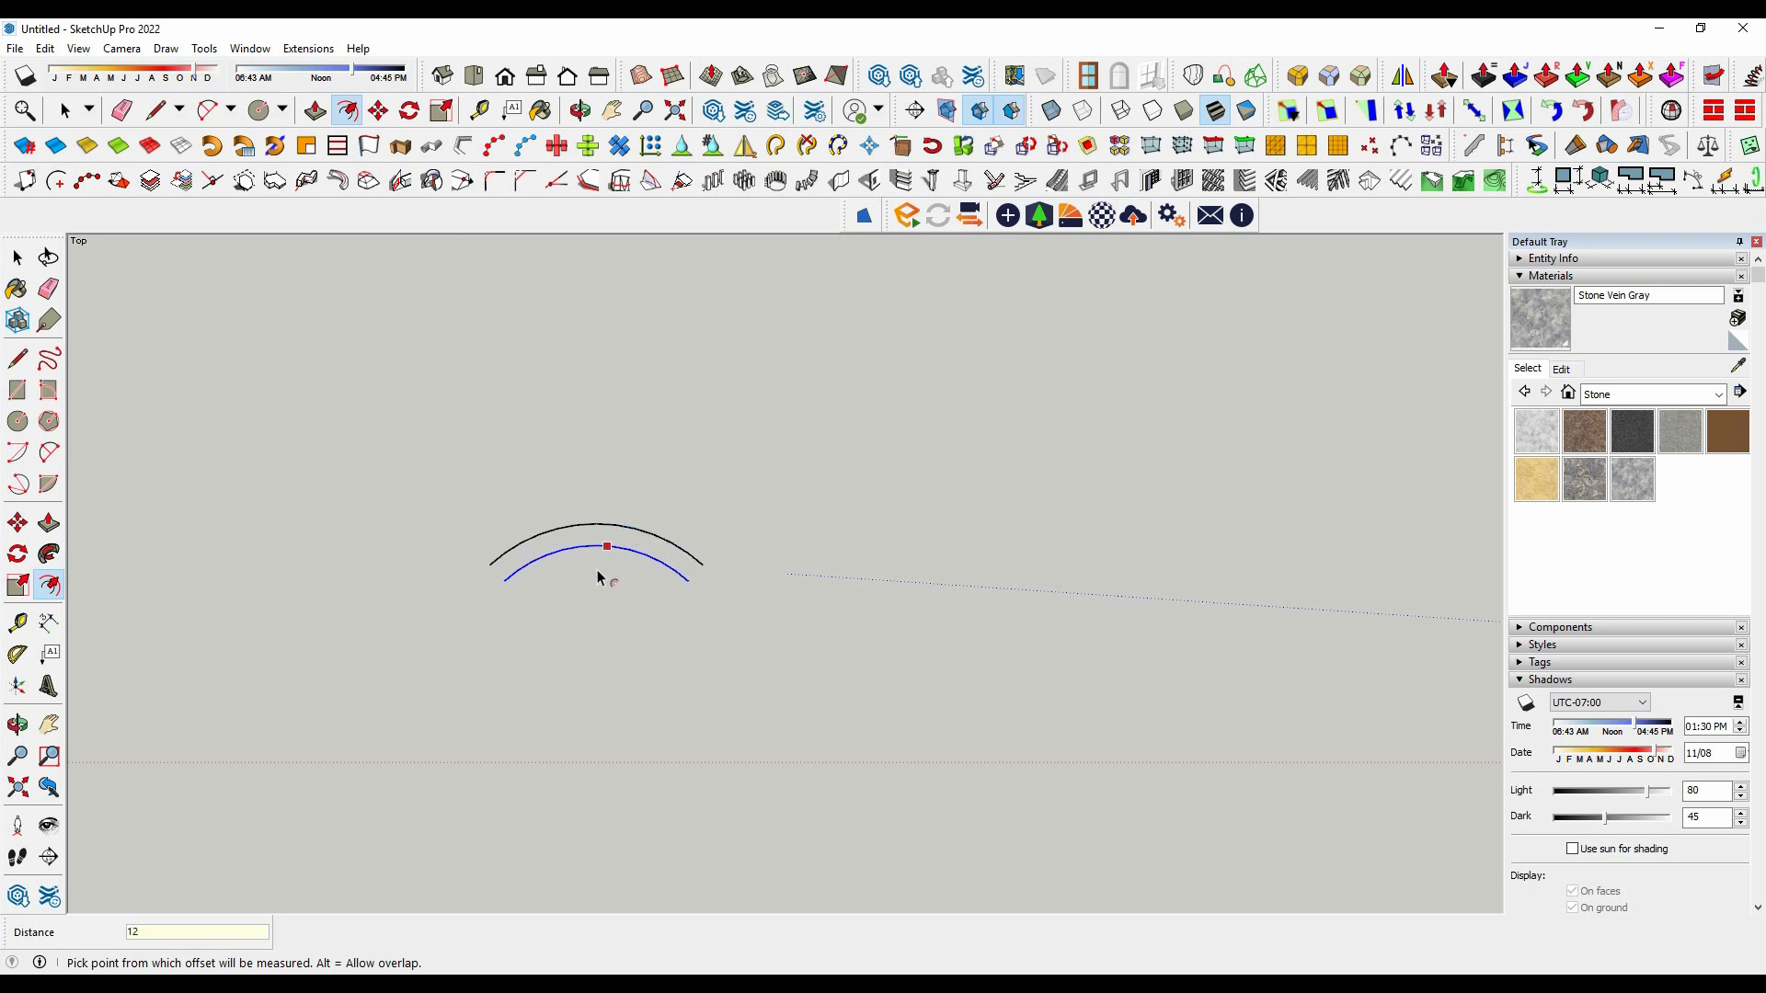
key("Return")
key("space")
scroll(566, 609, "up", 2)
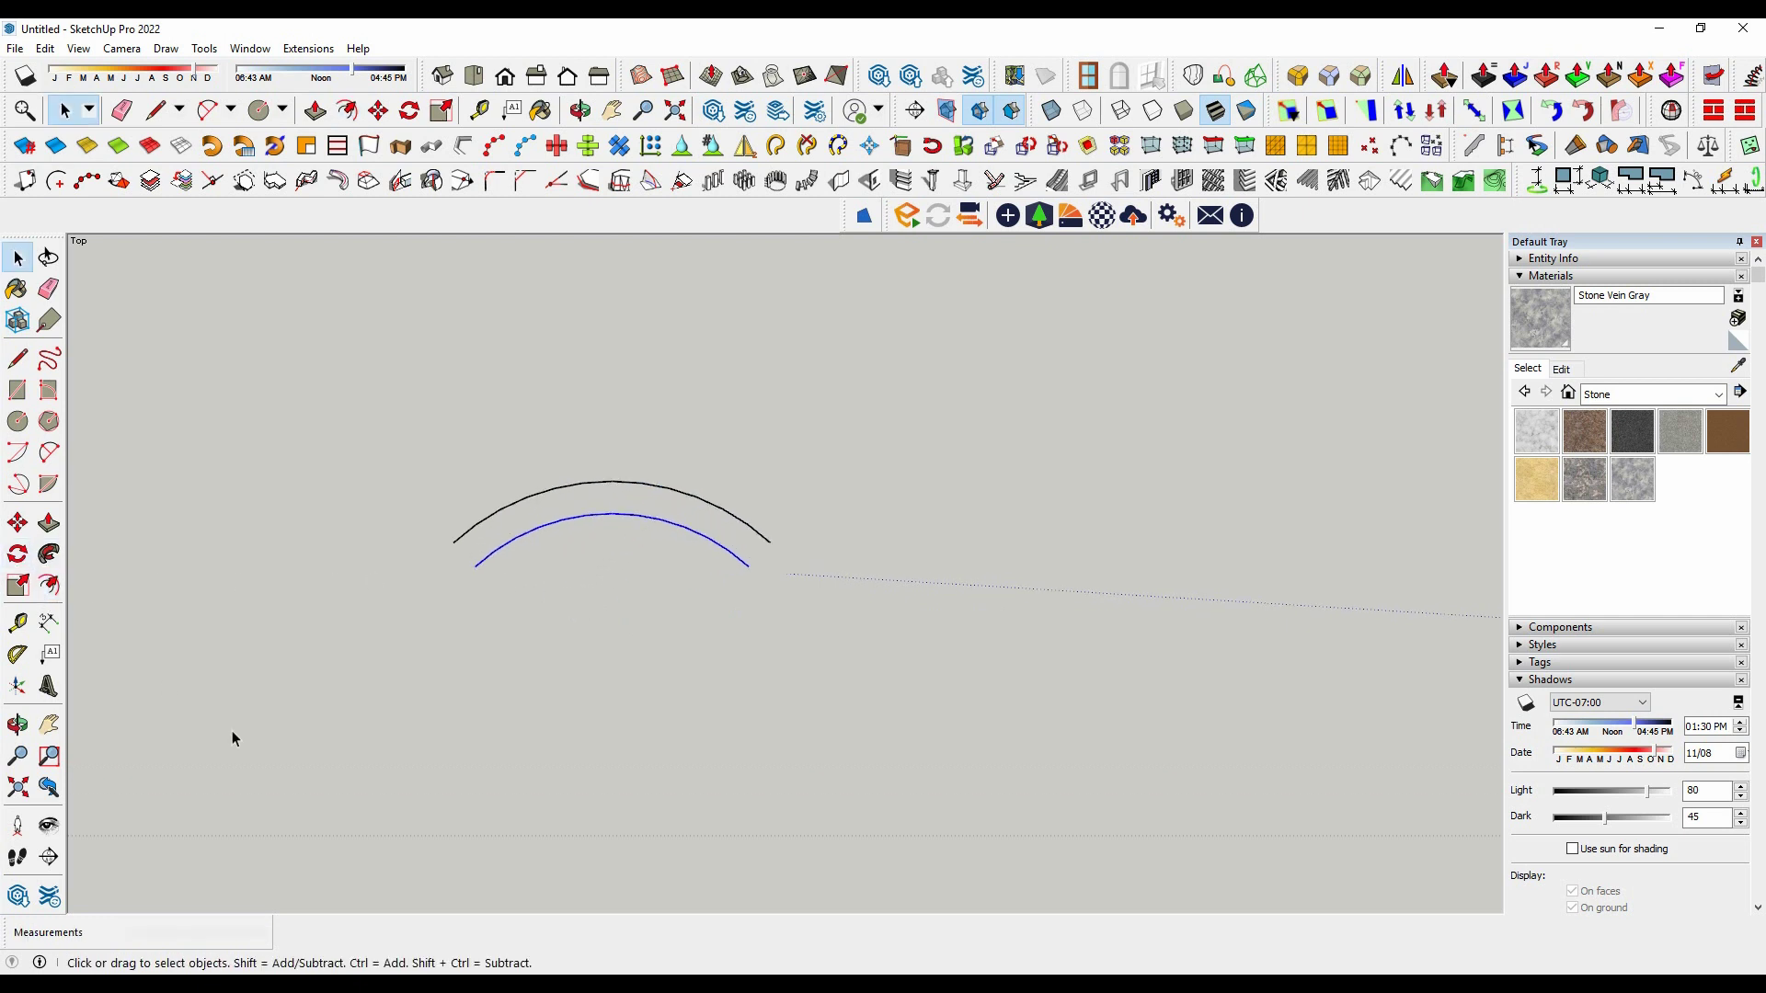
Step: Join the right ends of the two arcs with a line
key("l")
left_click(748, 566)
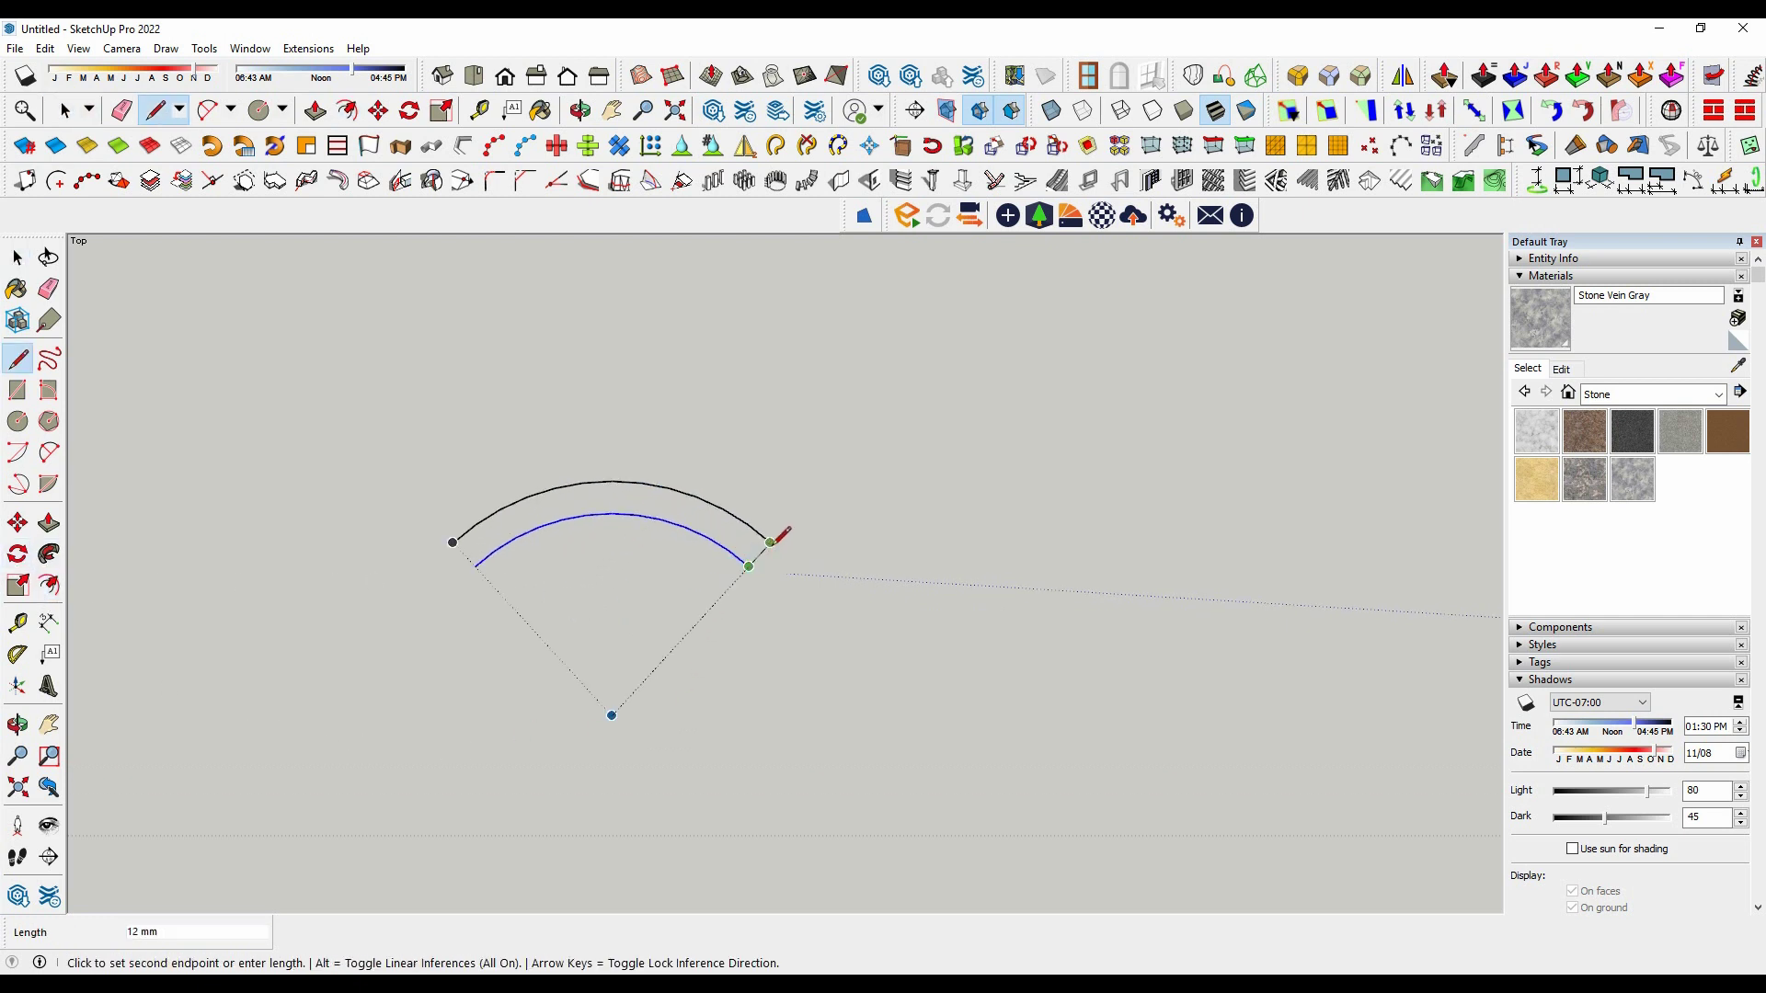
key("space")
Step: Join the left ends of the arcs so the band forms a closed face
key("l")
left_click(476, 566)
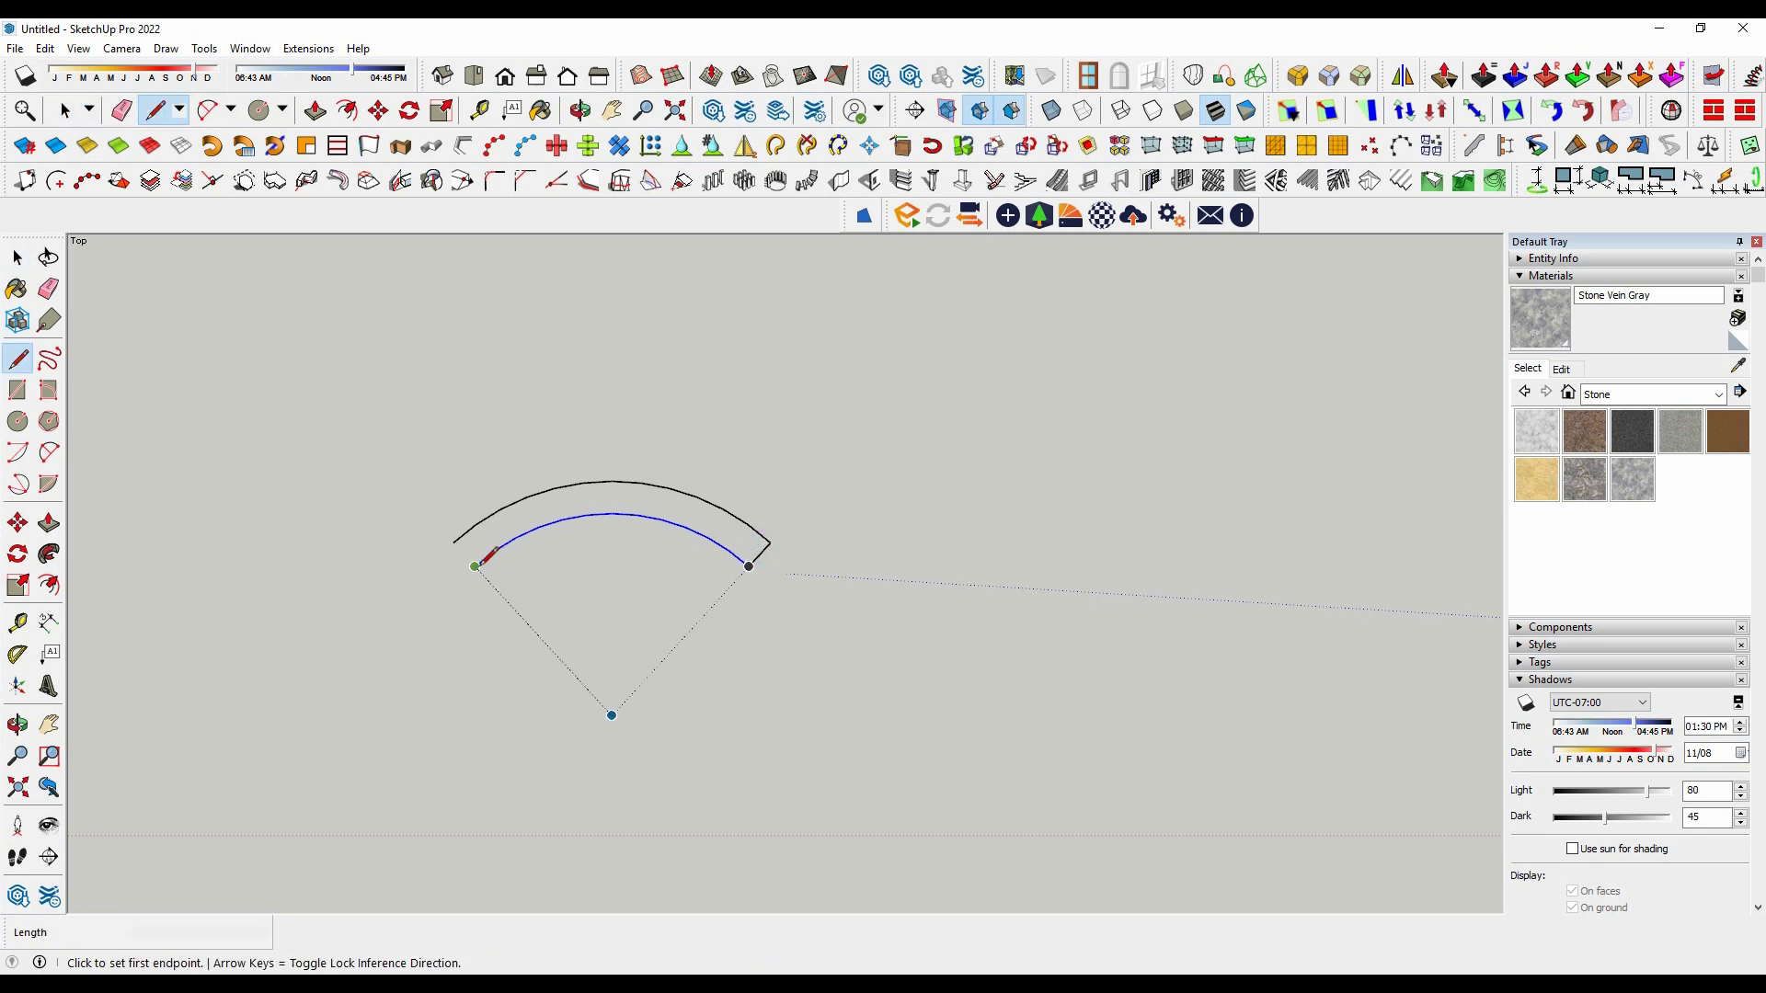
left_click(453, 542)
key("space")
Step: Turn the whole arc band into a component
left_click_drag(336, 435, 928, 671)
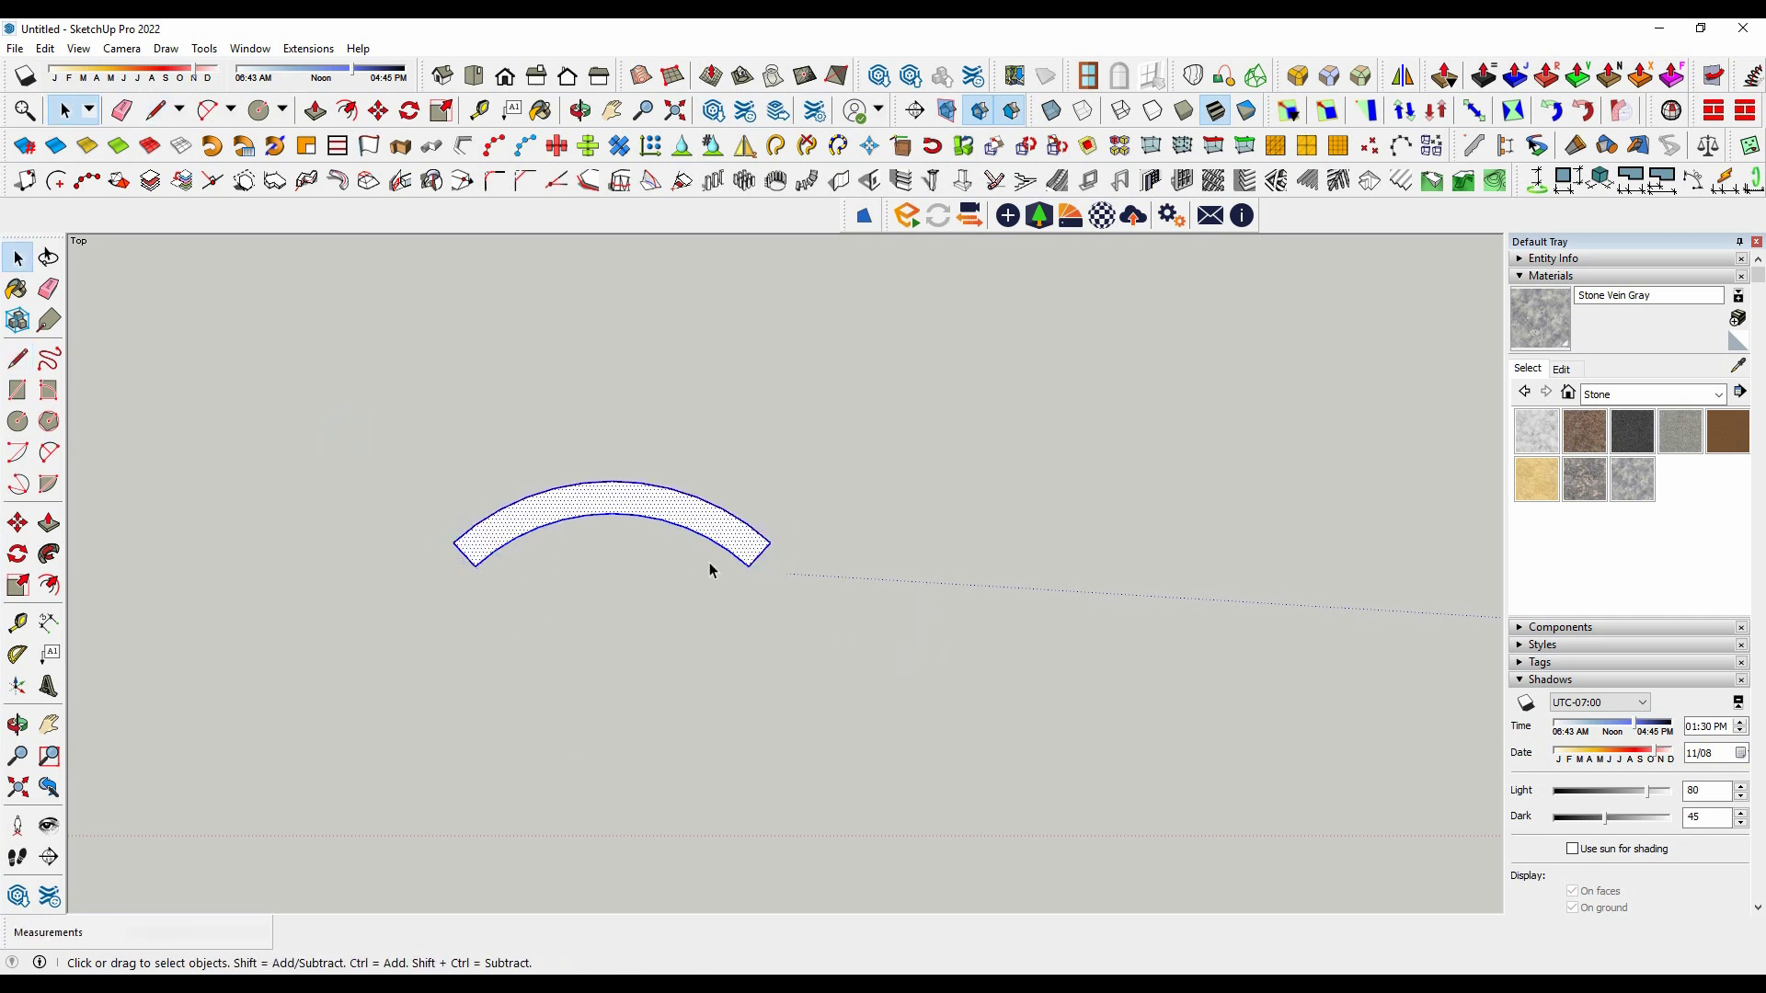
right_click(649, 515)
left_click(749, 329)
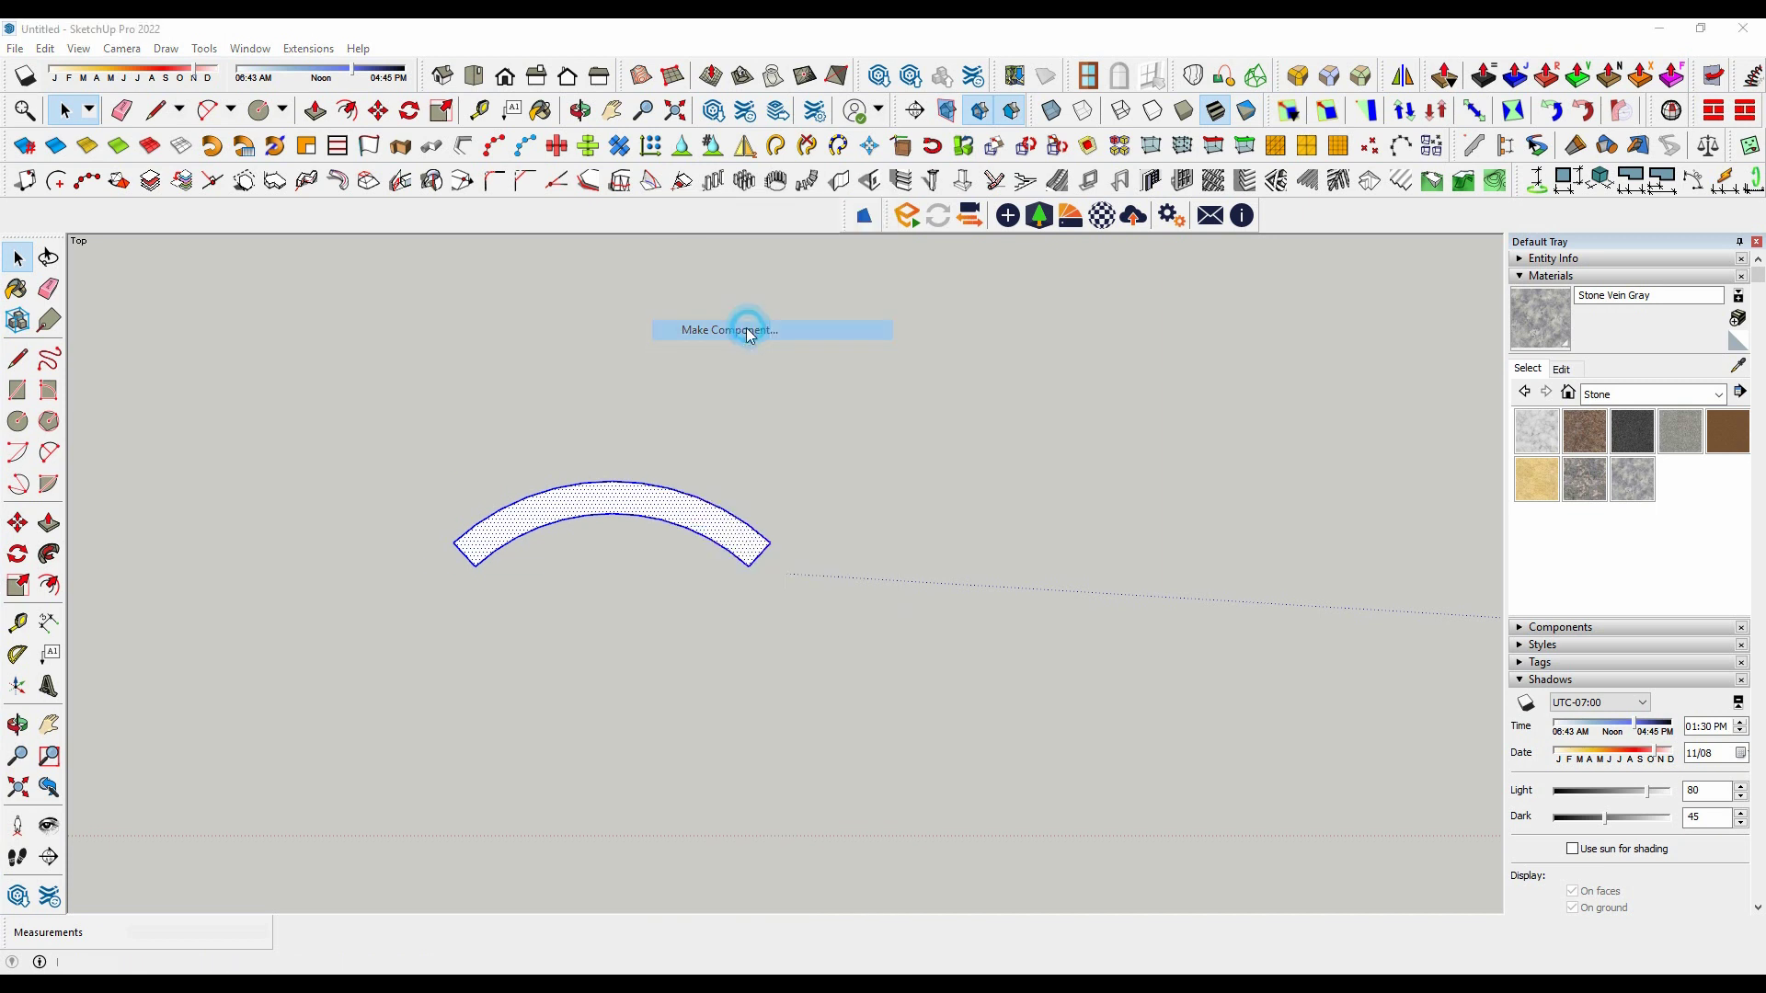
left_click(905, 695)
scroll(675, 593, "down", 2)
scroll(675, 592, "down", 3)
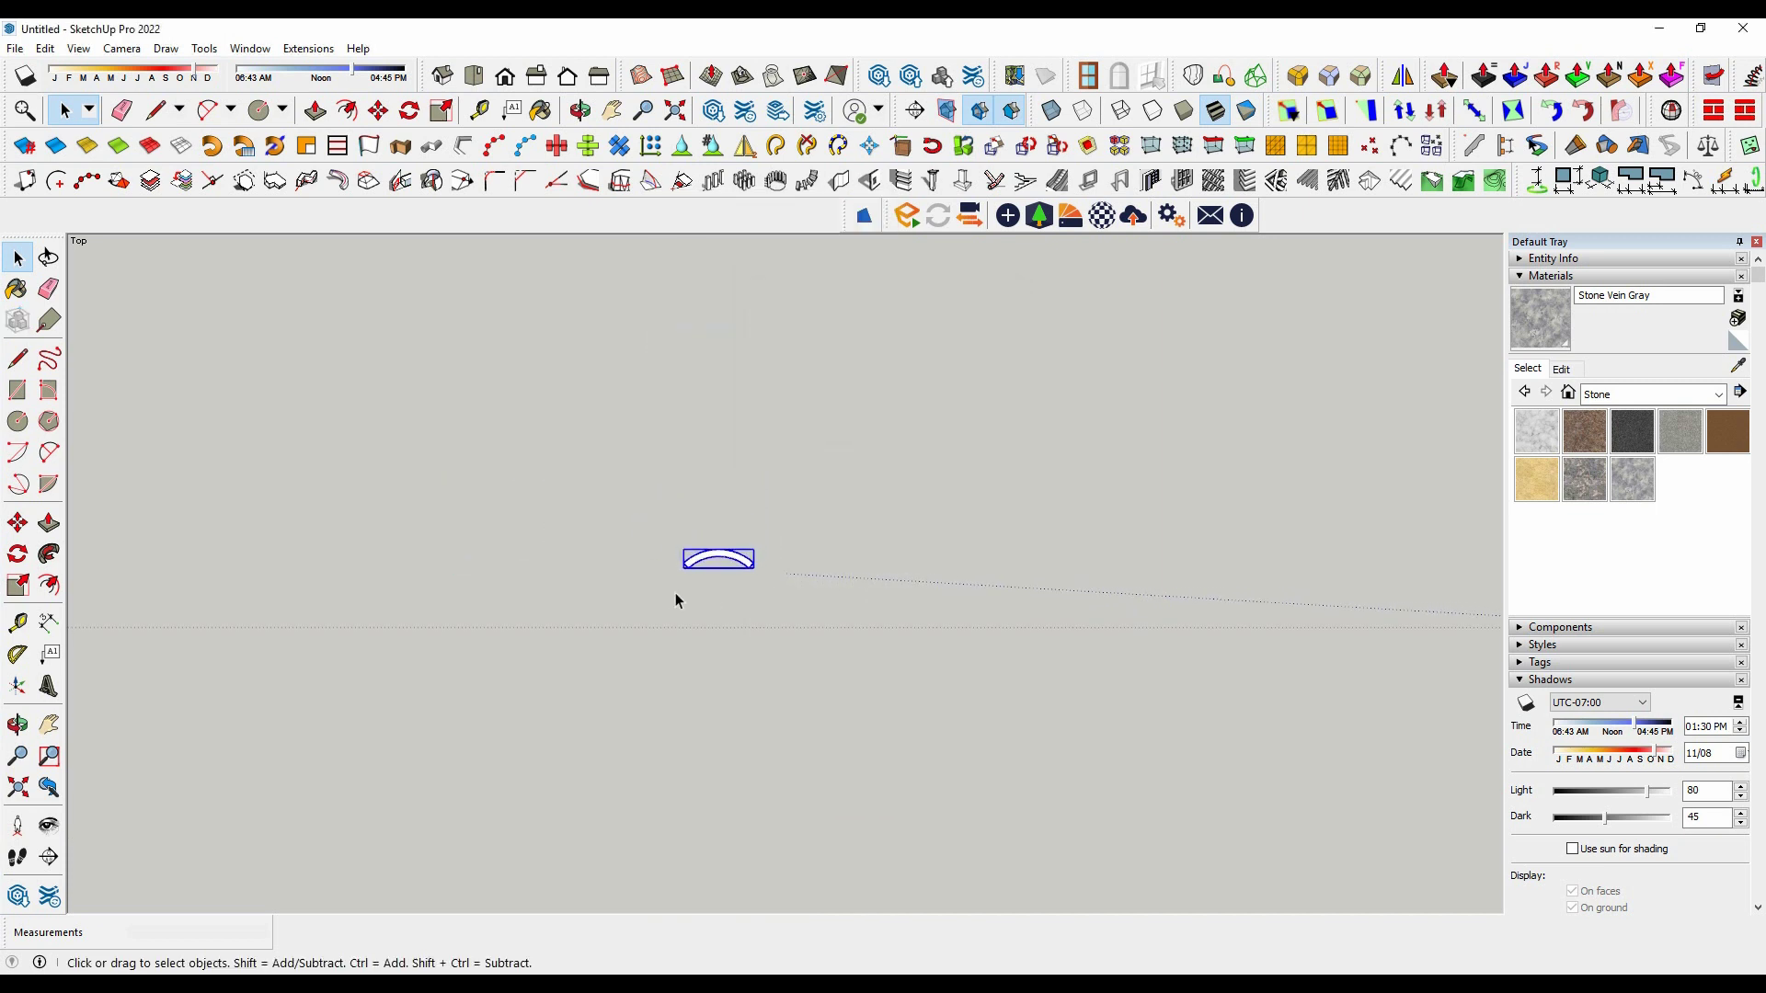
scroll(678, 642, "up", 2)
scroll(654, 638, "up", 1)
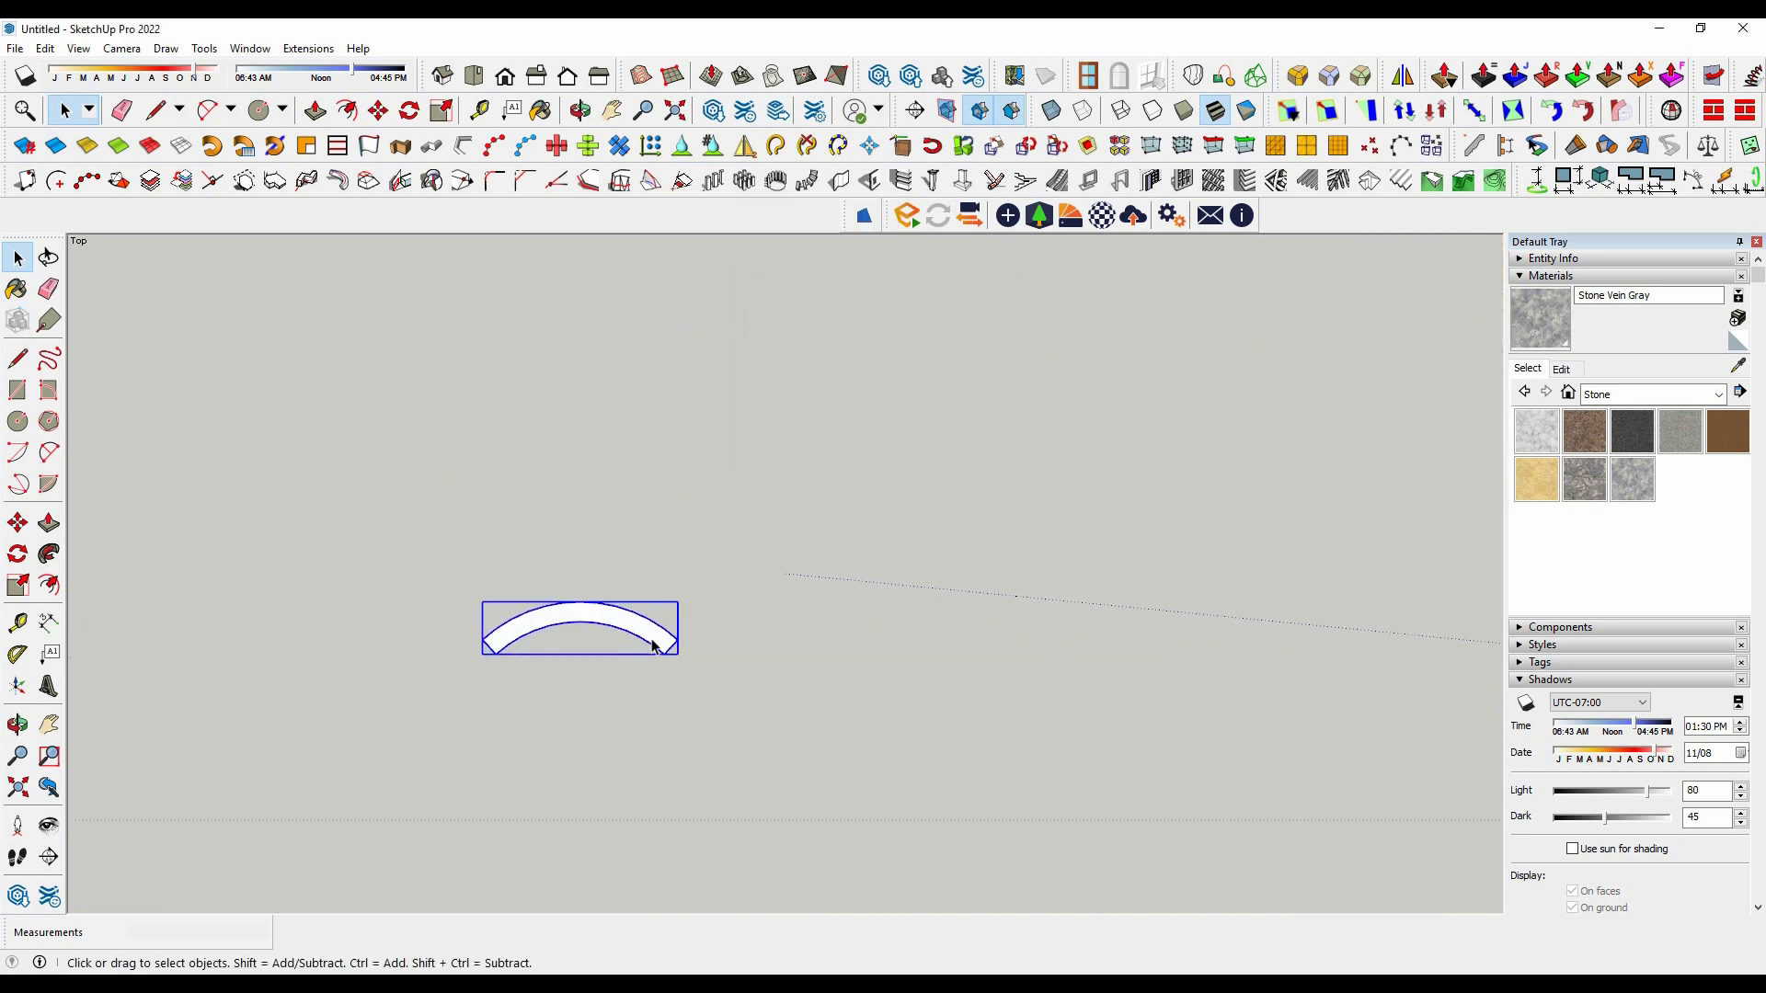
scroll(635, 616, "up", 2)
Step: Inside the component, push/pull the band face 200 mm into a curved tile
double_click(634, 616)
left_click(625, 612)
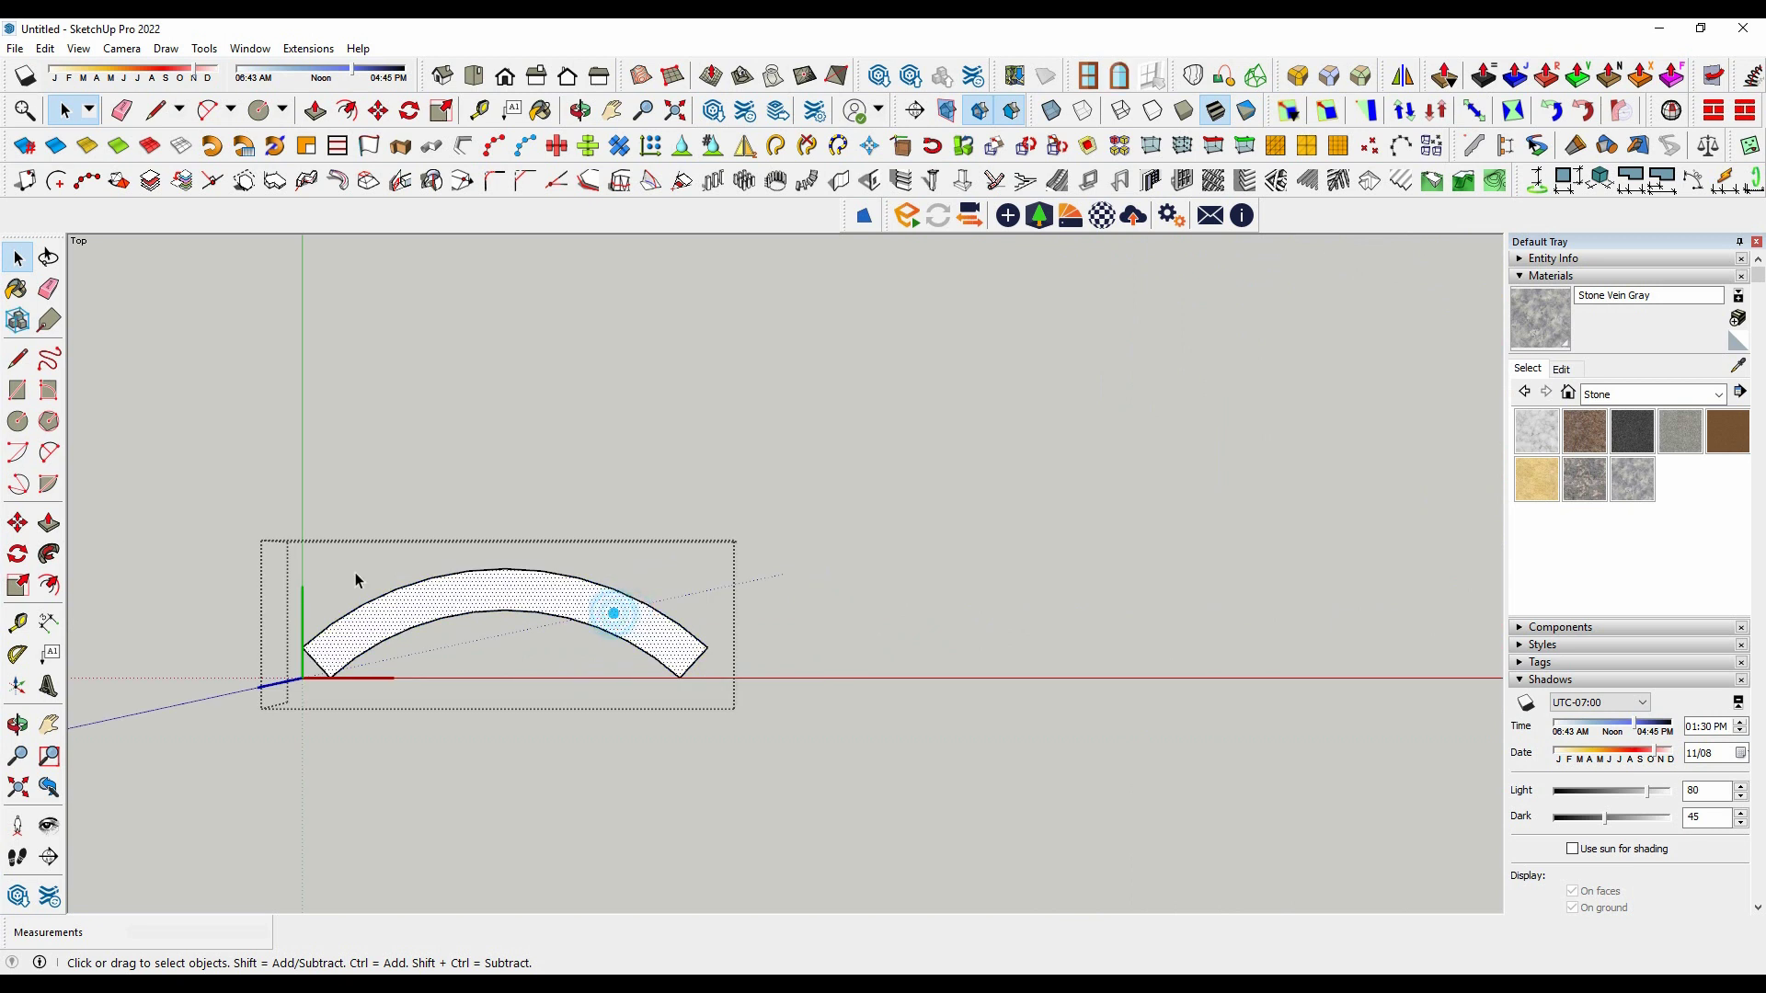
left_click(49, 523)
left_click(673, 629)
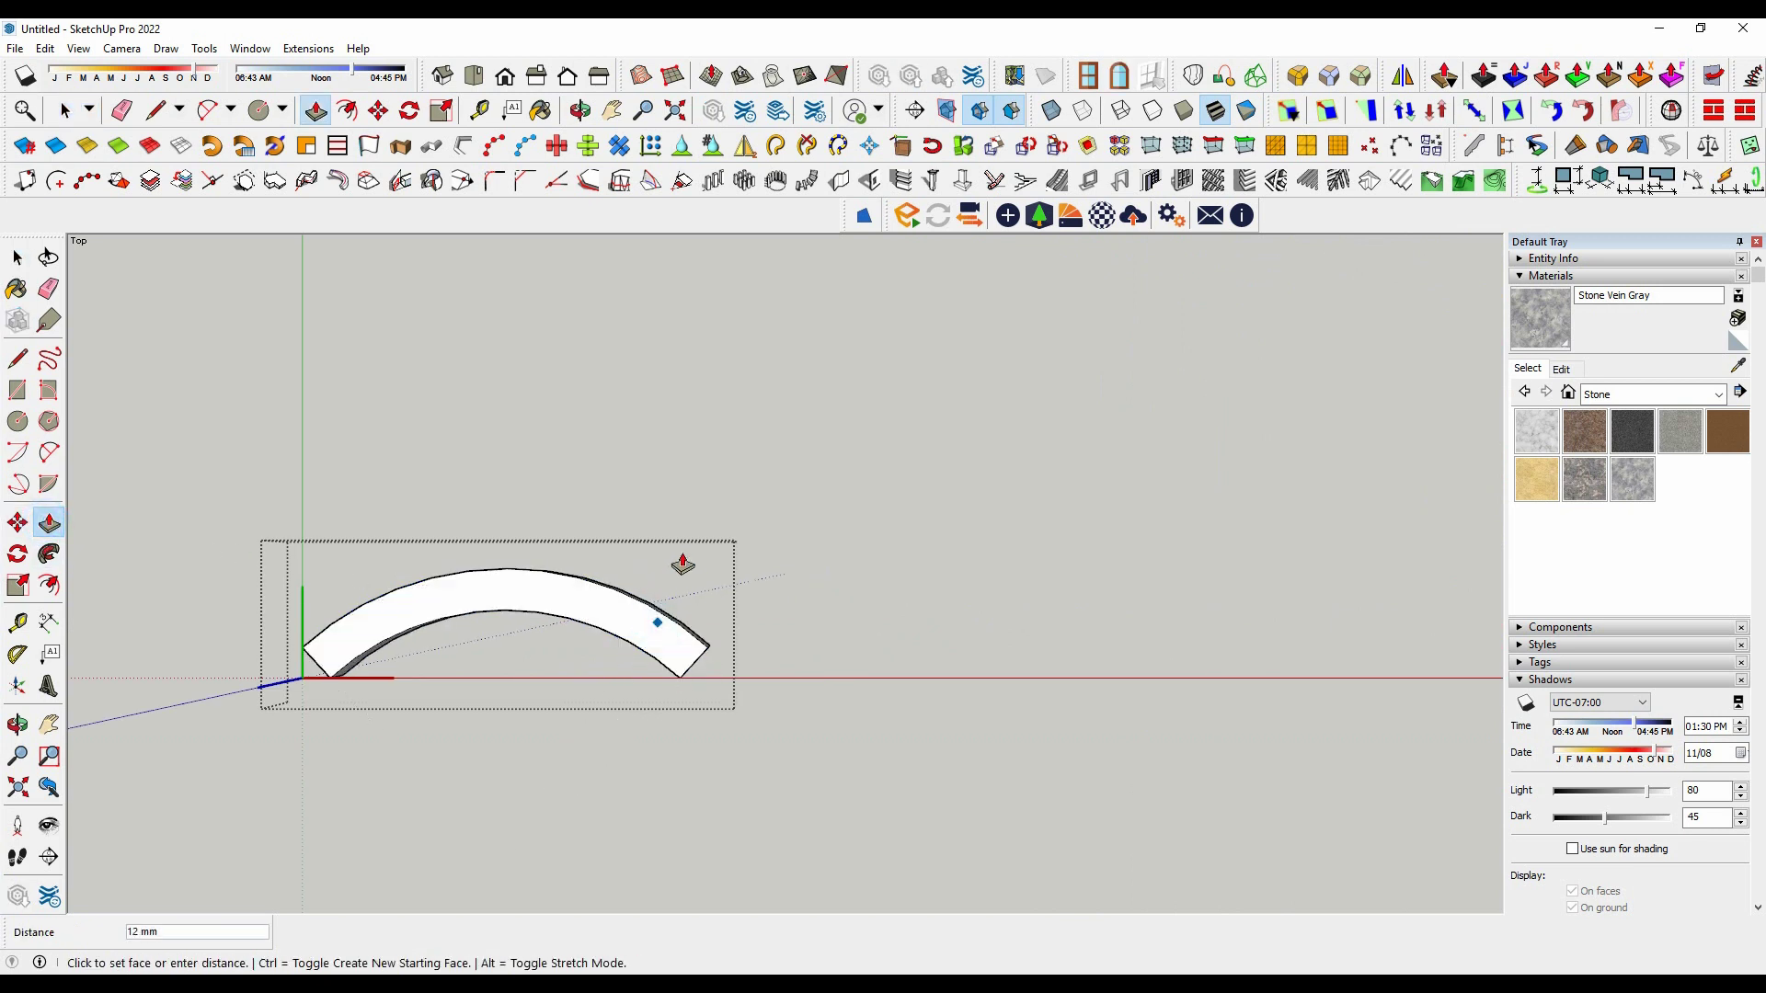
type("0")
key("Return")
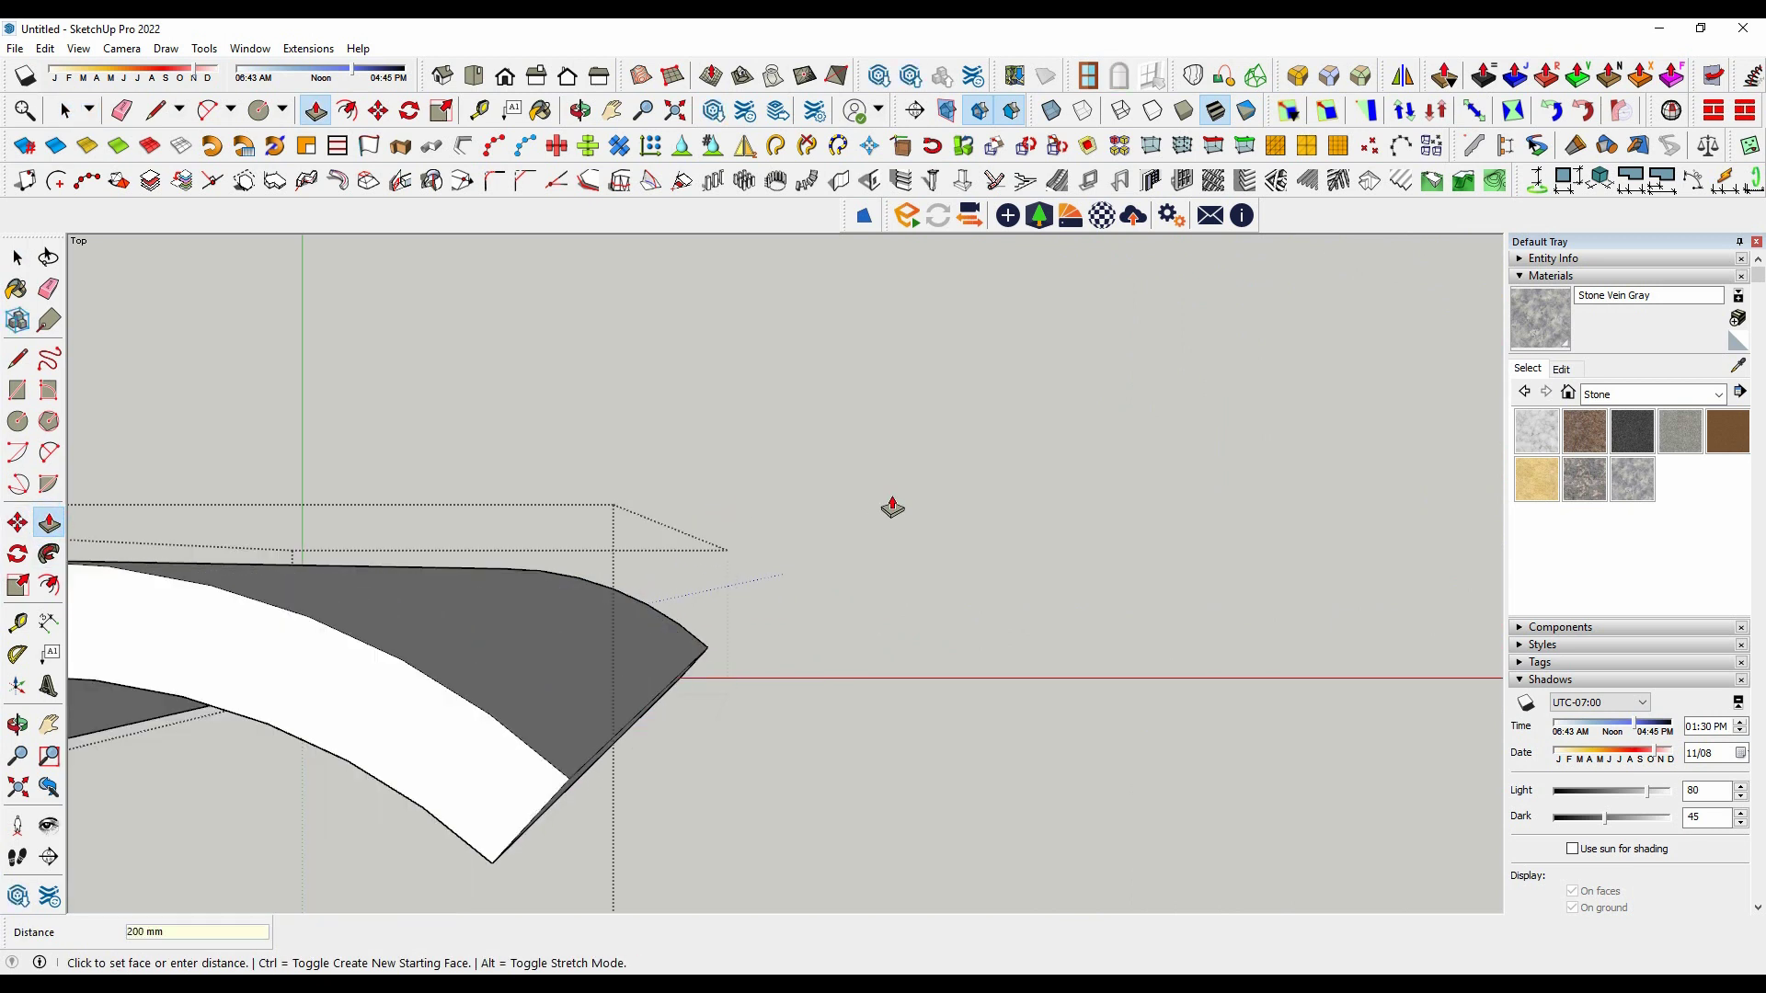
key("space")
scroll(769, 524, "down", 5)
middle_click_drag(741, 638, 796, 425)
scroll(835, 674, "down", 5)
scroll(920, 747, "down", 2)
mouse_move(919, 747)
middle_mouse_down()
mouse_move(978, 520)
mouse_move(1181, 600)
middle_mouse_up()
key("space")
scroll(892, 653, "up", 3)
scroll(868, 630, "up", 3)
Step: Move the curved tile to sit under the gate's roof ridge
left_click(741, 619)
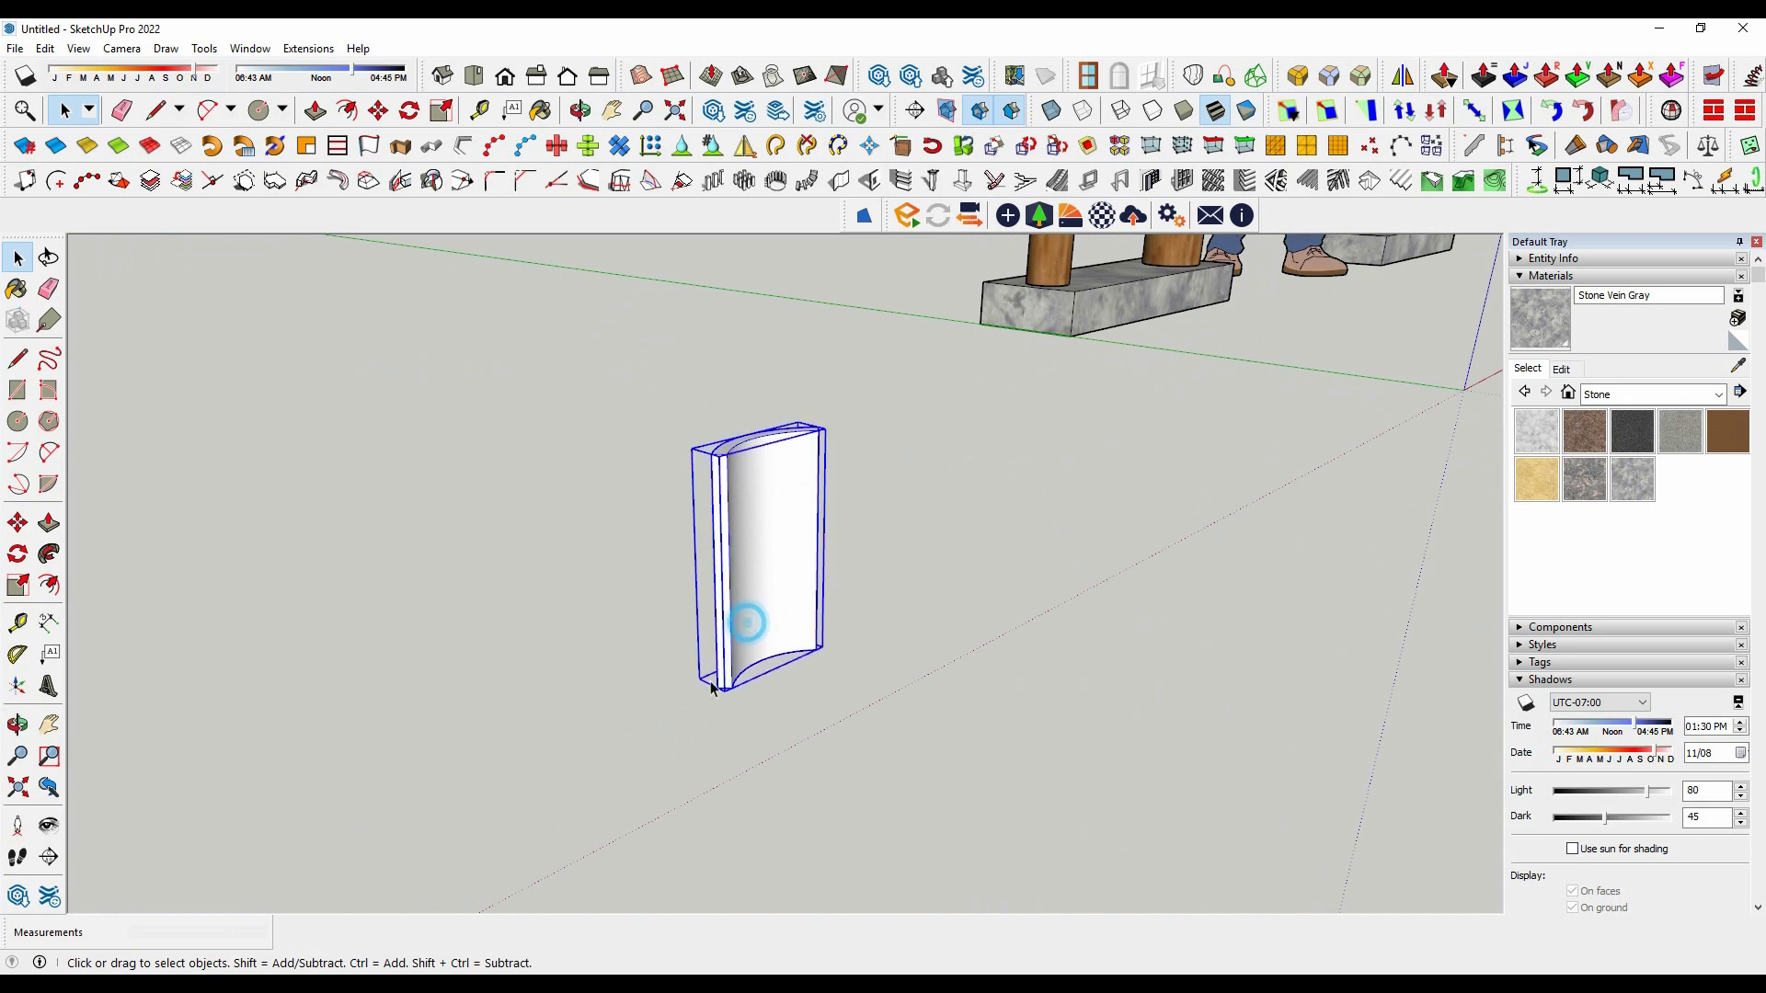
scroll(726, 671, "up", 3)
key("m")
left_click(738, 699)
scroll(726, 690, "down", 5)
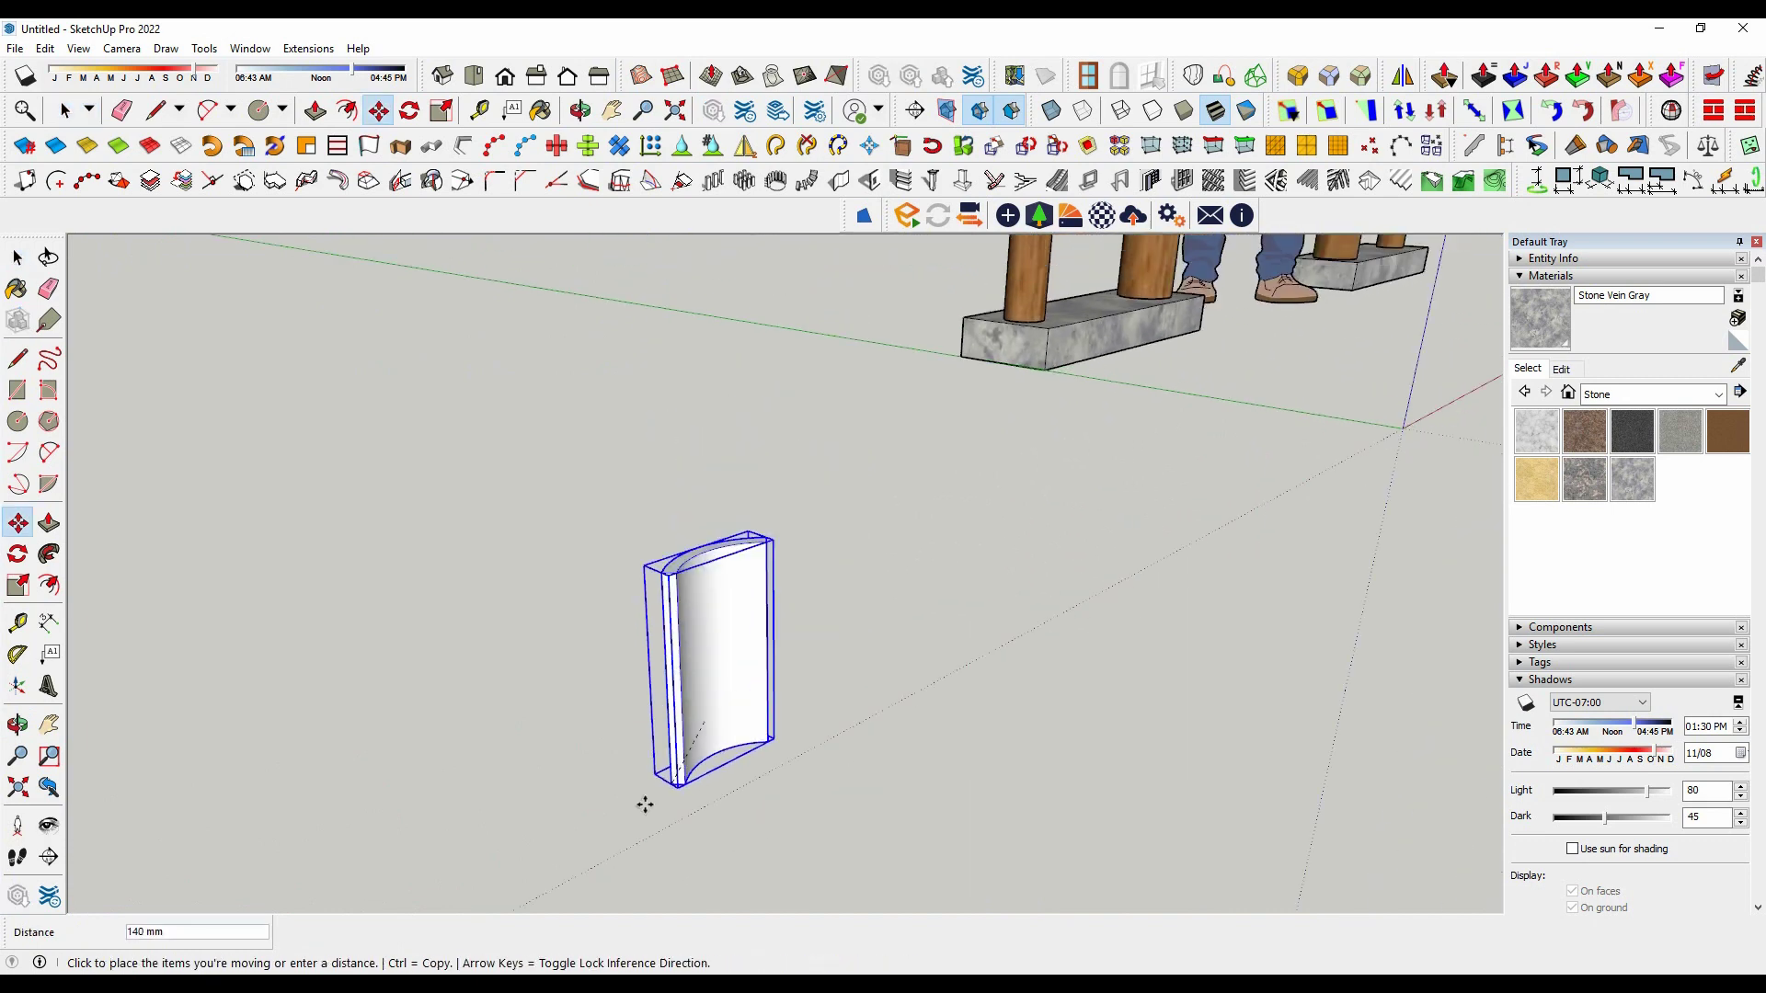
middle_click_drag(642, 809, 664, 871)
scroll(664, 872, "down", 3)
scroll(886, 788, "down", 1)
scroll(911, 795, "down", 3)
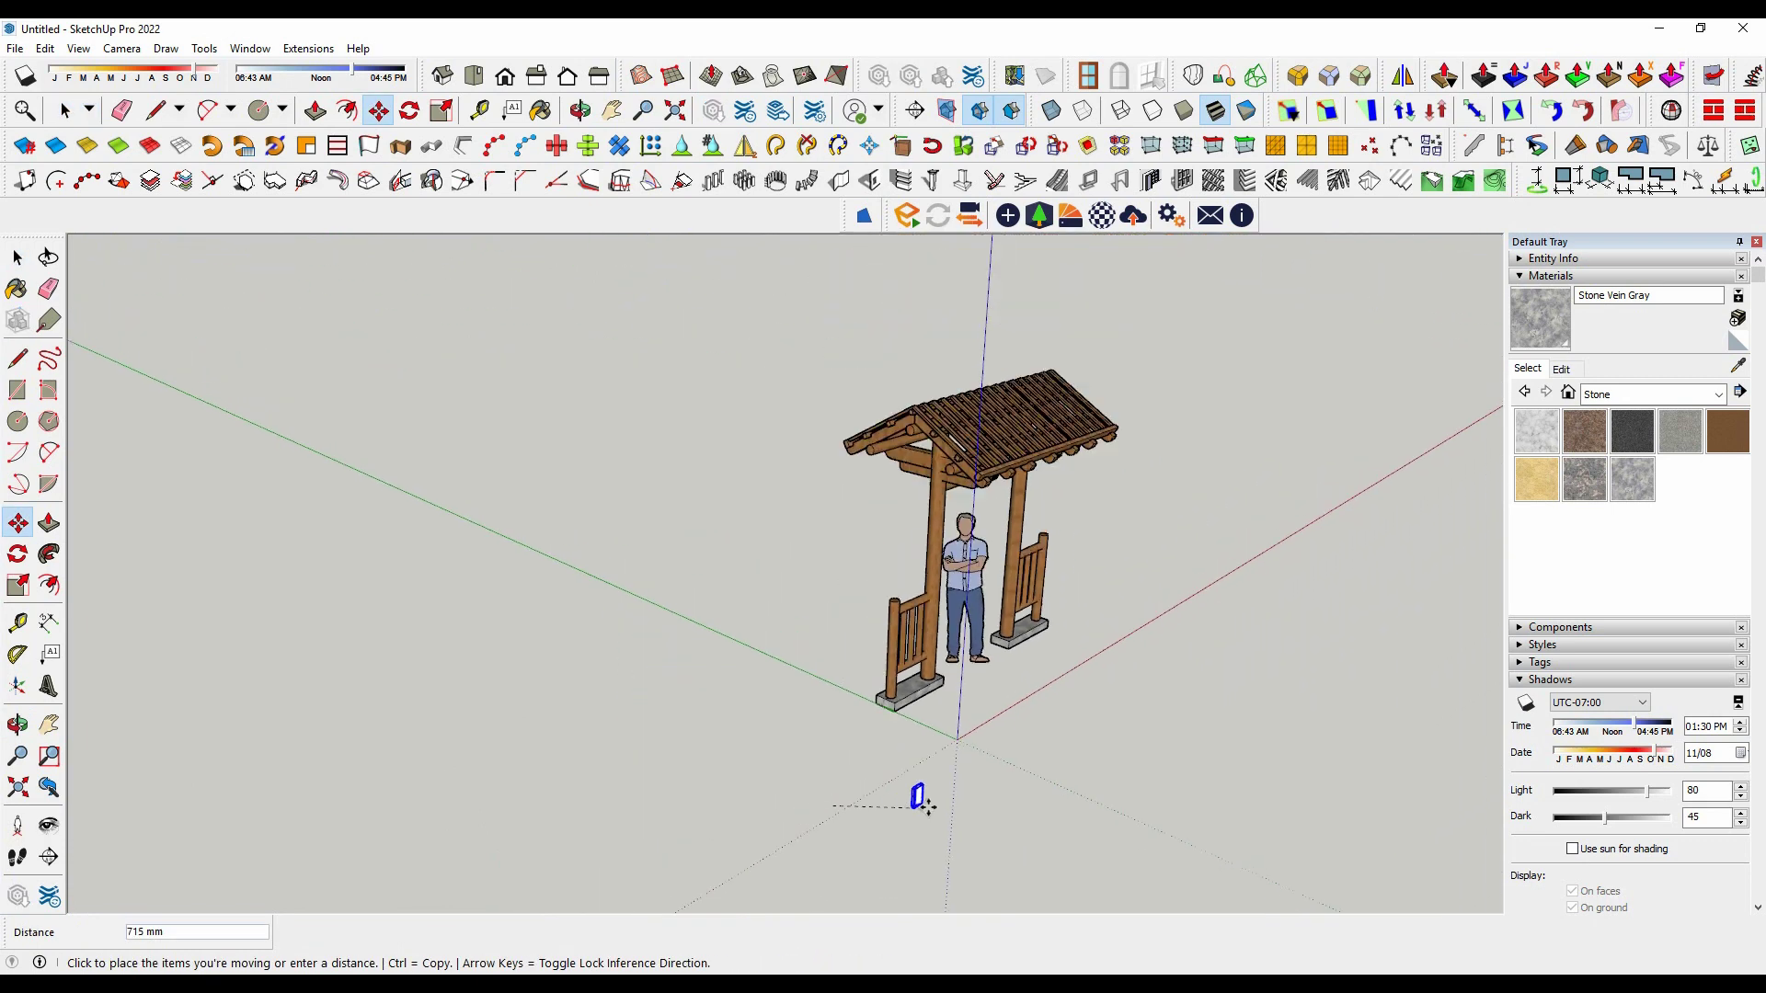
scroll(919, 791, "up", 2)
scroll(944, 454, "up", 3)
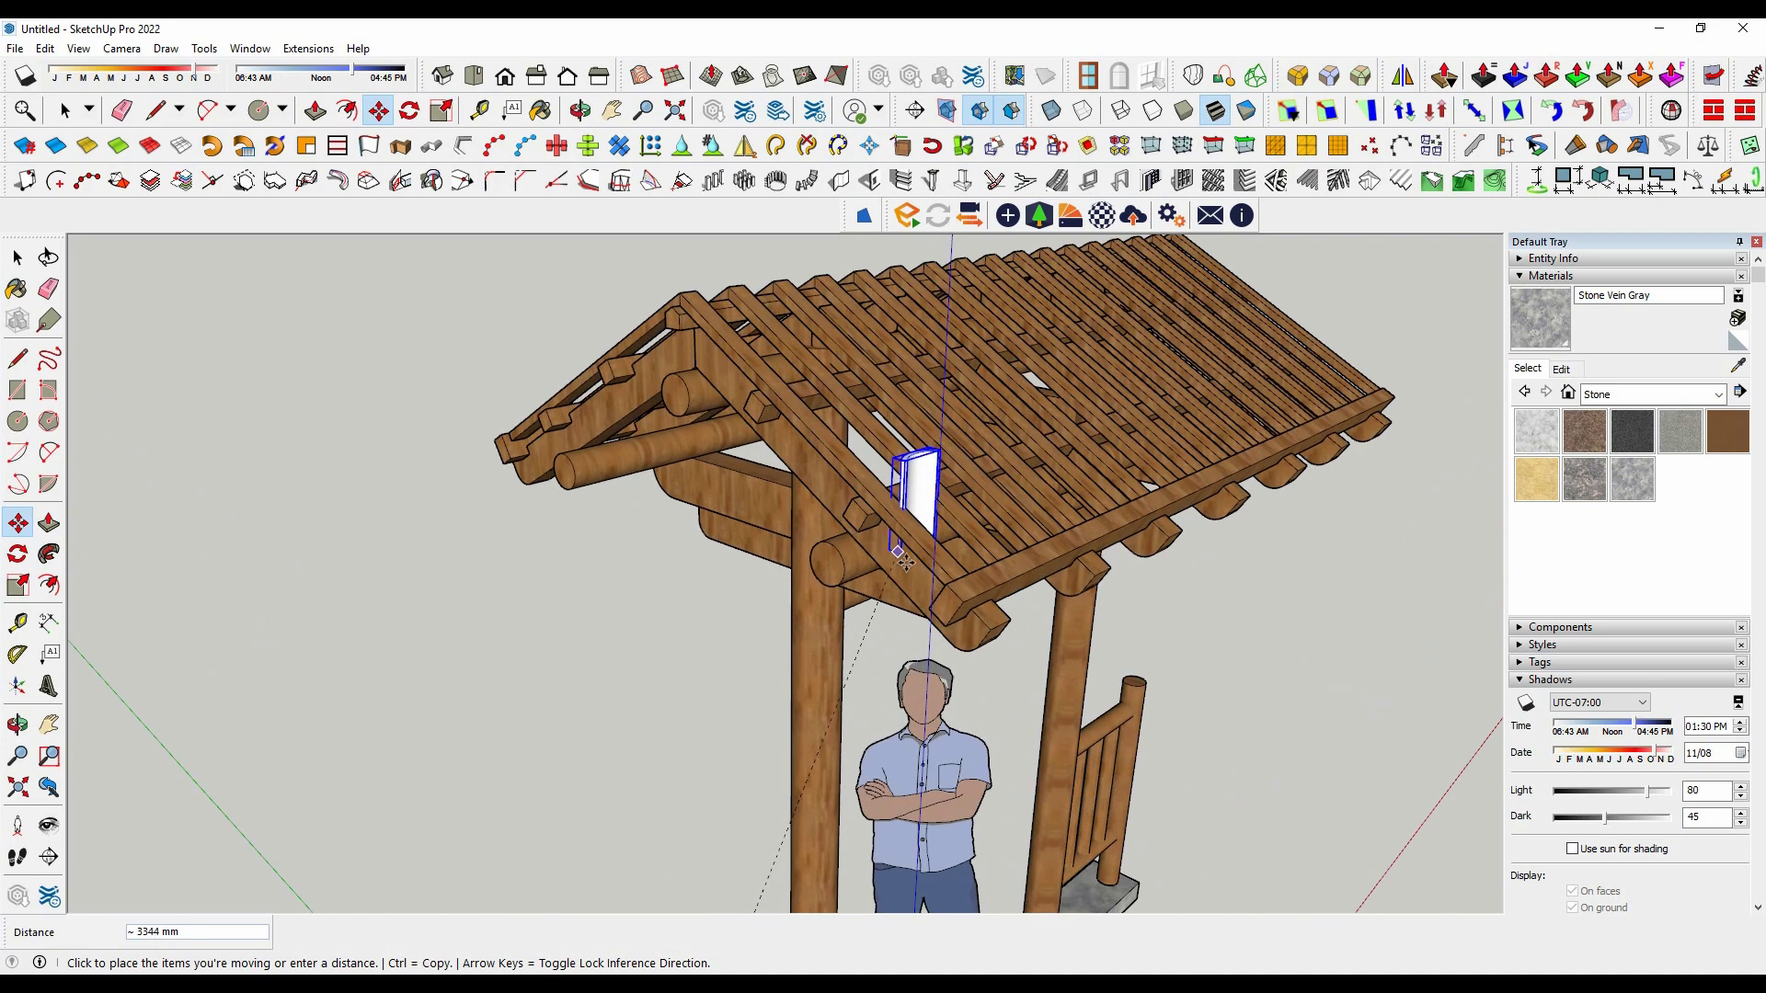
left_click(947, 581)
key("space")
left_click(1188, 648)
scroll(669, 592, "down", 3)
mouse_move(670, 592)
middle_mouse_down()
mouse_move(804, 550)
mouse_move(635, 515)
middle_mouse_up()
scroll(807, 546, "up", 3)
Step: Show hidden geometry and unhide the hidden roof half
left_click(45, 48)
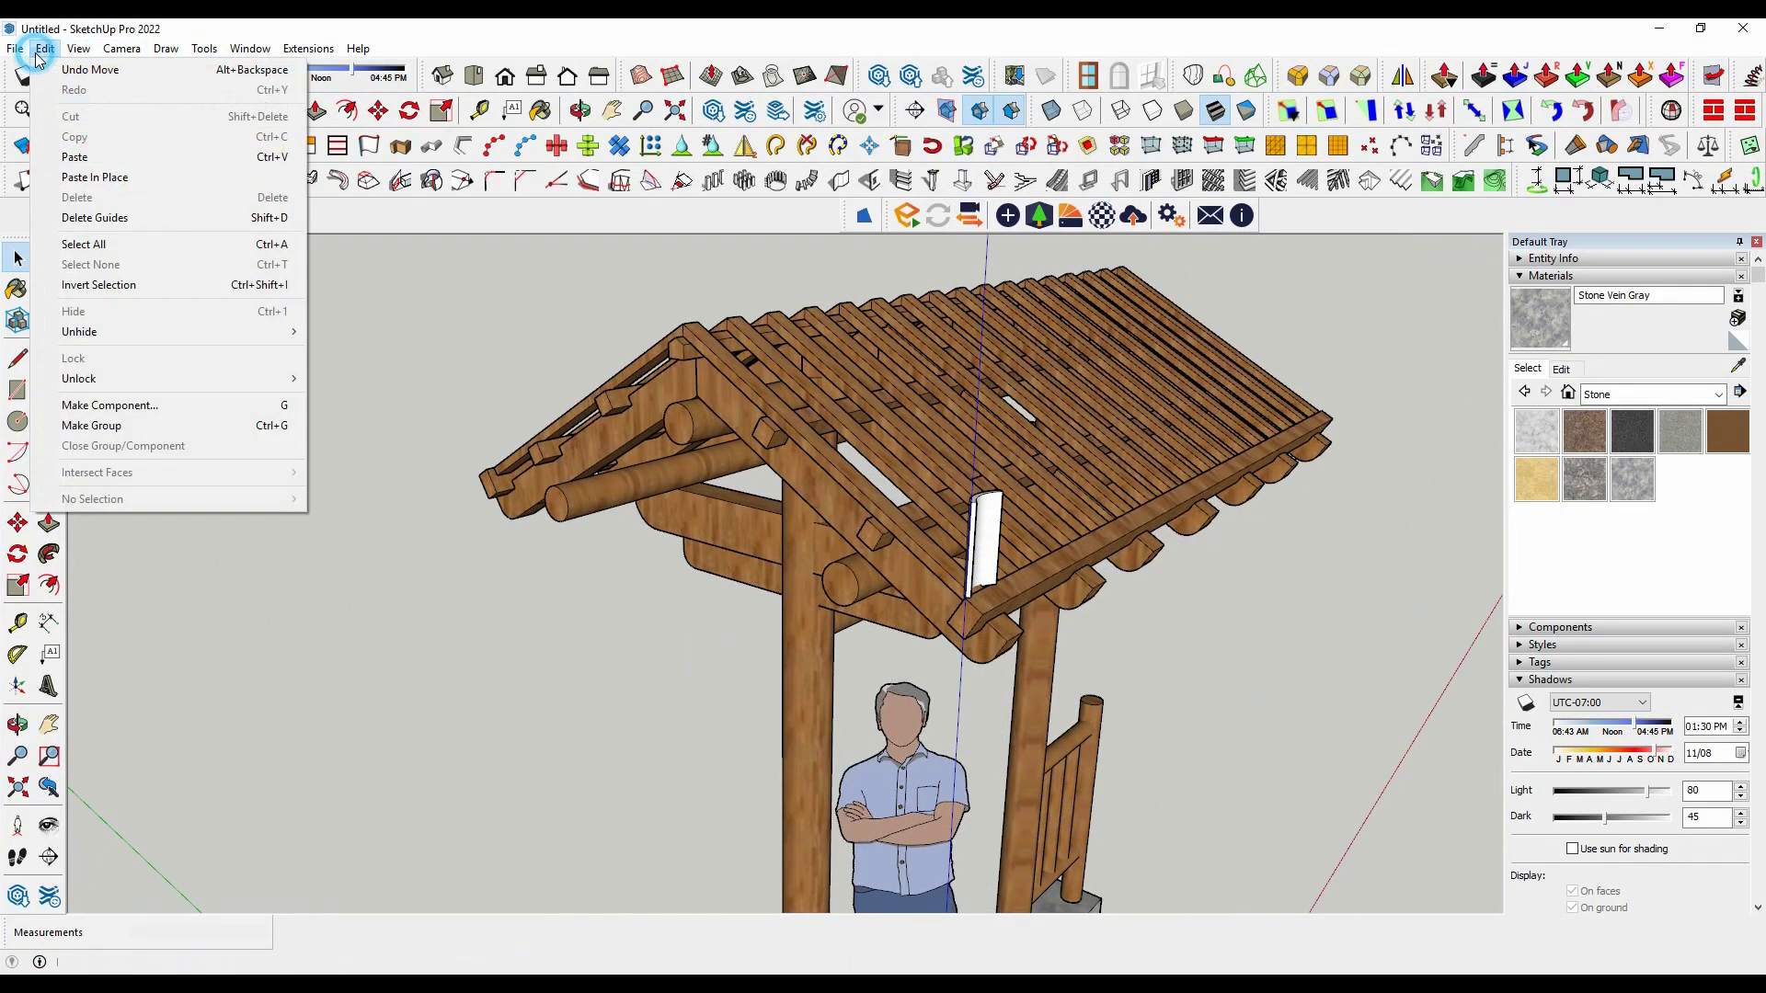
left_click(129, 138)
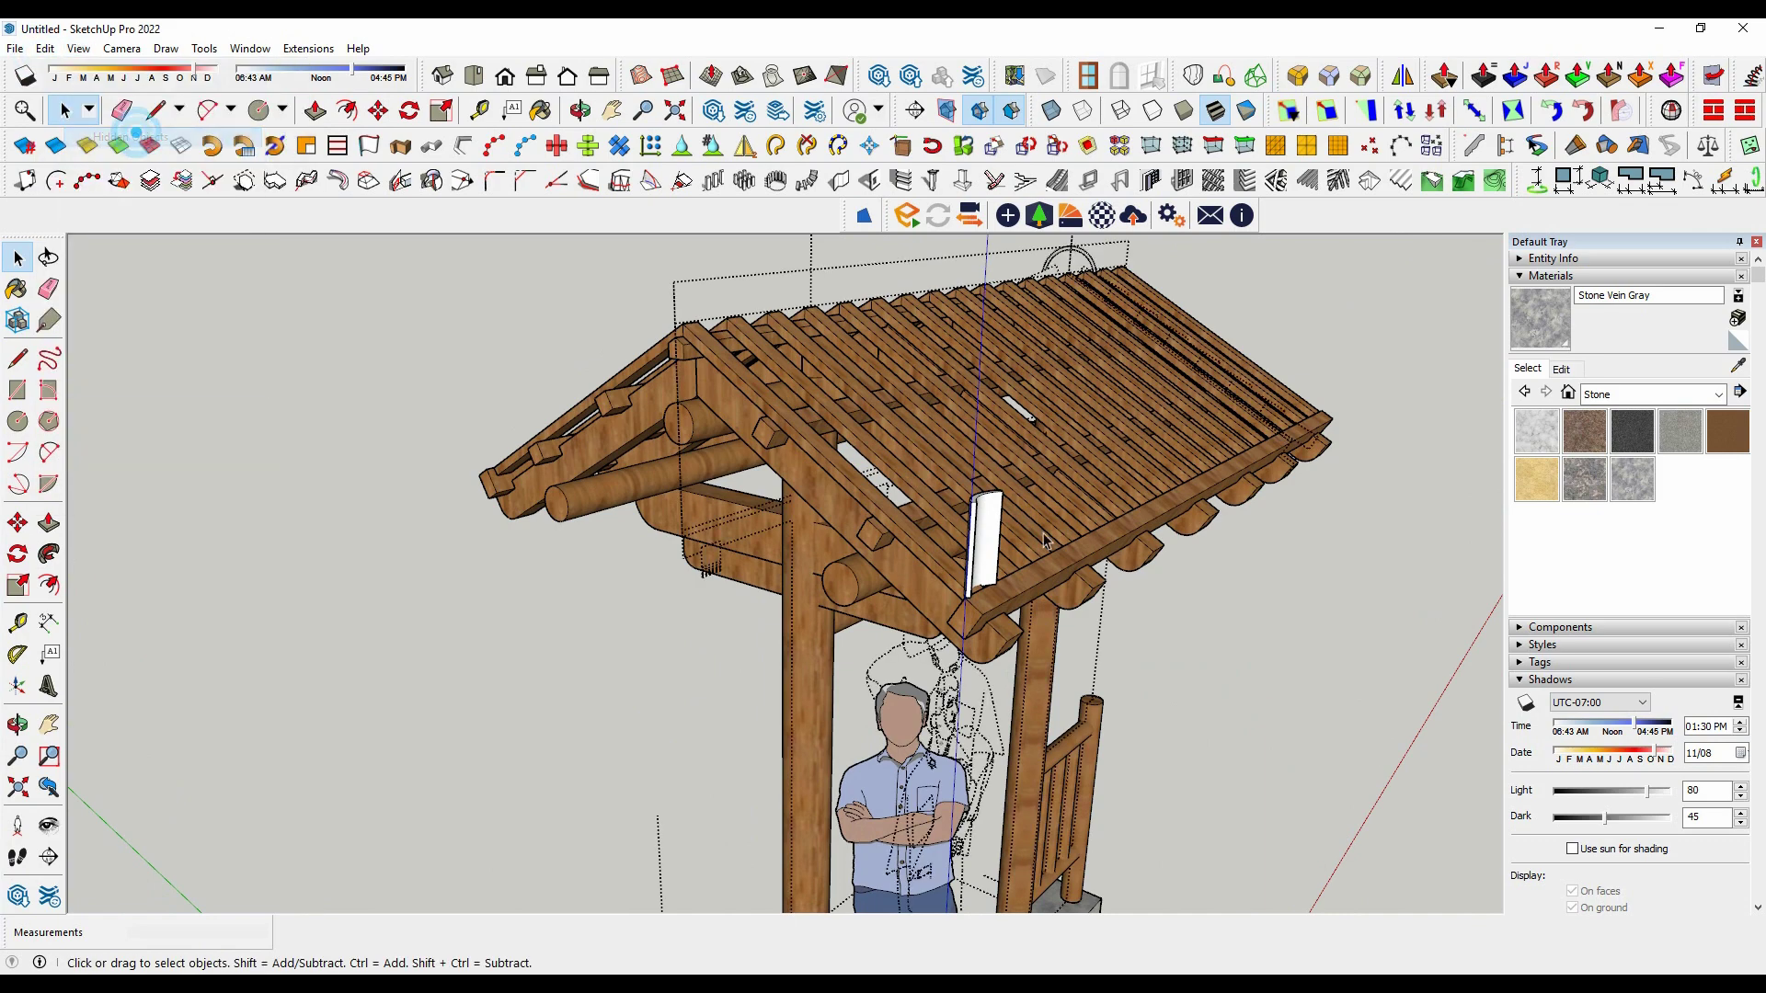
middle_click_drag(892, 570, 890, 346)
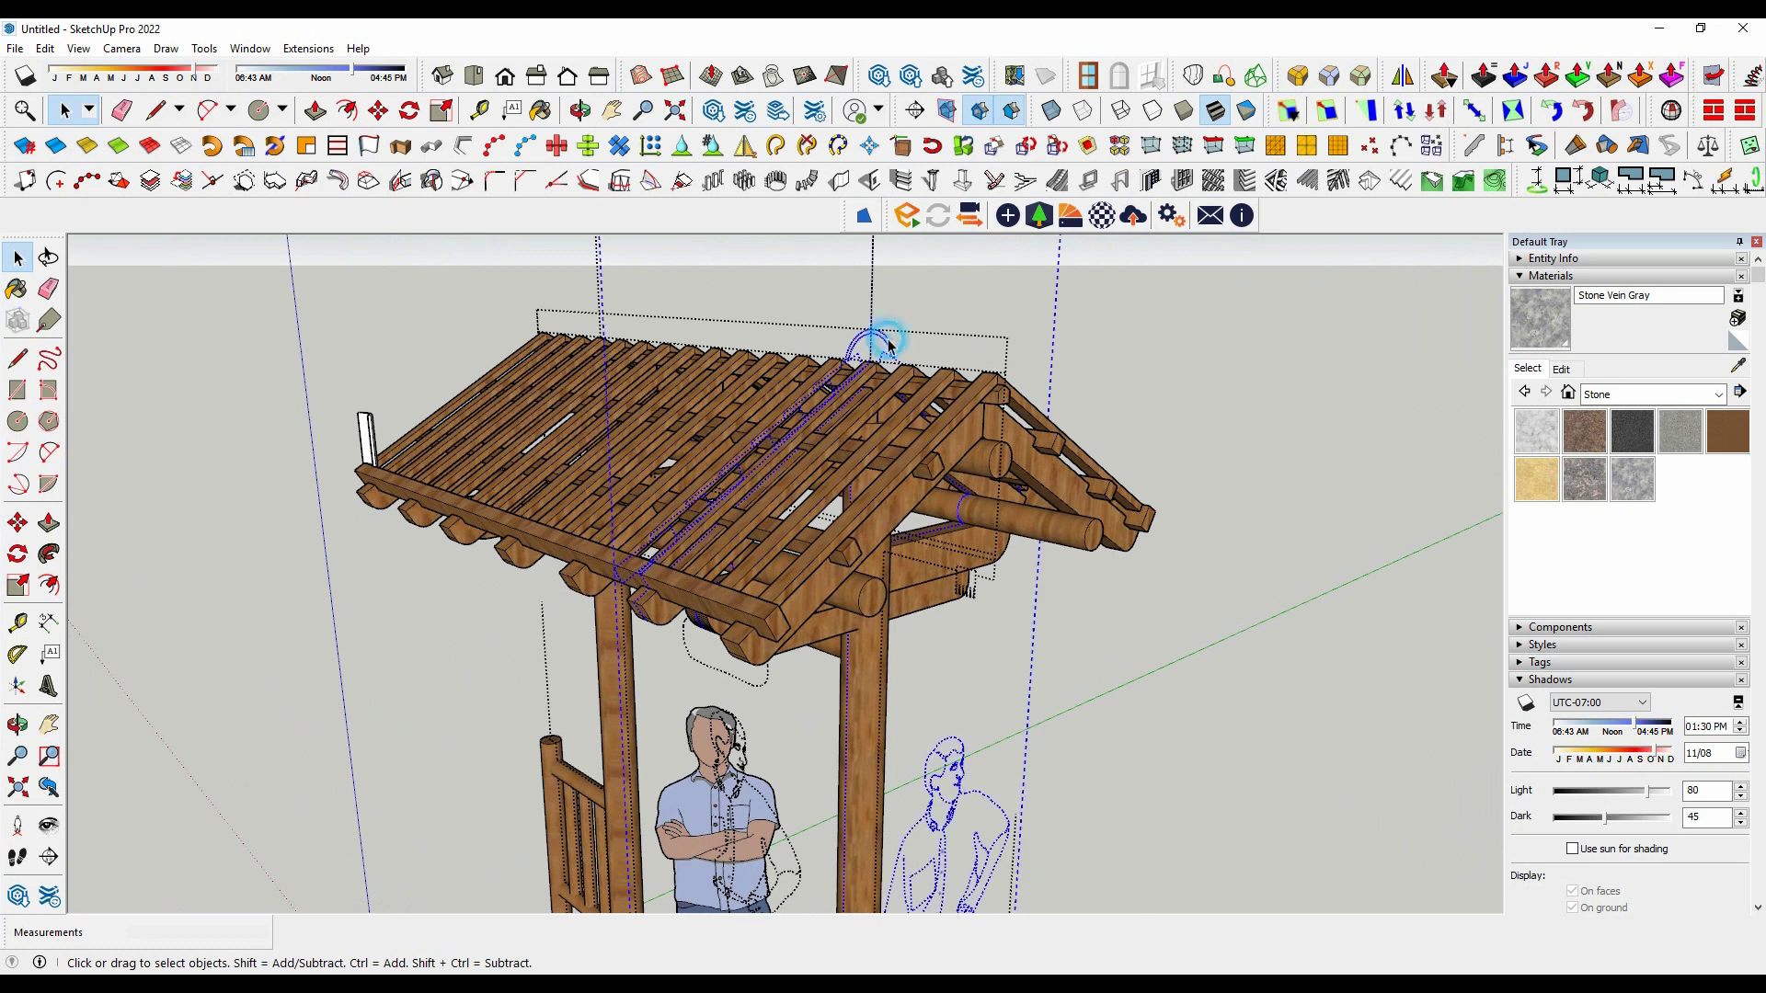
right_click(889, 344)
left_click(938, 191)
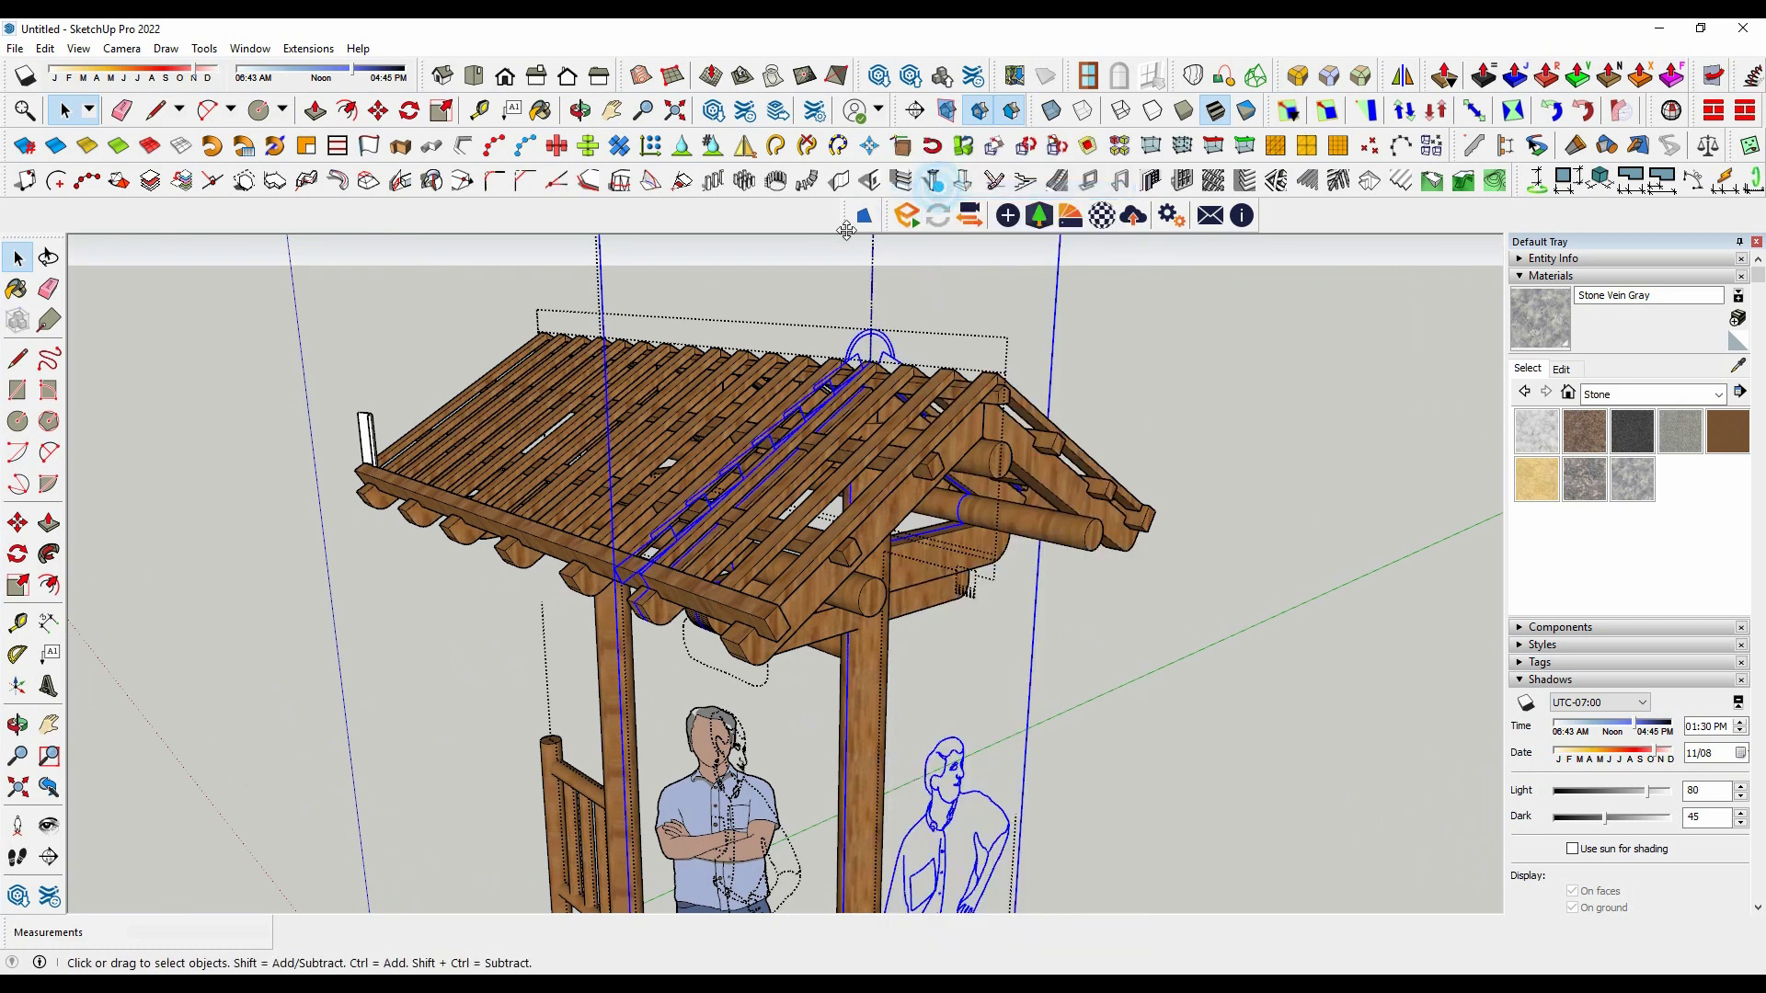
Step: Turn hidden geometry display off and hide the upper roof slats
left_click(78, 48)
left_click(108, 138)
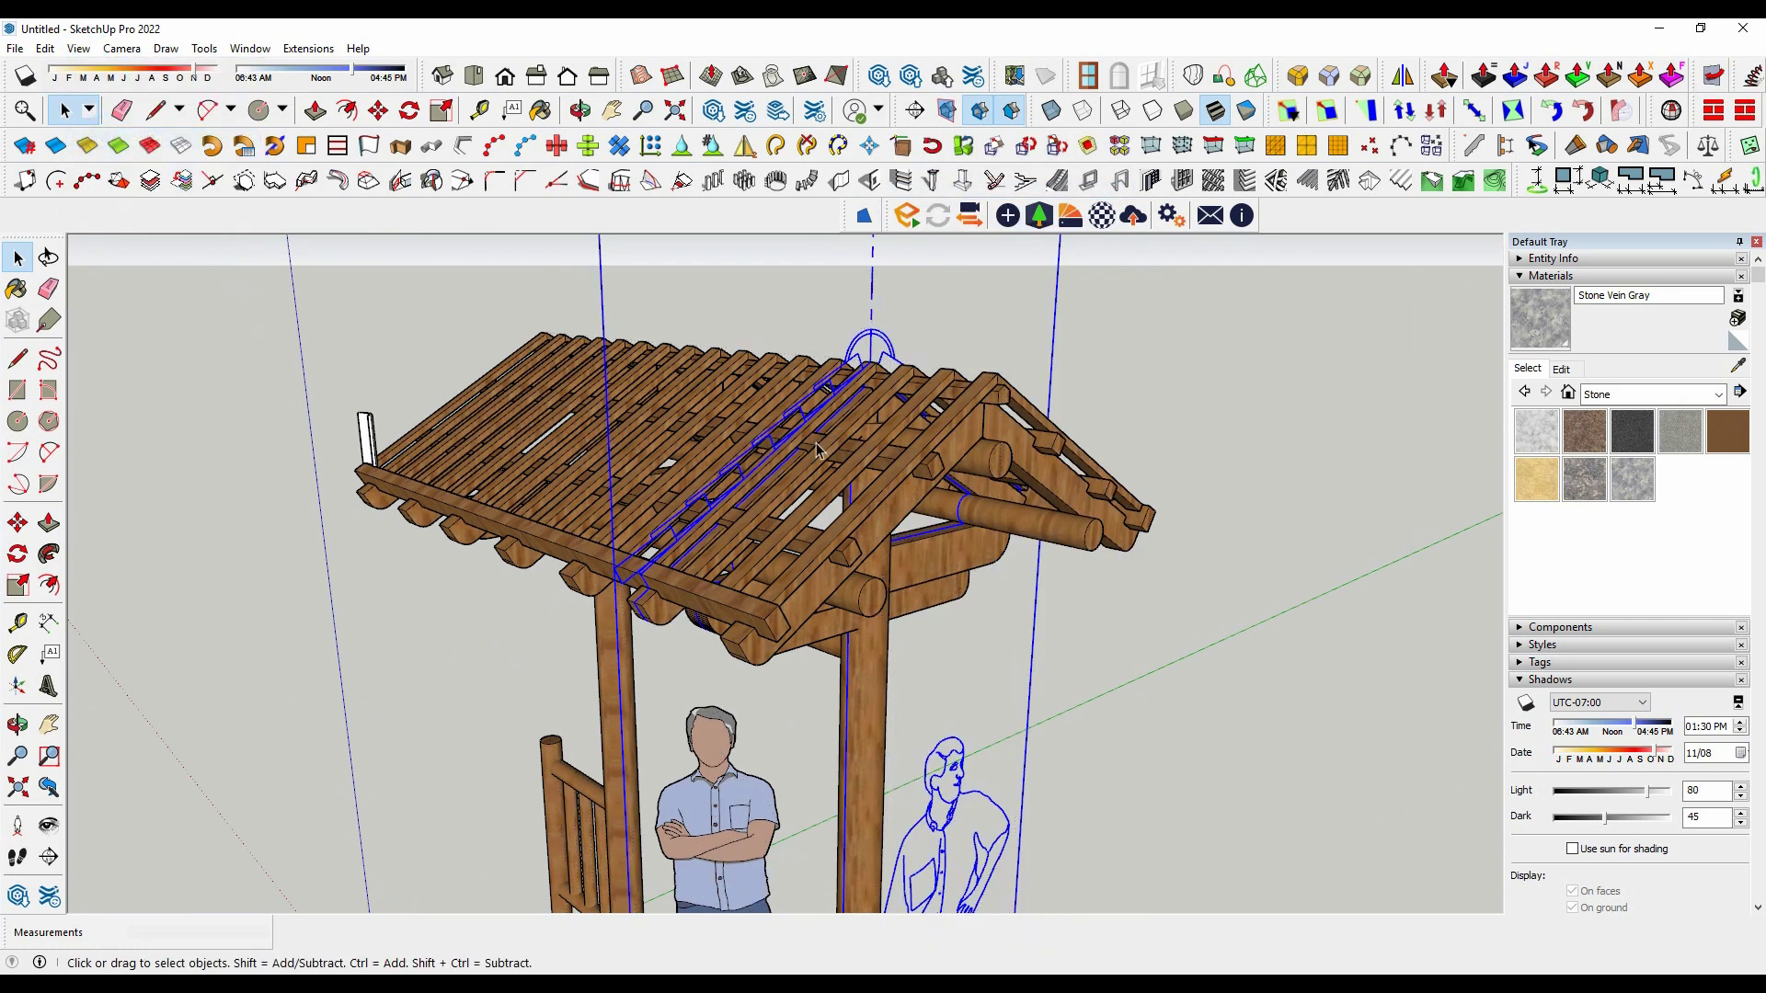
left_click(708, 454)
right_click(708, 454)
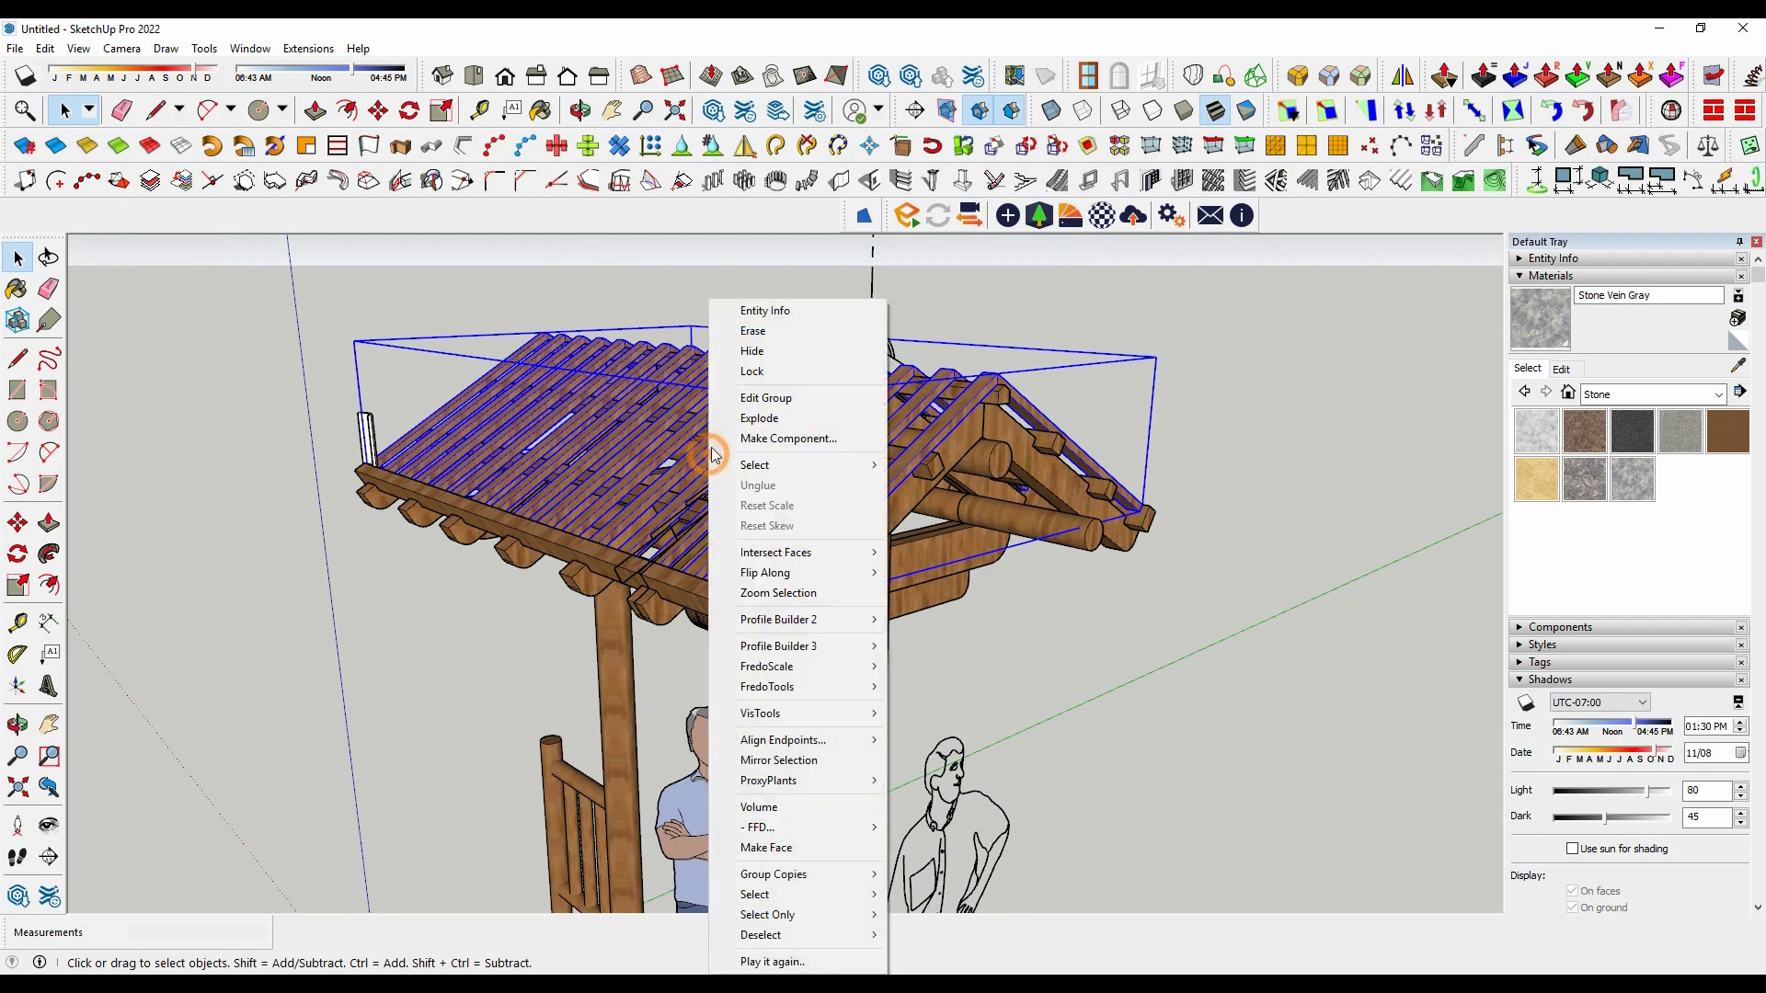
left_click(740, 348)
Step: Move the white tile blank by its bottom corner to the roof's eave
scroll(414, 423, "up", 3)
scroll(414, 423, "up", 2)
scroll(414, 418, "up", 2)
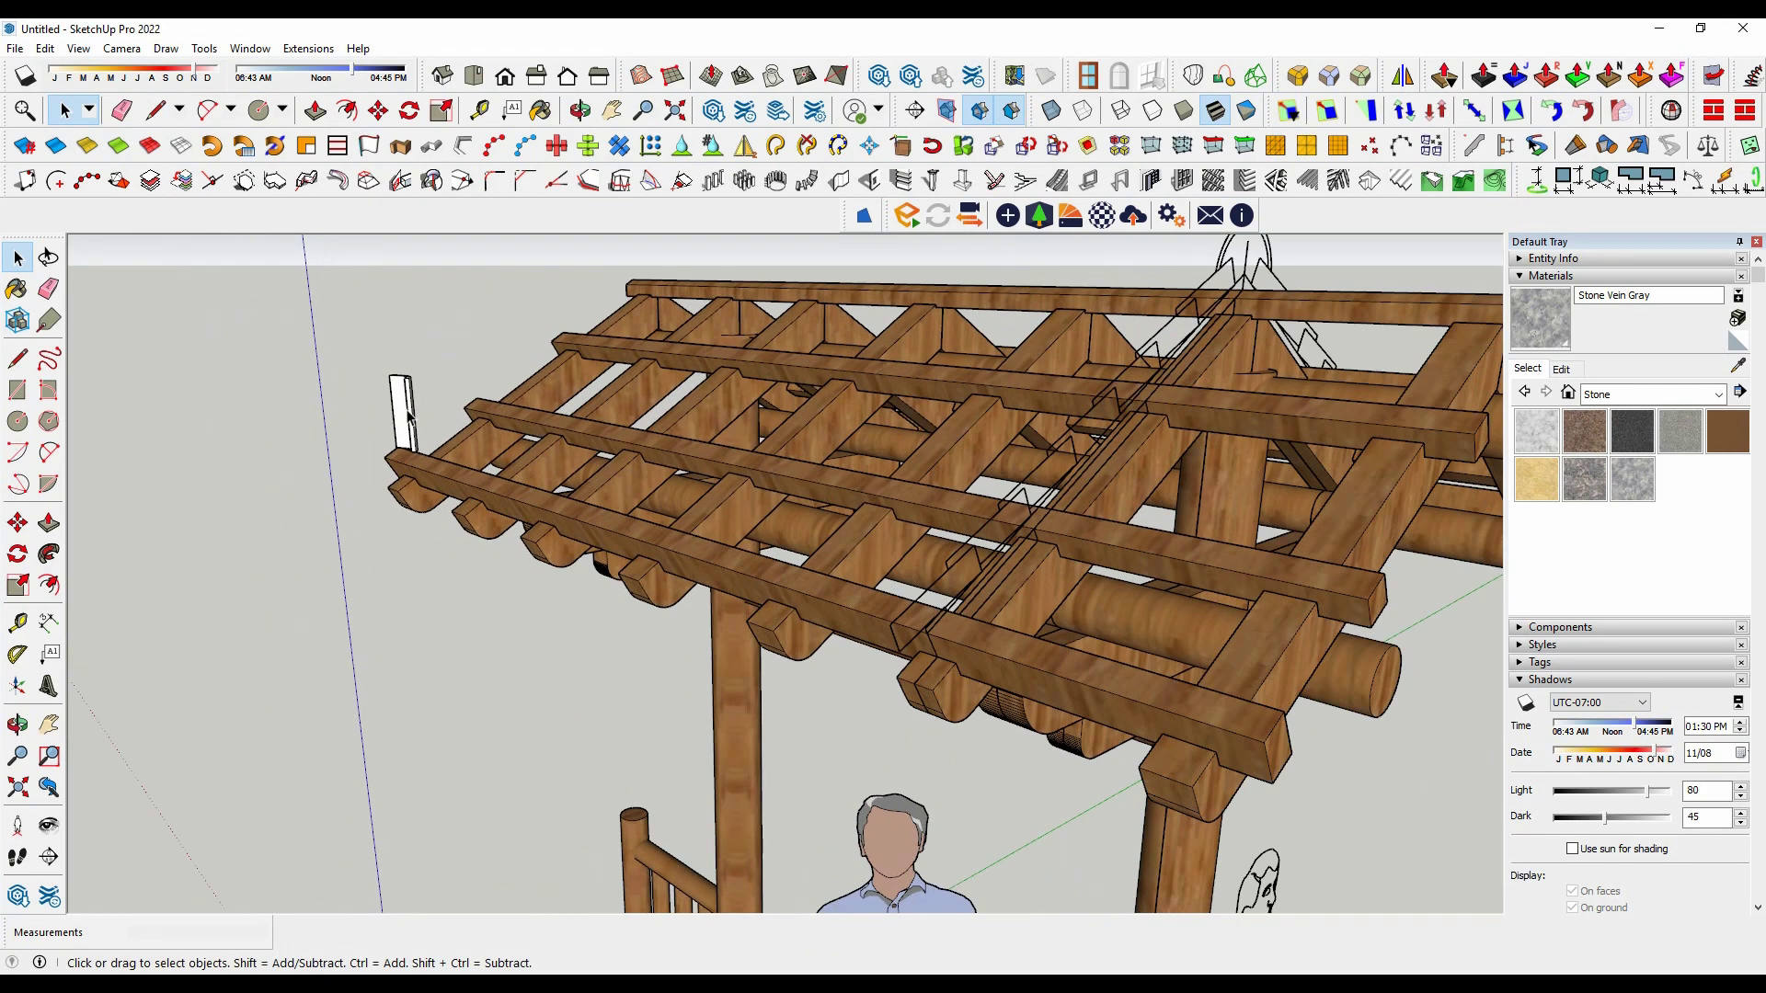
left_click(405, 404)
scroll(449, 459, "up", 2)
scroll(449, 460, "up", 2)
key("m")
scroll(437, 472, "up", 3)
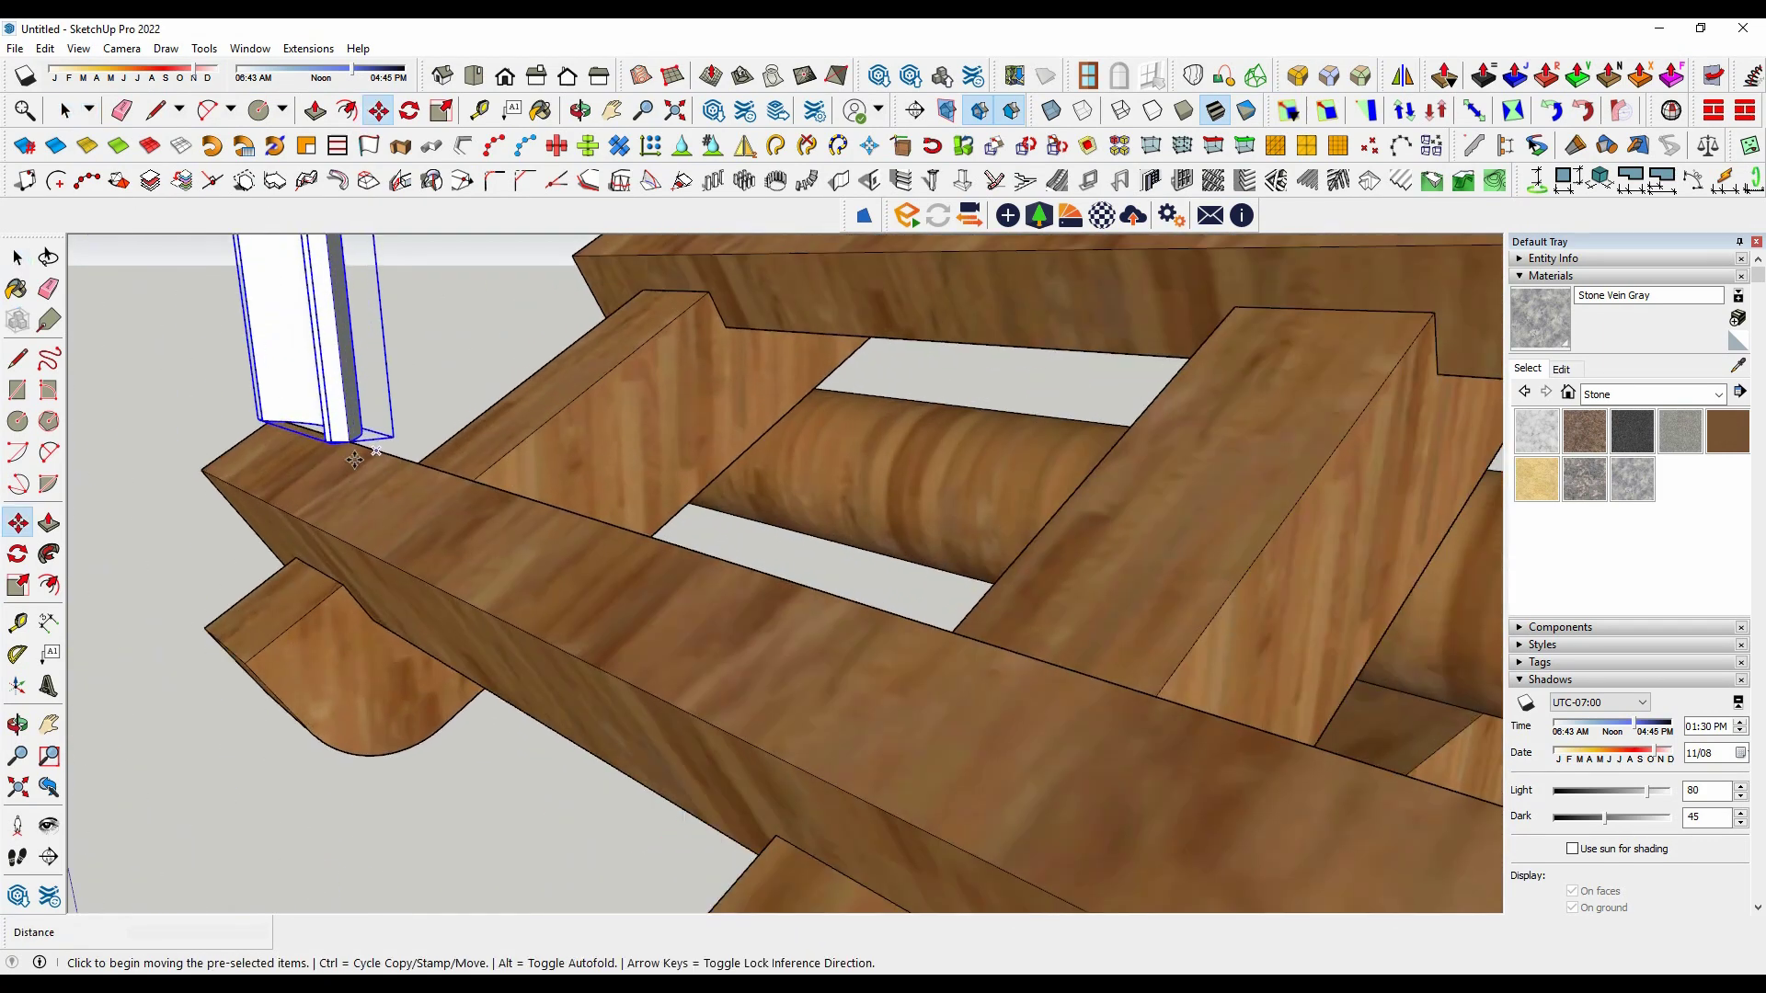
scroll(386, 450, "up", 3)
left_click(331, 423)
scroll(299, 430, "down", 3)
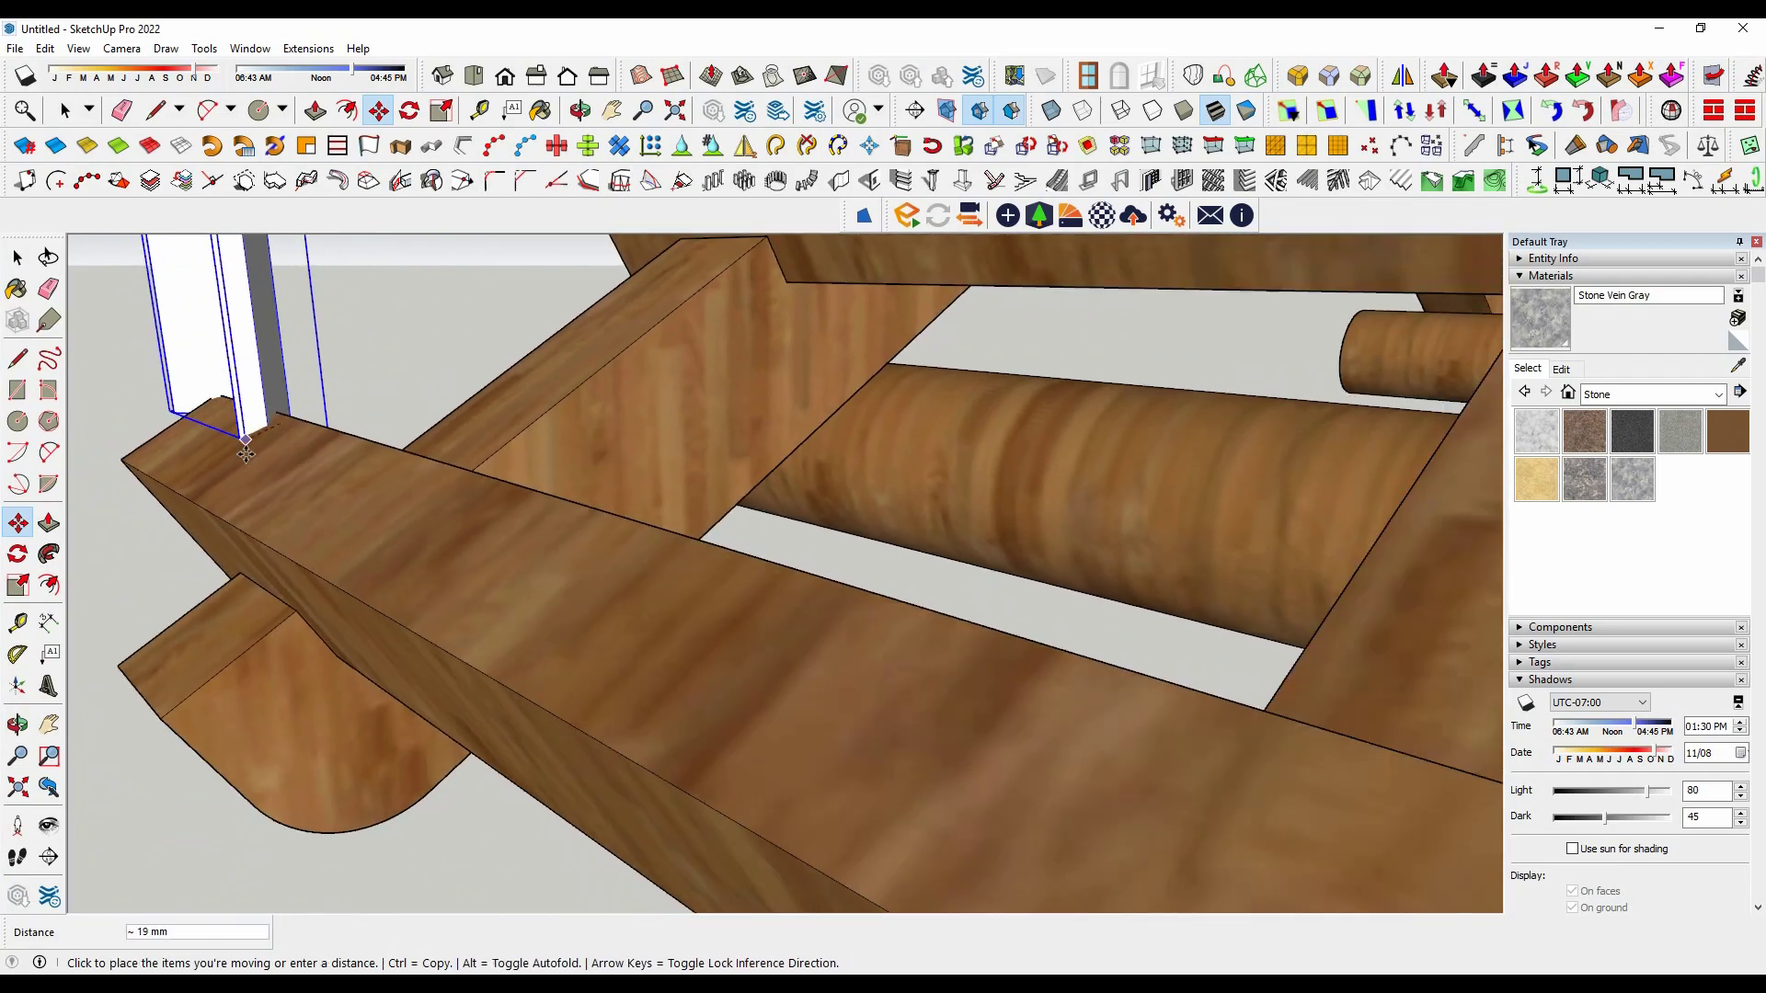
scroll(308, 434, "down", 3)
scroll(322, 440, "down", 3)
scroll(333, 445, "down", 3)
scroll(414, 441, "up", 3)
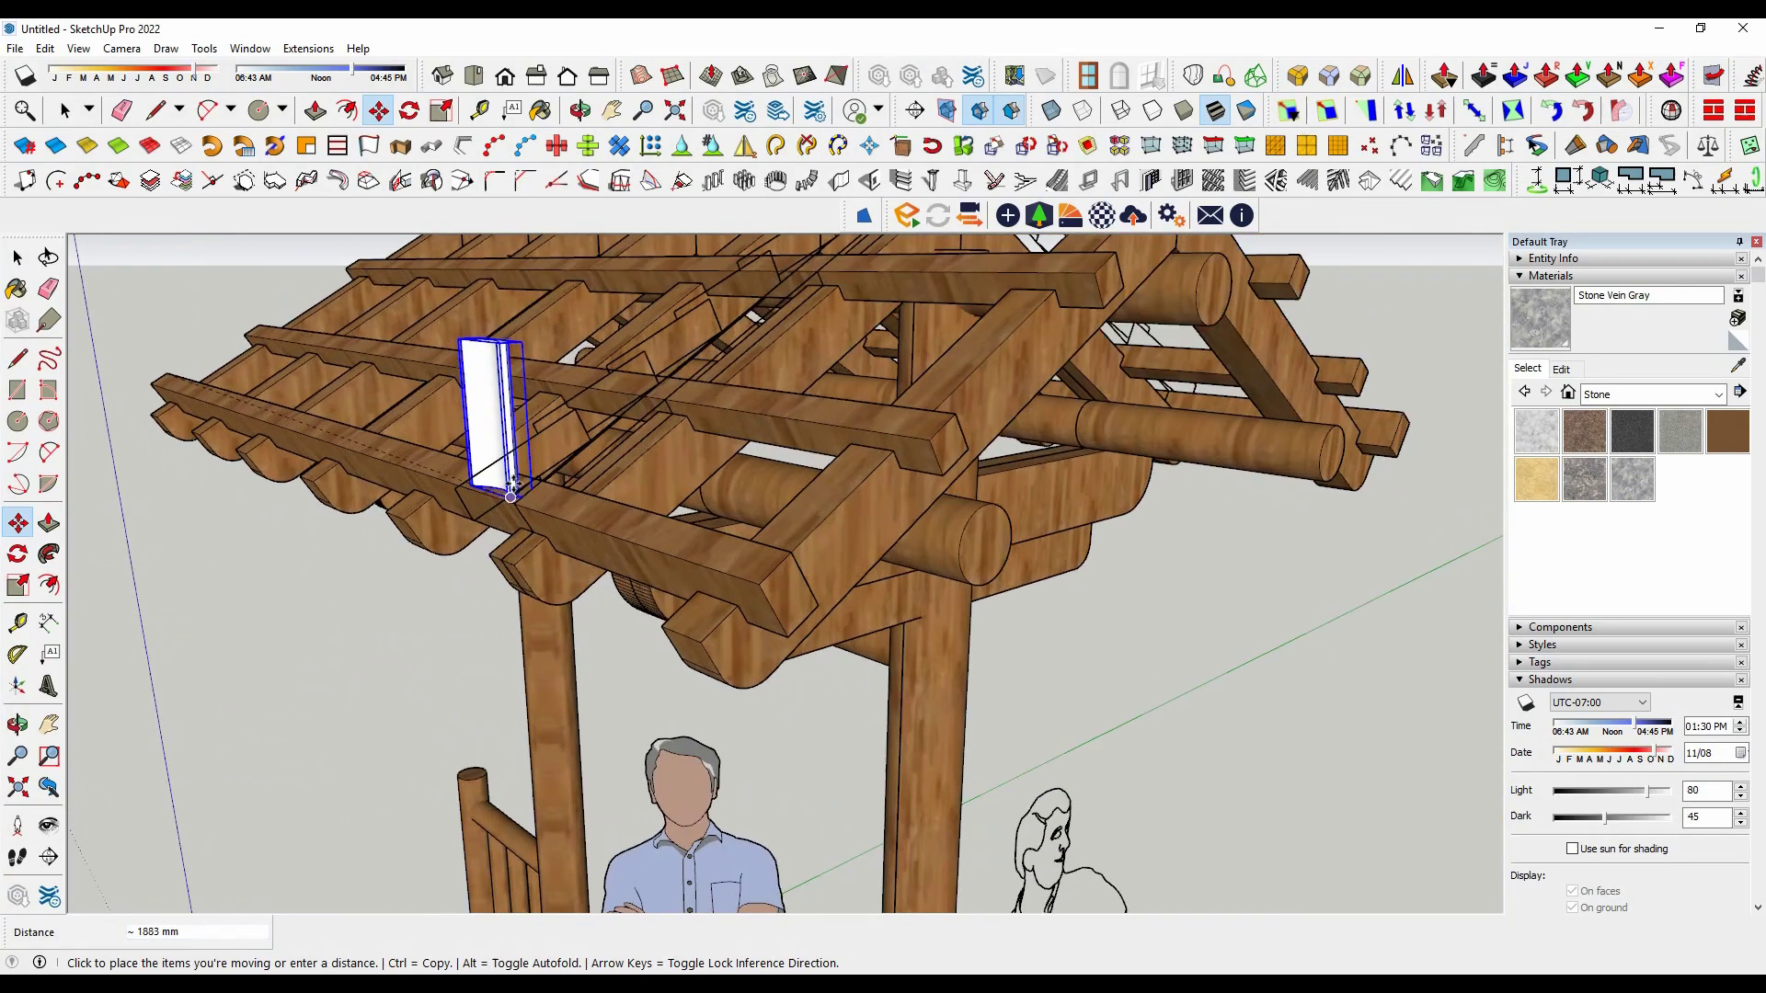
scroll(510, 386, "up", 4)
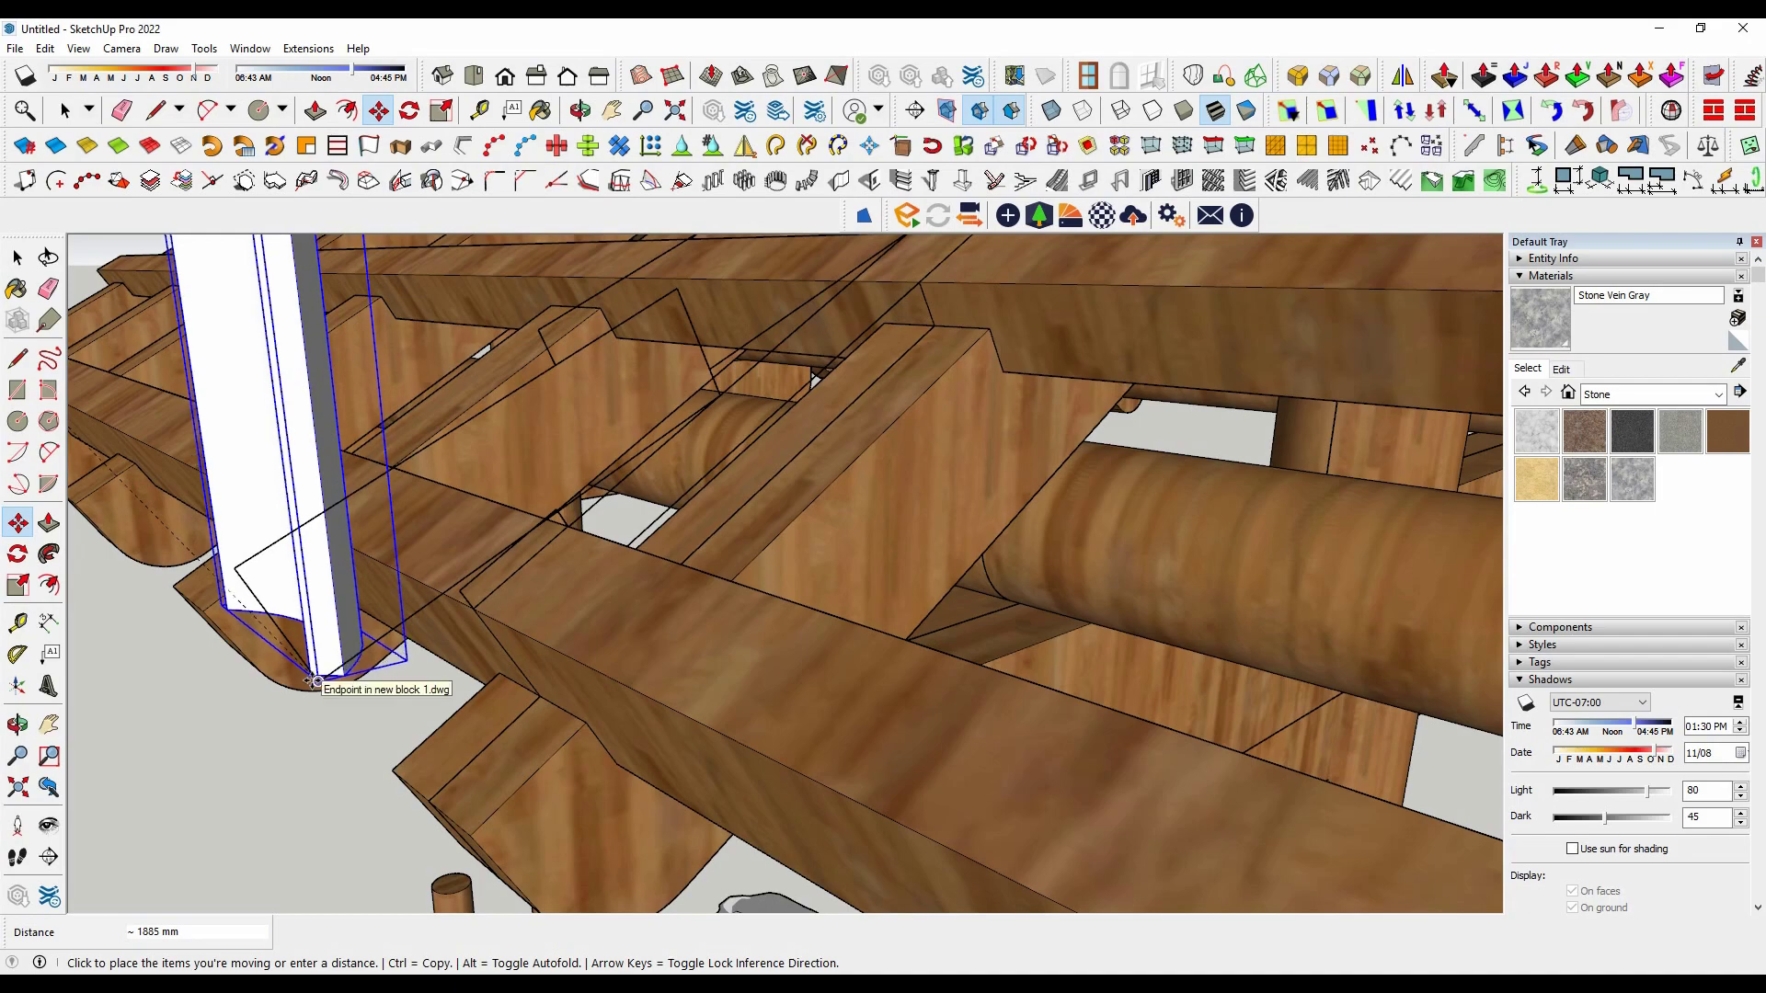
left_click(239, 577)
scroll(495, 705, "down", 1)
scroll(413, 662, "down", 3)
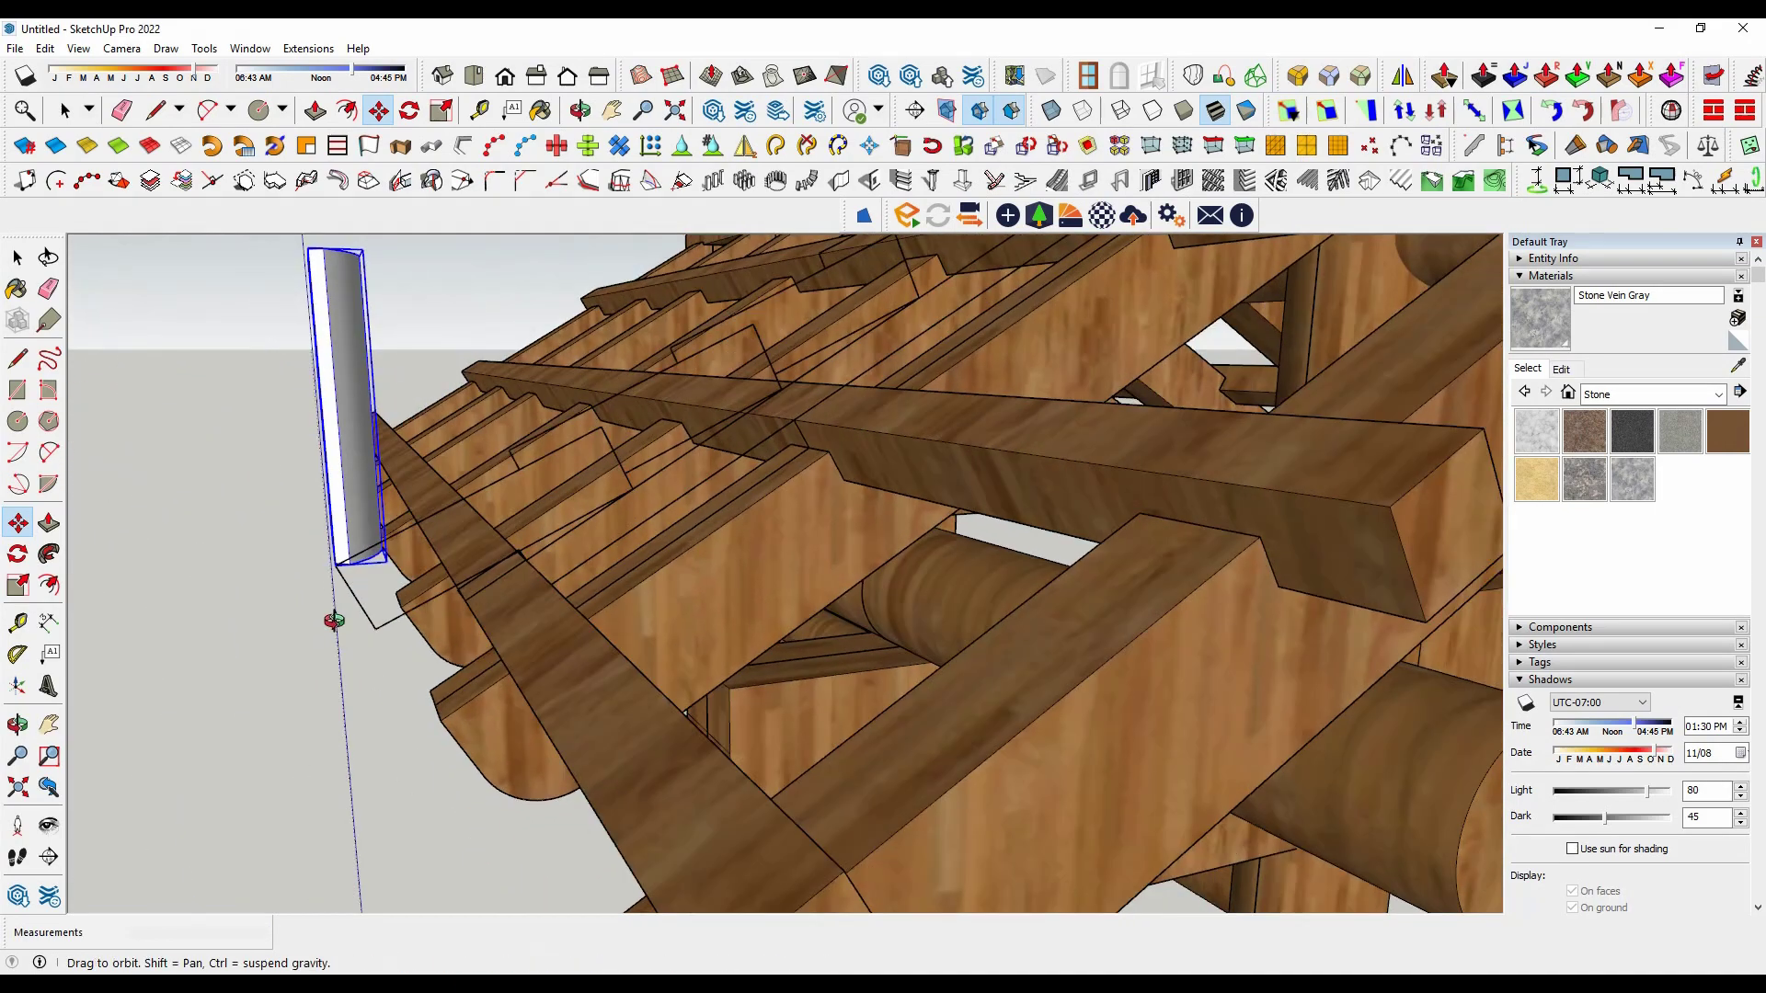
scroll(368, 588, "up", 4)
scroll(368, 580, "down", 1)
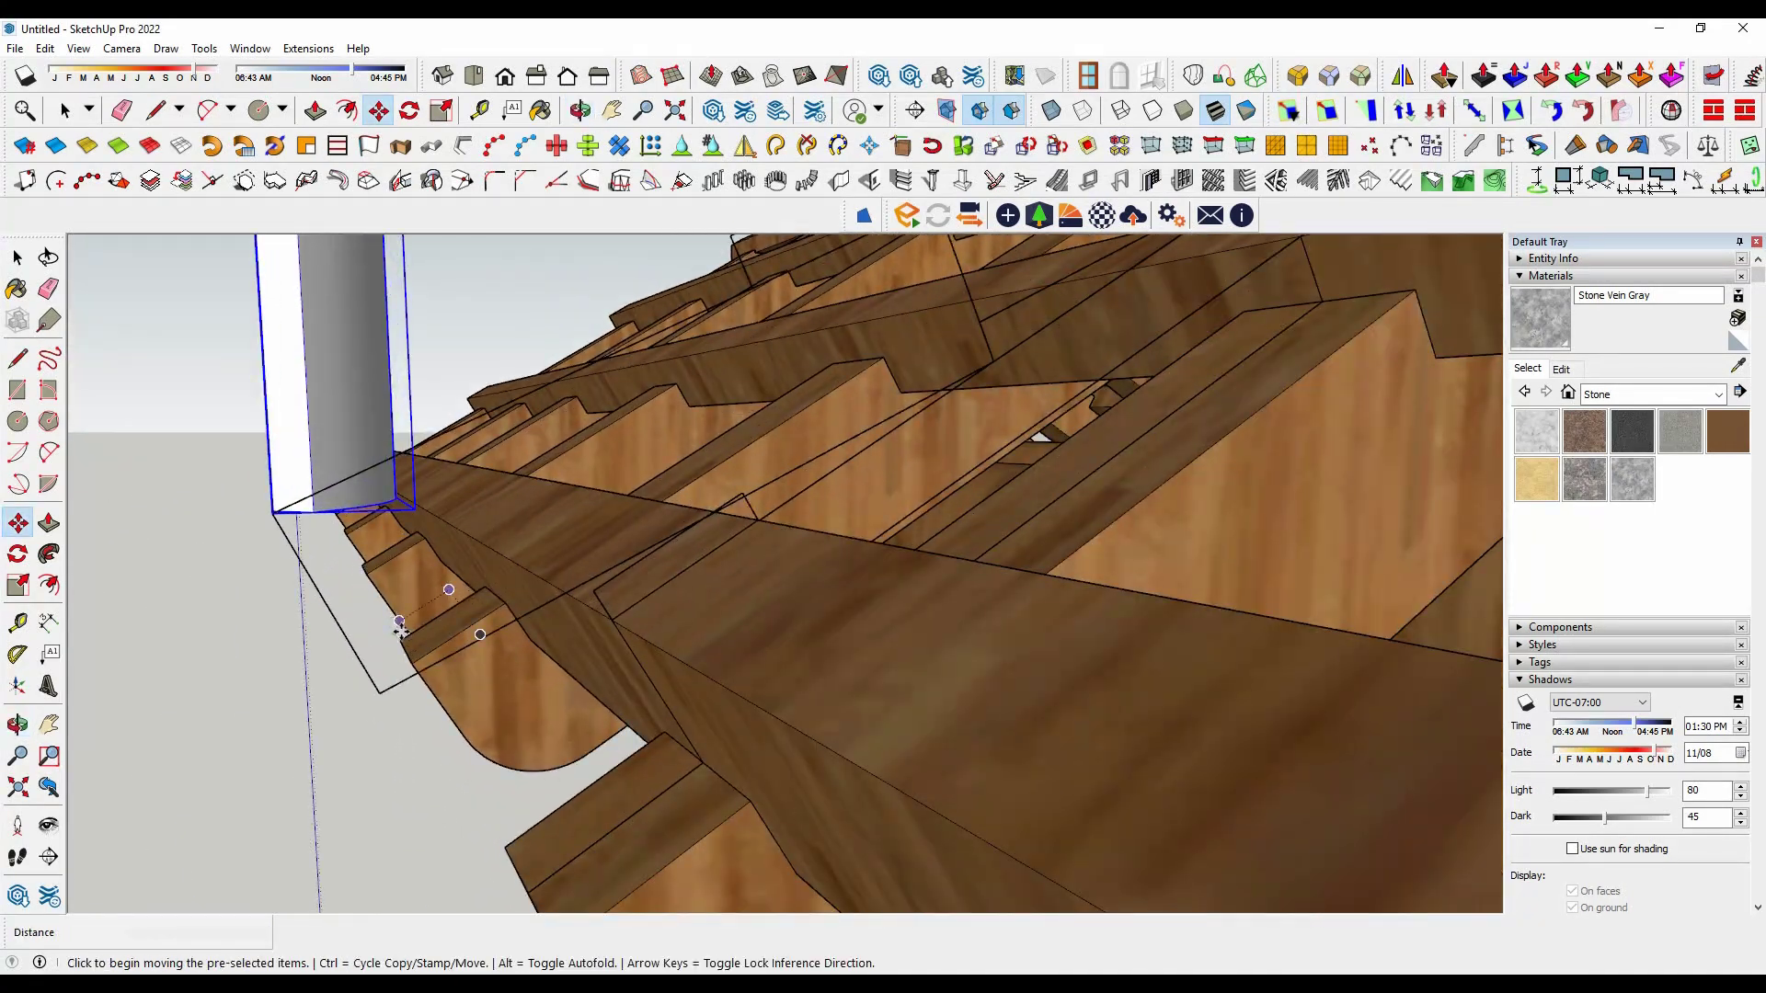
scroll(400, 625, "up", 3)
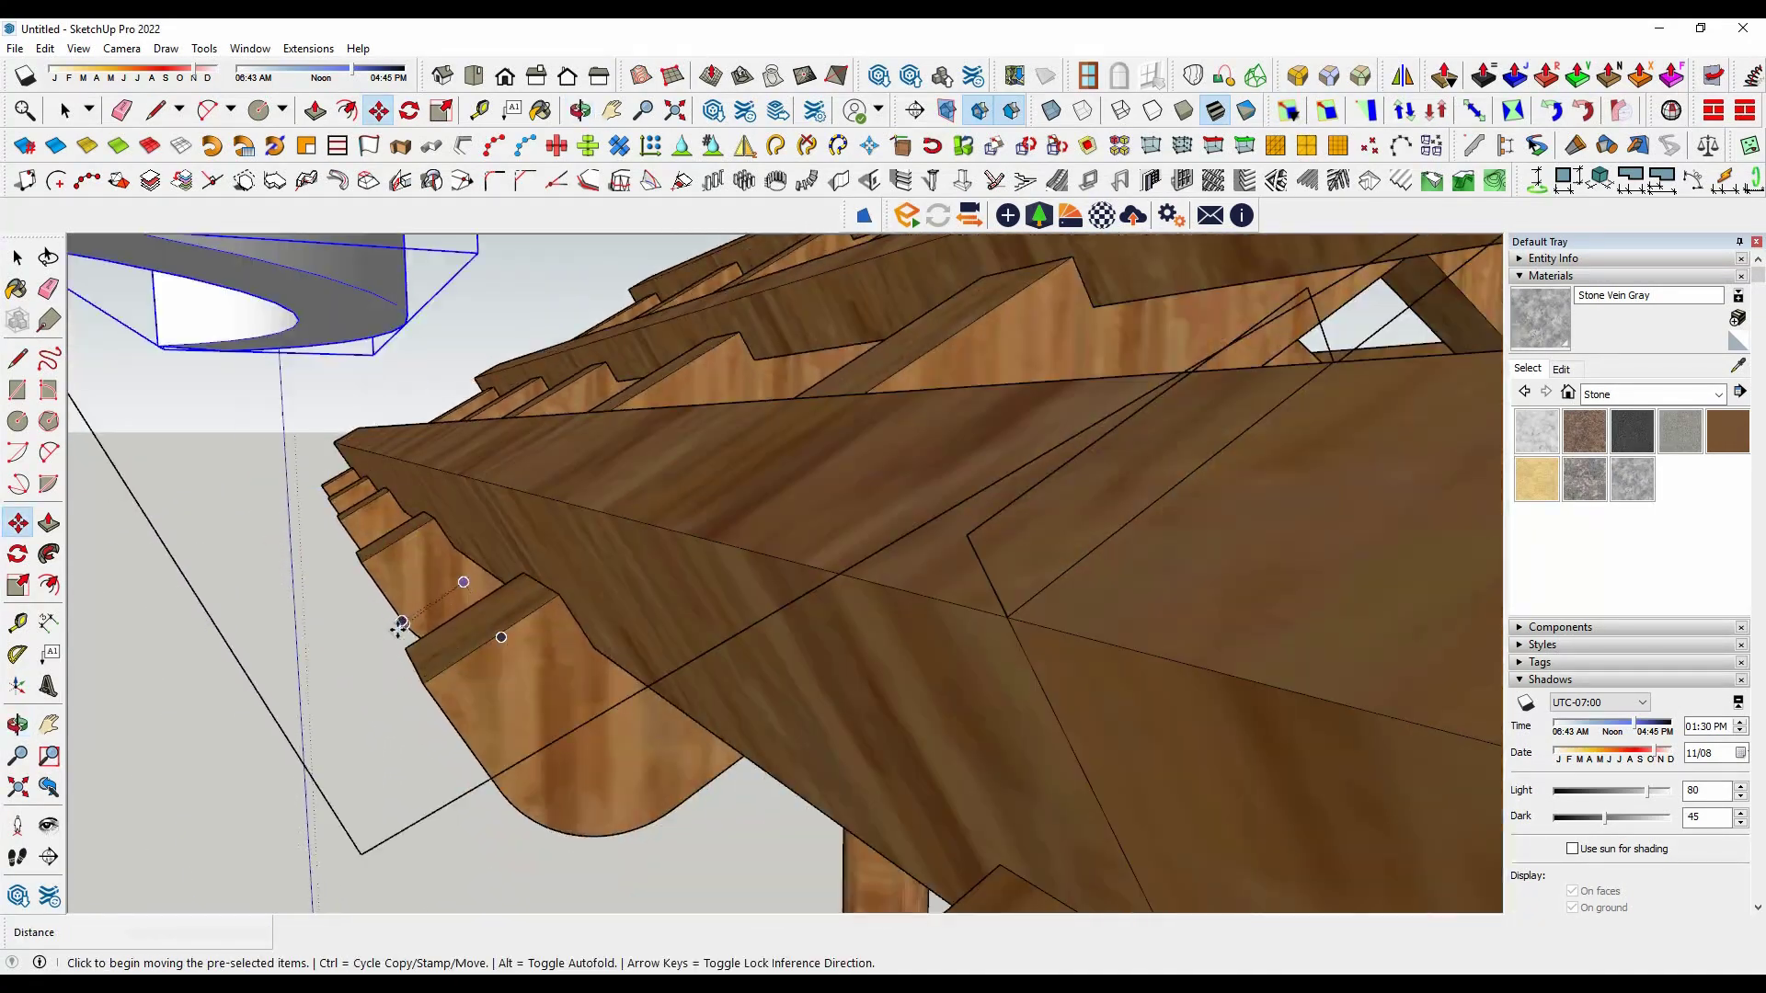
Step: Reposition the tile blank precisely onto the eave corner of the left slope
left_click(404, 324)
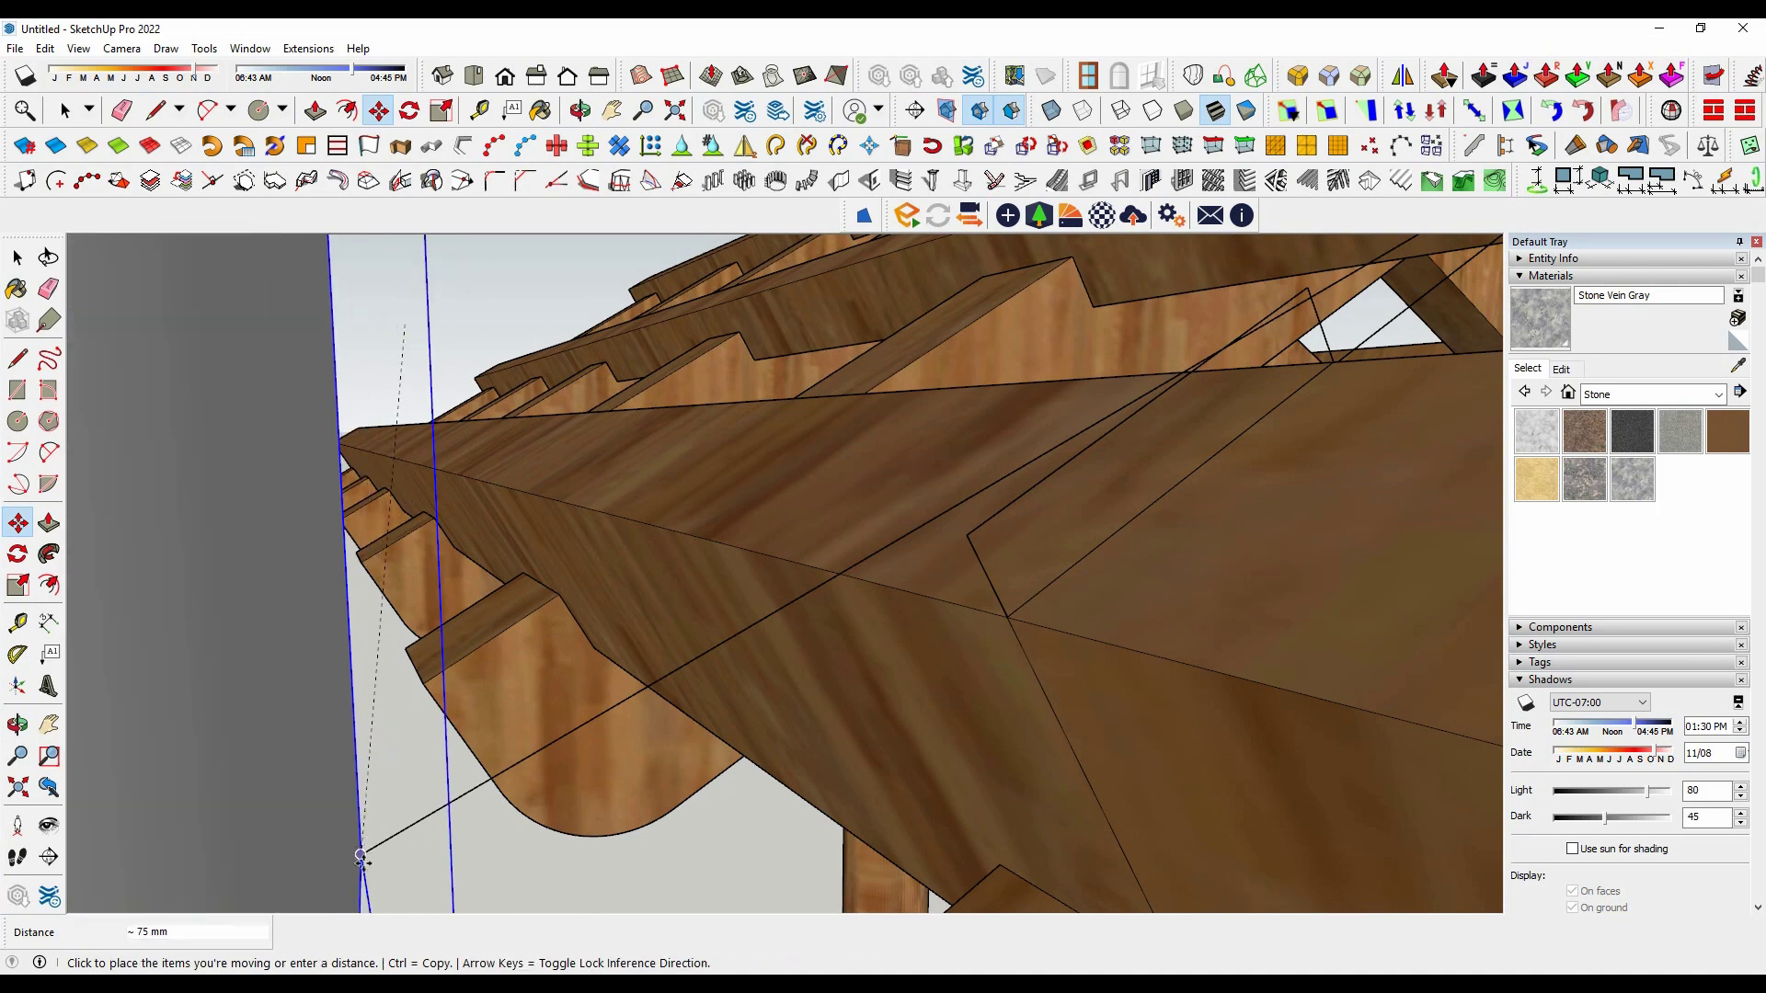
left_click(362, 853)
scroll(367, 836, "down", 3)
scroll(430, 754, "down", 2)
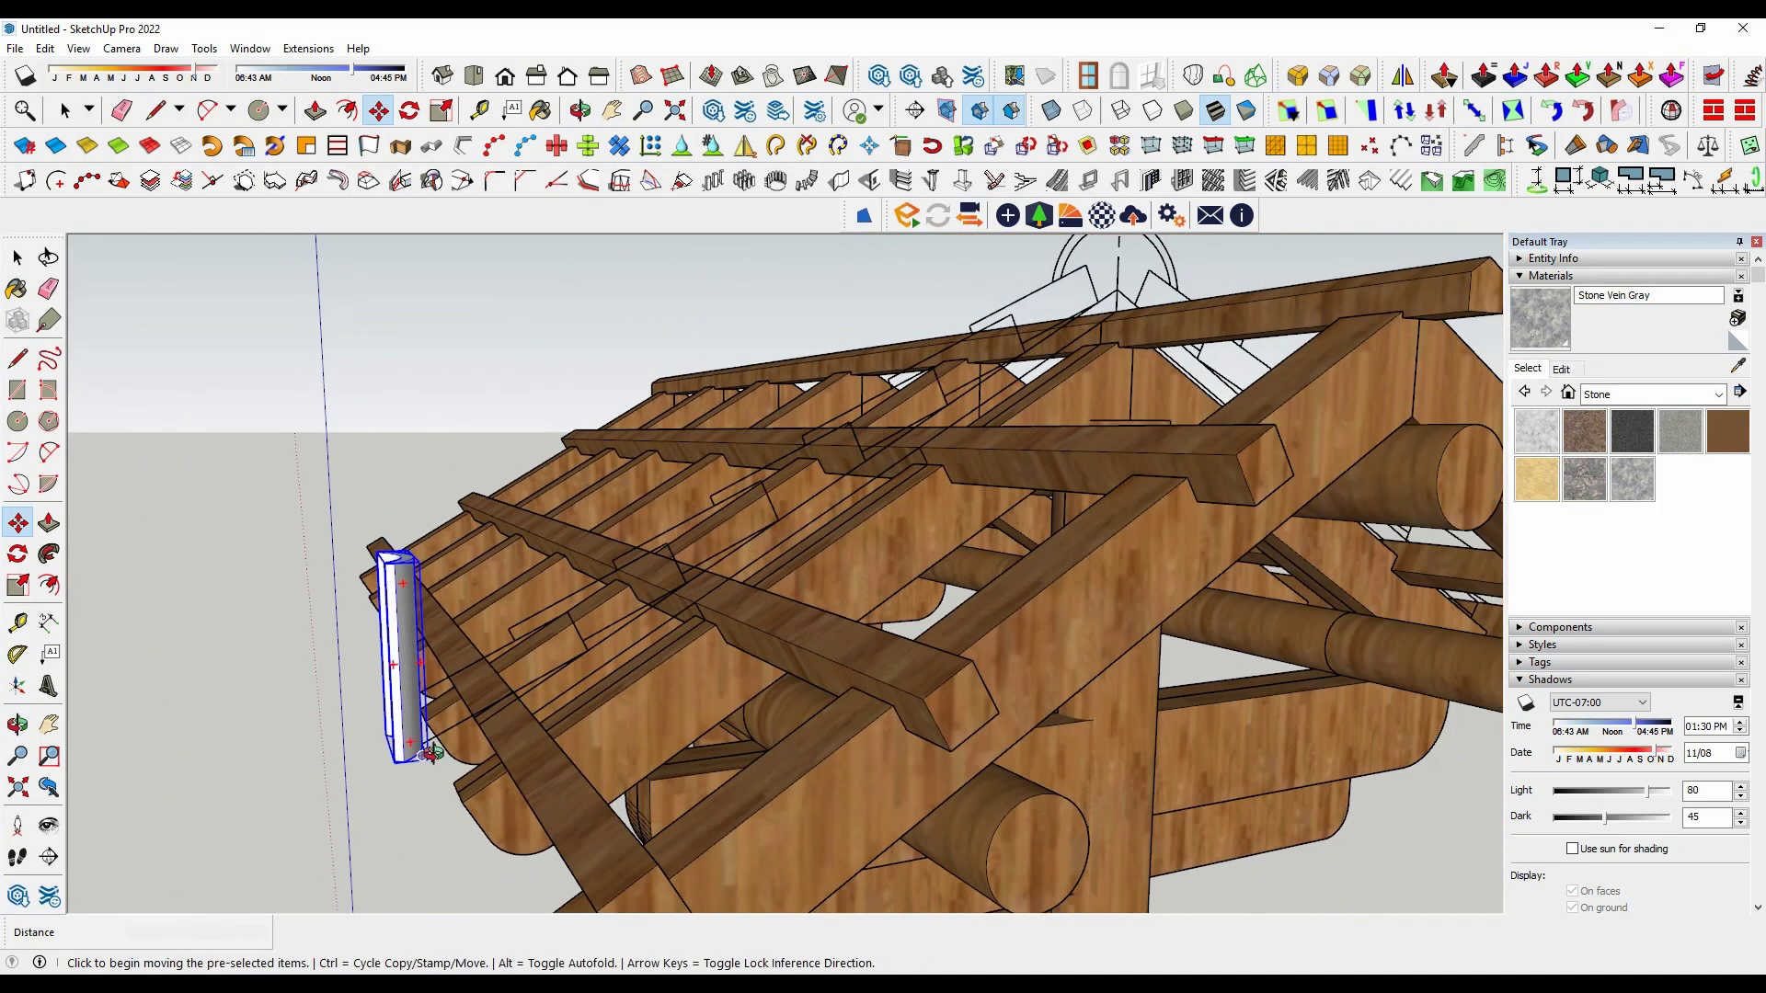
middle_click_drag(430, 754, 404, 741)
scroll(409, 751, "up", 5)
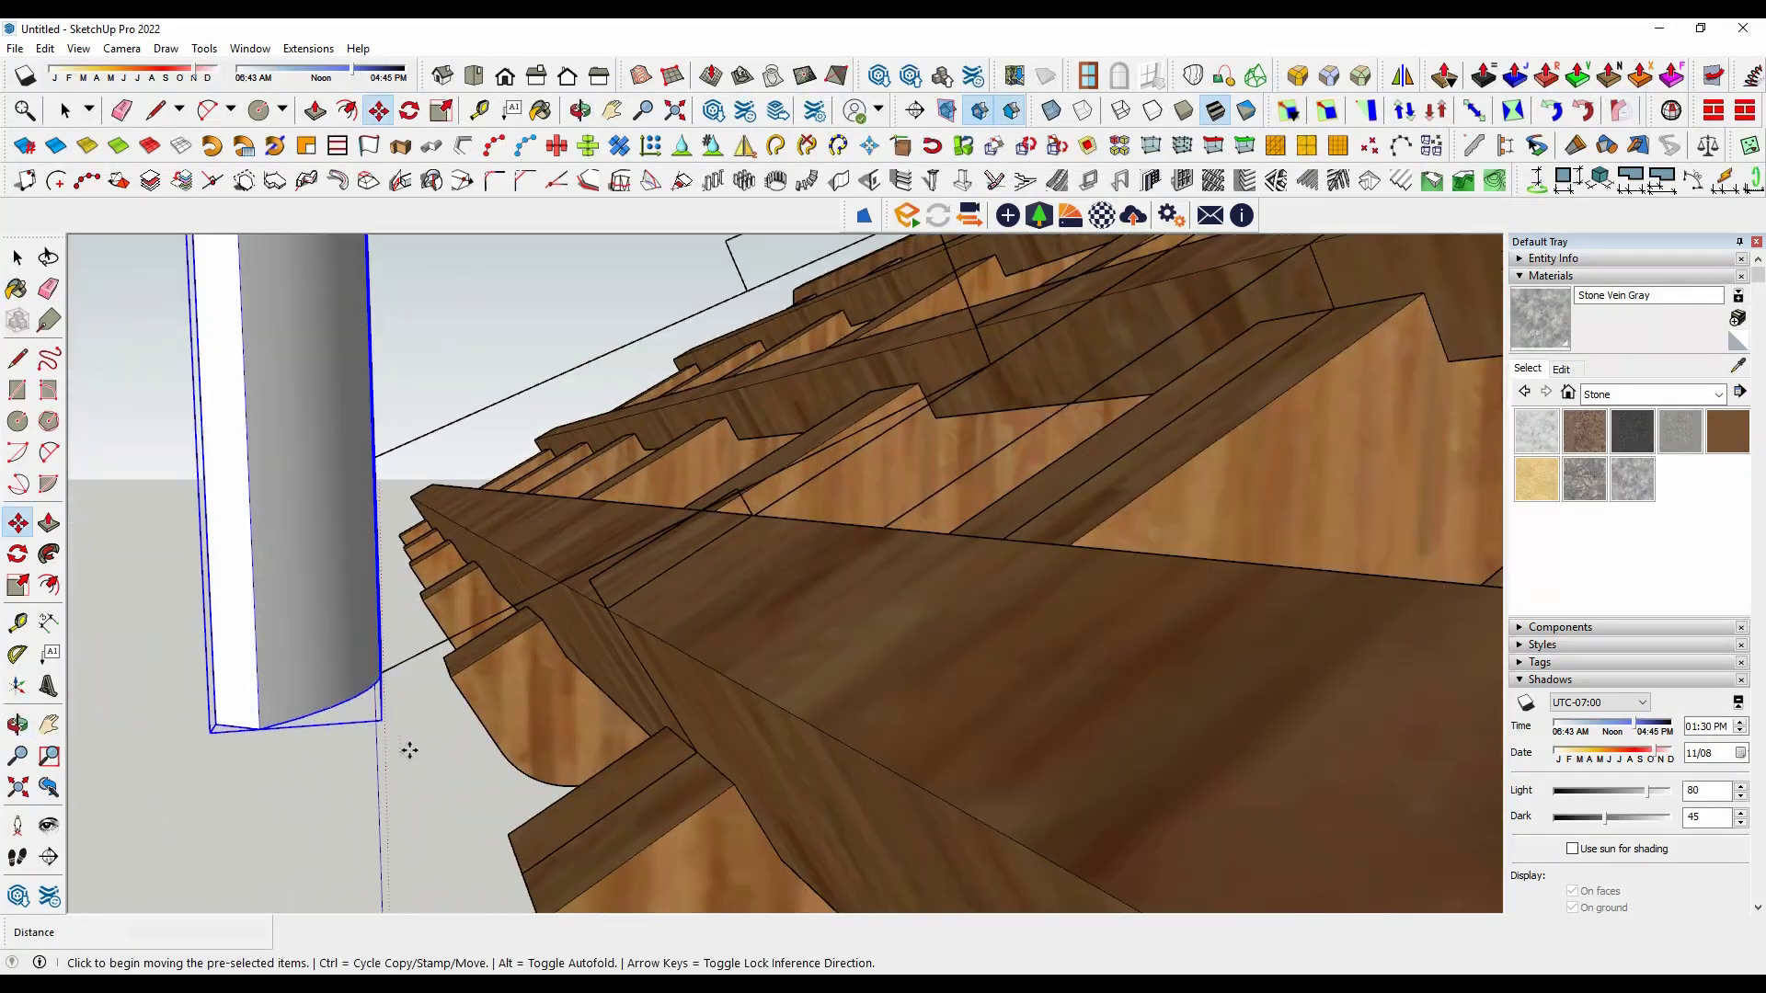
scroll(409, 751, "down", 3)
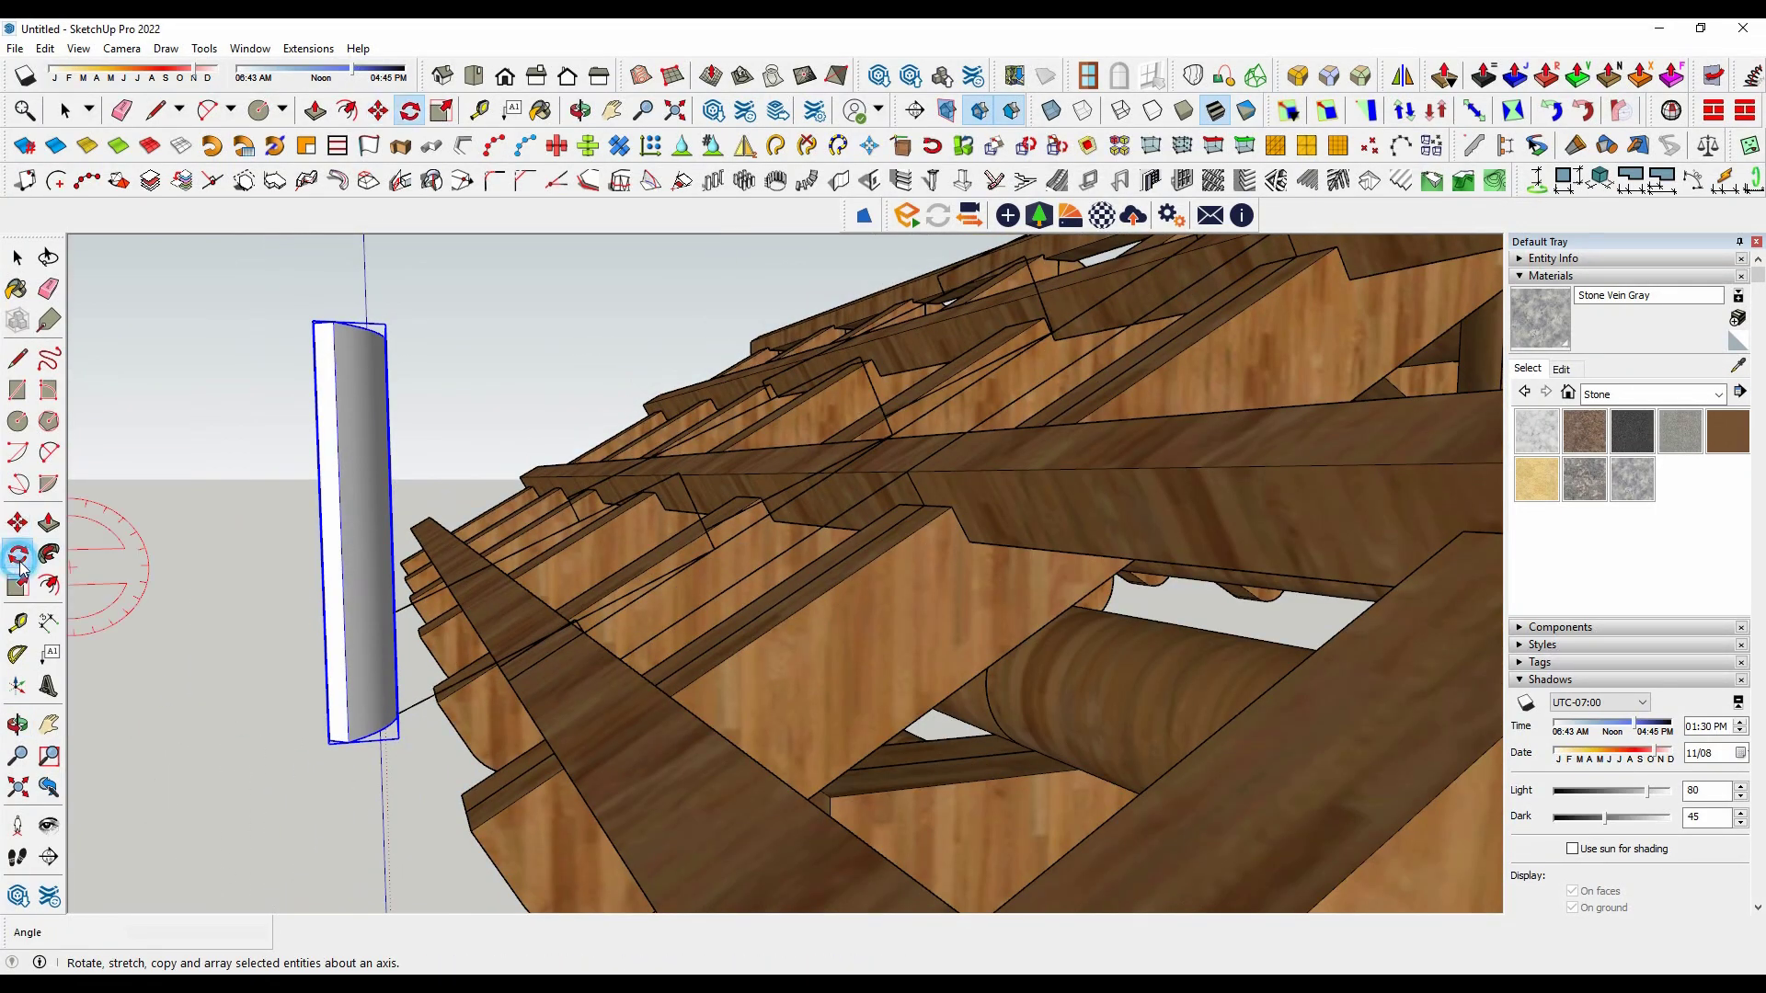
Step: Rotate the tile blank about its base until it lies along the roof slope
mouse_move(420, 722)
middle_mouse_down()
mouse_move(653, 743)
mouse_move(493, 718)
middle_mouse_up()
scroll(616, 723, "up", 3)
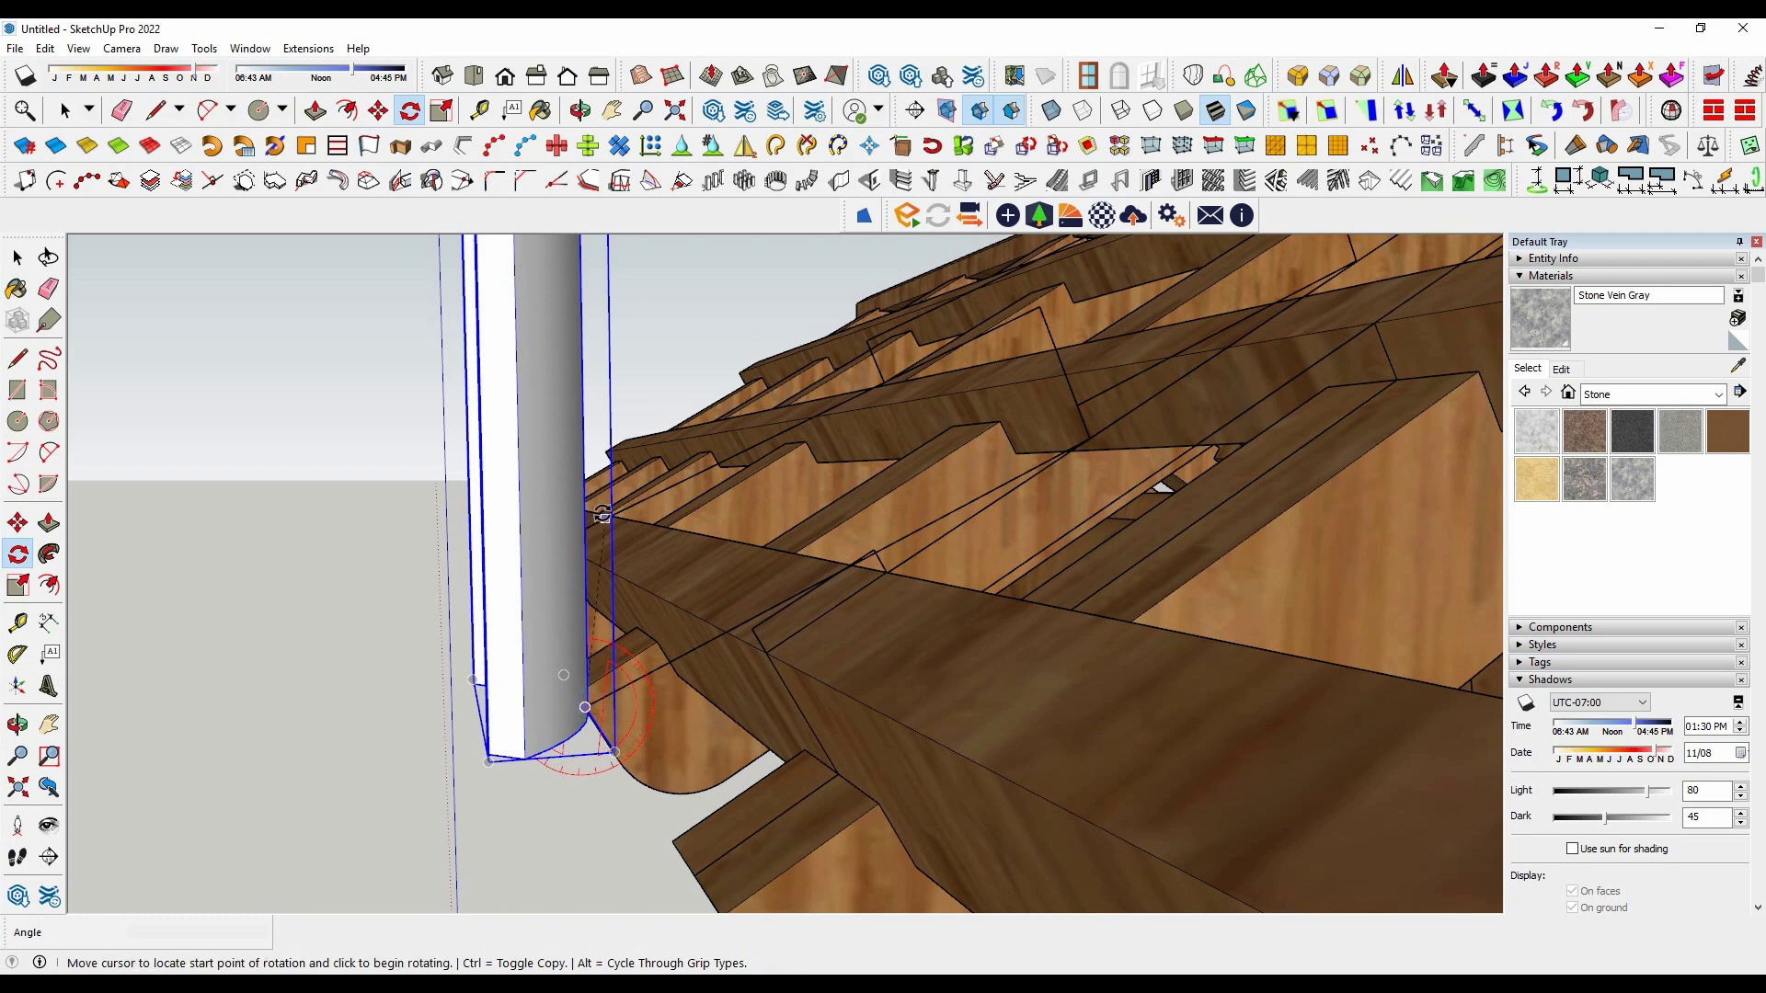
left_click(581, 490)
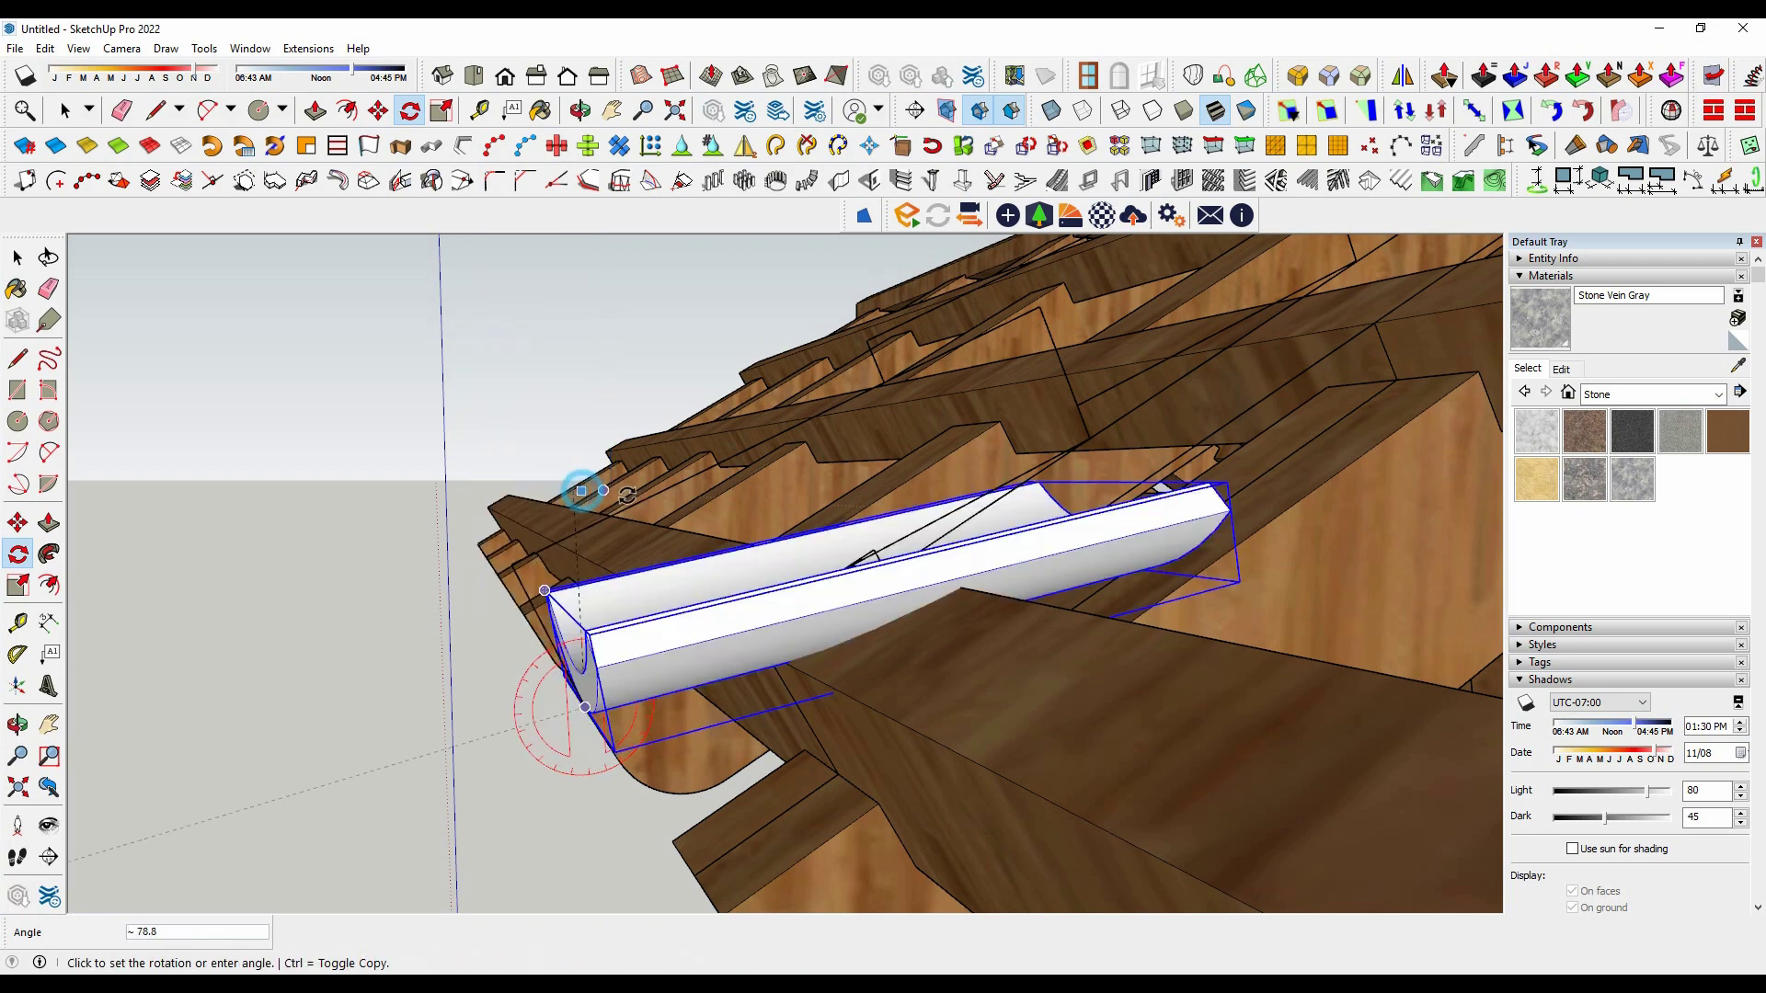
mouse_move(1012, 515)
middle_mouse_down()
mouse_move(928, 508)
mouse_move(846, 461)
mouse_move(948, 430)
mouse_move(957, 401)
middle_mouse_up()
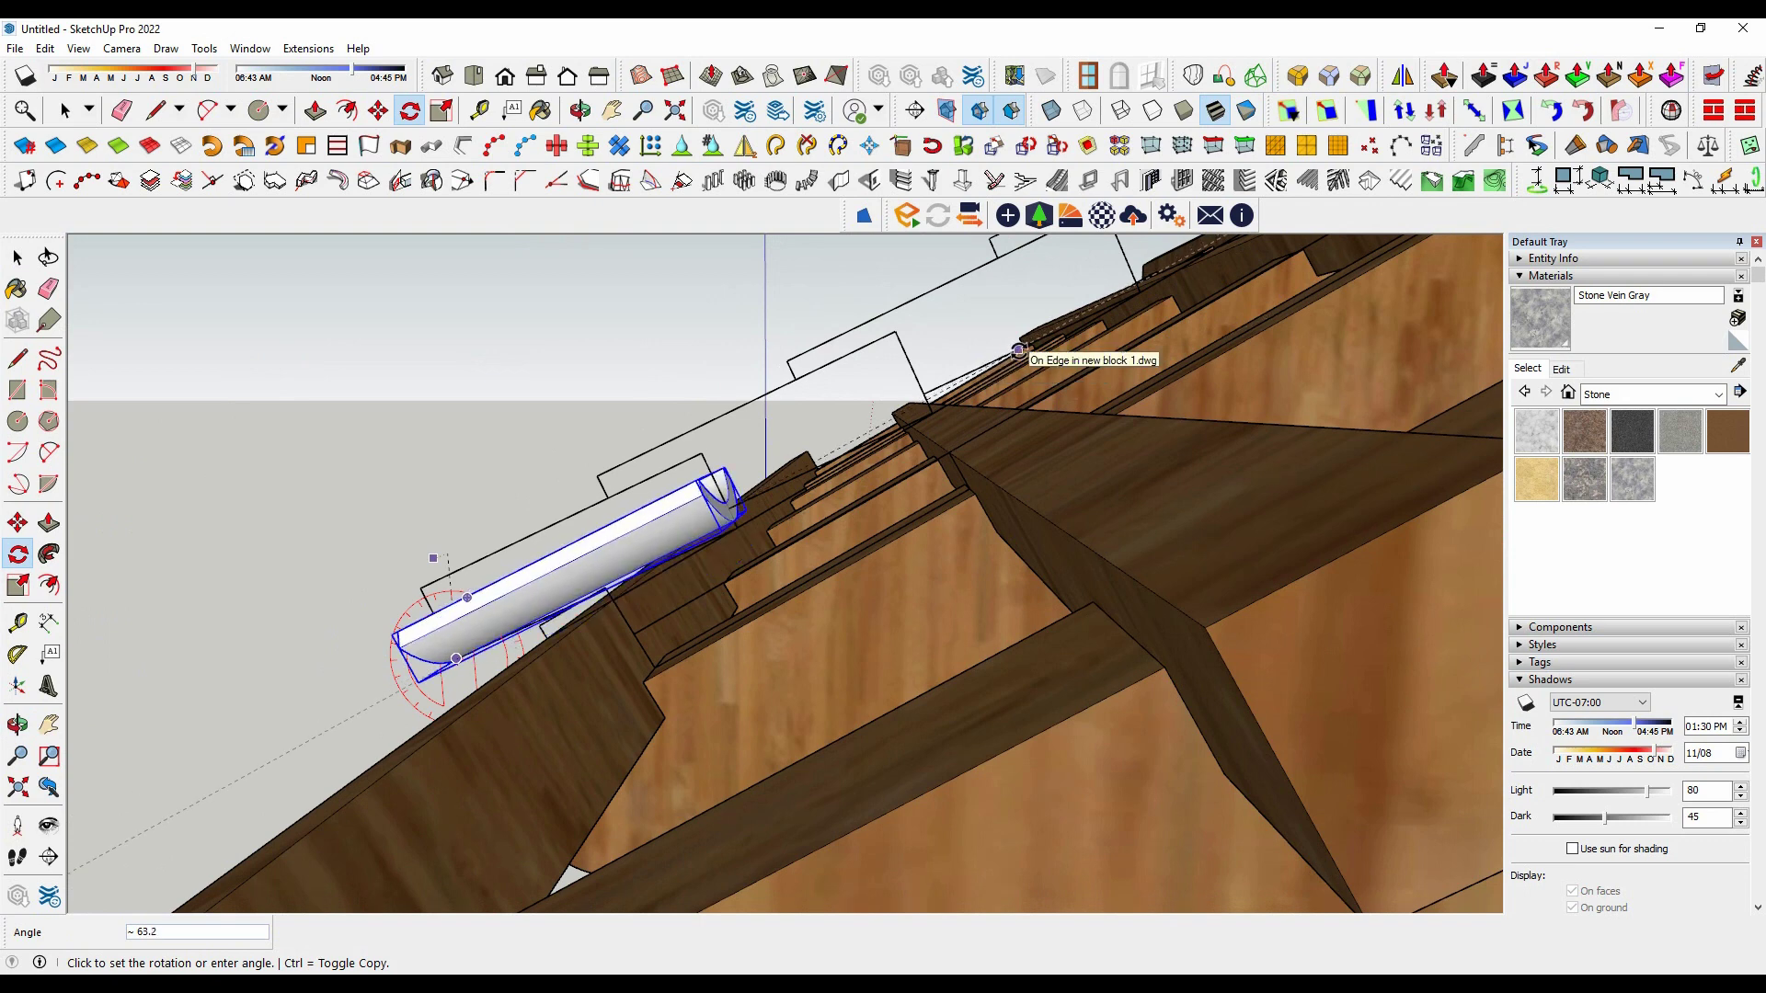
left_click(1144, 292)
scroll(1144, 292, "down", 5)
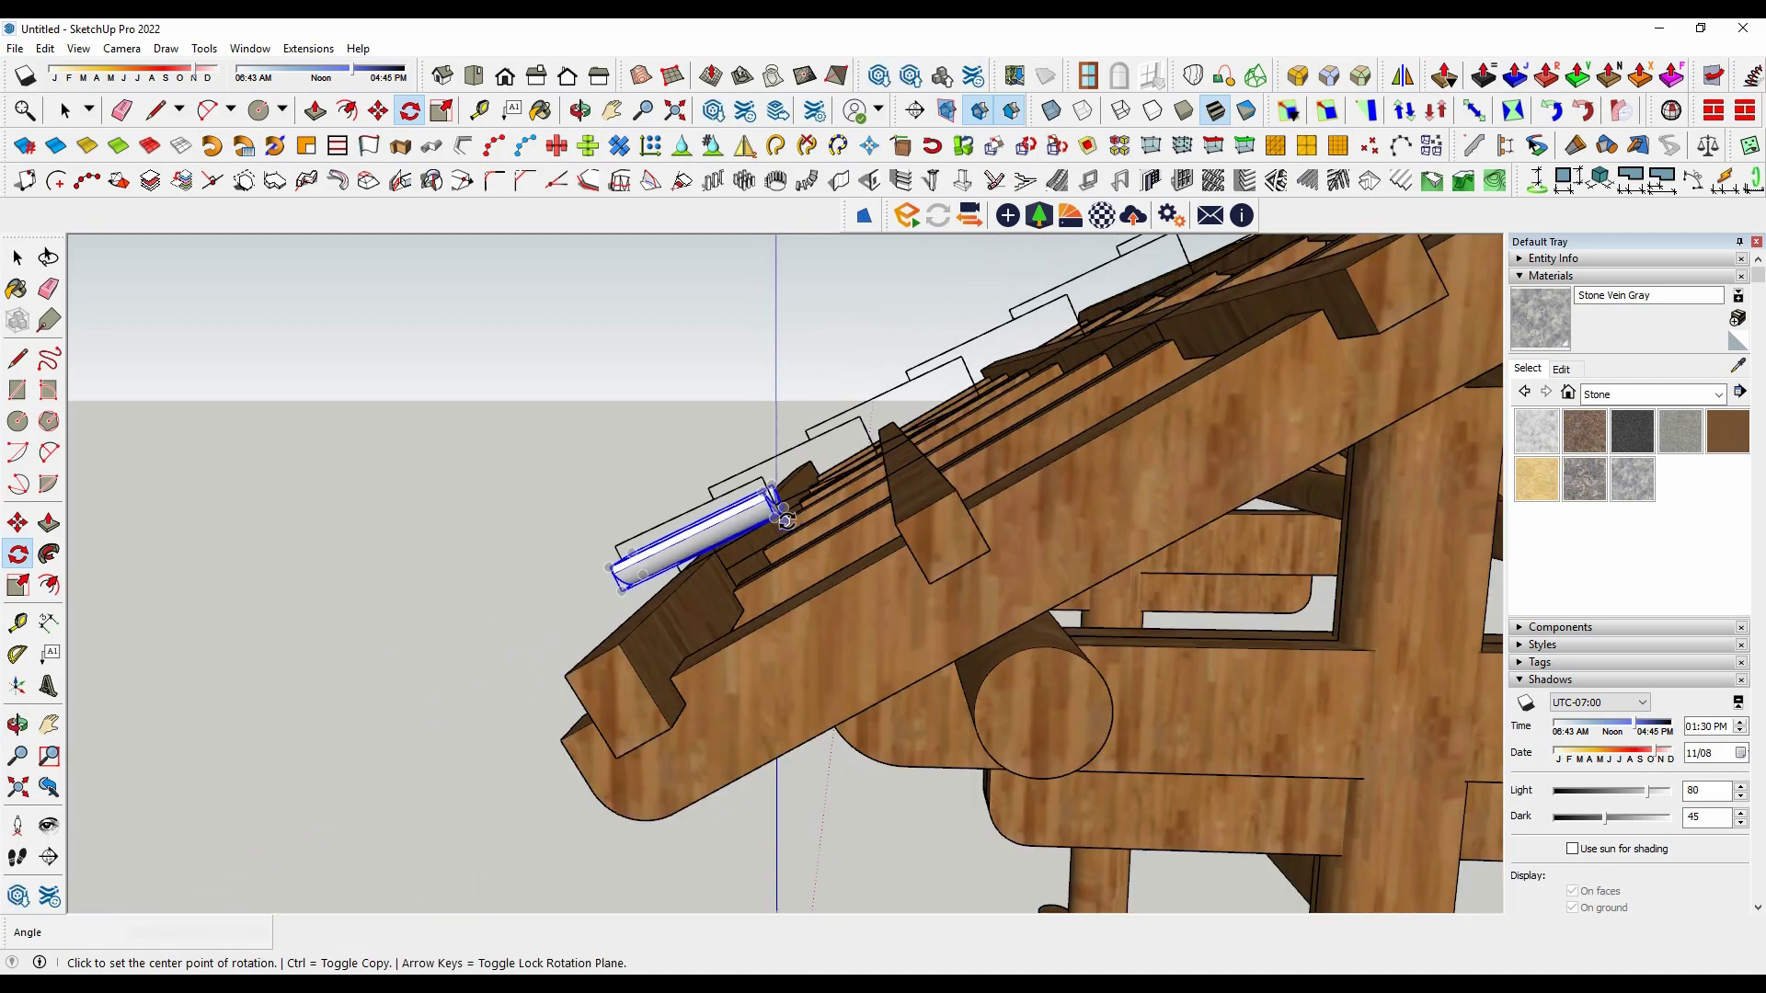
scroll(525, 654, "down", 3)
mouse_move(482, 681)
middle_mouse_down()
mouse_move(1048, 504)
mouse_move(1030, 497)
mouse_move(764, 694)
mouse_move(571, 709)
mouse_move(538, 679)
mouse_move(611, 677)
mouse_move(885, 478)
mouse_move(1027, 481)
mouse_move(874, 483)
mouse_move(840, 347)
mouse_move(841, 427)
mouse_move(772, 487)
mouse_move(726, 495)
mouse_move(828, 518)
middle_mouse_up()
scroll(611, 678, "up", 4)
key("space")
left_click(840, 482)
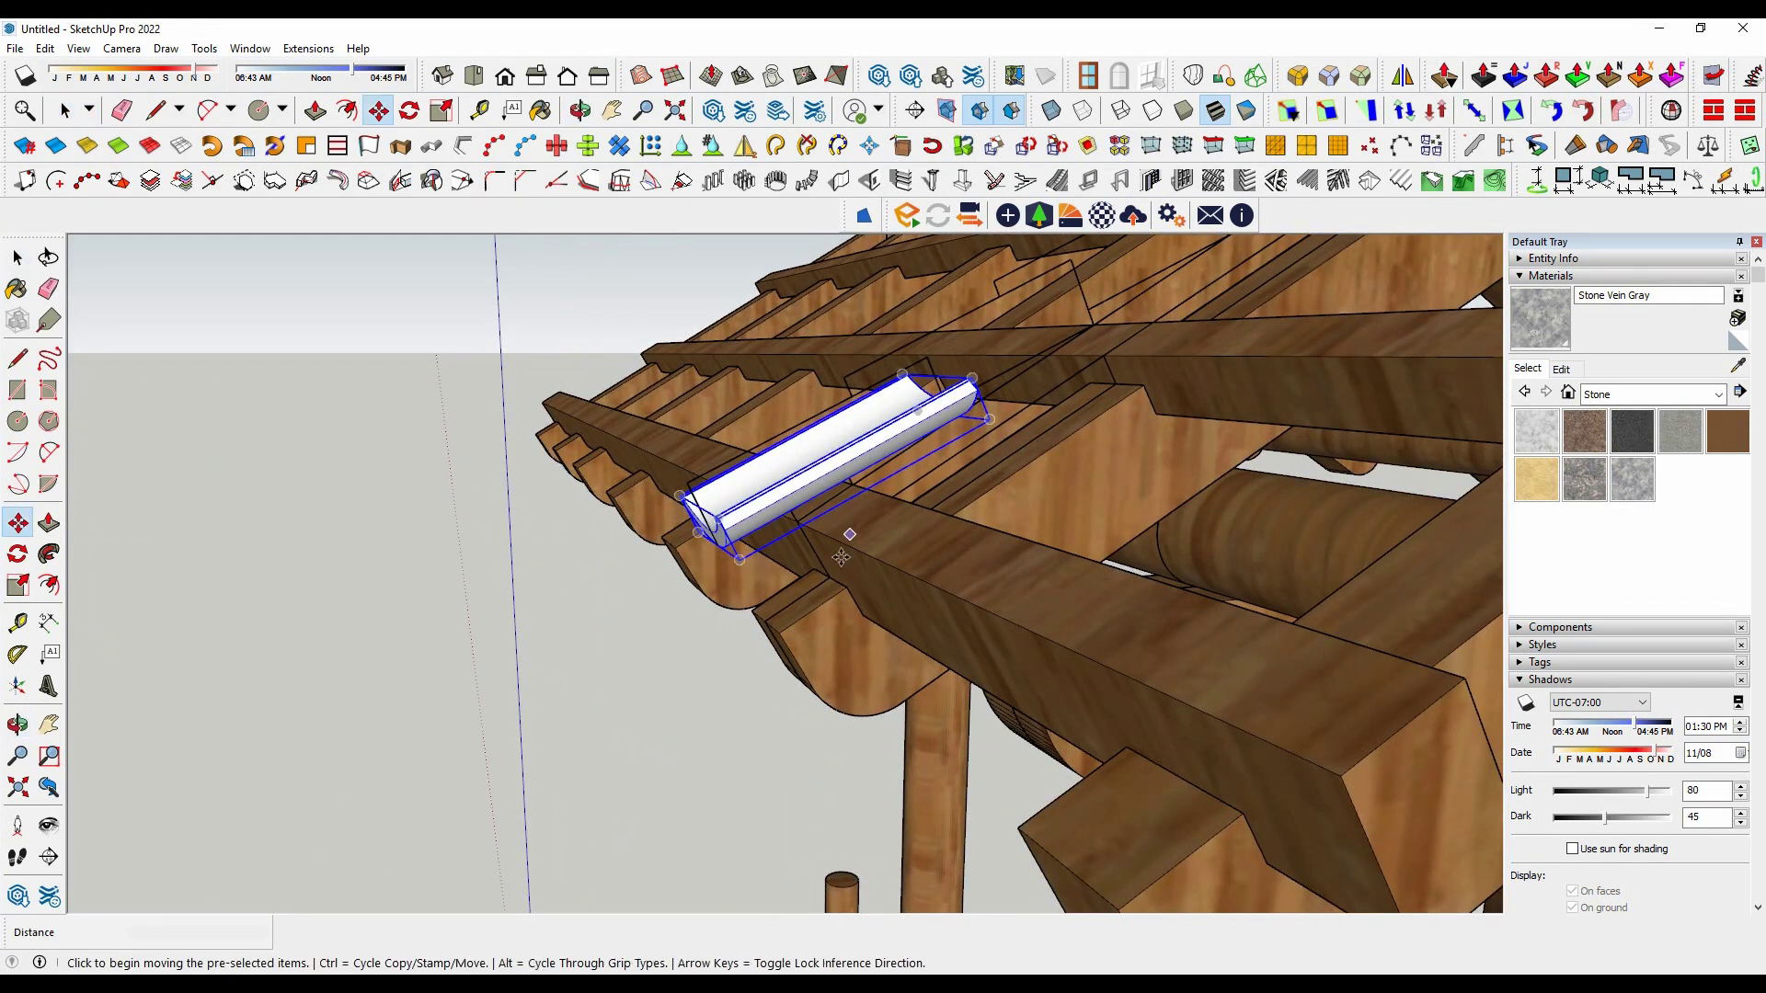
Step: Copy the tile from its corner to a spot further up the slope
left_click(717, 544)
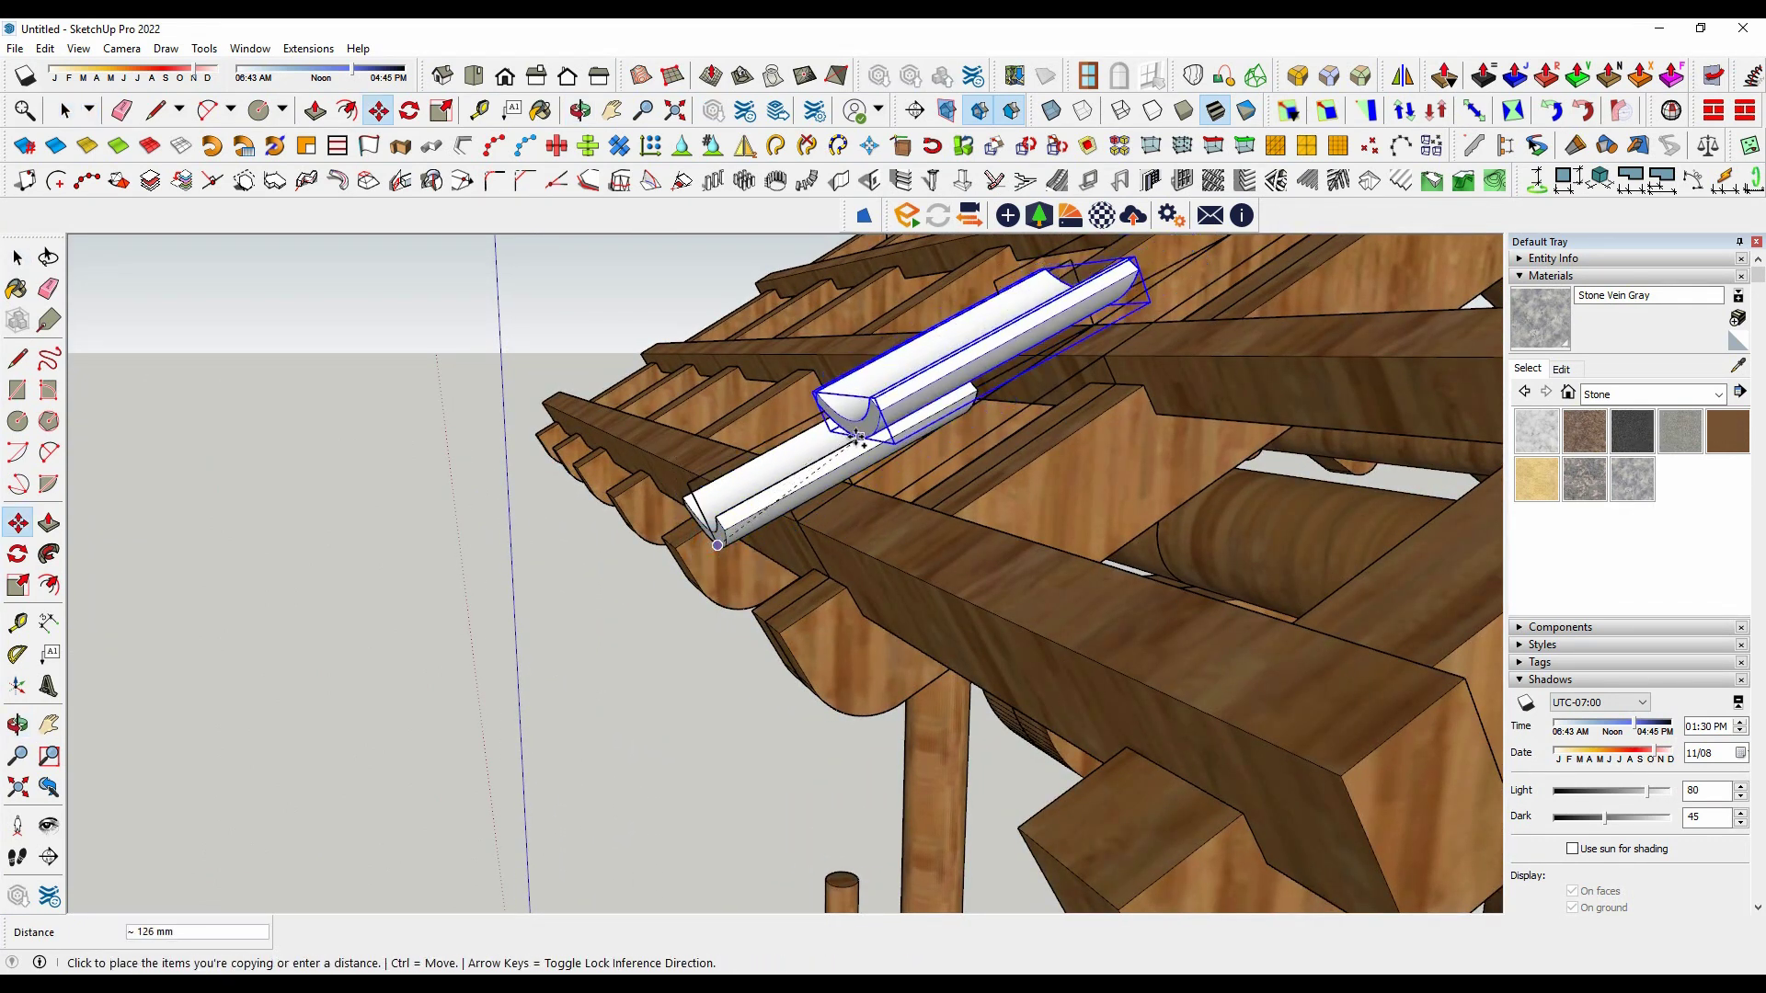
mouse_move(857, 439)
middle_mouse_down()
mouse_move(909, 416)
mouse_move(980, 437)
middle_mouse_up()
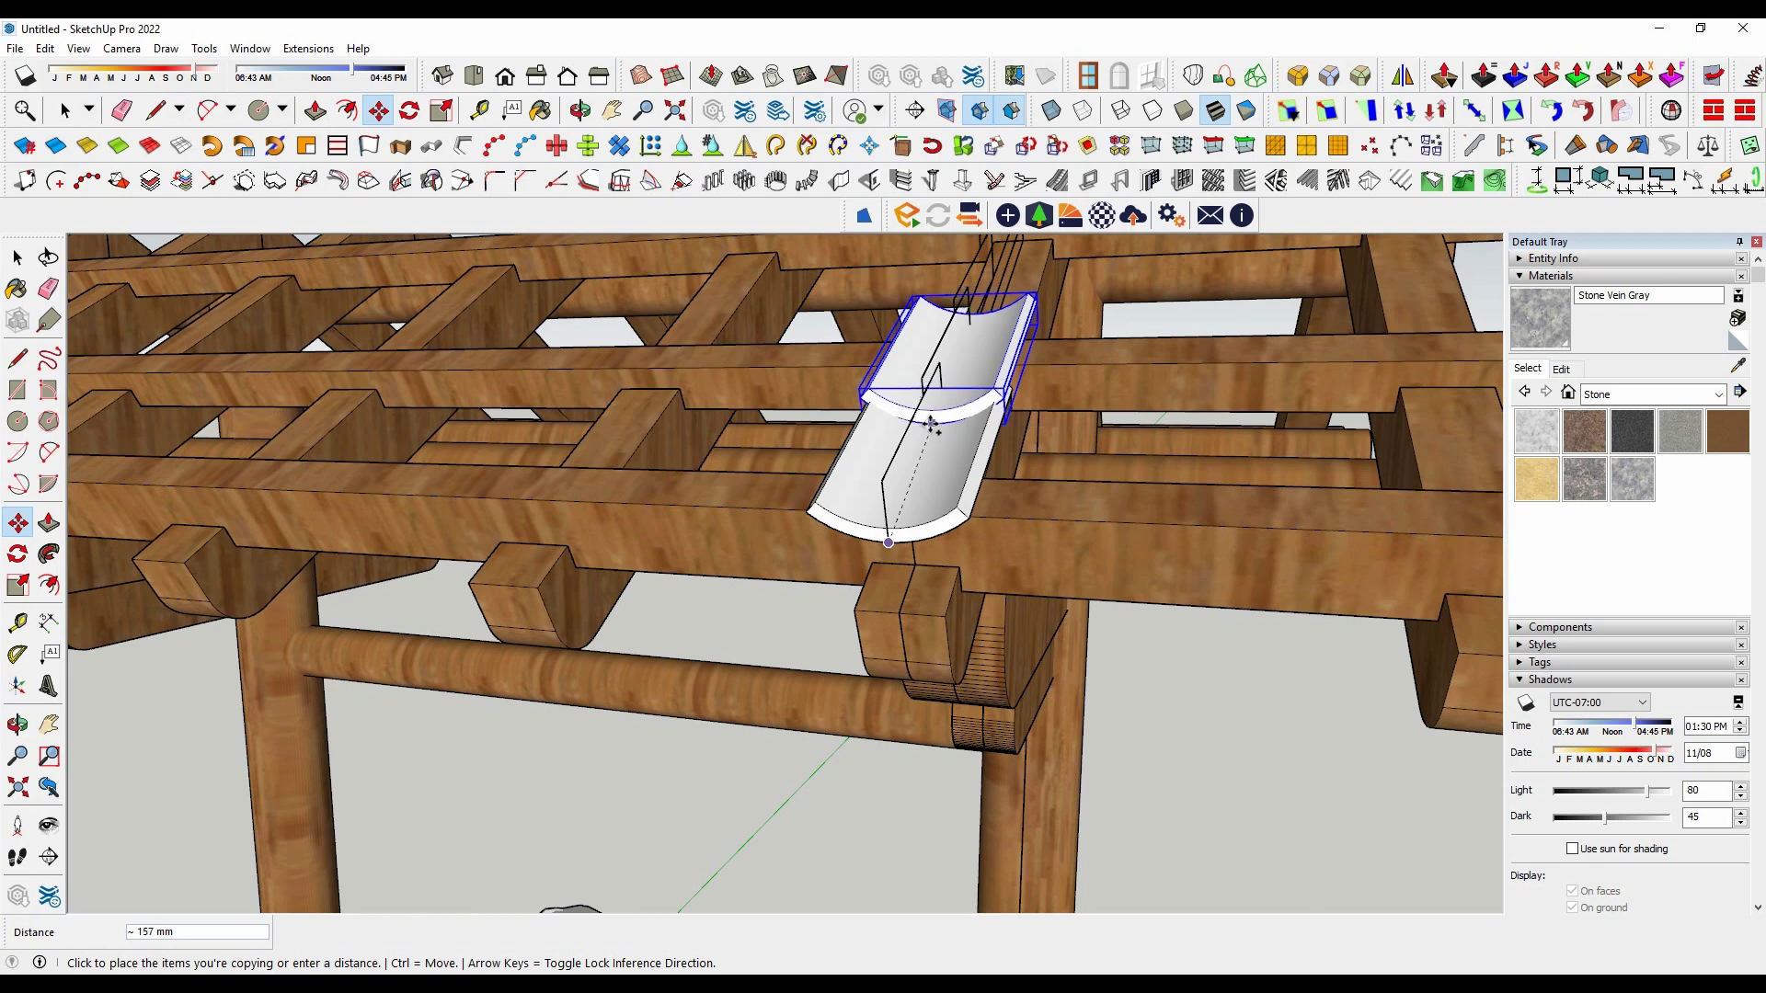
middle_click_drag(917, 450, 839, 432)
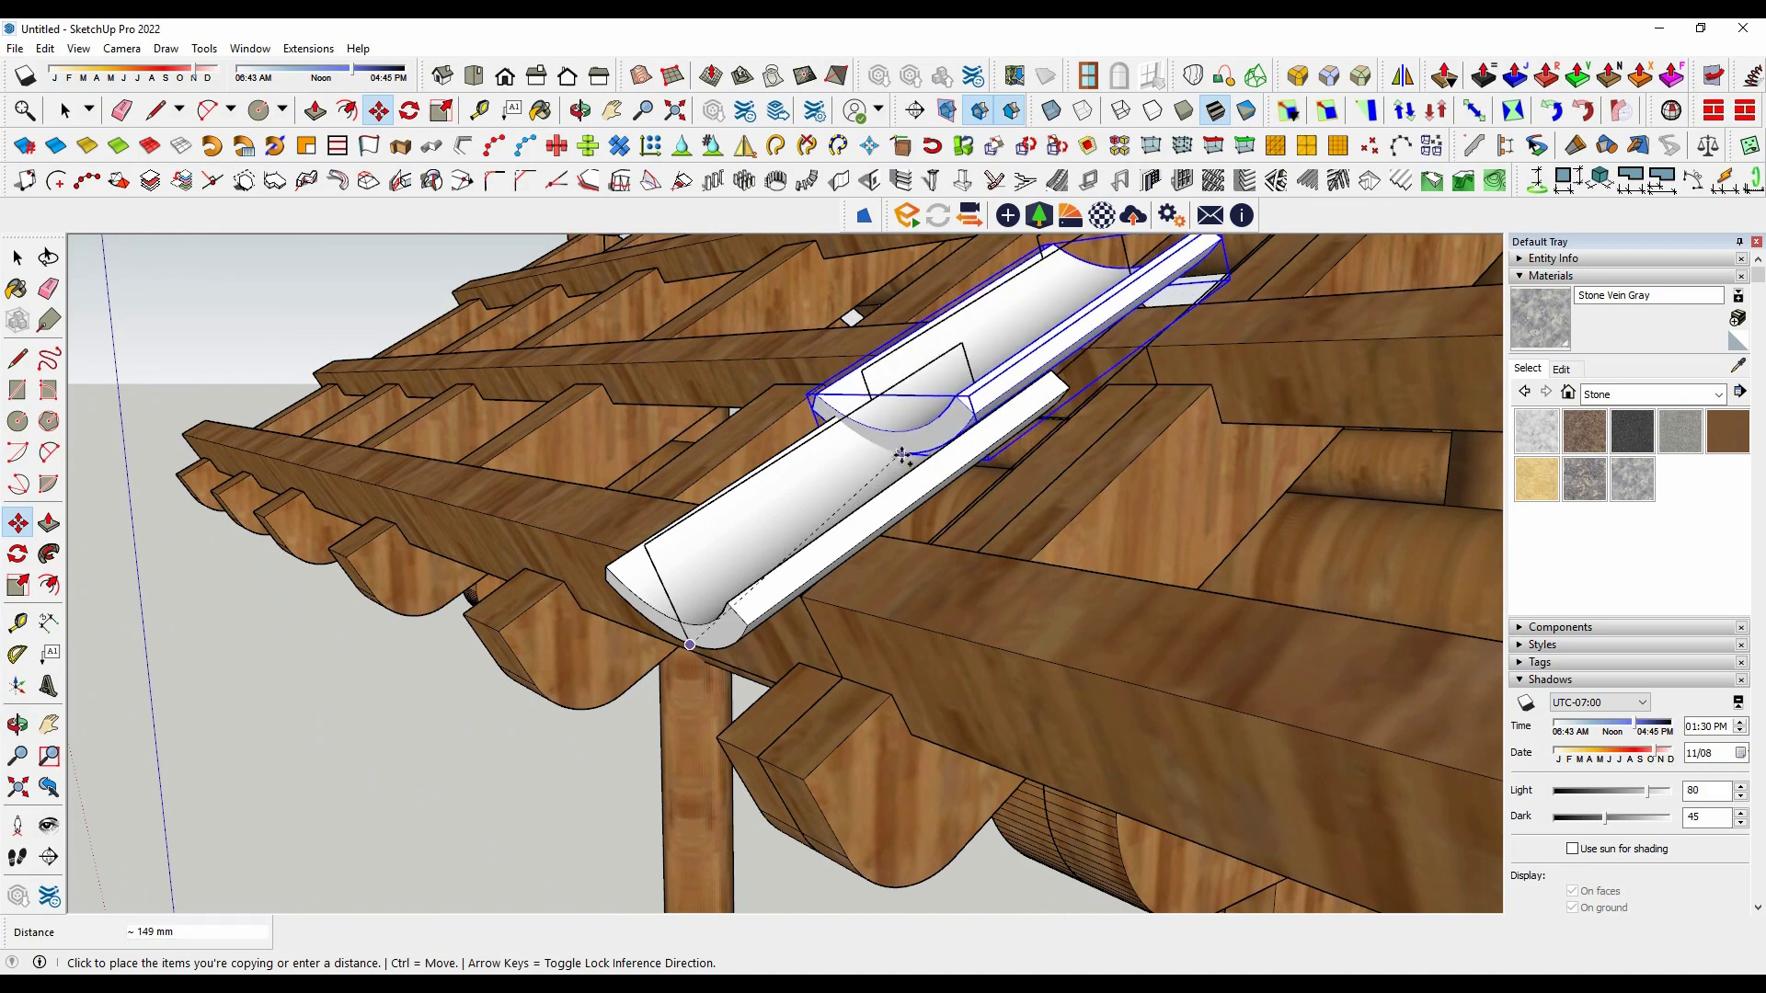
left_click(902, 455)
mouse_move(902, 454)
middle_mouse_down()
mouse_move(872, 484)
mouse_move(526, 521)
mouse_move(904, 486)
mouse_move(1281, 532)
mouse_move(1339, 583)
mouse_move(1290, 611)
mouse_move(1313, 571)
mouse_move(1139, 578)
mouse_move(1164, 552)
middle_mouse_up()
Step: Adjust the selected tile's position and inspect the tiles from a lower view
key("m")
scroll(1042, 552, "up", 2)
scroll(1042, 552, "up", 1)
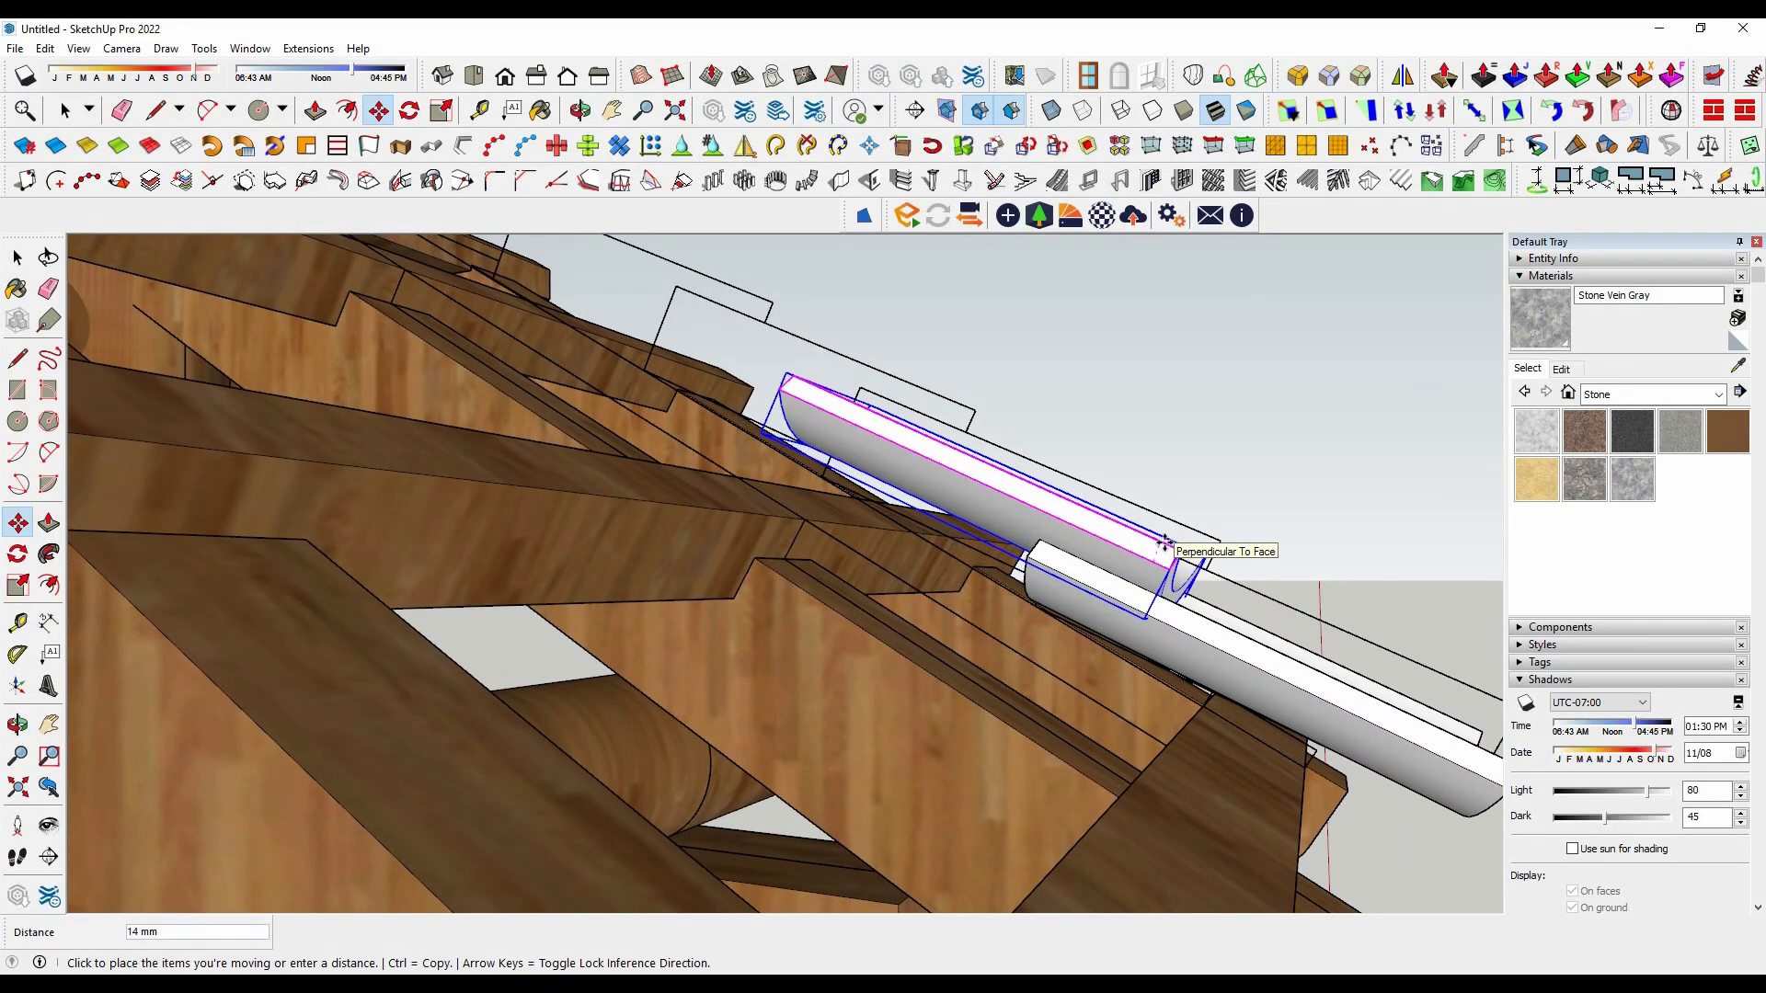
key("space")
mouse_move(1259, 490)
middle_mouse_down()
mouse_move(1292, 477)
mouse_move(828, 644)
middle_mouse_up()
scroll(748, 664, "down", 3)
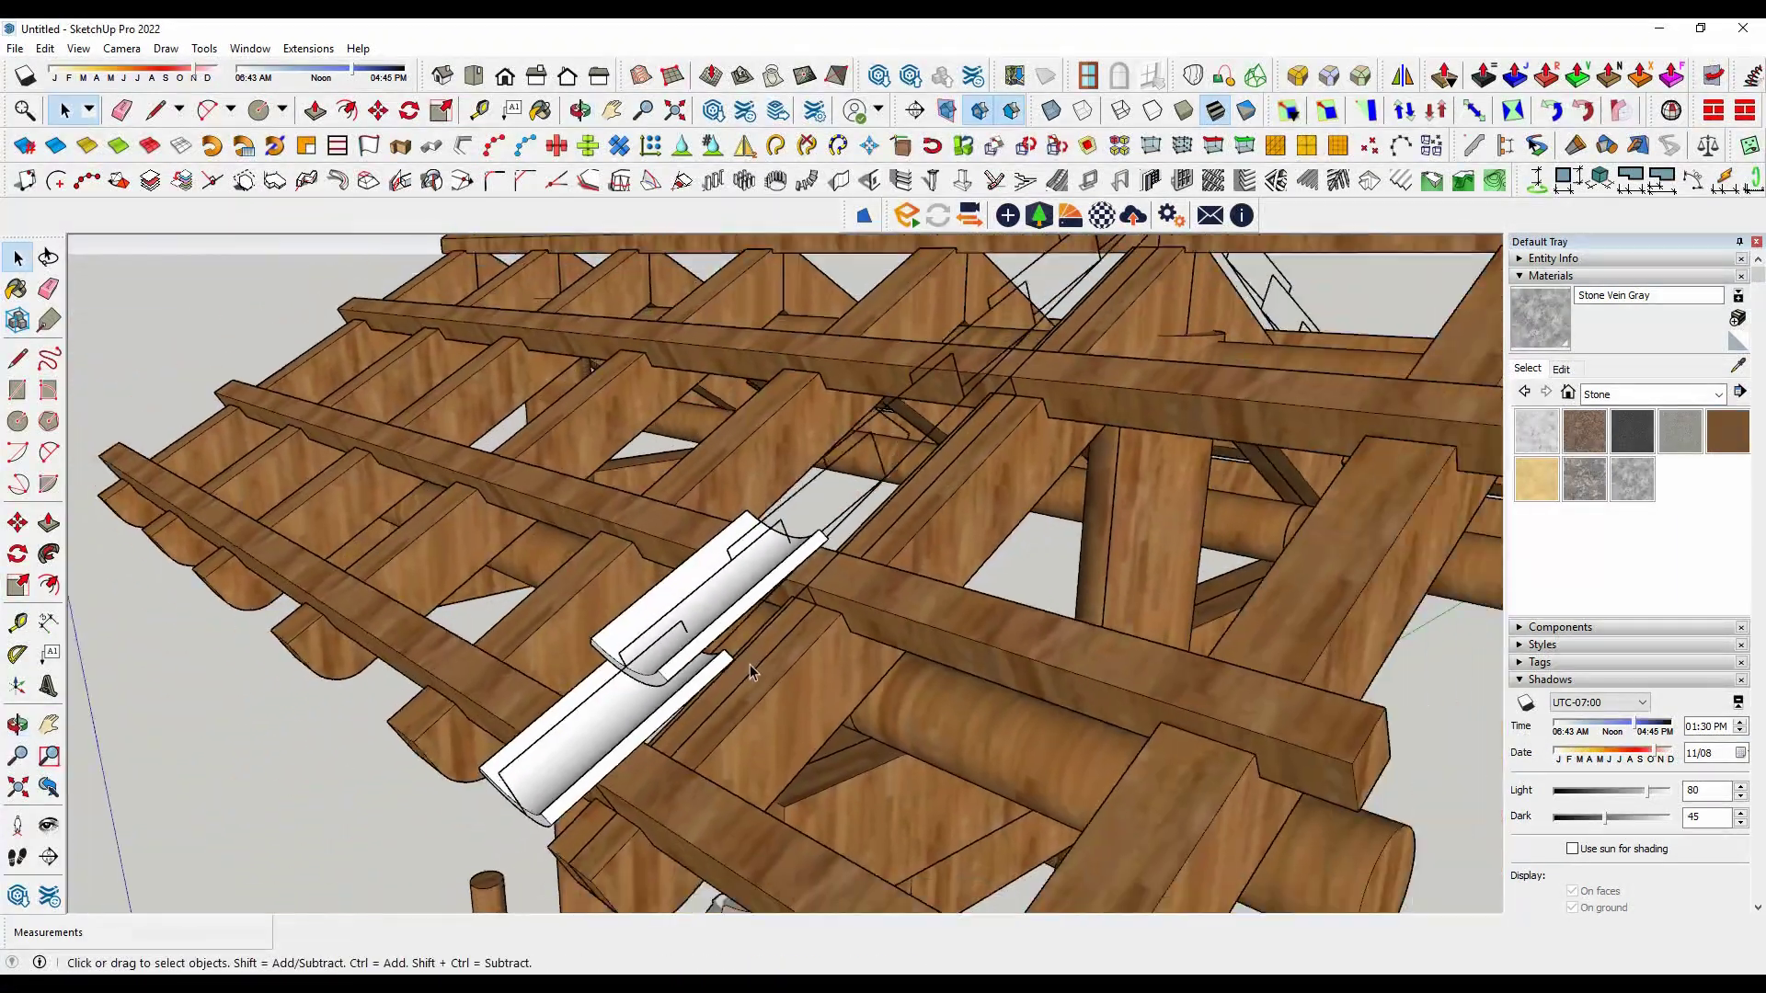
scroll(885, 660, "down", 2)
scroll(885, 659, "down", 5)
scroll(765, 346, "up", 3)
middle_click_drag(765, 346, 653, 764)
scroll(653, 763, "up", 3)
Step: Copy the orange tile with Move+Ctrl and open its group for editing
middle_click_drag(570, 809, 542, 796)
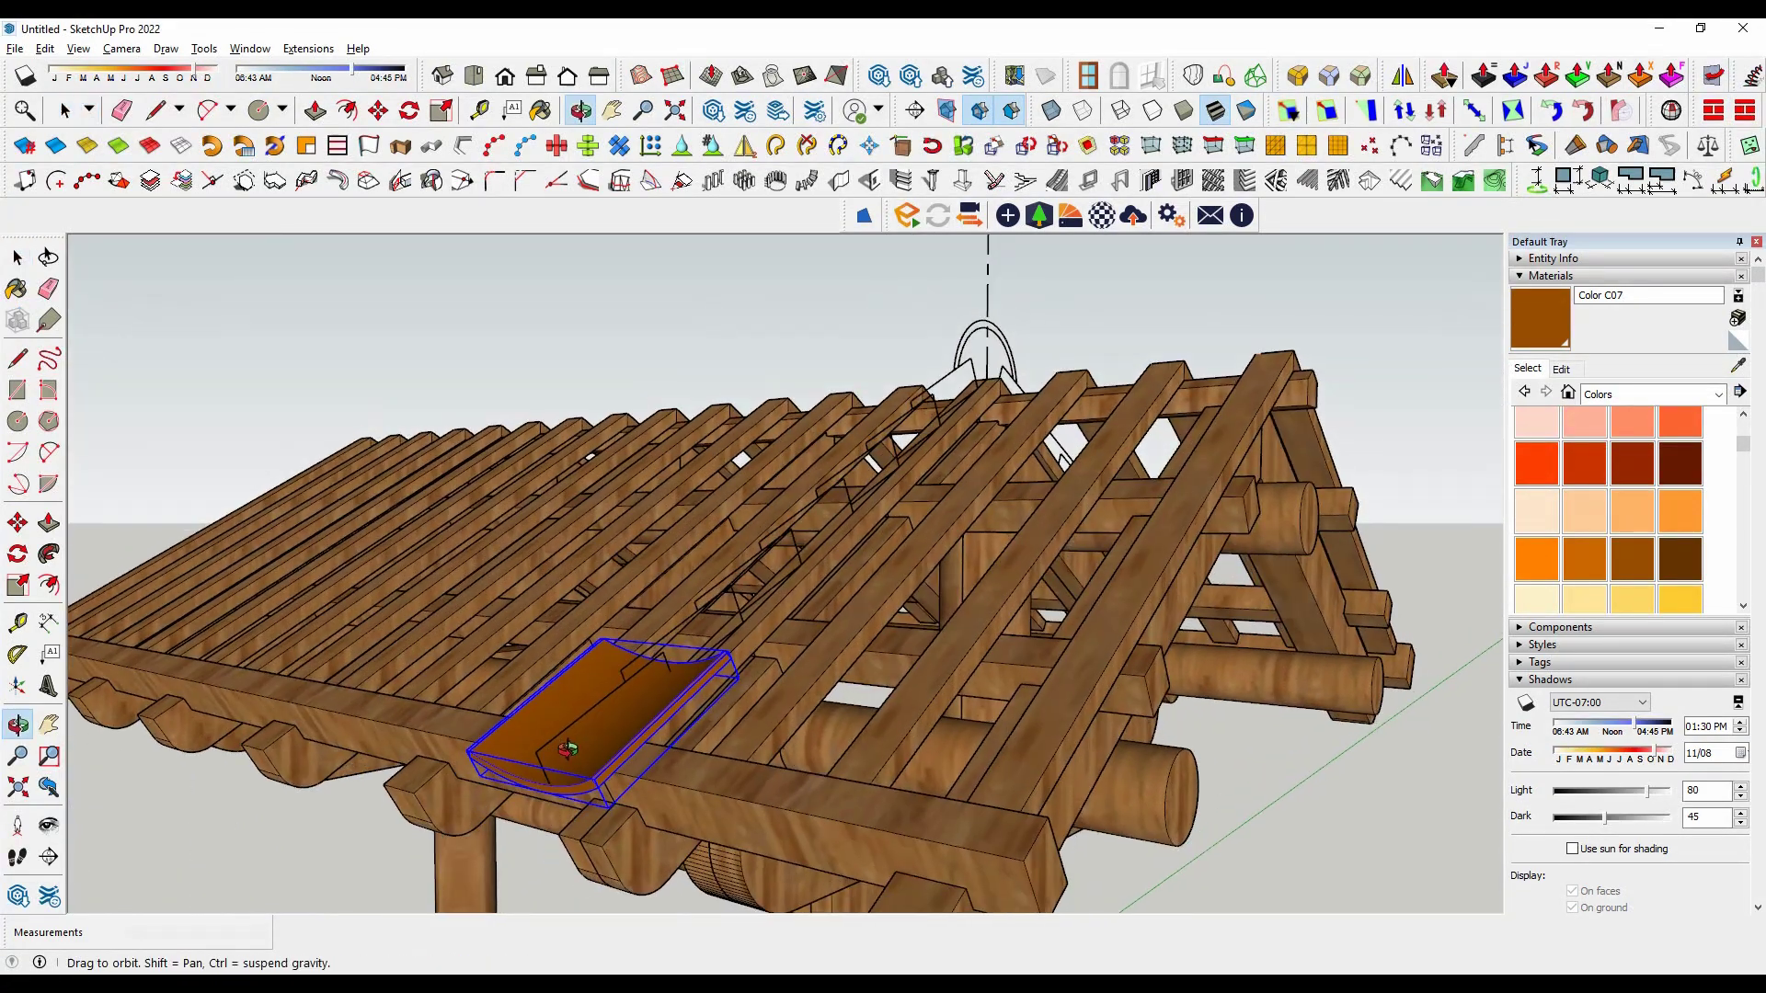
scroll(528, 790, "up", 3)
key("m")
key("ctrl")
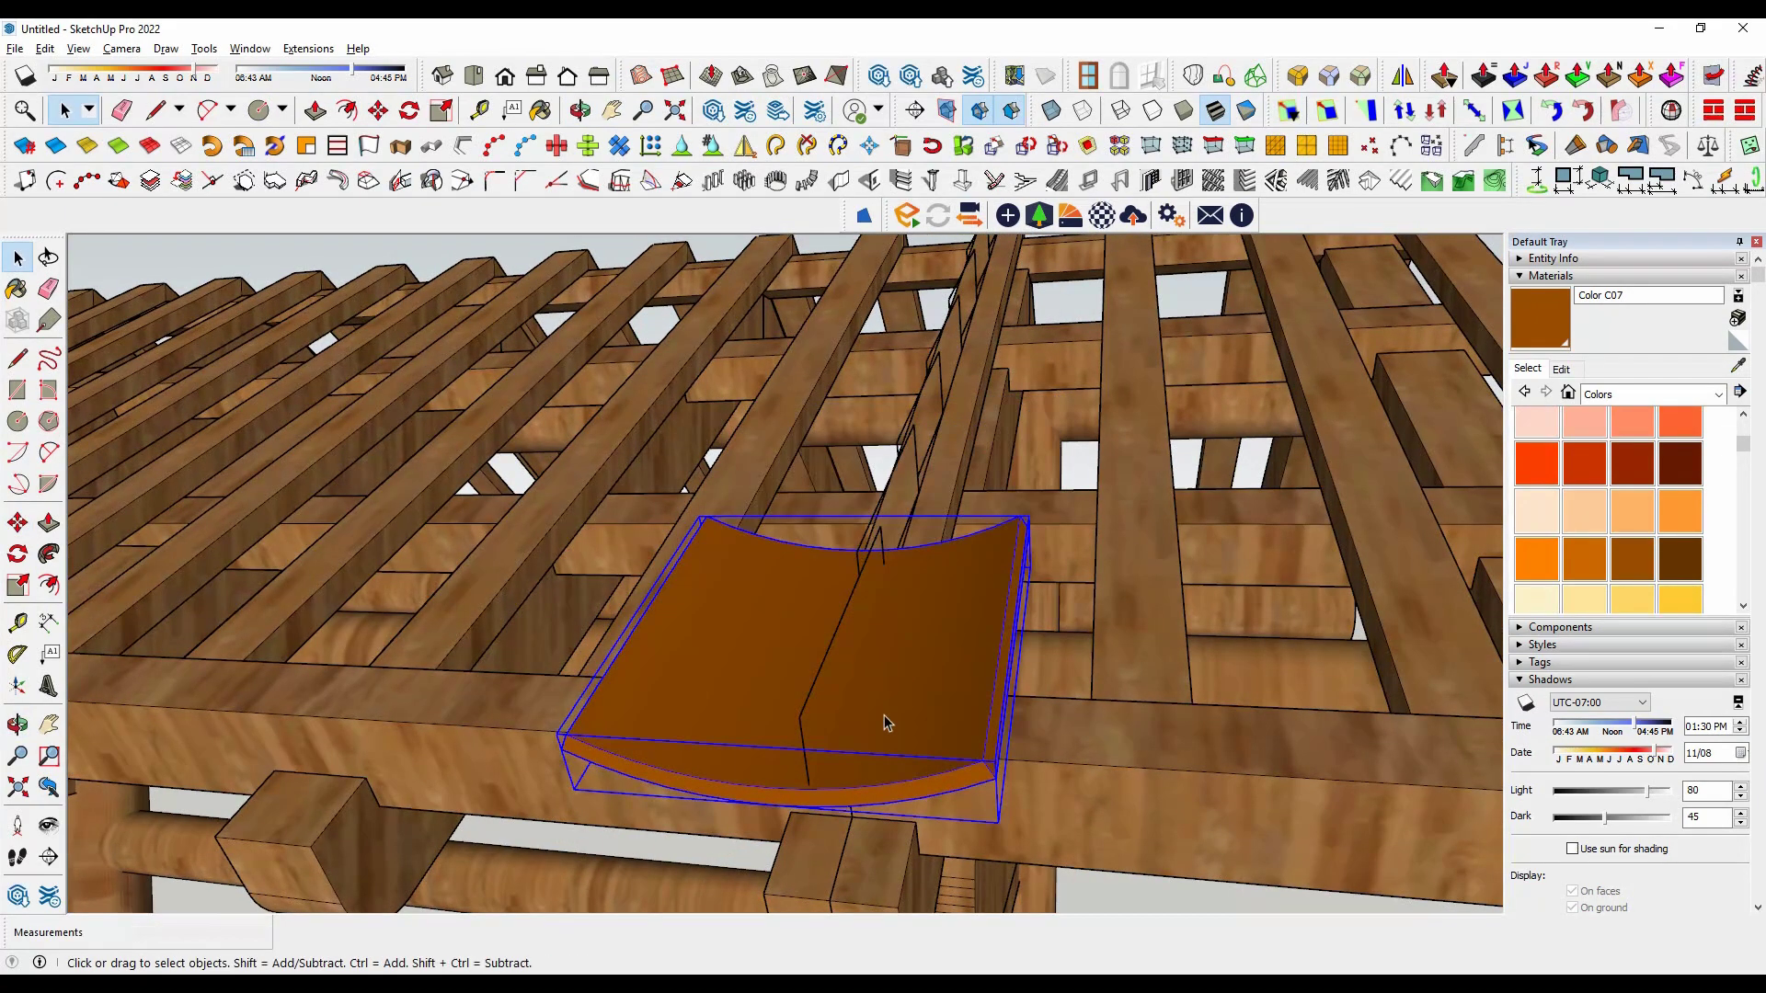
double_click(883, 717)
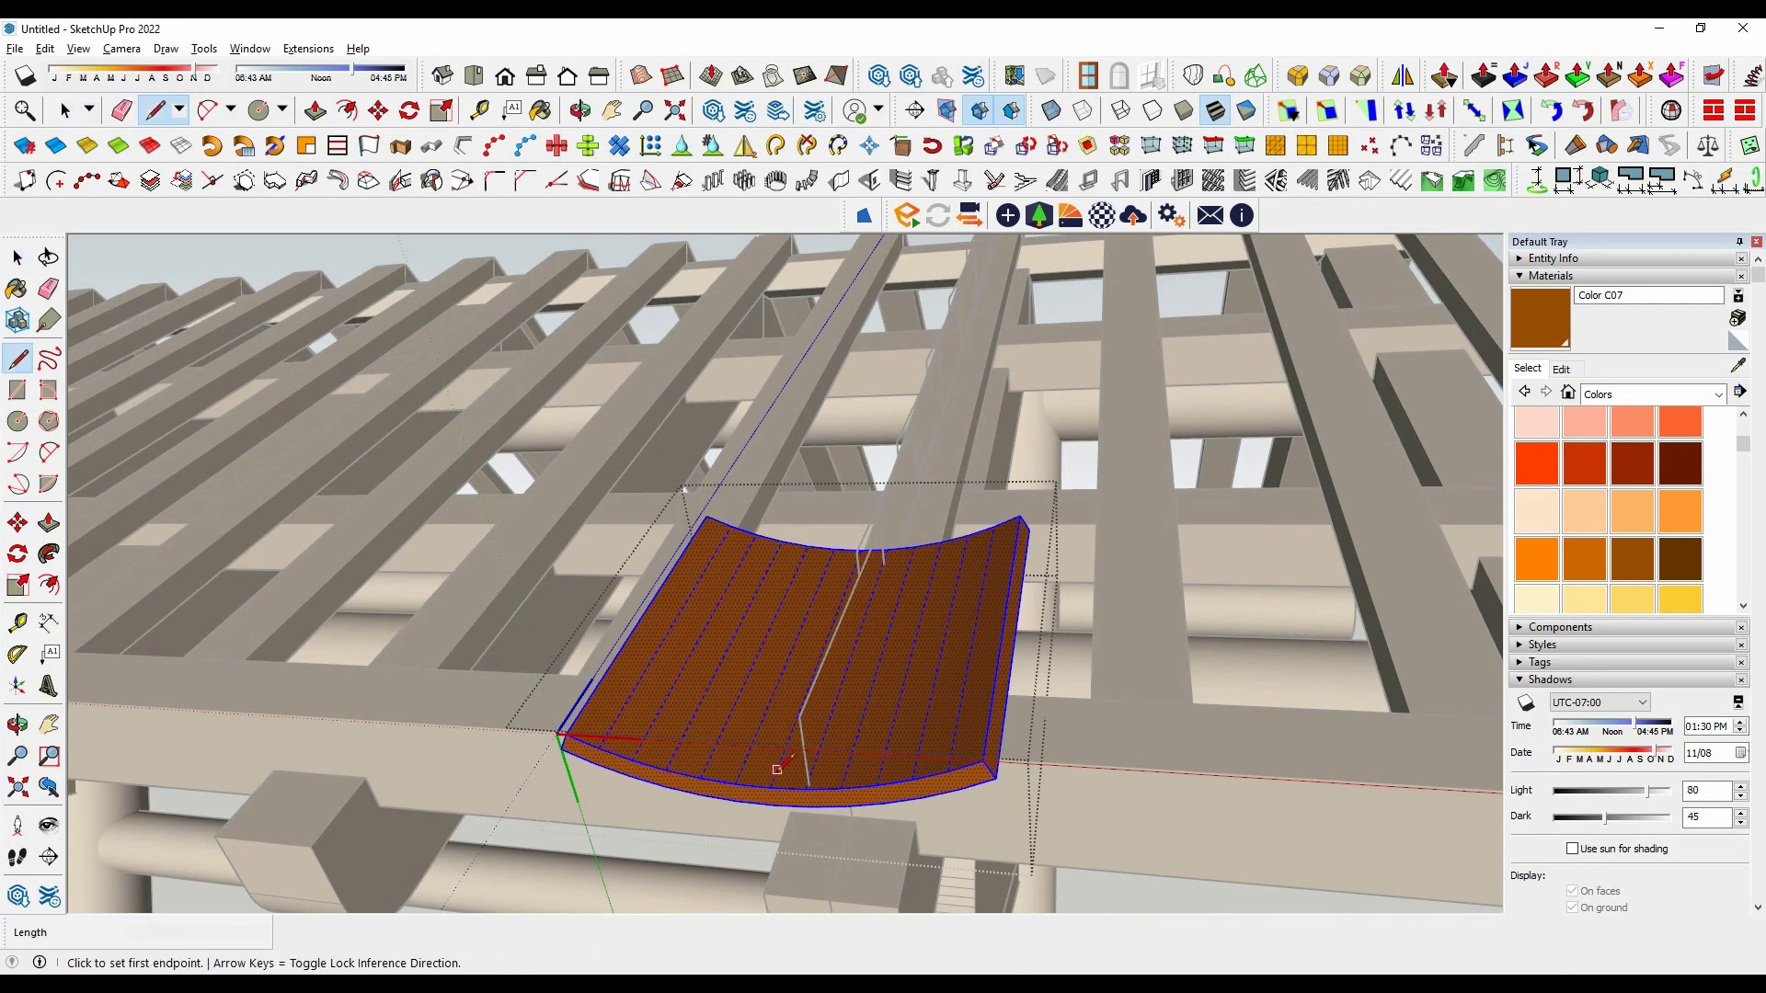
scroll(868, 603, "up", 2)
scroll(873, 570, "up", 2)
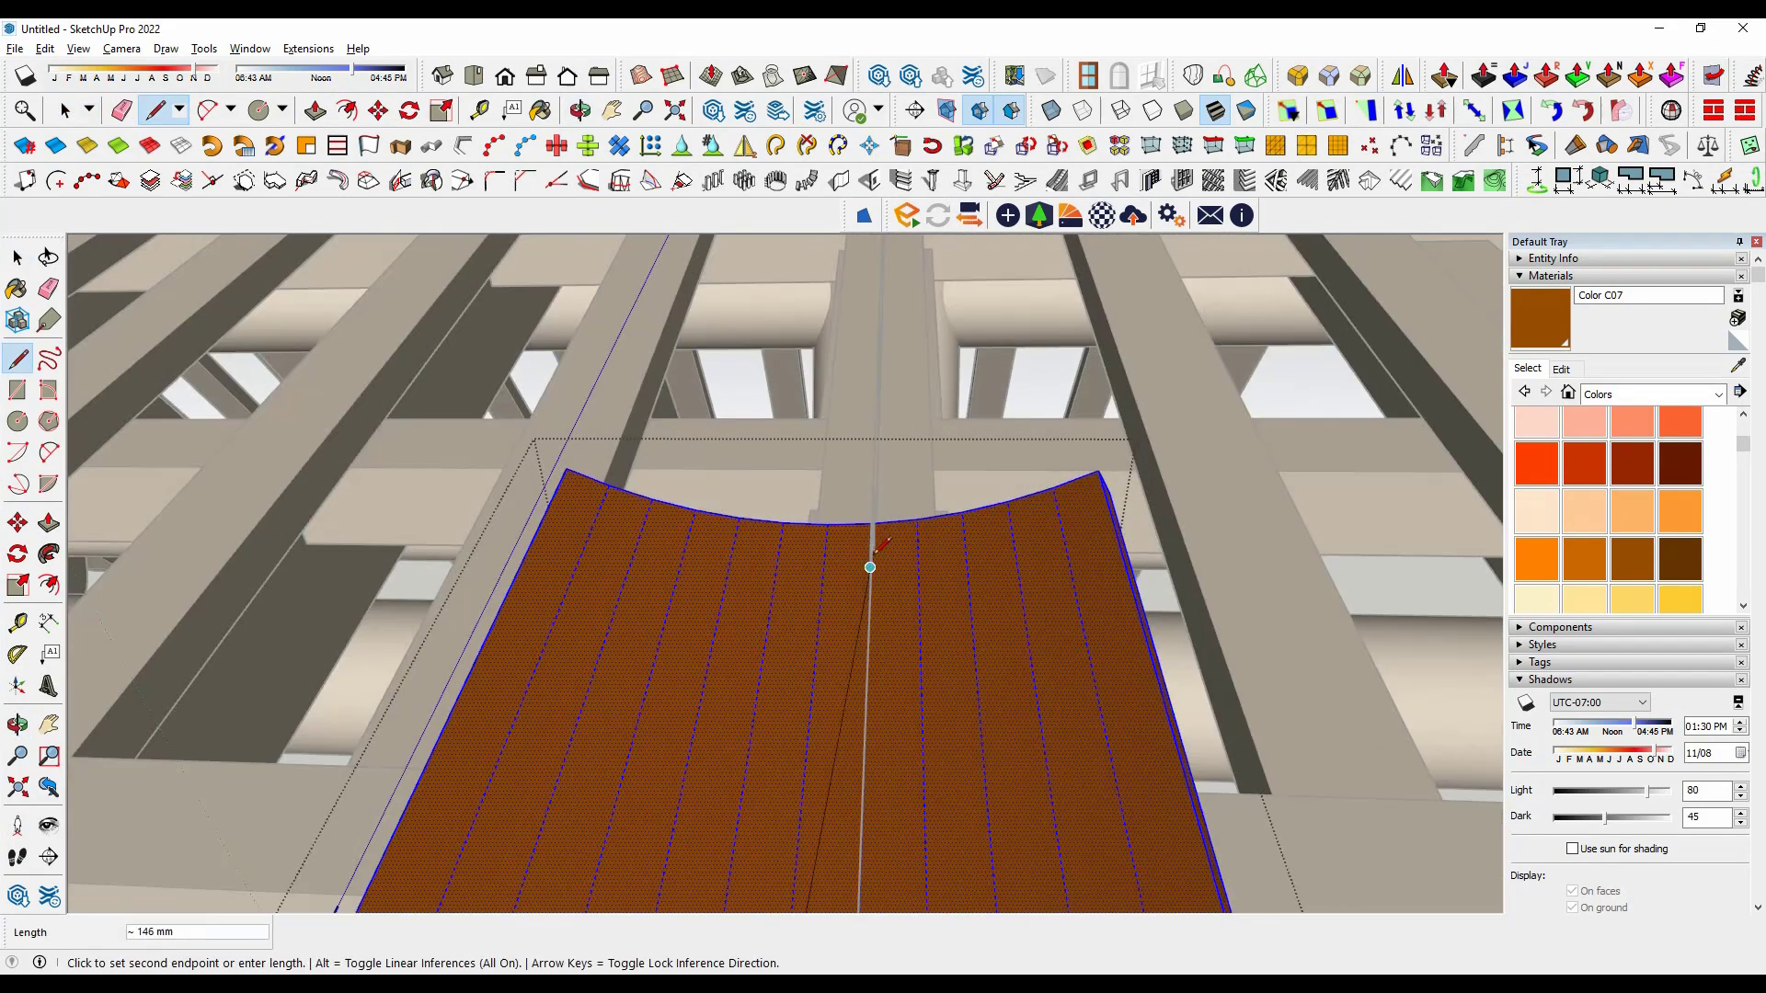
scroll(827, 525, "down", 3)
key("space")
key("Escape")
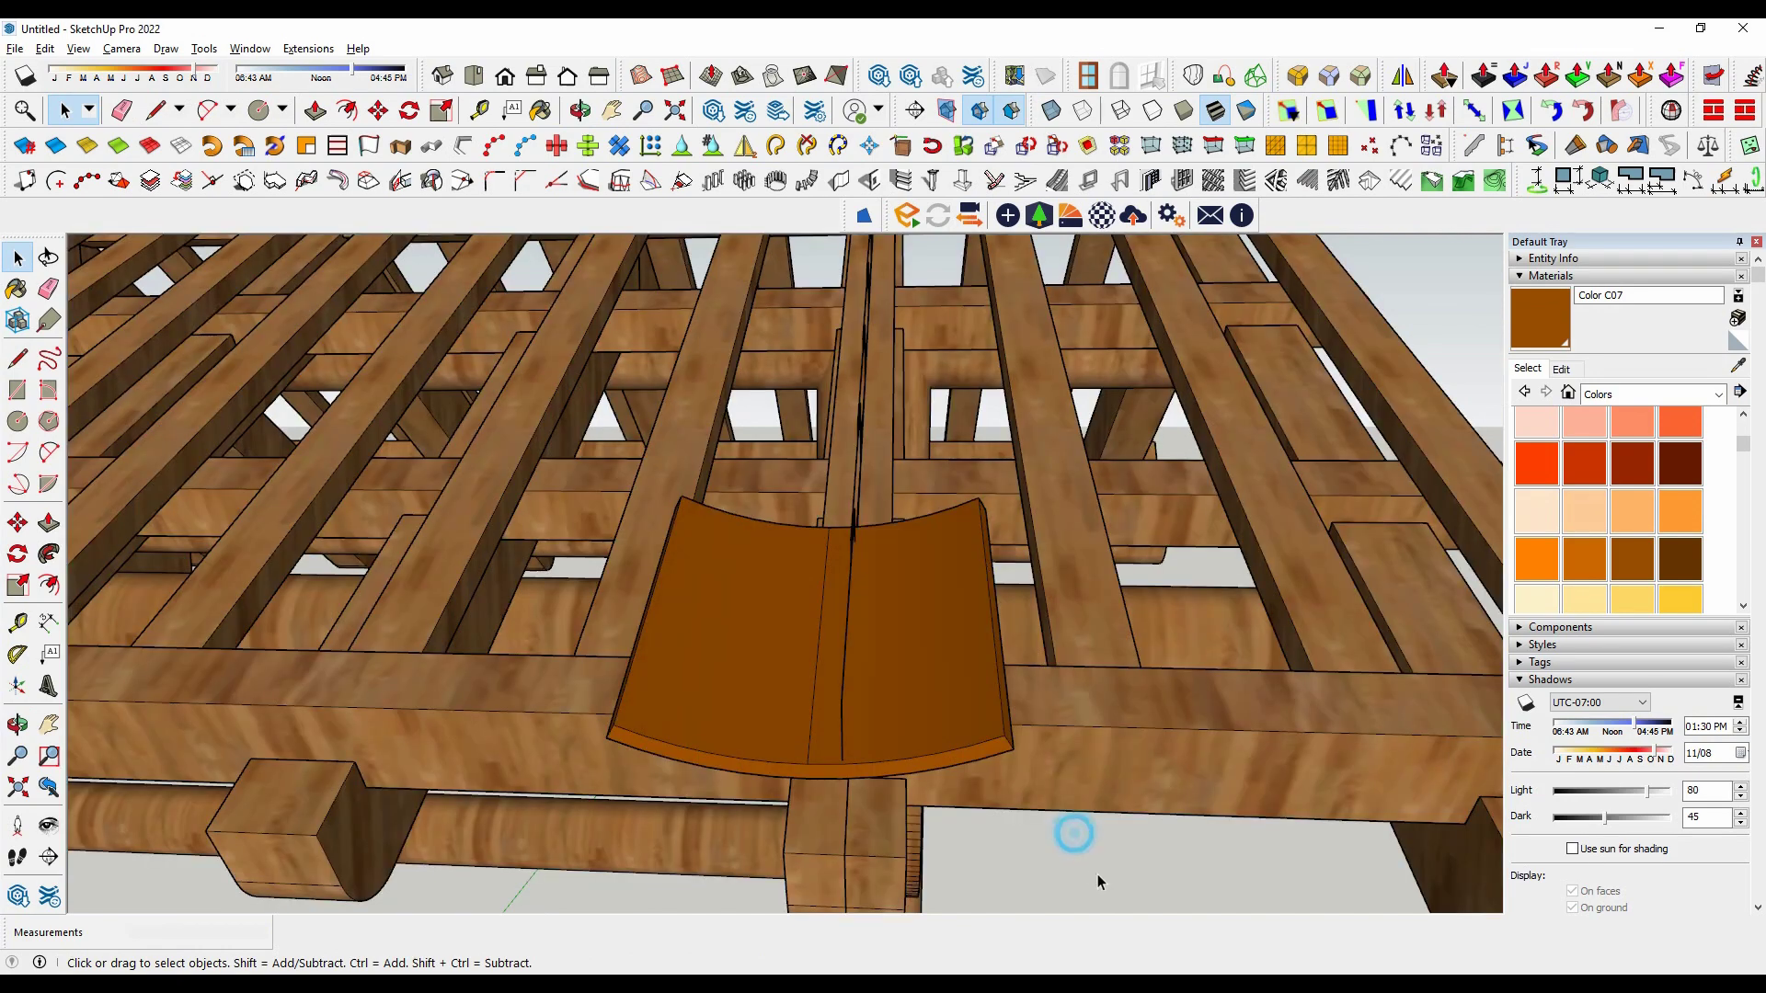
Step: Reopen the tile group to start a centre line from its front-edge midpoint
mouse_move(1072, 836)
middle_mouse_down()
mouse_move(1012, 859)
mouse_move(849, 685)
mouse_move(883, 623)
mouse_move(839, 708)
middle_mouse_up()
double_click(836, 704)
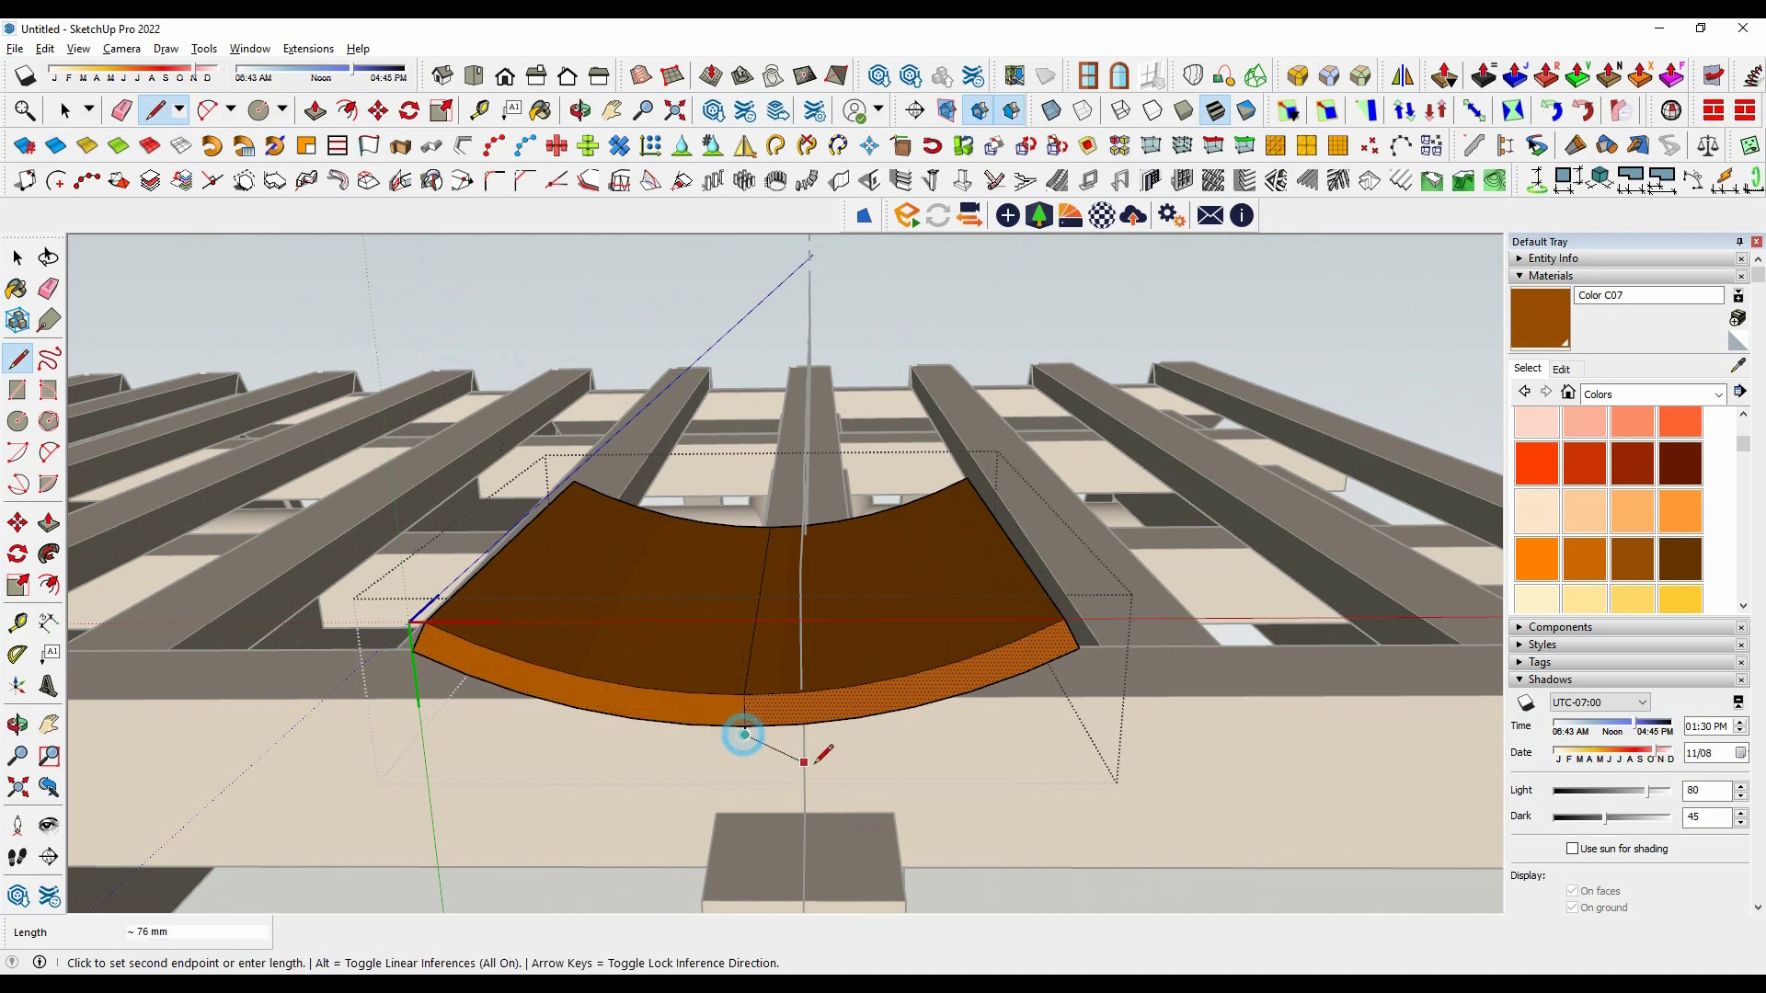
key("Escape")
scroll(781, 714, "up", 2)
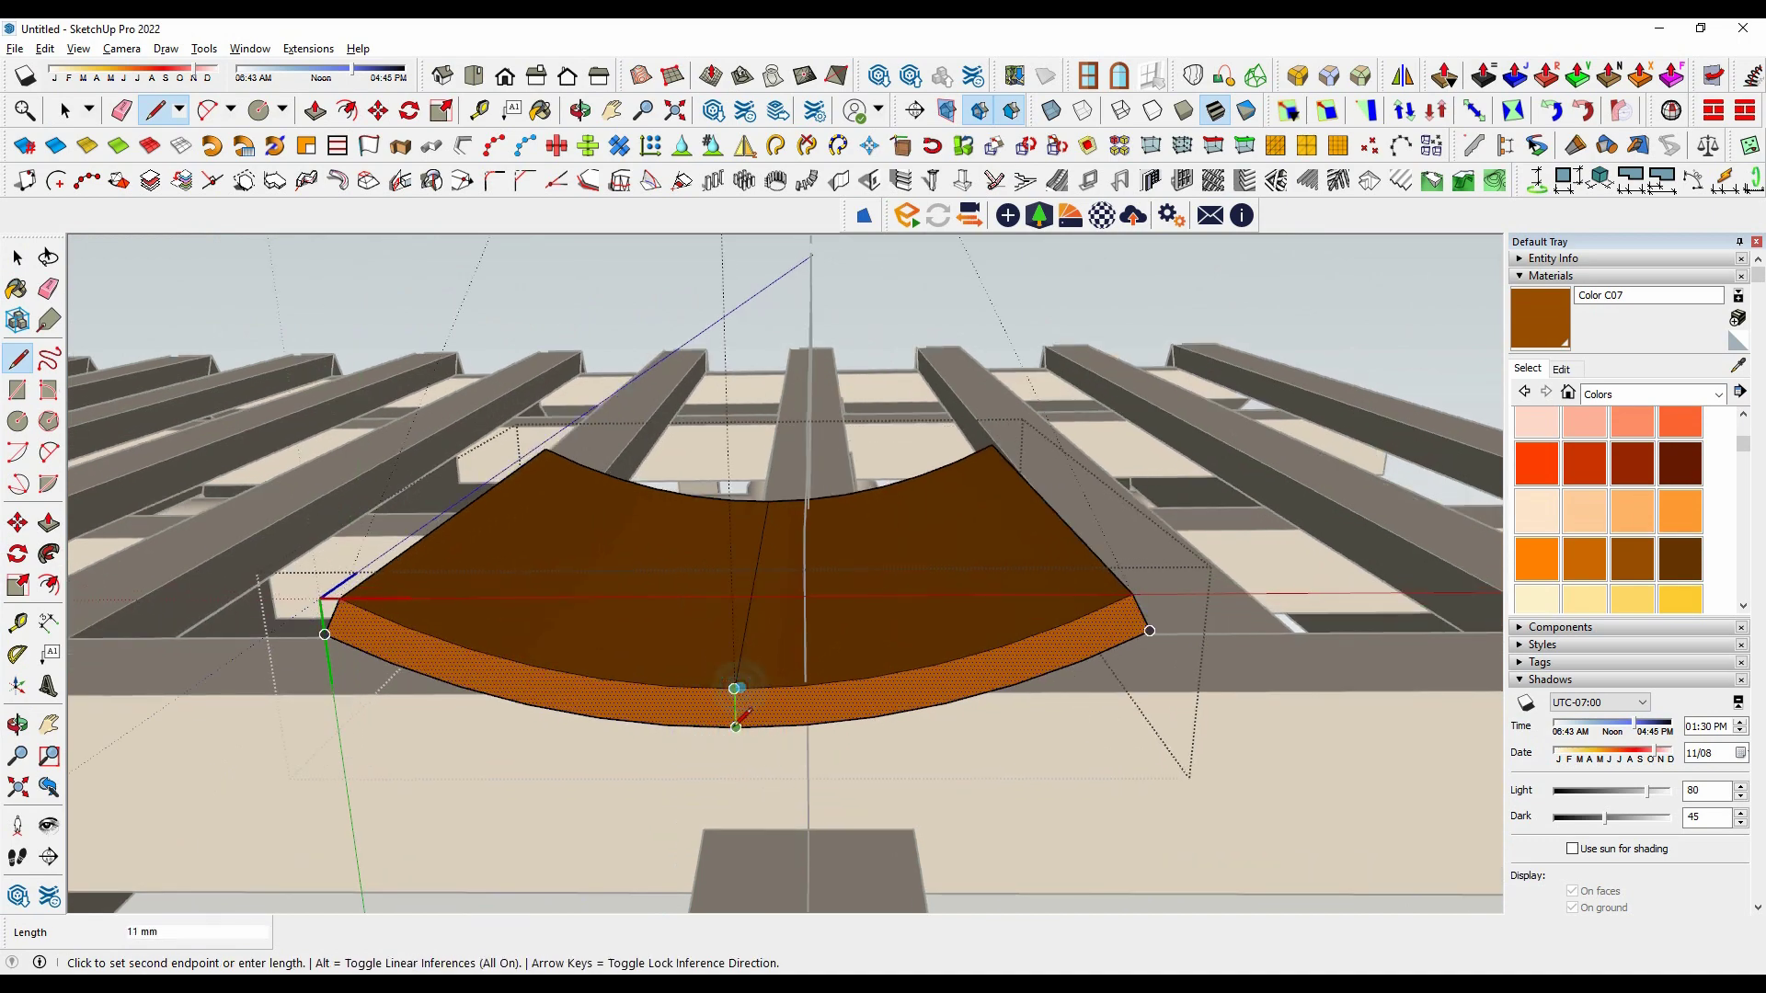
key("space")
key("Escape")
scroll(837, 762, "down", 3)
middle_click_drag(929, 788, 859, 839)
scroll(795, 772, "up", 3)
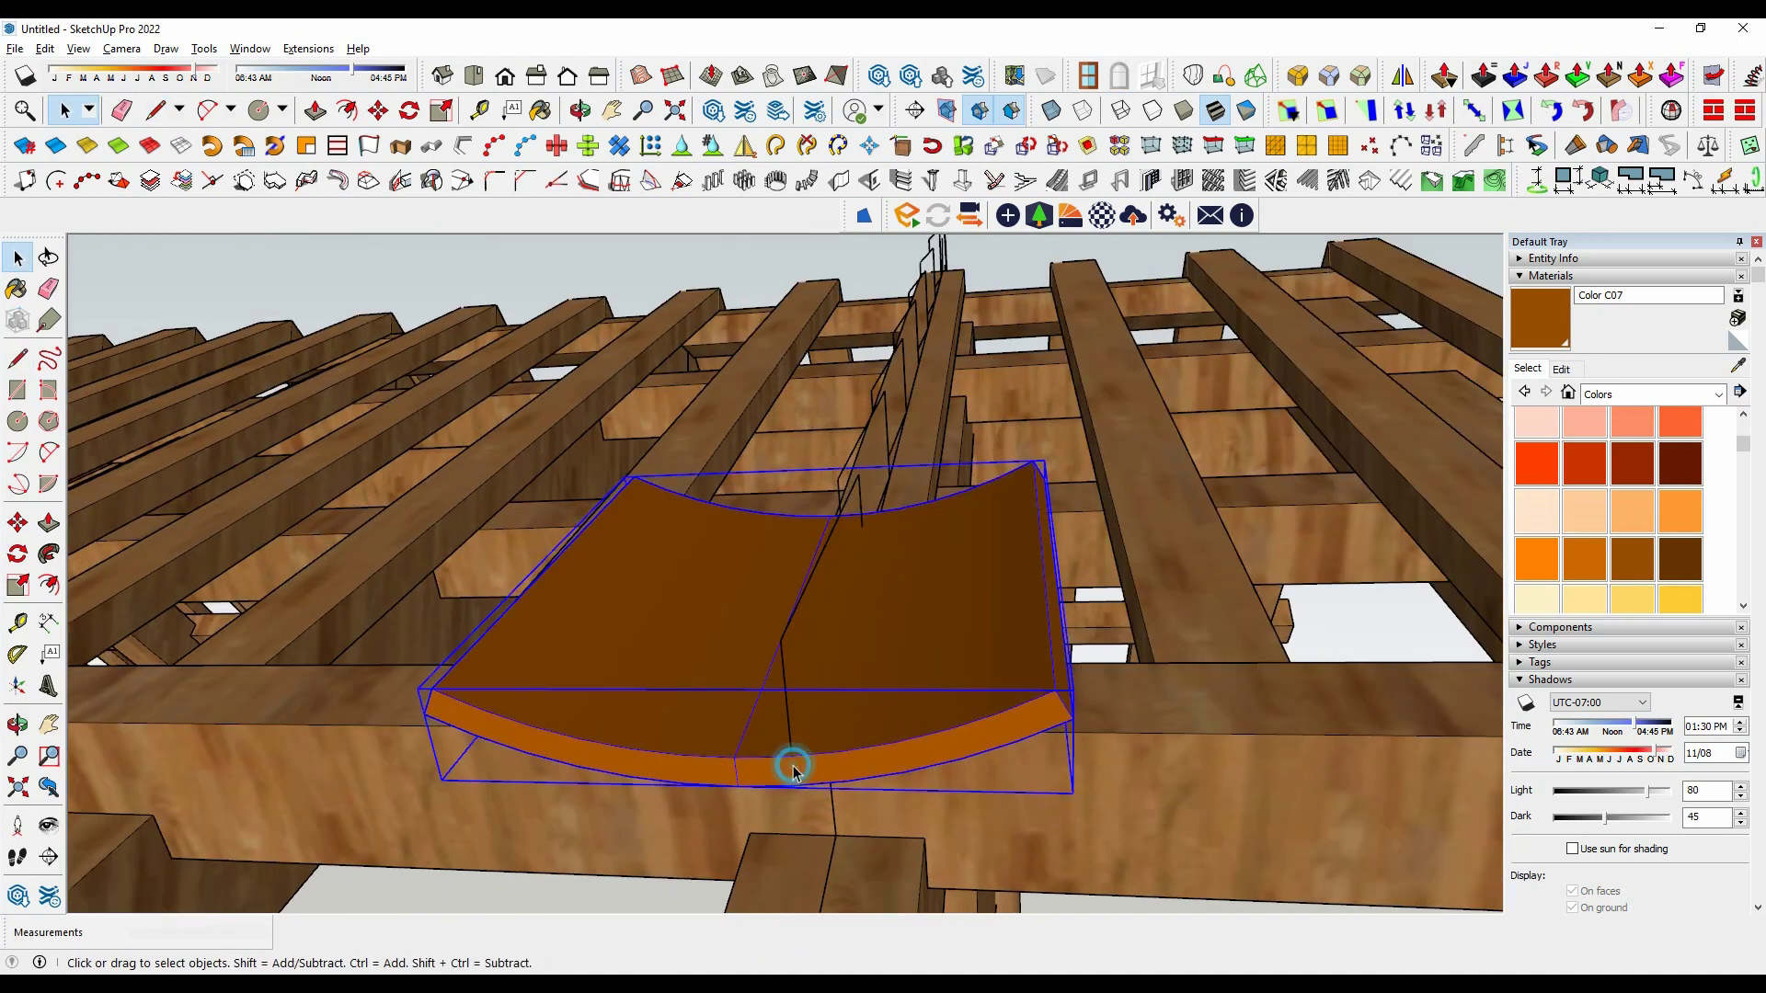
left_click(743, 789)
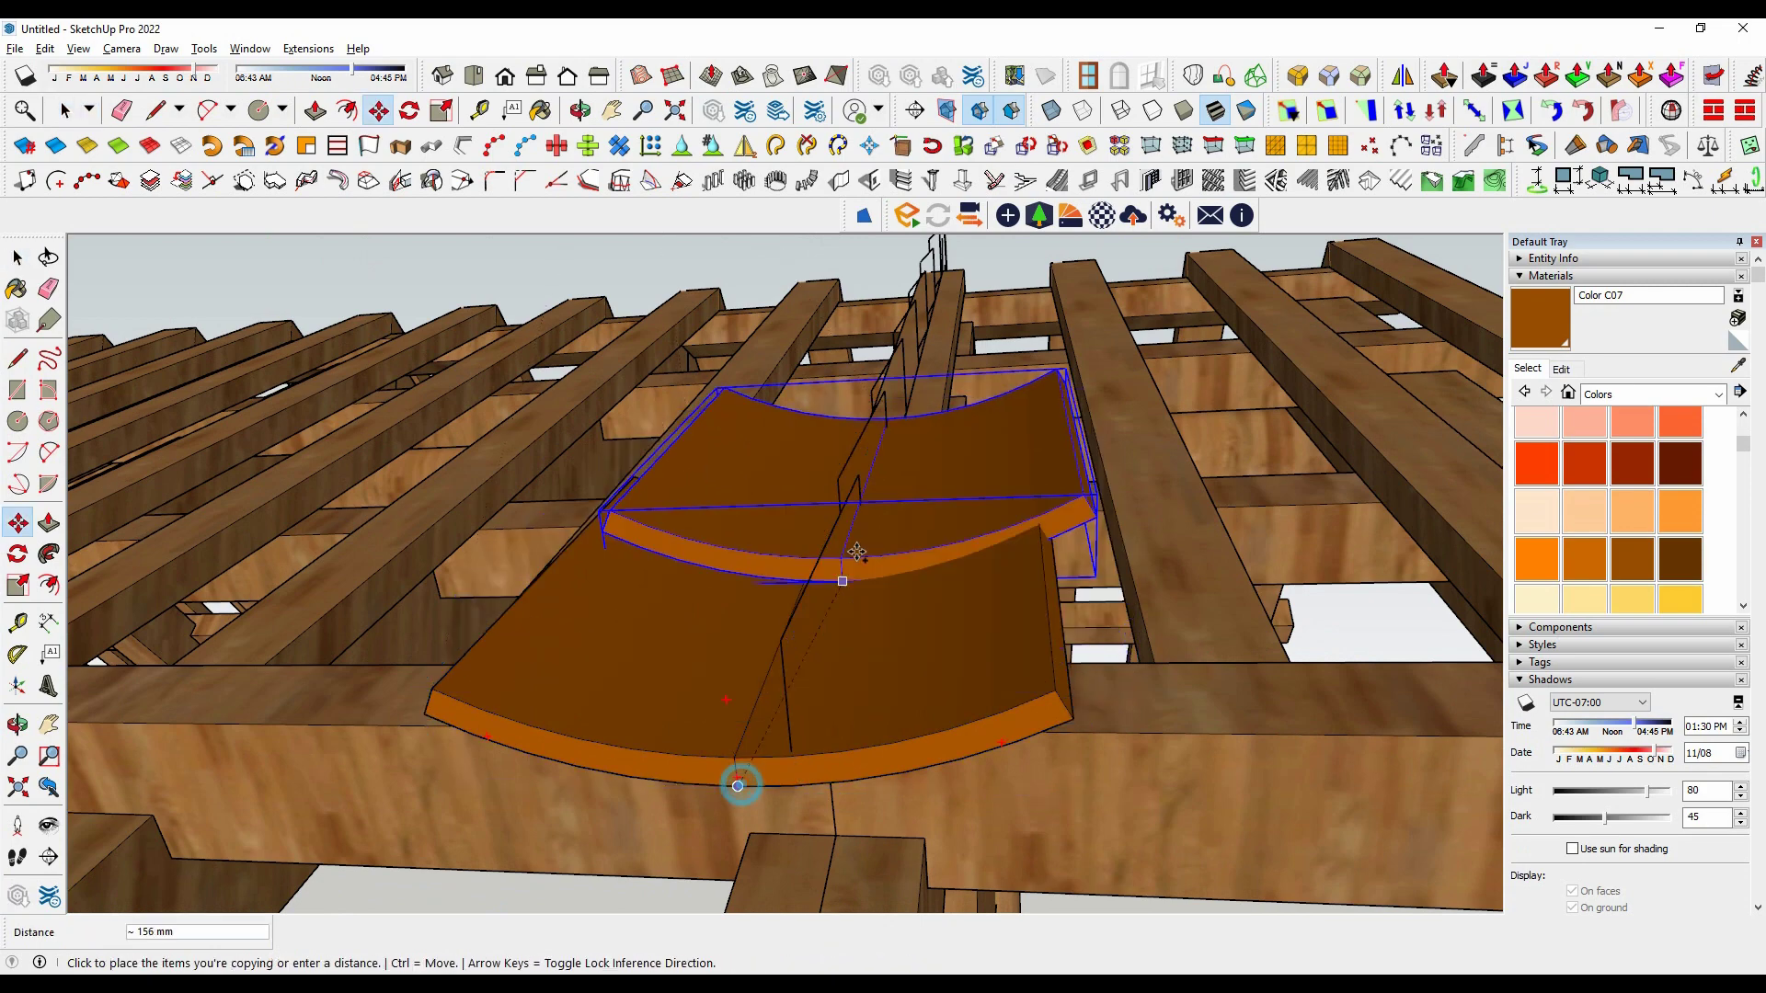
middle_click_drag(818, 561, 1152, 625)
scroll(788, 551, "up", 3)
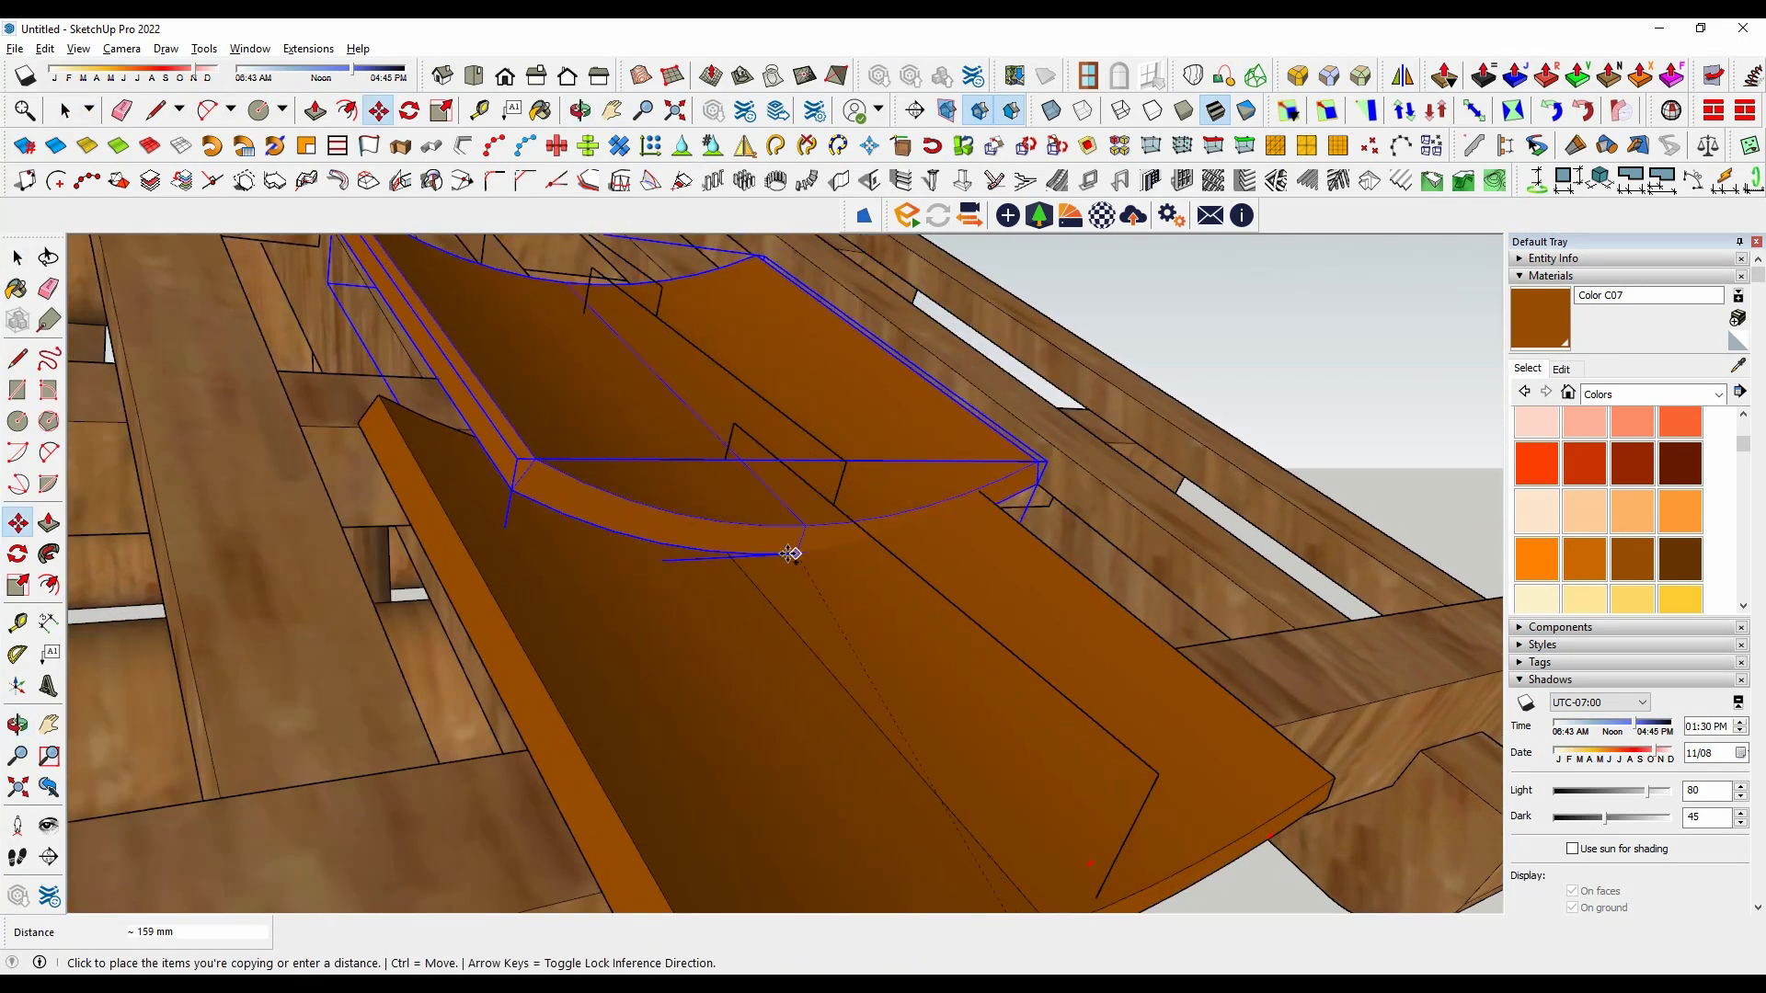
mouse_move(801, 616)
middle_mouse_down()
mouse_move(711, 587)
mouse_move(587, 645)
mouse_move(520, 579)
mouse_move(457, 600)
mouse_move(547, 599)
middle_mouse_up()
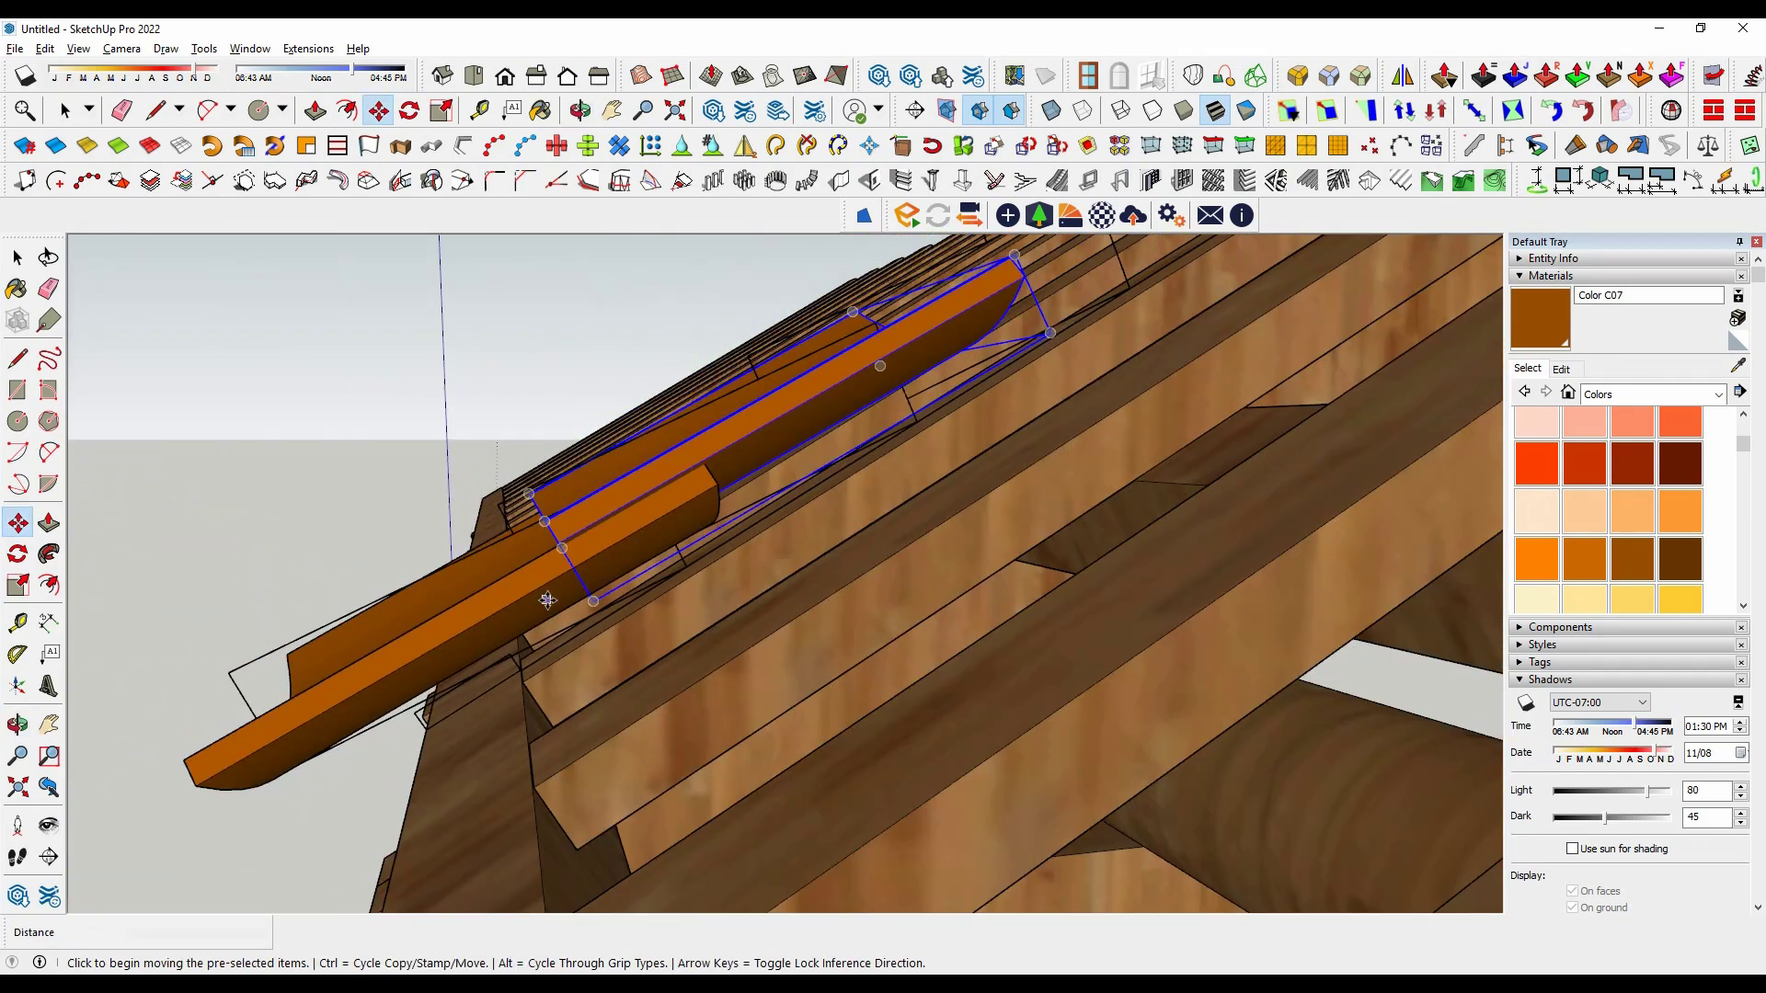
Step: Orbit and zoom in to view the tile pair's end along the roof slope
mouse_move(689, 611)
middle_mouse_down()
mouse_move(552, 674)
mouse_move(713, 597)
mouse_move(739, 555)
middle_mouse_up()
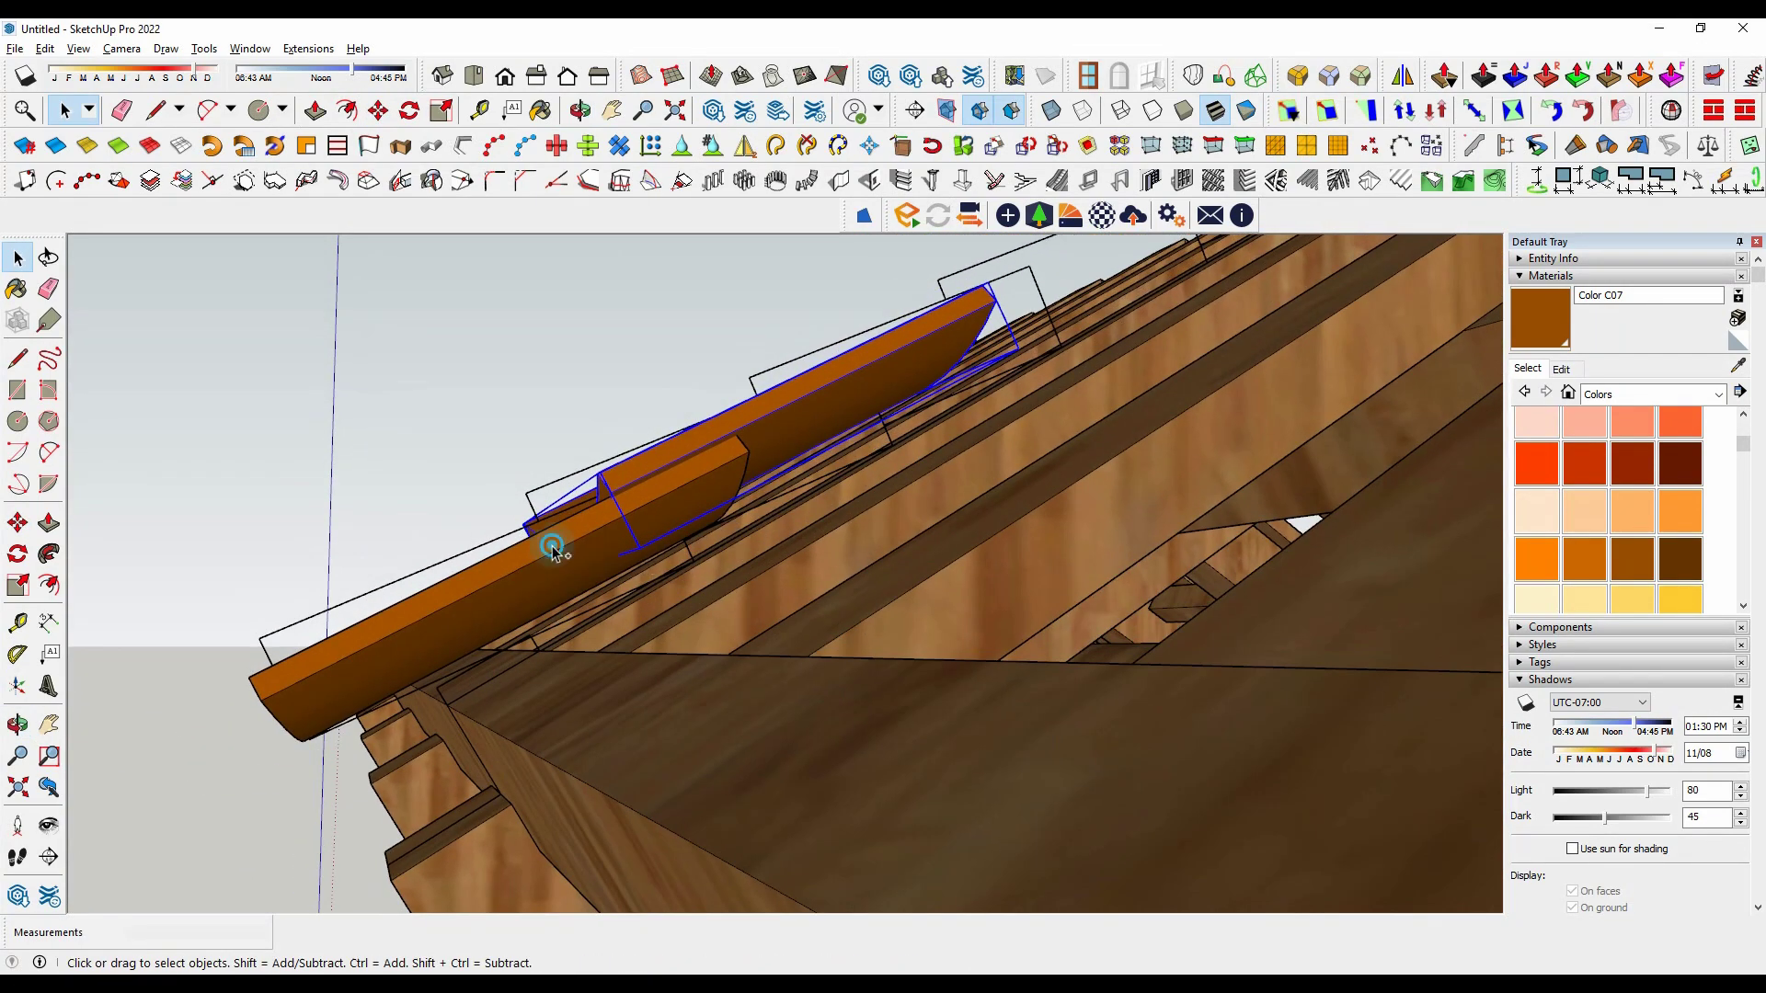
middle_click_drag(552, 544, 377, 550)
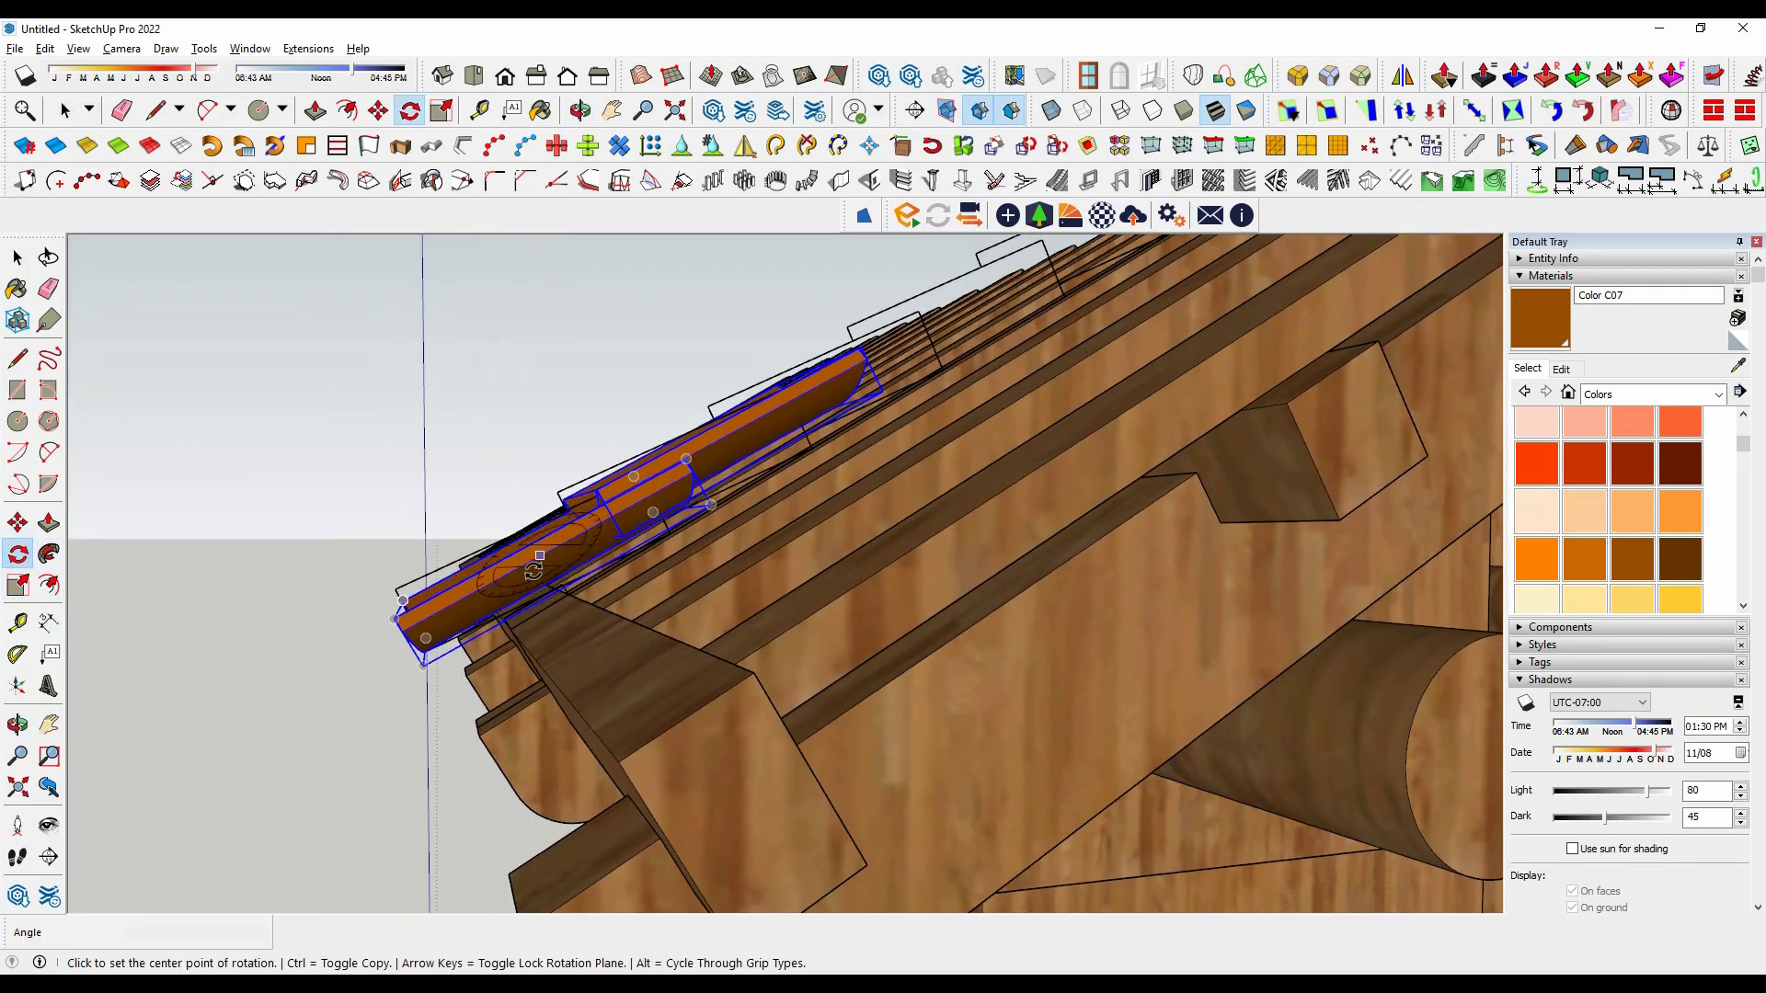
middle_click_drag(533, 570, 315, 638)
scroll(450, 655, "up", 3)
scroll(450, 655, "up", 2)
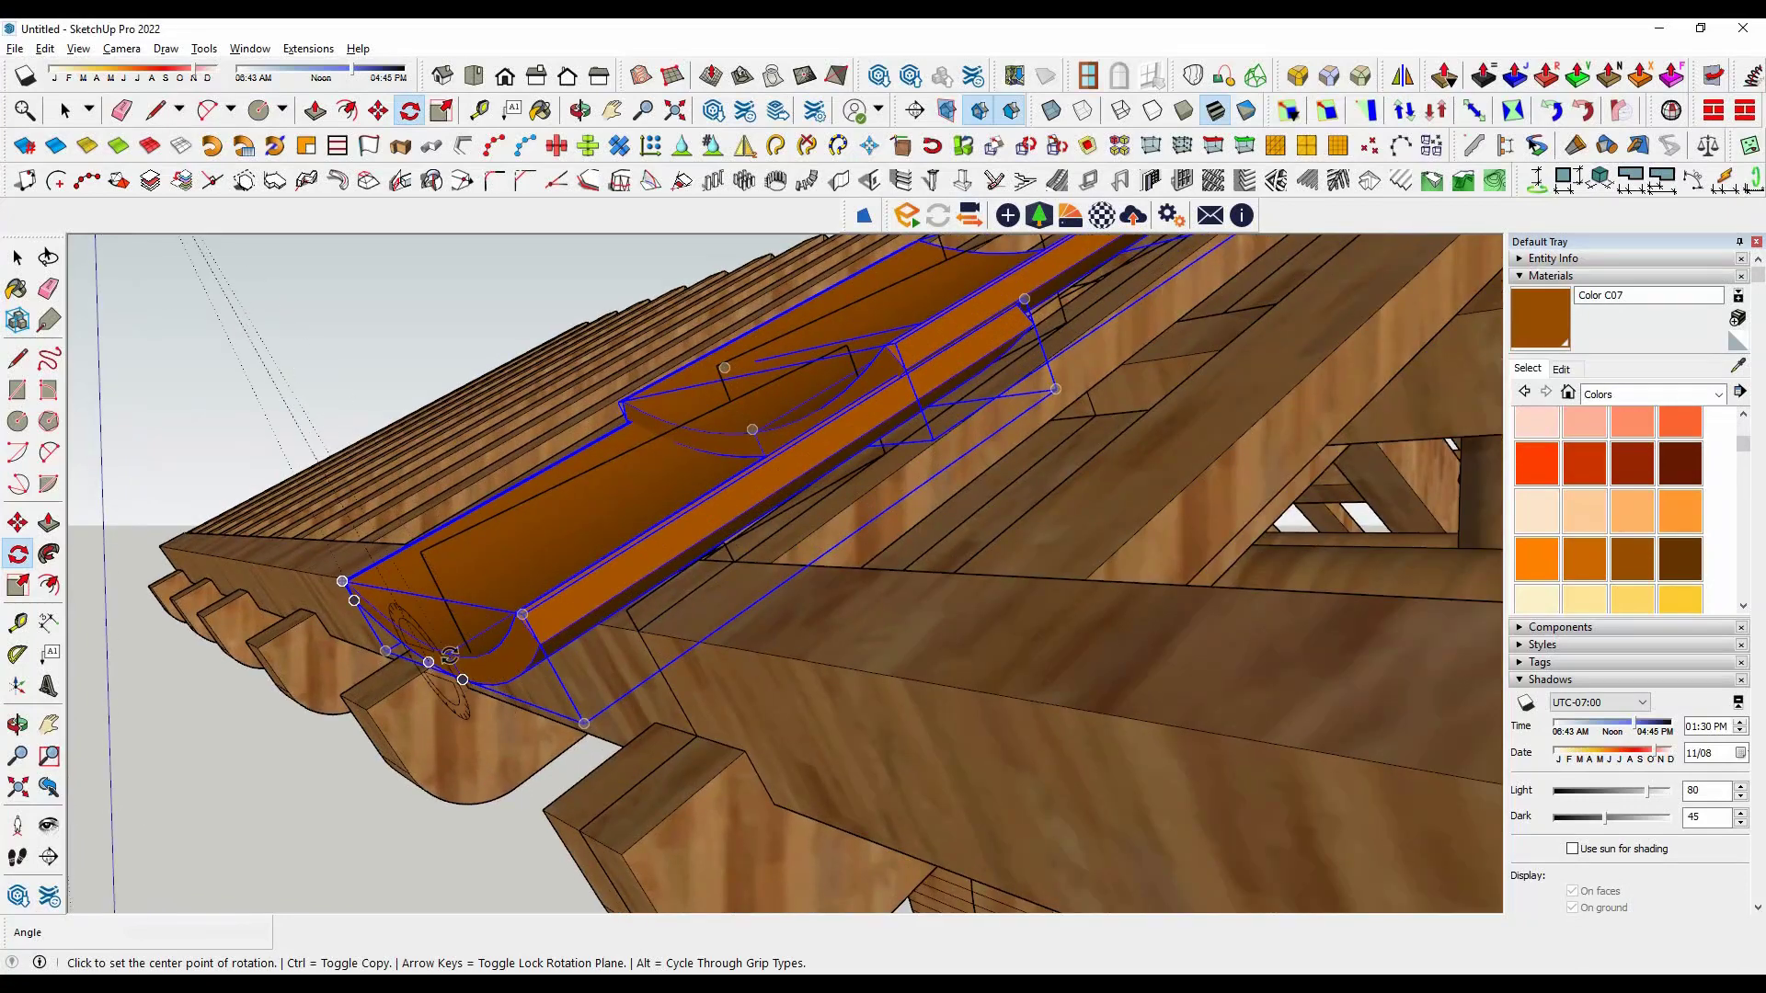
scroll(450, 654, "up", 3)
scroll(450, 655, "up", 3)
scroll(449, 655, "up", 3)
Step: Check that the tiles' roughly 2.5° tilt matches the roof pitch, then exit Rotate
mouse_move(492, 630)
middle_mouse_down()
mouse_move(403, 701)
mouse_move(394, 616)
mouse_move(341, 572)
middle_mouse_up()
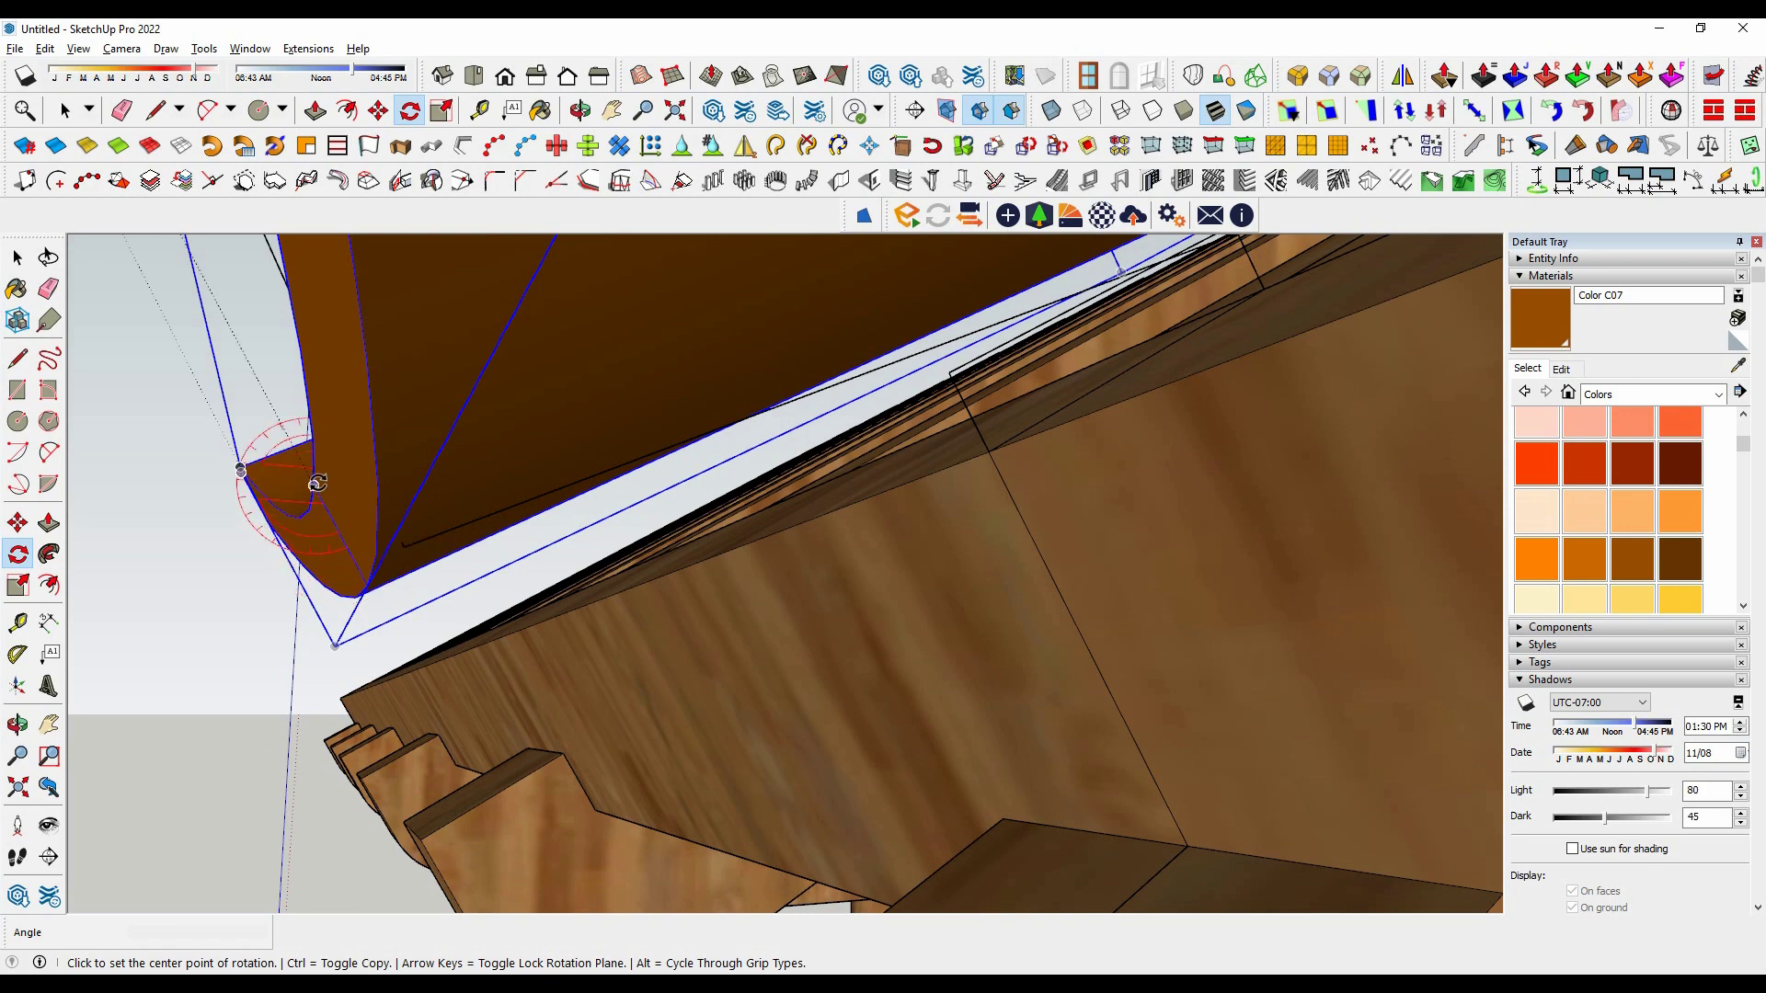
scroll(369, 588, "down", 3)
scroll(316, 592, "down", 3)
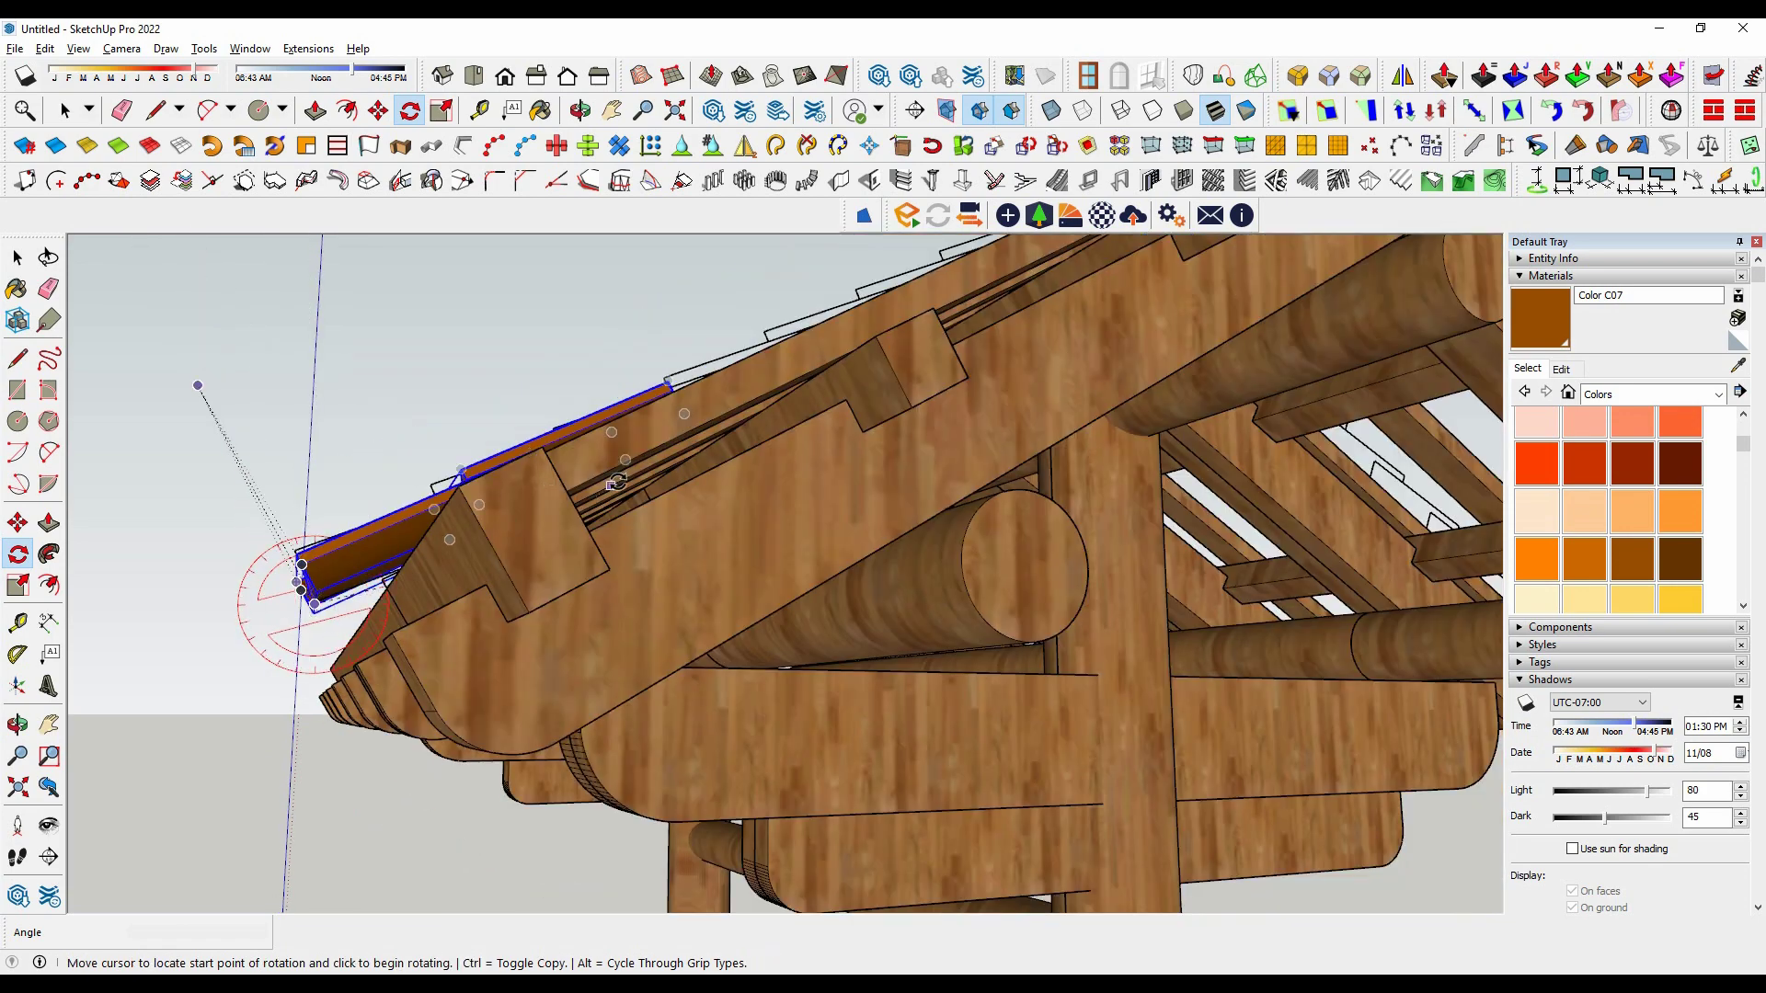
mouse_move(284, 592)
middle_mouse_down()
mouse_move(284, 623)
mouse_move(546, 473)
mouse_move(597, 419)
middle_mouse_up()
scroll(610, 409, "up", 3)
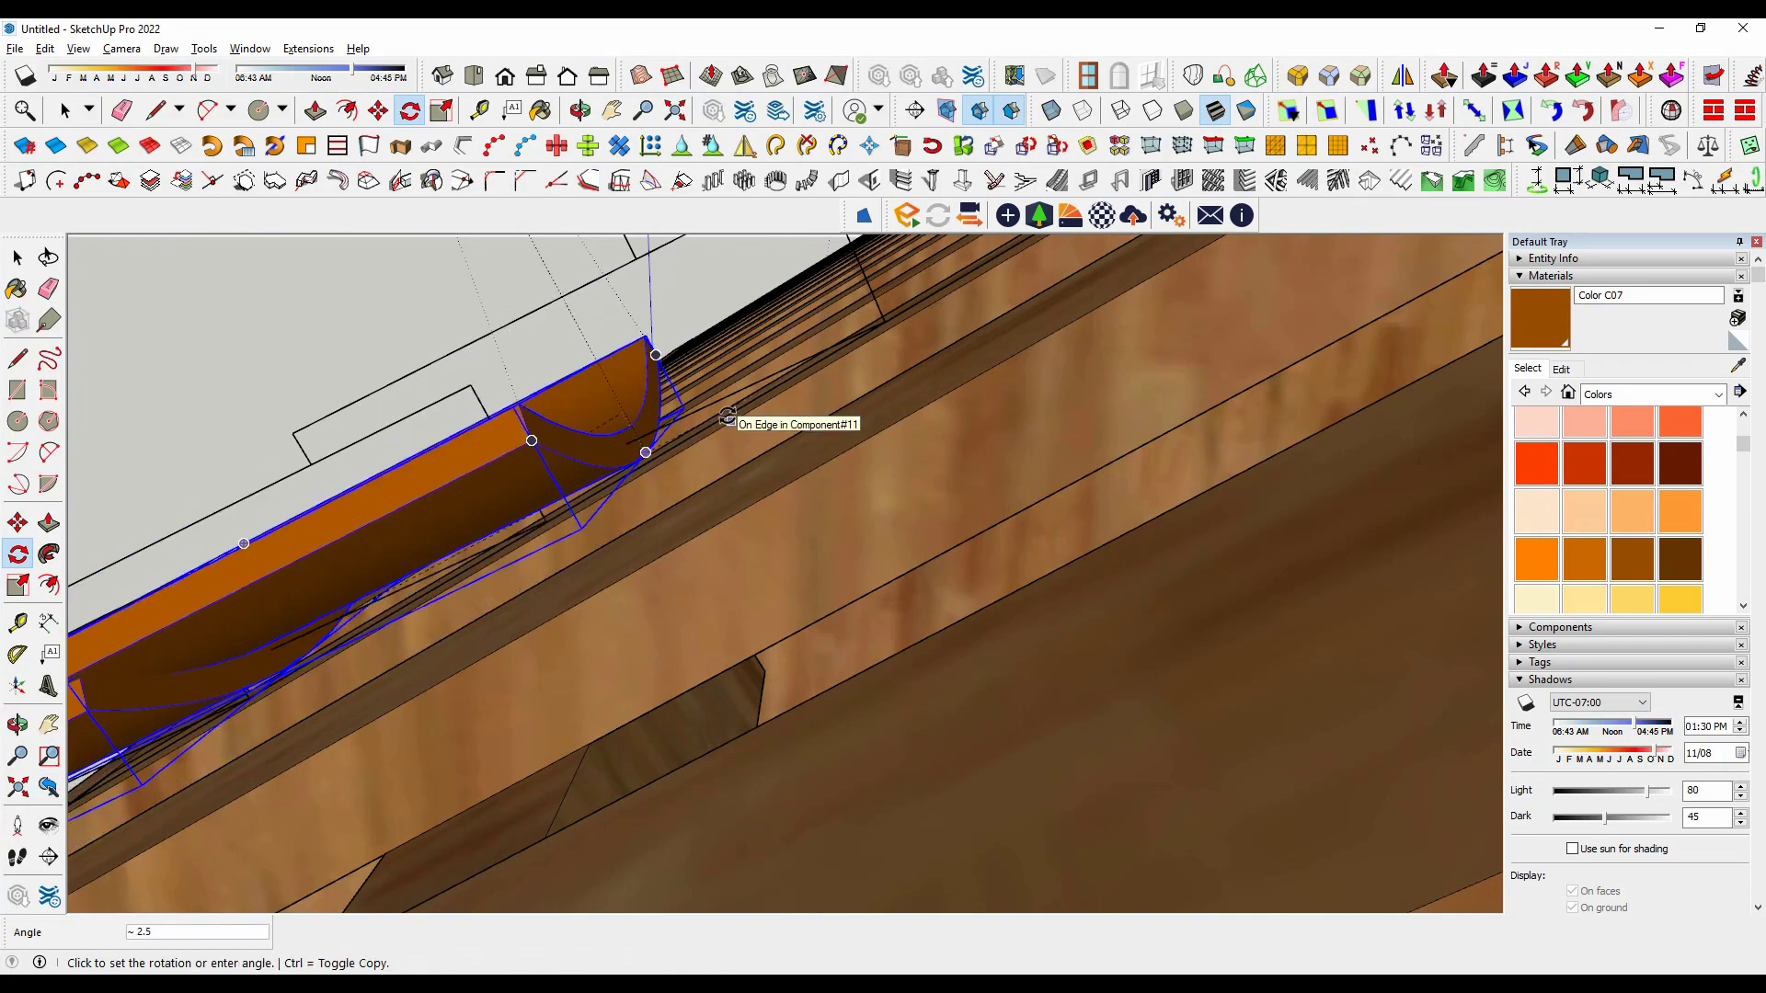
mouse_move(729, 419)
middle_mouse_down()
mouse_move(786, 618)
mouse_move(873, 392)
mouse_move(1122, 684)
mouse_move(968, 678)
mouse_move(1037, 609)
middle_mouse_up()
scroll(872, 391, "down", 5)
key("space")
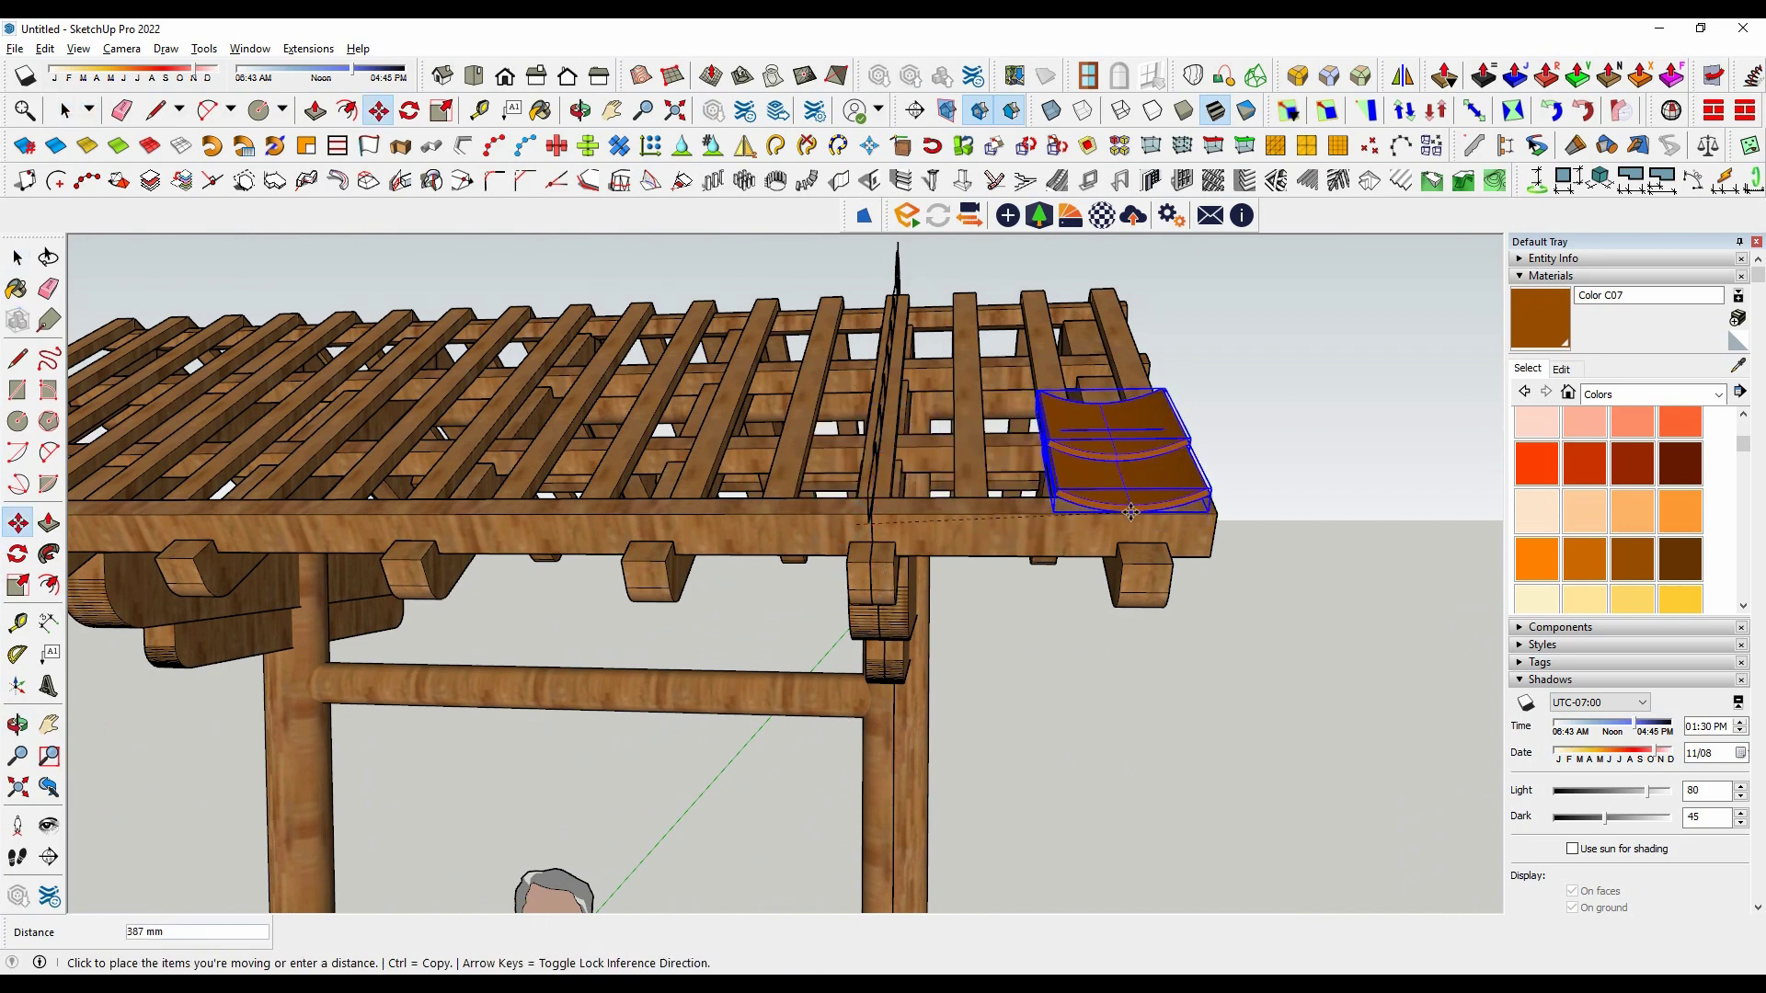
mouse_move(1245, 558)
middle_mouse_down()
mouse_move(497, 791)
mouse_move(929, 701)
mouse_move(1138, 738)
mouse_move(1194, 701)
mouse_move(856, 547)
mouse_move(395, 386)
middle_mouse_up()
key("m")
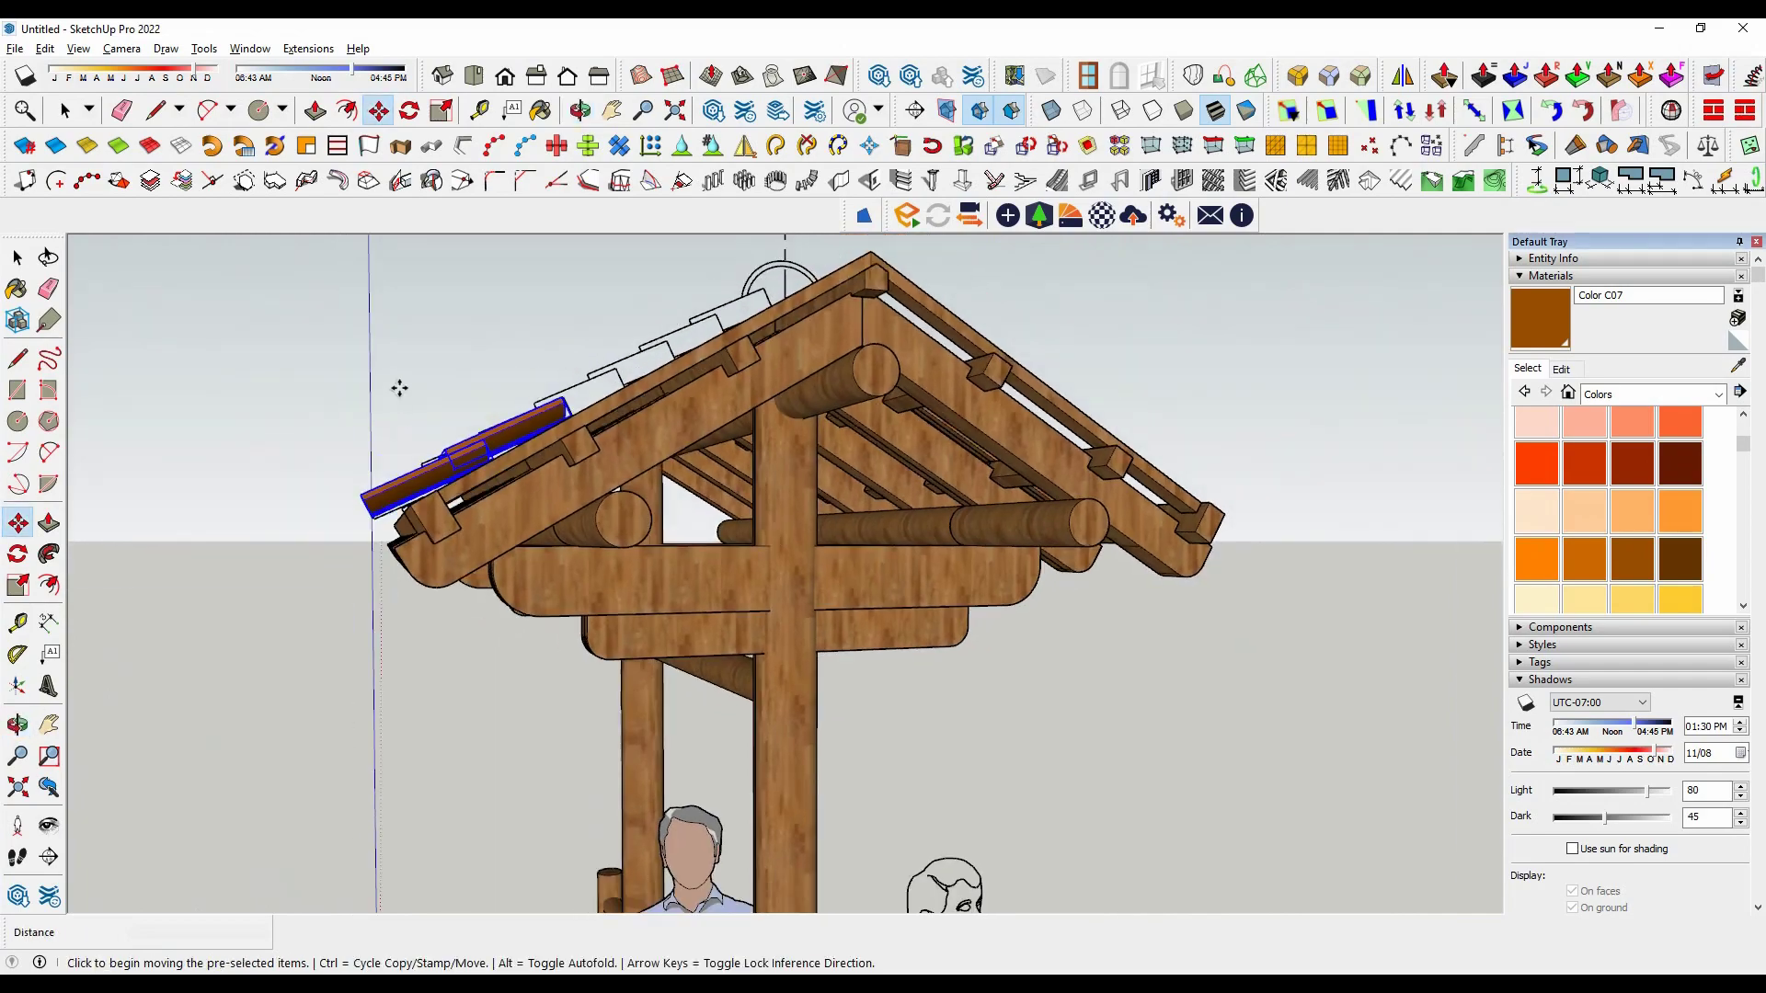
scroll(123, 500, "up", 3)
scroll(709, 504, "up", 3)
mouse_move(709, 504)
middle_mouse_down()
mouse_move(611, 473)
mouse_move(929, 698)
mouse_move(1033, 638)
mouse_move(1119, 551)
mouse_move(1030, 643)
mouse_move(993, 610)
mouse_move(1052, 562)
mouse_move(1309, 583)
mouse_move(1245, 623)
mouse_move(950, 662)
mouse_move(884, 653)
mouse_move(906, 601)
middle_mouse_up()
key("space")
scroll(884, 653, "down", 5)
scroll(869, 743, "up", 5)
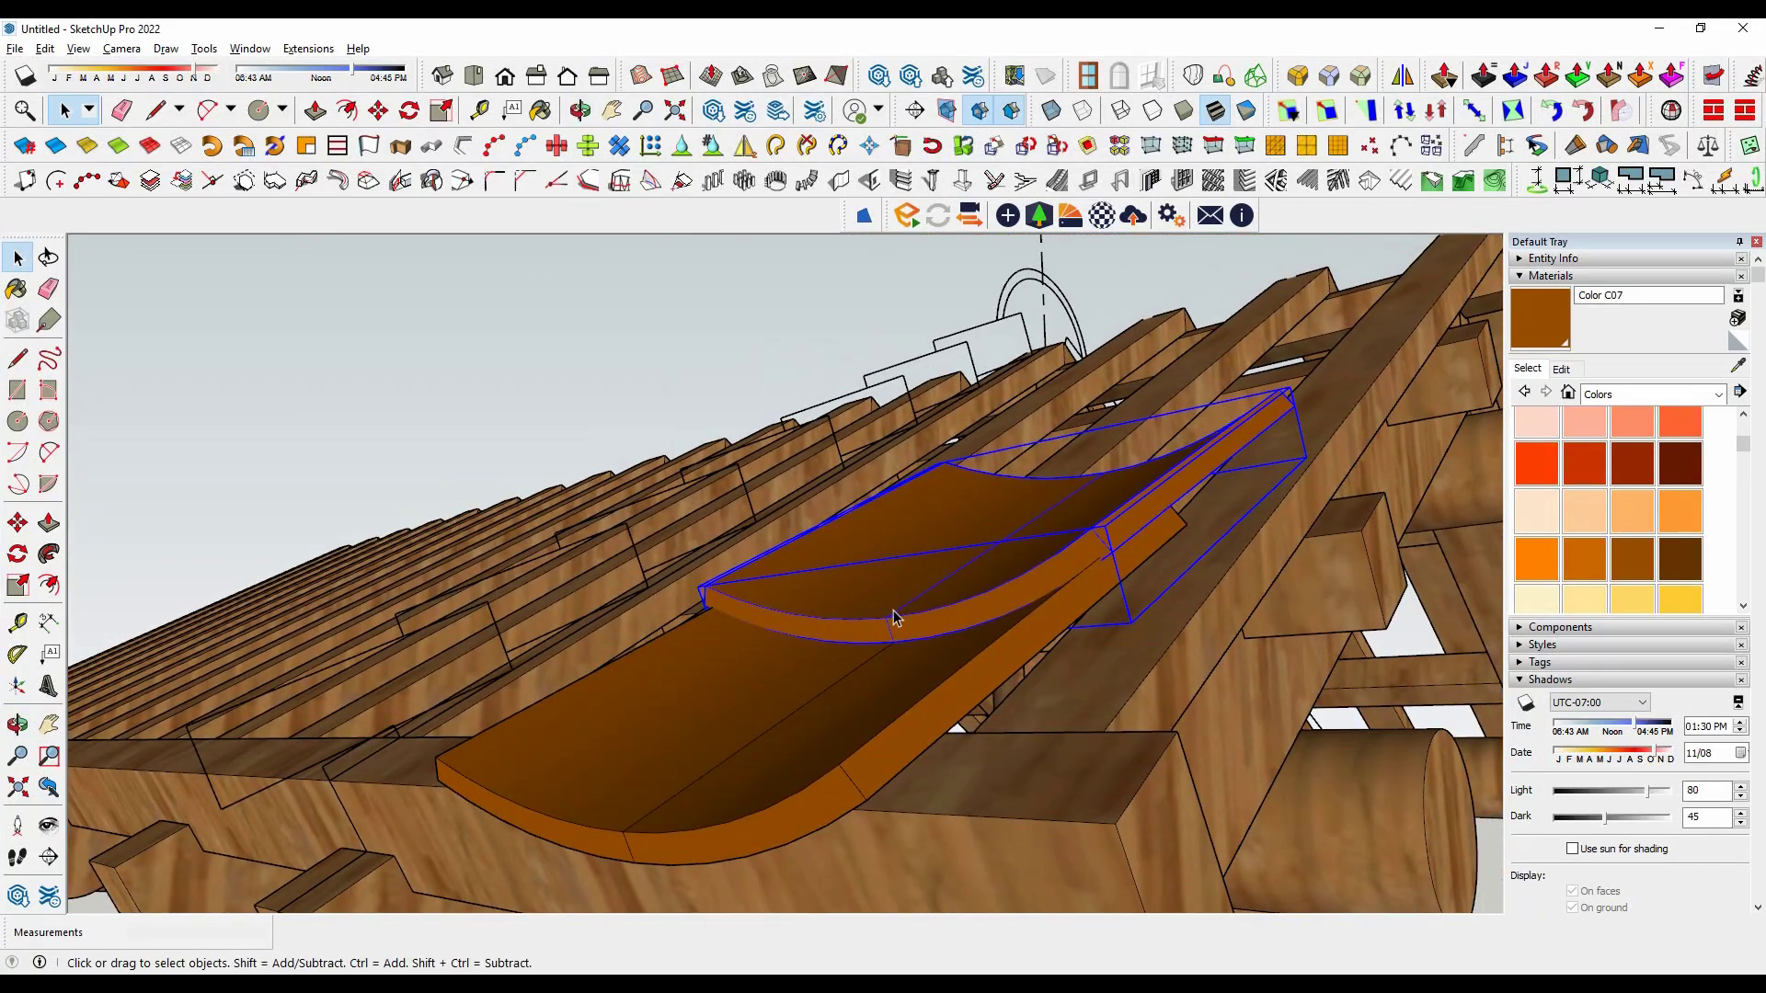
Step: Carry a copy of the curved tile higher up the roof slope
middle_click_drag(892, 641, 1123, 563)
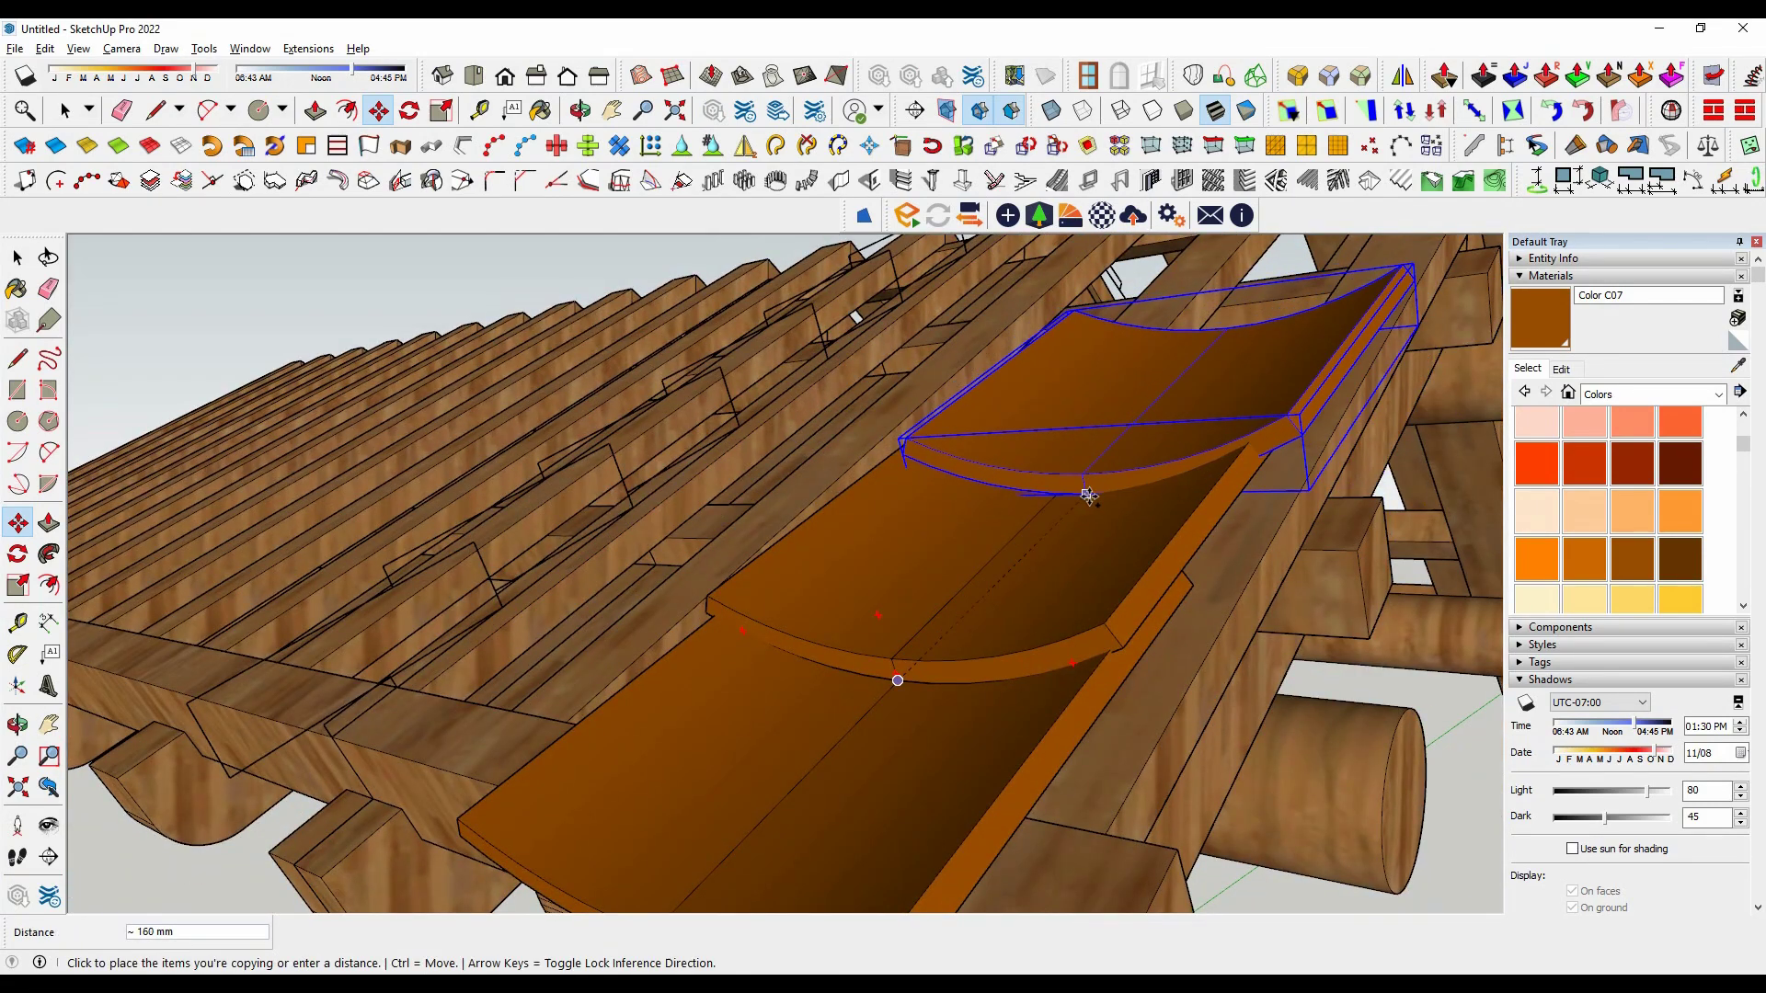
left_click(1047, 510)
mouse_move(1046, 511)
middle_mouse_down()
mouse_move(1254, 601)
mouse_move(946, 735)
mouse_move(980, 708)
mouse_move(942, 705)
mouse_move(962, 631)
middle_mouse_up()
key("space")
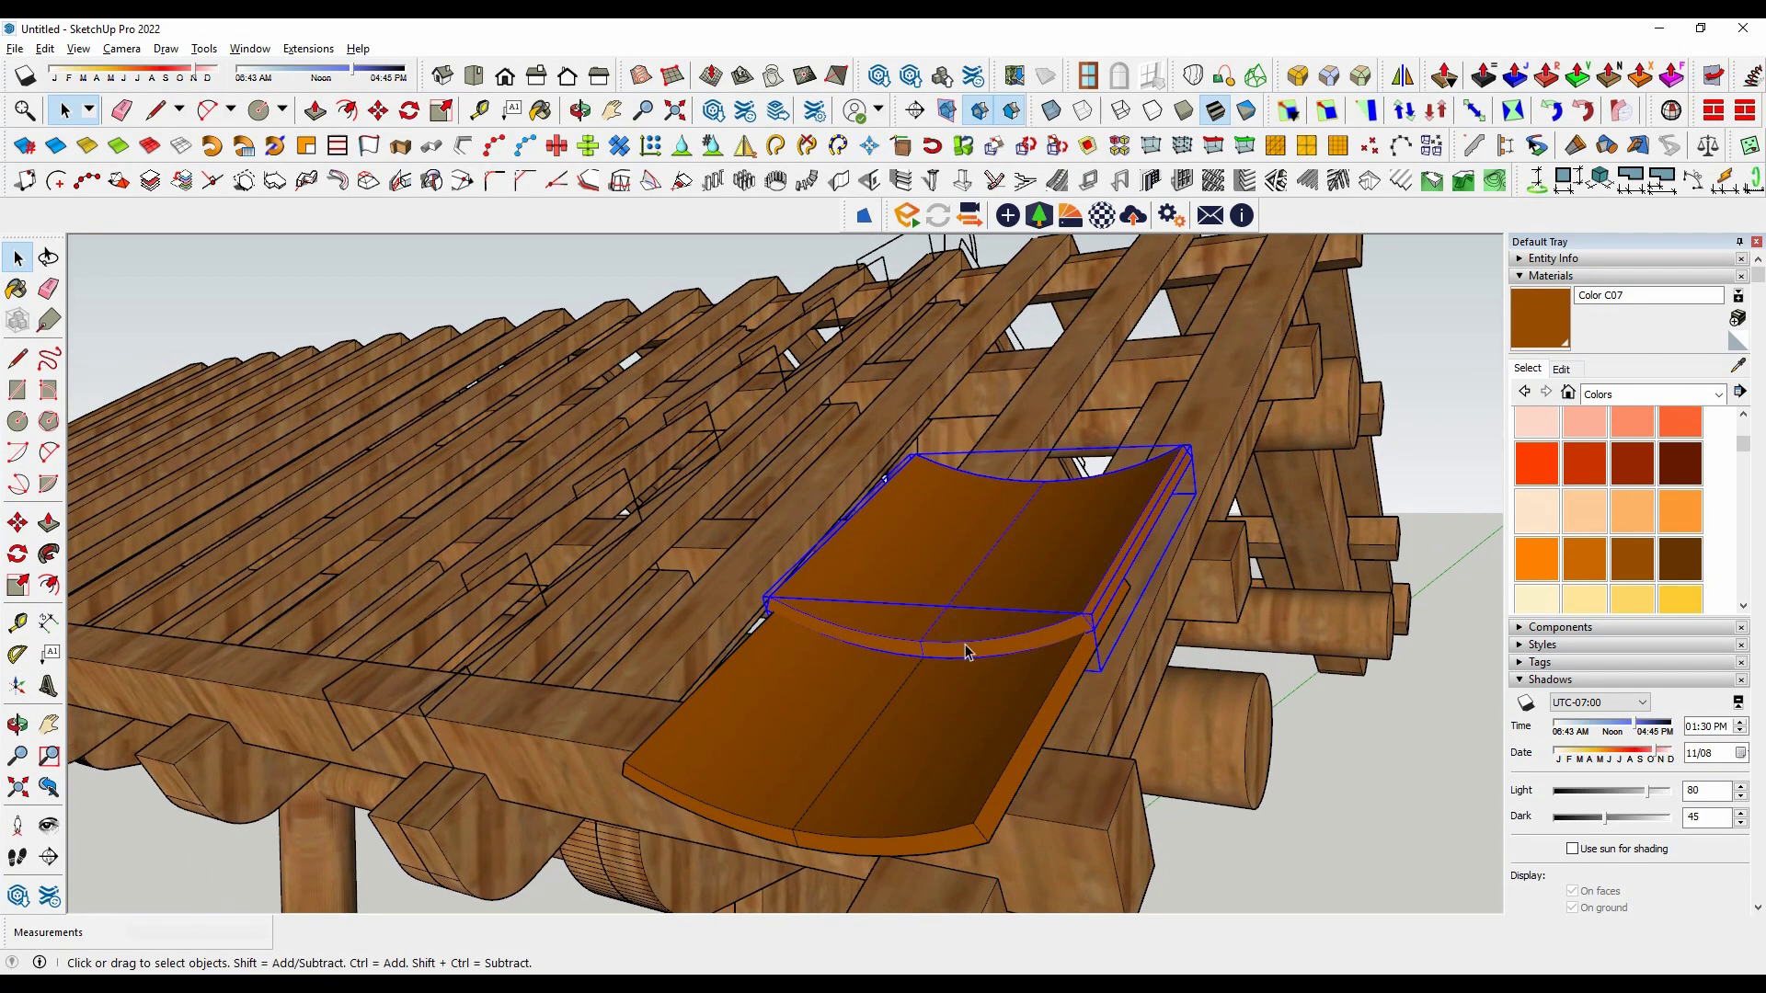
scroll(798, 859, "up", 2)
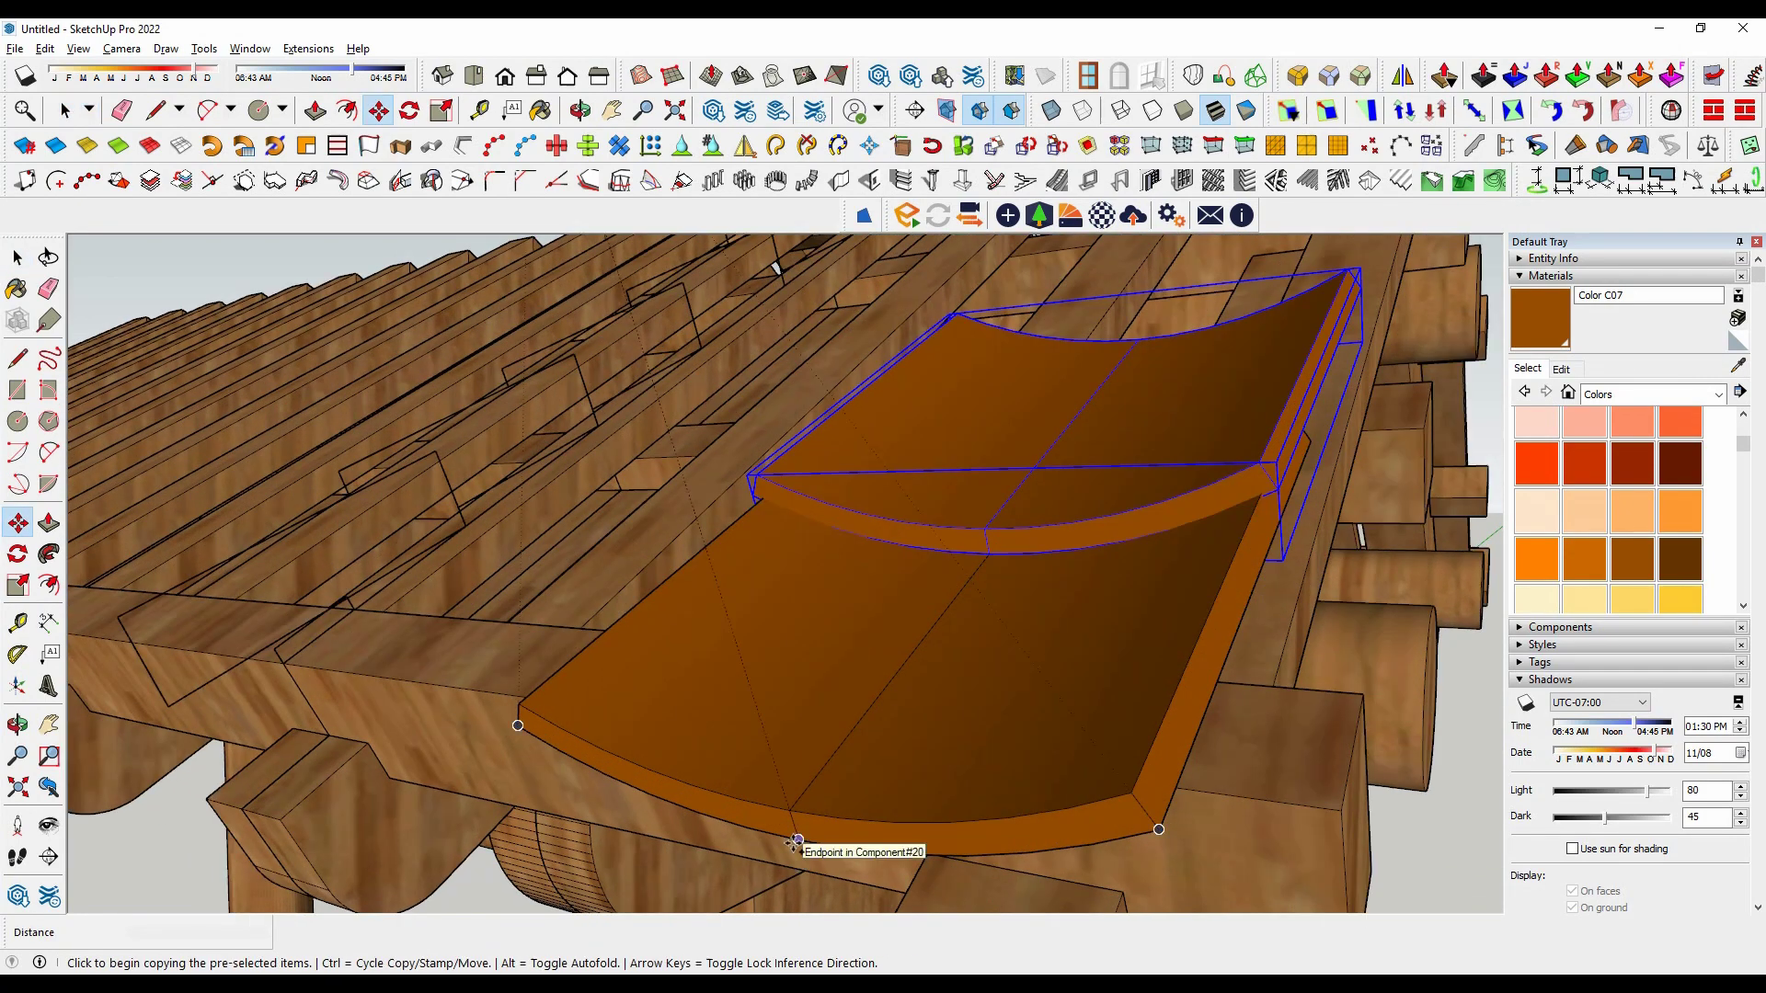
Step: Copy the tile one step up from the lower tile's corner and repeat it into a column
left_click(798, 839)
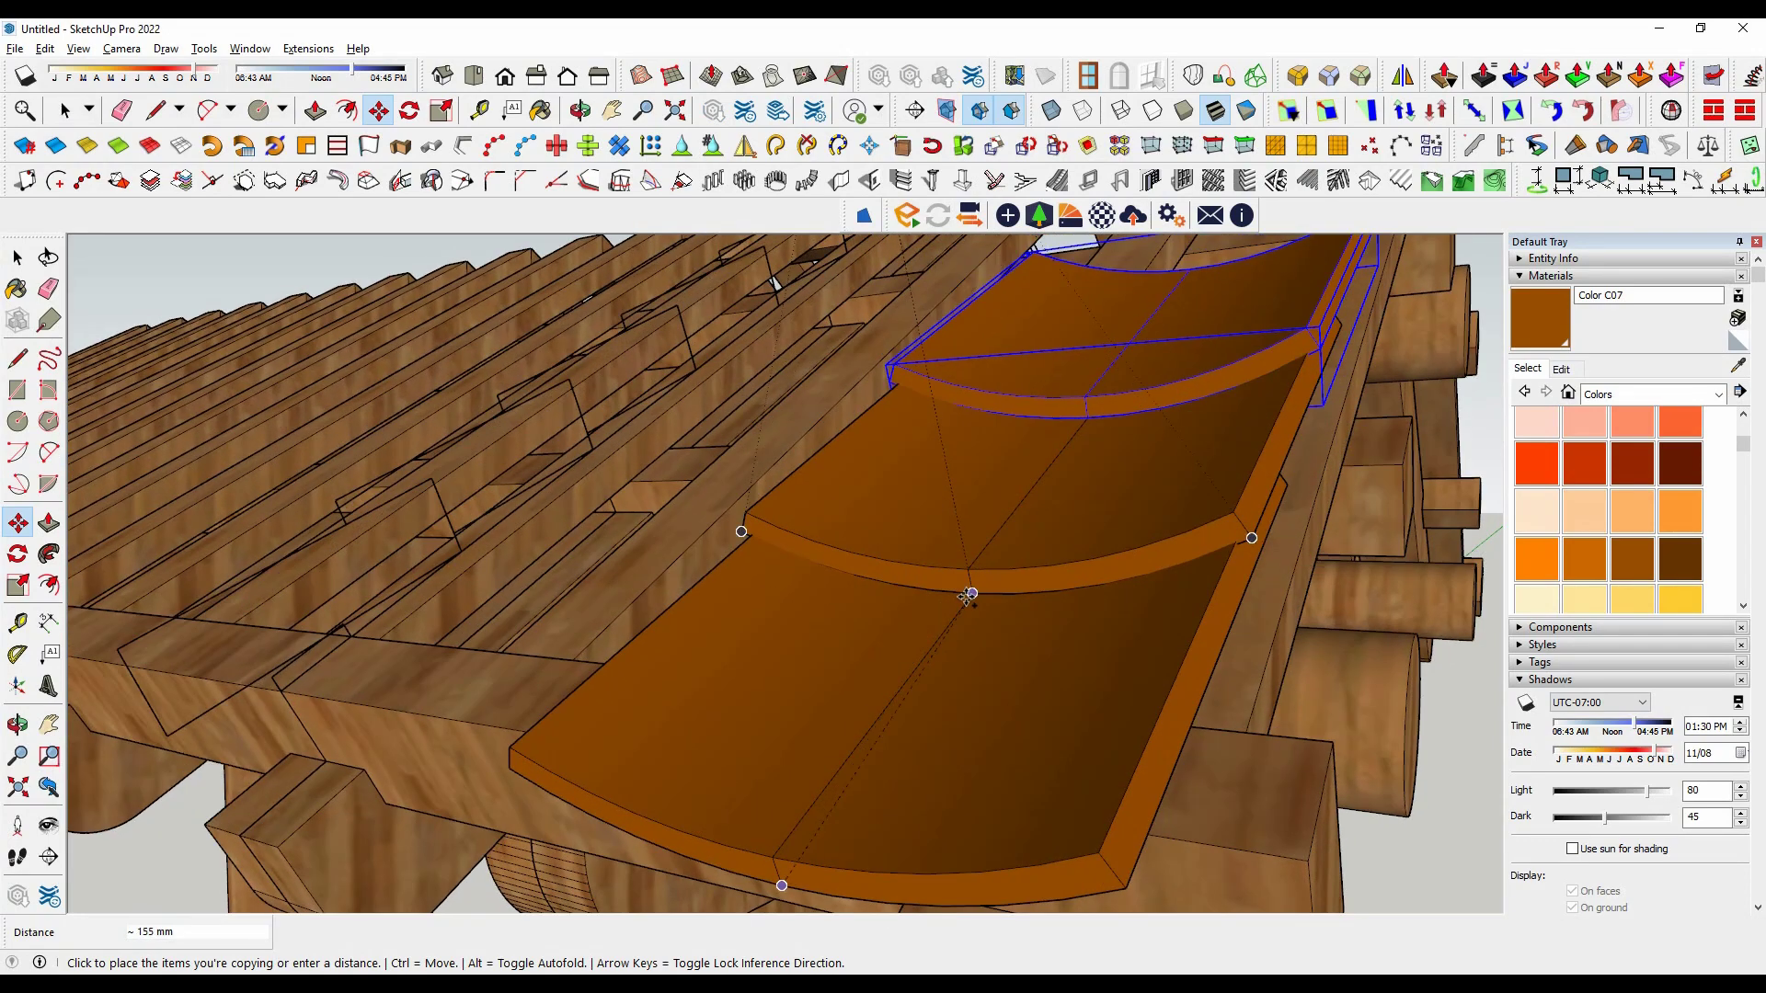
left_click(964, 596)
scroll(965, 596, "down", 1)
scroll(961, 598, "down", 1)
scroll(961, 597, "down", 1)
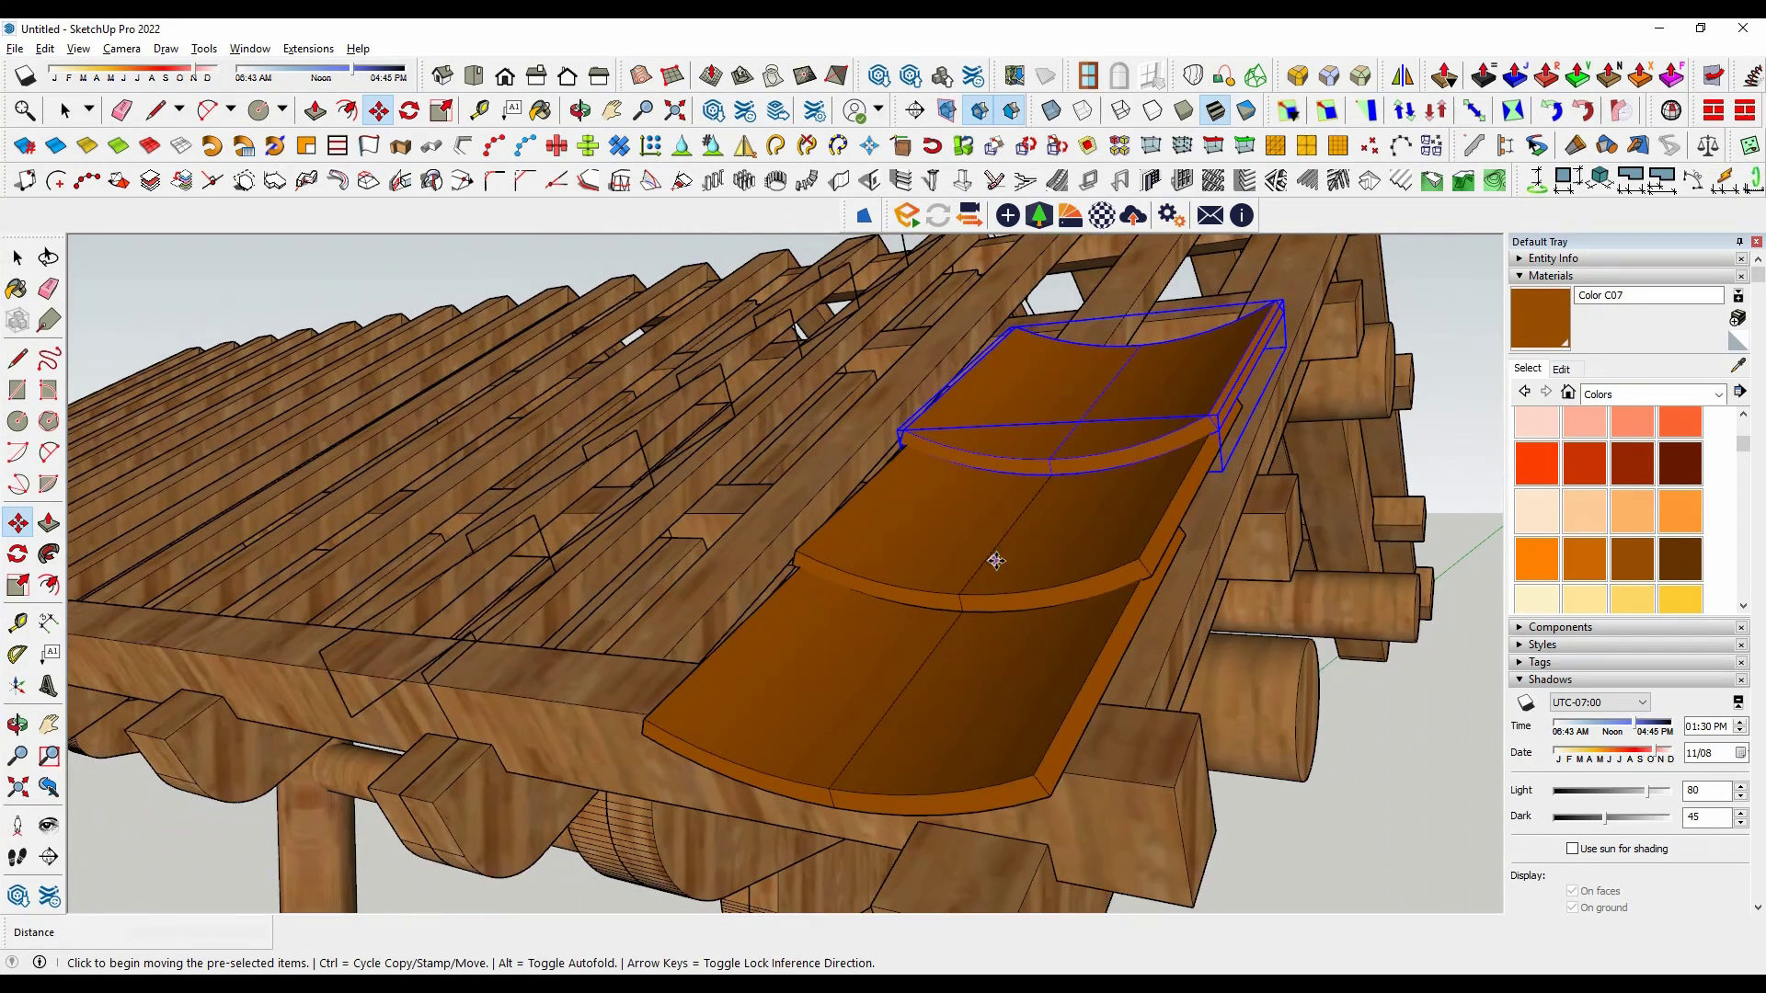
scroll(957, 600, "down", 2)
middle_click_drag(957, 600, 1015, 607)
type("x3")
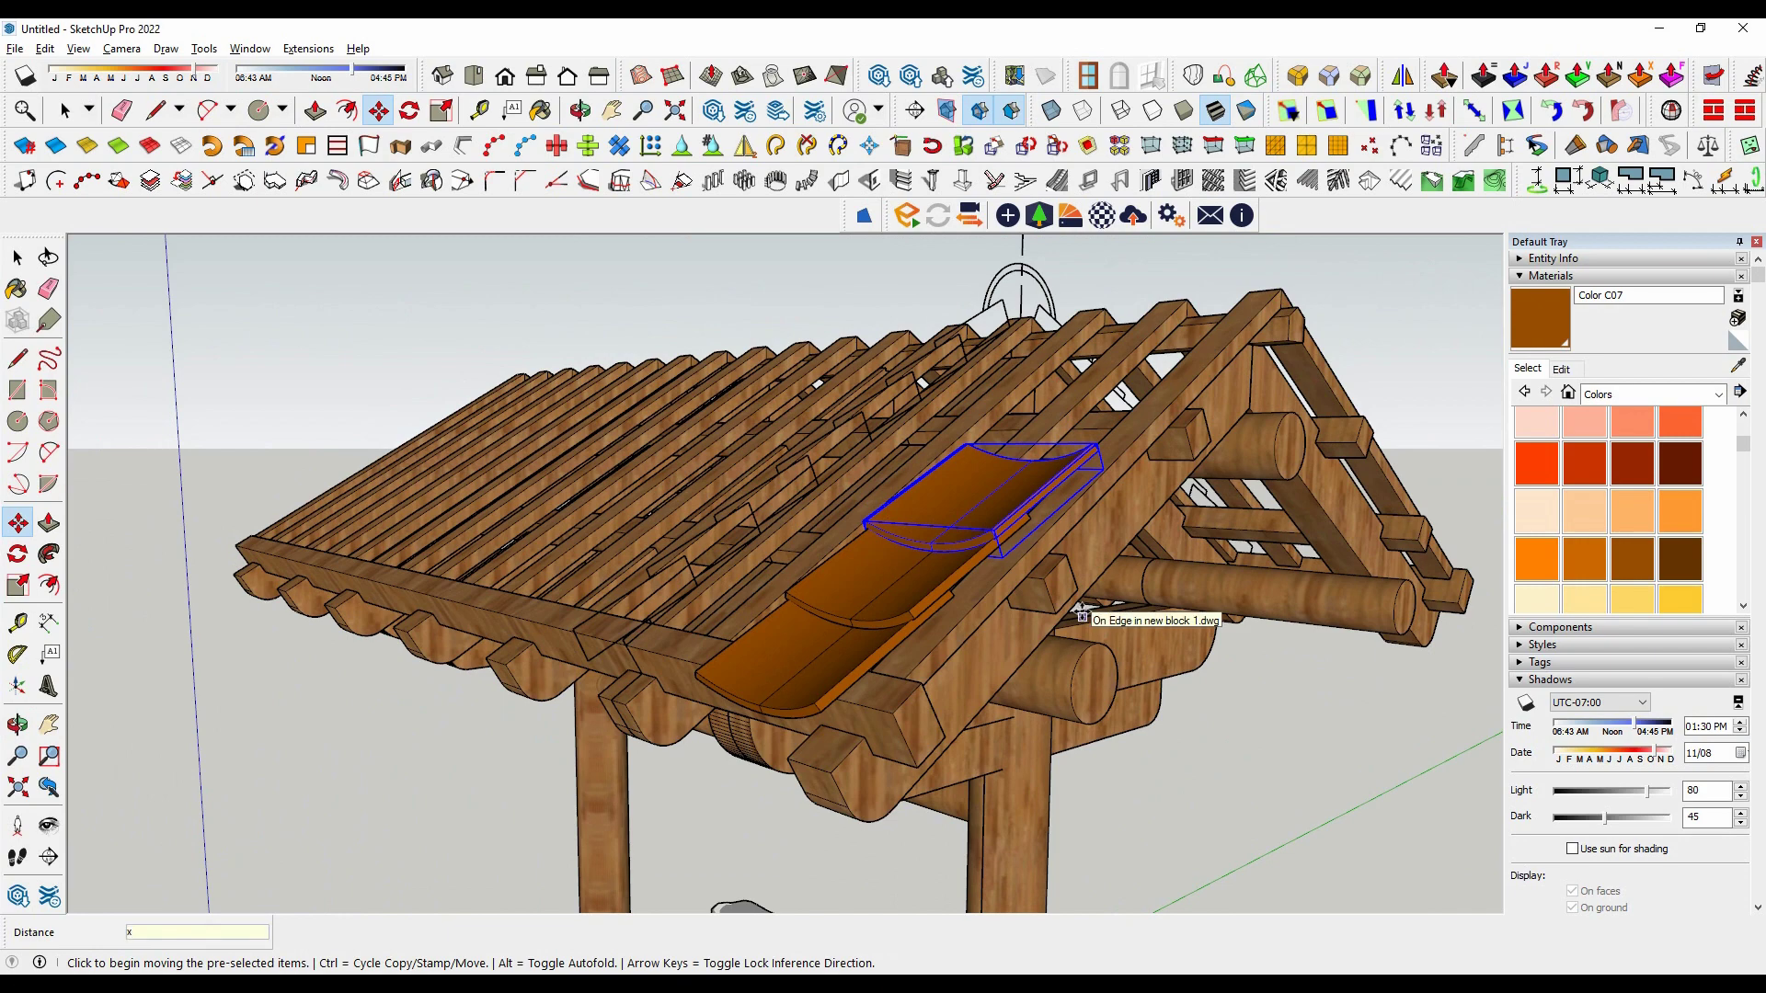
key("Return")
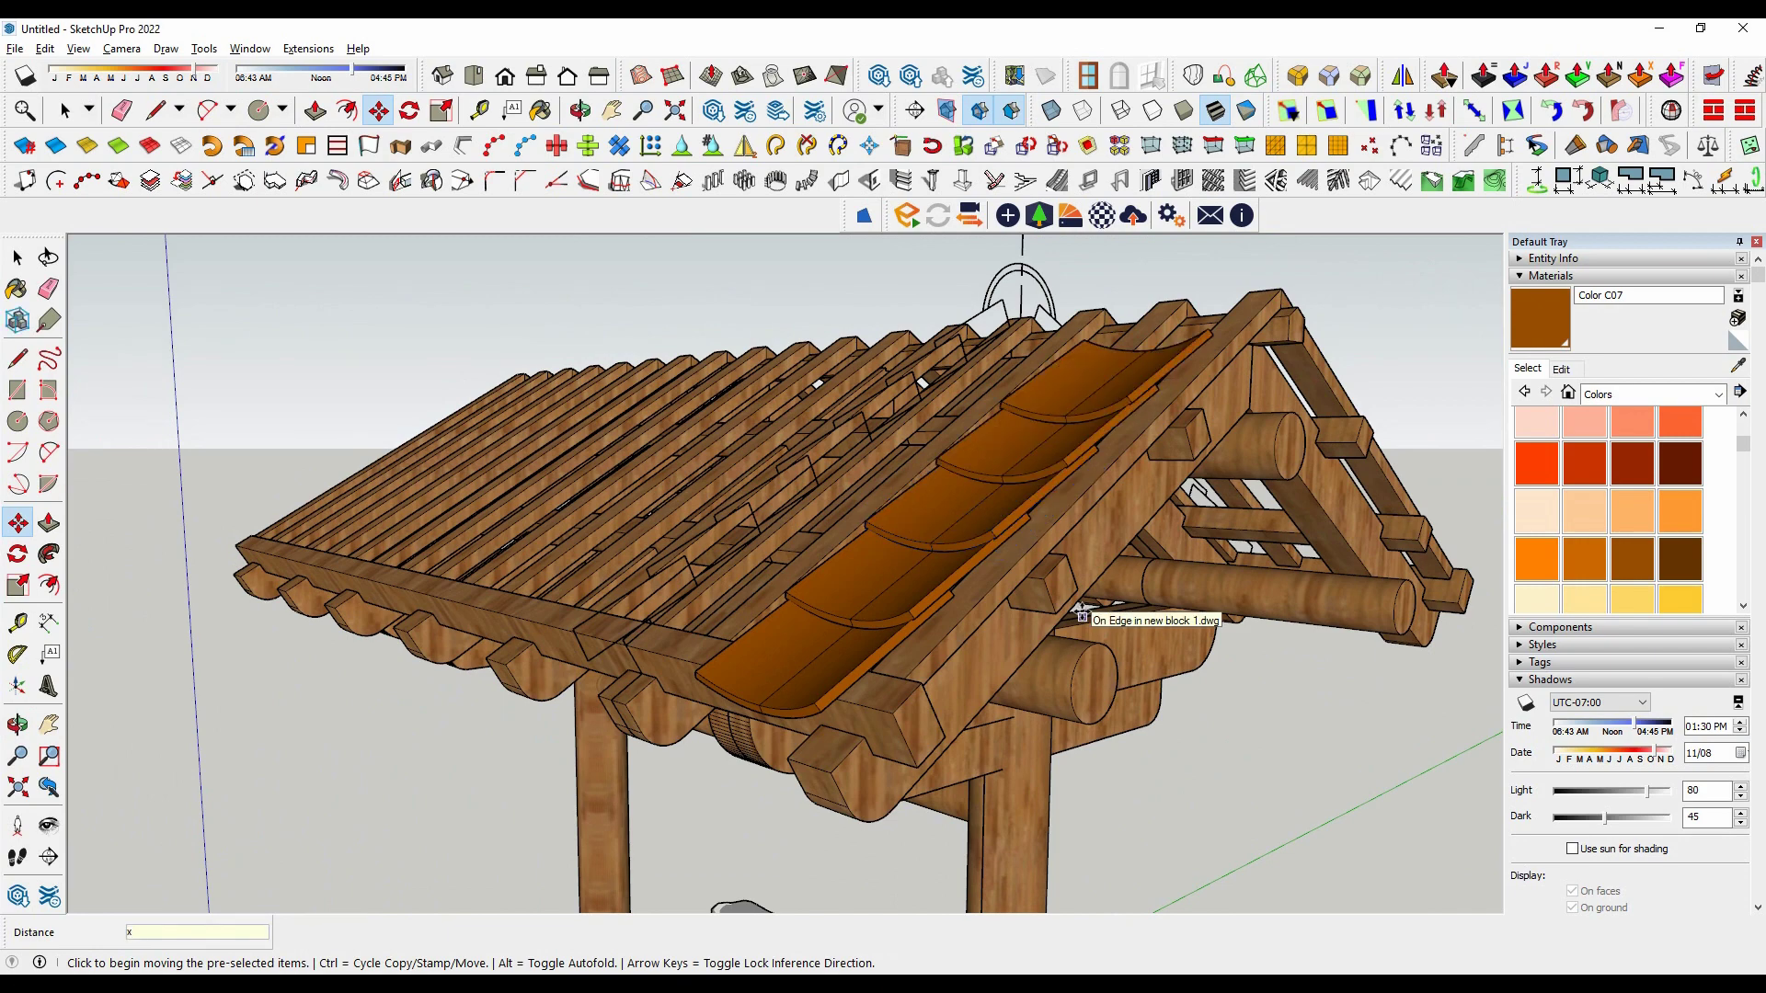
type("4")
key("space")
Step: Select the upper tiles of the new column
mouse_move(1082, 614)
middle_mouse_down()
mouse_move(1141, 496)
mouse_move(1272, 583)
middle_mouse_up()
scroll(947, 676, "up", 4)
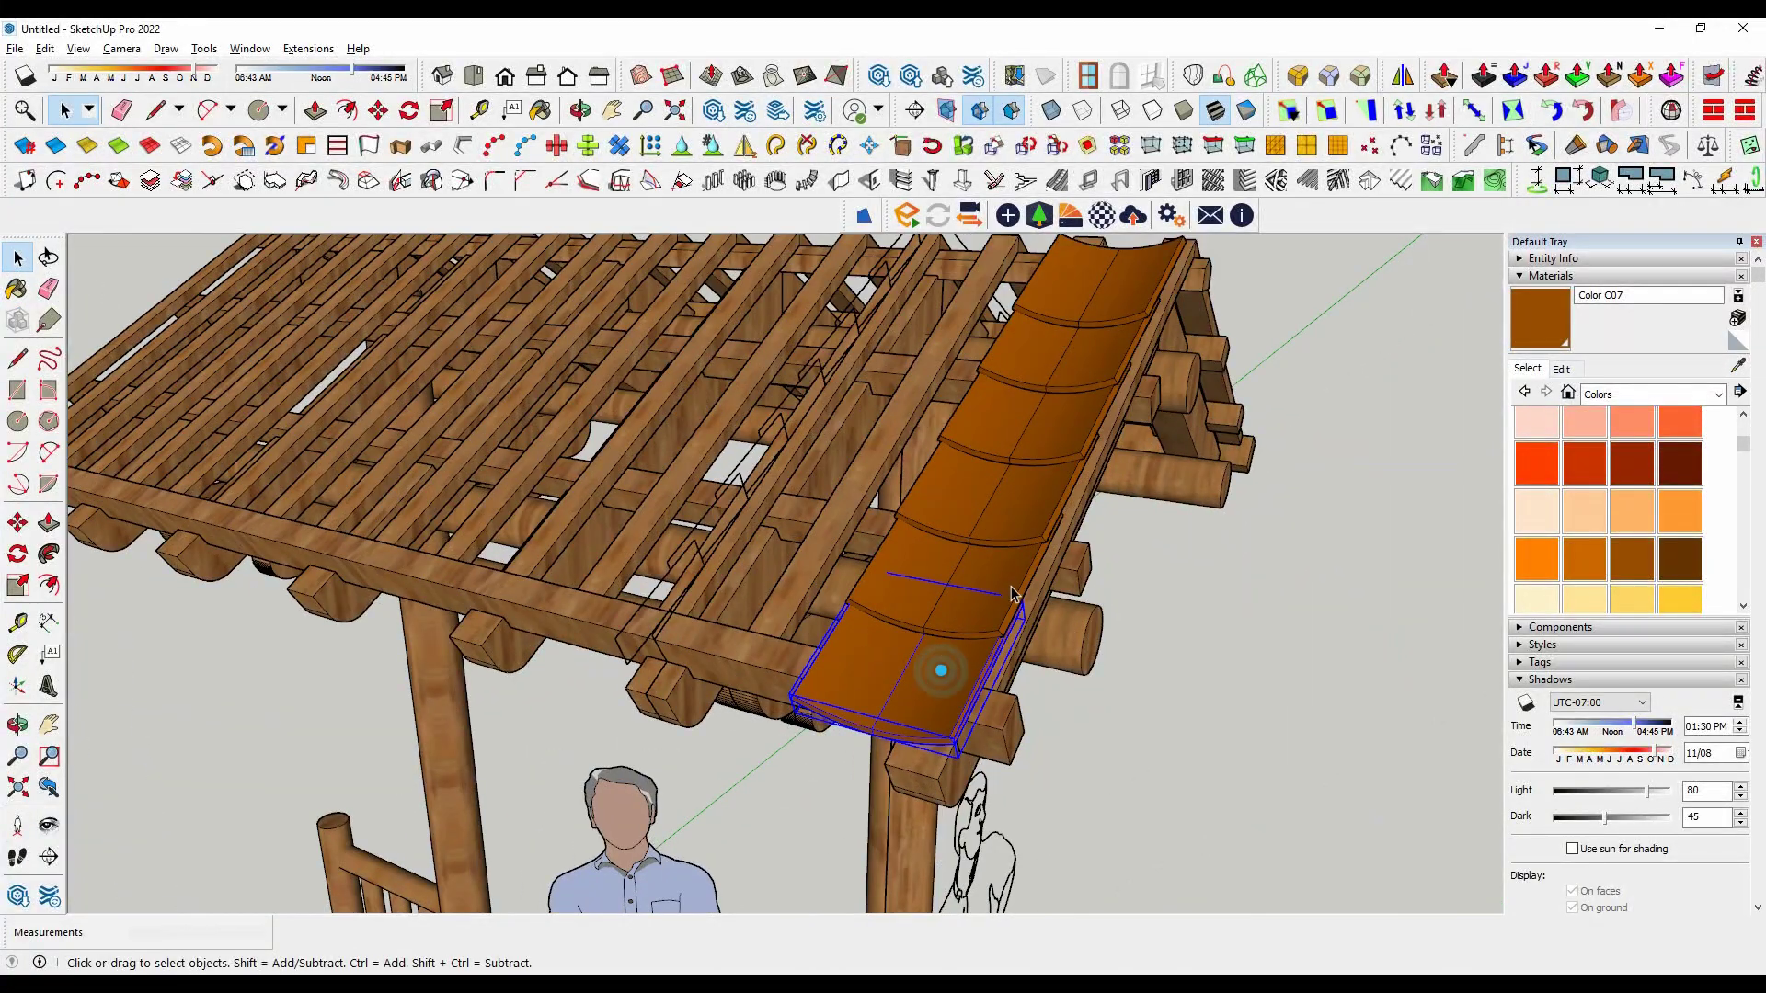
left_click(1012, 515, "shift")
left_click(1059, 439, "shift")
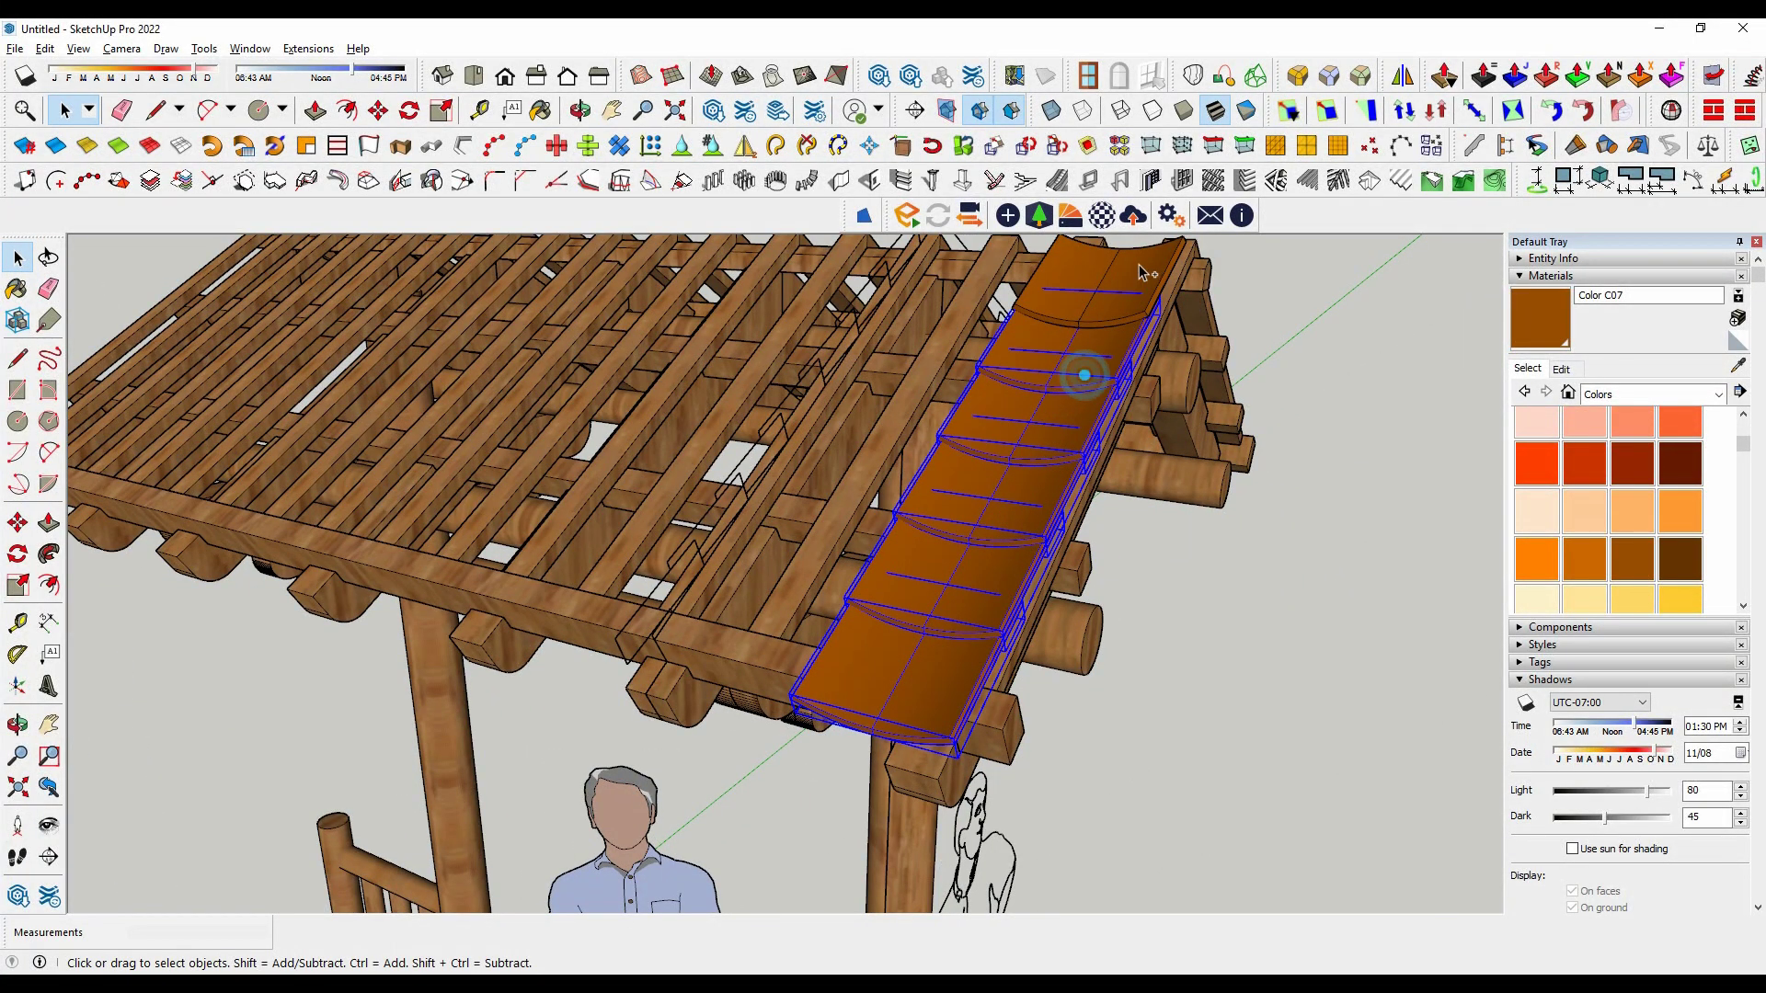
Step: Move the selected tile column 10 mm along the red axis from its lower edge
scroll(1139, 266, "down", 5)
mouse_move(1138, 267)
middle_mouse_down()
mouse_move(1259, 303)
mouse_move(631, 623)
mouse_move(430, 417)
mouse_move(1103, 414)
mouse_move(1013, 285)
mouse_move(571, 512)
mouse_move(866, 504)
mouse_move(944, 529)
middle_mouse_up()
key("m")
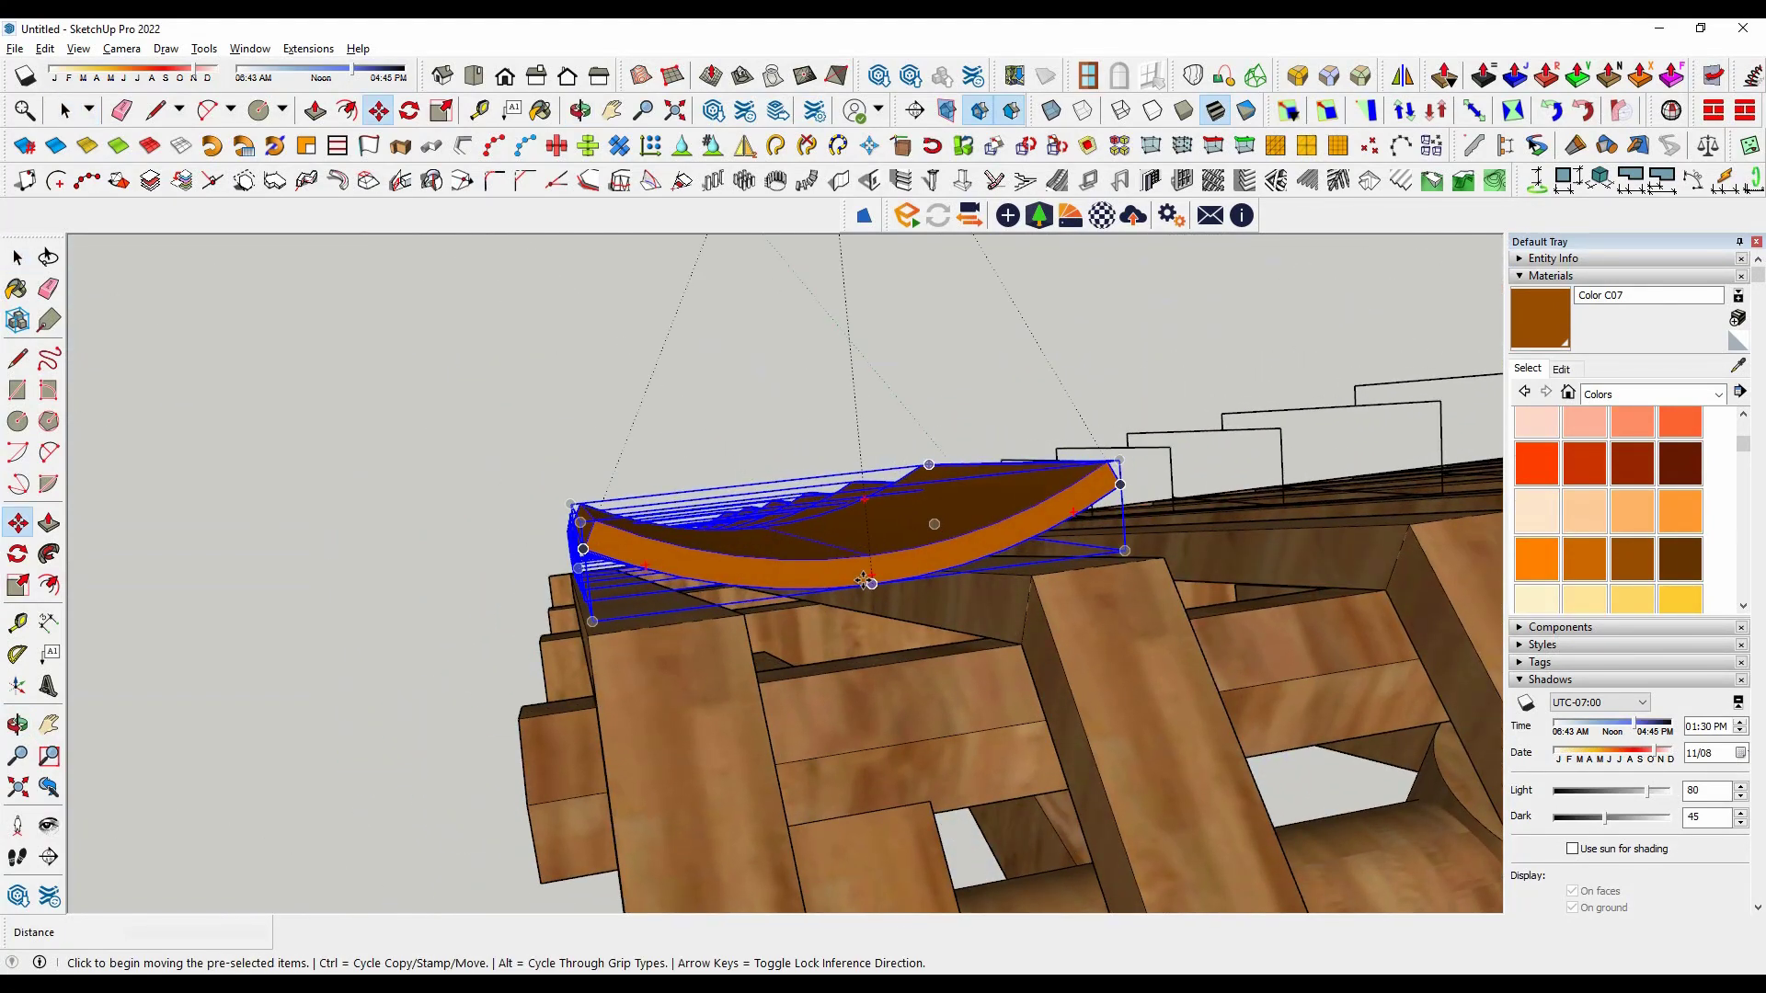
left_click(873, 587)
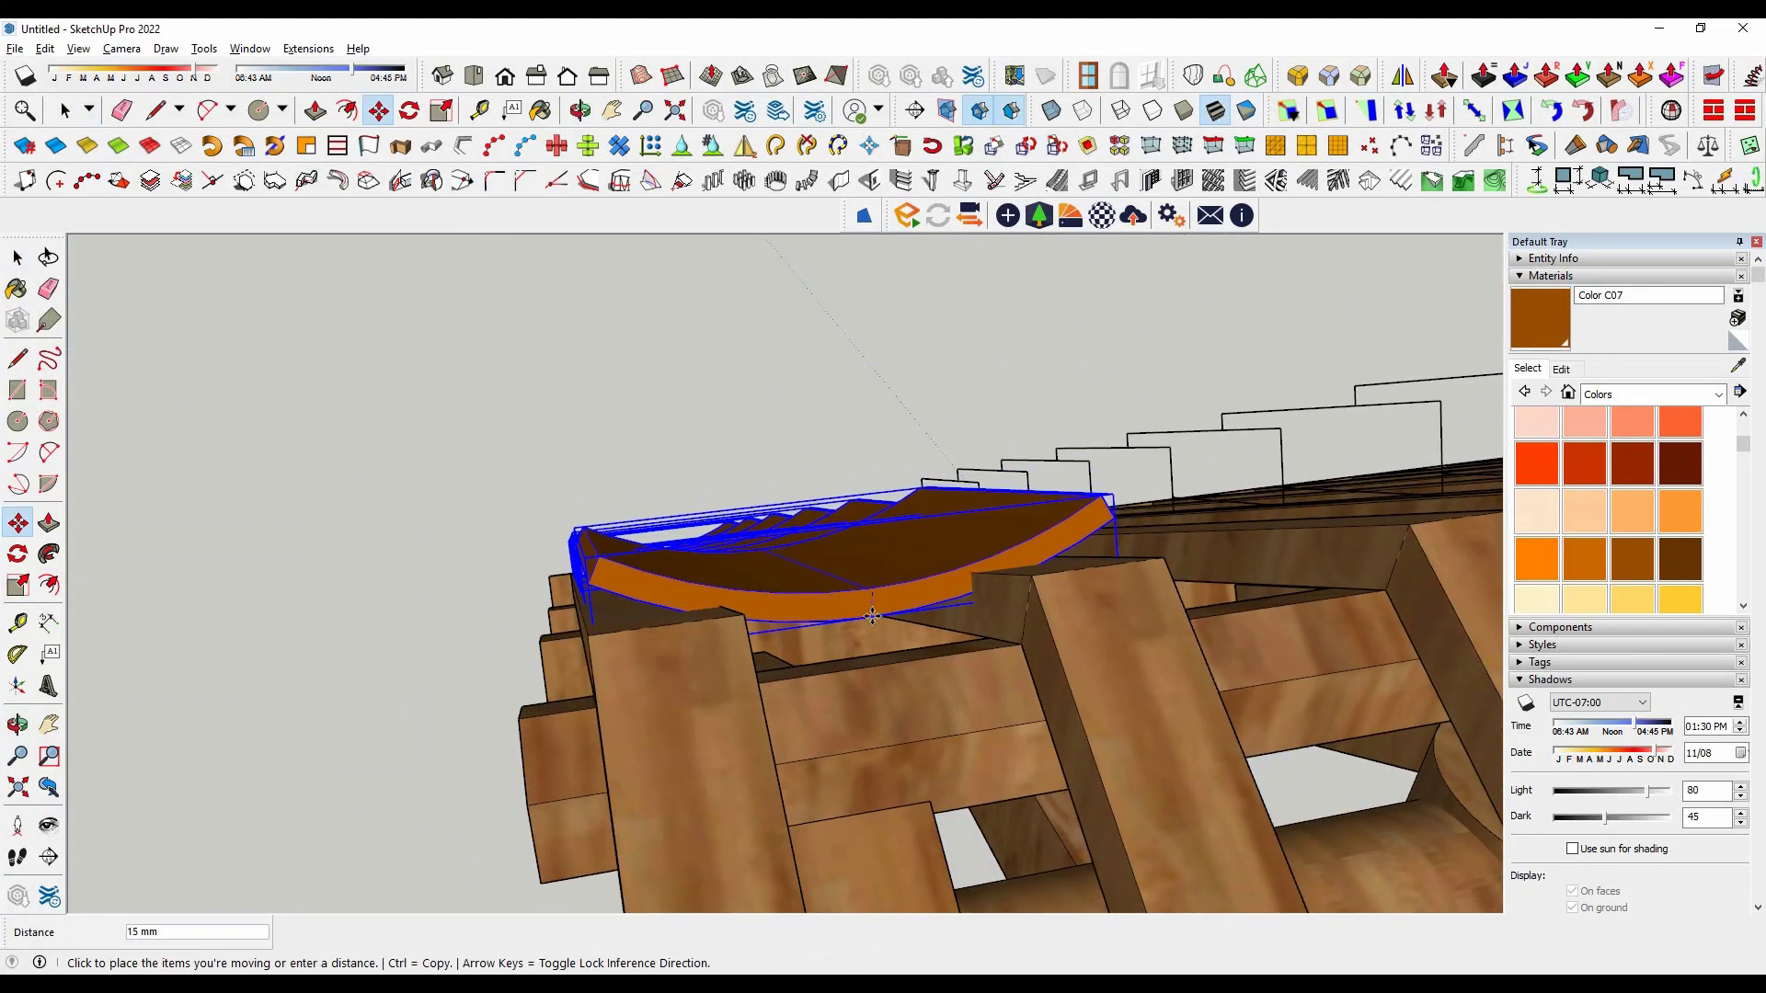
scroll(873, 608, "up", 2)
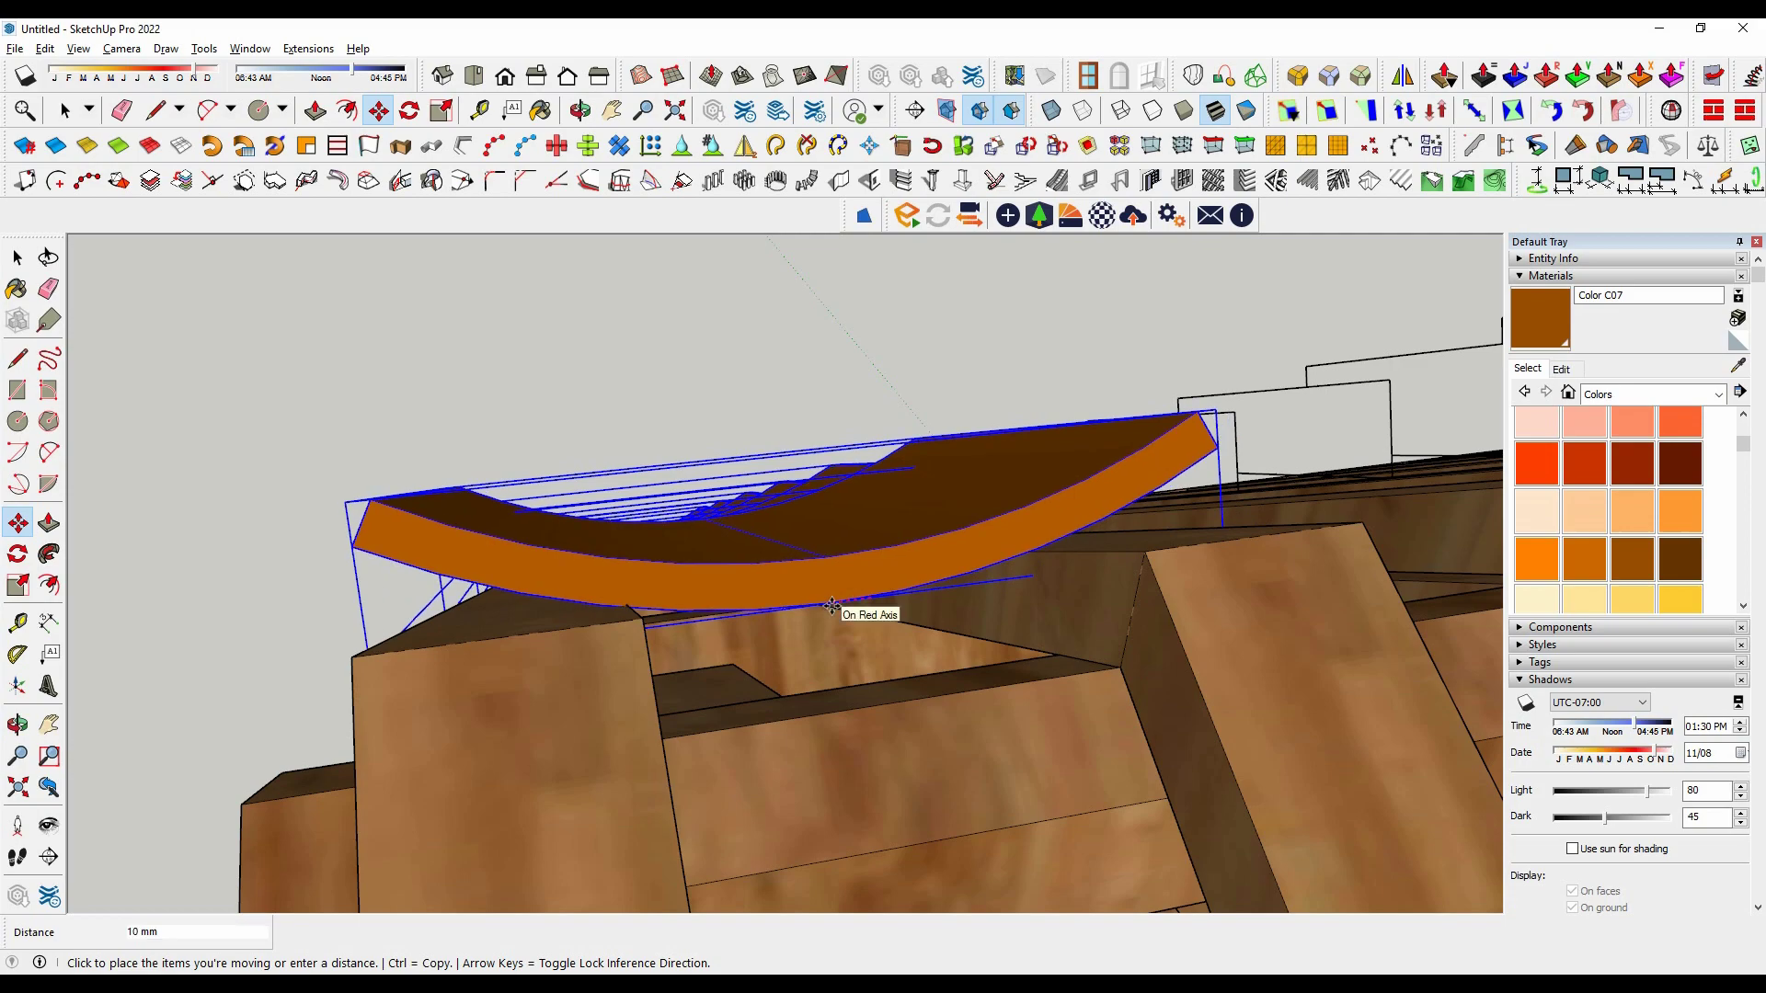
left_click(837, 605)
scroll(837, 605, "down", 5)
mouse_move(837, 605)
middle_mouse_down()
mouse_move(904, 662)
mouse_move(1250, 544)
middle_mouse_up()
key("space")
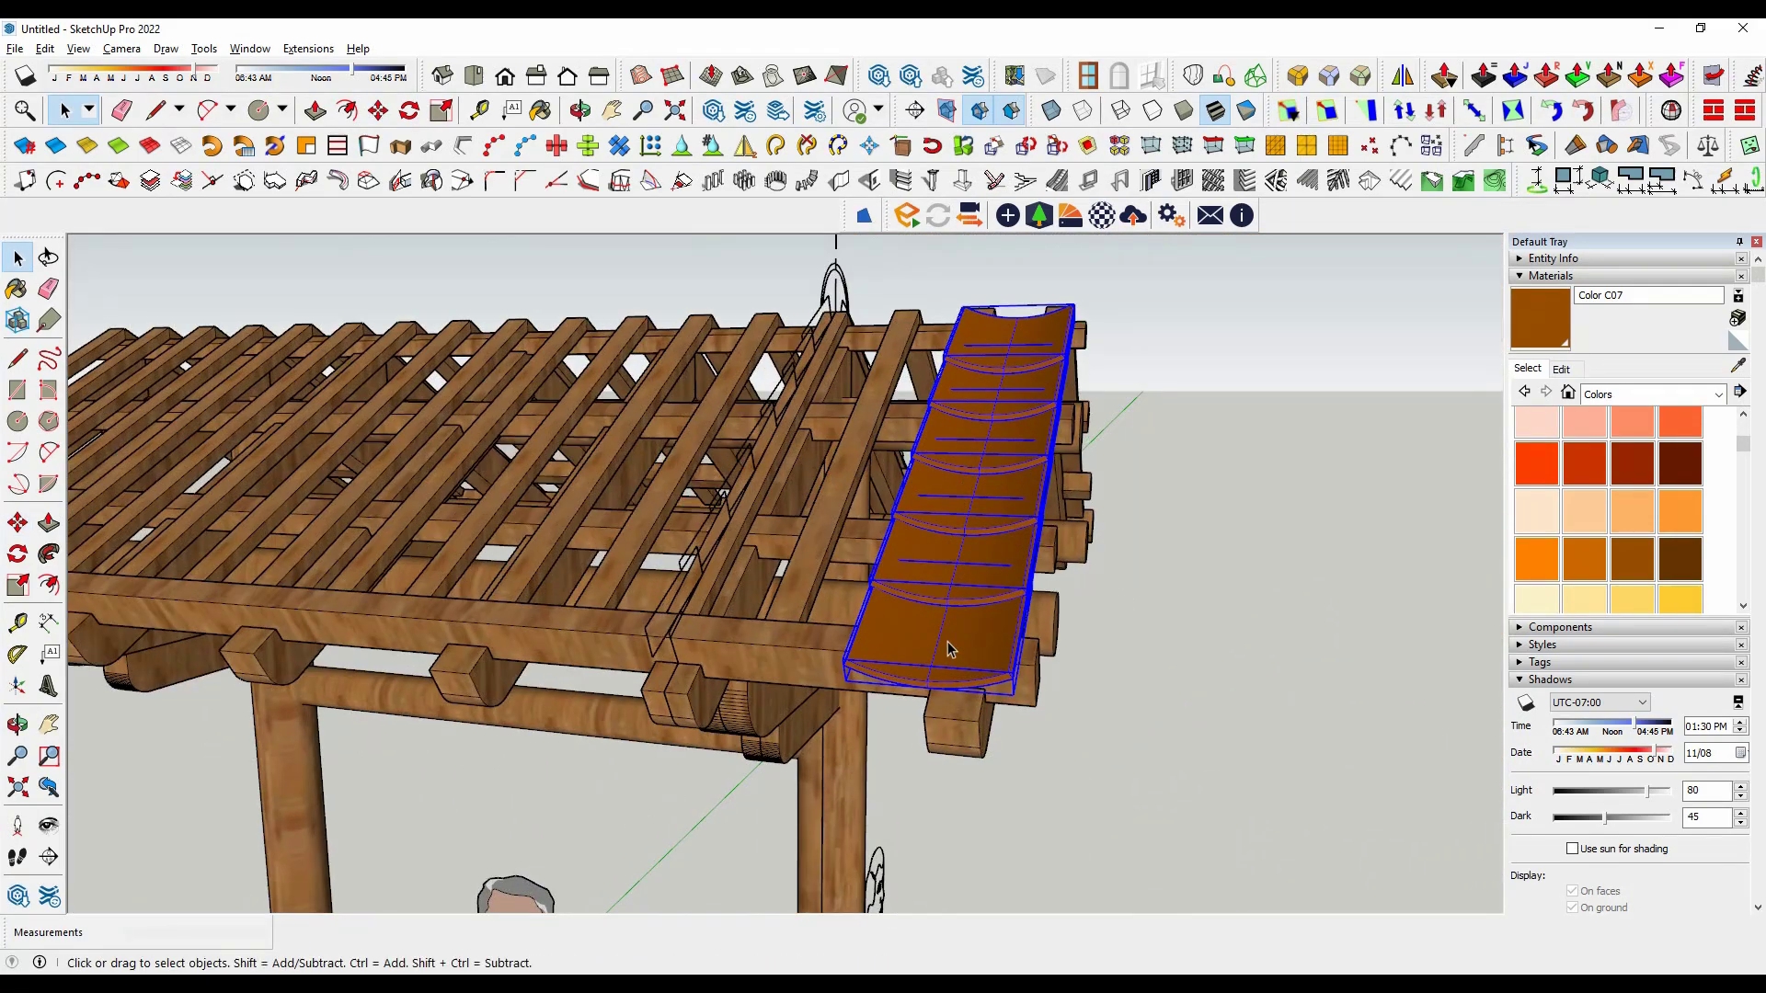
Step: Make the selected tile column a component with the default name Component#21
right_click(948, 640)
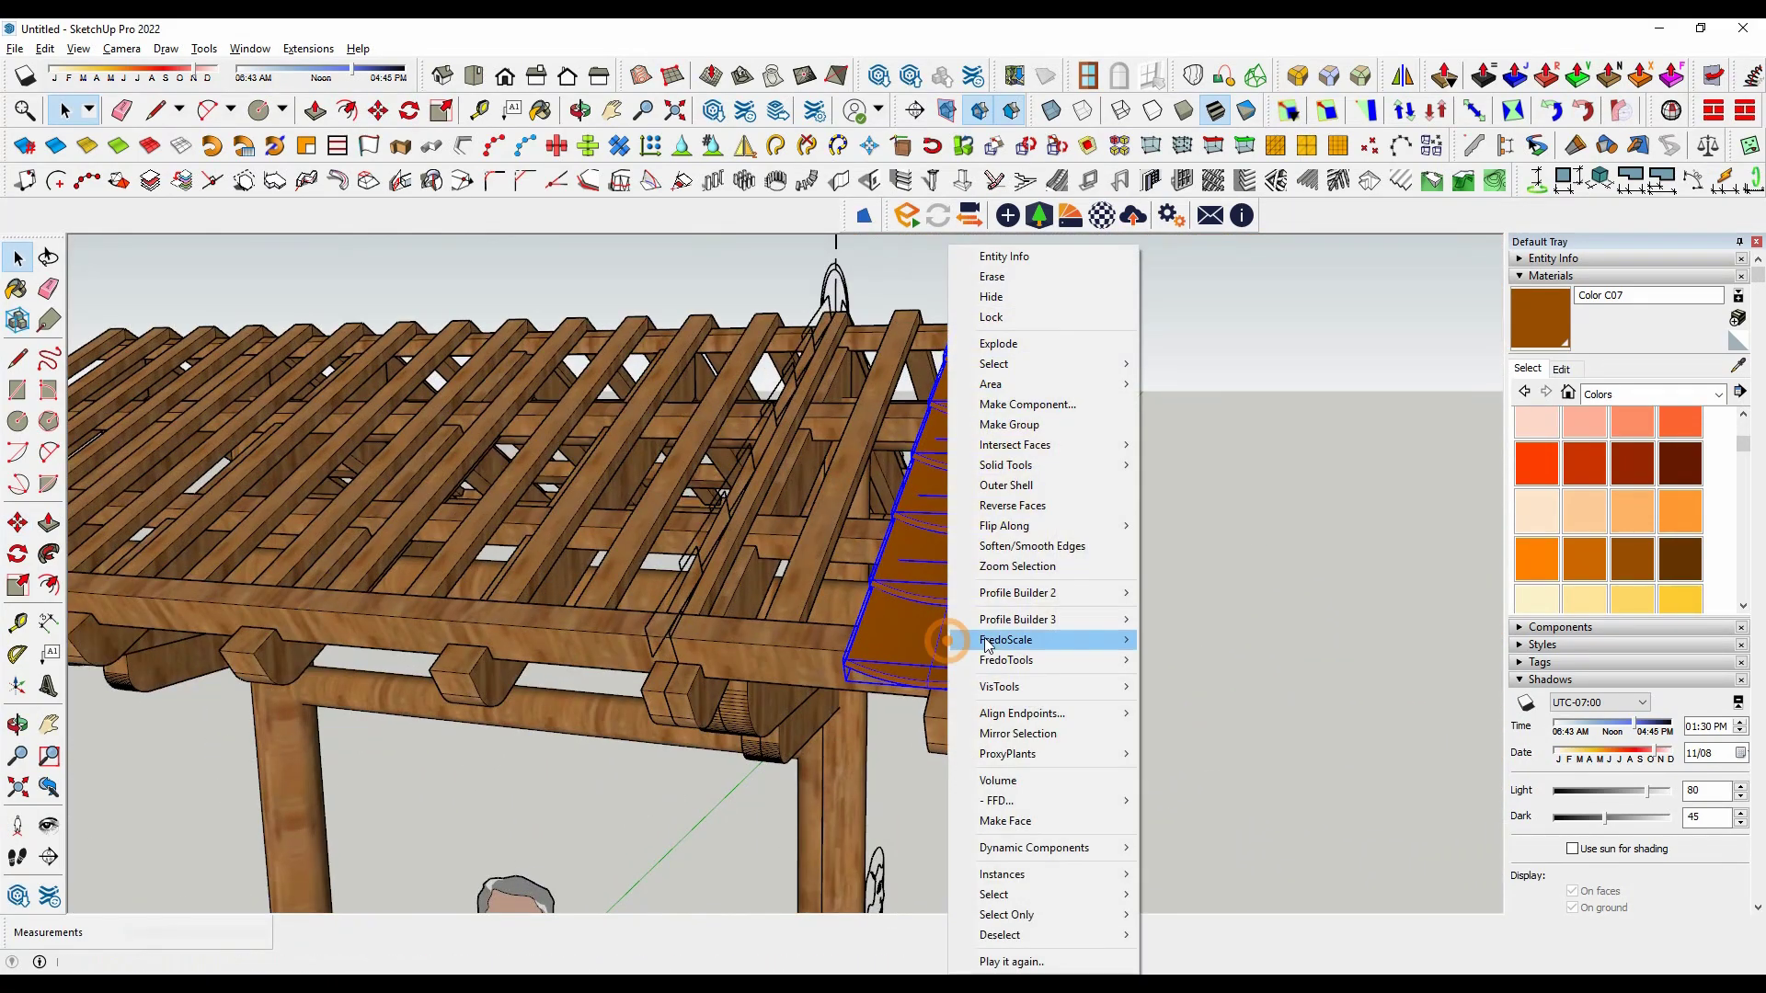
left_click(1025, 407)
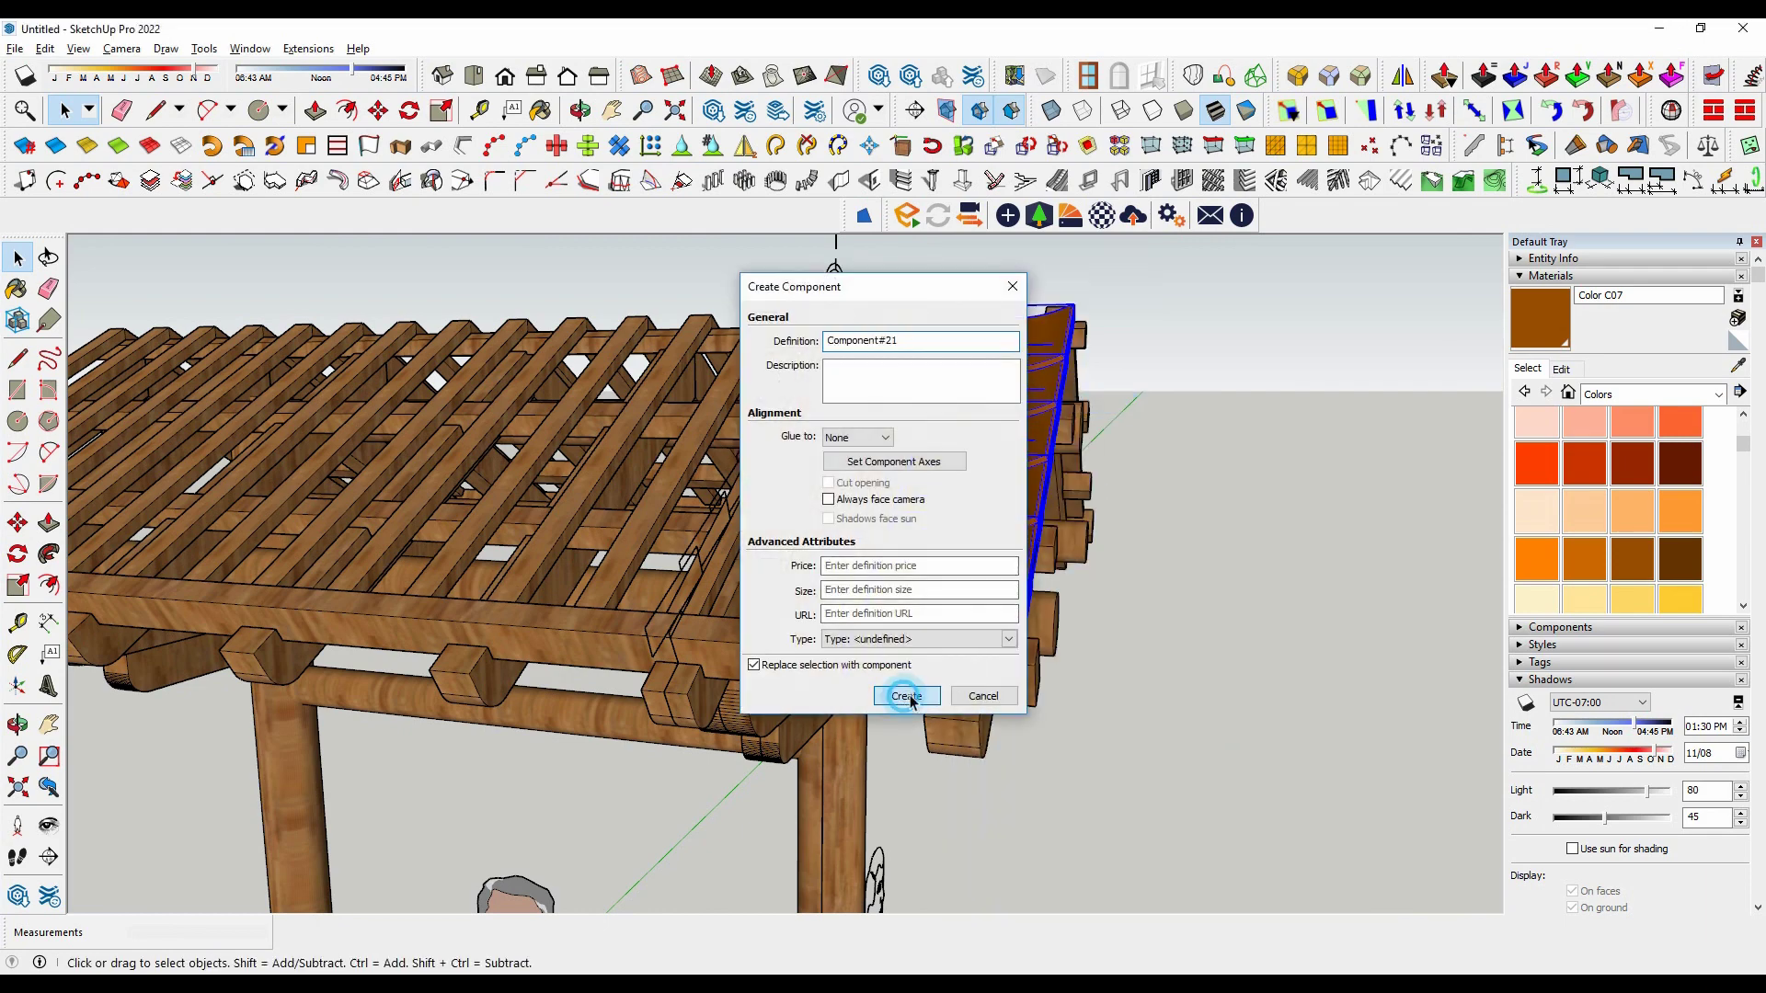
left_click(906, 696)
middle_click_drag(1111, 698, 1281, 603)
scroll(1097, 602, "up", 3)
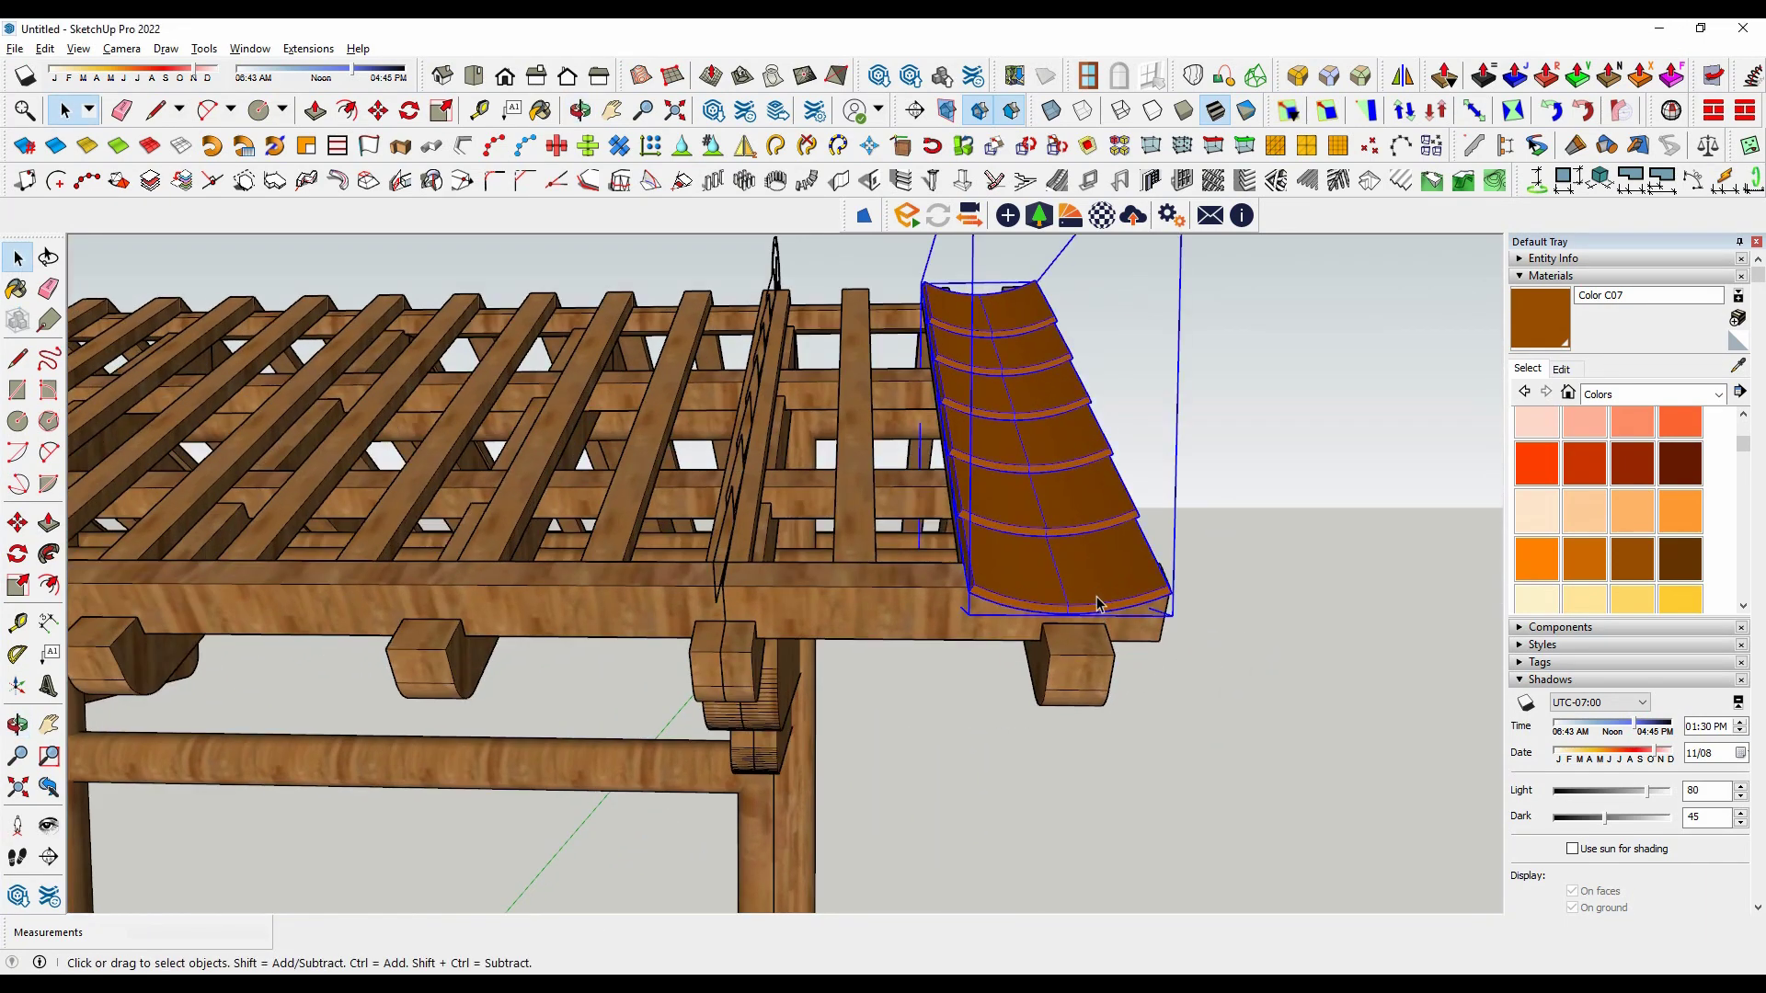
Step: Slide a copy of the tile column component sideways along the roof
left_click(1172, 599)
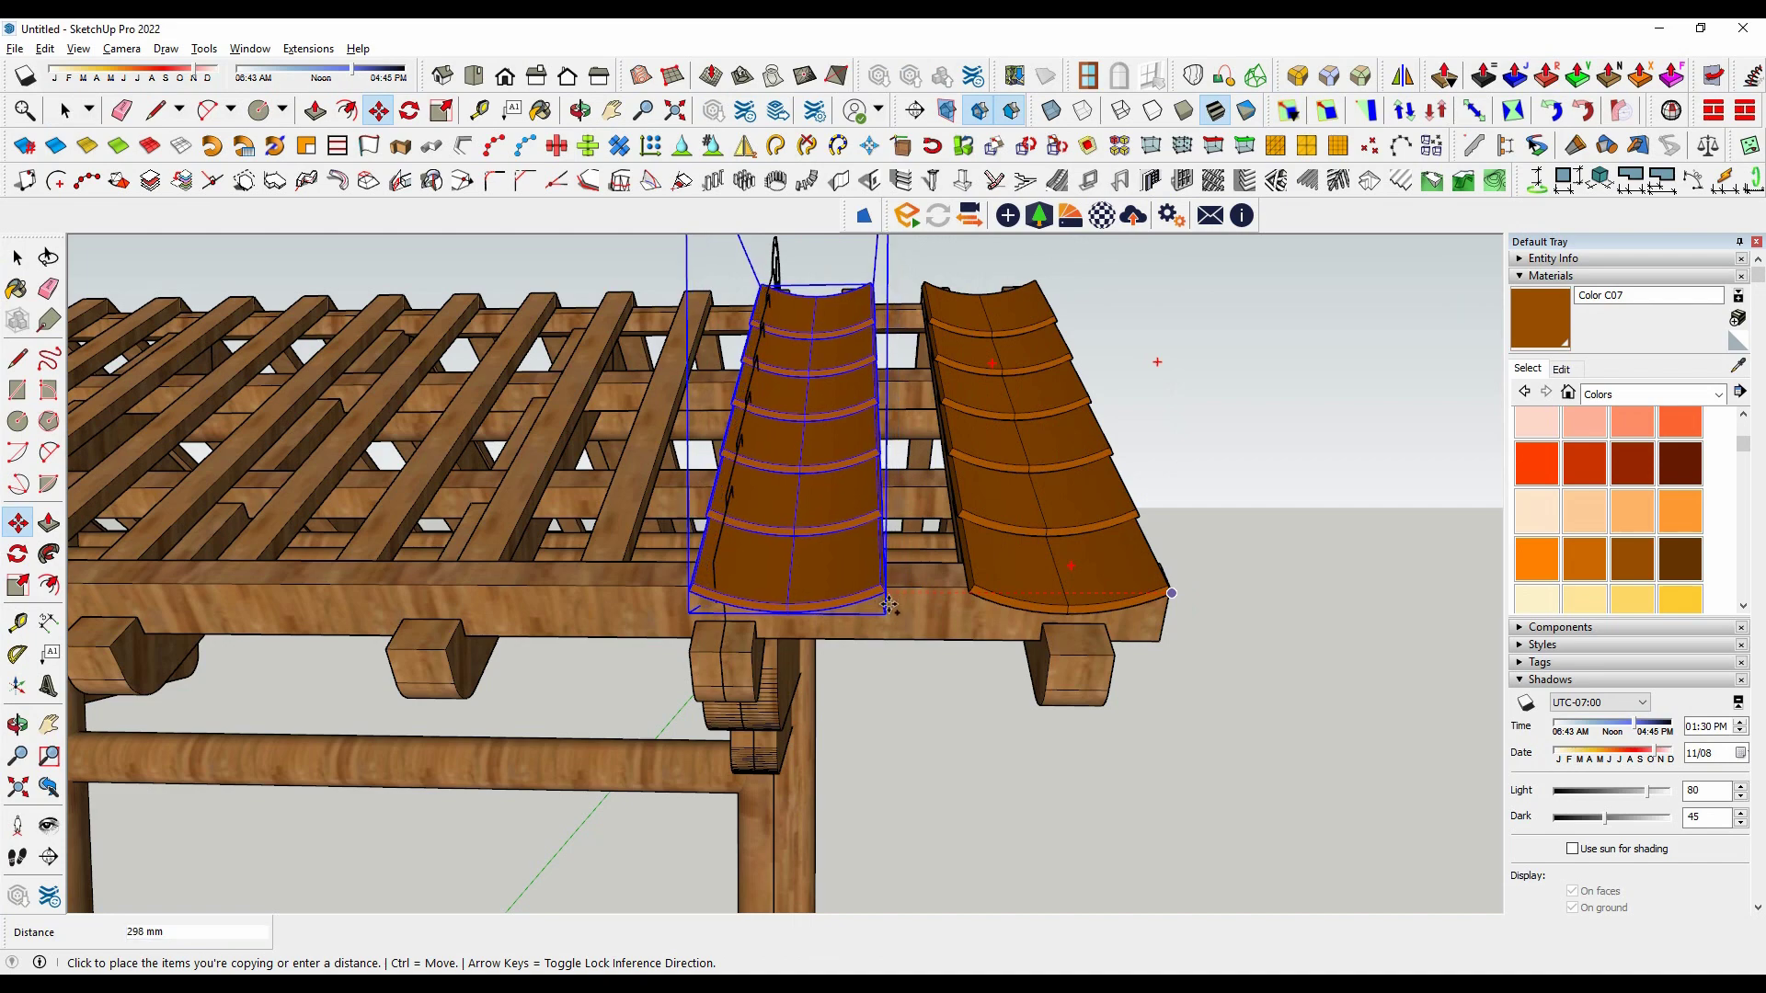
mouse_move(874, 611)
middle_mouse_down()
mouse_move(1040, 607)
mouse_move(965, 600)
middle_mouse_up()
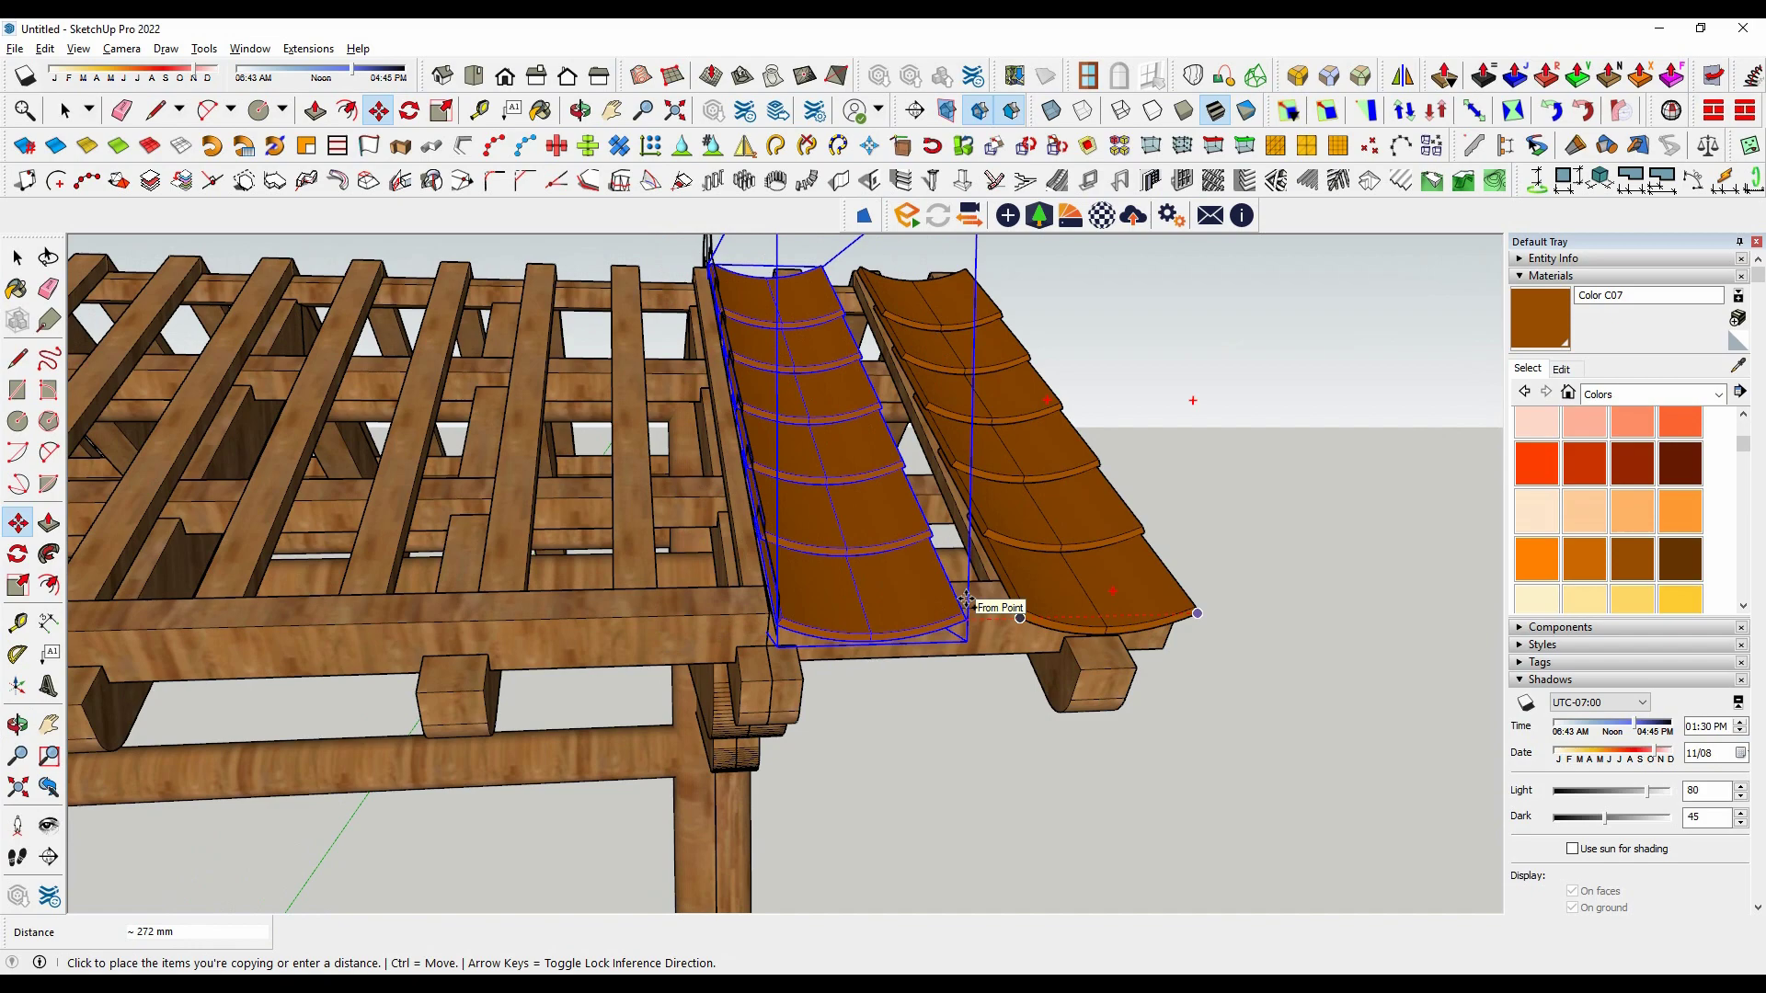
key("space")
mouse_move(1183, 604)
middle_mouse_down()
mouse_move(581, 462)
mouse_move(414, 644)
middle_mouse_up()
scroll(552, 515, "up", 5)
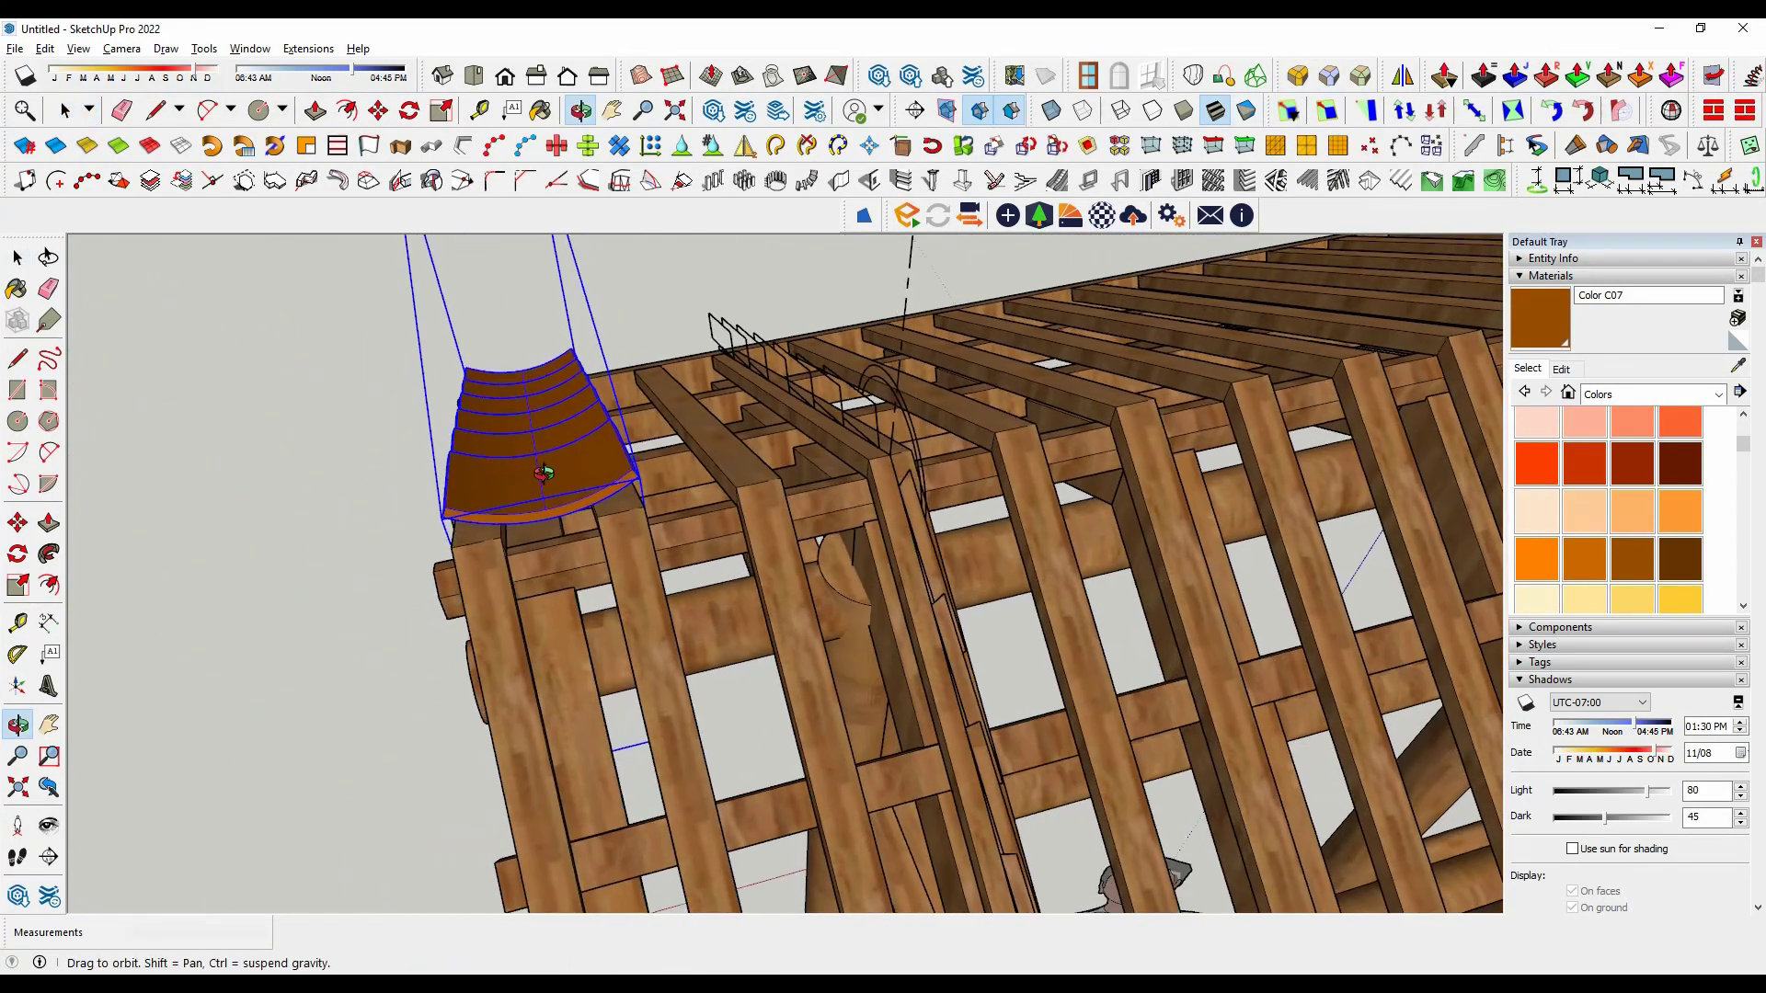
middle_click_drag(589, 515, 547, 506)
Step: Copy the tile column one spacing along and array it, x10 then x7
left_click(552, 532)
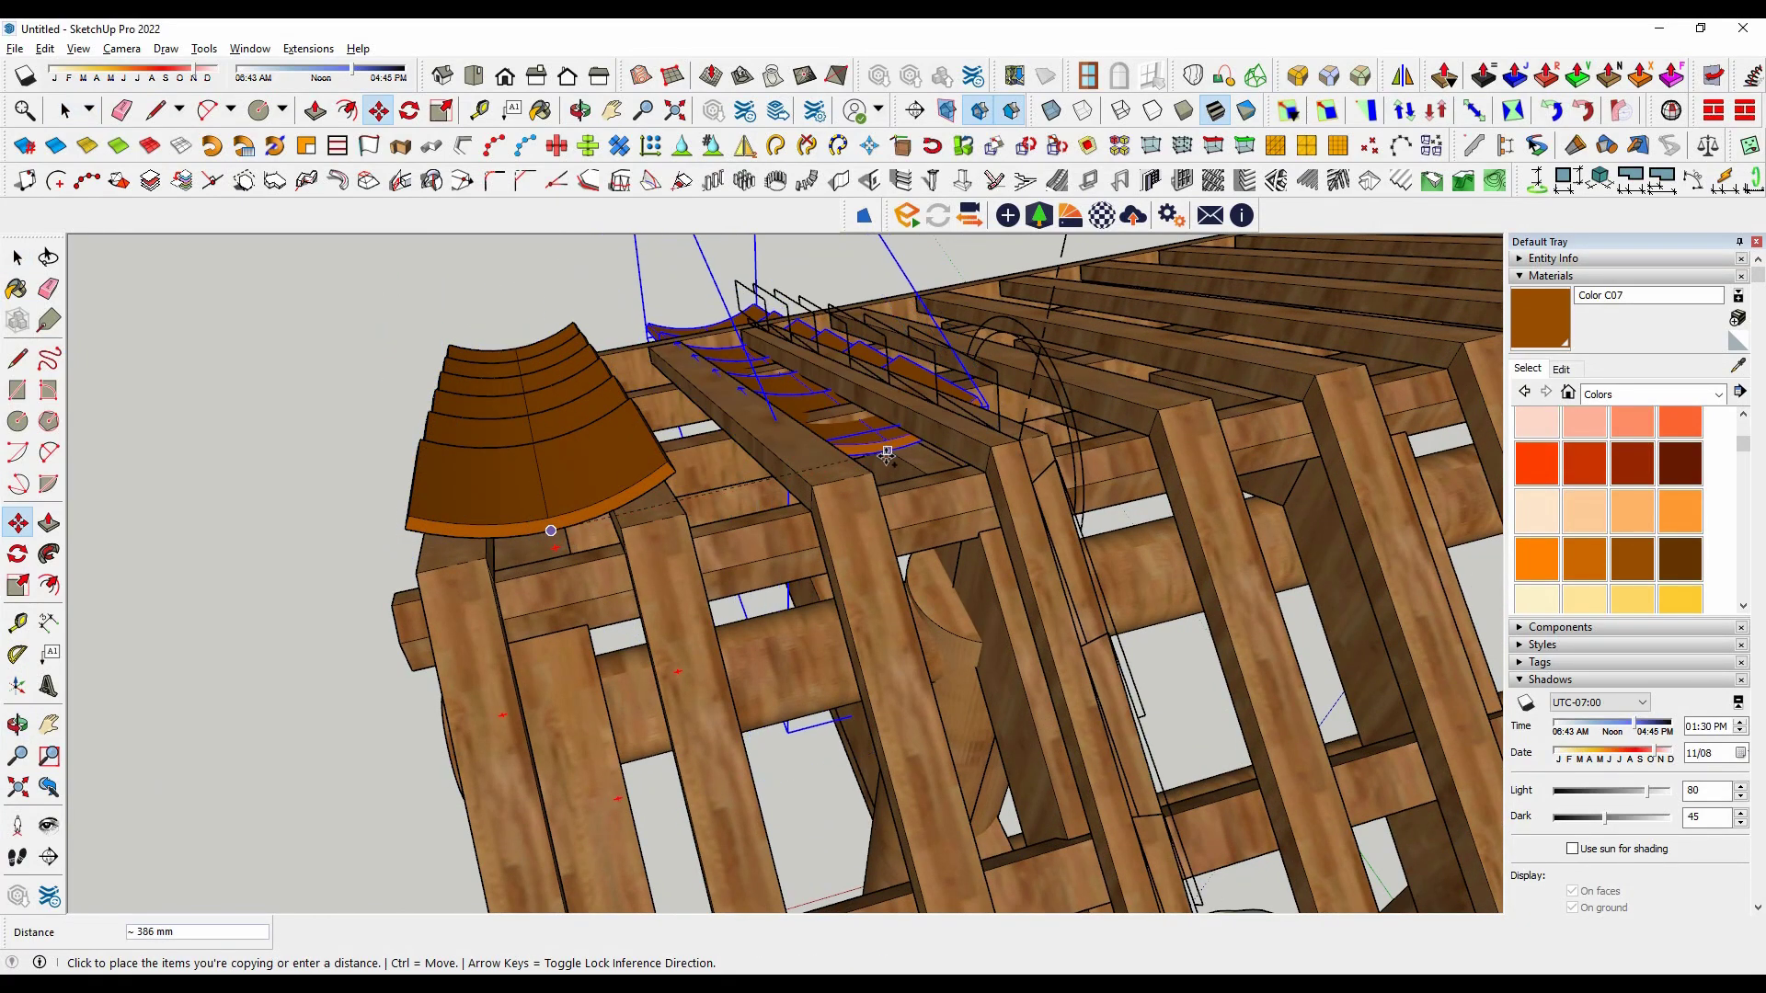
scroll(888, 452, "up", 2)
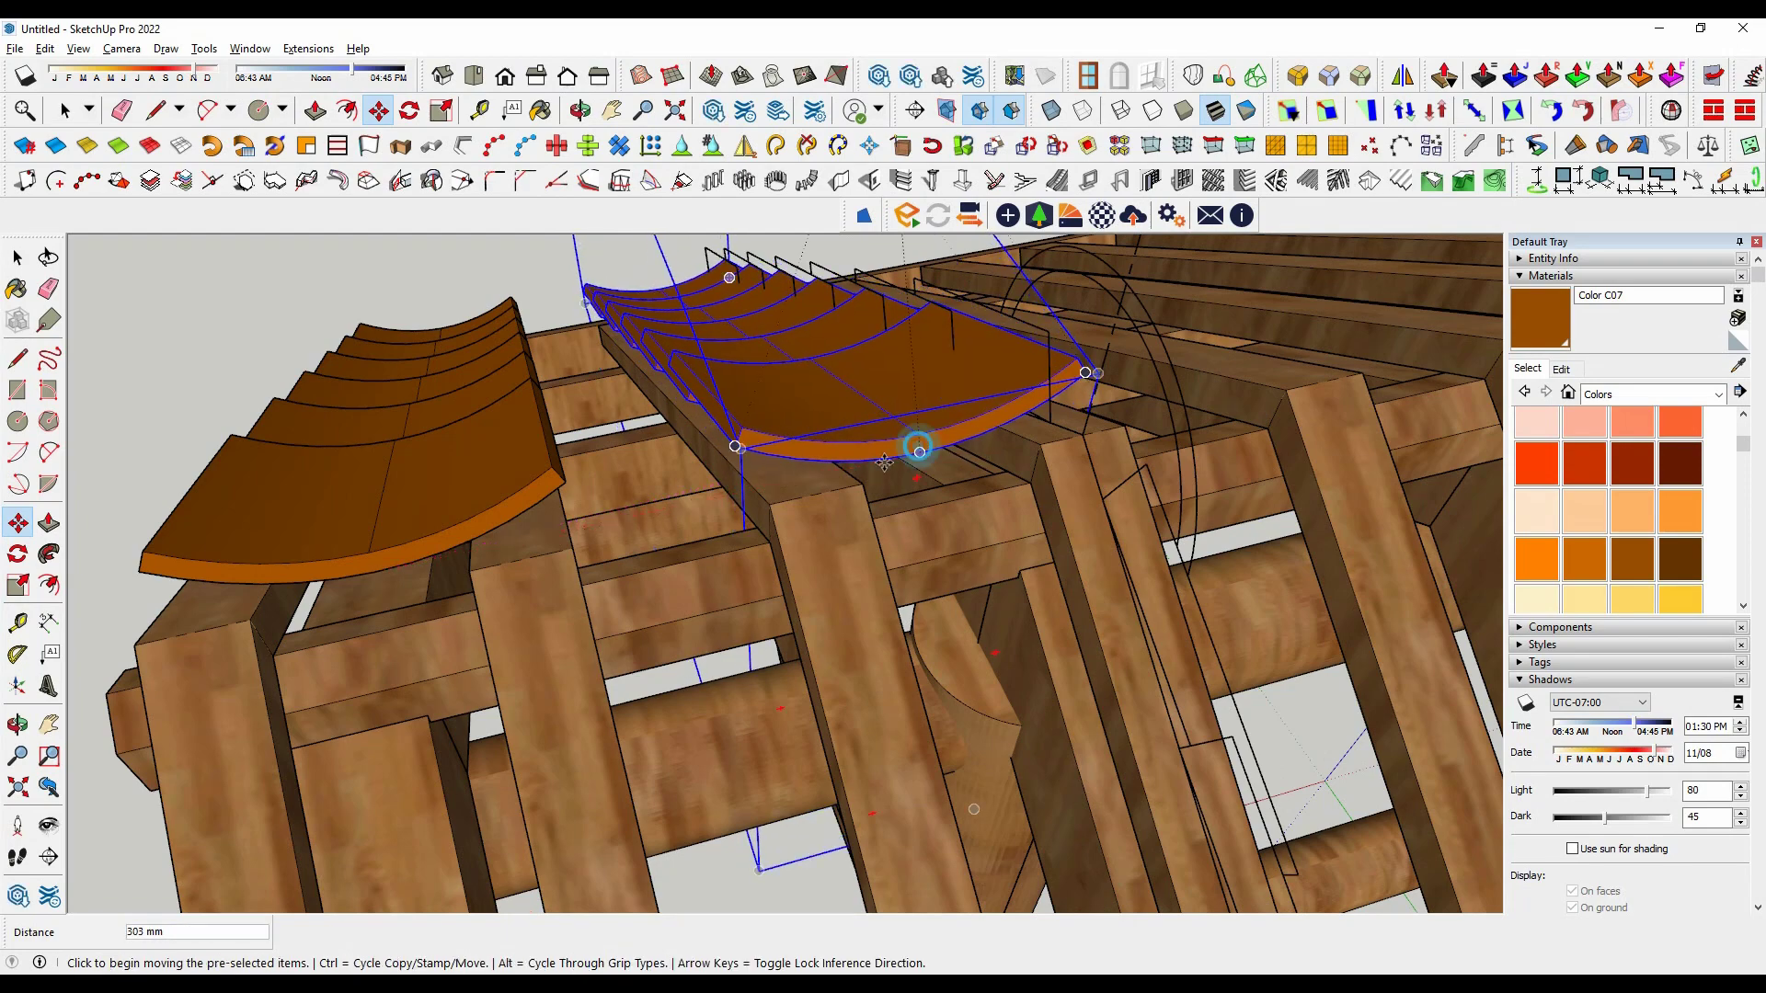
scroll(884, 463, "down", 3)
scroll(884, 463, "down", 3)
middle_click_drag(883, 463, 1311, 650)
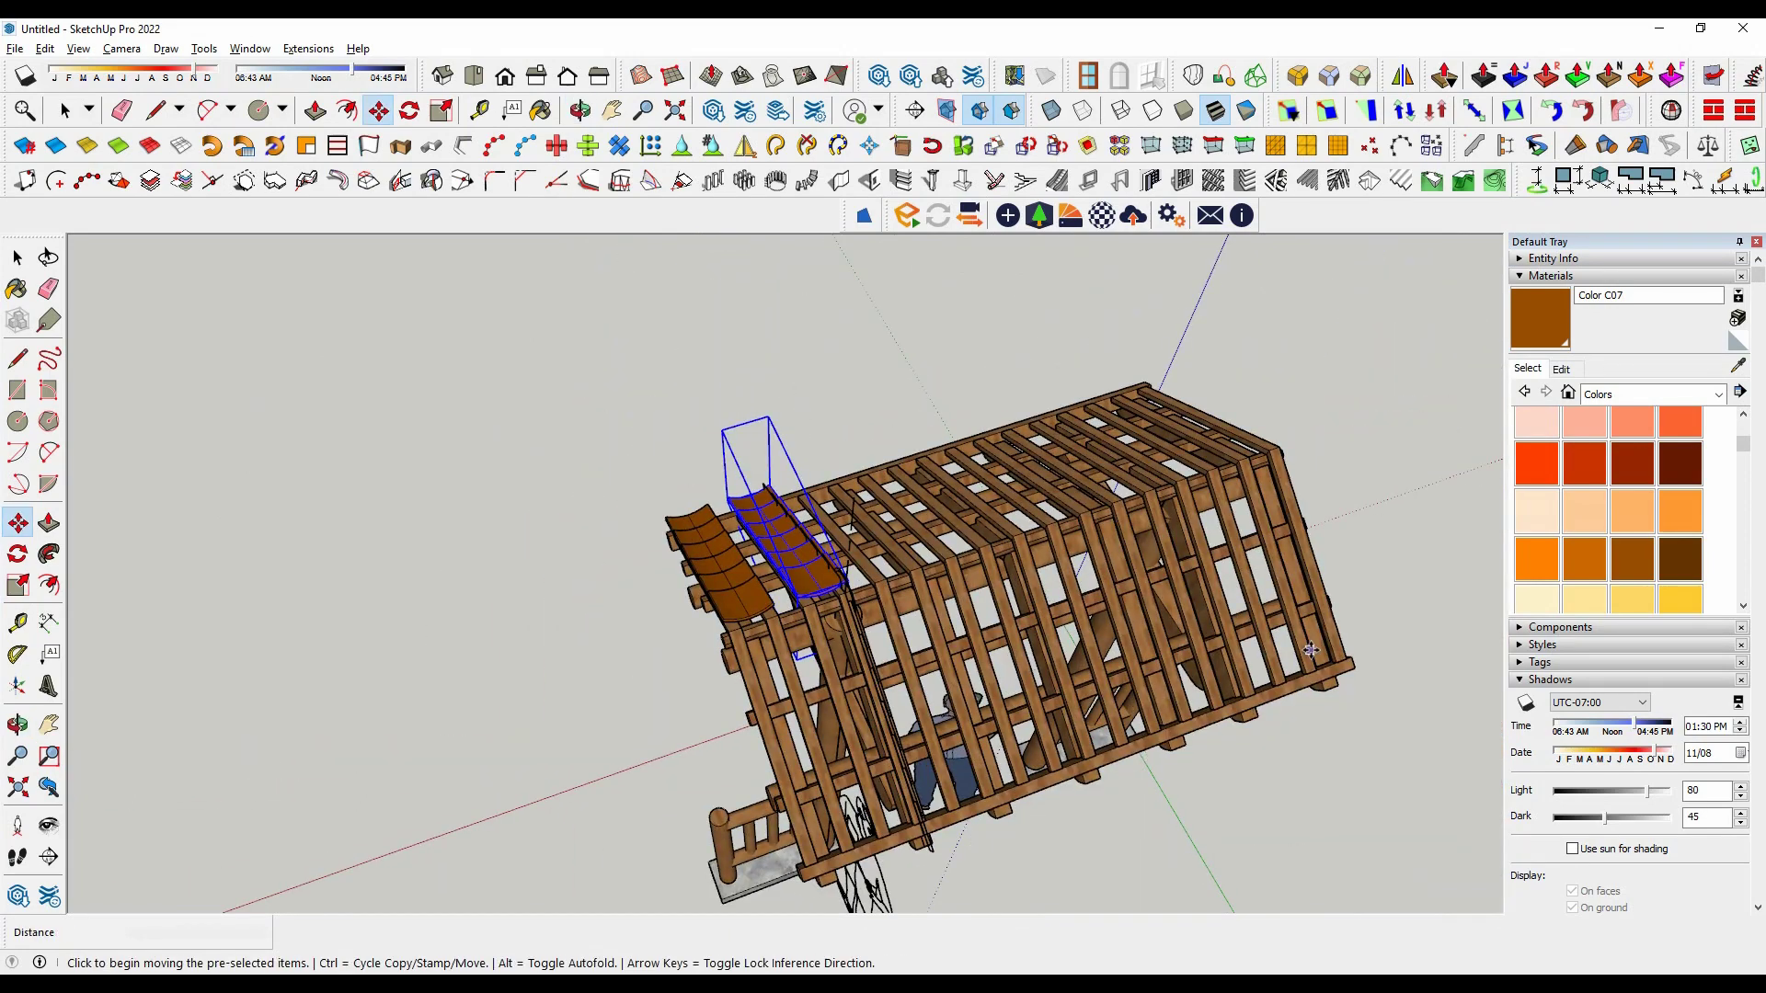
type("x10")
key("Return")
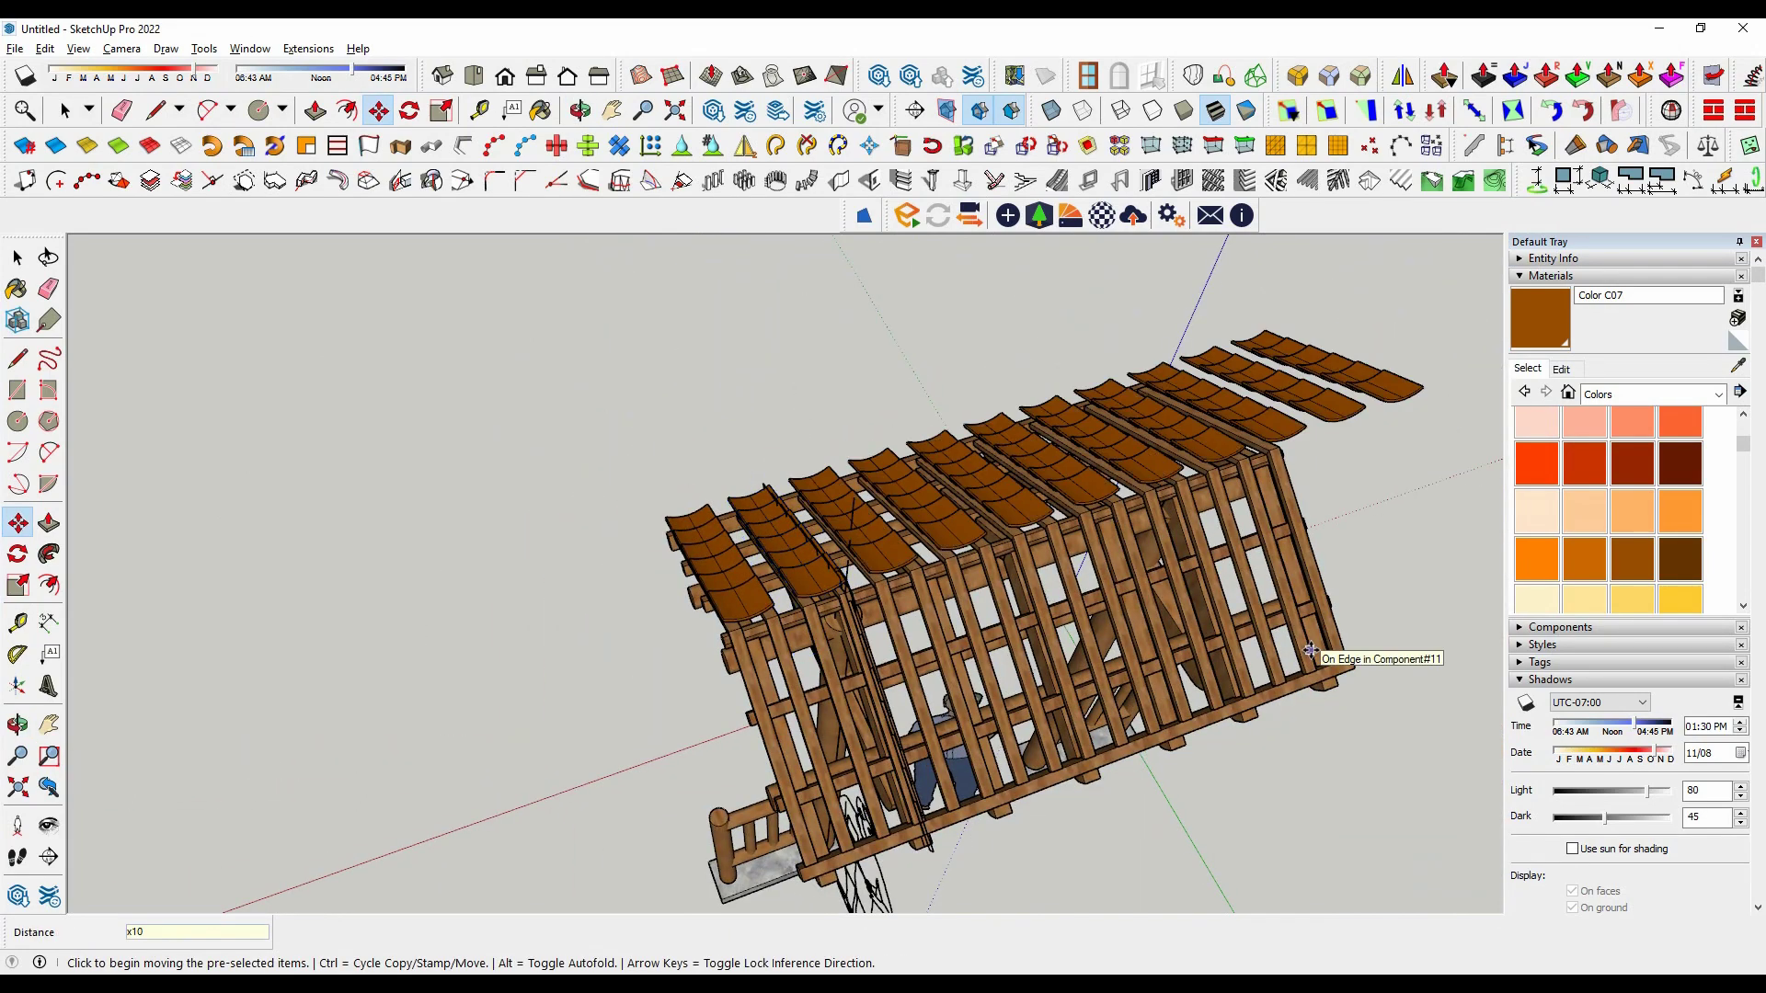
type("x7")
key("Return")
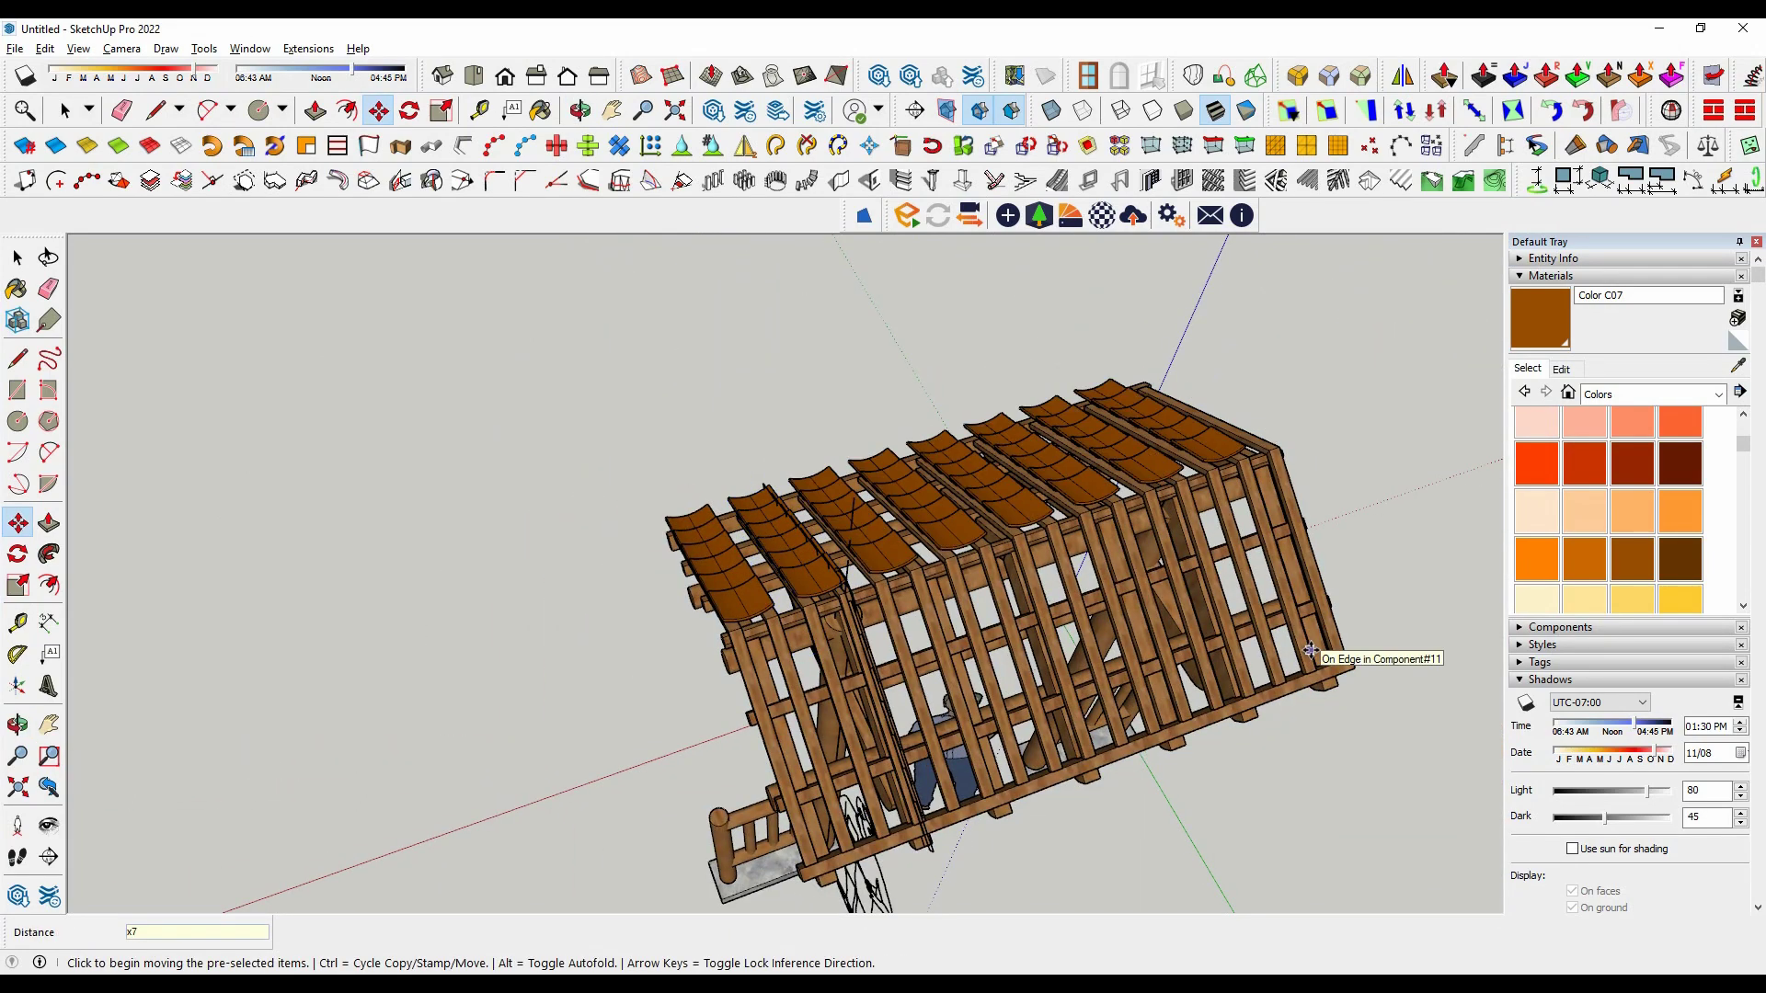
Step: Copy a tile row and place it beside the original
mouse_move(1367, 627)
middle_mouse_down()
mouse_move(1139, 574)
mouse_move(1267, 726)
mouse_move(1250, 644)
mouse_move(863, 671)
mouse_move(559, 445)
mouse_move(991, 634)
middle_mouse_up()
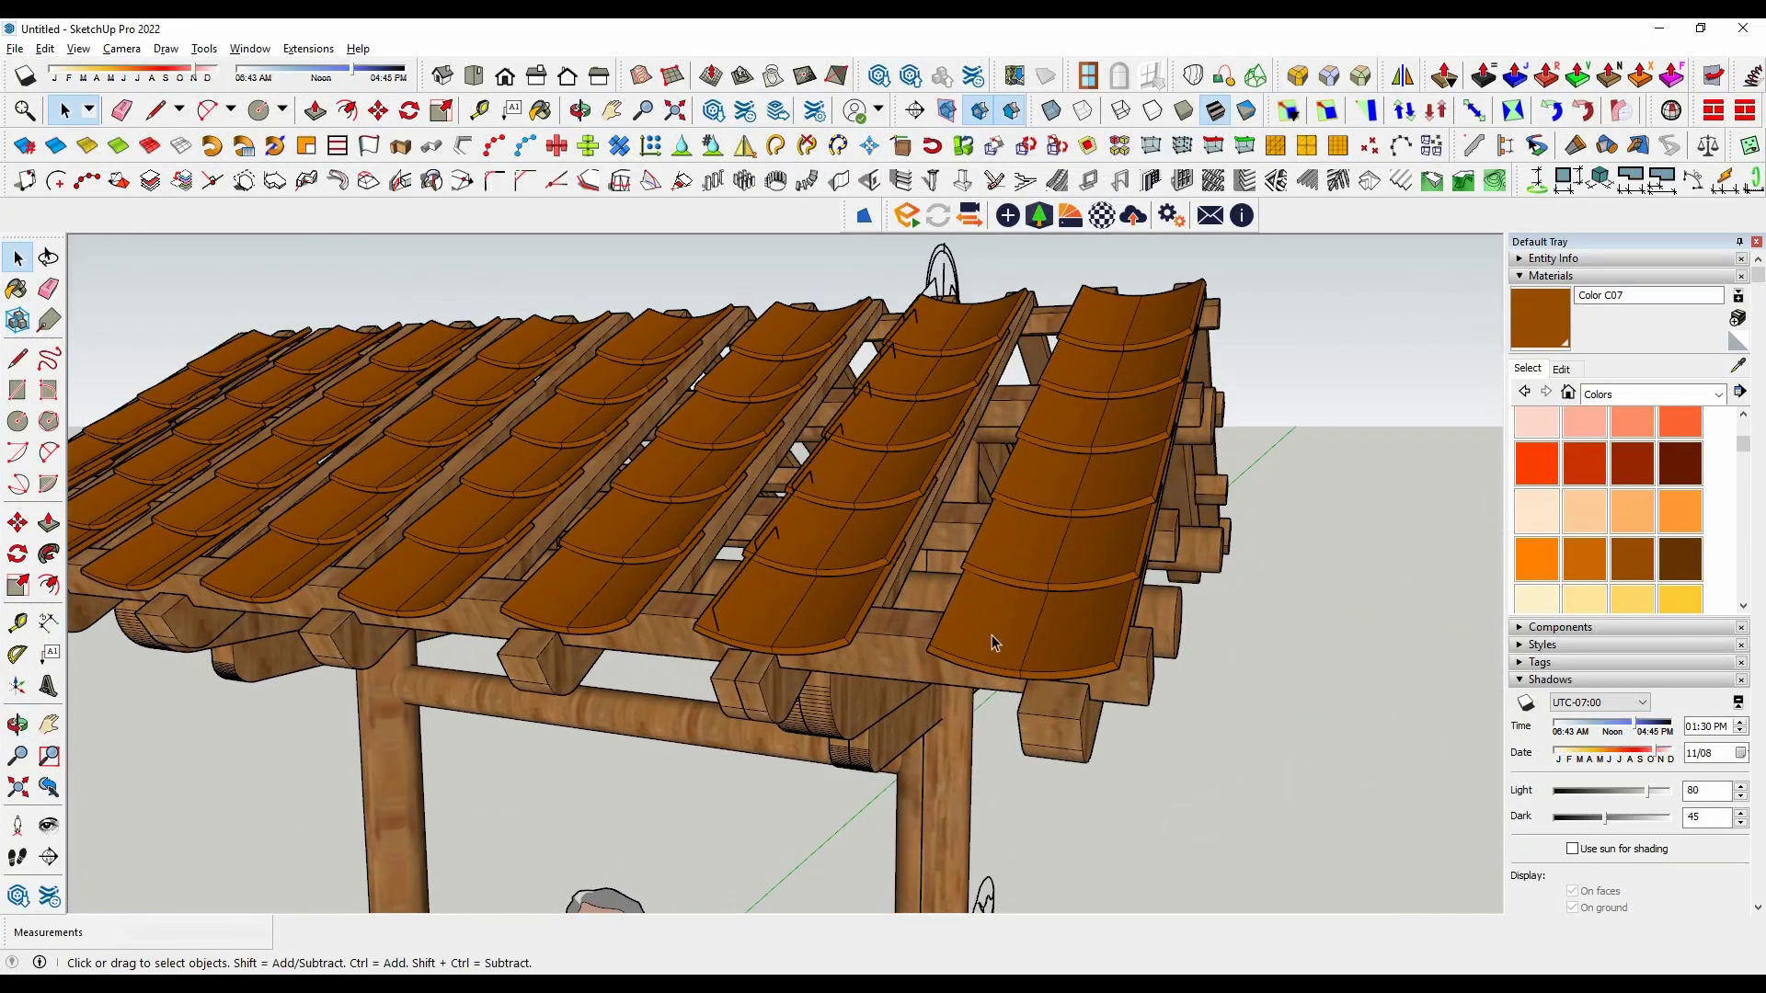
left_click(1023, 681)
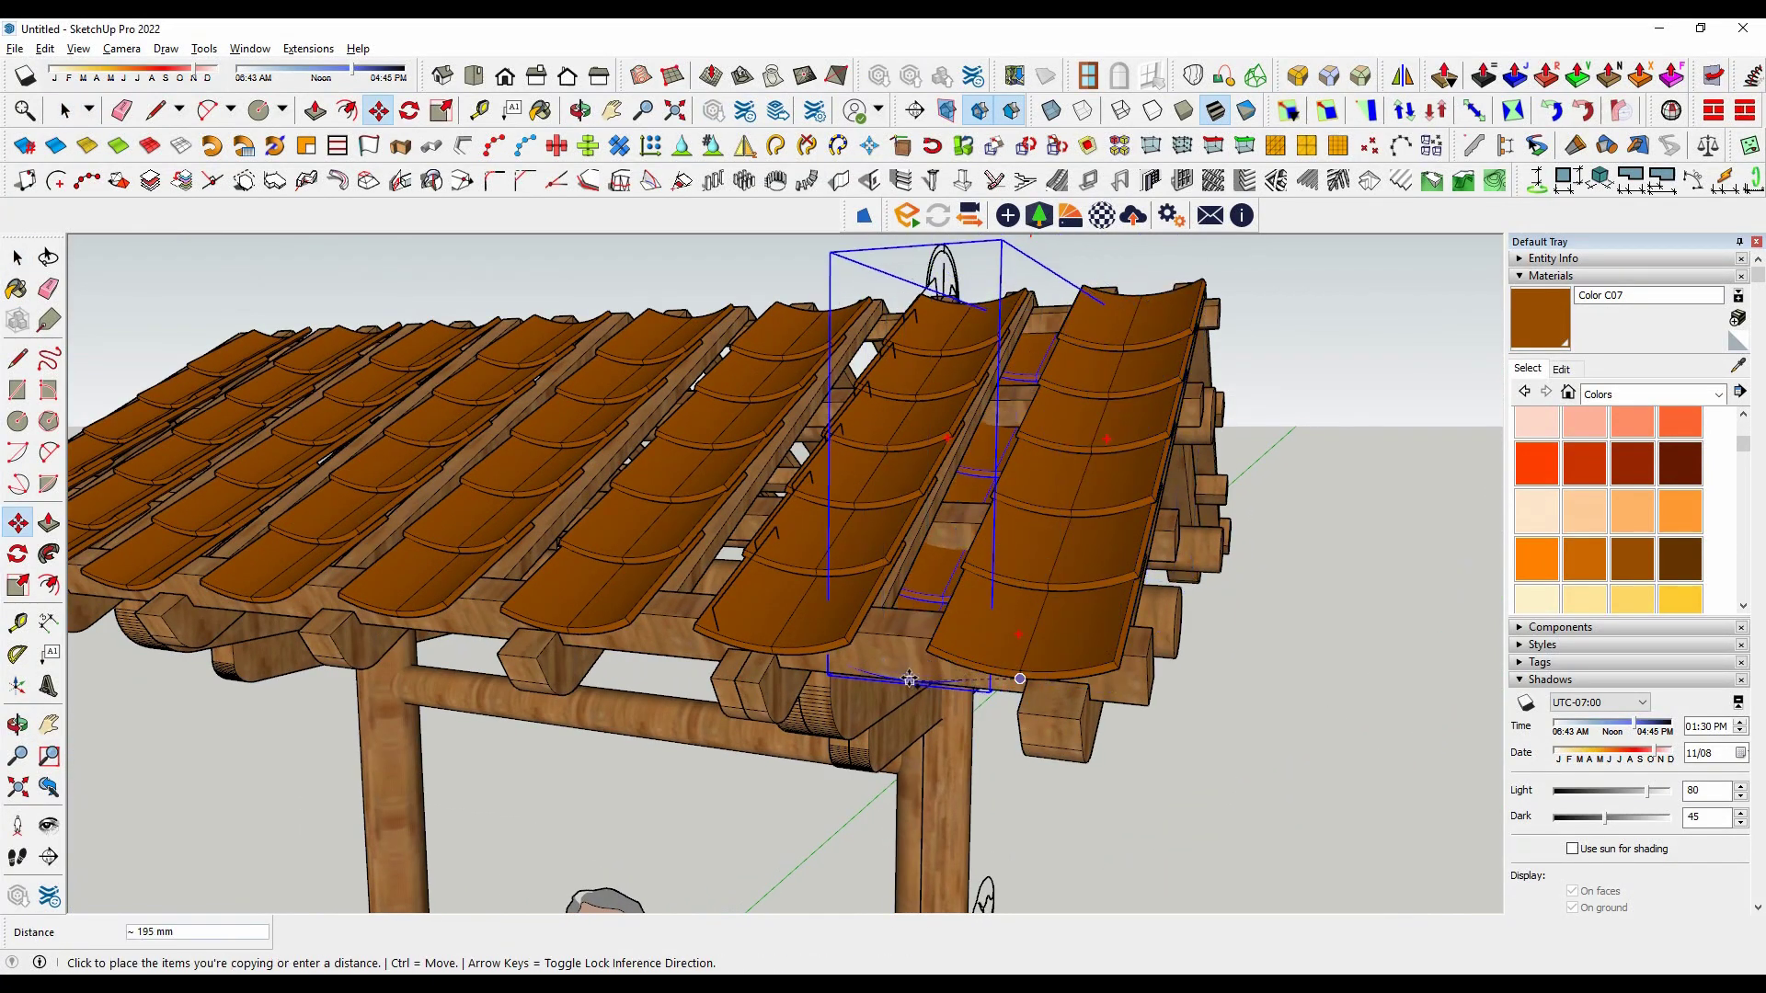
scroll(910, 676, "up", 2)
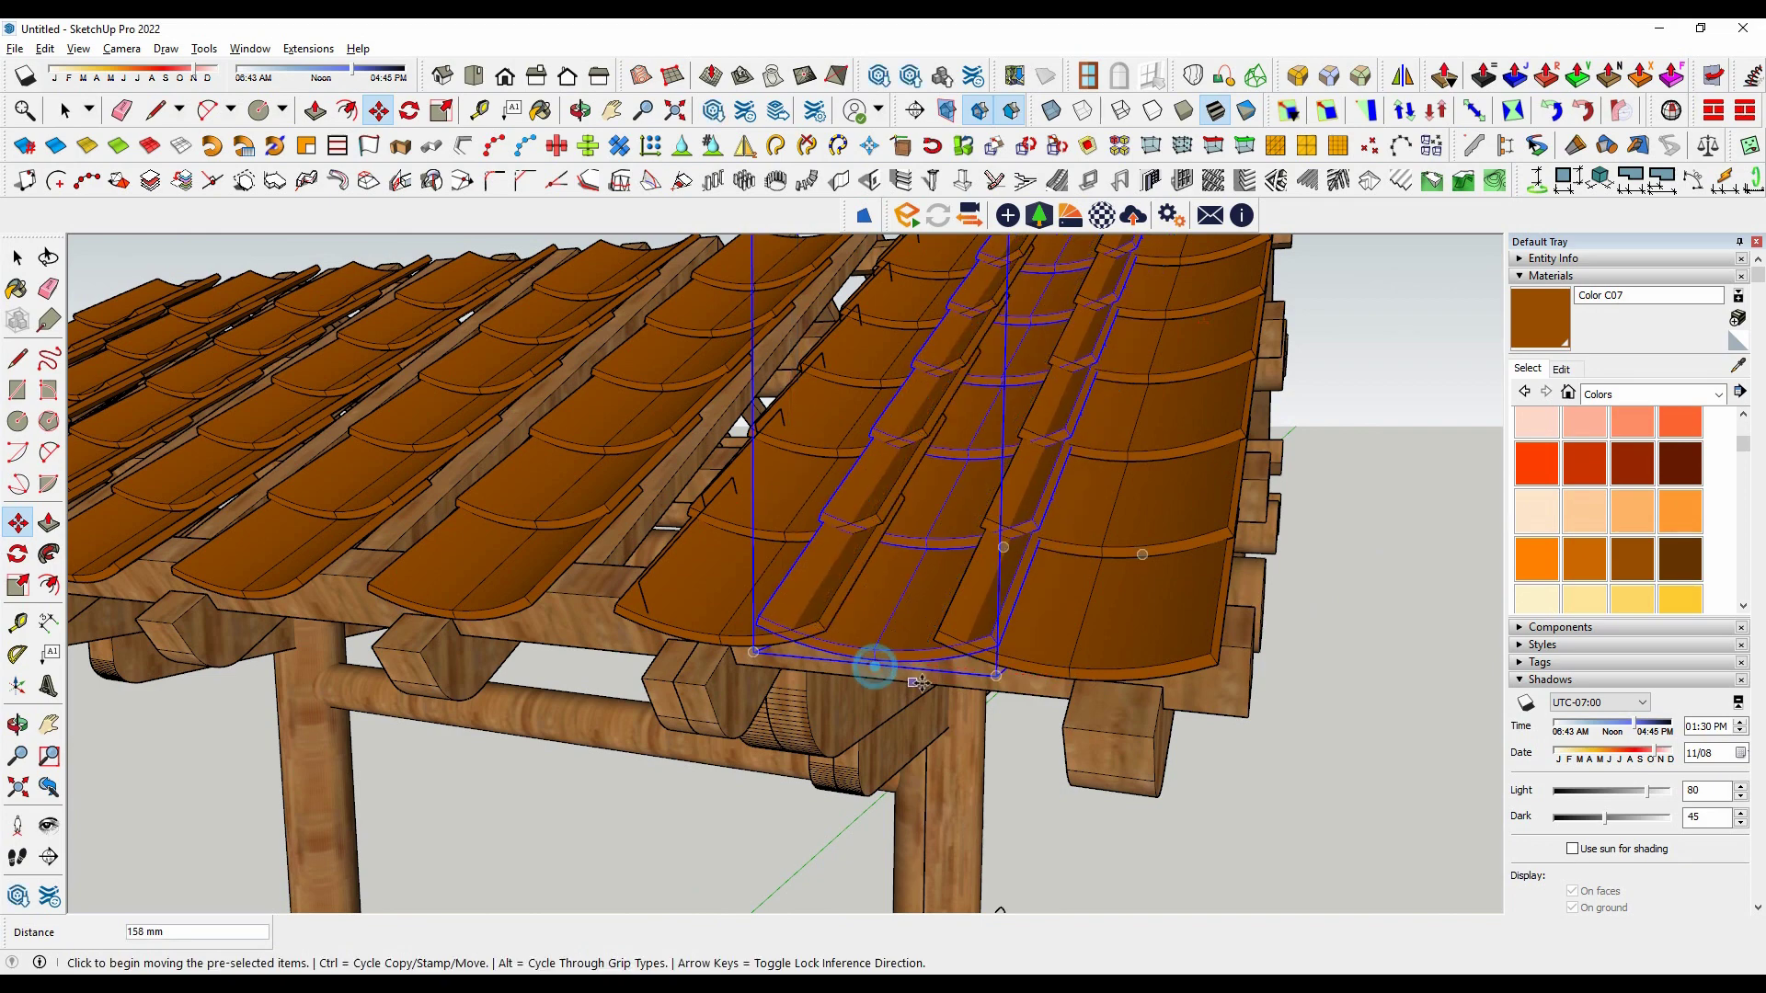
left_click(920, 682)
key("space")
Step: Flip the copied row along its component green, red and blue axes
right_click(912, 663)
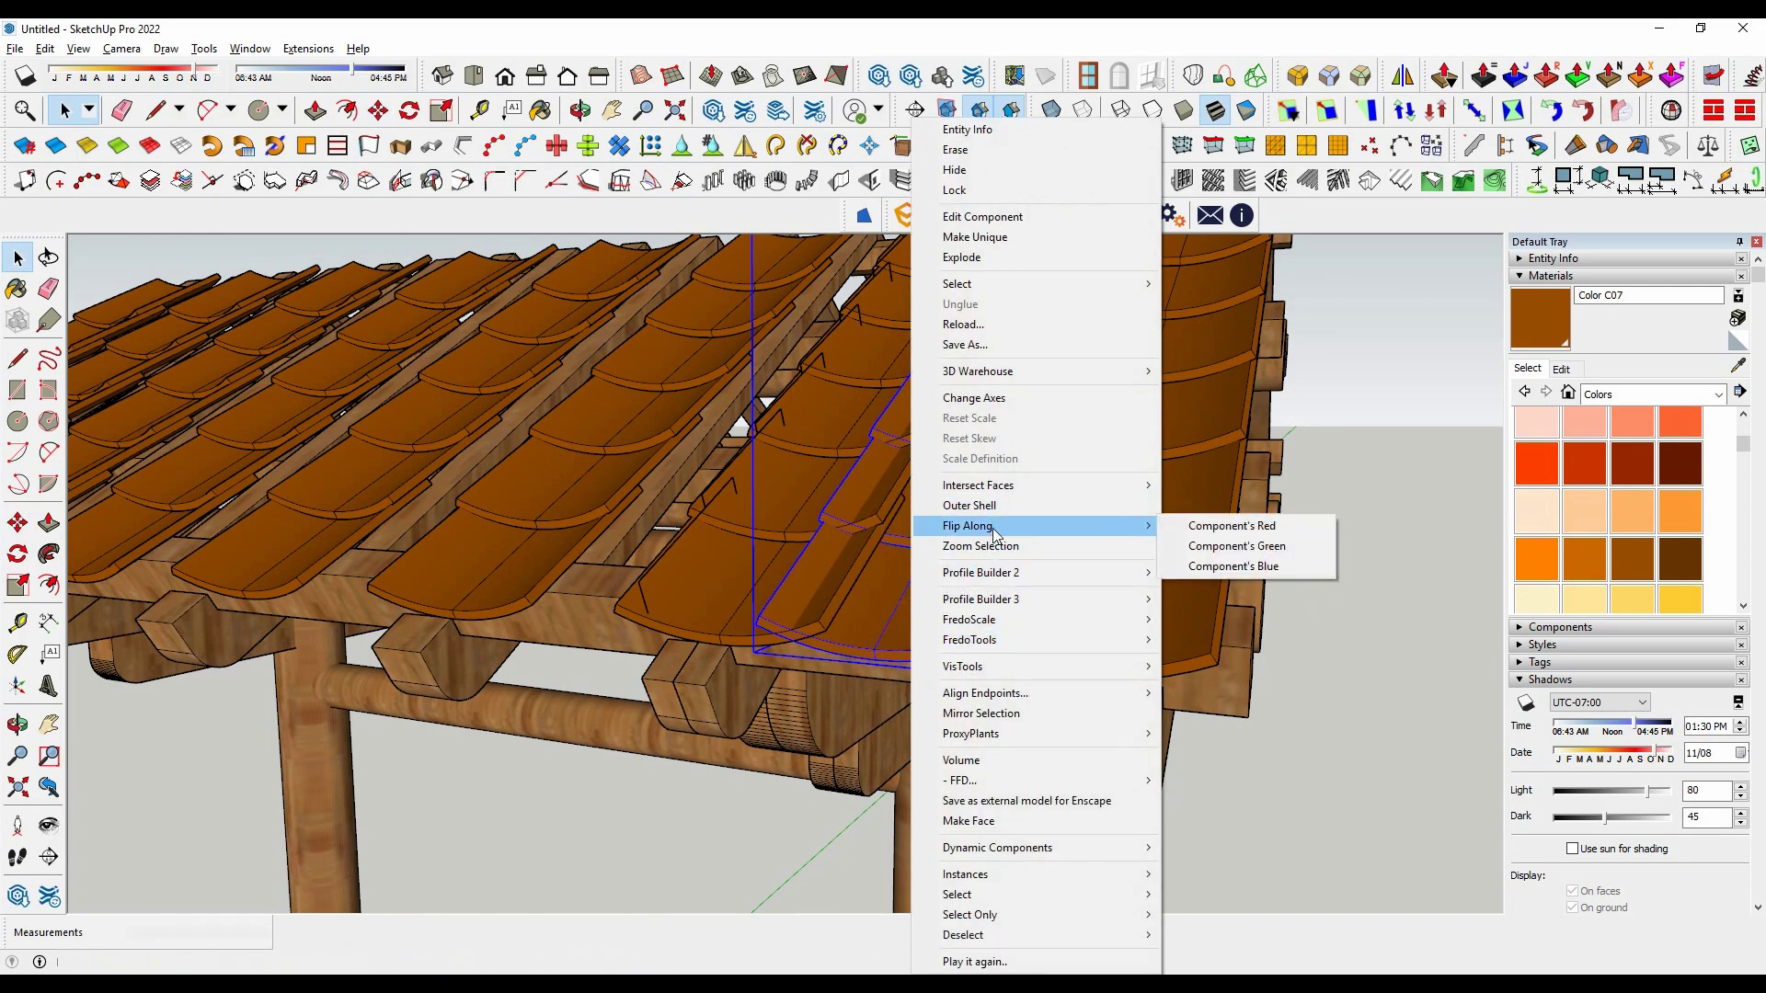
left_click(1229, 548)
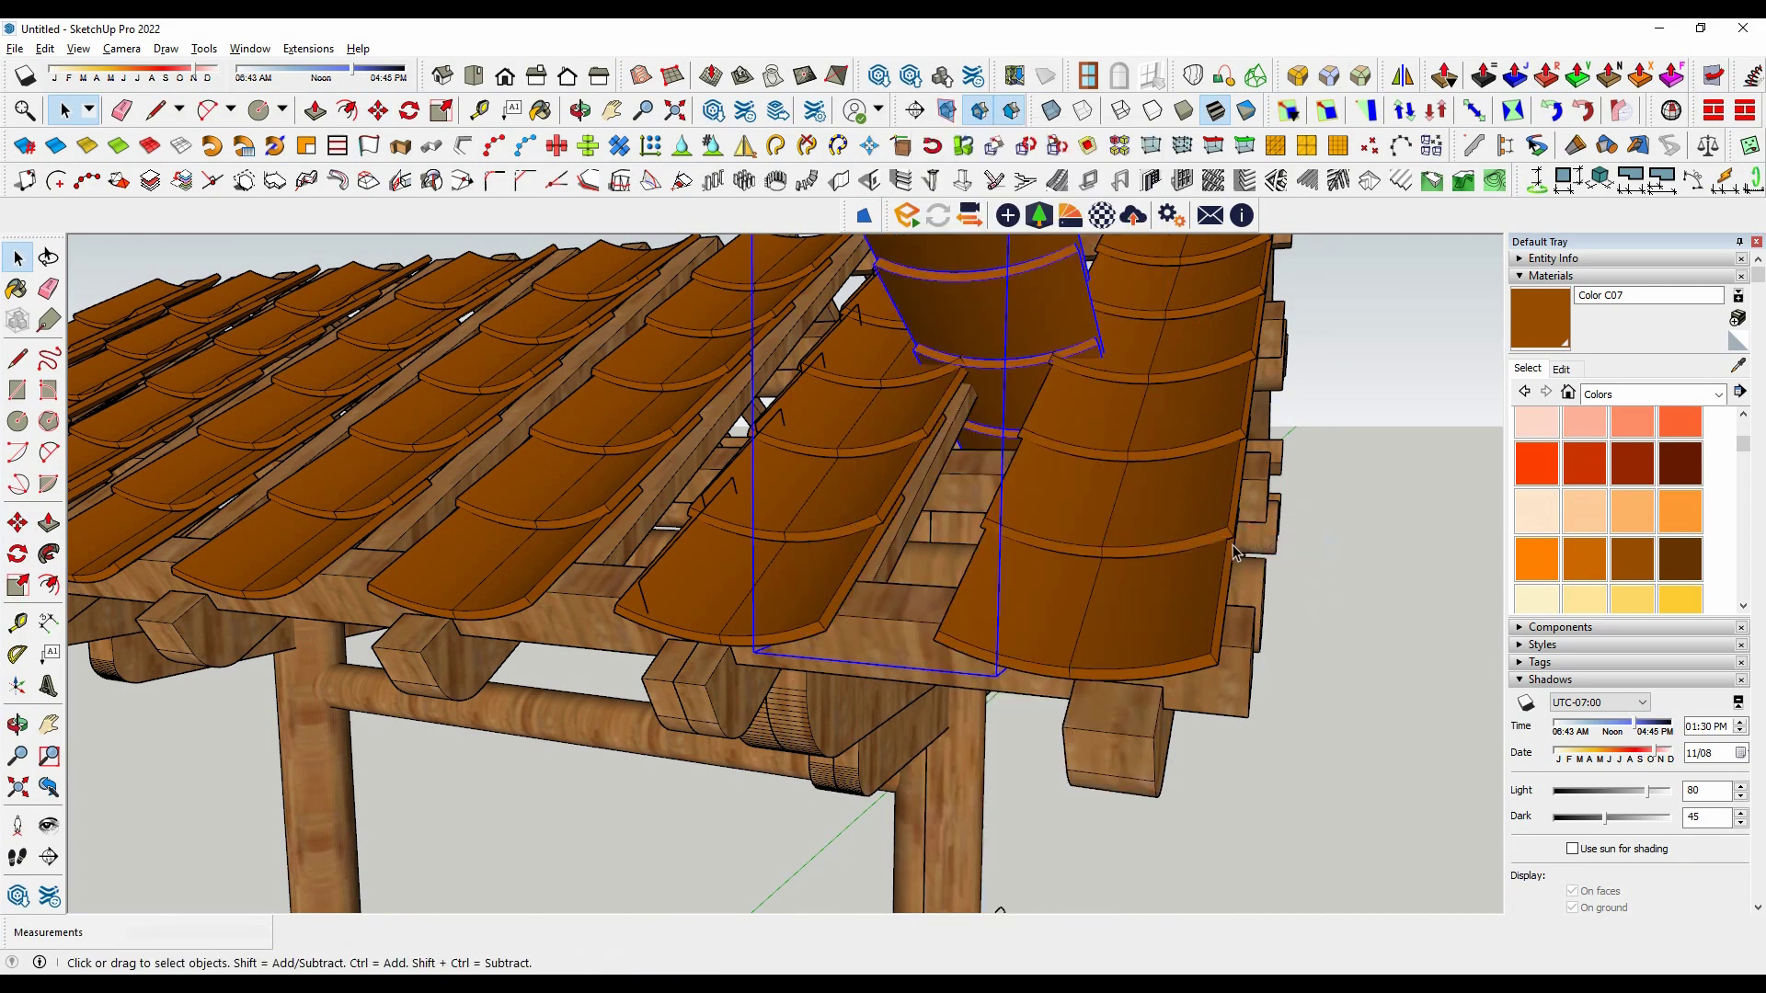
right_click(946, 537)
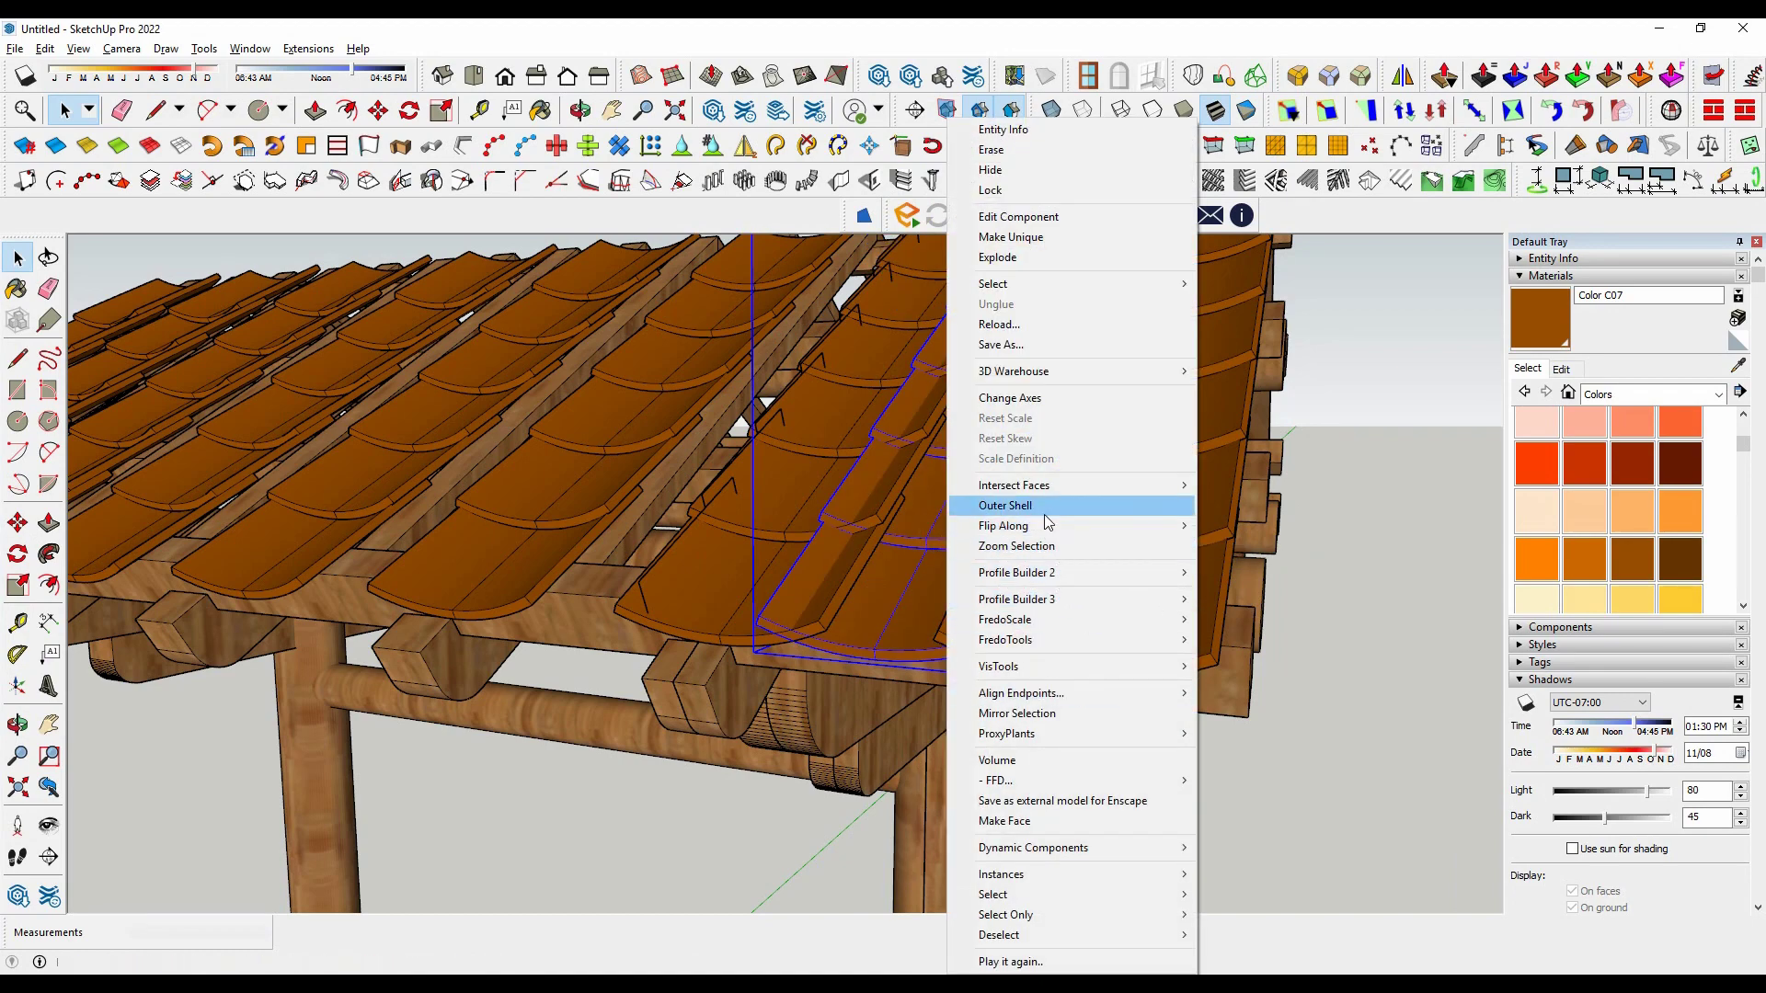
left_click(1262, 533)
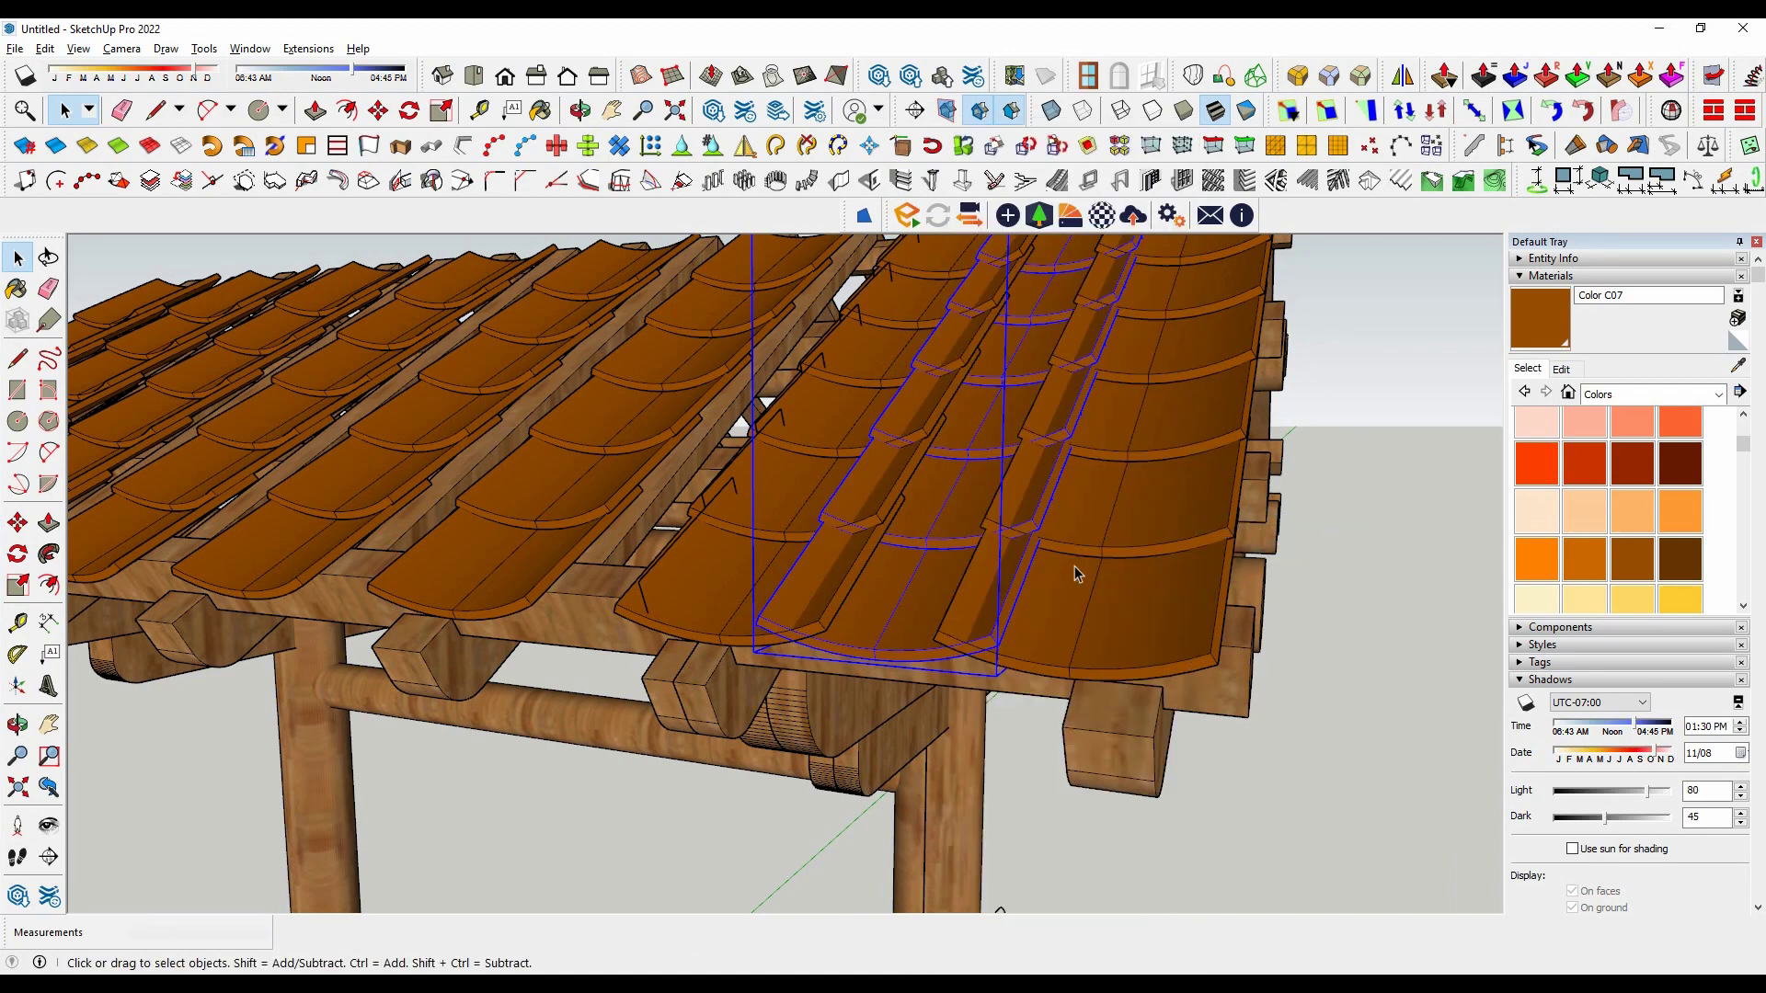
right_click(926, 568)
mouse_move(982, 526)
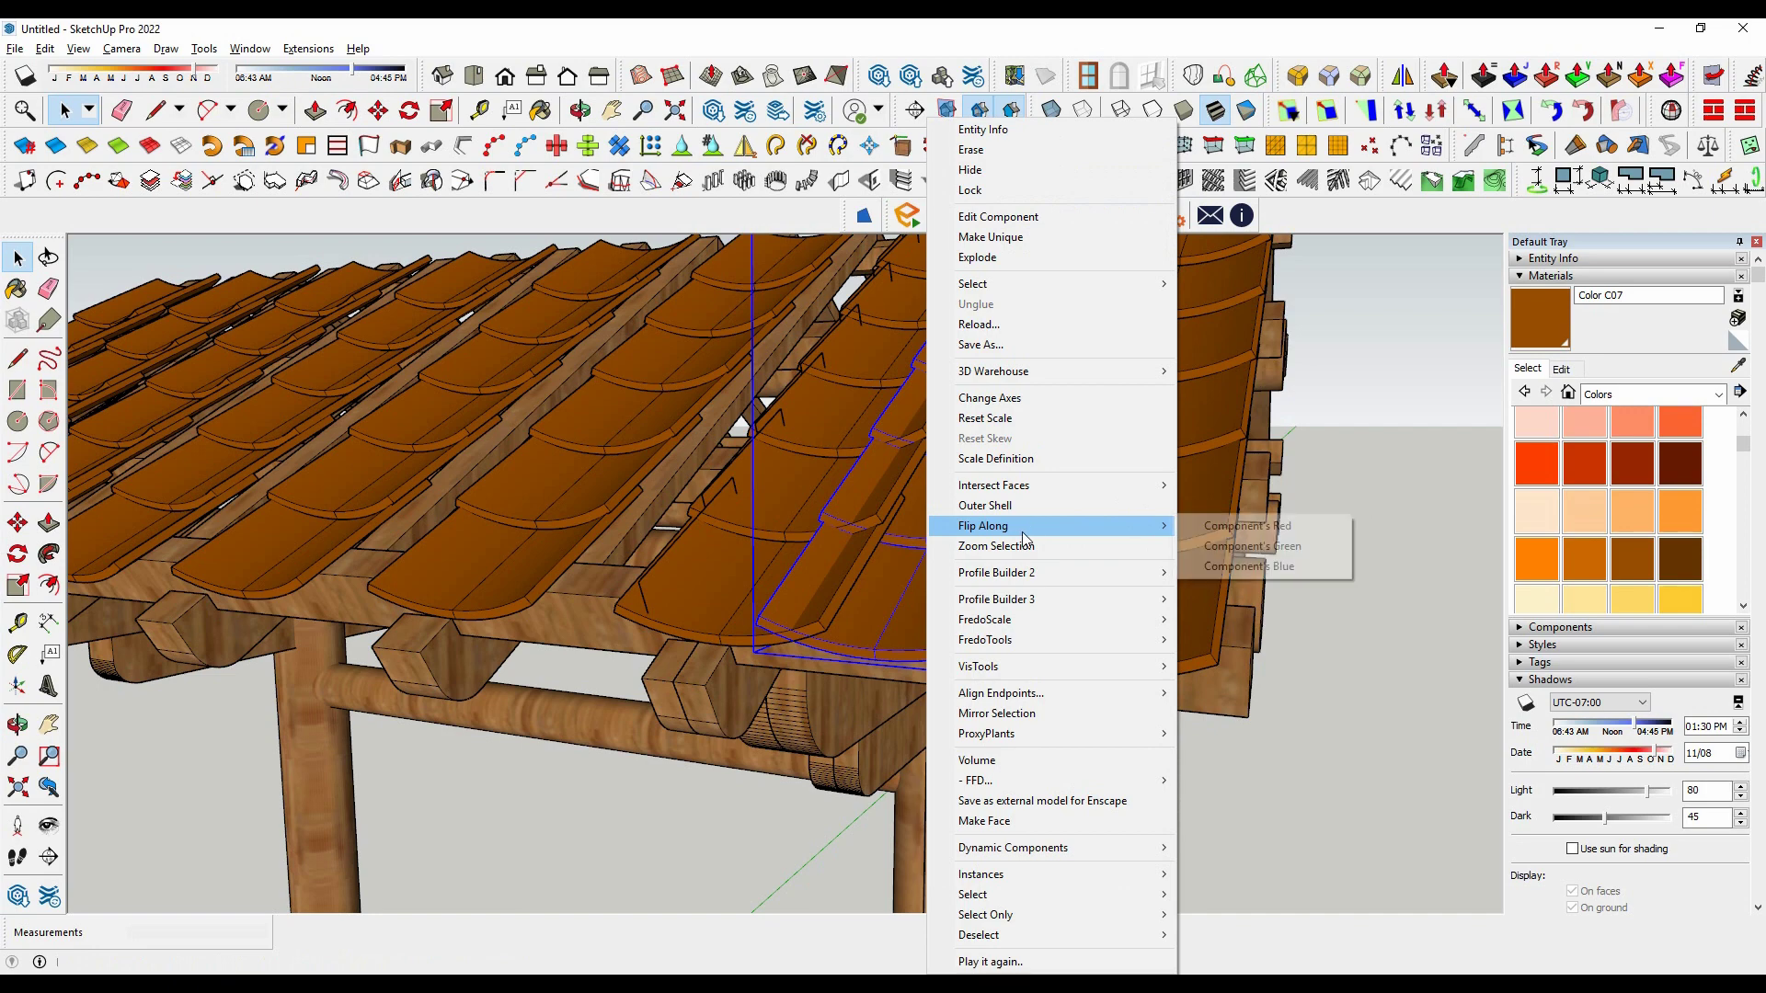
left_click(1262, 572)
scroll(1146, 642, "down", 3)
middle_click_drag(1146, 642, 879, 666)
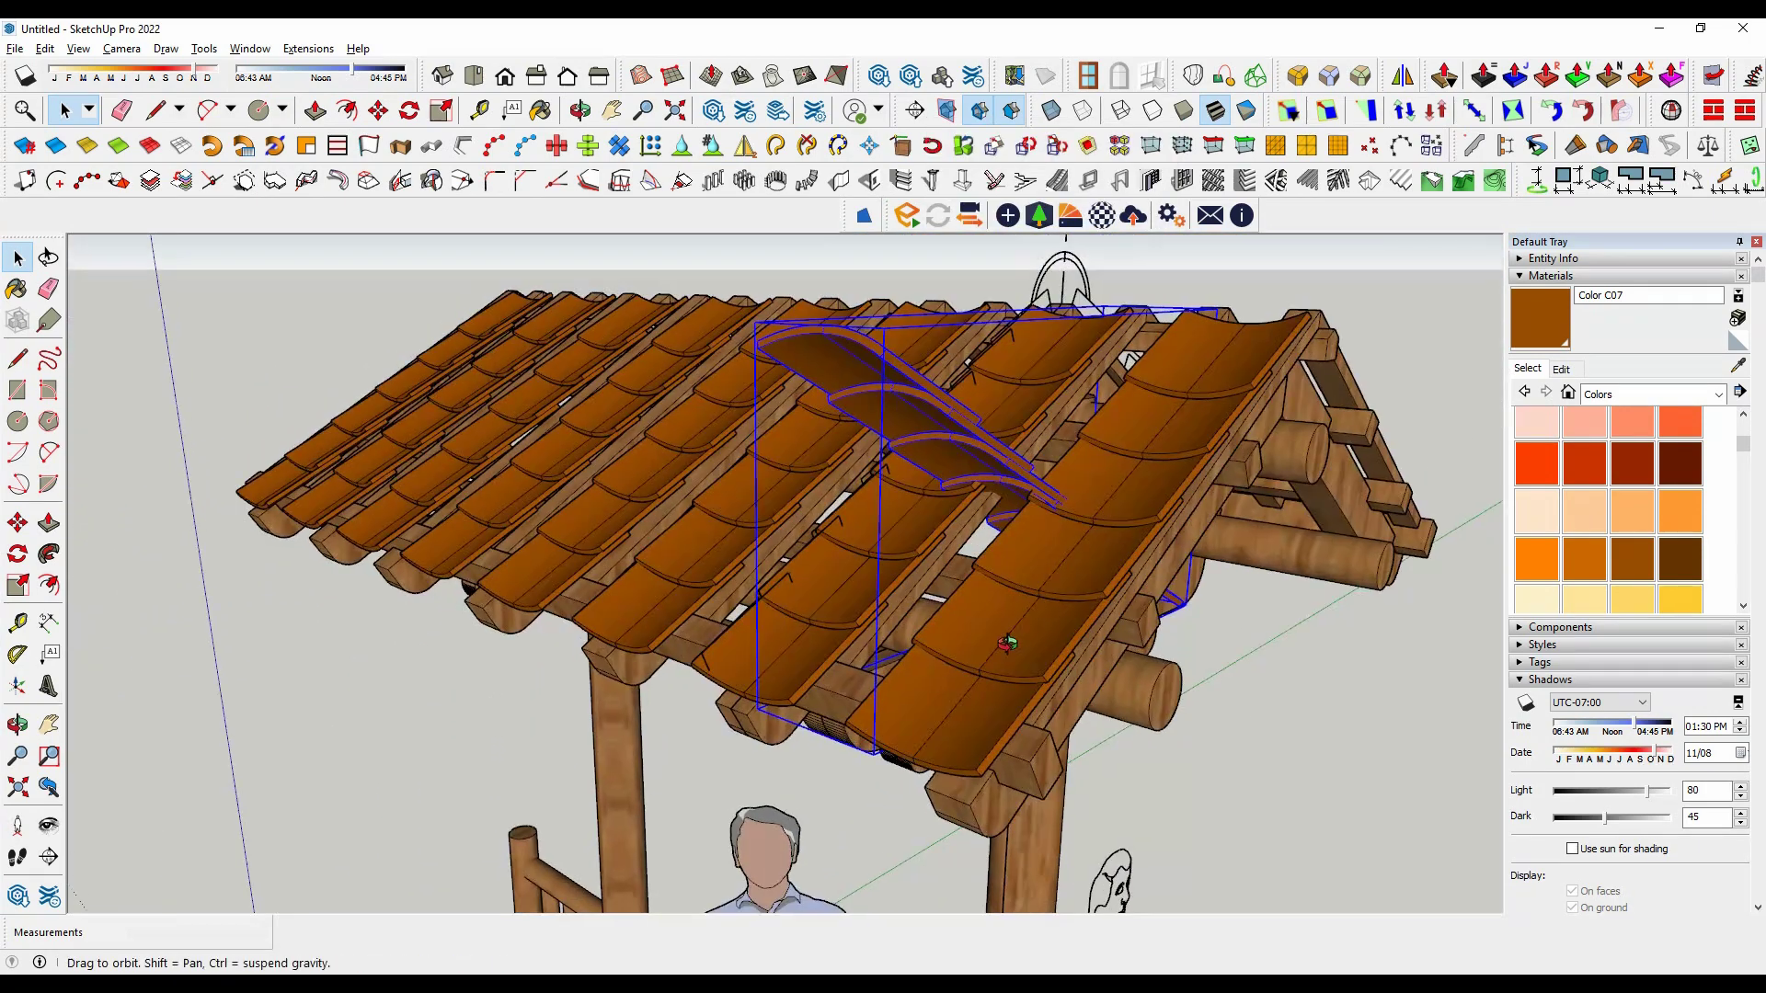
Step: Flip the row along its green axis again and inspect it from the front
right_click(831, 697)
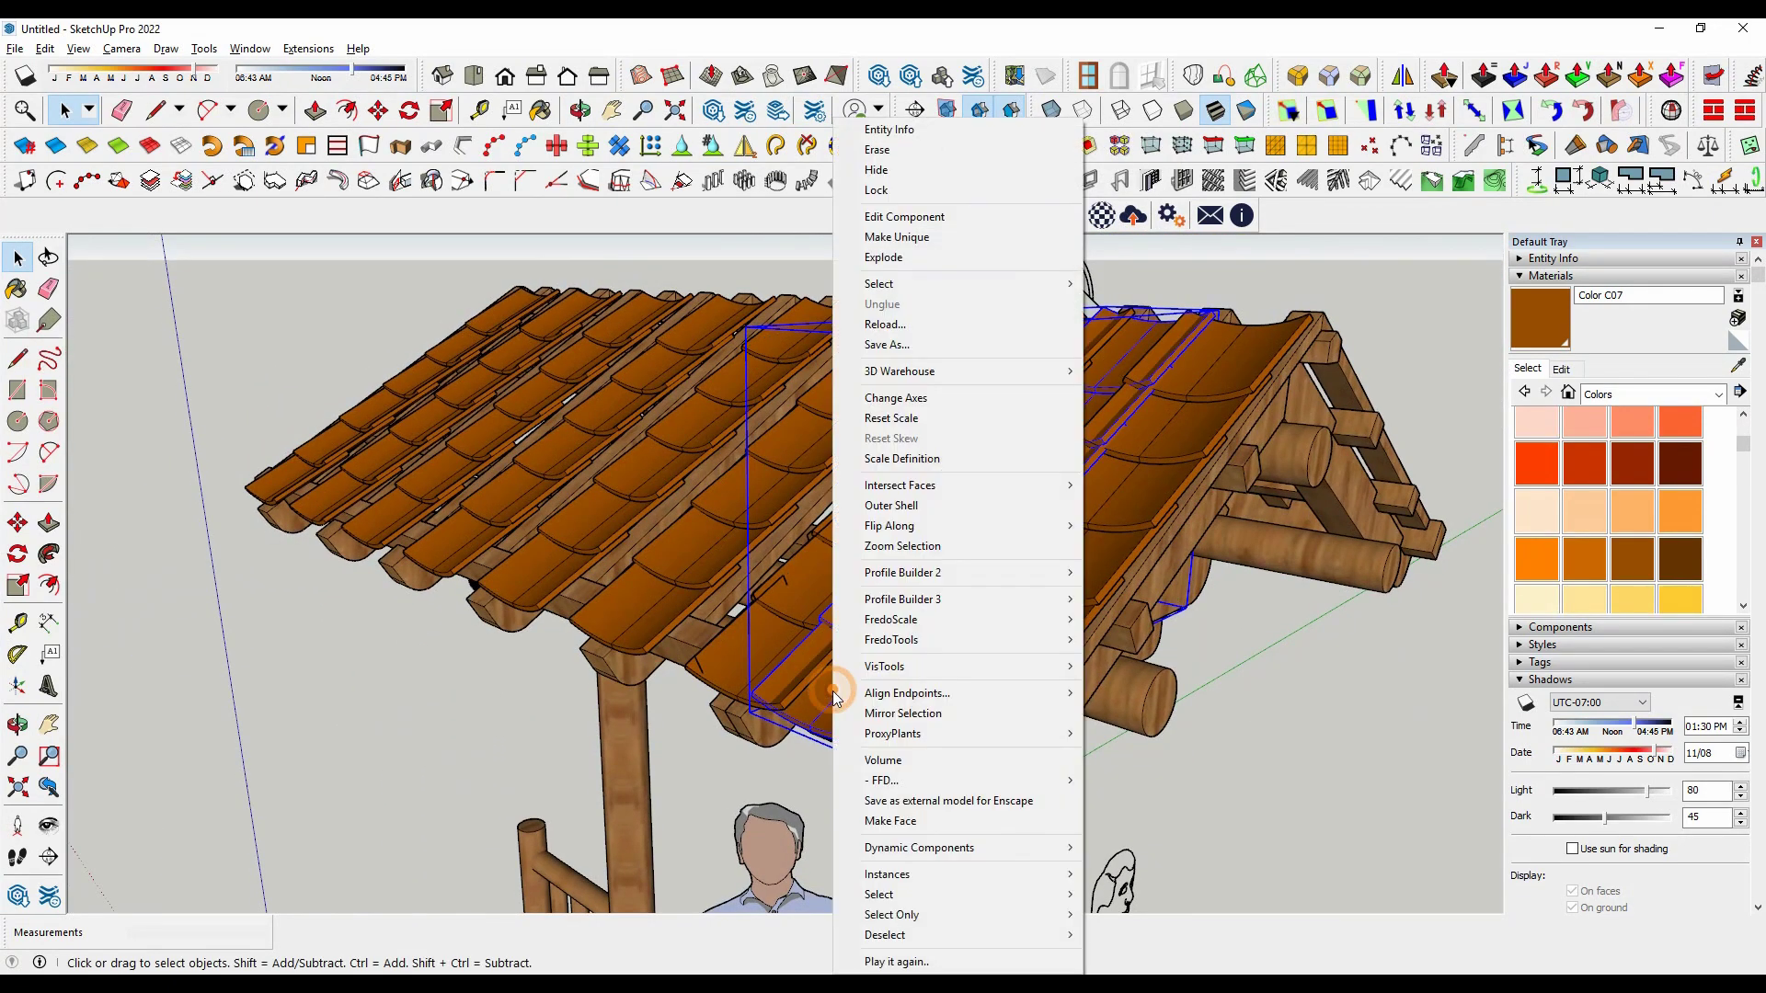
left_click(1161, 547)
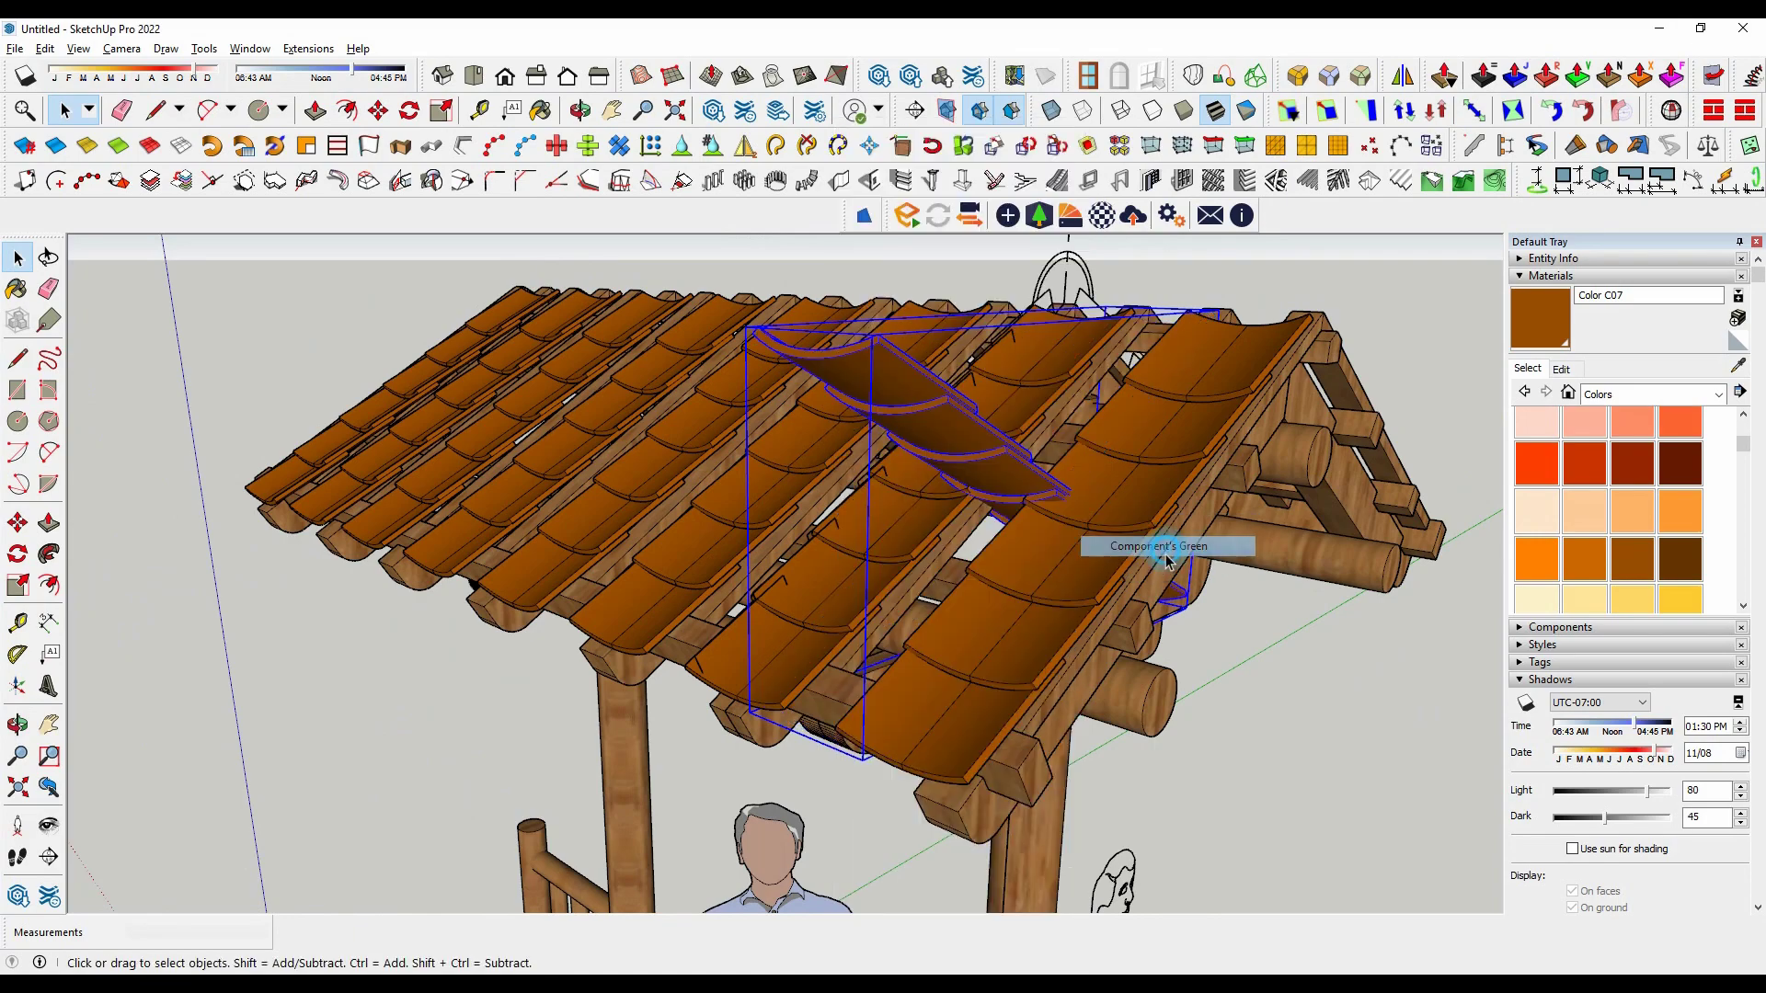
mouse_move(1095, 669)
middle_mouse_down()
mouse_move(1227, 670)
mouse_move(1266, 625)
middle_mouse_up()
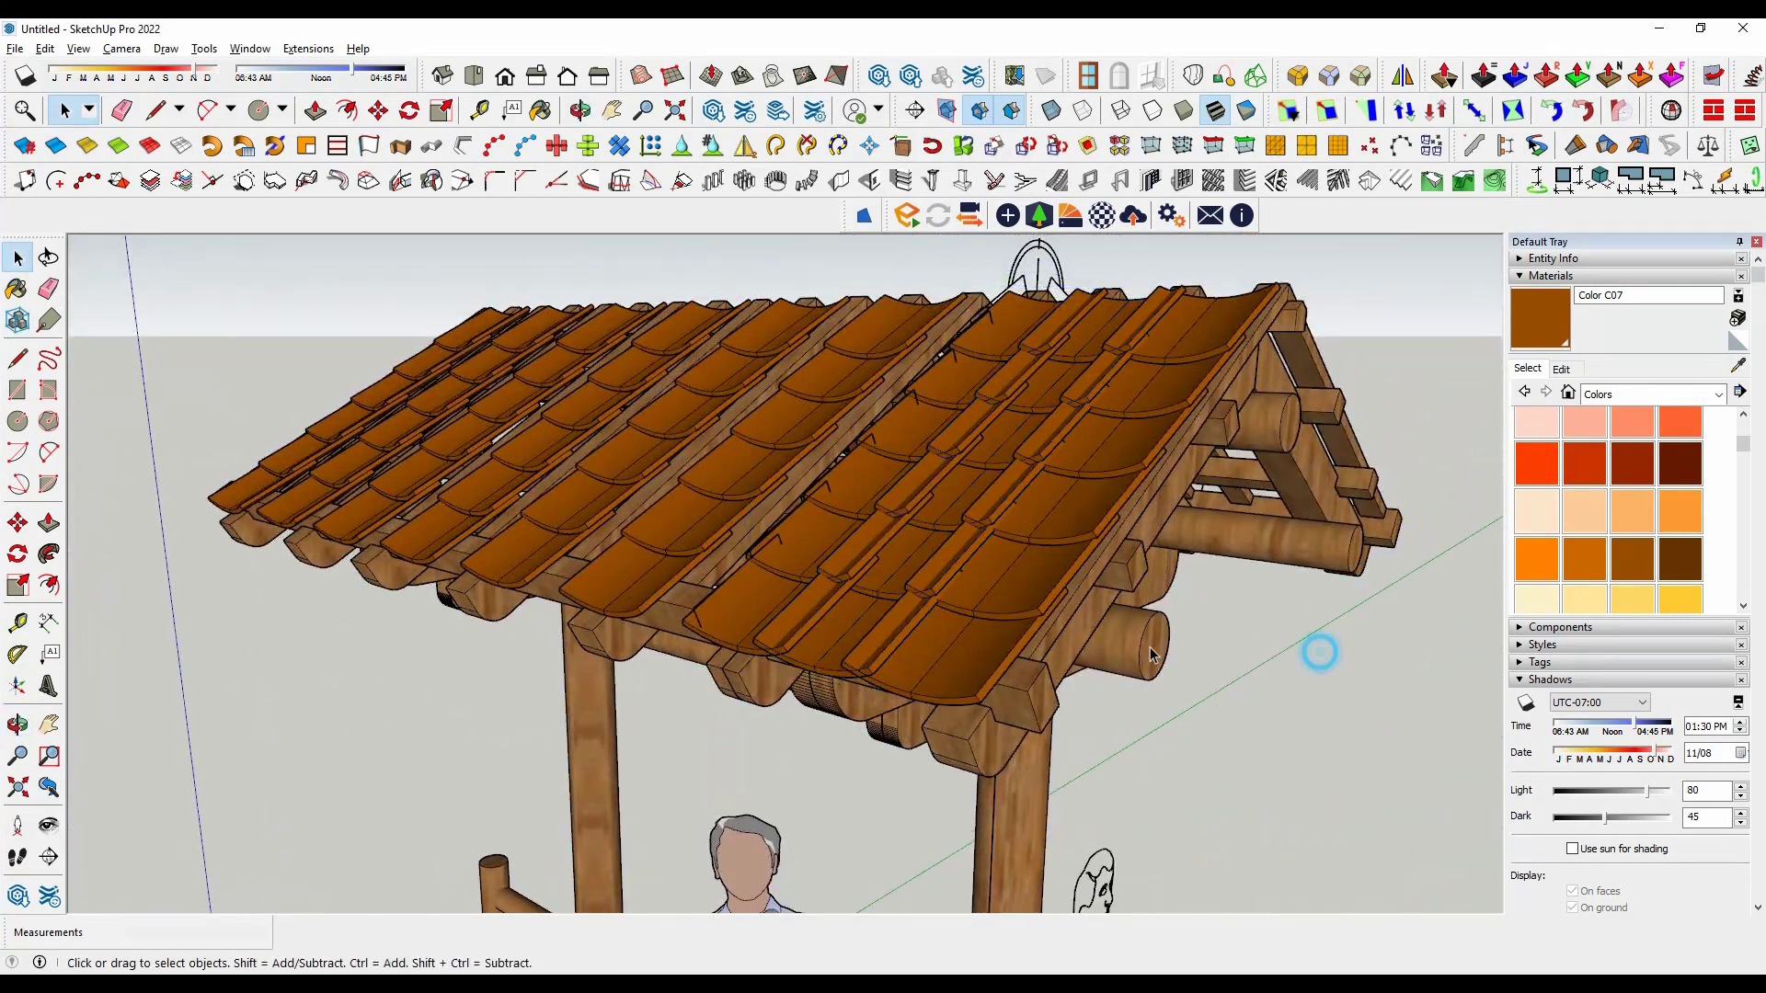
mouse_move(1149, 655)
middle_mouse_down()
mouse_move(1291, 576)
mouse_move(814, 670)
middle_mouse_up()
scroll(815, 670, "up", 3)
right_click(815, 669)
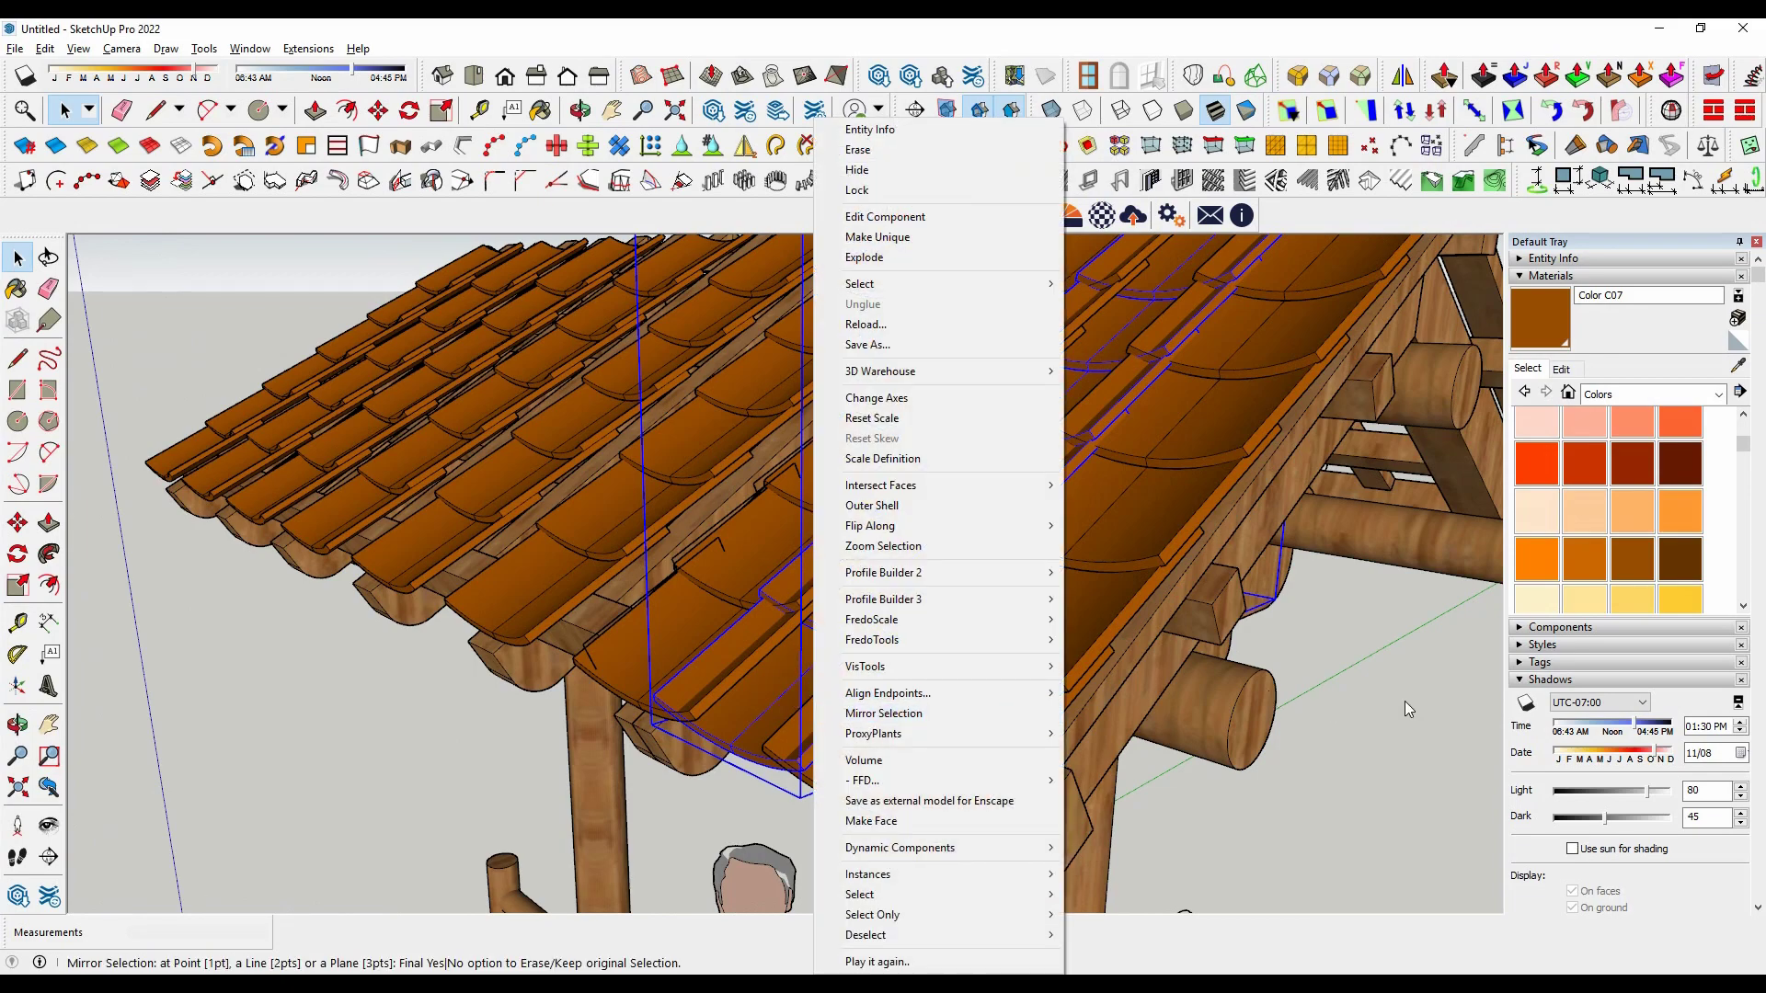
mouse_move(1405, 708)
middle_mouse_down()
mouse_move(857, 549)
mouse_move(638, 583)
middle_mouse_up()
scroll(857, 550, "down", 5)
scroll(638, 583, "up", 3)
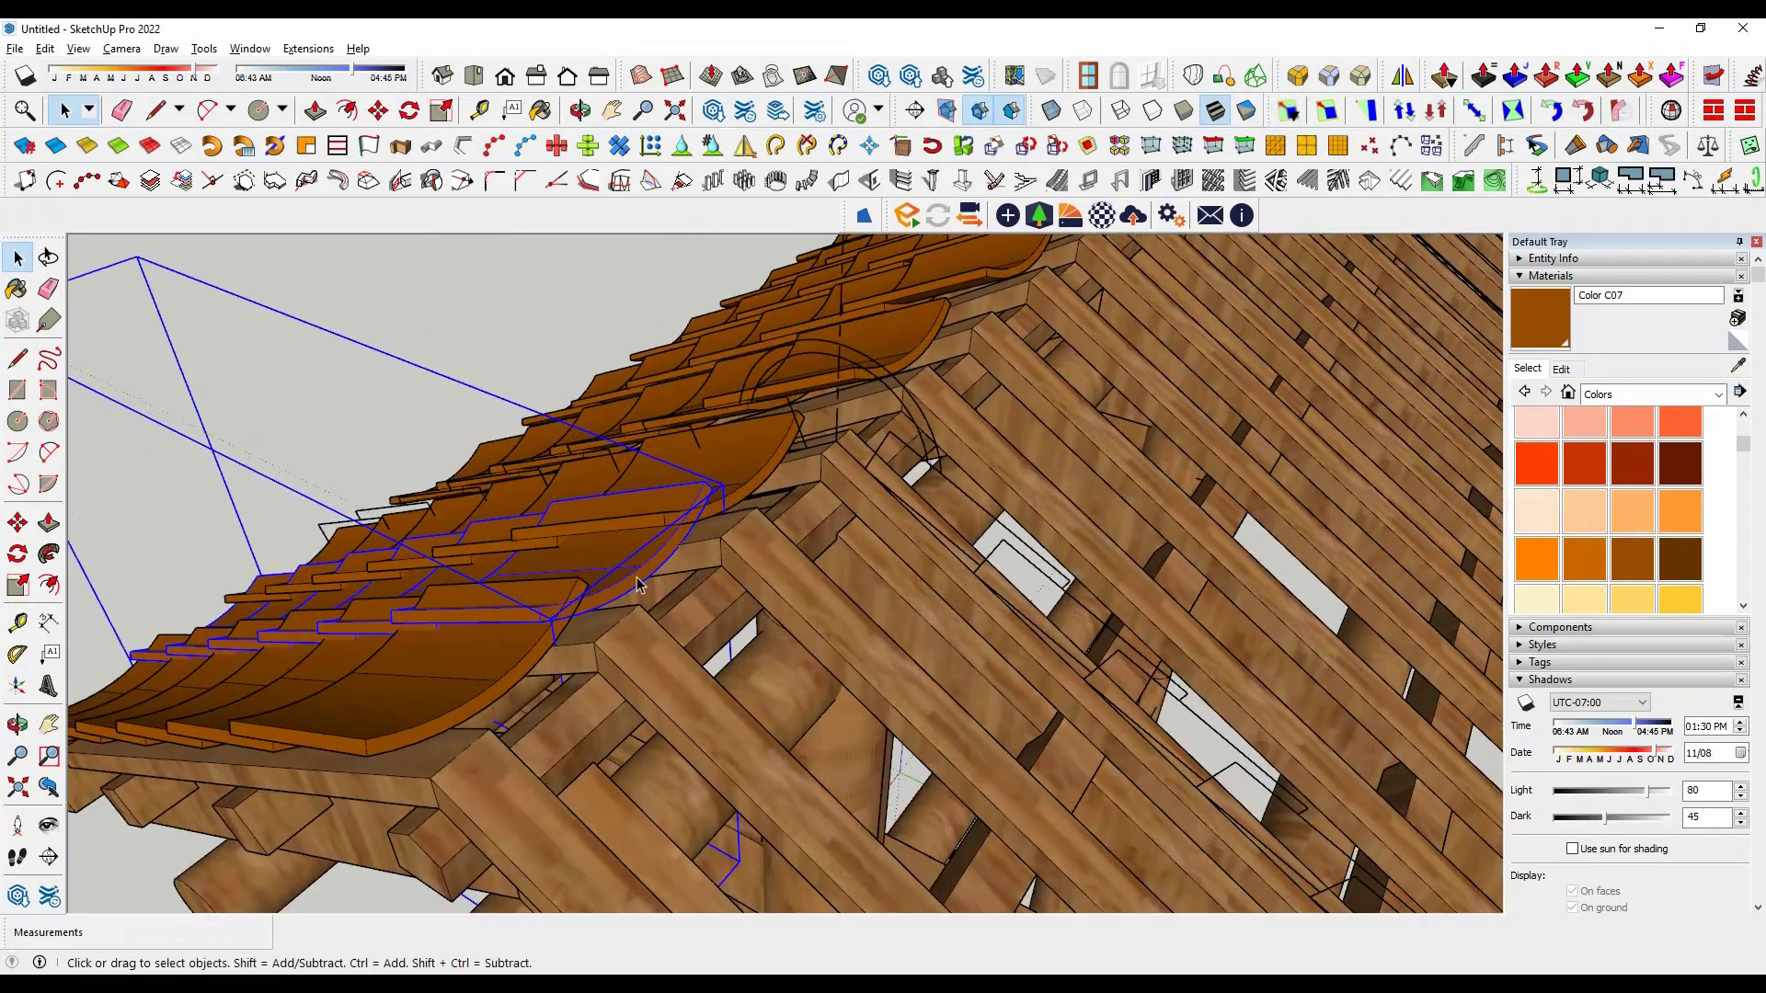
Step: Flip the row along green, then blue, so it arches over the gap
right_click(631, 576)
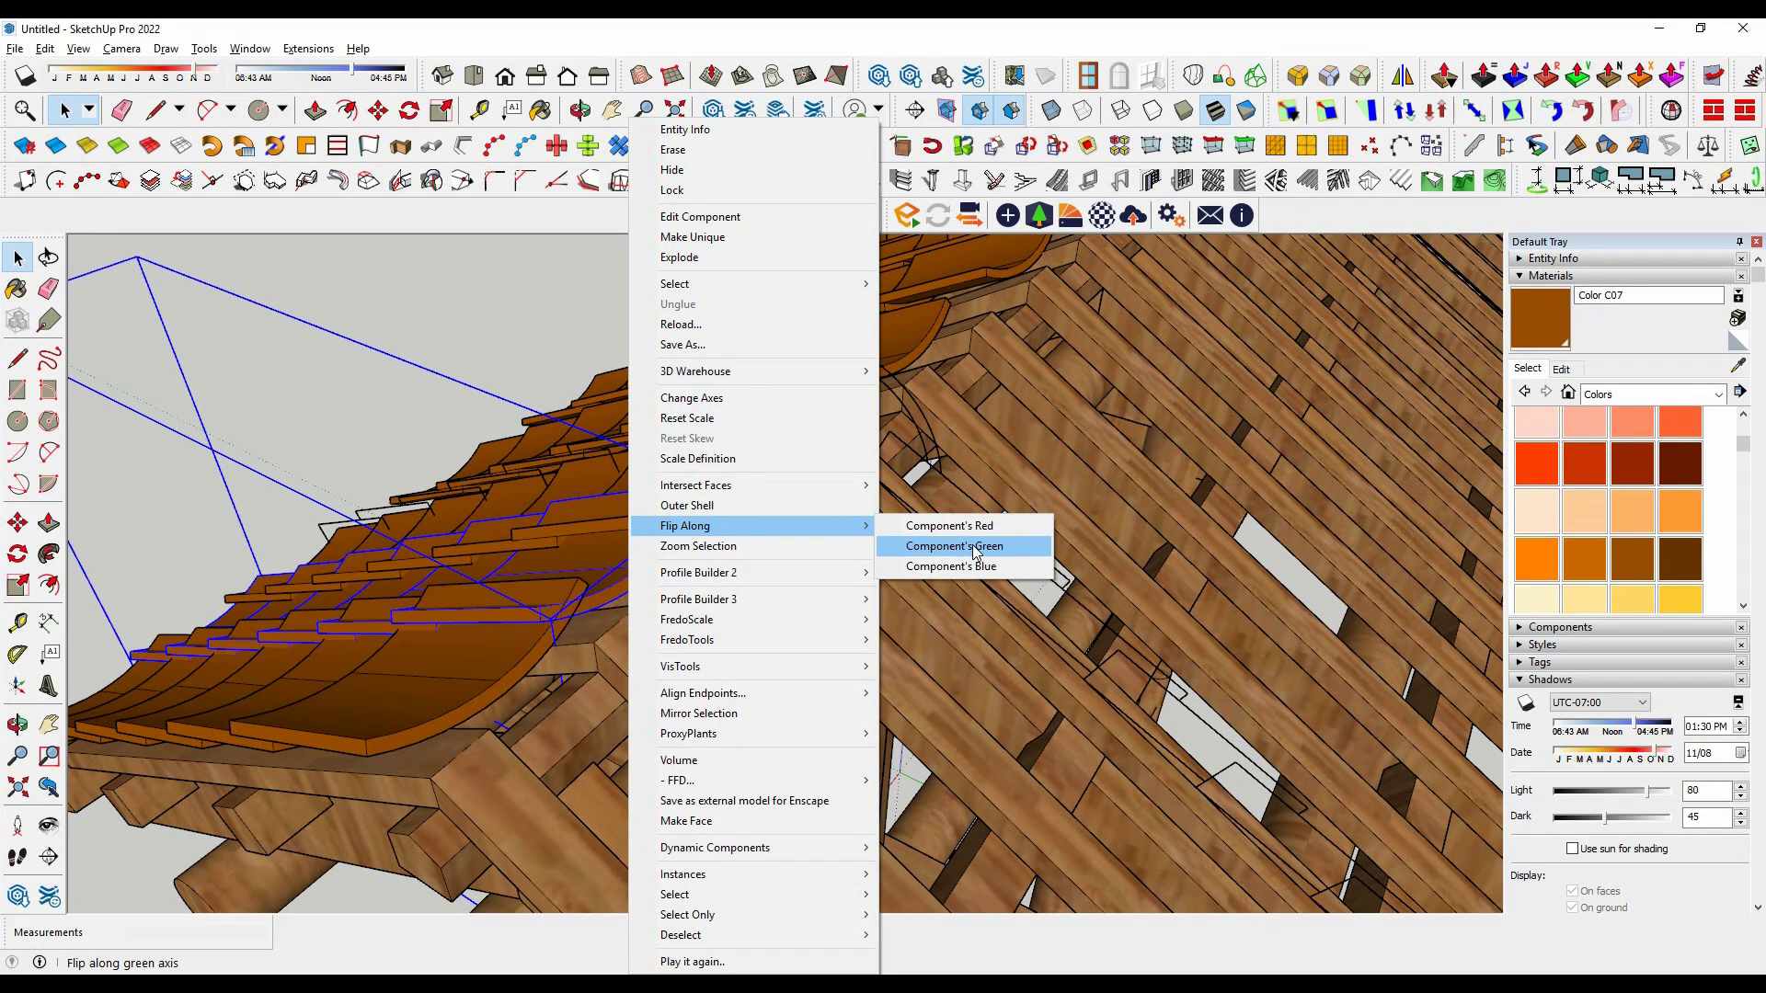
left_click(976, 546)
scroll(978, 552, "down", 3)
middle_click_drag(977, 552, 993, 583)
scroll(978, 602, "up", 3)
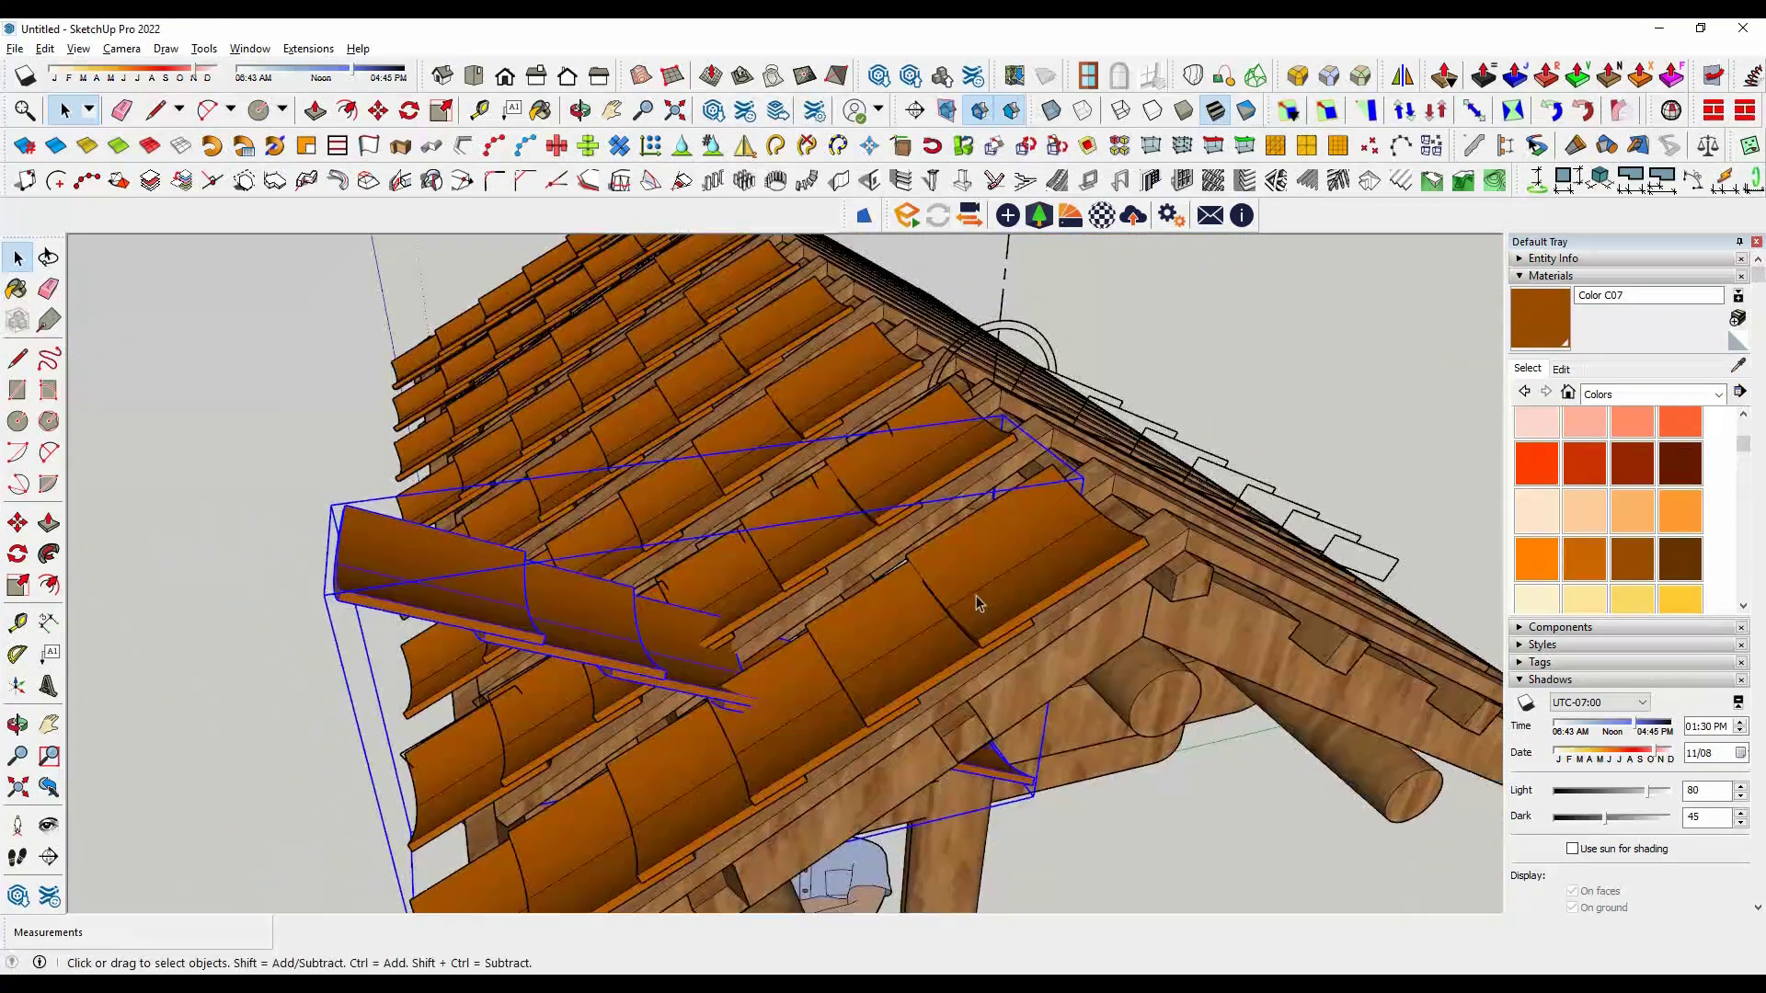
right_click(580, 651)
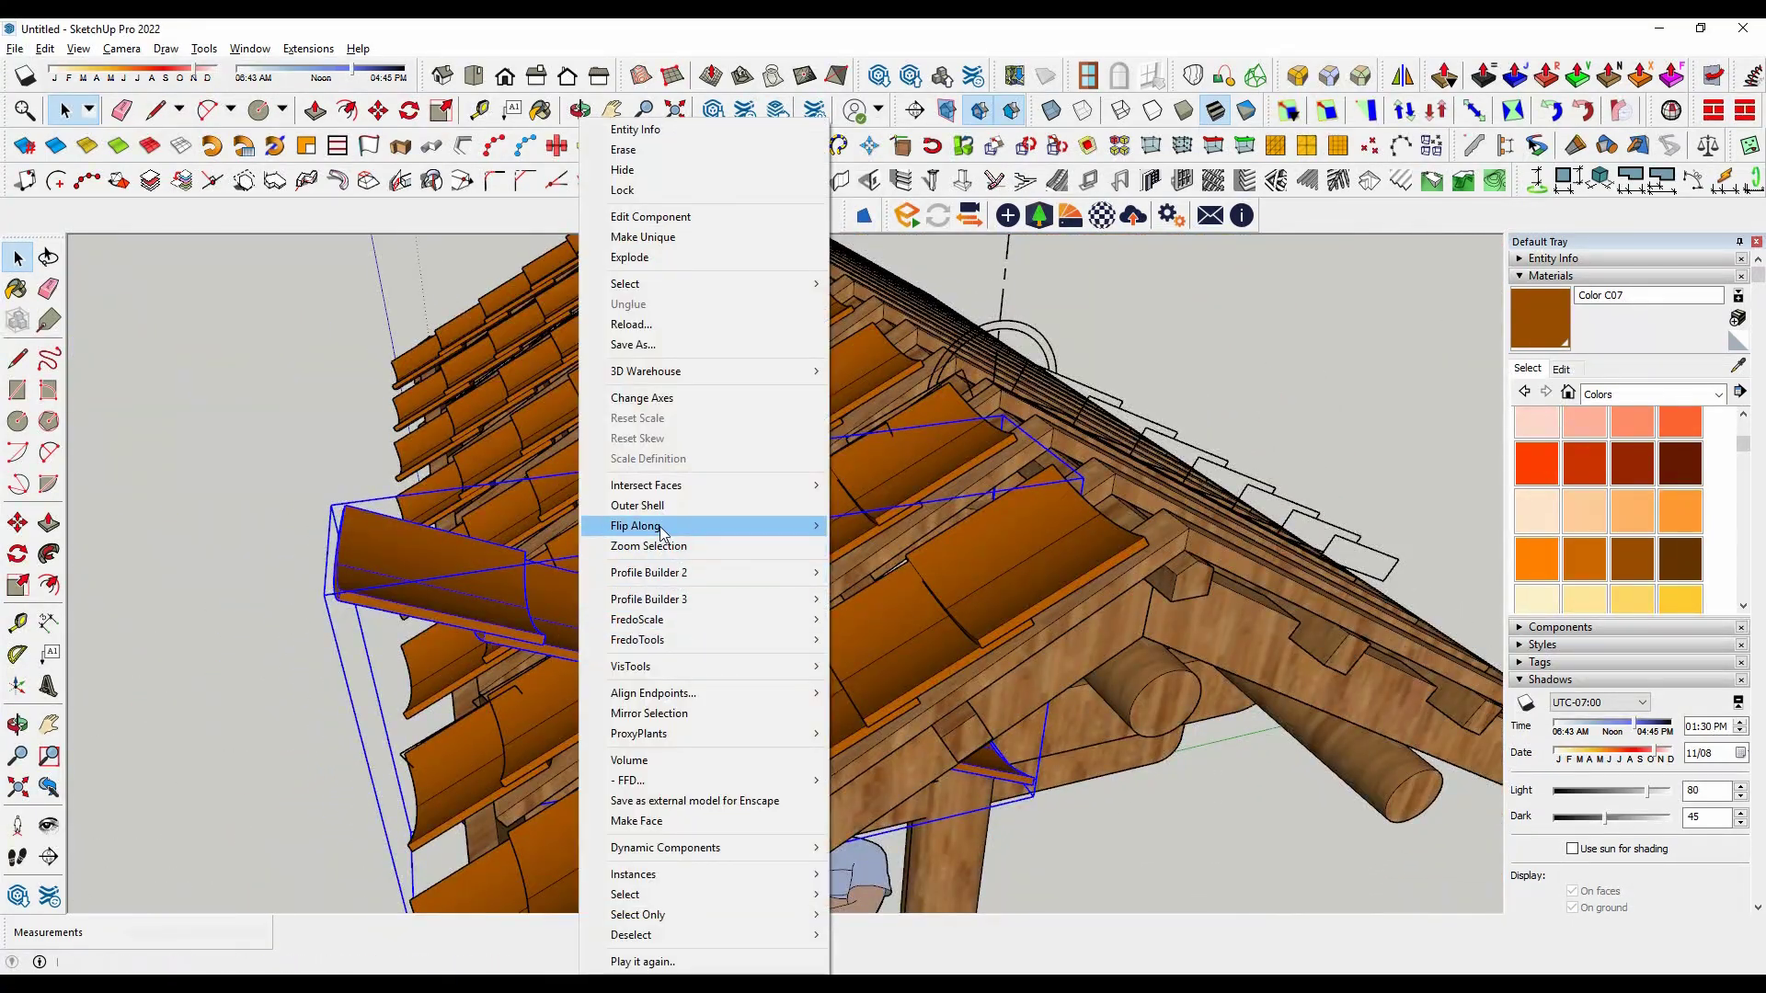
left_click(872, 570)
scroll(877, 587, "down", 3)
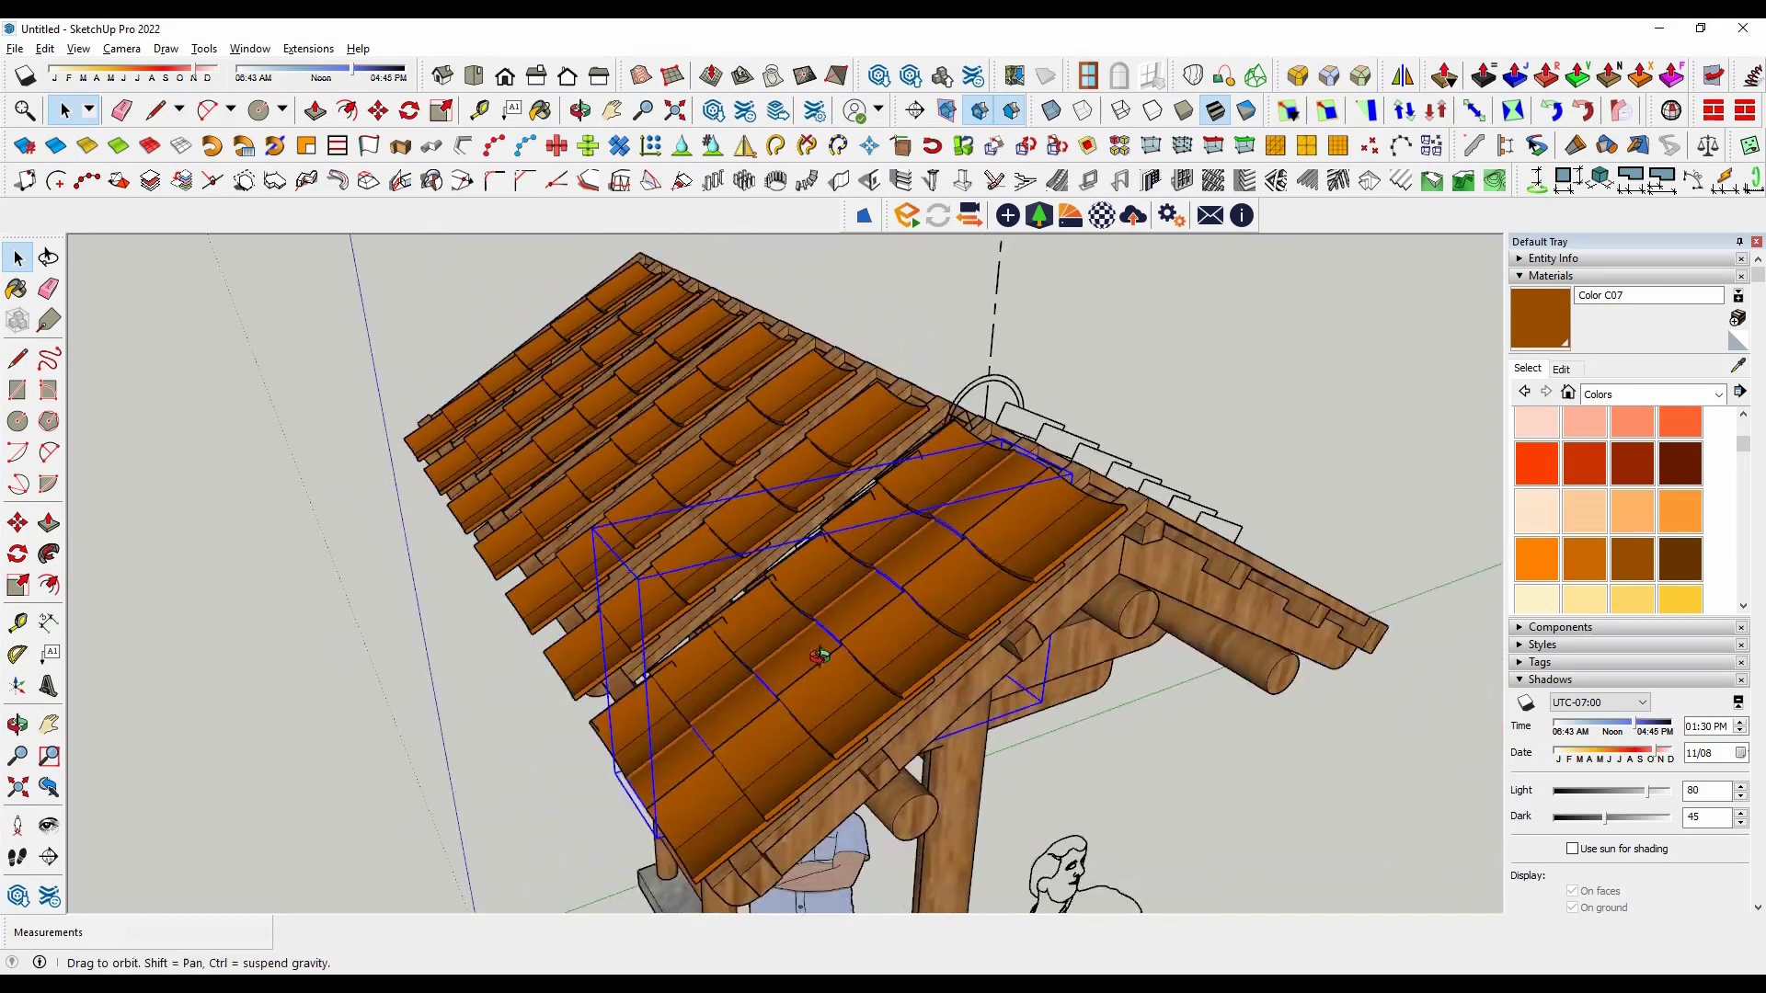
mouse_move(877, 587)
middle_mouse_down()
mouse_move(975, 671)
mouse_move(272, 487)
middle_mouse_up()
Step: Start moving the selected cover-tile row with the Move tool
scroll(975, 676, "up", 3)
scroll(974, 676, "down", 3)
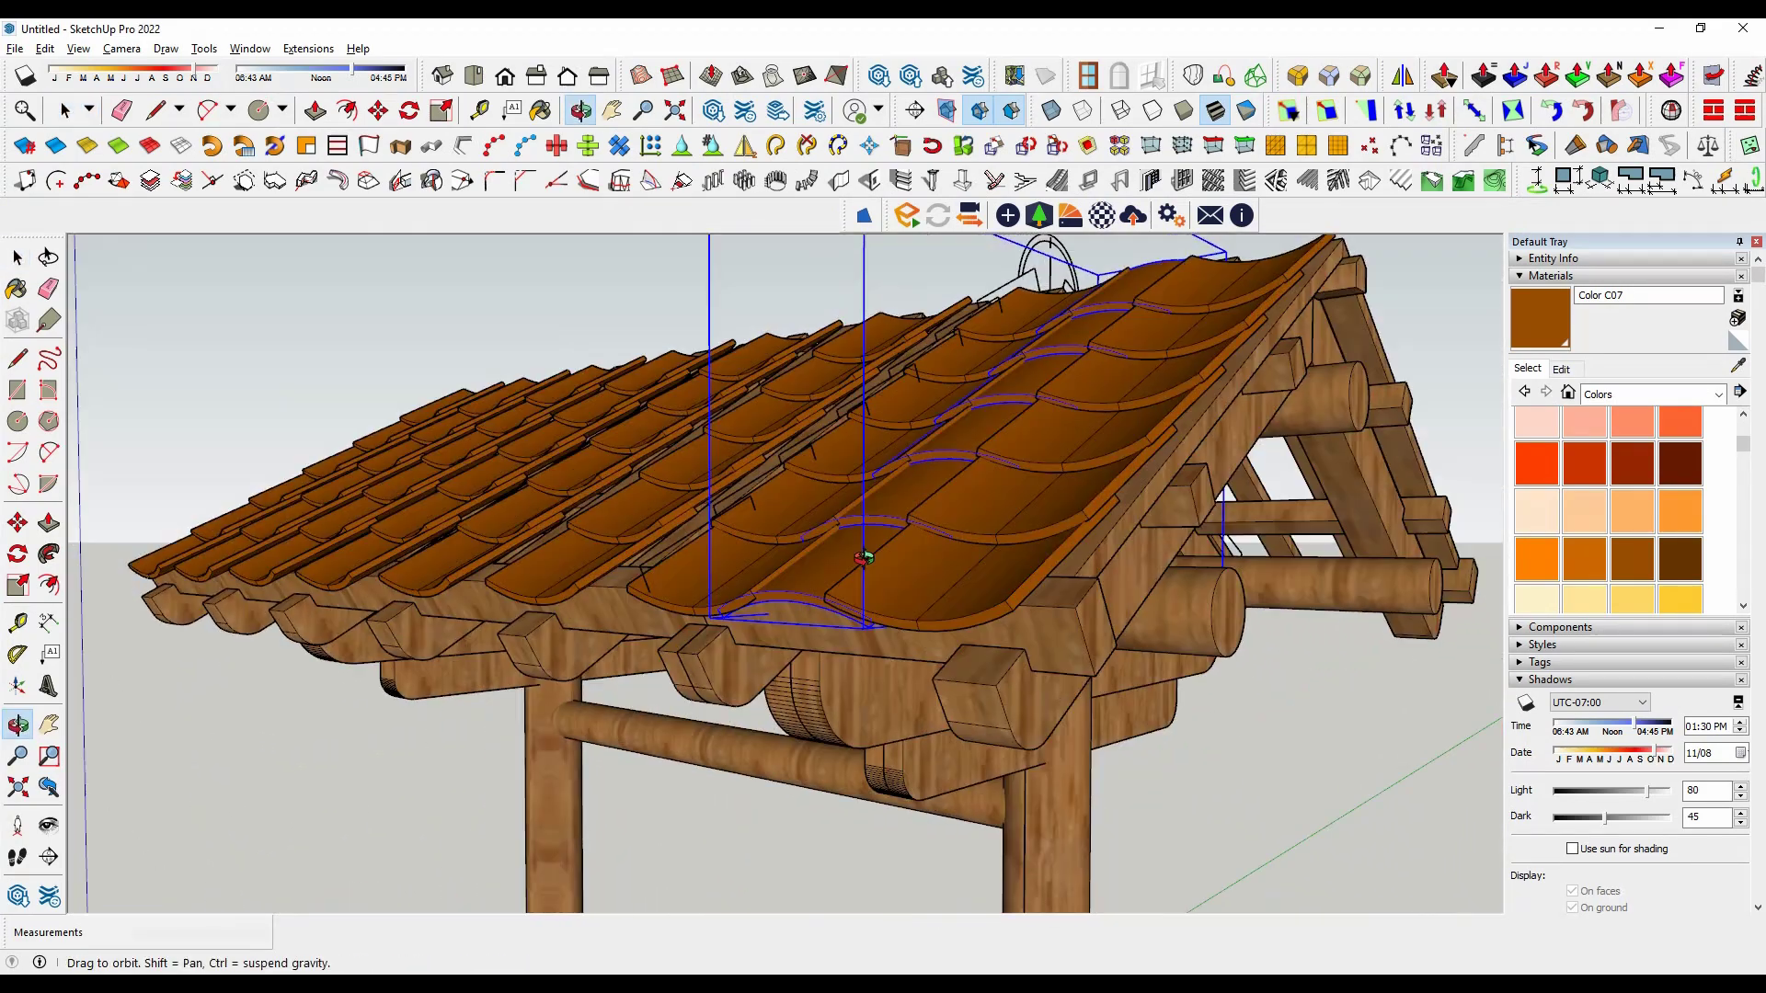
scroll(271, 488, "up", 3)
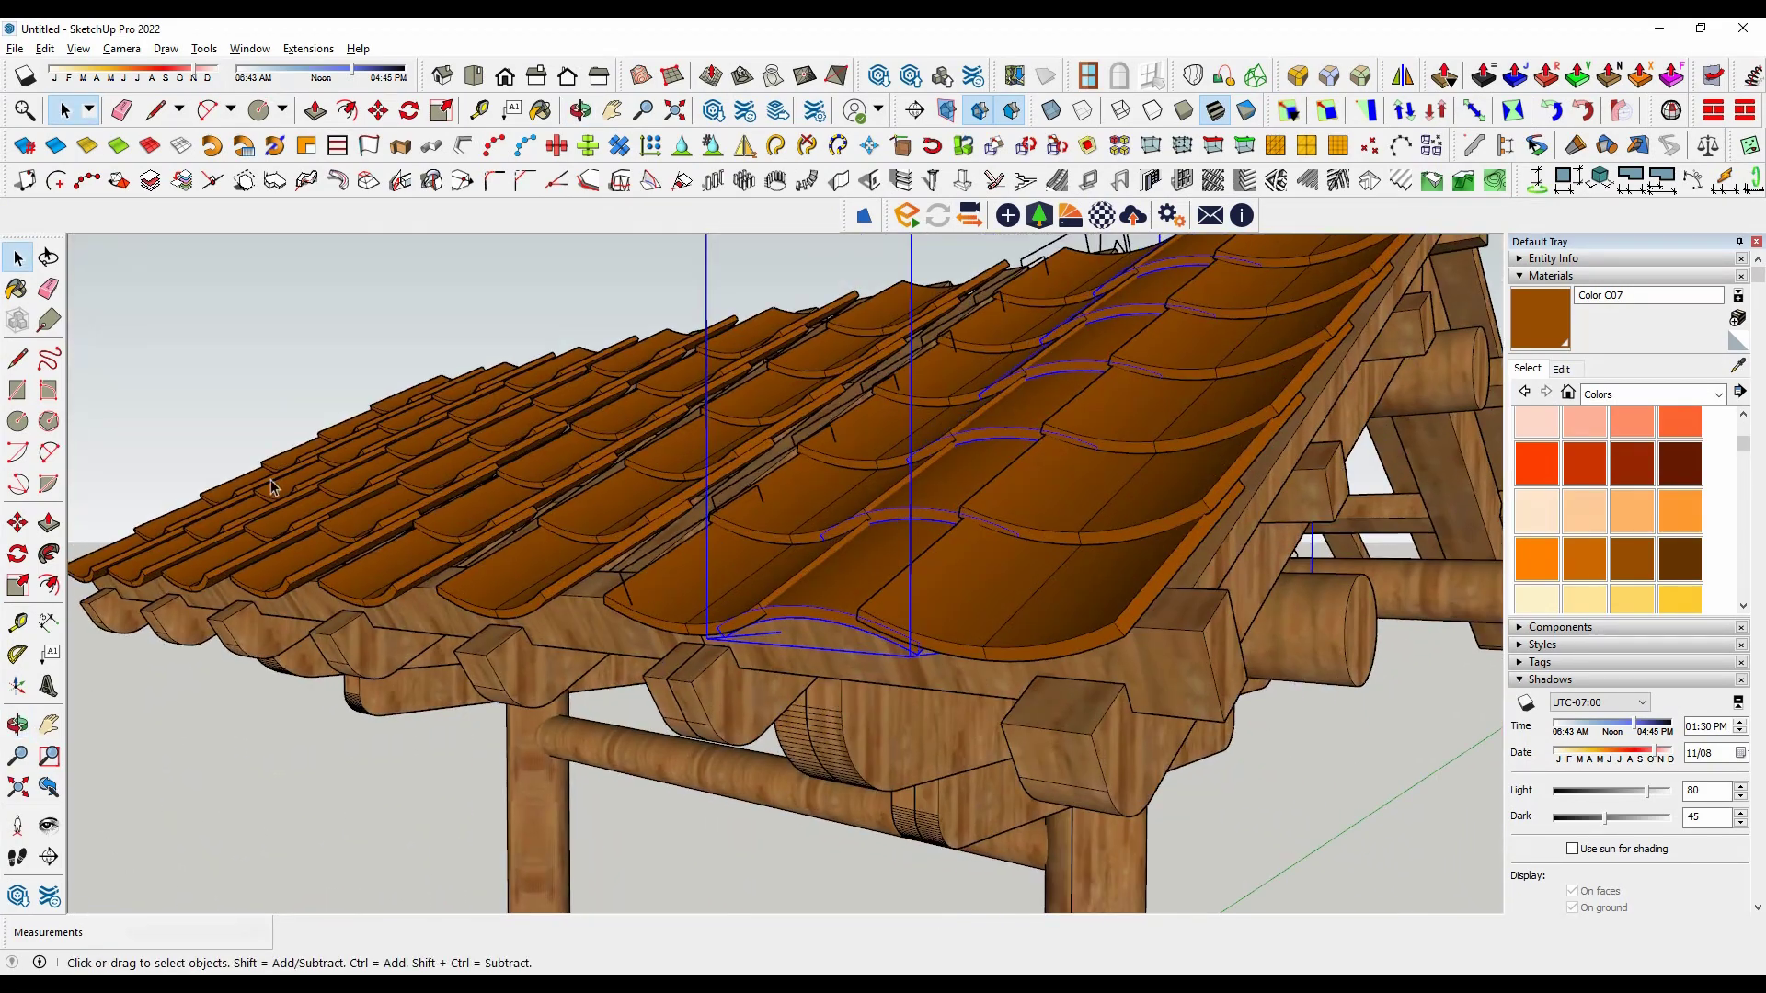
left_click(19, 522)
left_click(807, 607)
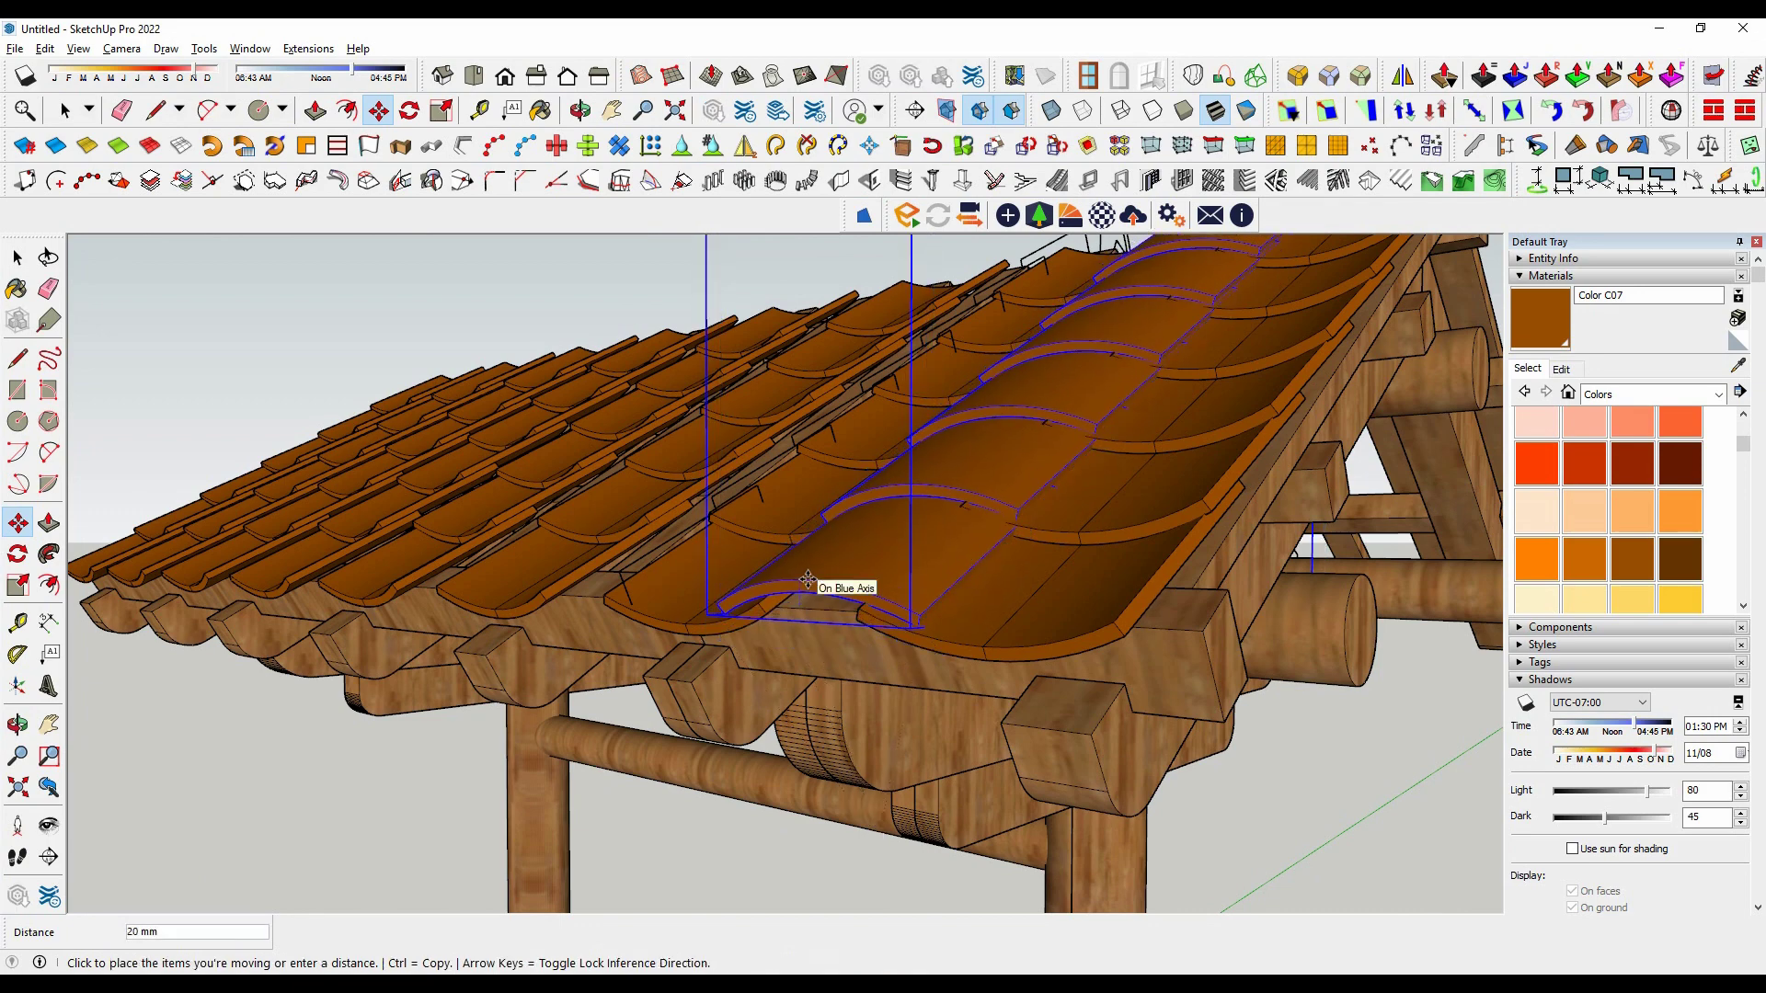
middle_click_drag(779, 651, 814, 559)
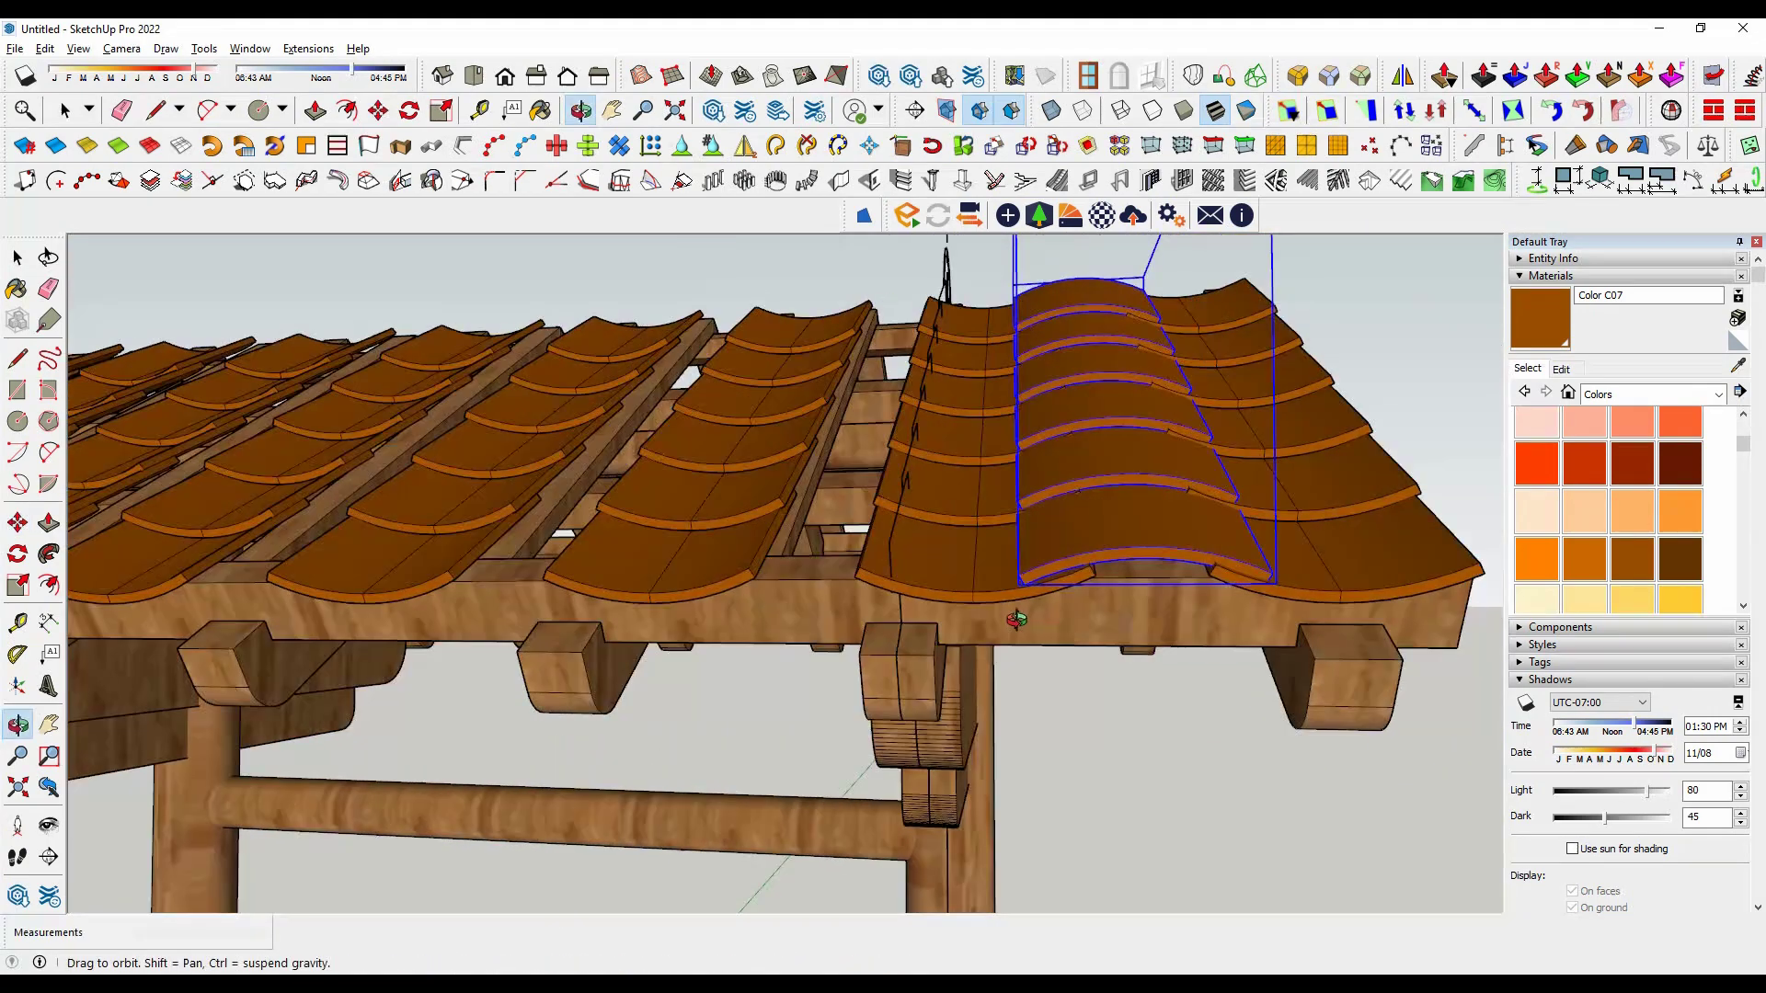
scroll(814, 560, "up", 3)
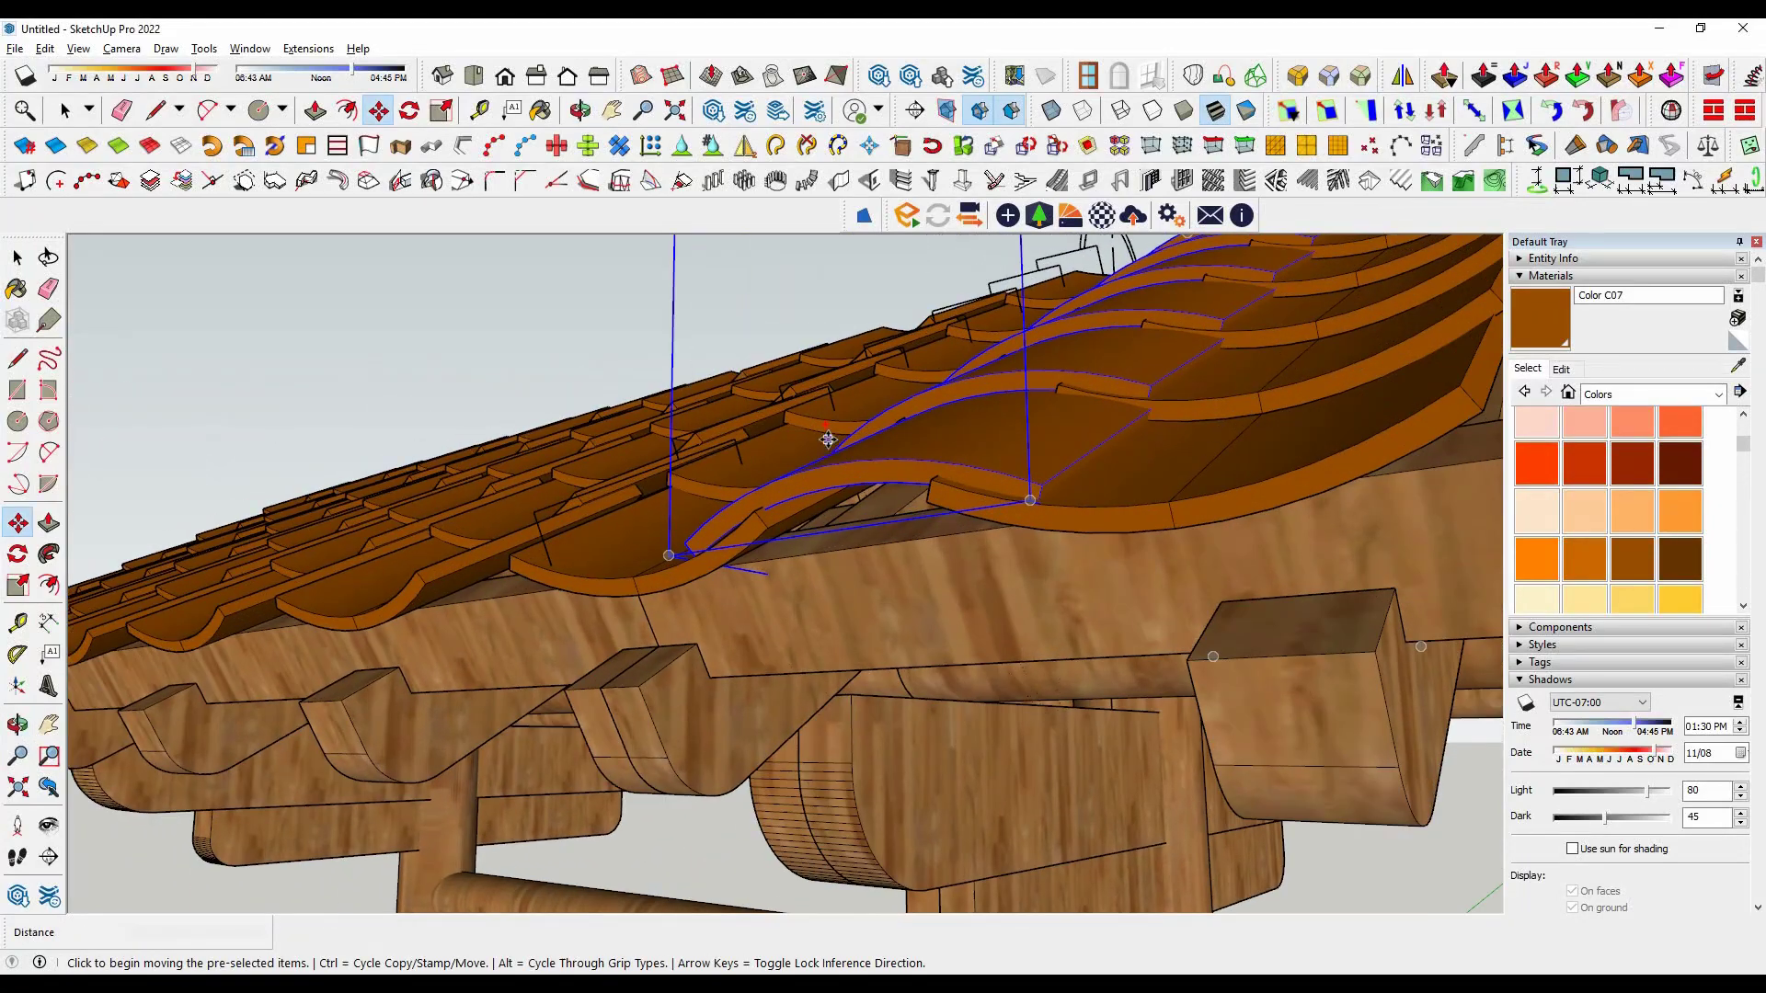
scroll(833, 471, "up", 2)
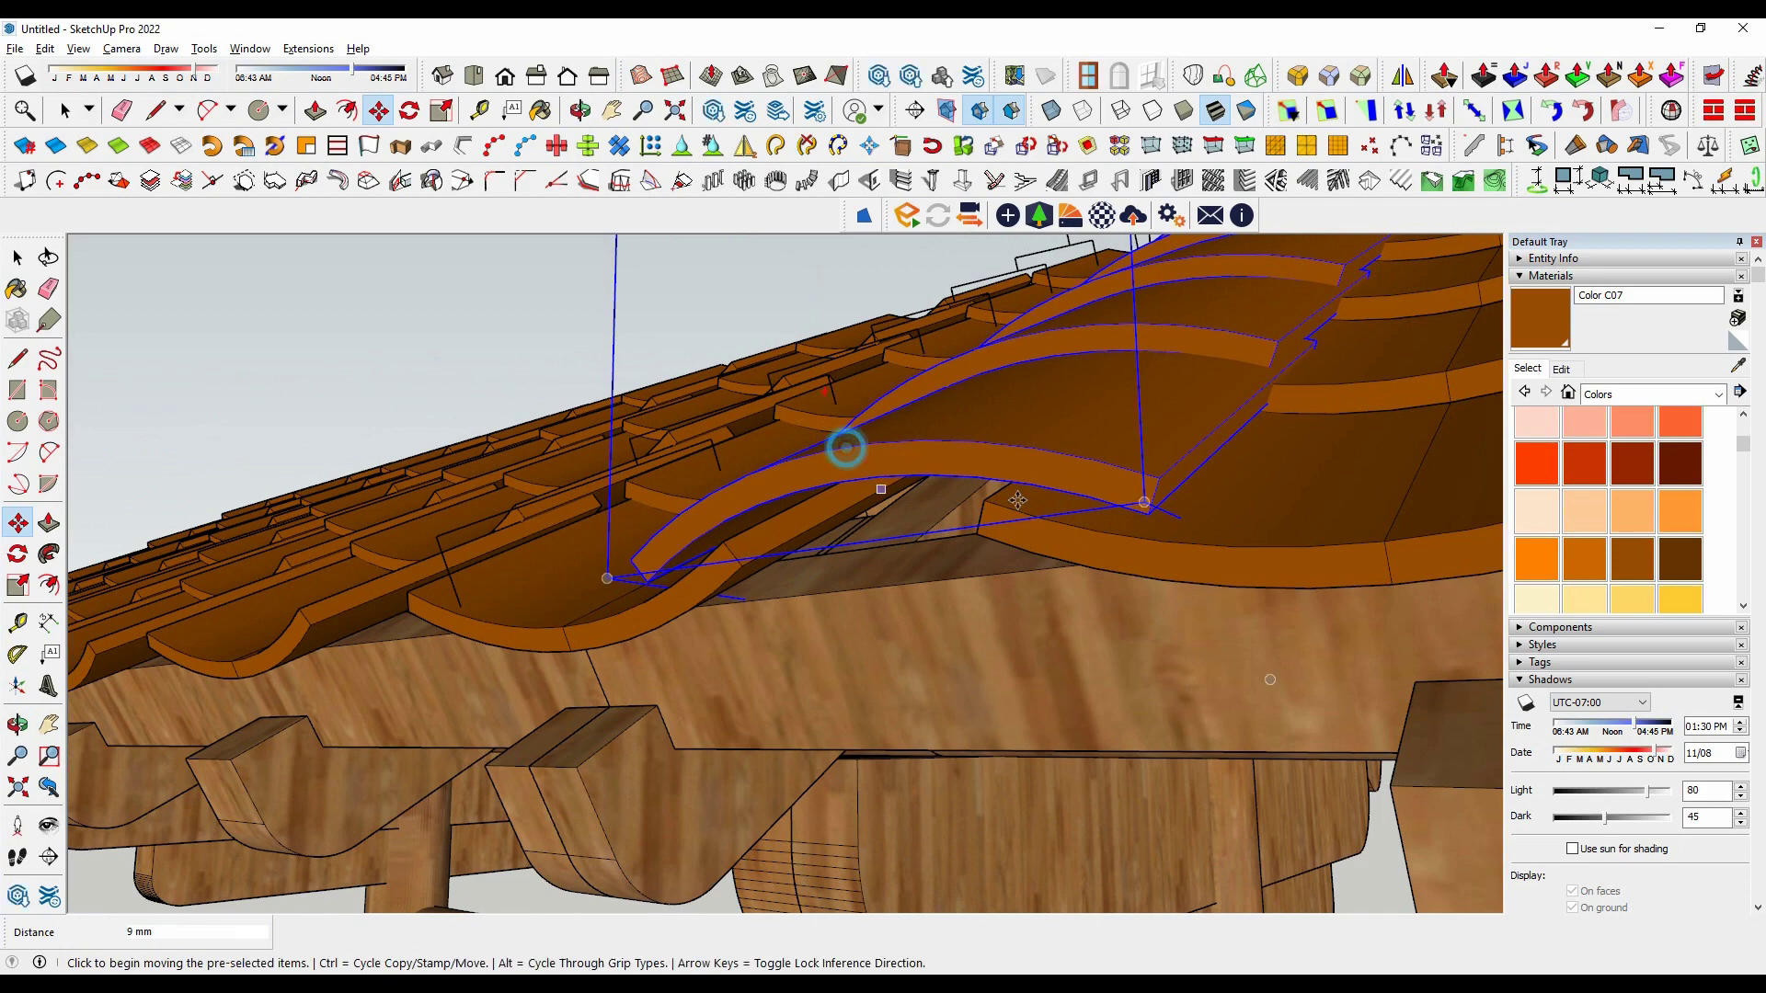
Step: Grab the cover-tile column by its eave corner and seat it over the column joint
middle_click_drag(1017, 499, 1020, 616)
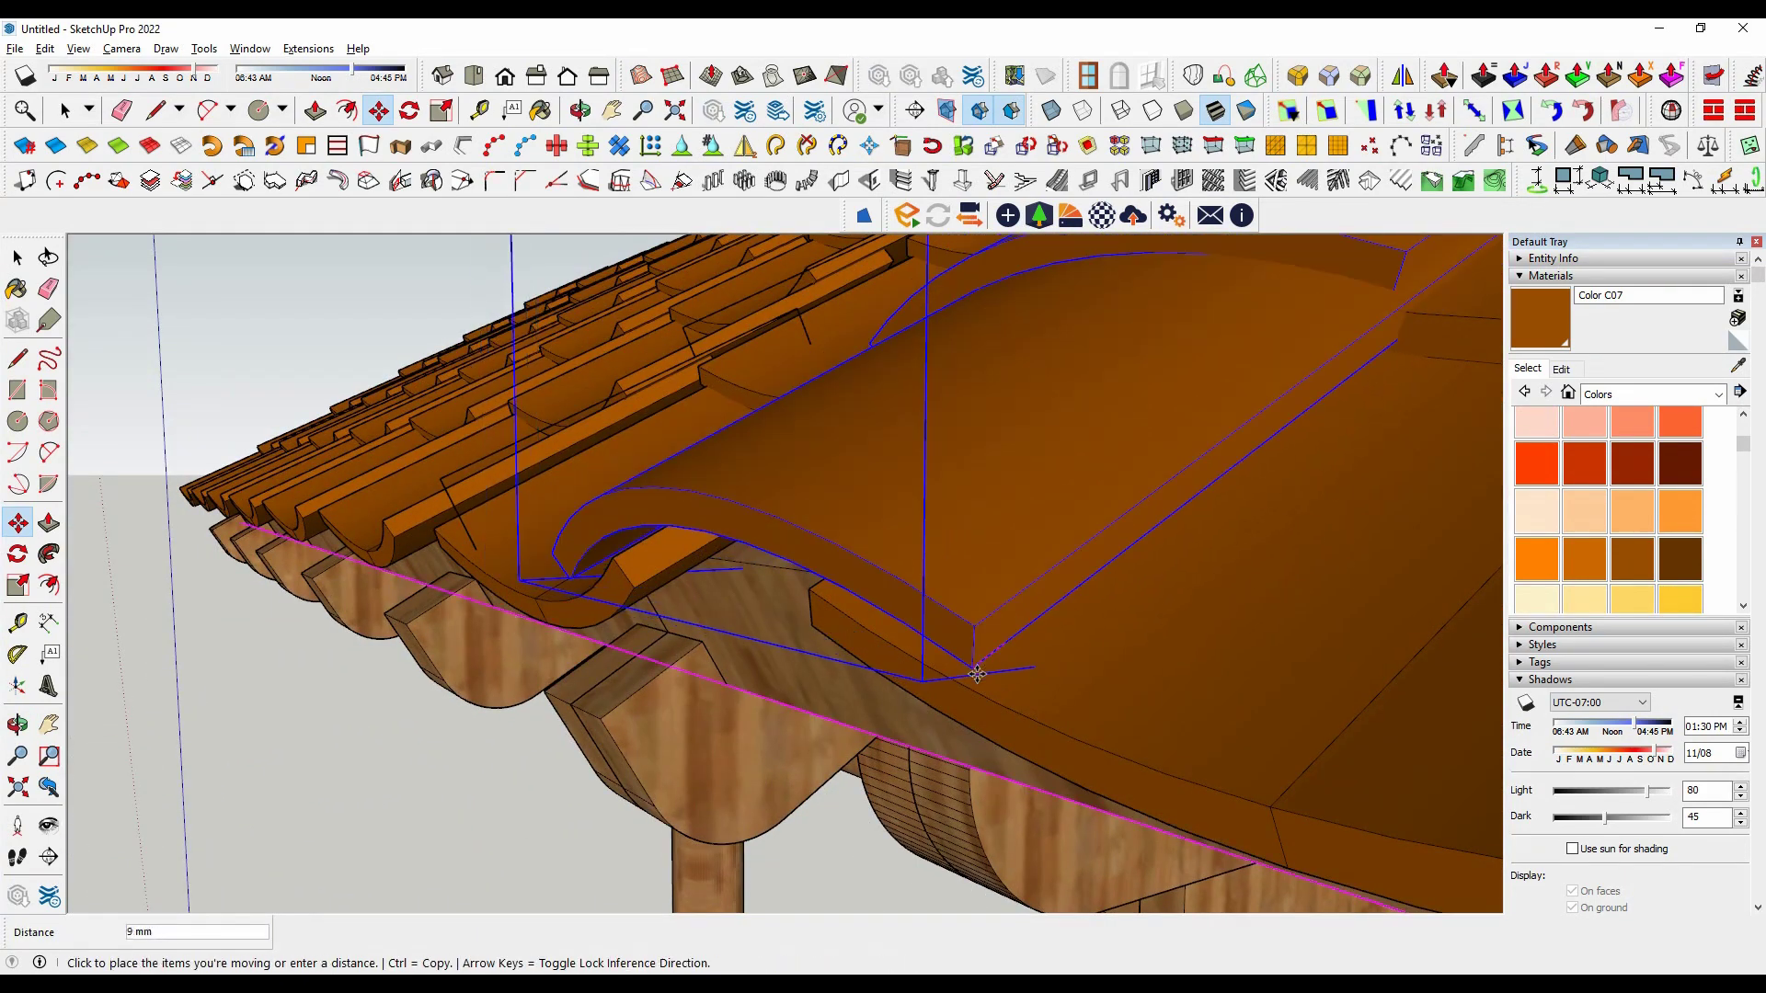
mouse_move(966, 681)
middle_mouse_down()
mouse_move(756, 623)
mouse_move(1310, 562)
mouse_move(1165, 564)
middle_mouse_up()
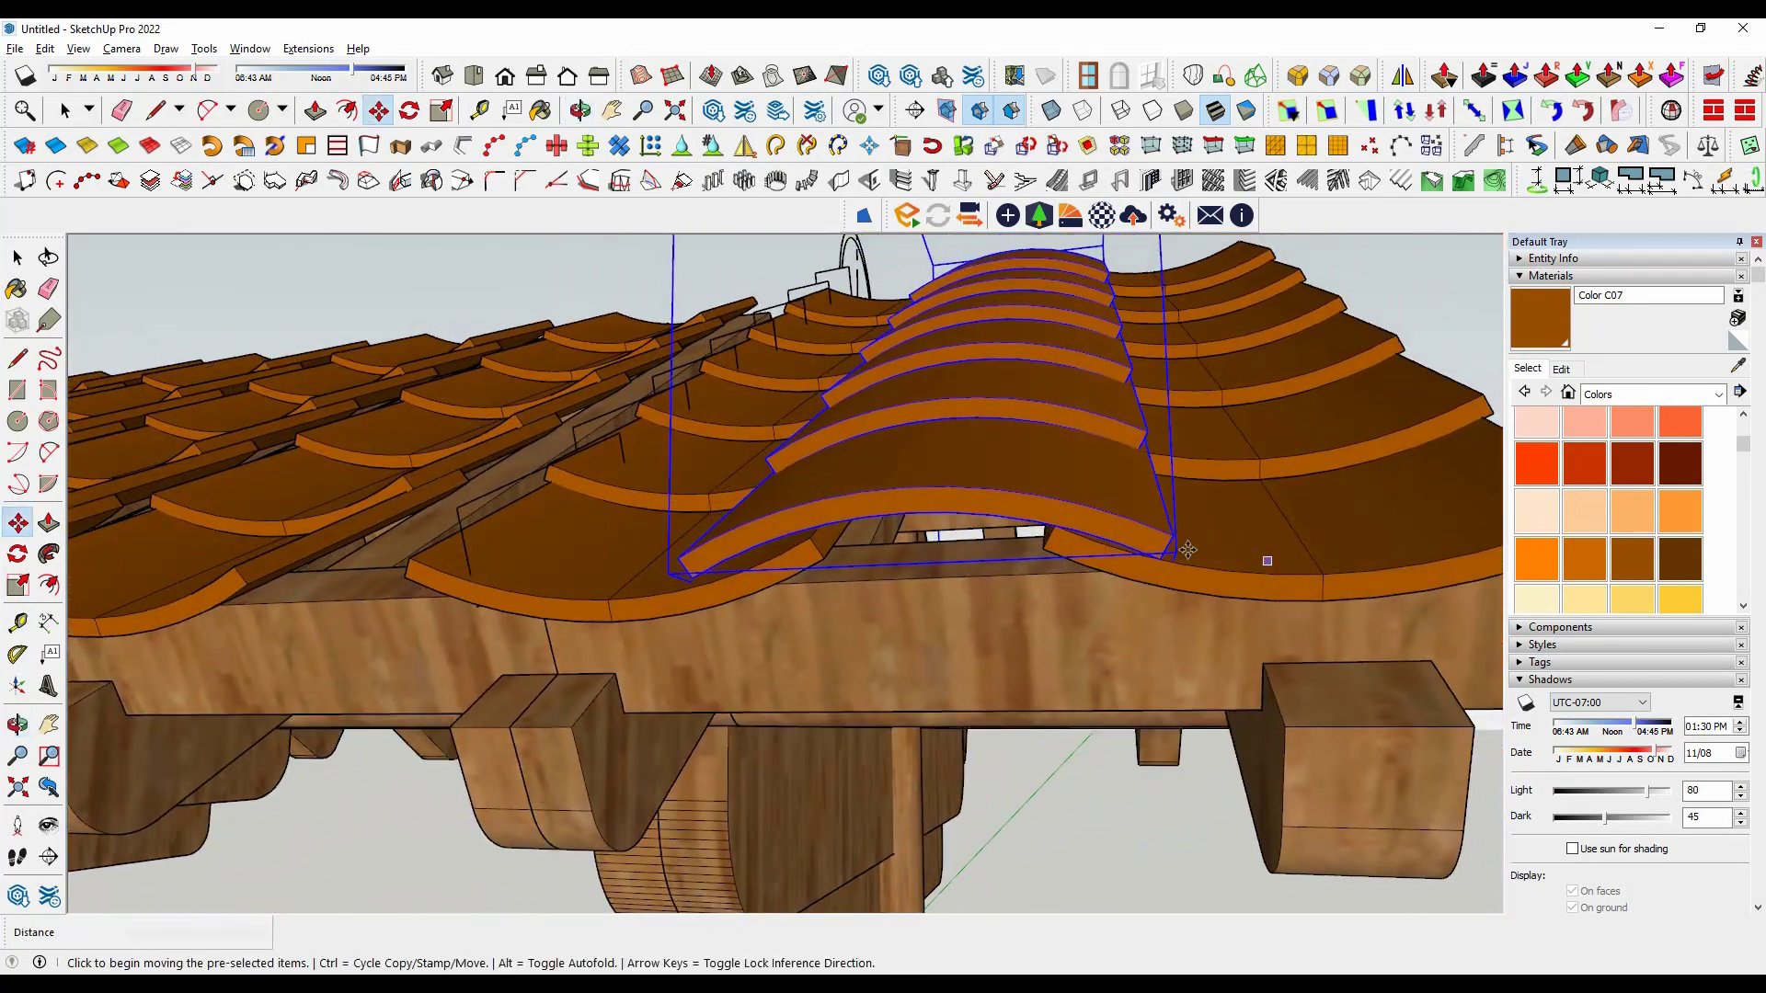
scroll(1165, 564, "up", 2)
left_click(1155, 564)
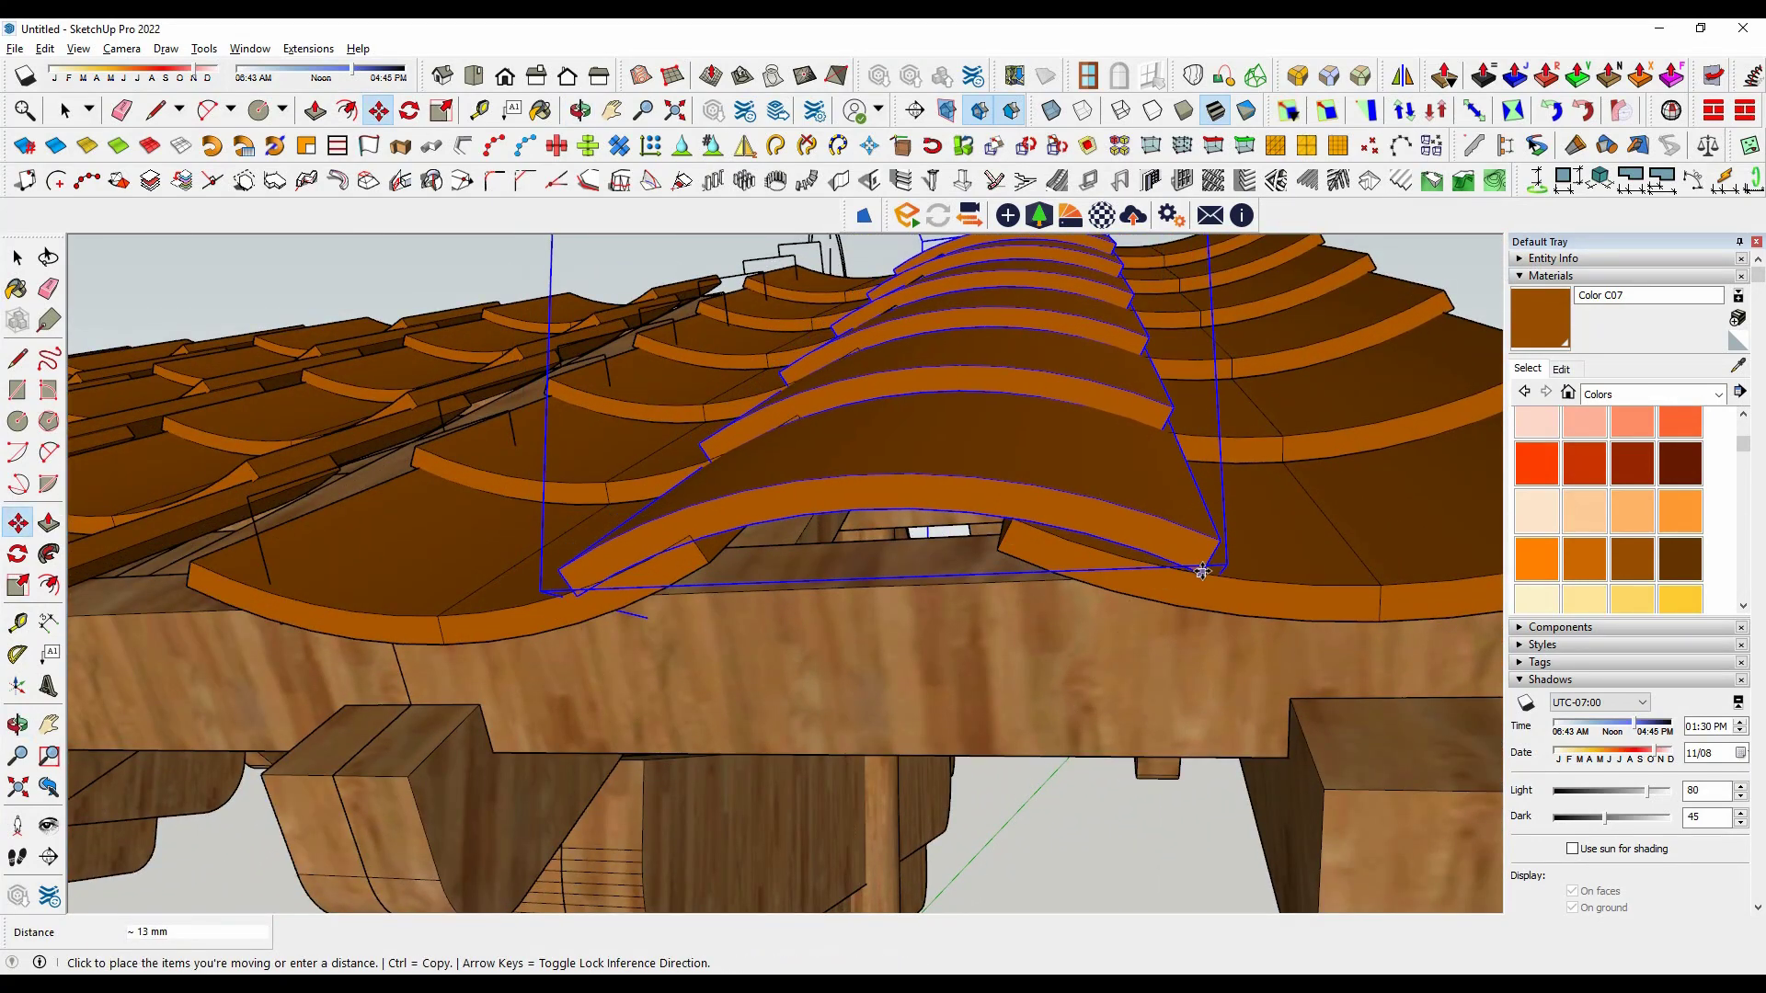
scroll(1196, 570, "up", 2)
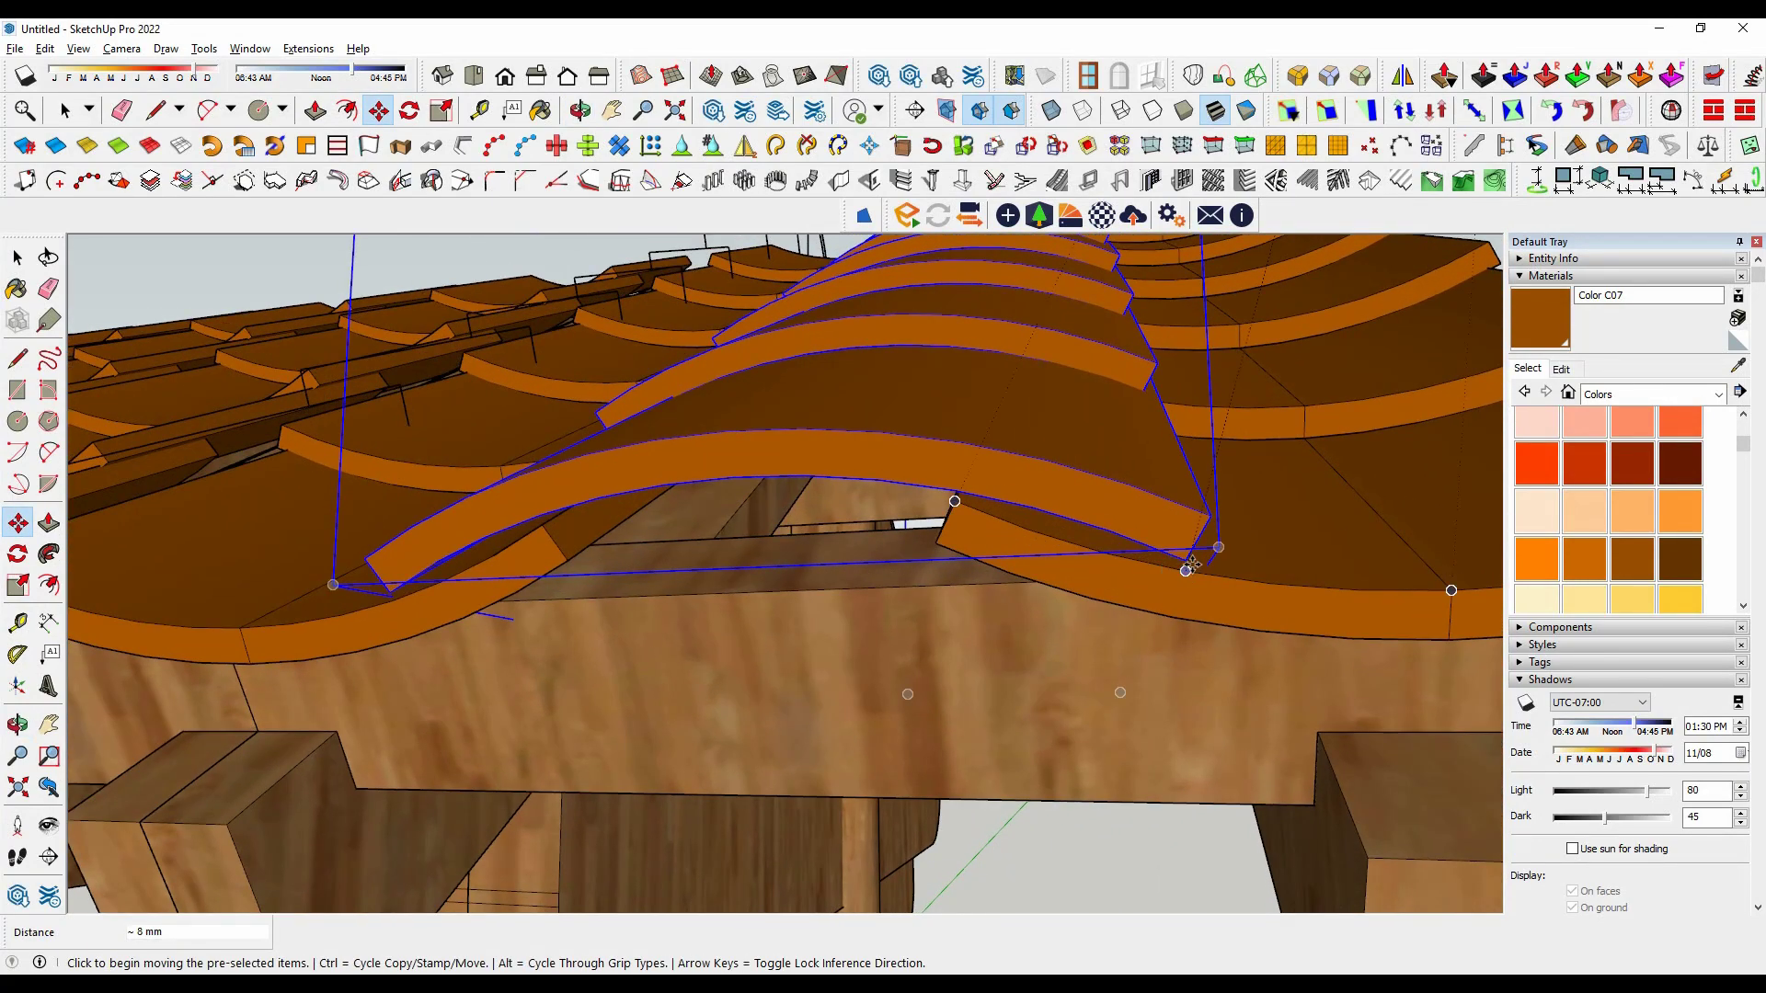
left_click(1191, 564)
middle_click_drag(1175, 610, 1181, 589)
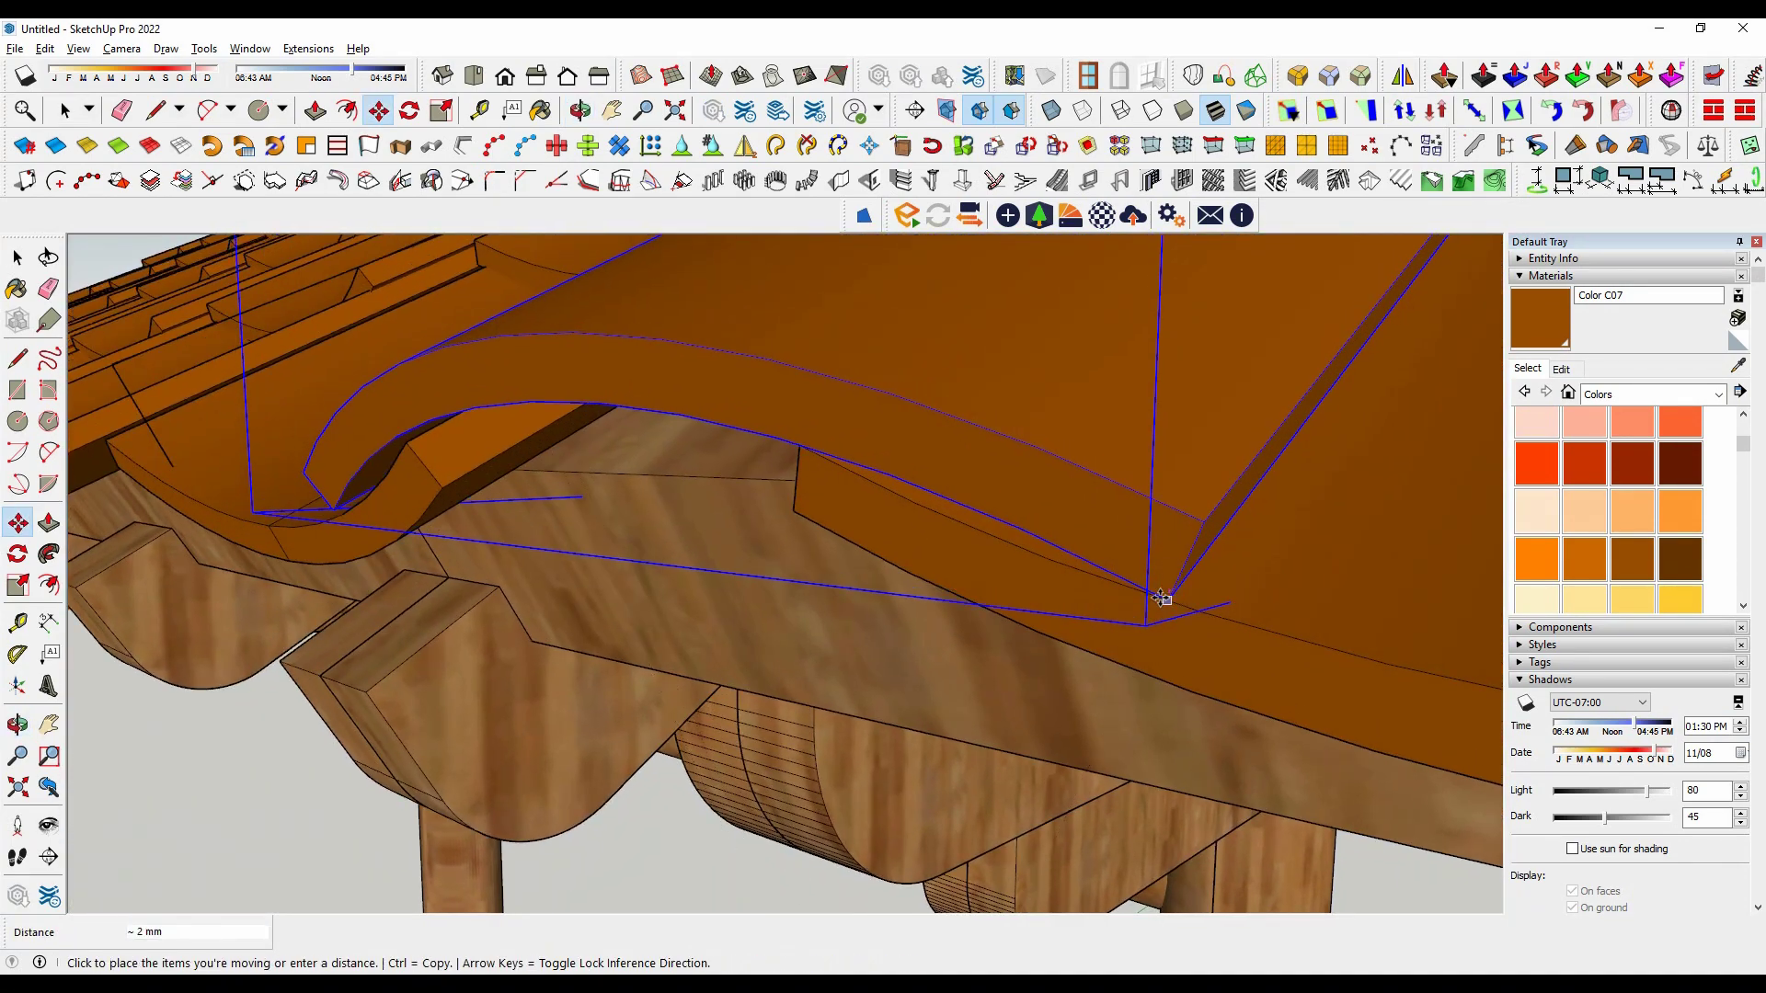
middle_click_drag(1164, 598, 880, 578)
scroll(791, 594, "down", 5)
Step: Orbit around the roof to view the cover-tile column
scroll(1014, 712, "down", 3)
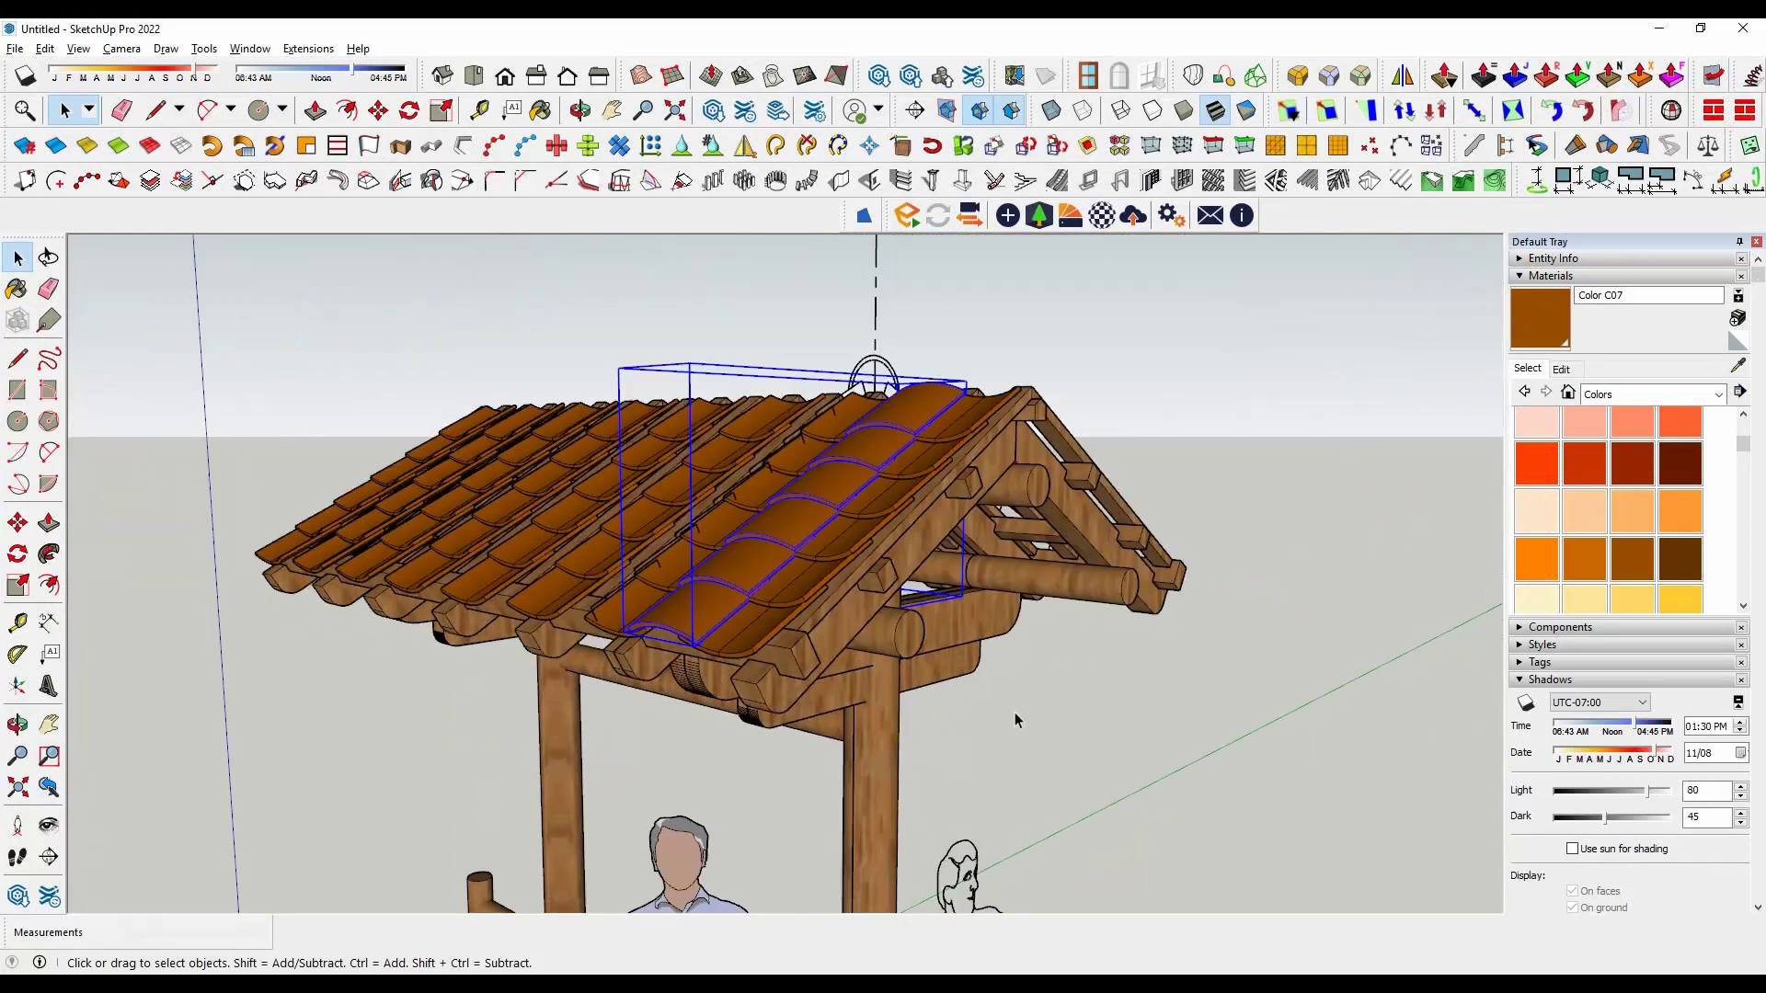
key("o")
scroll(1132, 692, "up", 5)
mouse_move(1132, 692)
left_mouse_down()
mouse_move(1030, 699)
mouse_move(1072, 714)
left_mouse_up()
scroll(1013, 604, "up", 3)
key("space")
scroll(1003, 622, "up", 2)
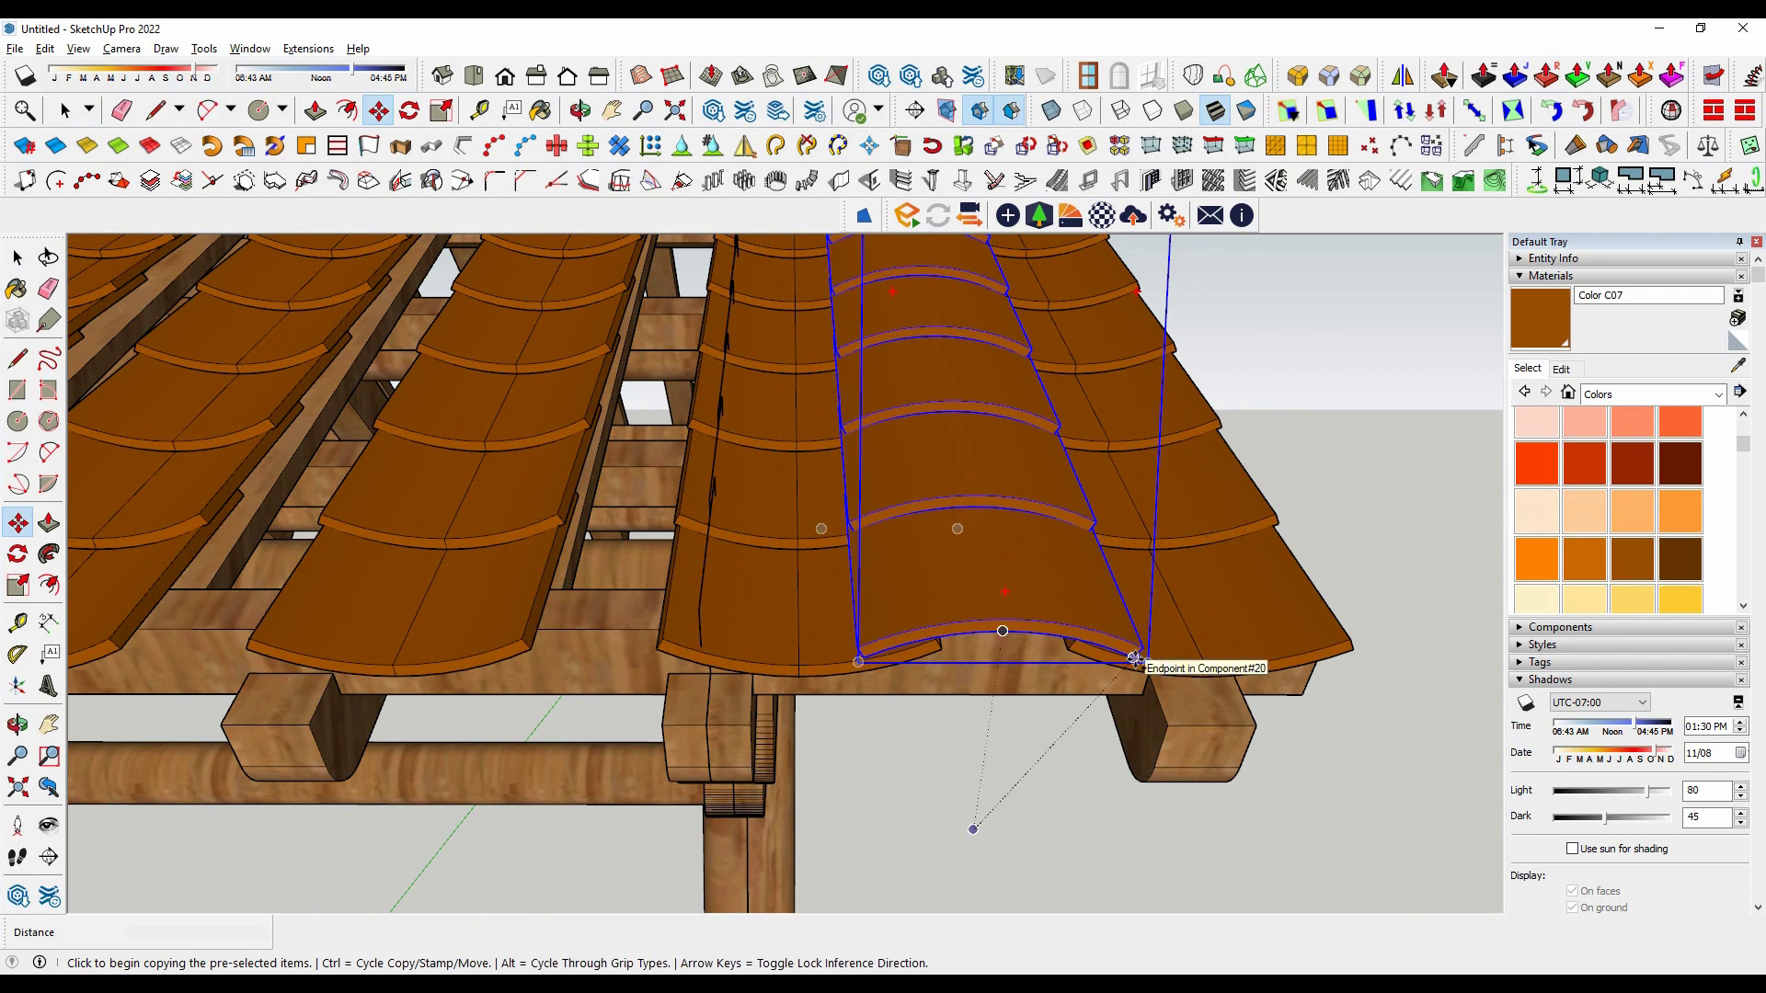
Step: Copy the cover-tile column one gap left and array it x5, then x7
left_click(1353, 650)
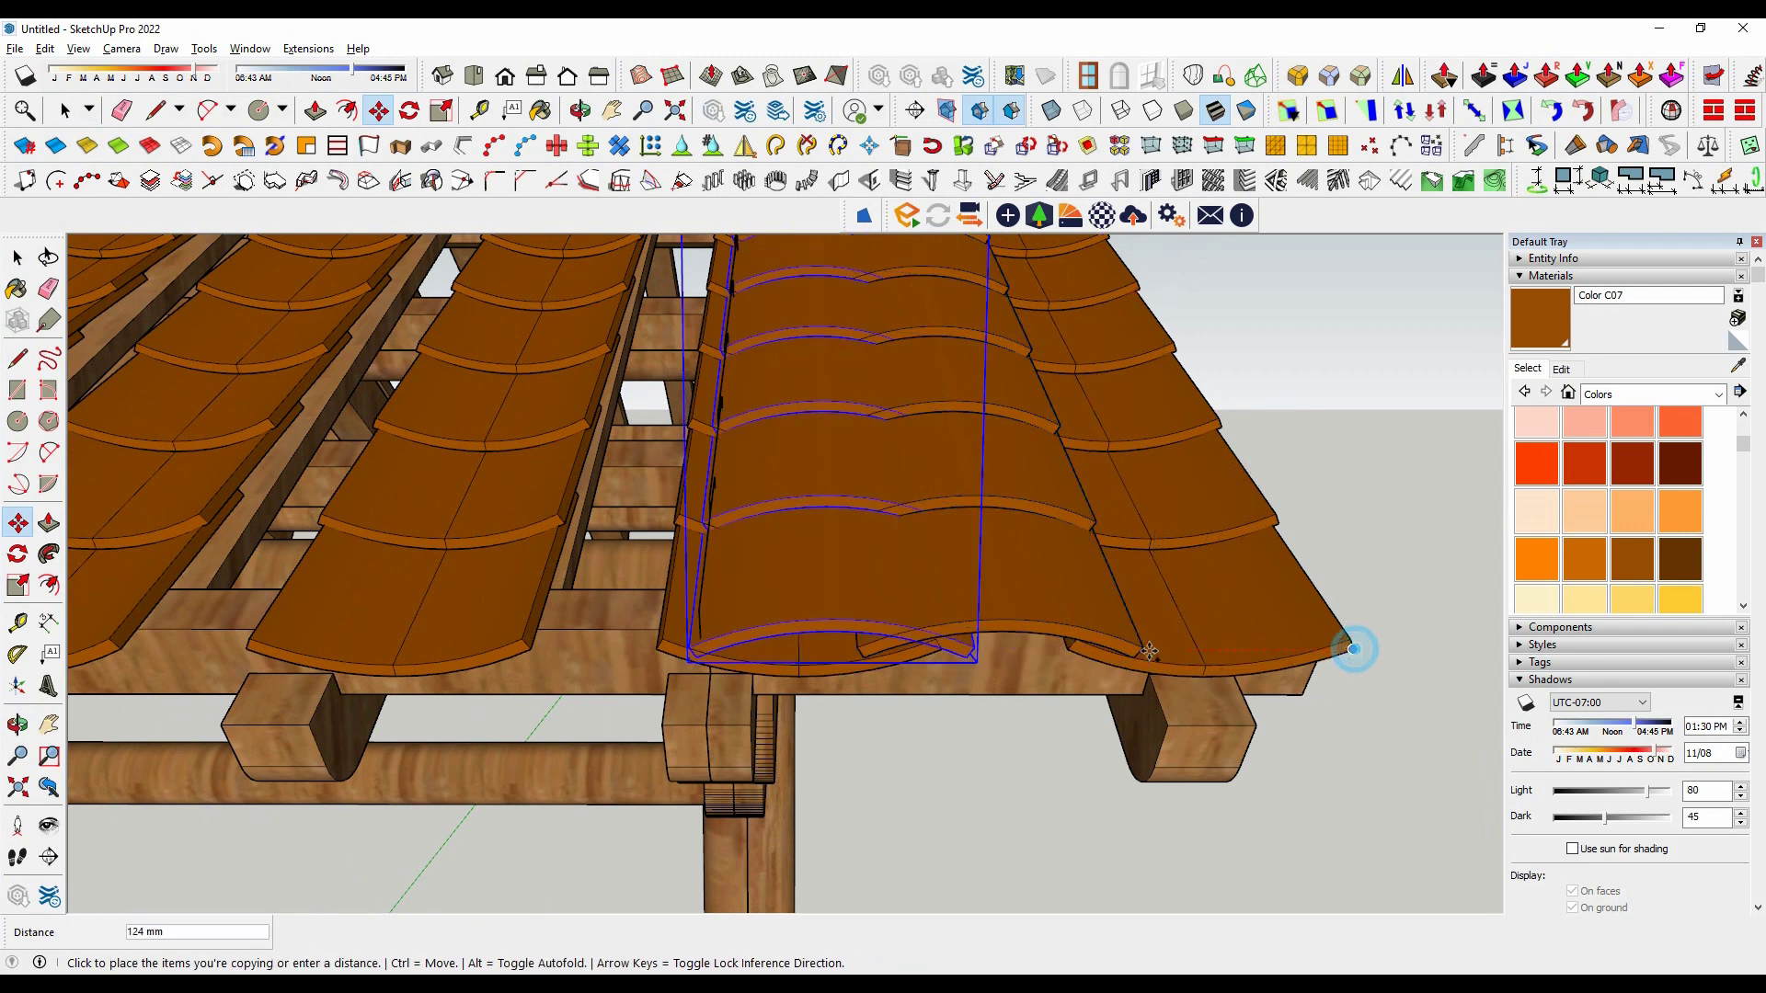
left_click(942, 646)
scroll(941, 646, "down", 3)
scroll(1011, 625, "down", 3)
scroll(1104, 611, "down", 2)
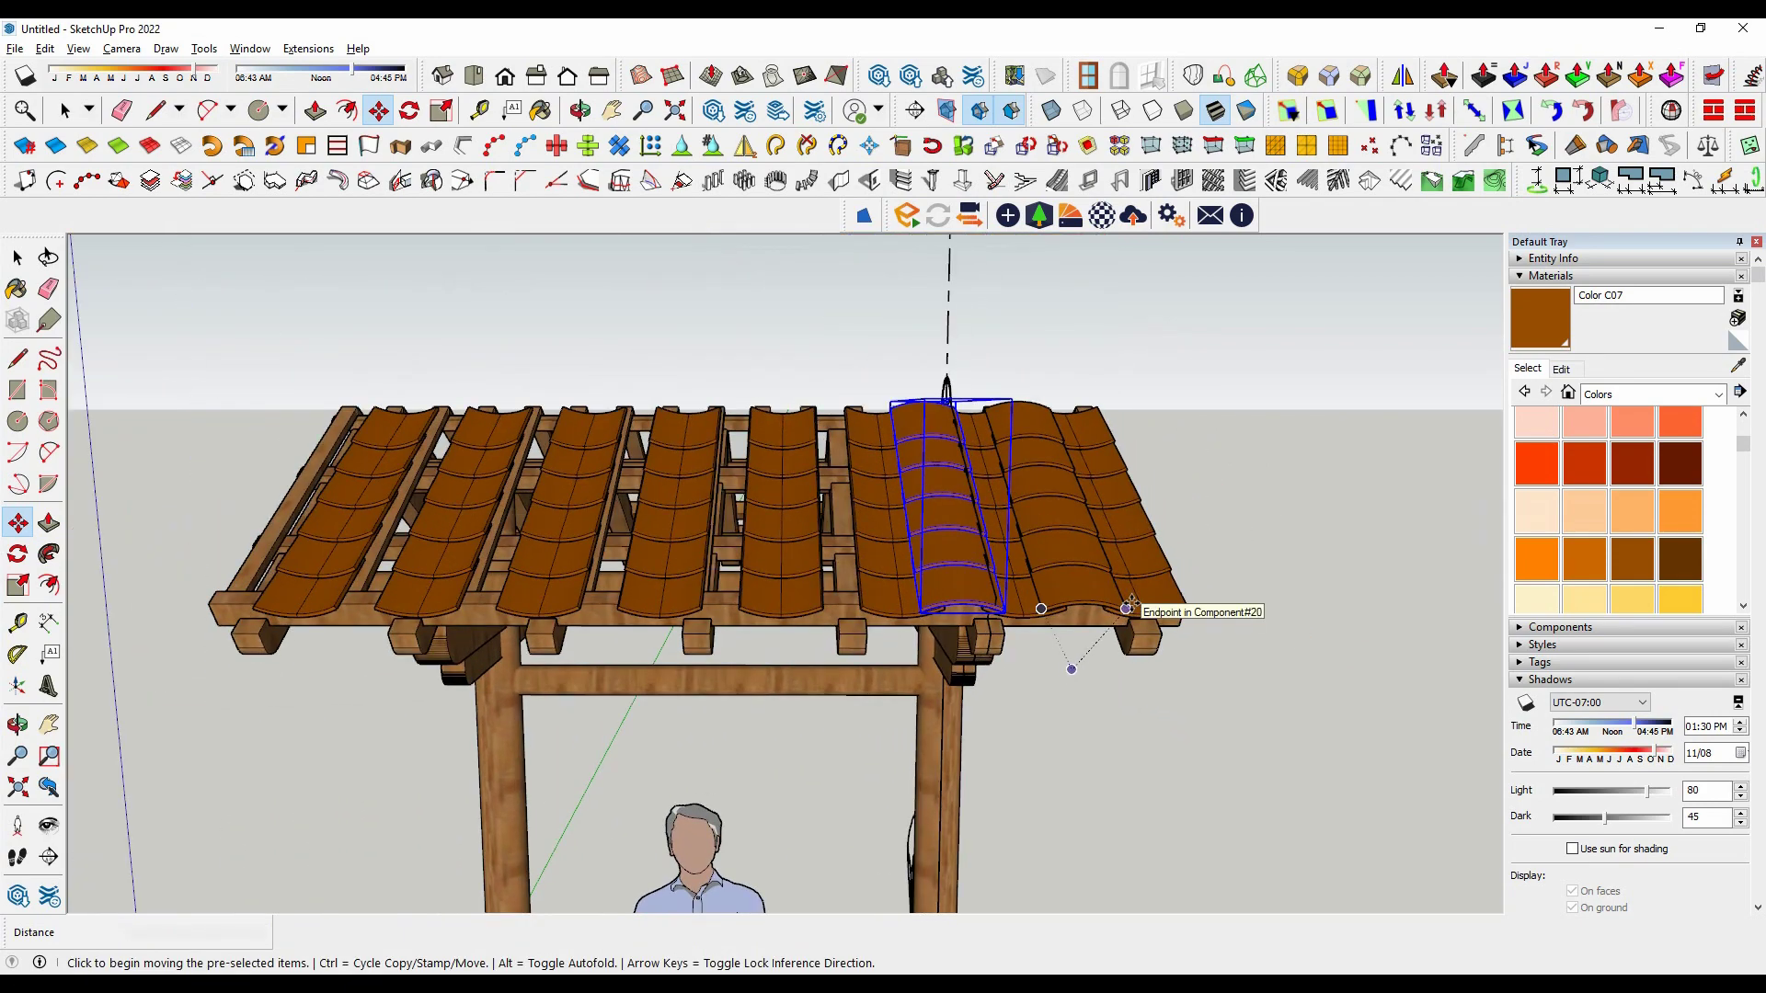
type("x5")
key("Return")
type("7")
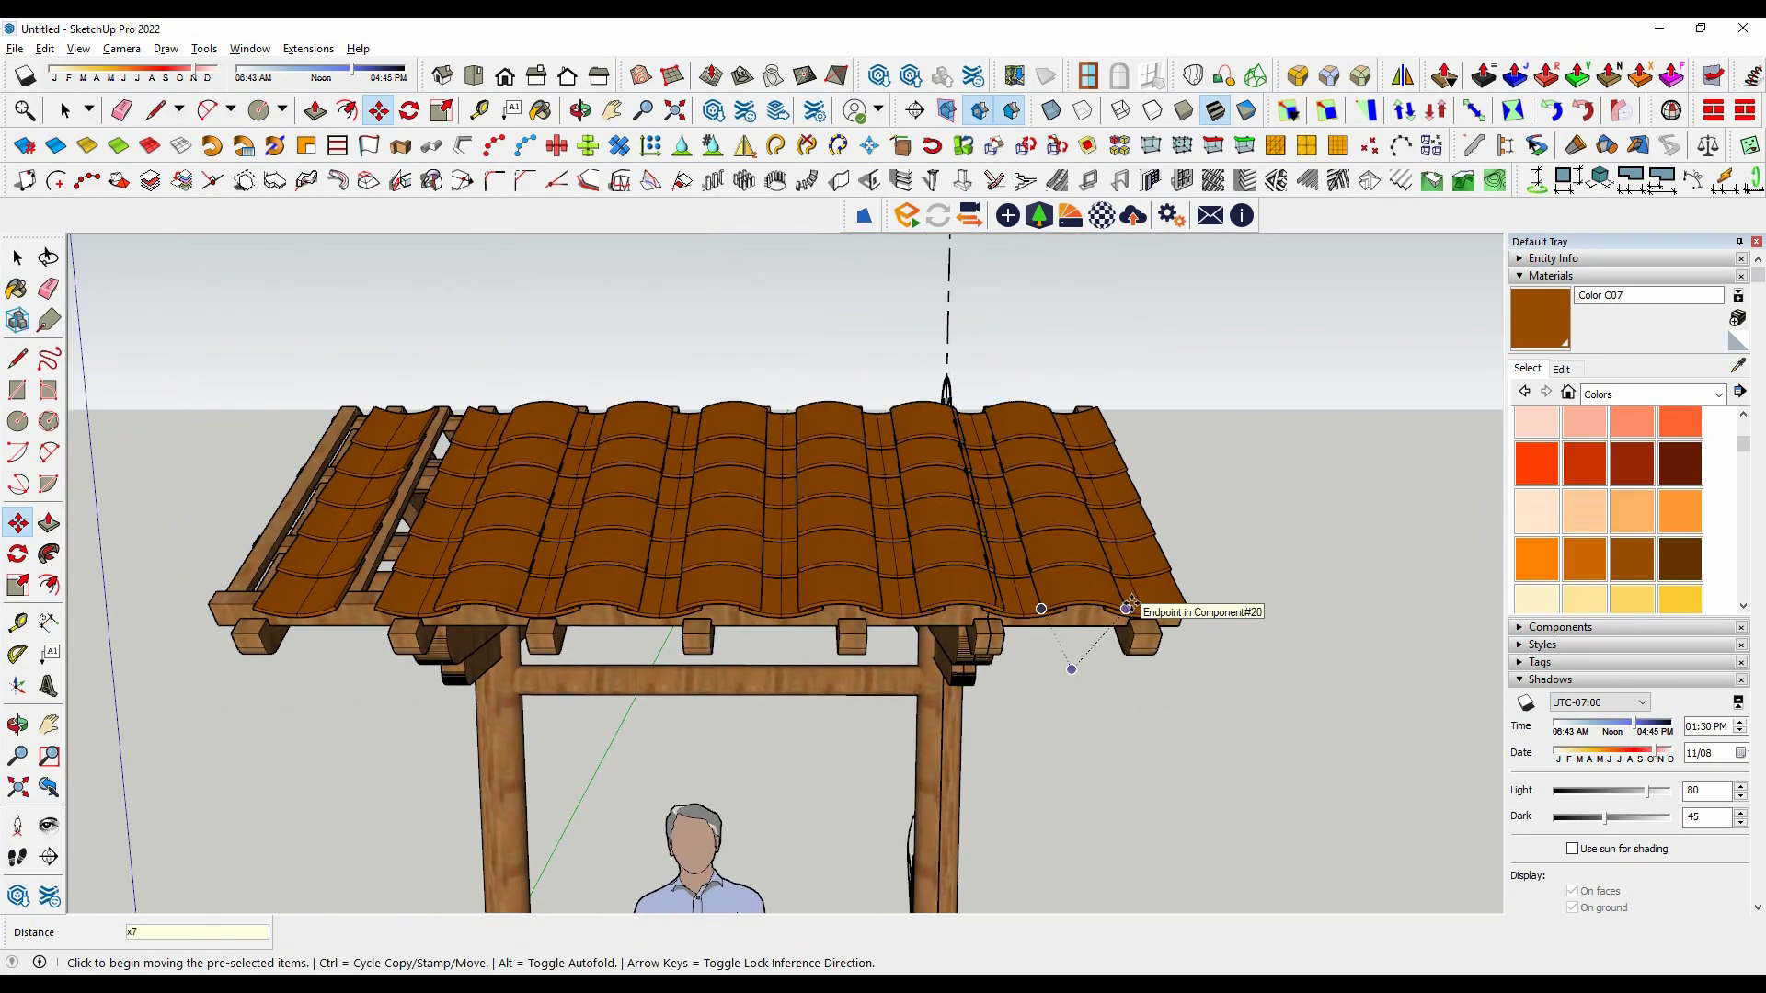
key("Return")
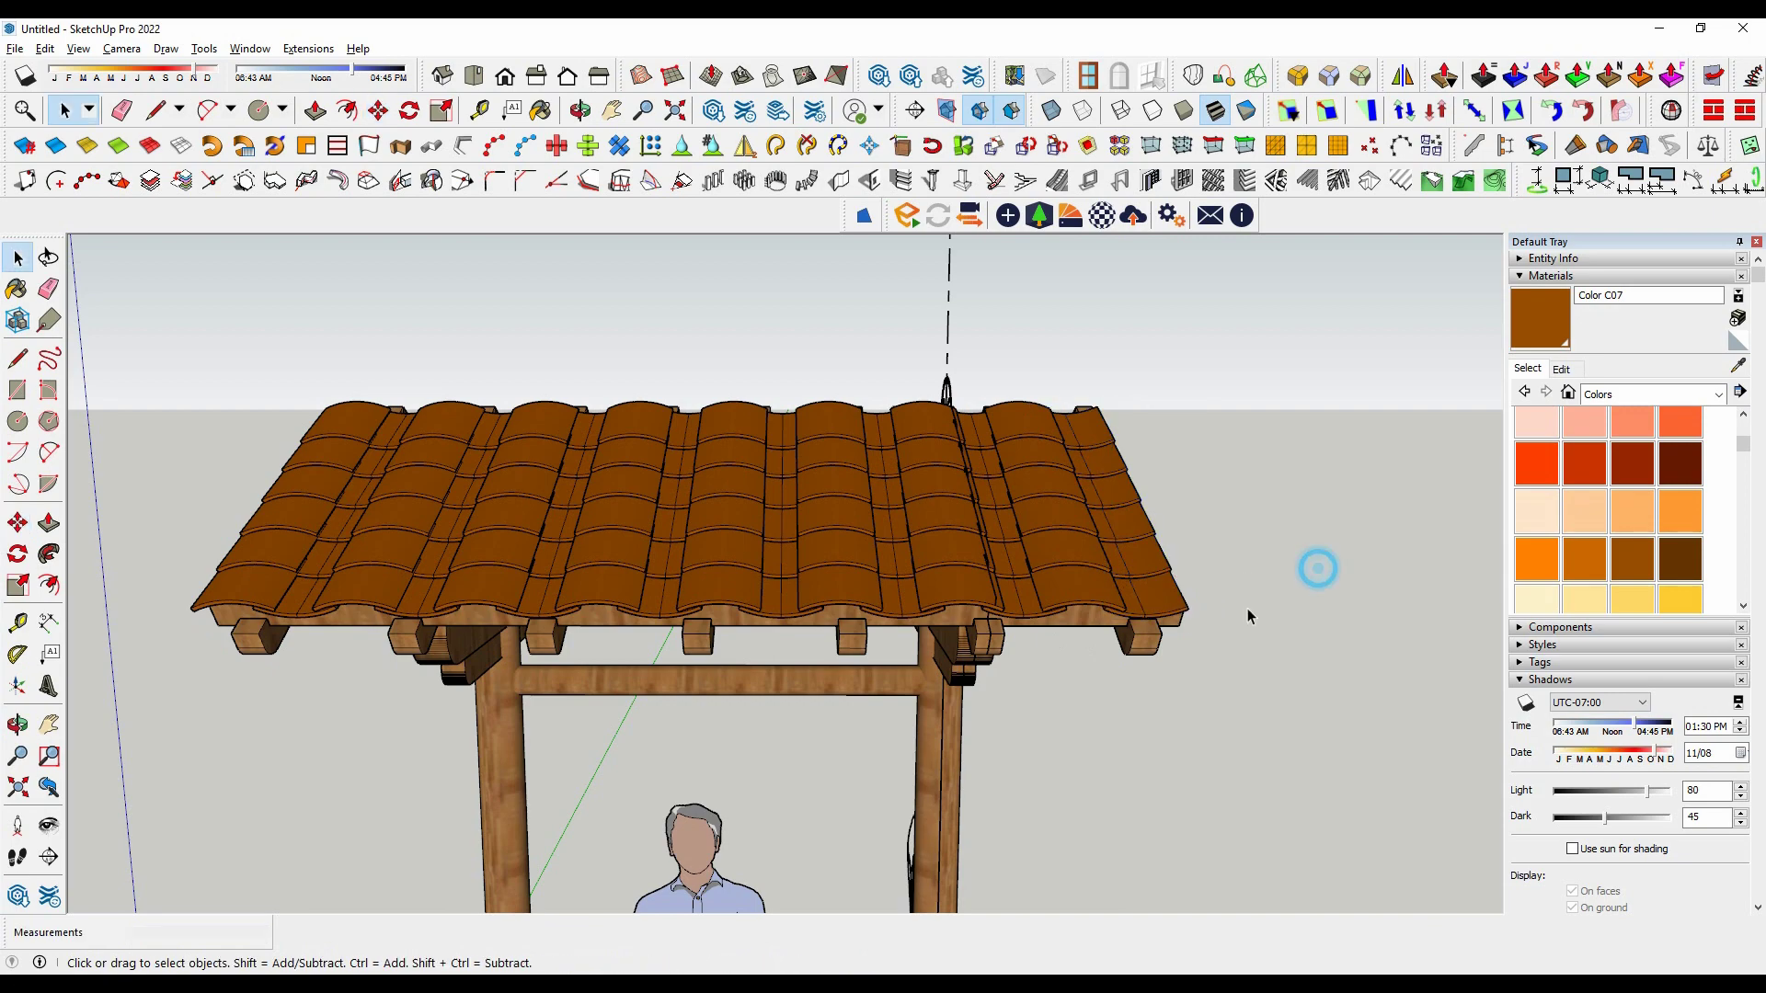
Step: Copy one more cover-tile column 303 mm to the right
mouse_move(1316, 567)
middle_mouse_down()
mouse_move(1187, 508)
mouse_move(1285, 532)
mouse_move(1060, 562)
middle_mouse_up()
left_click(1060, 562)
scroll(1030, 570, "up", 3)
scroll(1000, 649, "up", 2)
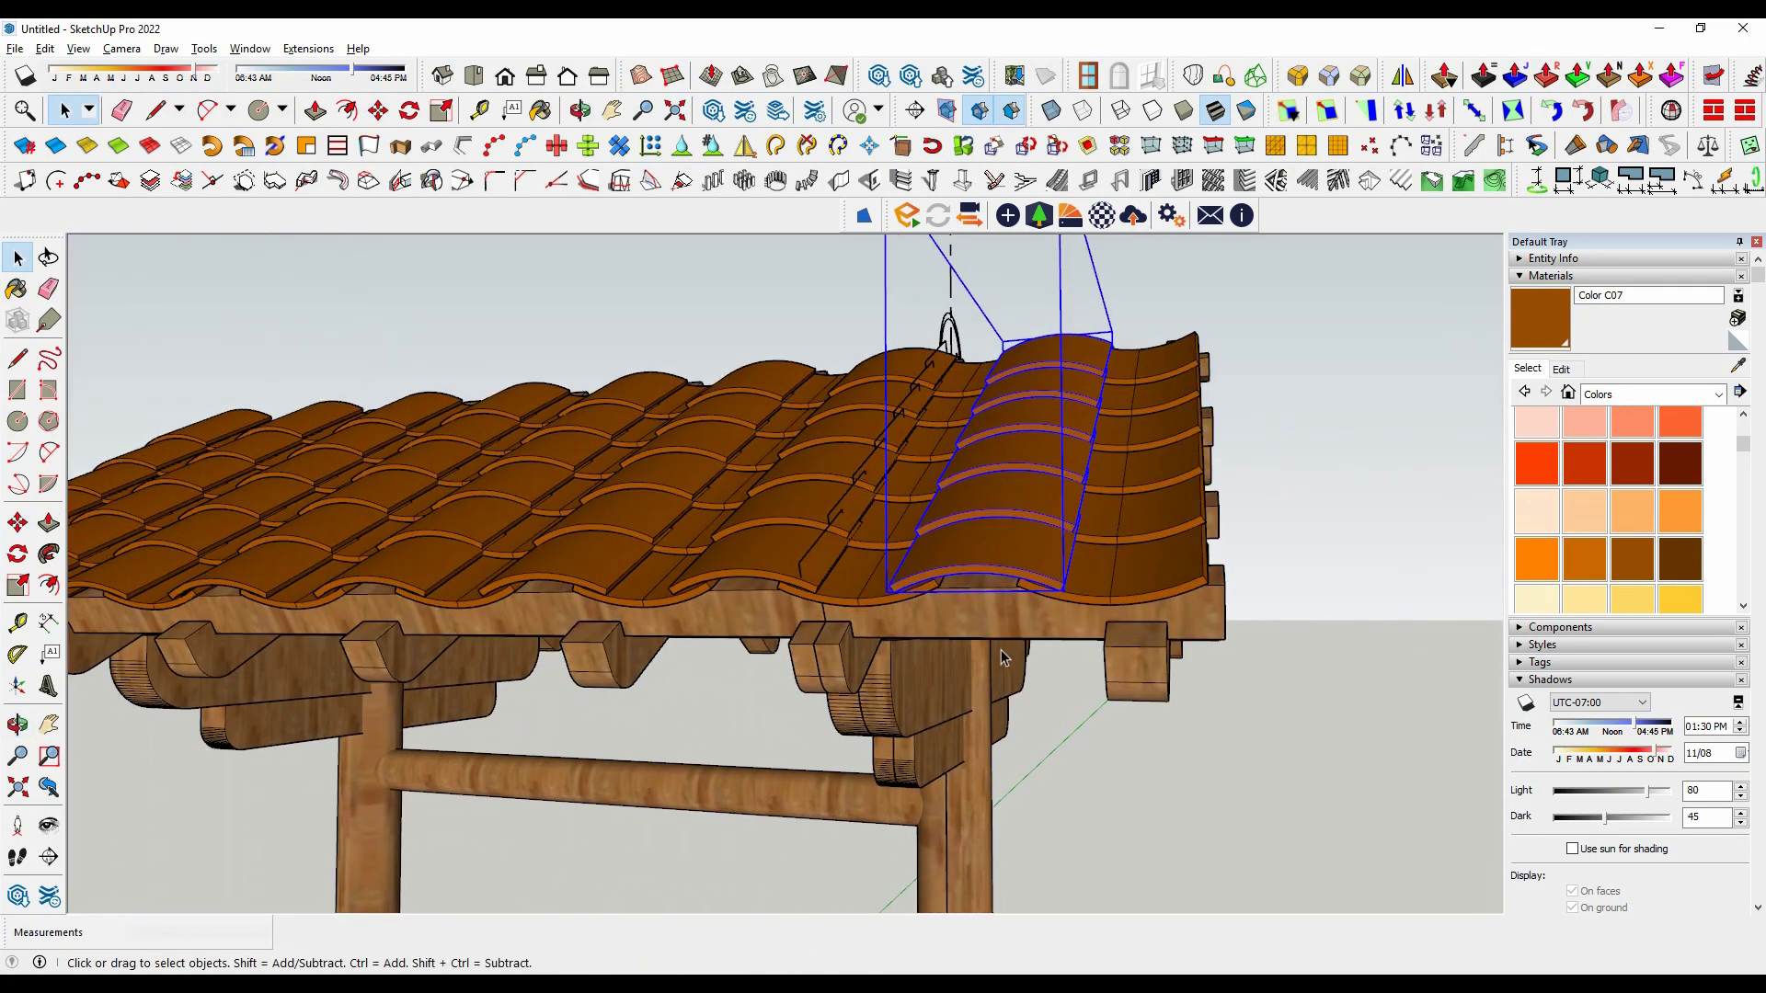
key("ctrl")
scroll(855, 616, "up", 1)
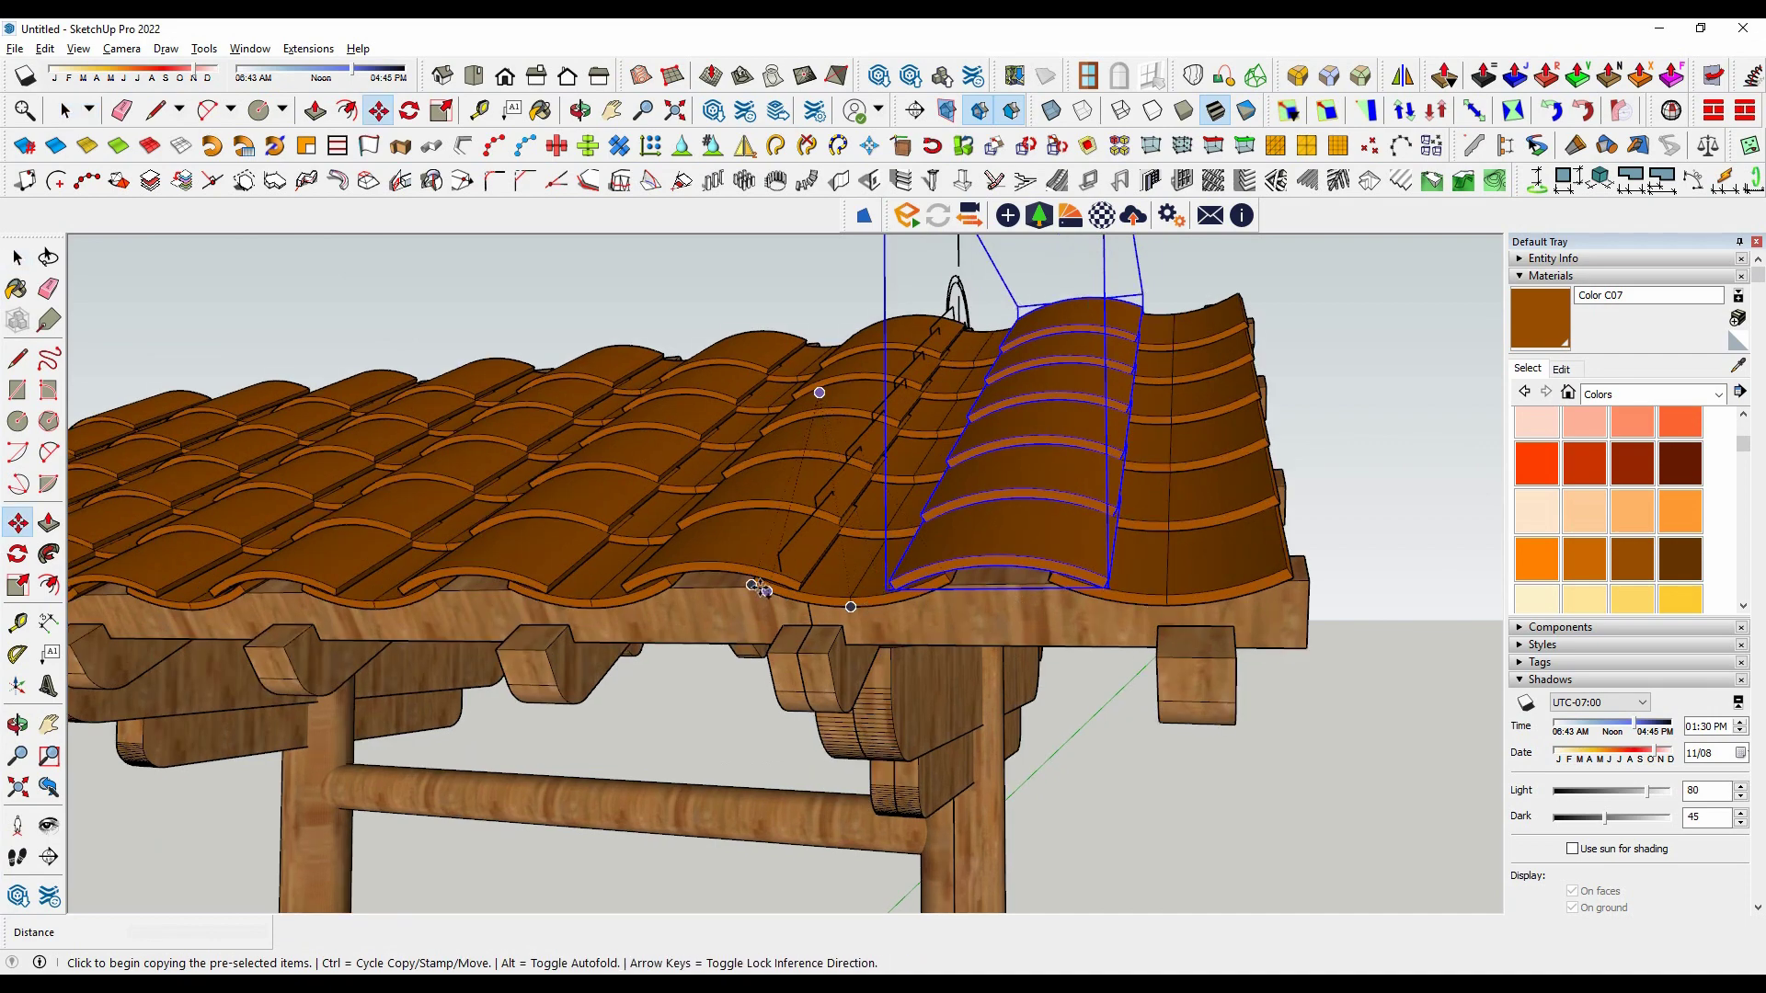
left_click(752, 585)
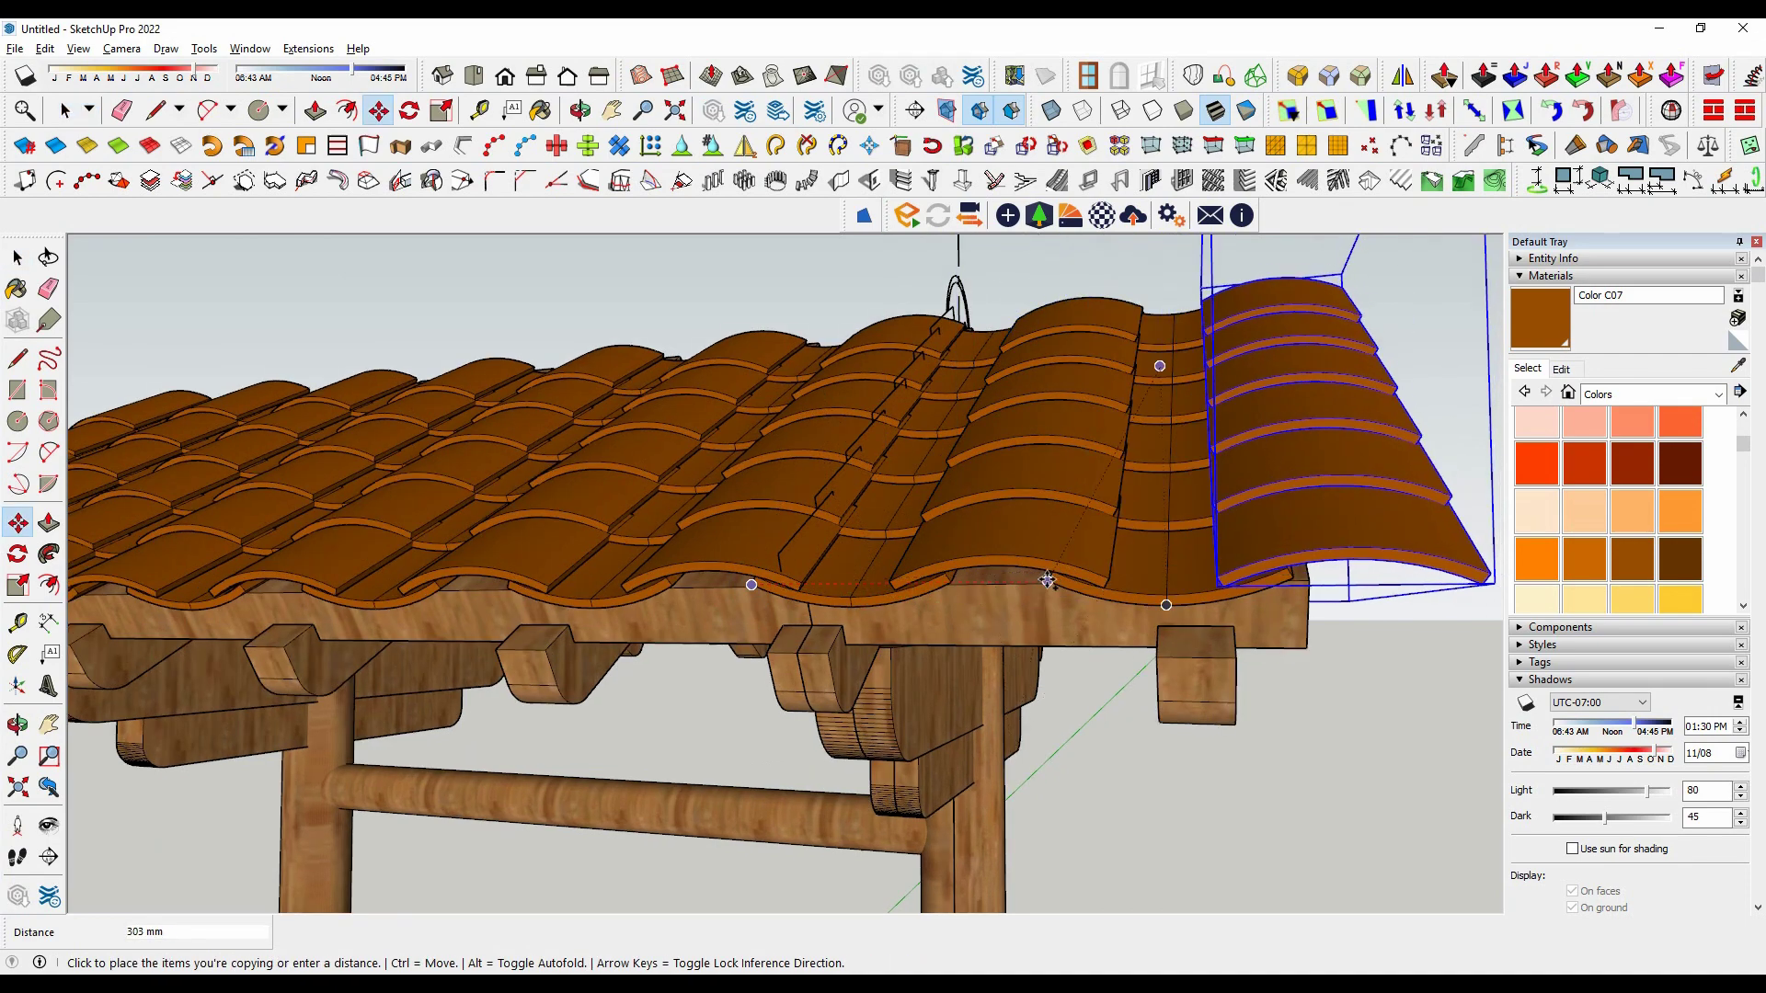
left_click(1049, 579)
scroll(1045, 580, "down", 5)
mouse_move(1233, 690)
middle_mouse_down()
mouse_move(1363, 494)
mouse_move(1289, 678)
mouse_move(1419, 709)
mouse_move(1399, 714)
mouse_move(901, 541)
mouse_move(1215, 529)
mouse_move(1255, 575)
mouse_move(1312, 489)
mouse_move(1273, 414)
mouse_move(1155, 539)
mouse_move(1193, 583)
middle_mouse_up()
scroll(1258, 664, "up", 3)
scroll(1366, 677, "down", 3)
Step: Select the right-end tile column and nudge it left into line
scroll(512, 631, "up", 3)
scroll(644, 616, "up", 2)
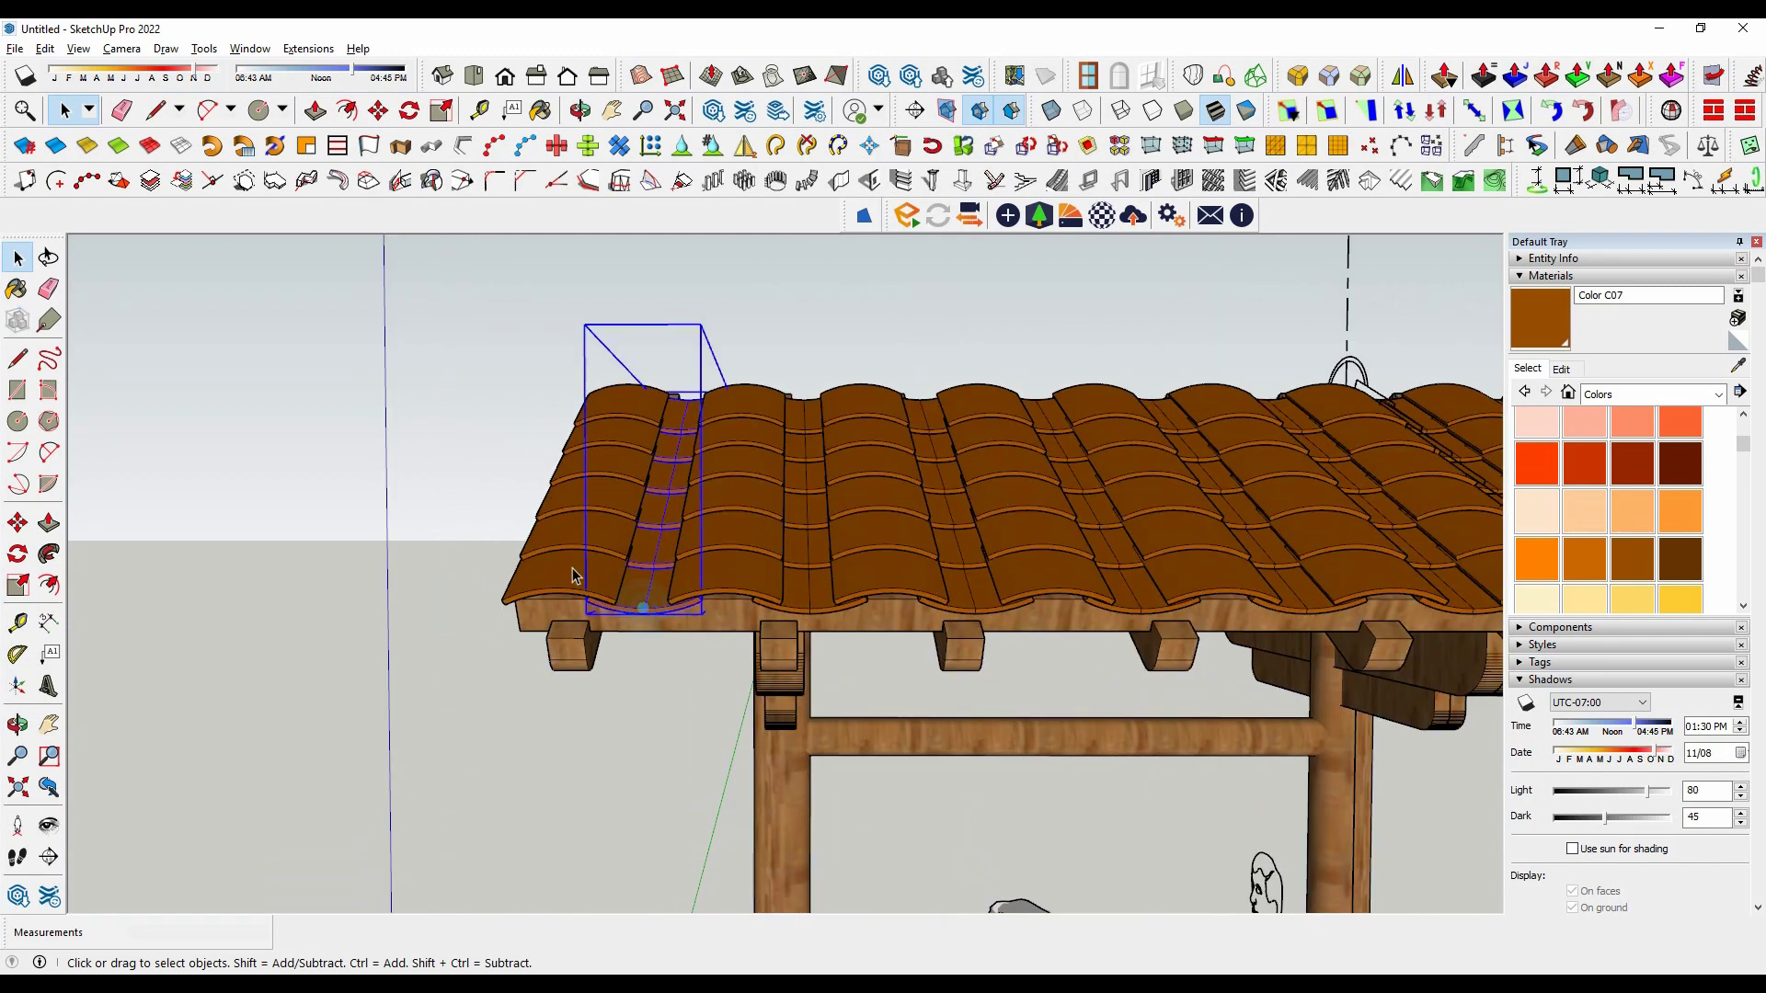
middle_click_drag(823, 612, 861, 618)
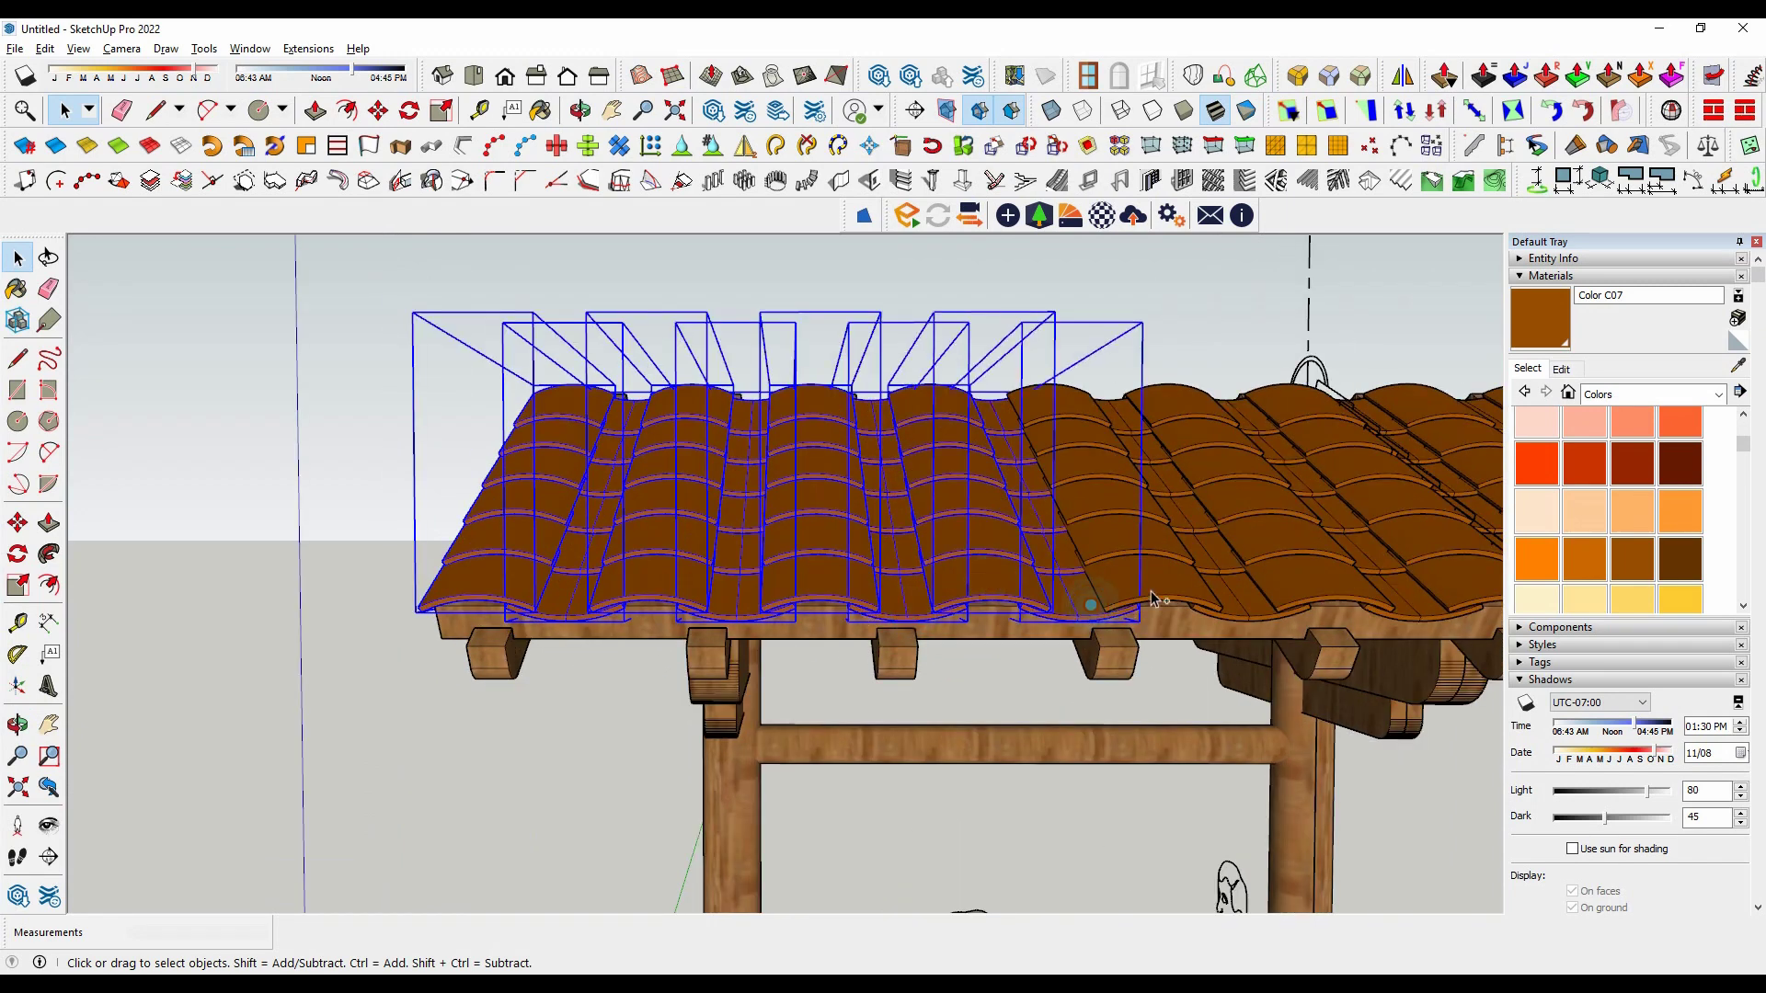
middle_click_drag(1151, 598, 979, 641)
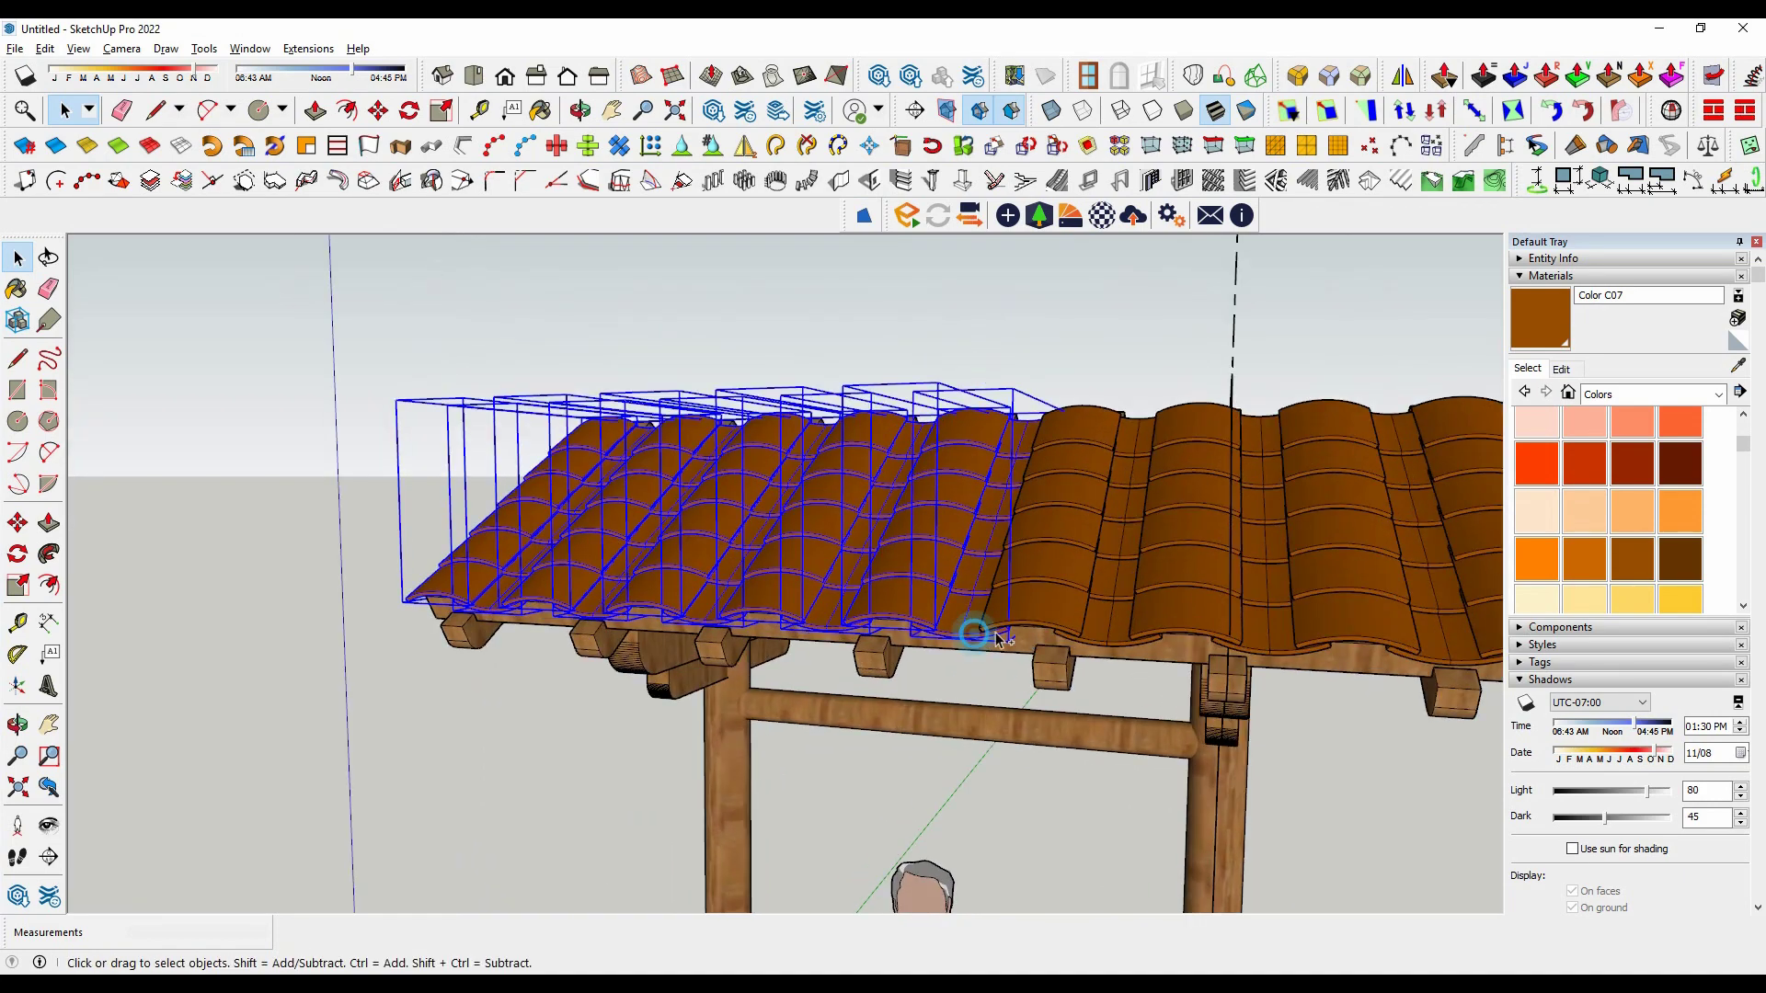
left_click(1193, 635)
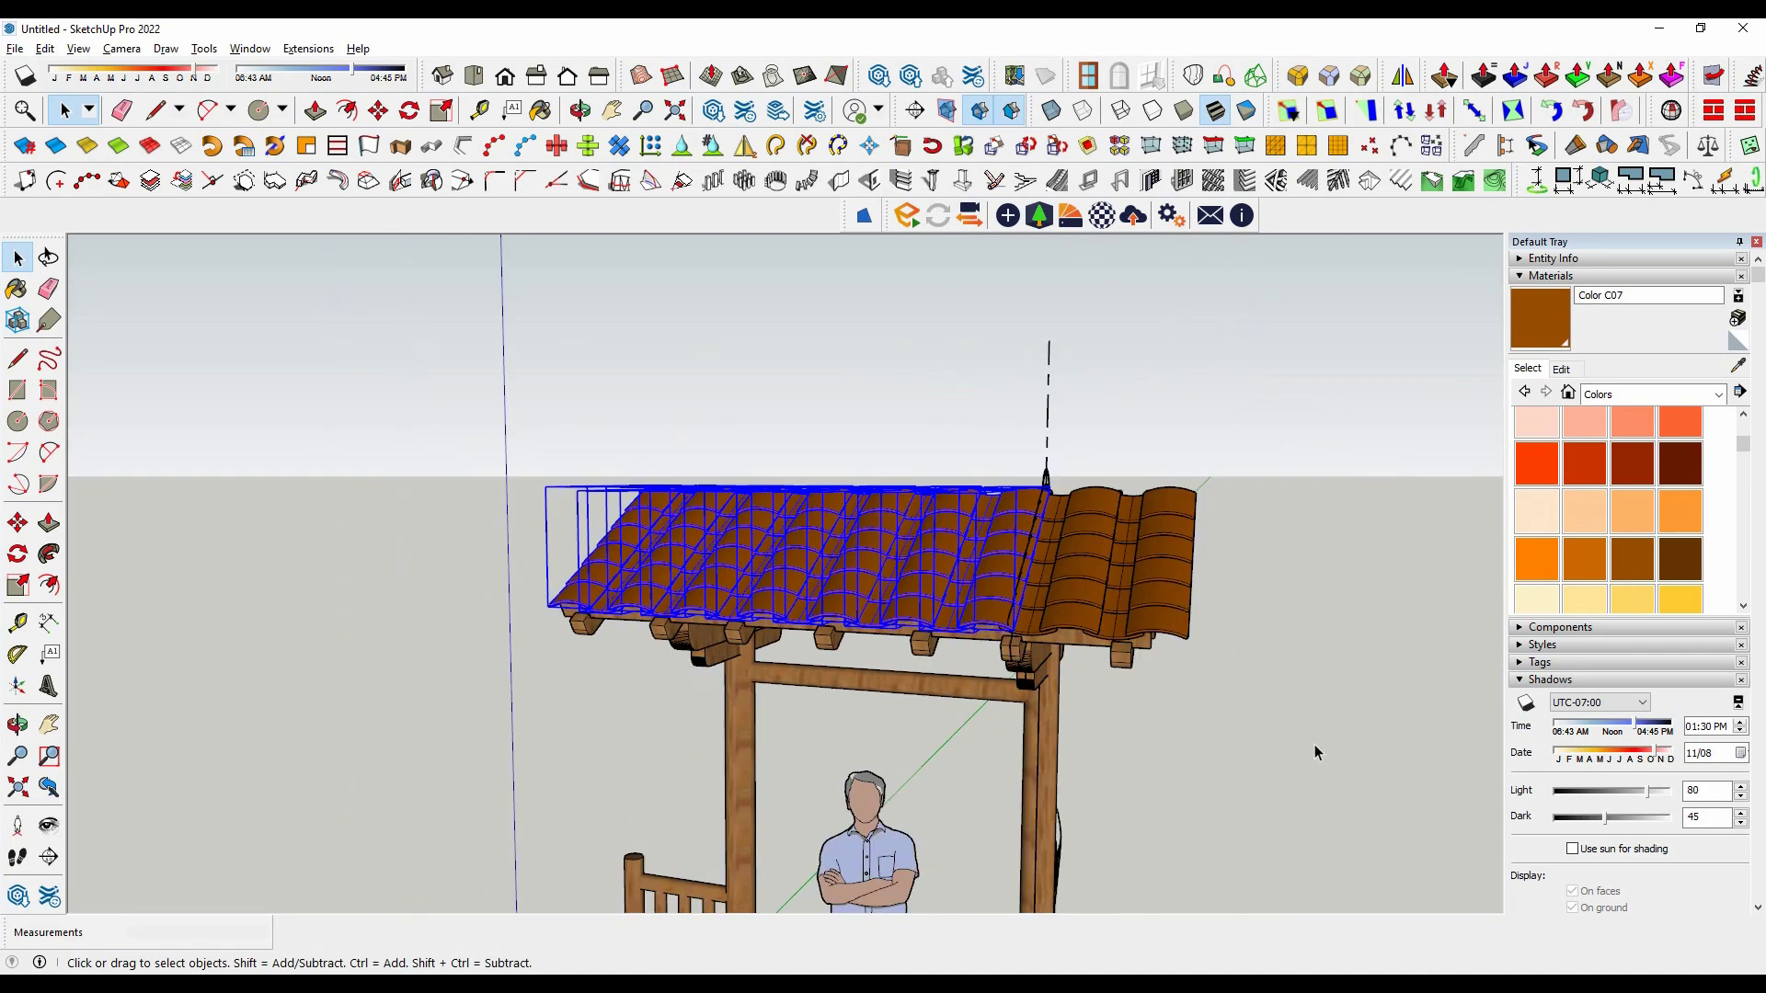
middle_click_drag(1315, 744, 1123, 616)
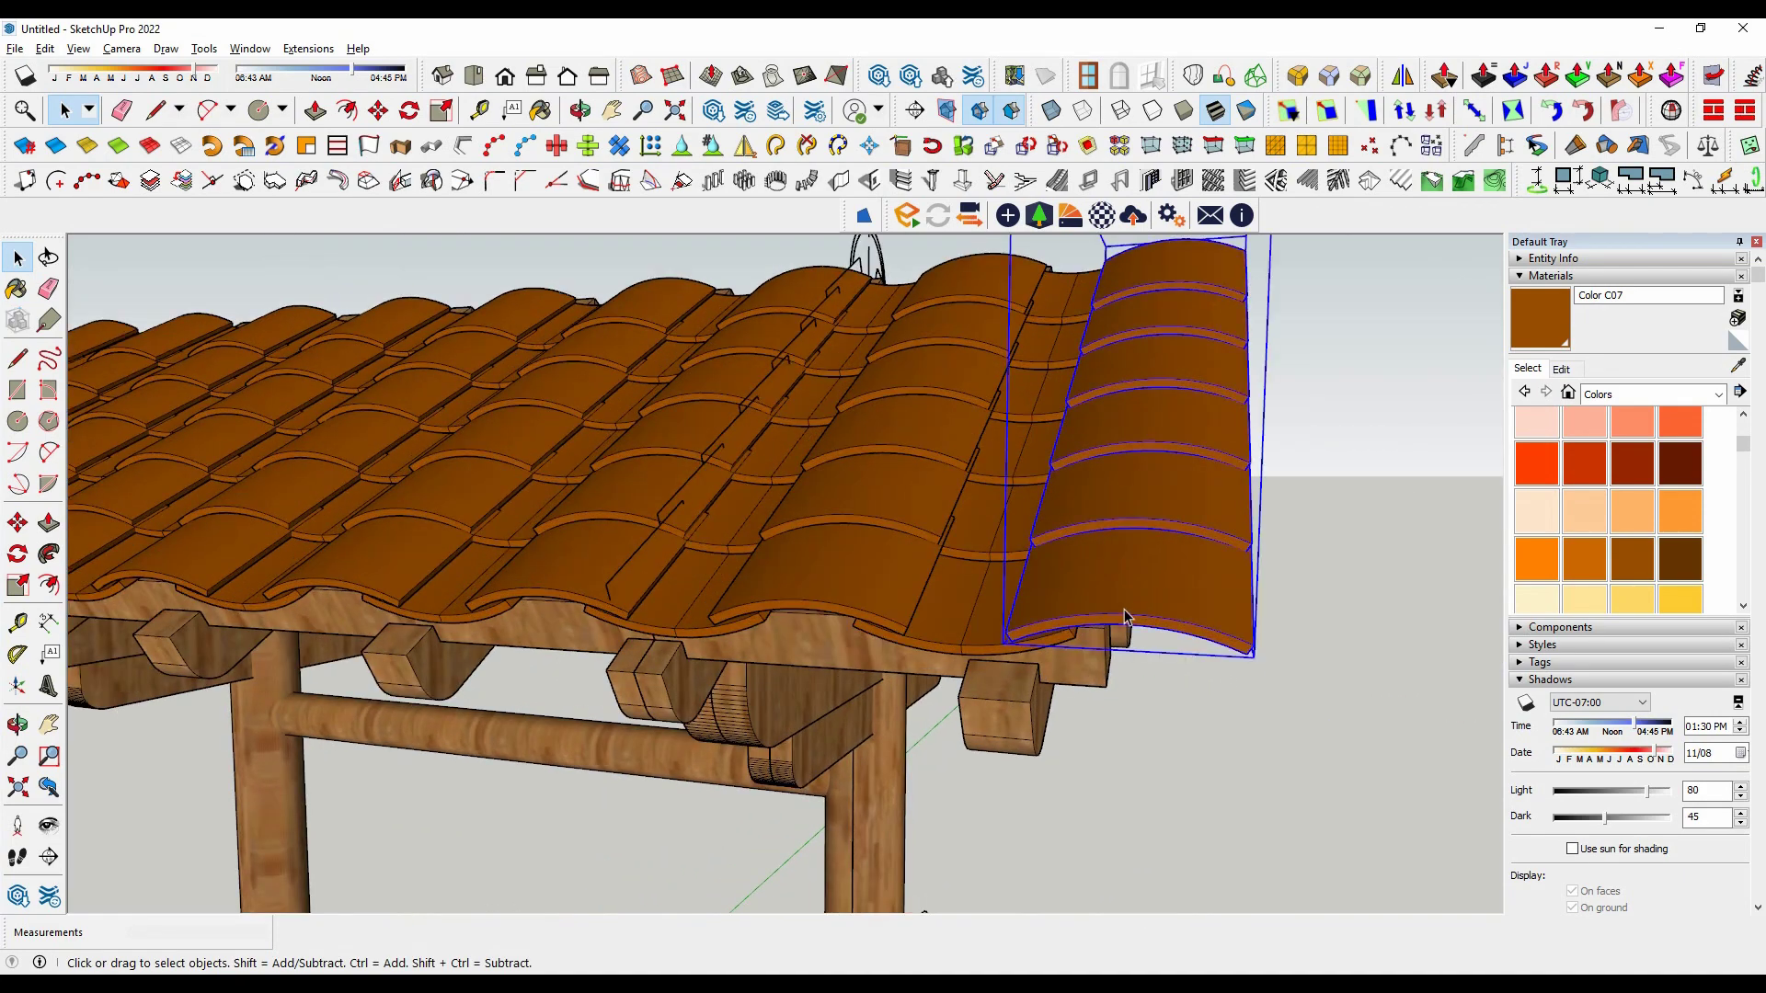
left_click(1250, 659)
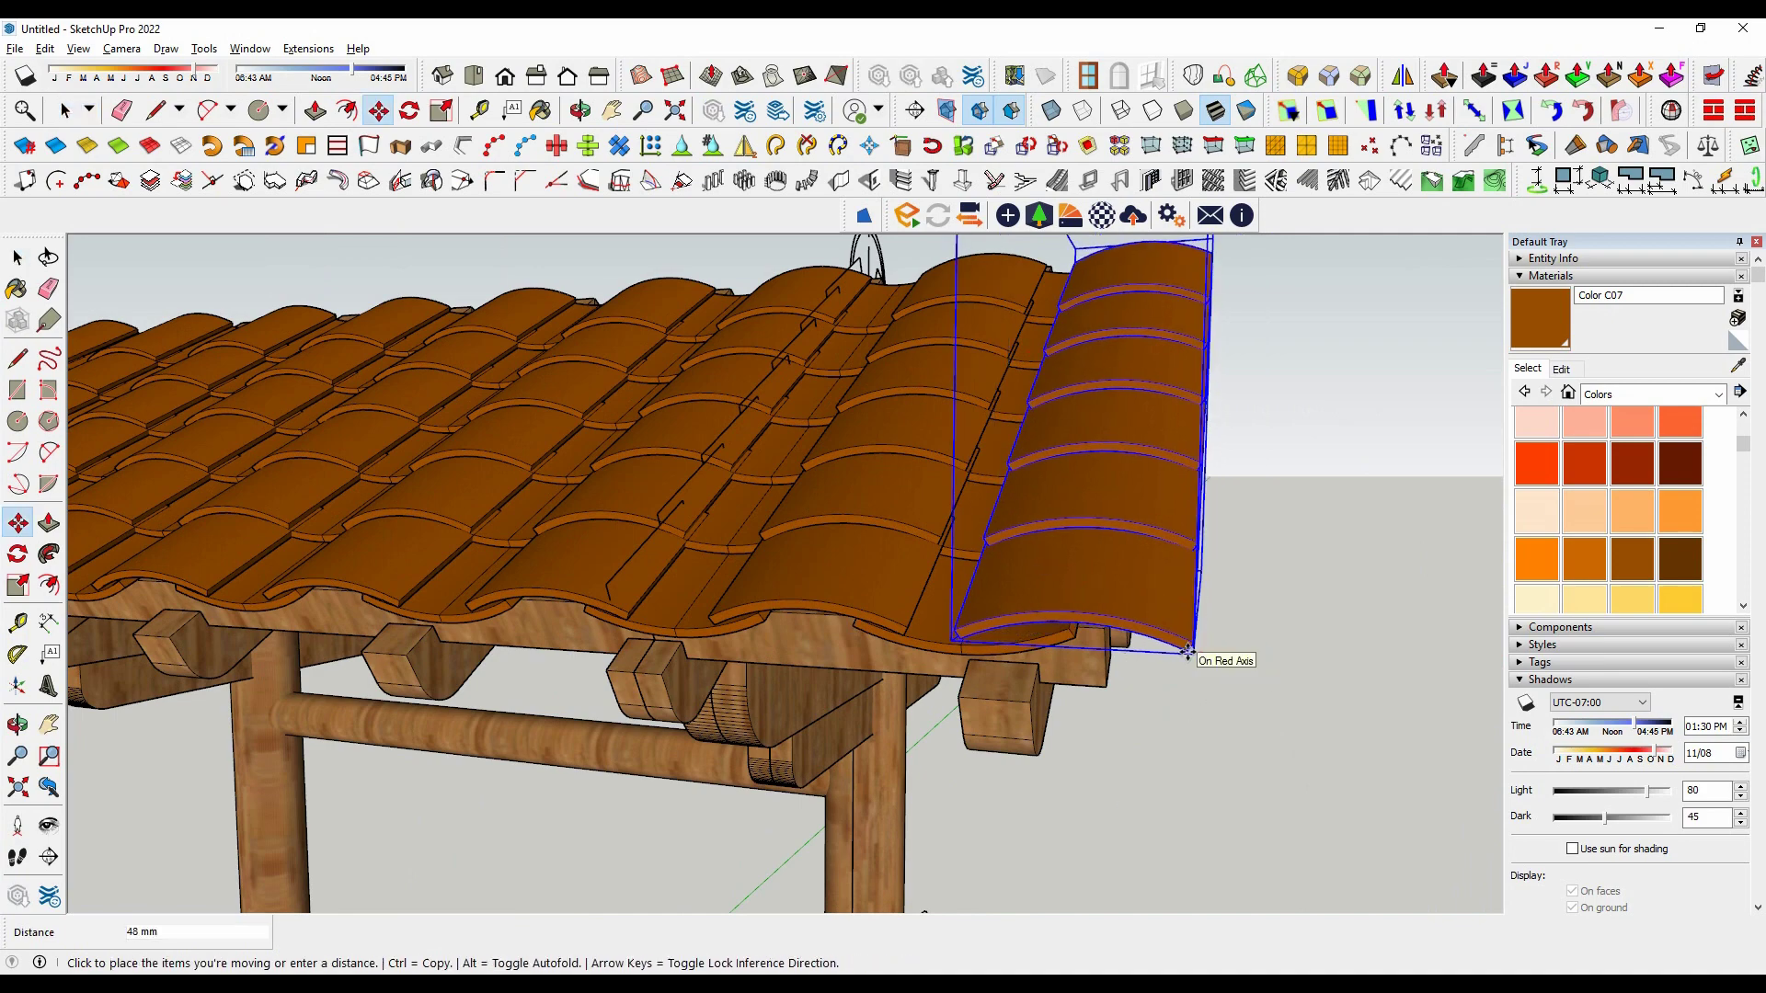
scroll(1186, 652, "down", 5)
mouse_move(1251, 716)
middle_mouse_down()
mouse_move(1228, 692)
mouse_move(1268, 658)
mouse_move(1259, 601)
mouse_move(1283, 711)
middle_mouse_up()
Step: Copy the end tile column 303 mm outward beyond the roof's left end
mouse_move(856, 733)
middle_mouse_down()
mouse_move(835, 623)
mouse_move(717, 672)
mouse_move(490, 632)
mouse_move(555, 649)
middle_mouse_up()
scroll(708, 676, "up", 3)
scroll(704, 678, "up", 3)
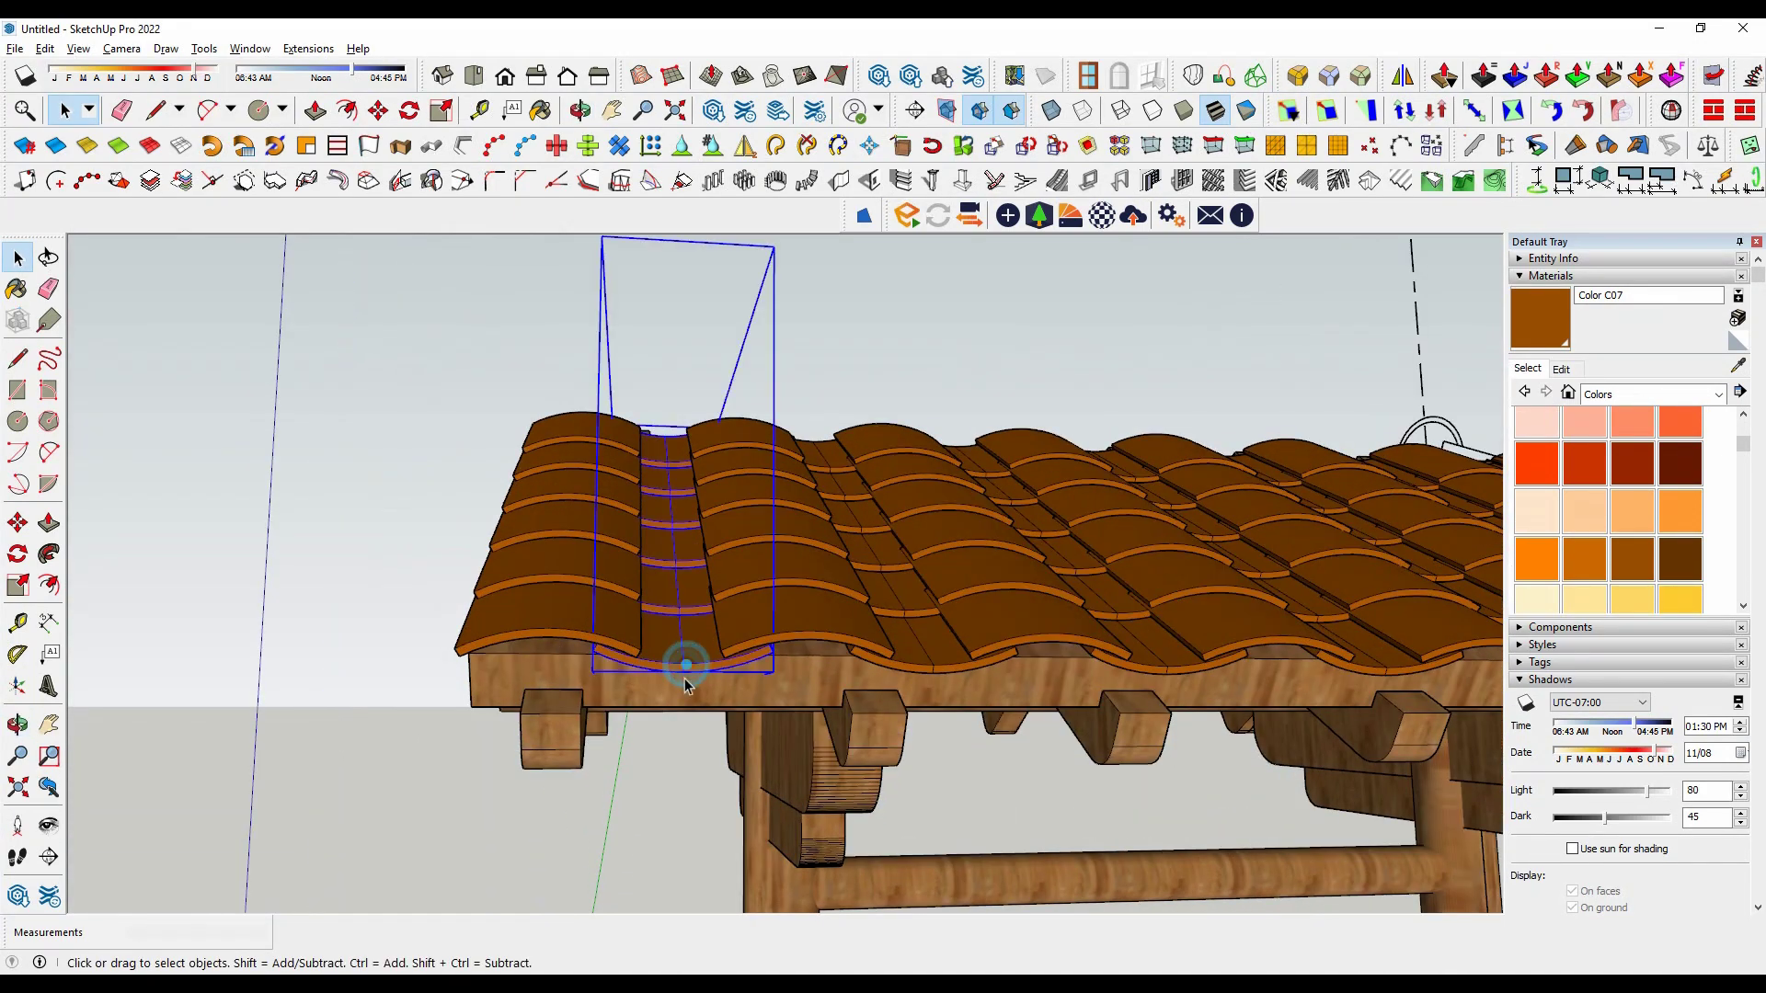
scroll(685, 681, "up", 2)
key("m")
key("ctrl")
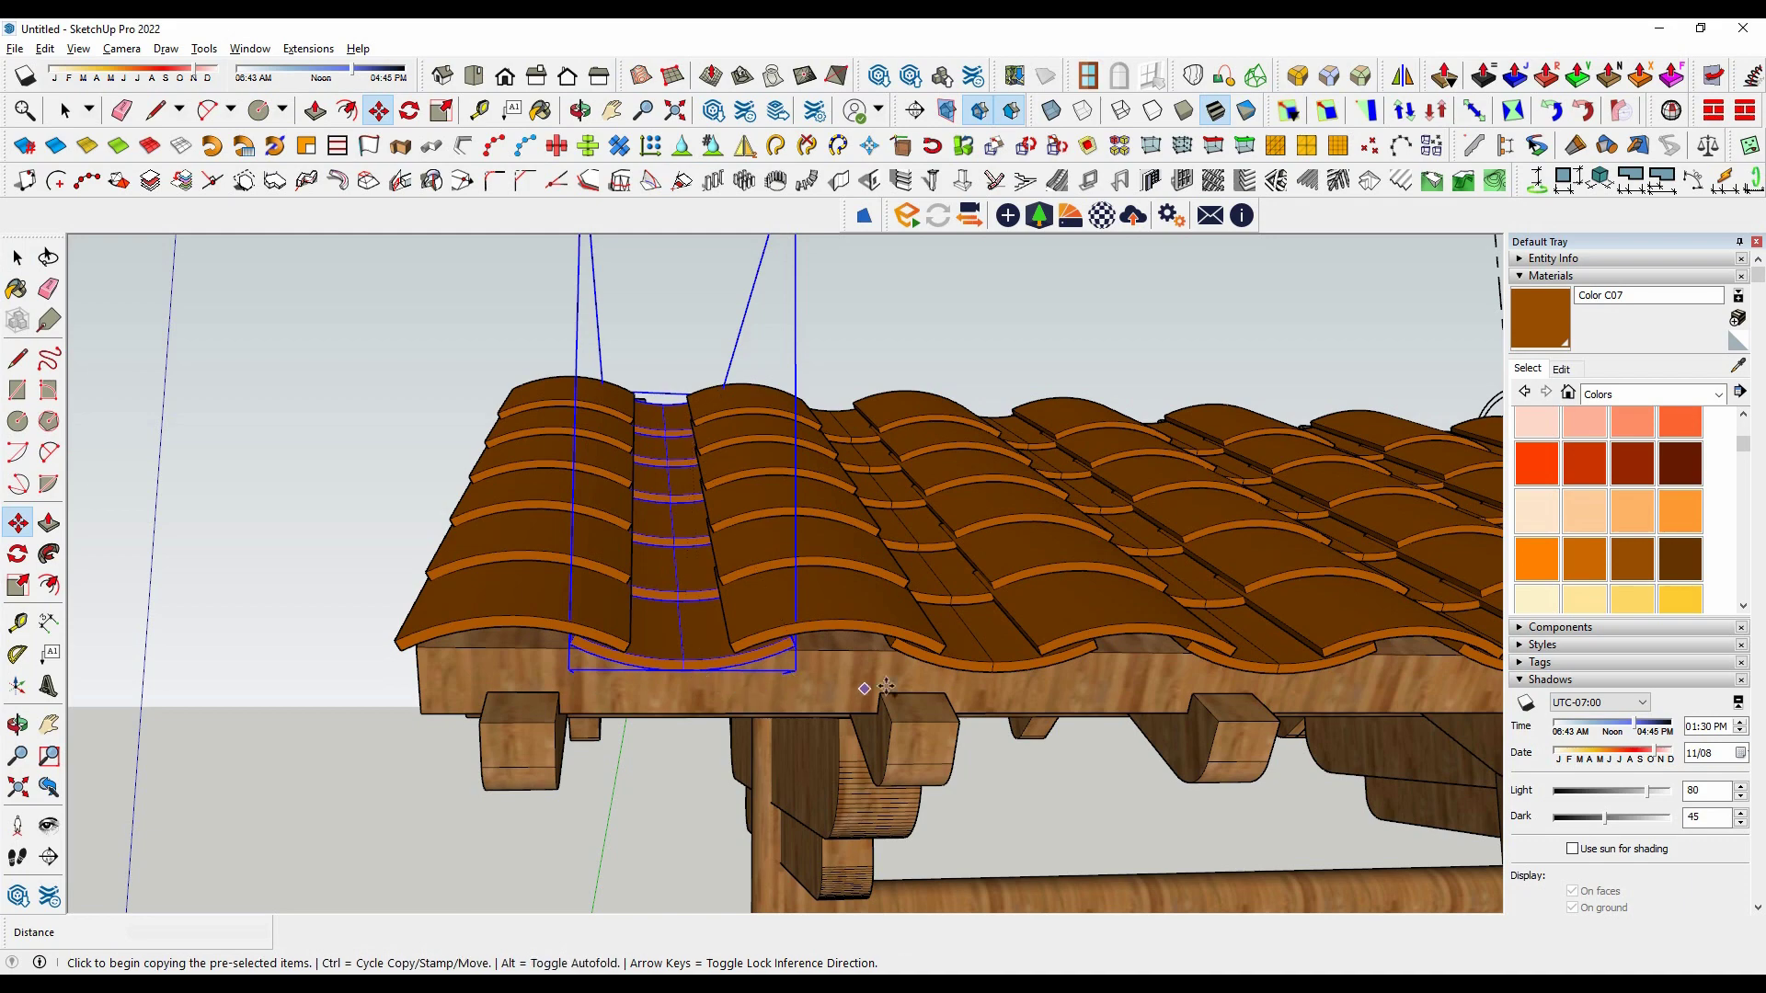
scroll(947, 645, "up", 2)
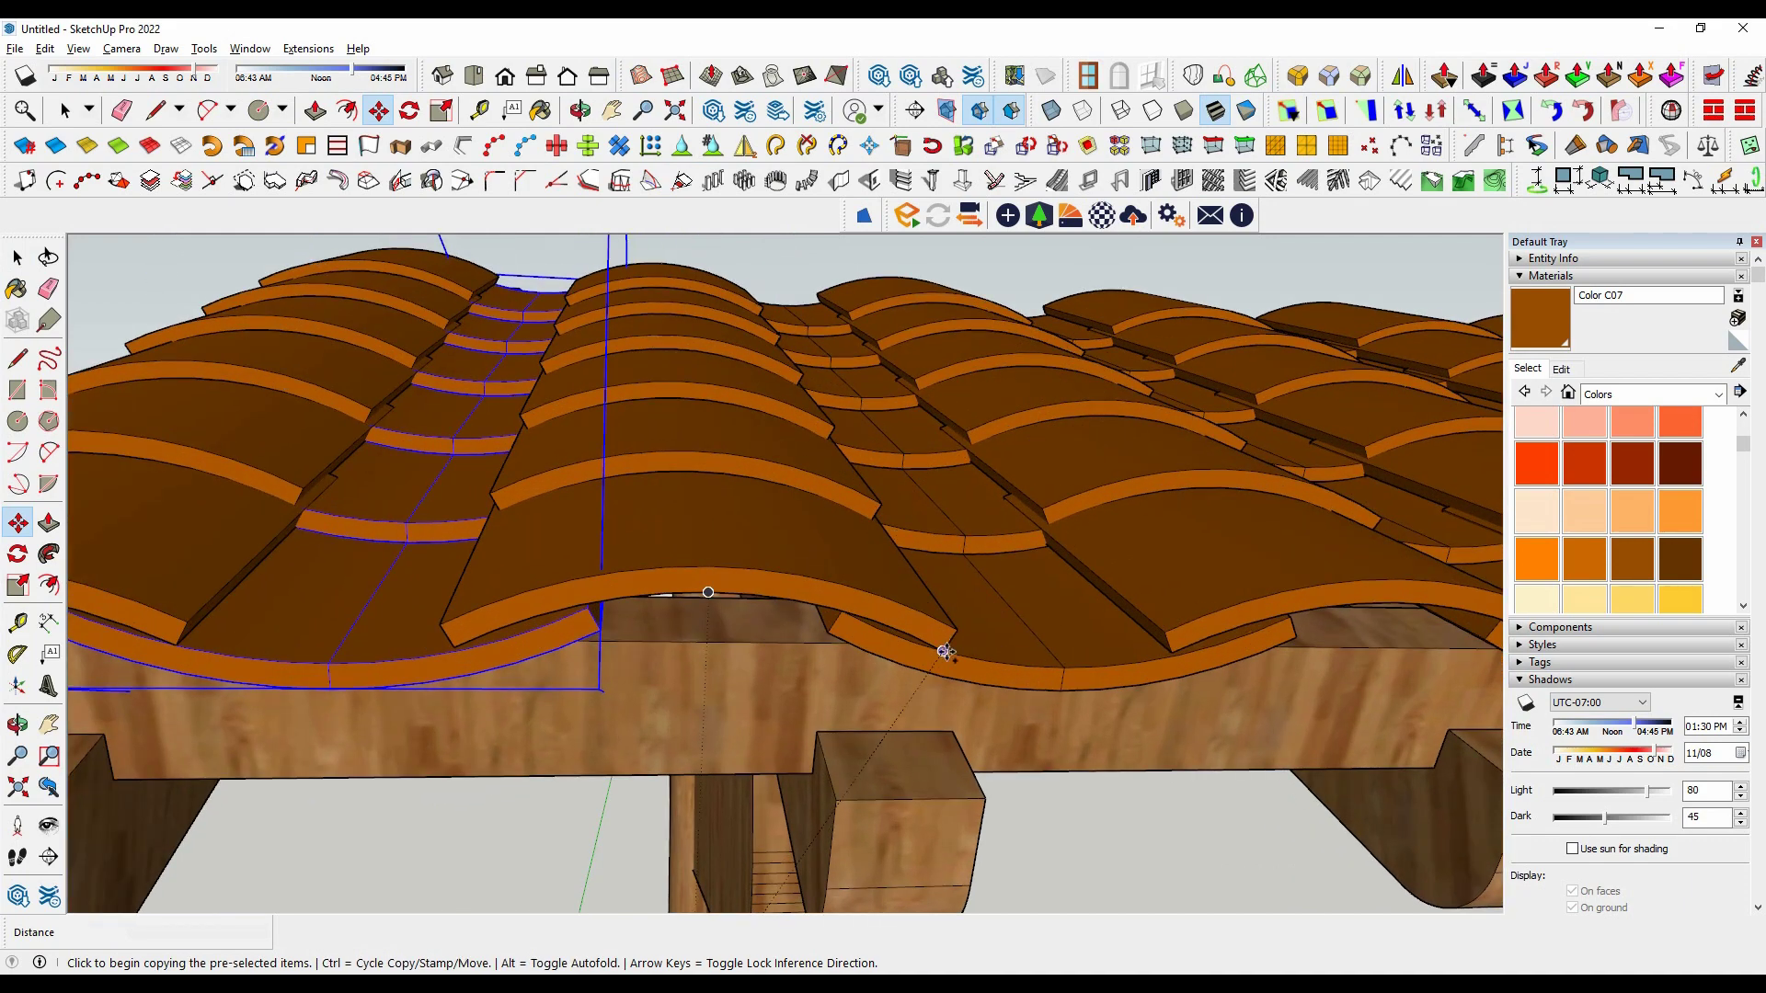
left_click(946, 651)
scroll(946, 652, "down", 3)
scroll(710, 644, "up", 3)
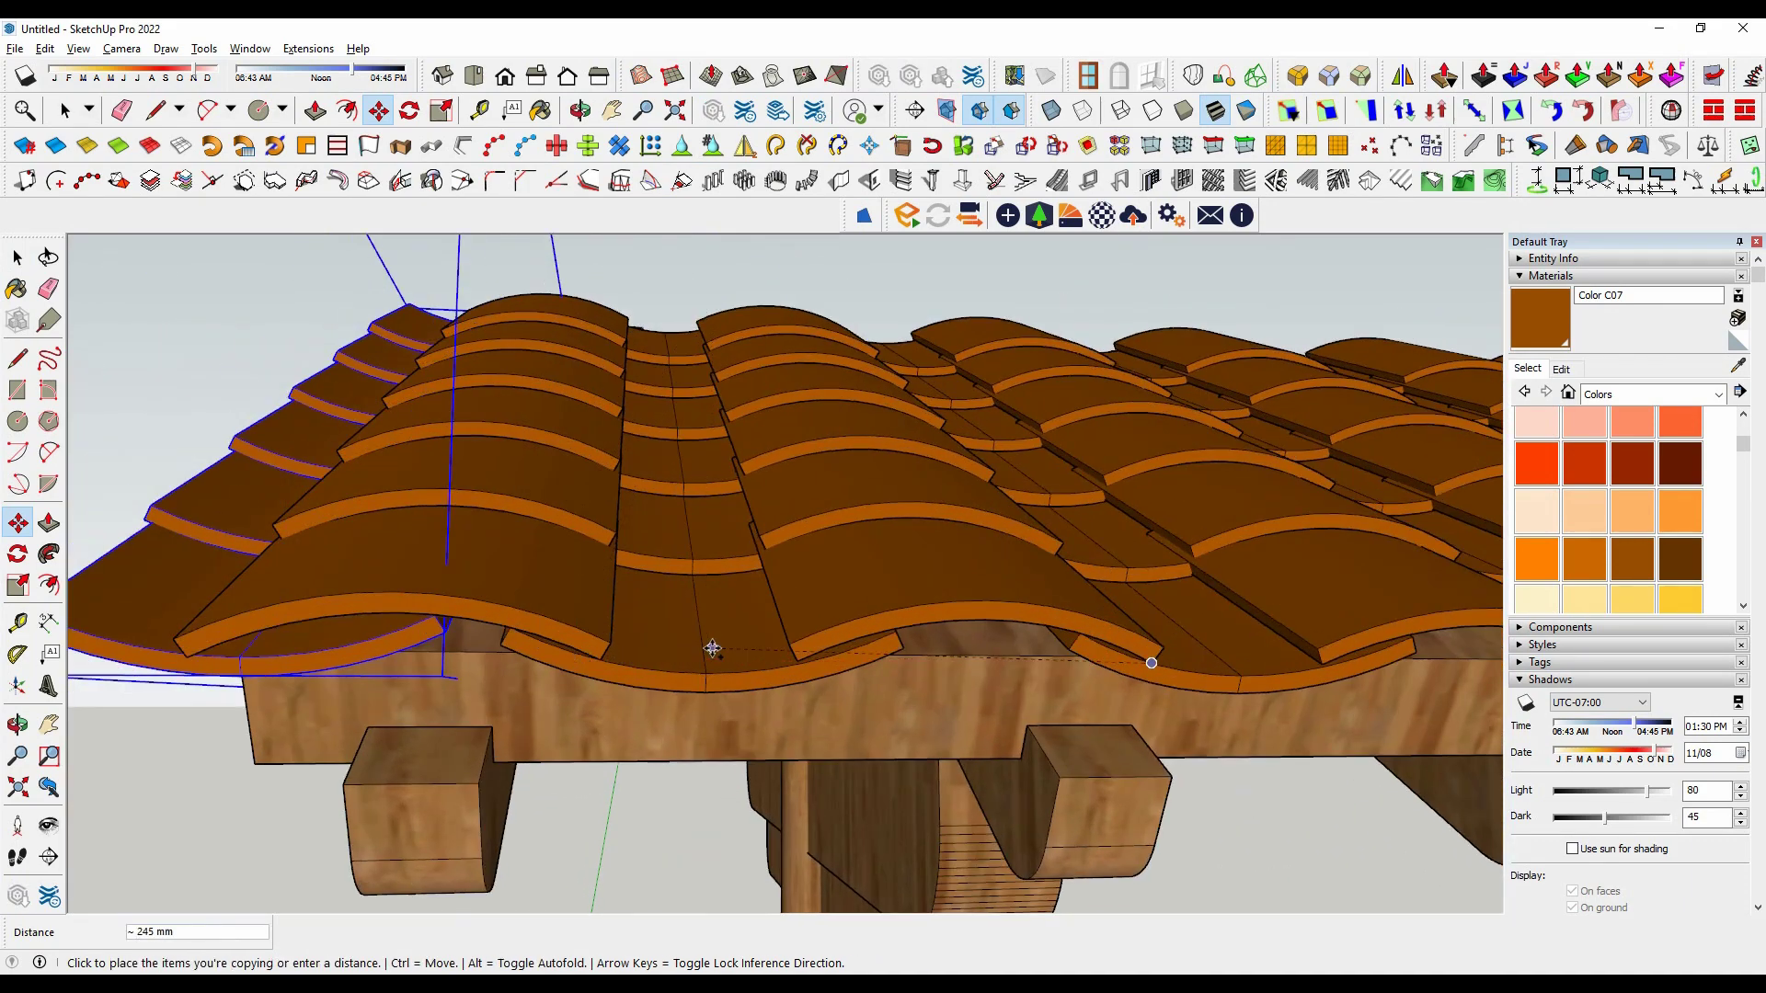
left_click(600, 659)
scroll(518, 726, "down", 2)
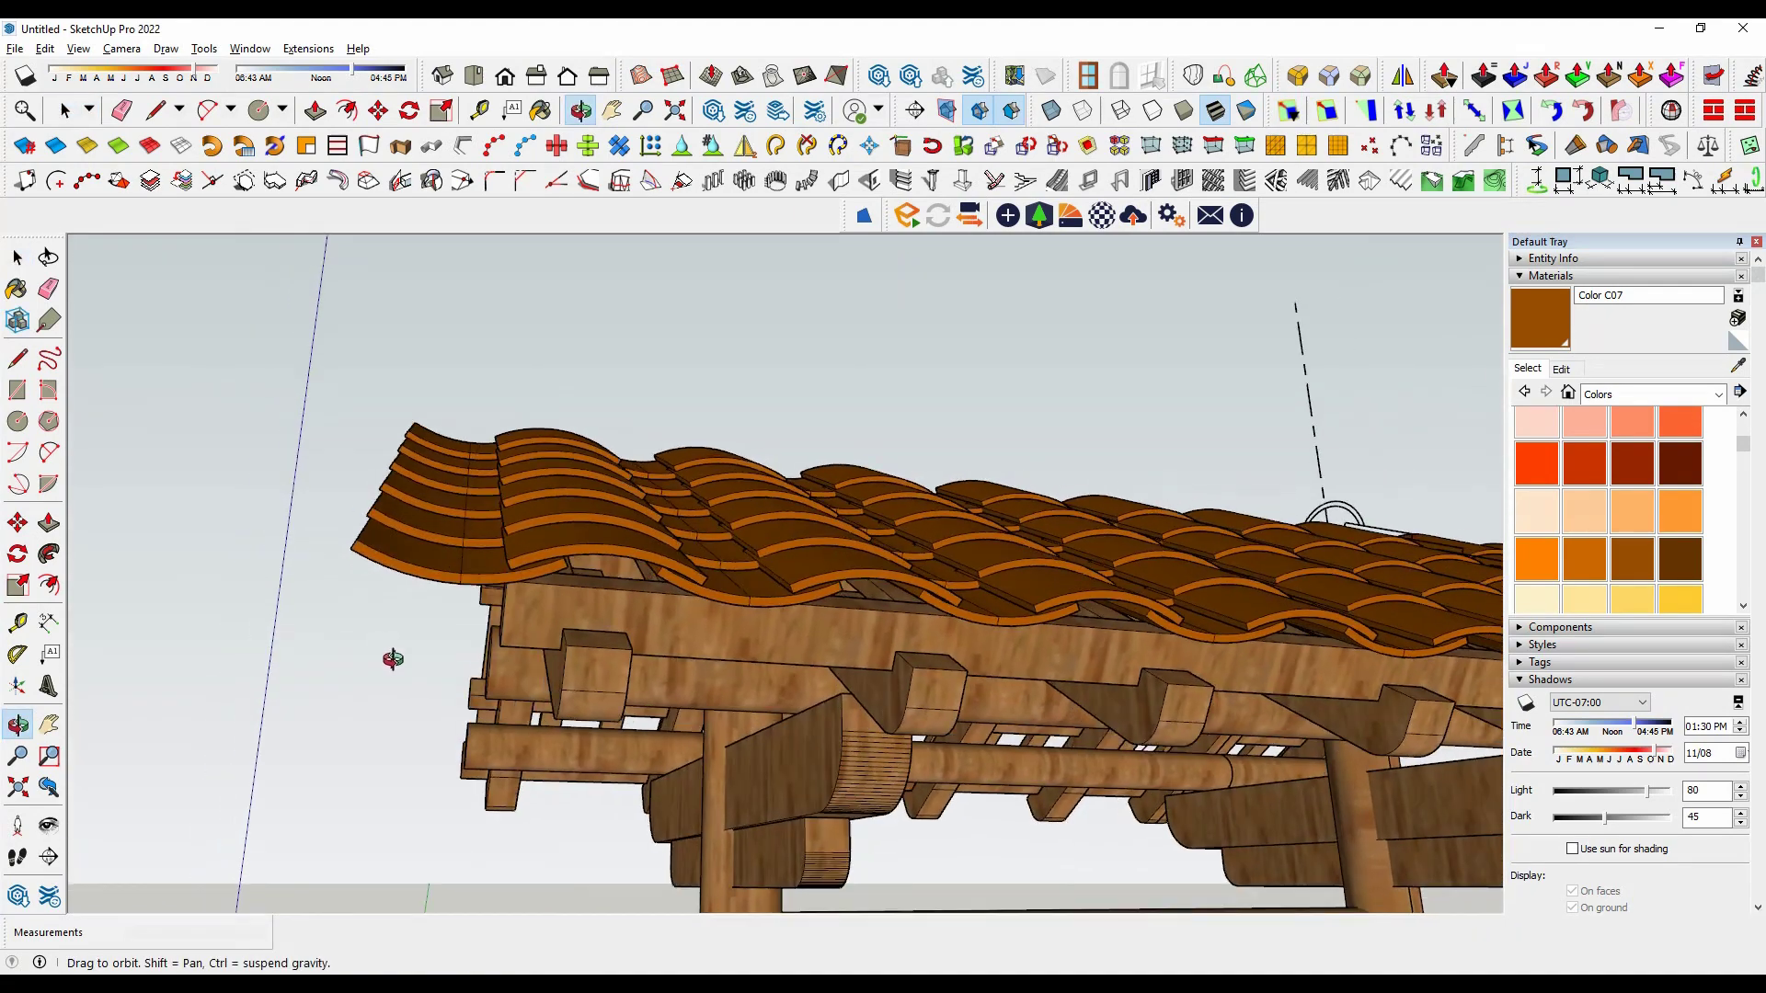
Step: Move the new left-end tile column 76 mm along the red axis into line
mouse_move(375, 733)
middle_mouse_down()
mouse_move(440, 631)
mouse_move(558, 685)
mouse_move(500, 713)
middle_mouse_up()
left_click(439, 632)
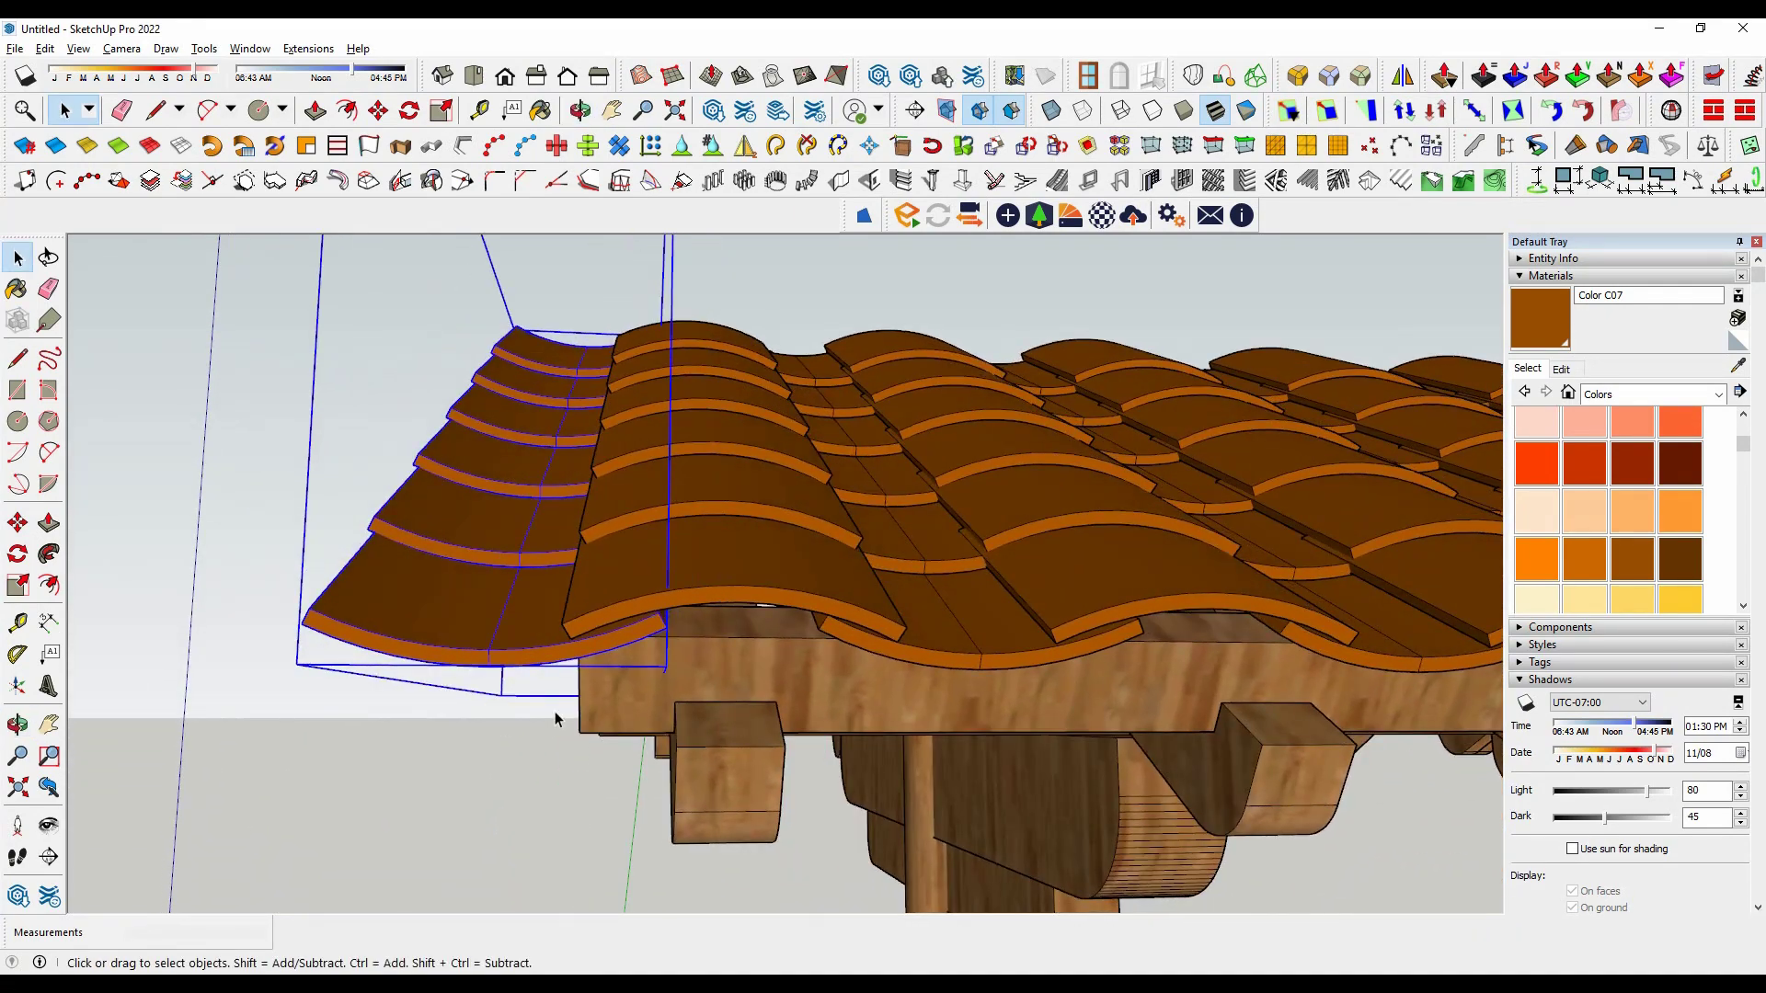
key("m")
left_click(665, 628)
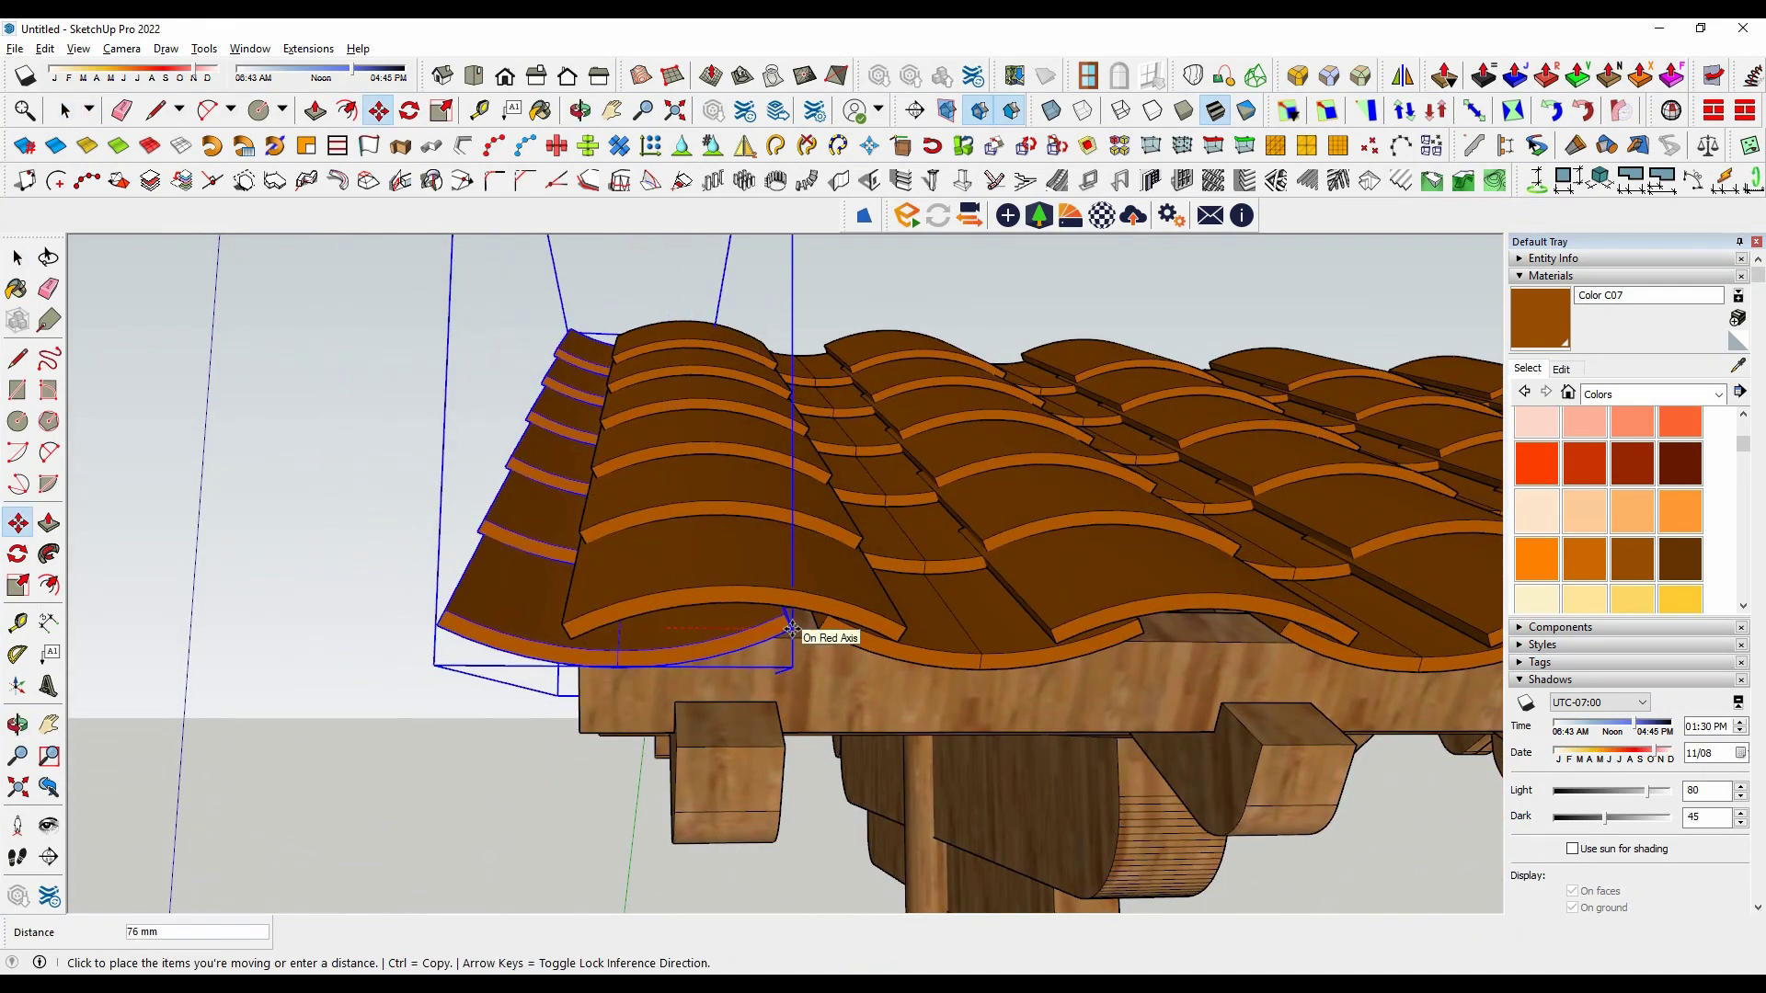
key("space")
left_click(443, 764)
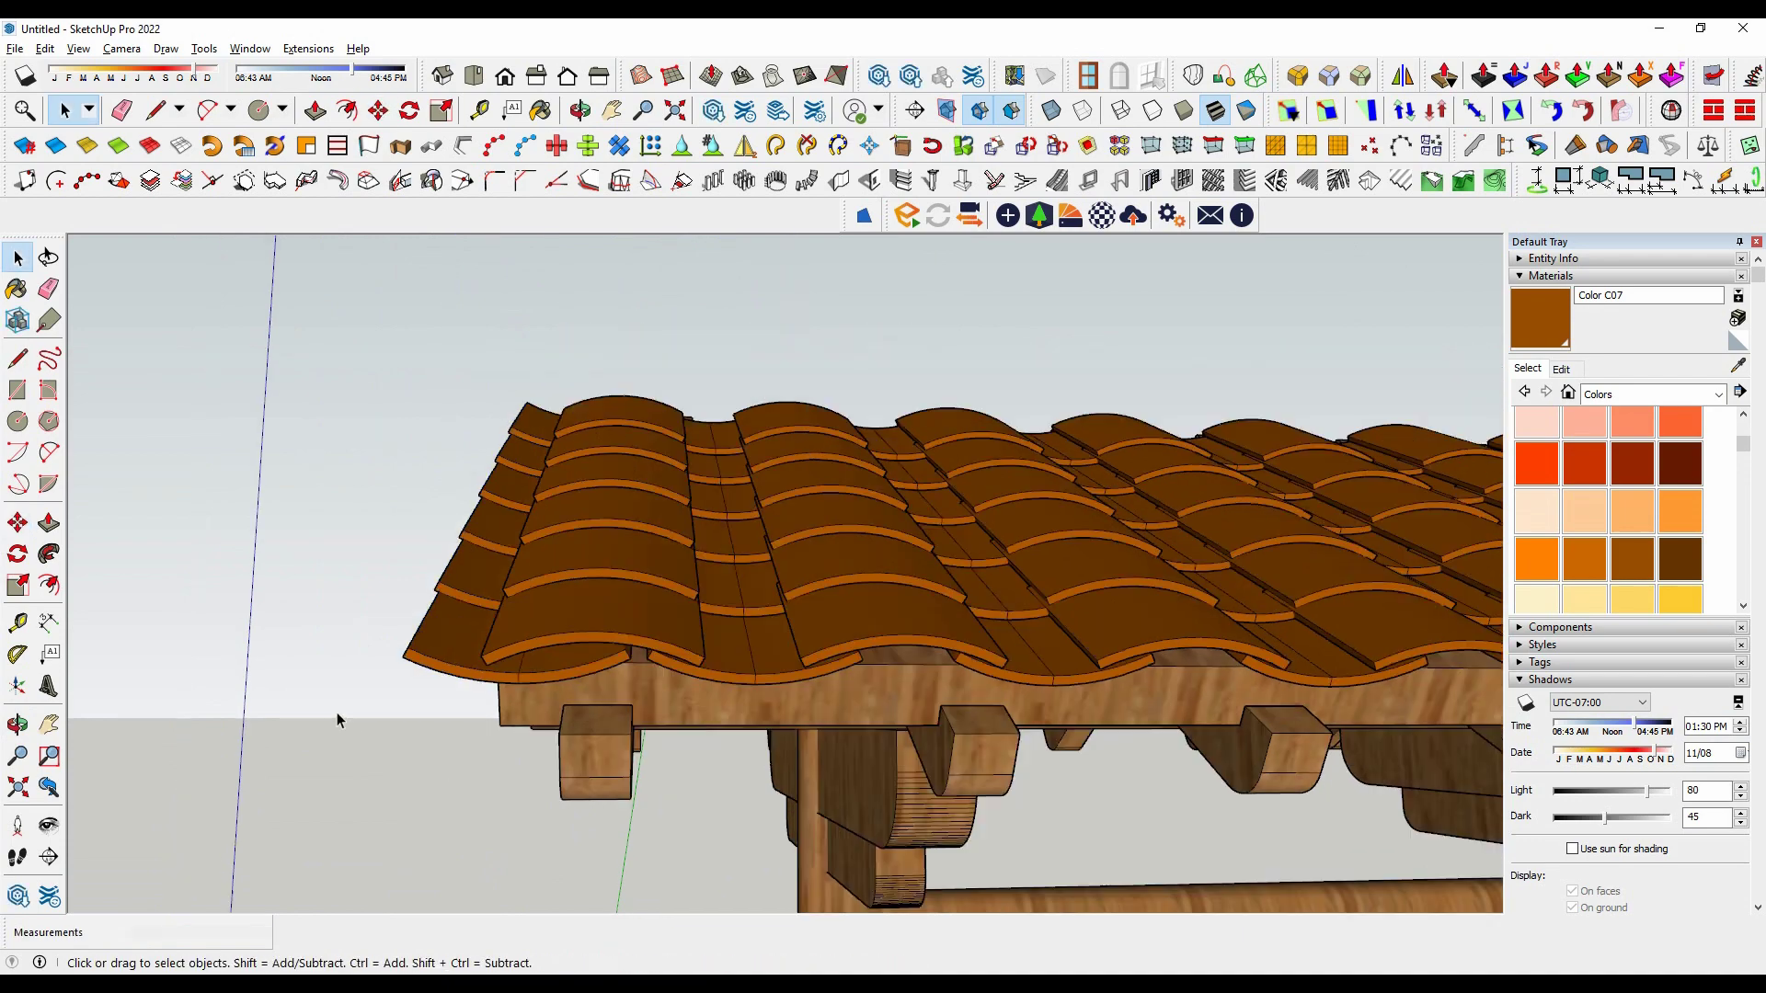
mouse_move(336, 711)
middle_mouse_down()
mouse_move(368, 706)
mouse_move(346, 749)
mouse_move(374, 828)
mouse_move(509, 694)
middle_mouse_up()
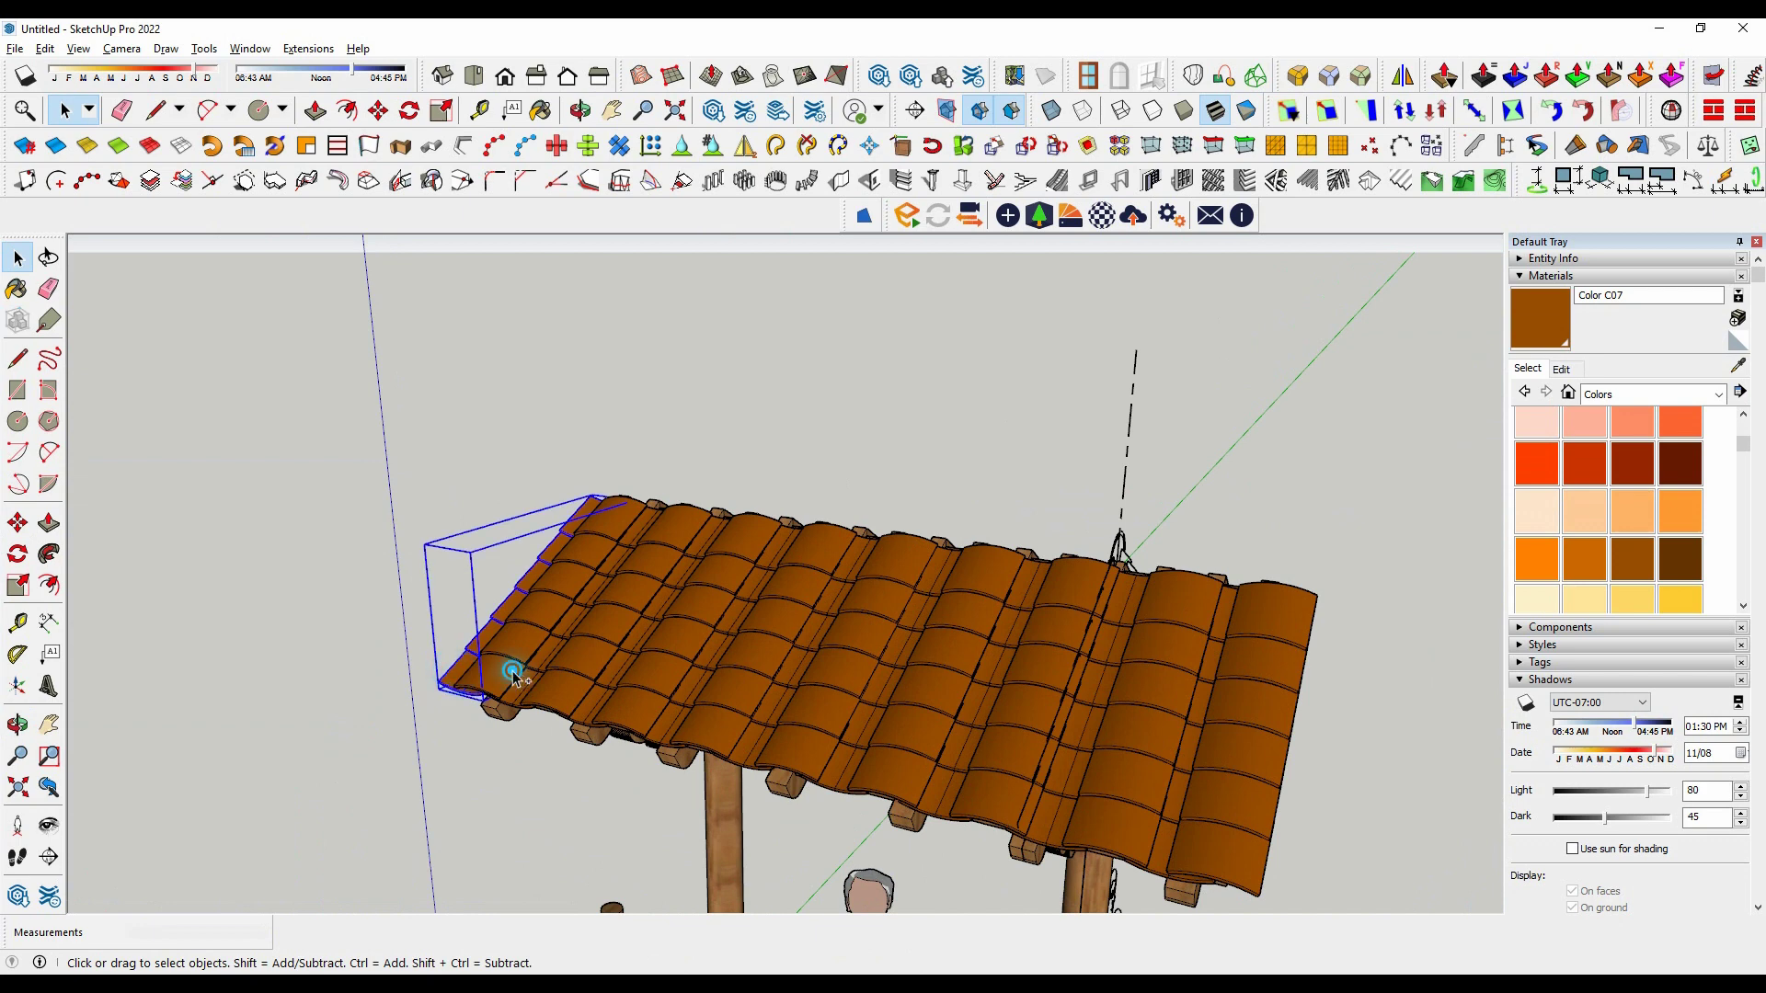
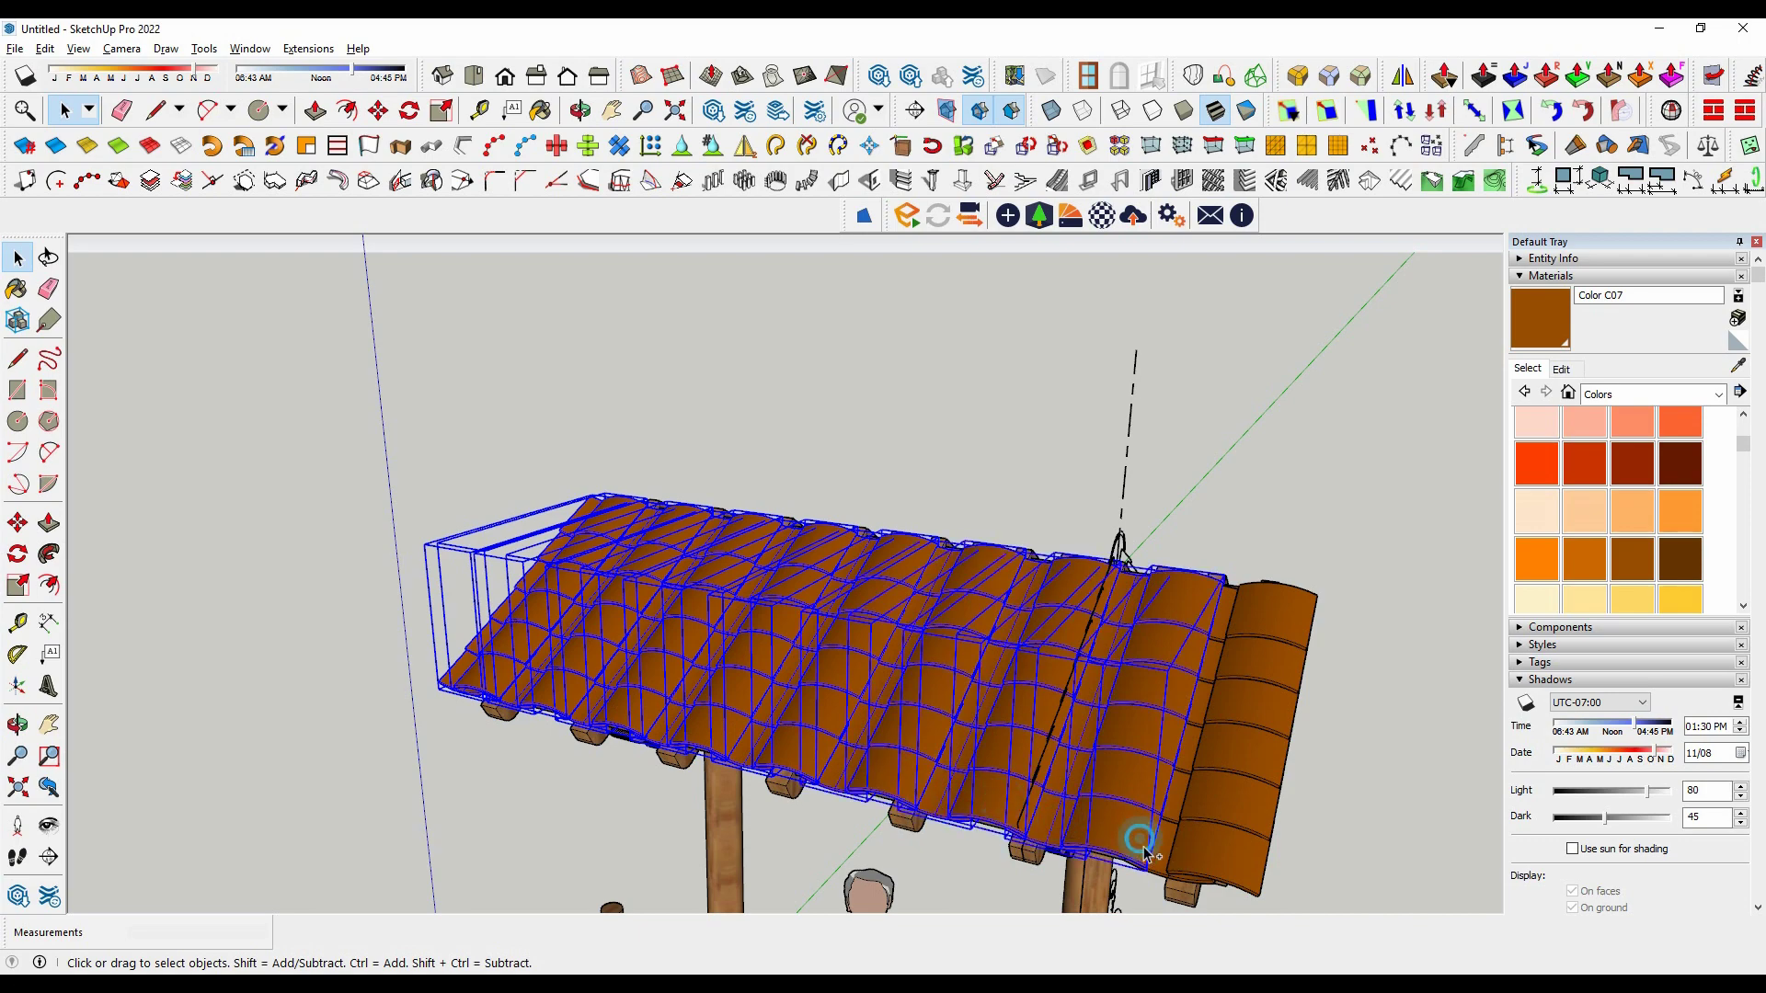
Step: Group the selected clay tiles of one roof slope into a single object
mouse_move(1166, 858)
middle_mouse_down()
mouse_move(1111, 538)
mouse_move(895, 711)
middle_mouse_up()
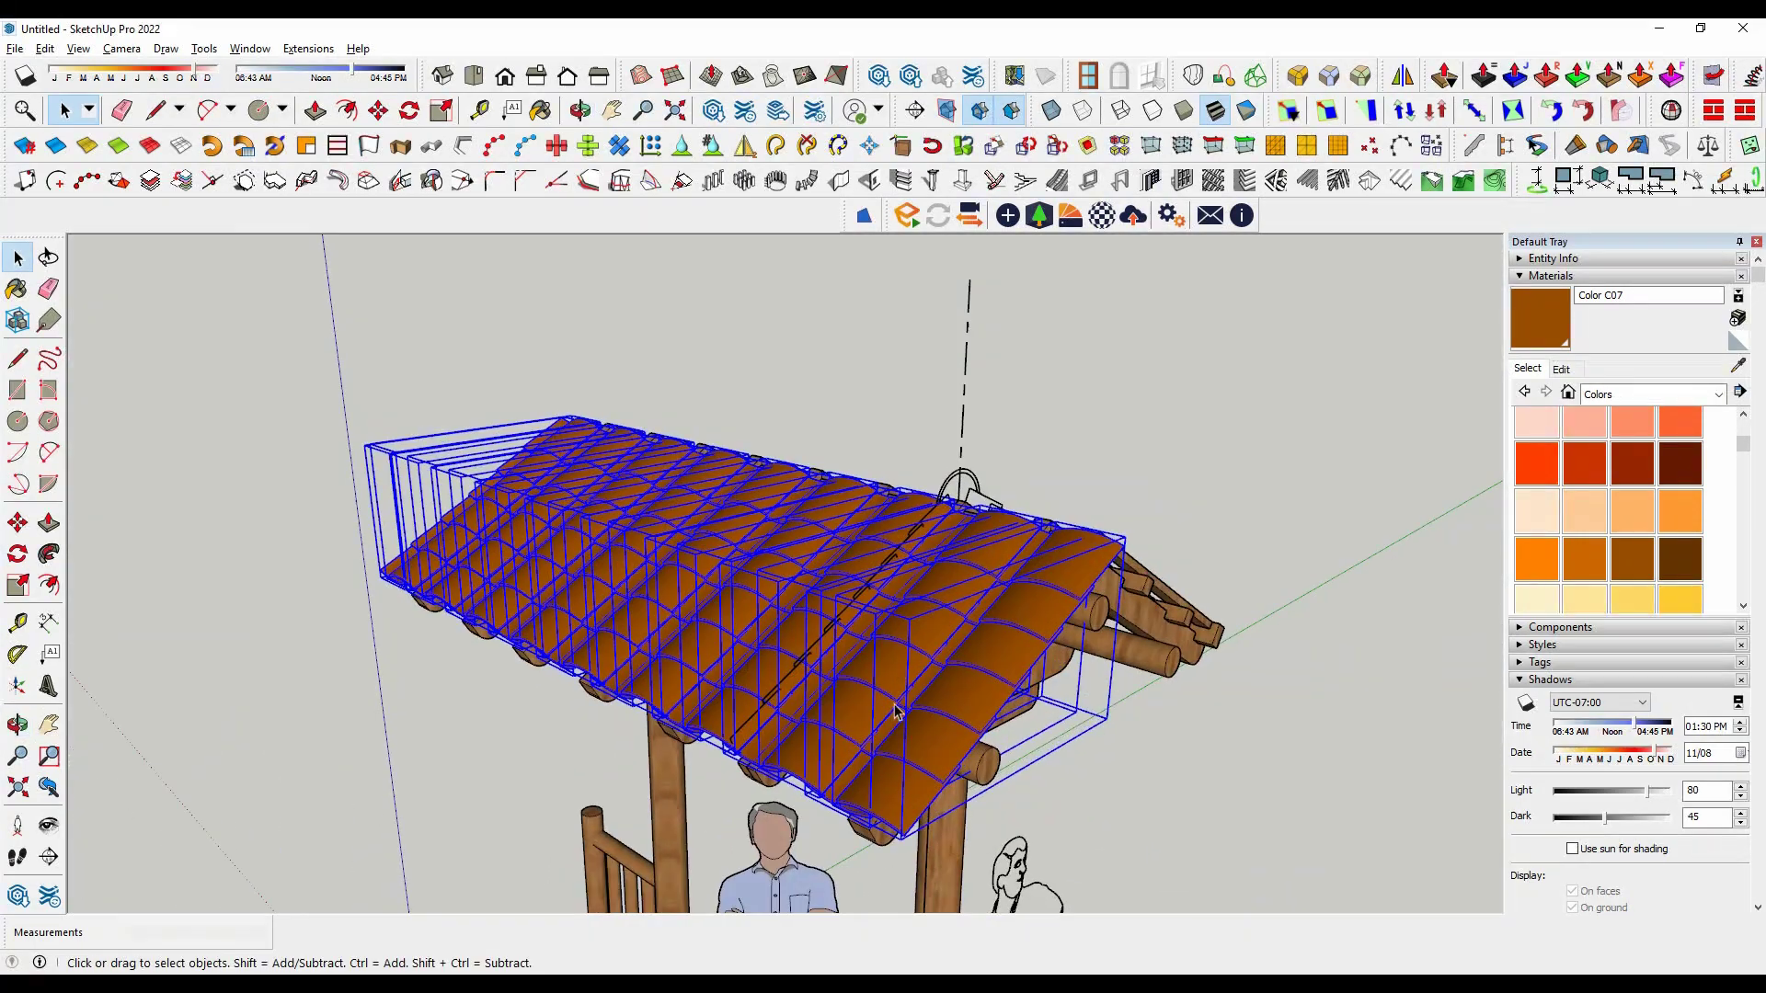
right_click(896, 672)
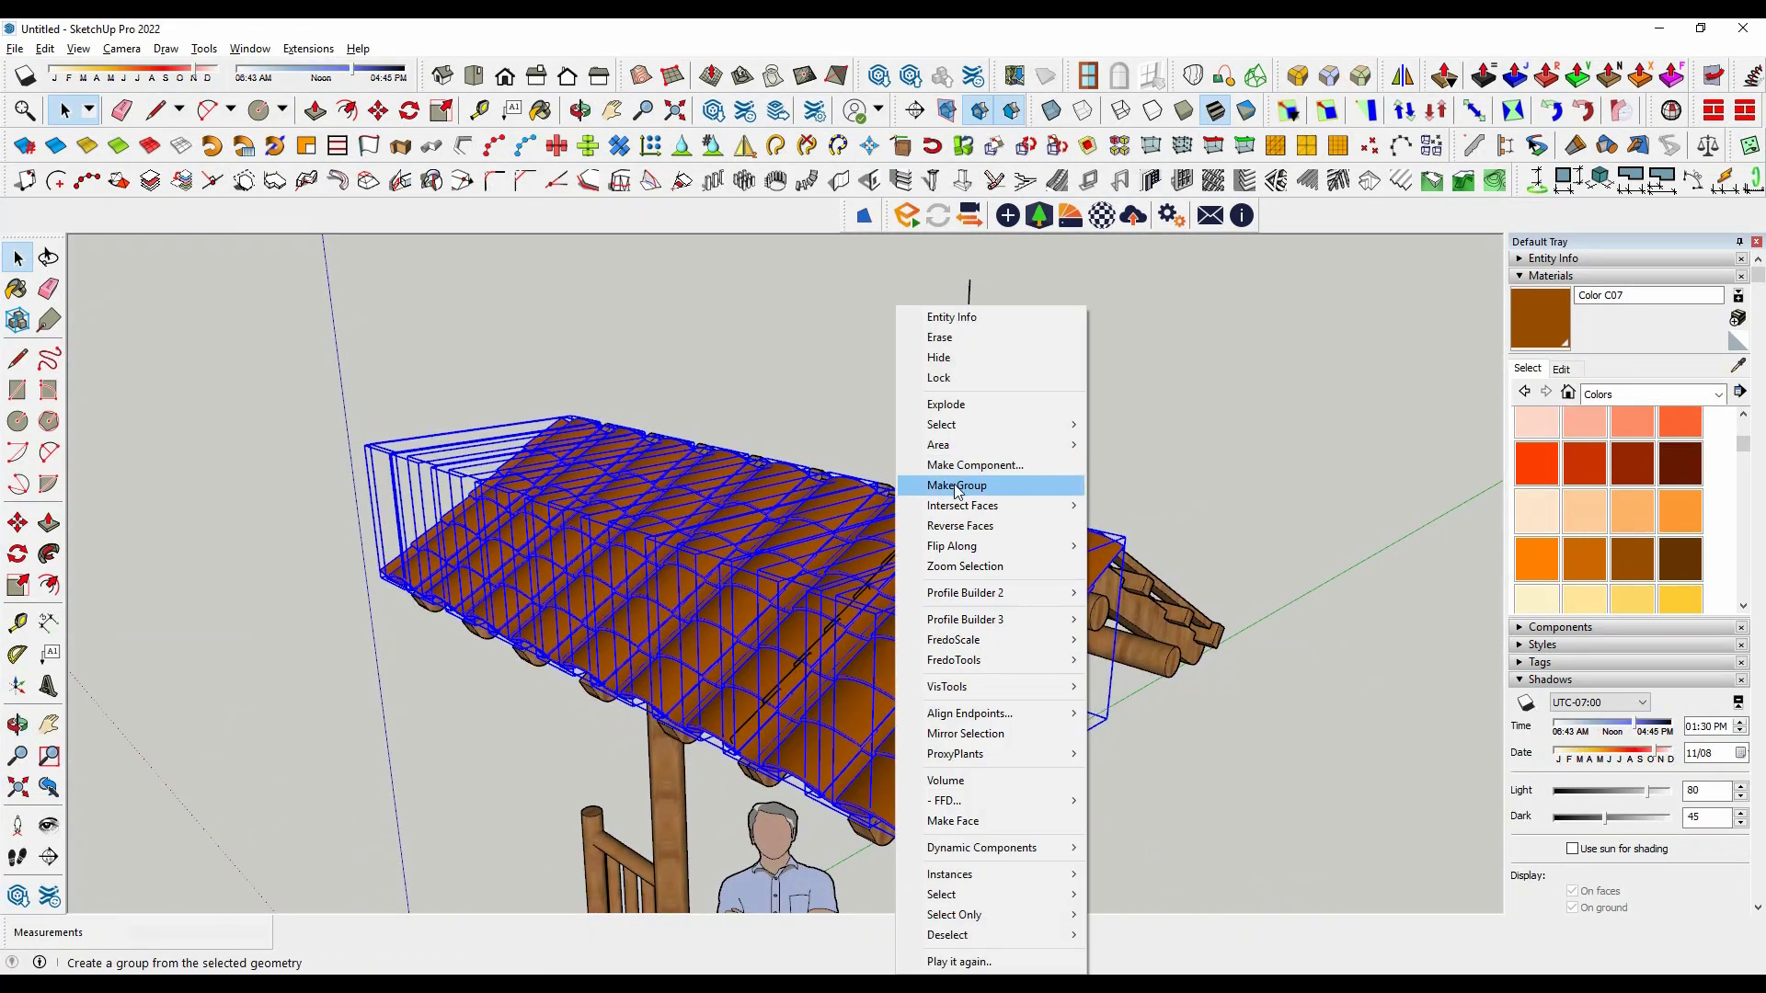
left_click(956, 485)
key("g")
left_click(911, 689)
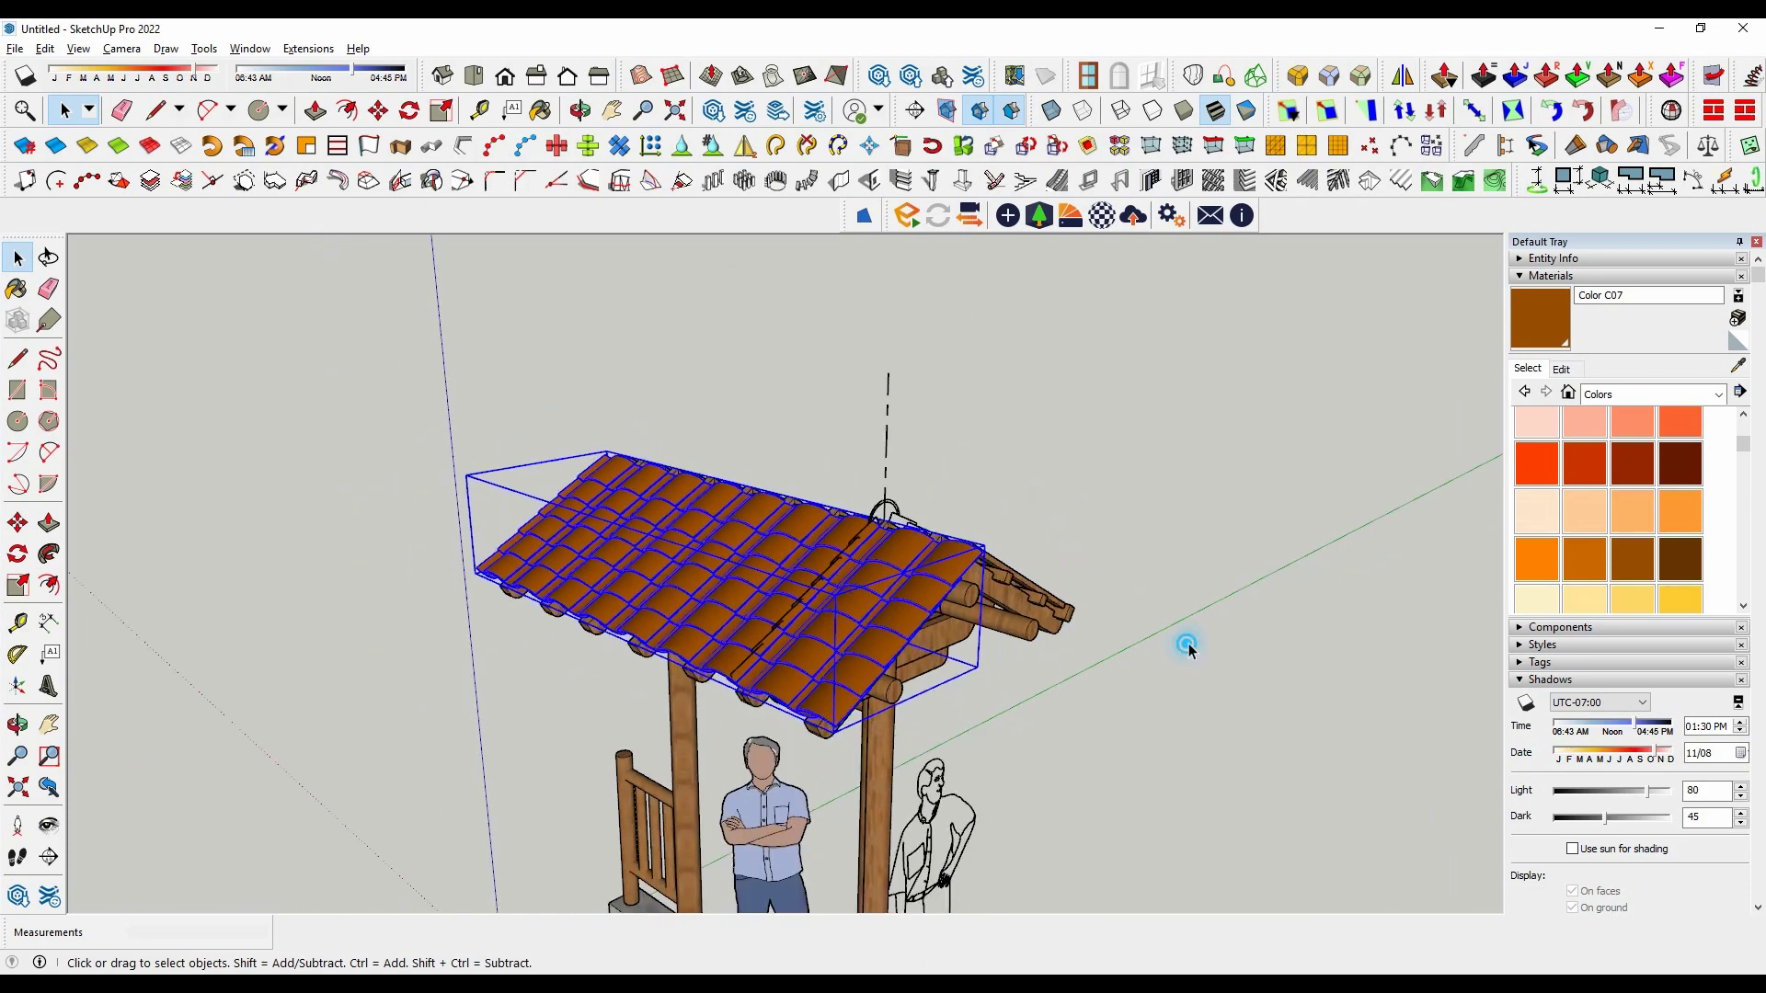
Step: Orbit around the gate and select the grouped roof slope to check it
left_click(1186, 646)
mouse_move(1186, 646)
middle_mouse_down()
mouse_move(1273, 769)
mouse_move(940, 551)
middle_mouse_up()
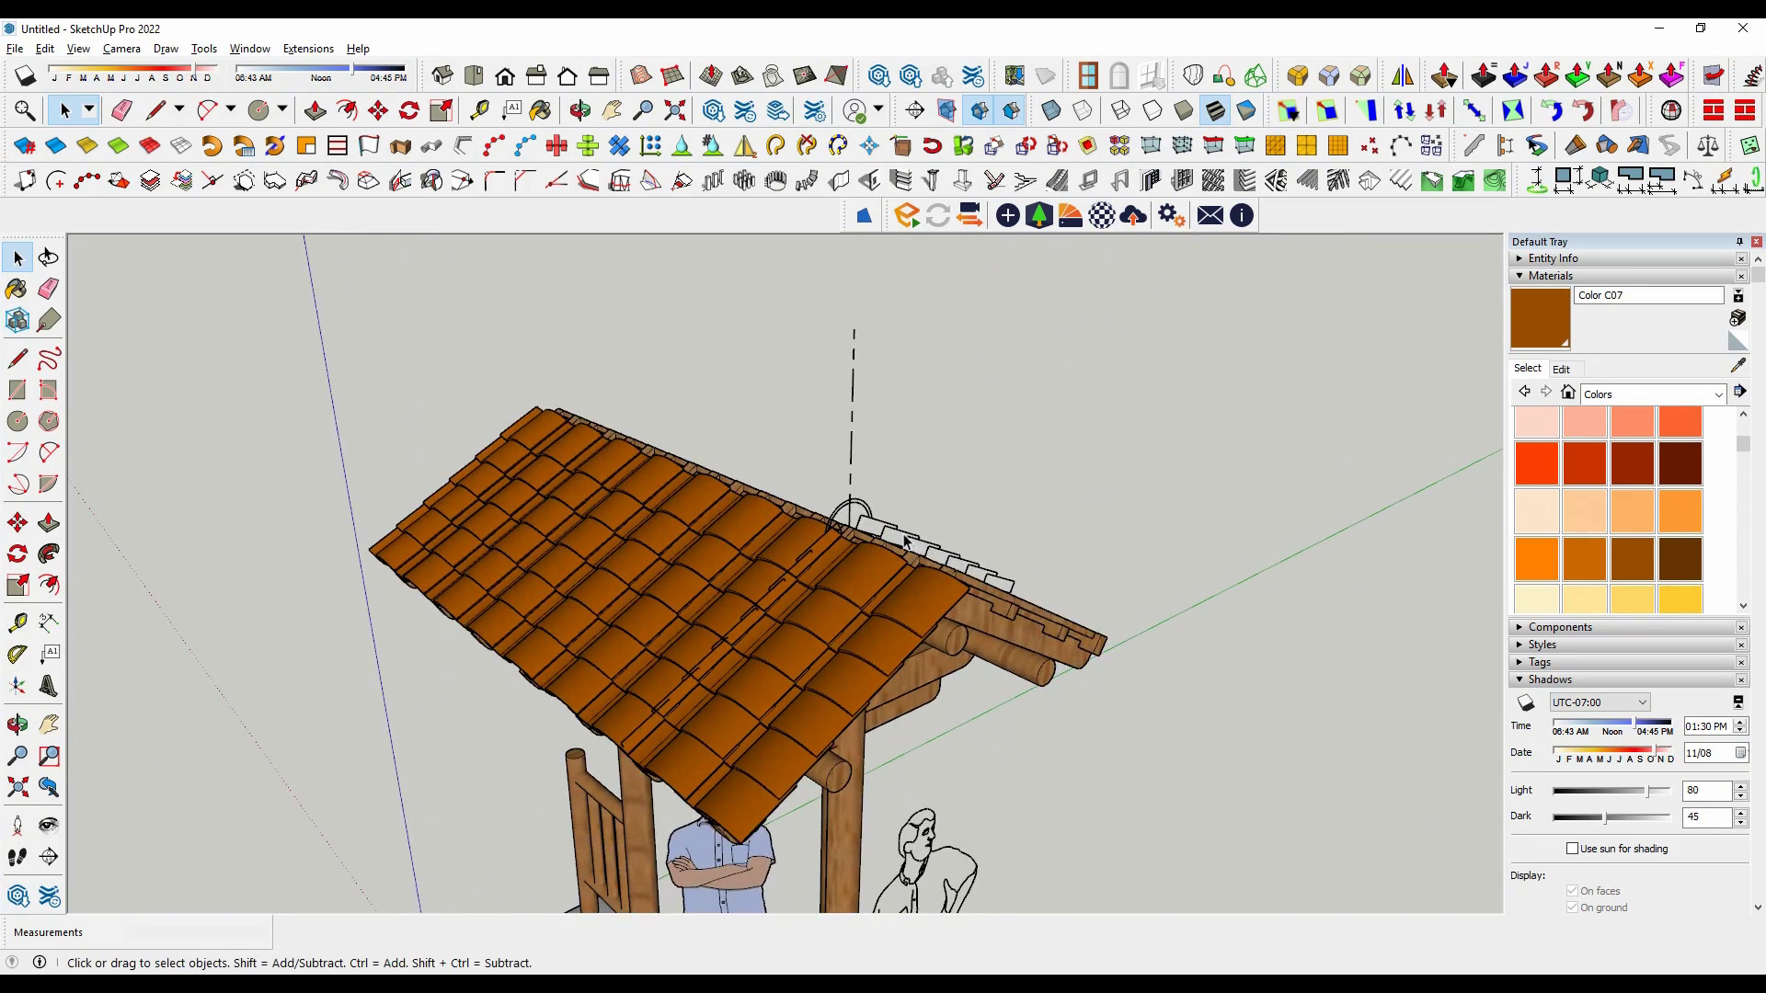
right_click(905, 542)
left_click(1324, 481)
mouse_move(1325, 481)
middle_mouse_down()
mouse_move(770, 590)
mouse_move(898, 608)
middle_mouse_up()
left_click(726, 589)
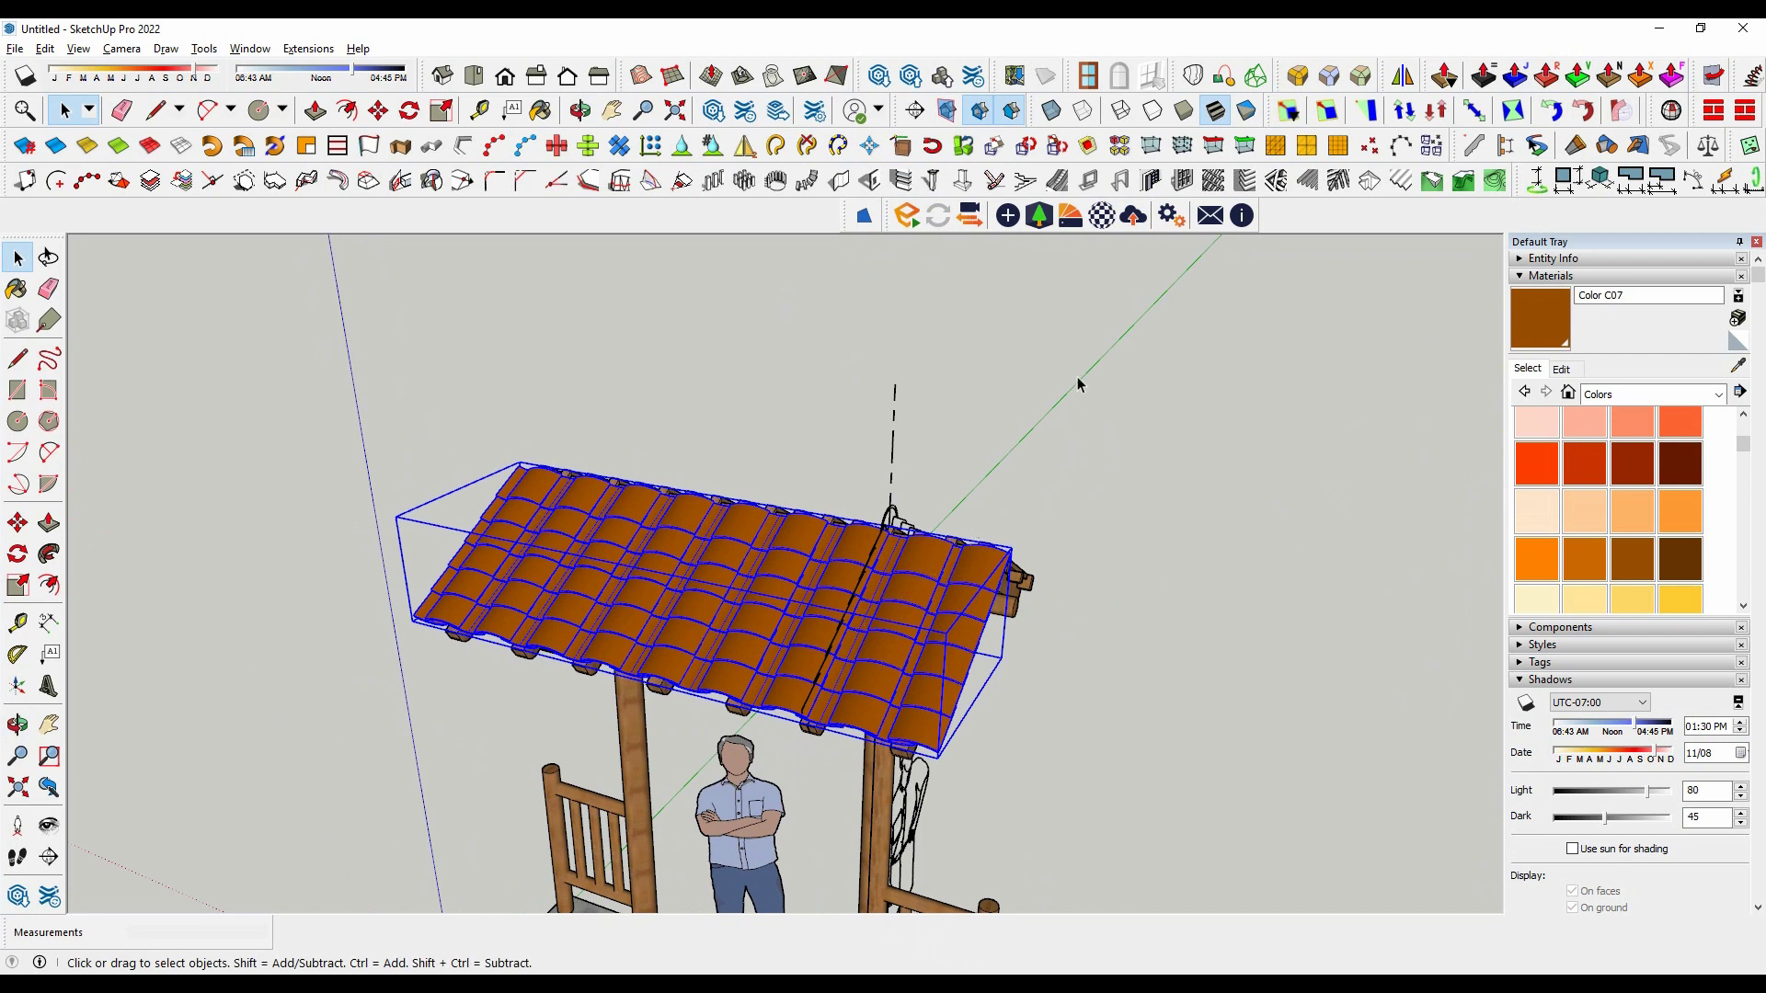
Step: Mirror the grouped tile slope about the gate base midpoint onto the opposite roof side
scroll(998, 721, "down", 5)
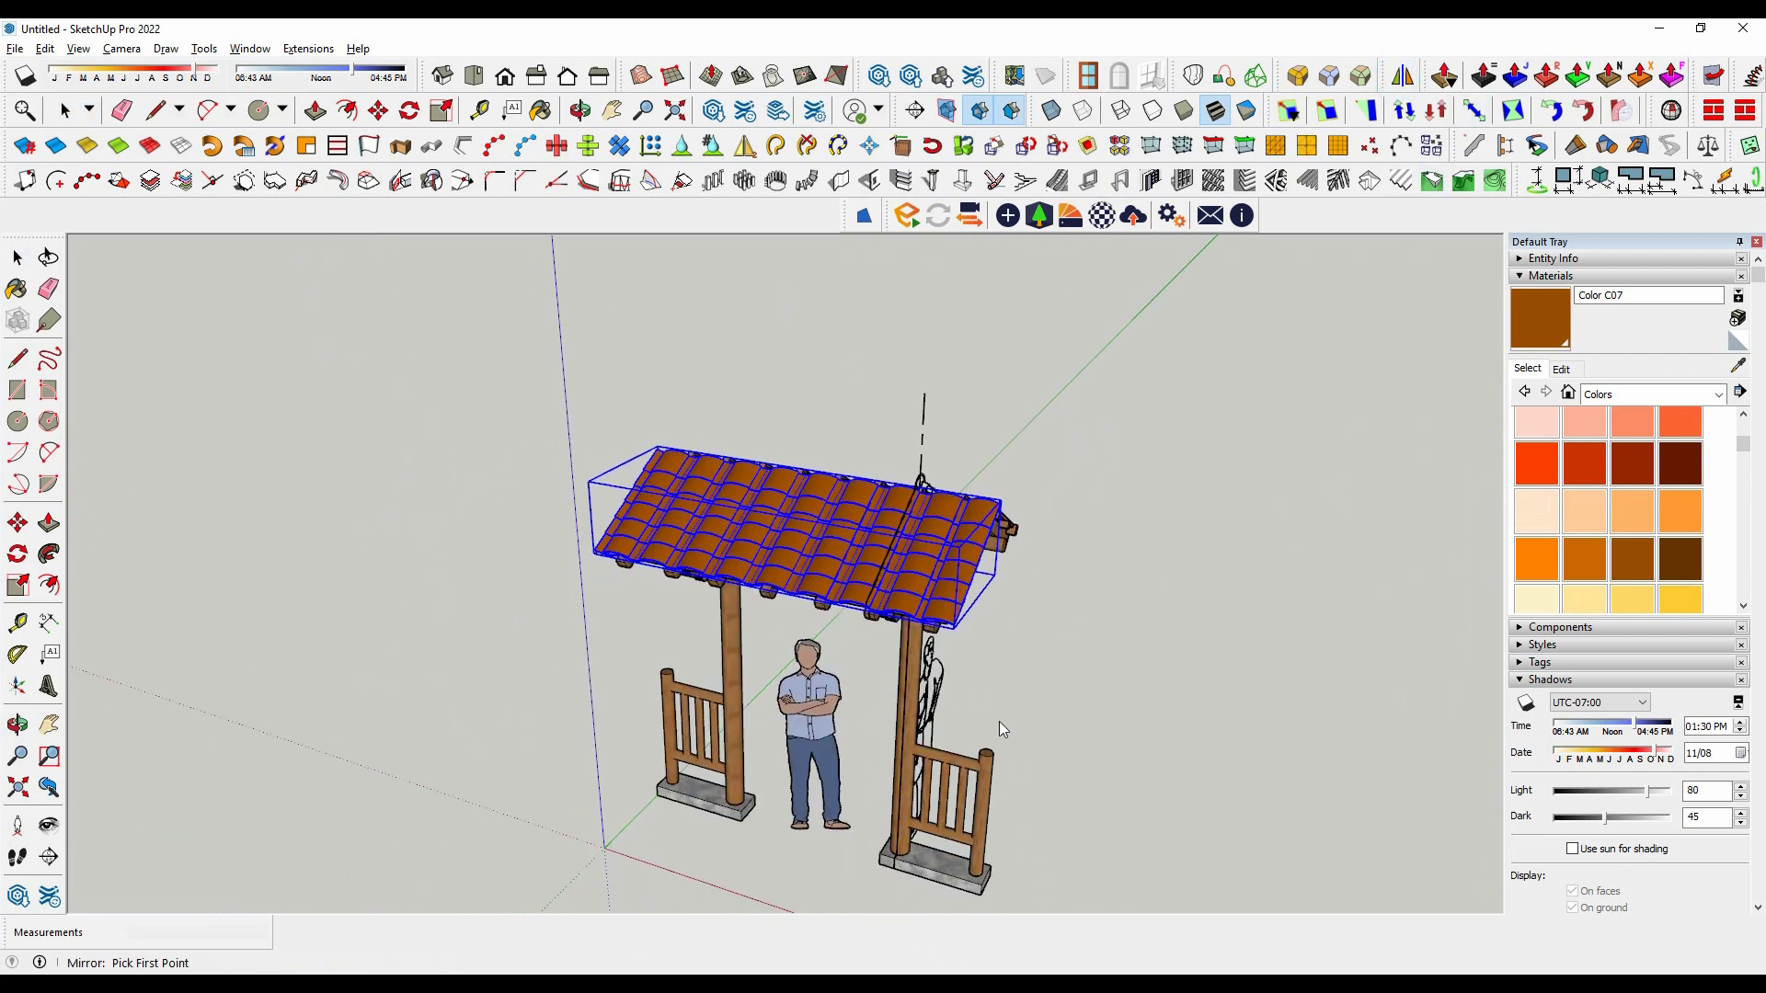
scroll(984, 881, "up", 3)
scroll(986, 888, "up", 3)
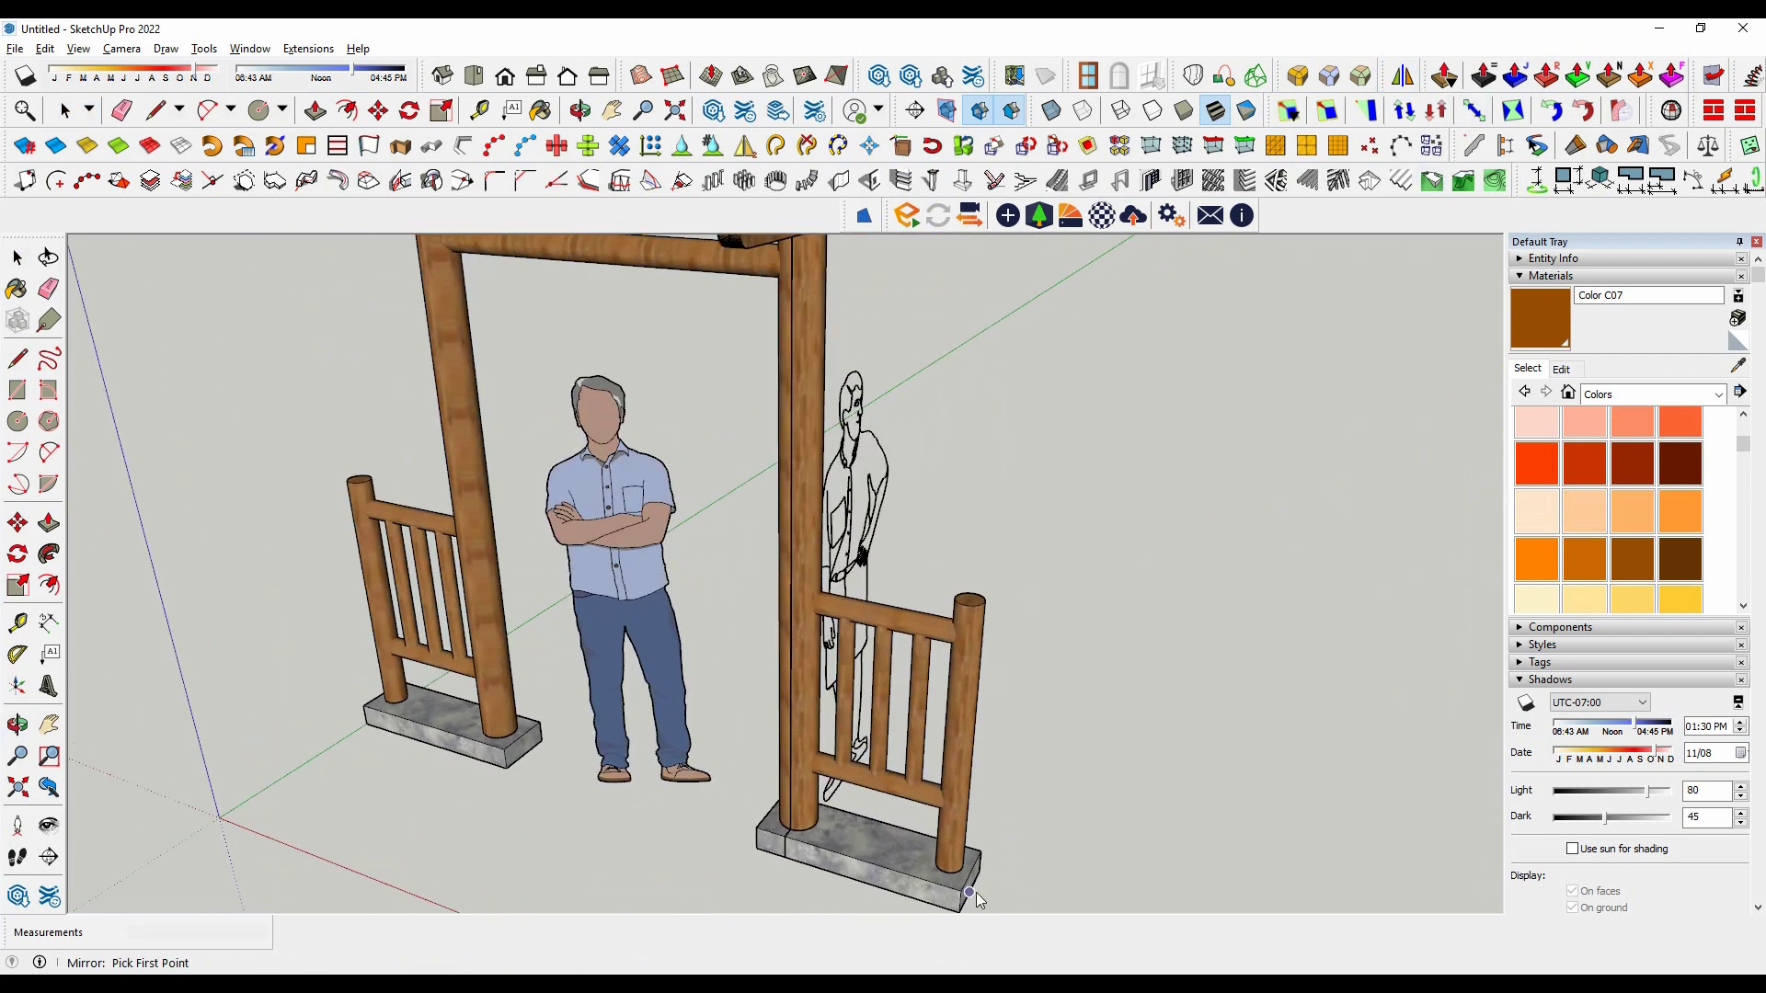
scroll(1003, 881, "down", 3)
middle_click_drag(1002, 881, 950, 800)
scroll(996, 857, "up", 3)
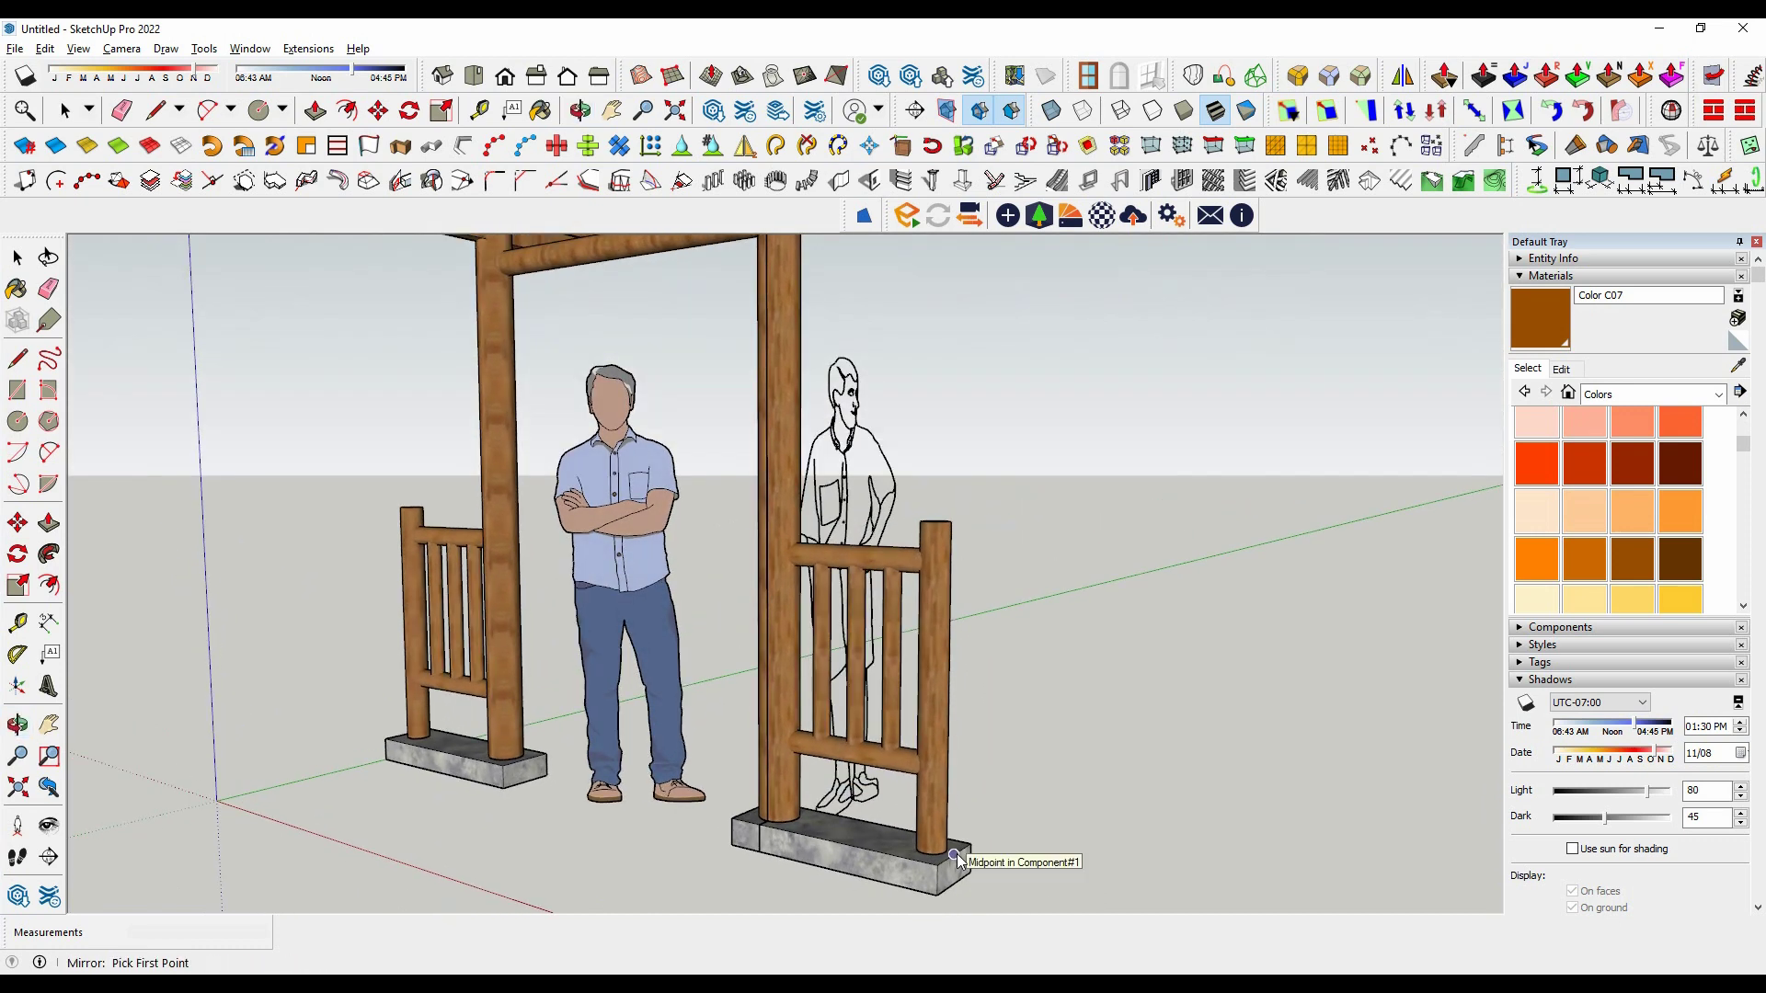
left_click(1107, 872)
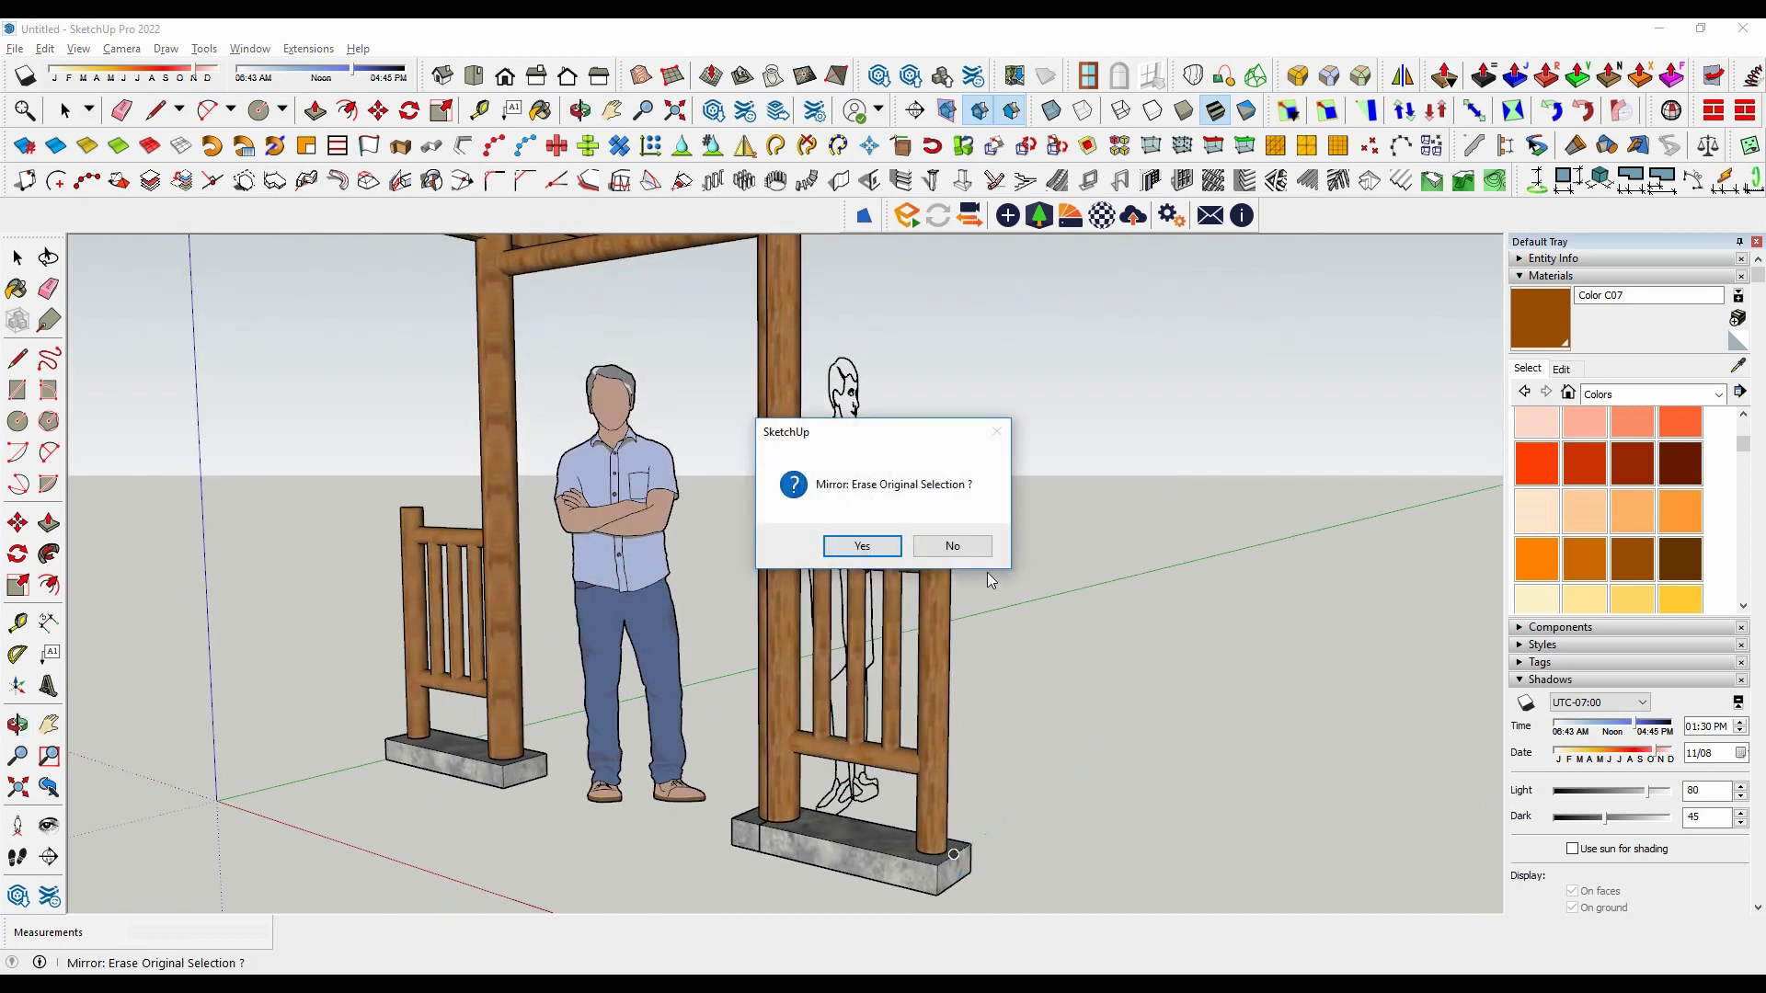
left_click(978, 552)
Step: Orbit to a low side view to inspect both tiled roof slopes
scroll(914, 608, "down", 5)
mouse_move(1092, 473)
middle_mouse_down()
mouse_move(919, 381)
mouse_move(668, 460)
mouse_move(814, 430)
mouse_move(902, 582)
middle_mouse_up()
scroll(920, 381, "up", 2)
scroll(814, 431, "up", 5)
Step: Enter the roof and ridge tile groups and copy a single ridge tile
double_click(901, 581)
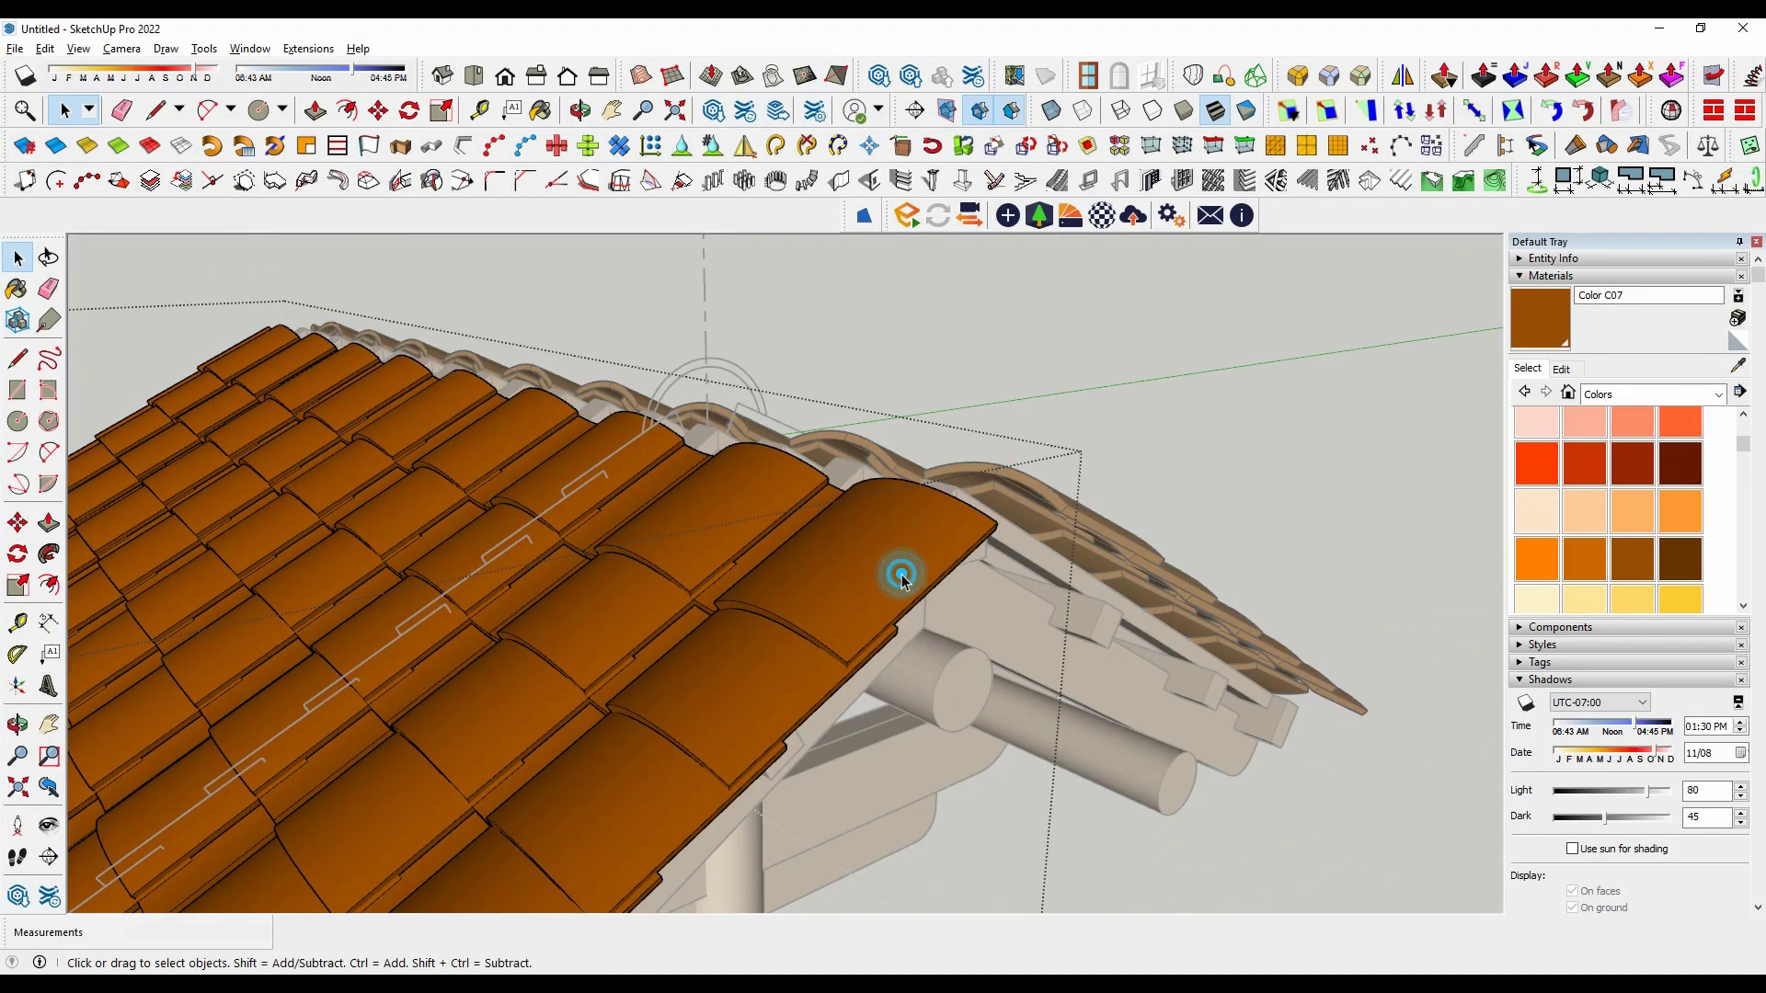
left_click(887, 579)
double_click(867, 581)
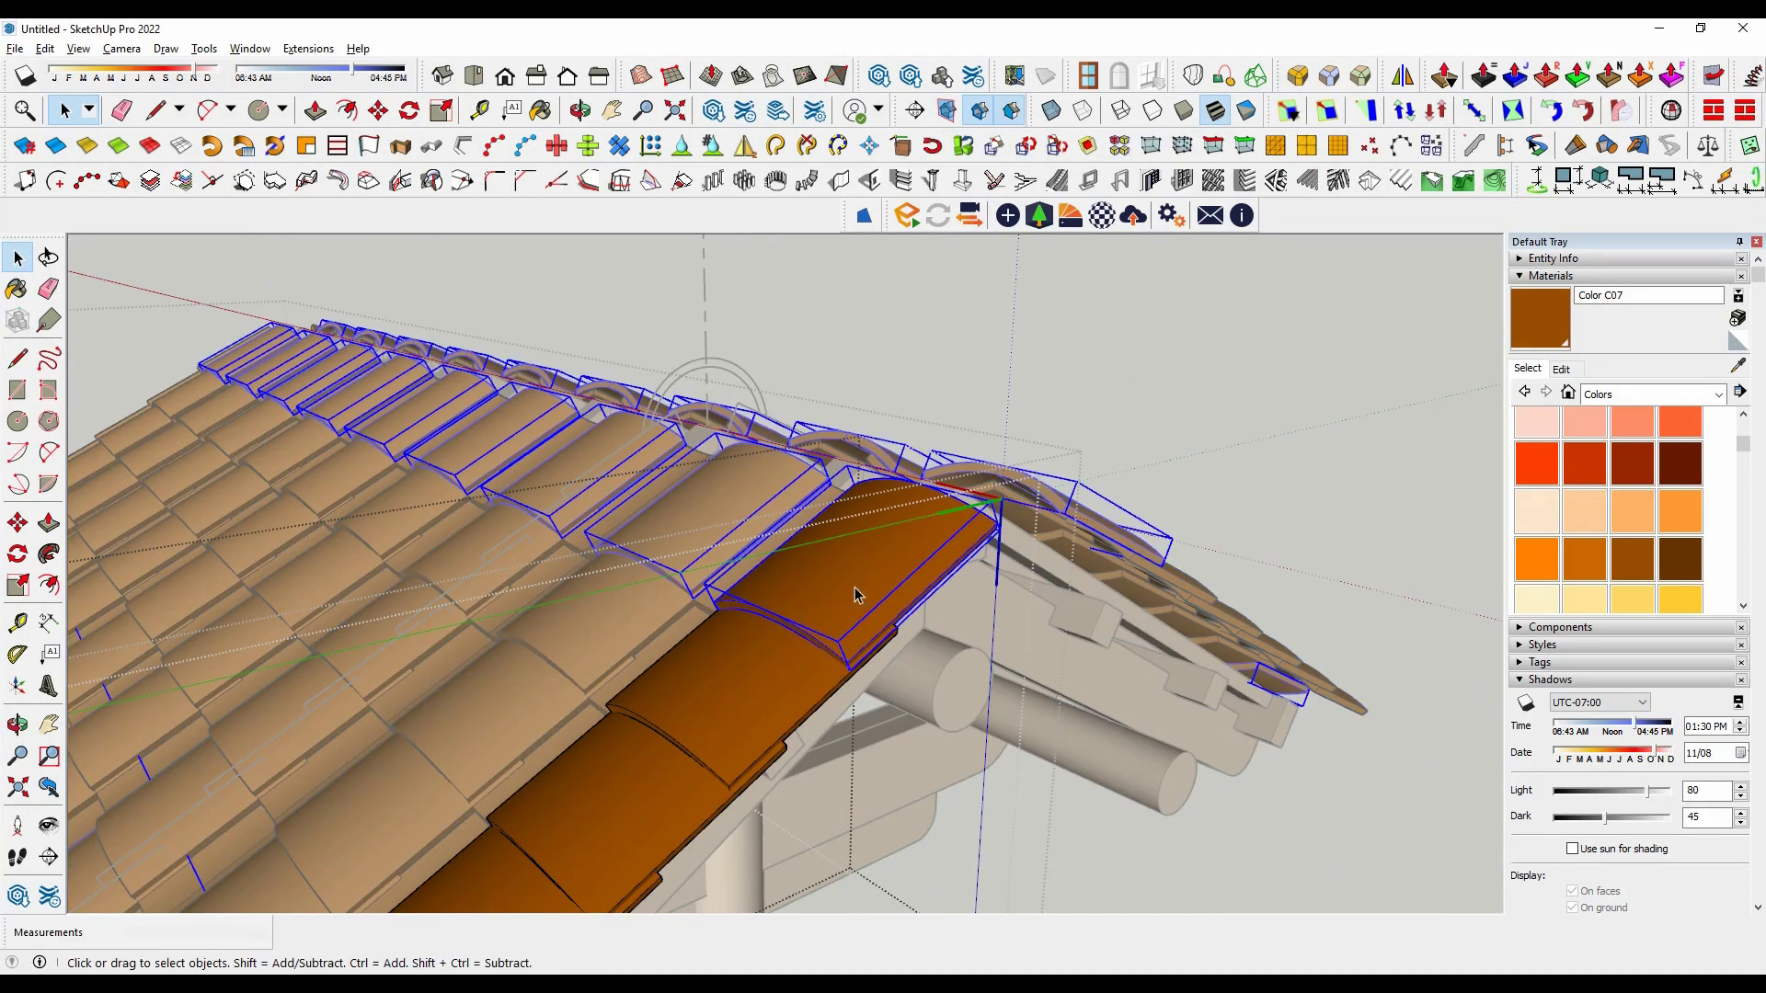
double_click(852, 583)
triple_click(851, 583)
left_click(1157, 424)
left_click(897, 568)
left_click(1255, 414)
Step: Paste the copied tile in place using Edit > Paste In Place
middle_click_drag(1255, 413, 1001, 571)
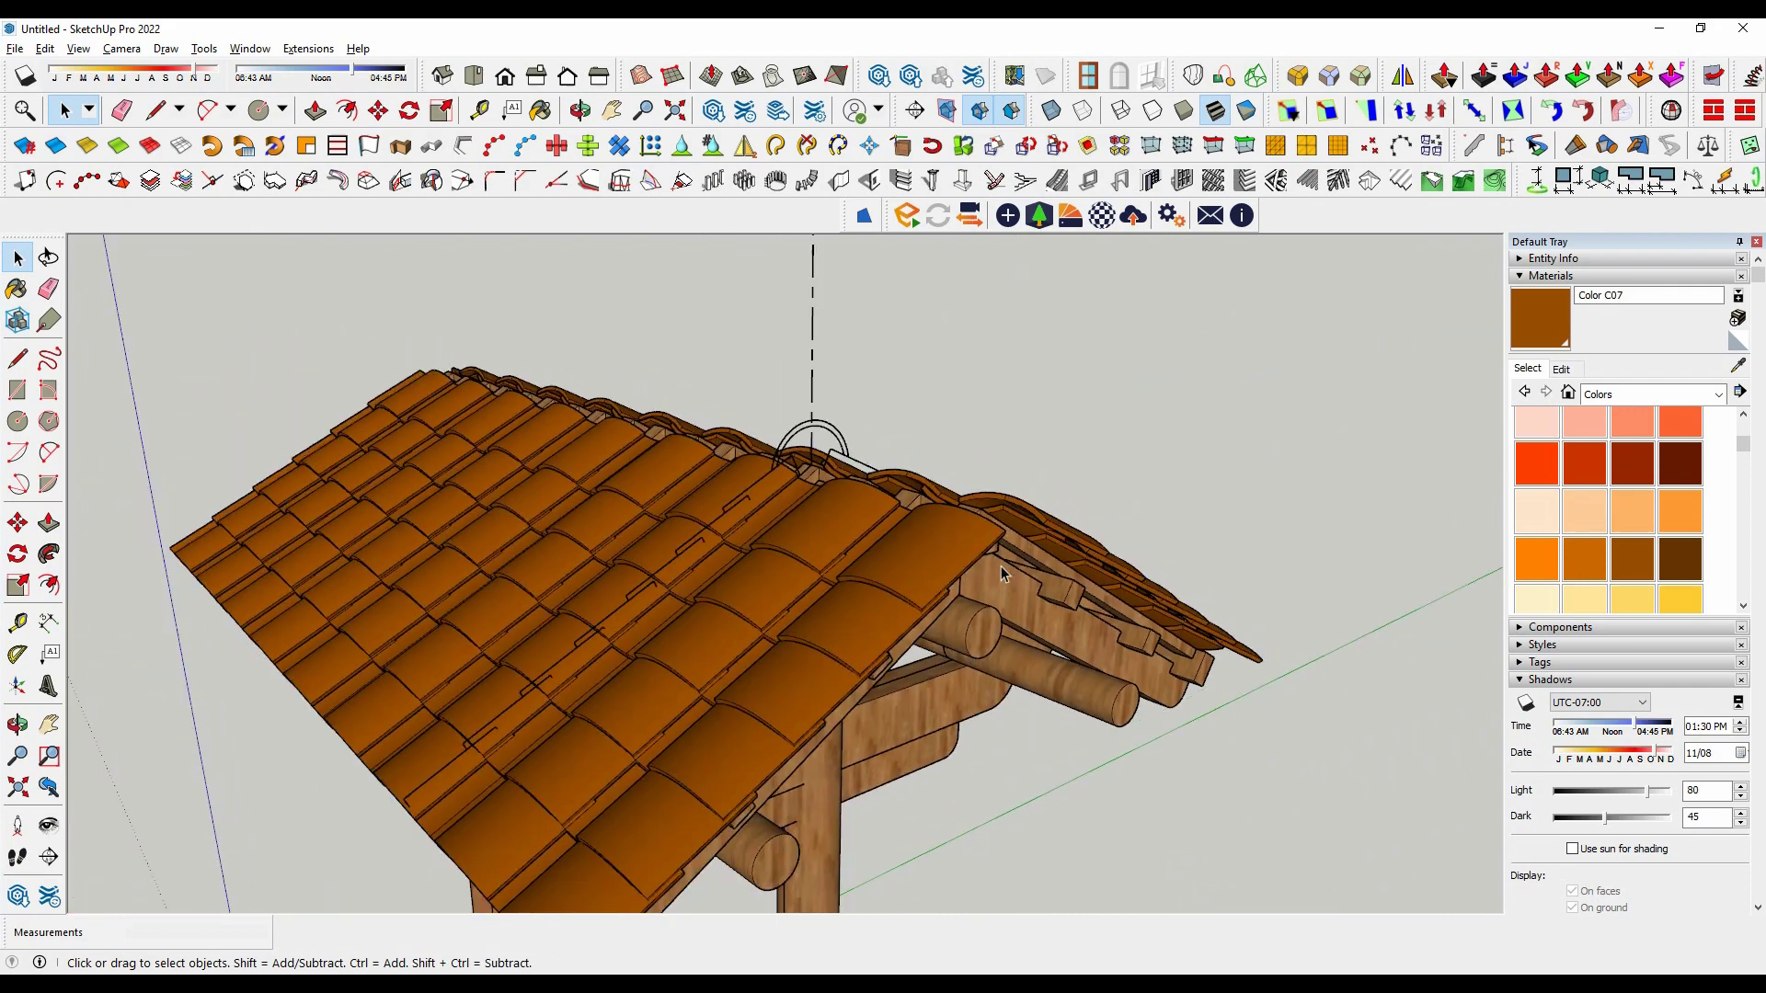
left_click(51, 53)
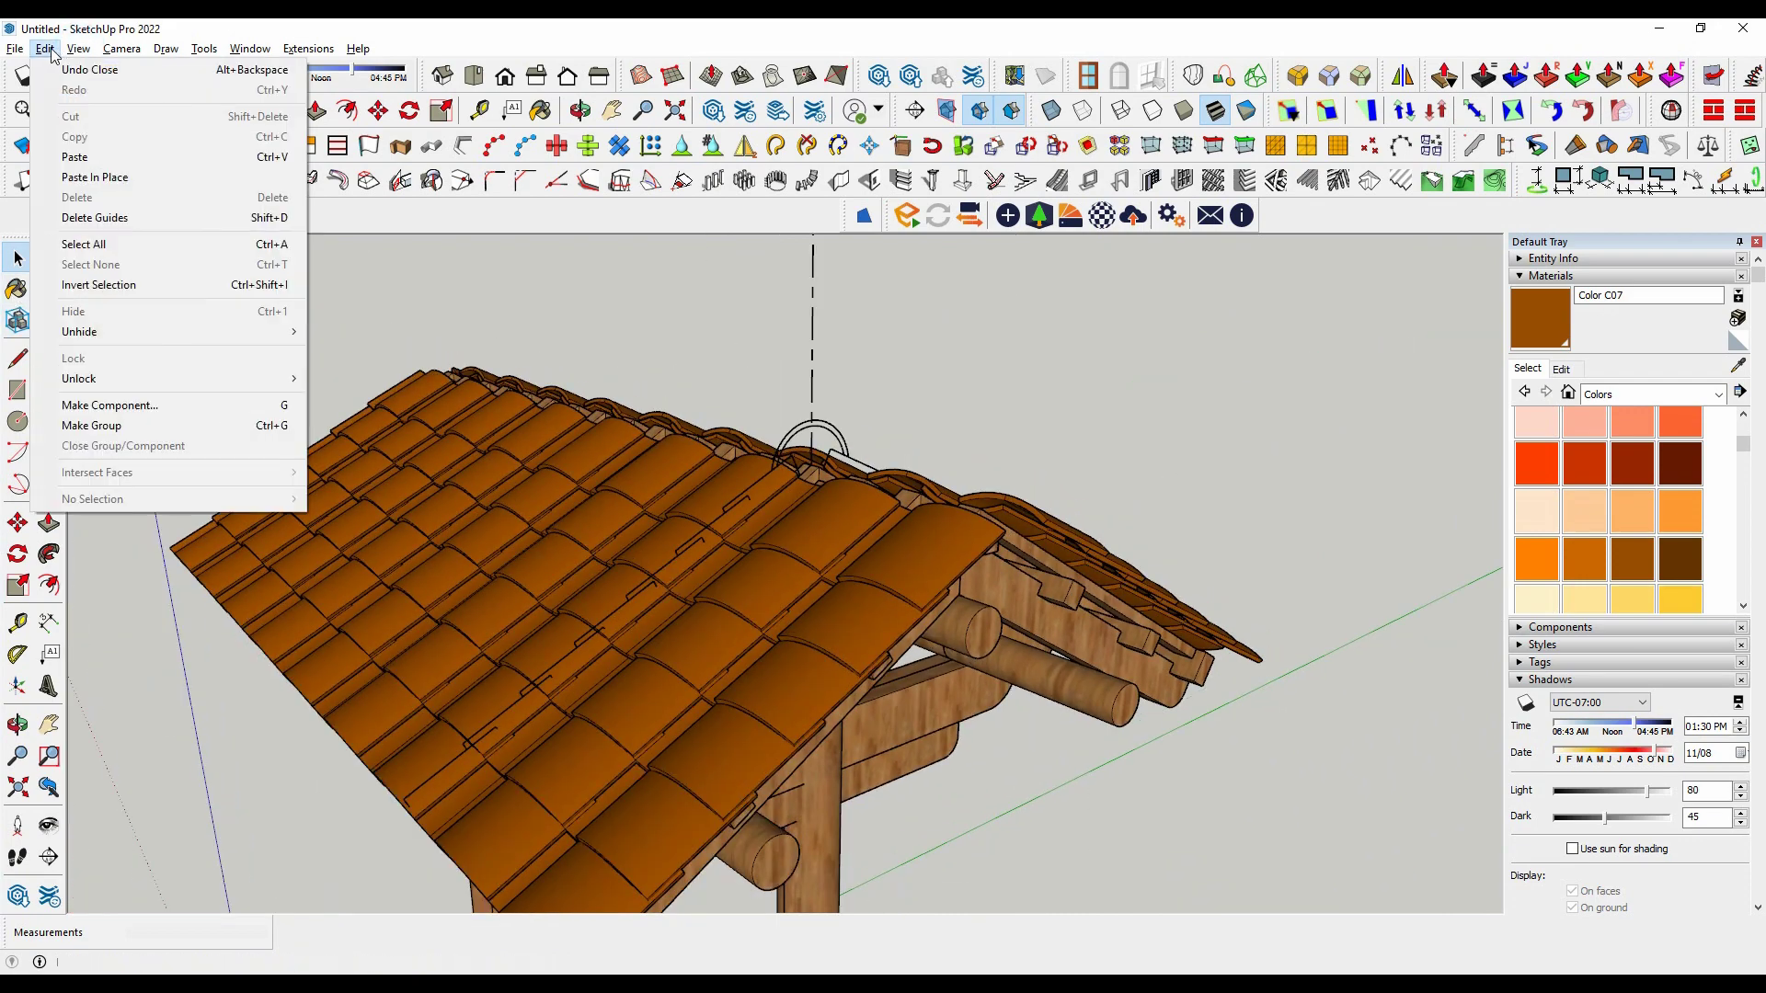
left_click(95, 176)
middle_click_drag(836, 493, 912, 579)
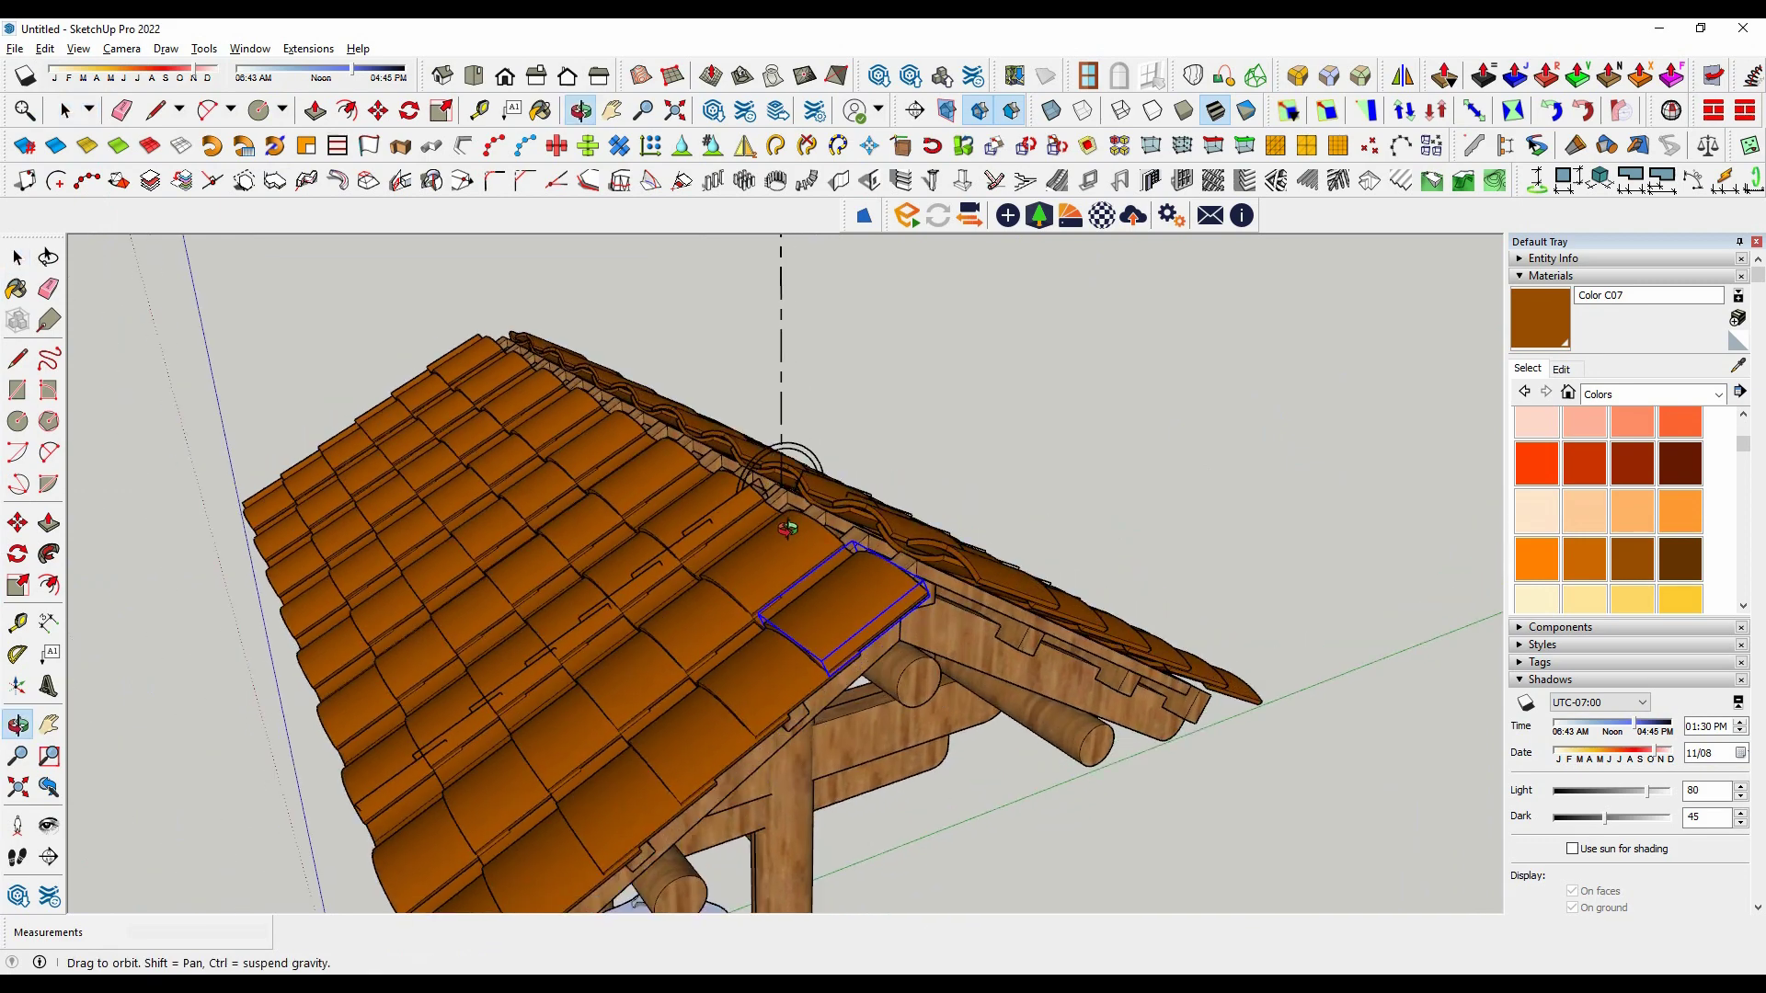
scroll(912, 580, "up", 2)
scroll(925, 625, "up", 1)
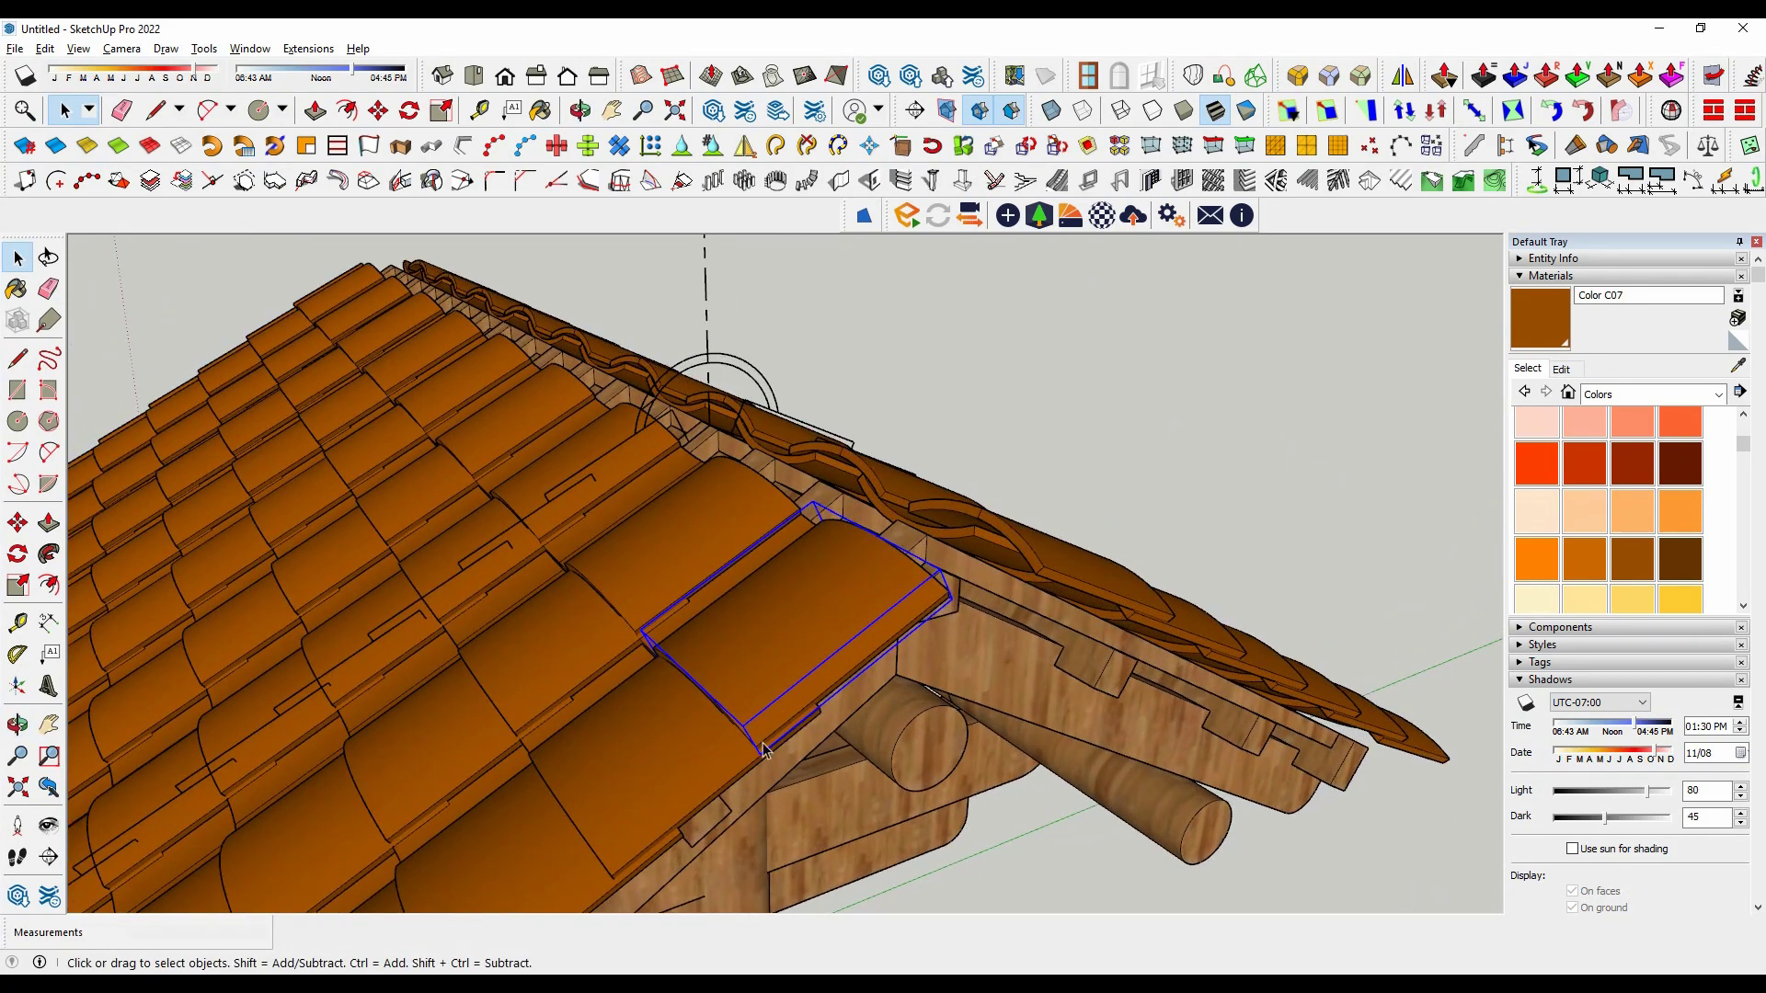
Step: Move the pasted tile up so it sits above the roof ridge
middle_click_drag(762, 749, 856, 701)
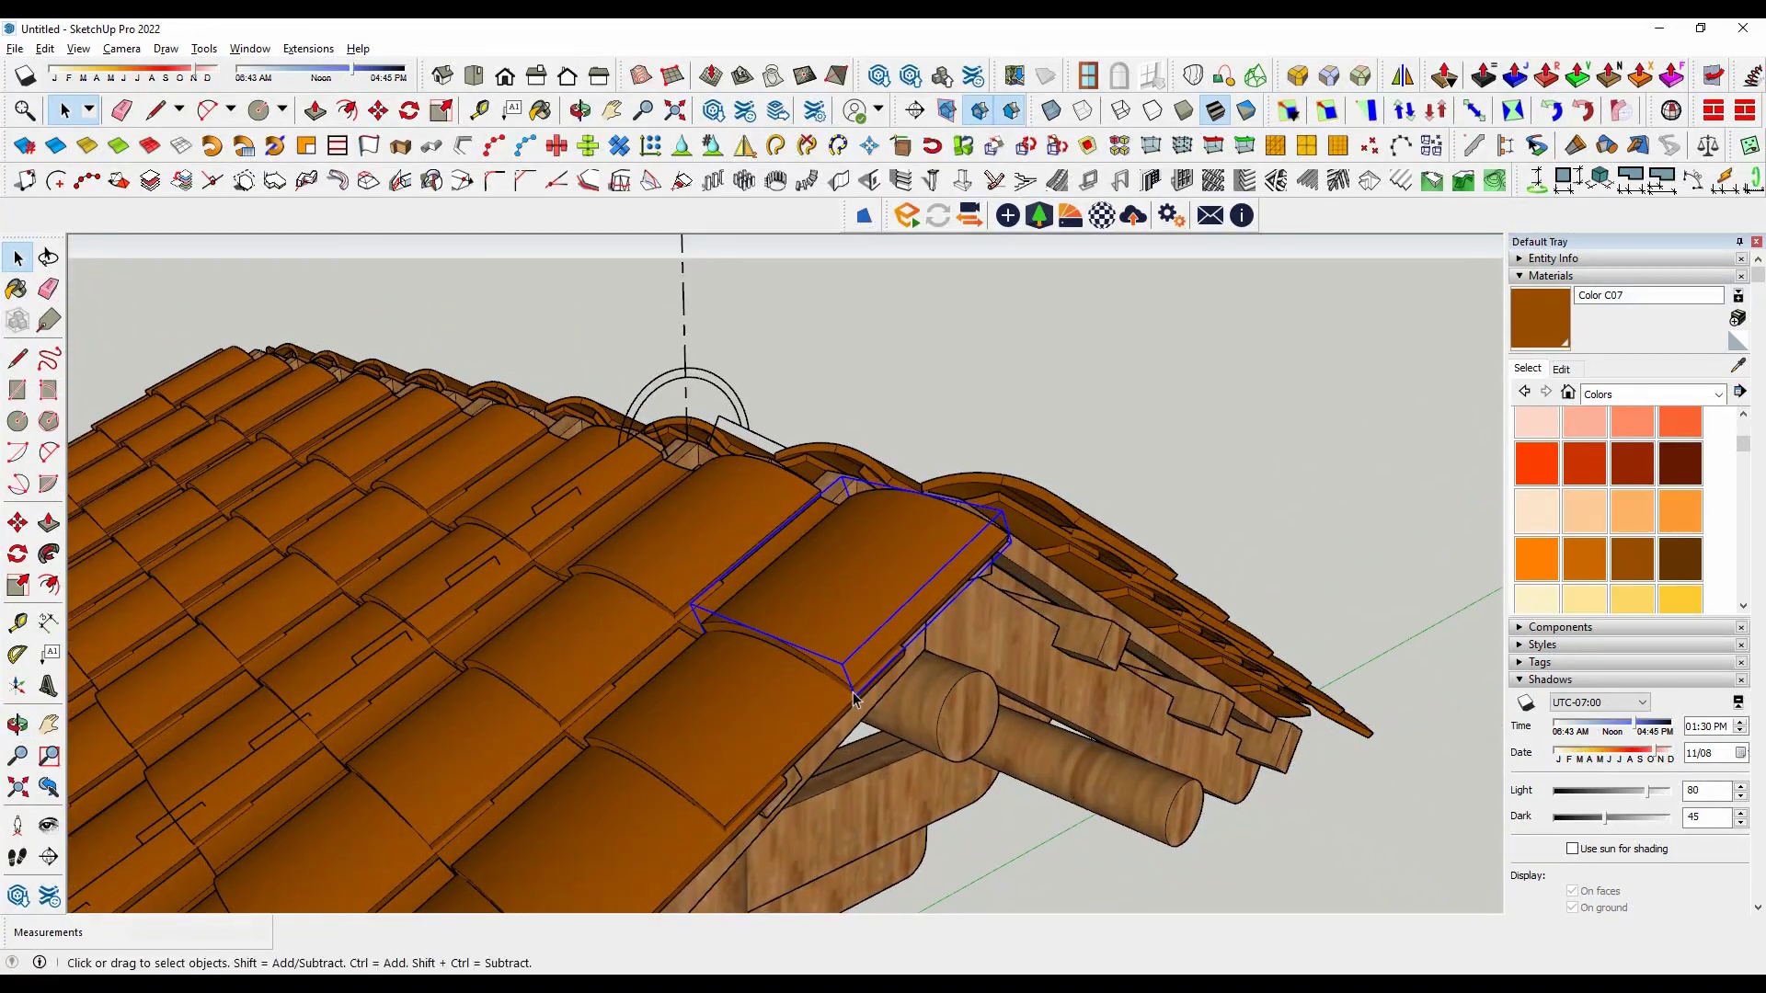
key("m")
left_click(853, 698)
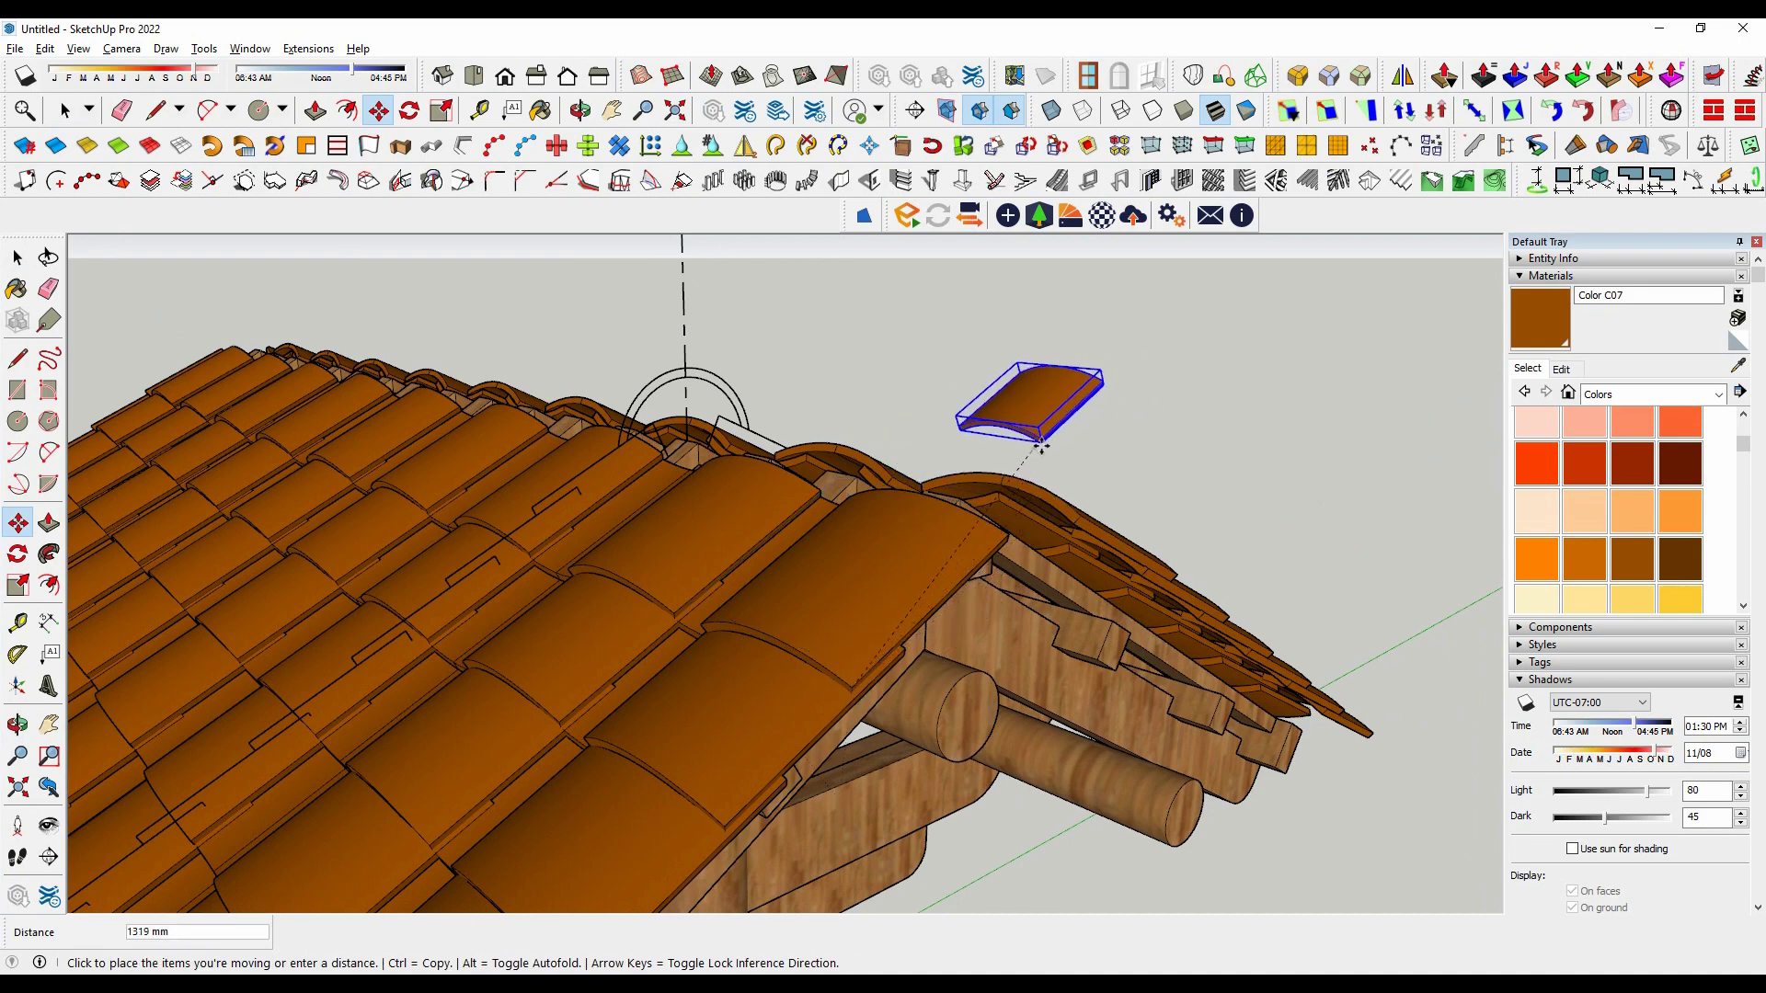
middle_click_drag(1037, 455, 1003, 589)
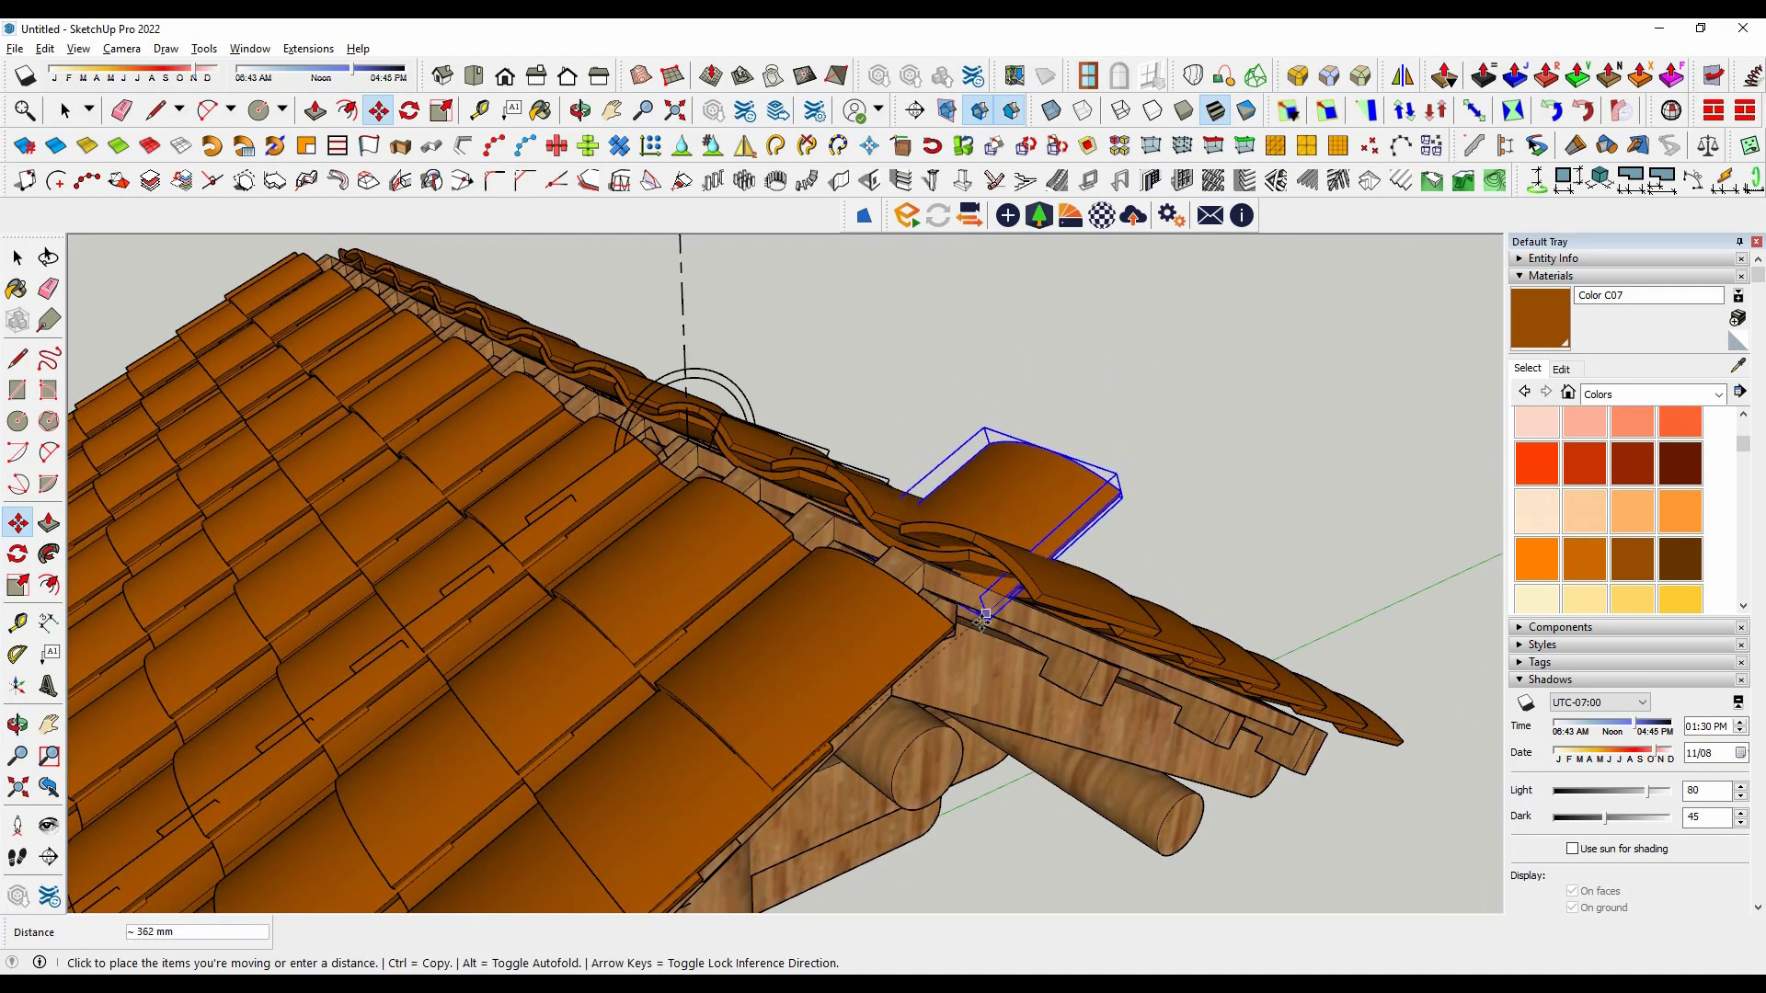
left_click(917, 629)
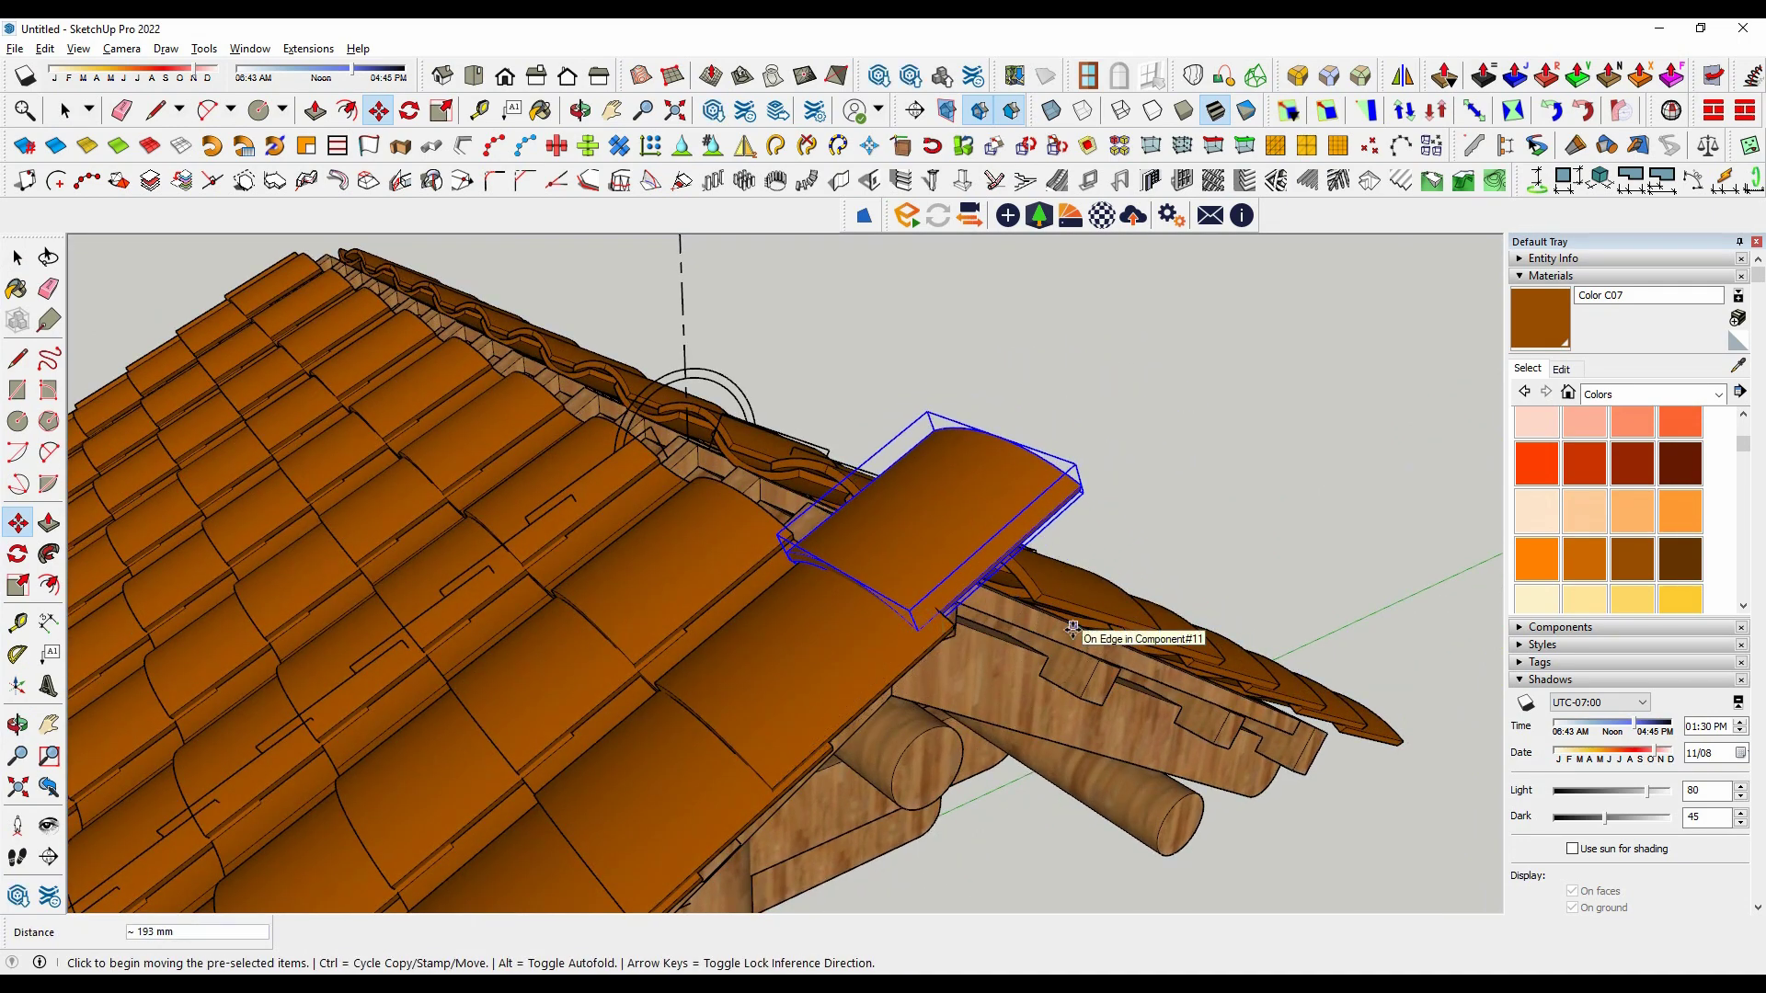
key("q")
mouse_move(959, 633)
middle_mouse_down()
mouse_move(1033, 808)
mouse_move(715, 492)
middle_mouse_up()
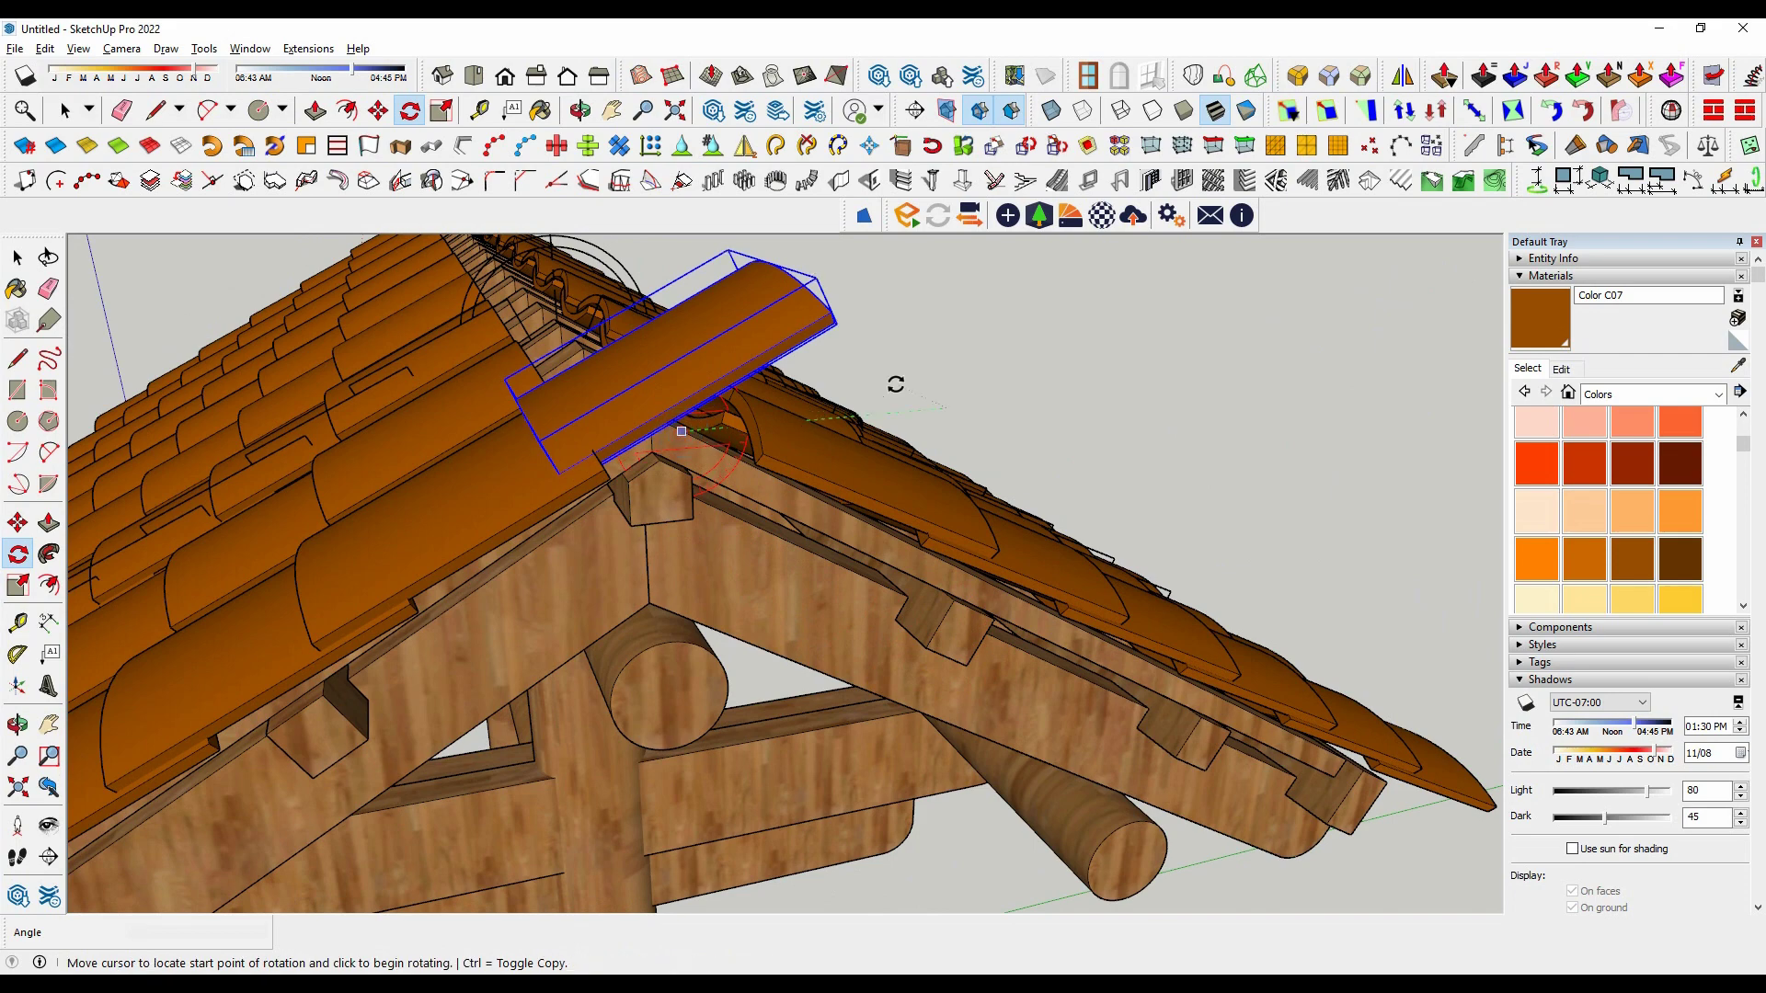
Step: Rotate the copied tile about its centre so it lies across the ridge at the gable end
left_click(858, 369)
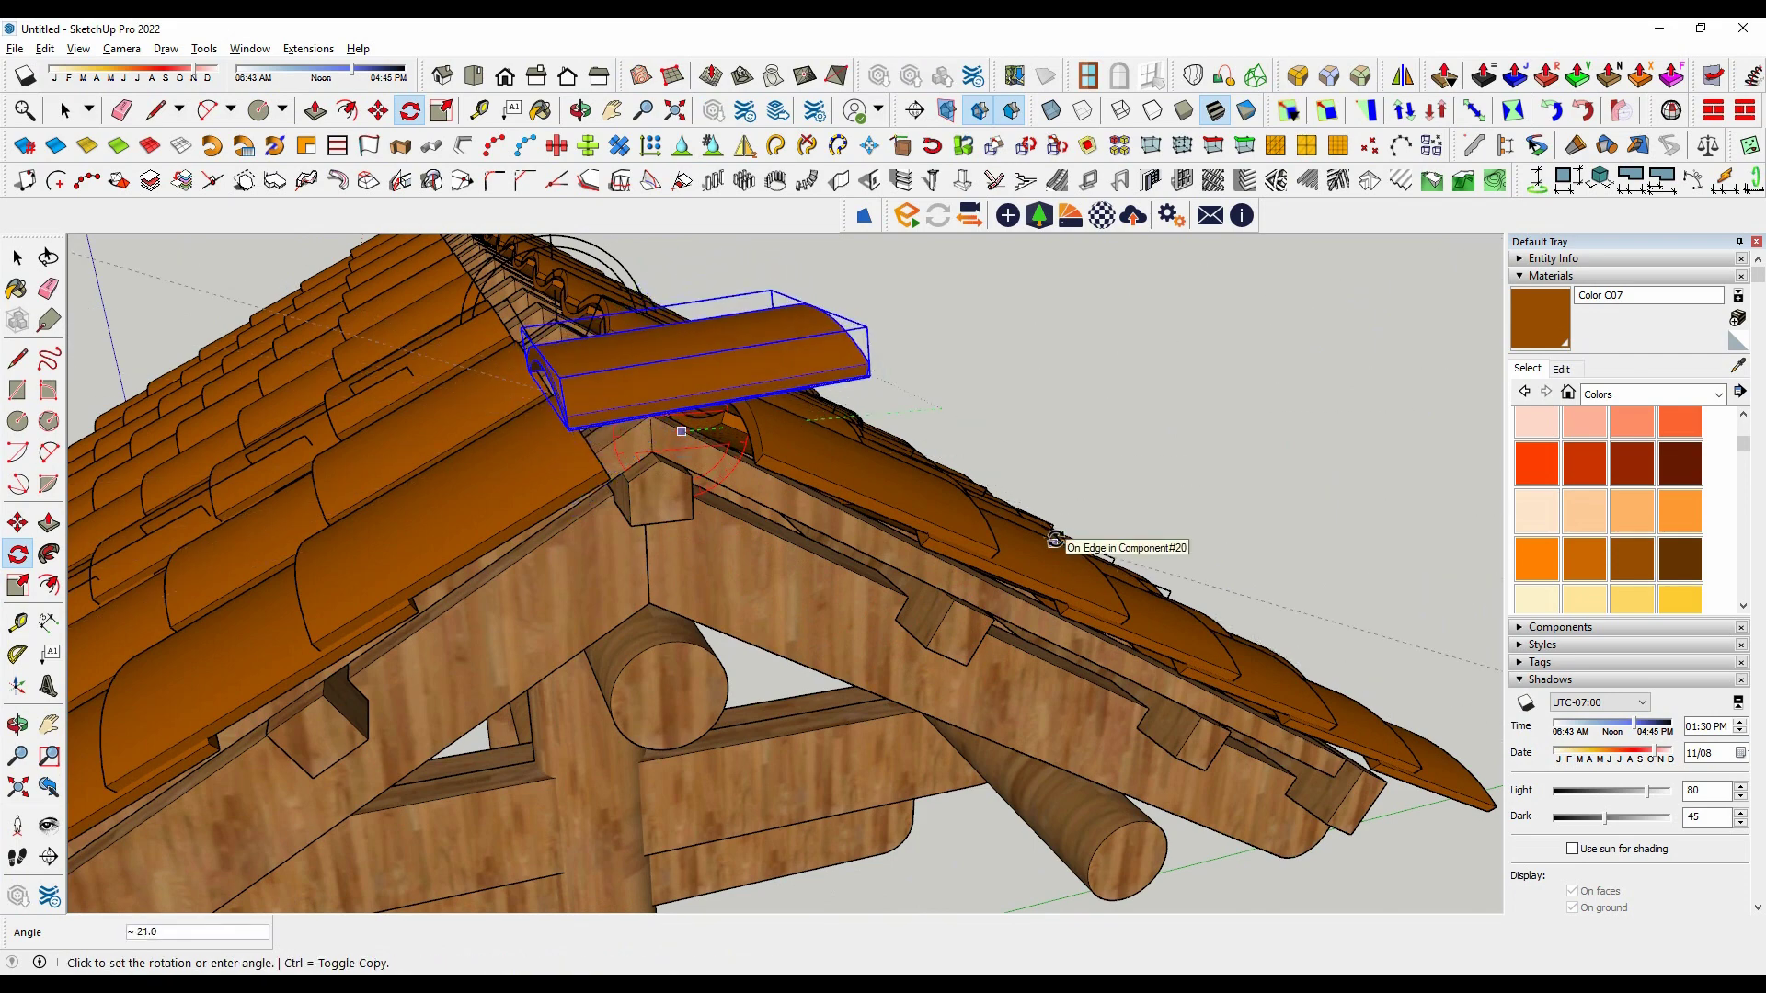
key("Escape")
mouse_move(1065, 556)
middle_mouse_down()
mouse_move(750, 599)
mouse_move(864, 599)
mouse_move(875, 630)
mouse_move(794, 625)
middle_mouse_up()
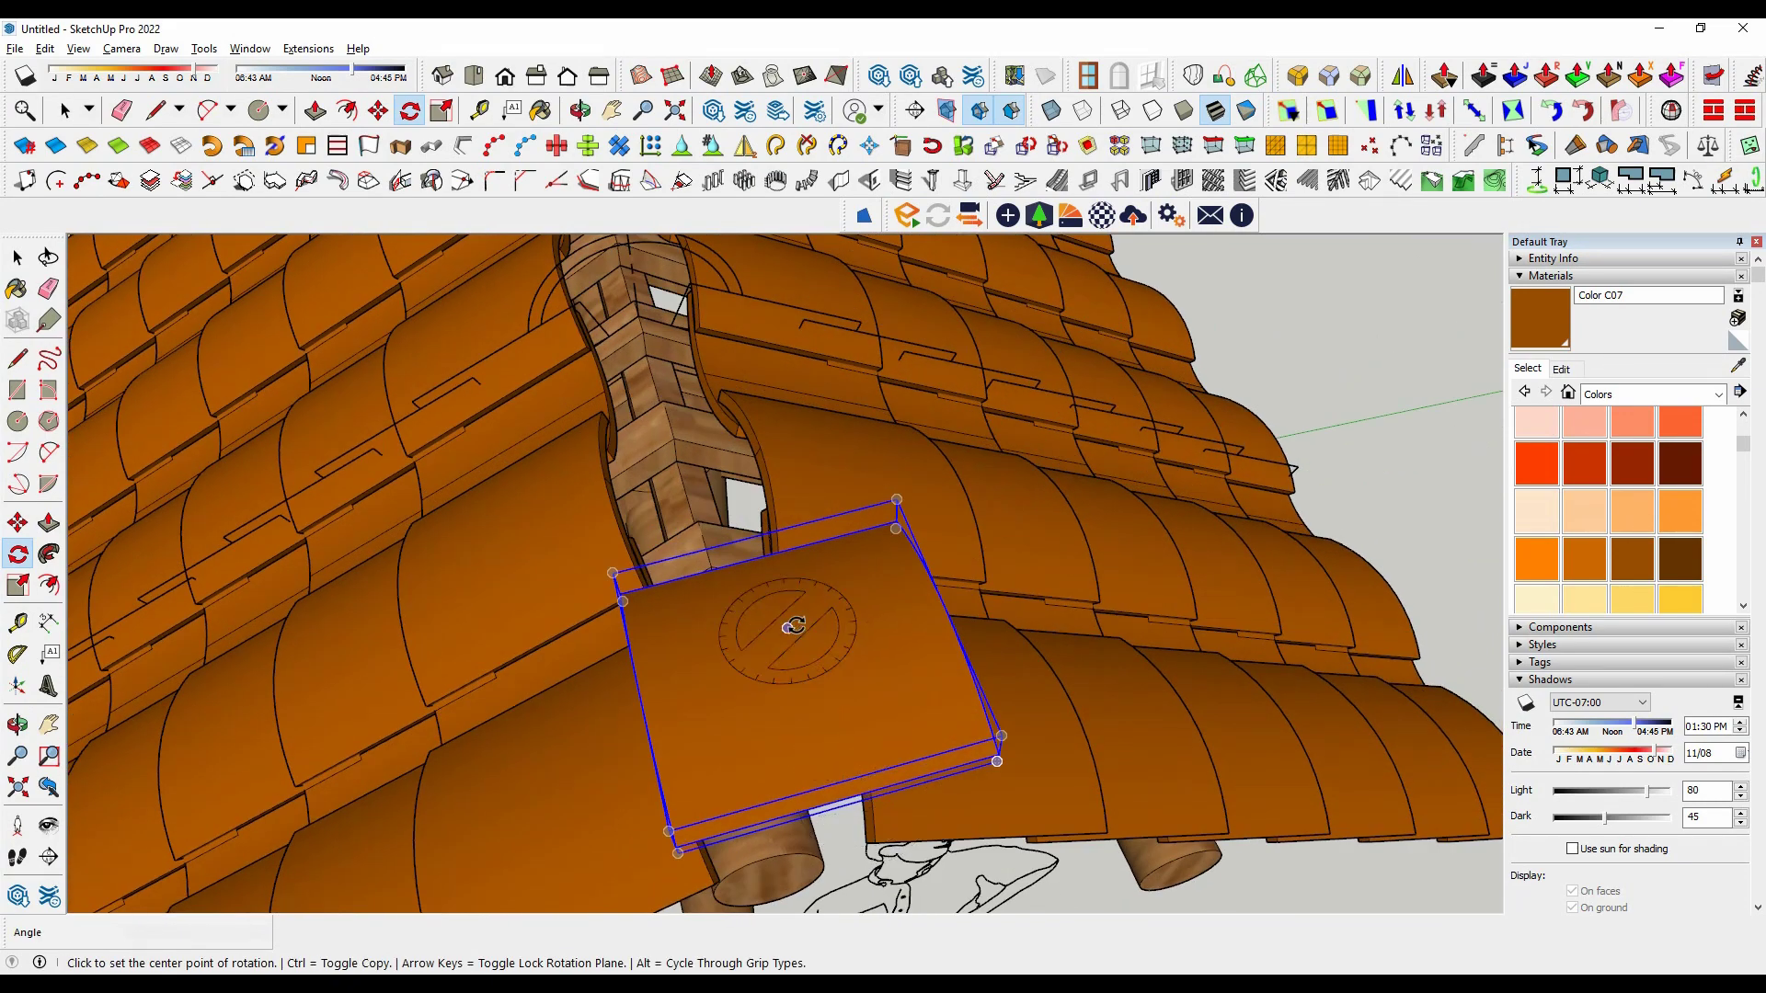
left_click(946, 610)
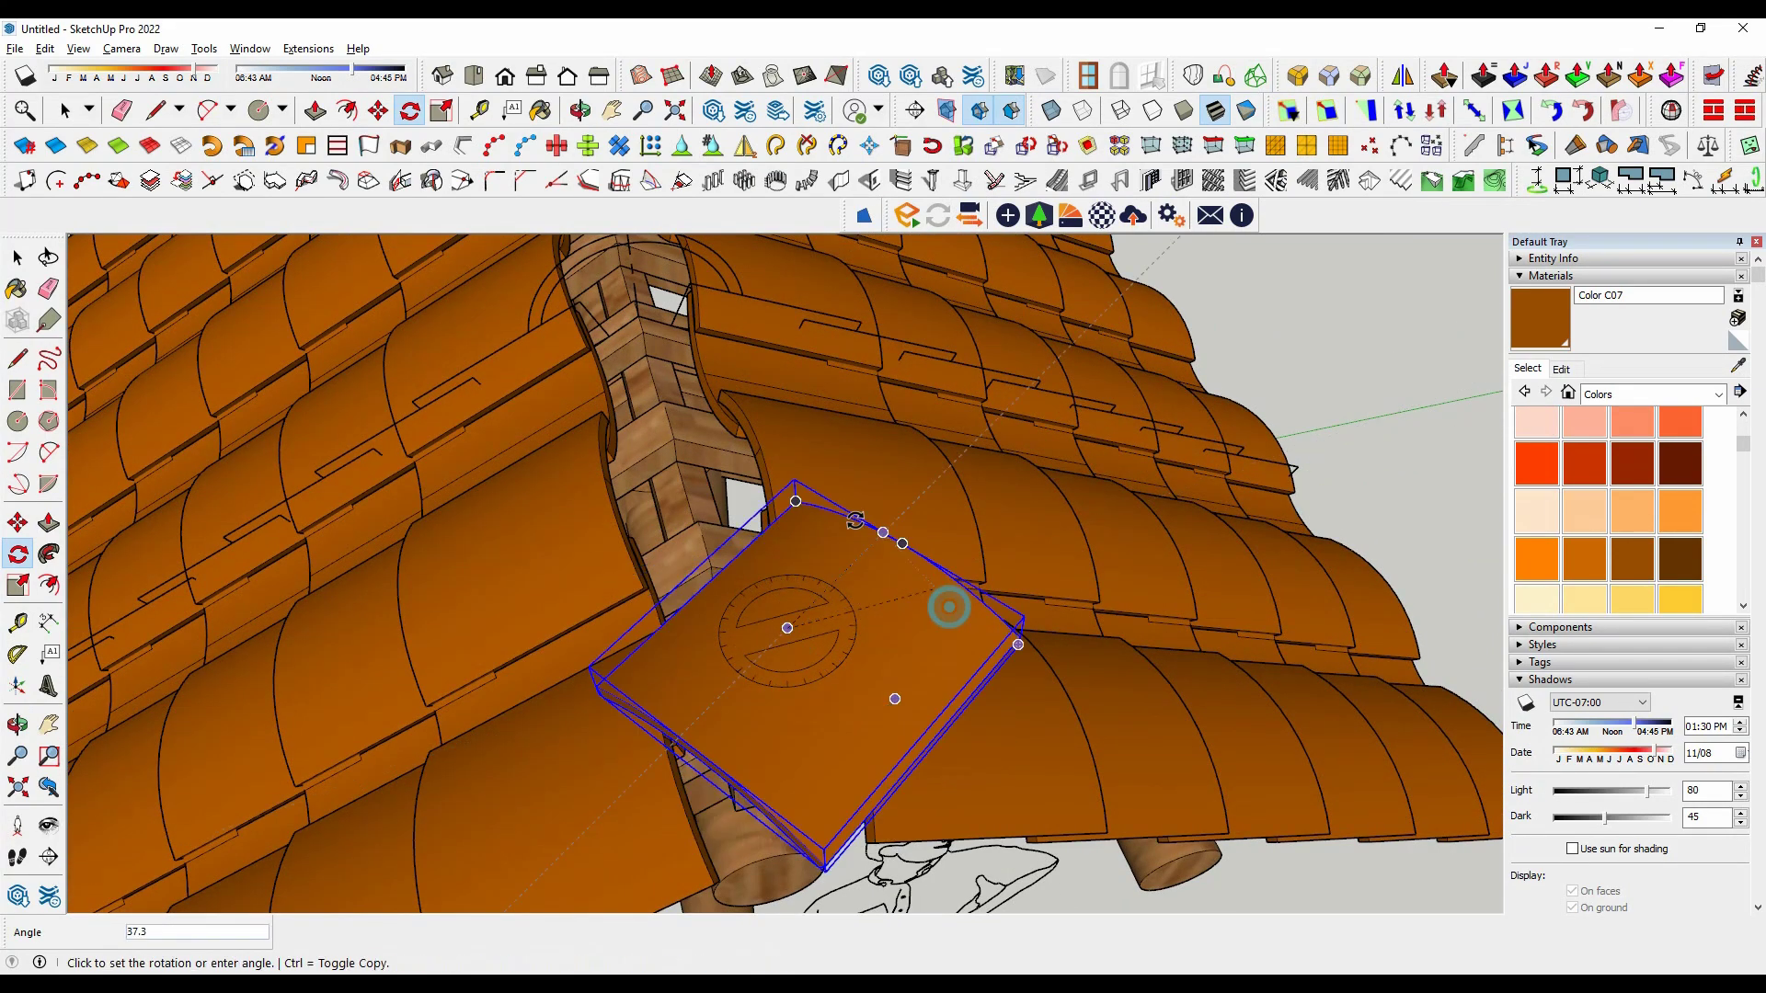
left_click(797, 536)
mouse_move(797, 536)
middle_mouse_down()
mouse_move(677, 268)
mouse_move(709, 374)
middle_mouse_up()
Step: Move the rotated cap tile to the end of the roof ridge
key("m")
left_click(801, 394)
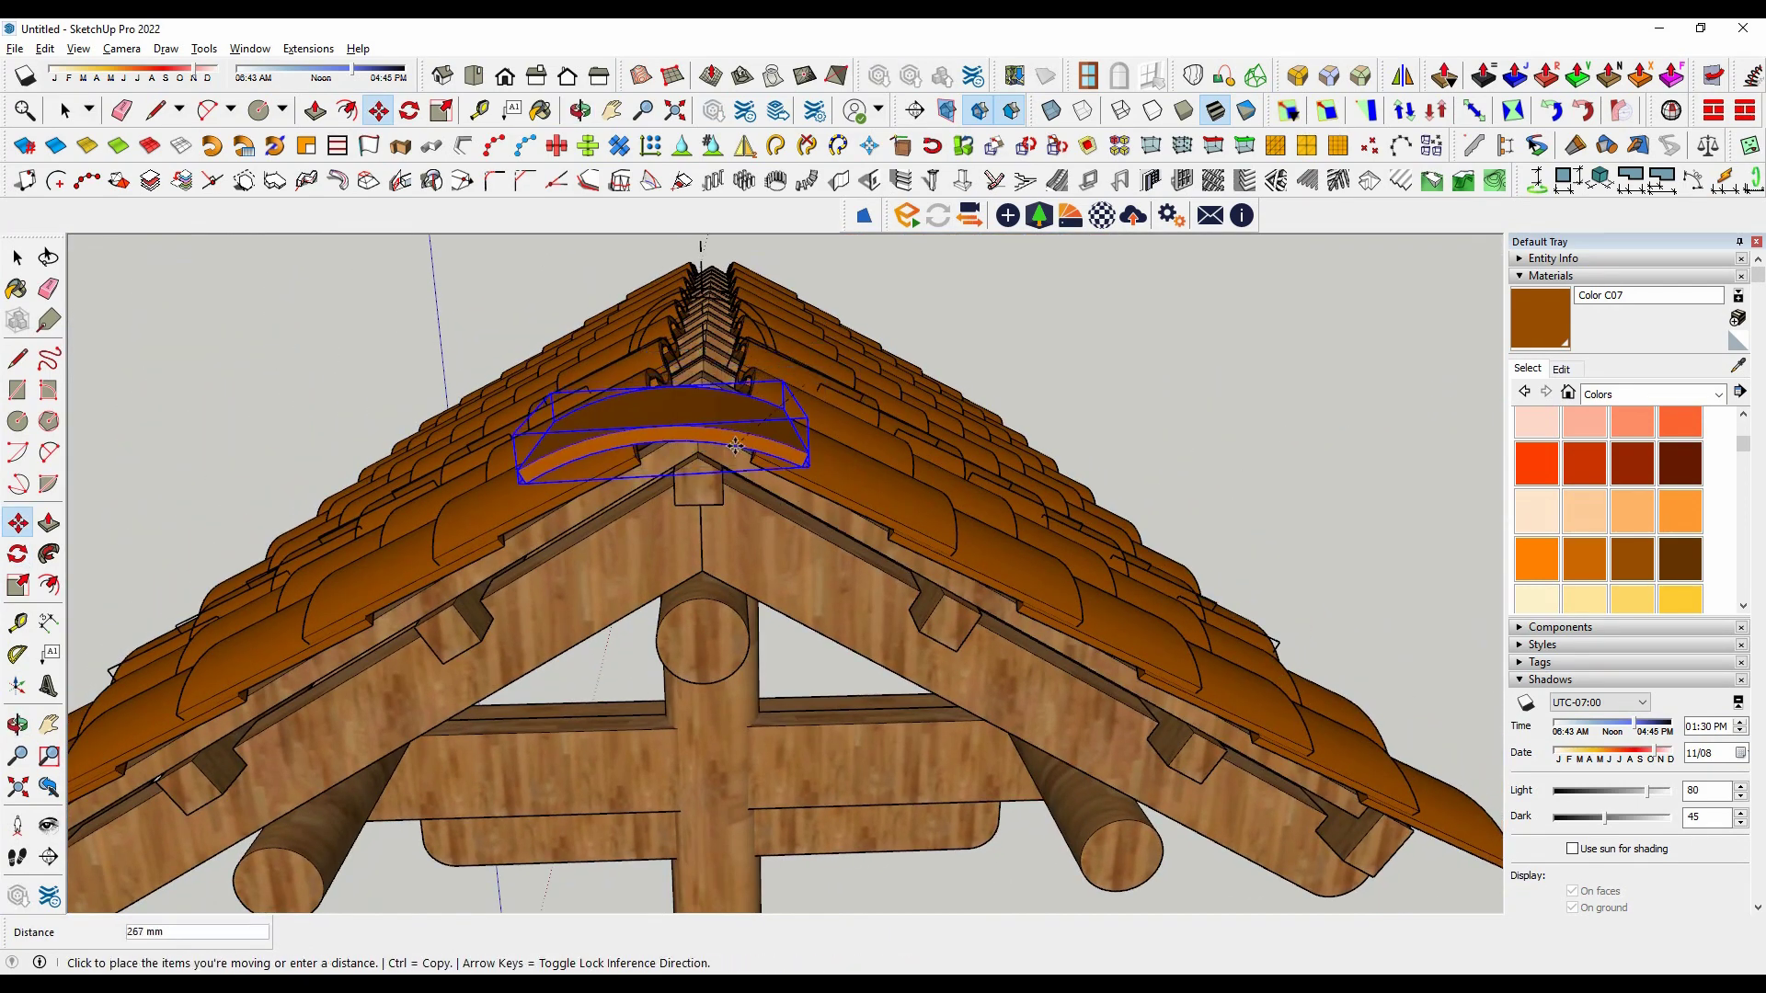
mouse_move(782, 433)
middle_mouse_down()
mouse_move(896, 377)
mouse_move(1143, 651)
middle_mouse_up()
left_click(1161, 384)
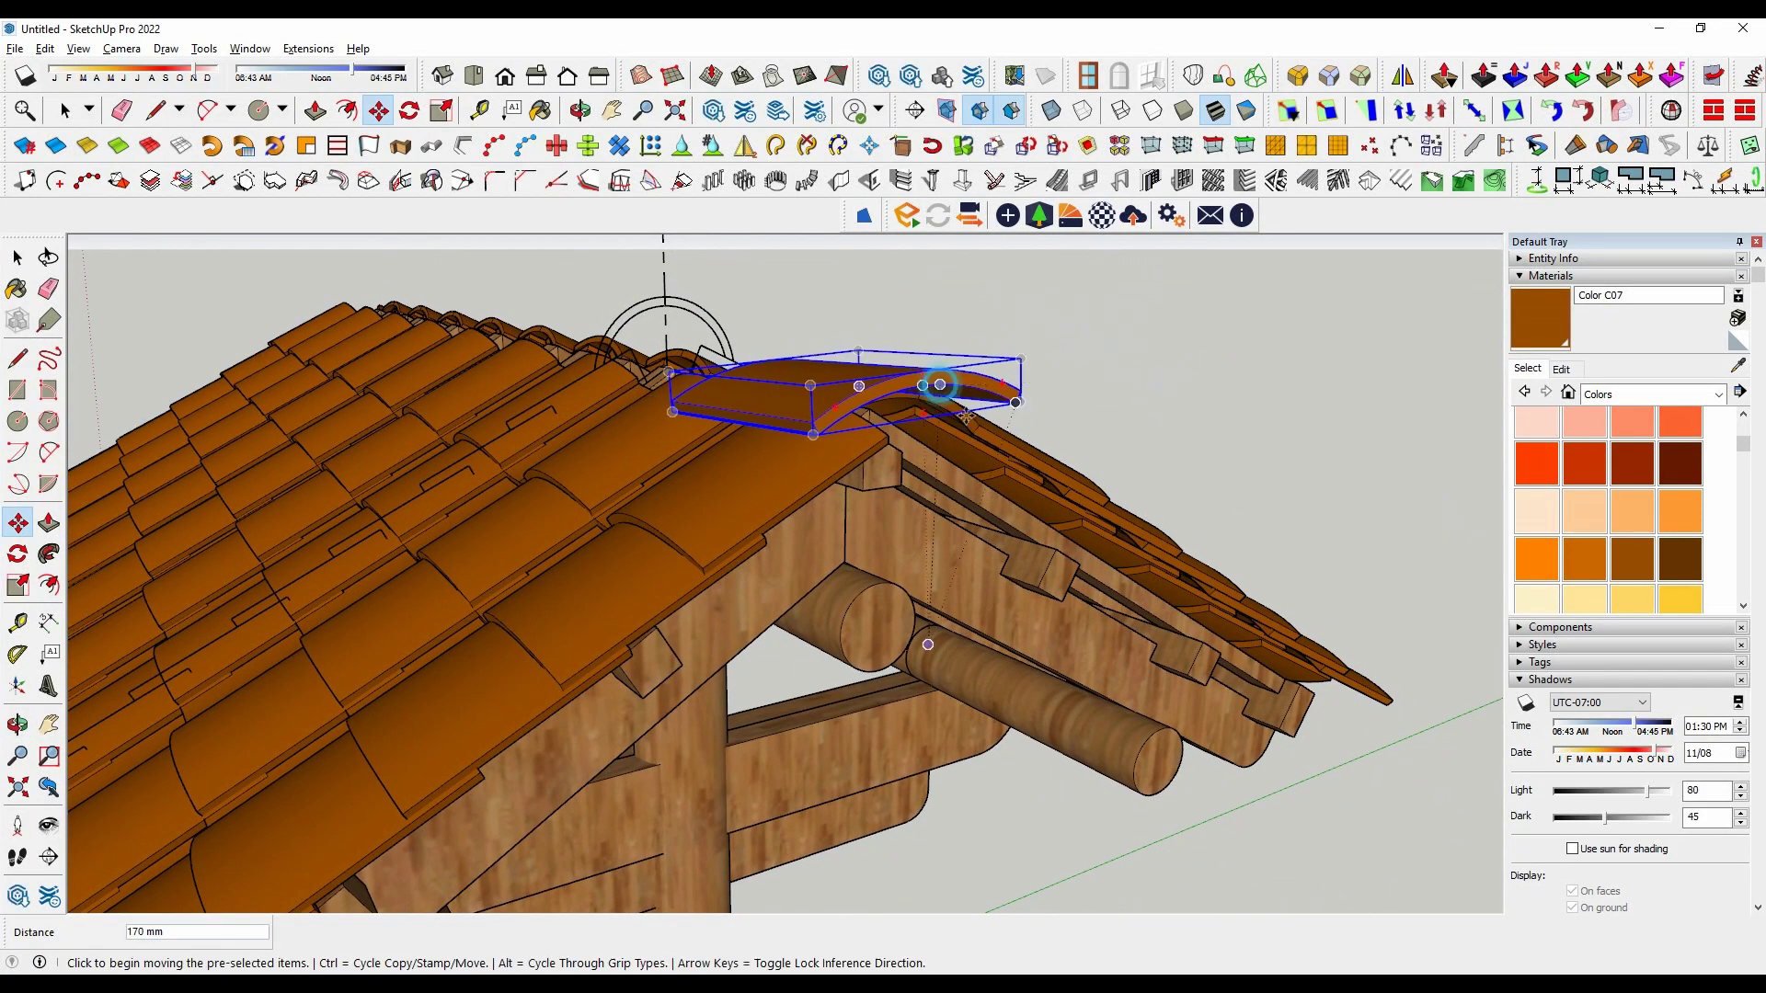
mouse_move(935, 383)
middle_mouse_down()
mouse_move(1187, 617)
mouse_move(1108, 529)
middle_mouse_up()
left_click(1110, 529)
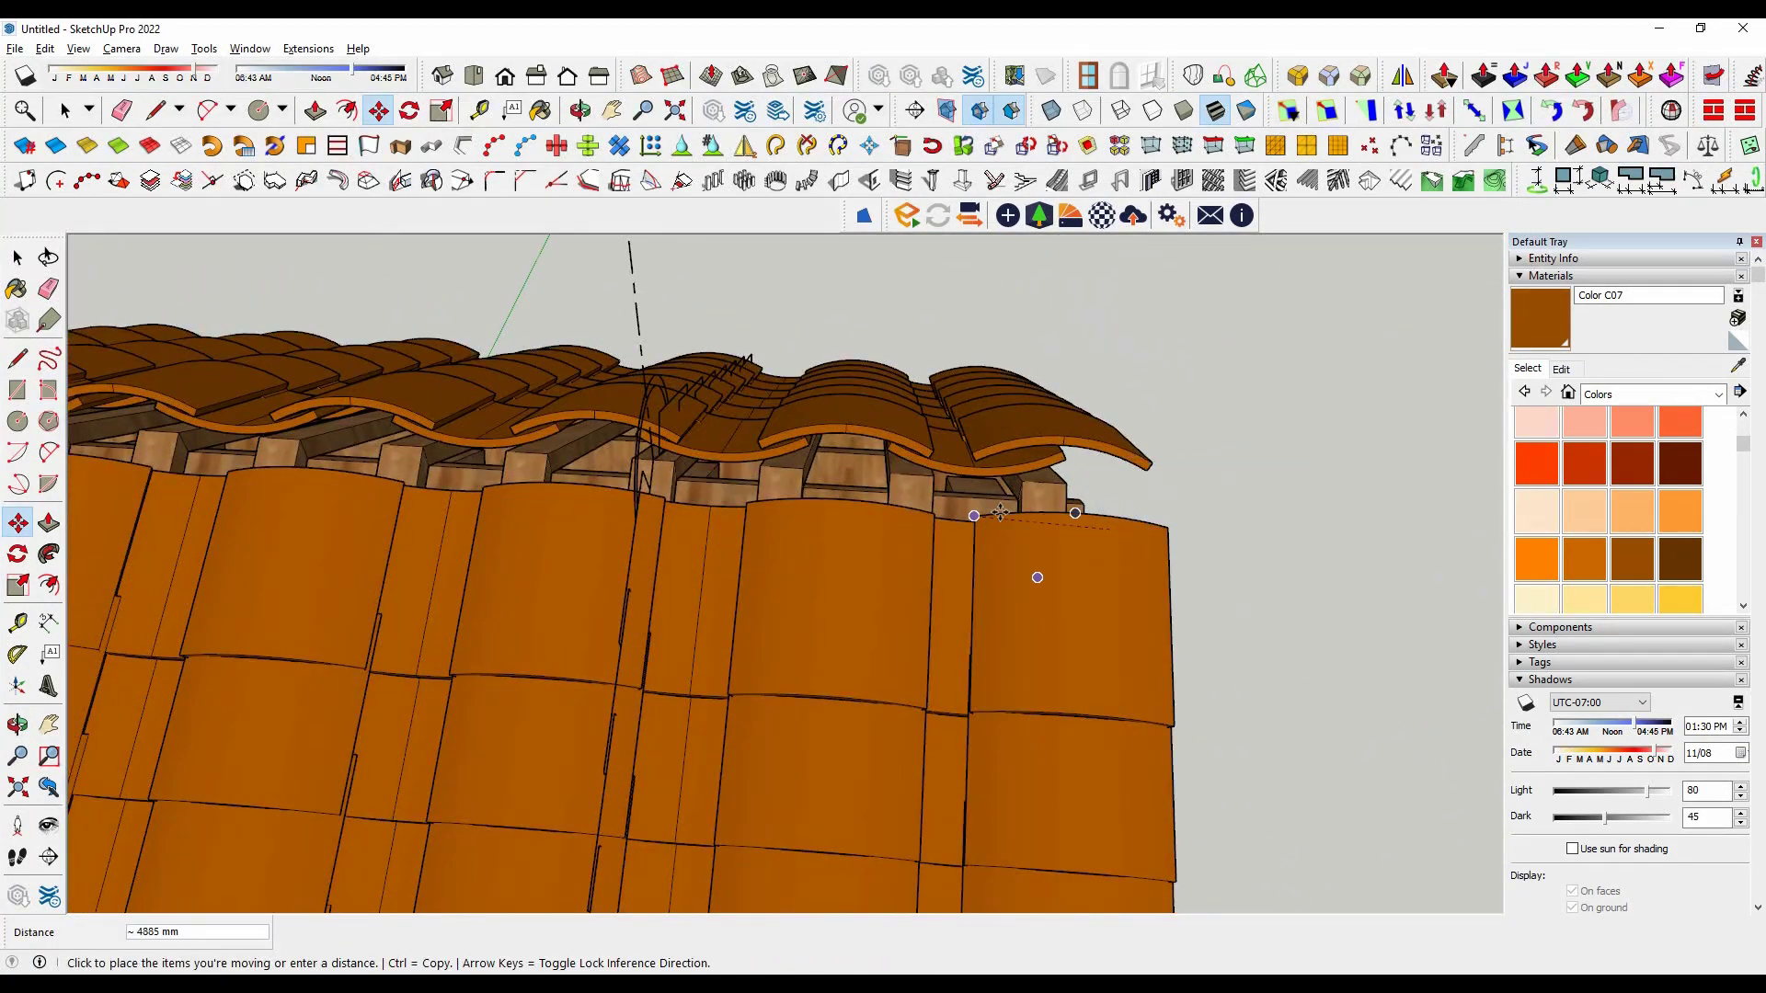
left_click(1067, 488)
key("space")
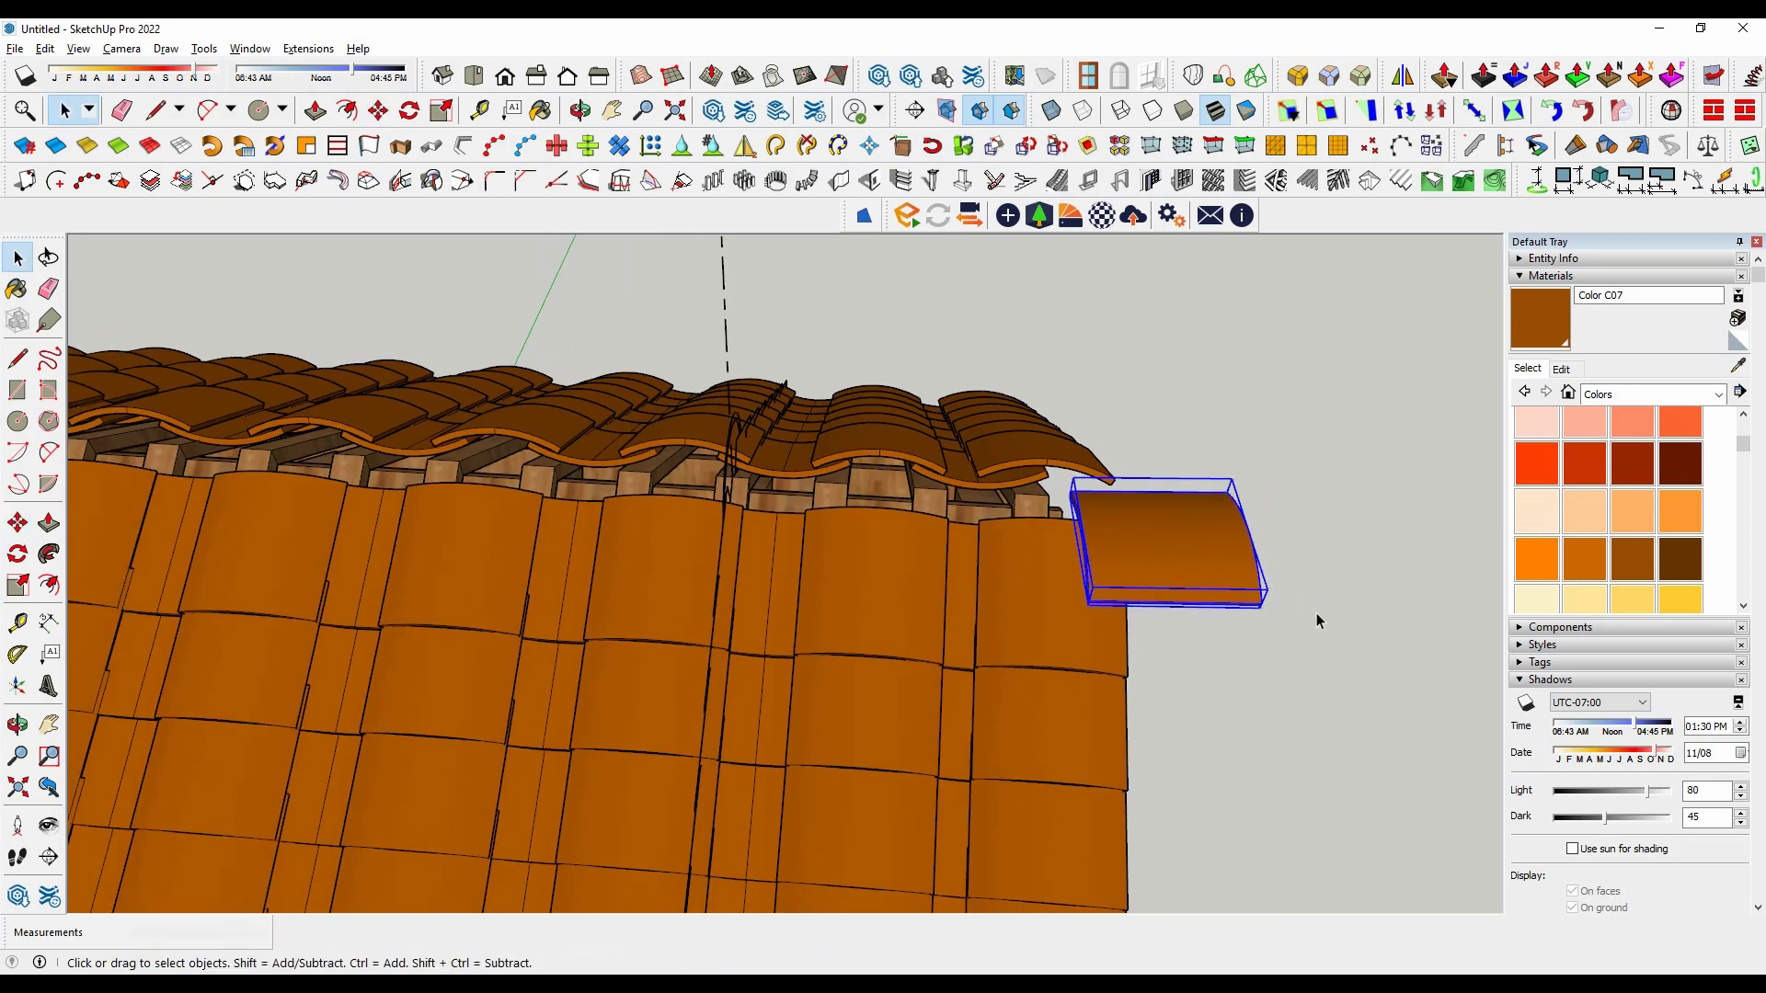
Step: Reposition the cap tile so it sits squarely on the ridge line
middle_click_drag(1316, 619, 1232, 408)
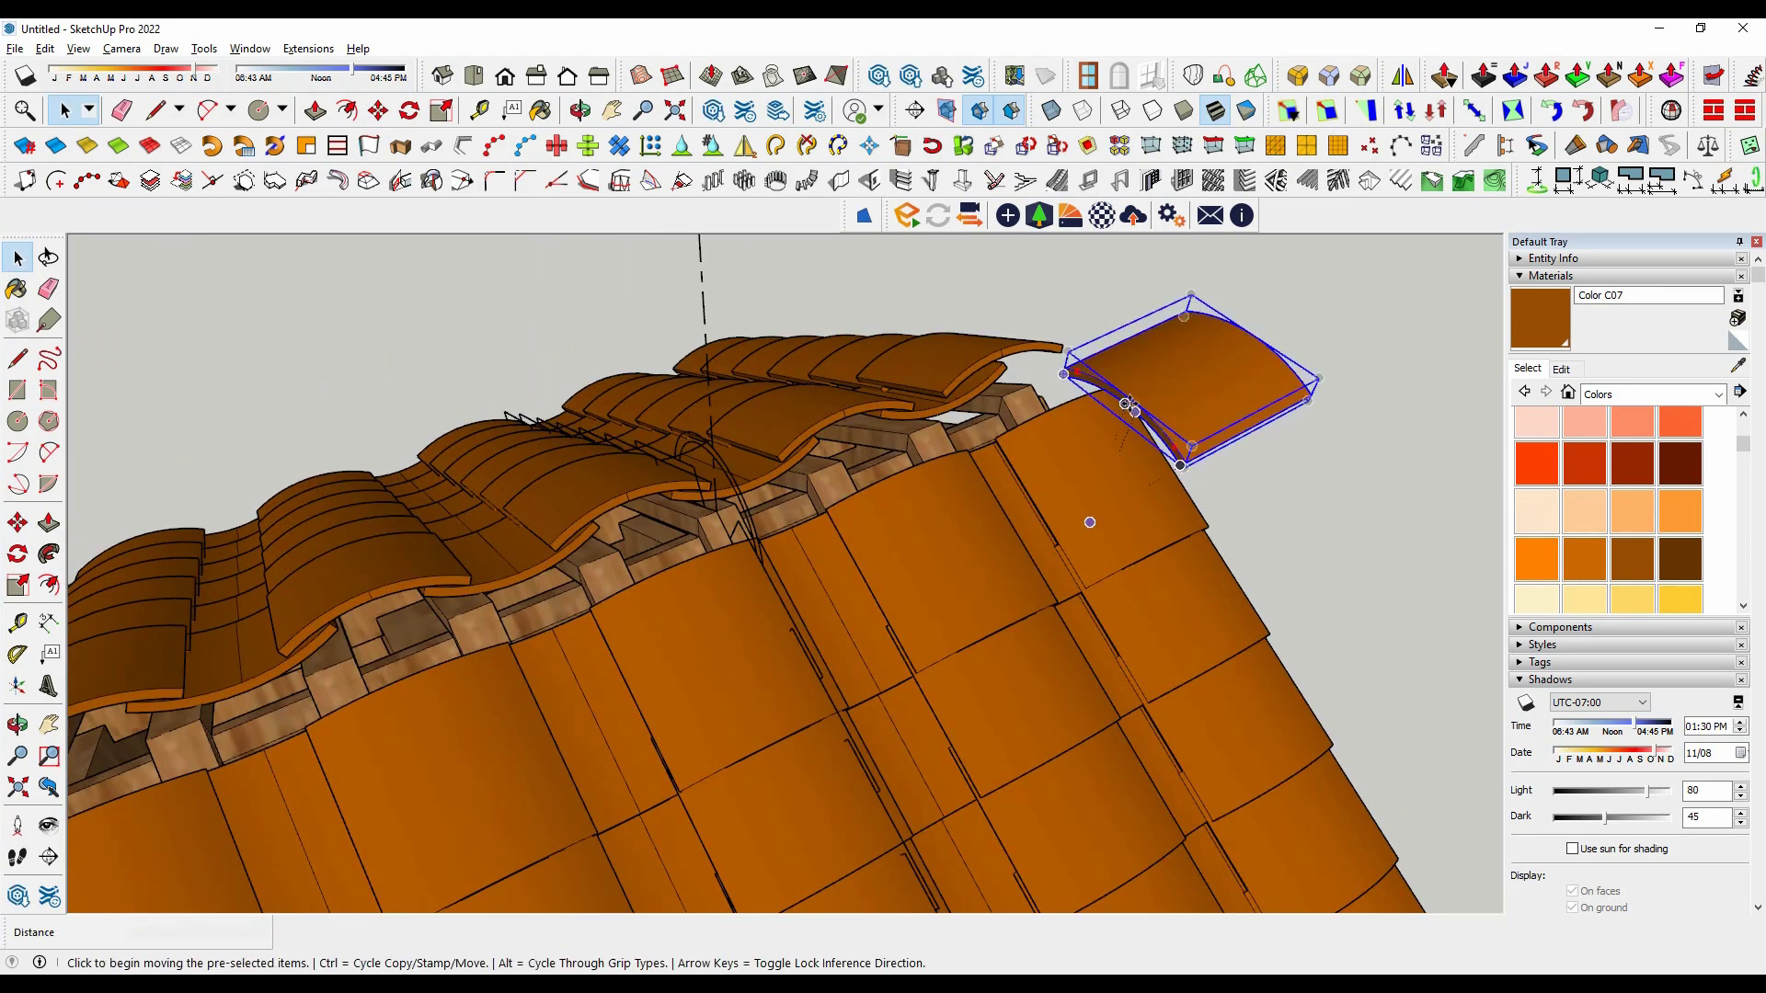
left_click(1124, 404)
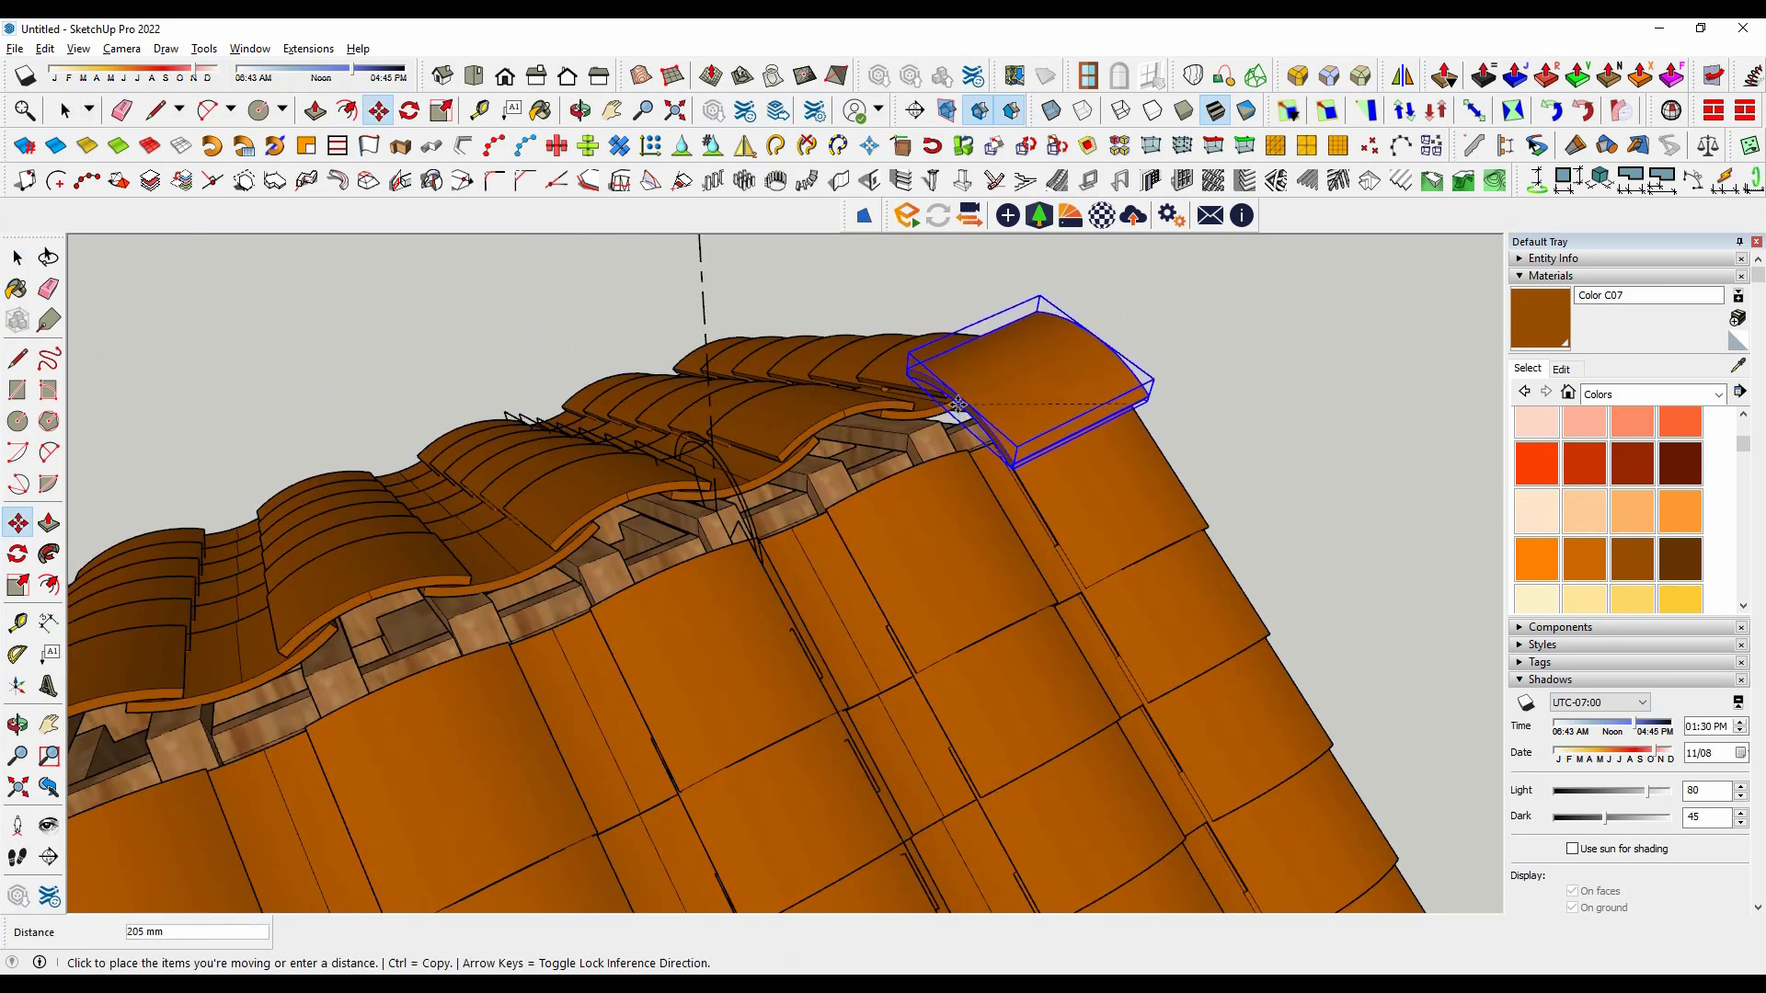
middle_click_drag(958, 403, 510, 317)
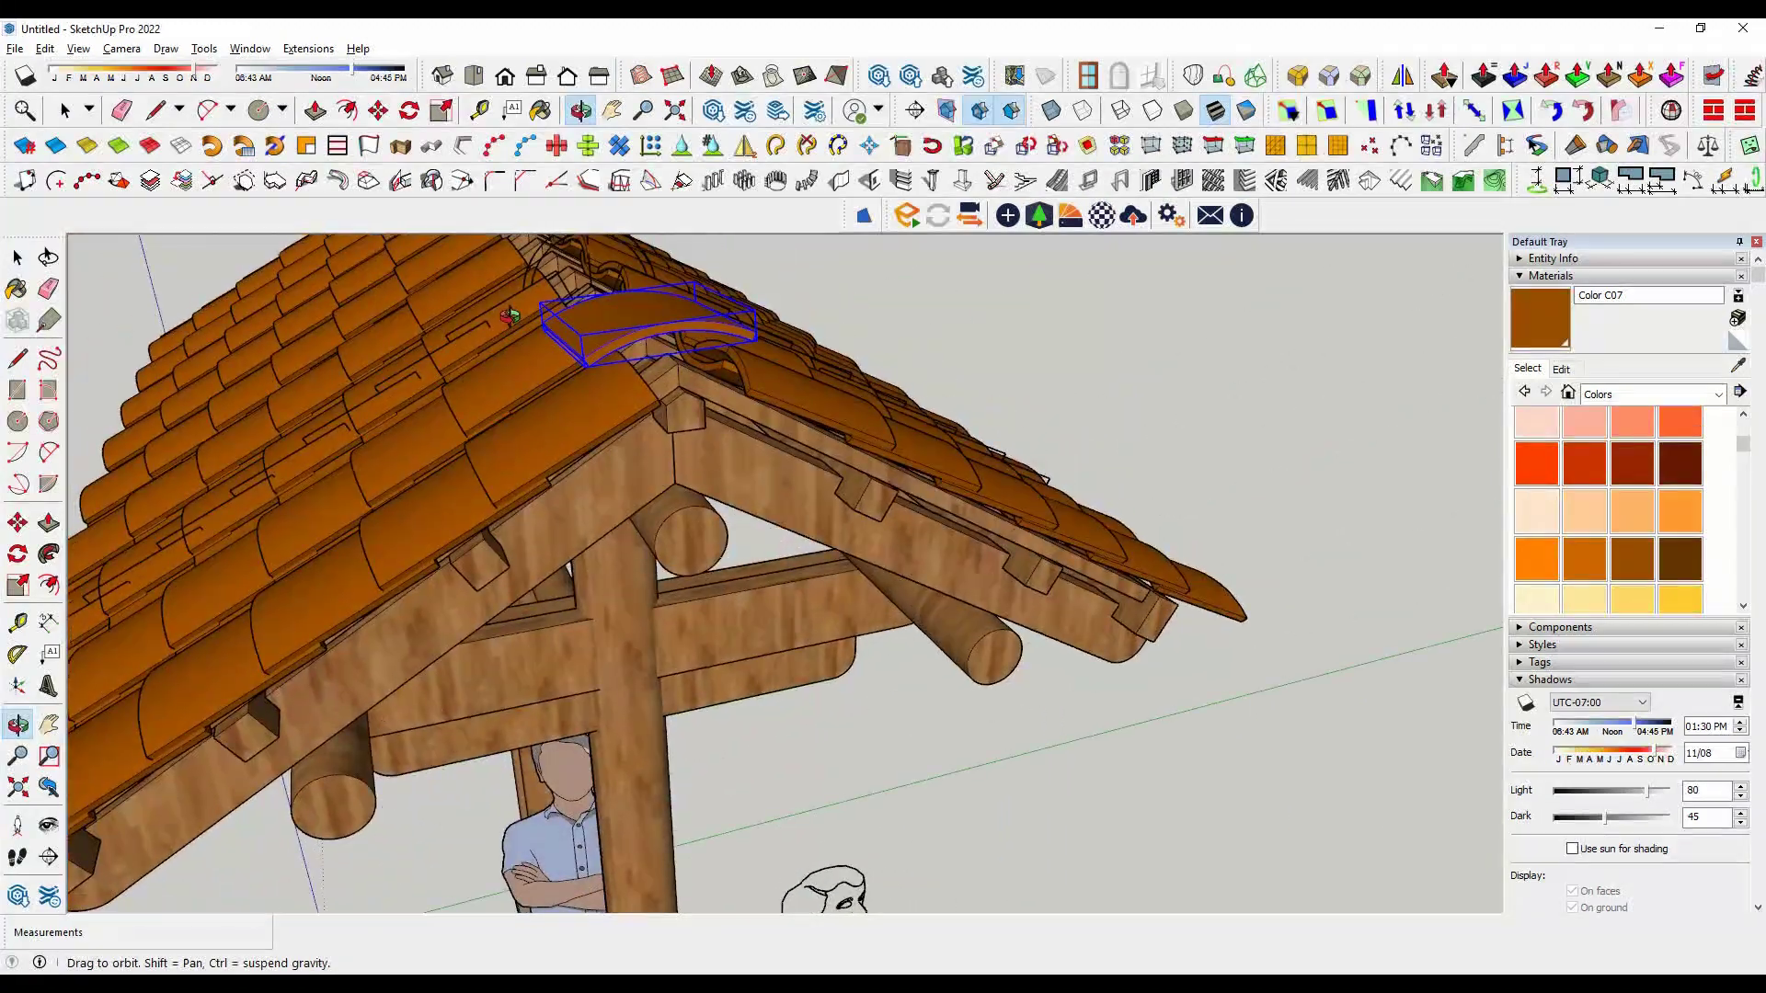
middle_click_drag(511, 318, 714, 288)
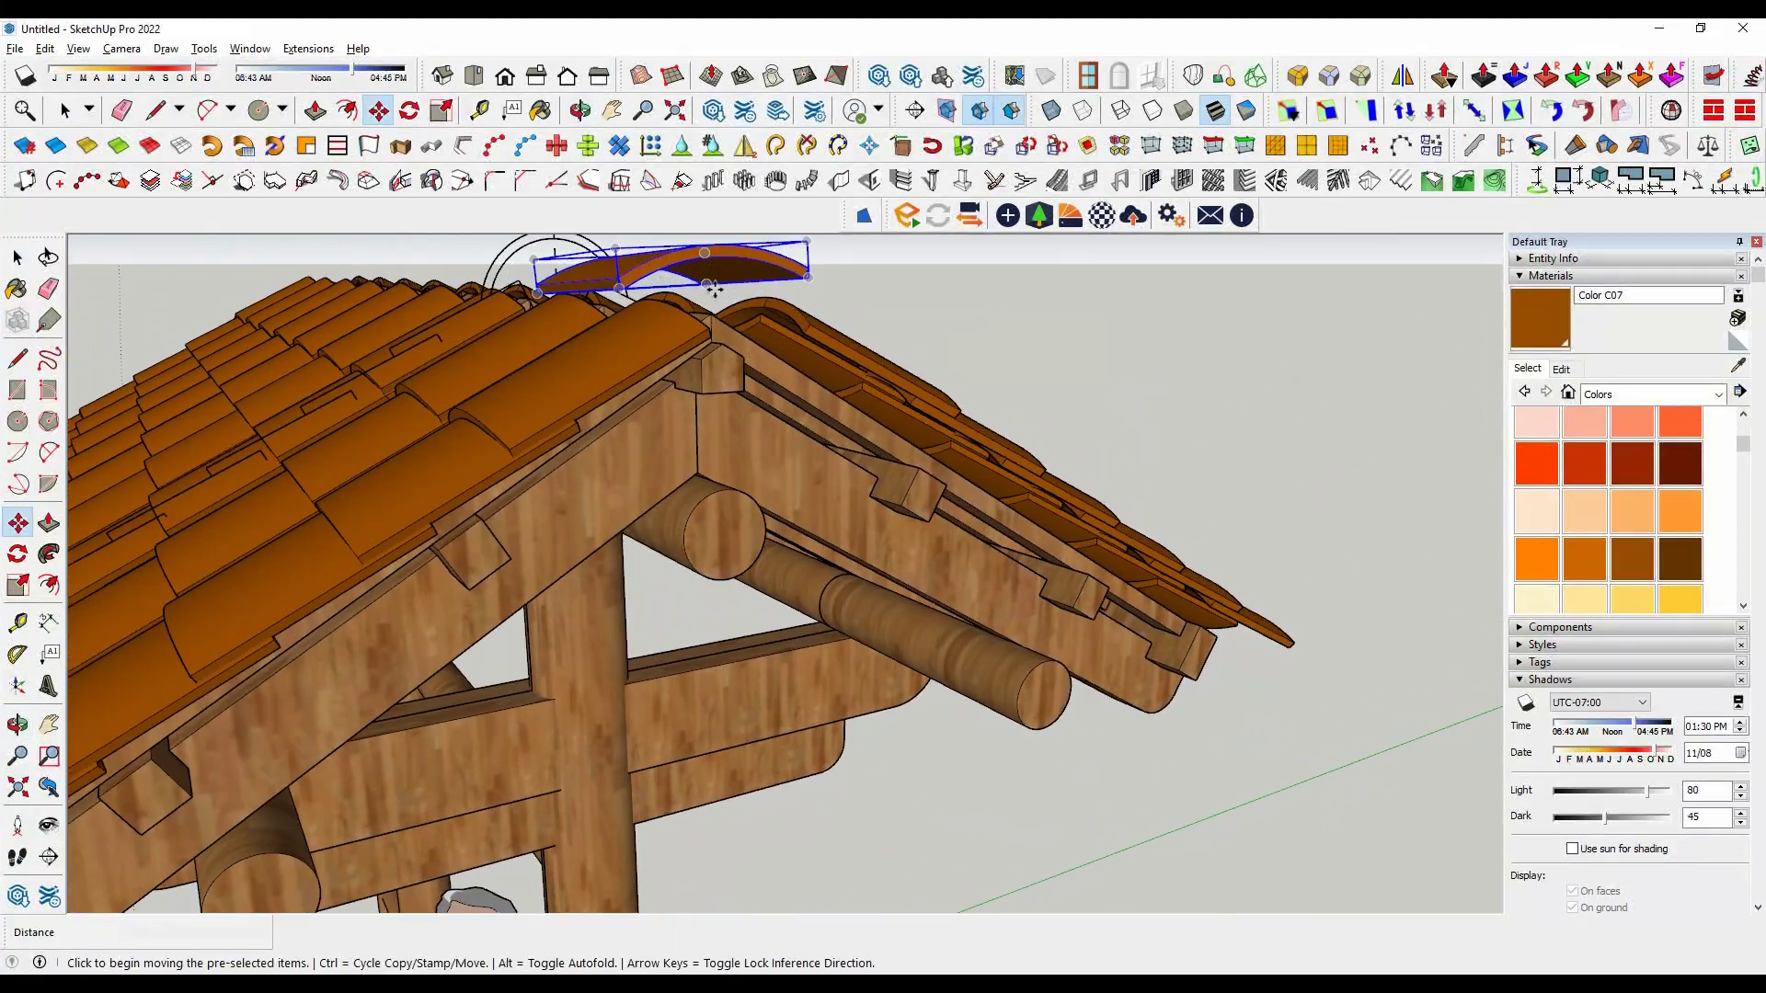
left_click(710, 288)
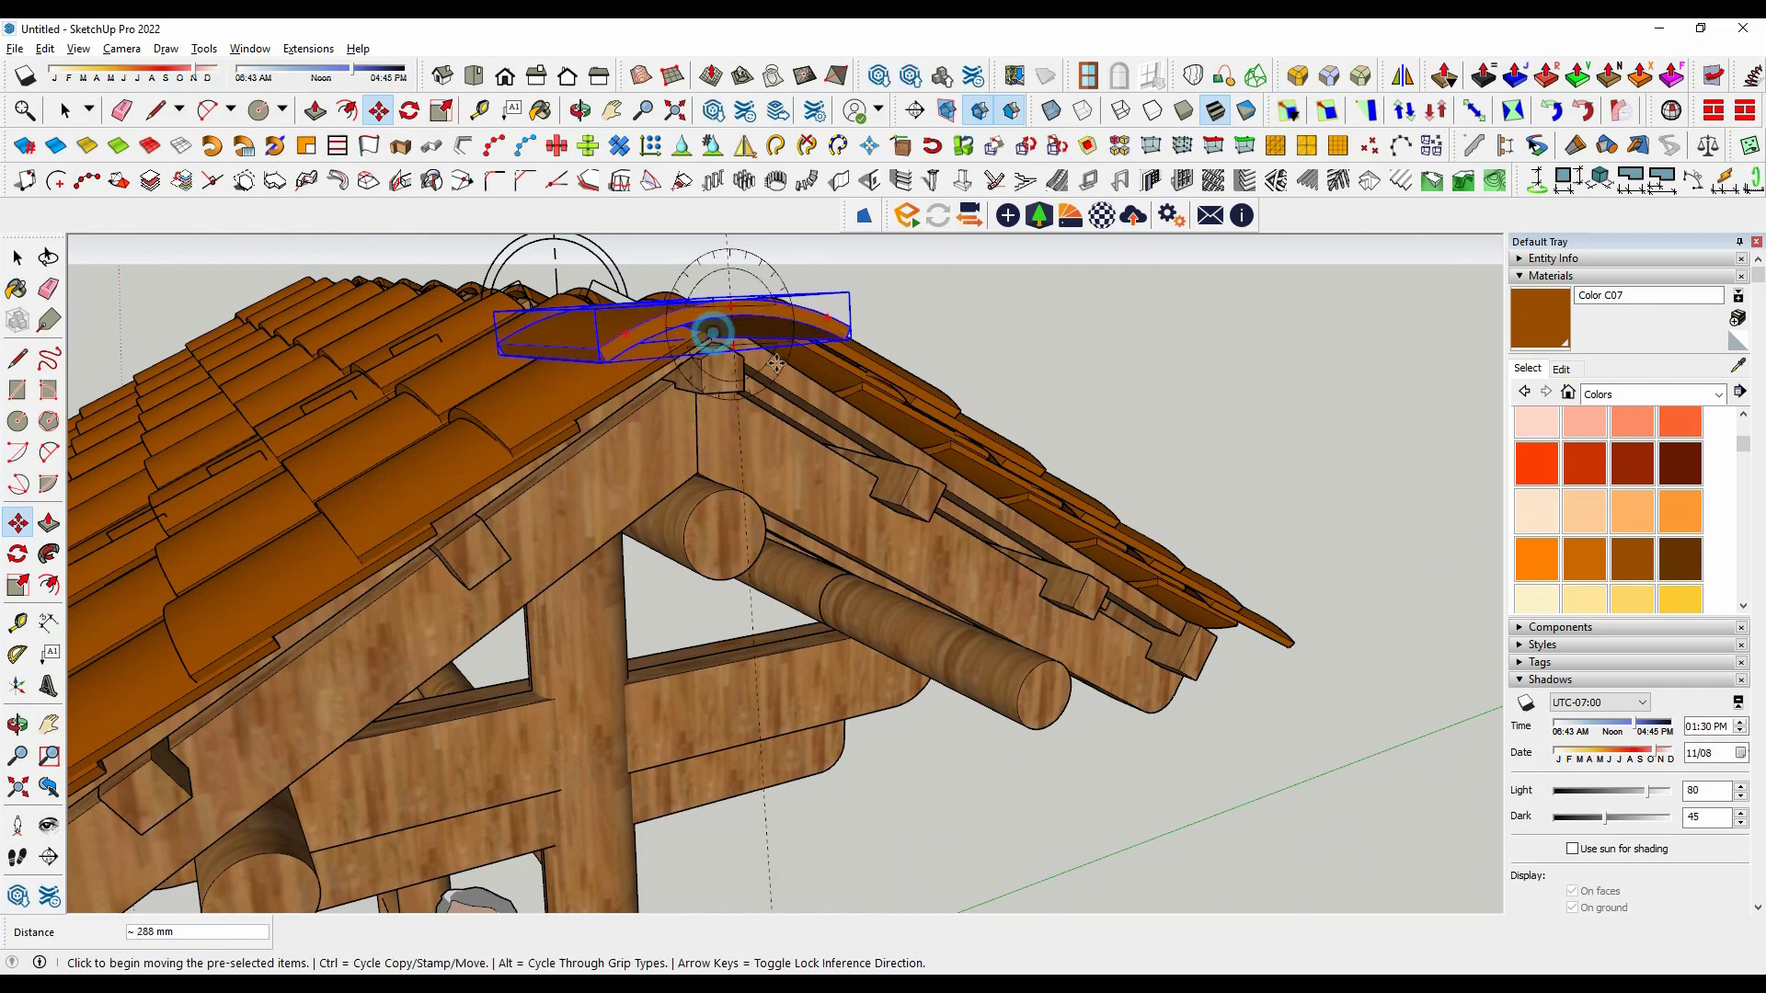
middle_click_drag(775, 365, 1030, 423)
left_click(1048, 428)
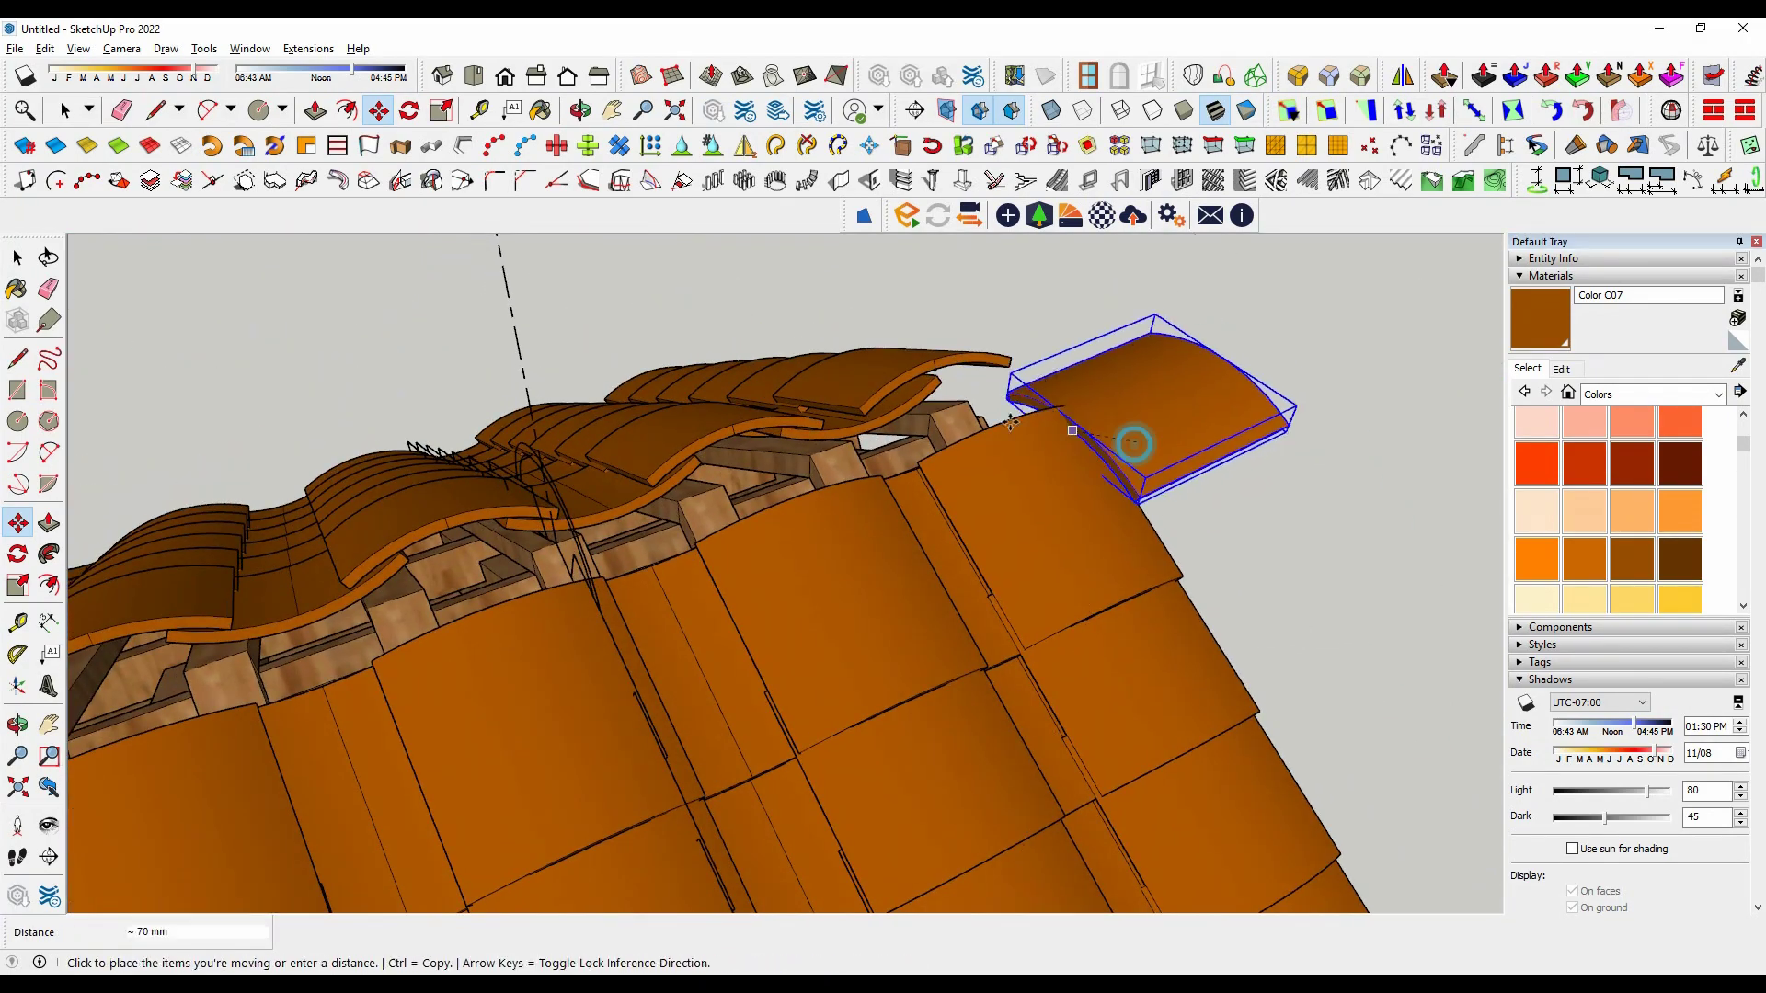
left_click(881, 426)
middle_click_drag(880, 426, 895, 293)
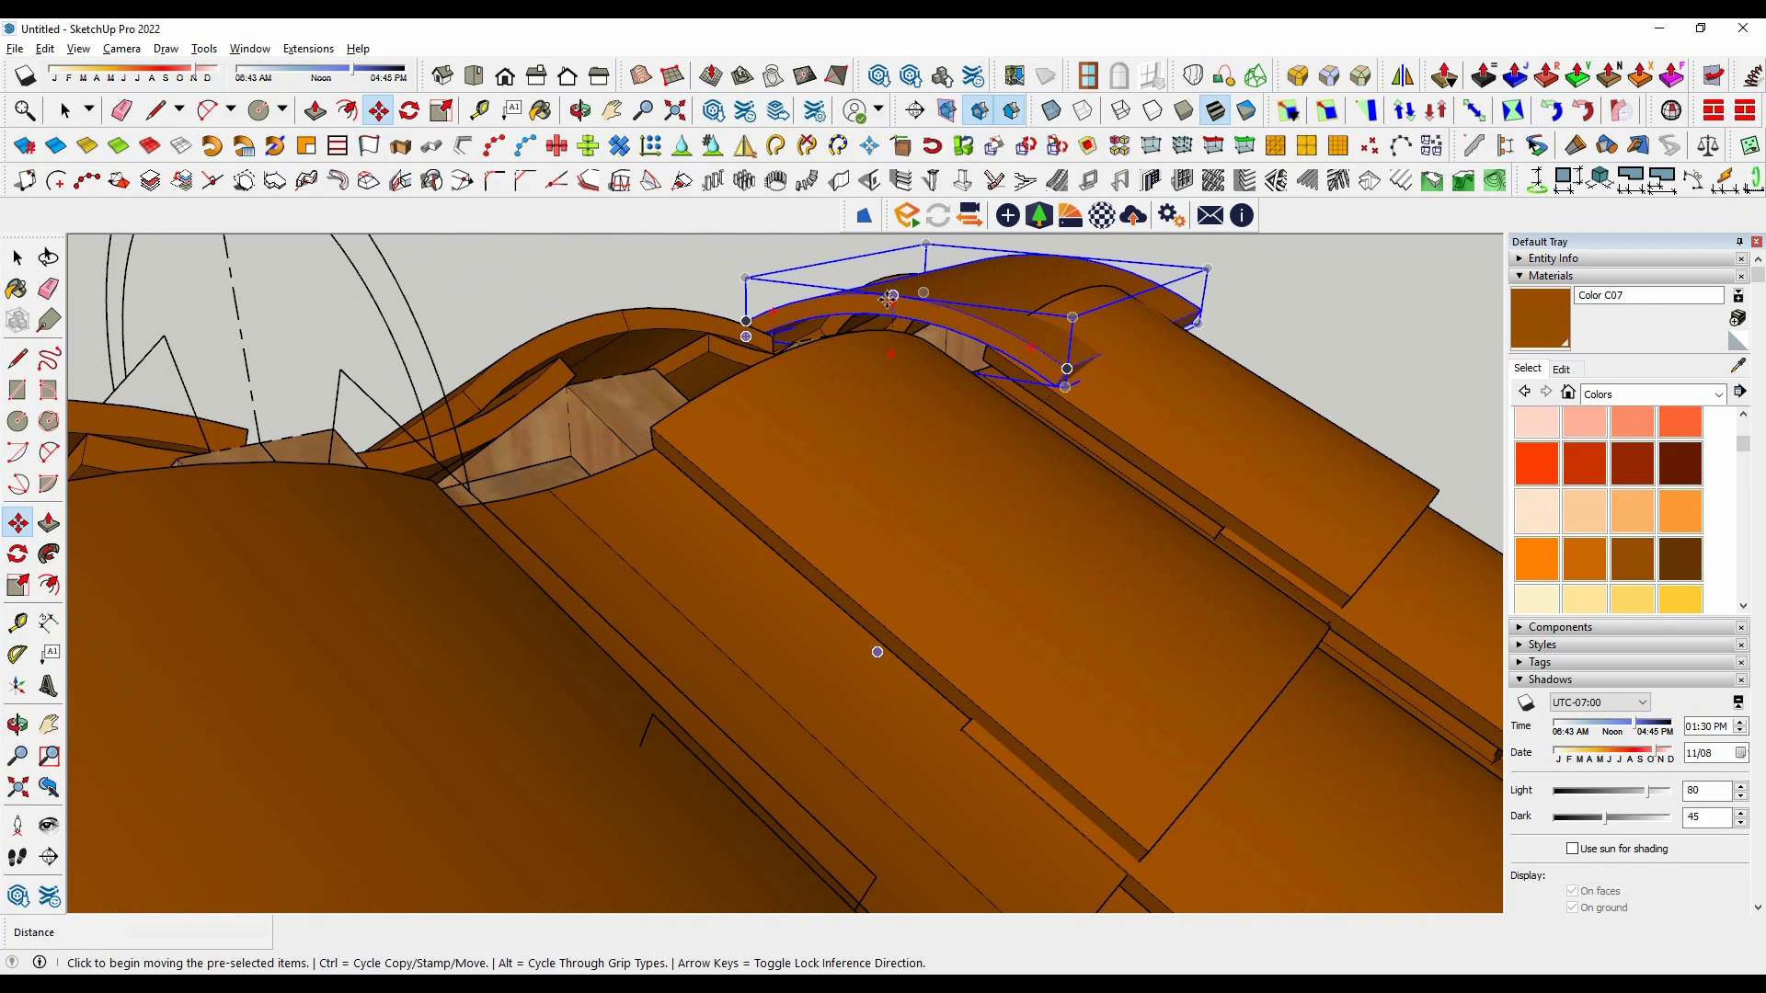
Step: Fine-tune the cap tile's position, checking it from below the roof truss
left_click(886, 300)
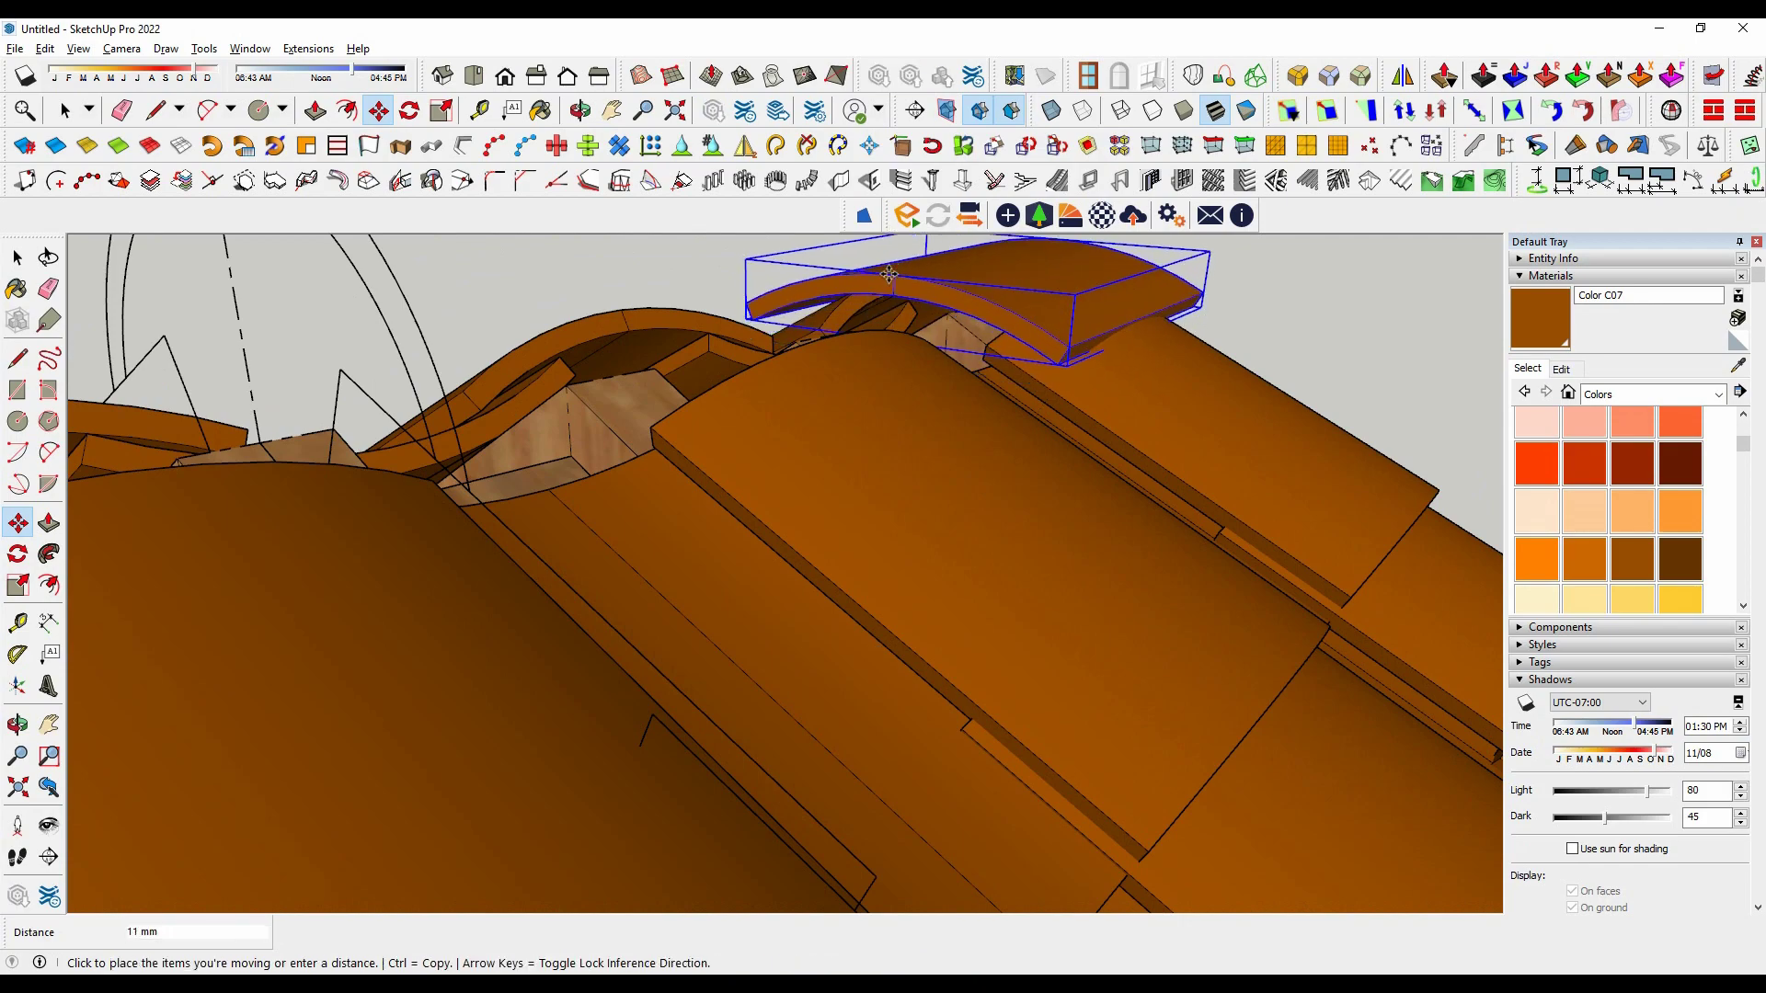
middle_click_drag(889, 270, 191, 336)
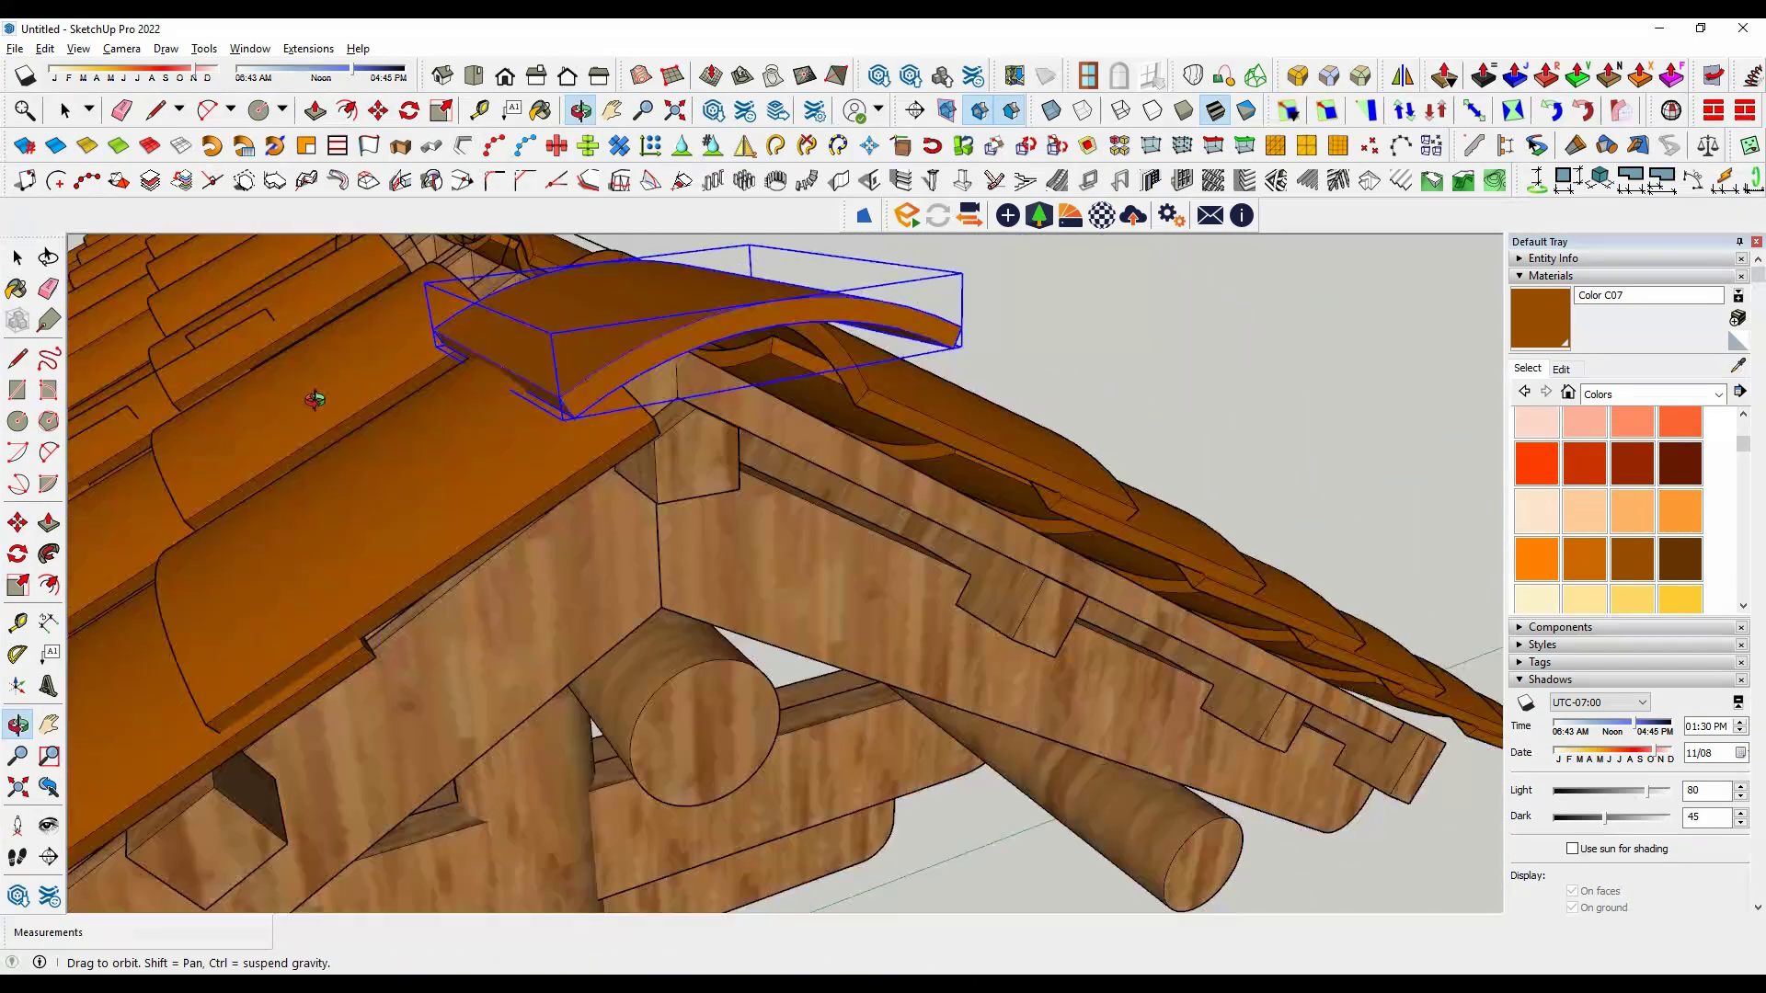
scroll(749, 457, "up", 5)
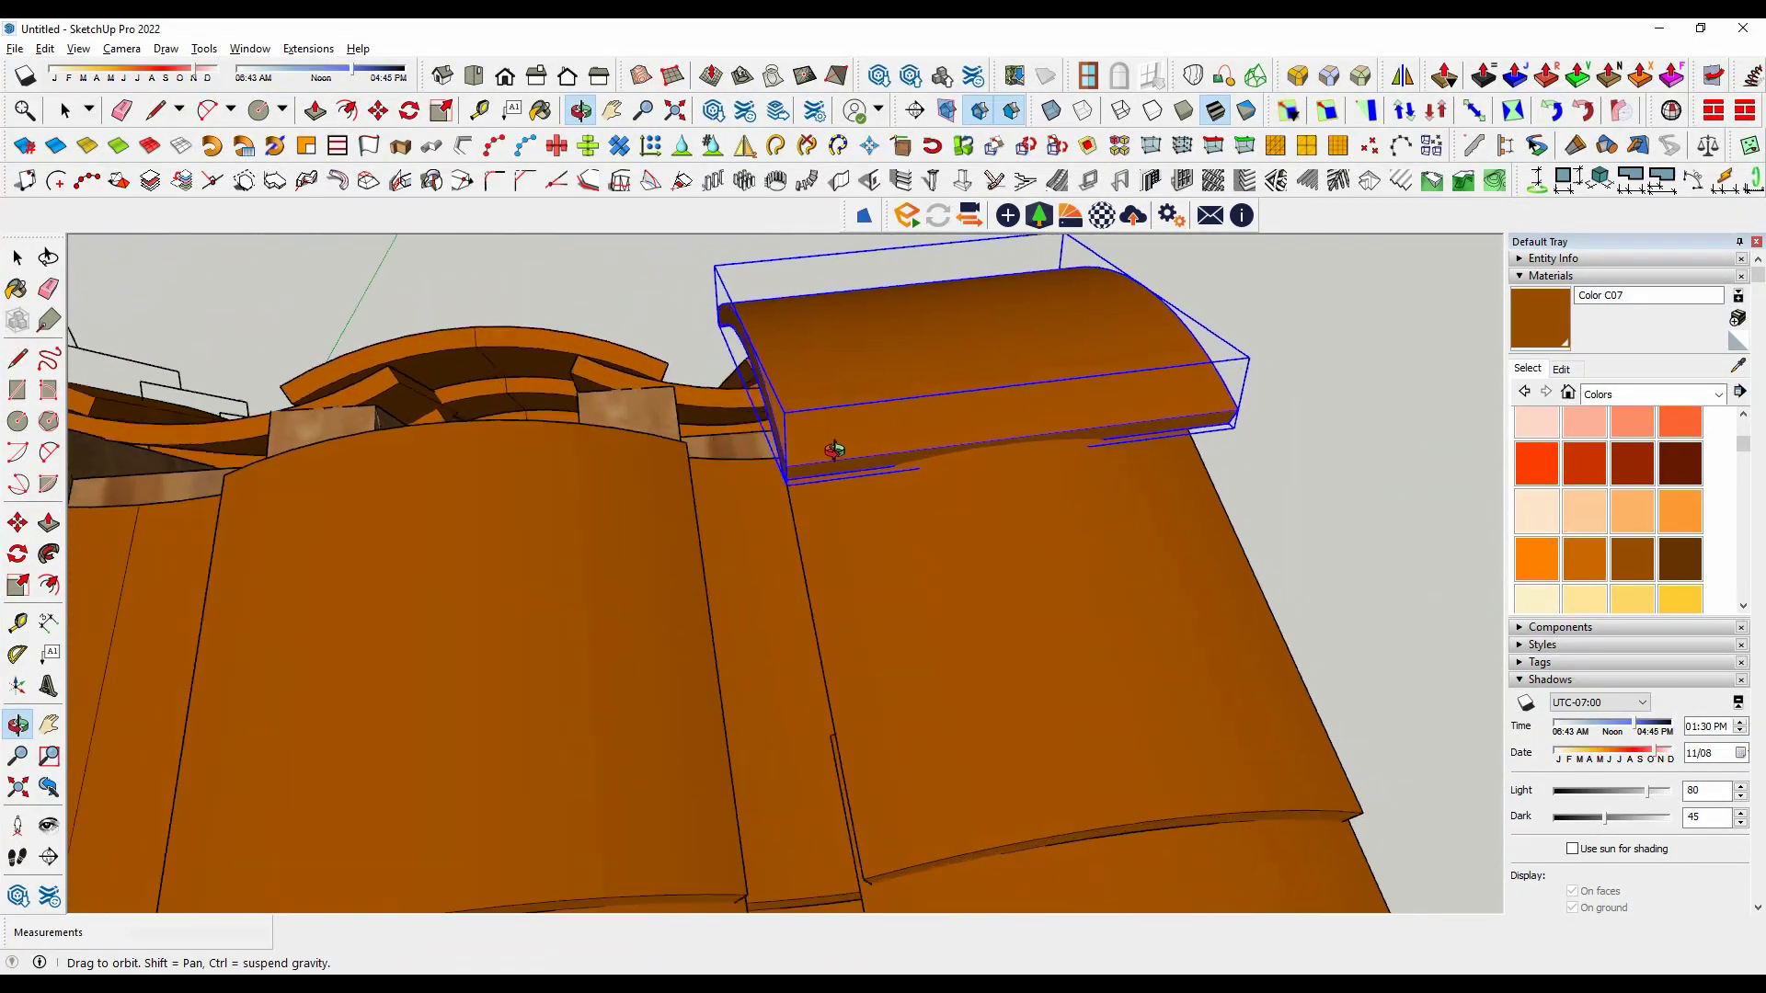
mouse_move(748, 457)
middle_mouse_down()
mouse_move(1012, 481)
mouse_move(1012, 283)
mouse_move(1025, 317)
mouse_move(67, 445)
mouse_move(18, 423)
mouse_move(681, 410)
mouse_move(641, 316)
mouse_move(603, 555)
mouse_move(1234, 550)
mouse_move(1068, 542)
middle_mouse_up()
key("space")
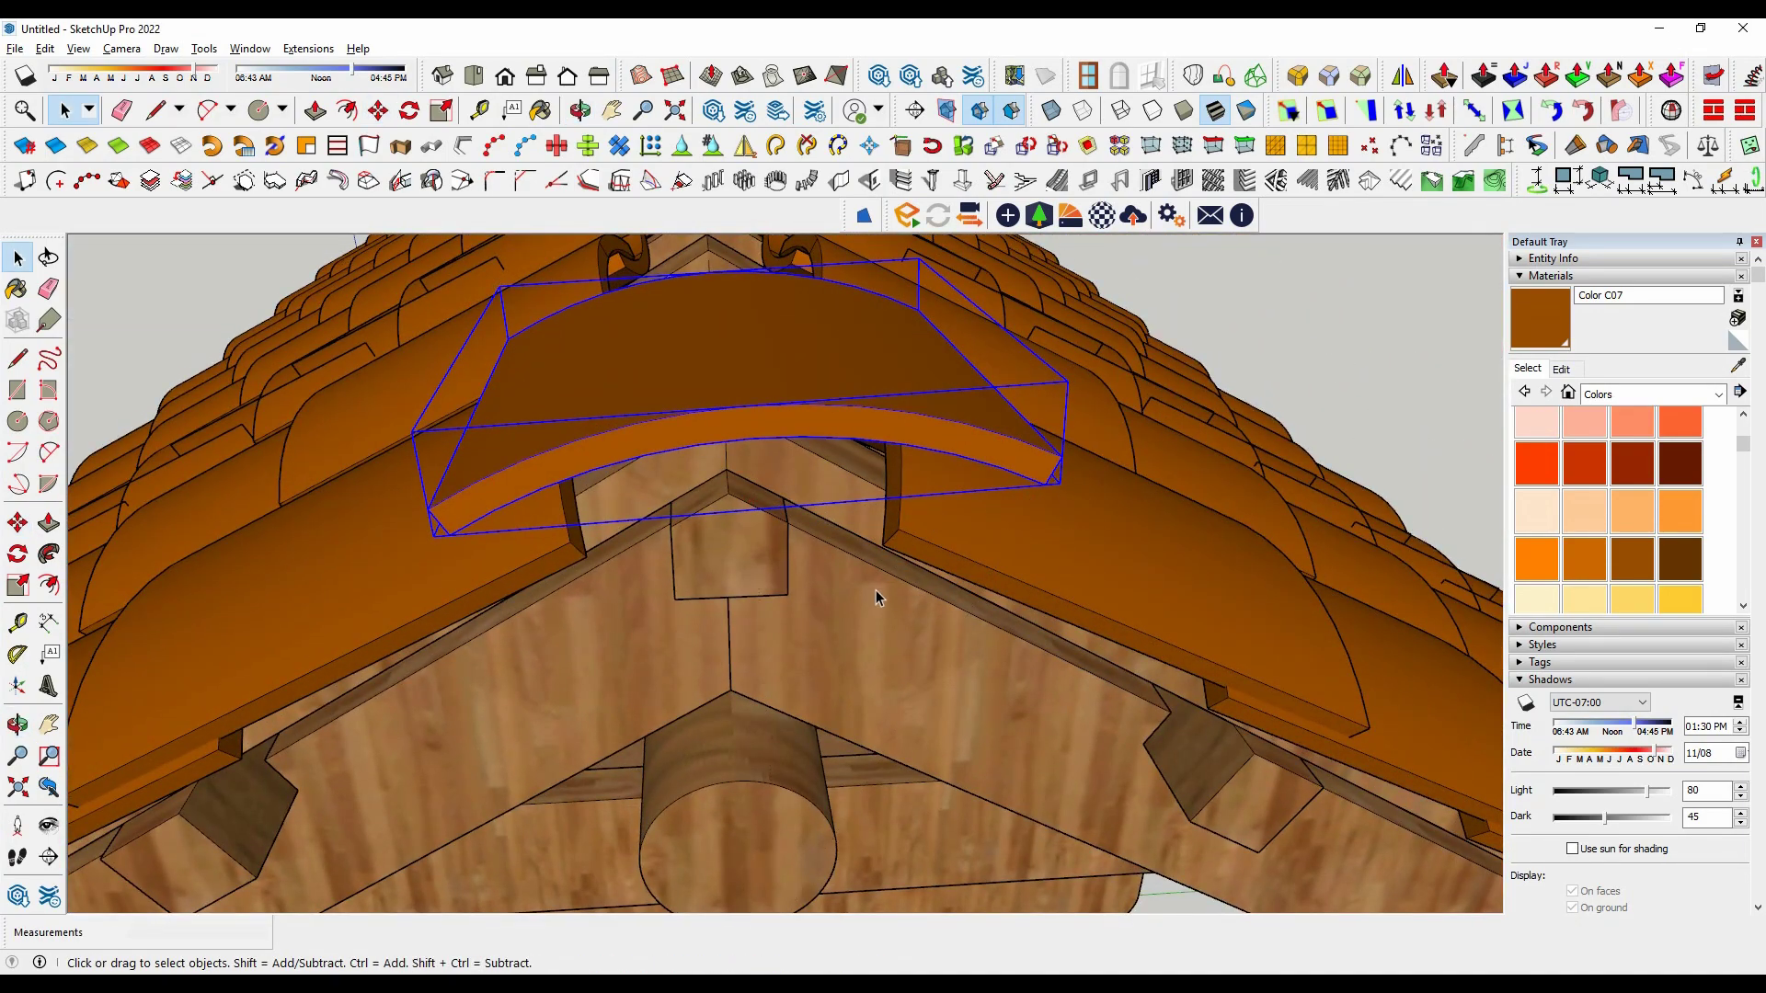
scroll(875, 589, "down", 5)
mouse_move(1266, 507)
middle_mouse_down()
mouse_move(1273, 764)
mouse_move(1173, 591)
mouse_move(1385, 550)
middle_mouse_up()
Step: Ctrl-copy the cap tile, placing it further along the ridge
key("ctrl")
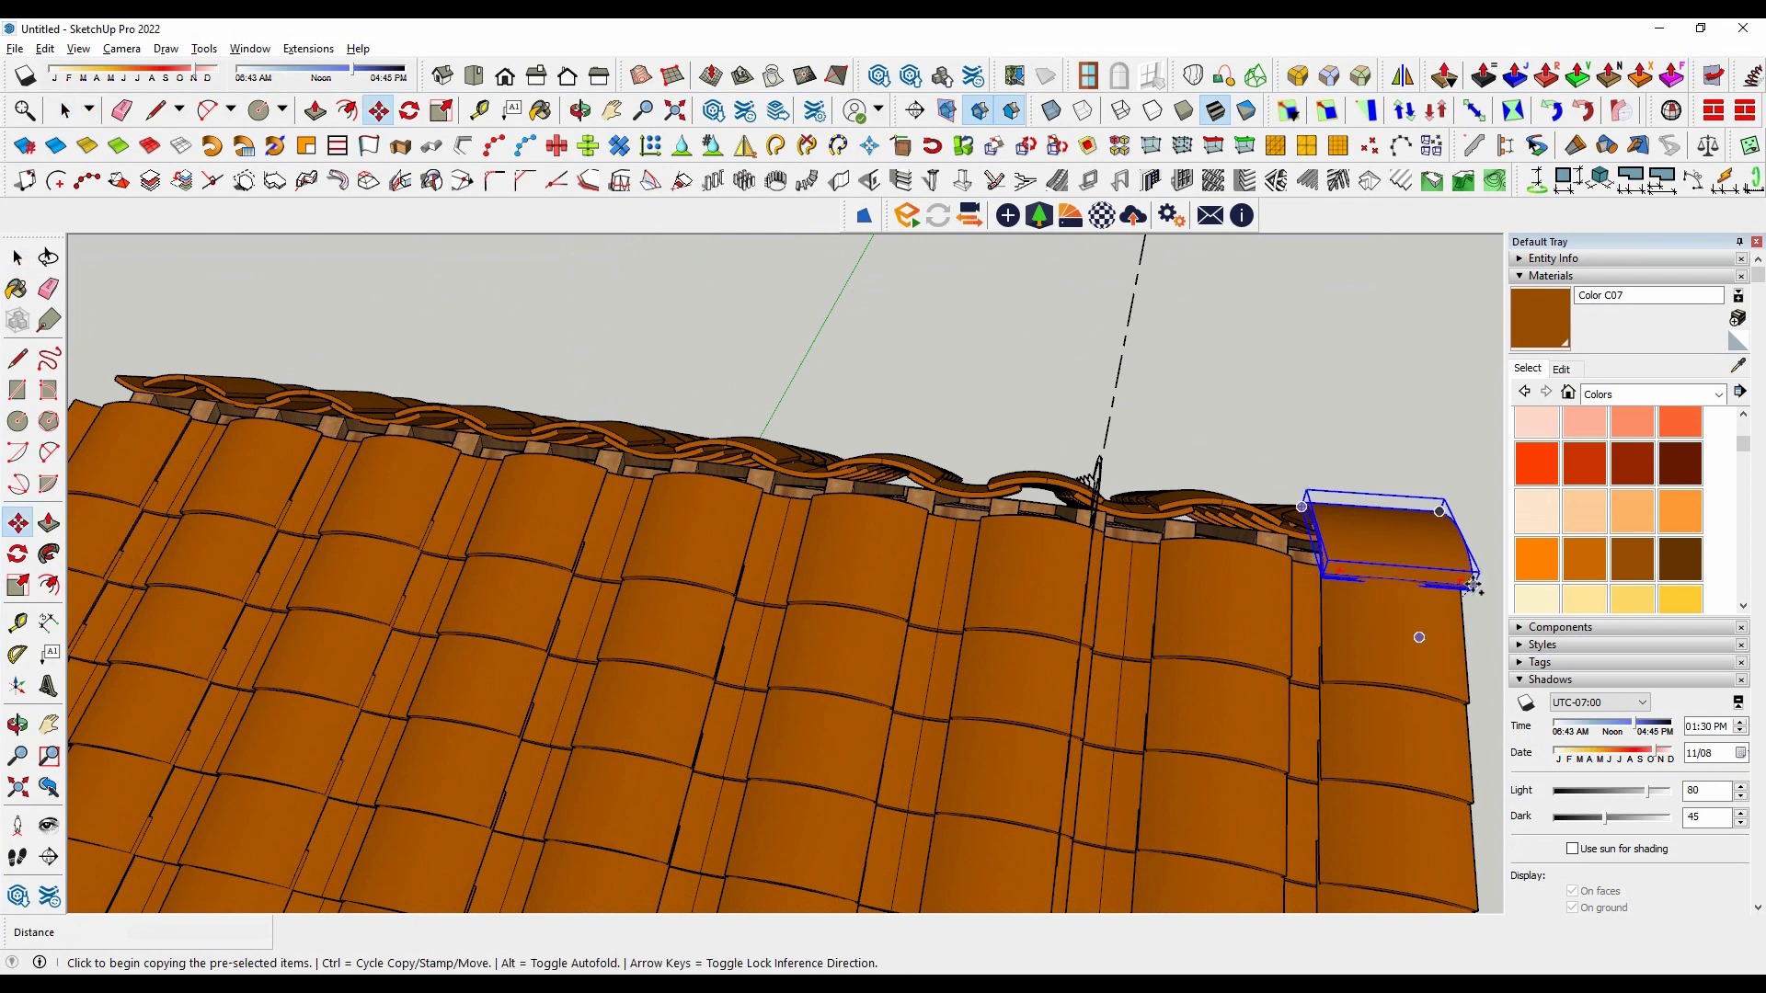
left_click(1472, 585)
scroll(1376, 565, "up", 2)
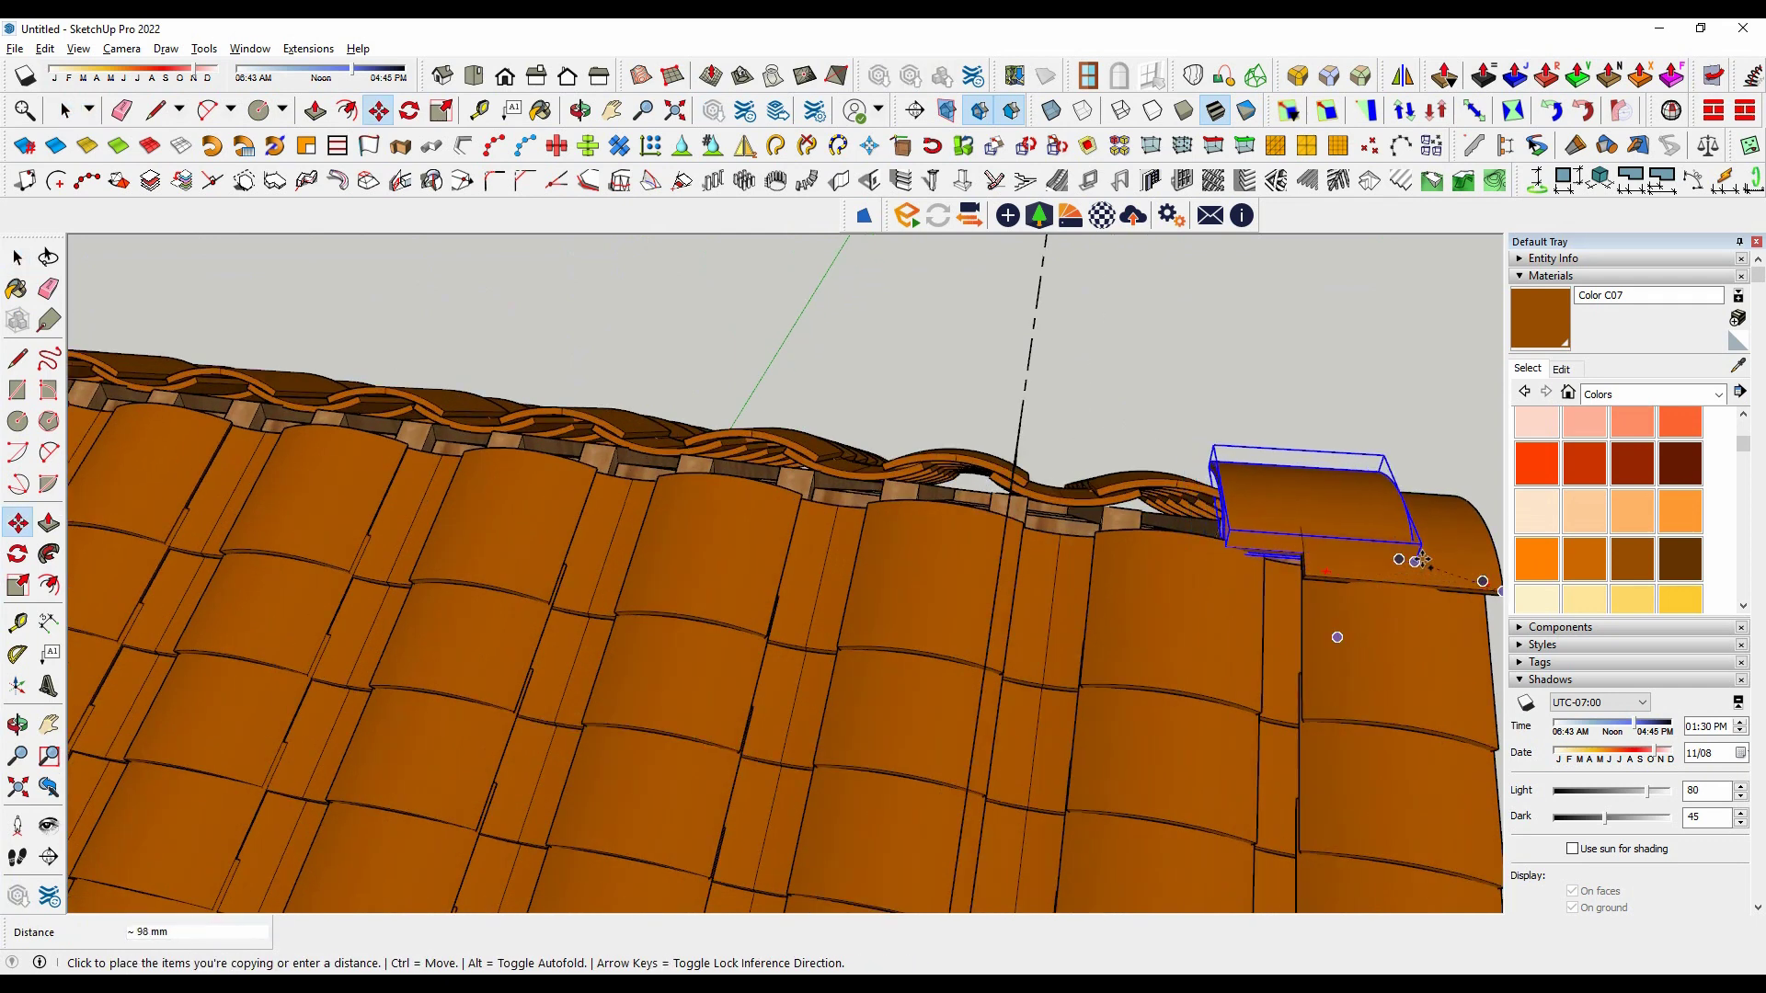
middle_click_drag(1405, 570, 1340, 572)
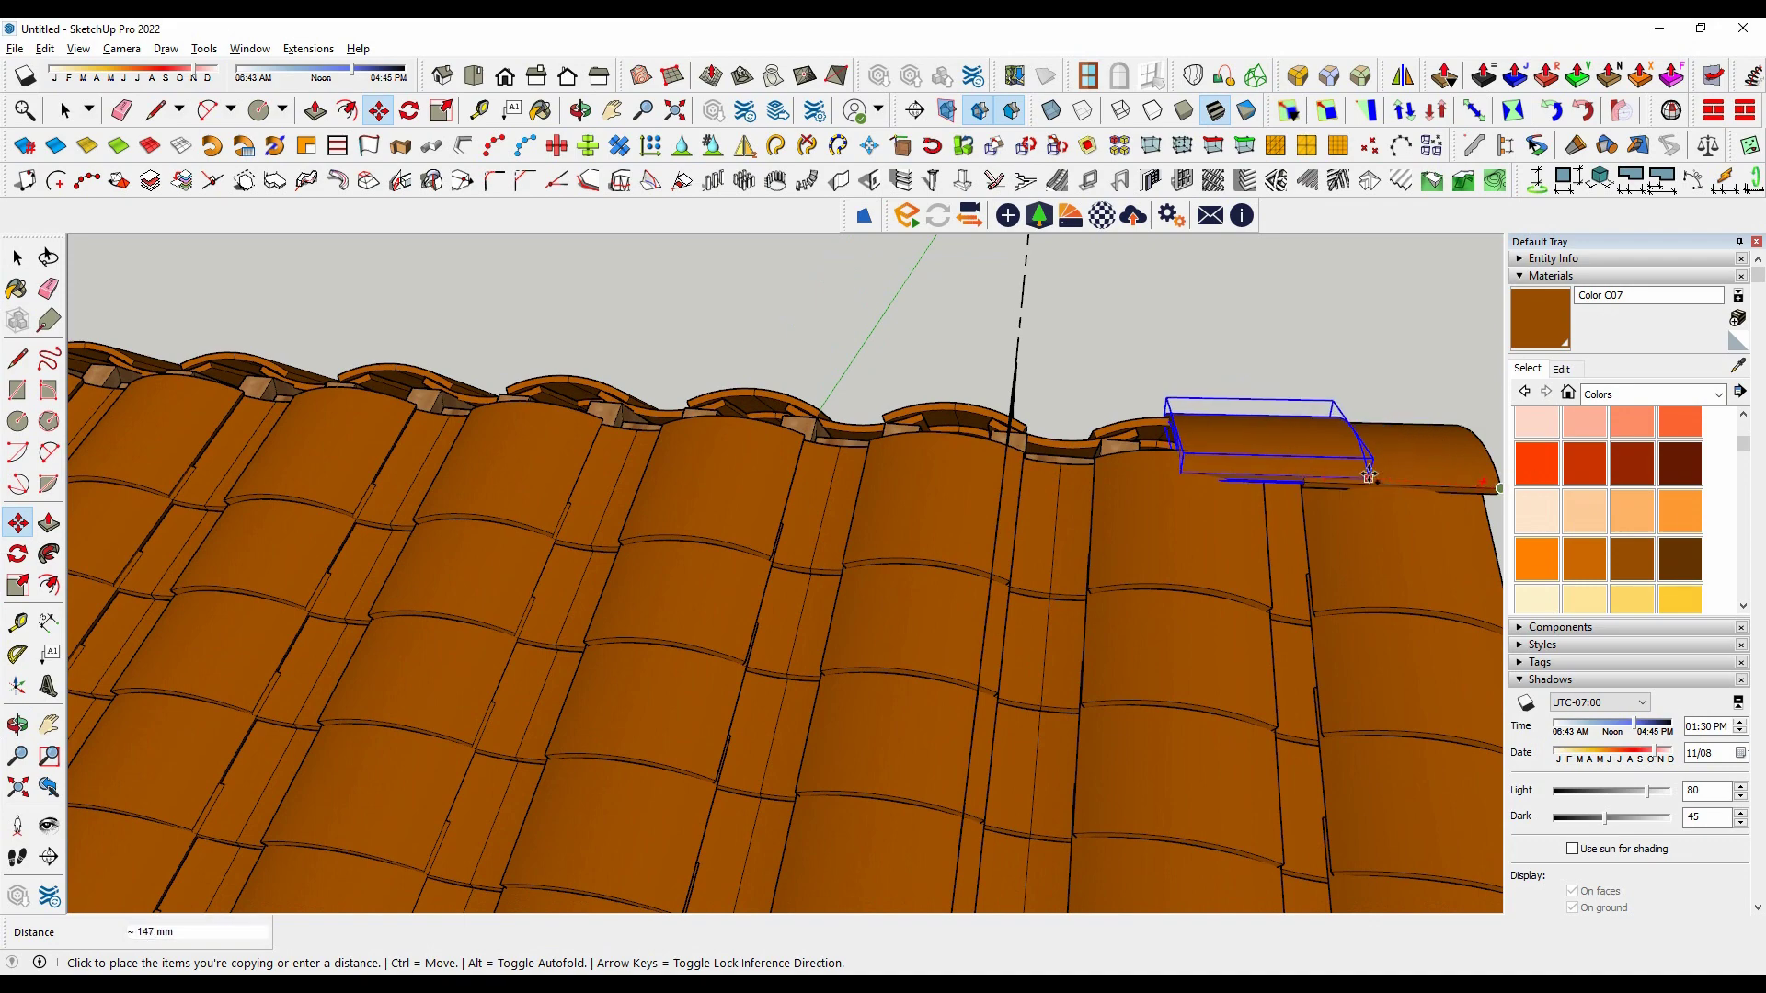
middle_click_drag(1430, 495, 575, 625)
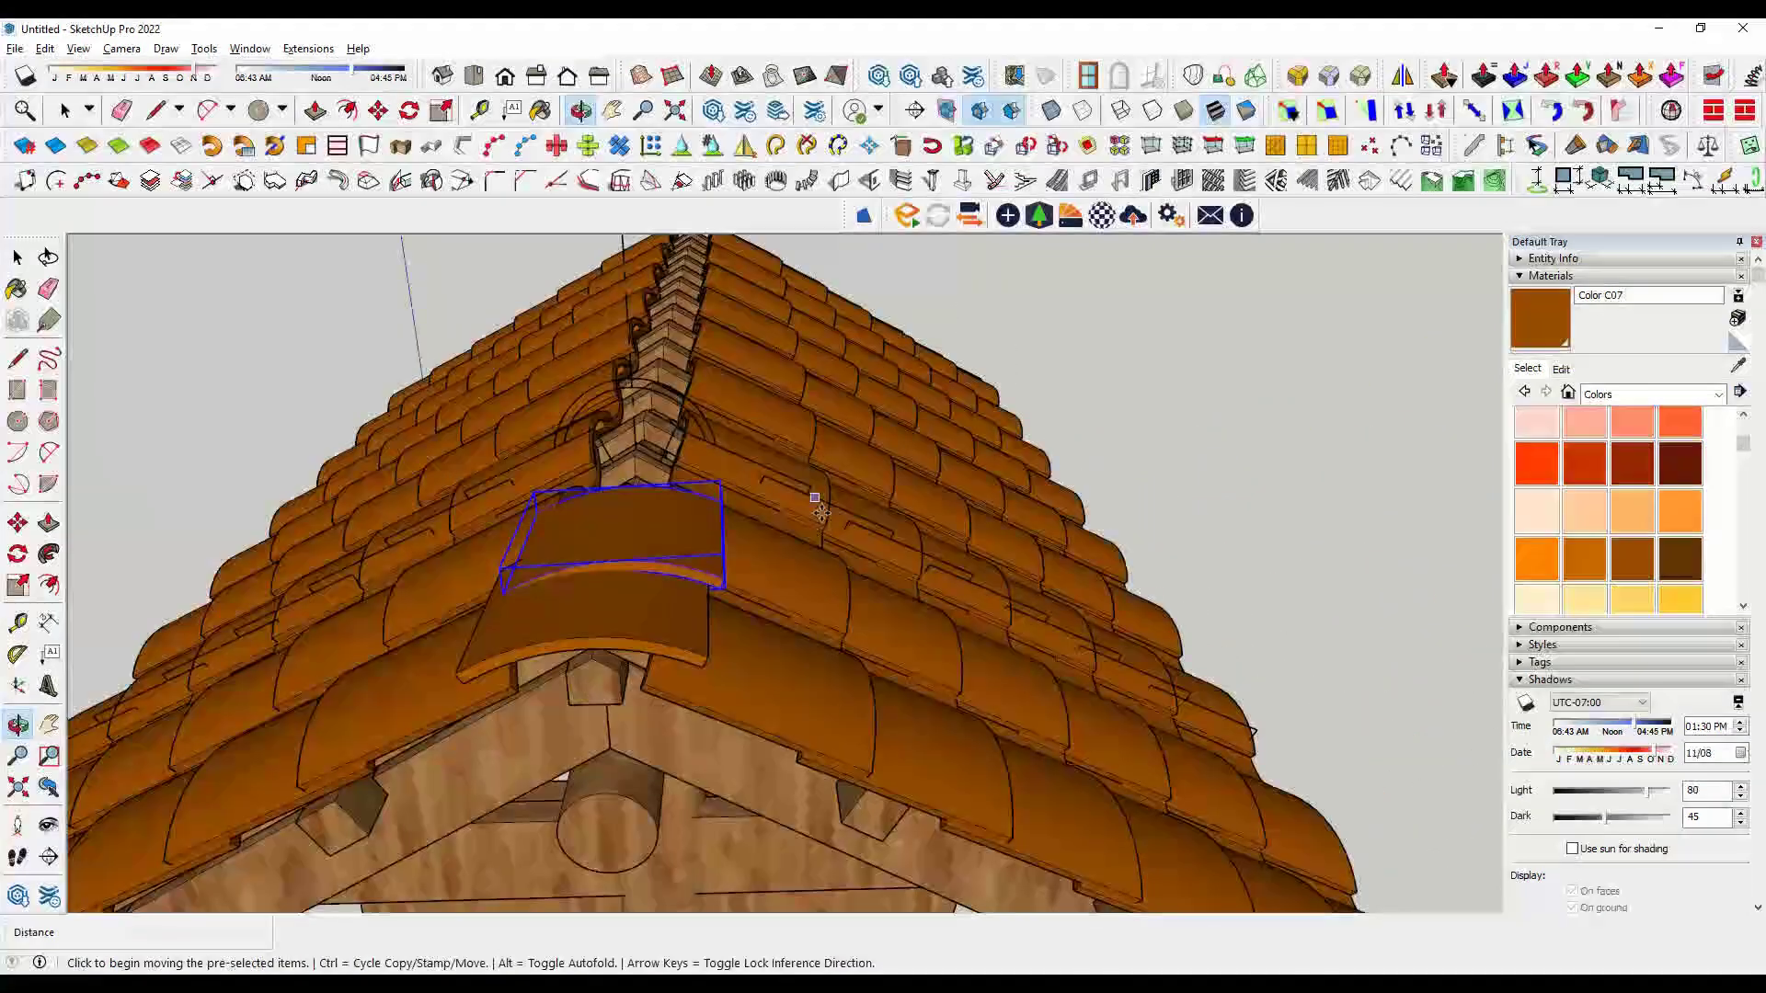
left_click(653, 636)
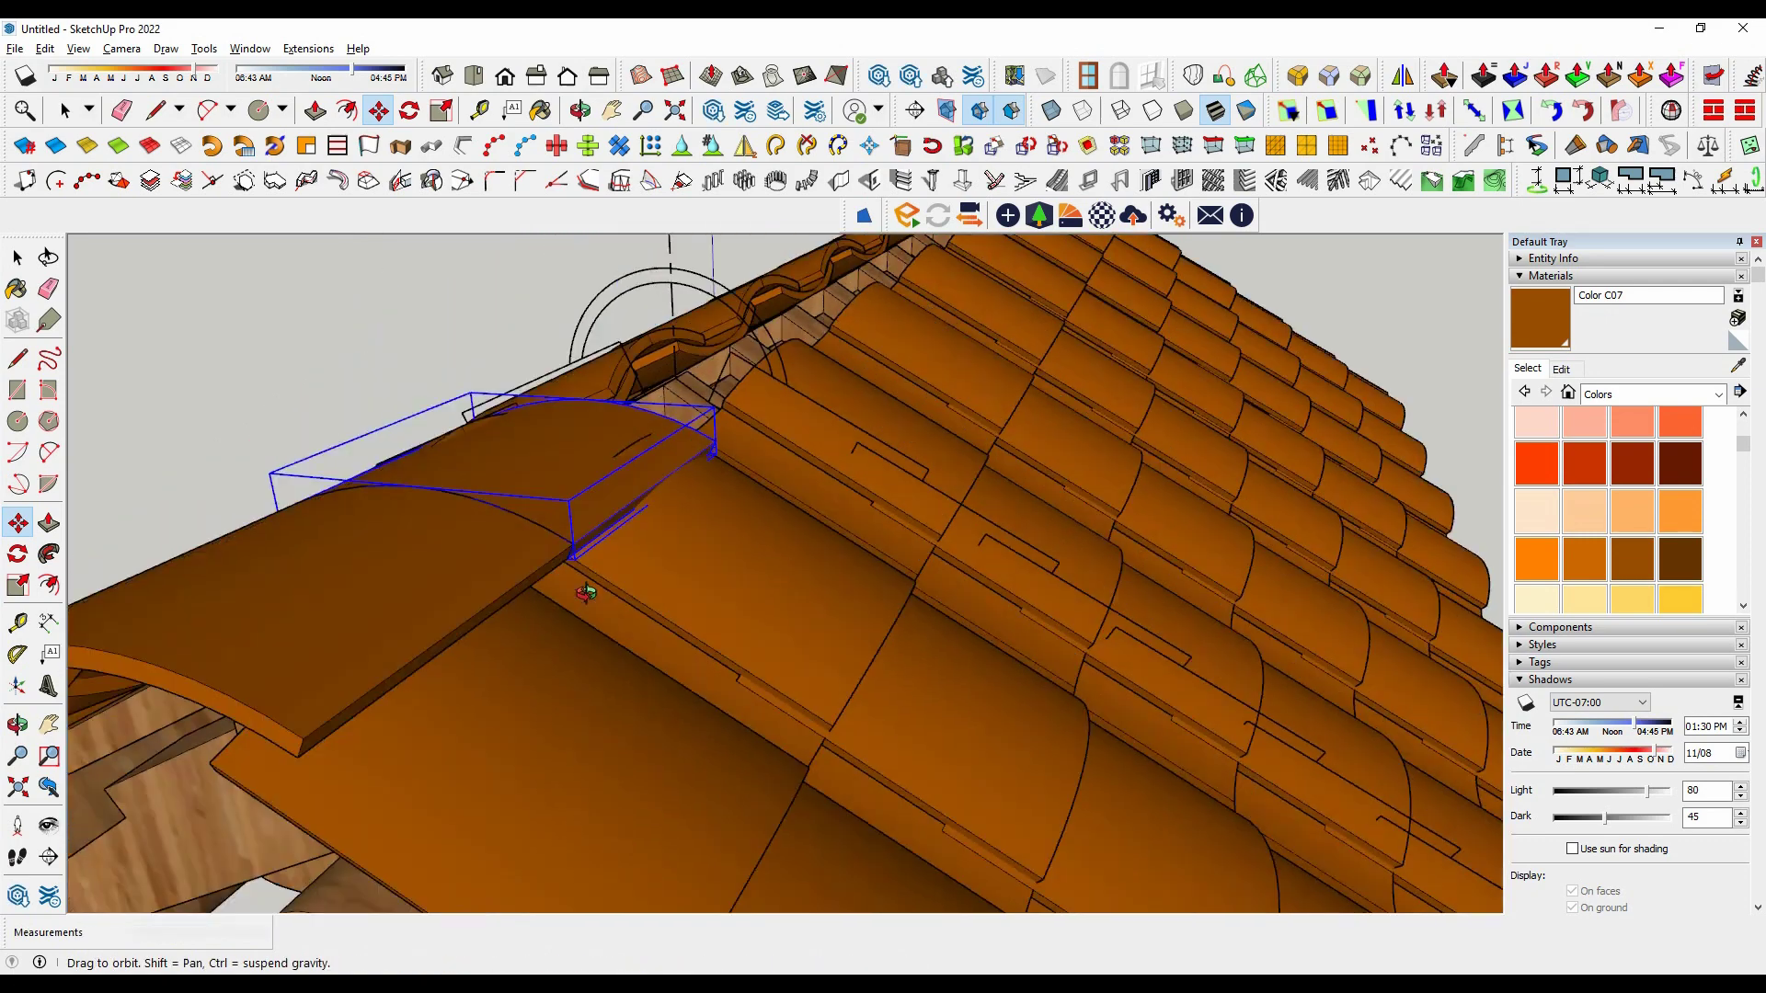
middle_click_drag(638, 591, 526, 505)
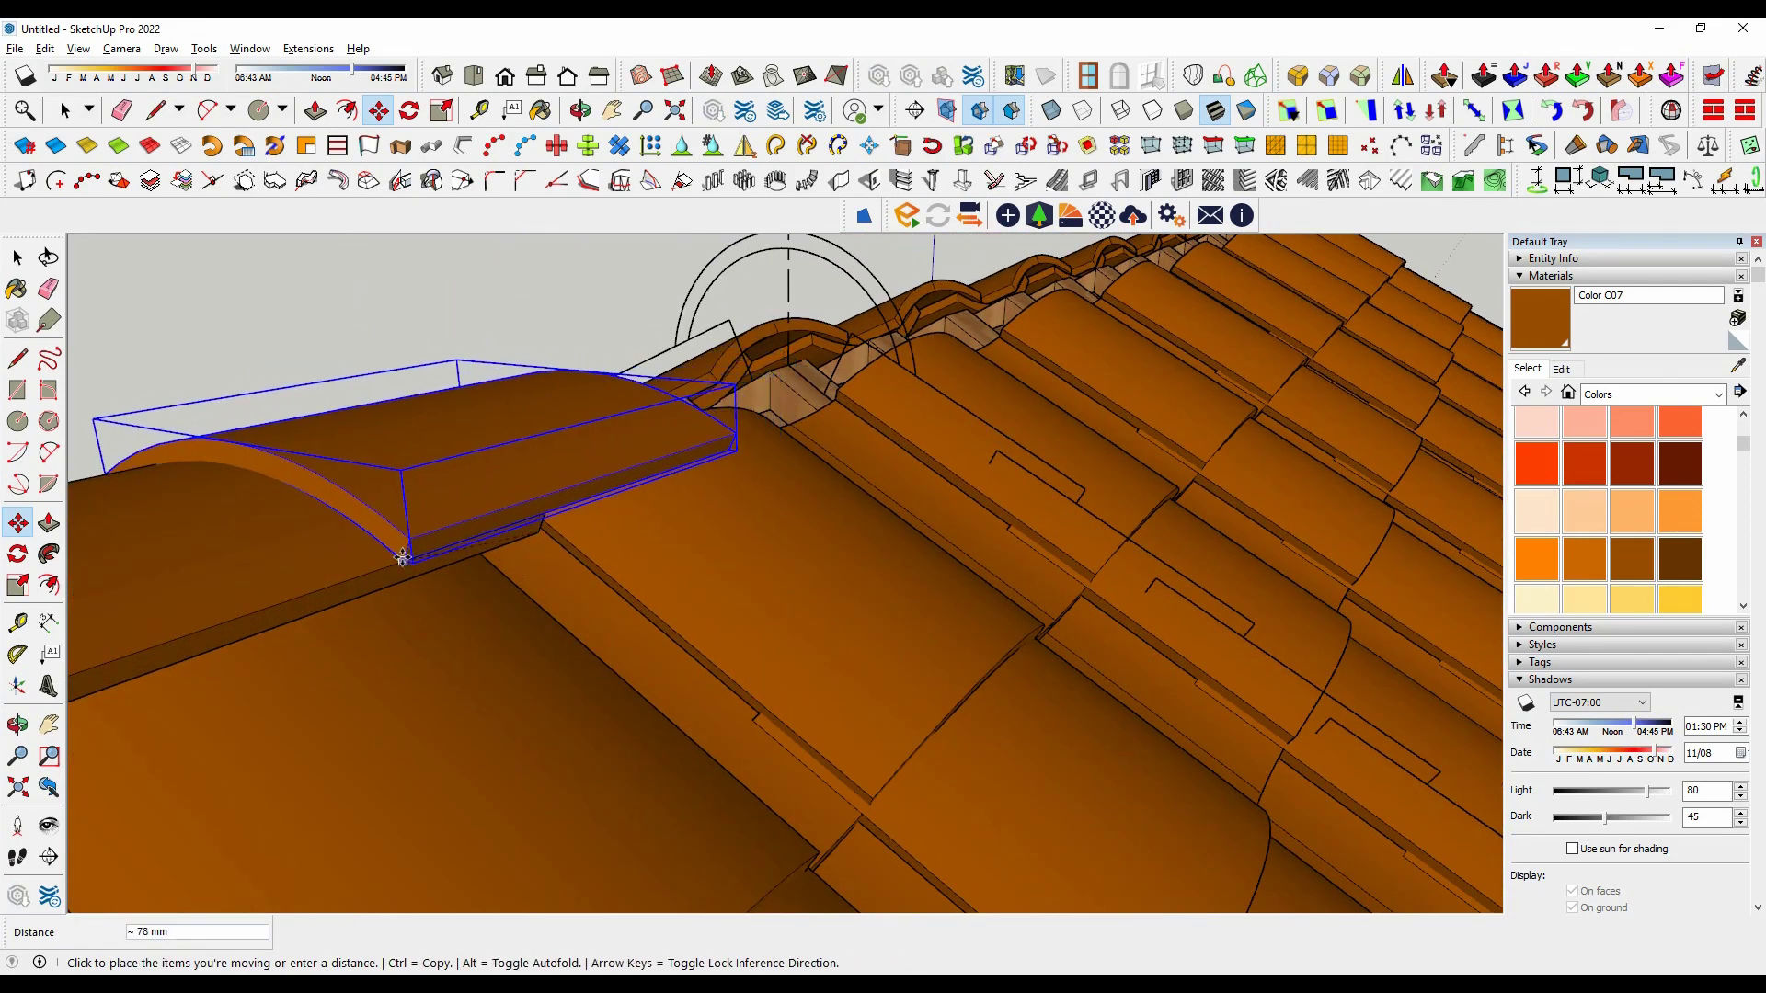
left_click(401, 554)
mouse_move(401, 553)
middle_mouse_down()
mouse_move(771, 595)
mouse_move(835, 657)
mouse_move(406, 642)
middle_mouse_up()
key("space")
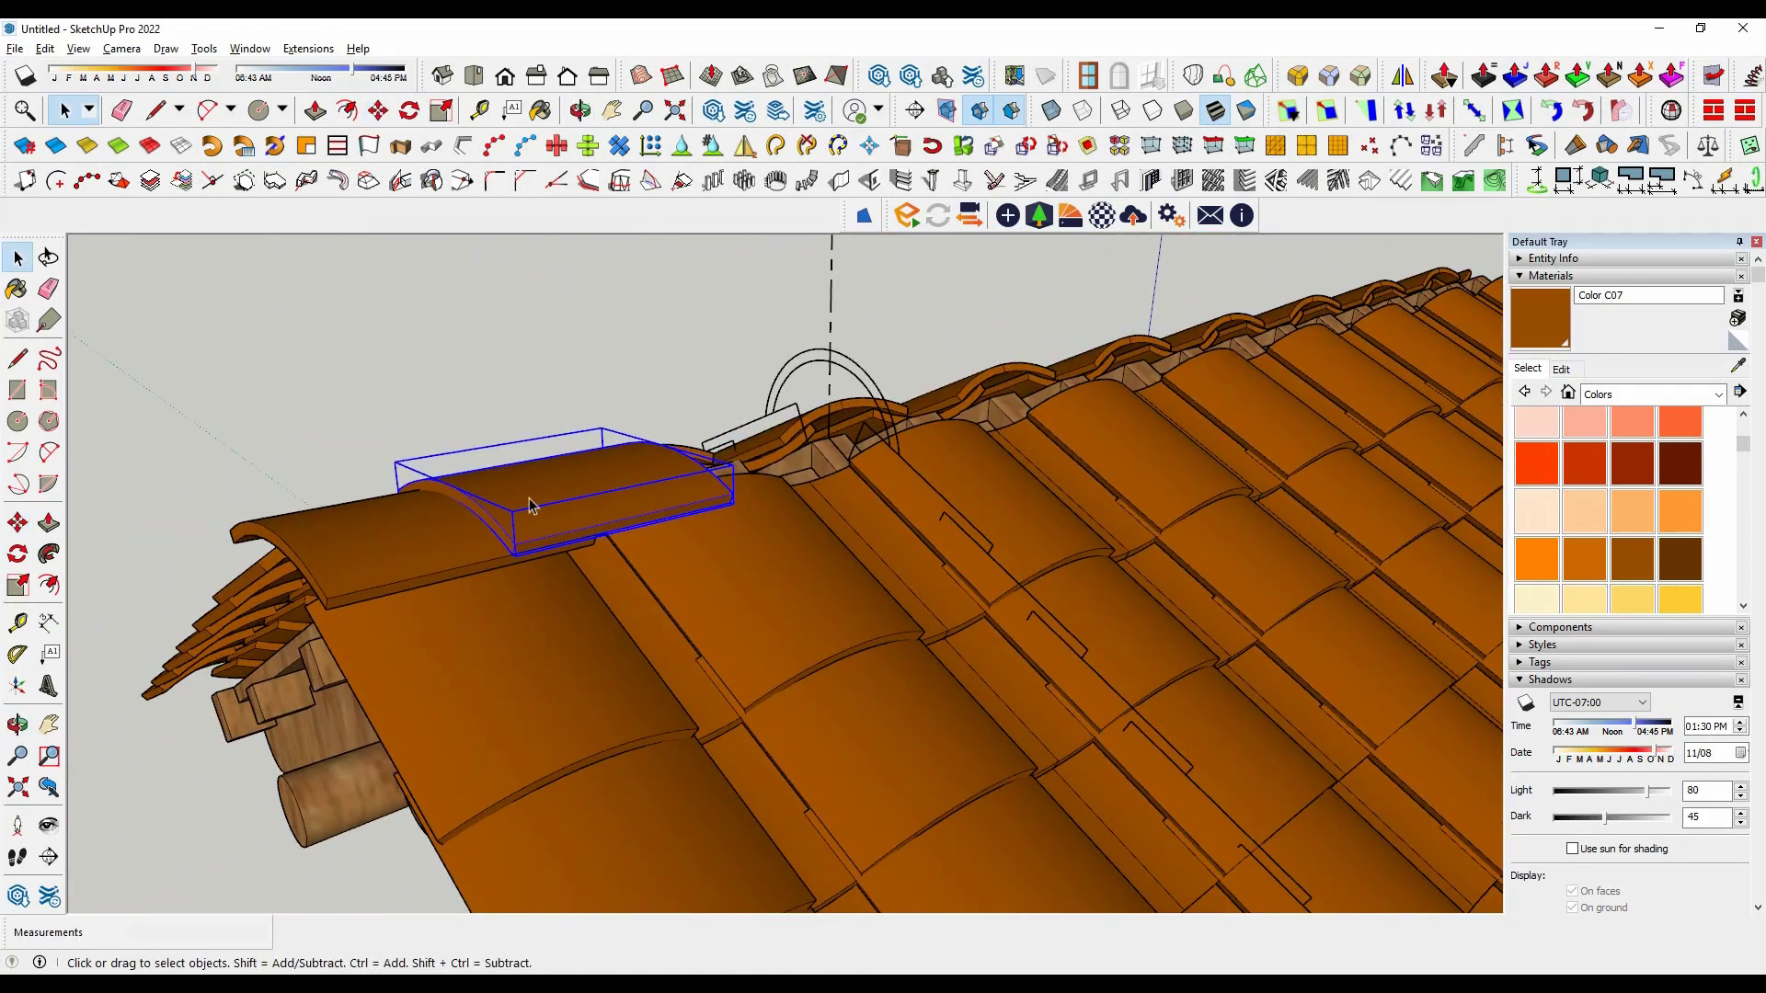
Step: Copy the cap tile one tile along and array it x10 down the ridge
left_click(550, 378)
scroll(577, 488, "up", 1)
key("m")
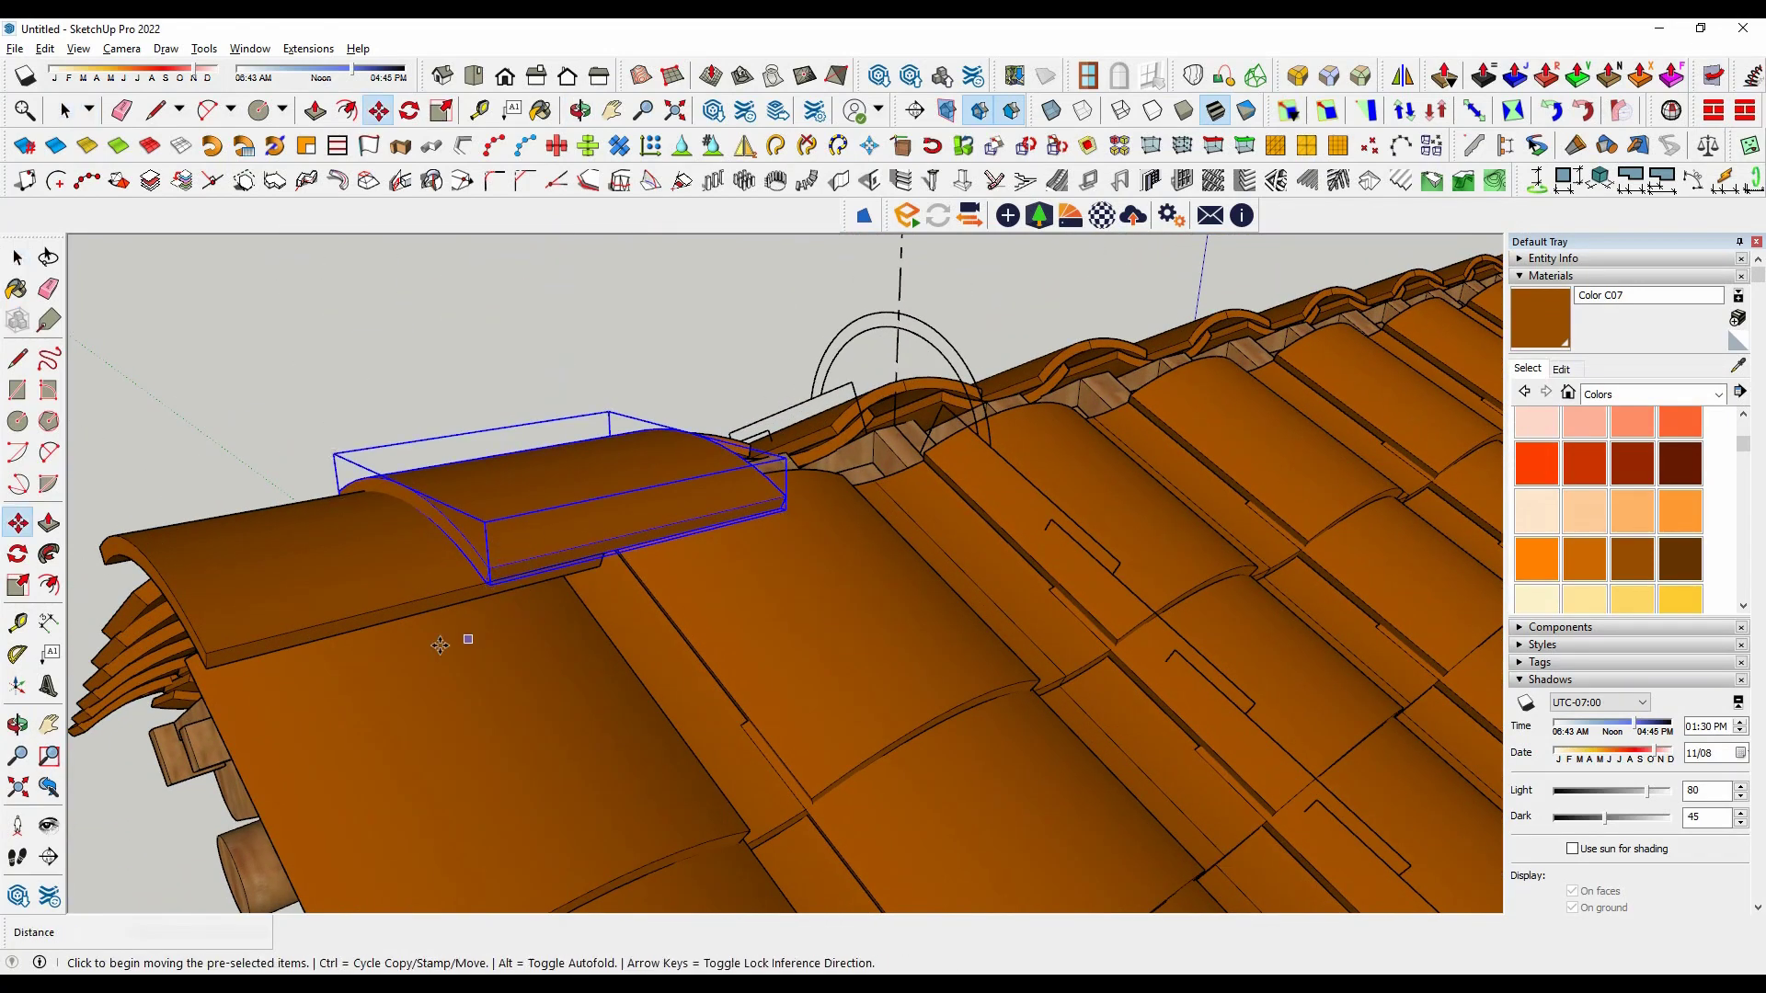
key("ctrl")
left_click(207, 655)
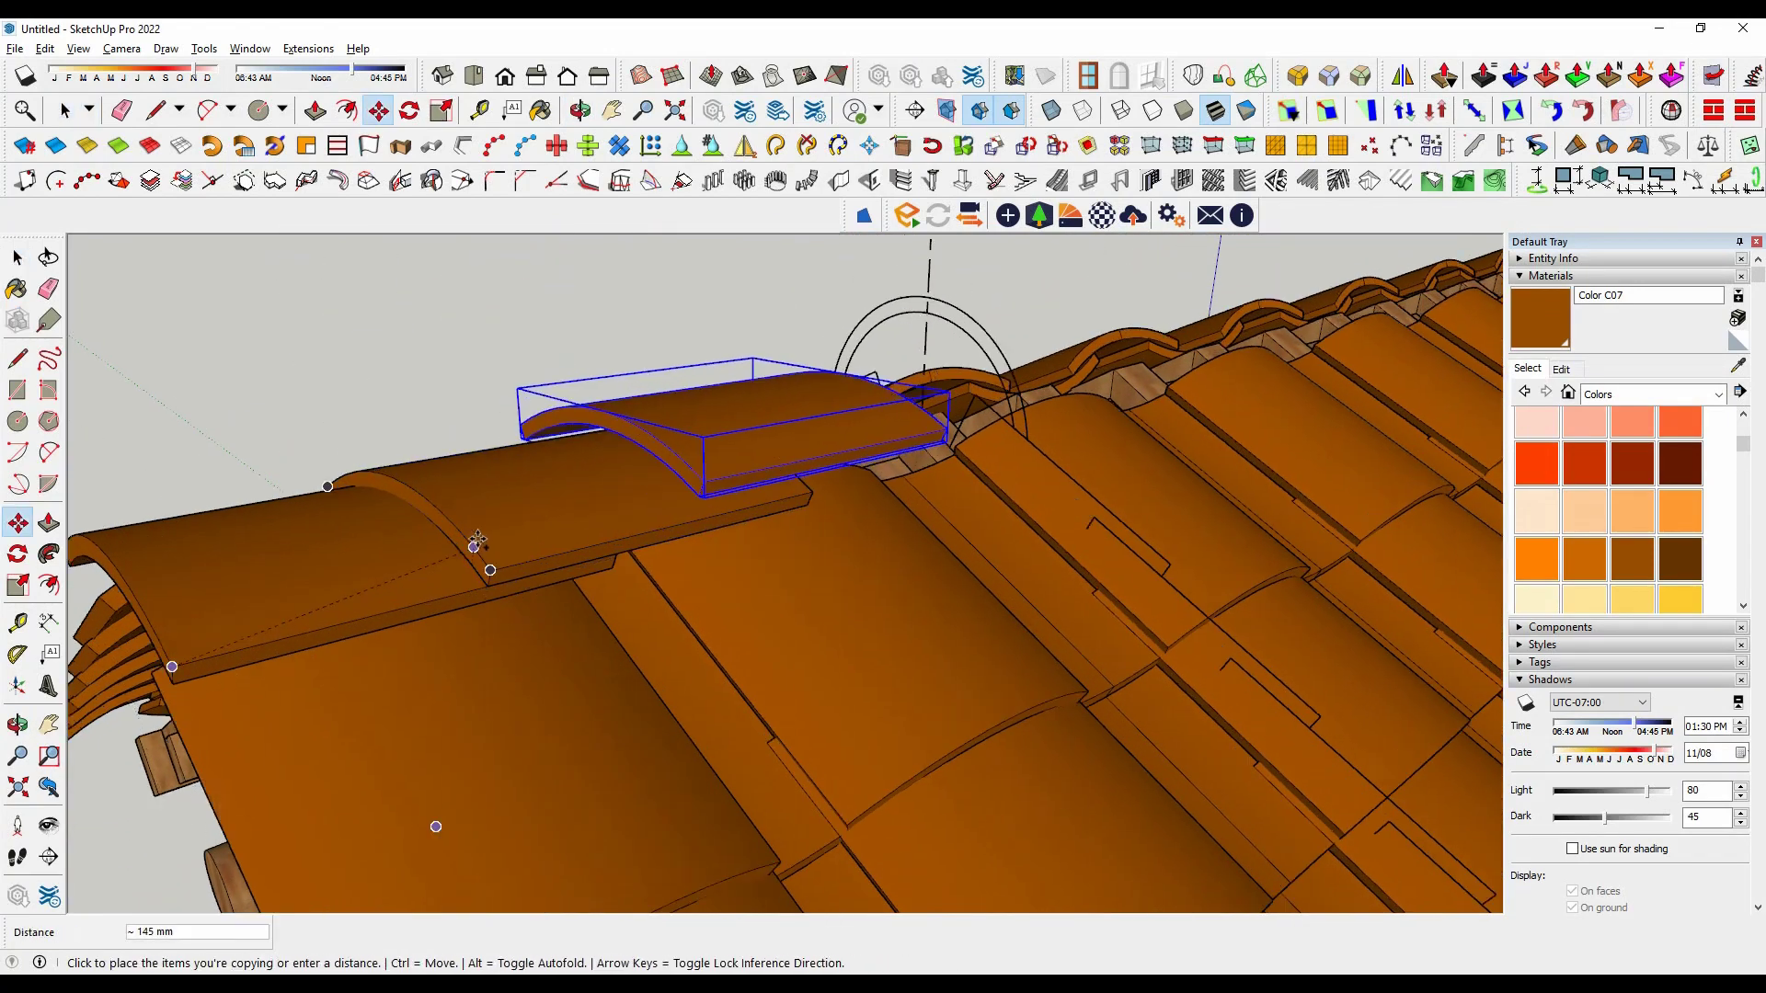
left_click(490, 569)
scroll(465, 649, "down", 3)
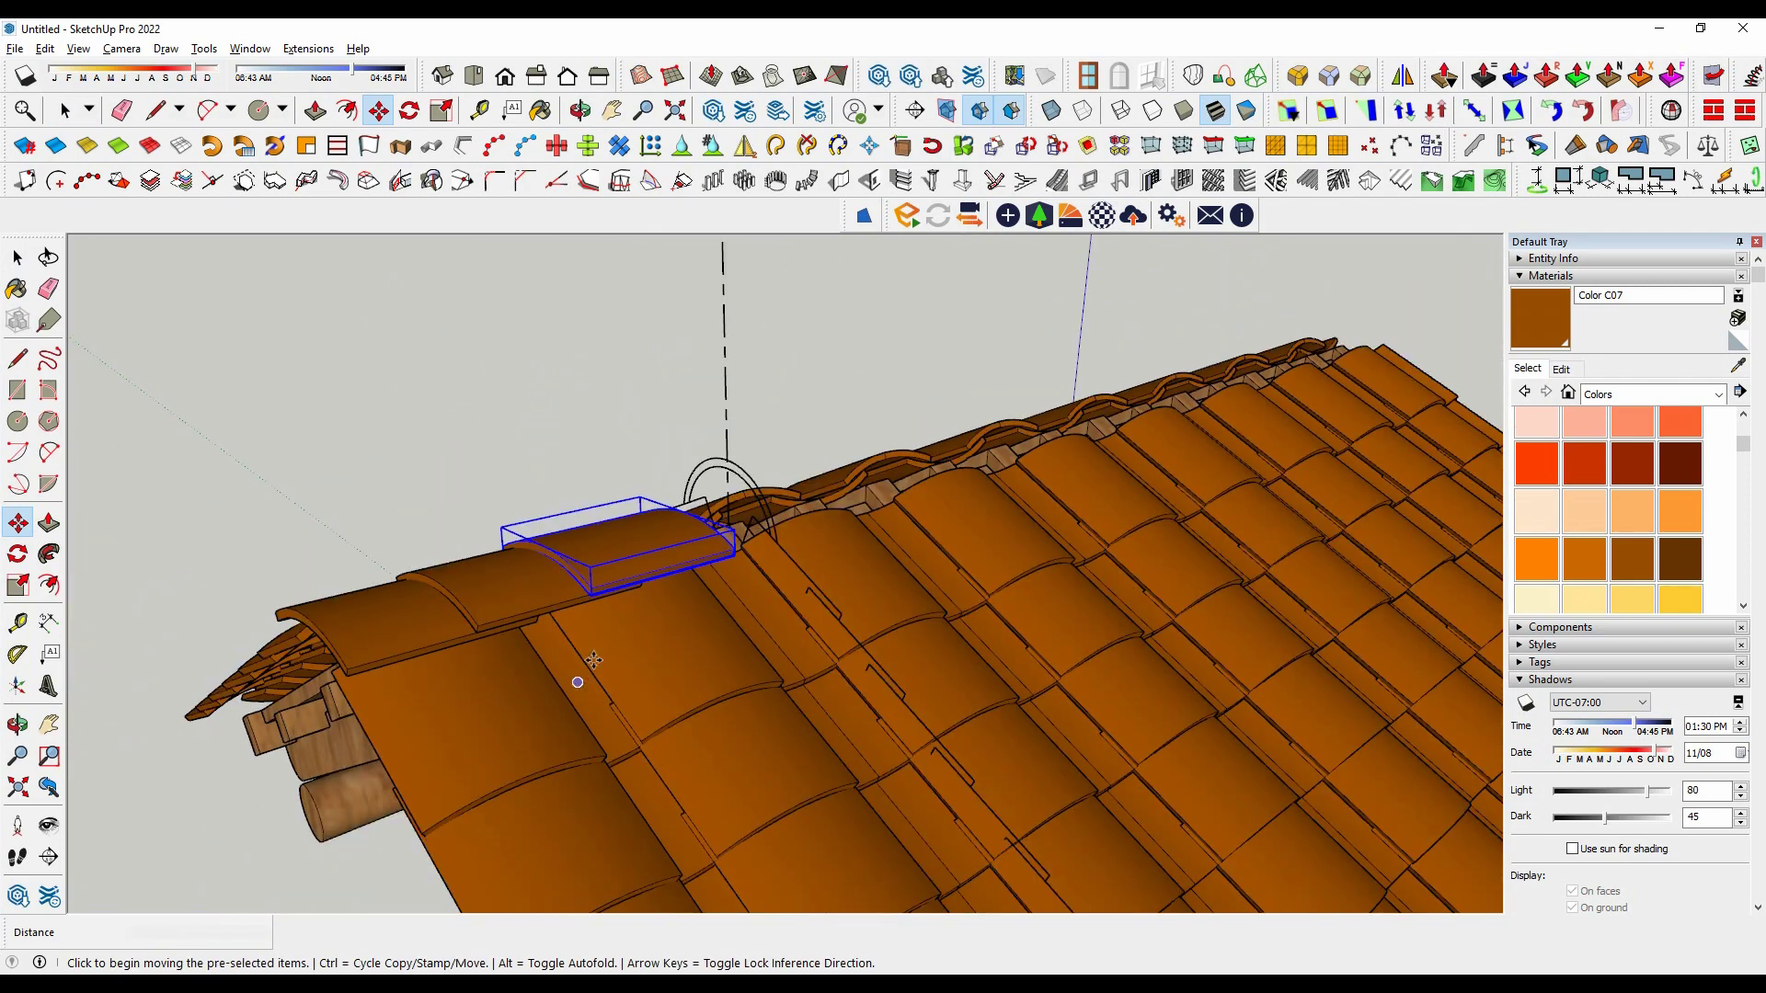
scroll(576, 678, "down", 2)
type("0")
key("Return")
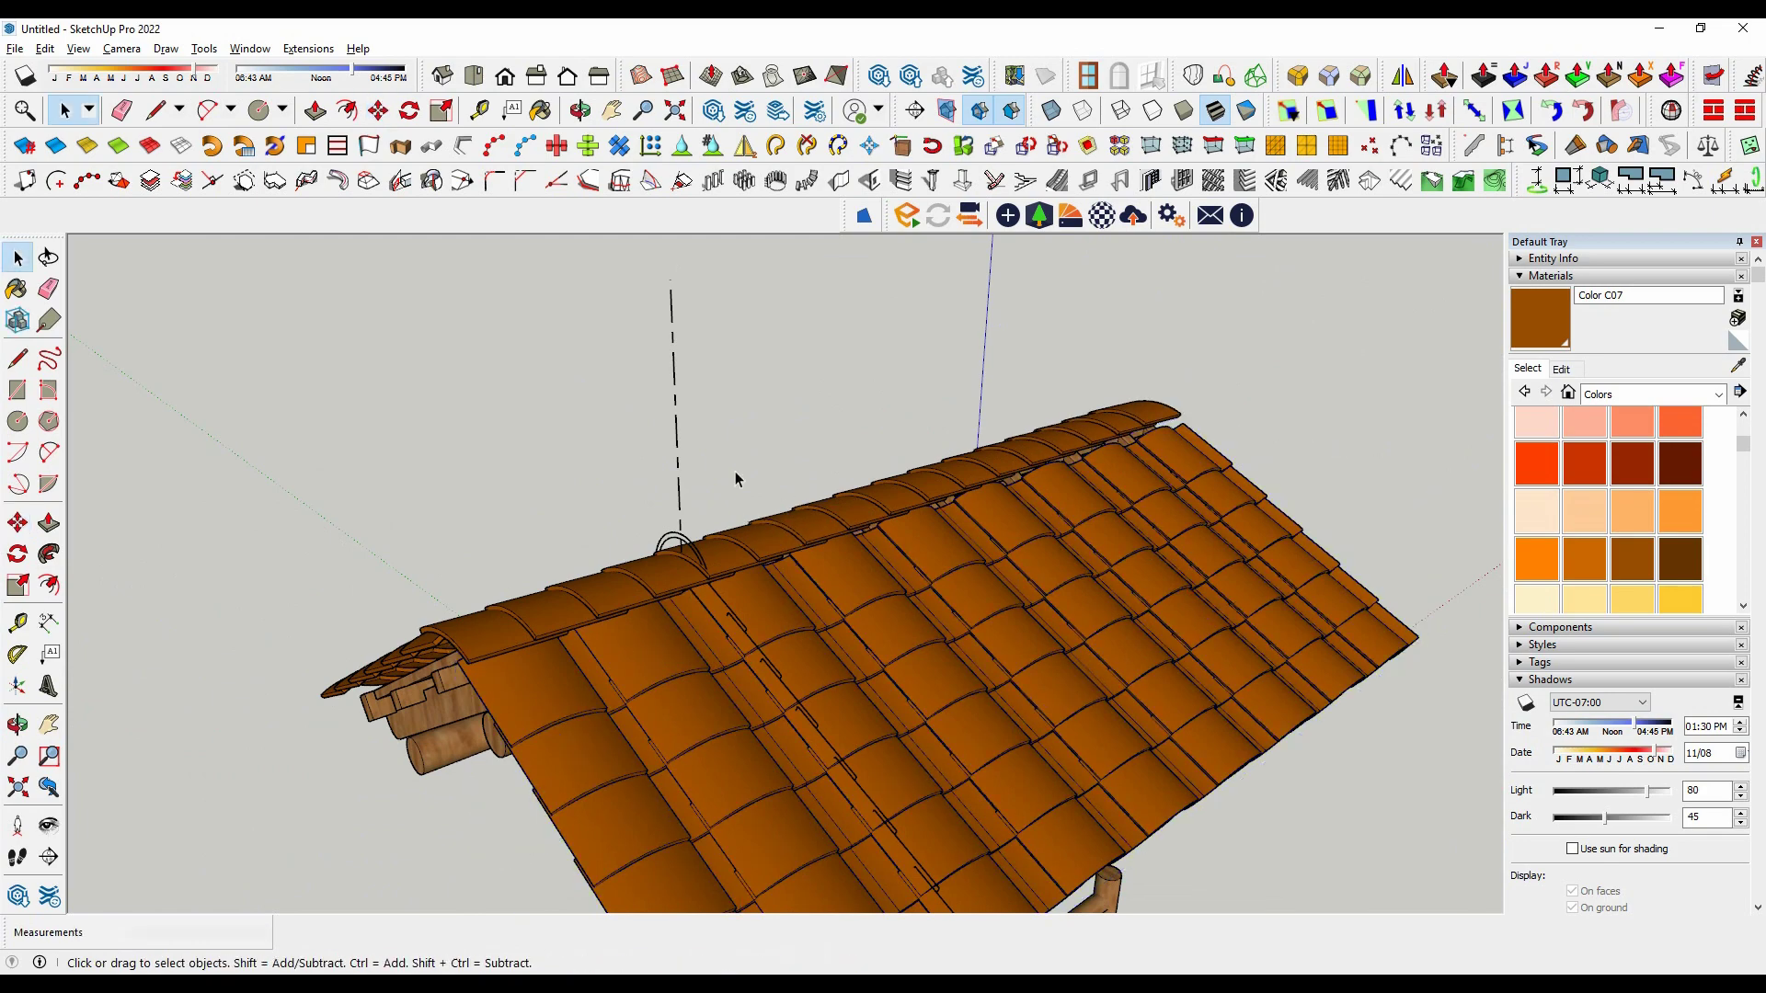
Step: Window-select the ridge cap row and rotate it about 0.8° from one end to match the ridge
mouse_move(735, 471)
middle_mouse_down()
mouse_move(1196, 416)
mouse_move(1269, 481)
mouse_move(1277, 638)
mouse_move(676, 626)
mouse_move(954, 711)
mouse_move(469, 655)
mouse_move(512, 580)
mouse_move(513, 428)
mouse_move(423, 390)
middle_mouse_up()
scroll(513, 436, "down", 3)
scroll(402, 381, "up", 5)
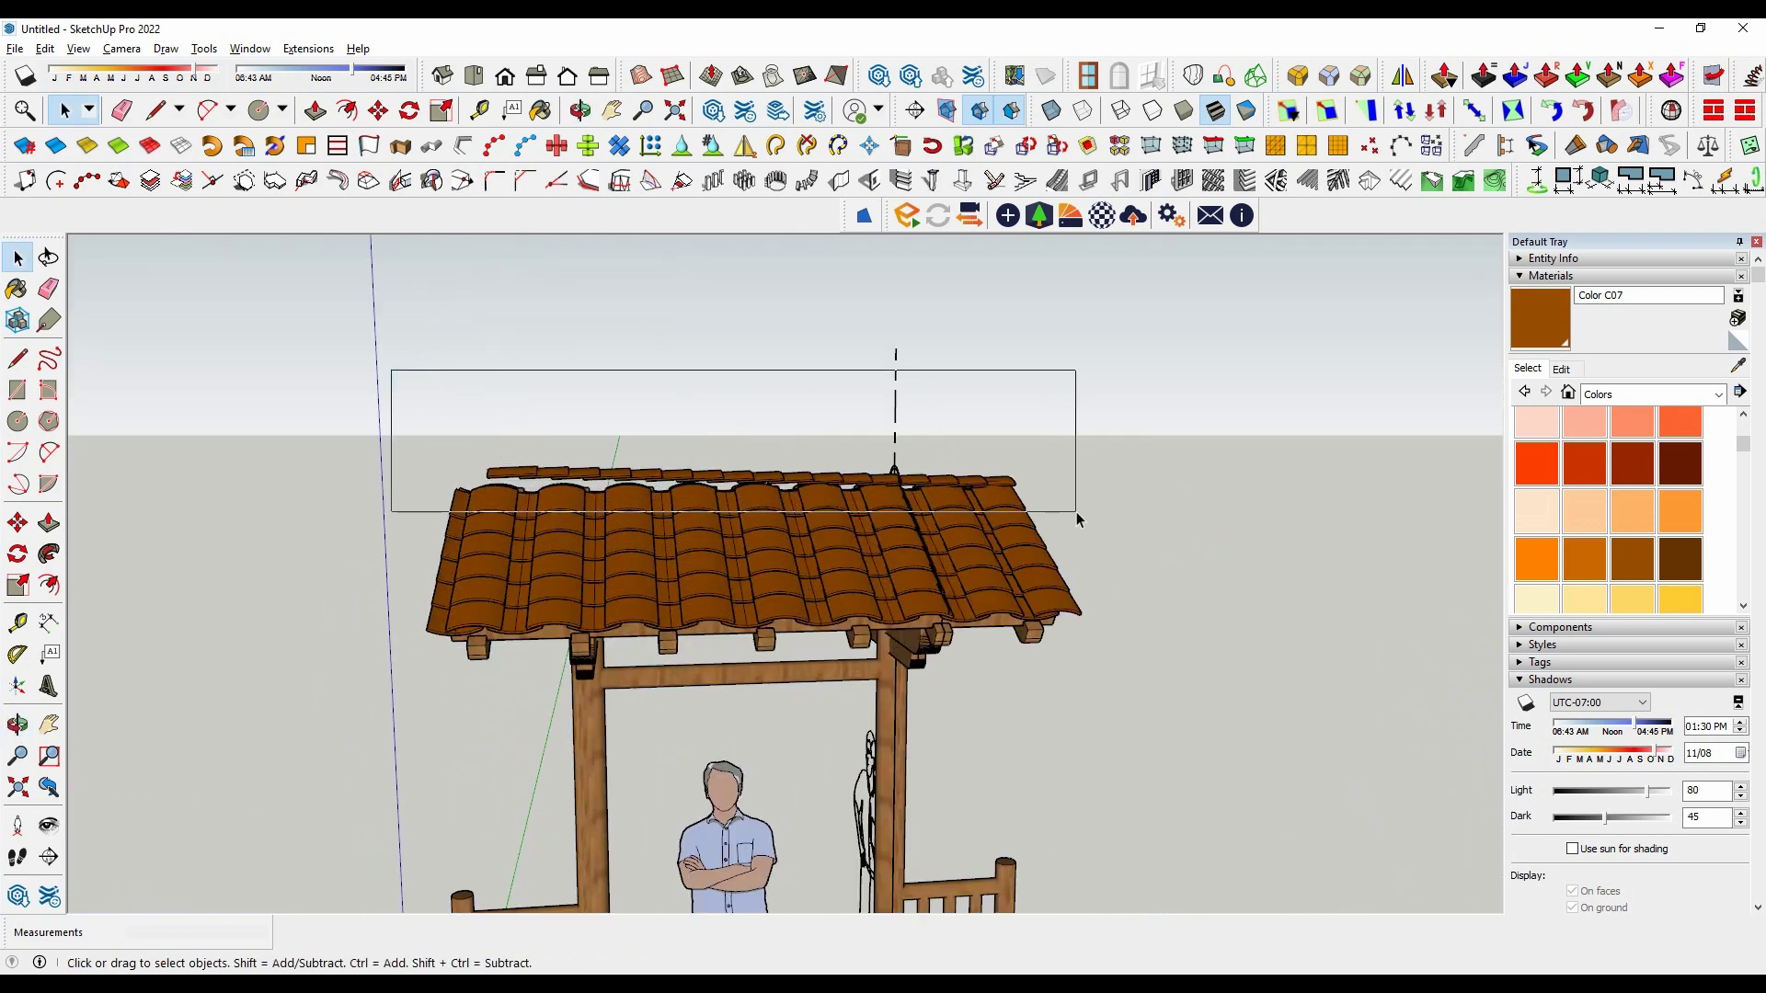
left_click_drag(1067, 520, 1076, 512)
scroll(854, 458, "up", 3)
mouse_move(853, 458)
middle_mouse_down()
mouse_move(673, 544)
mouse_move(476, 344)
middle_mouse_up()
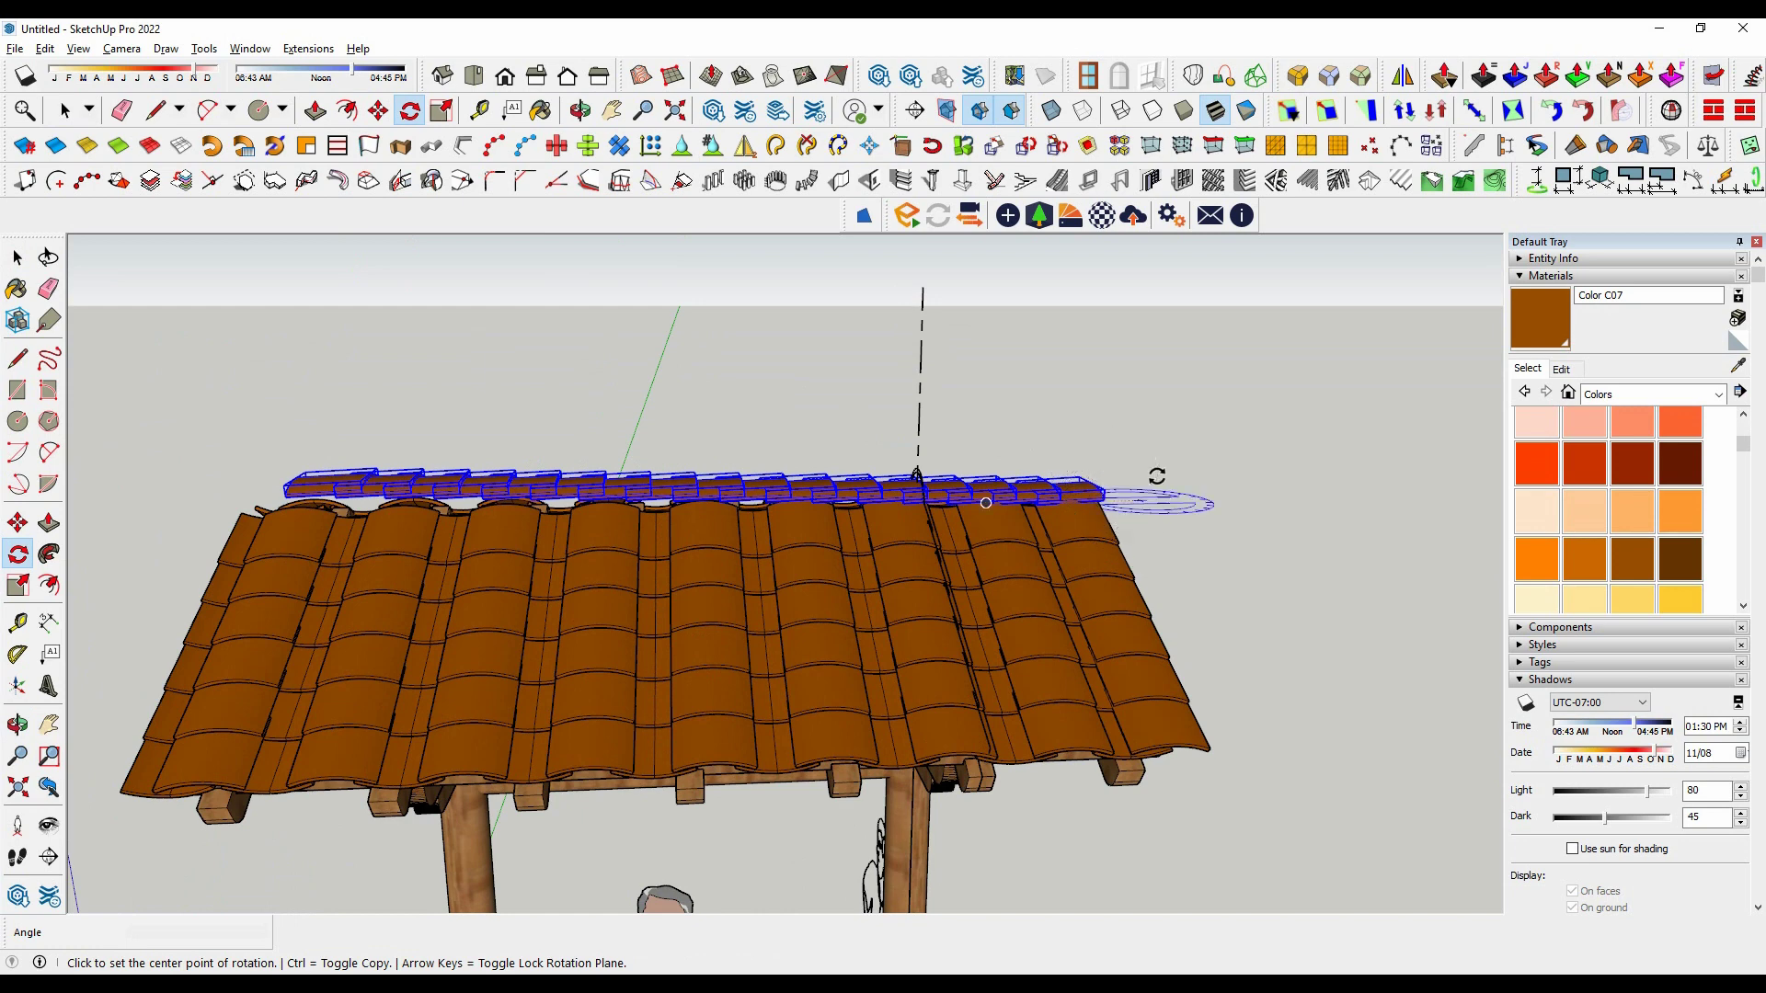
mouse_move(1157, 476)
middle_mouse_down()
mouse_move(1097, 500)
mouse_move(1155, 450)
mouse_move(1144, 483)
middle_mouse_up()
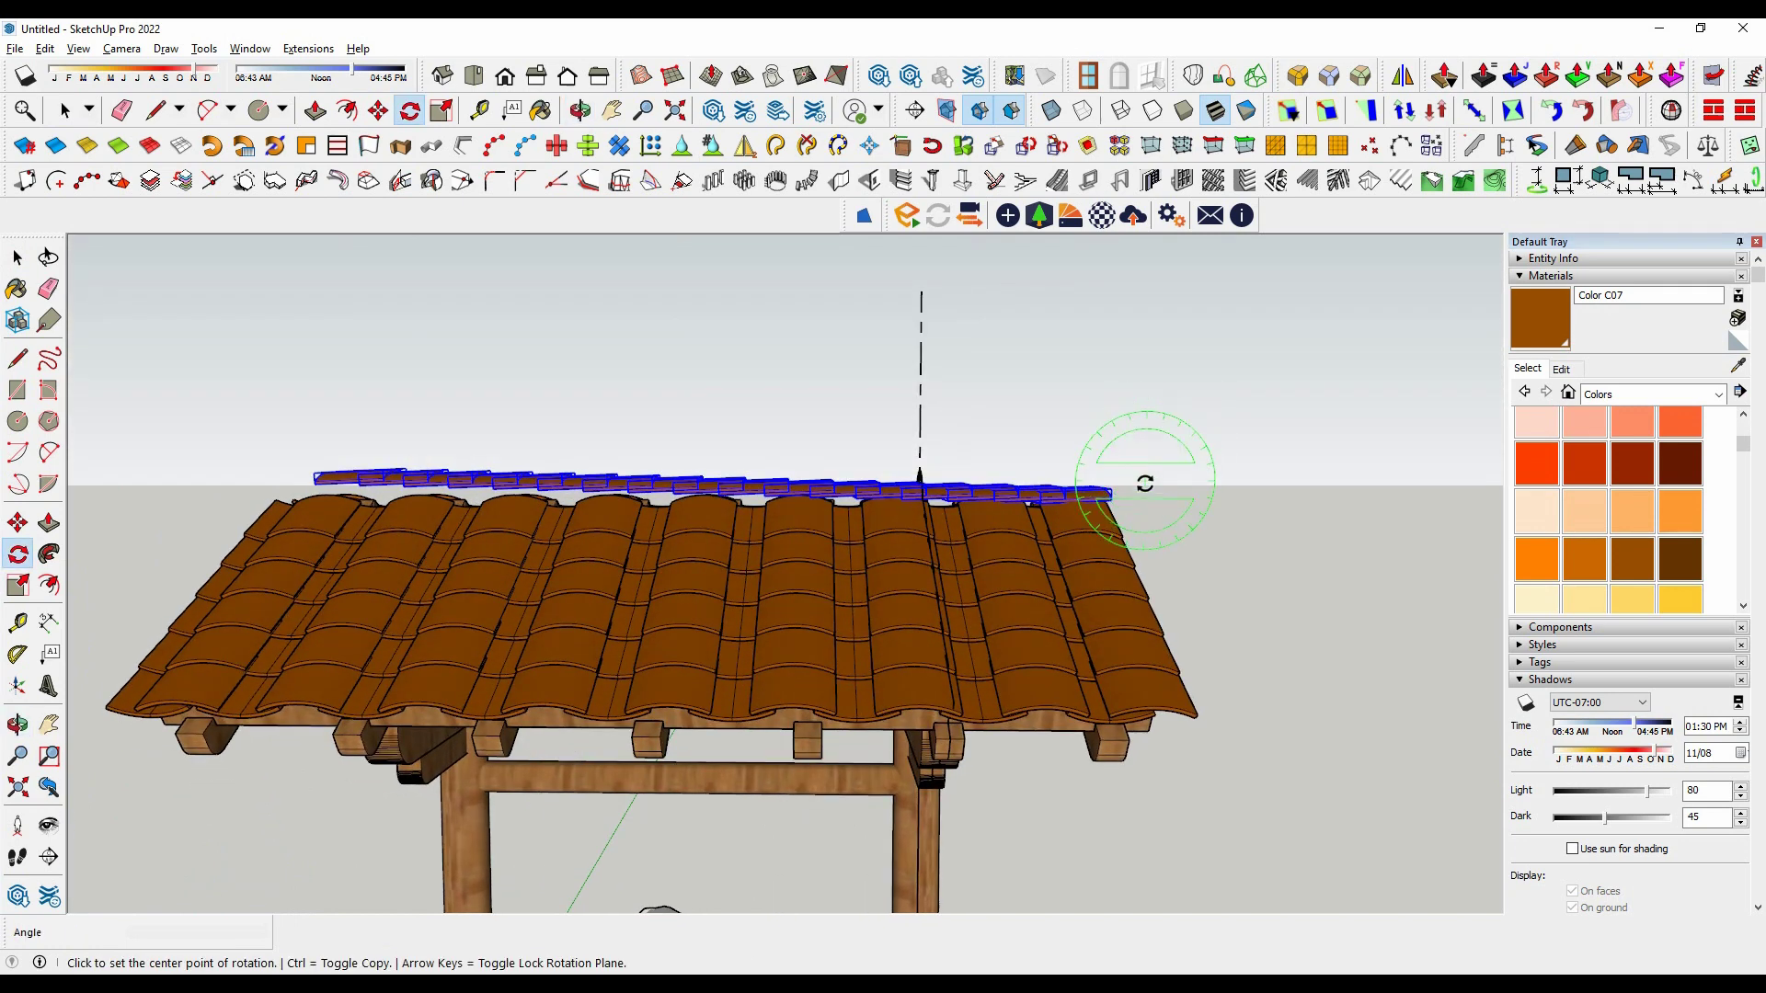
left_click(1138, 498)
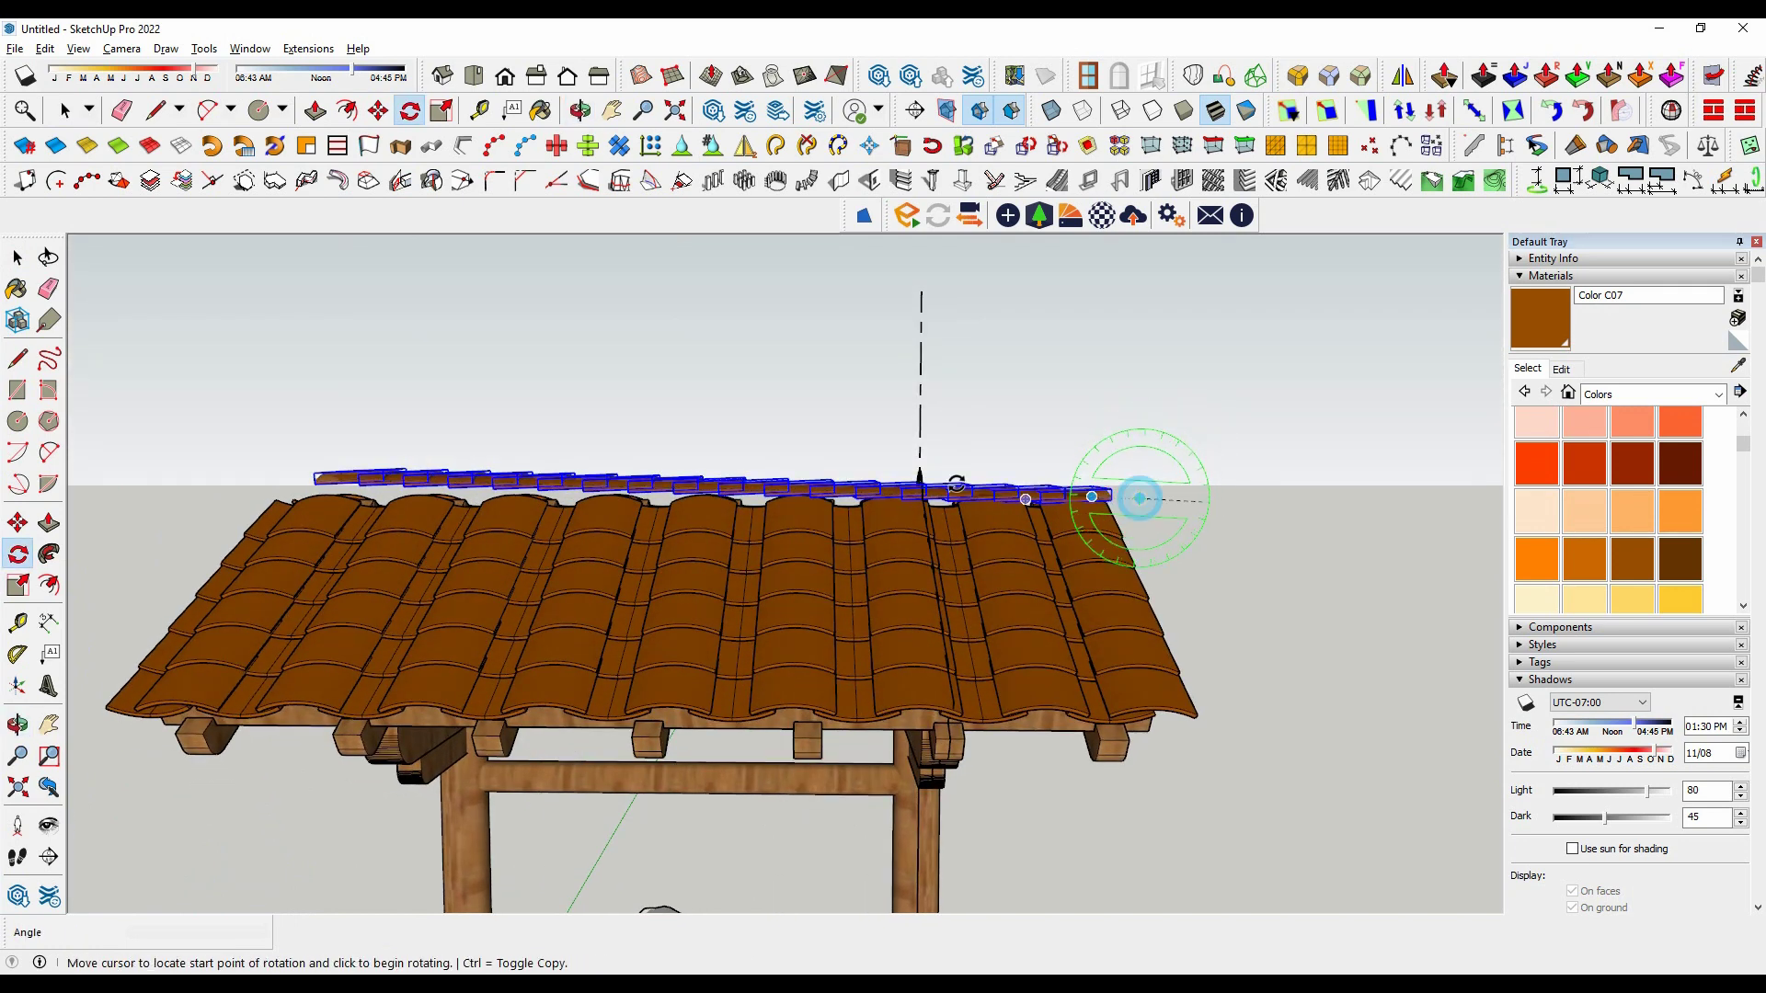
left_click(311, 480)
left_click(274, 497)
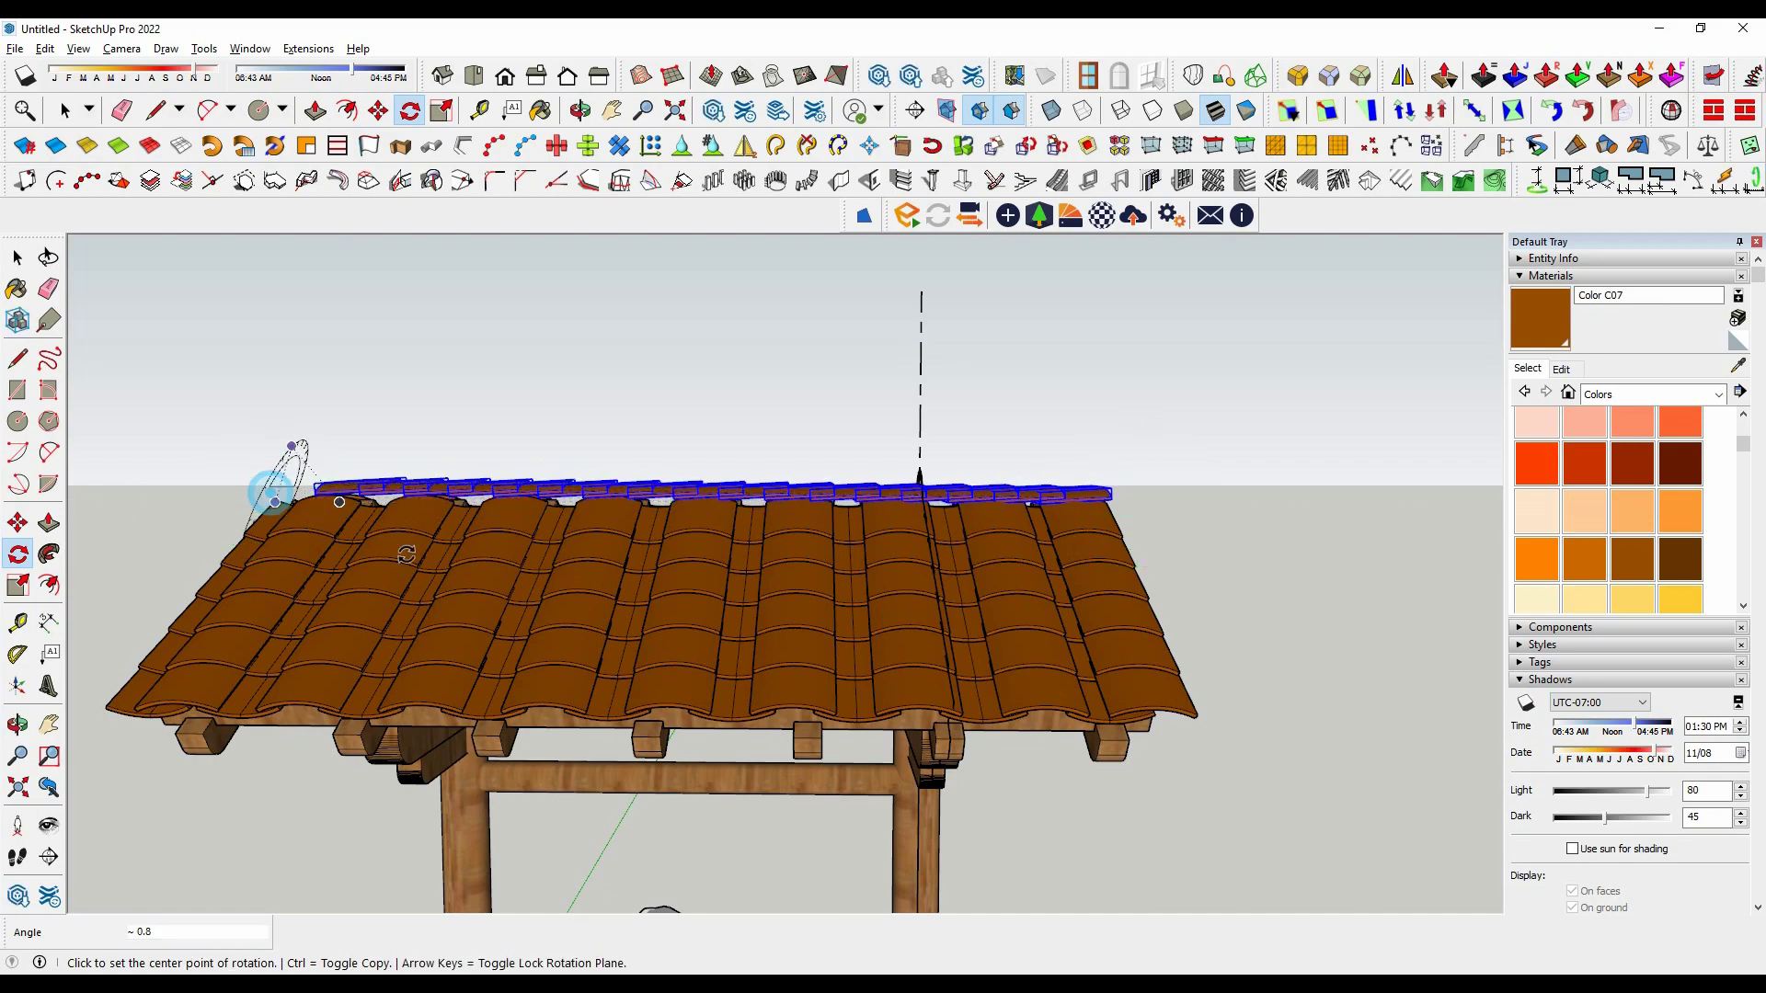
Step: Orbit along the ridge and reselect the cap tiles to check their alignment
key("space")
left_click(1340, 516)
mouse_move(1339, 516)
middle_mouse_down()
mouse_move(630, 622)
mouse_move(641, 561)
mouse_move(938, 500)
mouse_move(824, 619)
mouse_move(864, 696)
mouse_move(736, 745)
middle_mouse_up()
left_click(718, 760)
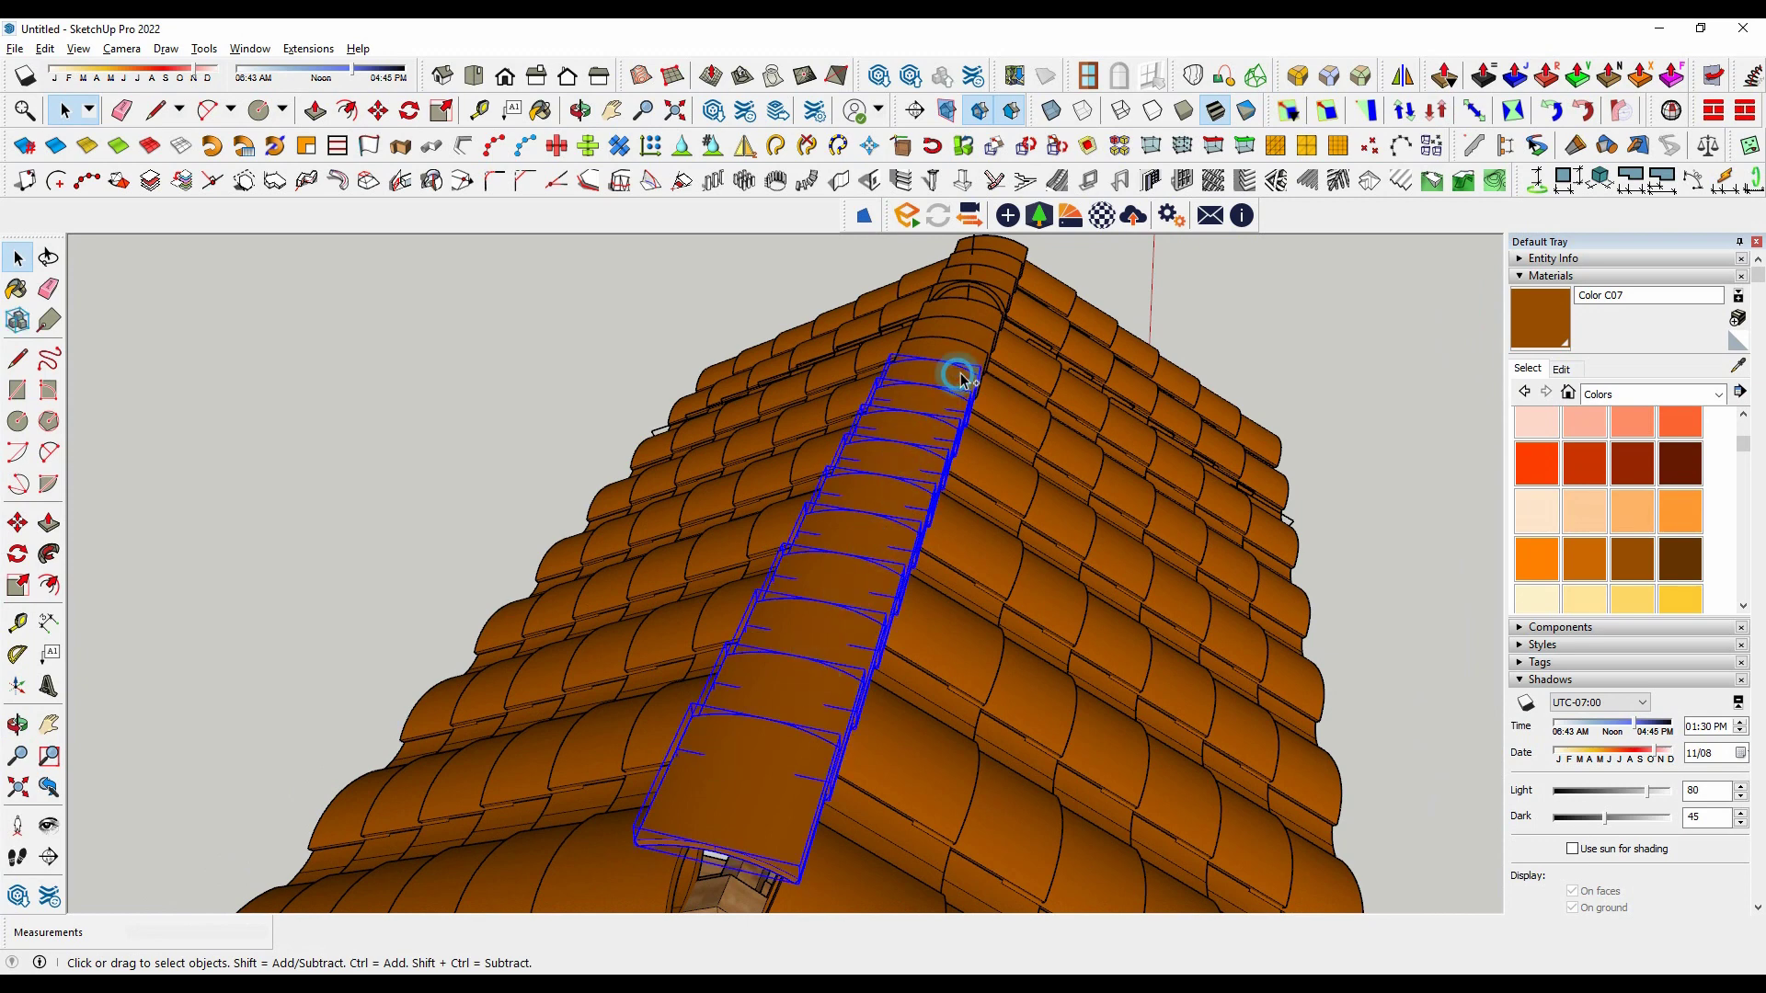
mouse_move(1044, 315)
middle_mouse_down()
mouse_move(1191, 375)
mouse_move(914, 398)
mouse_move(1017, 367)
mouse_move(236, 552)
mouse_move(523, 544)
mouse_move(529, 607)
mouse_move(842, 577)
mouse_move(399, 394)
mouse_move(477, 316)
middle_mouse_up()
left_click(542, 575)
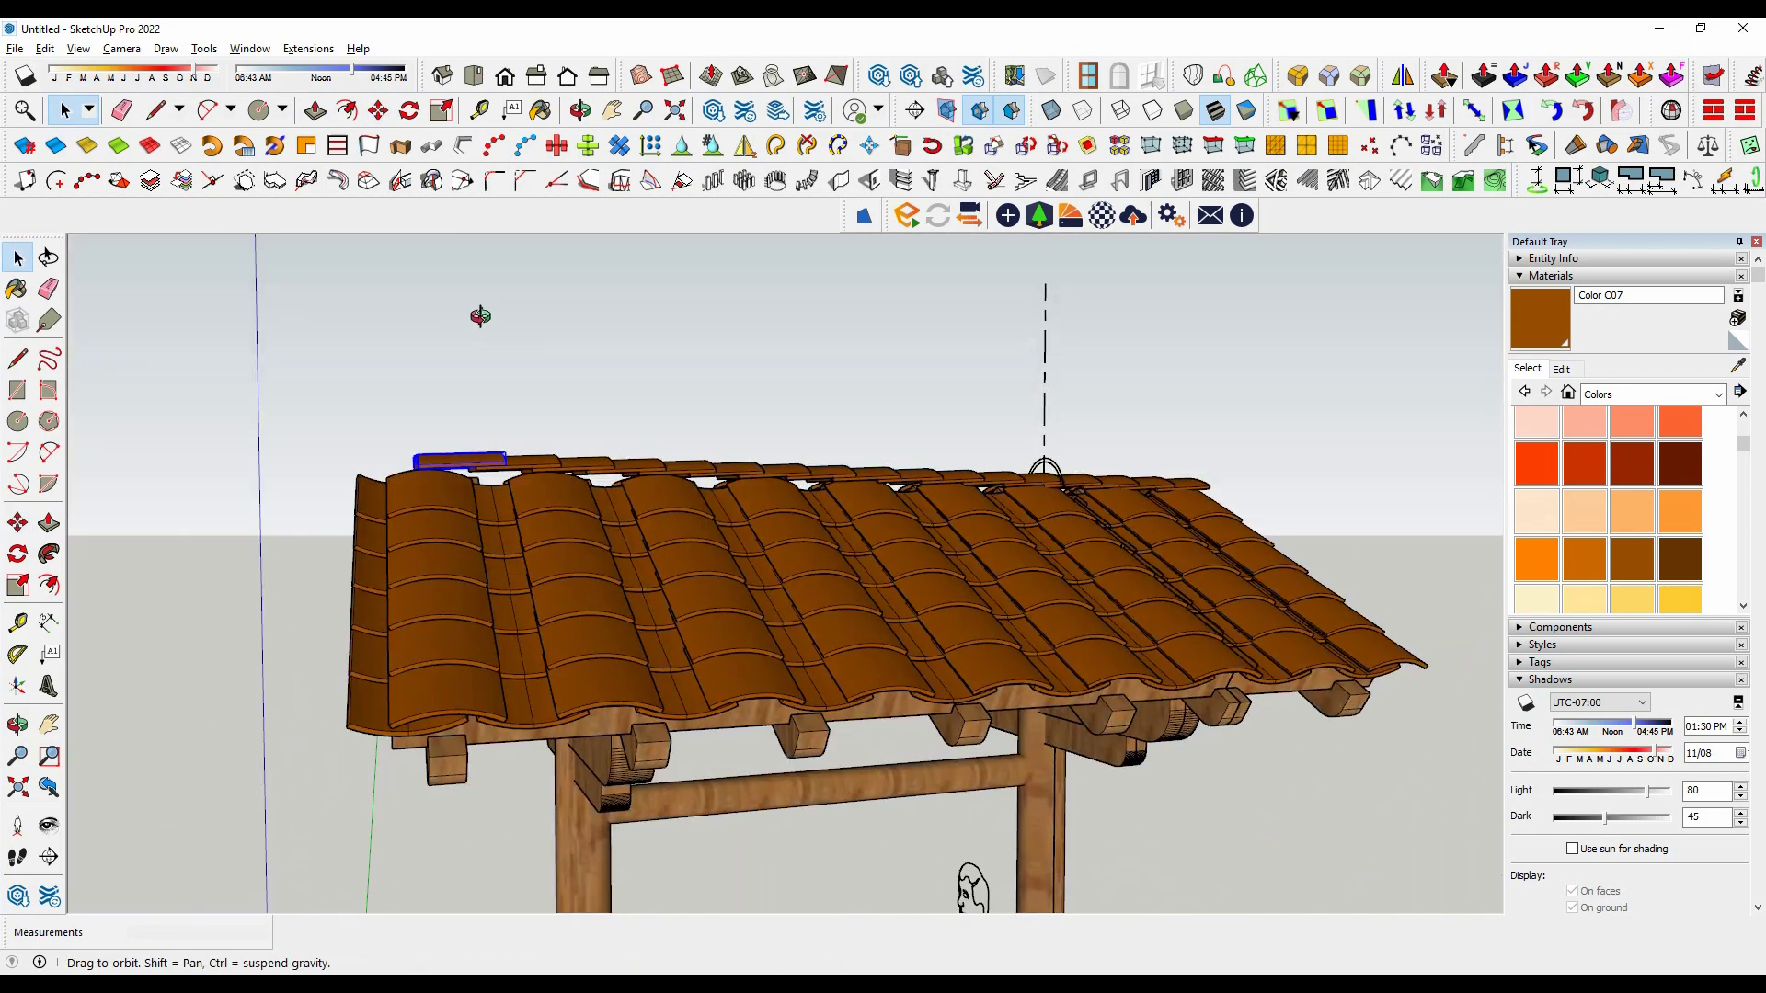
left_click_drag(240, 320, 1333, 520)
middle_click_drag(1398, 543, 858, 596)
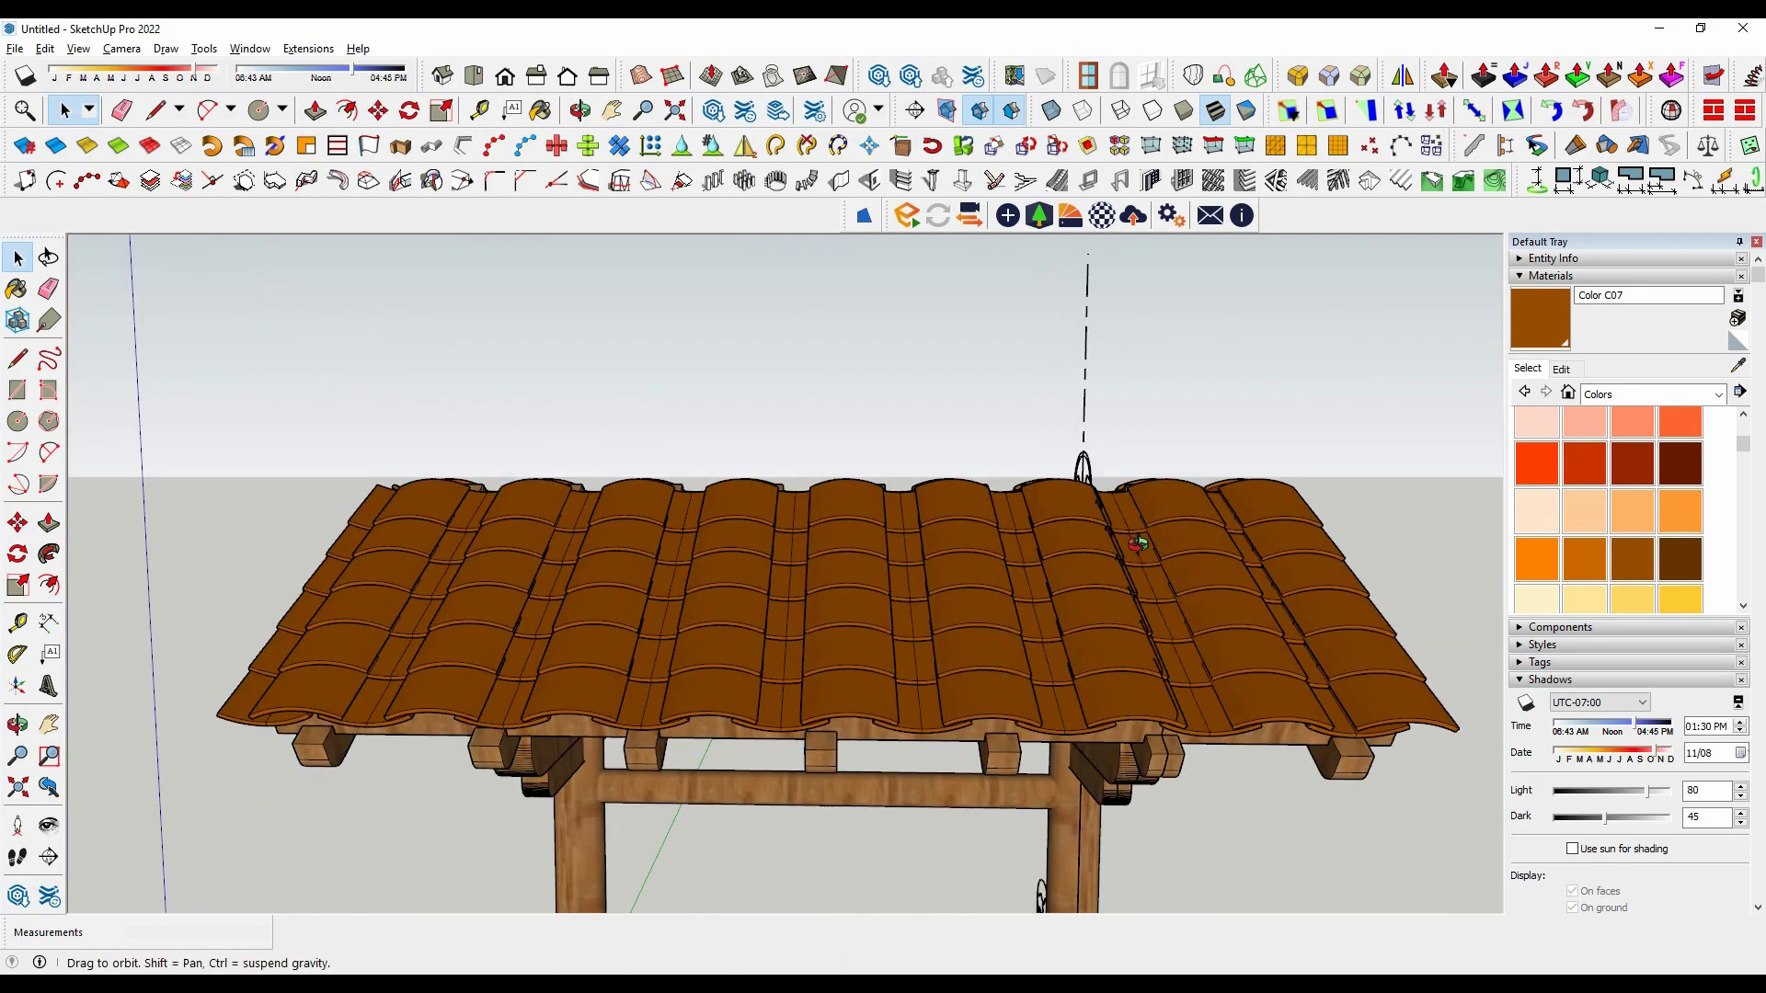
scroll(865, 515, "up", 3)
scroll(864, 501, "up", 3)
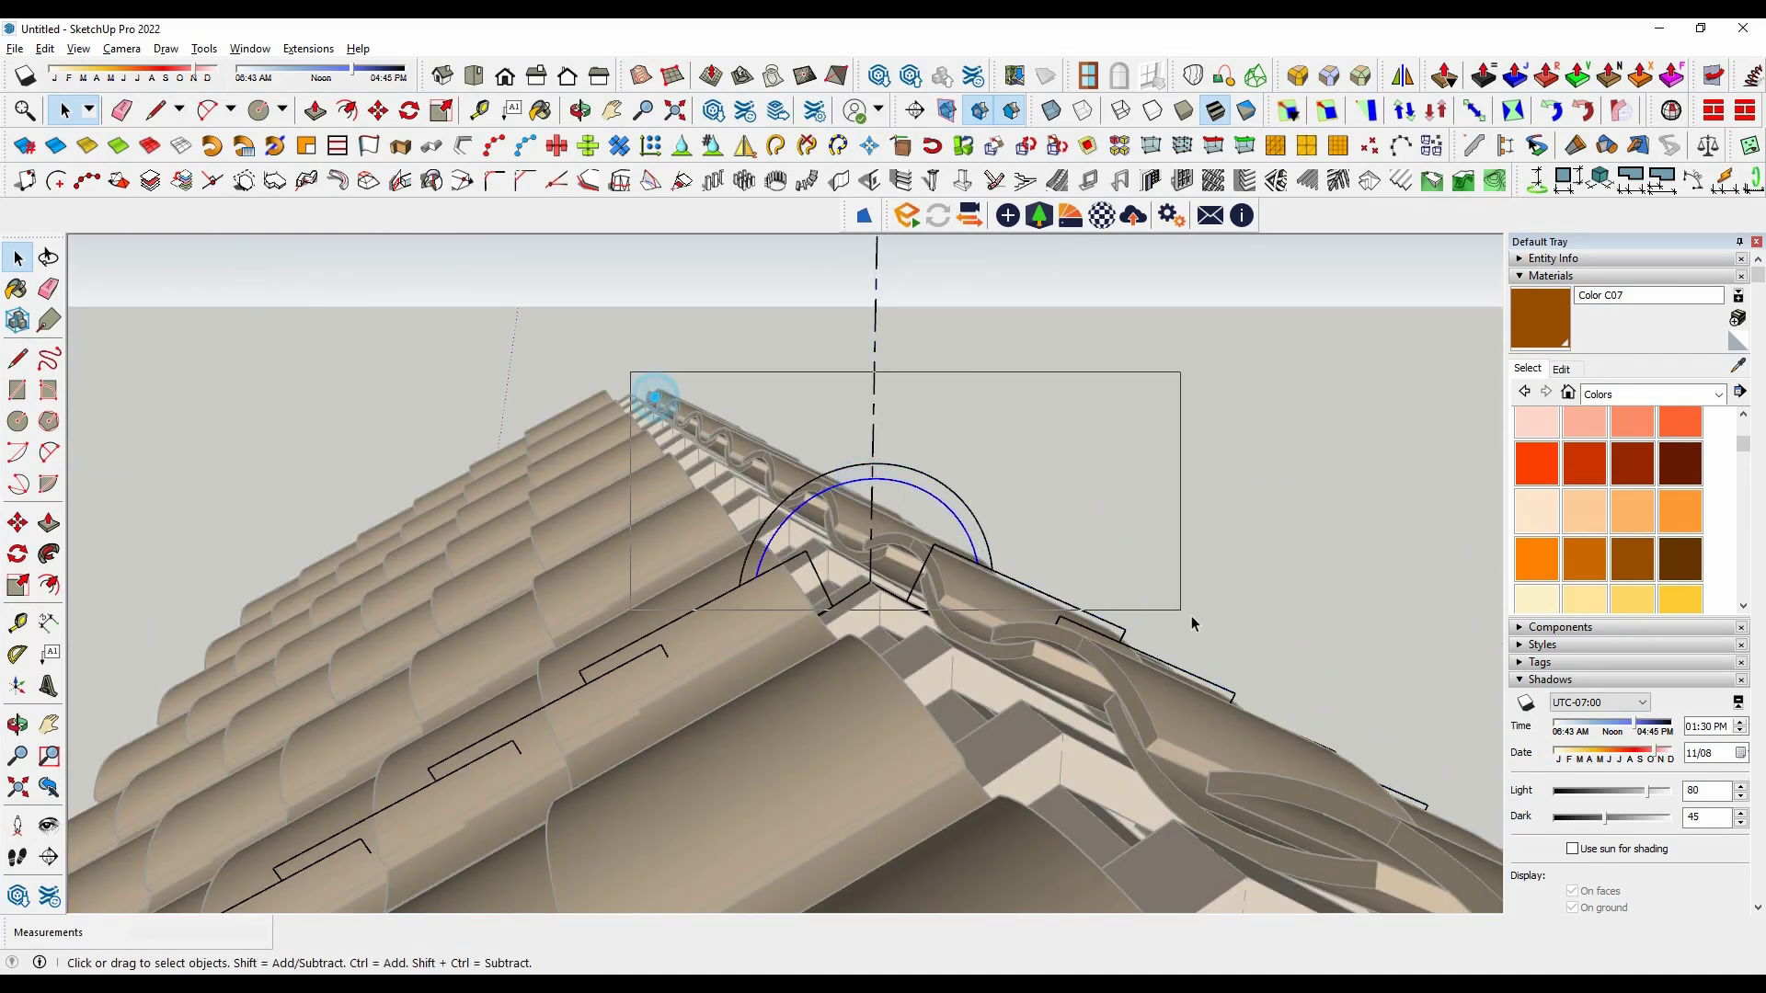
Step: Select the two arcs above the ridge, fill between them with a face, and delete the left half
middle_click_drag(1166, 547, 644, 387)
left_click_drag(477, 284, 1220, 549)
scroll(921, 485, "up", 1)
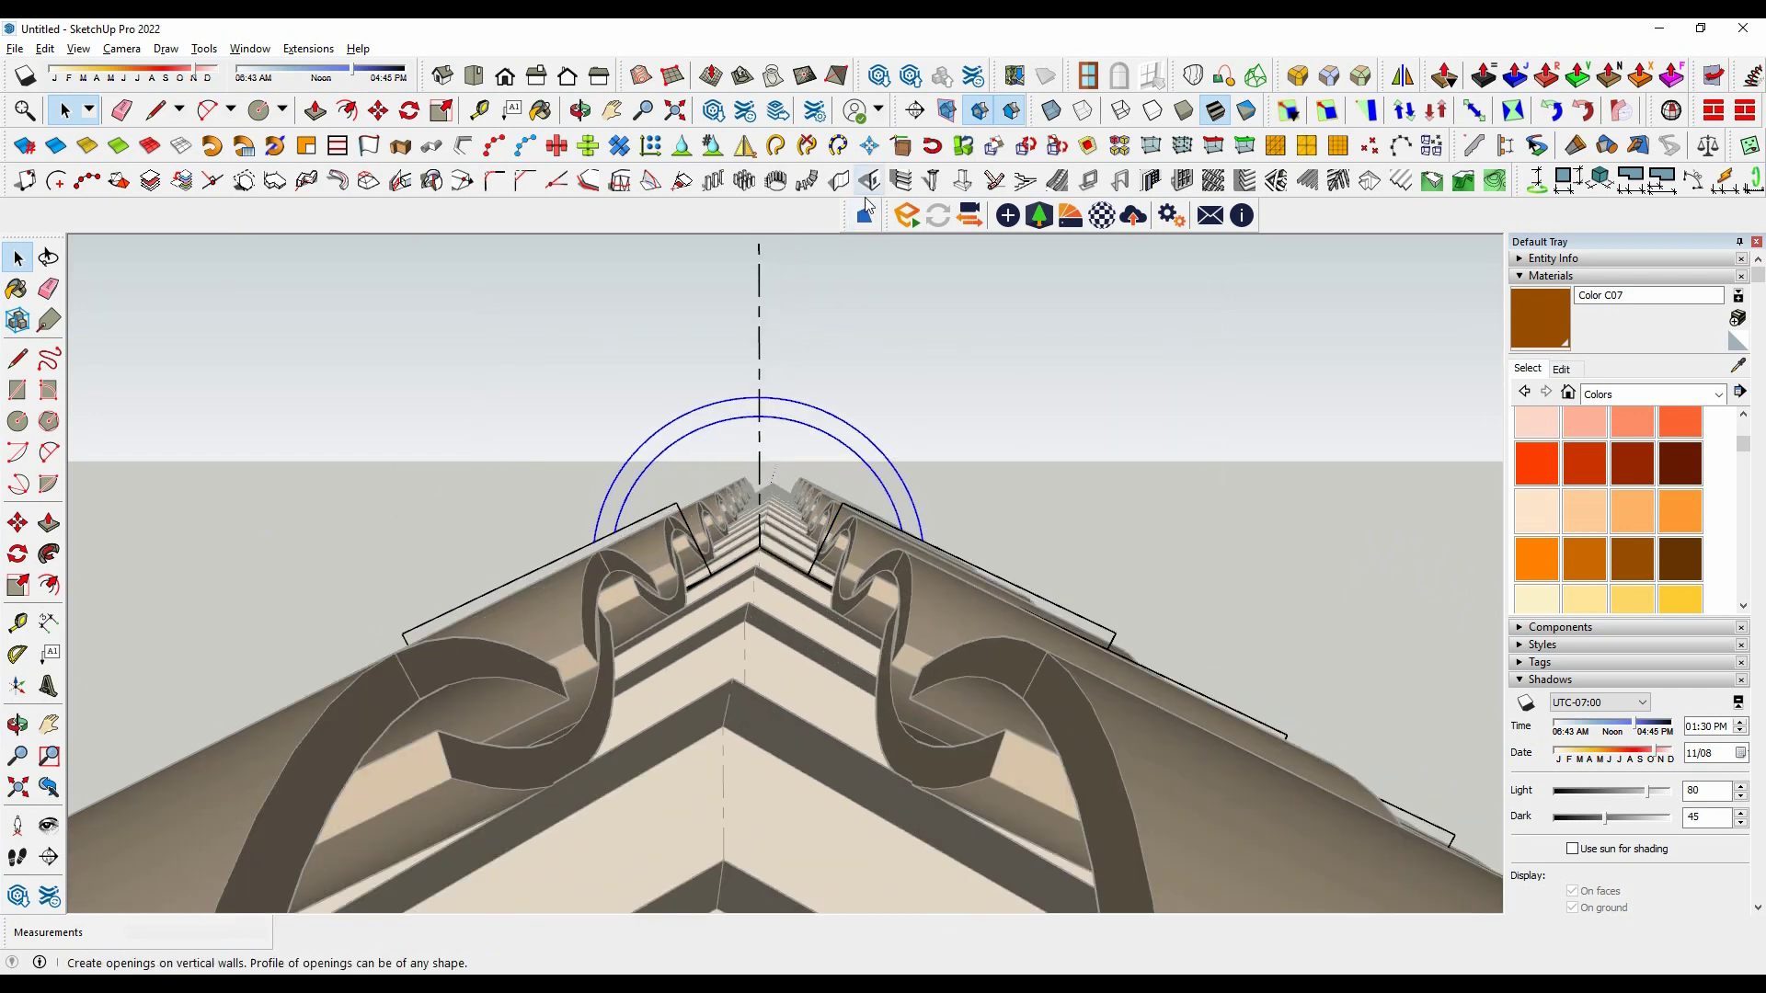
scroll(686, 448, "up", 2)
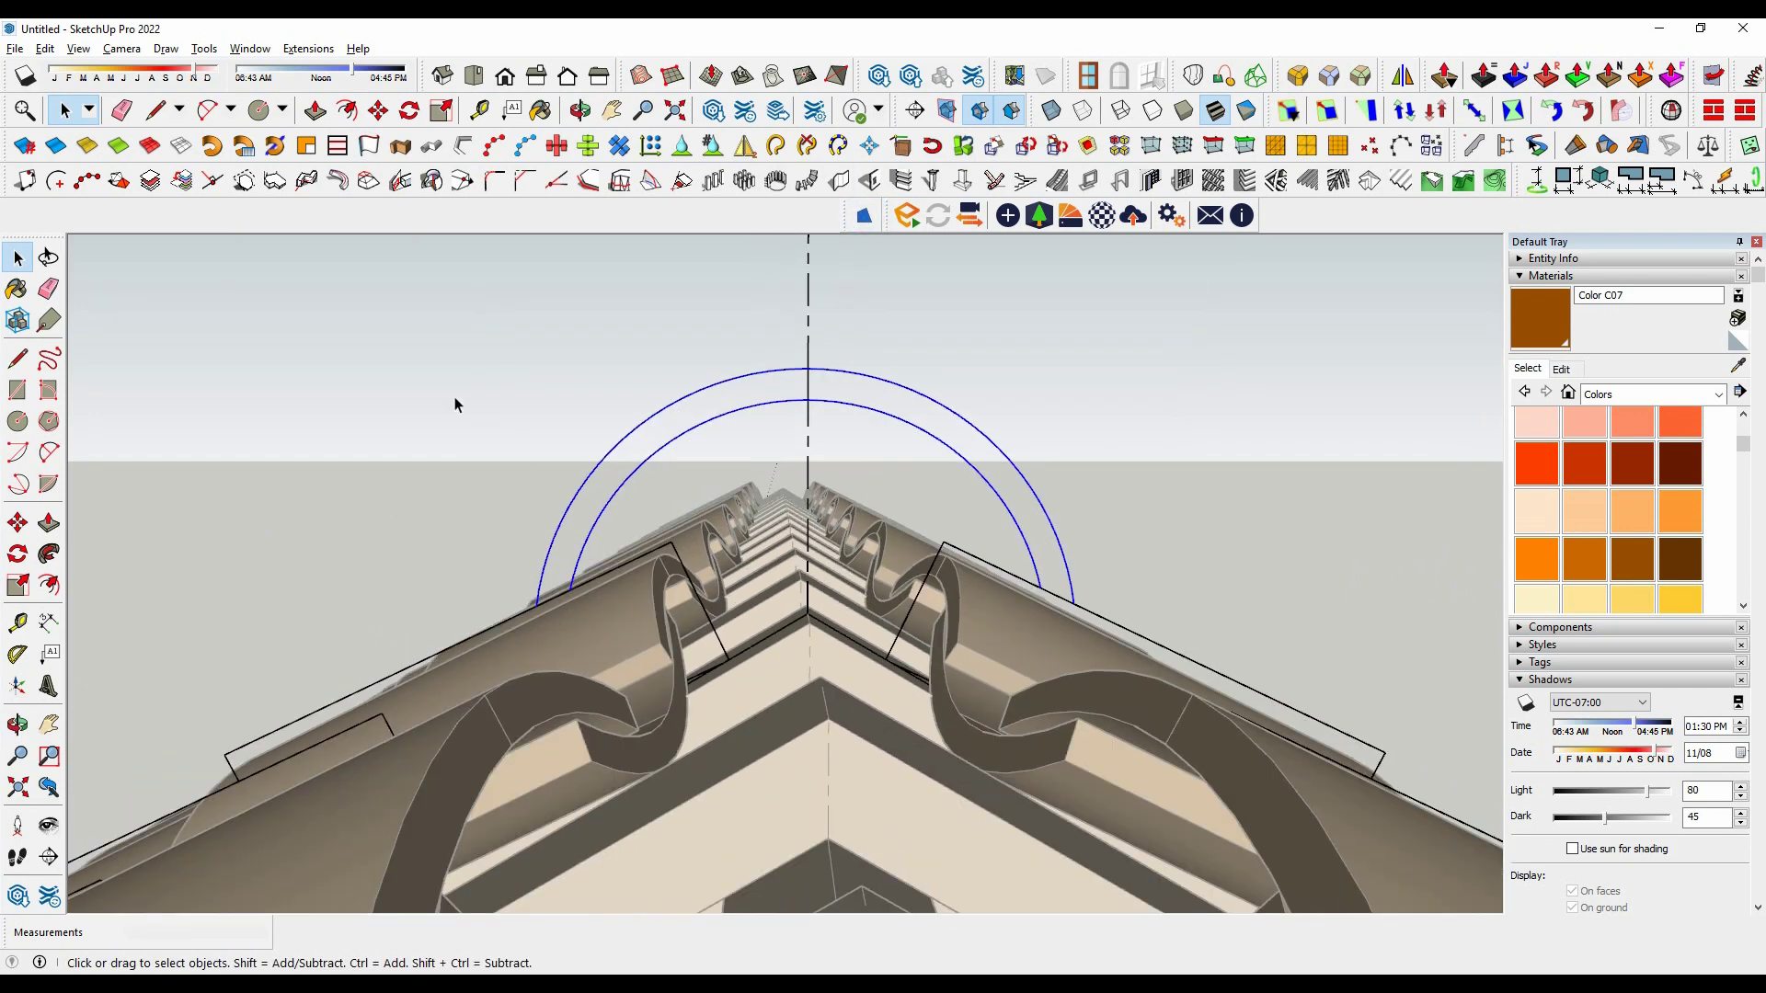
mouse_move(398, 323)
left_mouse_down()
mouse_move(1212, 609)
mouse_move(1291, 612)
left_mouse_up()
left_click(863, 217)
left_click(611, 467)
key("Delete")
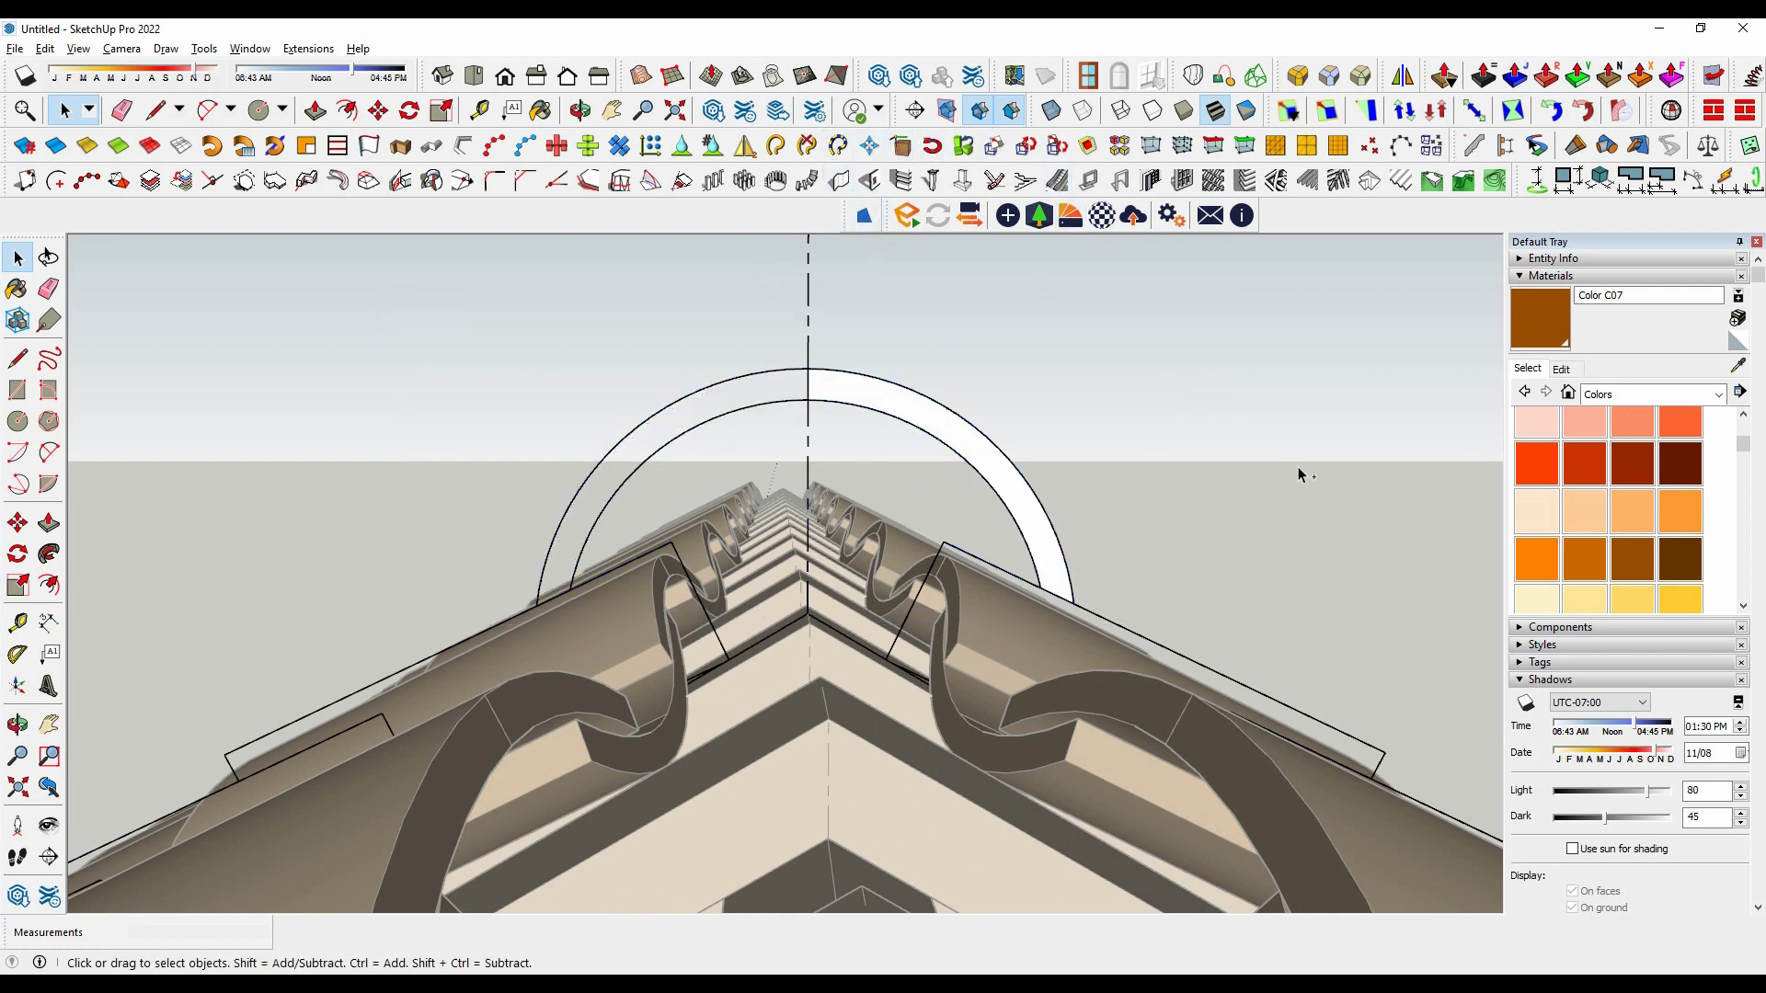
Step: Cut the half-ring arch faces and paste them back in place
left_click(1300, 451)
left_click(746, 397)
left_click(913, 420, "shift")
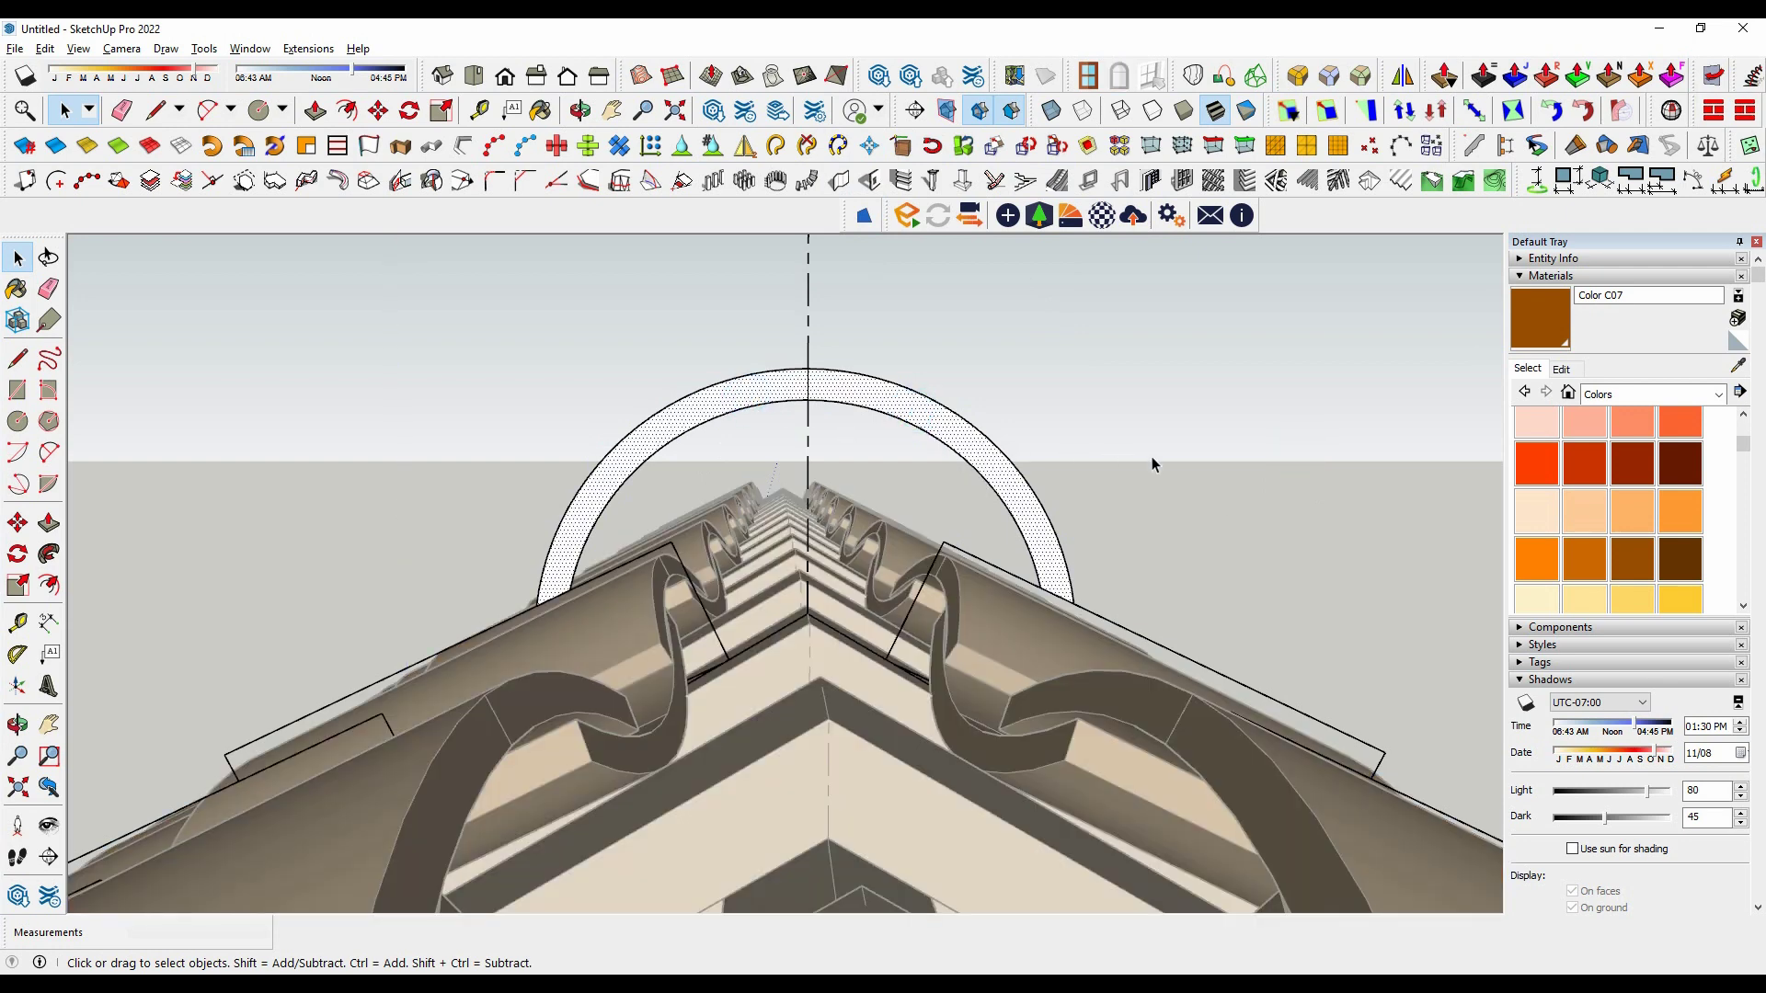
key("Delete")
left_click(1292, 426)
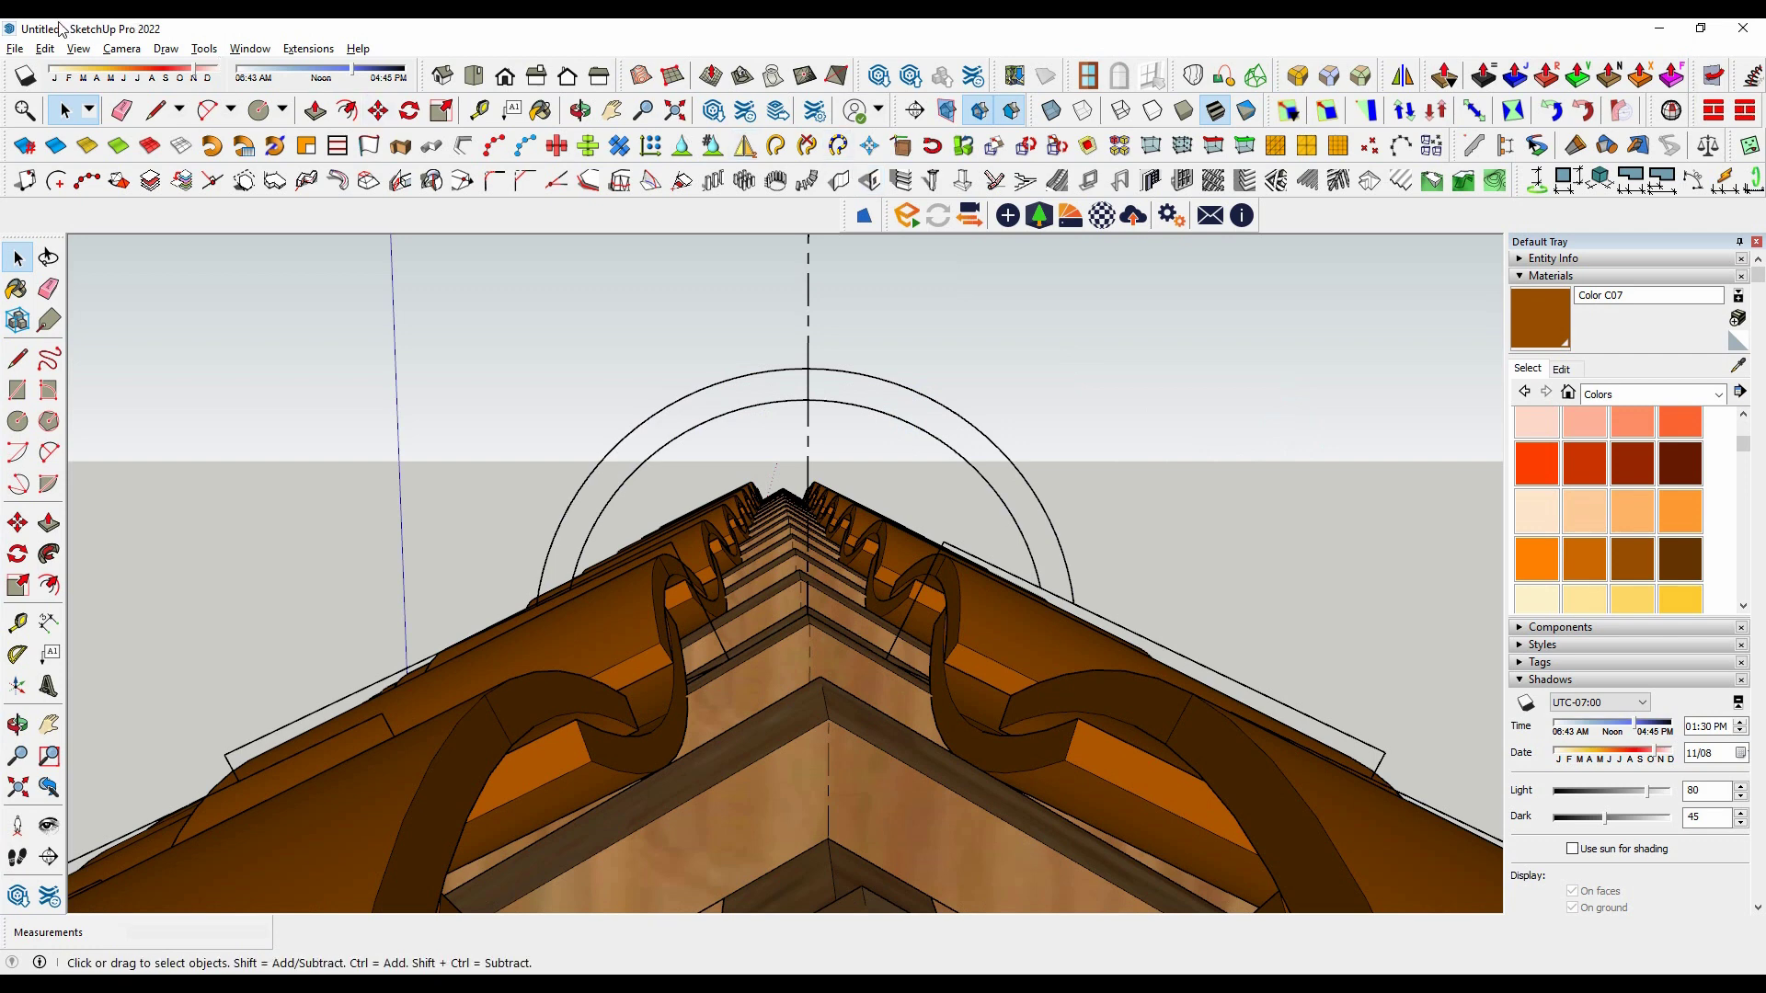
left_click(44, 48)
left_click(108, 180)
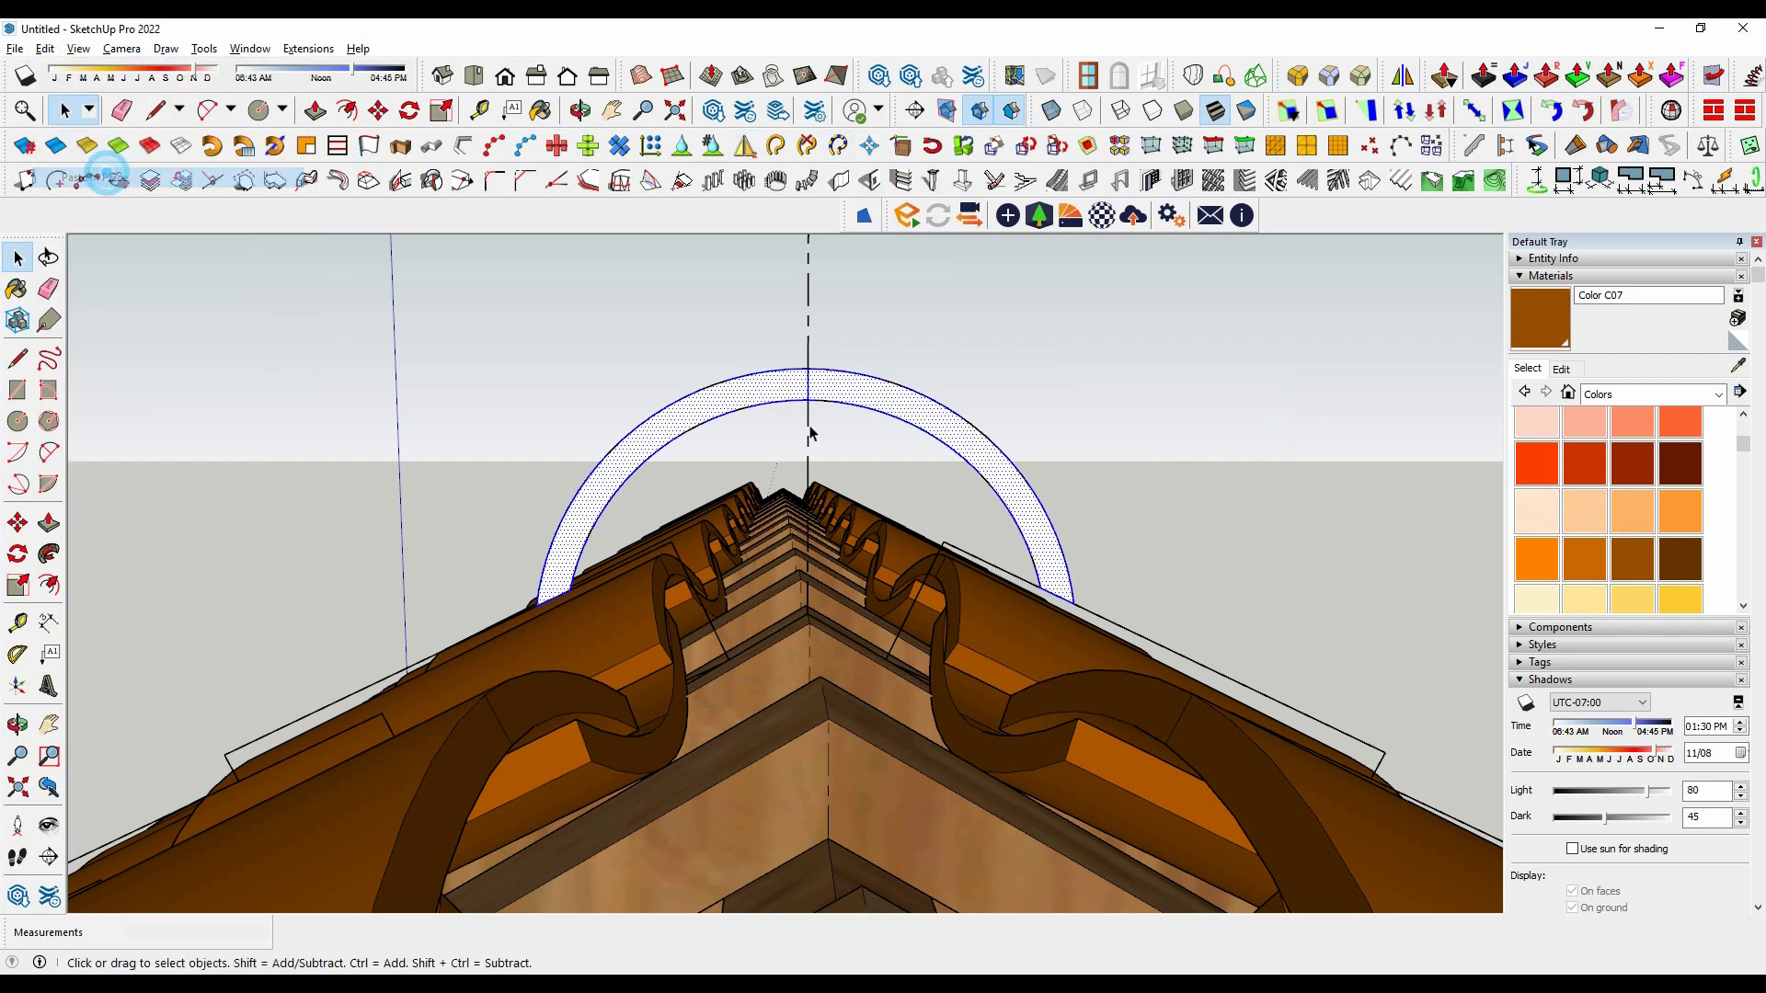
Step: Make the pasted arch face its own group and enter it for editing
right_click(652, 445)
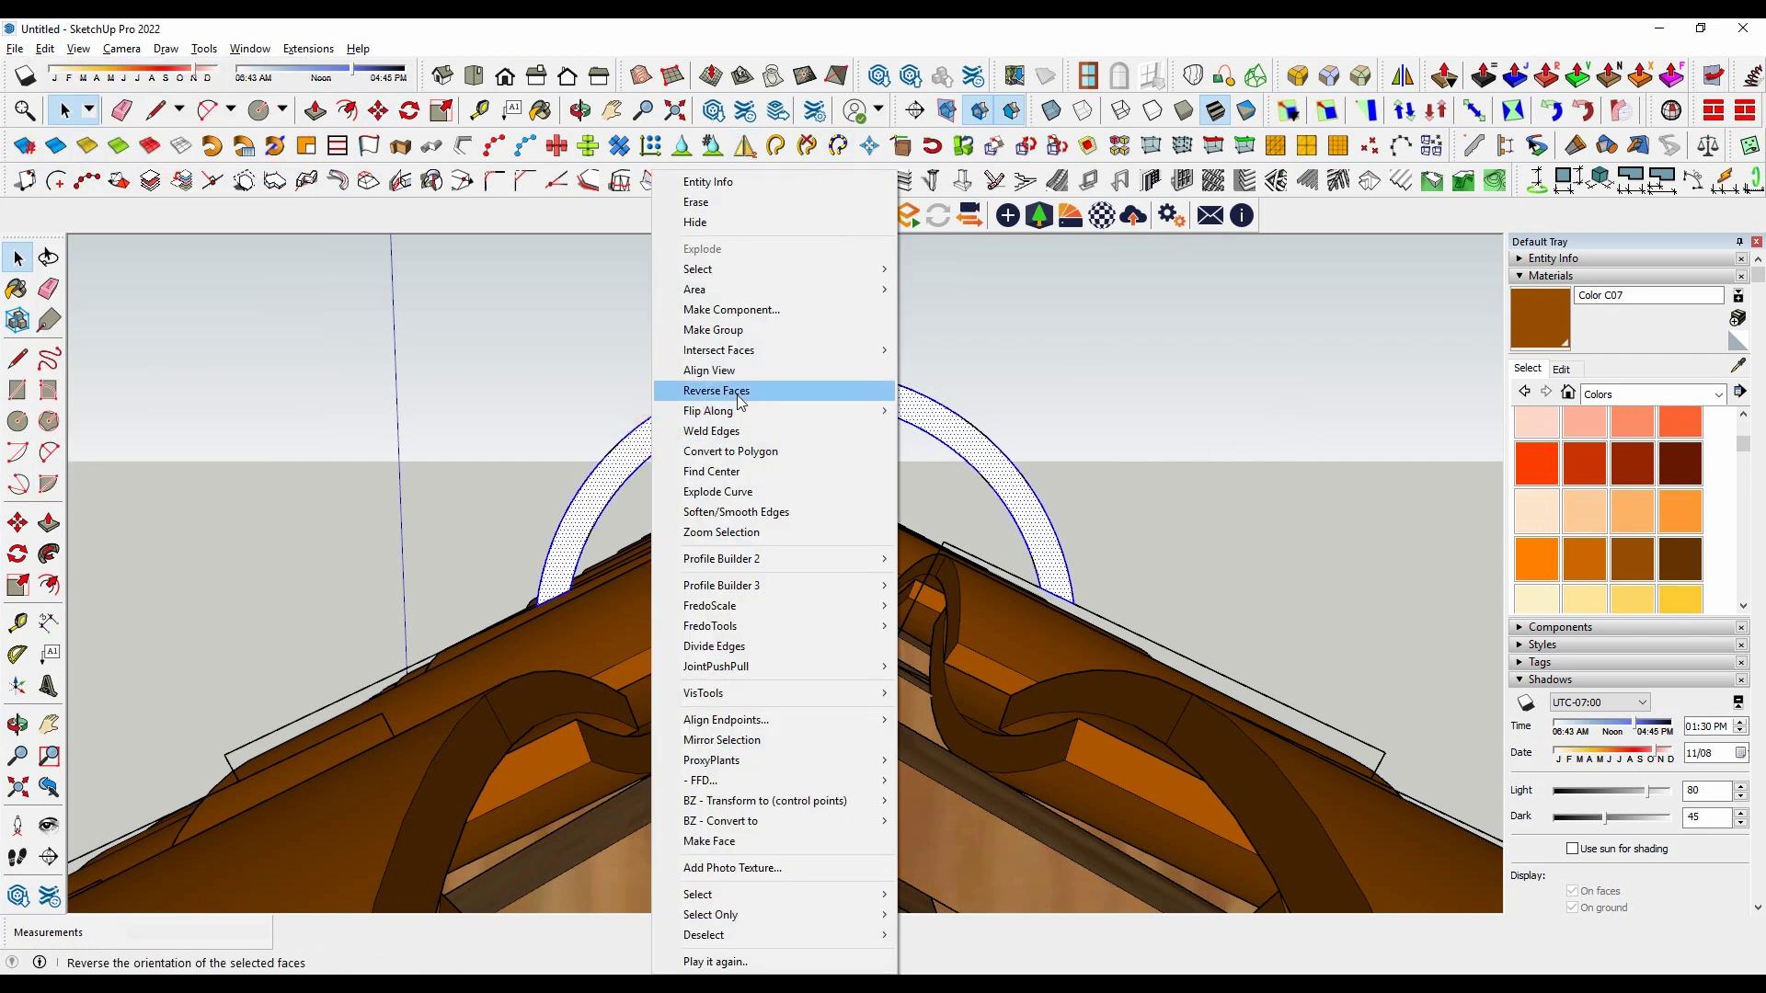
left_click(699, 323)
mouse_move(706, 635)
middle_mouse_down()
mouse_move(938, 587)
mouse_move(868, 564)
mouse_move(878, 576)
middle_mouse_up()
double_click(564, 470)
Step: Push/Pull the half-ring arch face out along the roof ridge
left_click(564, 470)
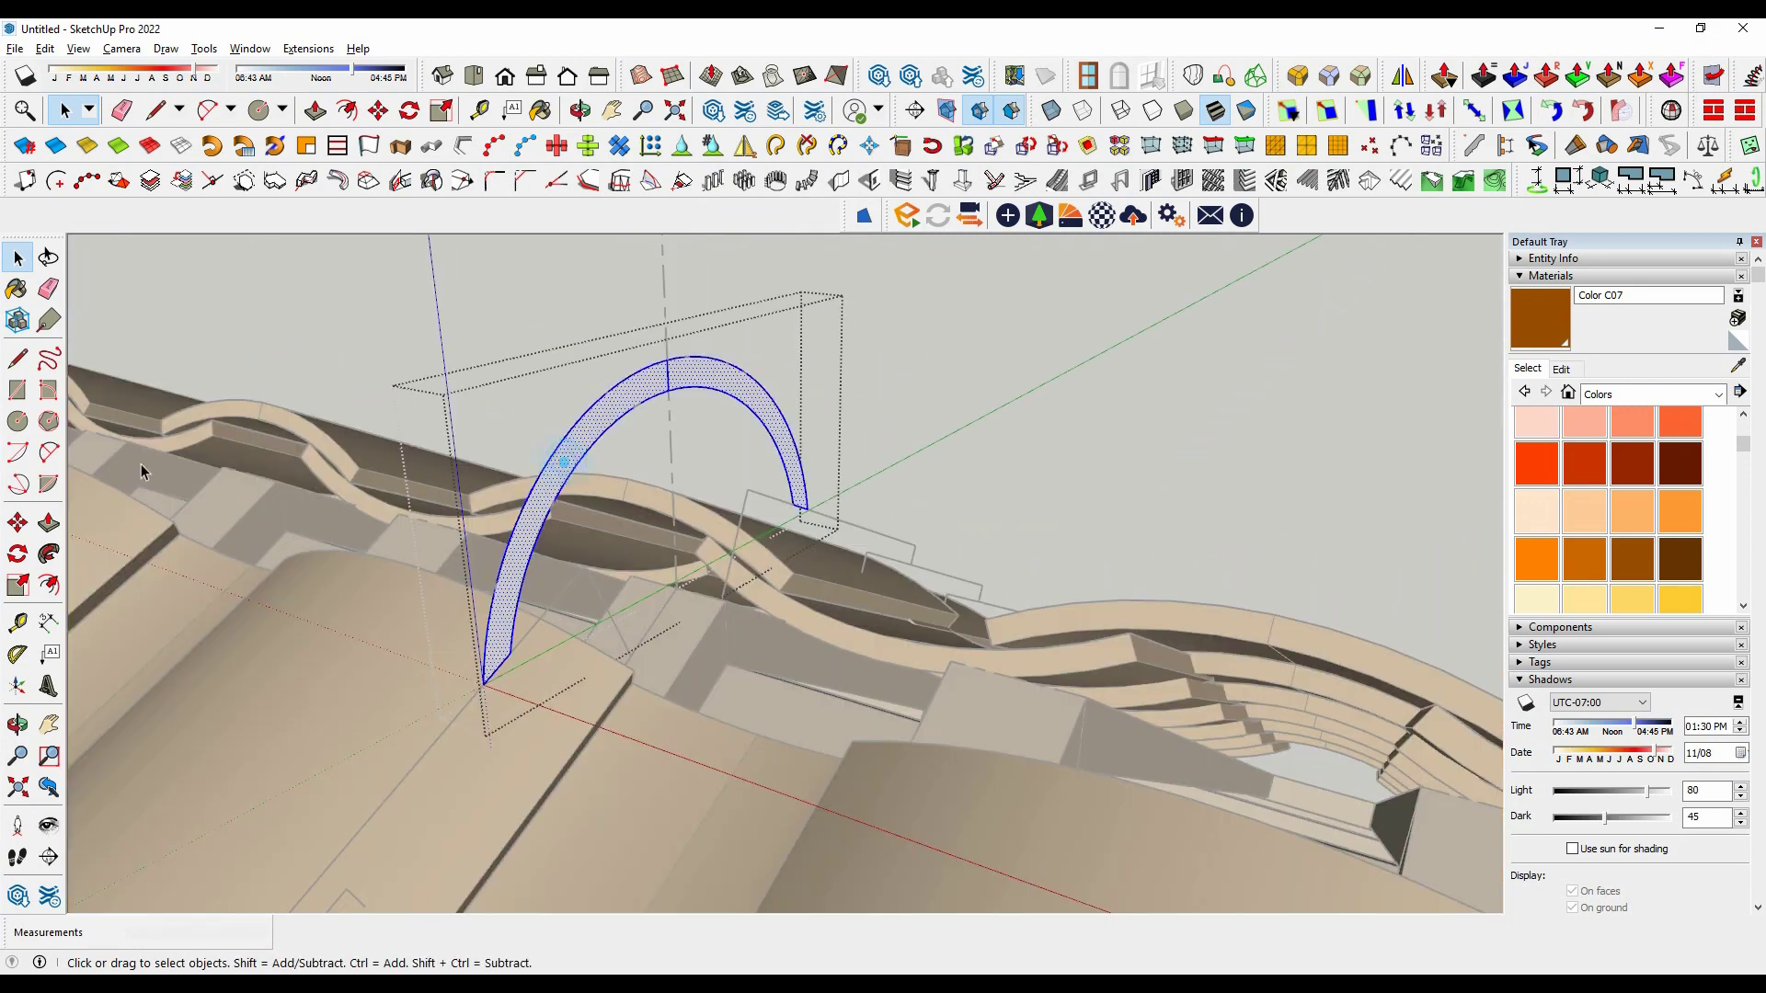
left_click(48, 524)
left_click(504, 589)
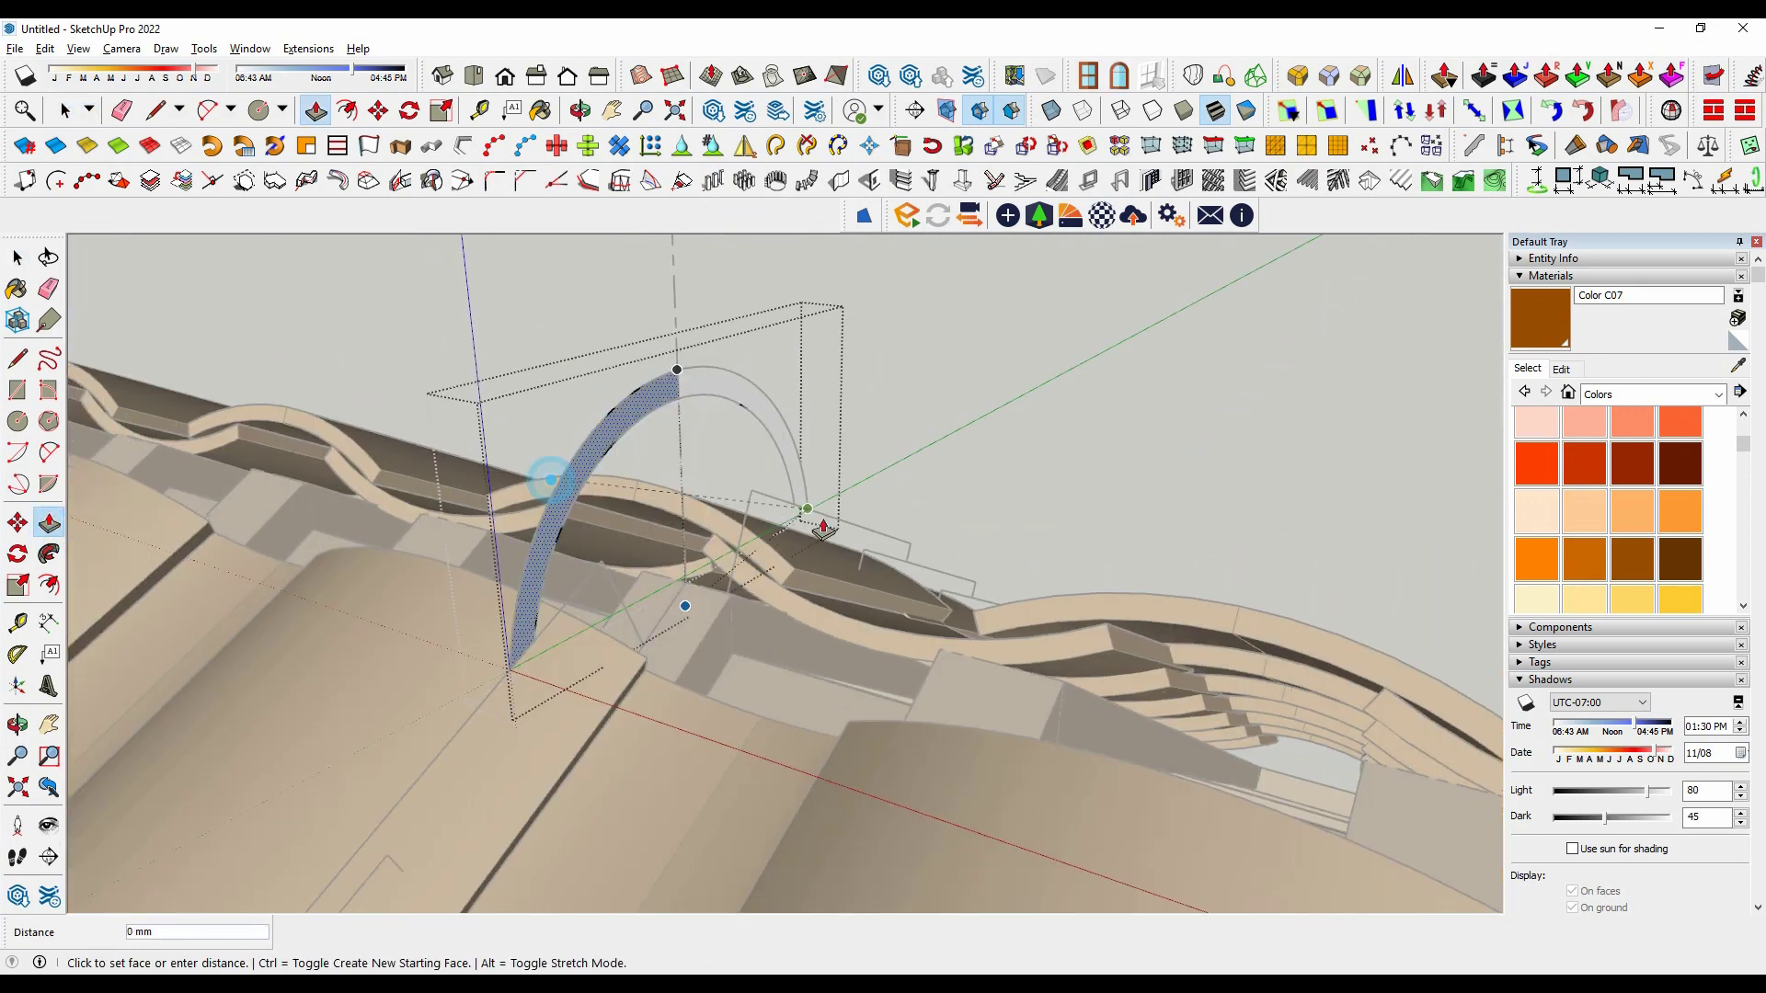
mouse_move(677, 599)
middle_mouse_down()
mouse_move(1310, 691)
mouse_move(1094, 543)
mouse_move(1100, 458)
middle_mouse_up()
left_click(1336, 719)
key("space")
scroll(1094, 448, "up", 2)
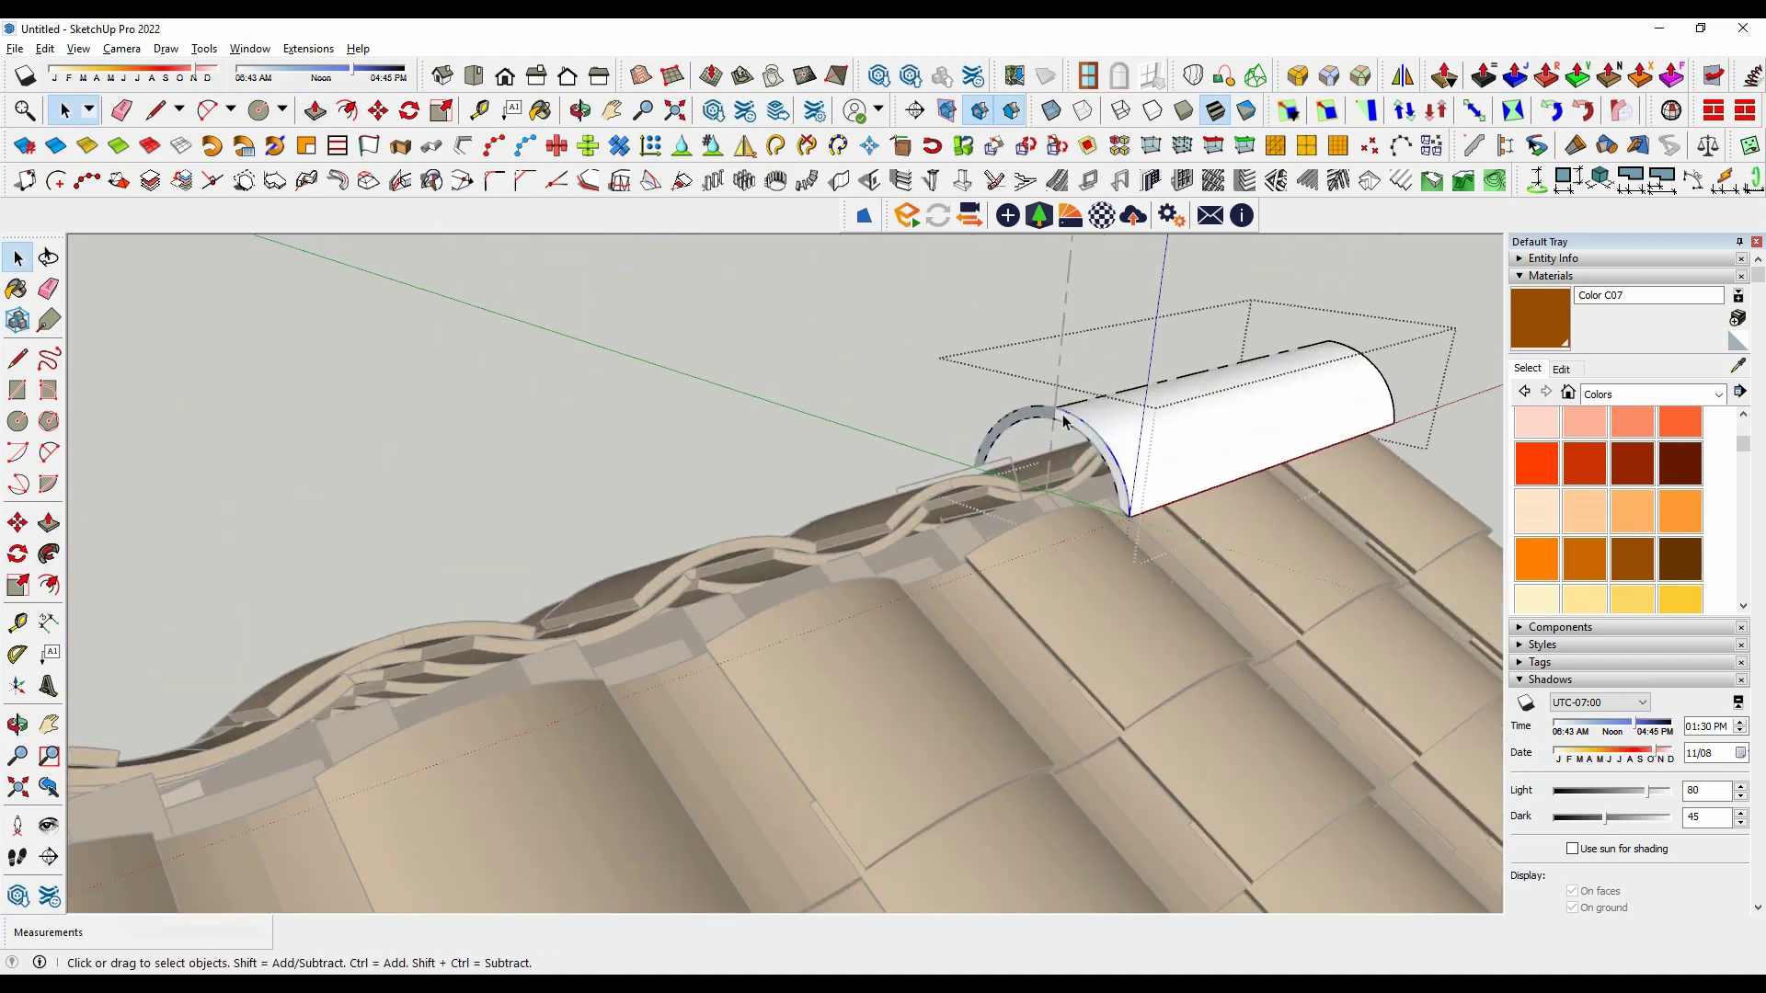
scroll(1060, 422, "up", 2)
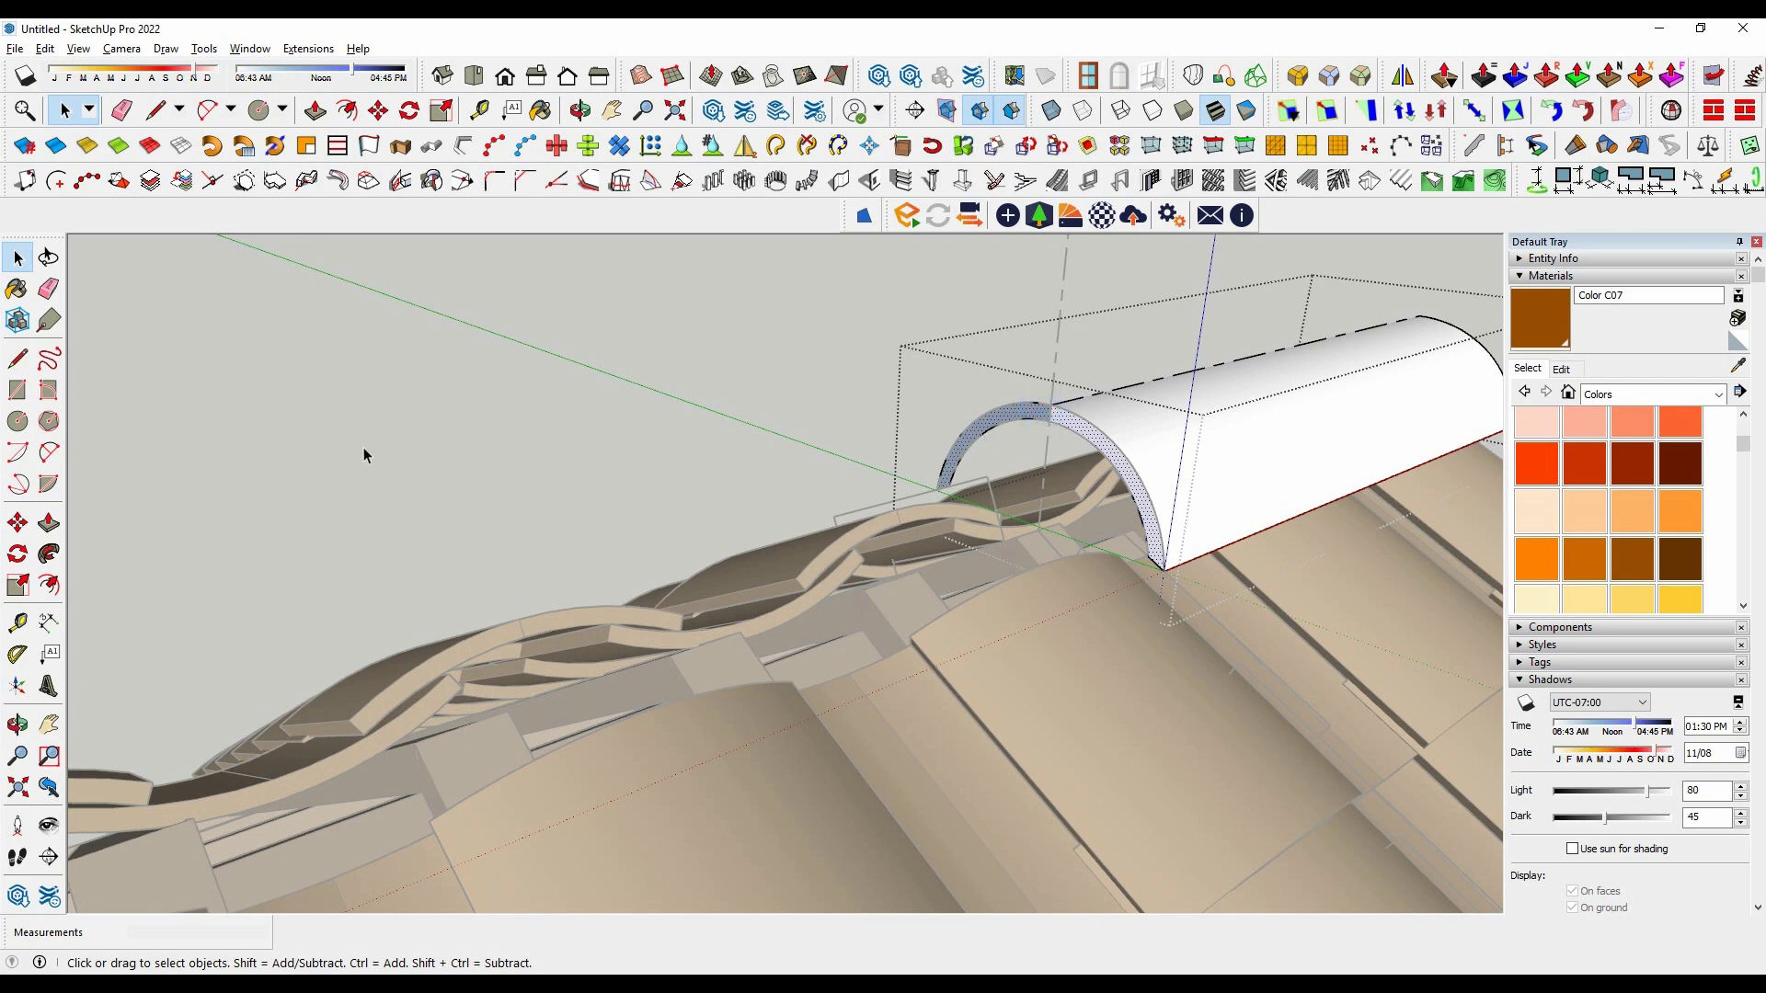
Step: Extend the arch extrusion further along the ridge length
left_click(46, 525)
left_click(1065, 425)
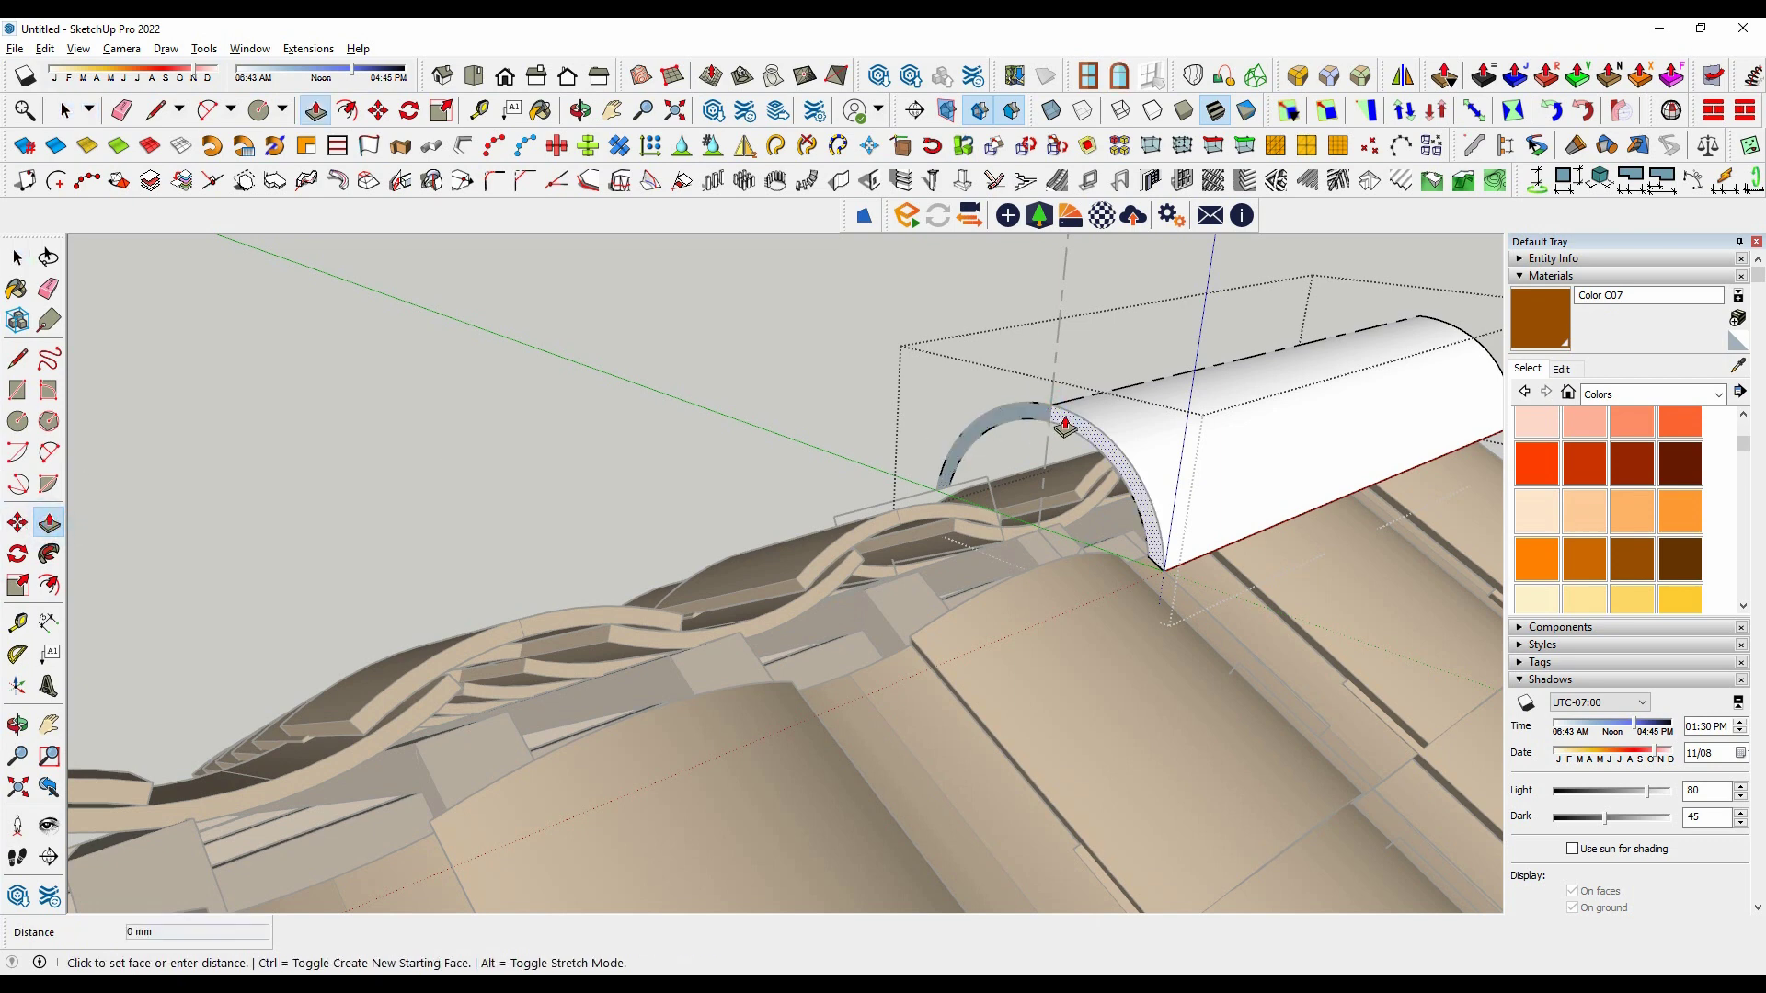
scroll(743, 607, "down", 5)
scroll(457, 689, "down", 1)
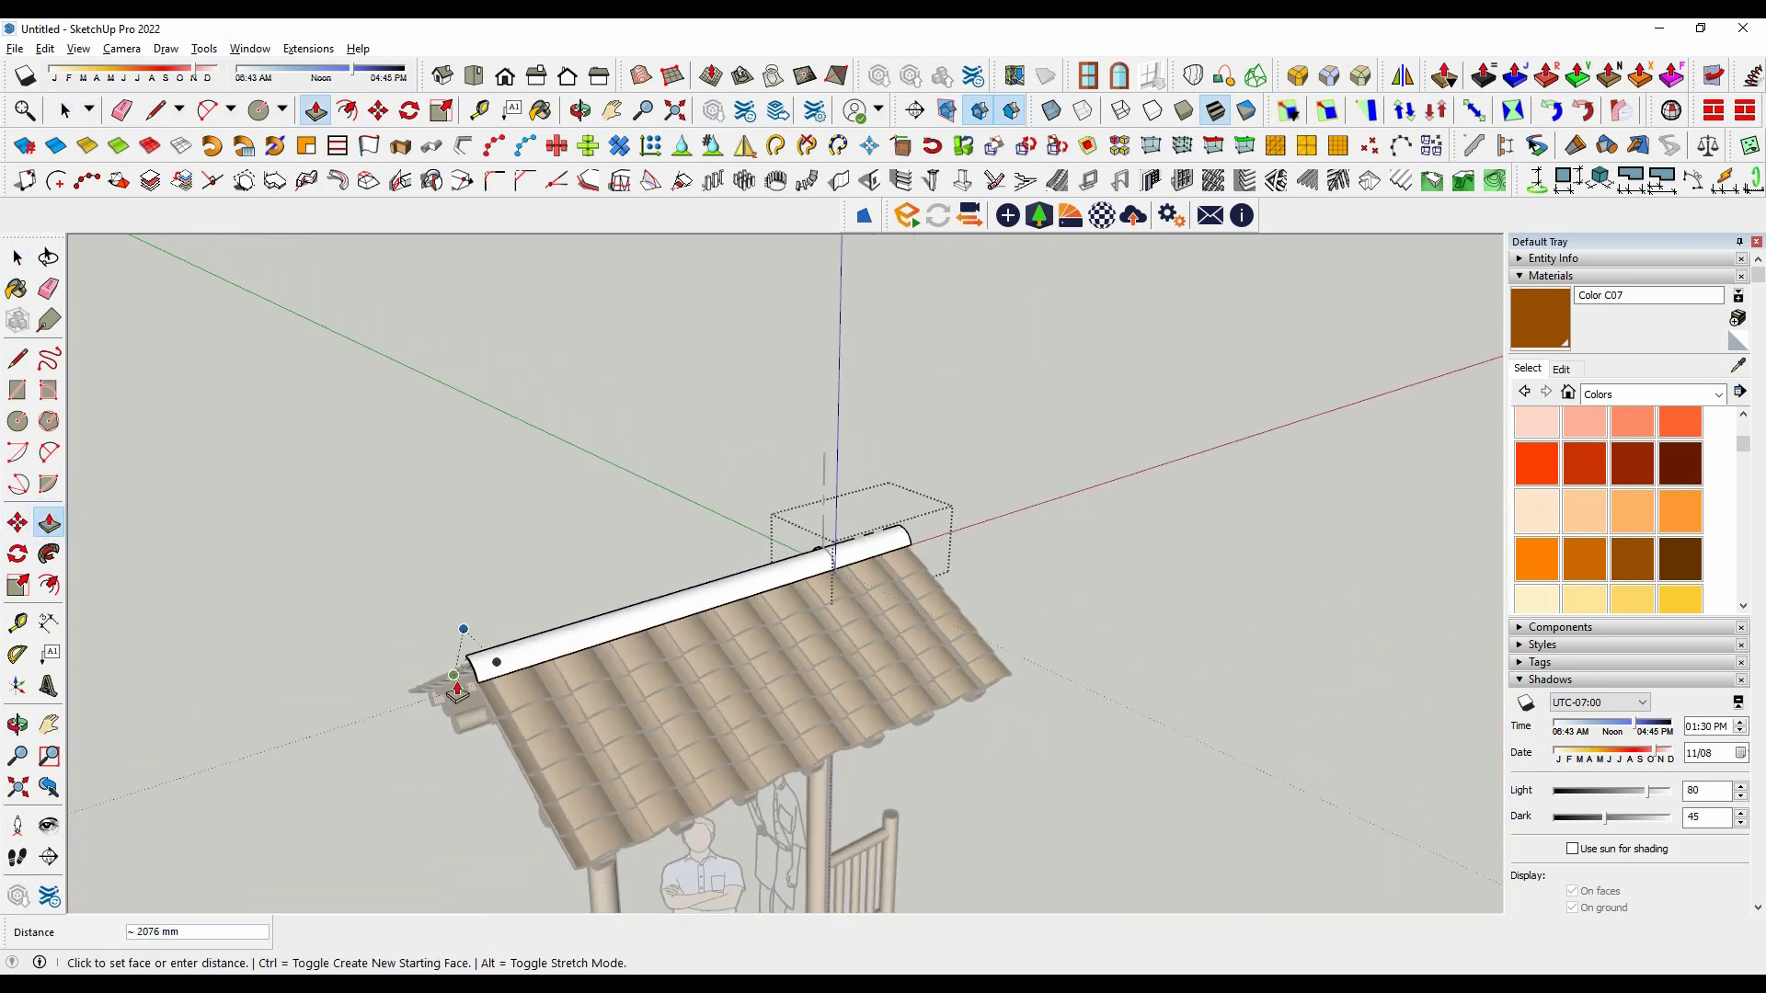
left_click(457, 690)
mouse_move(451, 689)
middle_mouse_down()
mouse_move(804, 622)
mouse_move(610, 583)
middle_mouse_up()
scroll(717, 547, "up", 3)
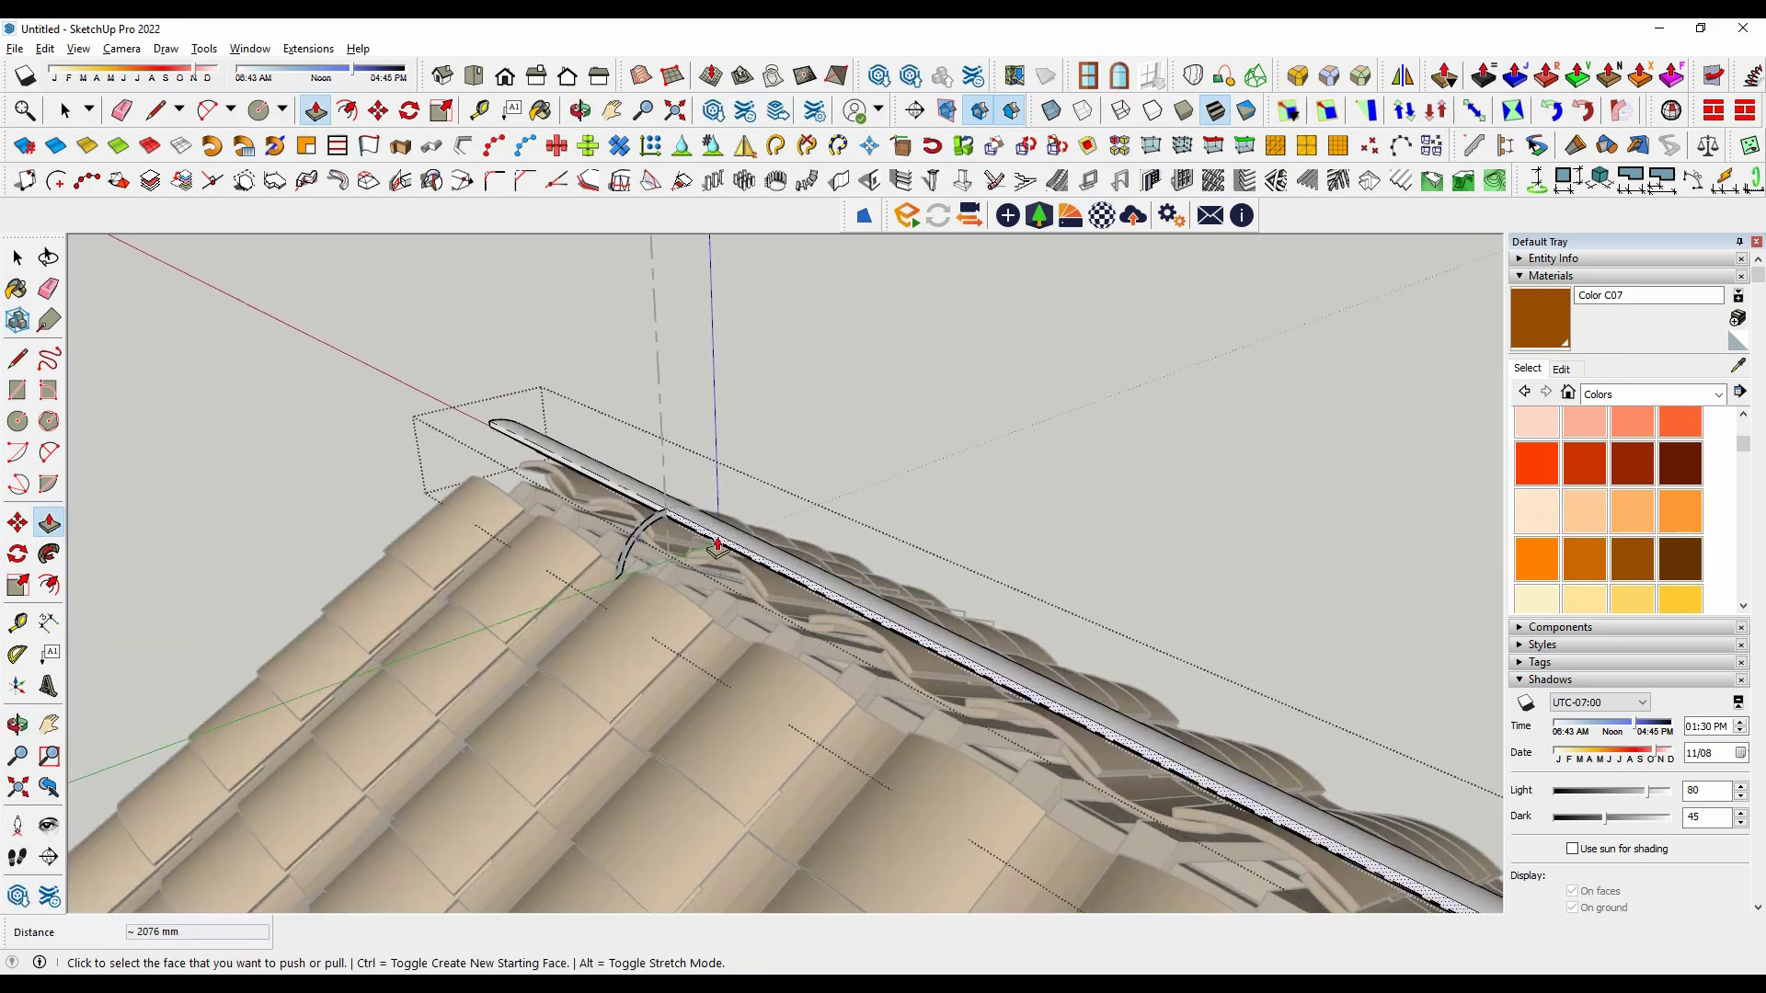
Step: Add a 10 mm piece to the arc end and extend the cap along the ridge
left_click(644, 536)
type("10")
key("Return")
scroll(731, 547, "up", 2)
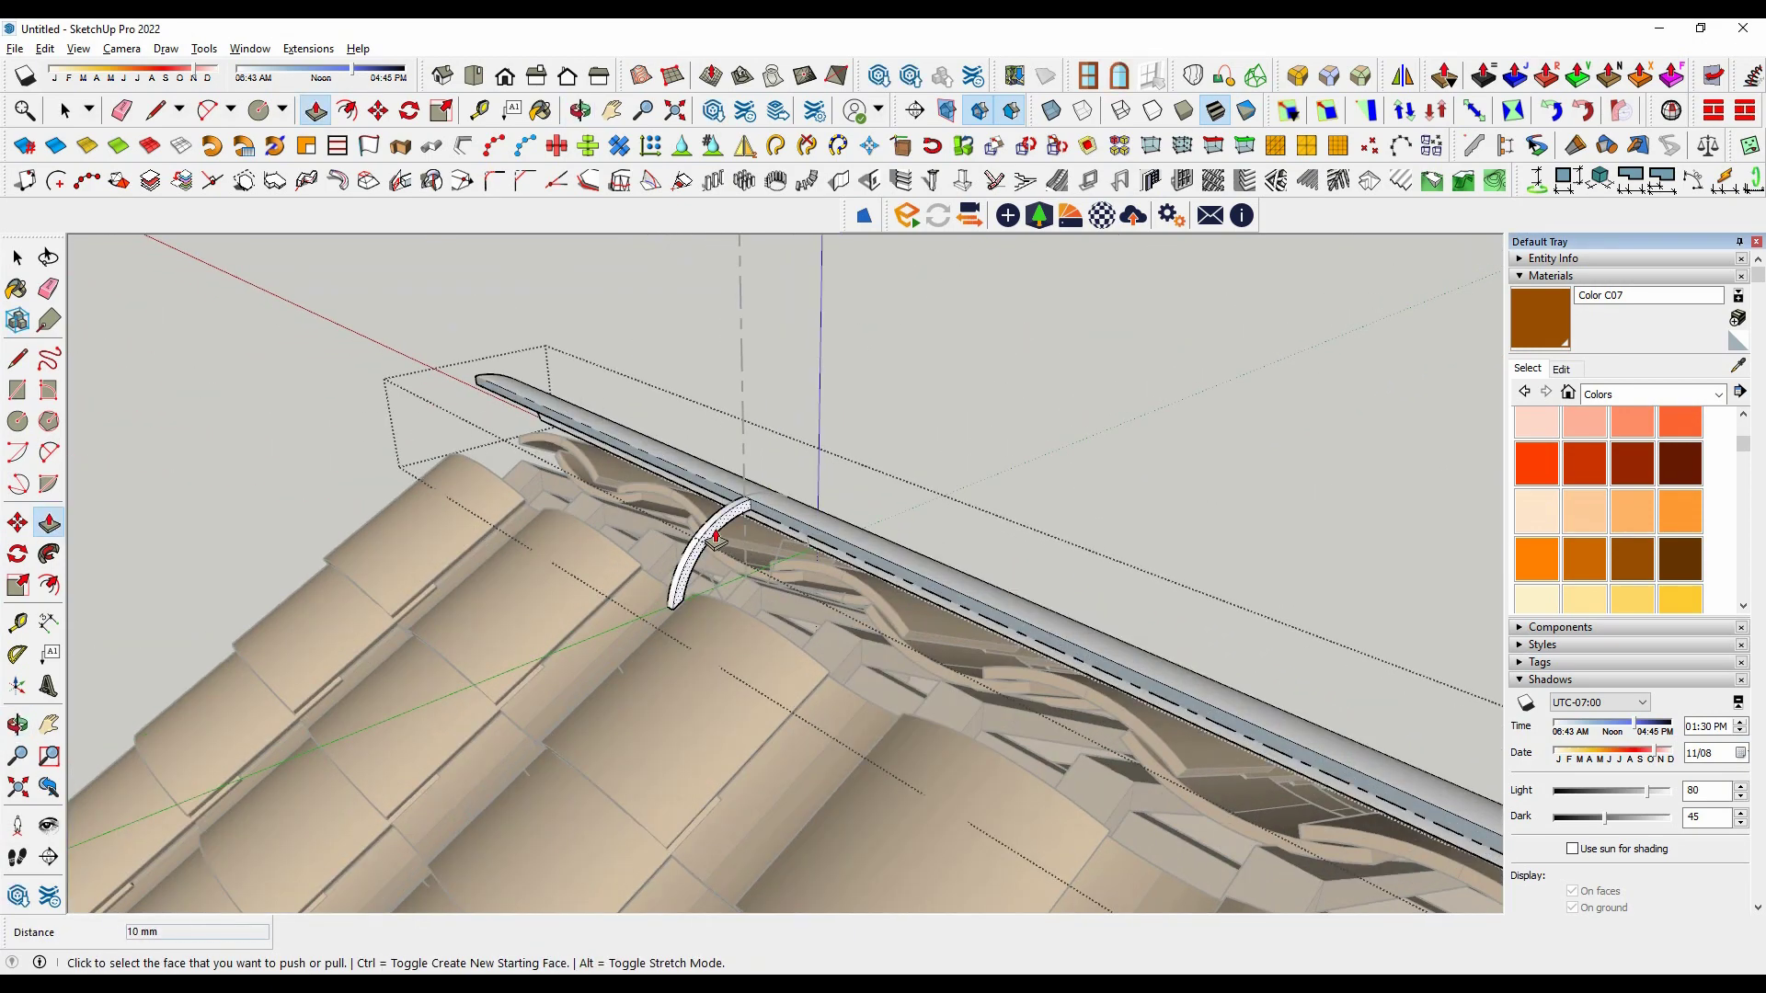
left_click(716, 538)
scroll(800, 678, "down", 2)
scroll(958, 677, "down", 2)
scroll(1167, 757, "down", 1)
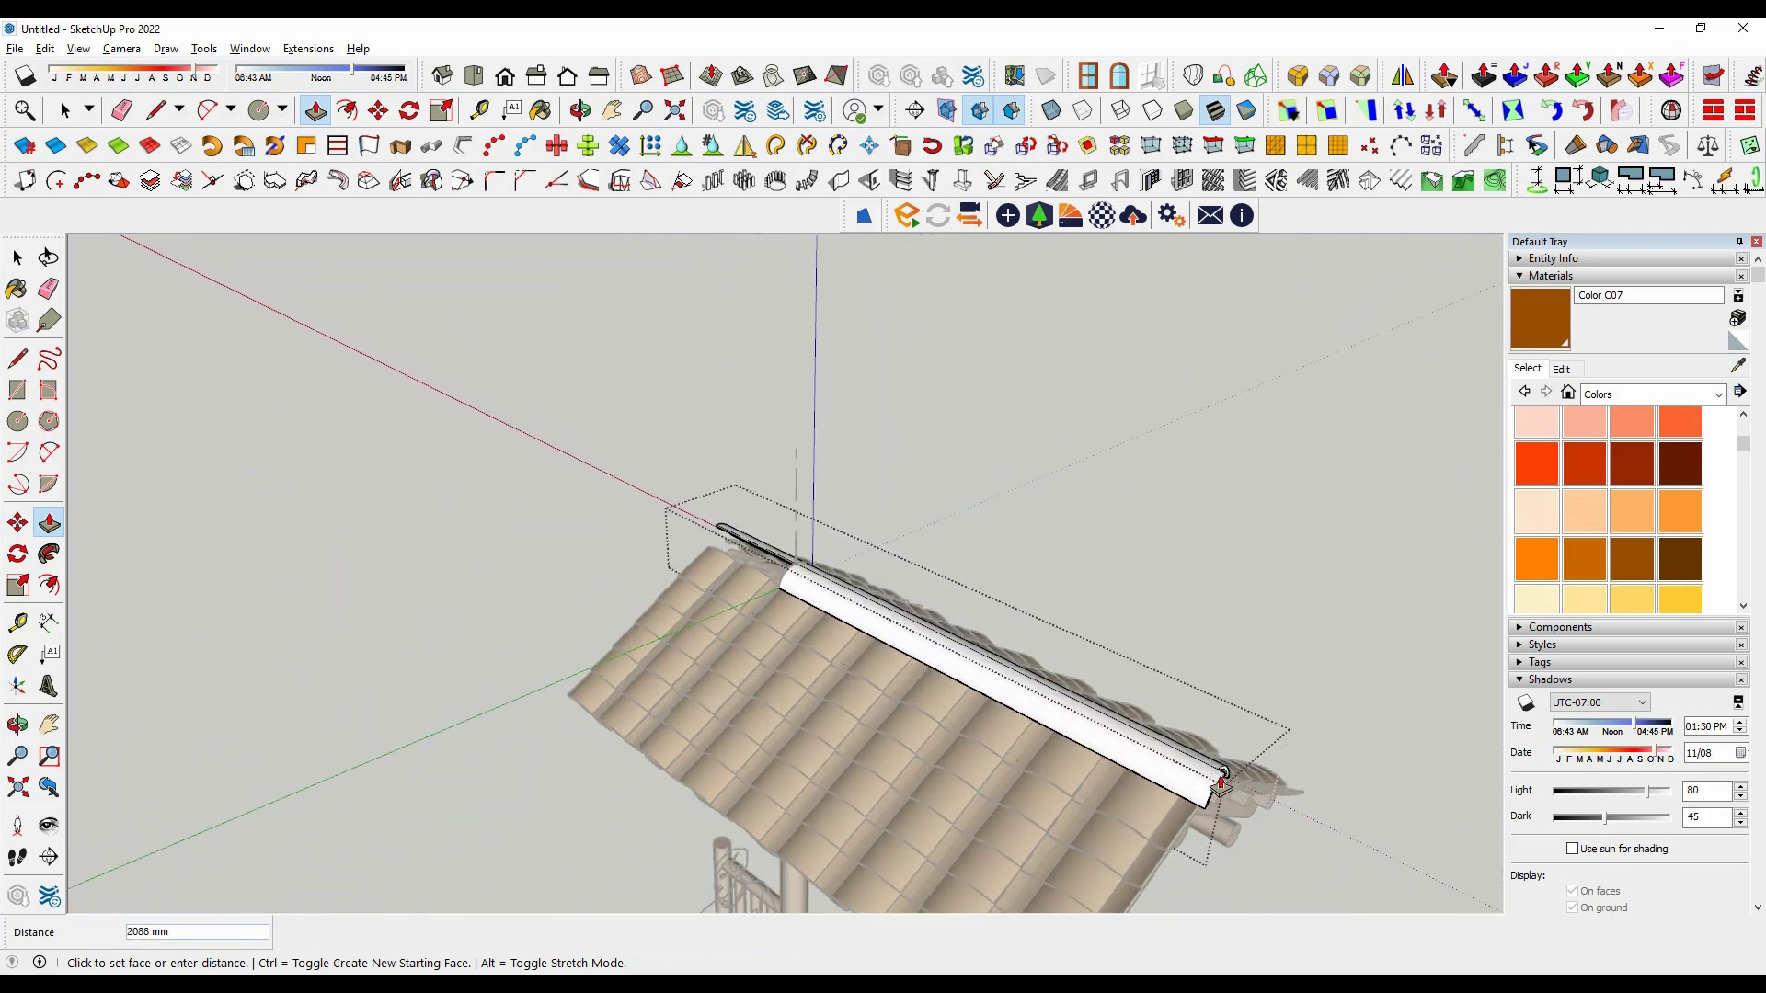
scroll(1221, 782, "up", 2)
left_click(1237, 763)
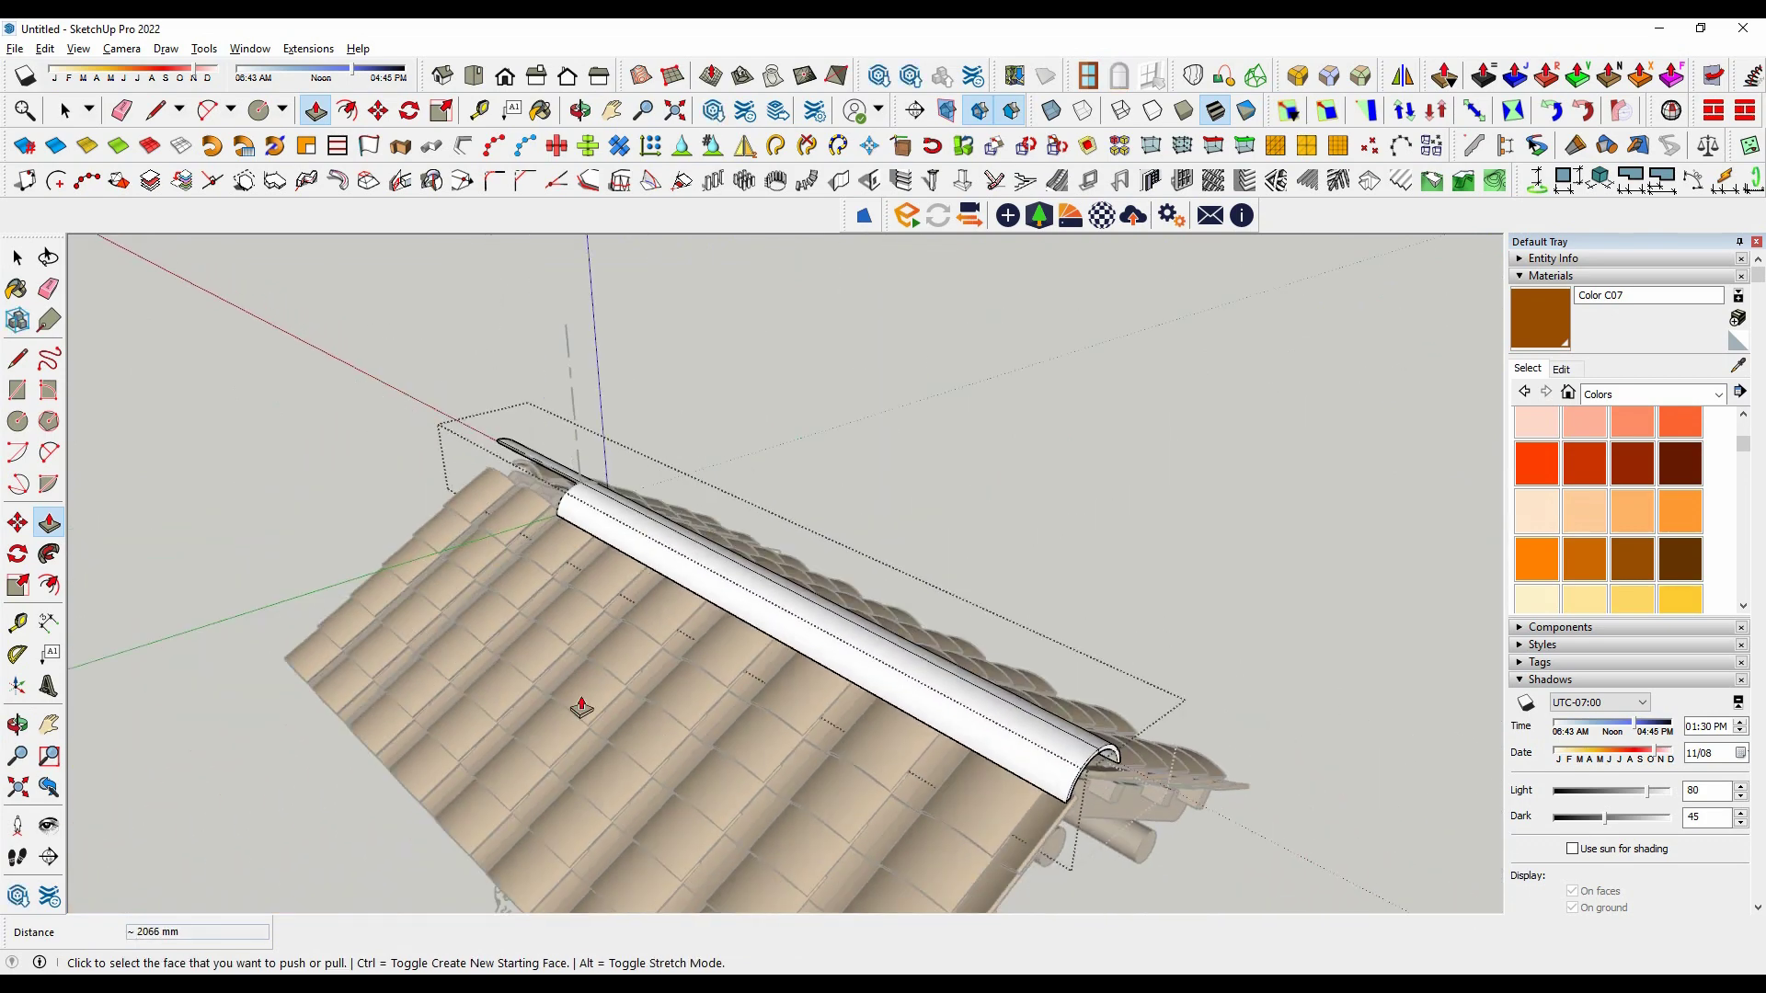
Step: Extend the cap's opposite end so it spans the full ridge
middle_click_drag(579, 709, 736, 625)
scroll(818, 566, "up", 3)
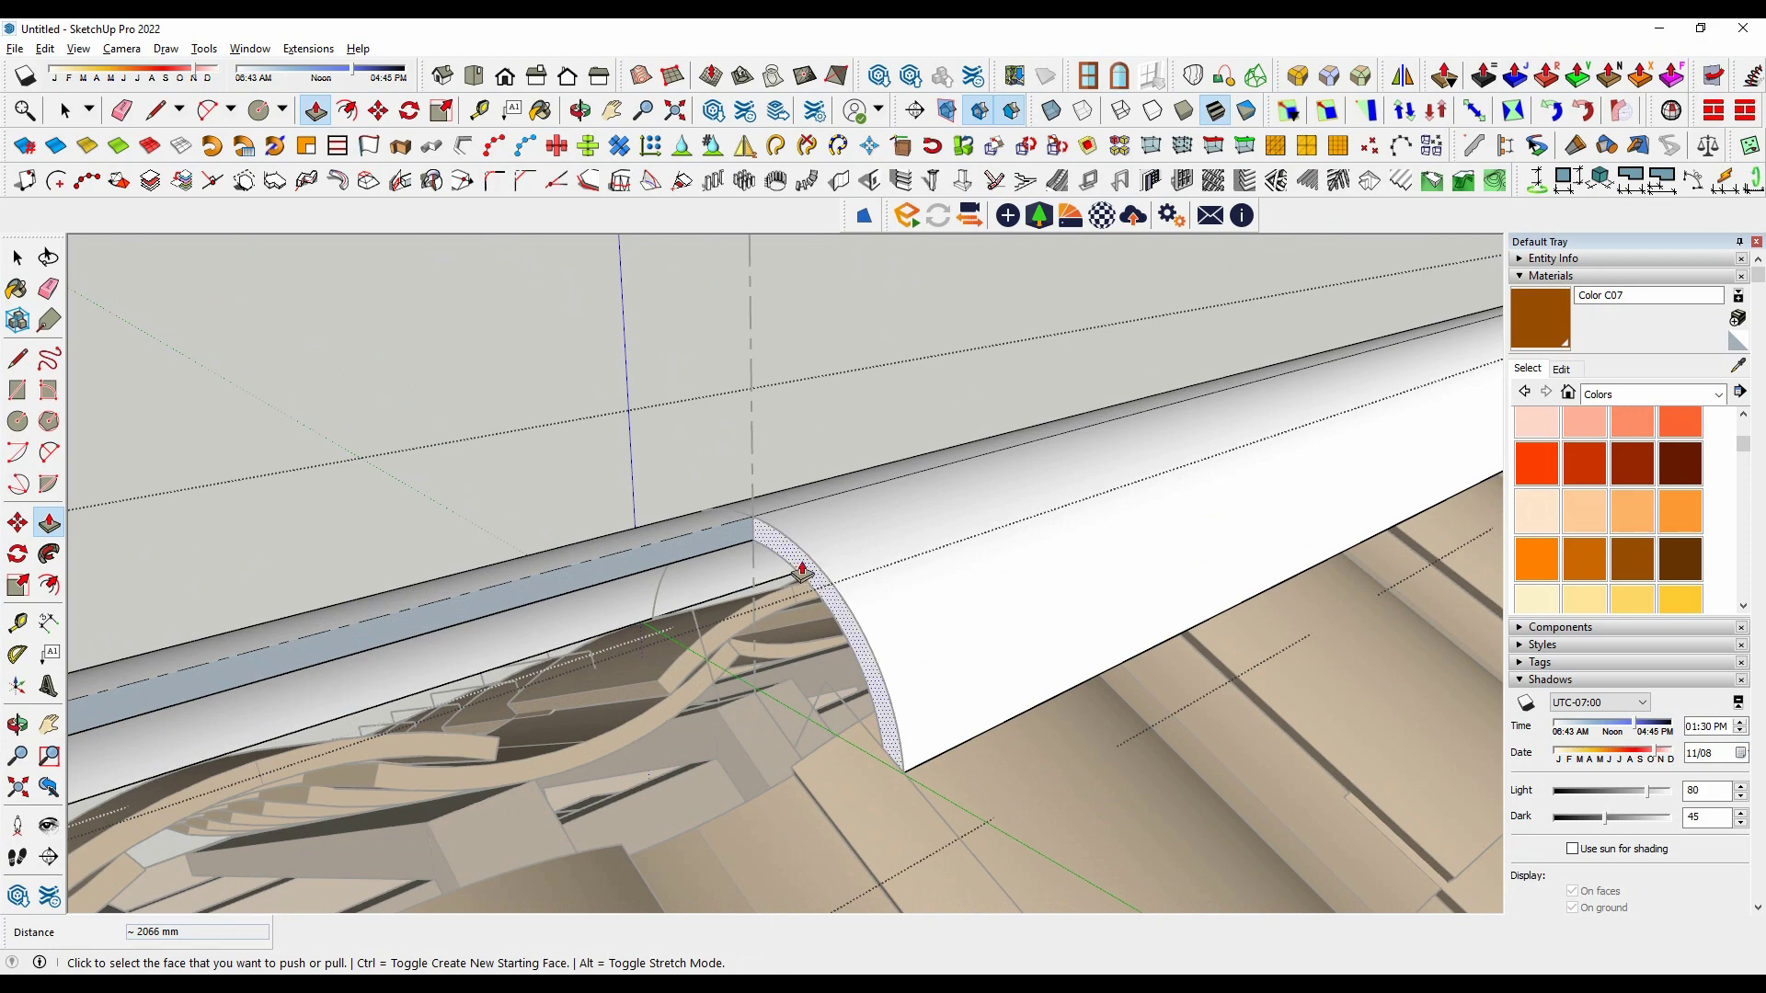
left_click(802, 572)
scroll(800, 560, "down", 3)
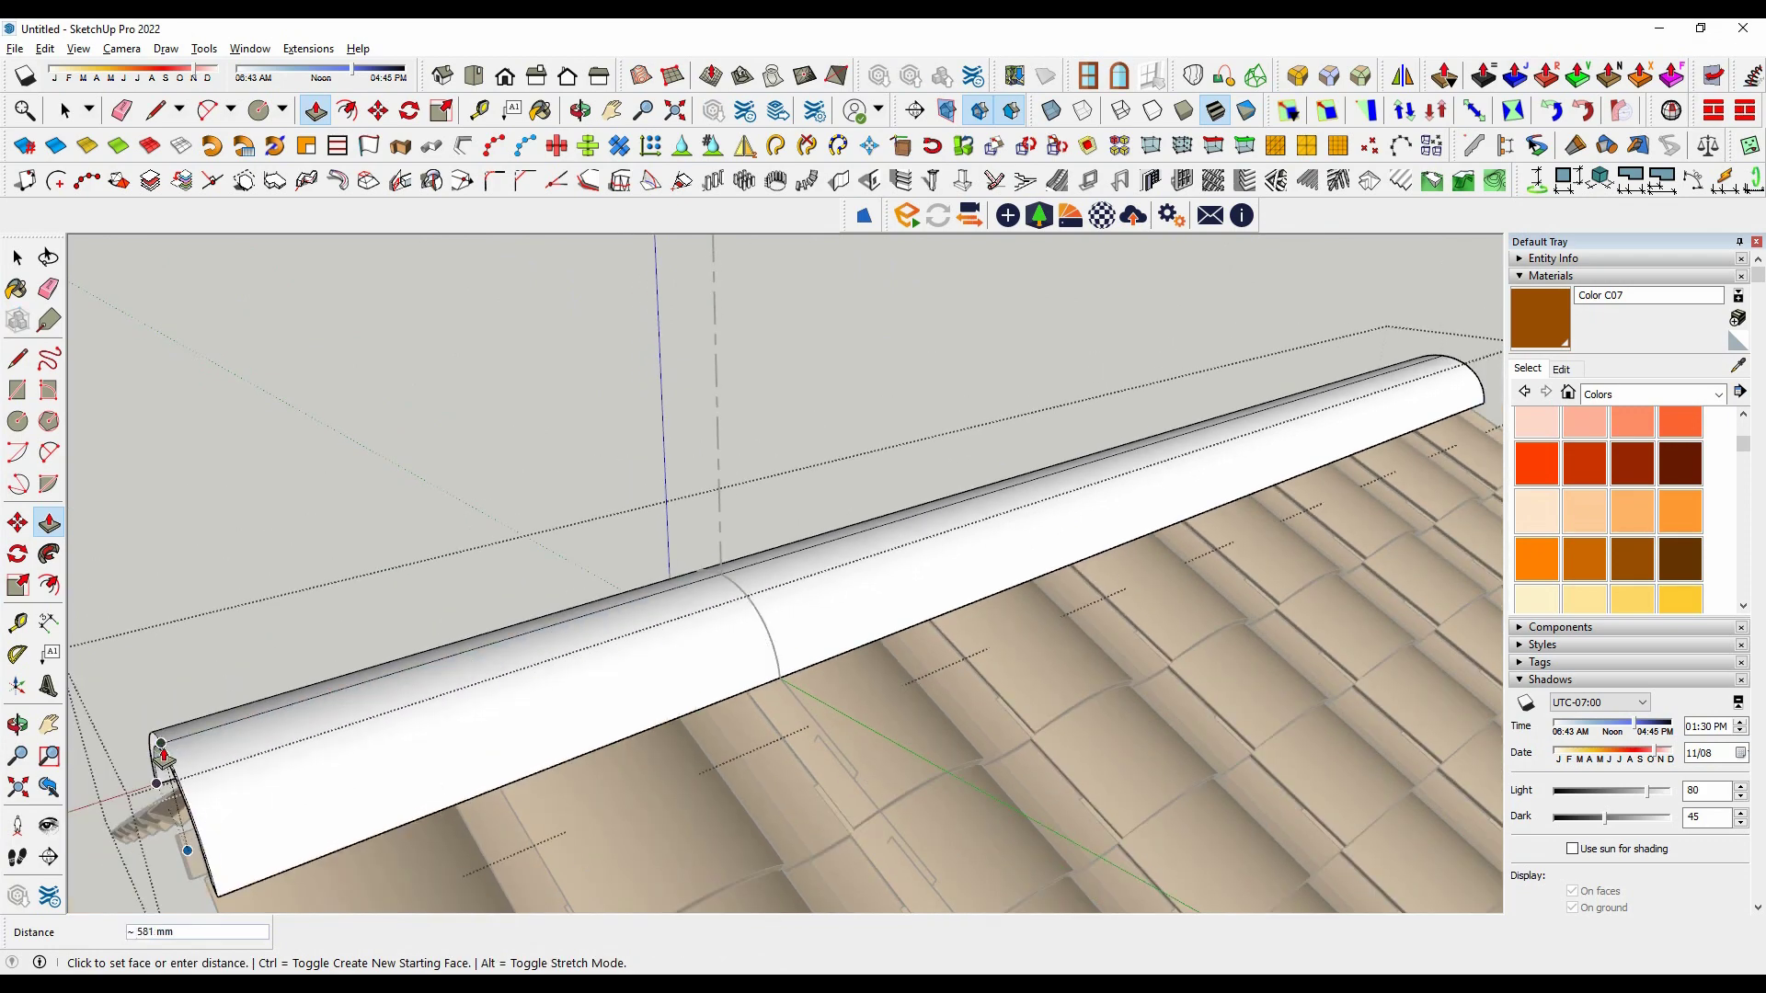
left_click(164, 756)
key("space")
Step: Paint the ridge cap with the brown Color C07 material
mouse_move(399, 544)
middle_mouse_down()
mouse_move(1008, 458)
mouse_move(1238, 524)
middle_mouse_up()
scroll(1237, 524, "up", 4)
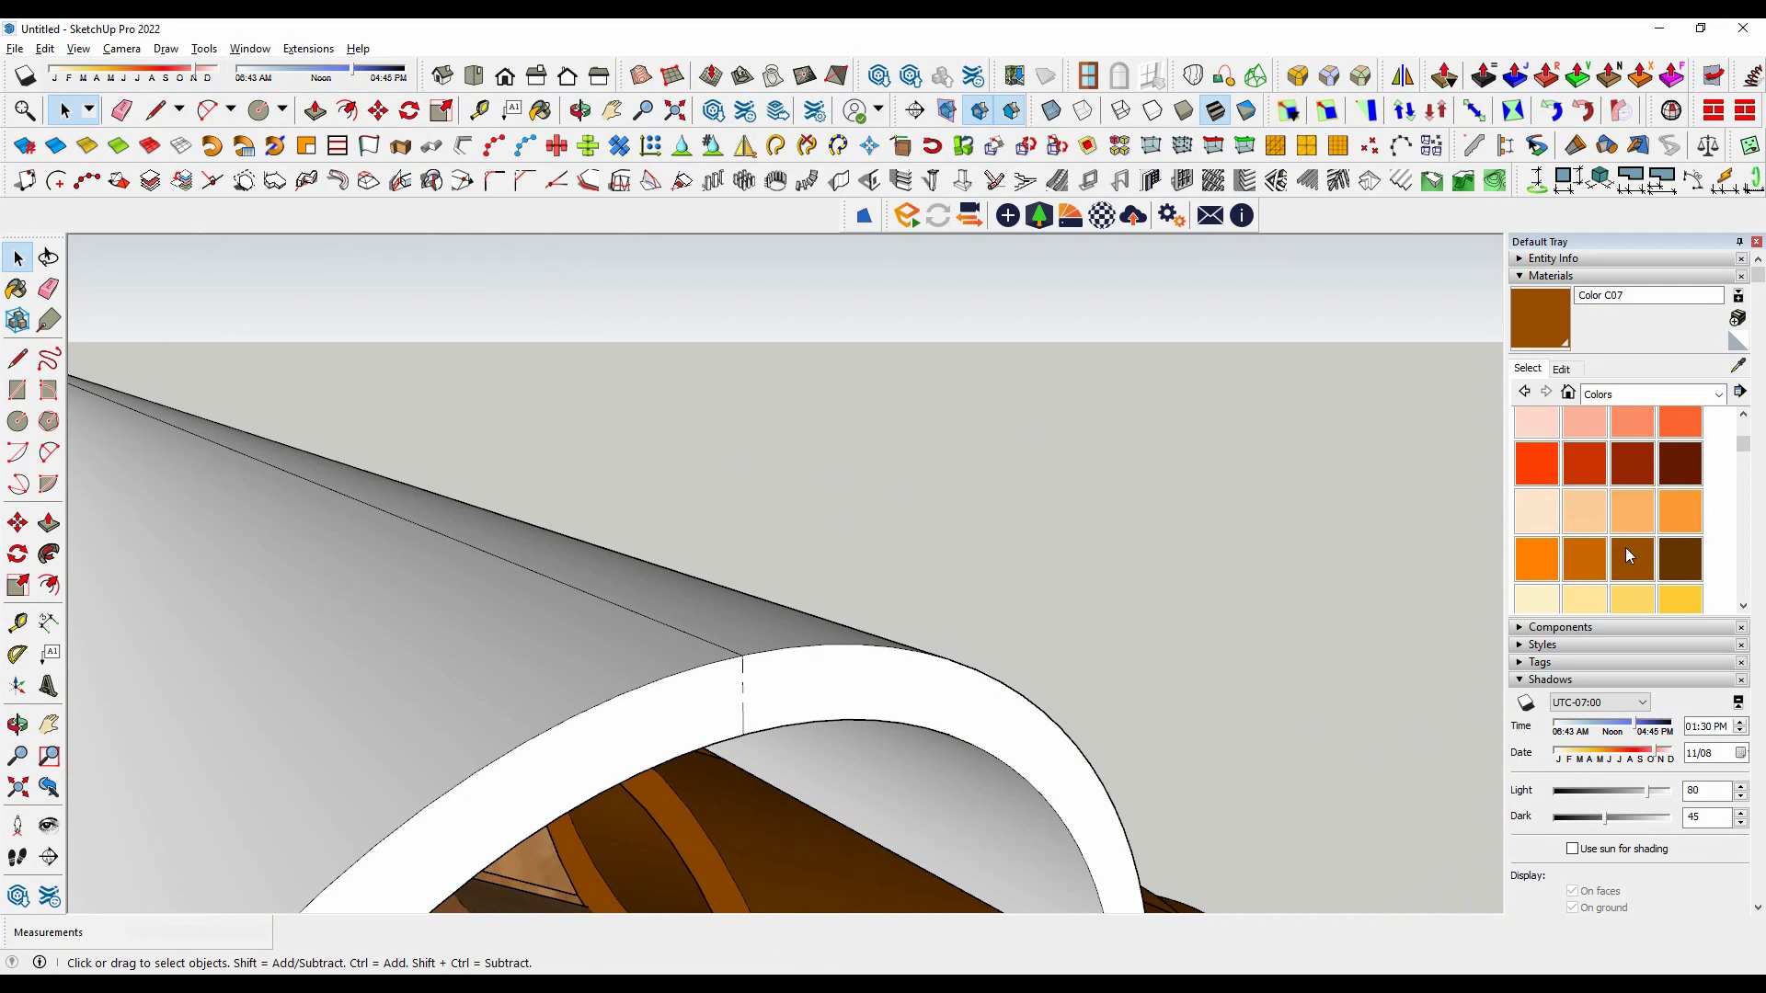
left_click(1637, 568)
left_click(779, 645)
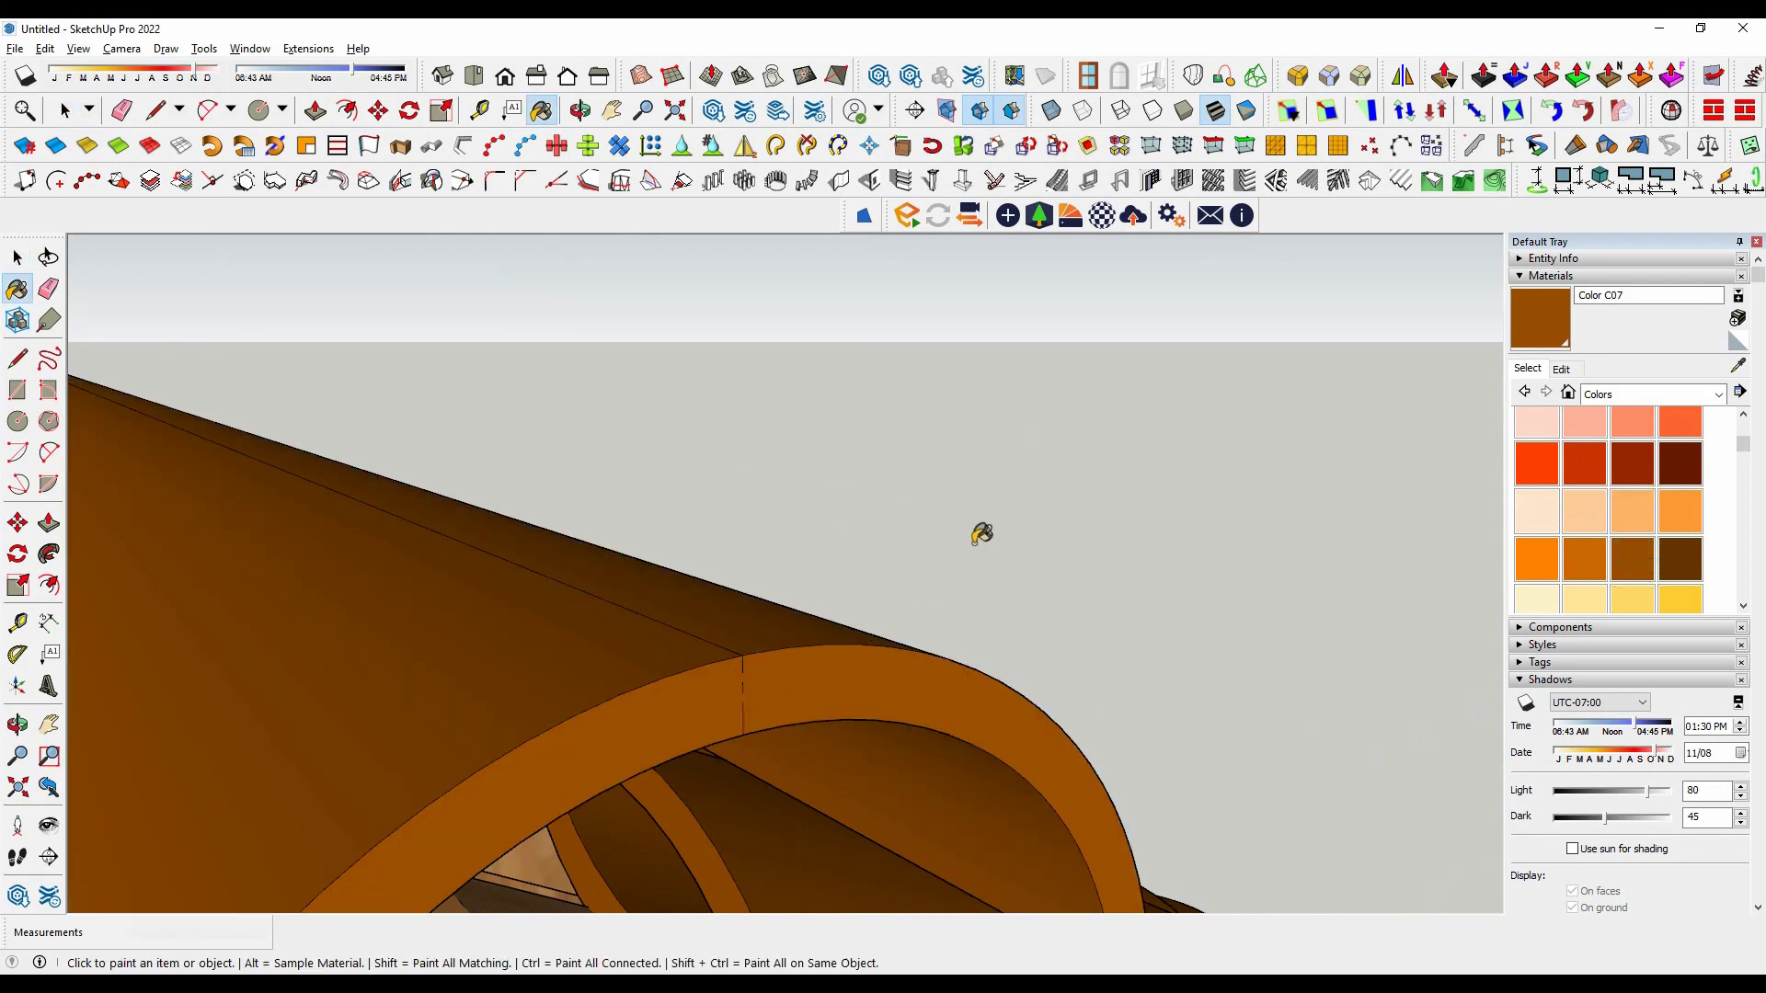
Step: Move the ridge cap group down along the blue axis to seat it on the ridge
key("space")
scroll(981, 533, "down", 5)
mouse_move(1087, 493)
middle_mouse_down()
mouse_move(914, 555)
mouse_move(816, 497)
mouse_move(819, 520)
mouse_move(996, 575)
middle_mouse_up()
left_click(996, 575)
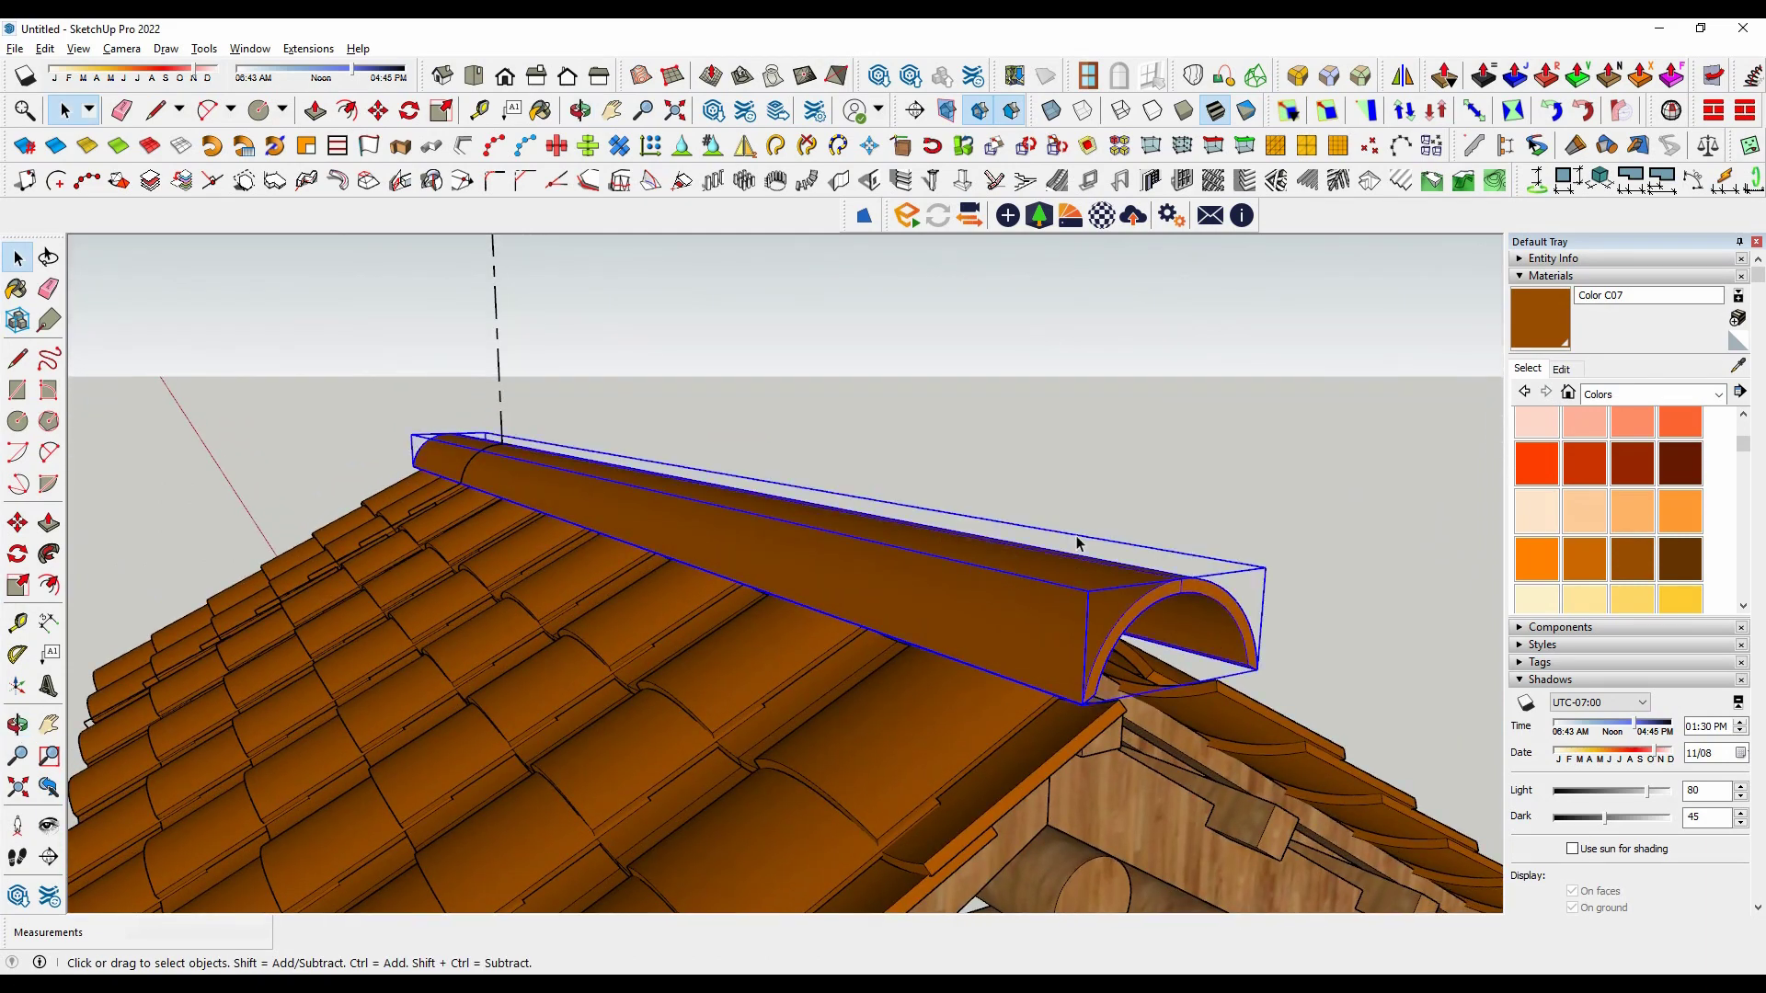
key("m")
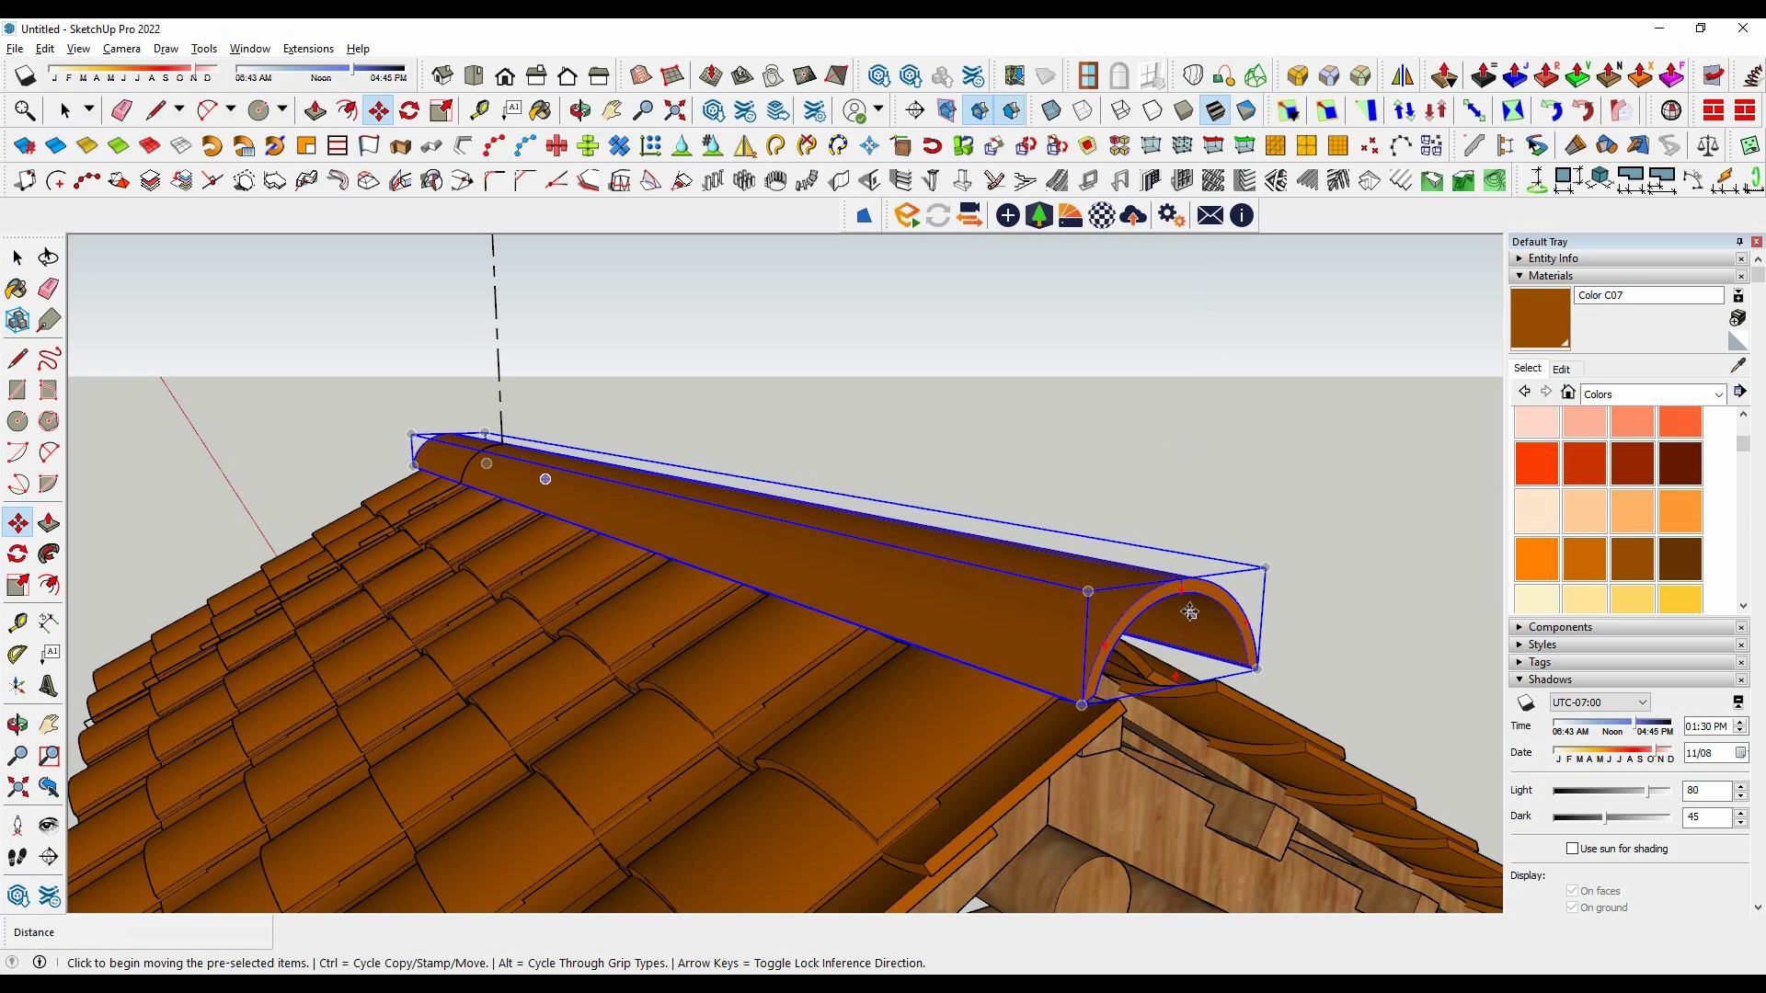
left_click(1180, 596)
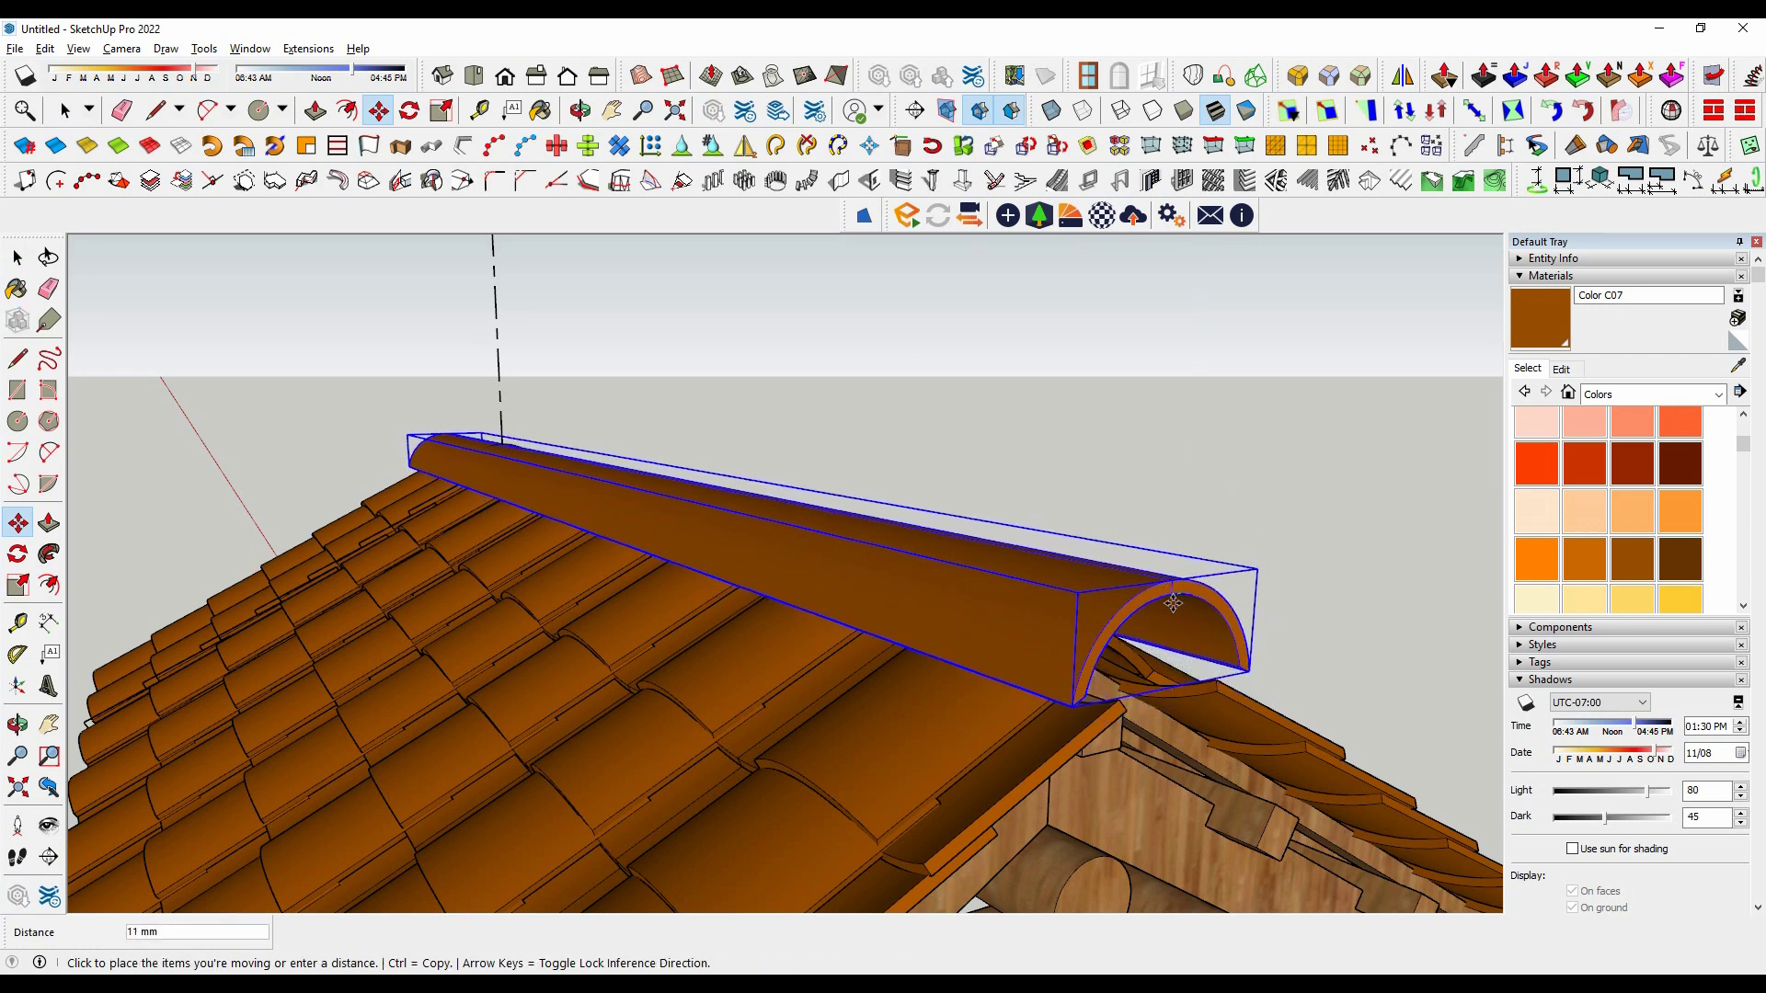
left_click(1168, 602)
key("space")
left_click(1155, 466)
mouse_move(1155, 466)
middle_mouse_down()
mouse_move(1016, 641)
mouse_move(746, 747)
mouse_move(1007, 662)
mouse_move(1059, 589)
middle_mouse_up()
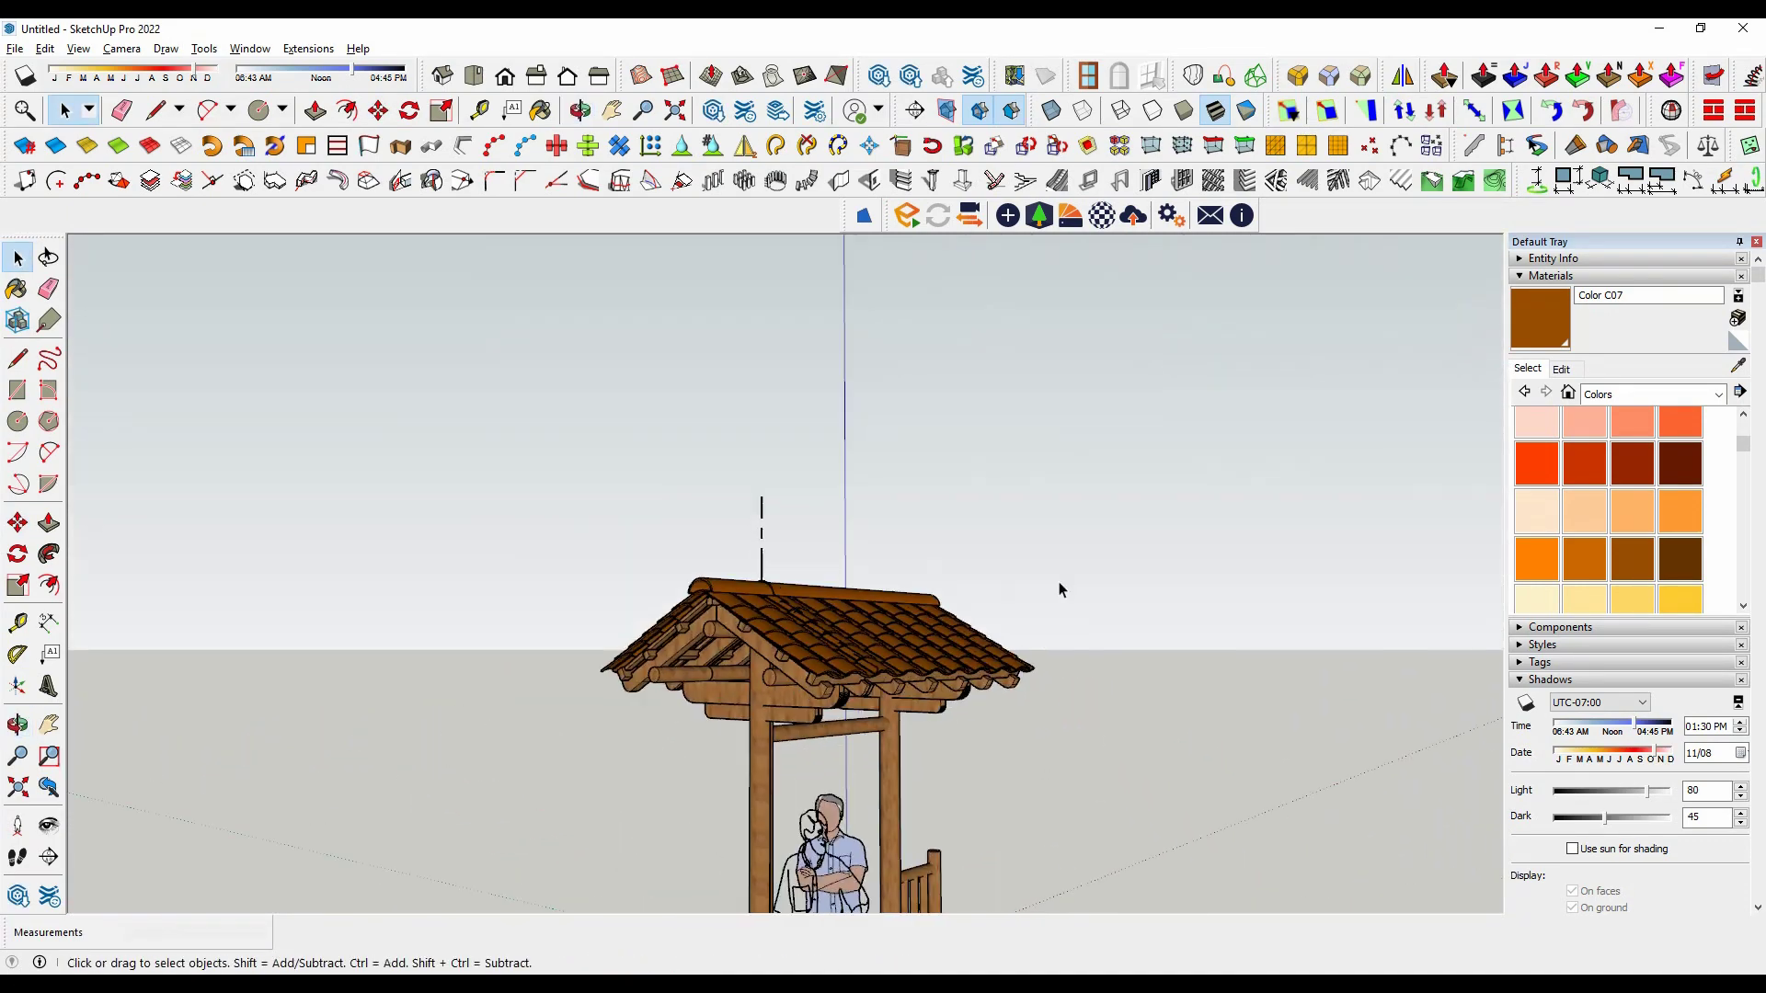
Step: From Front view, hide the thin line-and-flat-figure component beside the gate
left_click(442, 75)
left_click(505, 75)
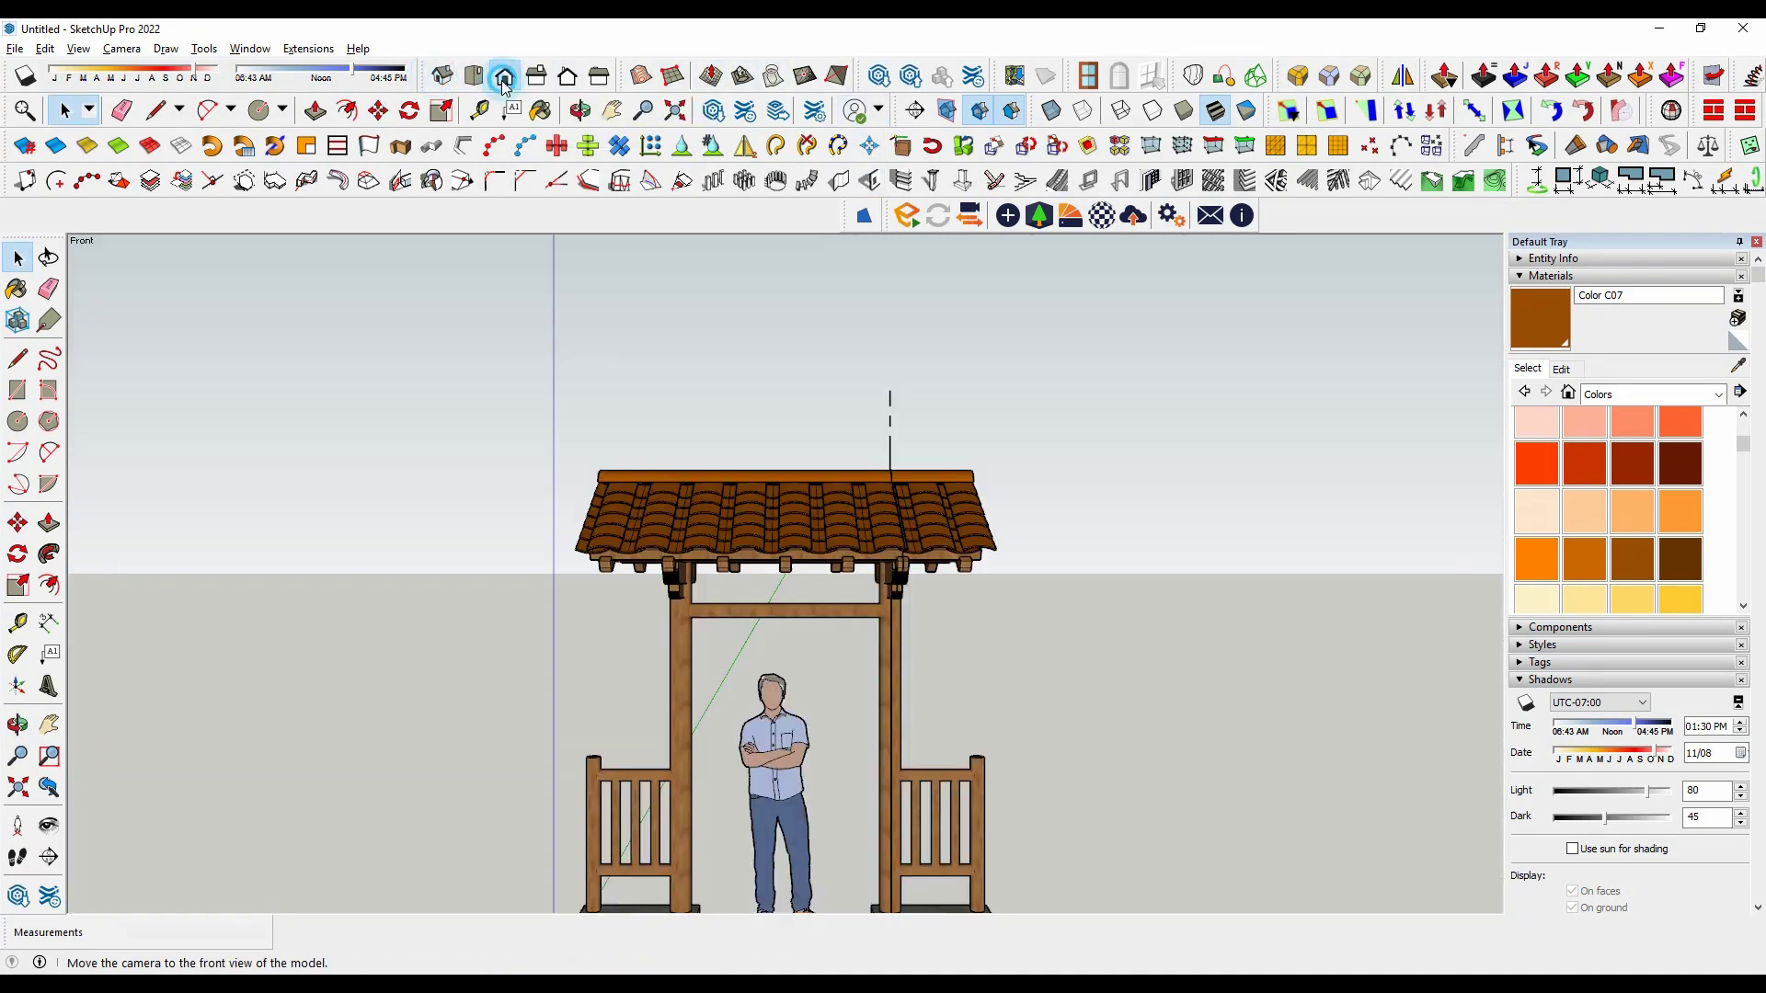
scroll(992, 608, "down", 1)
middle_click_drag(992, 609, 1106, 663)
scroll(900, 448, "up", 3)
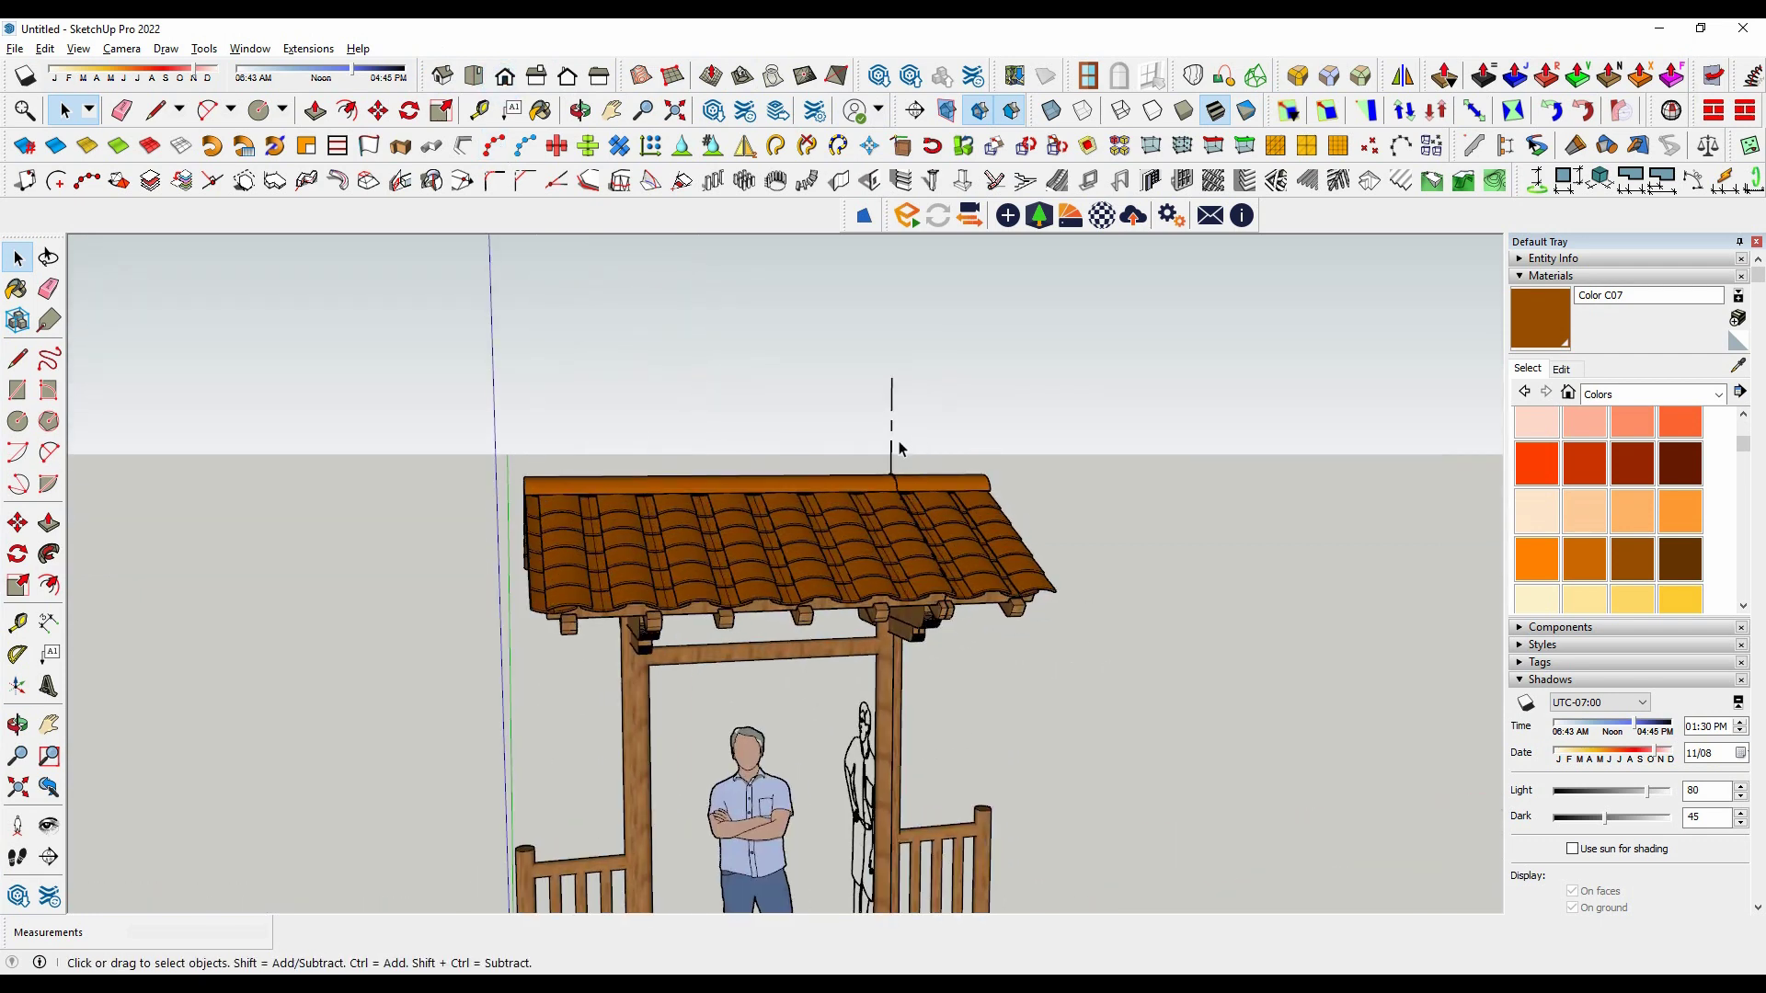
left_click(888, 446)
right_click(892, 454)
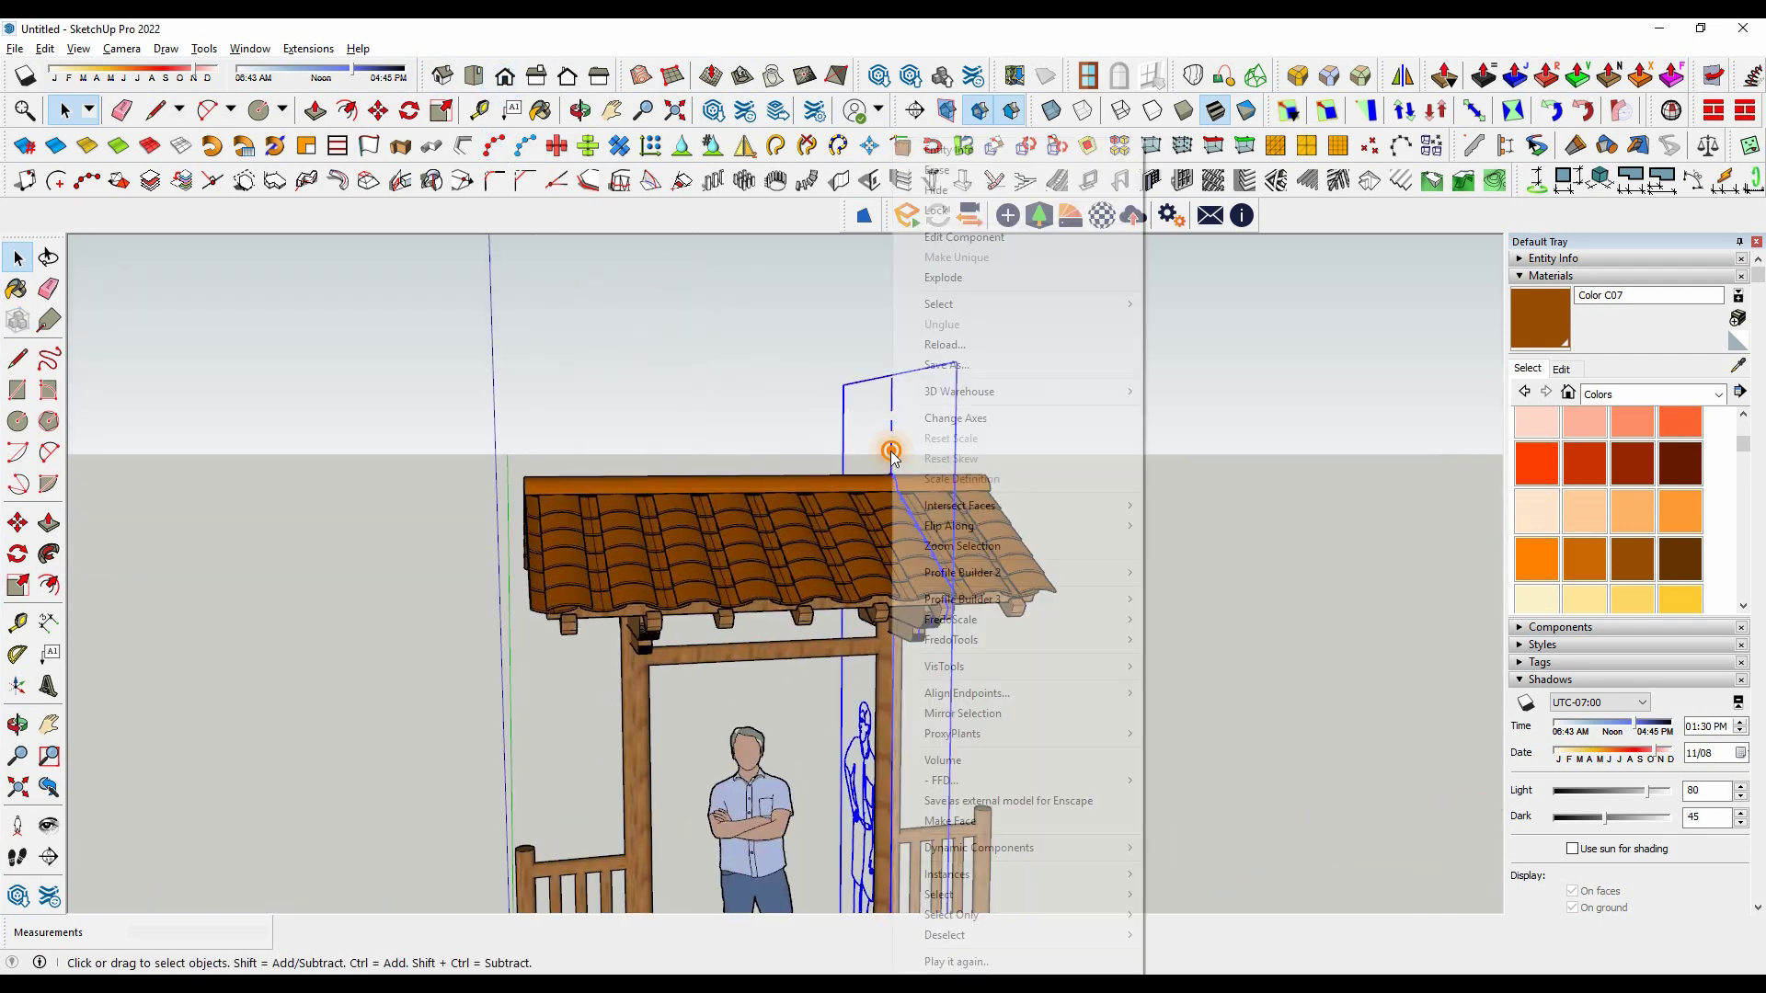
left_click(951, 190)
middle_click_drag(912, 311, 981, 375)
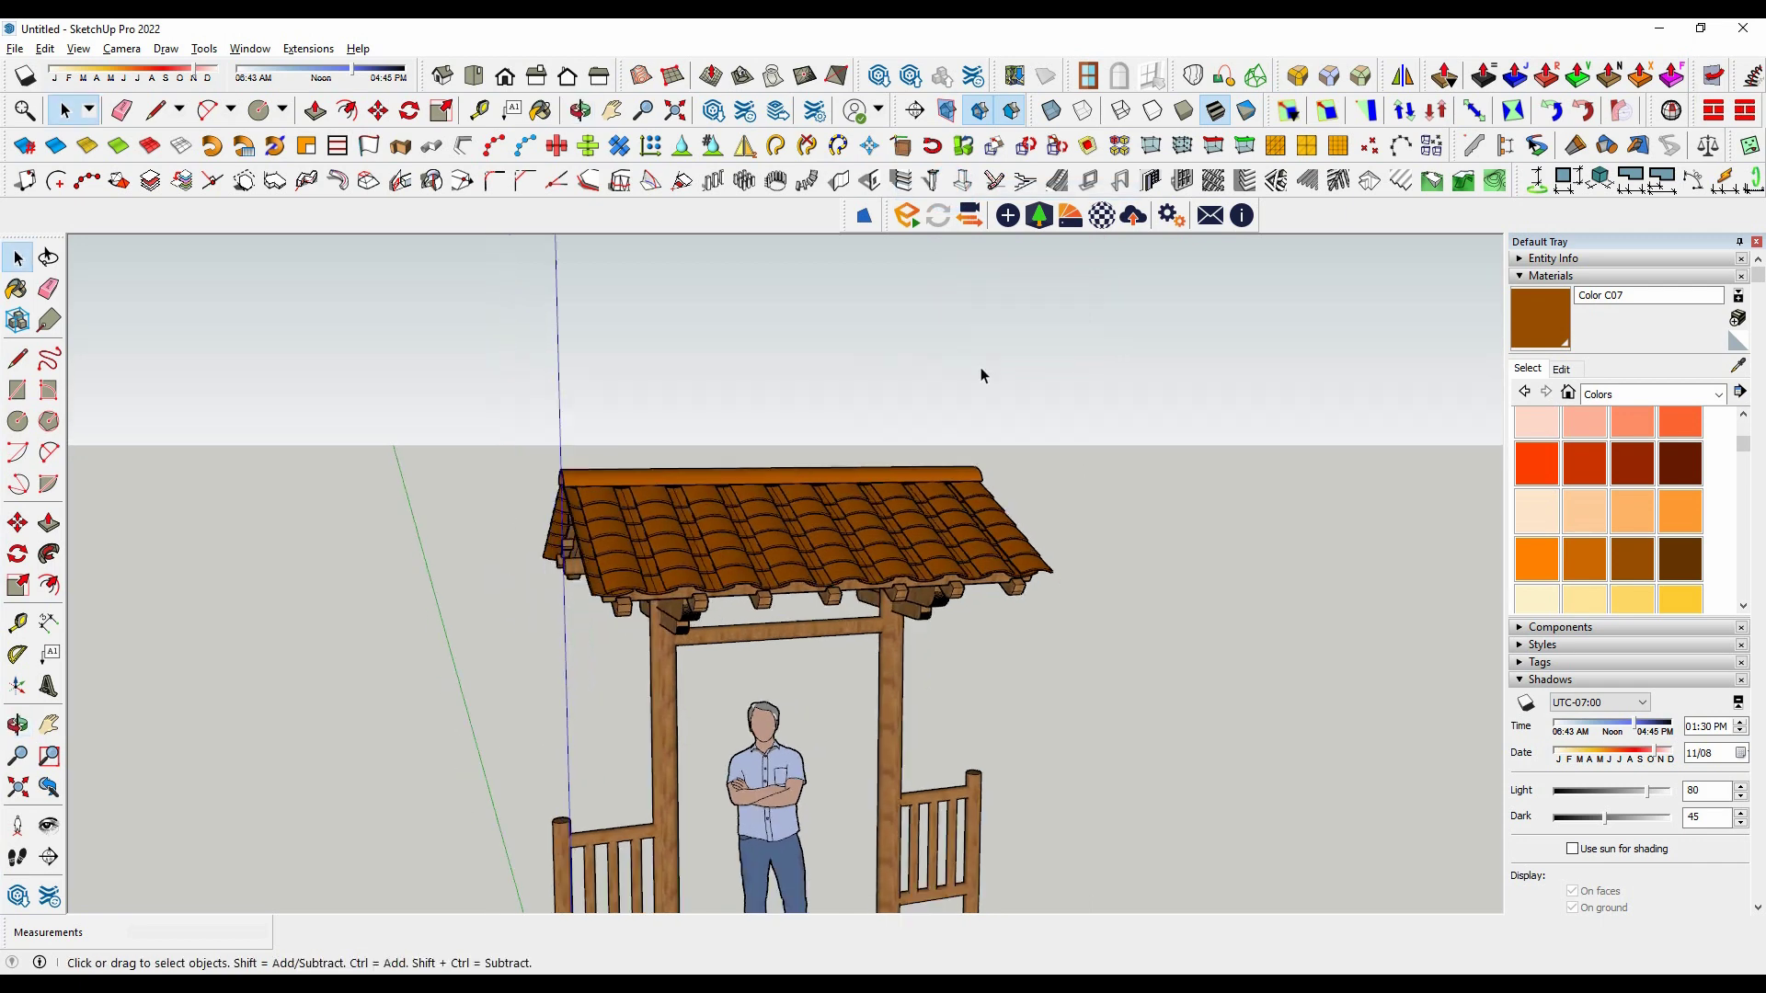
scroll(981, 374, "down", 2)
scroll(932, 512, "up", 2)
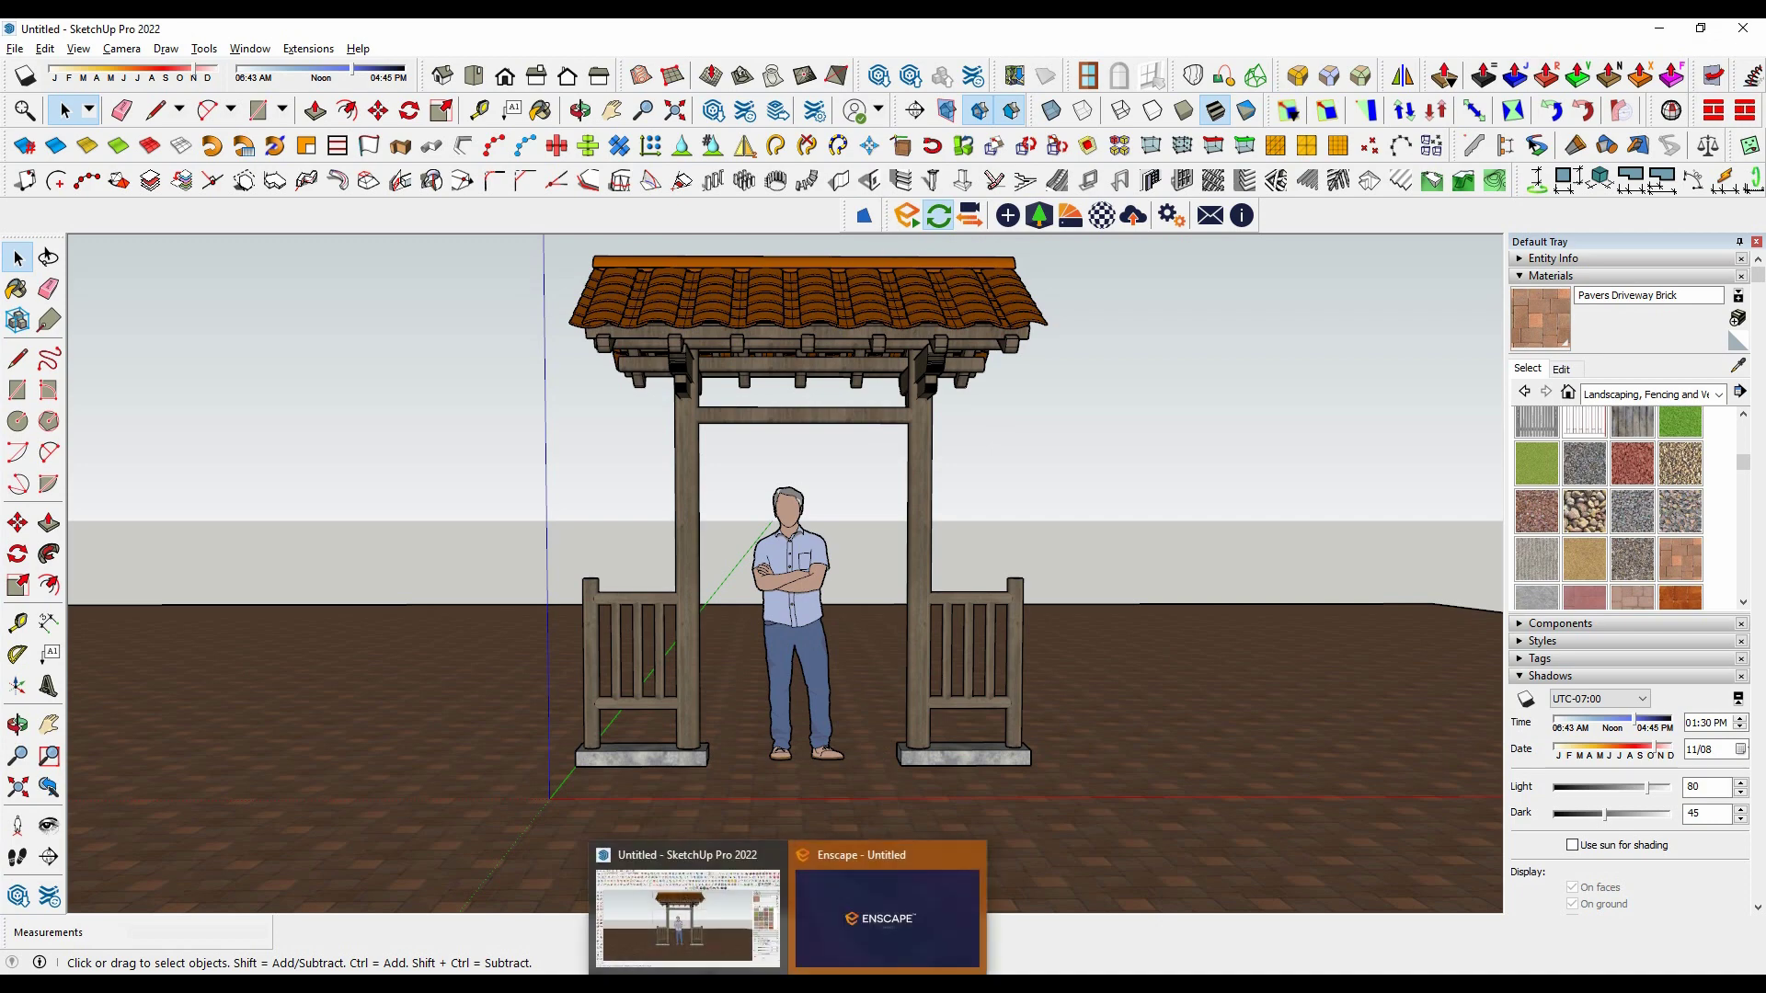
Step: Bring up the Enscape render, angle the camera toward the roof, and open Visual Settings
left_click(897, 929)
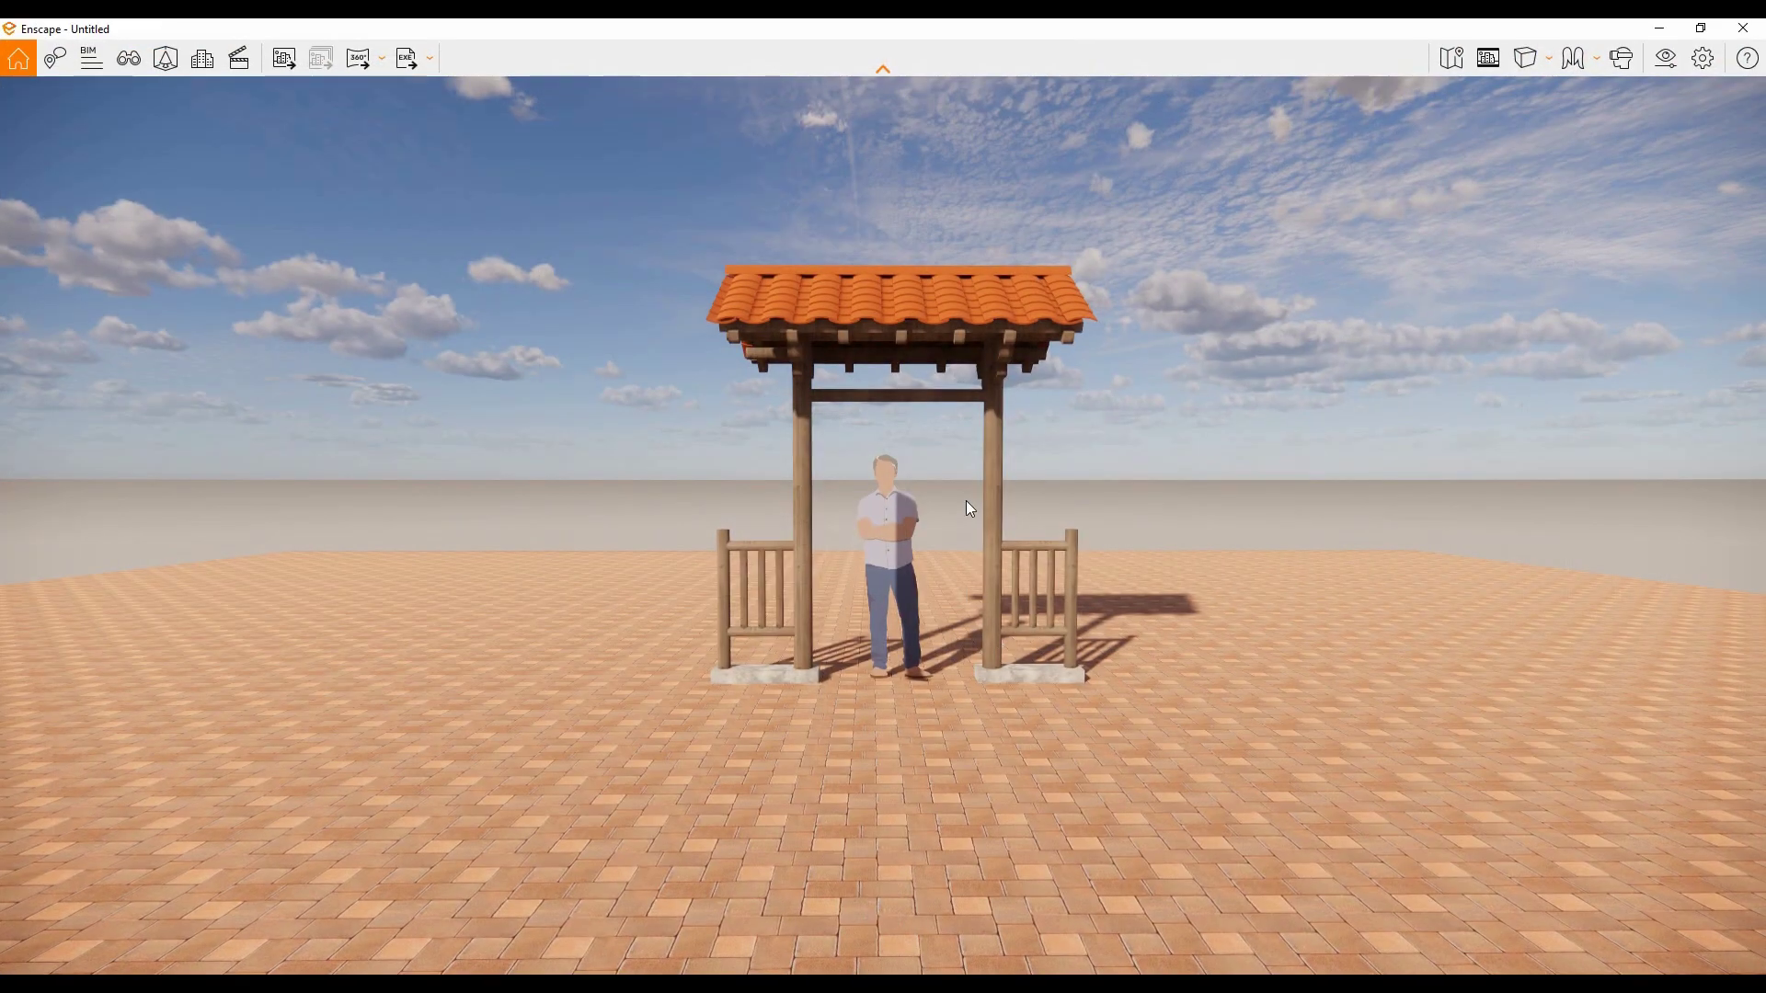
scroll(965, 501, "up", 3)
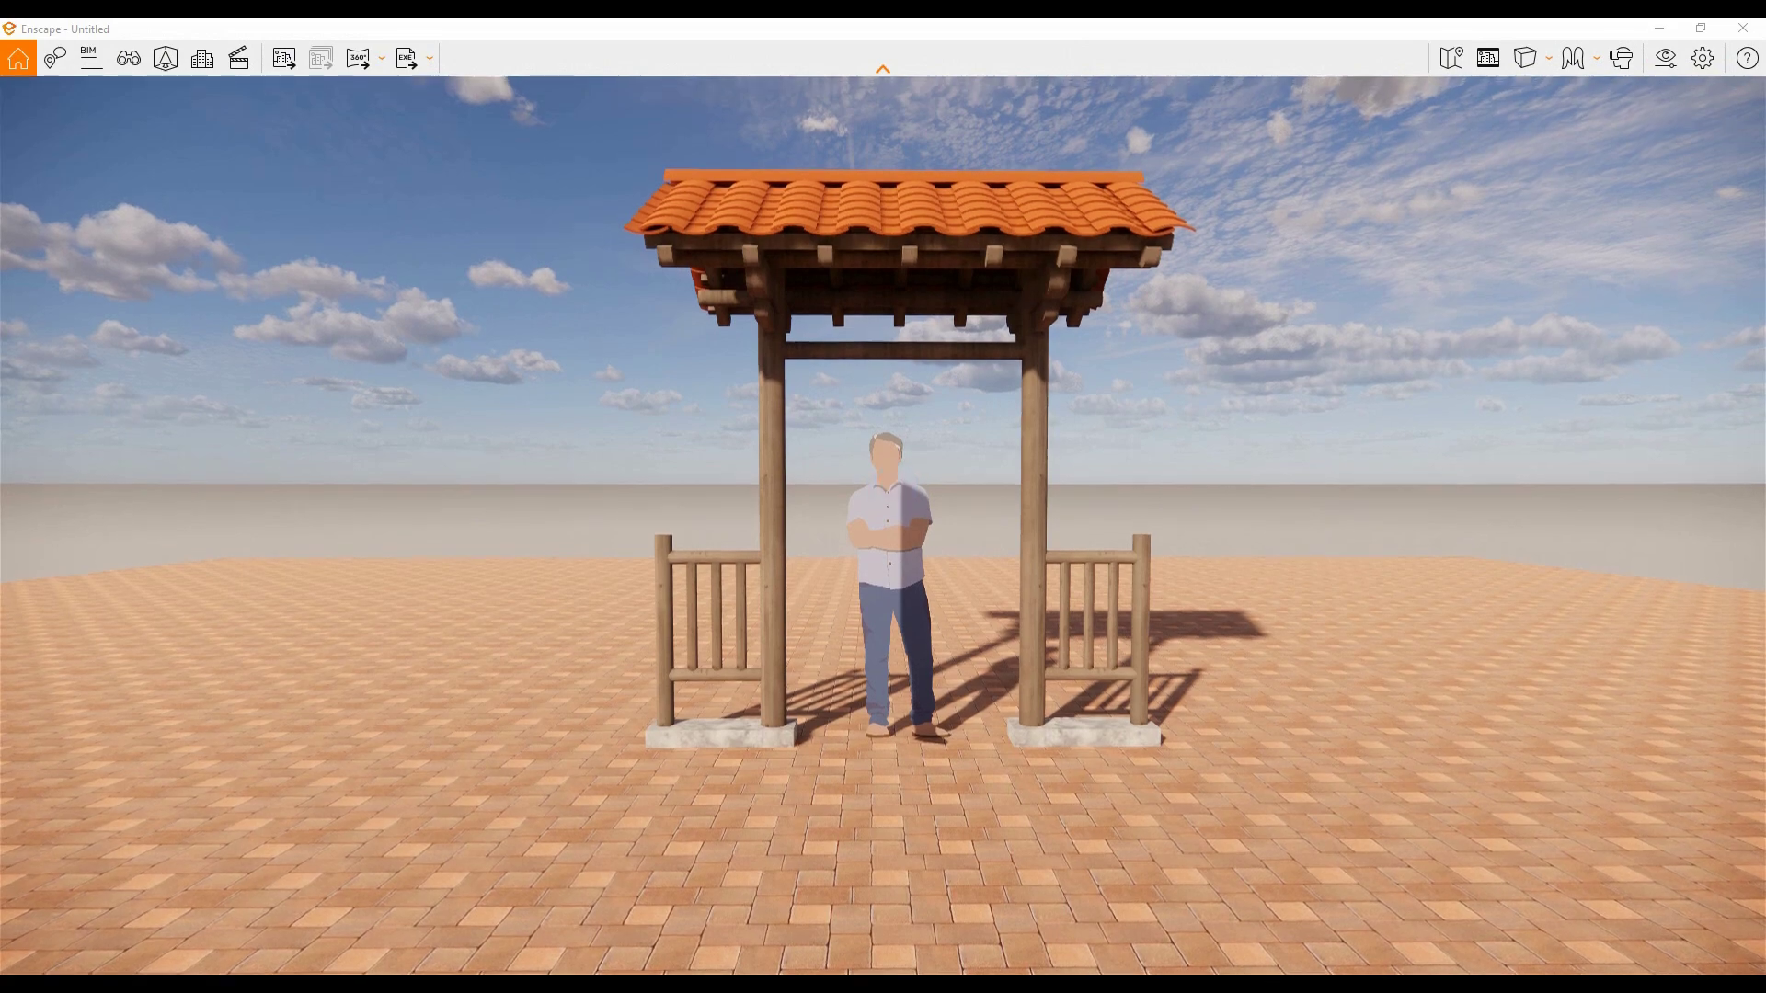
left_click_drag(895, 482, 927, 417)
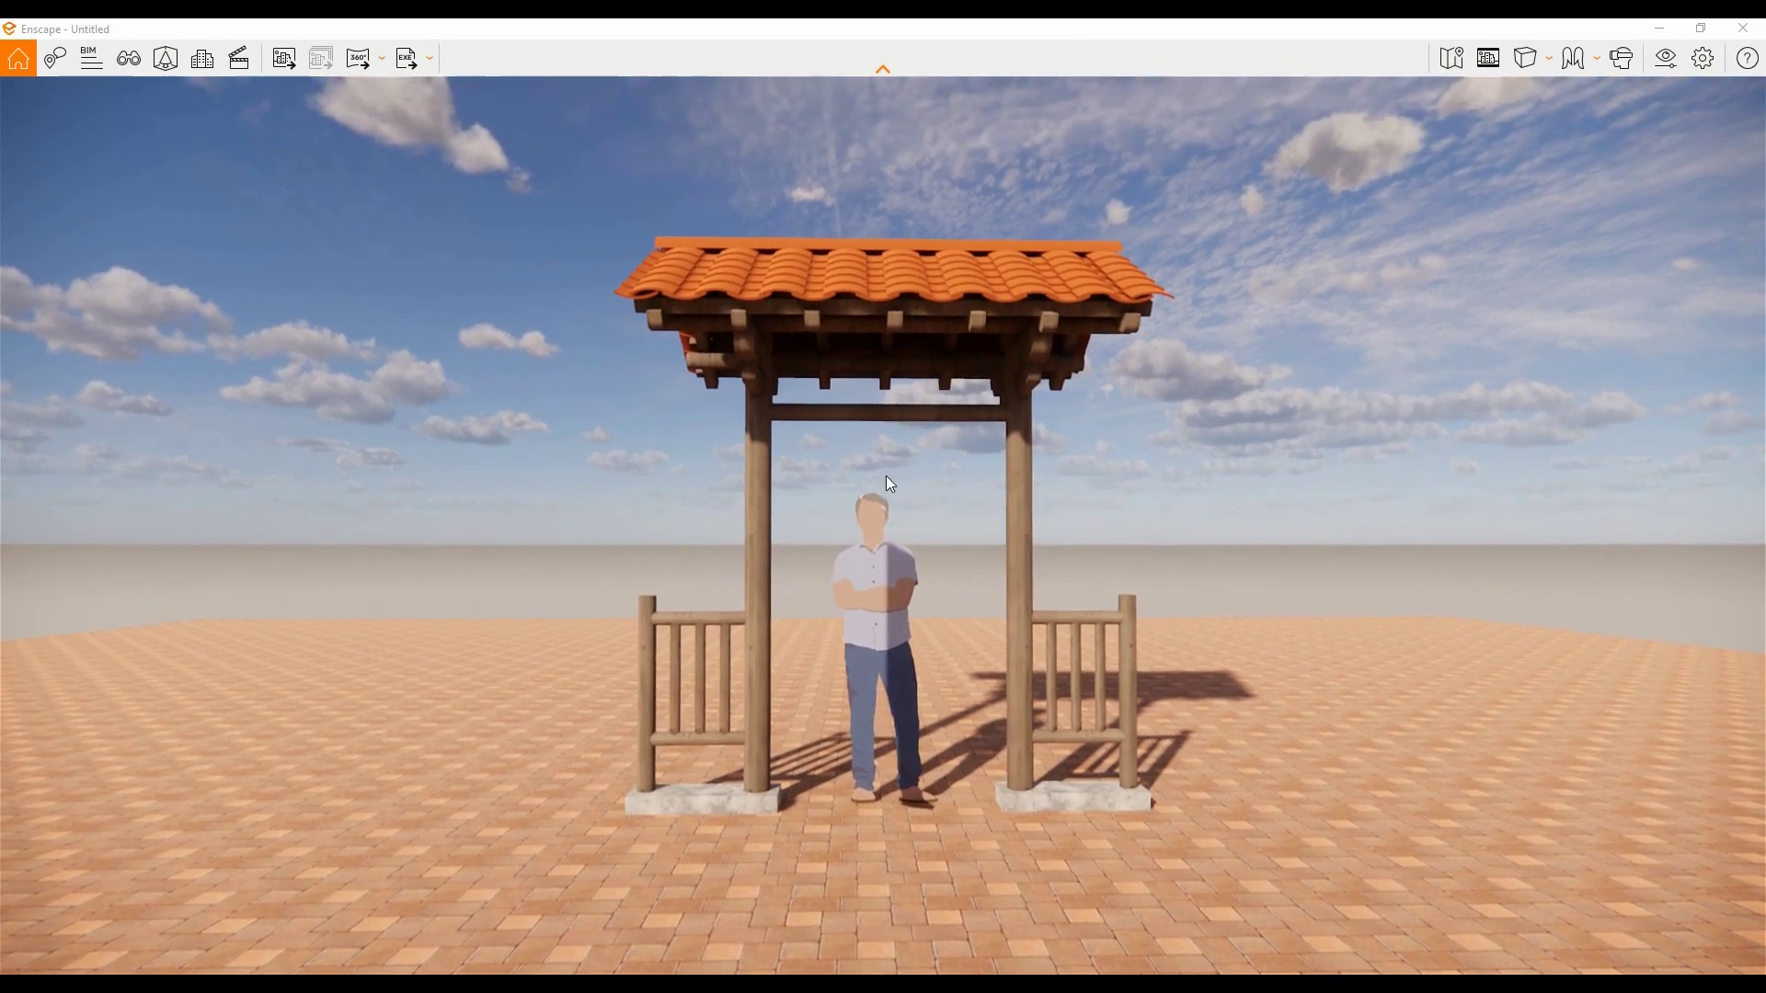
left_click_drag(812, 540, 782, 515)
scroll(1129, 306, "down", 3)
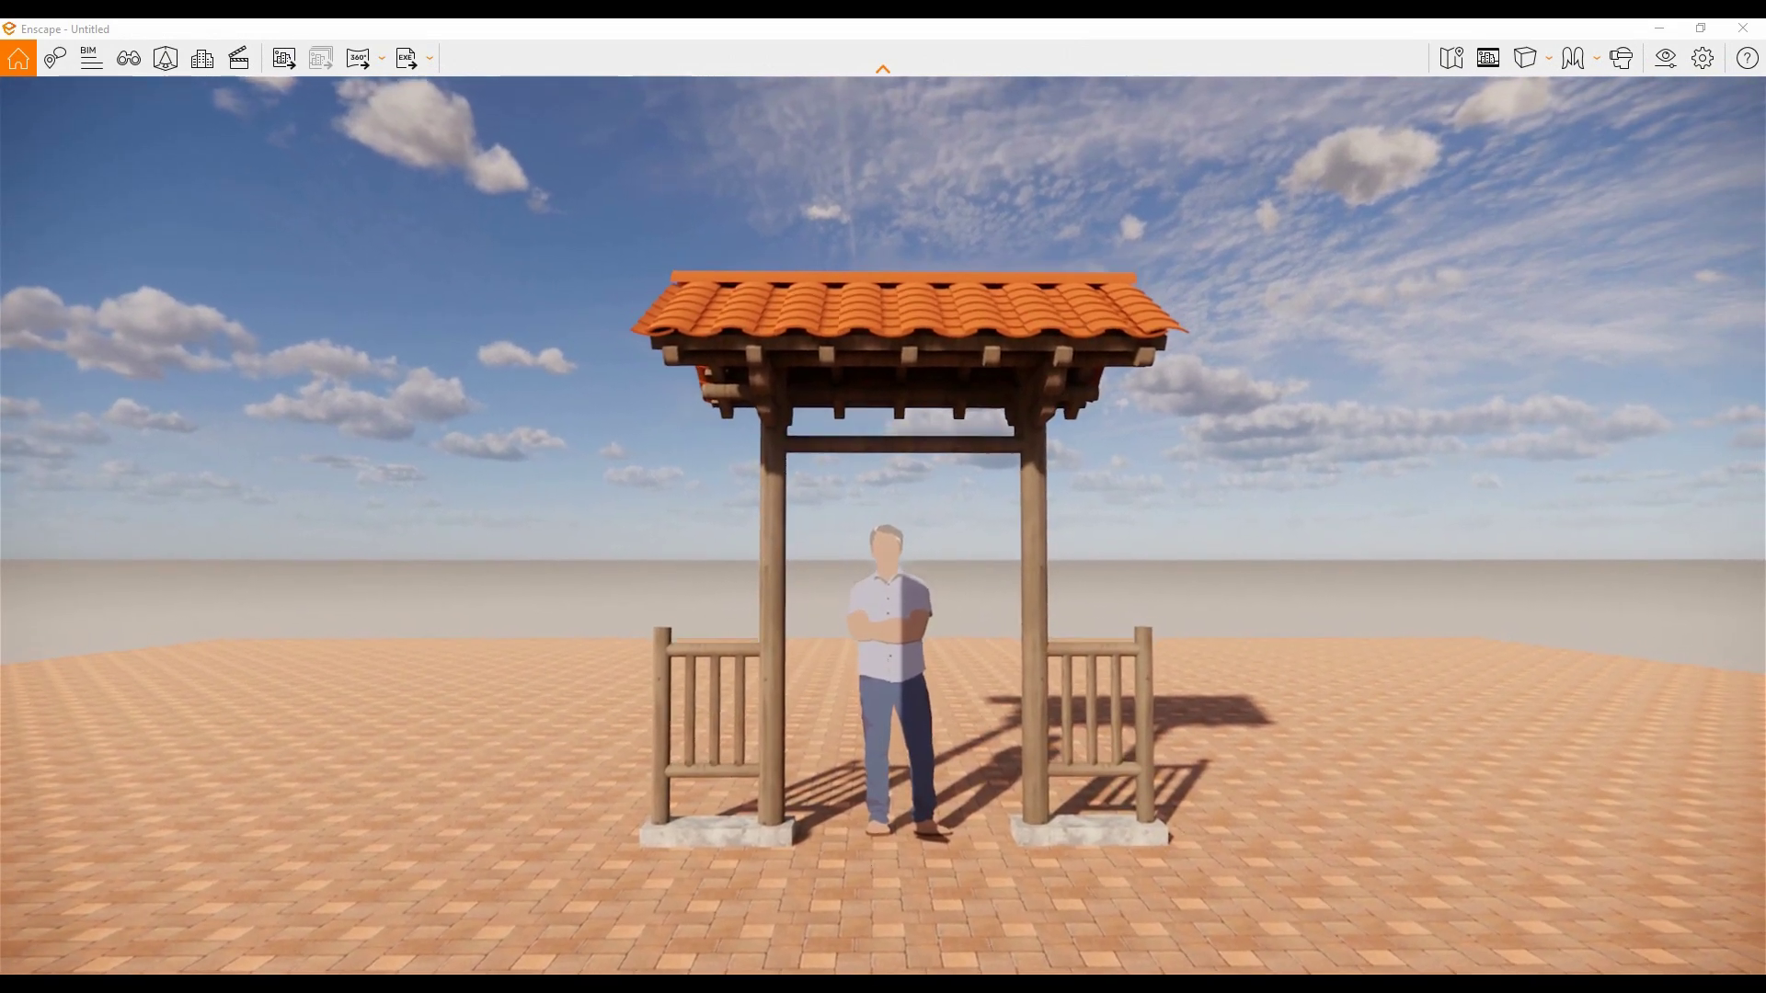
scroll(1280, 386, "down", 2)
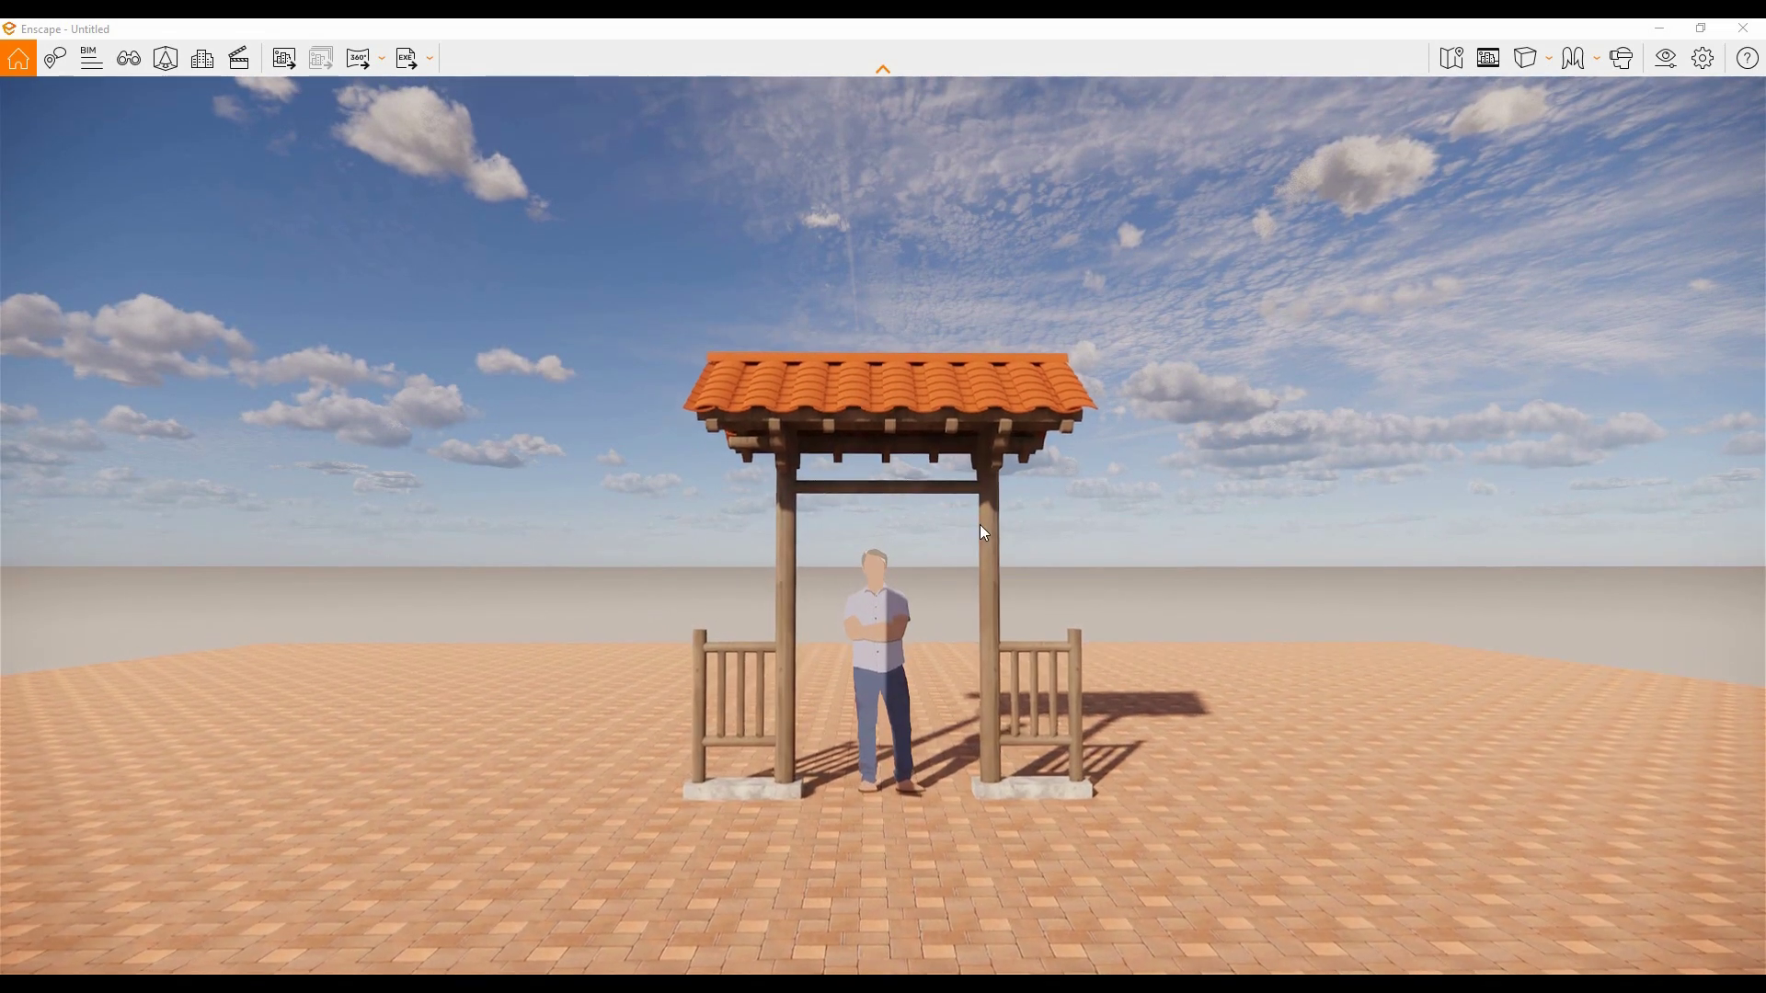
scroll(980, 526, "up", 2)
left_click(1666, 61)
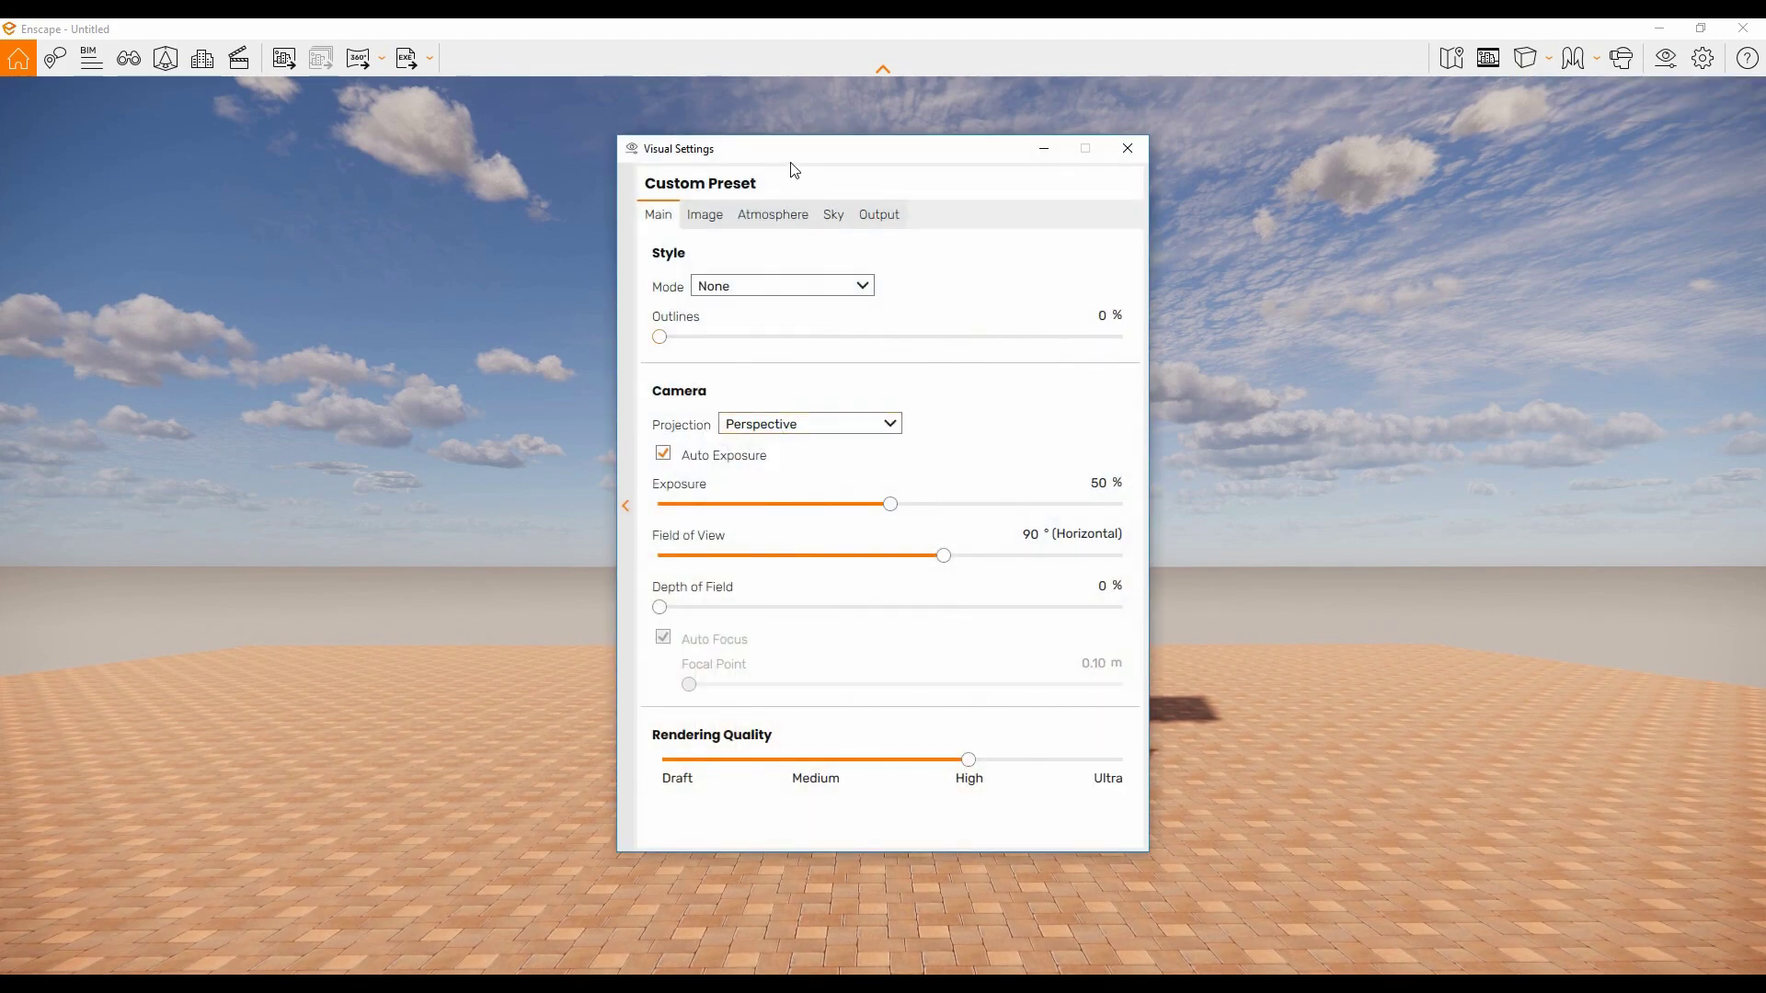
Step: Toggle Auto Exposure, set exposure to about 28% and field of view to 82°, then close settings
left_click_drag(792, 169, 1172, 203)
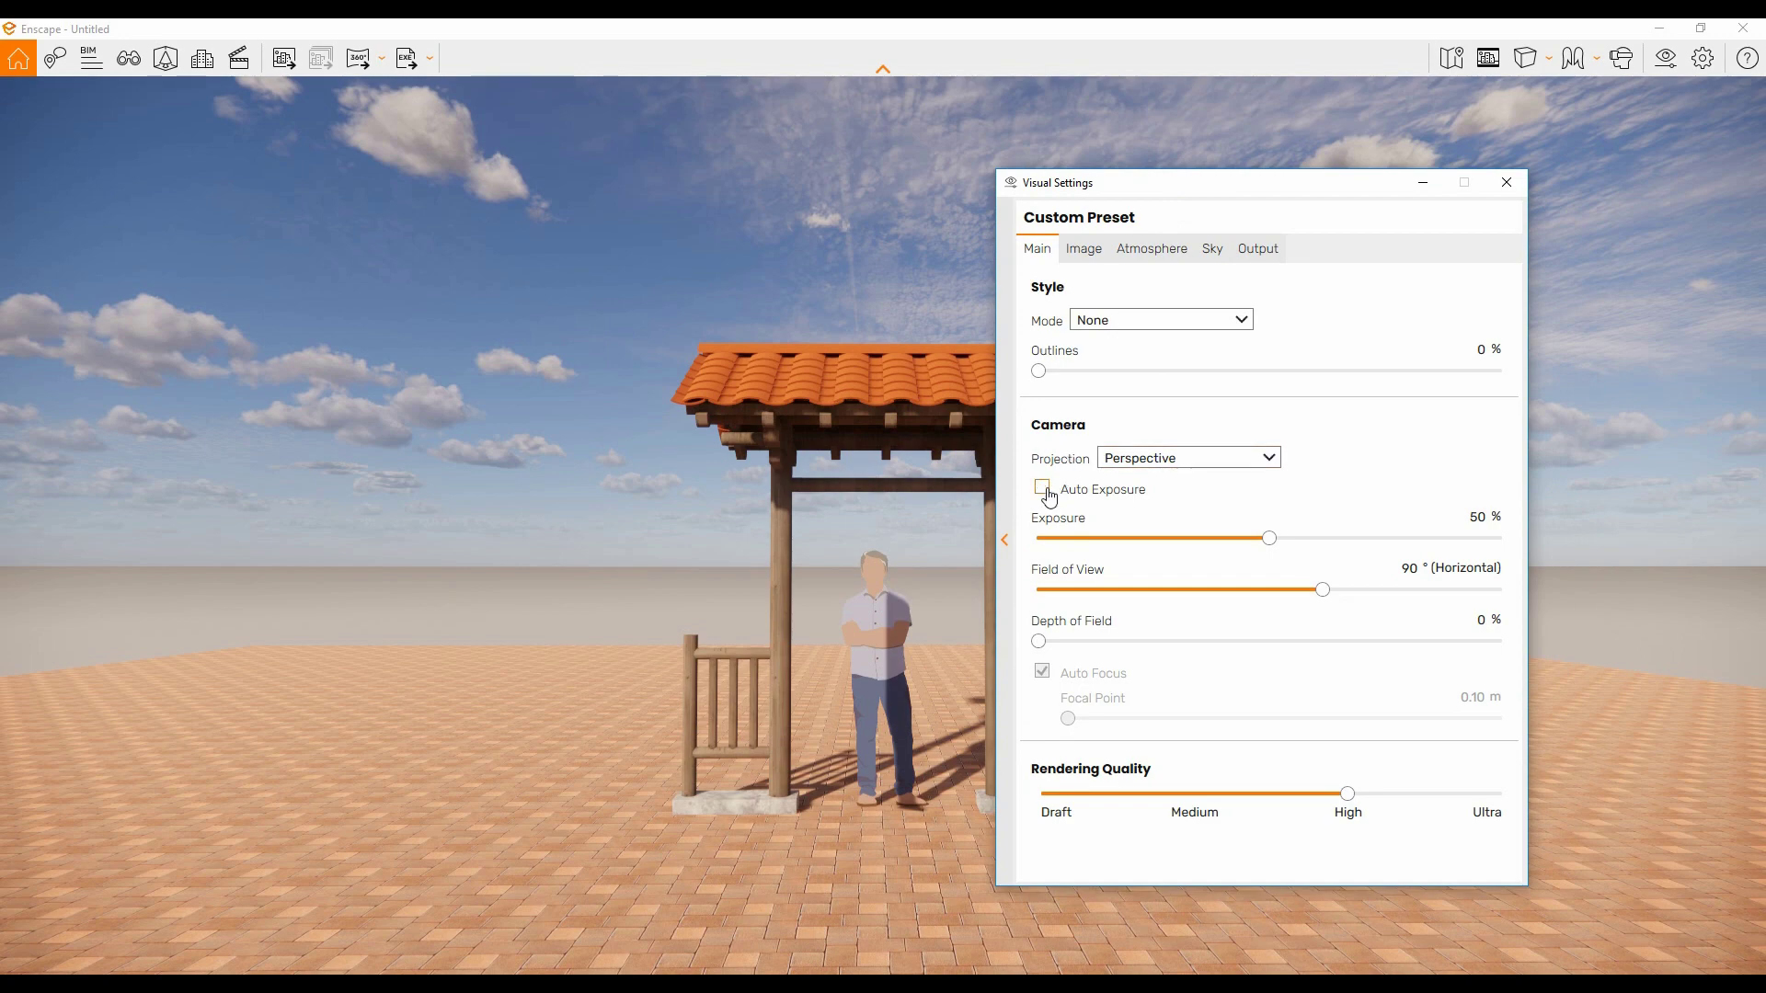
left_click(1046, 489)
left_click_drag(1260, 549, 1156, 549)
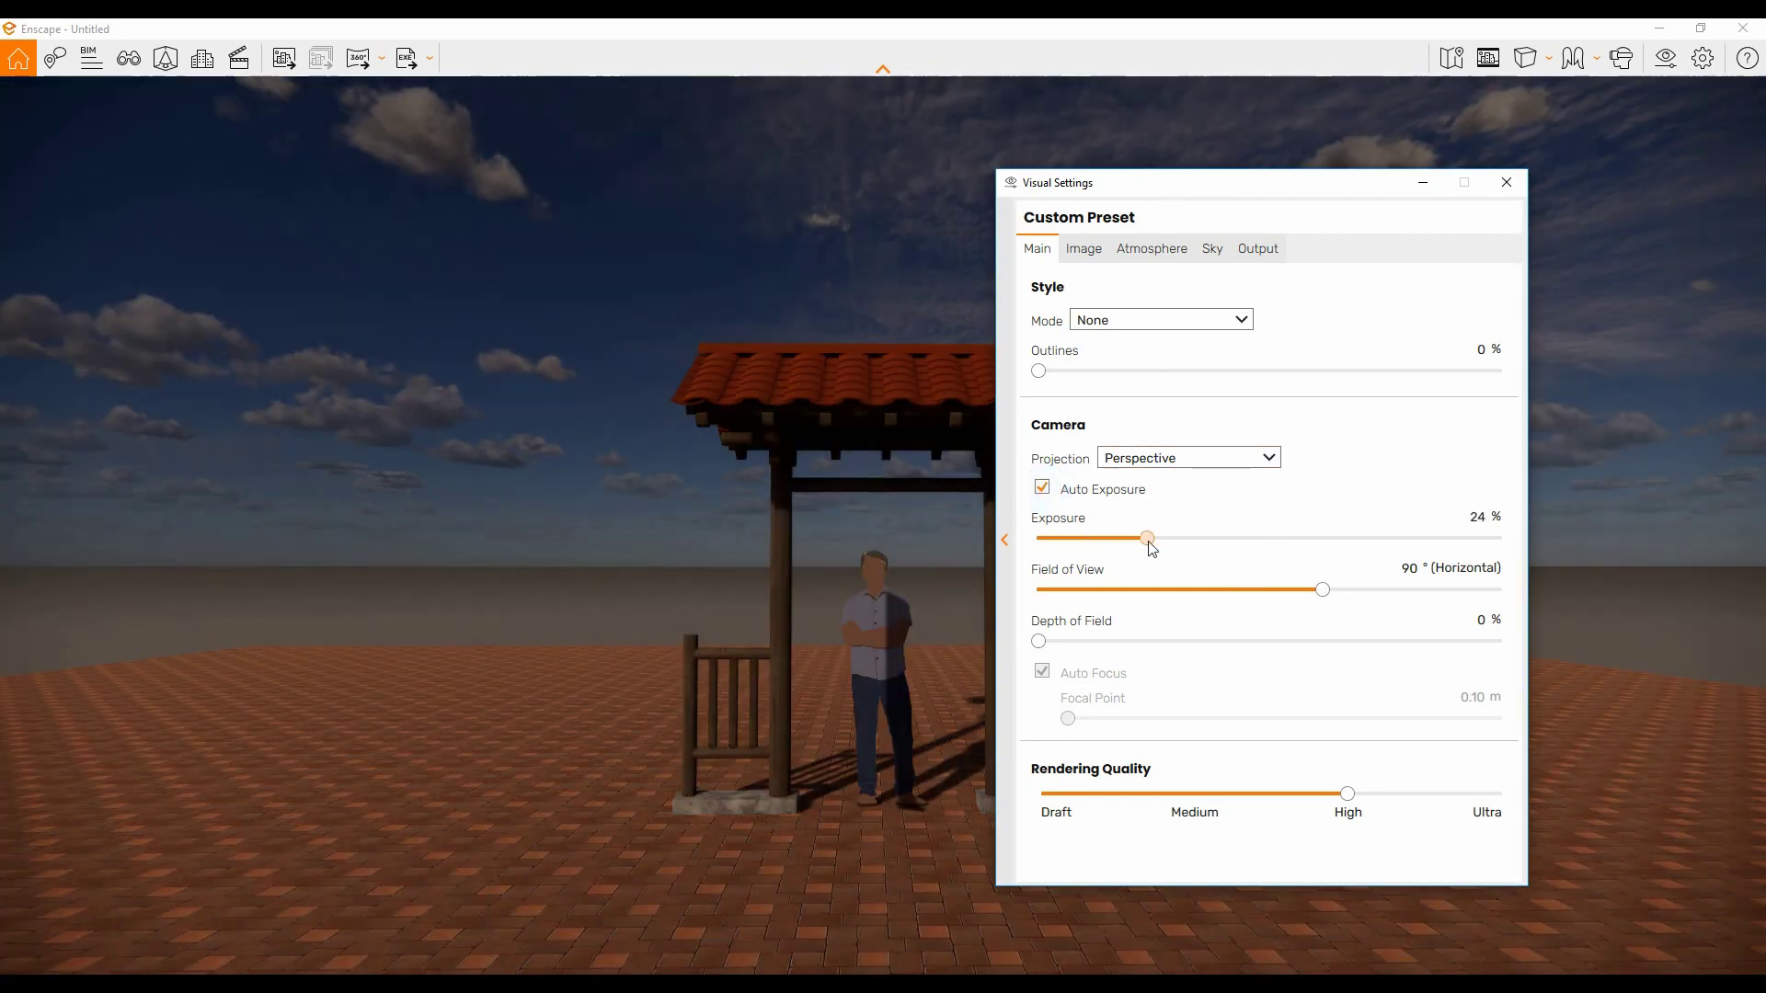
left_click_drag(1322, 588, 1304, 587)
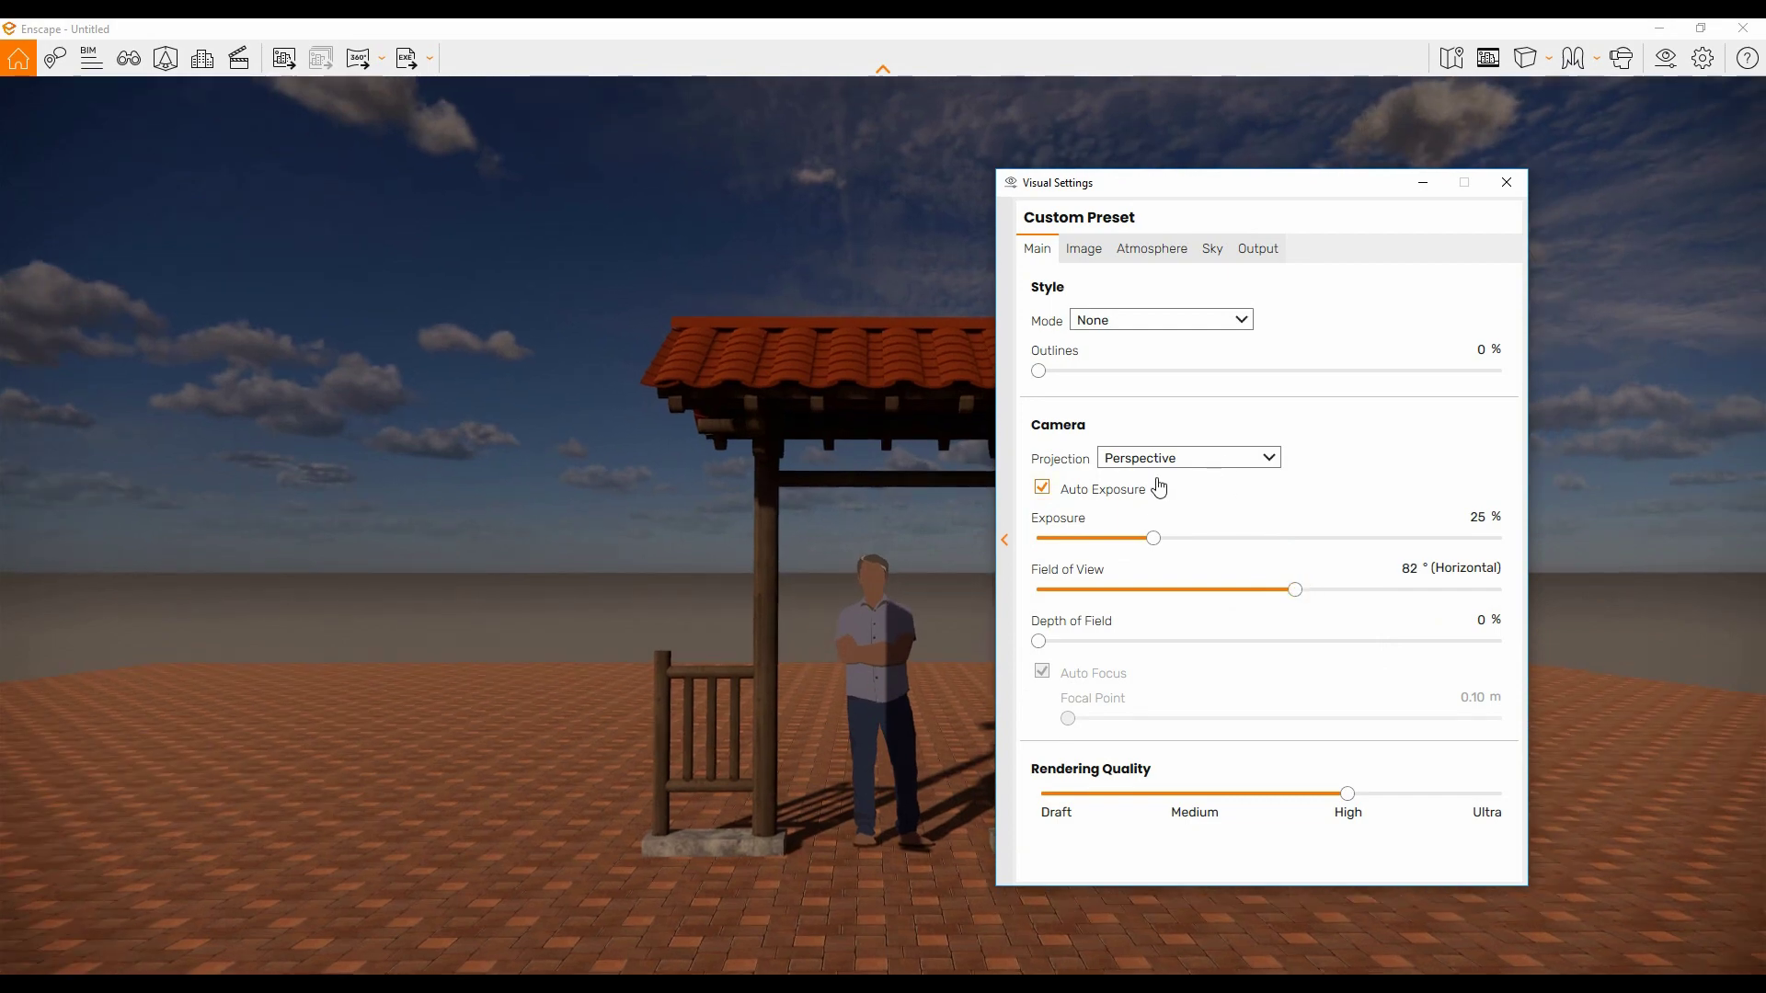
left_click_drag(1154, 538, 1180, 540)
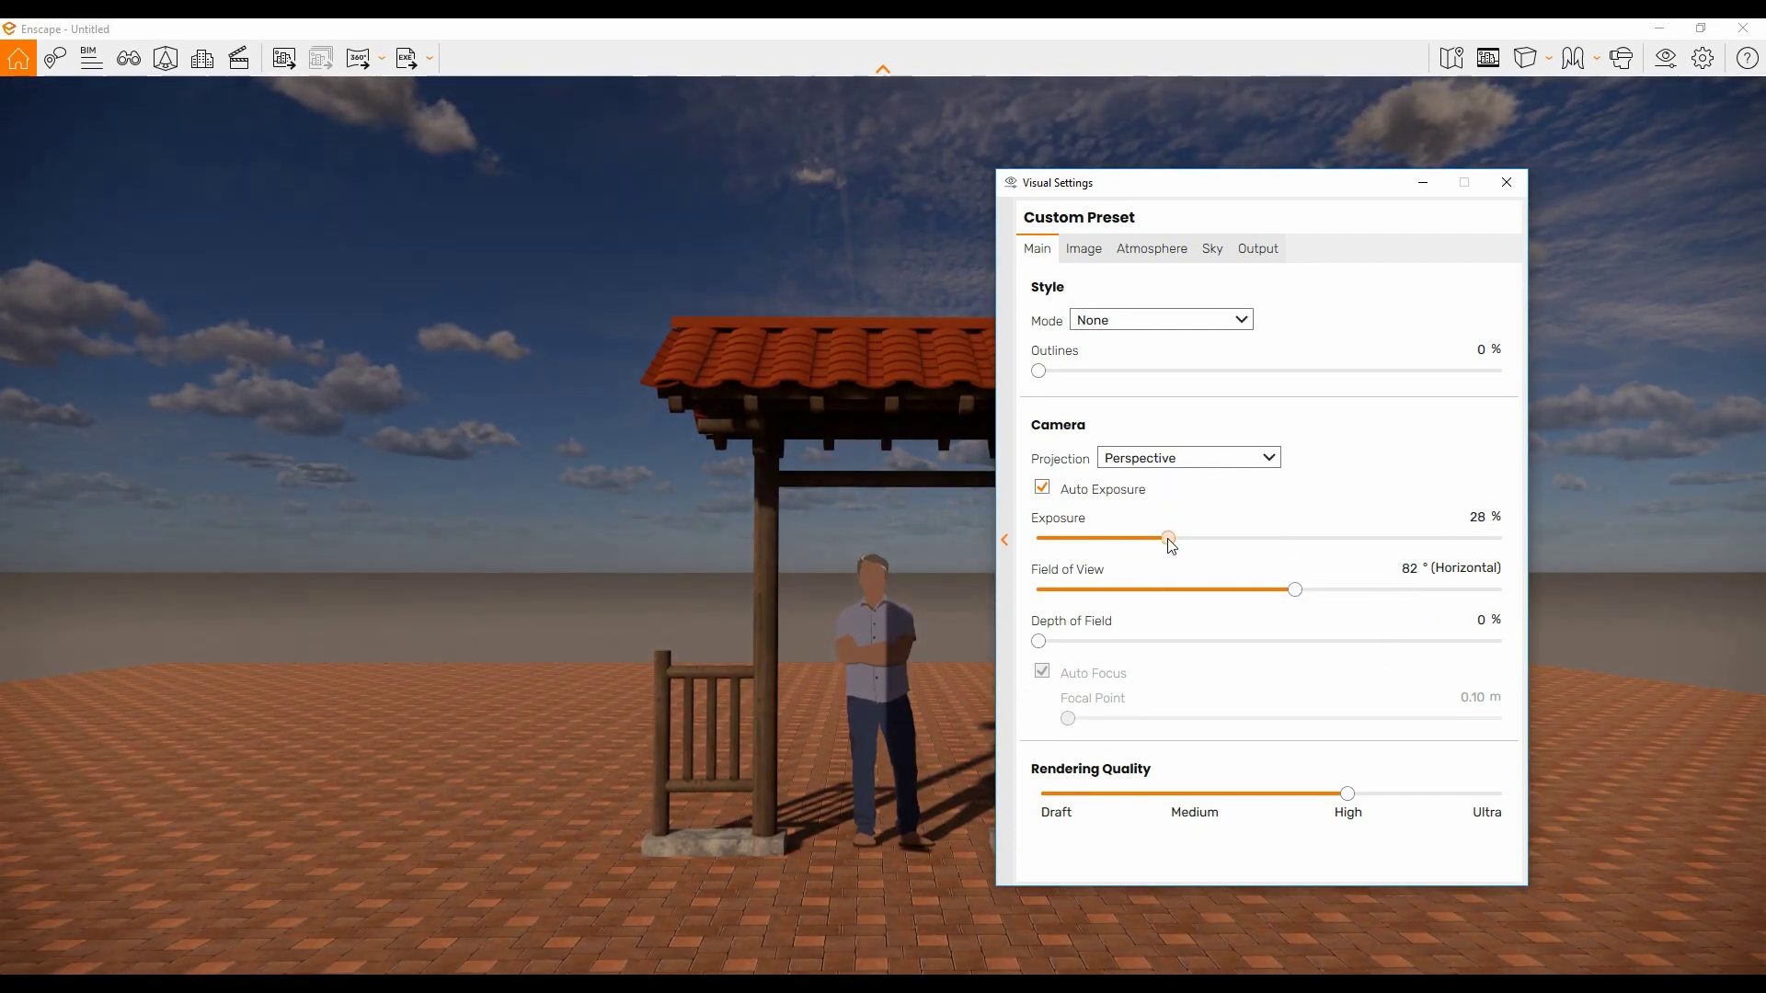
left_click_drag(1189, 195, 211, 196)
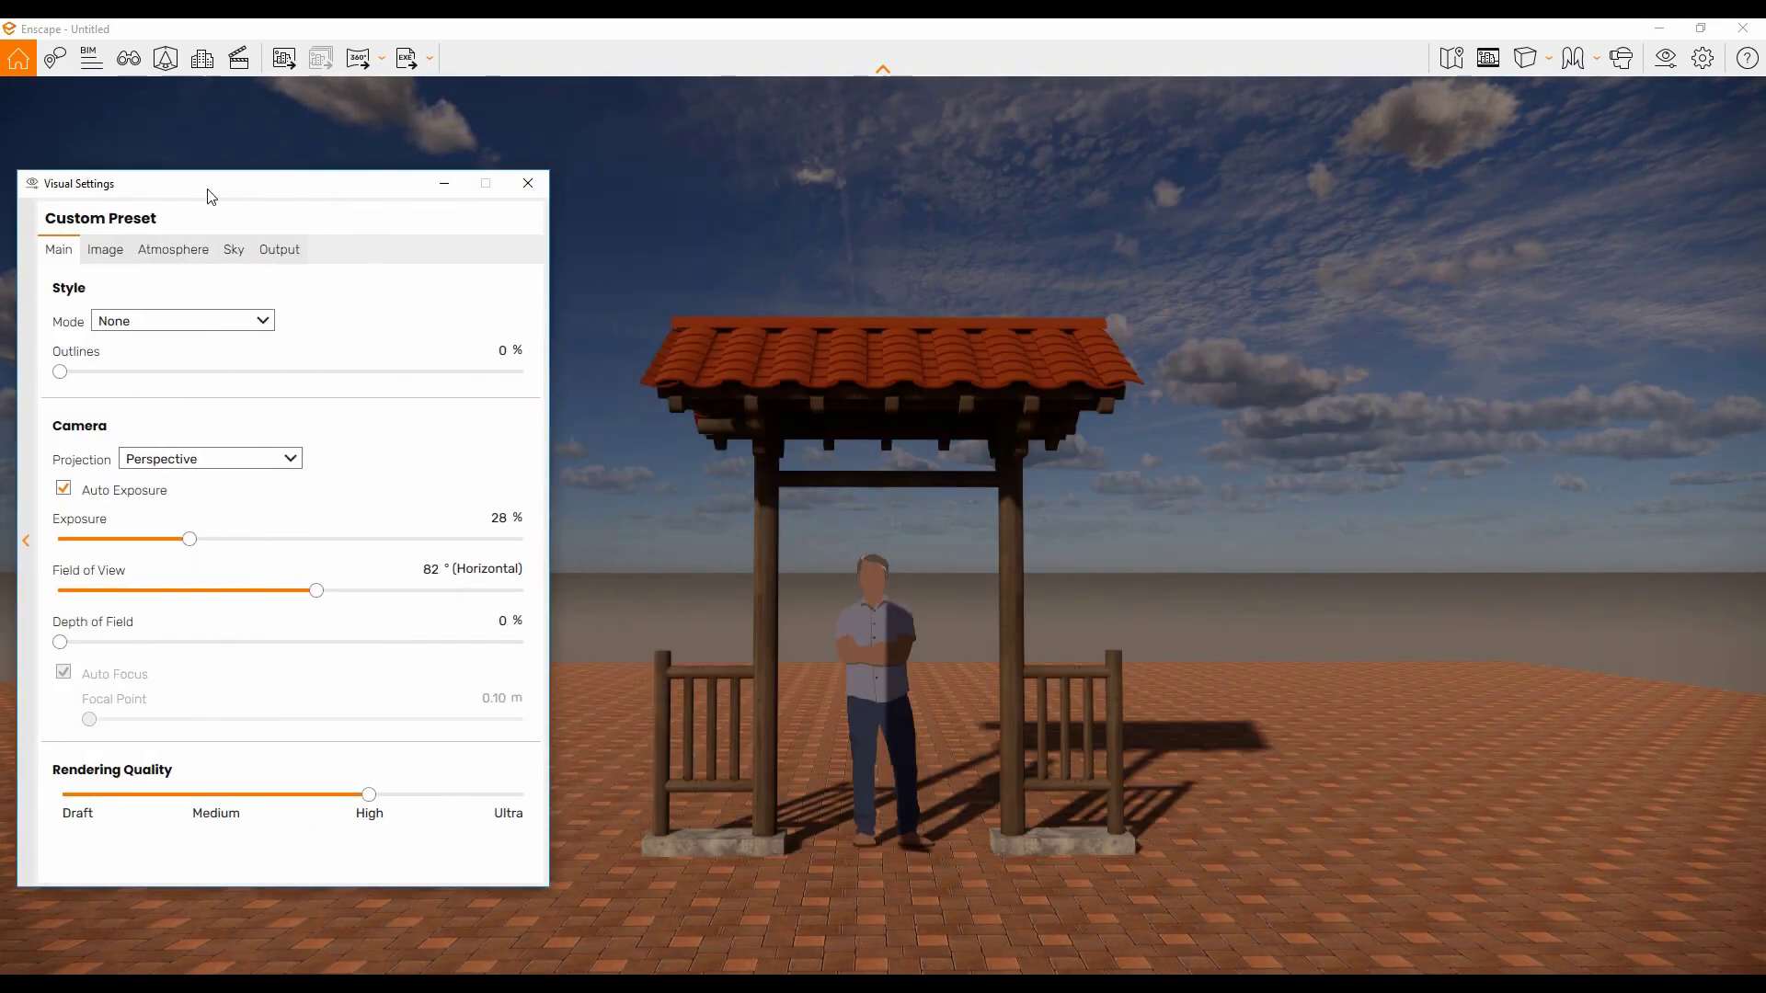
left_click(512, 185)
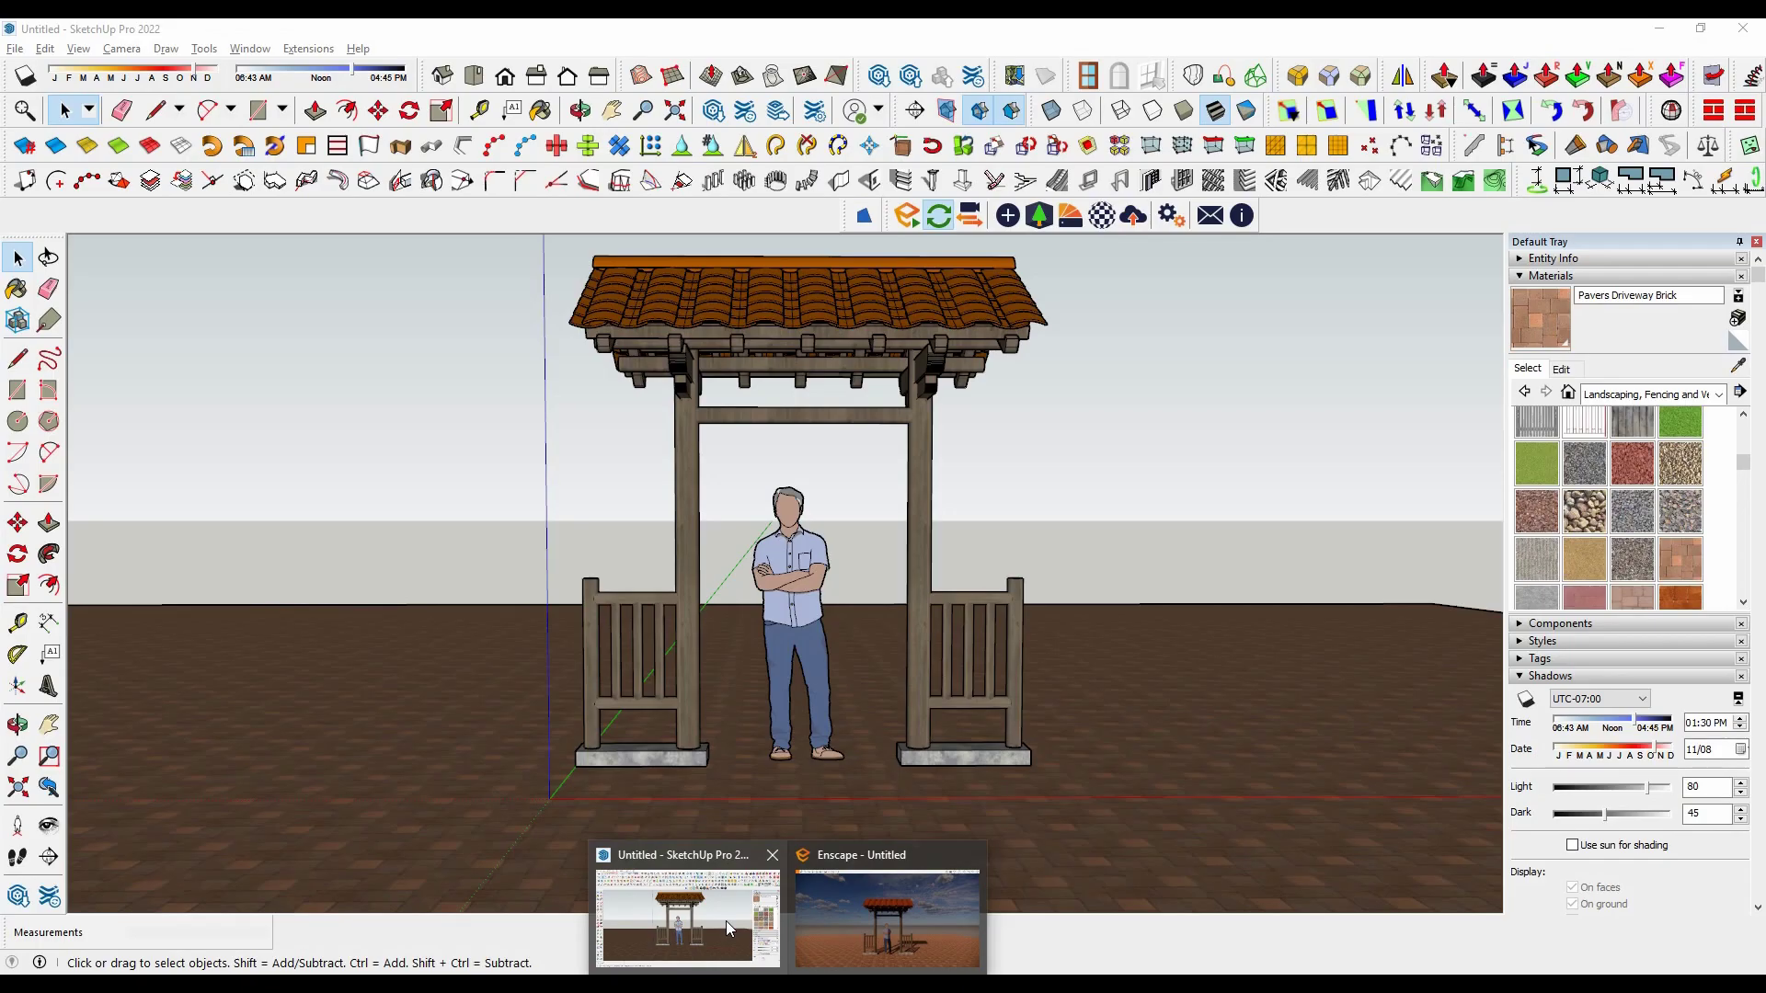
Step: Return to SketchUp, frame a front-on view of the gate, and synchronize it to Enscape
left_click(726, 920)
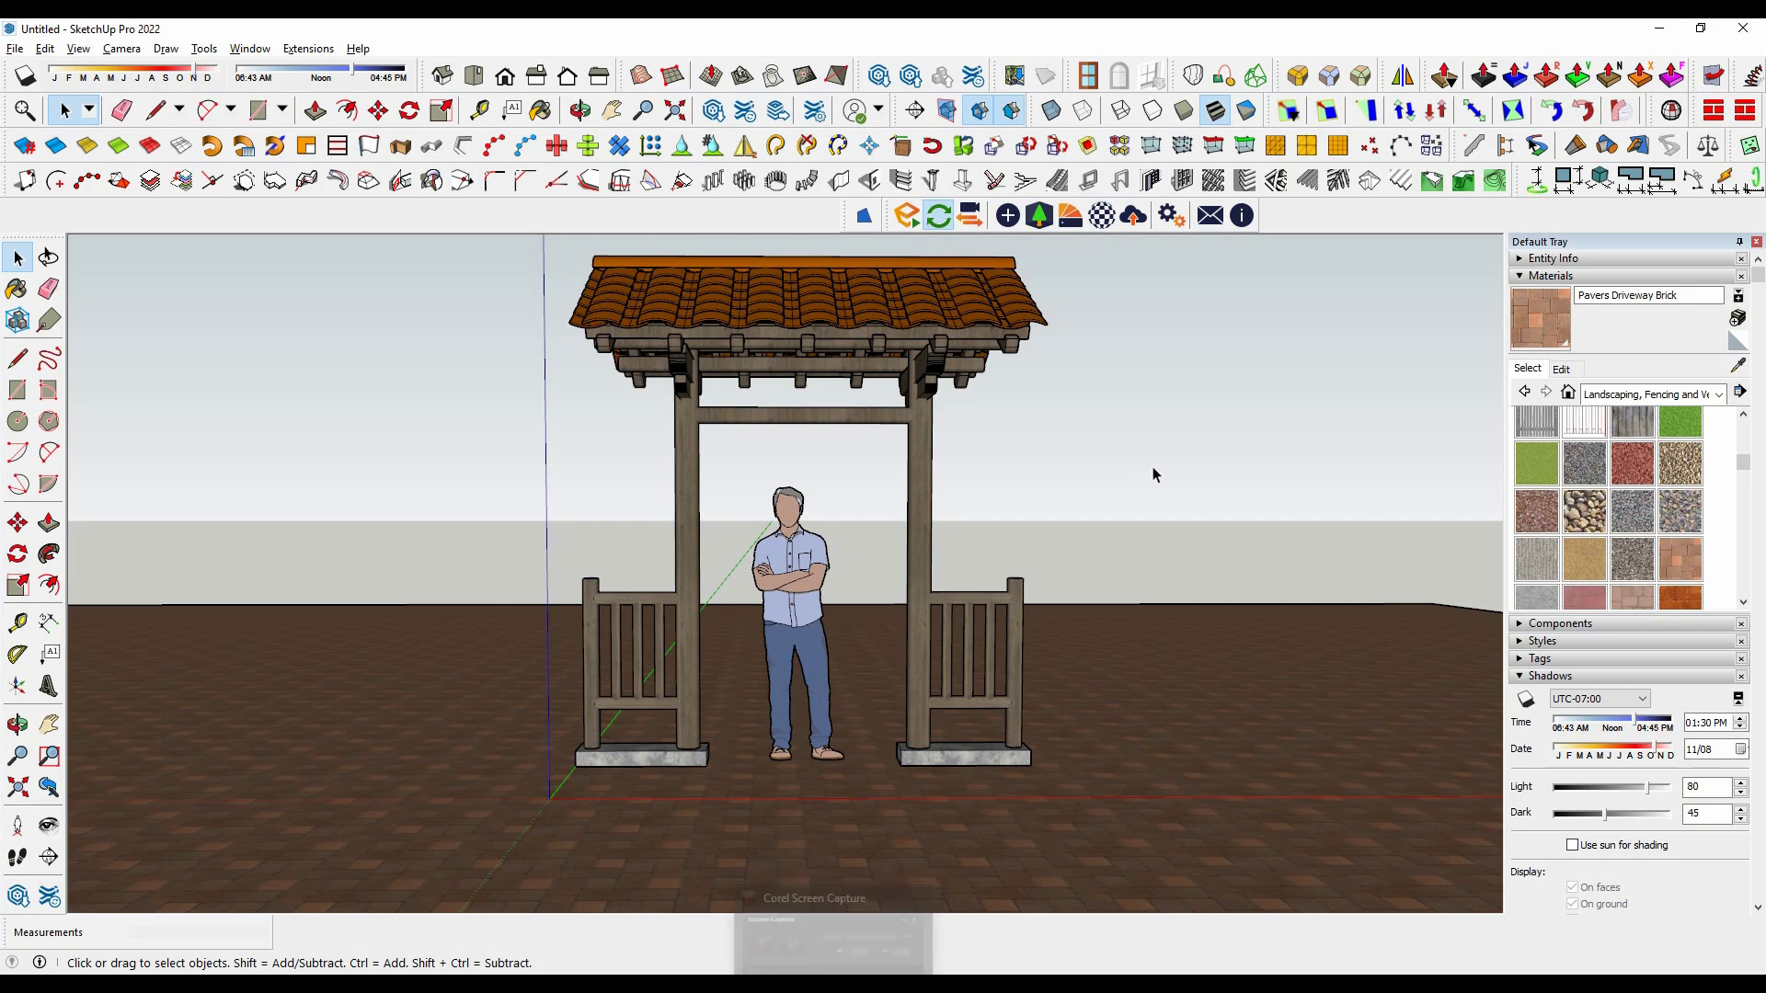
mouse_move(889, 543)
middle_mouse_down()
mouse_move(1062, 636)
mouse_move(1039, 660)
middle_mouse_up()
scroll(1040, 660, "down", 3)
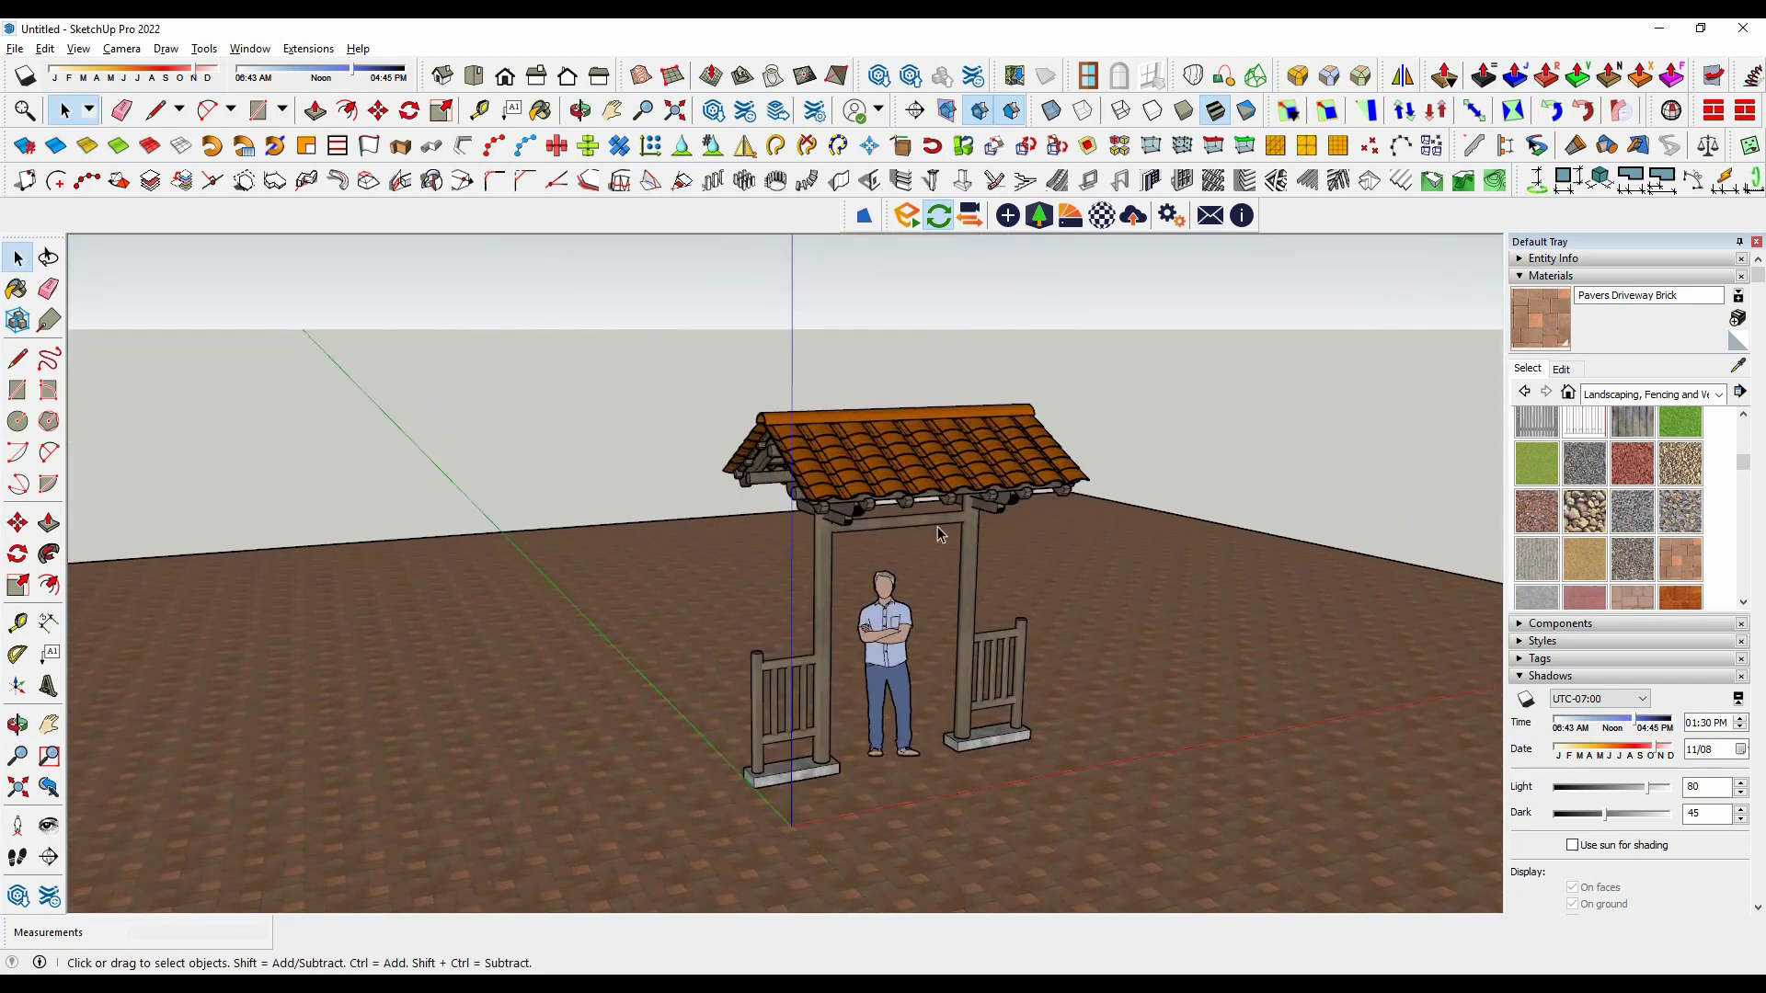
scroll(1082, 567, "up", 5)
scroll(1098, 581, "down", 3)
mouse_move(1098, 581)
middle_mouse_down()
mouse_move(957, 609)
mouse_move(857, 529)
middle_mouse_up()
scroll(924, 628, "up", 5)
scroll(857, 530, "down", 3)
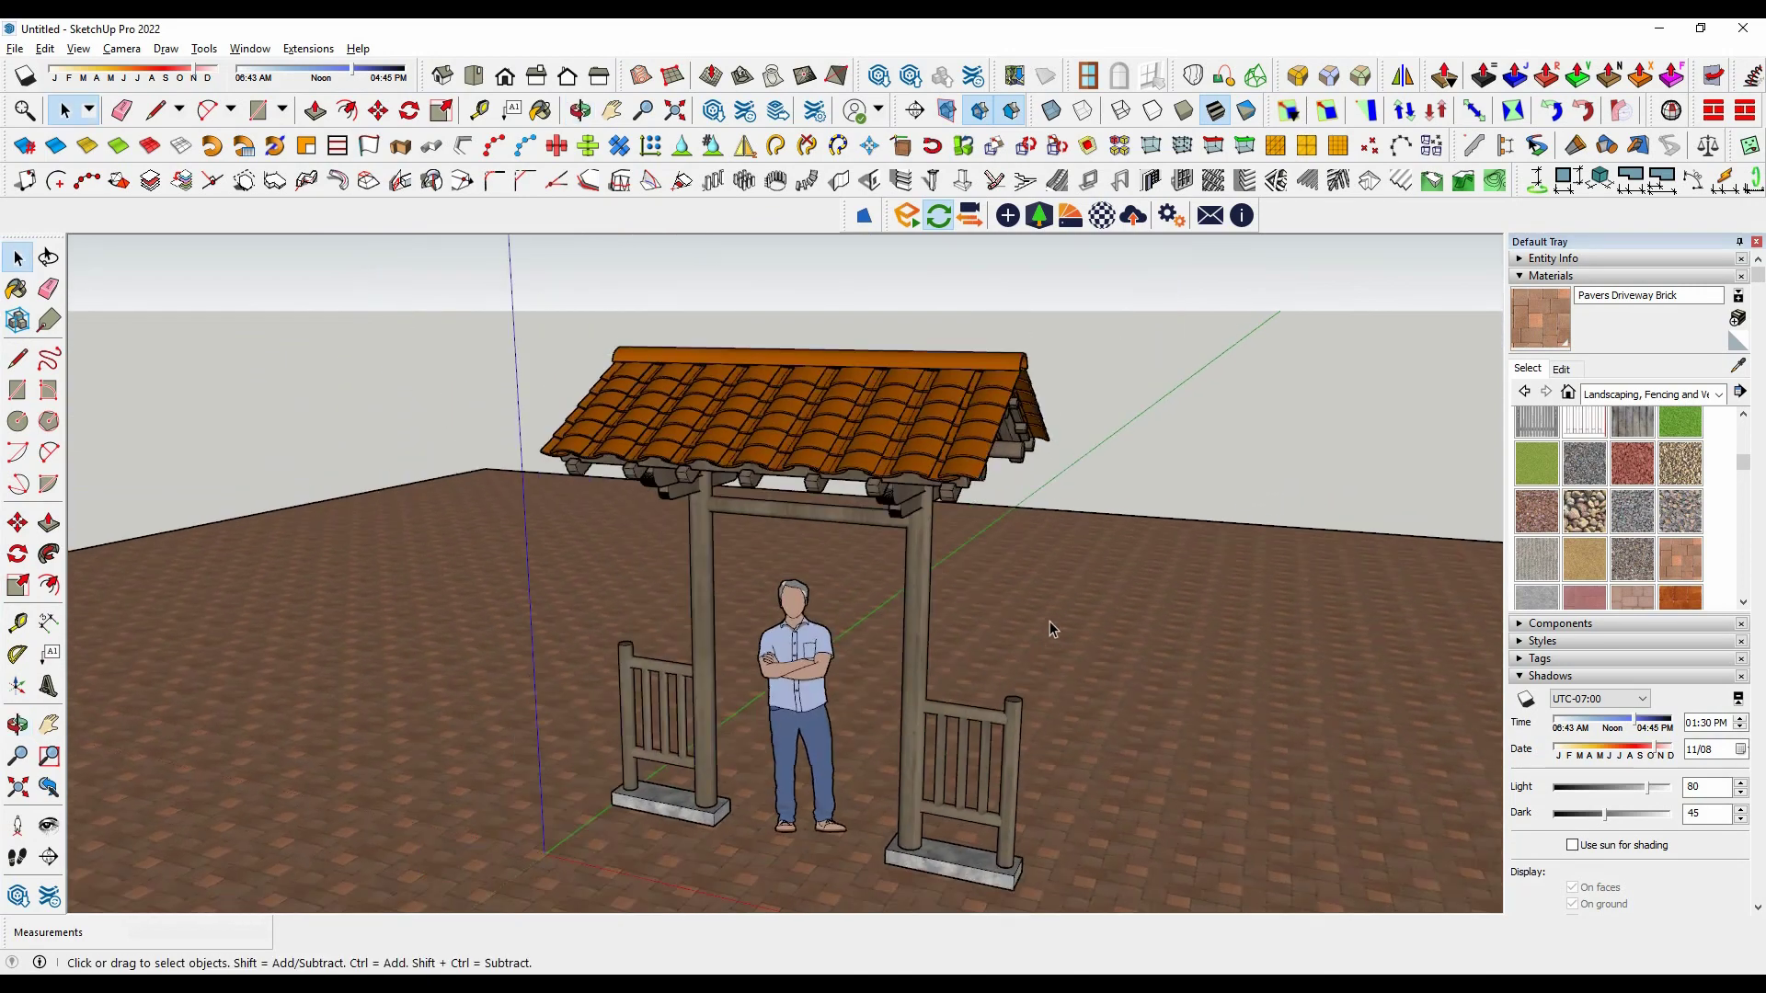
scroll(1084, 640, "up", 2)
scroll(1084, 640, "down", 2)
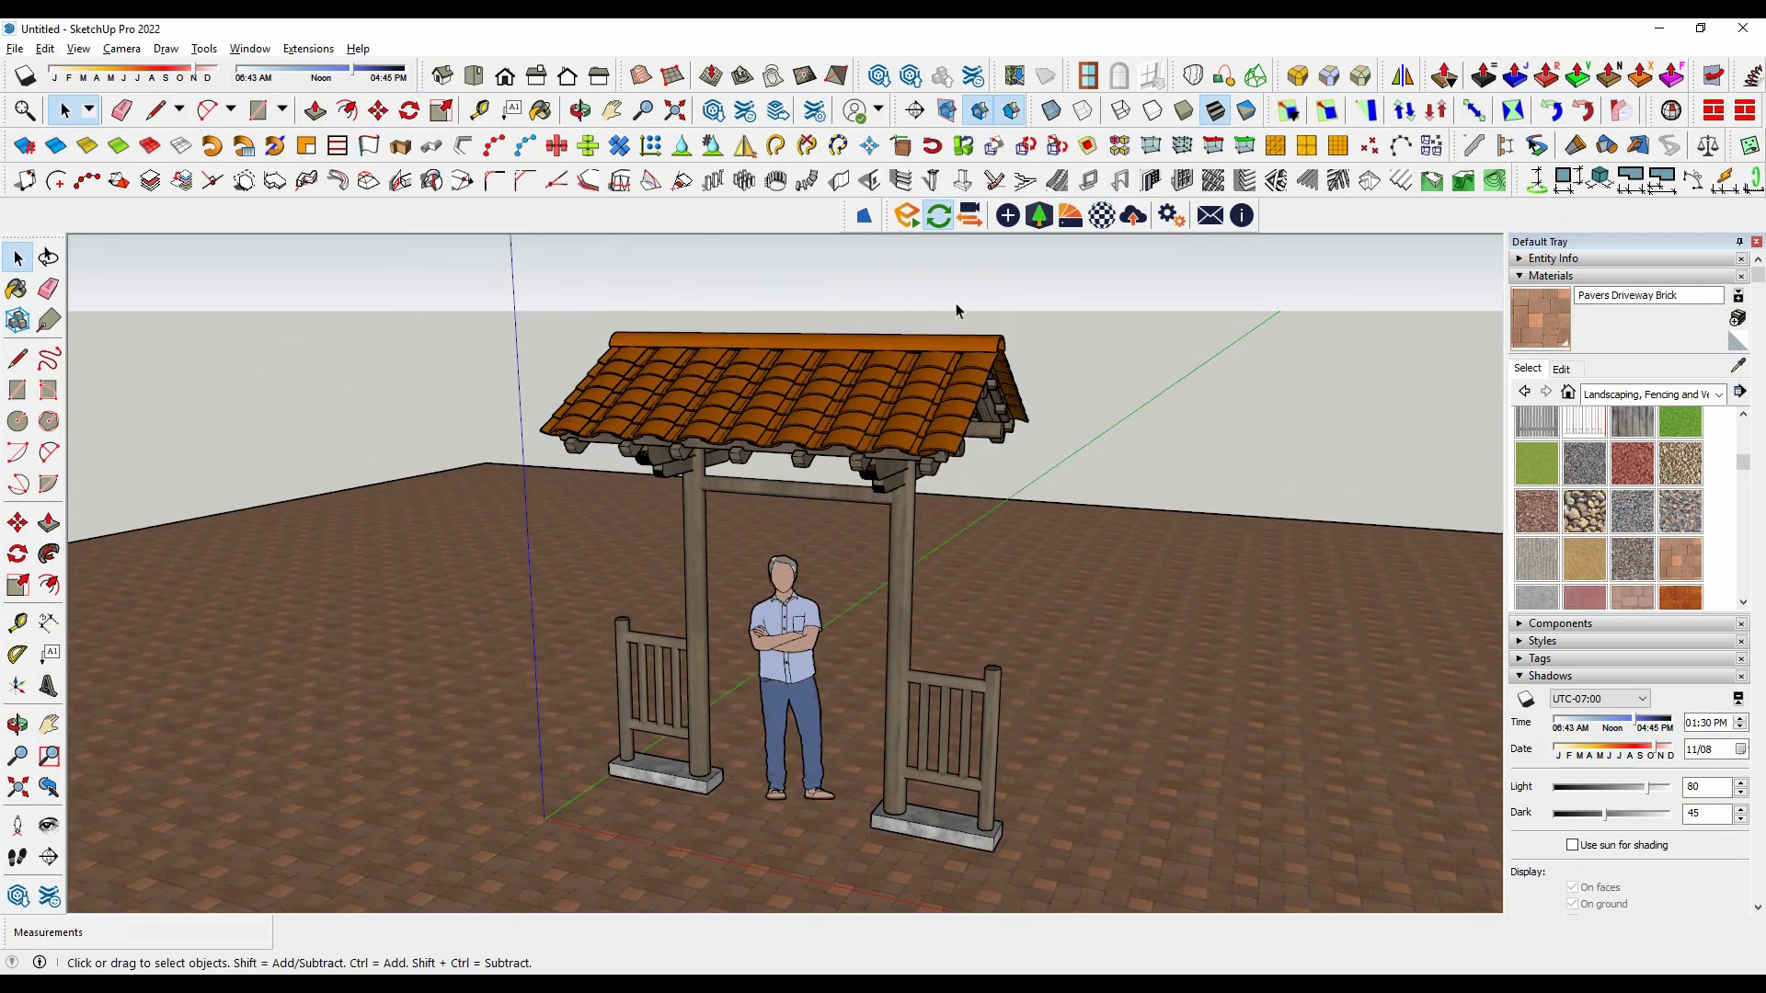
left_click(970, 221)
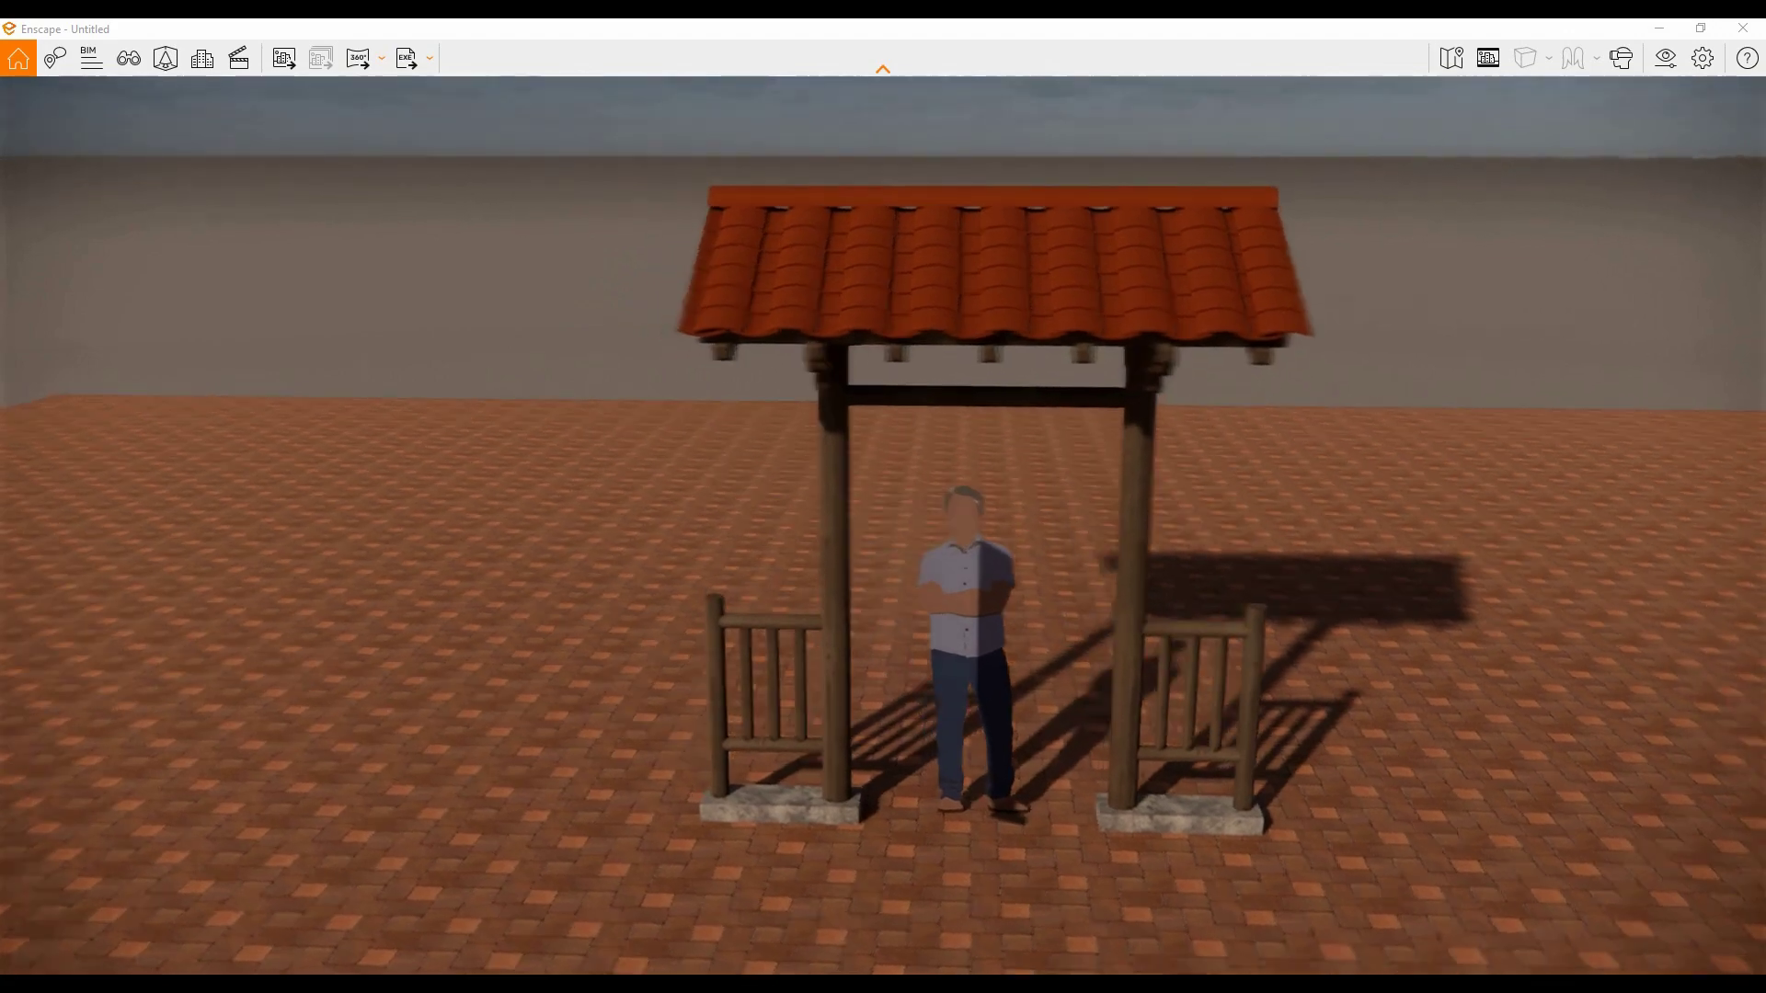
Step: Check the synced Enscape render, close the Enscape window, and reorient the SketchUp view
right_click_drag(1190, 555, 1197, 557)
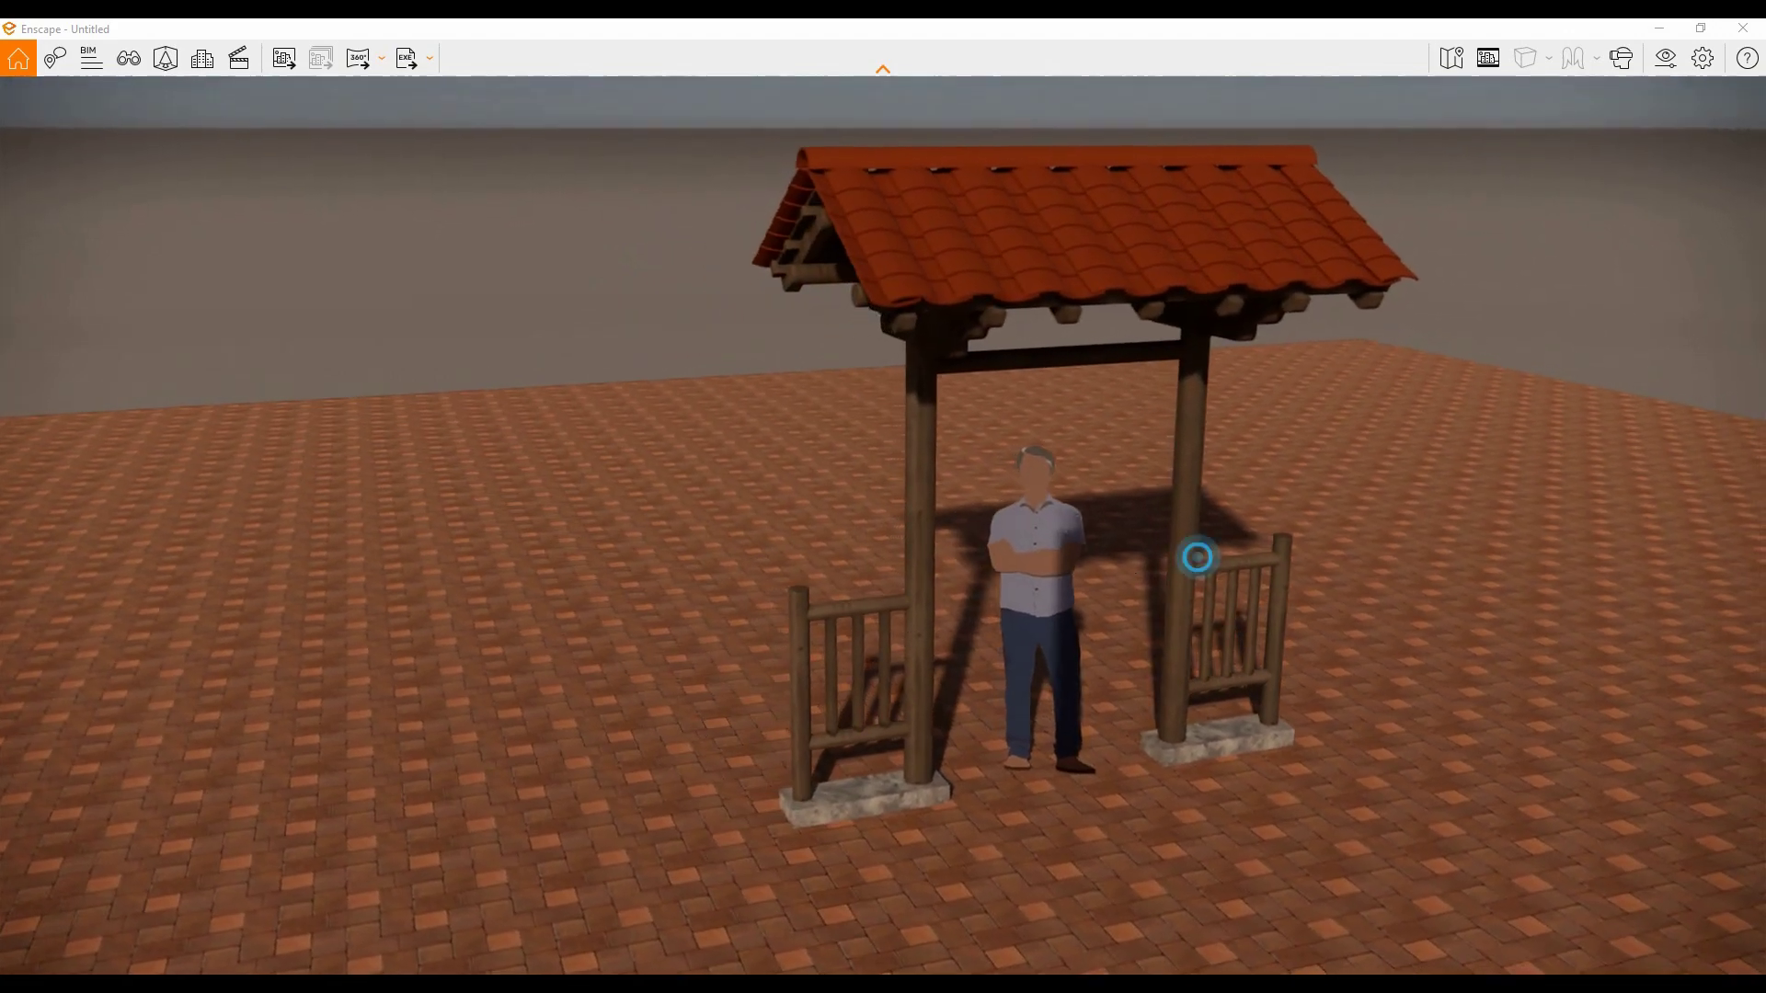
left_click(1741, 29)
middle_click_drag(920, 715, 882, 644)
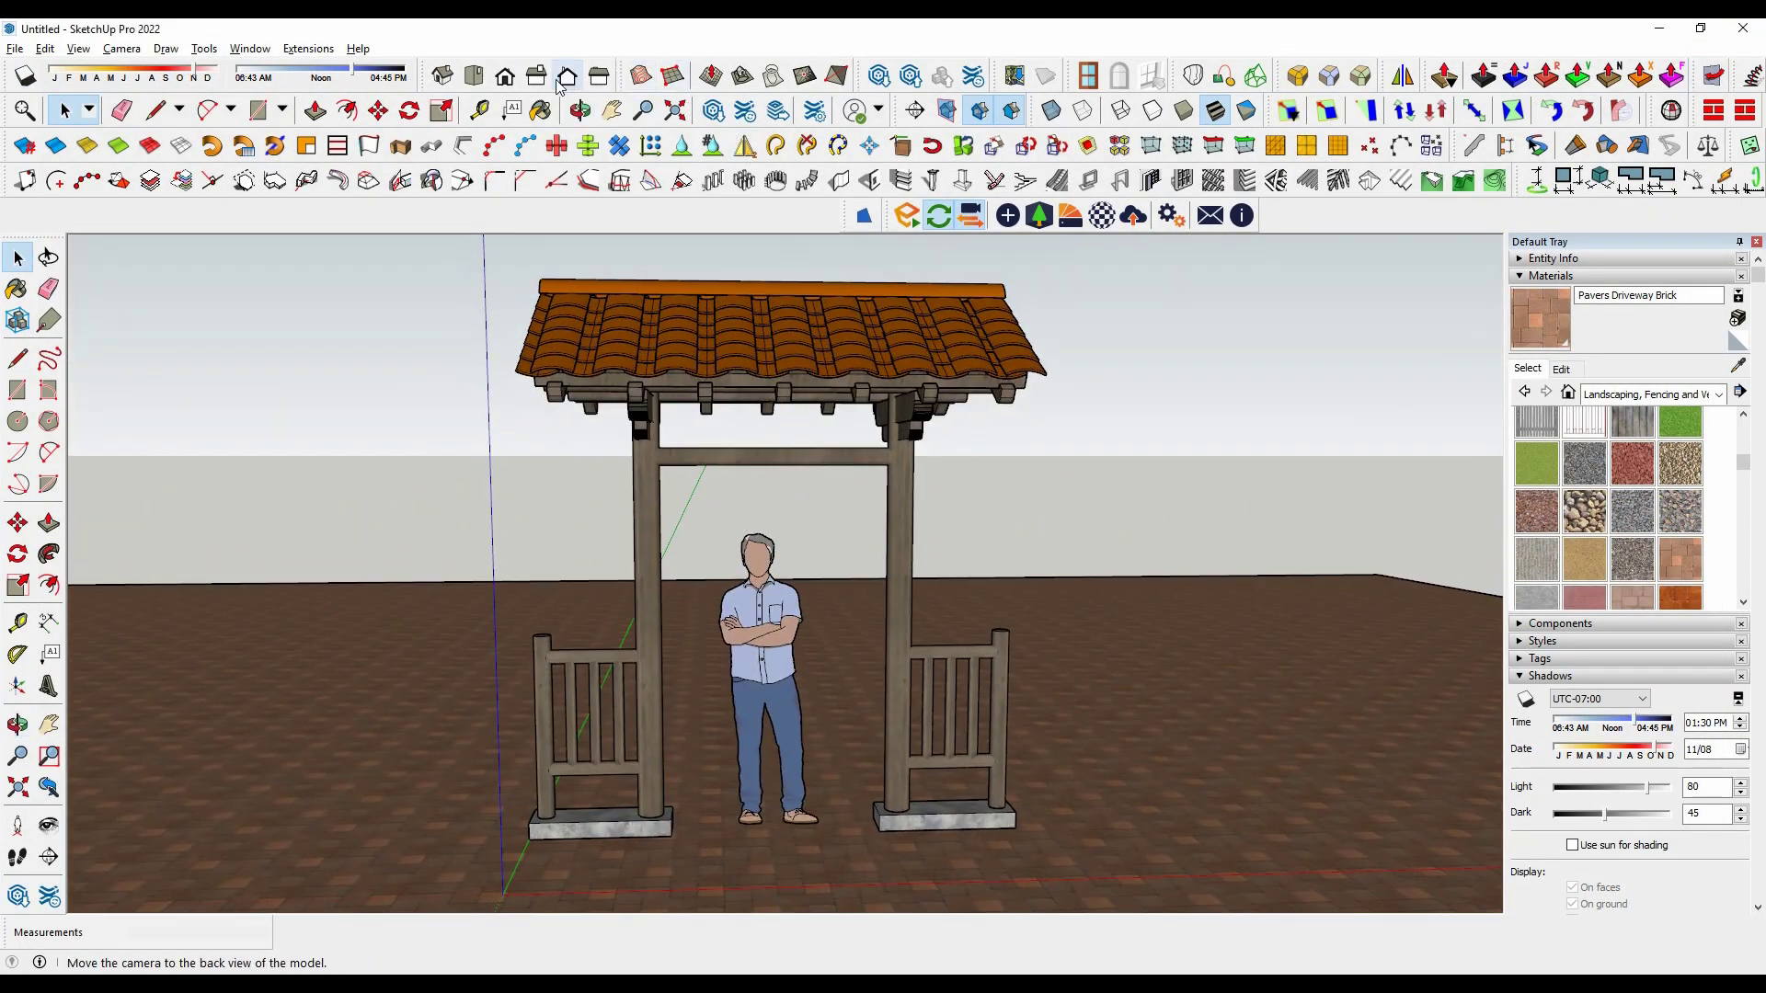
left_click(505, 75)
middle_click_drag(561, 542, 1172, 539, "shift")
scroll(1173, 539, "up", 3)
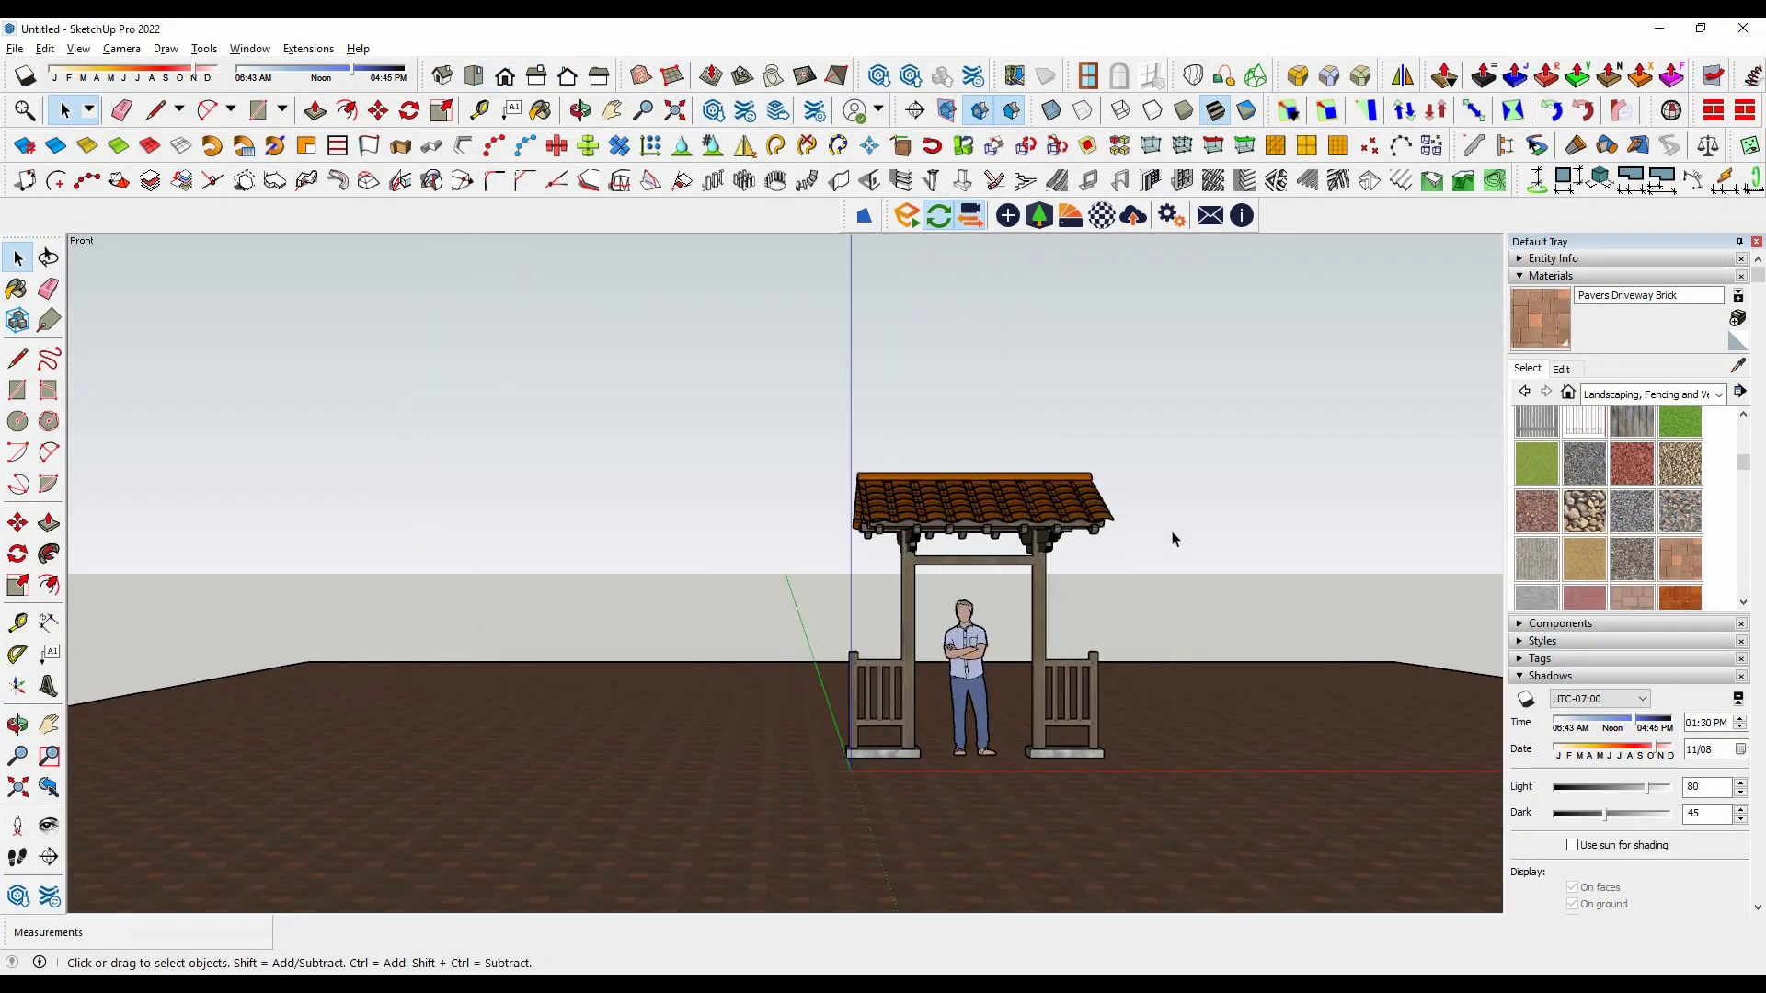
scroll(1101, 505, "up", 2)
scroll(1198, 615, "up", 3)
scroll(1011, 644, "down", 4)
scroll(849, 696, "up", 1)
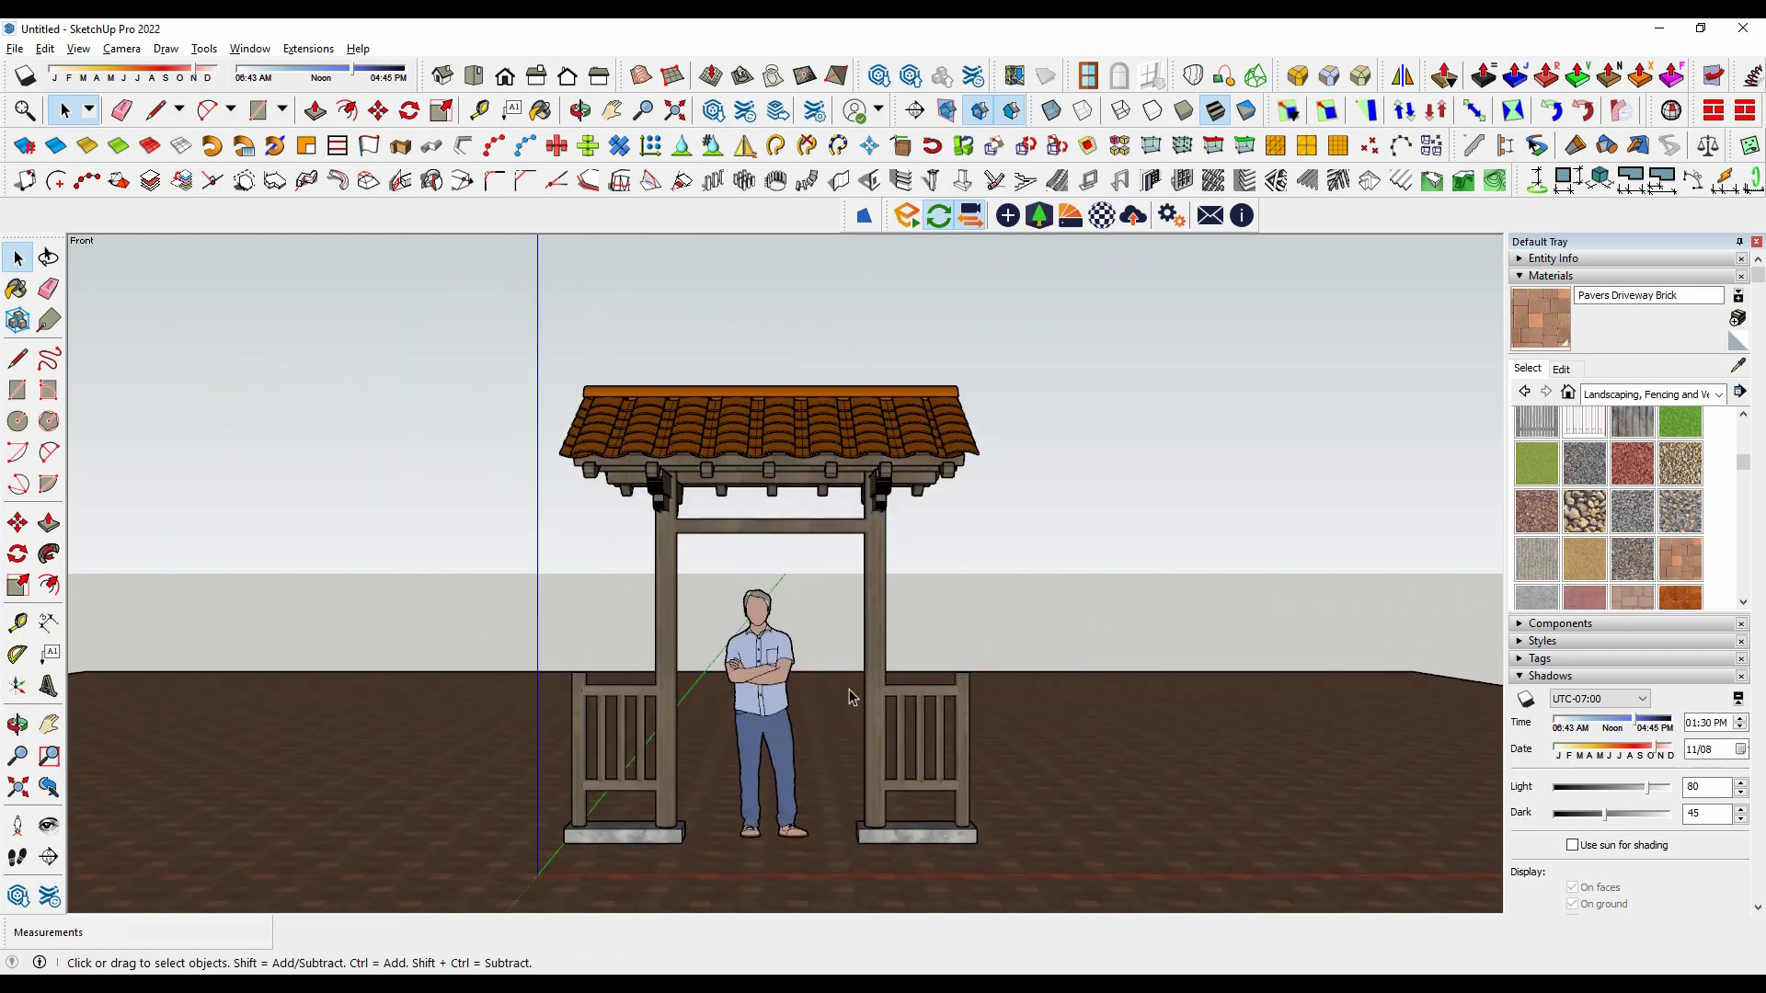
scroll(850, 685, "up", 2)
scroll(858, 664, "down", 2)
scroll(860, 662, "down", 2)
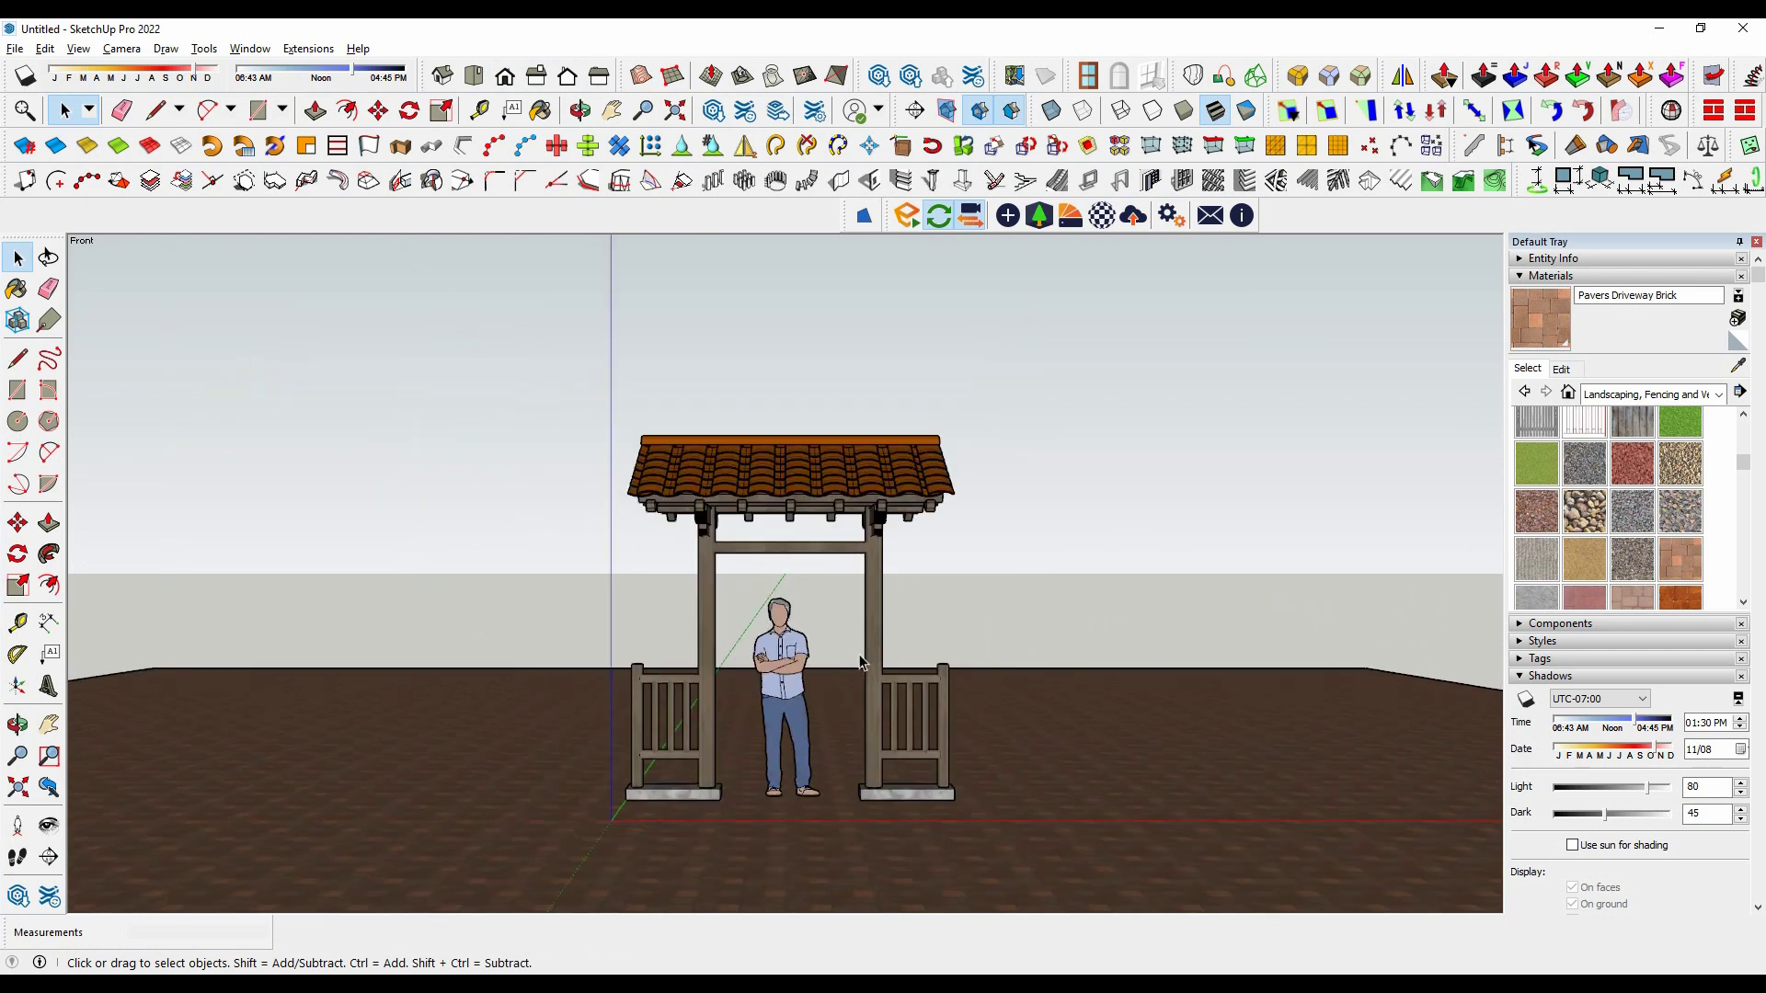
scroll(860, 662, "up", 1)
scroll(860, 659, "up", 1)
scroll(796, 722, "up", 1)
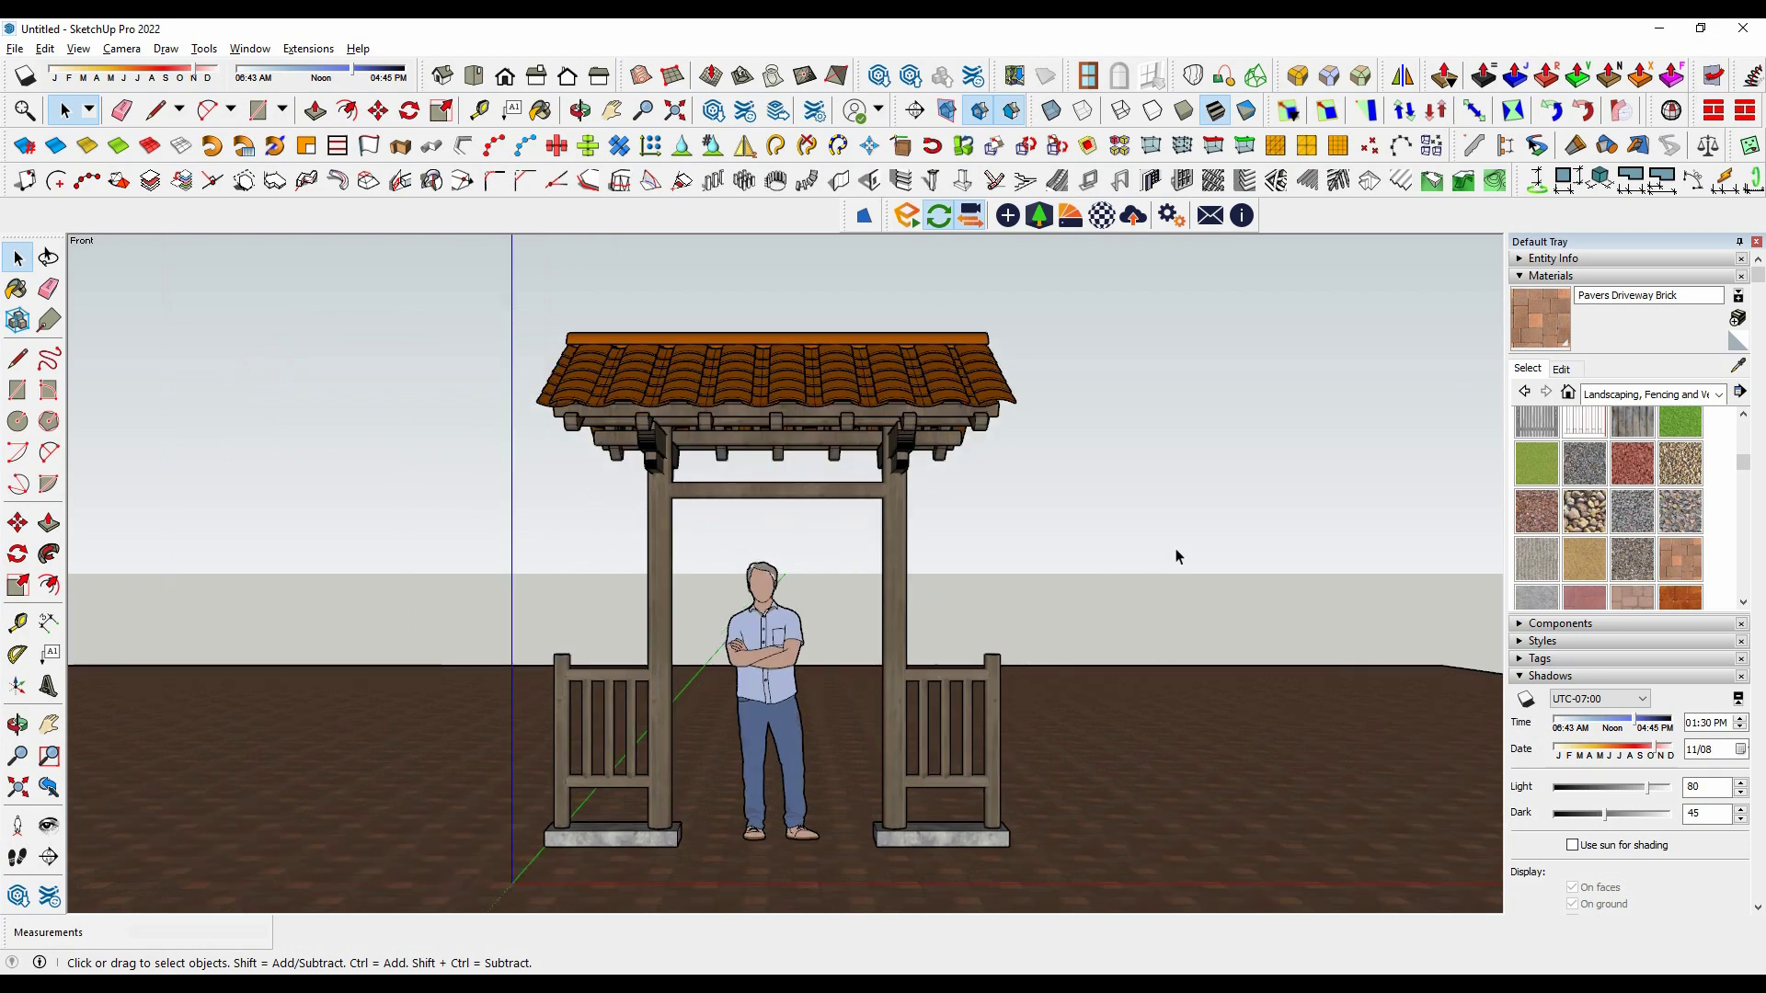
mouse_move(1175, 557)
middle_mouse_down()
mouse_move(1145, 652)
mouse_move(1328, 653)
mouse_move(981, 611)
mouse_move(1216, 603)
mouse_move(1273, 576)
mouse_move(1057, 628)
middle_mouse_up()
left_click_drag(1140, 679, 1085, 703)
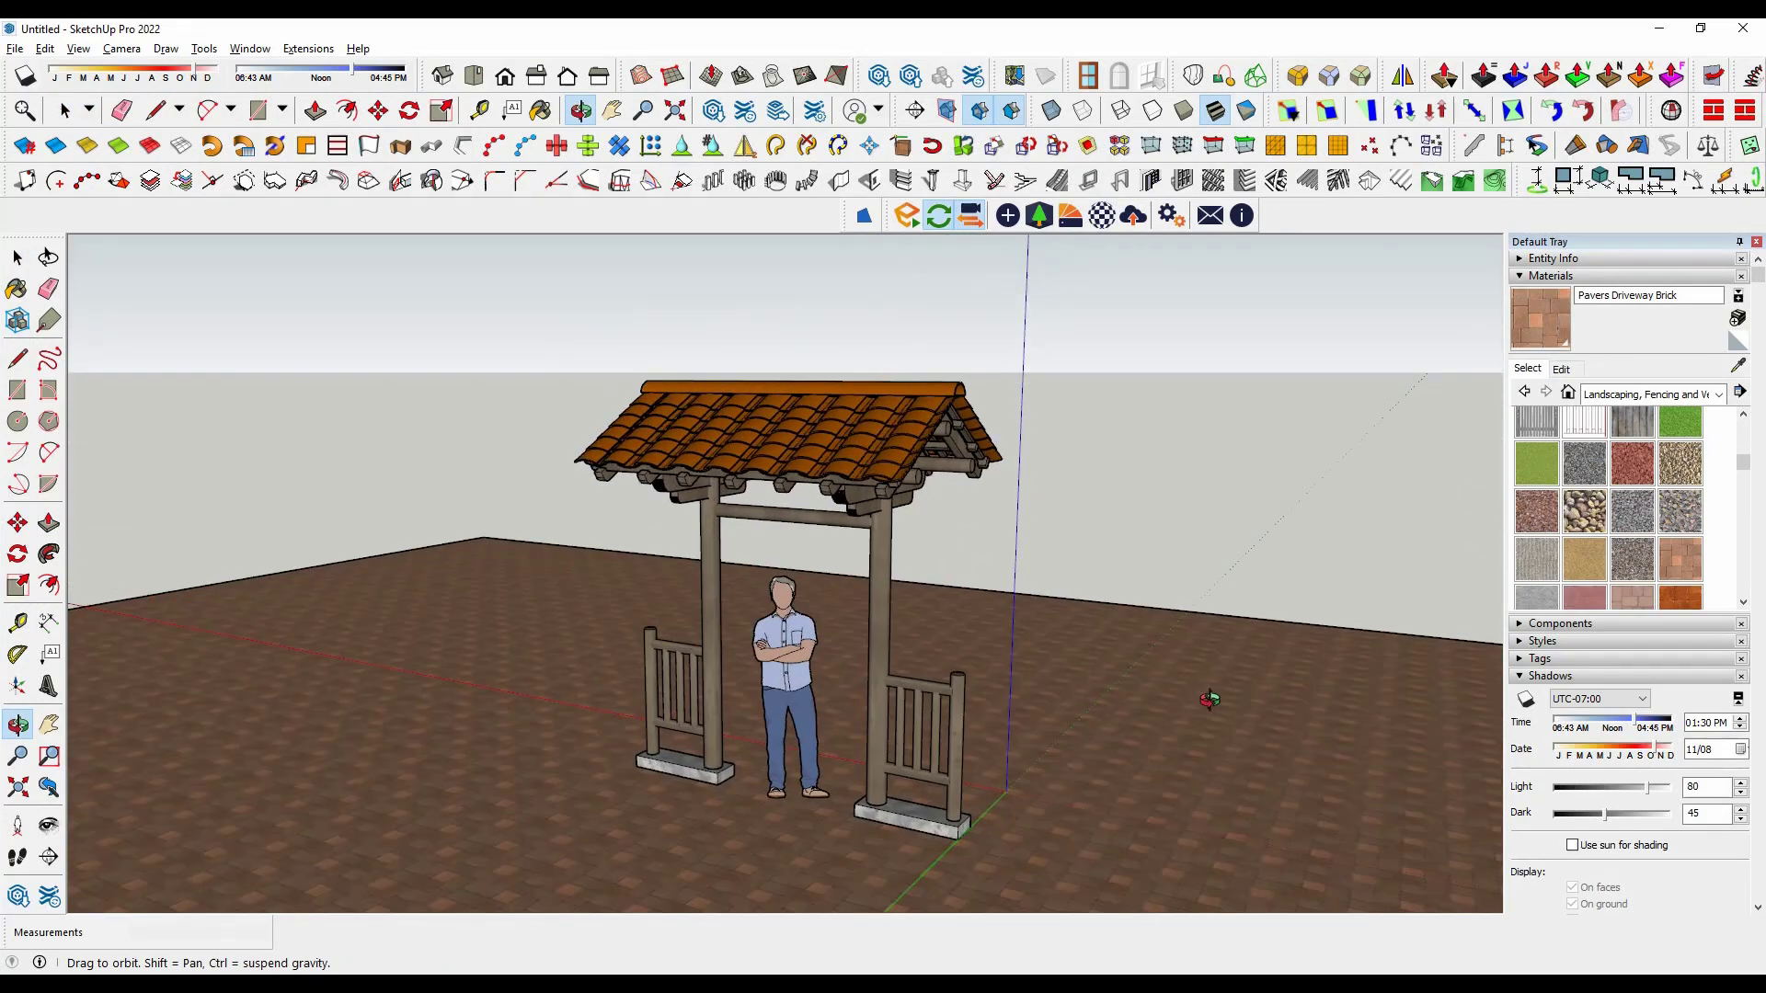
key("space")
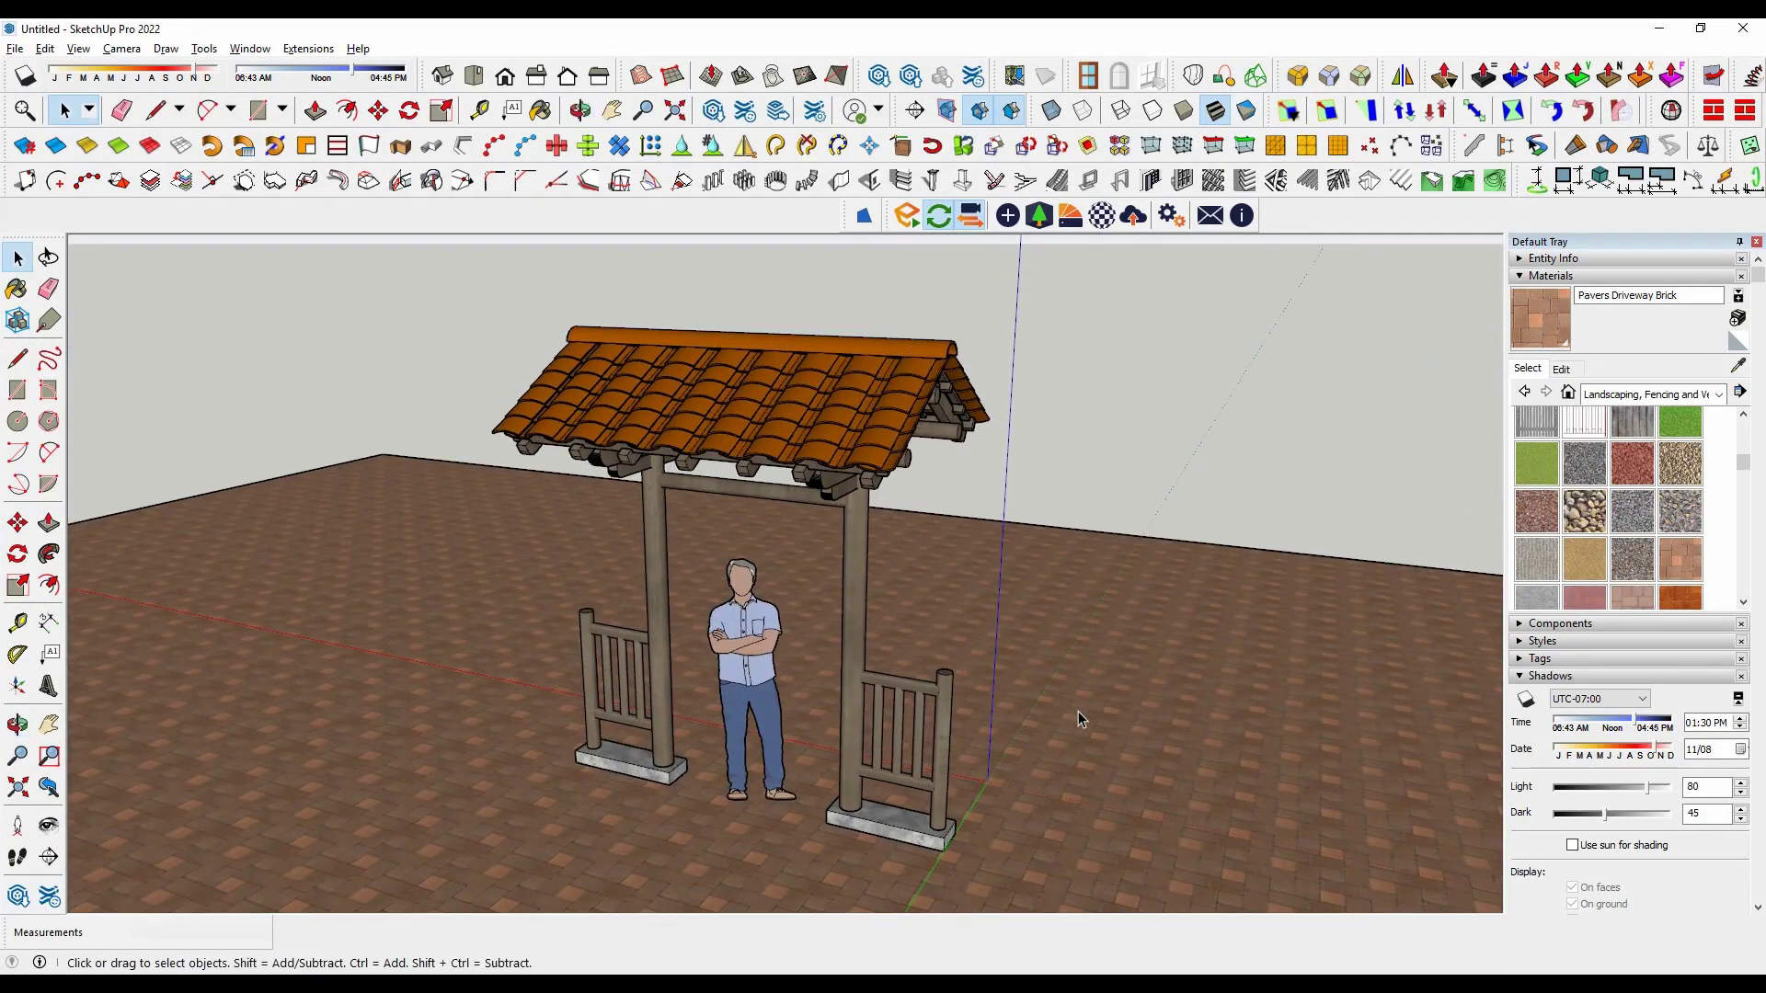
middle_click_drag(1078, 710, 993, 713)
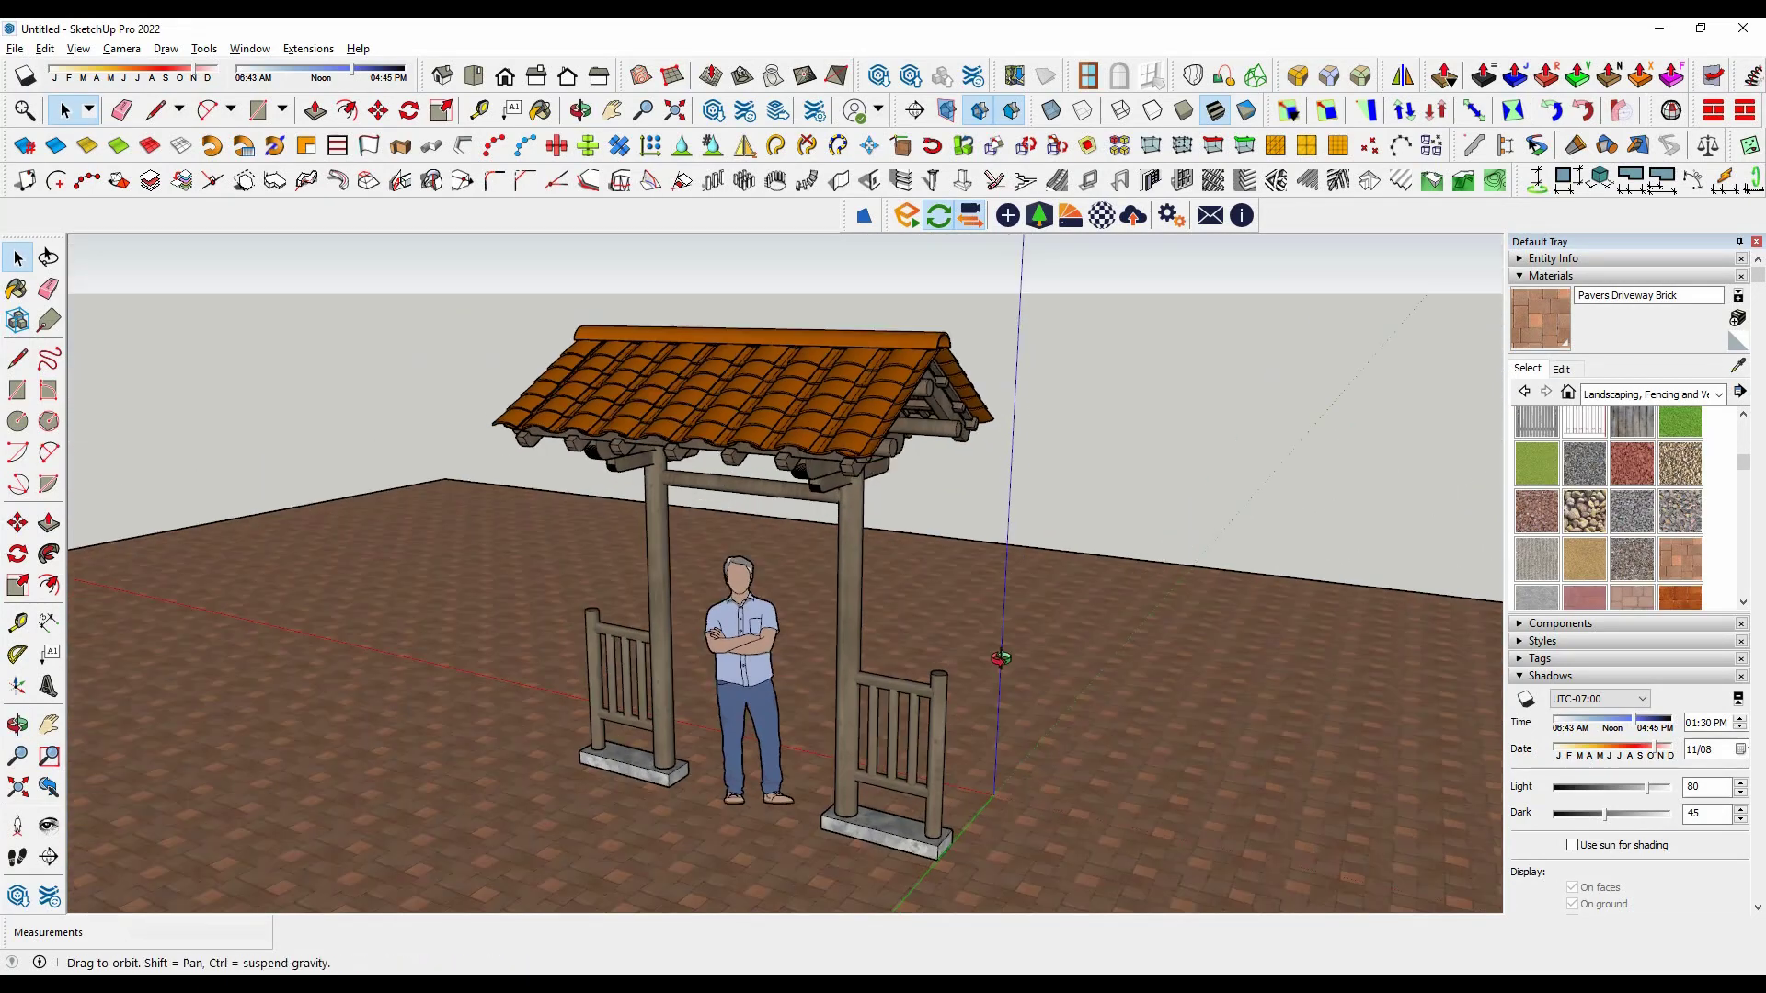
scroll(993, 712, "down", 2)
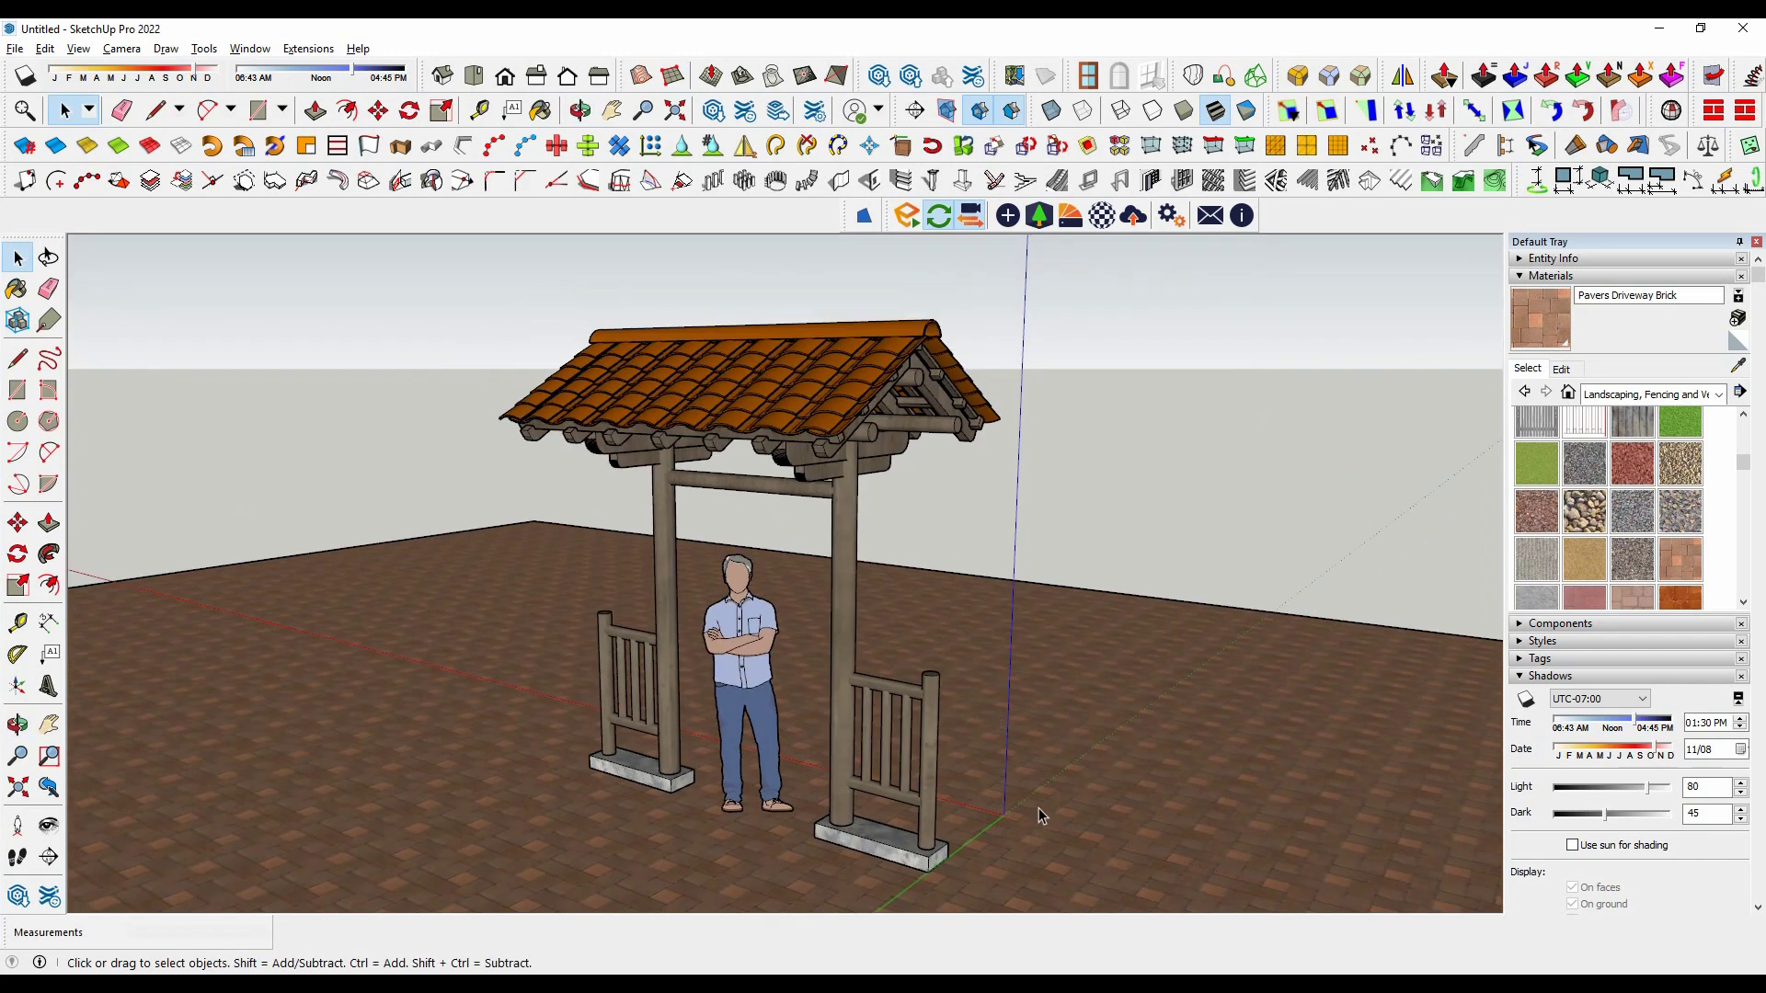
middle_click_drag(1038, 809, 1051, 796)
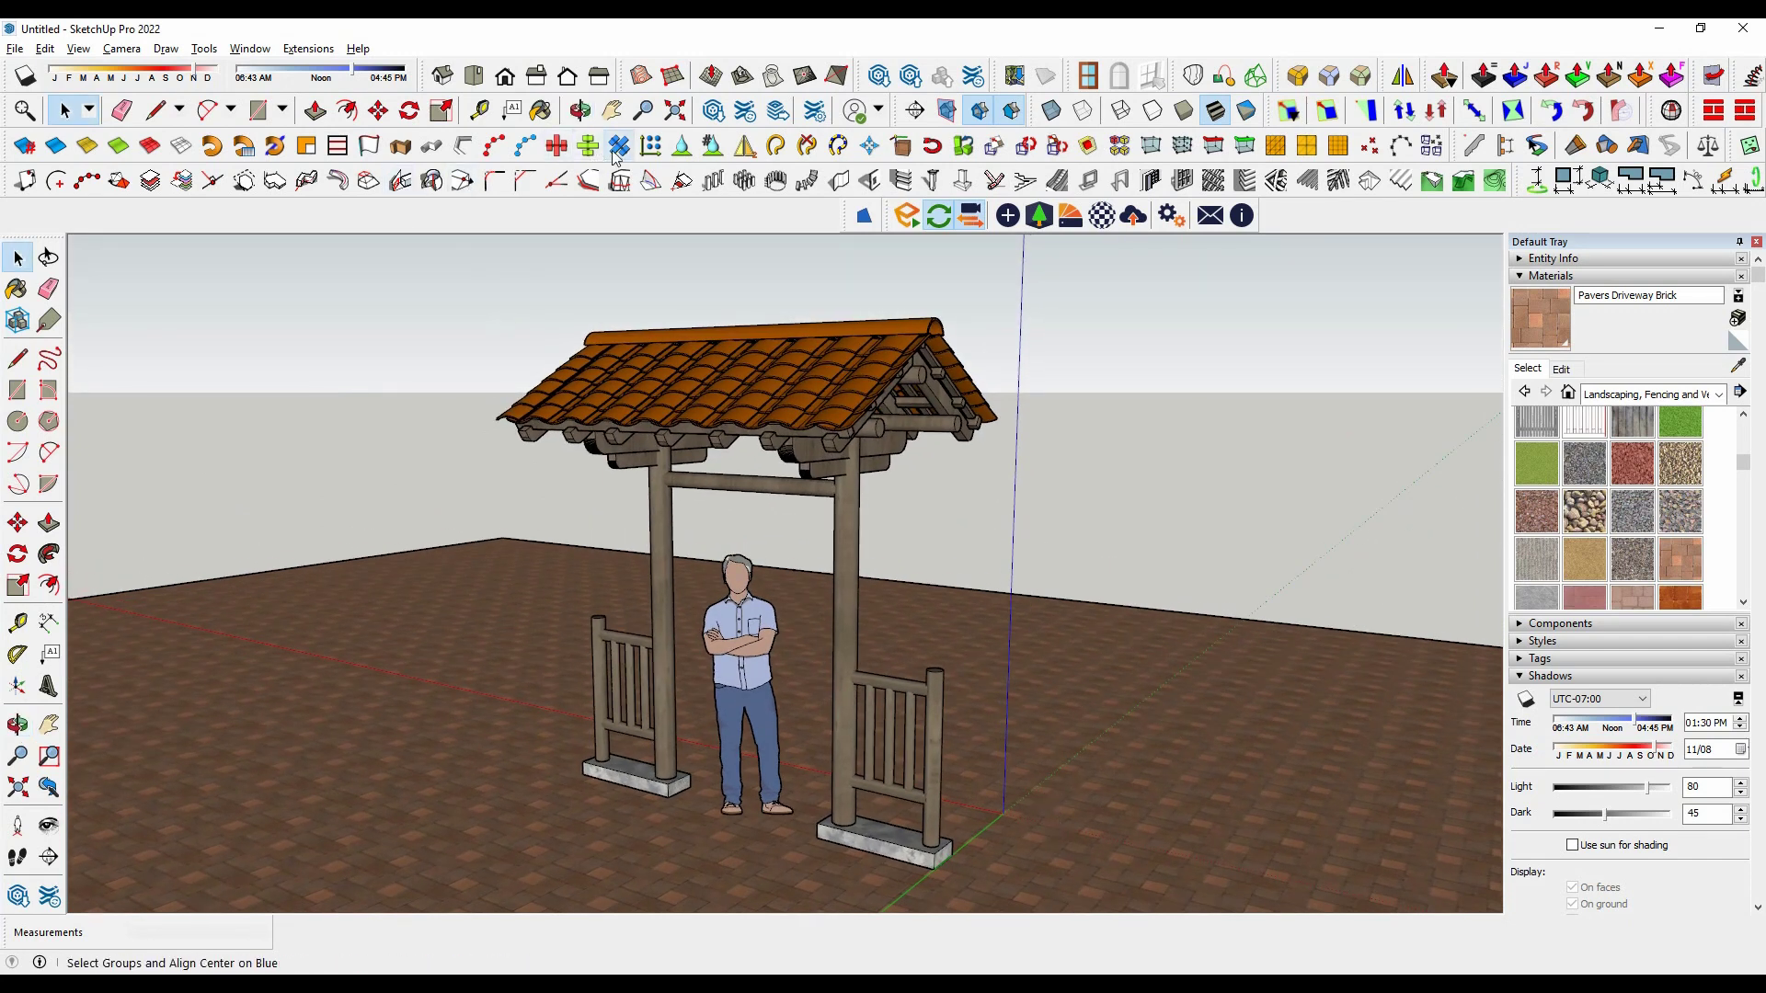
left_click(614, 112)
left_click_drag(698, 583, 781, 580)
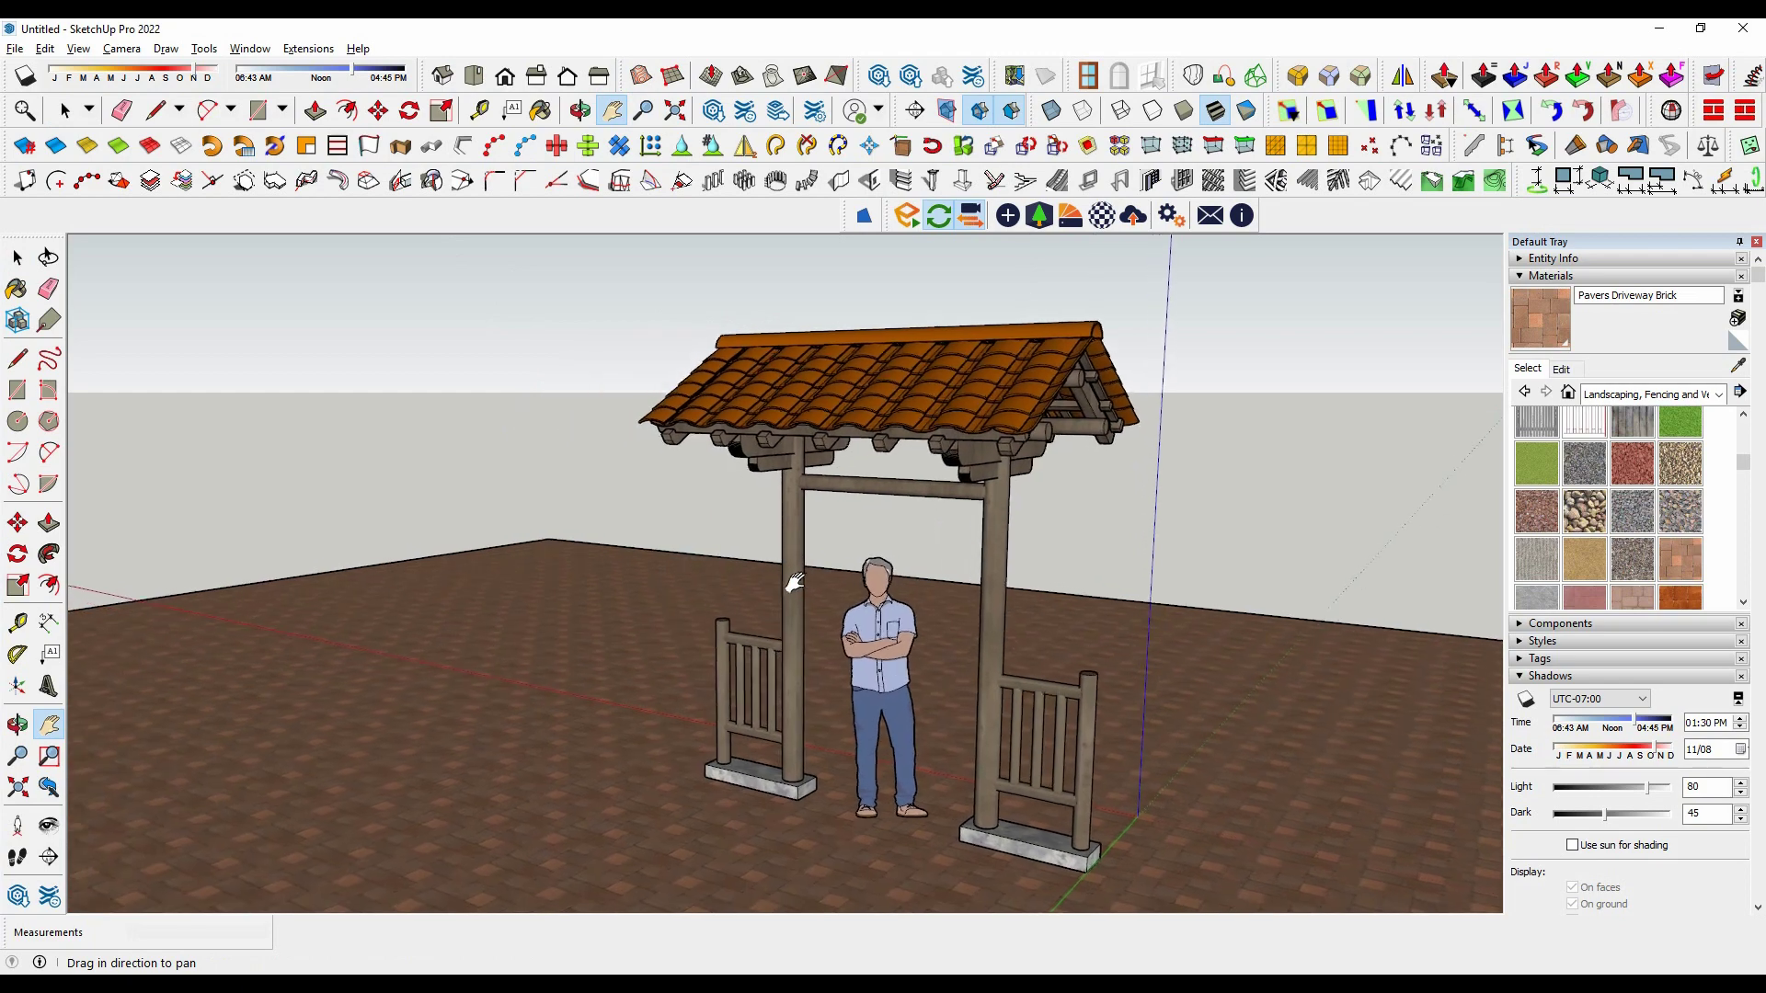
scroll(780, 641, "up", 1)
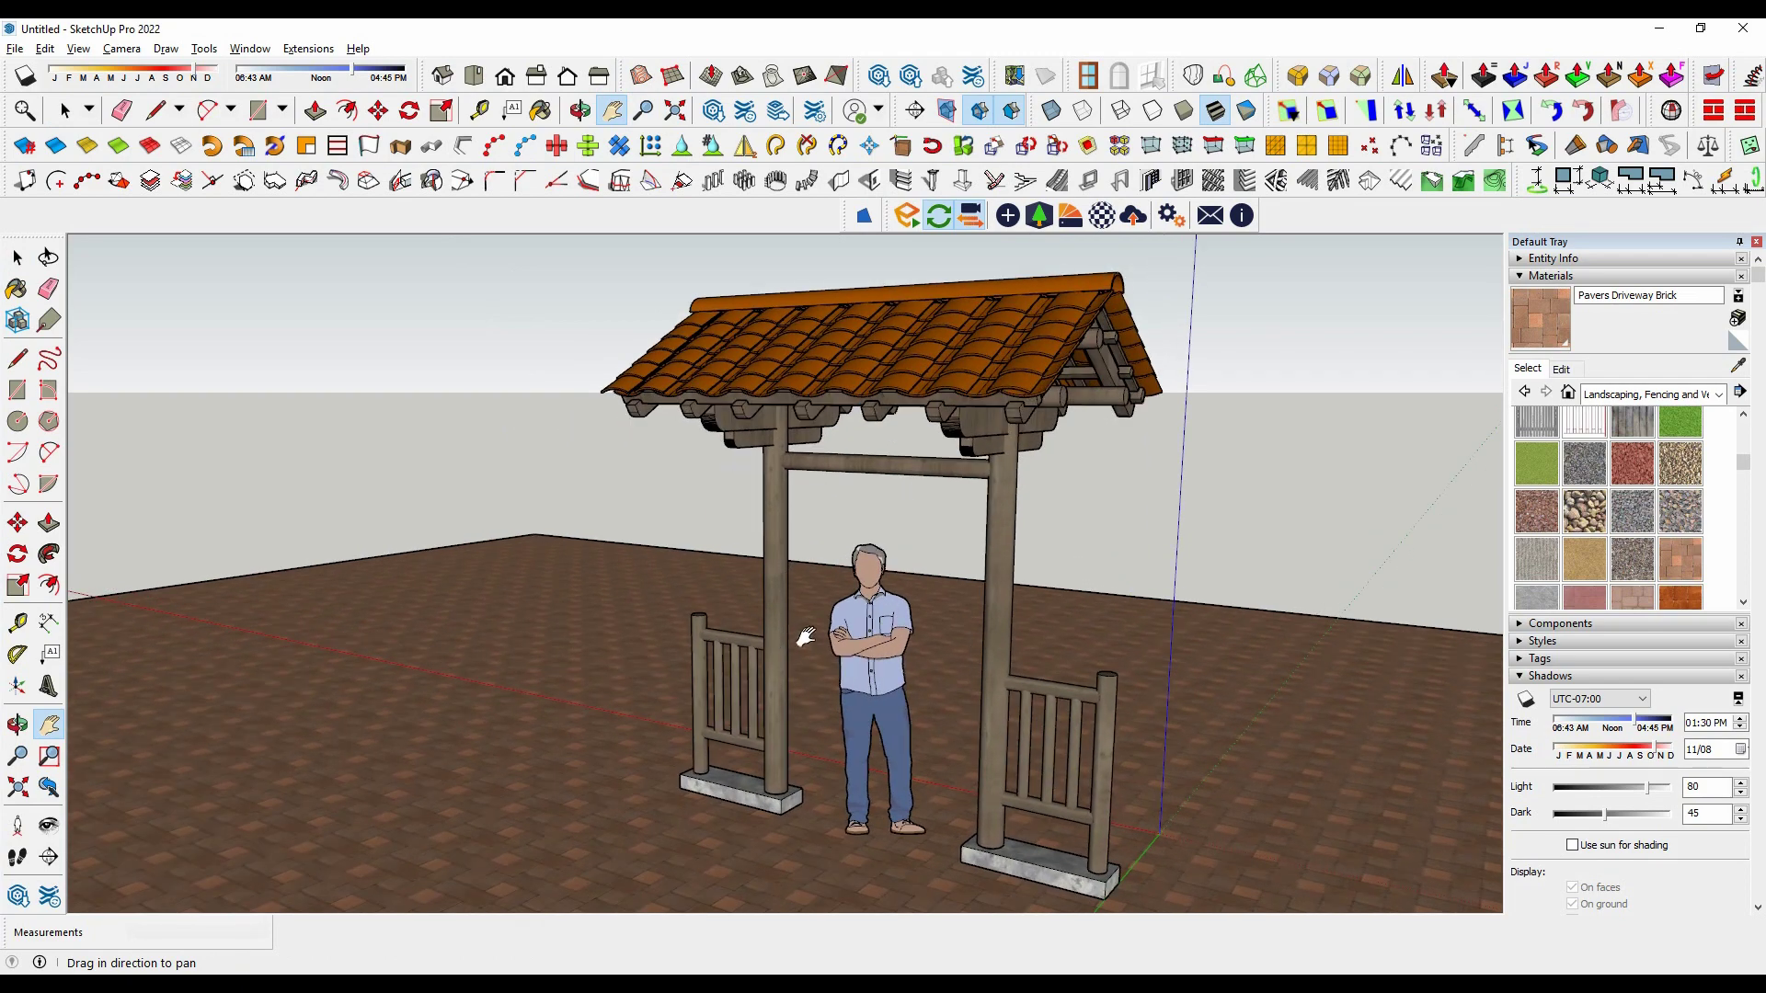
scroll(806, 636, "down", 1)
scroll(882, 644, "up", 1)
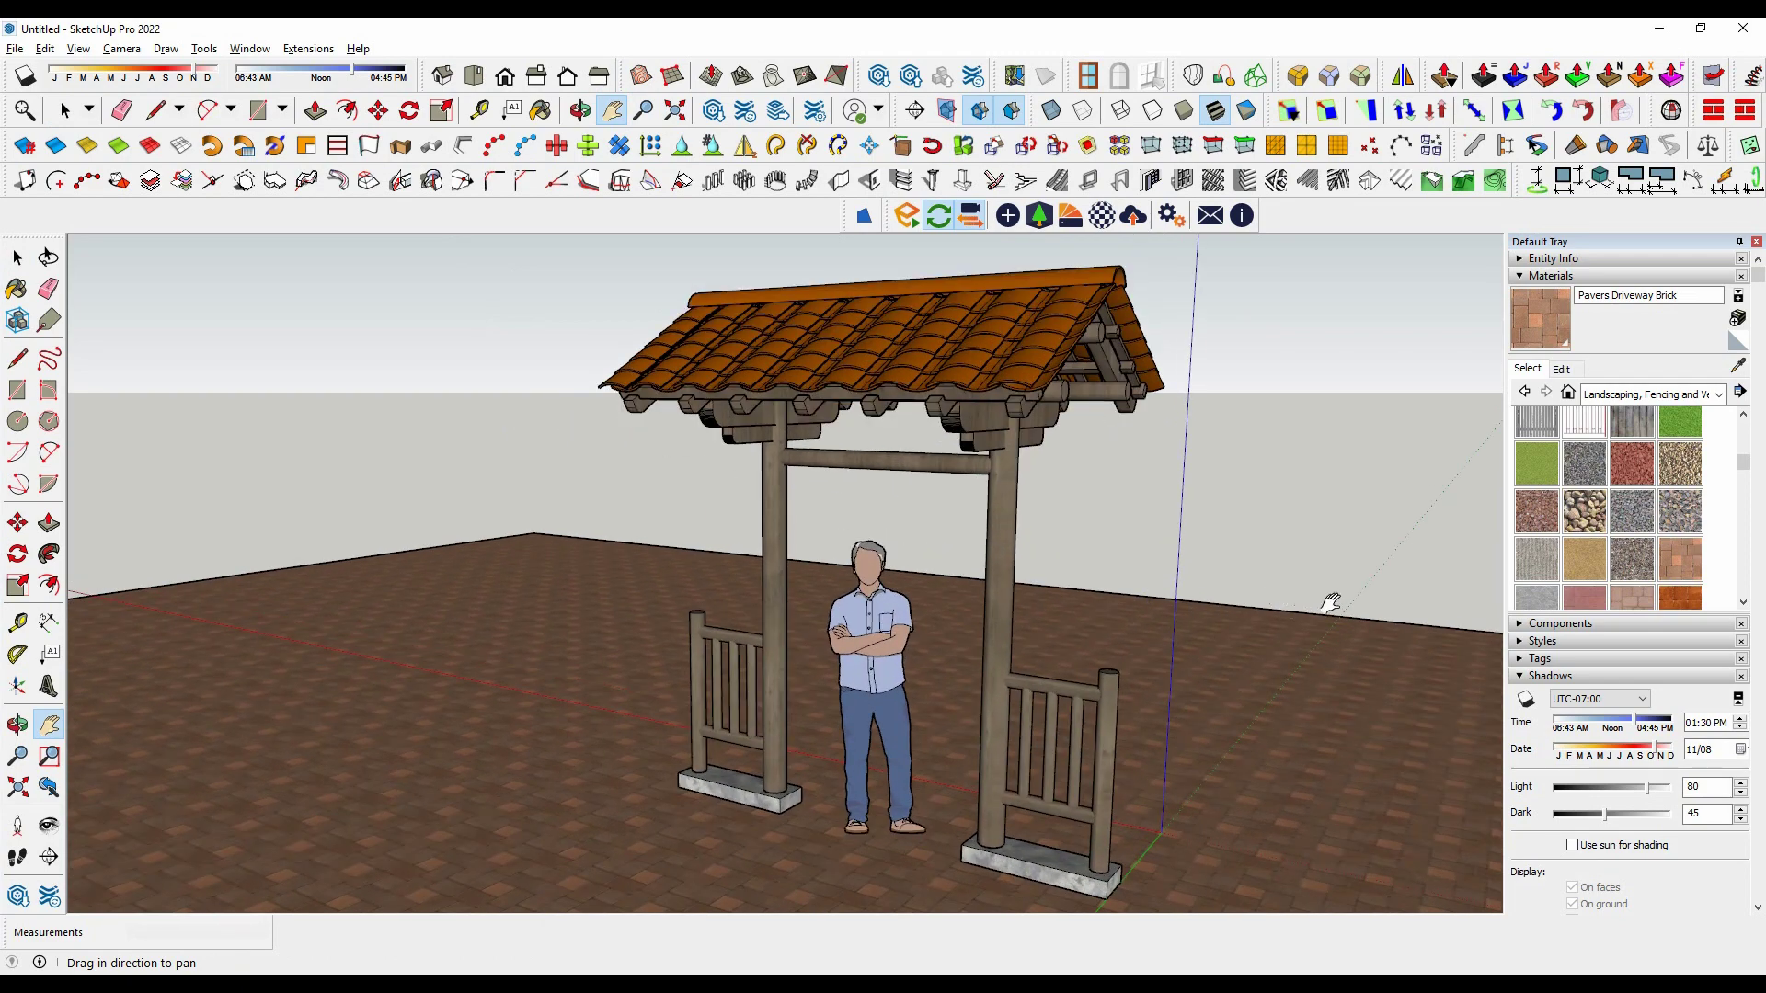